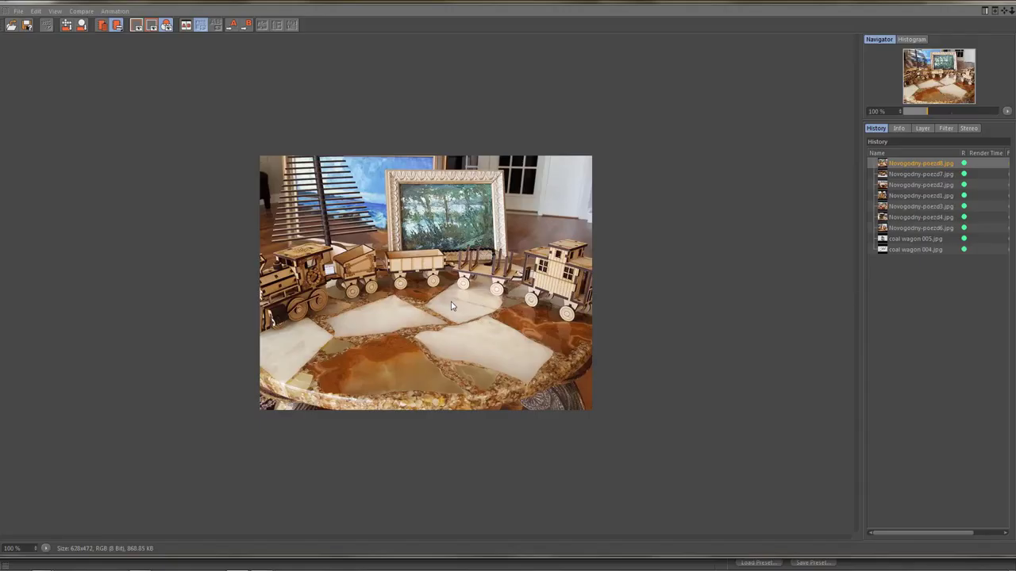
Look through the Novogodny-poezd reference photos, covering the complete wooden train, locomotive, open wagon, caboose, cab interior and flat wagon
{"action": "scroll", "coordinate": [488, 292], "scroll_direction": "up", "scroll_amount": 2}
{"action": "scroll", "coordinate": [488, 292], "scroll_direction": "up", "scroll_amount": 1}
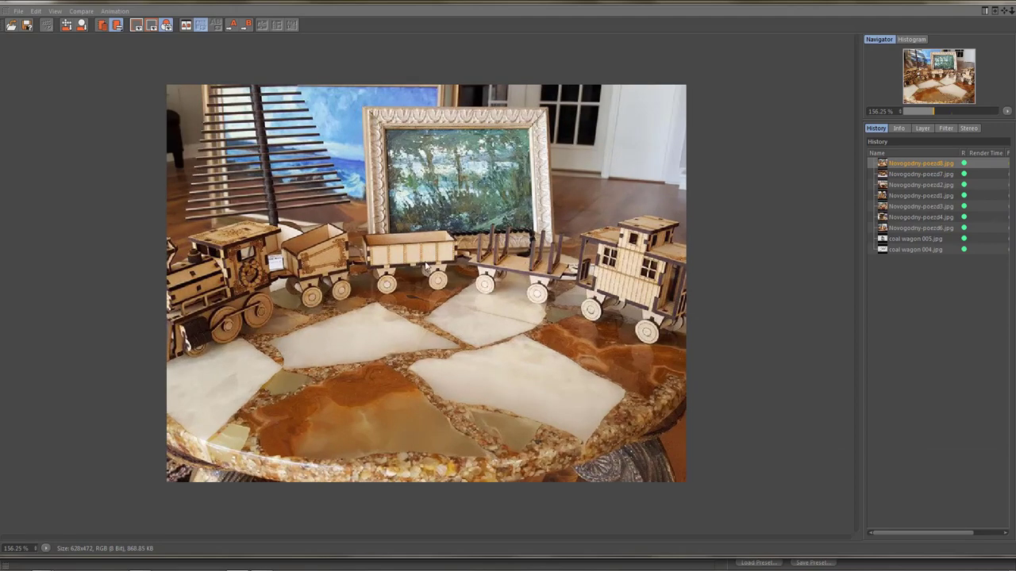
{"action": "scroll", "coordinate": [428, 268], "scroll_direction": "up", "scroll_amount": 1}
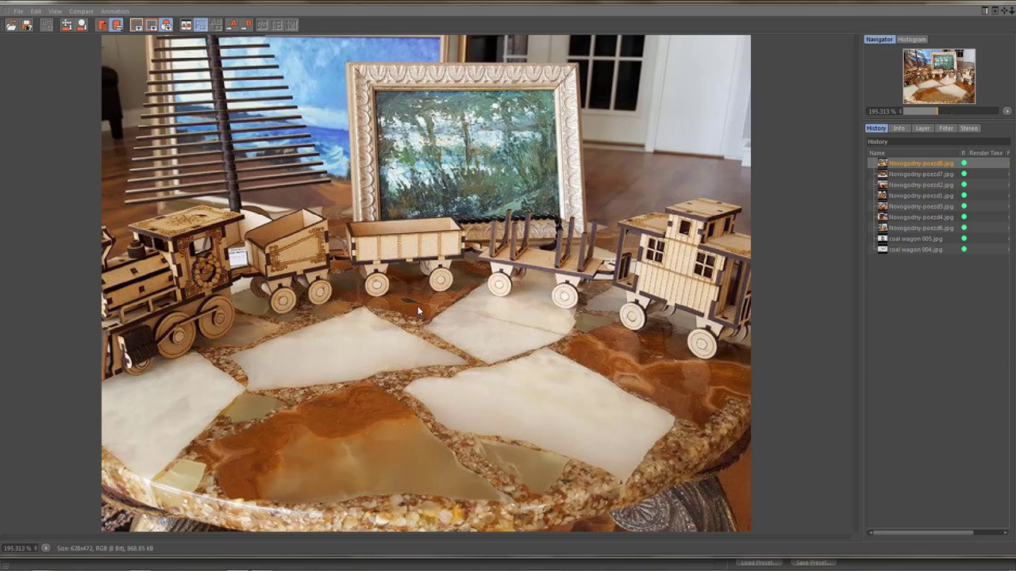
{"action": "left_click", "coordinate": [909, 176]}
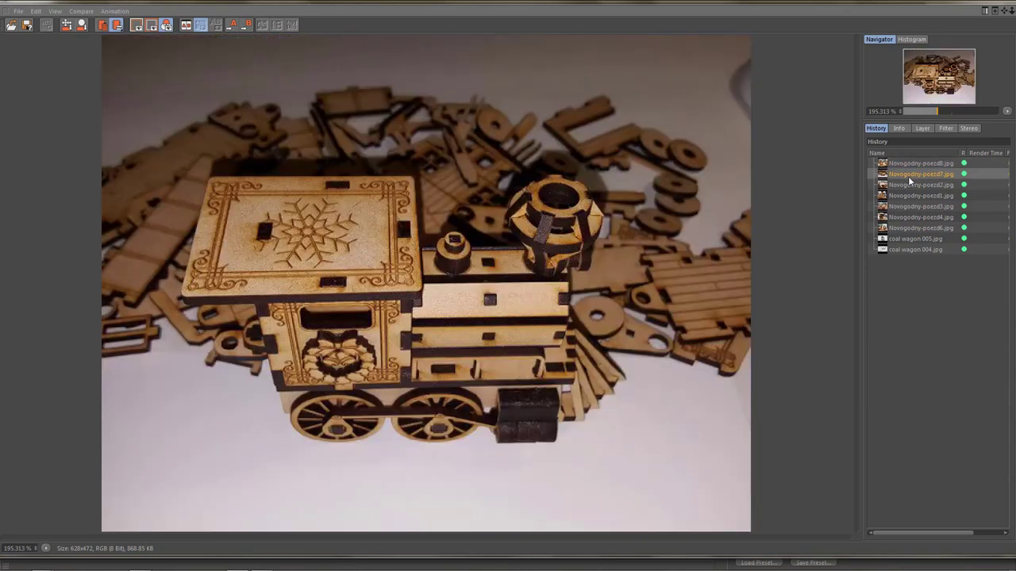
{"action": "left_click", "coordinate": [913, 187]}
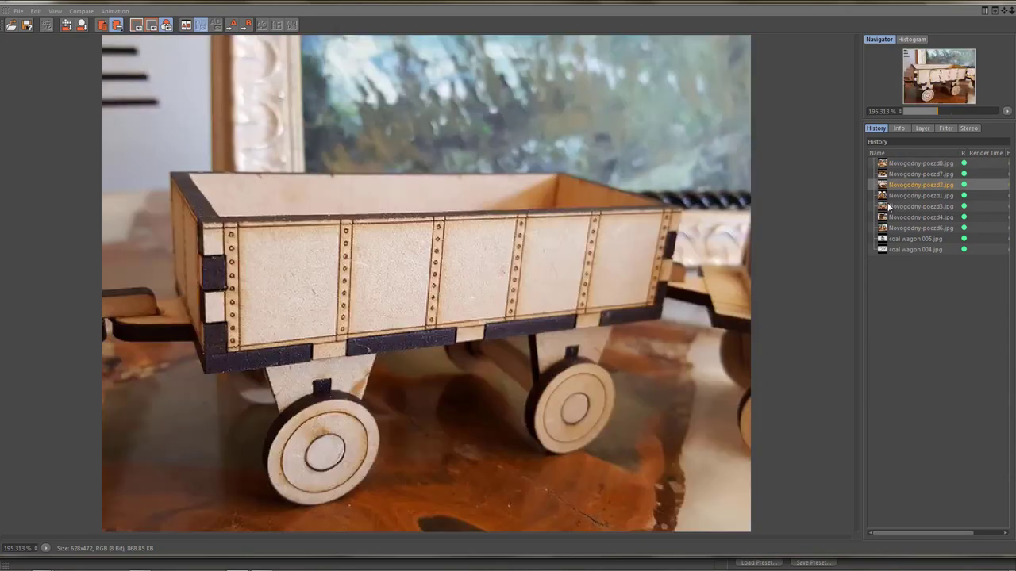
{"action": "left_click", "coordinate": [899, 195]}
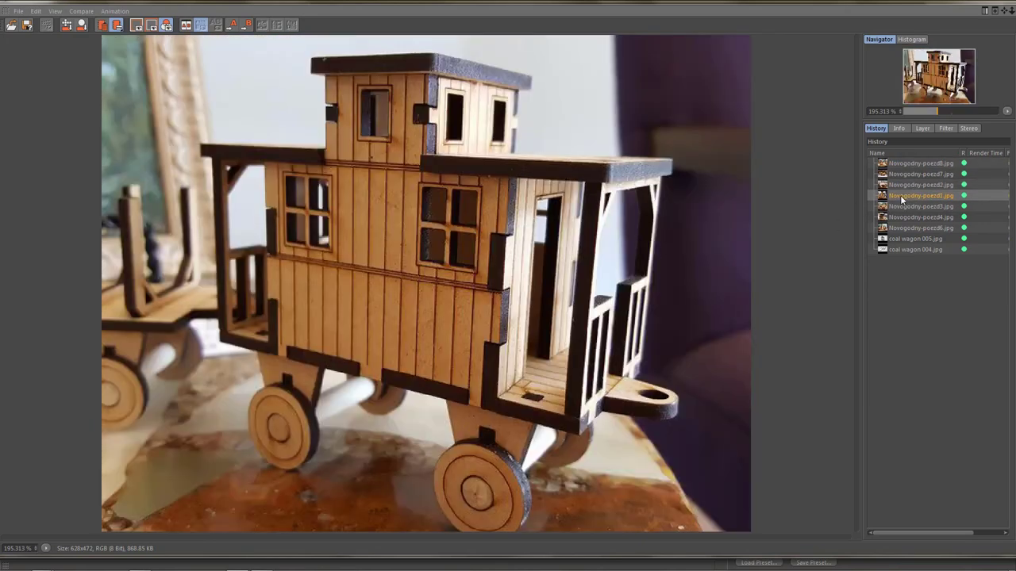
{"action": "left_click", "coordinate": [902, 206]}
{"action": "left_click", "coordinate": [905, 217]}
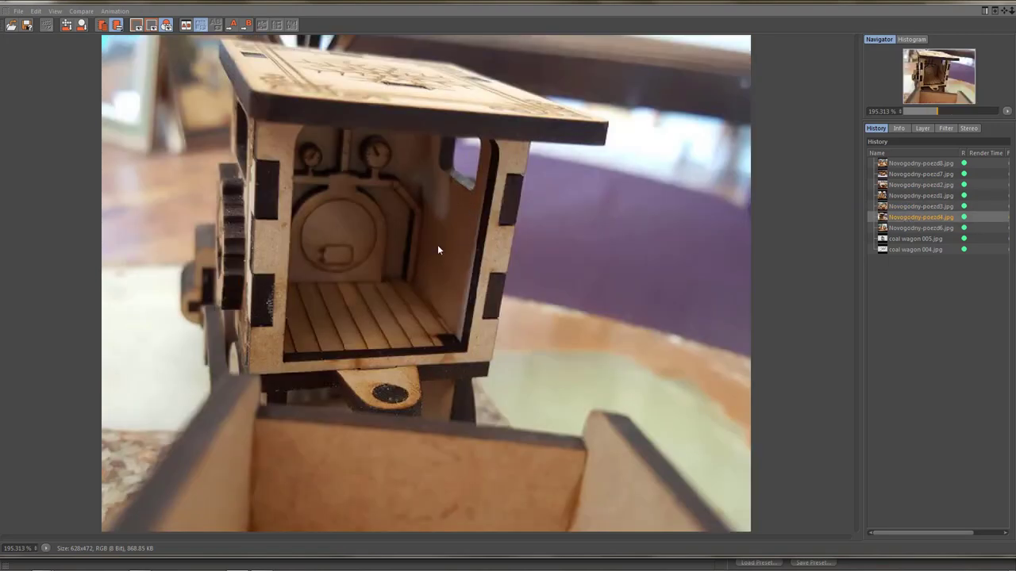
{"action": "left_click", "coordinate": [912, 229]}
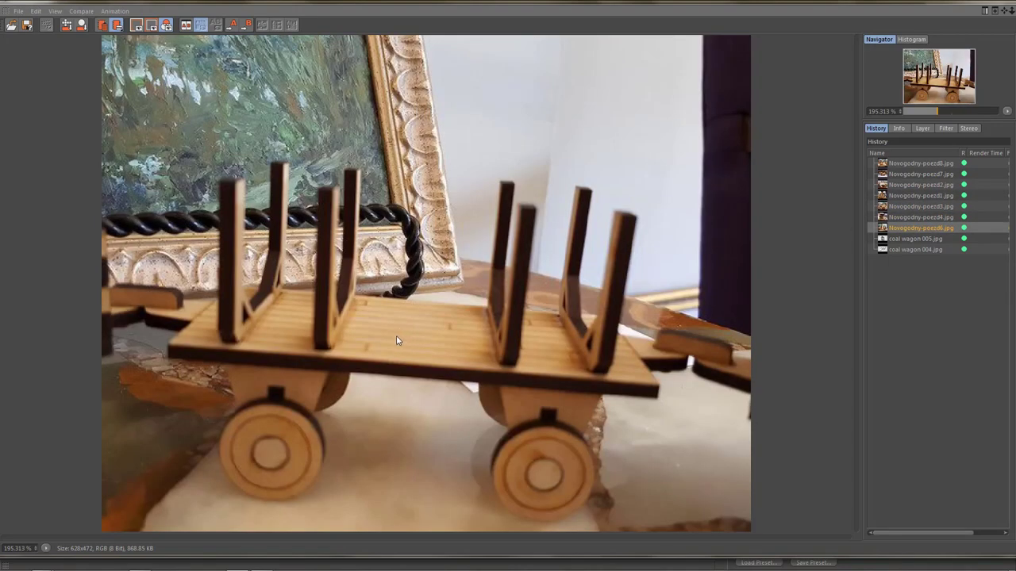
Examine the coal wagon up close in the full-train photo Novogodny-poezd8.jpg and in the renders coal wagon 005.jpg and coal wagon 004.jpg
{"action": "left_click", "coordinate": [914, 163]}
{"action": "scroll", "coordinate": [367, 271], "scroll_direction": "up", "scroll_amount": 3}
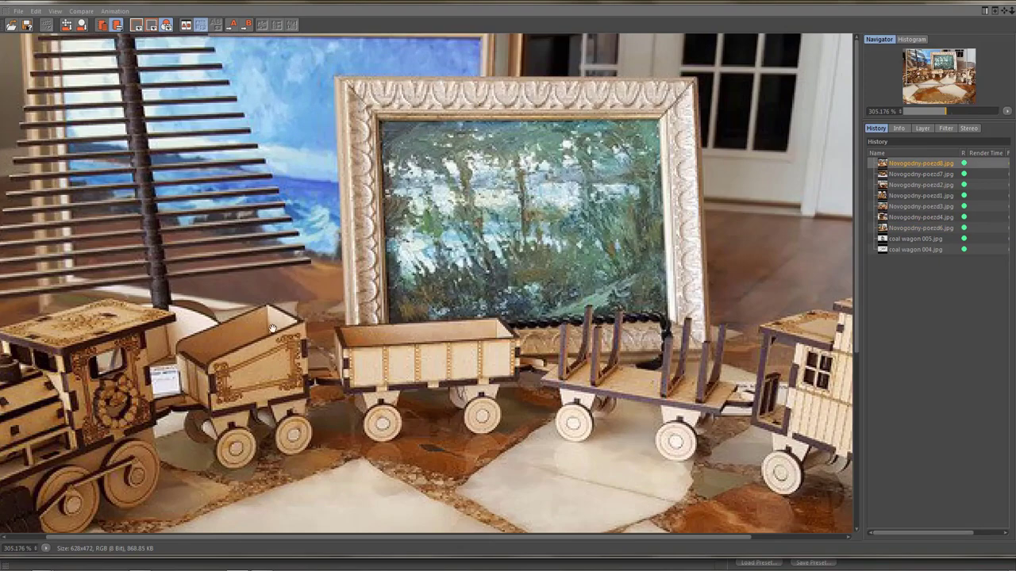
{"action": "scroll", "coordinate": [365, 323], "scroll_direction": "up", "scroll_amount": 1}
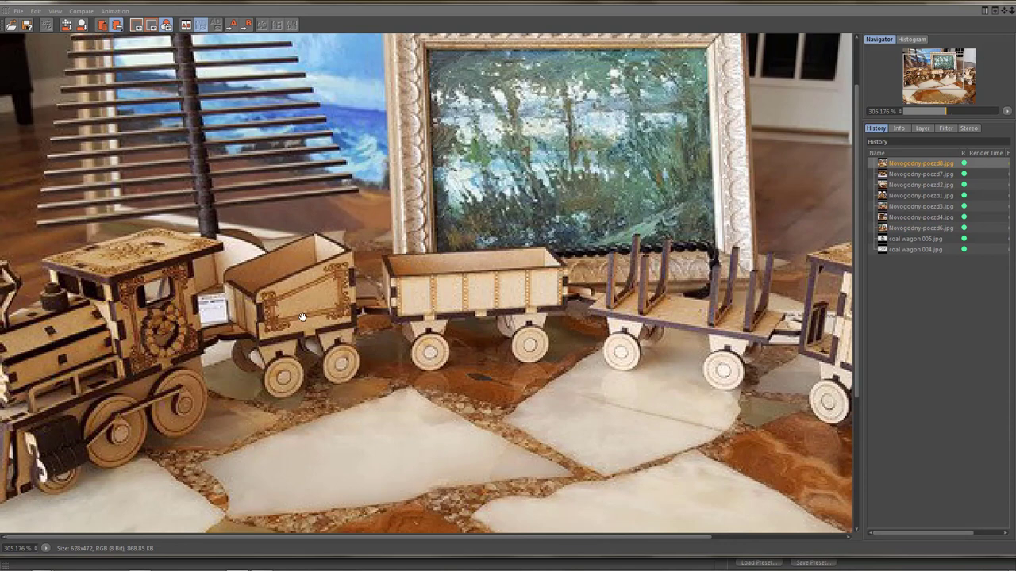
{"action": "scroll", "coordinate": [302, 318], "scroll_direction": "up", "scroll_amount": 1}
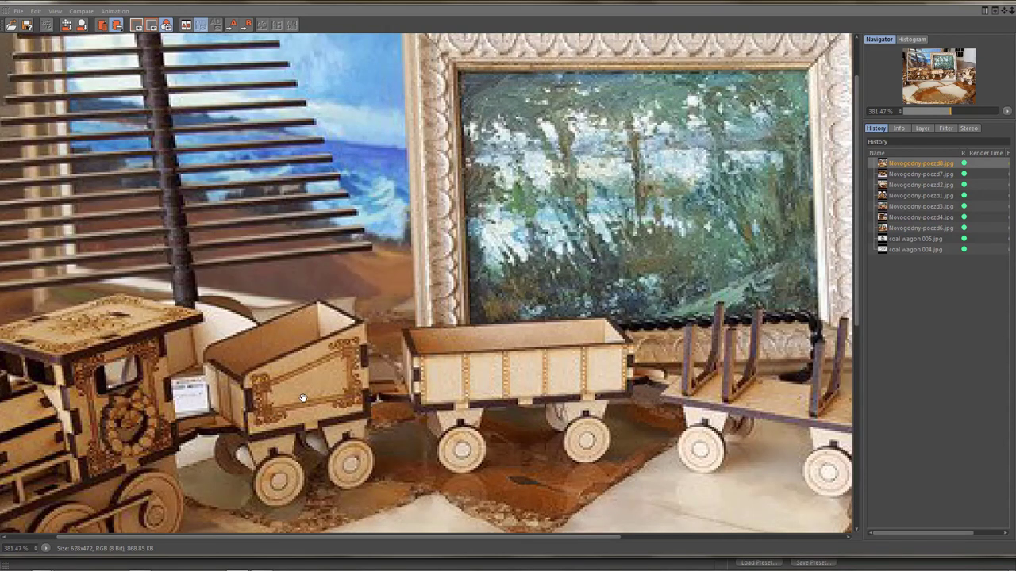
{"action": "left_click", "coordinate": [897, 239]}
{"action": "scroll", "coordinate": [386, 340], "scroll_direction": "down", "scroll_amount": 6}
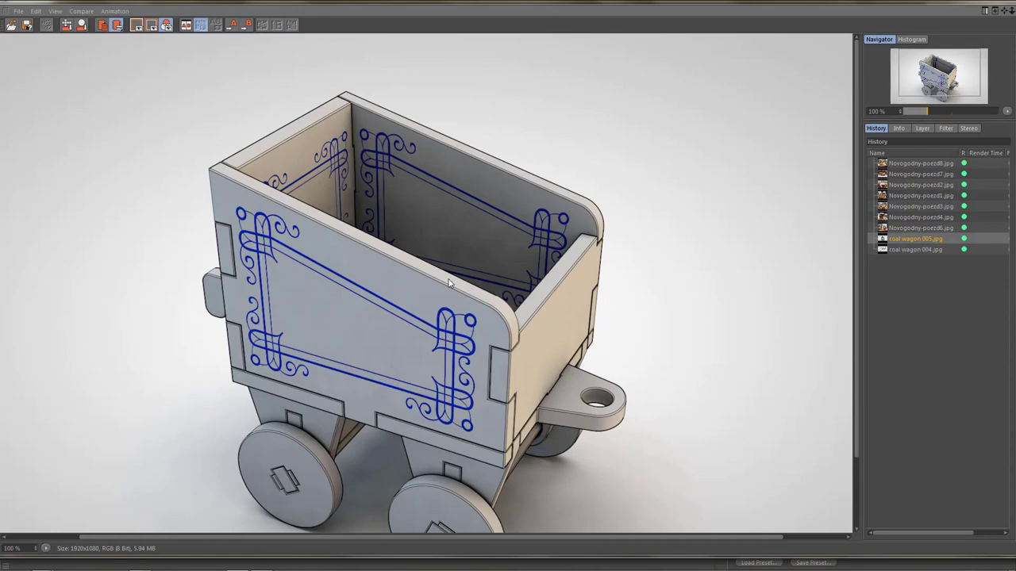
{"action": "left_click_drag", "start_coordinate": [408, 309], "coordinate": [431, 261]}
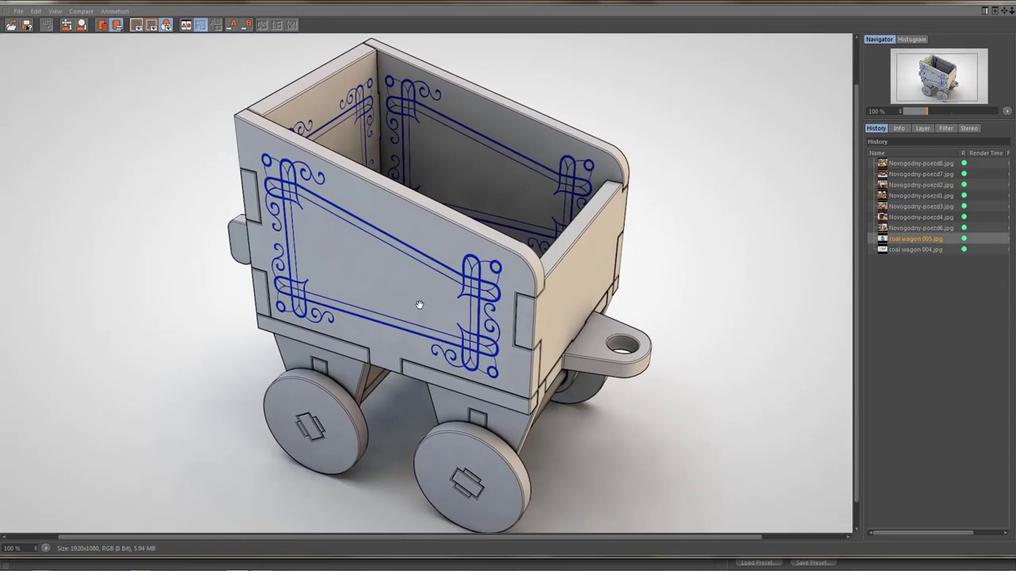
{"action": "left_click", "coordinate": [896, 250]}
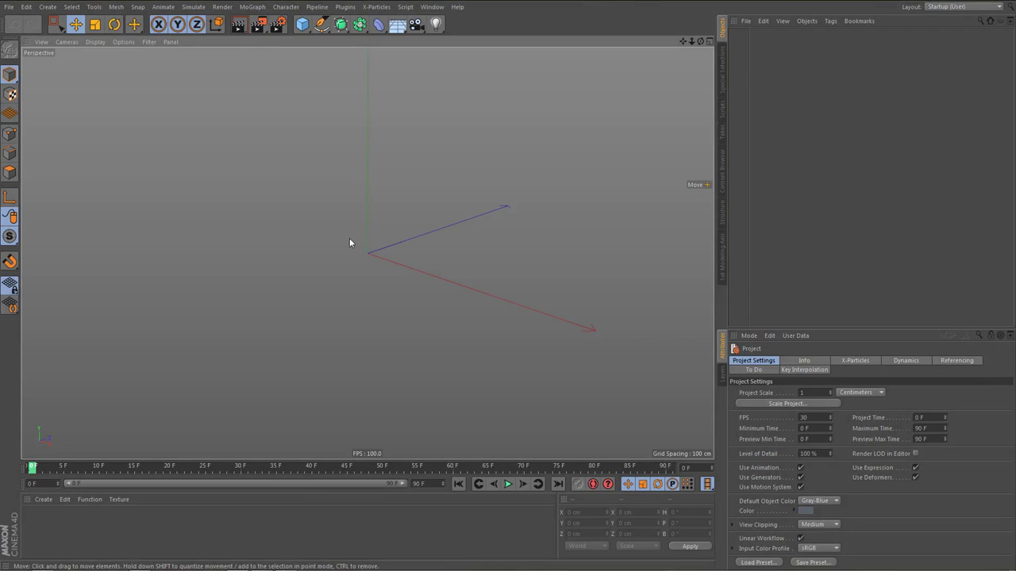
Merge the Illustrator file coal waggon and caboose.ai into the empty scene, keeping centimetres and Connect Splines in the import options
{"action": "left_click", "coordinate": [9, 7]}
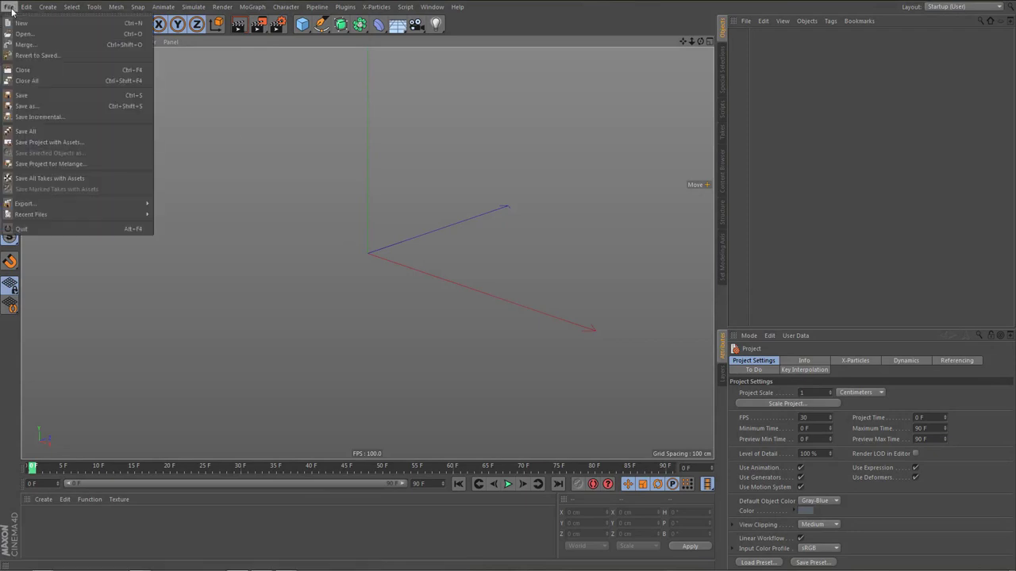
{"action": "left_click", "coordinate": [31, 44]}
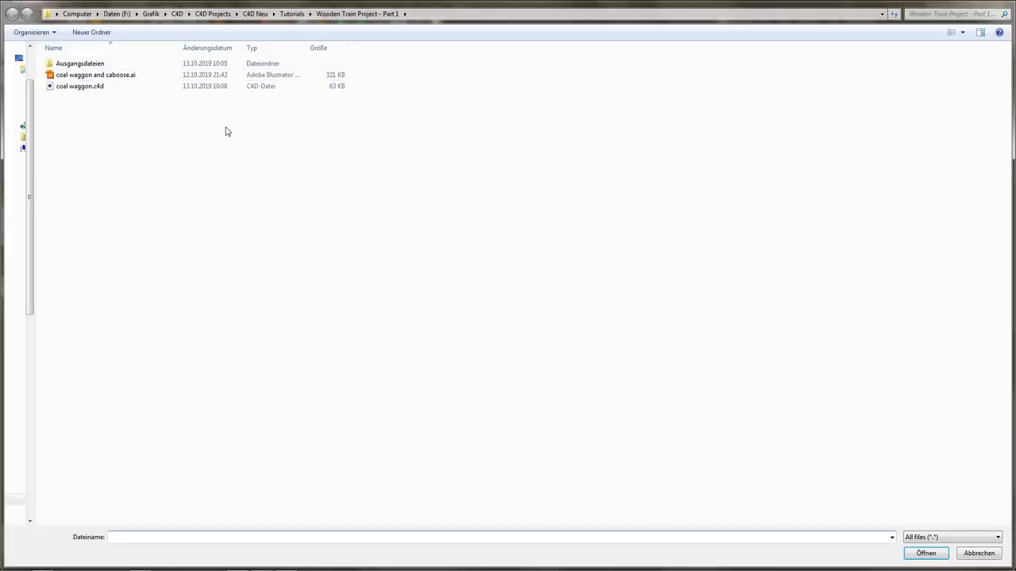
{"action": "double_click", "coordinate": [98, 76]}
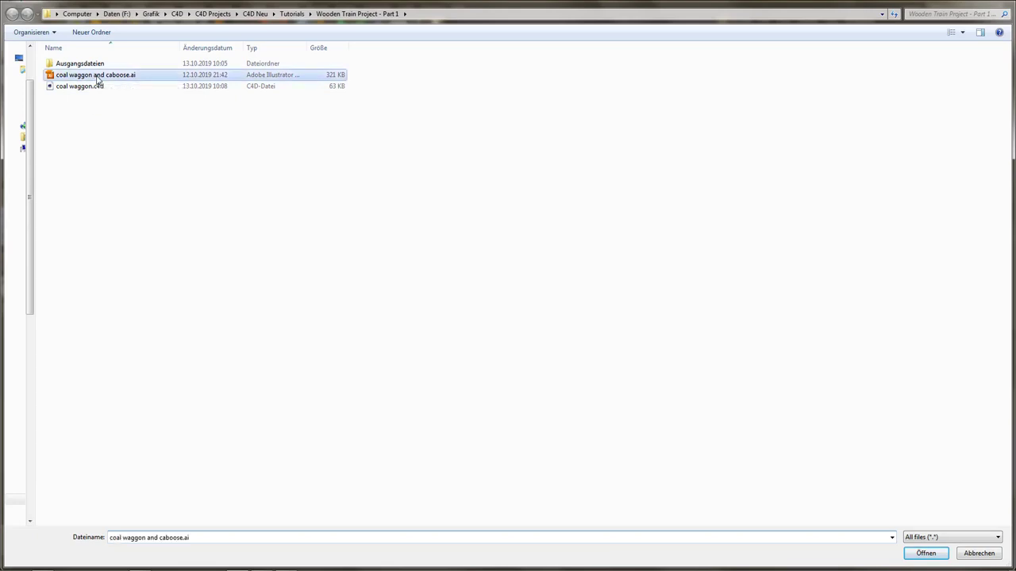
{"action": "left_click_drag", "start_coordinate": [140, 1], "coordinate": [369, 181]}
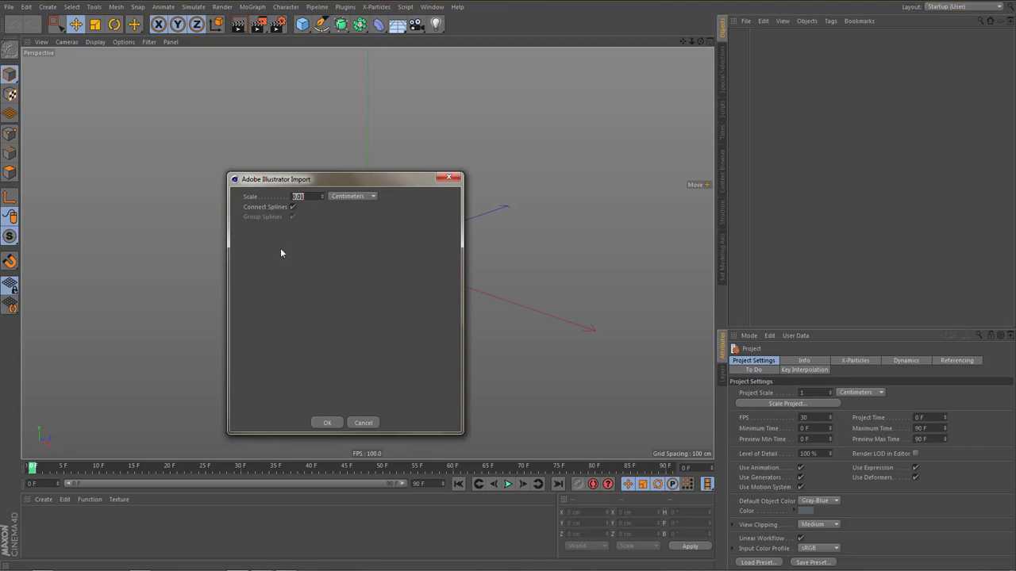
{"action": "left_click", "coordinate": [335, 424]}
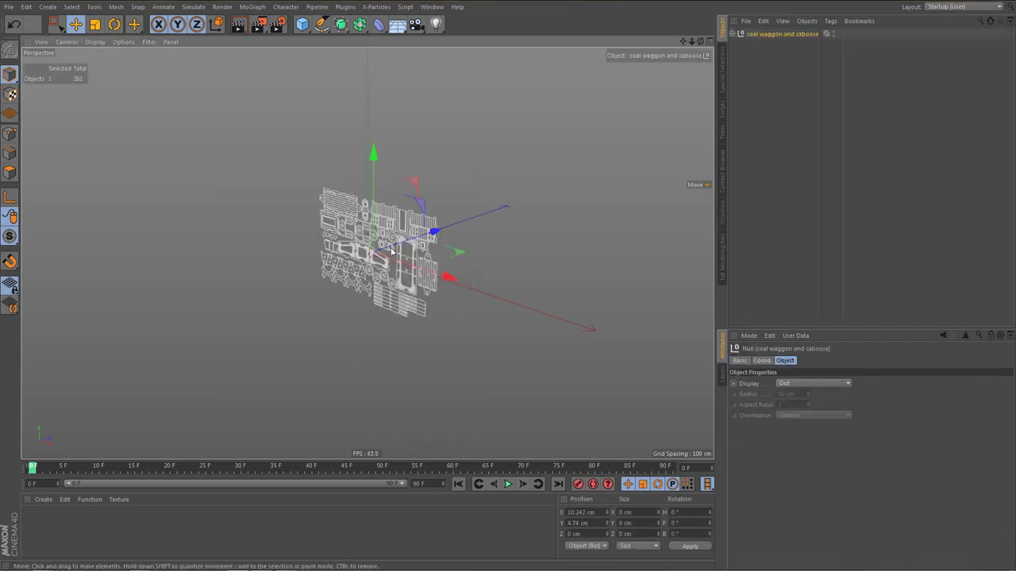
{"action": "right_click_drag", "start_coordinate": [389, 250], "coordinate": [492, 251], "text": "alt"}
{"action": "left_click_drag", "start_coordinate": [373, 269], "coordinate": [469, 243], "text": "alt"}
{"action": "middle_click_drag", "start_coordinate": [344, 270], "coordinate": [389, 262], "text": "alt"}
{"action": "right_click_drag", "start_coordinate": [389, 262], "coordinate": [414, 264], "text": "alt"}
{"action": "left_click_drag", "start_coordinate": [413, 260], "coordinate": [339, 260], "text": "alt"}
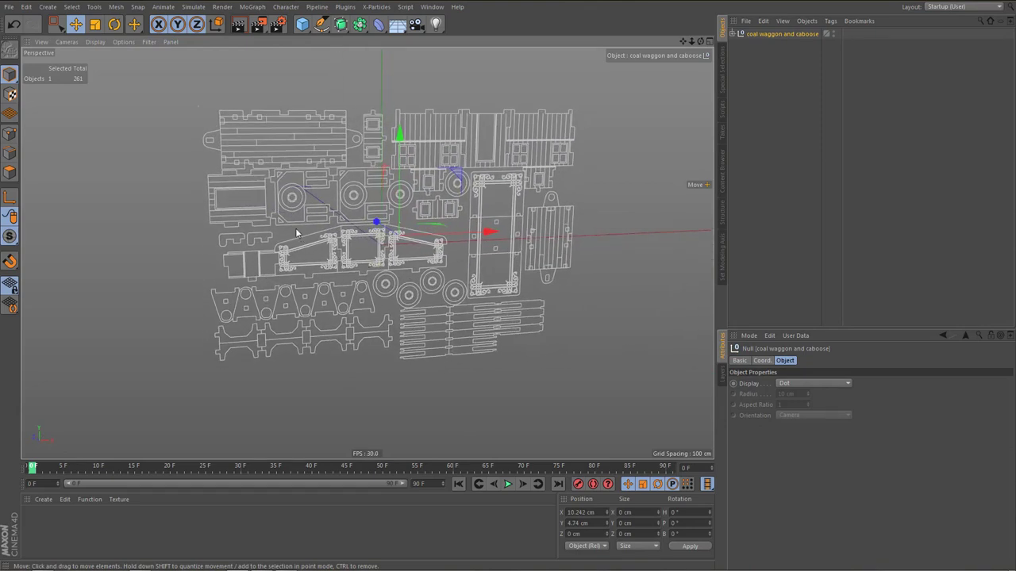
Save the project under the new name coal waggon and caboose in the Wooden Train Project - Part 1 folder
{"action": "left_click", "coordinate": [9, 6]}
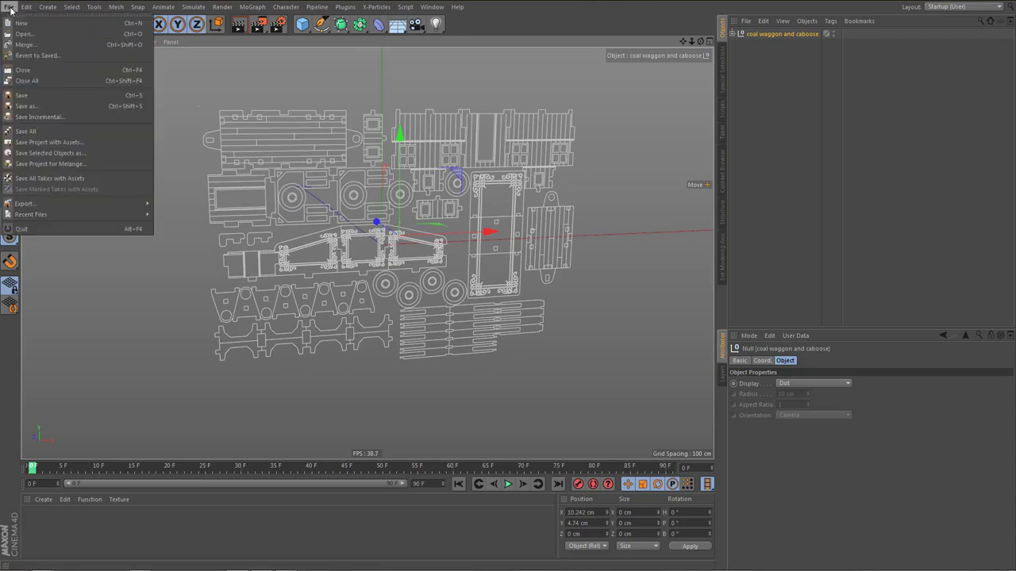
{"action": "left_click", "coordinate": [53, 107]}
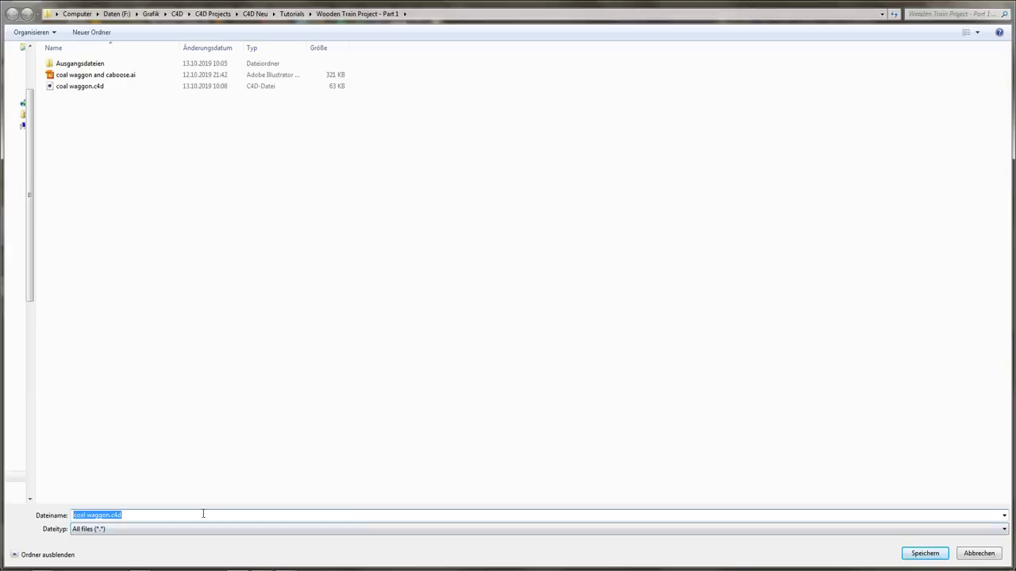
{"action": "type", "text": "coal wagg"}
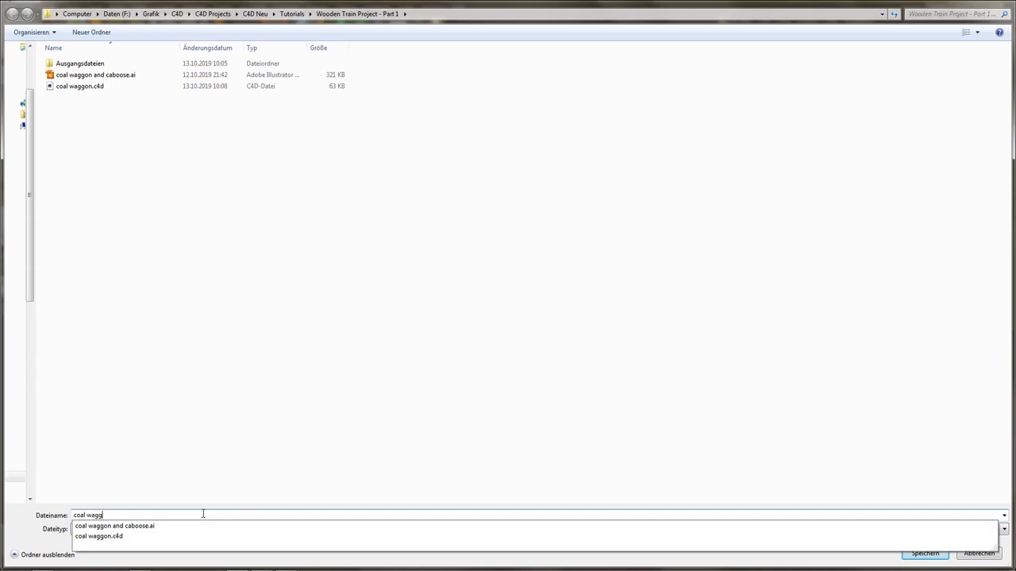
{"action": "type", "text": "on and caboose"}
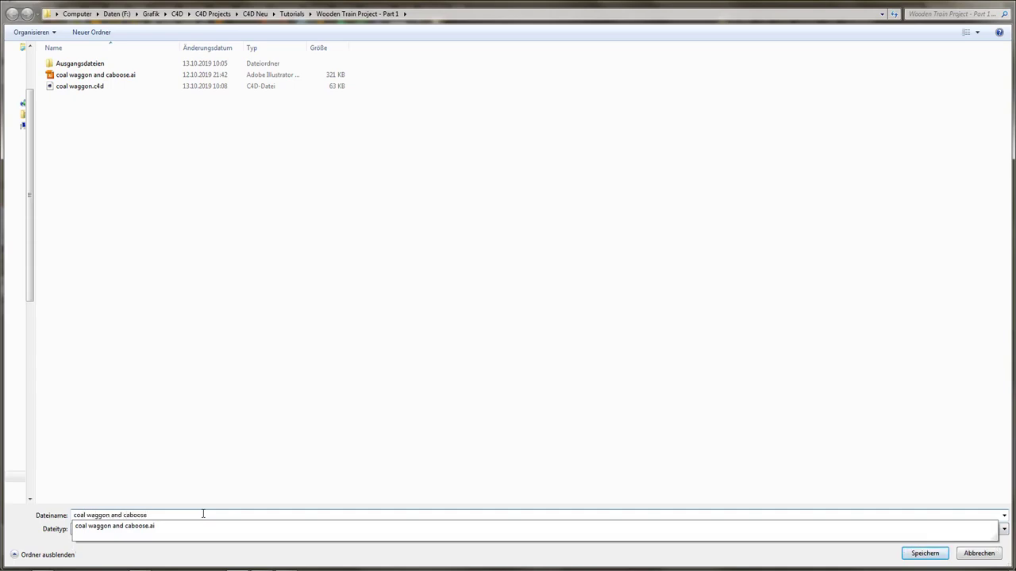
{"action": "key", "text": "Return"}
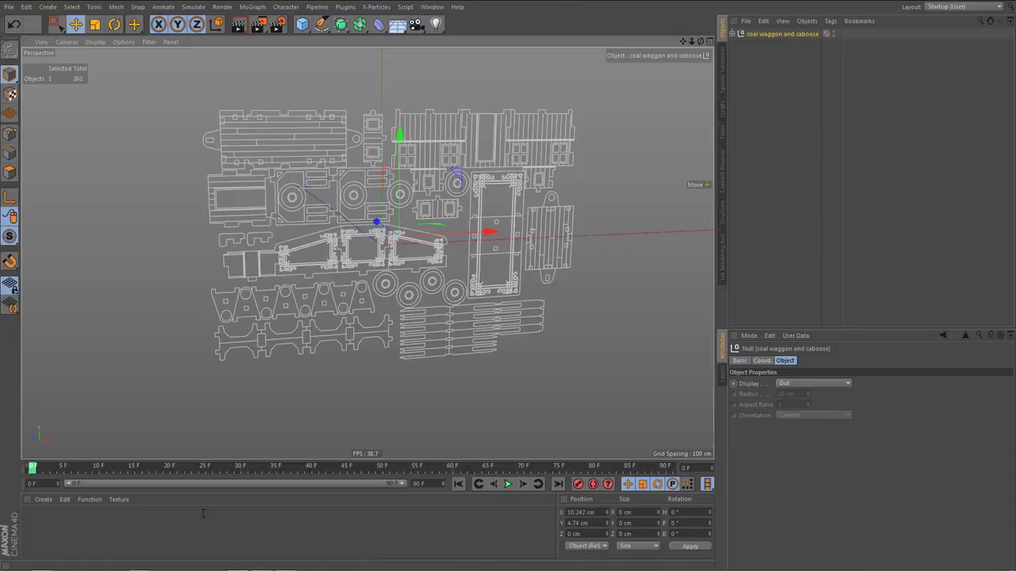
Examine the imported coal wagon and caboose part outlines in the perspective view and the Front view
{"action": "scroll", "coordinate": [338, 307], "scroll_direction": "up", "scroll_amount": 3}
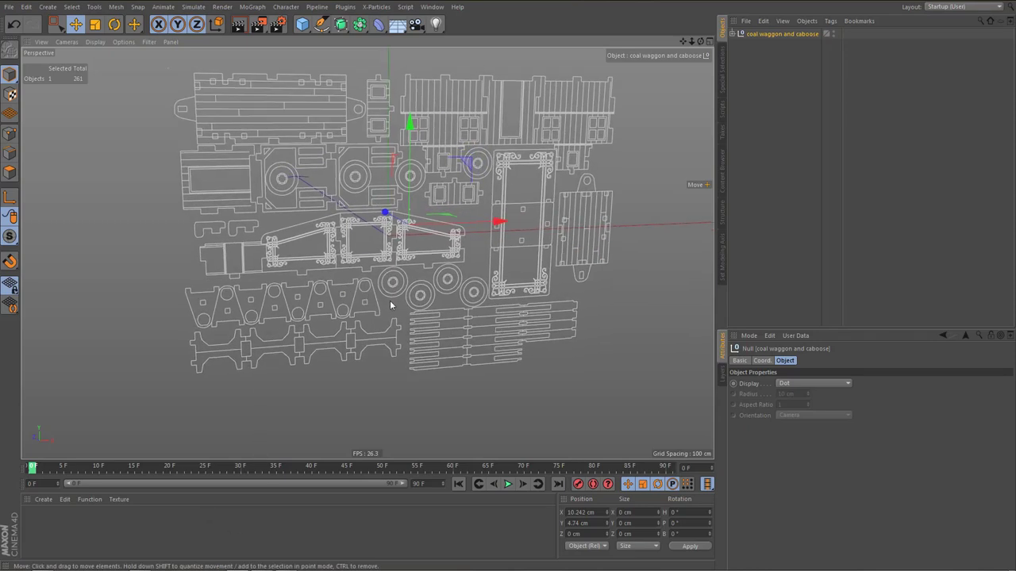
{"action": "scroll", "coordinate": [355, 301], "scroll_direction": "up", "scroll_amount": 3}
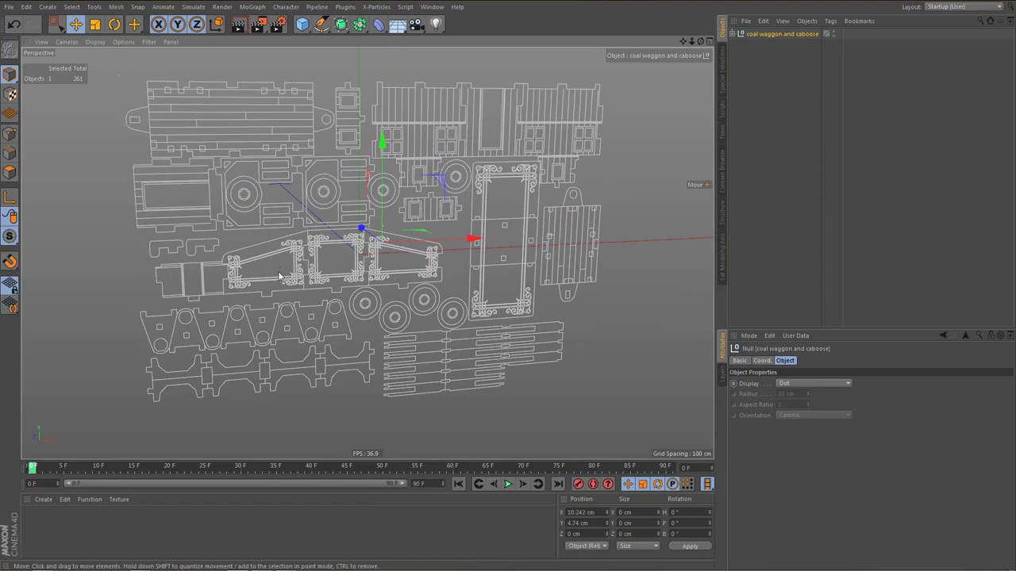
{"action": "scroll", "coordinate": [336, 284], "scroll_direction": "up", "scroll_amount": 3}
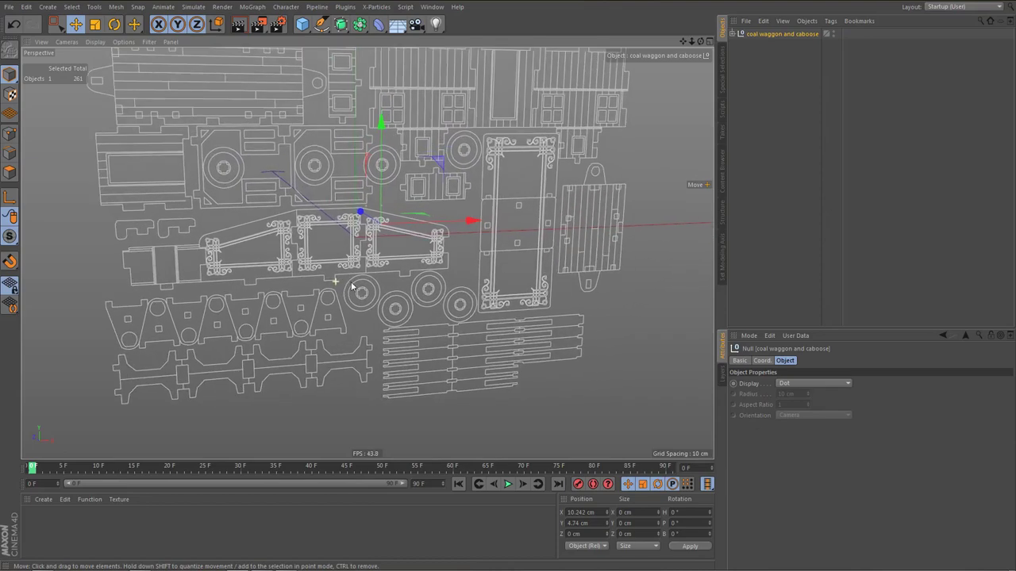
{"action": "middle_click", "coordinate": [334, 280]}
{"action": "middle_click", "coordinate": [500, 347]}
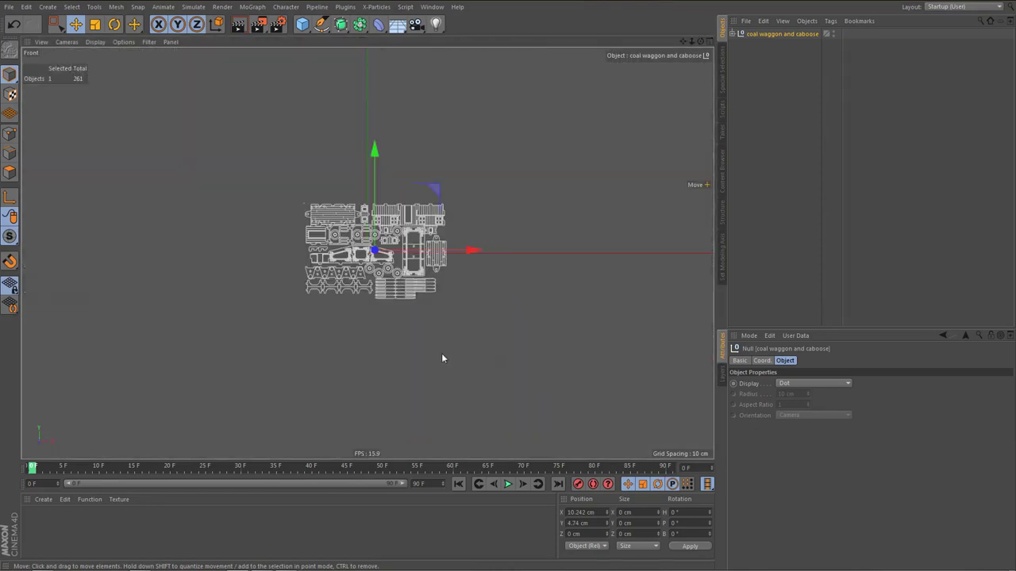
{"action": "scroll", "coordinate": [419, 359], "scroll_direction": "up", "scroll_amount": 5}
{"action": "scroll", "coordinate": [233, 325], "scroll_direction": "down", "scroll_amount": 1}
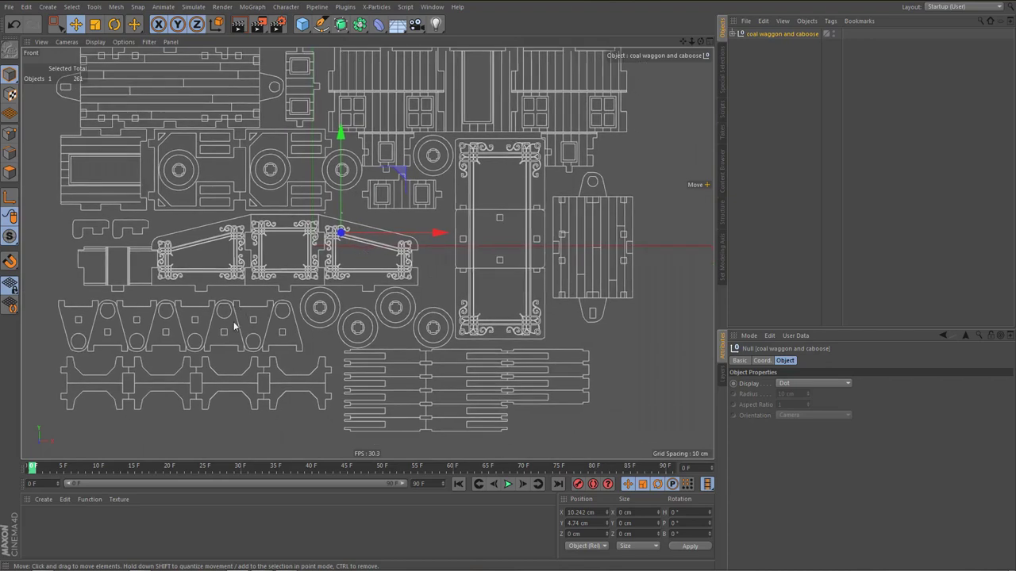
{"action": "scroll", "coordinate": [284, 314], "scroll_direction": "up", "scroll_amount": 1}
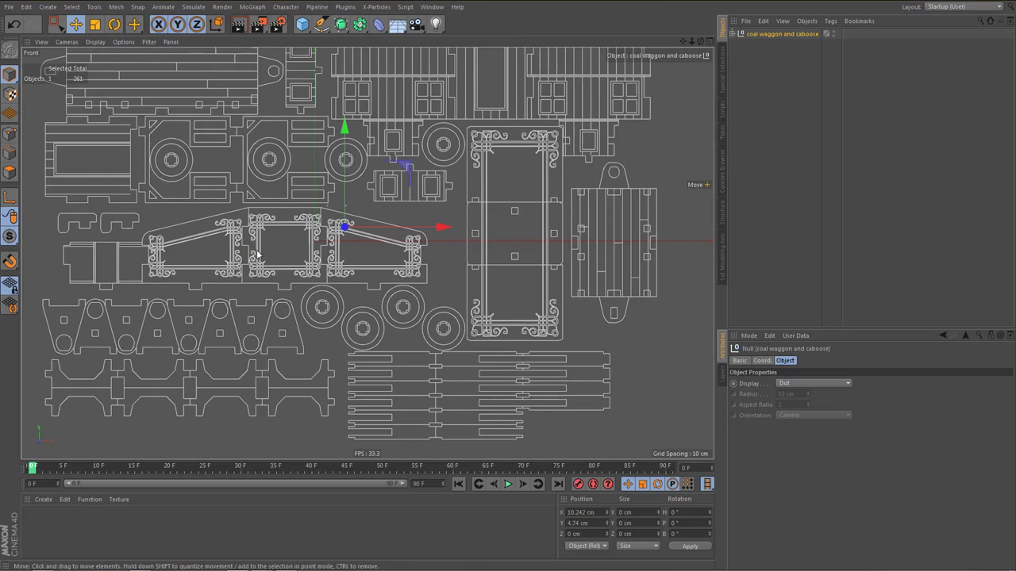
{"action": "scroll", "coordinate": [261, 256], "scroll_direction": "down", "scroll_amount": 5}
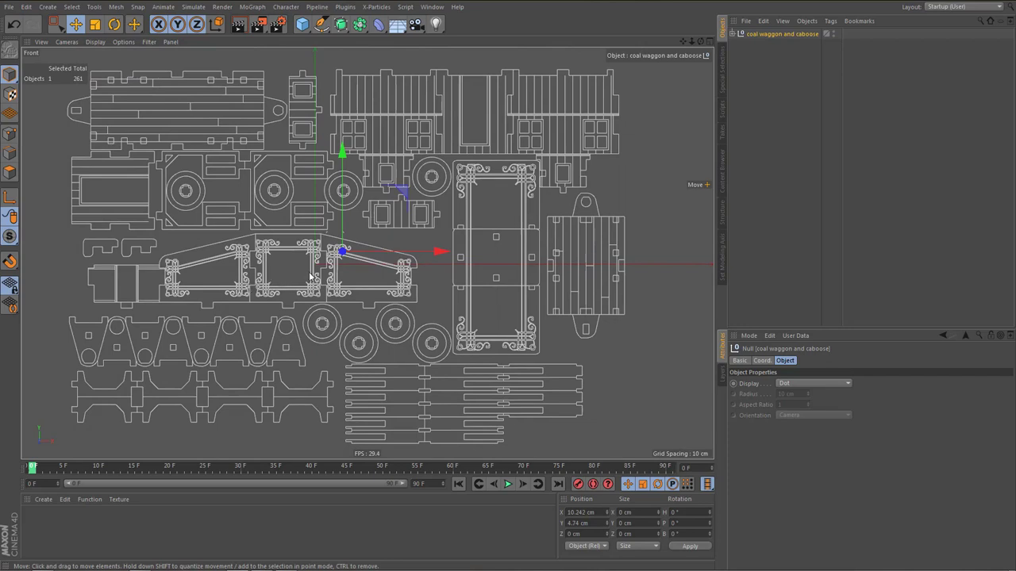
Select the splines of the ornamented coal wagon walls and the planked floor with coupling tabs, and remove them from the scene
{"action": "key", "text": "0"}
{"action": "left_click_drag", "start_coordinate": [67, 272], "coordinate": [429, 289]}
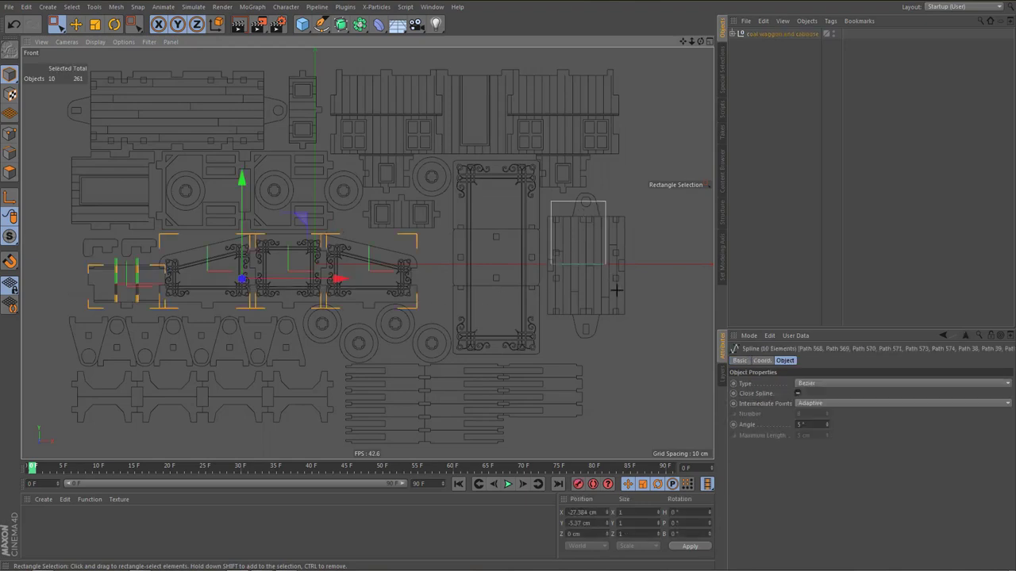
{"action": "left_click_drag", "start_coordinate": [550, 200], "coordinate": [639, 328]}
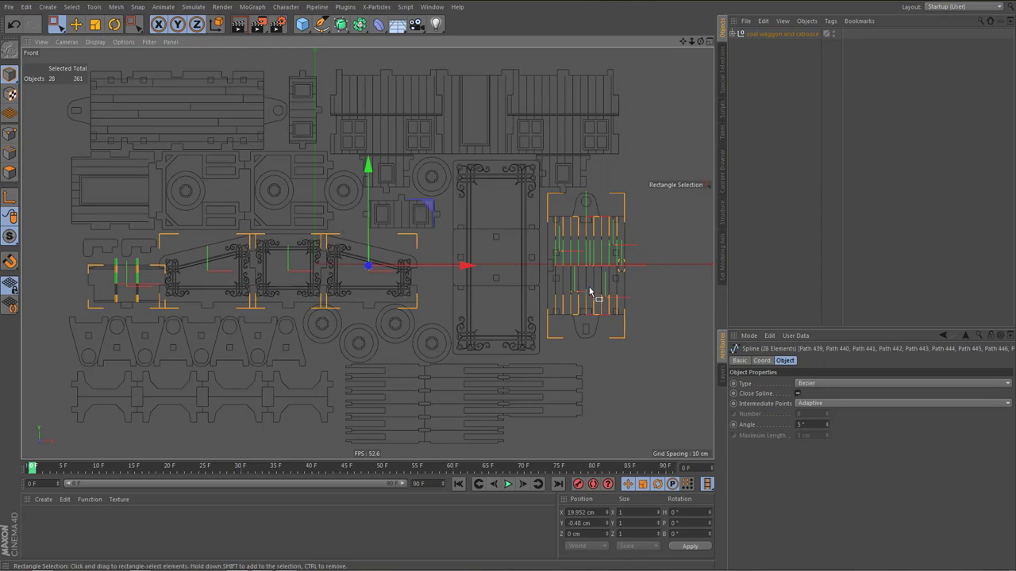
{"action": "scroll", "coordinate": [597, 289], "scroll_direction": "up", "scroll_amount": 1}
{"action": "scroll", "coordinate": [598, 287], "scroll_direction": "up", "scroll_amount": 2}
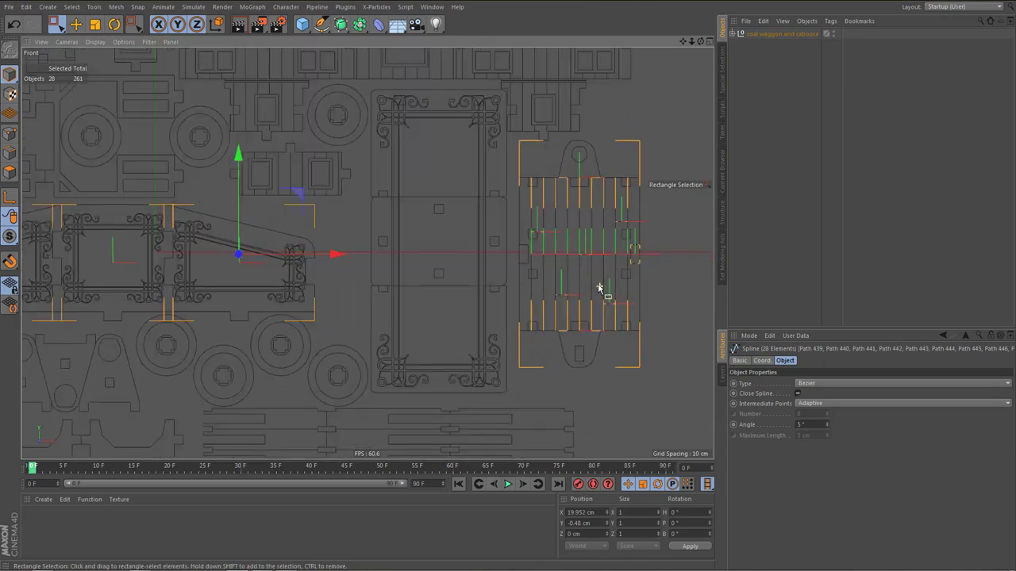
{"action": "left_click_drag", "start_coordinate": [512, 152], "coordinate": [676, 370]}
{"action": "left_click_drag", "start_coordinate": [550, 157], "coordinate": [614, 198]}
{"action": "key", "text": "Delete"}
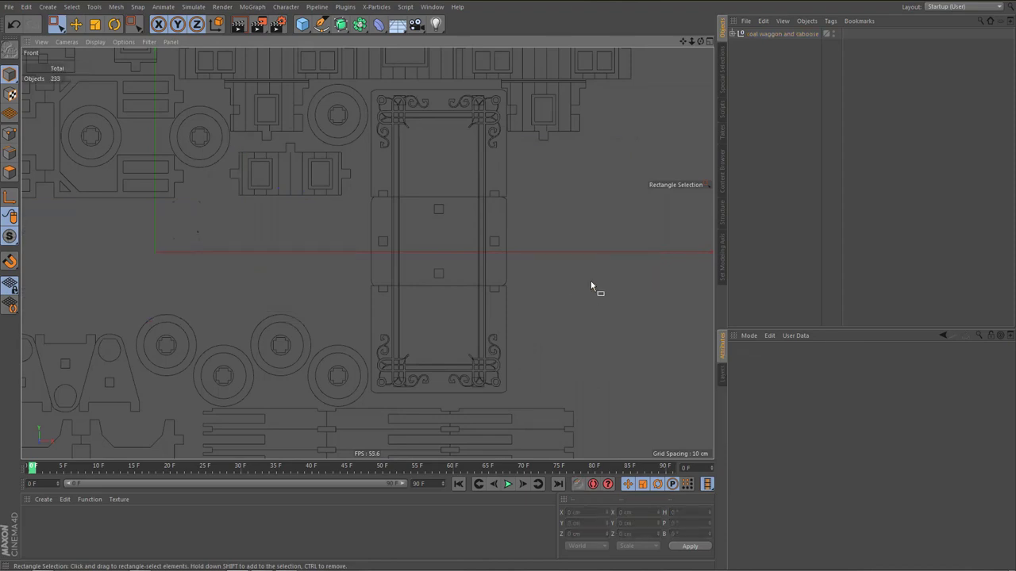
Restore the removed coal wagon splines and add the missed plank-line splines of the small plain wall to the selection
{"action": "scroll", "coordinate": [583, 294], "scroll_direction": "down", "scroll_amount": 3}
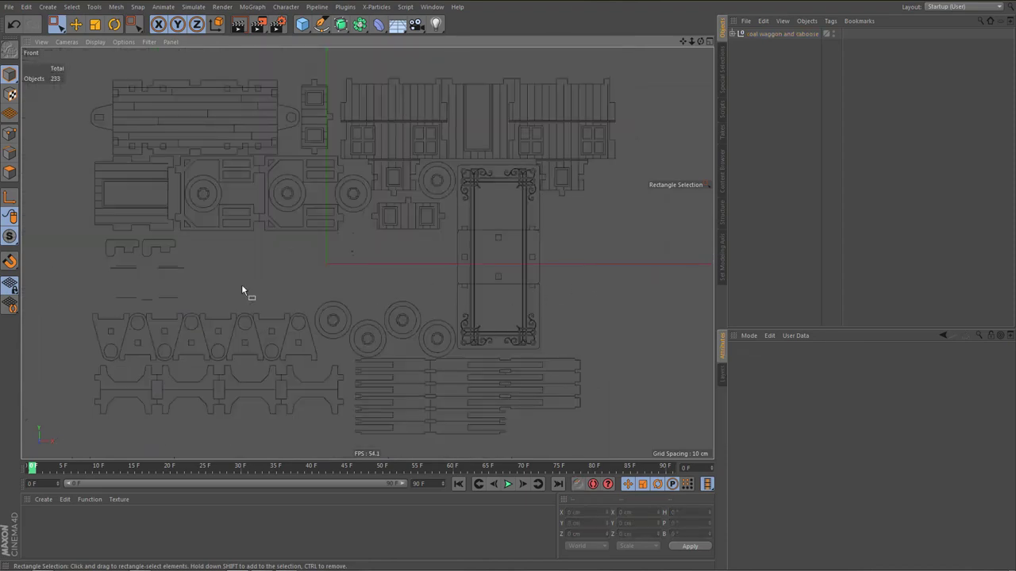
{"action": "scroll", "coordinate": [152, 289], "scroll_direction": "up", "scroll_amount": 3}
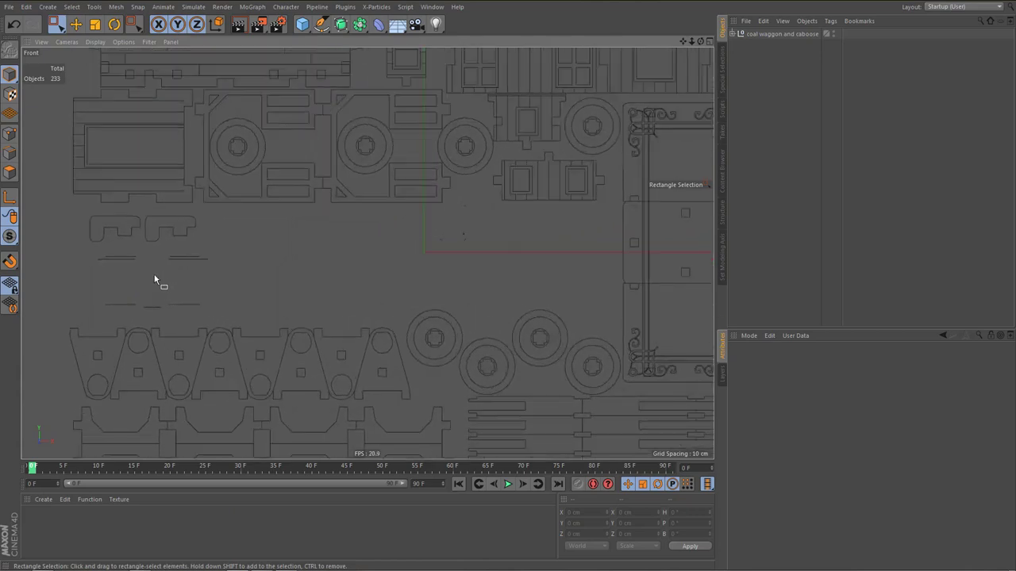
{"action": "left_click", "coordinate": [154, 280]}
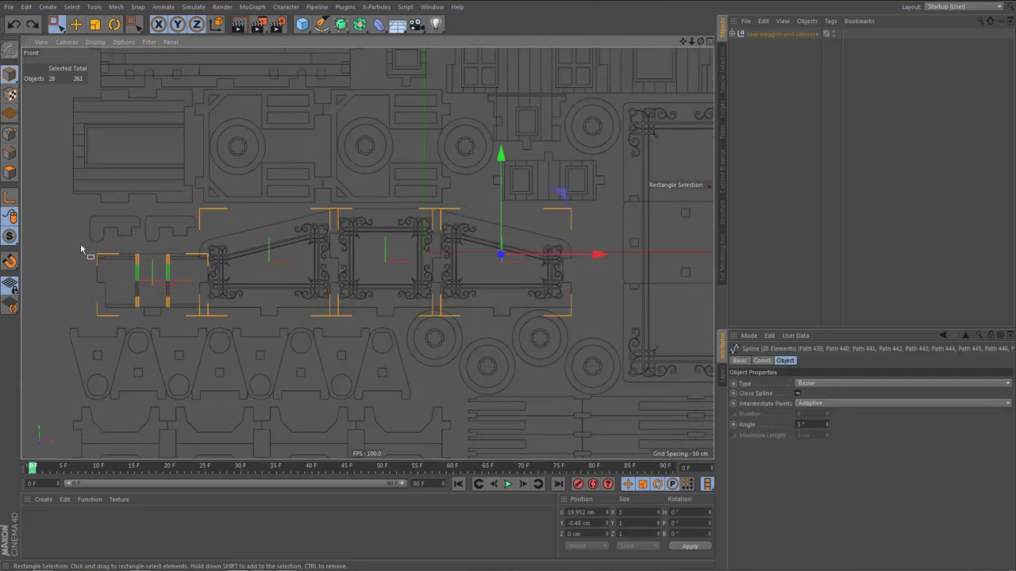
{"action": "left_click_drag", "start_coordinate": [85, 246], "coordinate": [179, 292], "text": "shift"}
{"action": "left_click_drag", "start_coordinate": [87, 284], "coordinate": [228, 314], "text": "shift"}
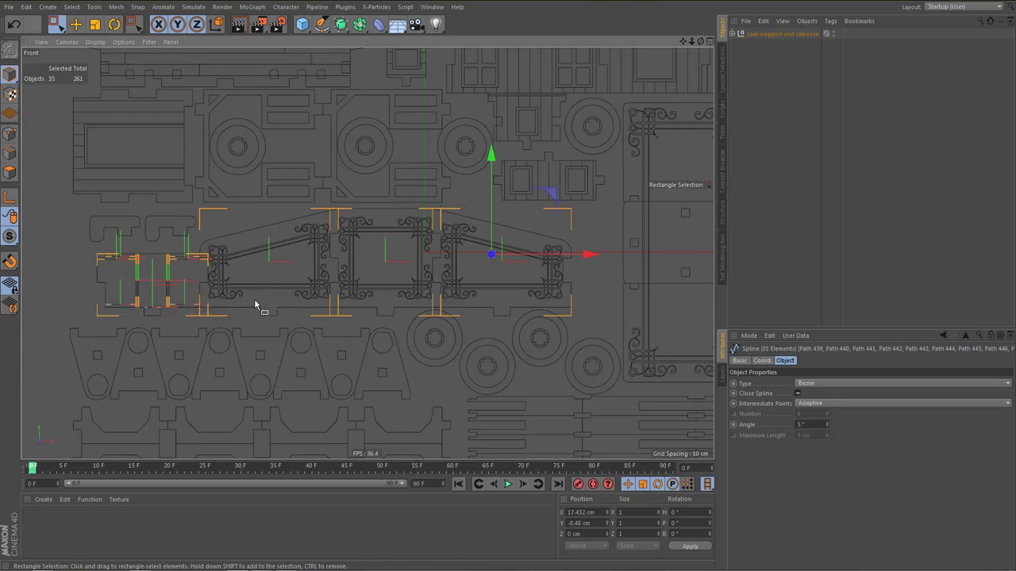
Try removing all selected coal wagon splines to check the selection for missed parts, and undo the removal
{"action": "key", "text": "Delete"}
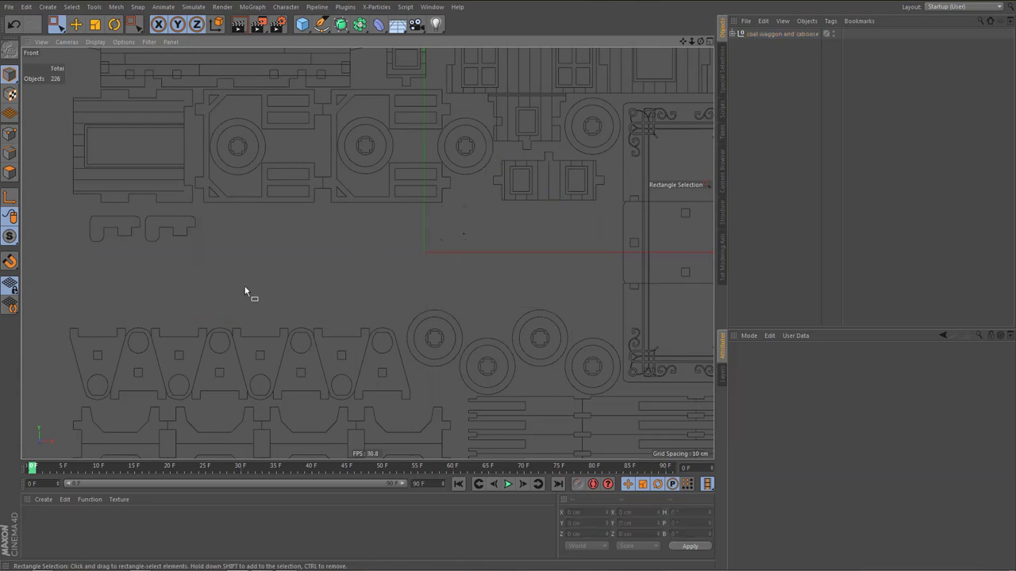
{"action": "scroll", "coordinate": [245, 292], "scroll_direction": "down", "scroll_amount": 3}
{"action": "key", "text": "ctrl+z"}
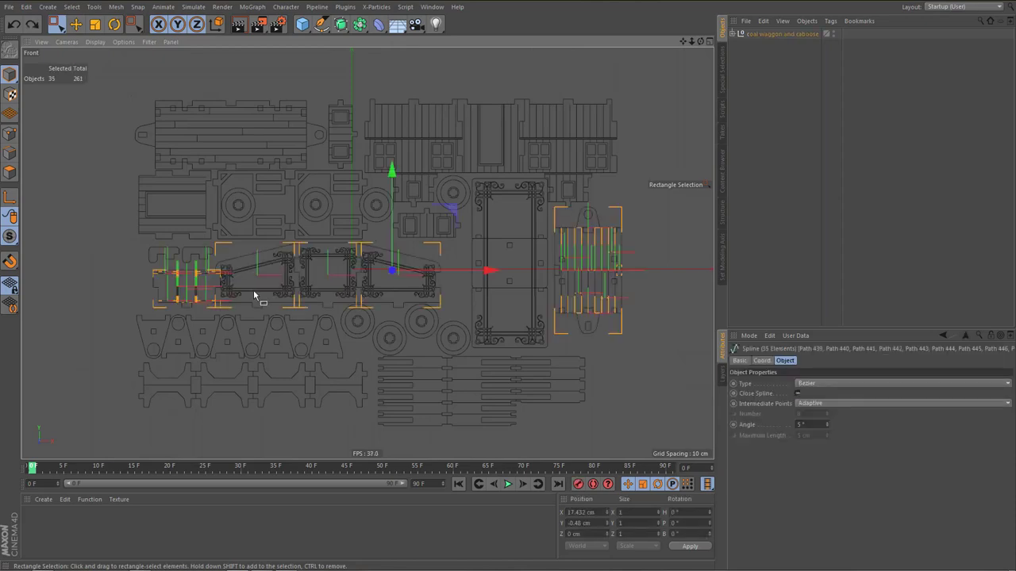
Copy the selected coal wagon splines into a new project and save it over the existing file coal waggon.c4d
{"action": "key", "text": "ctrl+n"}
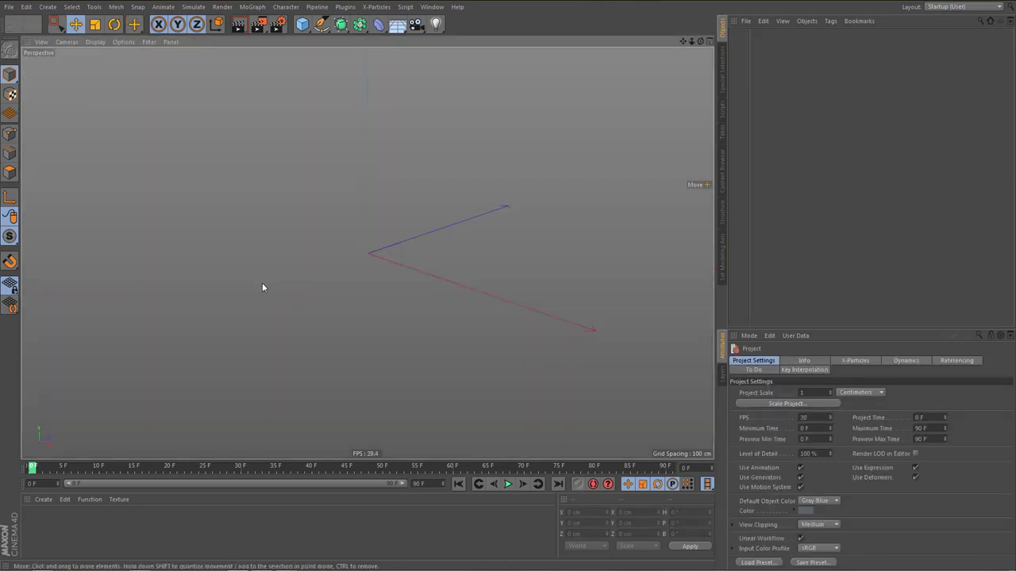
{"action": "key", "text": "ctrl+v"}
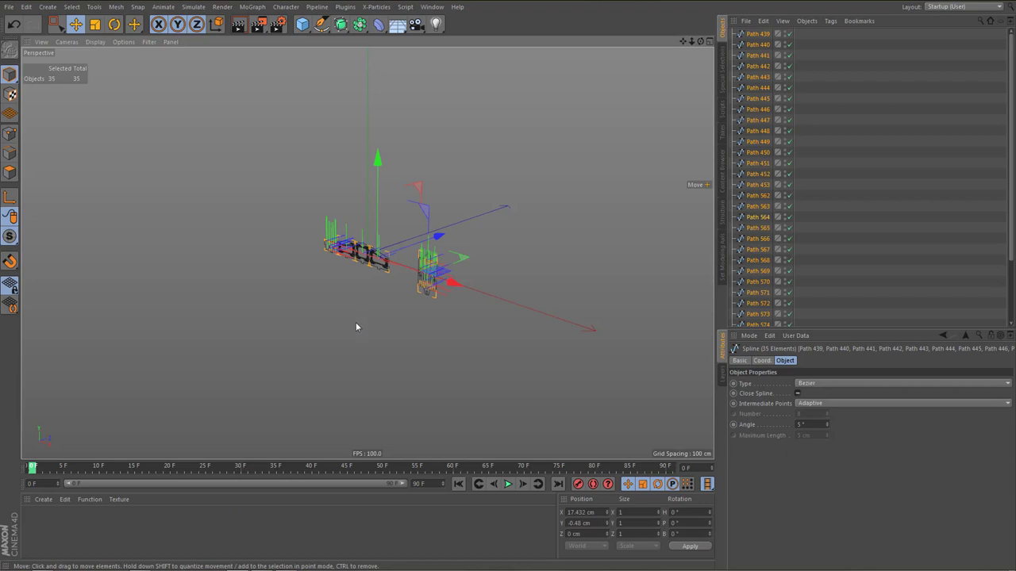
{"action": "left_click", "coordinate": [8, 6]}
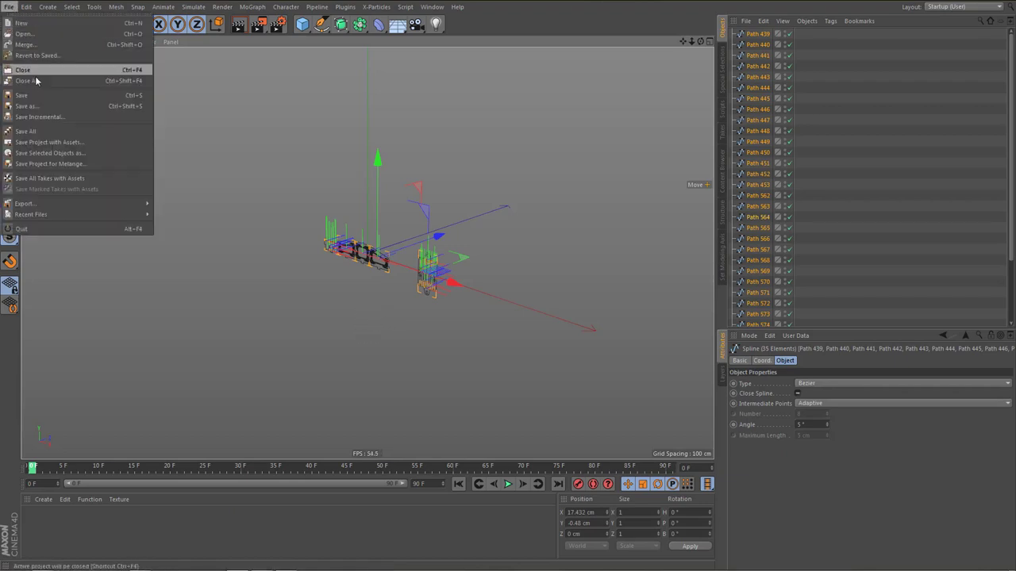
{"action": "left_click", "coordinate": [44, 107]}
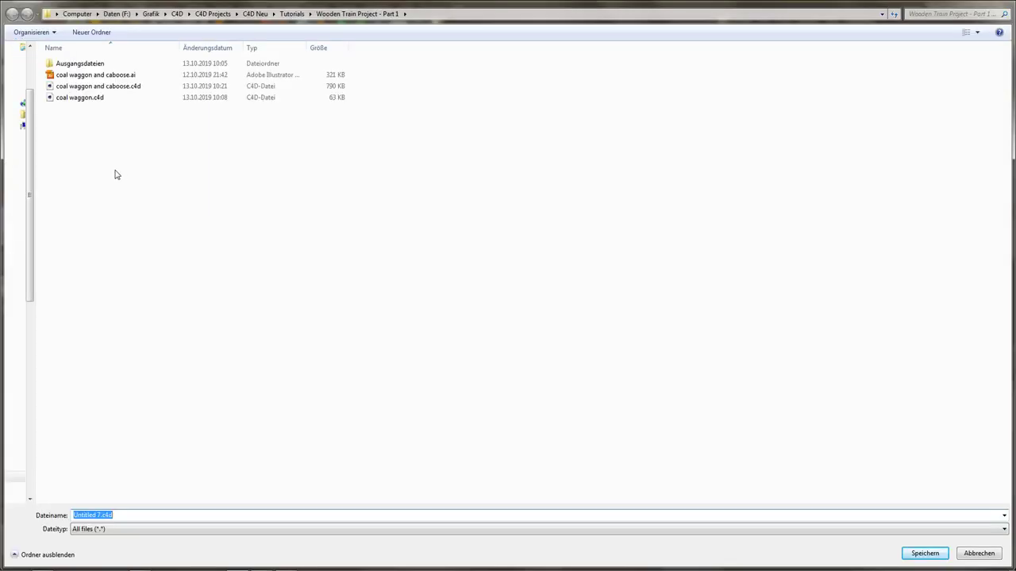
{"action": "left_click", "coordinate": [92, 99]}
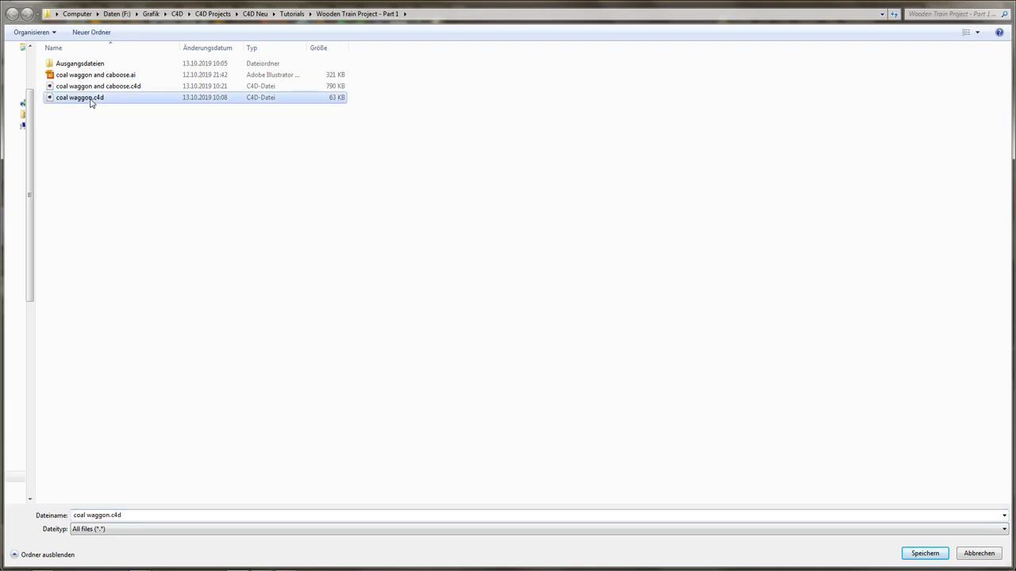
{"action": "left_click", "coordinate": [926, 555]}
{"action": "left_click", "coordinate": [535, 286]}
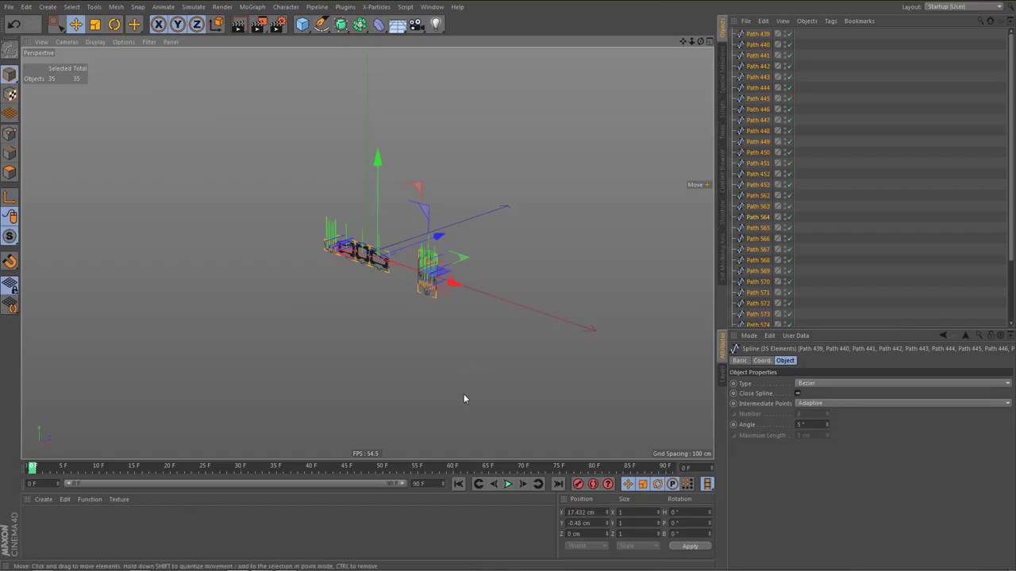
Examine the copied coal wagon wall outlines up close in the Front view with nothing selected
{"action": "middle_click", "coordinate": [453, 304]}
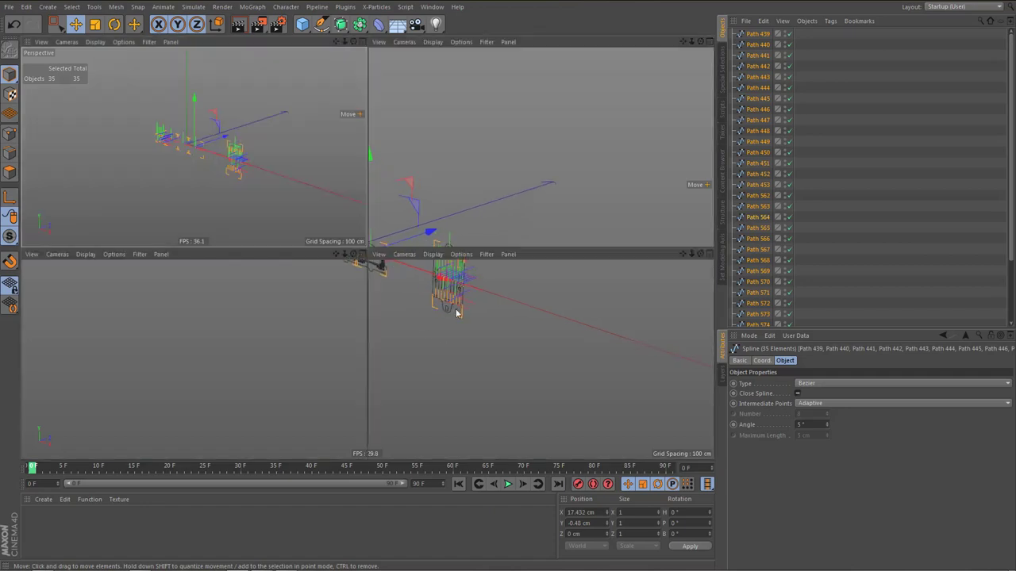
{"action": "middle_click", "coordinate": [455, 308]}
{"action": "scroll", "coordinate": [377, 290], "scroll_direction": "up", "scroll_amount": 4}
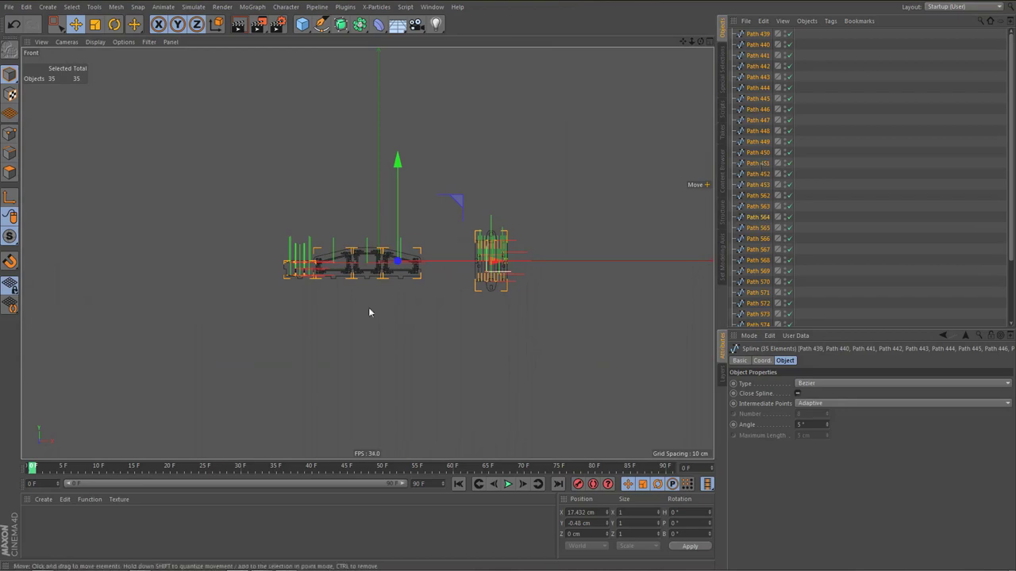
{"action": "scroll", "coordinate": [381, 270], "scroll_direction": "up", "scroll_amount": 2}
{"action": "scroll", "coordinate": [362, 288], "scroll_direction": "up", "scroll_amount": 2}
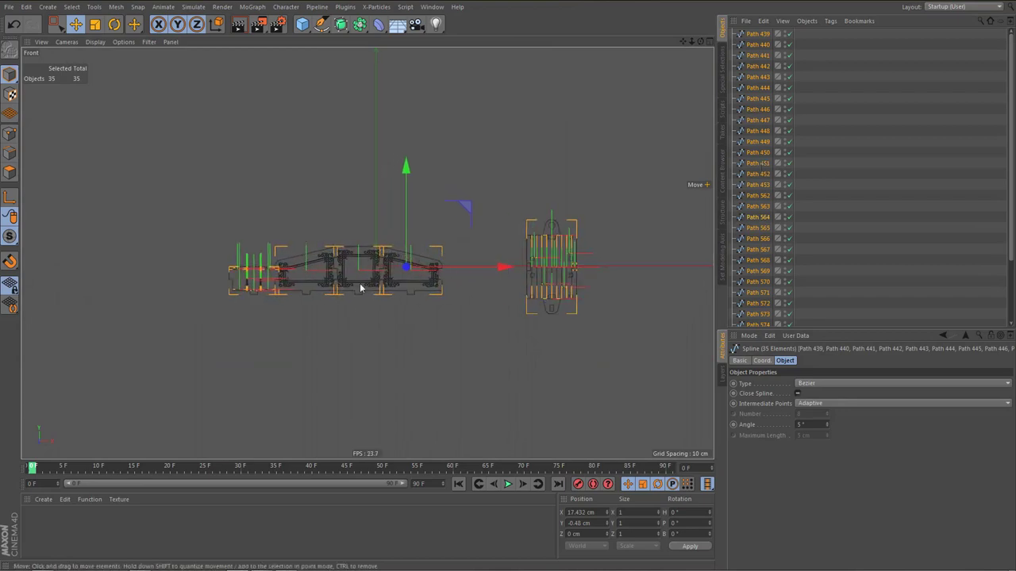
{"action": "left_click", "coordinate": [333, 324]}
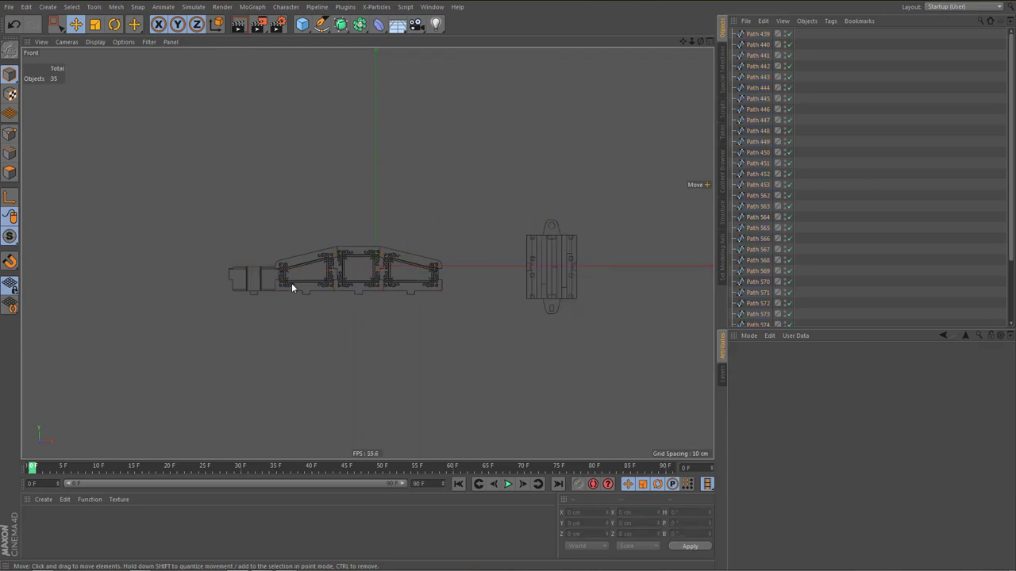
{"action": "scroll", "coordinate": [332, 276], "scroll_direction": "up", "scroll_amount": 5}
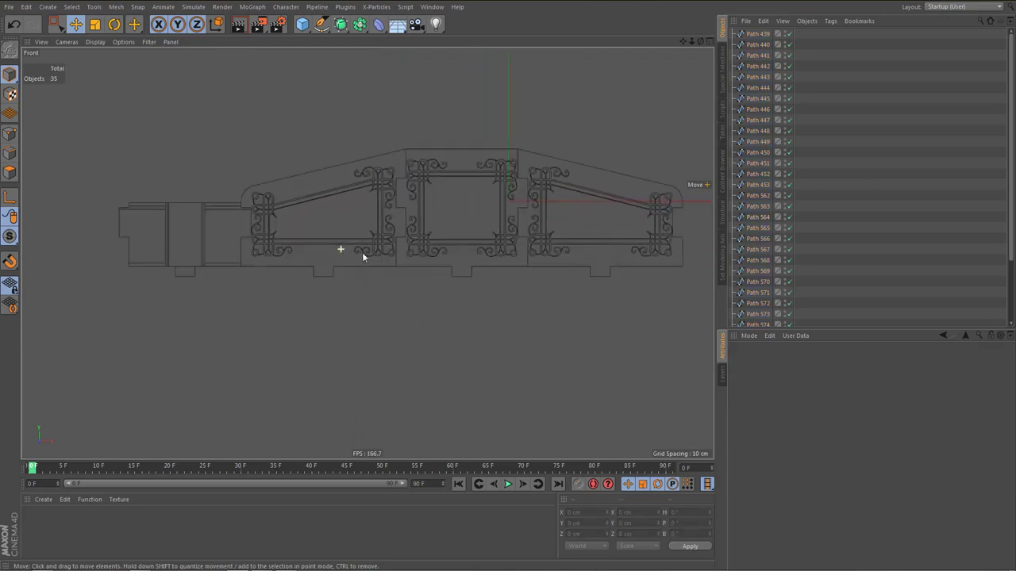
{"action": "scroll", "coordinate": [362, 252], "scroll_direction": "up", "scroll_amount": 3}
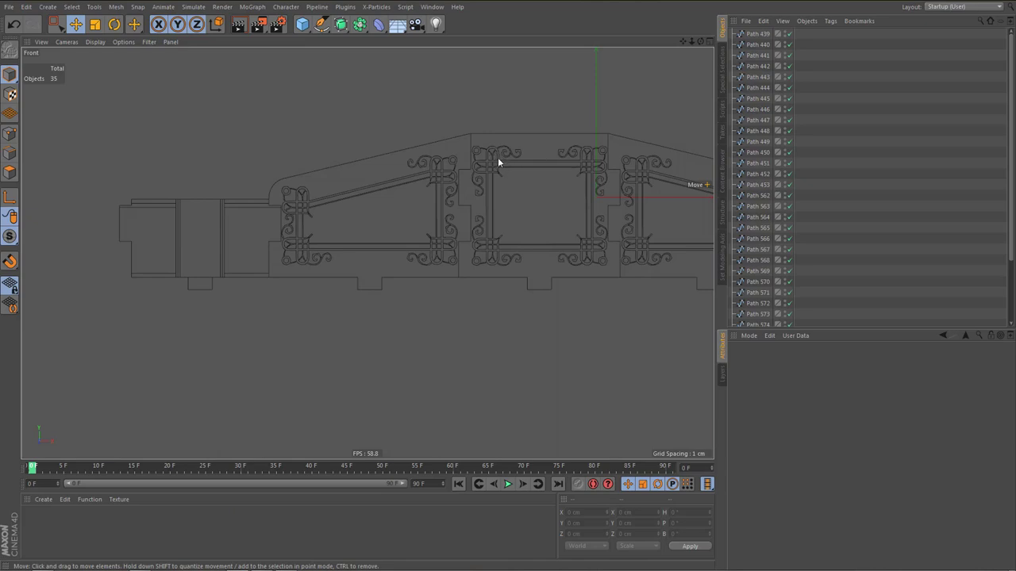
Group all splines of the small plain wall beside the ornamented walls into a null named wall front
{"action": "key", "text": "0"}
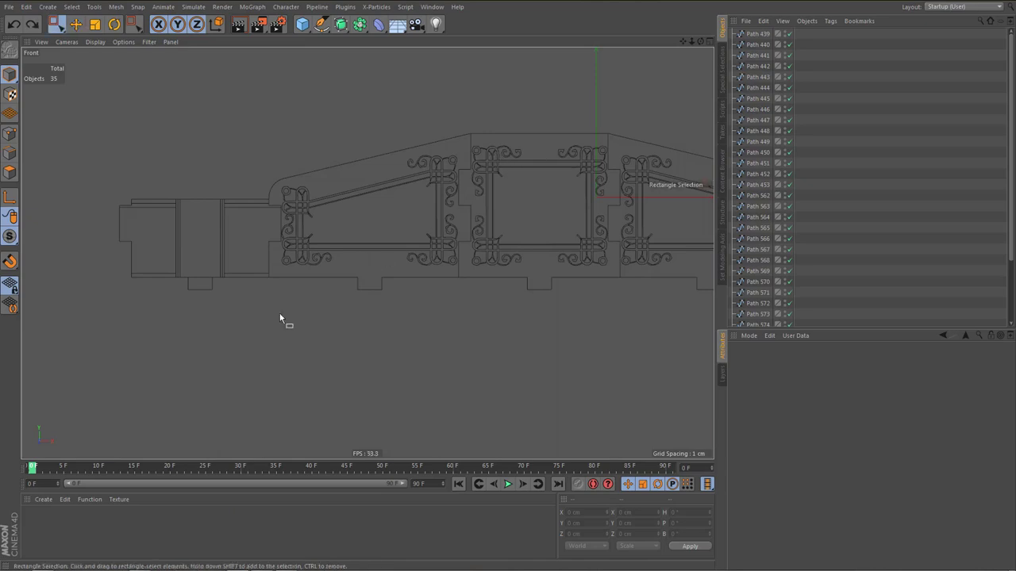
{"action": "left_click_drag", "start_coordinate": [90, 167], "coordinate": [262, 316]}
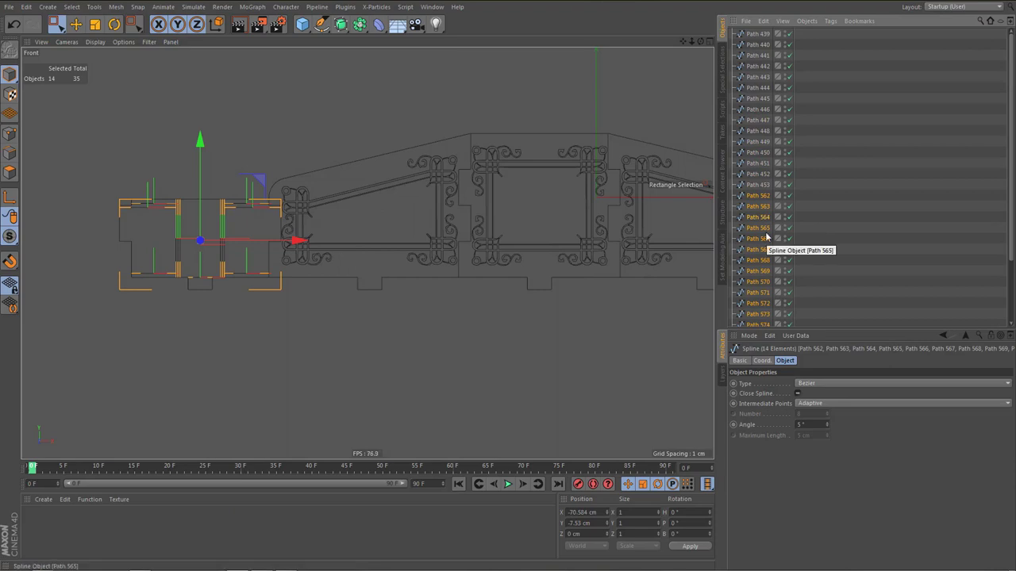
{"action": "key", "text": "alt+g"}
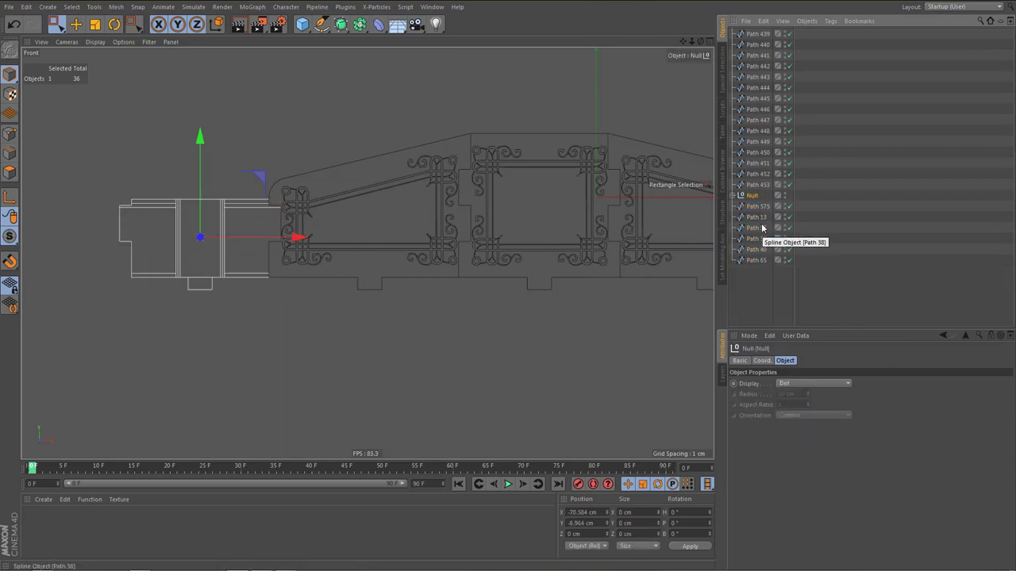
{"action": "double_click", "coordinate": [752, 196]}
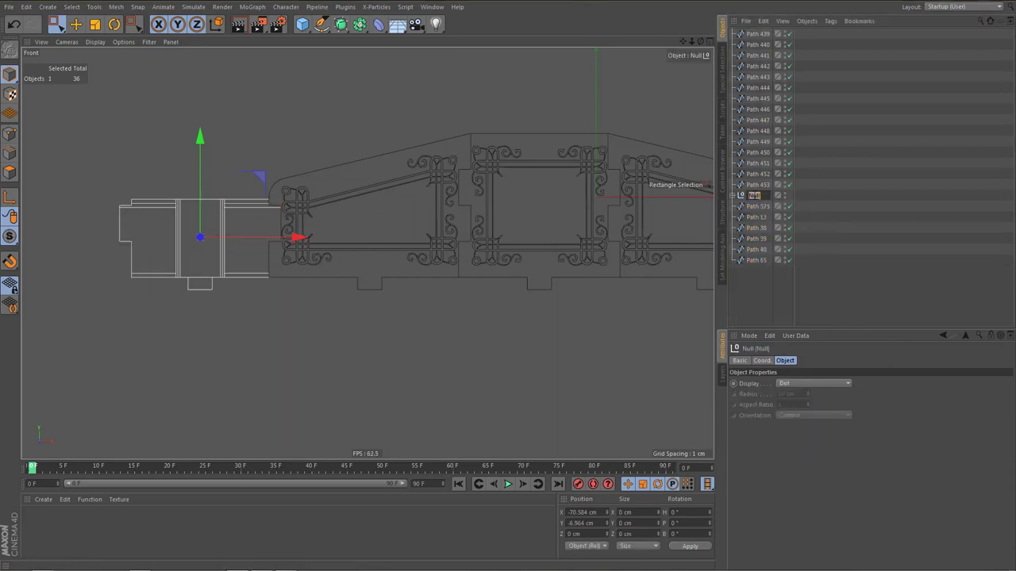
{"action": "type", "text": "le"}
{"action": "type", "text": "ll front"}
{"action": "key", "text": "Return"}
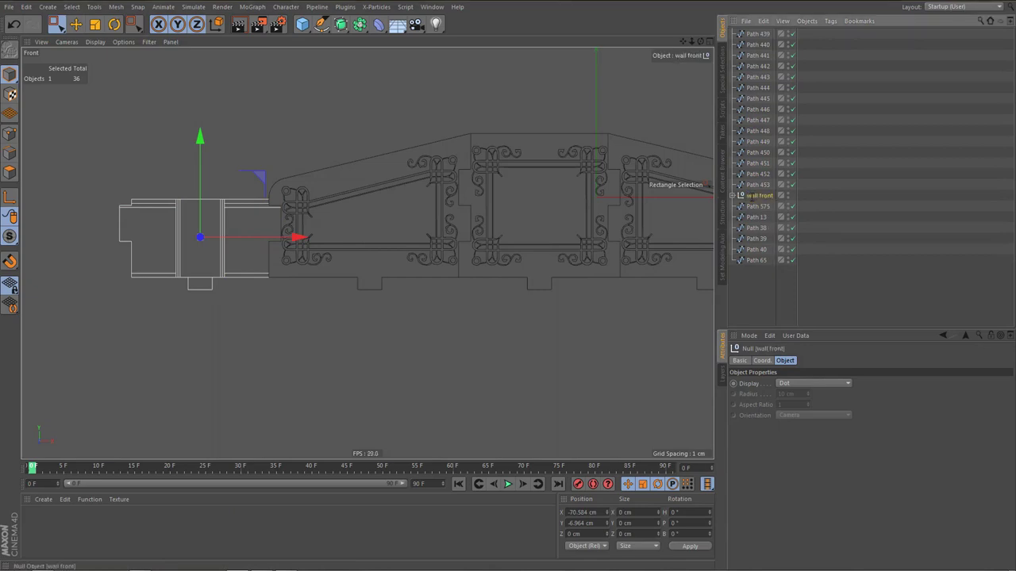
Hide the wall front group in the view, move it to the end of the object list and deselect it
{"action": "left_click", "coordinate": [788, 196]}
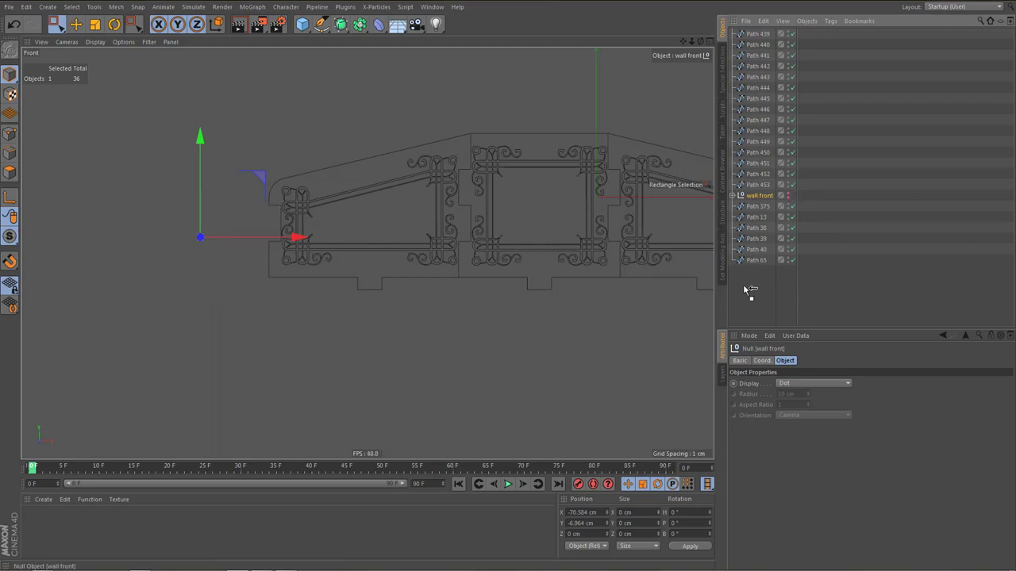
{"action": "left_click_drag", "start_coordinate": [746, 286], "coordinate": [747, 287]}
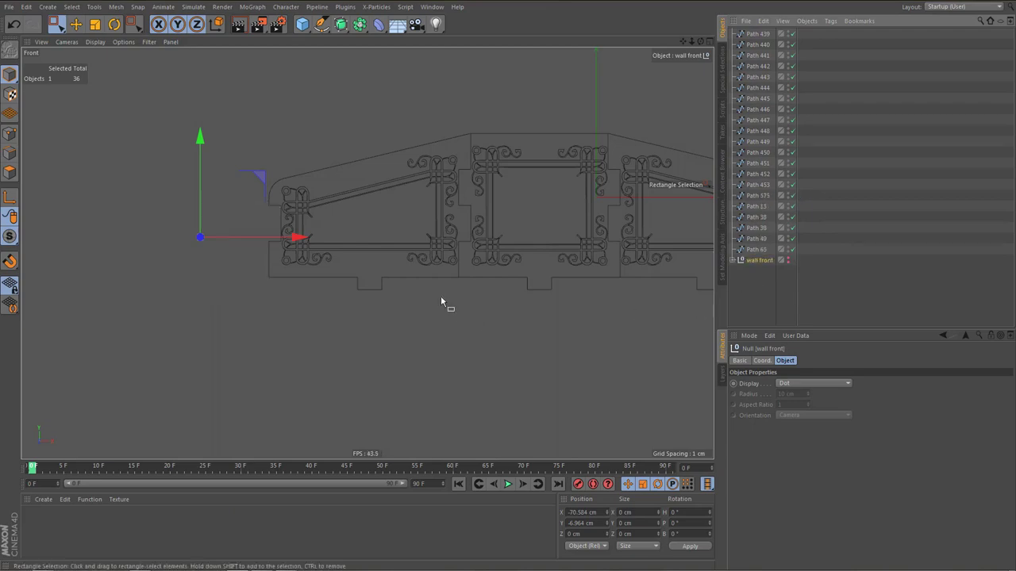
{"action": "left_click", "coordinate": [757, 284]}
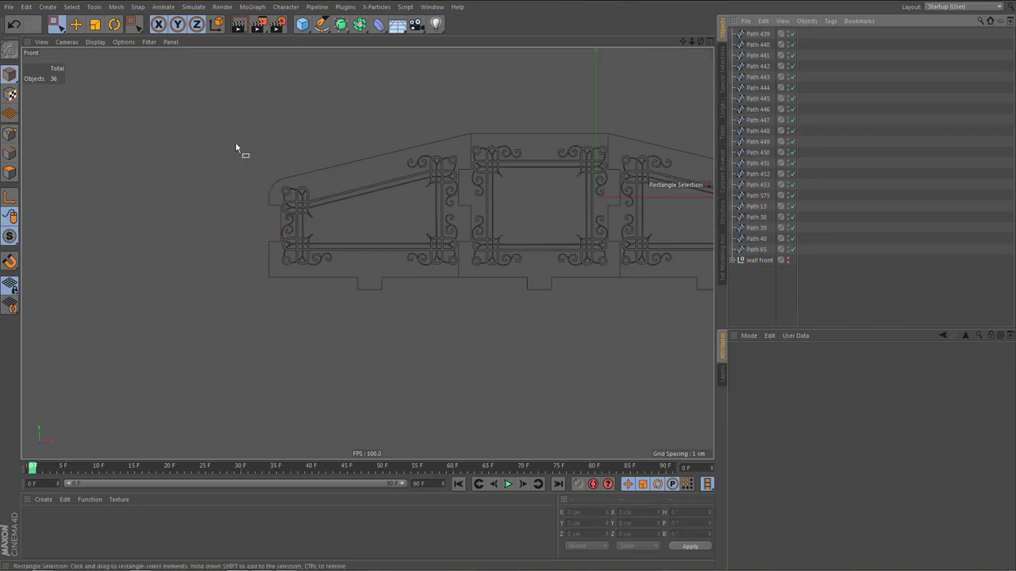
{"action": "left_click_drag", "start_coordinate": [225, 127], "coordinate": [462, 341]}
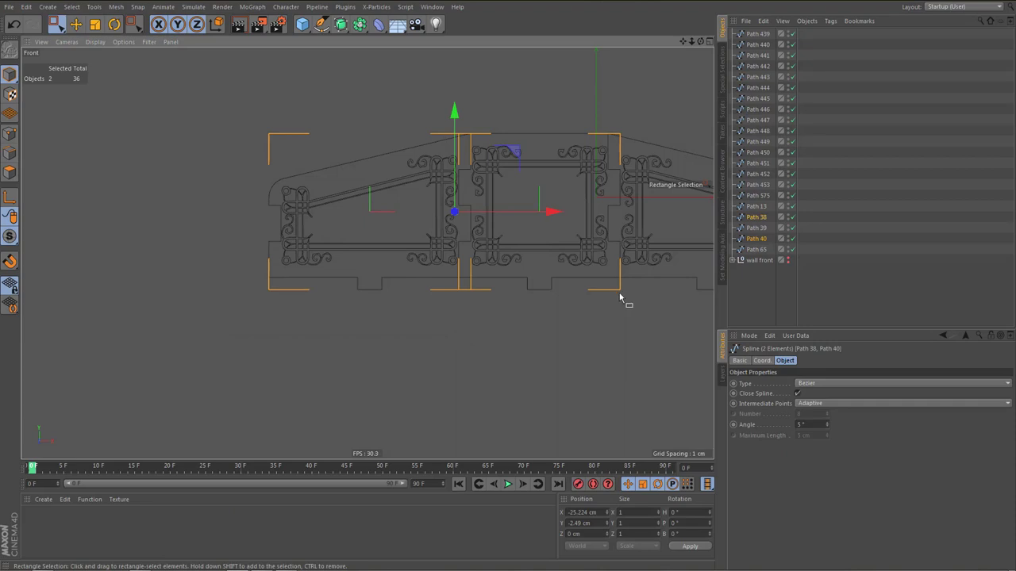
{"action": "key", "text": "alt+g"}
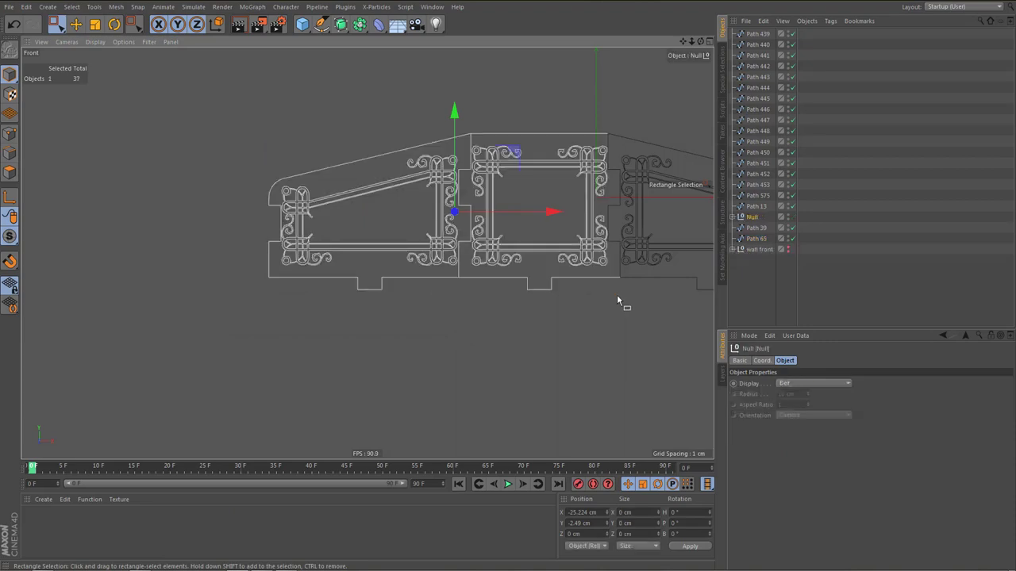
{"action": "key", "text": "ctrl+z"}
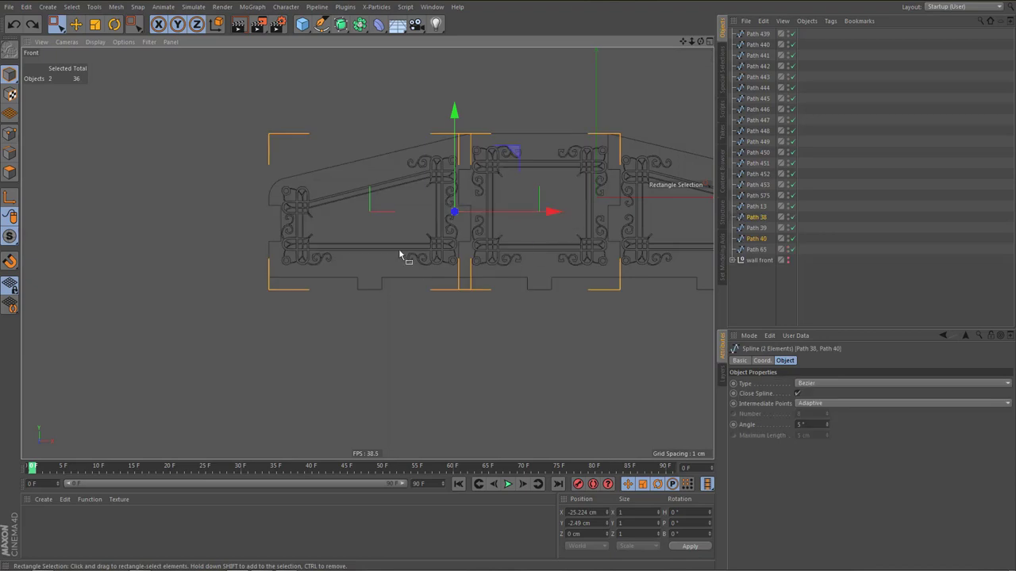
Select only the ornamented, sloping wall spline Path 38, rename it wall left and place it after wall front in the object list
{"action": "left_click_drag", "start_coordinate": [242, 147], "coordinate": [344, 309]}
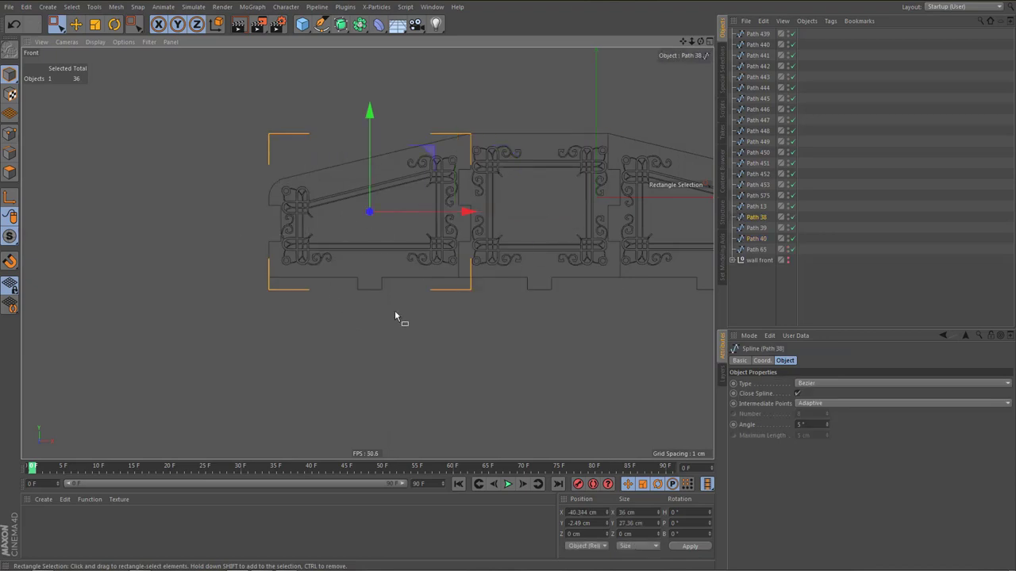
{"action": "key", "text": "Delete"}
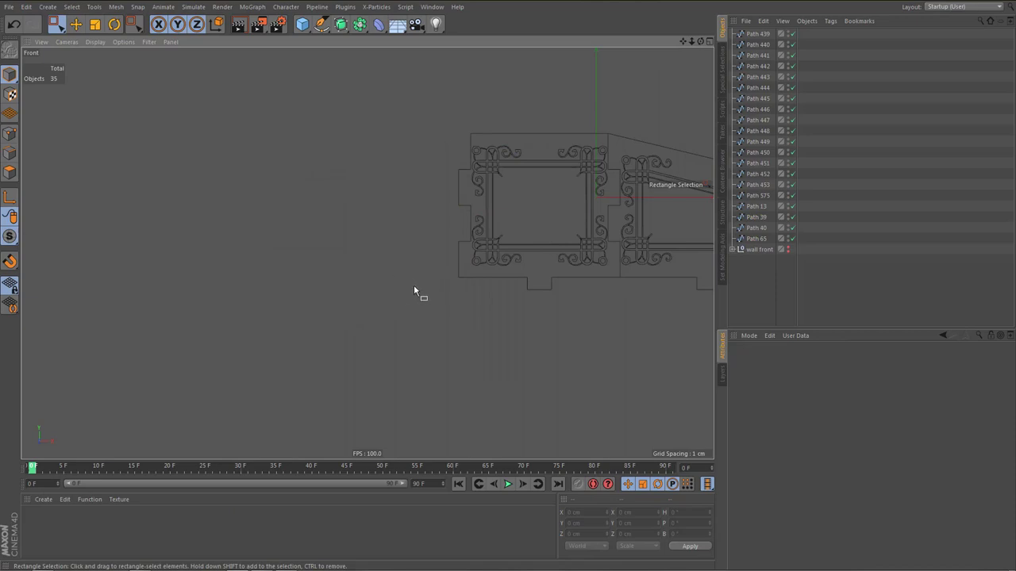
{"action": "key", "text": "ctrl+z"}
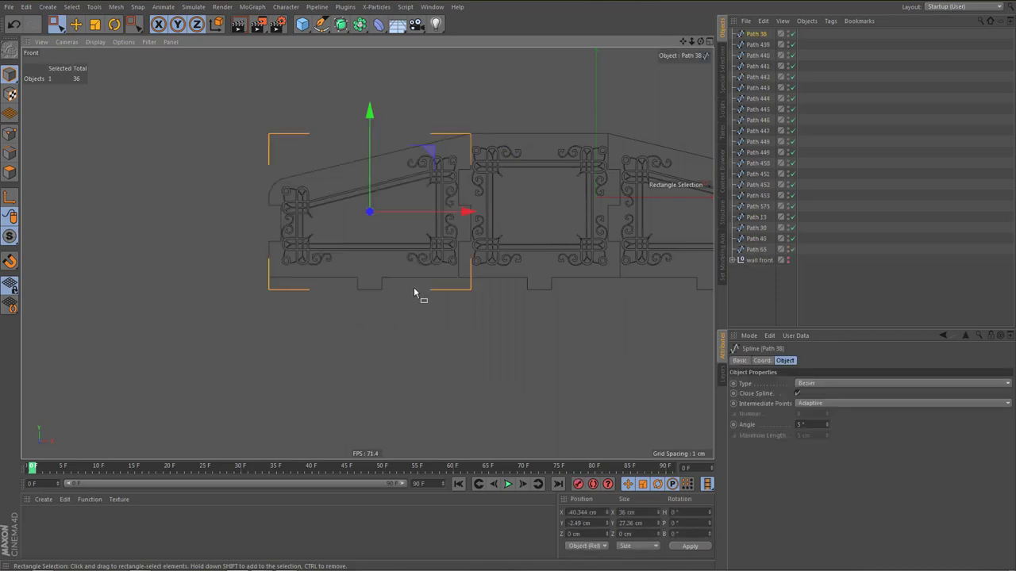
{"action": "double_click", "coordinate": [757, 34]}
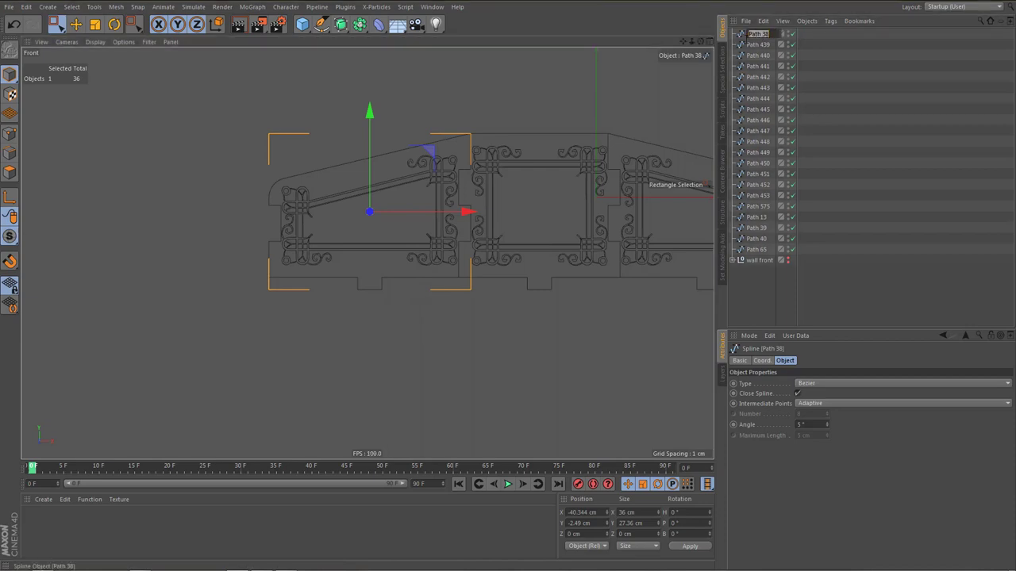
{"action": "type", "text": "l"}
{"action": "type", "text": "all left"}
{"action": "key", "text": "Return"}
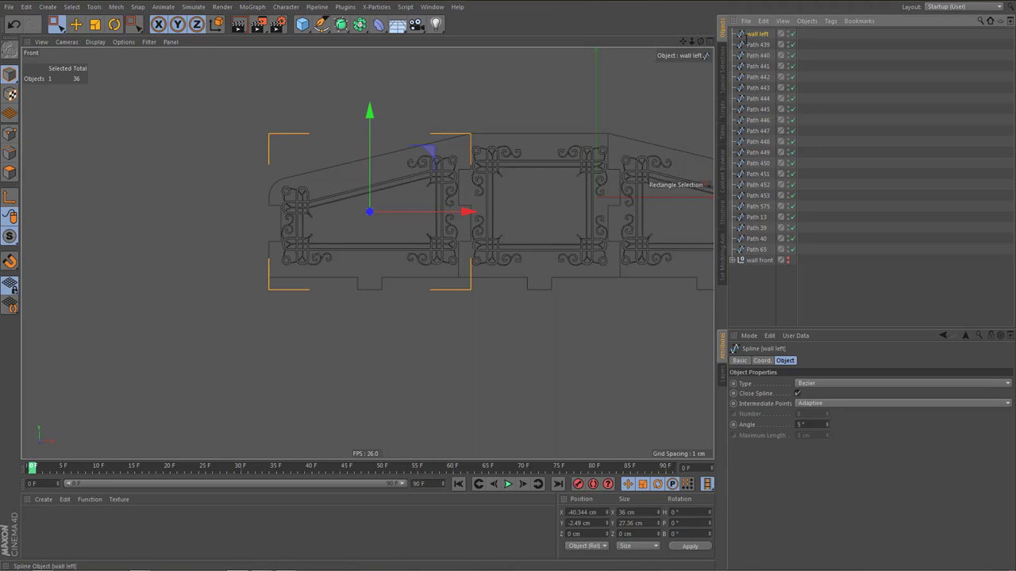
{"action": "left_click_drag", "start_coordinate": [798, 285], "coordinate": [758, 279]}
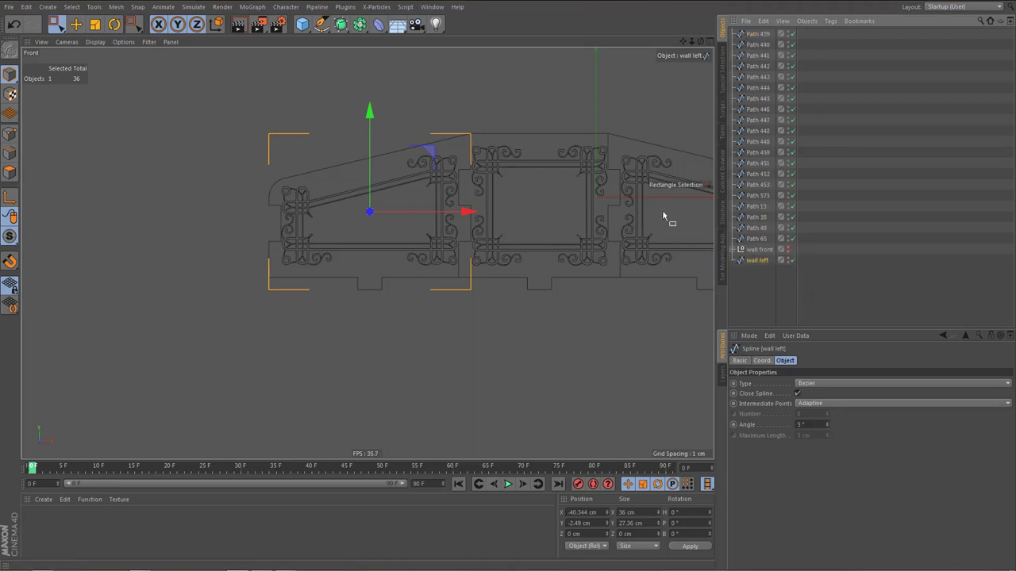
Hide the wall left spline in the view and clear the selection
{"action": "left_click", "coordinate": [788, 261], "text": "alt"}
{"action": "left_click", "coordinate": [788, 262], "text": "alt"}
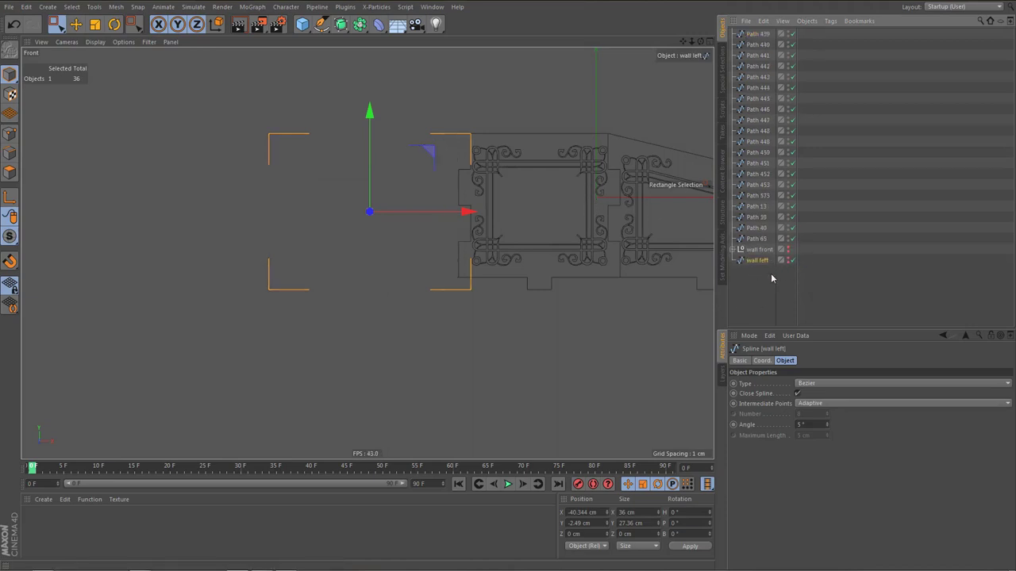
{"action": "left_click", "coordinate": [488, 116]}
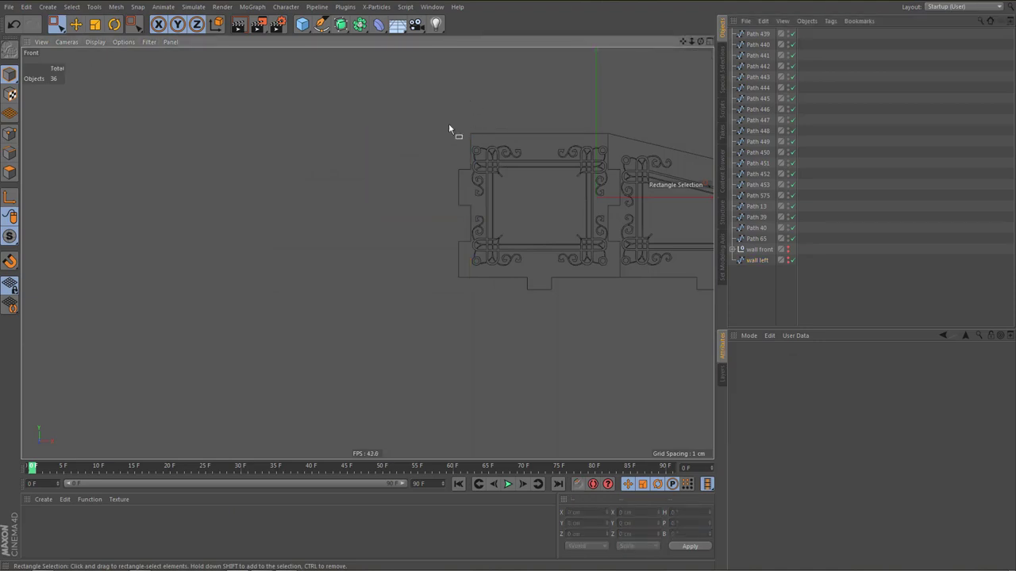
Select only the rectangular ornamented wall spline Path 40 and rename it wall back
{"action": "left_click_drag", "start_coordinate": [442, 117], "coordinate": [514, 322]}
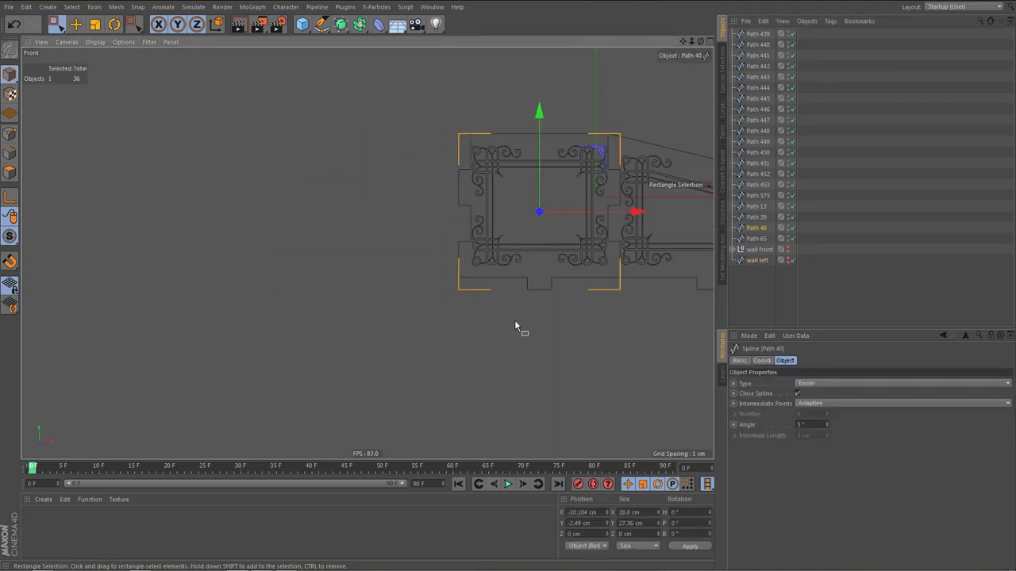
{"action": "double_click", "coordinate": [755, 228]}
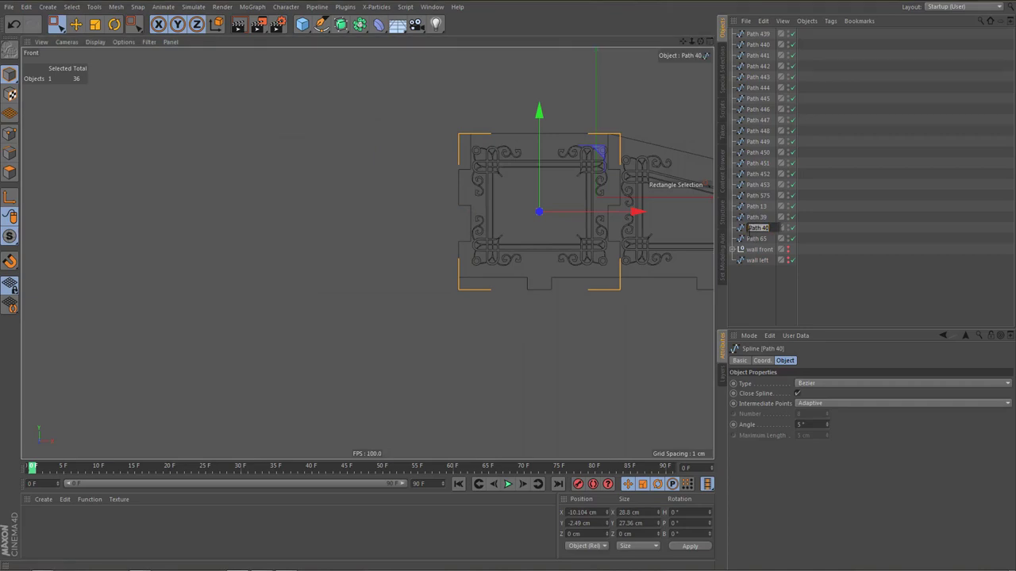
{"action": "type", "text": "wall back"}
{"action": "key", "text": "Return"}
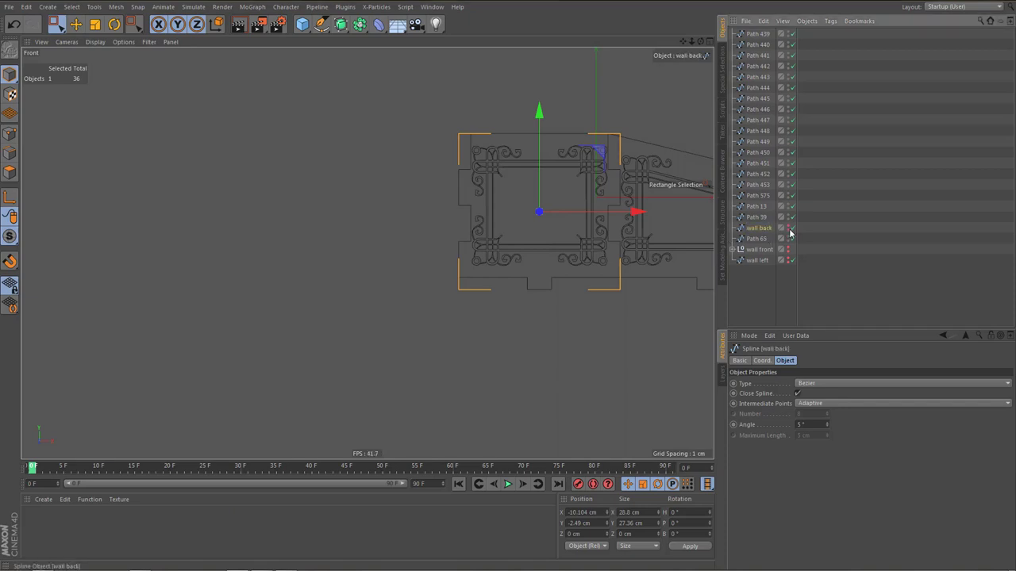
Hide the wall back spline in the view and place it after wall left in the object list
{"action": "left_click", "coordinate": [788, 227]}
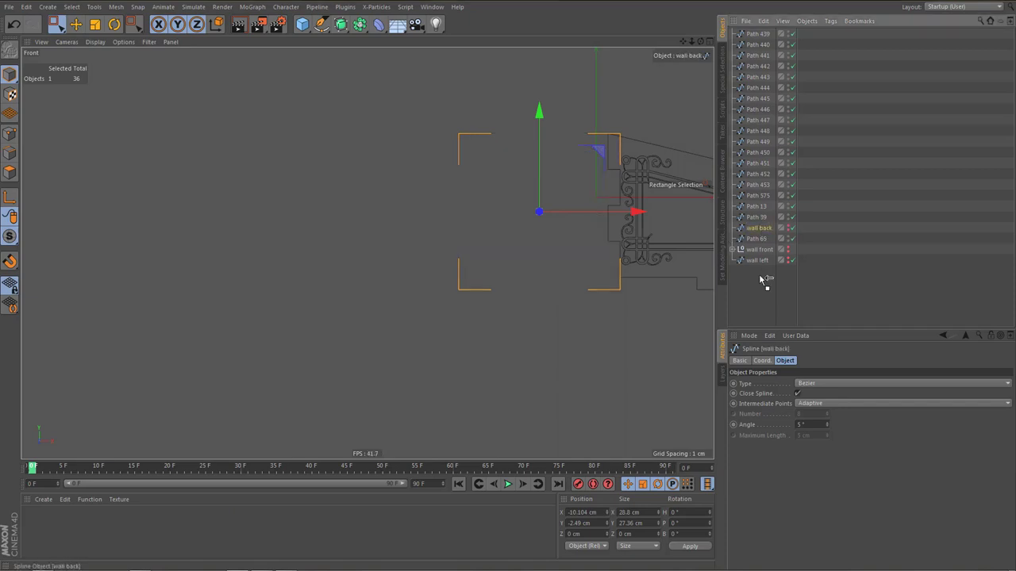
{"action": "left_click_drag", "start_coordinate": [759, 277], "coordinate": [758, 278]}
Select only the remaining sloping ornamented wall spline Path 39 and rename it wall right
{"action": "scroll", "coordinate": [525, 279], "scroll_direction": "down", "scroll_amount": 3}
{"action": "middle_click_drag", "start_coordinate": [545, 291], "coordinate": [286, 300], "text": "alt"}
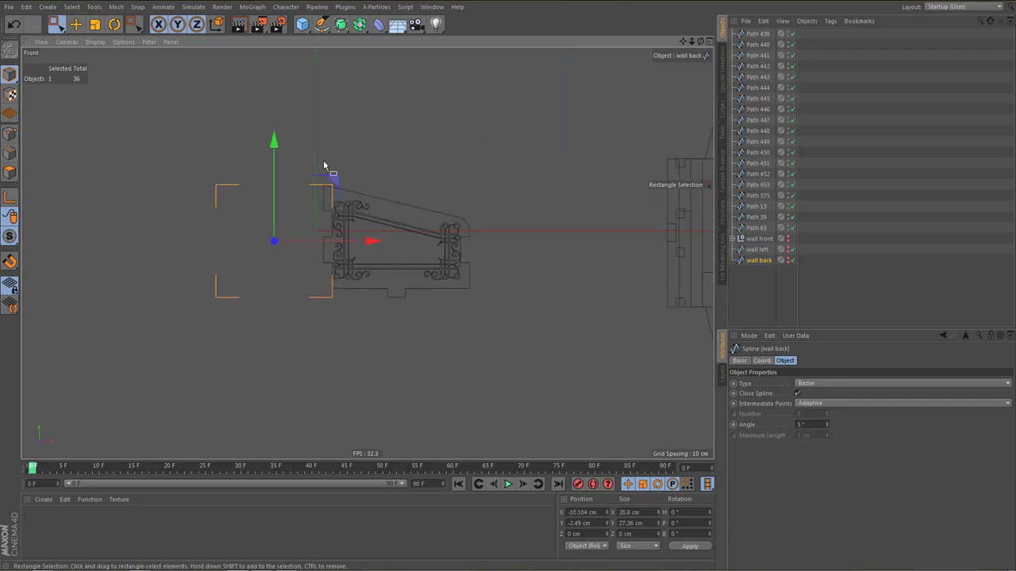
{"action": "left_click_drag", "start_coordinate": [306, 144], "coordinate": [487, 333]}
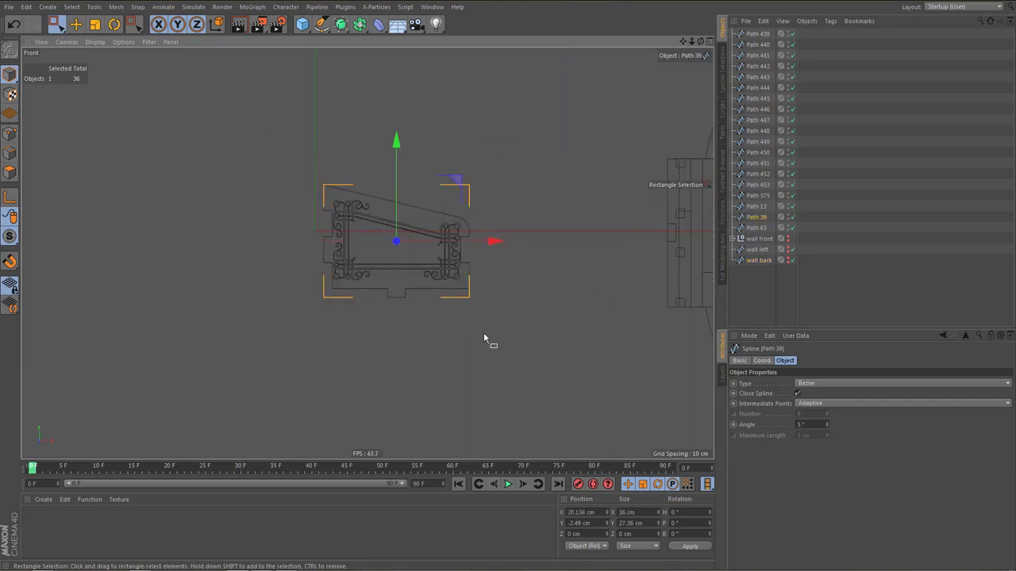
{"action": "double_click", "coordinate": [757, 217]}
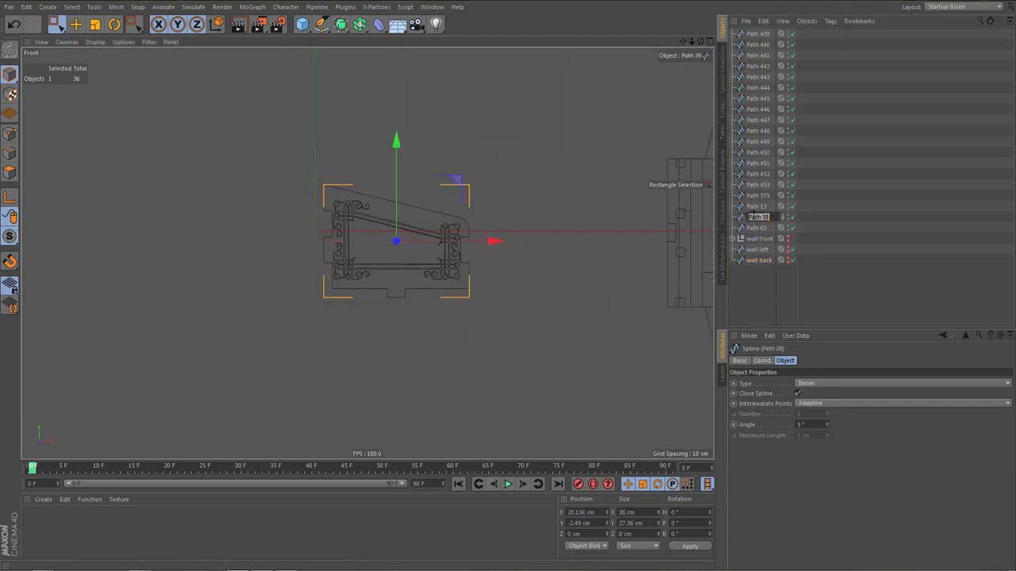
{"action": "type", "text": "wall right"}
{"action": "key", "text": "Return"}
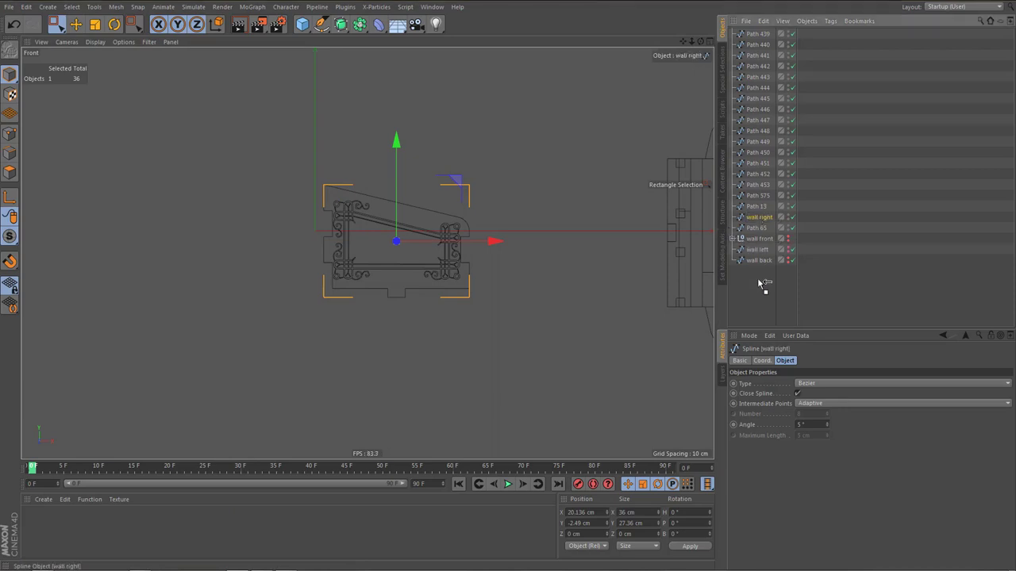
Place wall right after wall back in the object list and hide it in the view
{"action": "left_click_drag", "start_coordinate": [759, 282], "coordinate": [757, 279]}
{"action": "middle_click_drag", "start_coordinate": [603, 276], "coordinate": [496, 281], "text": "alt"}
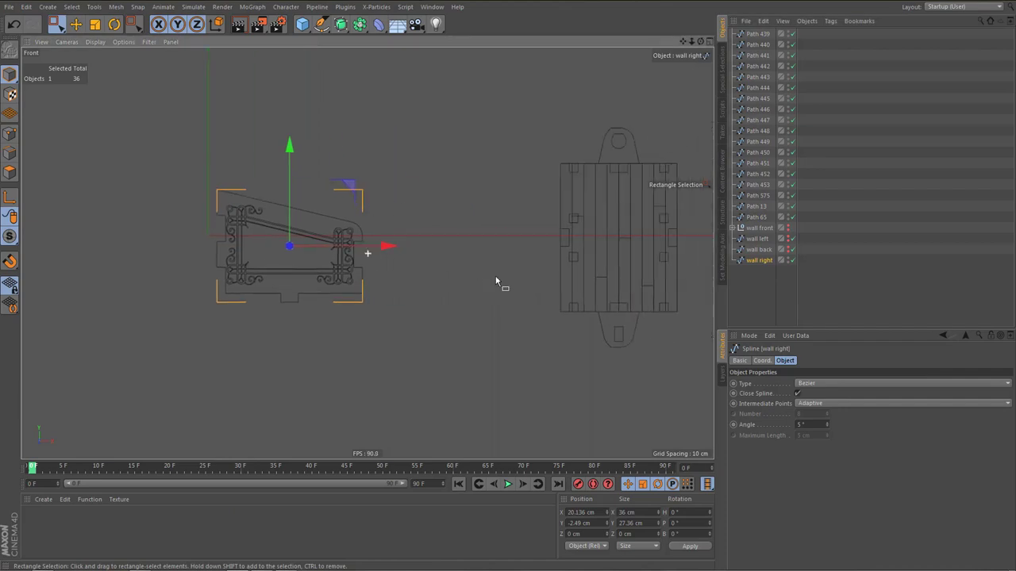
{"action": "double_click", "coordinate": [787, 261], "text": "alt"}
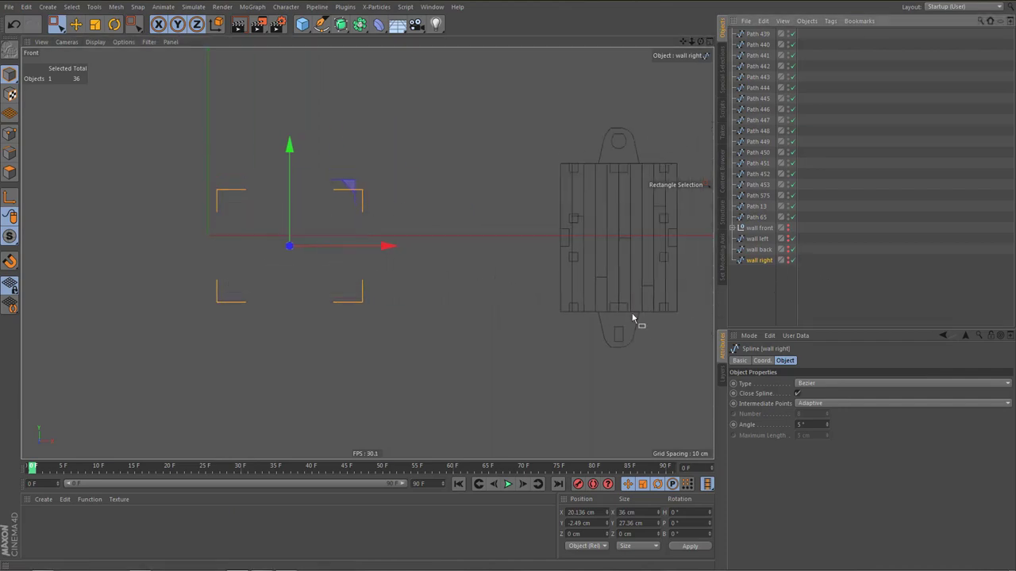
Group all splines of the planked floor with its coupling tabs into a null named floor and hide it in the view
{"action": "middle_click_drag", "start_coordinate": [633, 317], "coordinate": [508, 306], "text": "alt"}
{"action": "left_click_drag", "start_coordinate": [414, 85], "coordinate": [597, 374]}
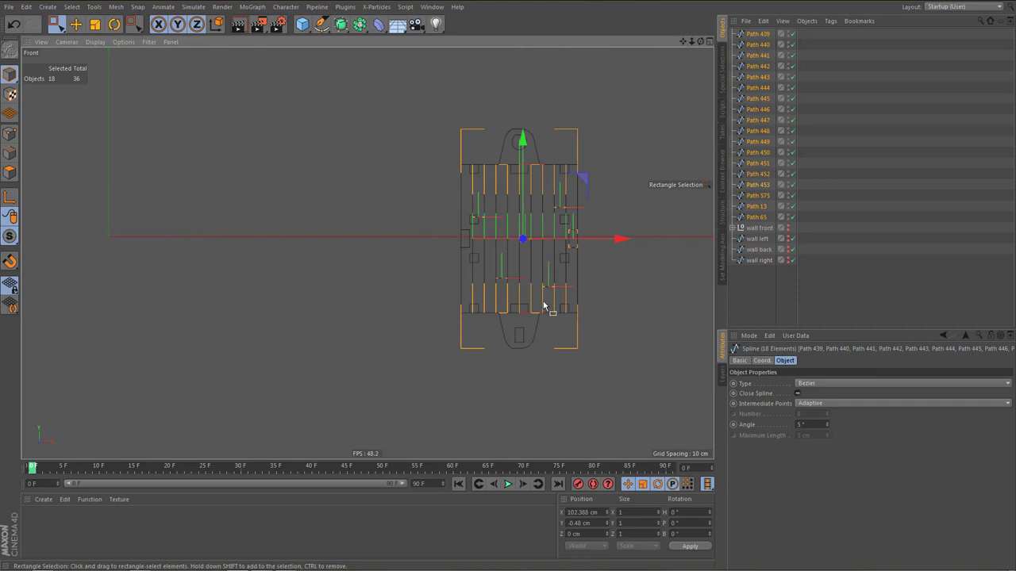
{"action": "key", "text": "alt+g"}
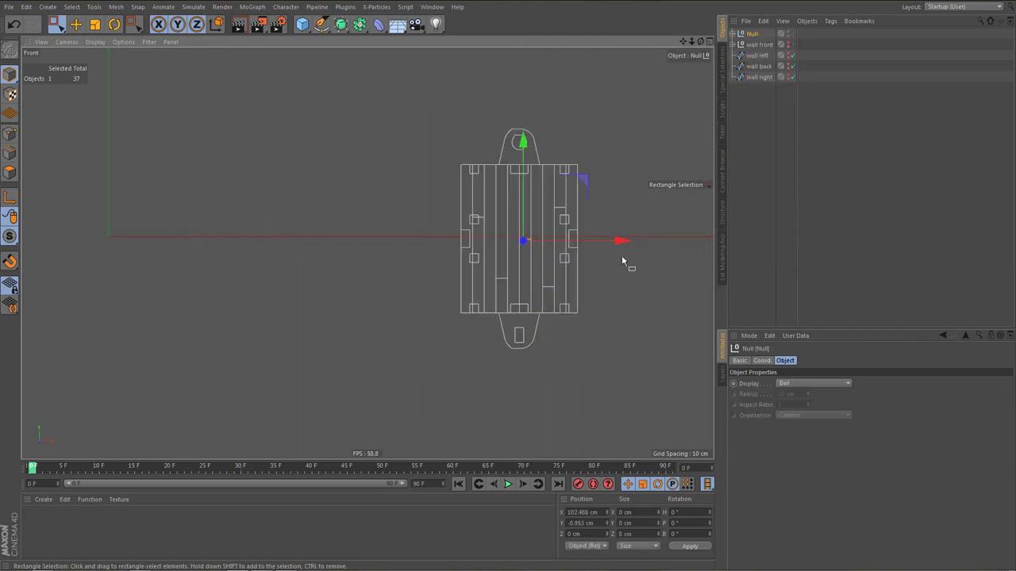
{"action": "double_click", "coordinate": [755, 34]}
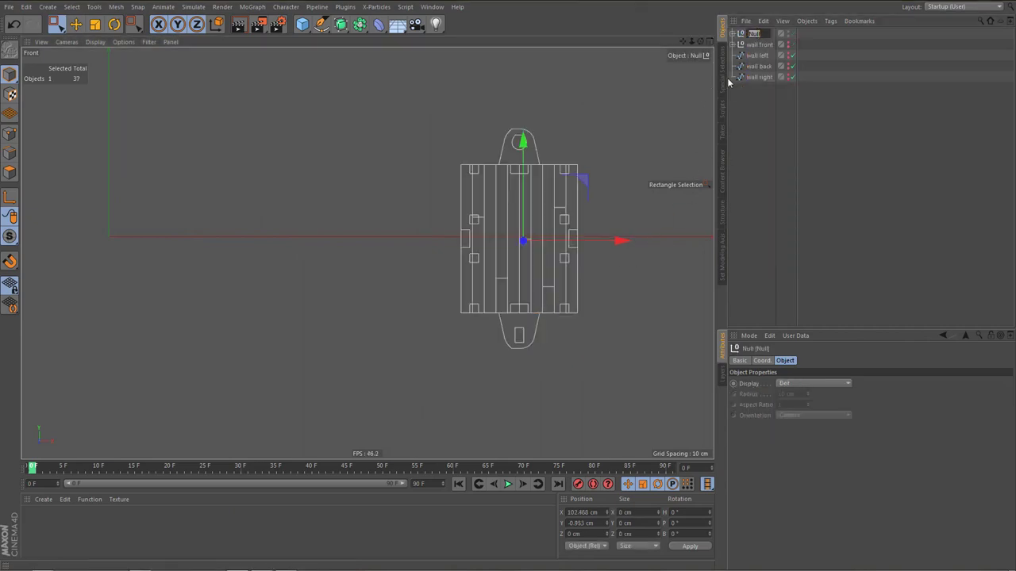
{"action": "type", "text": "floor"}
{"action": "key", "text": "Return"}
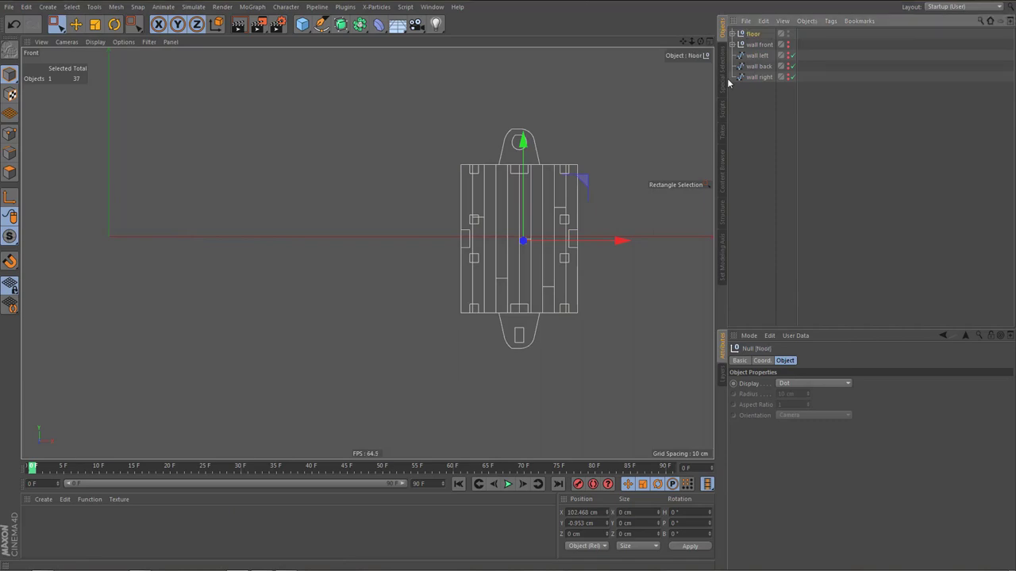
{"action": "left_click", "coordinate": [788, 34]}
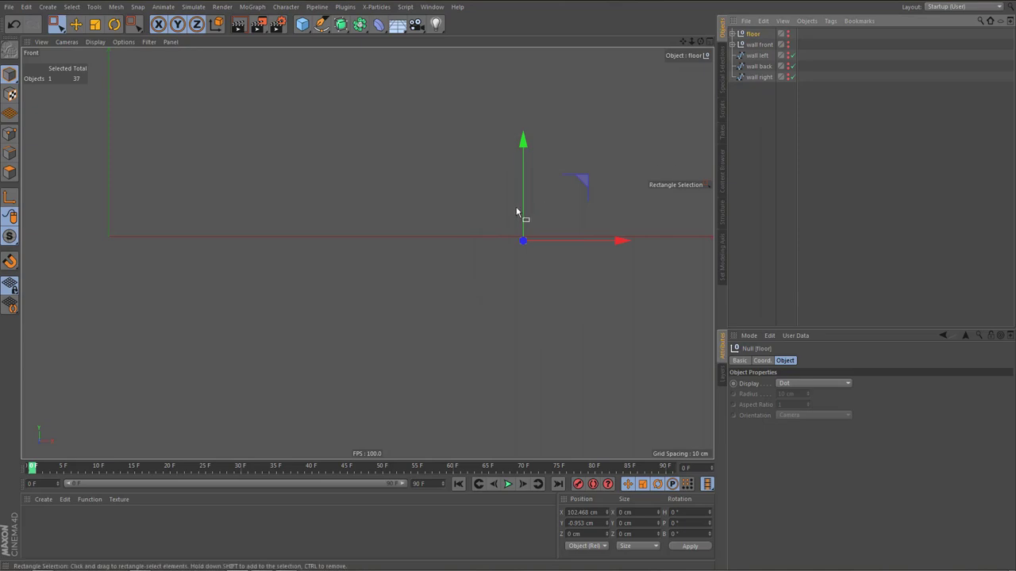
Make the wall front group visible again, select it and frame it in the Front view
{"action": "middle_click_drag", "start_coordinate": [519, 215], "coordinate": [537, 191], "text": "alt"}
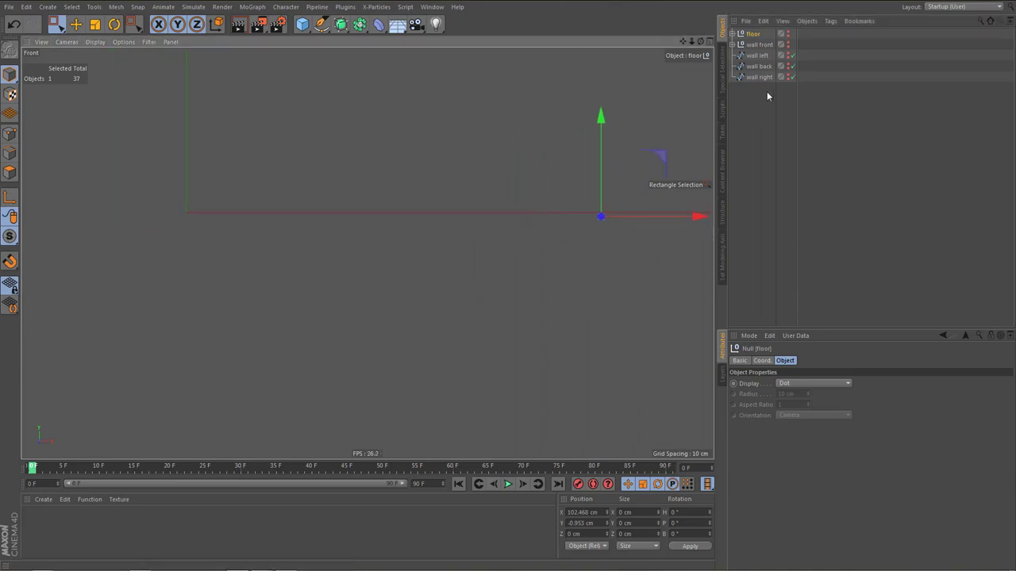
{"action": "left_click", "coordinate": [764, 45]}
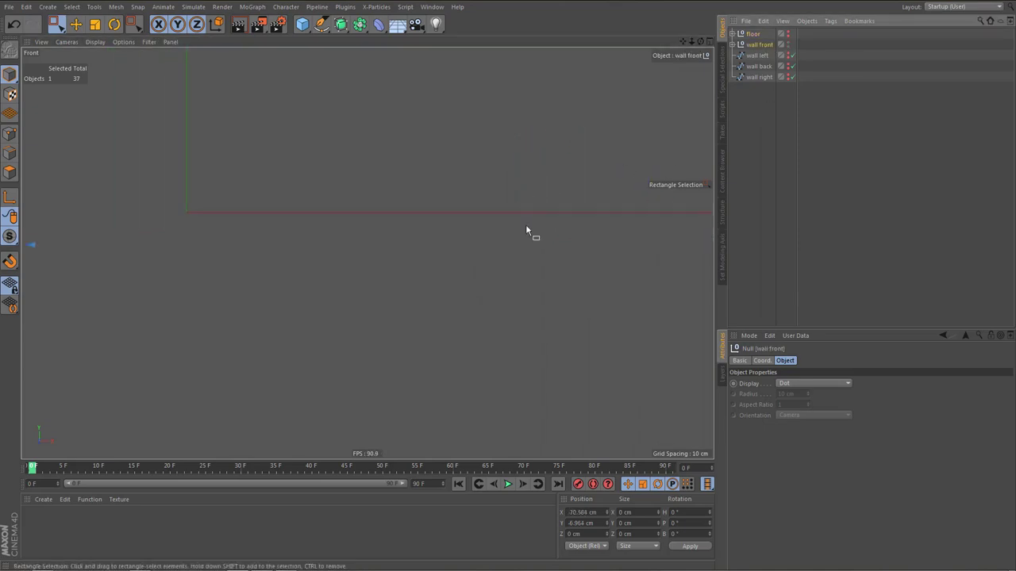
{"action": "key", "text": "o"}
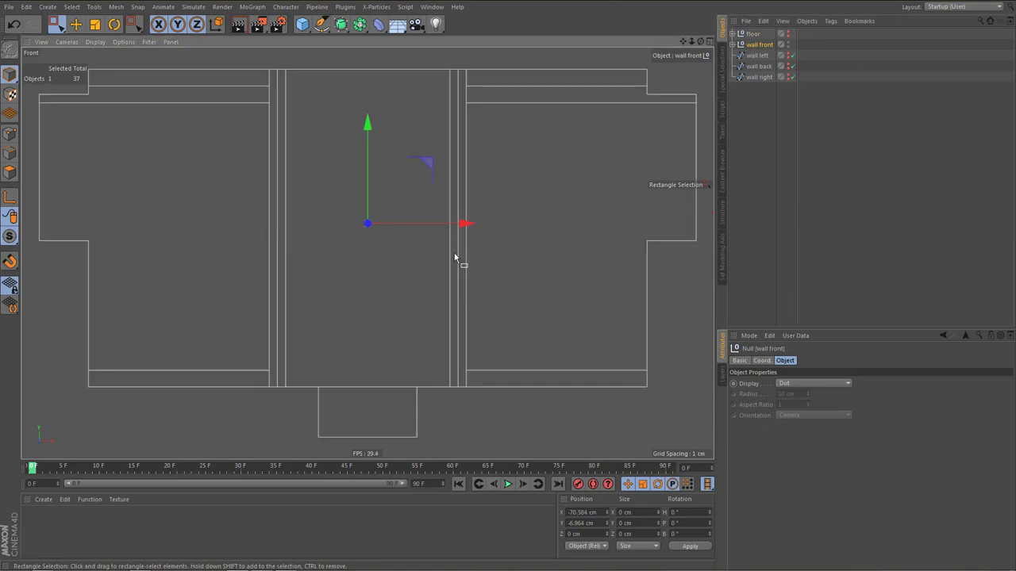
{"action": "scroll", "coordinate": [454, 277], "scroll_direction": "down", "scroll_amount": 3}
{"action": "middle_click_drag", "start_coordinate": [454, 299], "coordinate": [344, 282], "text": "alt"}
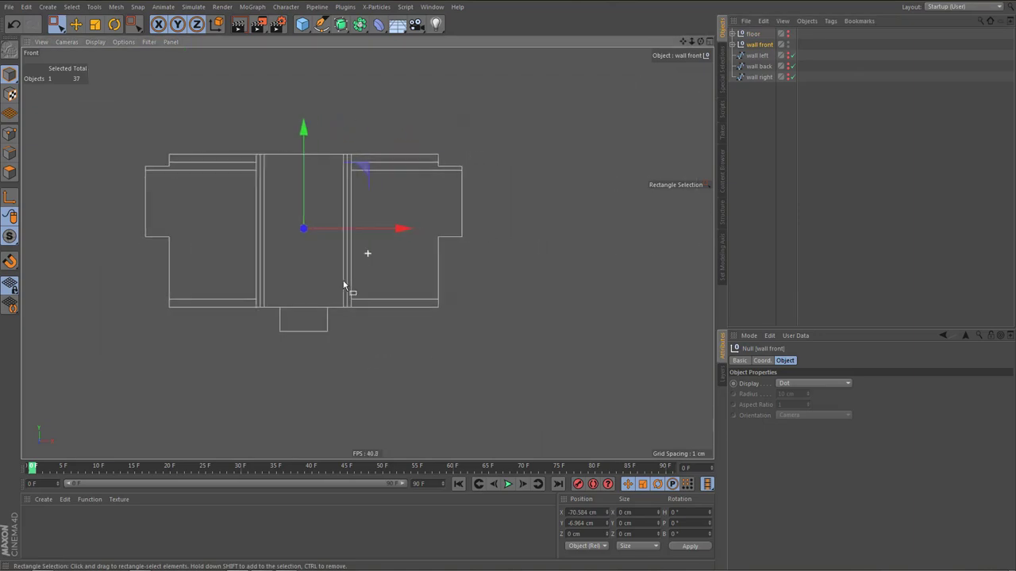
Show the left, back and right walls beside wall front for comparison and hide those three again
{"action": "right_click_drag", "start_coordinate": [342, 281], "coordinate": [332, 311], "text": "alt"}
{"action": "middle_click_drag", "start_coordinate": [328, 297], "coordinate": [290, 279], "text": "alt"}
{"action": "right_click_drag", "start_coordinate": [329, 288], "coordinate": [334, 320], "text": "alt"}
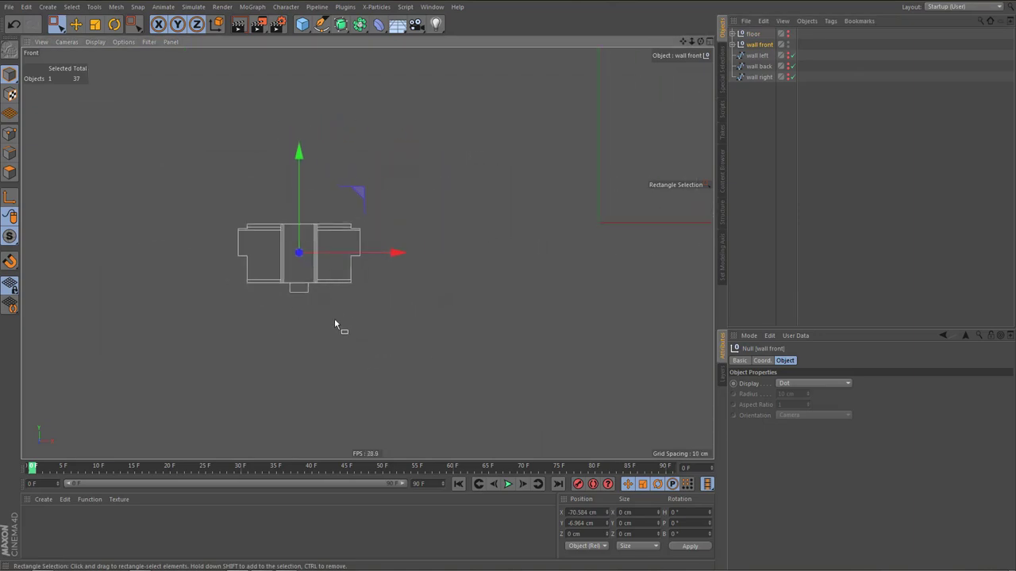
{"action": "middle_click_drag", "start_coordinate": [336, 319], "coordinate": [307, 301], "text": "alt"}
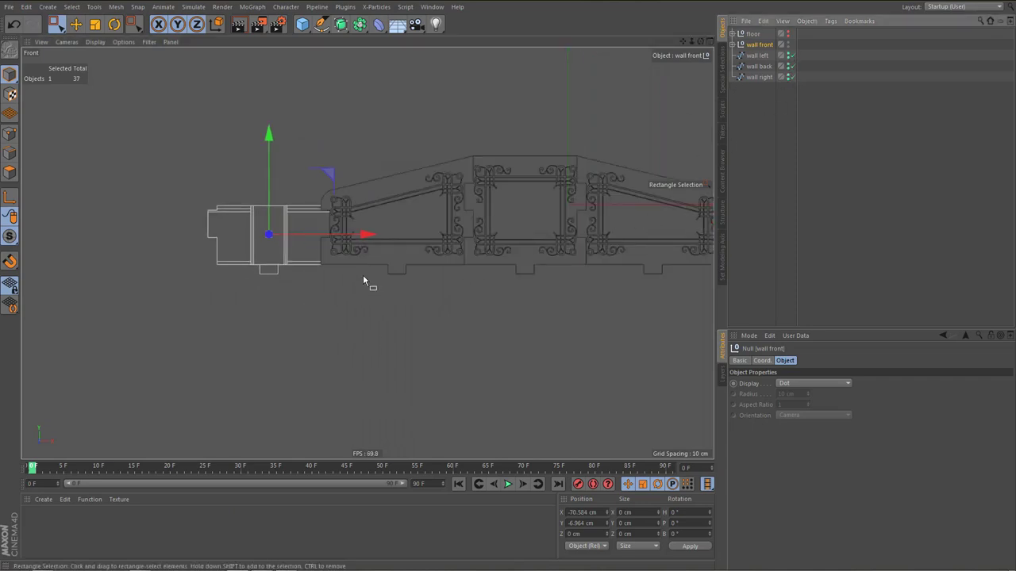
{"action": "middle_click_drag", "start_coordinate": [360, 275], "coordinate": [253, 252], "text": "alt"}
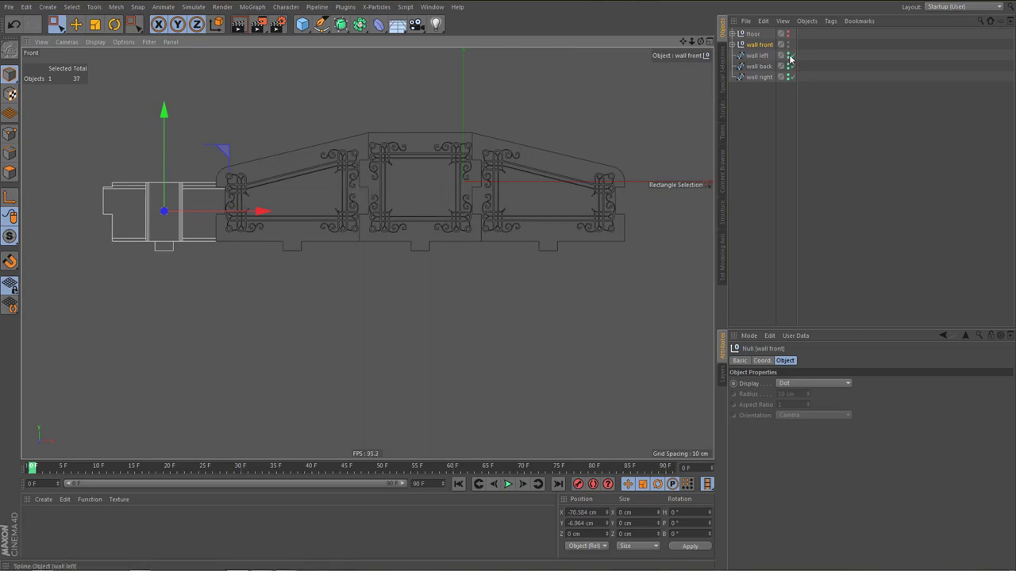
{"action": "left_click_drag", "start_coordinate": [787, 56], "coordinate": [787, 83]}
Select the six vertical and six horizontal interior line splines of wall front, leaving its outer outline unselected
{"action": "middle_click_drag", "start_coordinate": [297, 214], "coordinate": [424, 208], "text": "alt"}
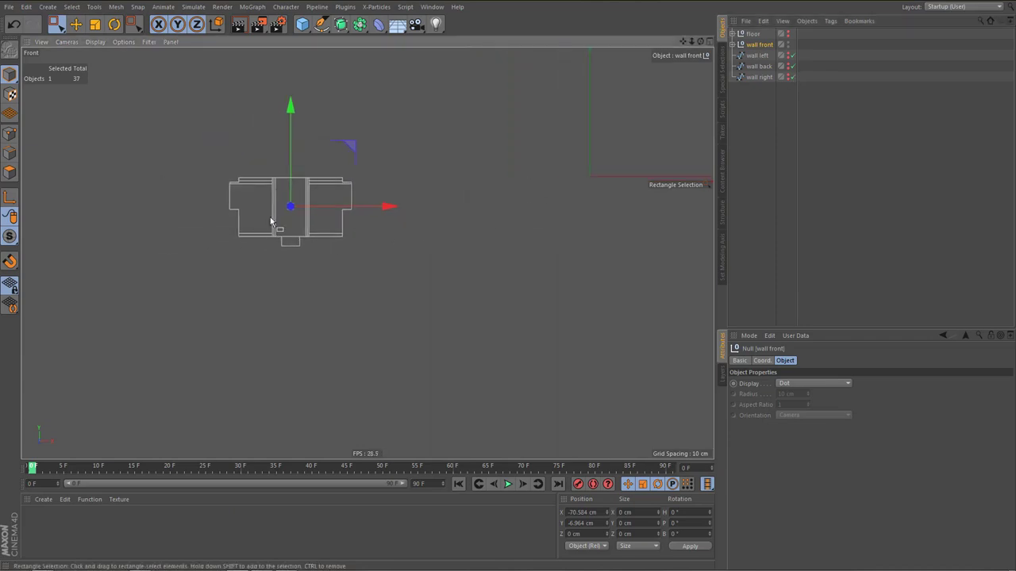
{"action": "right_click_drag", "start_coordinate": [274, 208], "coordinate": [326, 213], "text": "alt"}
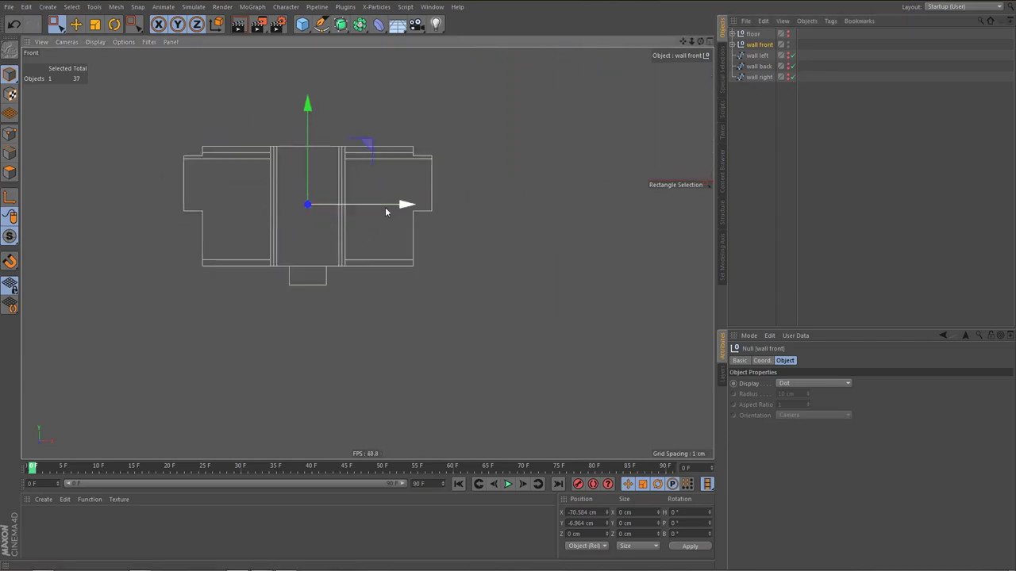
{"action": "middle_click_drag", "start_coordinate": [372, 225], "coordinate": [424, 218], "text": "alt"}
{"action": "scroll", "coordinate": [374, 236], "scroll_direction": "up", "scroll_amount": 2}
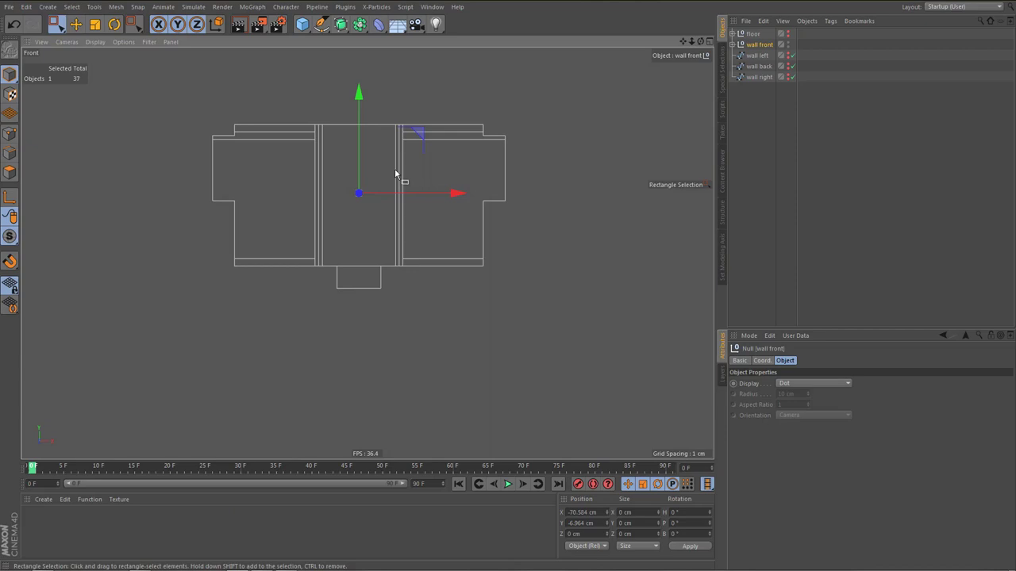
{"action": "left_click", "coordinate": [326, 190]}
{"action": "left_click_drag", "start_coordinate": [309, 154], "coordinate": [421, 166]}
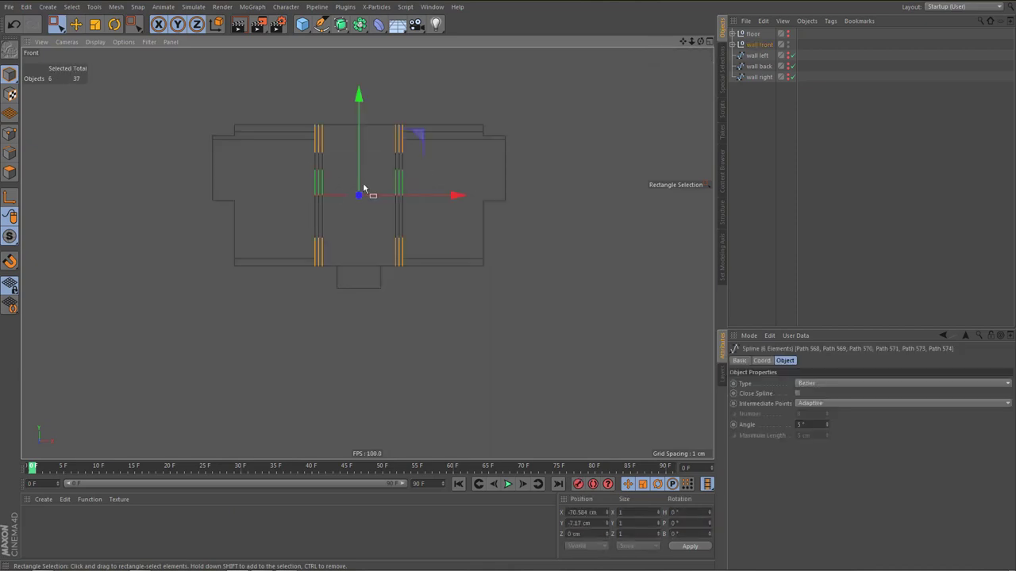
{"action": "scroll", "coordinate": [288, 130], "scroll_direction": "up", "scroll_amount": 3}
{"action": "left_click_drag", "start_coordinate": [296, 133], "coordinate": [304, 332], "text": "shift"}
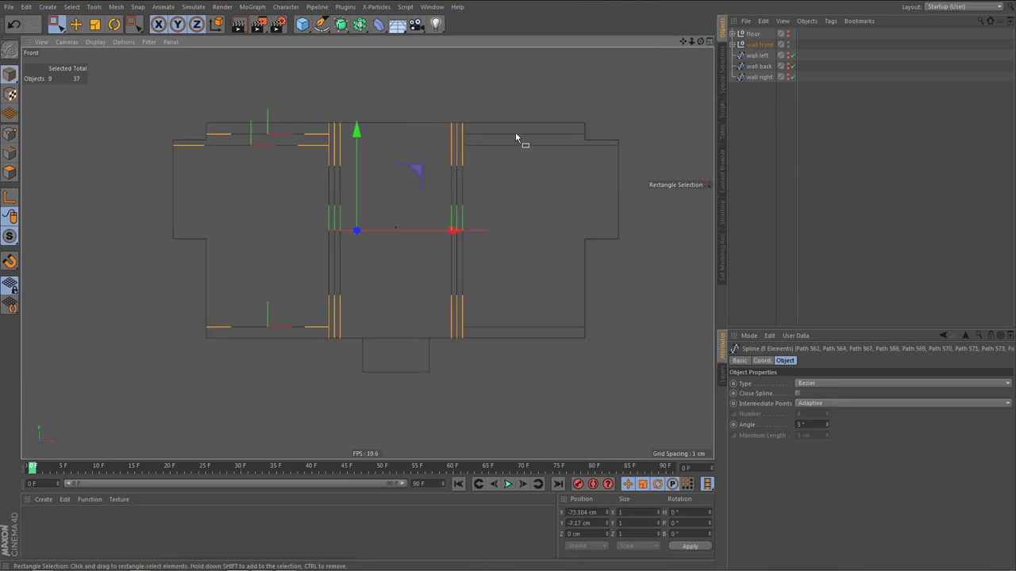
{"action": "left_click_drag", "start_coordinate": [515, 132], "coordinate": [522, 158], "text": "shift"}
{"action": "left_click_drag", "start_coordinate": [501, 319], "coordinate": [508, 330], "text": "shift"}
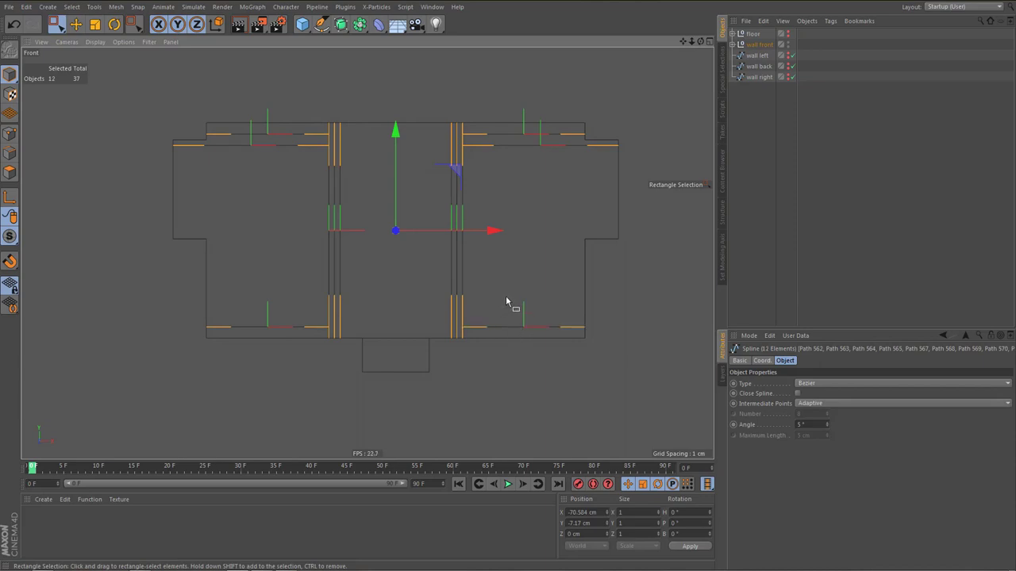
Group the selected interior lines into a null named wall front decal inside wall front and hide it in the view
{"action": "key", "text": "alt+g"}
{"action": "left_click", "coordinate": [731, 46]}
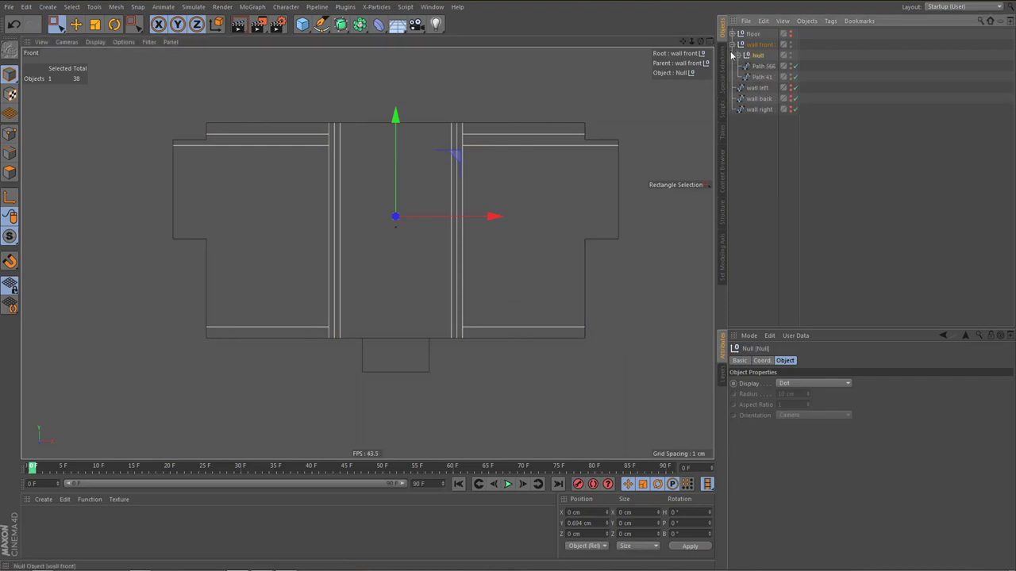
{"action": "double_click", "coordinate": [759, 55]}
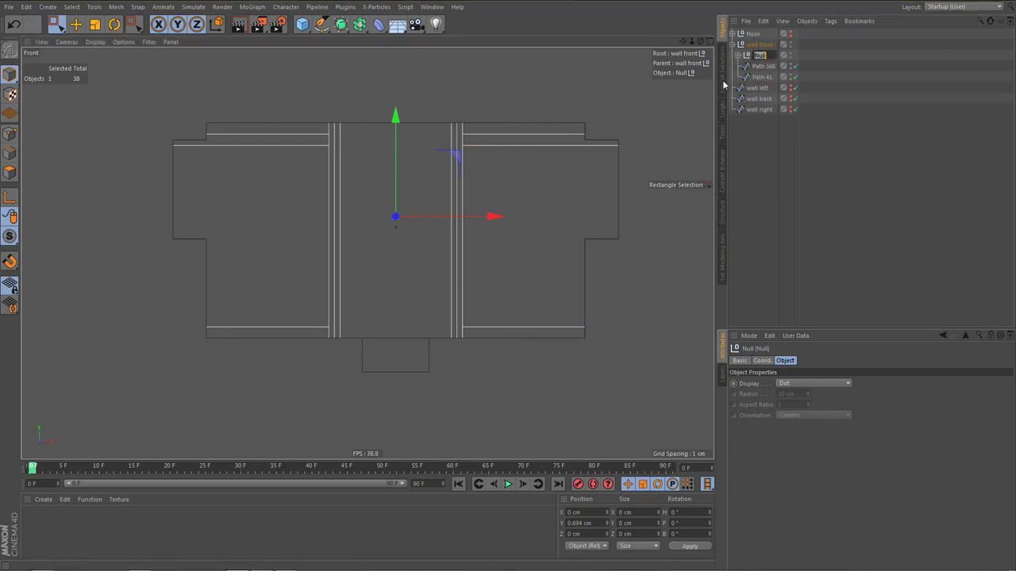
{"action": "type", "text": "wal"}
{"action": "type", "text": "l front decal"}
{"action": "key", "text": "Return"}
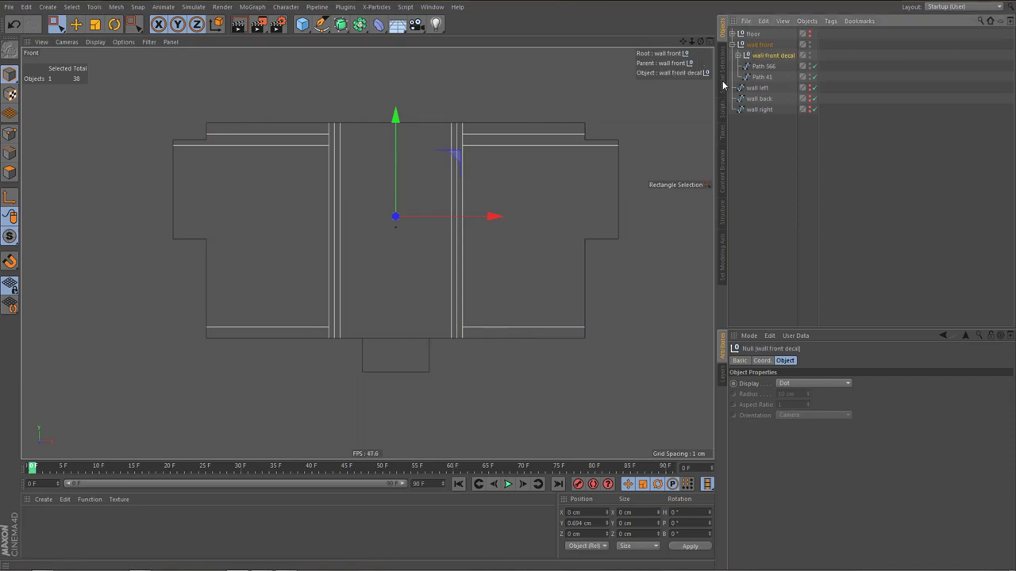
{"action": "left_click", "coordinate": [810, 55]}
Delete the short leftover line spline Path 566 above the bottom tab of wall front
{"action": "double_click", "coordinate": [763, 66]}
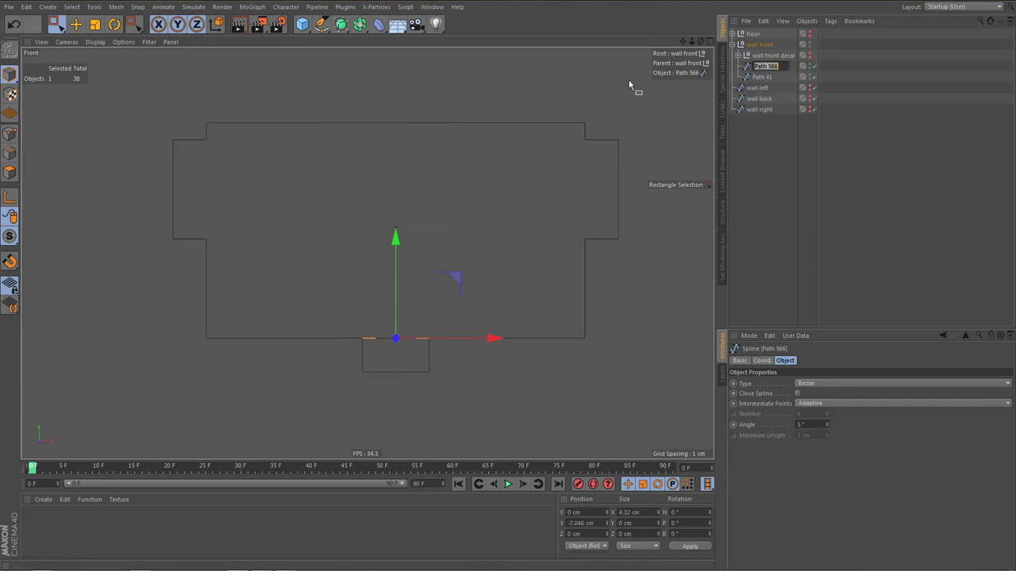
{"action": "left_click", "coordinate": [780, 78]}
{"action": "key", "text": "Delete"}
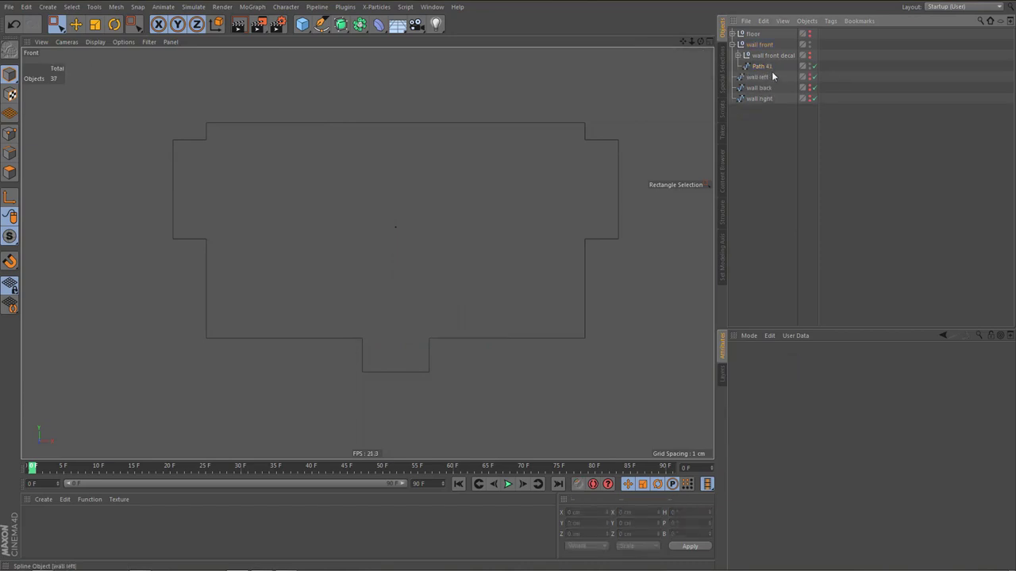
Rename the outer outline spline Path 41 as wall front and move it out of the wall front null to the root level
{"action": "left_click", "coordinate": [760, 68]}
{"action": "double_click", "coordinate": [760, 68]}
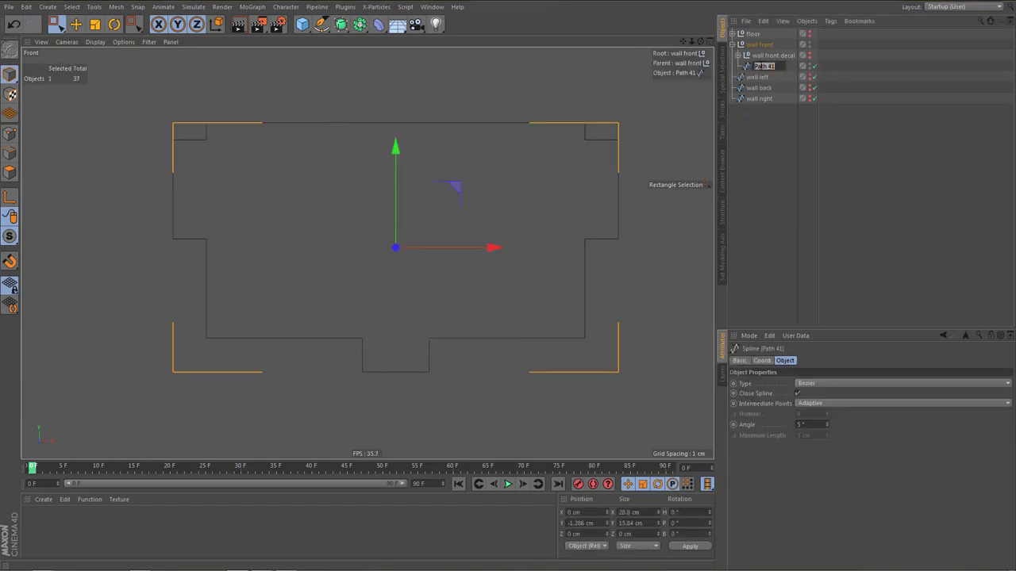
{"action": "type", "text": "wall front"}
{"action": "key", "text": "Return"}
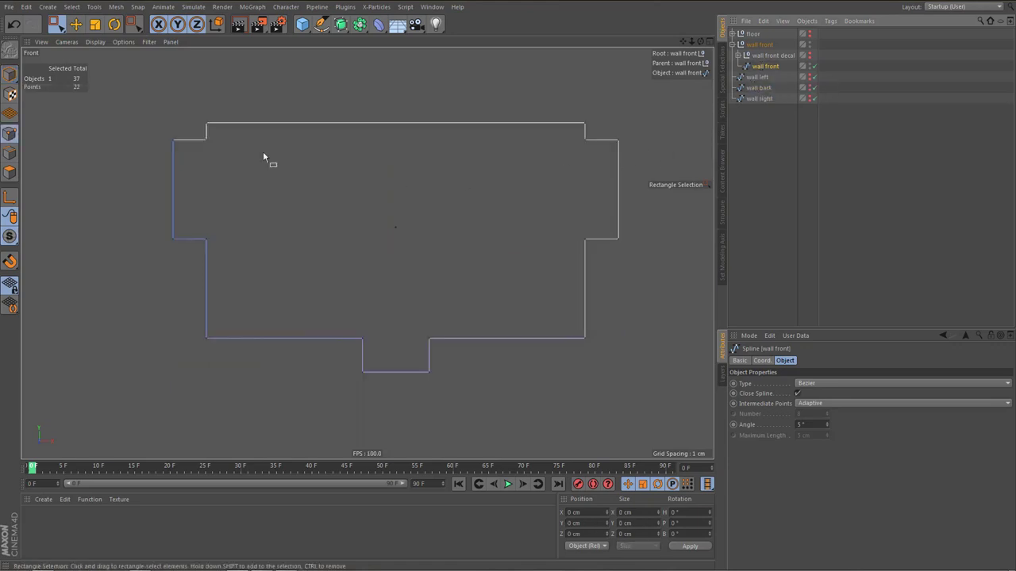
{"action": "scroll", "coordinate": [238, 198], "scroll_direction": "down", "scroll_amount": 5}
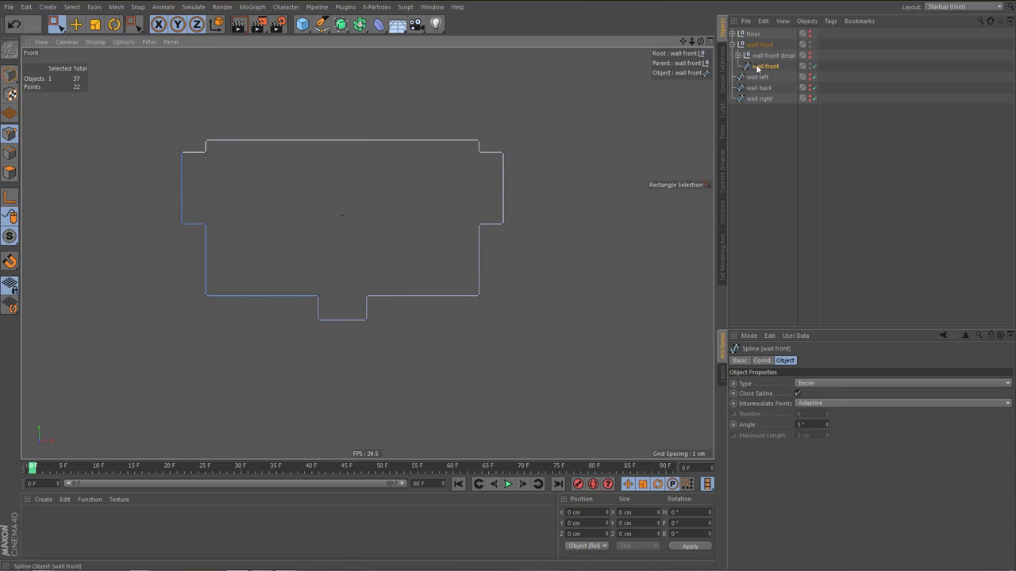
{"action": "left_click_drag", "start_coordinate": [758, 67], "coordinate": [754, 126]}
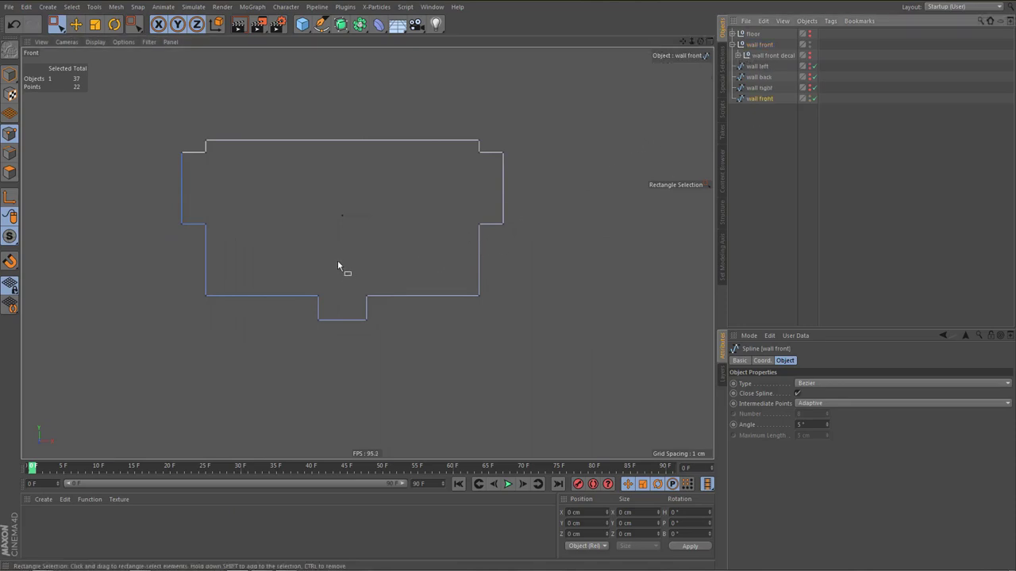
Select all points of the wall front spline and apply Hard Interpolation to them
{"action": "key", "text": "ctrl+a"}
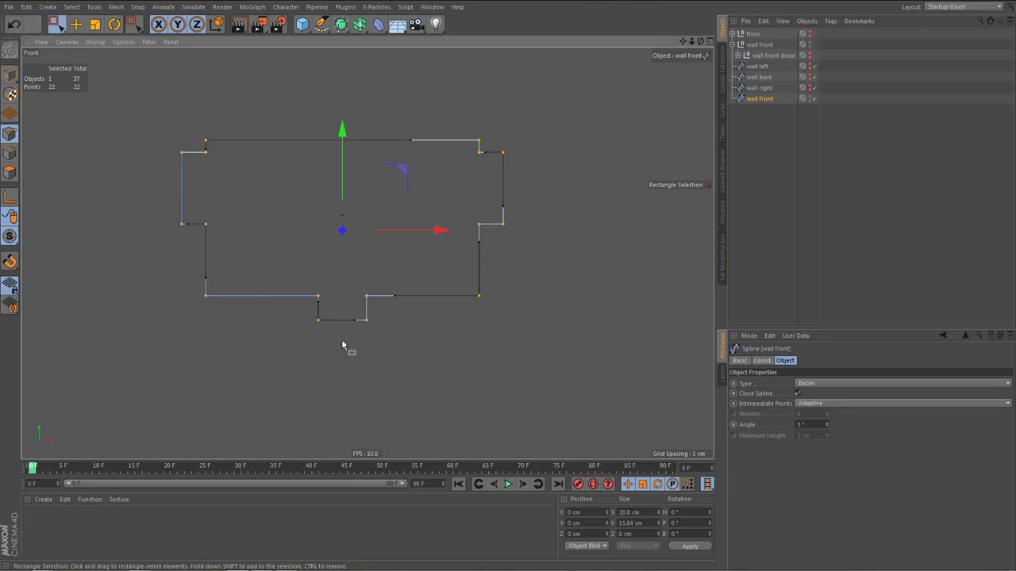
{"action": "scroll", "coordinate": [349, 341], "scroll_direction": "up", "scroll_amount": 5}
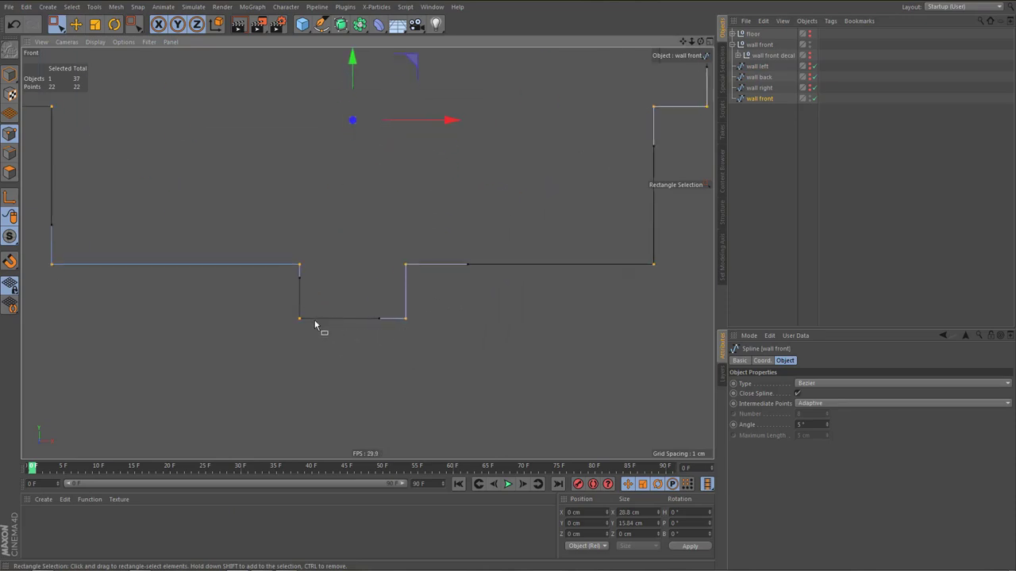
{"action": "scroll", "coordinate": [345, 321], "scroll_direction": "down", "scroll_amount": 5}
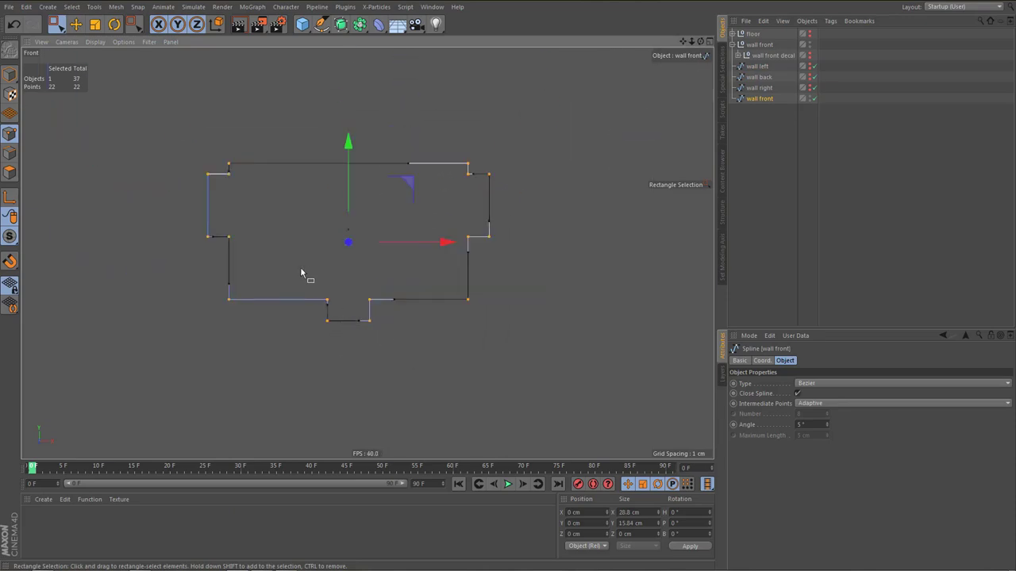
{"action": "right_click", "coordinate": [457, 125]}
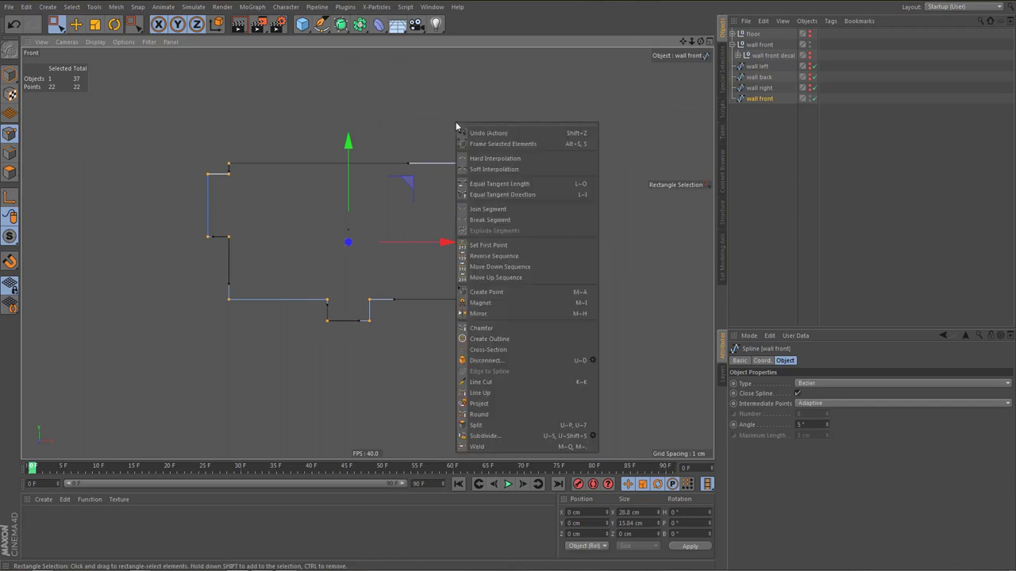
{"action": "left_click", "coordinate": [496, 159]}
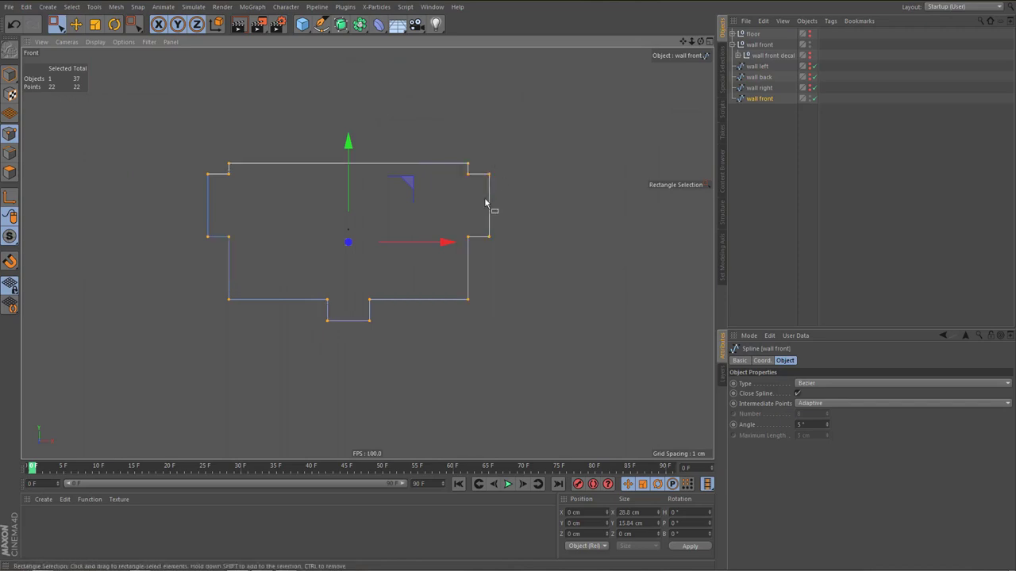
Weld the duplicate points at the upper-left corner of the wall front outline's top edge
{"action": "scroll", "coordinate": [317, 246], "scroll_direction": "up", "scroll_amount": 1}
{"action": "scroll", "coordinate": [250, 190], "scroll_direction": "up", "scroll_amount": 2}
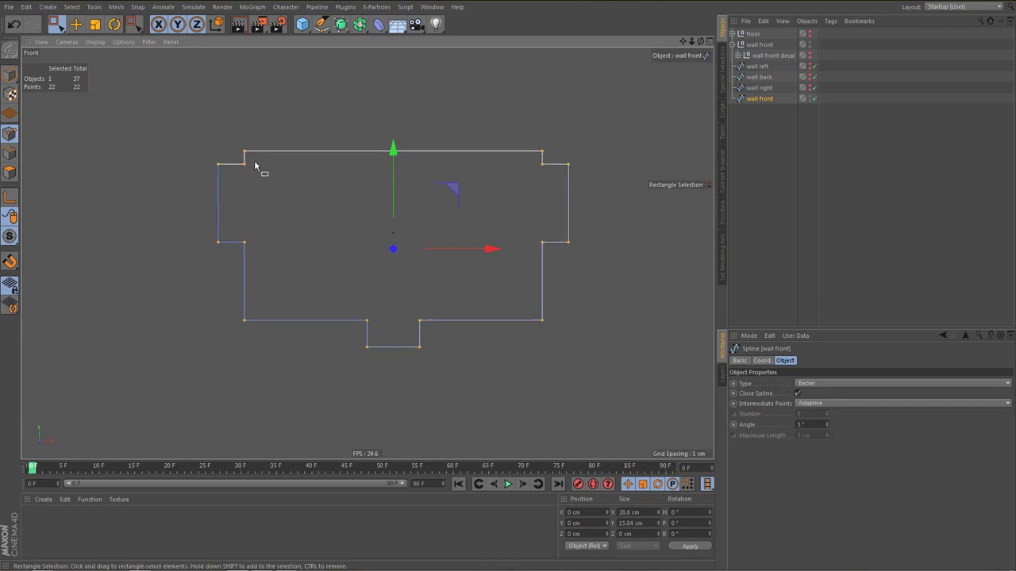
{"action": "left_click_drag", "start_coordinate": [235, 139], "coordinate": [262, 155]}
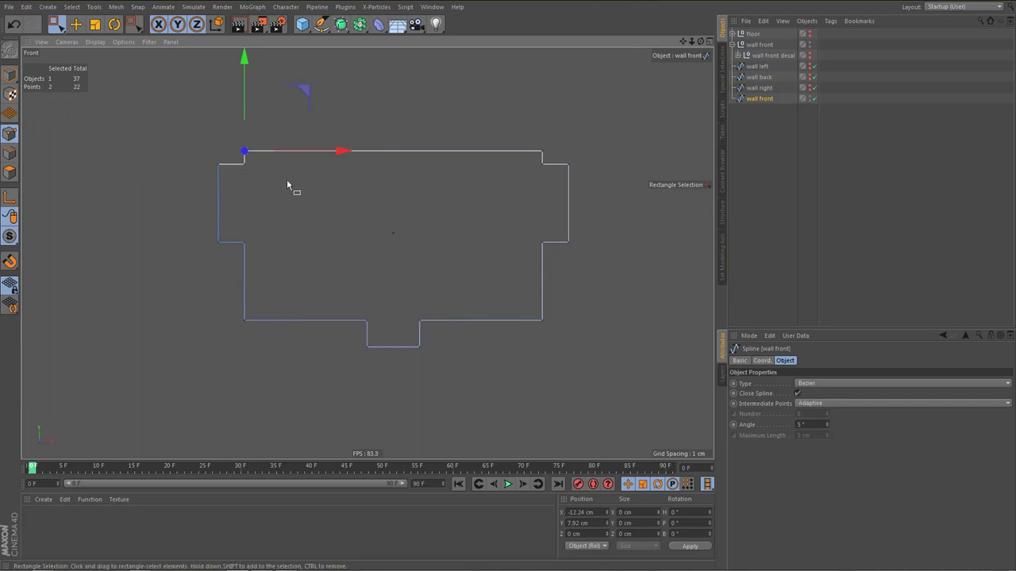
{"action": "key", "text": "m"}
{"action": "key", "text": "0"}
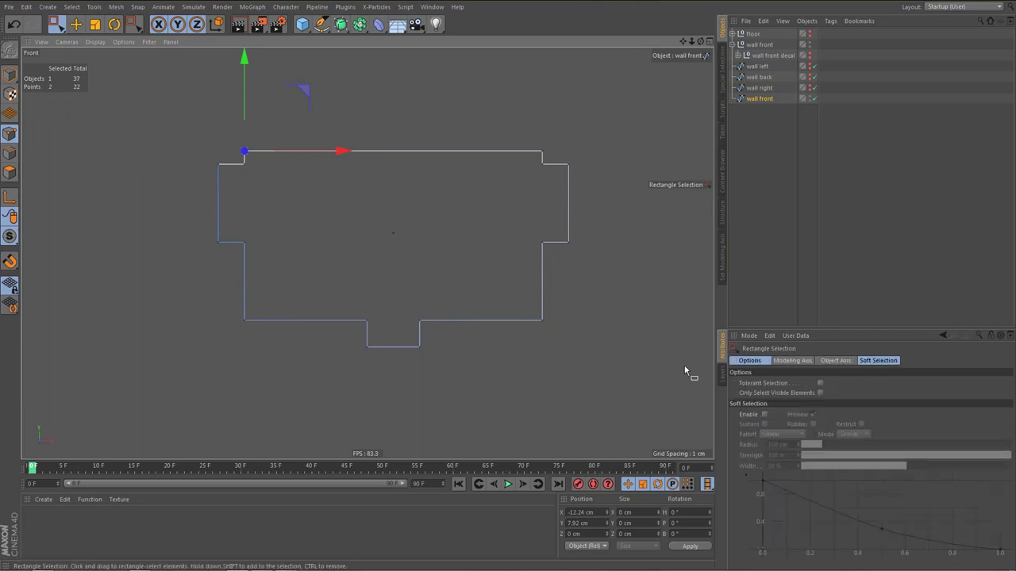
{"action": "left_click", "coordinate": [768, 393]}
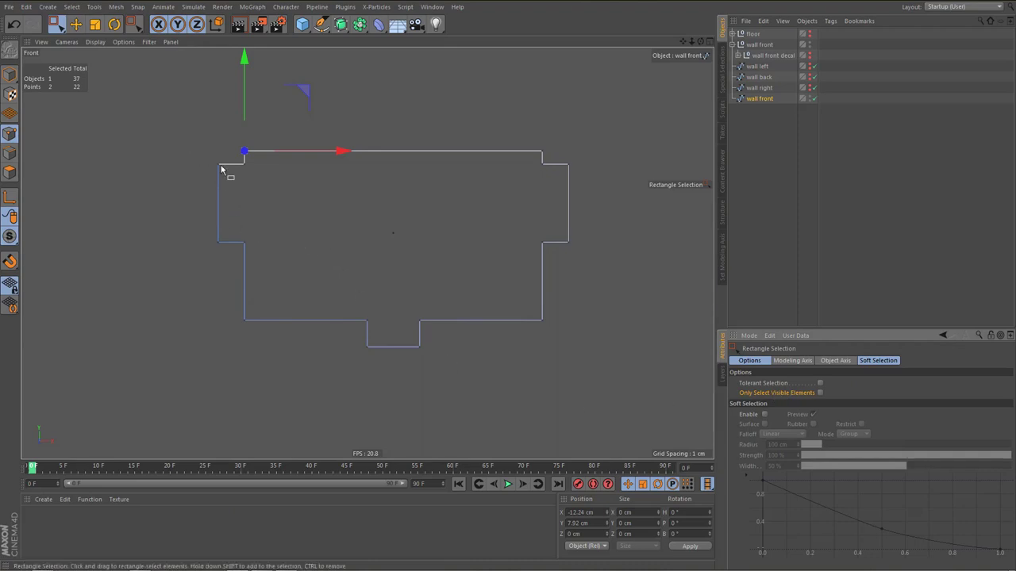
{"action": "scroll", "coordinate": [231, 163], "scroll_direction": "up", "scroll_amount": 2}
{"action": "right_click", "coordinate": [348, 222]}
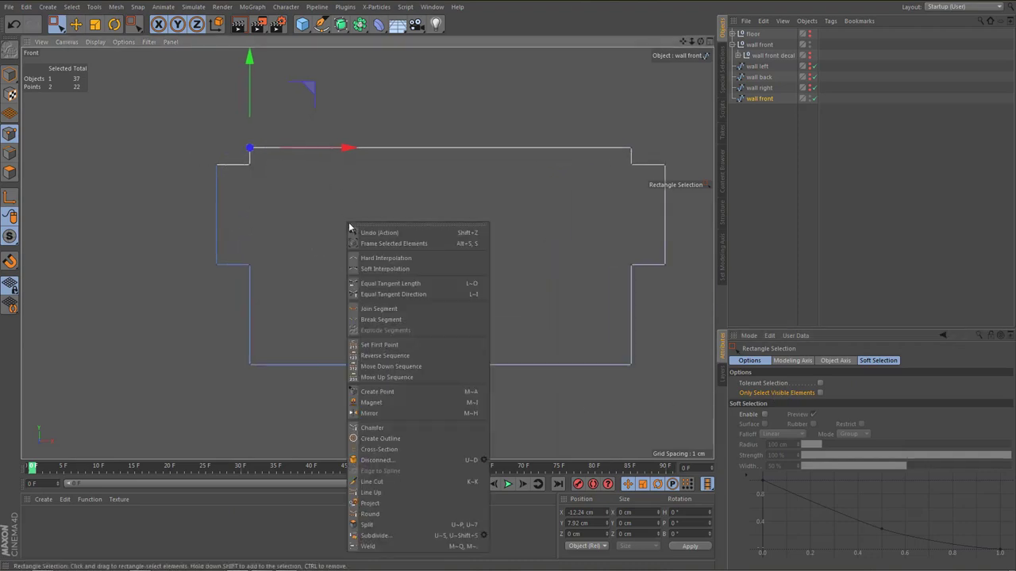
{"action": "left_click", "coordinate": [385, 548]}
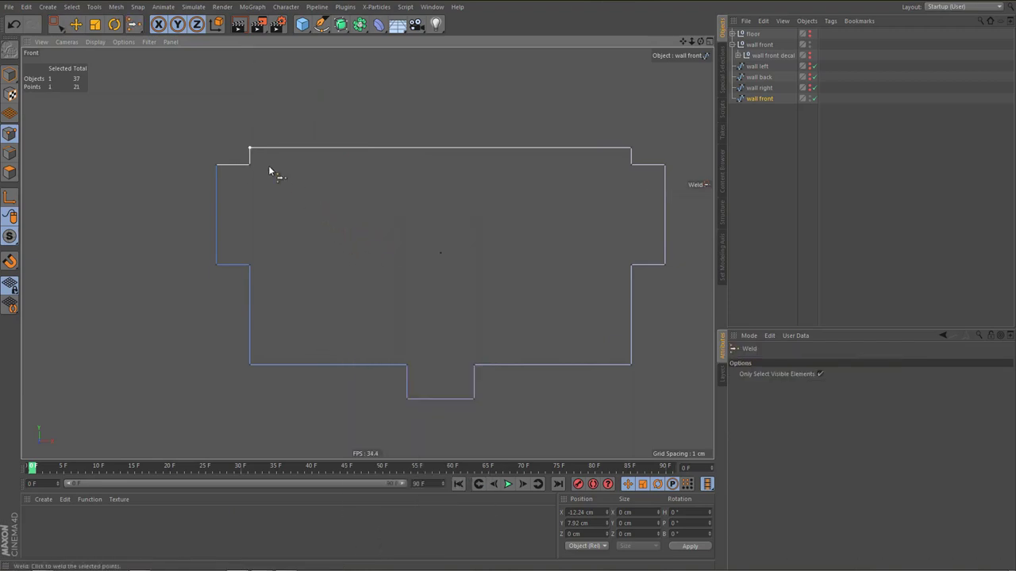
Weld the duplicate points at the outer upper corner of the outline's left side tab
{"action": "key", "text": "space"}
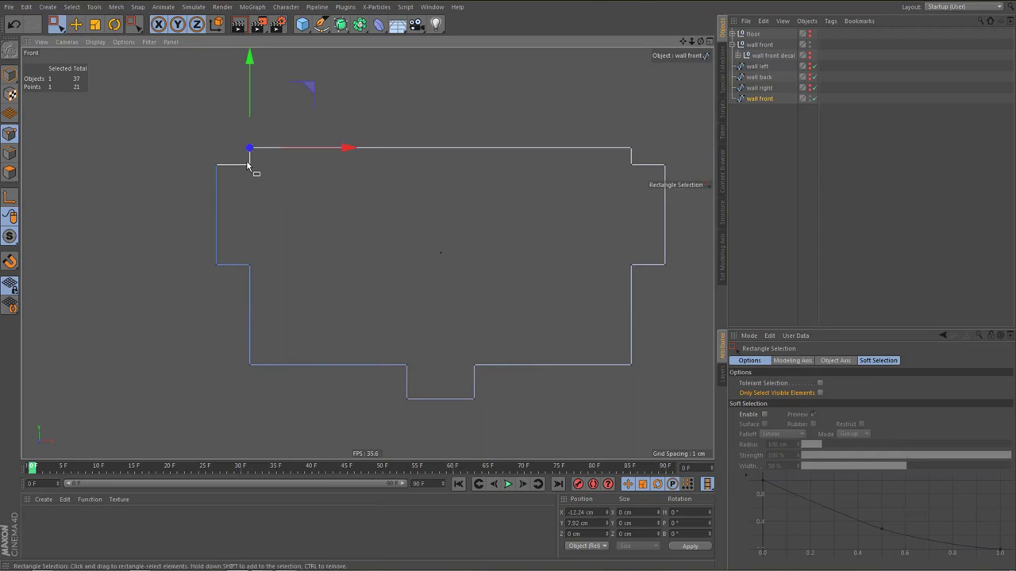
{"action": "left_click_drag", "start_coordinate": [246, 162], "coordinate": [270, 183]}
{"action": "left_click_drag", "start_coordinate": [210, 154], "coordinate": [230, 185]}
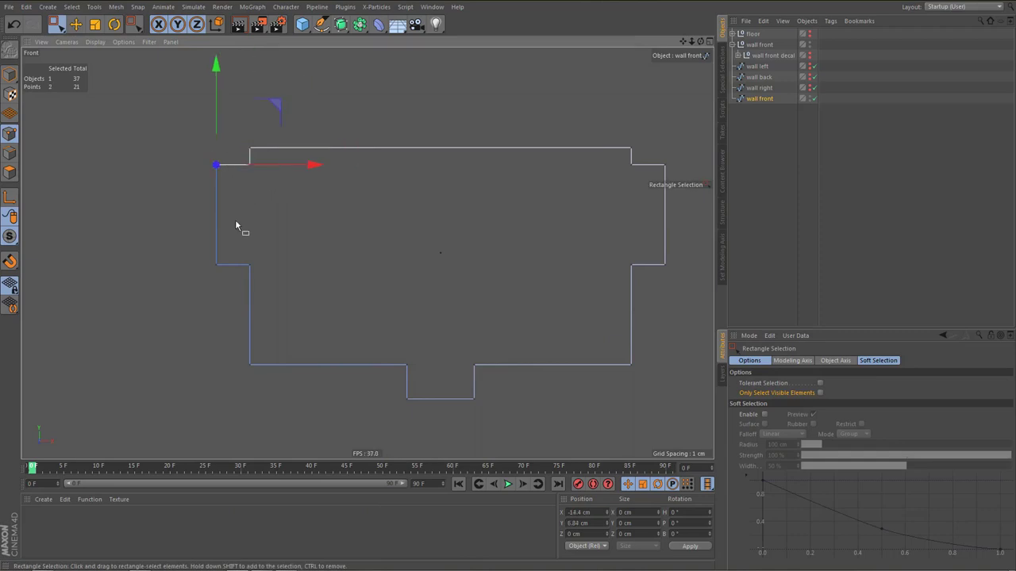
{"action": "key", "text": "space"}
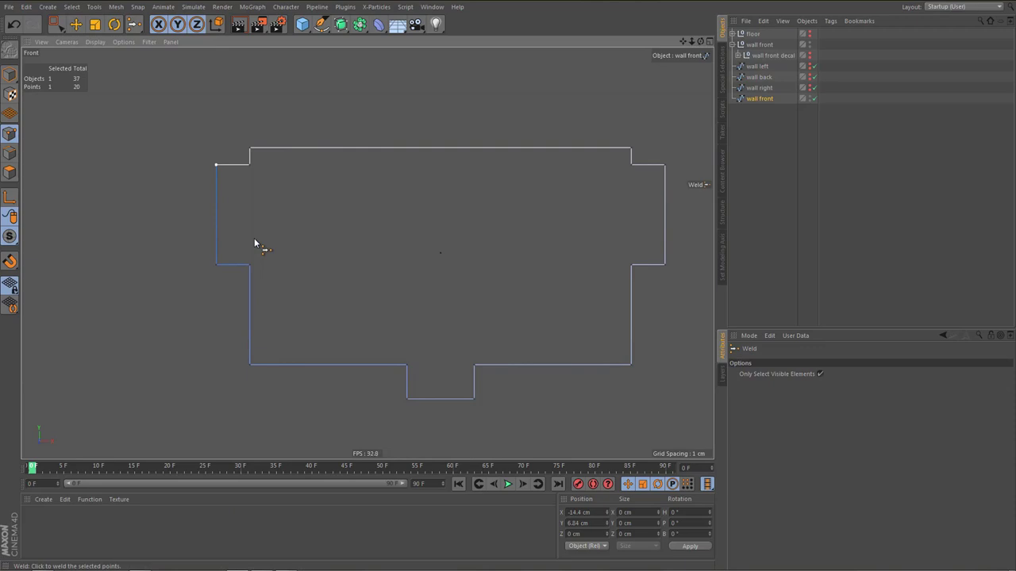
{"action": "key", "text": "space"}
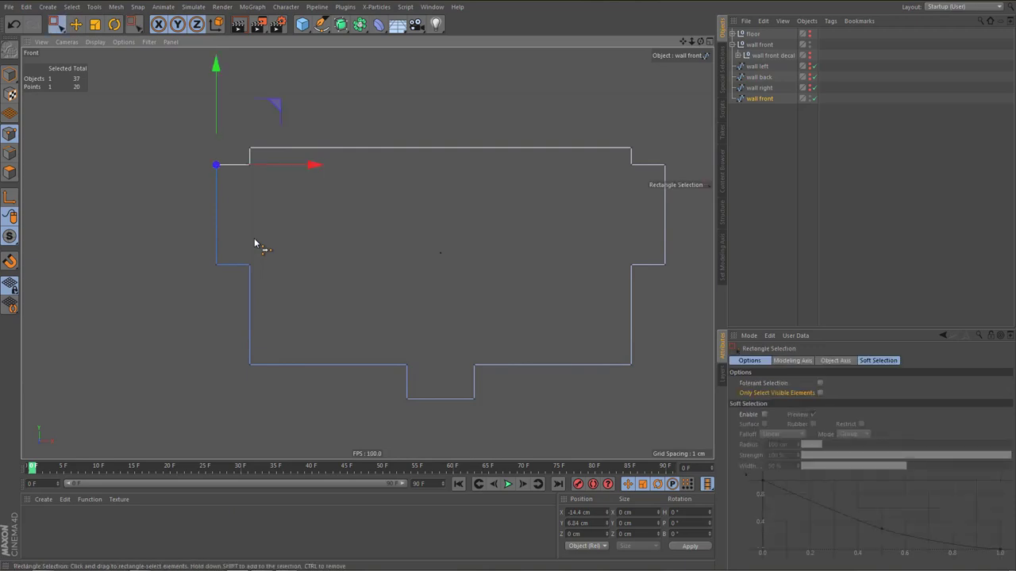
{"action": "key", "text": "space"}
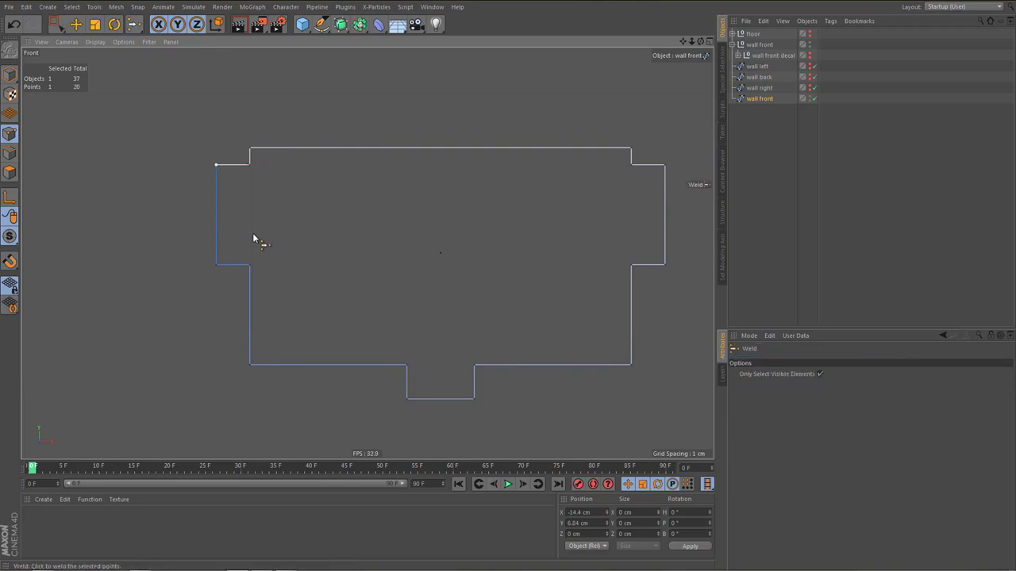
Weld the duplicate points at the inner corner beneath the left side tab
{"action": "key", "text": "space"}
{"action": "left_click_drag", "start_coordinate": [208, 250], "coordinate": [223, 283]}
{"action": "left_click_drag", "start_coordinate": [244, 244], "coordinate": [271, 292]}
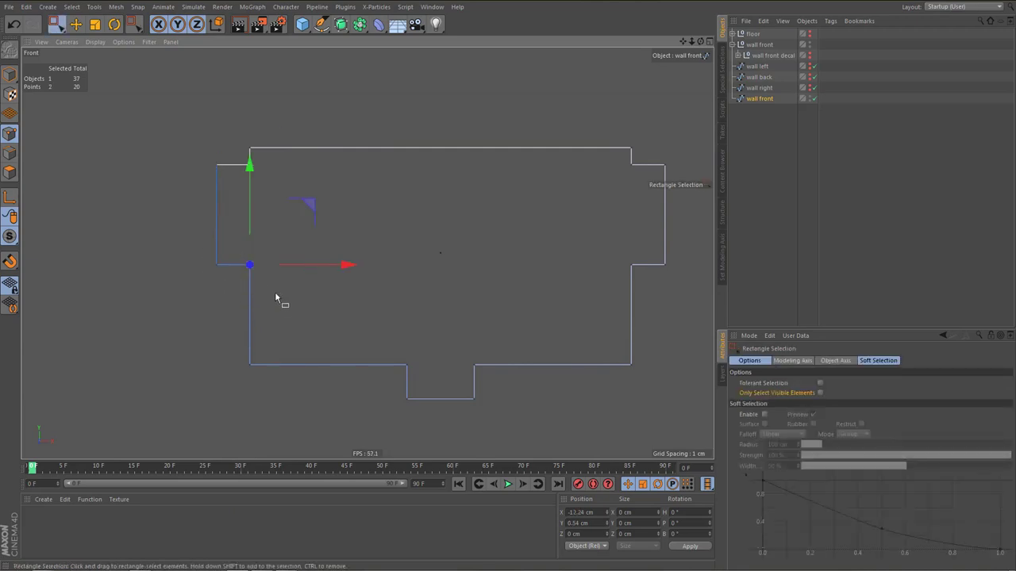
{"action": "key", "text": "space"}
{"action": "left_click", "coordinate": [289, 301]}
Weld the duplicate points at the lower-left corner of the outline's bottom tab
{"action": "key", "text": "space"}
{"action": "left_click_drag", "start_coordinate": [240, 355], "coordinate": [267, 375]}
{"action": "left_click_drag", "start_coordinate": [395, 354], "coordinate": [420, 385]}
{"action": "key", "text": "space"}
{"action": "key", "text": "space"}
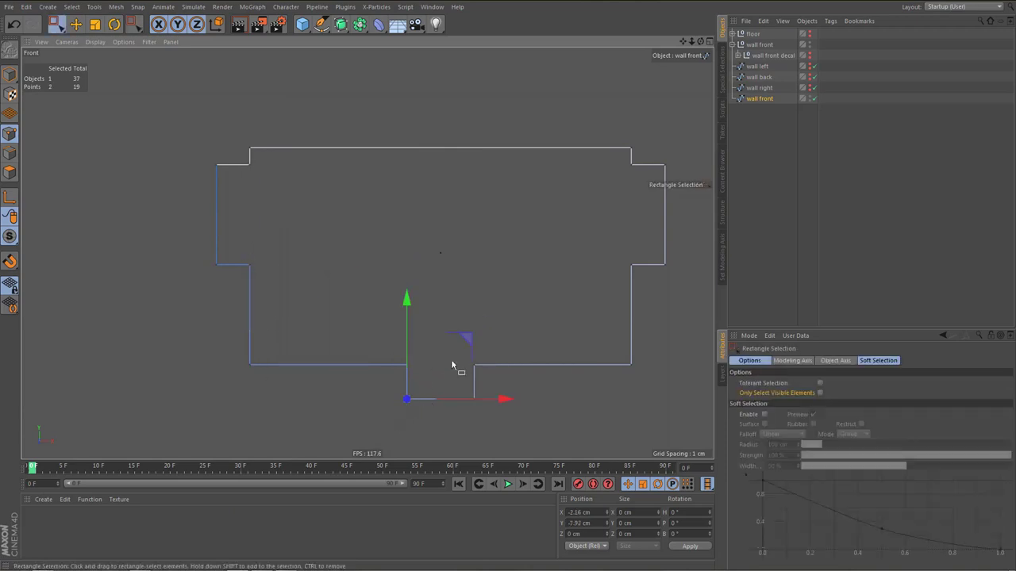
{"action": "key", "text": "space"}
{"action": "left_click", "coordinate": [487, 309]}
Weld the duplicate points at the lower-right corner of the wall's main body
{"action": "key", "text": "space"}
{"action": "left_click", "coordinate": [476, 398]}
{"action": "key", "text": "space"}
{"action": "left_click_drag", "start_coordinate": [467, 357], "coordinate": [484, 372]}
{"action": "left_click_drag", "start_coordinate": [617, 336], "coordinate": [639, 371]}
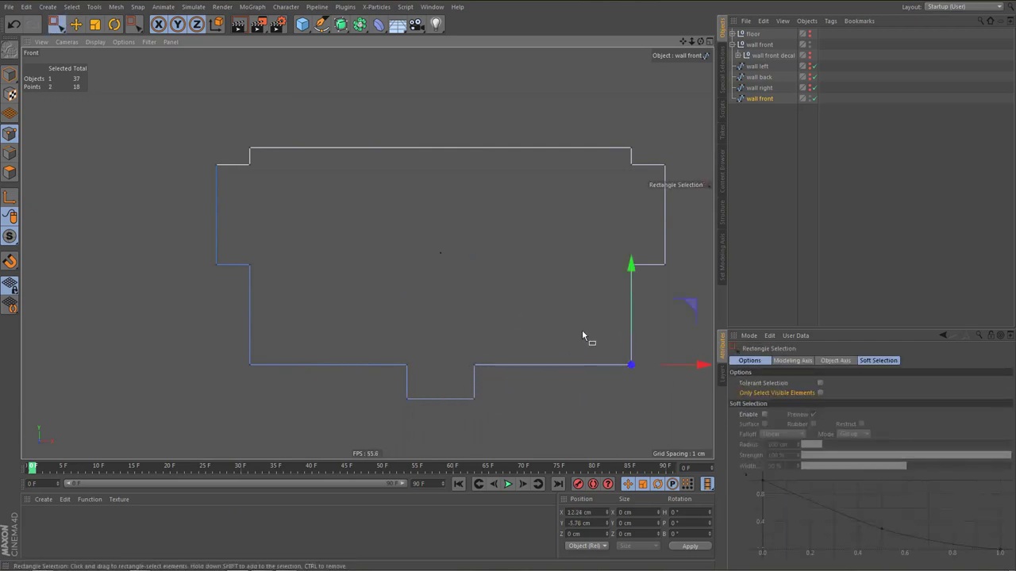
{"action": "left_click_drag", "start_coordinate": [649, 279], "coordinate": [686, 280]}
Weld the duplicate points at the outer upper corner of the outline's right side tab
{"action": "middle_click_drag", "start_coordinate": [592, 282], "coordinate": [469, 289], "text": "alt"}
{"action": "left_click_drag", "start_coordinate": [529, 163], "coordinate": [556, 191]}
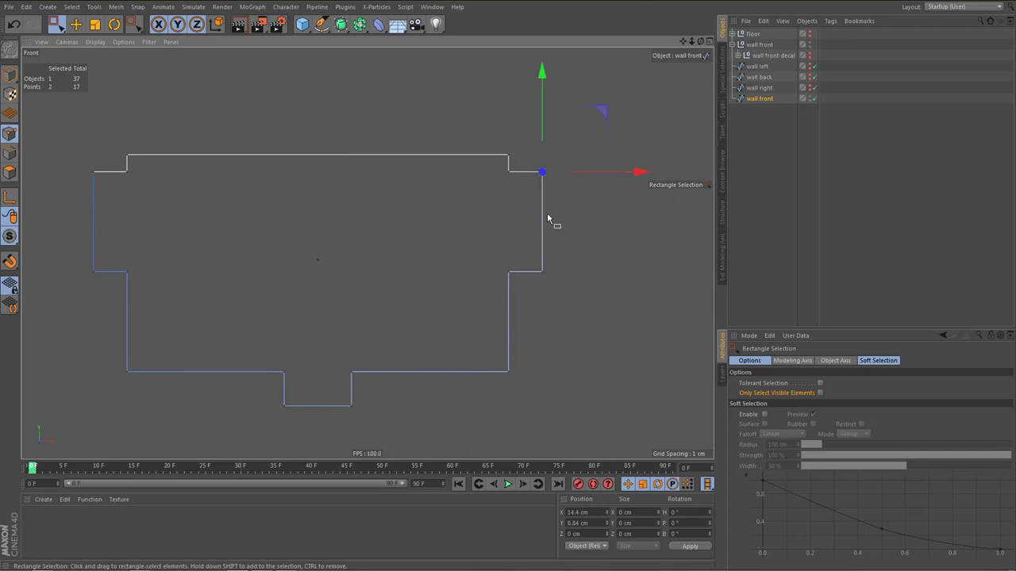
{"action": "key", "text": "m"}
{"action": "key", "text": "q"}
{"action": "left_click", "coordinate": [489, 212]}
{"action": "key", "text": "space"}
Check the points on the outline's right side, bottom tab and left side for remaining duplicates
{"action": "left_click_drag", "start_coordinate": [501, 168], "coordinate": [520, 193]}
{"action": "left_click_drag", "start_coordinate": [484, 146], "coordinate": [568, 346]}
{"action": "scroll", "coordinate": [498, 223], "scroll_direction": "down", "scroll_amount": 2}
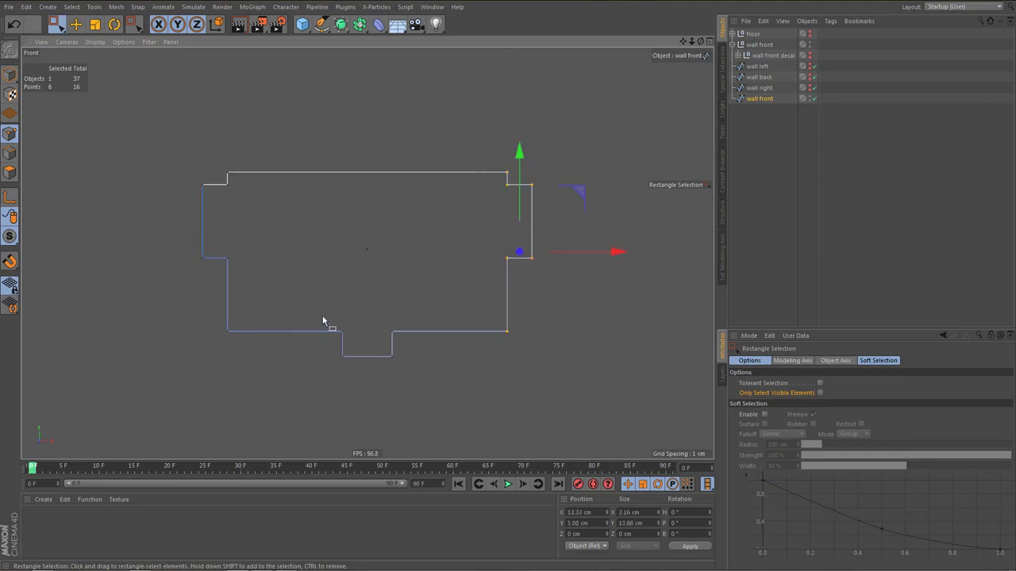
{"action": "left_click_drag", "start_coordinate": [322, 321], "coordinate": [395, 388]}
{"action": "left_click_drag", "start_coordinate": [174, 150], "coordinate": [271, 392]}
{"action": "middle_click_drag", "start_coordinate": [355, 319], "coordinate": [364, 308], "text": "alt"}
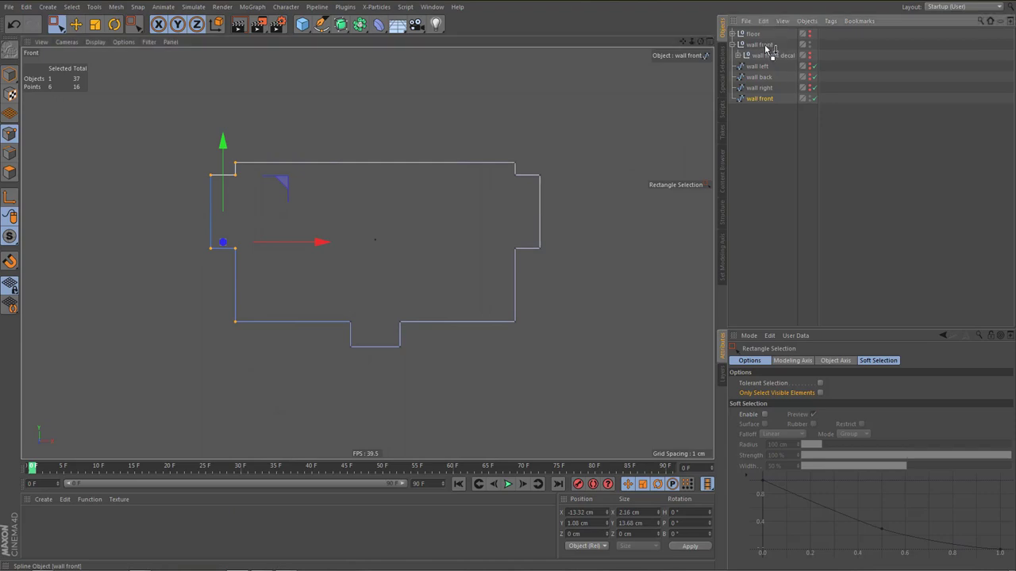
Move the wall front spline into the wall front null above the decal group, then expand that group and show its lines
{"action": "left_click_drag", "start_coordinate": [764, 48], "coordinate": [764, 45]}
{"action": "left_click", "coordinate": [738, 66]}
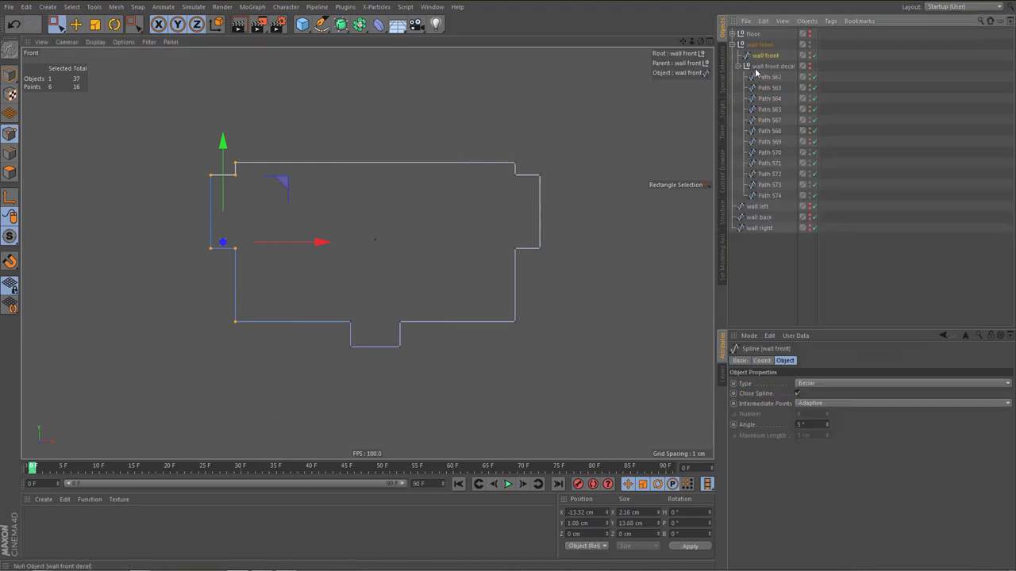
{"action": "left_click", "coordinate": [760, 77]}
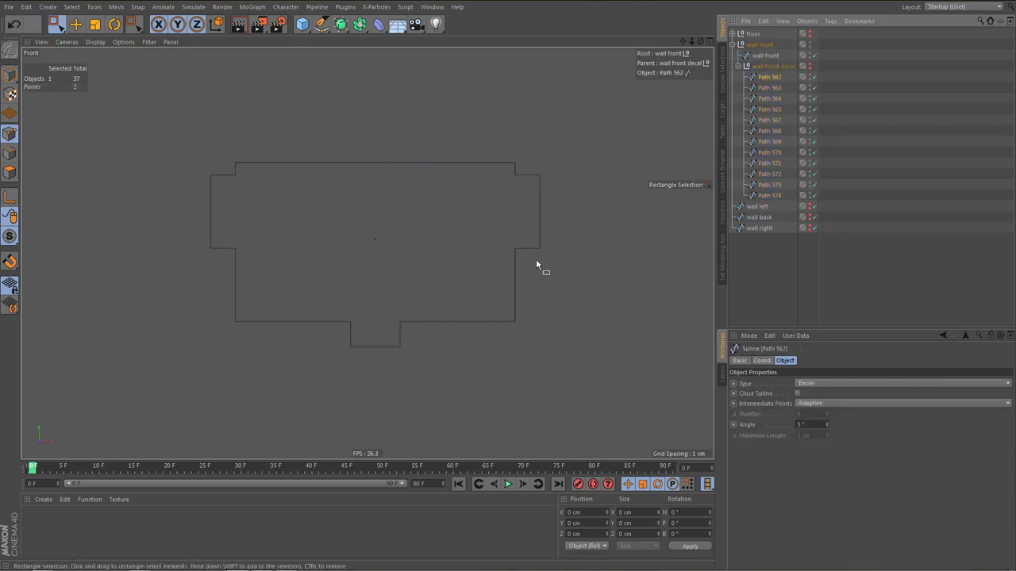
{"action": "left_click", "coordinate": [809, 67]}
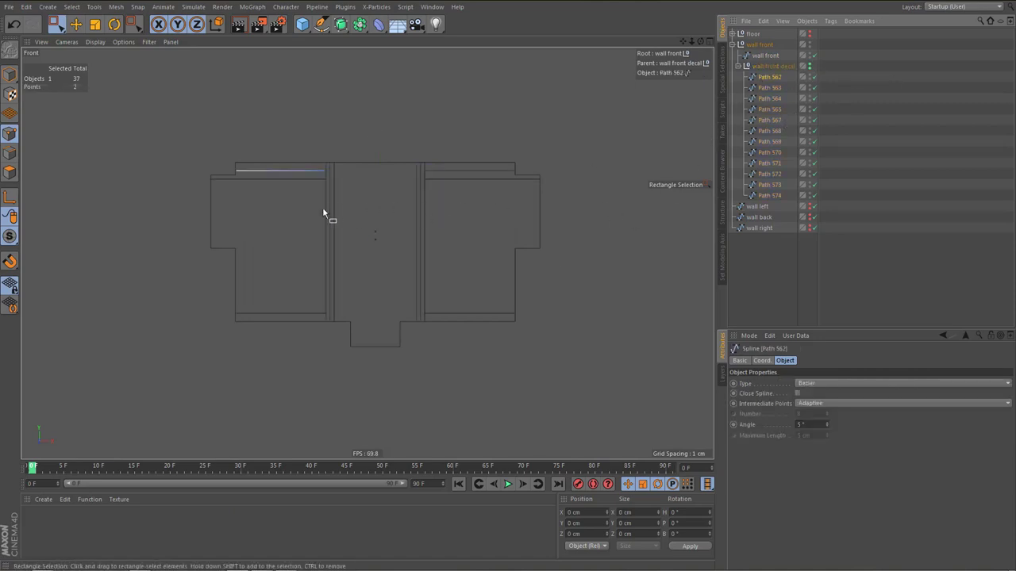
{"action": "scroll", "coordinate": [325, 211], "scroll_direction": "up", "scroll_amount": 3}
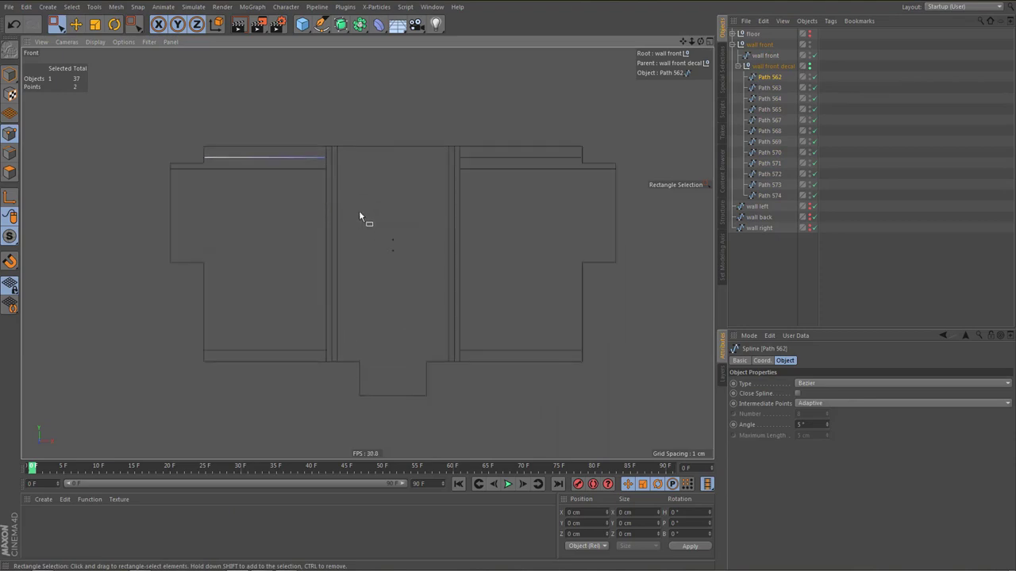
Select the three left-hand horizontal decal lines, Path 562, 564 and 567, and place them together first in wall front decal
{"action": "key", "text": "Return"}
{"action": "left_click_drag", "start_coordinate": [302, 147], "coordinate": [308, 177]}
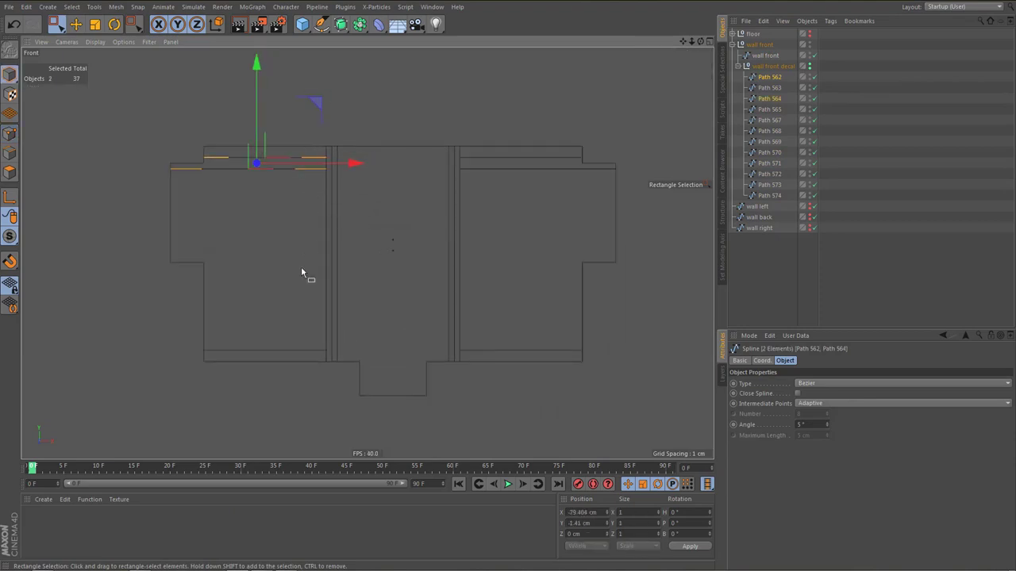
{"action": "left_click_drag", "start_coordinate": [294, 335], "coordinate": [301, 353], "text": "shift"}
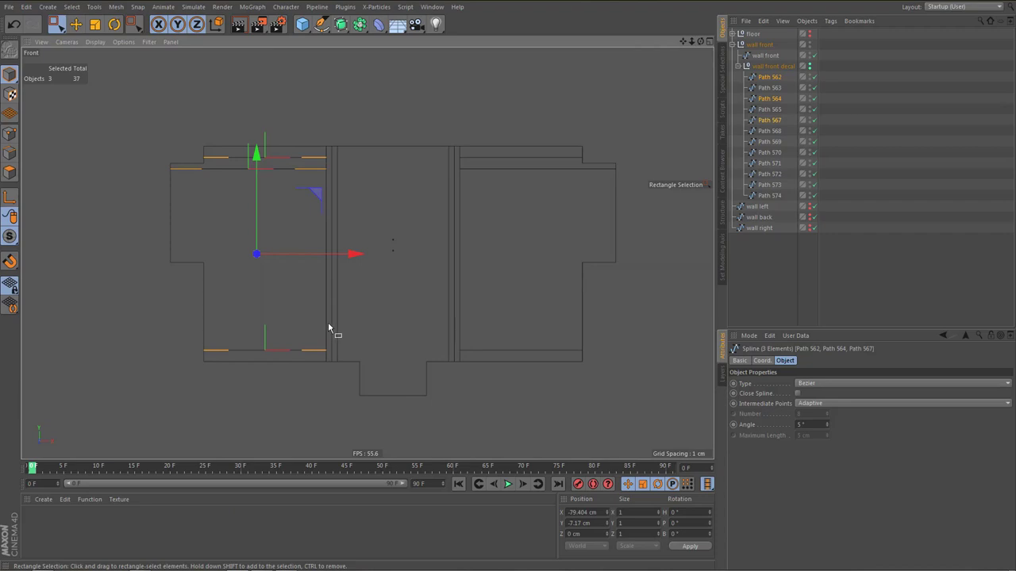
{"action": "left_click_drag", "start_coordinate": [771, 74], "coordinate": [756, 92]}
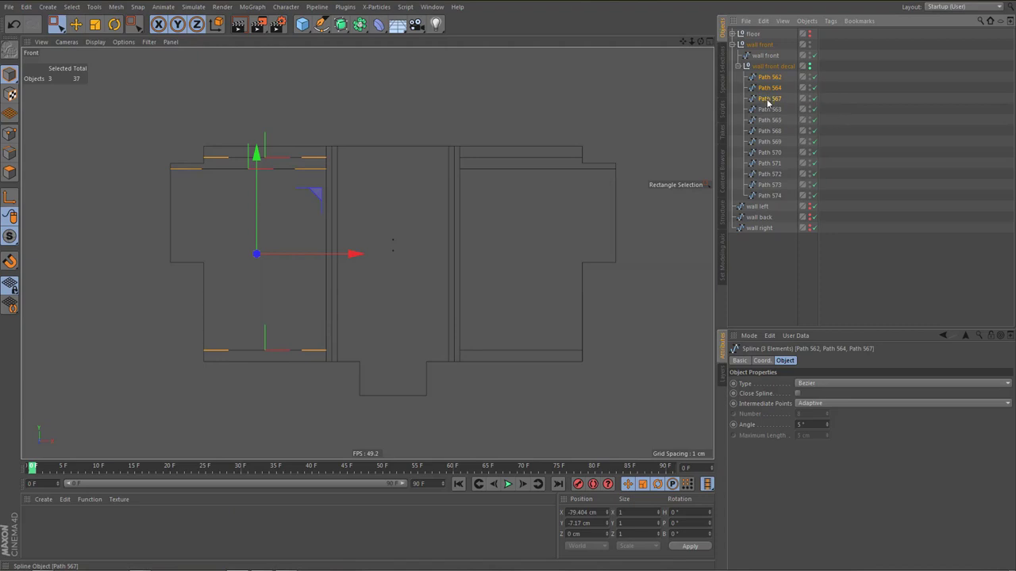
Duplicate the three horizontal decal lines, Path 562, 564 and 567, and shift the copies up 0.2 cm to Y -6.97 cm
{"action": "left_click_drag", "start_coordinate": [768, 103], "coordinate": [769, 105], "text": "ctrl"}
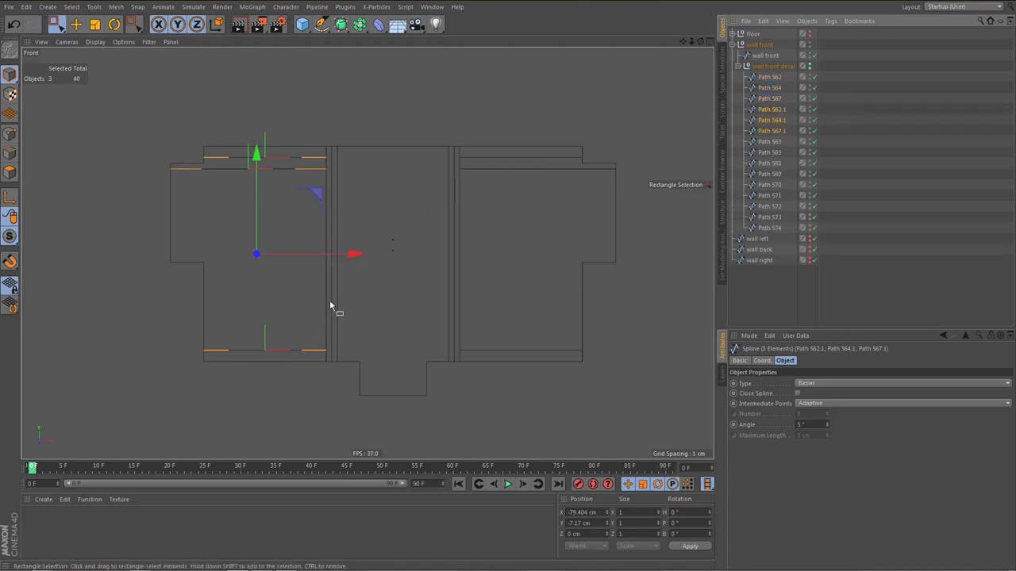
{"action": "left_click", "coordinate": [593, 523]}
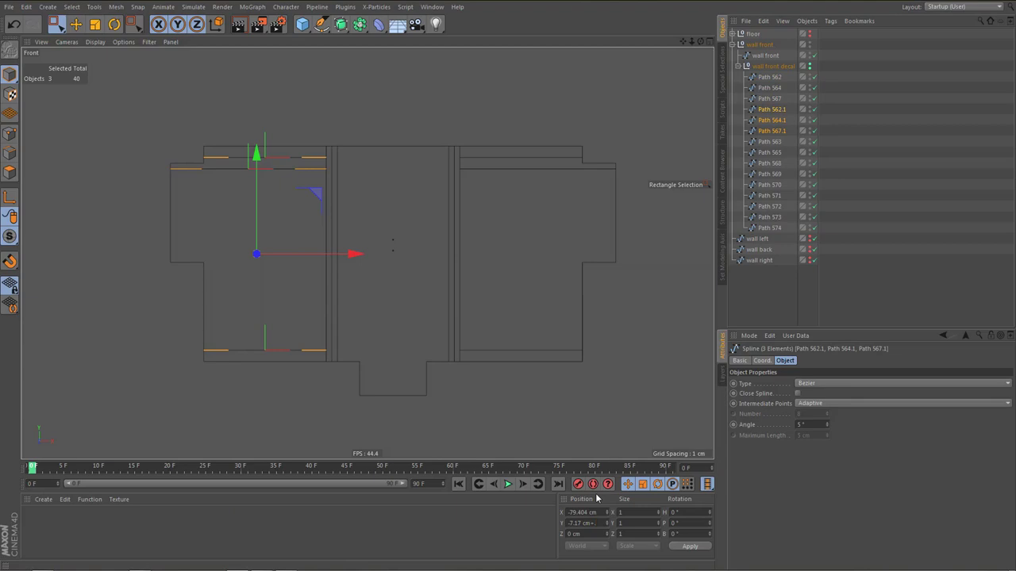
{"action": "key", "text": "Return"}
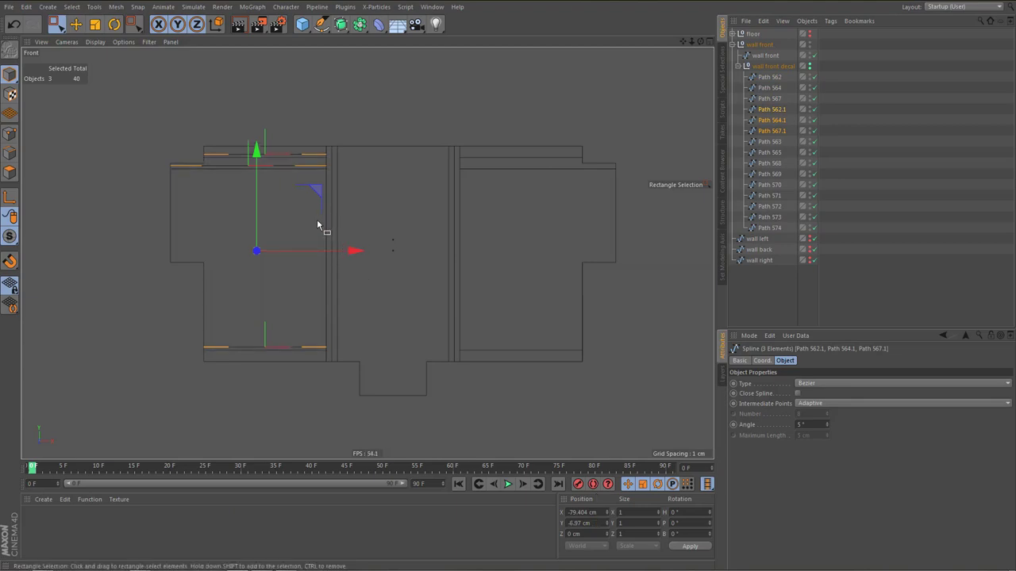
Group vertical lines Path 568, 571 and 574 below the horizontal copies, and duplicate them offset 0.2 cm to X -74.344 cm
{"action": "left_click_drag", "start_coordinate": [322, 222], "coordinate": [350, 234]}
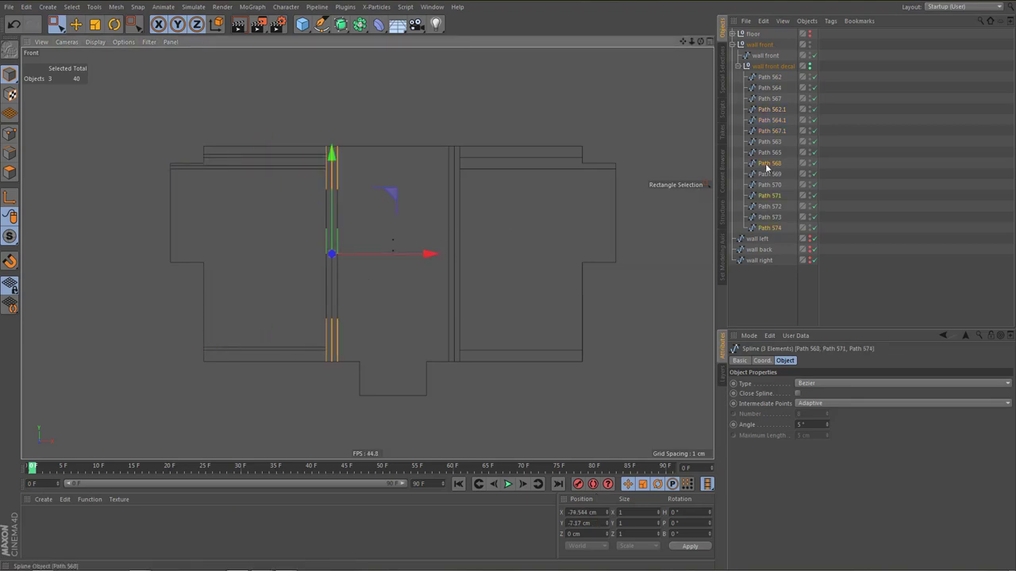
{"action": "left_click_drag", "start_coordinate": [767, 164], "coordinate": [773, 136]}
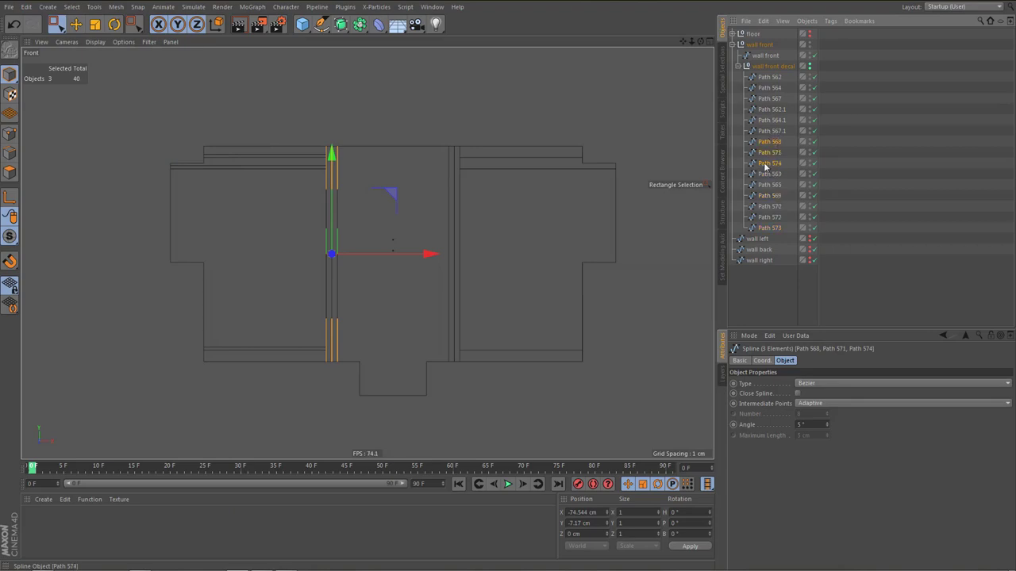
{"action": "left_click_drag", "start_coordinate": [764, 171], "coordinate": [766, 173], "text": "ctrl"}
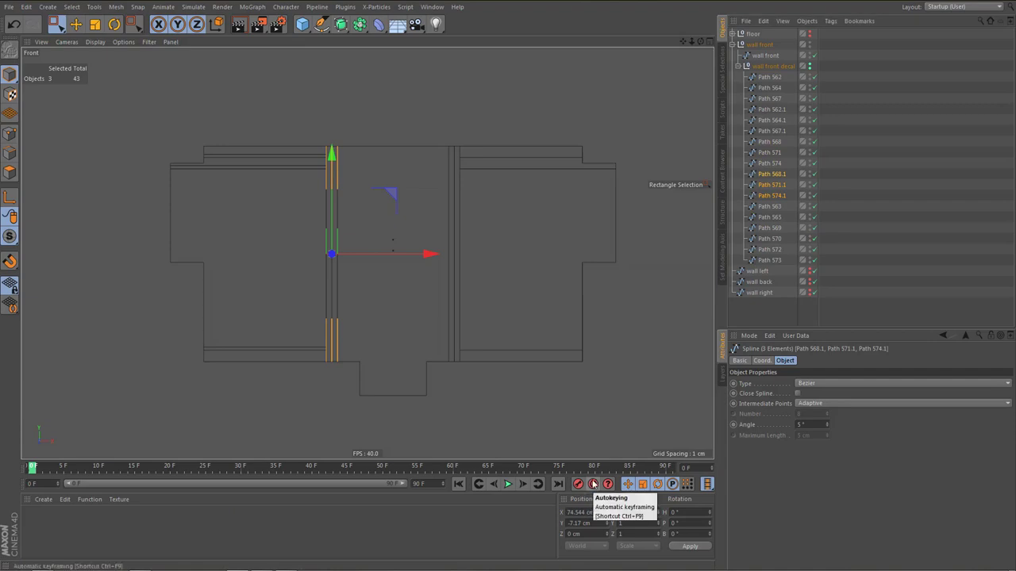
{"action": "key", "text": "Return"}
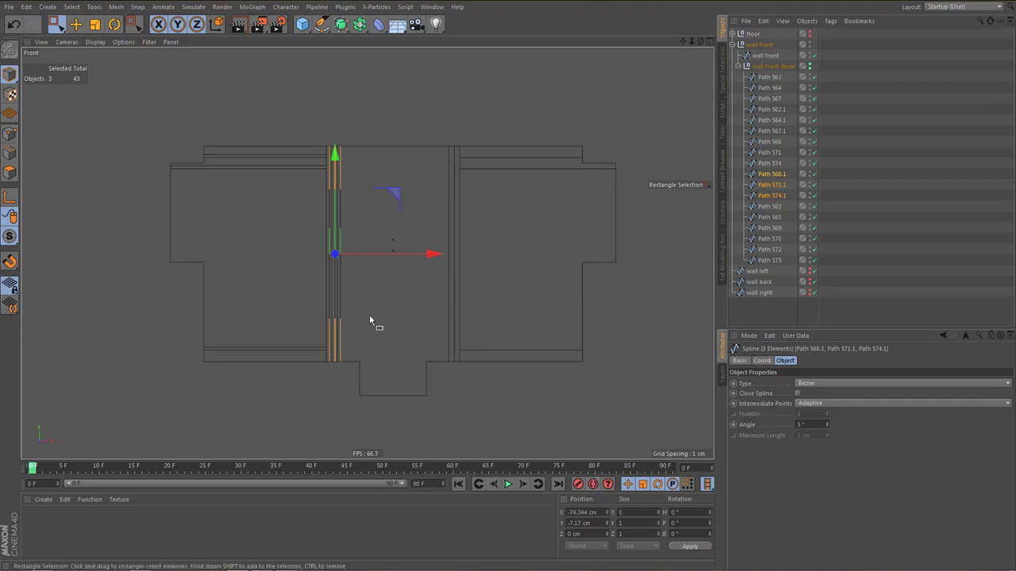
Select all six vertical decal lines on the wall's left side and merge them with Connect Objects + Delete
{"action": "scroll", "coordinate": [335, 230], "scroll_direction": "up", "scroll_amount": 5}
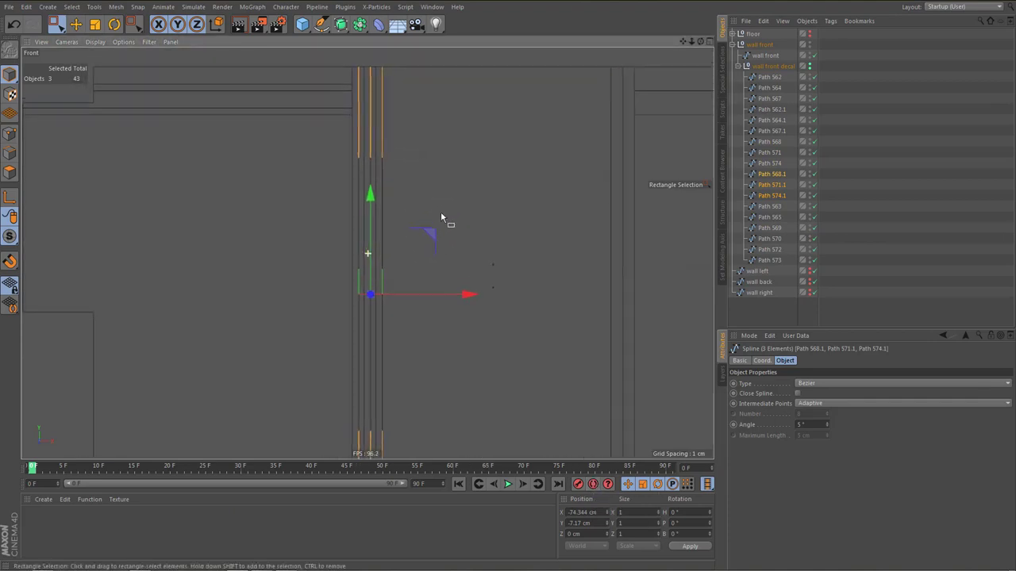
{"action": "left_click", "coordinate": [770, 164], "text": "ctrl"}
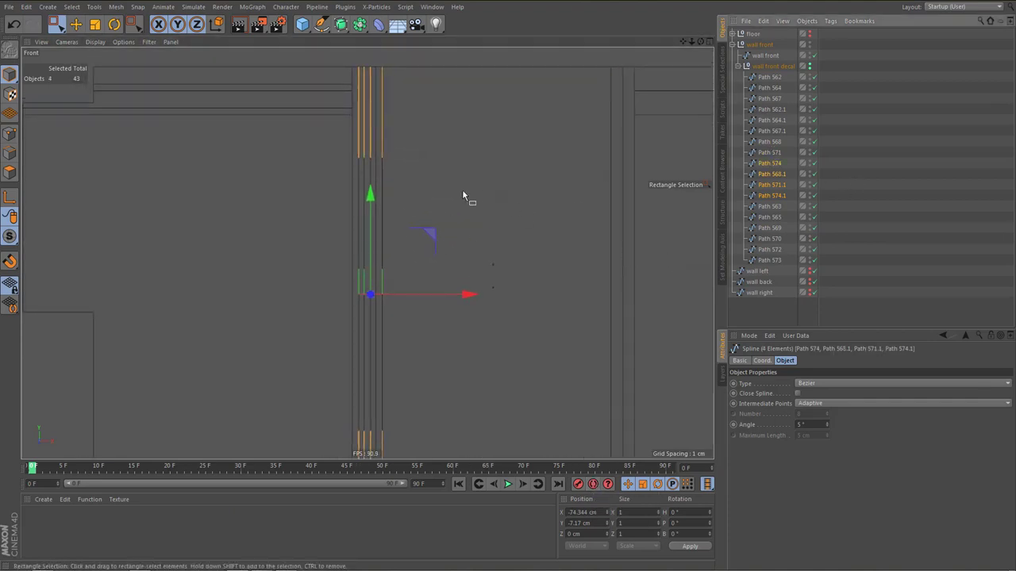
{"action": "left_click_drag", "start_coordinate": [334, 196], "coordinate": [417, 193], "text": "shift"}
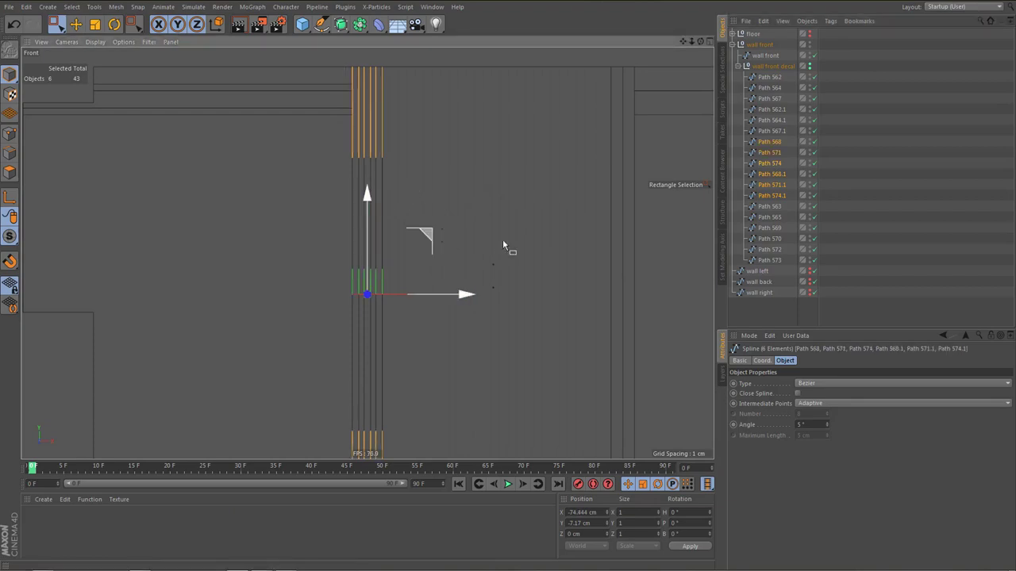
{"action": "right_click", "coordinate": [769, 161]}
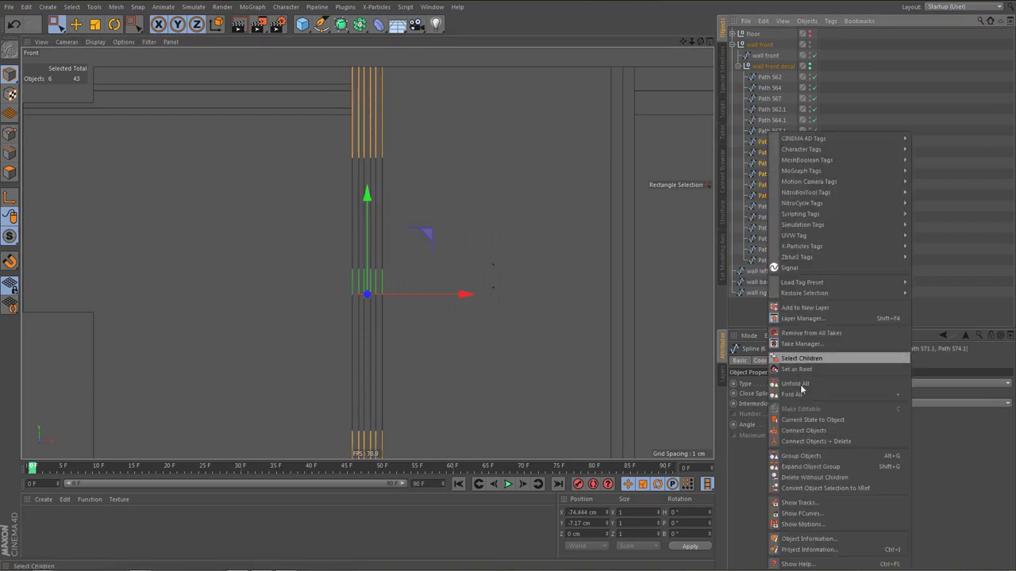
{"action": "left_click", "coordinate": [807, 442]}
Select the six horizontal decal lines on the wall's left side and merge them with Connect Objects + Delete
{"action": "scroll", "coordinate": [407, 288], "scroll_direction": "down", "scroll_amount": 1}
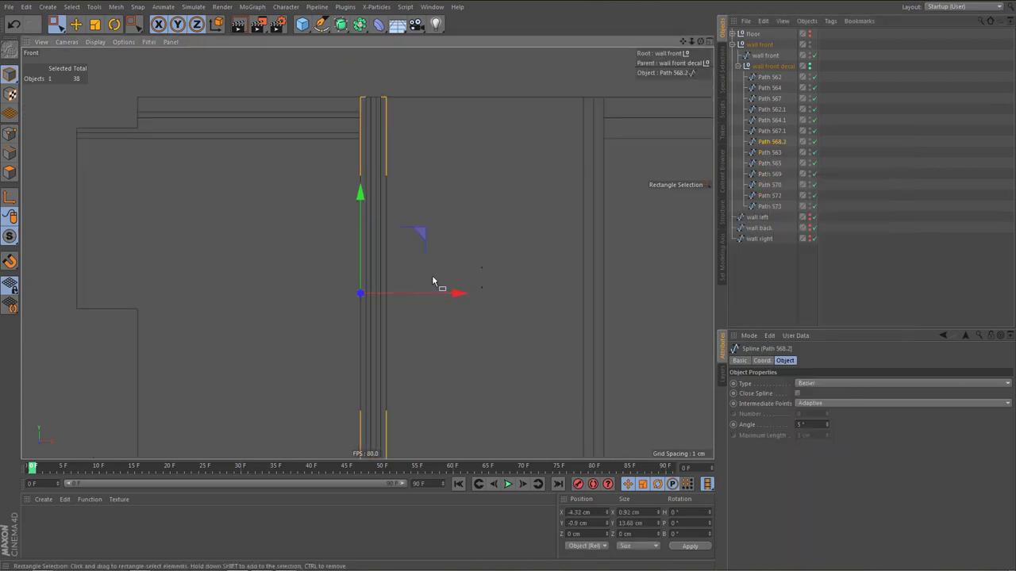
{"action": "middle_click_drag", "start_coordinate": [432, 277], "coordinate": [474, 258], "text": "alt"}
{"action": "right_click_drag", "start_coordinate": [471, 213], "coordinate": [405, 177], "text": "alt"}
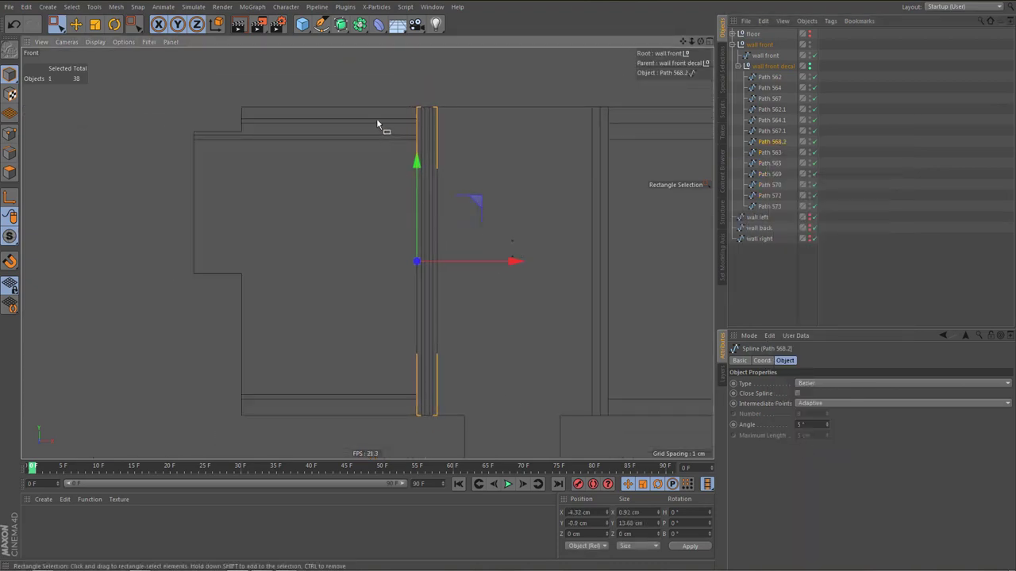
{"action": "left_click_drag", "start_coordinate": [373, 115], "coordinate": [392, 389]}
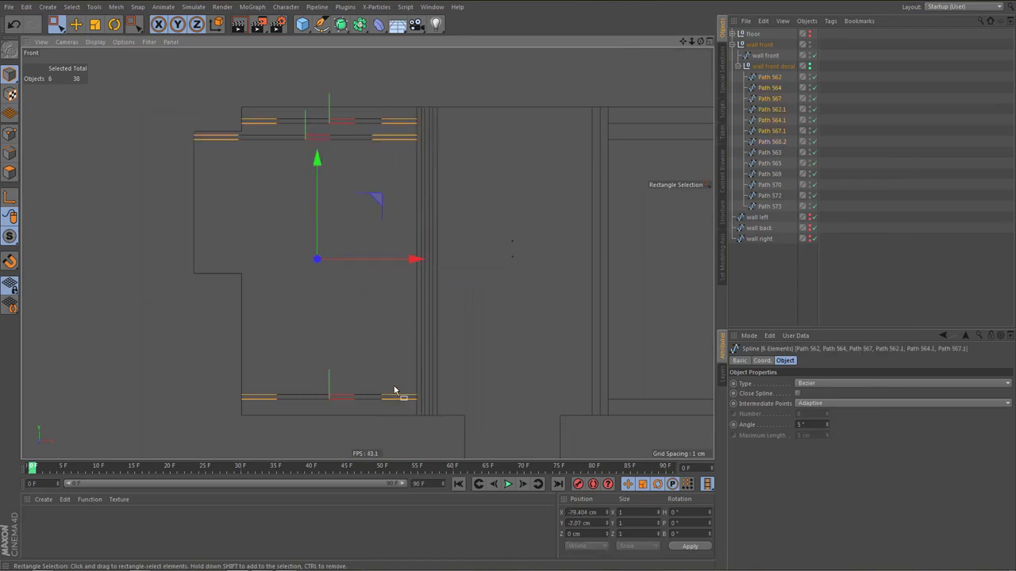
{"action": "right_click", "coordinate": [771, 100]}
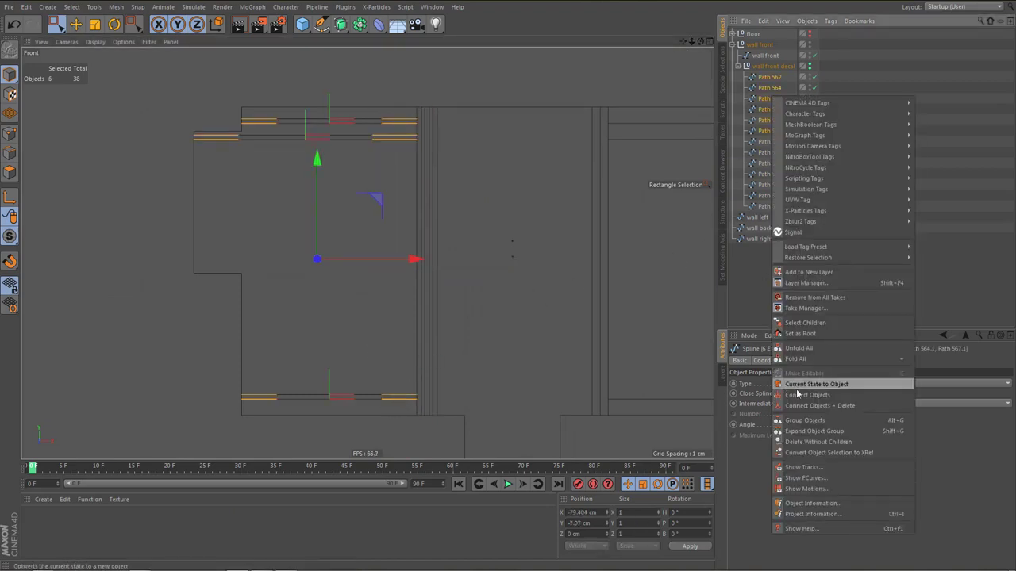
{"action": "left_click", "coordinate": [805, 407]}
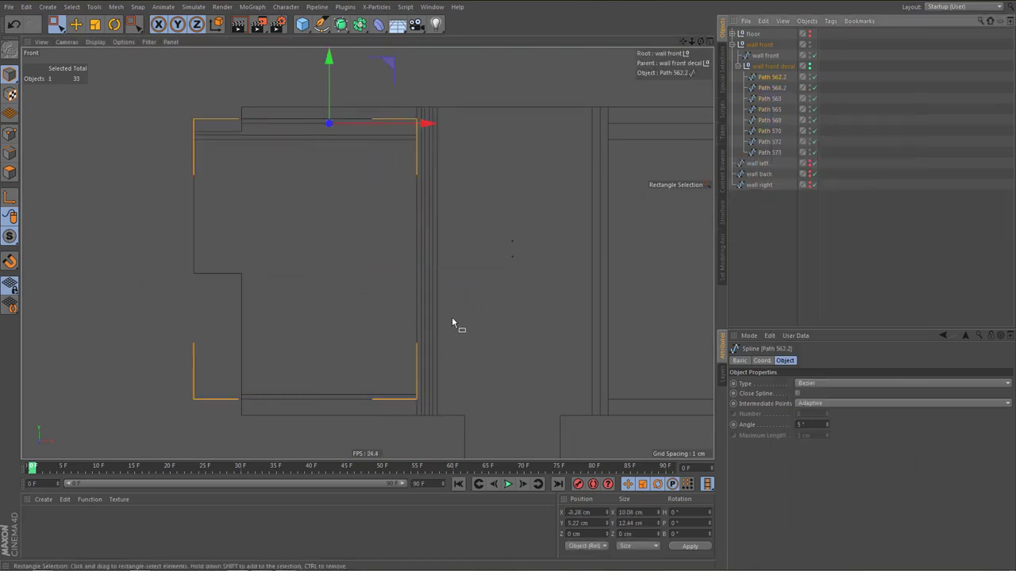
Delete the six remaining vertical and horizontal decal lines on the wall's right half
{"action": "middle_click_drag", "start_coordinate": [453, 297], "coordinate": [352, 288], "text": "alt"}
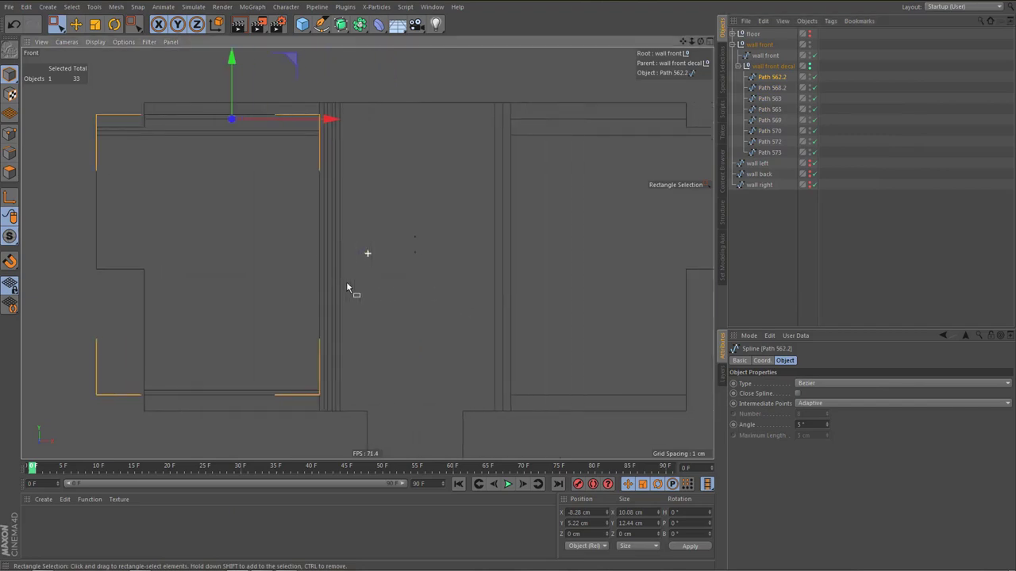
{"action": "left_click_drag", "start_coordinate": [485, 274], "coordinate": [600, 407]}
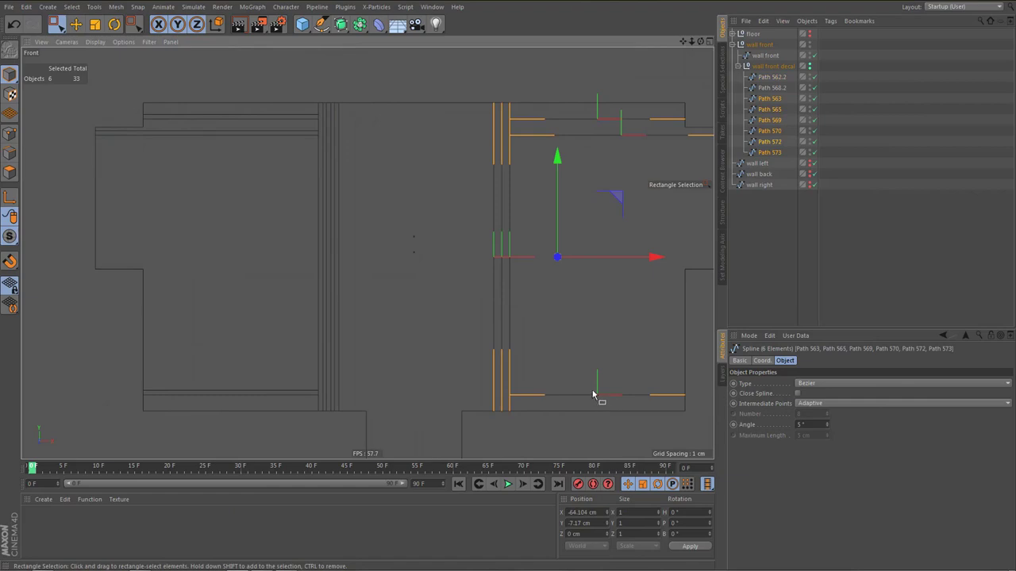
{"action": "key", "text": "Delete"}
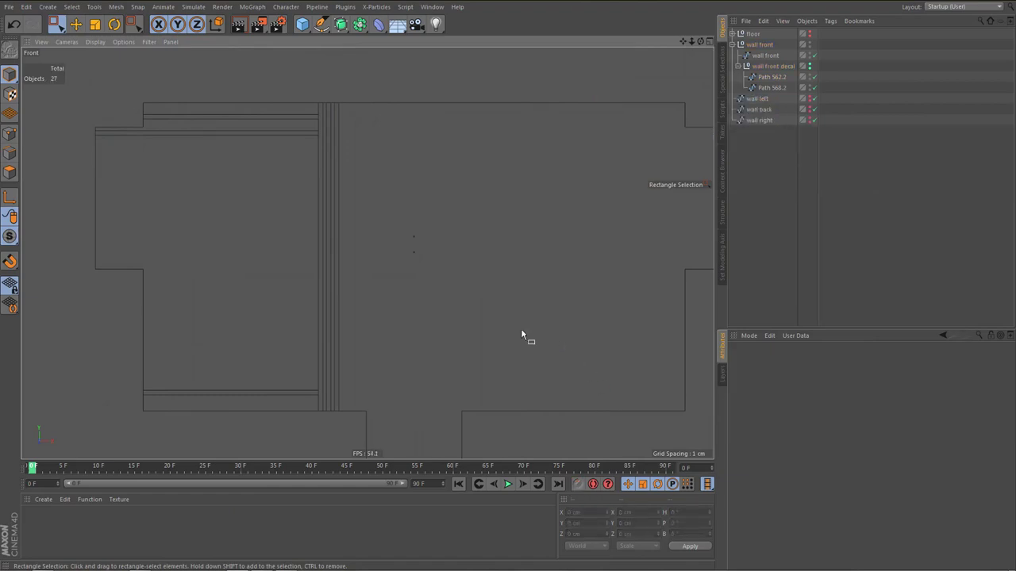
Merge the combined horizontal and vertical splines, Path 562.2 and Path 568.2, into one spline with Connect Objects + Delete
{"action": "middle_click_drag", "start_coordinate": [378, 258], "coordinate": [429, 265]}
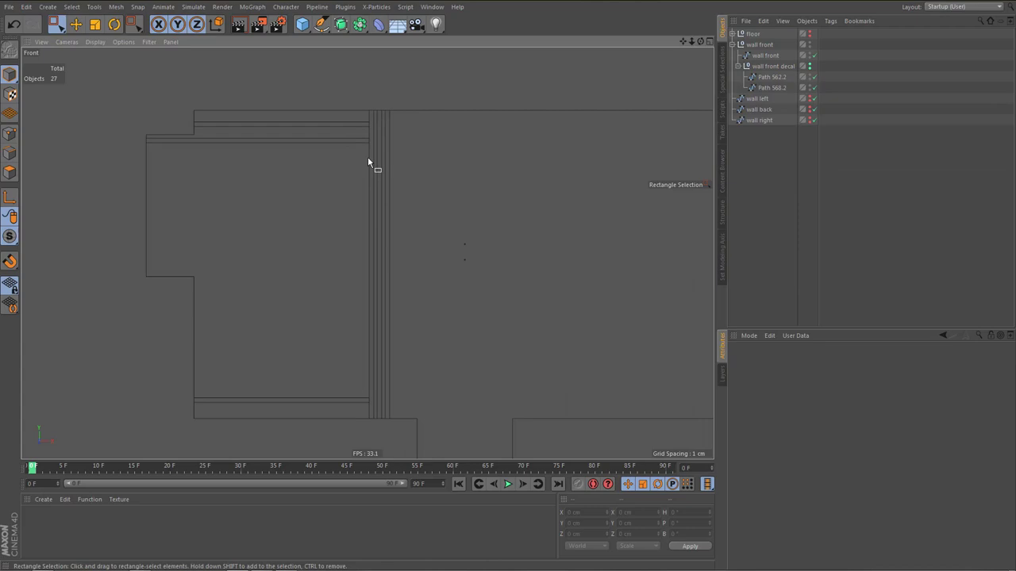
{"action": "left_click", "coordinate": [770, 78]}
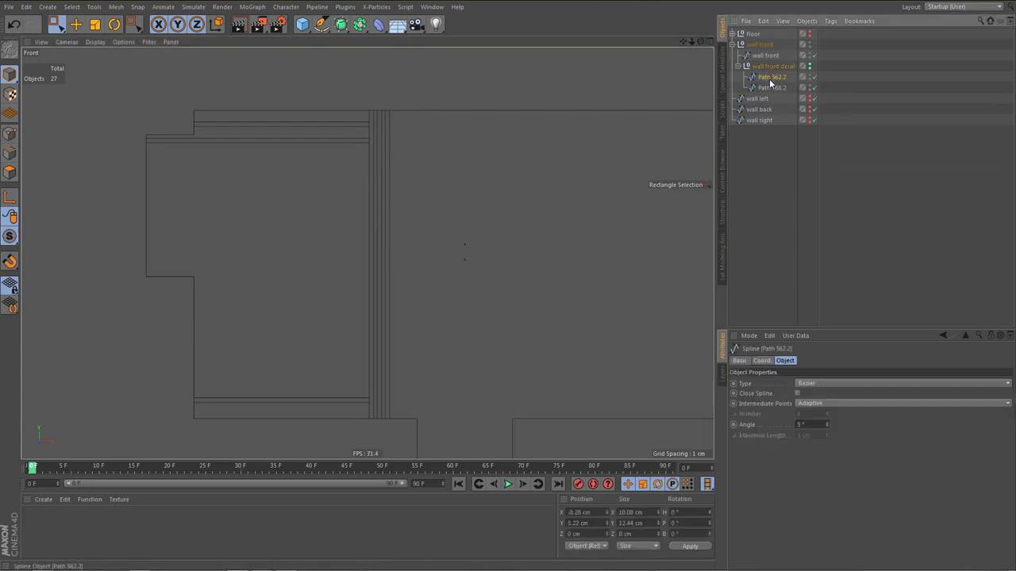
{"action": "left_click", "coordinate": [770, 88], "text": "ctrl"}
{"action": "right_click", "coordinate": [768, 89]}
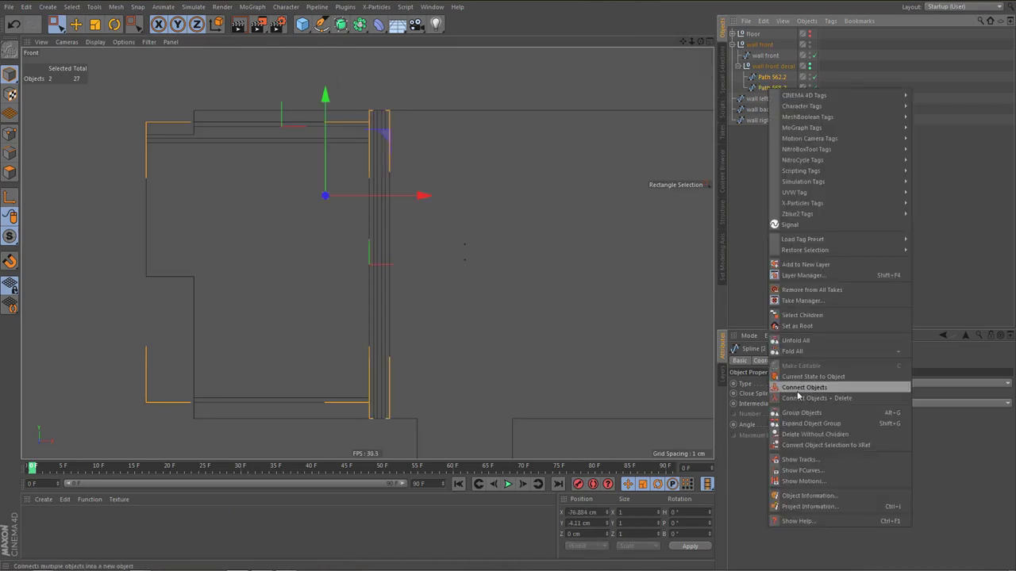
{"action": "left_click", "coordinate": [816, 397]}
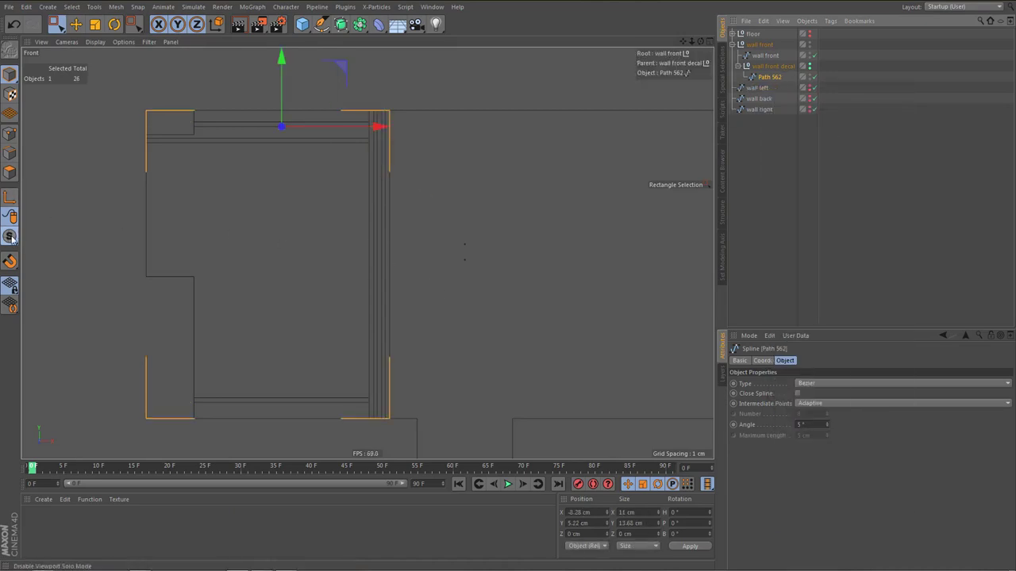
Isolate the merged decal spline Path 562 with viewport solo and switch to point editing at its upper right corner
{"action": "left_click_drag", "start_coordinate": [9, 236], "coordinate": [51, 272]}
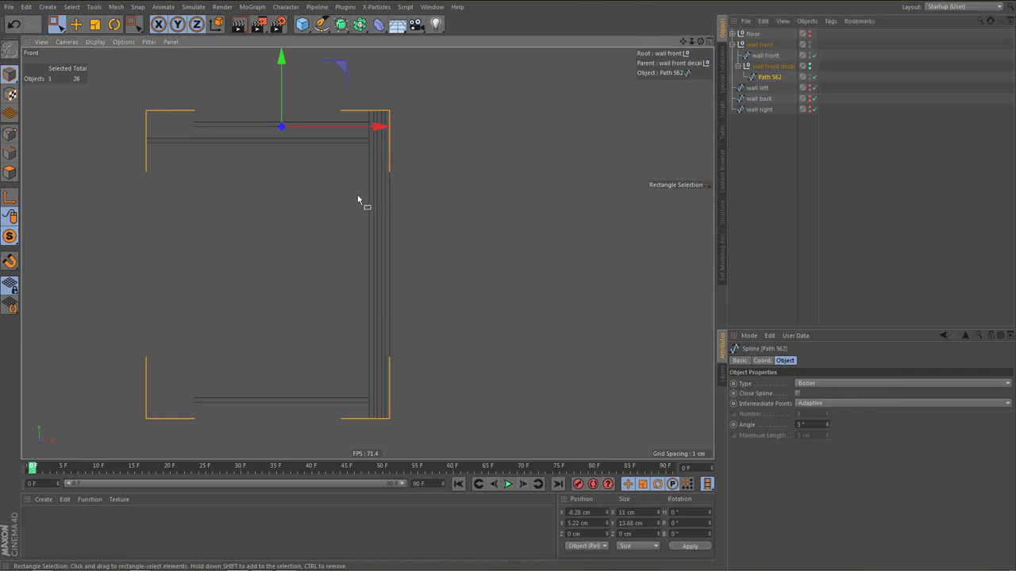
{"action": "key", "text": "Return"}
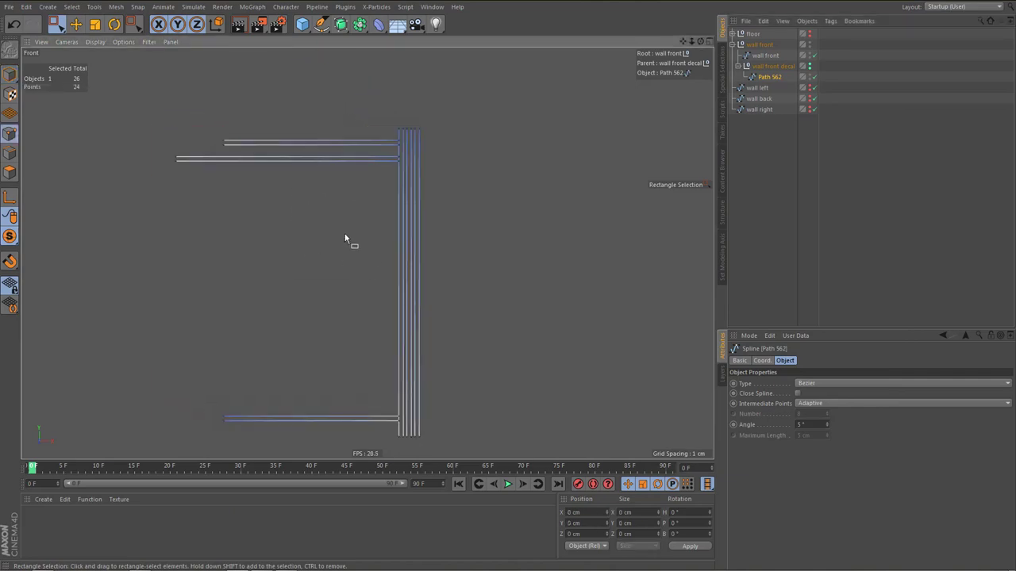
{"action": "middle_click_drag", "start_coordinate": [317, 218], "coordinate": [337, 216], "text": "alt"}
{"action": "scroll", "coordinate": [416, 156], "scroll_direction": "up", "scroll_amount": 5}
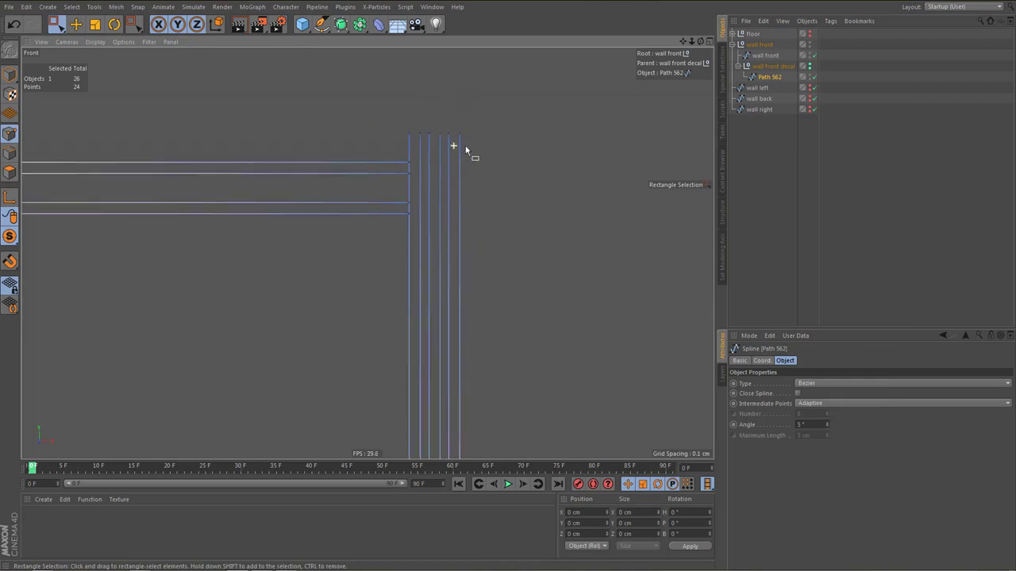
Join the upper end points of each of the three vertical line pairs with Join Segment
{"action": "scroll", "coordinate": [453, 149], "scroll_direction": "up", "scroll_amount": 1}
{"action": "left_click_drag", "start_coordinate": [393, 121], "coordinate": [414, 139]}
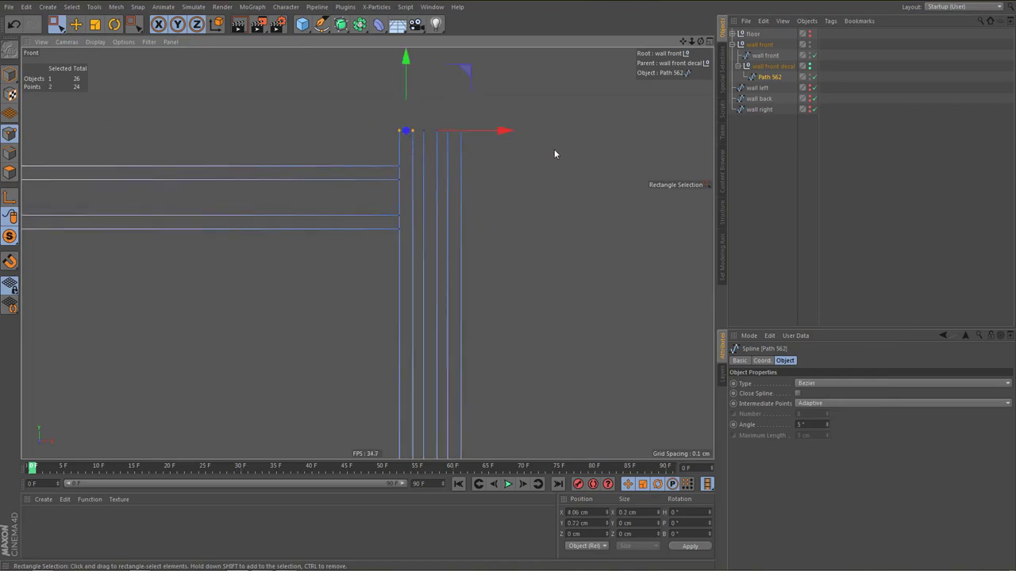
{"action": "right_click", "coordinate": [554, 154]}
{"action": "left_click", "coordinate": [585, 155]}
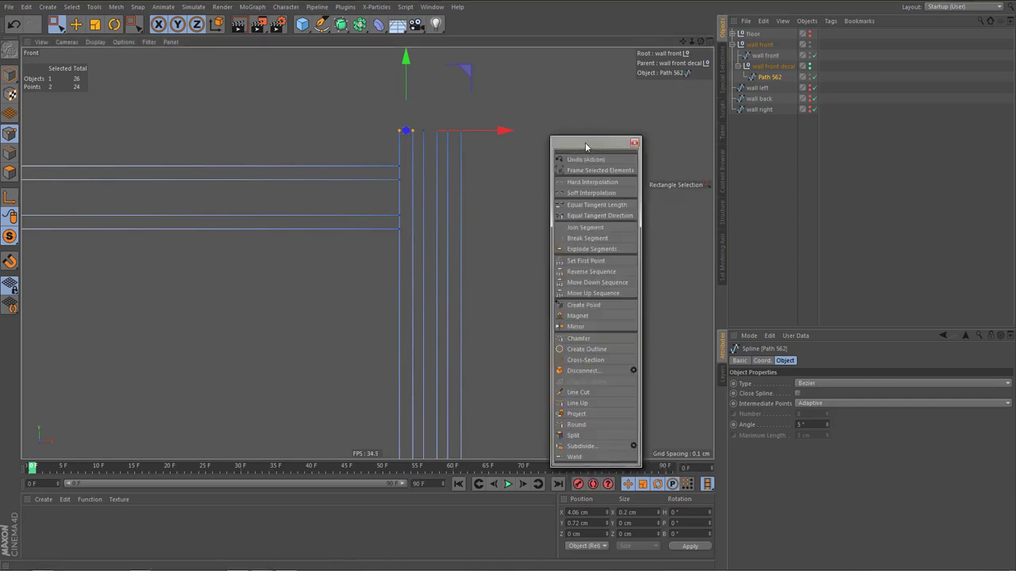
{"action": "left_click_drag", "start_coordinate": [584, 142], "coordinate": [604, 69]}
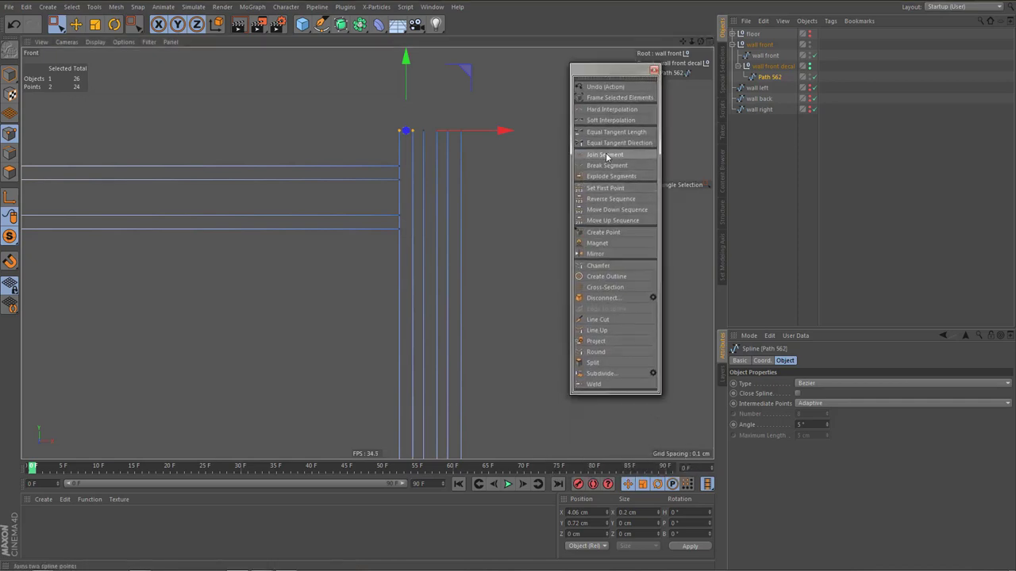
{"action": "left_click", "coordinate": [607, 155]}
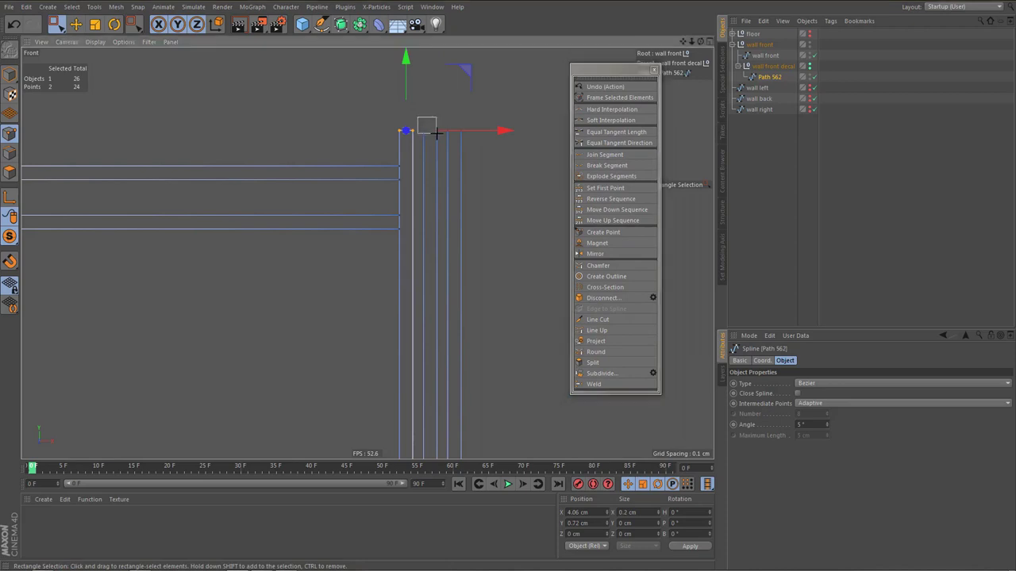
{"action": "left_click_drag", "start_coordinate": [435, 134], "coordinate": [449, 151]}
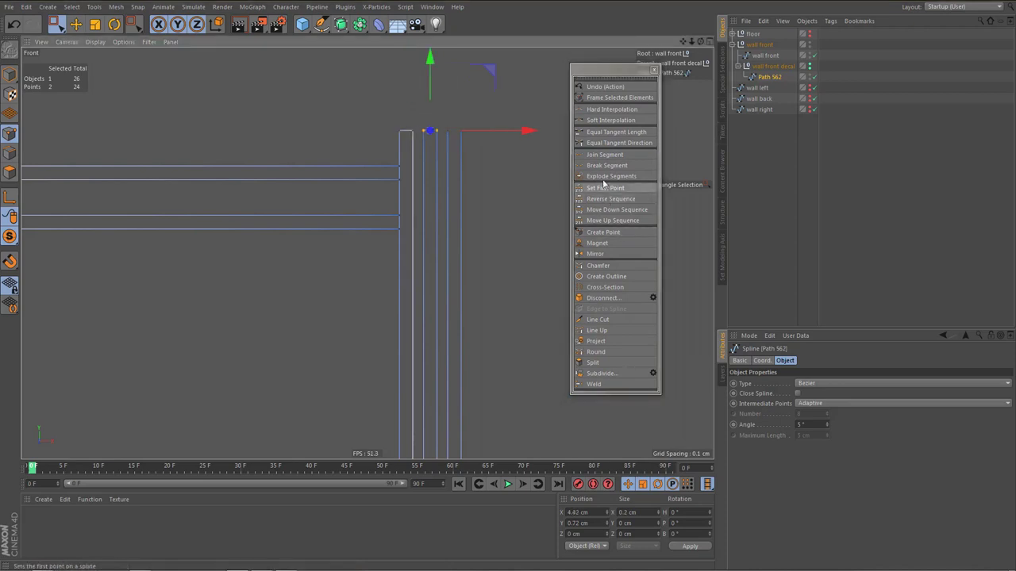
{"action": "left_click", "coordinate": [604, 154]}
{"action": "left_click_drag", "start_coordinate": [441, 122], "coordinate": [468, 140]}
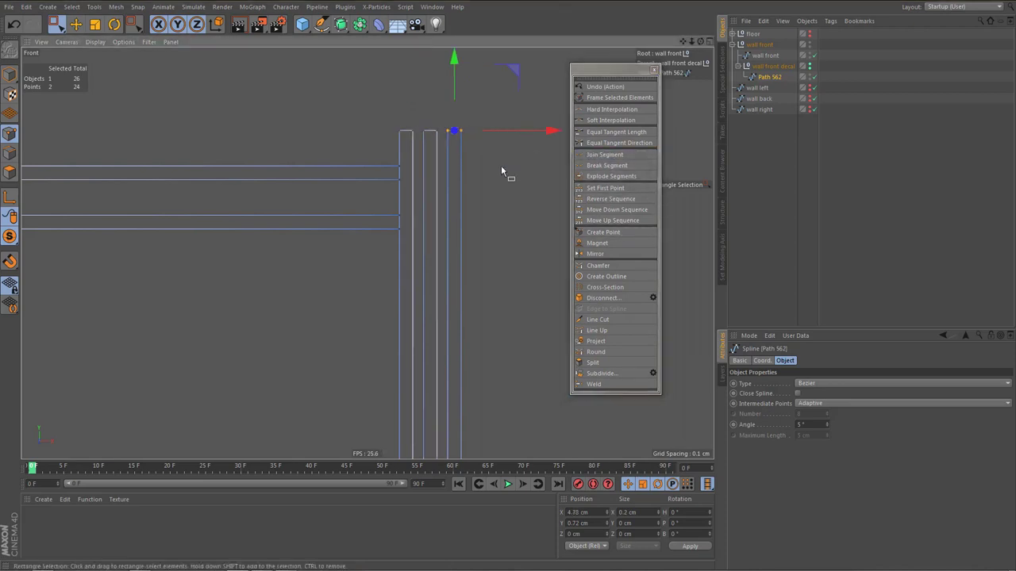
{"action": "left_click", "coordinate": [608, 156]}
Join the two left end points of the uppermost horizontal line pair into one segment
{"action": "middle_click_drag", "start_coordinate": [303, 259], "coordinate": [367, 253], "text": "alt"}
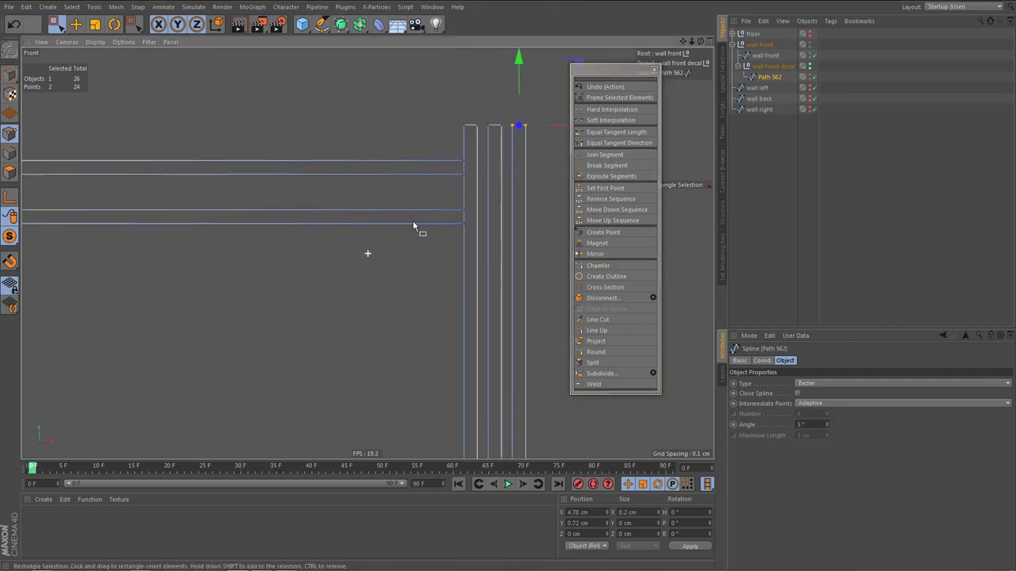
{"action": "middle_click_drag", "start_coordinate": [413, 225], "coordinate": [502, 231], "text": "alt"}
{"action": "right_click_drag", "start_coordinate": [215, 198], "coordinate": [181, 215], "text": "alt"}
{"action": "middle_click_drag", "start_coordinate": [182, 215], "coordinate": [270, 225], "text": "alt"}
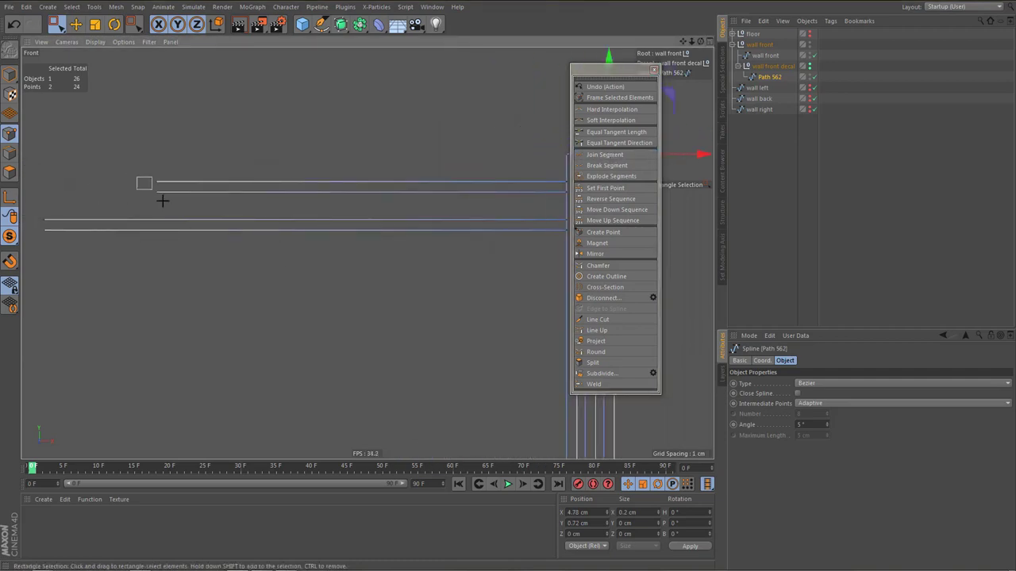
{"action": "left_click_drag", "start_coordinate": [163, 201], "coordinate": [170, 205]}
{"action": "left_click", "coordinate": [605, 156]}
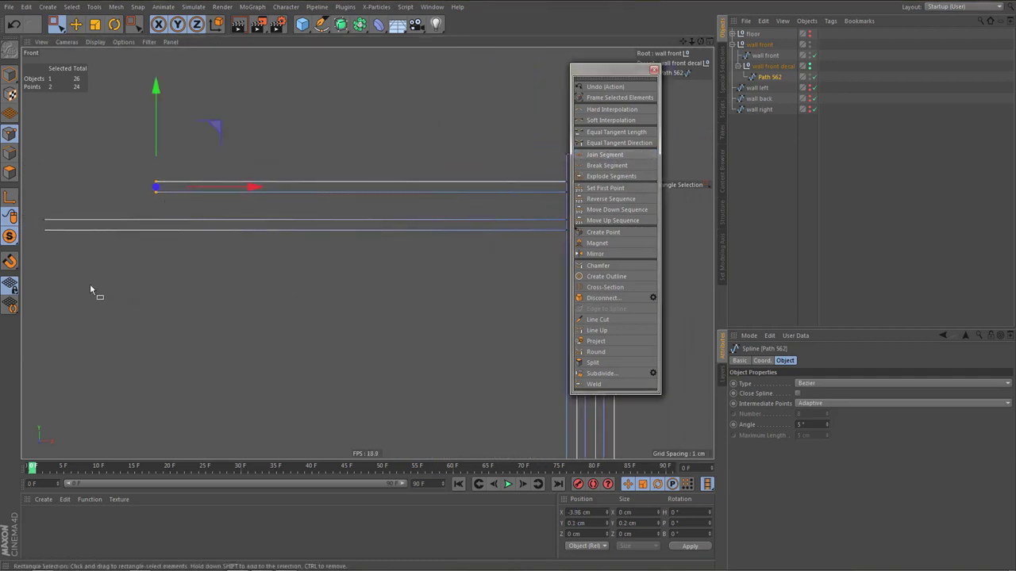
Join the two left end points of the second horizontal line pair from the top with Join Segment
{"action": "left_click_drag", "start_coordinate": [38, 208], "coordinate": [64, 238]}
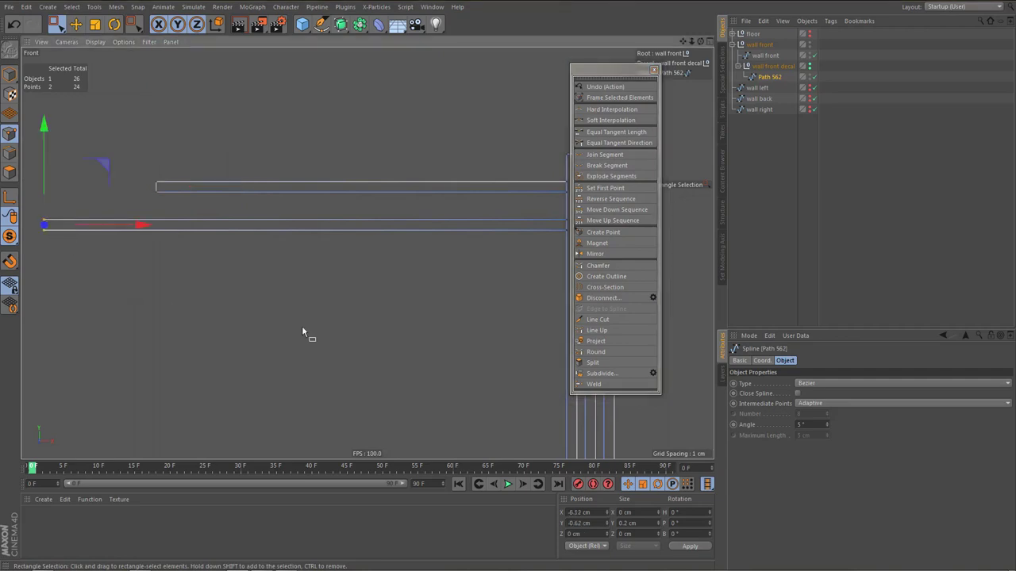
{"action": "left_click", "coordinate": [615, 156]}
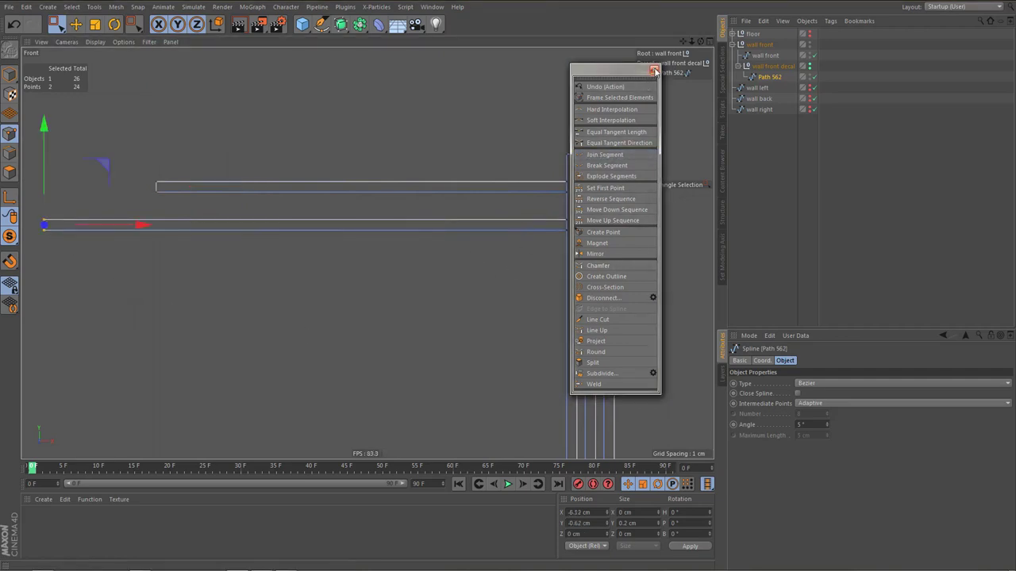
{"action": "left_click", "coordinate": [654, 71]}
Set up Line Cut with snapping enabled where the two upper horizontal pairs meet the first vertical strip
{"action": "middle_click_drag", "start_coordinate": [489, 263], "coordinate": [336, 265], "text": "alt"}
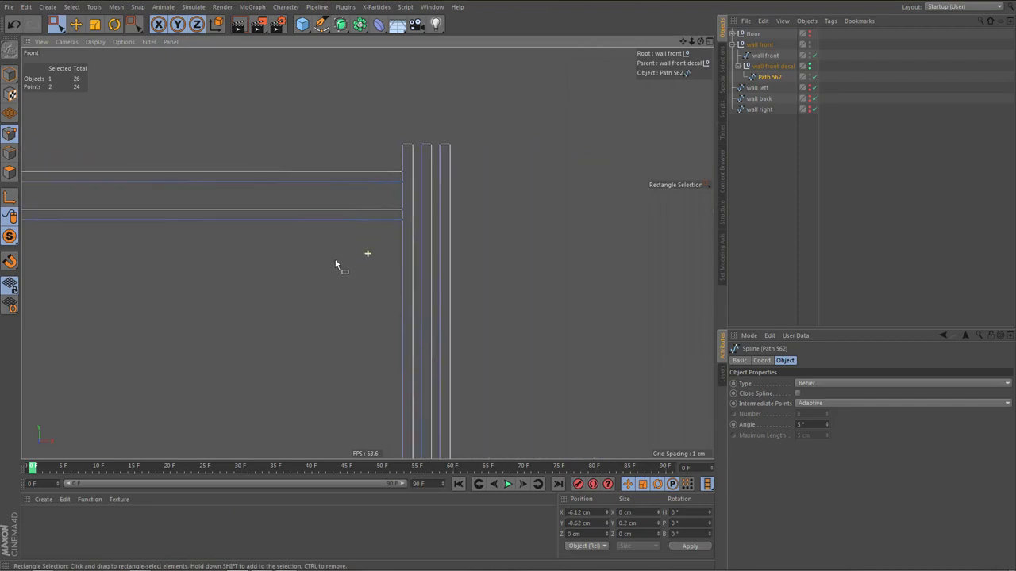
{"action": "scroll", "coordinate": [398, 219], "scroll_direction": "up", "scroll_amount": 5}
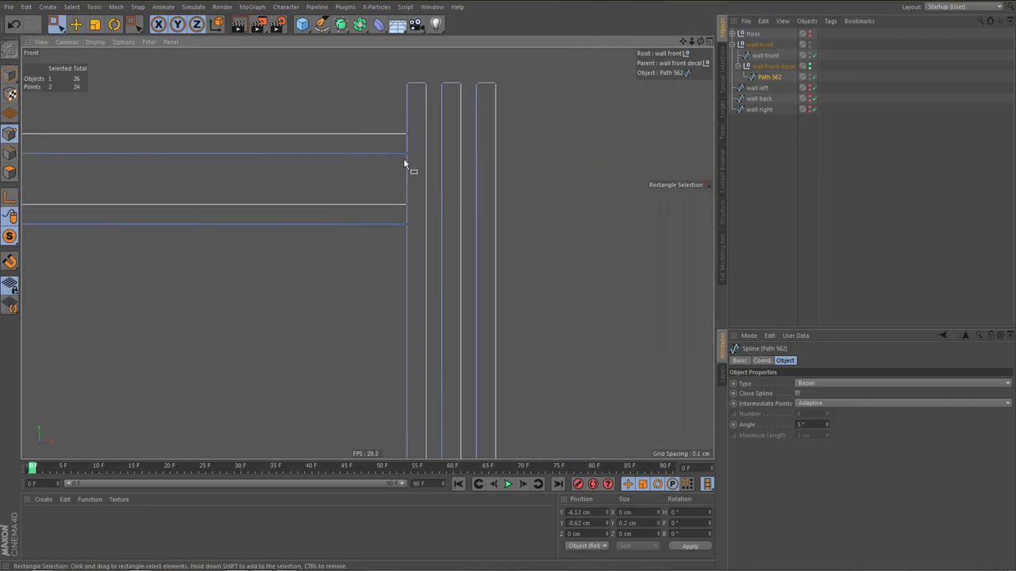
{"action": "middle_click_drag", "start_coordinate": [403, 158], "coordinate": [400, 216], "text": "alt"}
{"action": "right_click_drag", "start_coordinate": [408, 206], "coordinate": [426, 210], "text": "alt"}
{"action": "key", "text": "space"}
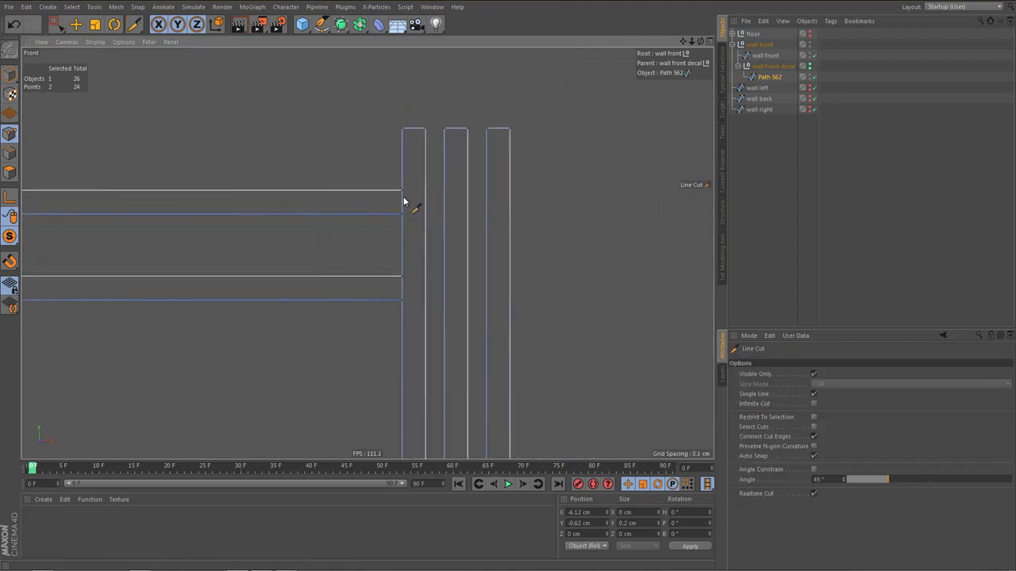
{"action": "left_click", "coordinate": [400, 192]}
{"action": "key", "text": "ctrl+z"}
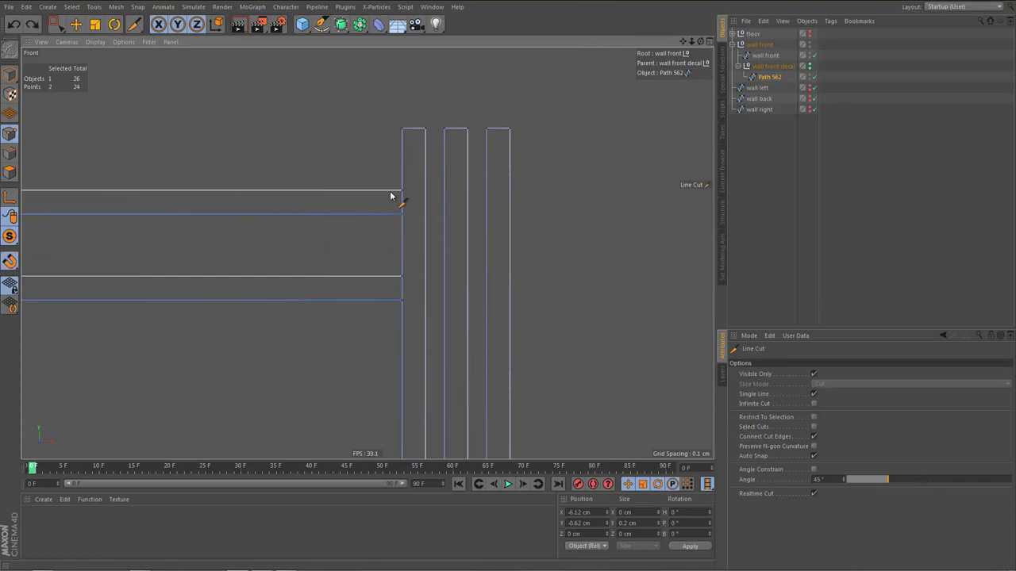
Try to cut across the first vertical strip at the four ends of the upper horizontal lines
{"action": "left_click", "coordinate": [403, 191]}
{"action": "left_click", "coordinate": [402, 215]}
{"action": "left_click", "coordinate": [403, 276]}
{"action": "left_click", "coordinate": [402, 300]}
{"action": "left_click", "coordinate": [432, 300]}
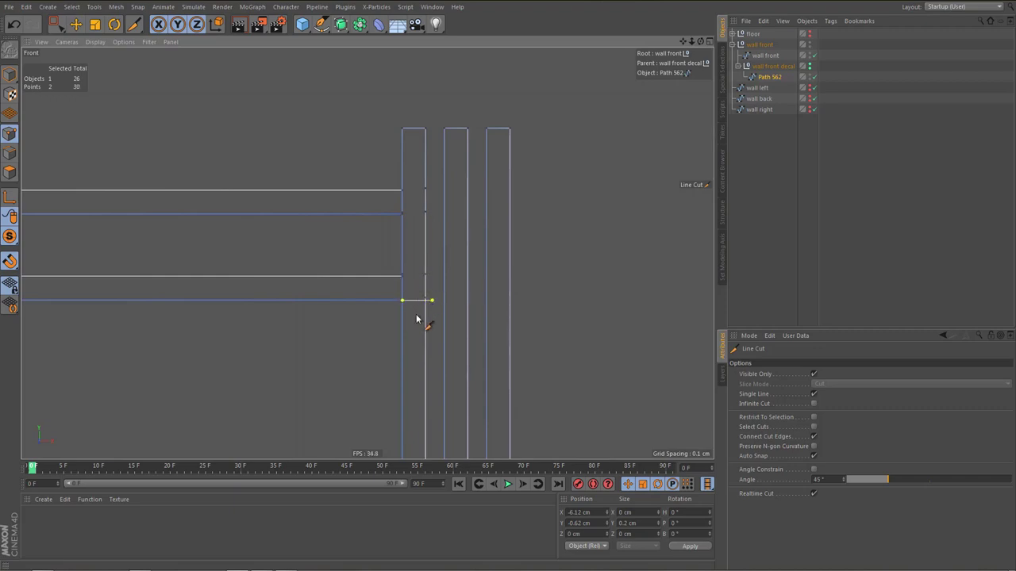
{"action": "scroll", "coordinate": [413, 294], "scroll_direction": "up", "scroll_amount": 5}
{"action": "key", "text": "Escape"}
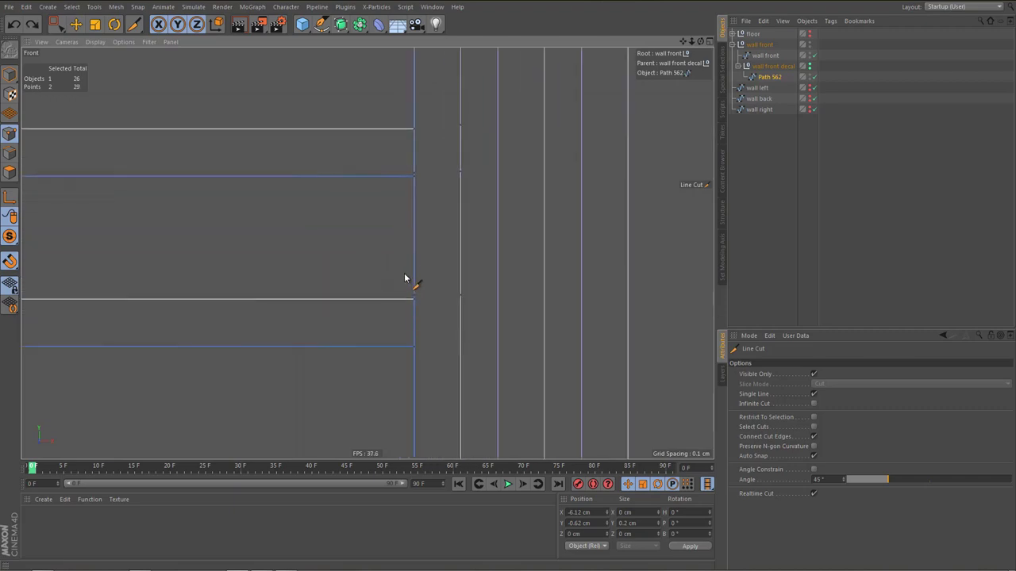
Try again to cut the first vertical strip at the three lower line ends, and undo these cuts
{"action": "left_click", "coordinate": [414, 176]}
{"action": "left_click", "coordinate": [472, 176]}
{"action": "left_click", "coordinate": [414, 300]}
{"action": "left_click", "coordinate": [472, 300]}
{"action": "left_click", "coordinate": [413, 347]}
{"action": "left_click", "coordinate": [453, 347]}
{"action": "key", "text": "ctrl+z"}
{"action": "key", "text": "ctrl+z"}
{"action": "key", "text": "ctrl+z"}
{"action": "scroll", "coordinate": [381, 291], "scroll_direction": "down", "scroll_amount": 2}
{"action": "scroll", "coordinate": [395, 252], "scroll_direction": "down", "scroll_amount": 2}
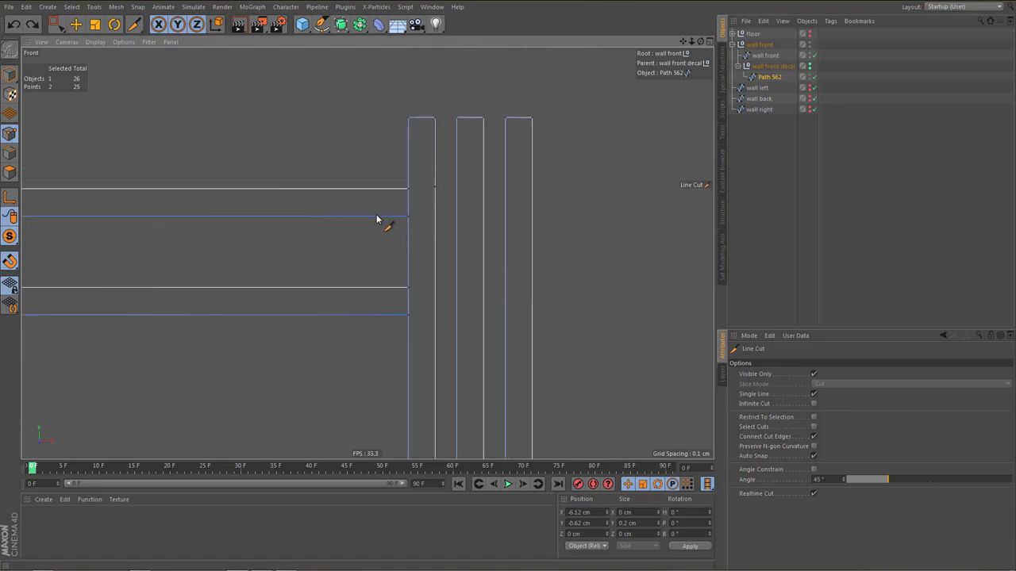
Try a cut along the uppermost horizontal line across the first vertical strip, undo it, and delete the leftover point on the strip's right edge
{"action": "left_click_drag", "start_coordinate": [10, 236], "coordinate": [127, 258]}
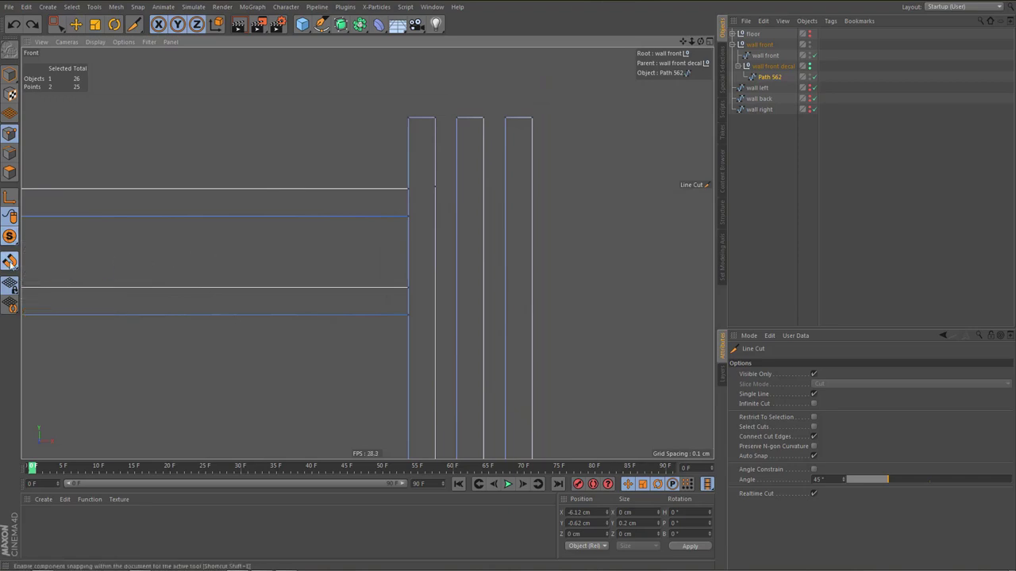
{"action": "left_click_drag", "start_coordinate": [9, 263], "coordinate": [84, 380]}
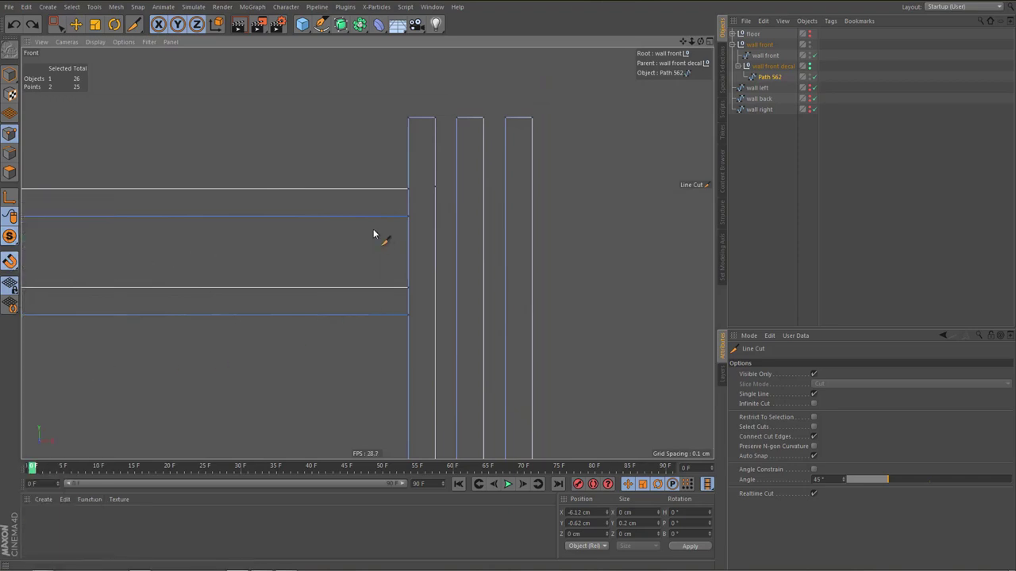
{"action": "left_click", "coordinate": [361, 189]}
{"action": "left_click", "coordinate": [435, 189]}
{"action": "scroll", "coordinate": [471, 185], "scroll_direction": "up", "scroll_amount": 4}
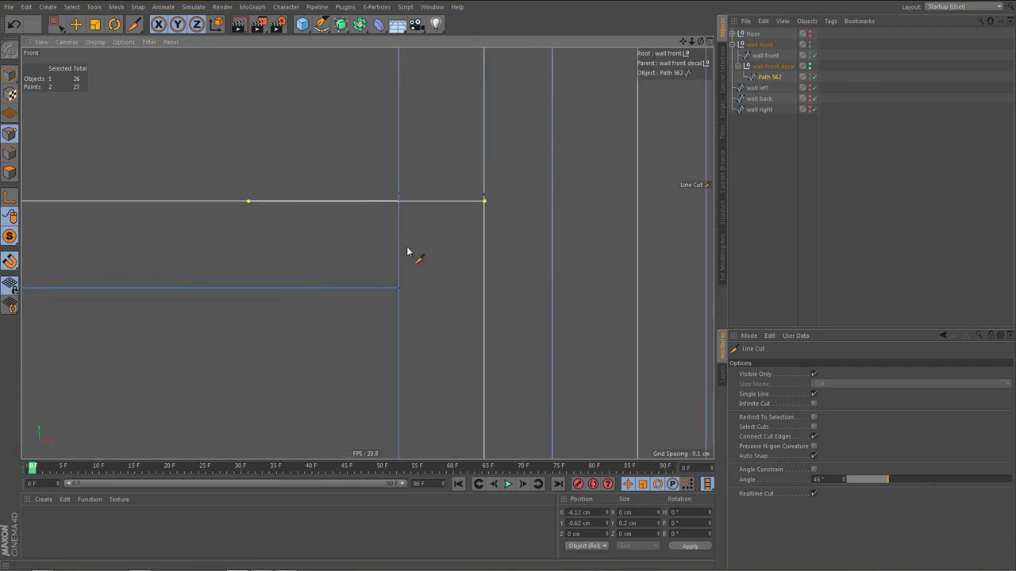
{"action": "key", "text": "Delete"}
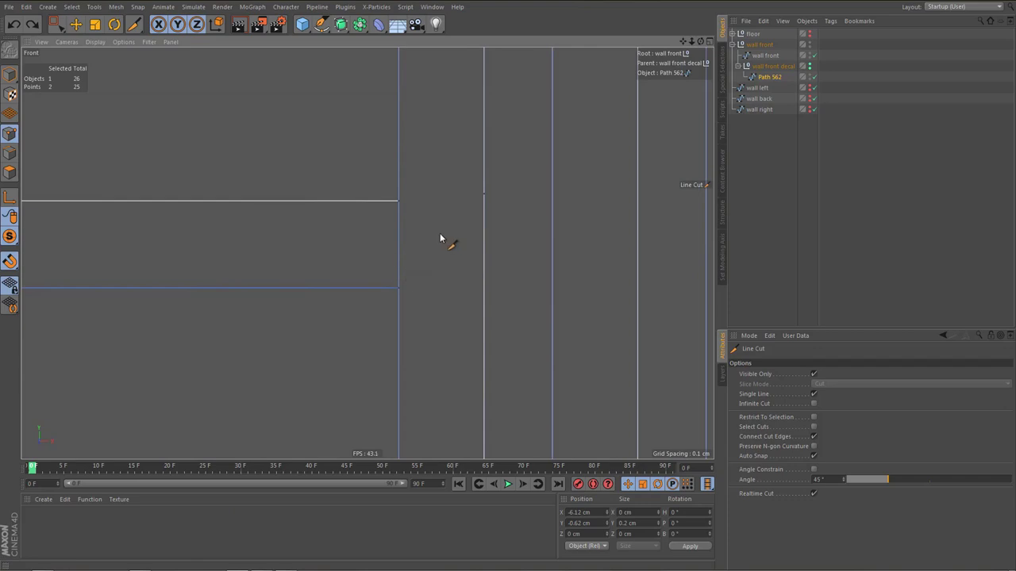
{"action": "key", "text": "0"}
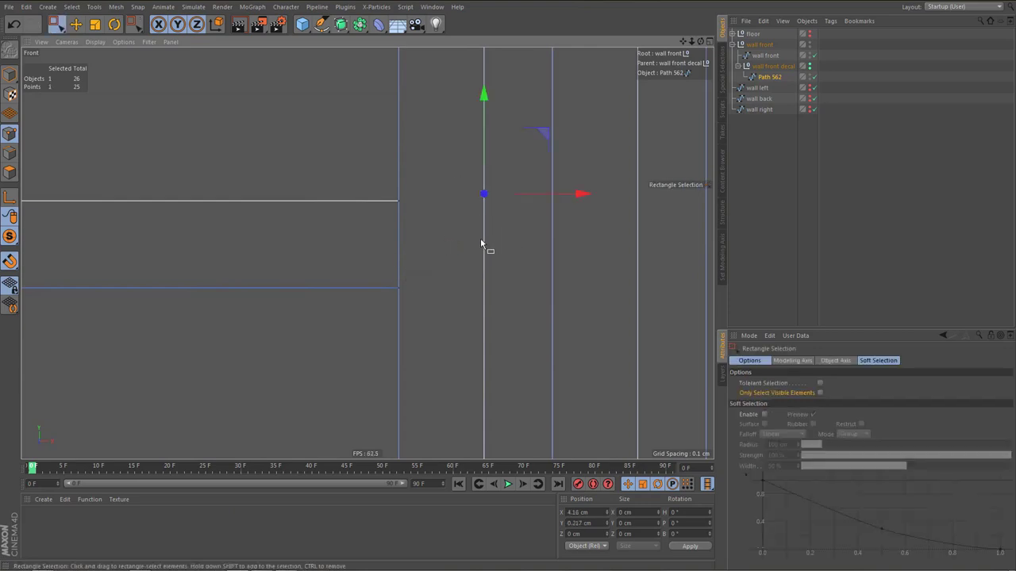
{"action": "key", "text": "Delete"}
Turn off Visible Only for Line Cut and cut across the first vertical strip at both line ends of the uppermost horizontal pair
{"action": "key", "text": "k"}
{"action": "key", "text": "k"}
{"action": "scroll", "coordinate": [409, 209], "scroll_direction": "up", "scroll_amount": 3}
{"action": "left_click", "coordinate": [363, 184]}
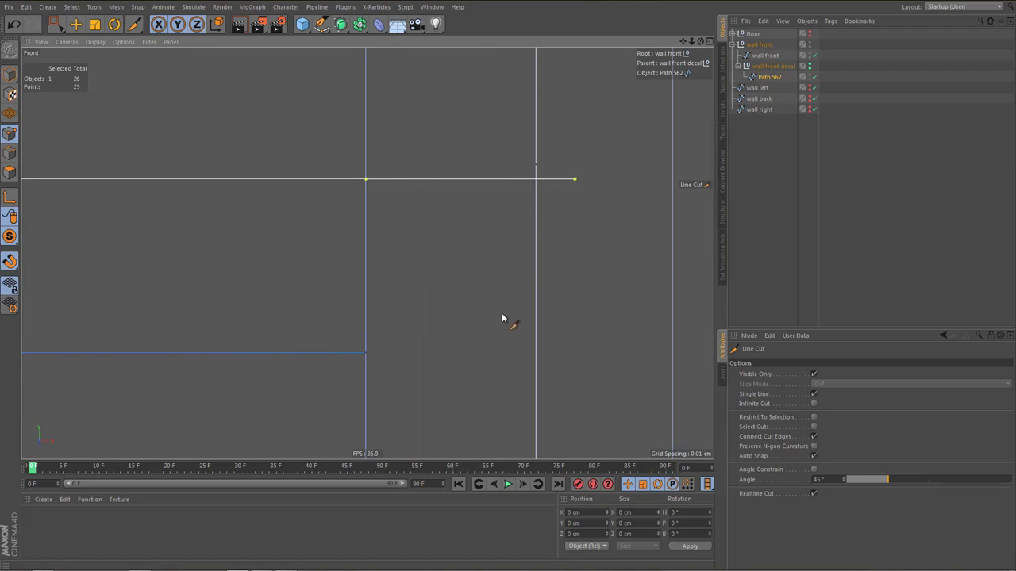
{"action": "left_click", "coordinate": [813, 374]}
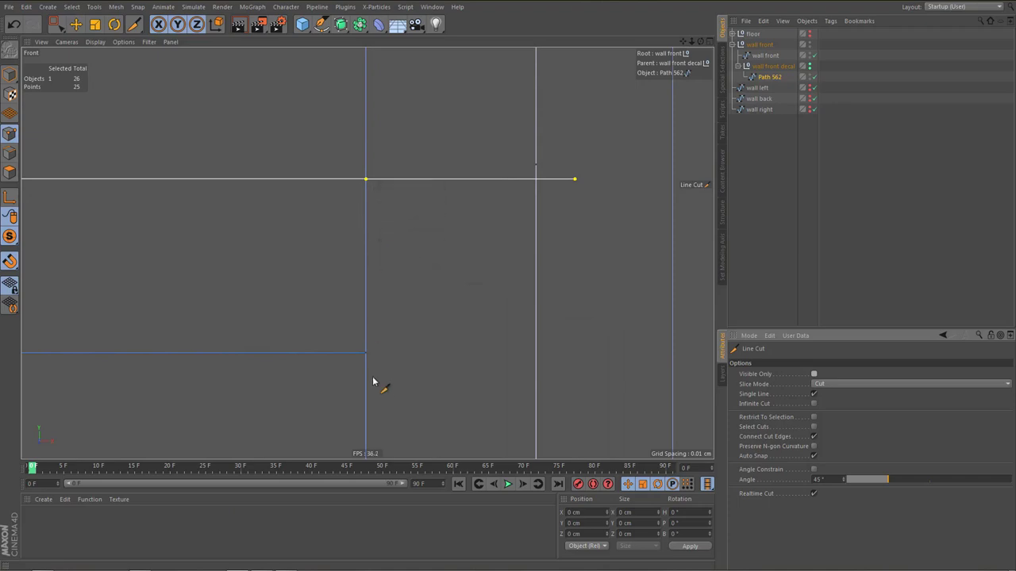
{"action": "left_click_drag", "start_coordinate": [366, 352], "coordinate": [393, 352]}
{"action": "left_click_drag", "start_coordinate": [487, 352], "coordinate": [570, 354]}
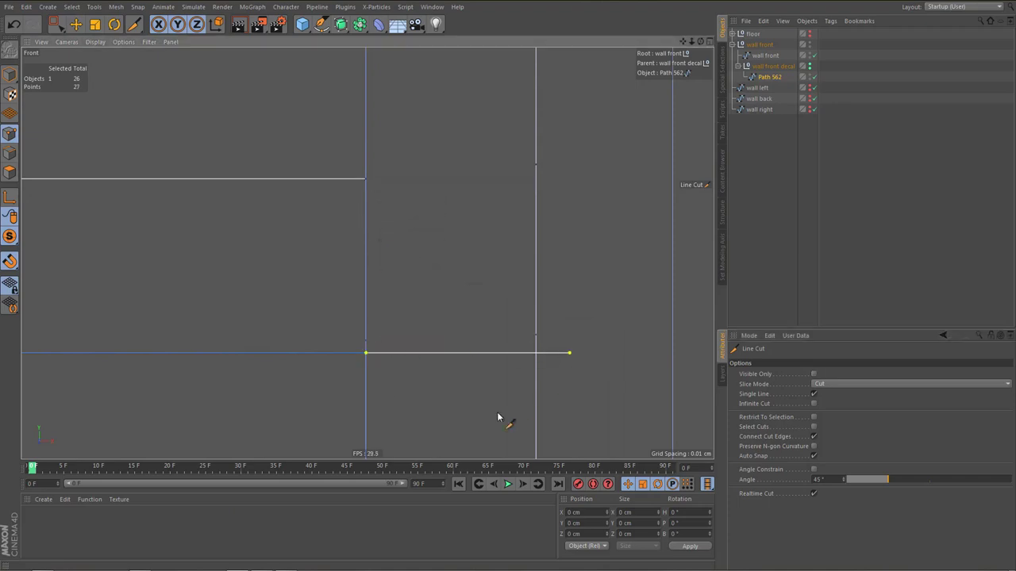
Cut the first vertical strip's left edge about midway between the two lines of the uppermost horizontal pair
{"action": "scroll", "coordinate": [501, 396], "scroll_direction": "down", "scroll_amount": 2}
{"action": "middle_click_drag", "start_coordinate": [495, 332], "coordinate": [476, 207]}
{"action": "scroll", "coordinate": [476, 207], "scroll_direction": "down", "scroll_amount": 3}
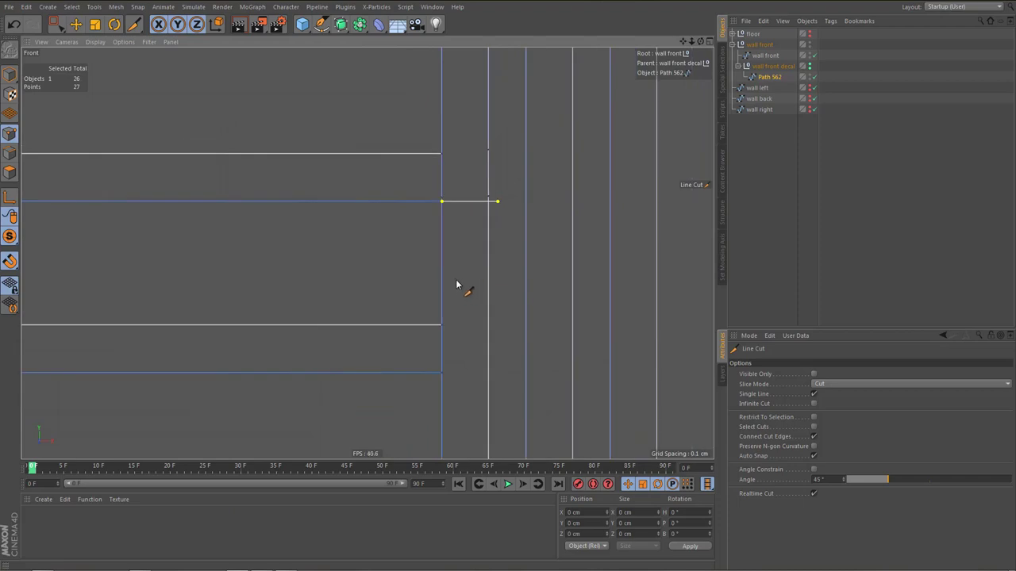
{"action": "scroll", "coordinate": [476, 160], "scroll_direction": "up", "scroll_amount": 1}
{"action": "scroll", "coordinate": [507, 160], "scroll_direction": "up", "scroll_amount": 2}
{"action": "left_click_drag", "start_coordinate": [412, 192], "coordinate": [448, 192]}
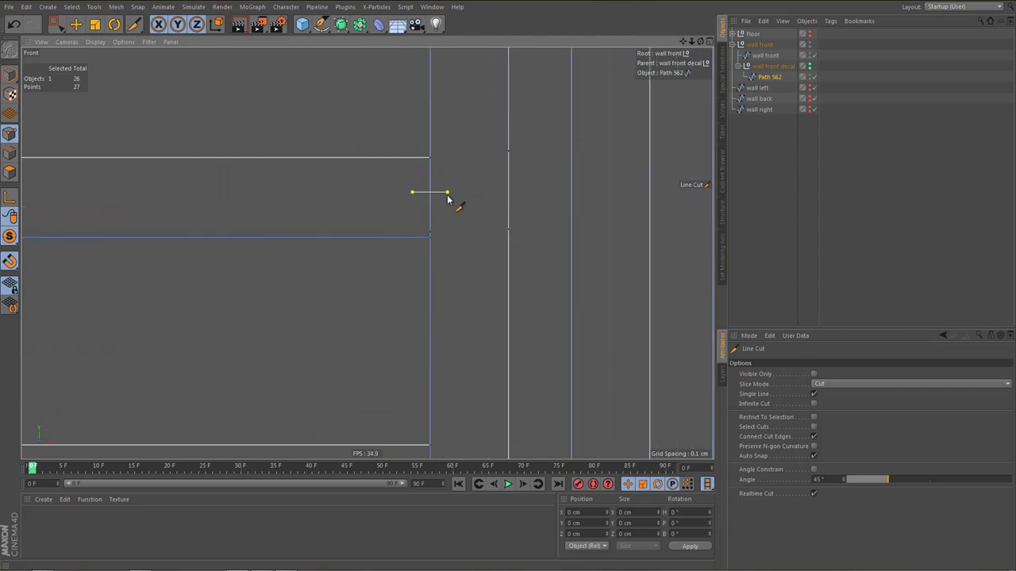
Cut across the first vertical strip at both line ends of the second horizontal pair, and cut its left edge midway between them
{"action": "scroll", "coordinate": [448, 283], "scroll_direction": "down", "scroll_amount": 3}
{"action": "scroll", "coordinate": [469, 259], "scroll_direction": "up", "scroll_amount": 3}
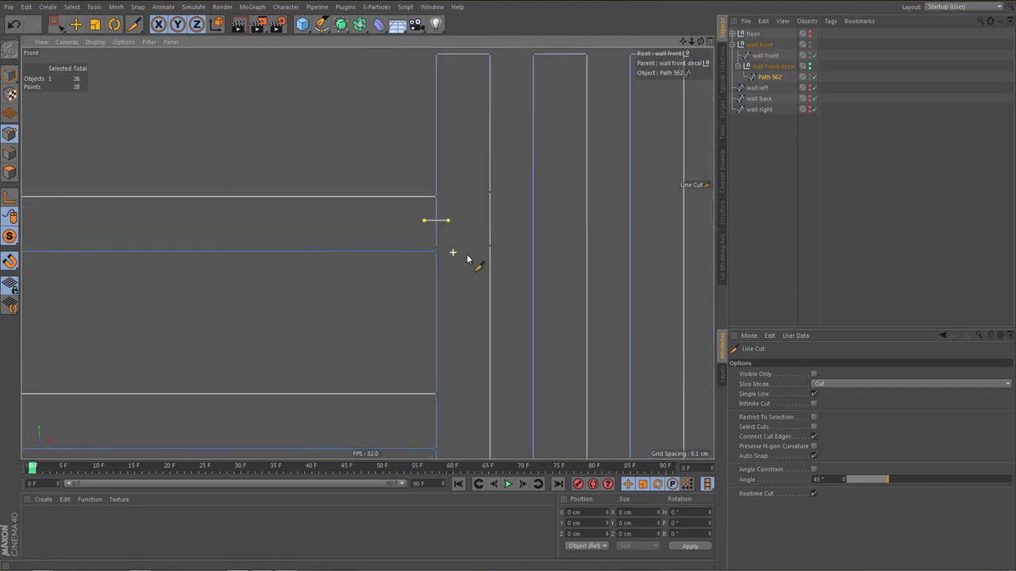
{"action": "scroll", "coordinate": [494, 264], "scroll_direction": "down", "scroll_amount": 2}
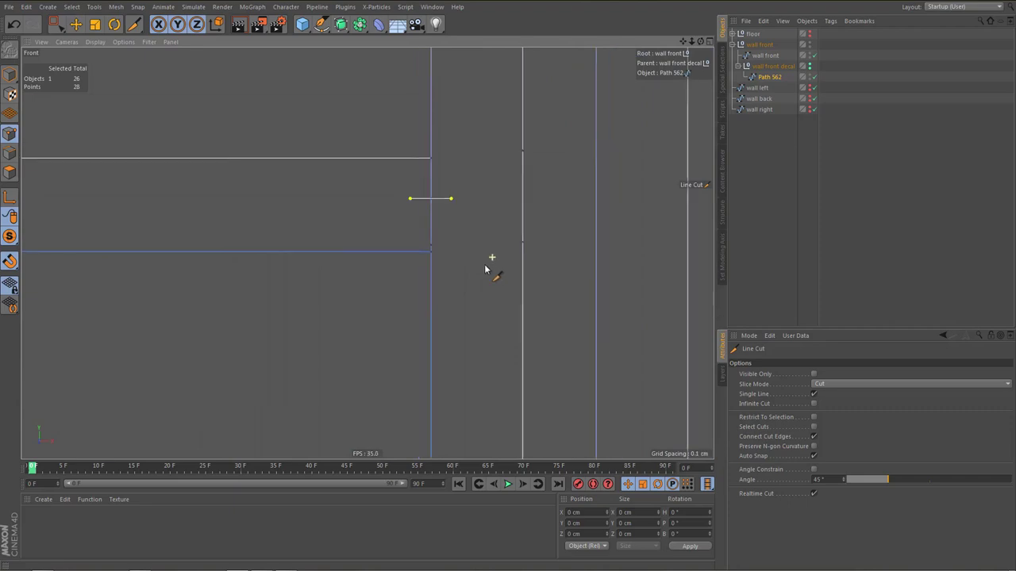
{"action": "scroll", "coordinate": [438, 299], "scroll_direction": "down", "scroll_amount": 4}
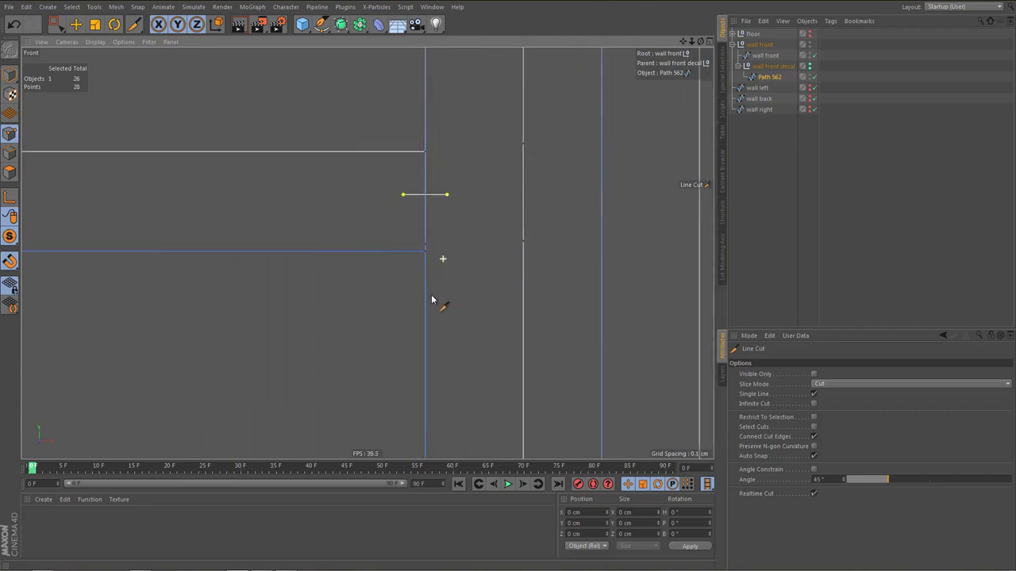
{"action": "scroll", "coordinate": [432, 317], "scroll_direction": "up", "scroll_amount": 1}
{"action": "scroll", "coordinate": [425, 312], "scroll_direction": "up", "scroll_amount": 2}
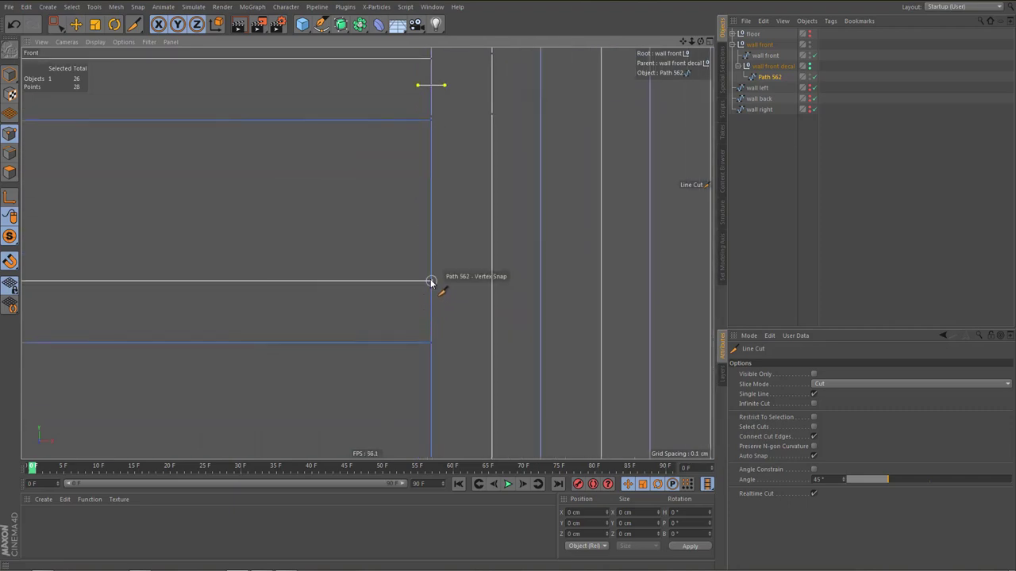
{"action": "left_click", "coordinate": [431, 280]}
{"action": "left_click", "coordinate": [514, 281]}
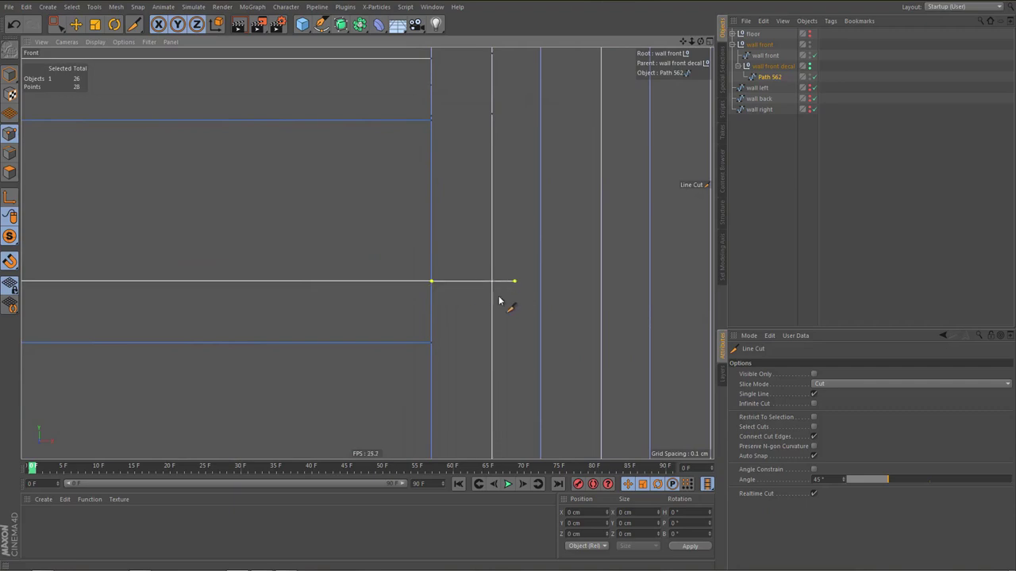
{"action": "left_click", "coordinate": [431, 343]}
{"action": "left_click", "coordinate": [516, 343]}
{"action": "left_click", "coordinate": [414, 309]}
{"action": "left_click", "coordinate": [456, 309]}
Cut across the first vertical strip at both line ends of the bottom horizontal pair, and cut its left edge midway between them
{"action": "scroll", "coordinate": [446, 343], "scroll_direction": "down", "scroll_amount": 3}
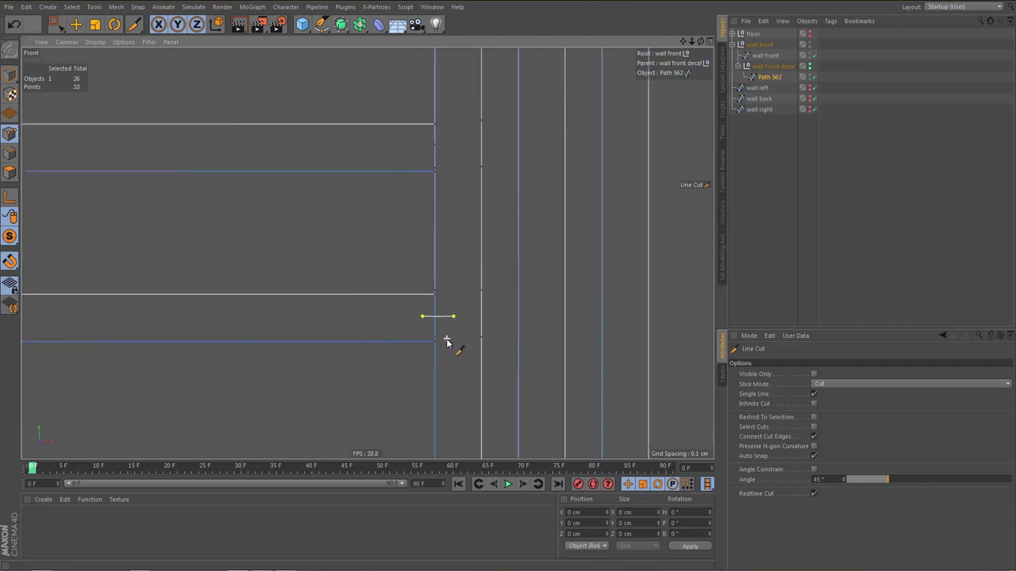
{"action": "middle_click_drag", "start_coordinate": [442, 366], "coordinate": [431, 225], "text": "alt"}
{"action": "scroll", "coordinate": [429, 226], "scroll_direction": "down", "scroll_amount": 2}
{"action": "middle_click_drag", "start_coordinate": [431, 349], "coordinate": [426, 228], "text": "alt"}
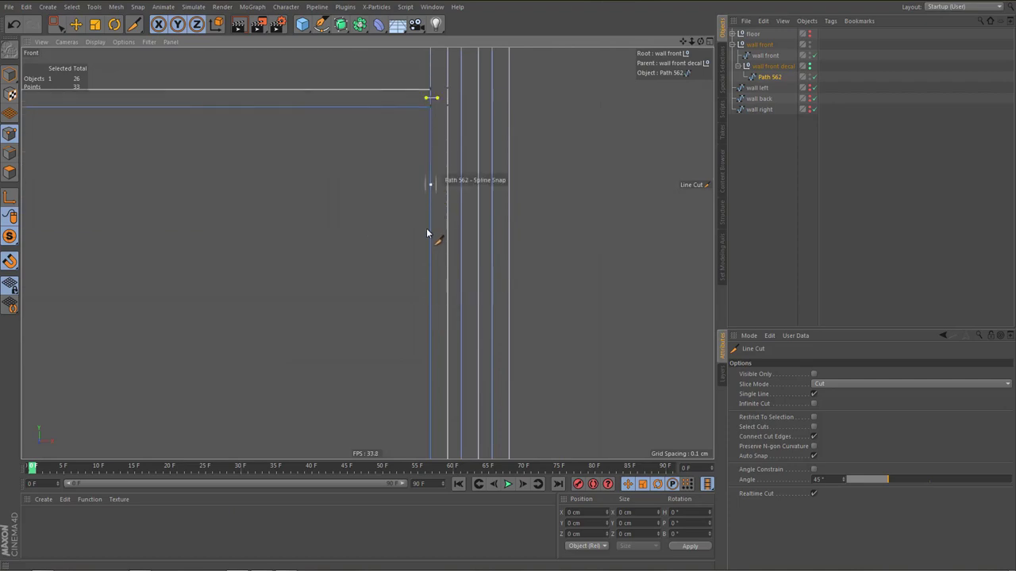
{"action": "scroll", "coordinate": [428, 225], "scroll_direction": "down", "scroll_amount": 2}
{"action": "middle_click_drag", "start_coordinate": [426, 370], "coordinate": [422, 194], "text": "alt"}
{"action": "scroll", "coordinate": [422, 194], "scroll_direction": "down", "scroll_amount": 2}
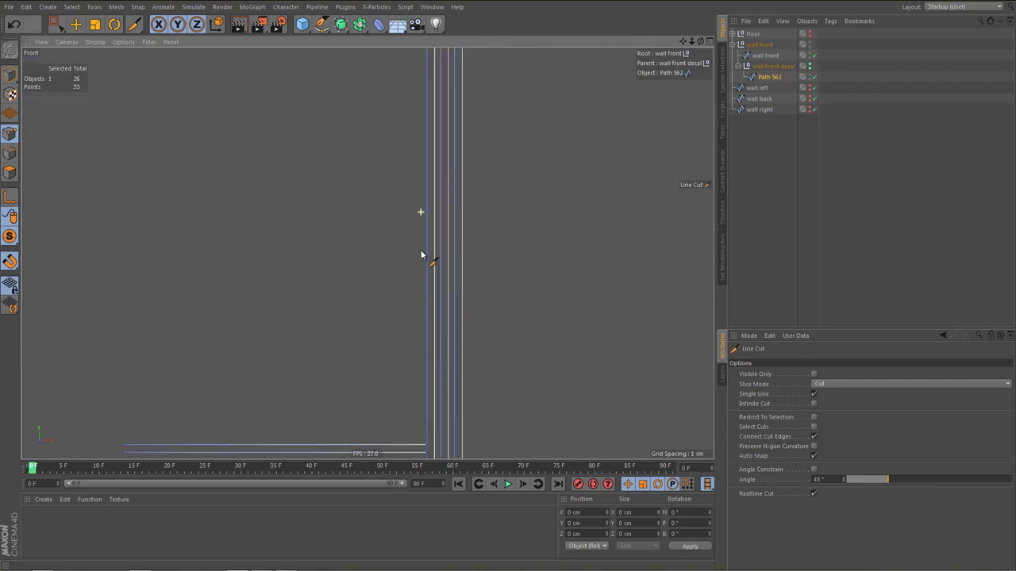
{"action": "middle_click_drag", "start_coordinate": [421, 347], "coordinate": [419, 275], "text": "alt"}
{"action": "scroll", "coordinate": [420, 304], "scroll_direction": "up", "scroll_amount": 3}
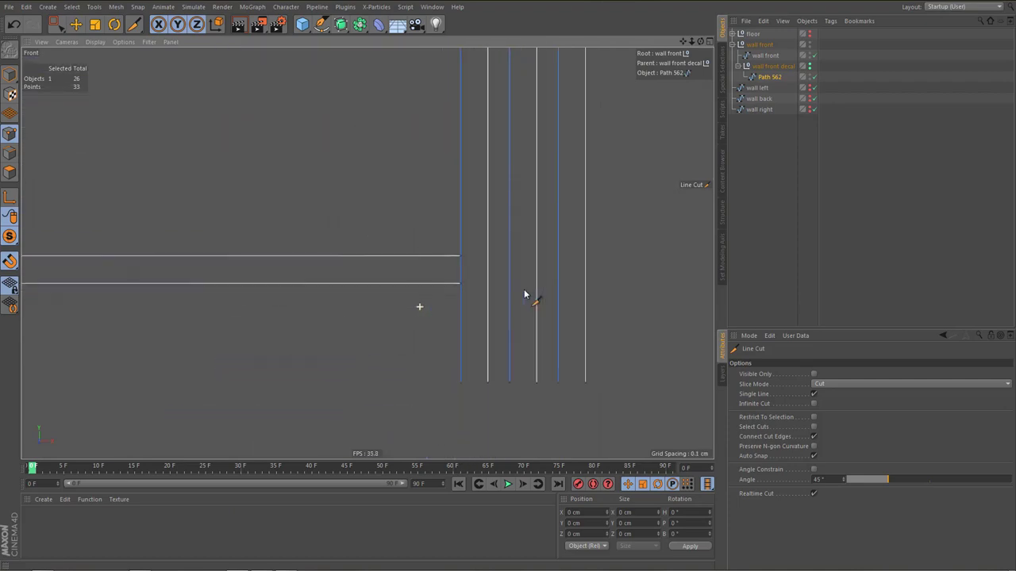
{"action": "scroll", "coordinate": [472, 265], "scroll_direction": "up", "scroll_amount": 2}
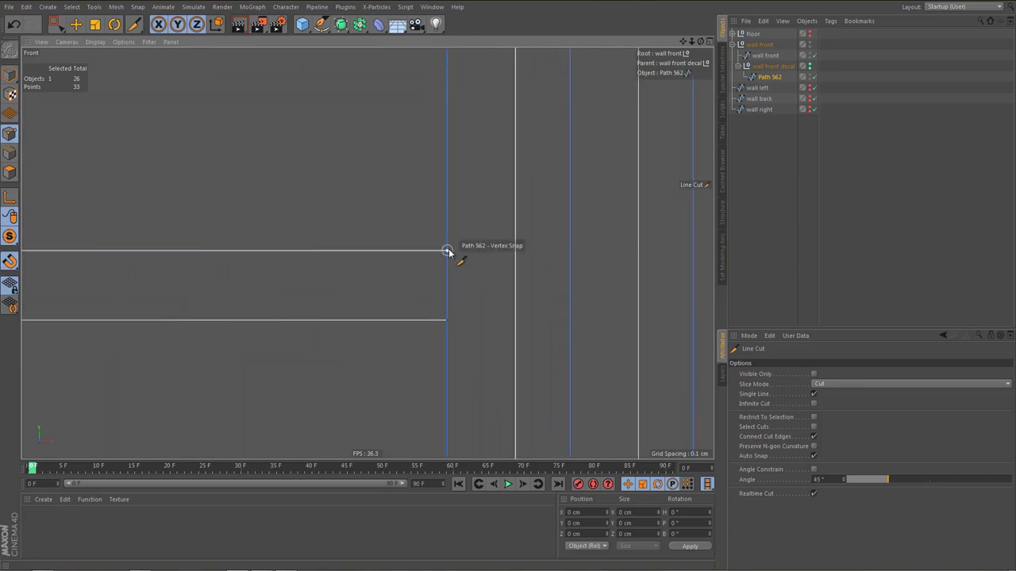
{"action": "left_click", "coordinate": [447, 251]}
{"action": "left_click", "coordinate": [531, 250]}
{"action": "left_click", "coordinate": [447, 320]}
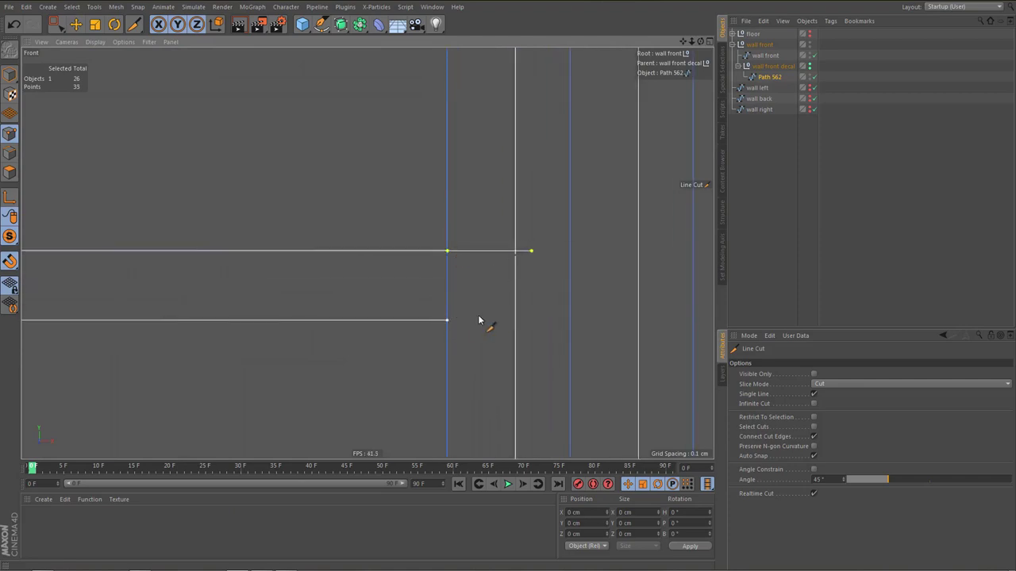
{"action": "left_click", "coordinate": [536, 320]}
{"action": "left_click", "coordinate": [433, 284]}
{"action": "left_click", "coordinate": [465, 284]}
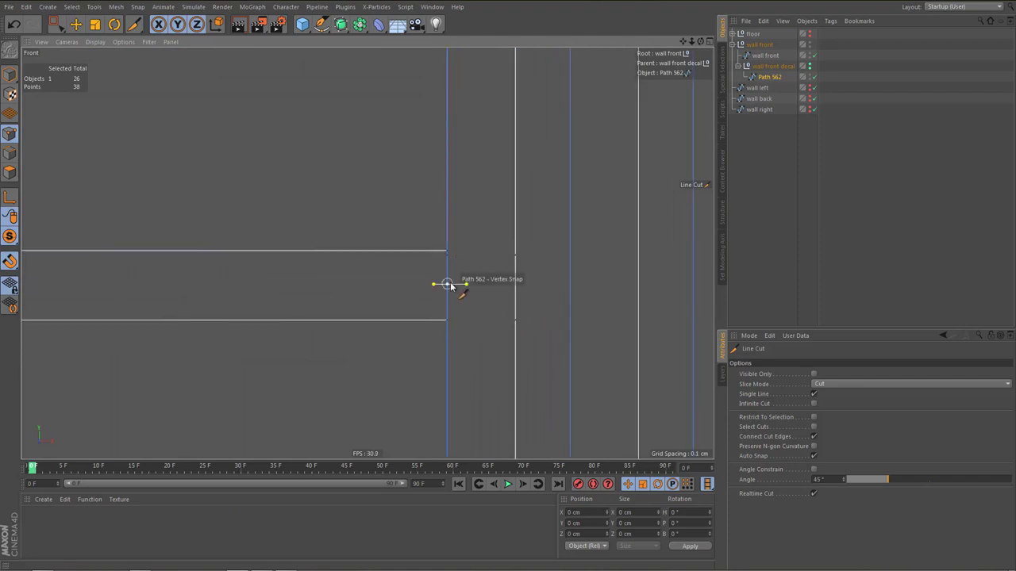
Weld the end of the bottom horizontal pair's upper line to the adjacent cut point on the first vertical strip's left edge
{"action": "key", "text": "space"}
{"action": "scroll", "coordinate": [480, 338], "scroll_direction": "up", "scroll_amount": 2}
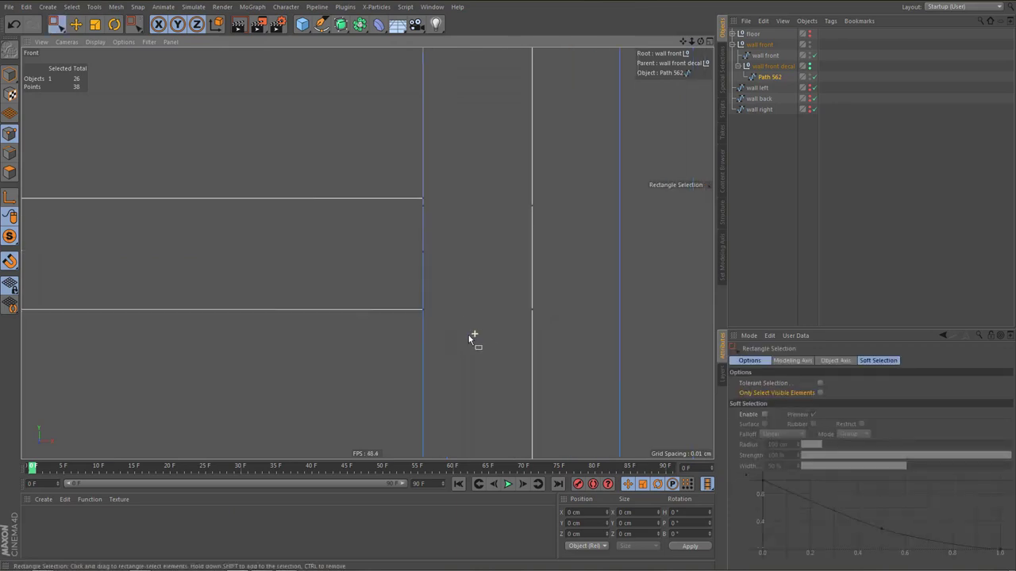
{"action": "left_click_drag", "start_coordinate": [447, 343], "coordinate": [442, 345]}
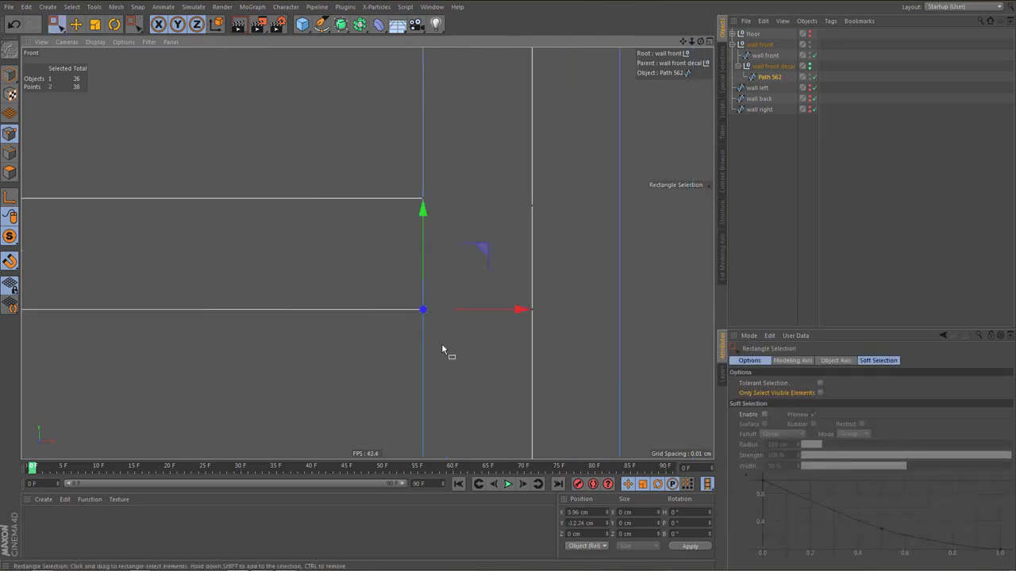
{"action": "middle_click_drag", "start_coordinate": [445, 313], "coordinate": [442, 357], "text": "alt"}
{"action": "scroll", "coordinate": [436, 246], "scroll_direction": "up", "scroll_amount": 2}
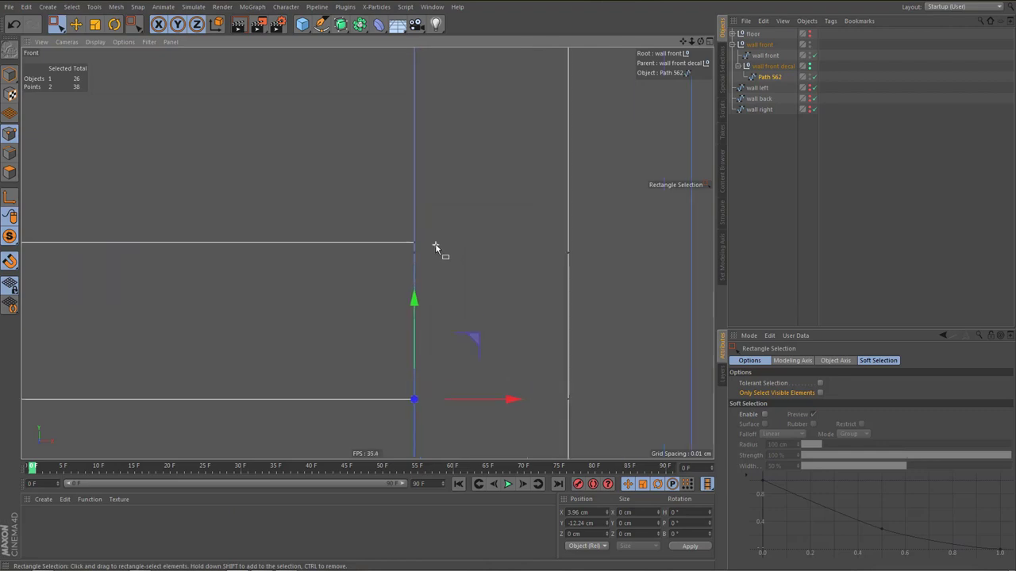
{"action": "left_click_drag", "start_coordinate": [400, 226], "coordinate": [443, 286]}
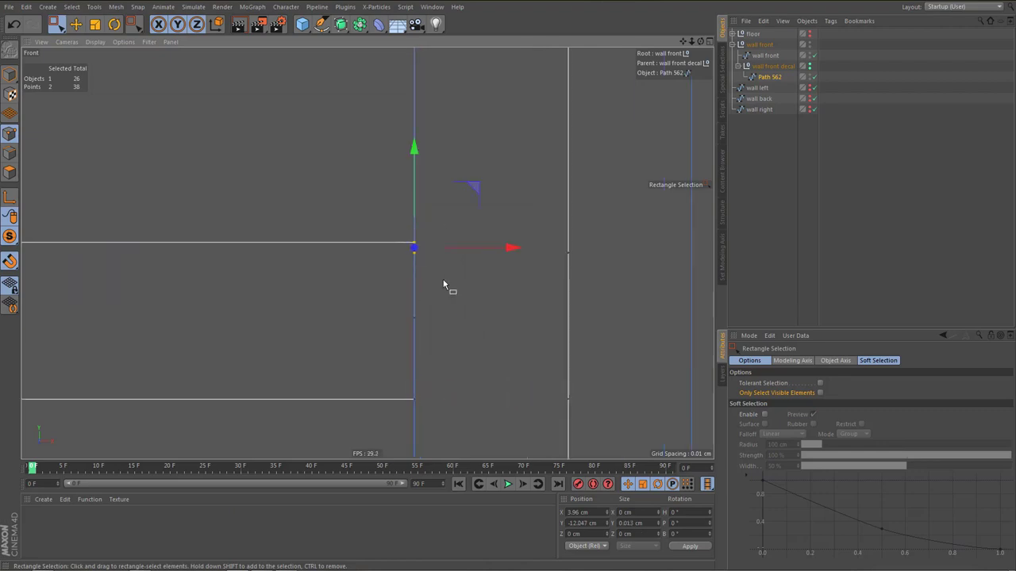
{"action": "key", "text": "m"}
{"action": "key", "text": "q"}
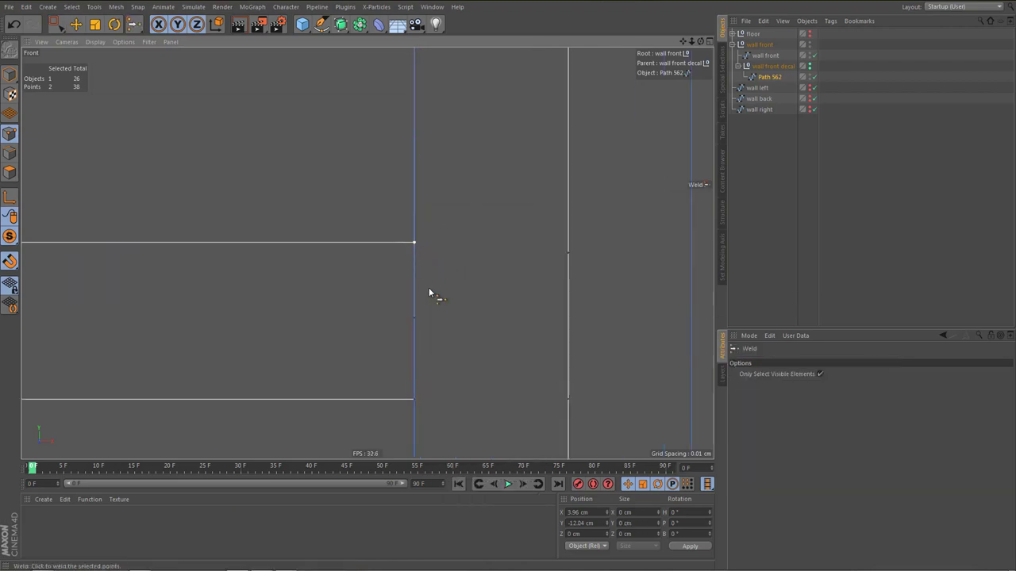
{"action": "left_click", "coordinate": [436, 311]}
Delete the cut point on the first vertical strip's right edge level with the bottom pair's upper line
{"action": "key", "text": "0"}
{"action": "left_click_drag", "start_coordinate": [562, 233], "coordinate": [589, 290]}
{"action": "key", "text": "Delete"}
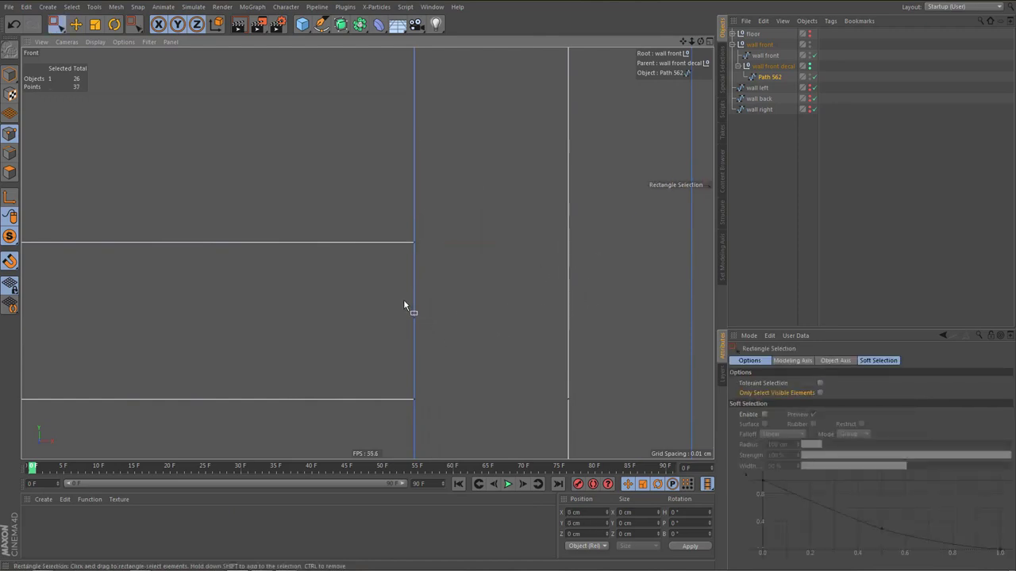
Disconnect the midpoint on the strip's left edge between the bottom pair's lines and delete the separated points to open the gap
{"action": "left_click_drag", "start_coordinate": [404, 302], "coordinate": [439, 343]}
{"action": "right_click", "coordinate": [461, 377]}
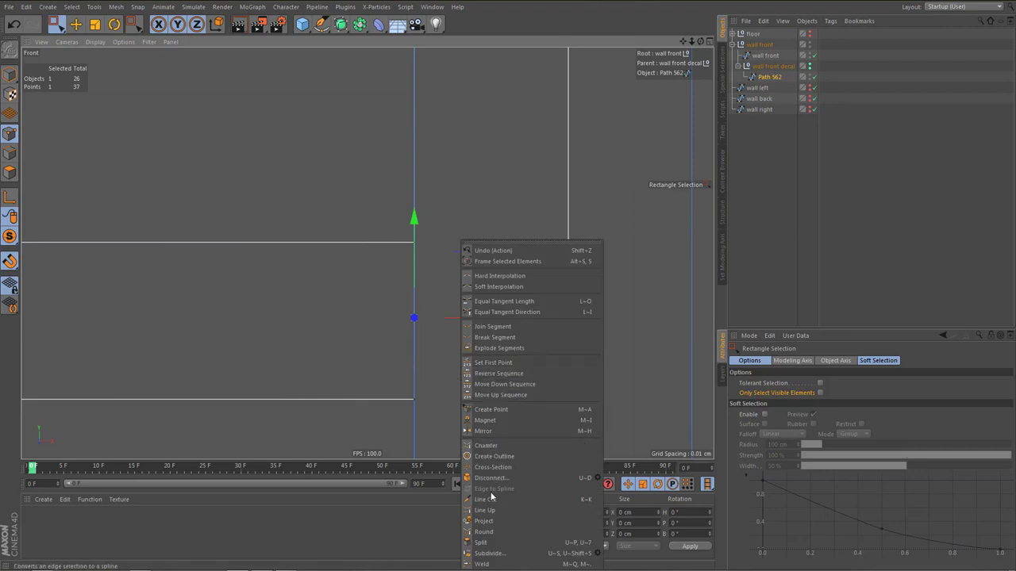
{"action": "left_click", "coordinate": [508, 477]}
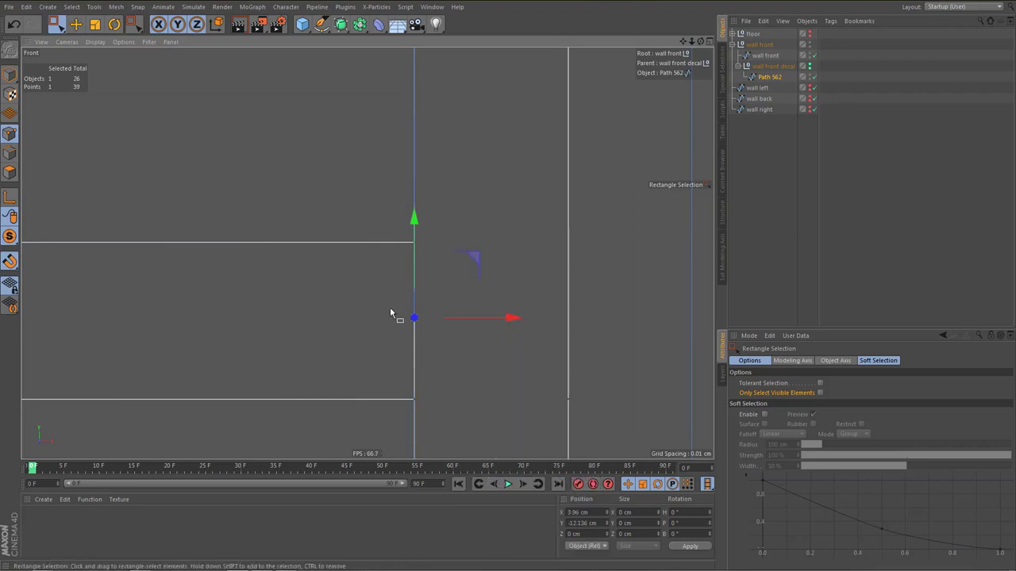
{"action": "left_click_drag", "start_coordinate": [390, 308], "coordinate": [460, 343]}
{"action": "left_click_drag", "start_coordinate": [389, 306], "coordinate": [436, 339]}
{"action": "key", "text": "Delete"}
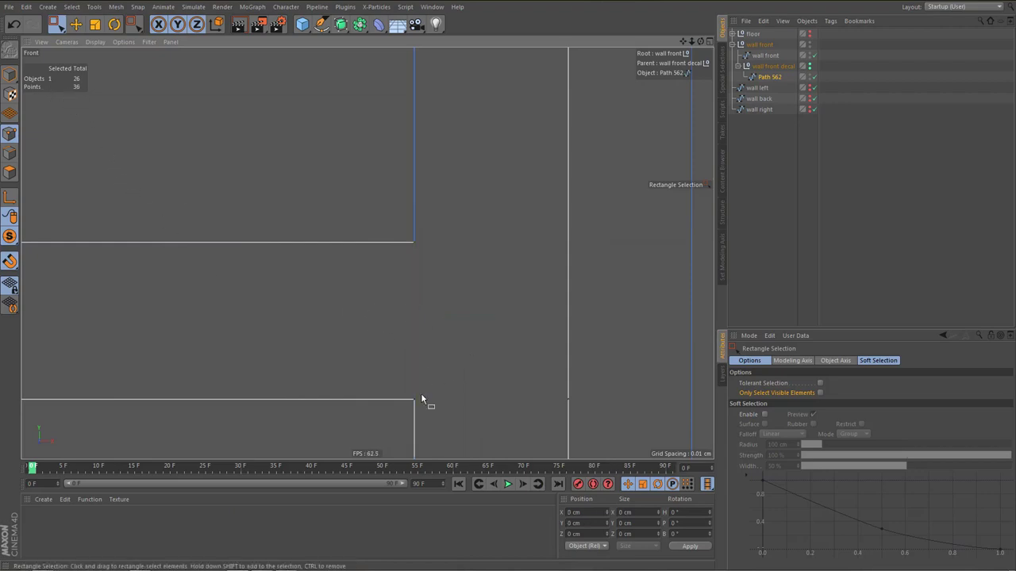
Weld the end of the bottom pair's lower line to the remaining left edge of the first vertical strip
{"action": "left_click_drag", "start_coordinate": [426, 410], "coordinate": [429, 410]}
{"action": "key", "text": "m"}
{"action": "key", "text": "q"}
{"action": "left_click", "coordinate": [468, 359]}
Delete the cut point on the first vertical strip's right edge level with the bottom pair's lower line
{"action": "right_click_drag", "start_coordinate": [449, 330], "coordinate": [423, 413], "text": "alt"}
{"action": "middle_click_drag", "start_coordinate": [411, 282], "coordinate": [408, 176], "text": "alt"}
{"action": "right_click_drag", "start_coordinate": [404, 241], "coordinate": [404, 261], "text": "alt"}
{"action": "scroll", "coordinate": [404, 264], "scroll_direction": "down", "scroll_amount": 2}
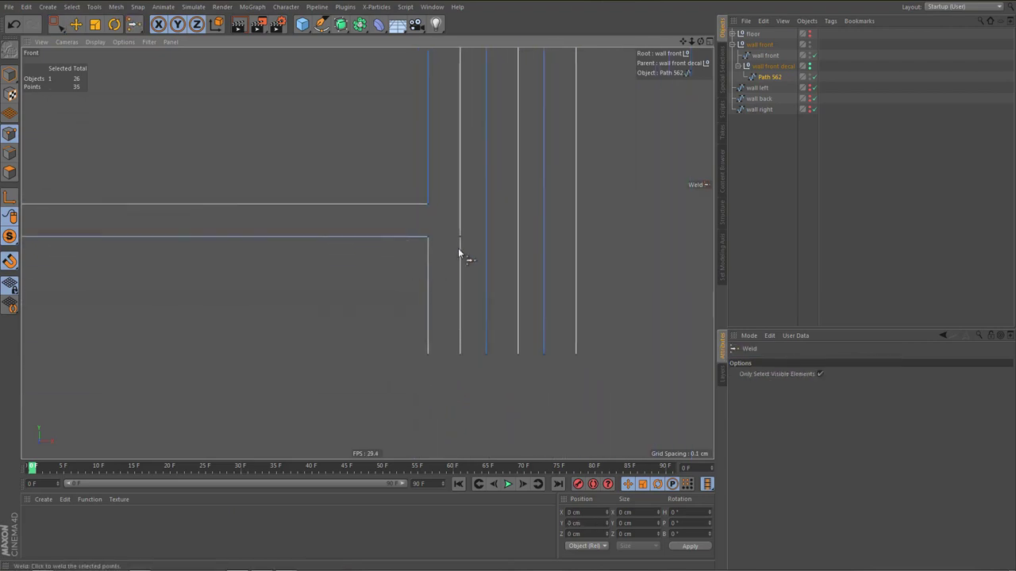
{"action": "key", "text": "0"}
{"action": "left_click_drag", "start_coordinate": [451, 222], "coordinate": [465, 257]}
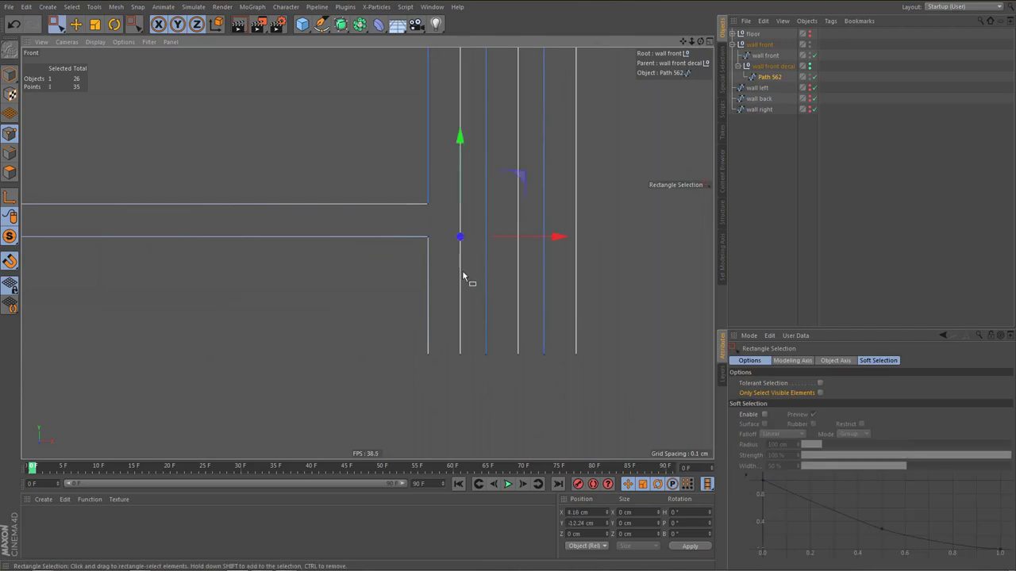
{"action": "key", "text": "Delete"}
Delete the cut points on the first vertical strip's right edge beside the two upper horizontal pairs
{"action": "scroll", "coordinate": [436, 183], "scroll_direction": "down", "scroll_amount": 1}
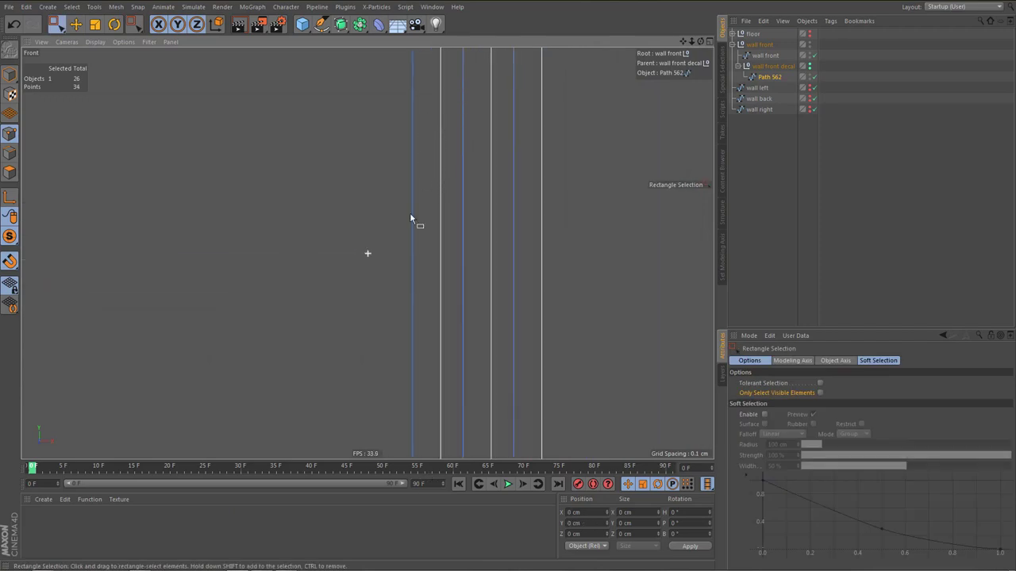
{"action": "scroll", "coordinate": [415, 143], "scroll_direction": "down", "scroll_amount": 5}
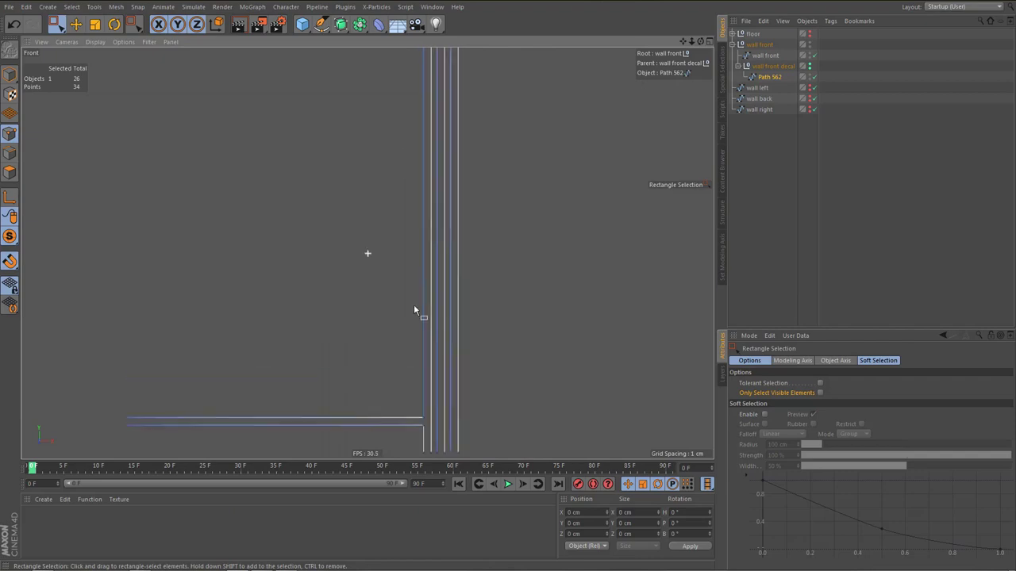
{"action": "middle_click_drag", "start_coordinate": [413, 304], "coordinate": [405, 457], "text": "alt"}
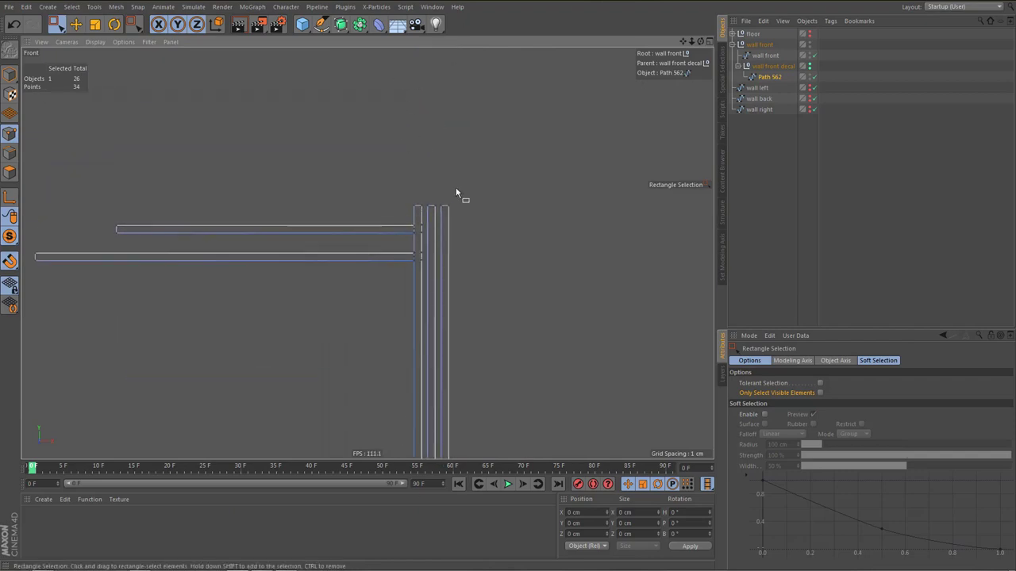
{"action": "scroll", "coordinate": [412, 254], "scroll_direction": "up", "scroll_amount": 5}
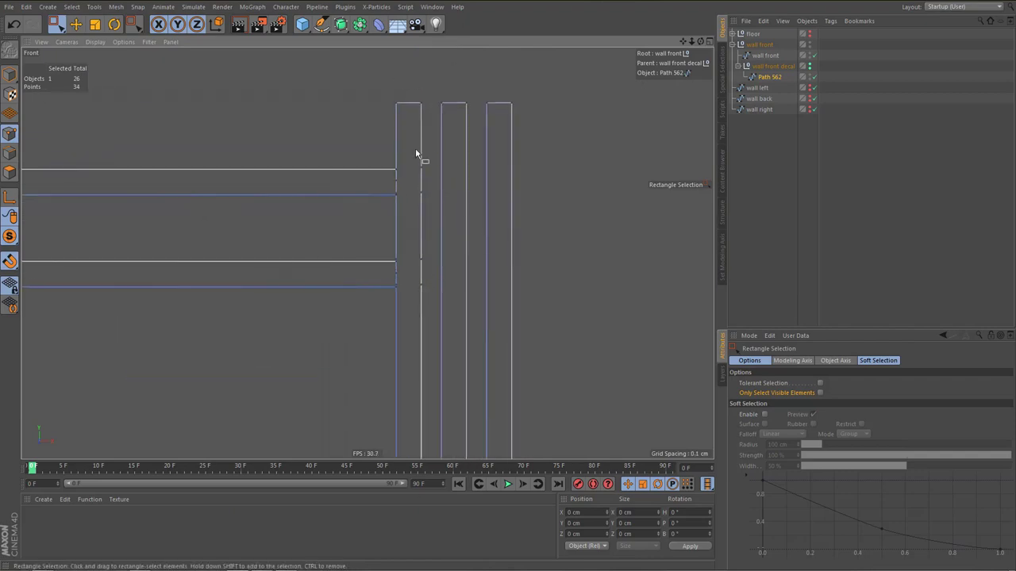
{"action": "left_click_drag", "start_coordinate": [416, 153], "coordinate": [435, 304]}
{"action": "left_click", "coordinate": [418, 281]}
Disconnect the left-edge midpoints inside the two upper horizontal pairs and delete the separated points to open both gaps
{"action": "scroll", "coordinate": [405, 235], "scroll_direction": "up", "scroll_amount": 2}
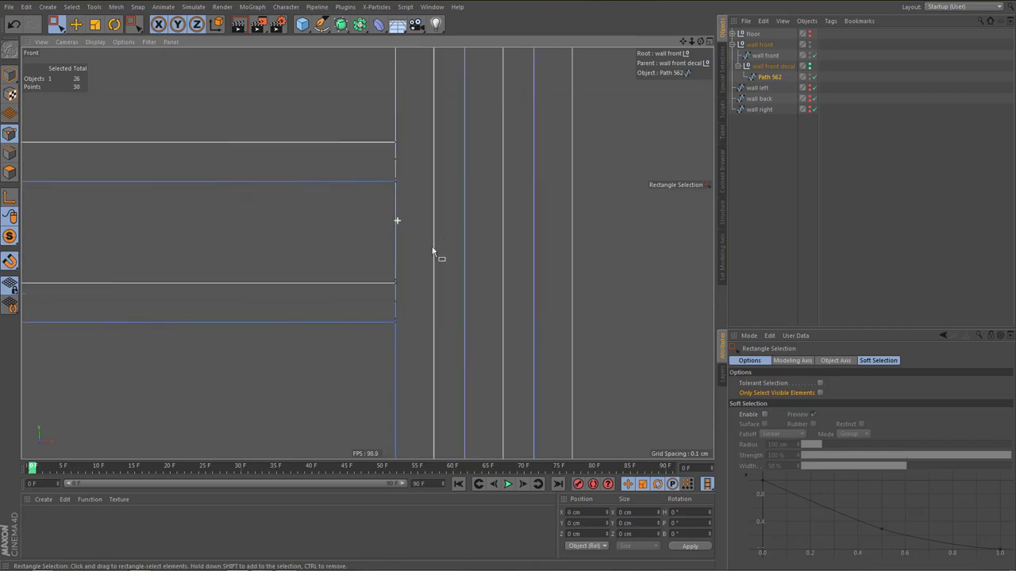
{"action": "left_click", "coordinate": [388, 298]}
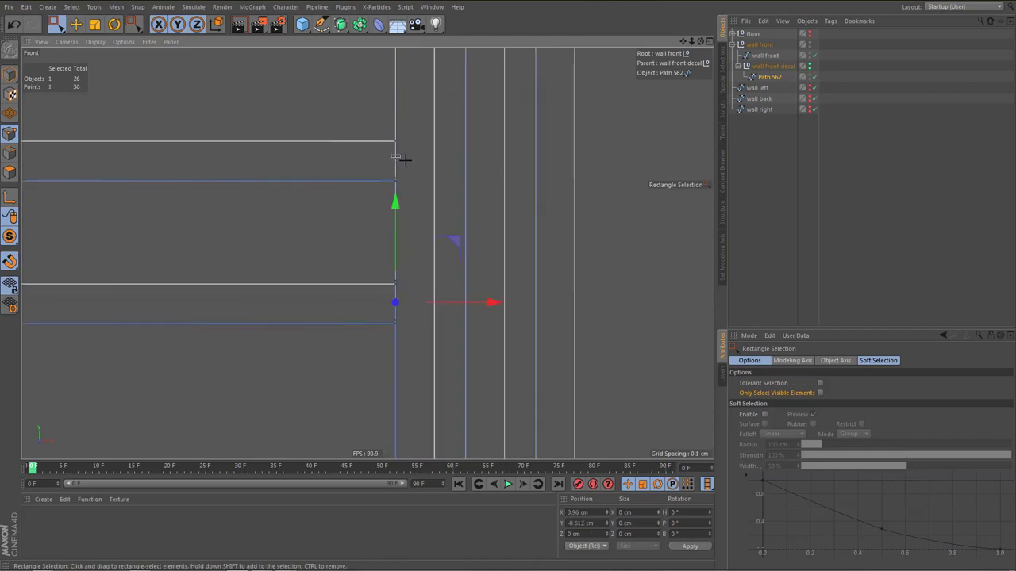
{"action": "left_click_drag", "start_coordinate": [388, 154], "coordinate": [416, 181], "text": "shift"}
{"action": "right_click", "coordinate": [410, 204]}
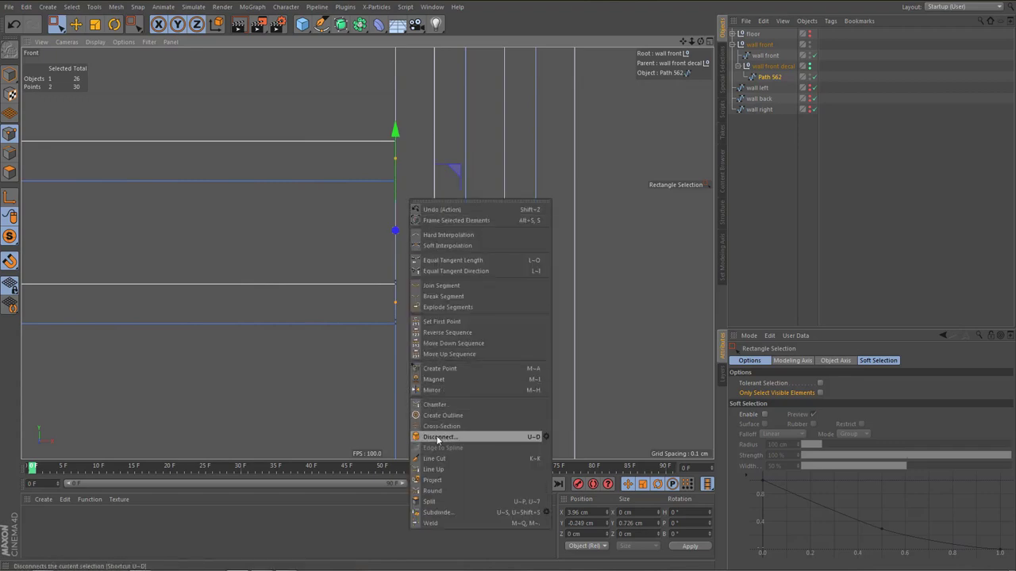
{"action": "left_click", "coordinate": [437, 437]}
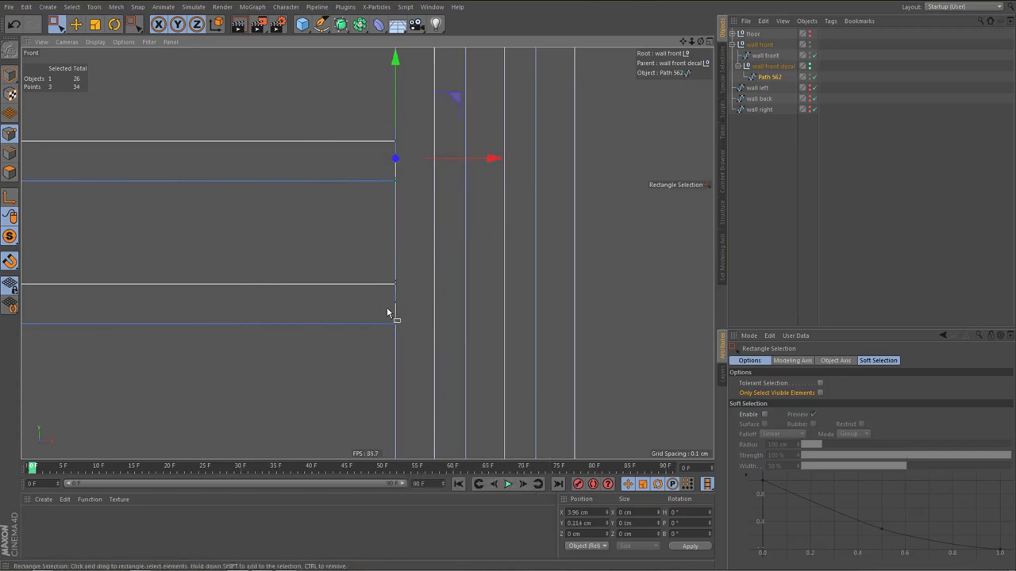
{"action": "left_click_drag", "start_coordinate": [405, 311], "coordinate": [408, 351]}
{"action": "key", "text": "Delete"}
Try to weld the second horizontal pair's lower line to the strip's left edge, and undo the weld
{"action": "key", "text": "m"}
{"action": "key", "text": "q"}
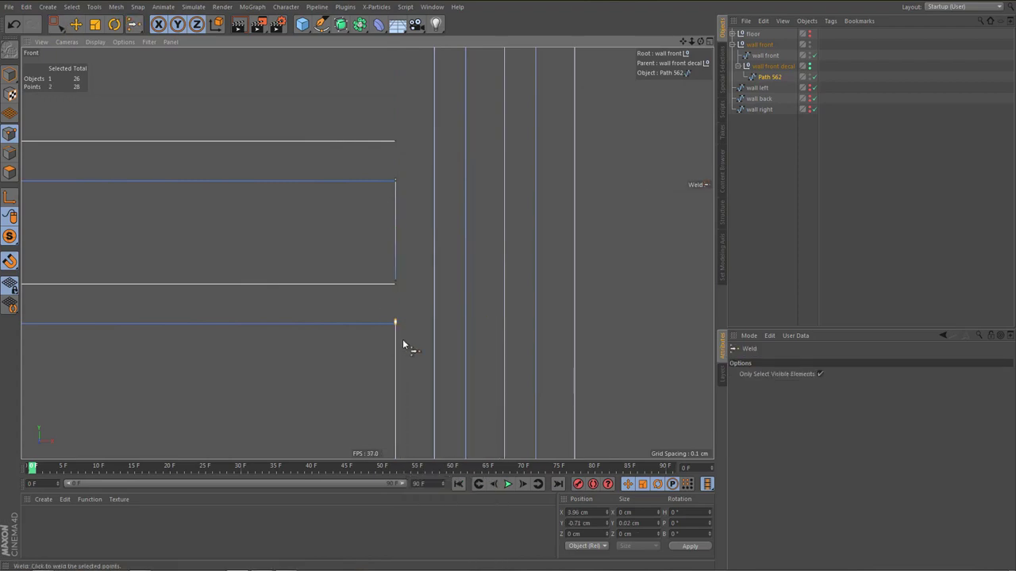
{"action": "scroll", "coordinate": [403, 346], "scroll_direction": "up", "scroll_amount": 5}
{"action": "left_click", "coordinate": [401, 289]}
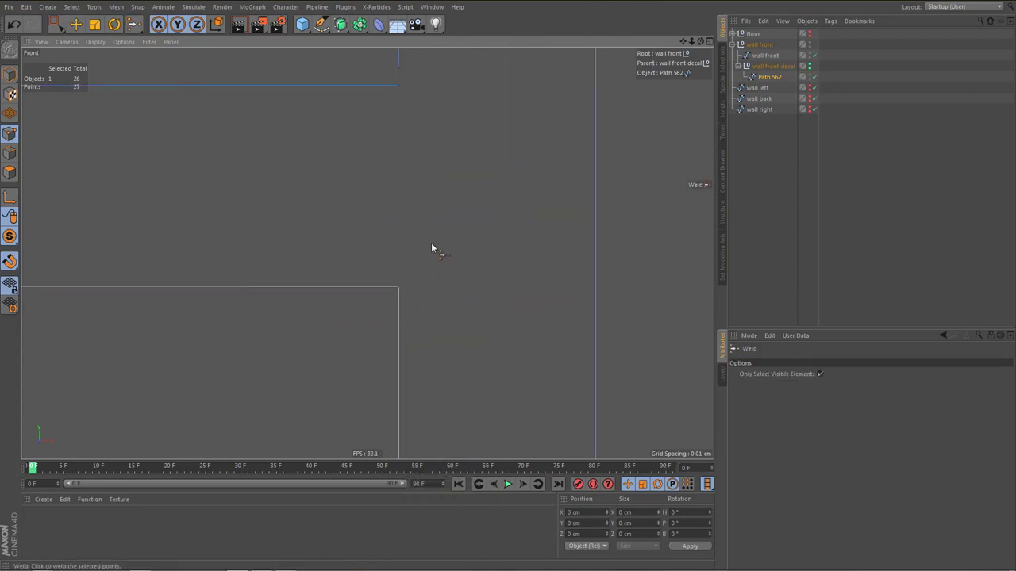
{"action": "scroll", "coordinate": [414, 256], "scroll_direction": "down", "scroll_amount": 5}
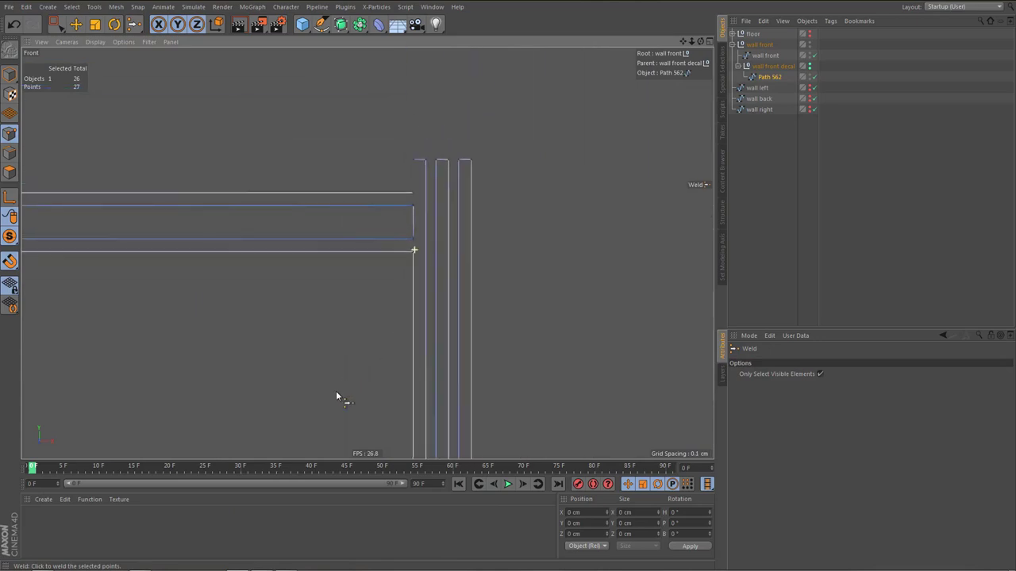
{"action": "key", "text": "ctrl+z"}
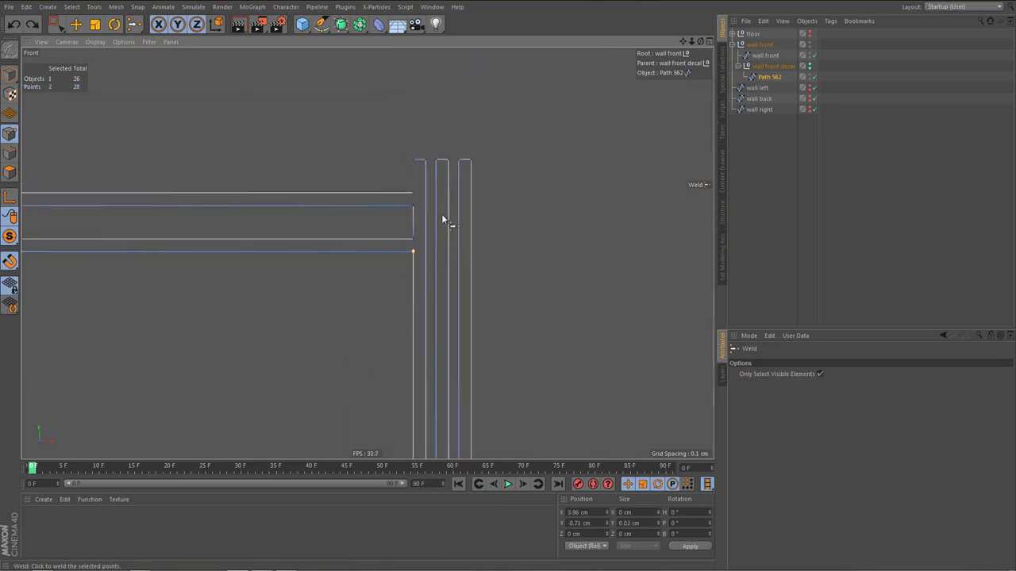
Weld the ends of both lines of the second horizontal pair to the adjoining left-edge points of the first vertical strip
{"action": "scroll", "coordinate": [458, 237], "scroll_direction": "up", "scroll_amount": 4}
{"action": "key", "text": "0"}
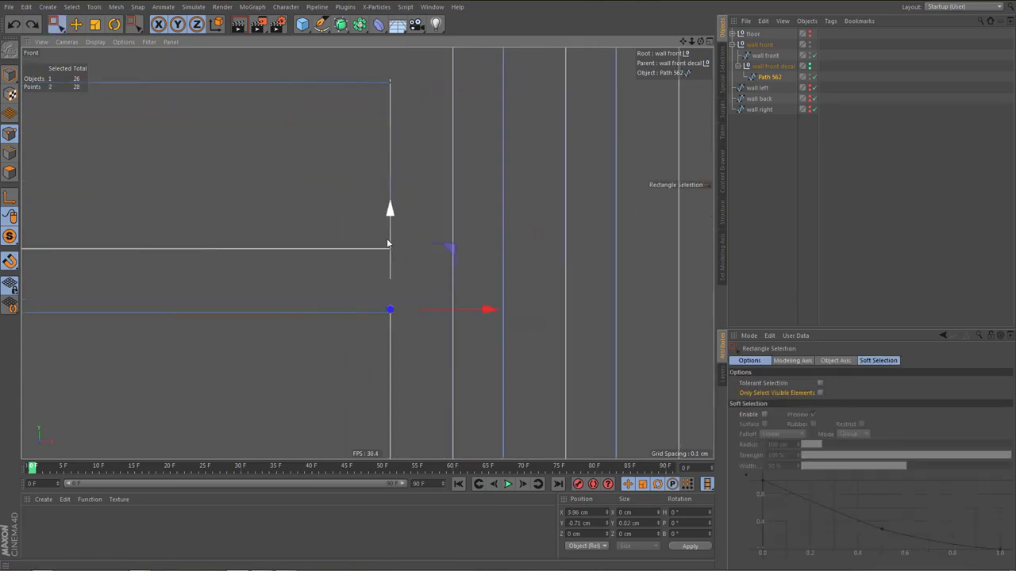
{"action": "key", "text": "m"}
{"action": "key", "text": "q"}
{"action": "left_click", "coordinate": [390, 251]}
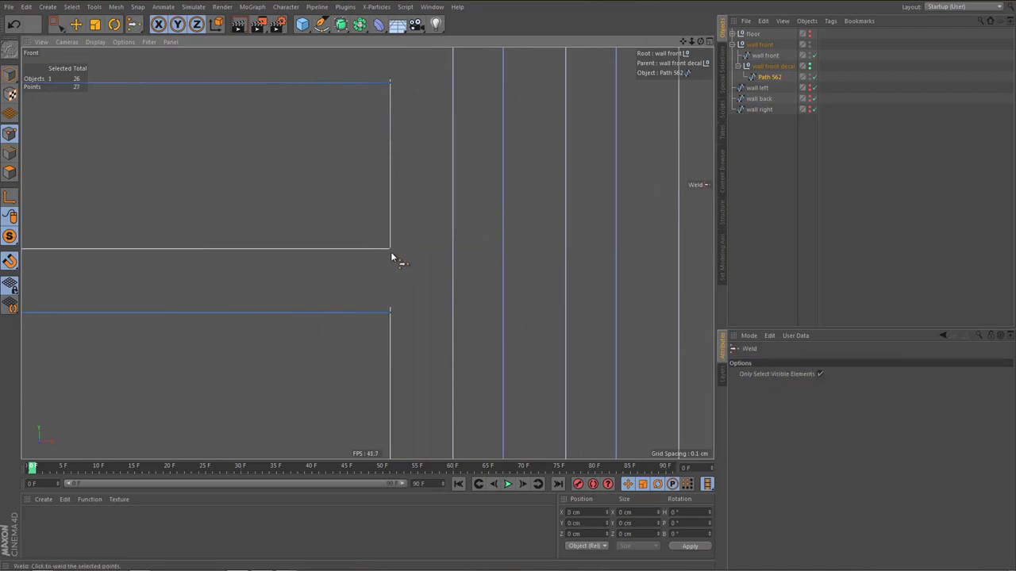
{"action": "left_click_drag", "start_coordinate": [381, 298], "coordinate": [394, 316]}
{"action": "left_click", "coordinate": [389, 315]}
Weld the end of the uppermost pair's lower line to the short left-edge segment below it
{"action": "scroll", "coordinate": [390, 314], "scroll_direction": "down", "scroll_amount": 4}
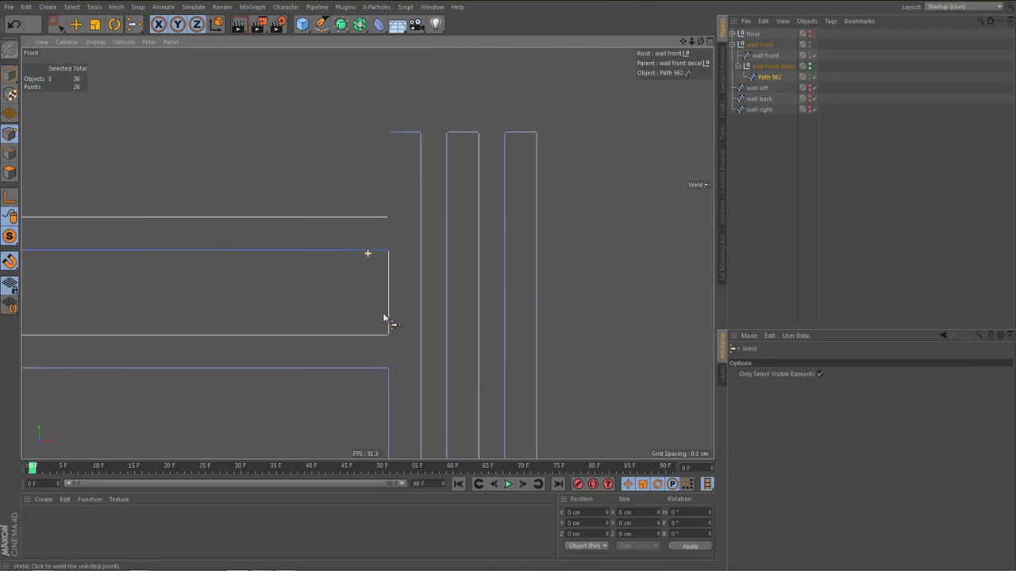
{"action": "right_click_drag", "start_coordinate": [396, 233], "coordinate": [506, 245], "text": "alt"}
{"action": "key", "text": "space"}
{"action": "left_click_drag", "start_coordinate": [357, 279], "coordinate": [394, 319]}
{"action": "key", "text": "space"}
{"action": "left_click", "coordinate": [378, 309]}
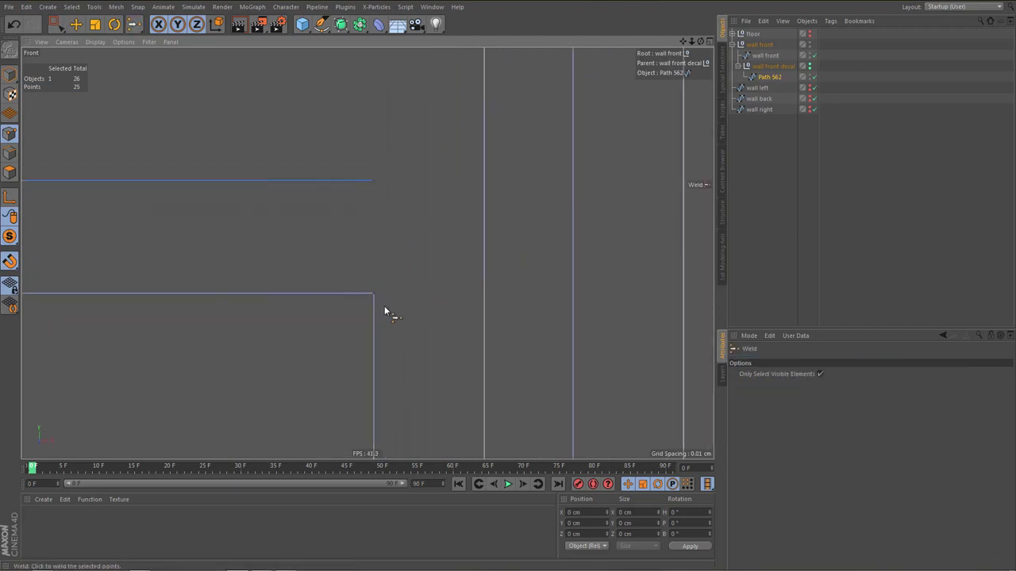
Join the end of the uppermost pair's upper line with the open top corner point of the first vertical strip
{"action": "scroll", "coordinate": [384, 312], "scroll_direction": "down", "scroll_amount": 3}
{"action": "key", "text": "0"}
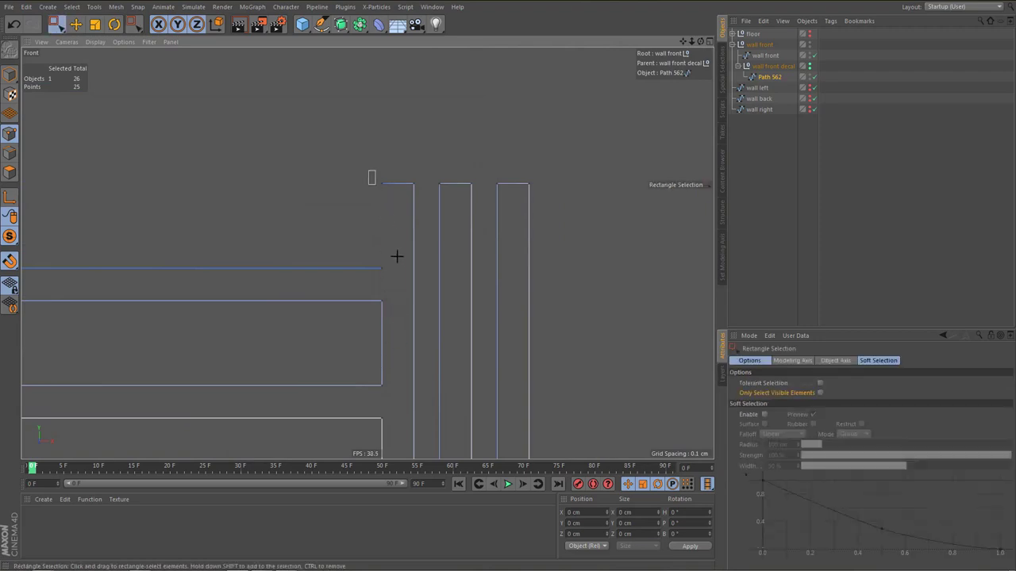
{"action": "left_click_drag", "start_coordinate": [397, 256], "coordinate": [393, 285]}
{"action": "right_click", "coordinate": [391, 292]}
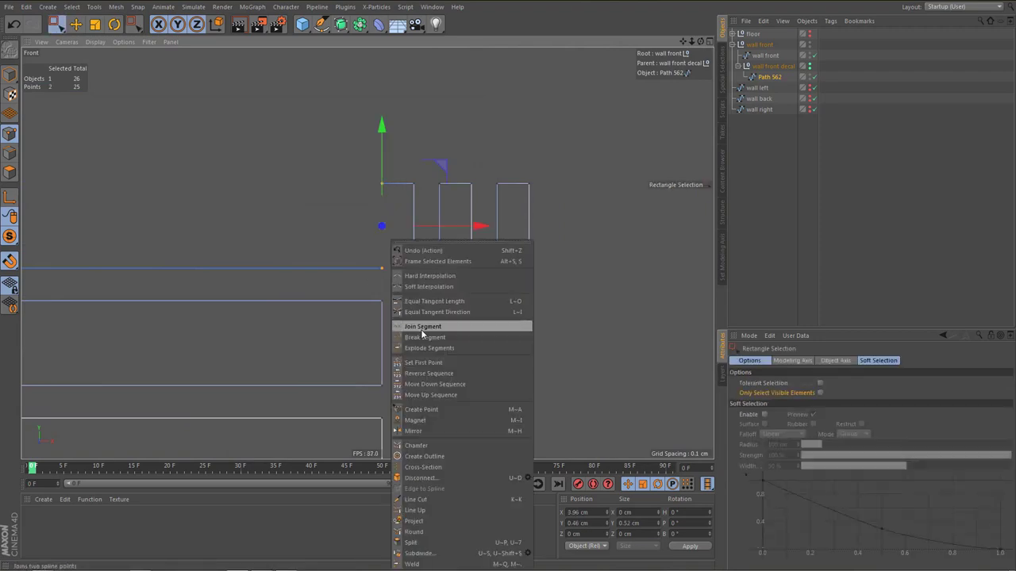
{"action": "left_click", "coordinate": [422, 327]}
Join the two open bottom end points of the third vertical strip into one segment
{"action": "scroll", "coordinate": [427, 260], "scroll_direction": "down", "scroll_amount": 5}
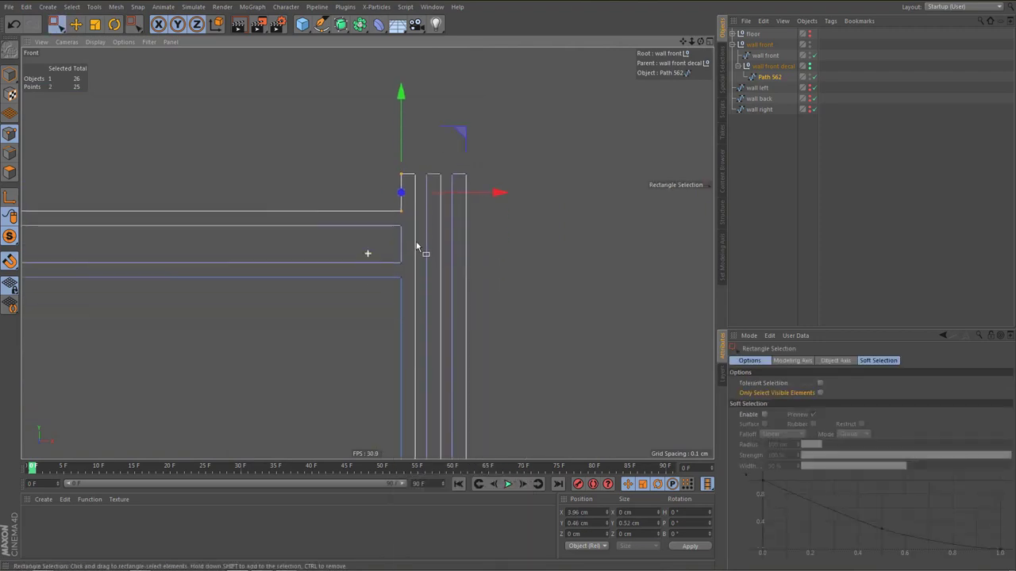
{"action": "middle_click_drag", "start_coordinate": [416, 247], "coordinate": [406, 110], "text": "alt"}
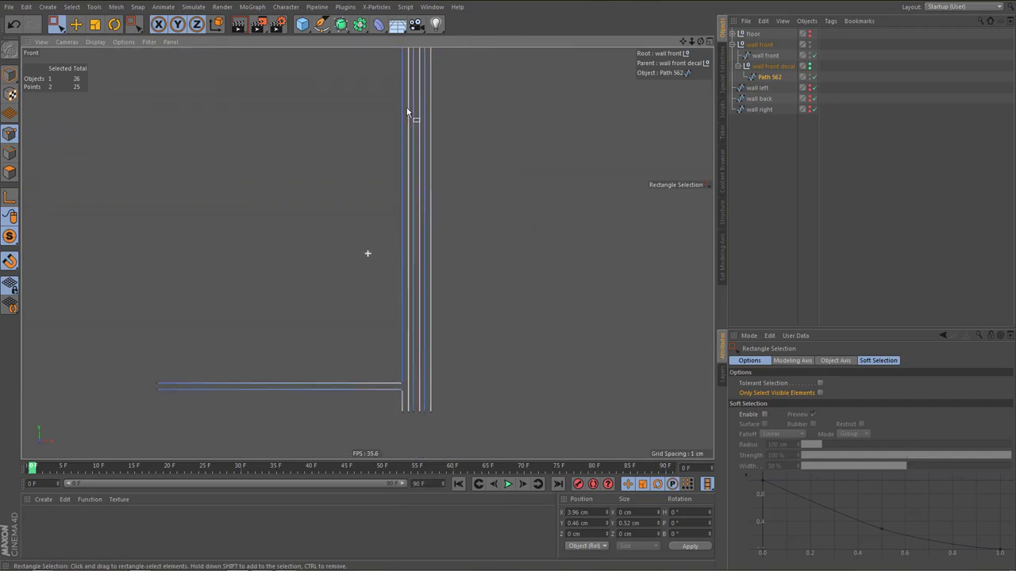
{"action": "scroll", "coordinate": [434, 406], "scroll_direction": "up", "scroll_amount": 4}
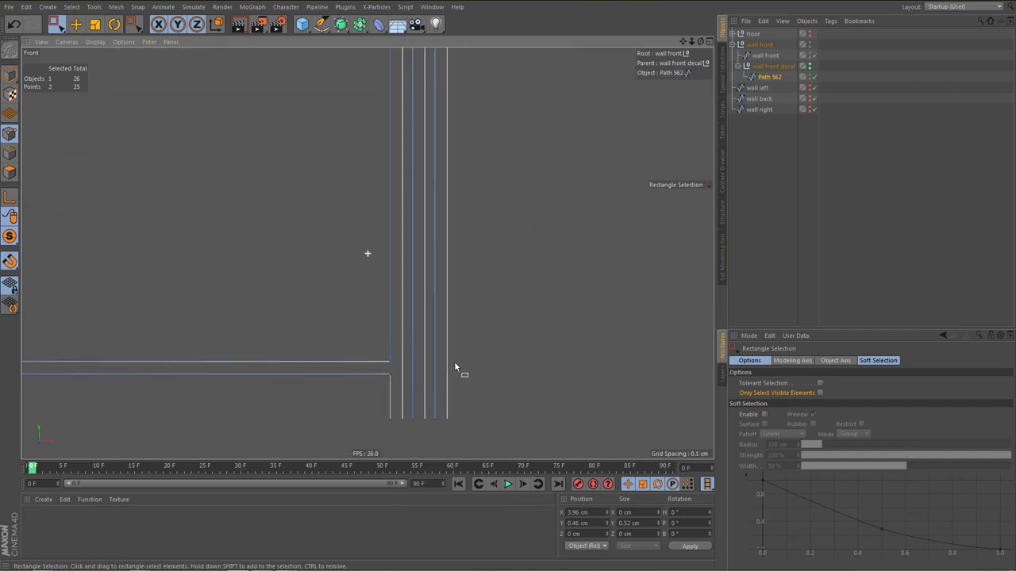
{"action": "scroll", "coordinate": [435, 396], "scroll_direction": "up", "scroll_amount": 2}
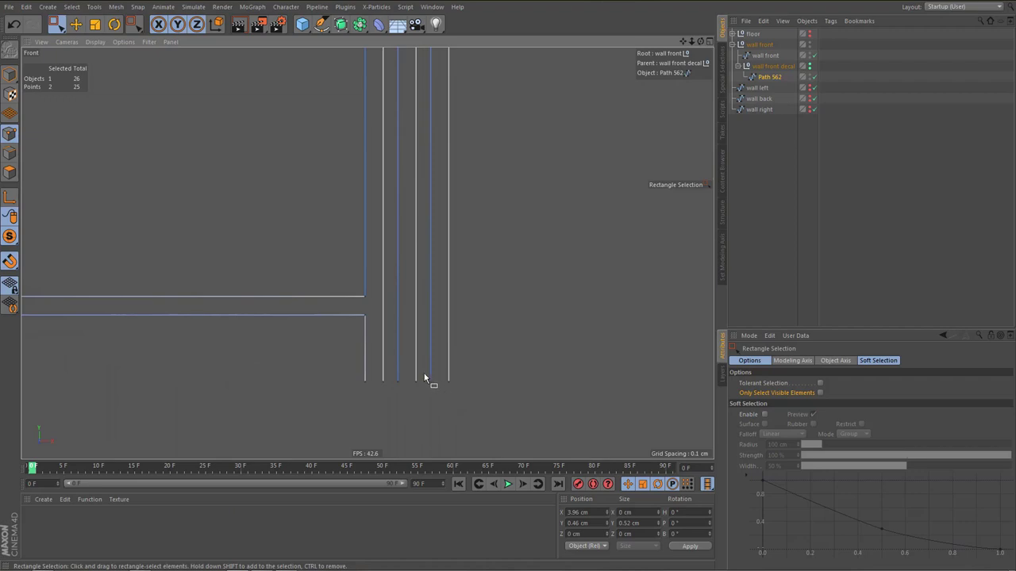
{"action": "left_click_drag", "start_coordinate": [425, 378], "coordinate": [488, 413]}
{"action": "right_click", "coordinate": [520, 412]}
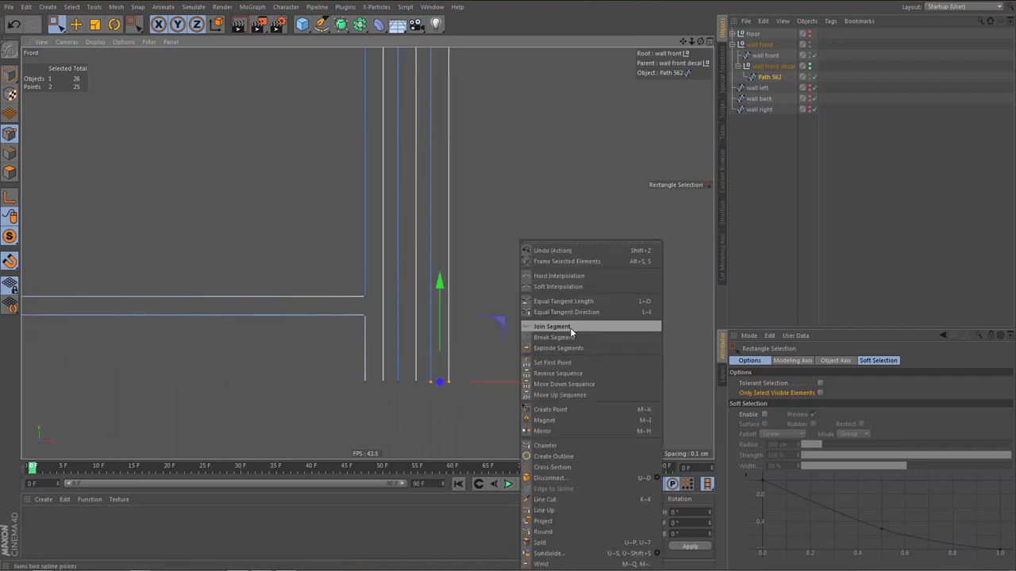
{"action": "left_click", "coordinate": [570, 328]}
Try the Close Spline option on the decal spline and switch it back off
{"action": "left_click_drag", "start_coordinate": [416, 387], "coordinate": [425, 414]}
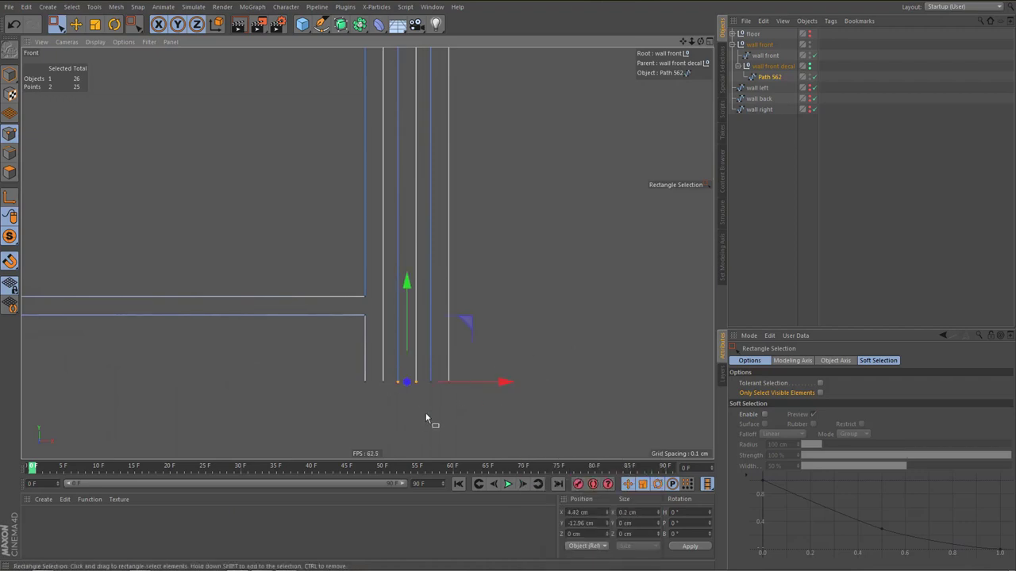
{"action": "left_click", "coordinate": [767, 77]}
{"action": "left_click", "coordinate": [798, 393]}
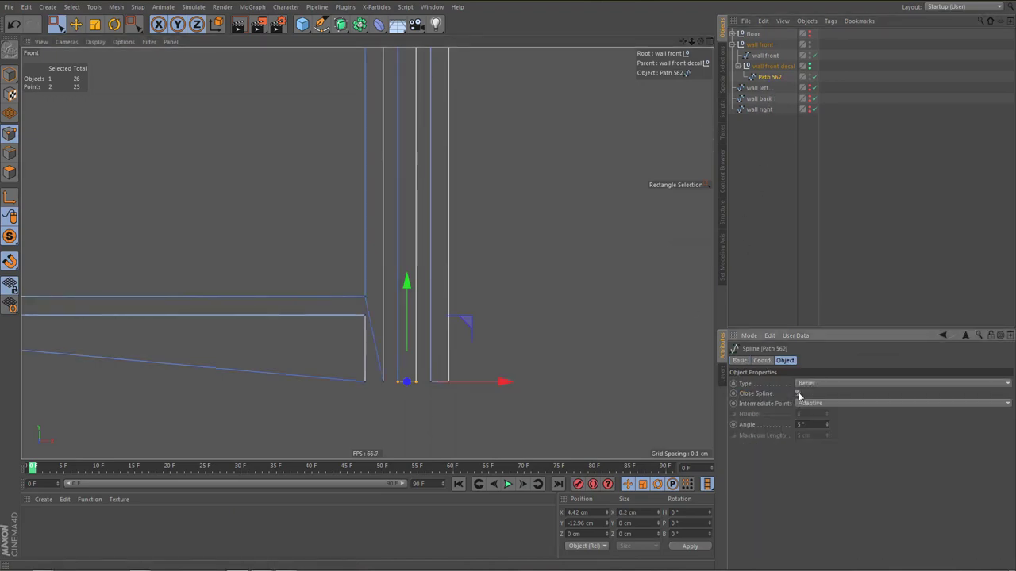
{"action": "left_click", "coordinate": [798, 393]}
Join the two open bottom end points of the first vertical strip into one segment
{"action": "left_click_drag", "start_coordinate": [361, 381], "coordinate": [388, 389]}
{"action": "right_click", "coordinate": [426, 425]}
{"action": "left_click", "coordinate": [508, 327]}
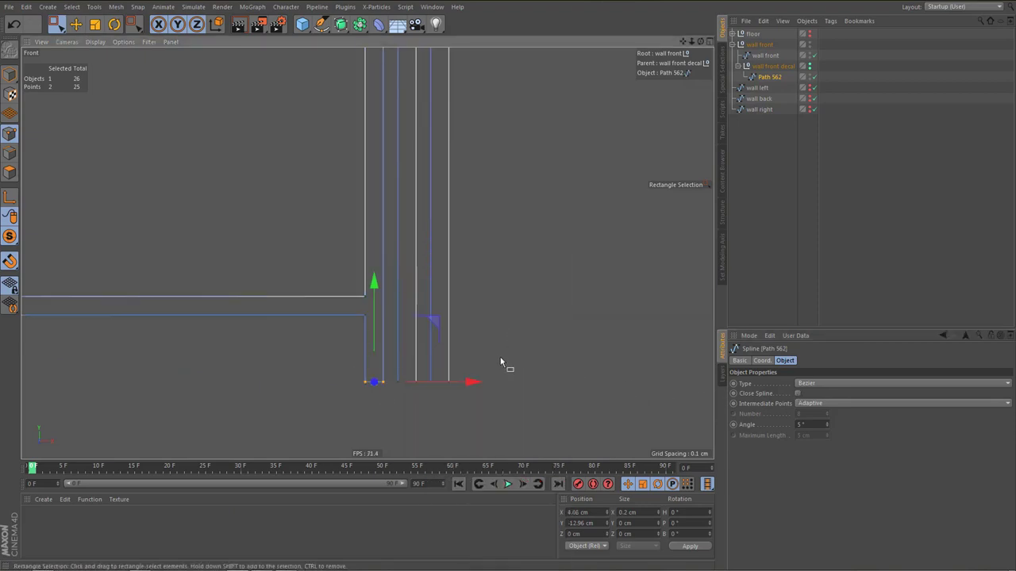
Try to join the two open bottom end points of the second vertical strip, and clear the point selection
{"action": "left_click_drag", "start_coordinate": [392, 362], "coordinate": [429, 403]}
{"action": "right_click", "coordinate": [536, 427]}
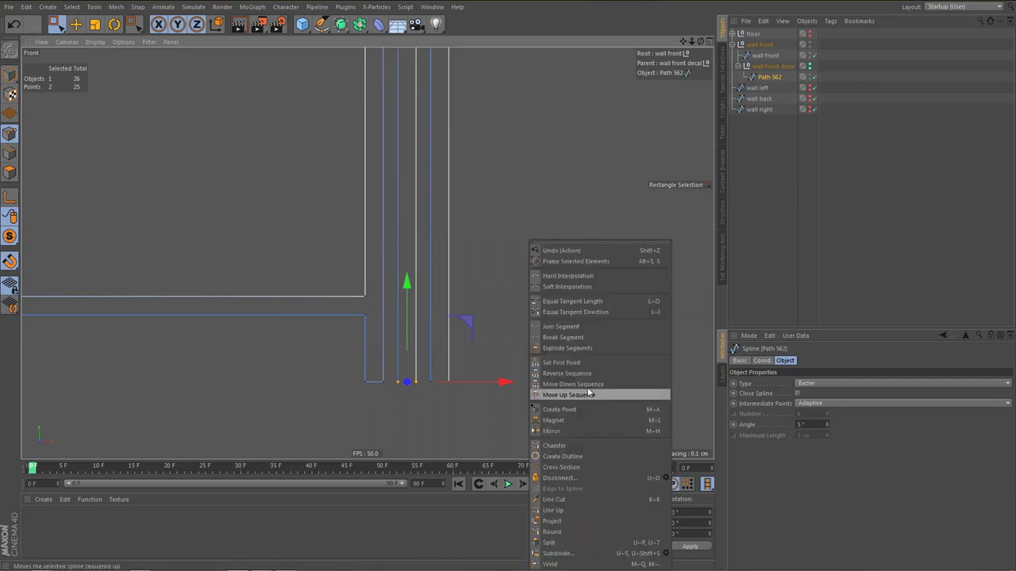
{"action": "left_click", "coordinate": [589, 326]}
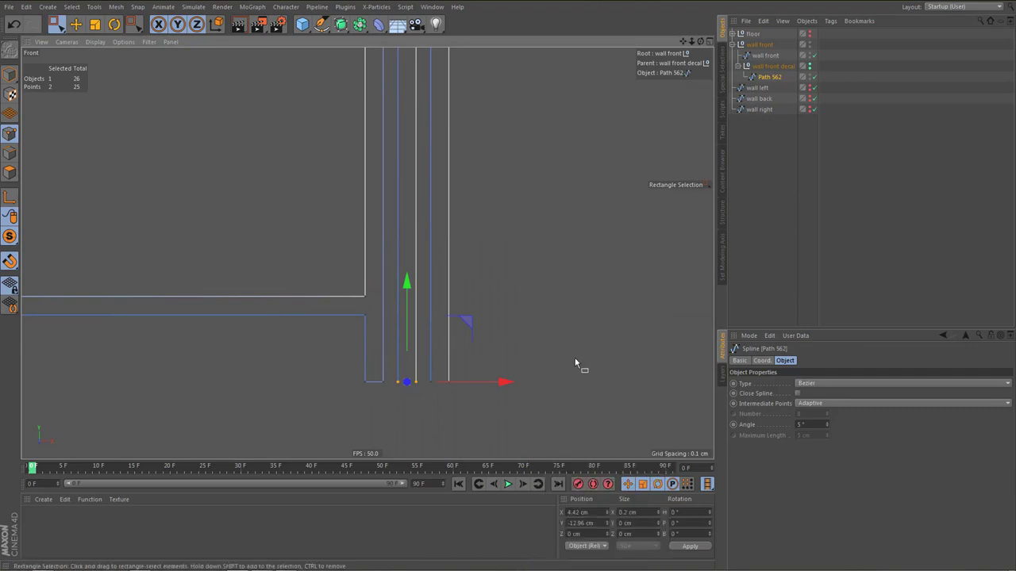
{"action": "scroll", "coordinate": [549, 347], "scroll_direction": "down", "scroll_amount": 1}
{"action": "left_click", "coordinate": [552, 345]}
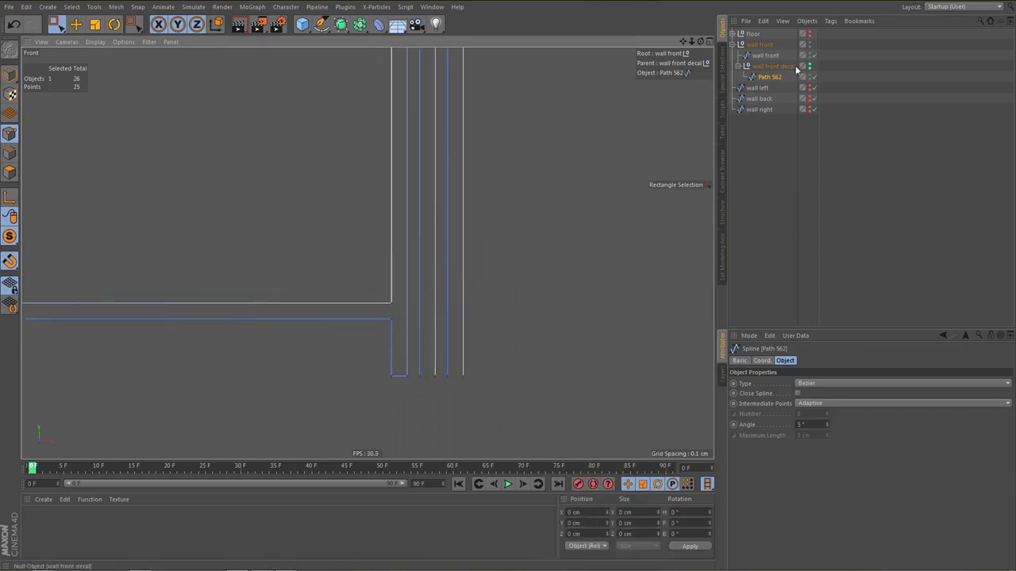
Enable Close Spline on the Path 562 decal spline
{"action": "left_click", "coordinate": [778, 77]}
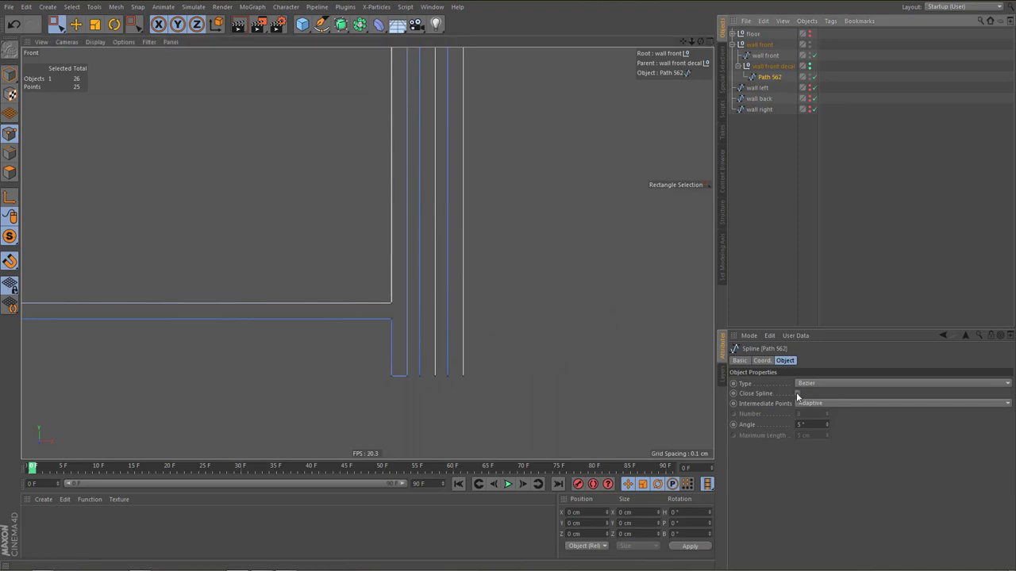
{"action": "left_click", "coordinate": [798, 393]}
{"action": "scroll", "coordinate": [501, 329], "scroll_direction": "down", "scroll_amount": 3}
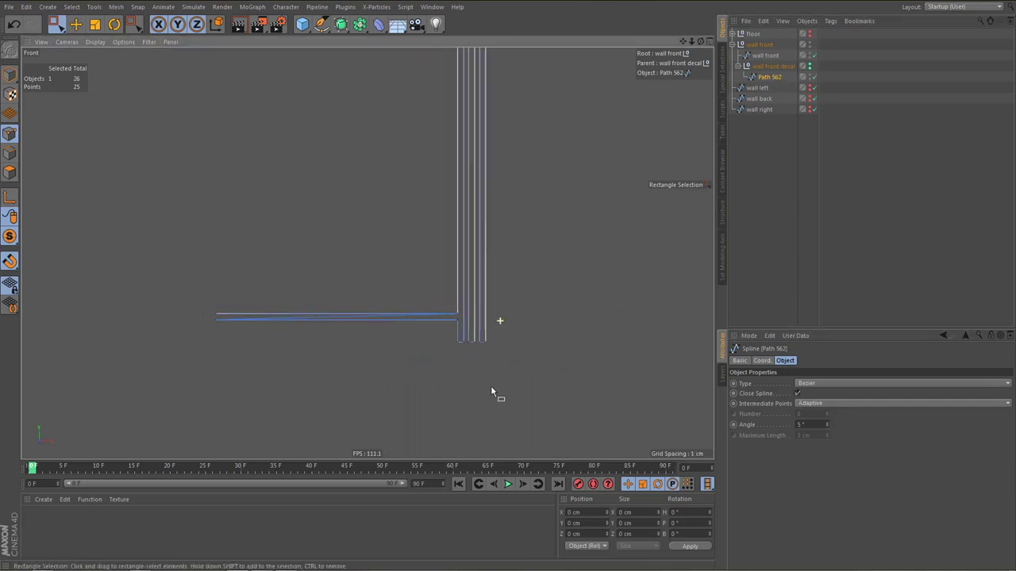
{"action": "middle_click_drag", "start_coordinate": [468, 167], "coordinate": [443, 299], "text": "alt"}
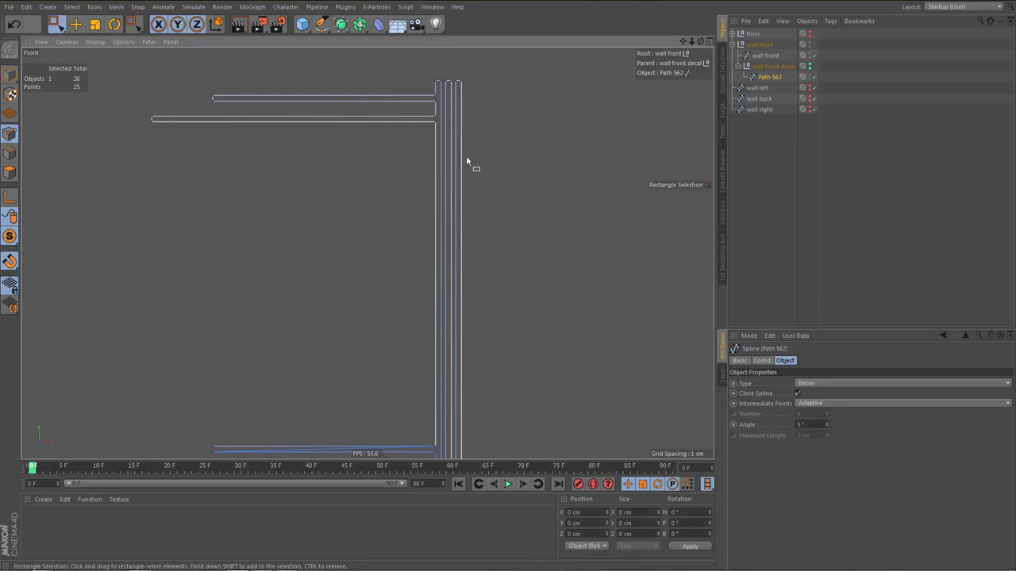
Put the decal spline in an Extrude object in the perspective view and set its Z movement to -0.1 cm
{"action": "key", "text": "F1"}
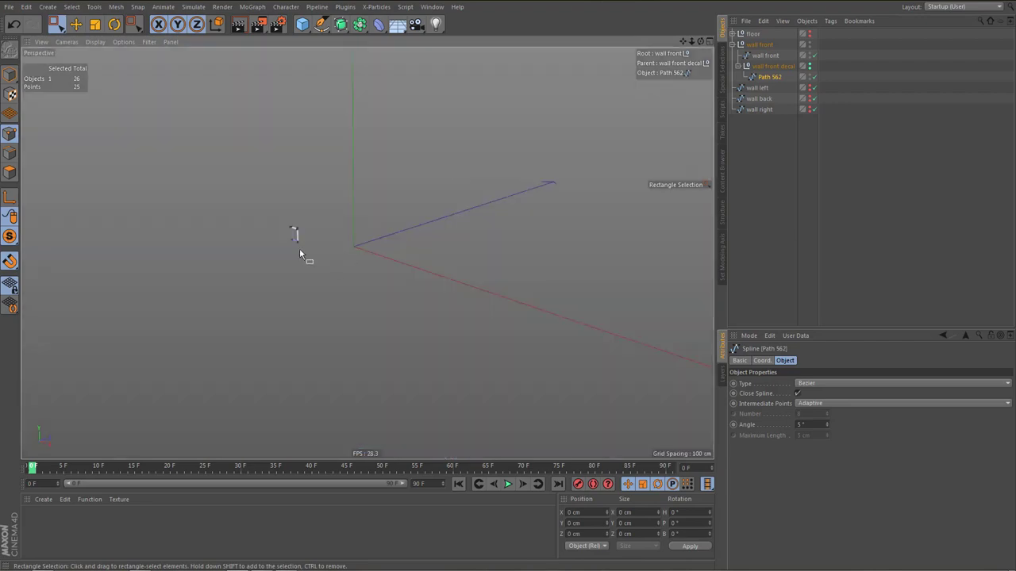
{"action": "key", "text": "h"}
{"action": "left_click_drag", "start_coordinate": [448, 193], "coordinate": [353, 125], "text": "alt"}
{"action": "left_click_drag", "start_coordinate": [340, 24], "coordinate": [465, 49], "text": "alt"}
{"action": "middle_click_drag", "start_coordinate": [515, 222], "coordinate": [472, 195], "text": "alt"}
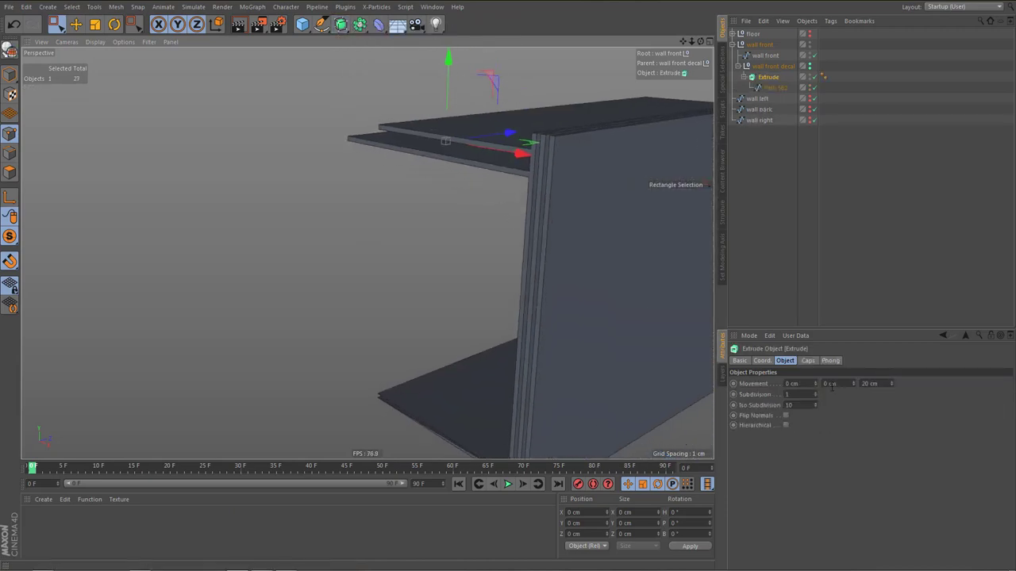
{"action": "left_click", "coordinate": [865, 384]}
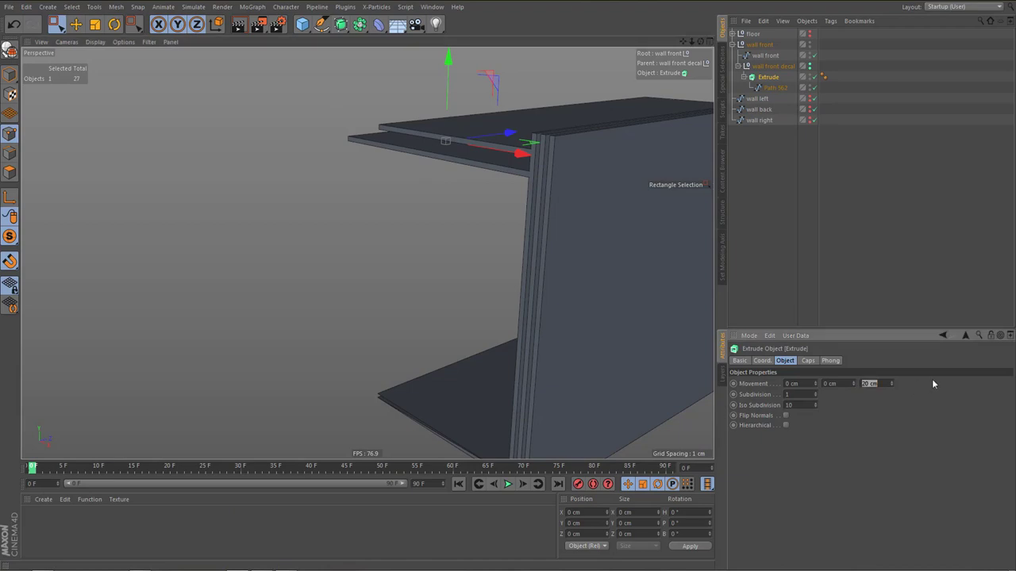
{"action": "key", "text": "BackSpace"}
{"action": "type", "text": "-"}
{"action": "type", "text": "0.1"}
{"action": "key", "text": "Return"}
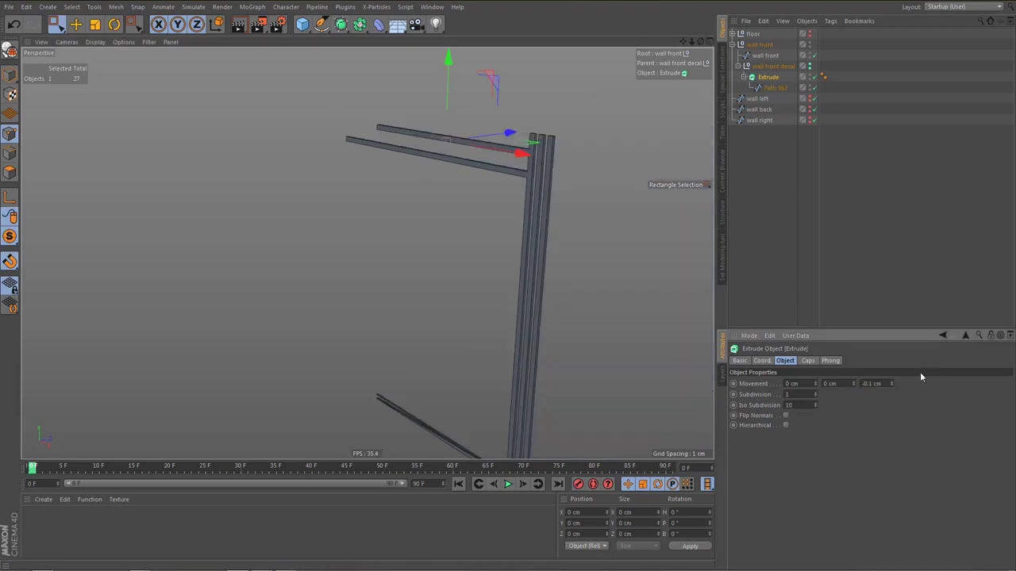
Render a preview of the extruded decal in the perspective view, and undo the extrusion back in the front view
{"action": "scroll", "coordinate": [465, 229], "scroll_direction": "down", "scroll_amount": 6}
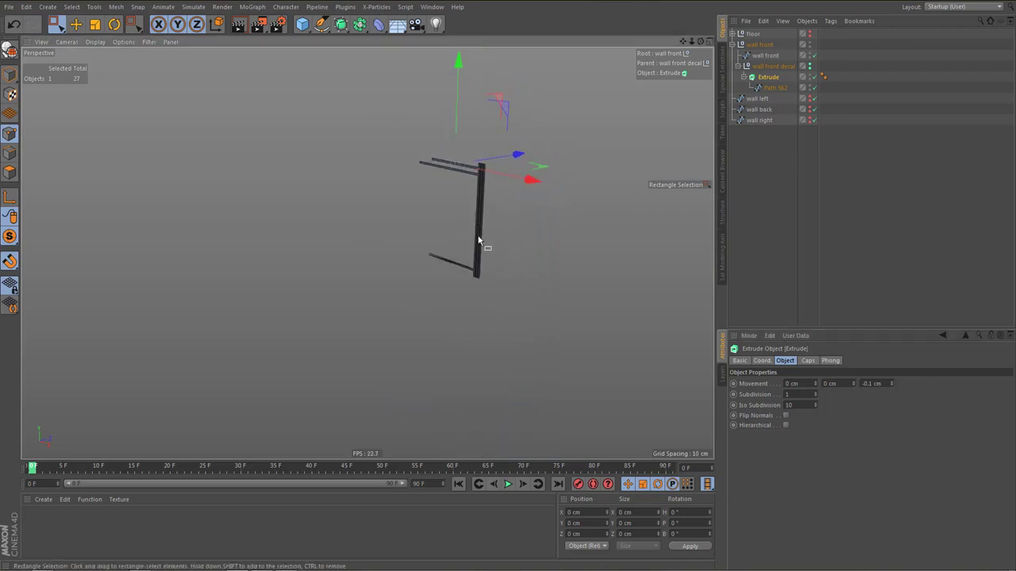
{"action": "scroll", "coordinate": [500, 230], "scroll_direction": "up", "scroll_amount": 1}
{"action": "key", "text": "ctrl+r"}
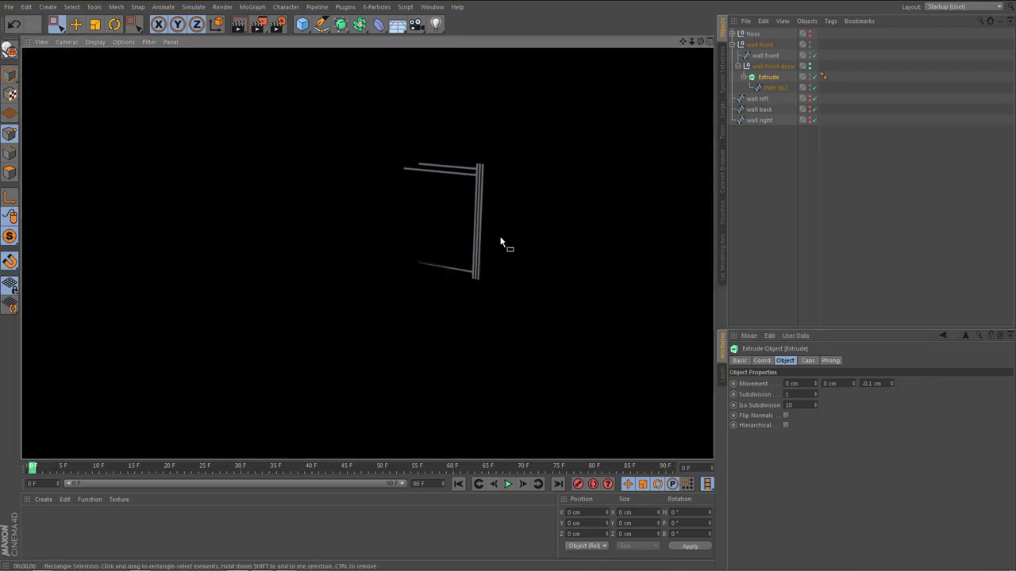
{"action": "middle_click", "coordinate": [497, 236]}
{"action": "middle_click", "coordinate": [535, 327]}
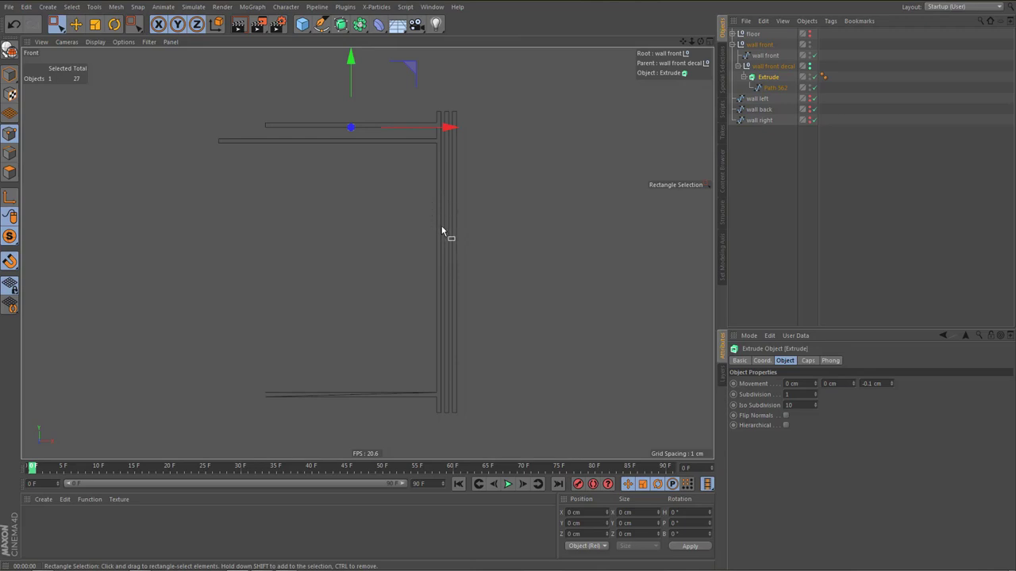
{"action": "key", "text": "ctrl+z"}
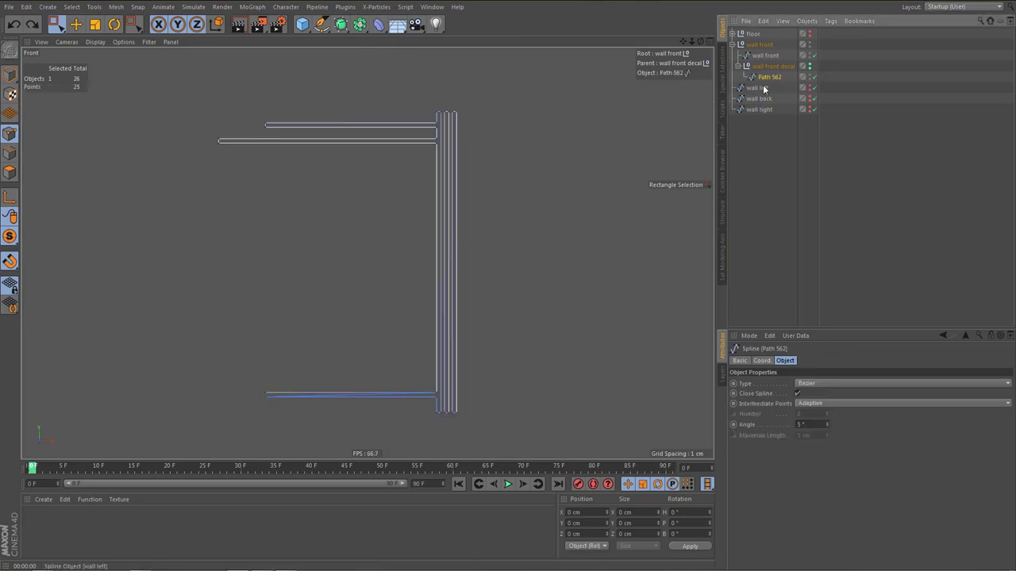
Reset the visibility override of the wall front decal group to its default state
{"action": "middle_click_drag", "start_coordinate": [414, 163], "coordinate": [319, 165], "text": "alt"}
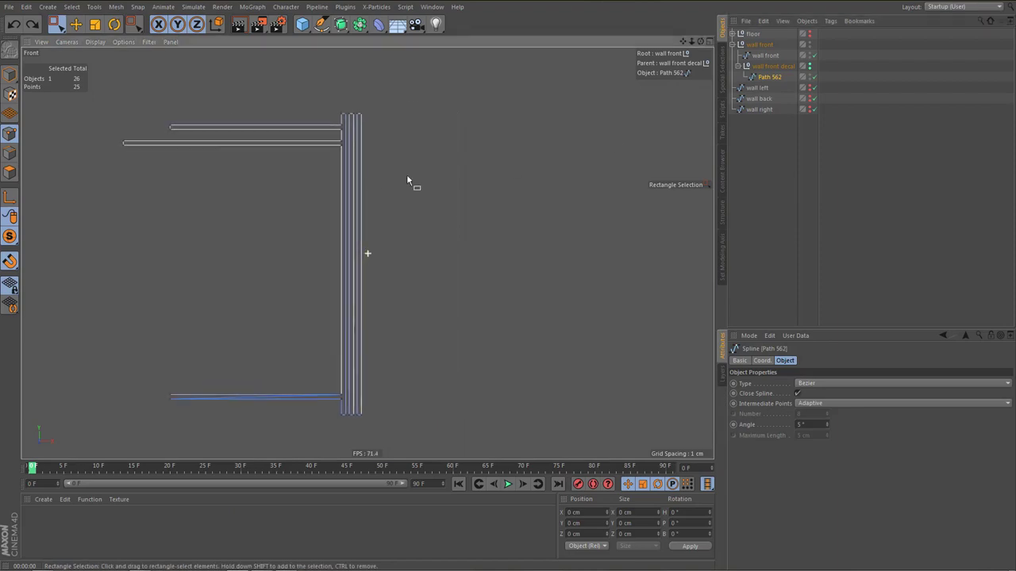
{"action": "left_click", "coordinate": [768, 67]}
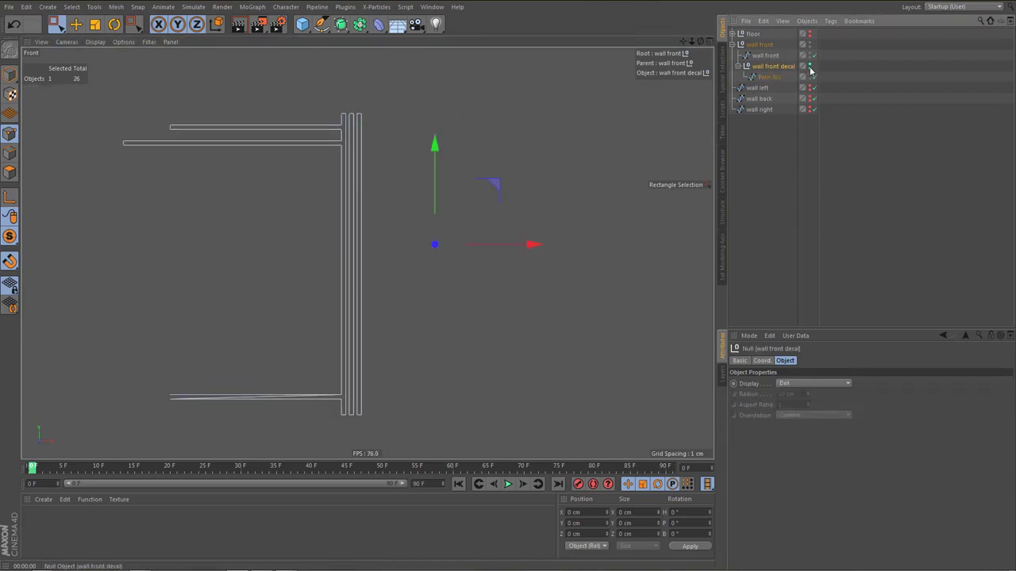
{"action": "left_click", "coordinate": [810, 73]}
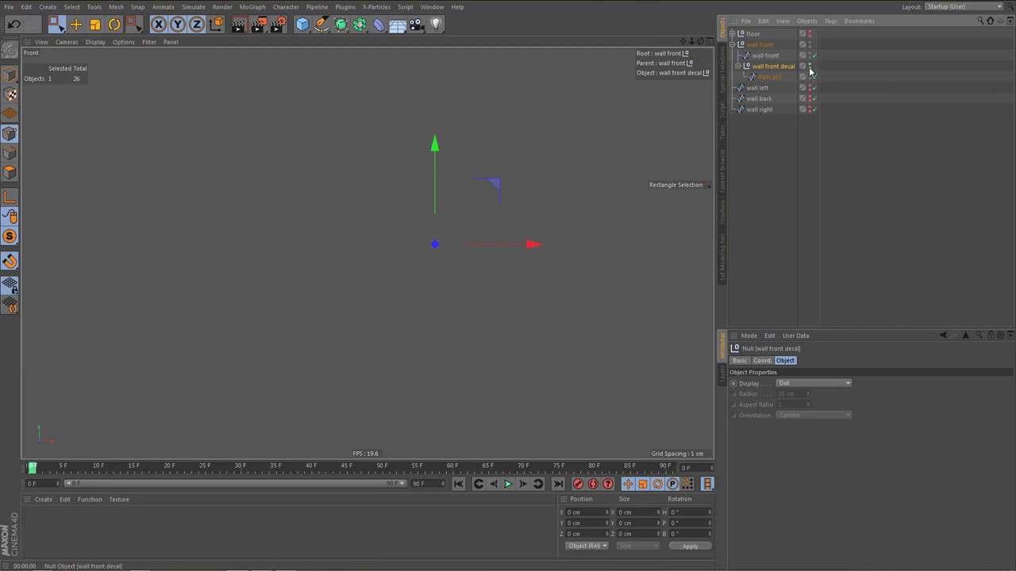
{"action": "left_click", "coordinate": [809, 74]}
Duplicate the wall front decal group and rotate the copy about the vertical axis so it mirrors the original on the opposite side
{"action": "scroll", "coordinate": [317, 205], "scroll_direction": "down", "scroll_amount": 3}
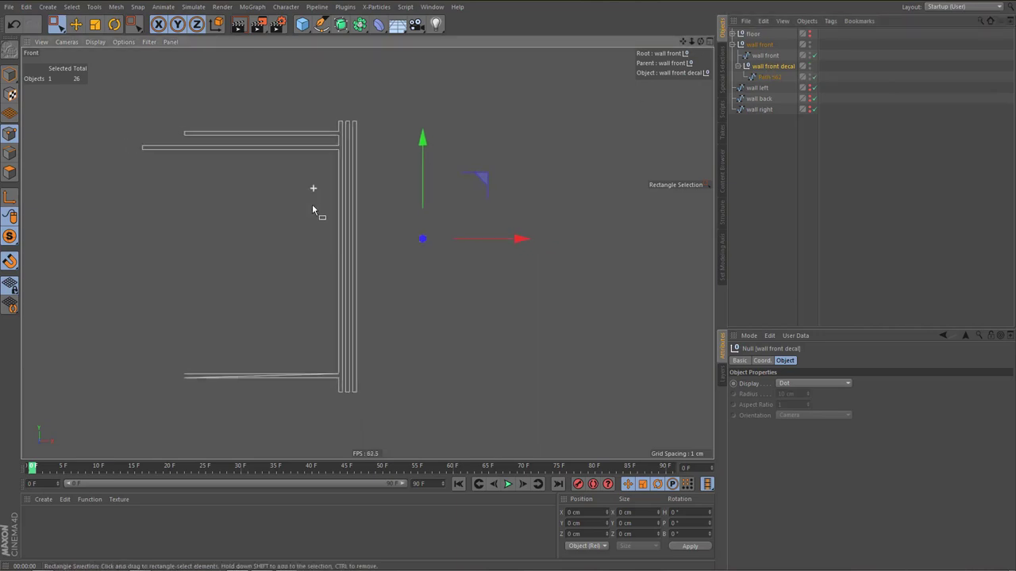
{"action": "left_click", "coordinate": [738, 66]}
{"action": "left_click_drag", "start_coordinate": [759, 73], "coordinate": [760, 74], "text": "ctrl"}
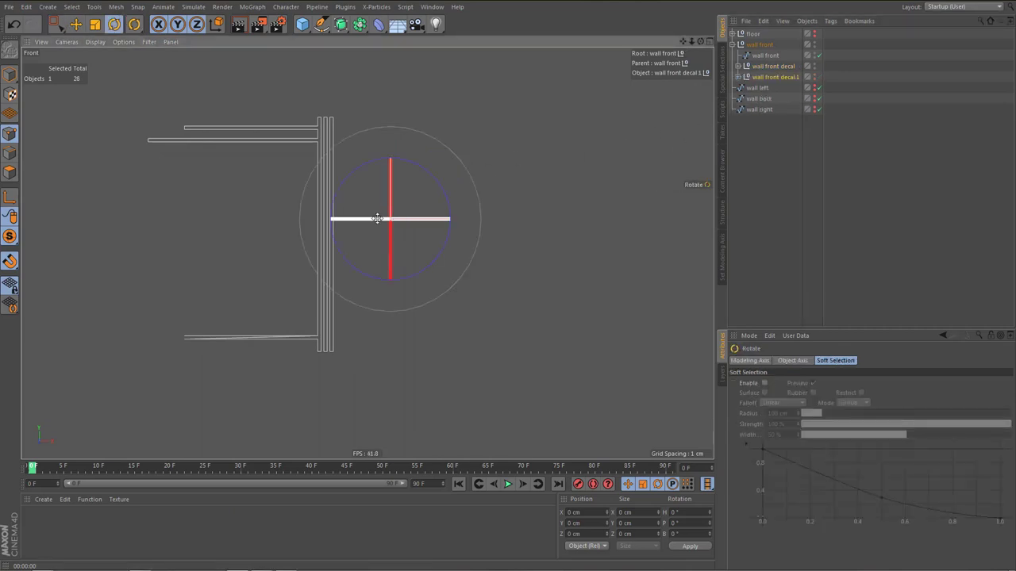
{"action": "left_click_drag", "start_coordinate": [406, 216], "coordinate": [620, 215]}
Merge the Path 562 splines of both decal groups into one spline with Connect Objects + Delete
{"action": "left_click", "coordinate": [738, 77]}
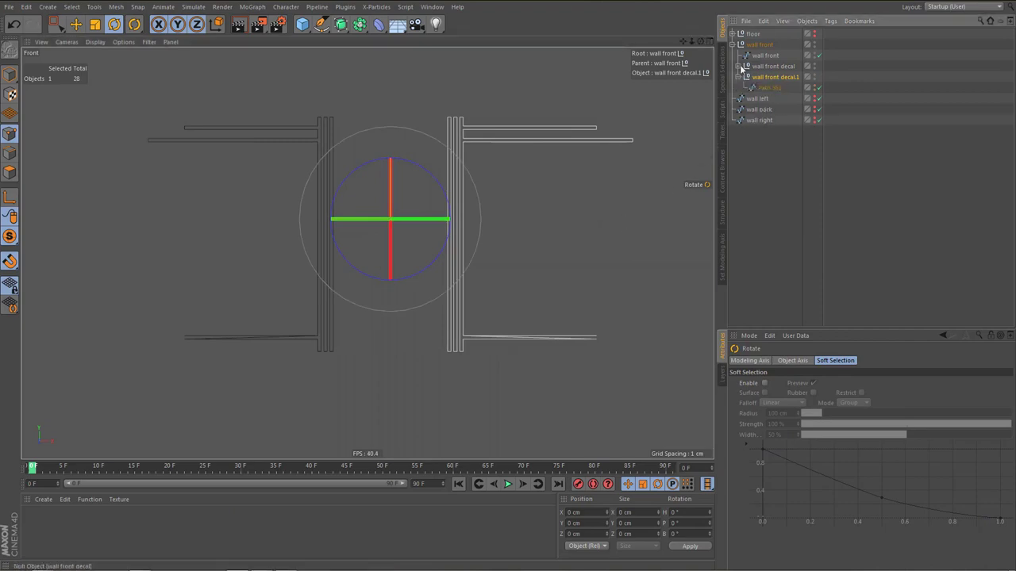
{"action": "left_click", "coordinate": [739, 66]}
{"action": "left_click", "coordinate": [769, 77]}
{"action": "left_click", "coordinate": [769, 99], "text": "ctrl"}
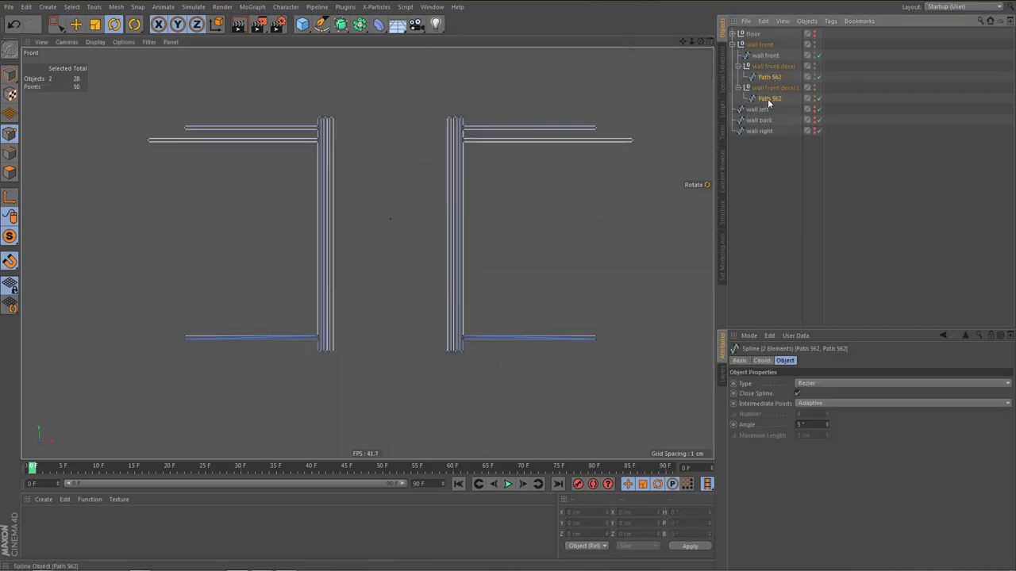
{"action": "right_click", "coordinate": [768, 100]}
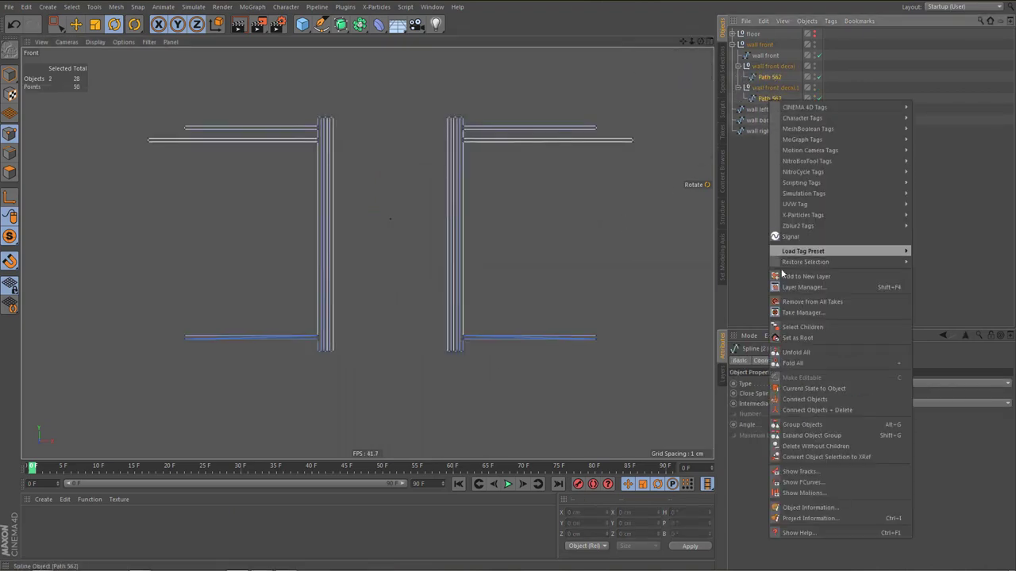
{"action": "left_click", "coordinate": [801, 410]}
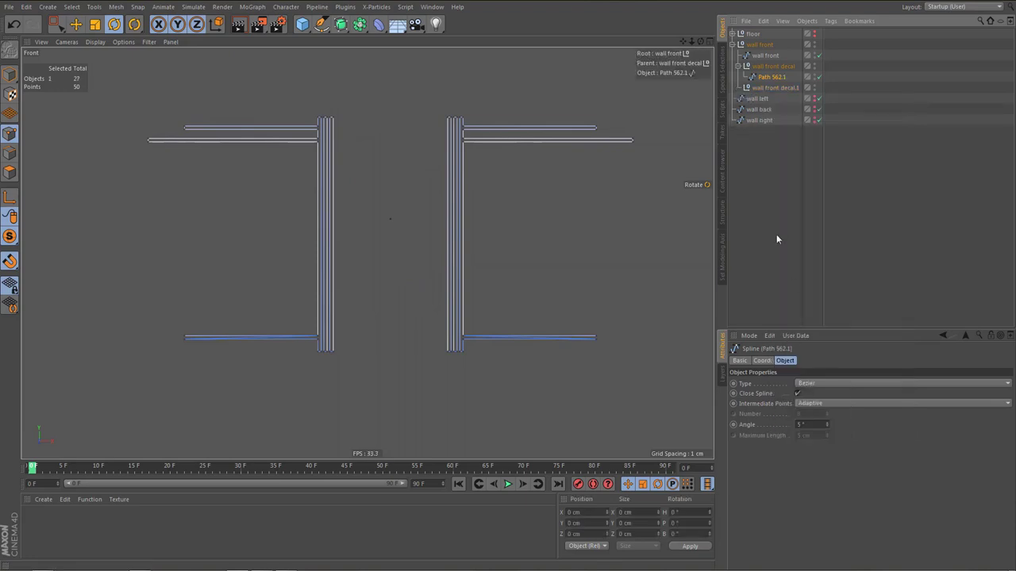
Move the merged spline directly under the wall front group and delete the two emptied decal groups
{"action": "left_click", "coordinate": [772, 89]}
{"action": "key", "text": "Delete"}
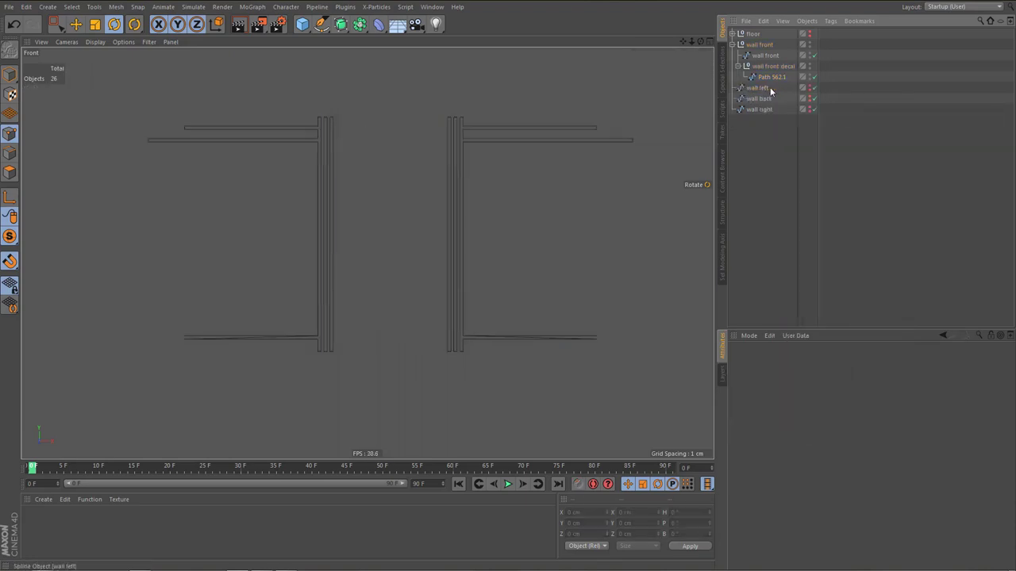
{"action": "left_click_drag", "start_coordinate": [762, 57], "coordinate": [763, 61]}
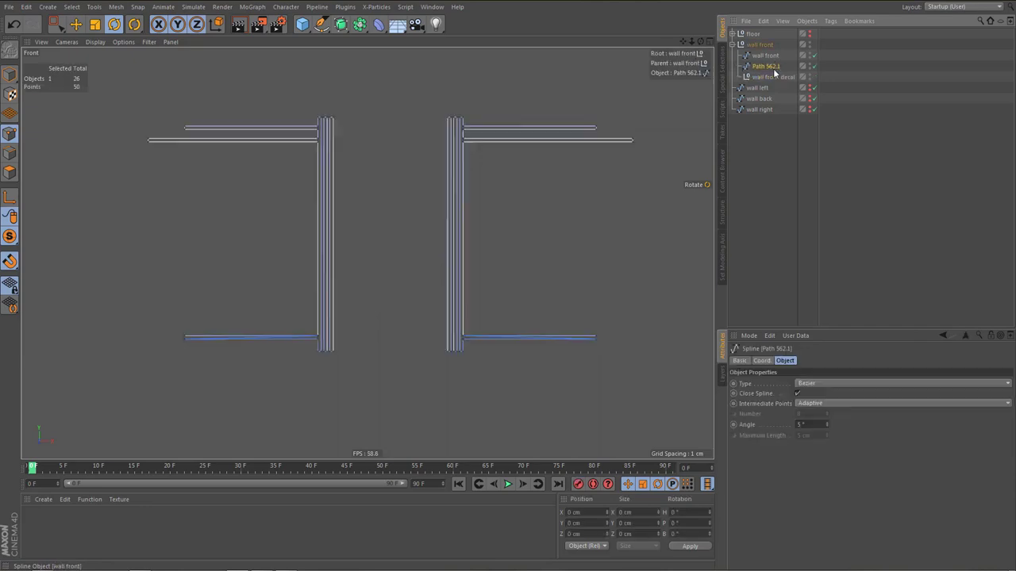
{"action": "left_click", "coordinate": [765, 77]}
{"action": "key", "text": "Delete"}
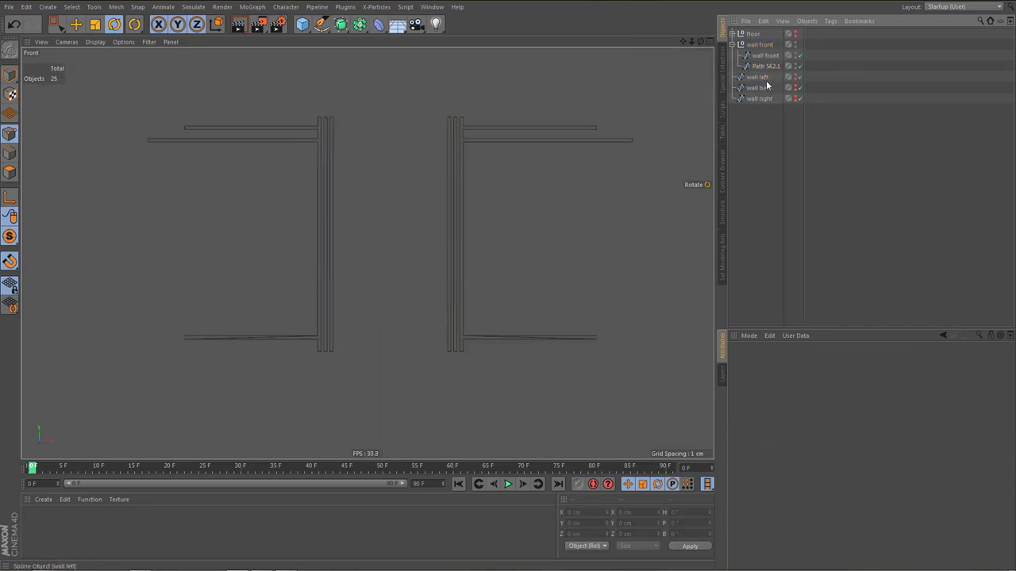
Rename the merged spline Path 562.1 to "wall front decal"
{"action": "left_click", "coordinate": [764, 66]}
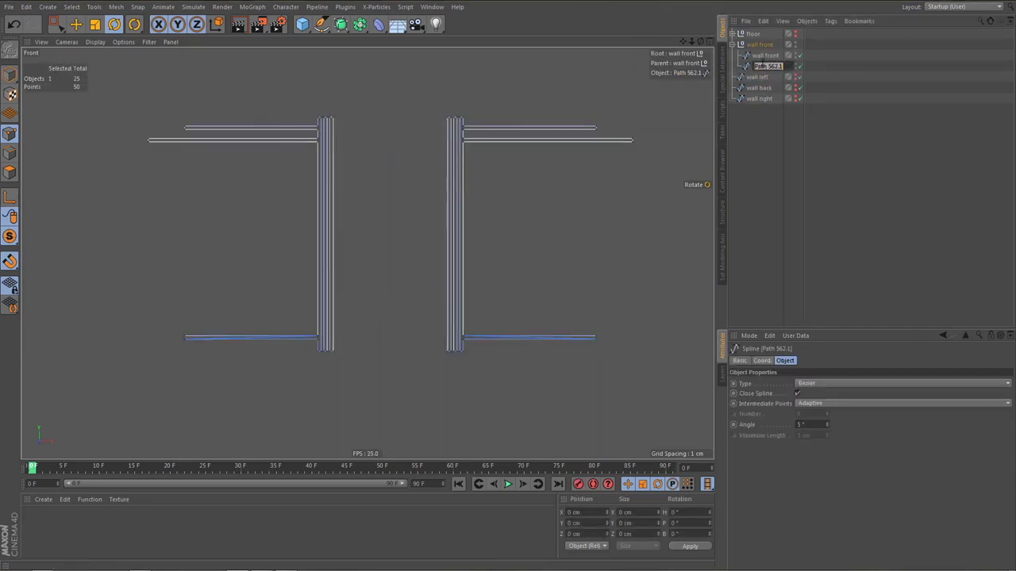
{"action": "type", "text": "wa"}
{"action": "type", "text": "ll front decal"}
{"action": "key", "text": "Return"}
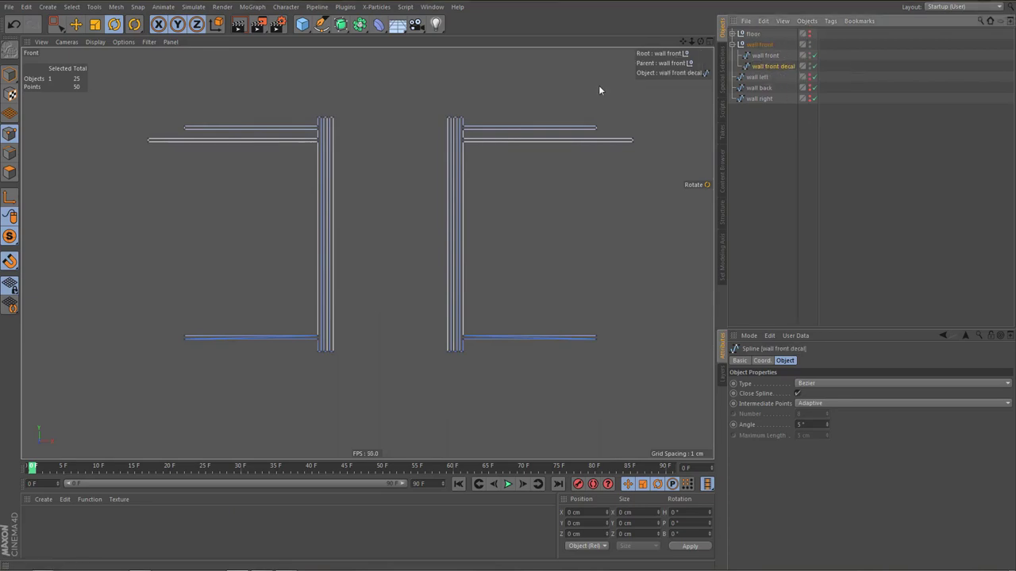
Turn off Viewport Solo and show the front wall outline with its decal in the perspective view
{"action": "left_click", "coordinate": [9, 236]}
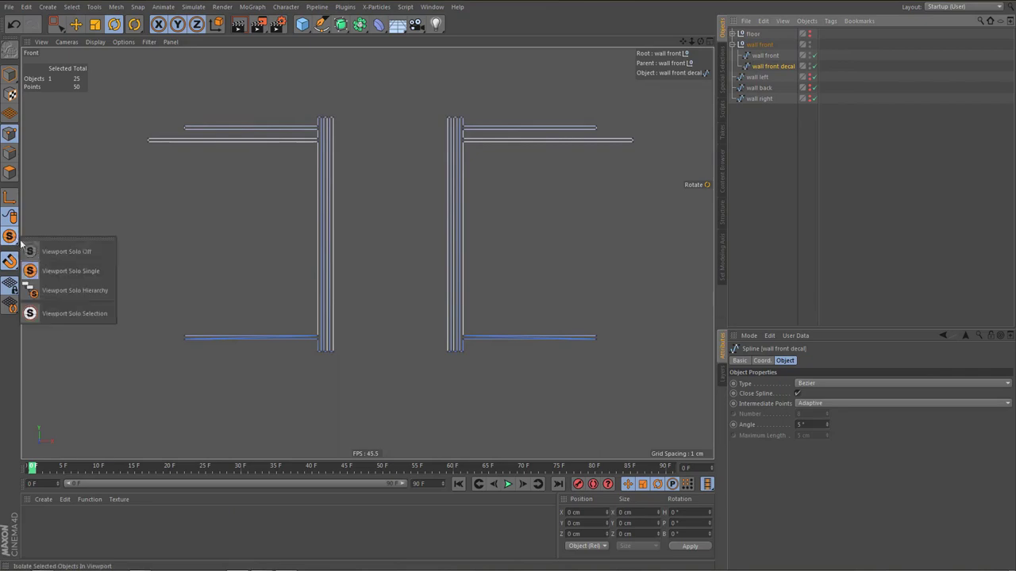
{"action": "left_click", "coordinate": [47, 253]}
{"action": "middle_click", "coordinate": [281, 231]}
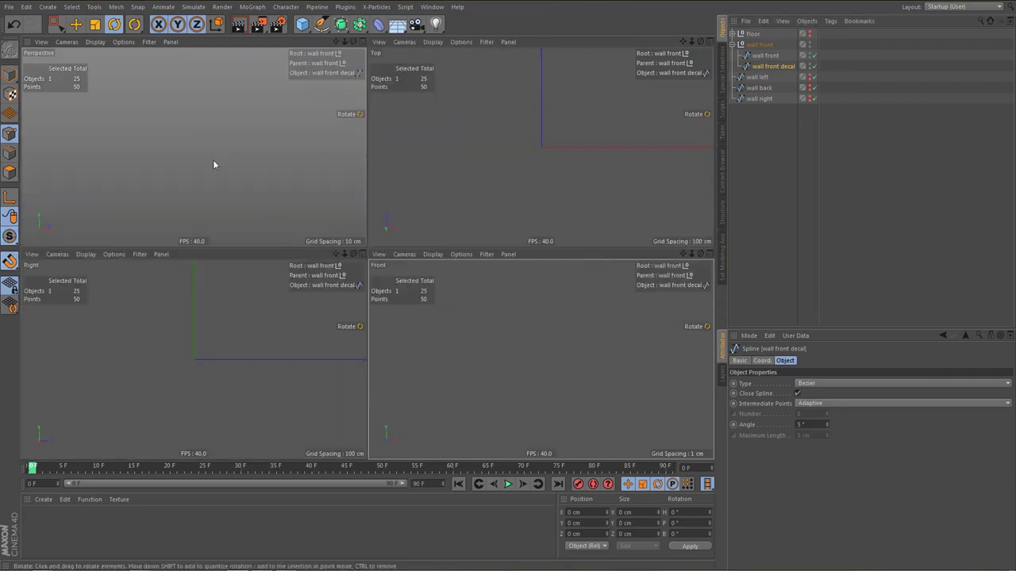
{"action": "middle_click", "coordinate": [215, 164]}
{"action": "scroll", "coordinate": [279, 195], "scroll_direction": "down", "scroll_amount": 4}
{"action": "left_click_drag", "start_coordinate": [377, 185], "coordinate": [458, 189], "text": "alt"}
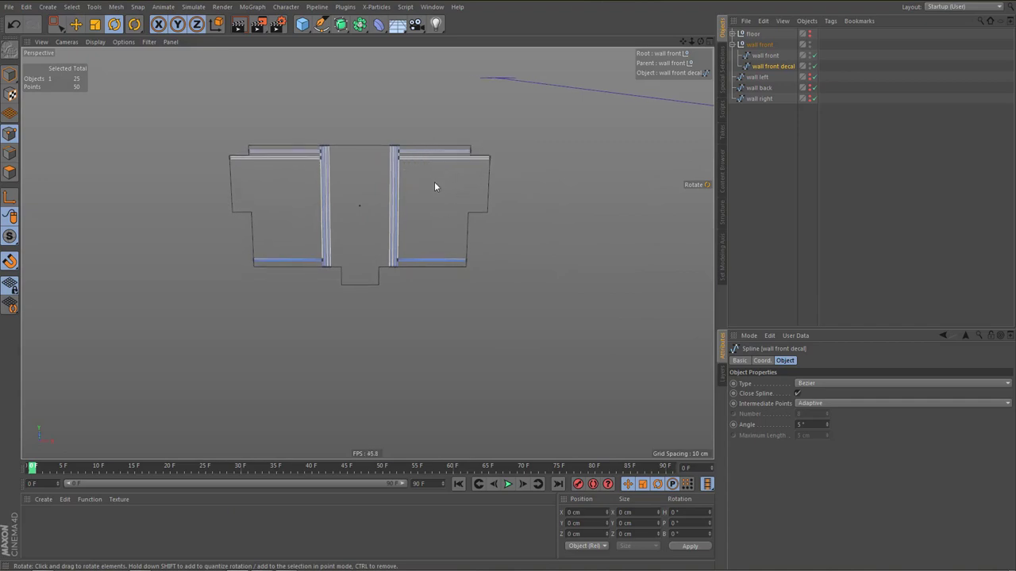
{"action": "middle_click_drag", "start_coordinate": [443, 194], "coordinate": [423, 216], "text": "alt"}
{"action": "left_click_drag", "start_coordinate": [423, 216], "coordinate": [401, 207], "text": "alt"}
{"action": "middle_click_drag", "start_coordinate": [400, 210], "coordinate": [442, 223], "text": "alt"}
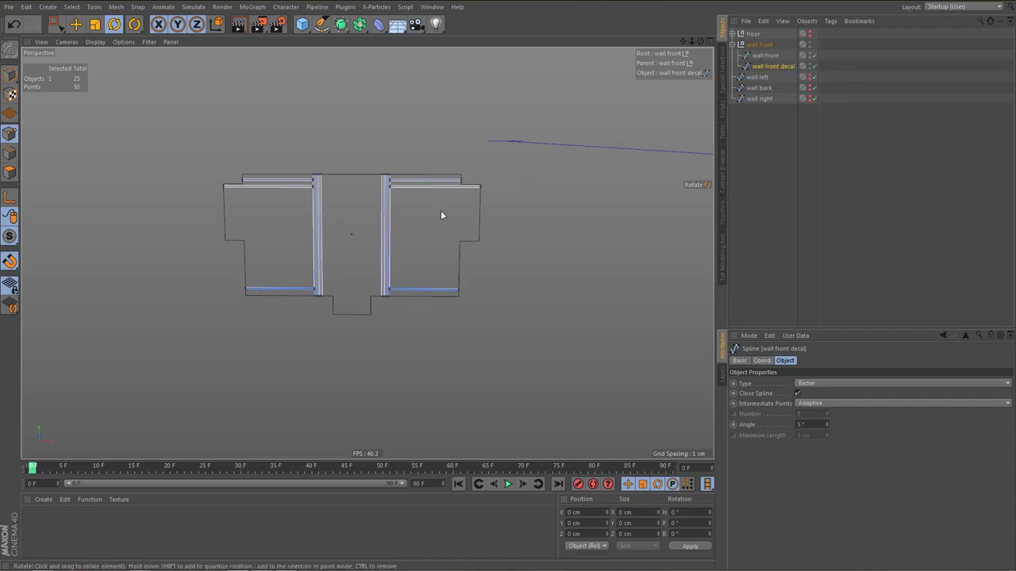
Collapse the wall front group, hide the front wall and make the wall left spline visible
{"action": "left_click", "coordinate": [733, 45]}
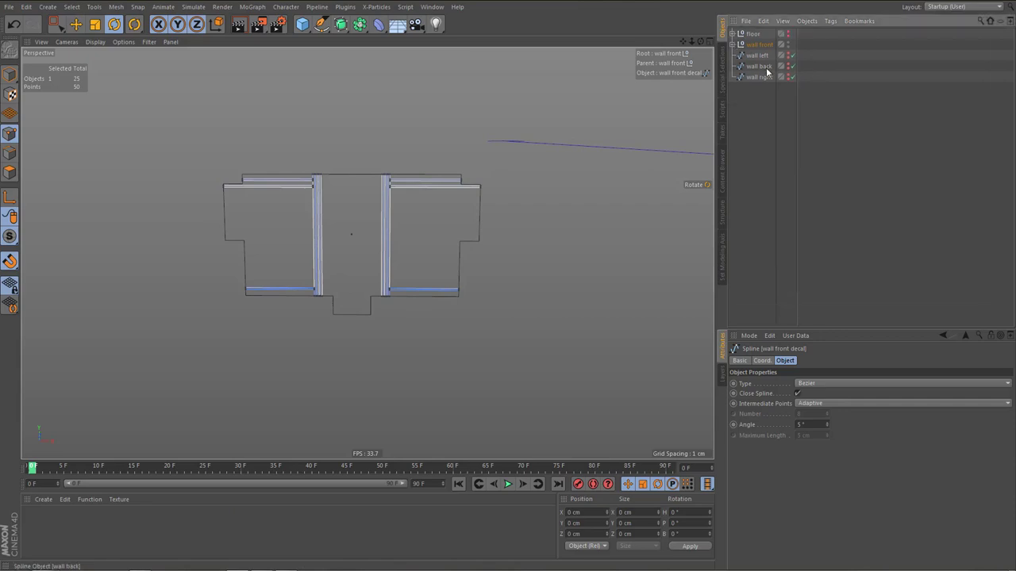
{"action": "left_click", "coordinate": [759, 56]}
{"action": "middle_click_drag", "start_coordinate": [515, 231], "coordinate": [450, 228], "text": "alt"}
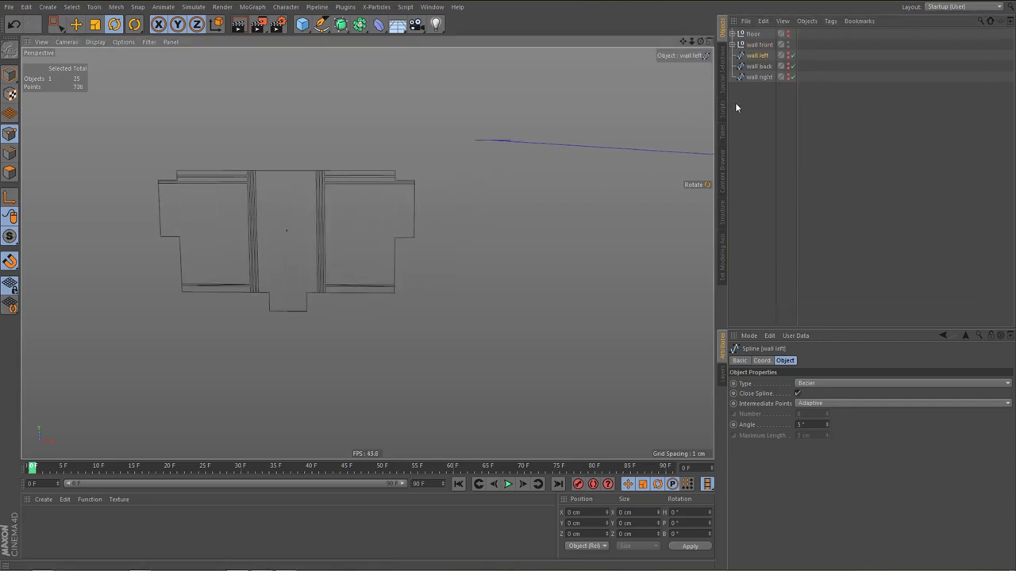
{"action": "left_click", "coordinate": [788, 57]}
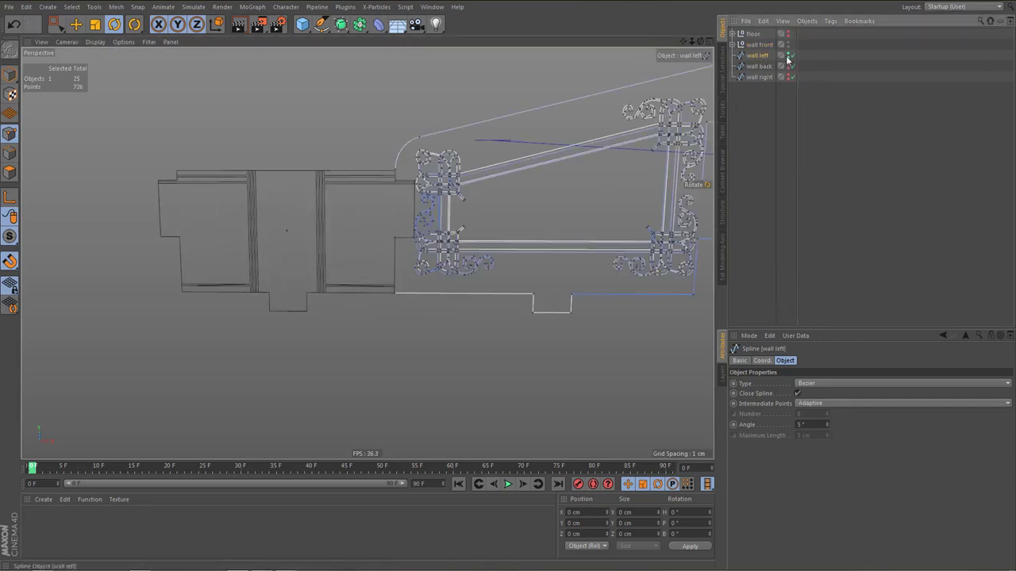
{"action": "left_click_drag", "start_coordinate": [555, 190], "coordinate": [405, 226], "text": "alt"}
{"action": "middle_click_drag", "start_coordinate": [406, 222], "coordinate": [408, 223], "text": "alt"}
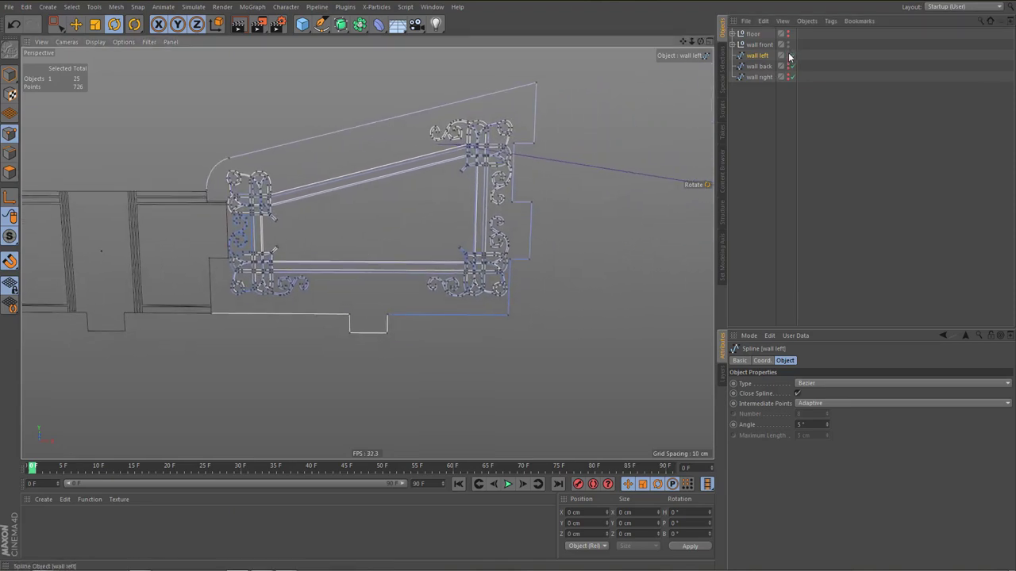
{"action": "left_click_drag", "start_coordinate": [390, 263], "coordinate": [413, 255], "text": "alt"}
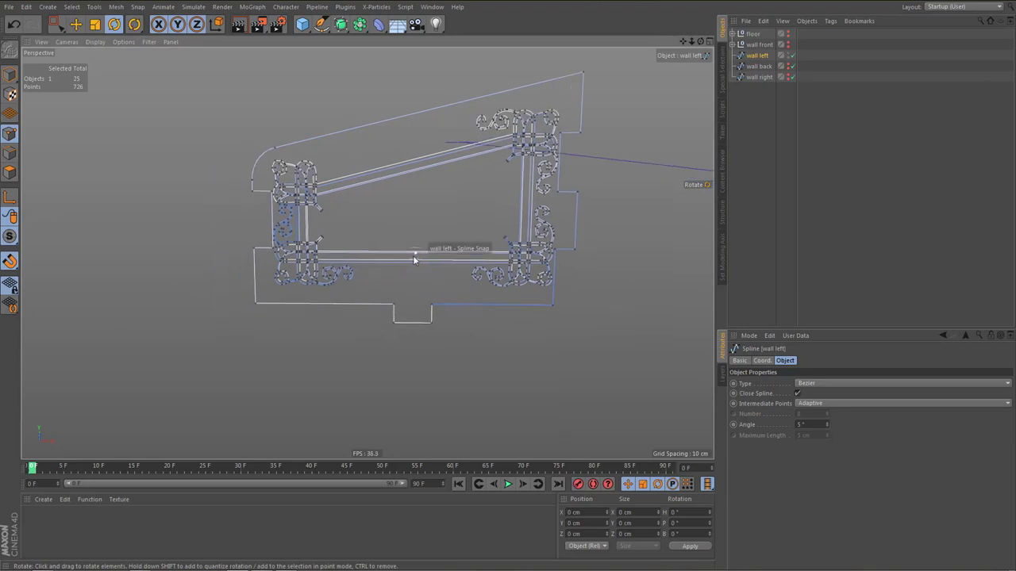
Switch to the Front view and examine the outline and corner ornaments of the left wall up close
{"action": "middle_click", "coordinate": [470, 233]}
{"action": "middle_click", "coordinate": [521, 378]}
{"action": "middle_click_drag", "start_coordinate": [340, 350], "coordinate": [73, 450]}
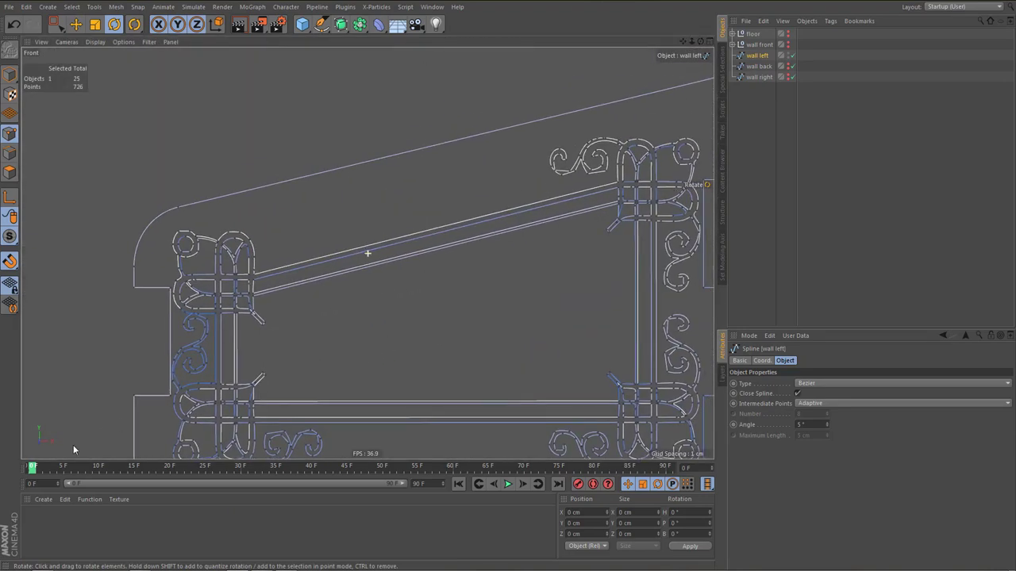
{"action": "middle_click_drag", "start_coordinate": [445, 239], "coordinate": [296, 267], "text": "alt"}
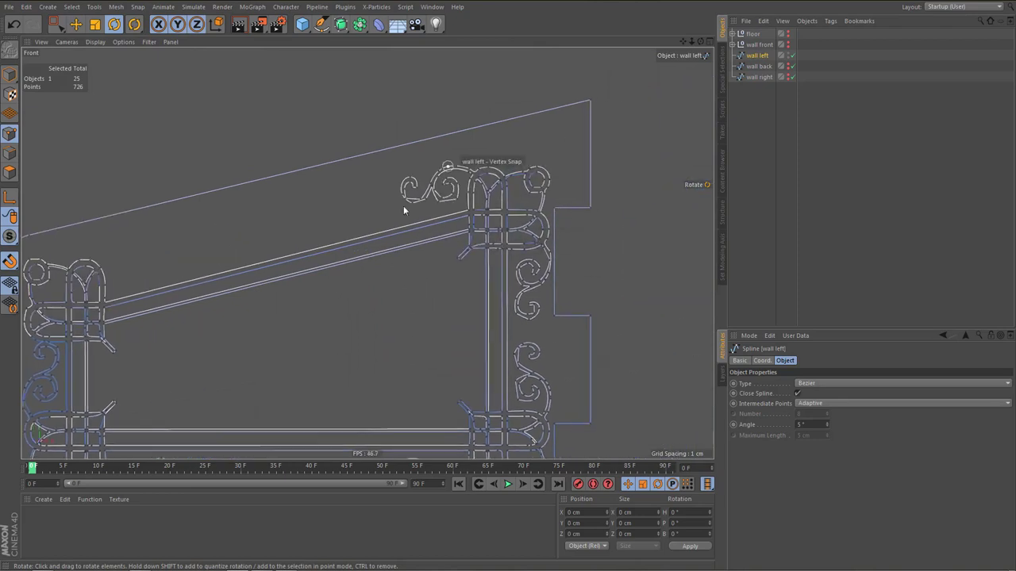
{"action": "scroll", "coordinate": [515, 203], "scroll_direction": "up", "scroll_amount": 3}
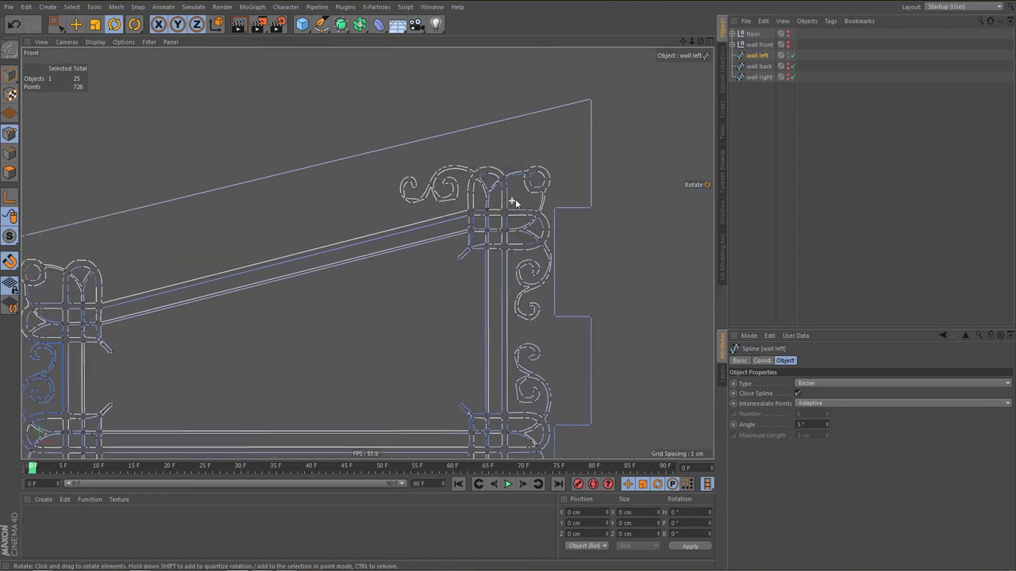
{"action": "scroll", "coordinate": [555, 196], "scroll_direction": "up", "scroll_amount": 2}
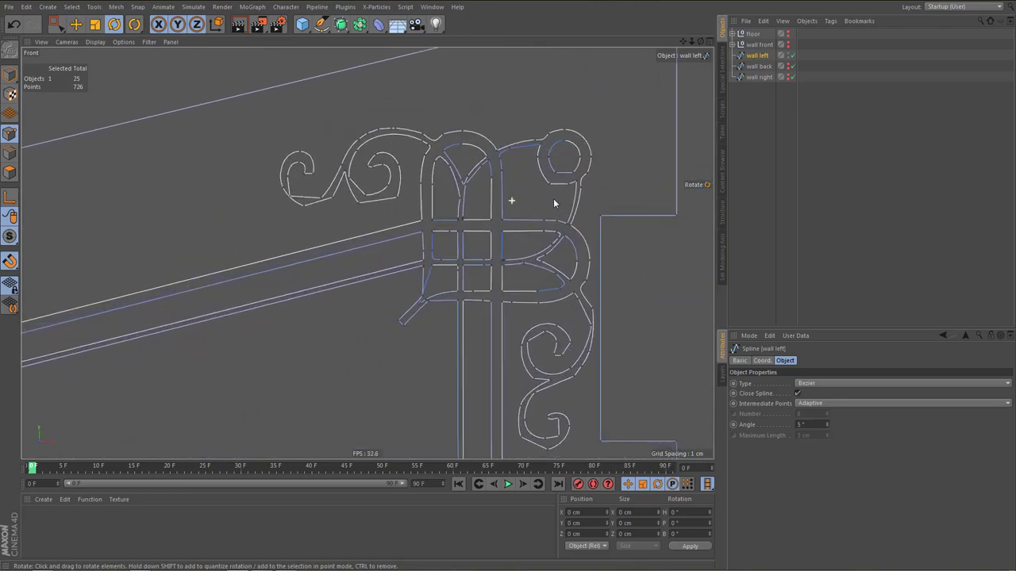
{"action": "scroll", "coordinate": [553, 198], "scroll_direction": "down", "scroll_amount": 4}
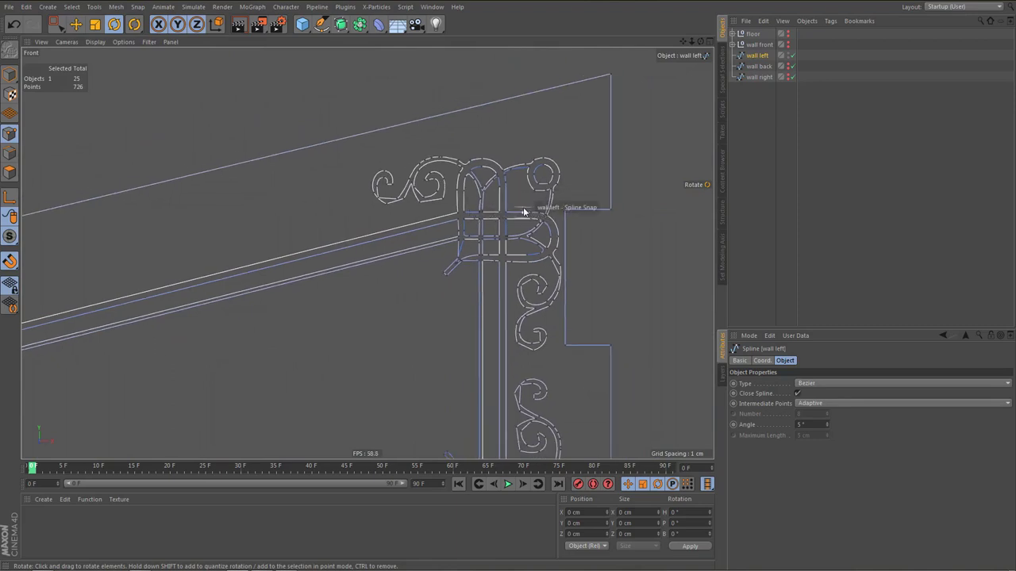
{"action": "scroll", "coordinate": [492, 240], "scroll_direction": "down", "scroll_amount": 2}
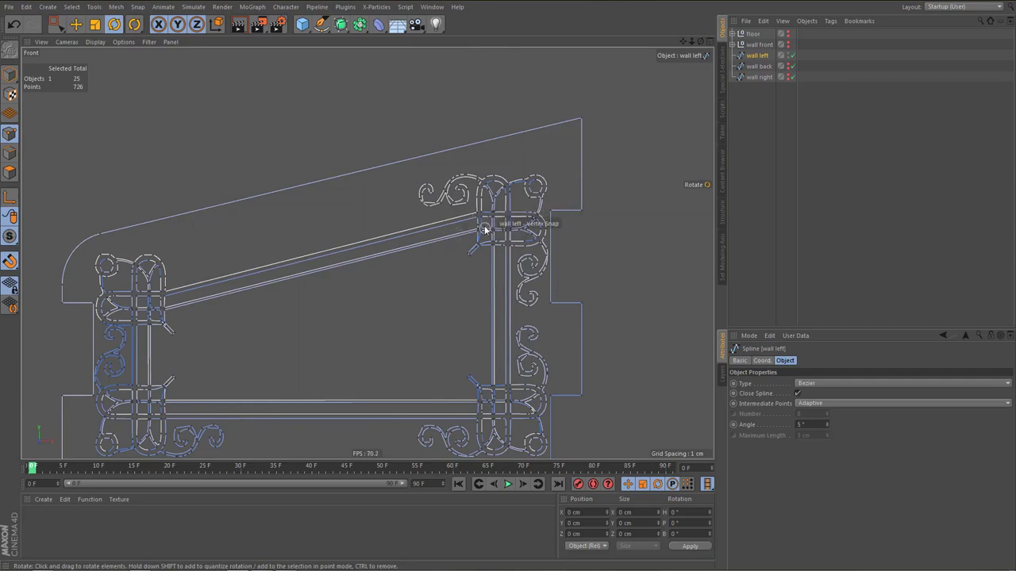
{"action": "scroll", "coordinate": [464, 242], "scroll_direction": "down", "scroll_amount": 3}
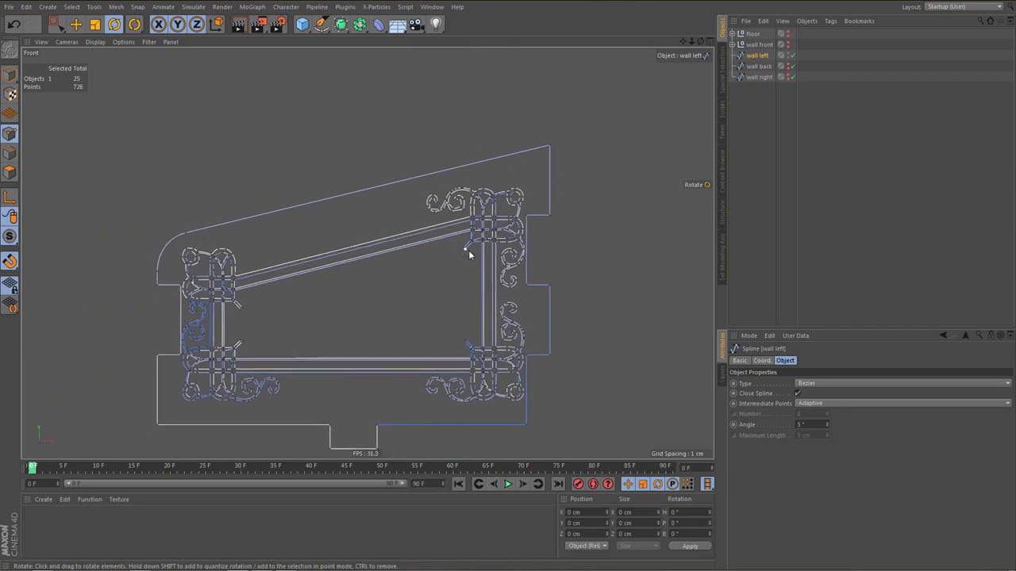
{"action": "mouse_move", "coordinate": [469, 254]}
{"action": "middle_mouse_down", "text": "alt"}
{"action": "mouse_move", "coordinate": [387, 227]}
{"action": "mouse_move", "coordinate": [352, 229]}
{"action": "middle_mouse_up", "text": "alt"}
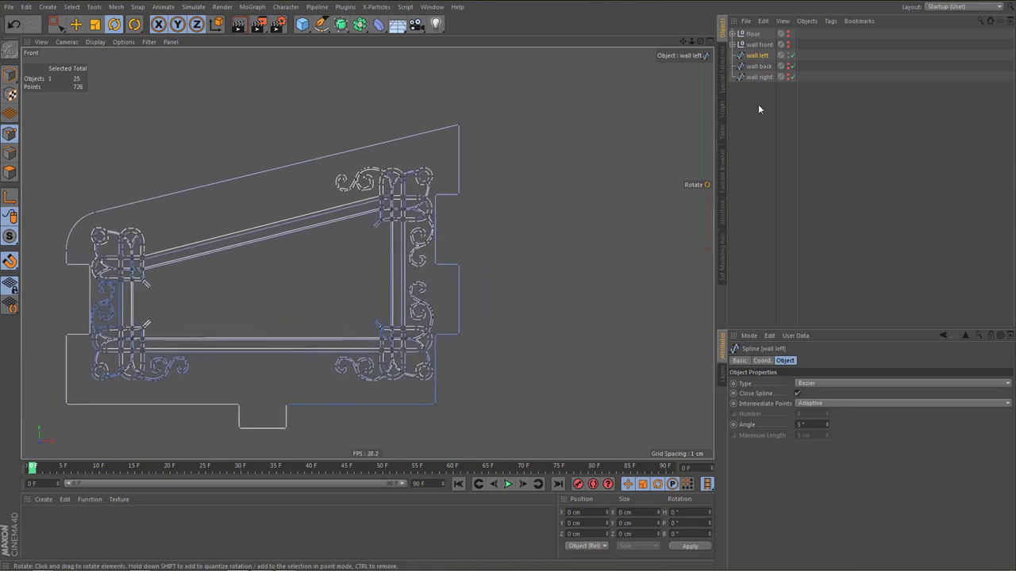
Temporarily show the back and right walls to inspect their ornaments, and hide both again so only the left wall remains
{"action": "left_click", "coordinate": [788, 65]}
{"action": "middle_click_drag", "start_coordinate": [484, 258], "coordinate": [382, 251], "text": "alt"}
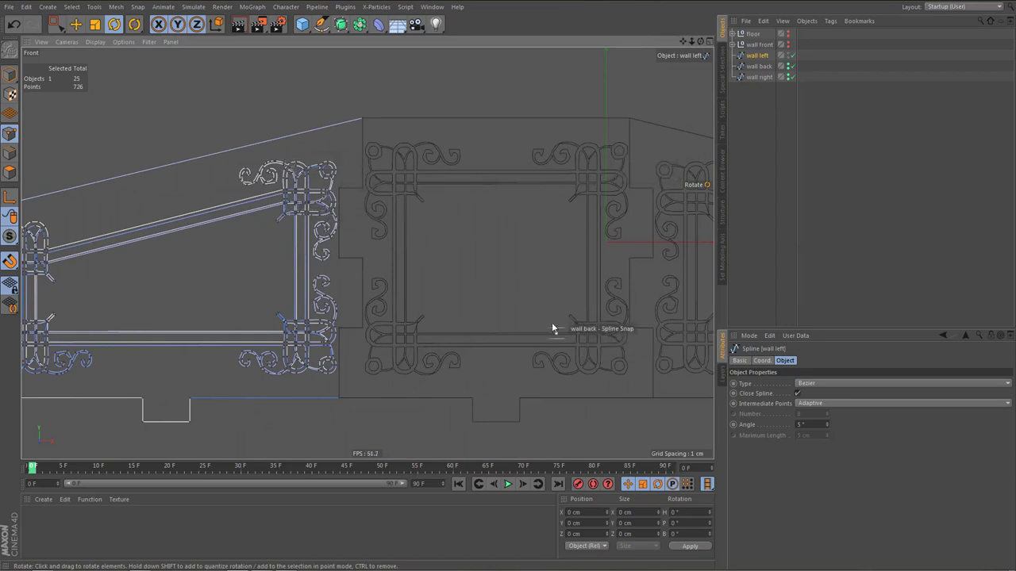
{"action": "middle_click_drag", "start_coordinate": [553, 327], "coordinate": [304, 304], "text": "alt"}
{"action": "scroll", "coordinate": [465, 249], "scroll_direction": "down", "scroll_amount": 2}
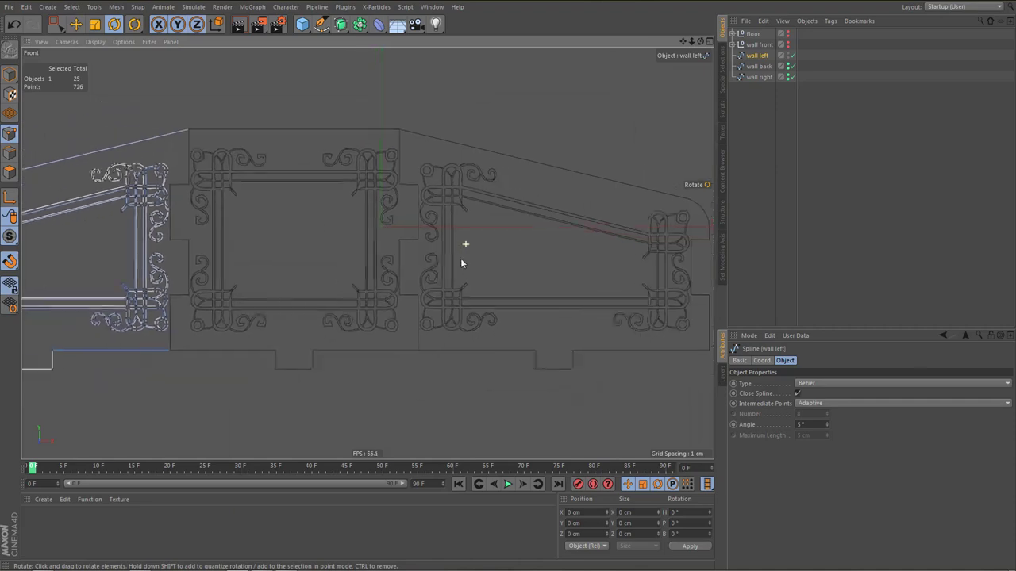
{"action": "scroll", "coordinate": [461, 259], "scroll_direction": "down", "scroll_amount": 1}
{"action": "middle_click_drag", "start_coordinate": [412, 273], "coordinate": [496, 275], "text": "alt"}
{"action": "double_click", "coordinate": [788, 66], "text": "alt"}
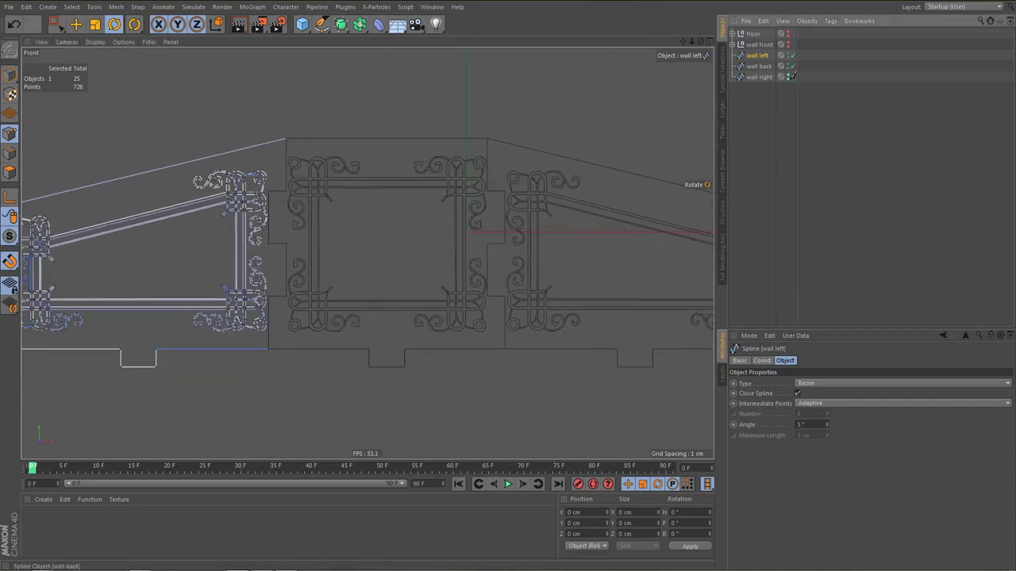
{"action": "left_click_drag", "start_coordinate": [788, 68], "coordinate": [790, 79], "text": "alt"}
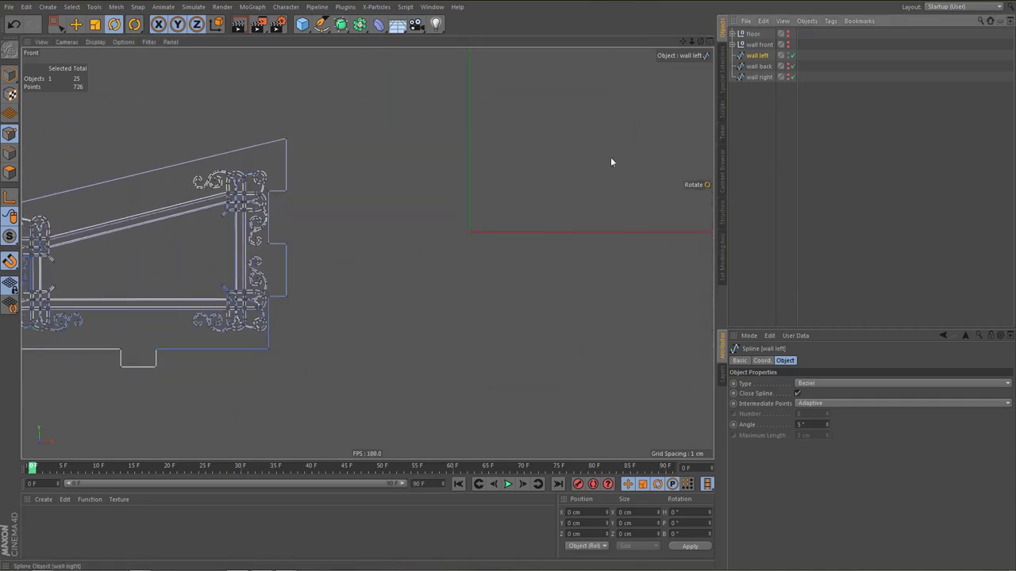
{"action": "middle_click_drag", "start_coordinate": [317, 250], "coordinate": [491, 245], "text": "alt"}
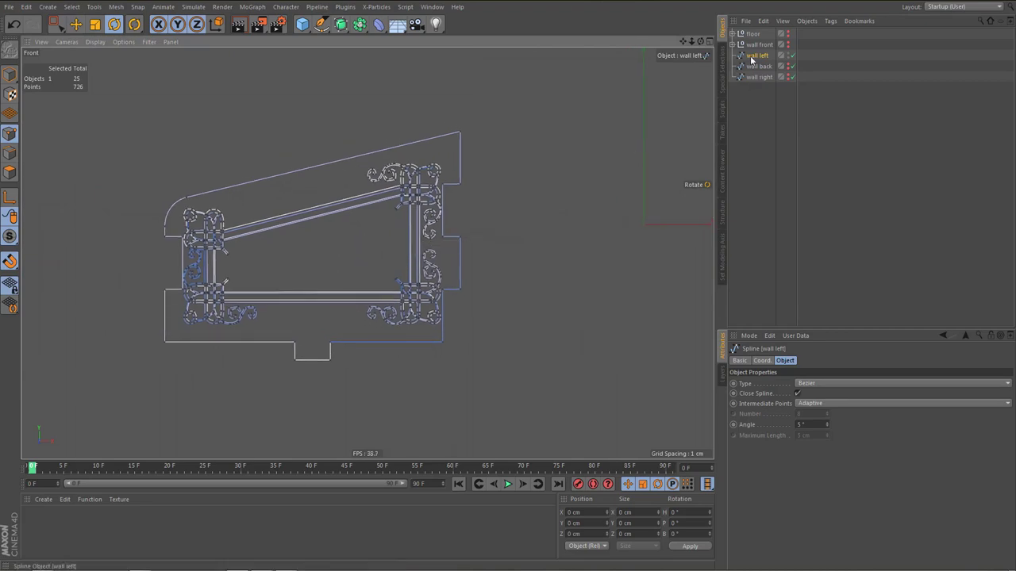
Duplicate the wall left spline and rename the copy "wall left decal"
{"action": "left_click_drag", "start_coordinate": [759, 61], "coordinate": [761, 63], "text": "ctrl"}
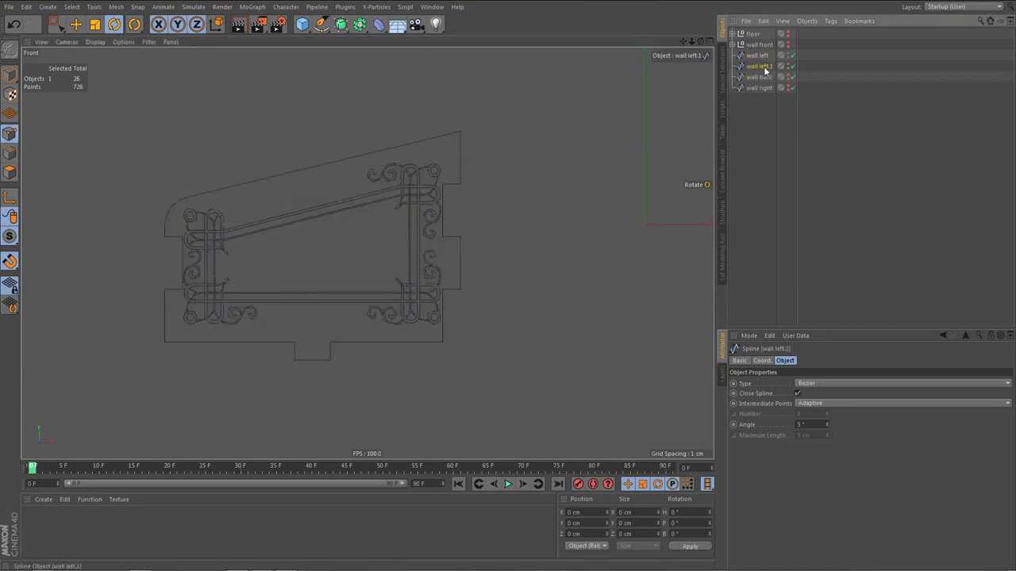
{"action": "double_click", "coordinate": [762, 67]}
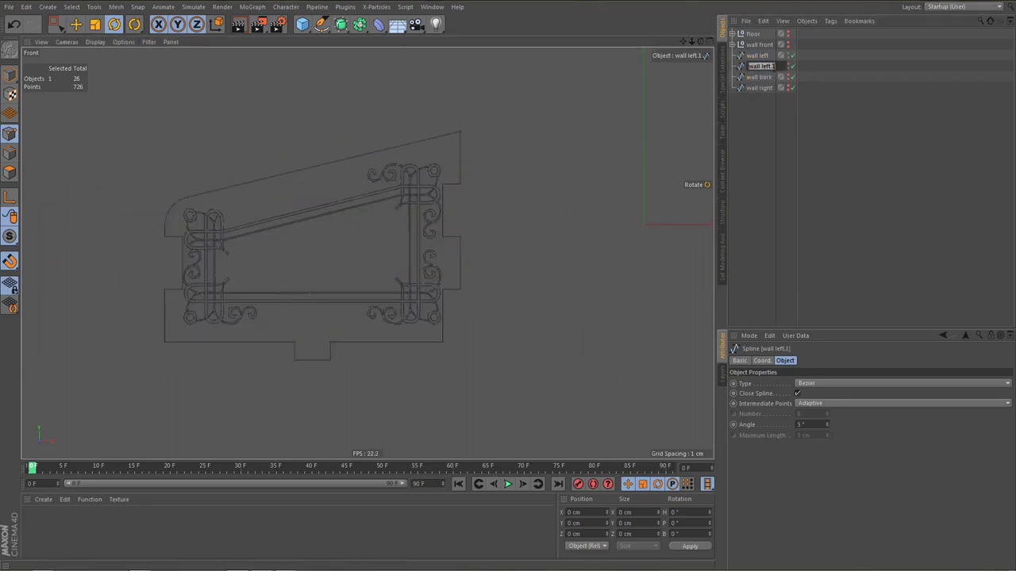
{"action": "left_click", "coordinate": [774, 67]}
{"action": "key", "text": "BackSpace"}
{"action": "key", "text": "BackSpace"}
{"action": "type", "text": "decal"}
{"action": "key", "text": "Return"}
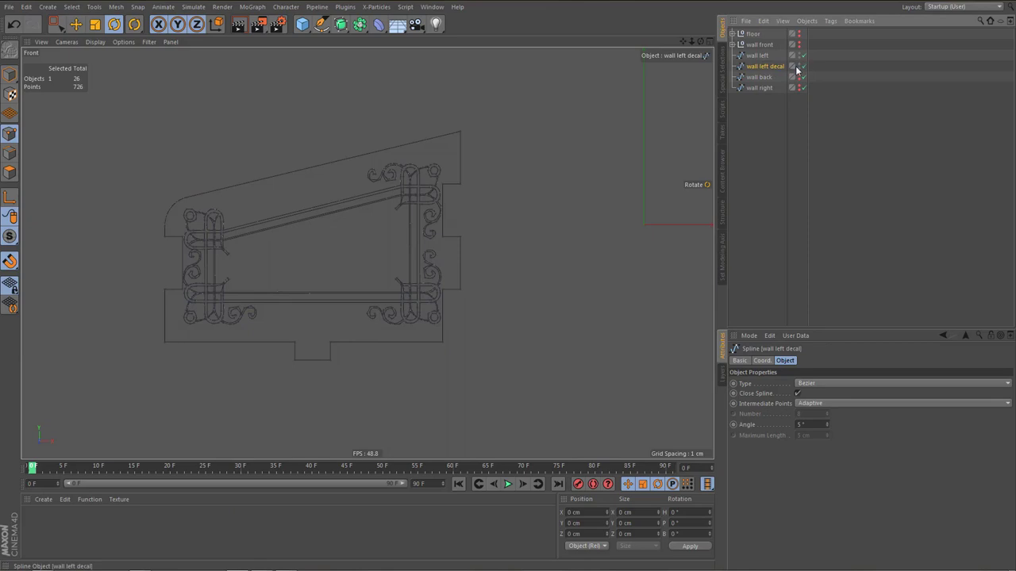
Delete all decal points from the wall left spline, keeping only the connected points of the outer wall outline
{"action": "left_click", "coordinate": [757, 55]}
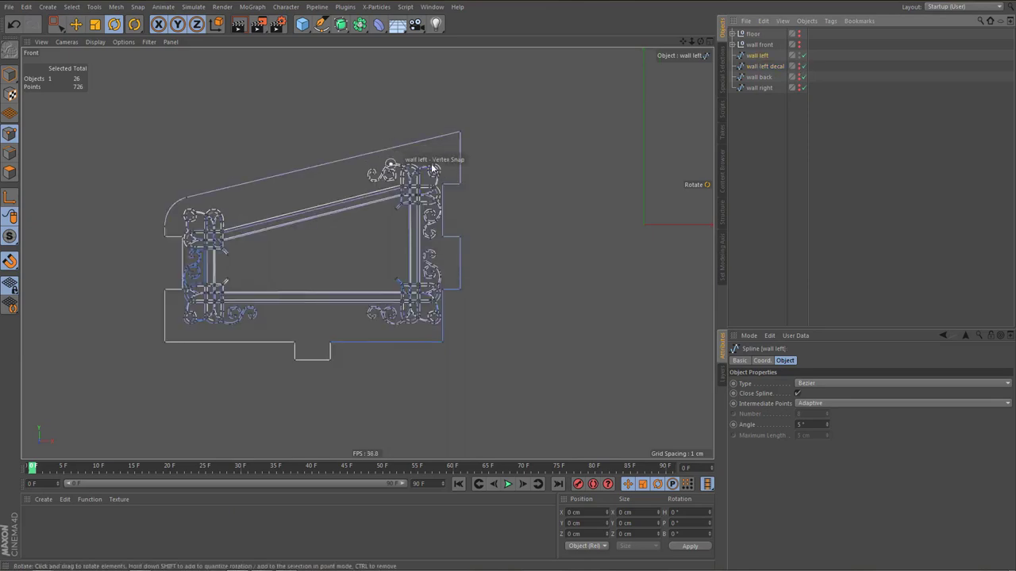
{"action": "key", "text": "0"}
{"action": "left_click_drag", "start_coordinate": [447, 121], "coordinate": [479, 159]}
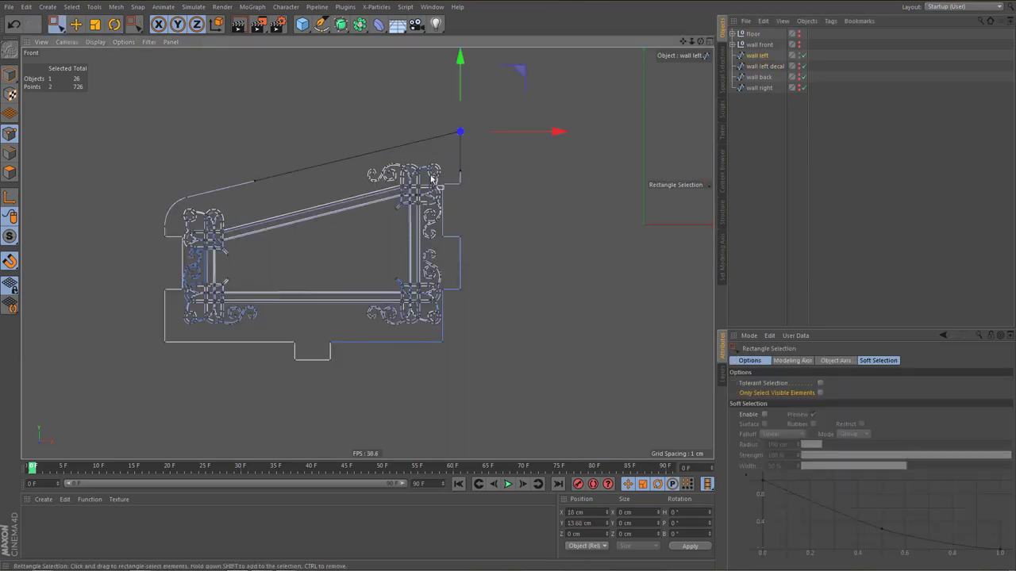
{"action": "left_click", "coordinate": [71, 7]}
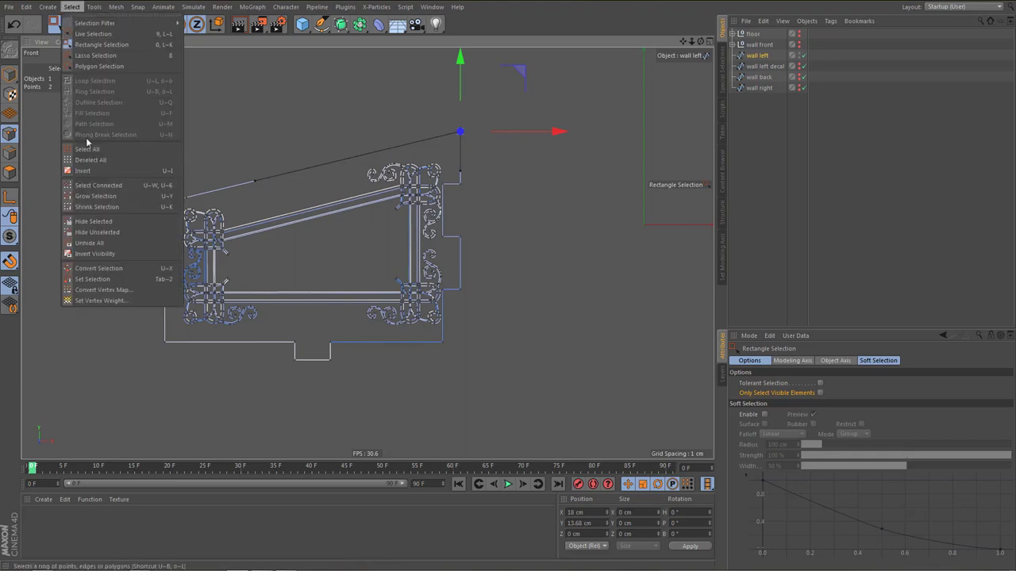
{"action": "left_click", "coordinate": [98, 186]}
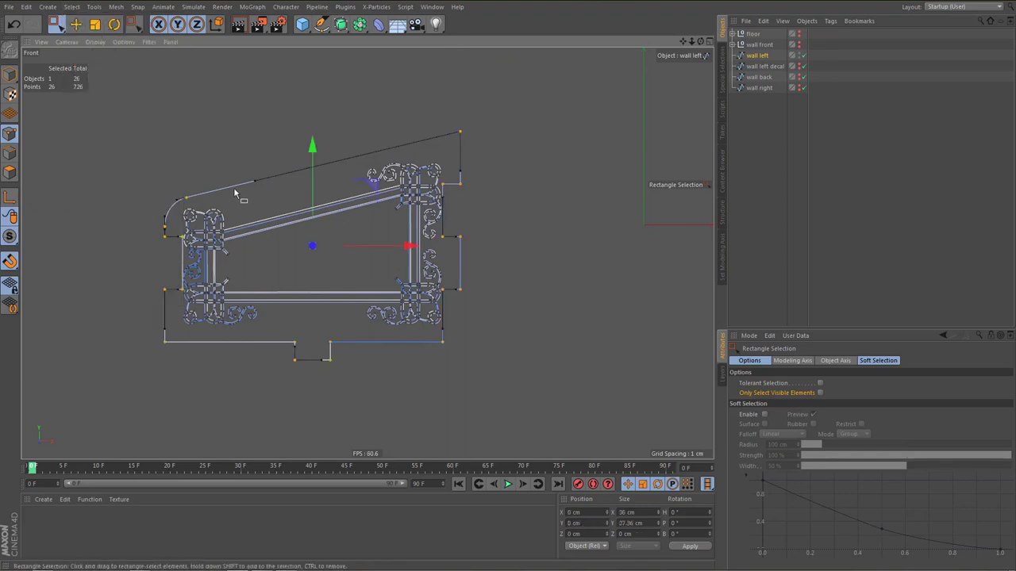
{"action": "key", "text": "u"}
{"action": "key", "text": "i"}
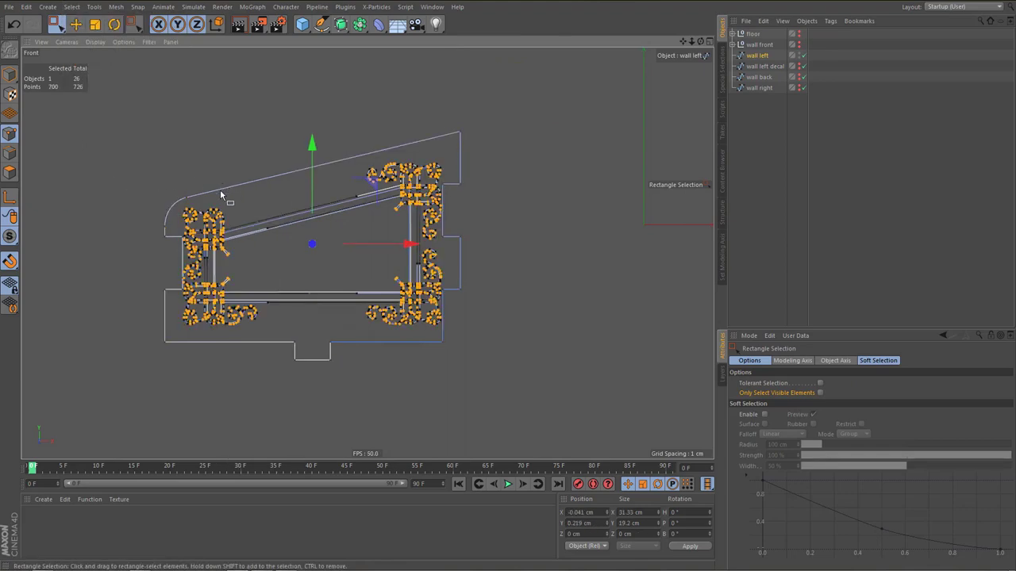
{"action": "key", "text": "Delete"}
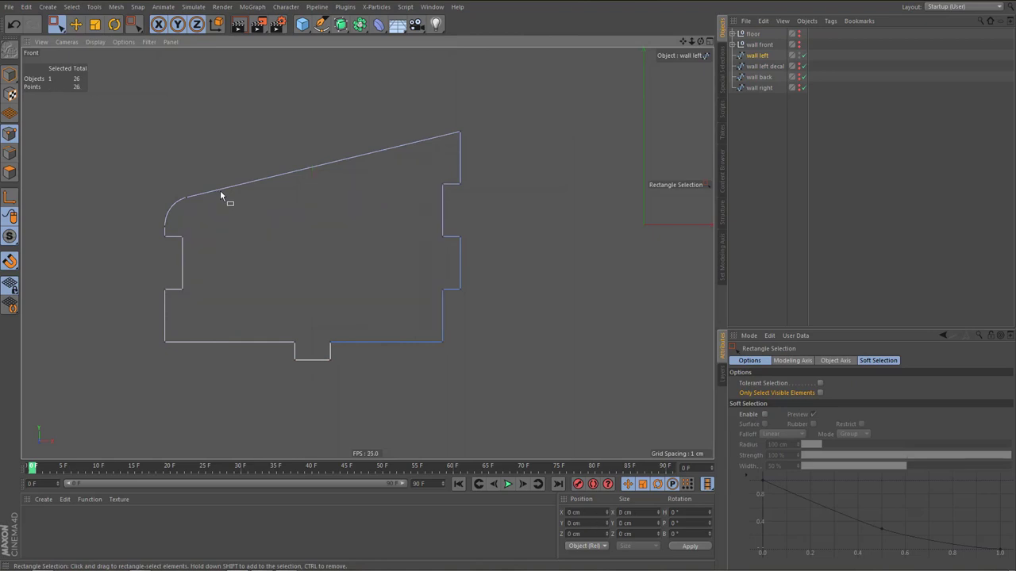
Apply Hard Interpolation to the straight-corner points along the right side, bottom and lower left of the wall left outline
{"action": "middle_click_drag", "start_coordinate": [345, 245], "coordinate": [393, 231], "text": "alt"}
{"action": "right_click_drag", "start_coordinate": [448, 223], "coordinate": [454, 226], "text": "alt"}
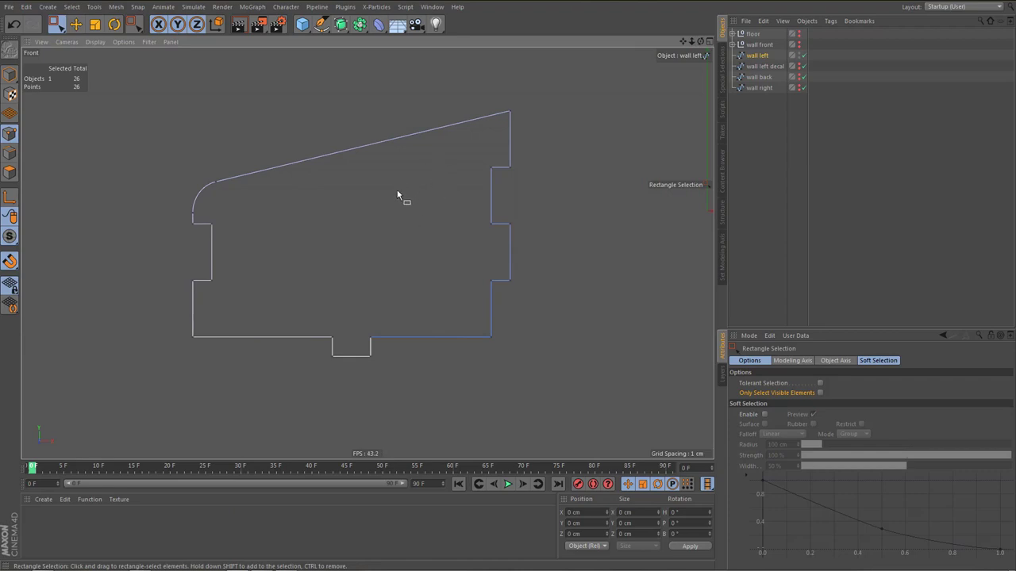
{"action": "left_click_drag", "start_coordinate": [392, 84], "coordinate": [585, 386]}
{"action": "left_click_drag", "start_coordinate": [296, 309], "coordinate": [394, 399], "text": "shift"}
{"action": "left_click_drag", "start_coordinate": [161, 272], "coordinate": [270, 355], "text": "shift"}
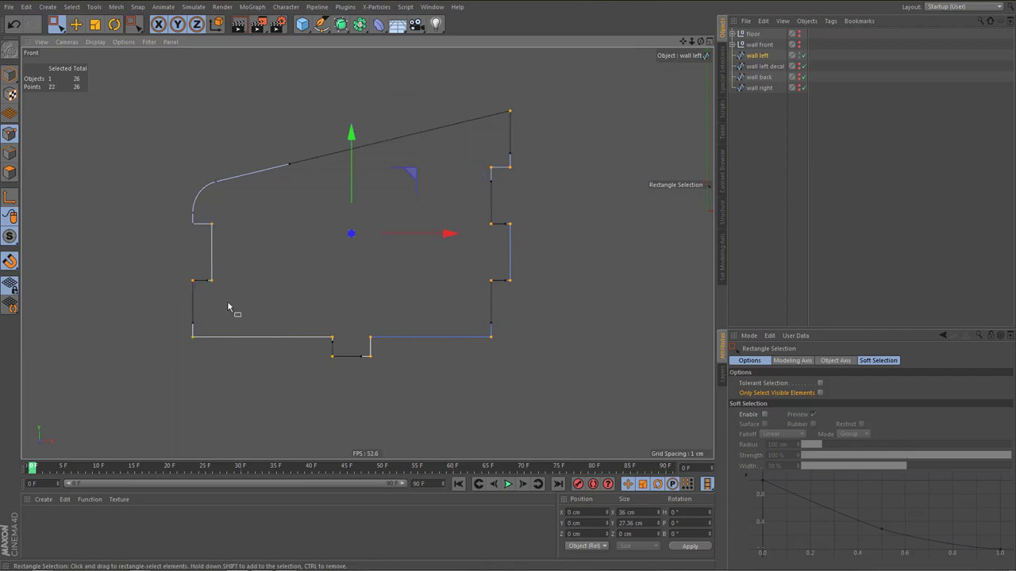
{"action": "right_click", "coordinate": [287, 290]}
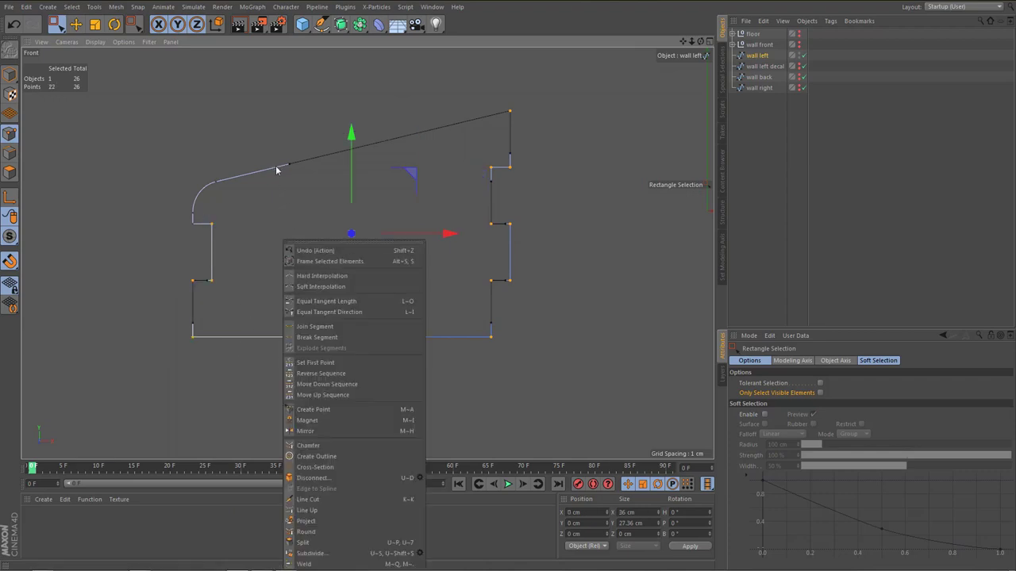
{"action": "left_click", "coordinate": [339, 276]}
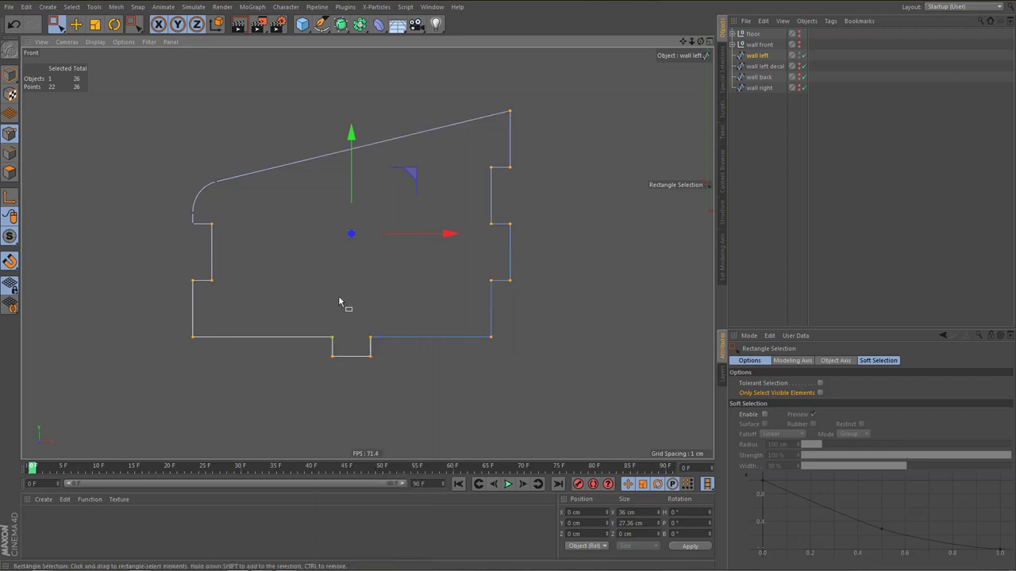
Apply Hard Interpolation to the outline's left corner points just below the rounded edge
{"action": "middle_click_drag", "start_coordinate": [339, 297], "coordinate": [368, 297], "text": "alt"}
{"action": "left_click_drag", "start_coordinate": [218, 218], "coordinate": [231, 233]}
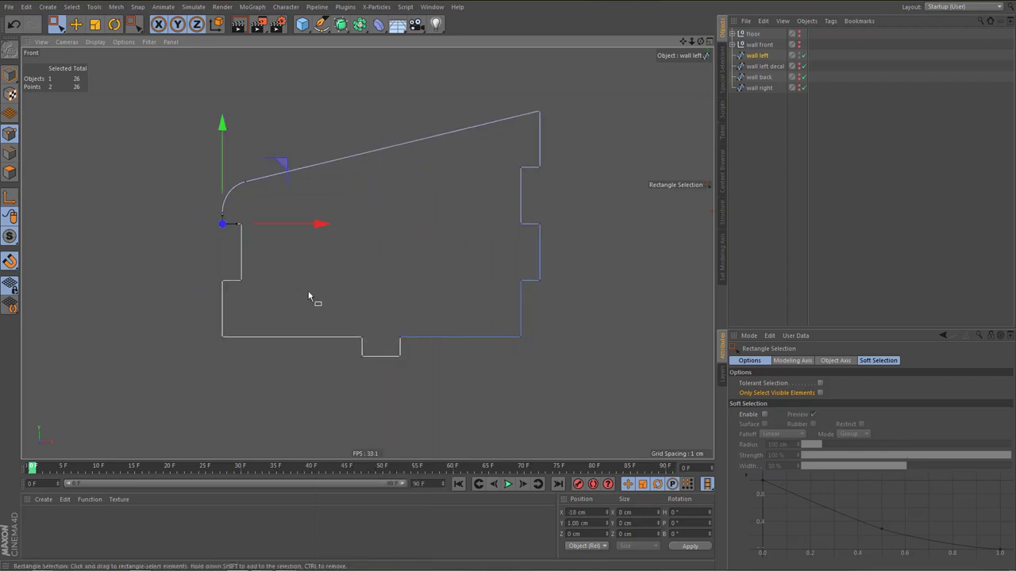
{"action": "right_click", "coordinate": [309, 292]}
{"action": "left_click", "coordinate": [364, 275]}
{"action": "middle_click_drag", "start_coordinate": [371, 275], "coordinate": [335, 282], "text": "alt"}
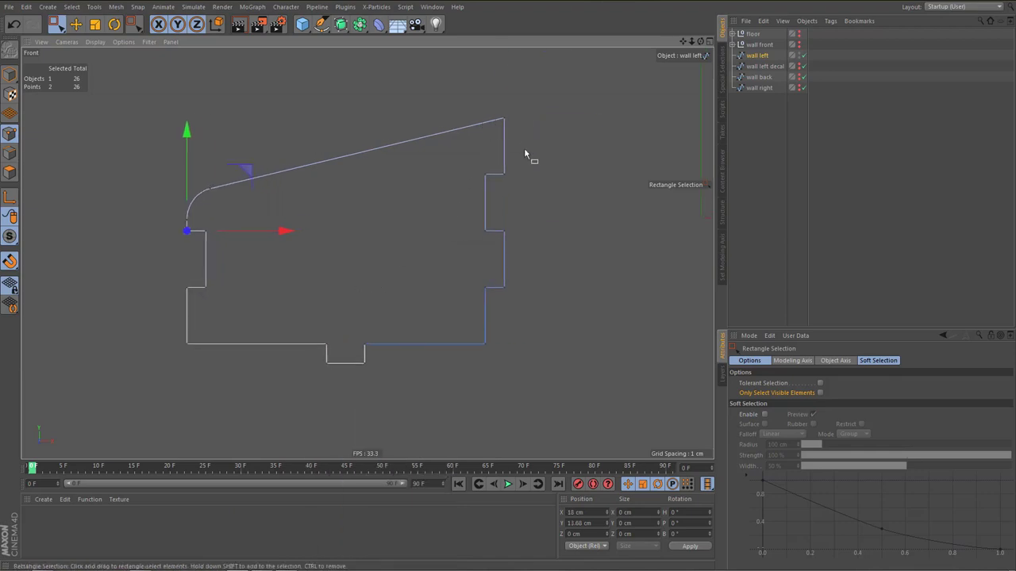
Weld the overlapping points at the upper right corner of the wall left outline and check the next two corners below it
{"action": "left_click_drag", "start_coordinate": [492, 107], "coordinate": [524, 149]}
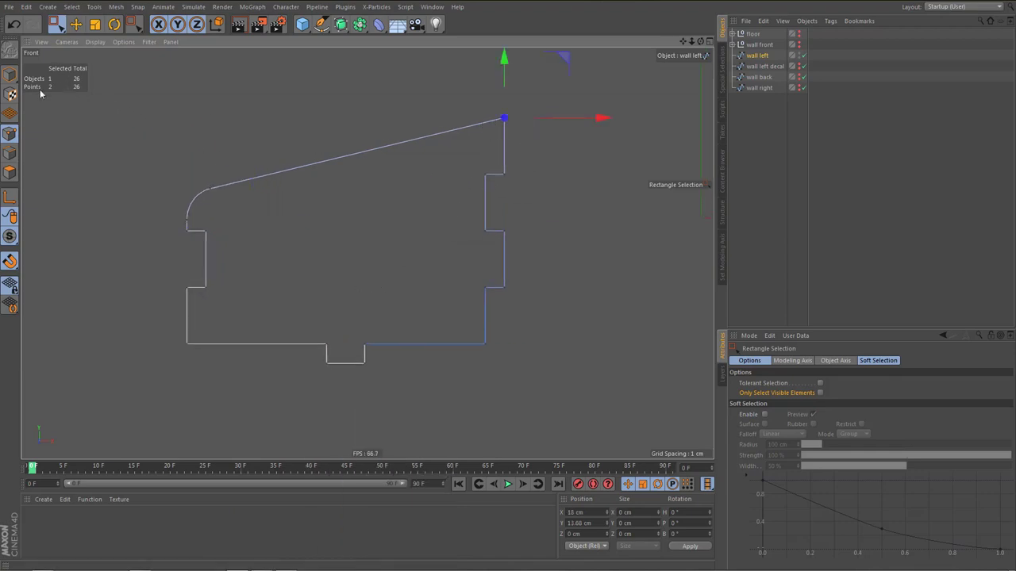
{"action": "key", "text": "m"}
{"action": "key", "text": "q"}
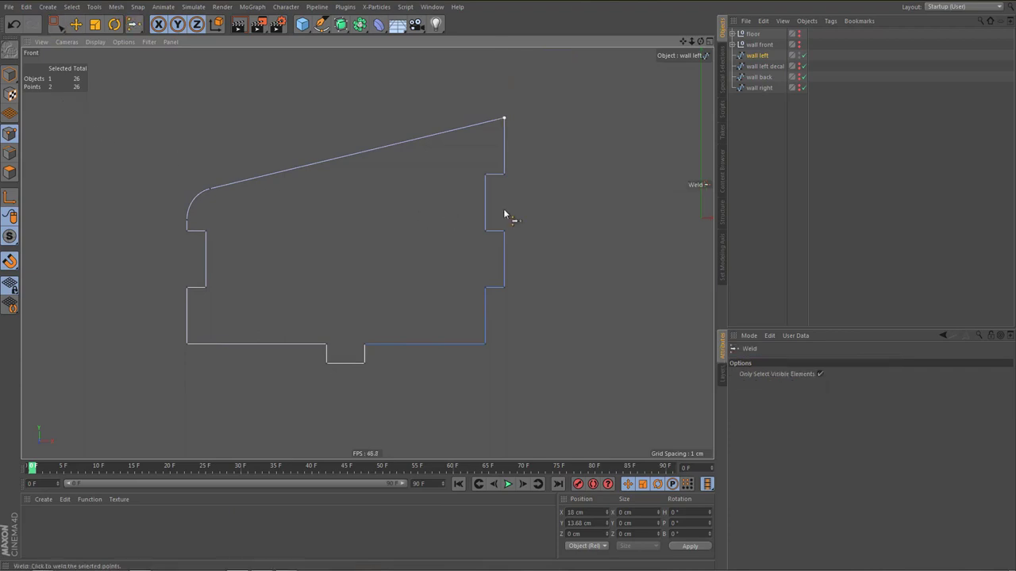
{"action": "key", "text": "space"}
{"action": "left_click", "coordinate": [503, 173]}
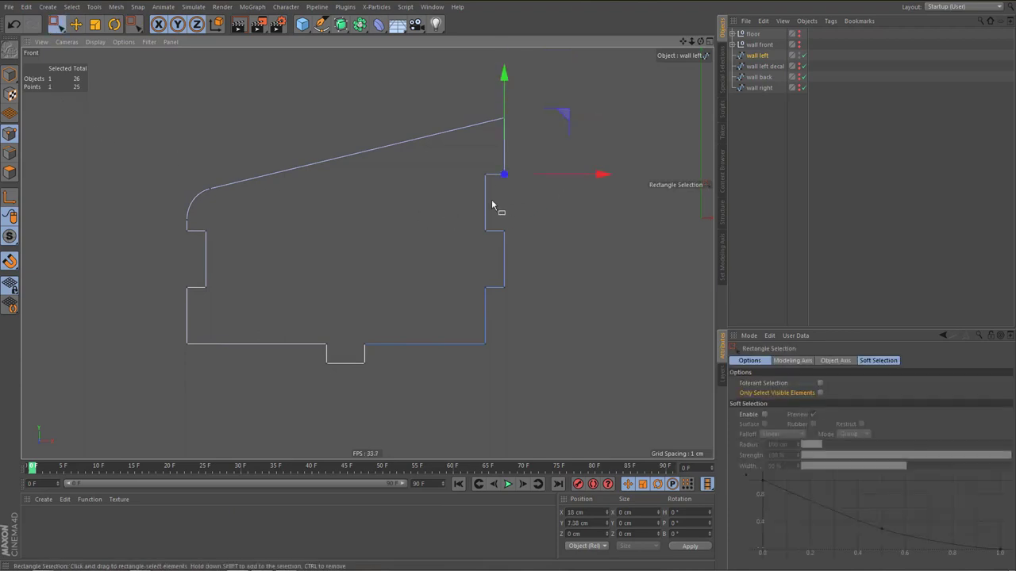
{"action": "left_click", "coordinate": [485, 174]}
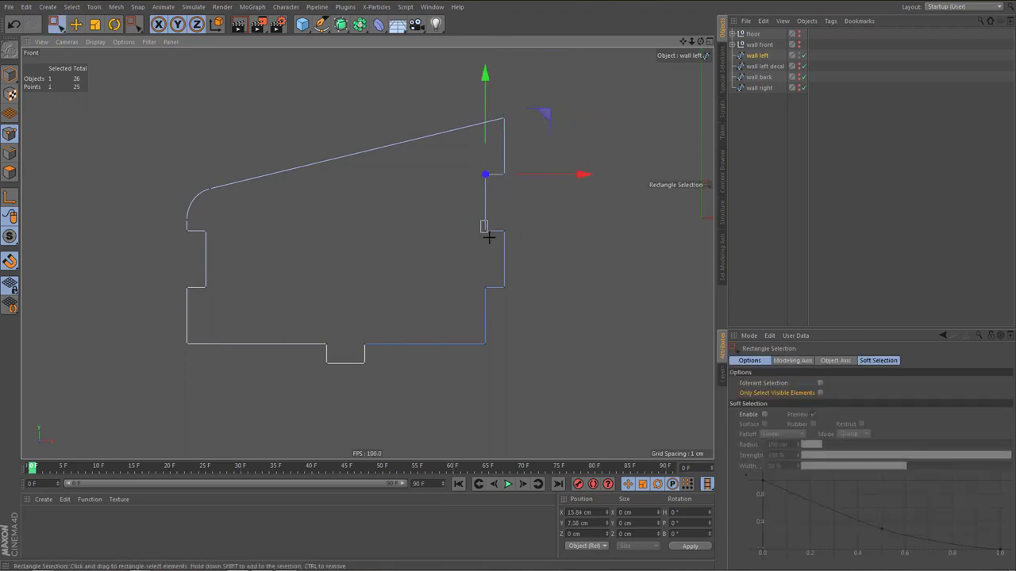
Weld the overlapping points at the lower end of the right-side notch and at the outline's lower right corner
{"action": "left_click_drag", "start_coordinate": [489, 237], "coordinate": [521, 254]}
{"action": "key", "text": "m"}
{"action": "key", "text": "q"}
{"action": "left_click", "coordinate": [487, 230]}
{"action": "key", "text": "space"}
{"action": "left_click_drag", "start_coordinate": [515, 299], "coordinate": [521, 310]}
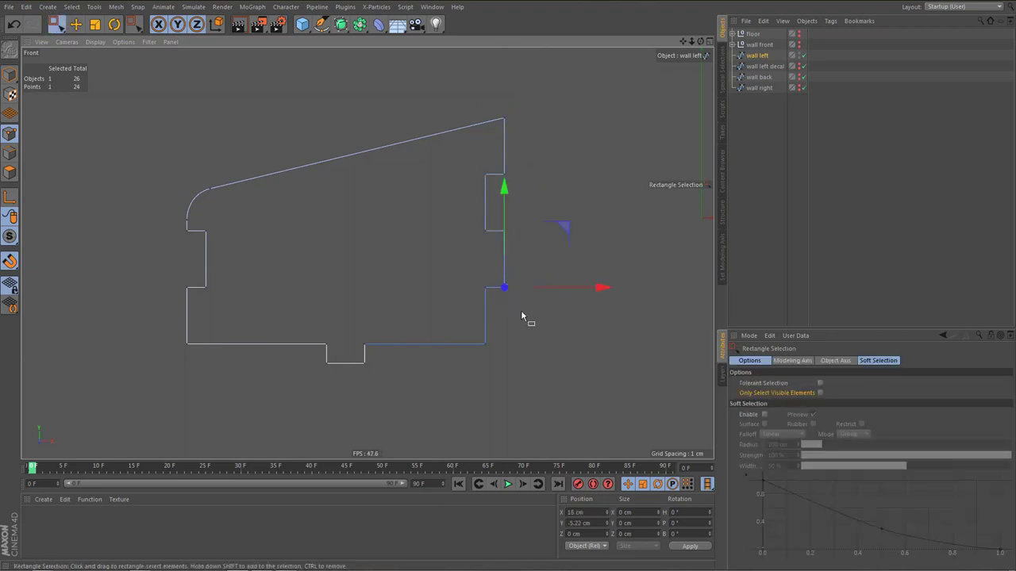
{"action": "left_click_drag", "start_coordinate": [466, 277], "coordinate": [487, 368]}
{"action": "key", "text": "m"}
{"action": "key", "text": "q"}
{"action": "left_click", "coordinate": [495, 344]}
{"action": "key", "text": "space"}
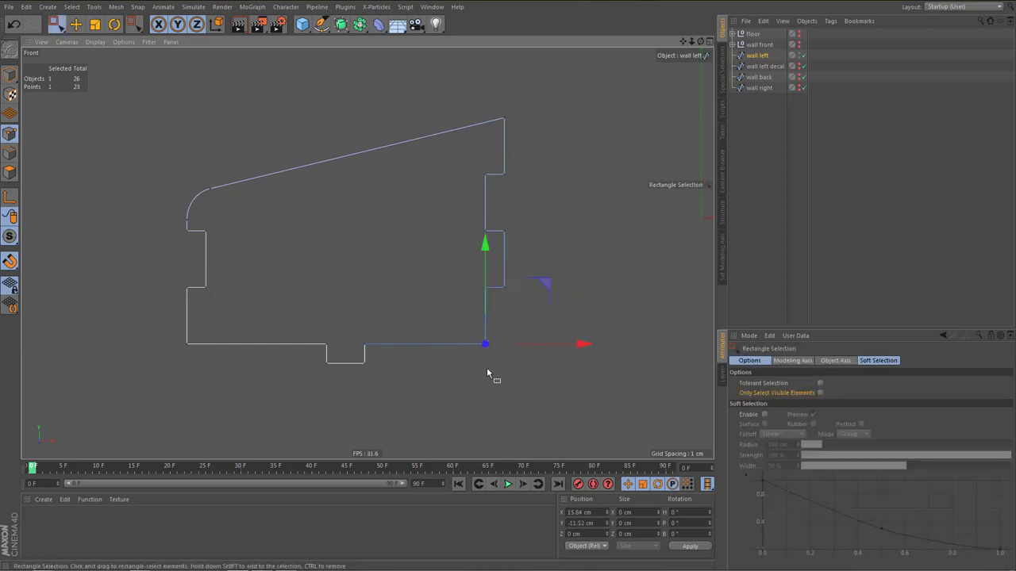
Weld the overlapping points at both lower corners of the small tab on the outline's bottom edge
{"action": "left_click_drag", "start_coordinate": [362, 341], "coordinate": [374, 372], "text": "shift"}
{"action": "key", "text": "m"}
{"action": "key", "text": "q"}
{"action": "left_click", "coordinate": [373, 365]}
{"action": "key", "text": "space"}
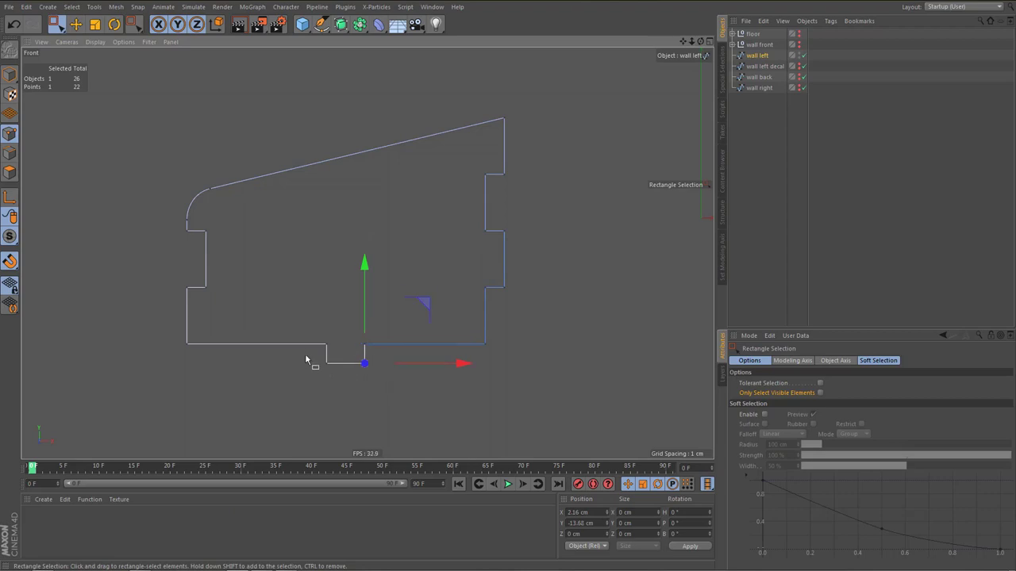
{"action": "left_click_drag", "start_coordinate": [308, 355], "coordinate": [334, 371], "text": "shift"}
{"action": "key", "text": "m"}
{"action": "key", "text": "q"}
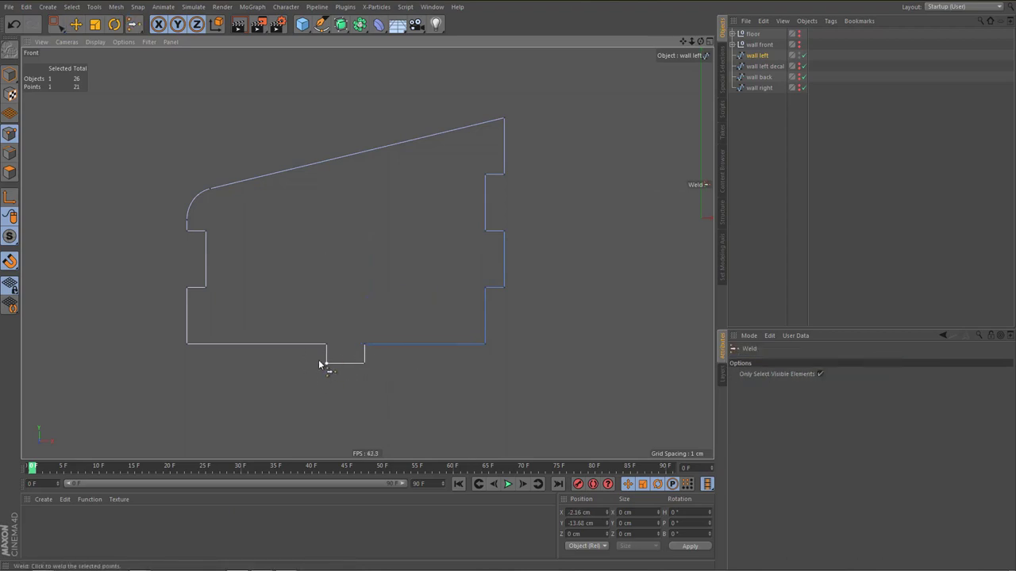
{"action": "left_click", "coordinate": [322, 365]}
{"action": "key", "text": "space"}
Check the lower left corners for doubles and weld the two overlapping points at the left notch's lower outer corner
{"action": "left_click_drag", "start_coordinate": [315, 337], "coordinate": [332, 353]}
{"action": "left_click_drag", "start_coordinate": [176, 327], "coordinate": [199, 355]}
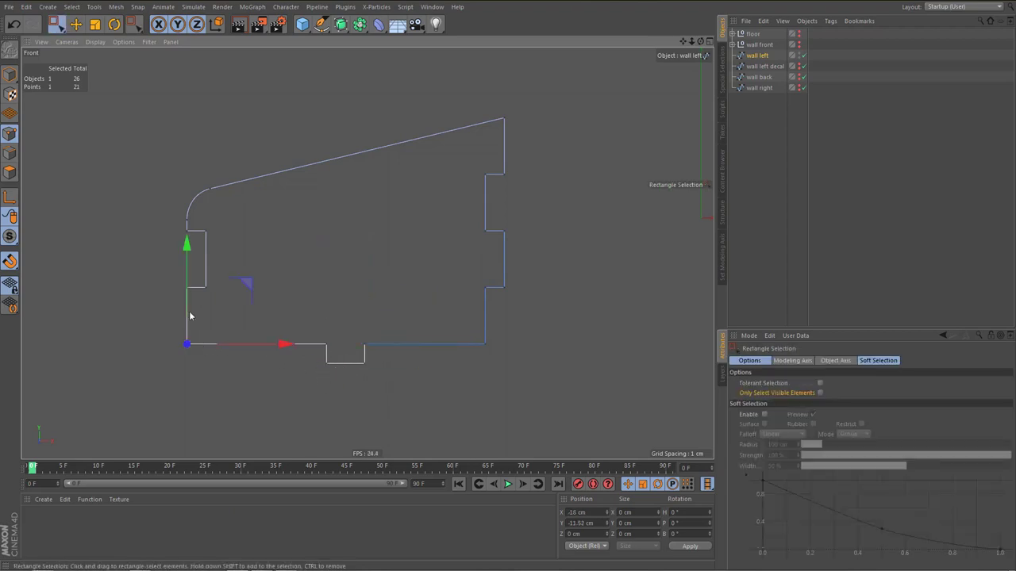
{"action": "left_click_drag", "start_coordinate": [176, 276], "coordinate": [199, 316]}
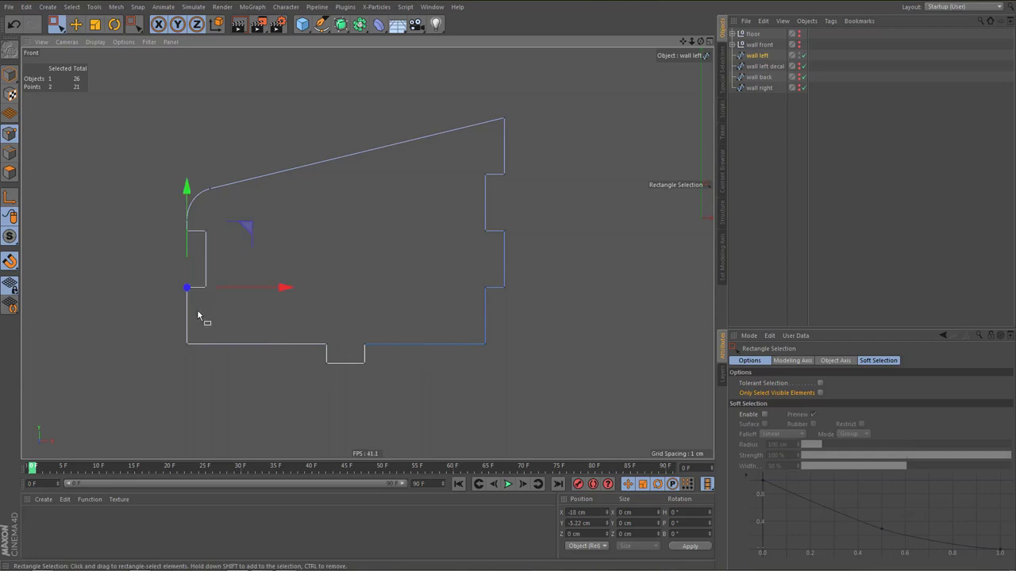
{"action": "key", "text": "m"}
{"action": "key", "text": "q"}
{"action": "left_click", "coordinate": [203, 292]}
{"action": "key", "text": "space"}
Check the left notch's inner corners and weld the two overlapping points at its upper outer corner
{"action": "left_click_drag", "start_coordinate": [197, 278], "coordinate": [217, 305]}
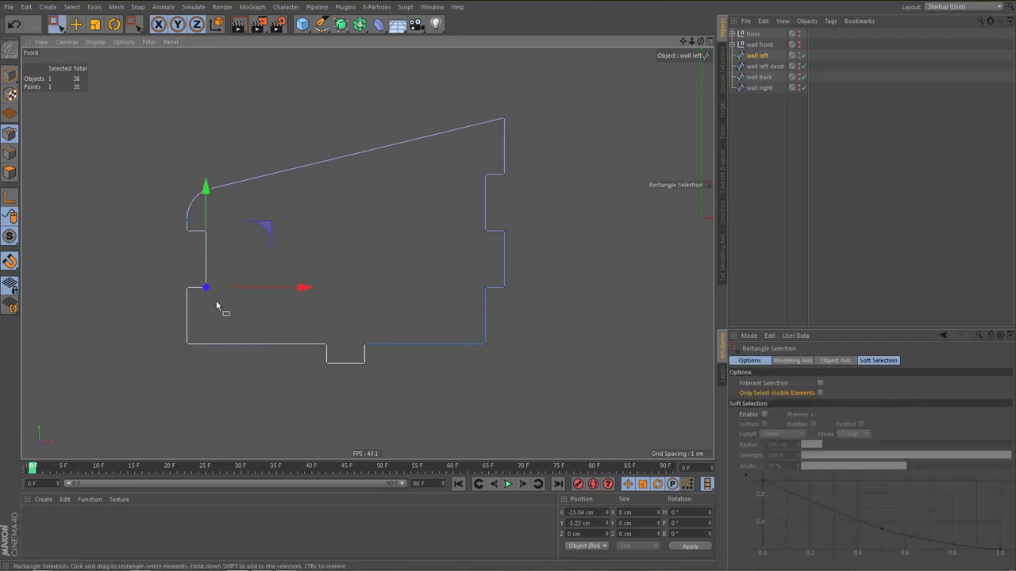
{"action": "left_click_drag", "start_coordinate": [195, 225], "coordinate": [213, 254]}
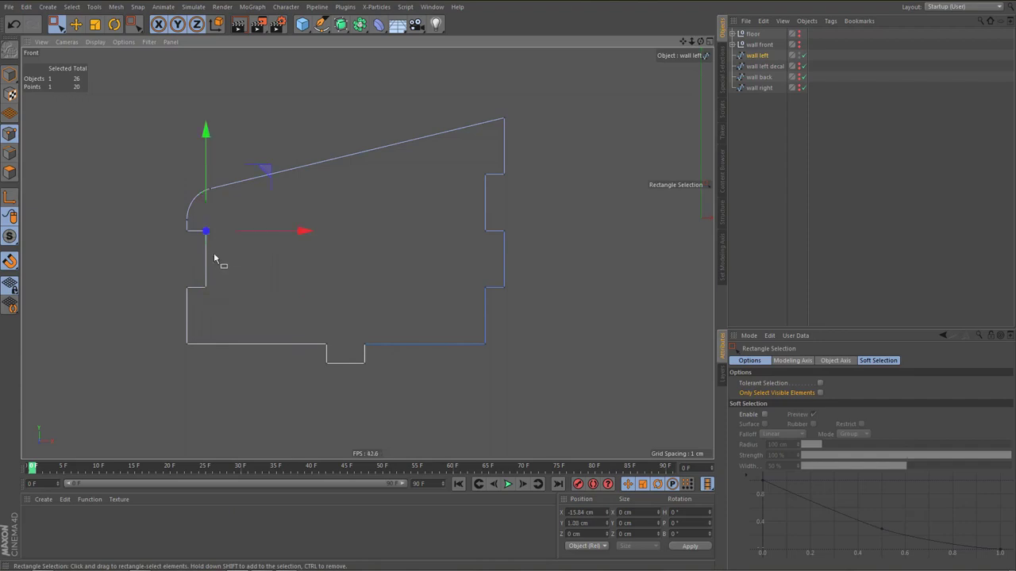
{"action": "left_click_drag", "start_coordinate": [182, 225], "coordinate": [188, 254]}
{"action": "key", "text": "m"}
{"action": "key", "text": "q"}
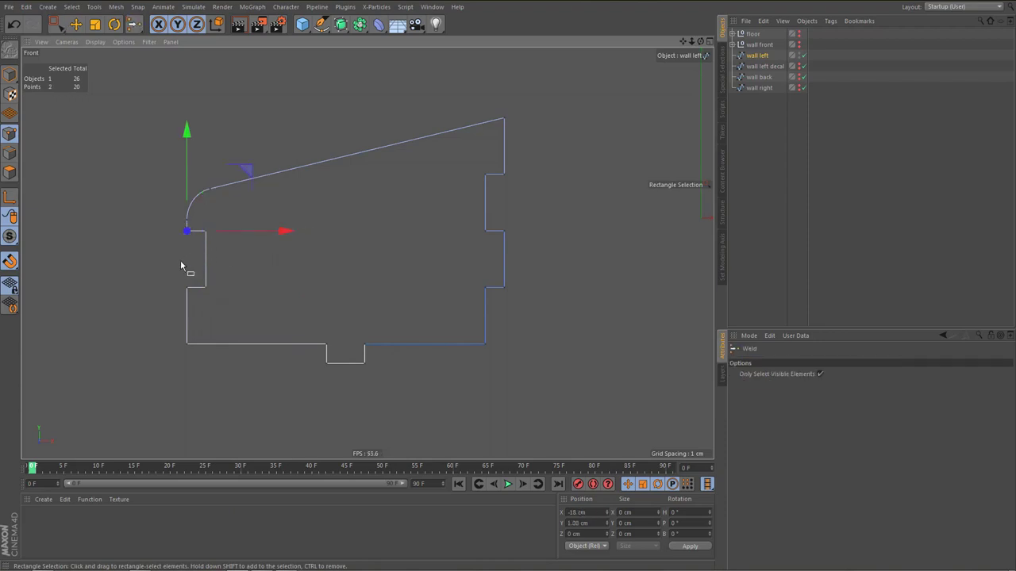
{"action": "left_click", "coordinate": [181, 259]}
Examine the rounded corner and each section of the wall left outline for remaining overlapping points
{"action": "scroll", "coordinate": [183, 203], "scroll_direction": "up", "scroll_amount": 5}
{"action": "key", "text": "0"}
{"action": "left_click_drag", "start_coordinate": [174, 219], "coordinate": [208, 236]}
{"action": "left_click_drag", "start_coordinate": [220, 172], "coordinate": [239, 216]}
{"action": "scroll", "coordinate": [238, 226], "scroll_direction": "down", "scroll_amount": 3}
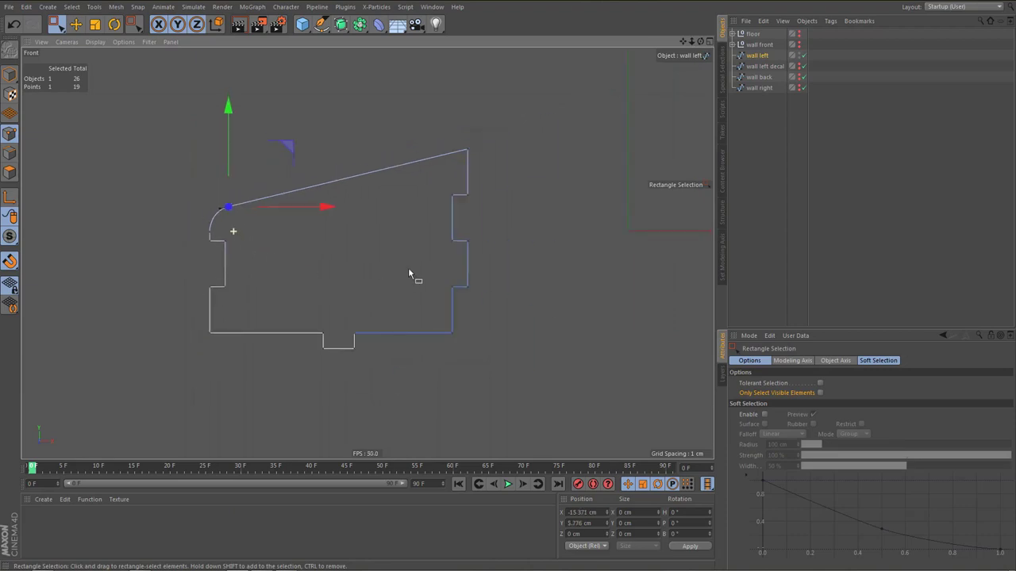
{"action": "left_click_drag", "start_coordinate": [418, 95], "coordinate": [507, 336]}
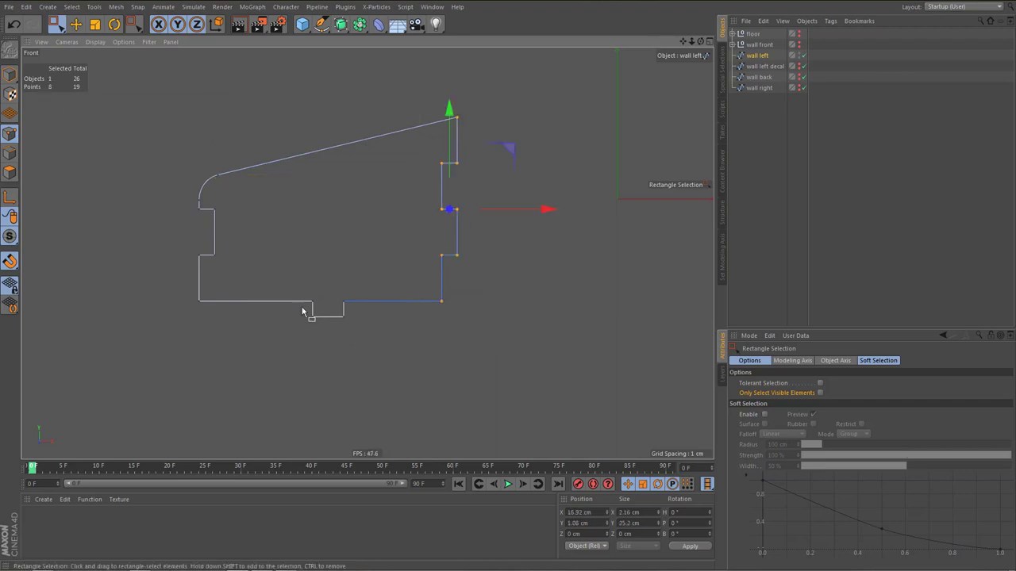
{"action": "left_click_drag", "start_coordinate": [285, 284], "coordinate": [361, 354]}
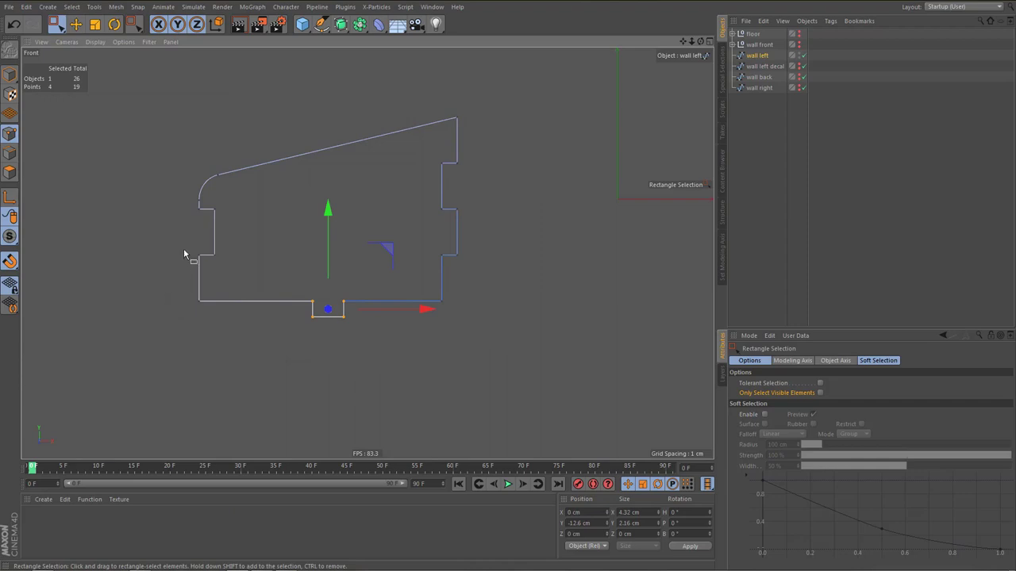
{"action": "left_click_drag", "start_coordinate": [184, 249], "coordinate": [236, 313]}
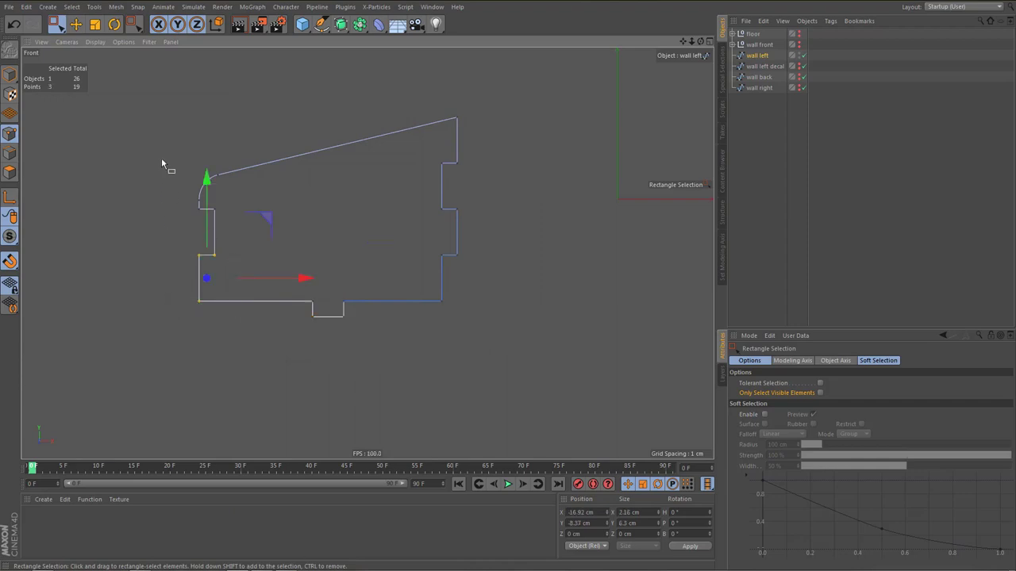
{"action": "left_click_drag", "start_coordinate": [162, 160], "coordinate": [242, 245]}
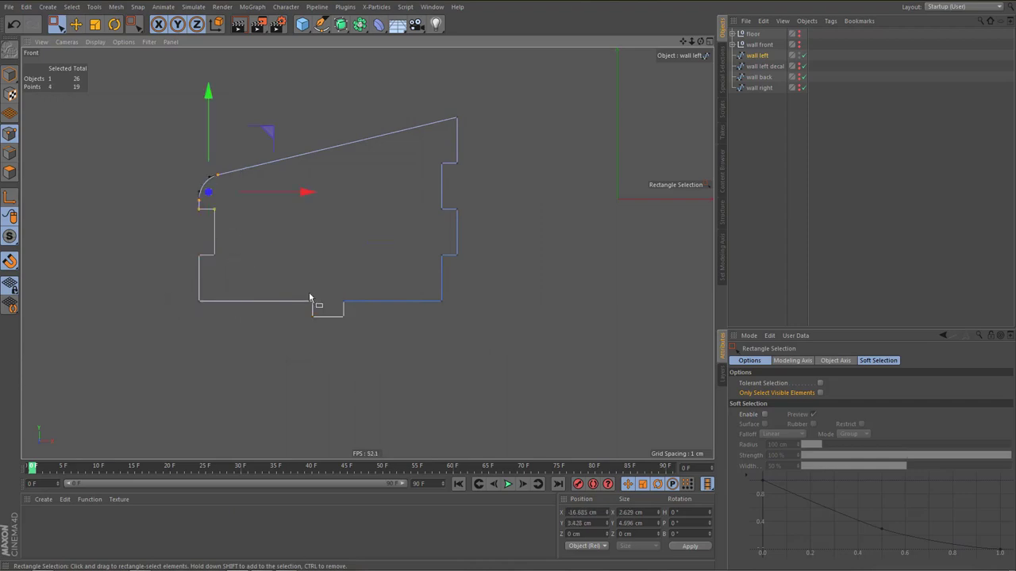
Hide the wall left spline, show the wall left decal and delete all connected points of its outer wall outline
{"action": "left_click", "coordinate": [799, 55]}
{"action": "left_click", "coordinate": [799, 66]}
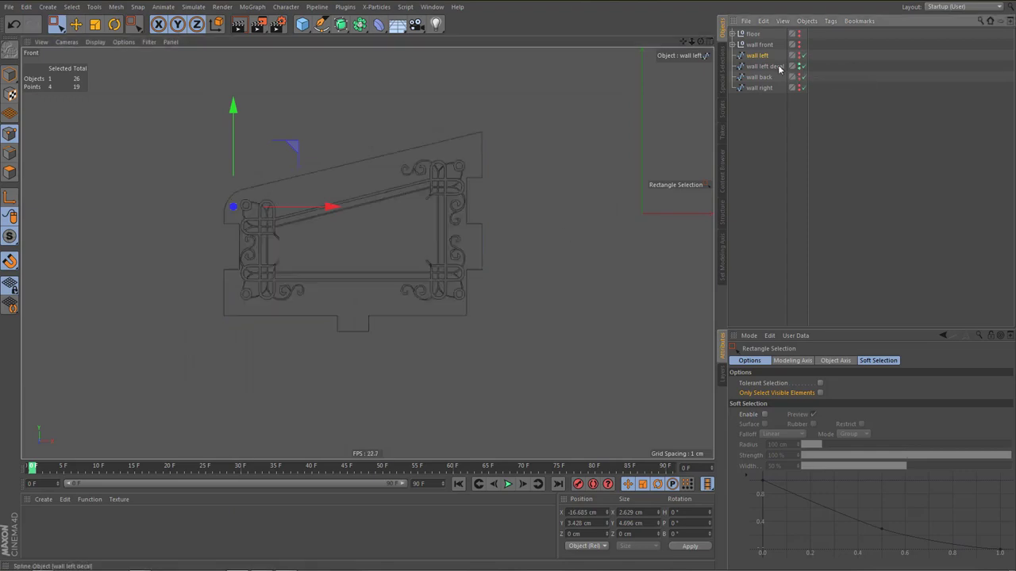
{"action": "left_click", "coordinate": [768, 68]}
{"action": "middle_click_drag", "start_coordinate": [407, 224], "coordinate": [393, 226], "text": "alt"}
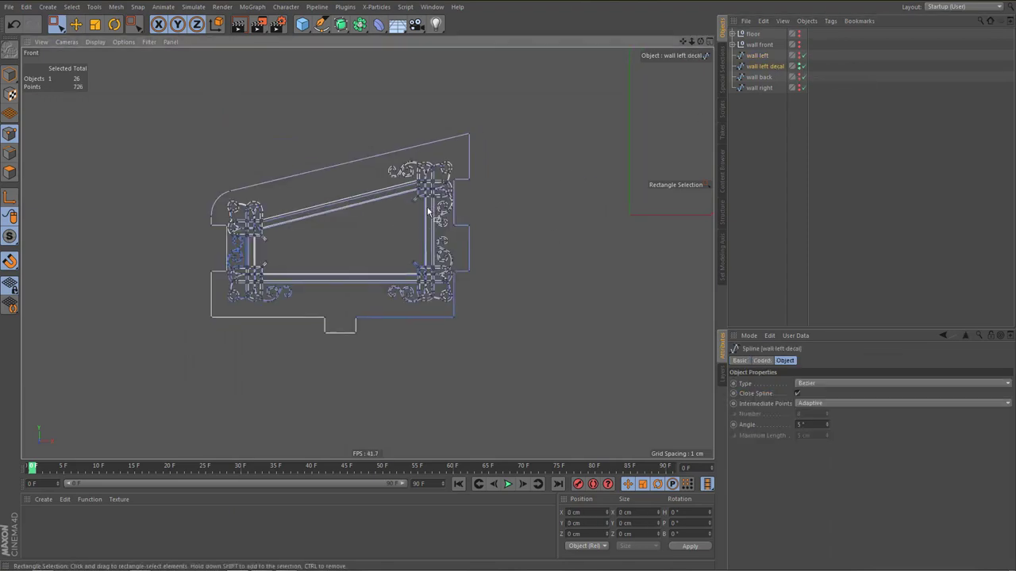
{"action": "right_click_drag", "start_coordinate": [433, 198], "coordinate": [440, 202], "text": "alt"}
{"action": "scroll", "coordinate": [440, 204], "scroll_direction": "up", "scroll_amount": 1}
{"action": "left_click_drag", "start_coordinate": [464, 121], "coordinate": [483, 162]}
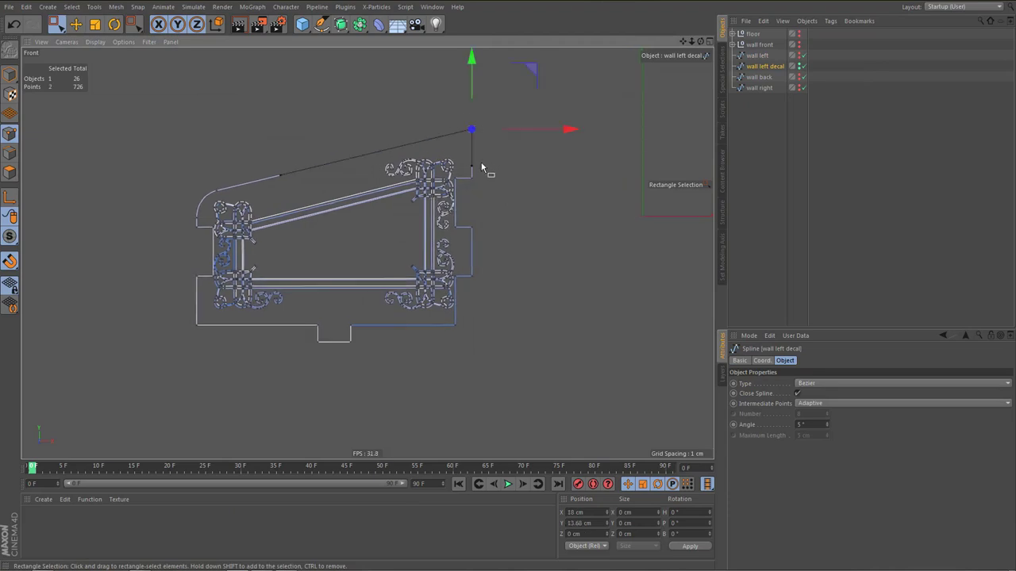
{"action": "key", "text": "ctrl+a"}
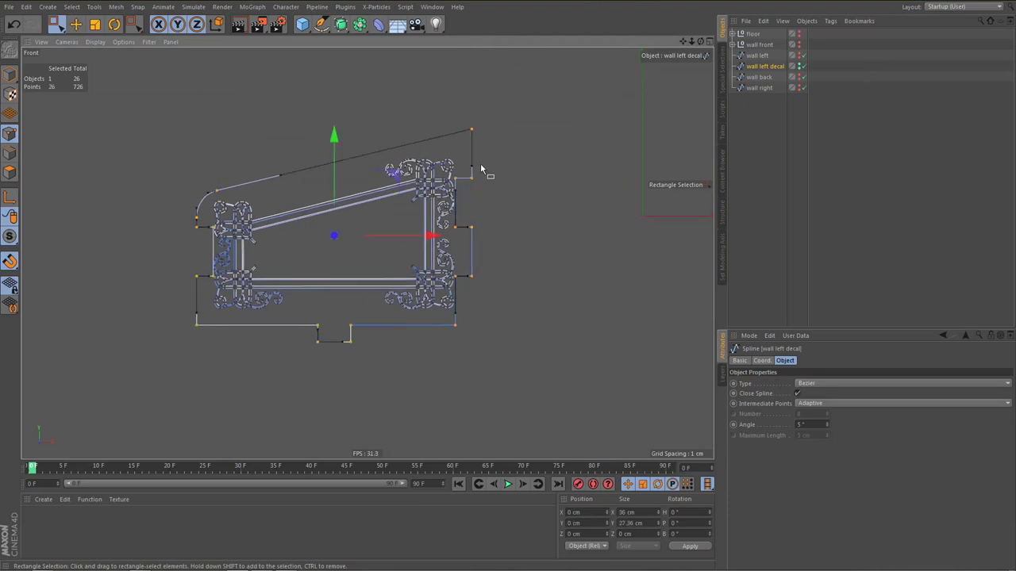
{"action": "key", "text": "Delete"}
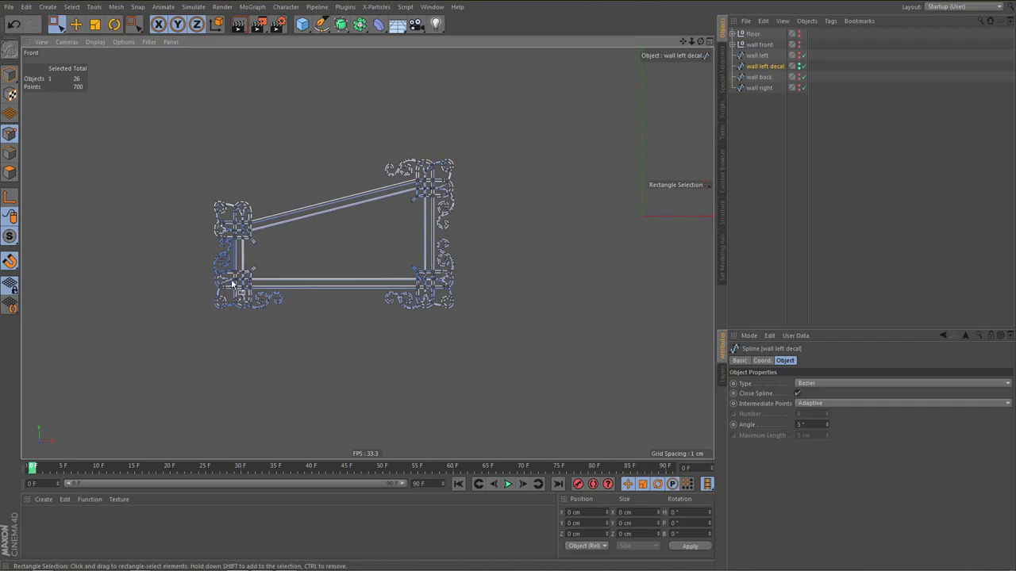
Switch to model mode and move the wall left decal along the Z axis to about 142.5 cm
{"action": "middle_click_drag", "start_coordinate": [430, 281], "coordinate": [427, 271], "text": "alt"}
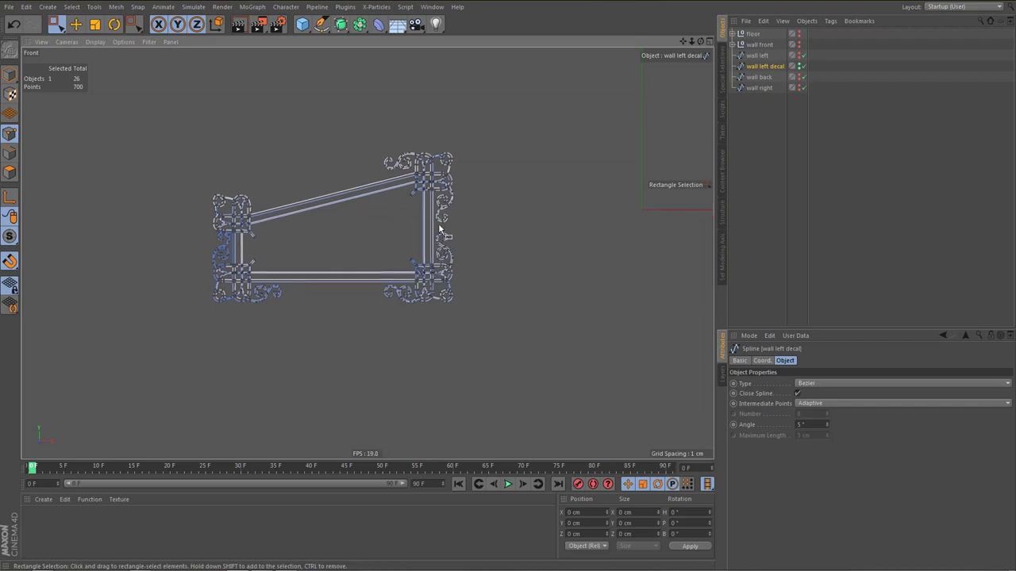
{"action": "middle_click_drag", "start_coordinate": [439, 230], "coordinate": [441, 217], "text": "alt"}
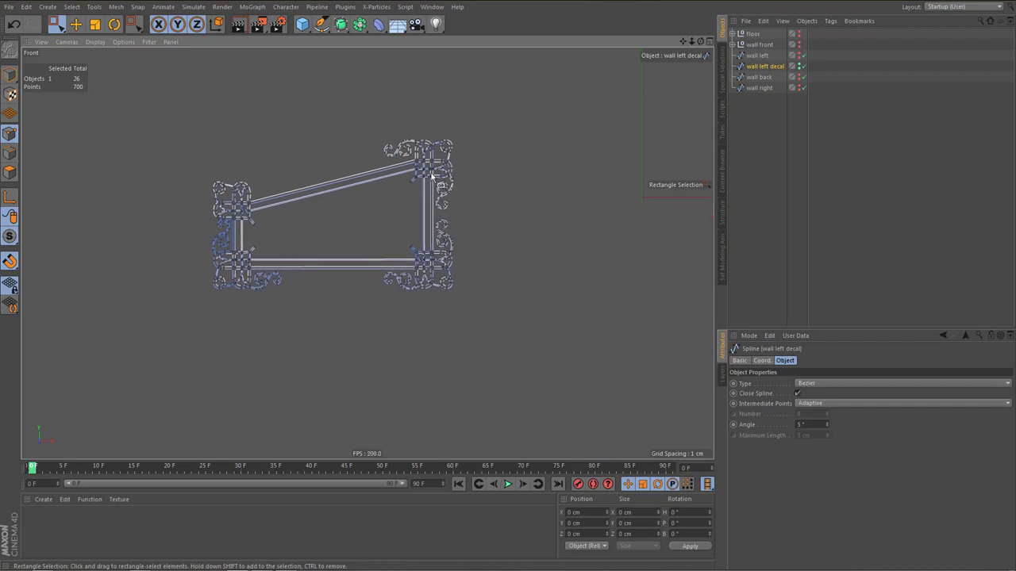
{"action": "key", "text": "Return"}
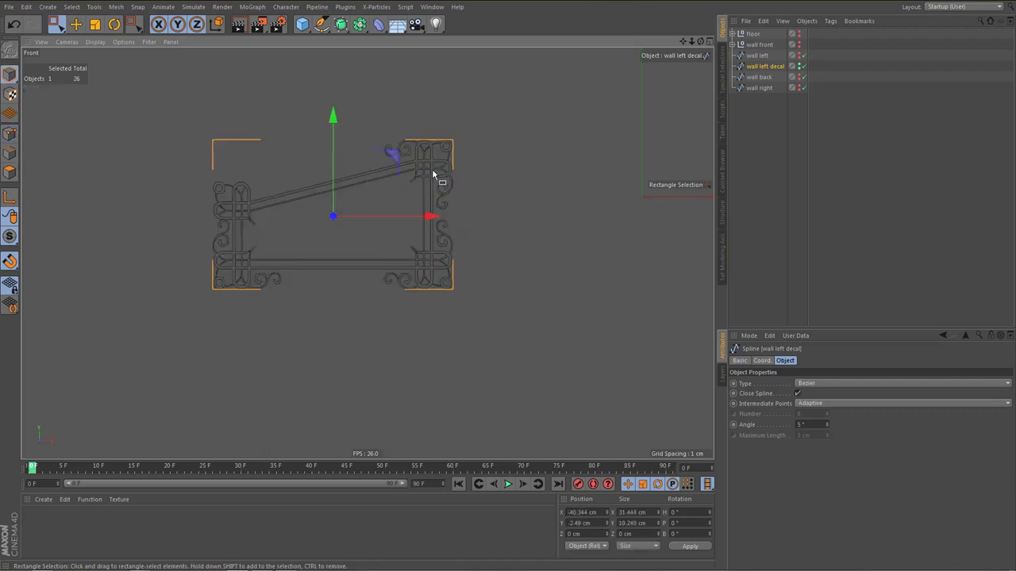
{"action": "key", "text": "F2"}
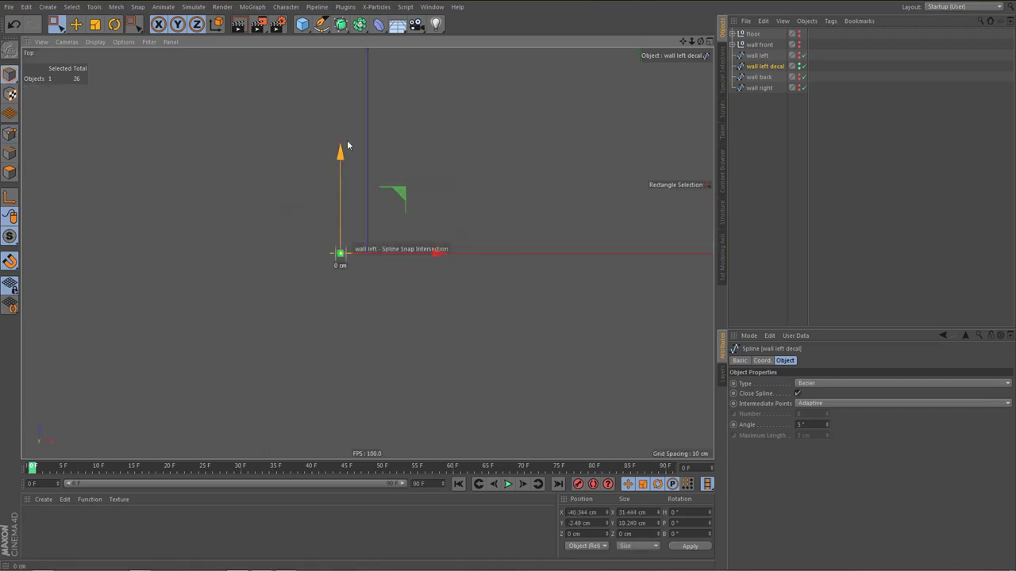
{"action": "left_click_drag", "start_coordinate": [344, 146], "coordinate": [362, 60]}
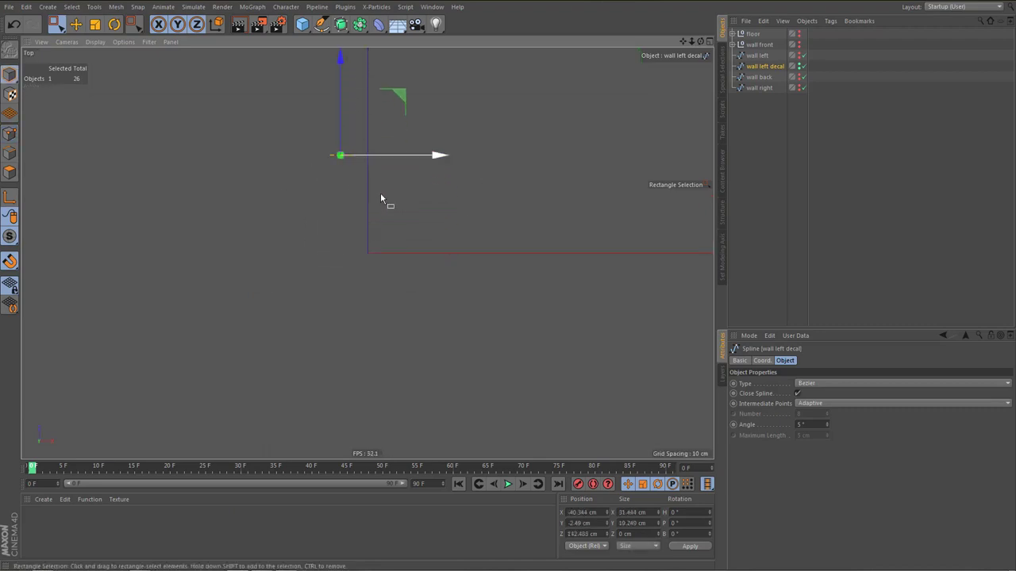
{"action": "key", "text": "F1"}
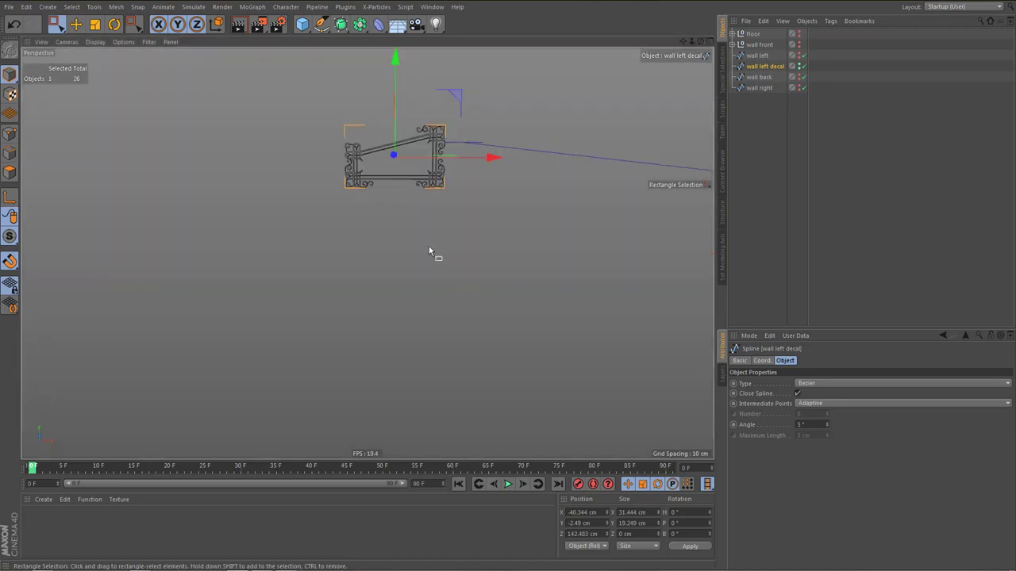
{"action": "key", "text": "F4"}
{"action": "middle_click_drag", "start_coordinate": [445, 293], "coordinate": [488, 324], "text": "alt"}
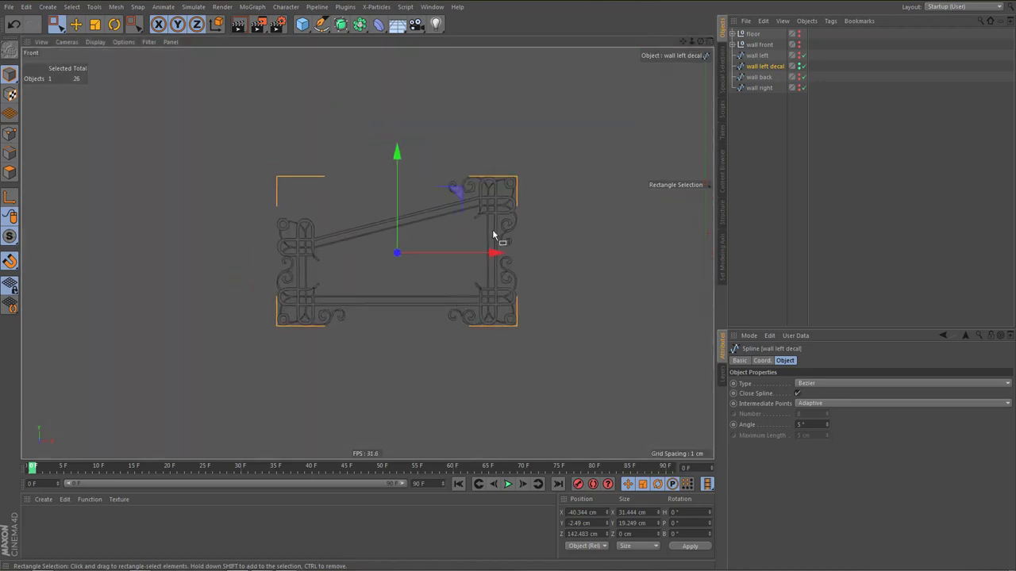
Apply Reset PSR to the wall left decal to place it at the world origin
{"action": "middle_click_drag", "start_coordinate": [490, 236], "coordinate": [339, 250], "text": "alt"}
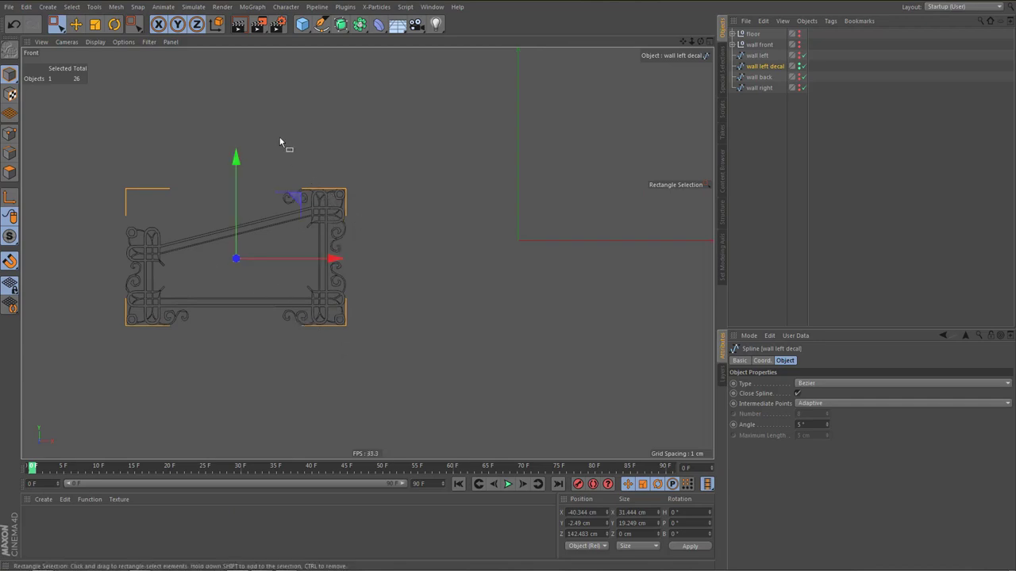
{"action": "left_click", "coordinate": [286, 8]}
{"action": "mouse_move", "coordinate": [293, 36]}
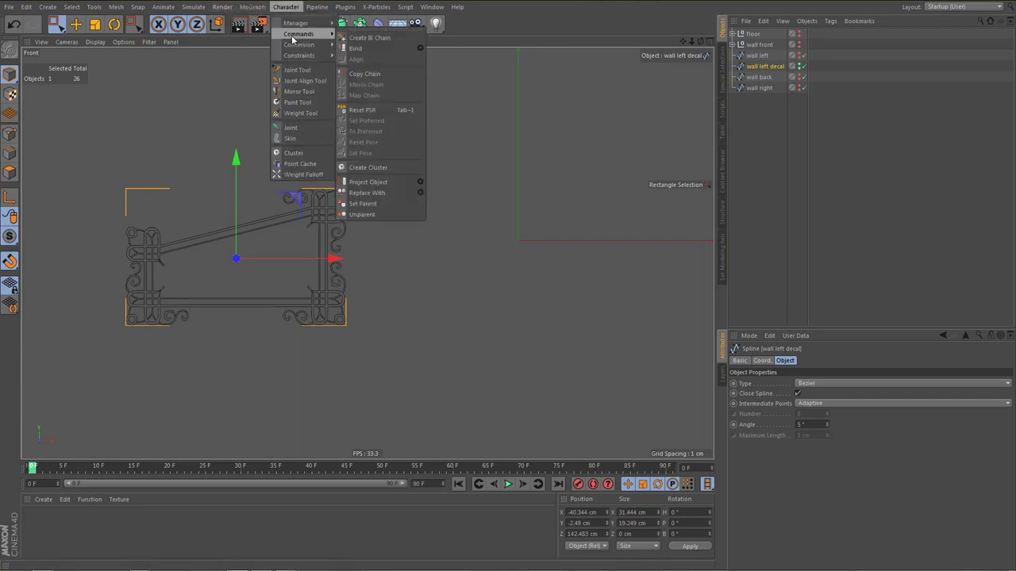
{"action": "left_click", "coordinate": [368, 111]}
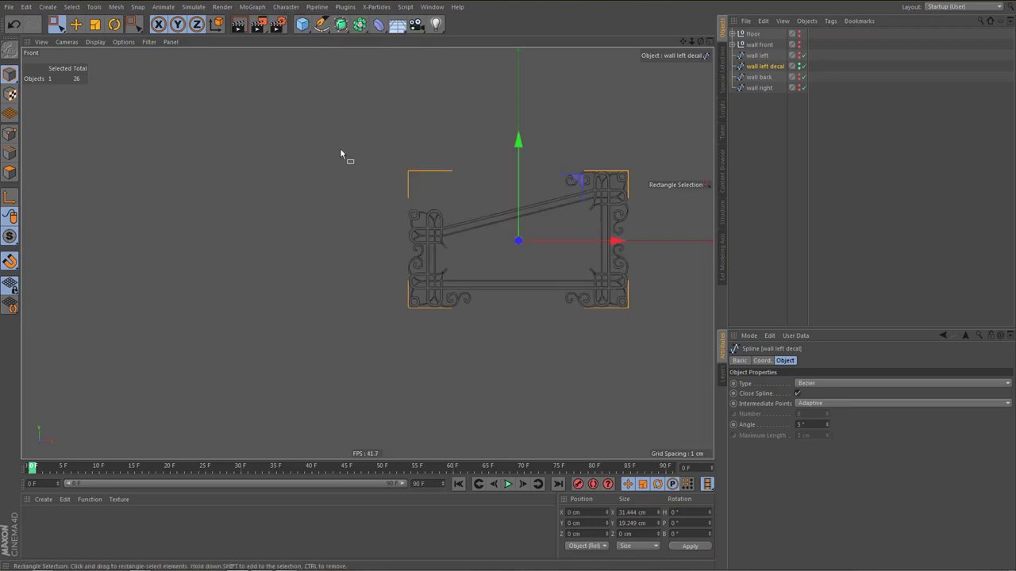
Turn on the display colour for the wall left decal and set it to pale yellow
{"action": "middle_click_drag", "start_coordinate": [539, 288], "coordinate": [456, 304], "text": "alt"}
{"action": "right_click_drag", "start_coordinate": [521, 265], "coordinate": [541, 261], "text": "alt"}
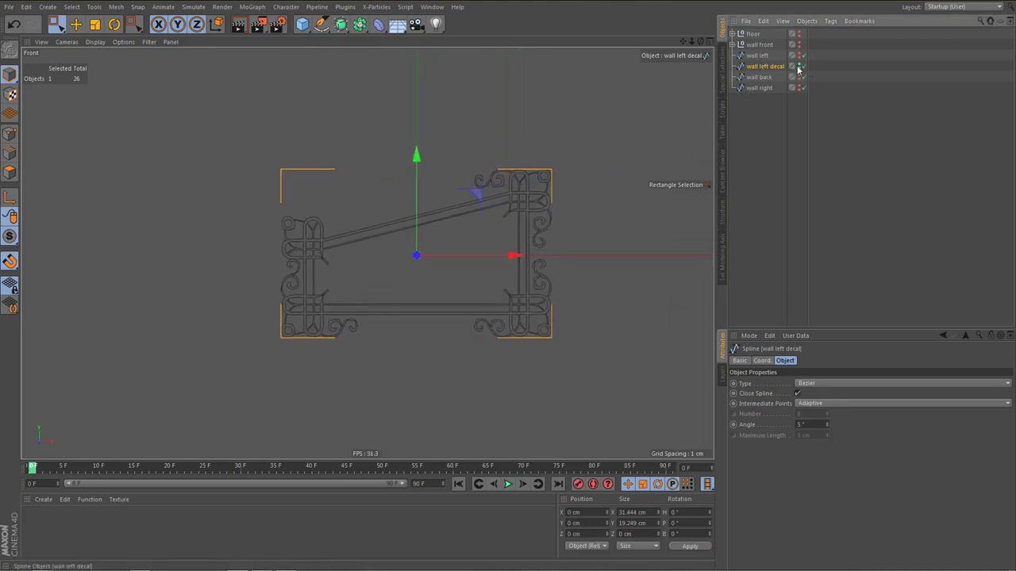
{"action": "left_click", "coordinate": [739, 361]}
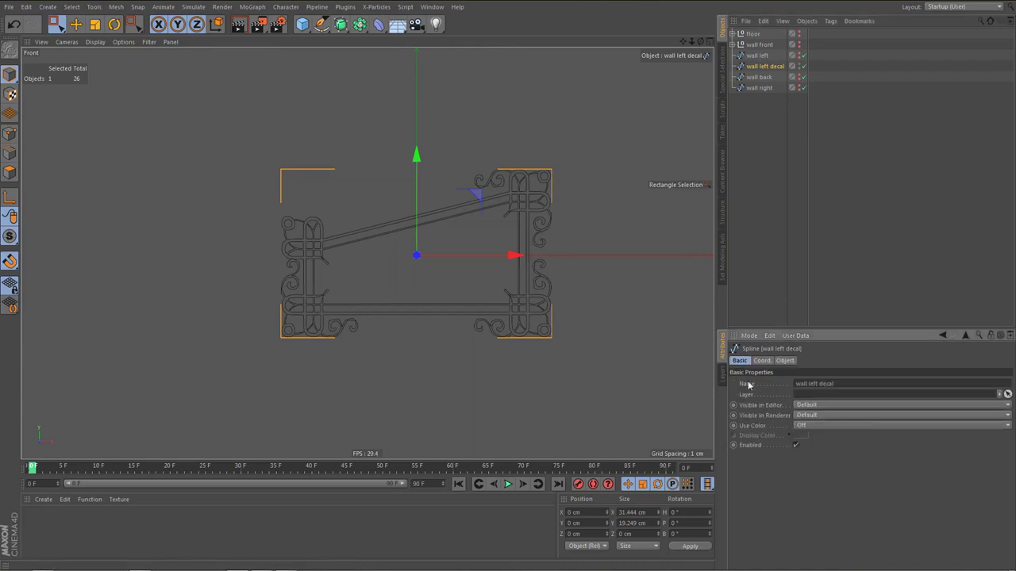
{"action": "left_click", "coordinate": [808, 424]}
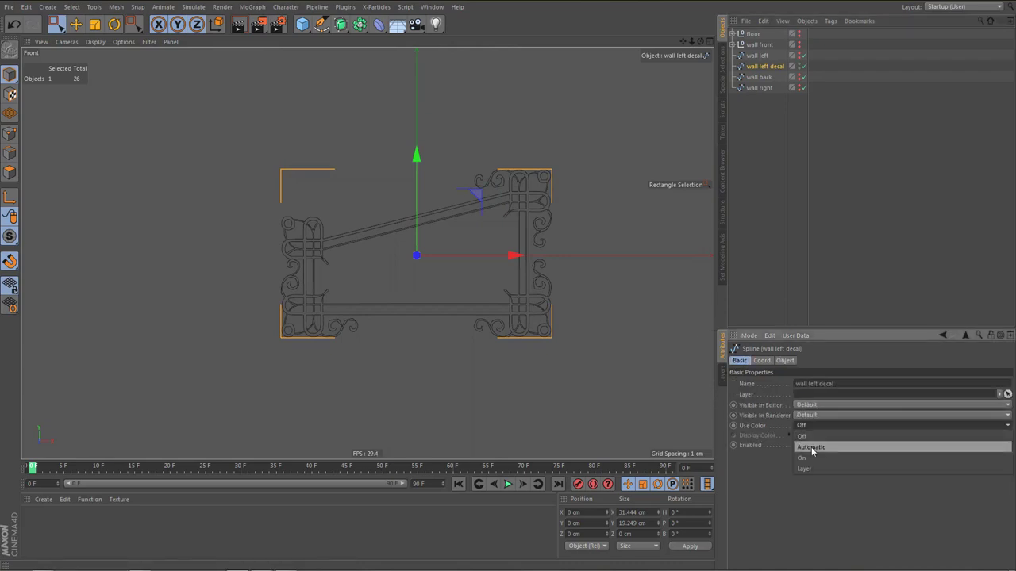
{"action": "left_click", "coordinate": [812, 457]}
{"action": "left_click", "coordinate": [800, 436]}
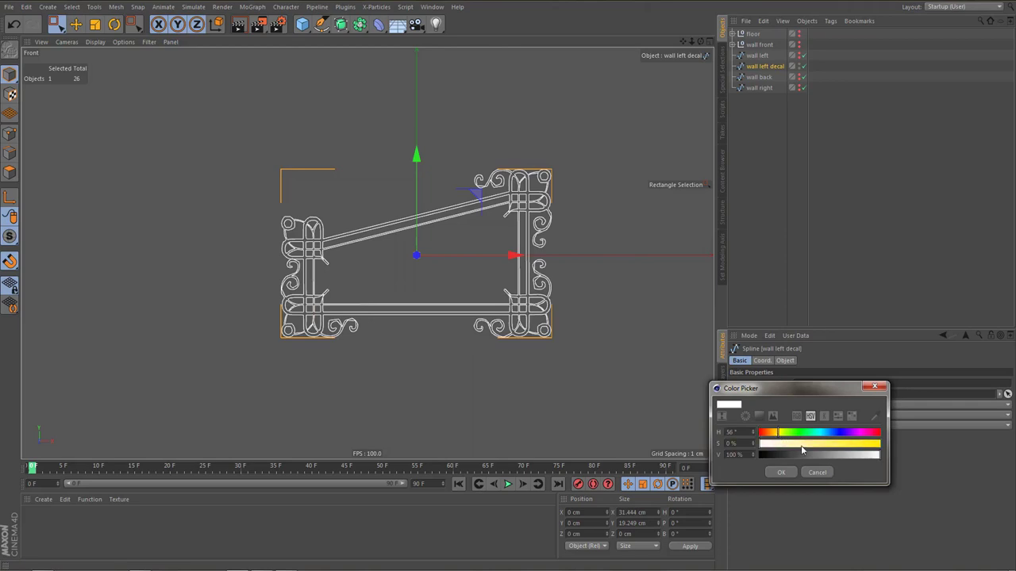
{"action": "left_click", "coordinate": [798, 444]}
{"action": "left_click", "coordinate": [781, 473]}
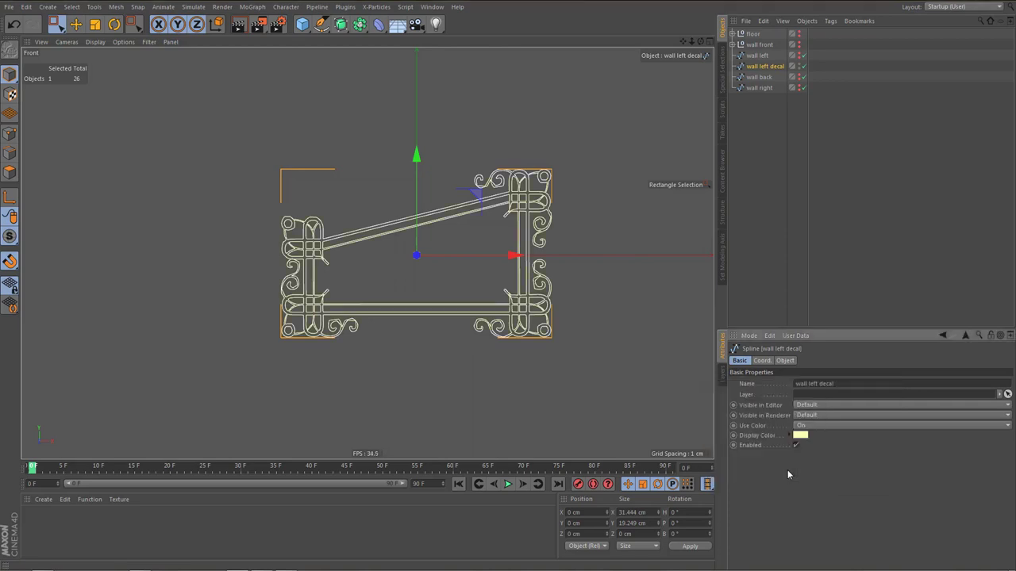
{"action": "left_click", "coordinate": [736, 162]}
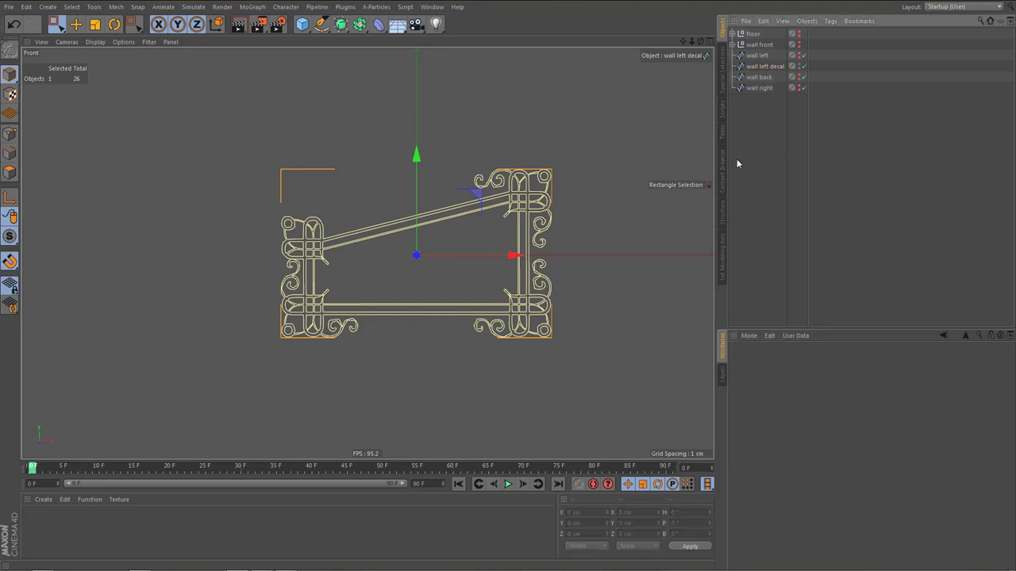
Examine the decal's upper right corner ornament and the strips and scrolls joining it
{"action": "mouse_move", "coordinate": [442, 316]}
{"action": "middle_mouse_down", "text": "alt"}
{"action": "mouse_move", "coordinate": [421, 310]}
{"action": "mouse_move", "coordinate": [408, 322]}
{"action": "middle_mouse_up", "text": "alt"}
{"action": "middle_click_drag", "start_coordinate": [495, 230], "coordinate": [426, 248], "text": "alt"}
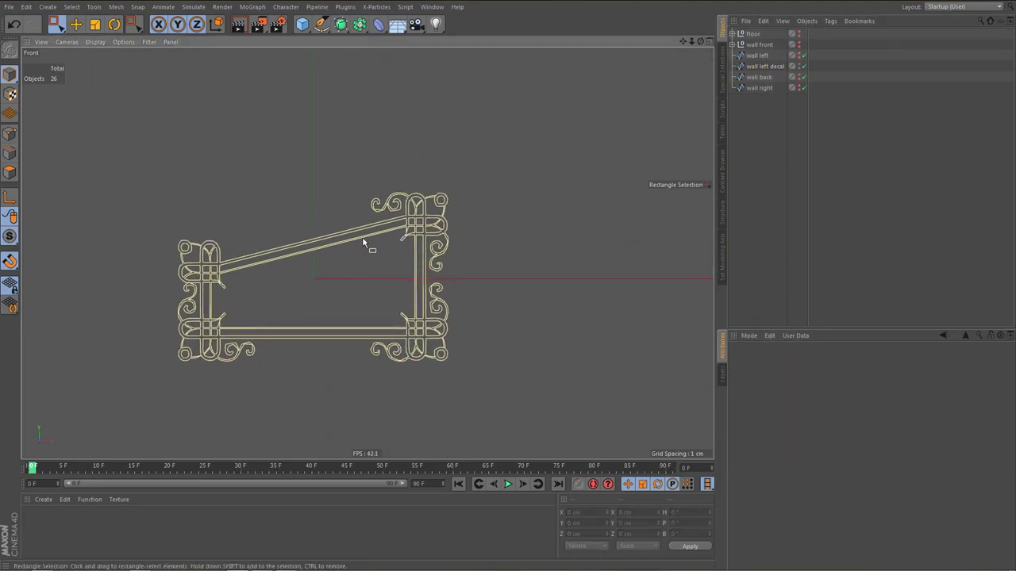
{"action": "scroll", "coordinate": [395, 238], "scroll_direction": "up", "scroll_amount": 6}
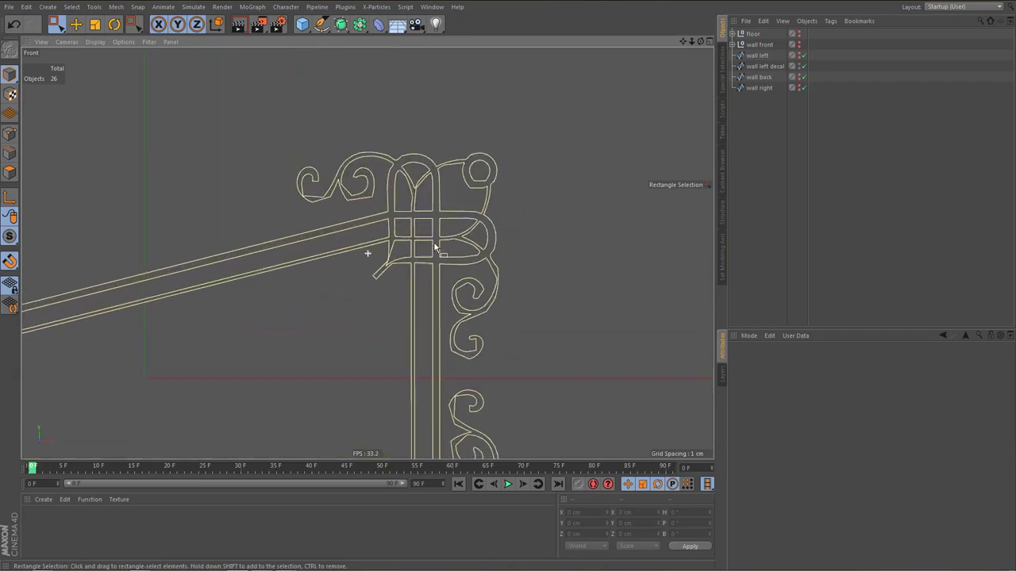
{"action": "scroll", "coordinate": [435, 248], "scroll_direction": "up", "scroll_amount": 1}
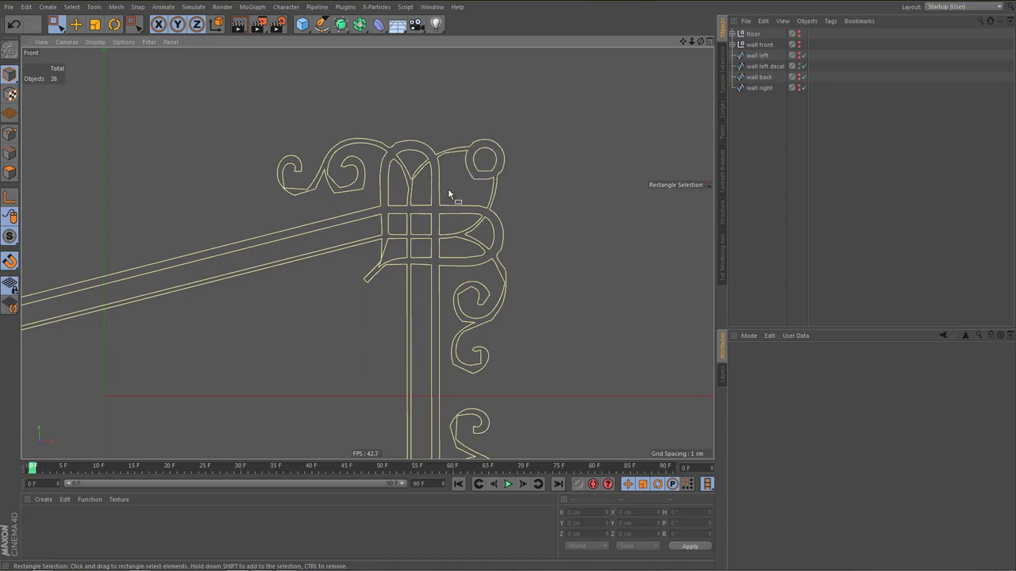
{"action": "middle_click_drag", "start_coordinate": [441, 208], "coordinate": [498, 195], "text": "alt"}
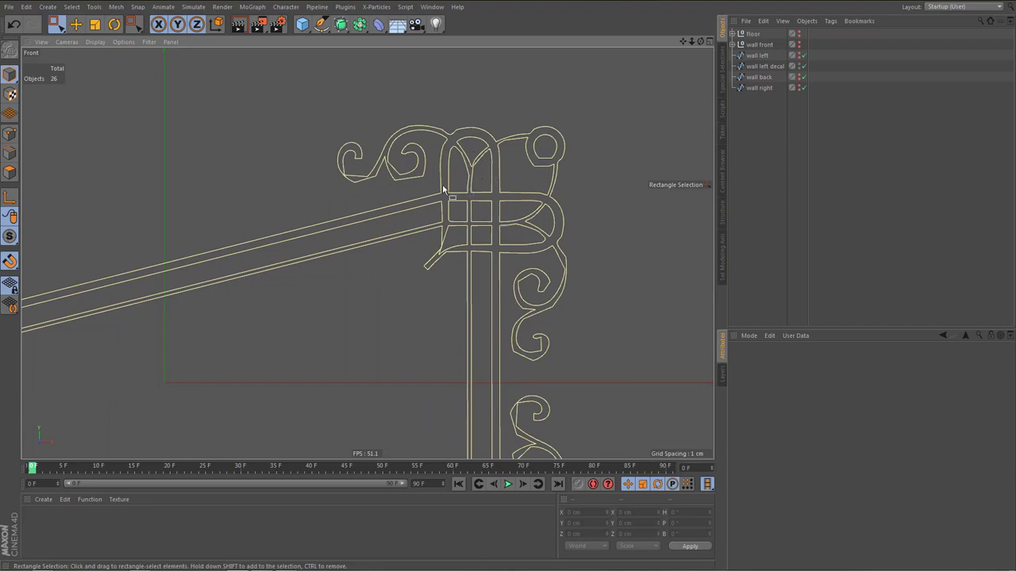
{"action": "middle_click_drag", "start_coordinate": [493, 218], "coordinate": [428, 230], "text": "alt"}
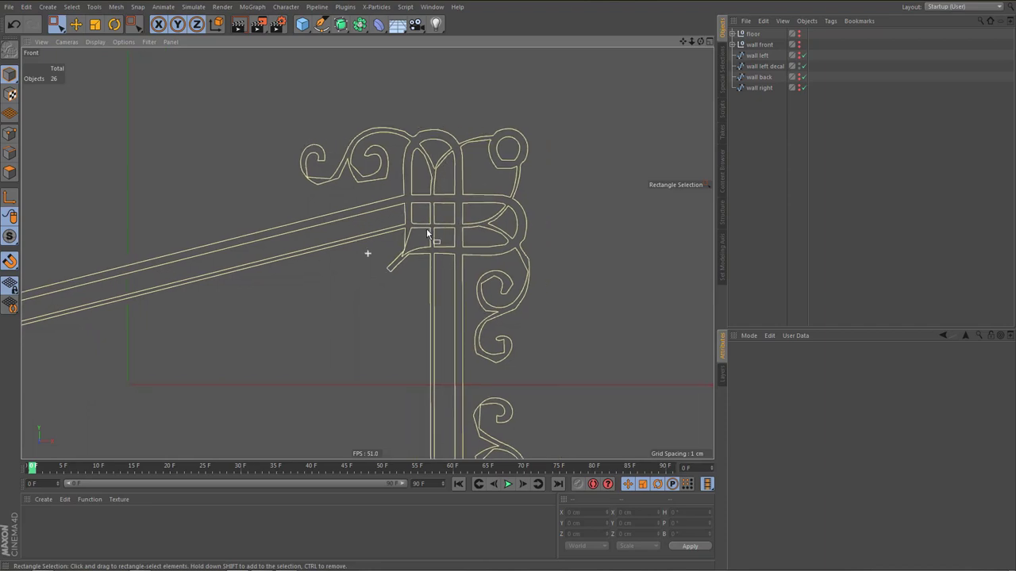
{"action": "middle_click_drag", "start_coordinate": [467, 187], "coordinate": [428, 210], "text": "alt"}
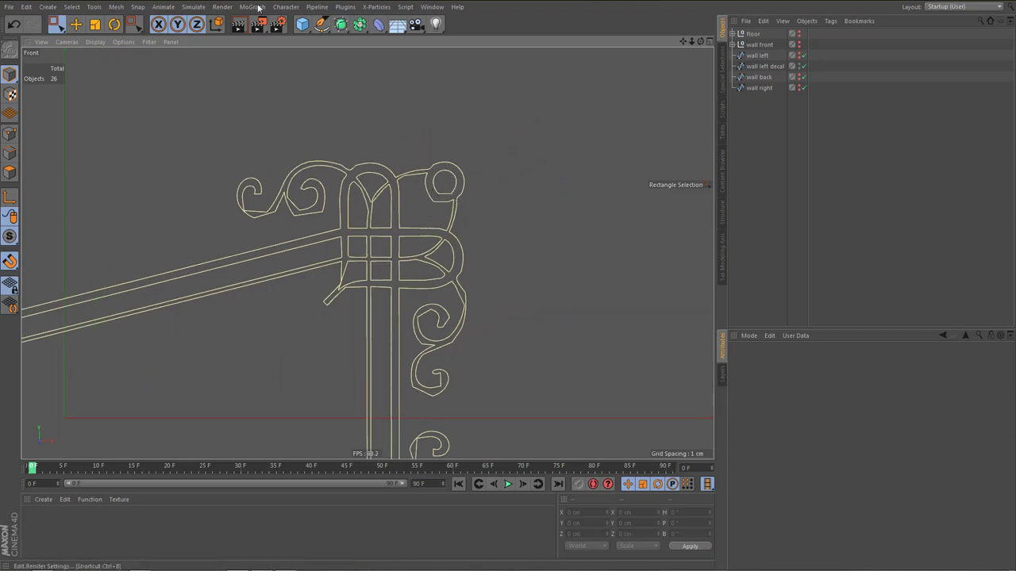
Add a circle spline and scale it down to about 7.2 cm across
{"action": "left_click", "coordinate": [322, 24]}
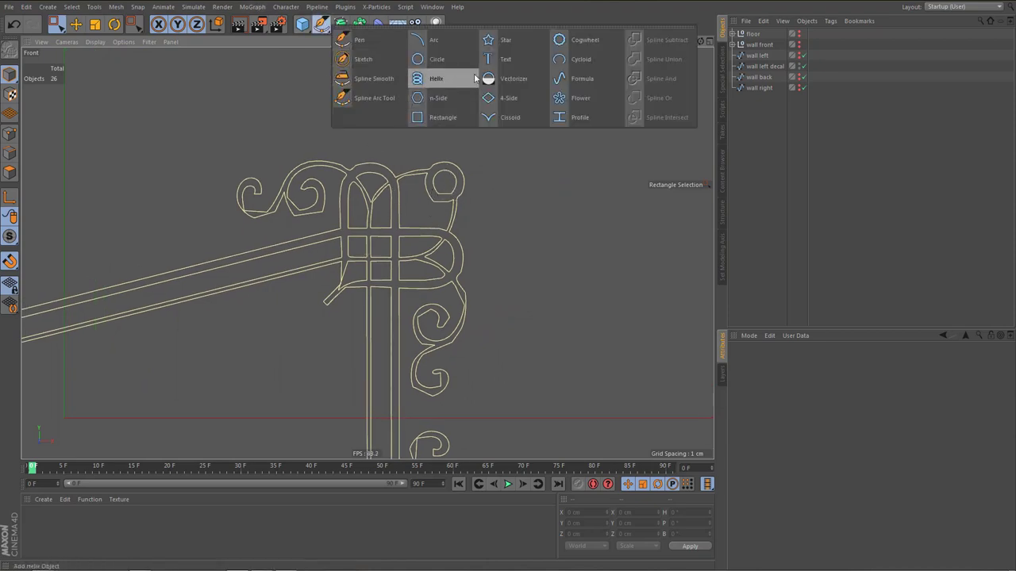
{"action": "left_click", "coordinate": [445, 59]}
{"action": "scroll", "coordinate": [416, 287], "scroll_direction": "down", "scroll_amount": 3}
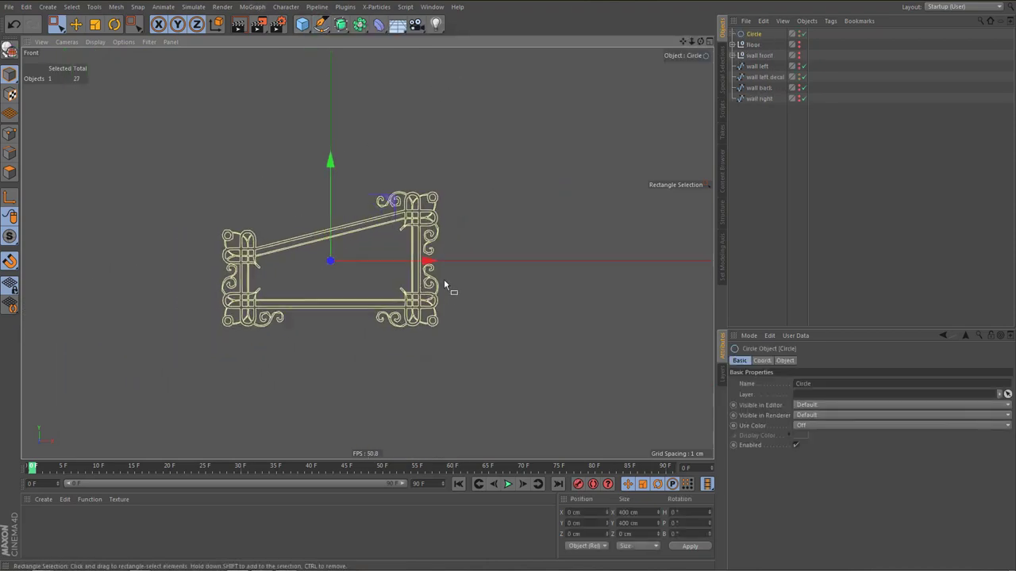
{"action": "key", "text": "t"}
{"action": "left_click_drag", "start_coordinate": [473, 301], "coordinate": [237, 460]}
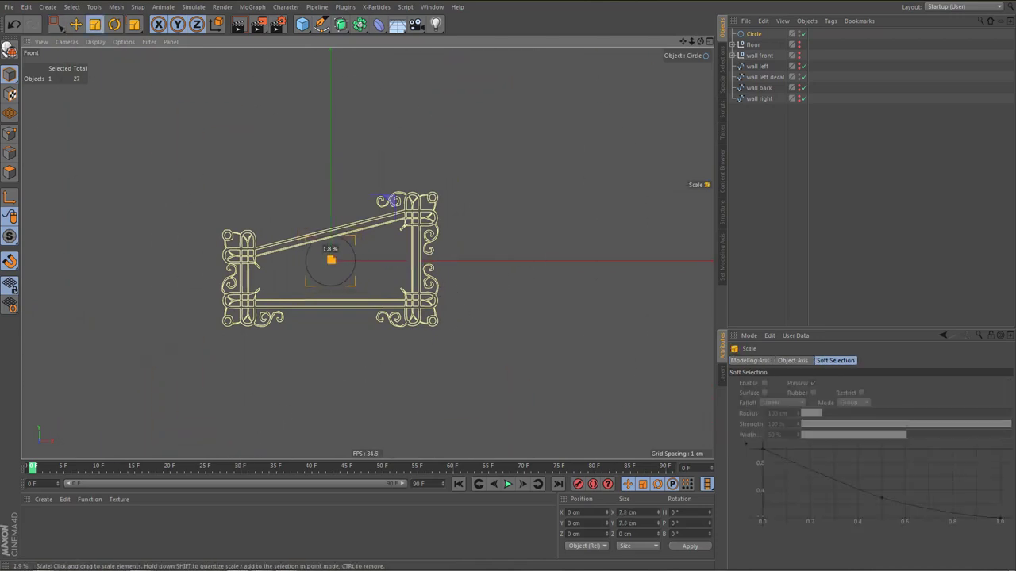
Move the circle onto the round ornament at the decal's upper right corner and scale it to about 1.66 cm across
{"action": "key", "text": "e"}
{"action": "scroll", "coordinate": [456, 249], "scroll_direction": "up", "scroll_amount": 2}
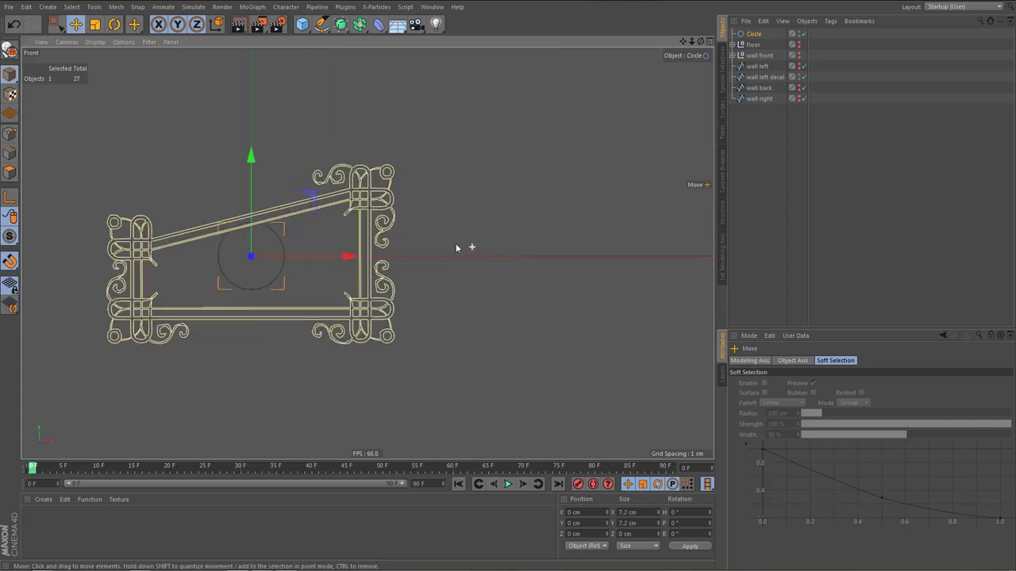
{"action": "scroll", "coordinate": [456, 247], "scroll_direction": "up", "scroll_amount": 3}
{"action": "middle_click_drag", "start_coordinate": [398, 230], "coordinate": [454, 375], "text": "alt"}
{"action": "scroll", "coordinate": [377, 299], "scroll_direction": "up", "scroll_amount": 5}
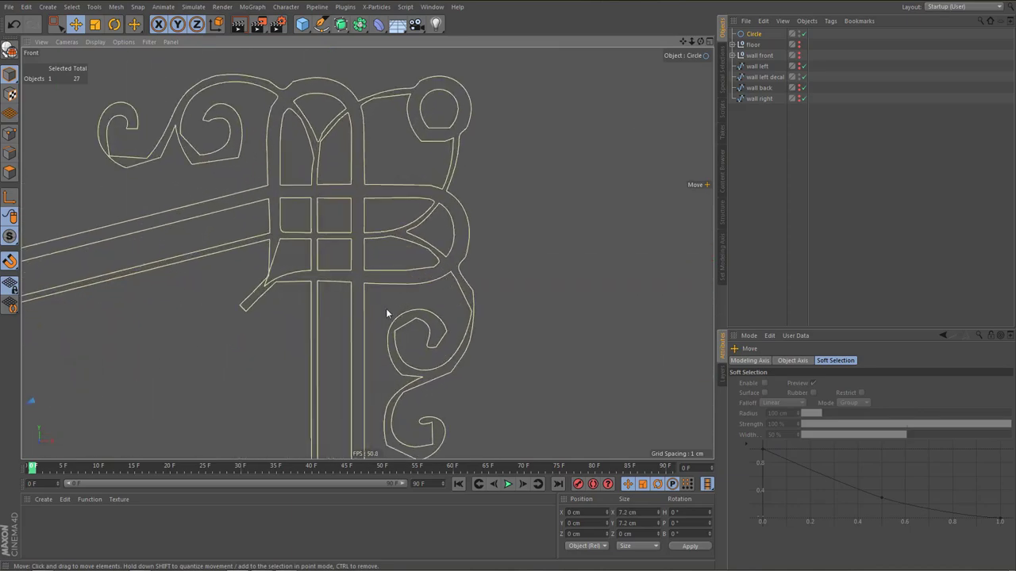
{"action": "left_click_drag", "start_coordinate": [431, 274], "coordinate": [441, 116]}
{"action": "key", "text": "t"}
{"action": "left_click_drag", "start_coordinate": [500, 264], "coordinate": [333, 365]}
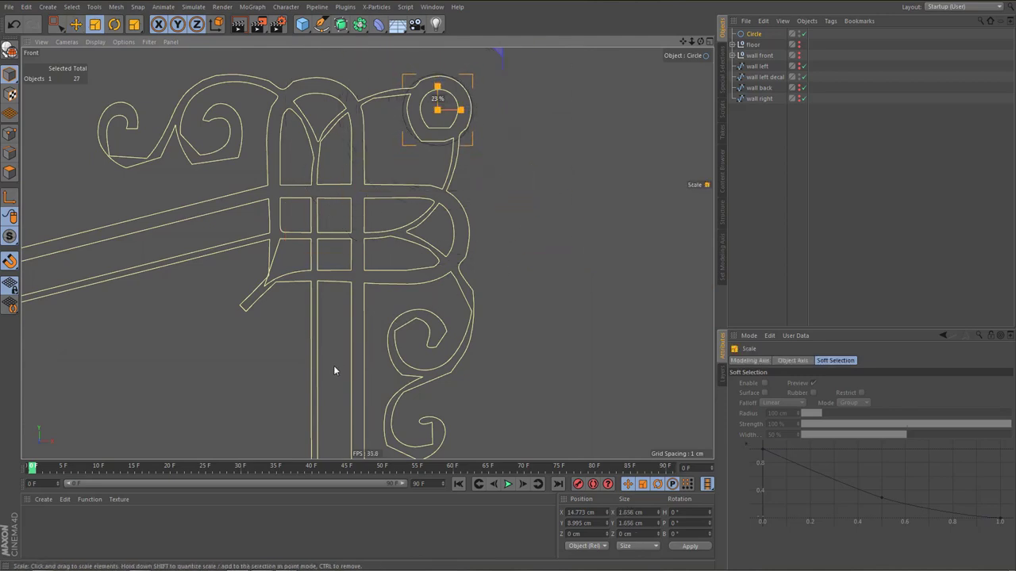
Fine-tune the circle over the ornament's outer edge, at about X 14.81 cm, Y 9.0 cm and 1.6 cm across
{"action": "scroll", "coordinate": [434, 93], "scroll_direction": "up", "scroll_amount": 5}
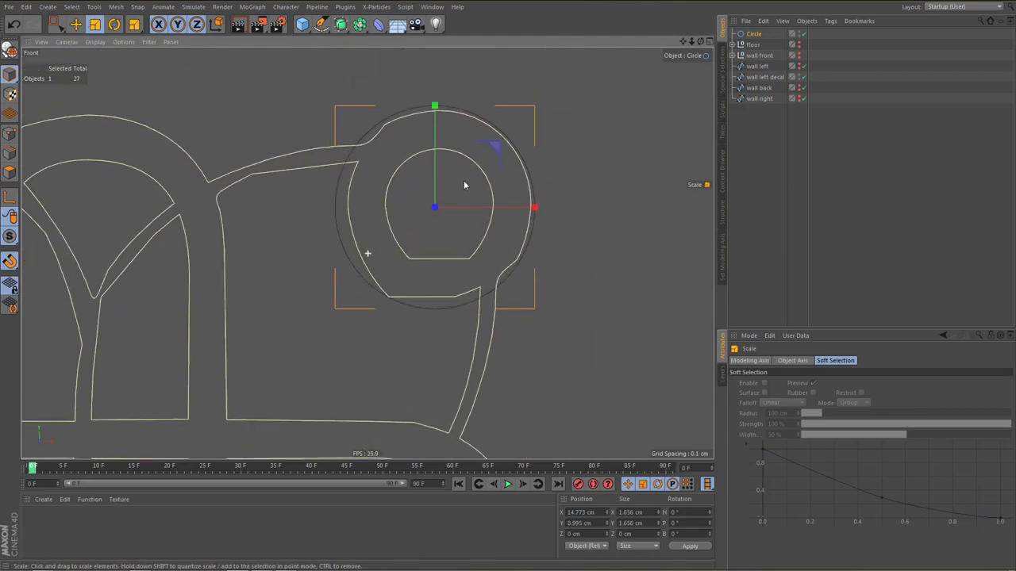
{"action": "key", "text": "e"}
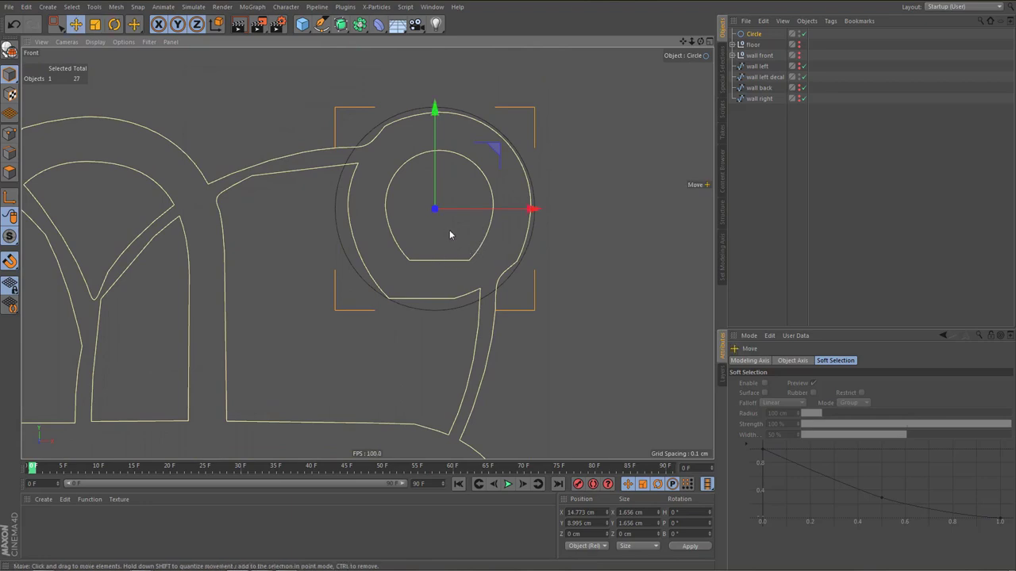
{"action": "mouse_move", "coordinate": [434, 210]}
{"action": "left_mouse_down"}
{"action": "mouse_move", "coordinate": [447, 223]}
{"action": "mouse_move", "coordinate": [437, 210]}
{"action": "left_mouse_up"}
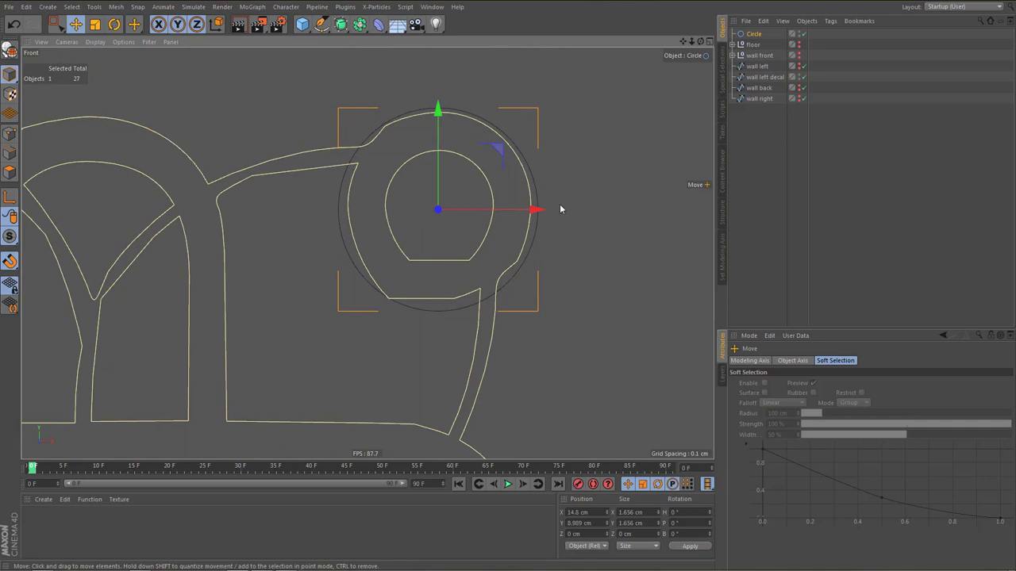
{"action": "key", "text": "t"}
{"action": "left_click_drag", "start_coordinate": [559, 204], "coordinate": [557, 203]}
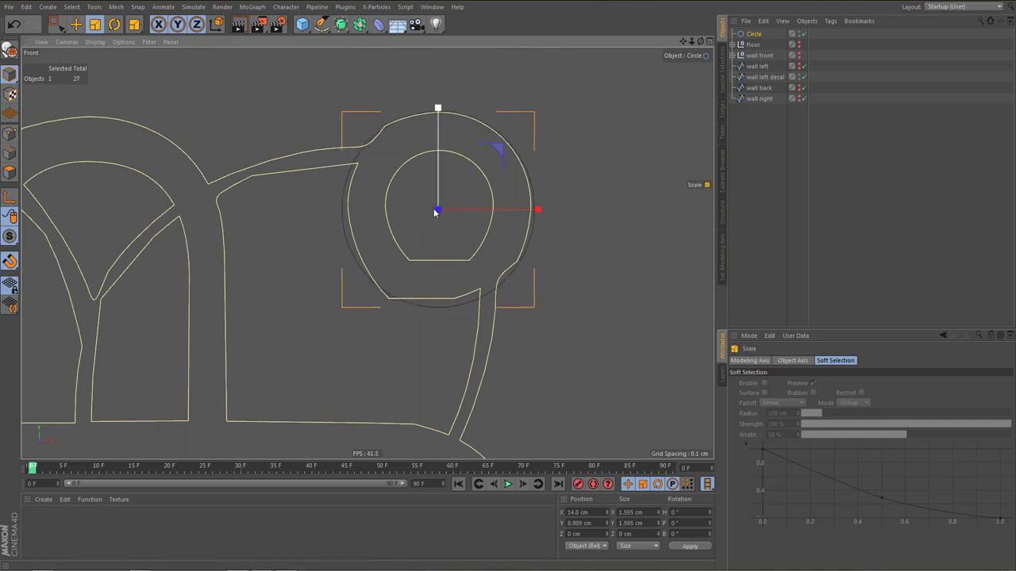
{"action": "key", "text": "e"}
{"action": "mouse_move", "coordinate": [440, 213]}
{"action": "left_mouse_down"}
{"action": "mouse_move", "coordinate": [442, 230]}
{"action": "mouse_move", "coordinate": [440, 211]}
{"action": "left_mouse_up"}
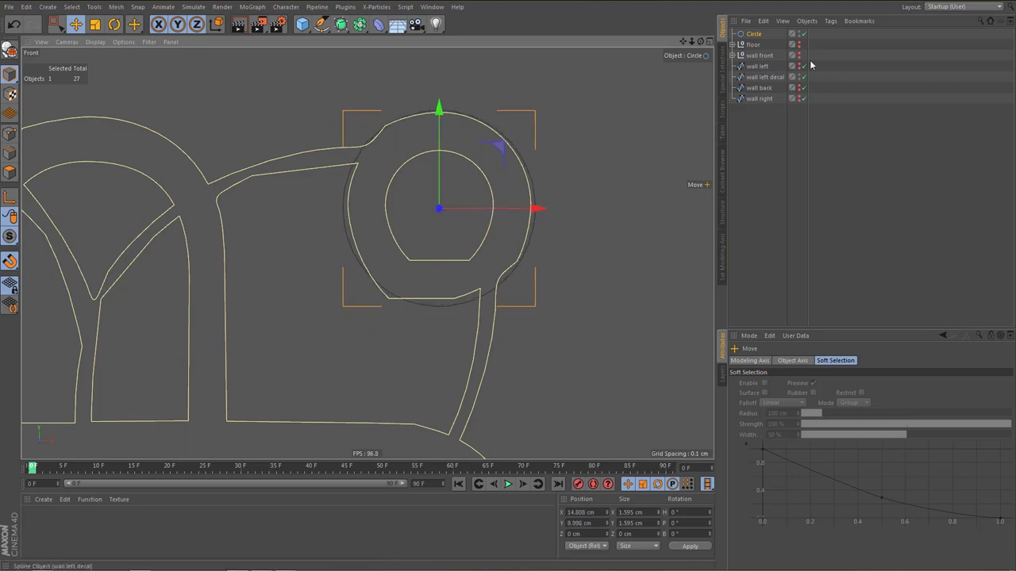
Place the circle last in the object list and make it a ring with an inner radius of 0.499 cm
{"action": "left_click_drag", "start_coordinate": [753, 33], "coordinate": [748, 137]}
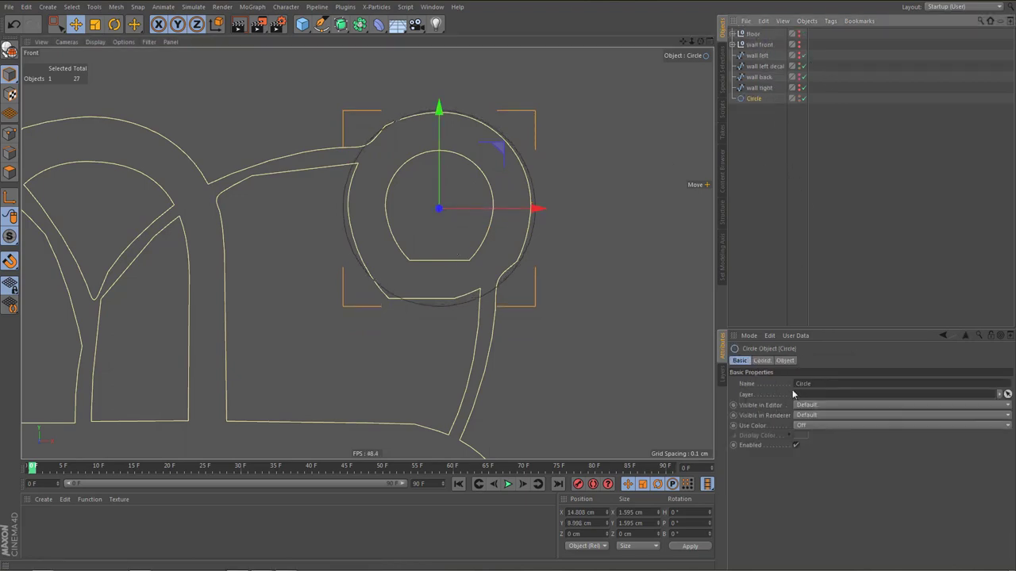
{"action": "left_click", "coordinate": [785, 361]}
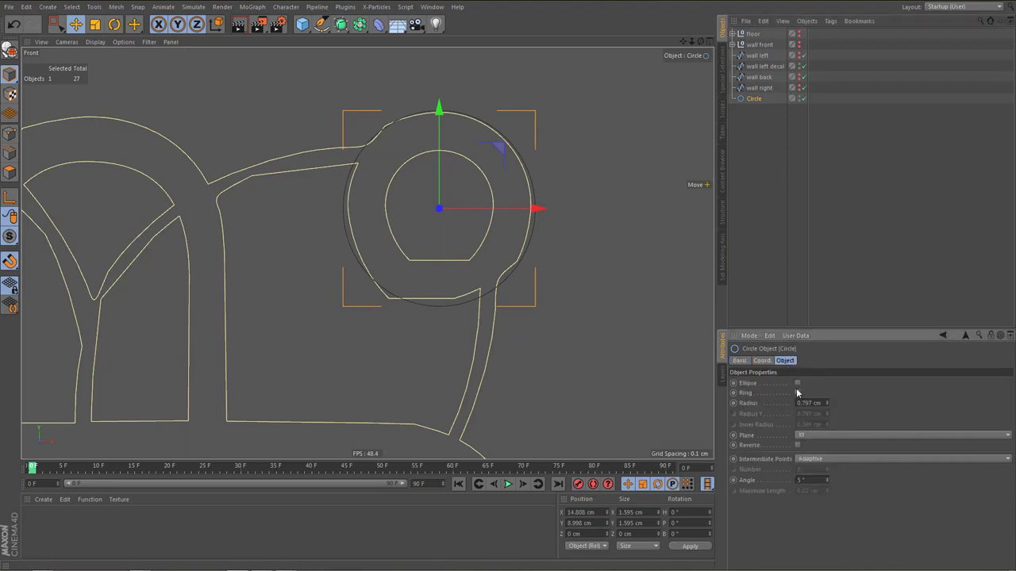
{"action": "left_click", "coordinate": [796, 393]}
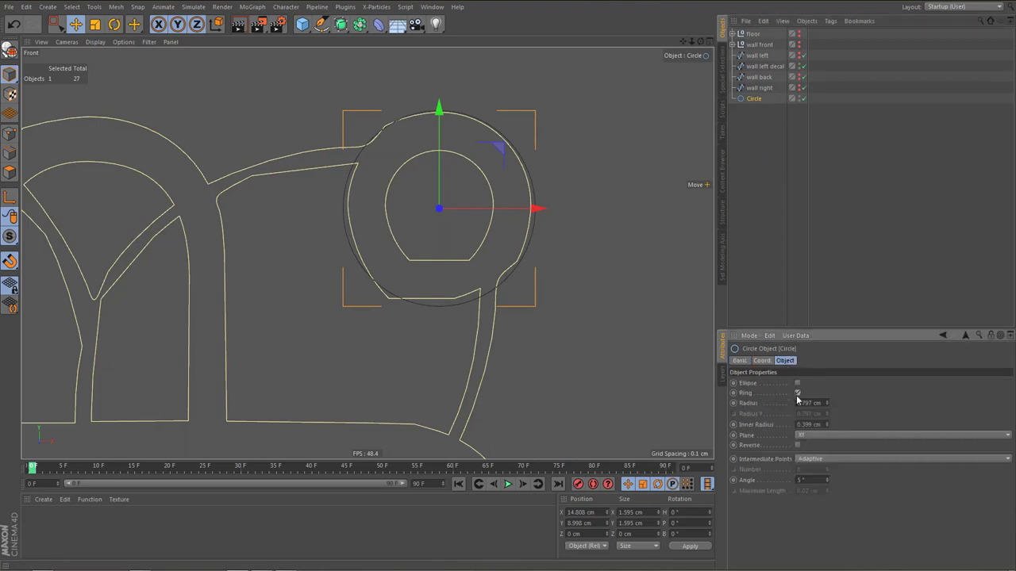
{"action": "left_click", "coordinate": [826, 424]}
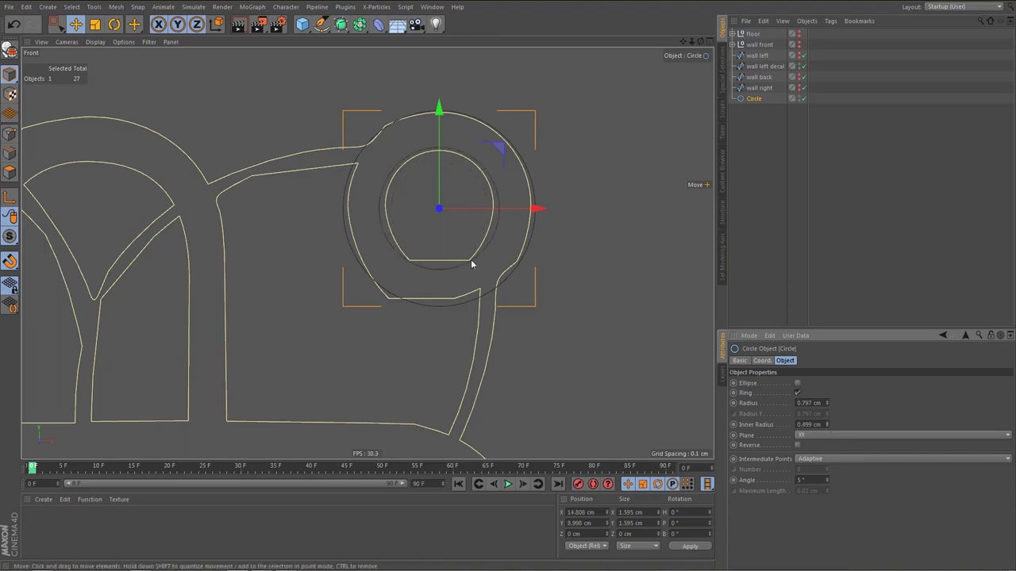
{"action": "scroll", "coordinate": [470, 259], "scroll_direction": "up", "scroll_amount": 2}
{"action": "scroll", "coordinate": [460, 251], "scroll_direction": "up", "scroll_amount": 2}
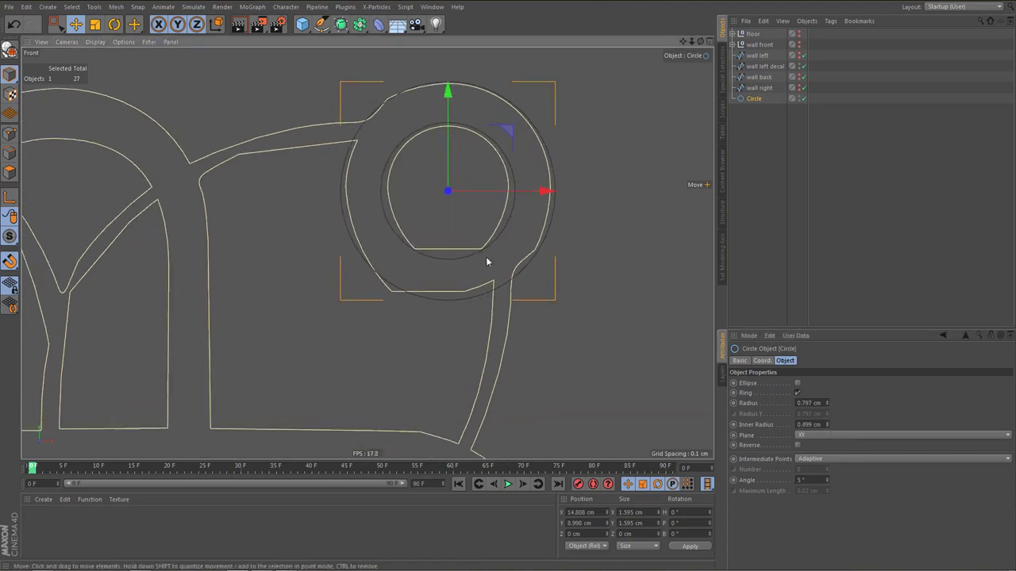
{"action": "middle_click_drag", "start_coordinate": [485, 256], "coordinate": [518, 273], "text": "alt"}
{"action": "left_click", "coordinate": [766, 130]}
Activate the Pen tool with its spline type set to Bezier
{"action": "middle_click_drag", "start_coordinate": [408, 228], "coordinate": [432, 222], "text": "alt"}
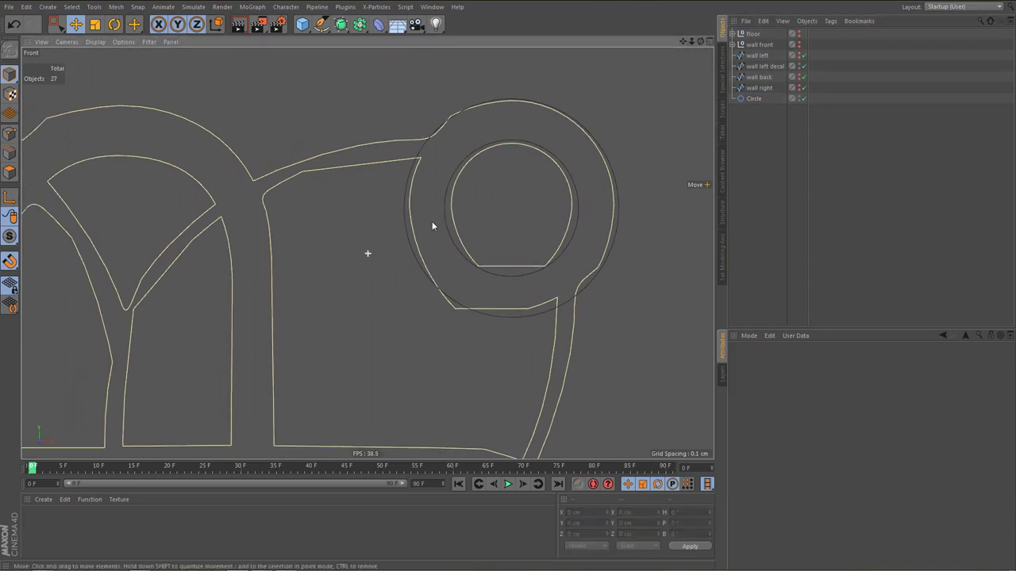
{"action": "left_click", "coordinate": [329, 33]}
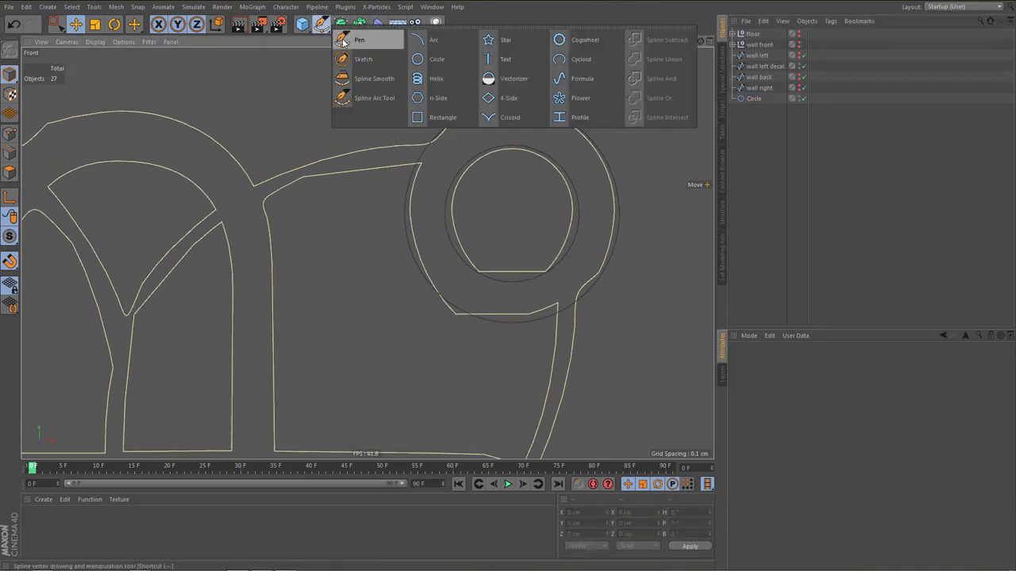
{"action": "left_click", "coordinate": [355, 40]}
{"action": "left_click", "coordinate": [826, 373]}
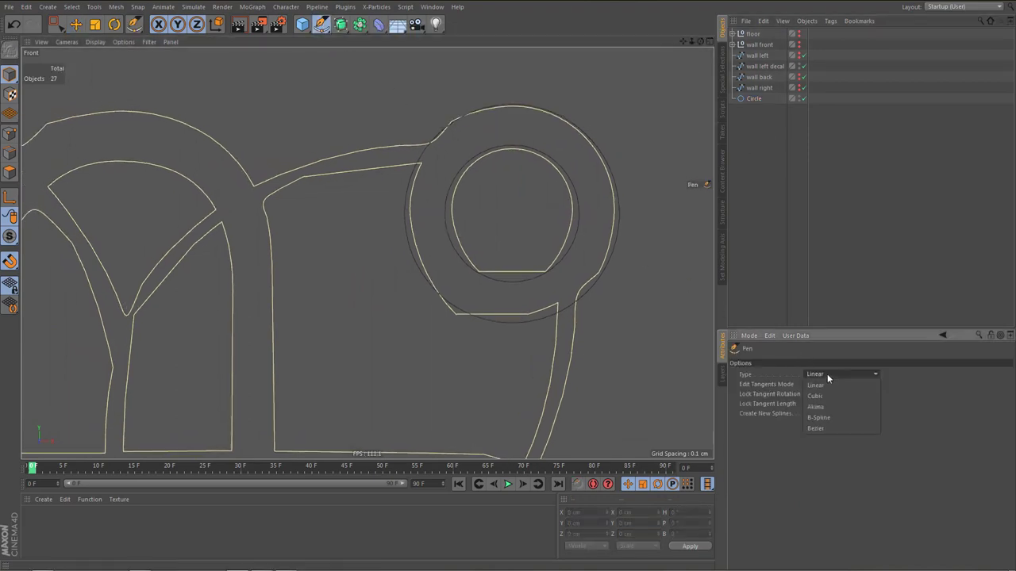
{"action": "left_click", "coordinate": [827, 428]}
{"action": "middle_click_drag", "start_coordinate": [361, 253], "coordinate": [367, 254], "text": "alt"}
{"action": "middle_click_drag", "start_coordinate": [442, 134], "coordinate": [523, 155], "text": "alt"}
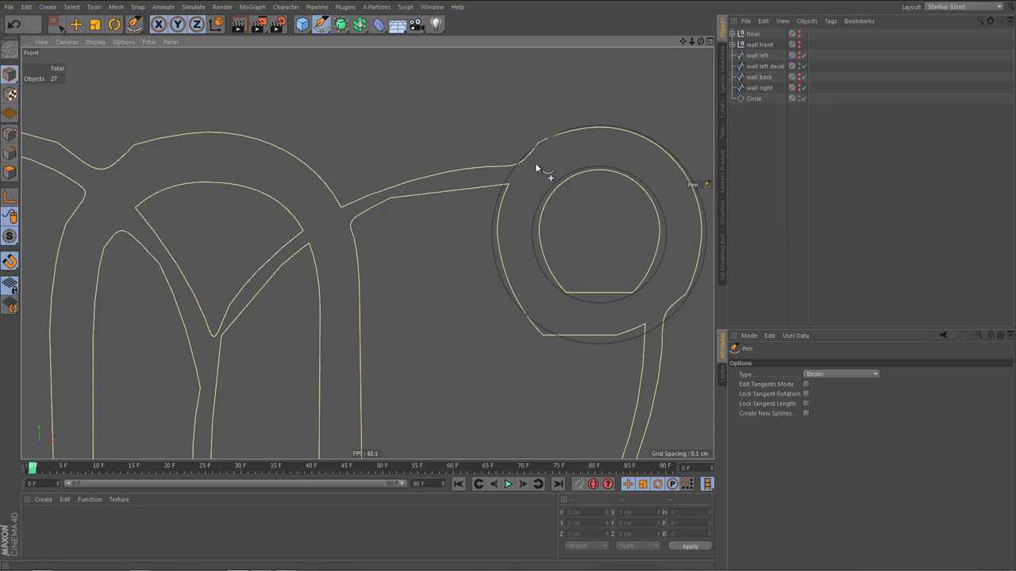
Start a Bezier spline on the ring ornament at about X 14.34, Y 9.52 cm and curve it down to the stem at about X 11.86, Y 8.11 cm
{"action": "left_click_drag", "start_coordinate": [535, 163], "coordinate": [451, 157]}
{"action": "key", "text": "ctrl+z"}
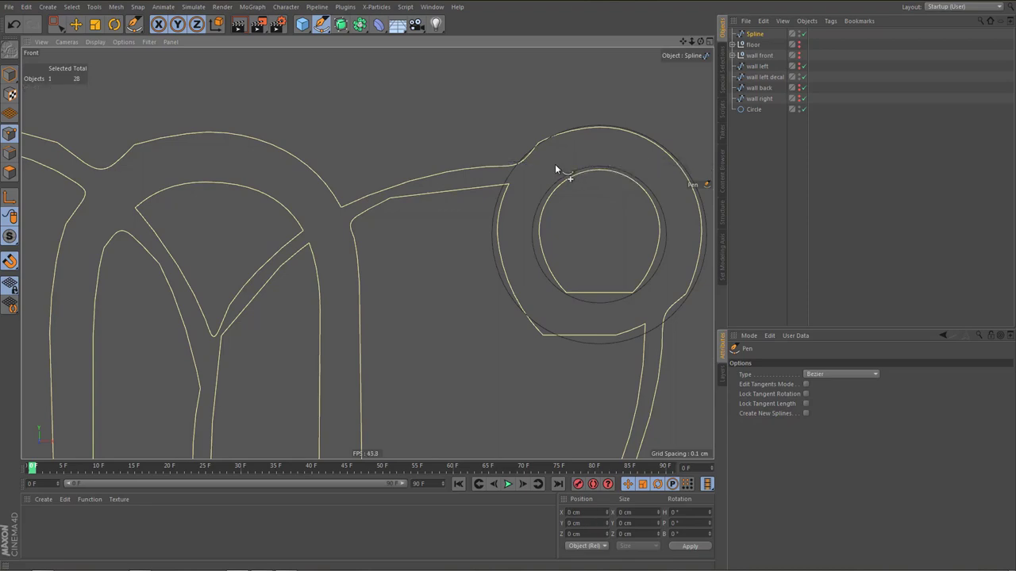
{"action": "key", "text": "ctrl+z"}
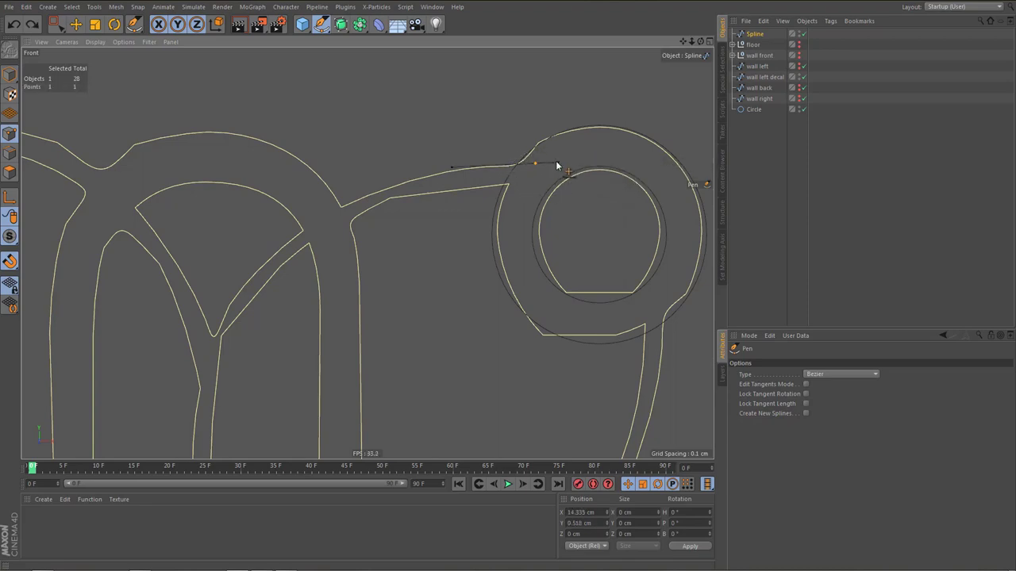
{"action": "left_click_drag", "start_coordinate": [546, 162], "coordinate": [542, 164]}
{"action": "left_click_drag", "start_coordinate": [450, 157], "coordinate": [442, 167]}
{"action": "middle_click_drag", "start_coordinate": [368, 229], "coordinate": [498, 109], "text": "alt"}
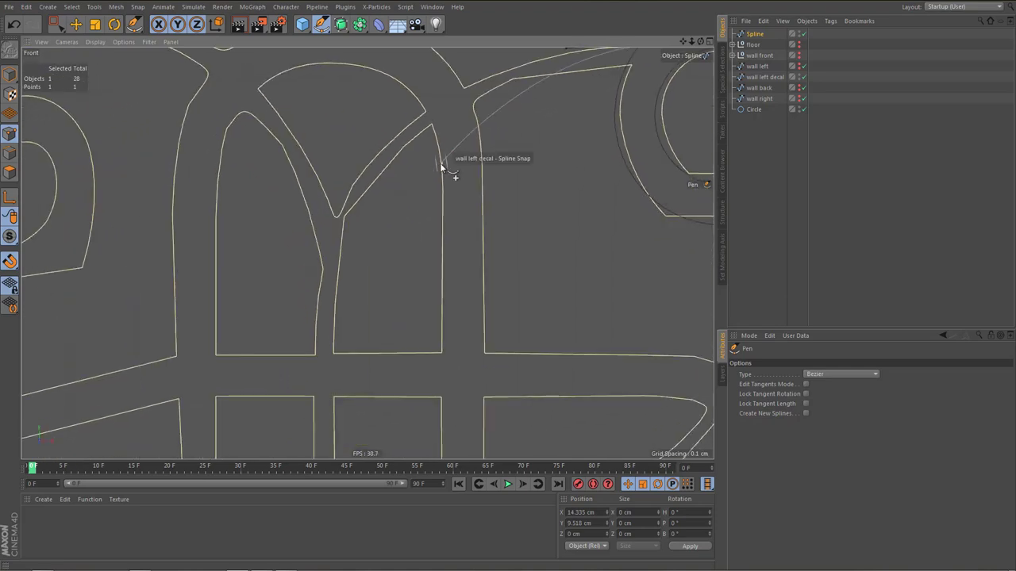
{"action": "left_click_drag", "start_coordinate": [311, 264], "coordinate": [297, 381]}
{"action": "left_click_drag", "start_coordinate": [311, 263], "coordinate": [324, 239]}
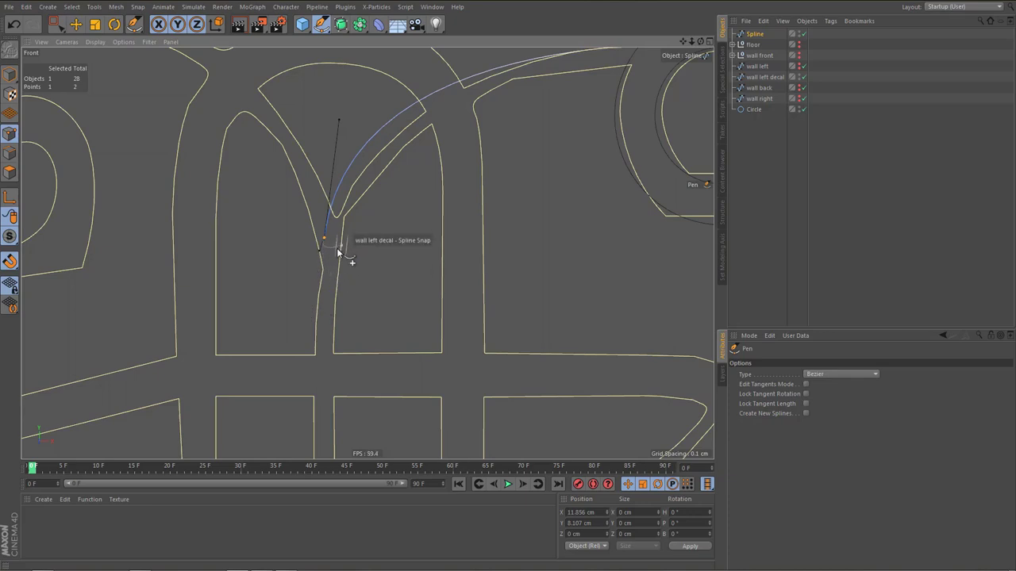
Extend the spline straight down the stem to the lower crossbar and across its width to about X 11.95, Y 5.17 cm
{"action": "middle_click_drag", "start_coordinate": [333, 258], "coordinate": [336, 157], "text": "alt"}
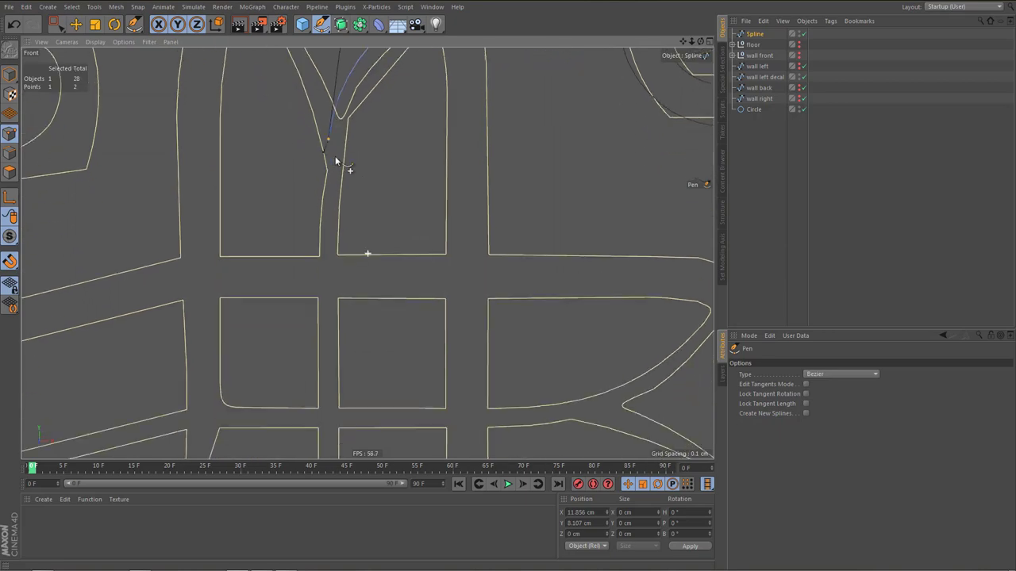
{"action": "scroll", "coordinate": [335, 156], "scroll_direction": "down", "scroll_amount": 5}
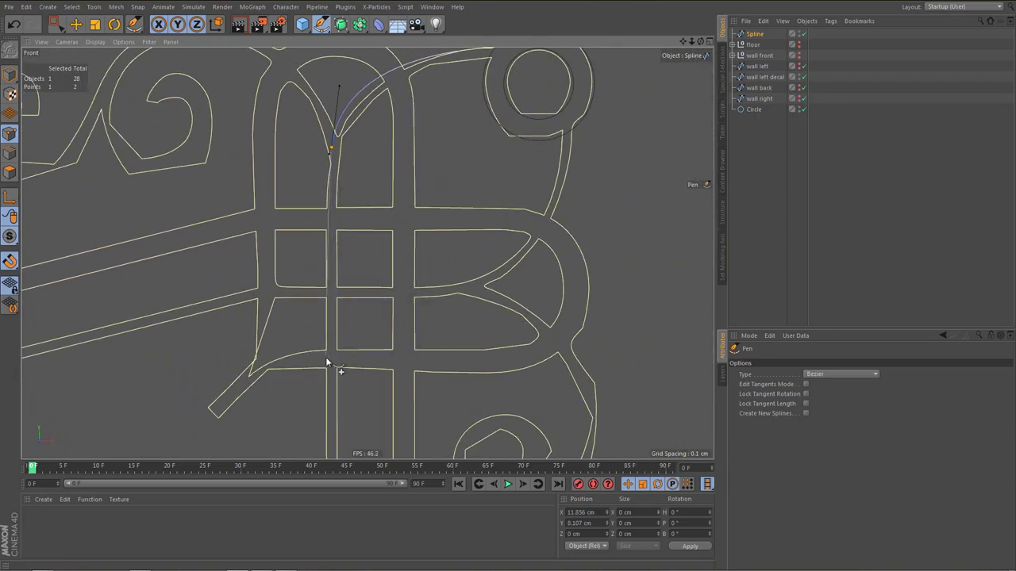
{"action": "left_click", "coordinate": [326, 359]}
{"action": "left_click", "coordinate": [337, 357]}
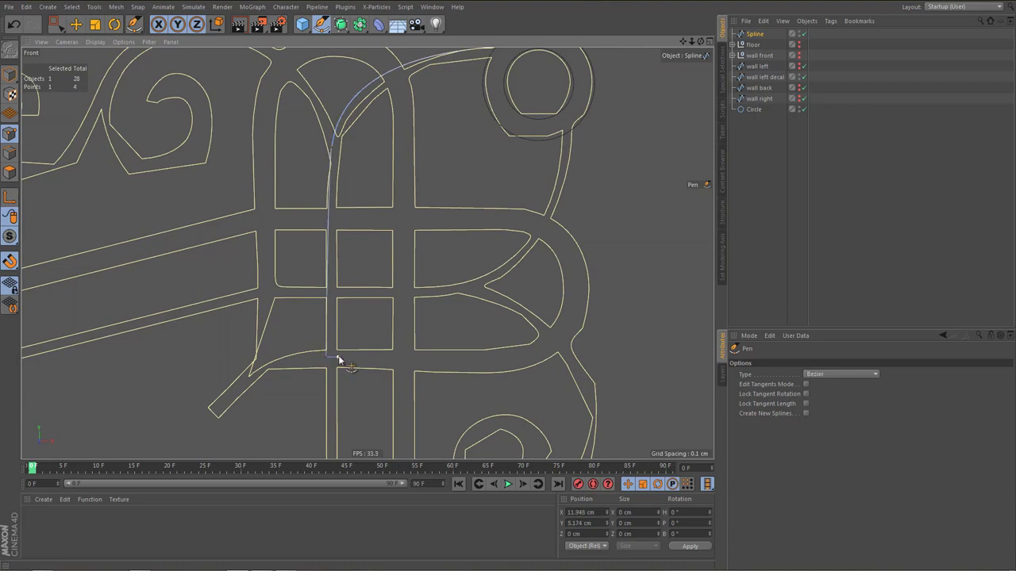
Run the spline back up the stem through about X 11.97, Y 7.95 cm and curve it to the ring ornament, selecting all its points
{"action": "left_click", "coordinate": [341, 158]}
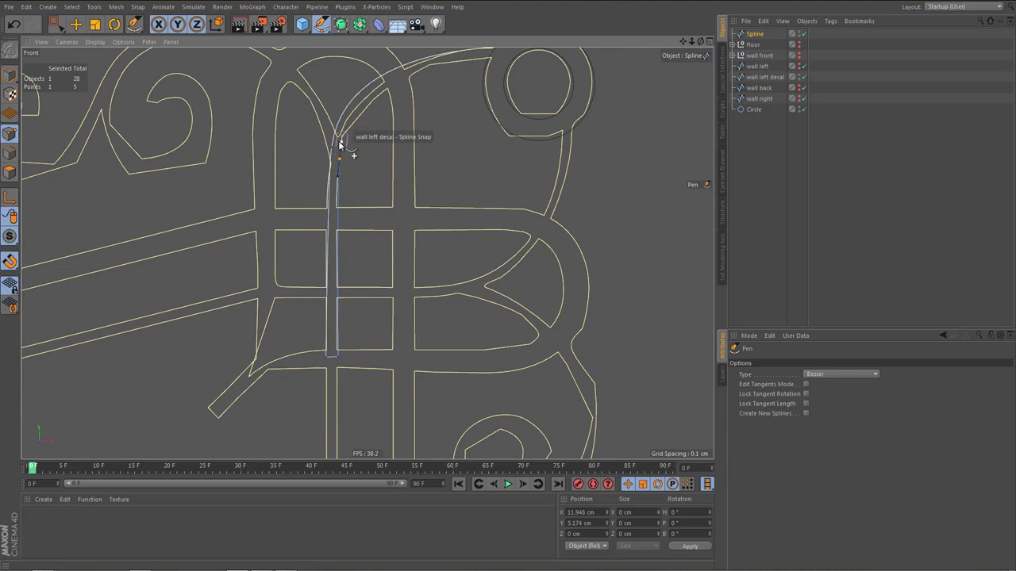
{"action": "scroll", "coordinate": [345, 140], "scroll_direction": "up", "scroll_amount": 5}
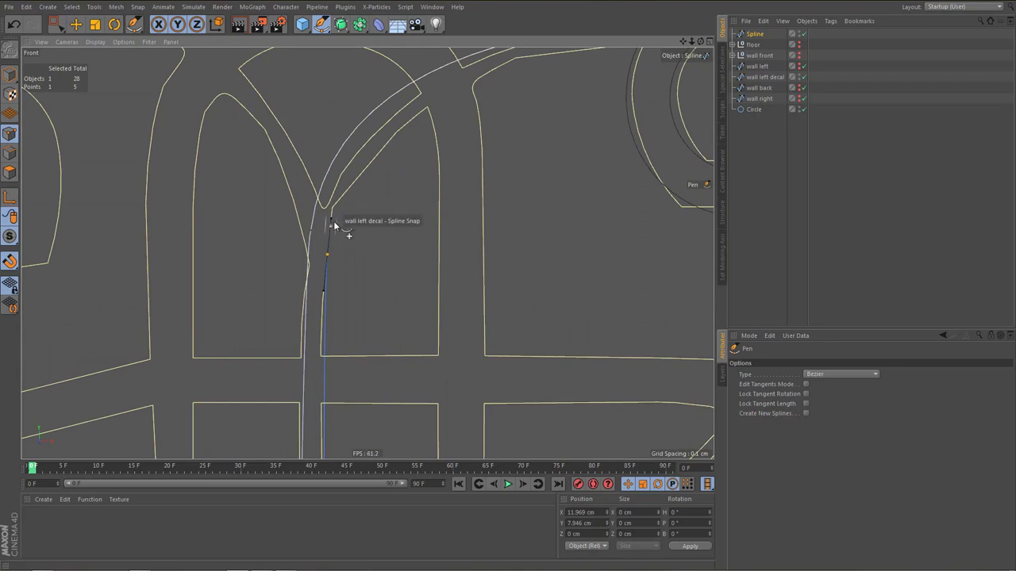
{"action": "middle_click_drag", "start_coordinate": [349, 232], "coordinate": [290, 291], "text": "alt"}
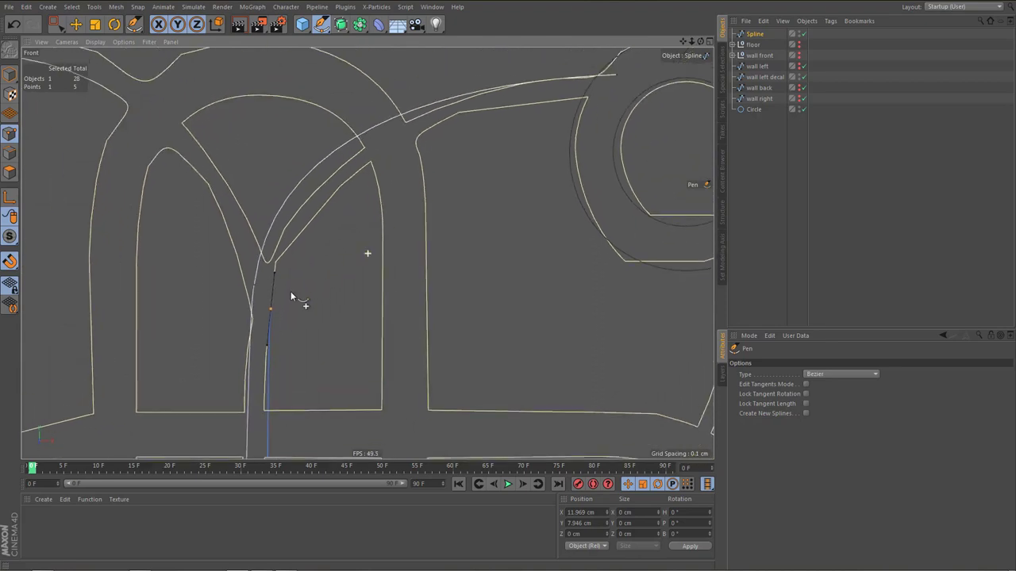
{"action": "mouse_move", "coordinate": [591, 103]}
{"action": "left_mouse_down"}
{"action": "mouse_move", "coordinate": [688, 111]}
{"action": "mouse_move", "coordinate": [604, 102]}
{"action": "left_mouse_up"}
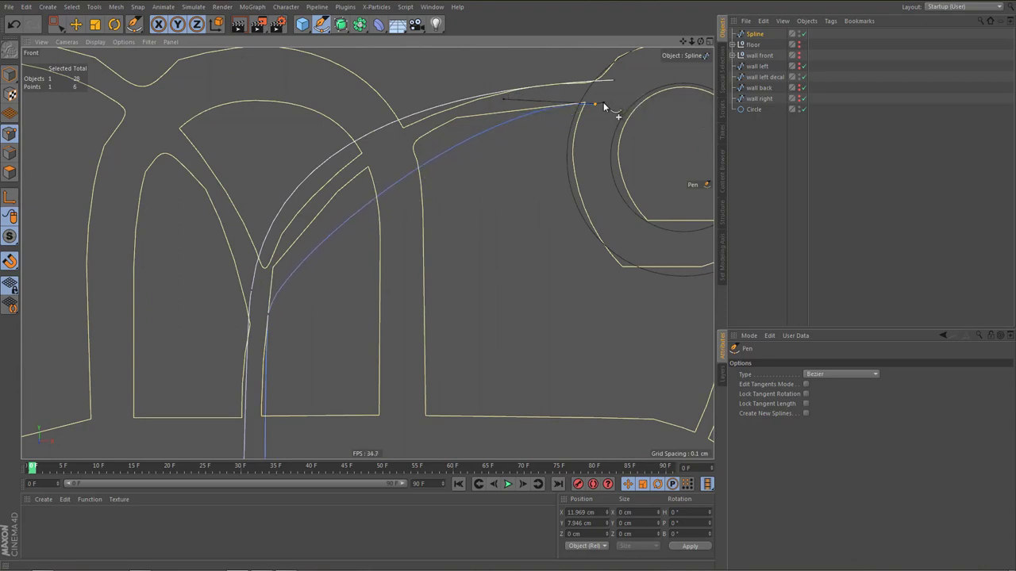
{"action": "key", "text": "ctrl+a"}
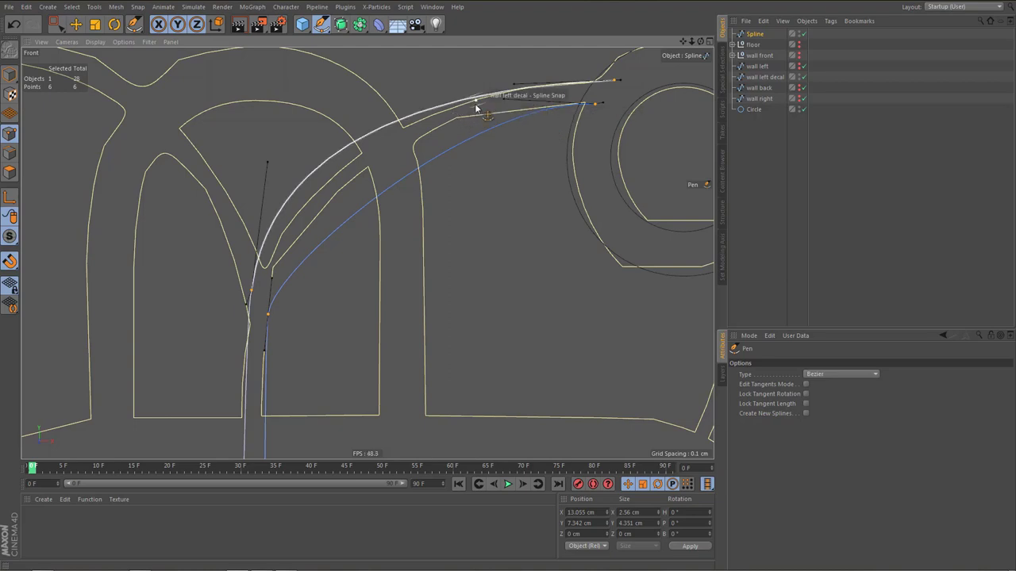
Lengthen the inner arch curve's upper tangent and shorten the outer curve's lower tangent to follow the wall left decal outline
{"action": "middle_click_drag", "start_coordinate": [508, 129], "coordinate": [515, 180], "text": "alt"}
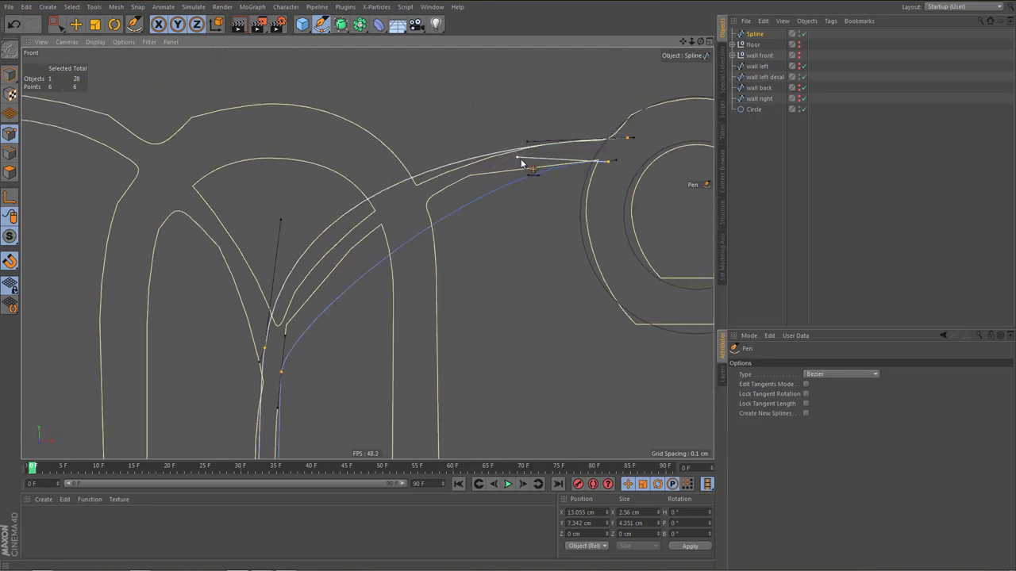
{"action": "left_click_drag", "start_coordinate": [517, 156], "coordinate": [432, 153]}
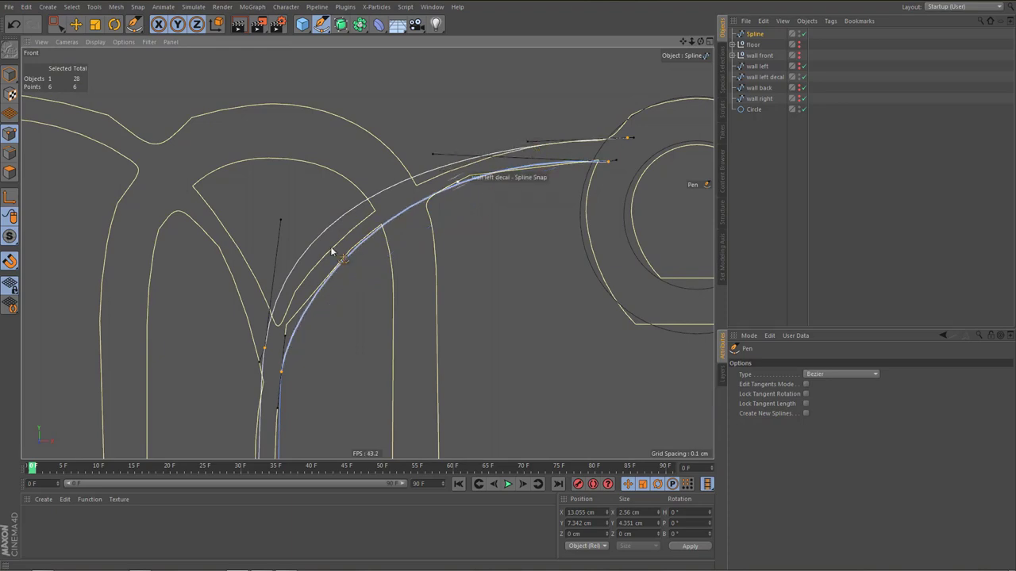
{"action": "left_click_drag", "start_coordinate": [280, 224], "coordinate": [277, 240]}
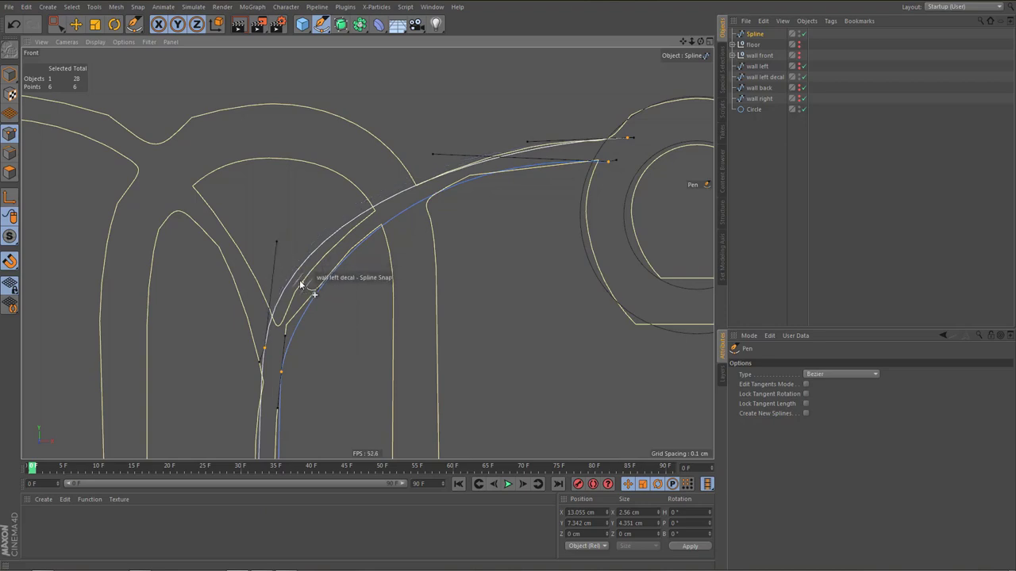
Set the outer curve's bend point left tangent X to 0 and shift the point along X to snap onto the decal outline
{"action": "key", "text": "e"}
{"action": "double_click", "coordinate": [264, 349]}
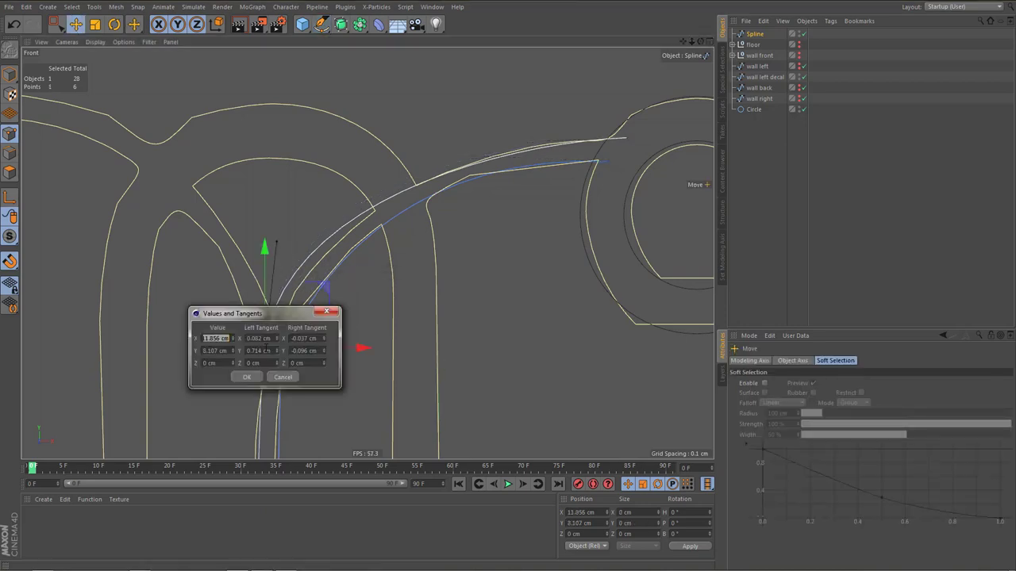
{"action": "left_click", "coordinate": [265, 338]}
{"action": "double_click", "coordinate": [266, 338]}
{"action": "type", "text": "0"}
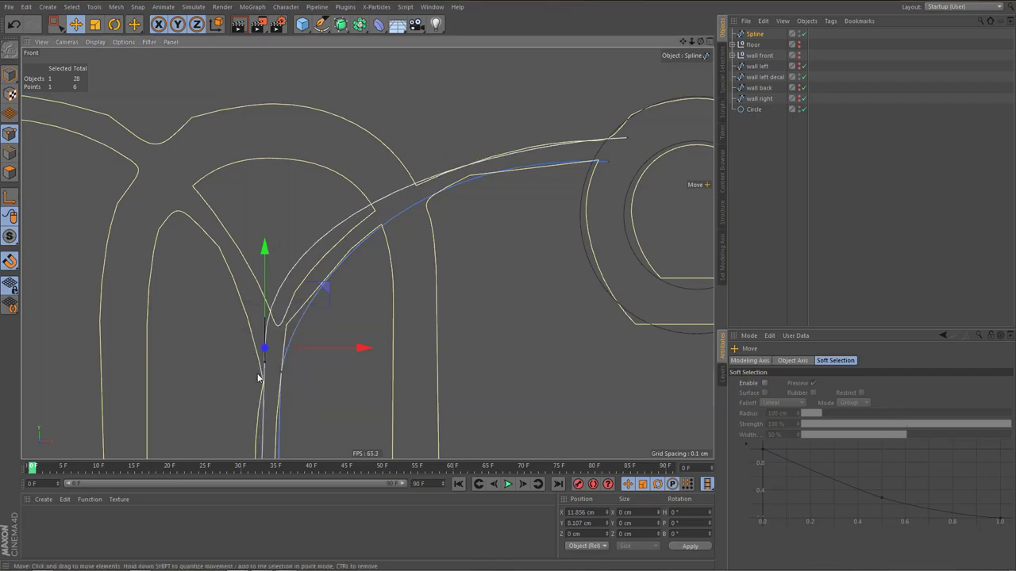
{"action": "left_click", "coordinate": [258, 377]}
{"action": "middle_click_drag", "start_coordinate": [336, 306], "coordinate": [332, 159], "text": "alt"}
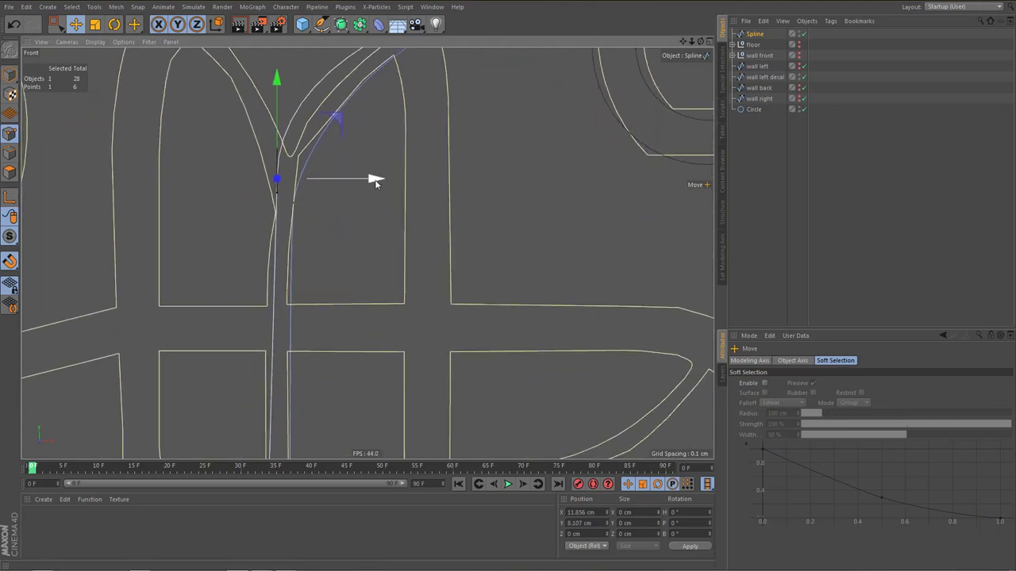
{"action": "left_click_drag", "start_coordinate": [374, 181], "coordinate": [370, 180]}
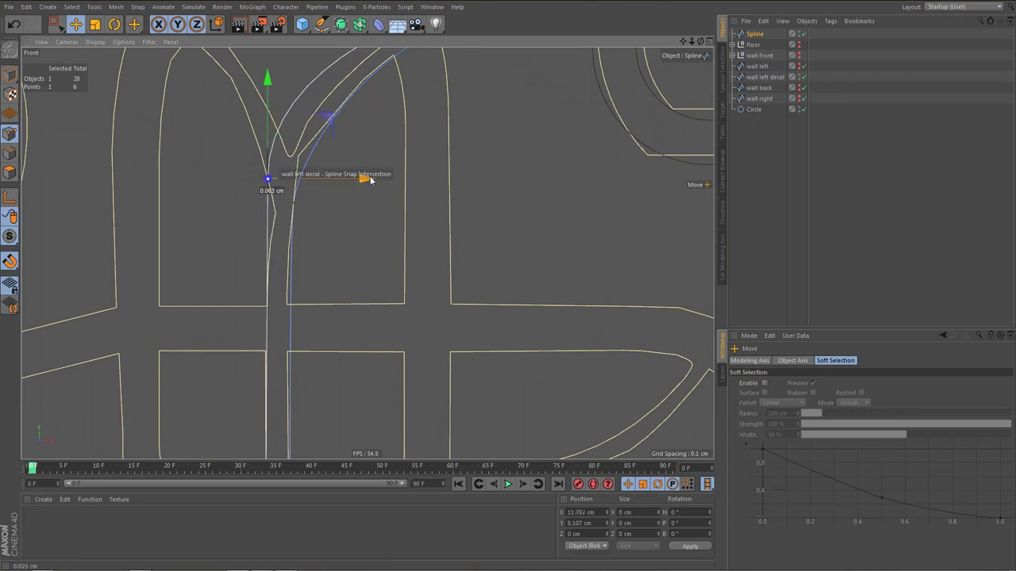
Set the inner curve's bend point left tangent X to 0 and move the point to about X 11.911 cm
{"action": "double_click", "coordinate": [295, 201]}
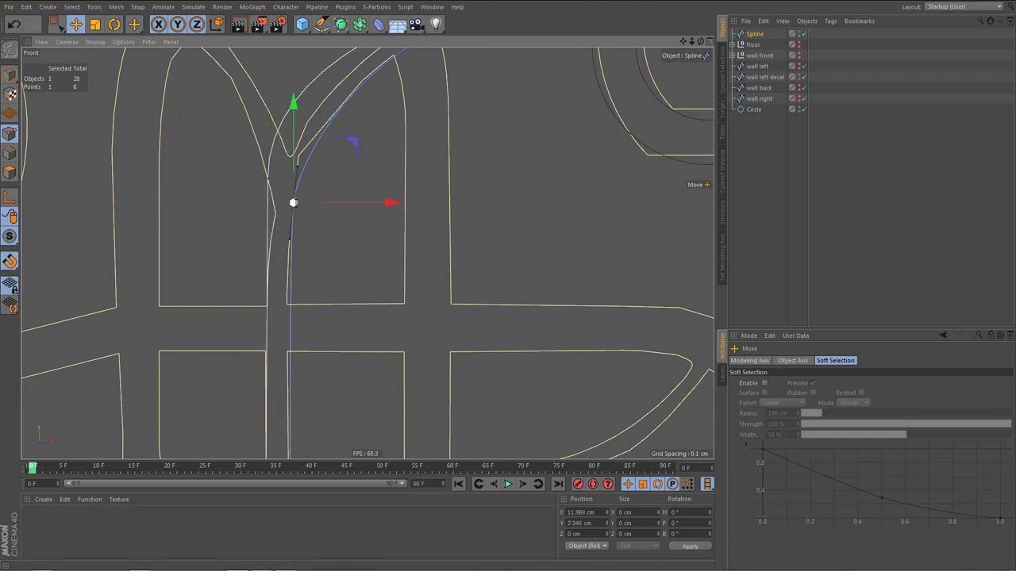
{"action": "left_click", "coordinate": [296, 193]}
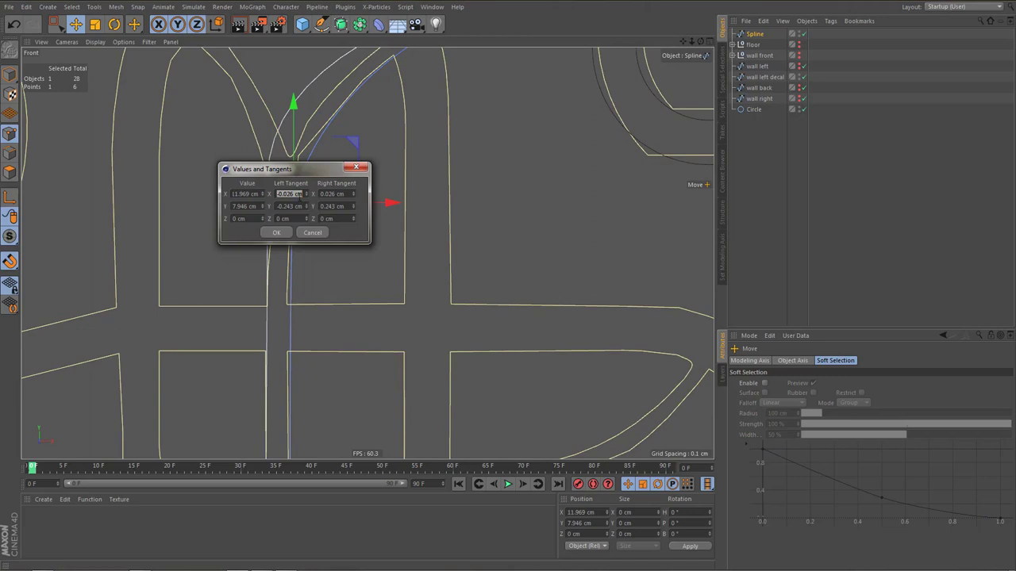
{"action": "type", "text": "0"}
{"action": "left_click", "coordinate": [277, 233]}
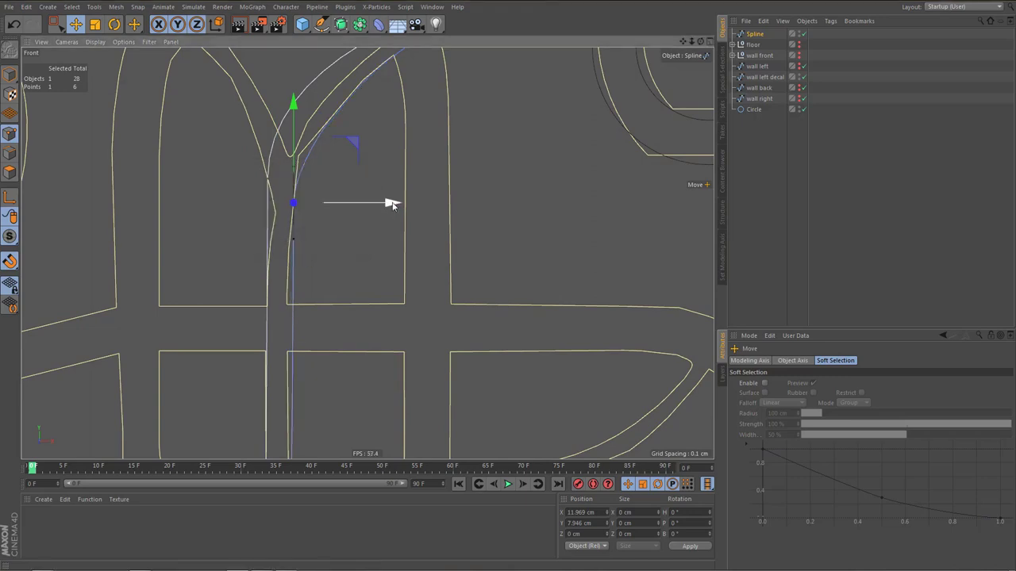
{"action": "left_click_drag", "start_coordinate": [391, 203], "coordinate": [384, 204]}
Enable Lock Tangent Rotation for the Pen tool and adjust the vertical tangent lengths at both bend points of the spline
{"action": "middle_click_drag", "start_coordinate": [350, 230], "coordinate": [372, 329], "text": "alt"}
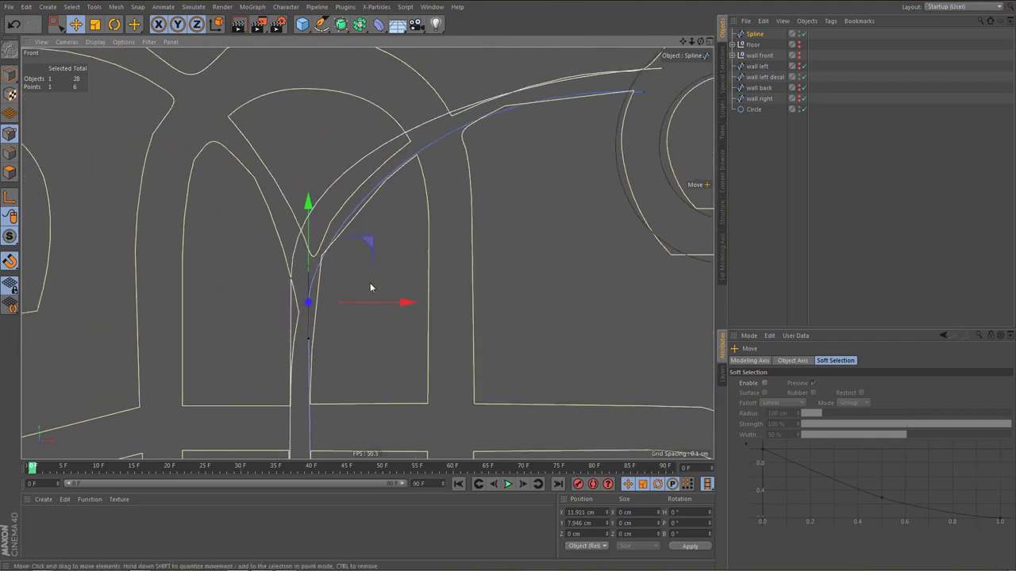
{"action": "scroll", "coordinate": [358, 265], "scroll_direction": "up", "scroll_amount": 2}
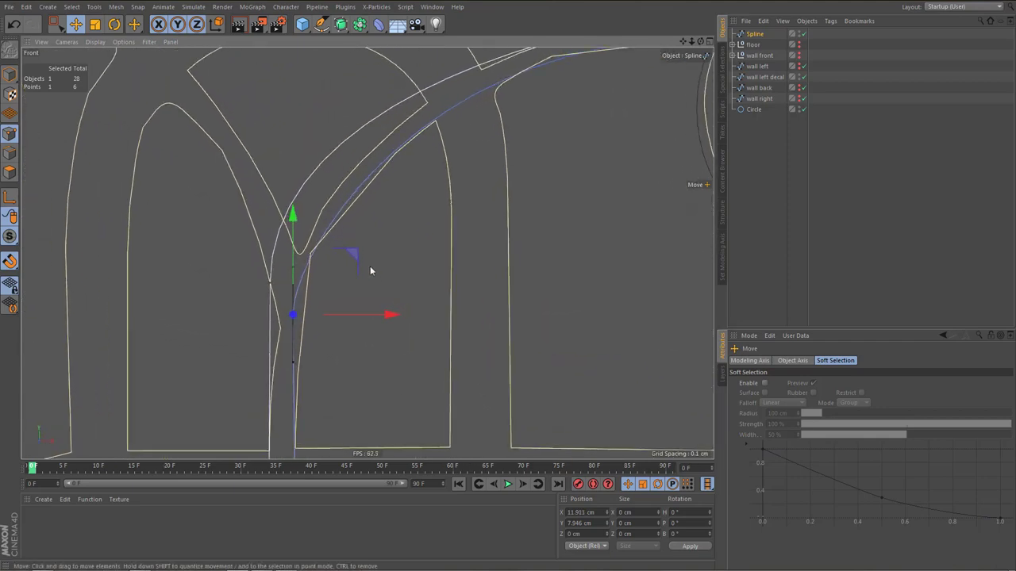
{"action": "key", "text": "m"}
{"action": "key", "text": "e"}
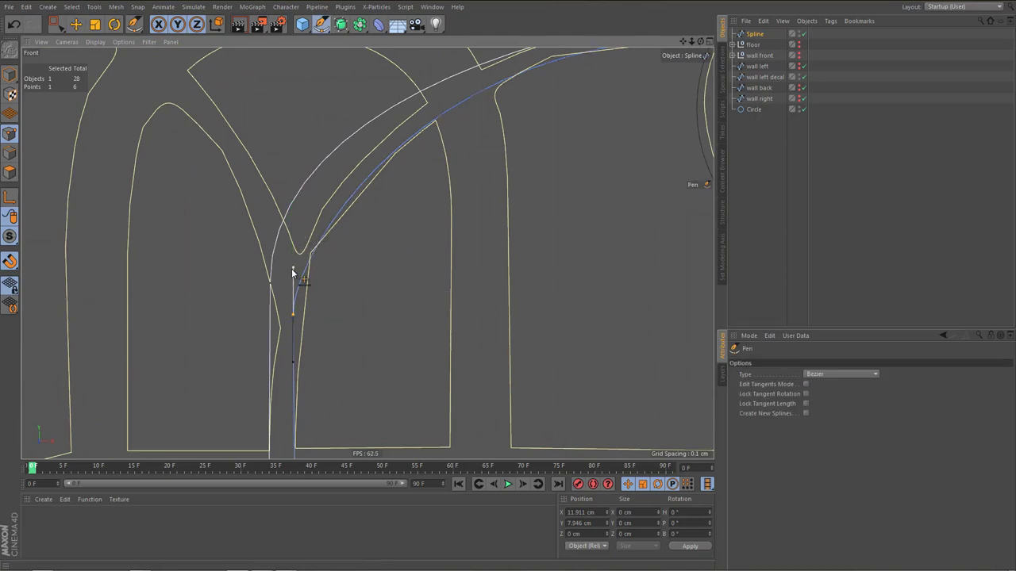
{"action": "left_click", "coordinate": [805, 393]}
{"action": "middle_click_drag", "start_coordinate": [342, 281], "coordinate": [324, 343], "text": "alt"}
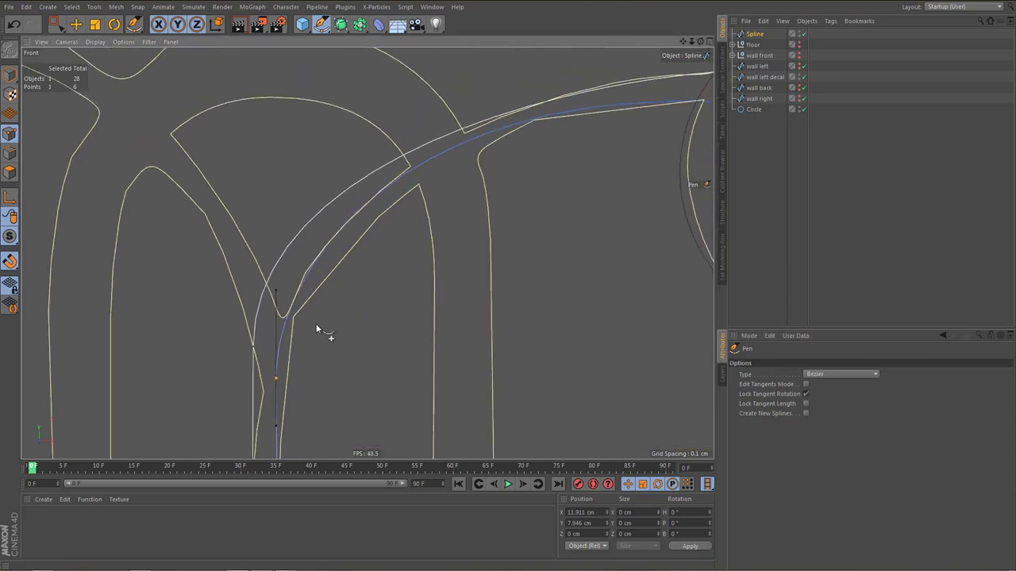
{"action": "key", "text": "ctrl+a"}
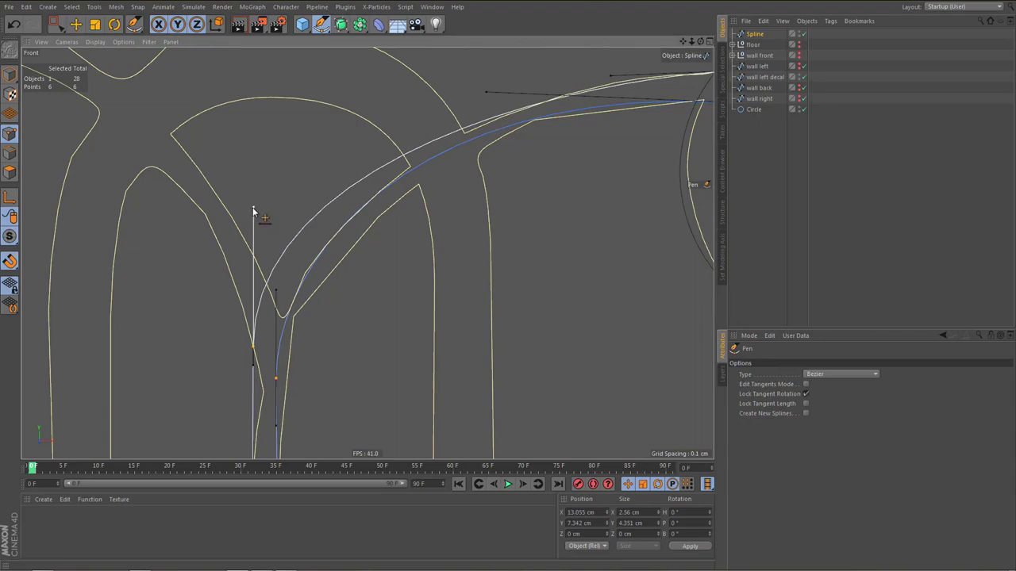
{"action": "mouse_move", "coordinate": [252, 205]}
{"action": "left_mouse_down"}
{"action": "mouse_move", "coordinate": [250, 228]}
{"action": "mouse_move", "coordinate": [272, 212]}
{"action": "left_mouse_up"}
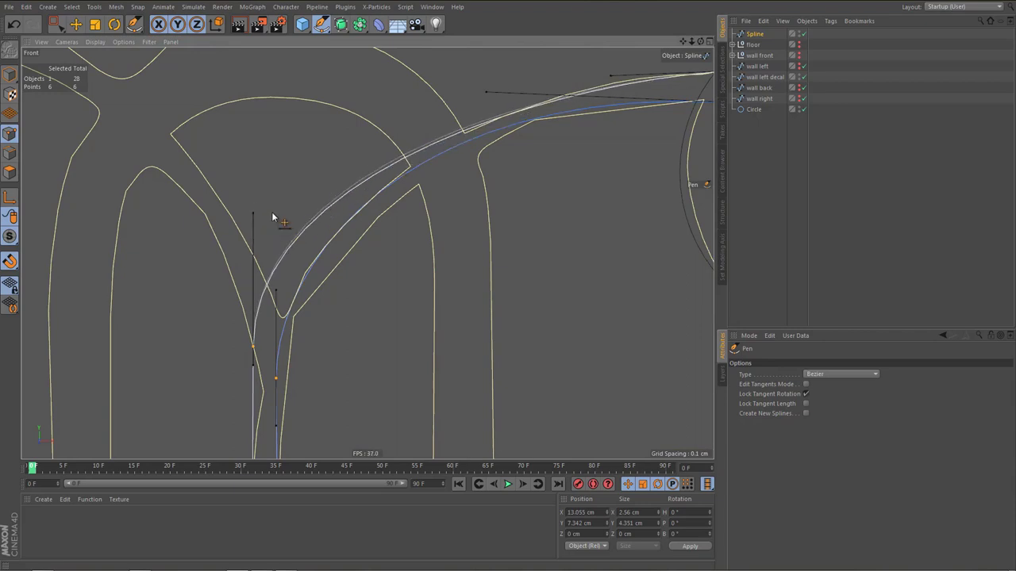
Disable Lock Tangent Rotation and lower the handle of the inner arch curve's upper tangent to flatten its end near the circle
{"action": "middle_click_drag", "start_coordinate": [502, 229], "coordinate": [369, 332], "text": "alt"}
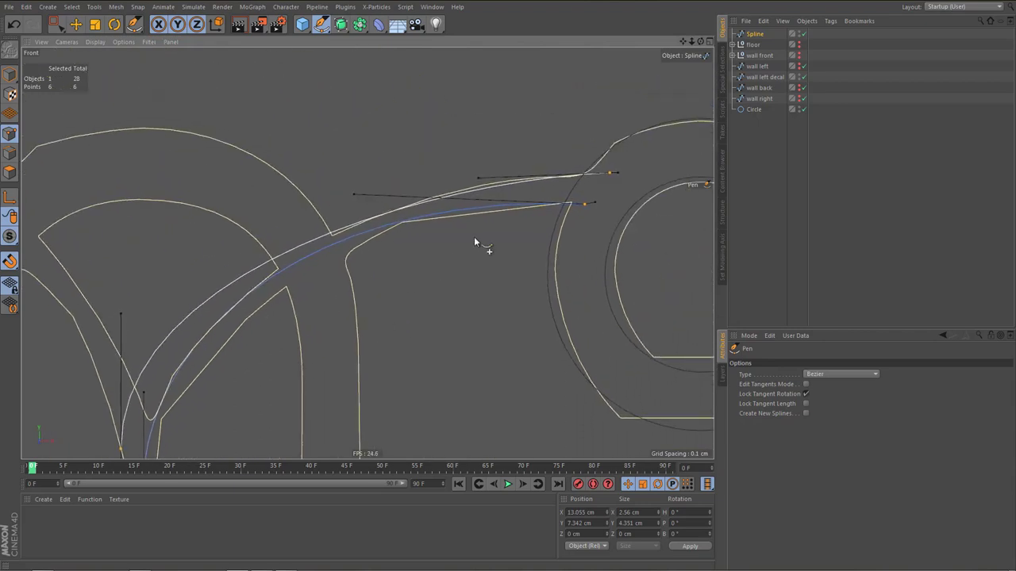
{"action": "right_click_drag", "start_coordinate": [470, 234], "coordinate": [486, 232], "text": "alt"}
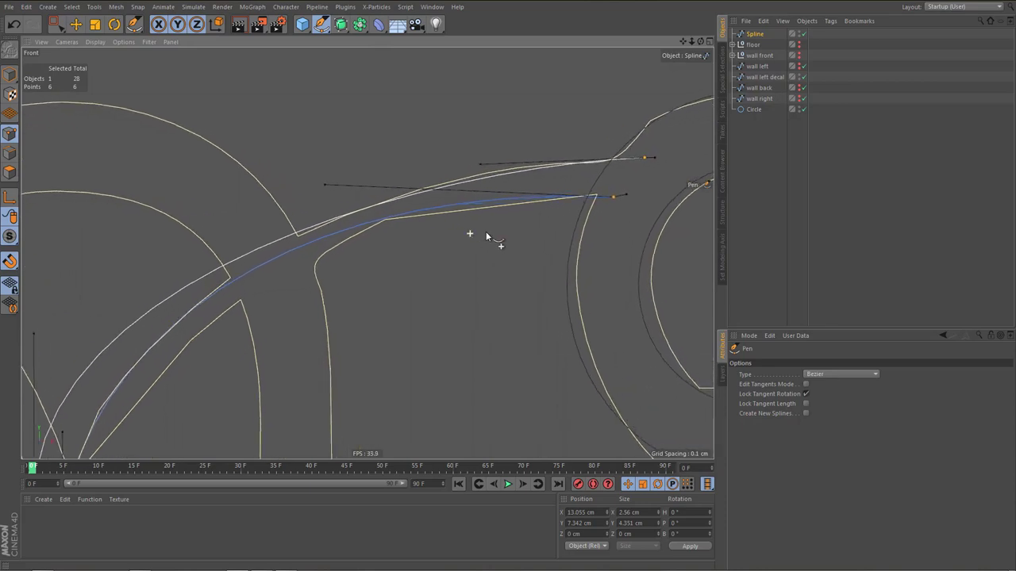
{"action": "left_click", "coordinate": [806, 393]}
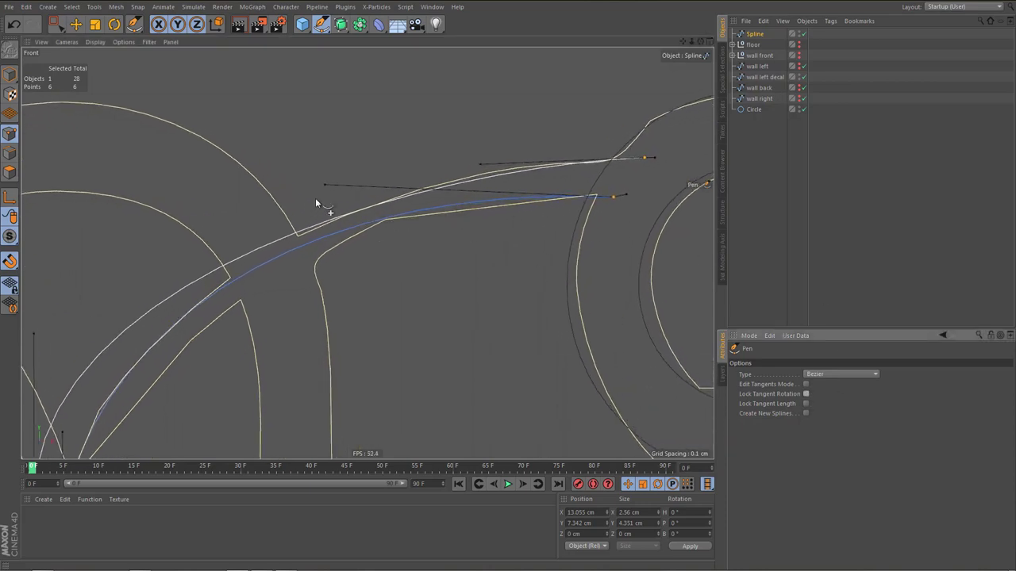
{"action": "left_click_drag", "start_coordinate": [324, 184], "coordinate": [320, 207]}
{"action": "middle_click_drag", "start_coordinate": [321, 248], "coordinate": [374, 209], "text": "alt"}
{"action": "scroll", "coordinate": [354, 242], "scroll_direction": "down", "scroll_amount": 5}
Move the wall left decal spline back along Z to about 219 cm in the perspective view, away from the arch and circles
{"action": "middle_click", "coordinate": [354, 245]}
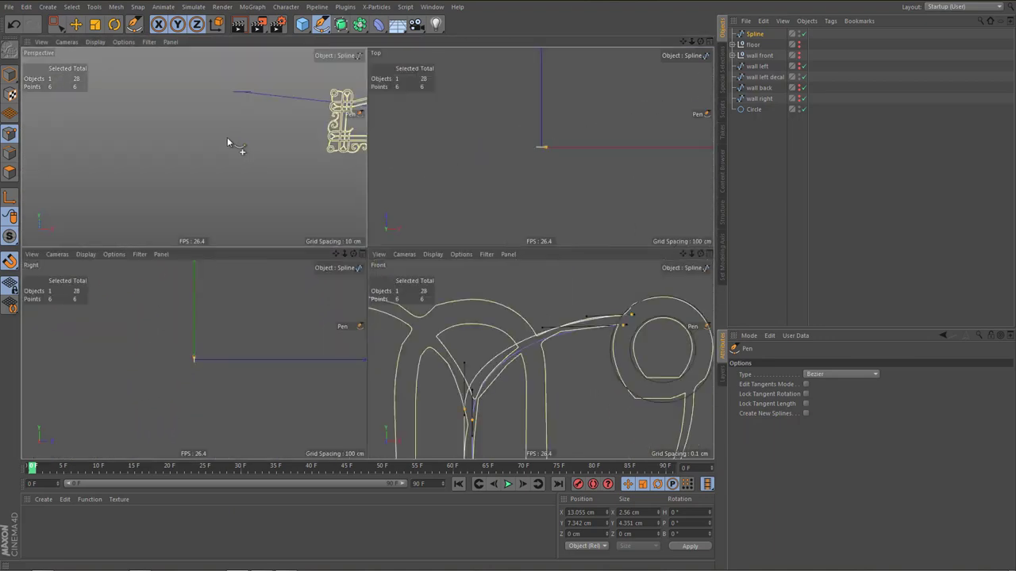
{"action": "middle_click", "coordinate": [231, 142]}
{"action": "key", "text": "s"}
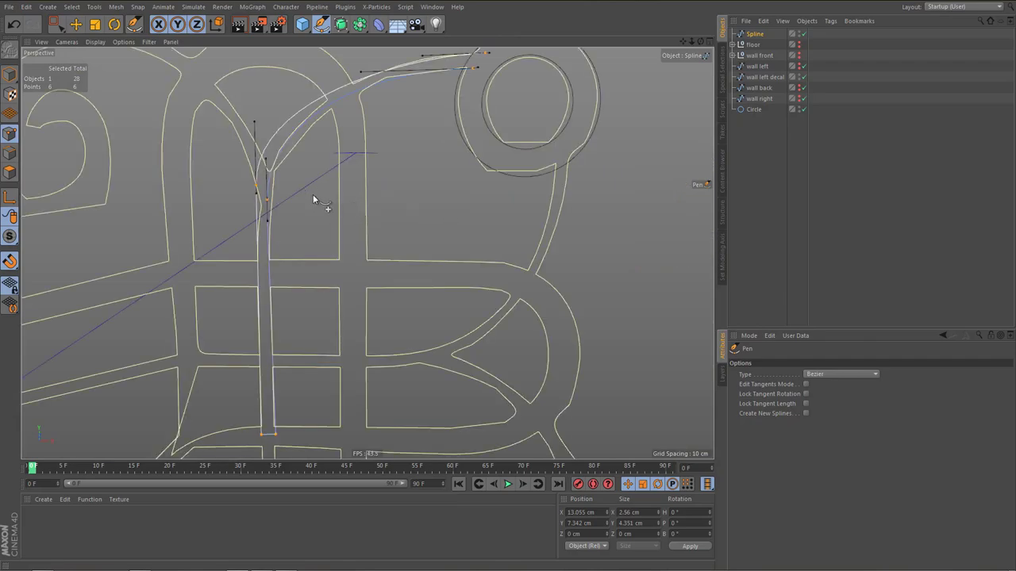
{"action": "scroll", "coordinate": [301, 198], "scroll_direction": "down", "scroll_amount": 3}
{"action": "left_click_drag", "start_coordinate": [301, 198], "coordinate": [364, 210], "text": "alt"}
{"action": "scroll", "coordinate": [354, 210], "scroll_direction": "down", "scroll_amount": 5}
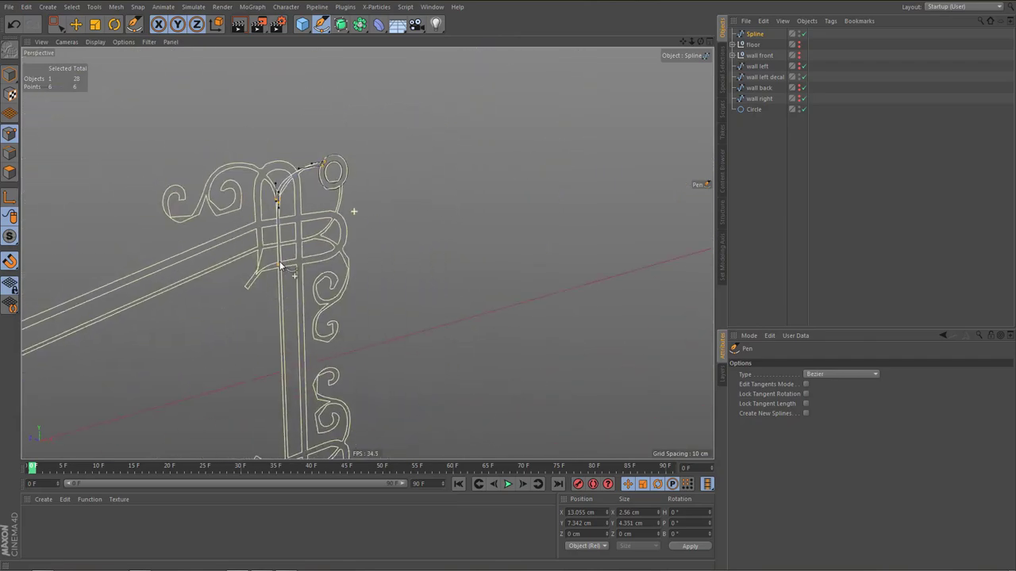
{"action": "middle_click_drag", "start_coordinate": [298, 256], "coordinate": [427, 183], "text": "alt"}
{"action": "scroll", "coordinate": [424, 191], "scroll_direction": "down", "scroll_amount": 3}
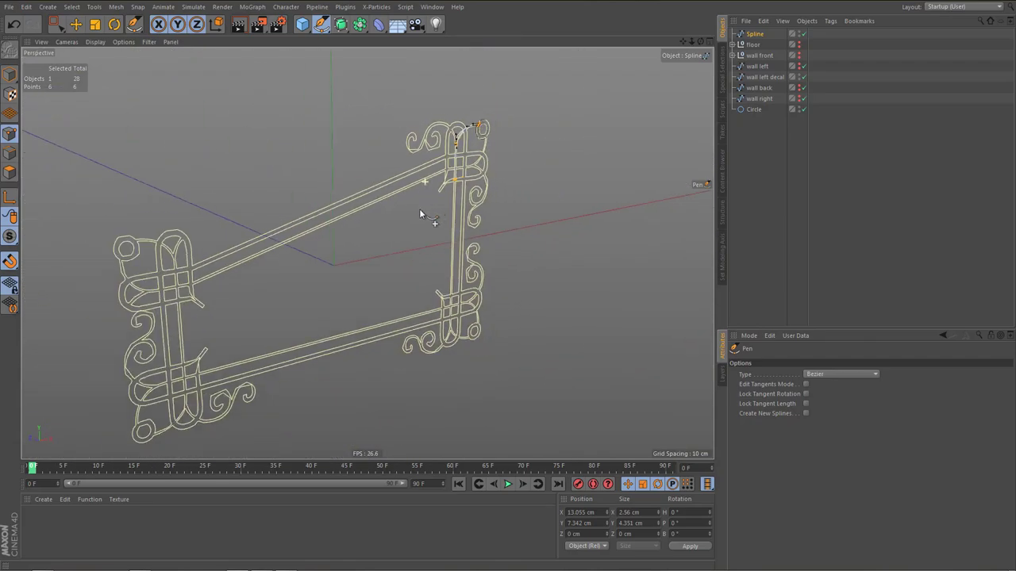
{"action": "left_click", "coordinate": [765, 79]}
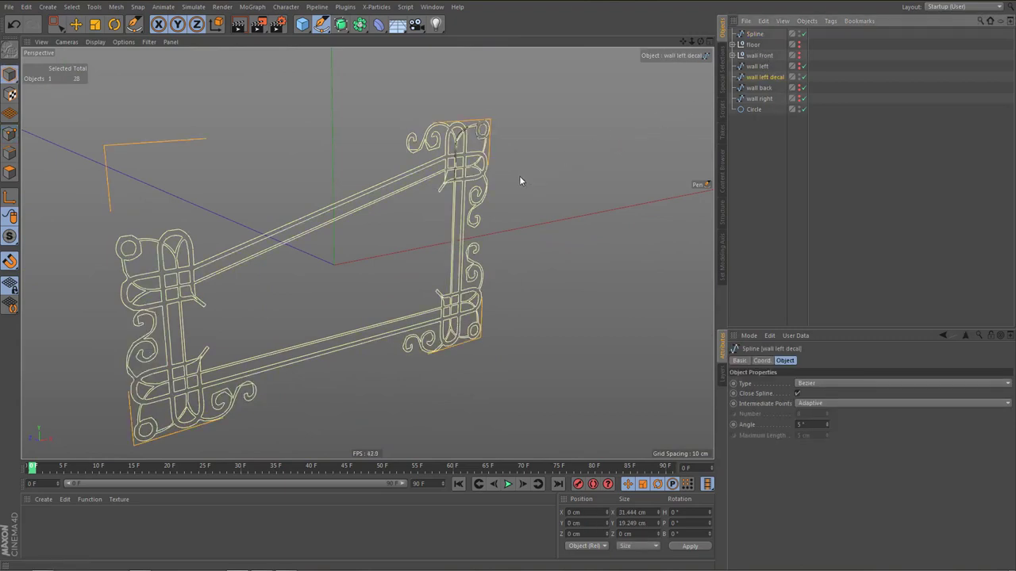
{"action": "key", "text": "e"}
{"action": "left_click_drag", "start_coordinate": [288, 246], "coordinate": [22, 131]}
Hide the wall left decal in the front view and place the Spline object below Circle in the object list
{"action": "left_click_drag", "start_coordinate": [476, 243], "coordinate": [443, 295], "text": "alt"}
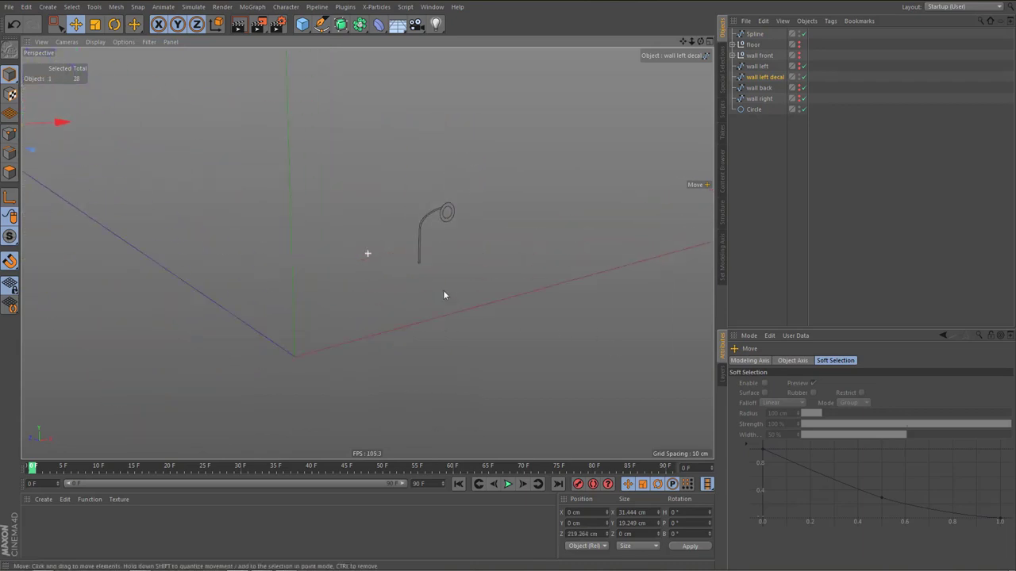
{"action": "scroll", "coordinate": [437, 222], "scroll_direction": "up", "scroll_amount": 8}
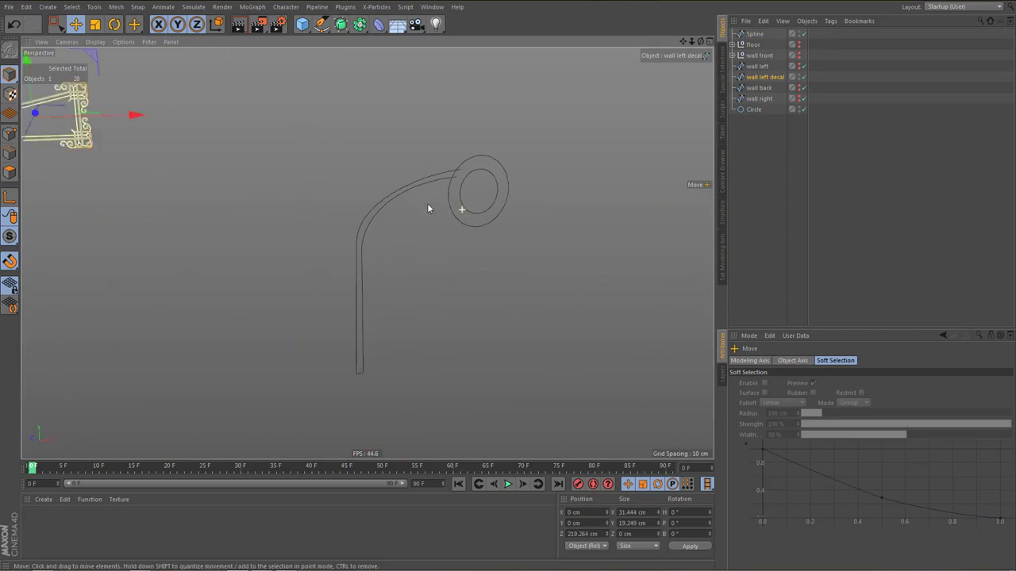
{"action": "scroll", "coordinate": [465, 206], "scroll_direction": "up", "scroll_amount": 2}
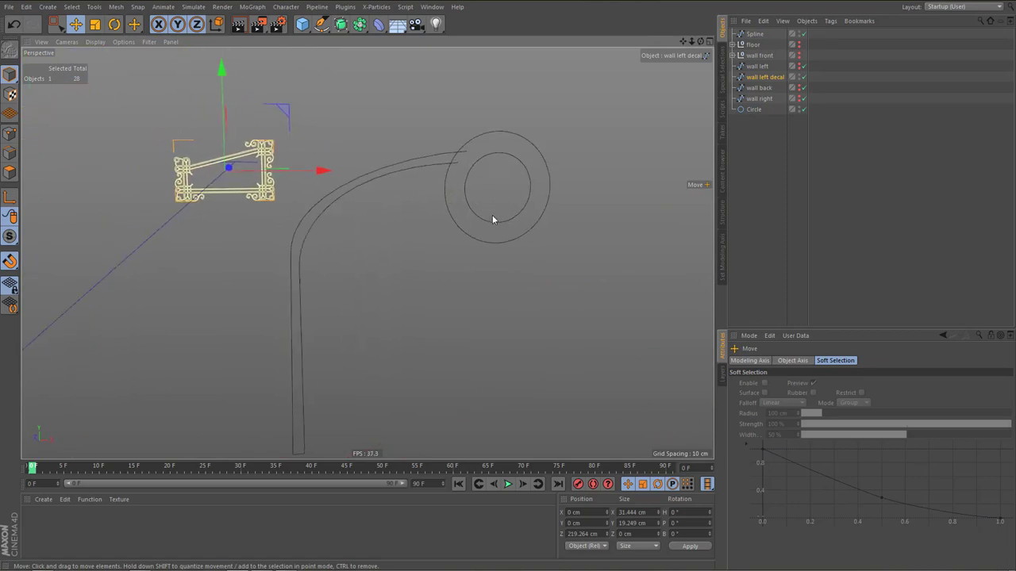
{"action": "middle_click", "coordinate": [525, 263]}
{"action": "middle_click", "coordinate": [525, 263]}
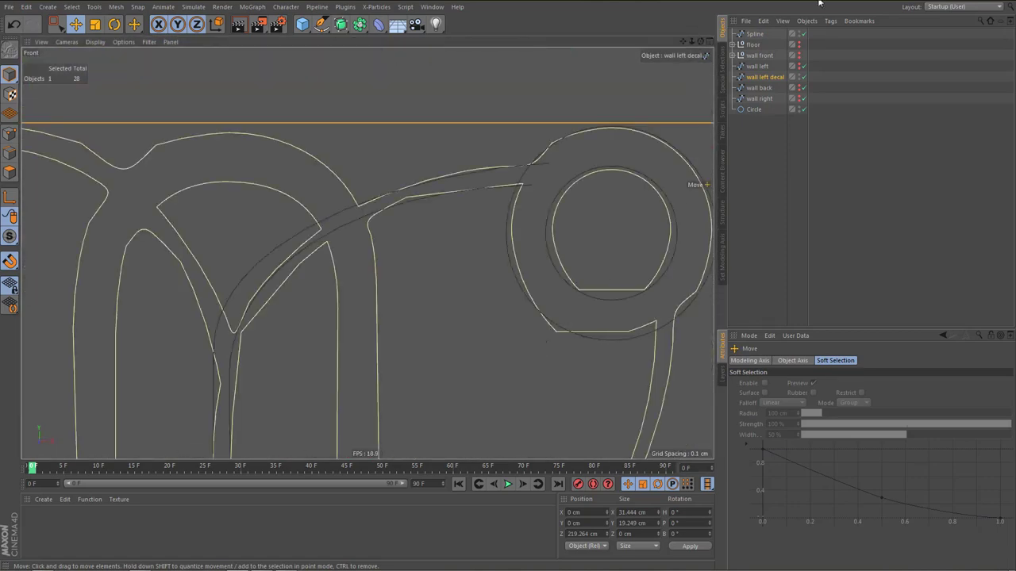
{"action": "left_click", "coordinate": [799, 75]}
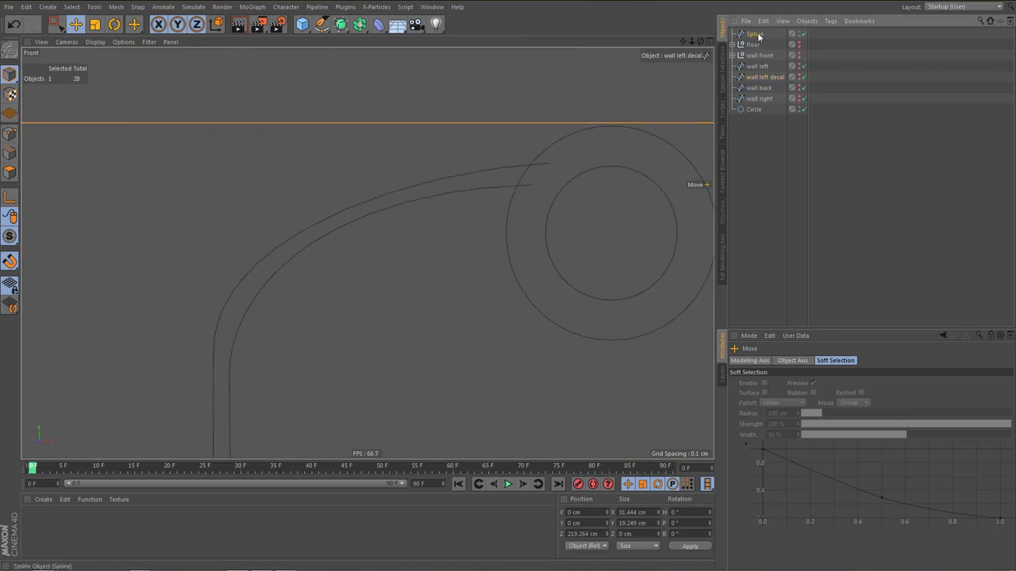
{"action": "left_click_drag", "start_coordinate": [757, 36], "coordinate": [771, 123]}
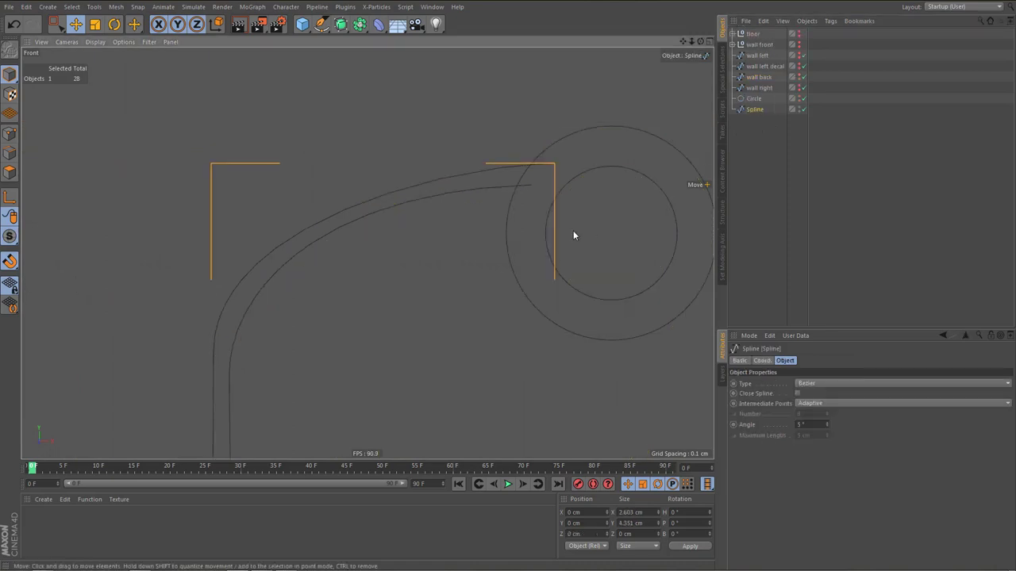
Refine the tangents of both arch curves with the Pen tool, enabling Lock Tangent Rotation, and show the wall left decal again
{"action": "key", "text": "Return"}
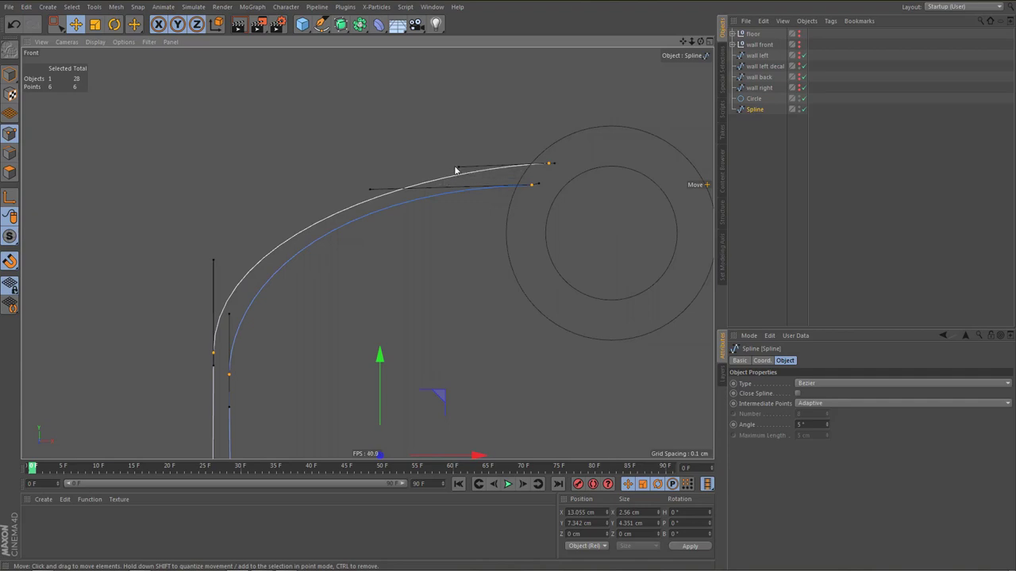
{"action": "key", "text": "m"}
{"action": "key", "text": "1"}
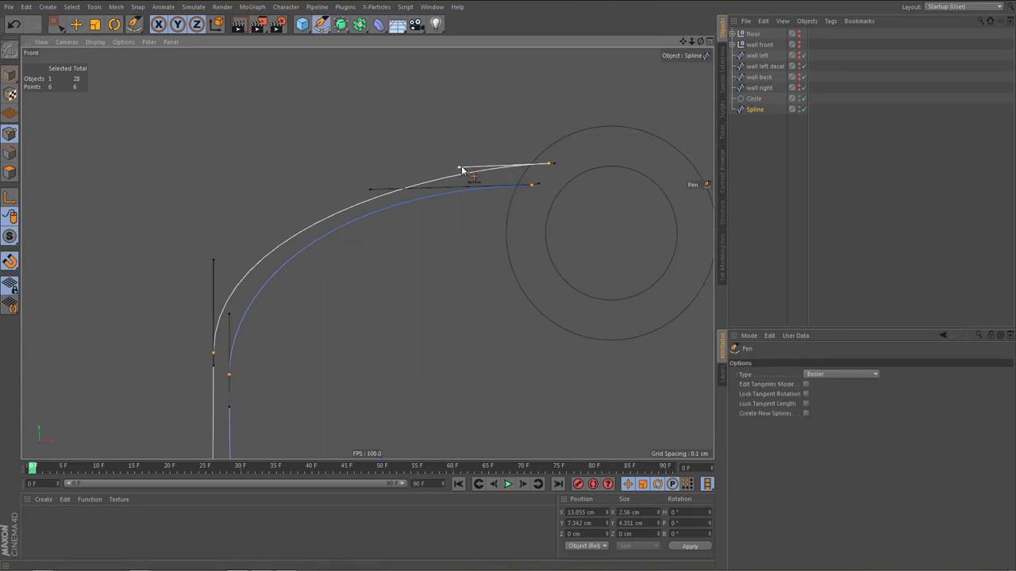
{"action": "left_click_drag", "start_coordinate": [460, 167], "coordinate": [435, 165]}
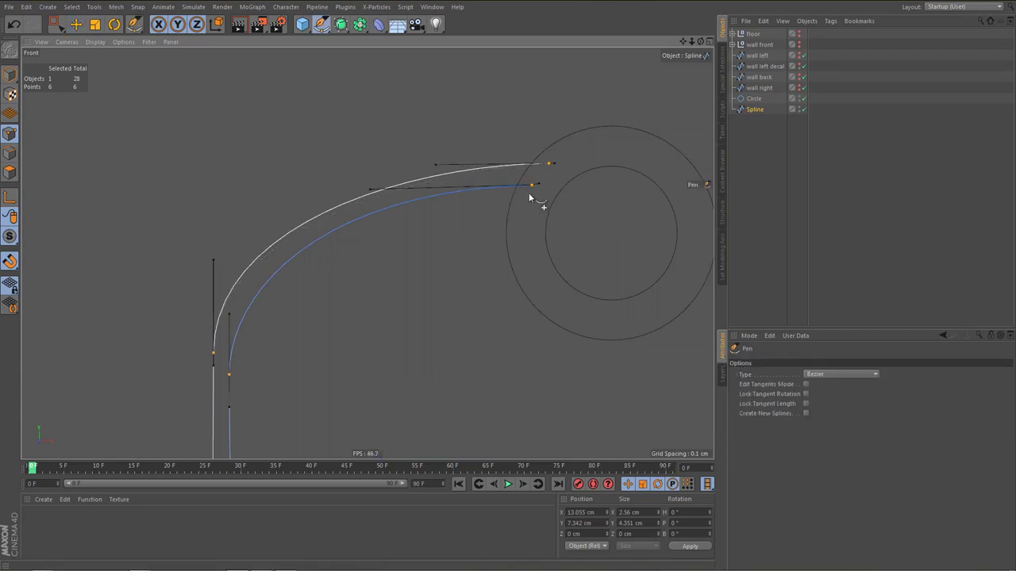
{"action": "left_click", "coordinate": [805, 394]}
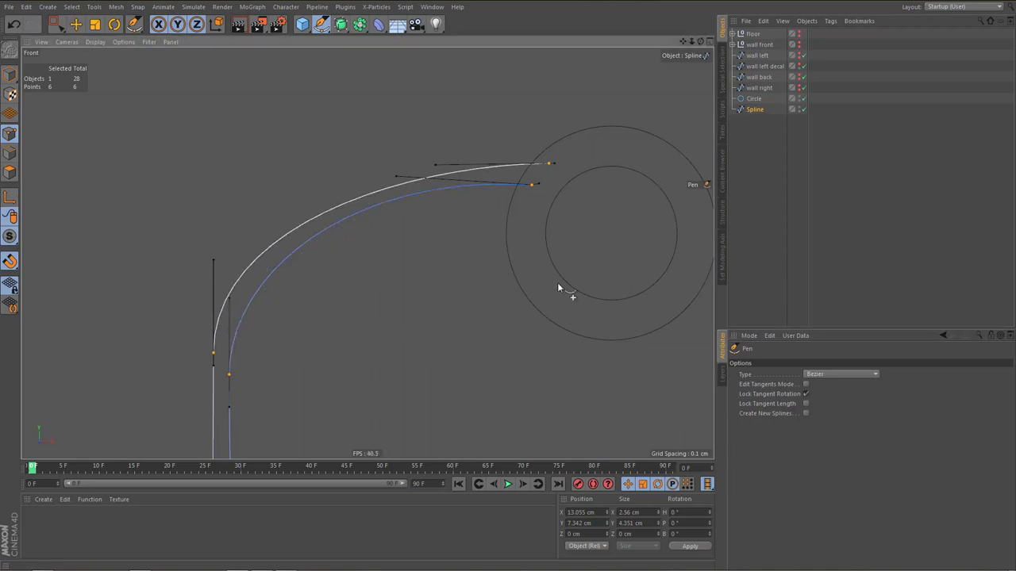
{"action": "left_click", "coordinate": [799, 64]}
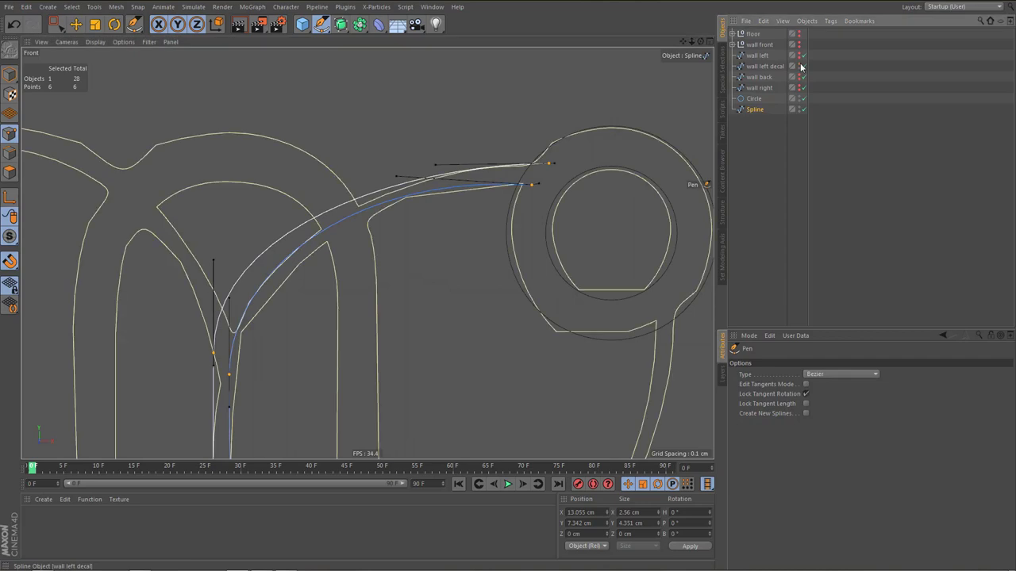
Shorten the upward tangent handles at the bend points of the inner and outer arch curves to fit the decal
{"action": "middle_click_drag", "start_coordinate": [610, 169], "coordinate": [631, 157], "text": "alt"}
{"action": "scroll", "coordinate": [417, 196], "scroll_direction": "up", "scroll_amount": 2}
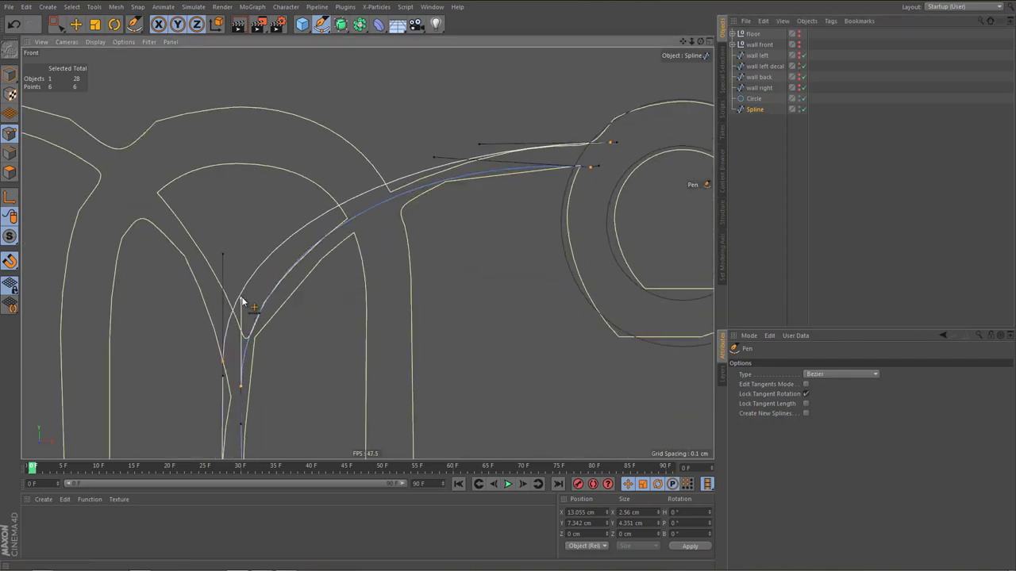
{"action": "left_click_drag", "start_coordinate": [242, 302], "coordinate": [223, 345]}
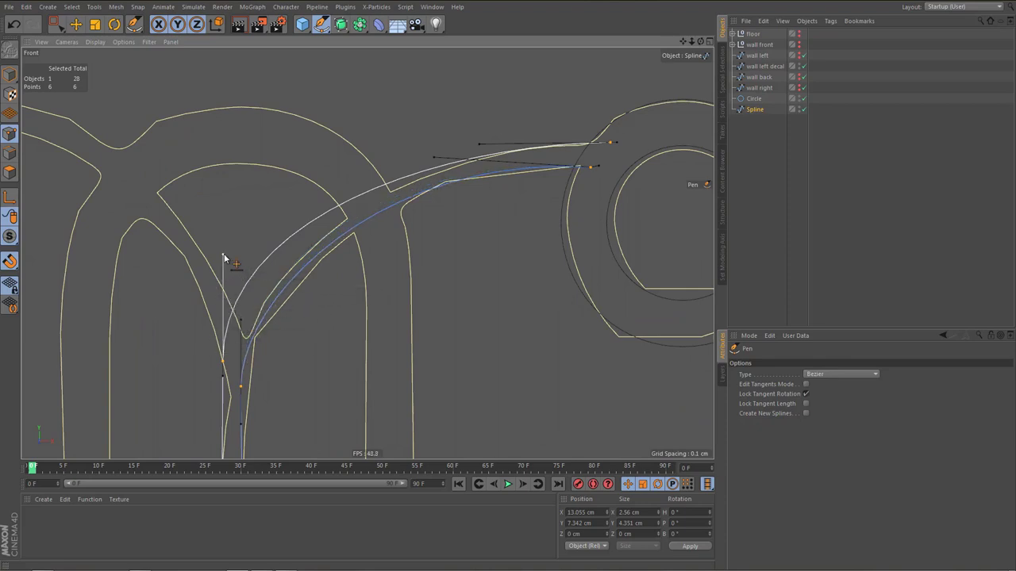
{"action": "left_click_drag", "start_coordinate": [224, 255], "coordinate": [223, 272]}
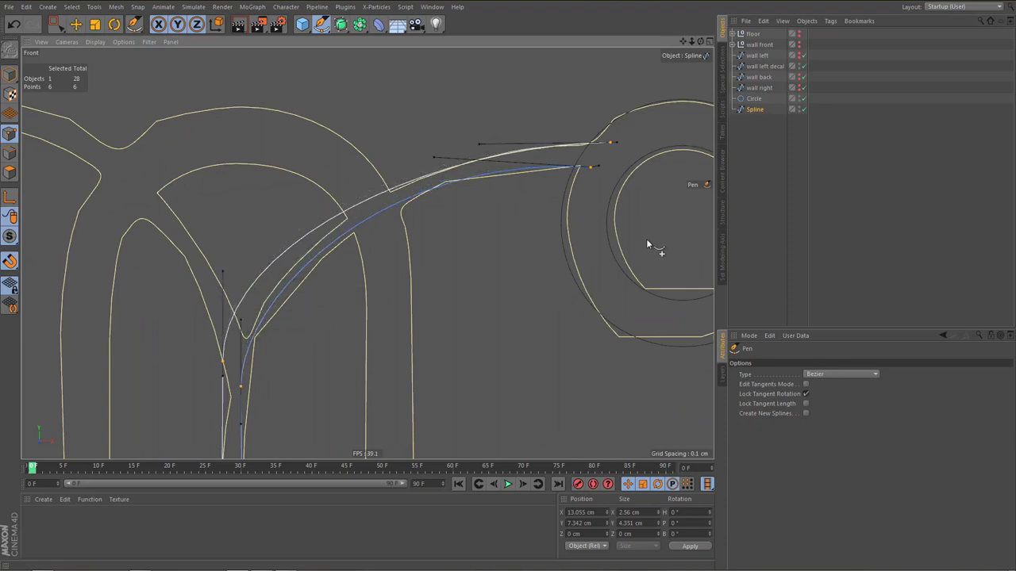
Examine the refined arch and circles against the wall left decal in the perspective and front views with nothing selected
{"action": "scroll", "coordinate": [593, 166], "scroll_direction": "up", "scroll_amount": 2}
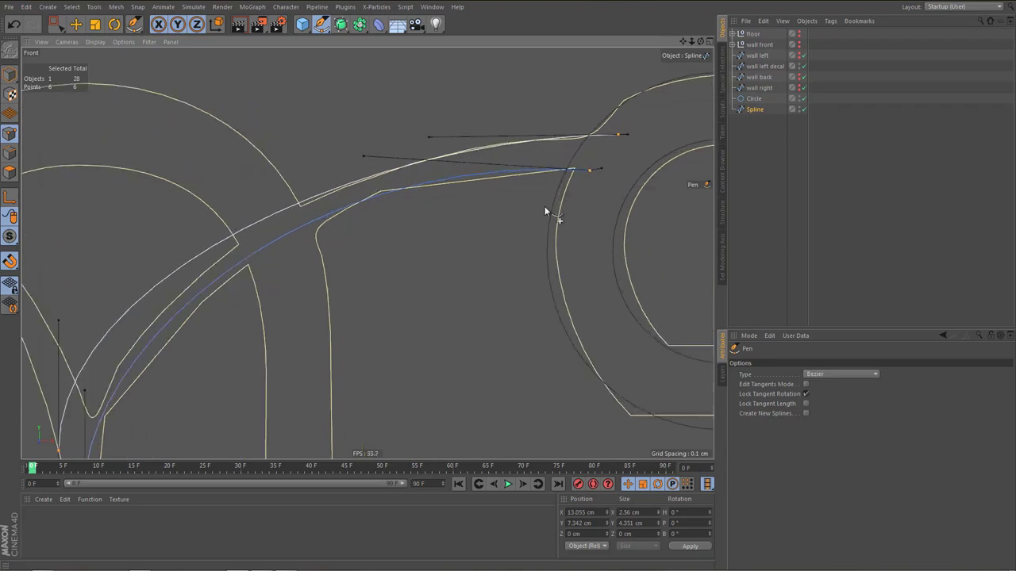
{"action": "scroll", "coordinate": [536, 213], "scroll_direction": "down", "scroll_amount": 2}
{"action": "middle_click", "coordinate": [477, 232]}
{"action": "middle_click", "coordinate": [321, 202]}
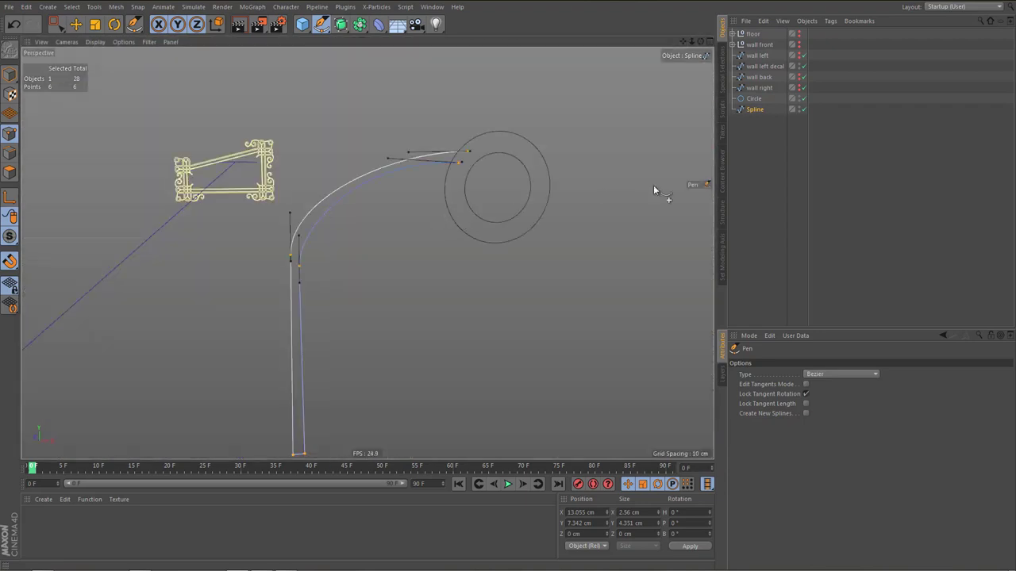
{"action": "left_click", "coordinate": [740, 171]}
{"action": "mouse_move", "coordinate": [369, 170]}
{"action": "left_mouse_down", "text": "alt"}
{"action": "mouse_move", "coordinate": [384, 173]}
{"action": "mouse_move", "coordinate": [368, 169]}
{"action": "left_mouse_up", "text": "alt"}
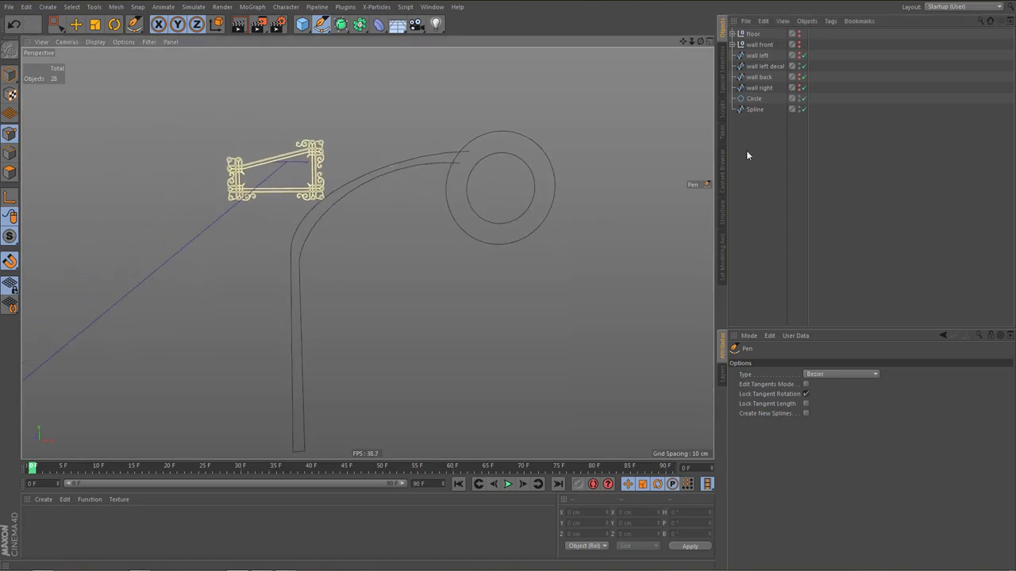
{"action": "middle_click", "coordinate": [683, 174]}
{"action": "middle_click", "coordinate": [508, 365]}
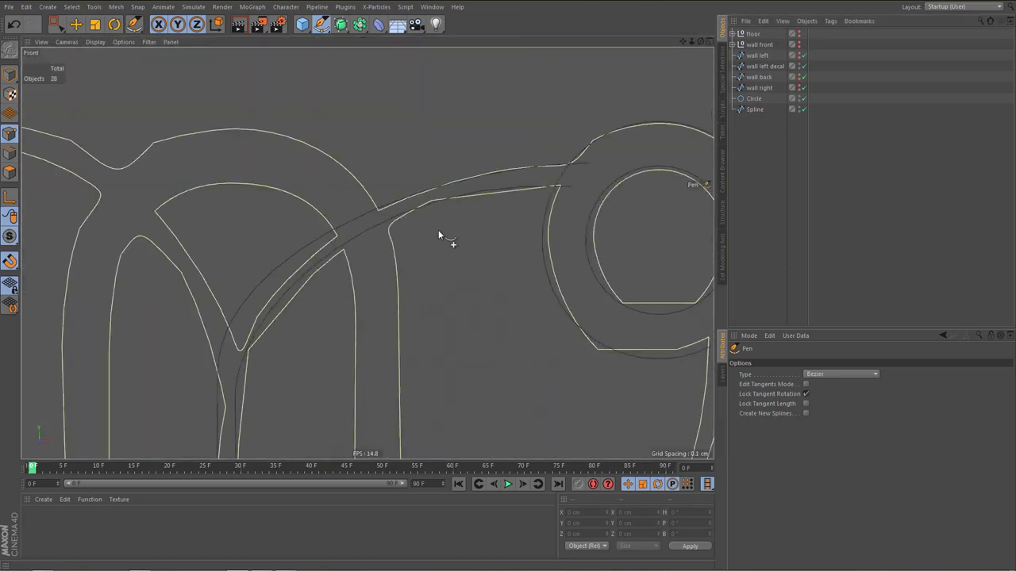
{"action": "scroll", "coordinate": [438, 229], "scroll_direction": "down", "scroll_amount": 5}
{"action": "scroll", "coordinate": [453, 299], "scroll_direction": "up", "scroll_amount": 3}
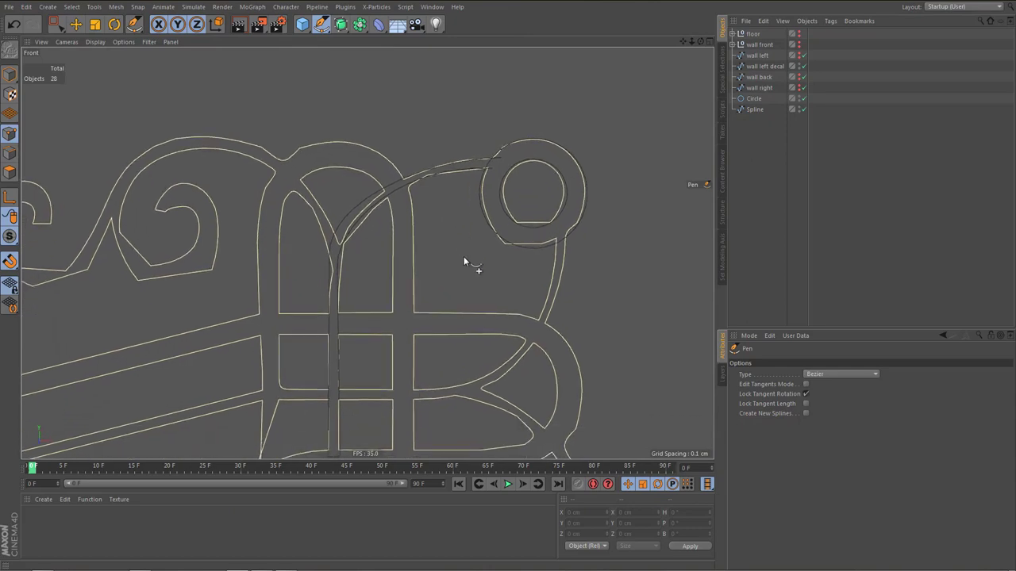
Enable Close Spline on the arch spline and duplicate it directly below in the object list
{"action": "left_click", "coordinate": [754, 110]}
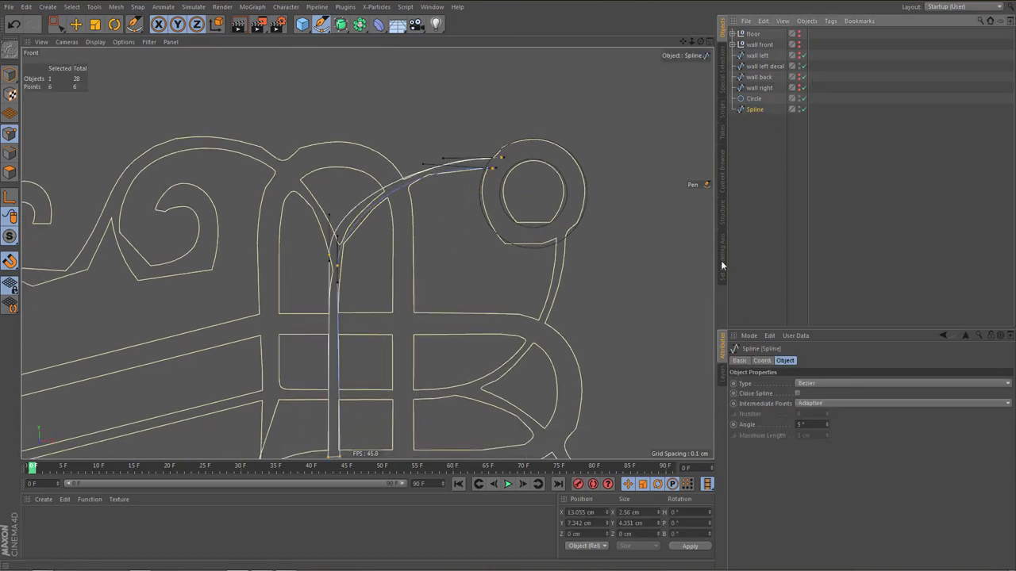
{"action": "left_click", "coordinate": [797, 393]}
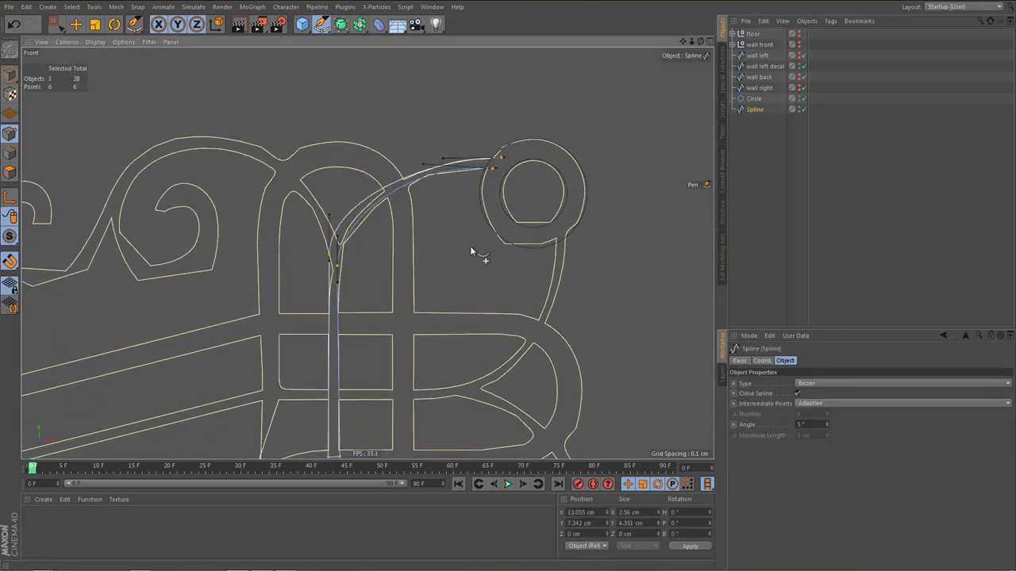
{"action": "middle_click_drag", "start_coordinate": [469, 245], "coordinate": [457, 241], "text": "alt"}
{"action": "mouse_move", "coordinate": [487, 273]}
{"action": "middle_mouse_down", "text": "alt"}
{"action": "mouse_move", "coordinate": [497, 178]}
{"action": "mouse_move", "coordinate": [486, 277]}
{"action": "middle_mouse_up", "text": "alt"}
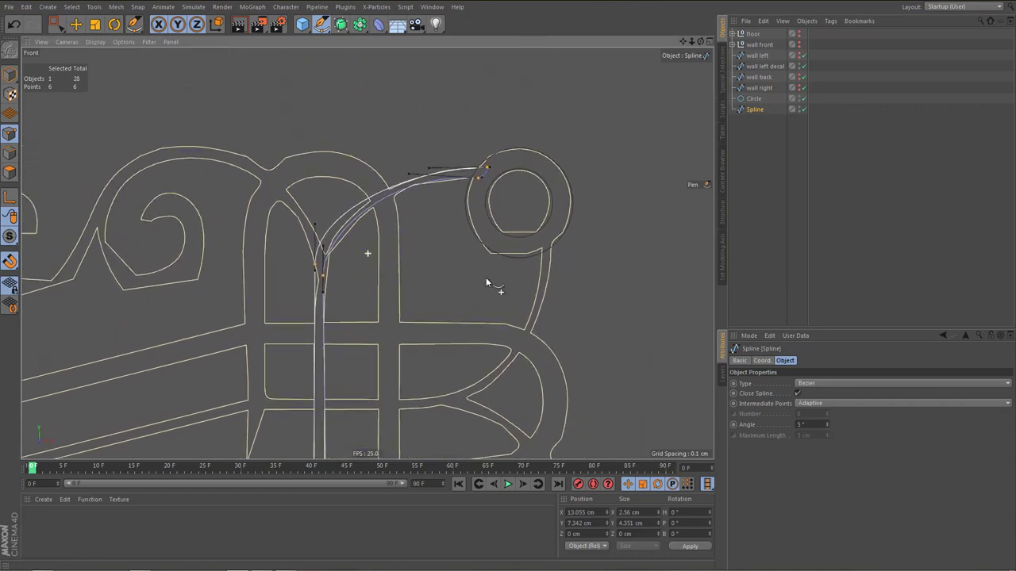
{"action": "scroll", "coordinate": [519, 218], "scroll_direction": "up", "scroll_amount": 2}
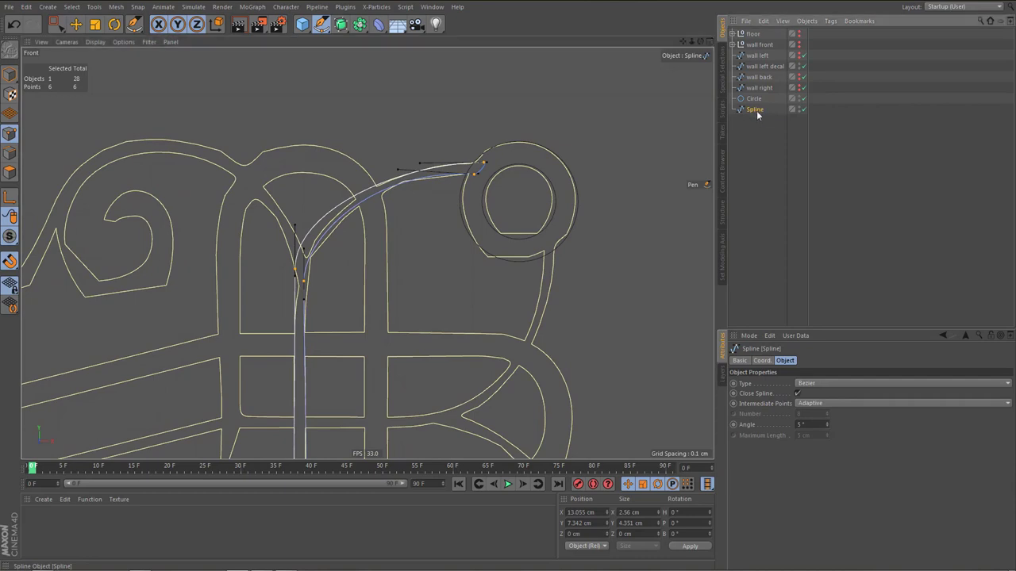
{"action": "left_click_drag", "start_coordinate": [756, 111], "coordinate": [754, 124], "text": "ctrl"}
{"action": "key", "text": "Return"}
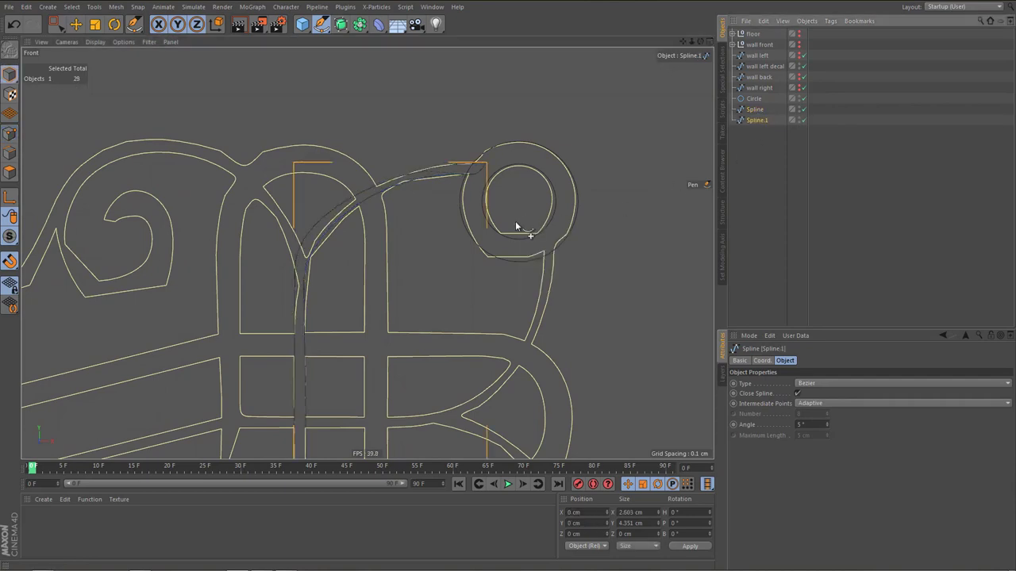
Center the spline copy's axis to all its points and move the axis onto the arch's end at the circle
{"action": "key", "text": "shift+a"}
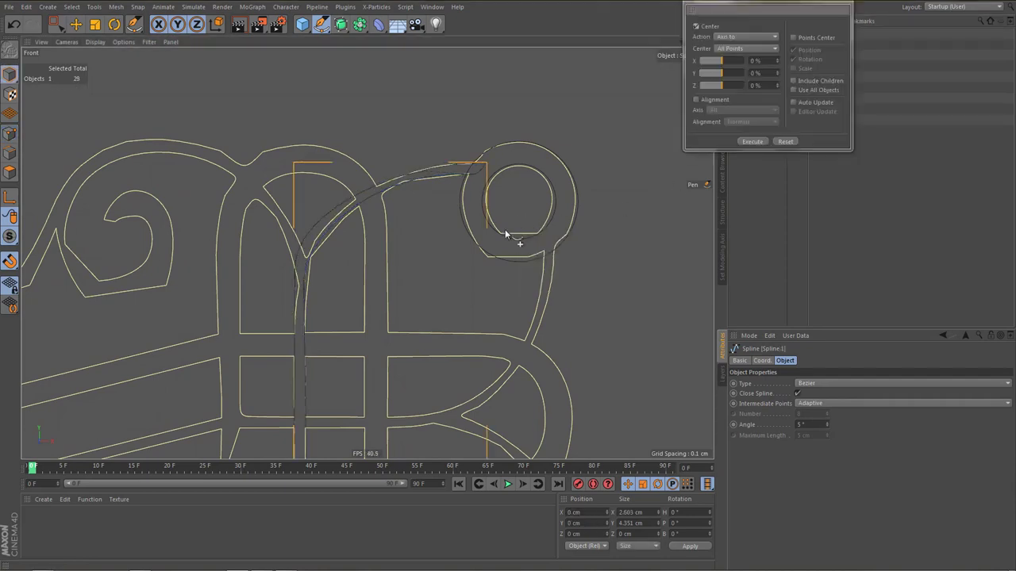
{"action": "left_click", "coordinate": [758, 142]}
{"action": "key", "text": "e"}
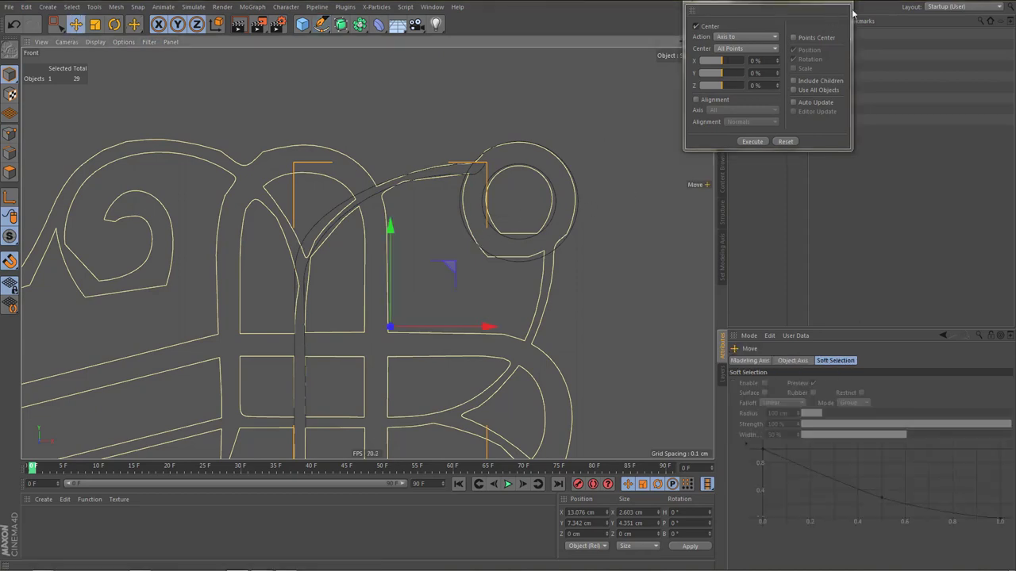
{"action": "left_click", "coordinate": [842, 4]}
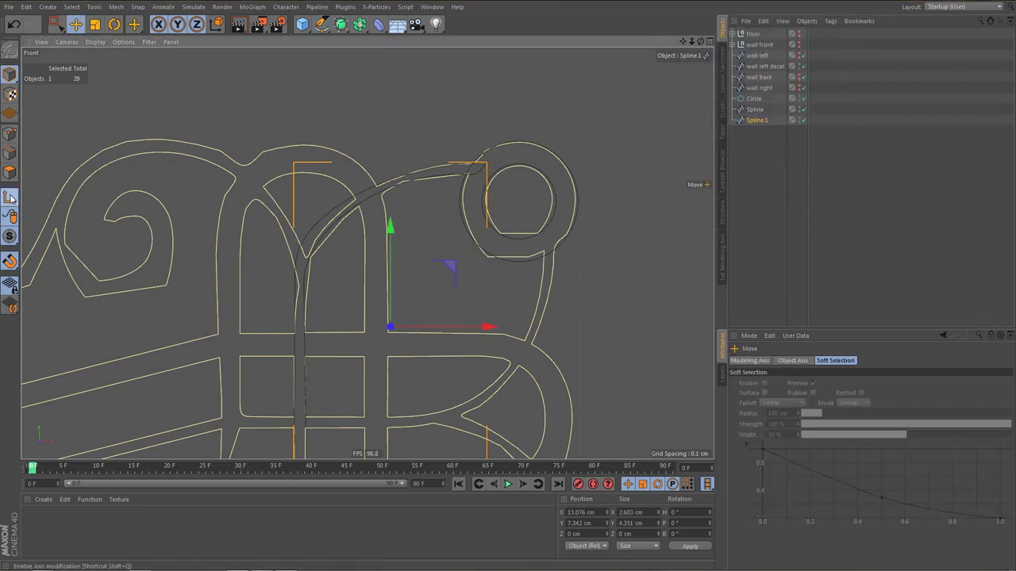
{"action": "left_click_drag", "start_coordinate": [449, 267], "coordinate": [538, 118]}
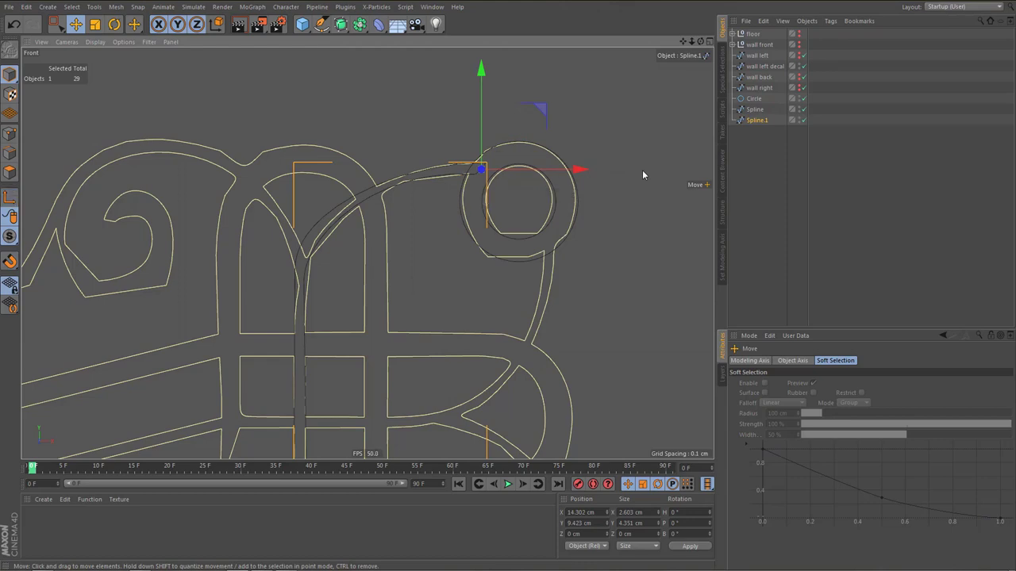
Flip the copied arch to a pitch of 180° and move its end to the circle's lower edge, about X 15.229, Y 8.368 cm
{"action": "key", "text": "r"}
{"action": "left_click_drag", "start_coordinate": [482, 141], "coordinate": [465, 389]}
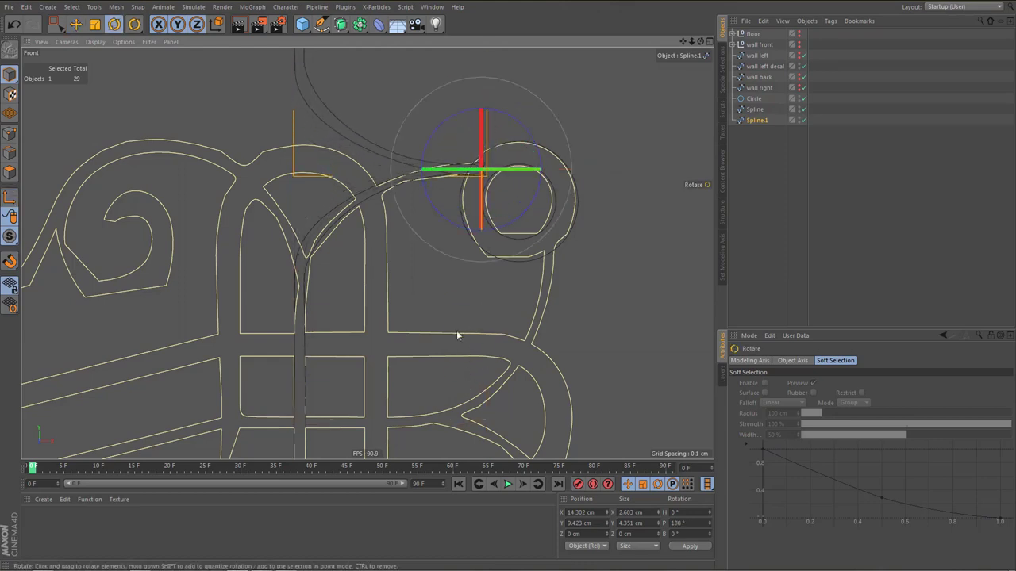
{"action": "key", "text": "e"}
{"action": "left_click_drag", "start_coordinate": [509, 204], "coordinate": [577, 282]}
Rotate the copied arch so it sweeps down from the circle, setting its B rotation to 90°
{"action": "key", "text": "r"}
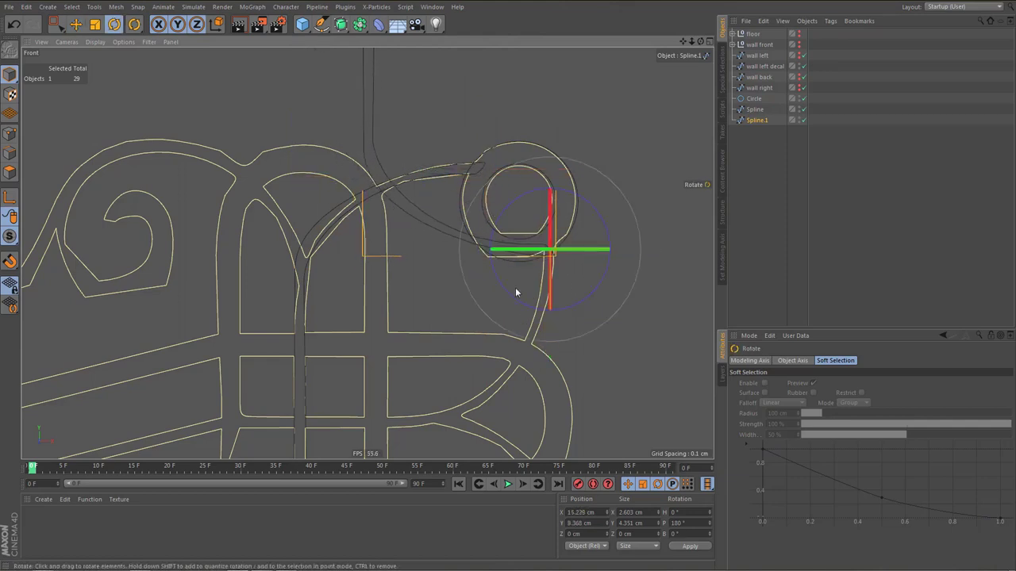
{"action": "left_click_drag", "start_coordinate": [506, 291], "coordinate": [585, 299]}
{"action": "middle_click_drag", "start_coordinate": [544, 345], "coordinate": [560, 322], "text": "alt"}
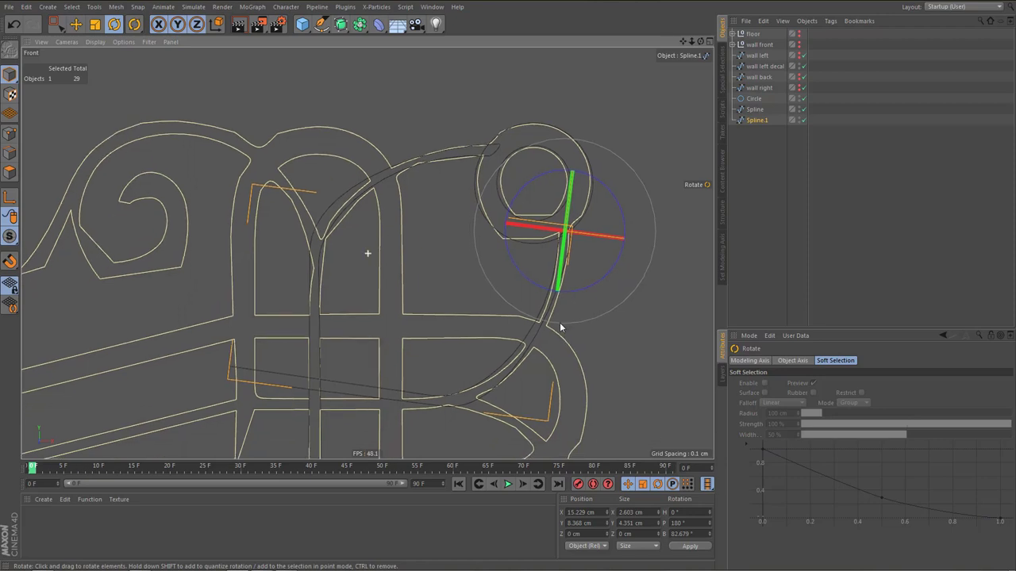
{"action": "scroll", "coordinate": [549, 327], "scroll_direction": "up", "scroll_amount": 3}
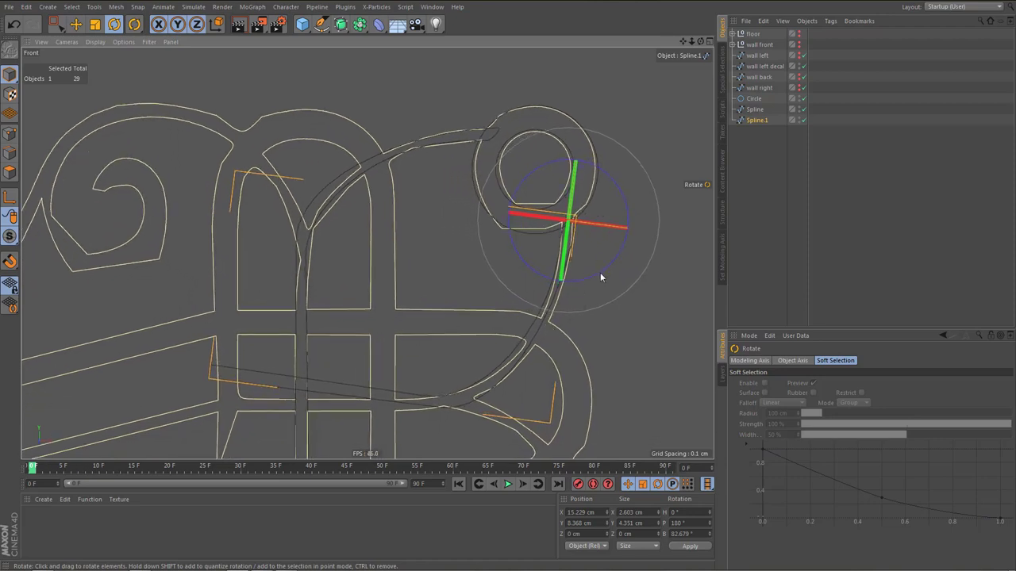
{"action": "mouse_move", "coordinate": [600, 272]}
{"action": "left_mouse_down"}
{"action": "mouse_move", "coordinate": [605, 280]}
{"action": "mouse_move", "coordinate": [606, 270]}
{"action": "left_mouse_up"}
{"action": "middle_click_drag", "start_coordinate": [565, 321], "coordinate": [561, 310]}
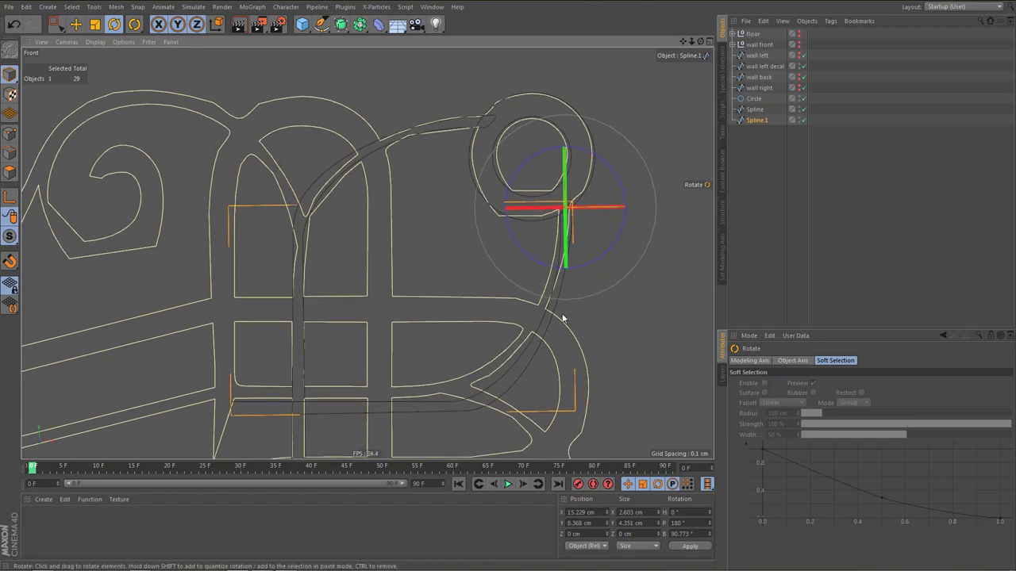
{"action": "left_click_drag", "start_coordinate": [575, 334], "coordinate": [593, 264]}
{"action": "double_click", "coordinate": [679, 533]}
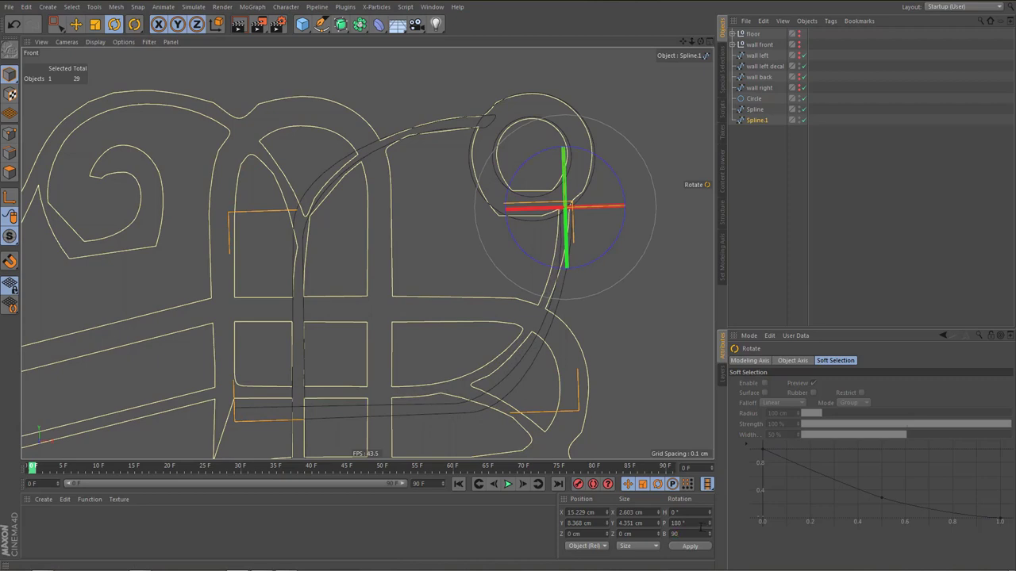
{"action": "type", "text": "90"}
{"action": "key", "text": "Return"}
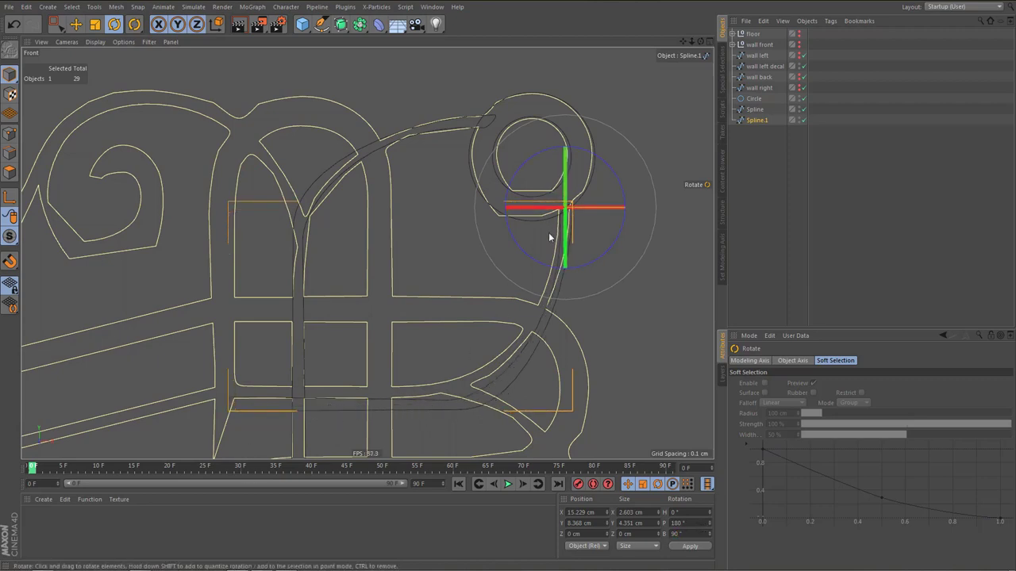
Raise the copied arch to about Y 8.515 cm so its upper end sits on the circle's ring
{"action": "key", "text": "e"}
{"action": "left_click_drag", "start_coordinate": [566, 105], "coordinate": [576, 96]}
{"action": "scroll", "coordinate": [567, 278], "scroll_direction": "up", "scroll_amount": 3}
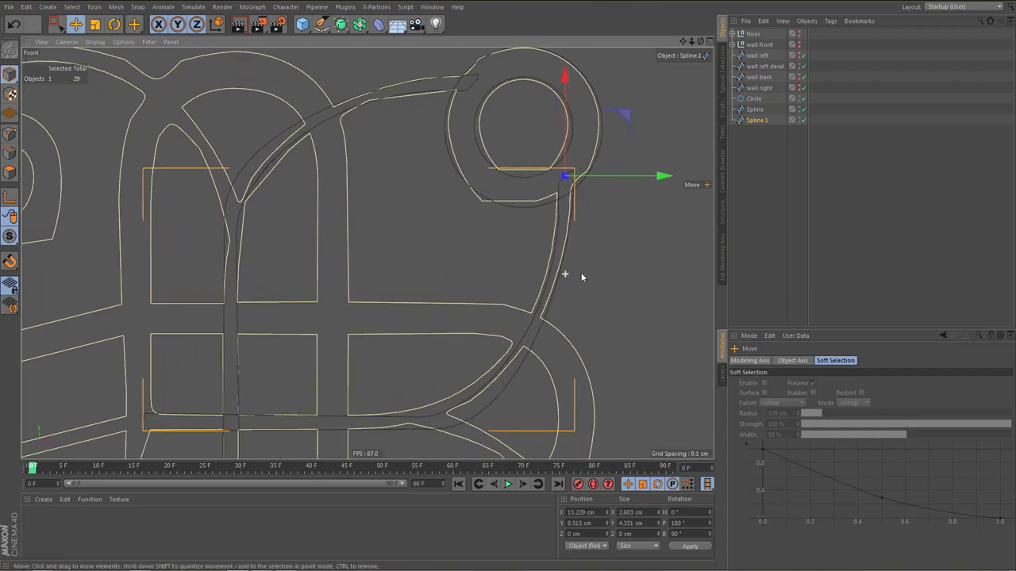
Shift the copied arch's inner and outer bend points inward along the decal's horizontal bar
{"action": "middle_click_drag", "start_coordinate": [581, 272], "coordinate": [588, 231], "text": "alt"}
{"action": "scroll", "coordinate": [527, 341], "scroll_direction": "up", "scroll_amount": 2}
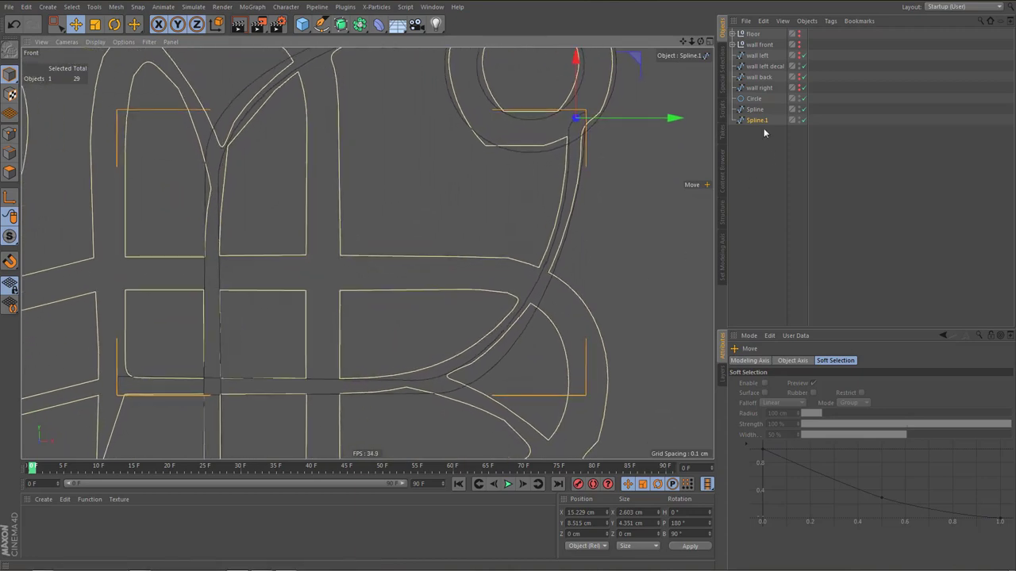
{"action": "key", "text": "Return"}
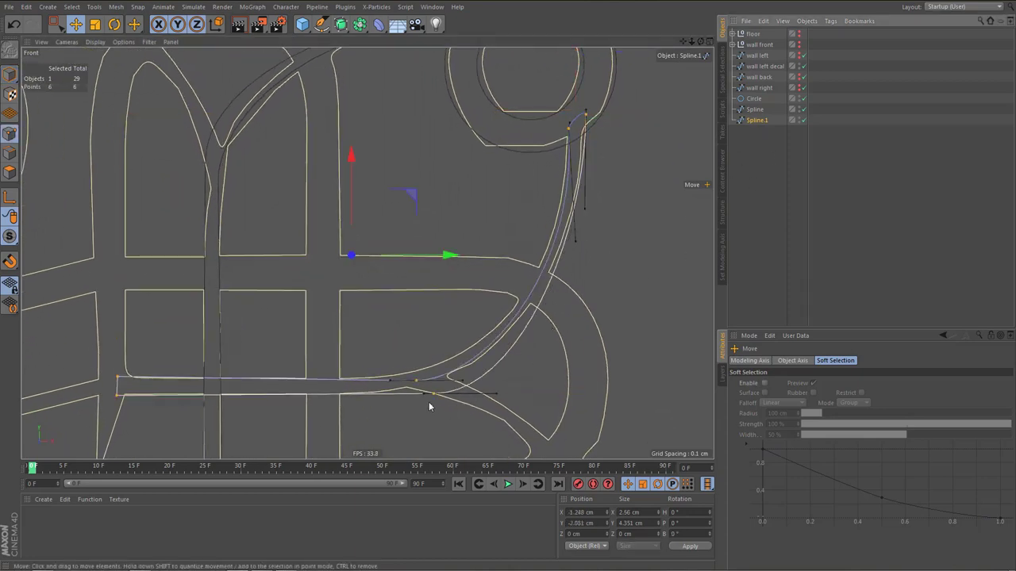
{"action": "left_click", "coordinate": [418, 382]}
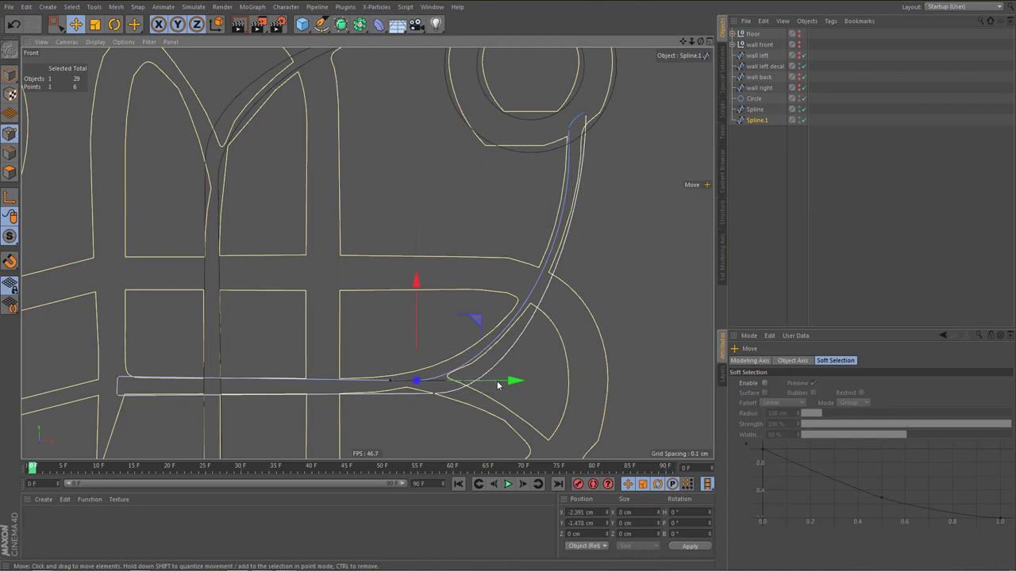
{"action": "mouse_move", "coordinate": [517, 386]}
{"action": "left_mouse_down"}
{"action": "mouse_move", "coordinate": [484, 385]}
{"action": "mouse_move", "coordinate": [535, 394]}
{"action": "mouse_move", "coordinate": [505, 395]}
{"action": "left_mouse_up"}
{"action": "left_click", "coordinate": [435, 396]}
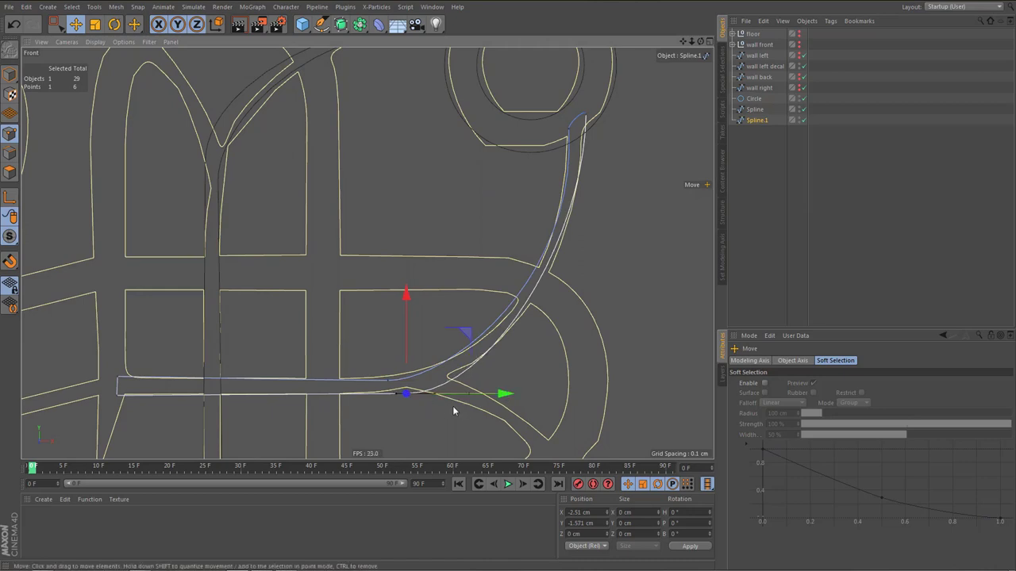
Scale up the outer bend point's tangents and swing the handle at the inner curve's circle end slightly outward
{"action": "key", "text": "t"}
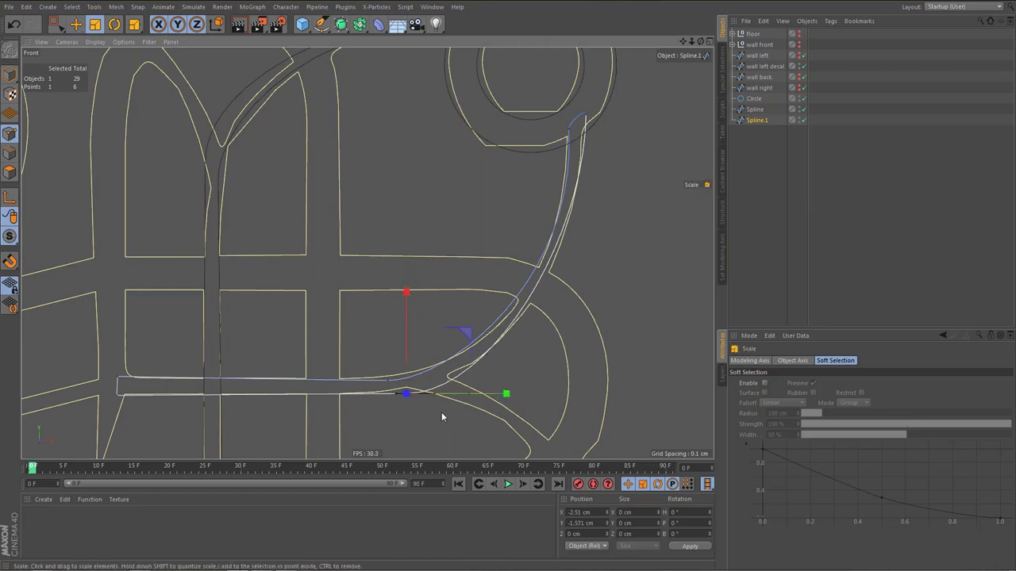
{"action": "left_click_drag", "start_coordinate": [441, 412], "coordinate": [526, 408]}
{"action": "scroll", "coordinate": [542, 351], "scroll_direction": "up", "scroll_amount": 1}
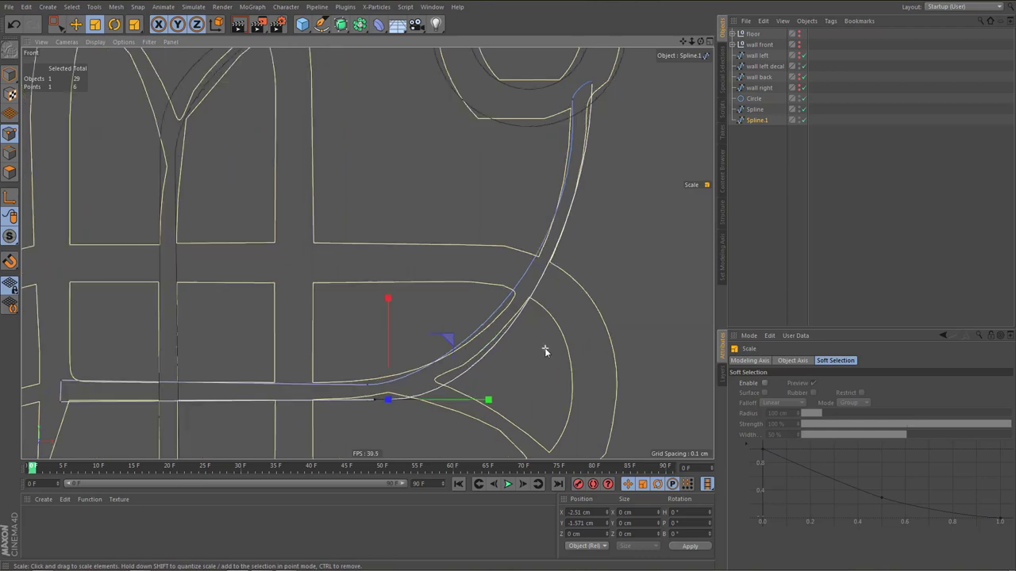
{"action": "left_click", "coordinate": [367, 385]}
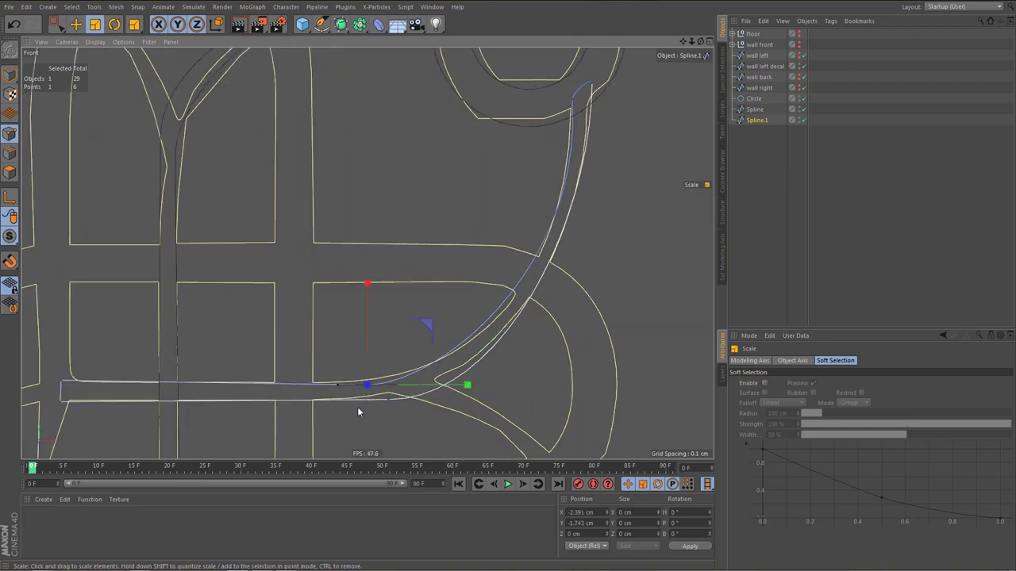
{"action": "left_click", "coordinate": [572, 99]}
{"action": "mouse_move", "coordinate": [580, 226]}
{"action": "left_mouse_down"}
{"action": "mouse_move", "coordinate": [581, 214]}
{"action": "mouse_move", "coordinate": [587, 231]}
{"action": "left_mouse_up"}
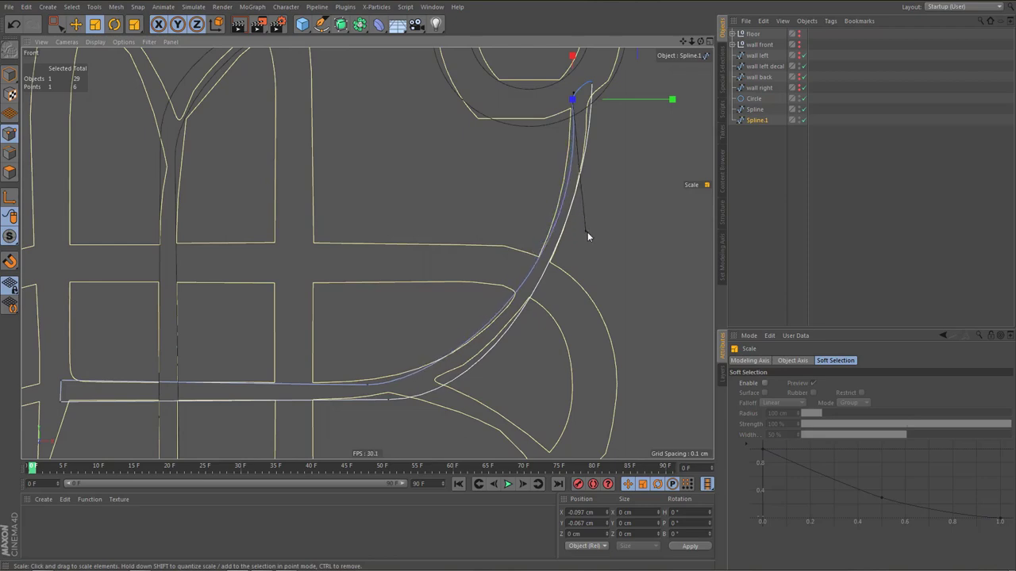
Move the inner bend point farther along the horizontal bar to about Y -2.124 cm
{"action": "left_click", "coordinate": [368, 386]}
{"action": "key", "text": "e"}
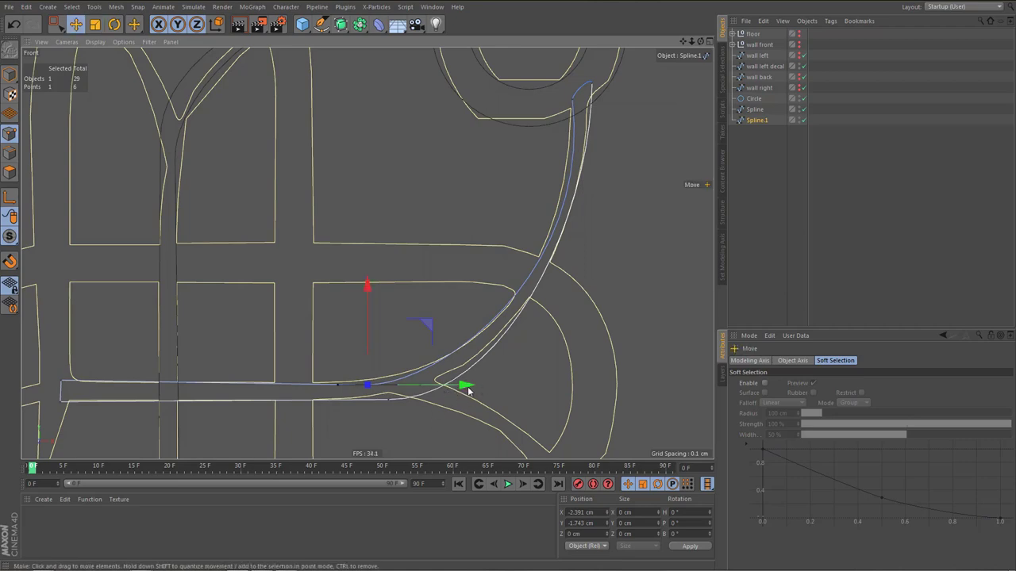
{"action": "left_click_drag", "start_coordinate": [468, 389], "coordinate": [422, 387]}
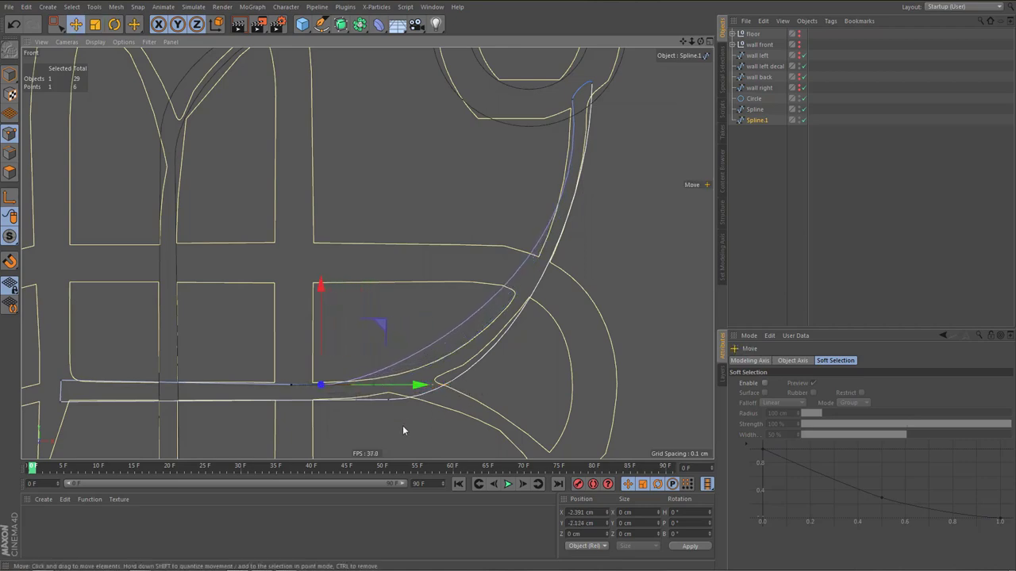
Scale up the inner bend point's tangents on the copied arch and swing its circle-end handle inward to follow the decal's curve
{"action": "key", "text": "t"}
{"action": "left_click_drag", "start_coordinate": [389, 433], "coordinate": [882, 378]}
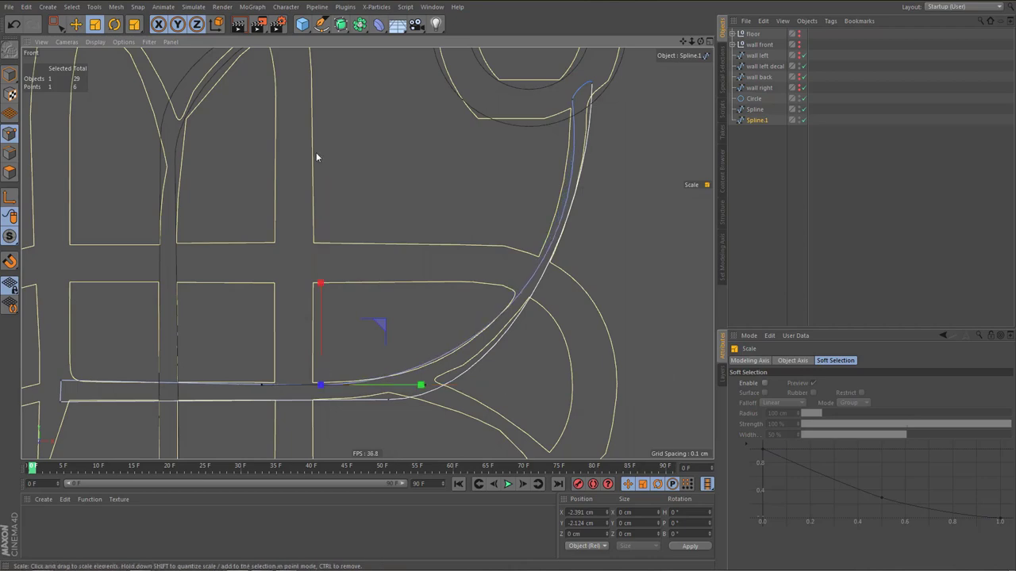
{"action": "left_click", "coordinate": [572, 101]}
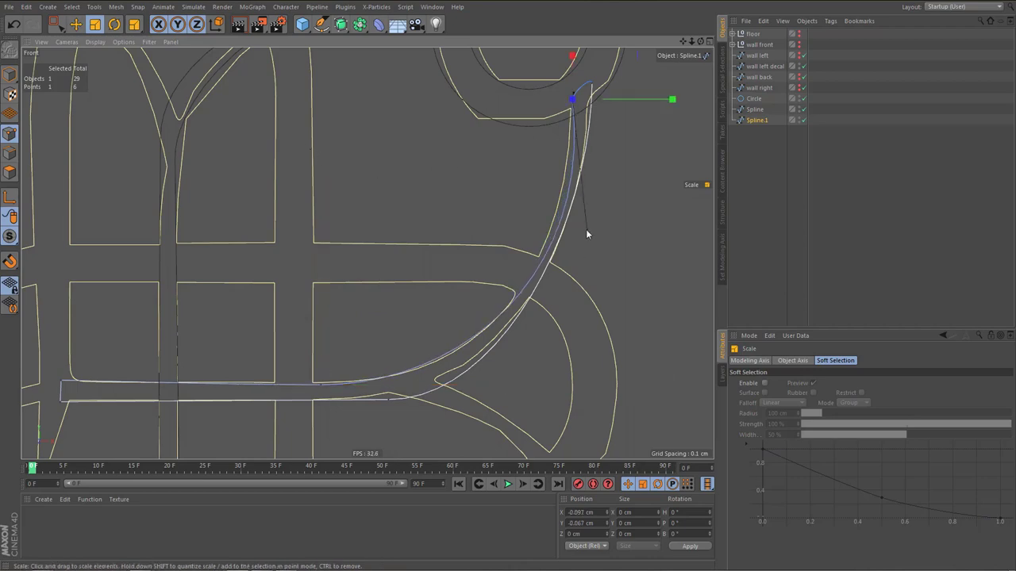
{"action": "left_click_drag", "start_coordinate": [588, 230], "coordinate": [567, 248]}
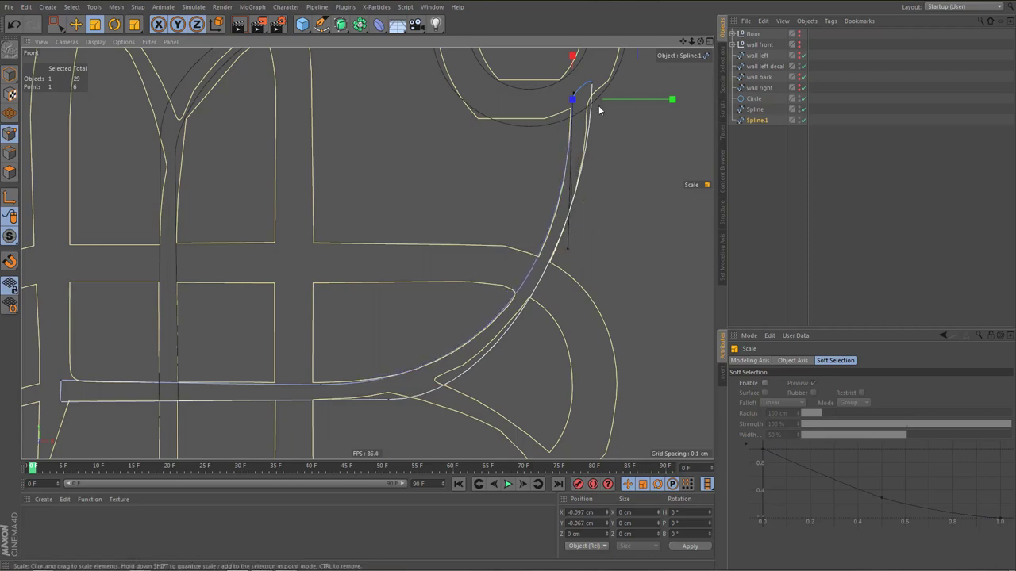
Move the copied arch's outer bend point back along the horizontal bar to about Y -1.844 cm and scale up its tangents
{"action": "left_click", "coordinate": [590, 84]}
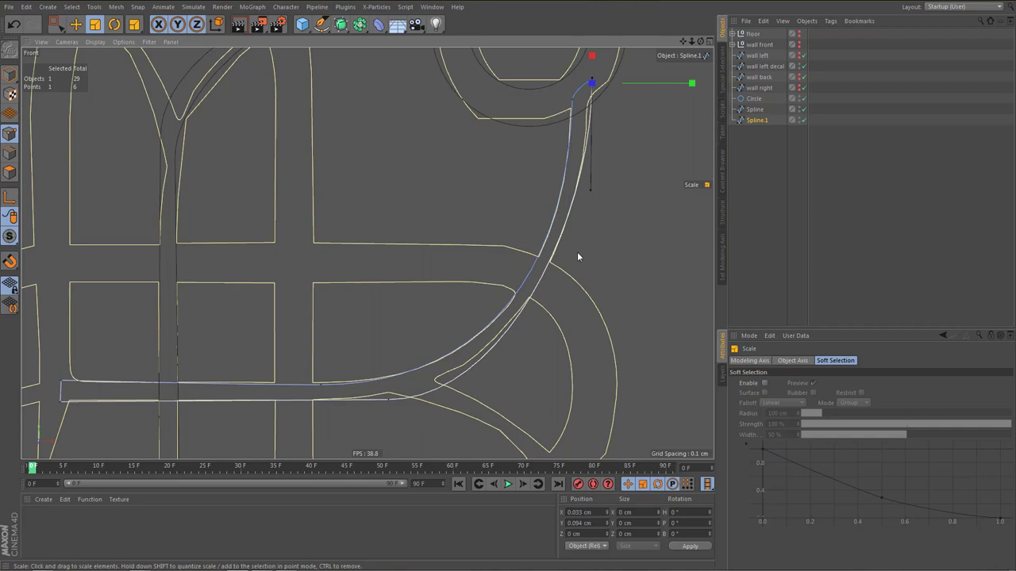
{"action": "left_click", "coordinate": [388, 398]}
{"action": "key", "text": "e"}
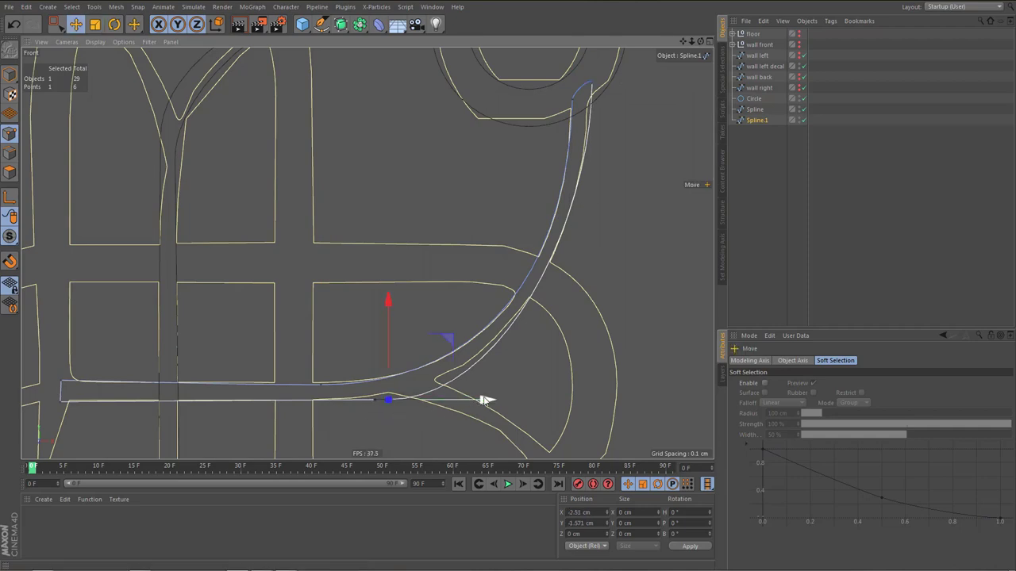
{"action": "left_click_drag", "start_coordinate": [483, 400], "coordinate": [456, 408]}
{"action": "key", "text": "t"}
{"action": "left_click_drag", "start_coordinate": [469, 446], "coordinate": [600, 401]}
{"action": "scroll", "coordinate": [555, 301], "scroll_direction": "down", "scroll_amount": 2}
{"action": "middle_click_drag", "start_coordinate": [511, 242], "coordinate": [539, 334], "text": "alt"}
{"action": "middle_click_drag", "start_coordinate": [503, 146], "coordinate": [517, 155], "text": "alt"}
{"action": "scroll", "coordinate": [466, 147], "scroll_direction": "up", "scroll_amount": 2}
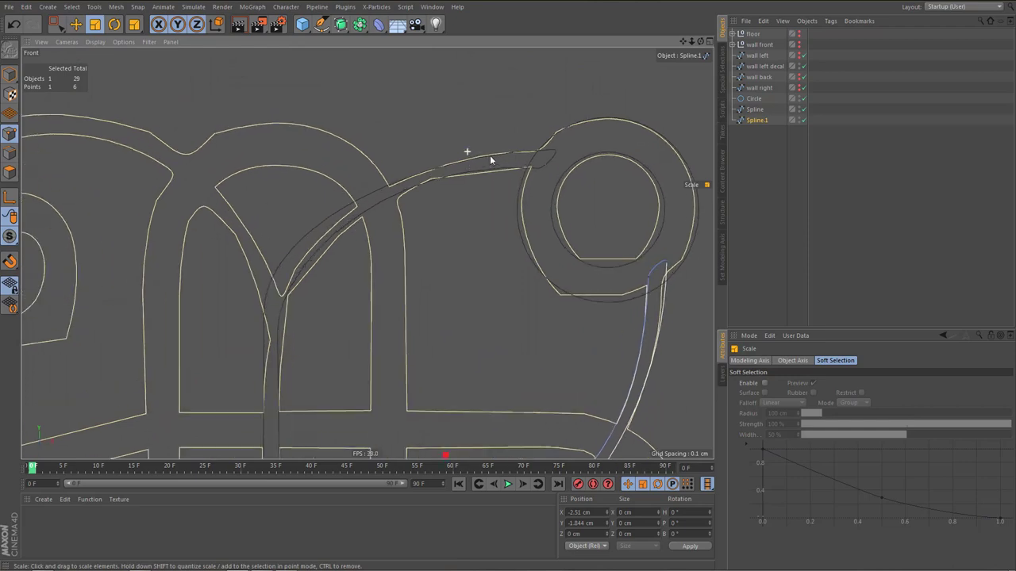
Select the two bend points of the original arch spline and lower them to about Y 7.888 cm
{"action": "left_click", "coordinate": [750, 111]}
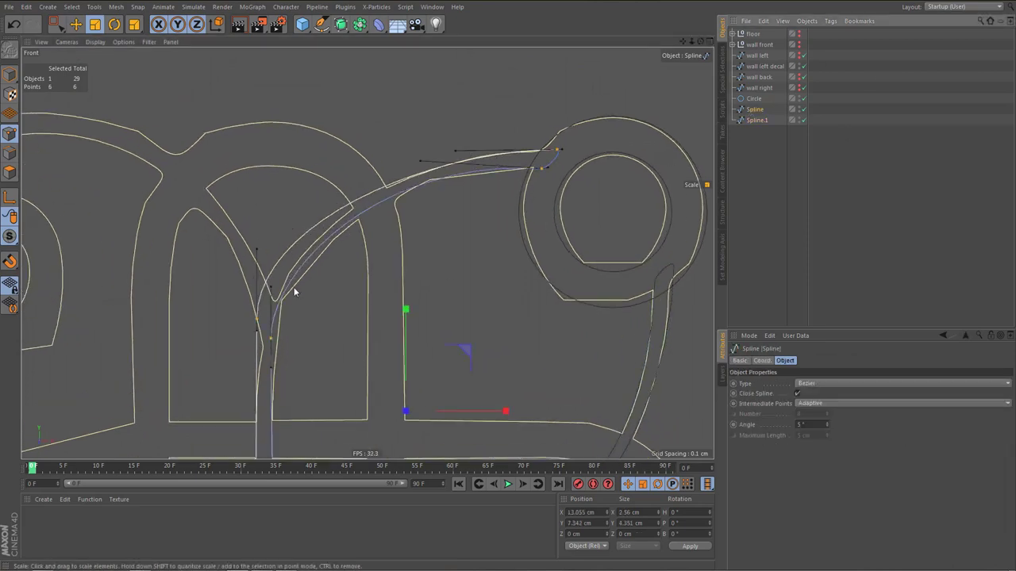
{"action": "middle_click_drag", "start_coordinate": [320, 273], "coordinate": [354, 259], "text": "alt"}
{"action": "key", "text": "0"}
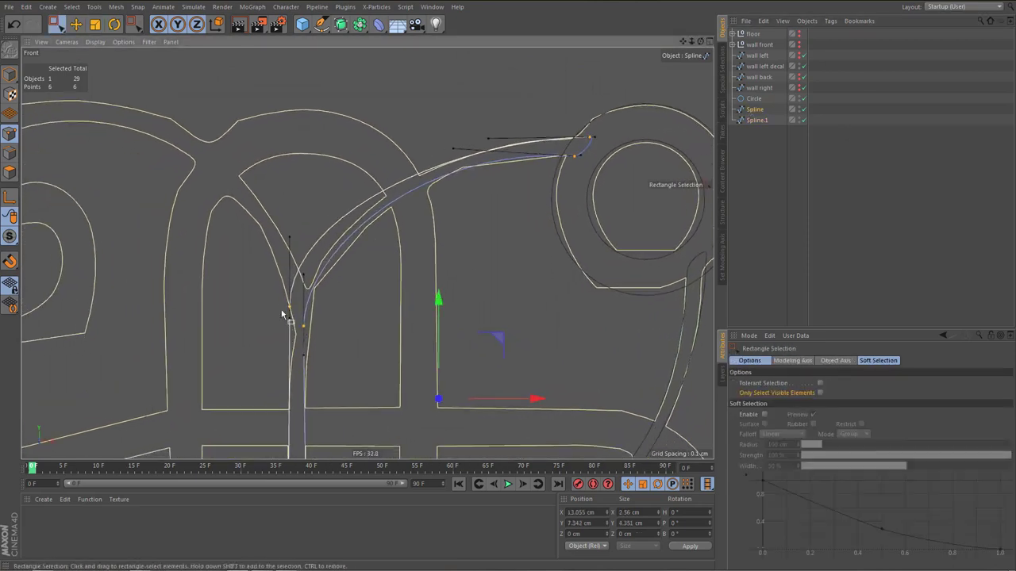
{"action": "left_click_drag", "start_coordinate": [276, 295], "coordinate": [308, 348]}
{"action": "left_click_drag", "start_coordinate": [296, 226], "coordinate": [298, 241]}
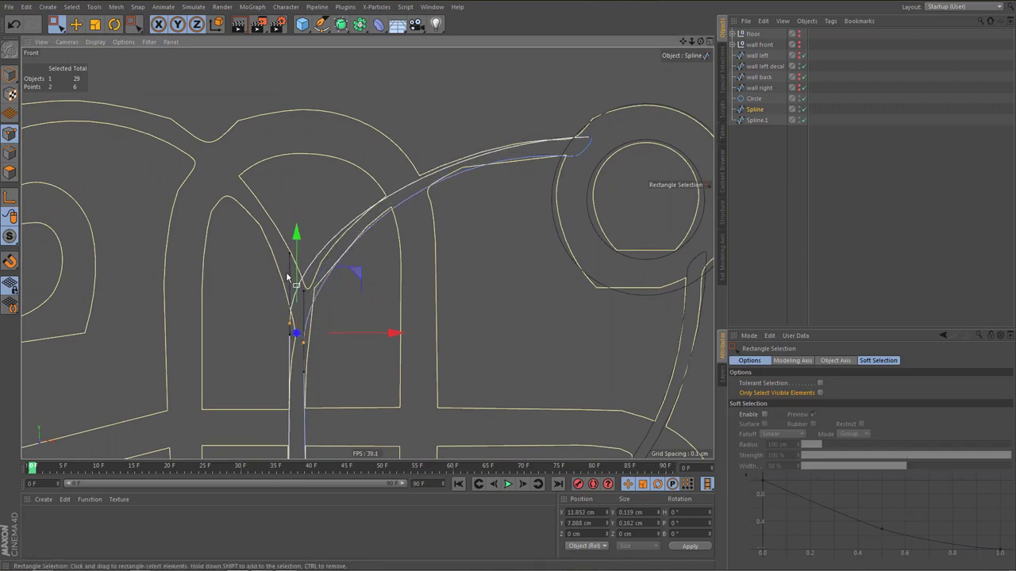
Lower the original arch's outer bend point to about Y 7.78 cm and scale up its tangents to match the decal's curve
{"action": "key", "text": "e"}
{"action": "left_click", "coordinate": [289, 326]}
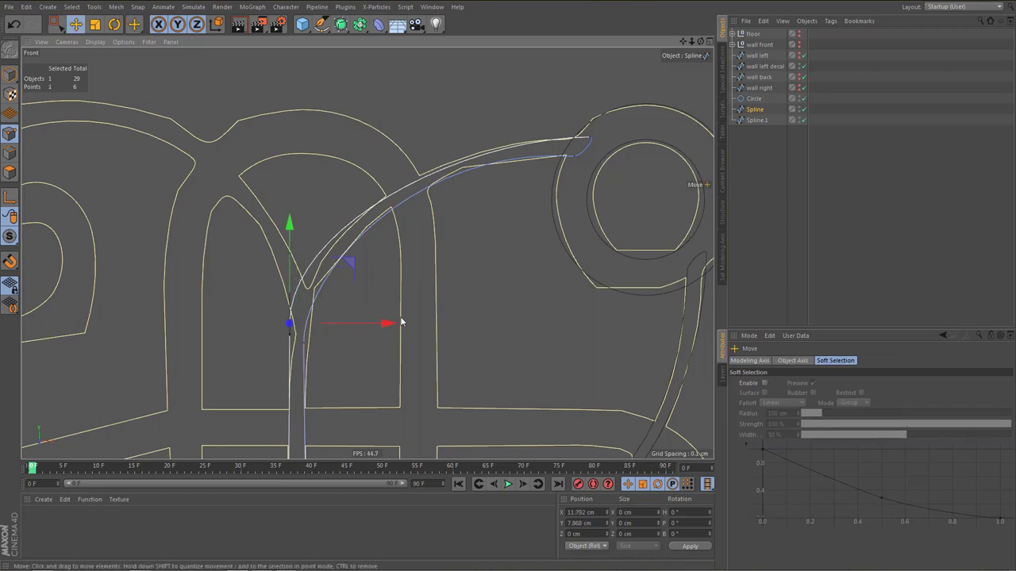
{"action": "key", "text": "t"}
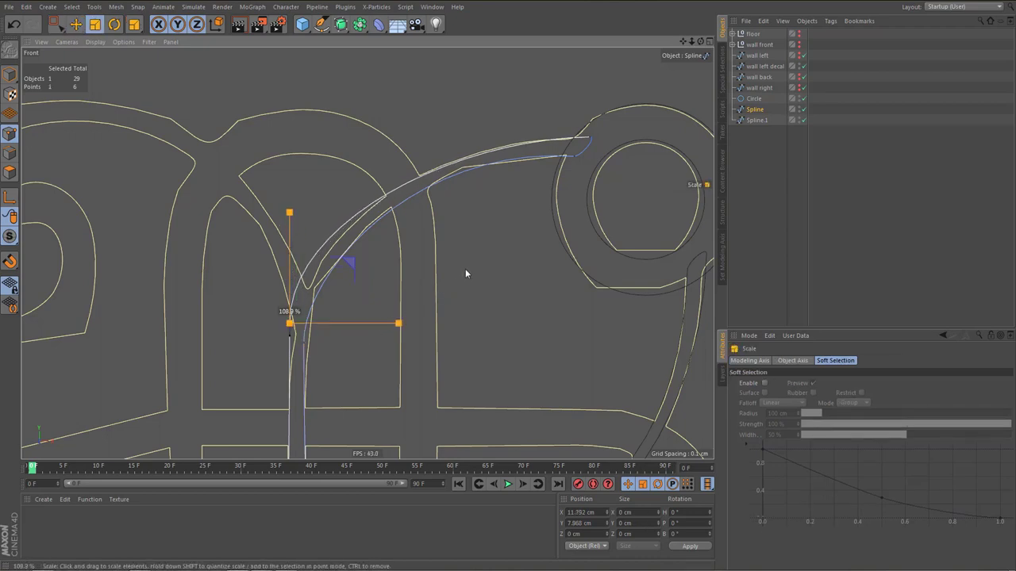
{"action": "left_click_drag", "start_coordinate": [473, 260], "coordinate": [477, 255]}
{"action": "key", "text": "e"}
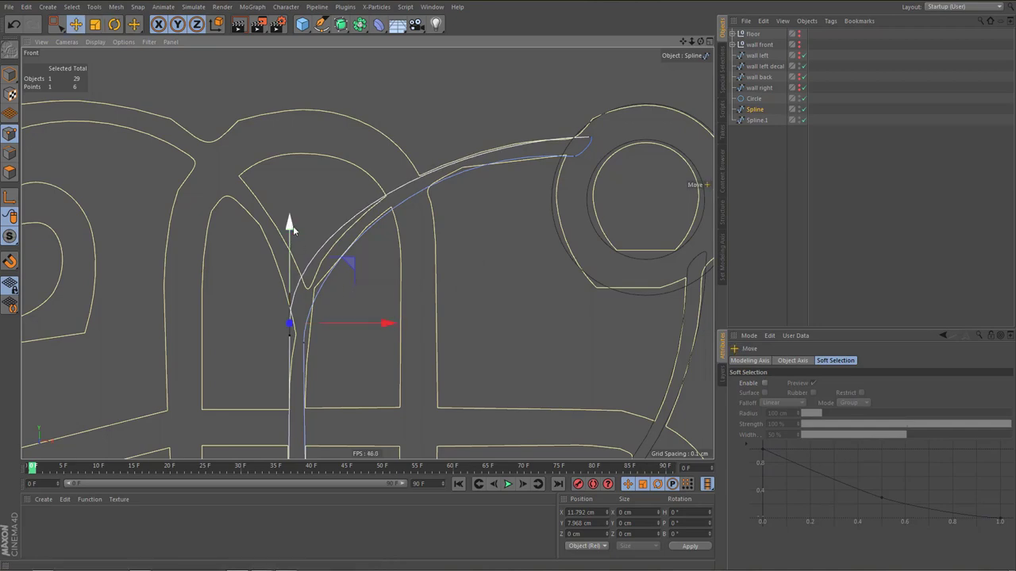
{"action": "left_click_drag", "start_coordinate": [290, 221], "coordinate": [293, 255]}
{"action": "key", "text": "t"}
{"action": "left_click_drag", "start_coordinate": [450, 297], "coordinate": [532, 232]}
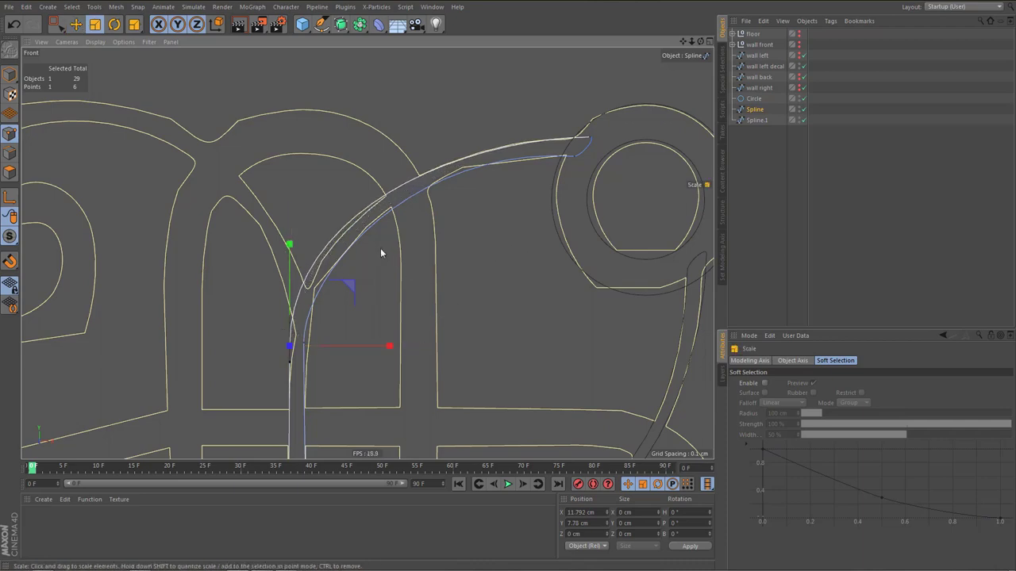
Put the ring circle under a new Spline Mask in Union mode and add both arch splines to it
{"action": "middle_click", "coordinate": [455, 188]}
{"action": "middle_click", "coordinate": [284, 164]}
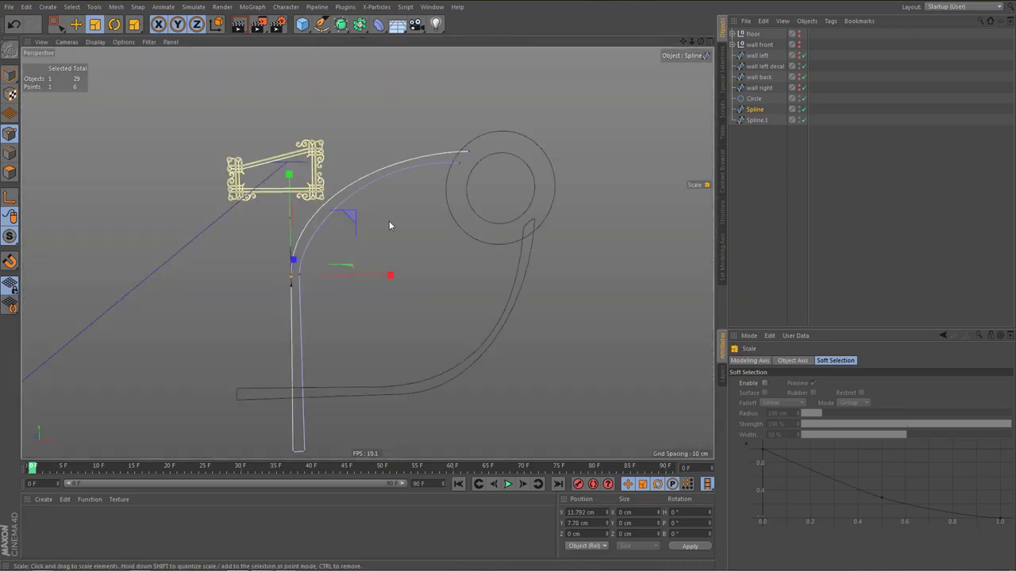
{"action": "mouse_move", "coordinate": [434, 189]}
{"action": "left_mouse_down", "text": "alt"}
{"action": "mouse_move", "coordinate": [436, 171]}
{"action": "mouse_move", "coordinate": [446, 178]}
{"action": "mouse_move", "coordinate": [421, 173]}
{"action": "mouse_move", "coordinate": [431, 182]}
{"action": "left_mouse_up", "text": "alt"}
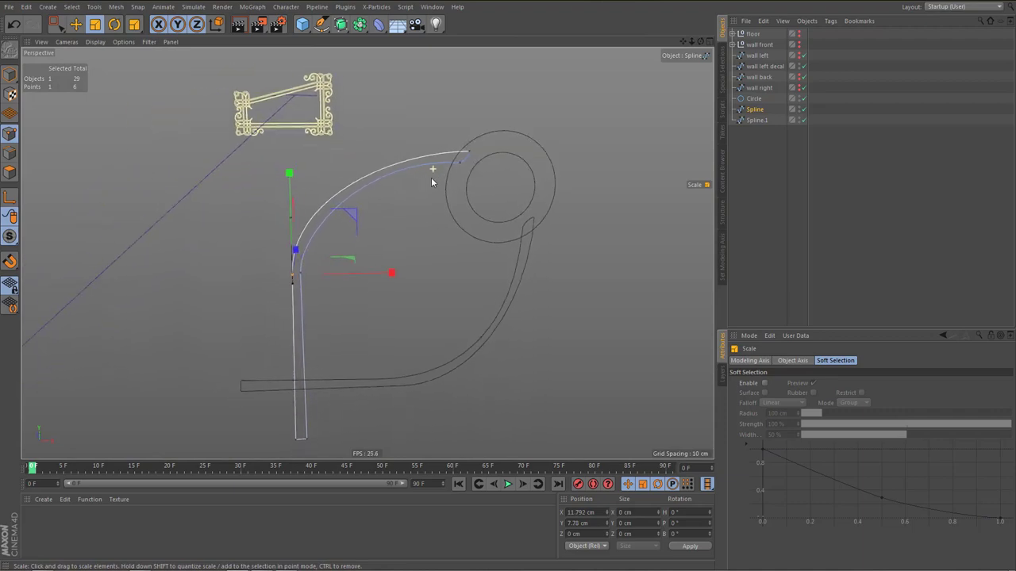
{"action": "left_click", "coordinate": [754, 98]}
{"action": "left_click", "coordinate": [360, 24]}
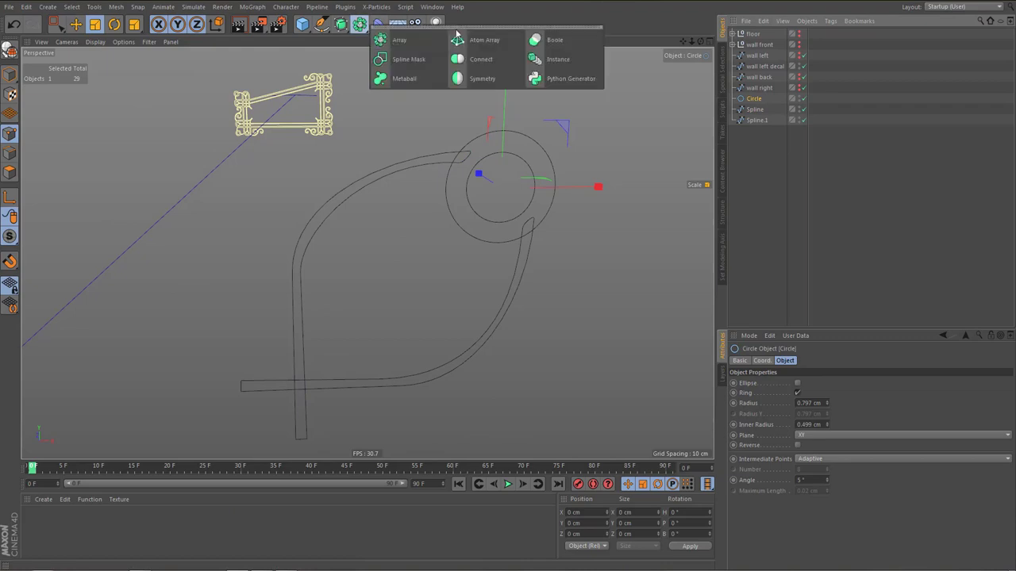
{"action": "left_click", "coordinate": [421, 59], "text": "alt"}
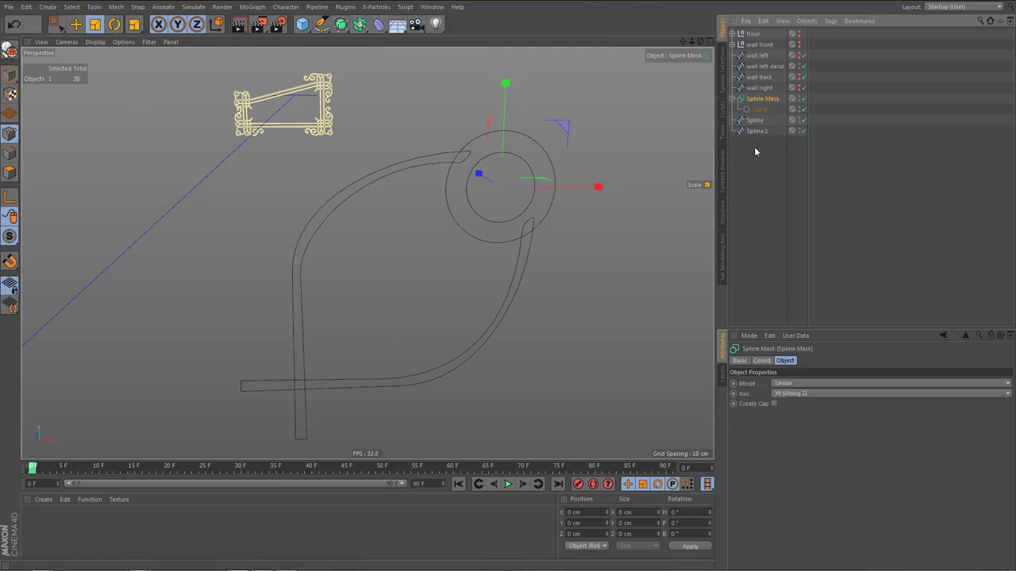
{"action": "mouse_move", "coordinate": [757, 119]}
{"action": "left_mouse_down"}
{"action": "mouse_move", "coordinate": [761, 128]}
{"action": "mouse_move", "coordinate": [762, 100]}
{"action": "left_mouse_up"}
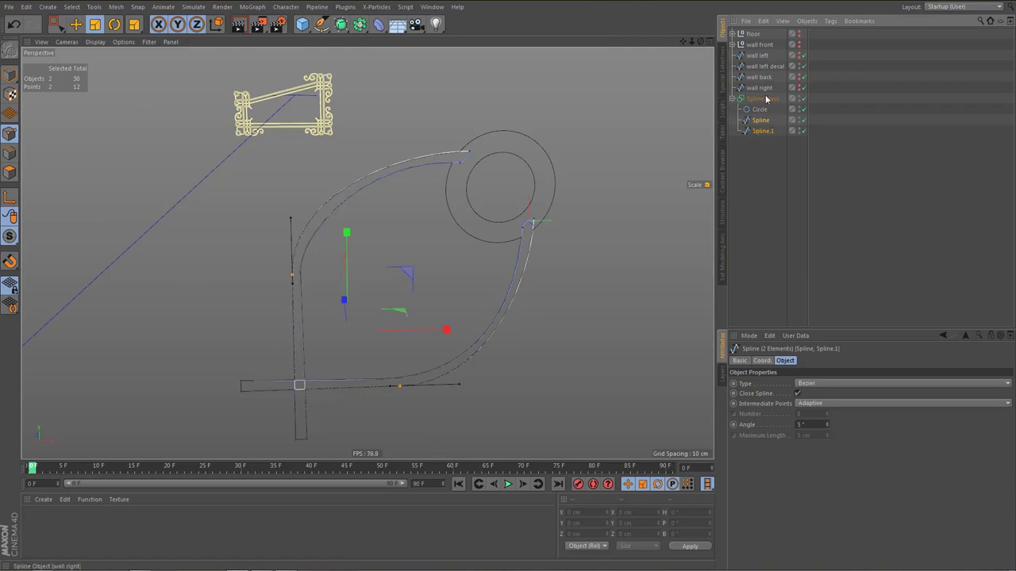
{"action": "left_click", "coordinate": [767, 100]}
{"action": "mouse_move", "coordinate": [507, 199]}
{"action": "left_mouse_down", "text": "alt"}
{"action": "mouse_move", "coordinate": [495, 190]}
{"action": "mouse_move", "coordinate": [510, 194]}
{"action": "mouse_move", "coordinate": [508, 206]}
{"action": "left_mouse_up", "text": "alt"}
Add a new circle spline in the front view and scale it down to about 12.8 cm across
{"action": "middle_click", "coordinate": [544, 270]}
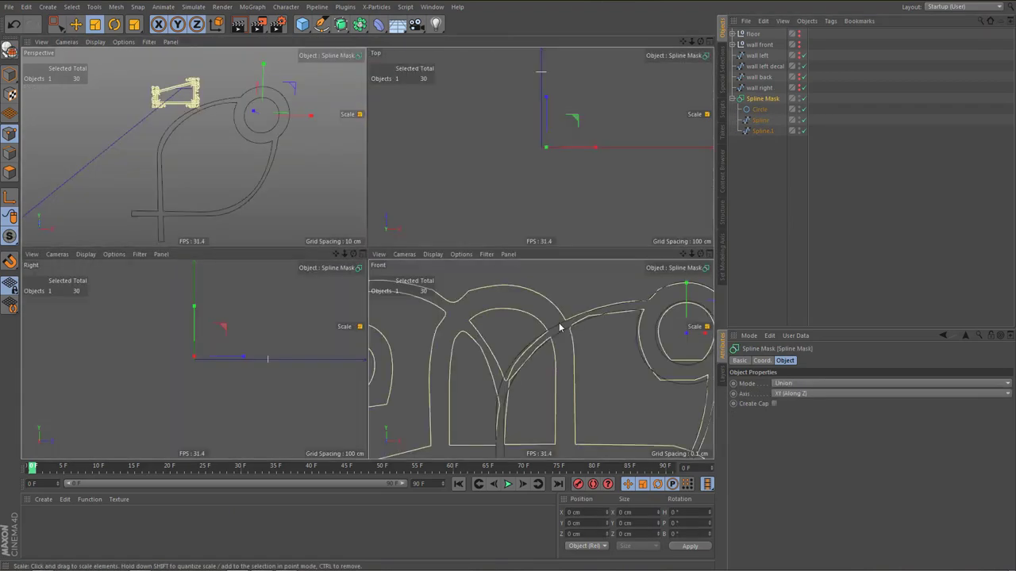
{"action": "middle_click", "coordinate": [557, 324]}
{"action": "right_click_drag", "start_coordinate": [436, 255], "coordinate": [443, 313], "text": "alt"}
{"action": "middle_click_drag", "start_coordinate": [451, 298], "coordinate": [518, 274], "text": "alt"}
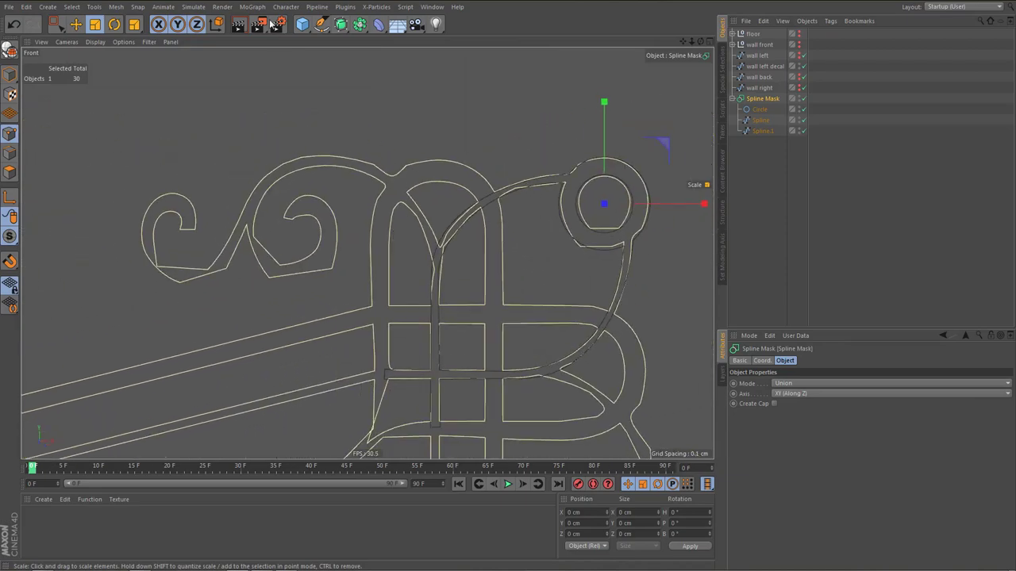
{"action": "left_click", "coordinate": [321, 24]}
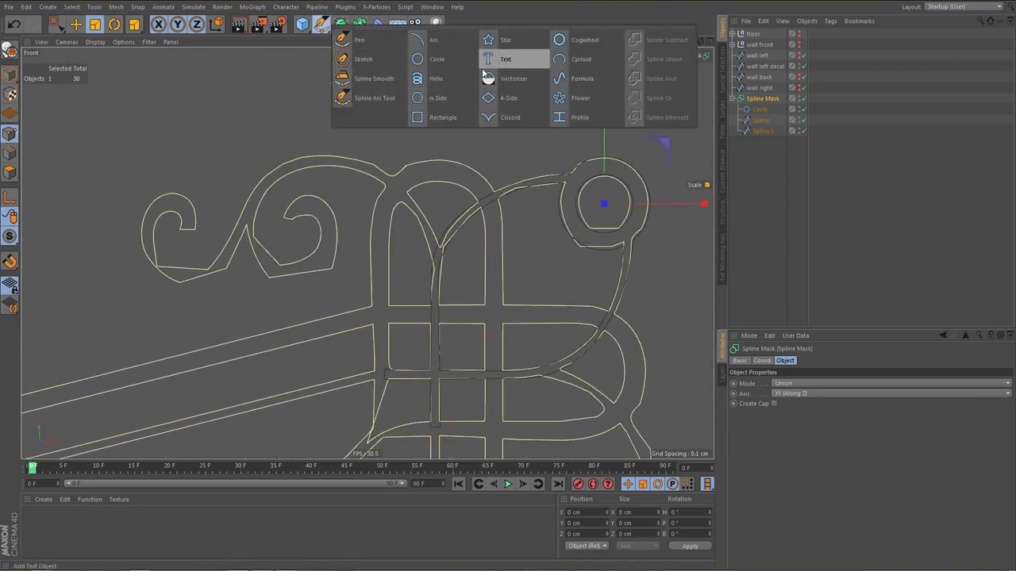
{"action": "left_click", "coordinate": [445, 62]}
{"action": "scroll", "coordinate": [397, 238], "scroll_direction": "down", "scroll_amount": 5}
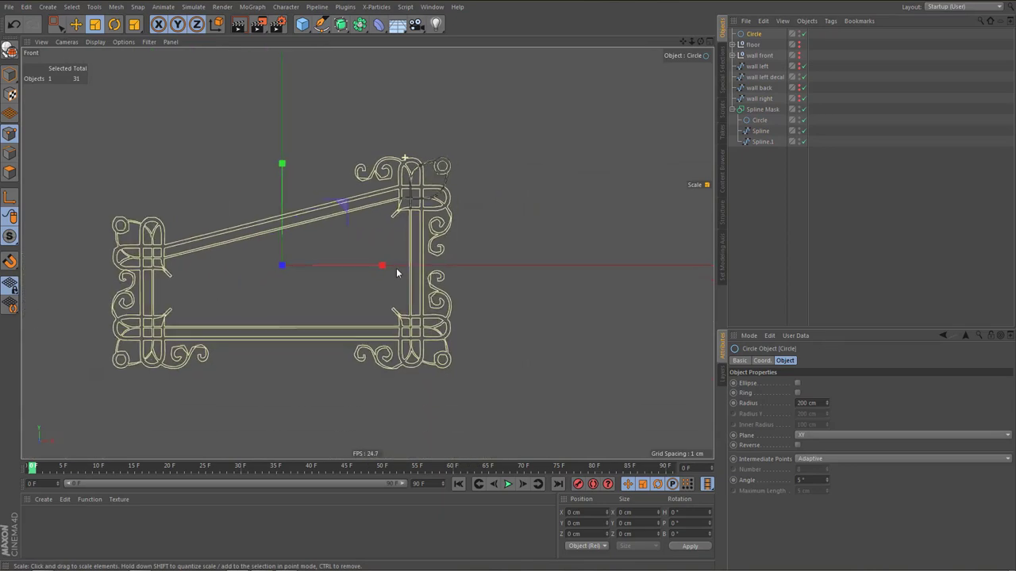
{"action": "left_click", "coordinate": [392, 271]}
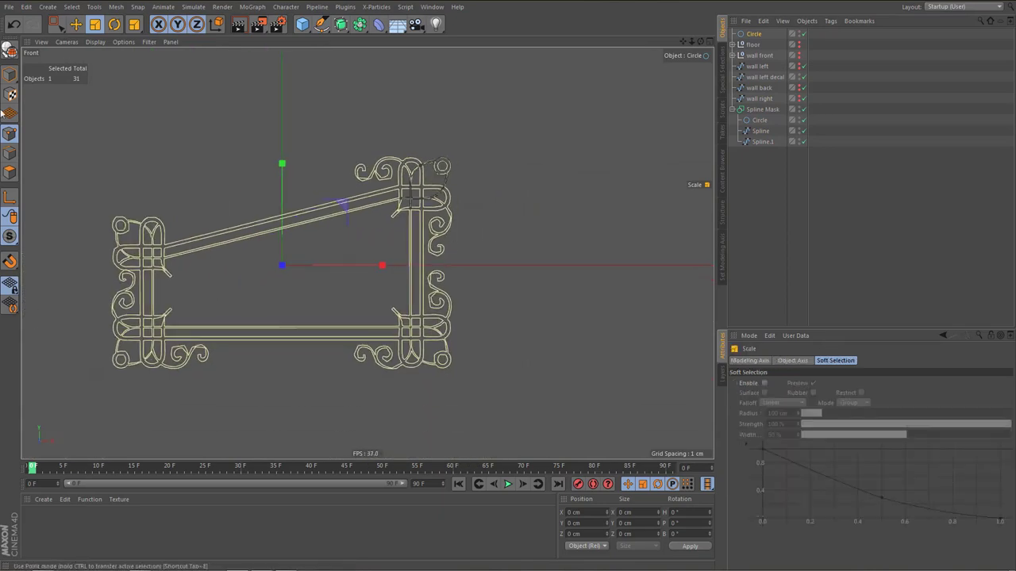
{"action": "left_click_drag", "start_coordinate": [456, 245], "coordinate": [205, 431]}
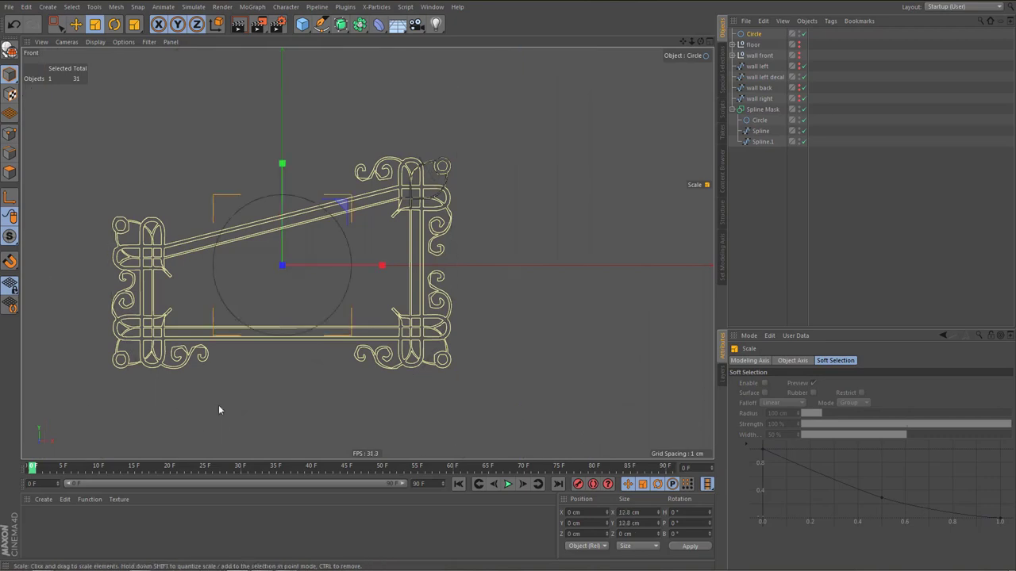
Move the new circle onto the decal's upper arch at about X 11.904, Y 8.237 cm and scale it to about 3.034 cm across
{"action": "key", "text": "e"}
{"action": "scroll", "coordinate": [313, 298], "scroll_direction": "up", "scroll_amount": 4}
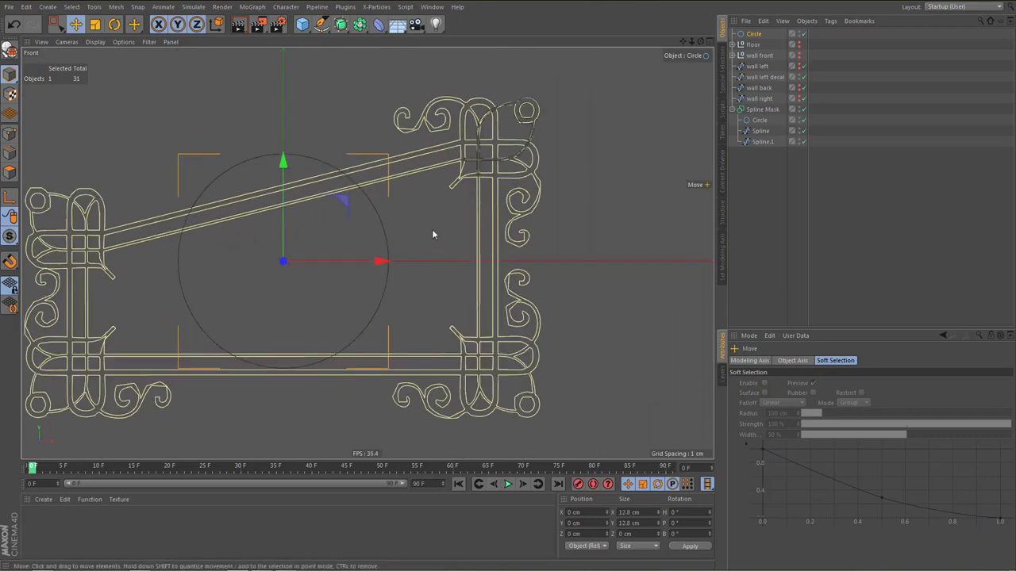
{"action": "left_click_drag", "start_coordinate": [432, 234], "coordinate": [603, 104]}
{"action": "middle_click_drag", "start_coordinate": [526, 172], "coordinate": [463, 321], "text": "alt"}
{"action": "right_click_drag", "start_coordinate": [434, 302], "coordinate": [465, 313], "text": "alt"}
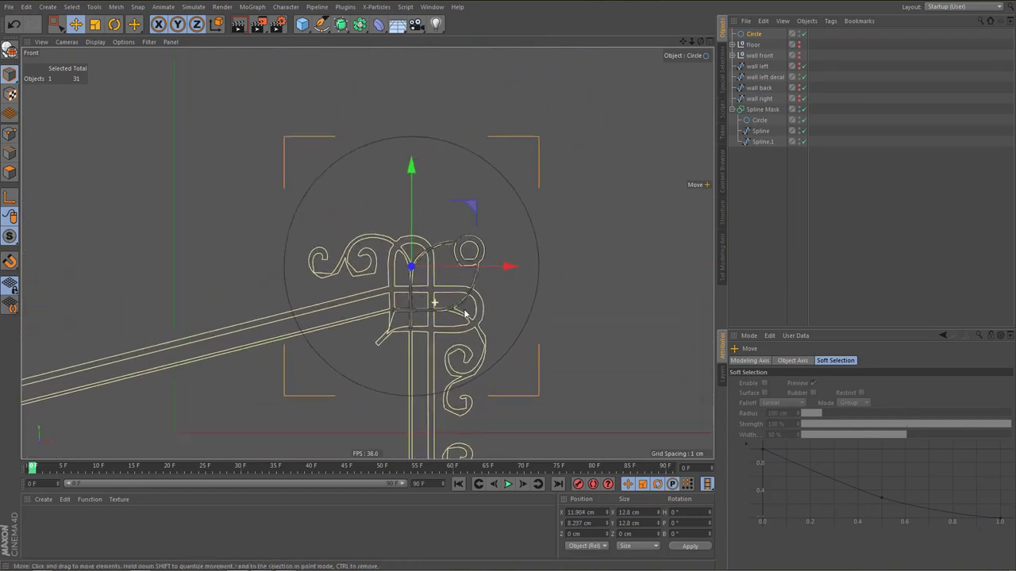
{"action": "scroll", "coordinate": [465, 315], "scroll_direction": "up", "scroll_amount": 1}
{"action": "key", "text": "t"}
{"action": "left_click_drag", "start_coordinate": [616, 222], "coordinate": [380, 383]}
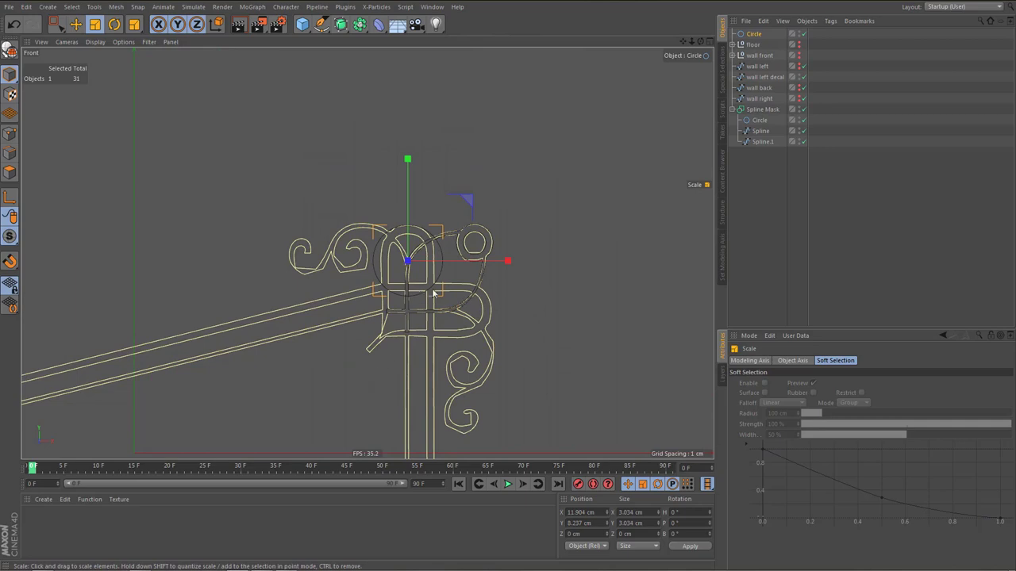
Raise the new circle to about Y 8.66 cm and scale it to about 2.275 cm across to match the arch's rounded top
{"action": "scroll", "coordinate": [444, 293], "scroll_direction": "up", "scroll_amount": 3}
{"action": "key", "text": "e"}
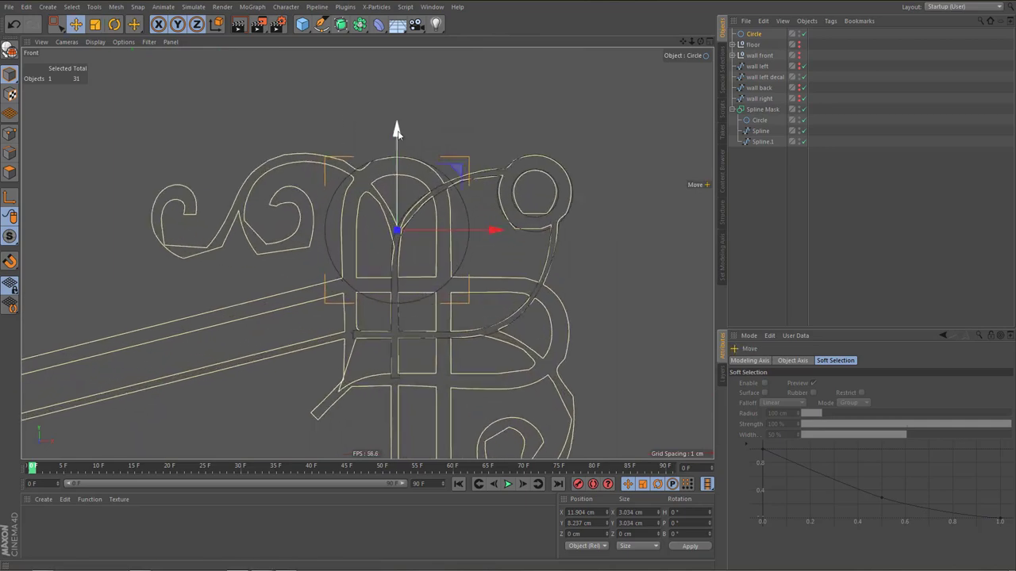
{"action": "left_click_drag", "start_coordinate": [397, 132], "coordinate": [399, 112]}
{"action": "key", "text": "t"}
{"action": "left_click_drag", "start_coordinate": [592, 191], "coordinate": [525, 254]}
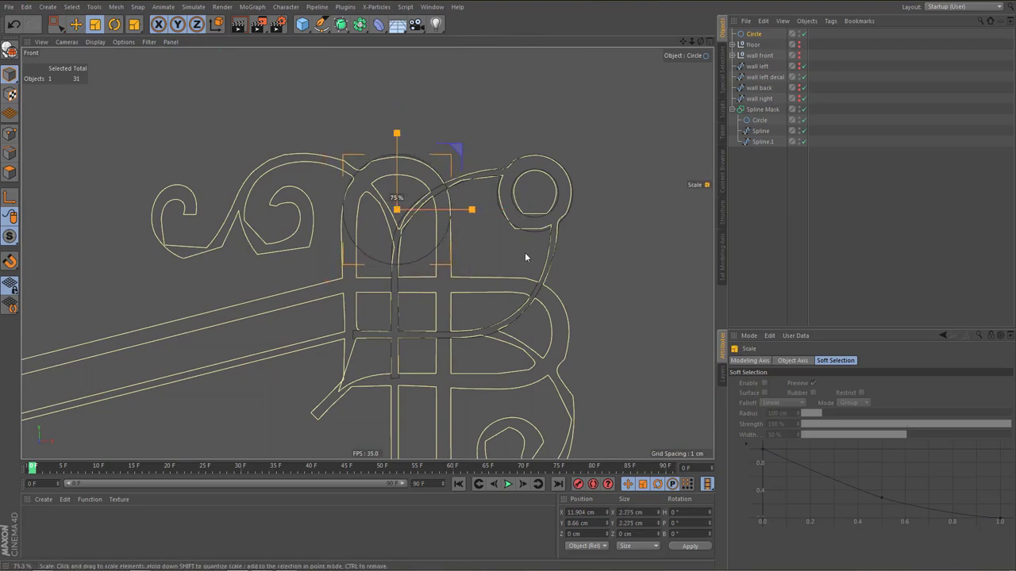
Place the new circle below the Spline Mask in the hierarchy and make it a ring with a 0.769 cm inner radius
{"action": "scroll", "coordinate": [418, 253], "scroll_direction": "up", "scroll_amount": 3}
{"action": "left_click_drag", "start_coordinate": [757, 47], "coordinate": [754, 46]}
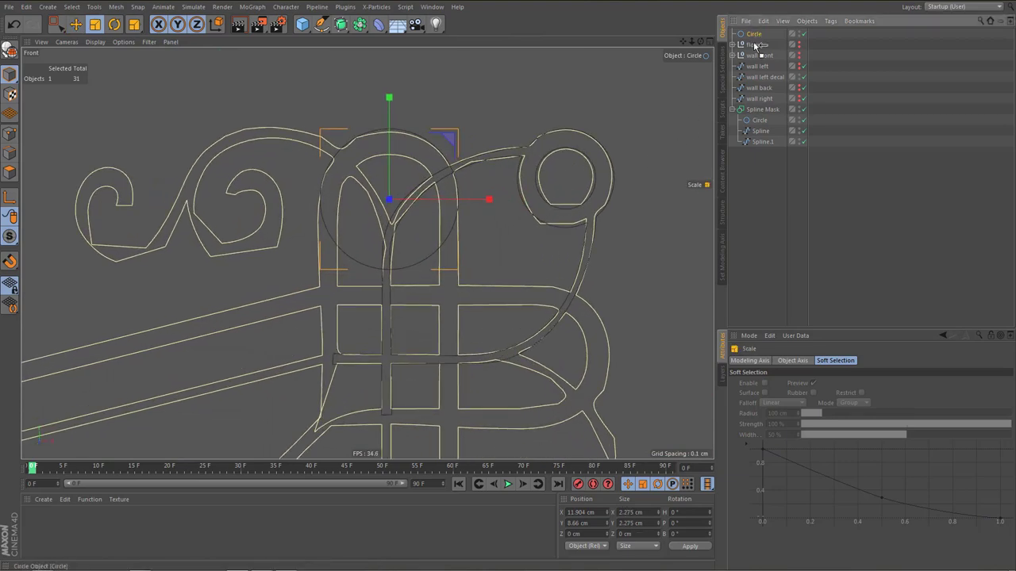
{"action": "left_click_drag", "start_coordinate": [759, 189], "coordinate": [758, 190]}
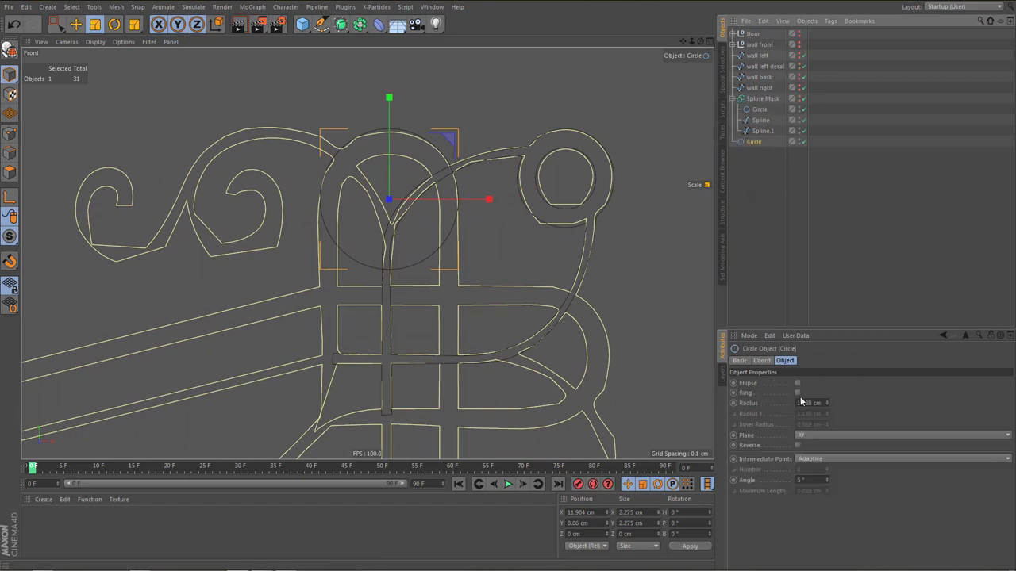
{"action": "left_click", "coordinate": [796, 393]}
{"action": "scroll", "coordinate": [427, 209], "scroll_direction": "up", "scroll_amount": 3}
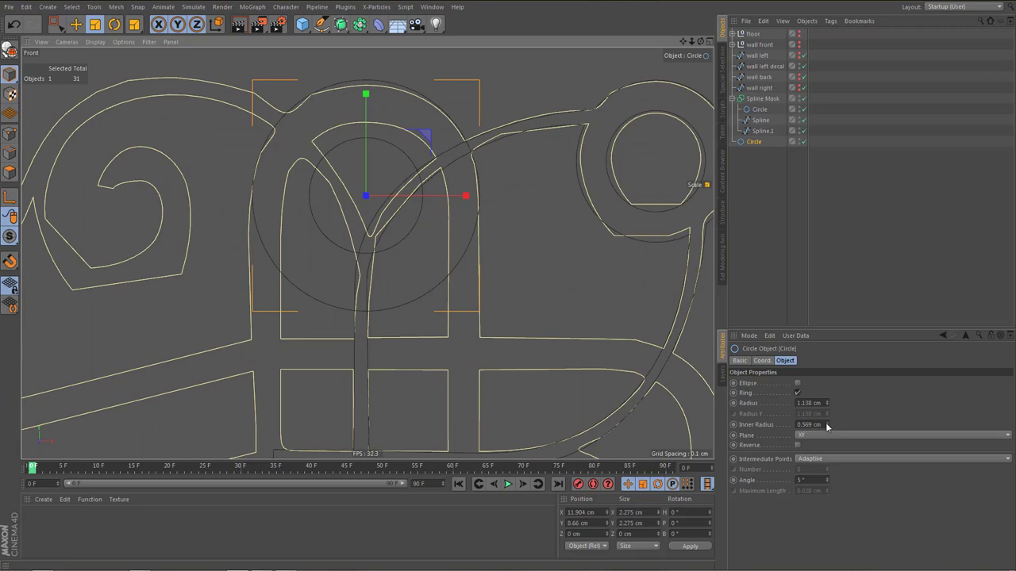
{"action": "left_click_drag", "start_coordinate": [825, 422], "coordinate": [827, 426]}
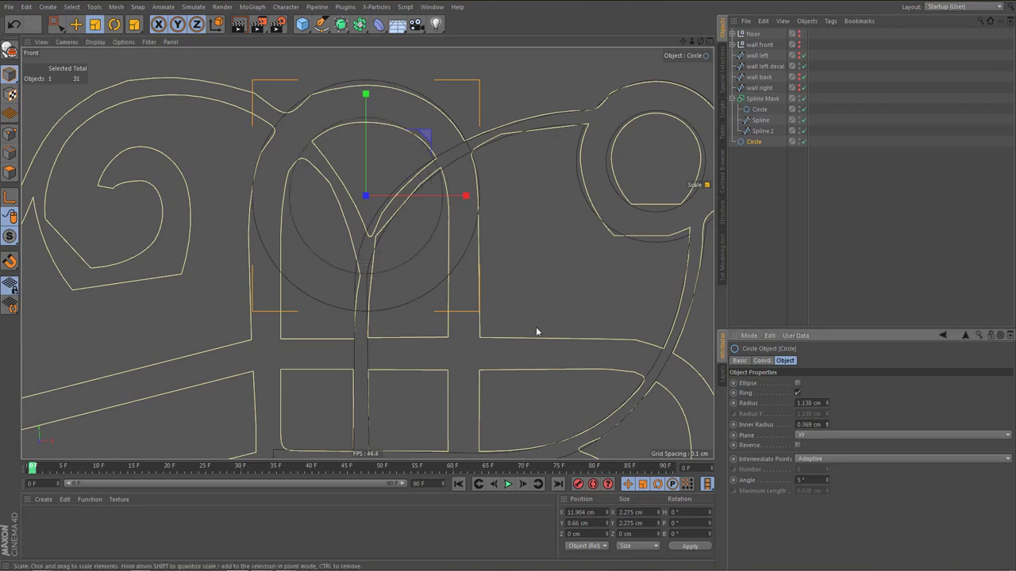
Convert the new ring circle into an editable spline and switch to editing its points
{"action": "middle_click_drag", "start_coordinate": [524, 316], "coordinate": [520, 316], "text": "alt"}
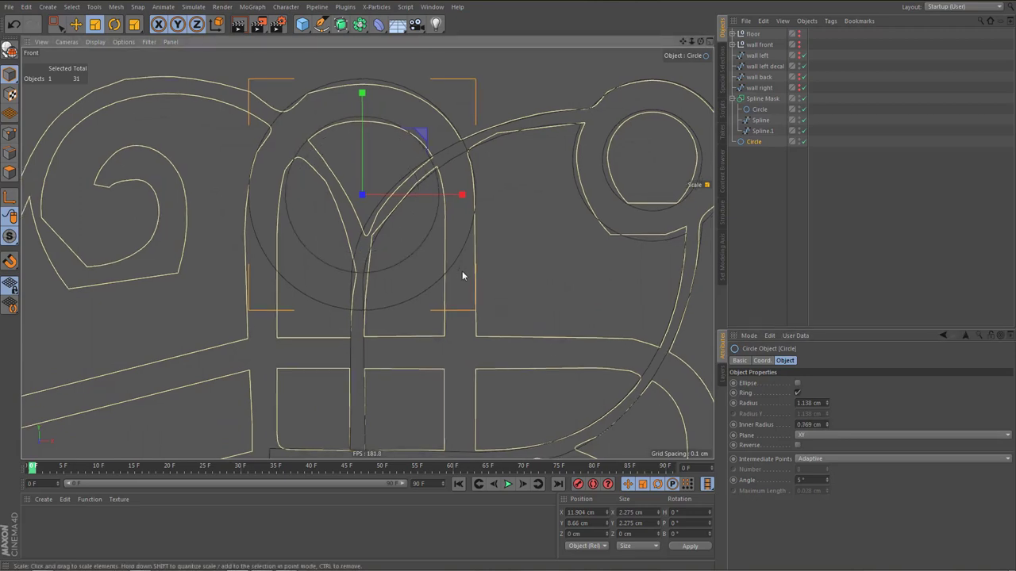
{"action": "key", "text": "c"}
{"action": "key", "text": "Return"}
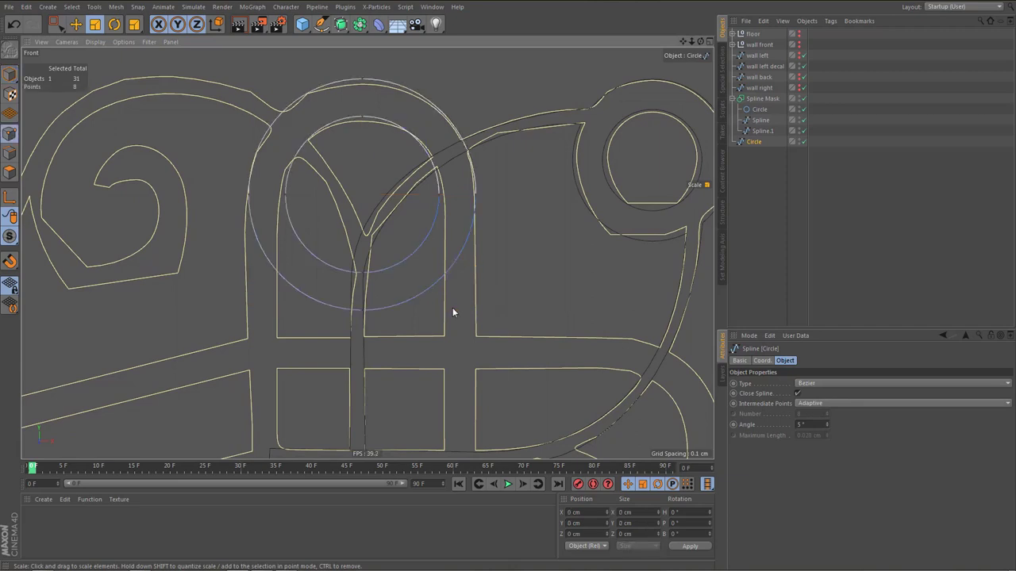
Disconnect the ring's two bottom points and delete them to leave only the upper half as an open arch
{"action": "key", "text": "0"}
{"action": "left_click_drag", "start_coordinate": [352, 262], "coordinate": [381, 313]}
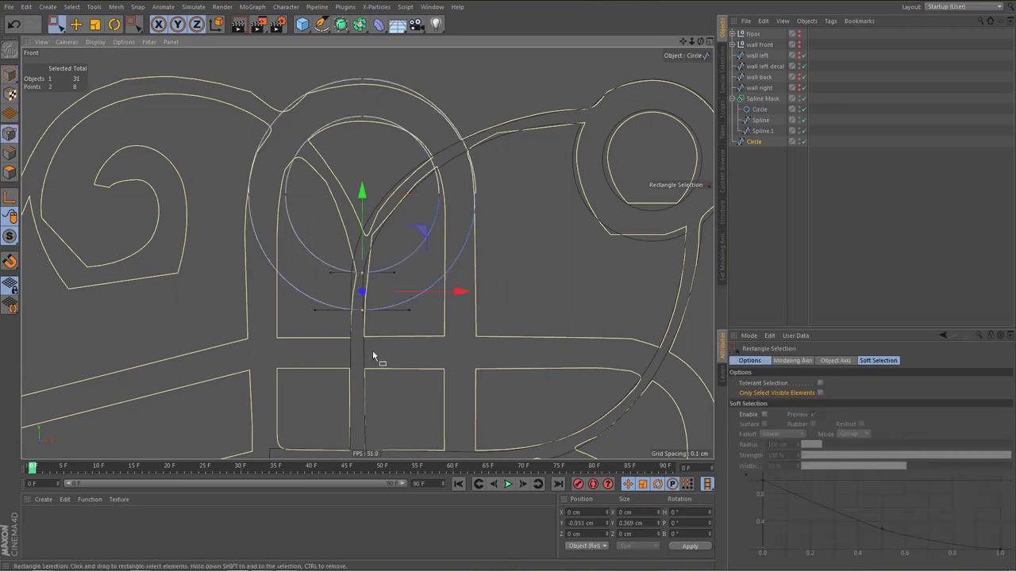
{"action": "right_click", "coordinate": [409, 329]}
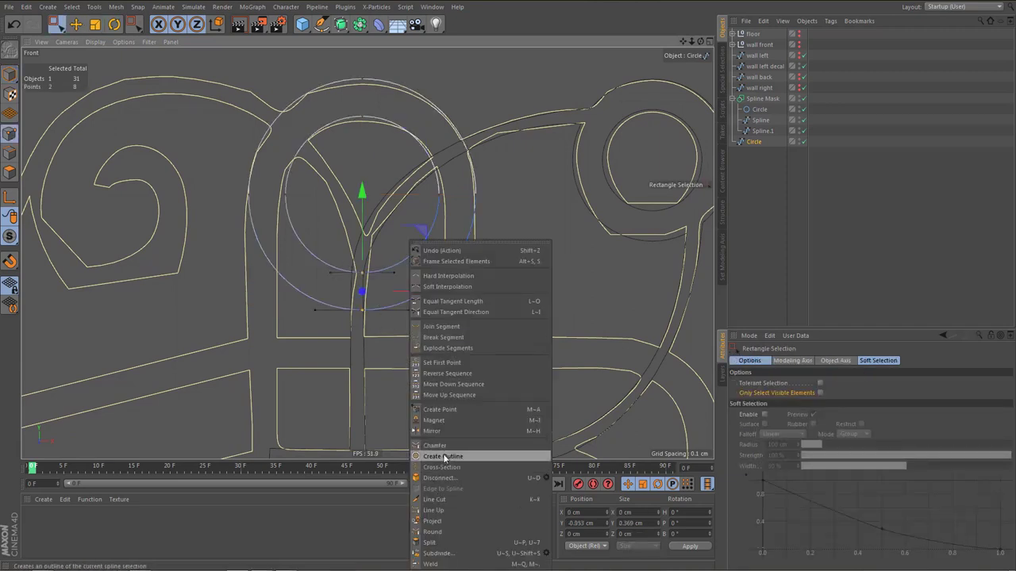
{"action": "left_click", "coordinate": [448, 477]}
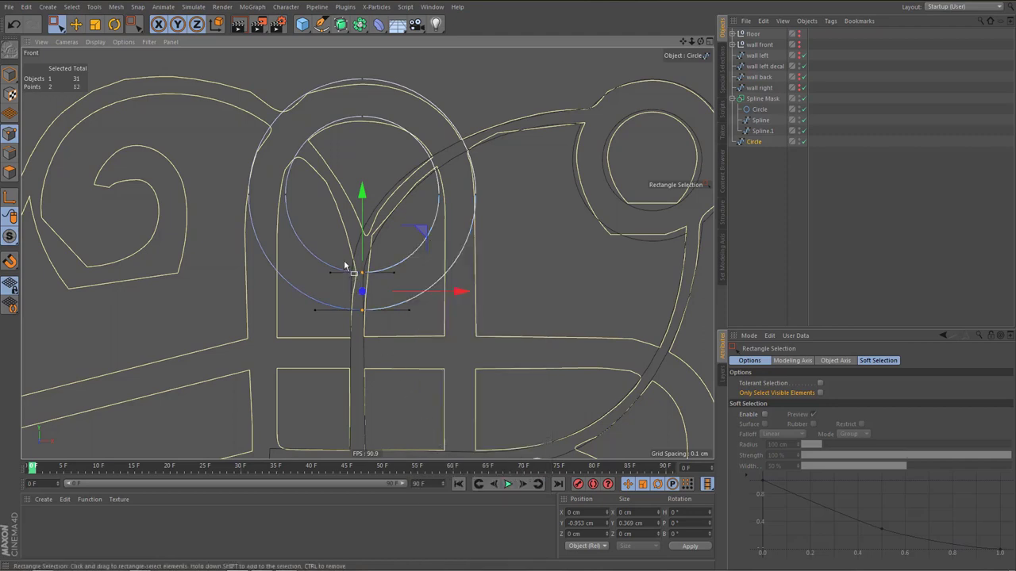
{"action": "left_click", "coordinate": [392, 347]}
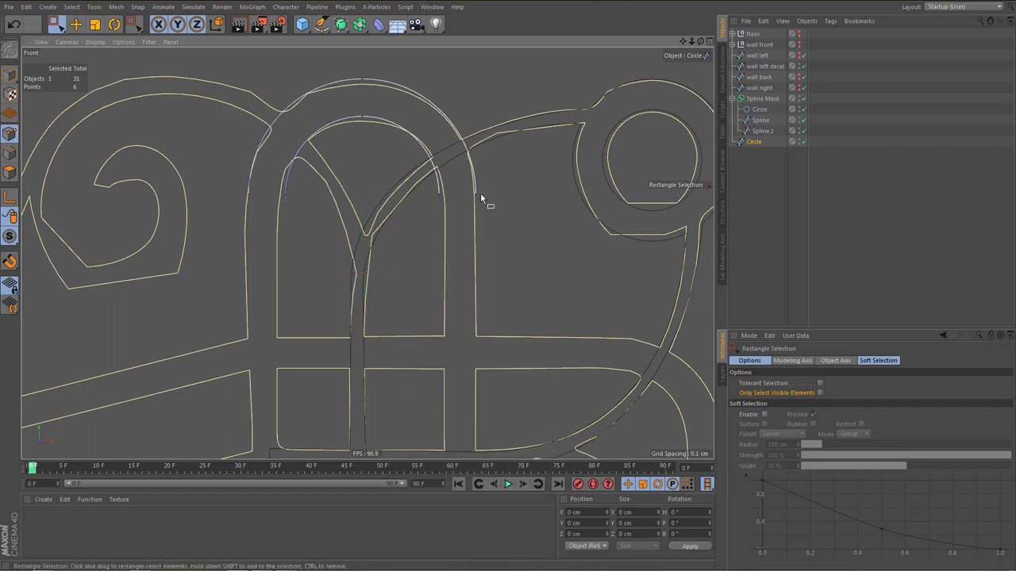
Extend the arch's outer right end straight down to about Y -3.526 cm along the decal's upright
{"action": "left_click_drag", "start_coordinate": [492, 211], "coordinate": [464, 180]}
{"action": "middle_click_drag", "start_coordinate": [457, 262], "coordinate": [419, 328]}
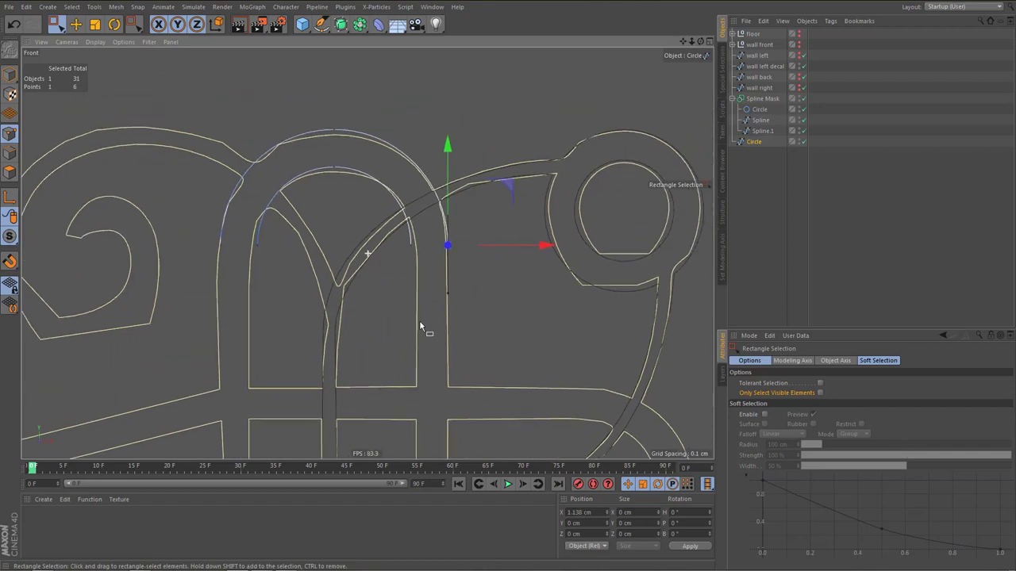
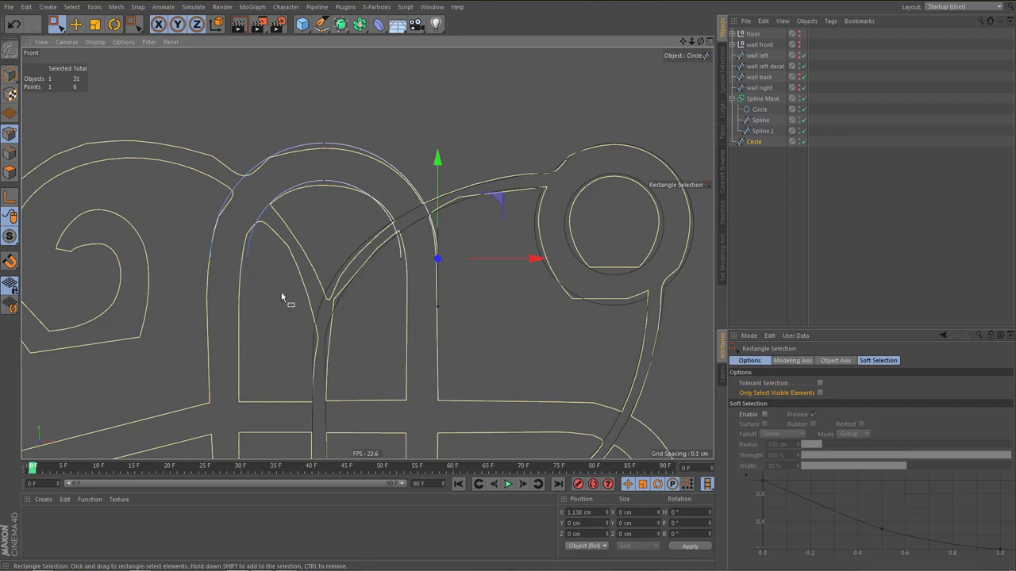
{"action": "middle_click_drag", "start_coordinate": [449, 316], "coordinate": [440, 264]}
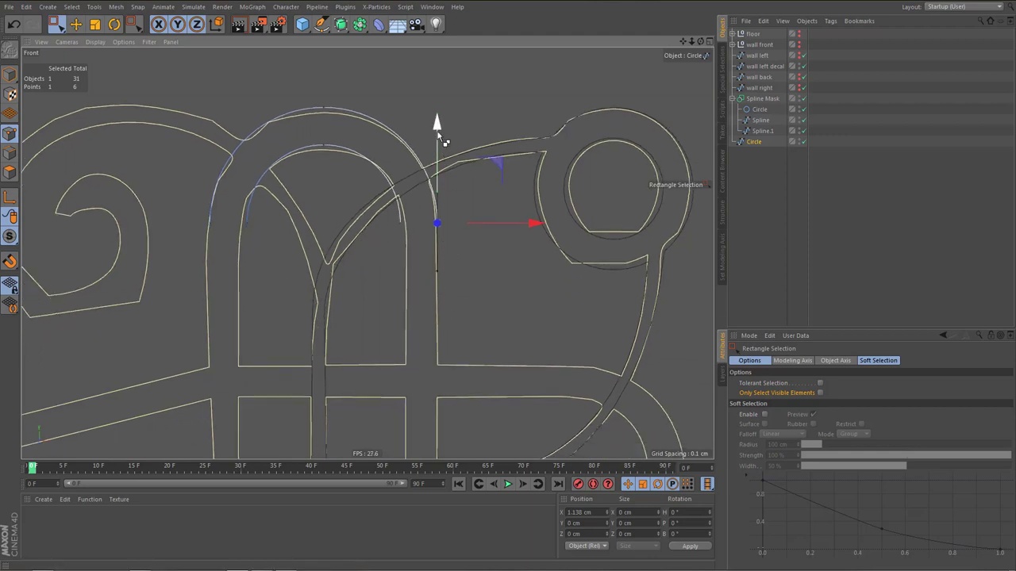
{"action": "left_click_drag", "start_coordinate": [438, 132], "coordinate": [450, 279]}
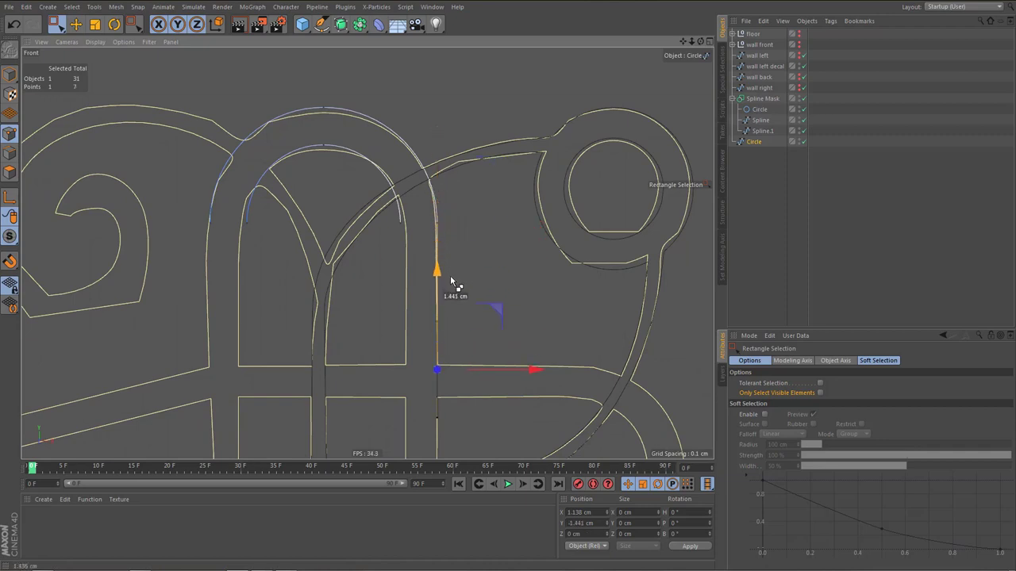
{"action": "right_click_drag", "start_coordinate": [450, 271], "coordinate": [463, 339], "text": "alt"}
{"action": "middle_click_drag", "start_coordinate": [462, 340], "coordinate": [479, 179], "text": "alt"}
{"action": "mouse_move", "coordinate": [478, 181]}
{"action": "right_mouse_down", "text": "alt"}
{"action": "mouse_move", "coordinate": [483, 199]}
{"action": "mouse_move", "coordinate": [478, 167]}
{"action": "right_mouse_up", "text": "alt"}
{"action": "left_click_drag", "start_coordinate": [451, 72], "coordinate": [465, 254]}
{"action": "middle_click_drag", "start_coordinate": [468, 275], "coordinate": [471, 419], "text": "alt"}
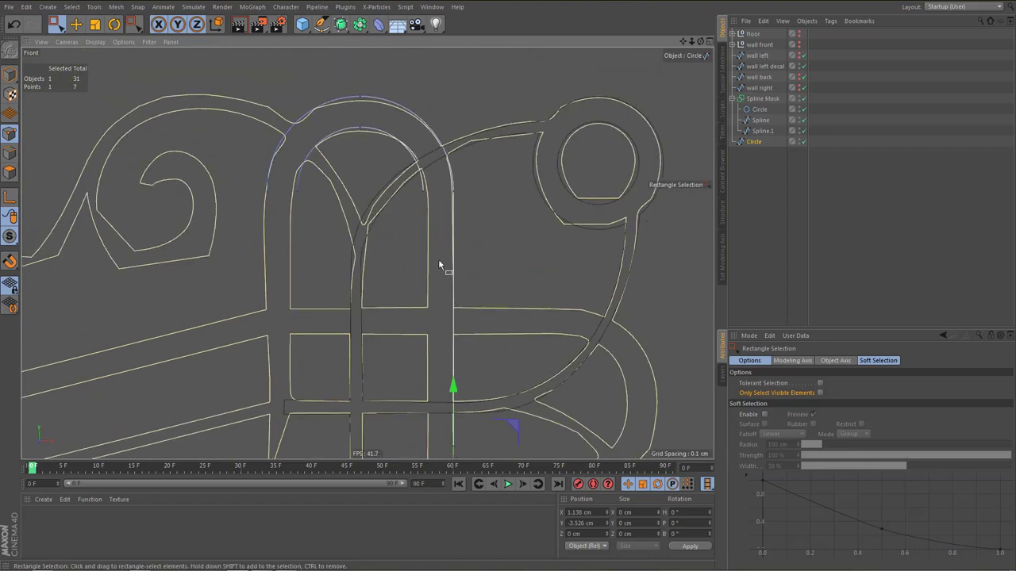
Extend the arch's inner right end straight down until it is about level with the outer right end
{"action": "left_click_drag", "start_coordinate": [419, 189], "coordinate": [443, 190]}
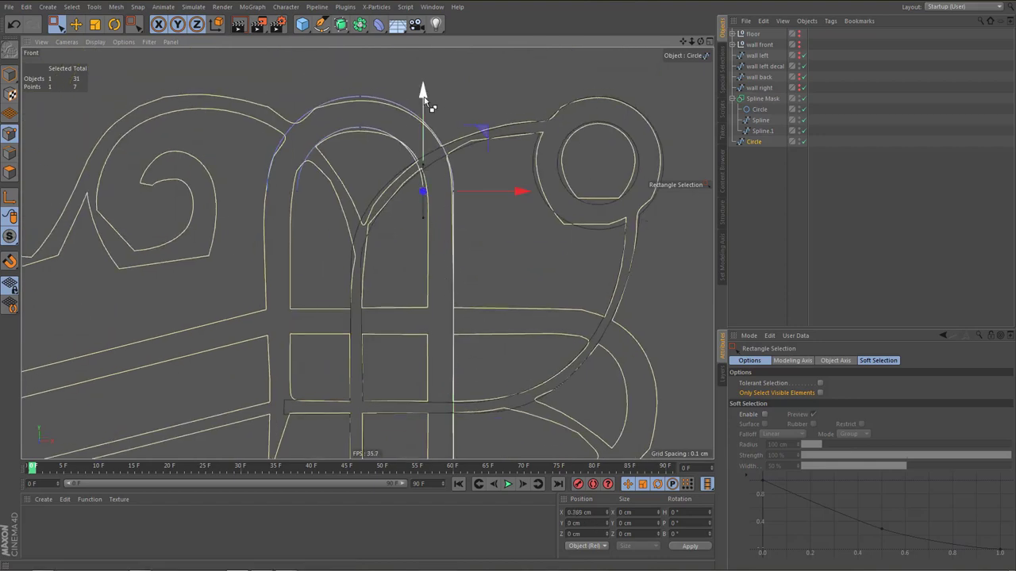
{"action": "left_click_drag", "start_coordinate": [422, 90], "coordinate": [456, 358]}
{"action": "middle_click_drag", "start_coordinate": [484, 370], "coordinate": [487, 198]}
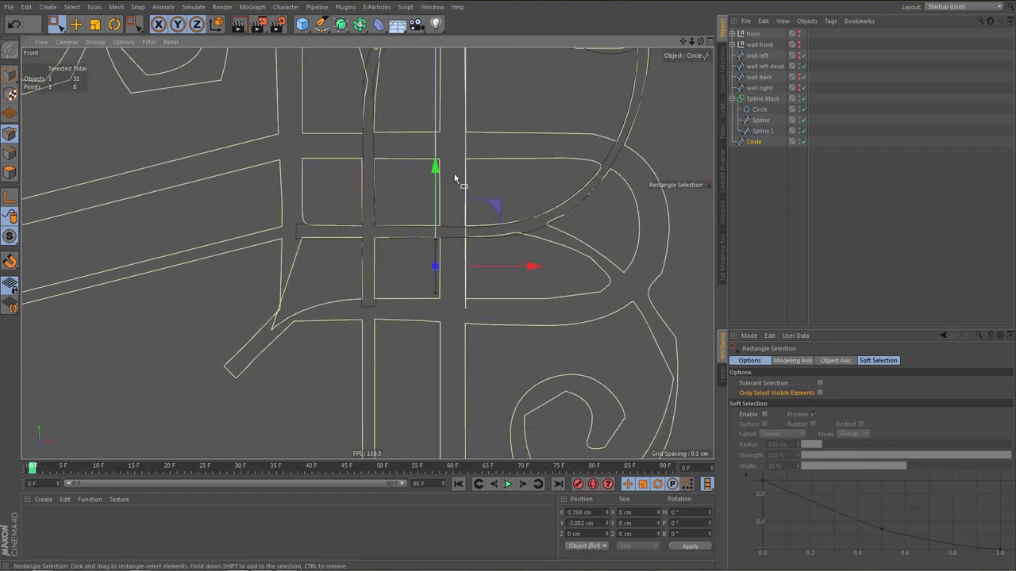
{"action": "left_click_drag", "start_coordinate": [435, 165], "coordinate": [455, 221]}
Reverse the inner segment's sequence at its left end and extend that end down to about Y -2.337 cm
{"action": "middle_click_drag", "start_coordinate": [535, 372], "coordinate": [692, 560], "text": "alt"}
{"action": "left_click_drag", "start_coordinate": [459, 196], "coordinate": [482, 230]}
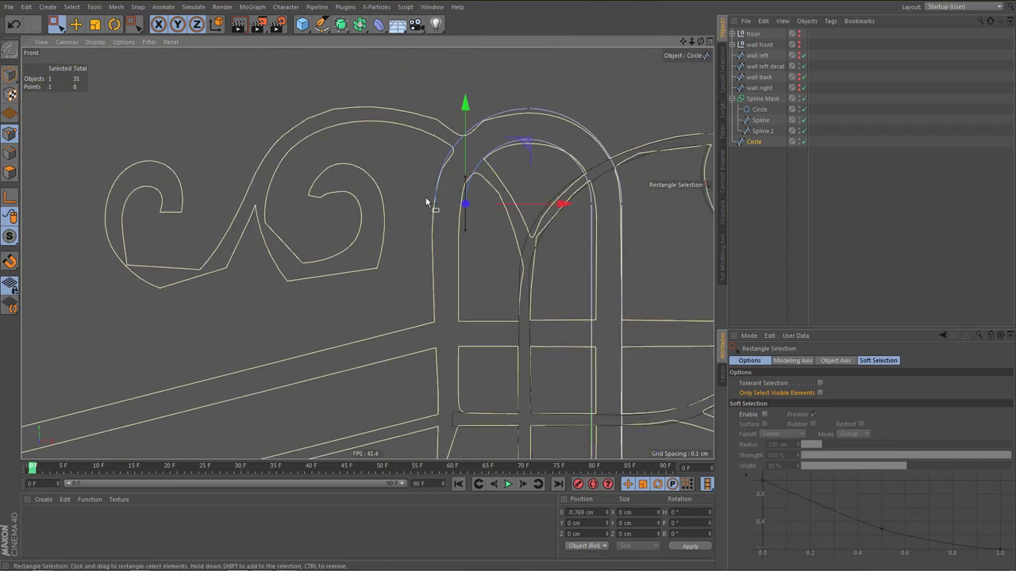
{"action": "right_click", "coordinate": [493, 244]}
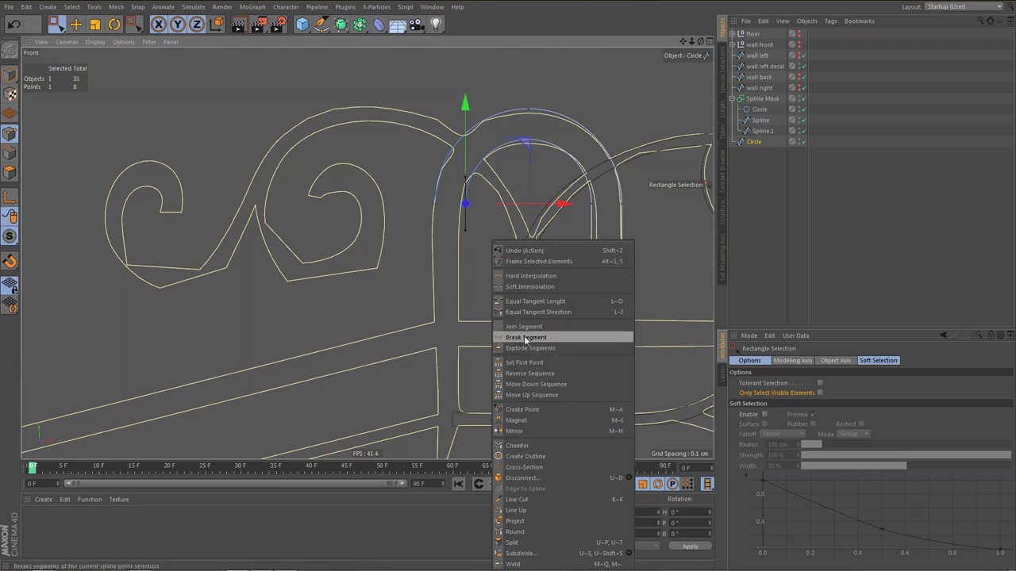
{"action": "left_click", "coordinate": [531, 372]}
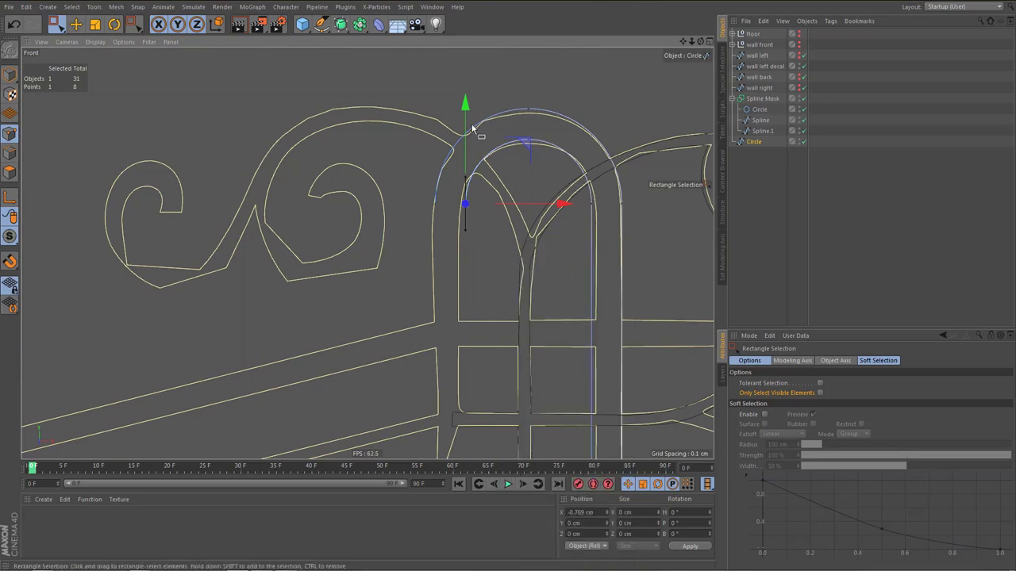
{"action": "left_click_drag", "start_coordinate": [466, 112], "coordinate": [476, 313], "text": "ctrl"}
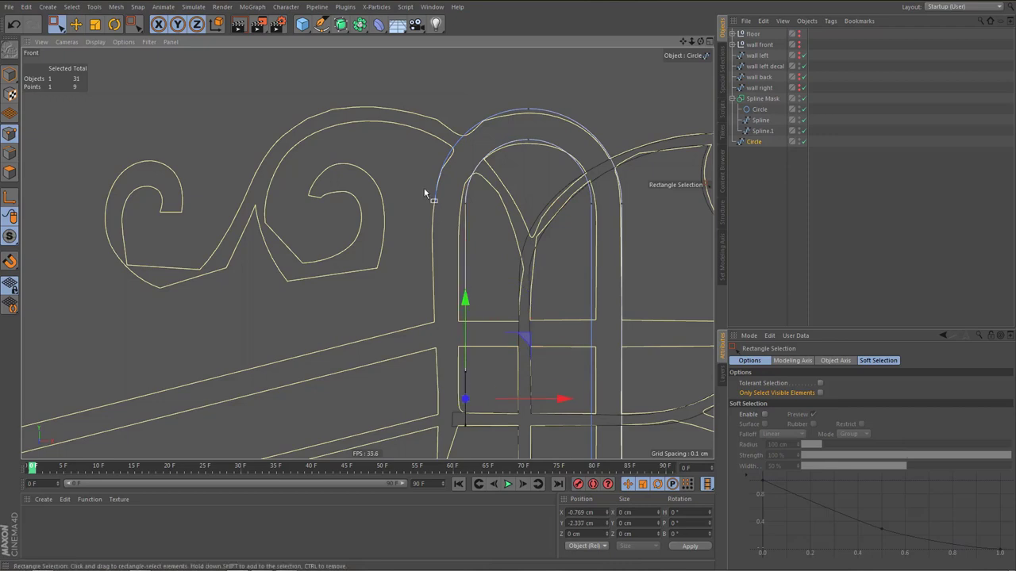
Reverse the outer segment's sequence at its left end and extend that end down to about Y -2.272 cm
{"action": "left_click_drag", "start_coordinate": [425, 193], "coordinate": [460, 243]}
{"action": "right_click", "coordinate": [512, 286]}
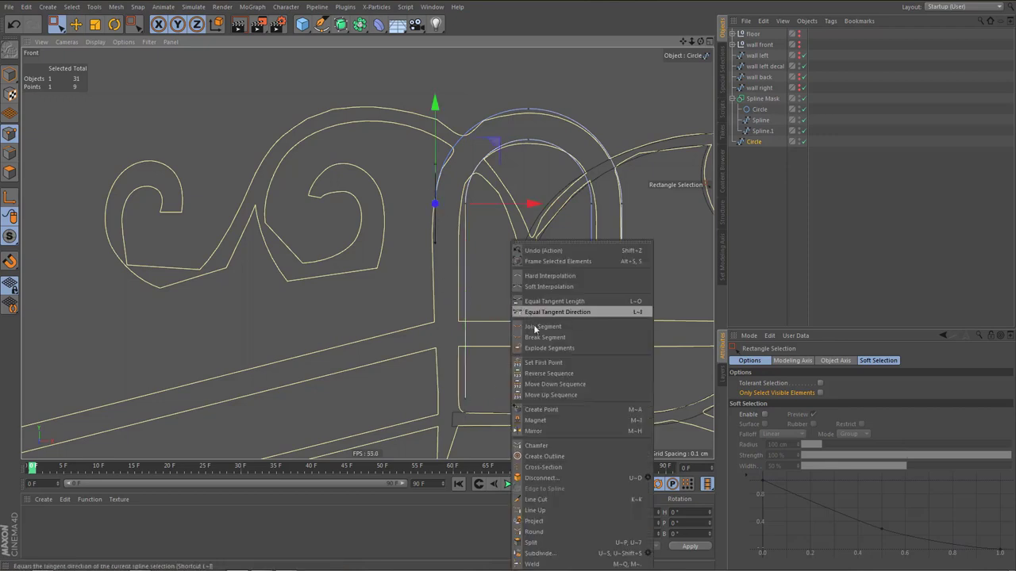
{"action": "left_click", "coordinate": [541, 373]}
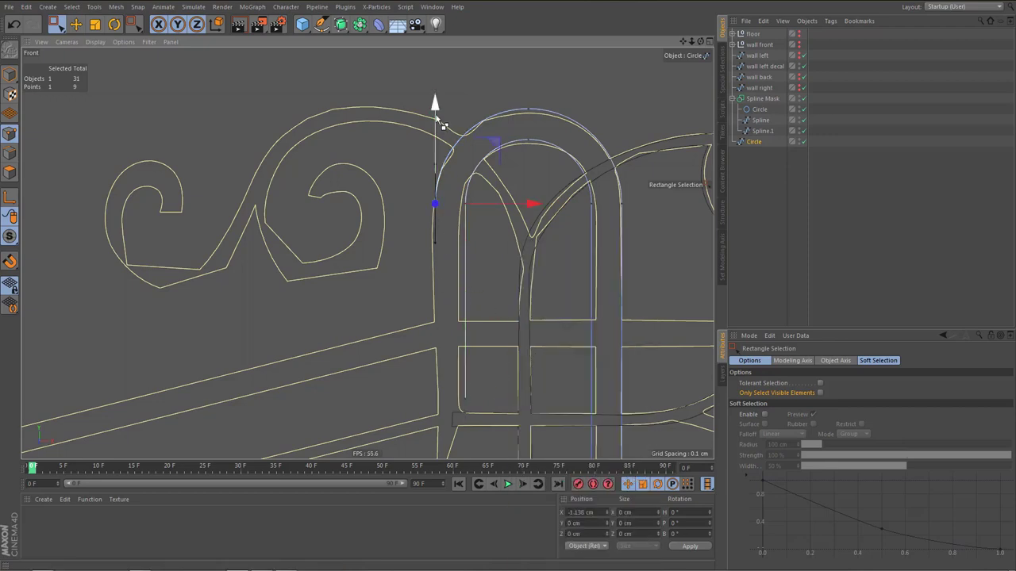
{"action": "left_click_drag", "start_coordinate": [435, 117], "coordinate": [465, 301], "text": "ctrl"}
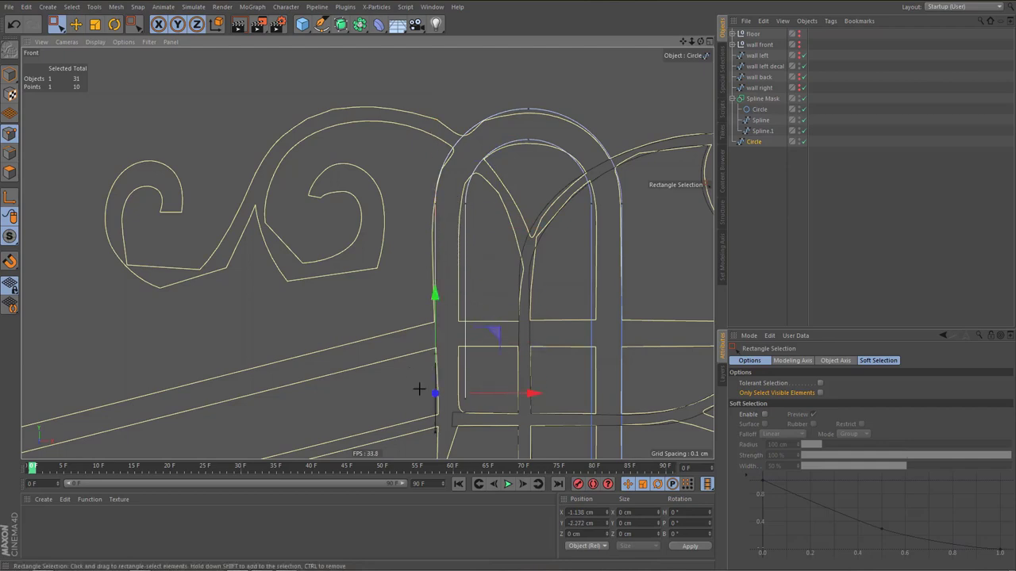
Select both left leg ends and lower them to about the level of the right leg ends
{"action": "left_click_drag", "start_coordinate": [419, 389], "coordinate": [481, 430]}
{"action": "scroll", "coordinate": [502, 361], "scroll_direction": "down", "scroll_amount": 4}
{"action": "middle_click_drag", "start_coordinate": [519, 379], "coordinate": [489, 228], "text": "alt"}
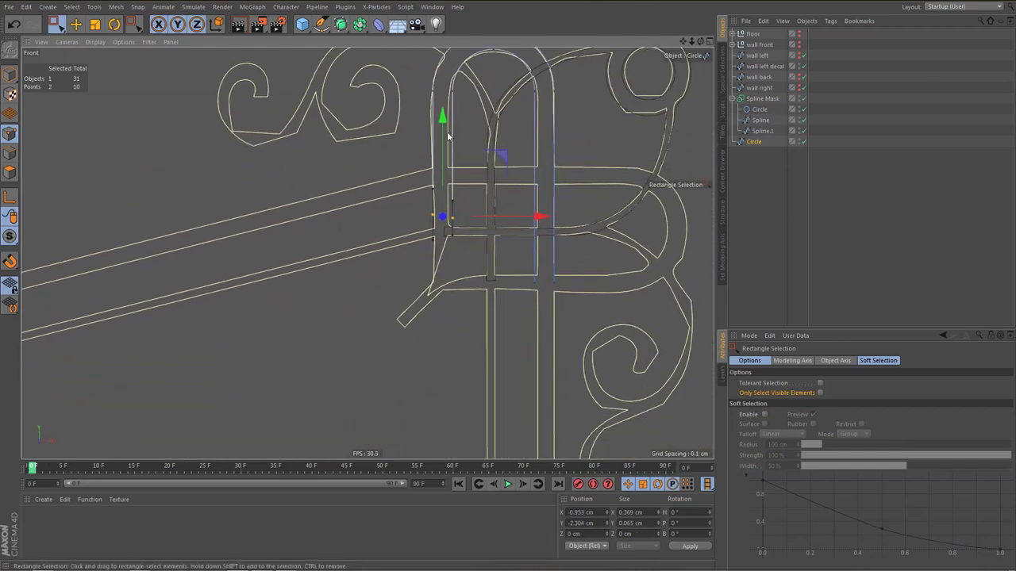
{"action": "left_click_drag", "start_coordinate": [444, 123], "coordinate": [469, 191]}
Give the four bottom leg points hard interpolation and flatten them to a Y size of 0 cm
{"action": "left_click_drag", "start_coordinate": [408, 260], "coordinate": [628, 332]}
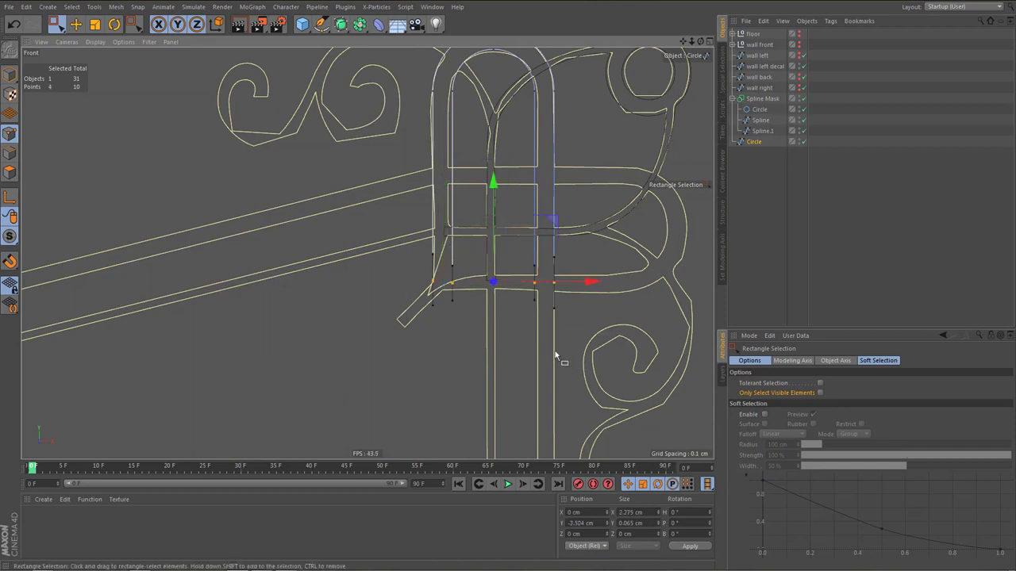
{"action": "right_click", "coordinate": [555, 352]}
{"action": "left_click", "coordinate": [607, 278]}
{"action": "key", "text": "t"}
{"action": "left_click_drag", "start_coordinate": [495, 182], "coordinate": [506, 287]}
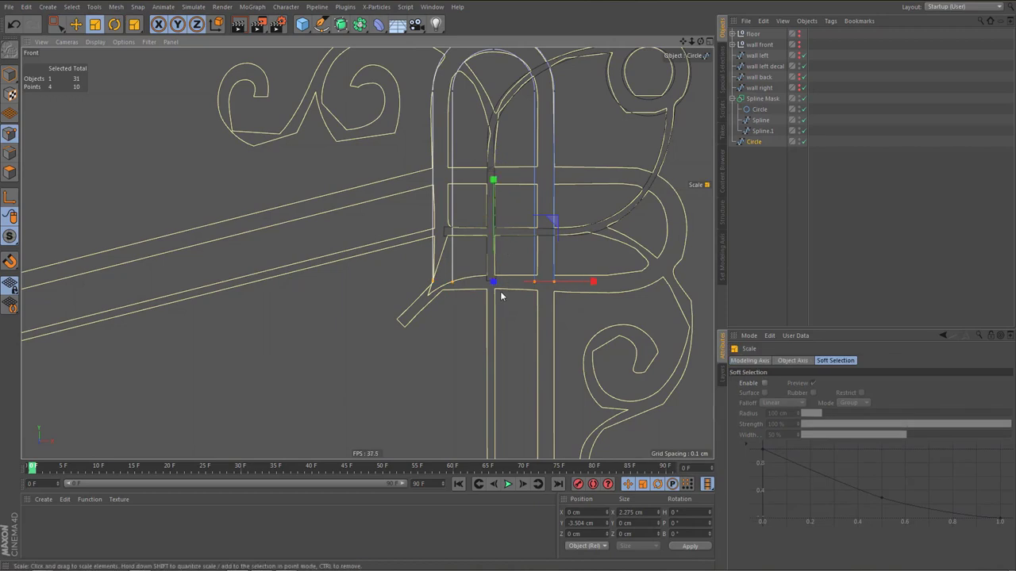
Join the two left leg ends into one segment and close the arch spline
{"action": "scroll", "coordinate": [478, 375], "scroll_direction": "down", "scroll_amount": 3}
{"action": "key", "text": "0"}
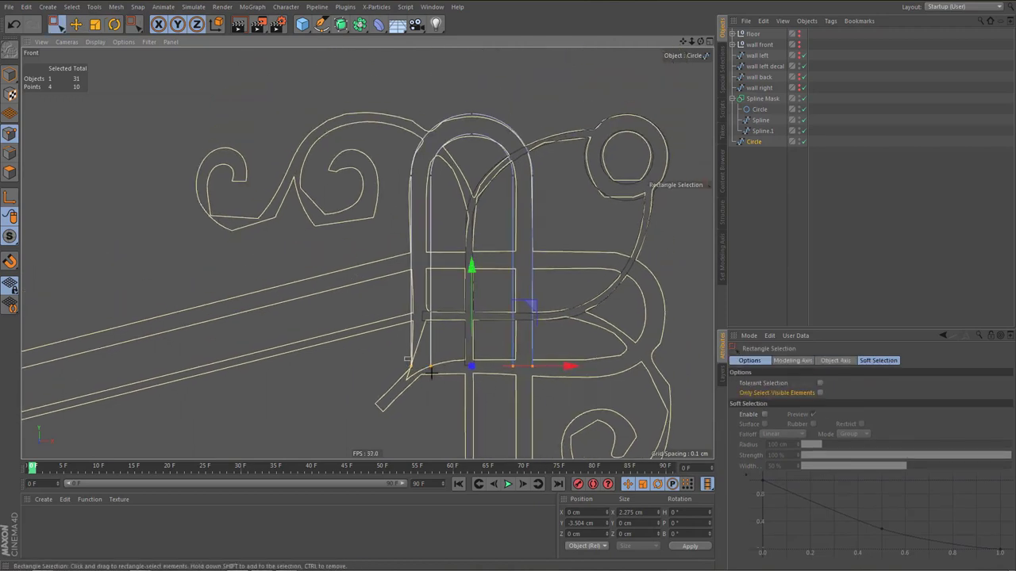
{"action": "left_click_drag", "start_coordinate": [431, 373], "coordinate": [445, 387]}
{"action": "right_click", "coordinate": [439, 396]}
{"action": "left_click", "coordinate": [483, 329]}
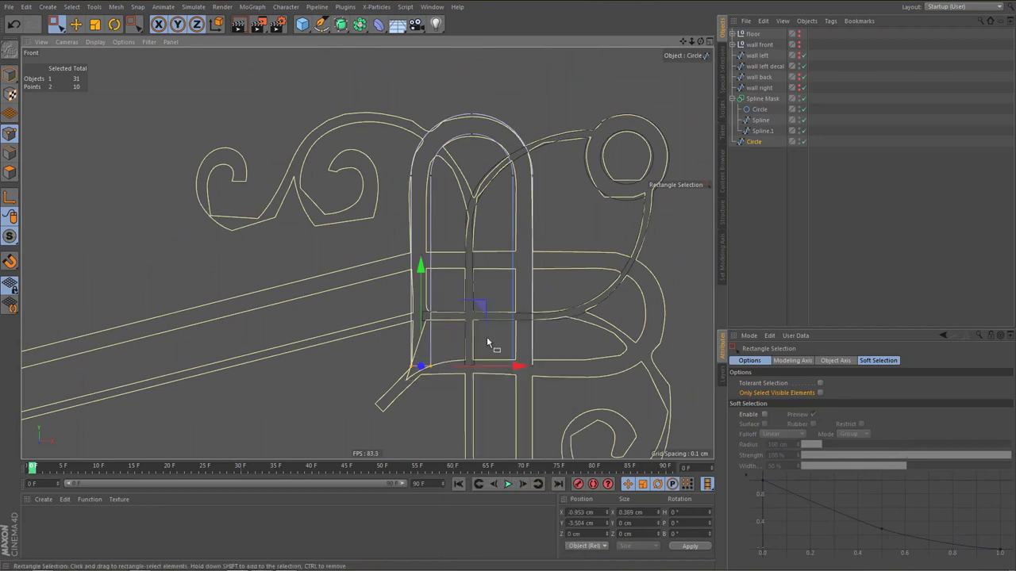
{"action": "left_click", "coordinate": [755, 141]}
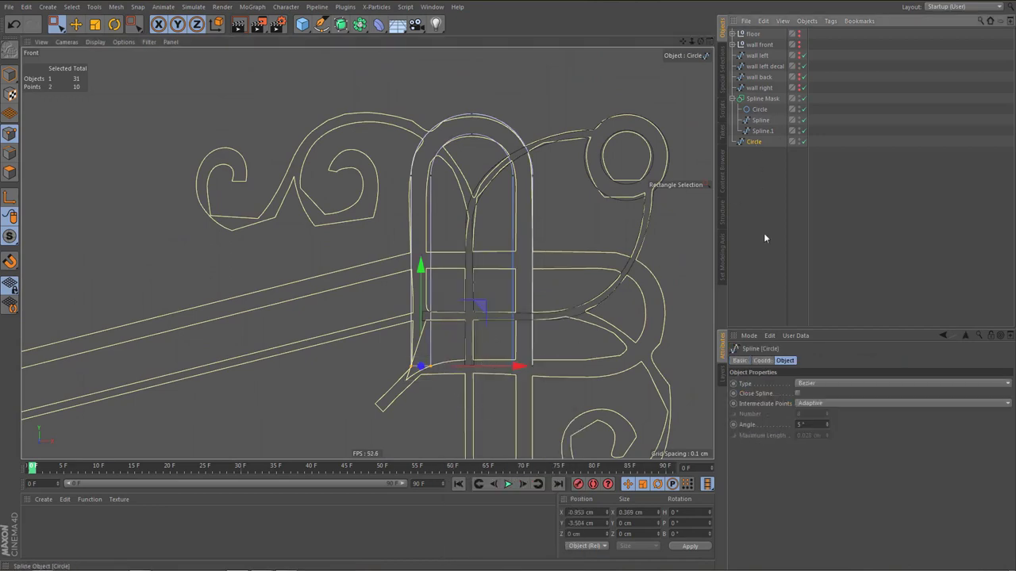
{"action": "left_click", "coordinate": [797, 393]}
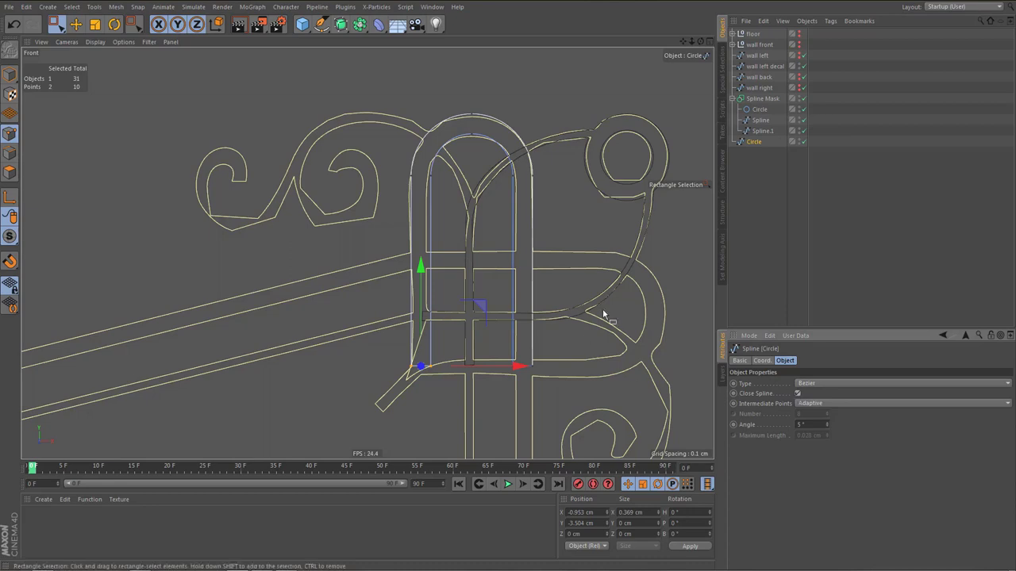
Duplicate the arch spline and centre the copy's axis on all of its points
{"action": "left_click_drag", "start_coordinate": [756, 146], "coordinate": [756, 162], "text": "ctrl"}
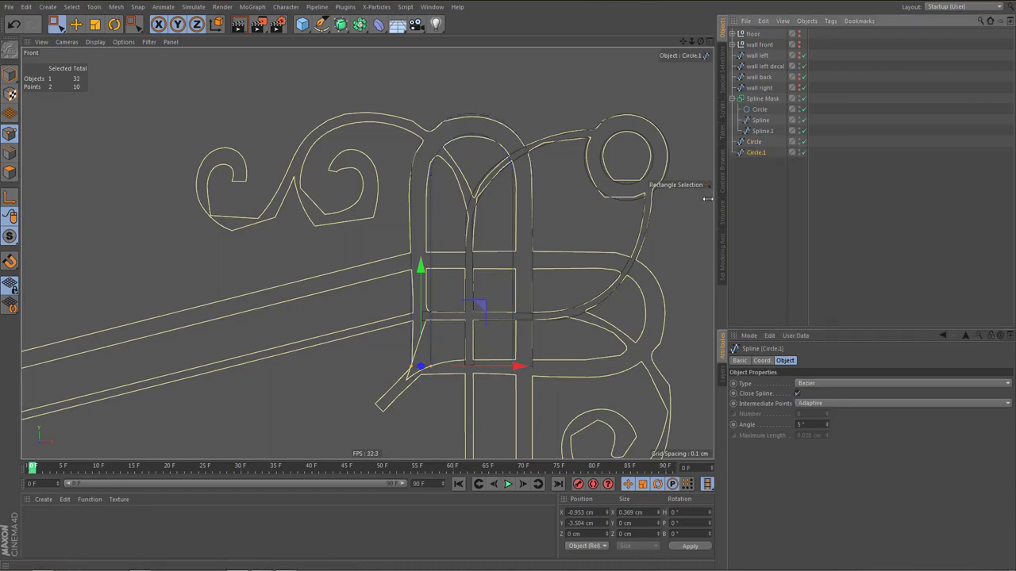
{"action": "key", "text": "Return"}
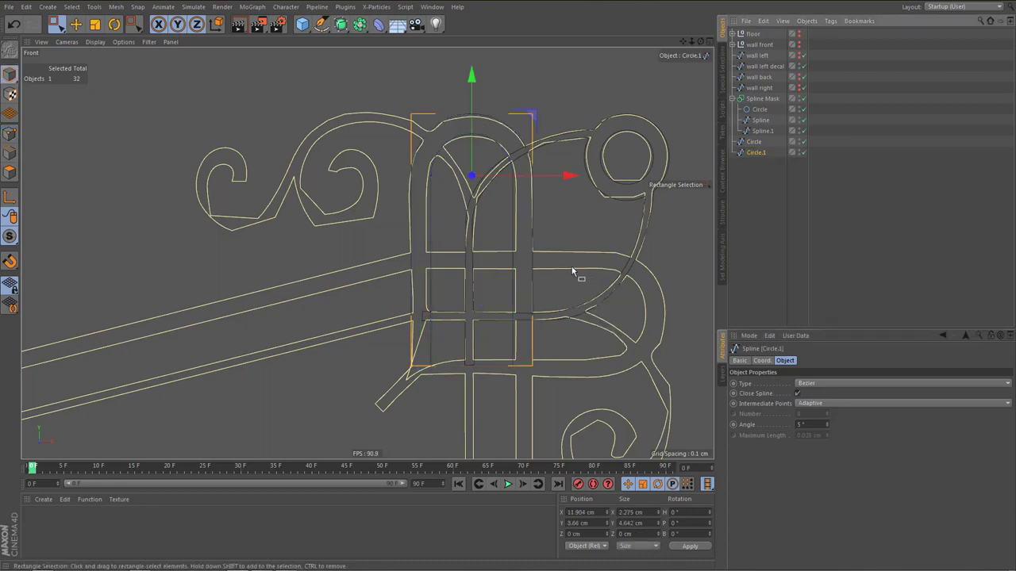
{"action": "key", "text": "shift+a"}
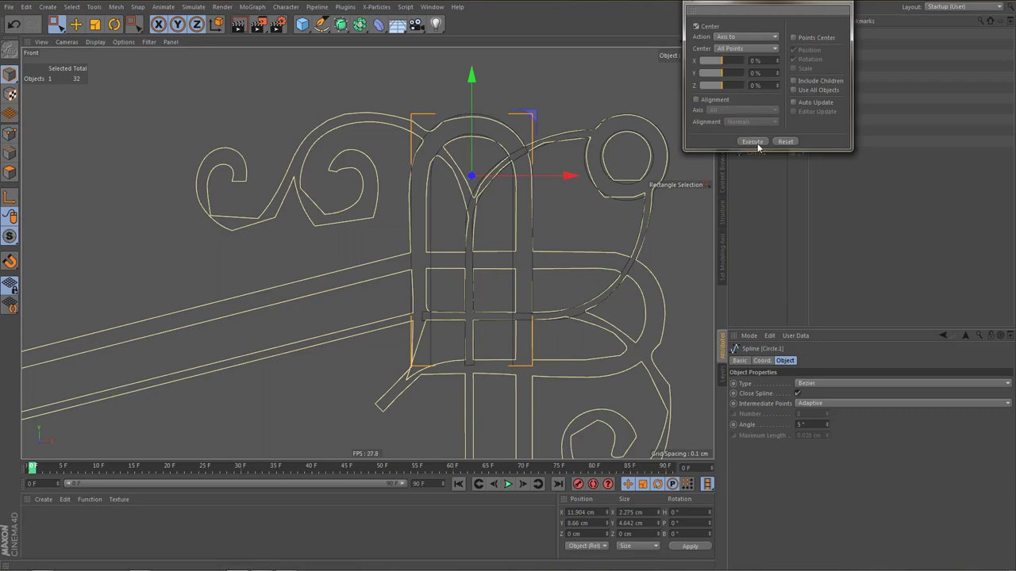
{"action": "left_click", "coordinate": [752, 141]}
{"action": "left_click", "coordinate": [844, 3]}
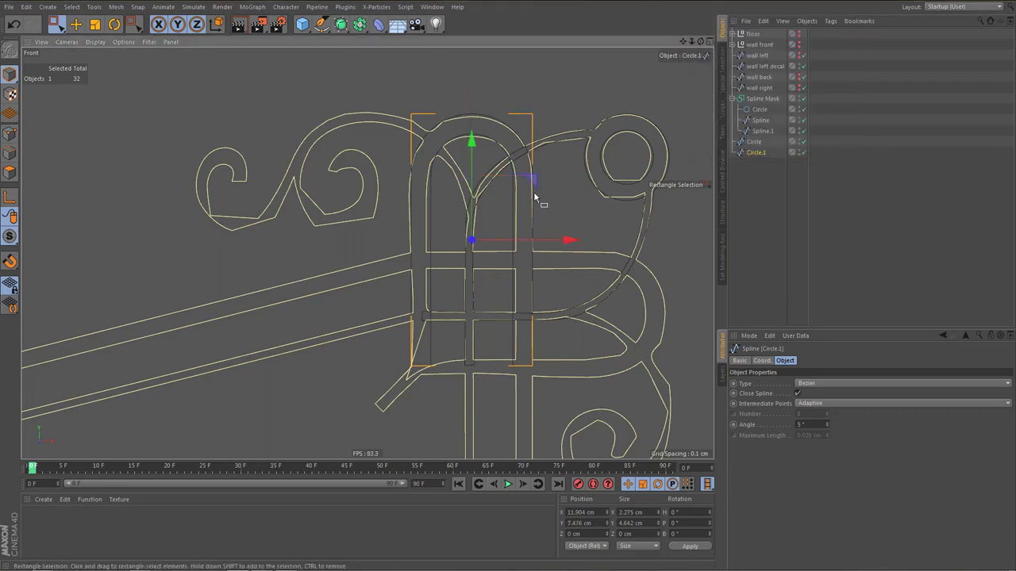
Rotate the arch copy 90° and move it over the decal's horizontal rounded lobe at about X 13.213, Y 6.1 cm
{"action": "key", "text": "r"}
{"action": "left_click_drag", "start_coordinate": [513, 195], "coordinate": [603, 380]}
{"action": "key", "text": "e"}
{"action": "scroll", "coordinate": [557, 350], "scroll_direction": "up", "scroll_amount": 2}
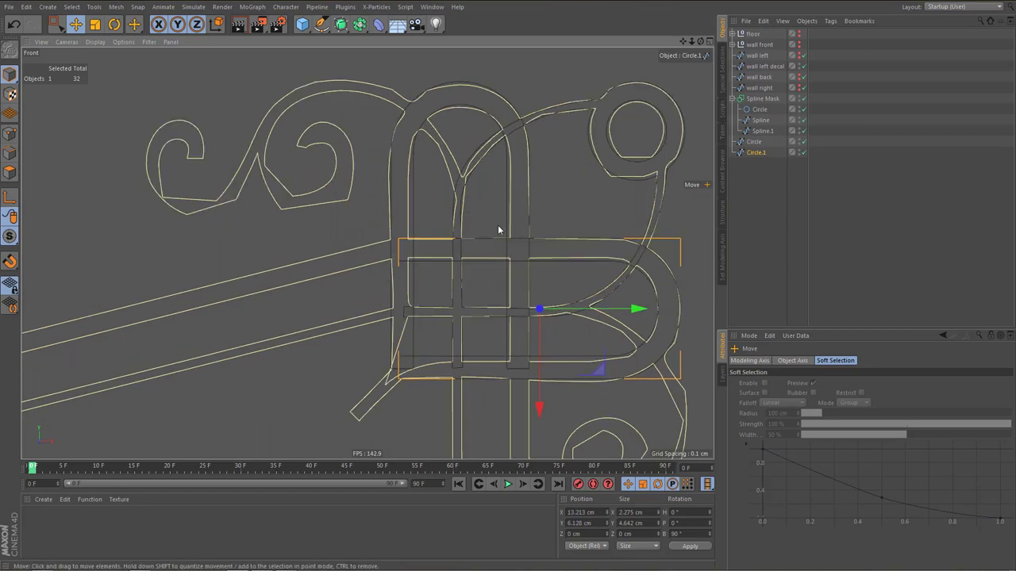
{"action": "left_click_drag", "start_coordinate": [538, 408], "coordinate": [540, 411]}
Put both arch splines inside the Spline Mask
{"action": "left_click", "coordinate": [755, 143], "text": "ctrl"}
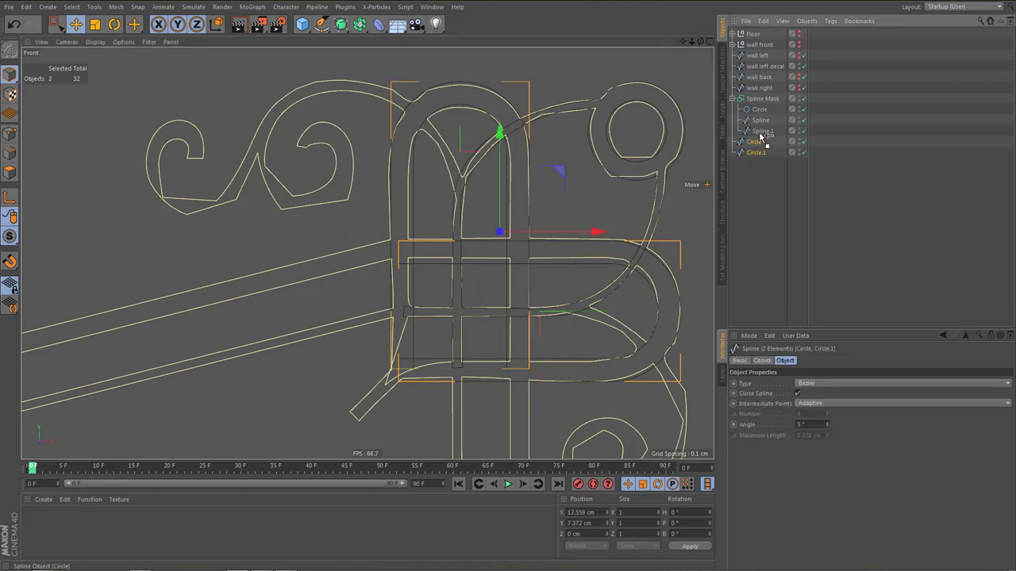
{"action": "left_click_drag", "start_coordinate": [760, 136], "coordinate": [761, 103]}
Examine the merged Spline Mask outline in the perspective view and return to the front view
{"action": "middle_click", "coordinate": [421, 188]}
{"action": "middle_click", "coordinate": [354, 190]}
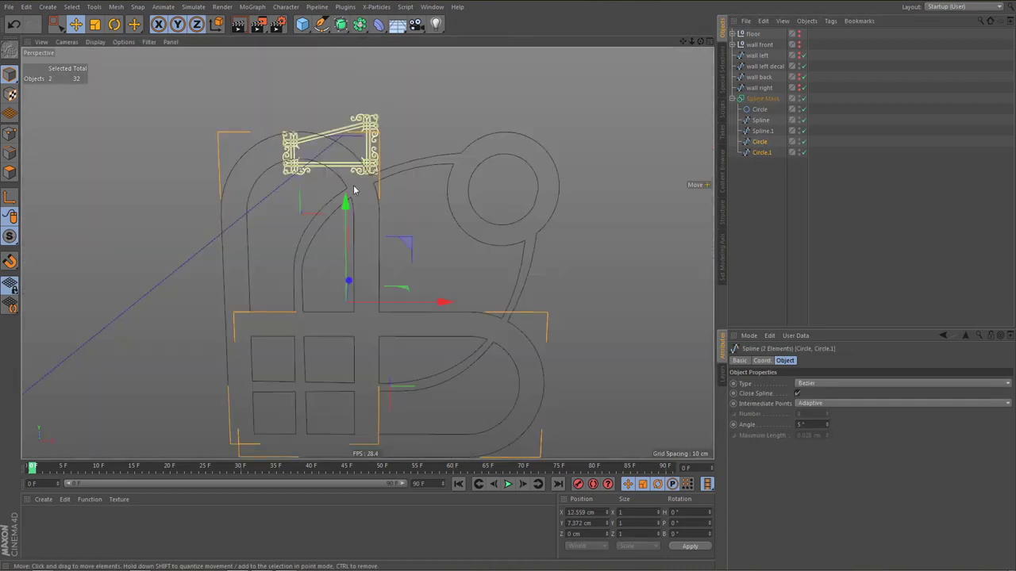
{"action": "middle_click_drag", "start_coordinate": [354, 190], "coordinate": [378, 262], "text": "alt"}
{"action": "left_click_drag", "start_coordinate": [377, 267], "coordinate": [444, 280], "text": "alt"}
{"action": "right_click_drag", "start_coordinate": [443, 280], "coordinate": [441, 307], "text": "alt"}
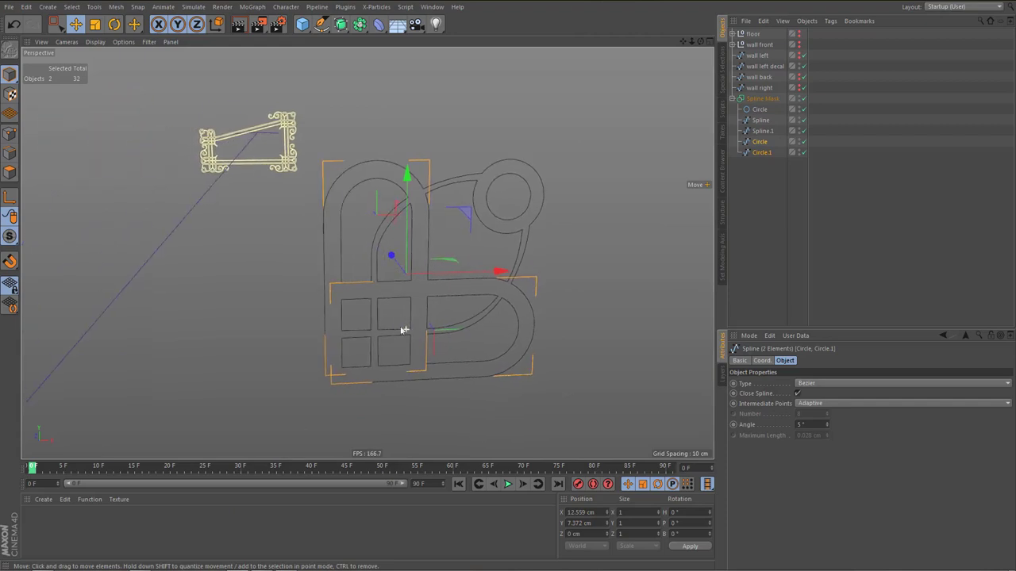
{"action": "middle_click", "coordinate": [404, 331]}
{"action": "middle_click", "coordinate": [471, 310]}
{"action": "right_click_drag", "start_coordinate": [452, 302], "coordinate": [503, 311], "text": "alt"}
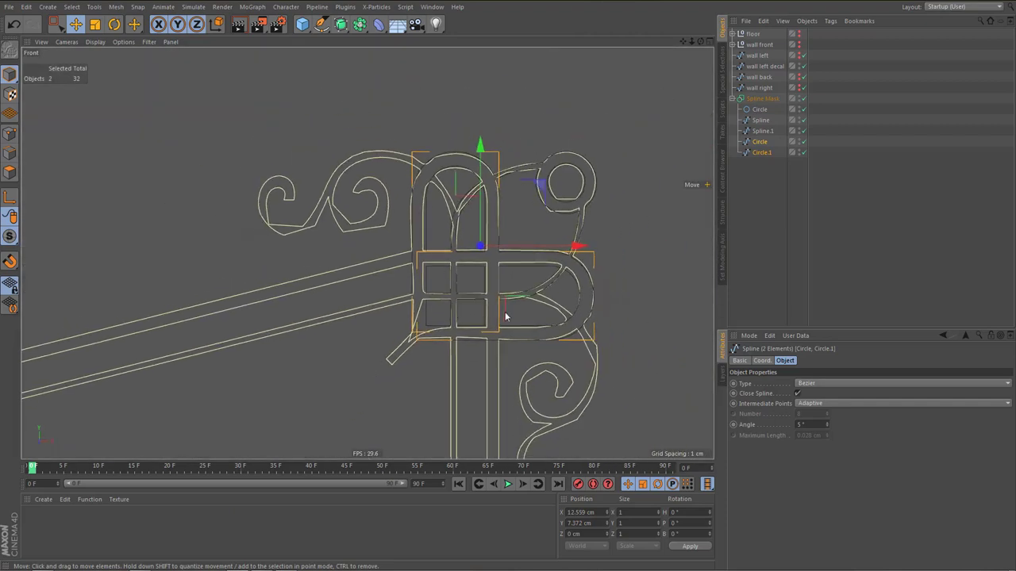
{"action": "middle_click_drag", "start_coordinate": [503, 312], "coordinate": [489, 291], "text": "alt"}
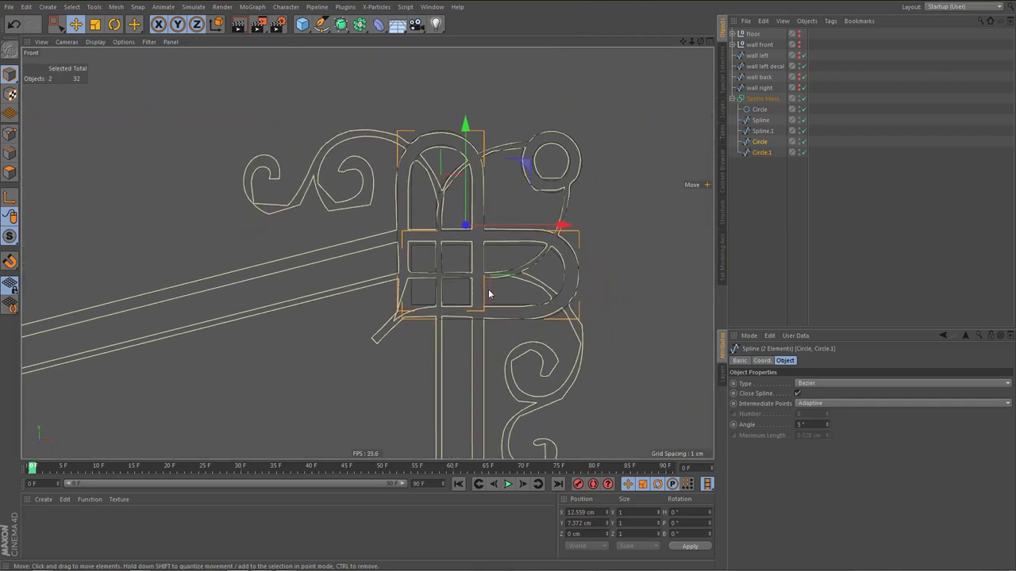
Start a new Bezier spline with the Pen tool at the fork inside the upper arch, at about X 11.94, Y 8.228 cm
{"action": "middle_click", "coordinate": [342, 168]}
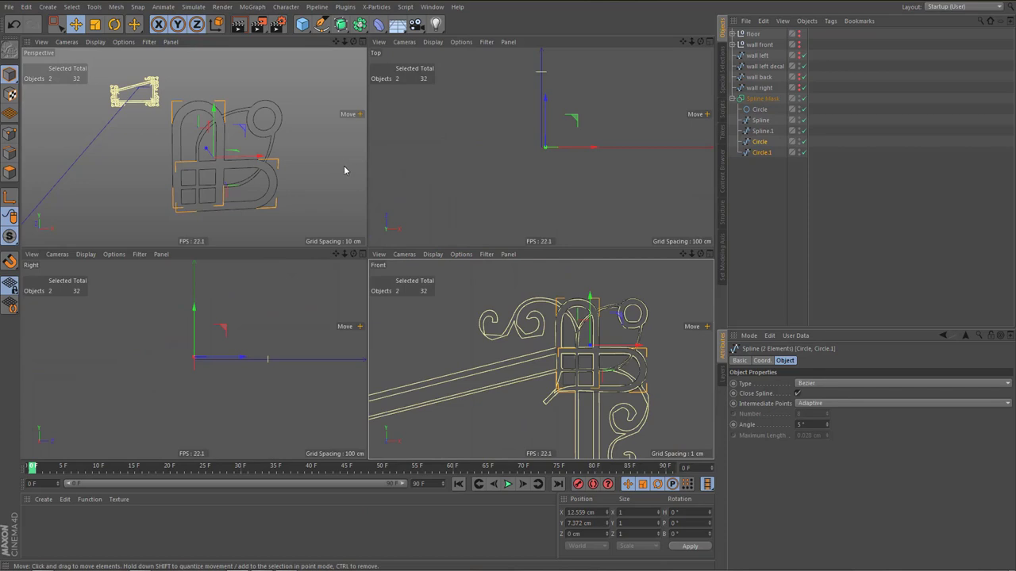
{"action": "middle_click", "coordinate": [487, 267]}
{"action": "scroll", "coordinate": [474, 224], "scroll_direction": "up", "scroll_amount": 3}
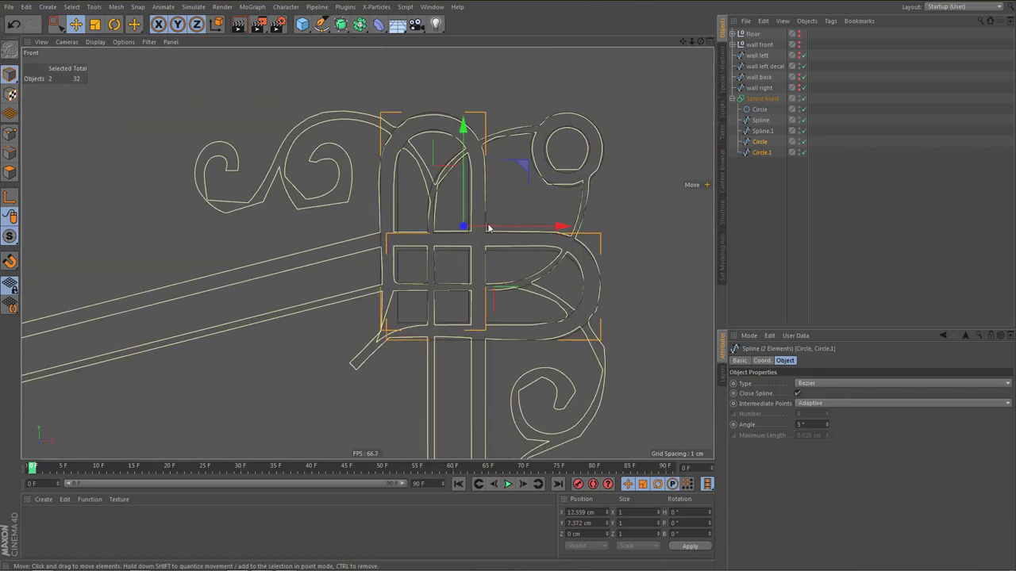
{"action": "middle_click_drag", "start_coordinate": [488, 228], "coordinate": [517, 266], "text": "alt"}
{"action": "scroll", "coordinate": [461, 225], "scroll_direction": "up", "scroll_amount": 2}
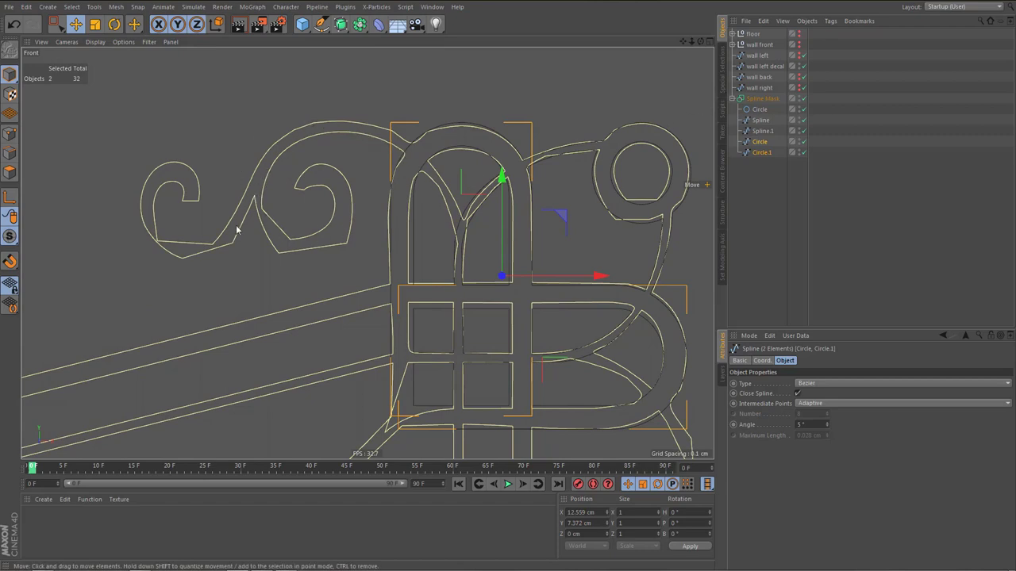
{"action": "left_click", "coordinate": [752, 190]}
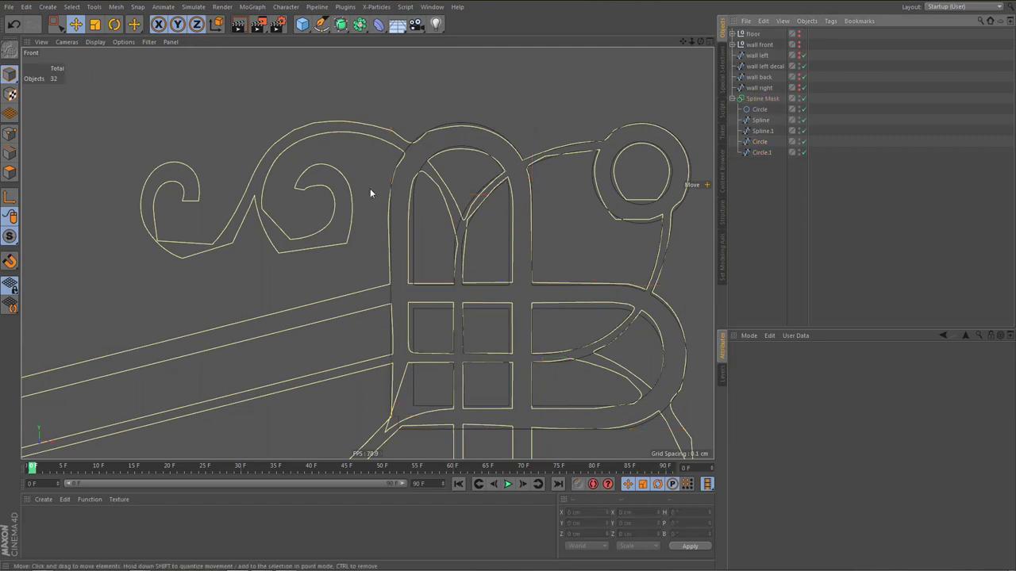
{"action": "left_click_drag", "start_coordinate": [321, 26], "coordinate": [353, 40]}
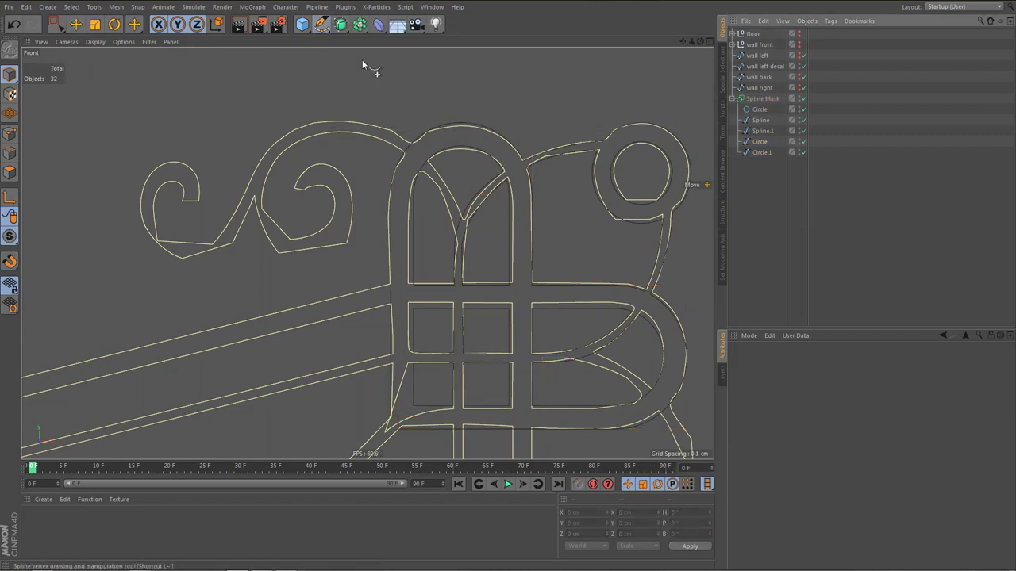
{"action": "middle_click_drag", "start_coordinate": [377, 217], "coordinate": [371, 246], "text": "alt"}
{"action": "scroll", "coordinate": [476, 248], "scroll_direction": "up", "scroll_amount": 5}
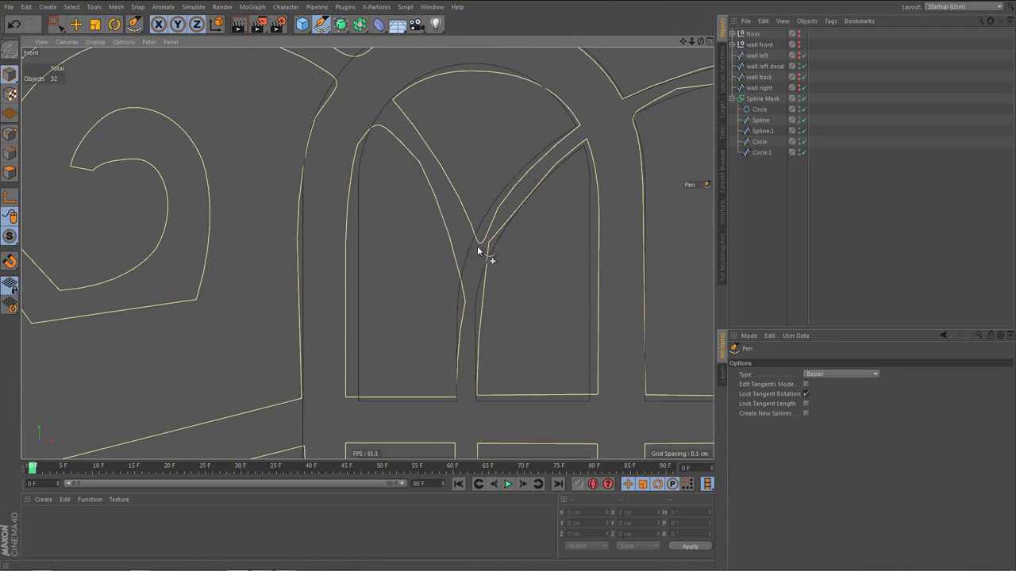
{"action": "left_click_drag", "start_coordinate": [479, 247], "coordinate": [459, 194]}
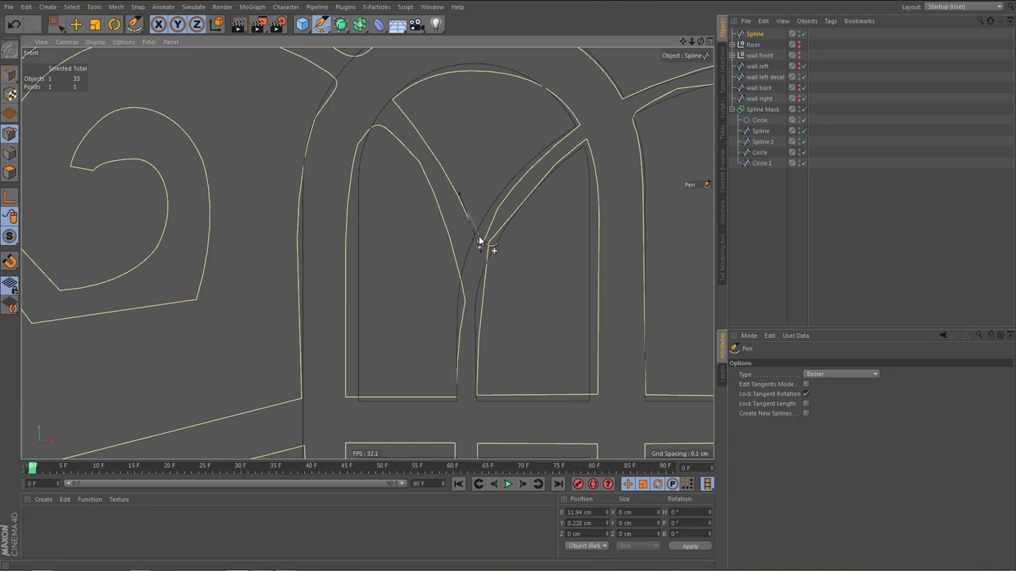
Add a second point where the arc meets the S-curve between the scrolls and move it to about X 8.529, Y 8.938 cm
{"action": "middle_click_drag", "start_coordinate": [488, 245], "coordinate": [574, 395], "text": "alt"}
{"action": "right_click_drag", "start_coordinate": [574, 395], "coordinate": [539, 322], "text": "alt"}
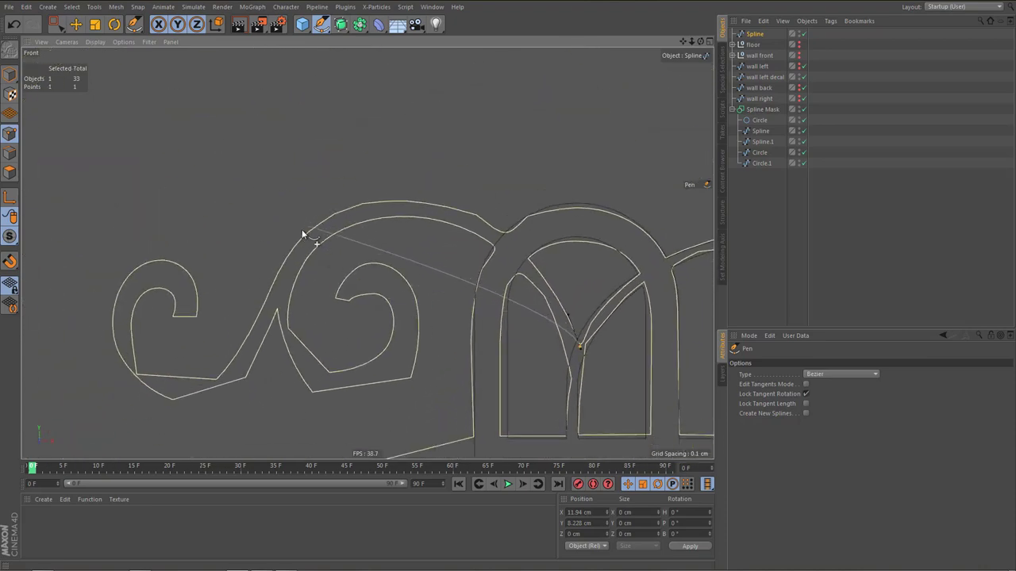
{"action": "left_click_drag", "start_coordinate": [306, 233], "coordinate": [203, 302]}
{"action": "scroll", "coordinate": [238, 329], "scroll_direction": "up", "scroll_amount": 2}
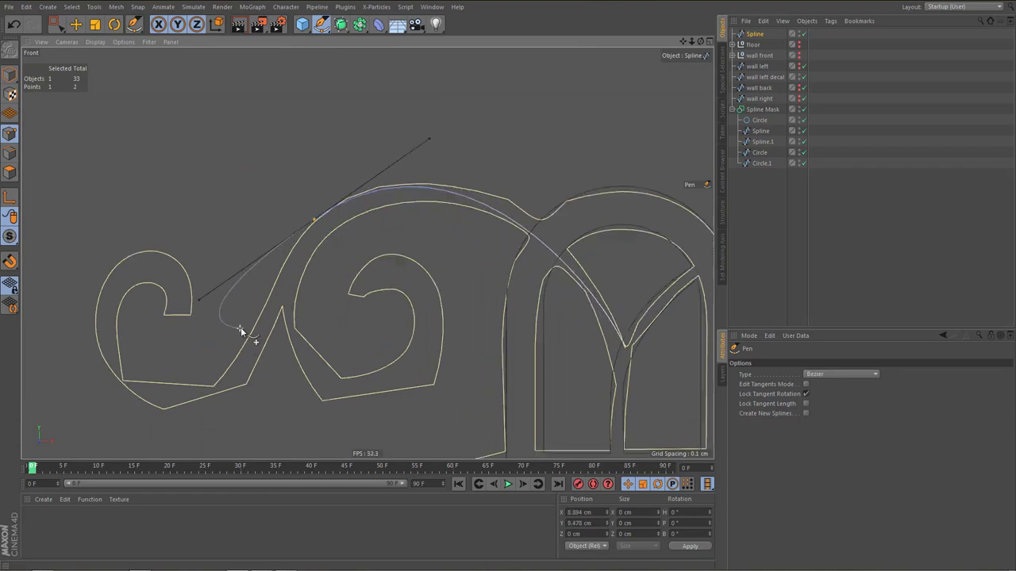
{"action": "left_click_drag", "start_coordinate": [324, 203], "coordinate": [284, 268]}
{"action": "mouse_move", "coordinate": [421, 181]}
{"action": "left_mouse_down"}
{"action": "mouse_move", "coordinate": [376, 143]}
{"action": "mouse_move", "coordinate": [412, 196]}
{"action": "left_mouse_up"}
Unlock tangent rotation and reshape the tangents of both points so the arc follows the decal's upper outer edge
{"action": "left_click", "coordinate": [805, 394]}
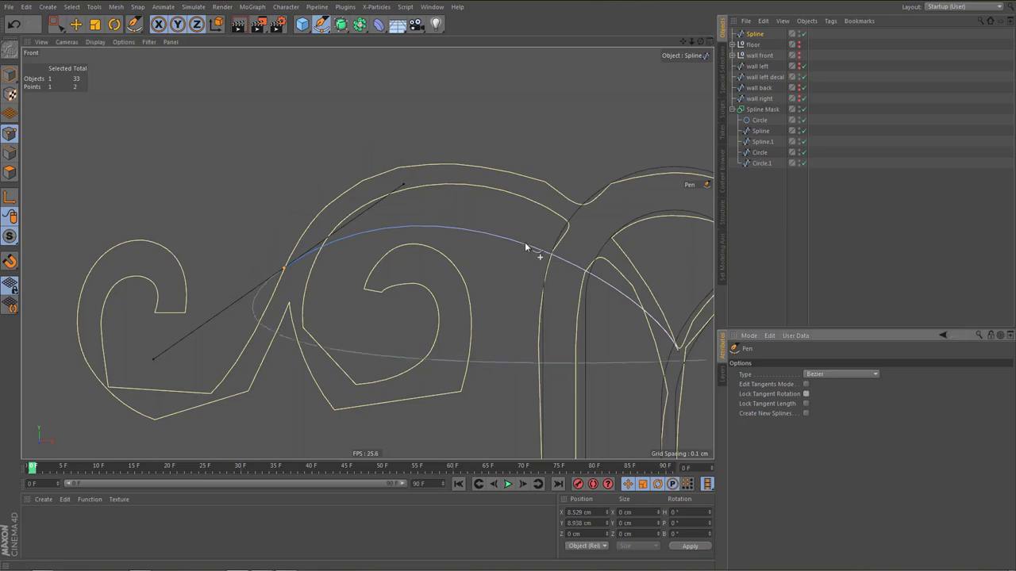
{"action": "left_click_drag", "start_coordinate": [404, 188], "coordinate": [387, 70]}
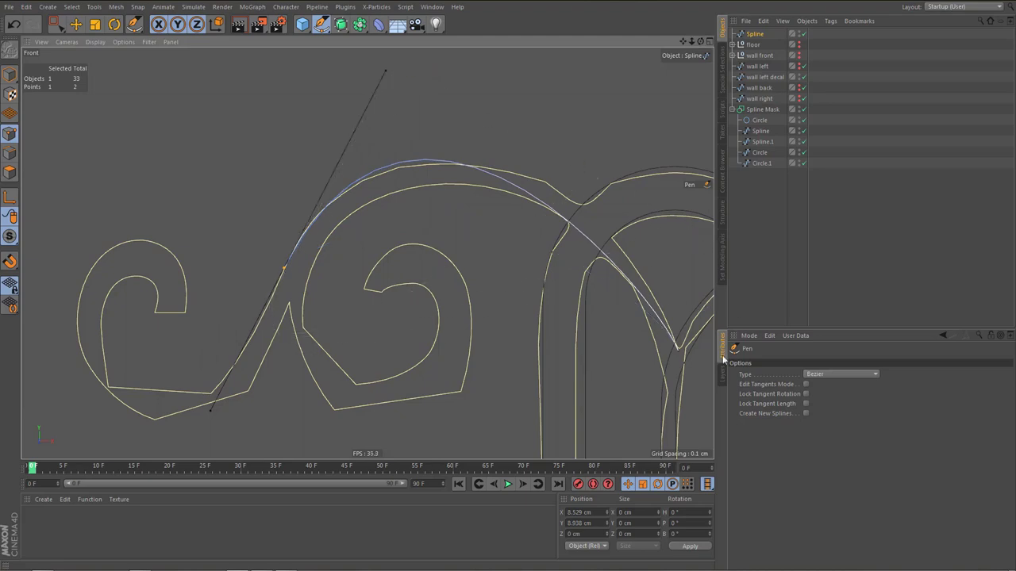
{"action": "left_click", "coordinate": [678, 349], "text": "shift"}
{"action": "left_click", "coordinate": [680, 354]}
{"action": "left_click_drag", "start_coordinate": [663, 311], "coordinate": [637, 246]}
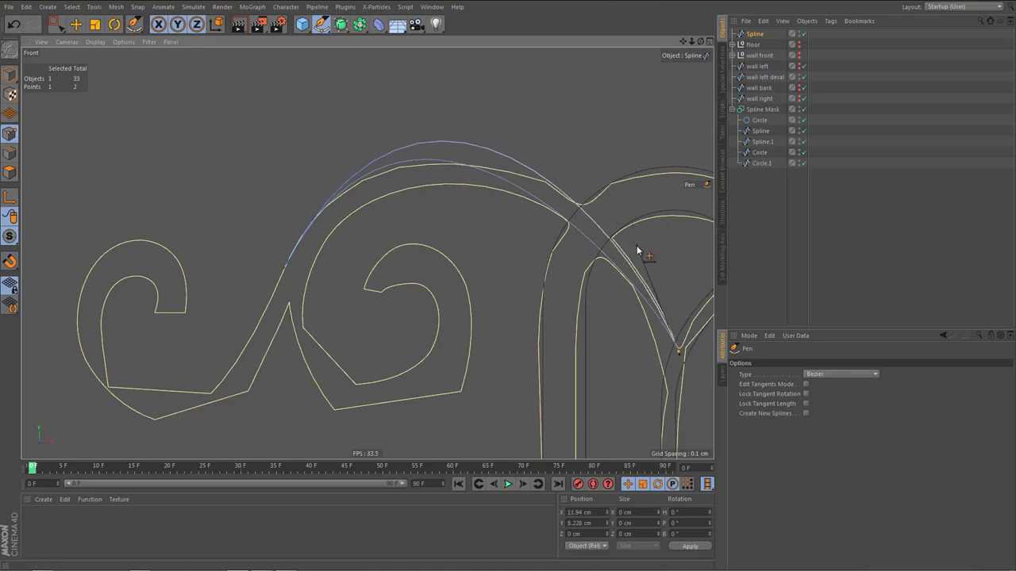
{"action": "left_click_drag", "start_coordinate": [284, 268], "coordinate": [370, 113]}
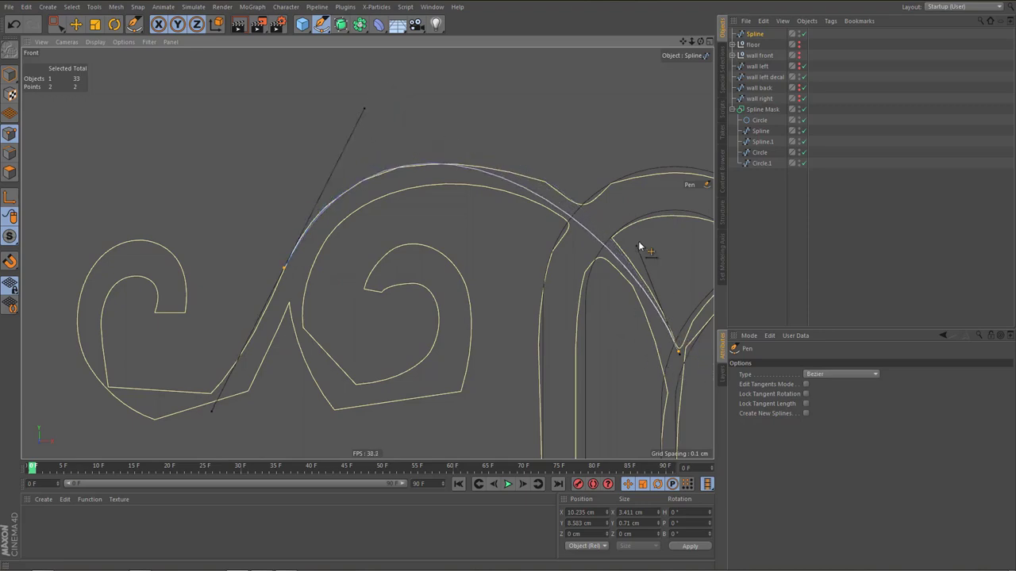
{"action": "left_click_drag", "start_coordinate": [636, 246], "coordinate": [628, 209]}
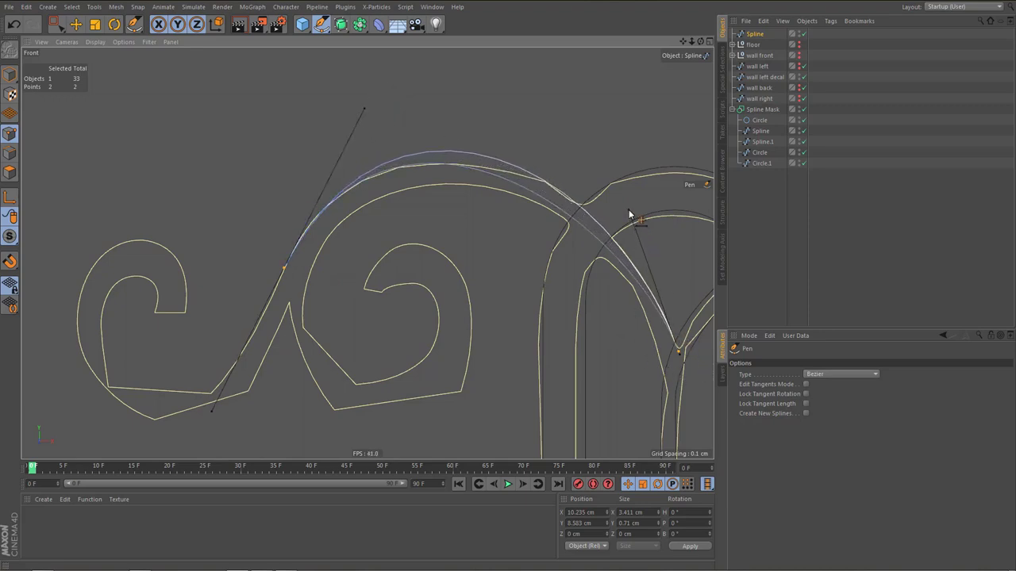
{"action": "left_click_drag", "start_coordinate": [368, 111], "coordinate": [361, 127]}
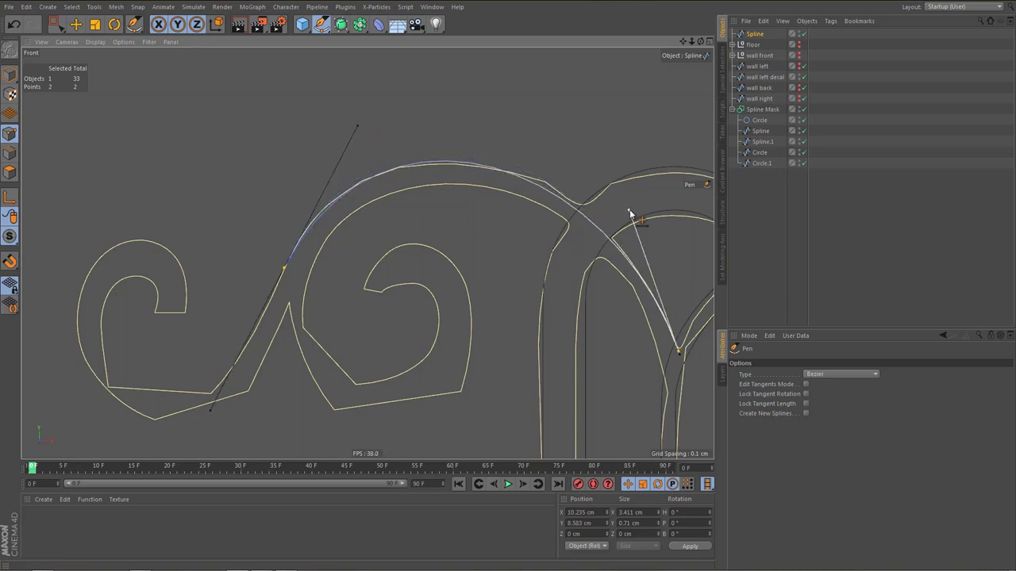
{"action": "left_click_drag", "start_coordinate": [630, 208], "coordinate": [628, 197]}
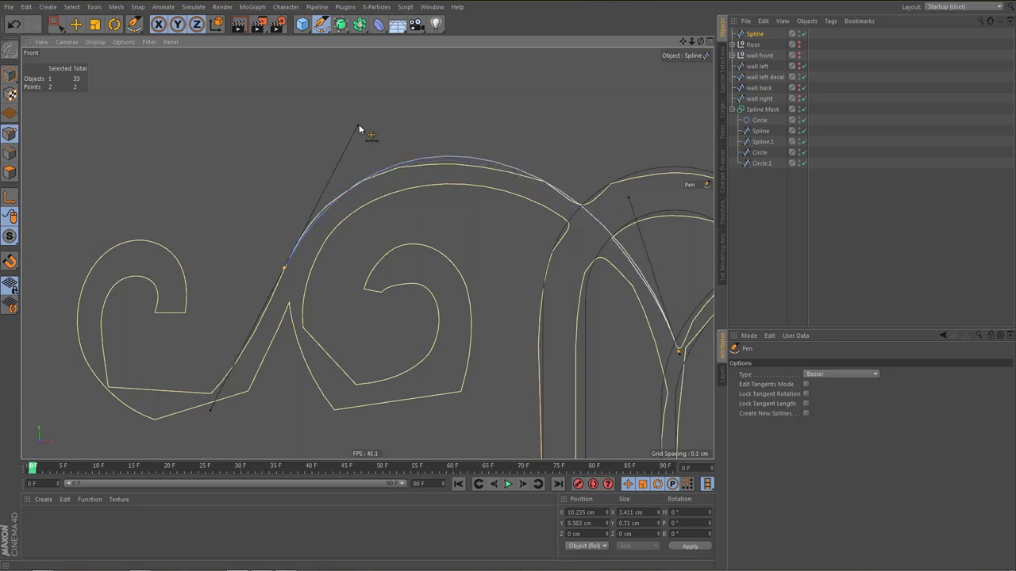
{"action": "left_click_drag", "start_coordinate": [358, 128], "coordinate": [356, 134]}
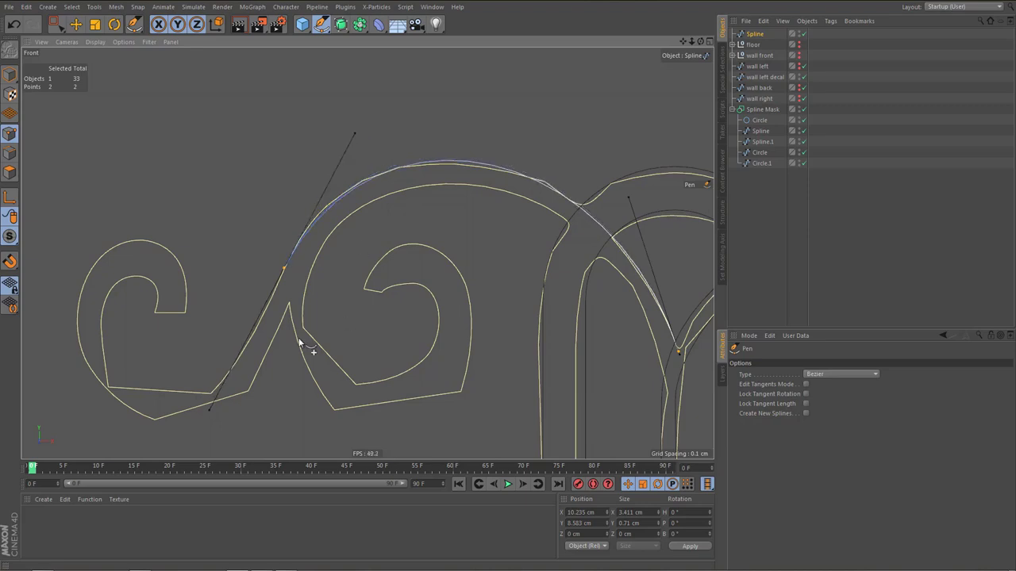
{"action": "middle_click_drag", "start_coordinate": [320, 318], "coordinate": [431, 283], "text": "alt"}
{"action": "right_click_drag", "start_coordinate": [278, 333], "coordinate": [291, 326], "text": "alt"}
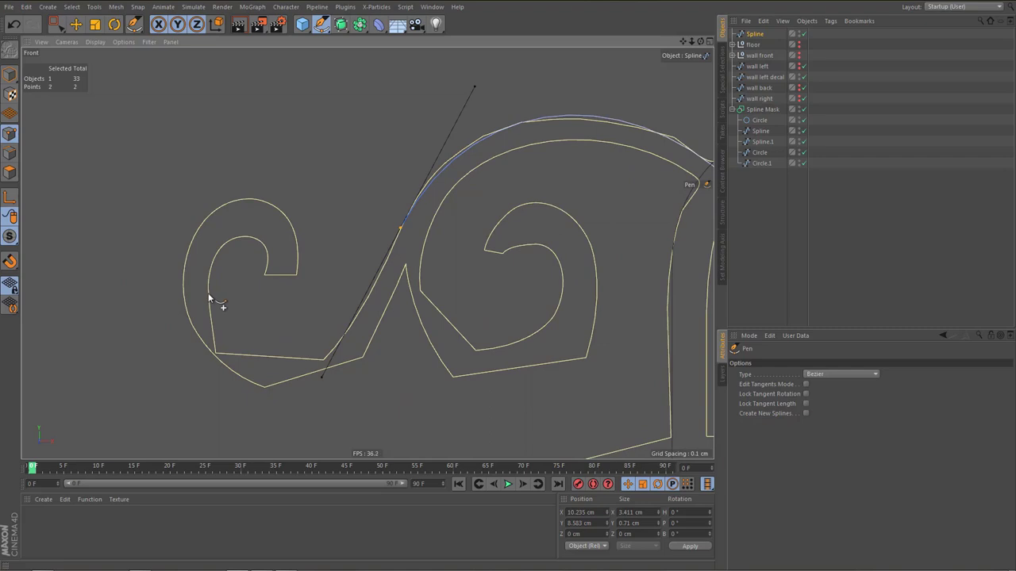
{"action": "left_click_drag", "start_coordinate": [208, 293], "coordinate": [206, 263]}
{"action": "key", "text": "ctrl+z"}
{"action": "key", "text": "e"}
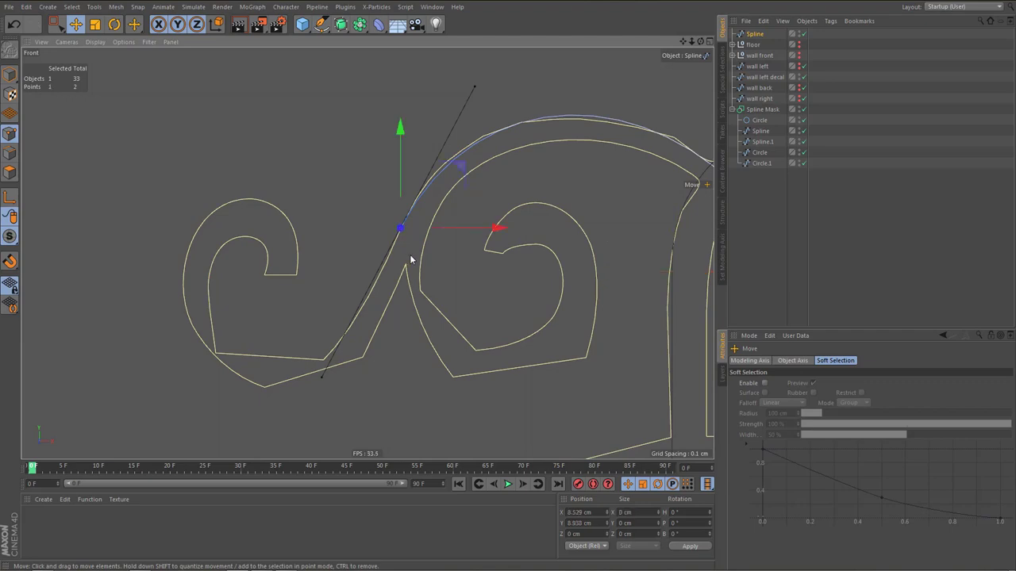
{"action": "key", "text": "space"}
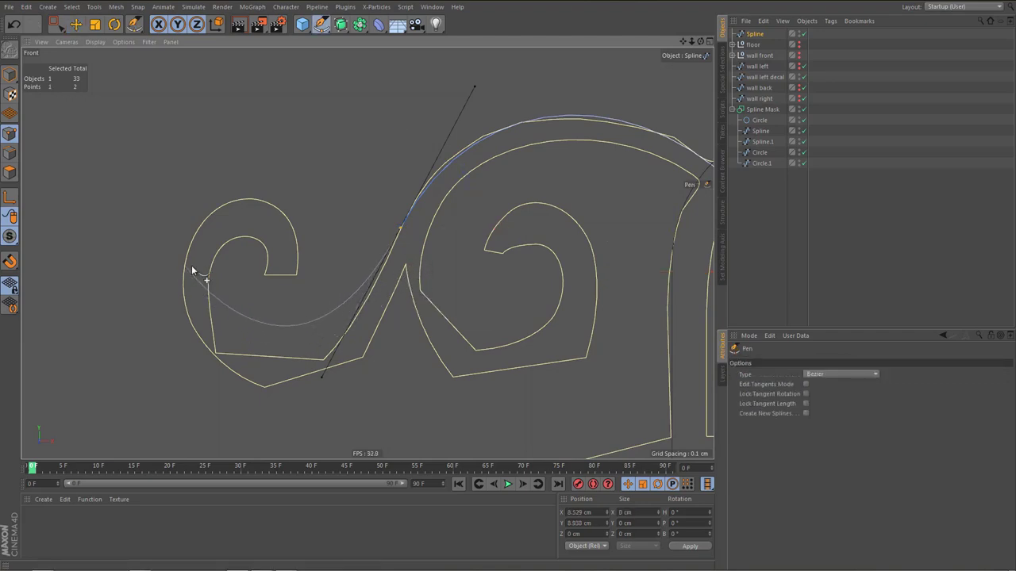
Continue the spline with curved points along the far scroll's inner curl and around its tip, ending at about X 7.665, Y 8.662 cm
{"action": "left_click_drag", "start_coordinate": [207, 285], "coordinate": [213, 242]}
{"action": "scroll", "coordinate": [285, 266], "scroll_direction": "up", "scroll_amount": 1}
{"action": "scroll", "coordinate": [285, 266], "scroll_direction": "up", "scroll_amount": 1}
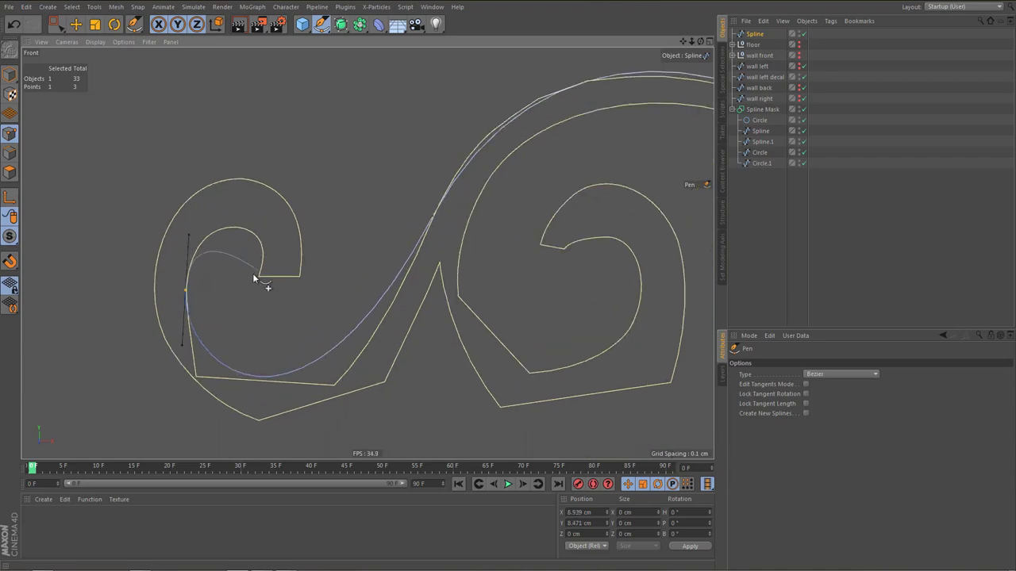
{"action": "left_click_drag", "start_coordinate": [264, 255], "coordinate": [266, 288]}
{"action": "left_click_drag", "start_coordinate": [302, 261], "coordinate": [300, 237]}
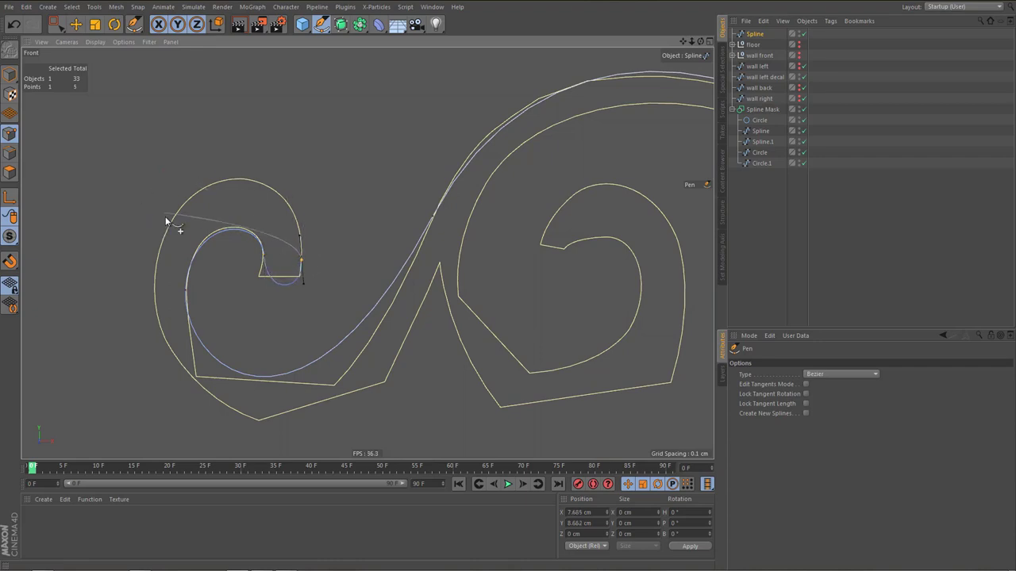
Trace the far scroll's outer curve down to its lowest point and up to a sharp cusp between the two scrolls
{"action": "left_click_drag", "start_coordinate": [167, 219], "coordinate": [147, 265]}
{"action": "left_click_drag", "start_coordinate": [260, 420], "coordinate": [331, 414]}
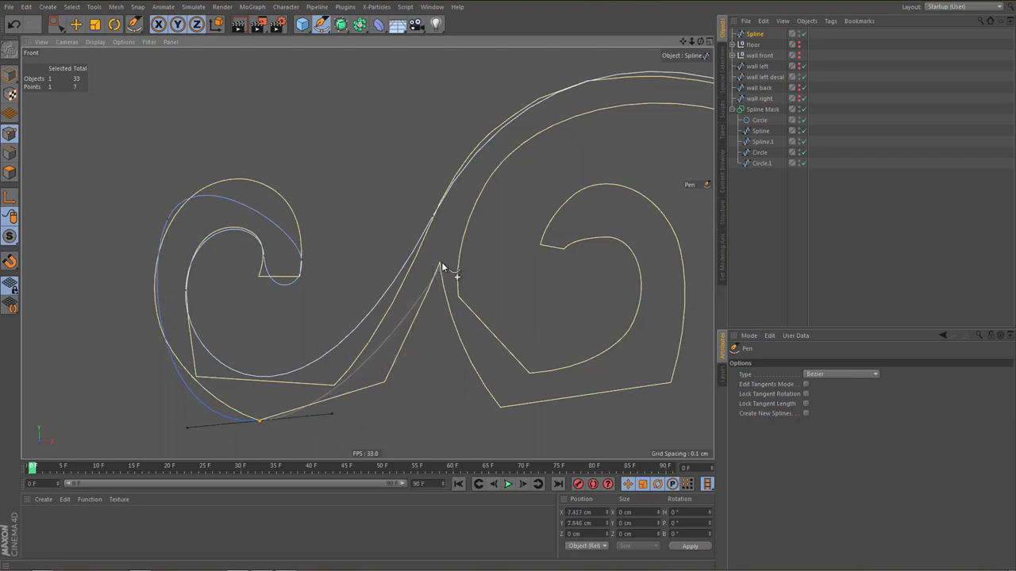
{"action": "left_click_drag", "start_coordinate": [441, 263], "coordinate": [494, 261]}
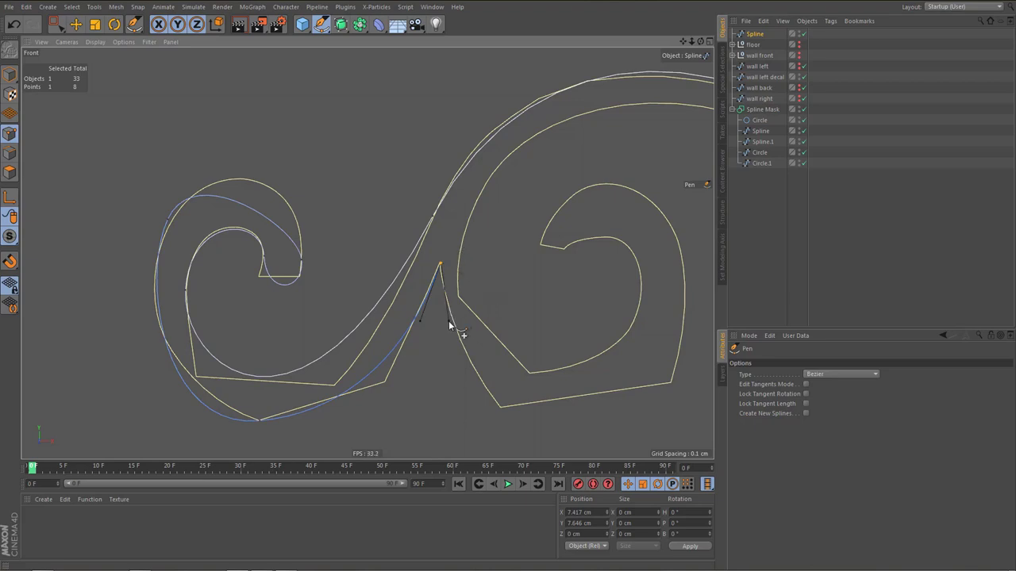
Trace the outer curve of the scroll nearer the arch and round its tip with Bezier points
{"action": "middle_click_drag", "start_coordinate": [439, 392], "coordinate": [297, 355]}
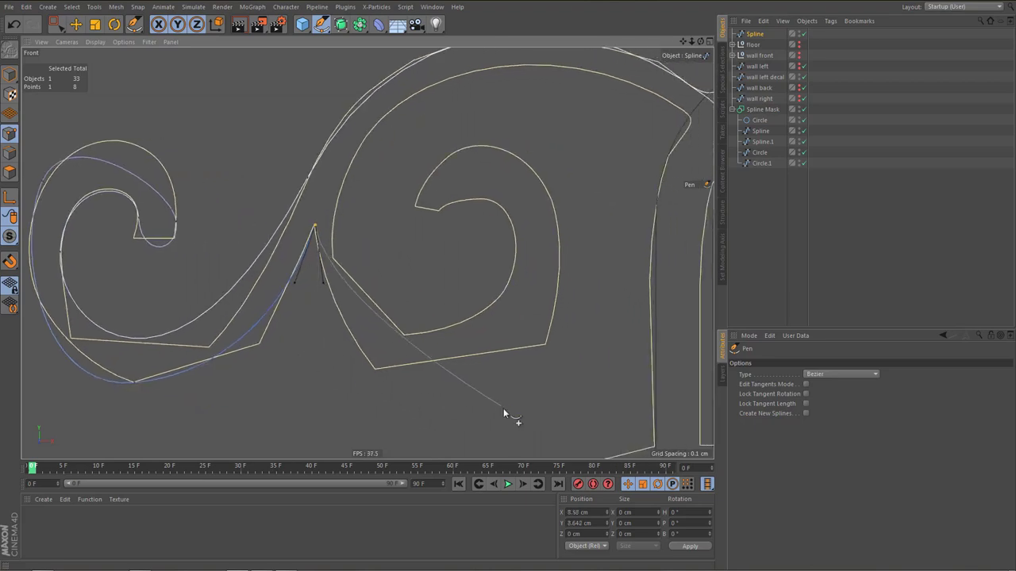
{"action": "left_click_drag", "start_coordinate": [457, 380], "coordinate": [522, 368]}
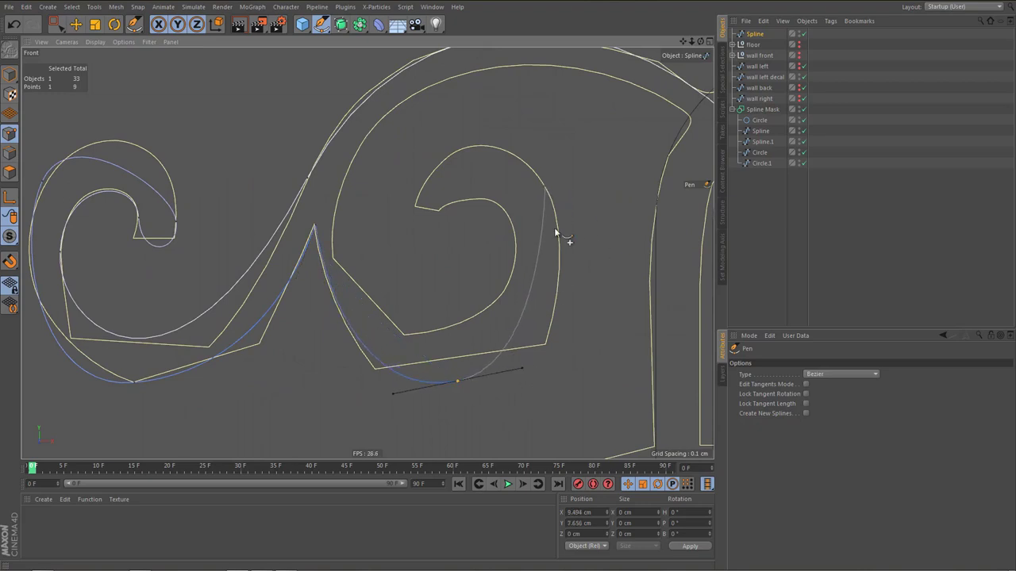
{"action": "middle_click_drag", "start_coordinate": [555, 229], "coordinate": [565, 256], "text": "alt"}
{"action": "left_click_drag", "start_coordinate": [572, 257], "coordinate": [551, 200]}
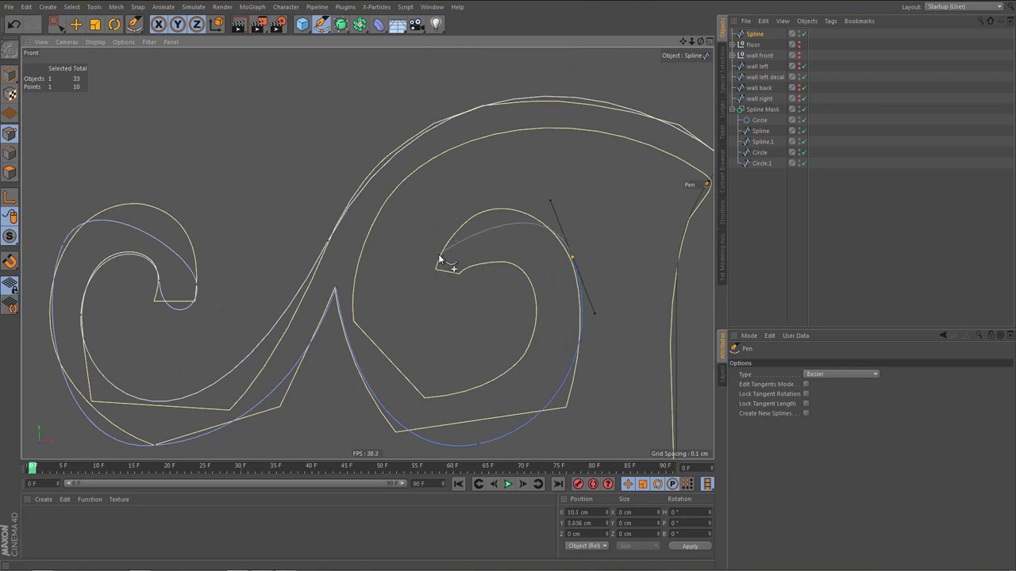
{"action": "left_click_drag", "start_coordinate": [440, 256], "coordinate": [487, 253]}
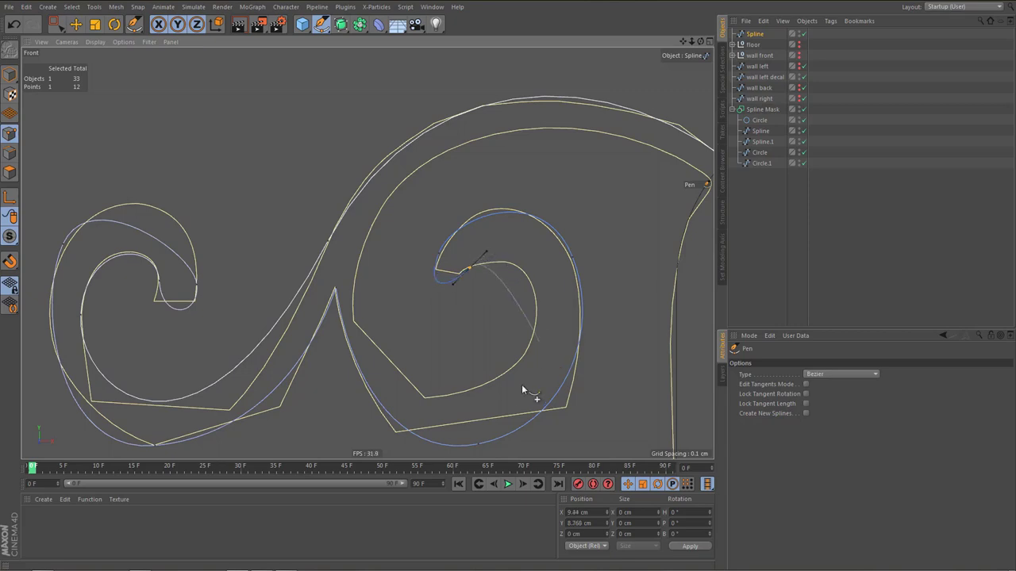
Trace the same scroll's inner curl and the arc's lower edge, ending inside the arch at about X 11.834, Y 8.064 cm
{"action": "left_click_drag", "start_coordinate": [467, 390], "coordinate": [416, 394]}
{"action": "middle_click_drag", "start_coordinate": [429, 262], "coordinate": [315, 298]}
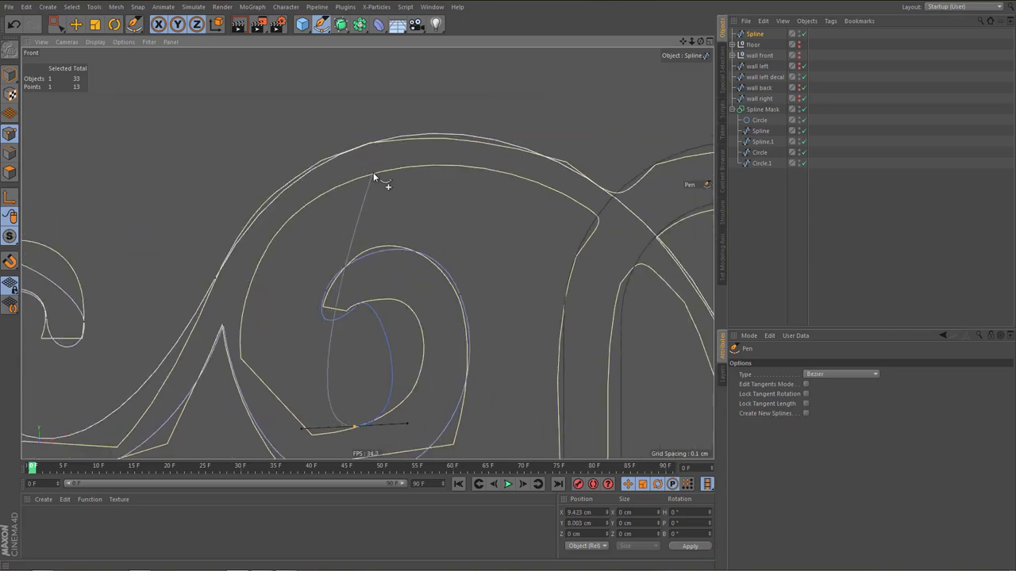
{"action": "left_click_drag", "start_coordinate": [373, 172], "coordinate": [461, 153]}
{"action": "middle_click_drag", "start_coordinate": [521, 231], "coordinate": [333, 141]}
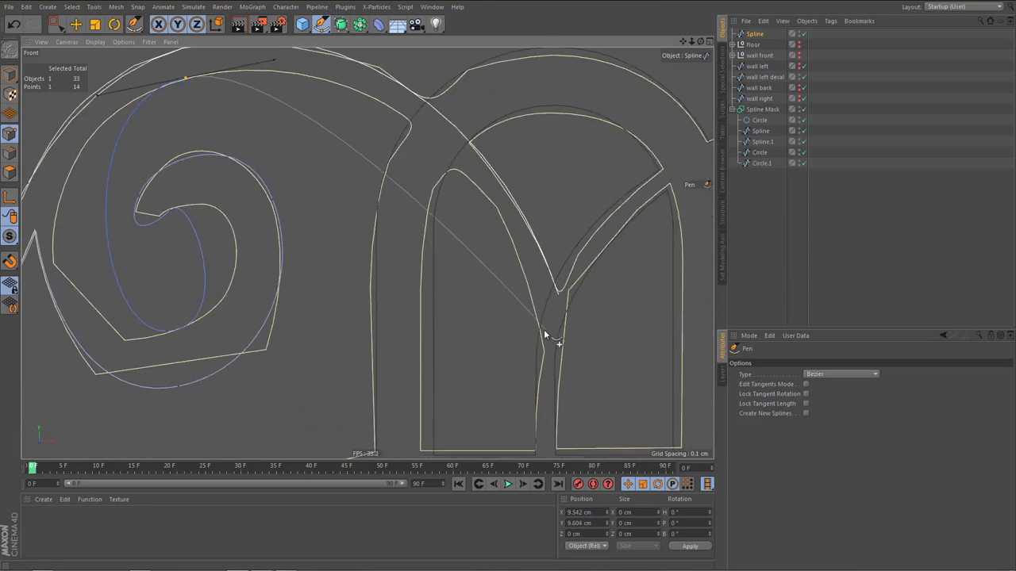
{"action": "left_click_drag", "start_coordinate": [542, 321], "coordinate": [554, 350]}
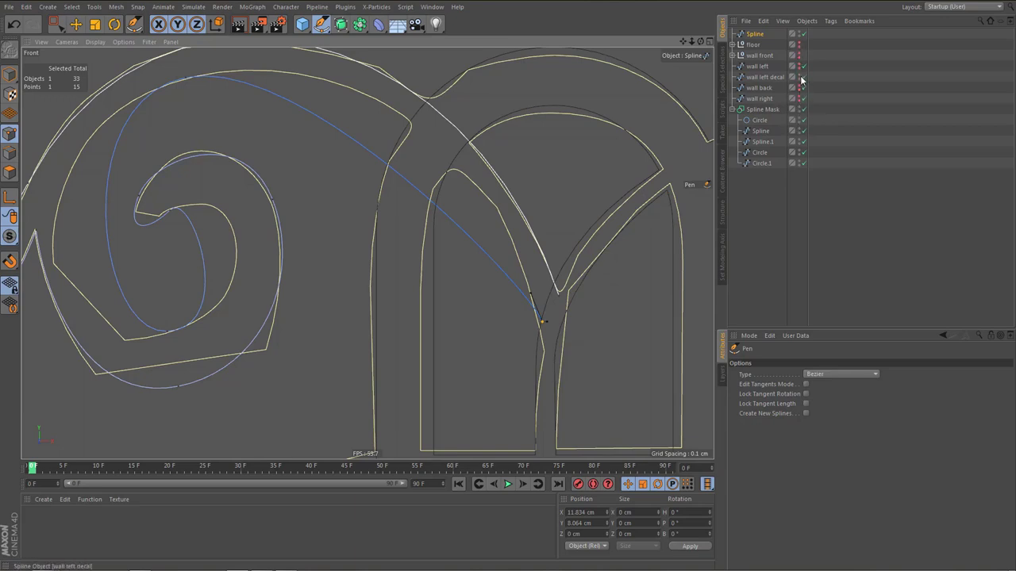
Hide the wall left decal, show all the spline's tangent handles, and lengthen the end tangent to round the arc's lower edge
{"action": "scroll", "coordinate": [545, 191], "scroll_direction": "down", "scroll_amount": 5}
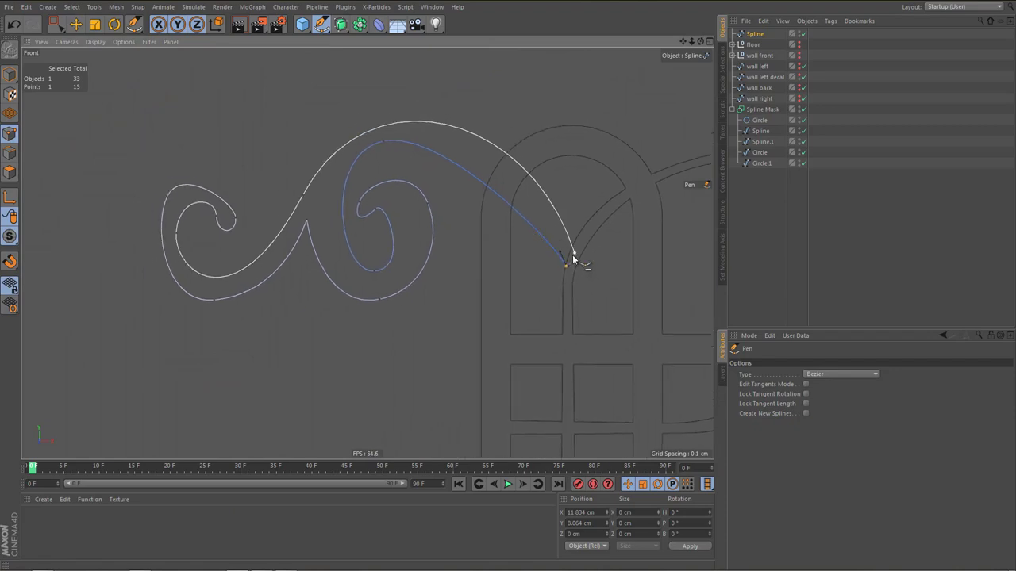
{"action": "key", "text": "ctrl+a"}
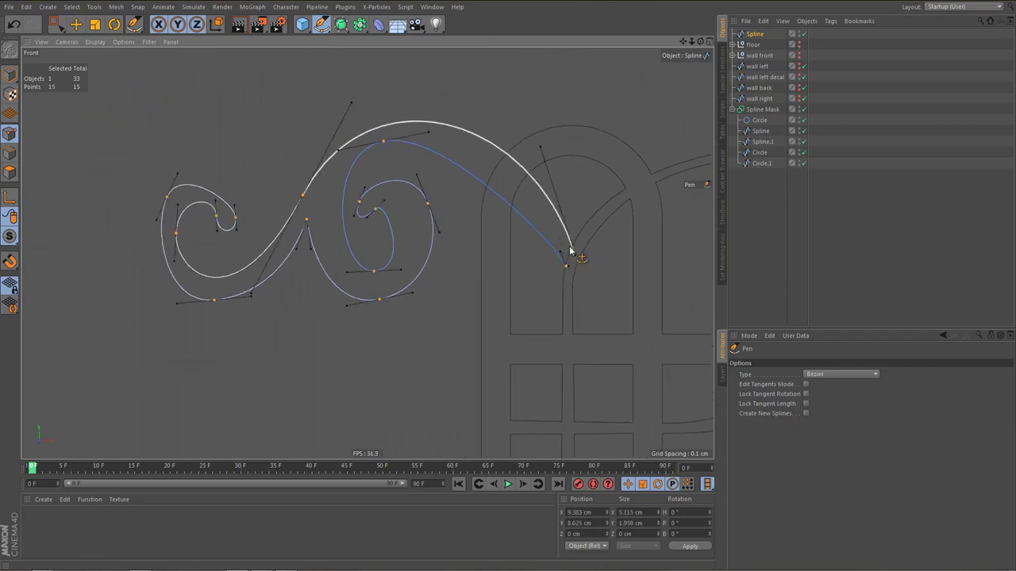
{"action": "scroll", "coordinate": [548, 230], "scroll_direction": "up", "scroll_amount": 3}
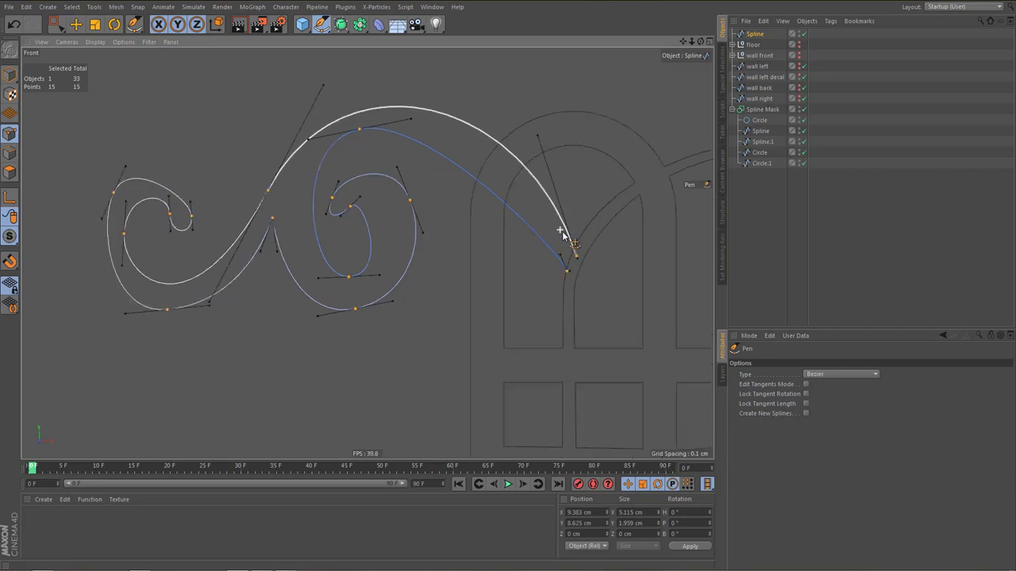
{"action": "left_click_drag", "start_coordinate": [559, 242], "coordinate": [546, 194]}
{"action": "mouse_move", "coordinate": [411, 163]}
{"action": "middle_mouse_down", "text": "alt"}
{"action": "mouse_move", "coordinate": [455, 195]}
{"action": "mouse_move", "coordinate": [421, 168]}
{"action": "middle_mouse_up", "text": "alt"}
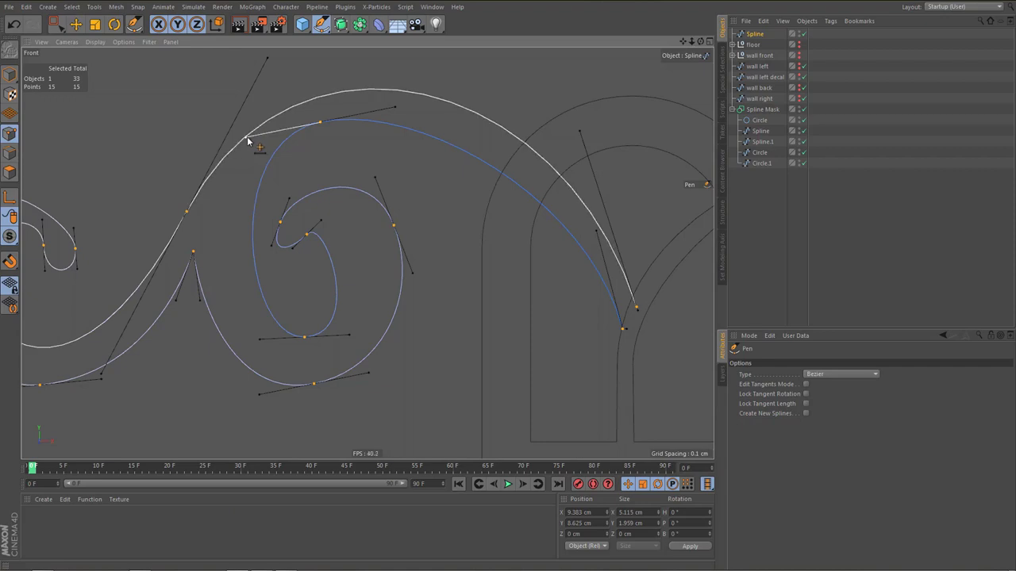
Lengthen the tangents at the top of the arc's lower edge and on the near scroll's inner curl to round its inside contour
{"action": "left_click_drag", "start_coordinate": [247, 137], "coordinate": [212, 142]}
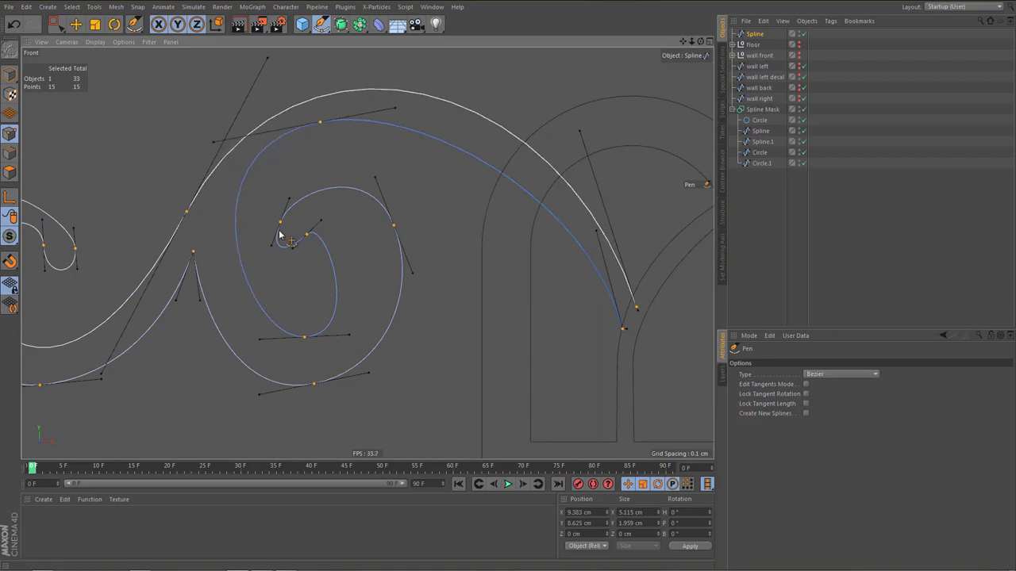
{"action": "left_click_drag", "start_coordinate": [321, 222], "coordinate": [358, 191]}
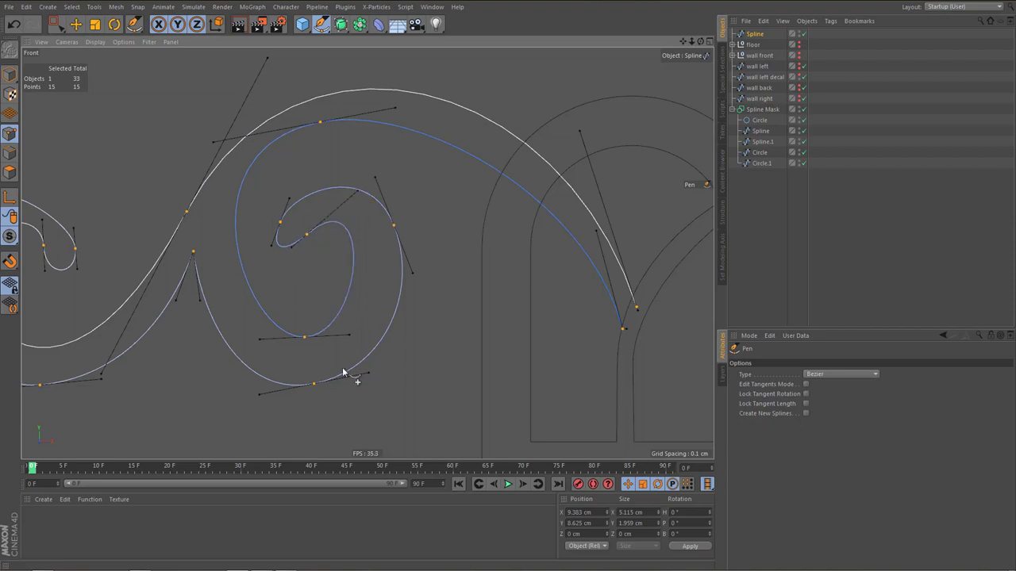
{"action": "left_click_drag", "start_coordinate": [350, 335], "coordinate": [376, 336]}
{"action": "right_click_drag", "start_coordinate": [439, 329], "coordinate": [421, 320], "text": "alt"}
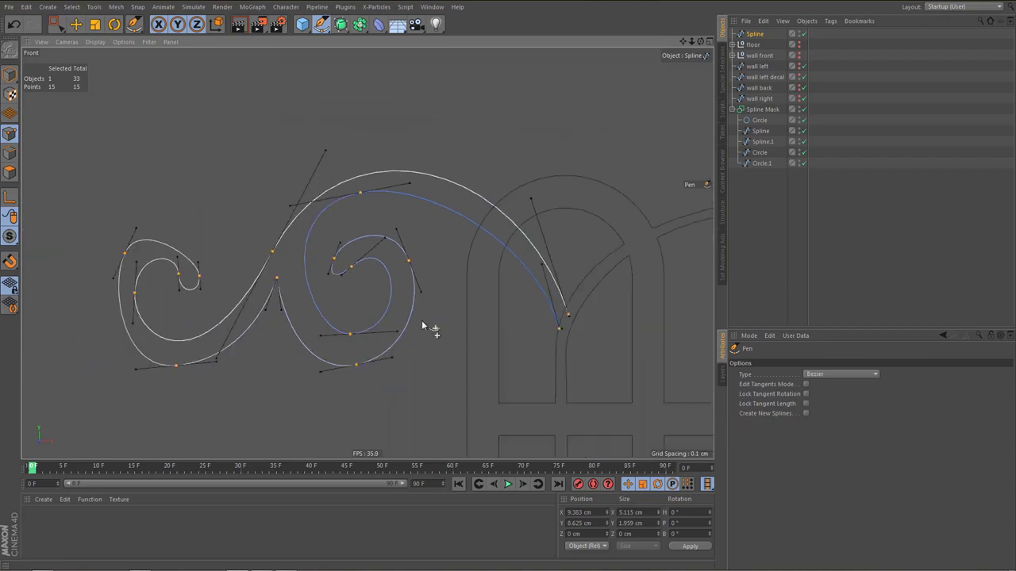
{"action": "middle_click_drag", "start_coordinate": [387, 267], "coordinate": [403, 276], "text": "alt"}
{"action": "right_click_drag", "start_coordinate": [390, 270], "coordinate": [401, 275], "text": "alt"}
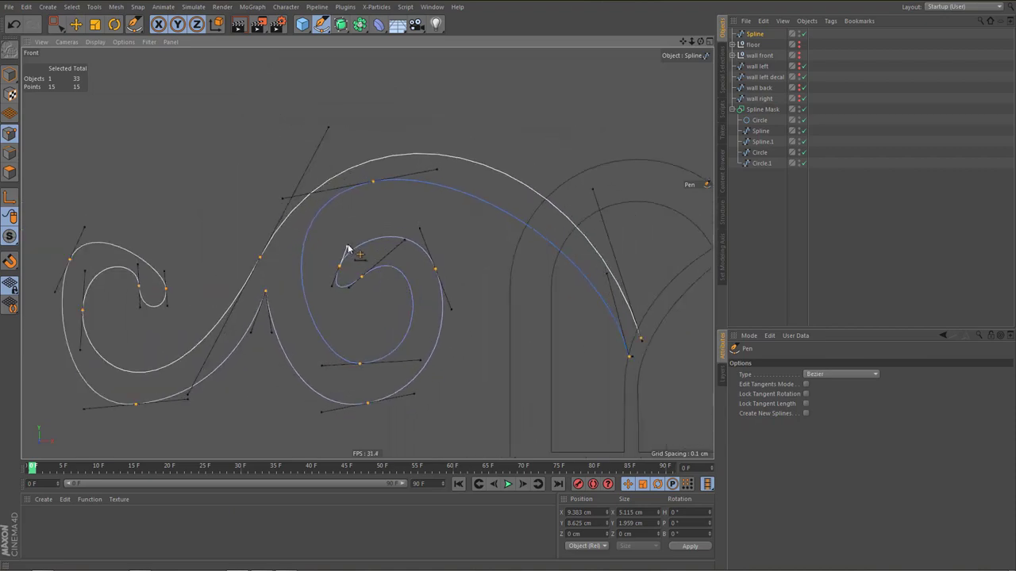
Adjust the tangent at the near scroll's tip and lengthen the far scroll's outer tangent to round its upper curve
{"action": "left_click_drag", "start_coordinate": [347, 249], "coordinate": [344, 242]}
{"action": "middle_click_drag", "start_coordinate": [304, 344], "coordinate": [409, 347], "text": "alt"}
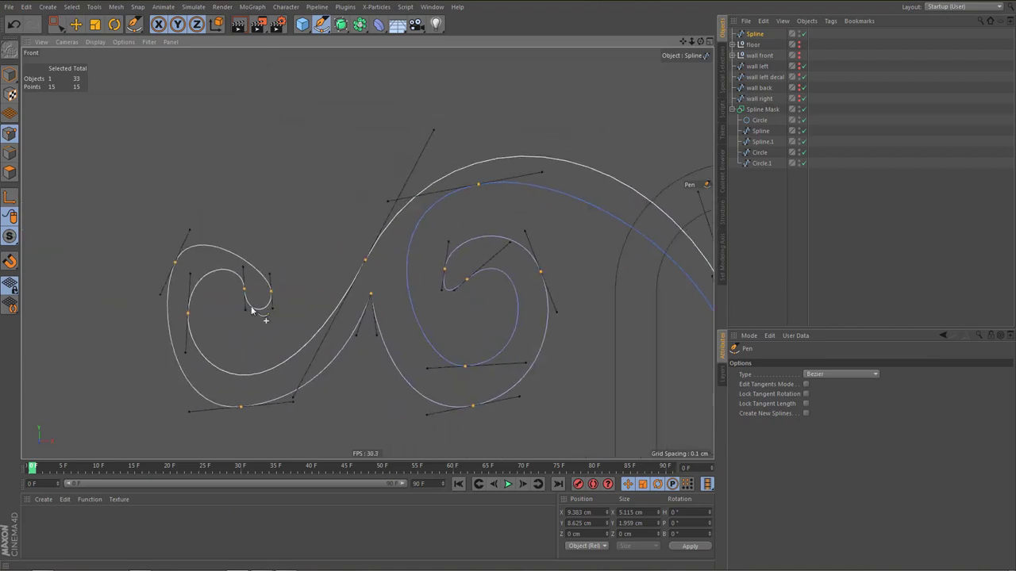
{"action": "left_click_drag", "start_coordinate": [192, 234], "coordinate": [201, 212]}
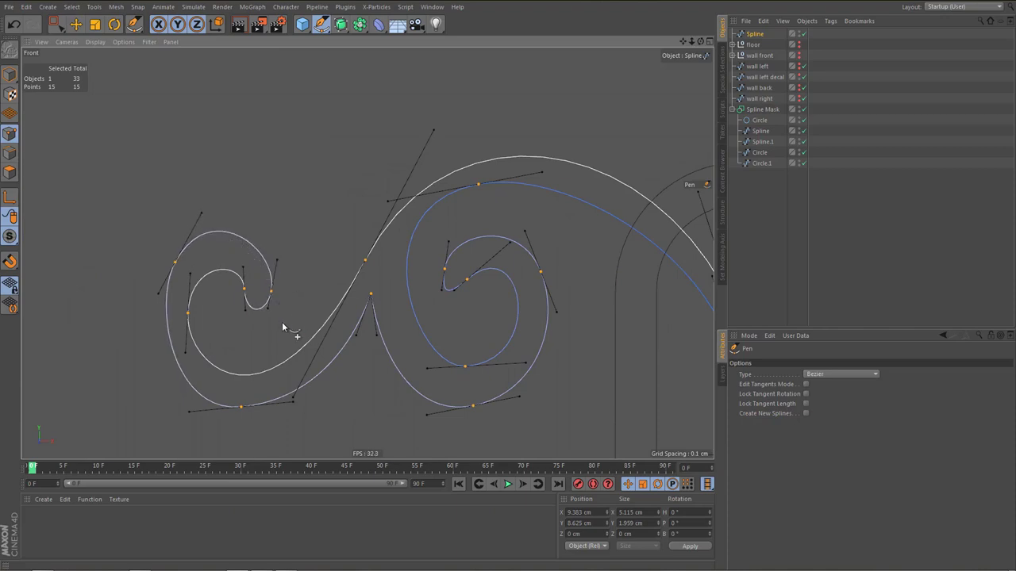
Move the scroll Spline below the Spline Mask group in the object hierarchy, keeping it outside the mask
{"action": "left_click", "coordinate": [763, 228]}
{"action": "scroll", "coordinate": [384, 244], "scroll_direction": "down", "scroll_amount": 3}
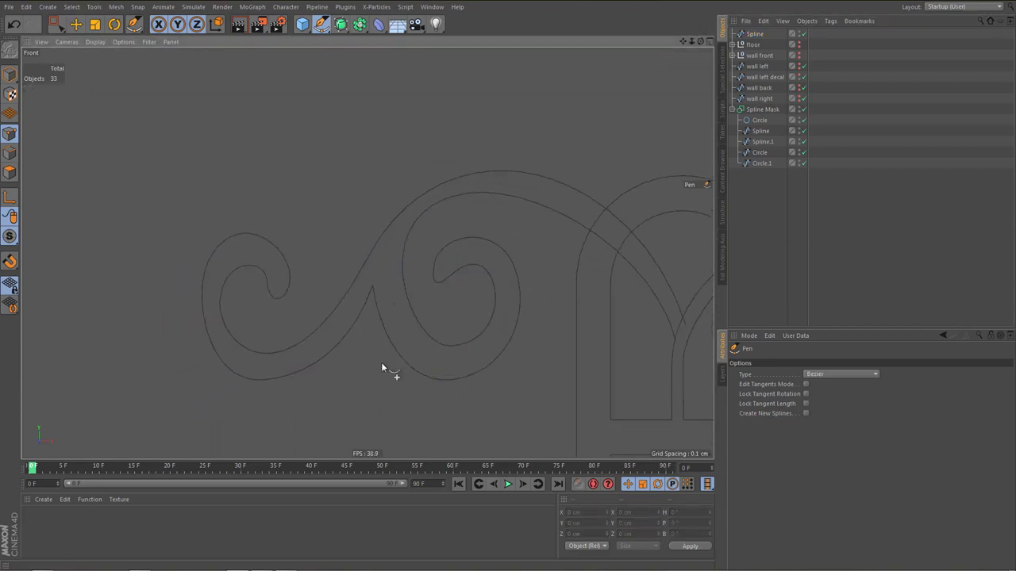
{"action": "scroll", "coordinate": [381, 362], "scroll_direction": "up", "scroll_amount": 2}
{"action": "scroll", "coordinate": [473, 305], "scroll_direction": "up", "scroll_amount": 3}
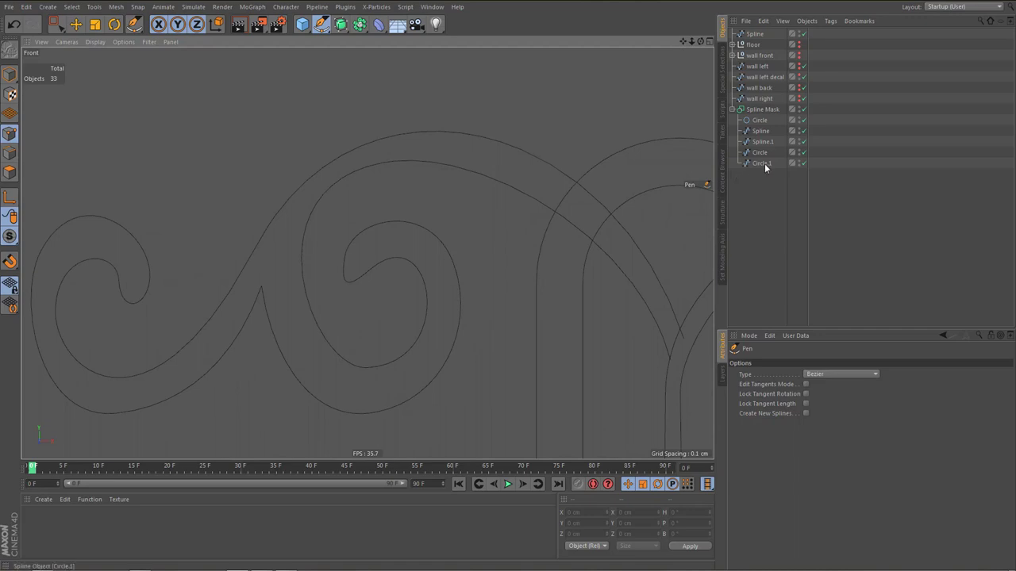
{"action": "left_click_drag", "start_coordinate": [759, 33], "coordinate": [762, 168]}
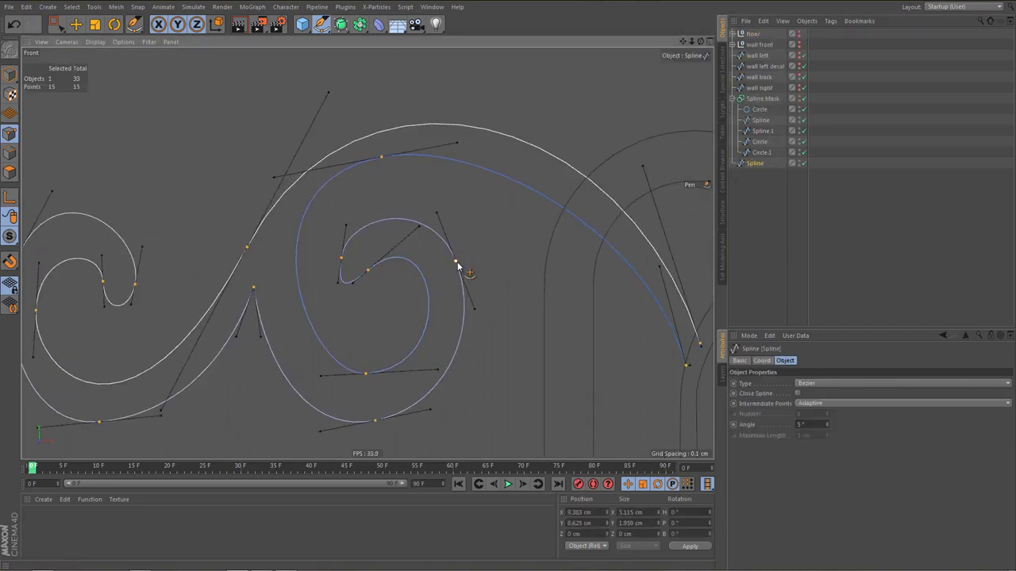
Shift the near scroll's outermost side point slightly outward and down, and steepen its tangent to smooth the outer curve
{"action": "left_click_drag", "start_coordinate": [455, 261], "coordinate": [460, 271]}
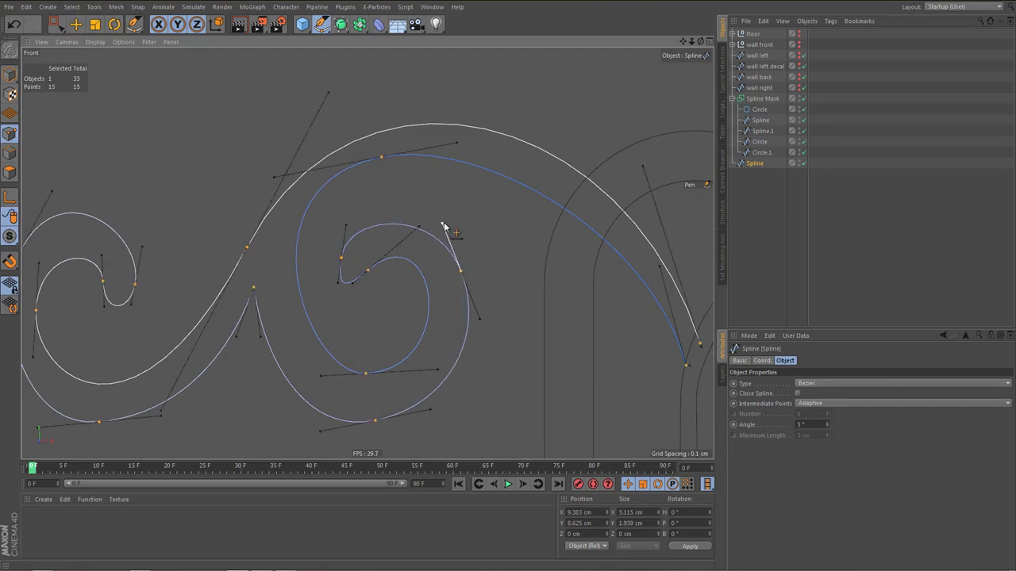
{"action": "left_click_drag", "start_coordinate": [442, 223], "coordinate": [447, 219]}
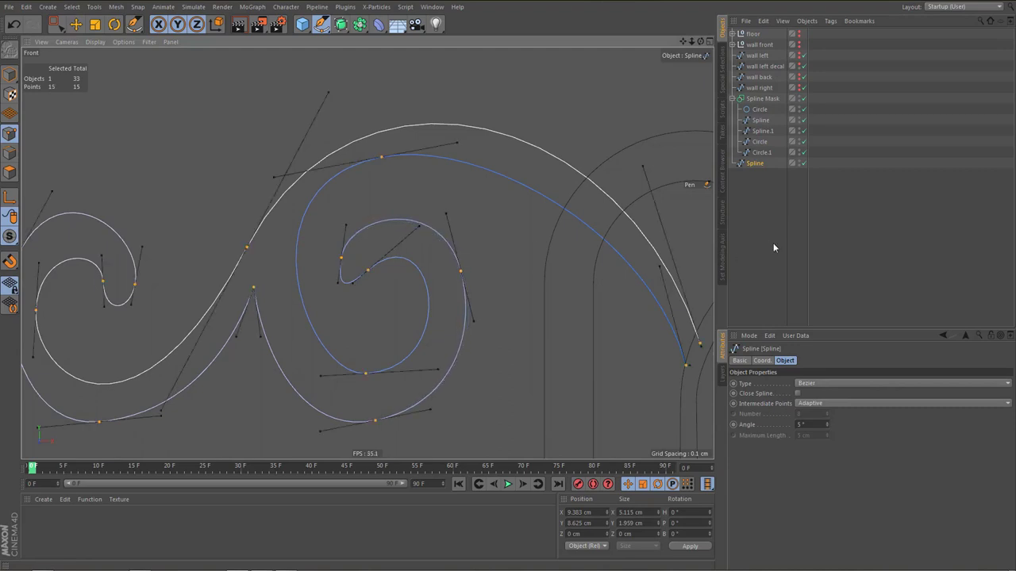
{"action": "left_click", "coordinate": [748, 223]}
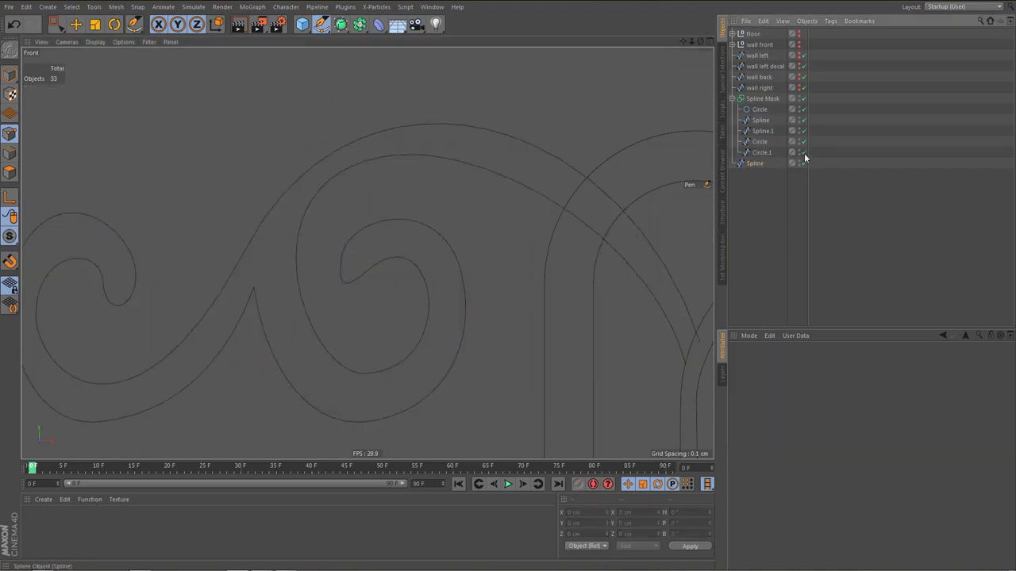
Refine the near scroll's inner curl by shortening the tangent beside its tip and tilting the tangent at its lowest point
{"action": "left_click", "coordinate": [758, 163]}
{"action": "scroll", "coordinate": [404, 274], "scroll_direction": "up", "scroll_amount": 2}
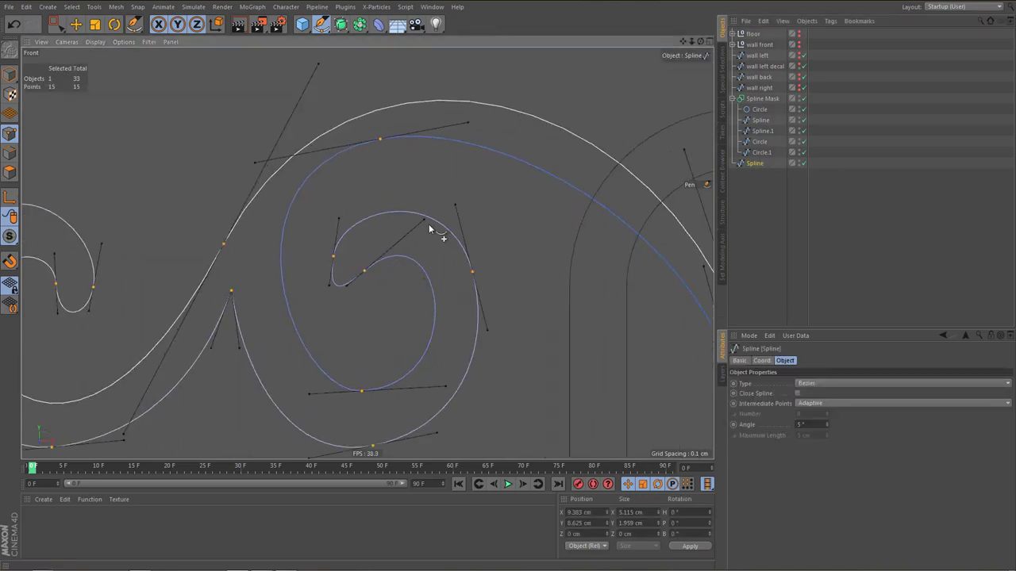
{"action": "left_click_drag", "start_coordinate": [424, 223], "coordinate": [409, 232]}
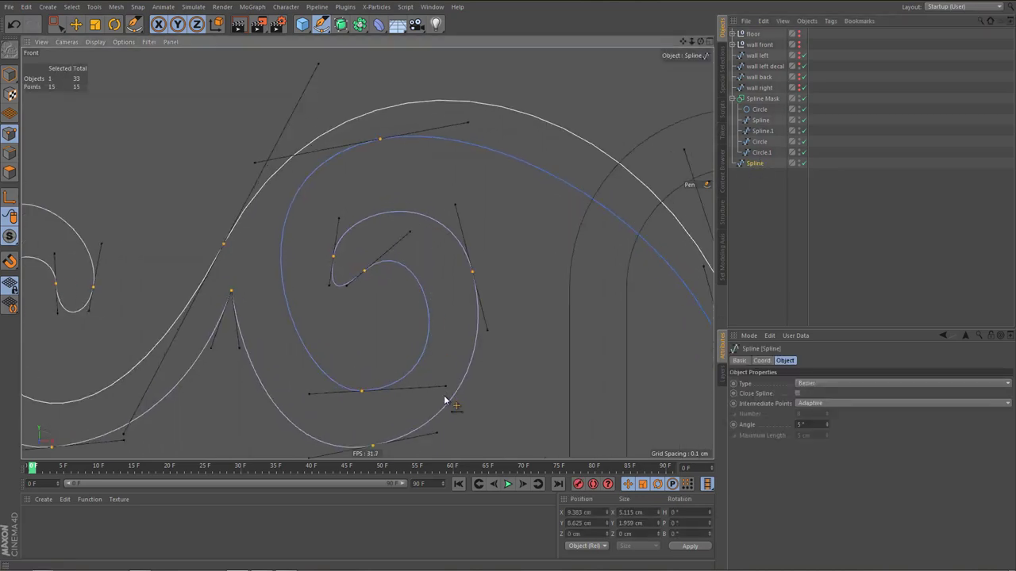
{"action": "mouse_move", "coordinate": [446, 387]}
{"action": "left_mouse_down"}
{"action": "mouse_move", "coordinate": [448, 369]}
{"action": "mouse_move", "coordinate": [456, 375]}
{"action": "left_mouse_up"}
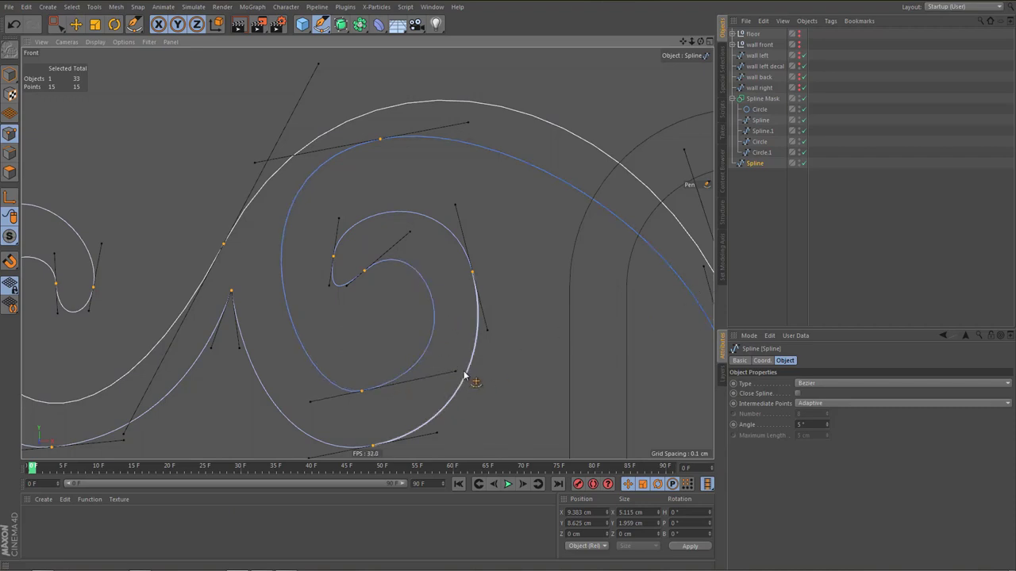
{"action": "left_click_drag", "start_coordinate": [456, 373], "coordinate": [441, 396]}
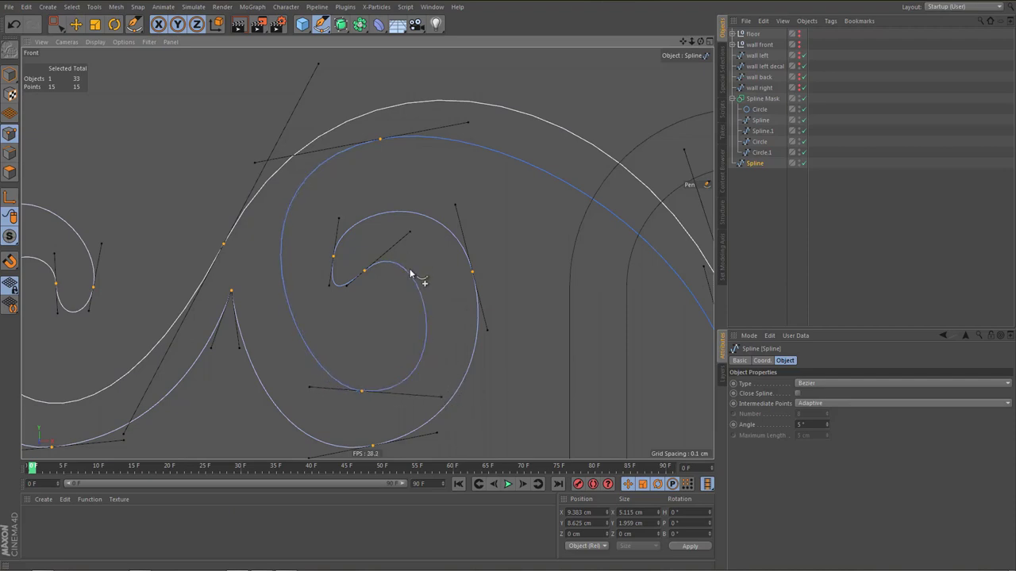
Add a point to the near scroll's inner curl, pull it outward, and move the outer side point to about X 10.173, Y 8.765 cm
{"action": "left_click", "coordinate": [426, 308]}
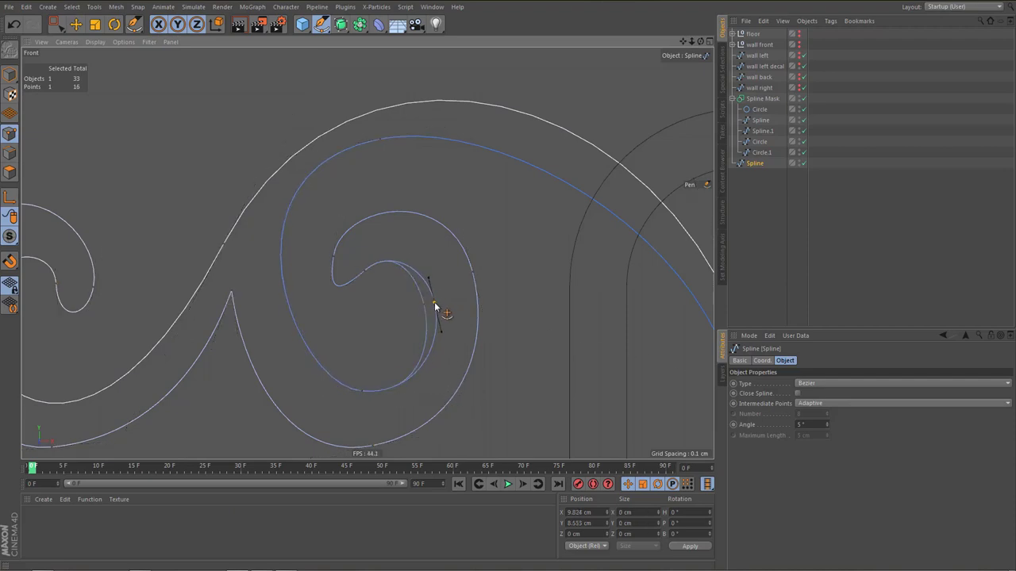
{"action": "left_click_drag", "start_coordinate": [435, 306], "coordinate": [438, 305]}
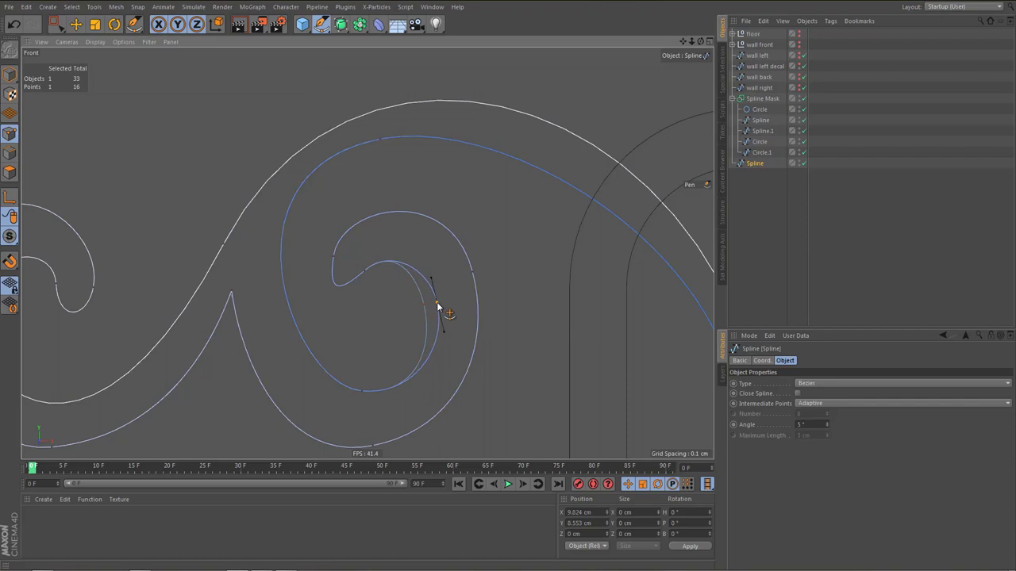
{"action": "left_click", "coordinate": [473, 273]}
{"action": "left_click_drag", "start_coordinate": [473, 273], "coordinate": [481, 277]}
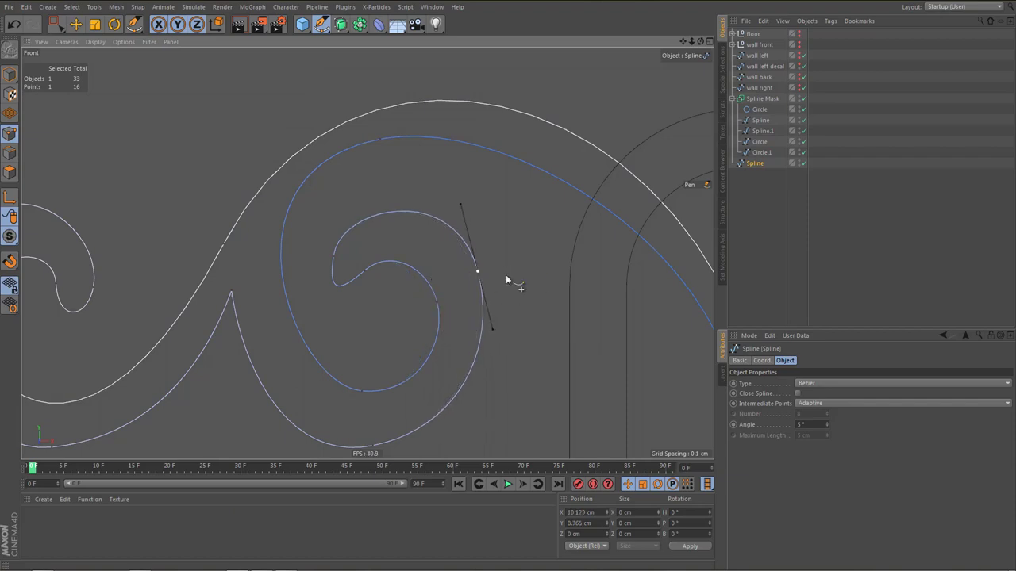
Show the wall left decal for comparison, reshape the arc's lower edge with its end tangent, and hide the decal again
{"action": "left_click", "coordinate": [799, 66]}
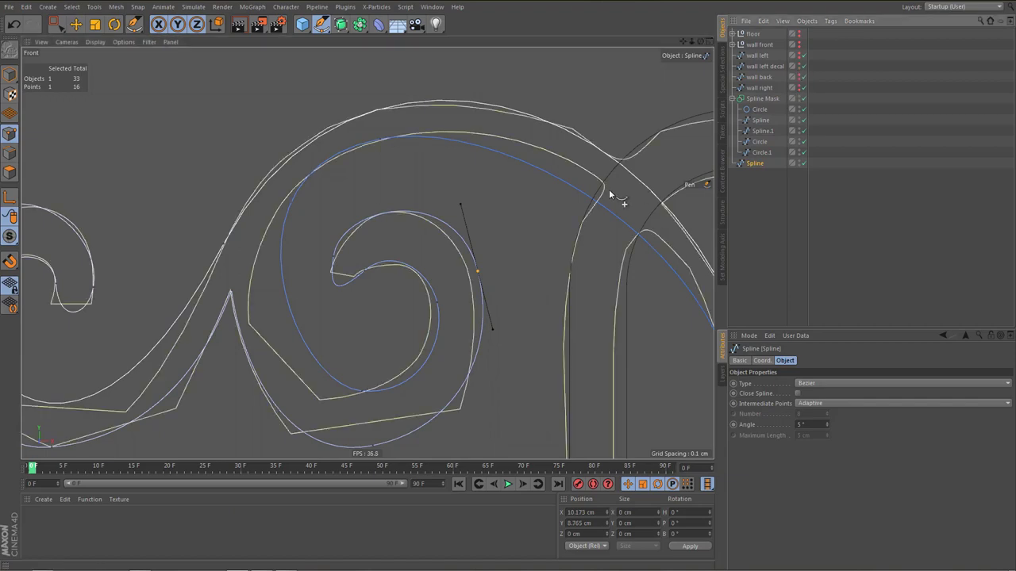
{"action": "scroll", "coordinate": [578, 186], "scroll_direction": "down", "scroll_amount": 4}
{"action": "scroll", "coordinate": [578, 219], "scroll_direction": "down", "scroll_amount": 1}
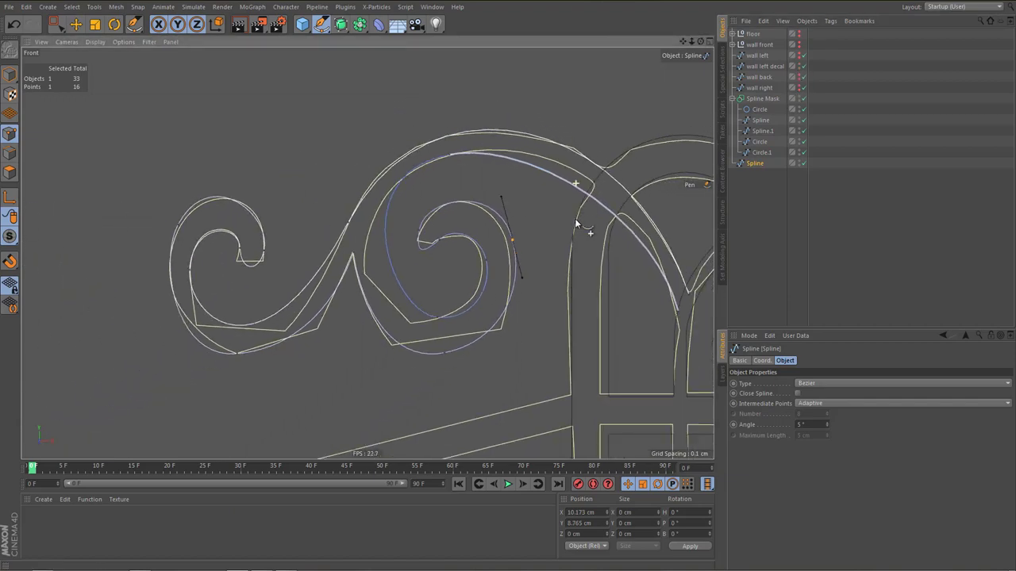
{"action": "mouse_move", "coordinate": [477, 290]}
{"action": "middle_mouse_down", "text": "alt"}
{"action": "mouse_move", "coordinate": [483, 281]}
{"action": "mouse_move", "coordinate": [467, 272]}
{"action": "mouse_move", "coordinate": [429, 282]}
{"action": "middle_mouse_up", "text": "alt"}
{"action": "scroll", "coordinate": [429, 283], "scroll_direction": "down", "scroll_amount": 4}
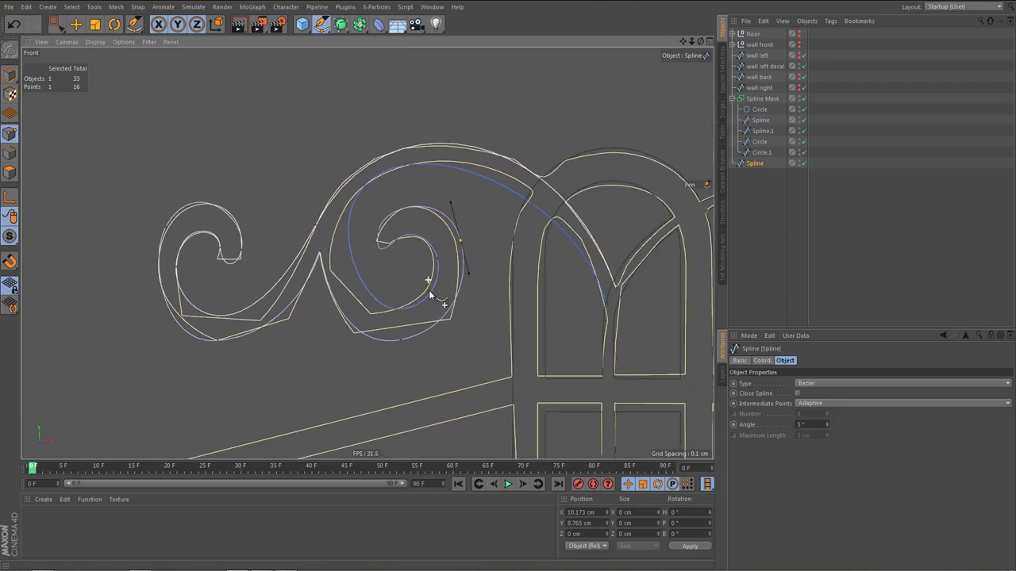
{"action": "scroll", "coordinate": [430, 283], "scroll_direction": "up", "scroll_amount": 4}
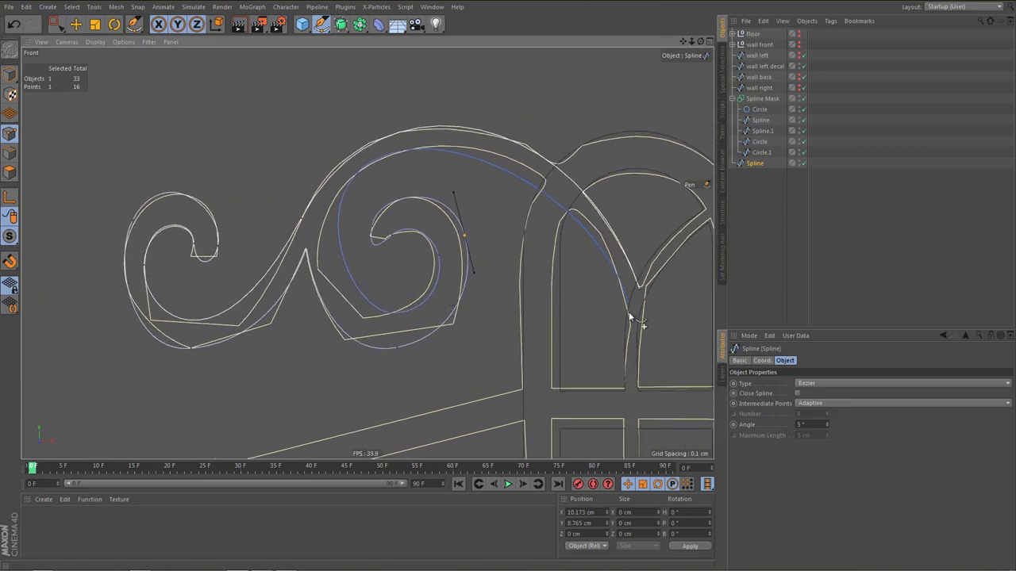
{"action": "key", "text": "ctrl+a"}
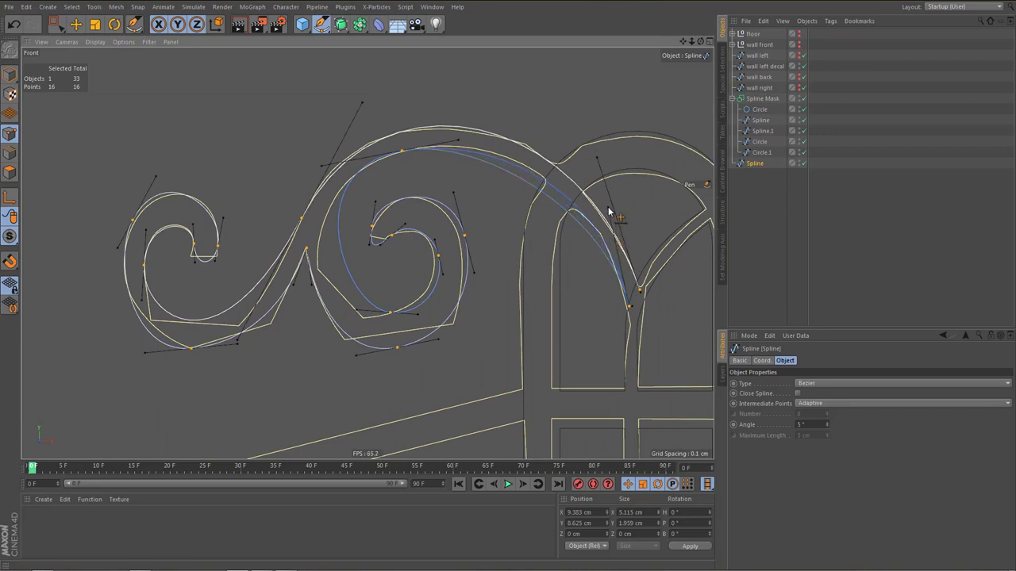
{"action": "scroll", "coordinate": [563, 251], "scroll_direction": "down", "scroll_amount": 4}
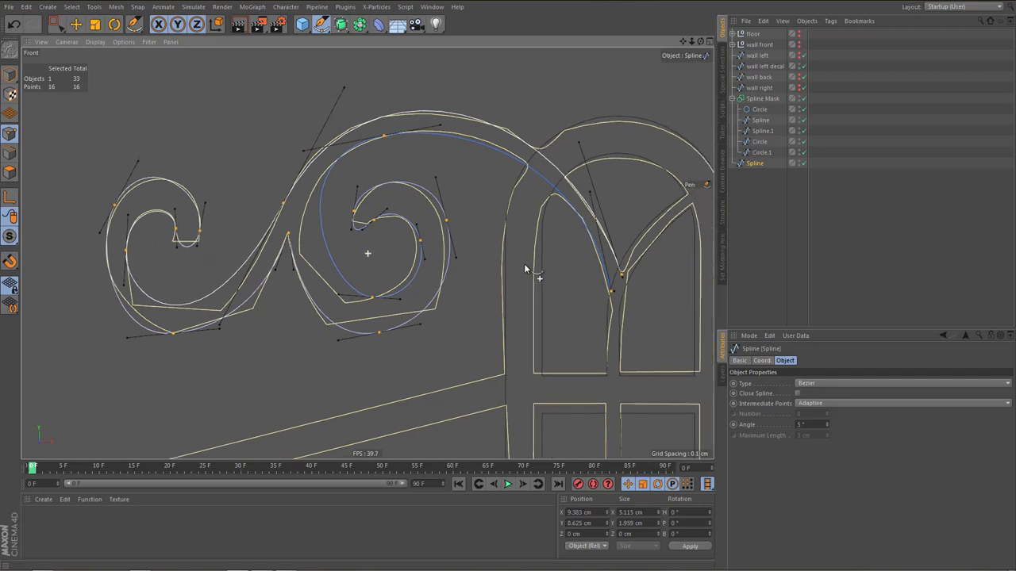
{"action": "scroll", "coordinate": [534, 281], "scroll_direction": "down", "scroll_amount": 3}
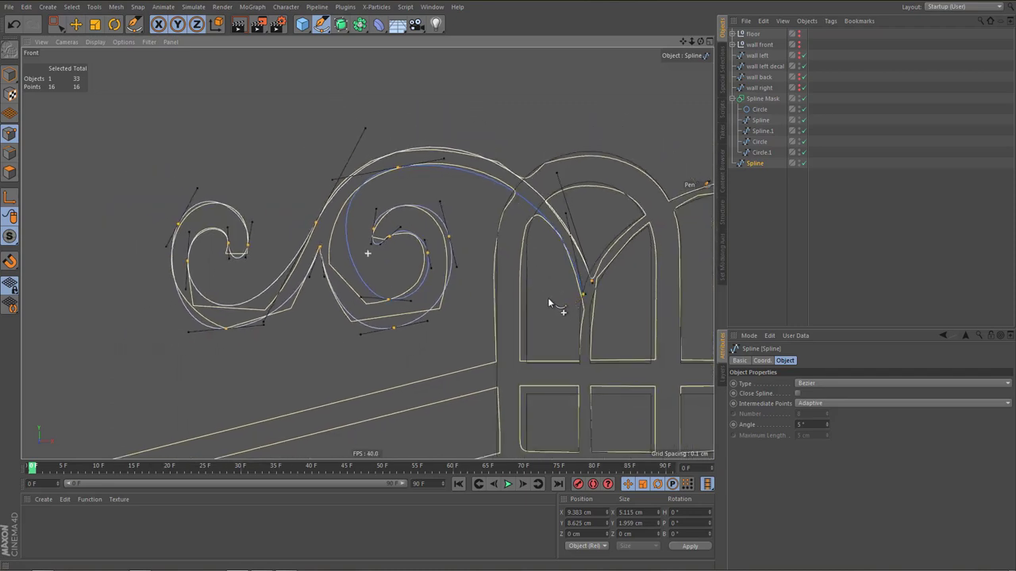
{"action": "double_click", "coordinate": [799, 65]}
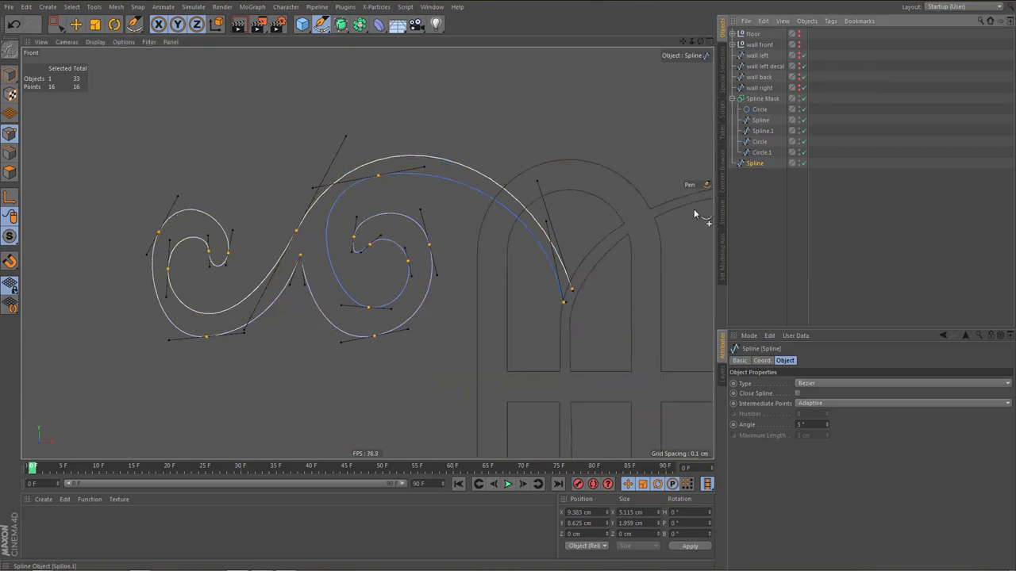
Close the scroll spline to join its two open ends inside the arch
{"action": "middle_click_drag", "start_coordinate": [557, 290], "coordinate": [528, 278], "text": "alt"}
{"action": "scroll", "coordinate": [564, 295], "scroll_direction": "up", "scroll_amount": 4}
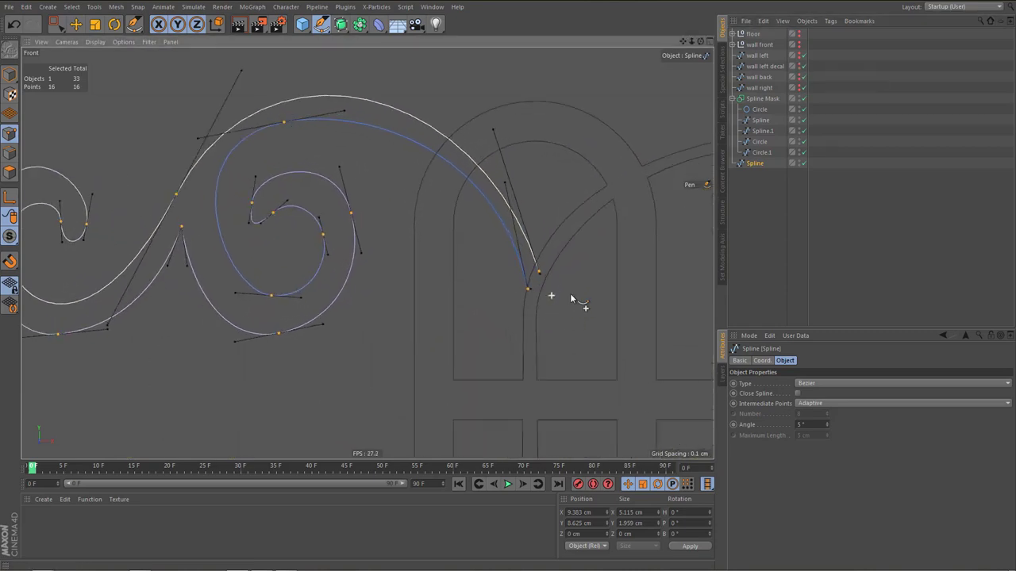
{"action": "scroll", "coordinate": [570, 293], "scroll_direction": "down", "scroll_amount": 2}
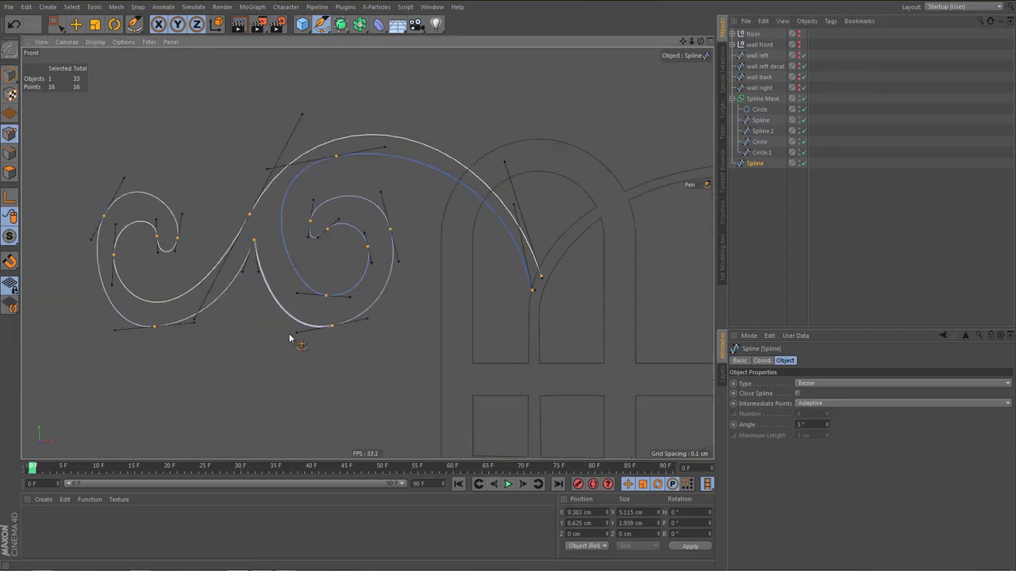
{"action": "scroll", "coordinate": [621, 203], "scroll_direction": "up", "scroll_amount": 2}
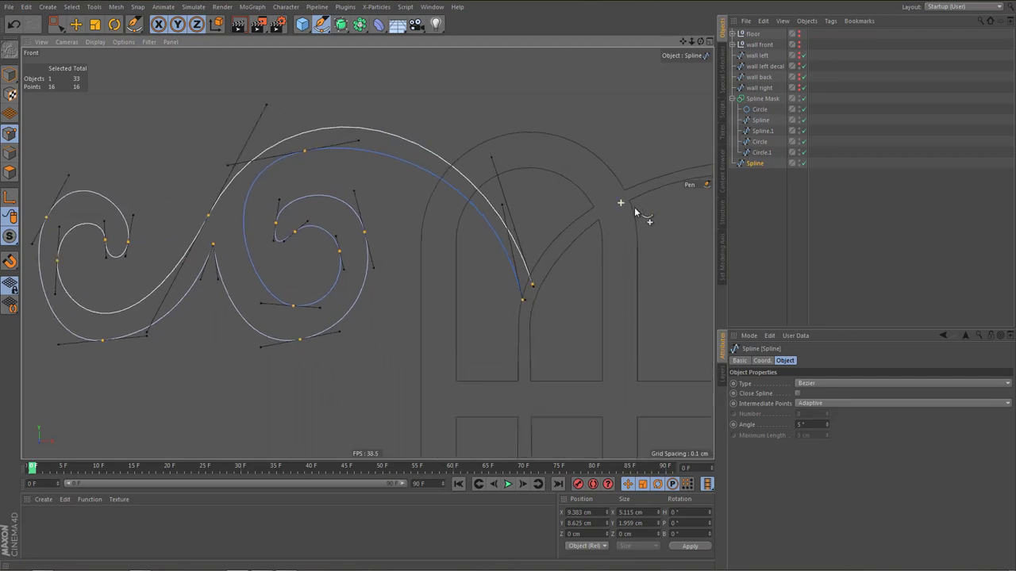
{"action": "left_click", "coordinate": [798, 393]}
{"action": "scroll", "coordinate": [418, 307], "scroll_direction": "down", "scroll_amount": 2}
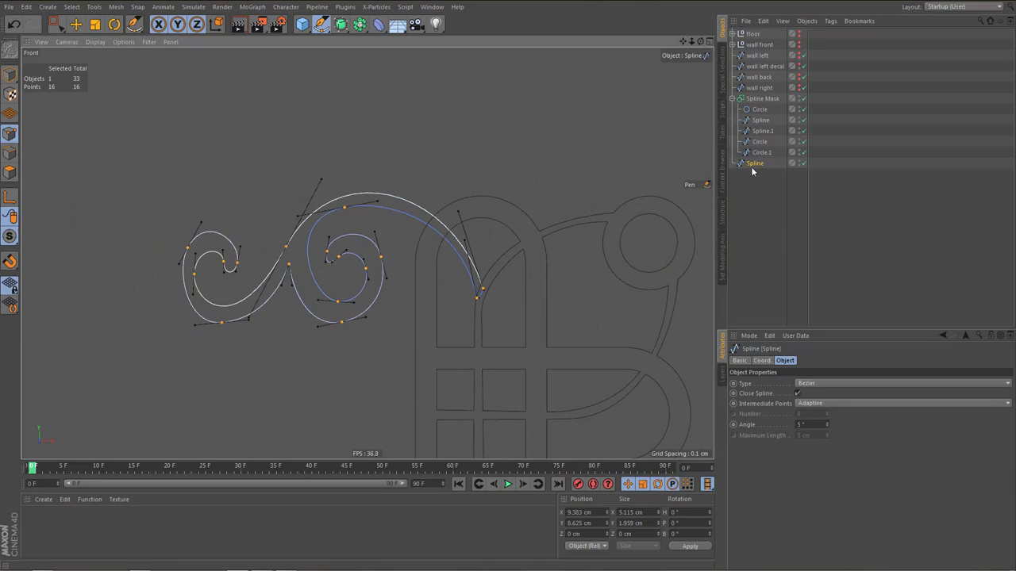
Duplicate the closed scroll spline and center the copy's axis on all its points
{"action": "left_click_drag", "start_coordinate": [754, 165], "coordinate": [755, 177], "text": "ctrl"}
{"action": "key", "text": "u"}
{"action": "key", "text": "m"}
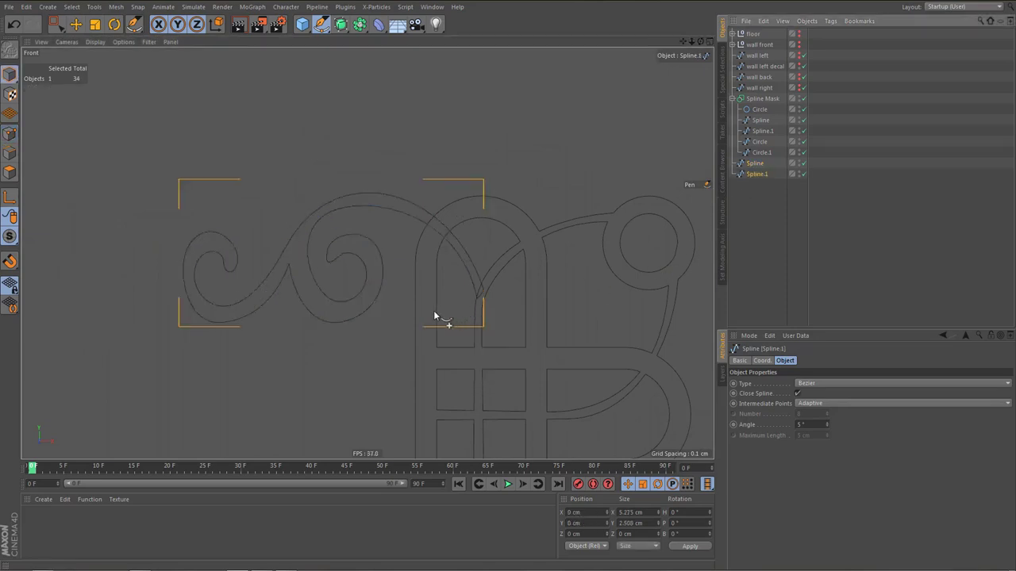
{"action": "key", "text": "shift+a"}
{"action": "left_click", "coordinate": [753, 142]}
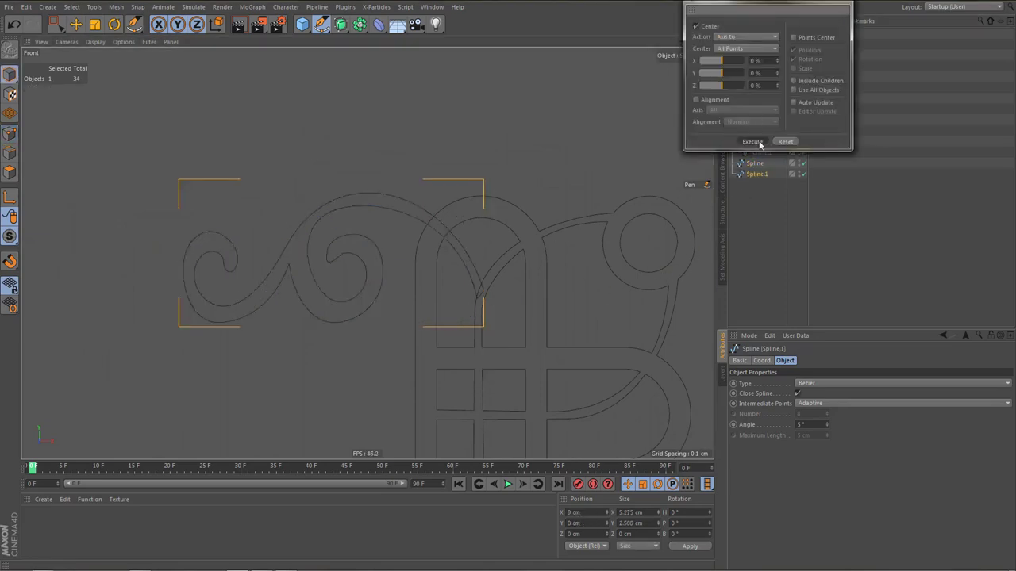
Move the copied scroll's axis to its end inside the arch, about X 11.877, Y 8.187 cm, and leave axis editing
{"action": "key", "text": "e"}
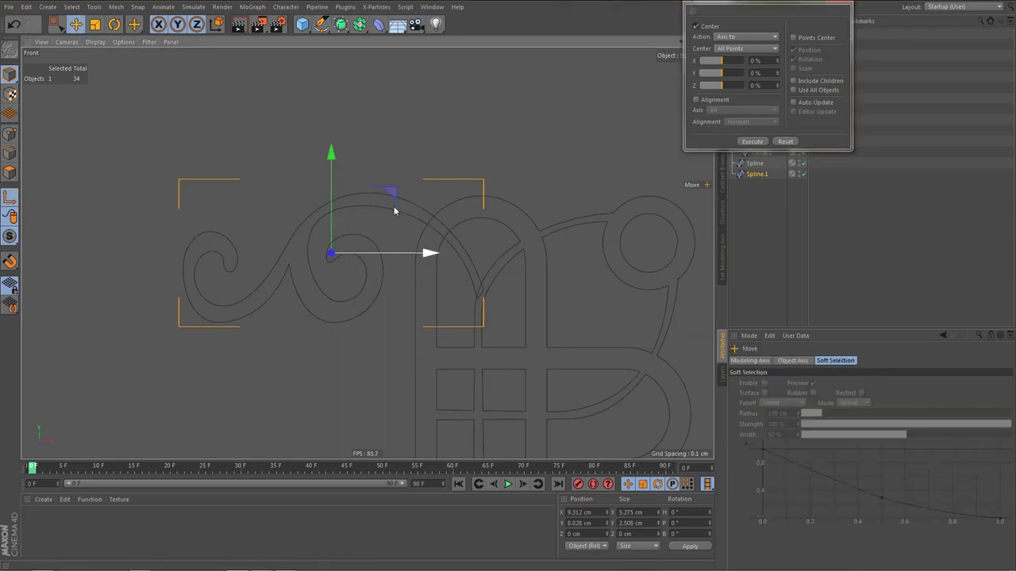
{"action": "left_click_drag", "start_coordinate": [390, 197], "coordinate": [541, 232]}
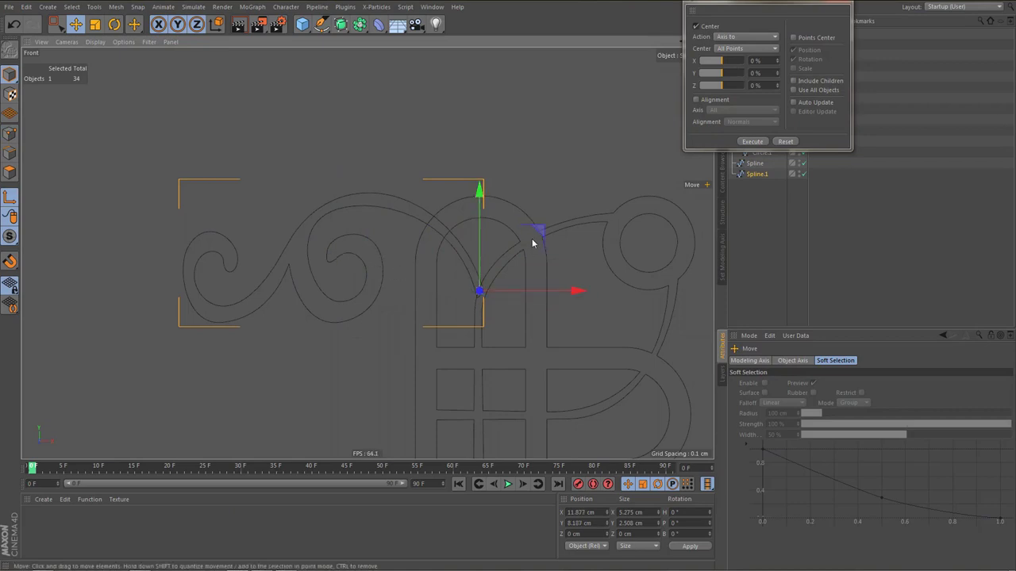
{"action": "left_click", "coordinate": [840, 3]}
{"action": "left_click", "coordinate": [11, 198]}
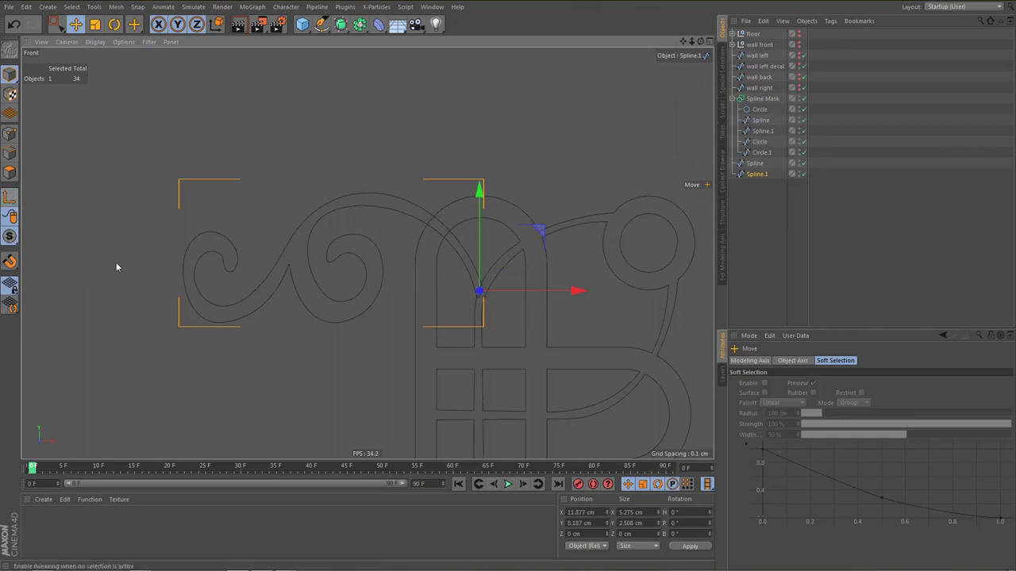
Rotate the scroll copy to a heading of 180° and a bank of -90° so that it hangs downward
{"action": "middle_click_drag", "start_coordinate": [495, 324], "coordinate": [425, 330], "text": "alt"}
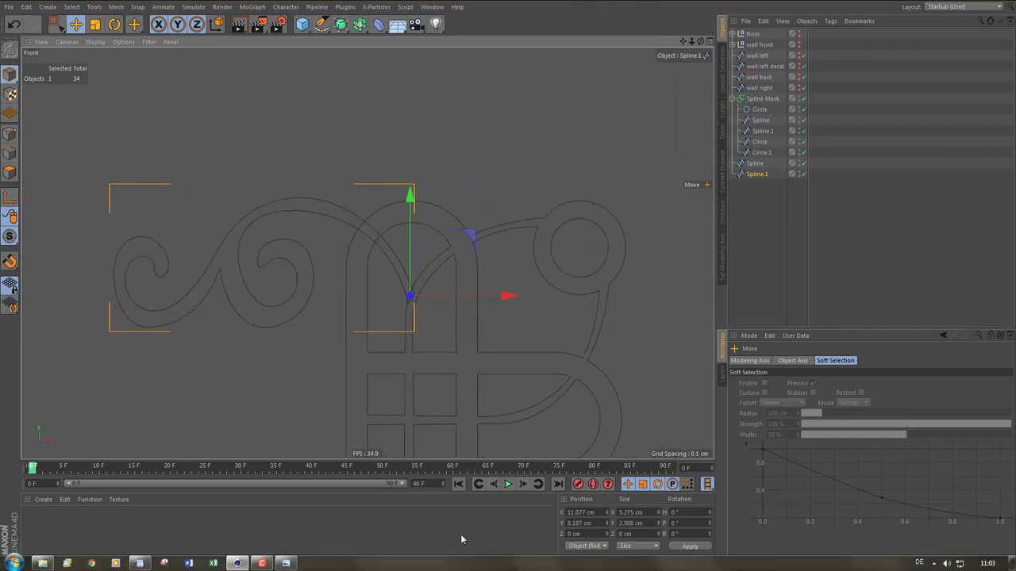
{"action": "key", "text": "r"}
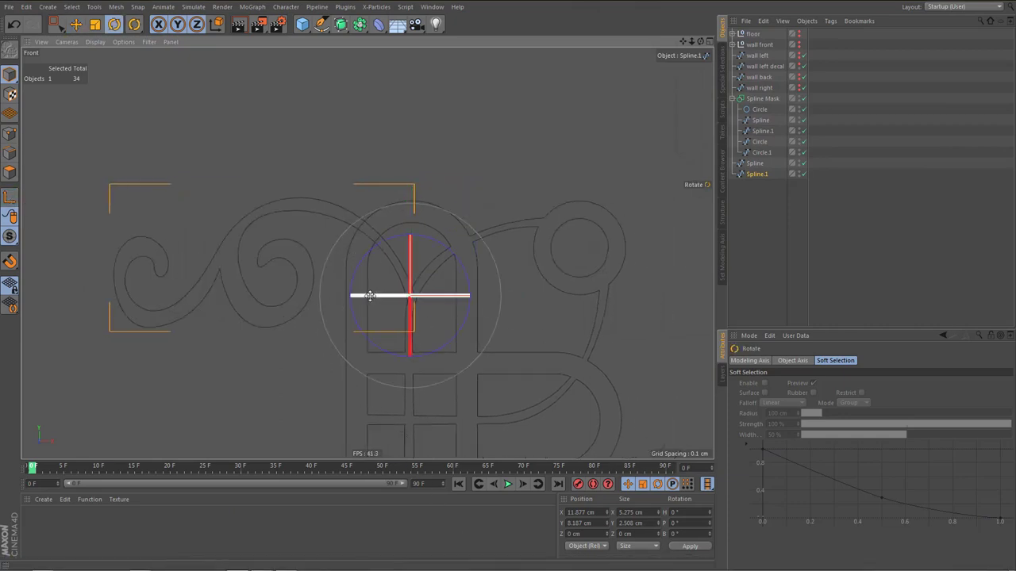
{"action": "left_click_drag", "start_coordinate": [372, 298], "coordinate": [606, 319]}
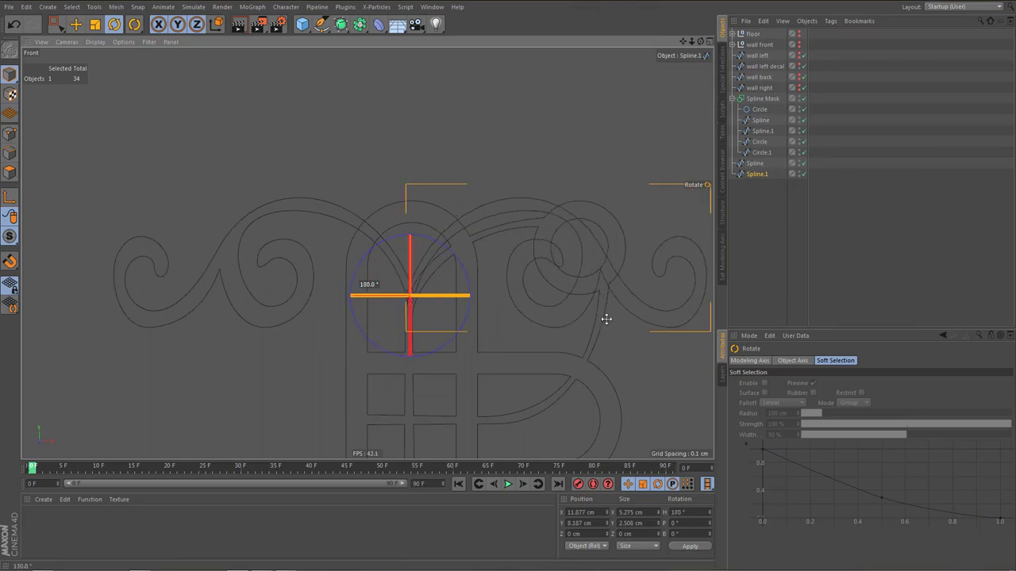
{"action": "scroll", "coordinate": [540, 247], "scroll_direction": "down", "scroll_amount": 5}
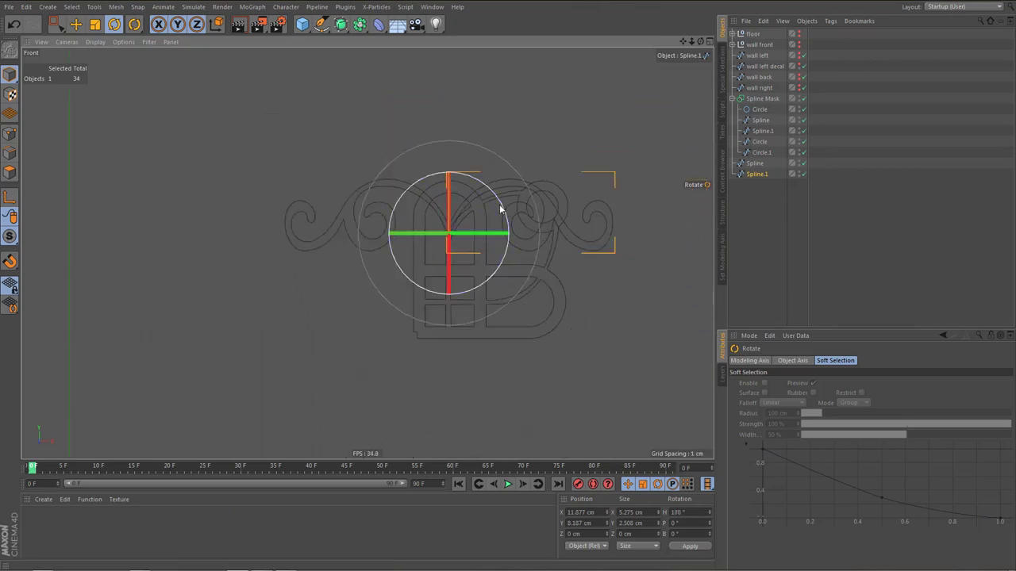
{"action": "left_click_drag", "start_coordinate": [500, 206], "coordinate": [481, 301]}
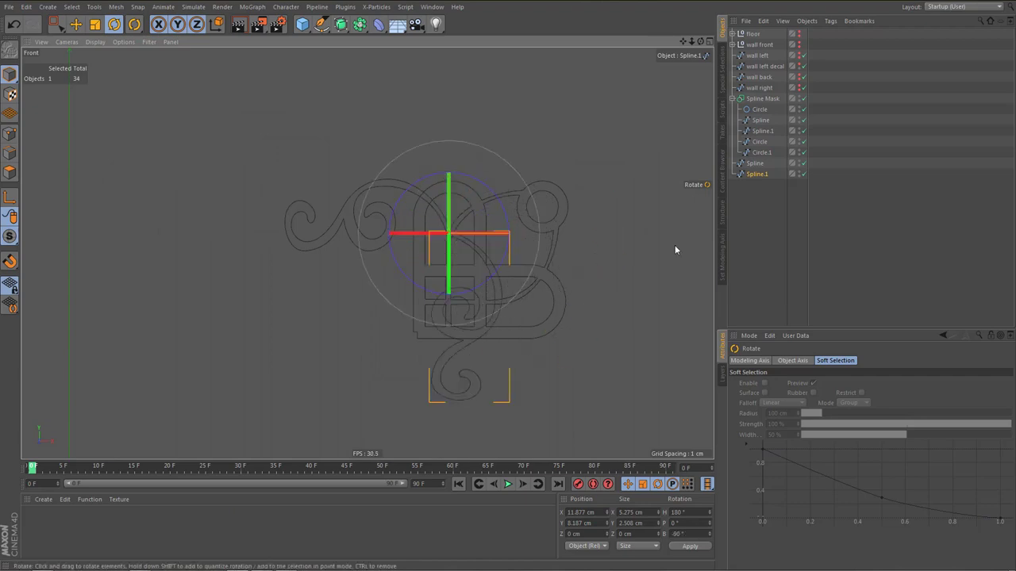
Show the wall left decal, move the rotated scroll over its lower scroll at about X 14.063, Y 6.05 cm, and hide the decal
{"action": "left_click", "coordinate": [799, 64]}
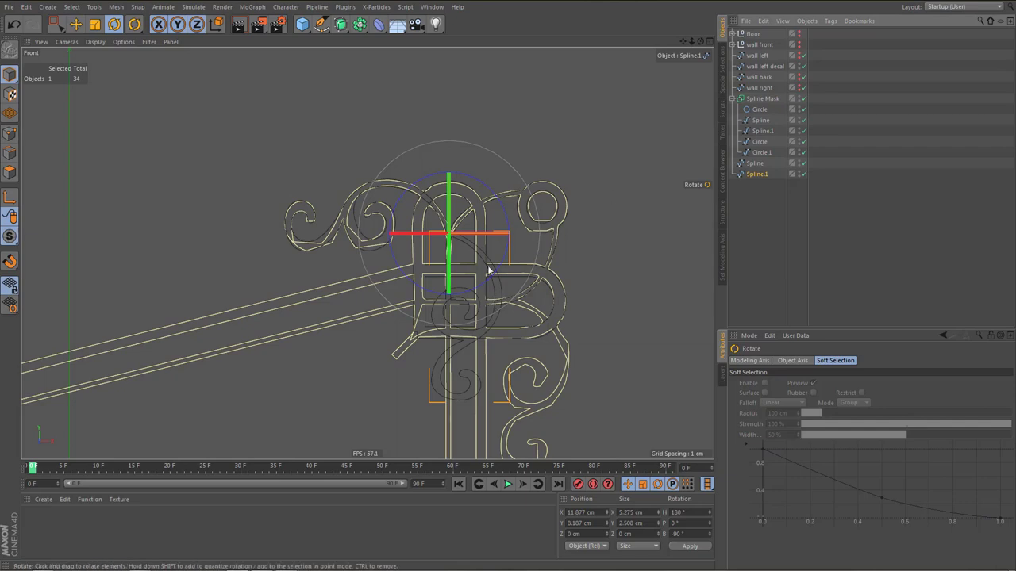
{"action": "middle_click_drag", "start_coordinate": [489, 275], "coordinate": [484, 217], "text": "alt"}
{"action": "key", "text": "e"}
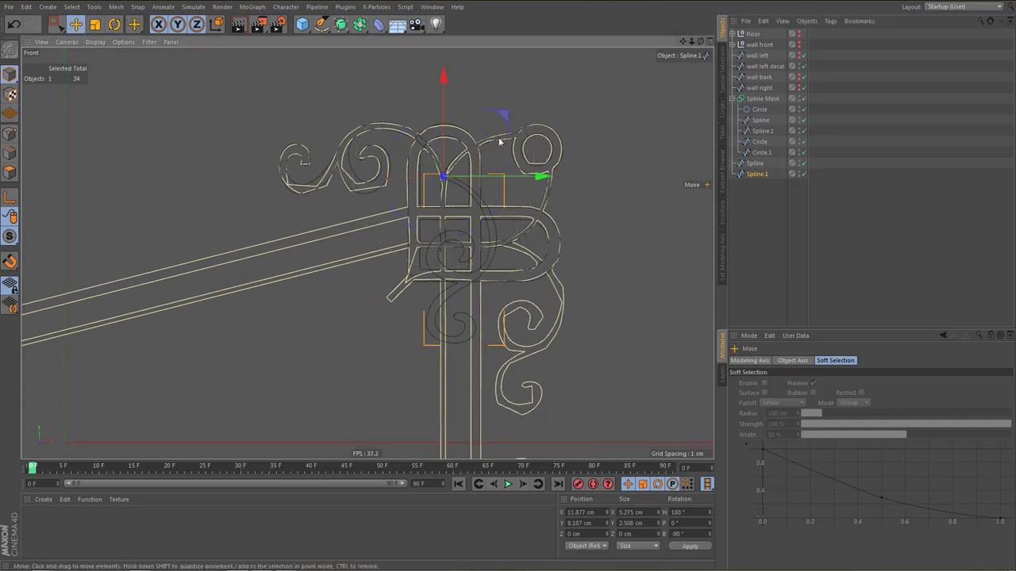
{"action": "left_click_drag", "start_coordinate": [503, 119], "coordinate": [573, 187]}
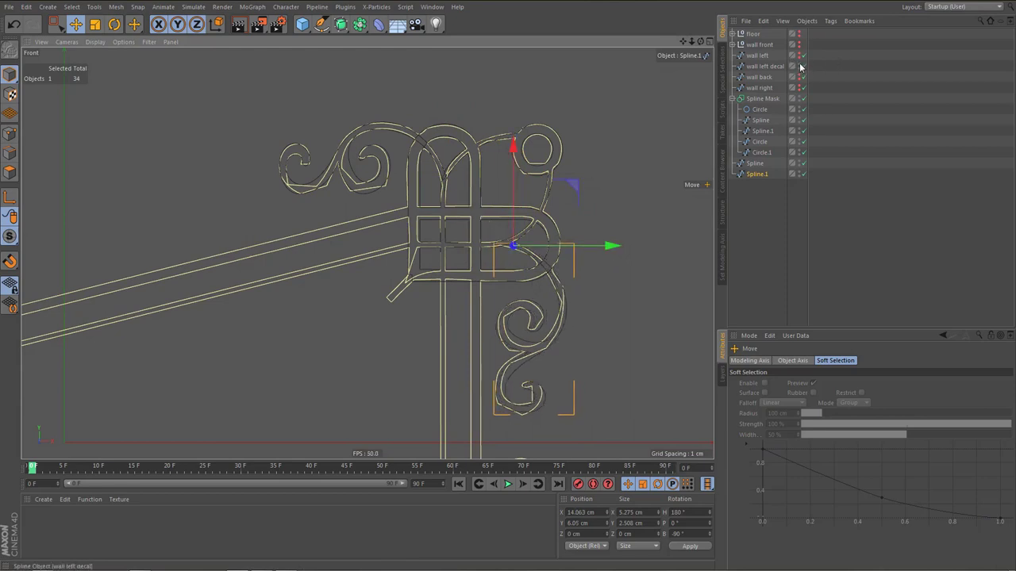
Raise the rotated scroll to about Y 6.189 cm so its end meets the curved bar inside the horizontal arch
{"action": "scroll", "coordinate": [510, 245], "scroll_direction": "up", "scroll_amount": 8}
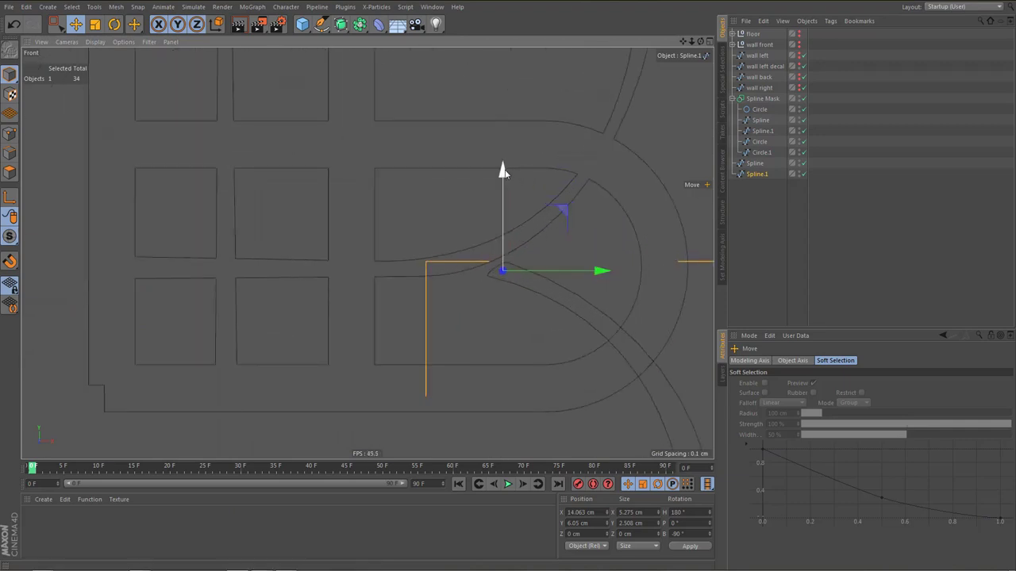
{"action": "left_click_drag", "start_coordinate": [504, 173], "coordinate": [513, 156]}
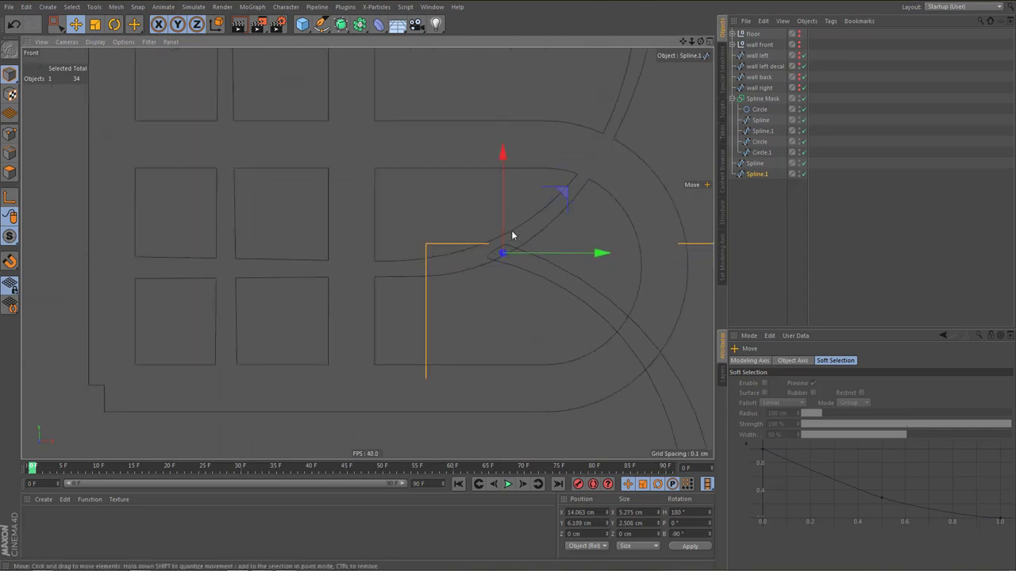
{"action": "scroll", "coordinate": [521, 295], "scroll_direction": "down", "scroll_amount": 4}
{"action": "scroll", "coordinate": [524, 308], "scroll_direction": "down", "scroll_amount": 2}
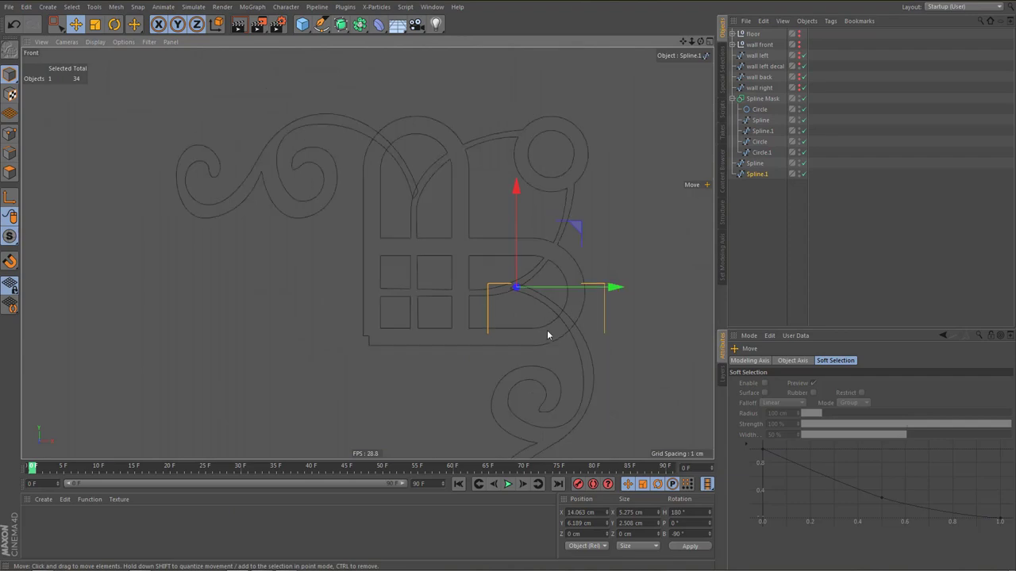
{"action": "scroll", "coordinate": [611, 301], "scroll_direction": "down", "scroll_amount": 3}
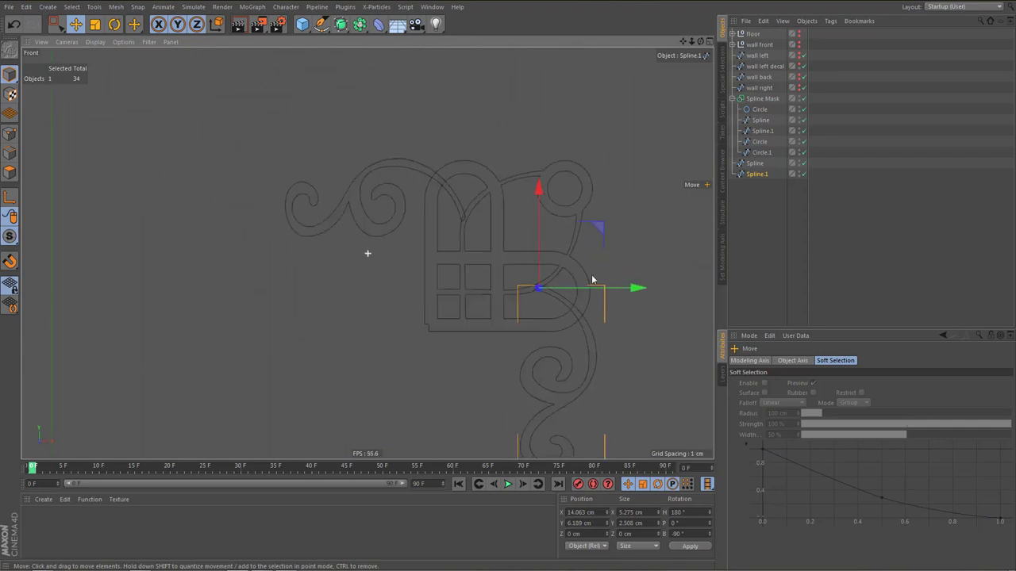
Show the decal for comparison, shift the lower scroll to about X 13.969 cm, and hide the decal again
{"action": "middle_click_drag", "start_coordinate": [592, 278], "coordinate": [584, 228], "text": "alt"}
{"action": "left_click", "coordinate": [799, 63]}
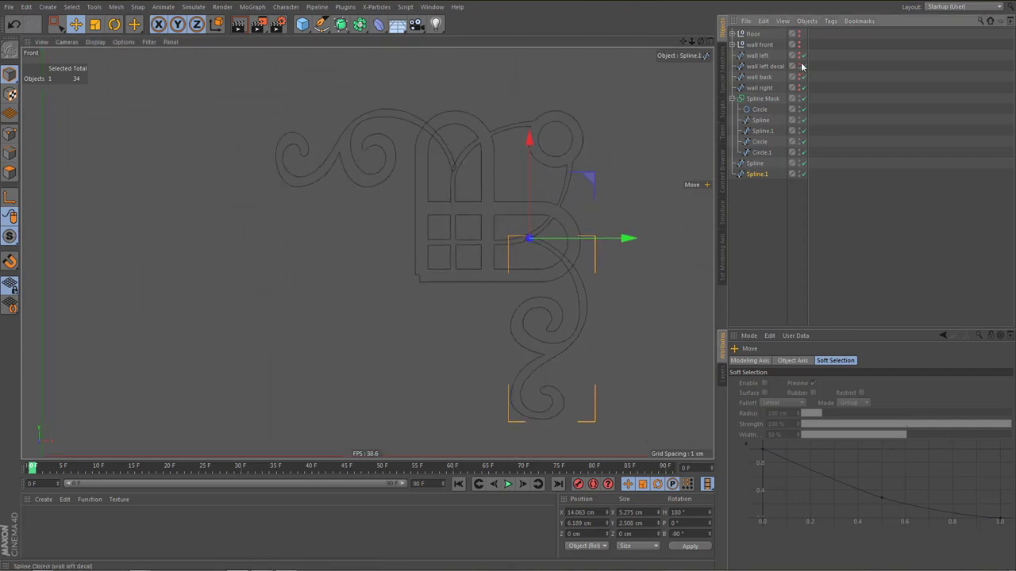
{"action": "scroll", "coordinate": [561, 300], "scroll_direction": "up", "scroll_amount": 4}
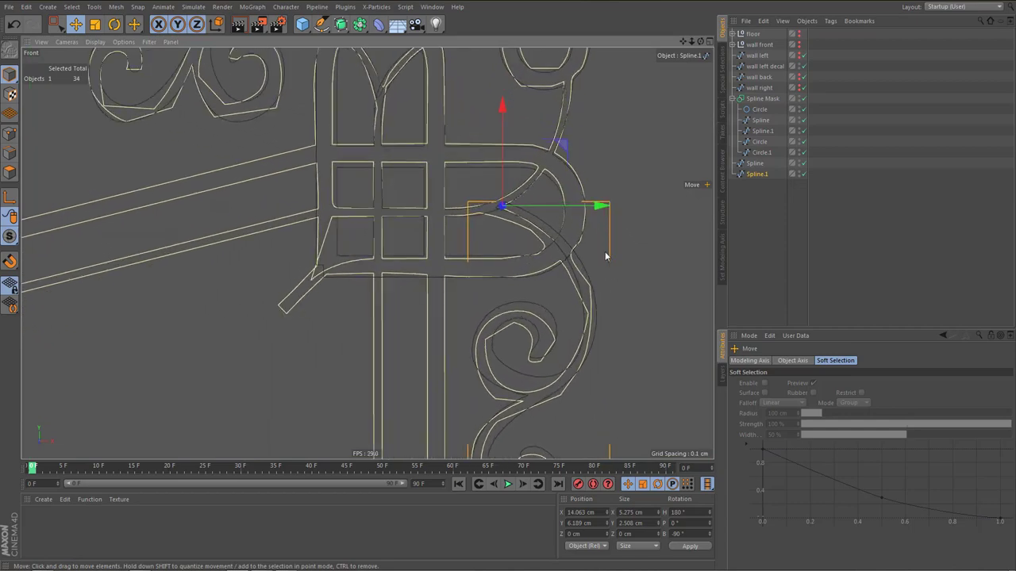
{"action": "mouse_move", "coordinate": [602, 210]}
{"action": "left_mouse_down"}
{"action": "mouse_move", "coordinate": [588, 207]}
{"action": "mouse_move", "coordinate": [597, 208]}
{"action": "left_mouse_up"}
{"action": "scroll", "coordinate": [545, 270], "scroll_direction": "down", "scroll_amount": 4}
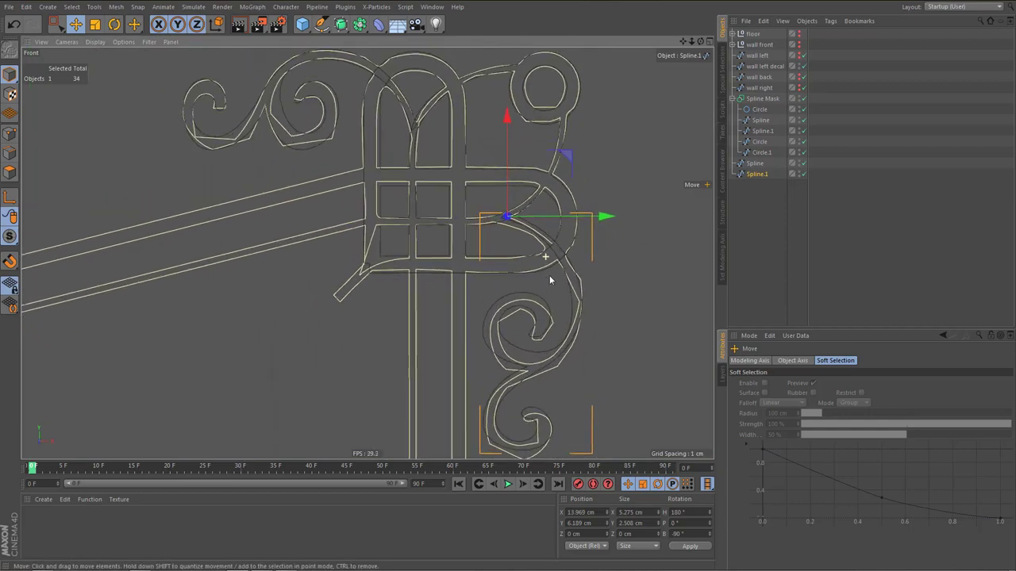
{"action": "left_click", "coordinate": [799, 66]}
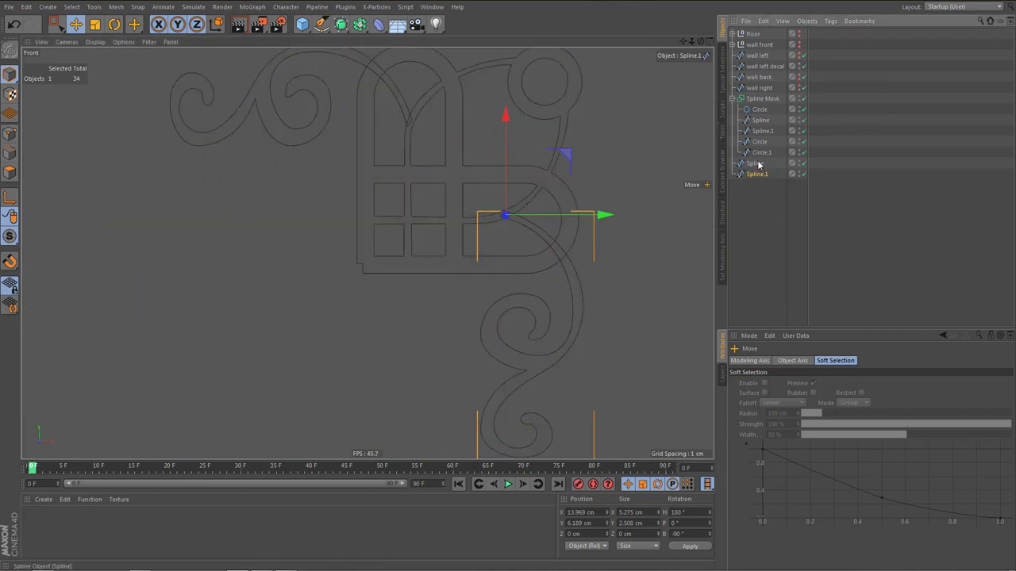
Place both scroll splines inside the Spline Mask to merge them with the rest of the ornament
{"action": "left_click", "coordinate": [759, 163], "text": "shift"}
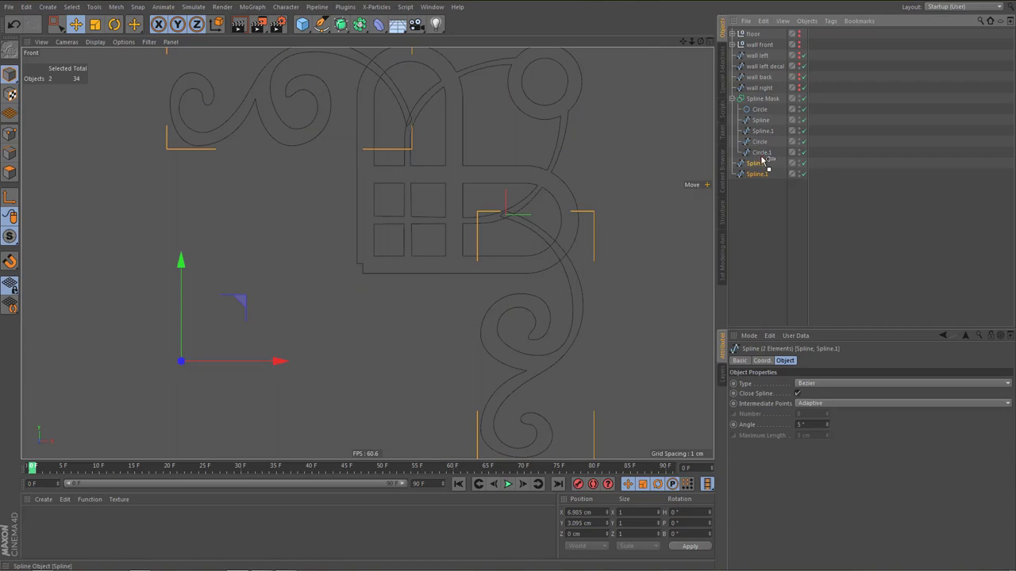
{"action": "left_click_drag", "start_coordinate": [763, 161], "coordinate": [747, 163]}
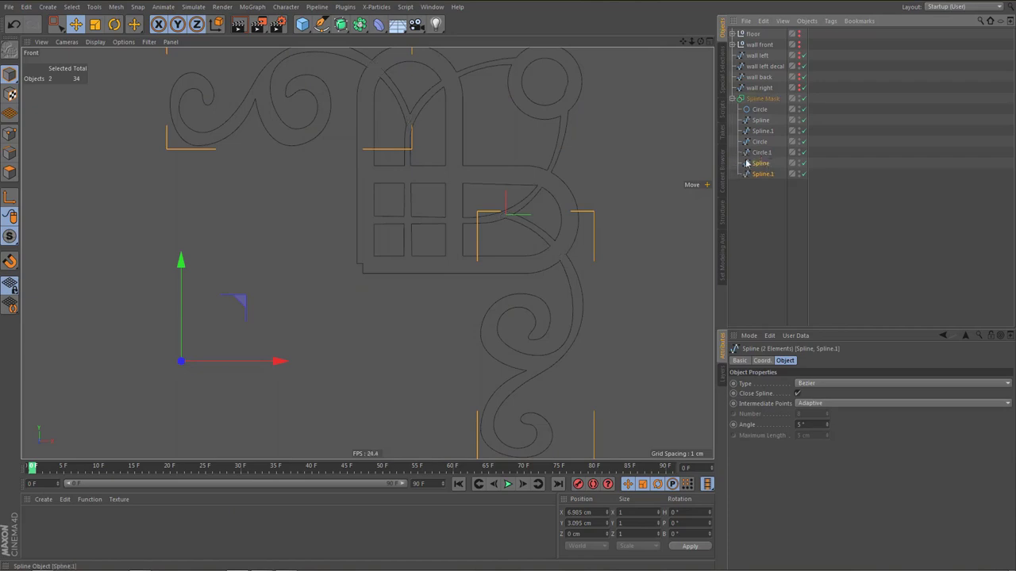
{"action": "left_click", "coordinate": [762, 99]}
{"action": "right_click_drag", "start_coordinate": [545, 199], "coordinate": [542, 260], "text": "alt"}
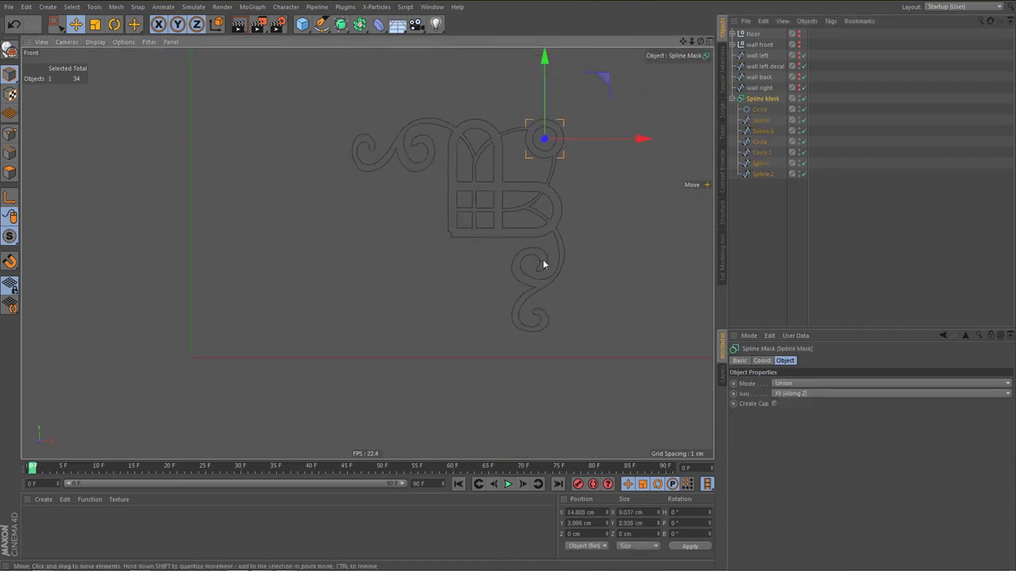
{"action": "middle_click_drag", "start_coordinate": [538, 242], "coordinate": [552, 285], "text": "alt"}
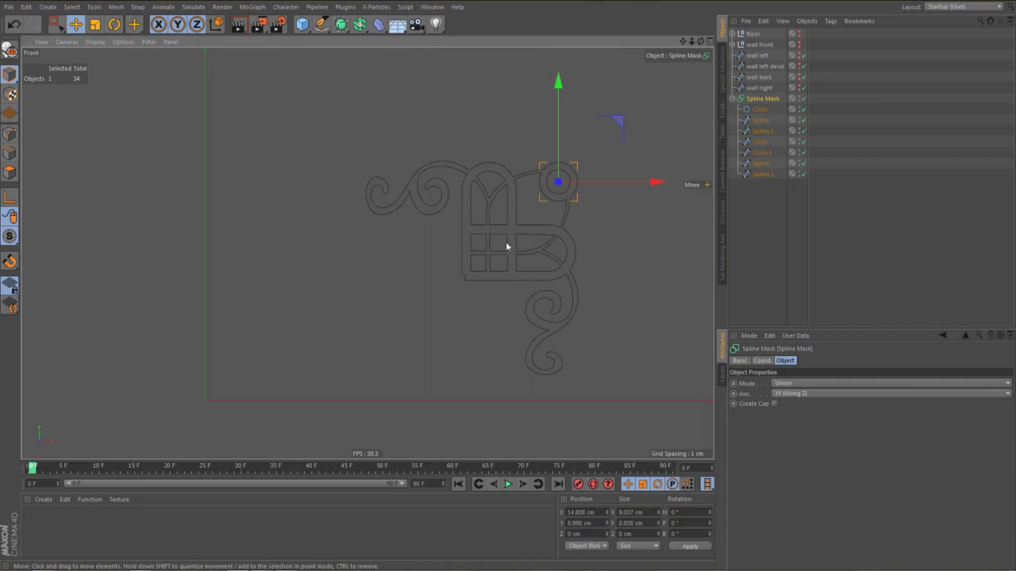
{"action": "scroll", "coordinate": [532, 276], "scroll_direction": "down", "scroll_amount": 3}
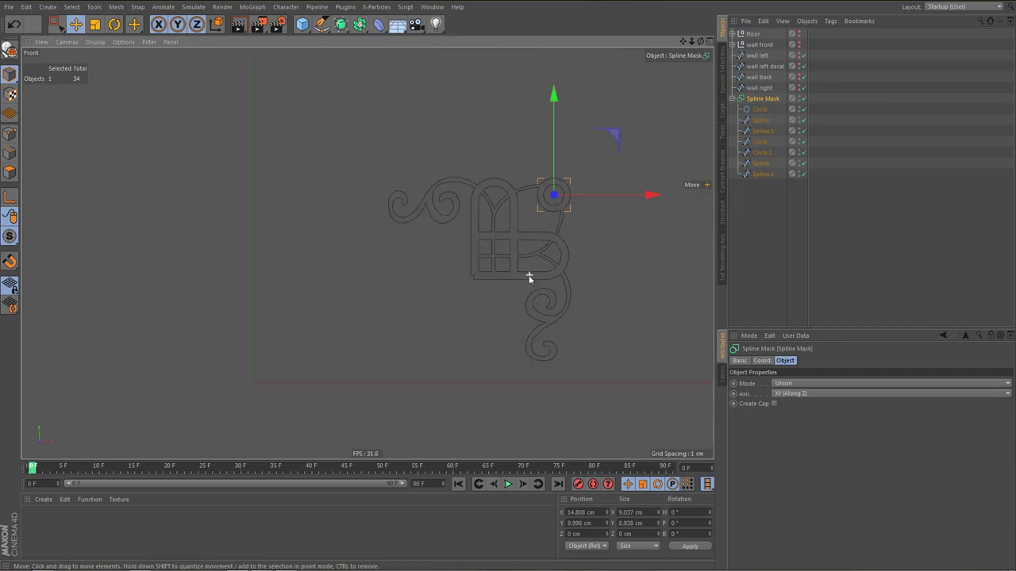
{"action": "middle_click_drag", "start_coordinate": [530, 268], "coordinate": [513, 250], "text": "alt"}
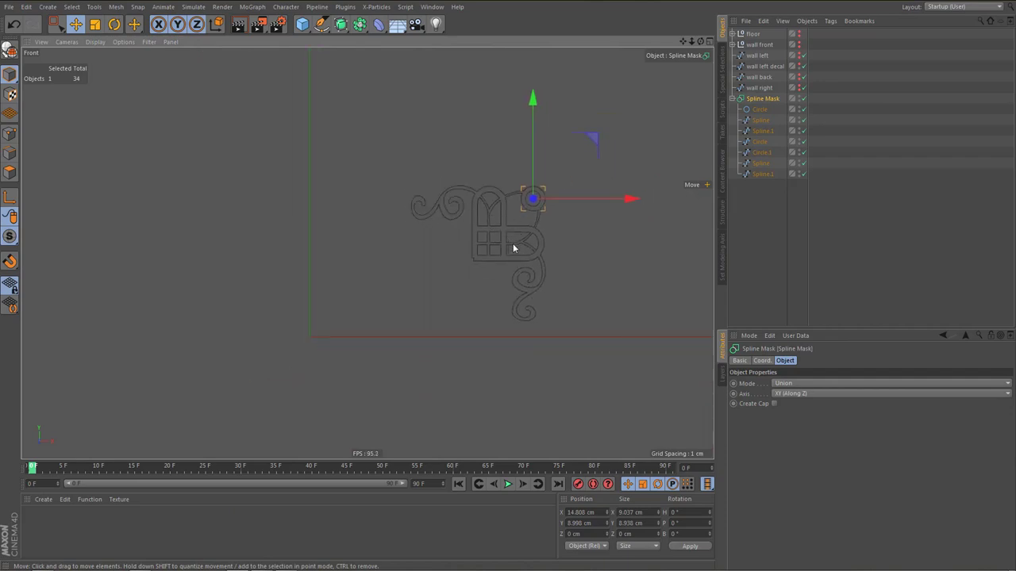
Collapse the Spline Mask, duplicate it, and group the copy in a null
{"action": "left_click", "coordinate": [732, 99]}
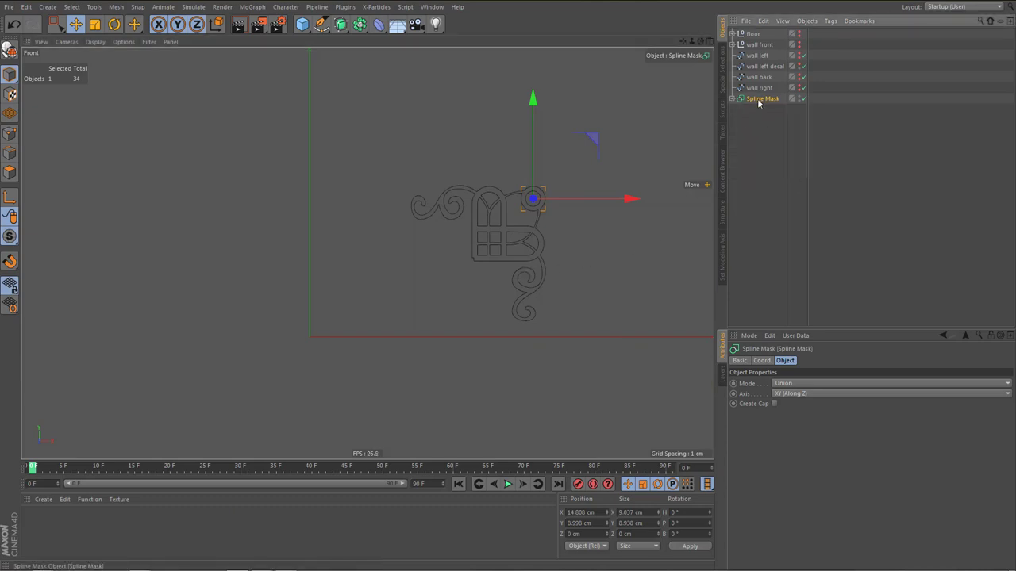
{"action": "left_click_drag", "start_coordinate": [757, 102], "coordinate": [758, 116], "text": "ctrl"}
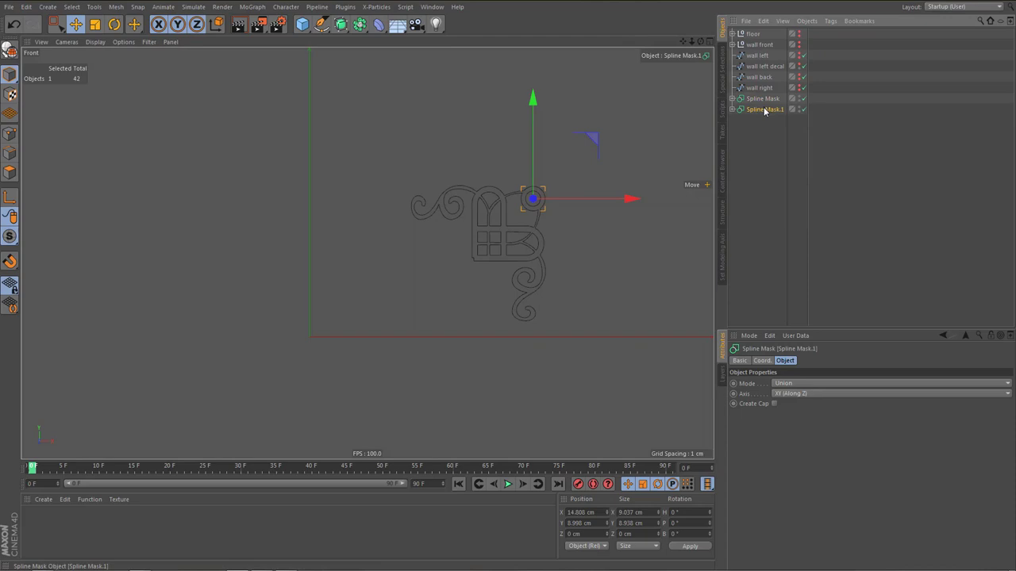
{"action": "key", "text": "alt+g"}
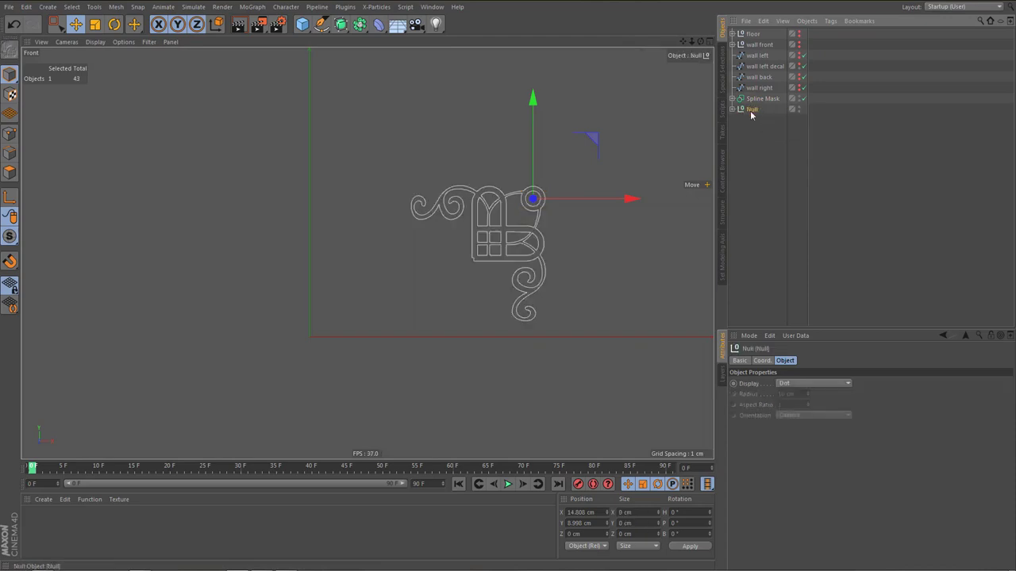
Move the null to the top of the object list, rename it "backup", and hide it
{"action": "left_click_drag", "start_coordinate": [750, 110], "coordinate": [756, 45]}
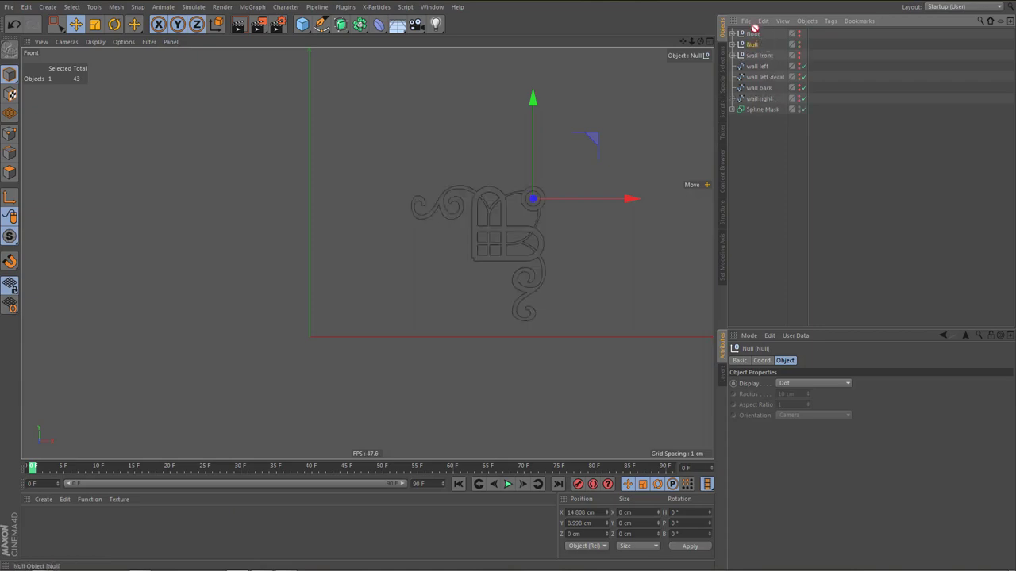
{"action": "double_click", "coordinate": [754, 34]}
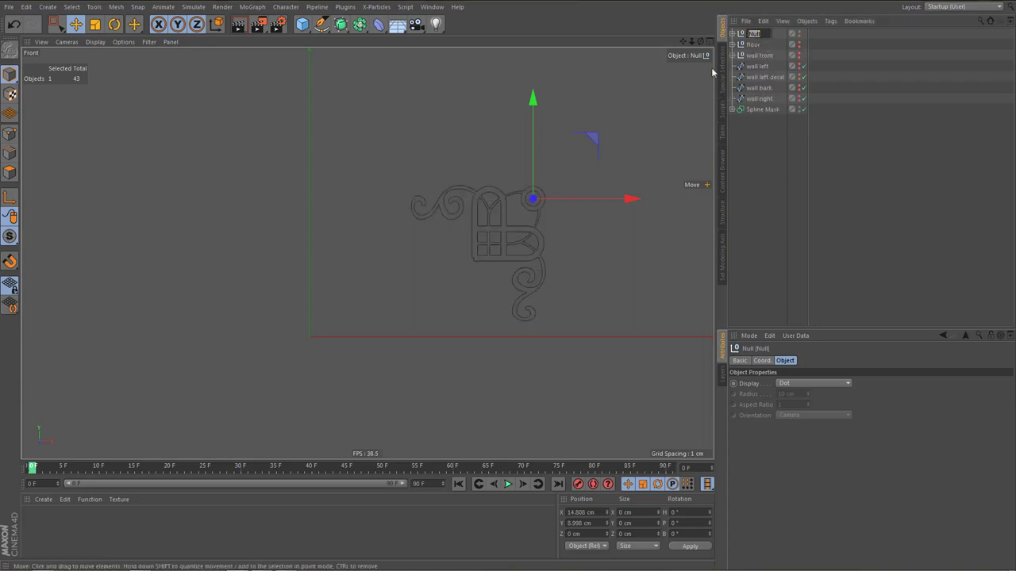
{"action": "key", "text": "Return"}
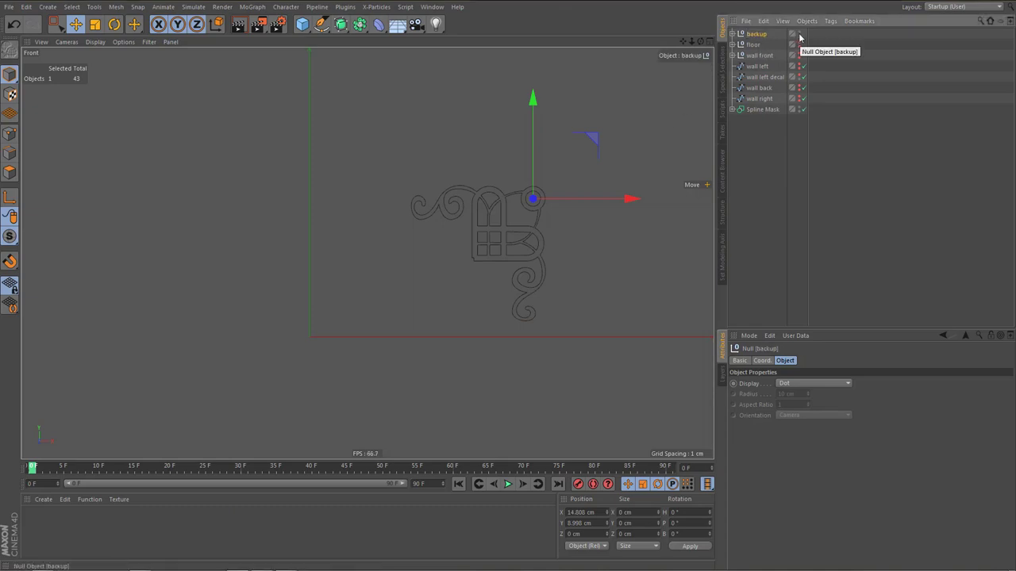
Make the original Spline Mask editable to convert it into a single spline
{"action": "left_click", "coordinate": [763, 109]}
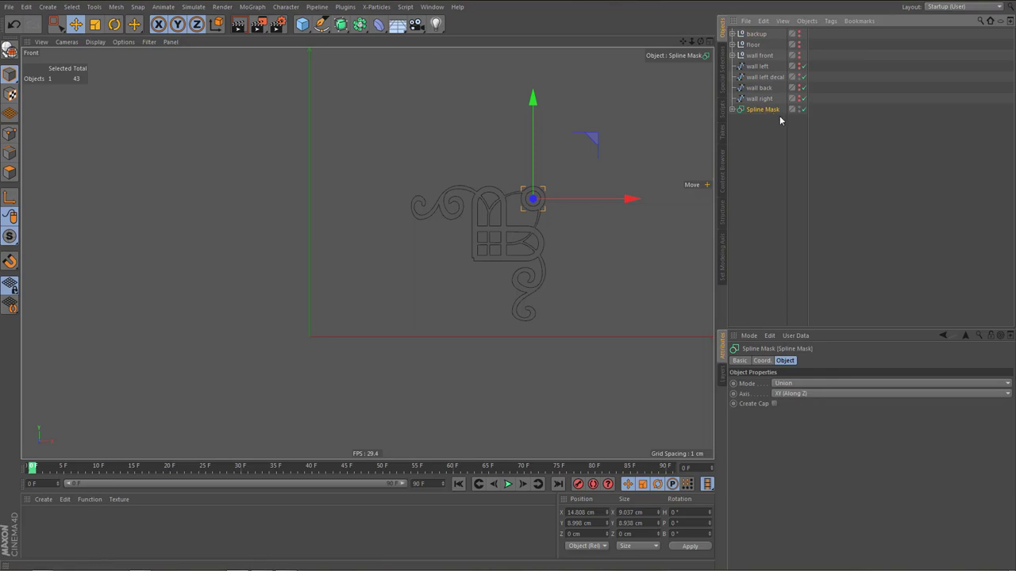
{"action": "key", "text": "c"}
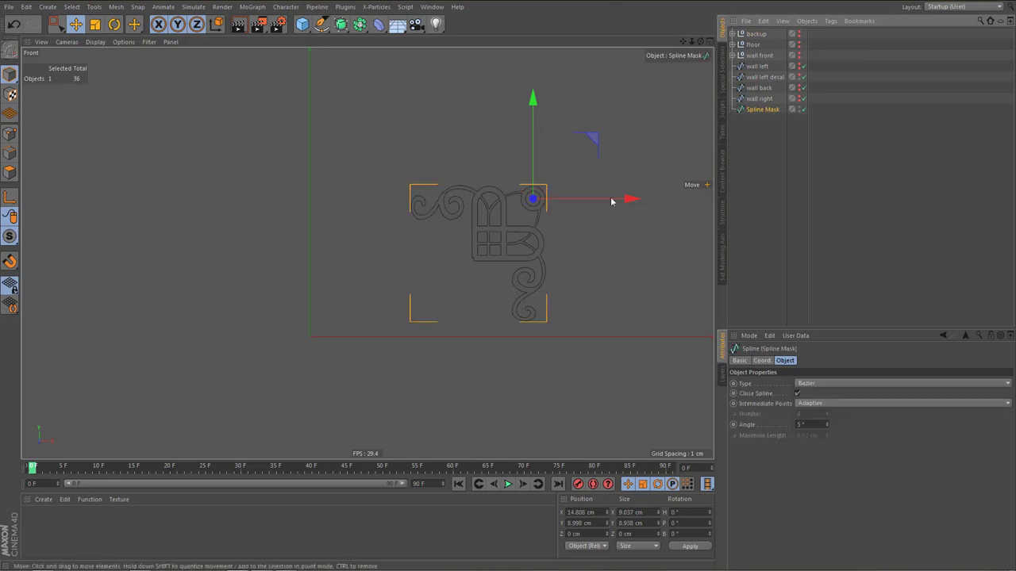
Move the notched lower-left corner point of the spline about 1.24 cm diagonally outward and show the wall left decal for reference
{"action": "scroll", "coordinate": [496, 247], "scroll_direction": "up", "scroll_amount": 6}
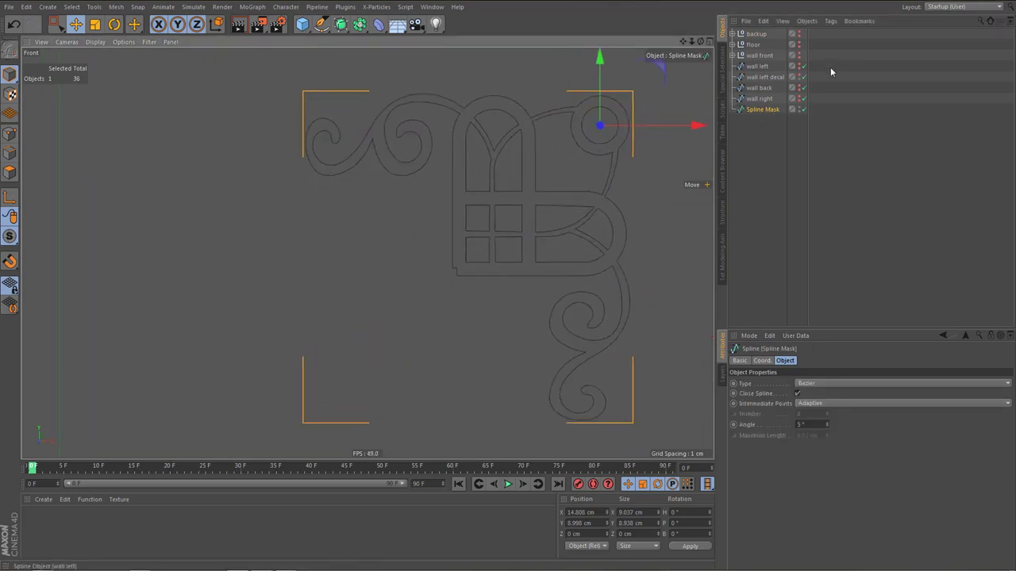
{"action": "scroll", "coordinate": [484, 274], "scroll_direction": "up", "scroll_amount": 4}
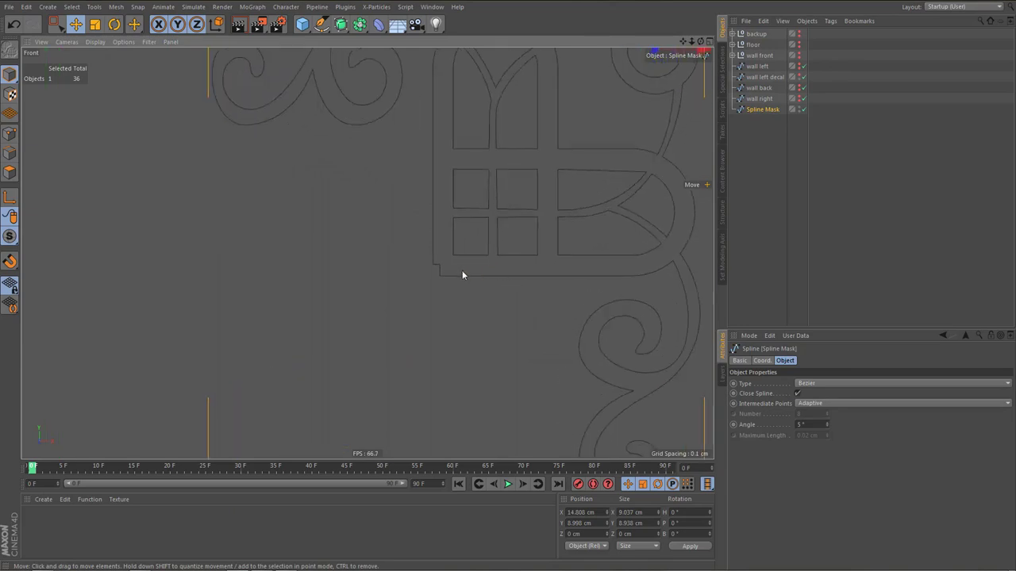
{"action": "key", "text": "ctrl+a"}
{"action": "left_click", "coordinate": [440, 265]}
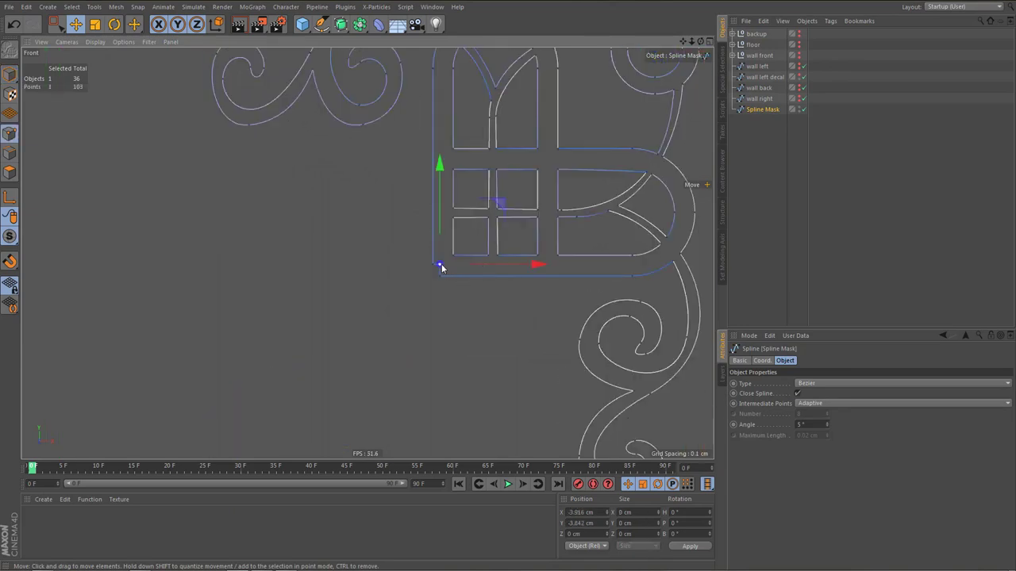
{"action": "left_click_drag", "start_coordinate": [496, 204], "coordinate": [449, 254]}
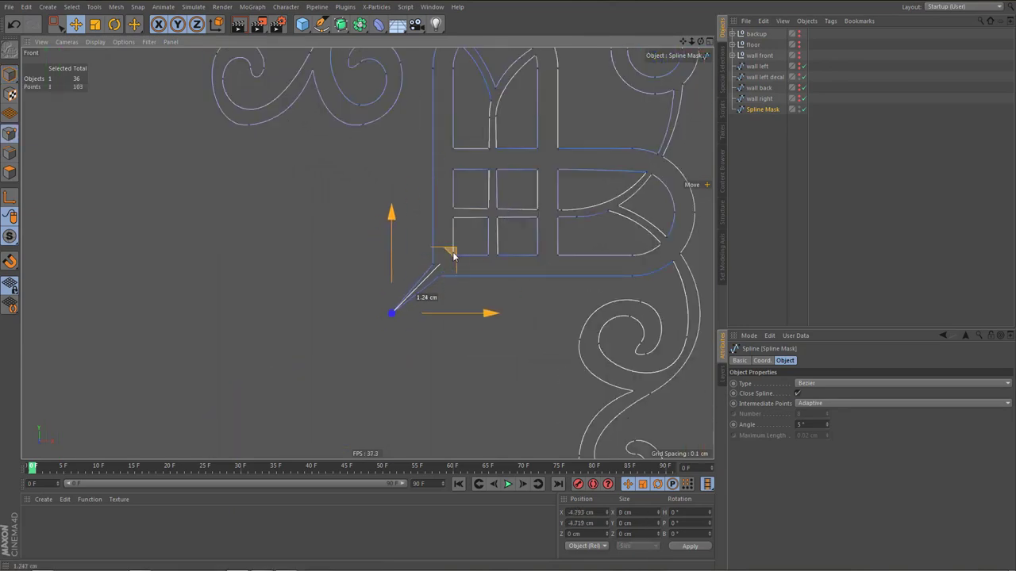
{"action": "left_click", "coordinate": [799, 74]}
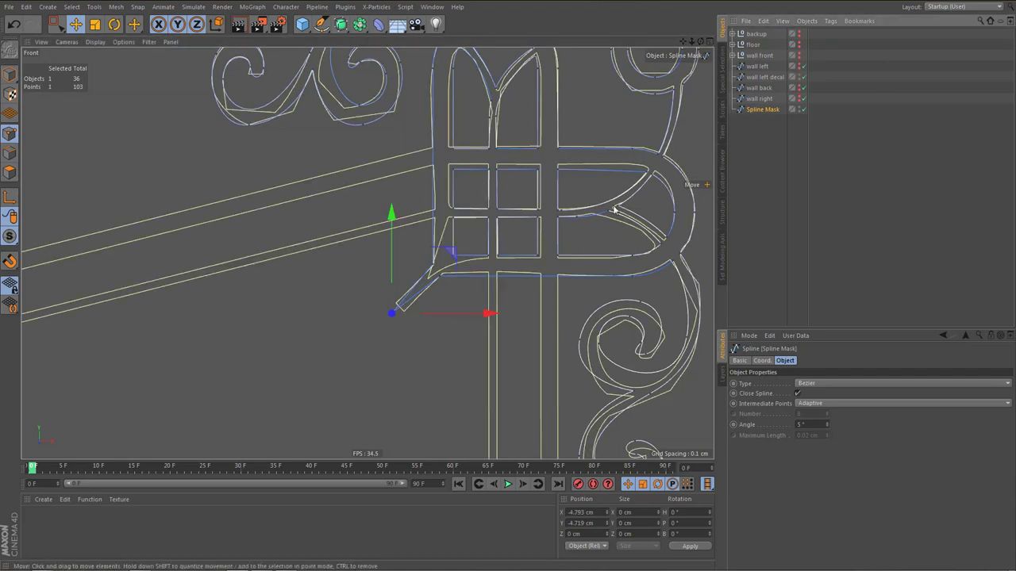
{"action": "scroll", "coordinate": [458, 280], "scroll_direction": "up", "scroll_amount": 3}
{"action": "scroll", "coordinate": [480, 280], "scroll_direction": "up", "scroll_amount": 2}
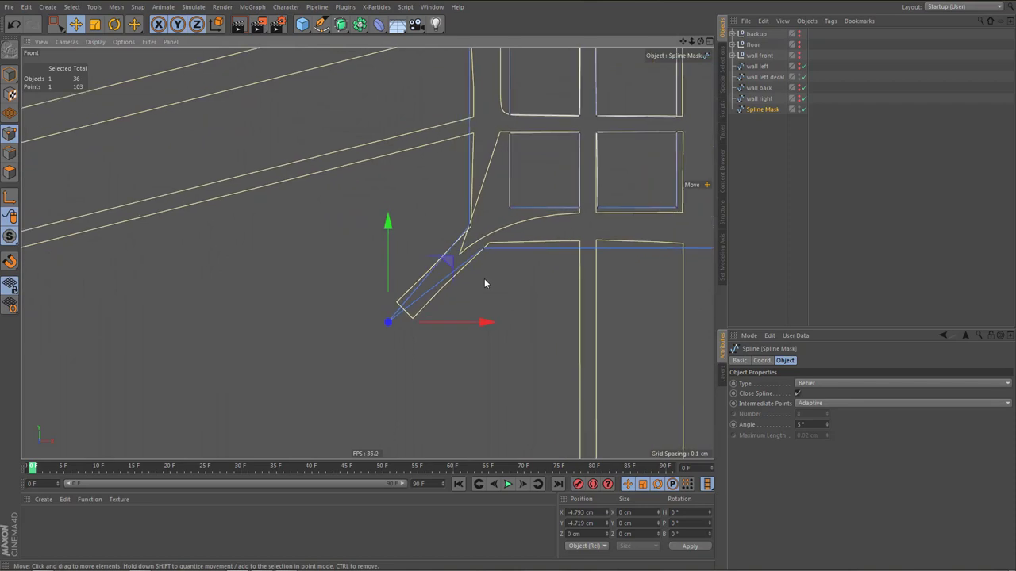
Chamfer the two corner points at the base of the new diagonal tip with a radius of about 2.9 cm
{"action": "left_click", "coordinate": [473, 257]}
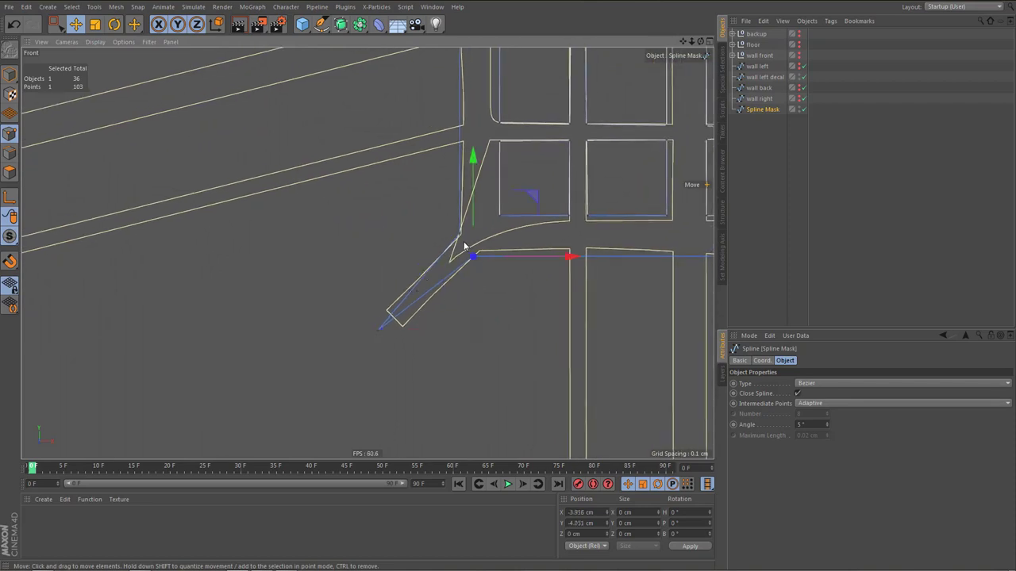
{"action": "left_click", "coordinate": [459, 234], "text": "shift"}
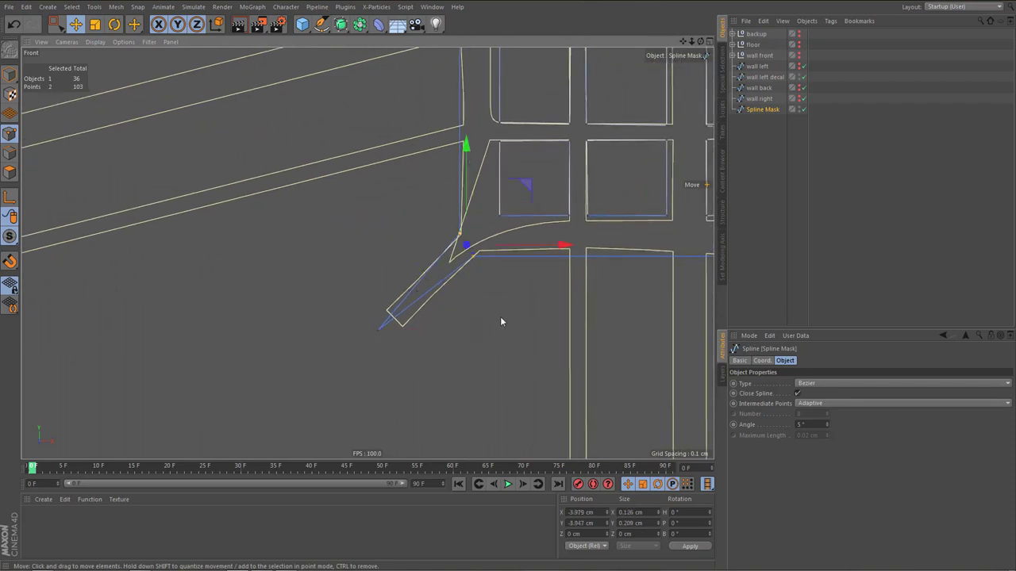
{"action": "right_click", "coordinate": [501, 321]}
{"action": "left_click", "coordinate": [534, 447]}
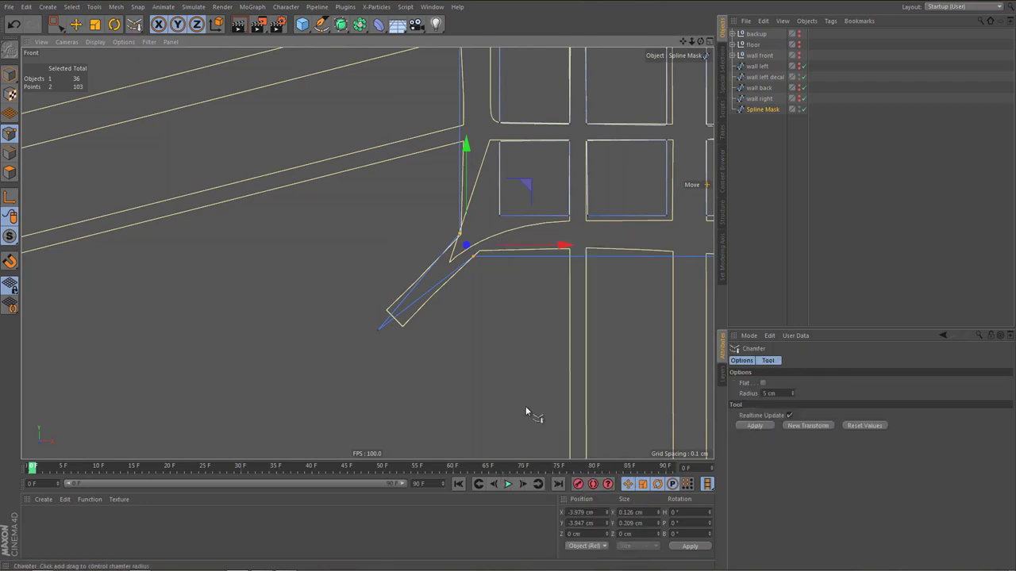
{"action": "left_click_drag", "start_coordinate": [497, 339], "coordinate": [552, 339]}
{"action": "left_click_drag", "start_coordinate": [707, 185], "coordinate": [706, 184]}
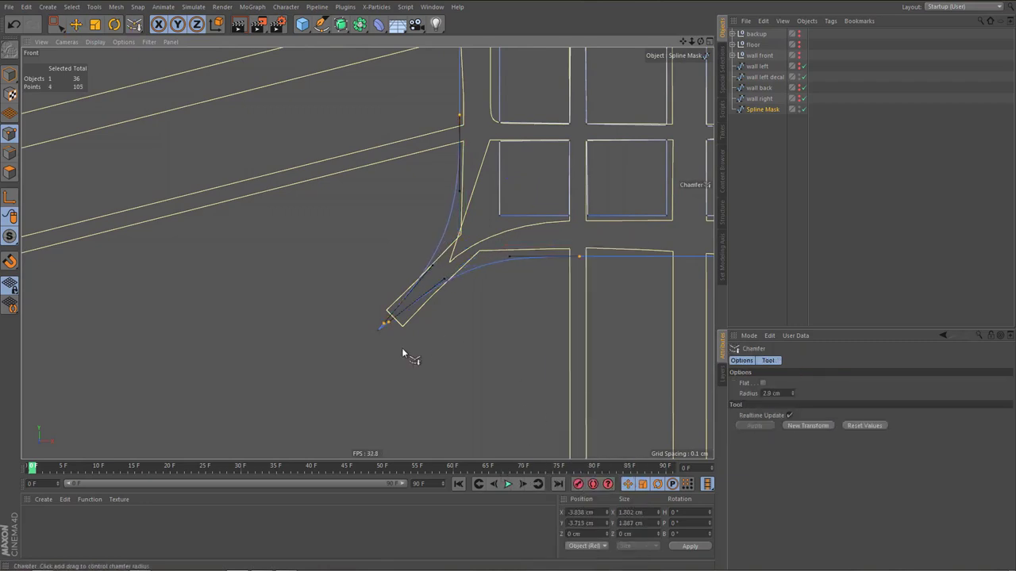
Lengthen the tangents of the two points nearest the tip with the Pen tool so its sides follow the decal more closely
{"action": "scroll", "coordinate": [446, 316], "scroll_direction": "up", "scroll_amount": 3}
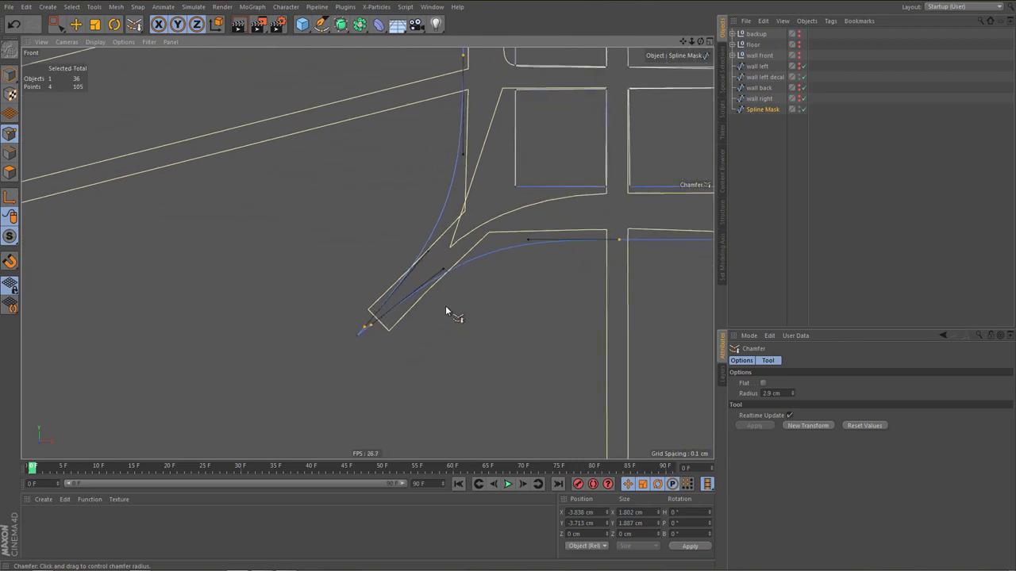
{"action": "key", "text": "space"}
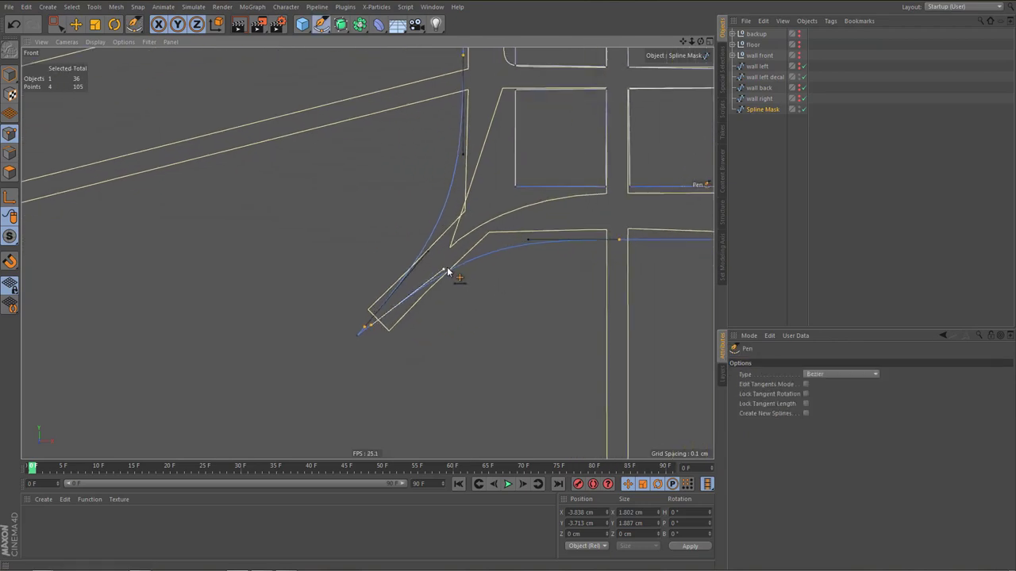
{"action": "left_click_drag", "start_coordinate": [447, 272], "coordinate": [454, 238]}
{"action": "scroll", "coordinate": [387, 332], "scroll_direction": "up", "scroll_amount": 2}
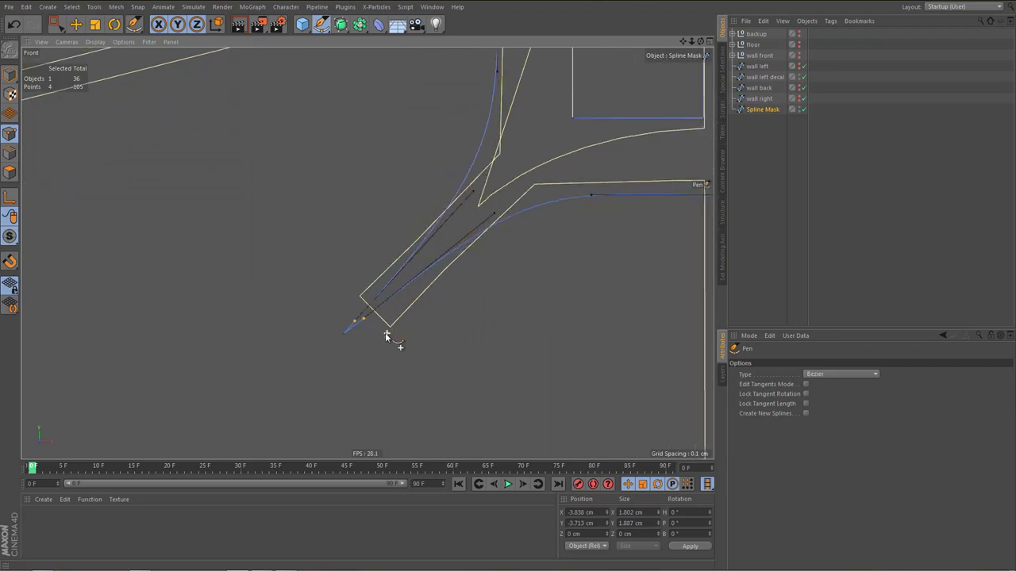
{"action": "scroll", "coordinate": [387, 332], "scroll_direction": "up", "scroll_amount": 1}
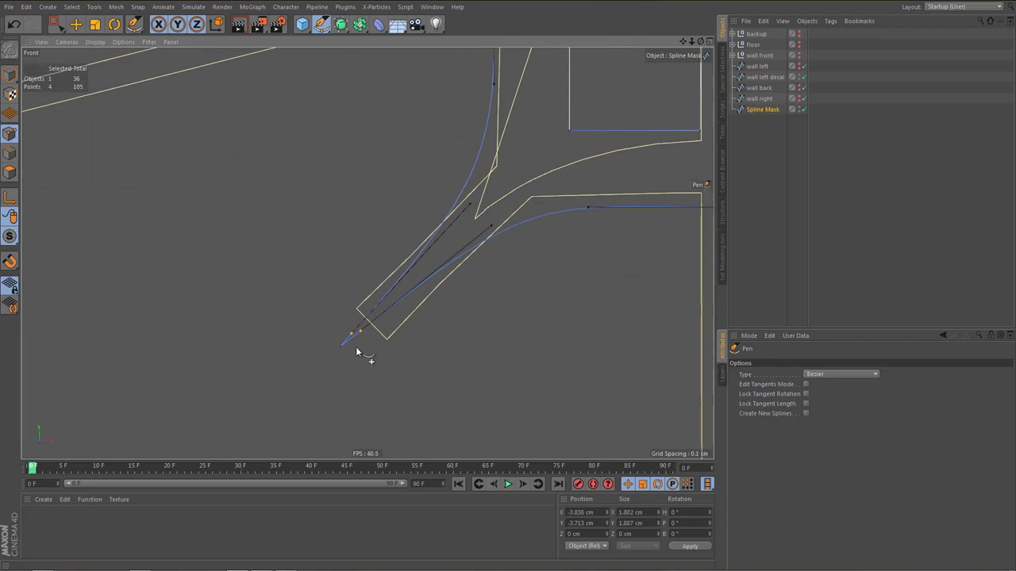
Delete the tip's outermost point and move the upper end point up to widen the tip to the decal outline
{"action": "key", "text": "e"}
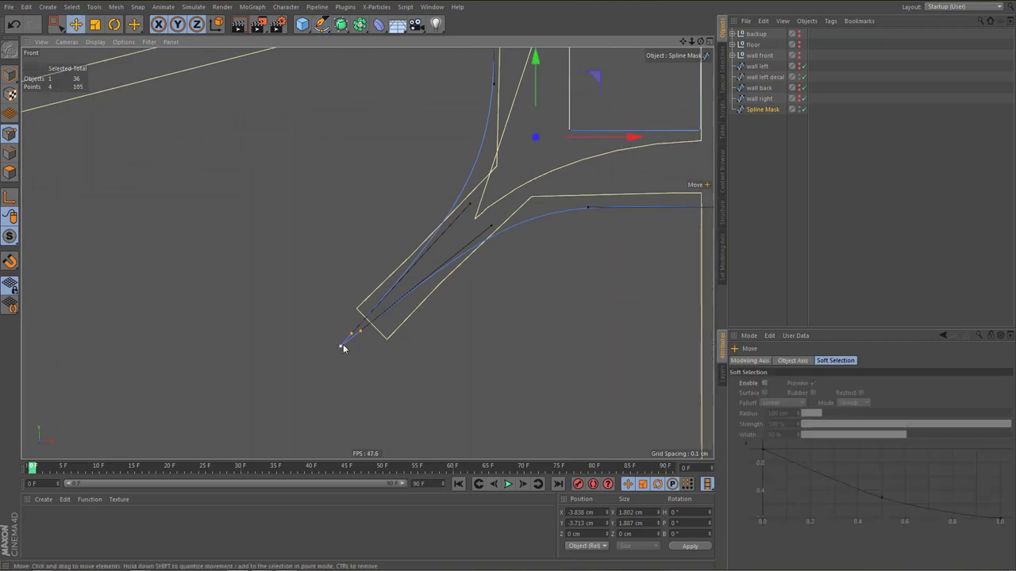
{"action": "left_click", "coordinate": [341, 346]}
{"action": "left_click_drag", "start_coordinate": [367, 370], "coordinate": [353, 337]}
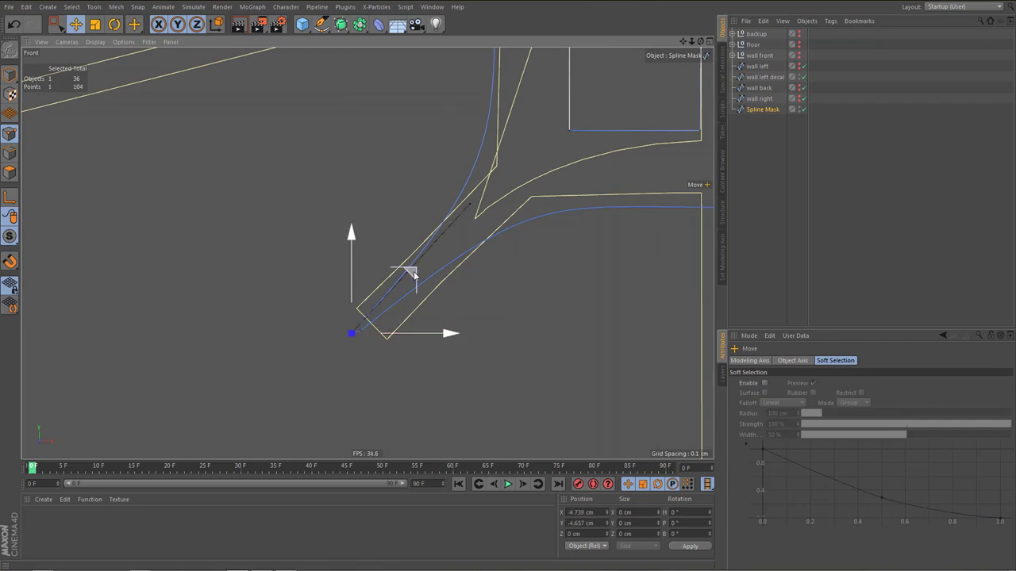
{"action": "left_click_drag", "start_coordinate": [414, 270], "coordinate": [414, 260]}
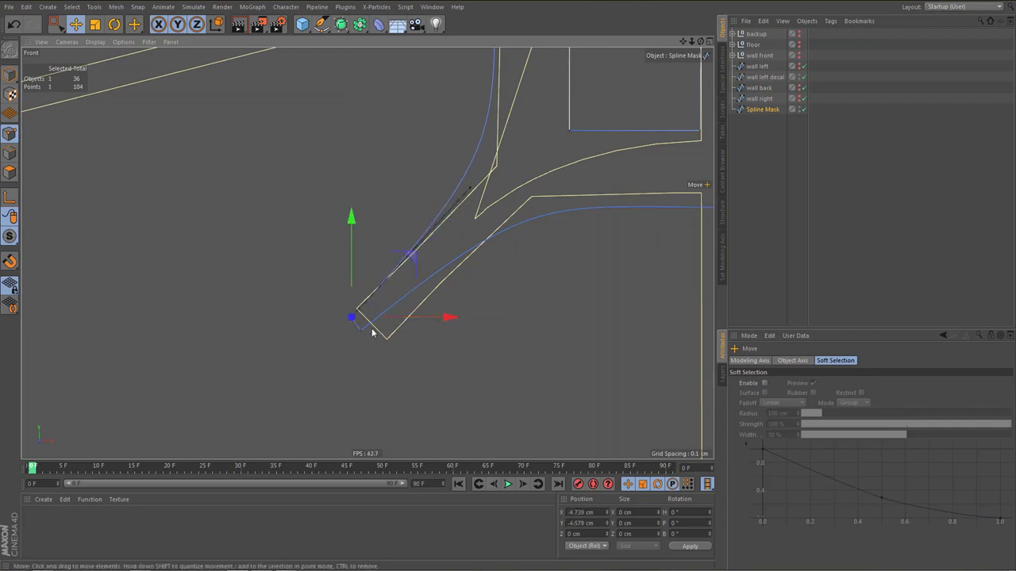
Round the blunt tip by chamfering its two end points with a radius of 1.09 cm
{"action": "left_click", "coordinate": [362, 330], "text": "shift"}
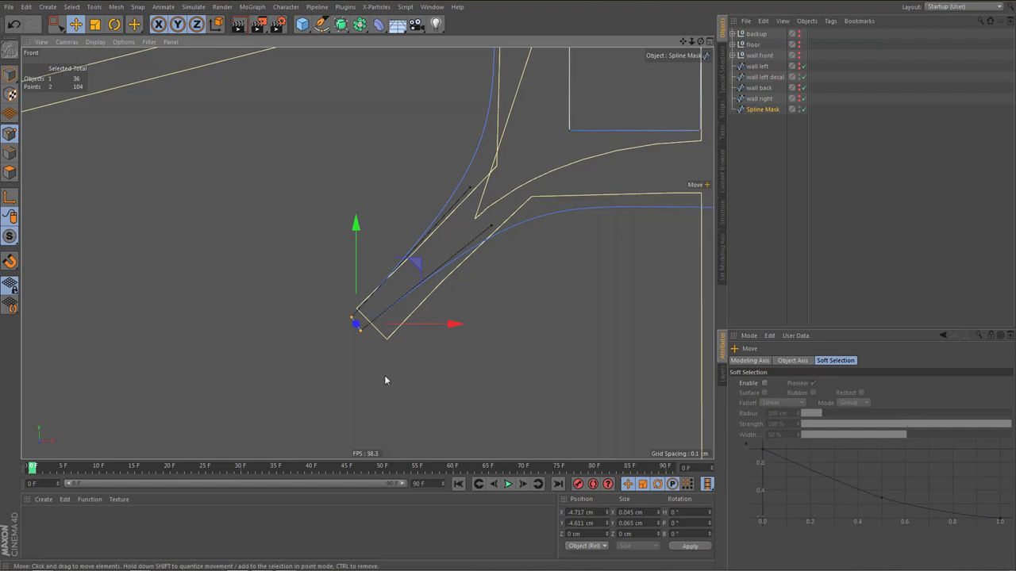
{"action": "right_click", "coordinate": [384, 380]}
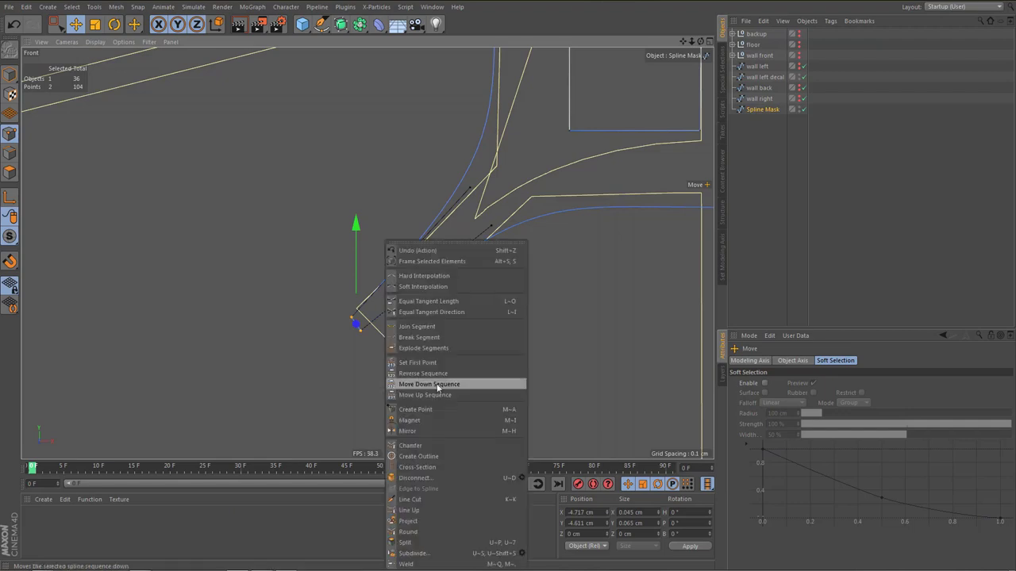
{"action": "left_click", "coordinate": [434, 445]}
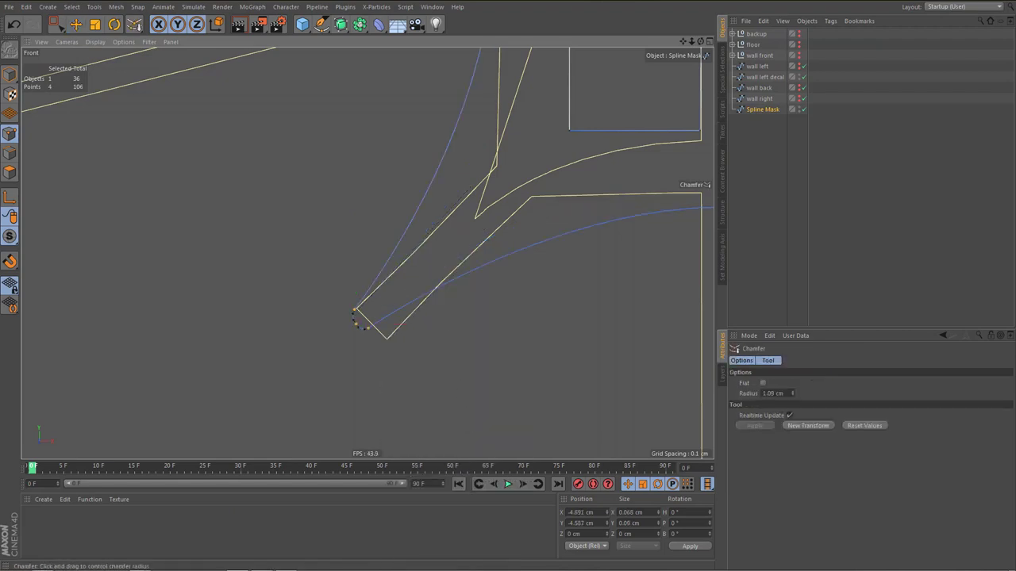
{"action": "scroll", "coordinate": [374, 349], "scroll_direction": "up", "scroll_amount": 5}
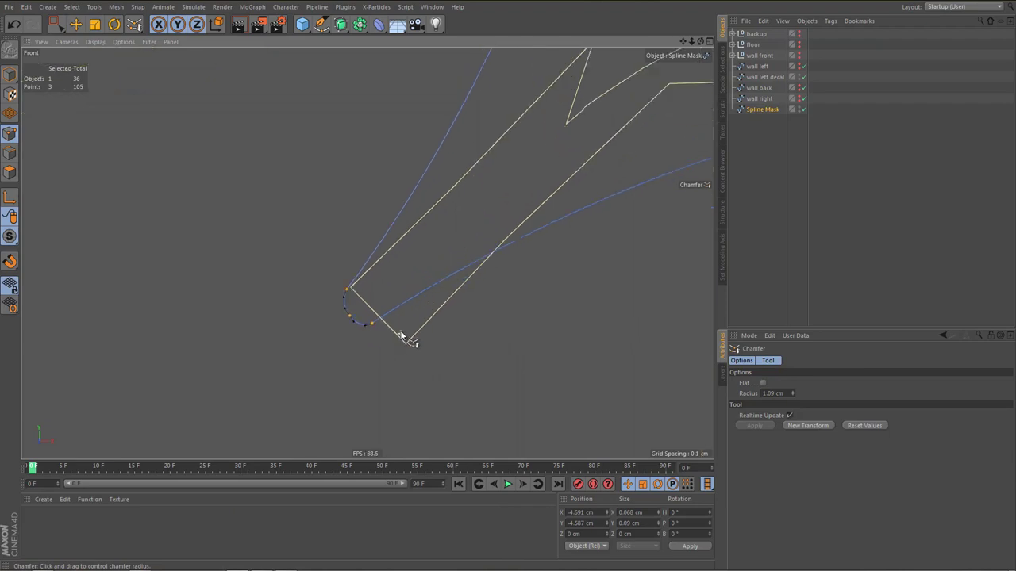
Apply Equal Tangent Length to the two outer points of the rounded tip, leaving out the middle point
{"action": "key", "text": "space"}
{"action": "scroll", "coordinate": [356, 318], "scroll_direction": "up", "scroll_amount": 3}
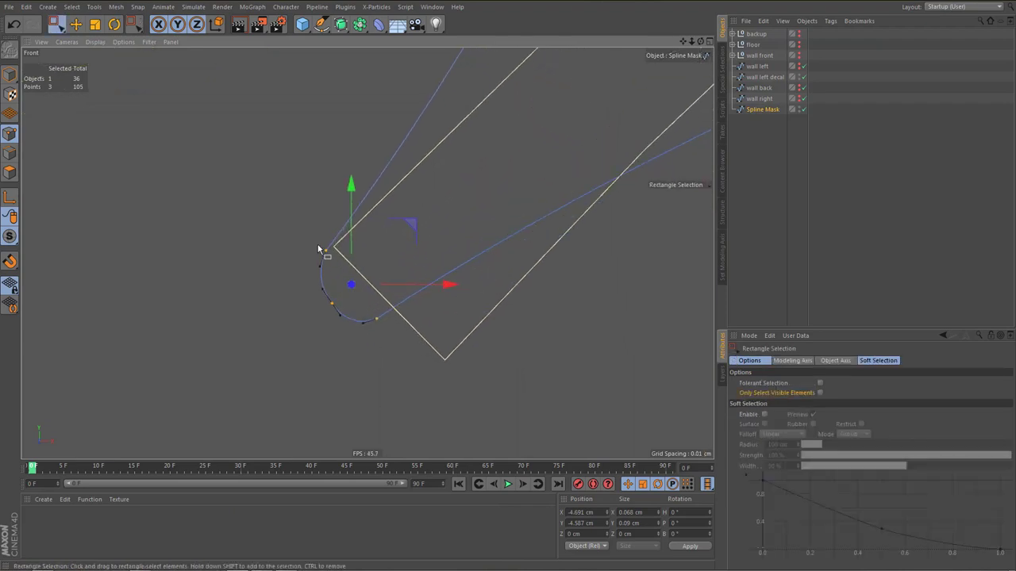
{"action": "left_click", "coordinate": [327, 250]}
{"action": "left_click_drag", "start_coordinate": [371, 316], "coordinate": [396, 333], "text": "shift"}
{"action": "right_click", "coordinate": [522, 393]}
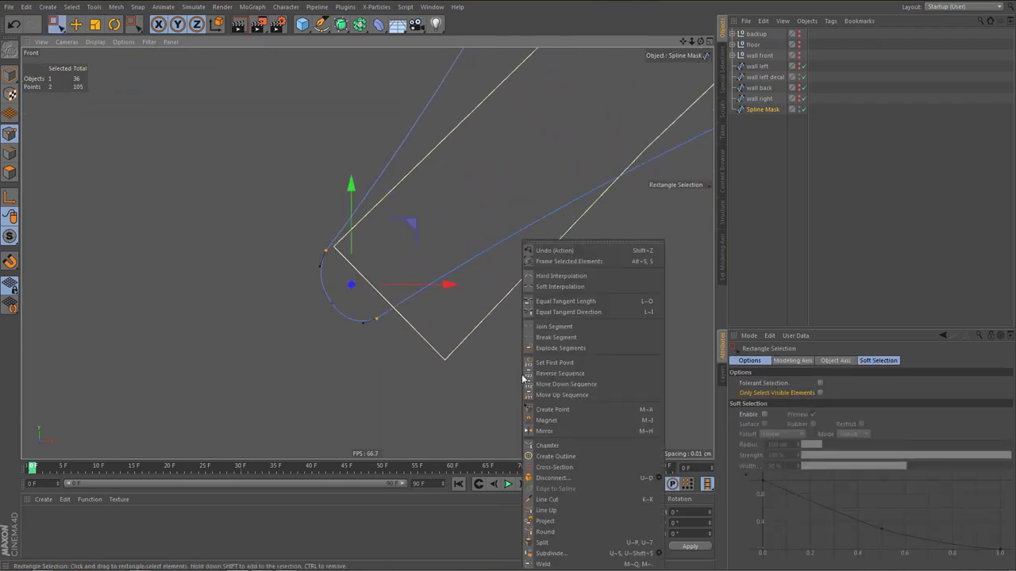
{"action": "left_click", "coordinate": [591, 302]}
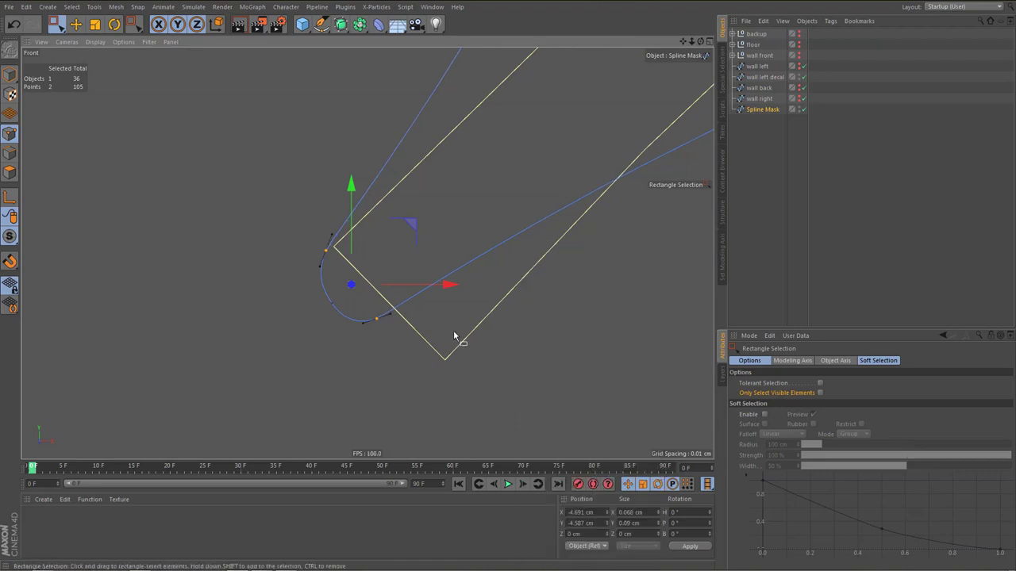
Extend the tangent of the tip's lower point along the outline and move the tip's middle point diagonally outward
{"action": "middle_click_drag", "start_coordinate": [453, 340], "coordinate": [439, 361], "text": "alt"}
{"action": "right_click_drag", "start_coordinate": [439, 357], "coordinate": [437, 358], "text": "alt"}
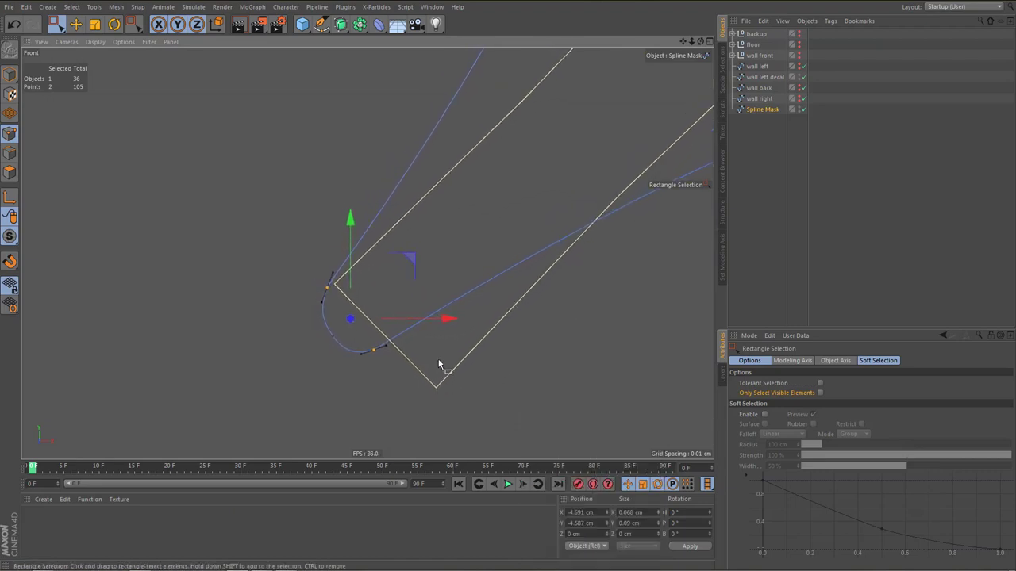
{"action": "key", "text": "space"}
{"action": "left_click_drag", "start_coordinate": [390, 344], "coordinate": [422, 309]}
{"action": "left_click", "coordinate": [333, 336], "text": "ctrl"}
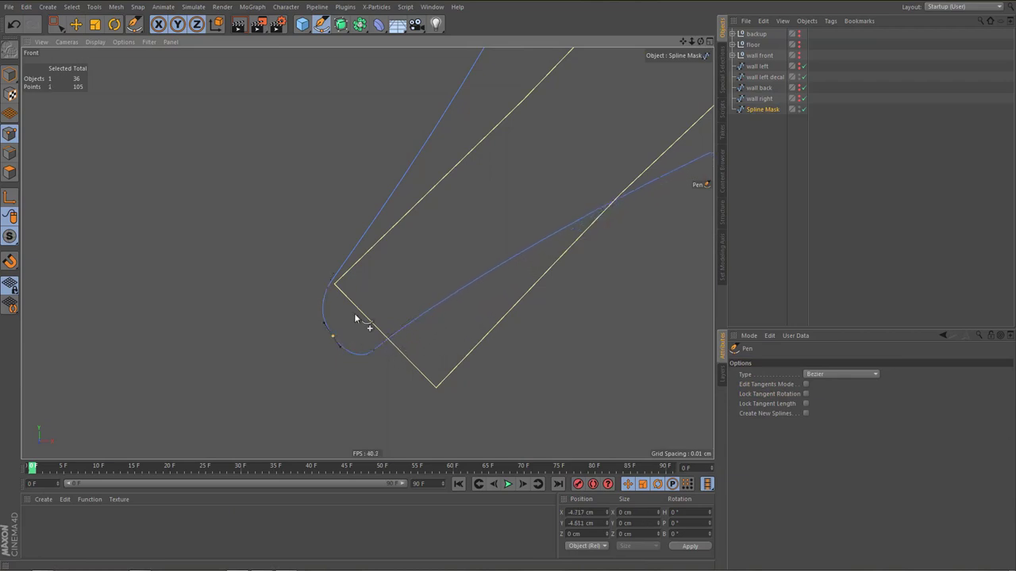
{"action": "left_click_drag", "start_coordinate": [334, 336], "coordinate": [317, 353]}
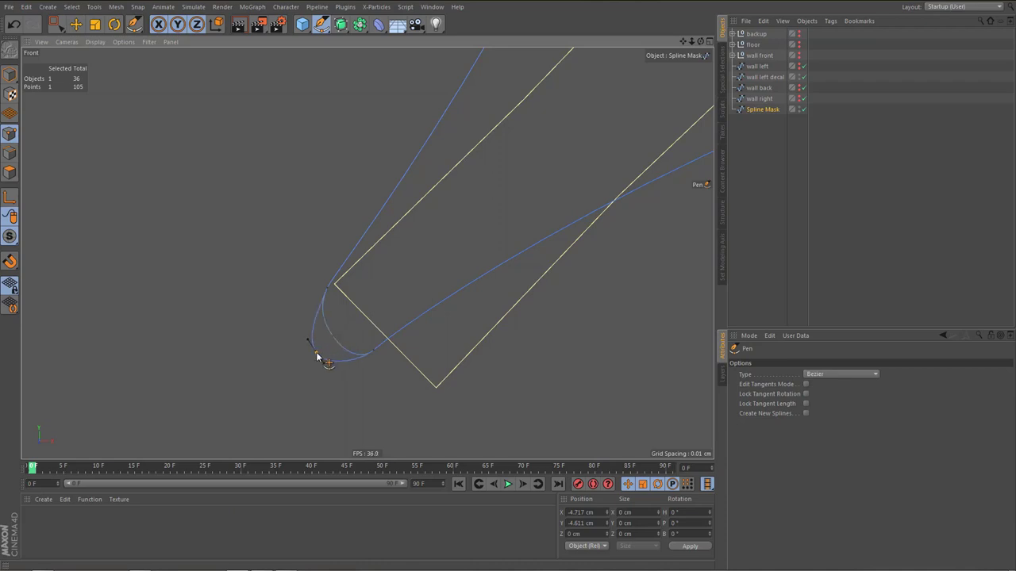
Apply Equal Tangent Direction to the tip's upper point and adjust its tangent to smooth the curve into the upper side
{"action": "left_click", "coordinate": [334, 280]}
{"action": "right_click", "coordinate": [376, 285]}
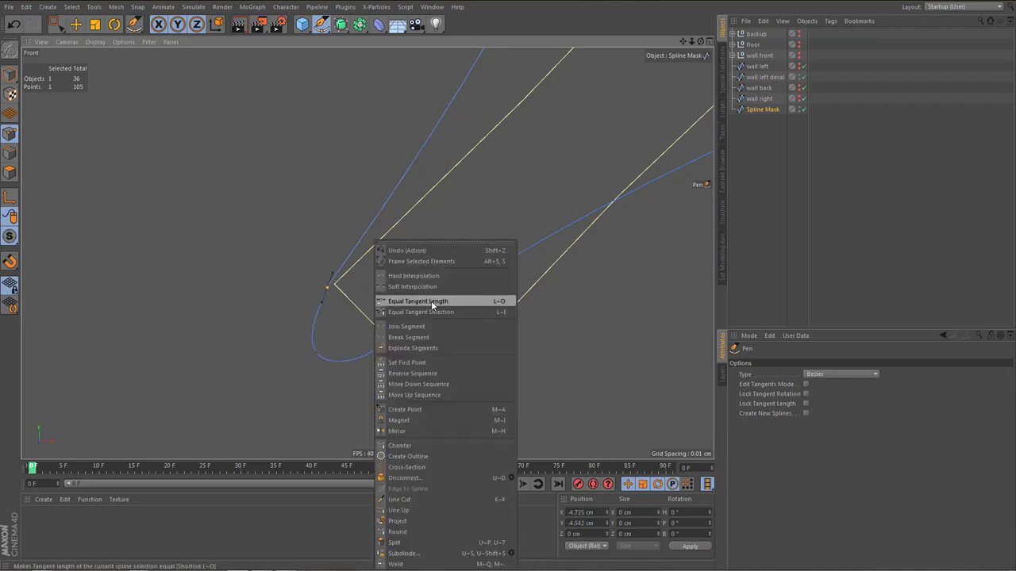
{"action": "left_click", "coordinate": [436, 311]}
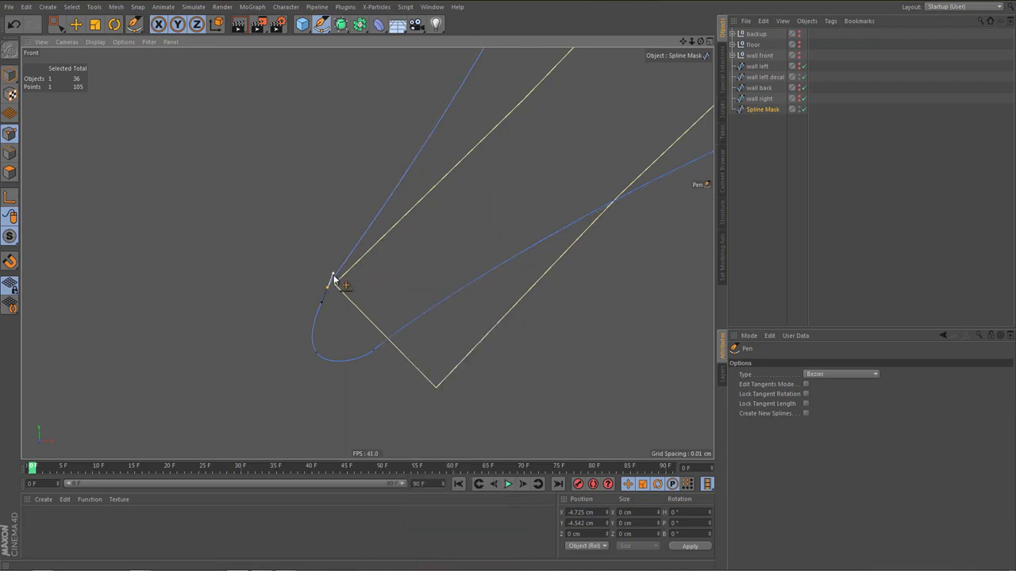
{"action": "left_click_drag", "start_coordinate": [334, 274], "coordinate": [349, 275]}
Place the Spline Mask inside a new Extrude object and work in the Perspective view
{"action": "scroll", "coordinate": [359, 342], "scroll_direction": "down", "scroll_amount": 5}
{"action": "scroll", "coordinate": [375, 346], "scroll_direction": "down", "scroll_amount": 2}
{"action": "middle_click", "coordinate": [402, 345]}
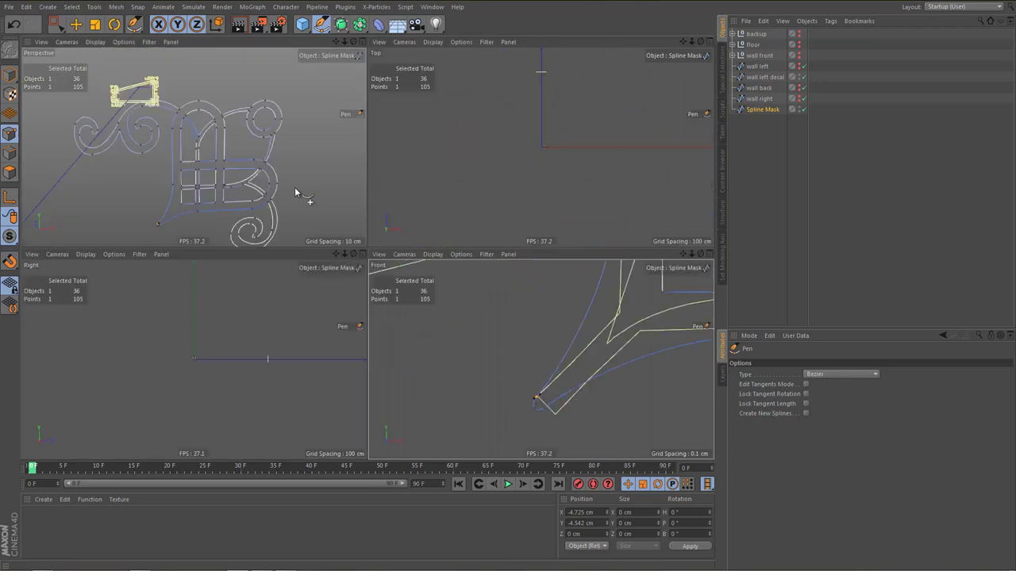
{"action": "middle_click", "coordinate": [300, 195]}
{"action": "left_click_drag", "start_coordinate": [421, 252], "coordinate": [482, 274], "text": "alt"}
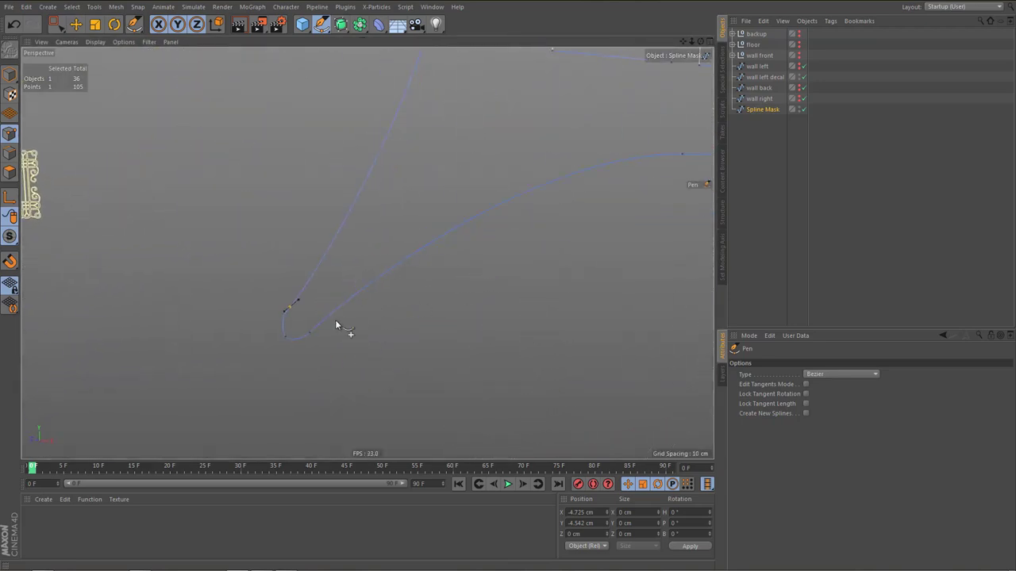
{"action": "left_click_drag", "start_coordinate": [335, 320], "coordinate": [354, 220], "text": "alt"}
{"action": "left_click_drag", "start_coordinate": [341, 24], "coordinate": [422, 37]}
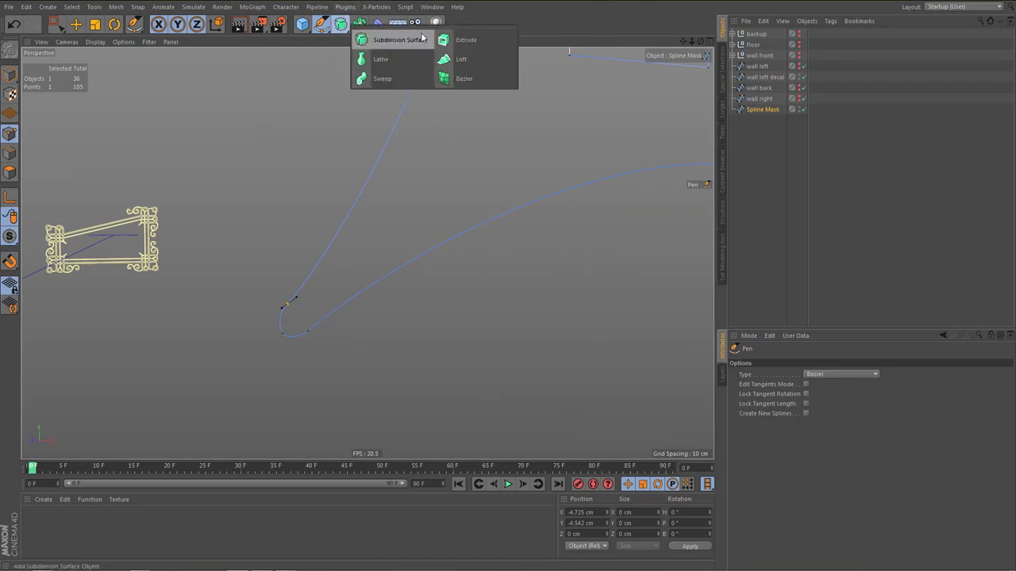
{"action": "left_click", "coordinate": [457, 39]}
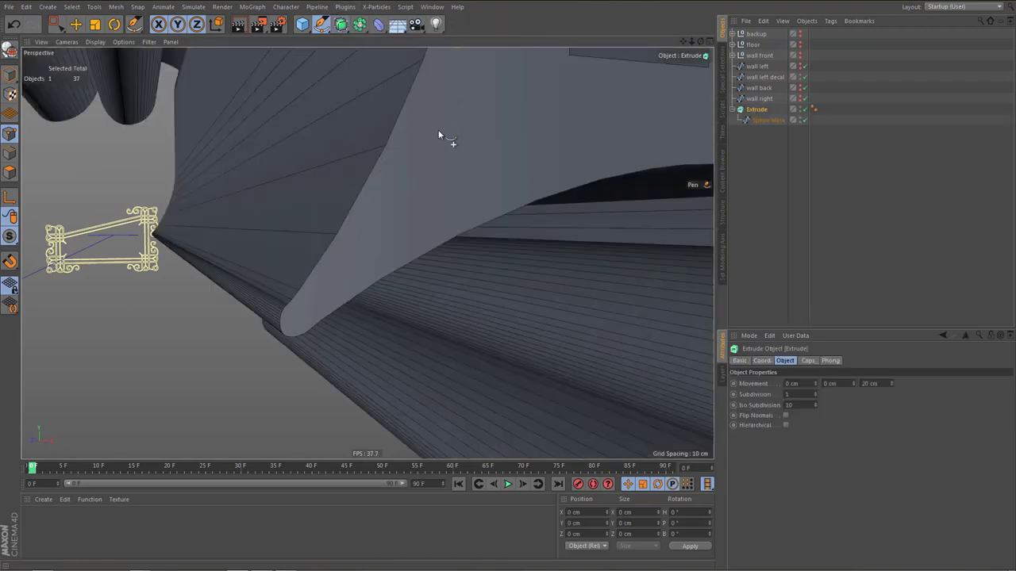
Set the Extrude's Z movement to 0 cm and check the flat ornament's corner tip in the Perspective view
{"action": "left_click", "coordinate": [878, 384]}
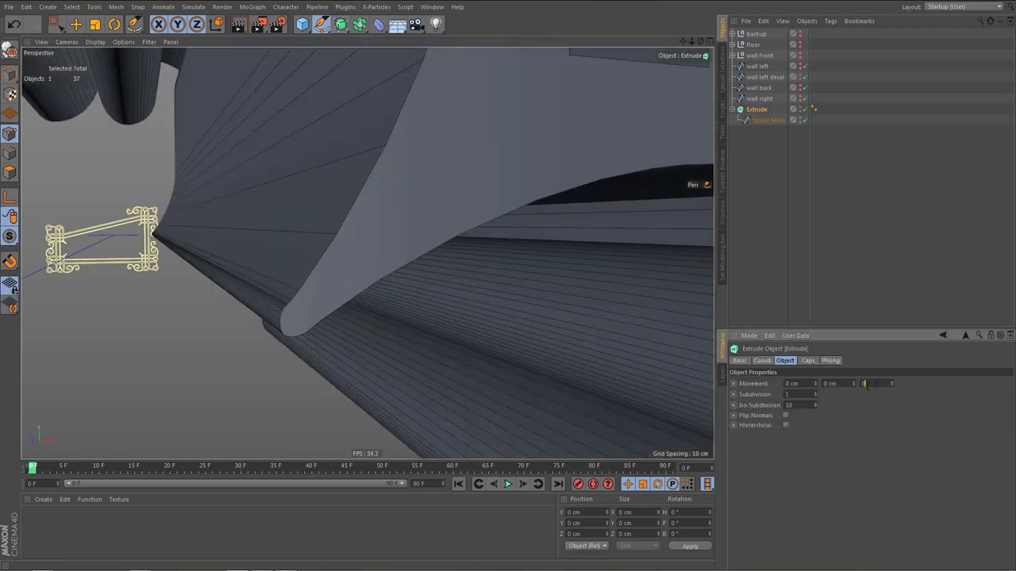
{"action": "type", "text": "0"}
{"action": "key", "text": "Return"}
{"action": "left_click_drag", "start_coordinate": [366, 256], "coordinate": [341, 266], "text": "alt"}
{"action": "right_click_drag", "start_coordinate": [341, 272], "coordinate": [331, 325], "text": "alt"}
{"action": "left_click_drag", "start_coordinate": [332, 327], "coordinate": [442, 342], "text": "alt"}
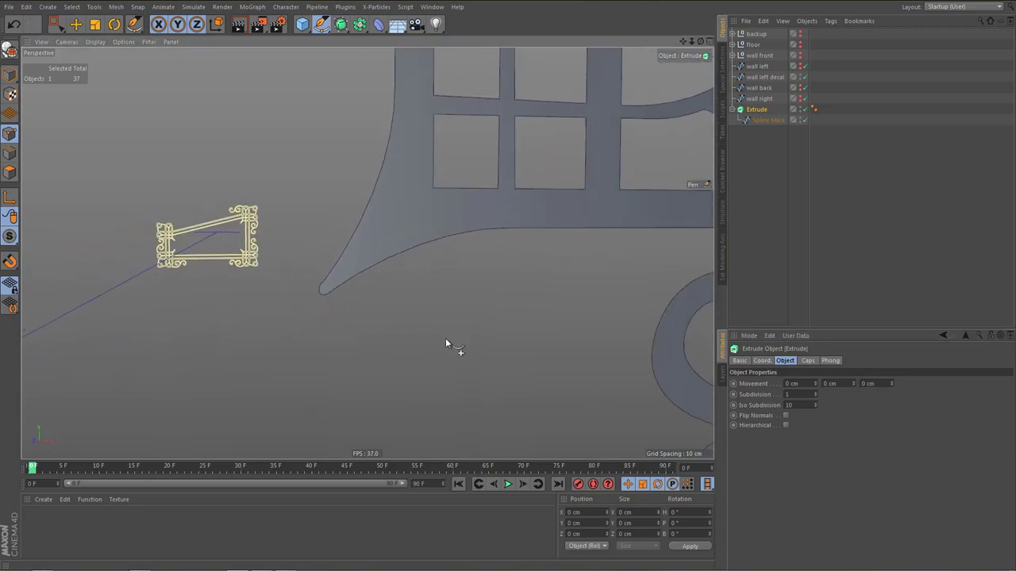
Hide the wall left decal reference spline and switch to the full-size Front view
{"action": "left_click", "coordinate": [802, 78], "text": "alt"}
{"action": "left_click", "coordinate": [801, 78], "text": "alt"}
{"action": "middle_click", "coordinate": [487, 376]}
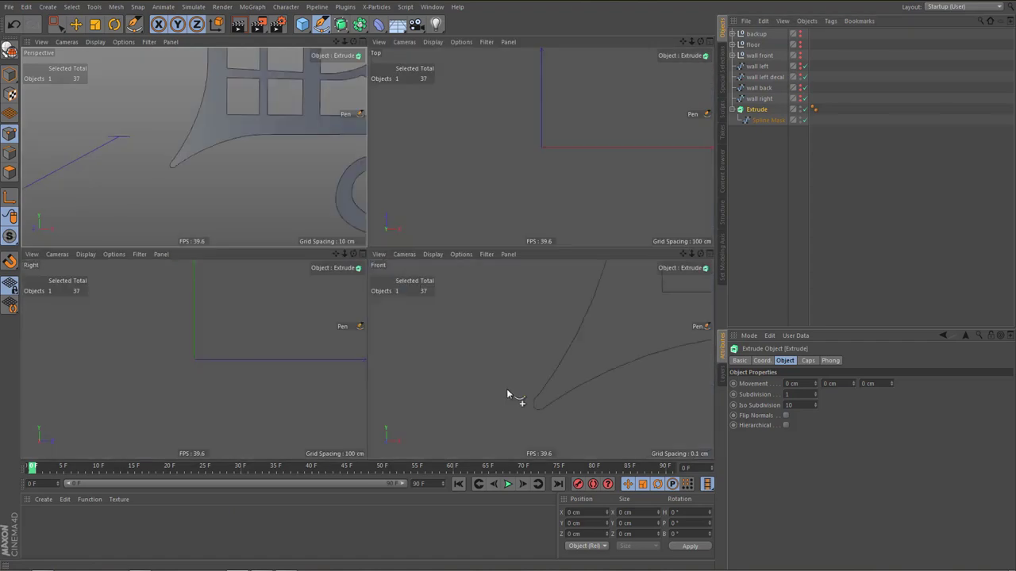
{"action": "middle_click", "coordinate": [506, 389]}
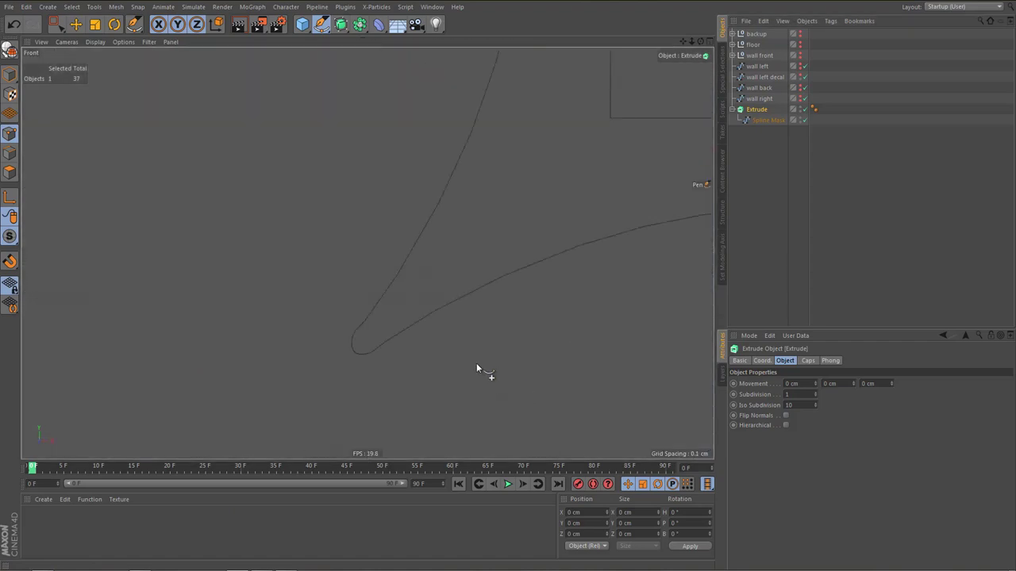
Select the Spline Mask and turn the tangent of the tip's upper point in line with the ornament's upper side
{"action": "left_click", "coordinate": [767, 120]}
{"action": "right_click_drag", "start_coordinate": [383, 316], "coordinate": [417, 310], "text": "alt"}
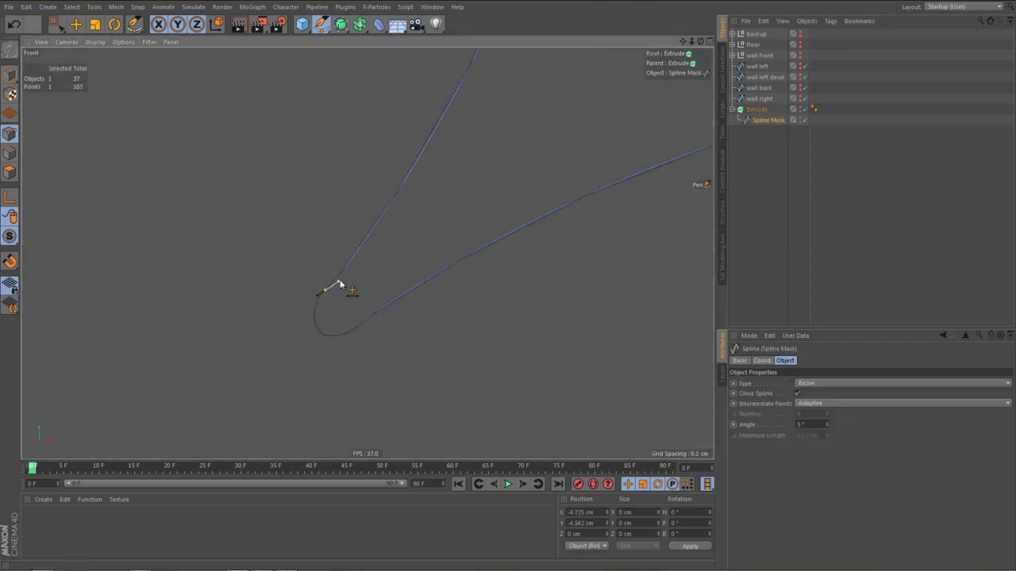
{"action": "left_click_drag", "start_coordinate": [340, 284], "coordinate": [313, 307]}
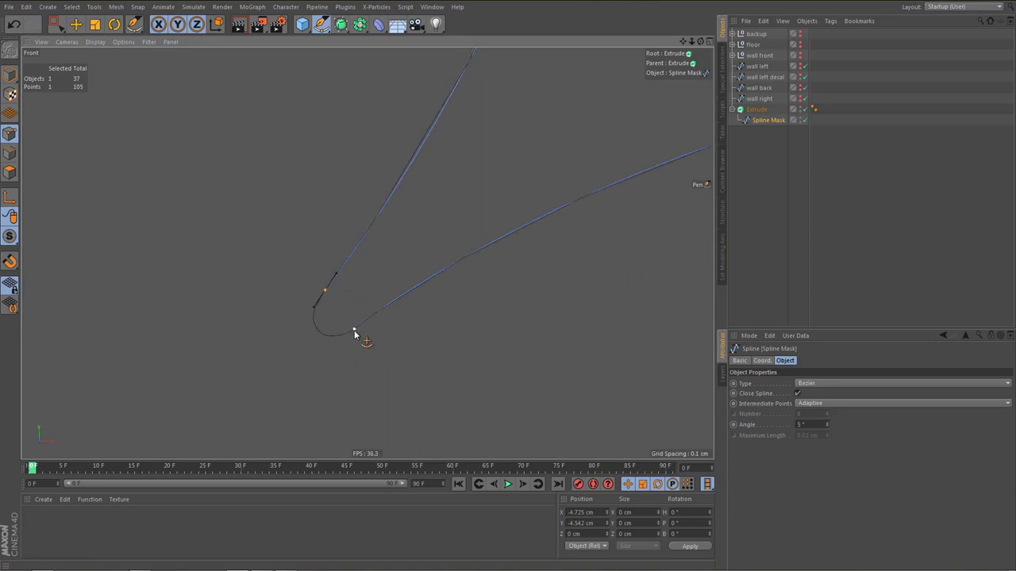
Align the tip's lower point tangent with the lower side, apply Equal Tangent Direction, and render a preview of the tip
{"action": "left_click", "coordinate": [354, 329]}
{"action": "left_click_drag", "start_coordinate": [383, 303], "coordinate": [396, 304]}
{"action": "right_click", "coordinate": [427, 241]}
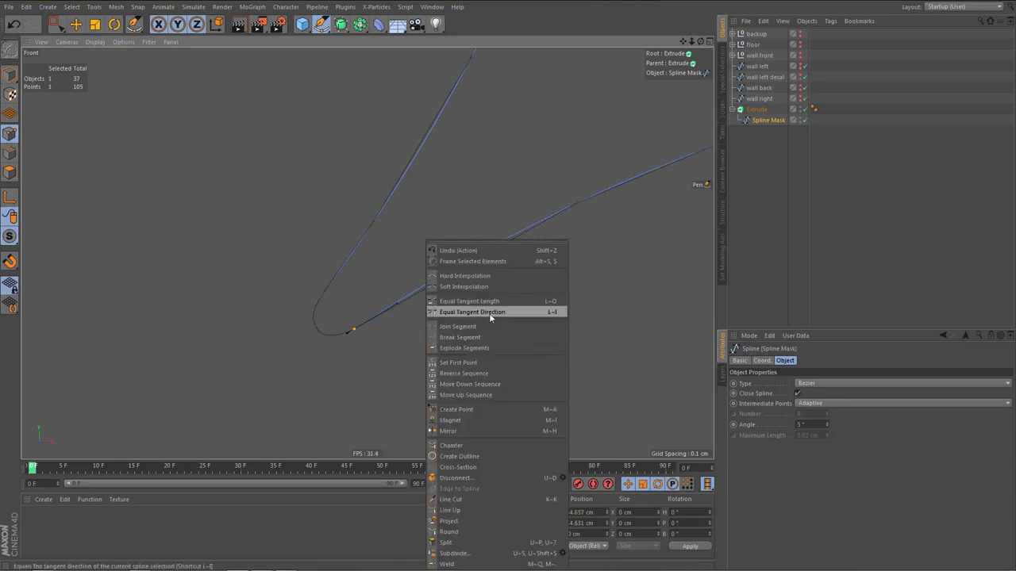
{"action": "left_click", "coordinate": [490, 311]}
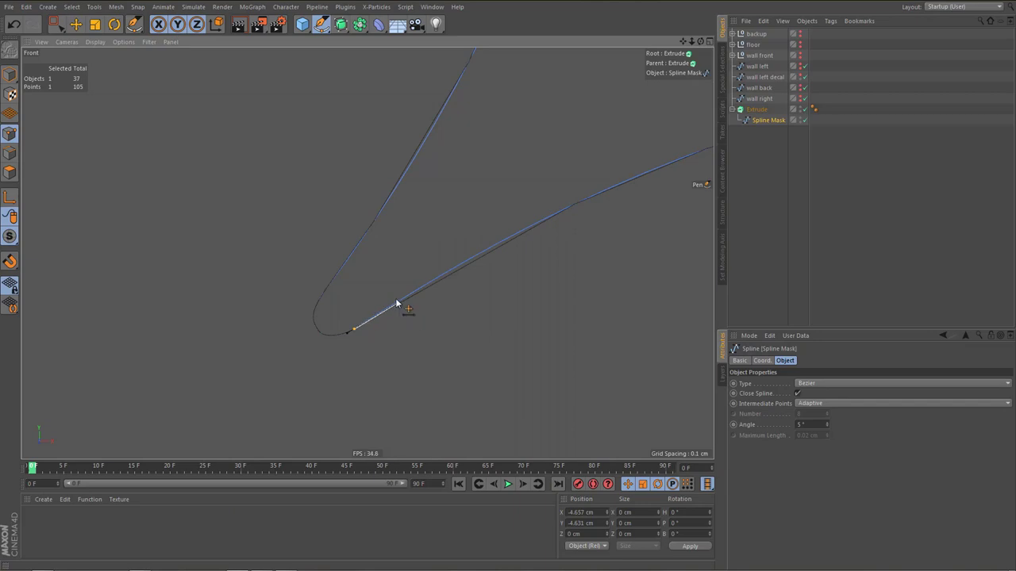
{"action": "left_click_drag", "start_coordinate": [395, 302], "coordinate": [397, 340]}
{"action": "key", "text": "ctrl+r"}
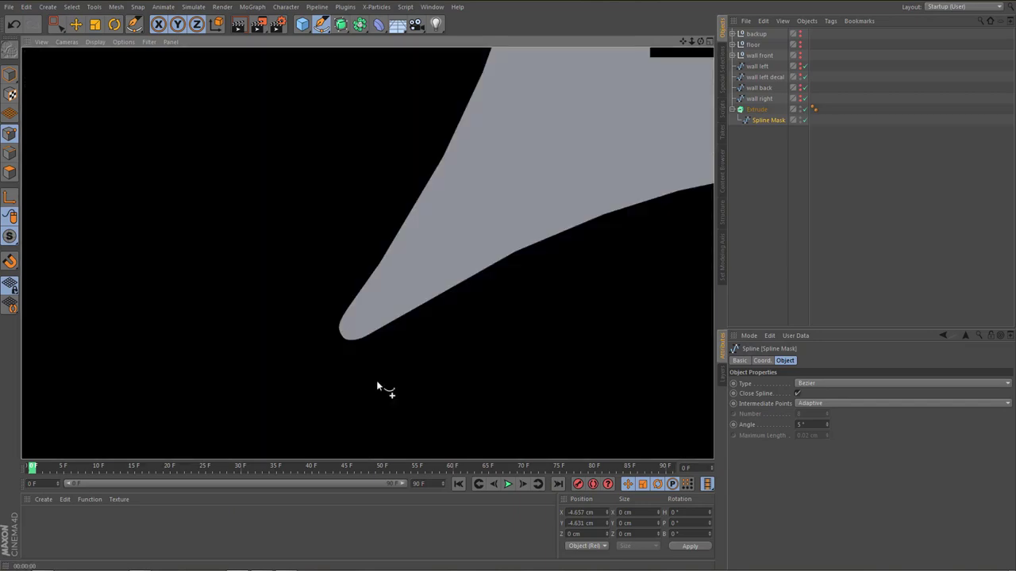
Delete the tip's middle point, round the end with the two remaining points' tangents, and render a preview
{"action": "scroll", "coordinate": [337, 337], "scroll_direction": "up", "scroll_amount": 2}
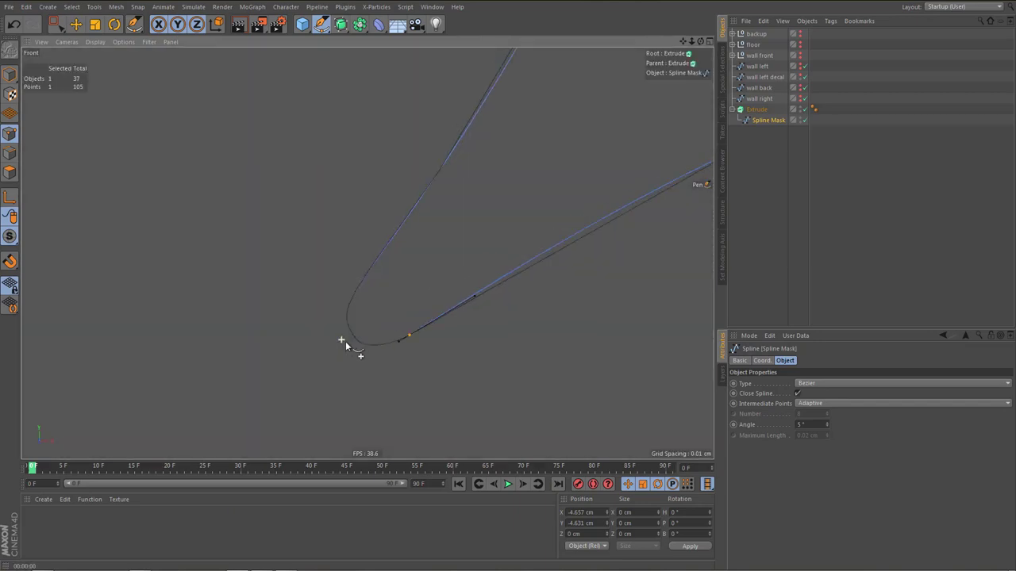
{"action": "left_click", "coordinate": [355, 339]}
{"action": "key", "text": "Delete"}
{"action": "key", "text": "ctrl+a"}
{"action": "left_click_drag", "start_coordinate": [398, 345], "coordinate": [374, 363]}
{"action": "left_click_drag", "start_coordinate": [349, 302], "coordinate": [352, 369]}
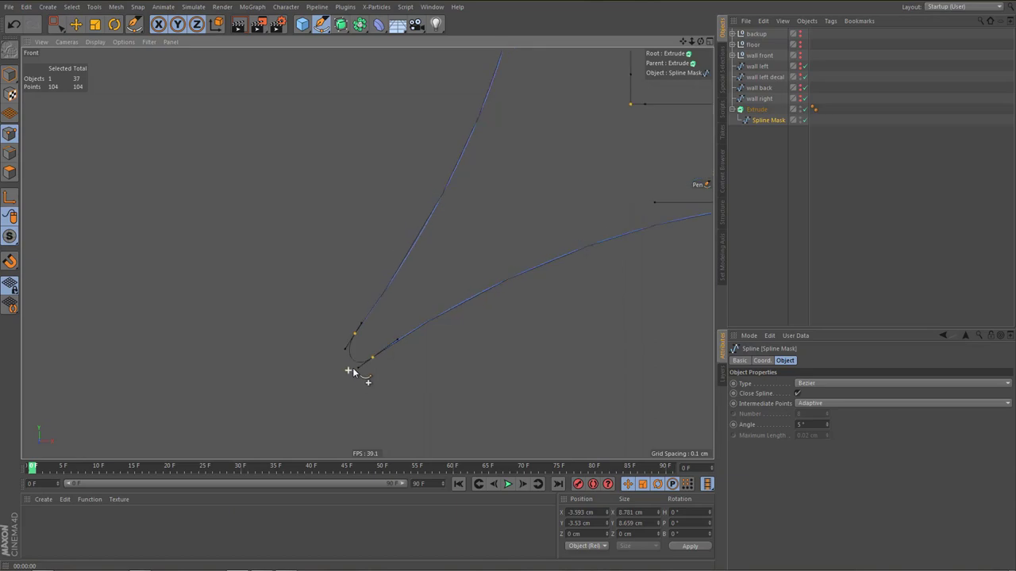
{"action": "key", "text": "ctrl+r"}
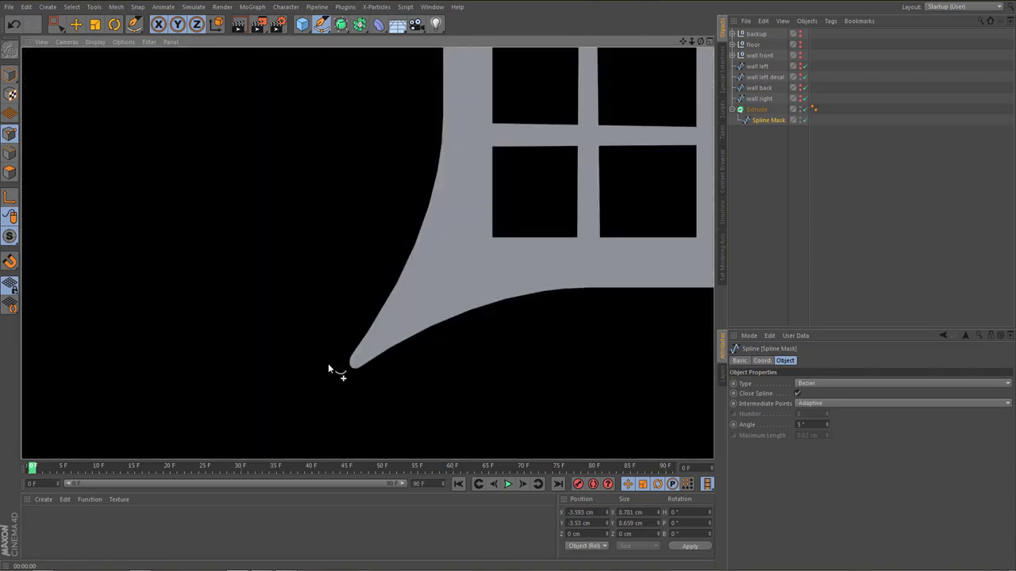
Show the wall left decal again as a reference around the ornament
{"action": "scroll", "coordinate": [329, 367], "scroll_direction": "down", "scroll_amount": 3}
{"action": "scroll", "coordinate": [417, 357], "scroll_direction": "up", "scroll_amount": 3}
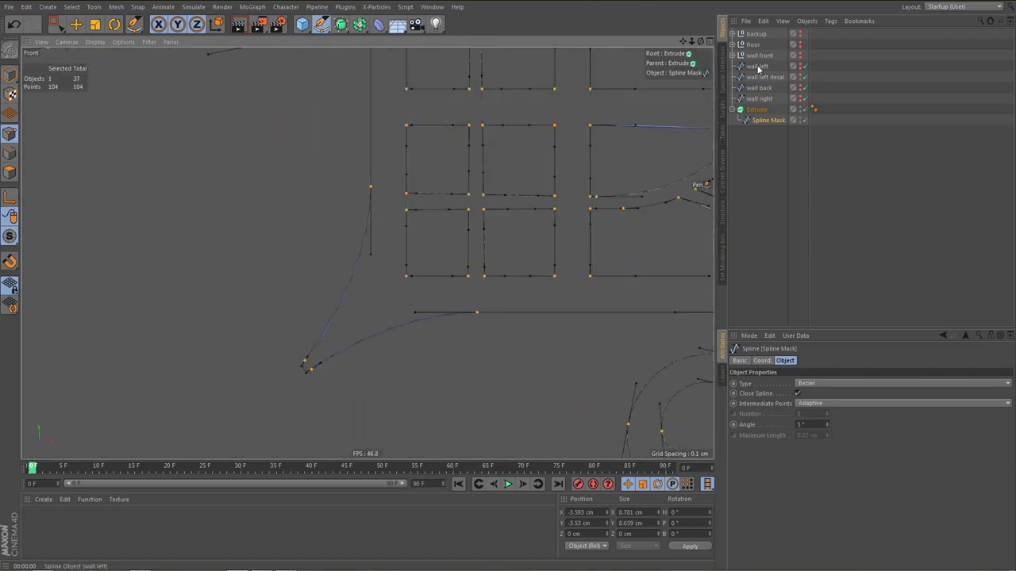
{"action": "left_click", "coordinate": [800, 77]}
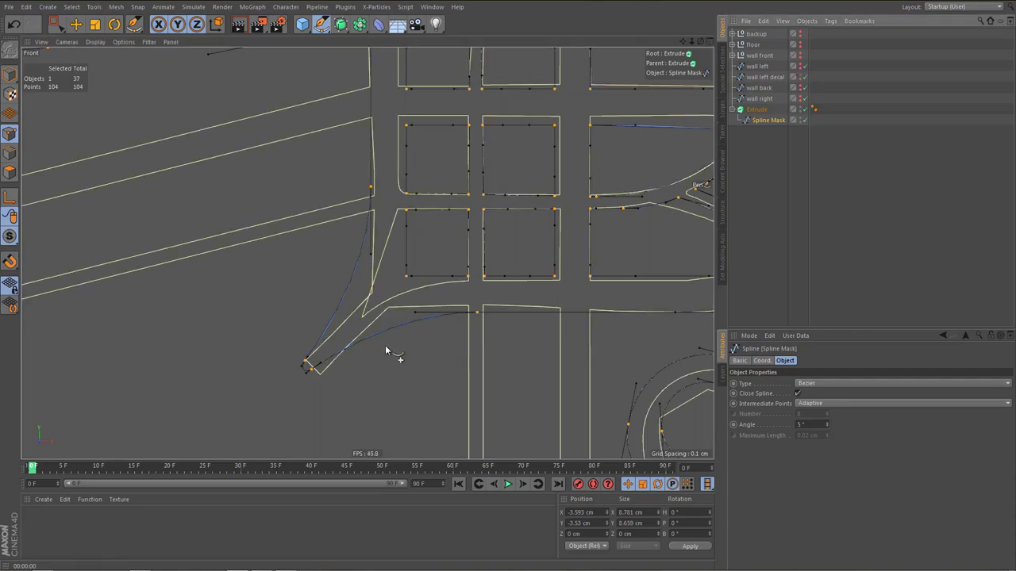
Select the first point on the ornament's lower edge beside the tip, scale its tangents longer, and render a preview
{"action": "scroll", "coordinate": [385, 346], "scroll_direction": "up", "scroll_amount": 3}
{"action": "scroll", "coordinate": [387, 337], "scroll_direction": "up", "scroll_amount": 2}
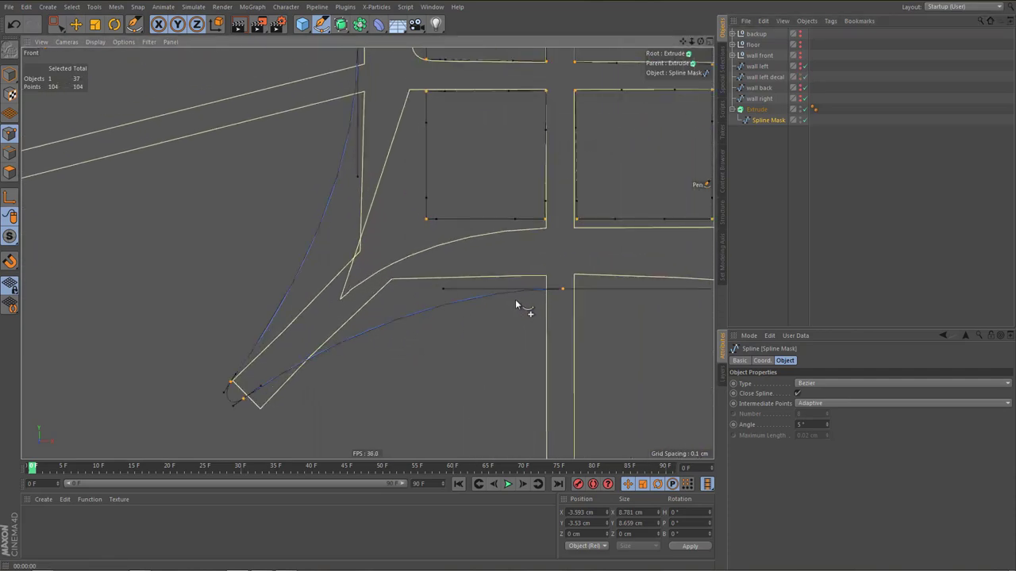
{"action": "key", "text": "space"}
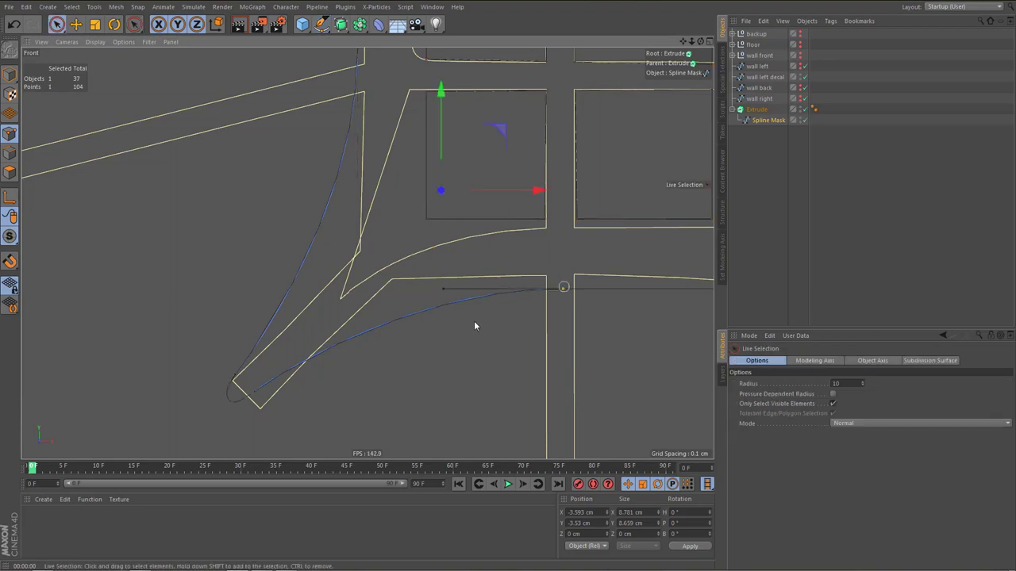
{"action": "scroll", "coordinate": [447, 381], "scroll_direction": "down", "scroll_amount": 3}
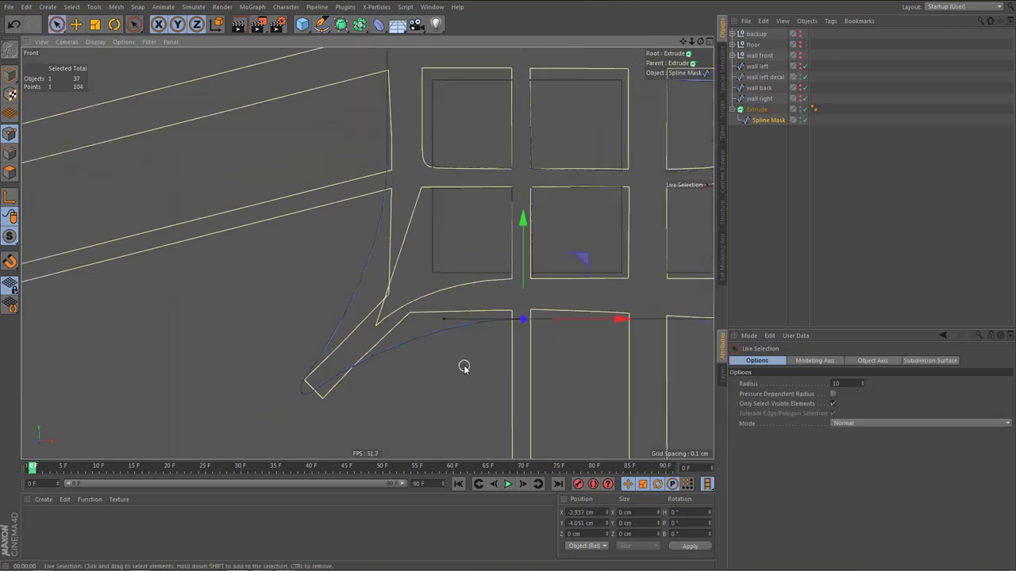
{"action": "key", "text": "t"}
{"action": "left_click_drag", "start_coordinate": [492, 354], "coordinate": [576, 358]}
{"action": "scroll", "coordinate": [520, 367], "scroll_direction": "down", "scroll_amount": 2}
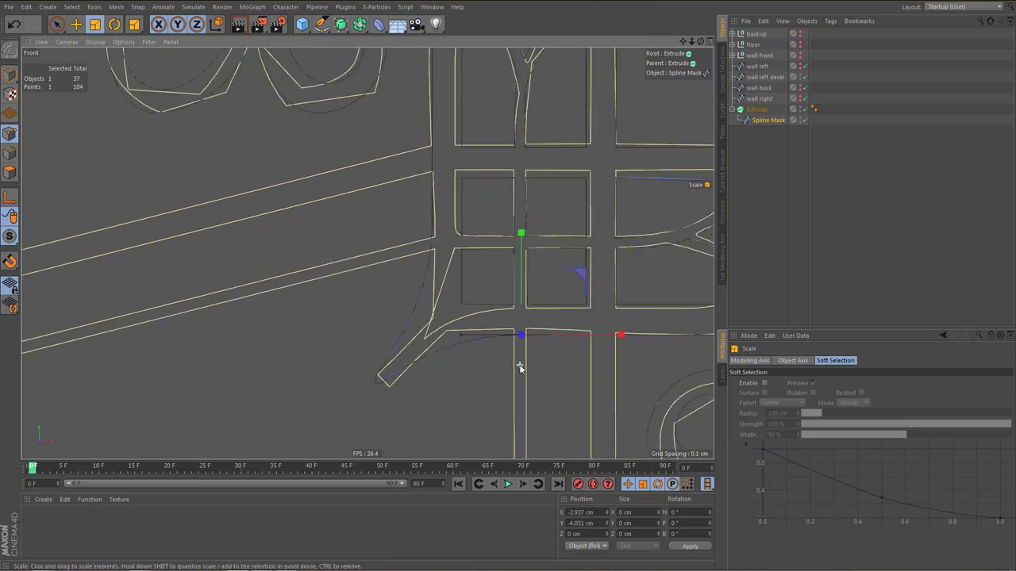
{"action": "middle_click_drag", "start_coordinate": [516, 365], "coordinate": [503, 375], "text": "alt"}
{"action": "key", "text": "ctrl+r"}
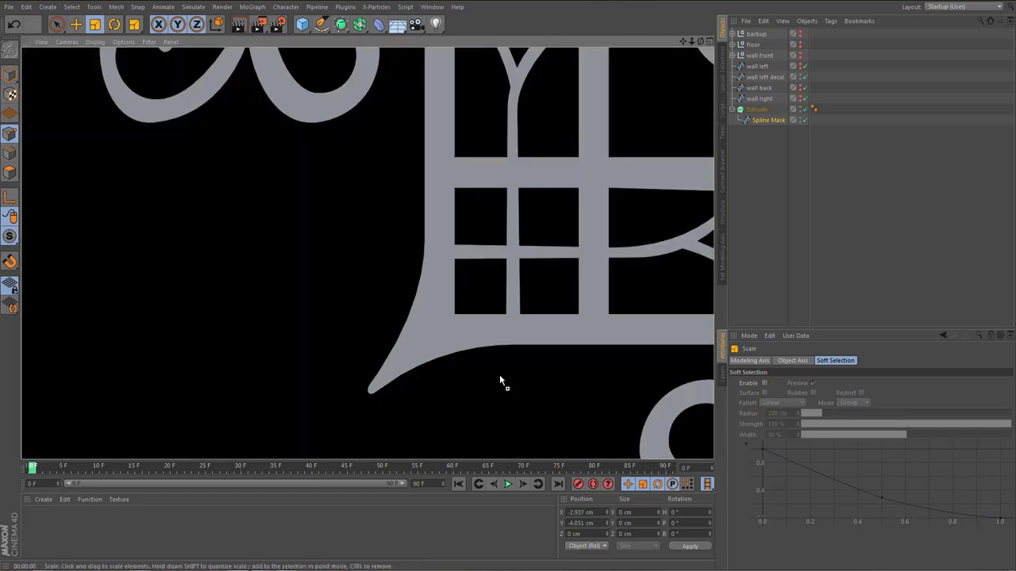
Select all spline points and extend the tangents of the tip's lower and upper points diagonally inward to follow the reference decal's arm
{"action": "scroll", "coordinate": [497, 372], "scroll_direction": "up", "scroll_amount": 3}
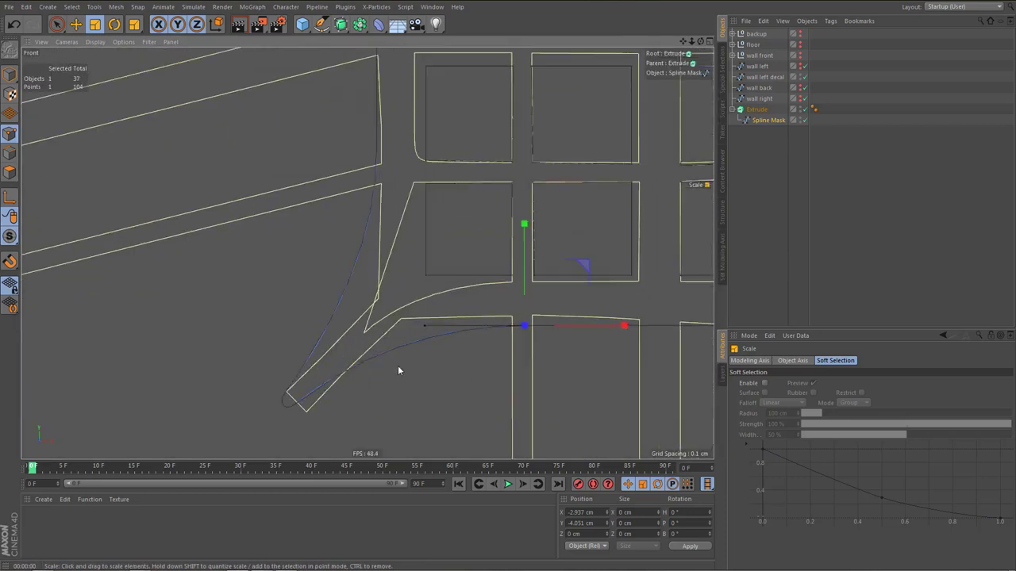
{"action": "scroll", "coordinate": [405, 350], "scroll_direction": "up", "scroll_amount": 2}
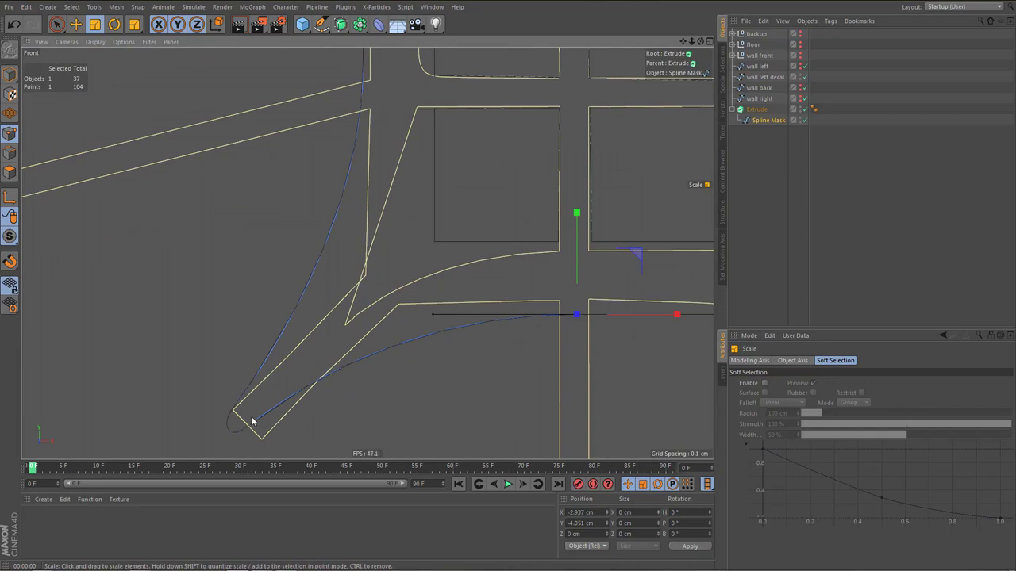
{"action": "key", "text": "ctrl+a"}
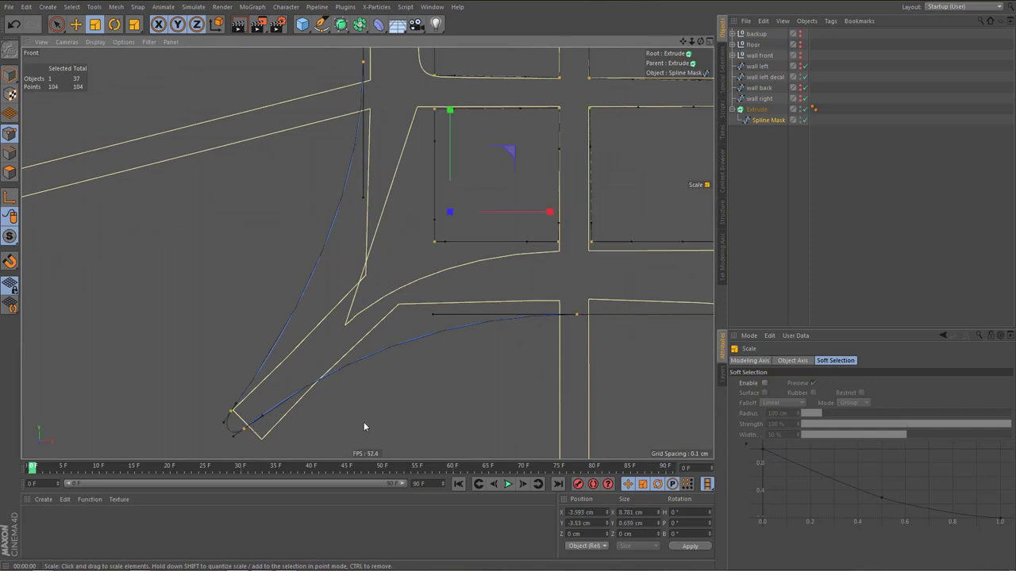
{"action": "right_click", "coordinate": [363, 421]}
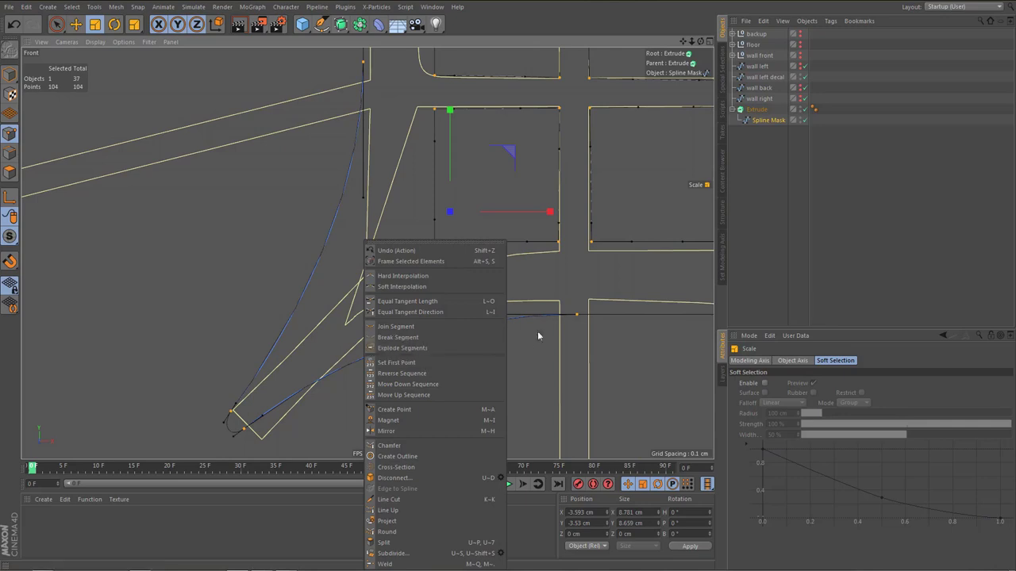
{"action": "left_click", "coordinate": [534, 43]}
{"action": "key", "text": "m"}
{"action": "key", "text": "e"}
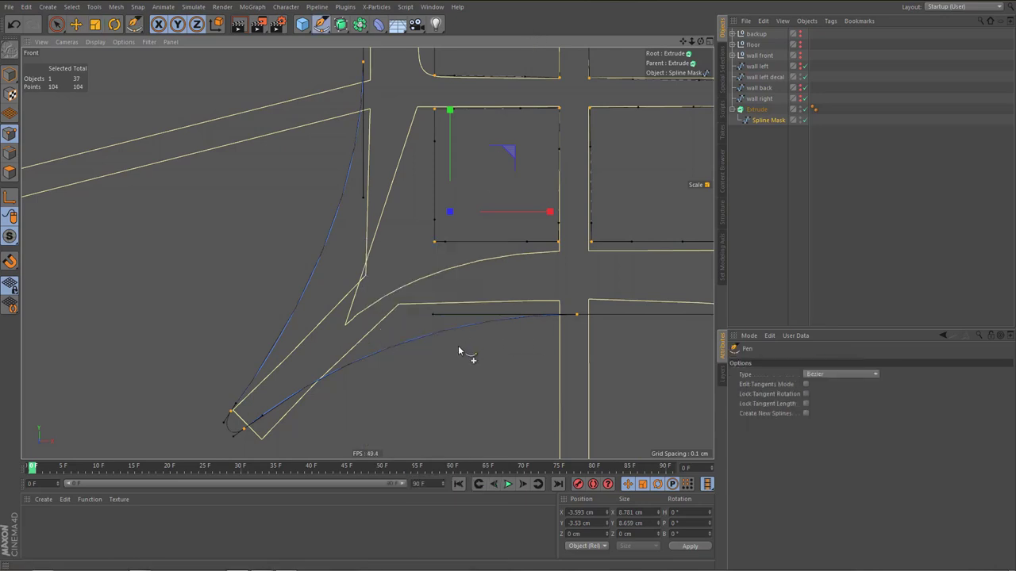
{"action": "left_click_drag", "start_coordinate": [263, 420], "coordinate": [338, 347]}
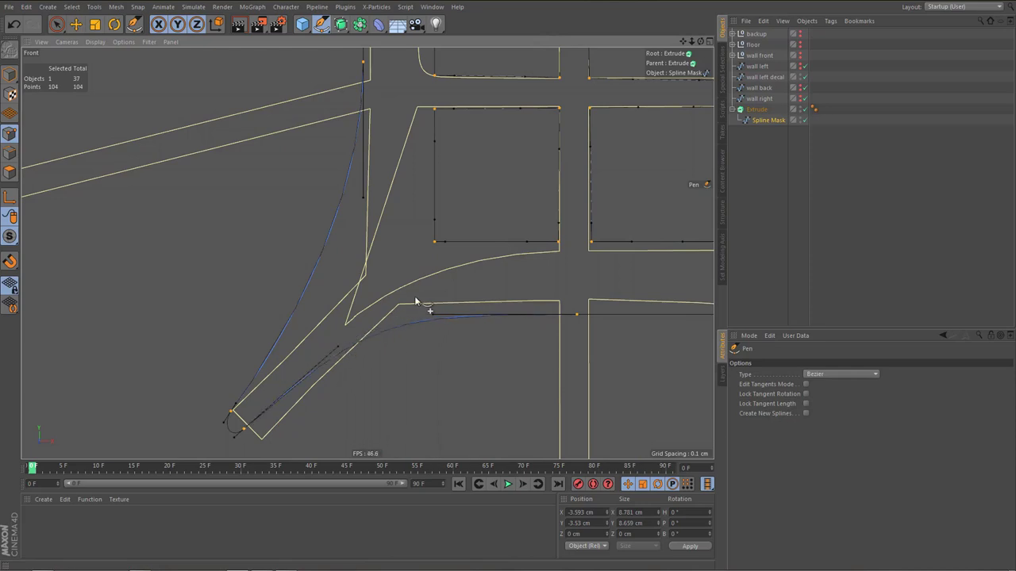
{"action": "left_click_drag", "start_coordinate": [235, 411], "coordinate": [328, 332]}
Render previews of the reshaped corner tip and of the whole ornament
{"action": "scroll", "coordinate": [328, 333], "scroll_direction": "down", "scroll_amount": 3}
{"action": "key", "text": "ctrl+r"}
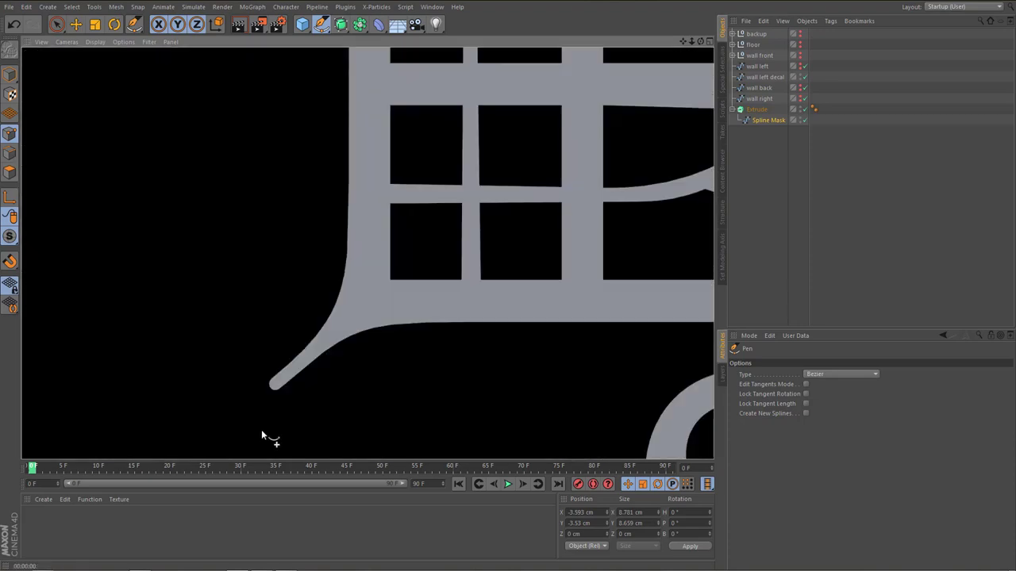
{"action": "scroll", "coordinate": [337, 334], "scroll_direction": "down", "scroll_amount": 5}
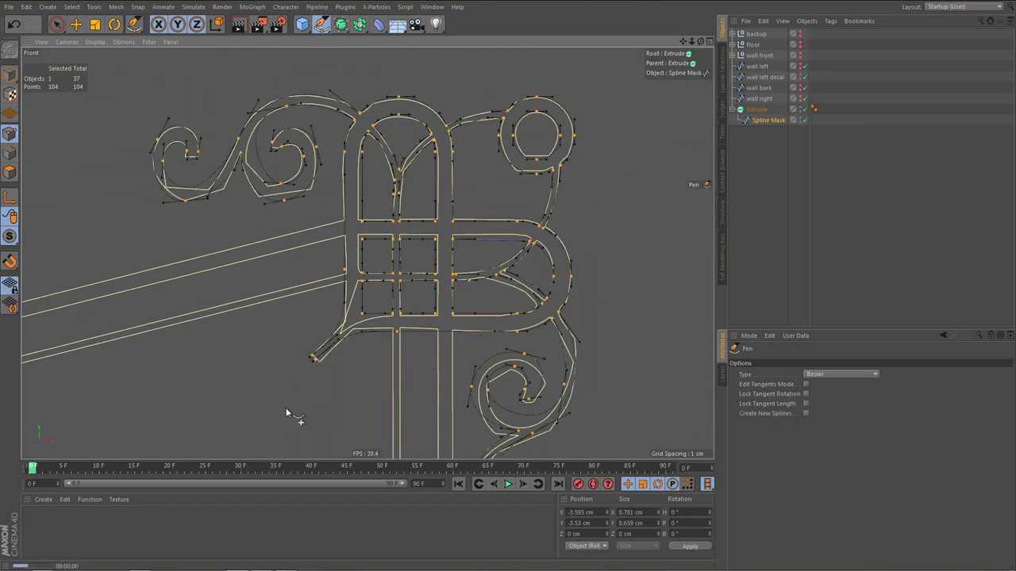
{"action": "key", "text": "ctrl+r"}
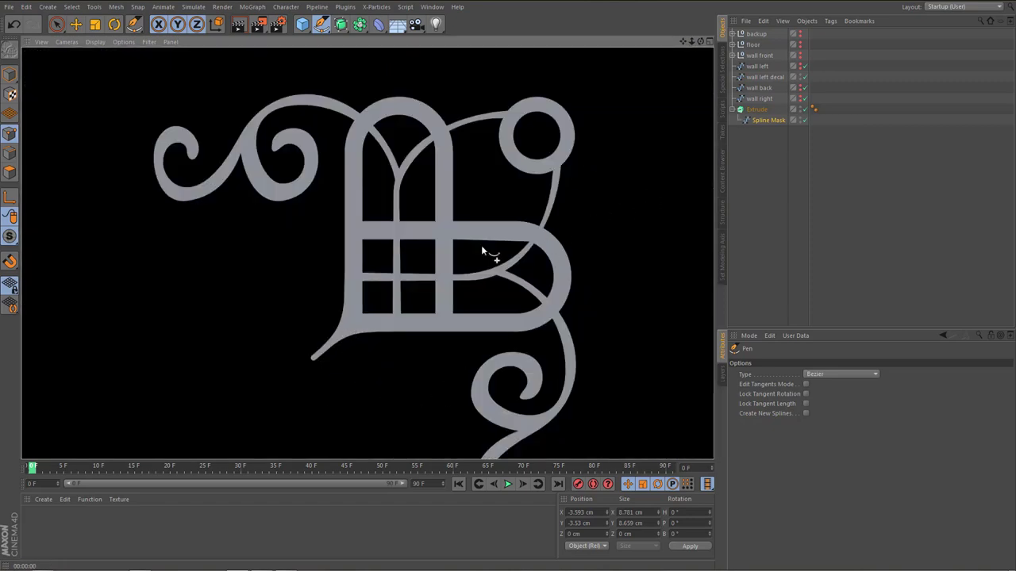
Take the Spline Mask out of the Extrude object and rename it "template decal wall left"
{"action": "left_click", "coordinate": [762, 121]}
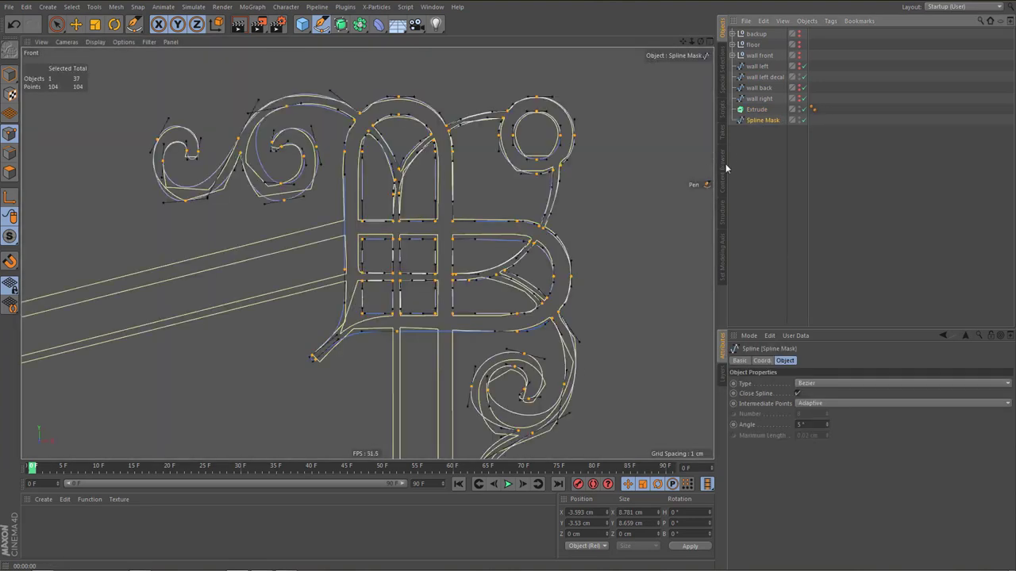
{"action": "double_click", "coordinate": [759, 120]}
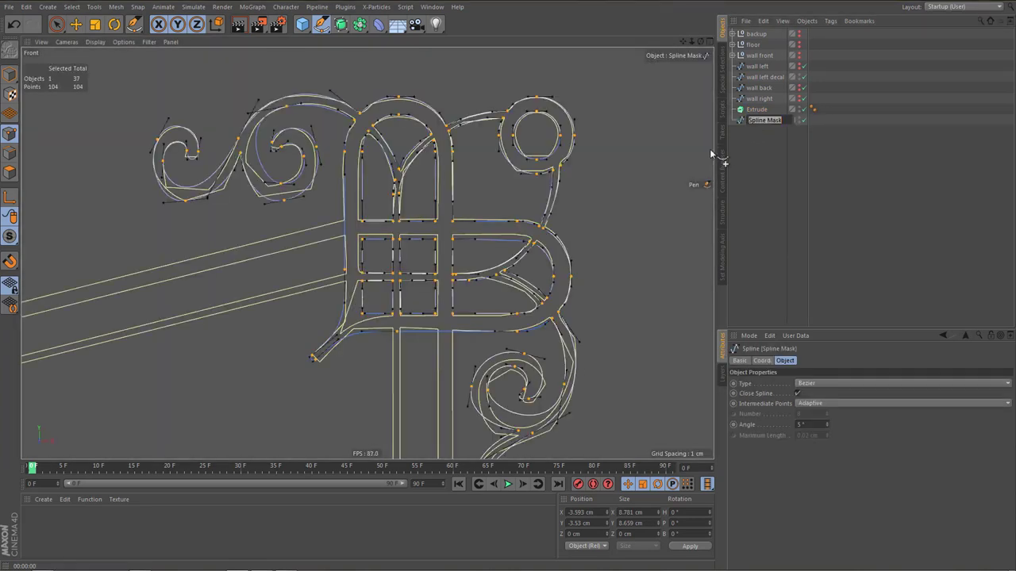
{"action": "type", "text": "Template decal wall le"}
{"action": "type", "text": "ft"}
{"action": "key", "text": "Return"}
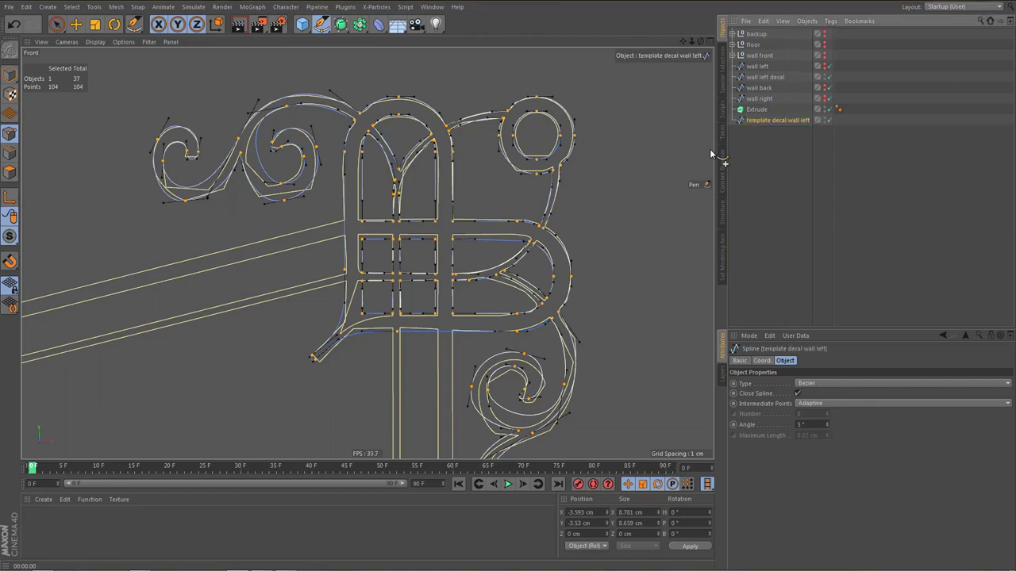
Copy the template decal wall left spline into the backup null, collapse the null and reselect the original
{"action": "left_click_drag", "start_coordinate": [774, 121], "coordinate": [731, 40], "text": "ctrl"}
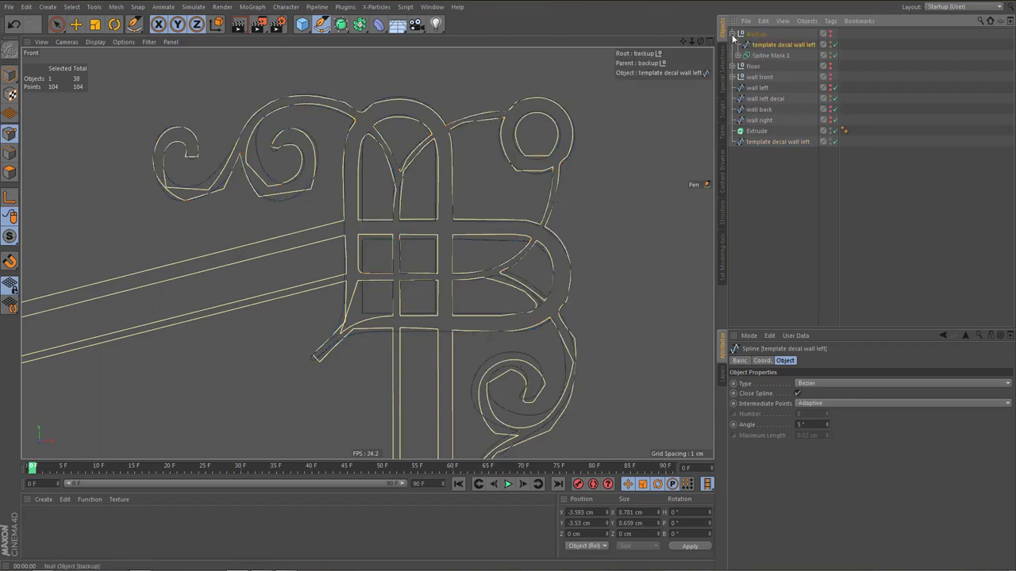
{"action": "left_click", "coordinate": [732, 34]}
{"action": "left_click", "coordinate": [766, 119]}
Switch to Model mode, centre the template spline's axis on all its points with Axis Center, and activate the Move tool
{"action": "scroll", "coordinate": [464, 271], "scroll_direction": "down", "scroll_amount": 10}
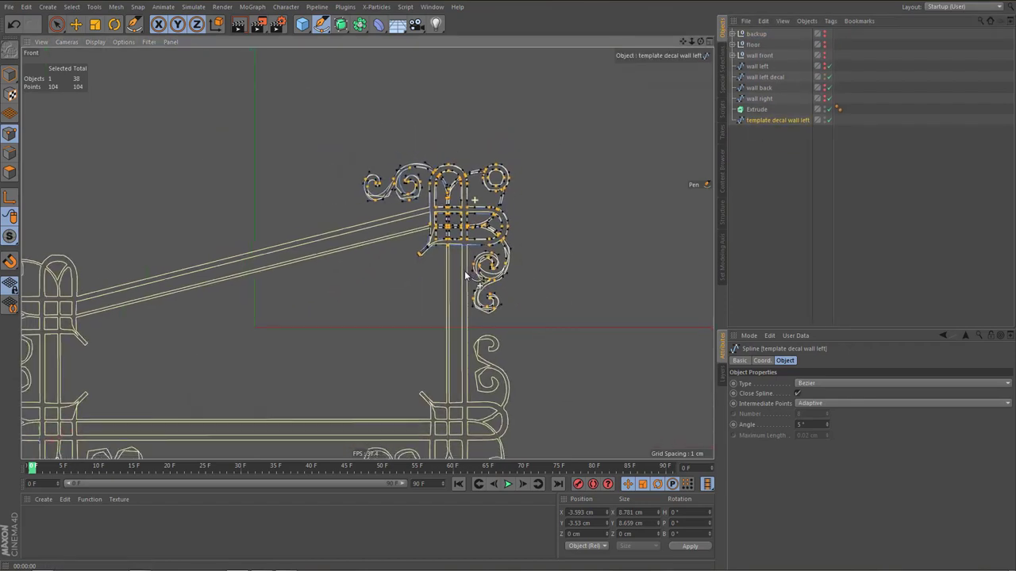
{"action": "key", "text": "Return"}
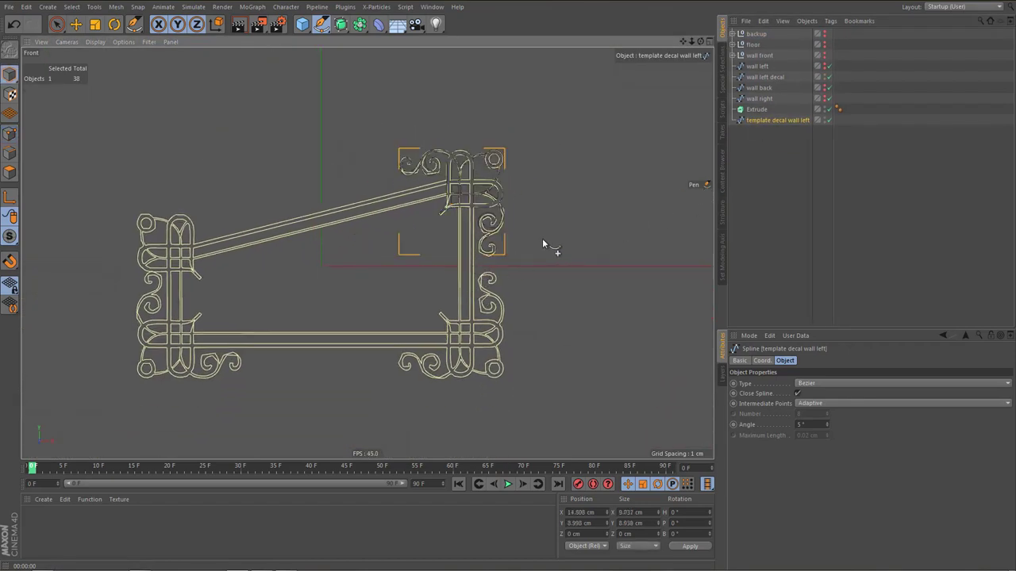
{"action": "key", "text": "shift+a"}
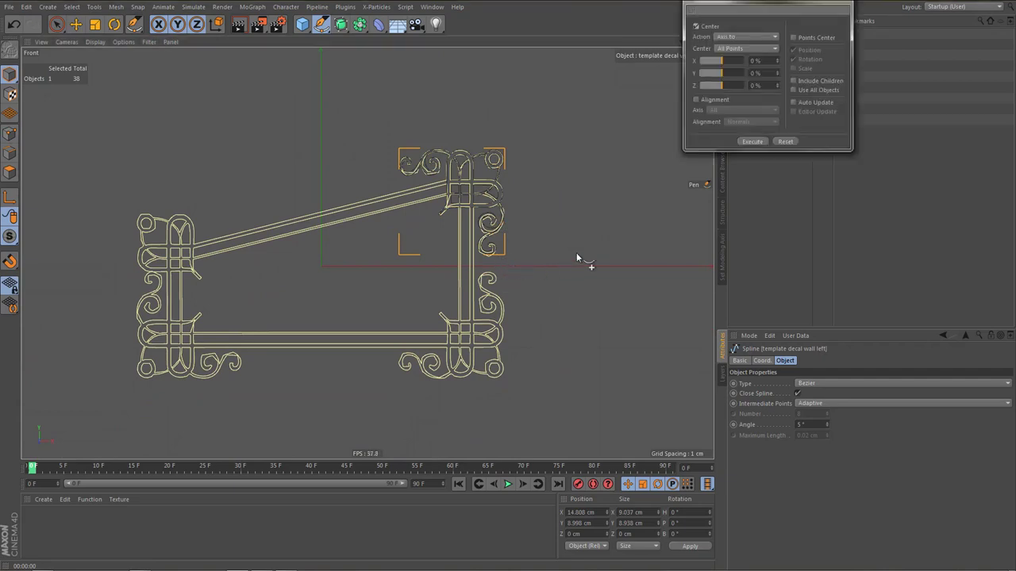
{"action": "left_click", "coordinate": [754, 142]}
{"action": "left_click", "coordinate": [843, 4]}
{"action": "key", "text": "e"}
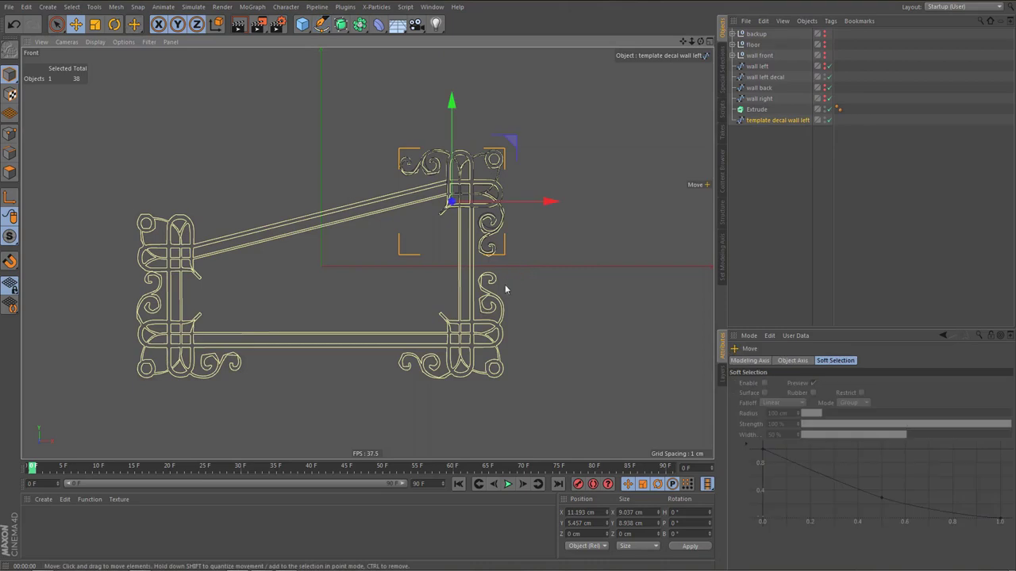
{"action": "middle_click_drag", "start_coordinate": [505, 284], "coordinate": [517, 282], "text": "alt"}
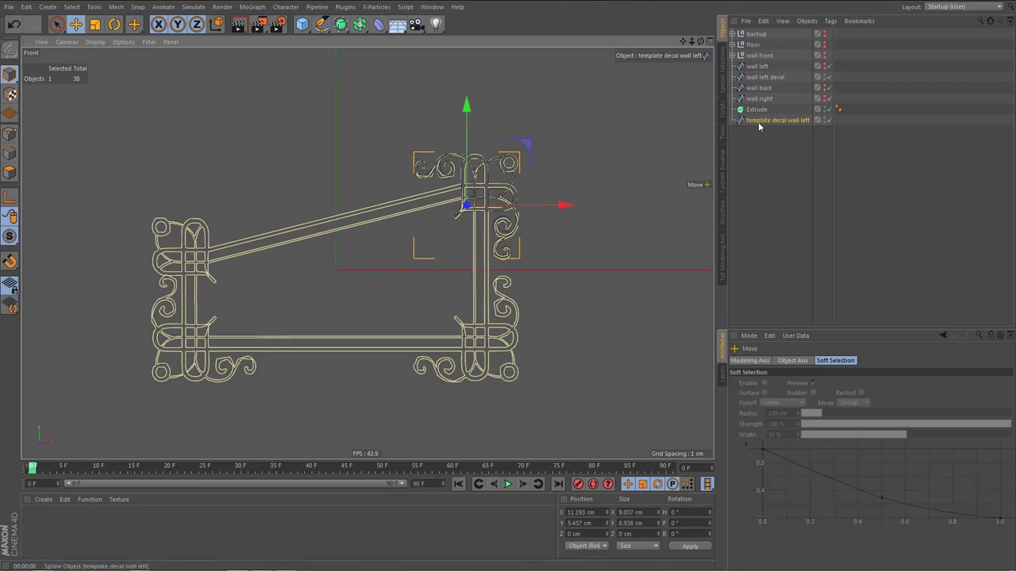
Duplicate the template decal wall left spline and set the copy's Y position to -5.457 cm
{"action": "left_click_drag", "start_coordinate": [755, 122], "coordinate": [754, 133], "text": "ctrl"}
{"action": "left_click_drag", "start_coordinate": [467, 126], "coordinate": [486, 250]}
{"action": "key", "text": "ctrl+z"}
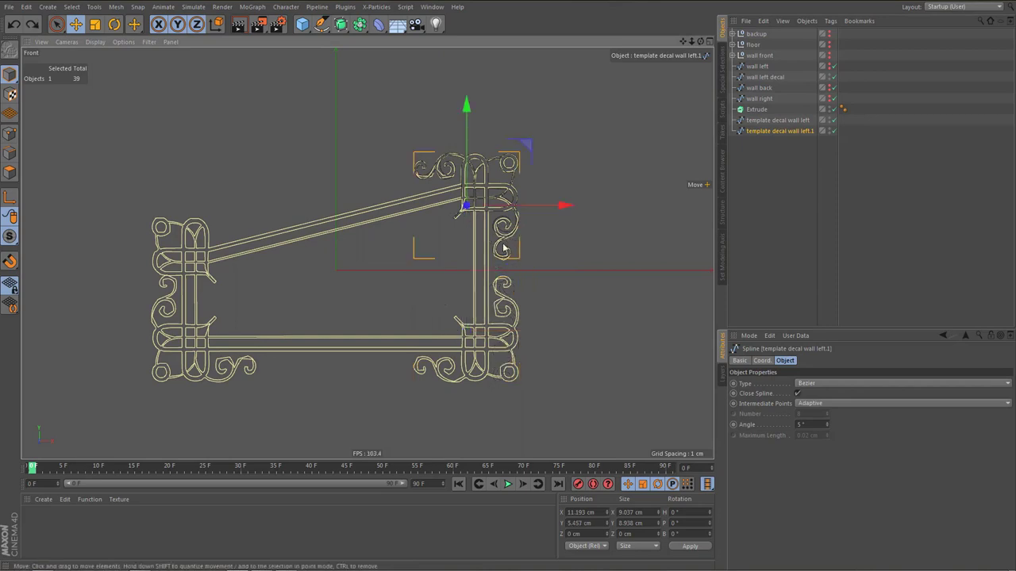
{"action": "left_click", "coordinate": [569, 523]}
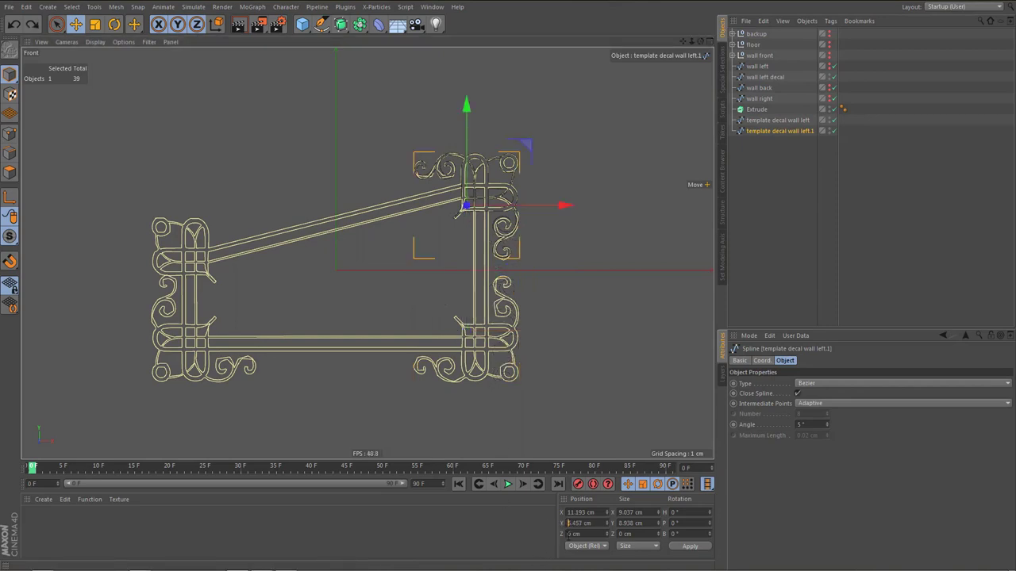
{"action": "type", "text": "-"}
{"action": "key", "text": "Return"}
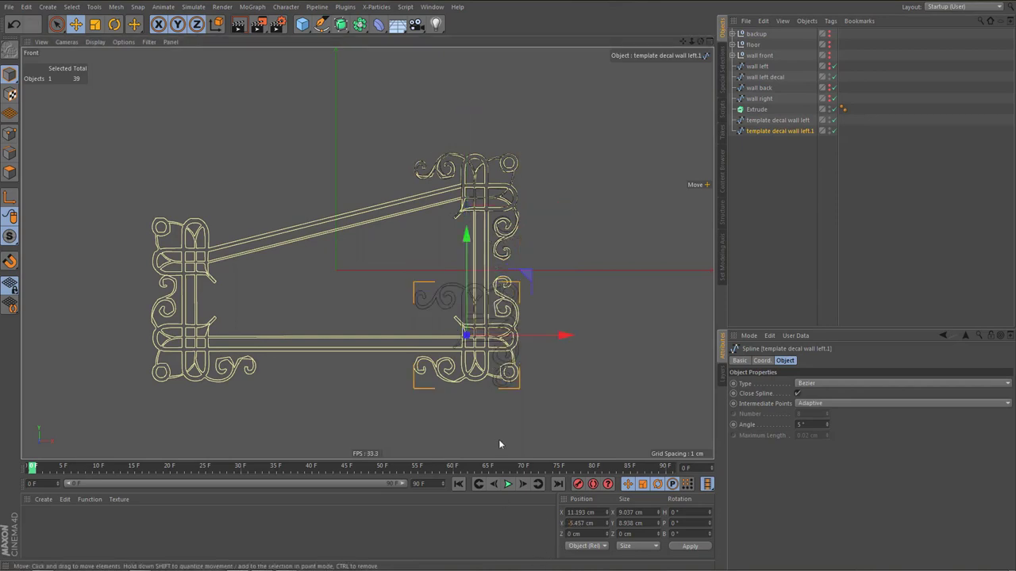
Rotate the lowered copy 180° in pitch and check its fit on the frame's lower-right corner
{"action": "key", "text": "r"}
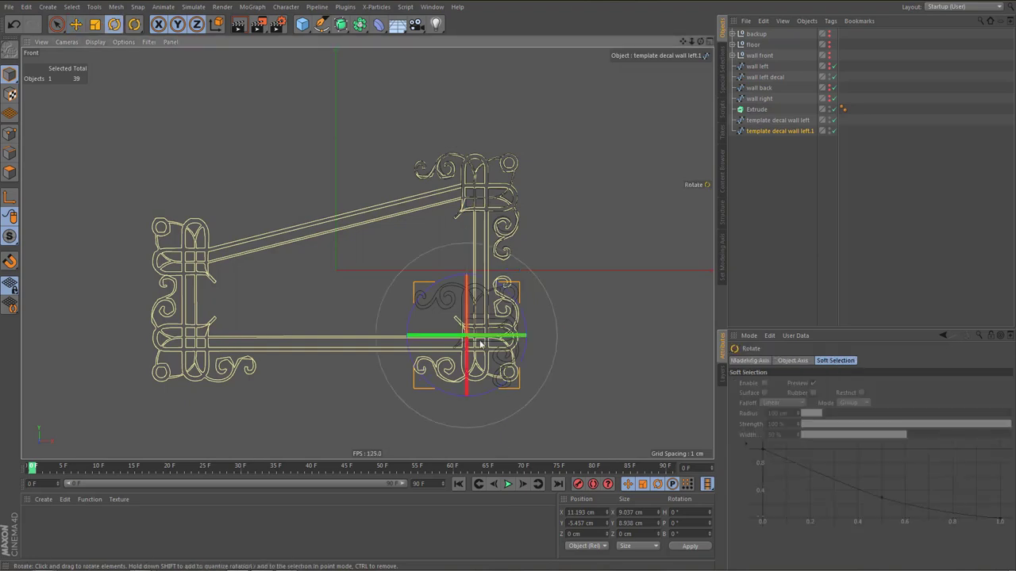
{"action": "left_click_drag", "start_coordinate": [469, 309], "coordinate": [472, 492]}
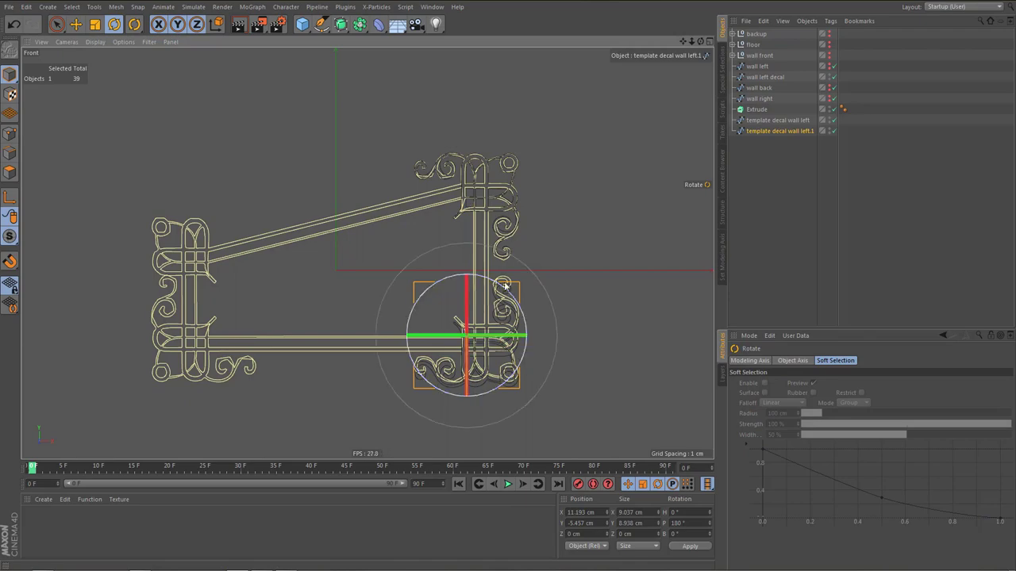
{"action": "right_click_drag", "start_coordinate": [511, 347], "coordinate": [547, 341], "text": "alt"}
{"action": "scroll", "coordinate": [546, 345], "scroll_direction": "up", "scroll_amount": 3}
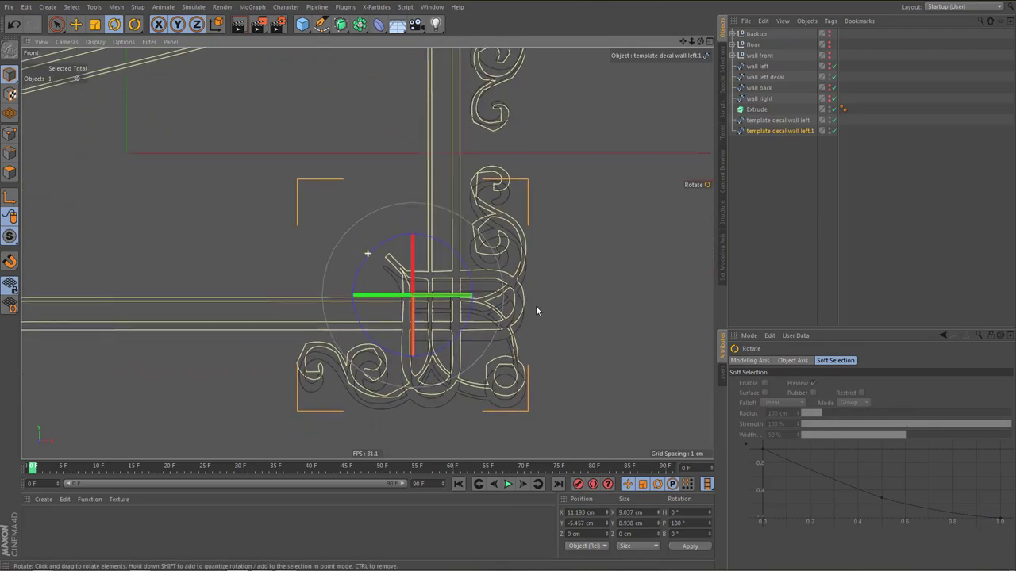
{"action": "scroll", "coordinate": [541, 328], "scroll_direction": "down", "scroll_amount": 3}
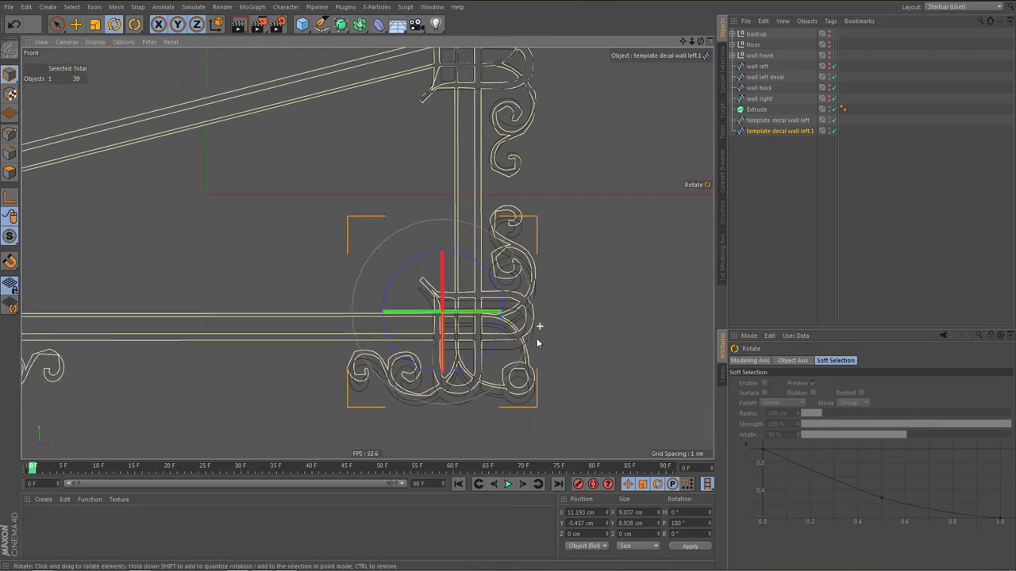
{"action": "scroll", "coordinate": [568, 340], "scroll_direction": "down", "scroll_amount": 4}
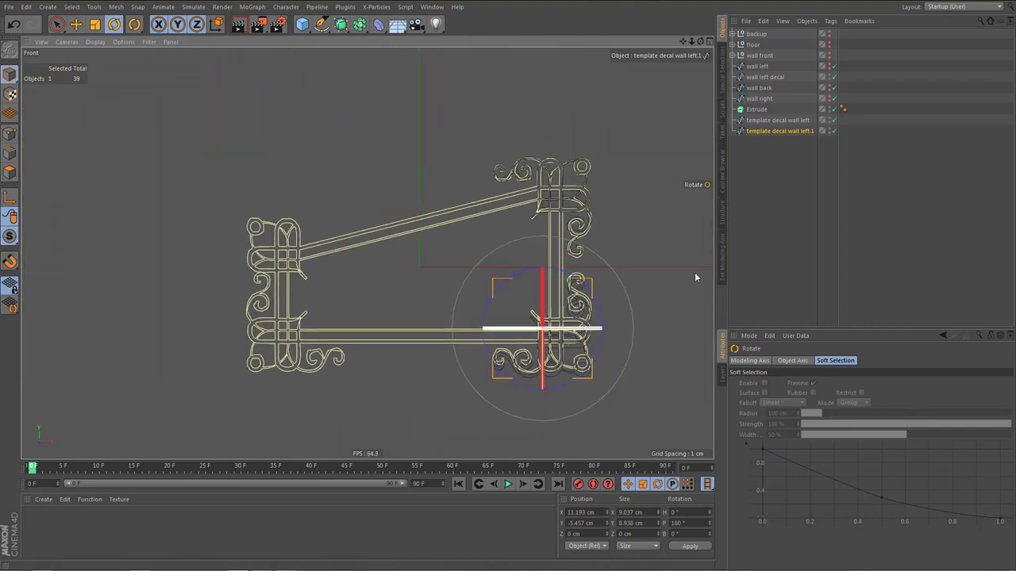
Duplicate the lower-right corner spline and rotate the copy -180° in heading to mirror it horizontally
{"action": "left_click_drag", "start_coordinate": [760, 132], "coordinate": [749, 165], "text": "ctrl"}
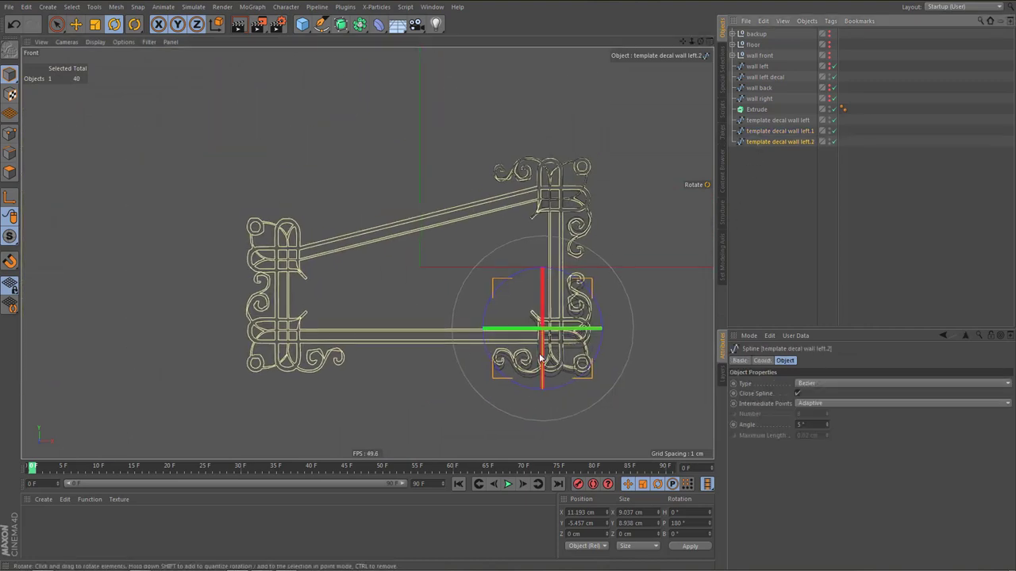
{"action": "left_click_drag", "start_coordinate": [555, 329], "coordinate": [342, 352]}
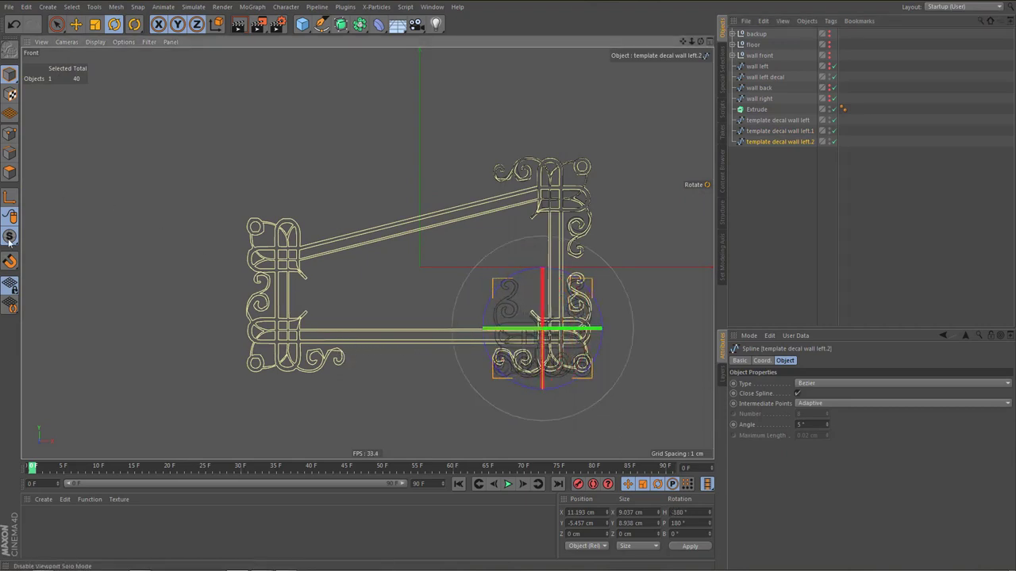
With axis editing enabled, reset the axis rotation of both spline copies to 0° without turning their shapes
{"action": "left_click", "coordinate": [682, 512]}
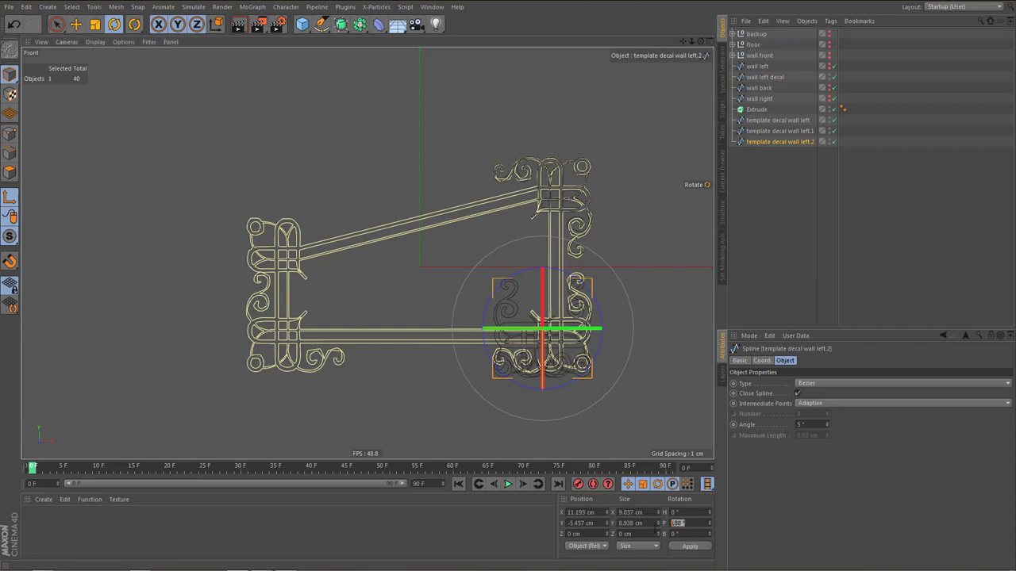
{"action": "type", "text": "0"}
{"action": "left_click", "coordinate": [686, 545]}
{"action": "left_click", "coordinate": [765, 132]}
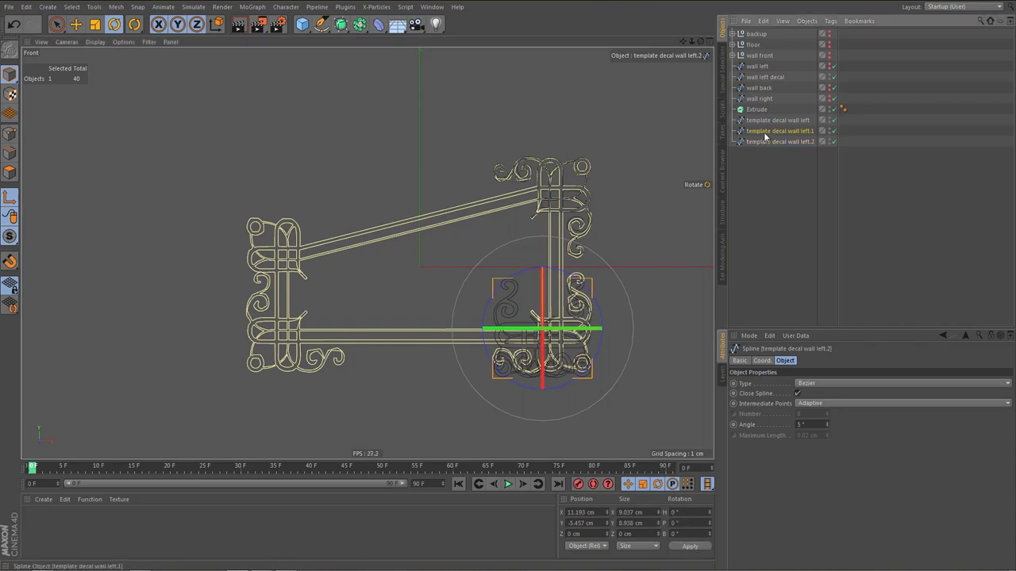
{"action": "left_click", "coordinate": [765, 132]}
{"action": "left_click_drag", "start_coordinate": [703, 524], "coordinate": [671, 524]}
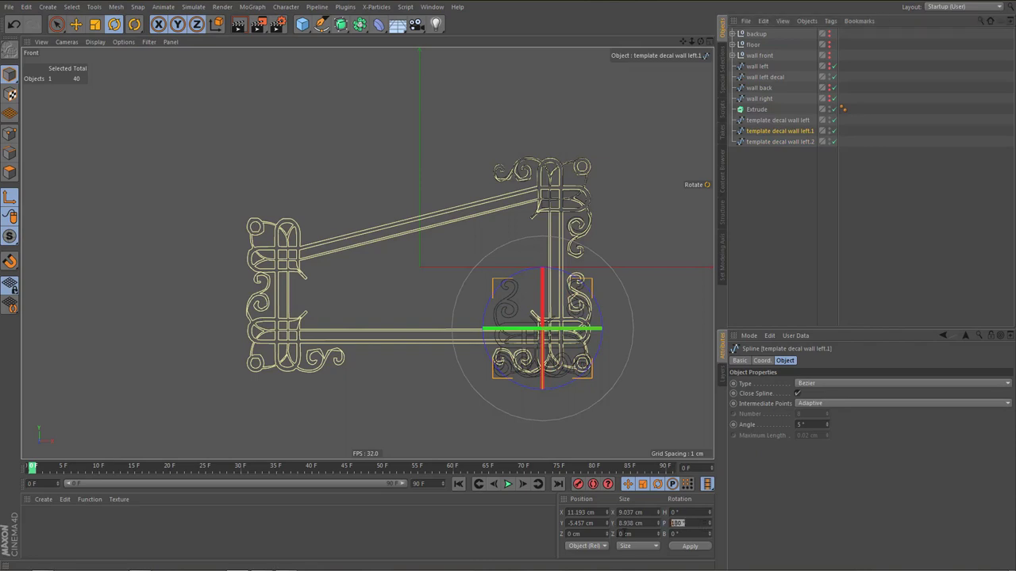
Set the X position of template decal wall left.2 to -11.193 cm and check it on the lower-left corner
{"action": "left_click", "coordinate": [768, 141]}
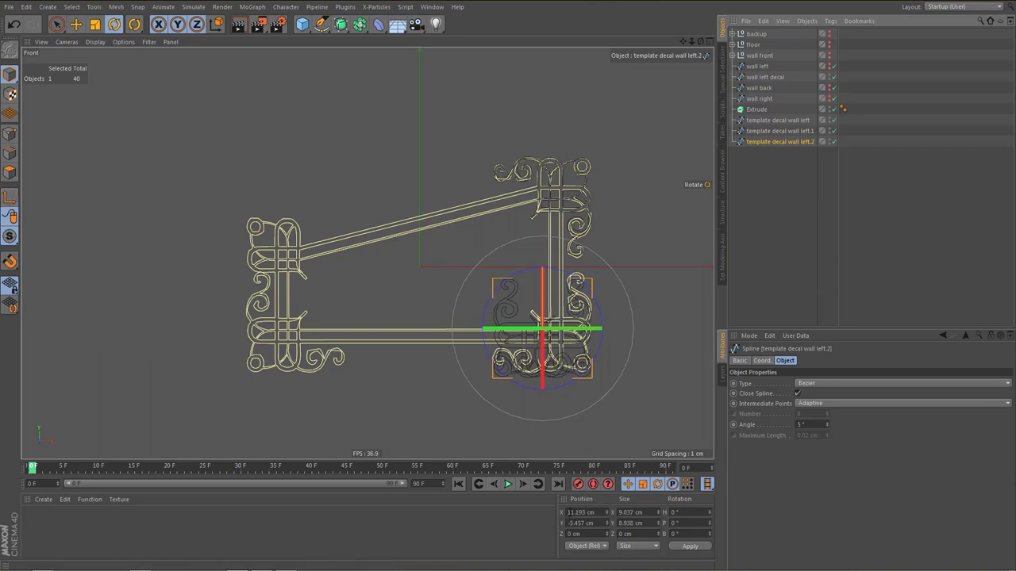
{"action": "left_click", "coordinate": [569, 512]}
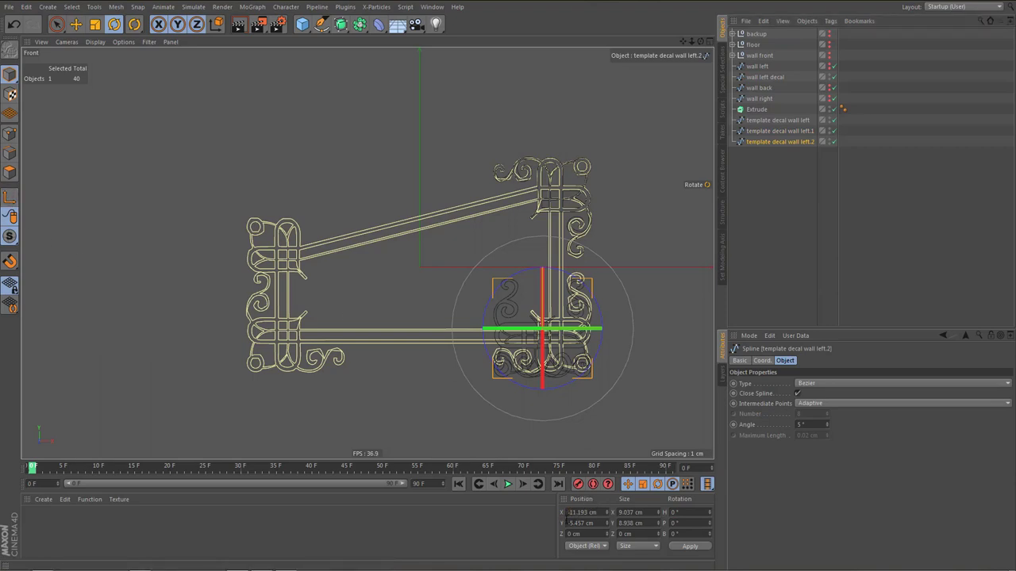
{"action": "type", "text": "-"}
{"action": "key", "text": "Return"}
{"action": "scroll", "coordinate": [306, 333], "scroll_direction": "up", "scroll_amount": 3}
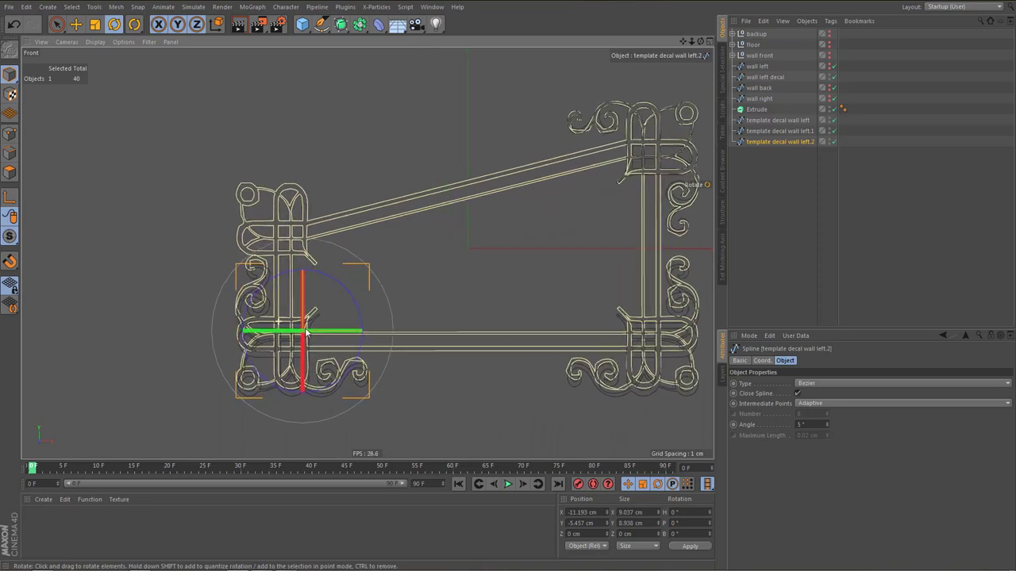
{"action": "right_click_drag", "start_coordinate": [306, 333], "coordinate": [309, 358], "text": "alt"}
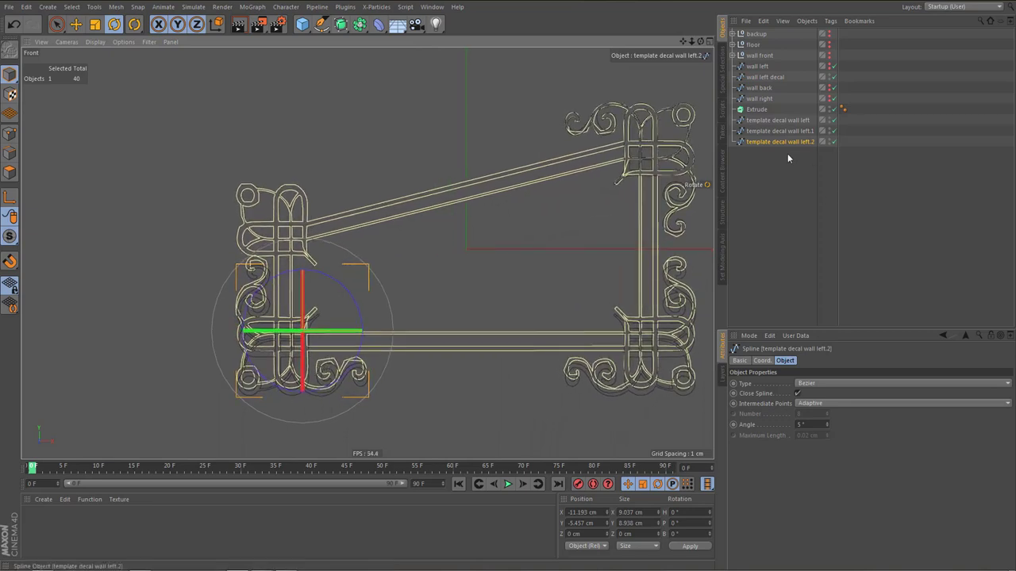
Copy and paste the lower-left corner spline and rotate the new copy -180° in pitch
{"action": "key", "text": "ctrl+c"}
{"action": "key", "text": "ctrl+v"}
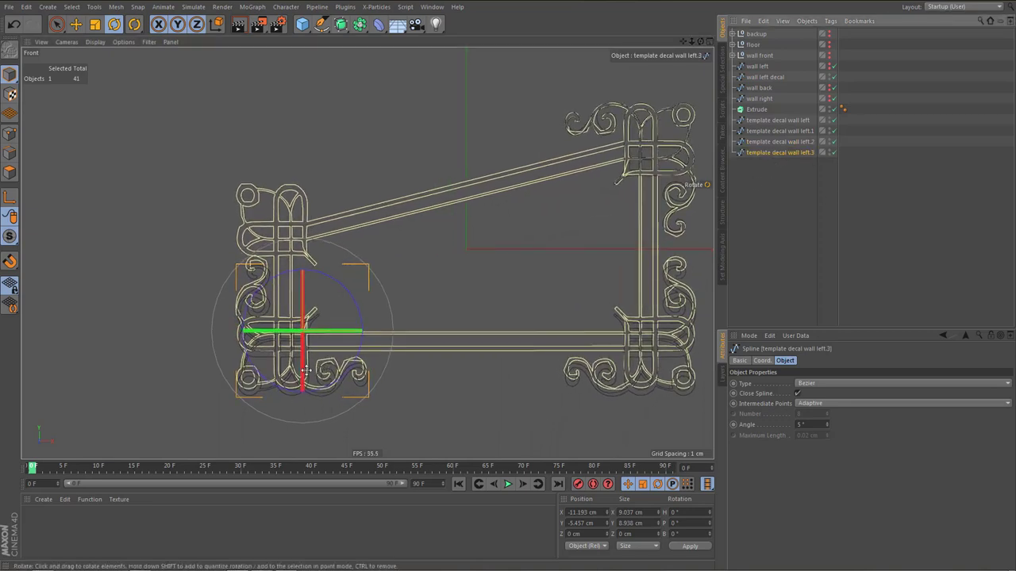
{"action": "left_click_drag", "start_coordinate": [303, 274], "coordinate": [325, 127]}
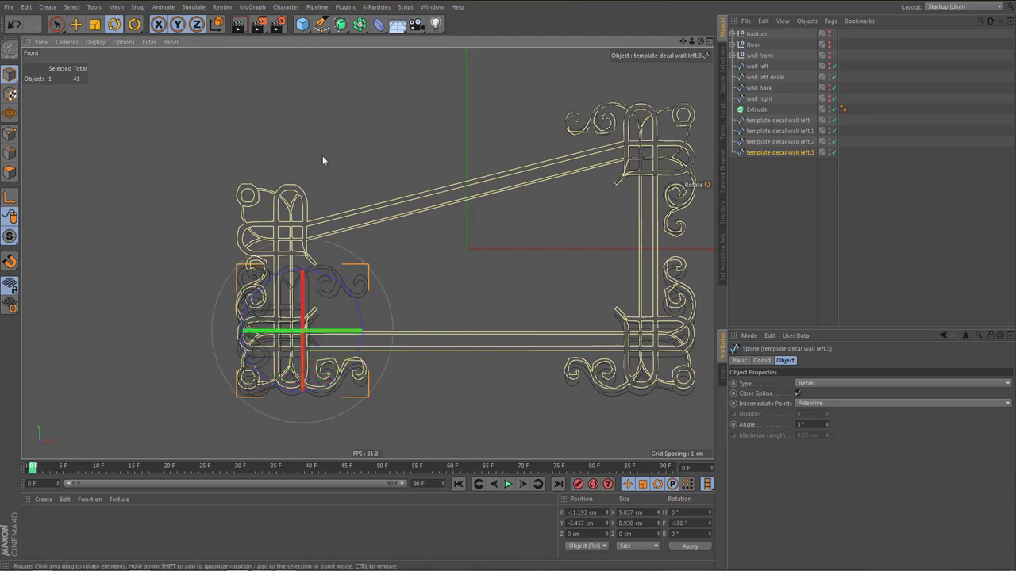
Set the flipped copy's Y position to 5.457 cm, and lower it onto the frame's upper-left corner at about Y 0.086 cm
{"action": "key", "text": "e"}
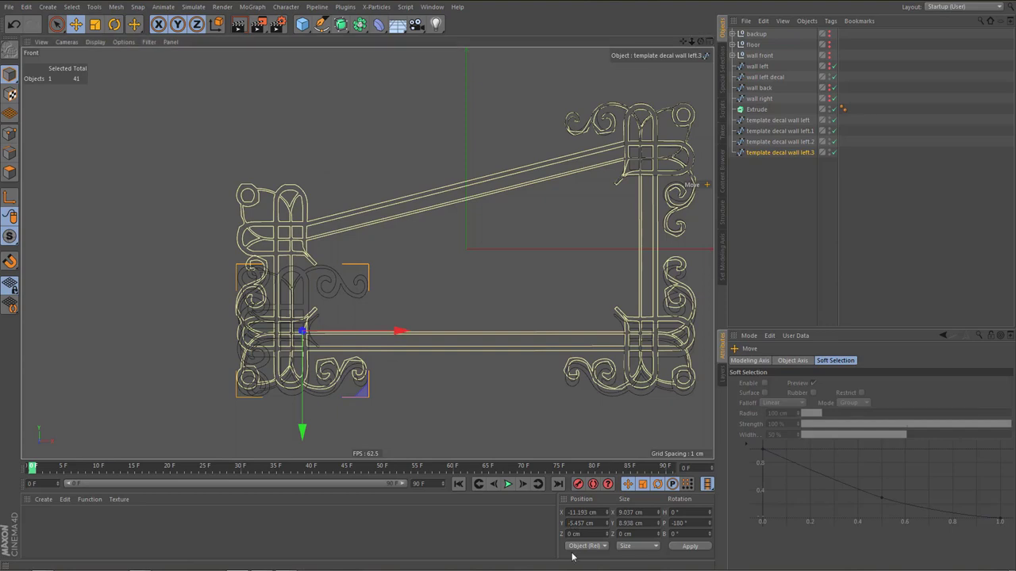
{"action": "key", "text": "Return"}
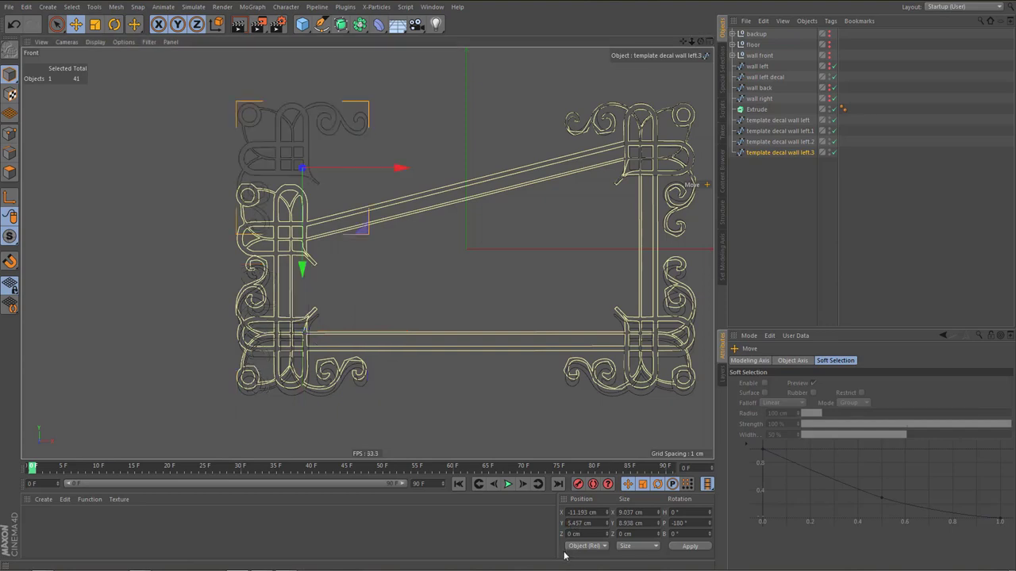
{"action": "scroll", "coordinate": [305, 296], "scroll_direction": "up", "scroll_amount": 4}
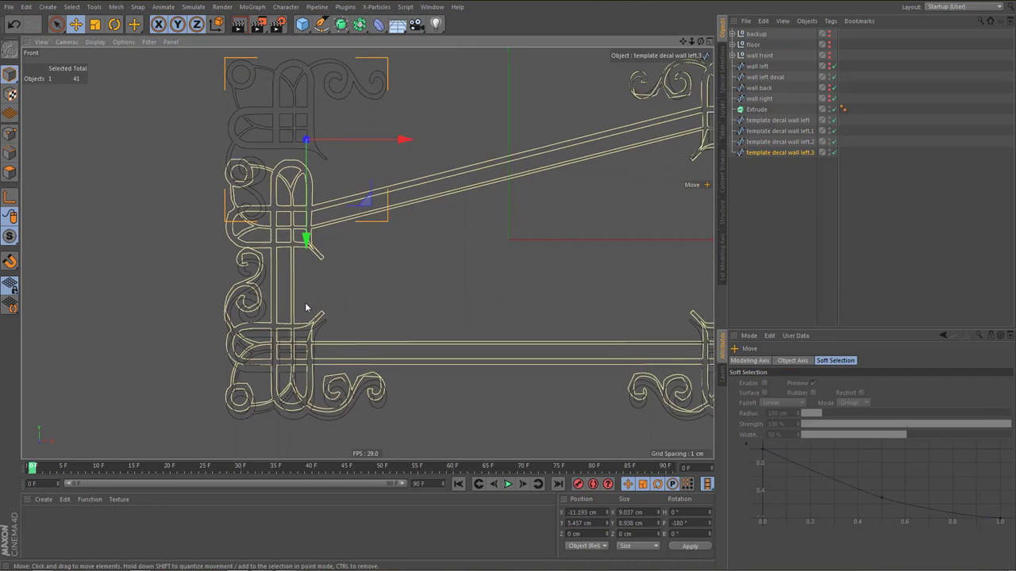
{"action": "middle_click_drag", "start_coordinate": [305, 308], "coordinate": [312, 339], "text": "alt"}
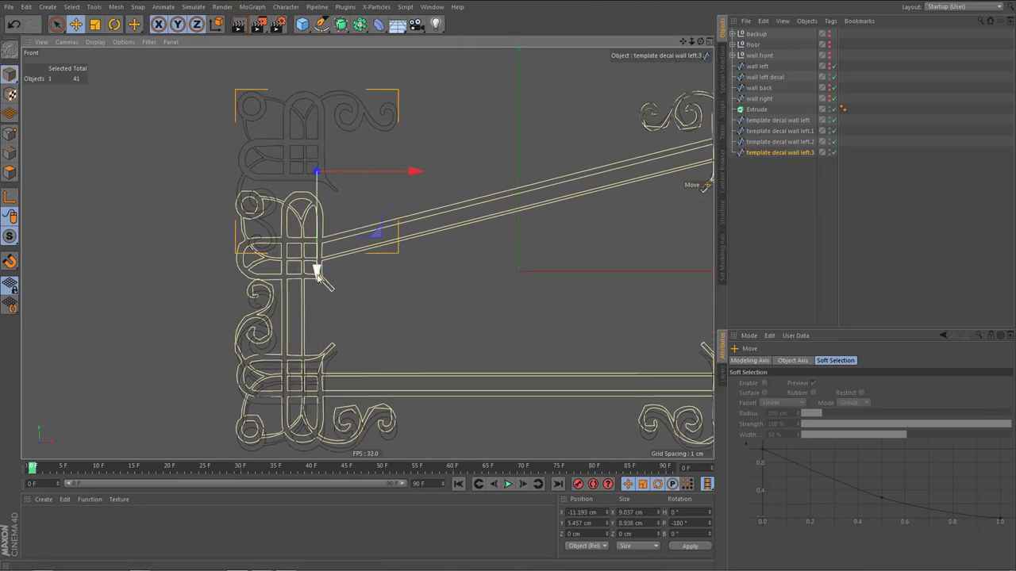
{"action": "left_click_drag", "start_coordinate": [316, 273], "coordinate": [318, 378]}
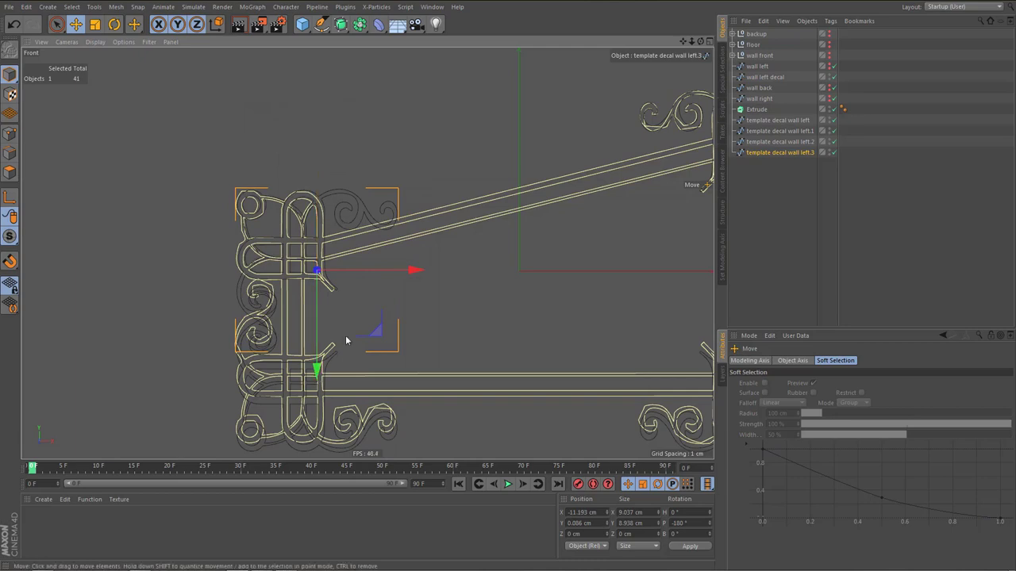
Examine the placement of the four corner ornaments in the perspective view and return to the front view
{"action": "middle_click", "coordinate": [347, 332]}
{"action": "middle_click", "coordinate": [220, 213]}
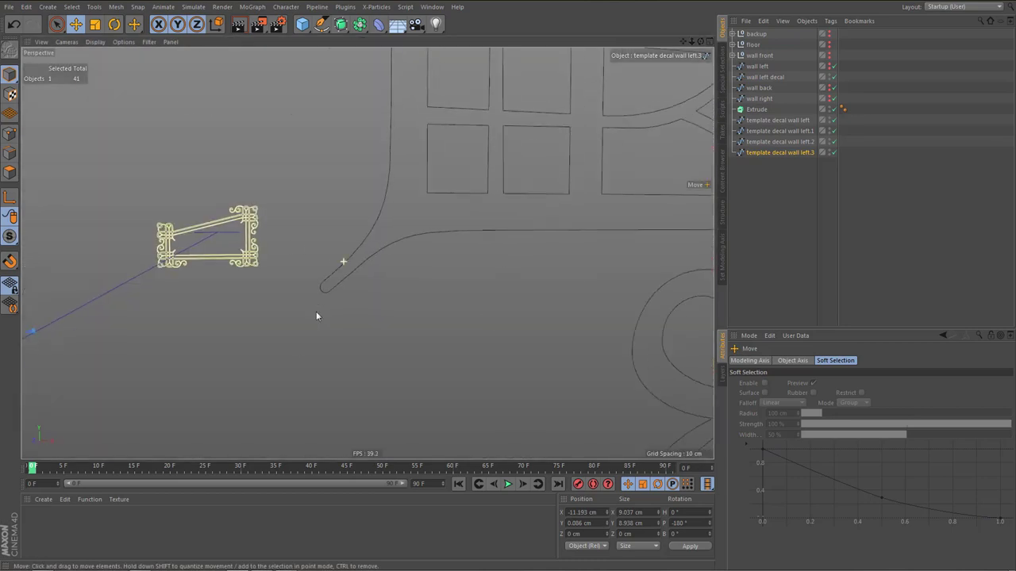
{"action": "middle_click_drag", "start_coordinate": [355, 267], "coordinate": [437, 216], "text": "alt"}
{"action": "right_click_drag", "start_coordinate": [437, 217], "coordinate": [193, 349], "text": "alt"}
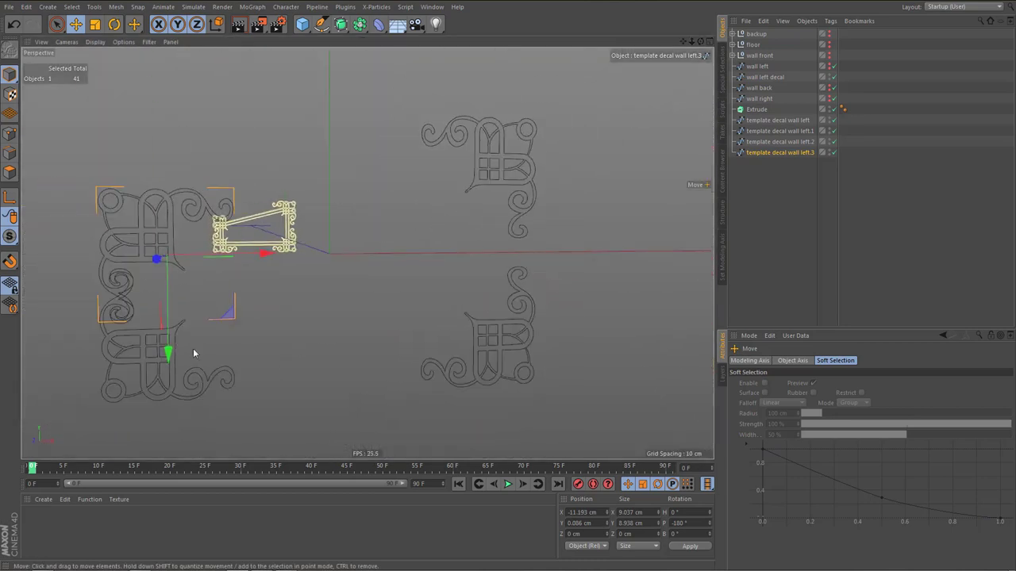
{"action": "middle_click_drag", "start_coordinate": [192, 350], "coordinate": [295, 341], "text": "alt"}
{"action": "right_click_drag", "start_coordinate": [202, 278], "coordinate": [259, 267], "text": "alt"}
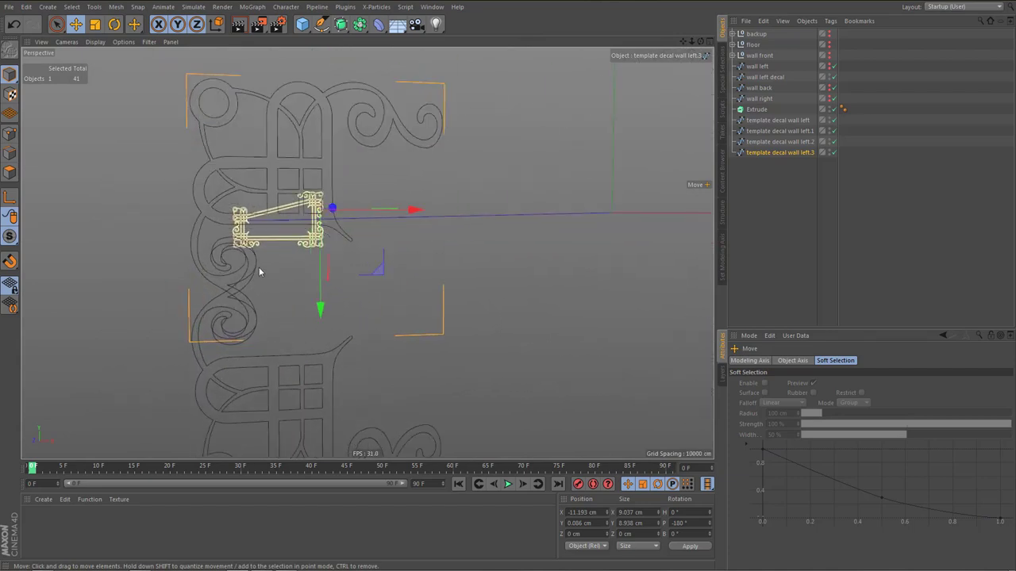
{"action": "left_click_drag", "start_coordinate": [276, 264], "coordinate": [282, 317], "text": "alt"}
{"action": "middle_click", "coordinate": [378, 359]}
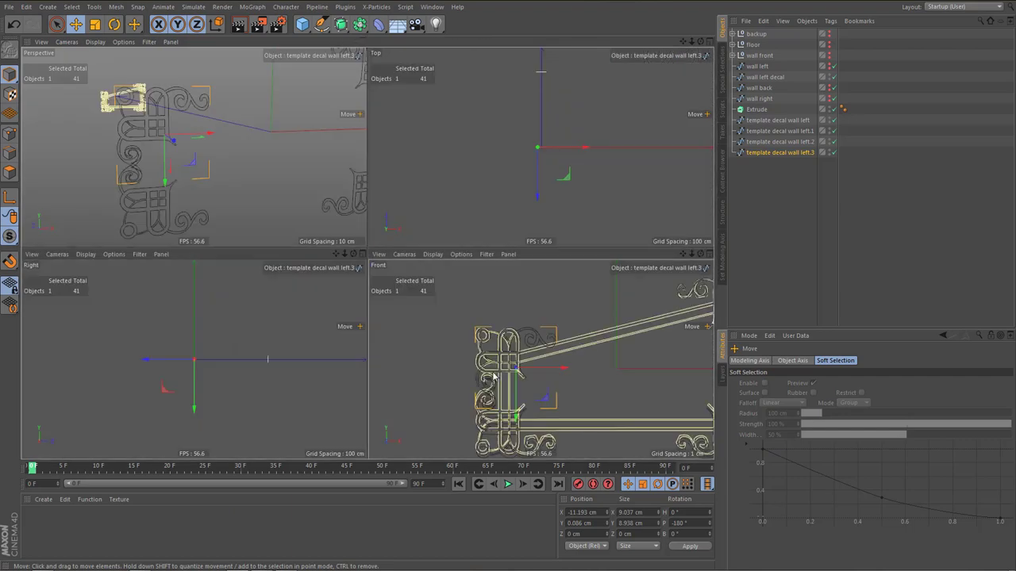
{"action": "middle_click", "coordinate": [492, 373]}
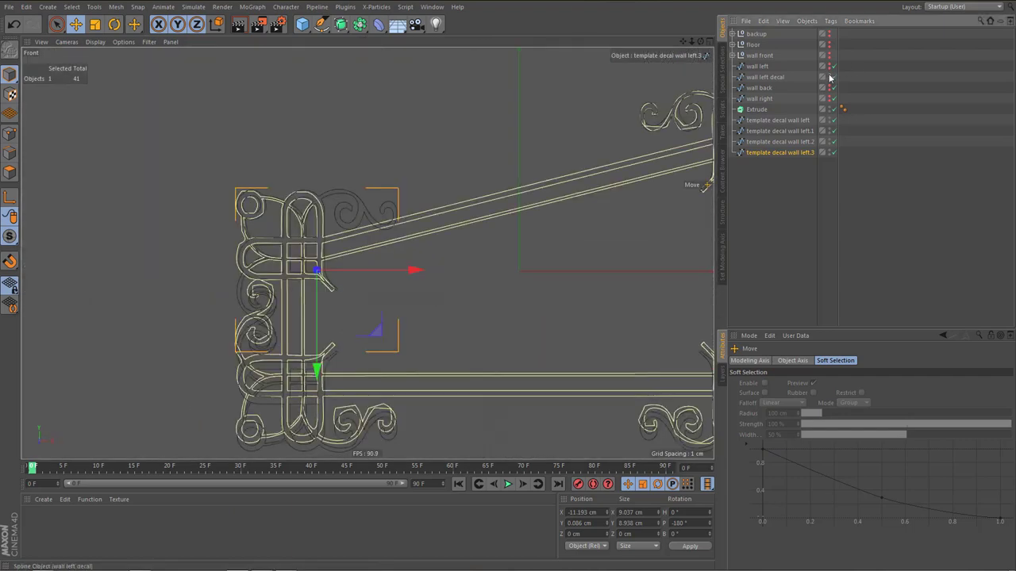
Hide the wall left decal and delete the points of the double scroll below the upper-left corner ornament
{"action": "middle_click_drag", "start_coordinate": [345, 307], "coordinate": [368, 274], "text": "alt"}
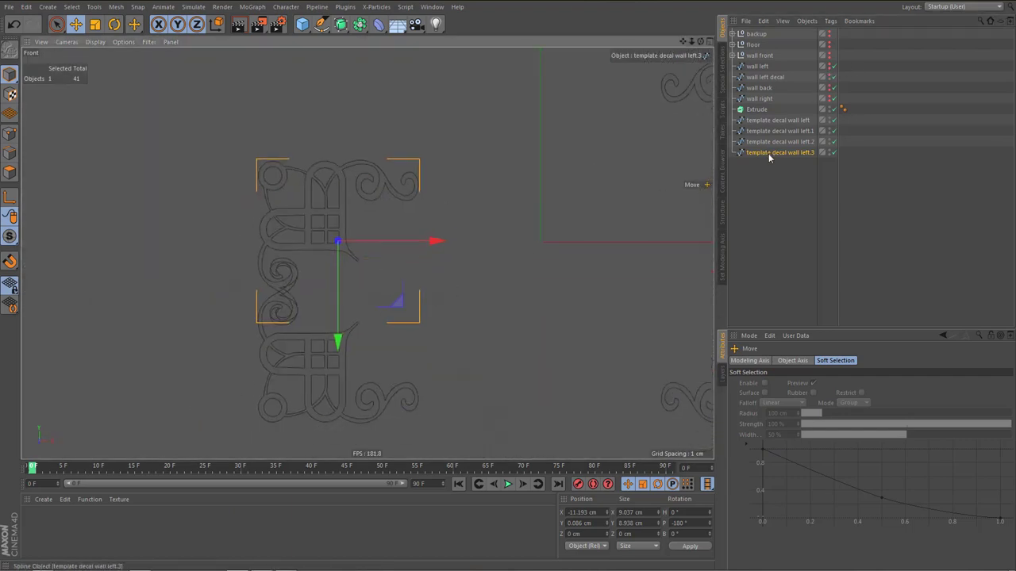
{"action": "key", "text": "Return"}
{"action": "scroll", "coordinate": [264, 306], "scroll_direction": "up", "scroll_amount": 3}
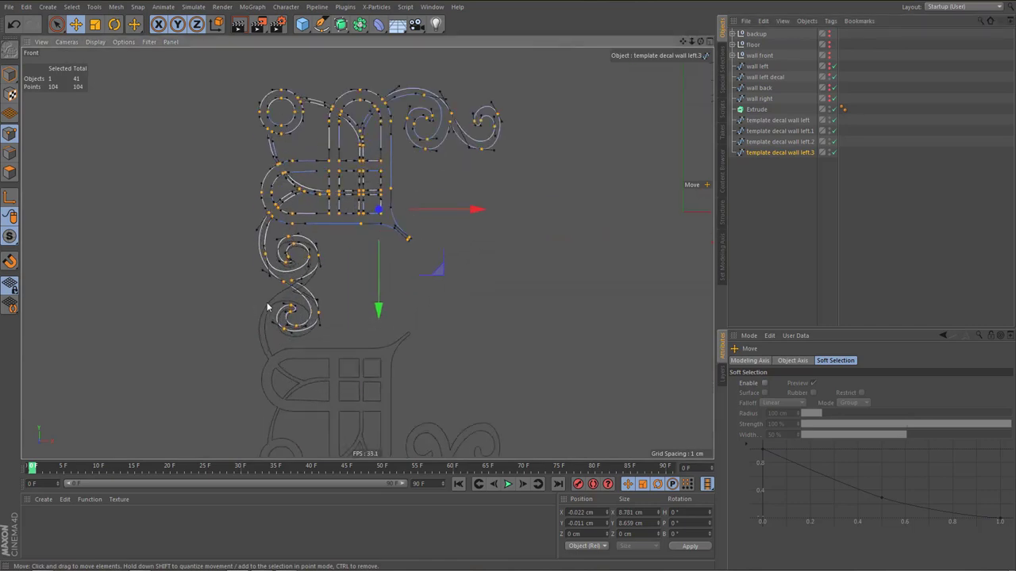
{"action": "key", "text": "0"}
{"action": "left_click_drag", "start_coordinate": [245, 232], "coordinate": [340, 341]}
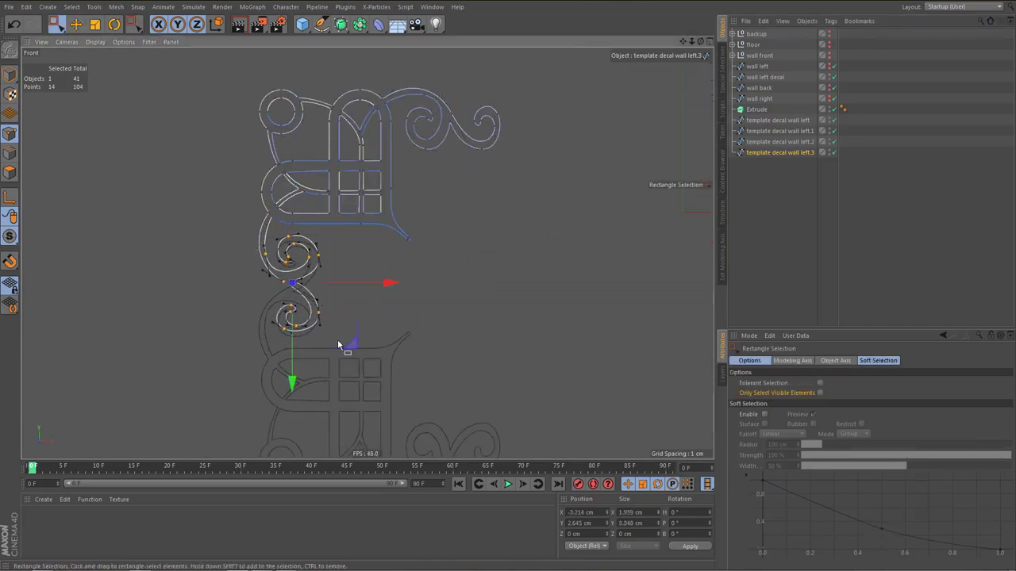
{"action": "key", "text": "Delete"}
Compare the upper-left ornament with the wall left decal, and delete the points of the double scroll on its right side
{"action": "middle_click_drag", "start_coordinate": [293, 273], "coordinate": [302, 316], "text": "alt"}
{"action": "left_click_drag", "start_coordinate": [386, 174], "coordinate": [503, 287]}
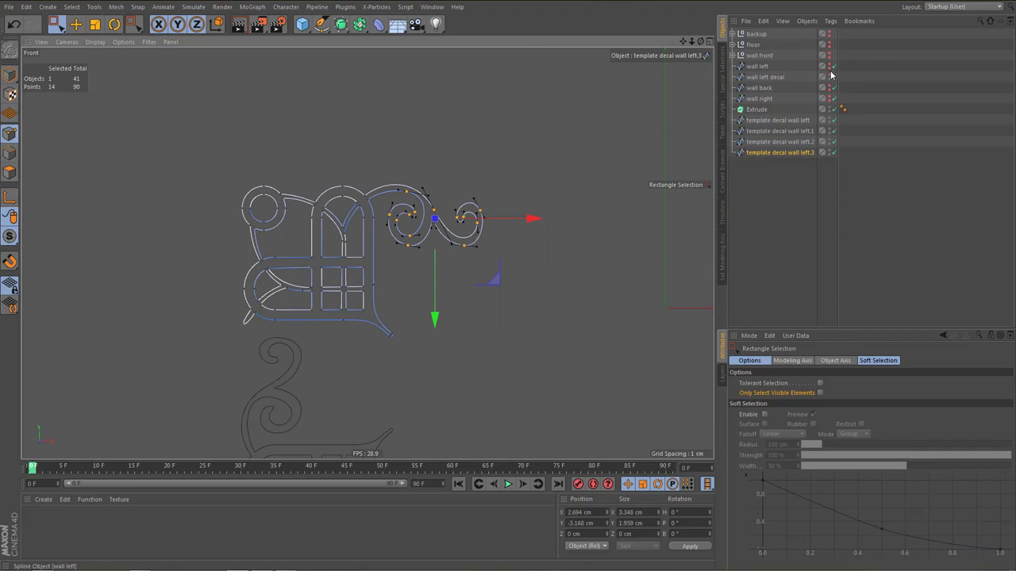
{"action": "left_click", "coordinate": [829, 77]}
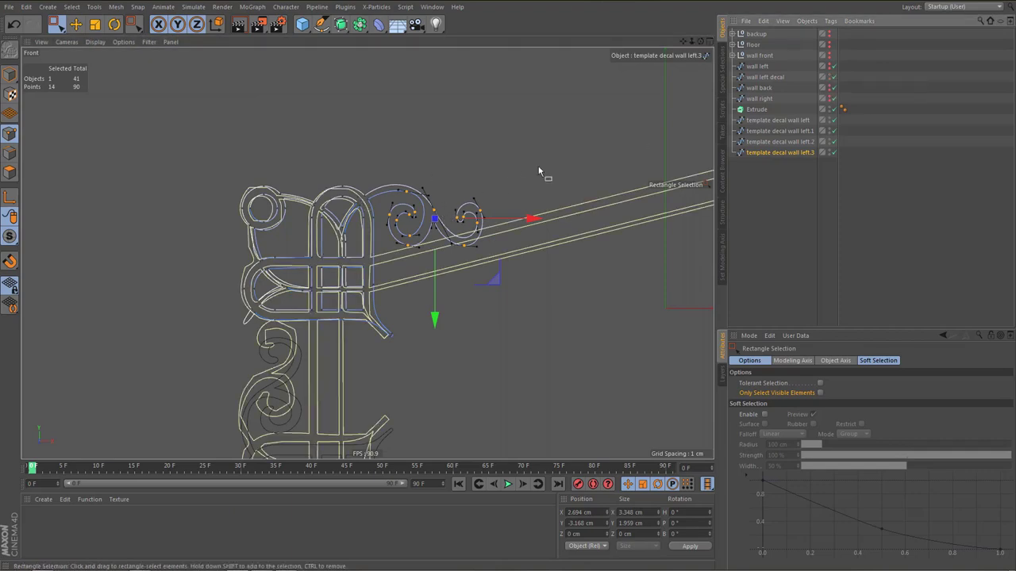
{"action": "left_click", "coordinate": [829, 77]}
{"action": "left_click_drag", "start_coordinate": [382, 176], "coordinate": [514, 265]}
{"action": "key", "text": "Delete"}
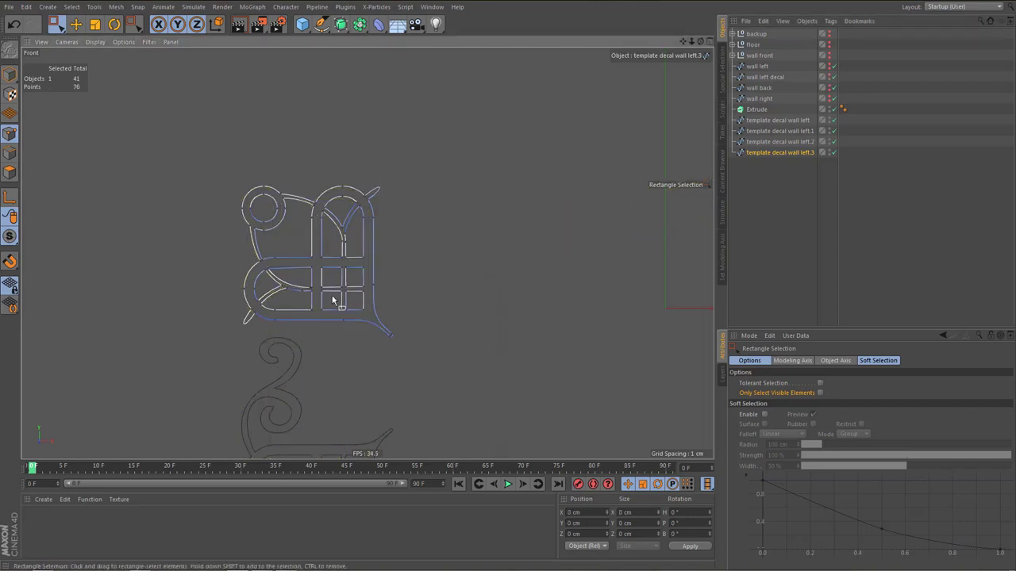
Delete the points of the two small leaf tips on the upper-left ornament's outer arches
{"action": "scroll", "coordinate": [333, 294], "scroll_direction": "up", "scroll_amount": 3}
{"action": "scroll", "coordinate": [340, 243], "scroll_direction": "up", "scroll_amount": 4}
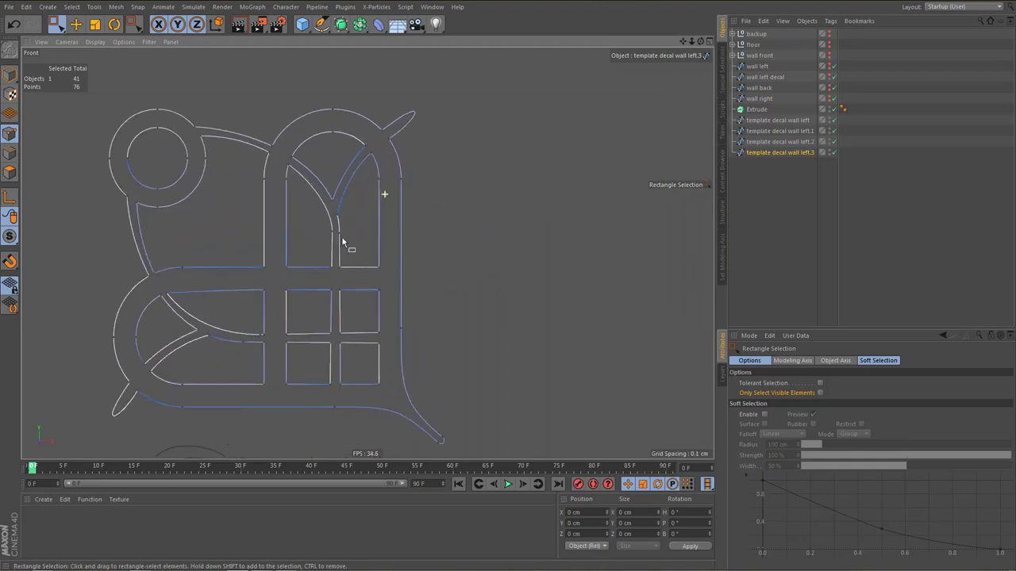
{"action": "scroll", "coordinate": [257, 357], "scroll_direction": "up", "scroll_amount": 2}
{"action": "left_click_drag", "start_coordinate": [214, 325], "coordinate": [233, 360]}
{"action": "scroll", "coordinate": [334, 337], "scroll_direction": "down", "scroll_amount": 2}
{"action": "left_click_drag", "start_coordinate": [501, 70], "coordinate": [533, 108], "text": "shift"}
{"action": "key", "text": "Delete"}
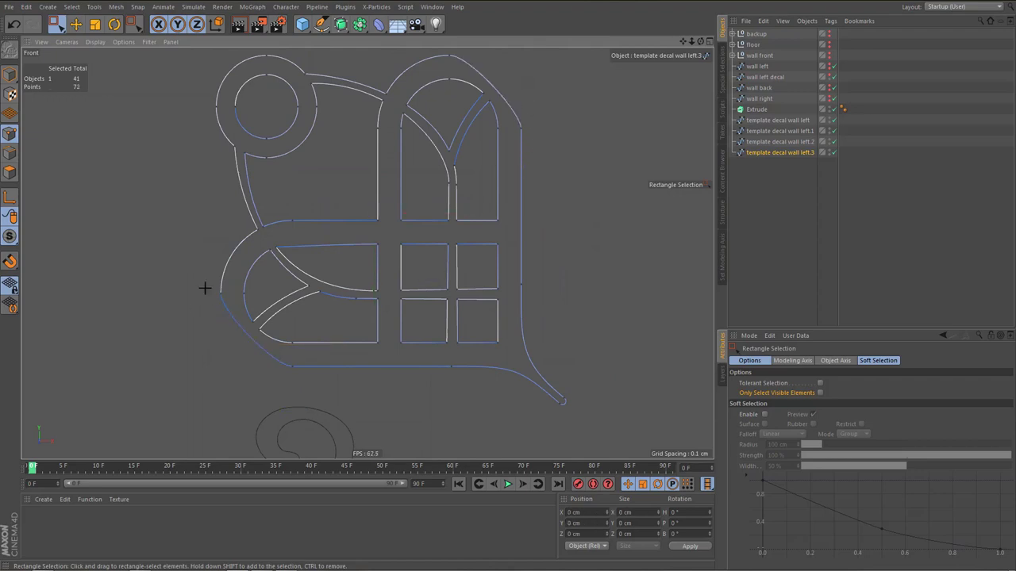
Select the four outline points beside the removed tips and lengthen their tangents with the Pen tool and Lock Tangent Rotation to round both arches
{"action": "left_click_drag", "start_coordinate": [204, 288], "coordinate": [237, 329]}
{"action": "left_click_drag", "start_coordinate": [299, 379], "coordinate": [279, 357], "text": "shift"}
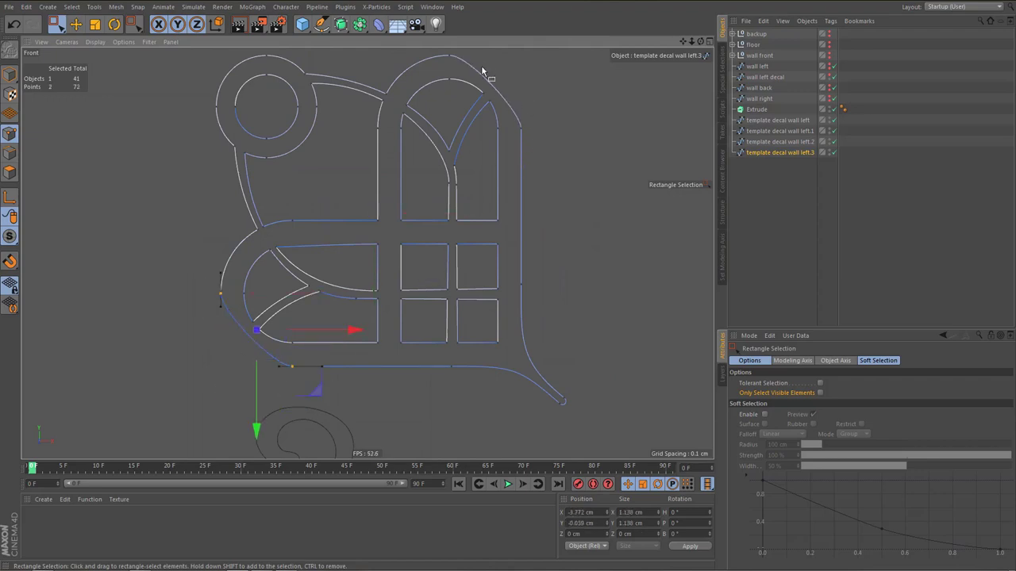
{"action": "left_click_drag", "start_coordinate": [445, 53], "coordinate": [509, 235], "text": "shift"}
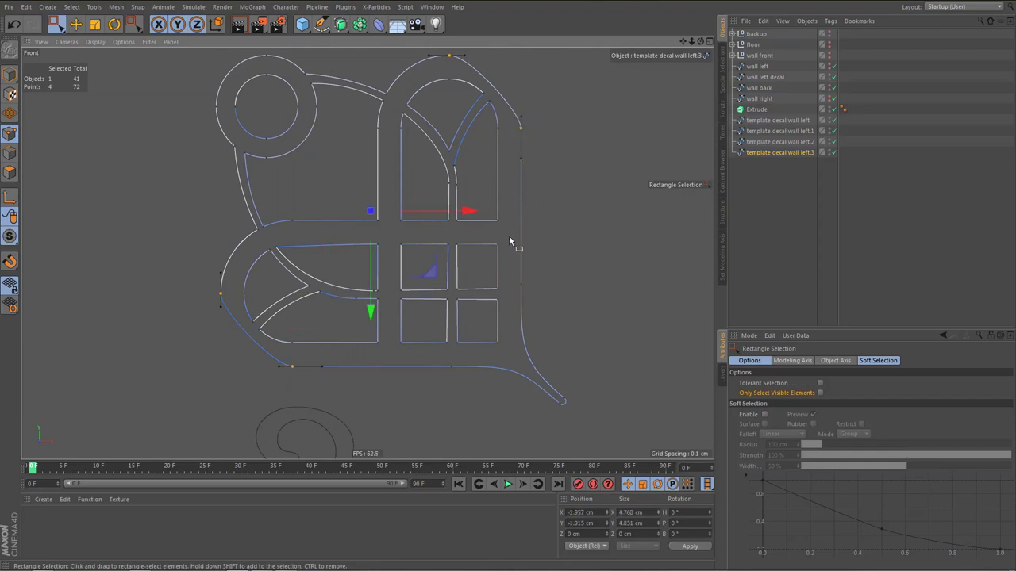
{"action": "key", "text": "m"}
{"action": "key", "text": "e"}
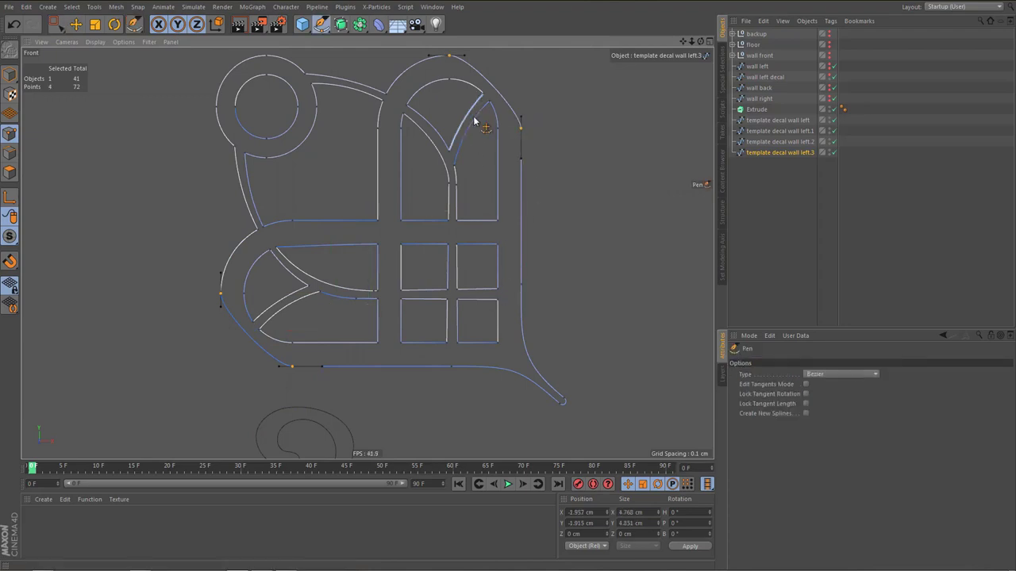
{"action": "middle_click_drag", "start_coordinate": [462, 134], "coordinate": [452, 172], "text": "alt"}
{"action": "left_click", "coordinate": [805, 393]}
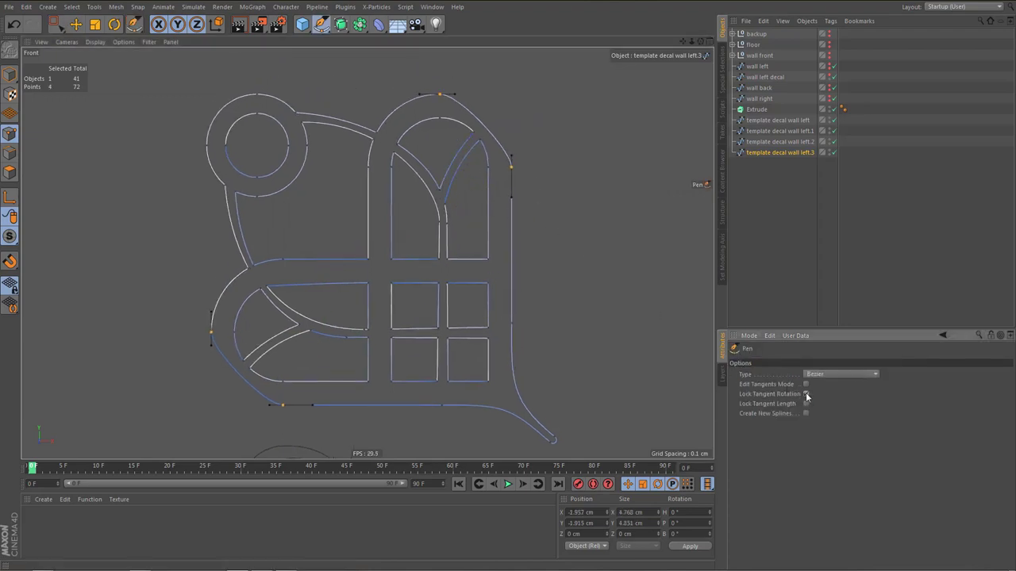
{"action": "left_click_drag", "start_coordinate": [476, 123], "coordinate": [478, 99]}
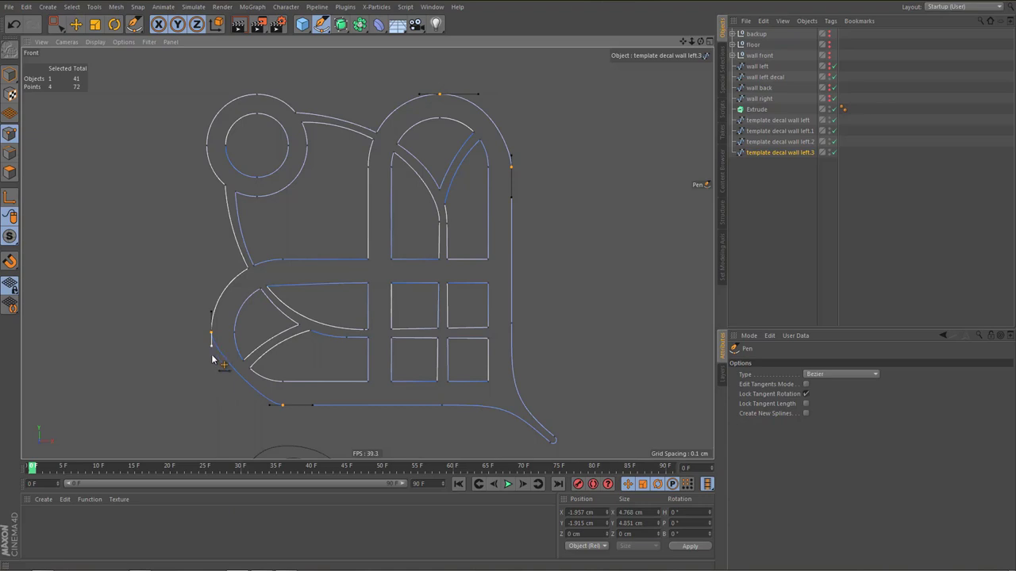
{"action": "left_click_drag", "start_coordinate": [212, 358], "coordinate": [213, 369]}
{"action": "scroll", "coordinate": [487, 229], "scroll_direction": "down", "scroll_amount": 2}
{"action": "middle_click_drag", "start_coordinate": [452, 248], "coordinate": [442, 215], "text": "alt"}
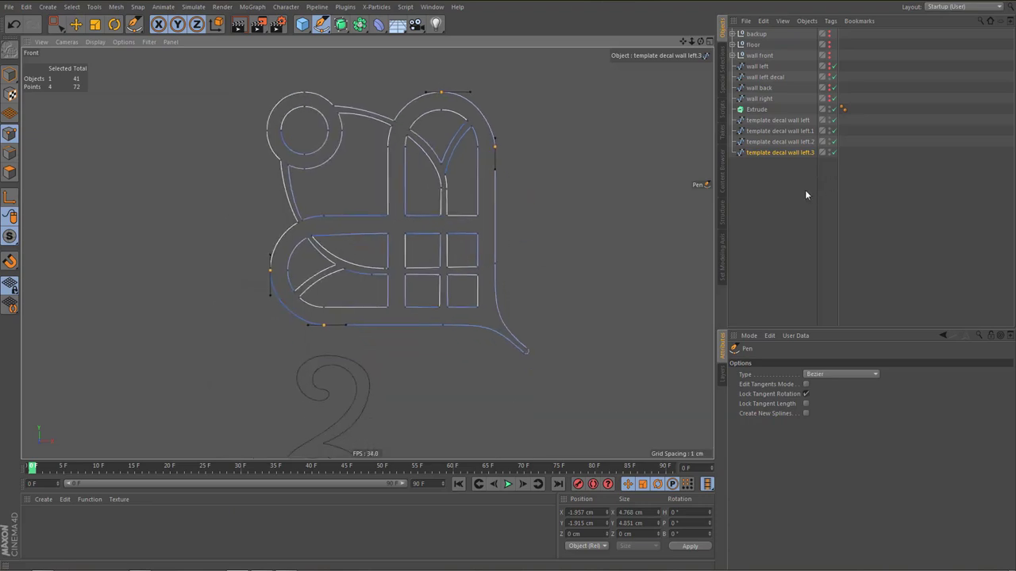
Fine-tune the tangent lengths at the top and side points of the upper arch for a smoother curve
{"action": "left_click", "coordinate": [761, 228]}
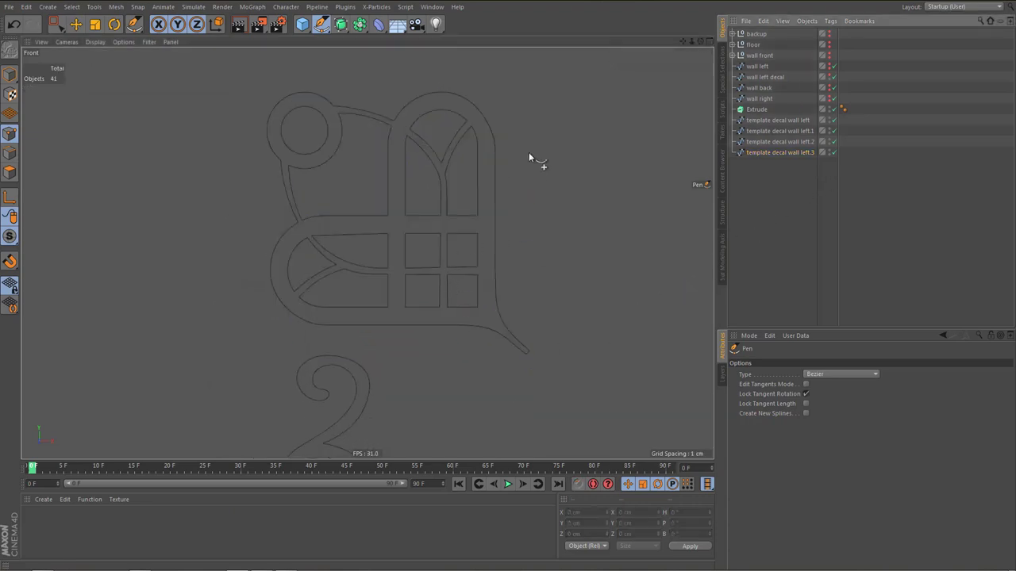
{"action": "scroll", "coordinate": [494, 140], "scroll_direction": "up", "scroll_amount": 2}
{"action": "left_click", "coordinate": [765, 151]}
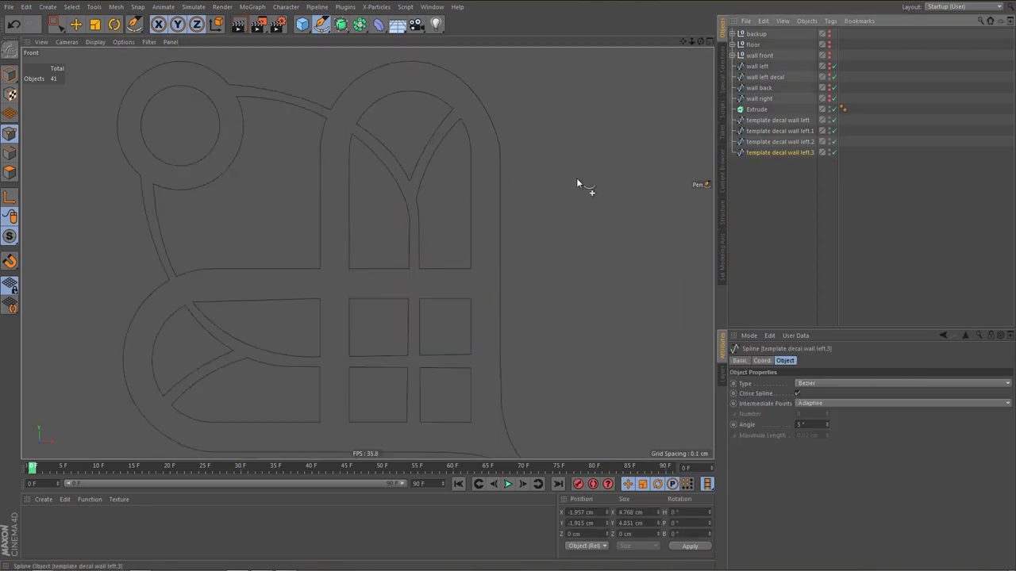
{"action": "middle_click_drag", "start_coordinate": [550, 179], "coordinate": [553, 255], "text": "alt"}
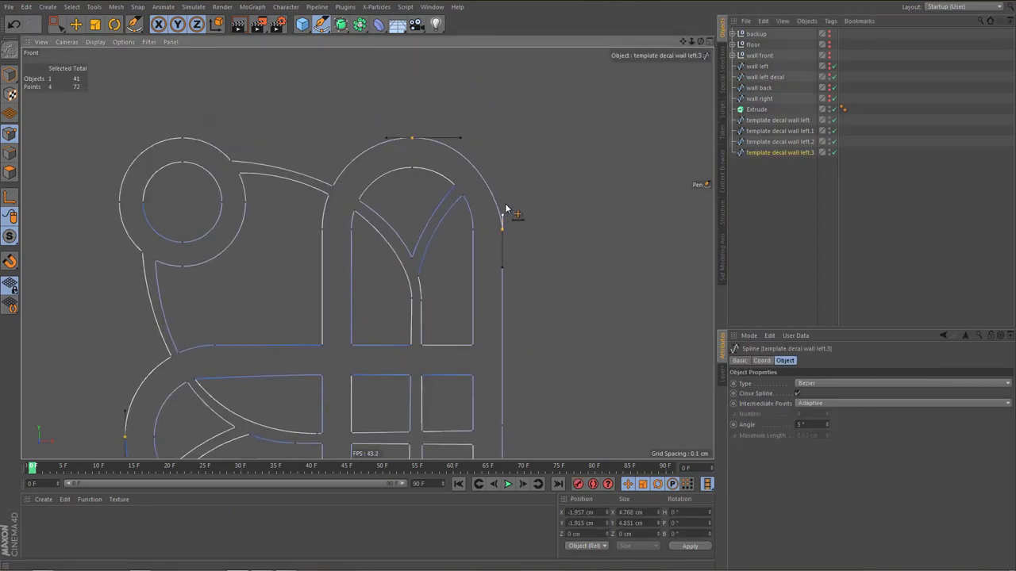
{"action": "left_click_drag", "start_coordinate": [506, 204], "coordinate": [505, 203]}
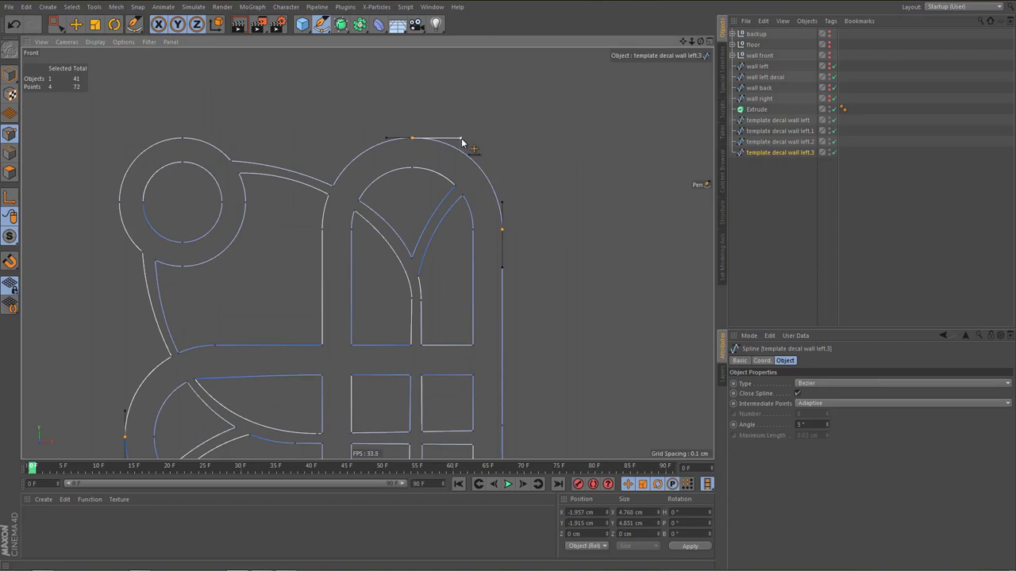
{"action": "left_click_drag", "start_coordinate": [461, 141], "coordinate": [455, 138]}
{"action": "left_click", "coordinate": [768, 244]}
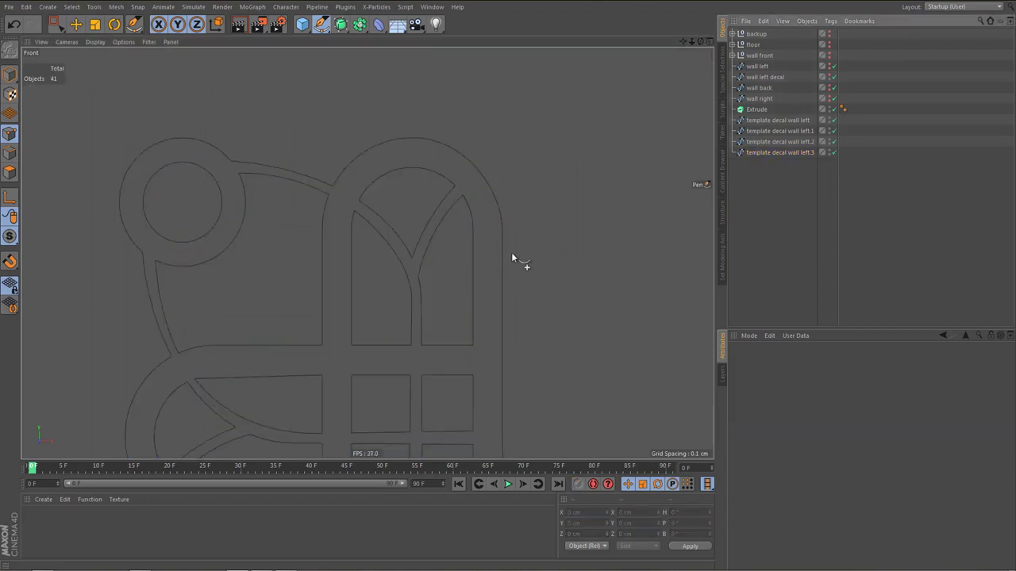
Move the upper arch's right side point down to Y -3.112 cm and scale its tangents to about 140%
{"action": "left_click", "coordinate": [787, 152]}
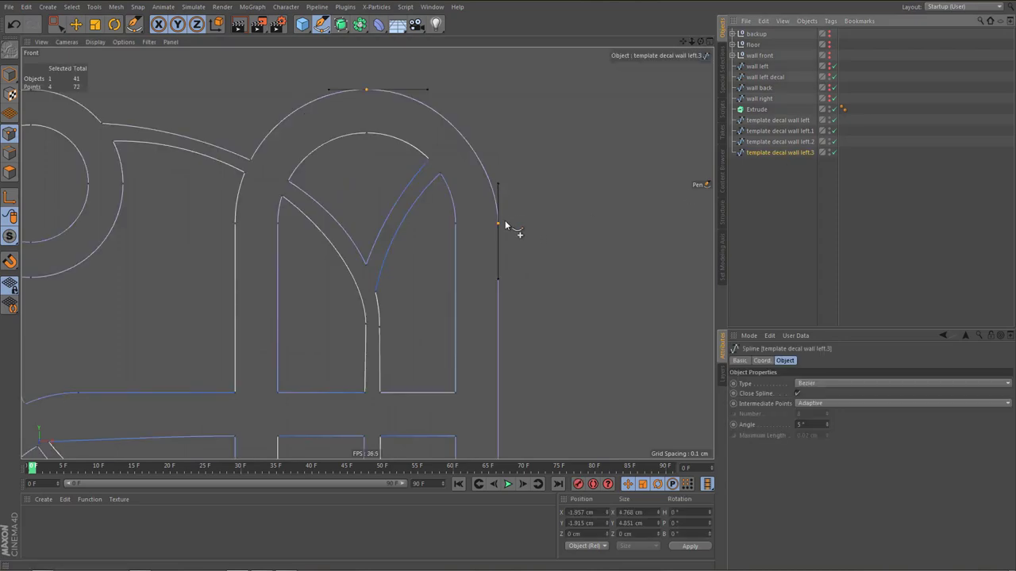
{"action": "key", "text": "e"}
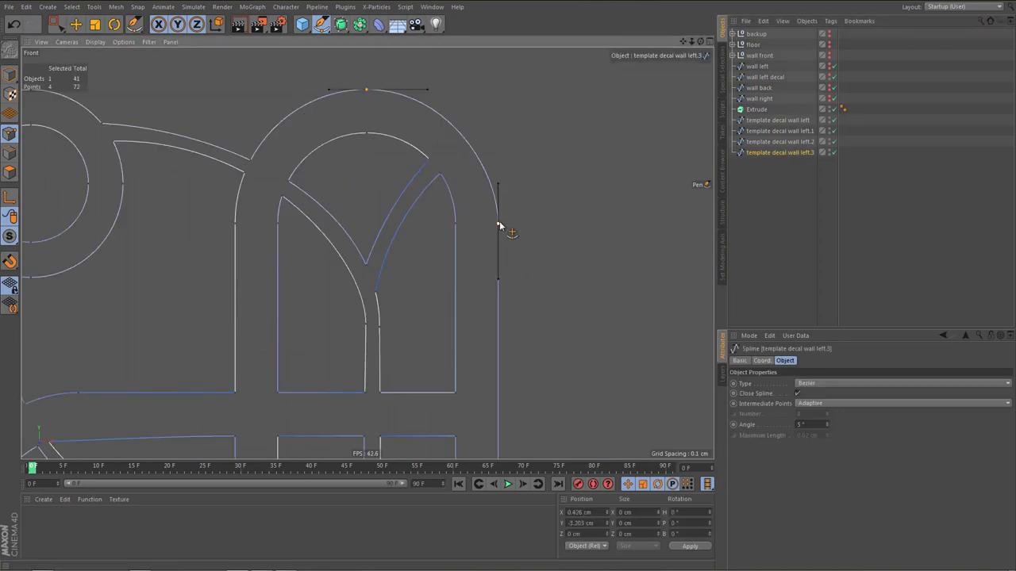
{"action": "left_click", "coordinate": [497, 225]}
{"action": "left_click_drag", "start_coordinate": [498, 321], "coordinate": [503, 329]}
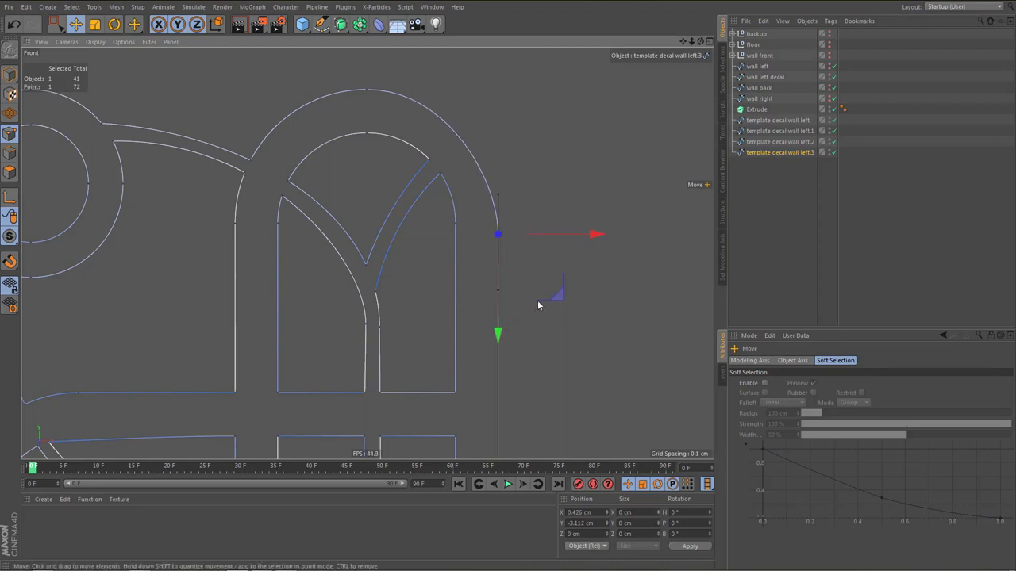
{"action": "key", "text": "t"}
{"action": "left_click_drag", "start_coordinate": [553, 299], "coordinate": [648, 180]}
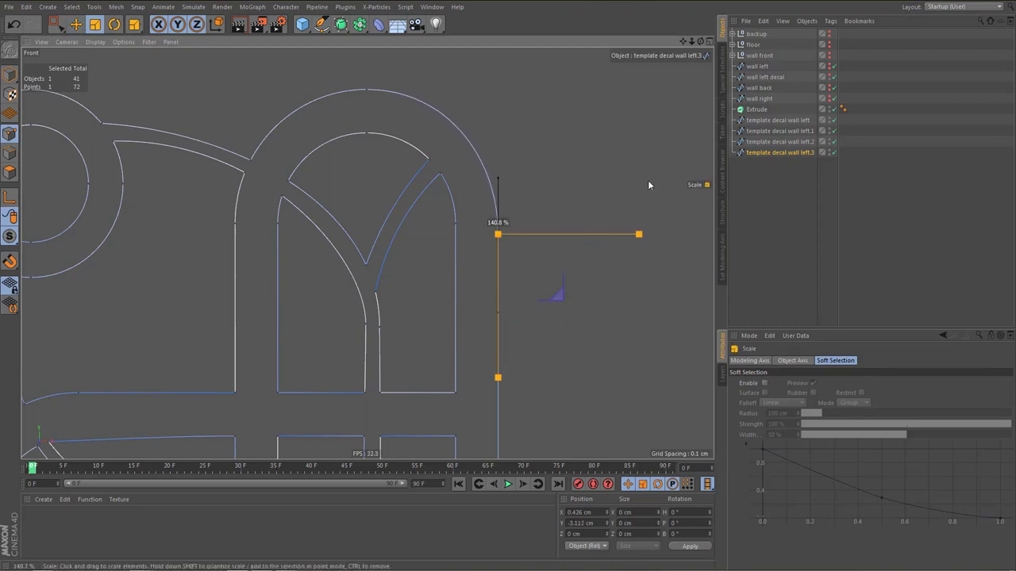
{"action": "left_click", "coordinate": [773, 203]}
Move the lower-left arch's bottom point right to about X -3.086 cm and scale up its tangents
{"action": "right_click_drag", "start_coordinate": [573, 253], "coordinate": [576, 302], "text": "alt"}
{"action": "middle_click_drag", "start_coordinate": [568, 211], "coordinate": [631, 66], "text": "alt"}
{"action": "scroll", "coordinate": [312, 373], "scroll_direction": "up", "scroll_amount": 3}
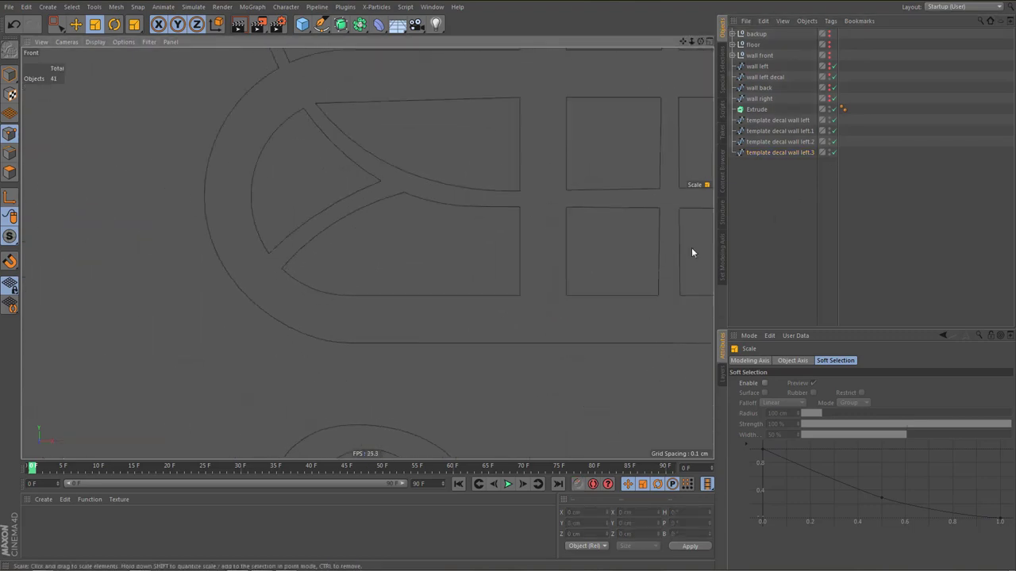
{"action": "left_click", "coordinate": [760, 153]}
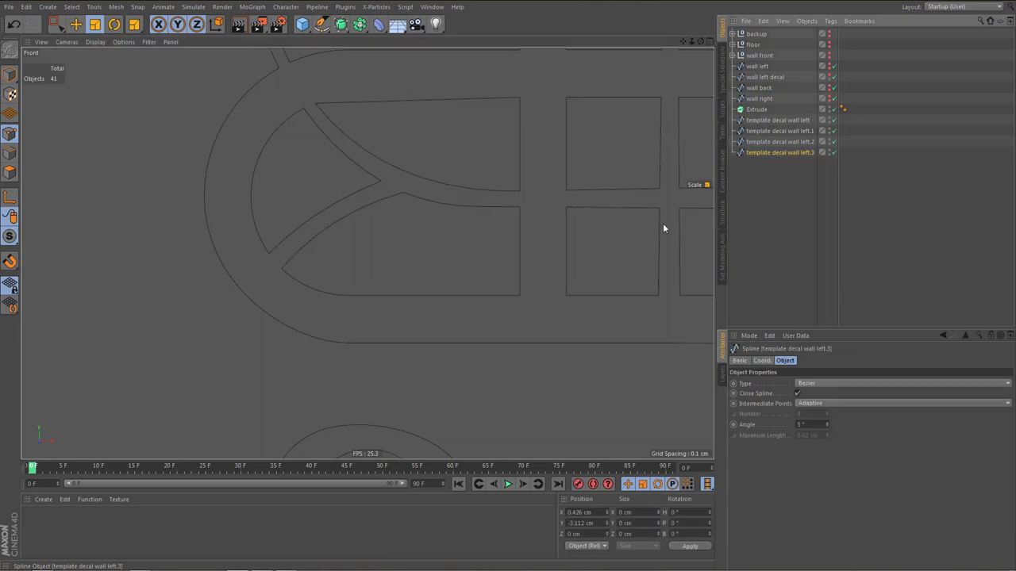
{"action": "key", "text": "e"}
{"action": "left_click", "coordinate": [349, 344]}
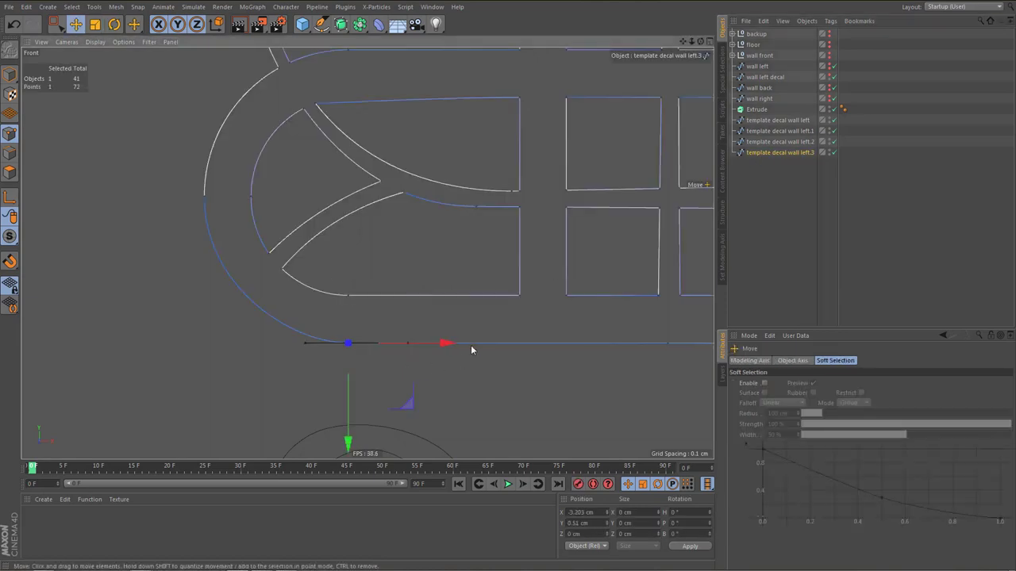
{"action": "left_click_drag", "start_coordinate": [444, 343], "coordinate": [462, 345]}
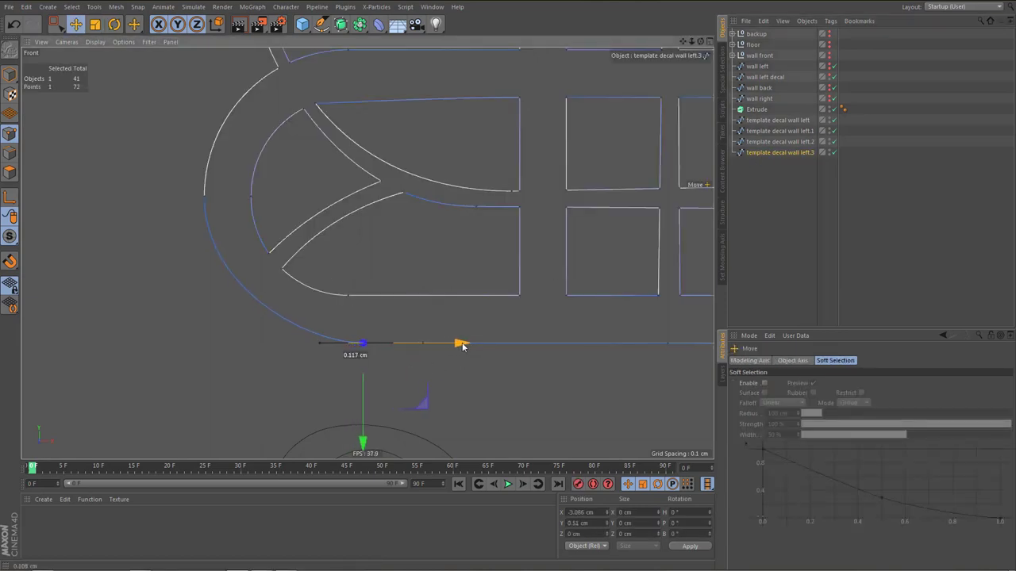
{"action": "key", "text": "t"}
{"action": "left_click_drag", "start_coordinate": [485, 389], "coordinate": [669, 367]}
{"action": "left_click", "coordinate": [770, 232]}
Show the wall left decal again to compare it with all four corner ornaments
{"action": "scroll", "coordinate": [381, 318], "scroll_direction": "down", "scroll_amount": 3}
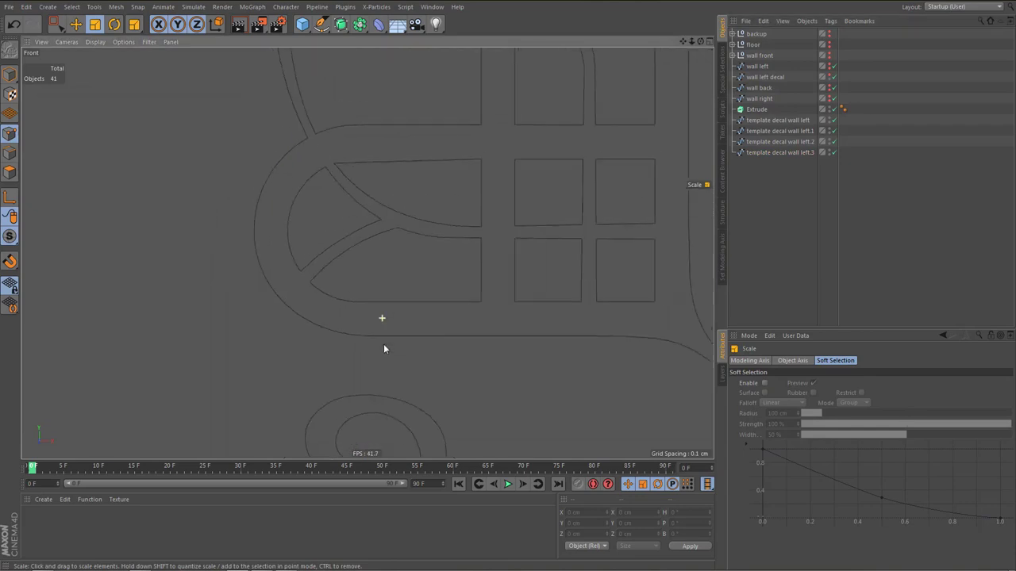
{"action": "scroll", "coordinate": [368, 233], "scroll_direction": "down", "scroll_amount": 10}
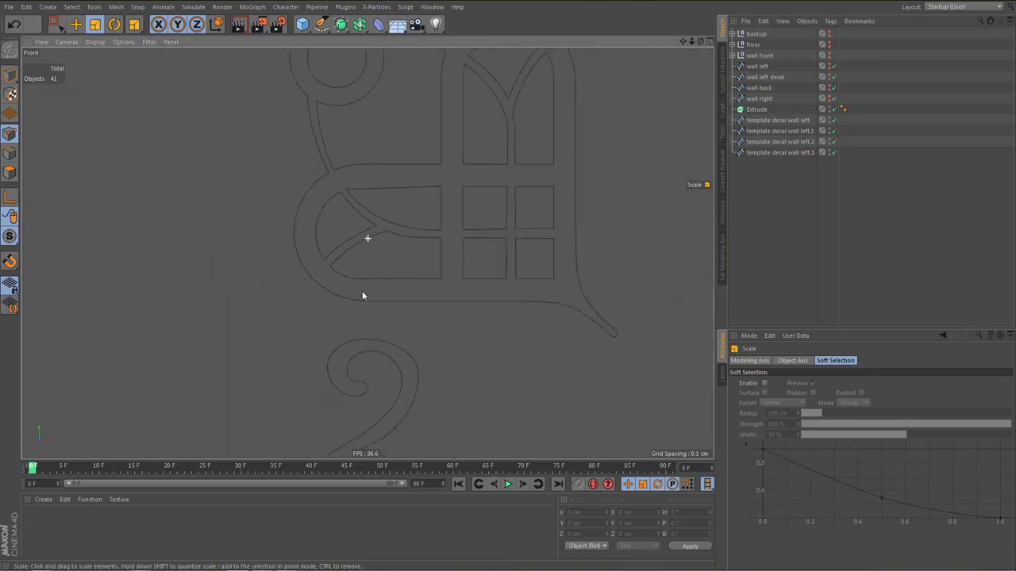
{"action": "scroll", "coordinate": [362, 275], "scroll_direction": "down", "scroll_amount": 2}
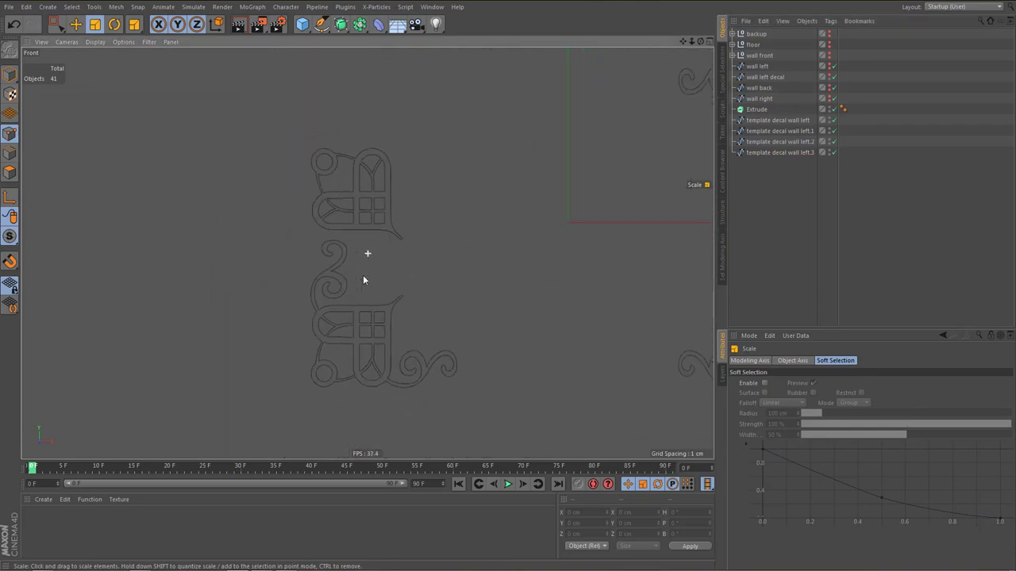
{"action": "scroll", "coordinate": [349, 321], "scroll_direction": "up", "scroll_amount": 4}
{"action": "scroll", "coordinate": [339, 325], "scroll_direction": "down", "scroll_amount": 3}
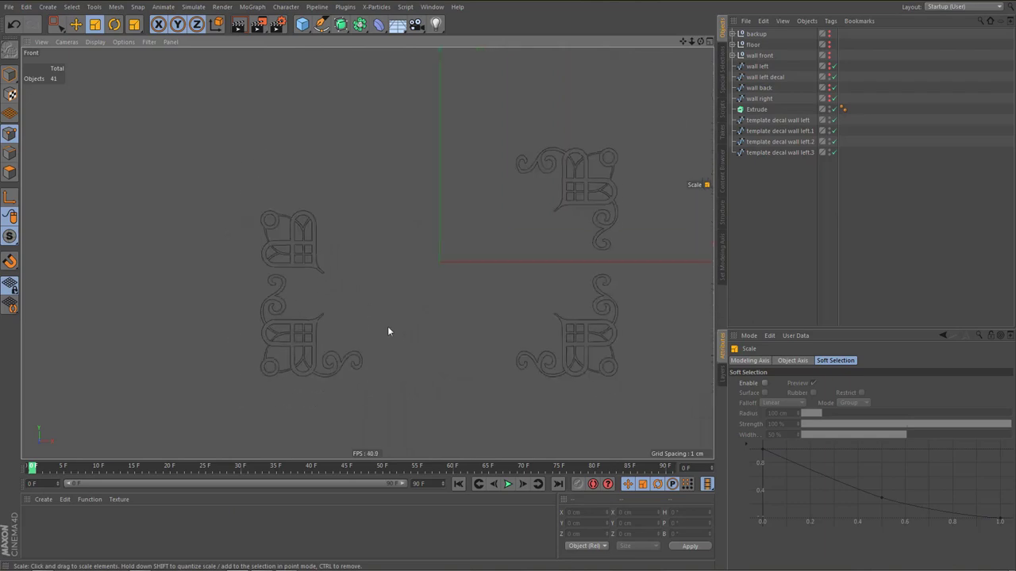
{"action": "scroll", "coordinate": [473, 232], "scroll_direction": "up", "scroll_amount": 3}
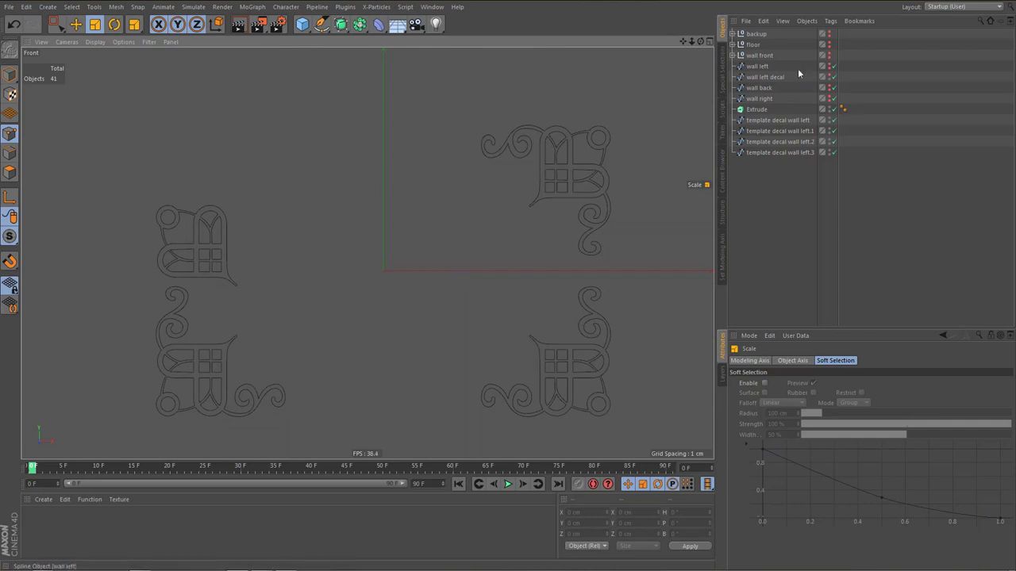
{"action": "left_click", "coordinate": [827, 77]}
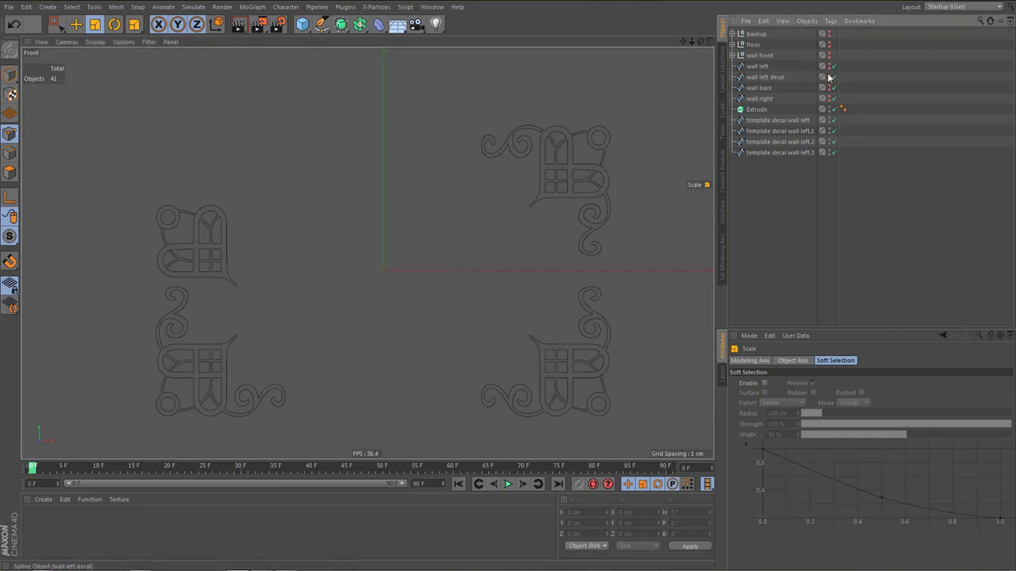
{"action": "middle_click_drag", "start_coordinate": [490, 211], "coordinate": [512, 212], "text": "alt"}
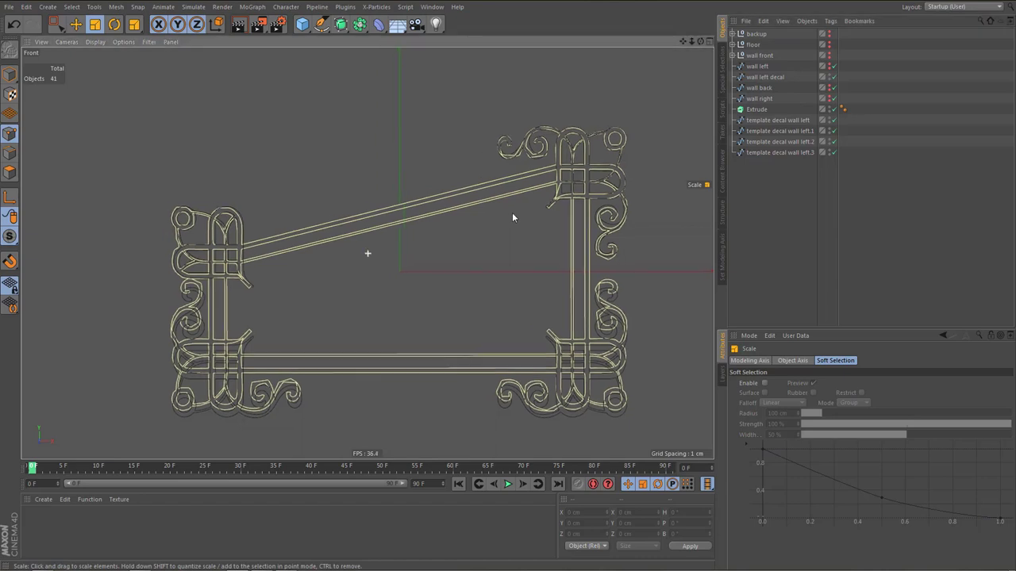
Add a rectangle spline and set its width and height to 2 cm
{"action": "left_click", "coordinate": [322, 24]}
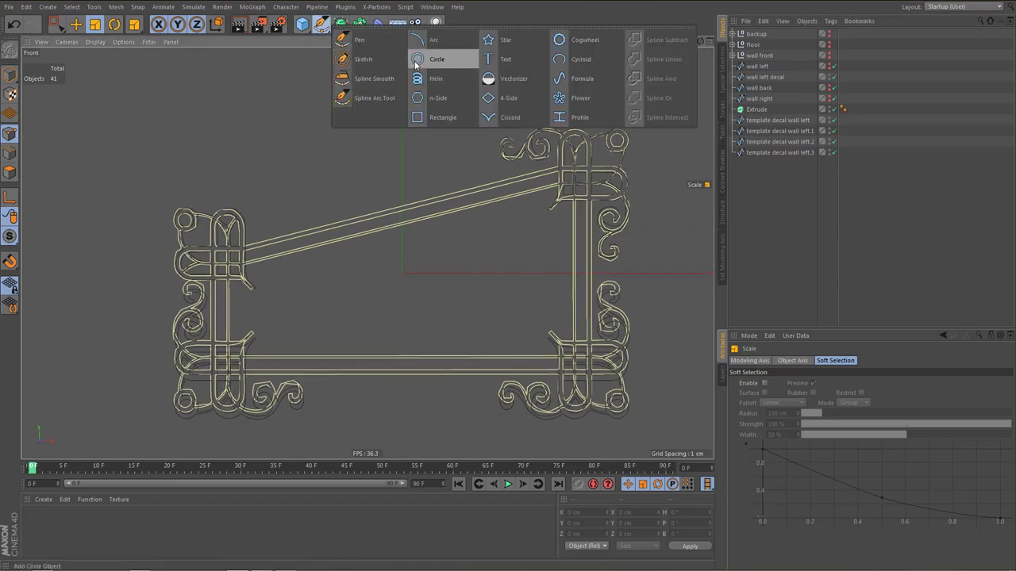
{"action": "left_click", "coordinate": [426, 117]}
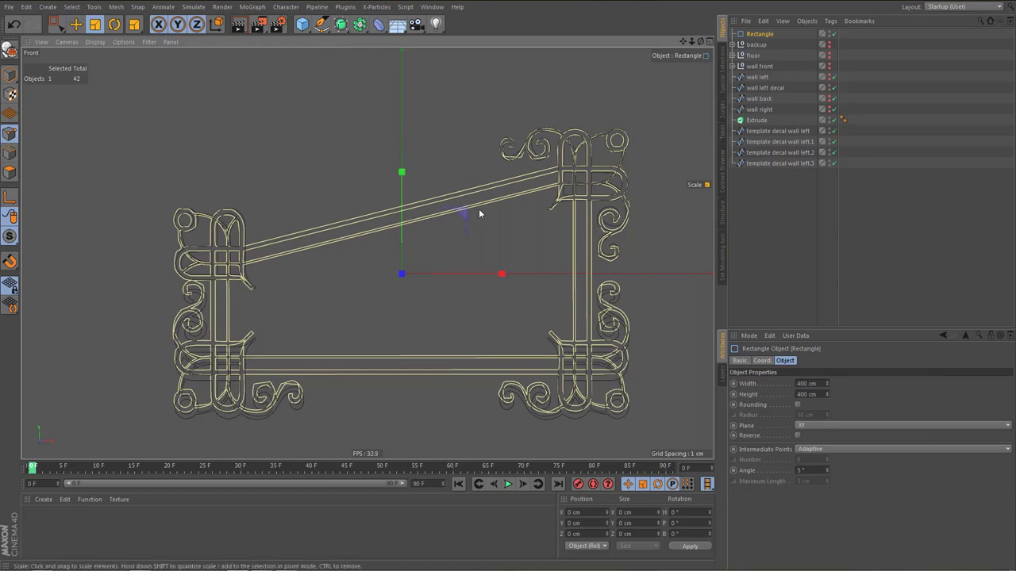
{"action": "left_click_drag", "start_coordinate": [493, 230], "coordinate": [436, 267]}
{"action": "left_click_drag", "start_coordinate": [336, 318], "coordinate": [172, 430]}
Place a copy of the spline template decal wall left.3 in the backup group
{"action": "left_click", "coordinate": [778, 131]}
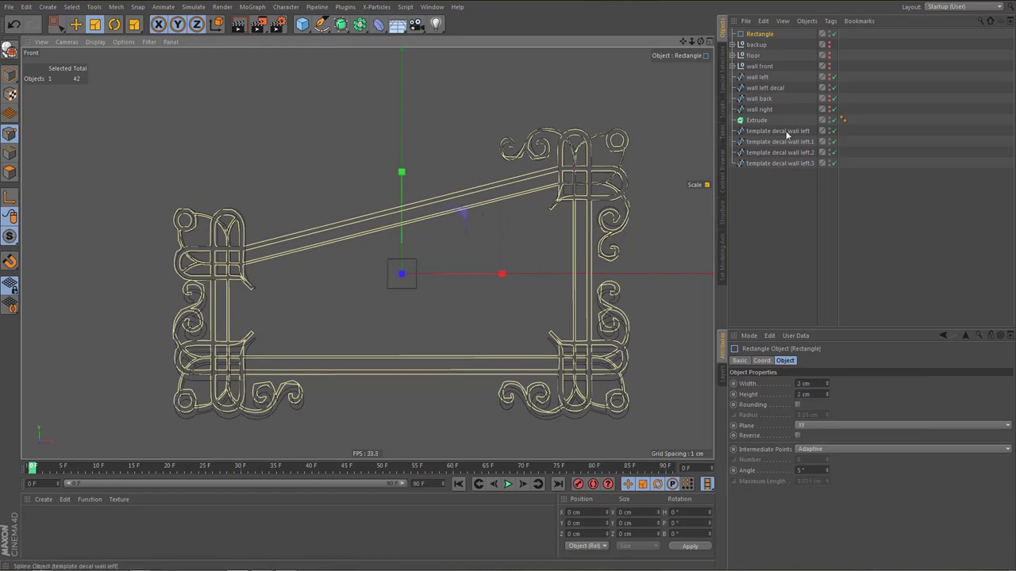
{"action": "left_click", "coordinate": [773, 163]}
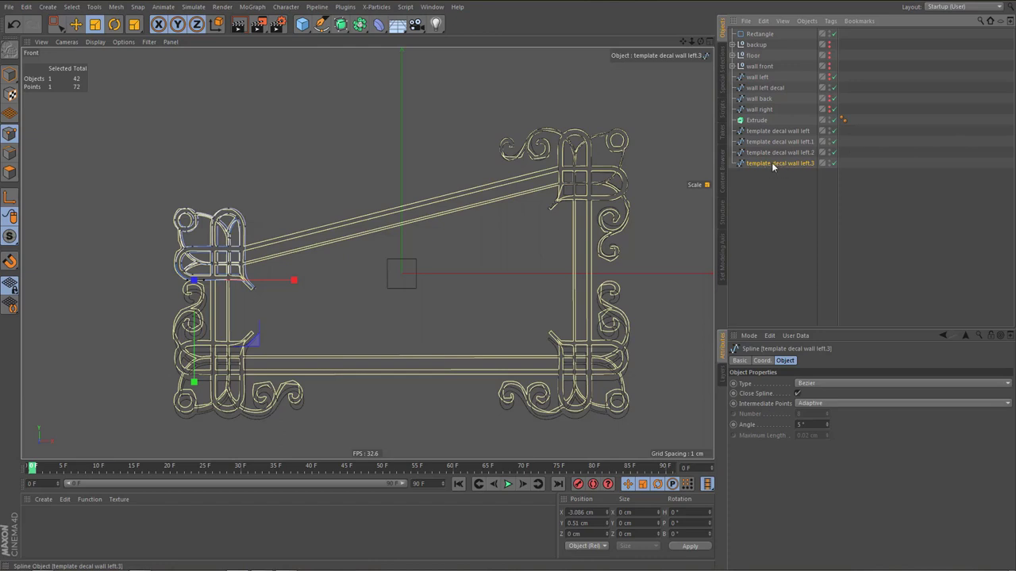
{"action": "left_click_drag", "start_coordinate": [771, 162], "coordinate": [760, 46]}
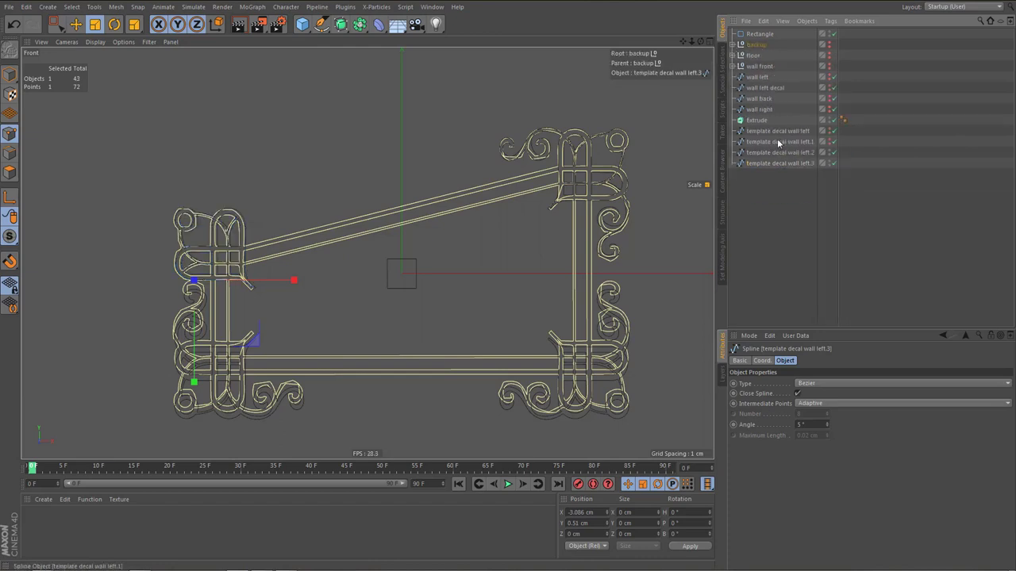
Merge the four template decal wall left splines into one using Connect Objects + Delete
{"action": "left_click", "coordinate": [773, 135]}
{"action": "left_click", "coordinate": [758, 164], "text": "shift"}
{"action": "right_click", "coordinate": [759, 163]}
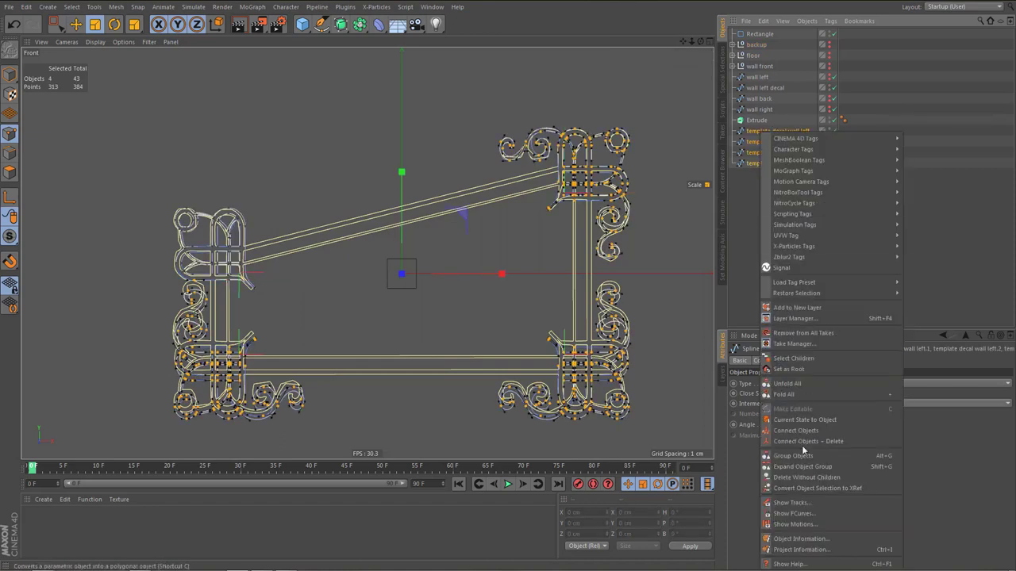
{"action": "left_click", "coordinate": [814, 441]}
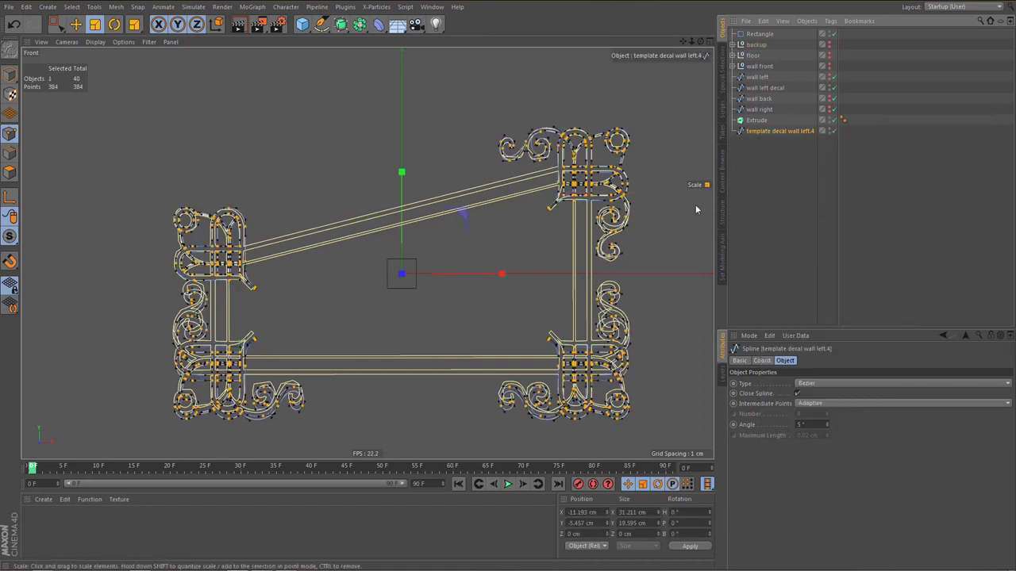
{"action": "left_click", "coordinate": [763, 157]}
Move the rectangle below the merged ornament spline at the end of the object hierarchy
{"action": "scroll", "coordinate": [420, 278], "scroll_direction": "up", "scroll_amount": 3}
{"action": "scroll", "coordinate": [425, 278], "scroll_direction": "up", "scroll_amount": 1}
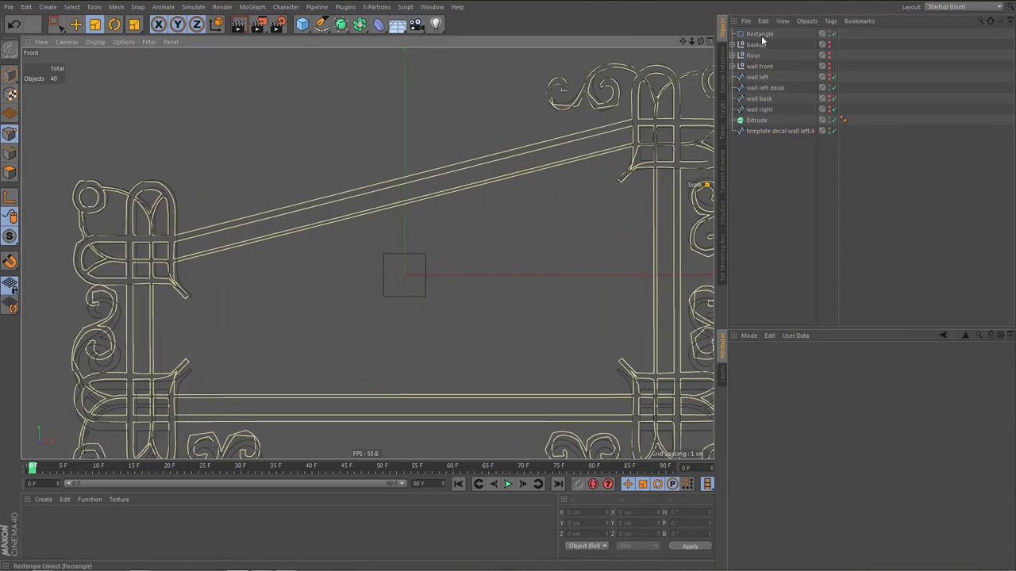
{"action": "left_click_drag", "start_coordinate": [762, 36], "coordinate": [771, 150]}
{"action": "scroll", "coordinate": [406, 204], "scroll_direction": "up", "scroll_amount": 2}
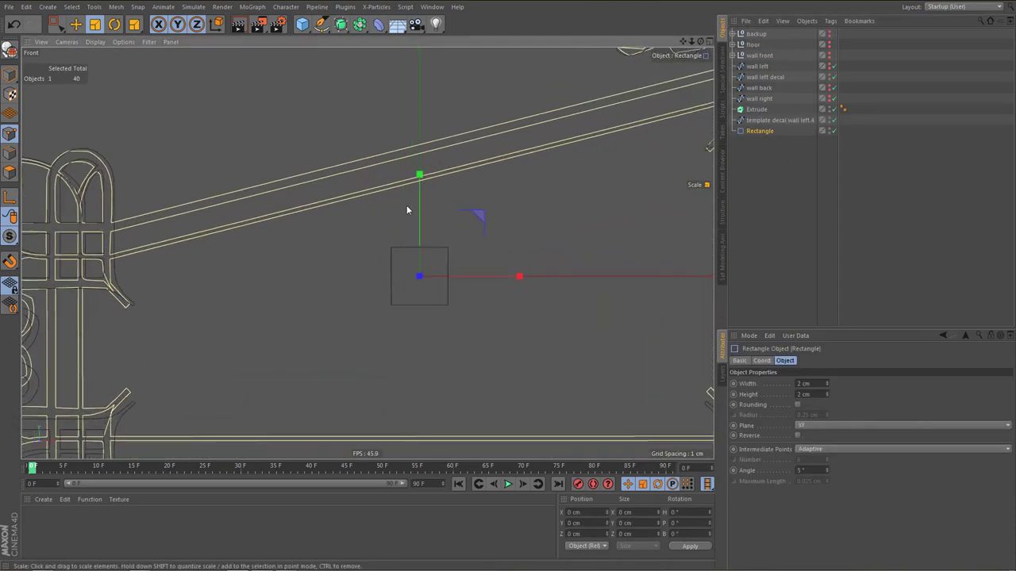
Move the rectangle up onto the sloped rail and rotate it to match the rail's angle
{"action": "key", "text": "e"}
{"action": "left_click_drag", "start_coordinate": [419, 175], "coordinate": [419, 52]}
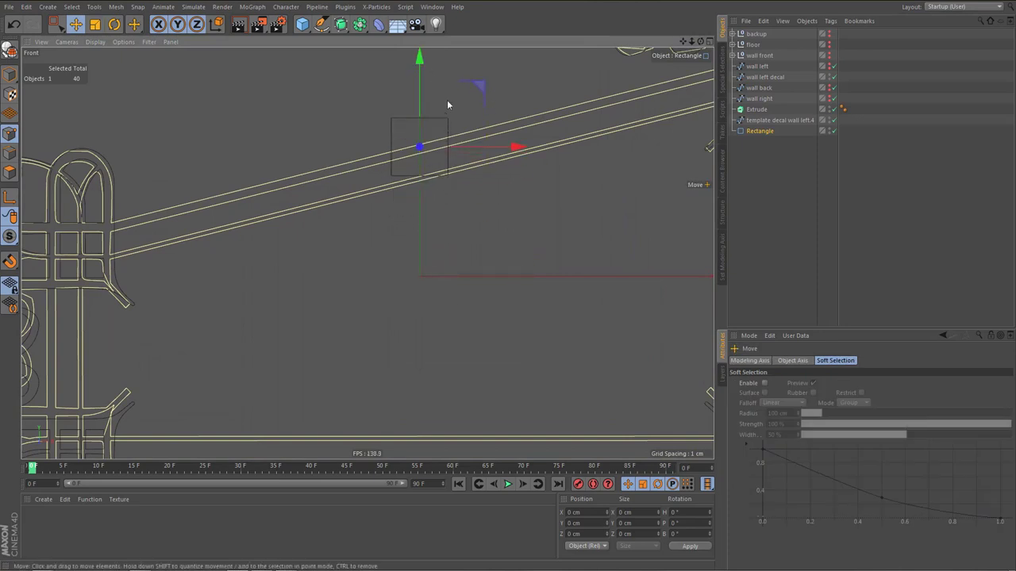
{"action": "key", "text": "r"}
{"action": "left_click_drag", "start_coordinate": [473, 123], "coordinate": [472, 105]}
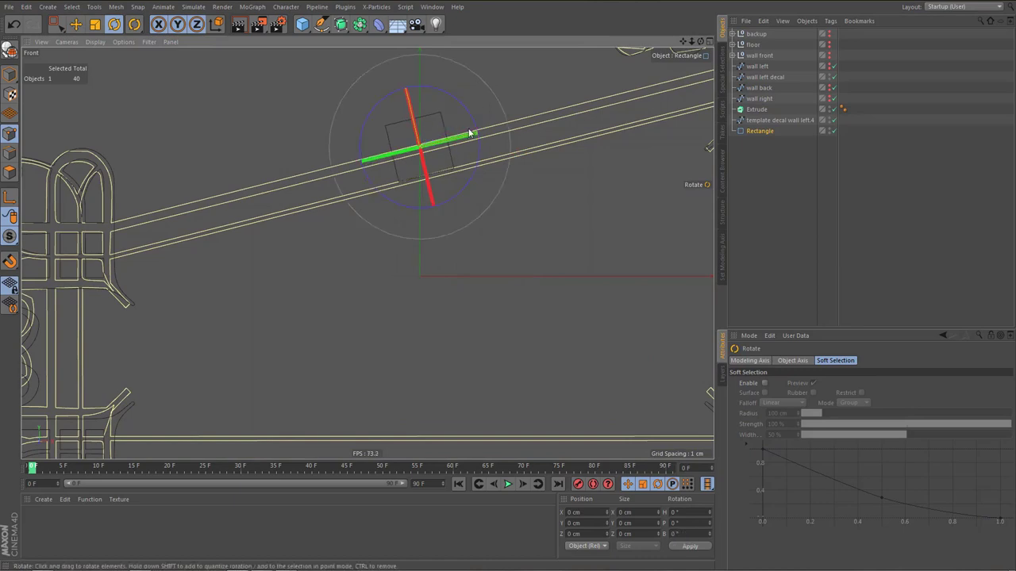
Set the rectangle's height to 0.4 cm and fit it between the upper pair of sloped rail lines
{"action": "key", "text": "t"}
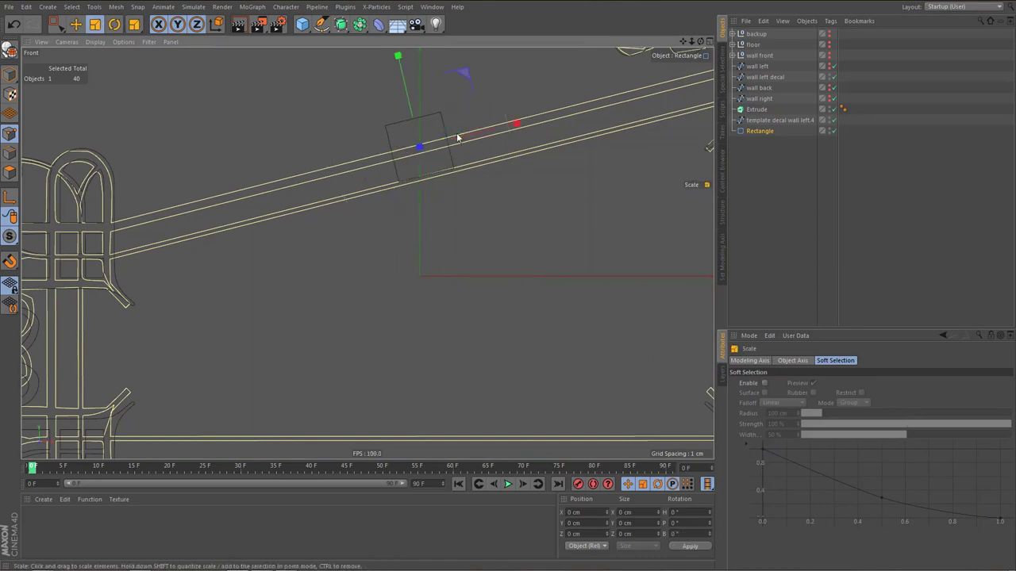
{"action": "left_click", "coordinate": [760, 132]}
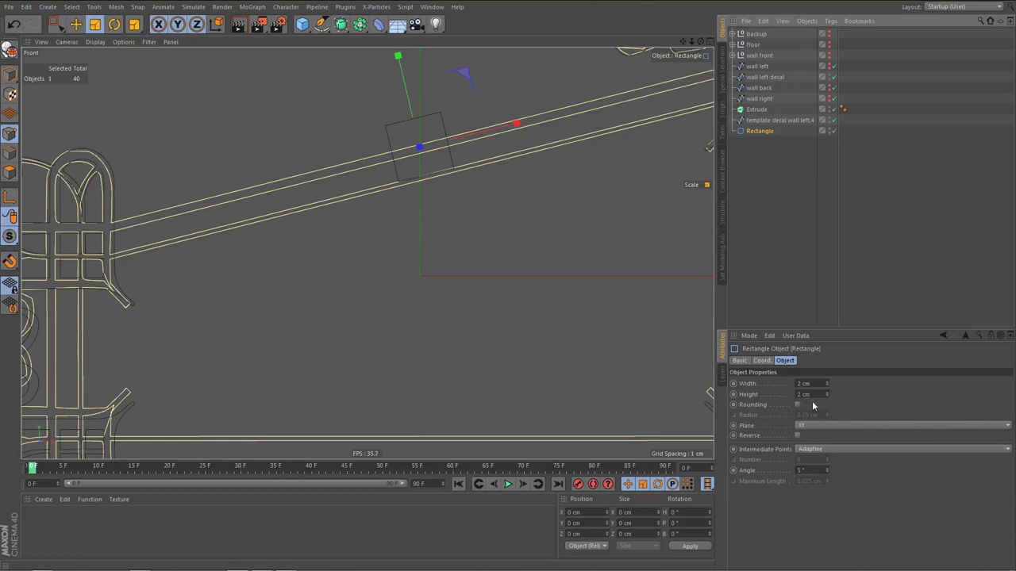
{"action": "left_click_drag", "start_coordinate": [827, 401], "coordinate": [828, 422]}
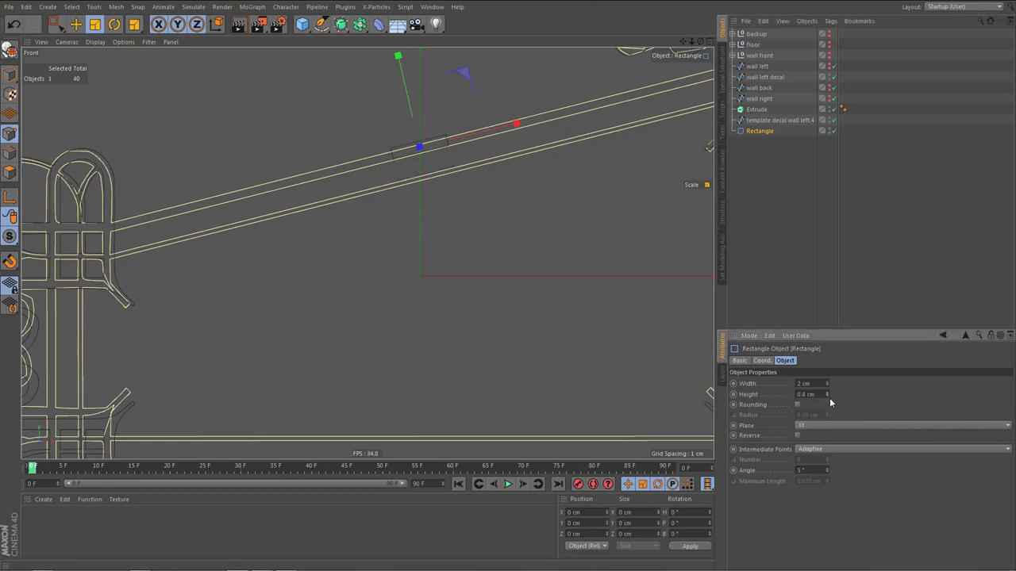
{"action": "scroll", "coordinate": [441, 125], "scroll_direction": "up", "scroll_amount": 5}
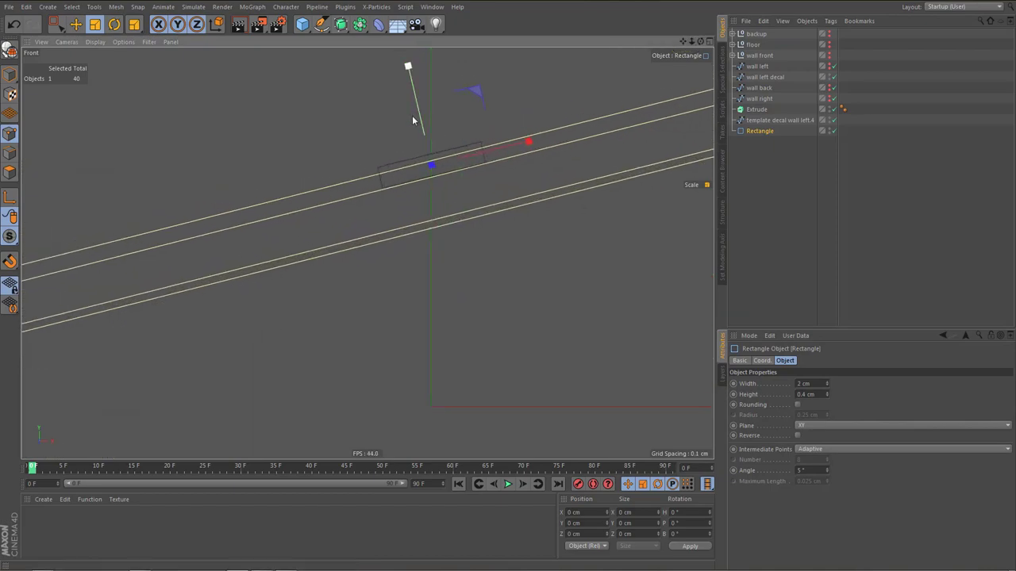
{"action": "key", "text": "e"}
{"action": "left_click_drag", "start_coordinate": [409, 70], "coordinate": [412, 73]}
{"action": "scroll", "coordinate": [402, 181], "scroll_direction": "down", "scroll_amount": 8}
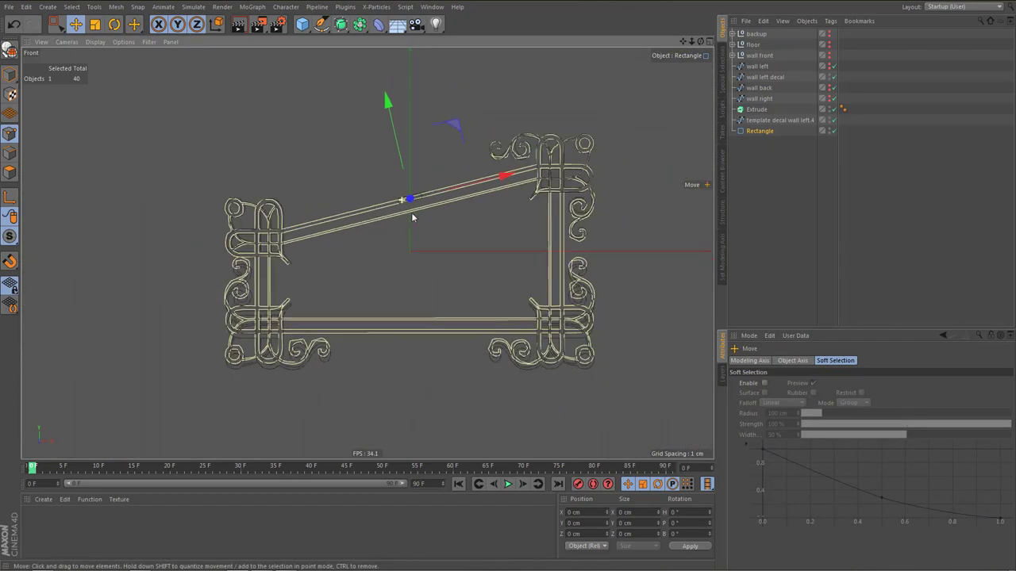
Set the rectangle's width to 22 cm so it spans the sloped rail between the corner ornaments
{"action": "scroll", "coordinate": [427, 230], "scroll_direction": "up", "scroll_amount": 3}
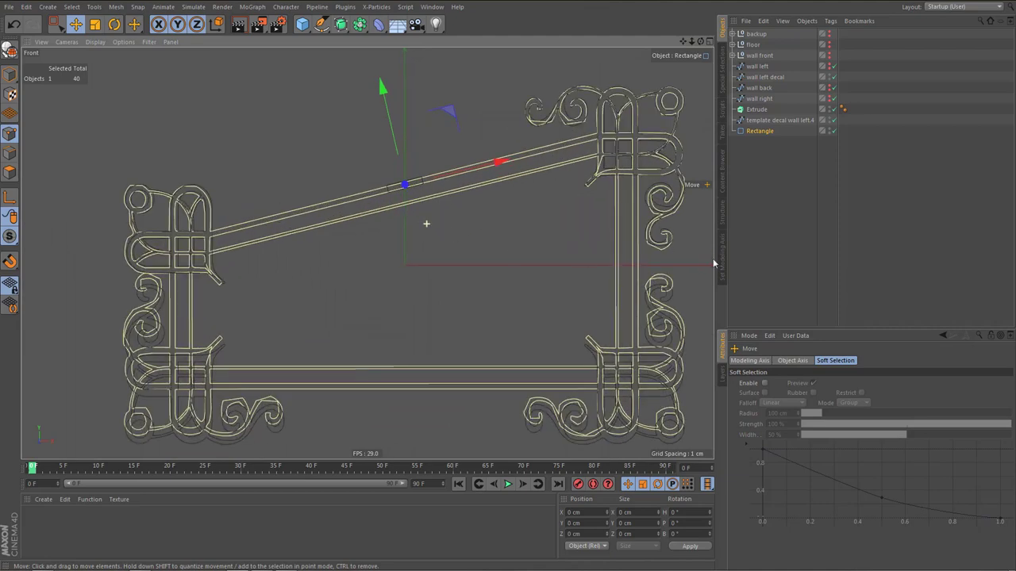
{"action": "left_click", "coordinate": [760, 131]}
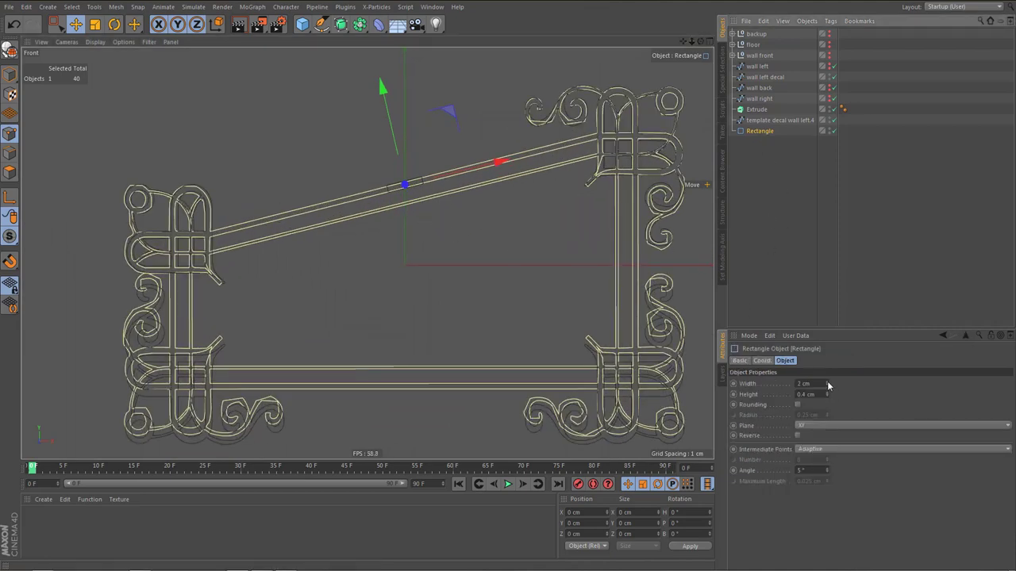
{"action": "left_click_drag", "start_coordinate": [828, 384], "coordinate": [828, 373]}
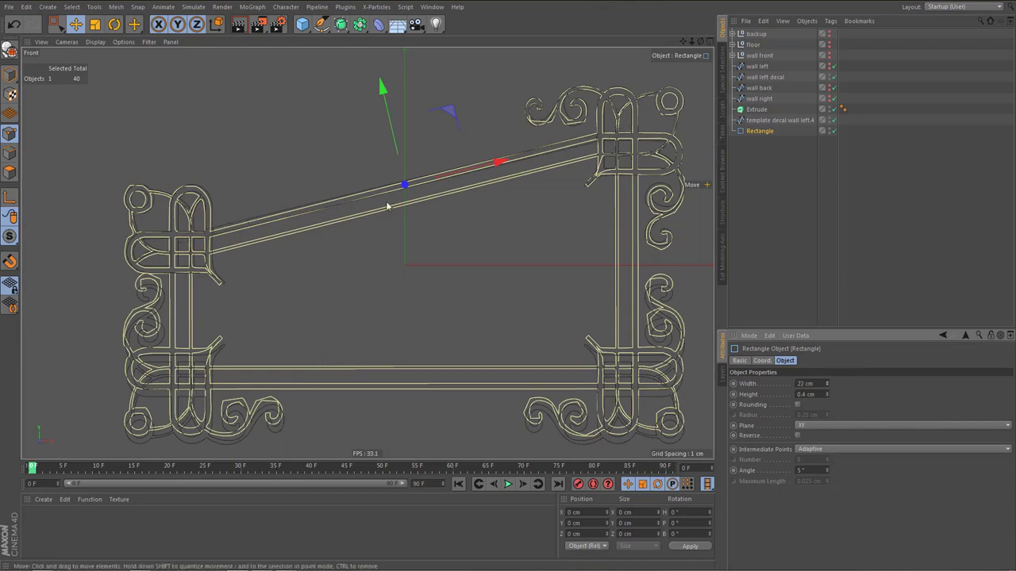
{"action": "scroll", "coordinate": [388, 205], "scroll_direction": "up", "scroll_amount": 3}
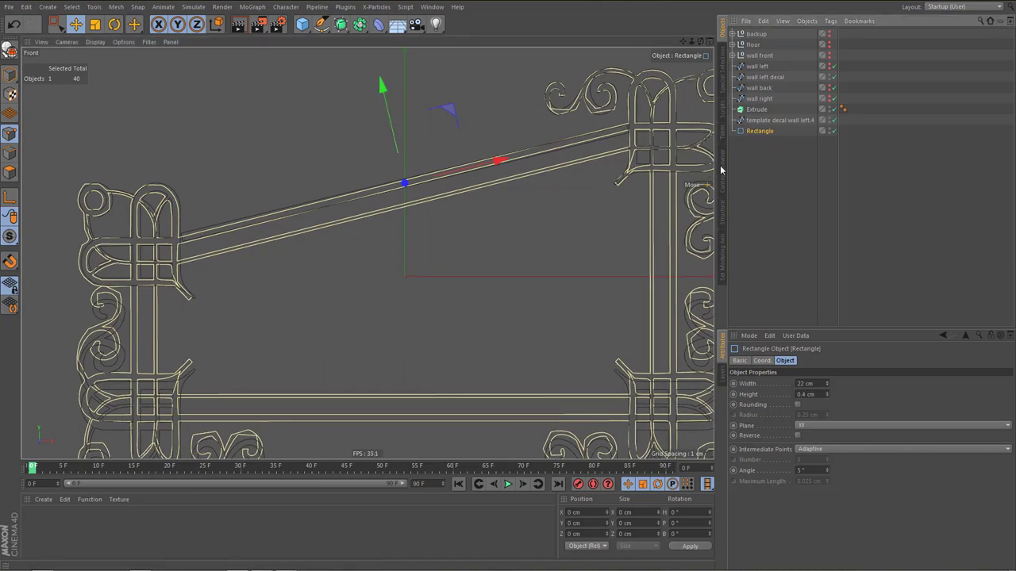
{"action": "left_click_drag", "start_coordinate": [757, 133], "coordinate": [760, 145], "text": "ctrl"}
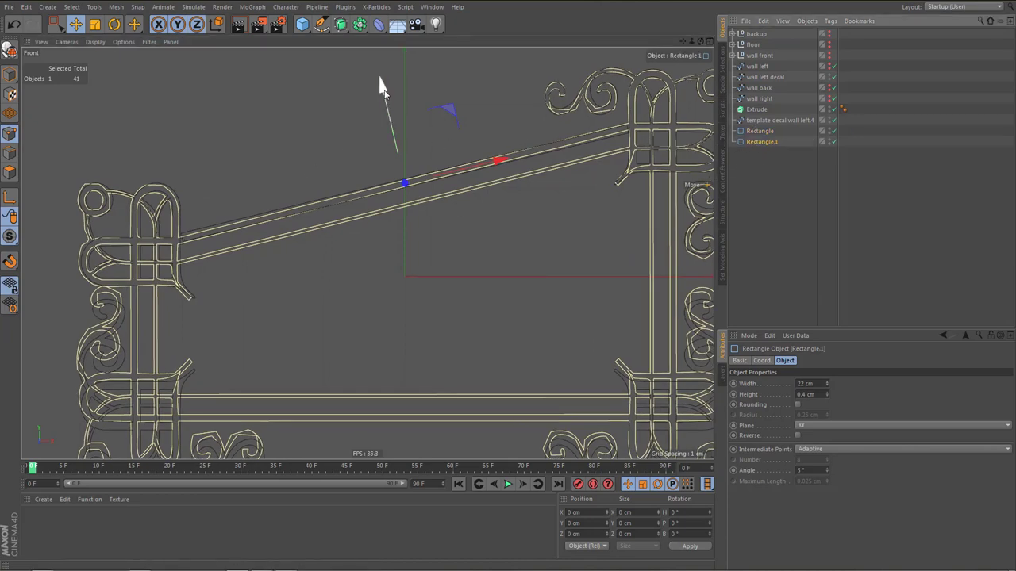
{"action": "left_click_drag", "start_coordinate": [380, 87], "coordinate": [388, 107]}
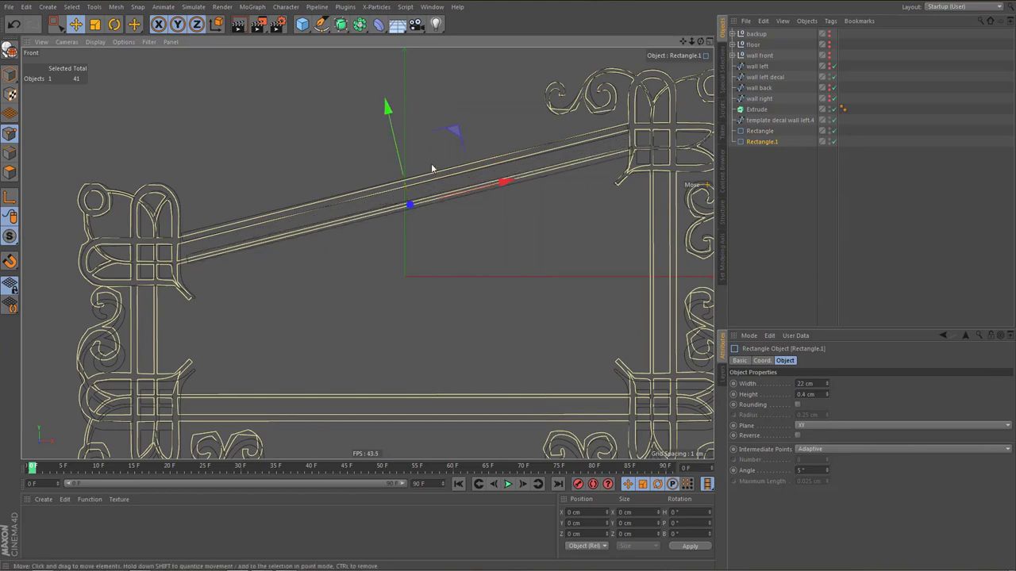
{"action": "scroll", "coordinate": [466, 204], "scroll_direction": "up", "scroll_amount": 5}
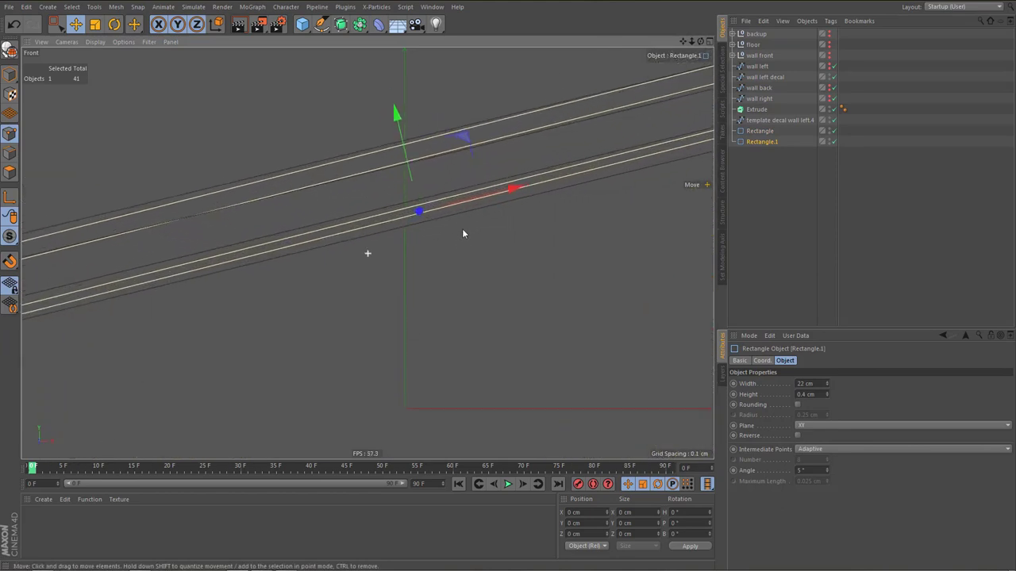
{"action": "middle_click_drag", "start_coordinate": [463, 234], "coordinate": [463, 236], "text": "alt"}
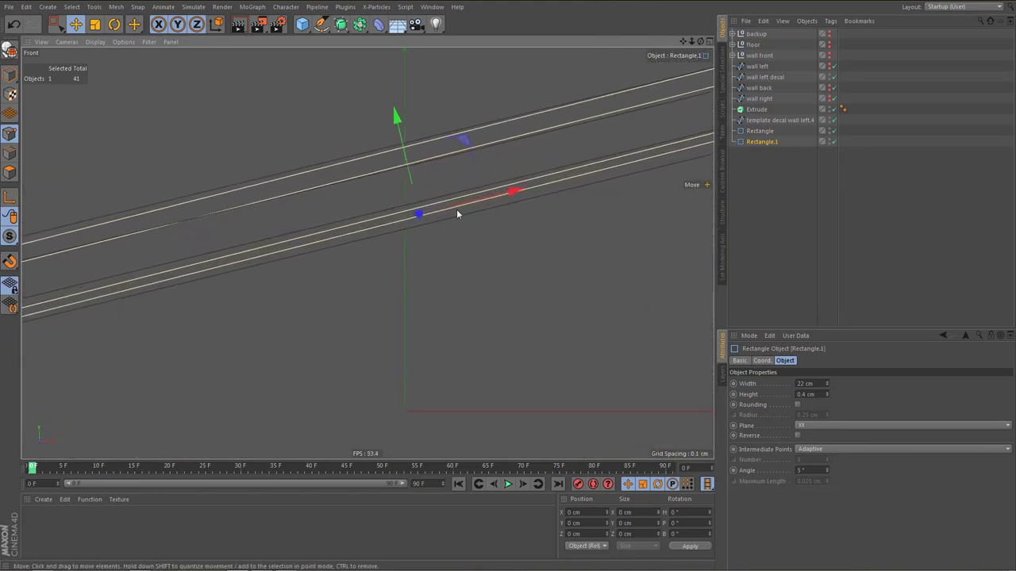
{"action": "left_click", "coordinate": [761, 143]}
{"action": "key", "text": "Delete"}
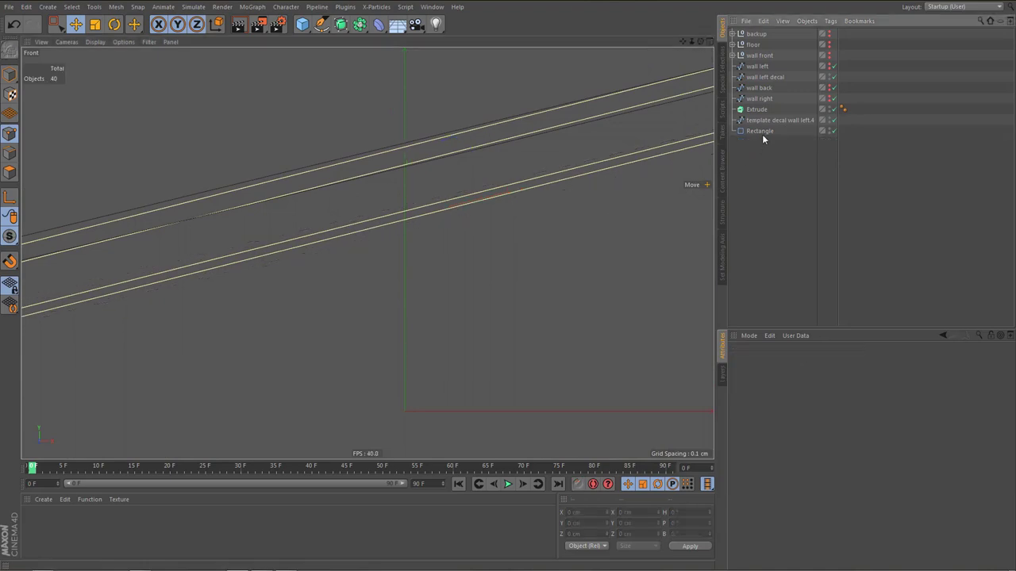
Fine-tune the rectangle's rotation so it runs parallel to the upper sloped rail lines
{"action": "left_click", "coordinate": [762, 133]}
{"action": "key", "text": "r"}
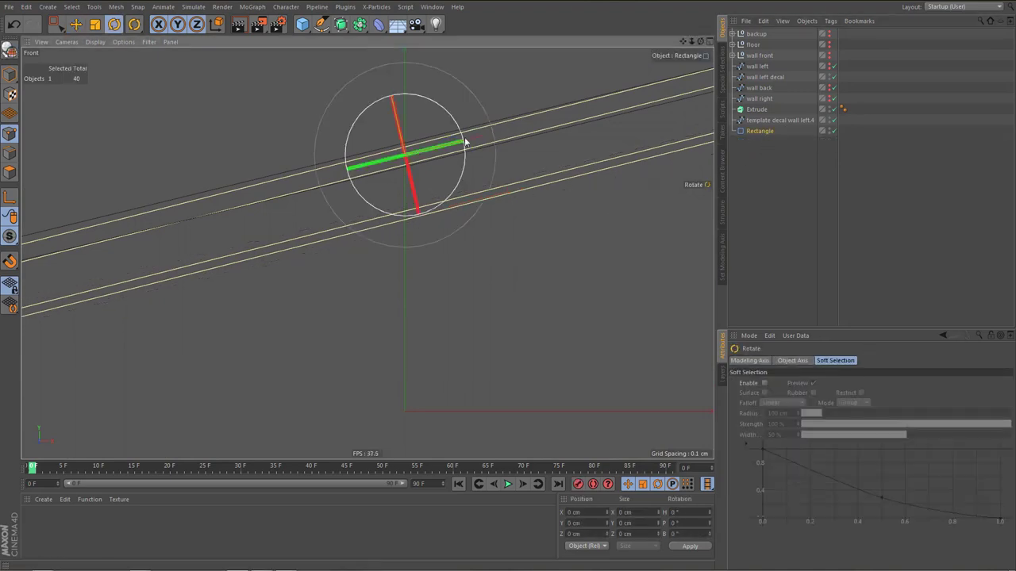
{"action": "left_click_drag", "start_coordinate": [460, 133], "coordinate": [596, 41]}
{"action": "scroll", "coordinate": [394, 240], "scroll_direction": "down", "scroll_amount": 2}
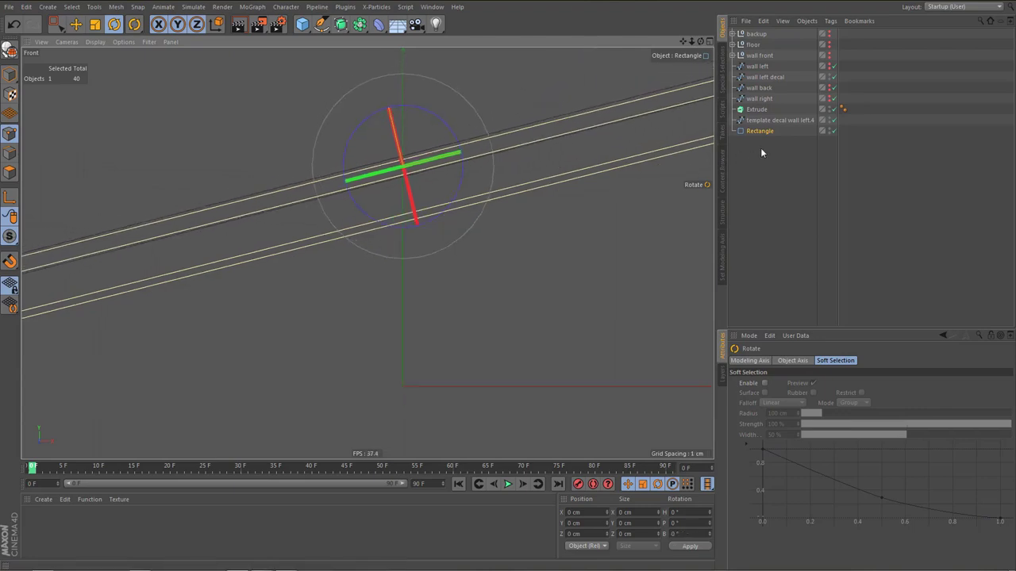
Duplicate the rectangle and move the copy down along its own Y axis onto the lower pair of sloped lines
{"action": "left_click_drag", "start_coordinate": [757, 133], "coordinate": [756, 144], "text": "ctrl"}
{"action": "key", "text": "e"}
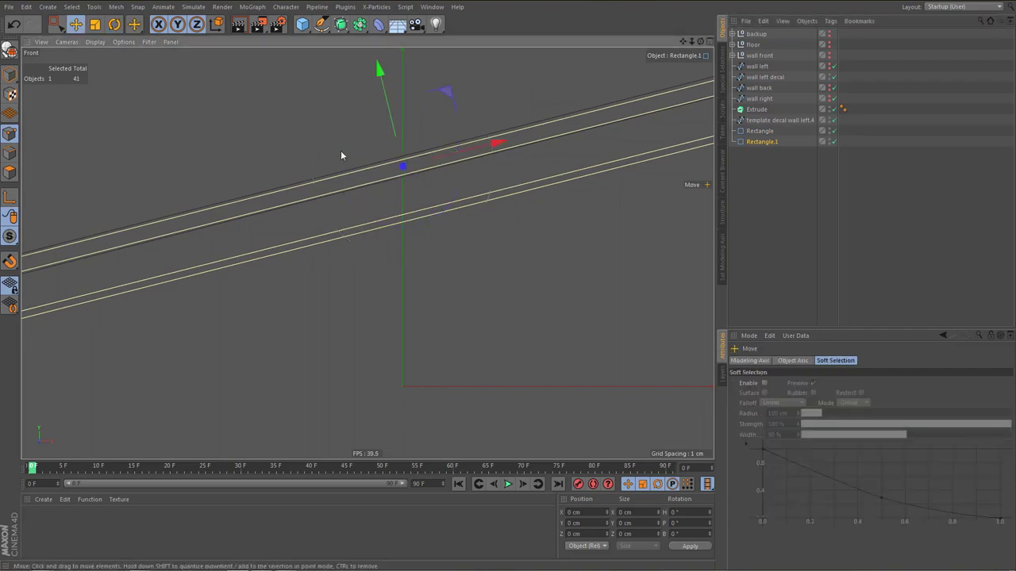
{"action": "left_click_drag", "start_coordinate": [379, 69], "coordinate": [413, 120]}
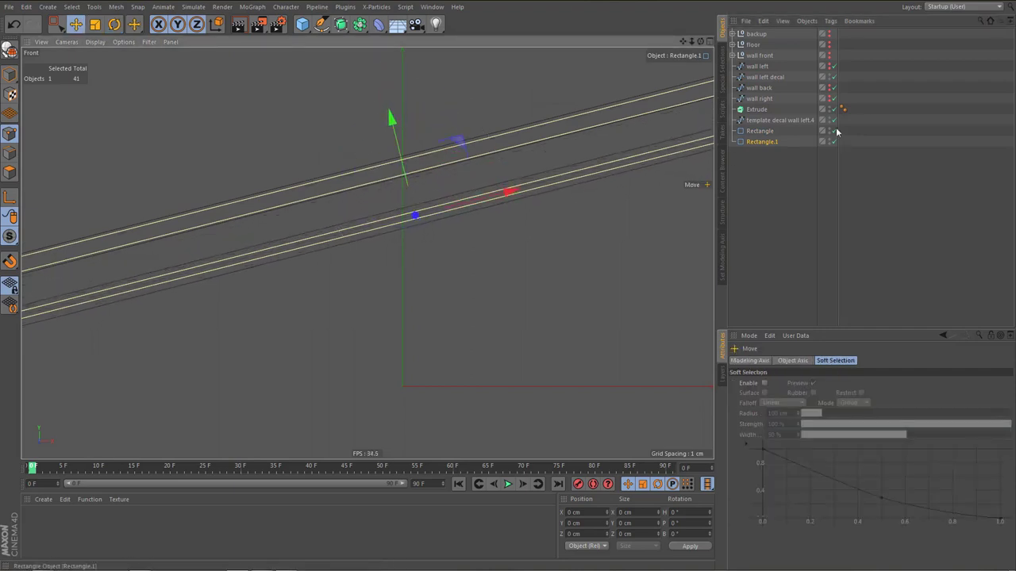
Set the height of the duplicated lower rectangle to 0.2 cm
{"action": "left_click", "coordinate": [766, 141]}
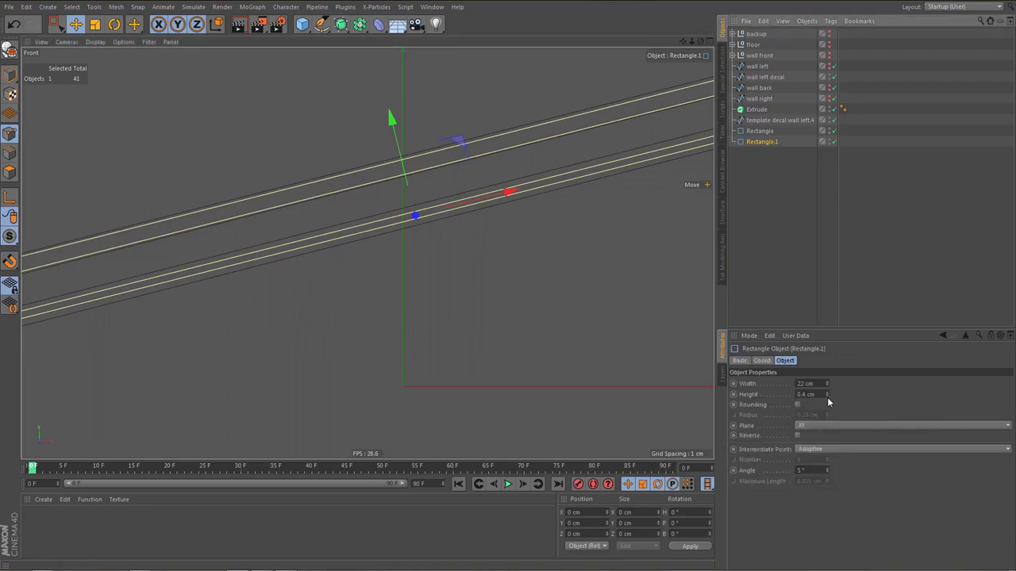
{"action": "left_click", "coordinate": [828, 395]}
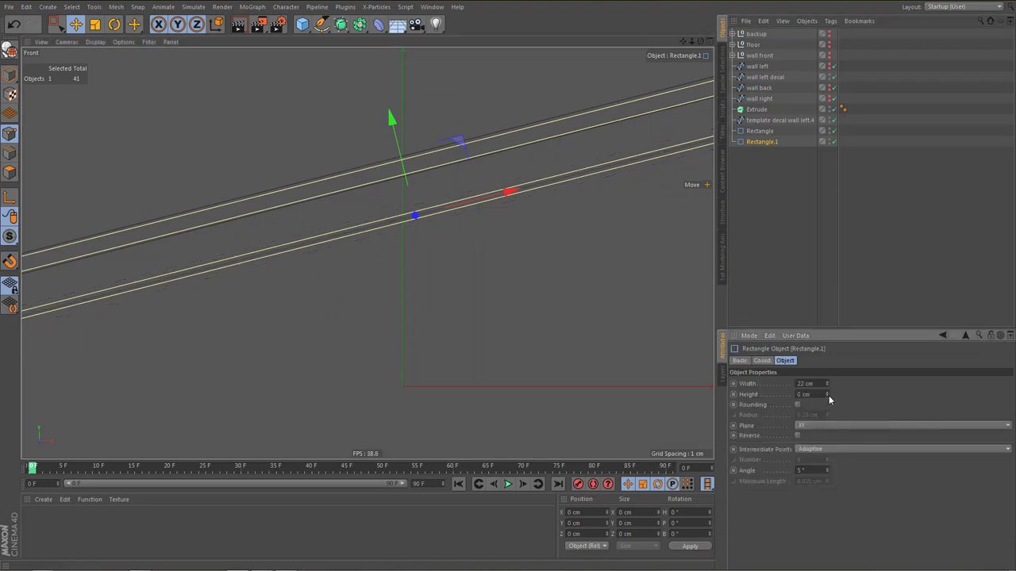
{"action": "left_click", "coordinate": [827, 391]}
{"action": "left_click", "coordinate": [827, 397]}
{"action": "left_click", "coordinate": [827, 397]}
Hide the wall left decal spline and set the upper sloped rectangle's width to 22.6 cm
{"action": "scroll", "coordinate": [434, 267], "scroll_direction": "down", "scroll_amount": 5}
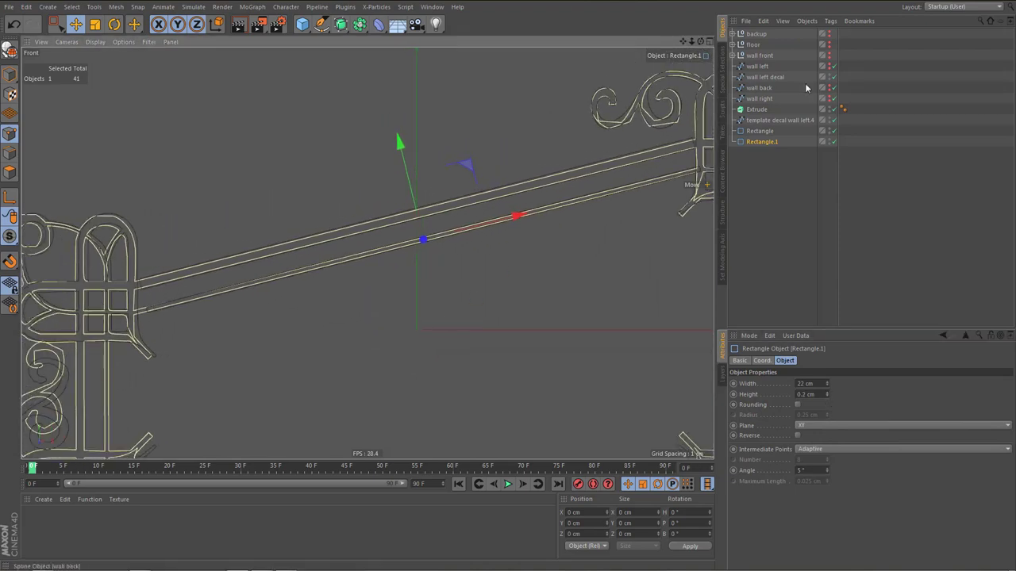
{"action": "left_click", "coordinate": [829, 75]}
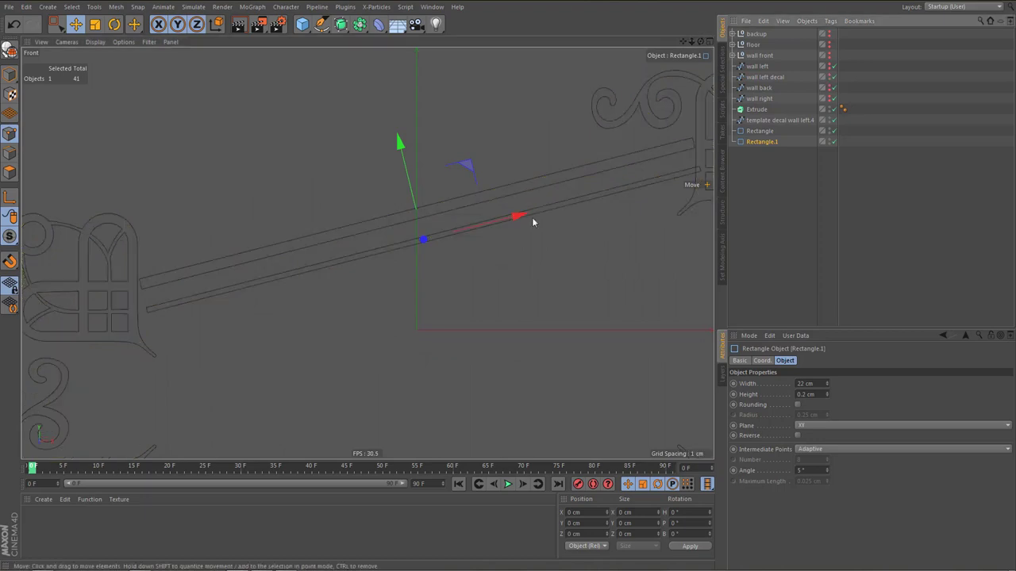
{"action": "middle_click_drag", "start_coordinate": [451, 221], "coordinate": [420, 216], "text": "alt"}
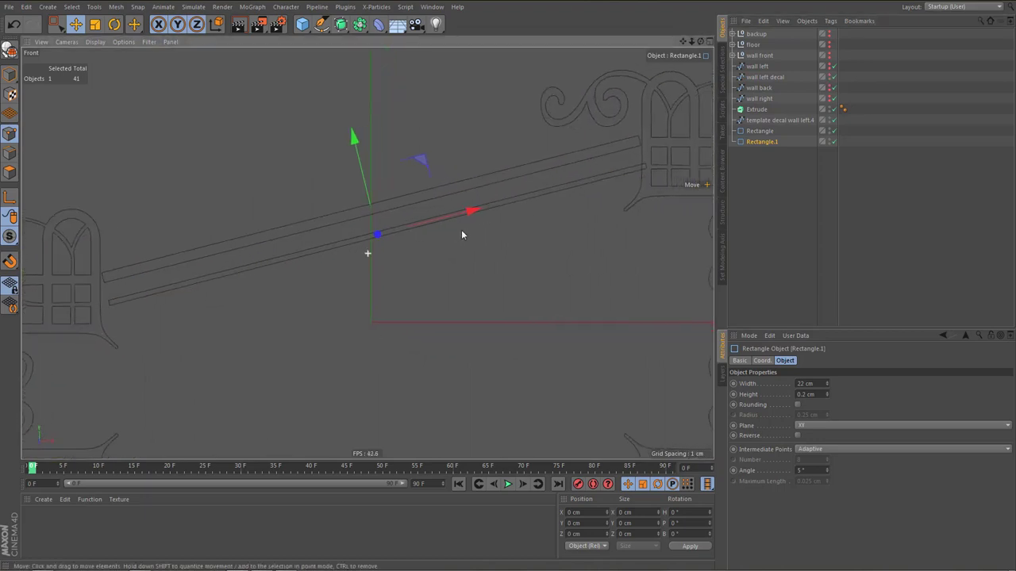
{"action": "left_click", "coordinate": [761, 135]}
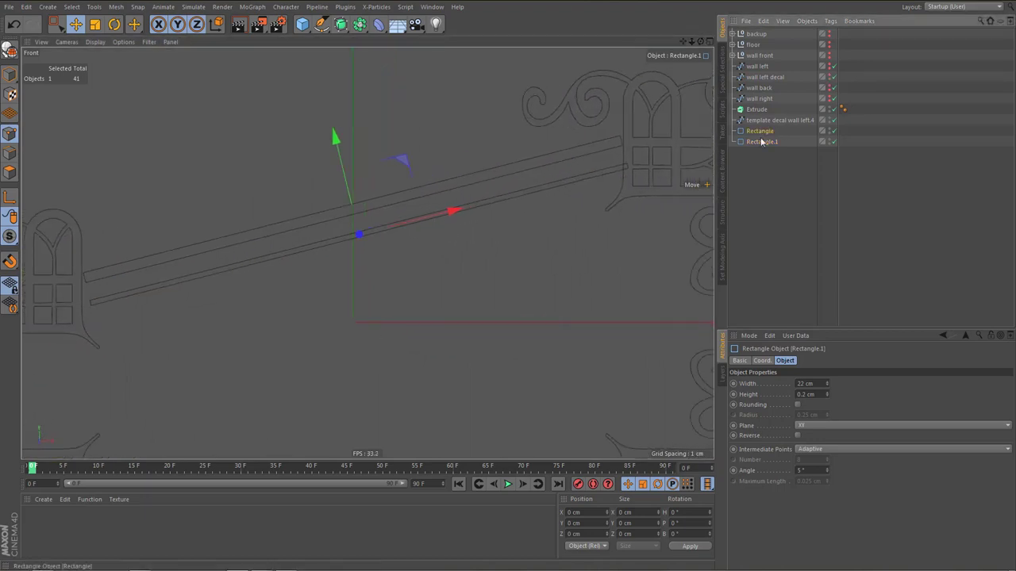
{"action": "left_click", "coordinate": [828, 381]}
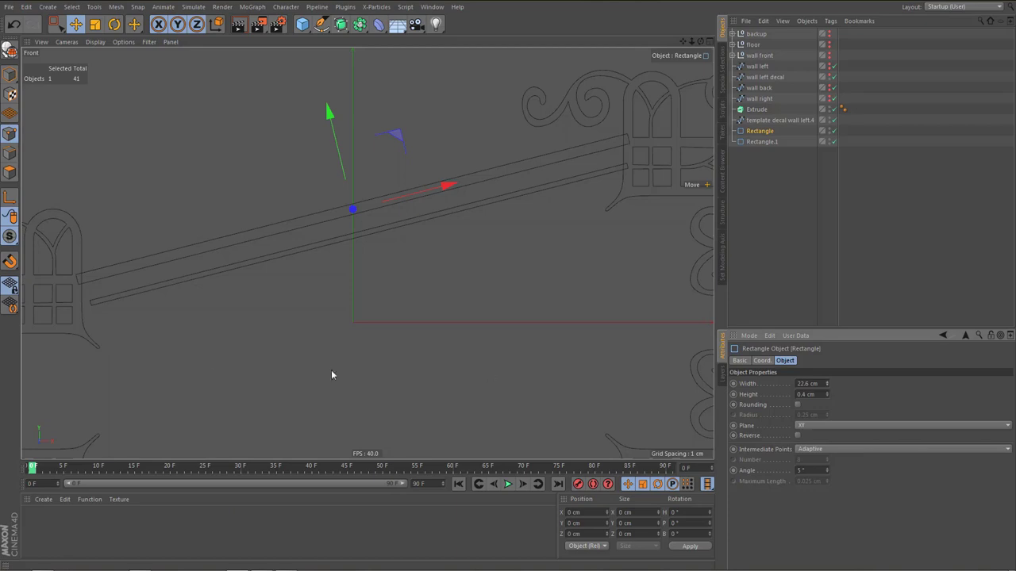
Set the lower sloped rectangle's width to 22.5 cm and nudge it along the slope to meet both corner ornaments
{"action": "left_click", "coordinate": [762, 142]}
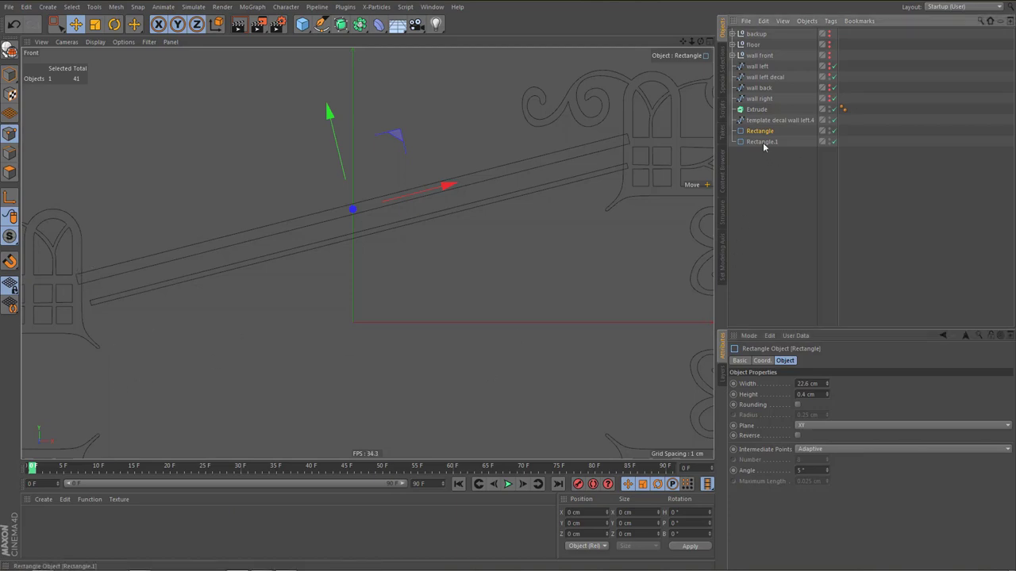
{"action": "left_click", "coordinate": [828, 381]}
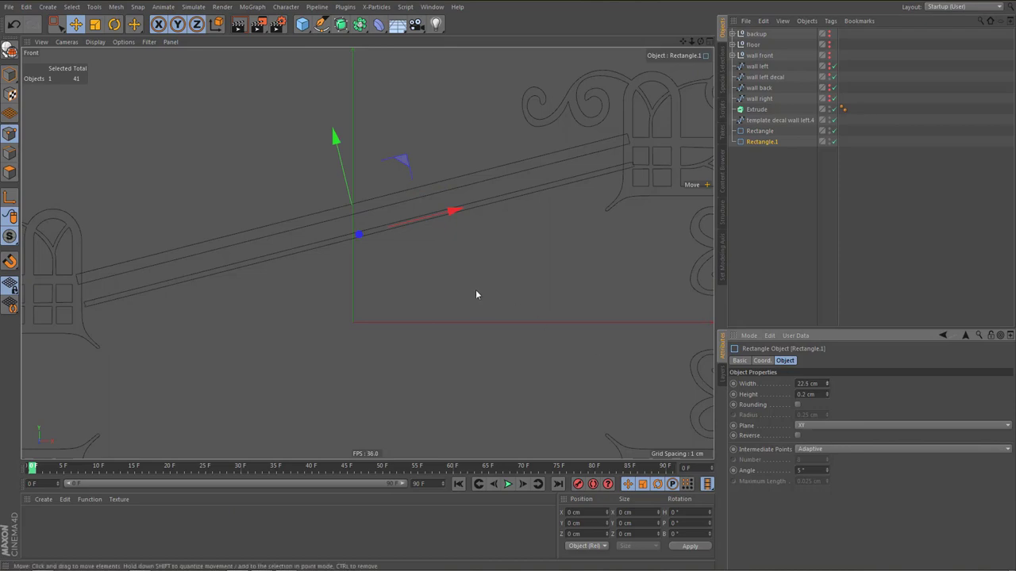
{"action": "left_click_drag", "start_coordinate": [449, 211], "coordinate": [450, 216]}
Duplicate both sloped rectangles together and move the copies straight down toward the bottom corner ornaments
{"action": "scroll", "coordinate": [450, 216], "scroll_direction": "down", "scroll_amount": 5}
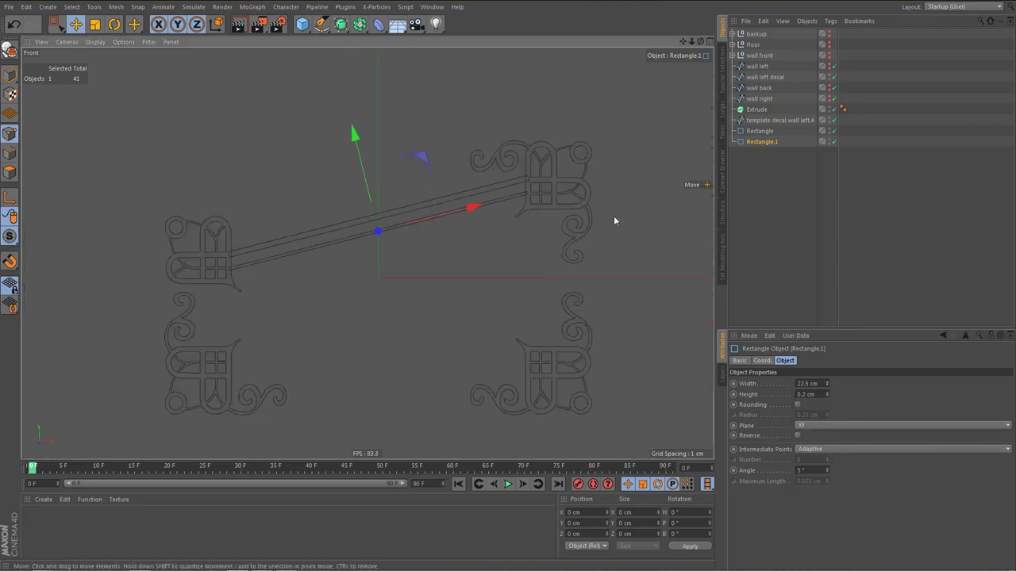
{"action": "left_click", "coordinate": [758, 132], "text": "ctrl"}
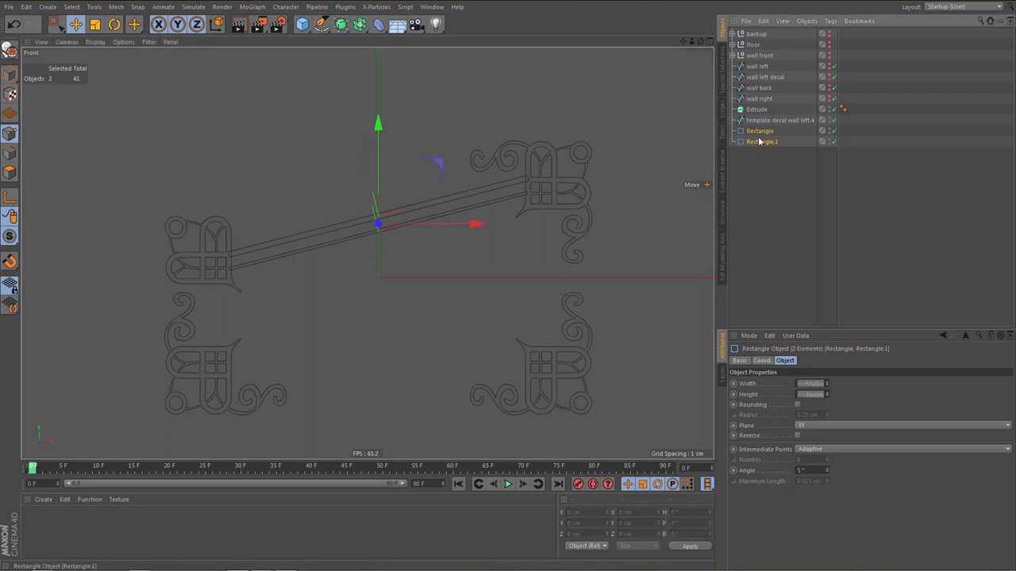
{"action": "key", "text": "ctrl+c"}
{"action": "key", "text": "ctrl+v"}
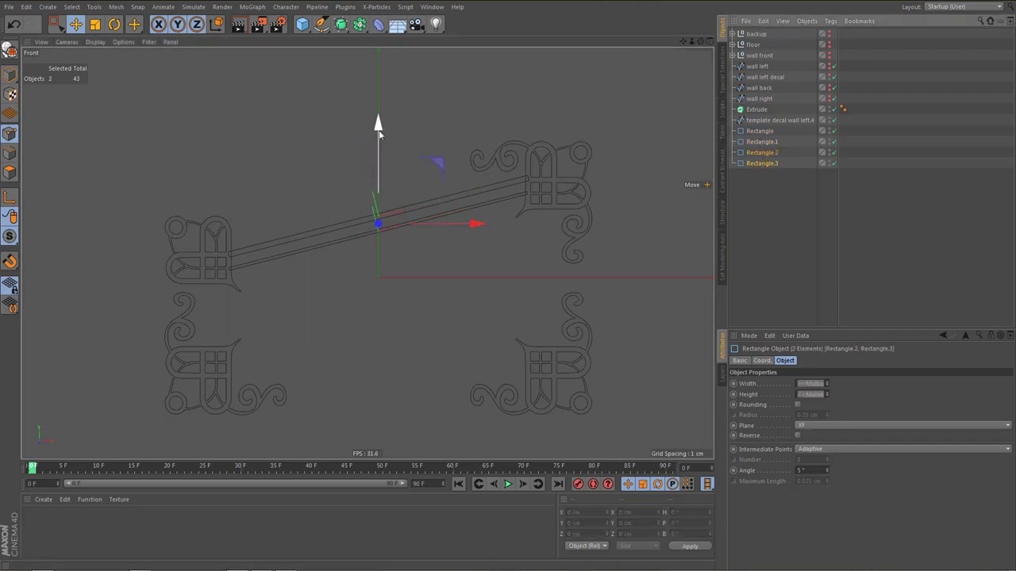
{"action": "left_click_drag", "start_coordinate": [374, 135], "coordinate": [432, 257]}
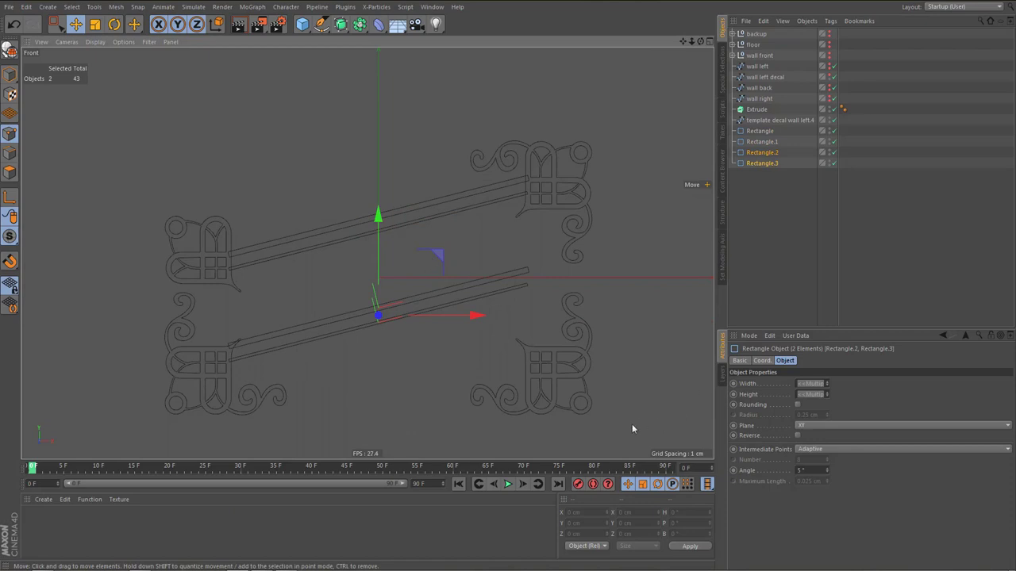
Set the bank rotation of both duplicated rectangles, Rectangle.2 and Rectangle.3, to 0° so they lie horizontal
{"action": "left_click", "coordinate": [762, 152]}
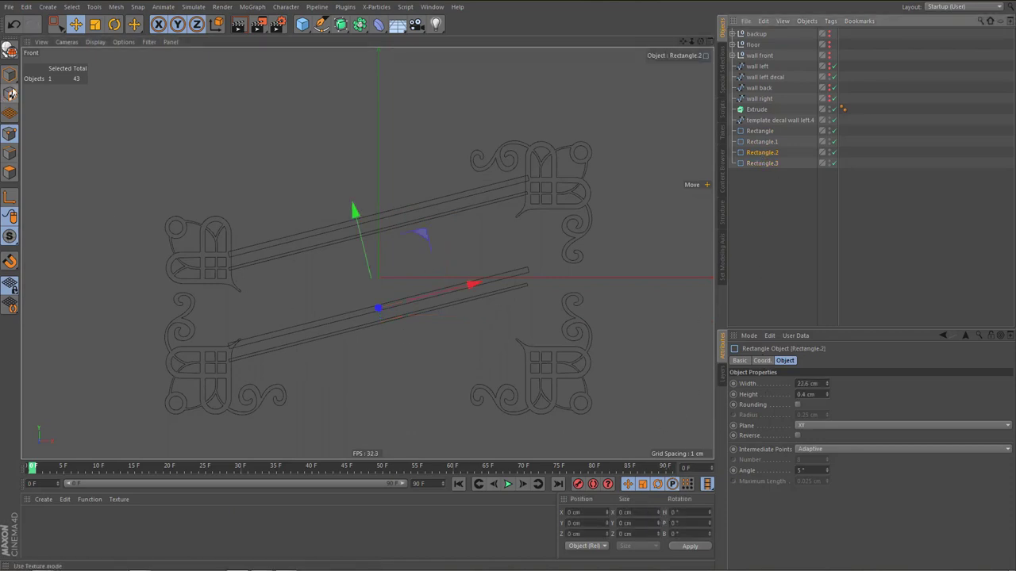
{"action": "left_click", "coordinate": [10, 73]}
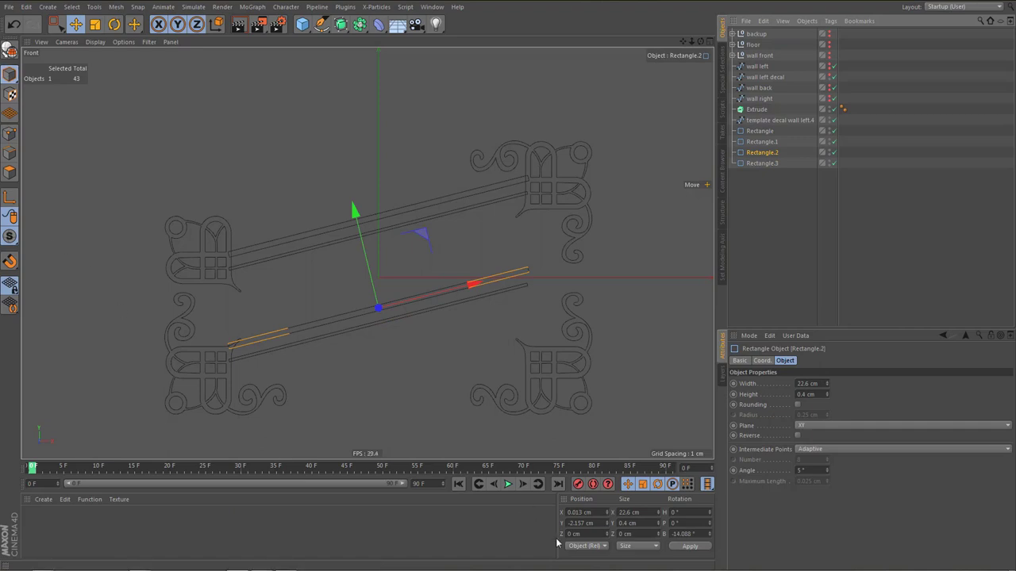
{"action": "left_click_drag", "start_coordinate": [696, 536], "coordinate": [655, 543]}
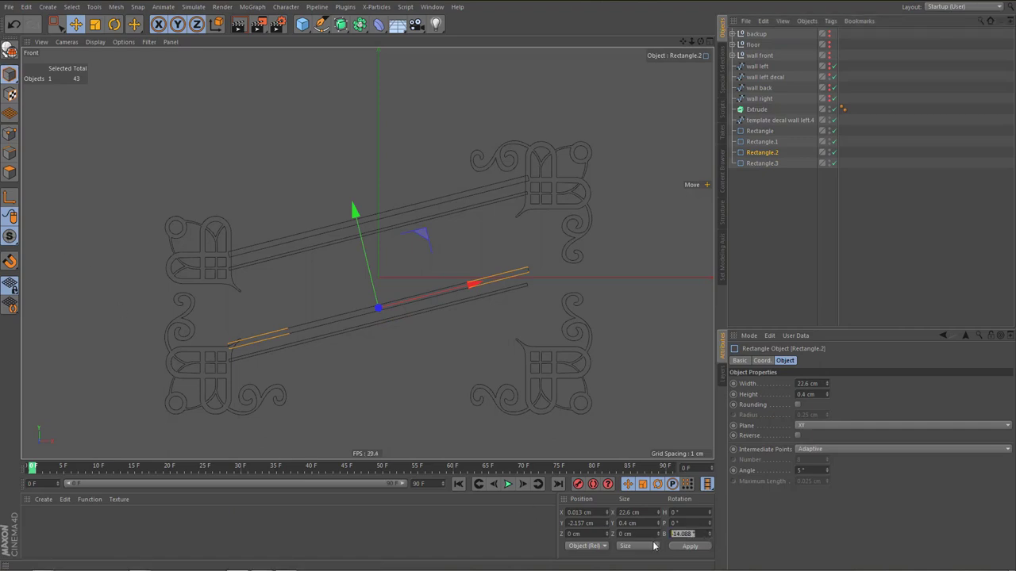
{"action": "type", "text": "0"}
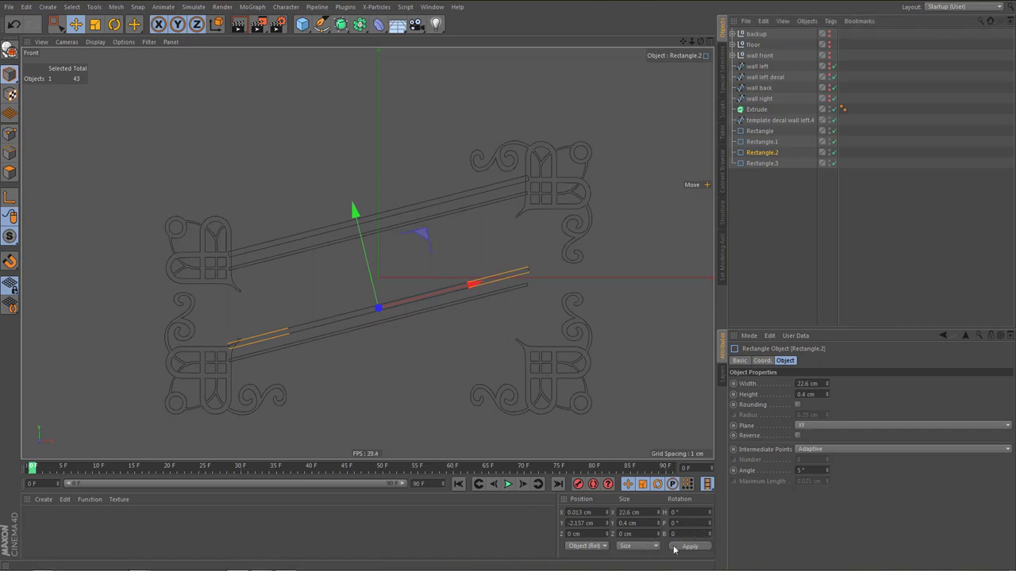
{"action": "left_click", "coordinate": [770, 163]}
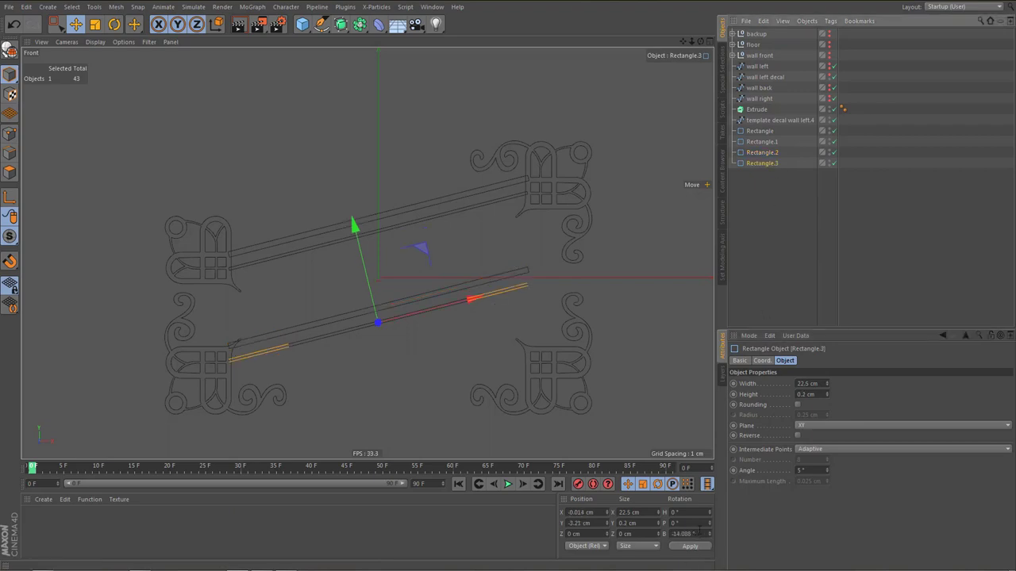
{"action": "type", "text": "0"}
{"action": "left_click", "coordinate": [690, 546]}
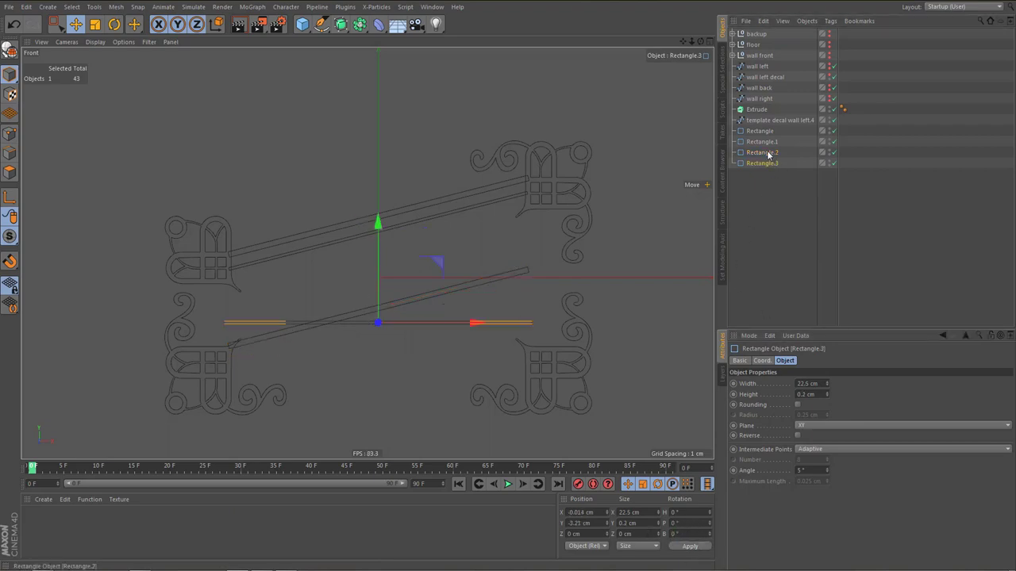
{"action": "left_click", "coordinate": [764, 152]}
{"action": "double_click", "coordinate": [681, 534]}
{"action": "type", "text": "0"}
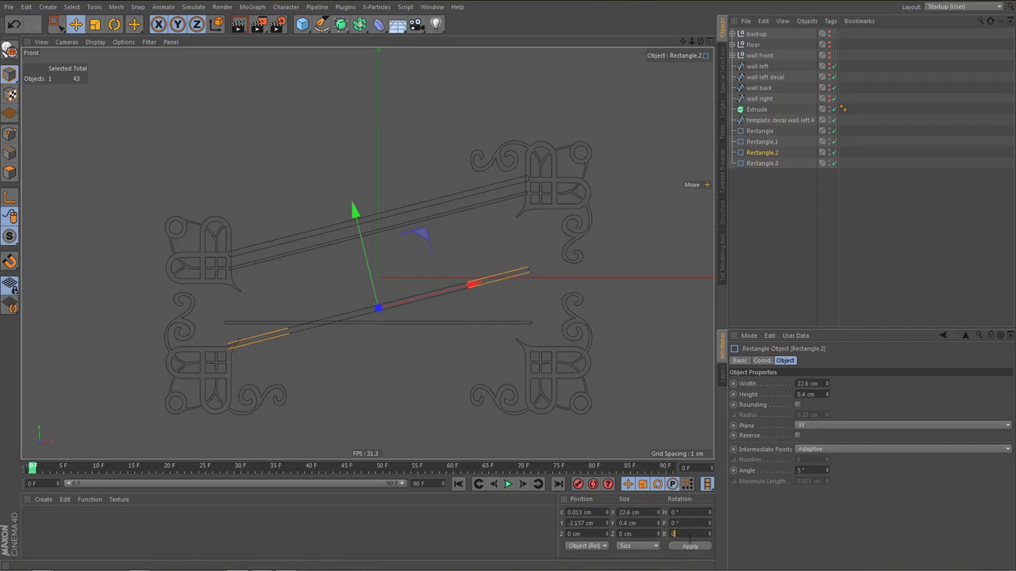
{"action": "left_click", "coordinate": [689, 546]}
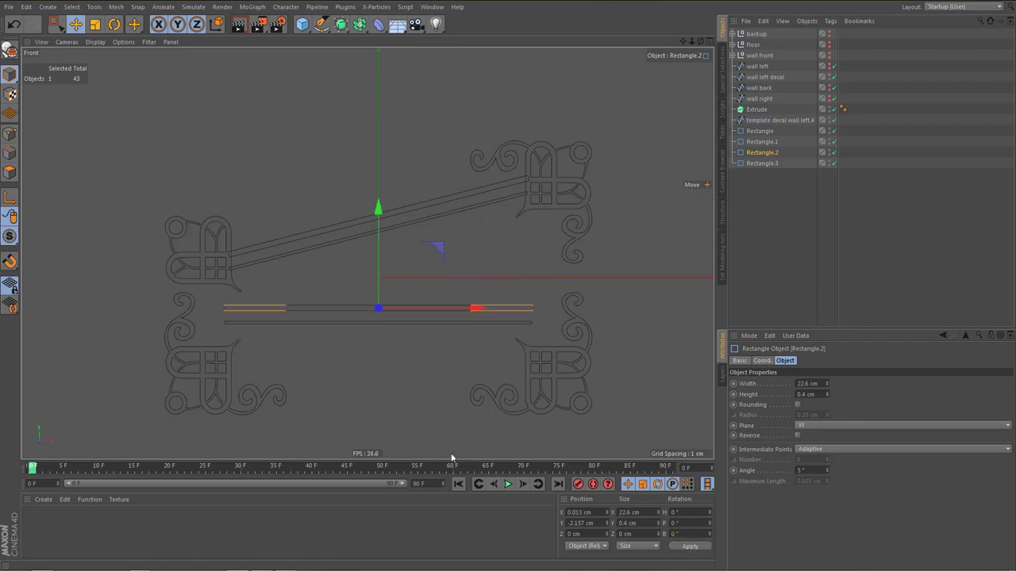
Move both horizontal rectangles down between the bottom corner ornaments and place the thicker one below the thinner at about Y -7.02 cm
{"action": "left_click", "coordinate": [763, 163], "text": "ctrl"}
{"action": "left_click_drag", "start_coordinate": [377, 223], "coordinate": [390, 264]}
{"action": "scroll", "coordinate": [309, 387], "scroll_direction": "up", "scroll_amount": 5}
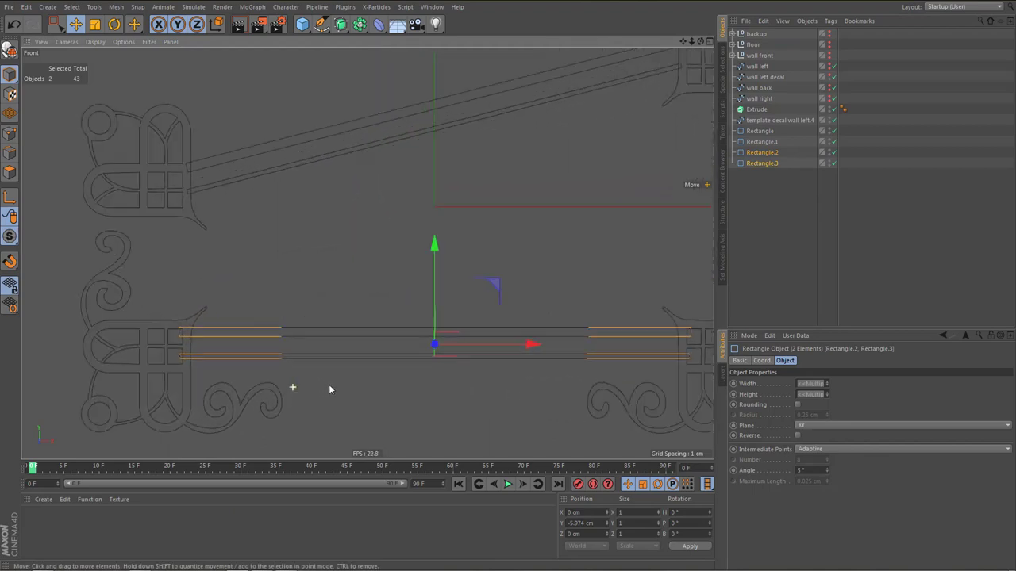
{"action": "left_click_drag", "start_coordinate": [447, 246], "coordinate": [450, 234]}
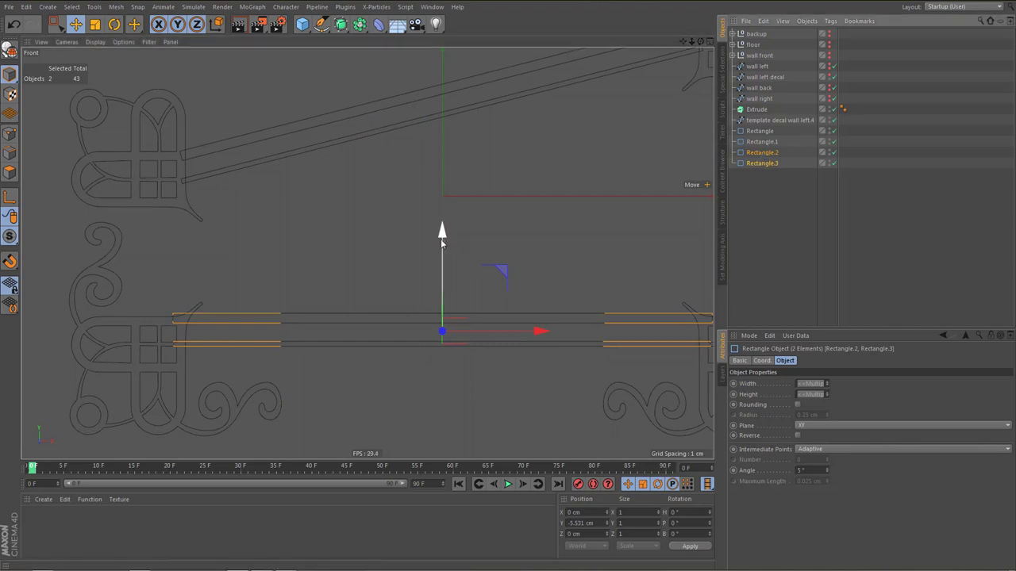
{"action": "left_click", "coordinate": [760, 153]}
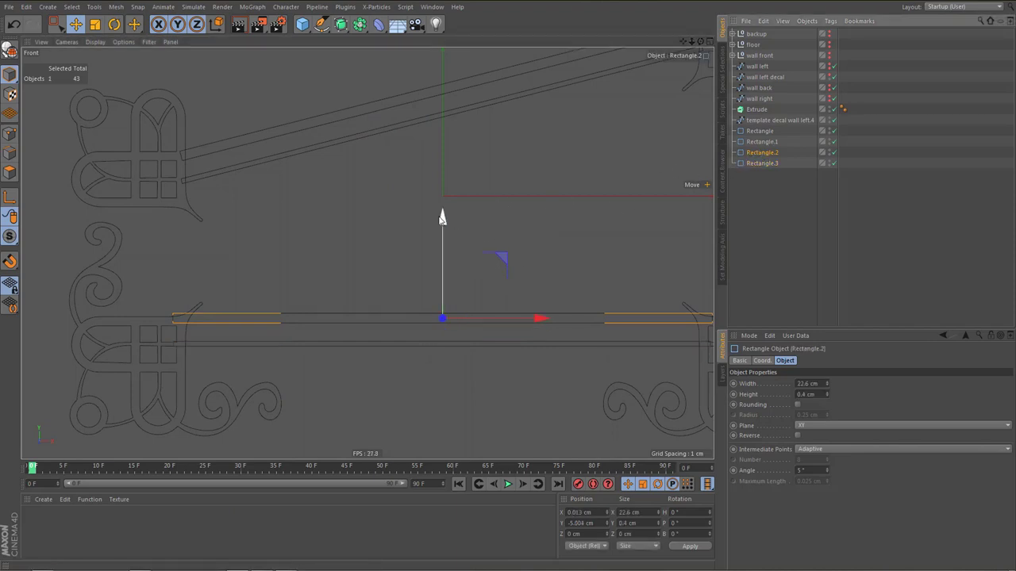
{"action": "left_click_drag", "start_coordinate": [443, 225], "coordinate": [460, 269]}
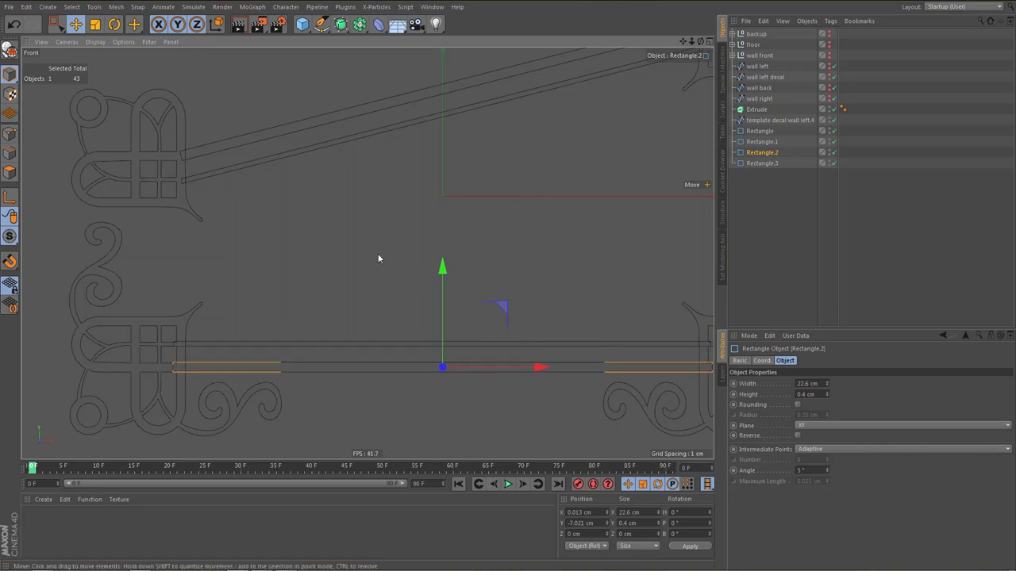
Set the thicker bottom rectangle's width to 21.8 cm to fit between the corner ornaments, keeping its height at 0.4 cm
{"action": "middle_click_drag", "start_coordinate": [378, 254], "coordinate": [366, 276], "text": "alt"}
{"action": "right_click_drag", "start_coordinate": [353, 265], "coordinate": [354, 302], "text": "alt"}
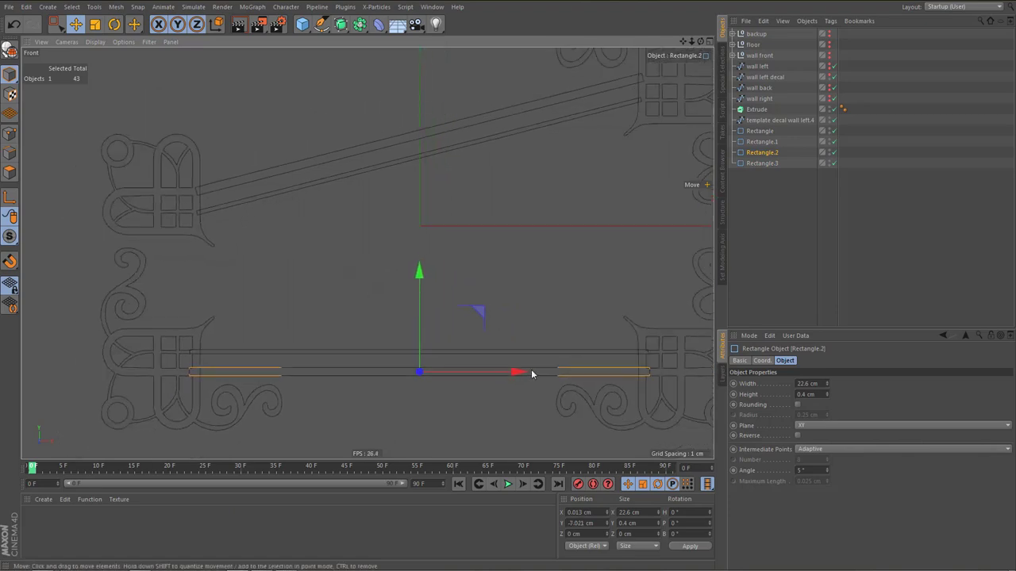
{"action": "scroll", "coordinate": [532, 373], "scroll_direction": "up", "scroll_amount": 2}
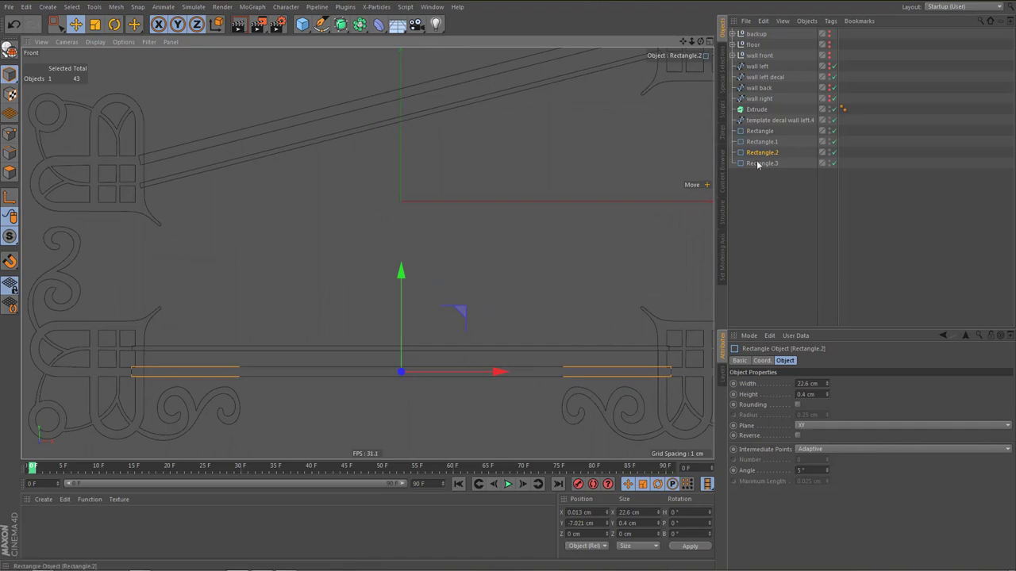
{"action": "left_click_drag", "start_coordinate": [827, 385], "coordinate": [827, 390]}
{"action": "left_click", "coordinate": [826, 393]}
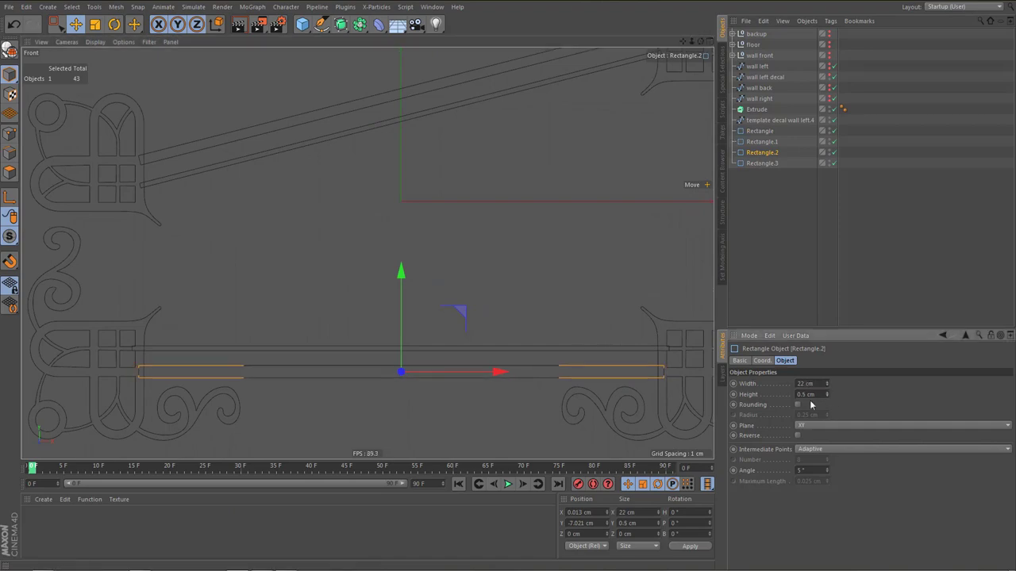
{"action": "key", "text": "ctrl+z"}
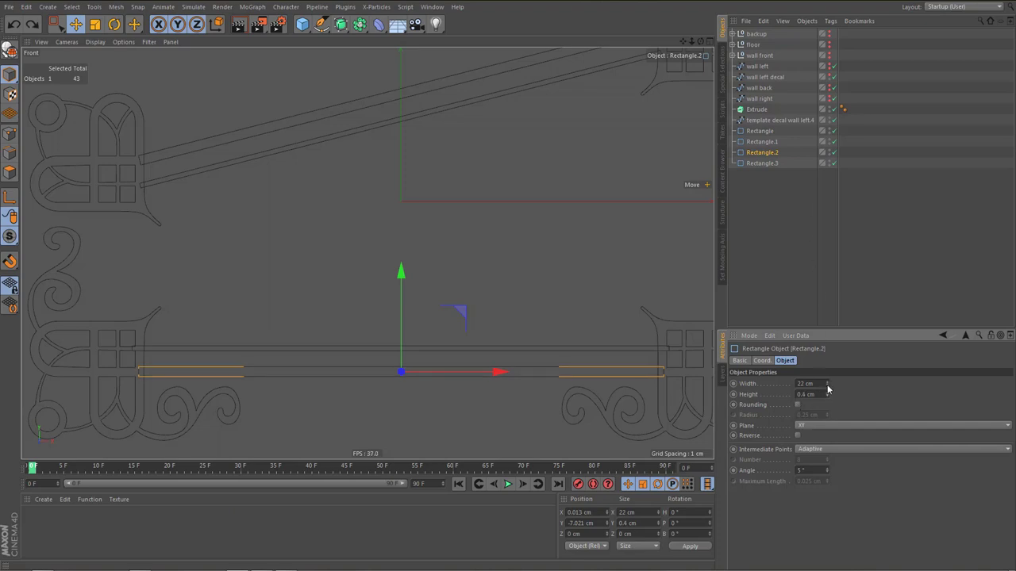
{"action": "left_click", "coordinate": [826, 388]}
Set the thinner bottom rectangle's width to 21.8 cm and briefly show the wall left decal spline to compare the layout
{"action": "left_click", "coordinate": [768, 164]}
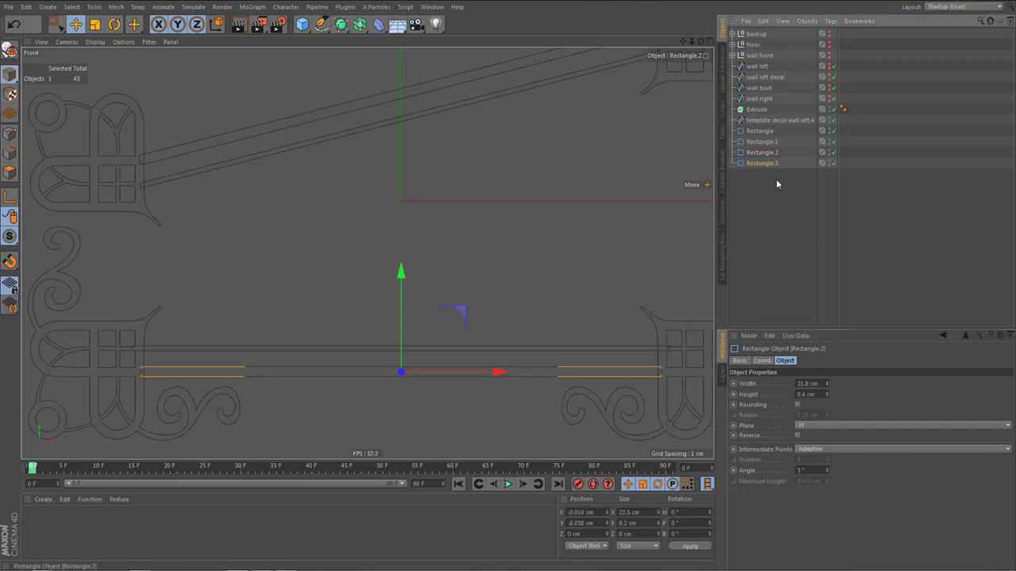
{"action": "left_click", "coordinate": [827, 387]}
{"action": "left_click", "coordinate": [827, 388]}
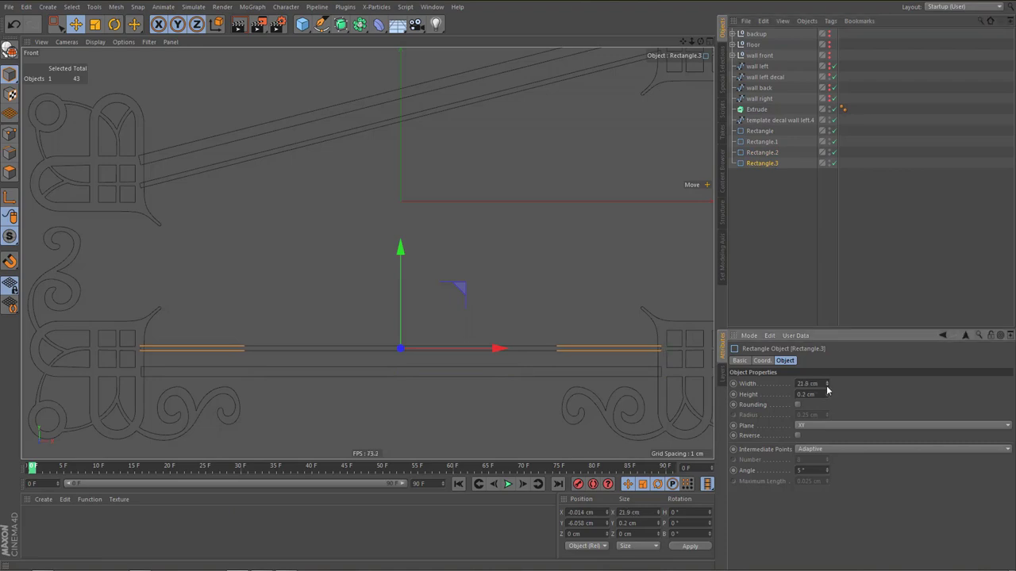
{"action": "scroll", "coordinate": [408, 297], "scroll_direction": "down", "scroll_amount": 5}
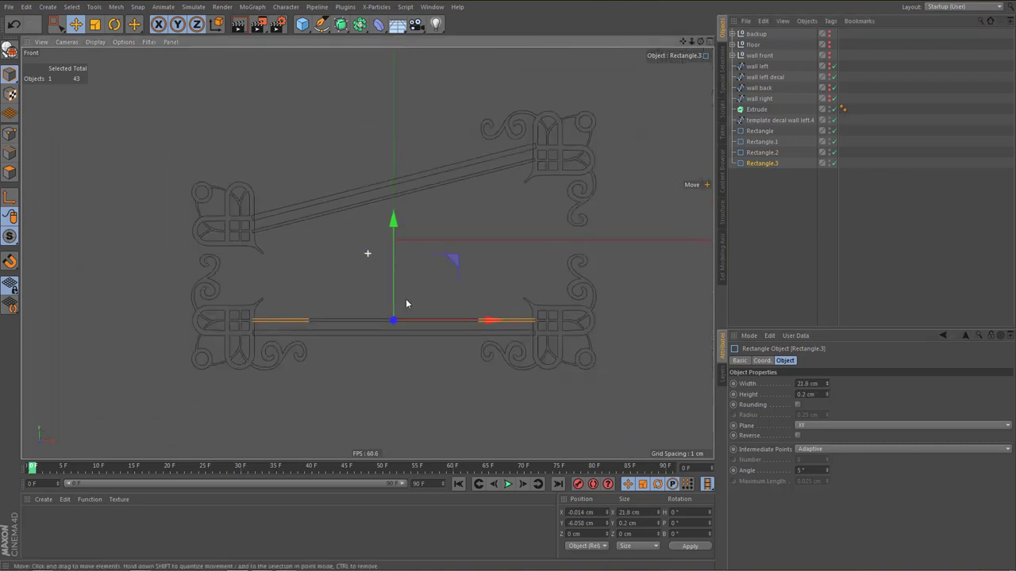
{"action": "left_click", "coordinate": [829, 76]}
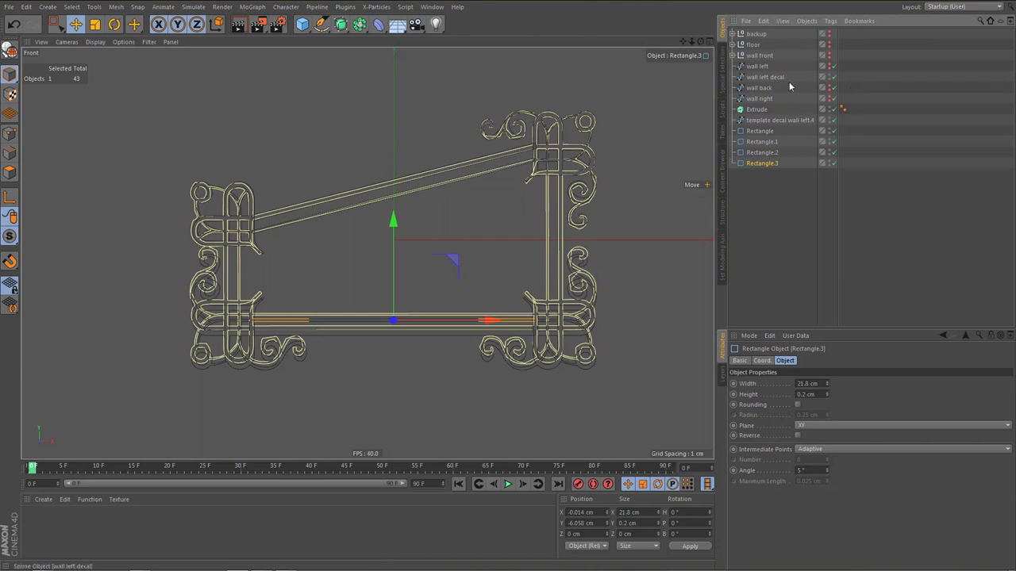
{"action": "left_click", "coordinate": [830, 77]}
Duplicate both bottom rectangles and rotate the copies together to a 90° bank so they stand vertical
{"action": "left_click", "coordinate": [761, 164], "text": "ctrl"}
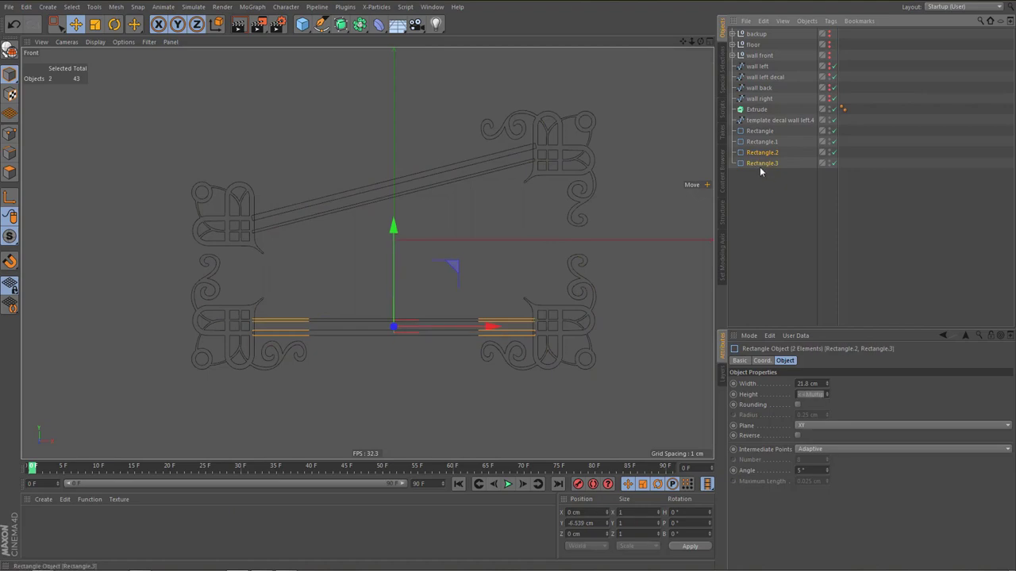
{"action": "left_click_drag", "start_coordinate": [764, 180], "coordinate": [763, 181], "text": "ctrl"}
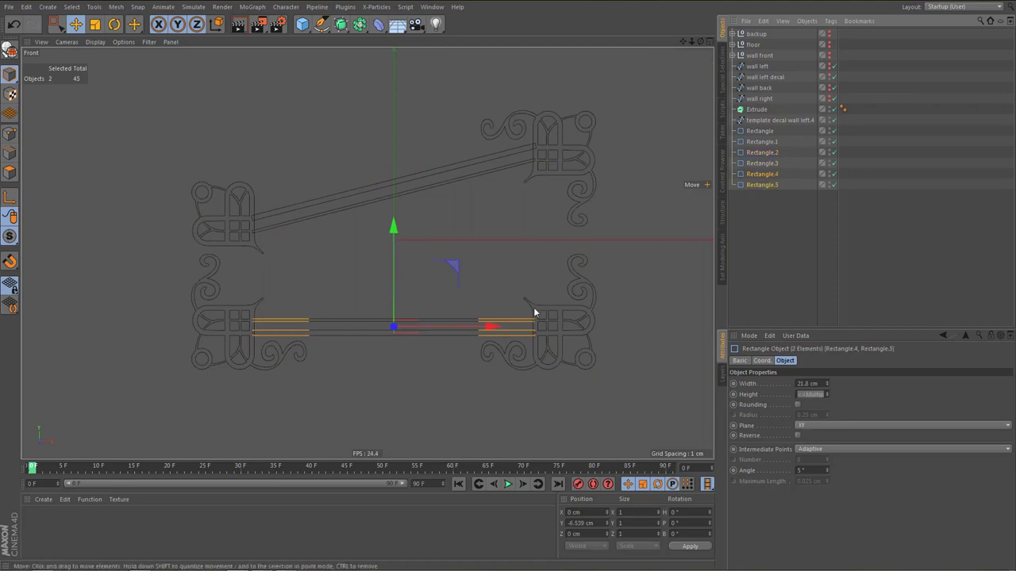
{"action": "key", "text": "r"}
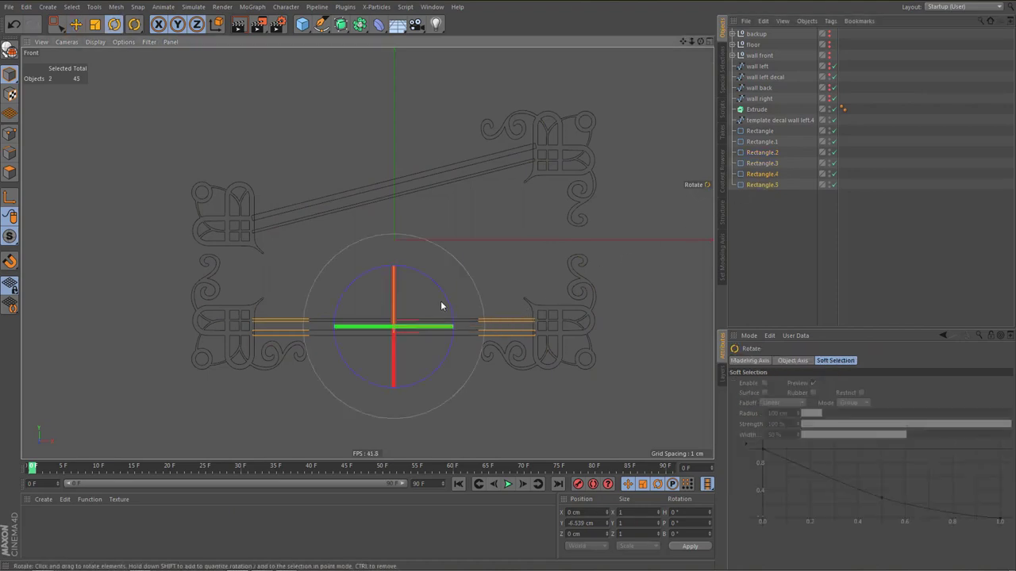
{"action": "left_click_drag", "start_coordinate": [445, 304], "coordinate": [424, 363]}
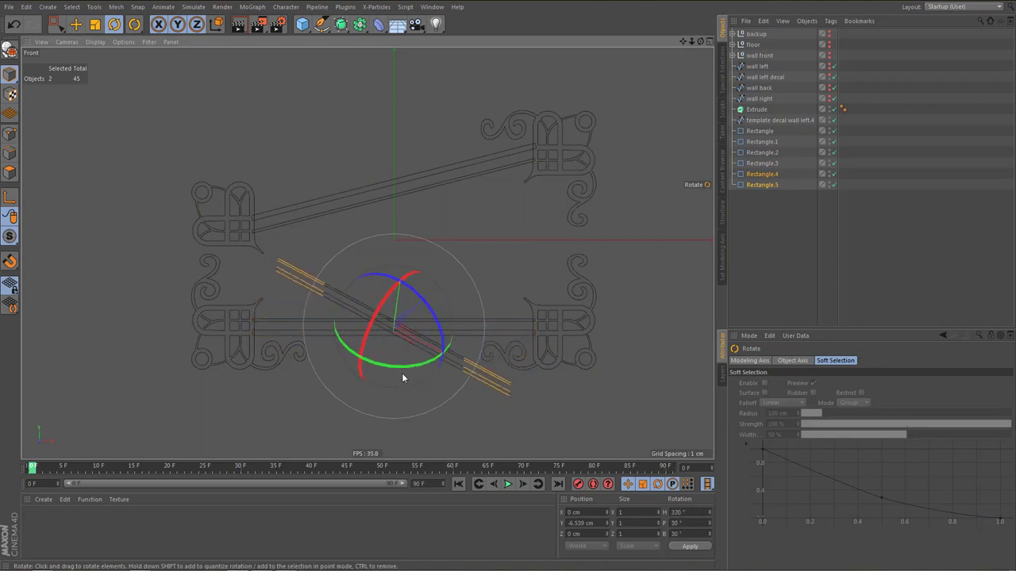
{"action": "key", "text": "ctrl+z"}
{"action": "left_click_drag", "start_coordinate": [446, 296], "coordinate": [439, 371]}
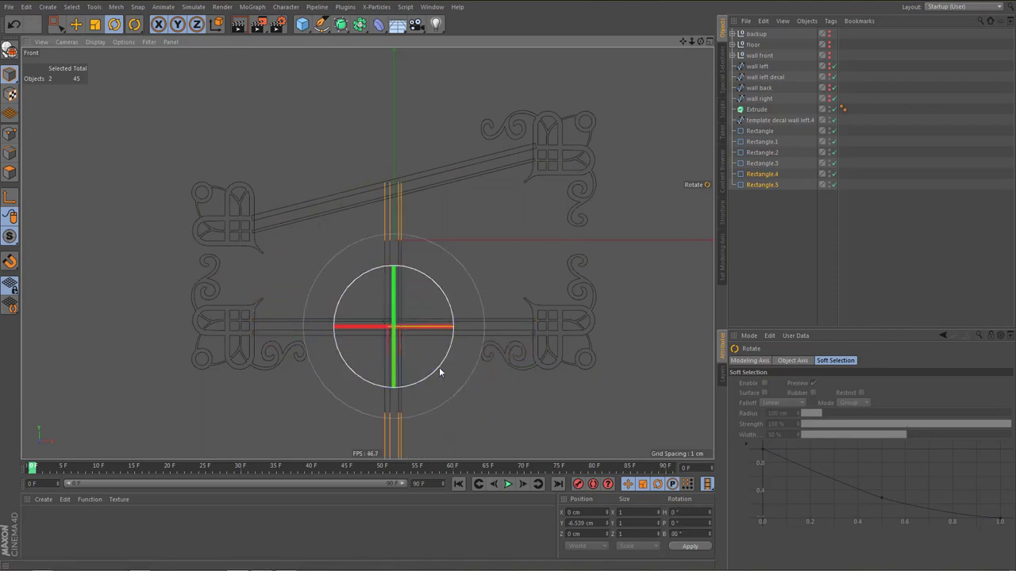
Move the vertical pair onto the left corner ornaments, to about X -12.32 cm and Y -2.42 cm
{"action": "key", "text": "e"}
{"action": "scroll", "coordinate": [440, 364], "scroll_direction": "up", "scroll_amount": 3}
{"action": "left_click_drag", "start_coordinate": [469, 316], "coordinate": [264, 327]}
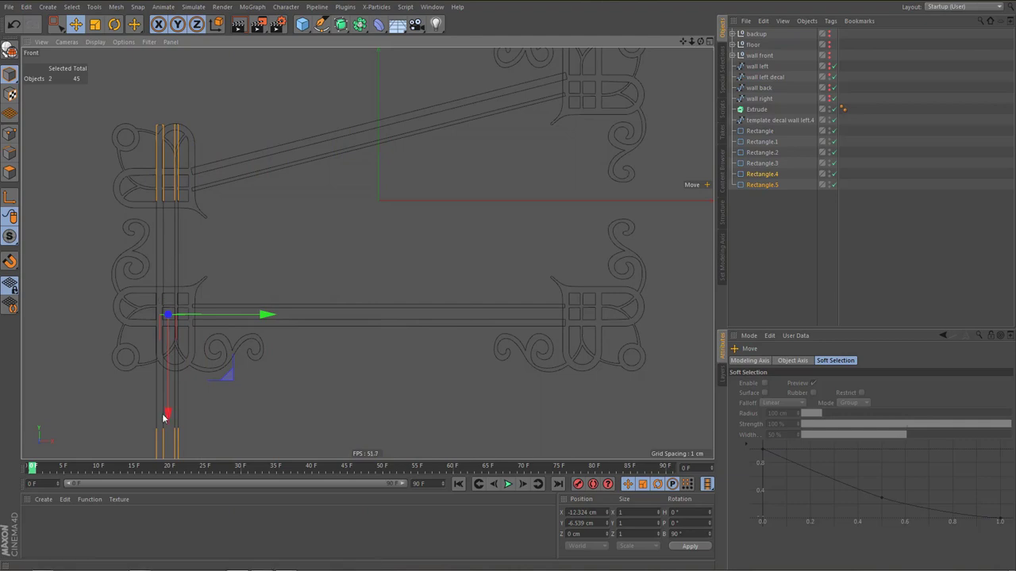
{"action": "left_click_drag", "start_coordinate": [167, 409], "coordinate": [186, 348]}
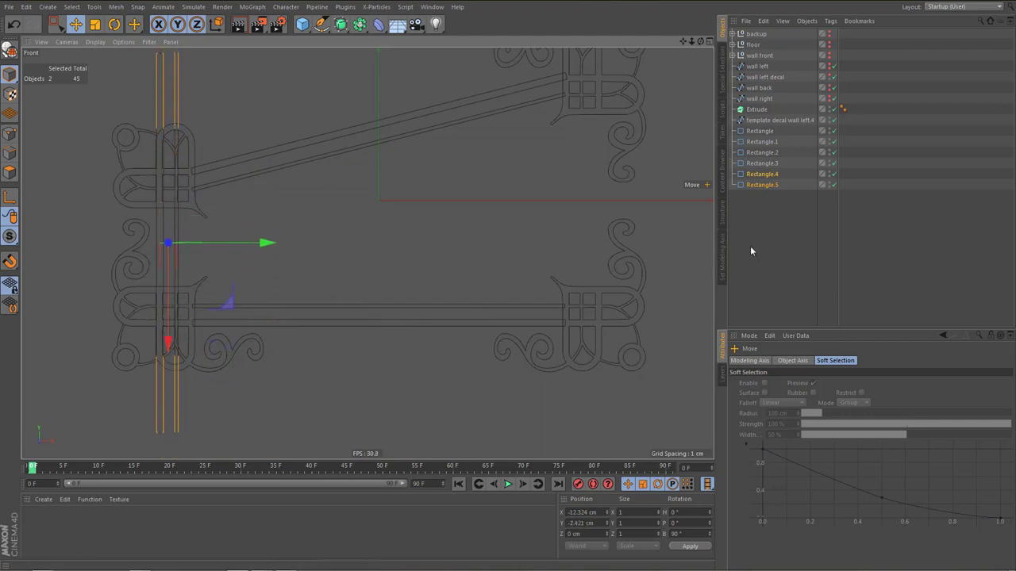
Set the thicker vertical rectangle's width to 5 cm and lower it to about Y -2.63 cm between the left ornaments
{"action": "left_click", "coordinate": [762, 174]}
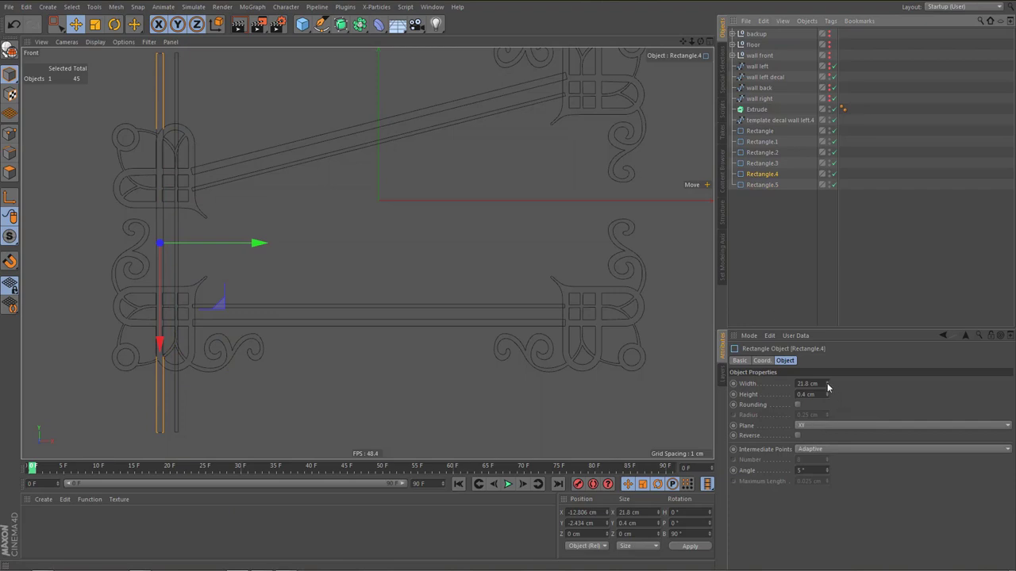
{"action": "left_click_drag", "start_coordinate": [827, 383], "coordinate": [827, 400]}
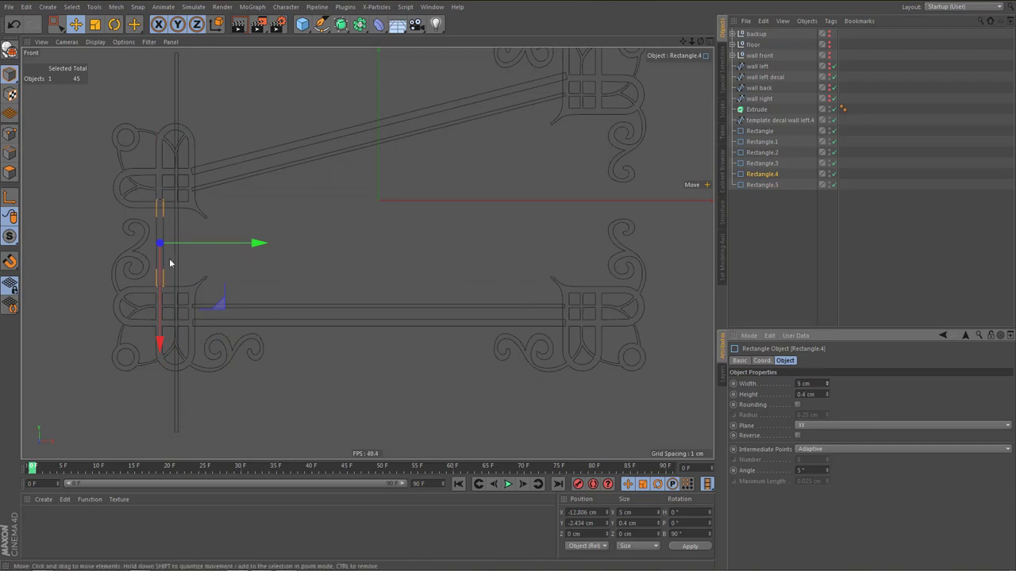
{"action": "scroll", "coordinate": [169, 258], "scroll_direction": "up", "scroll_amount": 5}
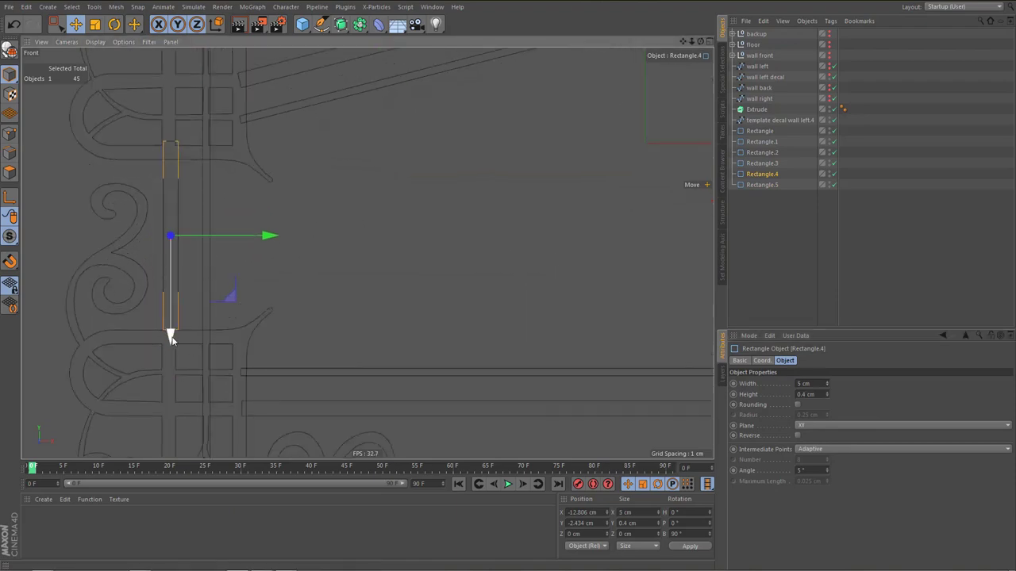
{"action": "left_click_drag", "start_coordinate": [175, 336], "coordinate": [176, 350]}
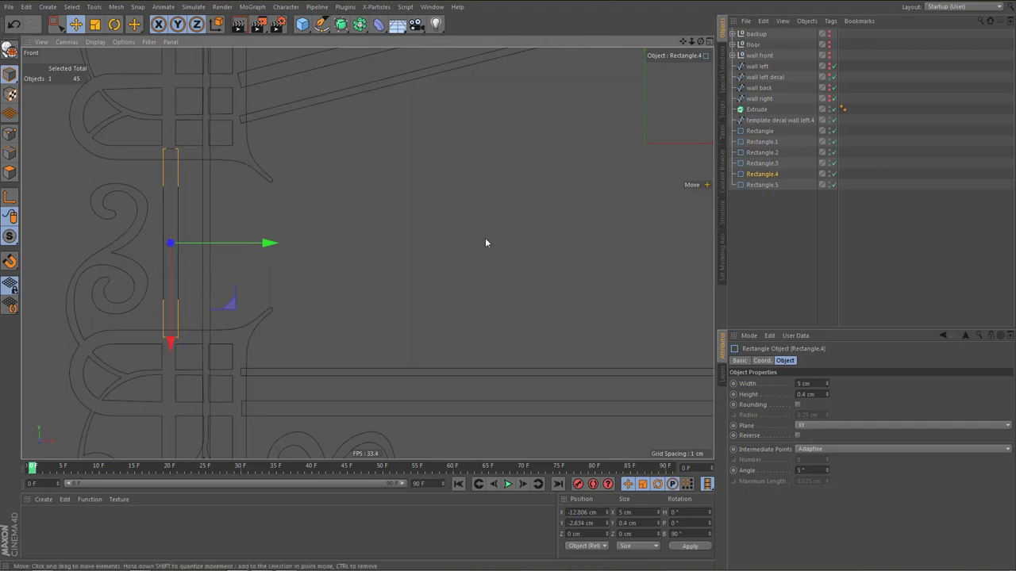
Set the thinner vertical rectangle's width to 4.8 cm and lower it to about Y -2.63 cm between the left ornaments
{"action": "left_click", "coordinate": [760, 185]}
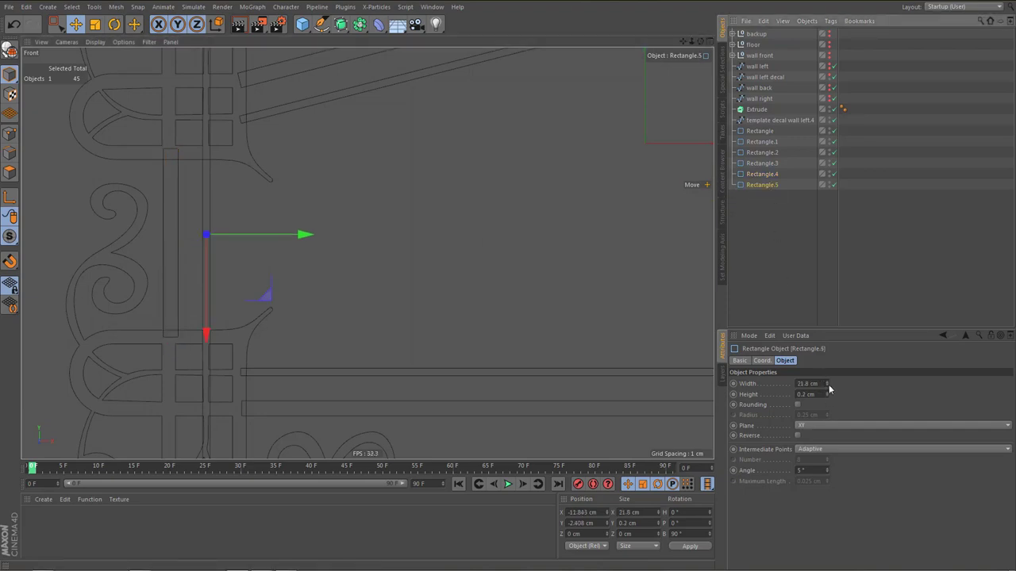
{"action": "left_click_drag", "start_coordinate": [828, 386], "coordinate": [827, 410]}
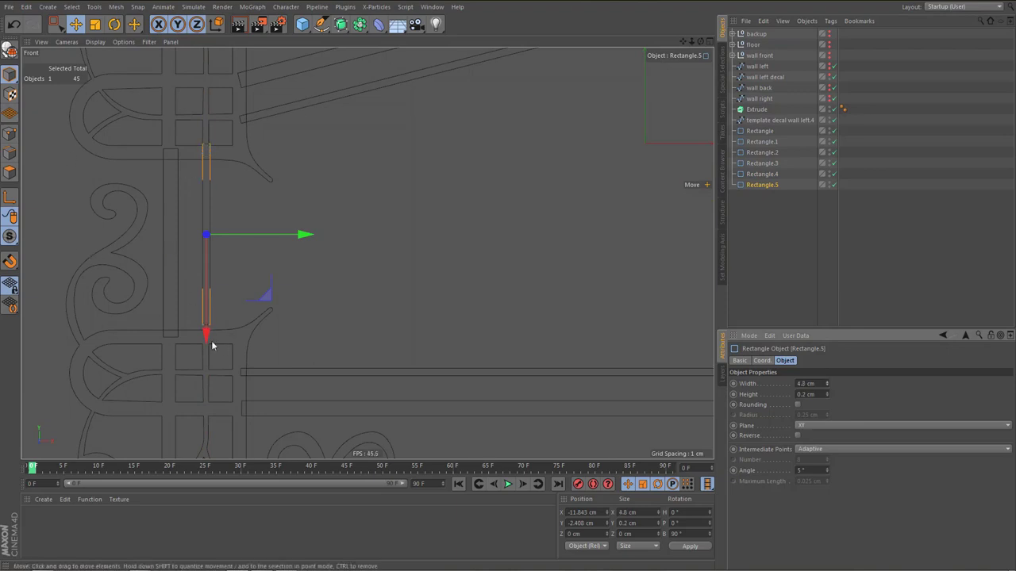
{"action": "left_click_drag", "start_coordinate": [207, 341], "coordinate": [210, 349]}
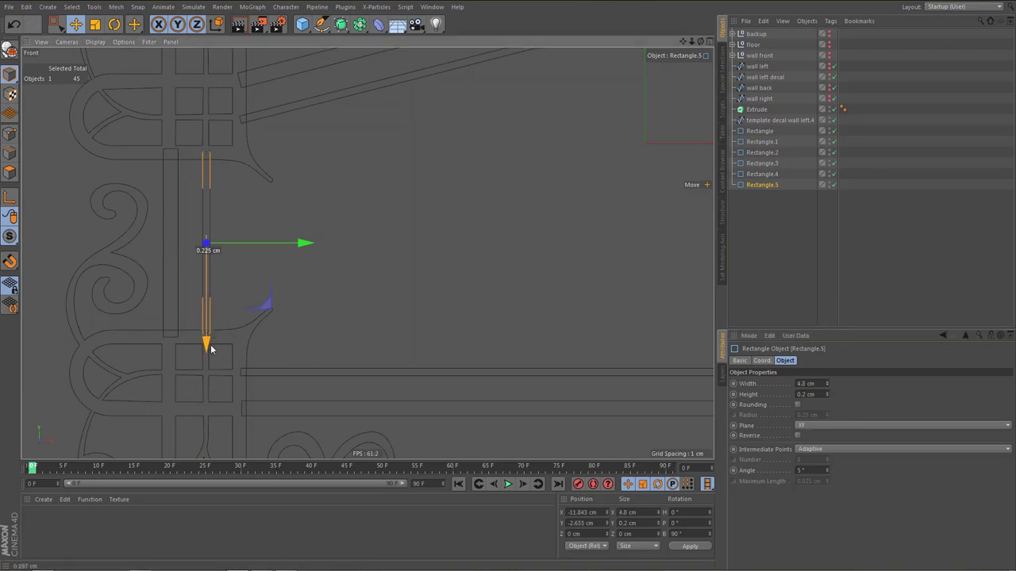
{"action": "scroll", "coordinate": [238, 349], "scroll_direction": "down", "scroll_amount": 4}
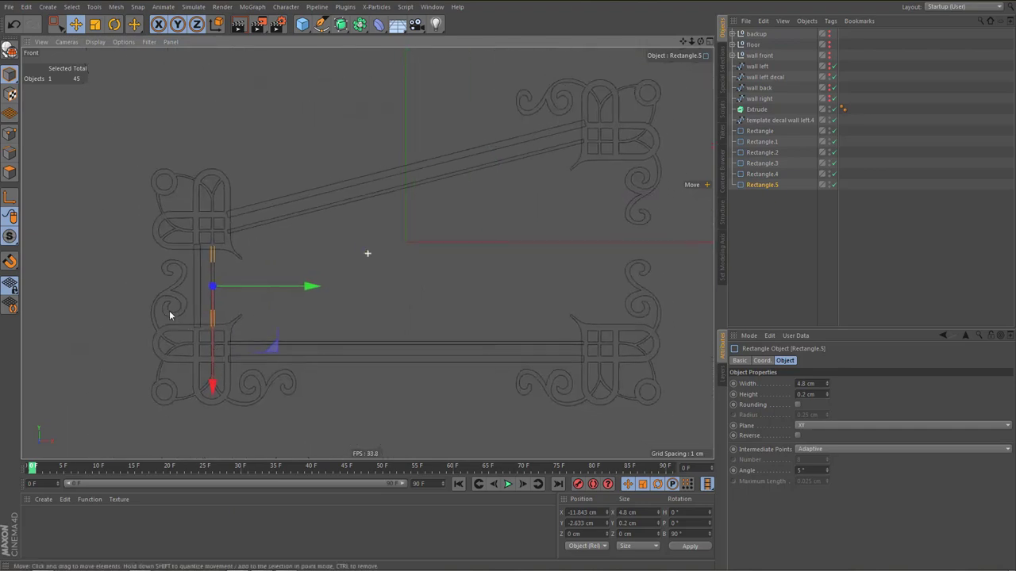
Duplicate both left vertical rectangles and place the copies between the right corner ornaments, at about X 12.37 cm and Y 0 cm
{"action": "left_click", "coordinate": [762, 174], "text": "ctrl"}
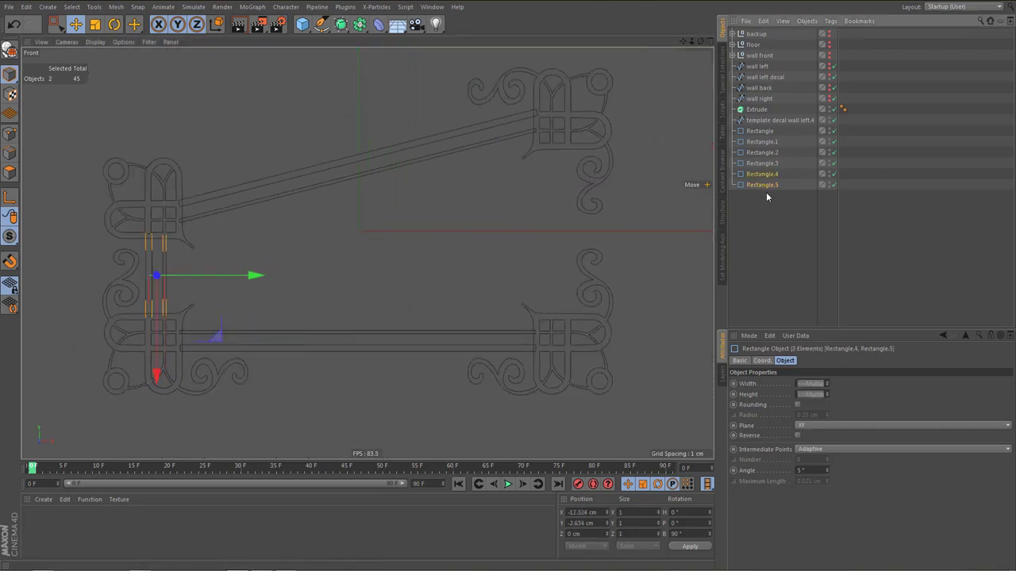
{"action": "key", "text": "ctrl+c"}
{"action": "key", "text": "ctrl+v"}
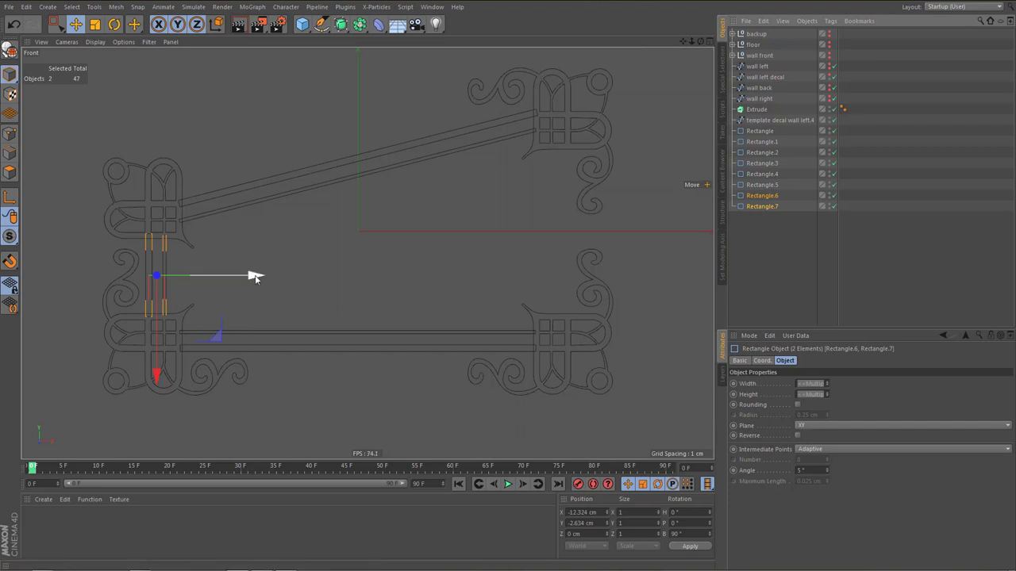
{"action": "left_click_drag", "start_coordinate": [254, 275], "coordinate": [662, 275]}
{"action": "left_click", "coordinate": [774, 196]}
{"action": "scroll", "coordinate": [607, 289], "scroll_direction": "up", "scroll_amount": 2}
{"action": "left_click", "coordinate": [759, 206], "text": "ctrl"}
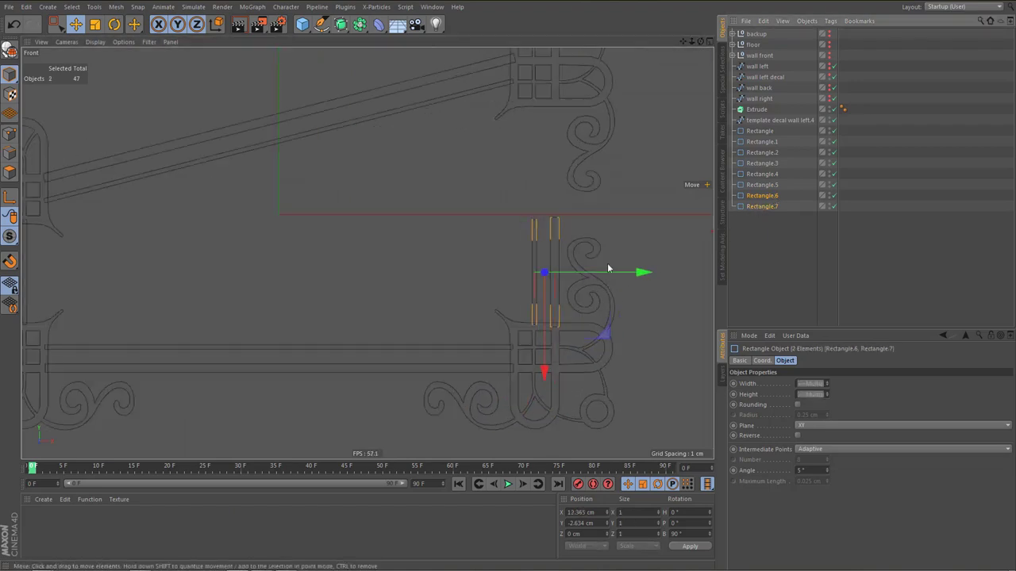
{"action": "left_click_drag", "start_coordinate": [546, 371], "coordinate": [548, 315]}
Set the width of the thicker right vertical rectangle to 10.2 cm so it spans between the right ornaments
{"action": "left_click", "coordinate": [763, 196]}
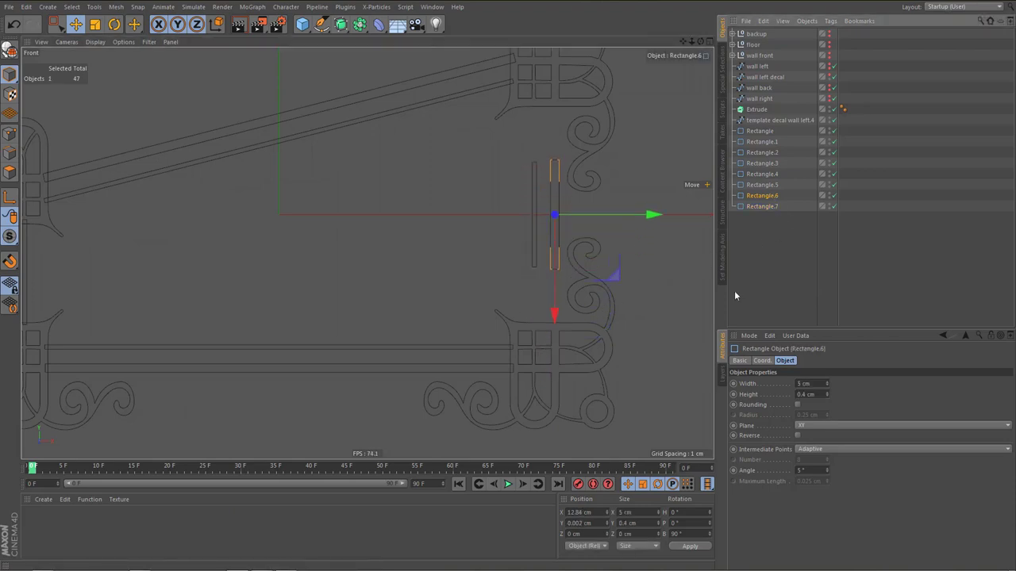
{"action": "scroll", "coordinate": [583, 246], "scroll_direction": "up", "scroll_amount": 2}
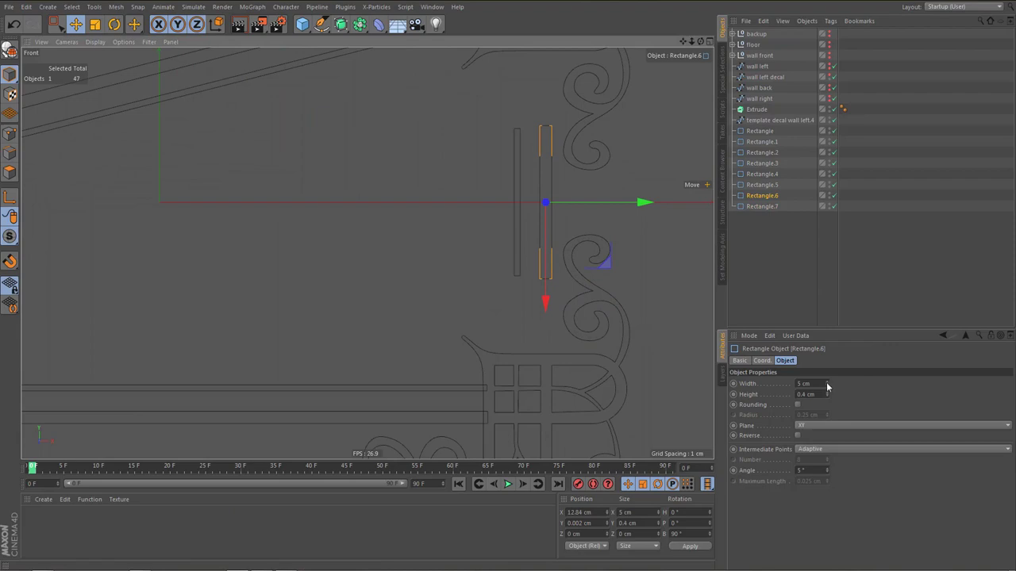
{"action": "left_click_drag", "start_coordinate": [826, 382], "coordinate": [826, 361]}
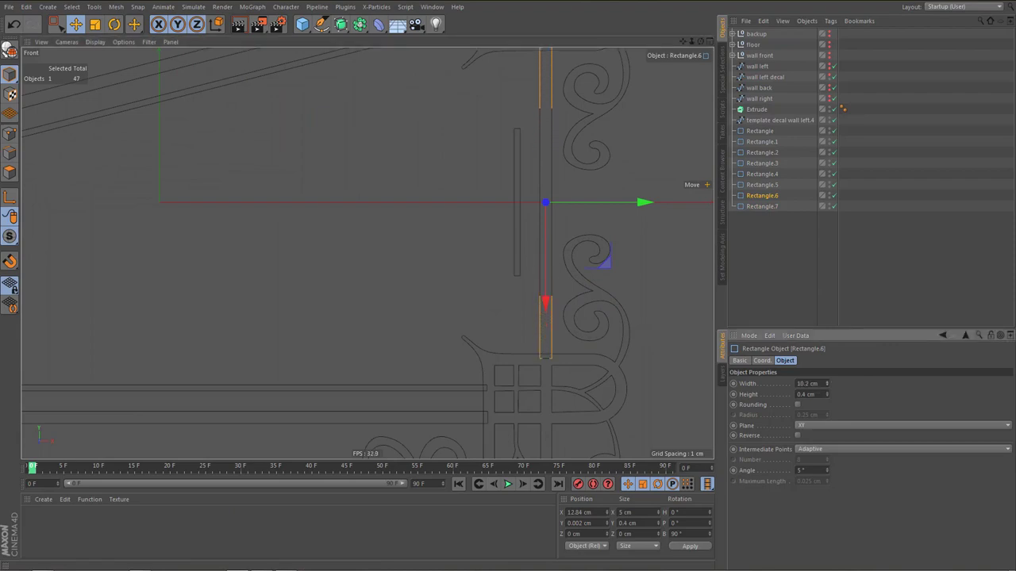
{"action": "middle_click_drag", "start_coordinate": [611, 307], "coordinate": [613, 360], "text": "alt"}
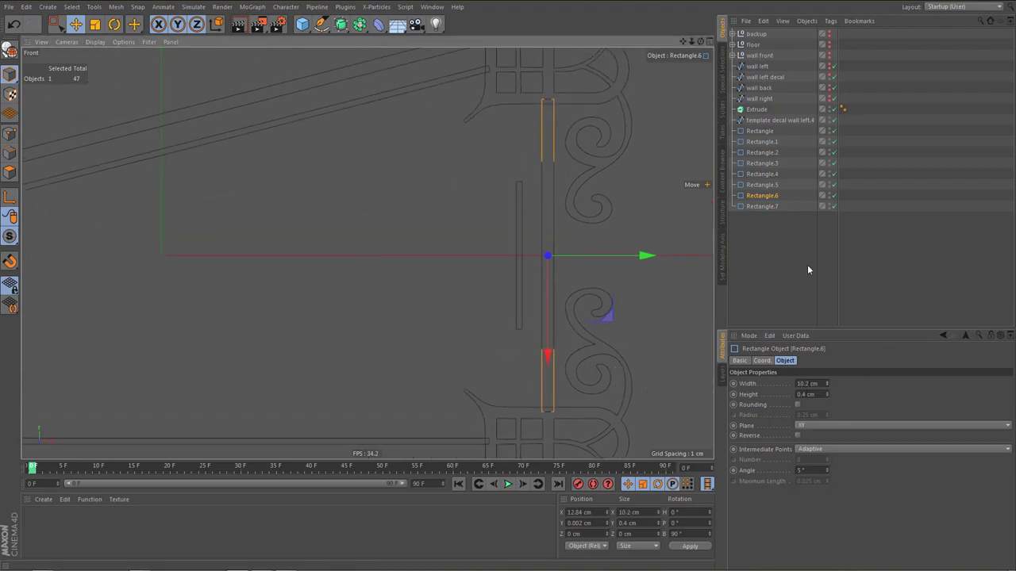
Set the thinner right vertical rectangle's width to 10.3 cm and position it at about Y 0.02 cm between the ornaments
{"action": "left_click", "coordinate": [761, 206]}
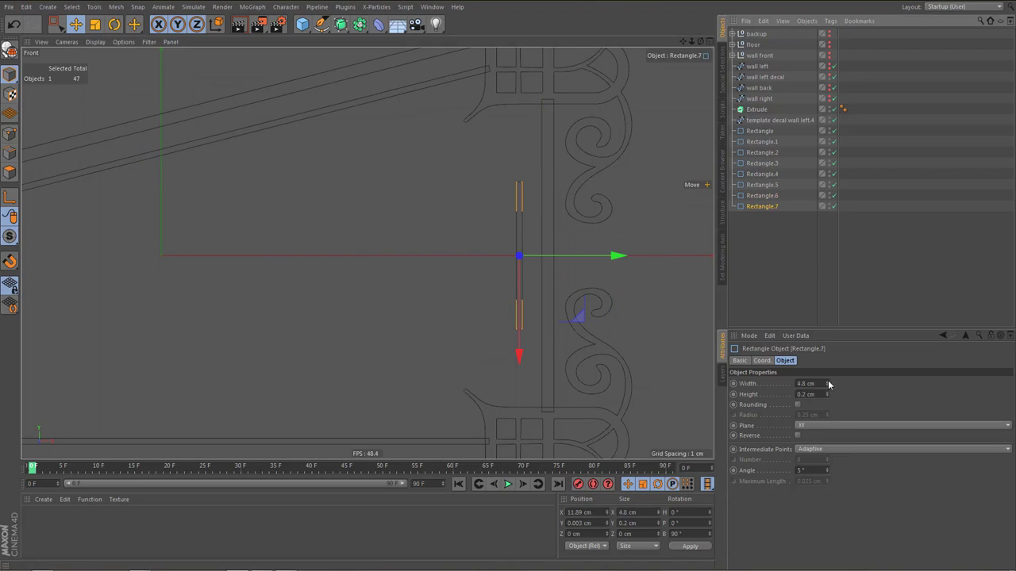
{"action": "left_click_drag", "start_coordinate": [827, 380], "coordinate": [828, 350]}
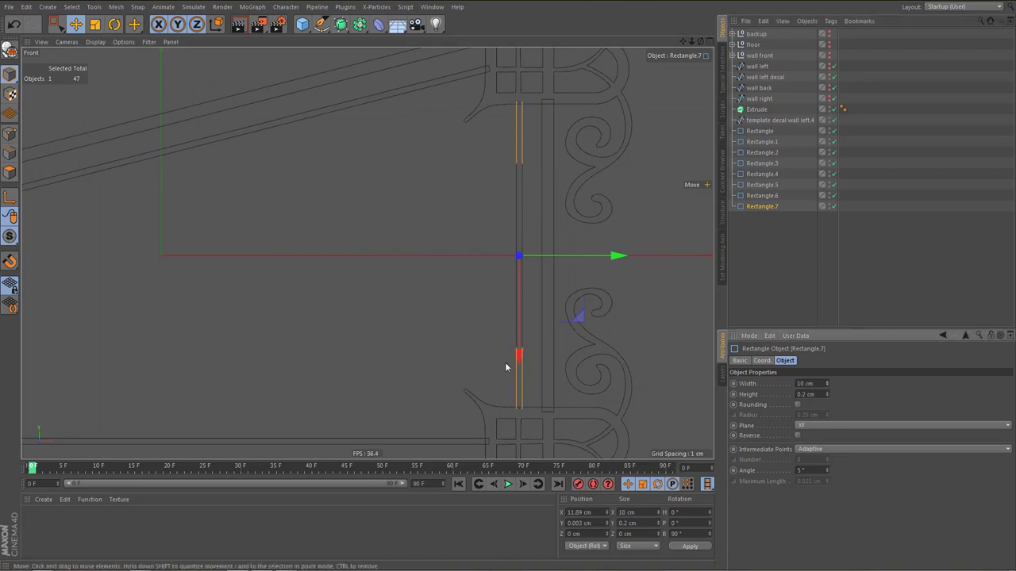
{"action": "left_click_drag", "start_coordinate": [518, 356], "coordinate": [524, 362]}
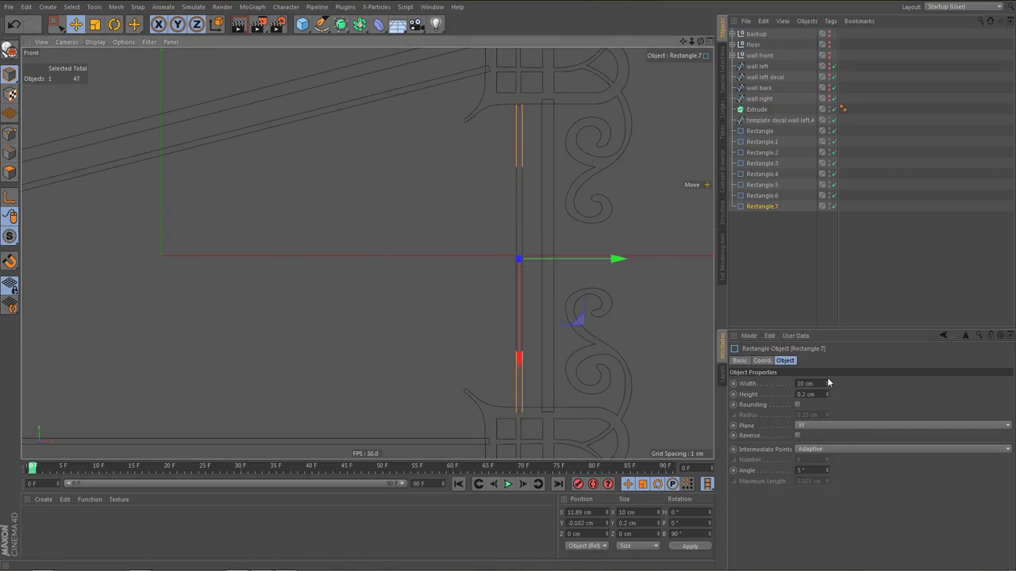
{"action": "left_click_drag", "start_coordinate": [829, 380], "coordinate": [828, 380]}
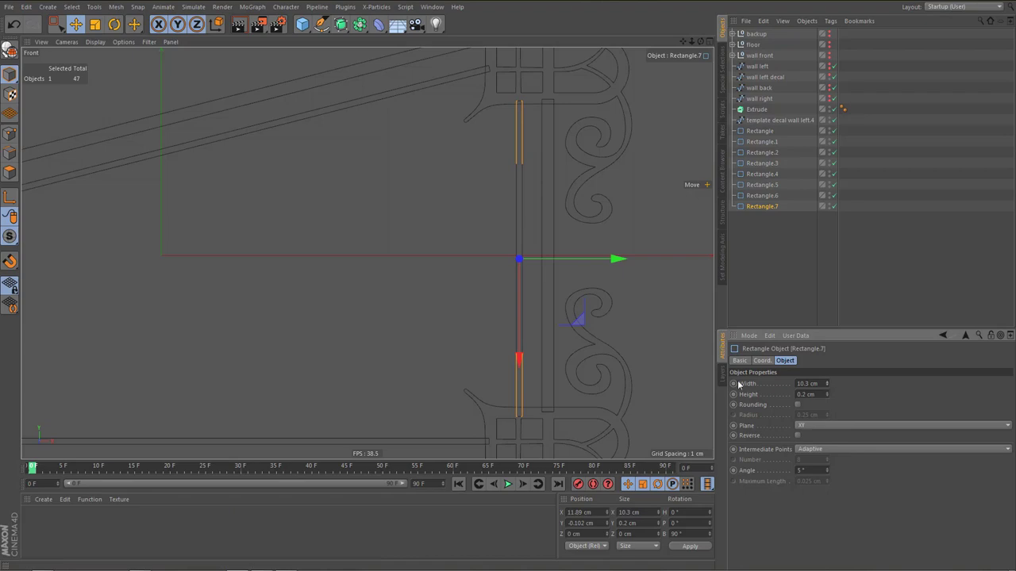
{"action": "left_click_drag", "start_coordinate": [519, 359], "coordinate": [522, 357]}
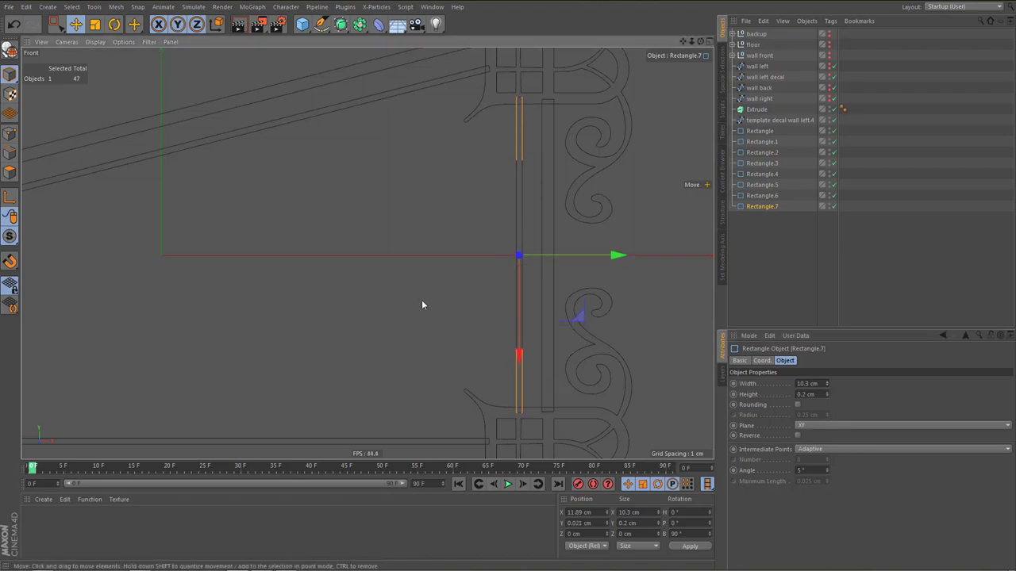
Copy the two right vertical rectangles, Rectangle.6 and Rectangle.7, into the backup group
{"action": "scroll", "coordinate": [422, 301], "scroll_direction": "down", "scroll_amount": 5}
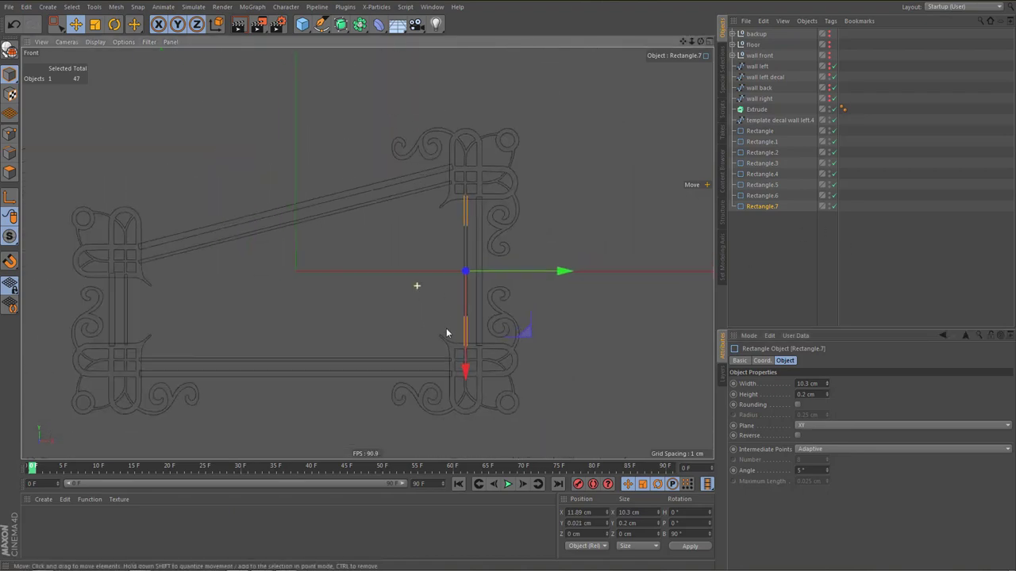
{"action": "left_click", "coordinate": [767, 196], "text": "shift"}
{"action": "left_click_drag", "start_coordinate": [800, 158], "coordinate": [761, 35]}
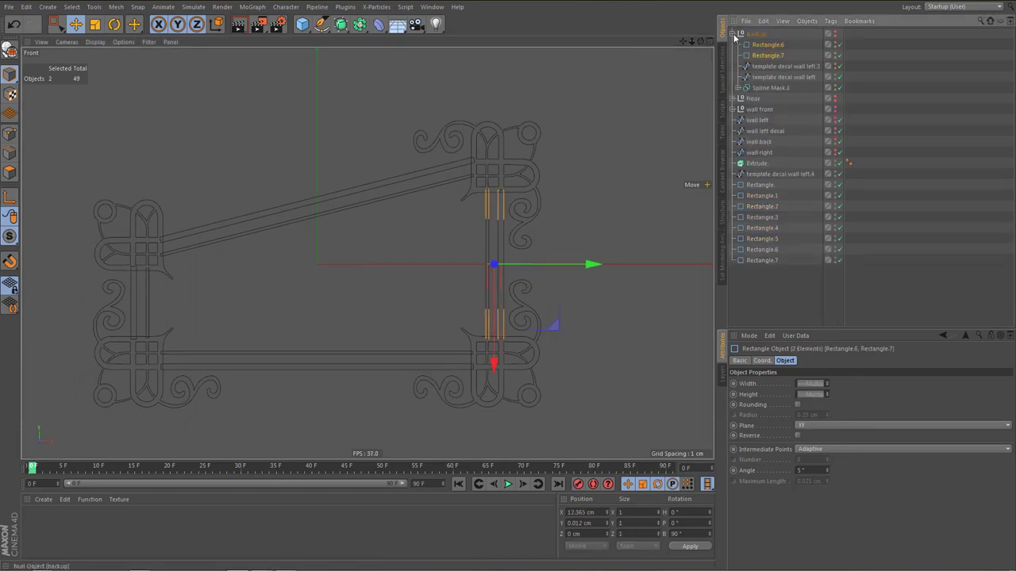
Merge all eight frame rectangles into one spline with Connect Objects + Delete
{"action": "left_click", "coordinate": [760, 131]}
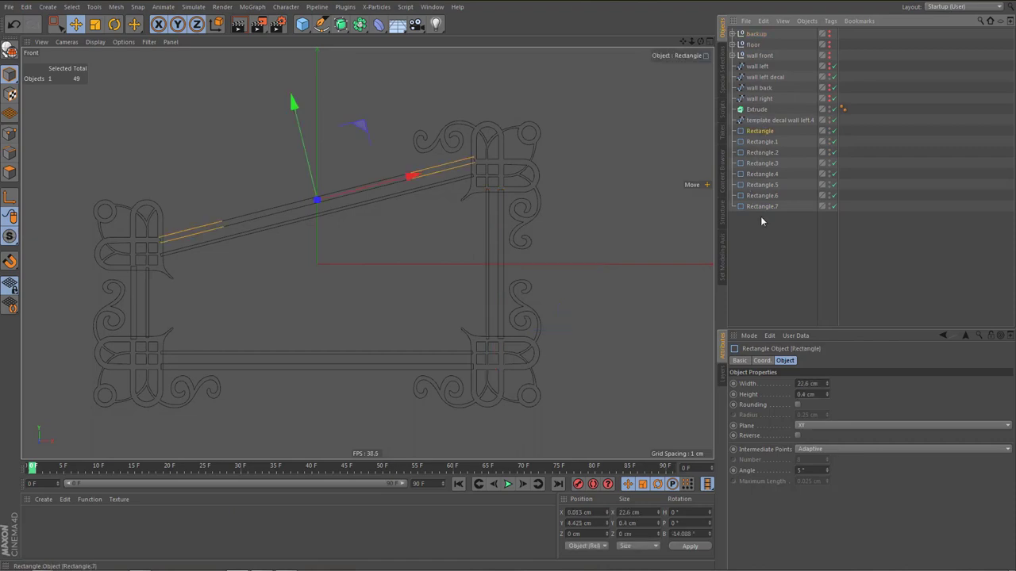
{"action": "left_click", "coordinate": [761, 206], "text": "shift"}
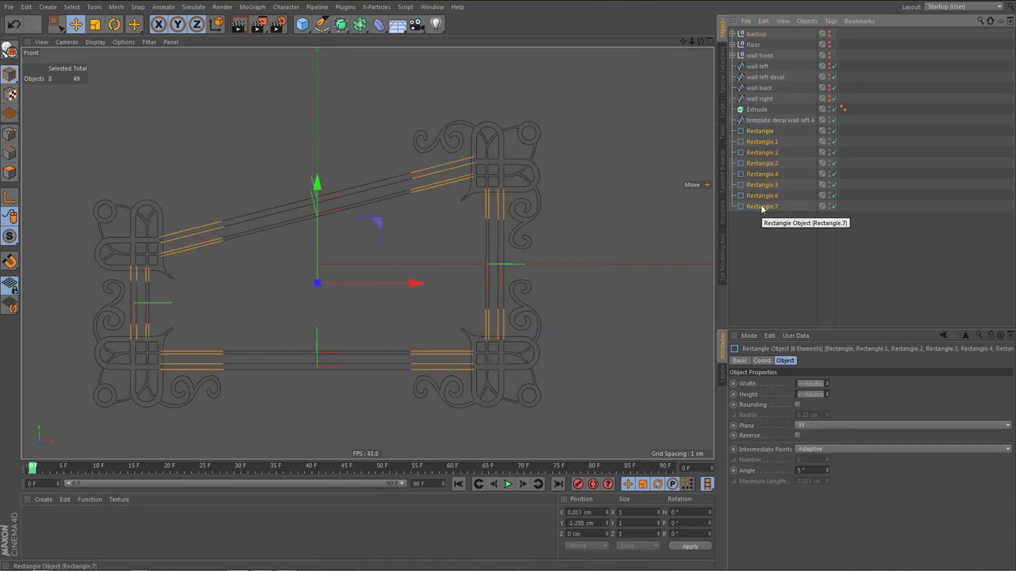
{"action": "right_click", "coordinate": [762, 205]}
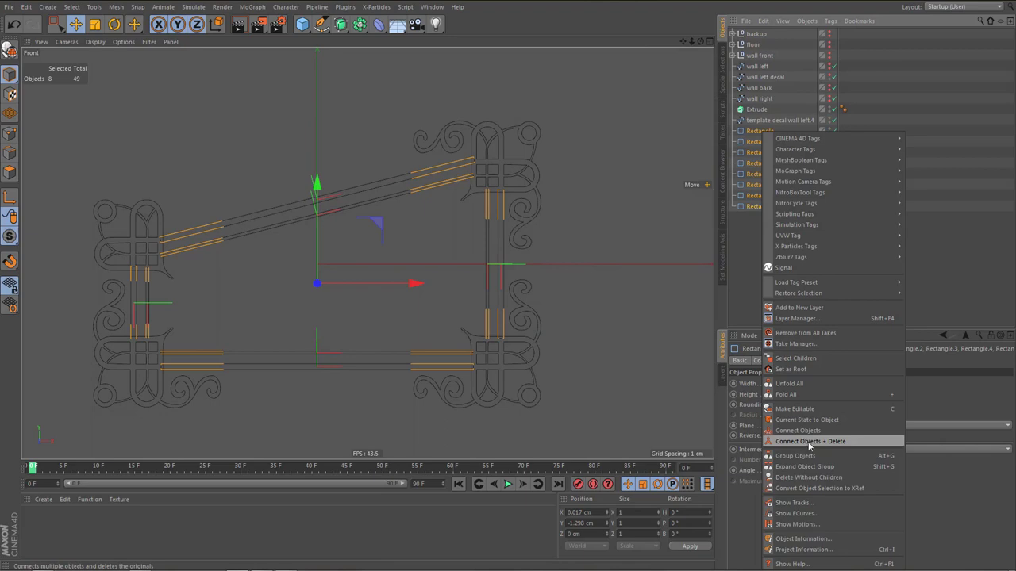
{"action": "left_click", "coordinate": [809, 446]}
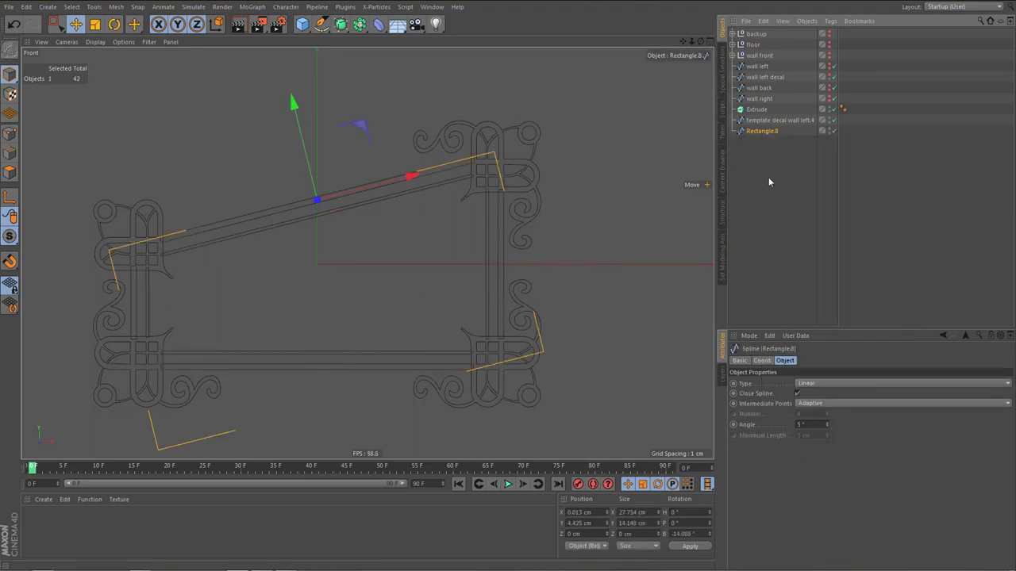
Combine the template decal wall left.4 spline and the merged rectangle spline under a Spline Mask in Union mode
{"action": "left_click", "coordinate": [774, 121]}
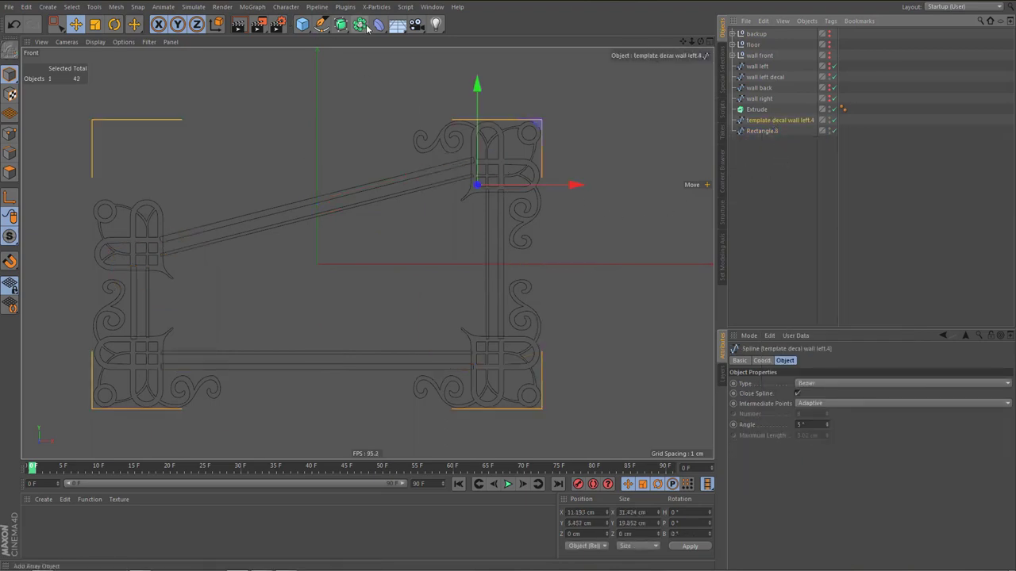
{"action": "left_click_drag", "start_coordinate": [362, 28], "coordinate": [429, 60], "text": "alt"}
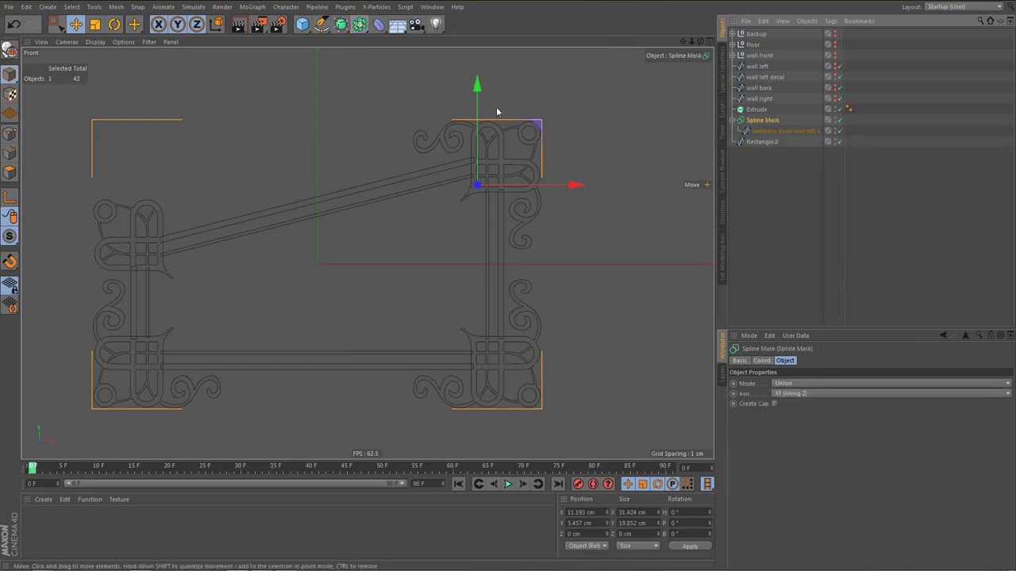
{"action": "left_click_drag", "start_coordinate": [761, 146], "coordinate": [763, 124]}
{"action": "left_click", "coordinate": [764, 124]}
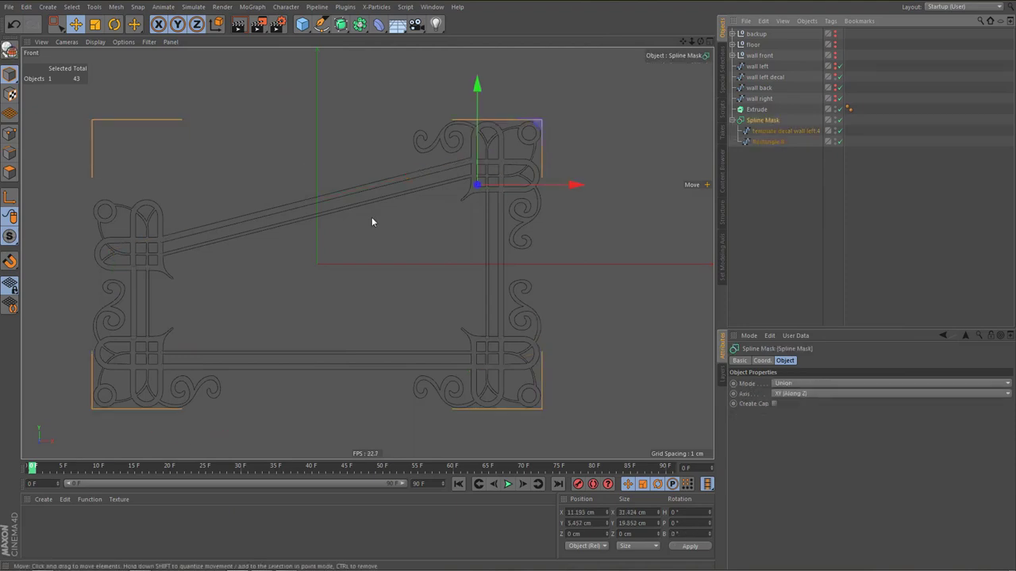
Store a copy of the Spline Mask with both its child splines in the backup group
{"action": "middle_click", "coordinate": [371, 217]}
{"action": "middle_click", "coordinate": [256, 156]}
{"action": "scroll", "coordinate": [419, 217], "scroll_direction": "down", "scroll_amount": 3}
{"action": "middle_click_drag", "start_coordinate": [420, 184], "coordinate": [342, 197], "text": "alt"}
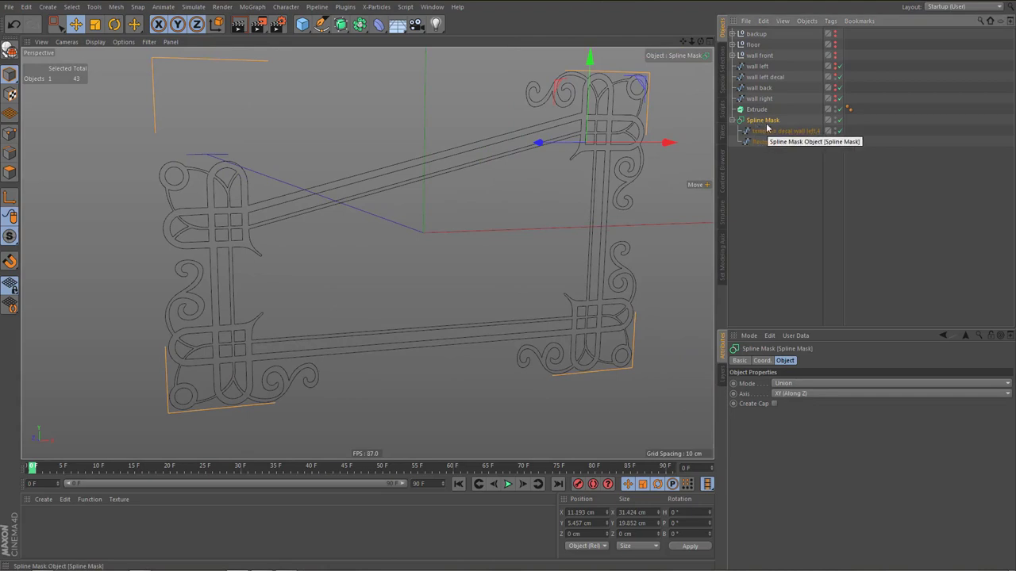
{"action": "left_click_drag", "start_coordinate": [762, 122], "coordinate": [756, 35], "text": "ctrl"}
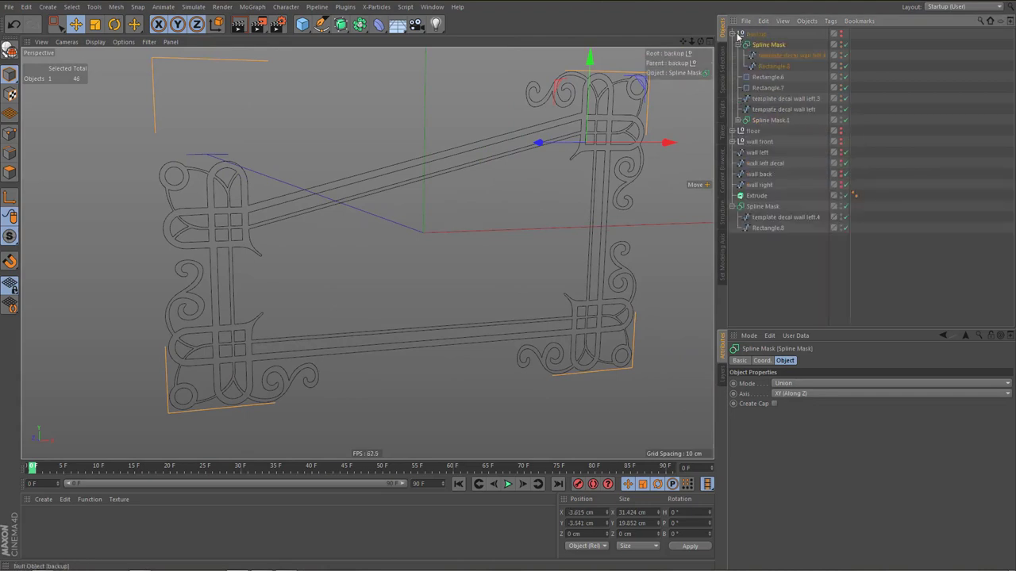
{"action": "left_click", "coordinate": [732, 34]}
Make the working Spline Mask editable and center its axis on all points with Axis Center
{"action": "left_click", "coordinate": [763, 122]}
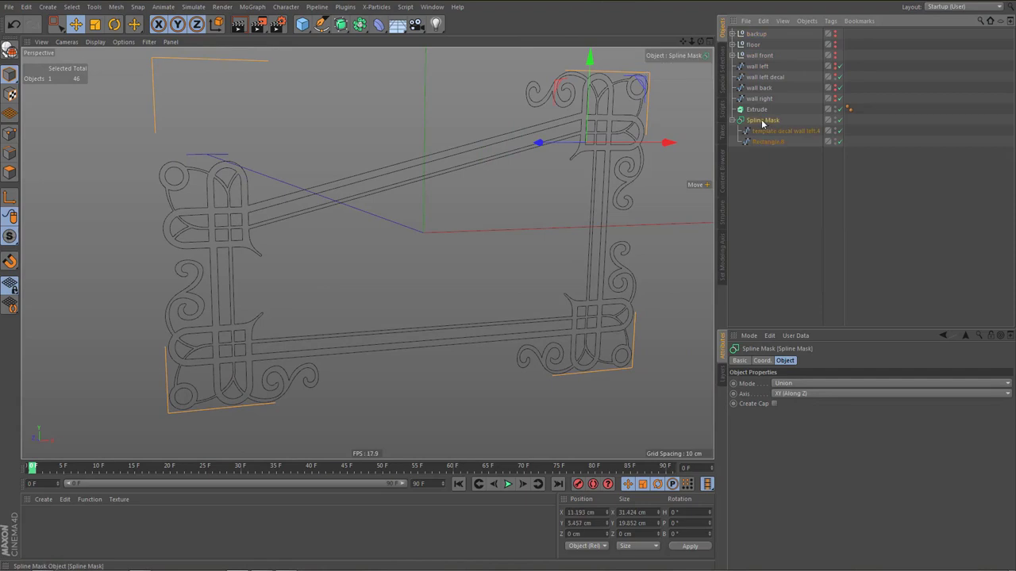
{"action": "key", "text": "c"}
{"action": "middle_click_drag", "start_coordinate": [550, 229], "coordinate": [535, 231], "text": "alt"}
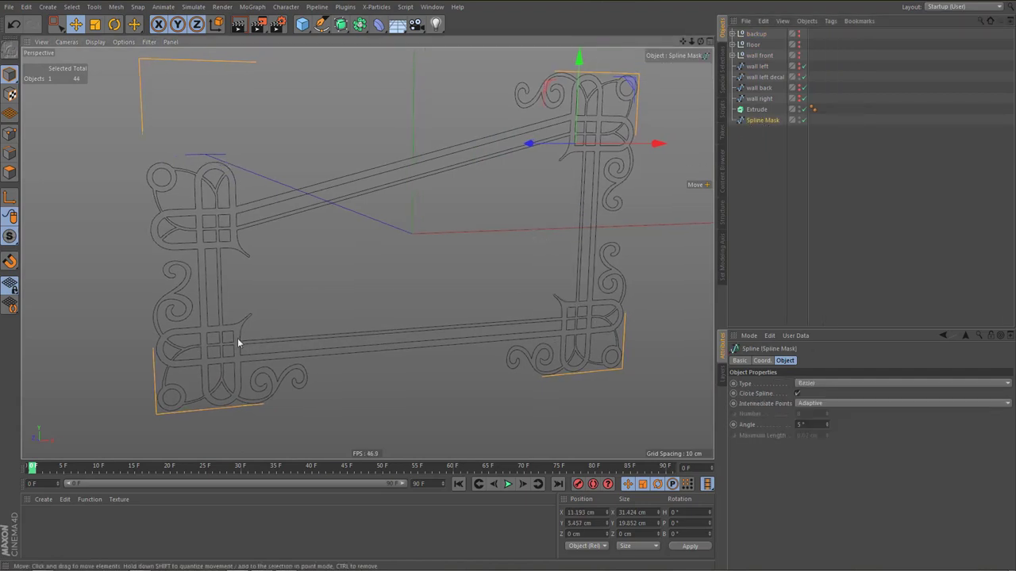
{"action": "key", "text": "a"}
{"action": "key", "text": "c"}
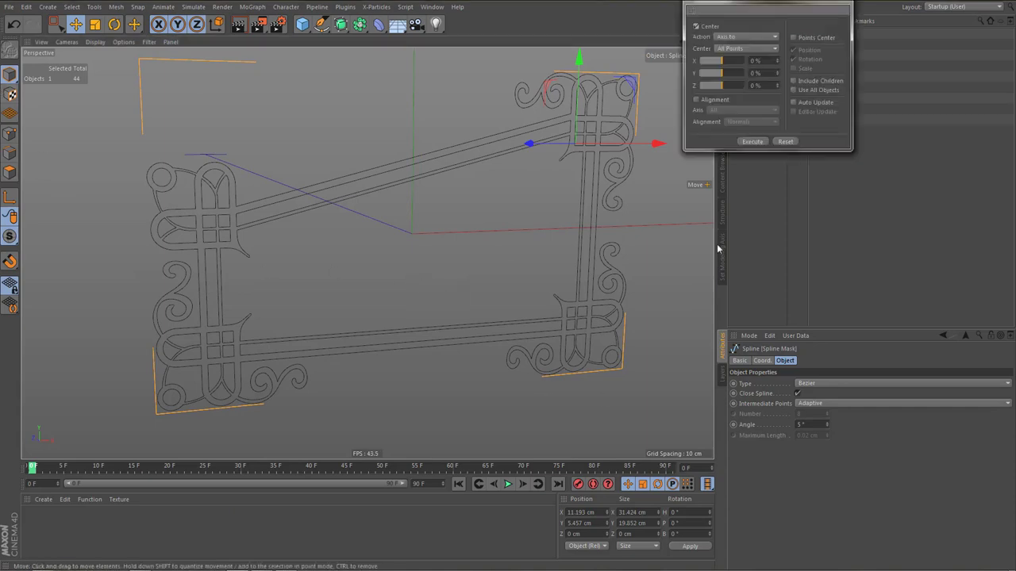
{"action": "left_click", "coordinate": [753, 142]}
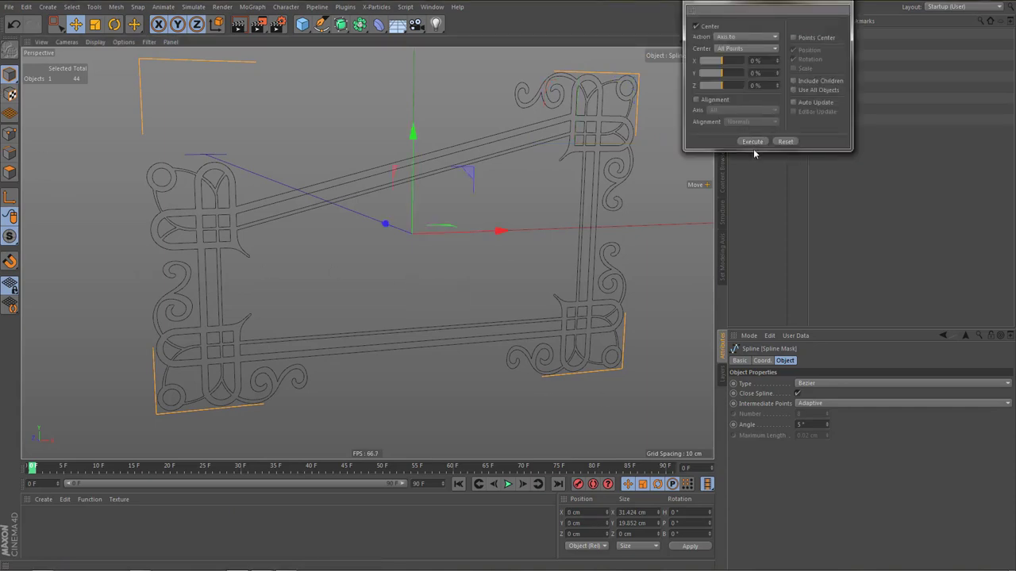
{"action": "left_click", "coordinate": [842, 3]}
Show the wall left outline in the viewport beside the decal frame
{"action": "middle_click_drag", "start_coordinate": [475, 196], "coordinate": [434, 201], "text": "alt"}
{"action": "scroll", "coordinate": [488, 192], "scroll_direction": "down", "scroll_amount": 3}
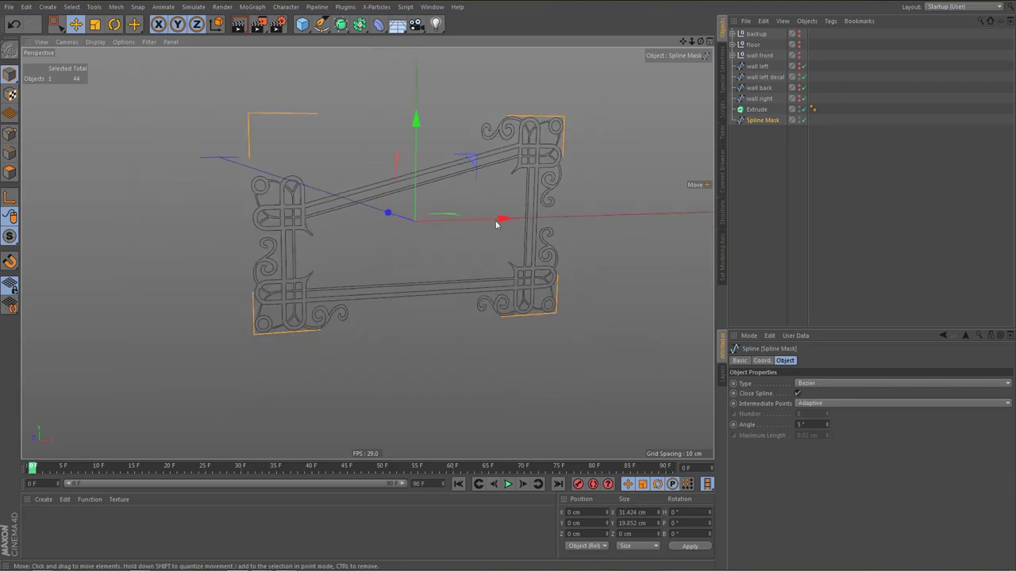
{"action": "left_click_drag", "start_coordinate": [511, 217], "coordinate": [499, 211], "text": "alt"}
{"action": "middle_click_drag", "start_coordinate": [566, 227], "coordinate": [519, 237], "text": "alt"}
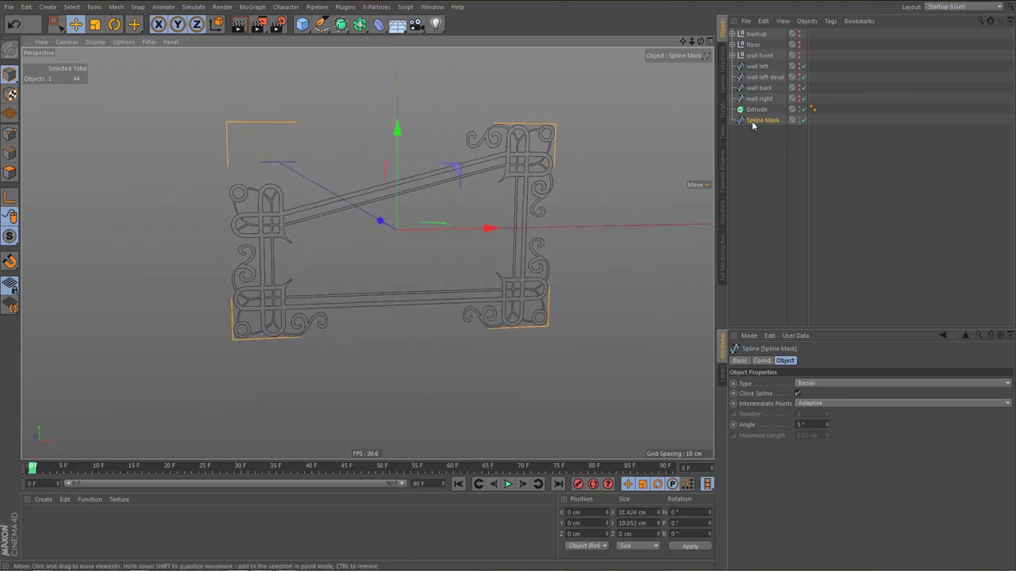
{"action": "left_click", "coordinate": [798, 68]}
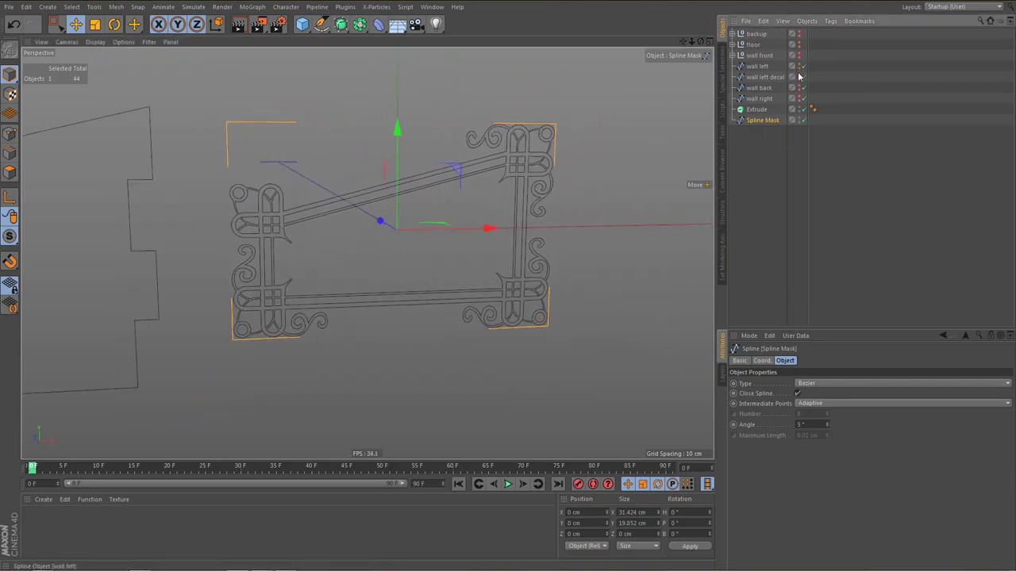
Move the decal frame spline horizontally in the front view onto the wall left outline, to about X -40.81 cm
{"action": "left_click_drag", "start_coordinate": [428, 259], "coordinate": [478, 273], "text": "alt"}
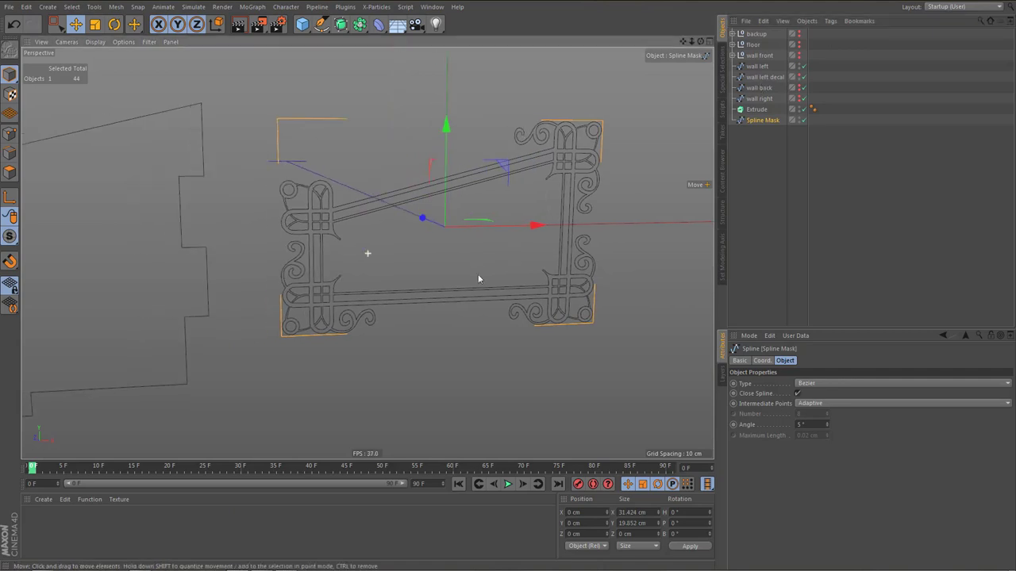
{"action": "middle_click", "coordinate": [478, 289]}
{"action": "middle_click", "coordinate": [479, 288]}
{"action": "scroll", "coordinate": [466, 339], "scroll_direction": "down", "scroll_amount": 2}
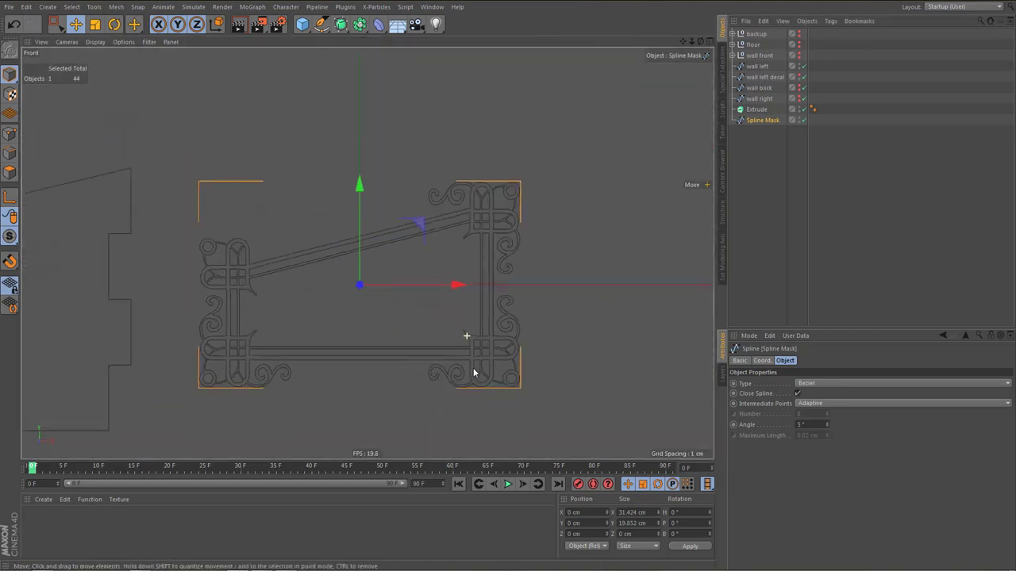
{"action": "middle_click_drag", "start_coordinate": [473, 367], "coordinate": [653, 272], "text": "alt"}
{"action": "scroll", "coordinate": [524, 325], "scroll_direction": "down", "scroll_amount": 3}
{"action": "left_click_drag", "start_coordinate": [656, 274], "coordinate": [374, 321]}
{"action": "scroll", "coordinate": [317, 322], "scroll_direction": "up", "scroll_amount": 5}
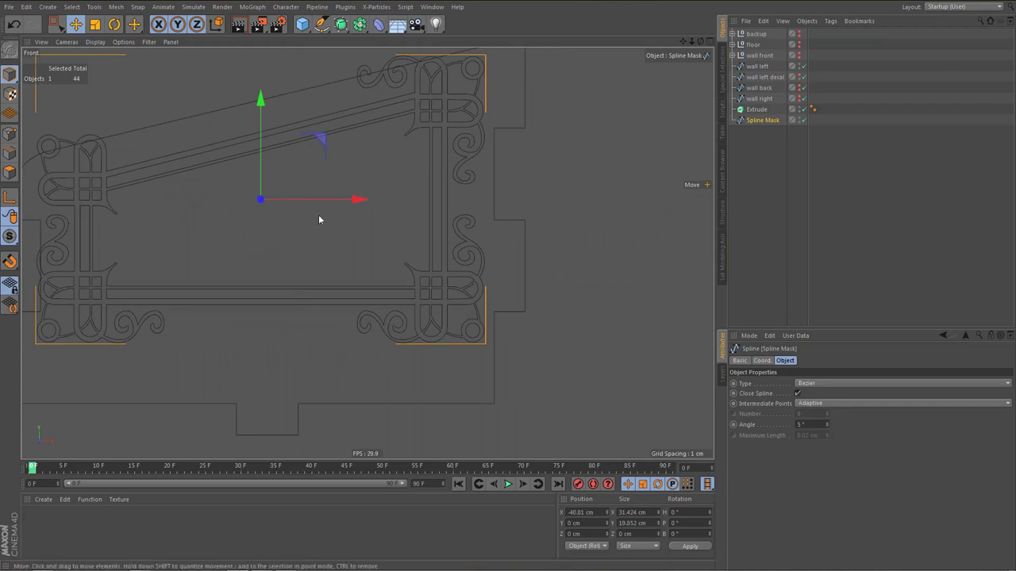
Lower the decal frame to about Y -3.5 cm and shift it to about X -40.18 cm inside the wall left outline
{"action": "scroll", "coordinate": [318, 220], "scroll_direction": "down", "scroll_amount": 1}
{"action": "left_click_drag", "start_coordinate": [271, 105], "coordinate": [284, 150]}
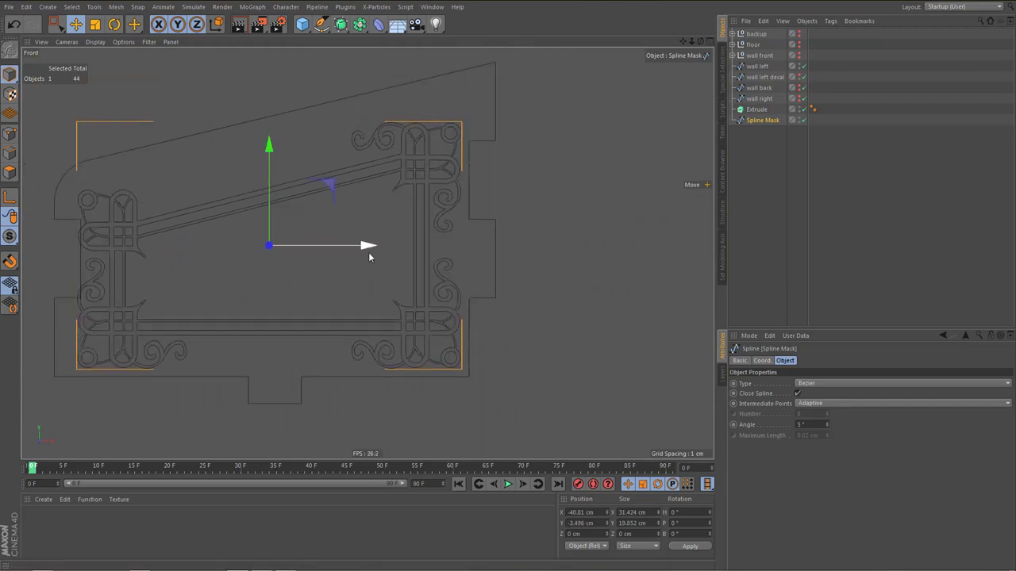
{"action": "left_click_drag", "start_coordinate": [365, 246], "coordinate": [378, 253]}
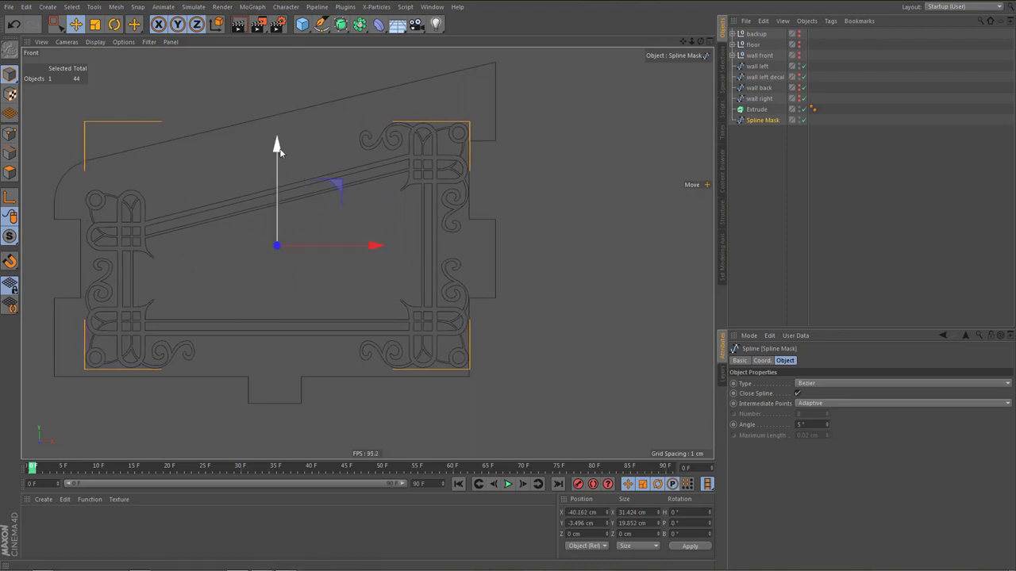
Raise the decal frame to about Y -2.33 cm and shift it to about X -40.34 cm inside the wall left outline
{"action": "left_click_drag", "start_coordinate": [279, 149], "coordinate": [280, 137]}
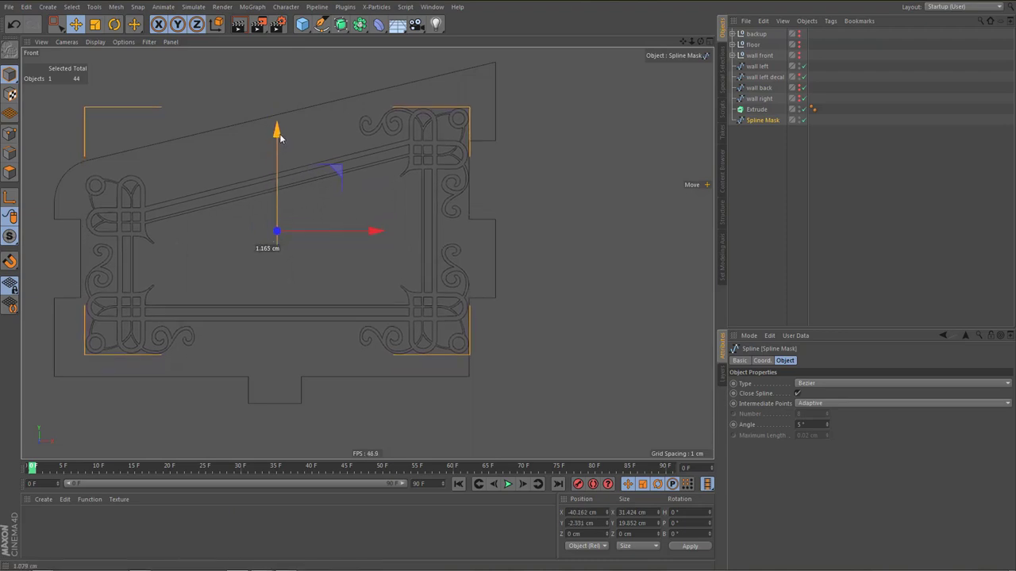
{"action": "middle_click_drag", "start_coordinate": [269, 201], "coordinate": [266, 205], "text": "alt"}
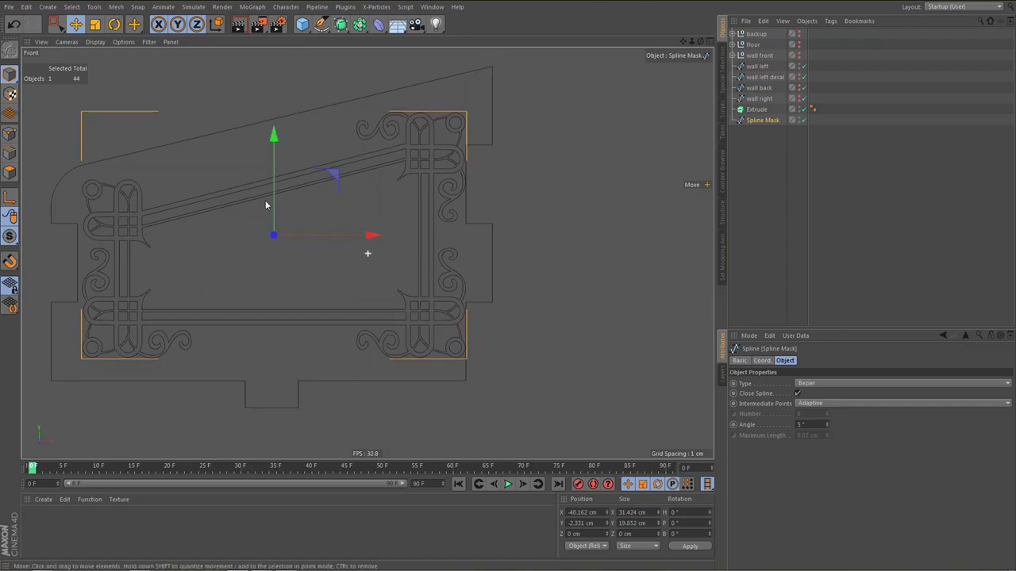
{"action": "left_click_drag", "start_coordinate": [372, 238], "coordinate": [369, 238]}
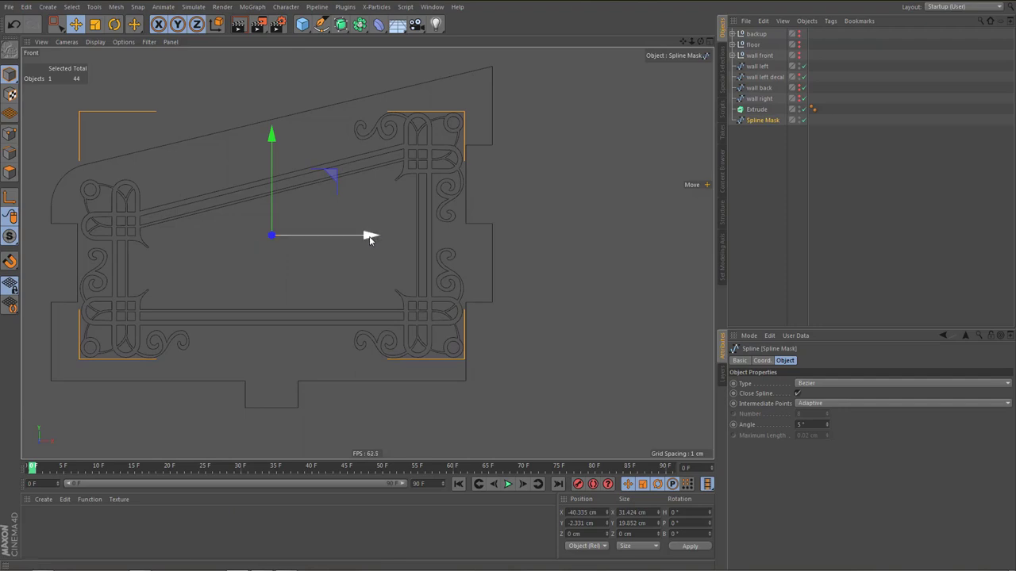
Scale the decal frame down uniformly to about 30.5 cm wide
{"action": "middle_click_drag", "start_coordinate": [372, 279], "coordinate": [368, 281]}
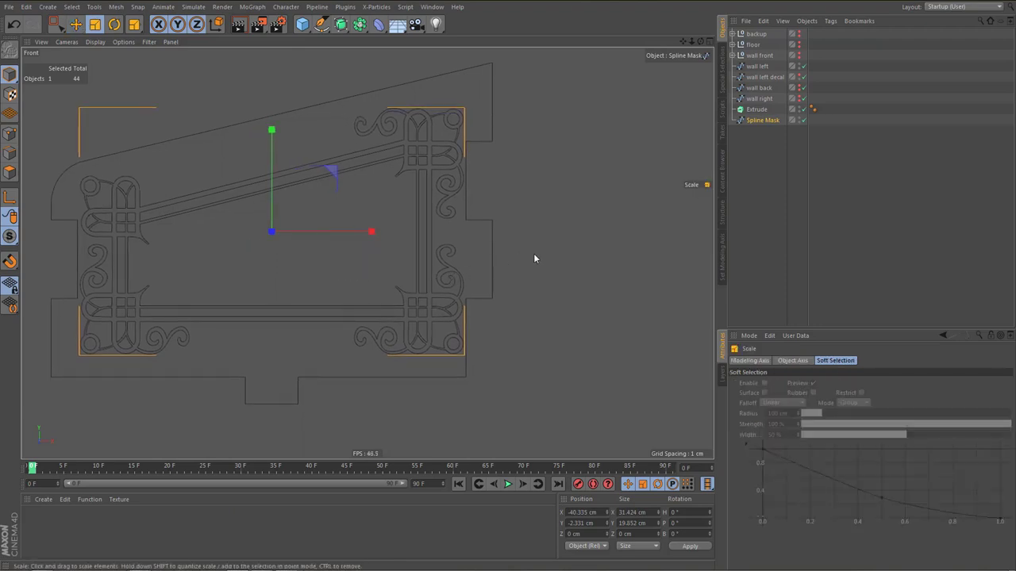
{"action": "key", "text": "t"}
{"action": "left_click_drag", "start_coordinate": [534, 258], "coordinate": [520, 264]}
Select all points of the two upper corner ornaments and raise them to about Y 5.2 cm
{"action": "key", "text": "c"}
{"action": "key", "text": "0"}
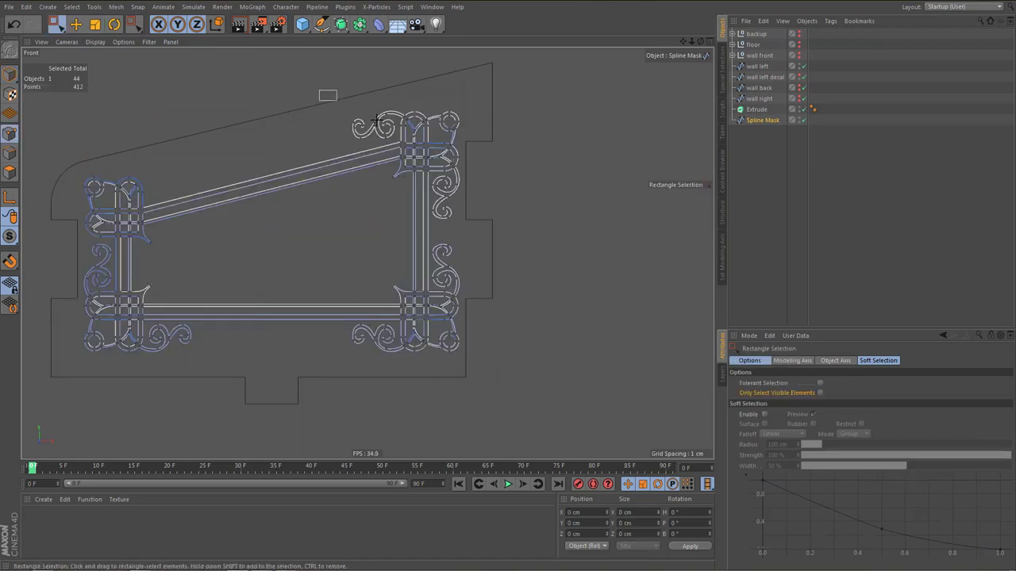
{"action": "left_click_drag", "start_coordinate": [318, 89], "coordinate": [514, 231]}
{"action": "scroll", "coordinate": [93, 196], "scroll_direction": "up", "scroll_amount": 3}
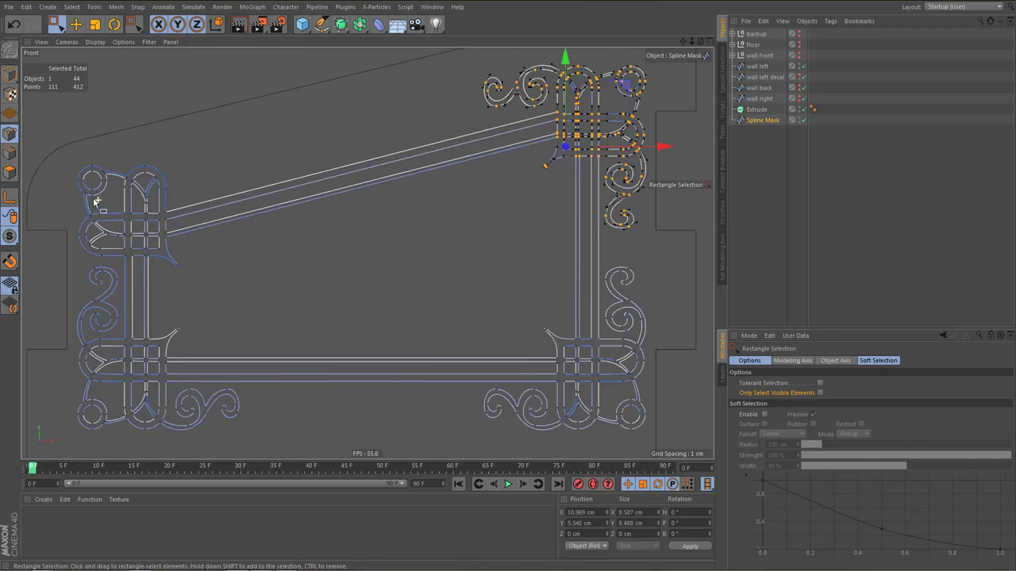
{"action": "left_click_drag", "start_coordinate": [66, 156], "coordinate": [221, 267], "text": "shift"}
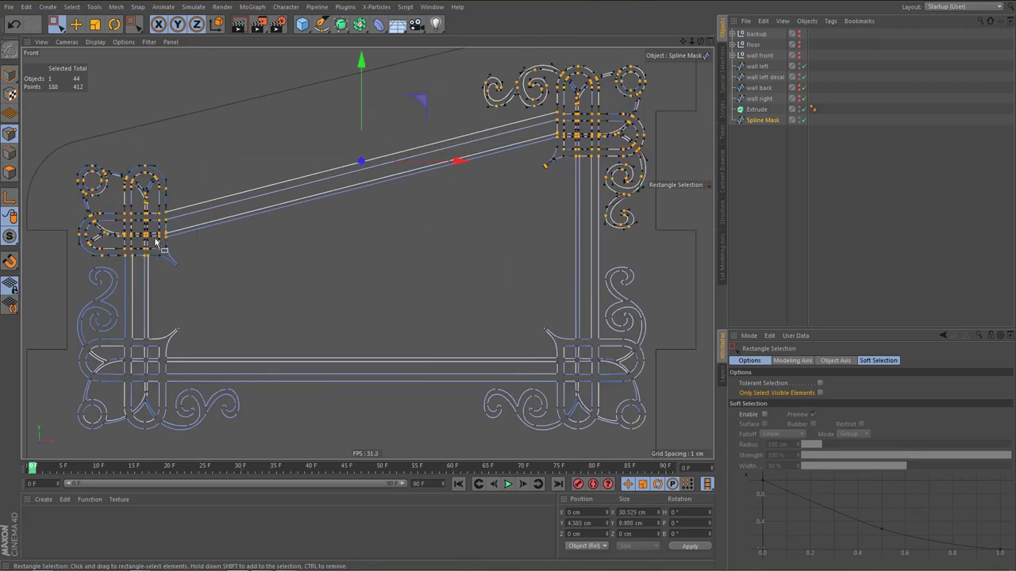
{"action": "left_click_drag", "start_coordinate": [150, 230], "coordinate": [212, 289], "text": "shift"}
{"action": "scroll", "coordinate": [227, 299], "scroll_direction": "down", "scroll_amount": 2}
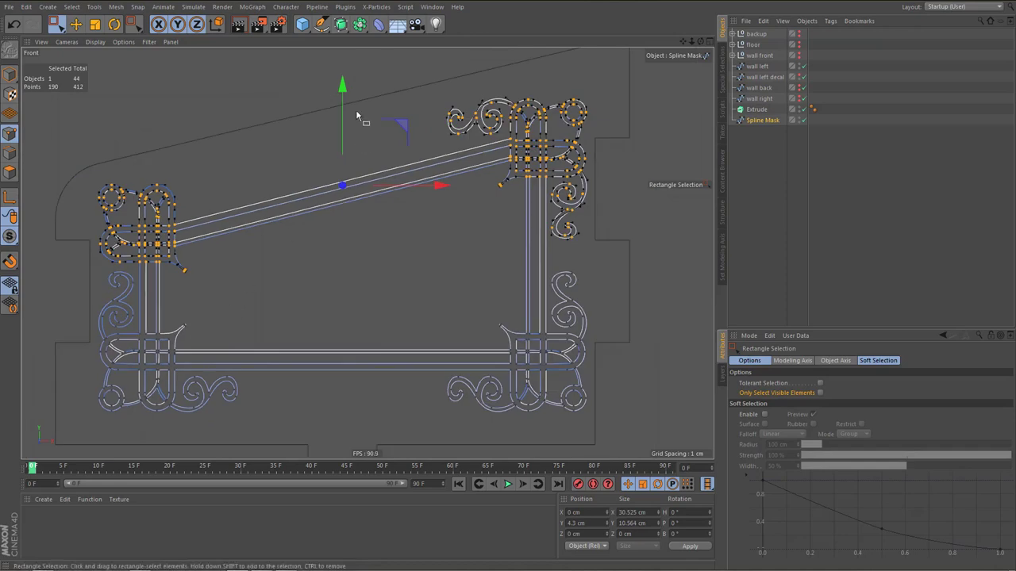
{"action": "left_click_drag", "start_coordinate": [343, 92], "coordinate": [343, 77]}
{"action": "scroll", "coordinate": [331, 288], "scroll_direction": "down", "scroll_amount": 2}
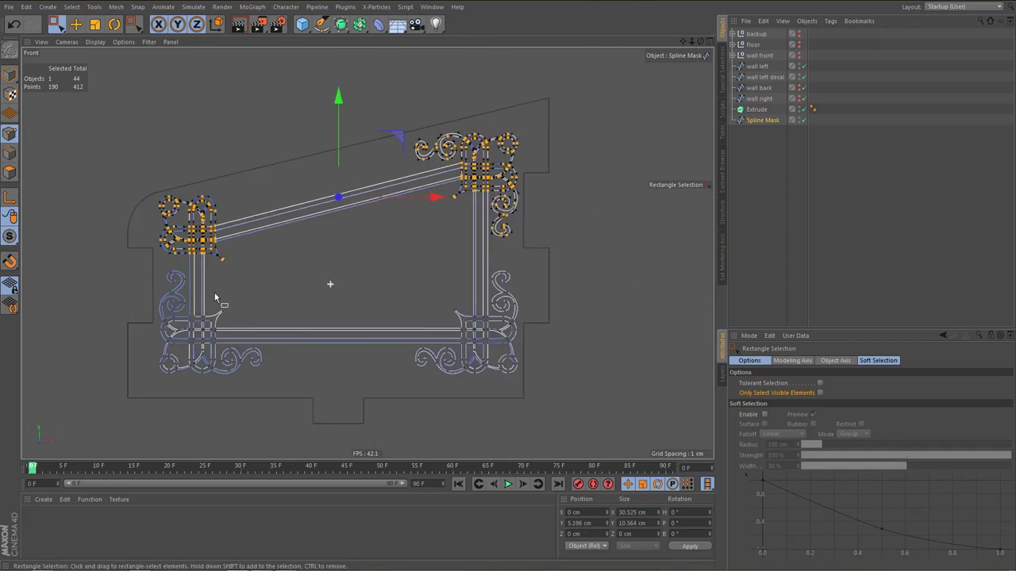
Select the points of the two lower corner ornaments and lower them to about Y -6.39 cm
{"action": "left_click_drag", "start_coordinate": [151, 267], "coordinate": [567, 421]}
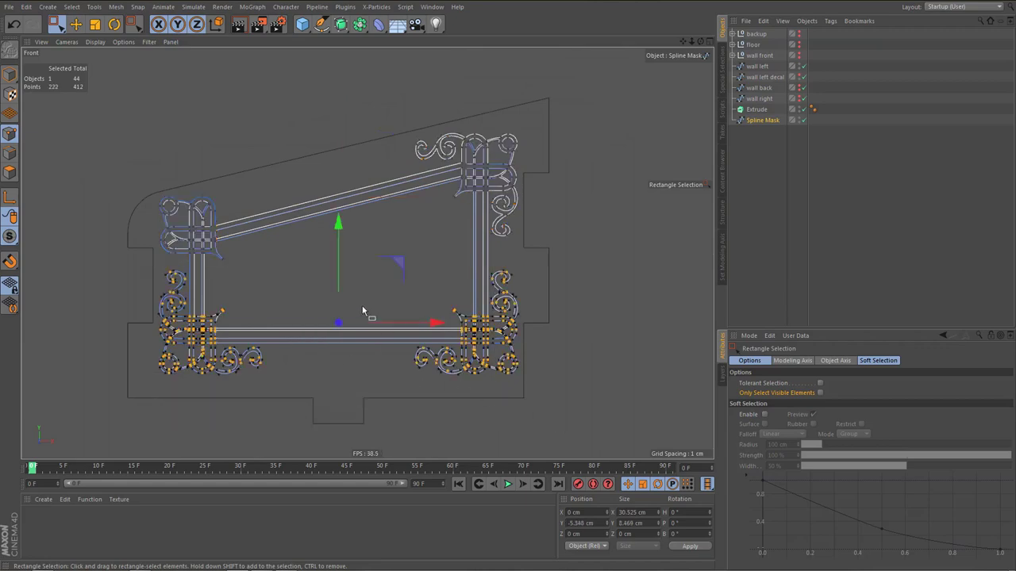
{"action": "left_click_drag", "start_coordinate": [338, 231], "coordinate": [341, 240]}
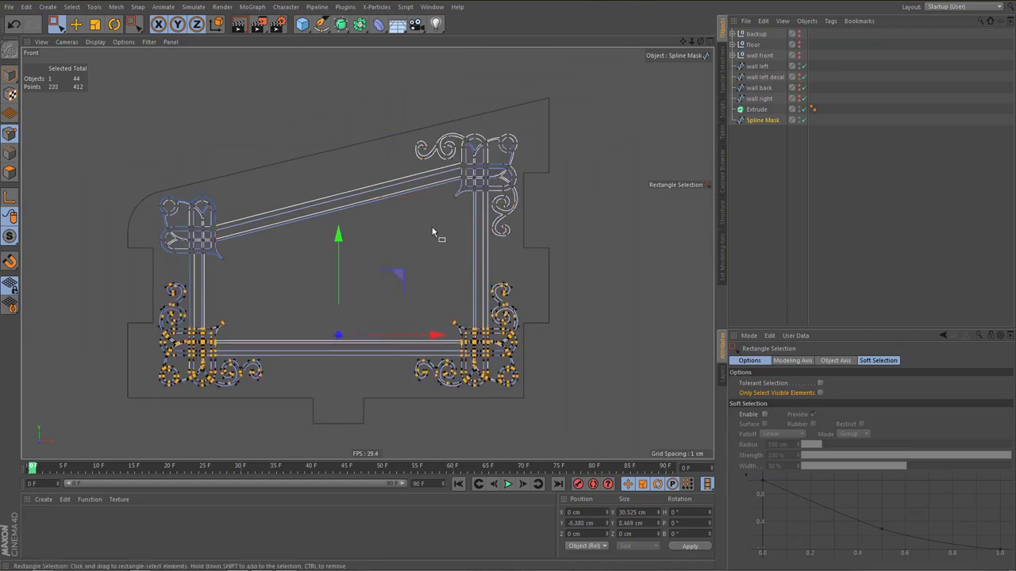
{"action": "scroll", "coordinate": [432, 230], "scroll_direction": "down", "scroll_amount": 2}
Examine the decal frame's fit inside the wall left outline in the perspective and front views, including the upper corner ornament
{"action": "middle_click", "coordinate": [429, 240]}
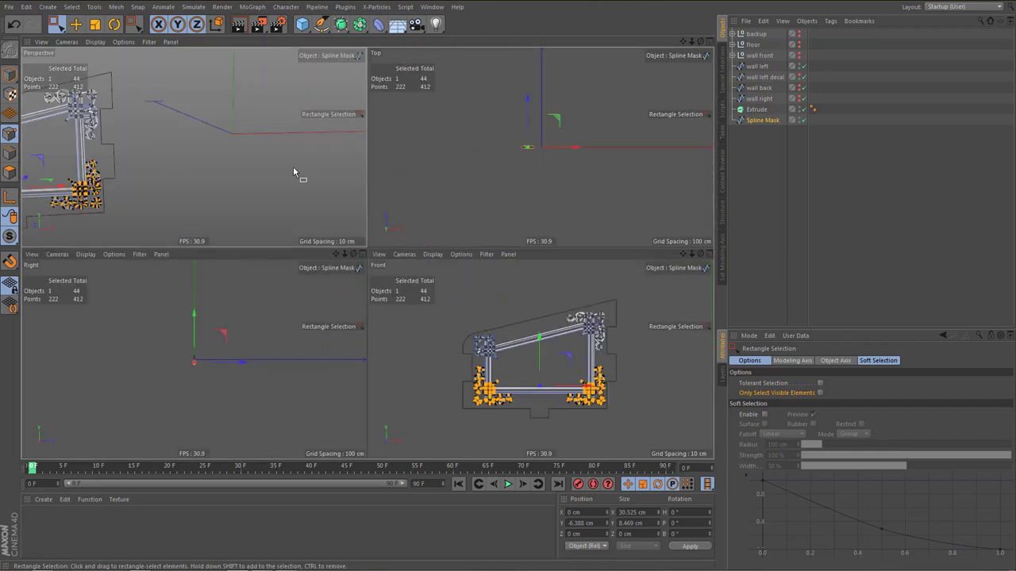
{"action": "middle_click", "coordinate": [297, 173]}
{"action": "left_click", "coordinate": [762, 173]}
{"action": "left_click_drag", "start_coordinate": [549, 258], "coordinate": [404, 258], "text": "alt"}
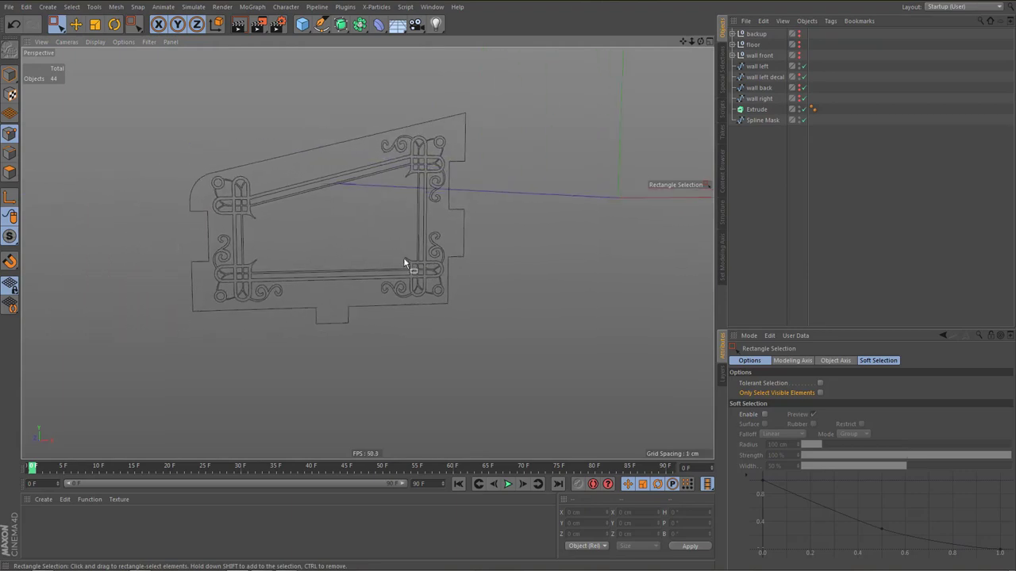
{"action": "middle_click", "coordinate": [451, 264]}
{"action": "middle_click", "coordinate": [464, 337]}
{"action": "scroll", "coordinate": [545, 183], "scroll_direction": "up", "scroll_amount": 4}
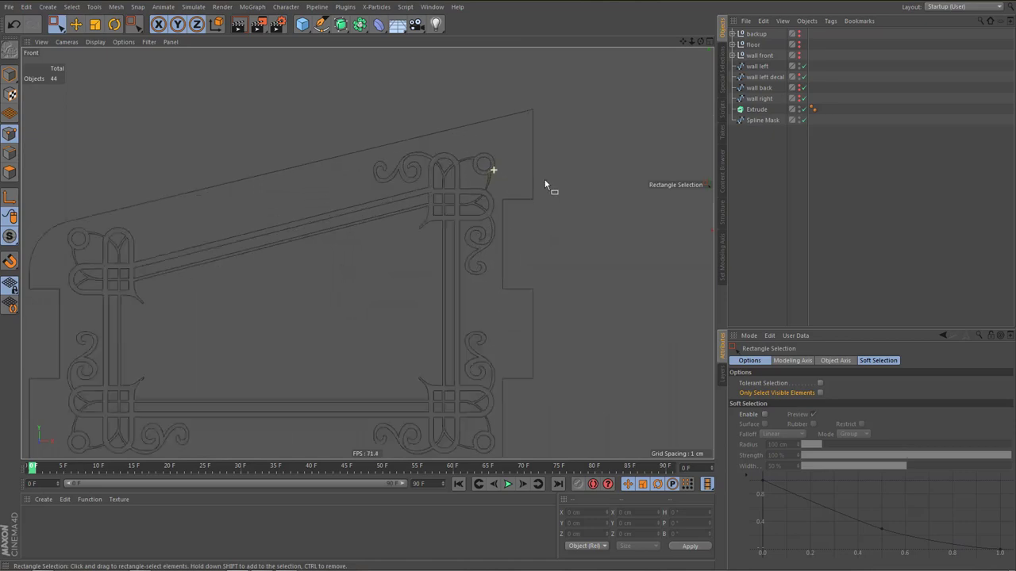
{"action": "scroll", "coordinate": [545, 183], "scroll_direction": "up", "scroll_amount": 3}
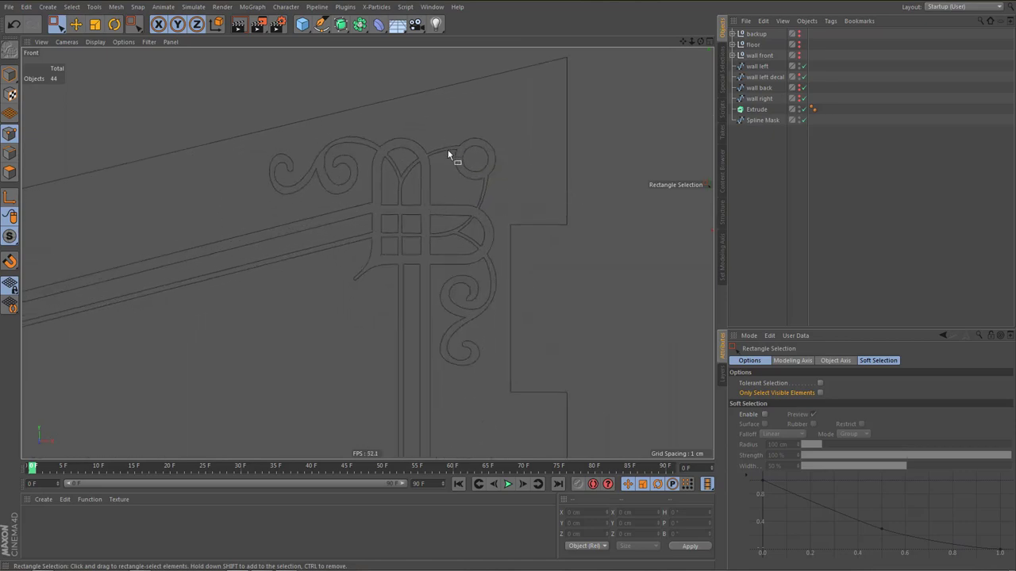
{"action": "scroll", "coordinate": [434, 227], "scroll_direction": "down", "scroll_amount": 4}
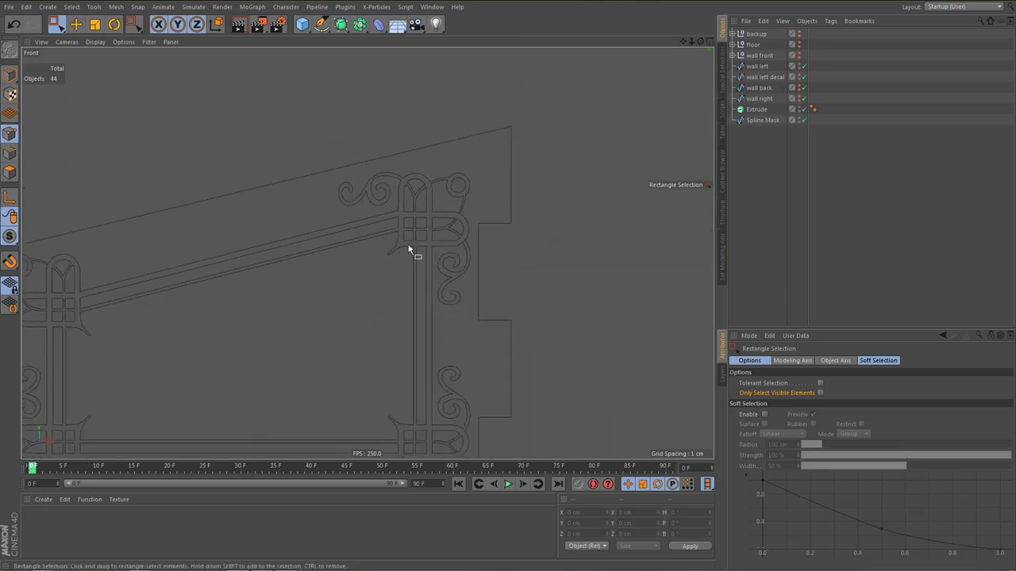
{"action": "scroll", "coordinate": [440, 259], "scroll_direction": "down", "scroll_amount": 5}
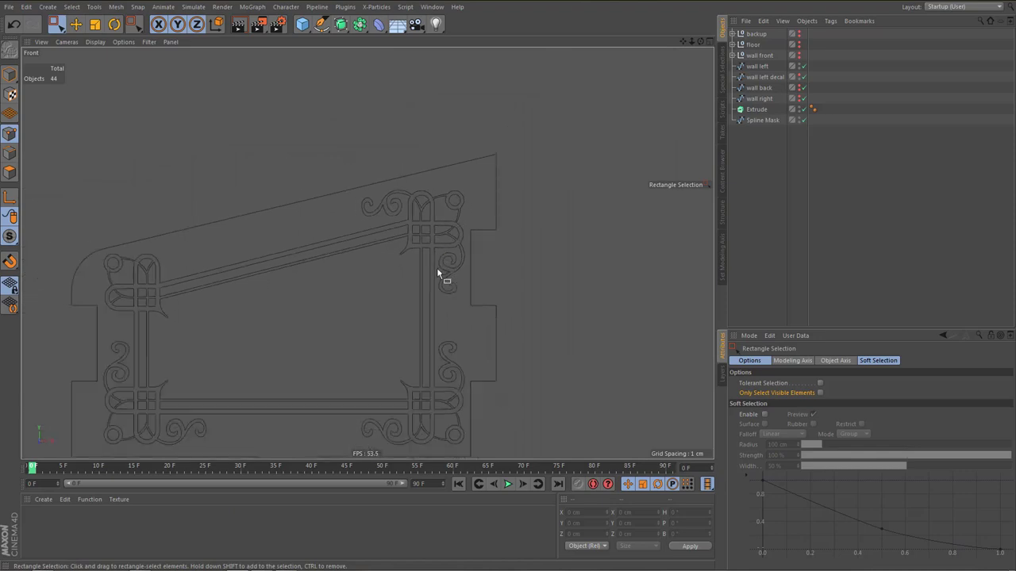
{"action": "middle_click_drag", "start_coordinate": [469, 256], "coordinate": [473, 241], "text": "alt"}
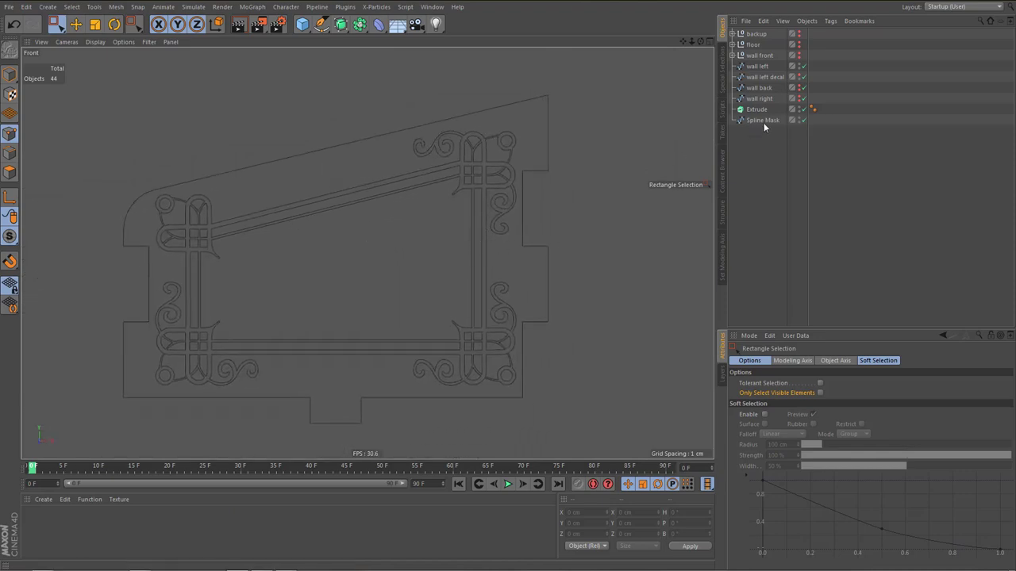
Nest the finished Spline Mask under wall left and rename it wall left decal
{"action": "left_click_drag", "start_coordinate": [761, 121], "coordinate": [762, 70]}
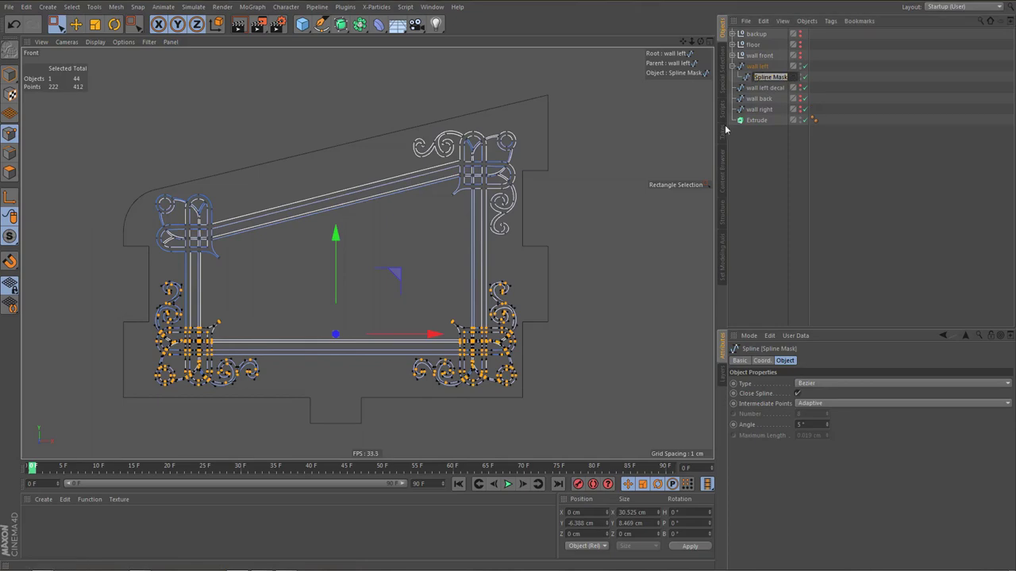
{"action": "type", "text": "wall left decal"}
{"action": "key", "text": "Return"}
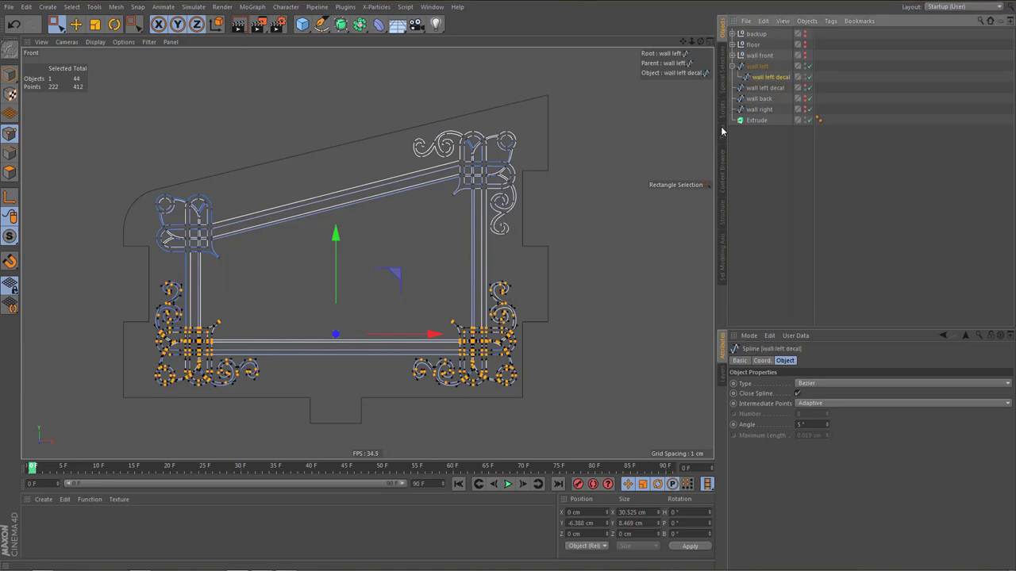
{"action": "left_click", "coordinate": [732, 66]}
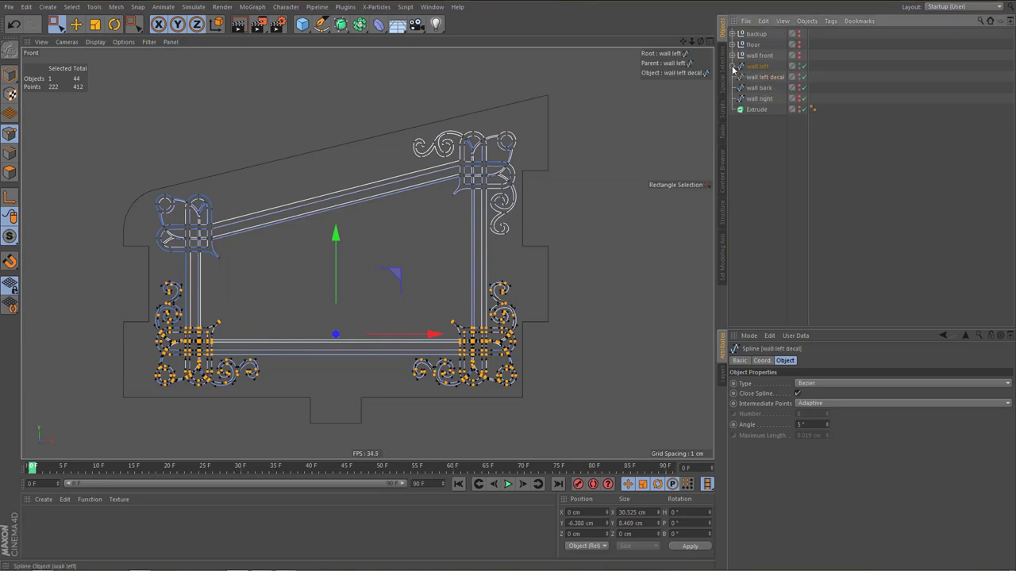
Hide wall left in the viewport and move the old wall left decal into the backup group
{"action": "left_click", "coordinate": [799, 64]}
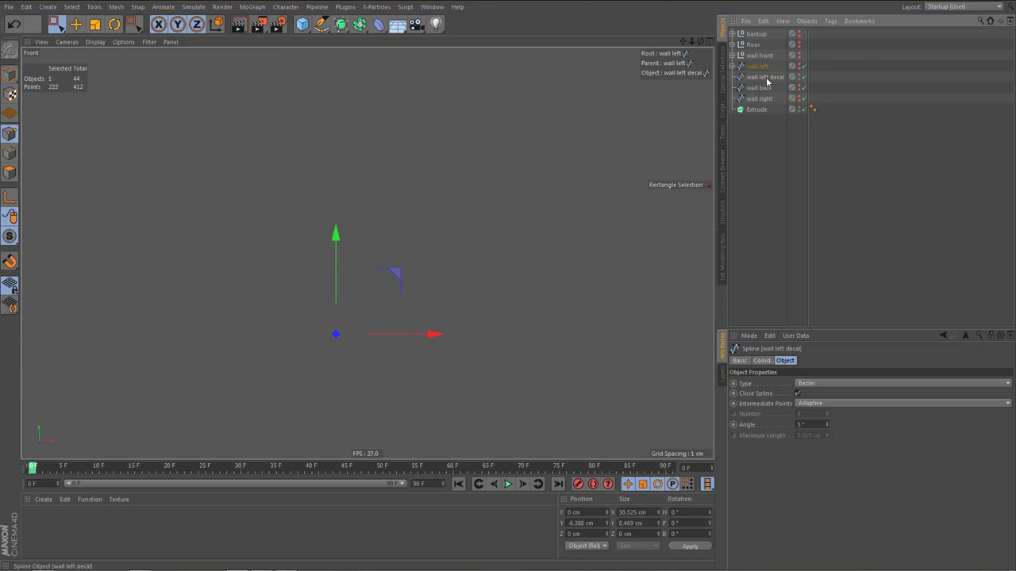
{"action": "left_click", "coordinate": [765, 79]}
{"action": "left_click_drag", "start_coordinate": [757, 80], "coordinate": [760, 36]}
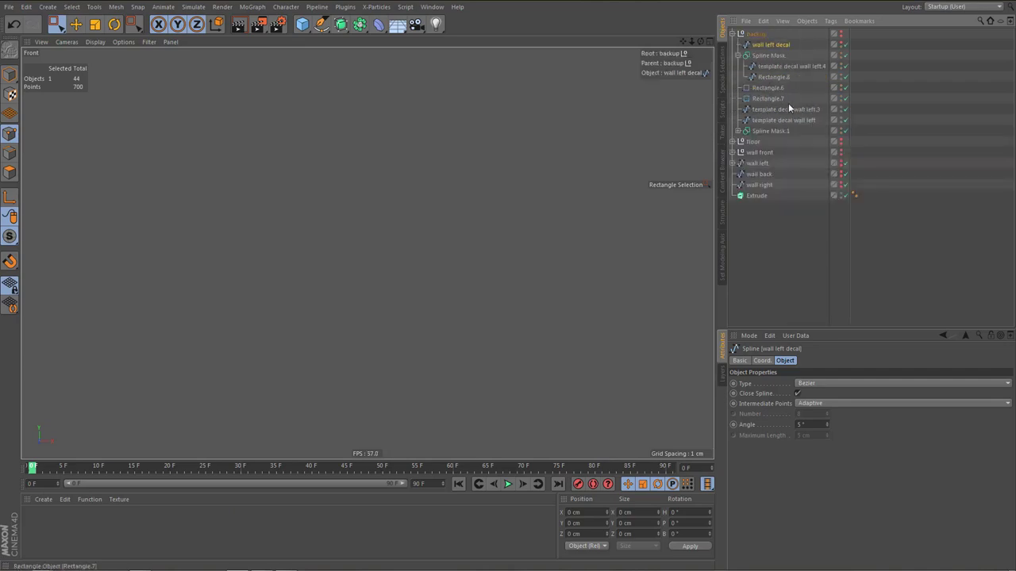
{"action": "left_click", "coordinate": [732, 34]}
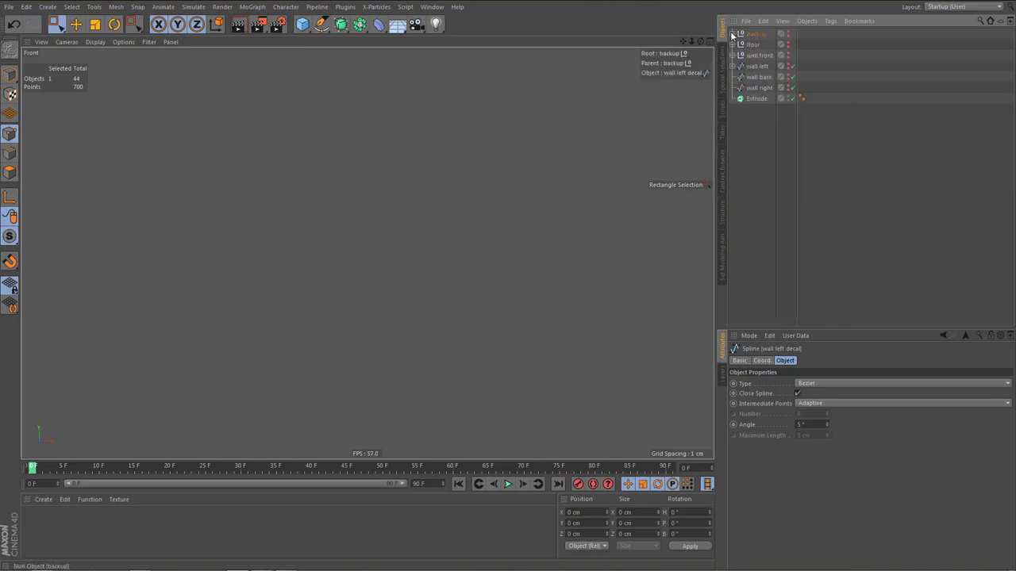
Show the wall back spline in the viewport and select it
{"action": "left_click", "coordinate": [788, 80]}
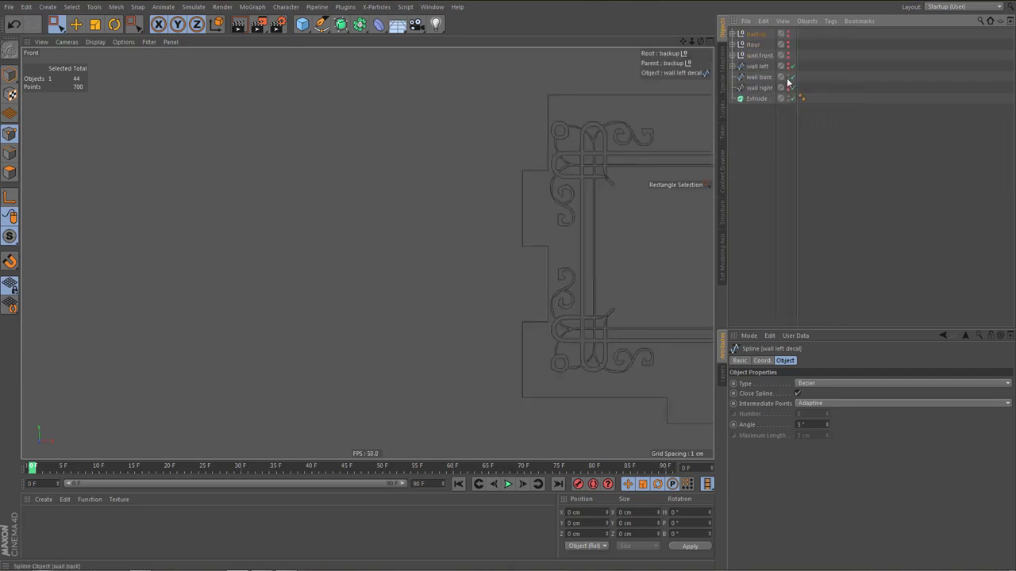
{"action": "left_click", "coordinate": [765, 75]}
{"action": "middle_click_drag", "start_coordinate": [616, 180], "coordinate": [359, 189], "text": "alt"}
{"action": "middle_click_drag", "start_coordinate": [439, 195], "coordinate": [448, 177], "text": "alt"}
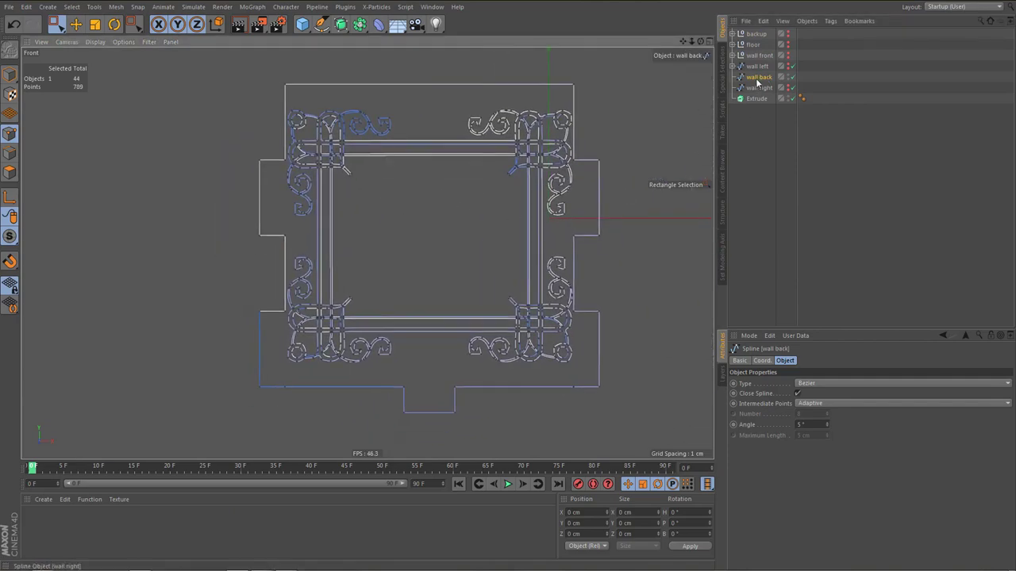
Duplicate the wall back spline and rename the copy wall back decal
{"action": "left_click_drag", "start_coordinate": [754, 82], "coordinate": [754, 94], "text": "ctrl"}
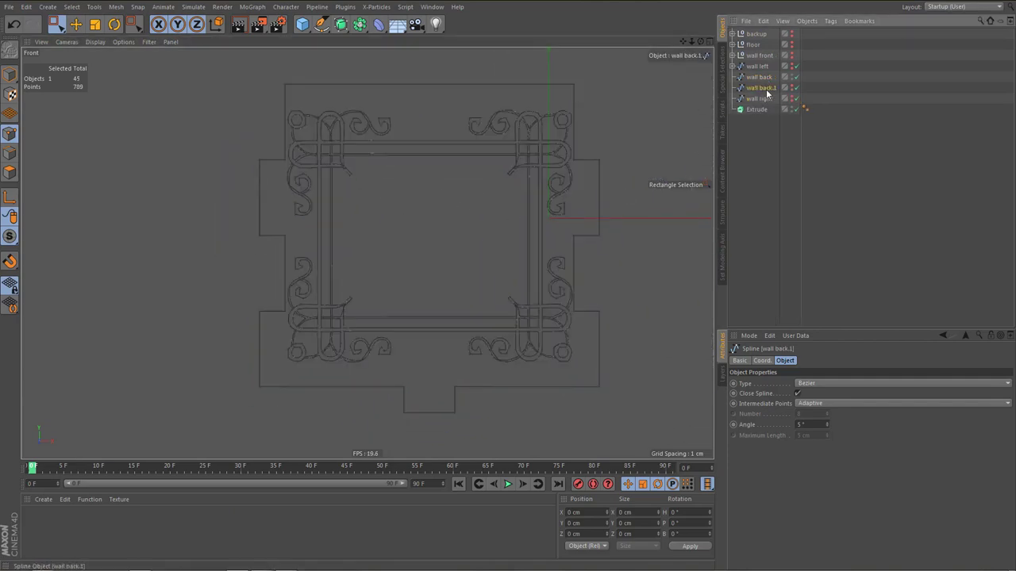
{"action": "double_click", "coordinate": [771, 91]}
{"action": "left_click", "coordinate": [769, 87]}
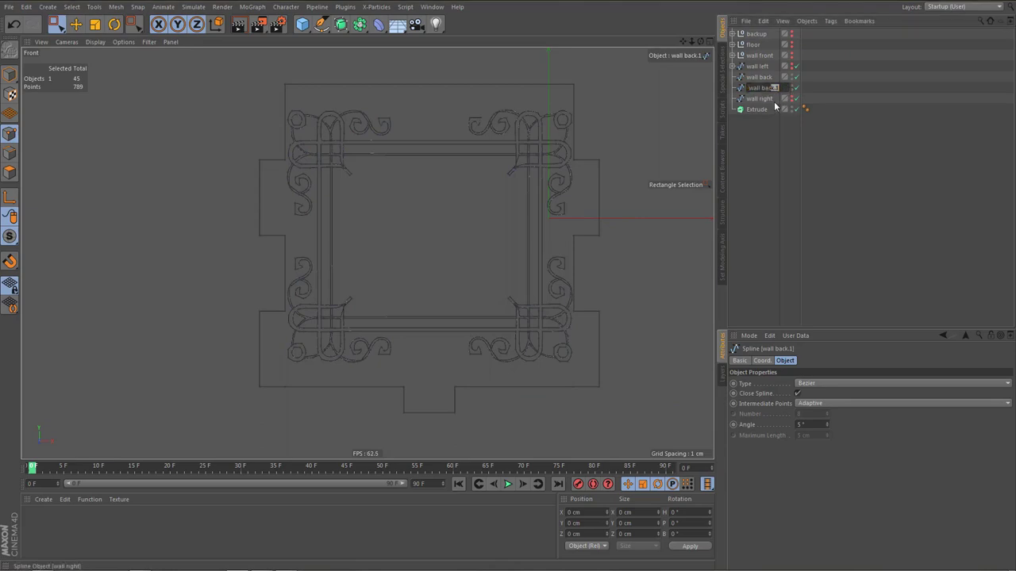
{"action": "key", "text": "BackSpace"}
{"action": "type", "text": "decal"}
{"action": "key", "text": "Return"}
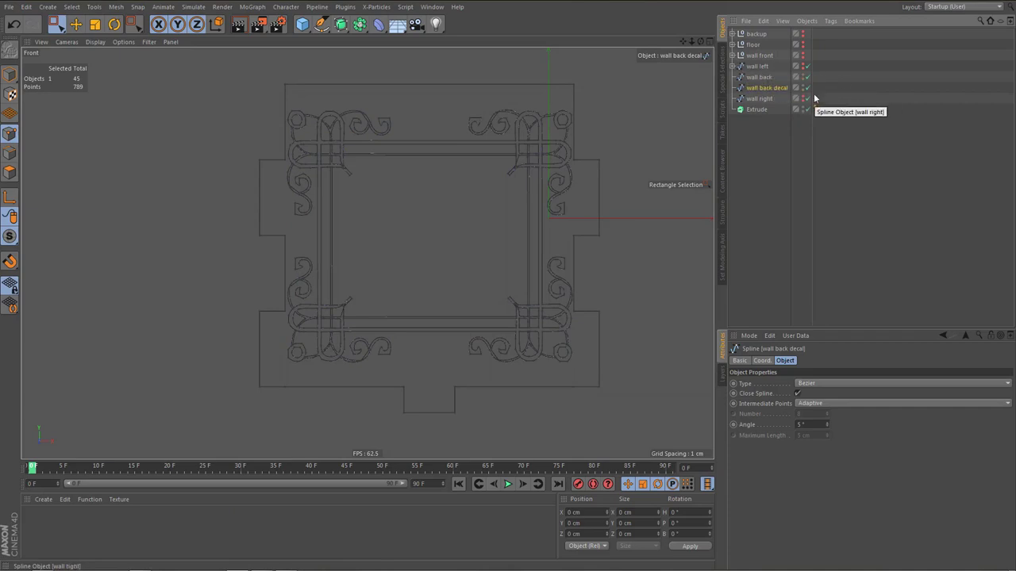
Delete all decal points from the wall back spline, keeping only its outer outline
{"action": "left_click", "coordinate": [768, 78]}
{"action": "left_click_drag", "start_coordinate": [560, 79], "coordinate": [586, 95]}
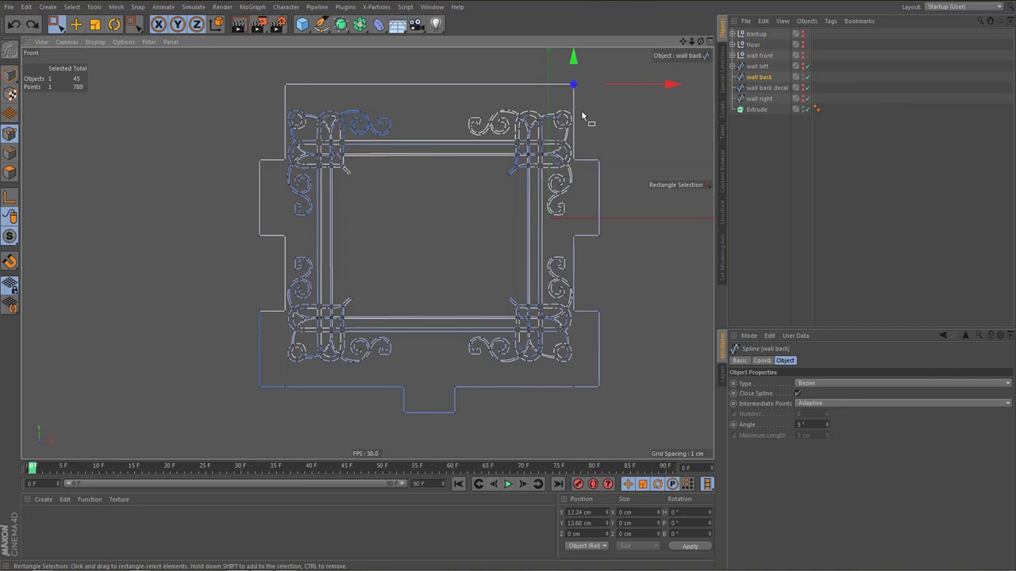
{"action": "key", "text": "ctrl+a"}
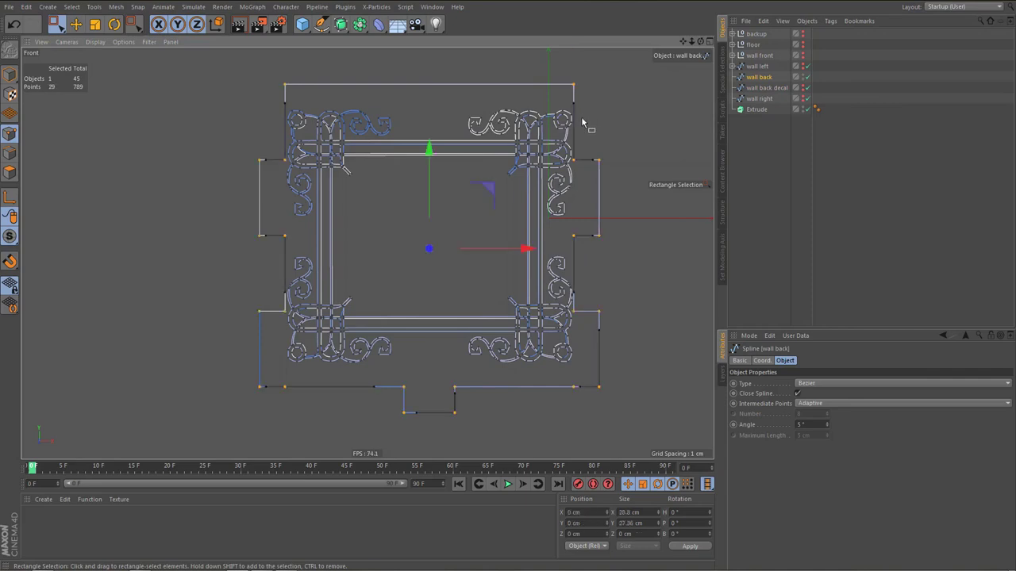
{"action": "key", "text": "ctrl+shift+i"}
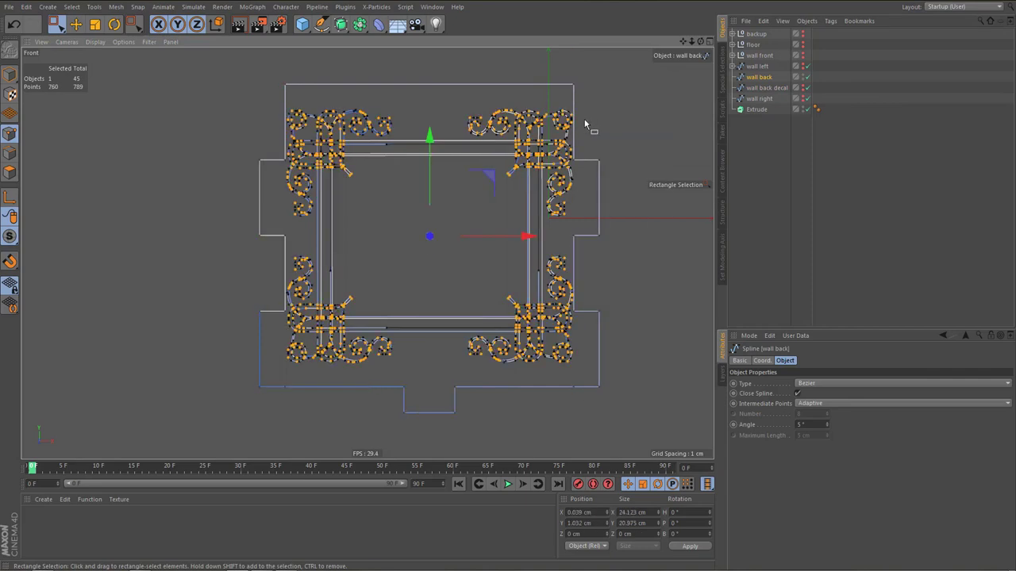
{"action": "key", "text": "Delete"}
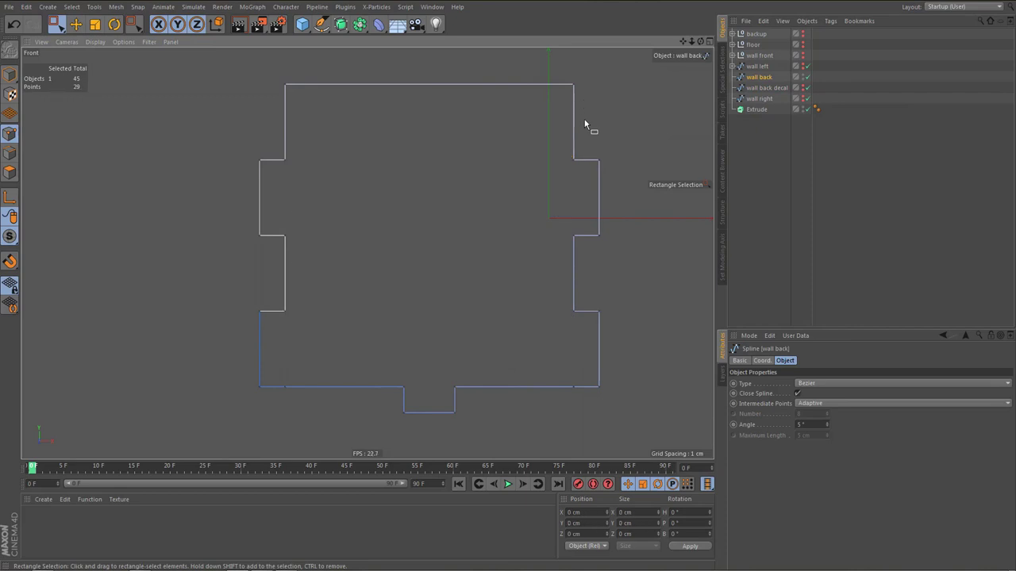
Apply hard interpolation to all points of the wall back spline
{"action": "key", "text": "ctrl+a"}
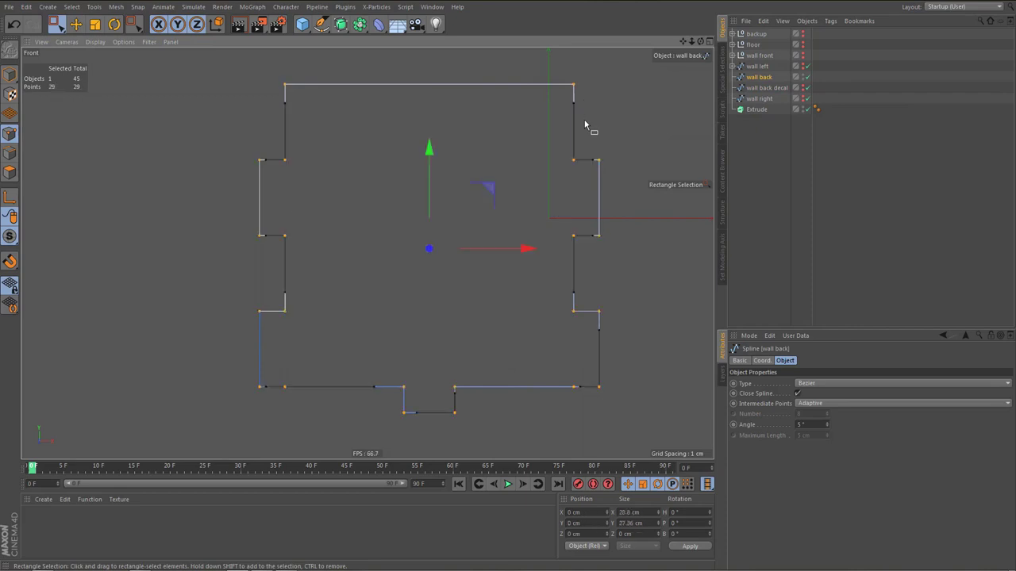
{"action": "right_click", "coordinate": [614, 113]}
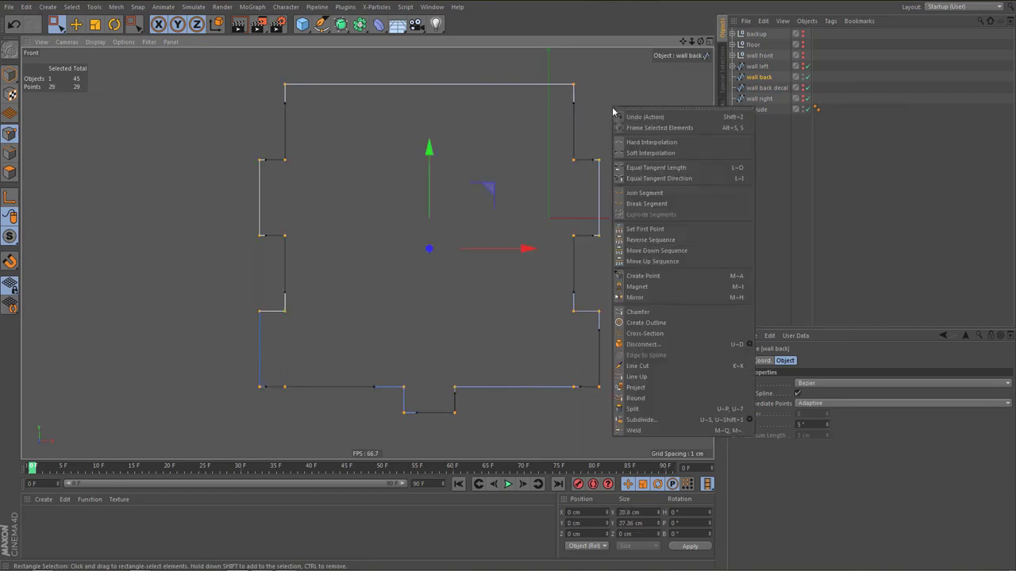
{"action": "left_click", "coordinate": [635, 142]}
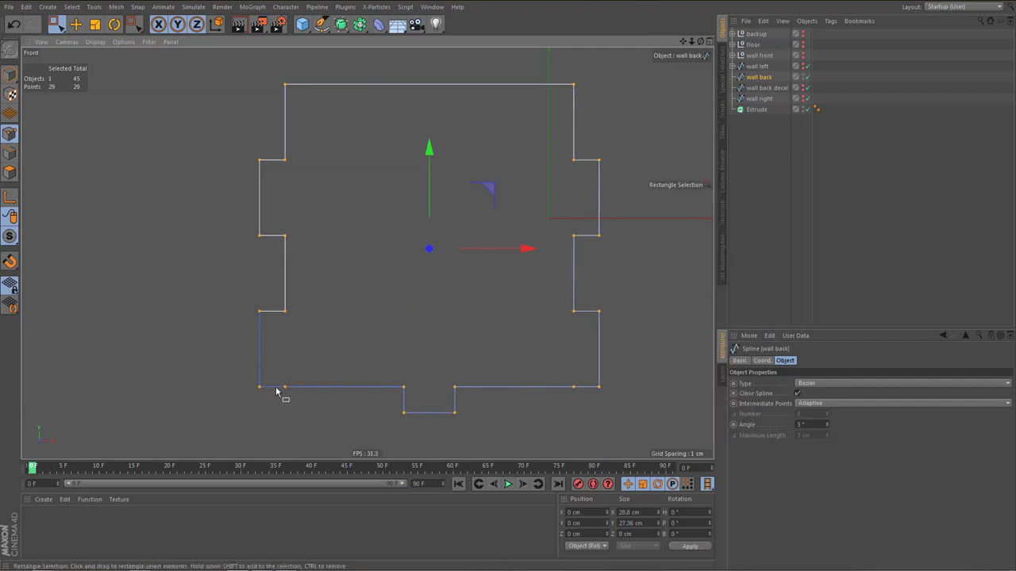
Delete the redundant points lying along the bottom edge of the wall back outline, near both ends
{"action": "left_click_drag", "start_coordinate": [283, 377], "coordinate": [303, 409]}
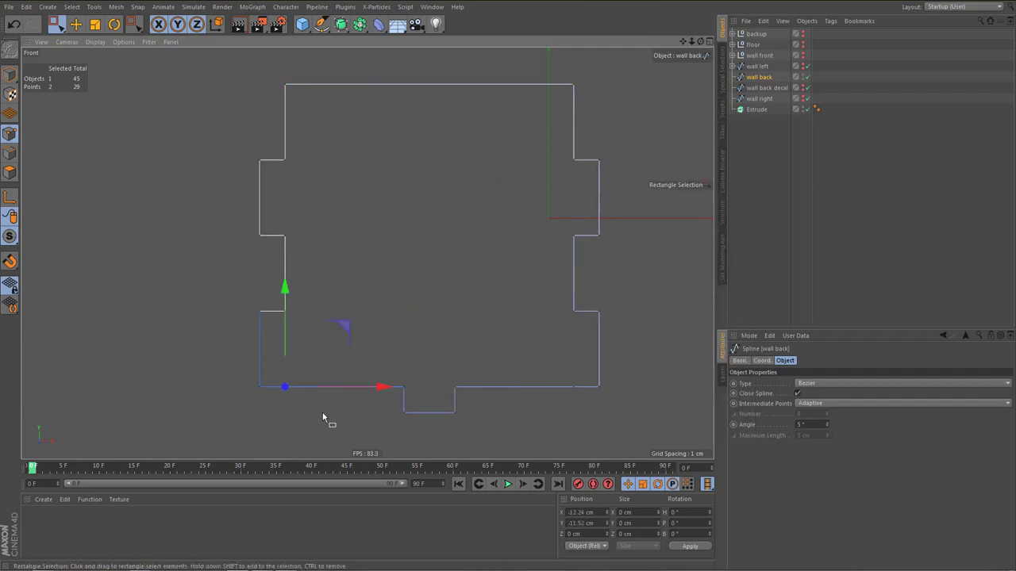
{"action": "key", "text": "Delete"}
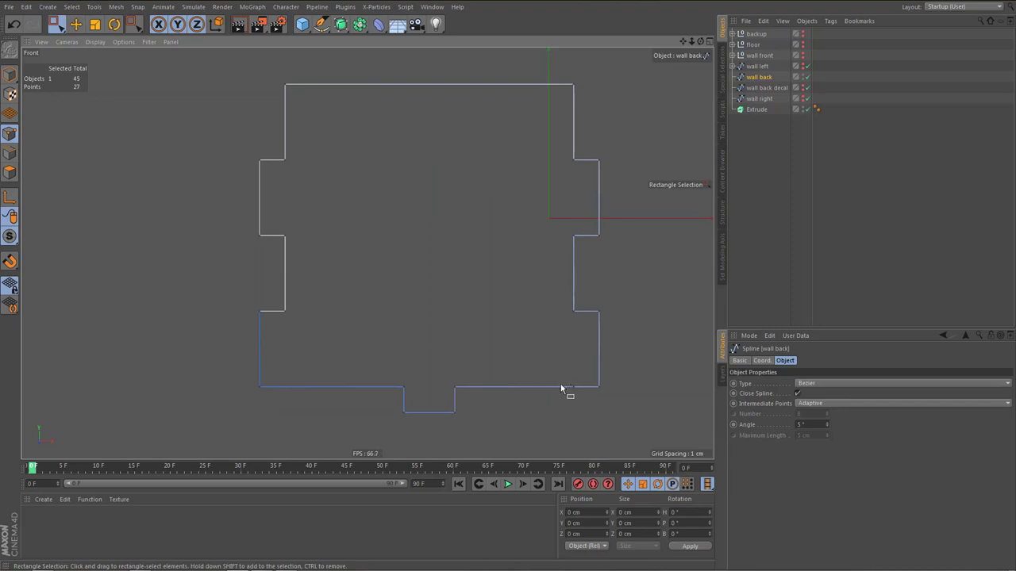
{"action": "left_click_drag", "start_coordinate": [560, 376], "coordinate": [581, 400]}
{"action": "key", "text": "Delete"}
Weld the duplicate points at the upper inner corner on the right side of the wall back outline
{"action": "scroll", "coordinate": [499, 351], "scroll_direction": "down", "scroll_amount": 1}
{"action": "scroll", "coordinate": [492, 331], "scroll_direction": "up", "scroll_amount": 2}
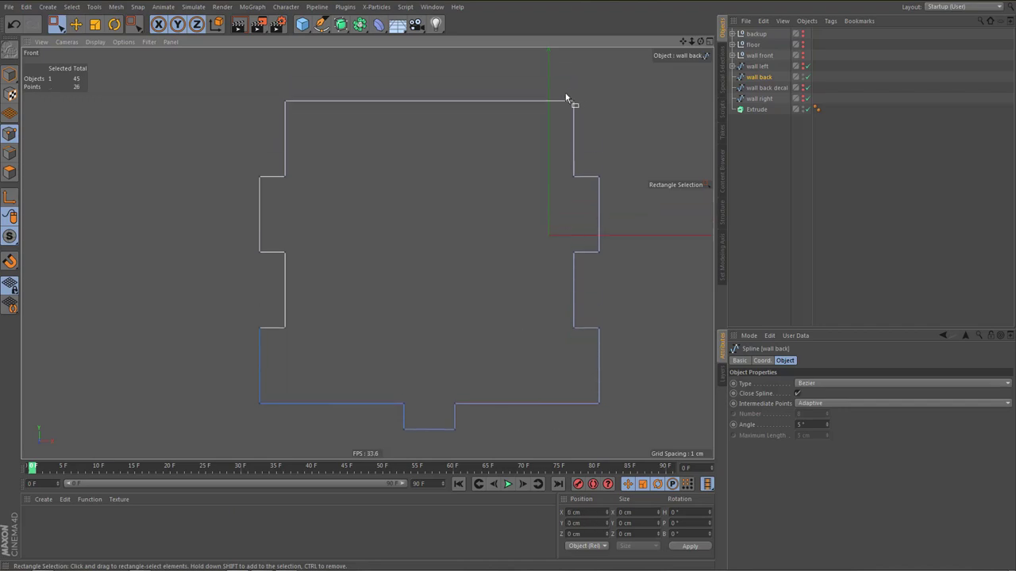
{"action": "left_click_drag", "start_coordinate": [566, 97], "coordinate": [582, 213]}
{"action": "key", "text": "space"}
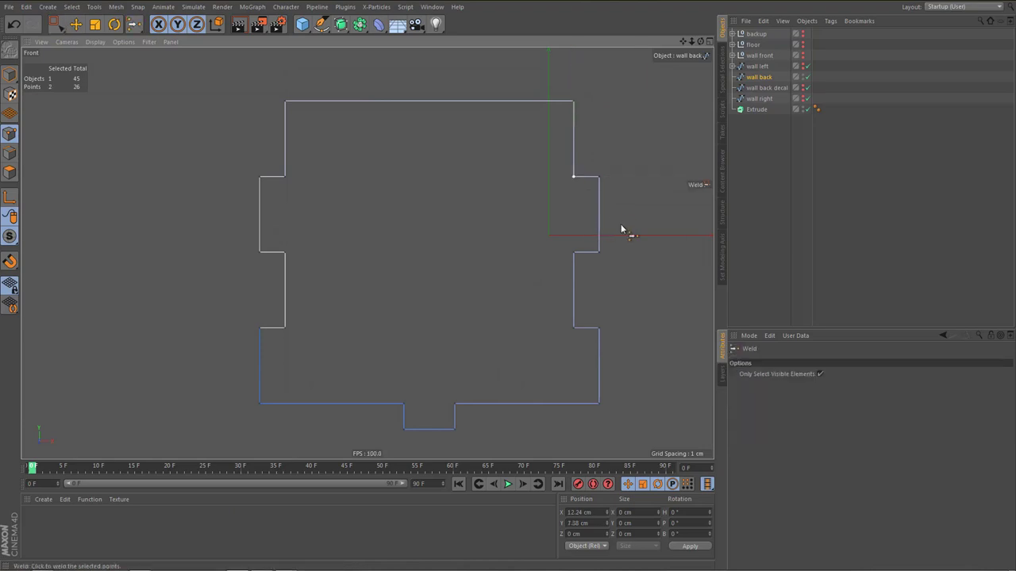
{"action": "left_click", "coordinate": [620, 225]}
{"action": "key", "text": "space"}
{"action": "left_click_drag", "start_coordinate": [594, 165], "coordinate": [615, 200]}
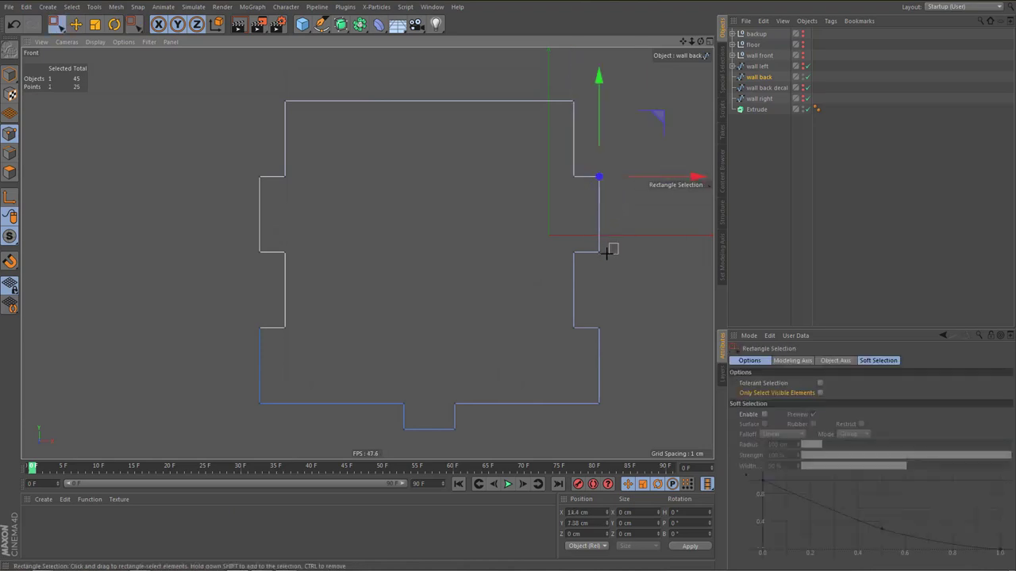
Weld the remaining duplicate points at the middle and lower corners on the right side of the wall back outline
{"action": "left_click_drag", "start_coordinate": [609, 245], "coordinate": [574, 269]}
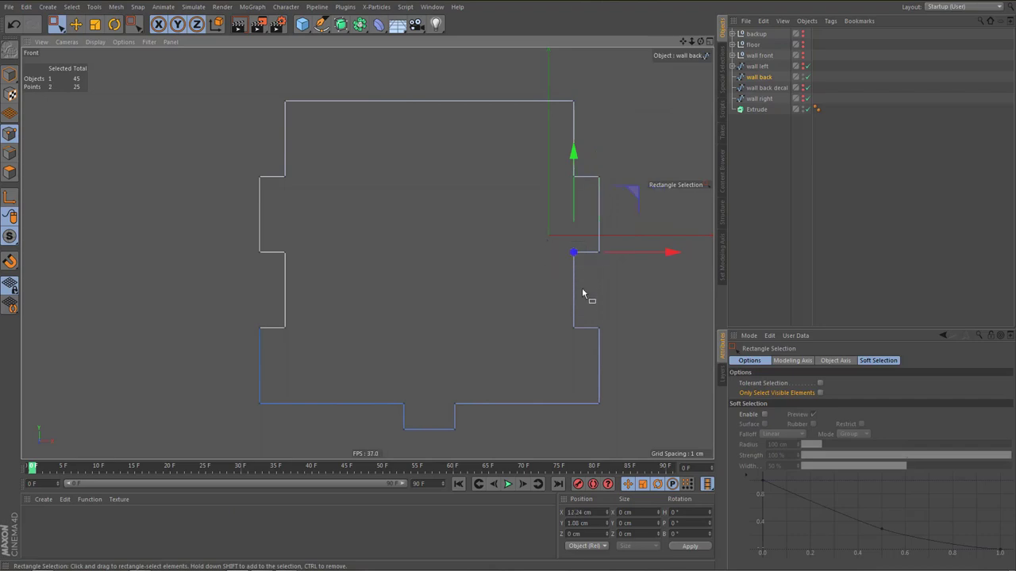
{"action": "key", "text": "m"}
{"action": "key", "text": "q"}
{"action": "left_click", "coordinate": [601, 295]}
{"action": "key", "text": "space"}
{"action": "left_click_drag", "start_coordinate": [579, 345], "coordinate": [612, 427]}
{"action": "key", "text": "space"}
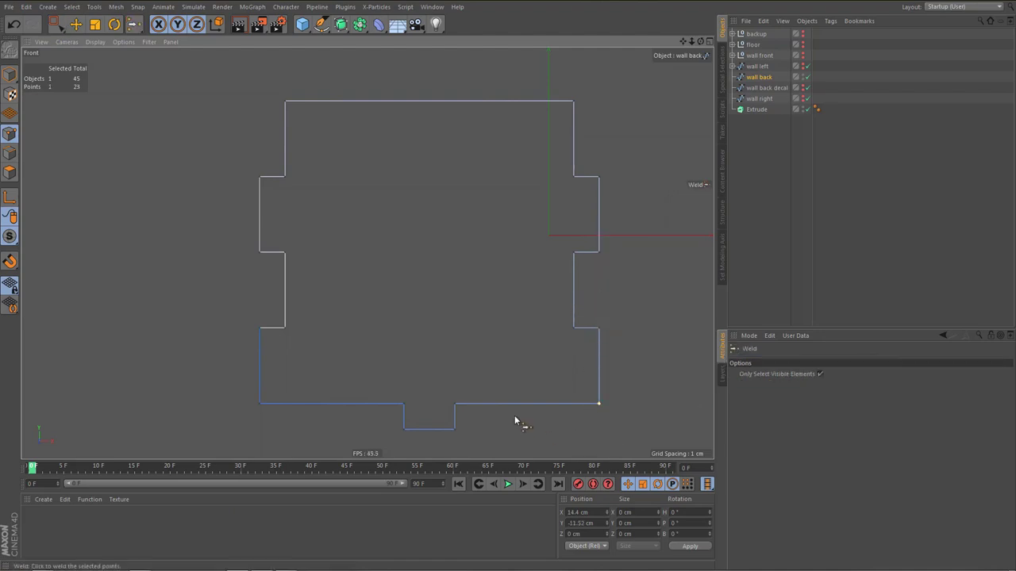
{"action": "left_click", "coordinate": [516, 420]}
{"action": "key", "text": "space"}
Weld the duplicate points on the bottom tab of the wall back outline and check the lower left corner for duplicates
{"action": "left_click_drag", "start_coordinate": [442, 397], "coordinate": [433, 437]}
{"action": "key", "text": "space"}
{"action": "left_click", "coordinate": [403, 430]}
{"action": "key", "text": "space"}
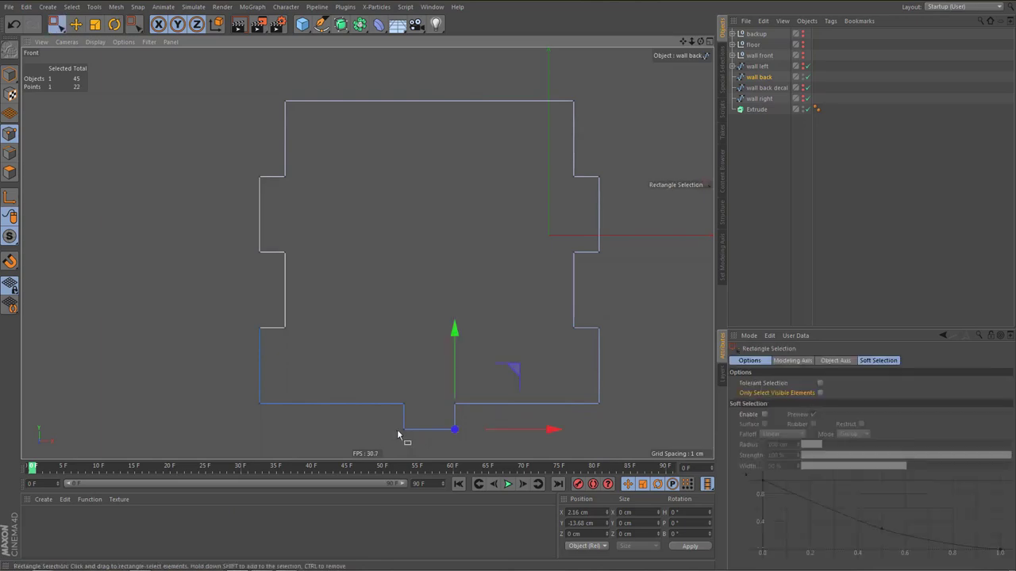
{"action": "left_click", "coordinate": [402, 405]}
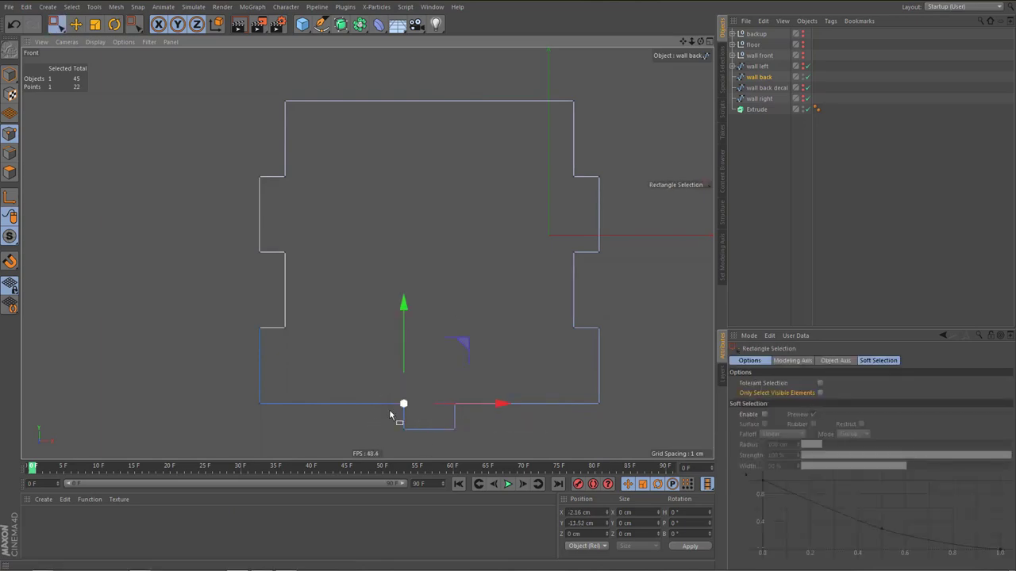
{"action": "left_click", "coordinate": [257, 402]}
{"action": "key", "text": "space"}
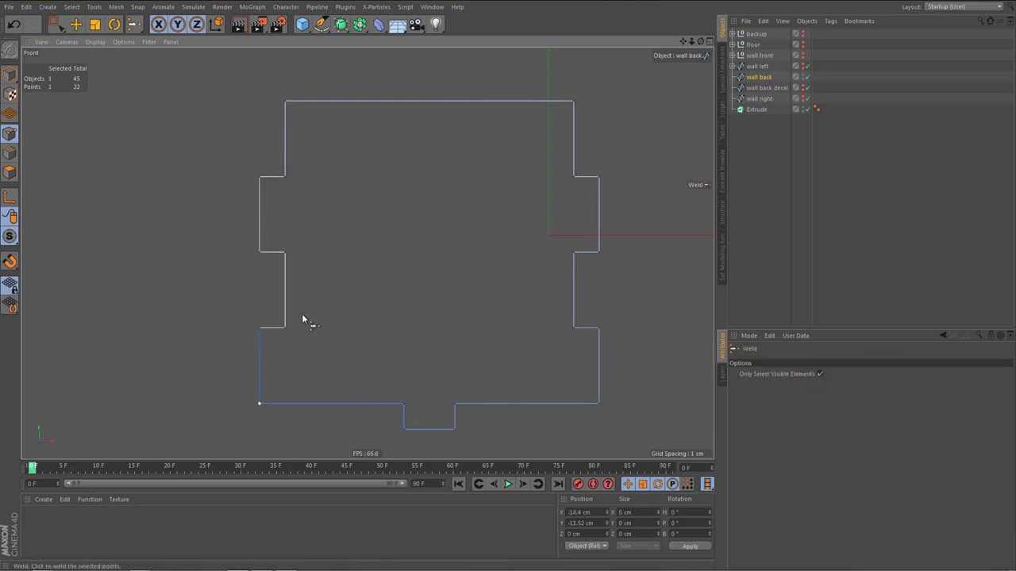
{"action": "key", "text": "space"}
Weld the duplicate points at the inner corner midway down the left side of the wall back outline
{"action": "left_click_drag", "start_coordinate": [237, 321], "coordinate": [285, 328]}
{"action": "left_click_drag", "start_coordinate": [266, 241], "coordinate": [293, 268]}
{"action": "key", "text": "space"}
{"action": "left_click", "coordinate": [232, 271]}
{"action": "key", "text": "space"}
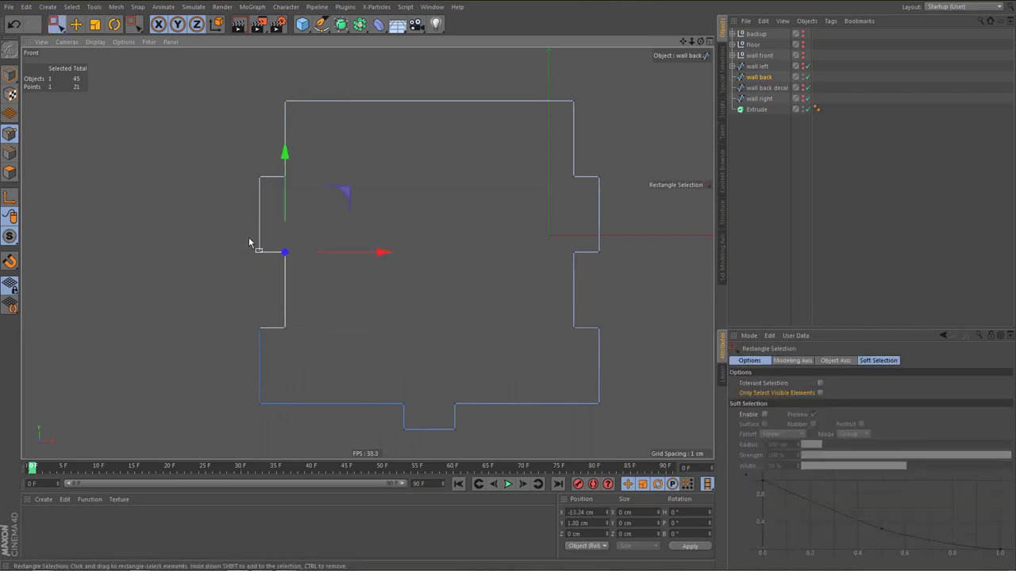
Weld the duplicate points at the upper inner corner on the left side of the wall back outline
{"action": "left_click_drag", "start_coordinate": [250, 240], "coordinate": [267, 266]}
{"action": "left_click_drag", "start_coordinate": [265, 183], "coordinate": [272, 195]}
{"action": "left_click_drag", "start_coordinate": [293, 154], "coordinate": [281, 195]}
{"action": "key", "text": "space"}
{"action": "left_click", "coordinate": [289, 210]}
{"action": "key", "text": "space"}
Check the point counts at the top left corner, both sides and the bottom tab of the wall back outline for leftover duplicates
{"action": "left_click_drag", "start_coordinate": [272, 92], "coordinate": [293, 121]}
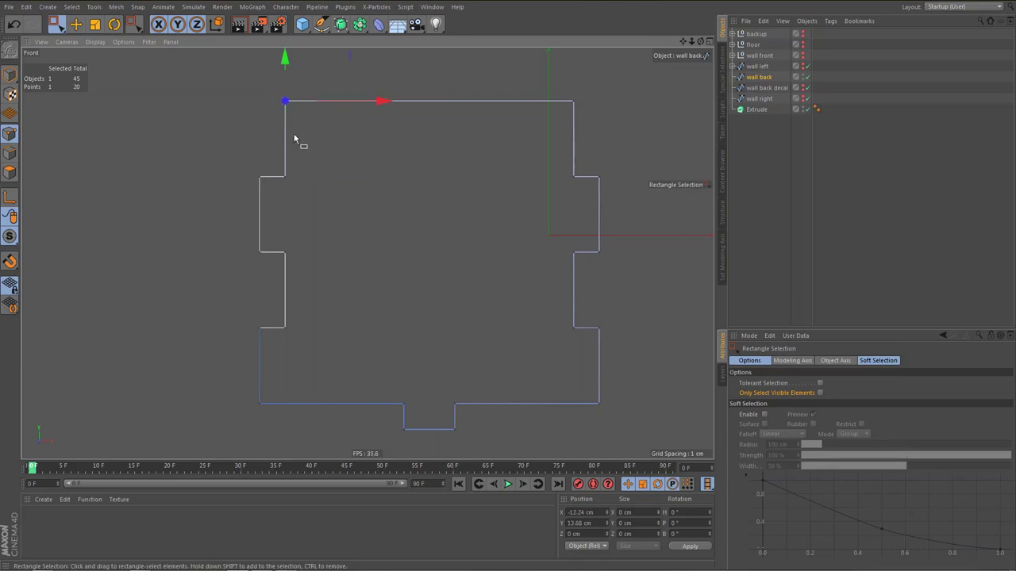
{"action": "scroll", "coordinate": [342, 223], "scroll_direction": "down", "scroll_amount": 2}
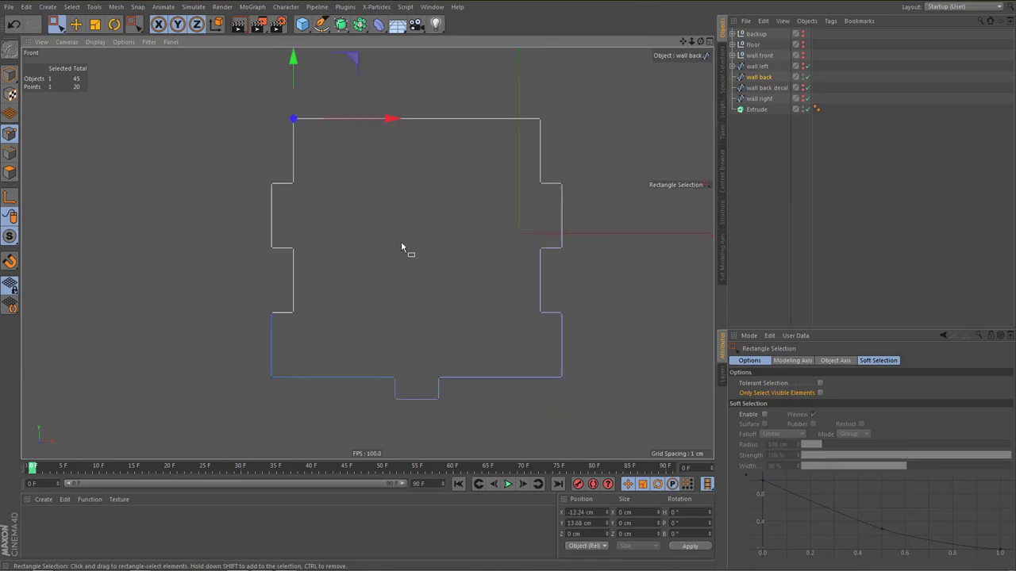
{"action": "middle_click_drag", "start_coordinate": [402, 244], "coordinate": [415, 233], "text": "alt"}
{"action": "left_click_drag", "start_coordinate": [541, 93], "coordinate": [612, 374]}
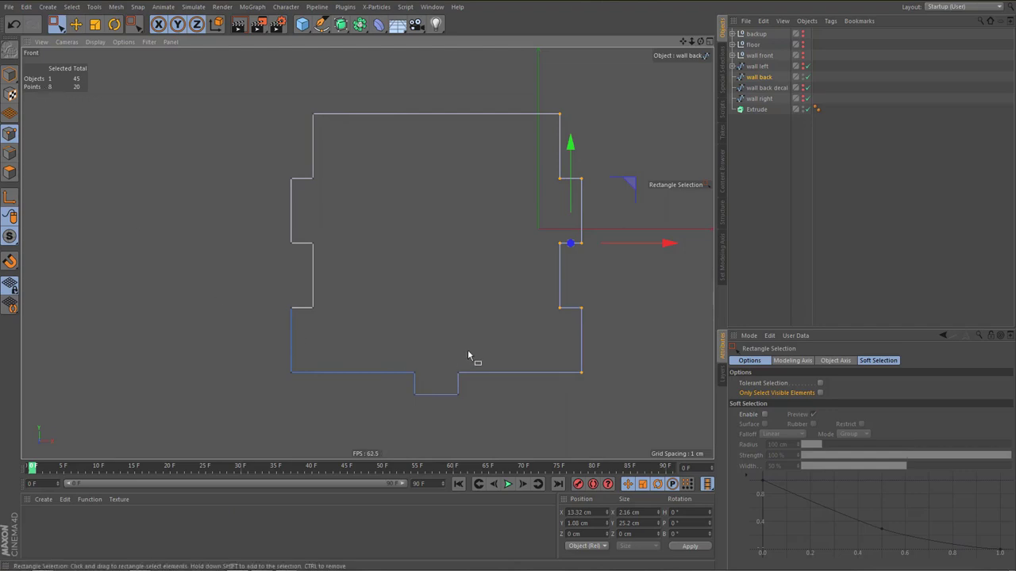
{"action": "middle_click_drag", "start_coordinate": [468, 354], "coordinate": [473, 343], "text": "alt"}
{"action": "left_click_drag", "start_coordinate": [323, 186], "coordinate": [365, 381]}
{"action": "left_click_drag", "start_coordinate": [397, 344], "coordinate": [489, 407]}
{"action": "scroll", "coordinate": [464, 351], "scroll_direction": "down", "scroll_amount": 1}
{"action": "middle_click_drag", "start_coordinate": [452, 336], "coordinate": [403, 322], "text": "alt"}
Hide the wall back spline, show wall back decal in the viewport and select it
{"action": "double_click", "coordinate": [802, 78], "text": "alt"}
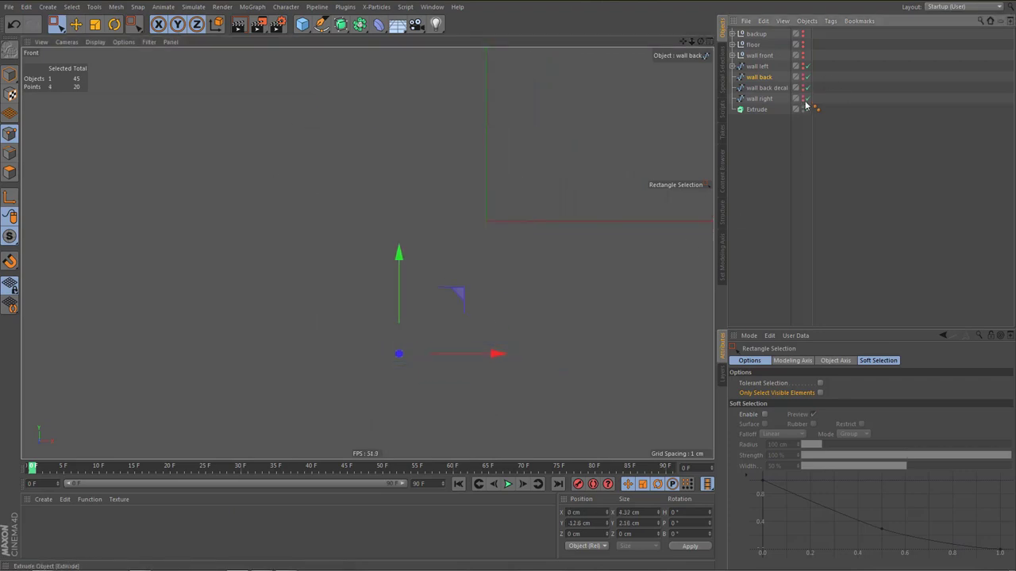
{"action": "double_click", "coordinate": [801, 88], "text": "alt"}
{"action": "left_click", "coordinate": [782, 88]}
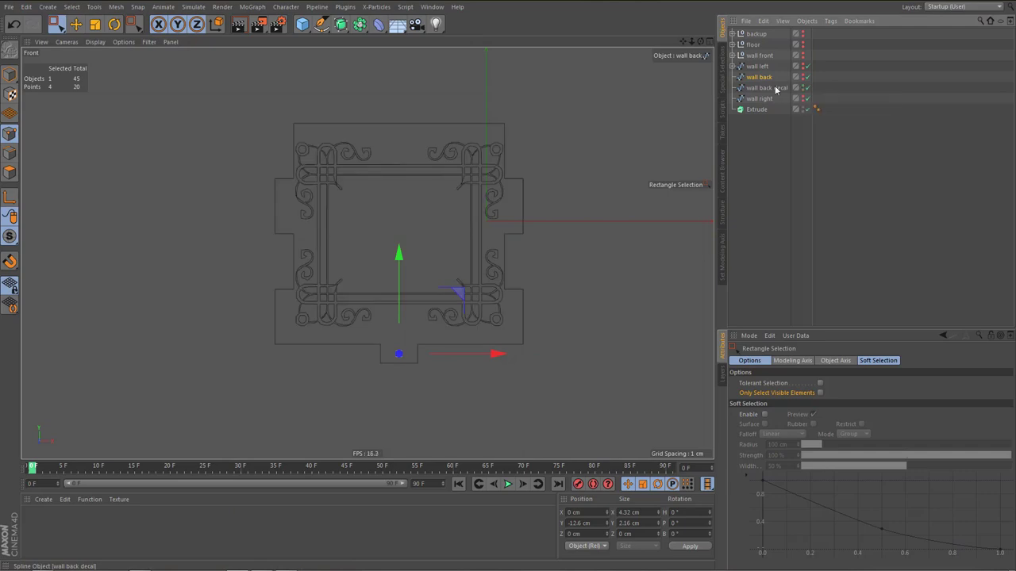
Select the entire connected outer outline of the wall back decal spline and delete it, keeping only the ornamental frame
{"action": "left_click_drag", "start_coordinate": [492, 119], "coordinate": [532, 170]}
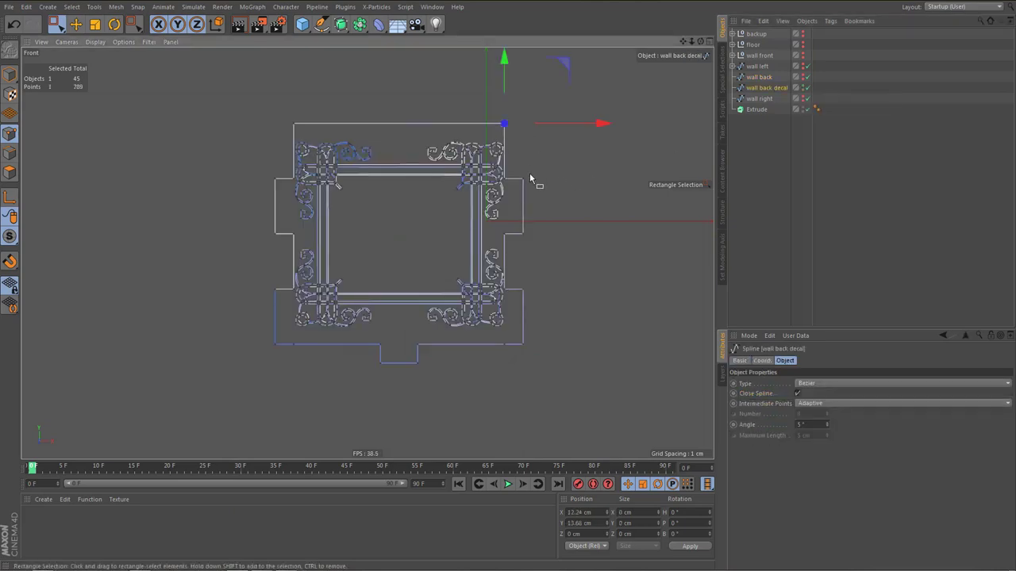
{"action": "key", "text": "u"}
{"action": "key", "text": "w"}
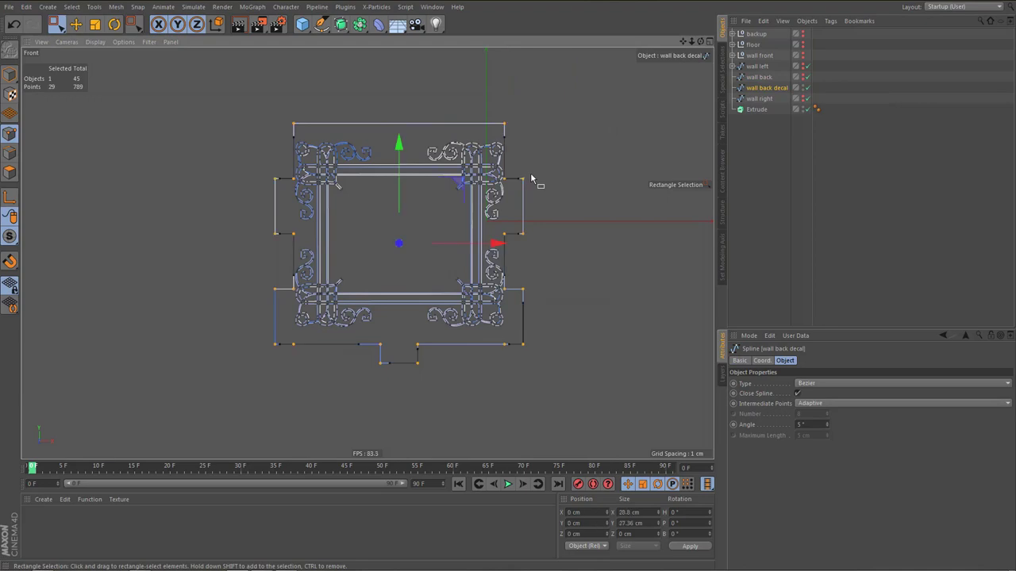
{"action": "key", "text": "Delete"}
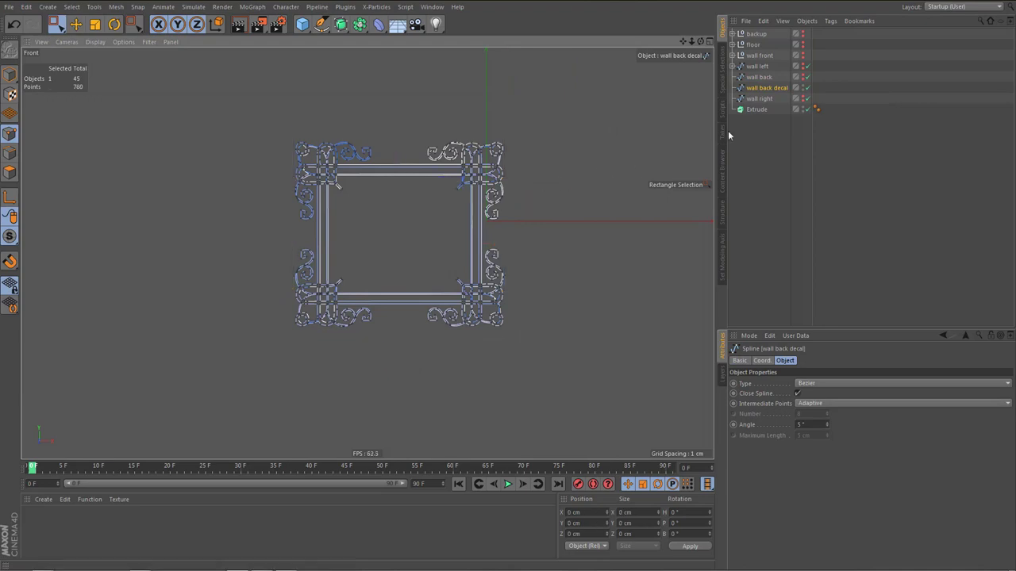
Center the axis of wall back decal on all its points and reset the object's position to 0 cm
{"action": "middle_click_drag", "start_coordinate": [515, 212], "coordinate": [484, 203], "text": "alt"}
{"action": "scroll", "coordinate": [448, 231], "scroll_direction": "down", "scroll_amount": 2}
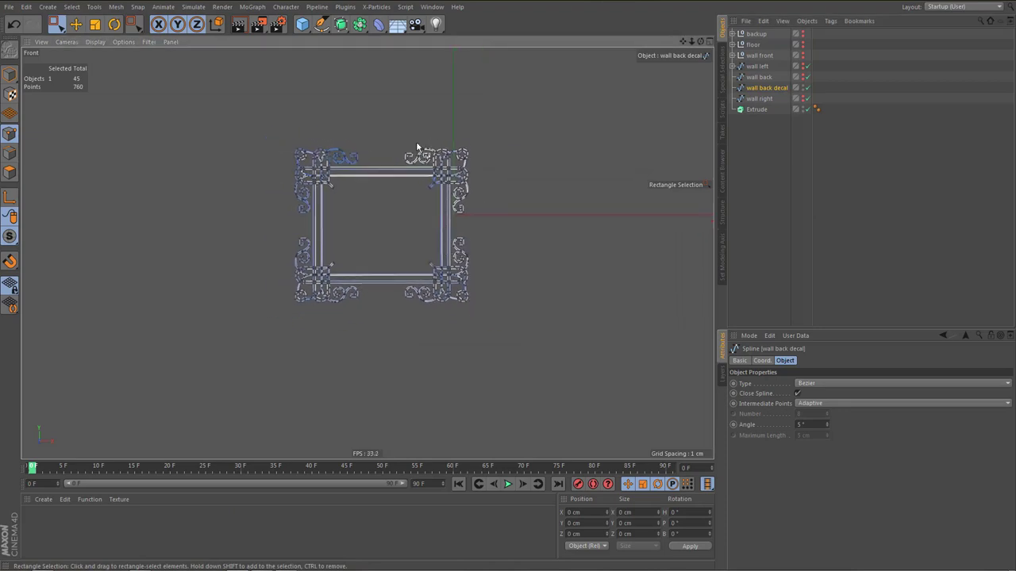
{"action": "scroll", "coordinate": [447, 245], "scroll_direction": "up", "scroll_amount": 6}
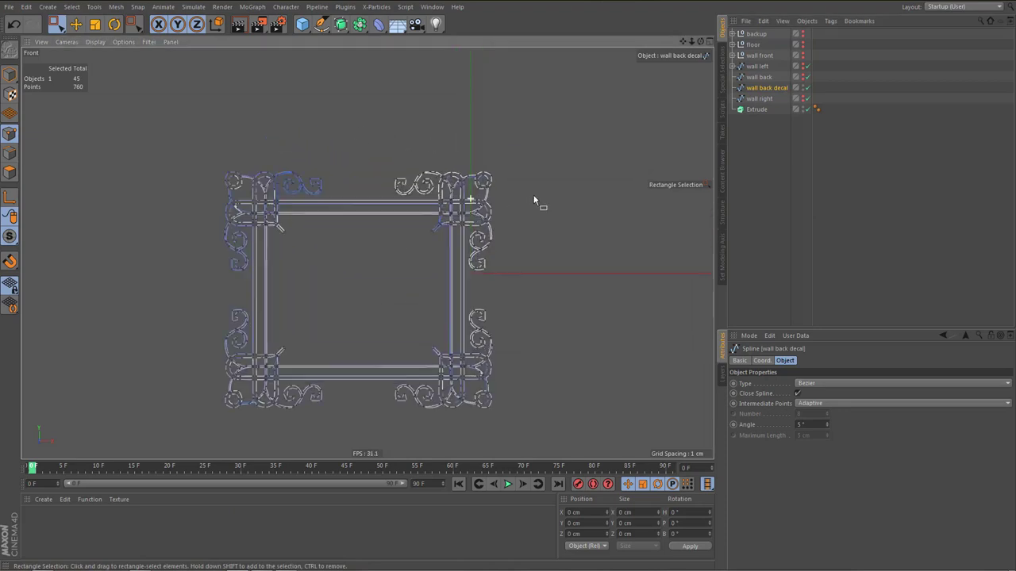
{"action": "scroll", "coordinate": [555, 210], "scroll_direction": "down", "scroll_amount": 7}
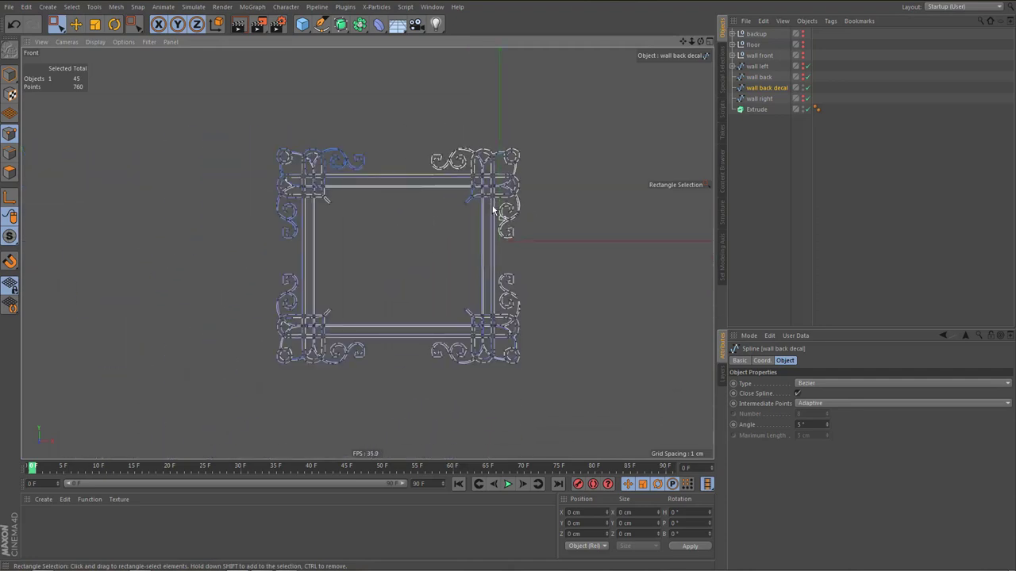
{"action": "key", "text": "Return"}
{"action": "key", "text": "shift+a"}
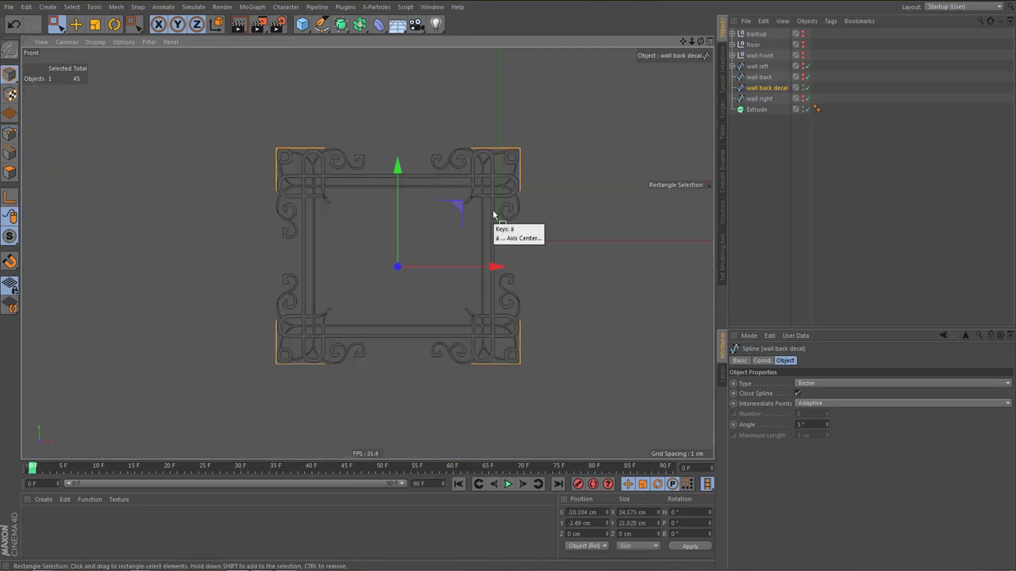
{"action": "key", "text": "a"}
{"action": "left_click", "coordinate": [758, 145]}
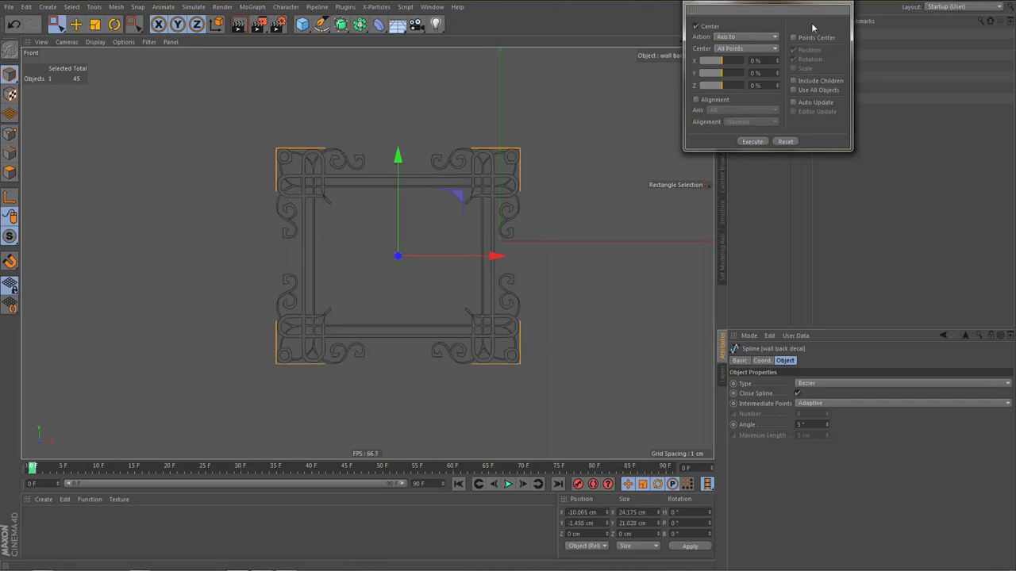
{"action": "left_click", "coordinate": [841, 2]}
{"action": "key", "text": "0"}
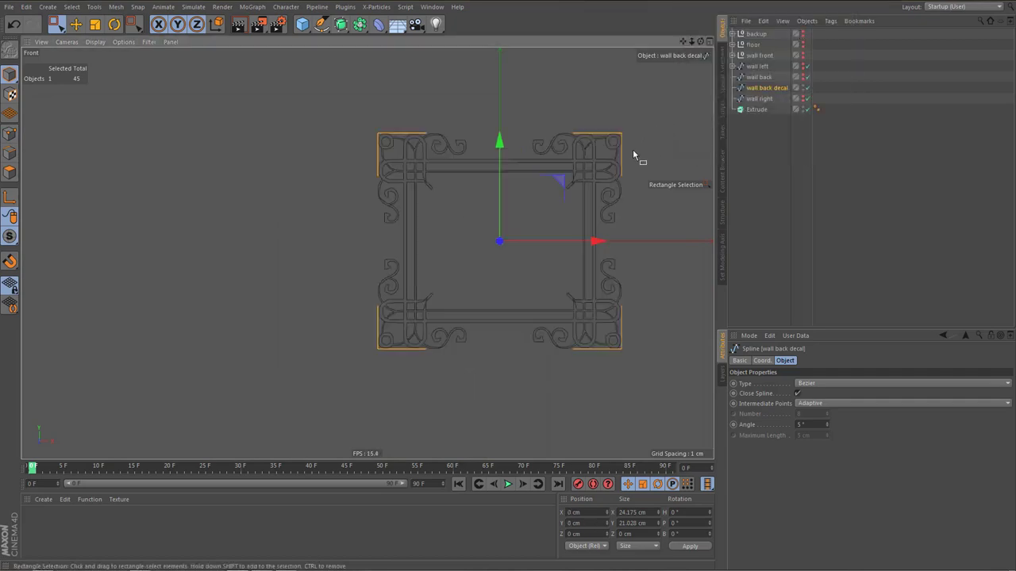
Paste a copy of template decal wall left.3 from the backup group and move it left of the frame to about X -16.54 cm
{"action": "middle_click_drag", "start_coordinate": [551, 263], "coordinate": [447, 274], "text": "alt"}
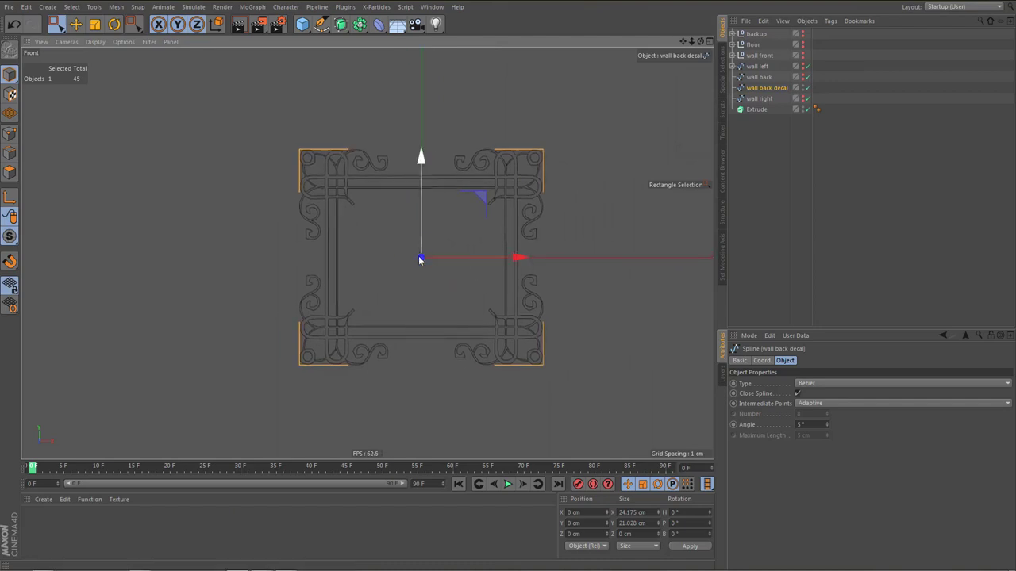
{"action": "middle_click_drag", "start_coordinate": [447, 239], "coordinate": [457, 241], "text": "alt"}
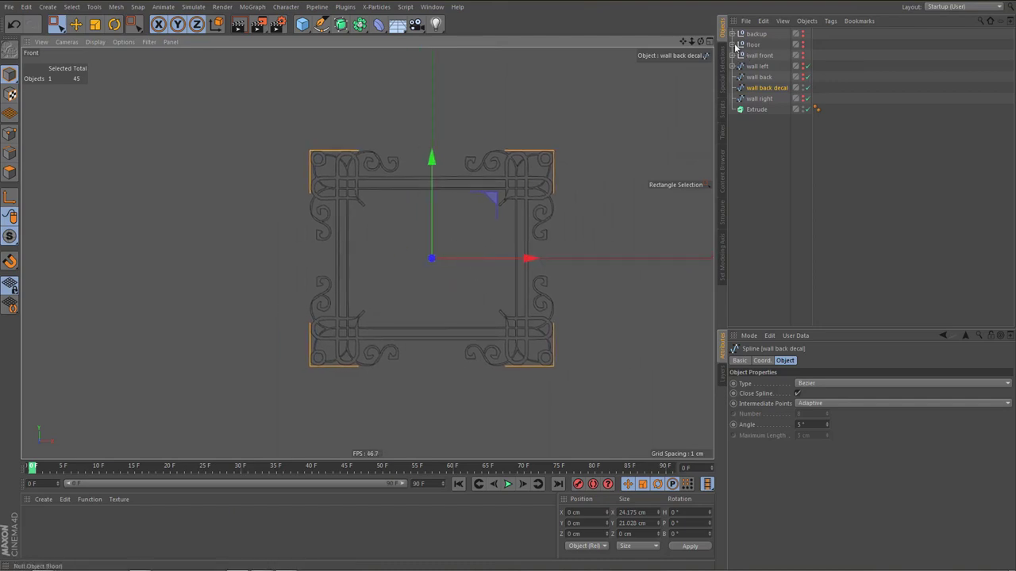
{"action": "left_click", "coordinate": [732, 34]}
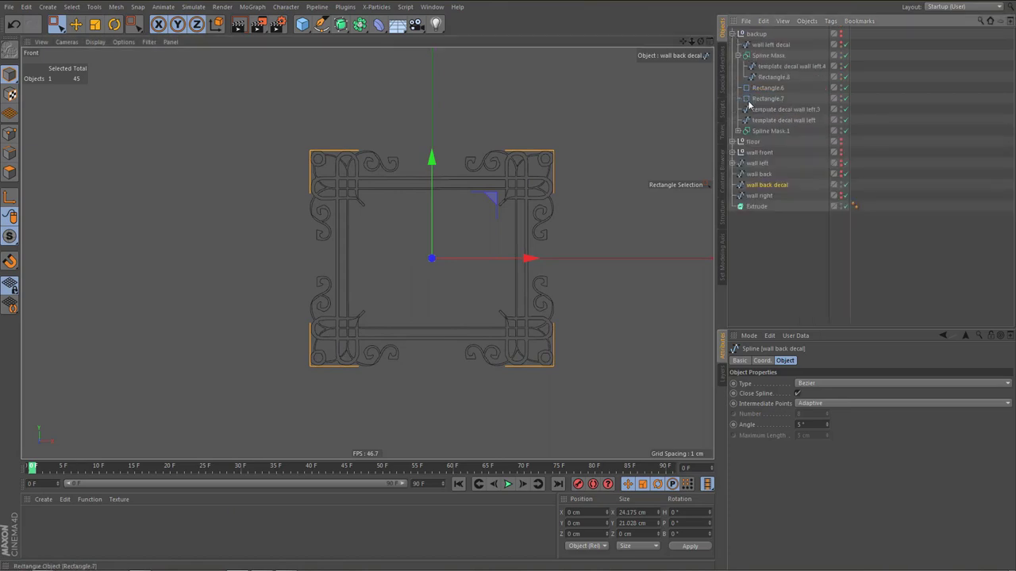
{"action": "left_click", "coordinate": [763, 111]}
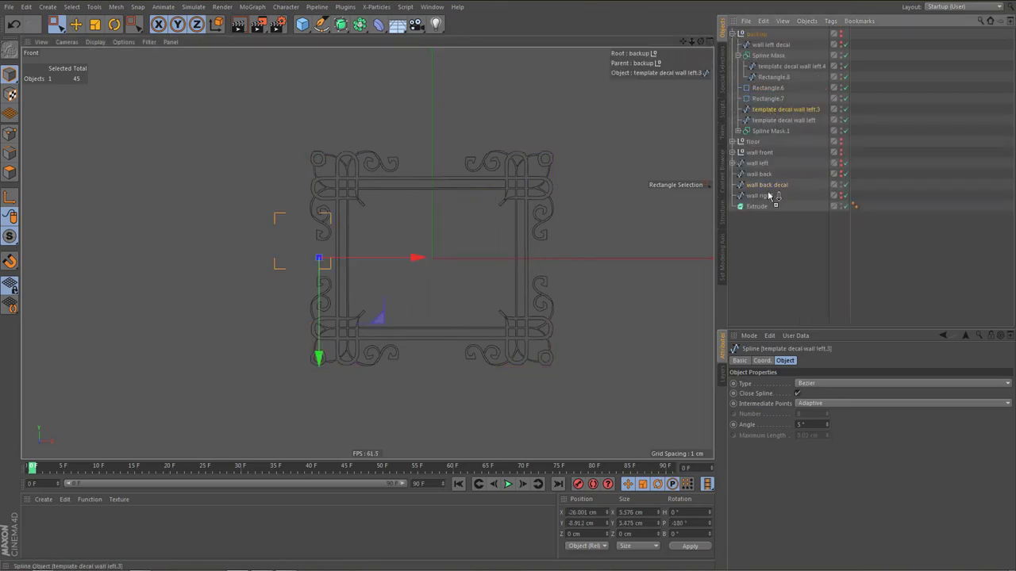
{"action": "key", "text": "ctrl+c"}
{"action": "key", "text": "ctrl+v"}
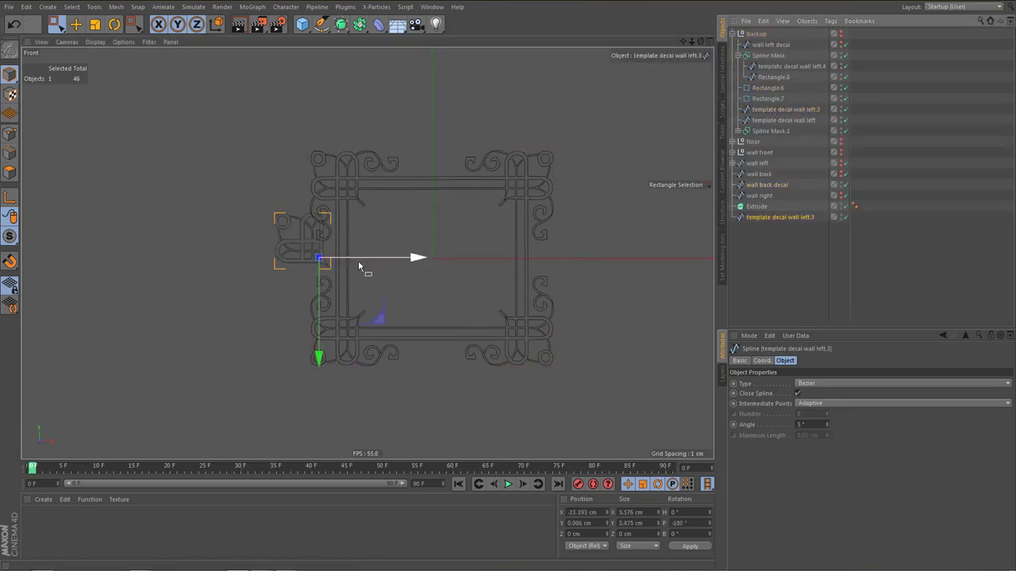
{"action": "scroll", "coordinate": [350, 260], "scroll_direction": "up", "scroll_amount": 3}
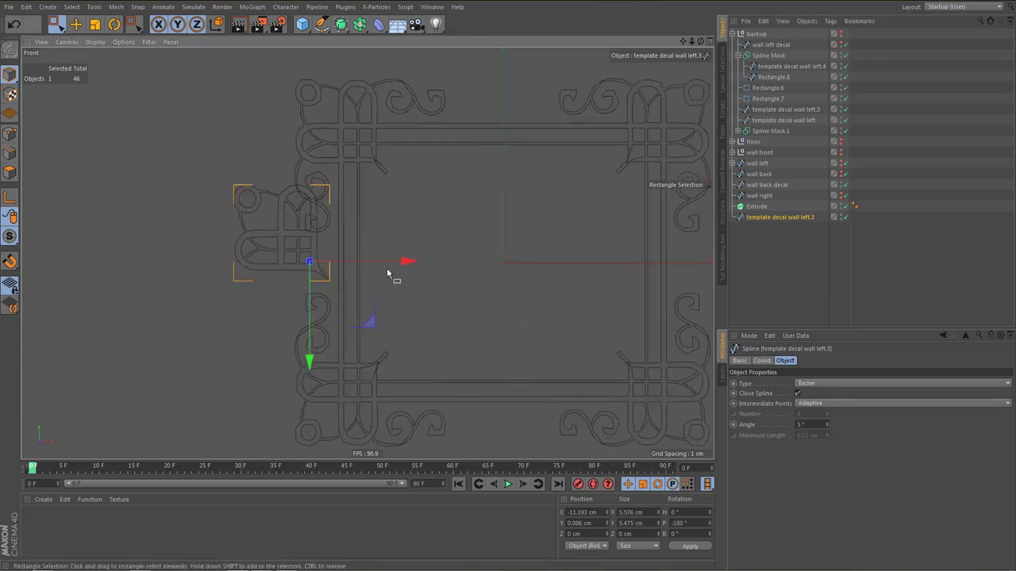
{"action": "left_click_drag", "start_coordinate": [346, 262], "coordinate": [252, 266]}
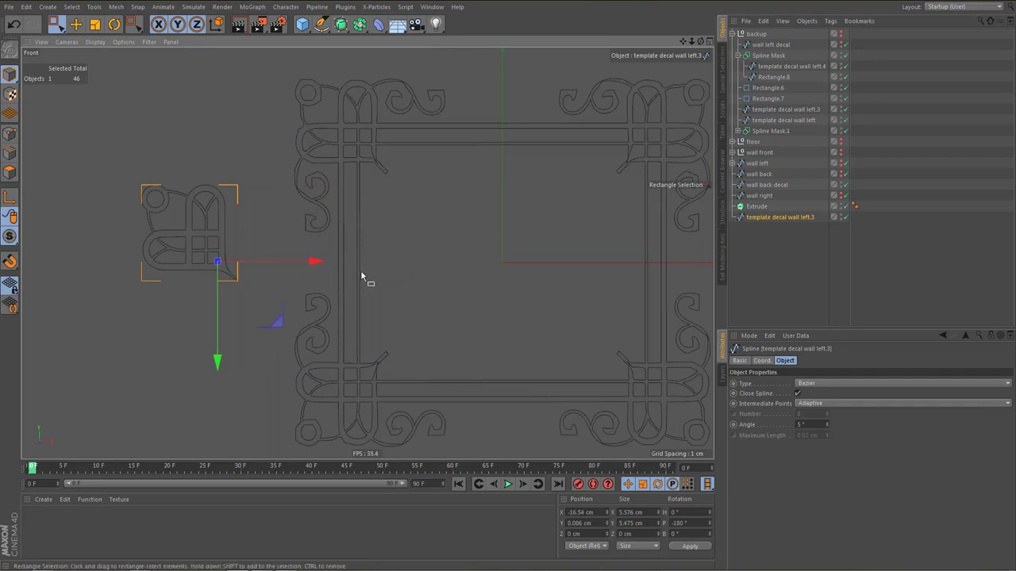
Replace the pasted template decal wall left.3 copy with a copy of template decal wall left from the backup group
{"action": "key", "text": "ctrl+z"}
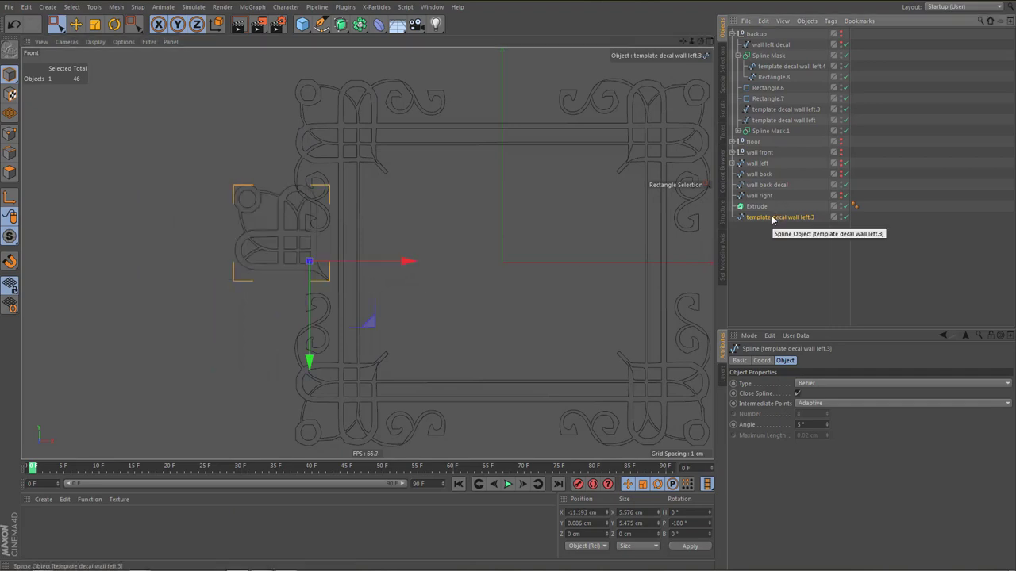
{"action": "key", "text": "Delete"}
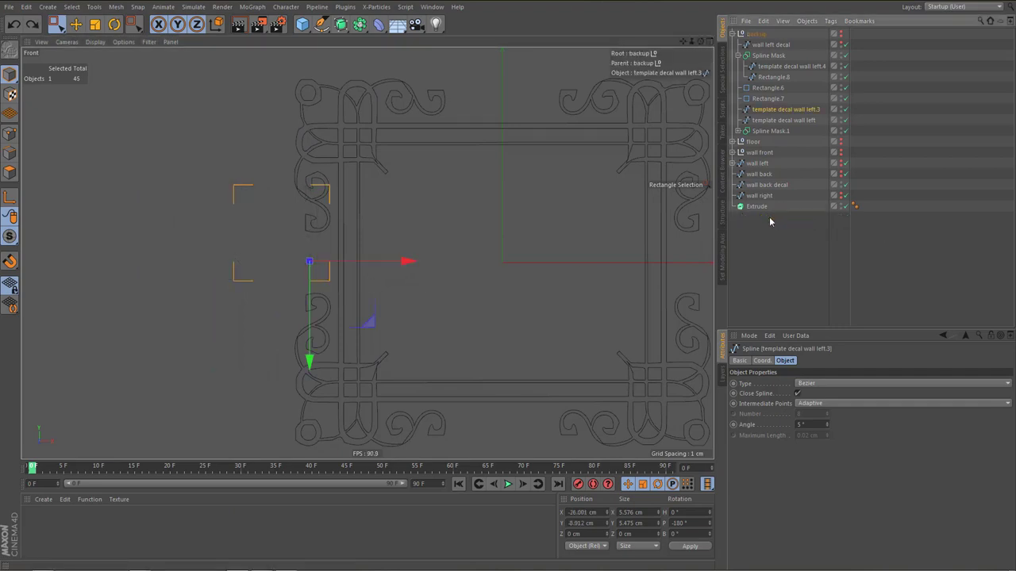
{"action": "left_click", "coordinate": [780, 121]}
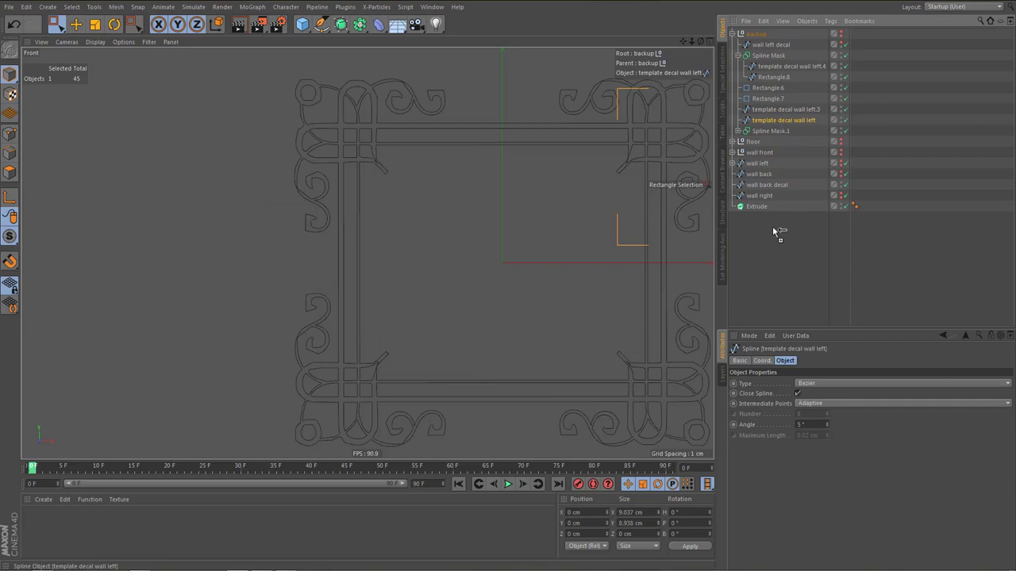
{"action": "key", "text": "ctrl+c"}
{"action": "key", "text": "ctrl+v"}
Align the pasted corner template with the frame's upper-right corner ornament, at about X 11.259 cm and Y 9.713 cm
{"action": "scroll", "coordinate": [551, 270], "scroll_direction": "down", "scroll_amount": 3}
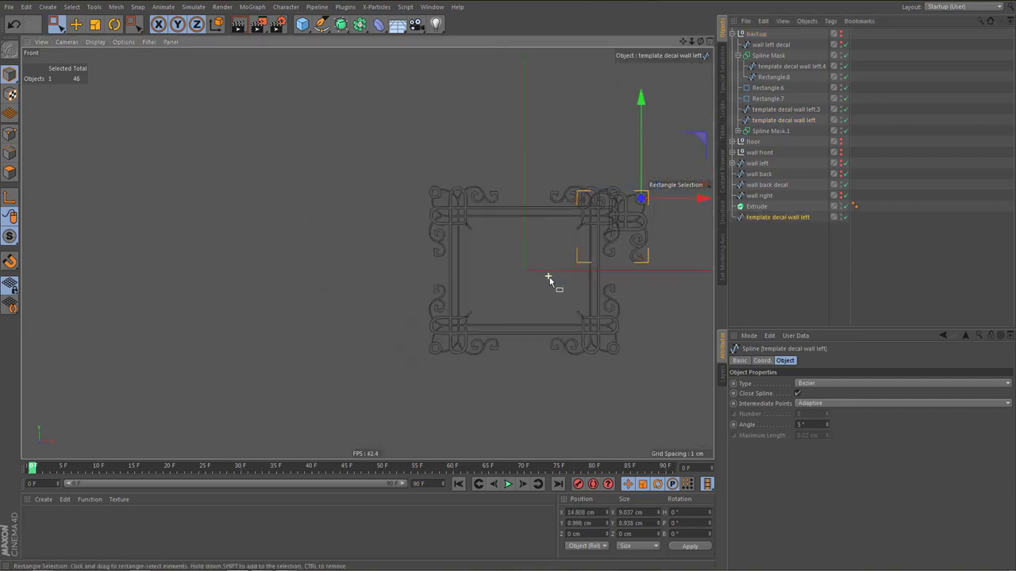
{"action": "scroll", "coordinate": [556, 278], "scroll_direction": "down", "scroll_amount": 1}
{"action": "scroll", "coordinate": [592, 277], "scroll_direction": "up", "scroll_amount": 5}
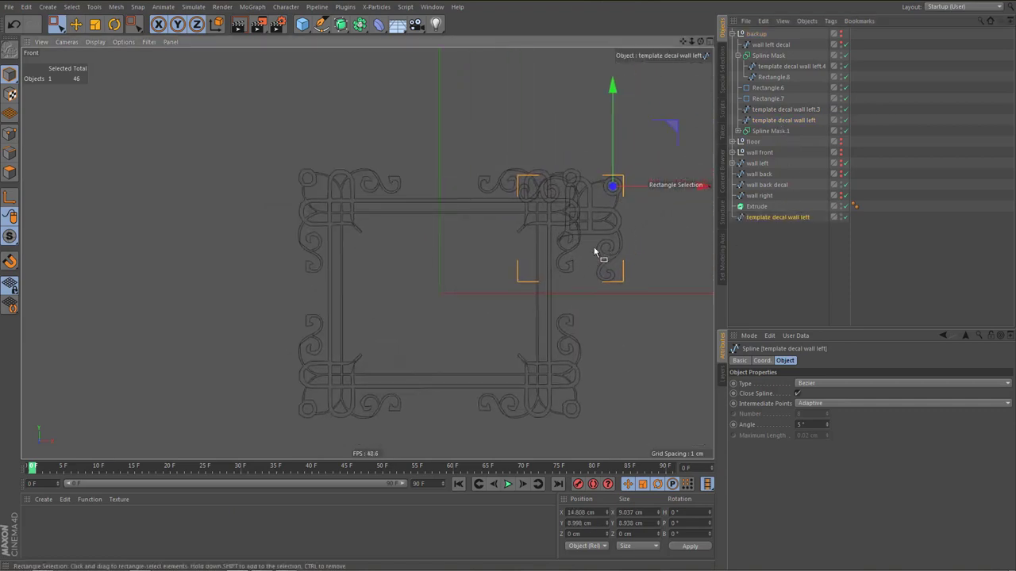
{"action": "scroll", "coordinate": [594, 252], "scroll_direction": "up", "scroll_amount": 4}
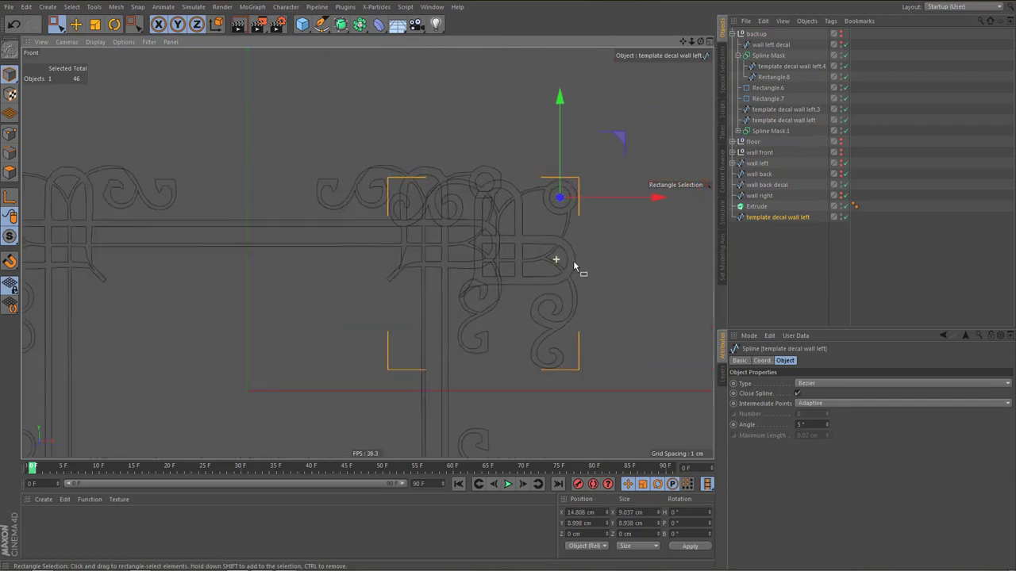
{"action": "left_click_drag", "start_coordinate": [658, 197], "coordinate": [581, 208]}
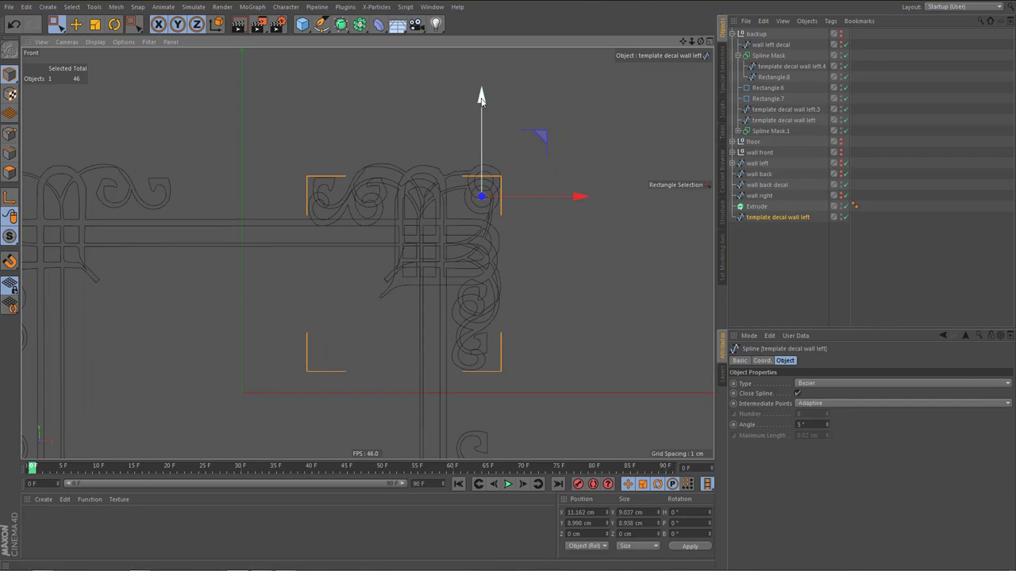
{"action": "left_click_drag", "start_coordinate": [486, 100], "coordinate": [486, 82]}
{"action": "scroll", "coordinate": [466, 147], "scroll_direction": "up", "scroll_amount": 5}
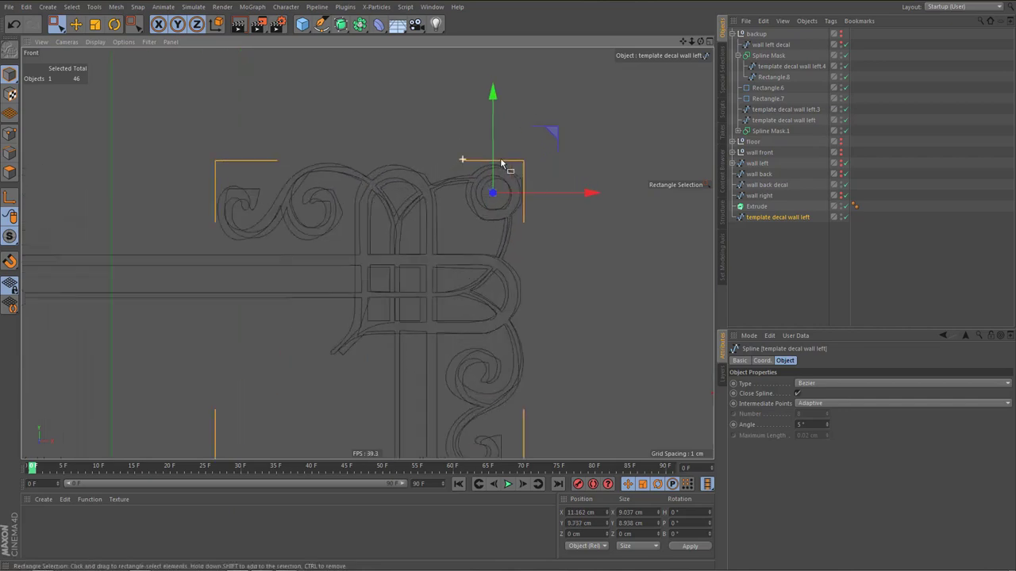
{"action": "mouse_move", "coordinate": [598, 202]}
{"action": "left_mouse_down"}
{"action": "mouse_move", "coordinate": [621, 207]}
{"action": "mouse_move", "coordinate": [607, 206]}
{"action": "left_mouse_up"}
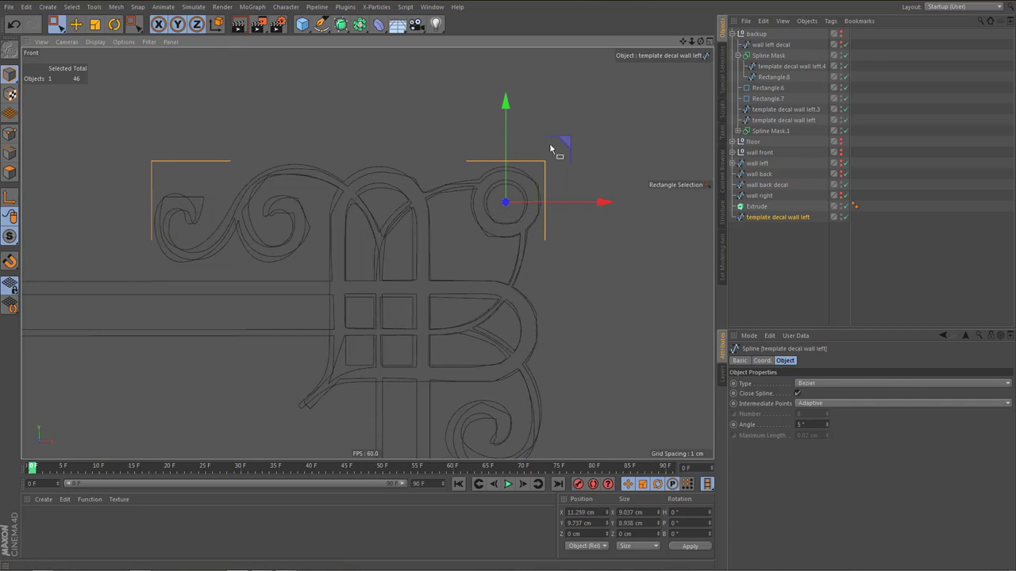
{"action": "left_click_drag", "start_coordinate": [510, 104], "coordinate": [510, 106]}
Duplicate the corner template, set the copy's X position to -11.259 cm and turn it 180° in heading to mirror it
{"action": "scroll", "coordinate": [481, 208], "scroll_direction": "down", "scroll_amount": 4}
{"action": "scroll", "coordinate": [481, 208], "scroll_direction": "down", "scroll_amount": 5}
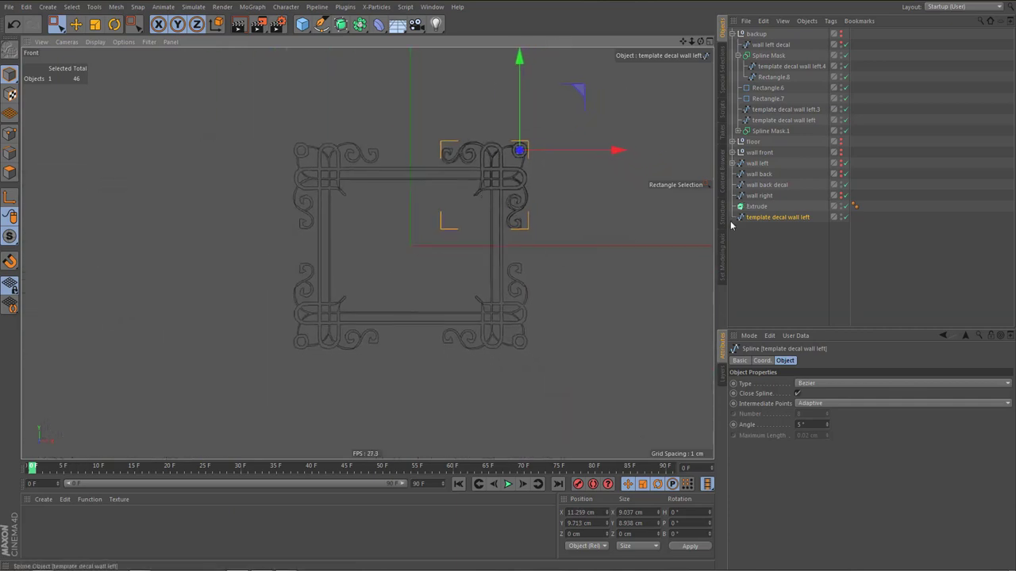
{"action": "left_click_drag", "start_coordinate": [760, 224], "coordinate": [766, 236], "text": "ctrl"}
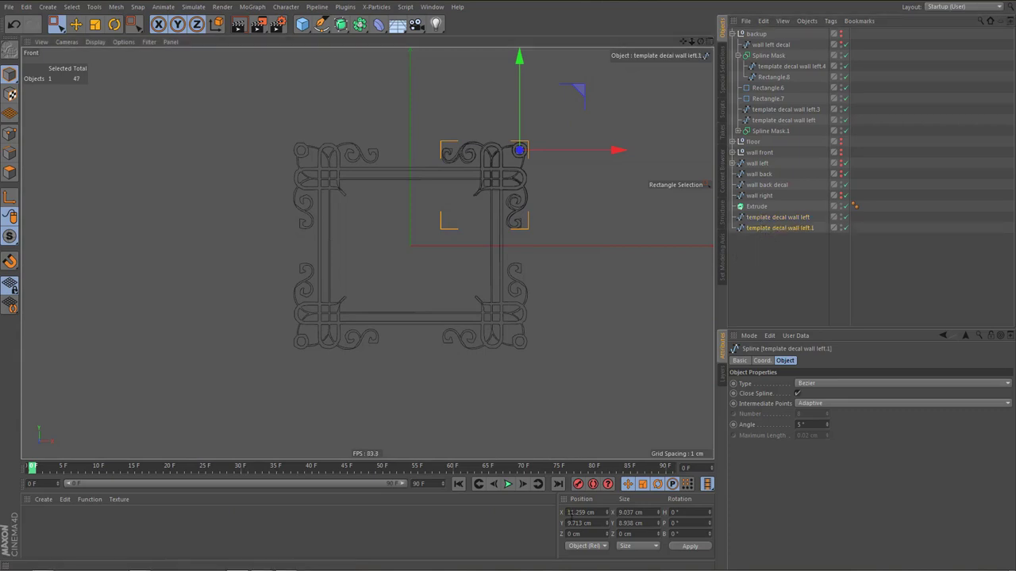
{"action": "type", "text": "-"}
{"action": "key", "text": "Return"}
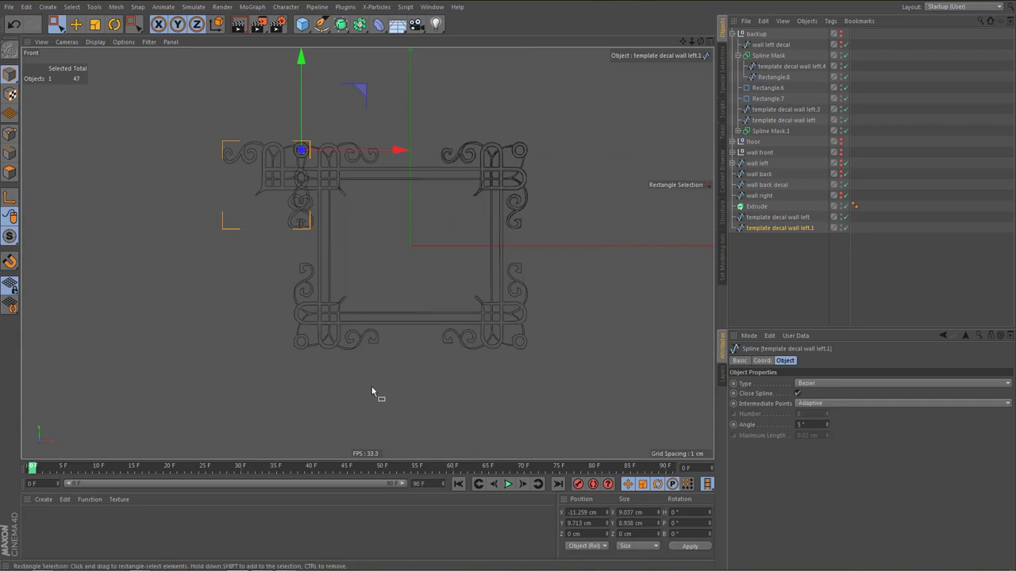
{"action": "key", "text": "r"}
{"action": "left_click_drag", "start_coordinate": [267, 152], "coordinate": [509, 168]}
{"action": "right_click_drag", "start_coordinate": [358, 166], "coordinate": [382, 208], "text": "alt"}
{"action": "middle_click_drag", "start_coordinate": [516, 237], "coordinate": [504, 224], "text": "alt"}
Duplicate both upper corner templates together and rotate the two copies 180° so they flip vertically
{"action": "left_click", "coordinate": [760, 219], "text": "ctrl"}
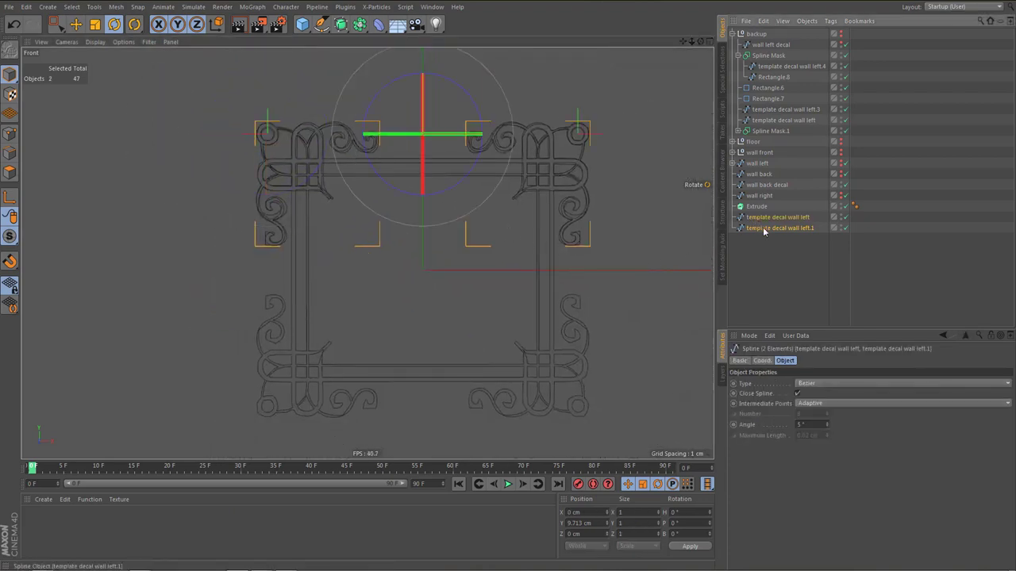
{"action": "left_click", "coordinate": [764, 230], "text": "ctrl"}
{"action": "left_click", "coordinate": [764, 229]}
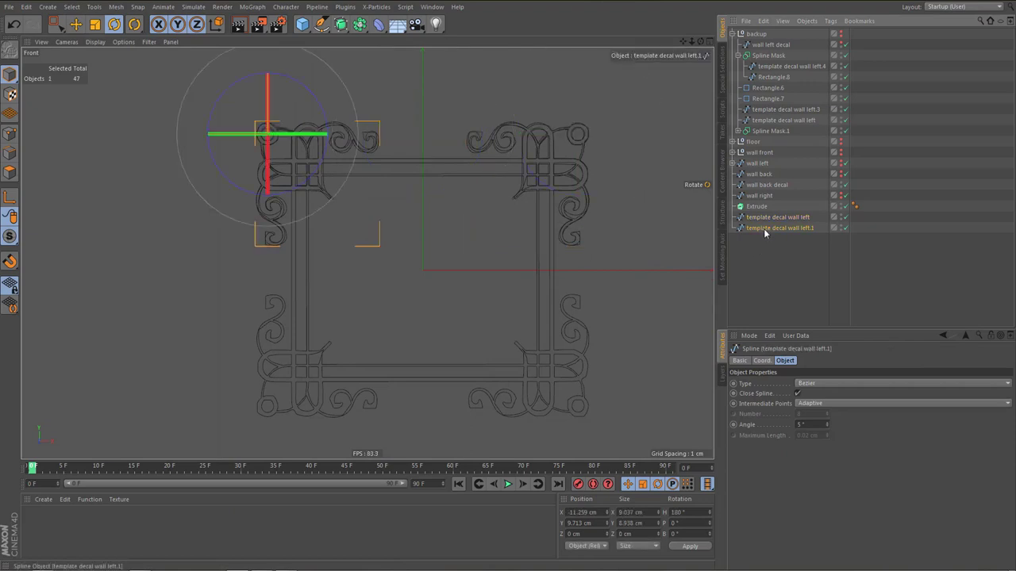
{"action": "left_click", "coordinate": [762, 221], "text": "ctrl"}
{"action": "left_click_drag", "start_coordinate": [759, 229], "coordinate": [760, 243], "text": "ctrl"}
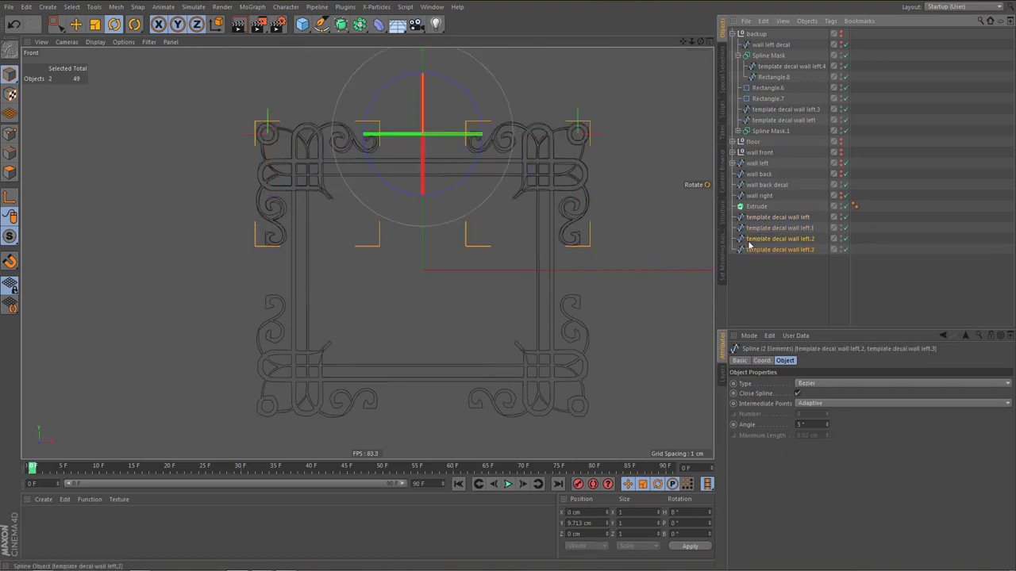
{"action": "left_click_drag", "start_coordinate": [425, 103], "coordinate": [404, 340]}
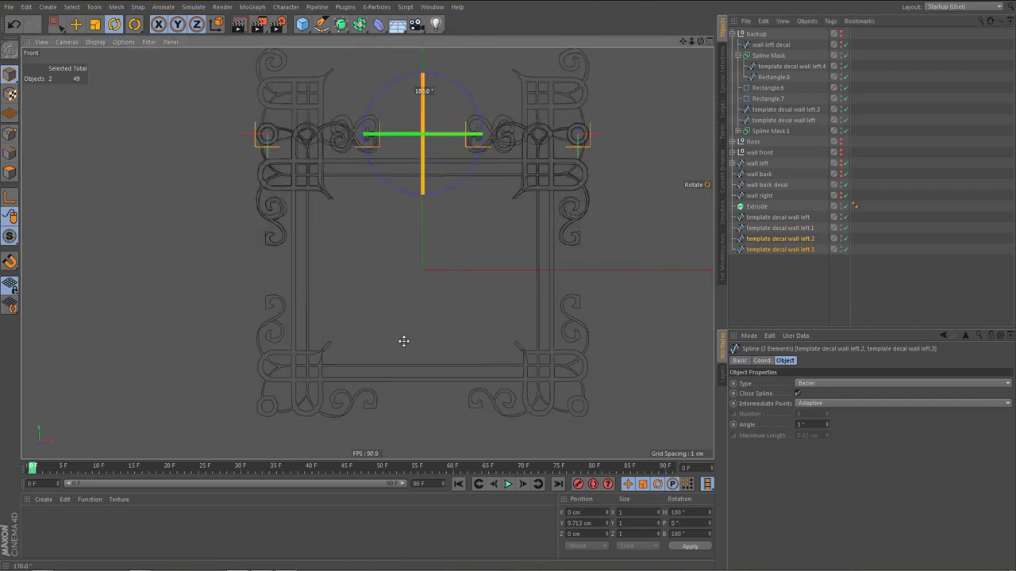
Merge the two flipped corner copies into one spline with Connect Objects + Delete and set its Y position to -9.713 cm
{"action": "right_click", "coordinate": [759, 245]}
{"action": "left_click", "coordinate": [806, 440]}
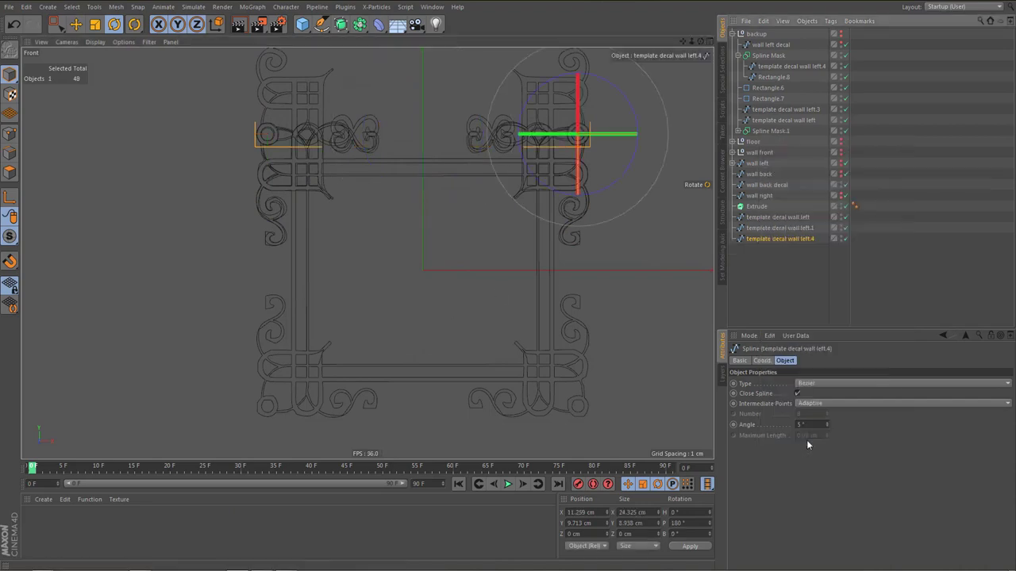
{"action": "middle_click_drag", "start_coordinate": [564, 289], "coordinate": [567, 304]}
{"action": "key", "text": "e"}
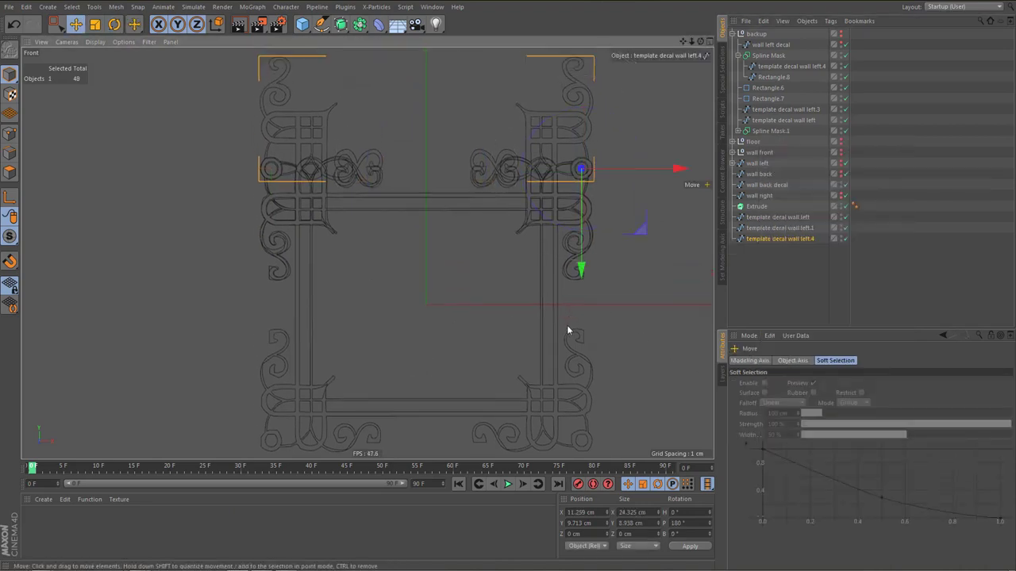
{"action": "left_click", "coordinate": [568, 524]}
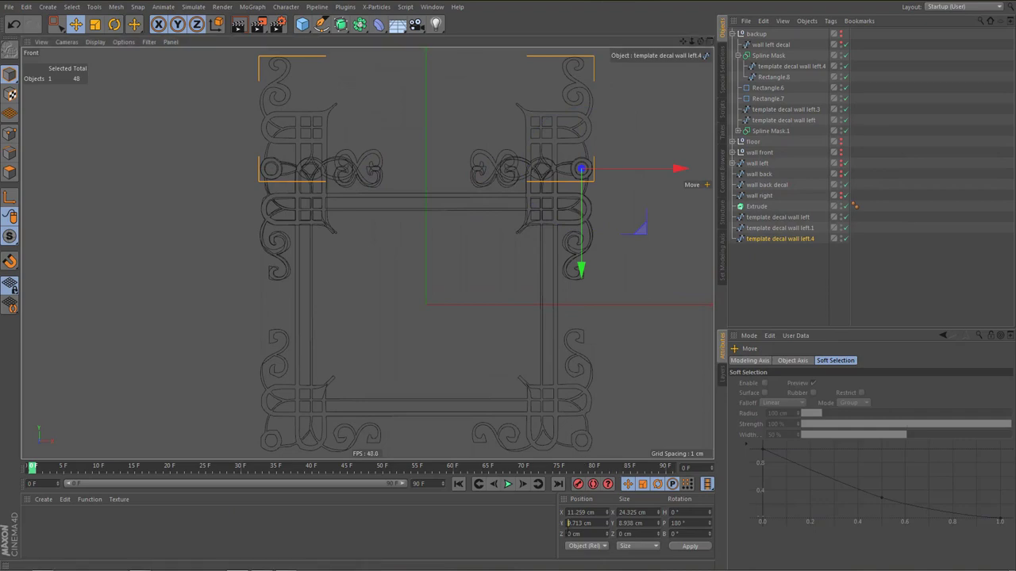
{"action": "type", "text": "-"}
{"action": "key", "text": "Return"}
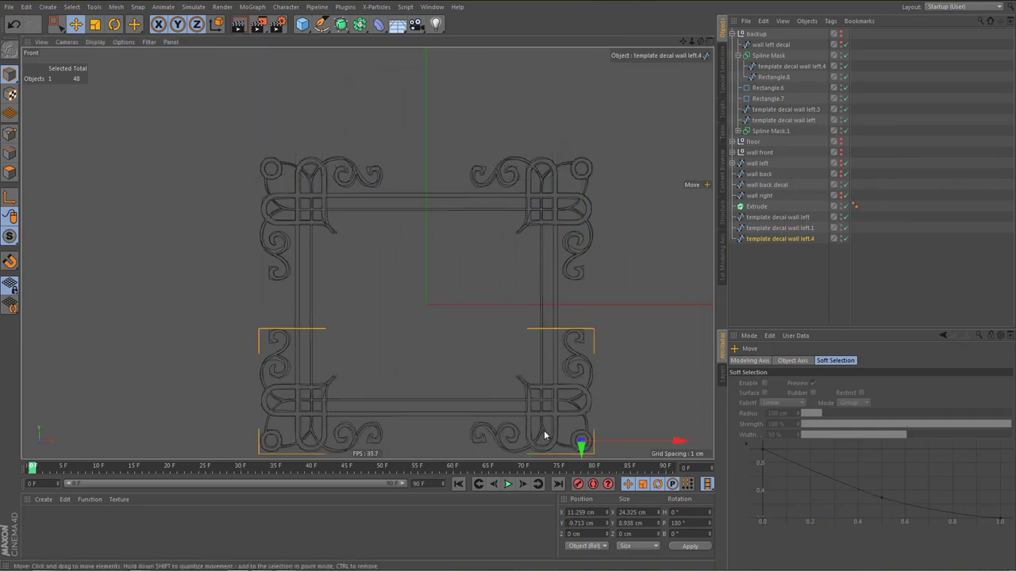
Merge all the corner splines into one object with Connect Objects + Delete and center its axis on all points
{"action": "middle_click_drag", "start_coordinate": [541, 392], "coordinate": [541, 357], "text": "alt"}
{"action": "right_click_drag", "start_coordinate": [540, 357], "coordinate": [534, 363], "text": "alt"}
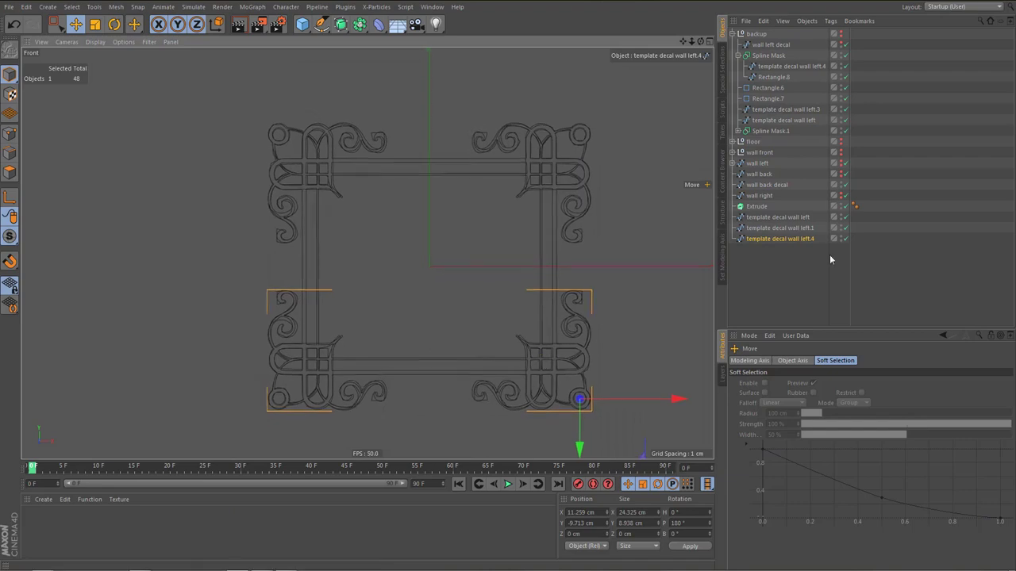
{"action": "left_click", "coordinate": [798, 218], "text": "shift"}
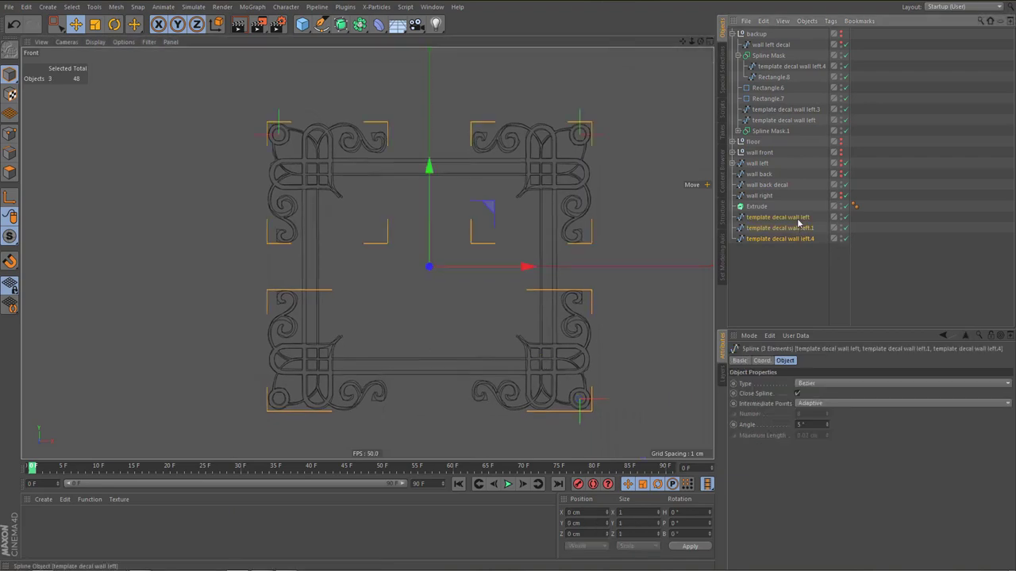
{"action": "right_click", "coordinate": [799, 226]}
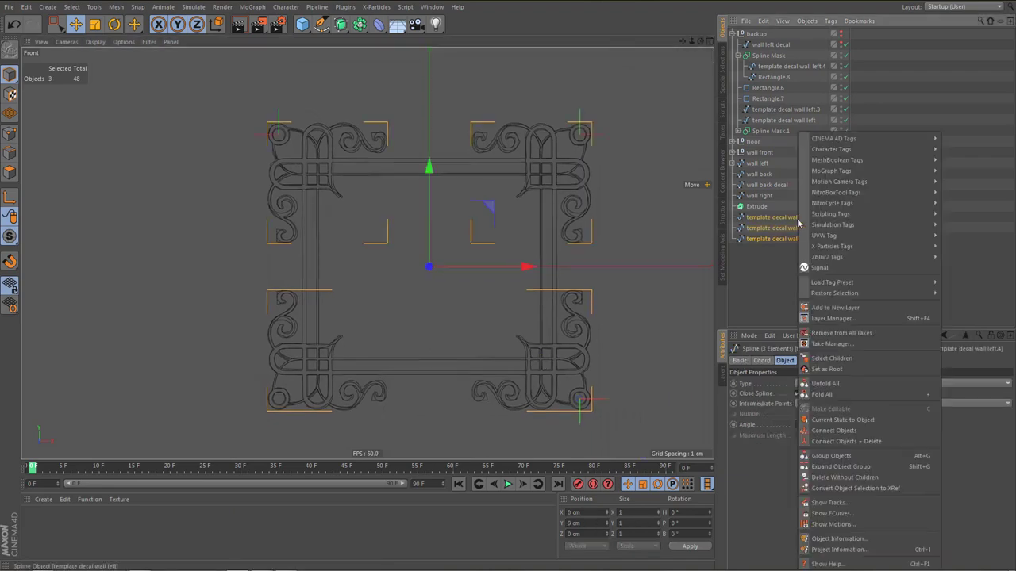
{"action": "left_click", "coordinate": [830, 441]}
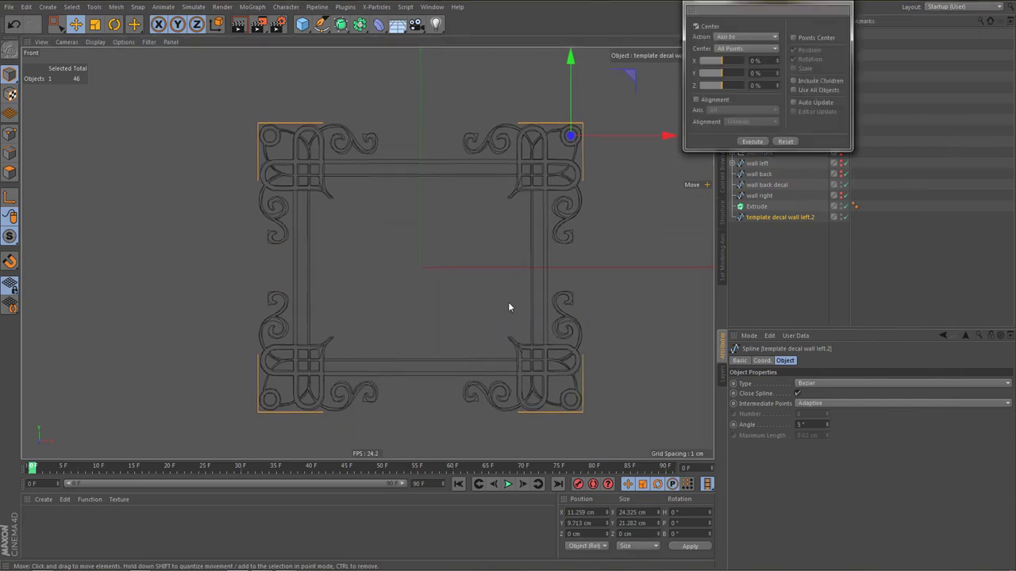
{"action": "left_click", "coordinate": [751, 142]}
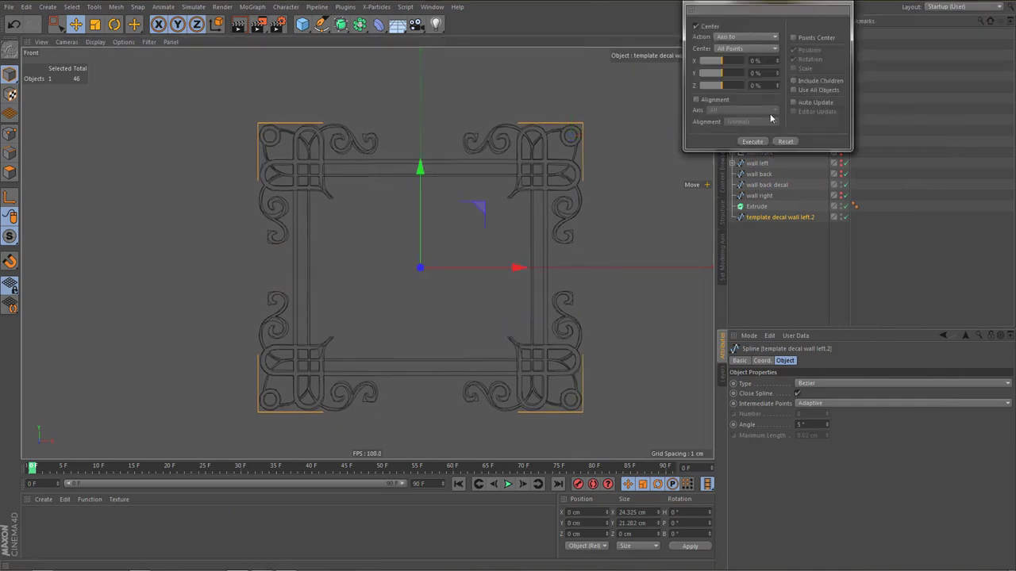
{"action": "left_click", "coordinate": [838, 4]}
Paste copies of Rectangle.6 and Rectangle.7 from the backup group and move them onto the frame's right bars, about X 8.864 cm
{"action": "middle_click_drag", "start_coordinate": [527, 282], "coordinate": [550, 281]}
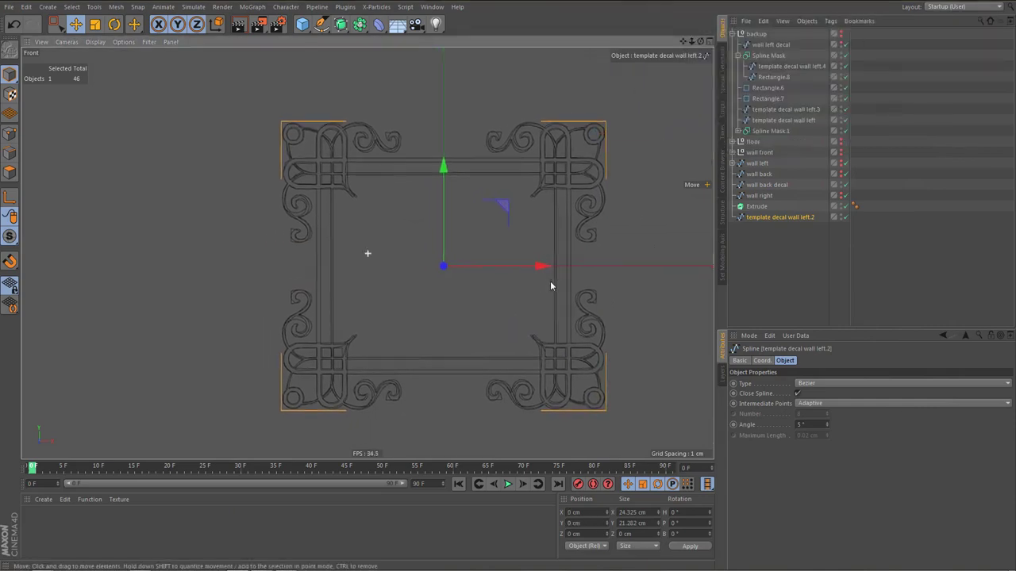
{"action": "scroll", "coordinate": [425, 188], "scroll_direction": "up", "scroll_amount": 1}
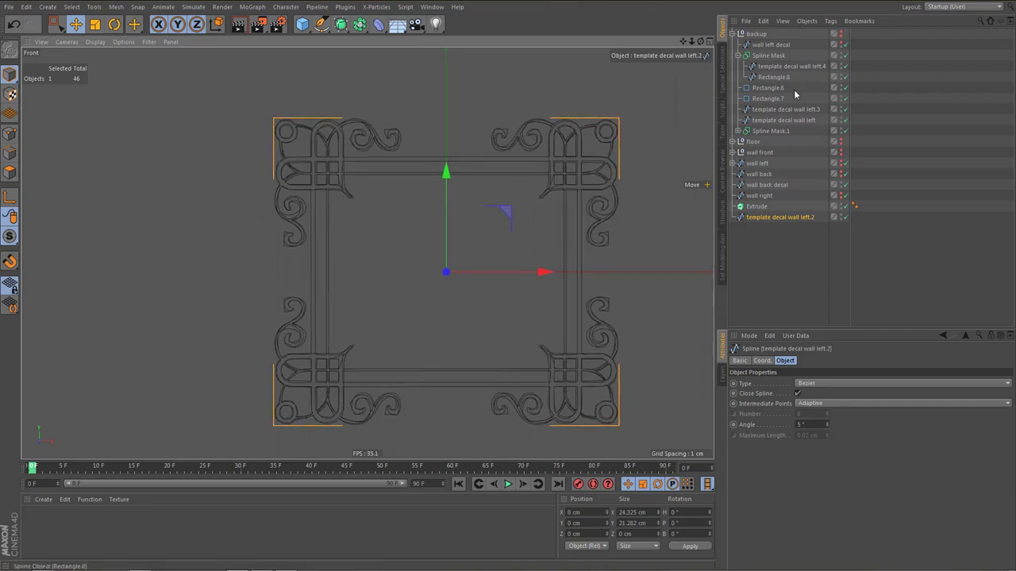
{"action": "left_click", "coordinate": [776, 88]}
{"action": "left_click", "coordinate": [768, 99], "text": "shift"}
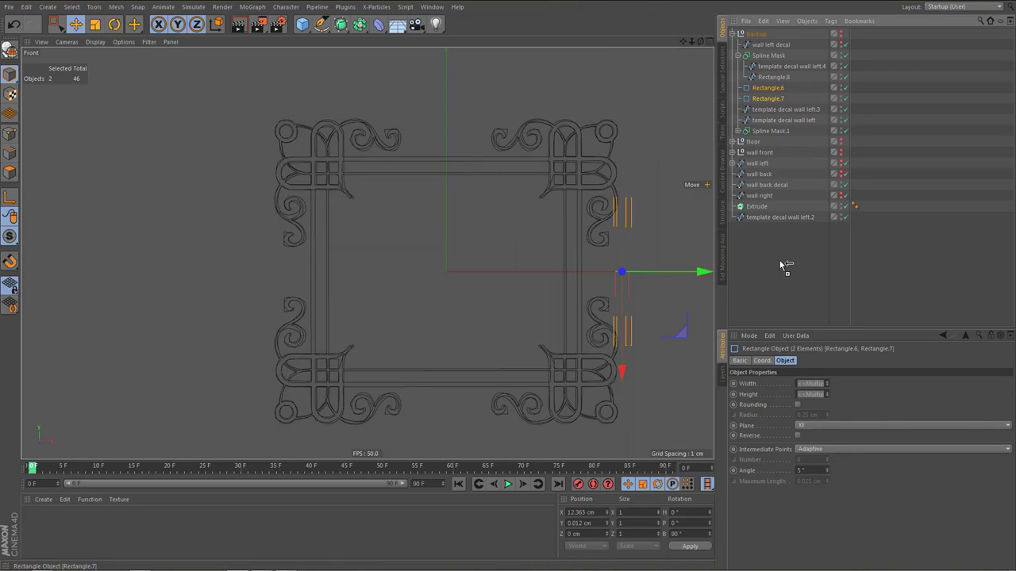
{"action": "key", "text": "ctrl+c"}
{"action": "key", "text": "ctrl+v"}
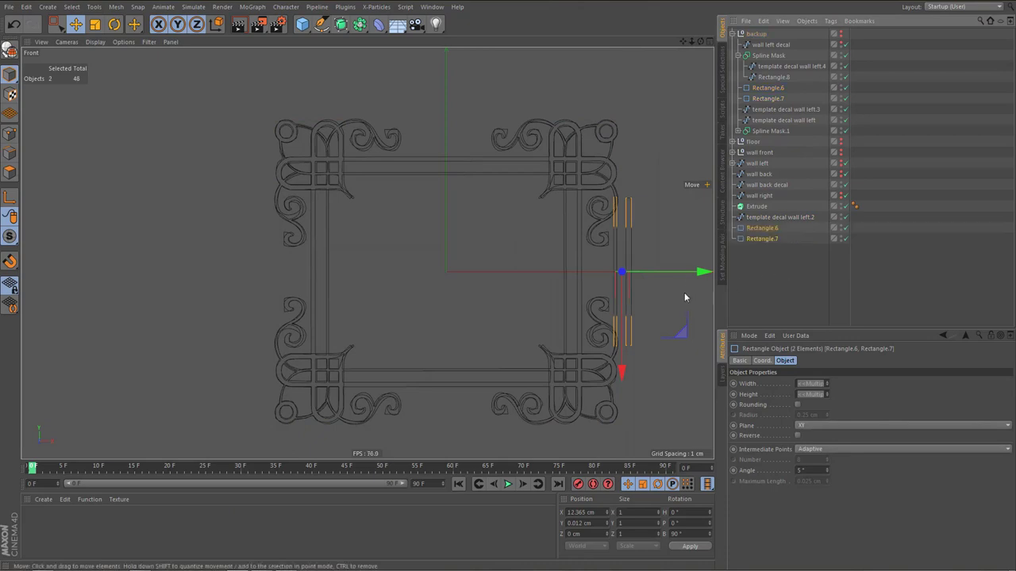
{"action": "left_click_drag", "start_coordinate": [704, 276], "coordinate": [654, 276]}
{"action": "scroll", "coordinate": [623, 274], "scroll_direction": "up", "scroll_amount": 5}
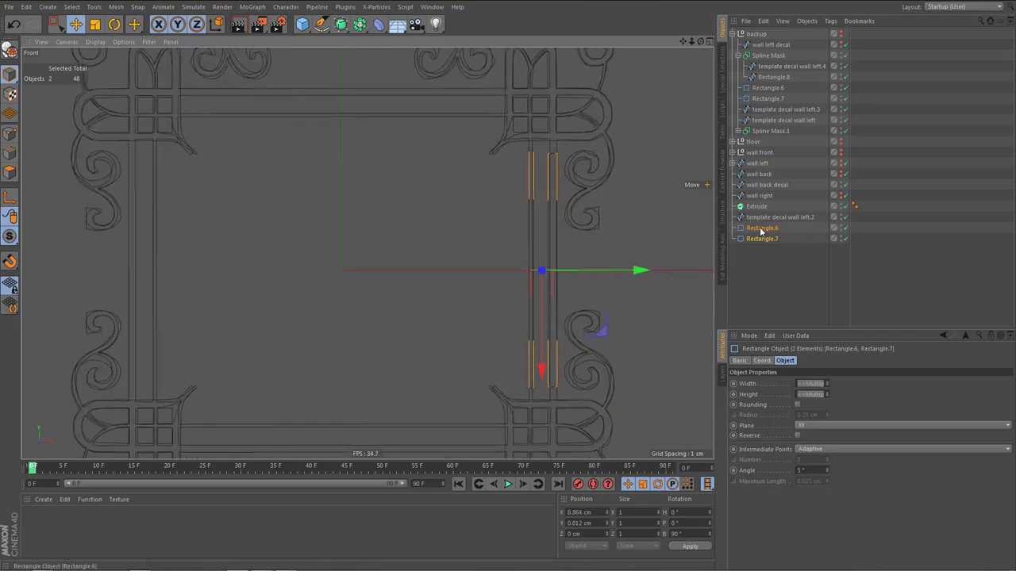
Set the width of both pasted rectangles to about 11.8 cm so they span between the right-hand corner pieces
{"action": "left_click", "coordinate": [827, 384]}
{"action": "type", "text": "1"}
{"action": "key", "text": "Return"}
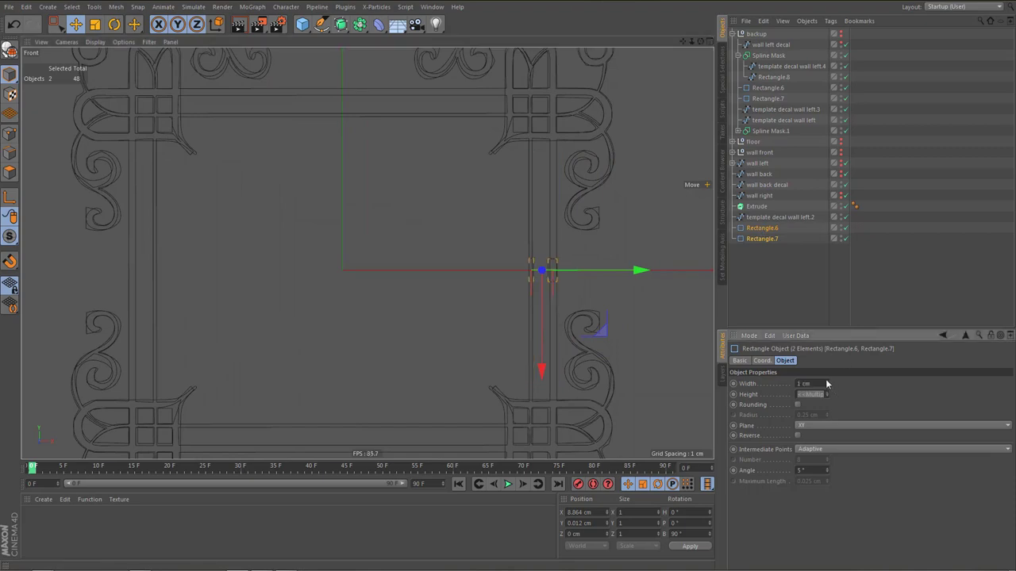
{"action": "left_click", "coordinate": [826, 381]}
{"action": "mouse_move", "coordinate": [826, 383]}
{"action": "left_mouse_down"}
{"action": "mouse_move", "coordinate": [826, 373]}
{"action": "mouse_move", "coordinate": [825, 383]}
{"action": "left_mouse_up"}
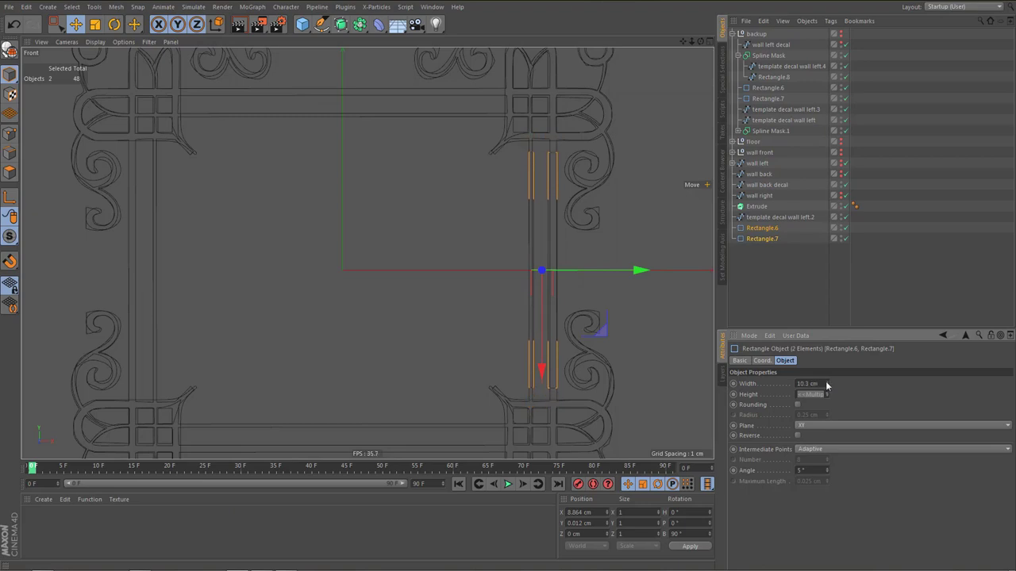
Merge the two rectangles into one spline with Connect Objects + Delete and move only its axis to X 0 cm
{"action": "right_click", "coordinate": [767, 238]}
{"action": "left_click", "coordinate": [809, 439]}
{"action": "scroll", "coordinate": [548, 266], "scroll_direction": "down", "scroll_amount": 3}
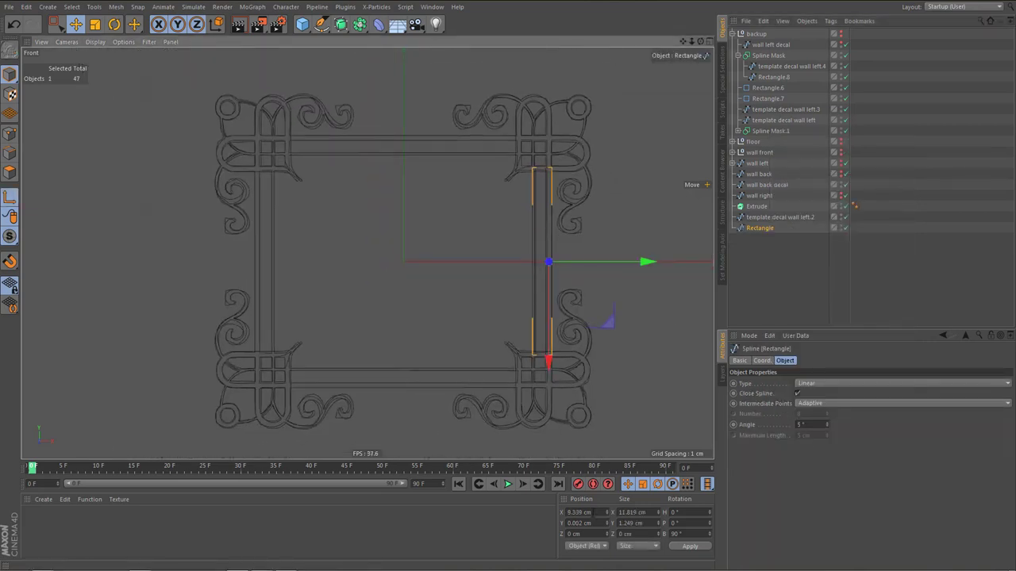
{"action": "double_click", "coordinate": [593, 513]}
{"action": "type", "text": "0"}
{"action": "key", "text": "Return"}
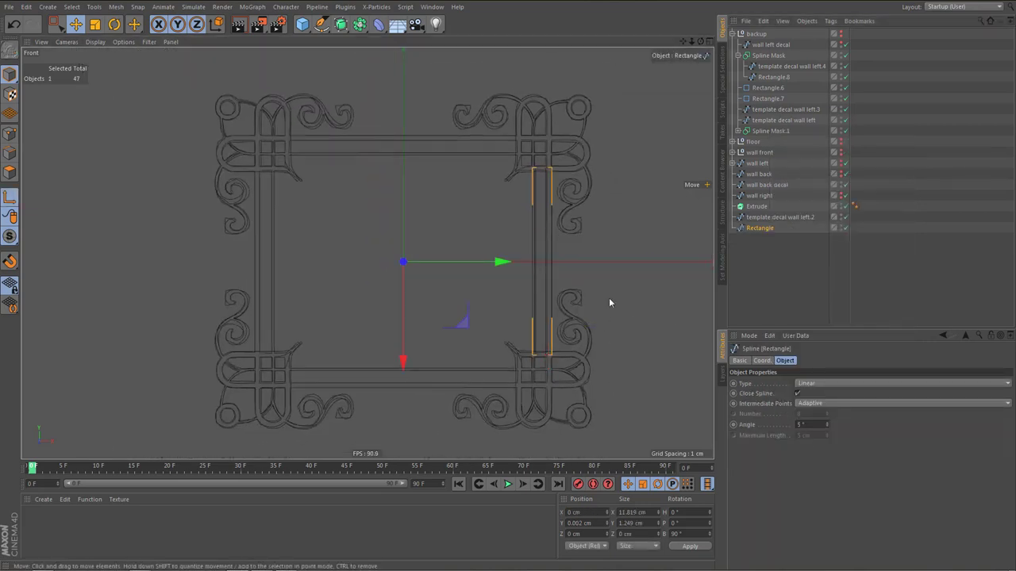
Duplicate the right bar spline and, with axis editing off, rotate the copy 180° in heading onto the frame's left bars
{"action": "left_click_drag", "start_coordinate": [753, 230], "coordinate": [749, 252], "text": "ctrl"}
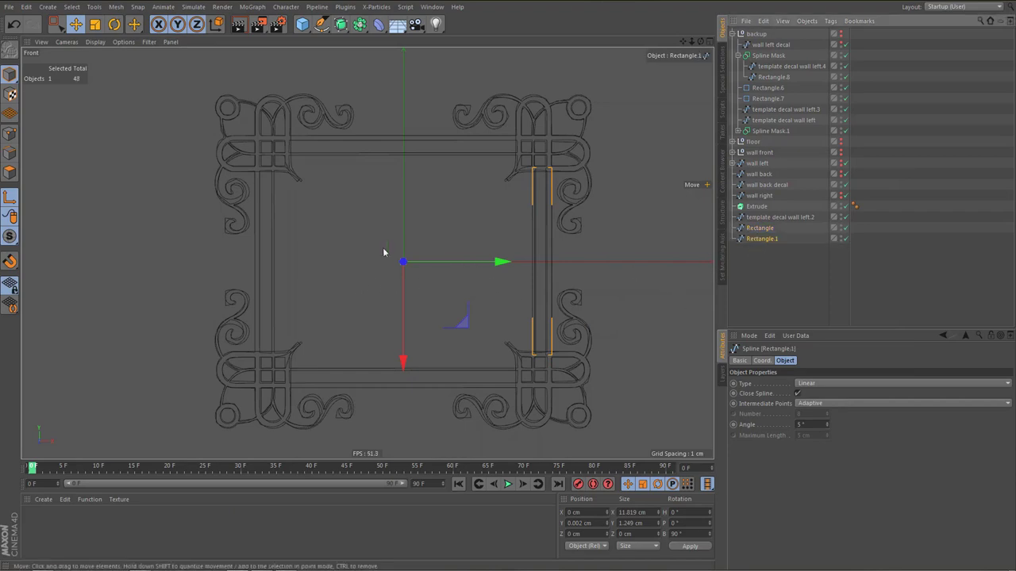
{"action": "key", "text": "r"}
{"action": "left_click_drag", "start_coordinate": [433, 264], "coordinate": [276, 281]}
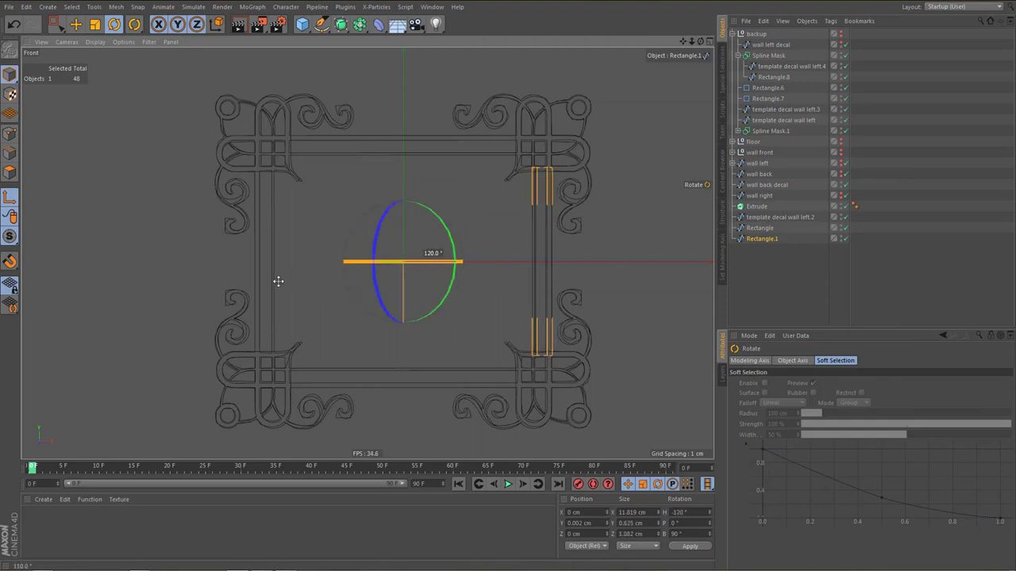
{"action": "key", "text": "ctrl+z"}
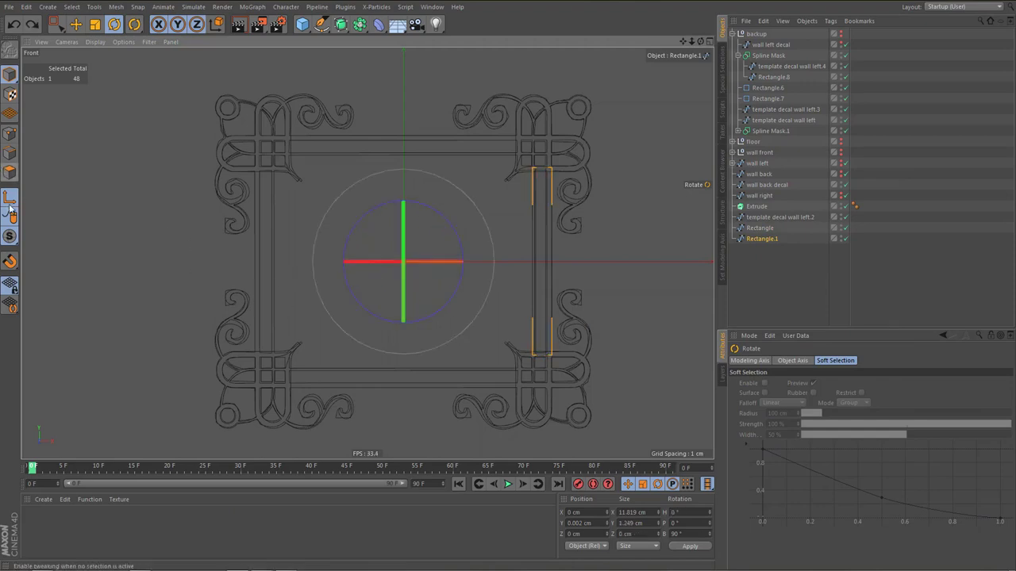
{"action": "left_click", "coordinate": [10, 197]}
{"action": "left_click_drag", "start_coordinate": [442, 275], "coordinate": [198, 270]}
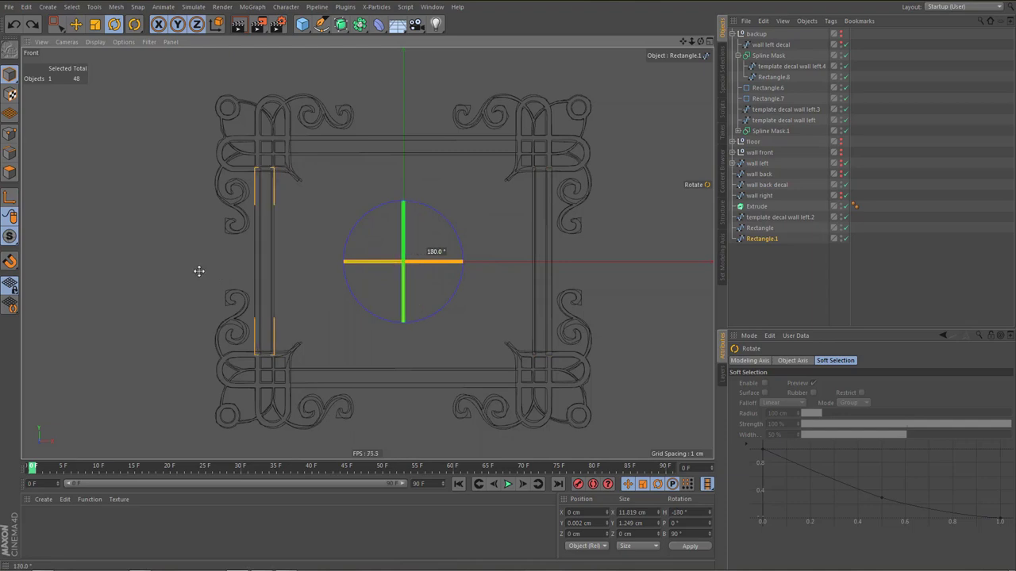
{"action": "middle_click_drag", "start_coordinate": [444, 281], "coordinate": [451, 286], "text": "alt"}
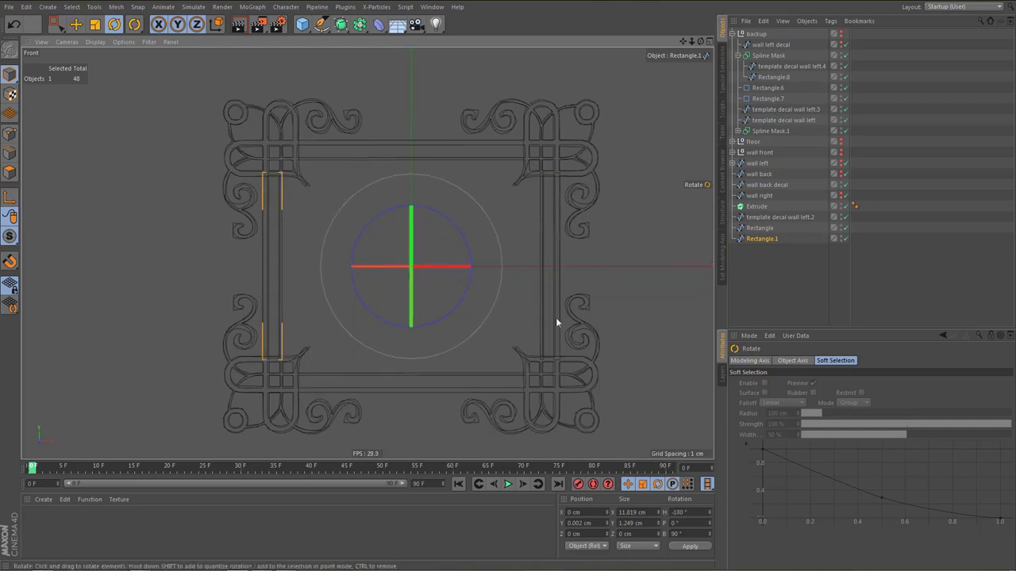
{"action": "left_click", "coordinate": [760, 229]}
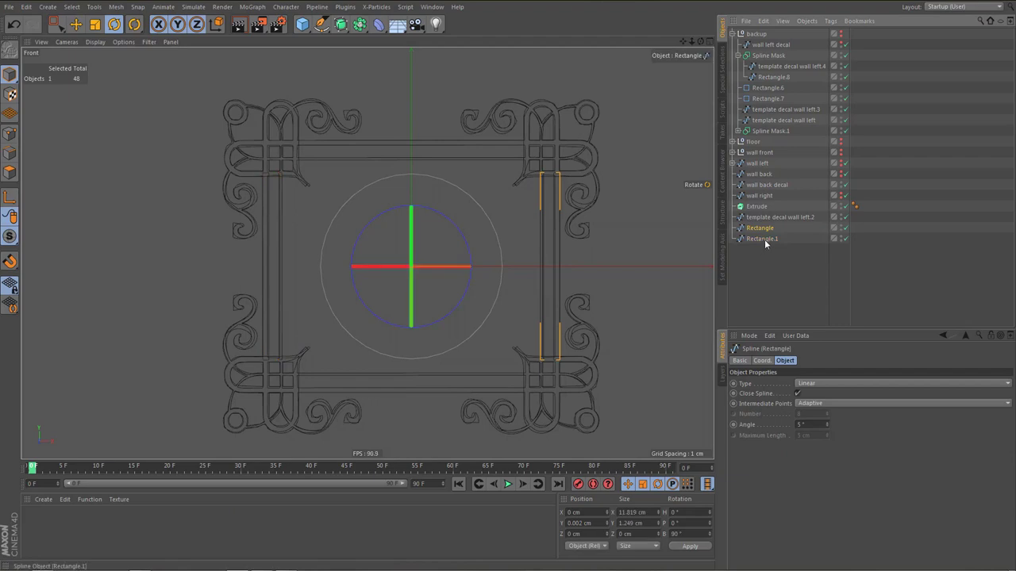
{"action": "left_click", "coordinate": [762, 239]}
{"action": "left_click_drag", "start_coordinate": [764, 243], "coordinate": [764, 254], "text": "ctrl"}
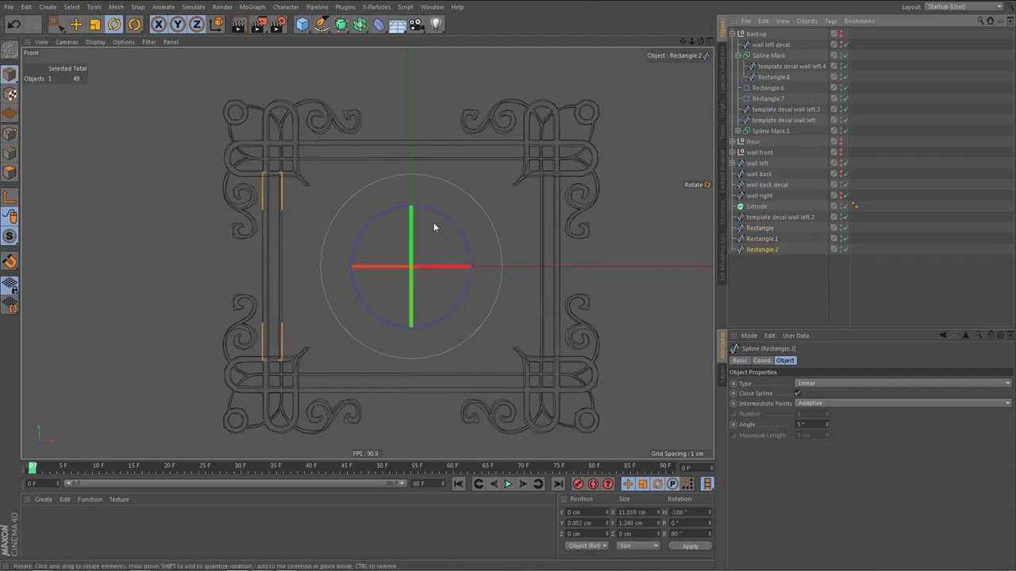
{"action": "left_click_drag", "start_coordinate": [443, 216], "coordinate": [468, 295]}
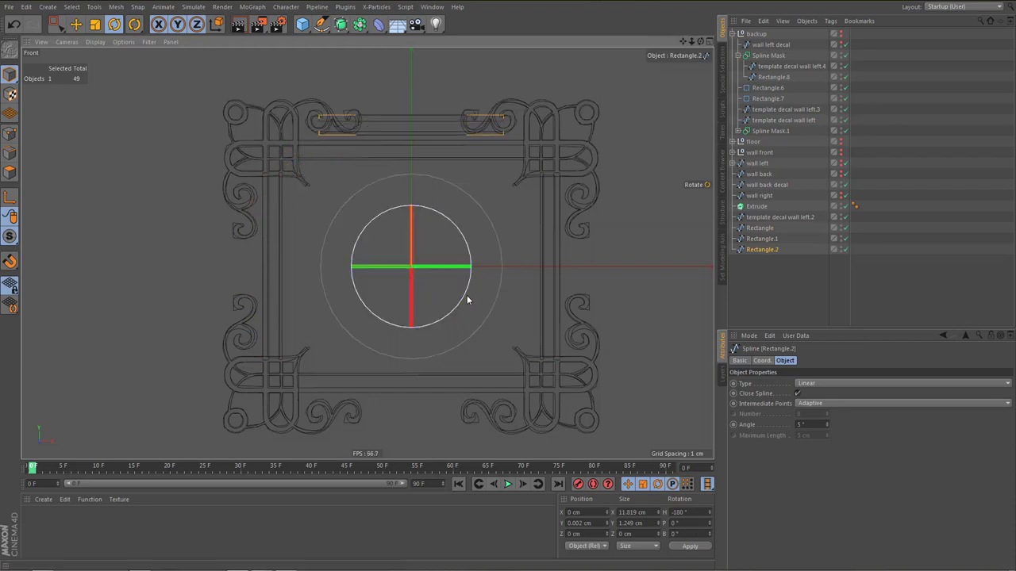
{"action": "key", "text": "ctrl+z"}
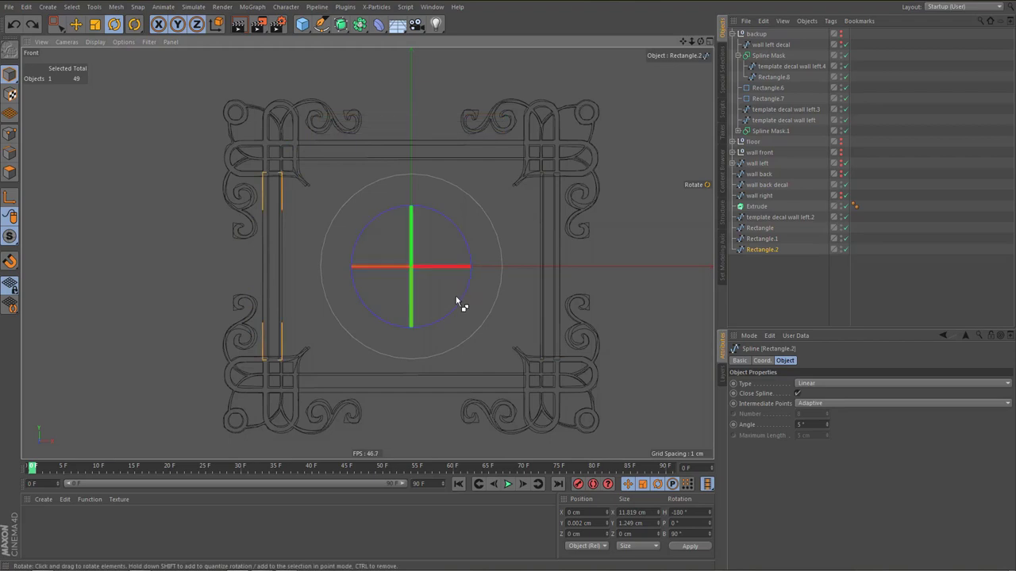
{"action": "left_click", "coordinate": [760, 231]}
{"action": "left_click", "coordinate": [761, 239]}
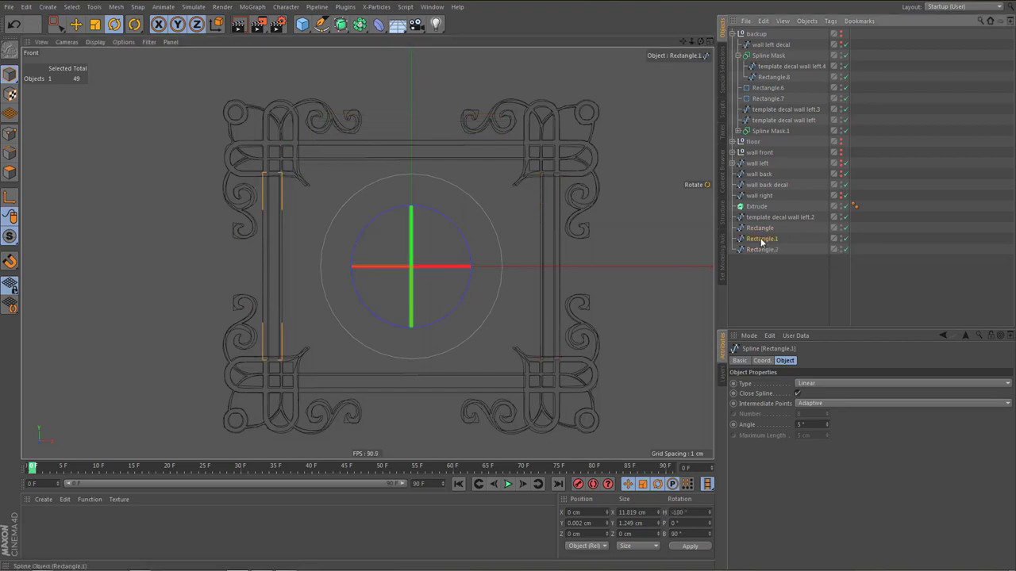
{"action": "key", "text": "Delete"}
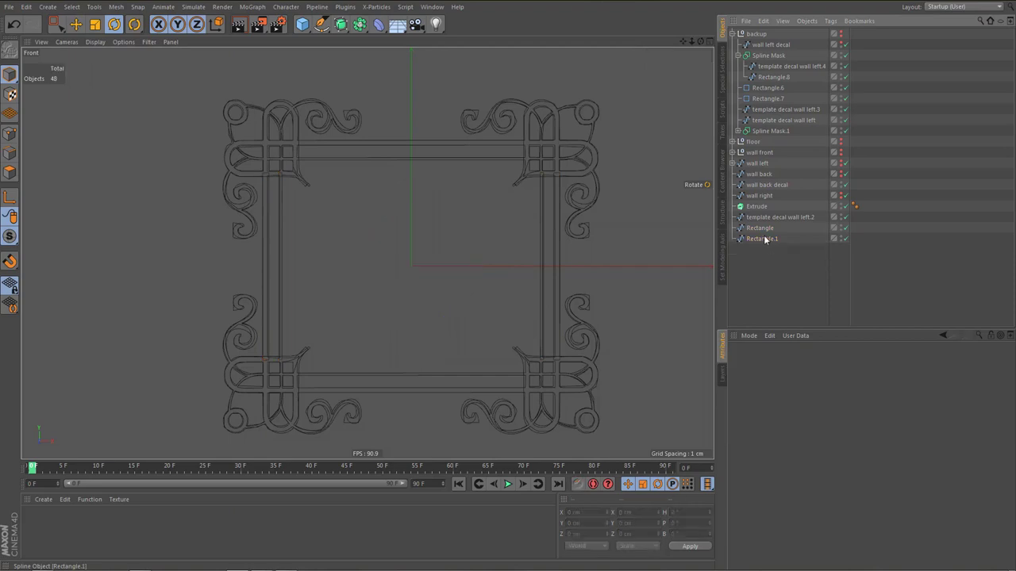
Duplicate both side bar splines together and rotate the two copies 90° around the frame's center to form horizontal bars
{"action": "left_click", "coordinate": [761, 229]}
{"action": "left_click", "coordinate": [760, 241], "text": "ctrl"}
{"action": "left_click_drag", "start_coordinate": [760, 241], "coordinate": [762, 256], "text": "ctrl"}
{"action": "left_click_drag", "start_coordinate": [465, 243], "coordinate": [449, 308]}
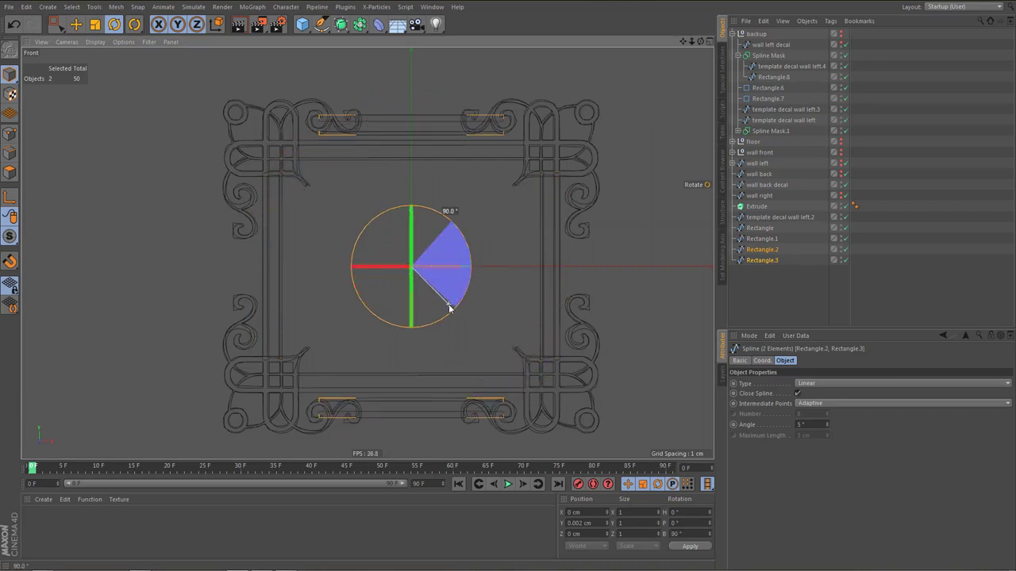
Move Rectangle.2 vertically onto the decal outline's bottom bars, at about Y 1.546 cm
{"action": "left_click", "coordinate": [762, 249]}
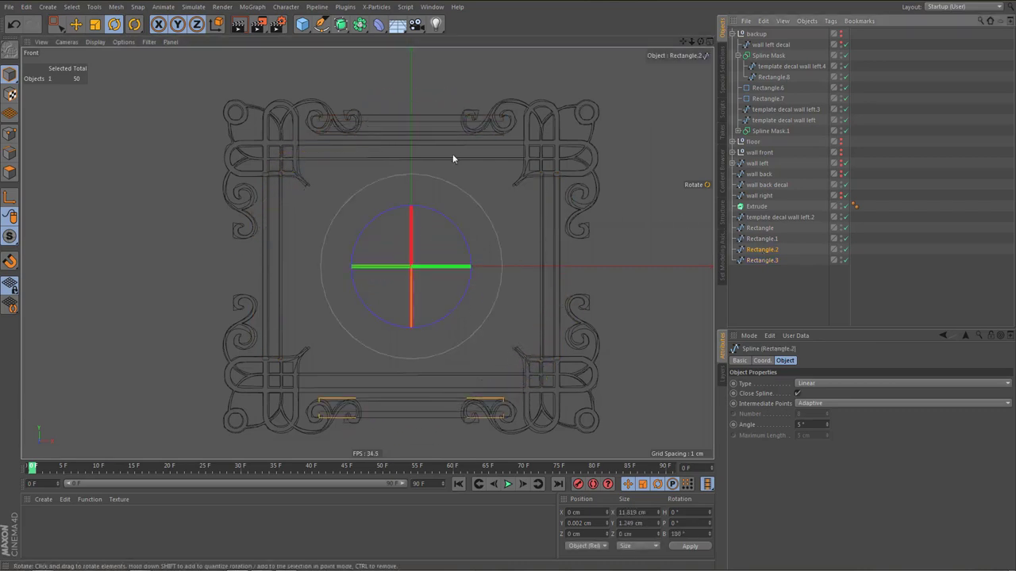
{"action": "key", "text": "e"}
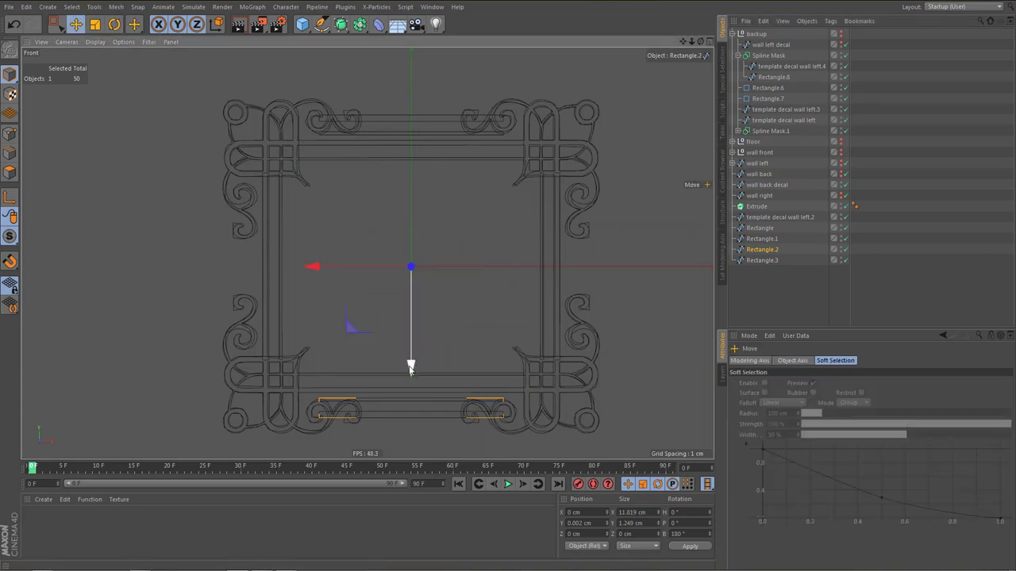
{"action": "left_click_drag", "start_coordinate": [410, 368], "coordinate": [415, 344]}
{"action": "scroll", "coordinate": [433, 383], "scroll_direction": "up", "scroll_amount": 5}
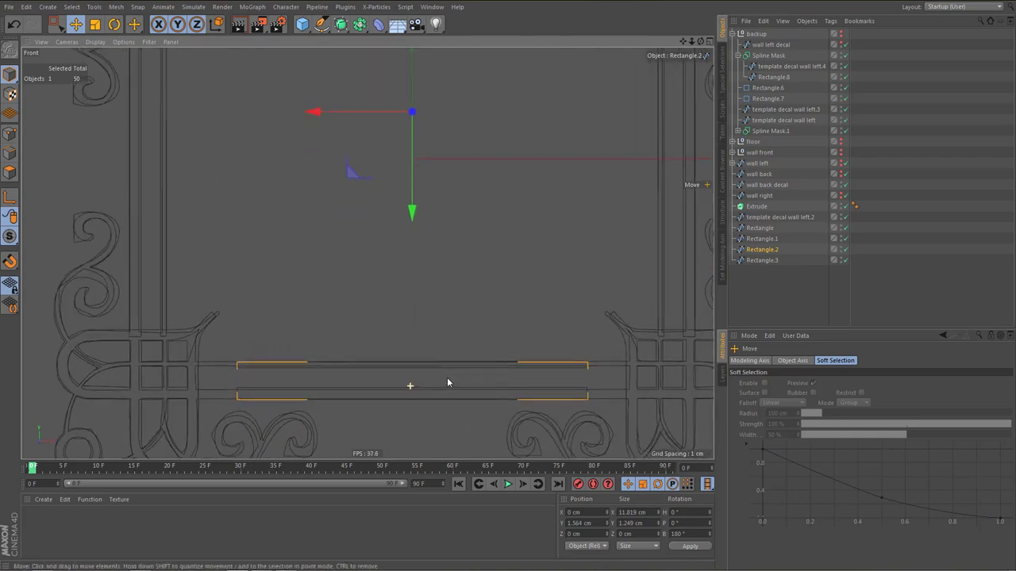
{"action": "left_click_drag", "start_coordinate": [415, 212], "coordinate": [422, 216]}
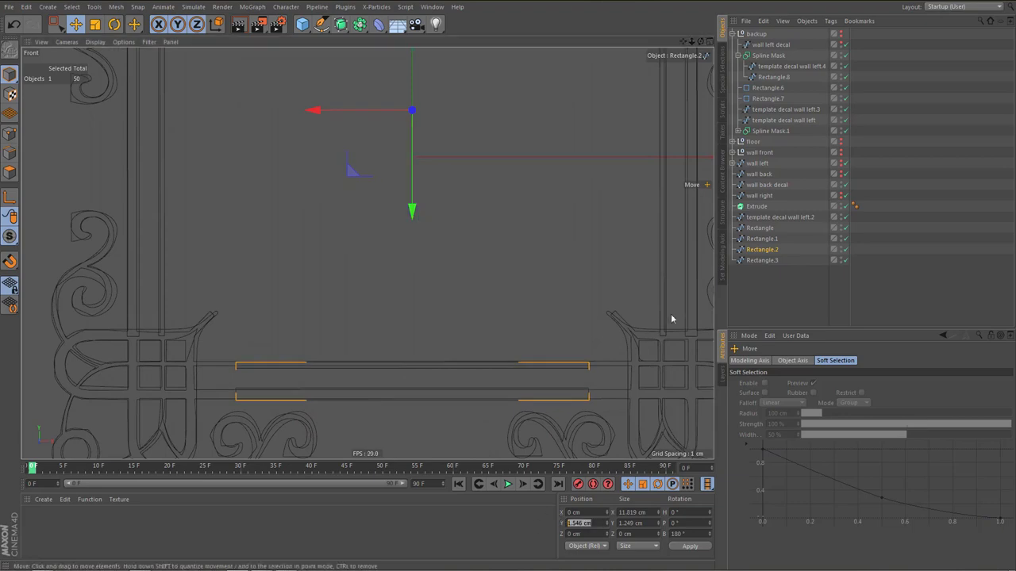
Set the Y position of Rectangle.3 to -1.544 cm so it lines up with the frame's top bars
{"action": "left_click", "coordinate": [769, 263]}
{"action": "scroll", "coordinate": [517, 262], "scroll_direction": "down", "scroll_amount": 3}
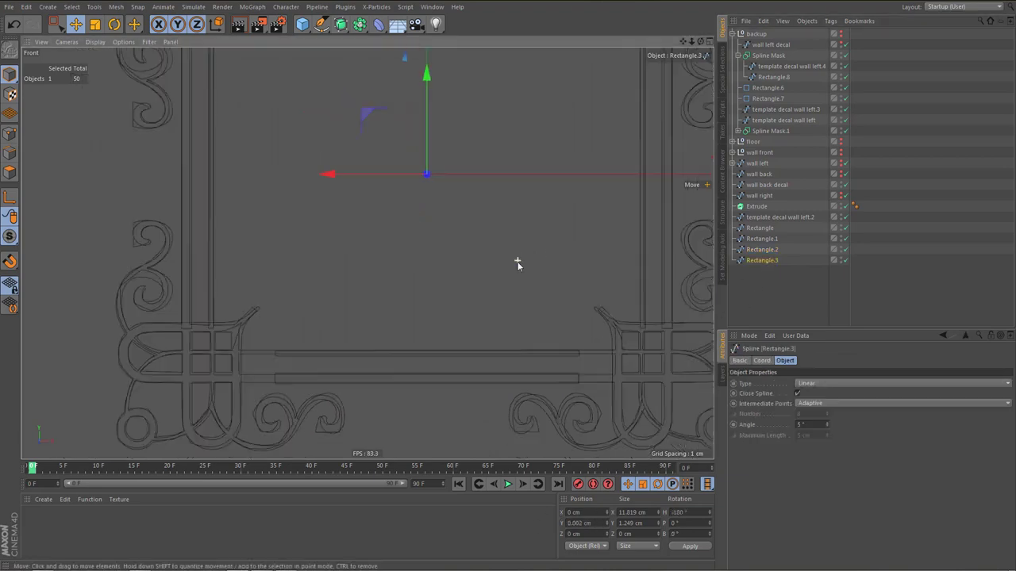
{"action": "left_click", "coordinate": [600, 523]}
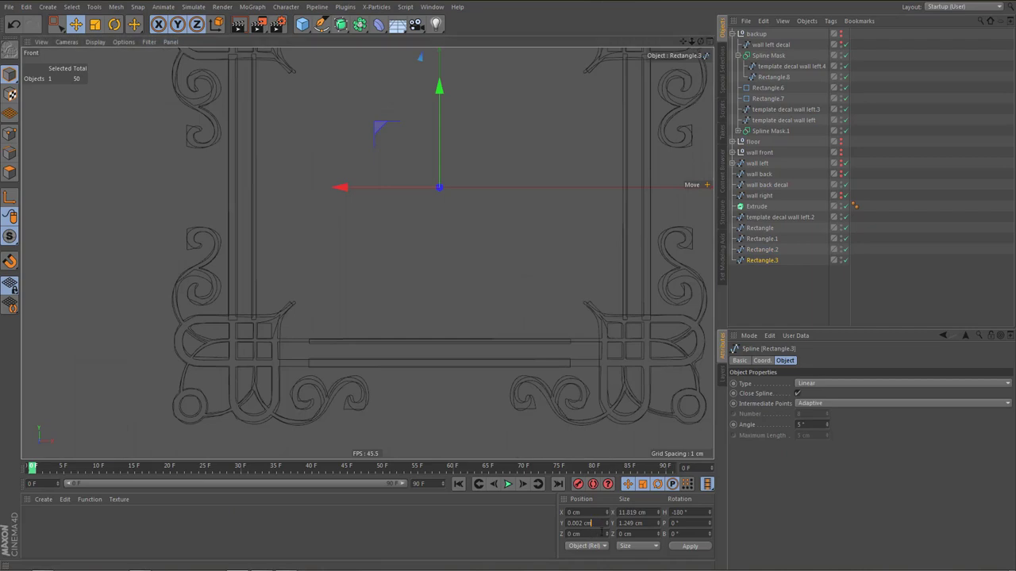
{"action": "type", "text": "-1.546 cm"}
{"action": "key", "text": "Return"}
{"action": "scroll", "coordinate": [460, 238], "scroll_direction": "down", "scroll_amount": 2}
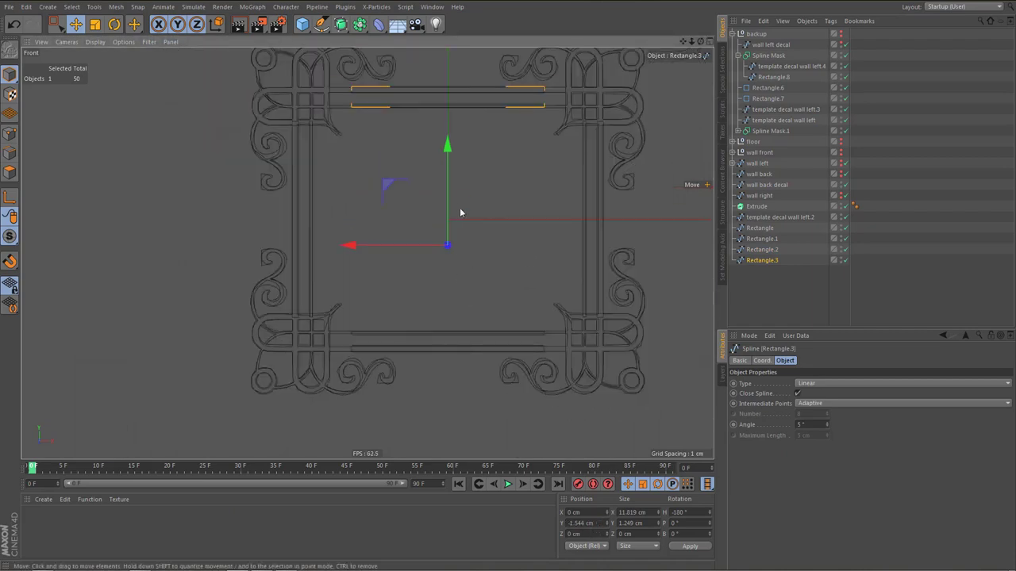
{"action": "middle_click_drag", "start_coordinate": [463, 197], "coordinate": [471, 201], "text": "alt"}
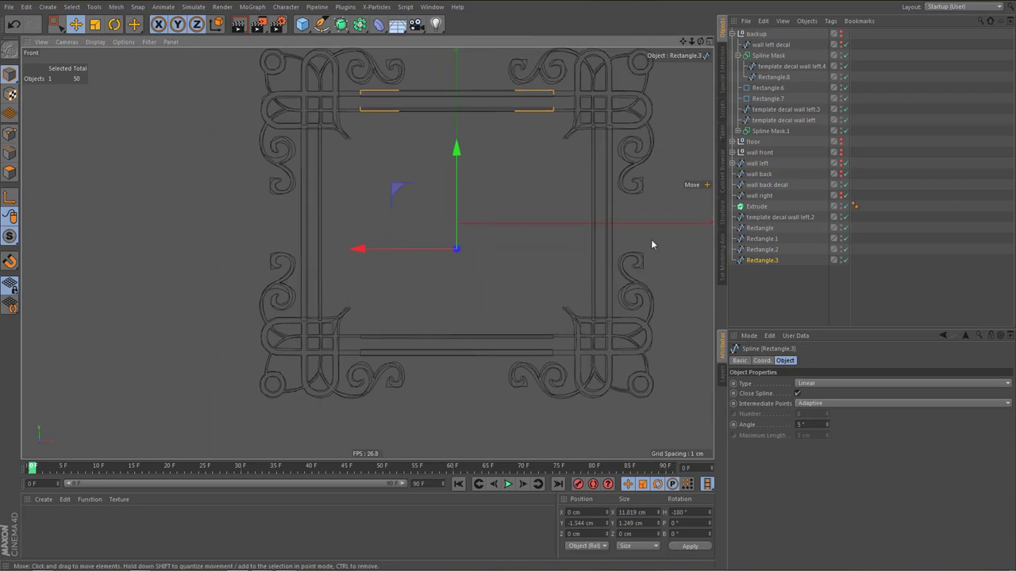
Select the end points of Rectangle.2 and Rectangle.3 and scale them along X until the bars reach the corner pieces
{"action": "left_click", "coordinate": [759, 251], "text": "ctrl"}
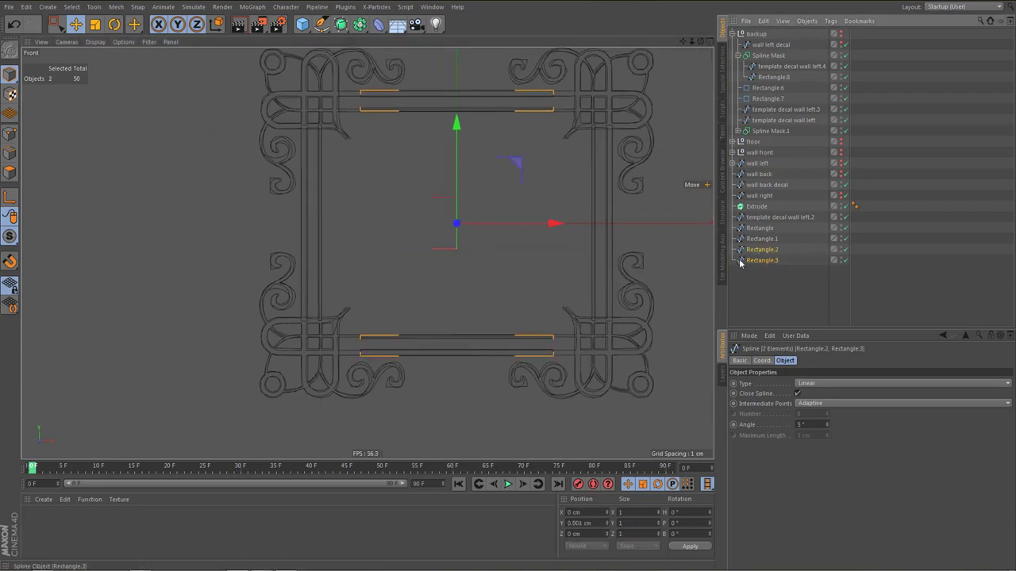
{"action": "key", "text": "Return"}
{"action": "key", "text": "0"}
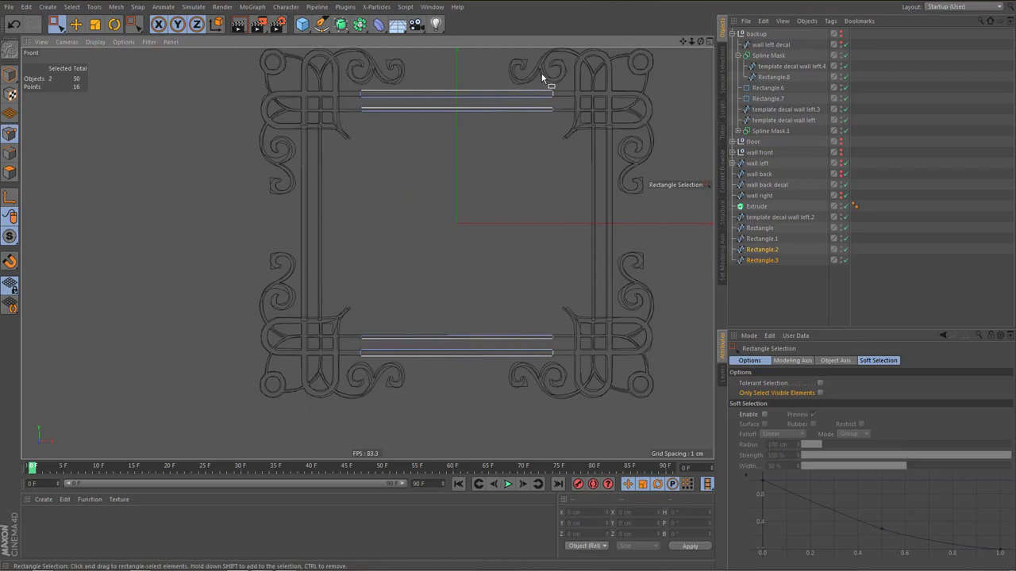
{"action": "left_click_drag", "start_coordinate": [541, 77], "coordinate": [604, 397]}
{"action": "left_click_drag", "start_coordinate": [341, 74], "coordinate": [398, 371], "text": "shift"}
{"action": "key", "text": "t"}
{"action": "scroll", "coordinate": [551, 230], "scroll_direction": "up", "scroll_amount": 3}
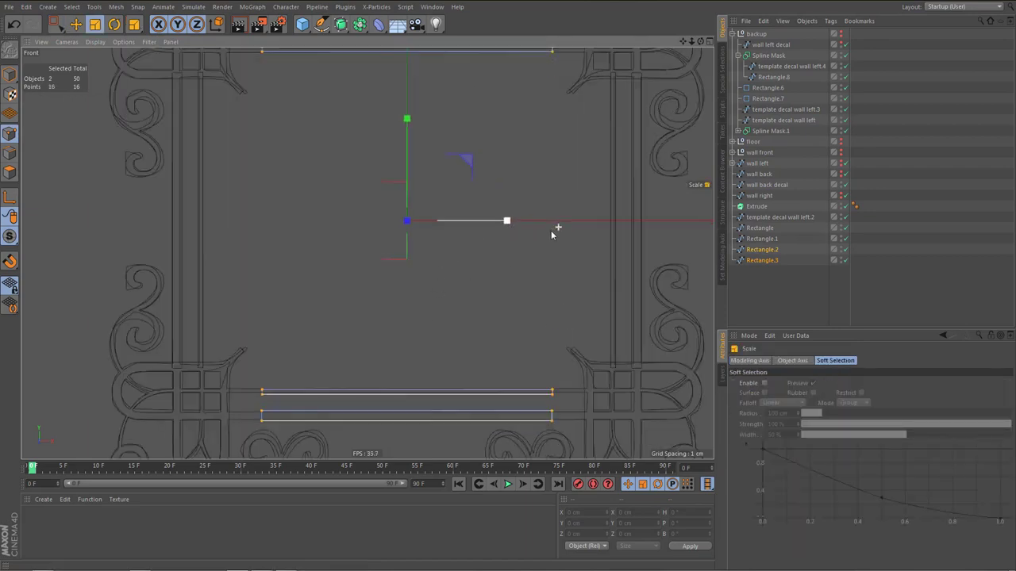
{"action": "middle_click_drag", "start_coordinate": [551, 230], "coordinate": [531, 339], "text": "alt"}
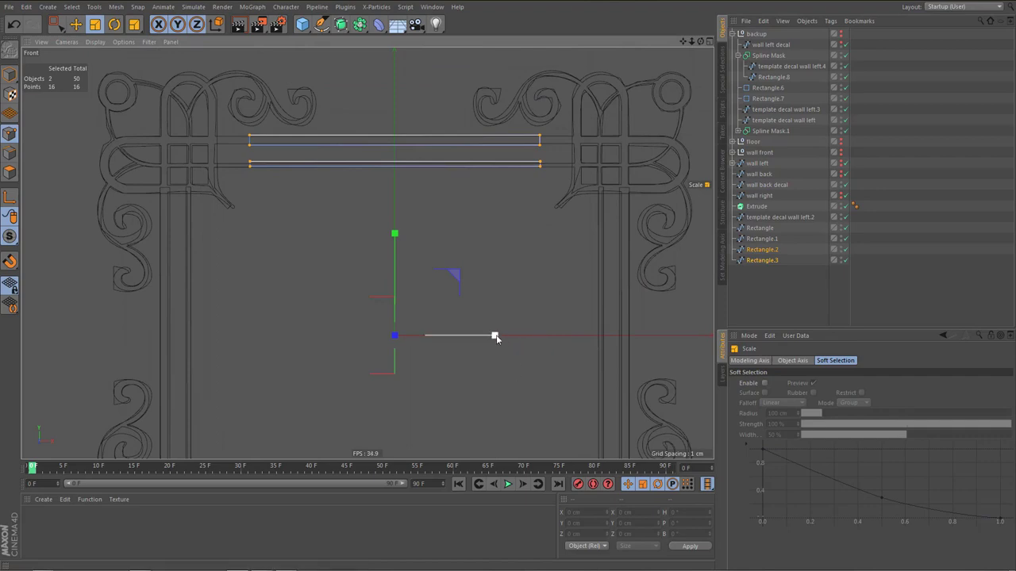
{"action": "left_click_drag", "start_coordinate": [494, 336], "coordinate": [522, 337]}
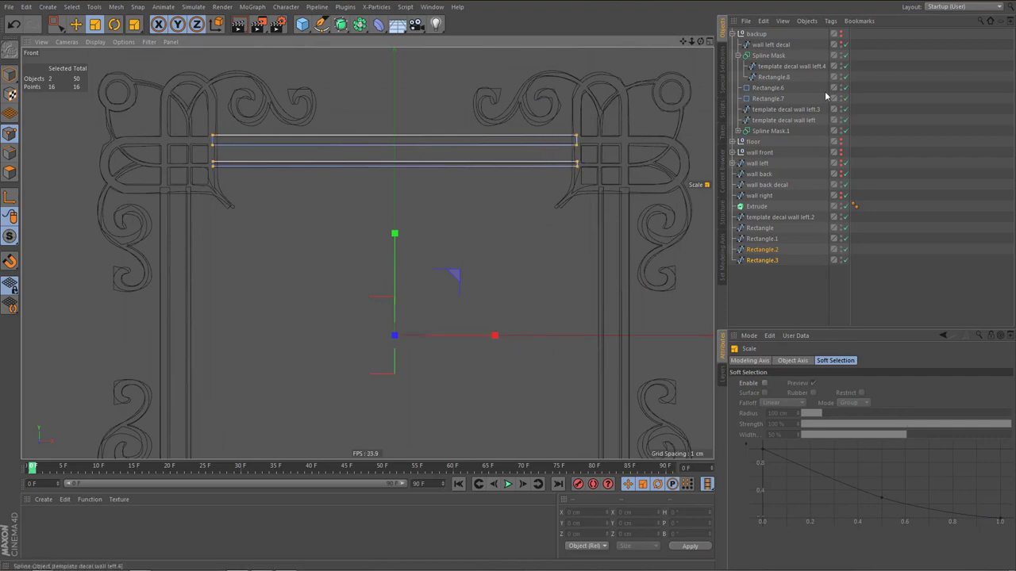
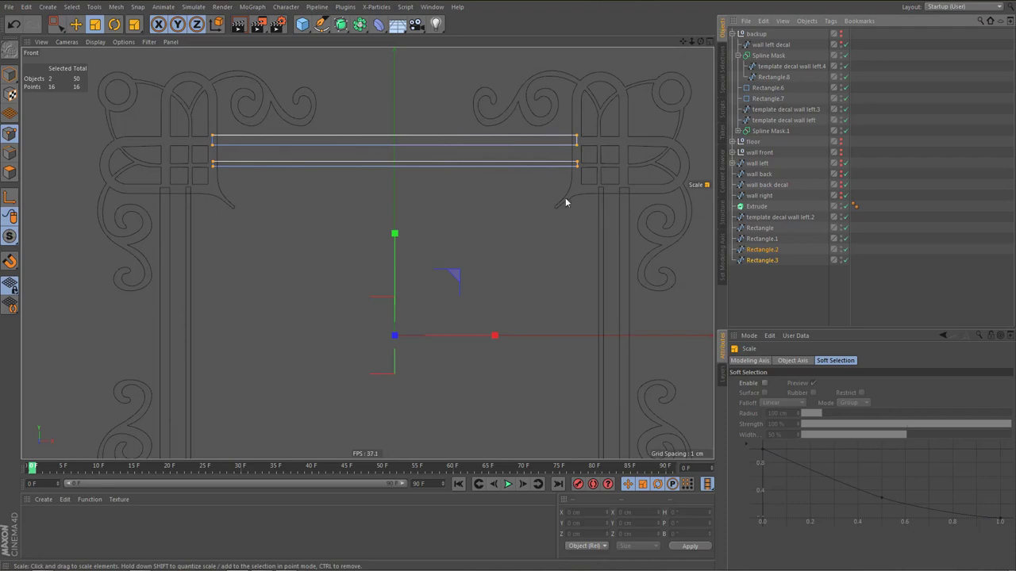
Select the eight points of the bottom bars and nudge them slightly upward to align with the corner pieces
{"action": "scroll", "coordinate": [555, 221], "scroll_direction": "down", "scroll_amount": 5}
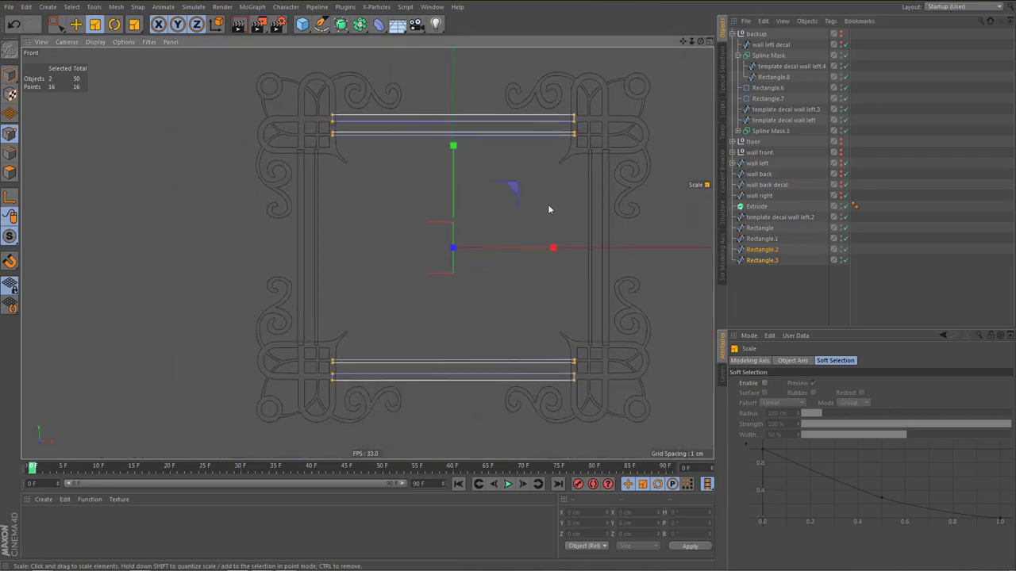
{"action": "scroll", "coordinate": [432, 389], "scroll_direction": "up", "scroll_amount": 3}
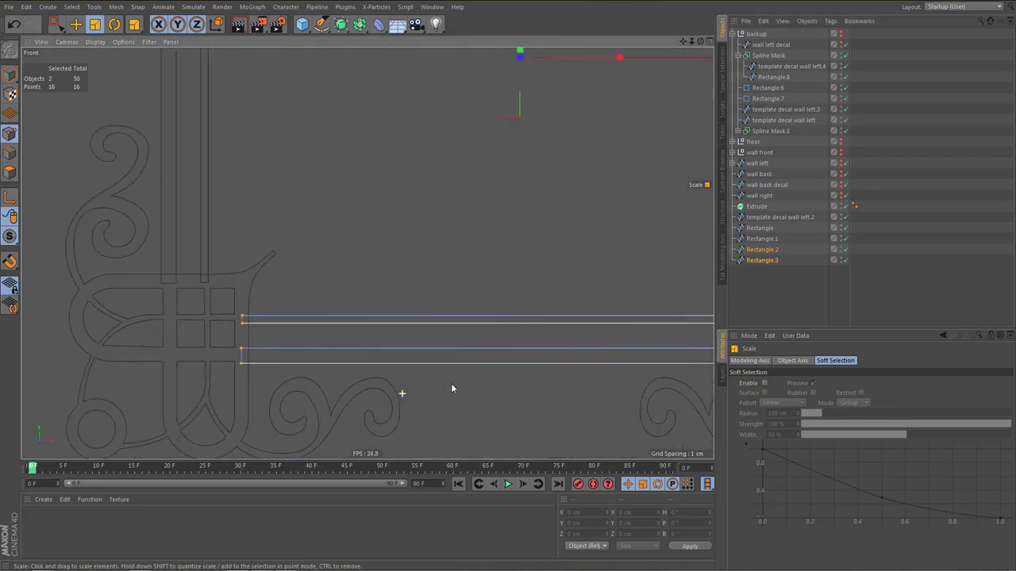
{"action": "scroll", "coordinate": [444, 385], "scroll_direction": "down", "scroll_amount": 1}
{"action": "scroll", "coordinate": [428, 395], "scroll_direction": "down", "scroll_amount": 3}
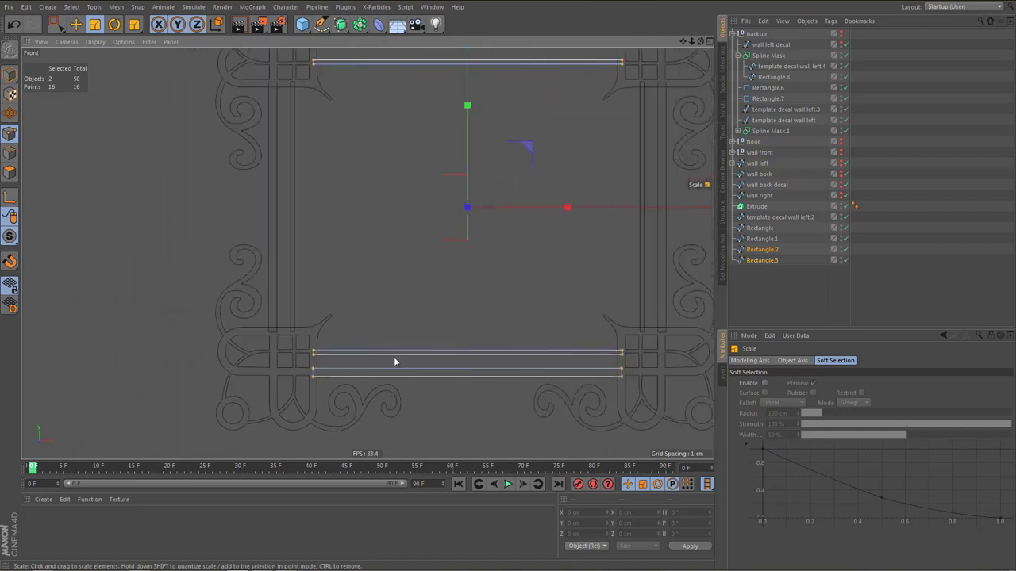
{"action": "key", "text": "0"}
{"action": "left_click_drag", "start_coordinate": [298, 336], "coordinate": [625, 405]}
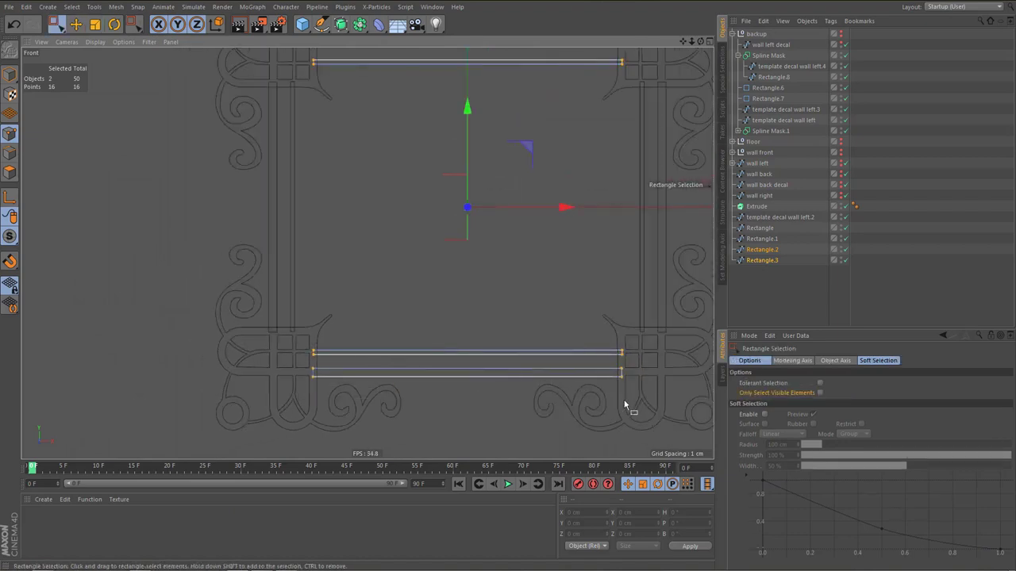
{"action": "scroll", "coordinate": [500, 373], "scroll_direction": "up", "scroll_amount": 3}
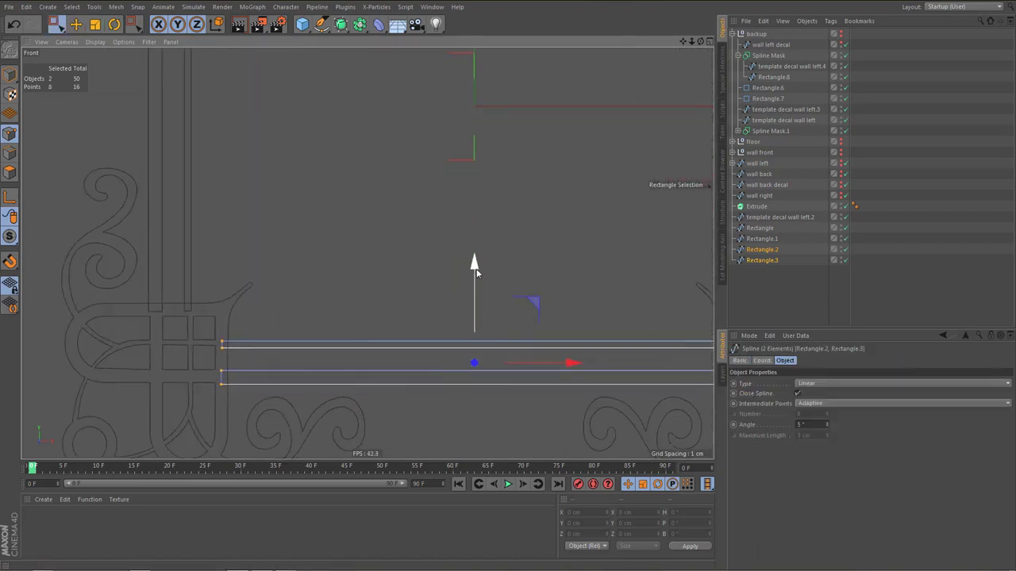
{"action": "left_click_drag", "start_coordinate": [474, 266], "coordinate": [483, 267]}
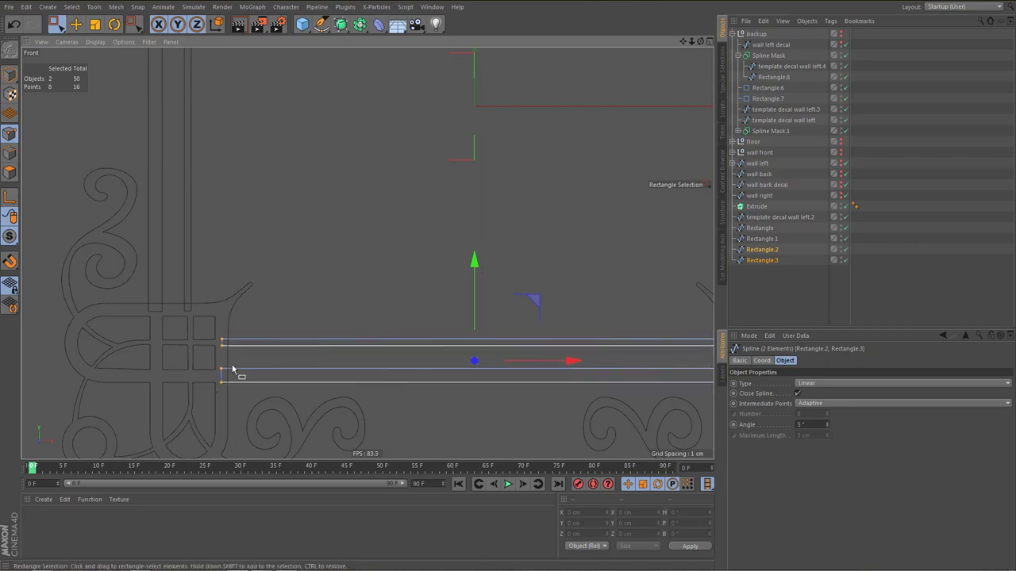
{"action": "scroll", "coordinate": [254, 374], "scroll_direction": "down", "scroll_amount": 2}
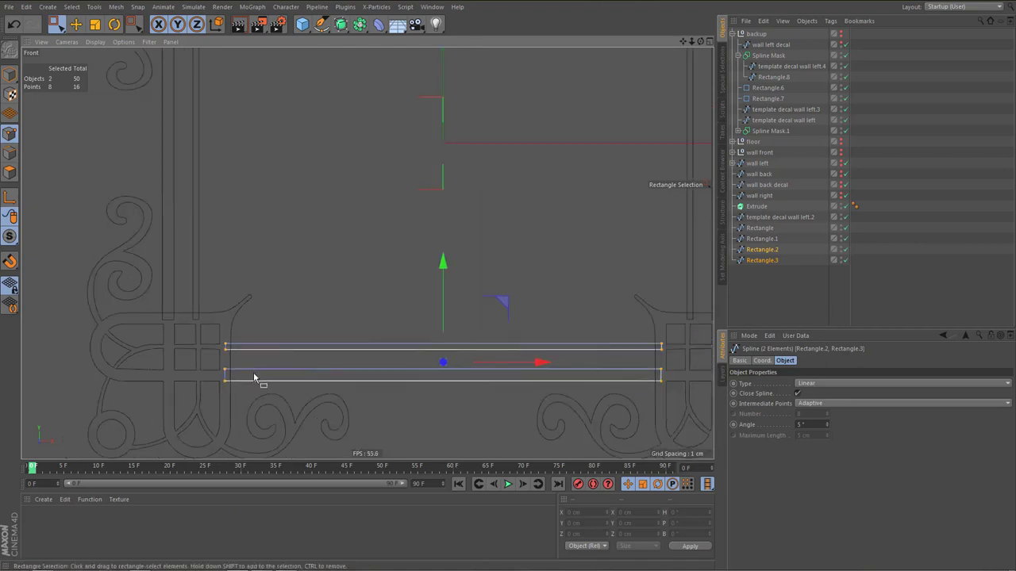
{"action": "scroll", "coordinate": [254, 376], "scroll_direction": "down", "scroll_amount": 1}
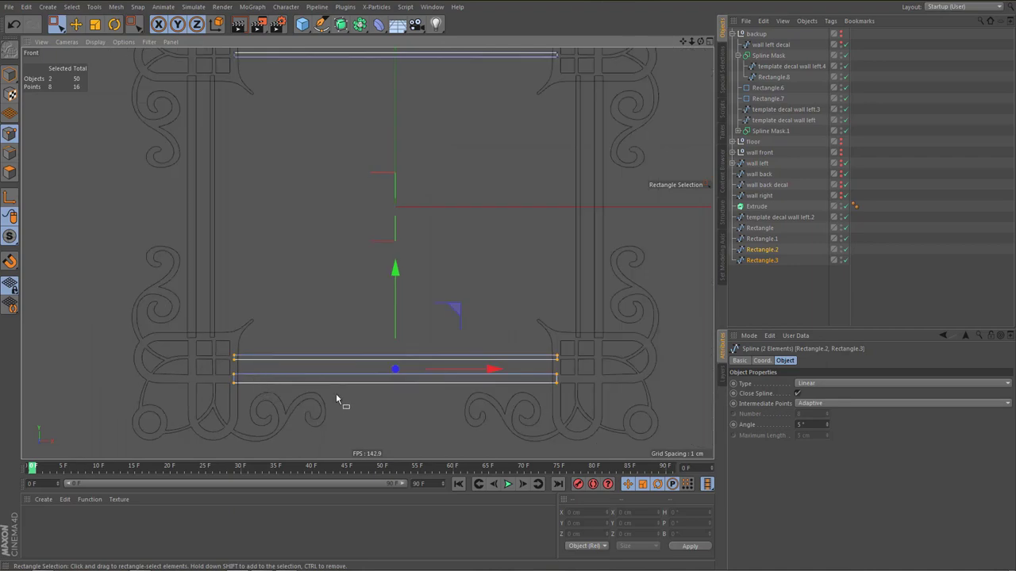
{"action": "middle_click_drag", "start_coordinate": [336, 396], "coordinate": [320, 385], "text": "alt"}
{"action": "scroll", "coordinate": [521, 390], "scroll_direction": "up", "scroll_amount": 1}
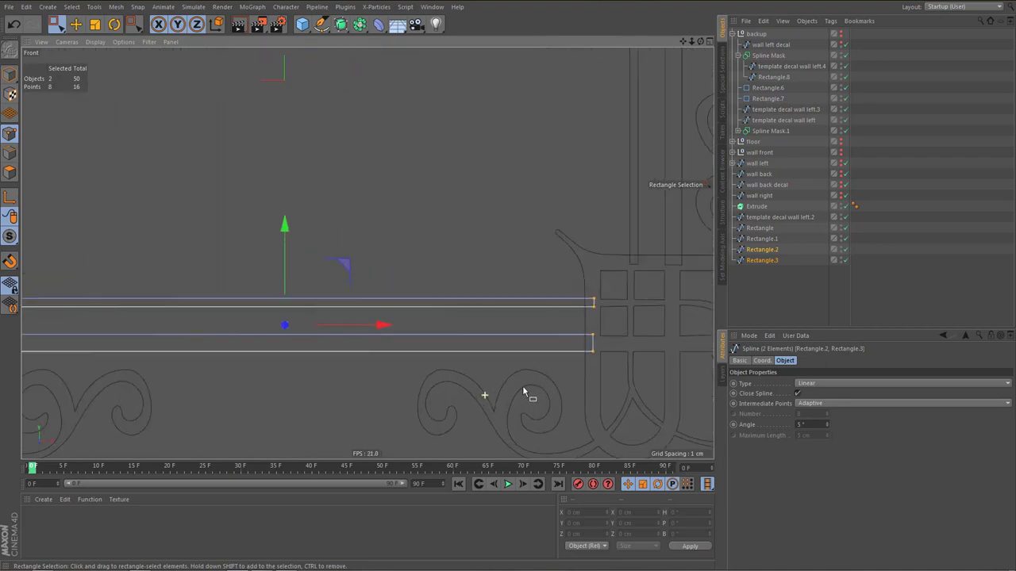
Select all eight points of Rectangle.3's top bars and set their Y position to 8.852 cm, matching the points of Rectangle.2
{"action": "scroll", "coordinate": [521, 390], "scroll_direction": "down", "scroll_amount": 5}
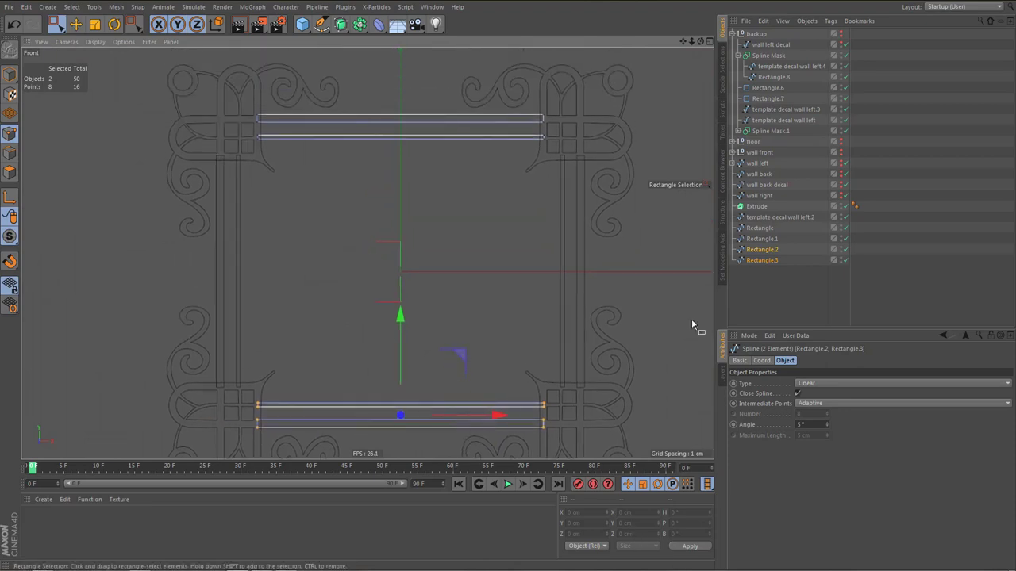
{"action": "left_click", "coordinate": [762, 261]}
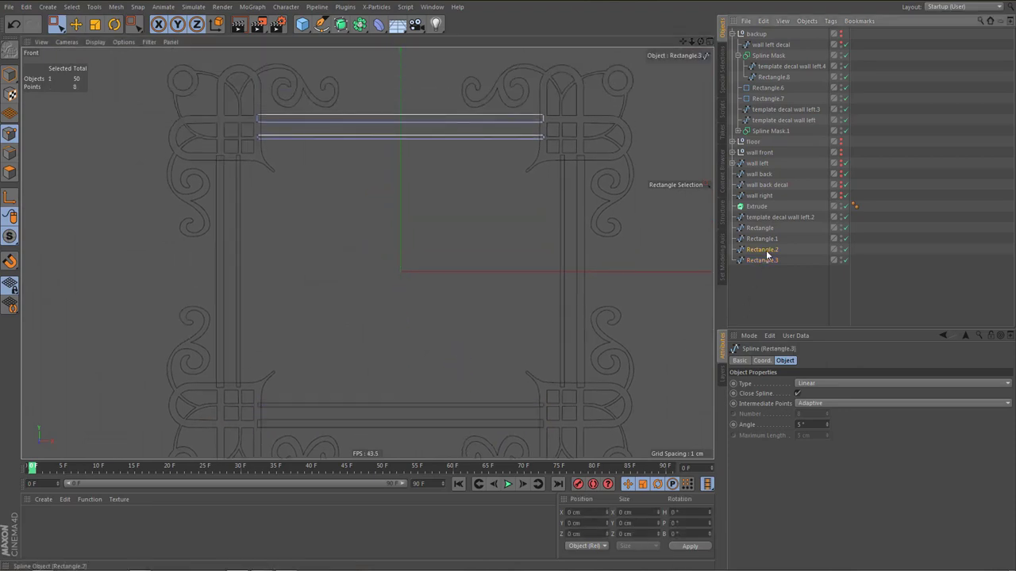
{"action": "left_click", "coordinate": [764, 250]}
{"action": "left_click", "coordinate": [579, 523]}
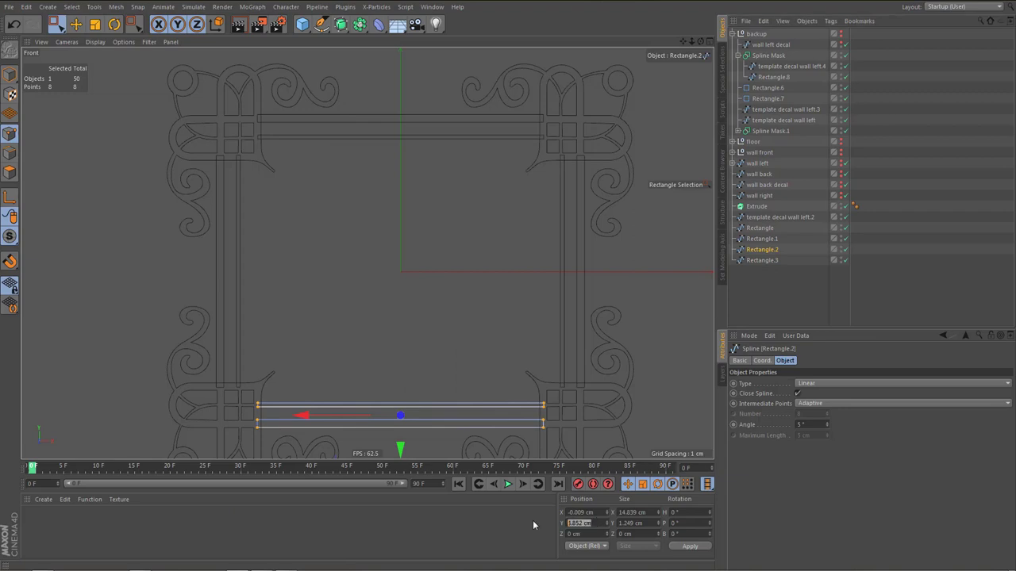
{"action": "left_click", "coordinate": [764, 260]}
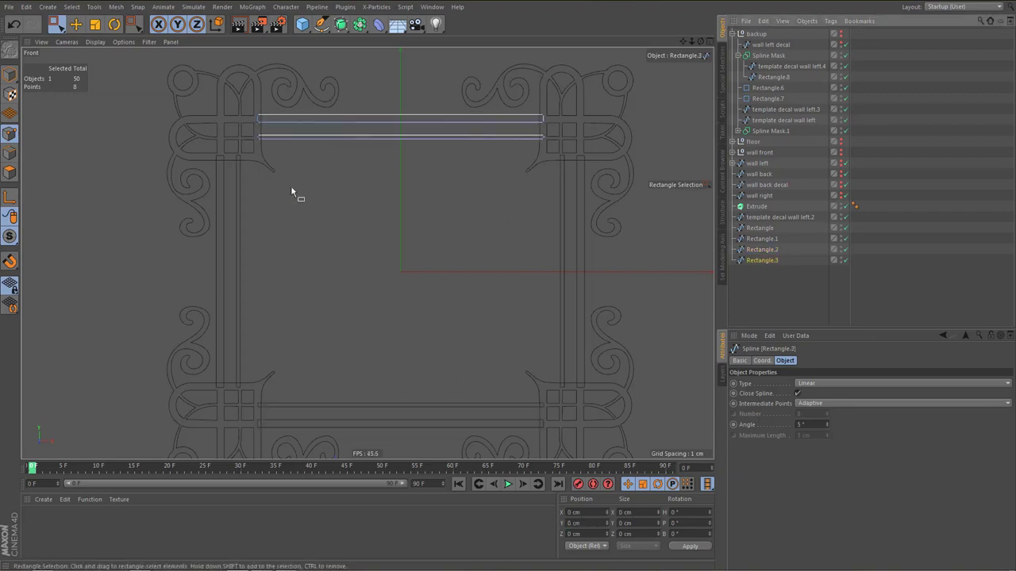
{"action": "left_click_drag", "start_coordinate": [237, 100], "coordinate": [568, 160]}
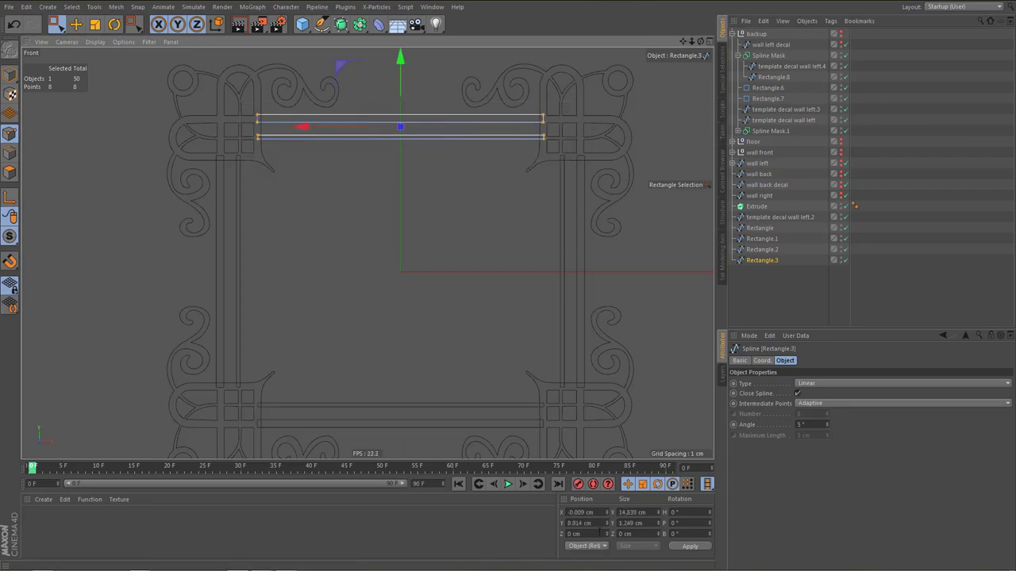
{"action": "left_click_drag", "start_coordinate": [599, 524], "coordinate": [538, 535]}
{"action": "type", "text": "8.852"}
{"action": "key", "text": "Return"}
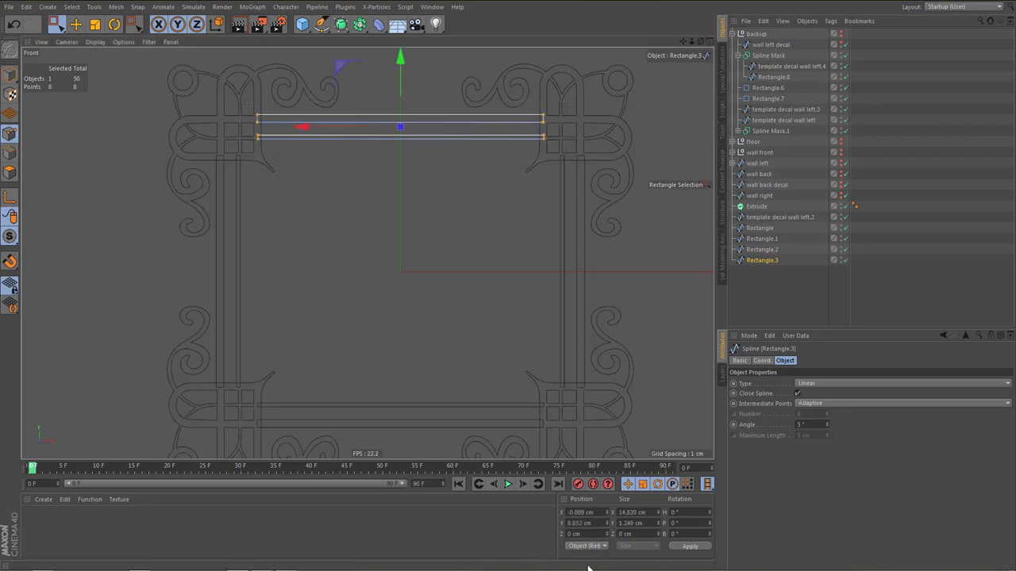
{"action": "left_click", "coordinate": [698, 548]}
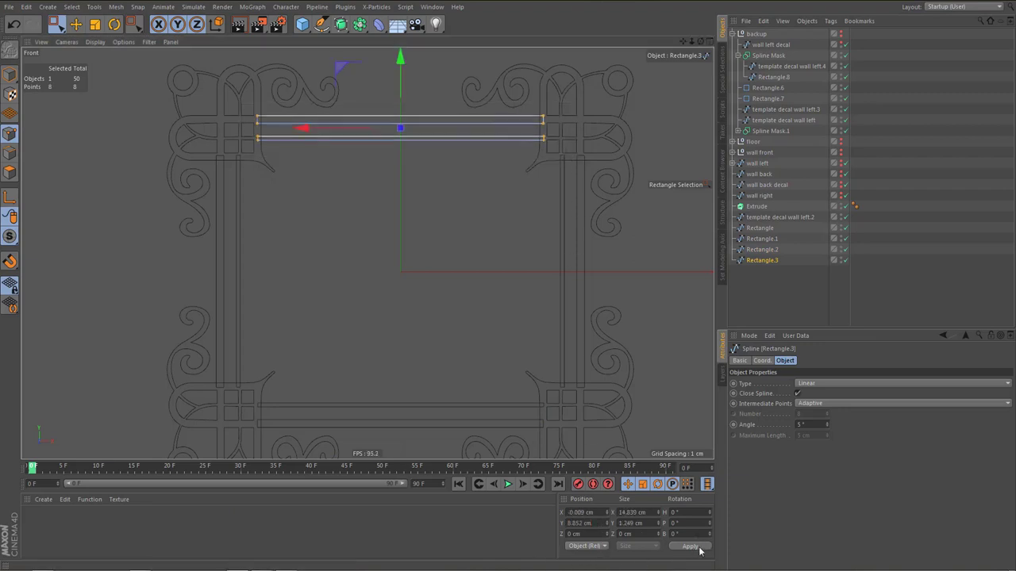
Try nudging all eight points of Rectangle.1's left bars slightly outward along their Y axis, and undo the move
{"action": "middle_click_drag", "start_coordinate": [487, 312], "coordinate": [480, 311], "text": "alt"}
{"action": "scroll", "coordinate": [568, 171], "scroll_direction": "up", "scroll_amount": 5}
{"action": "scroll", "coordinate": [610, 170], "scroll_direction": "down", "scroll_amount": 3}
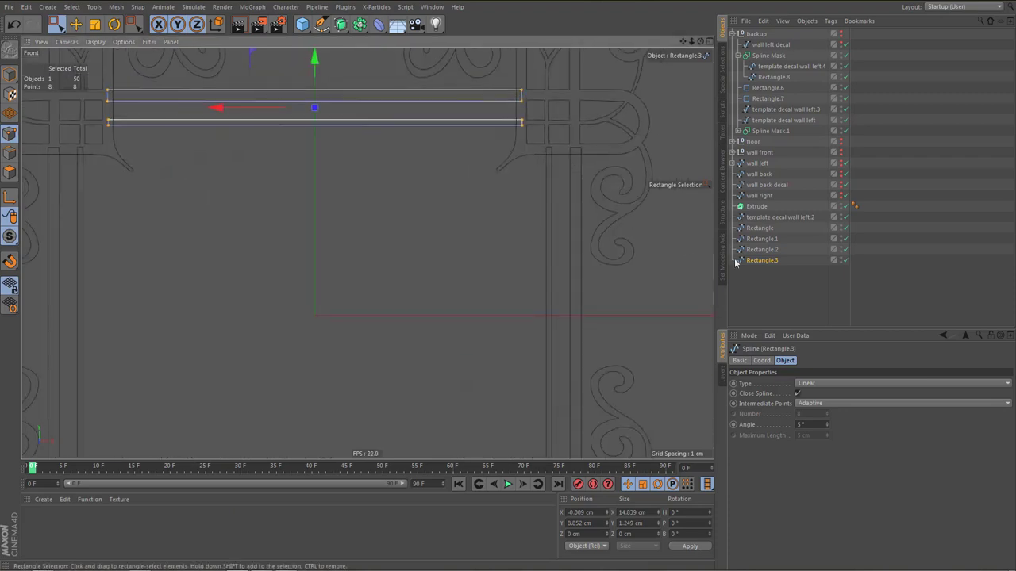
{"action": "left_click", "coordinate": [760, 239]}
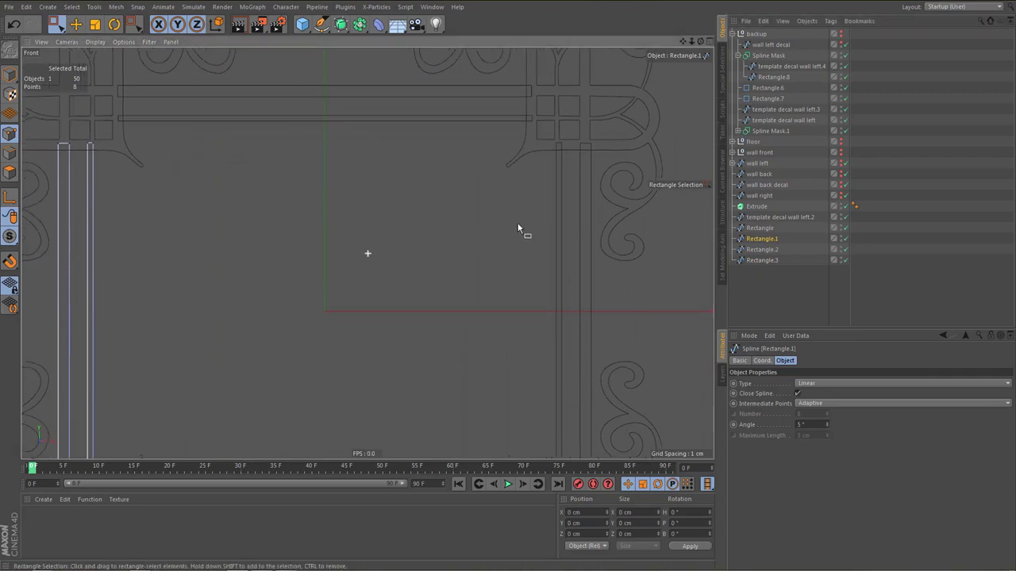
{"action": "key", "text": "o"}
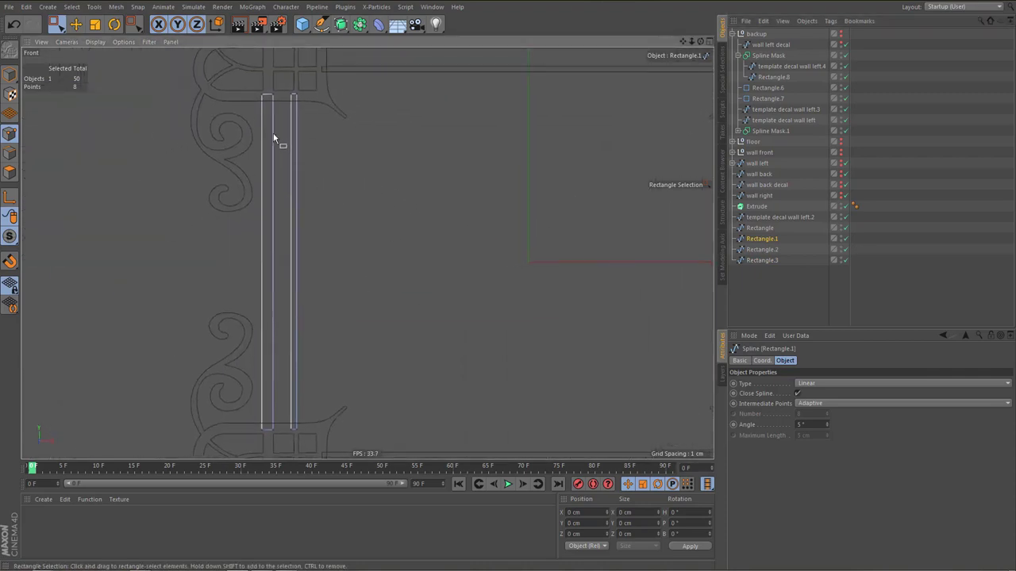
{"action": "left_click_drag", "start_coordinate": [244, 81], "coordinate": [341, 449]}
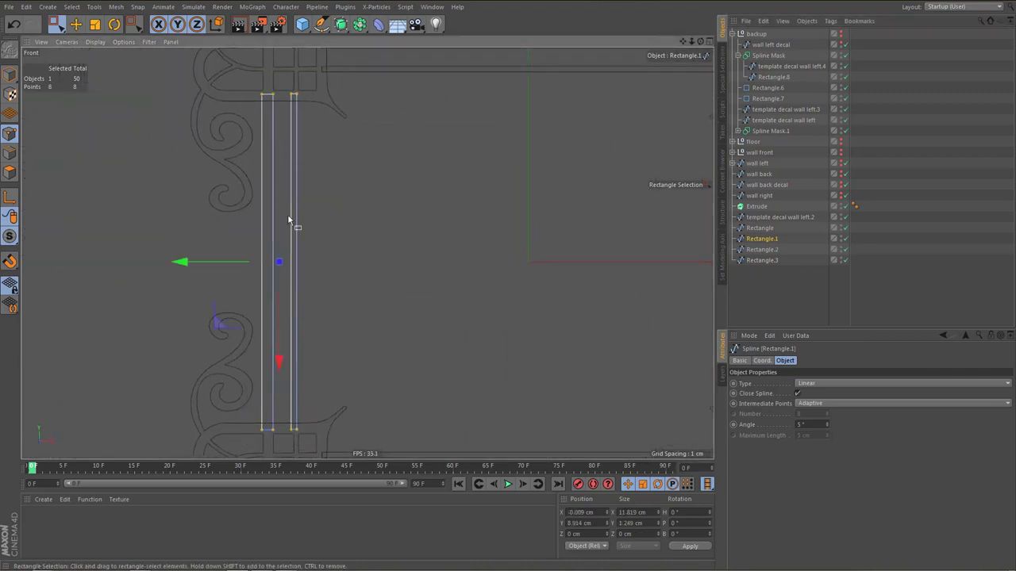
{"action": "right_click_drag", "start_coordinate": [297, 225], "coordinate": [292, 176], "text": "alt"}
{"action": "middle_click_drag", "start_coordinate": [283, 202], "coordinate": [299, 284], "text": "alt"}
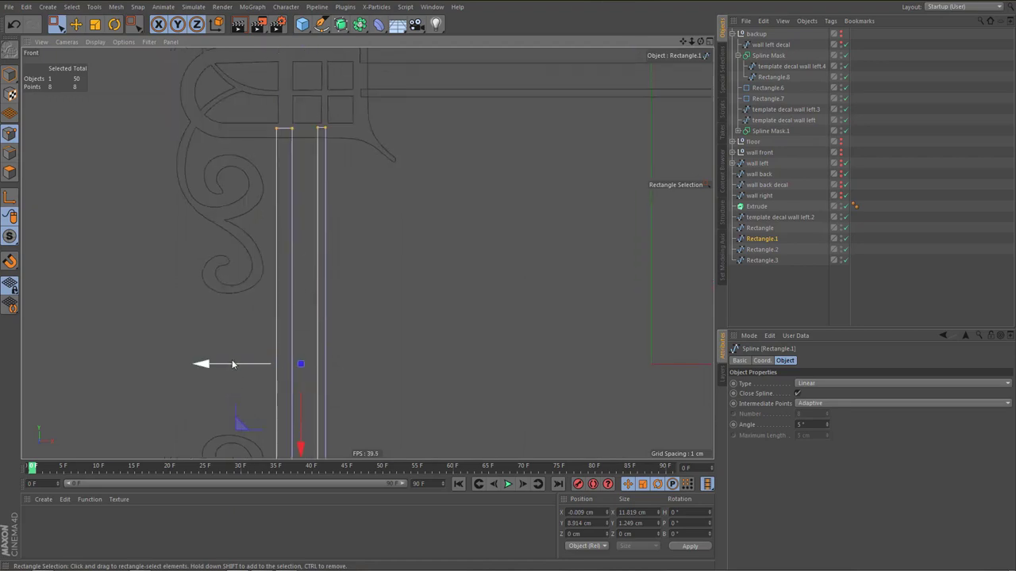
{"action": "left_click_drag", "start_coordinate": [208, 366], "coordinate": [205, 364]}
{"action": "scroll", "coordinate": [255, 335], "scroll_direction": "down", "scroll_amount": 1}
{"action": "mouse_move", "coordinate": [325, 325]}
{"action": "middle_mouse_down", "text": "alt"}
{"action": "mouse_move", "coordinate": [333, 311]}
{"action": "mouse_move", "coordinate": [322, 310]}
{"action": "middle_mouse_up", "text": "alt"}
{"action": "key", "text": "ctrl+z"}
{"action": "key", "text": "ctrl+z"}
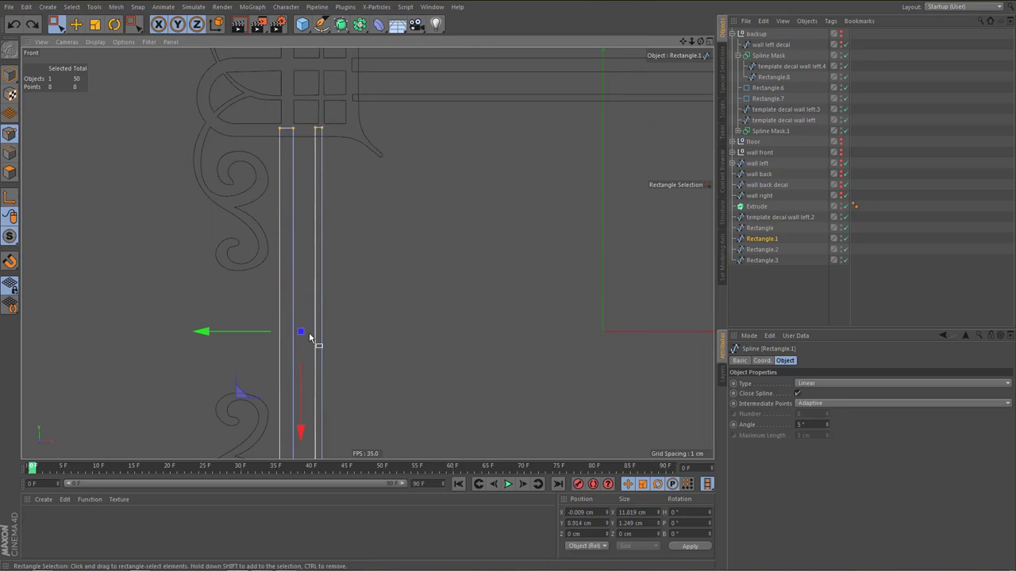
Select the four points of Rectangle.1's thin inner bar and nudge them toward the frame's centre, to about Y 8.328 cm
{"action": "scroll", "coordinate": [325, 243], "scroll_direction": "down", "scroll_amount": 3}
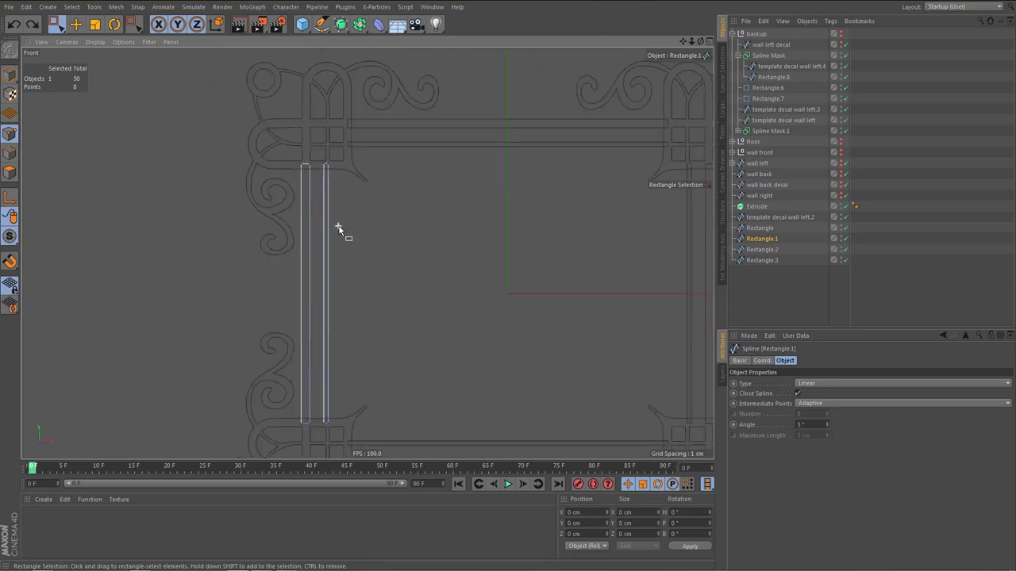
{"action": "left_click_drag", "start_coordinate": [319, 155], "coordinate": [365, 445]}
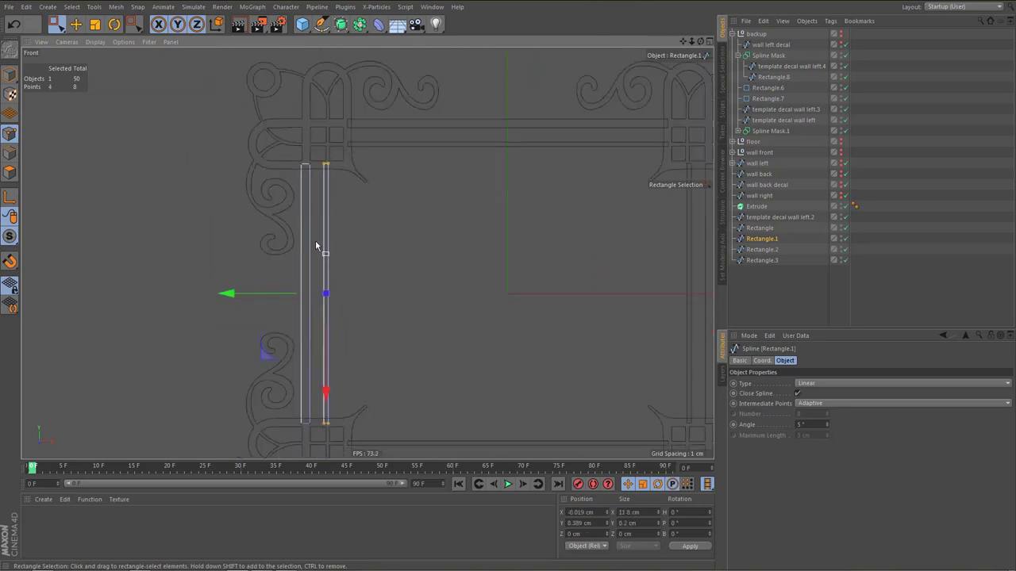
{"action": "scroll", "coordinate": [352, 253], "scroll_direction": "up", "scroll_amount": 5}
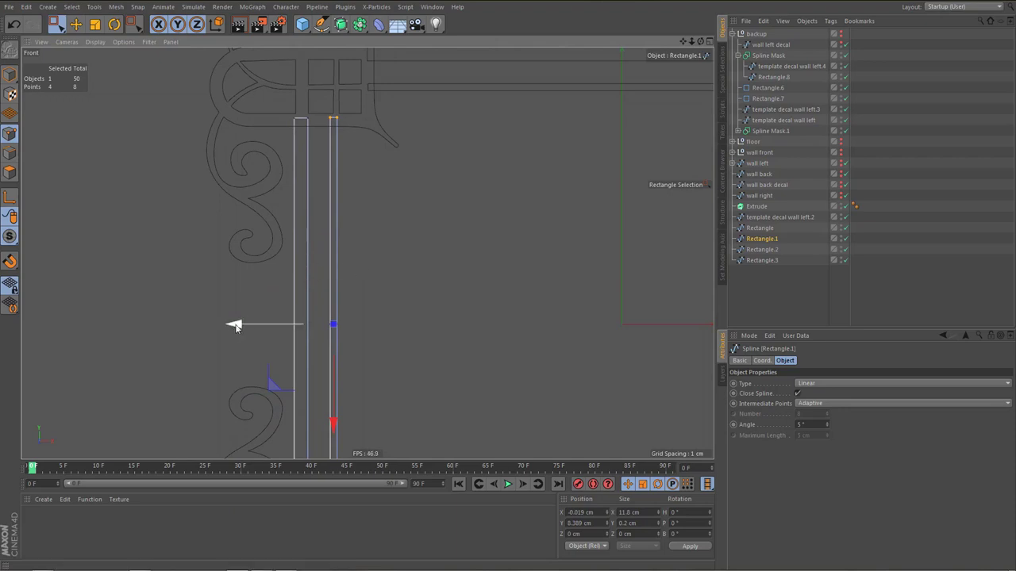
{"action": "left_click_drag", "start_coordinate": [236, 327], "coordinate": [239, 326]}
{"action": "scroll", "coordinate": [279, 292], "scroll_direction": "down", "scroll_amount": 3}
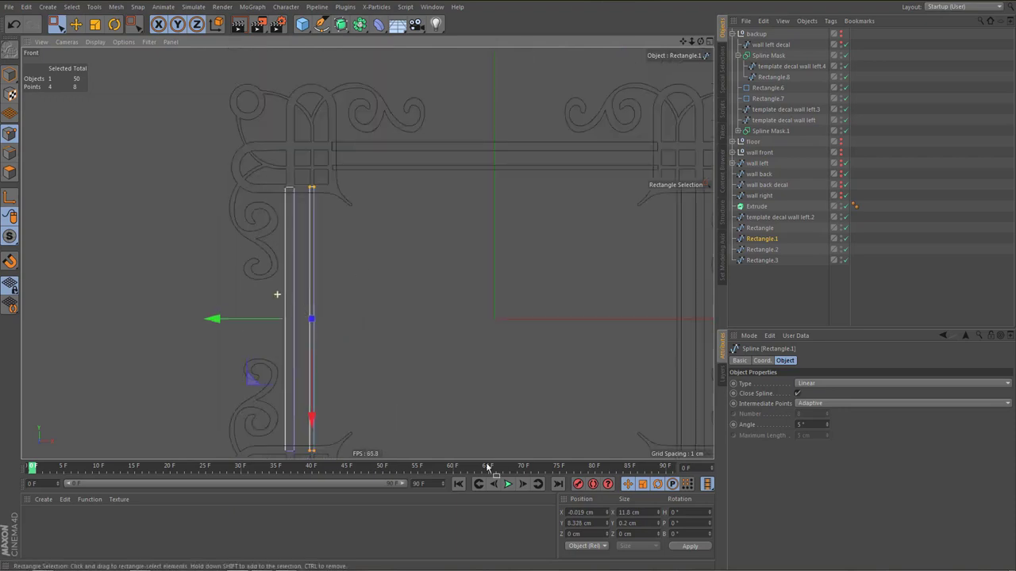
Try applying the copied X position of Rectangle.1's inner bar, -0.019 cm, to the four inner bar points of Rectangle, and undo it
{"action": "double_click", "coordinate": [581, 513]}
{"action": "key", "text": "ctrl+c"}
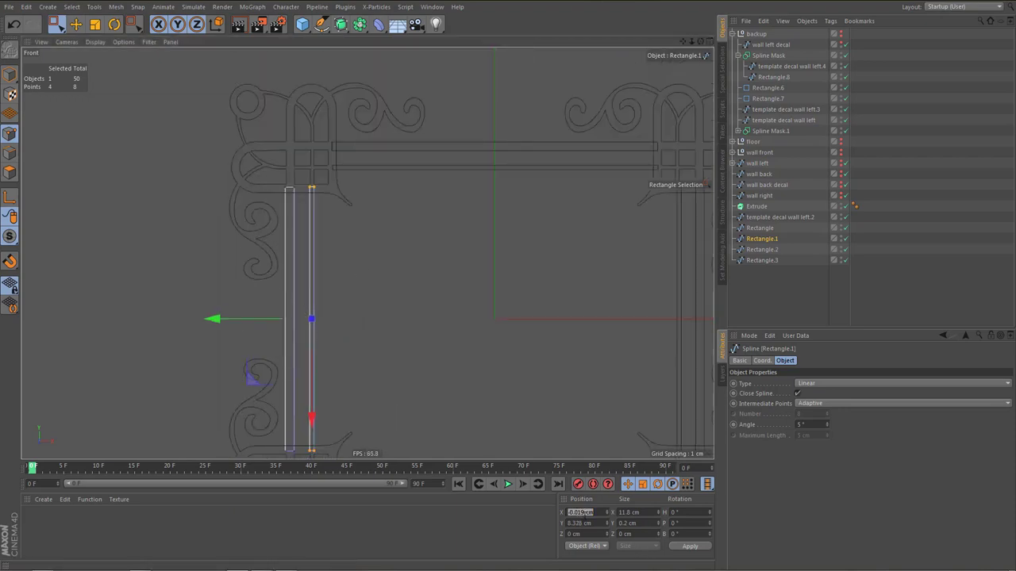
{"action": "scroll", "coordinate": [547, 325], "scroll_direction": "down", "scroll_amount": 2}
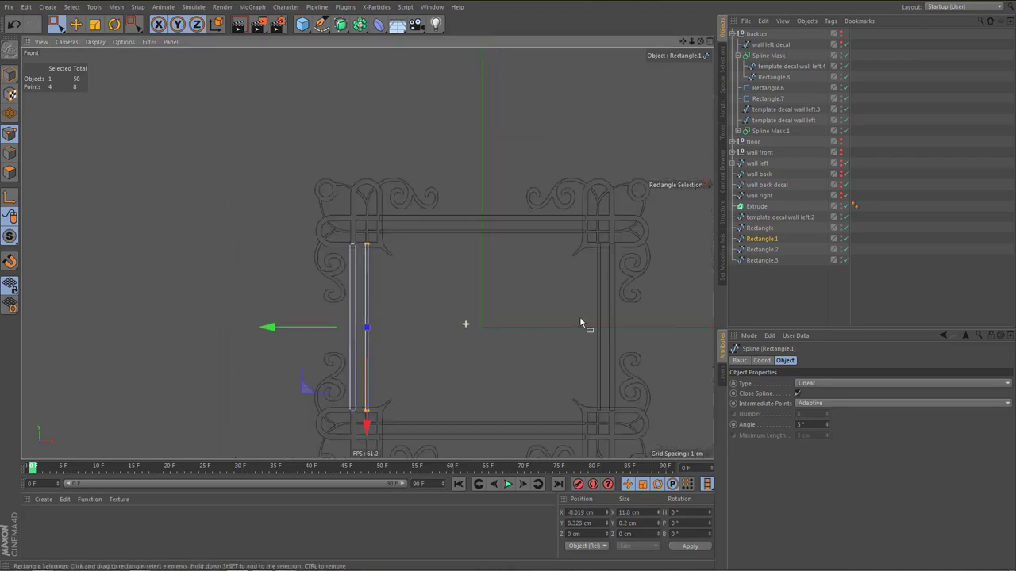
{"action": "left_click", "coordinate": [758, 228]}
{"action": "left_click_drag", "start_coordinate": [551, 189], "coordinate": [568, 389]}
{"action": "left_click_drag", "start_coordinate": [568, 512], "coordinate": [594, 512]}
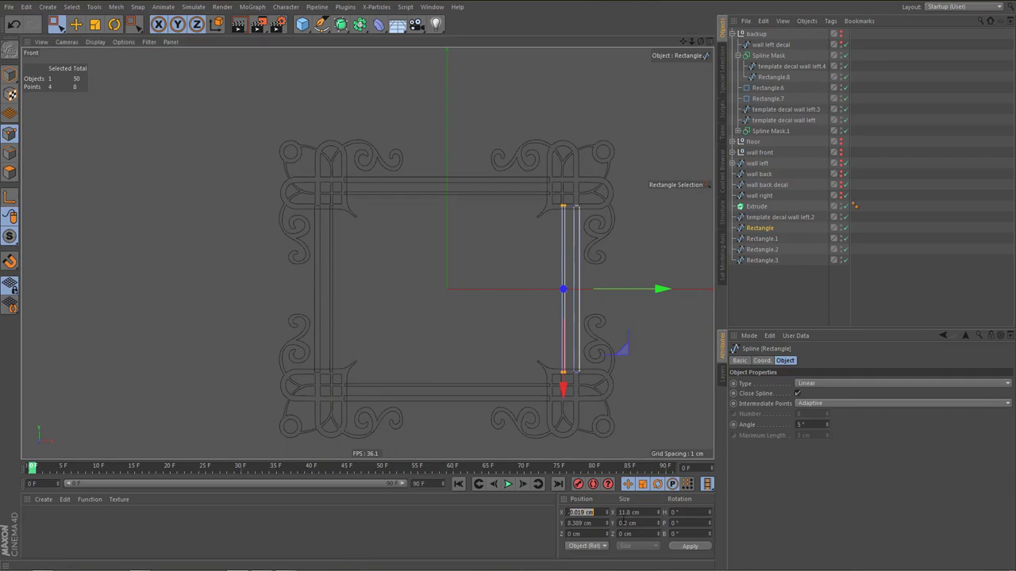
{"action": "key", "text": "ctrl+v"}
{"action": "left_click", "coordinate": [688, 547]}
{"action": "key", "text": "ctrl+z"}
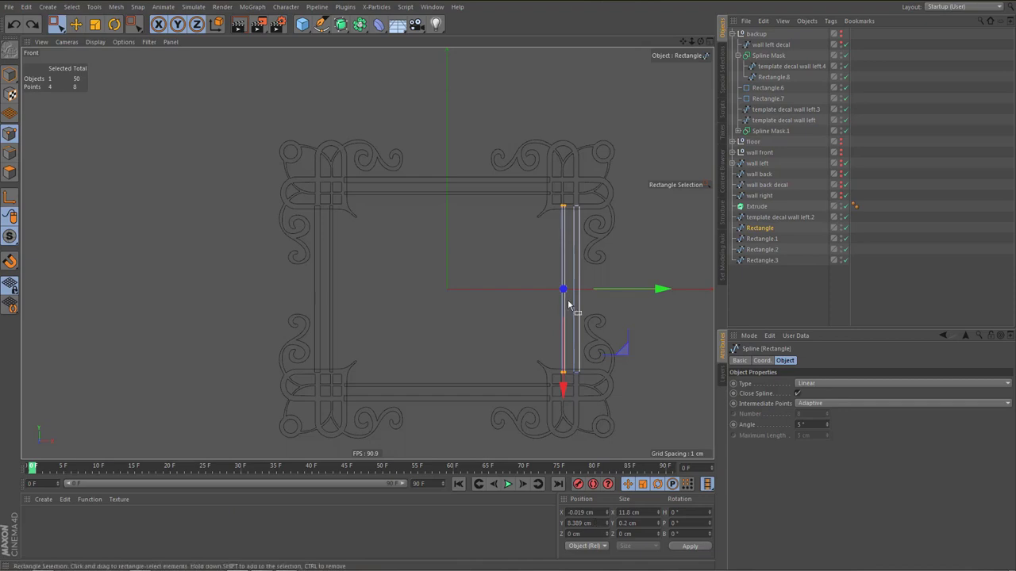
Rotate only the axis of Rectangle to a bank angle of 0° and return to point editing
{"action": "scroll", "coordinate": [585, 306], "scroll_direction": "up", "scroll_amount": 2}
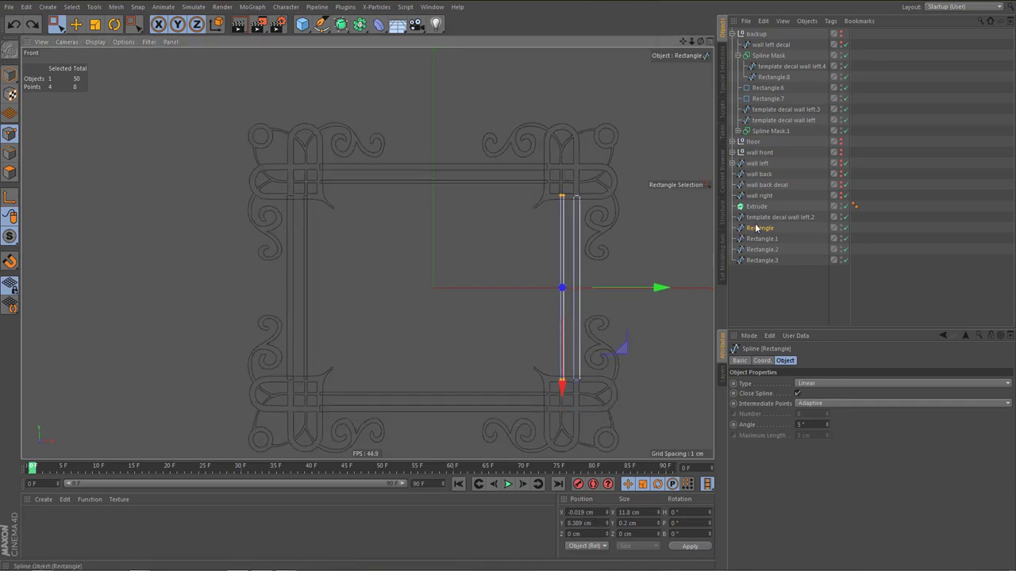
{"action": "key", "text": "Tab"}
{"action": "key", "text": "Tab"}
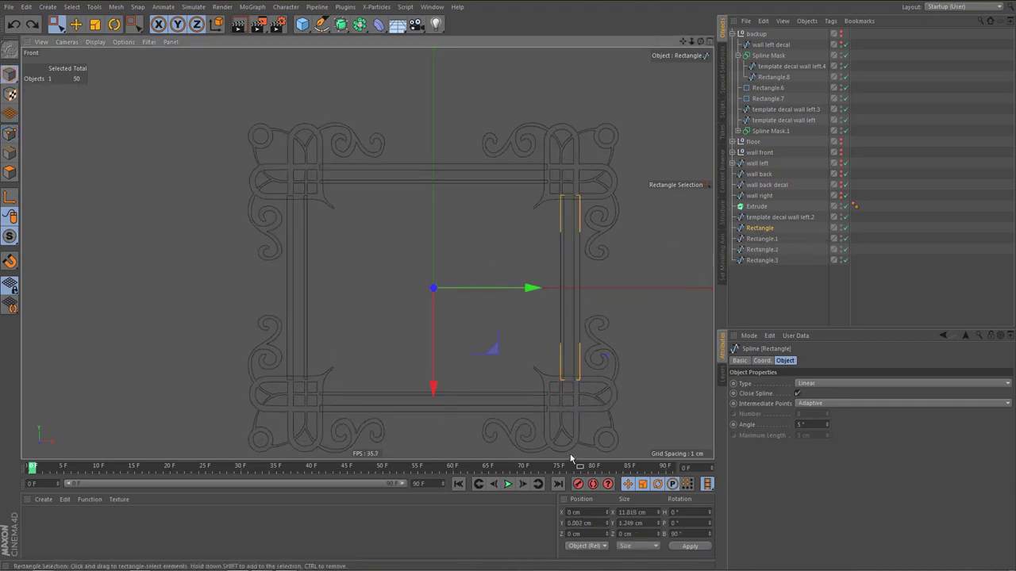
{"action": "left_click", "coordinate": [9, 197]}
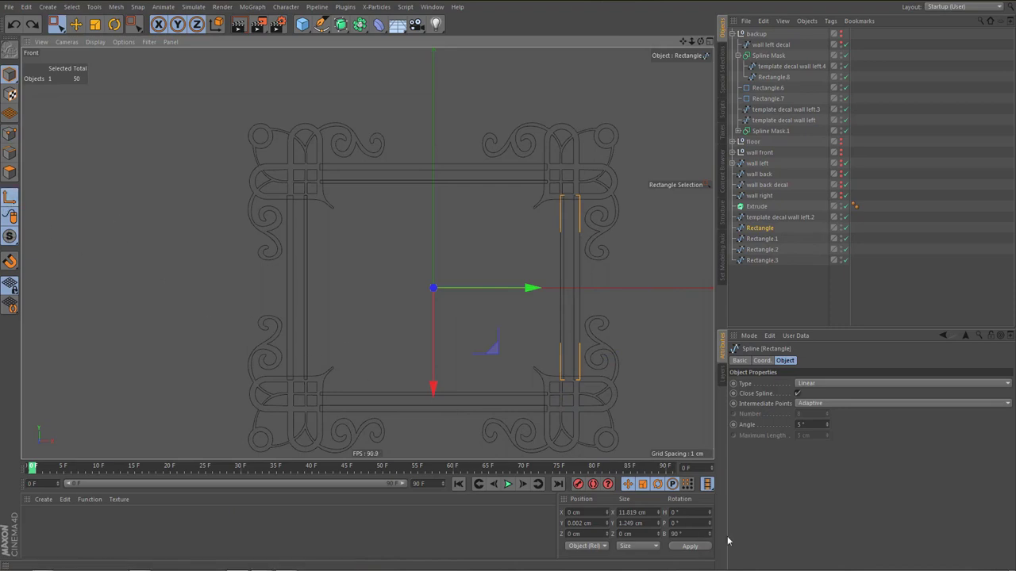
{"action": "left_click", "coordinate": [681, 534]}
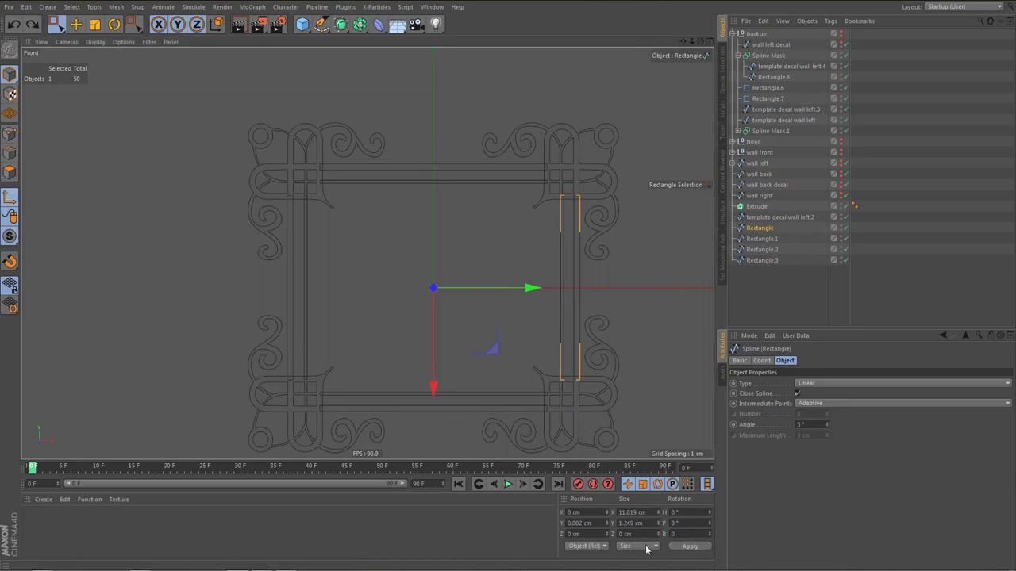
{"action": "key", "text": "Return"}
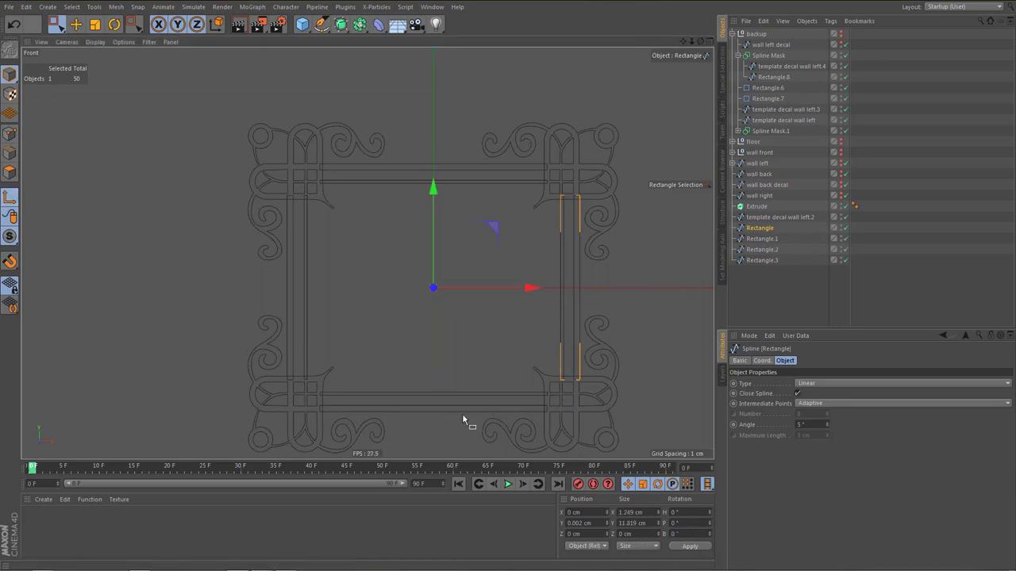
{"action": "left_click", "coordinate": [9, 133]}
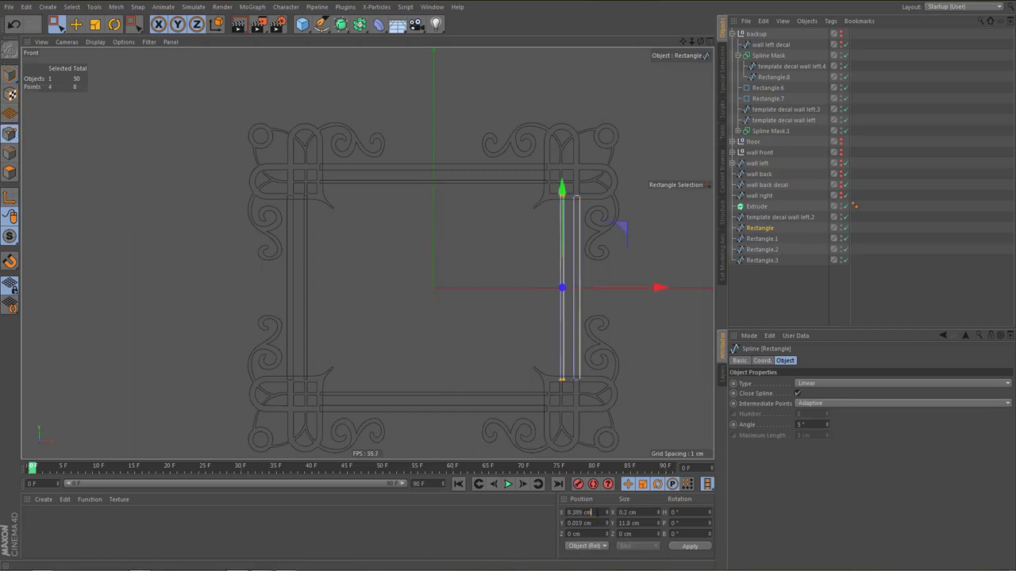
Try subtracting the copied -0.019 cm from the X position of Rectangle's inner bar points, and undo the change
{"action": "type", "text": "-"}
{"action": "key", "text": "ctrl+v"}
{"action": "key", "text": "Return"}
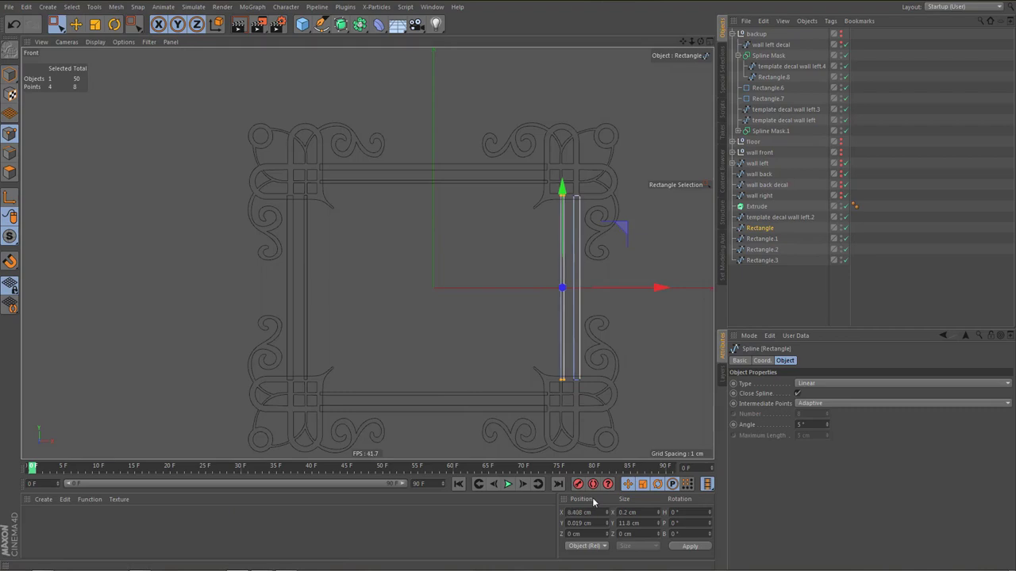
{"action": "scroll", "coordinate": [639, 384], "scroll_direction": "up", "scroll_amount": 3}
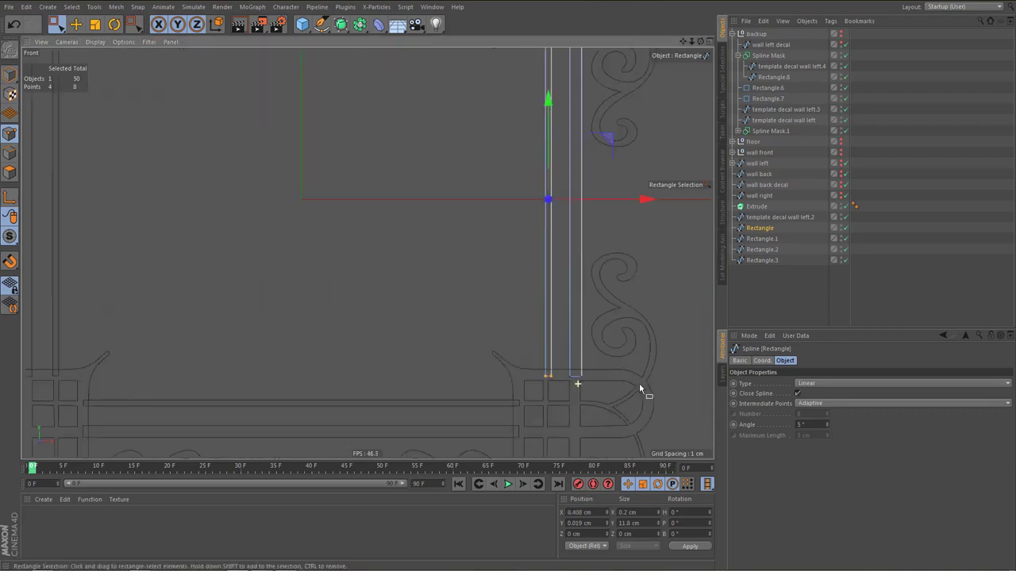
{"action": "key", "text": "ctrl+z"}
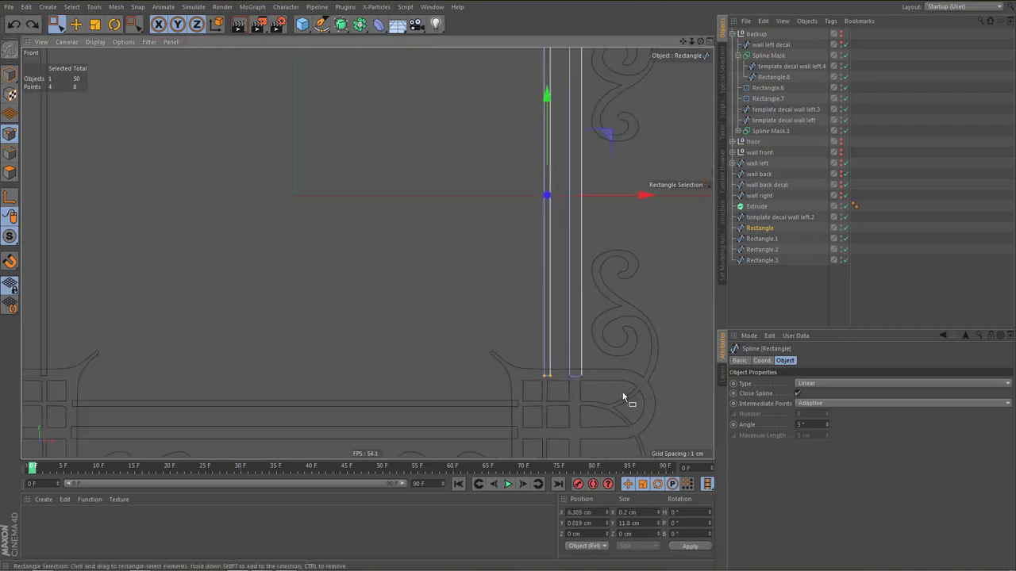
Nudge the inner bar points of Rectangle along X toward the frame's centre, to about 8.315 cm
{"action": "scroll", "coordinate": [511, 265], "scroll_direction": "down", "scroll_amount": 3}
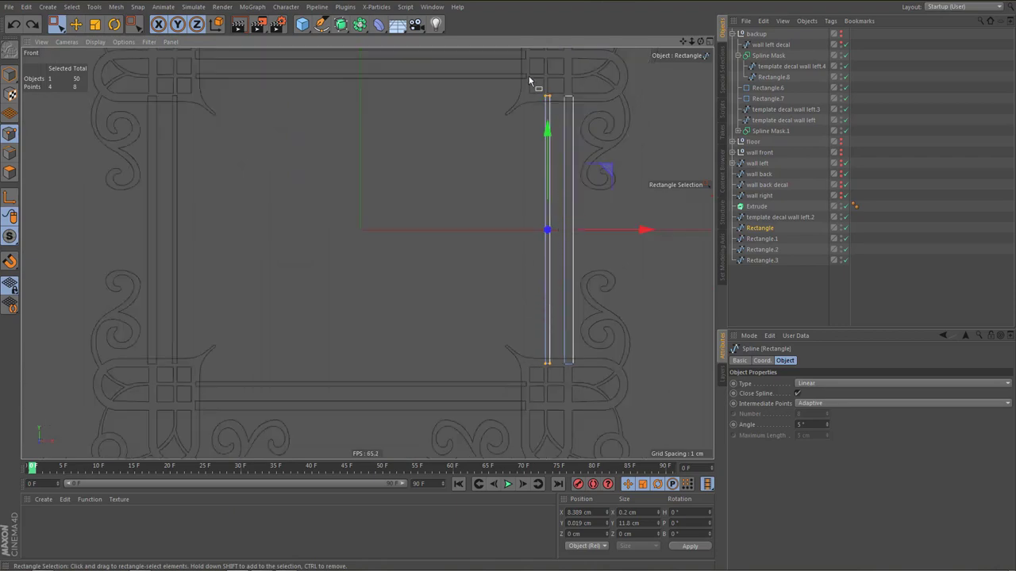
{"action": "scroll", "coordinate": [563, 108], "scroll_direction": "up", "scroll_amount": 1}
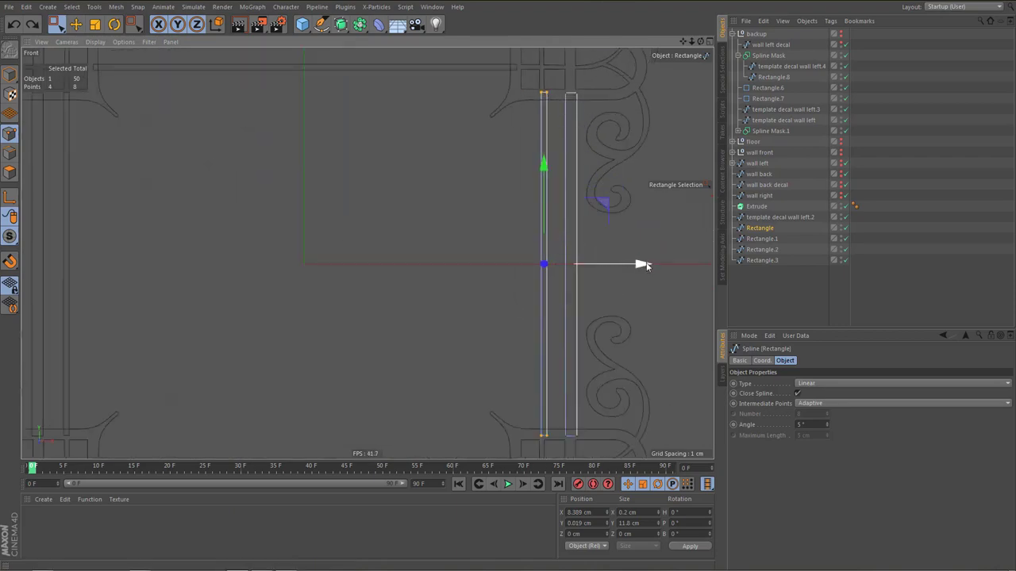
{"action": "left_click_drag", "start_coordinate": [646, 266], "coordinate": [645, 265]}
{"action": "middle_click_drag", "start_coordinate": [605, 345], "coordinate": [629, 336], "text": "alt"}
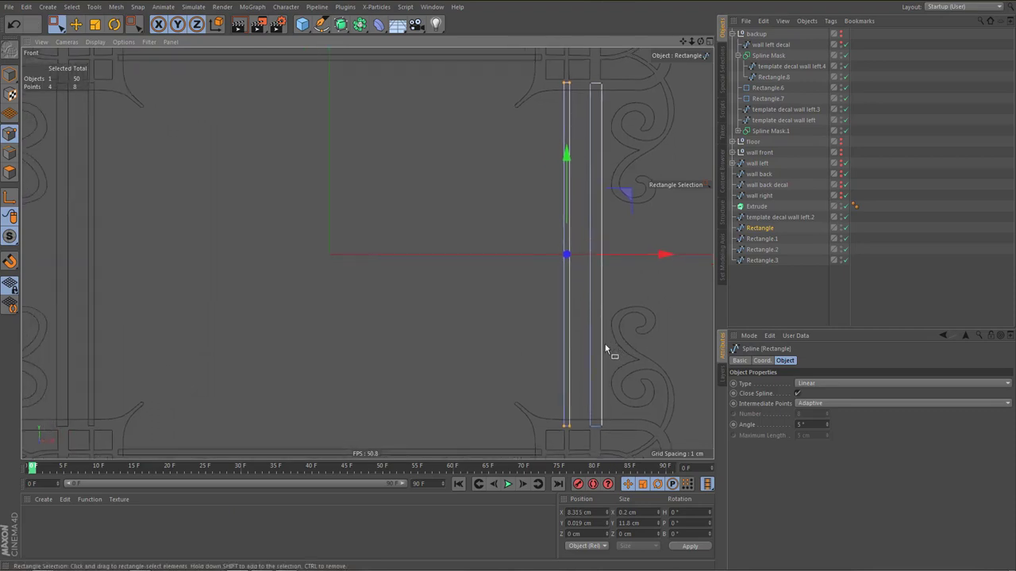
{"action": "scroll", "coordinate": [606, 349], "scroll_direction": "down", "scroll_amount": 1}
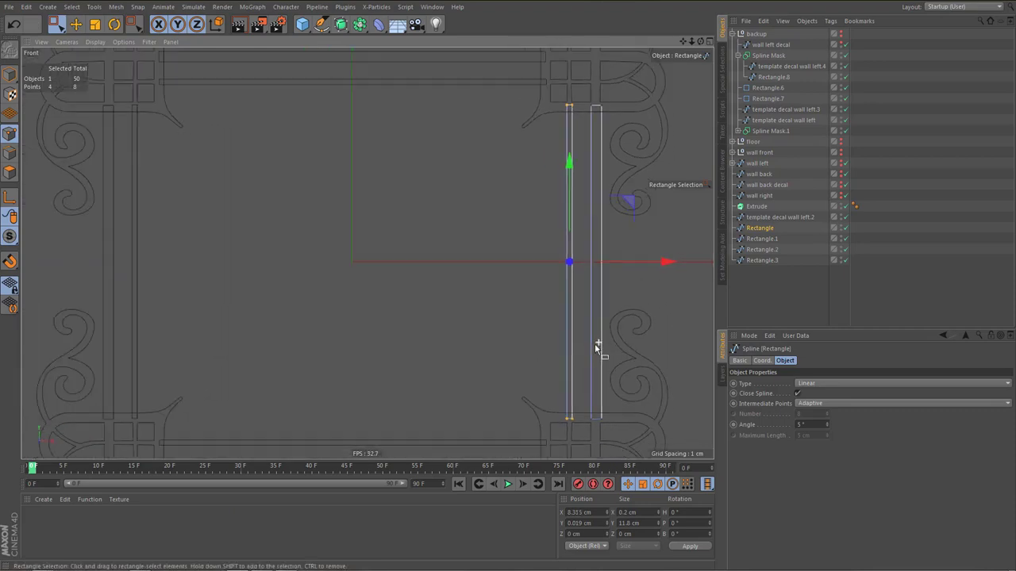
Rotate only the axis of Rectangle.1 to a heading of 0° and a bank angle of 0°
{"action": "left_click", "coordinate": [767, 240]}
{"action": "middle_click_drag", "start_coordinate": [444, 291], "coordinate": [468, 288], "text": "alt"}
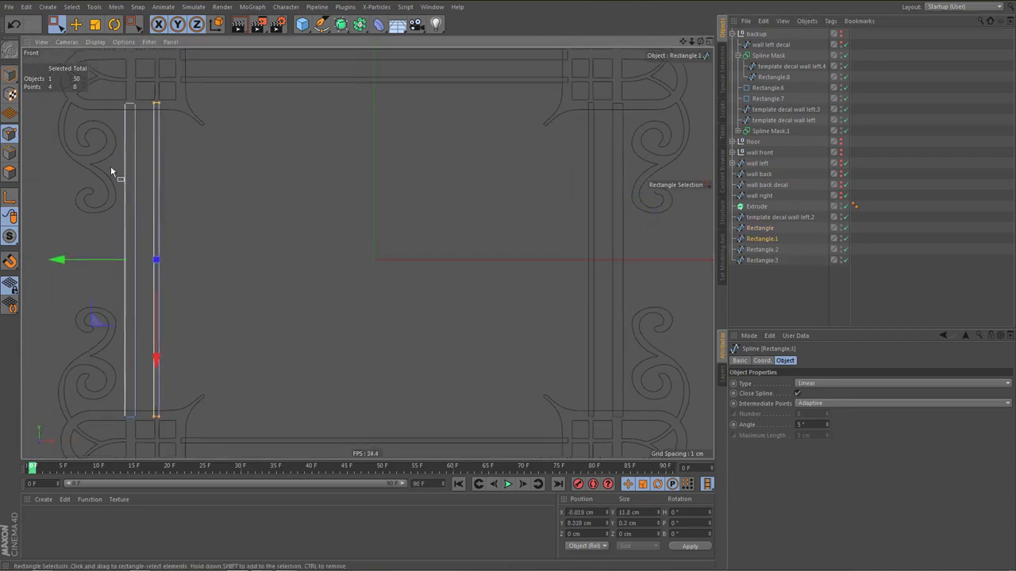
{"action": "left_click", "coordinate": [9, 74]}
{"action": "left_click", "coordinate": [9, 197]}
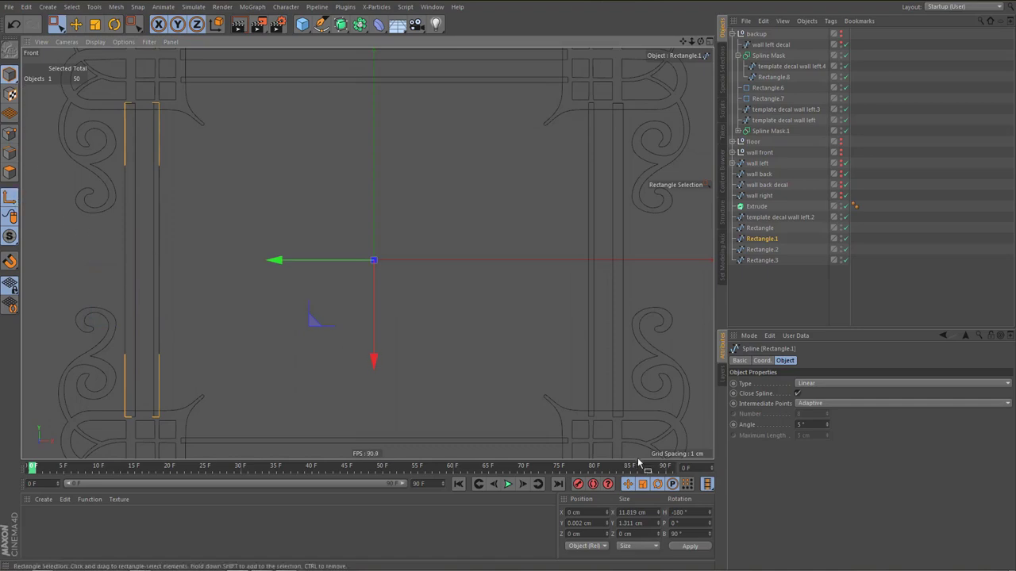
{"action": "left_click", "coordinate": [684, 513]}
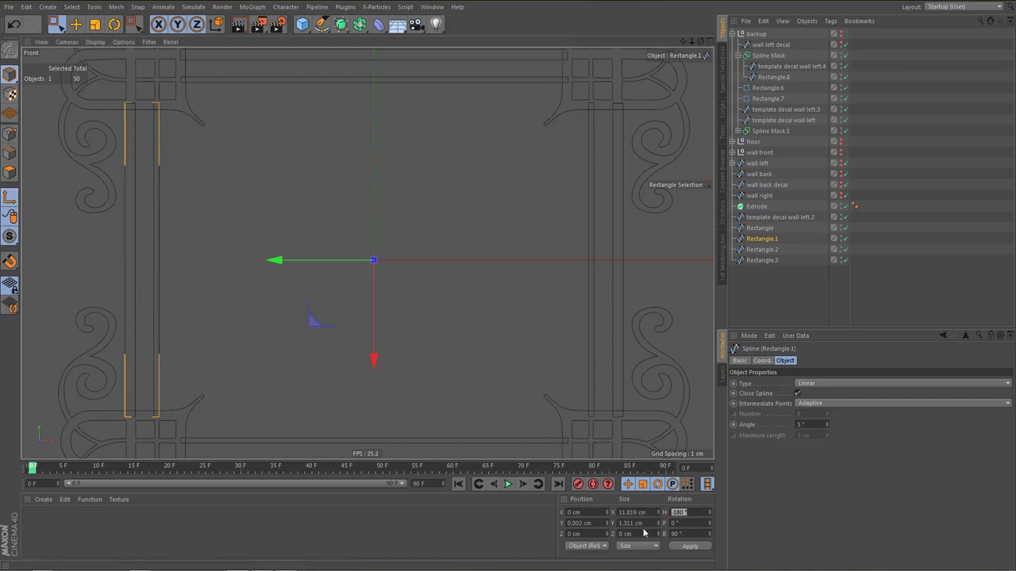
{"action": "type", "text": "0"}
{"action": "left_click", "coordinate": [687, 546]}
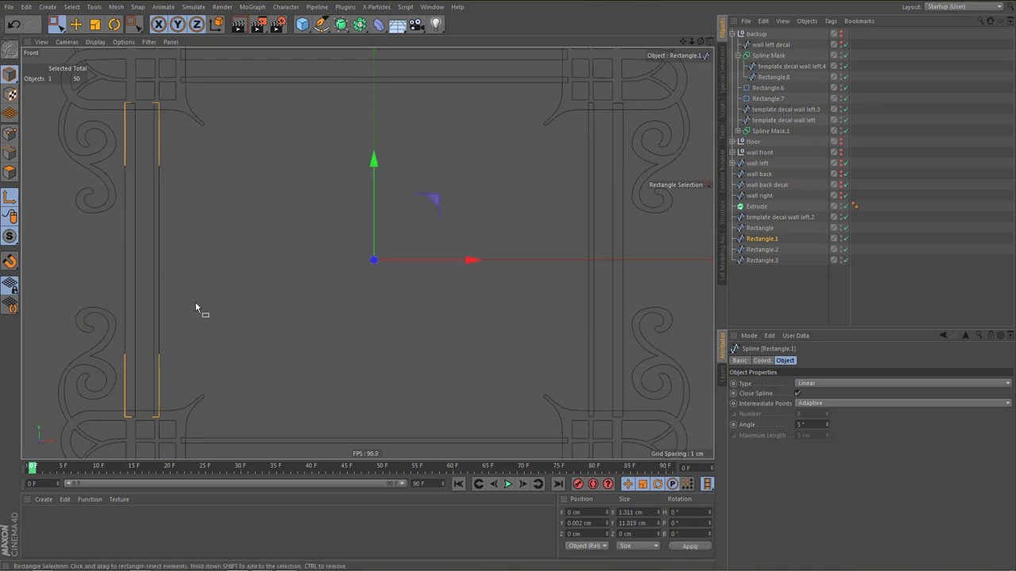
Copy the X position of Rectangle.1's inner bar points and set Rectangle's inner bar points to the mirrored value, 8.328 cm
{"action": "left_click", "coordinate": [10, 133]}
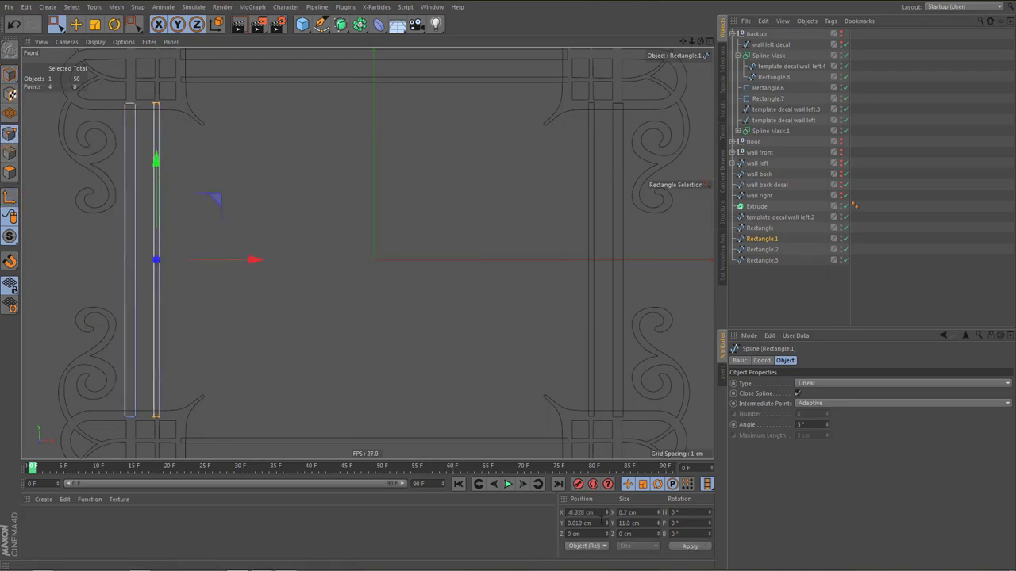
{"action": "left_click_drag", "start_coordinate": [569, 514], "coordinate": [615, 516]}
{"action": "key", "text": "ctrl+c"}
{"action": "left_click", "coordinate": [759, 228]}
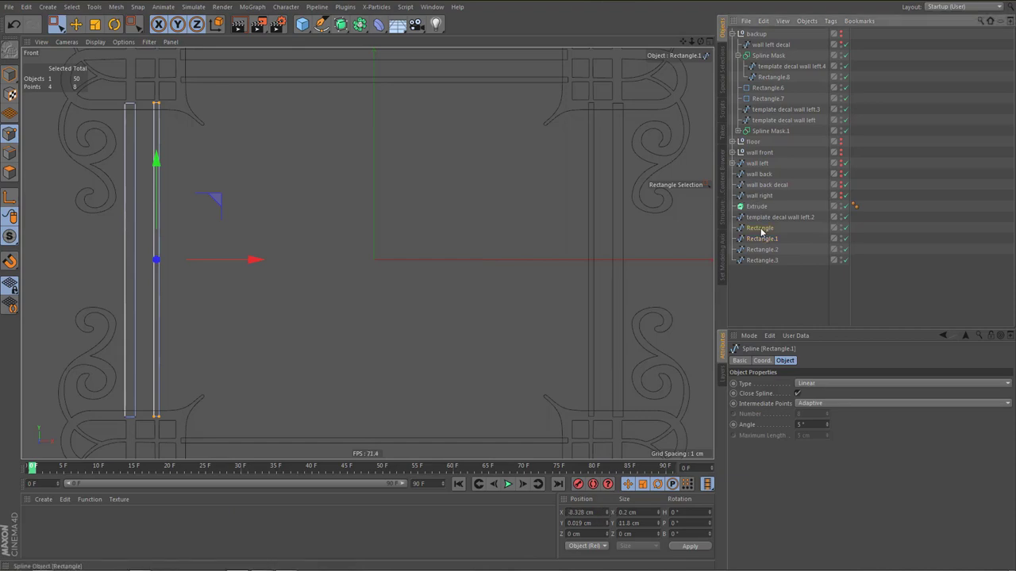
{"action": "left_click_drag", "start_coordinate": [601, 515], "coordinate": [526, 526]}
{"action": "key", "text": "ctrl+v"}
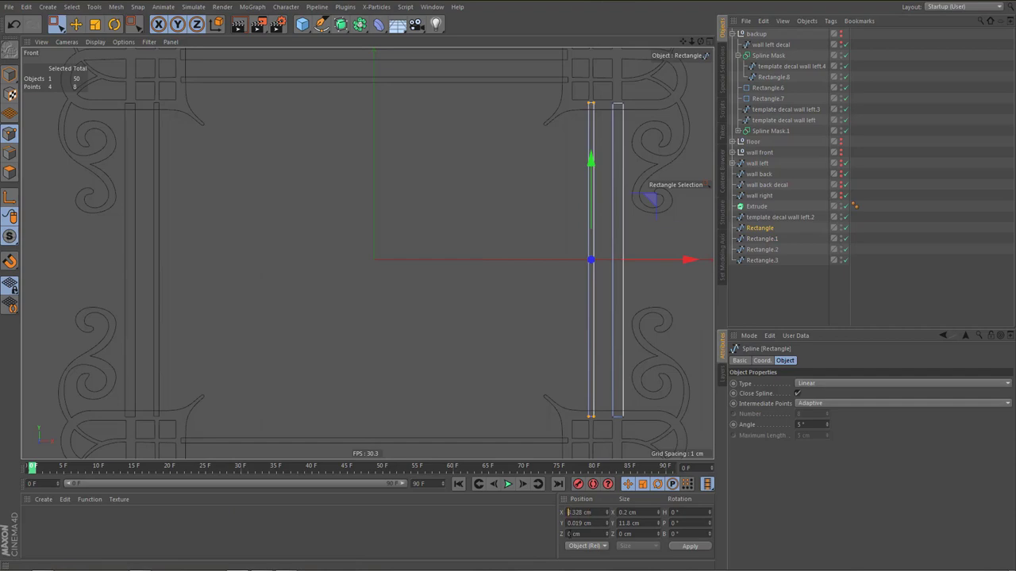
Add a Spline Mask and place template decal wall left.2 and the four Rectangle splines inside it
{"action": "scroll", "coordinate": [353, 254], "scroll_direction": "down", "scroll_amount": 3}
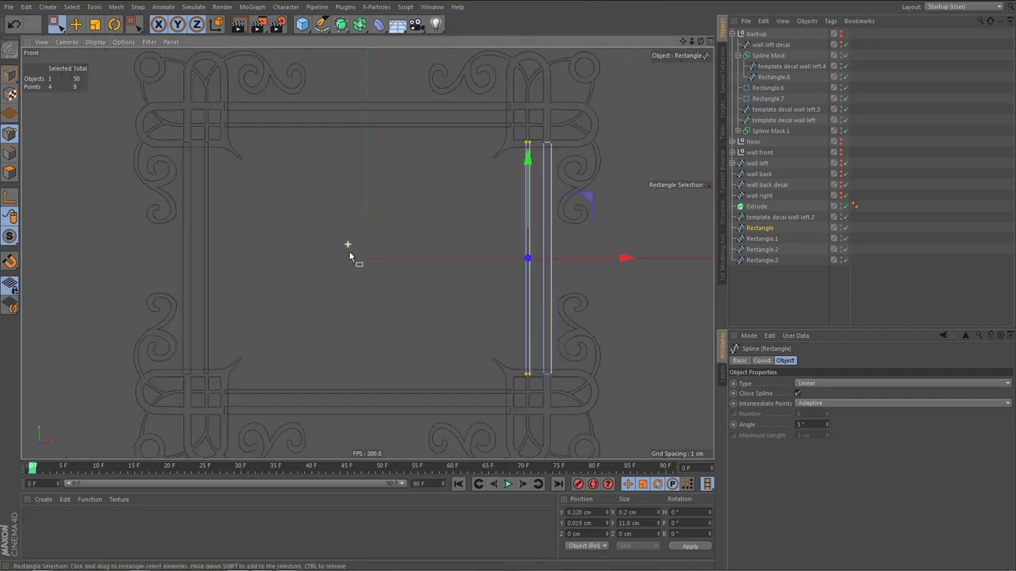
{"action": "left_click", "coordinate": [765, 218]}
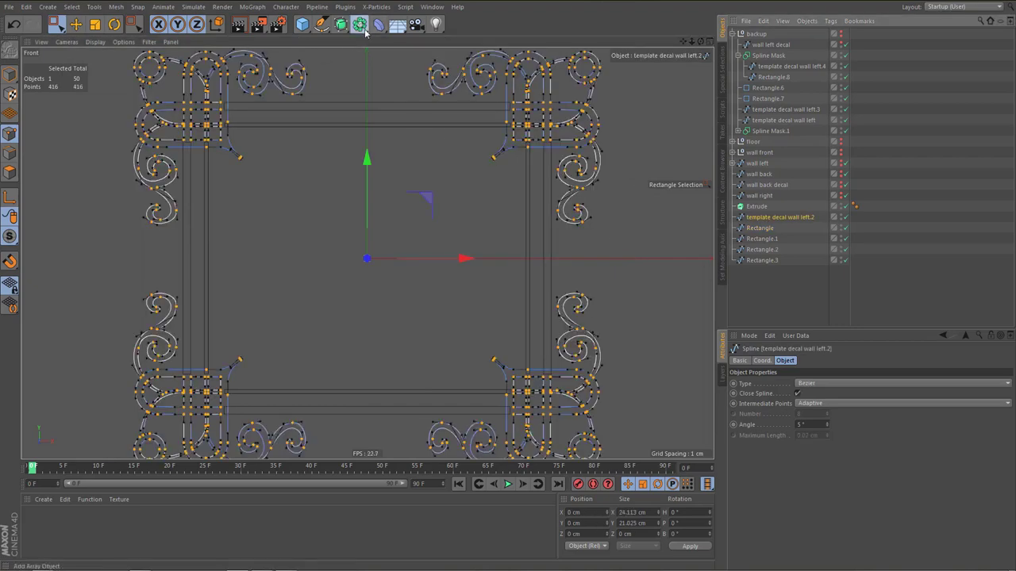
{"action": "left_click", "coordinate": [359, 24]}
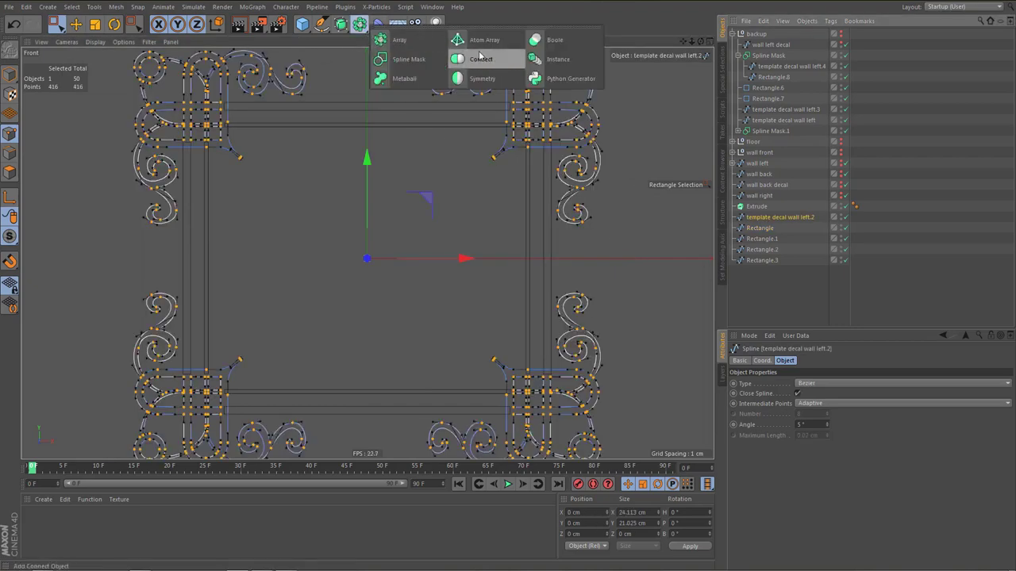
{"action": "left_click", "coordinate": [423, 59], "text": "alt"}
{"action": "left_click_drag", "start_coordinate": [755, 292], "coordinate": [762, 218]}
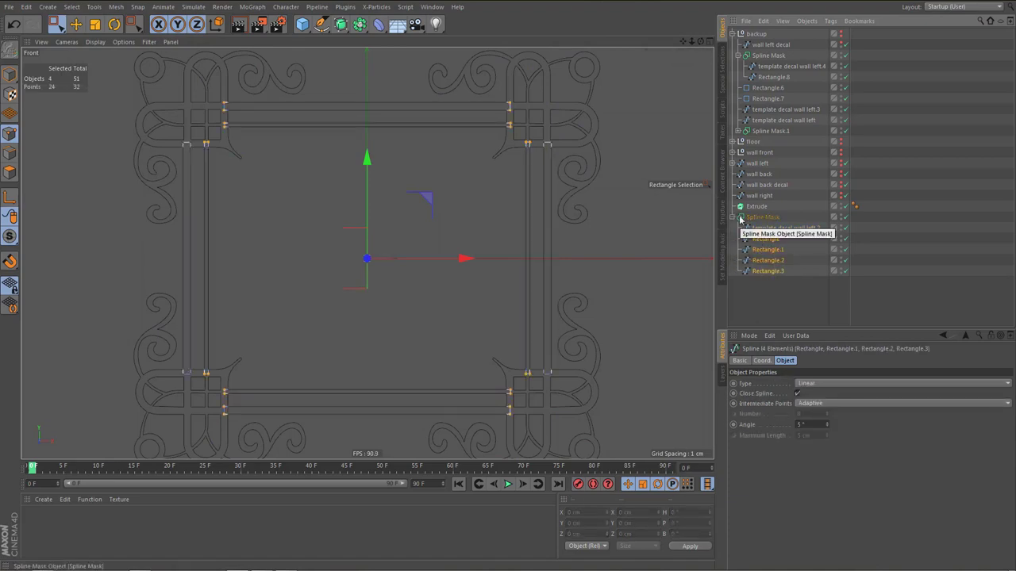
{"action": "left_click", "coordinate": [737, 218]}
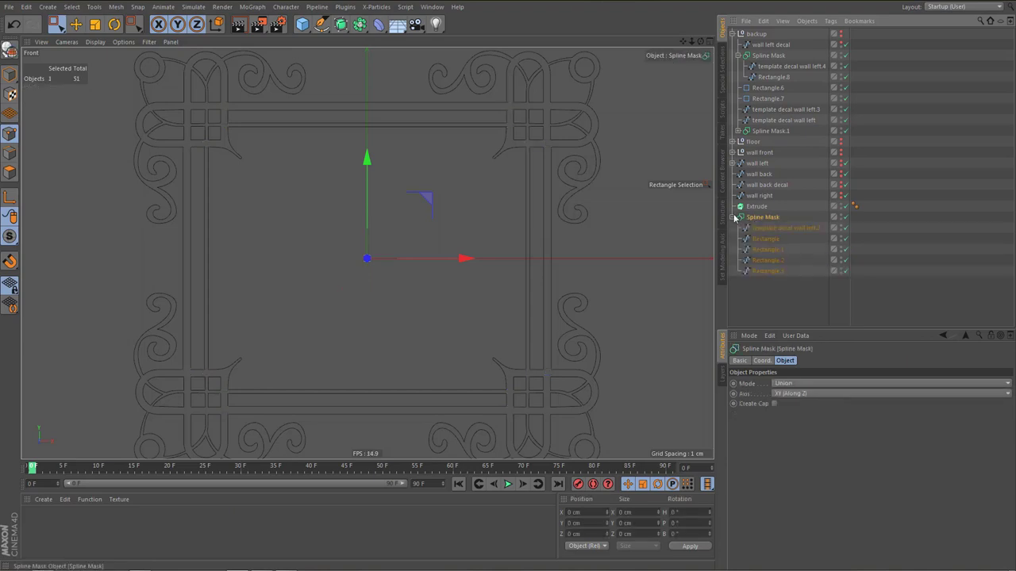
Rename the new Spline Mask as template decal wall back, reusing the name of its corner spline child
{"action": "double_click", "coordinate": [778, 228]}
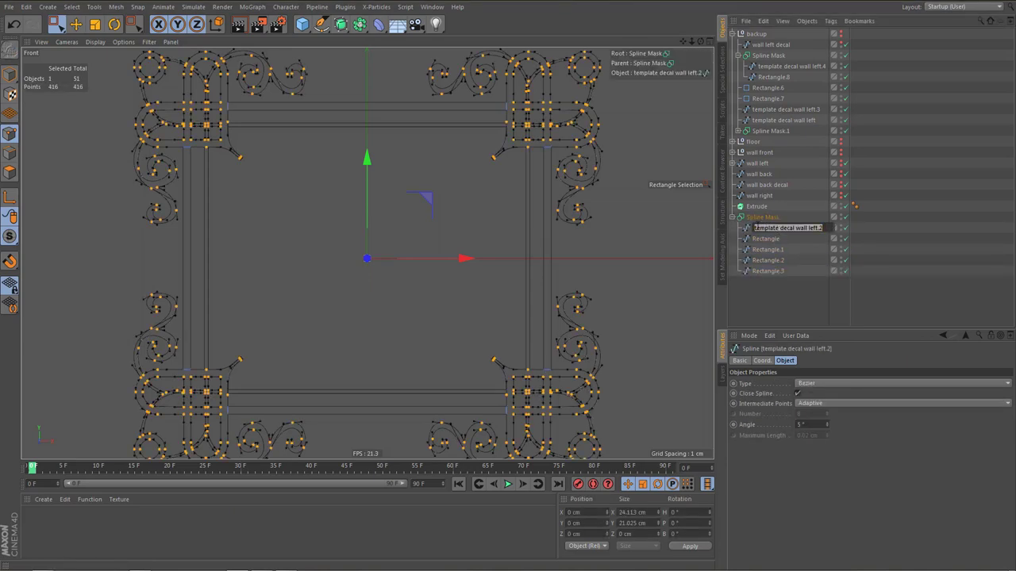
{"action": "key", "text": "ctrl+c"}
{"action": "key", "text": "Up"}
{"action": "key", "text": "ctrl+v"}
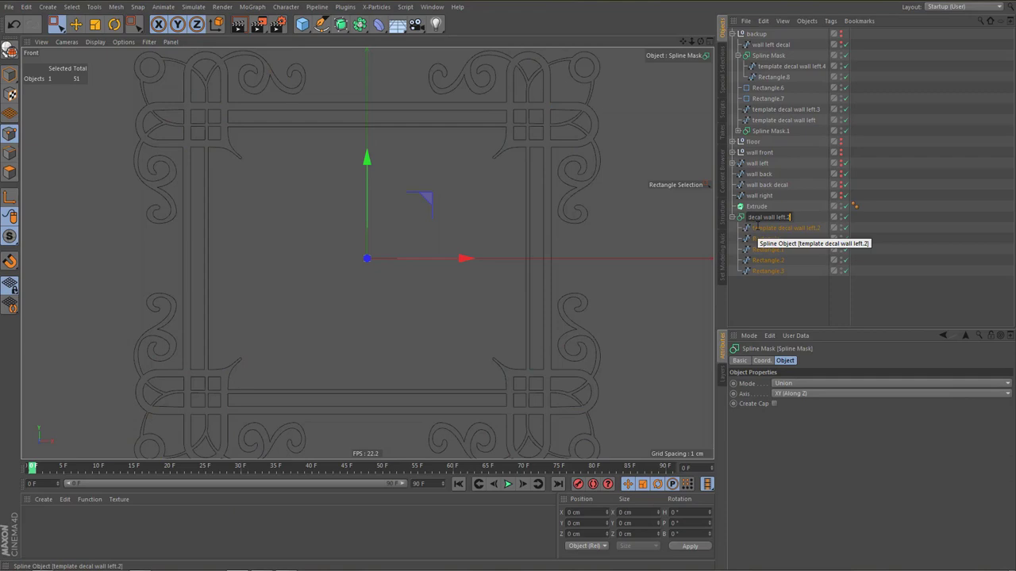
{"action": "key", "text": "BackSpace"}
{"action": "key", "text": "BackSpace"}
{"action": "key", "text": "BackSpace"}
{"action": "key", "text": "BackSpace"}
{"action": "type", "text": "back"}
{"action": "key", "text": "Return"}
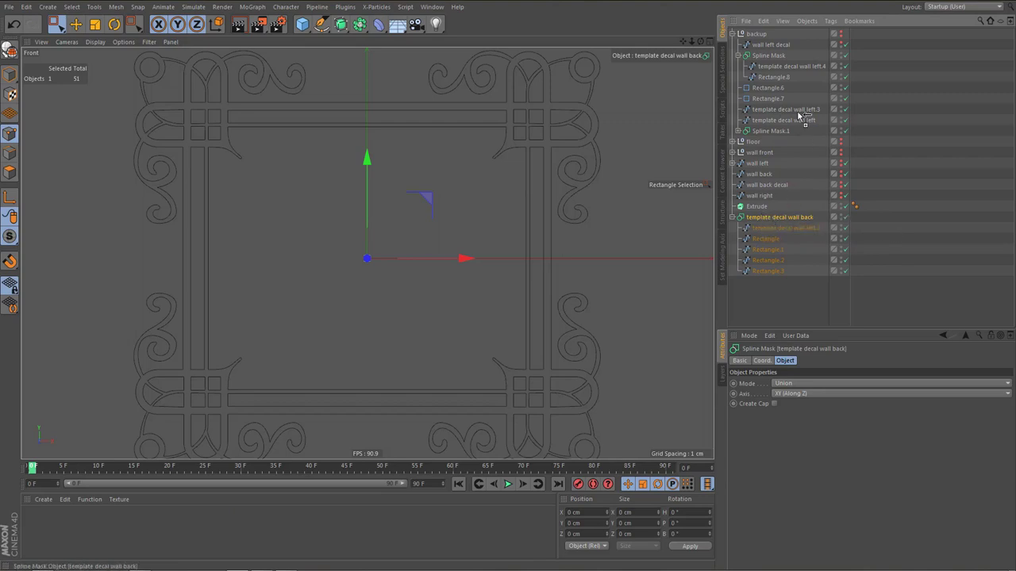
Collapse the backup group and convert template decal wall back into a single editable spline
{"action": "left_click", "coordinate": [735, 34]}
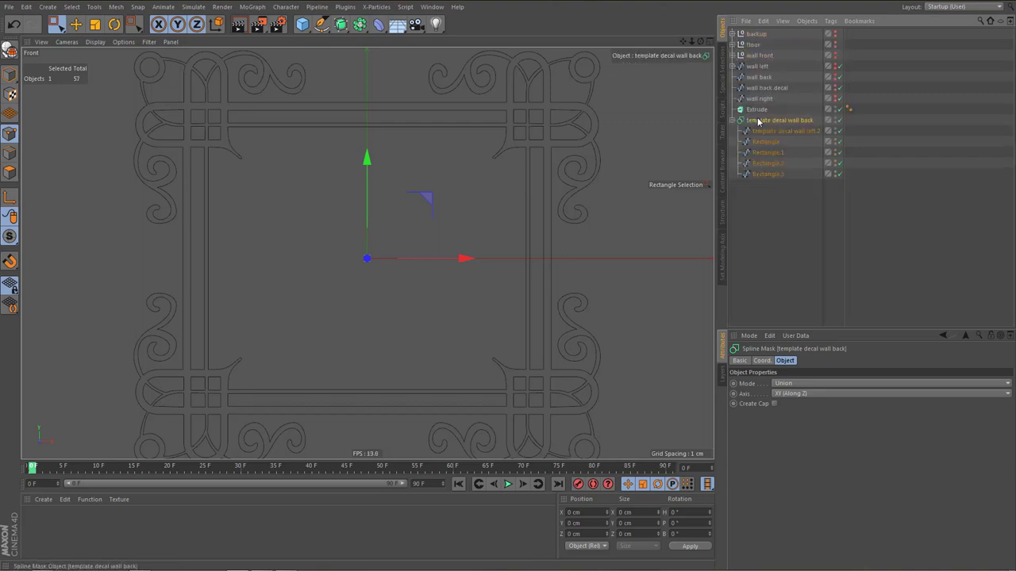
{"action": "key", "text": "c"}
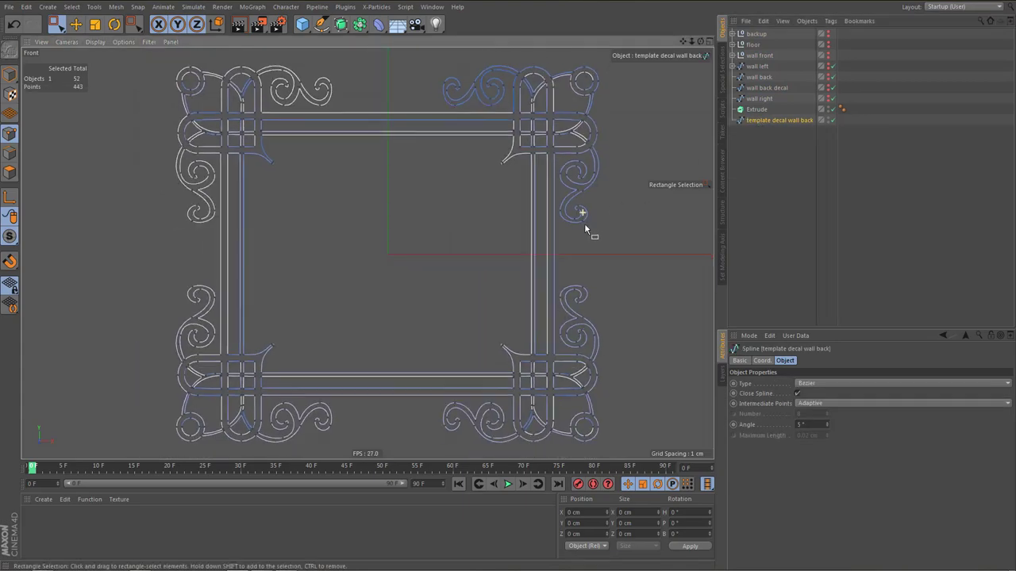
{"action": "scroll", "coordinate": [508, 373], "scroll_direction": "up", "scroll_amount": 5}
{"action": "scroll", "coordinate": [541, 391], "scroll_direction": "down", "scroll_amount": 4}
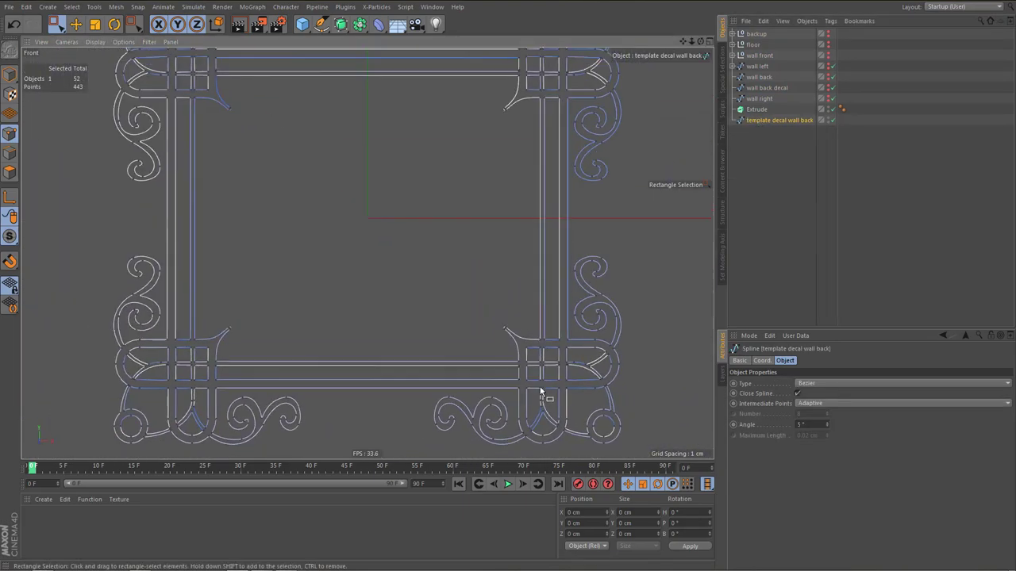
{"action": "middle_click_drag", "start_coordinate": [540, 391], "coordinate": [628, 375], "text": "alt"}
{"action": "middle_click_drag", "start_coordinate": [456, 334], "coordinate": [458, 343], "text": "alt"}
Show the wall back outline and move the whole decal frame over it, to about X -10.393 cm and Y -2.607 cm
{"action": "key", "text": "Tab"}
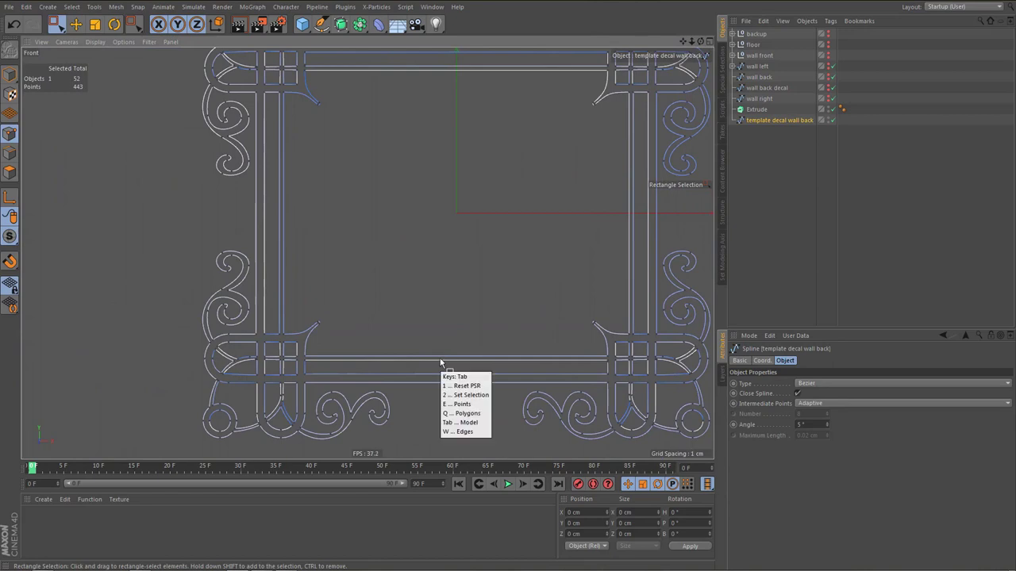
{"action": "key", "text": "Tab"}
{"action": "scroll", "coordinate": [453, 317], "scroll_direction": "down", "scroll_amount": 6}
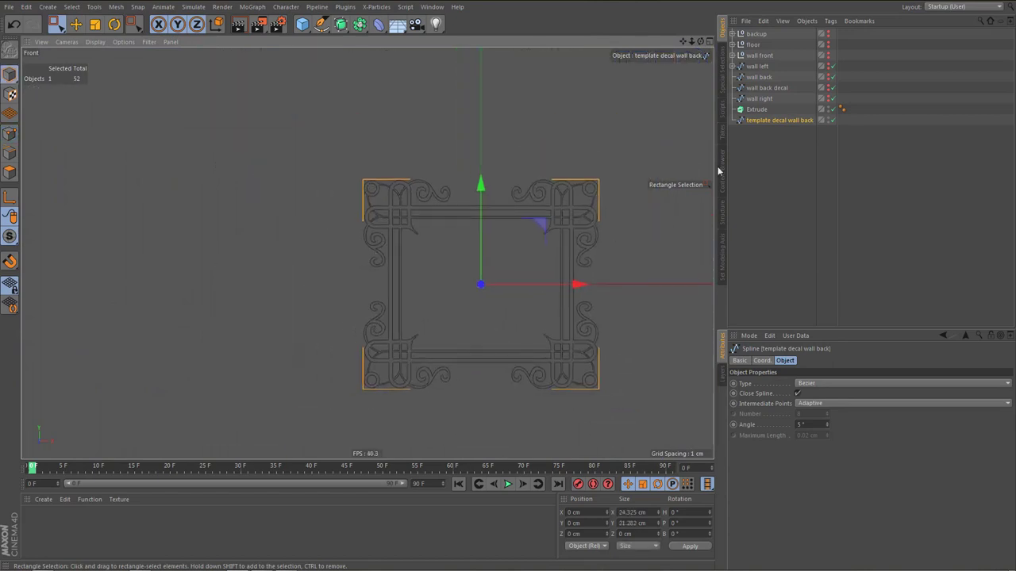
{"action": "left_click", "coordinate": [828, 77]}
{"action": "scroll", "coordinate": [523, 278], "scroll_direction": "down", "scroll_amount": 5}
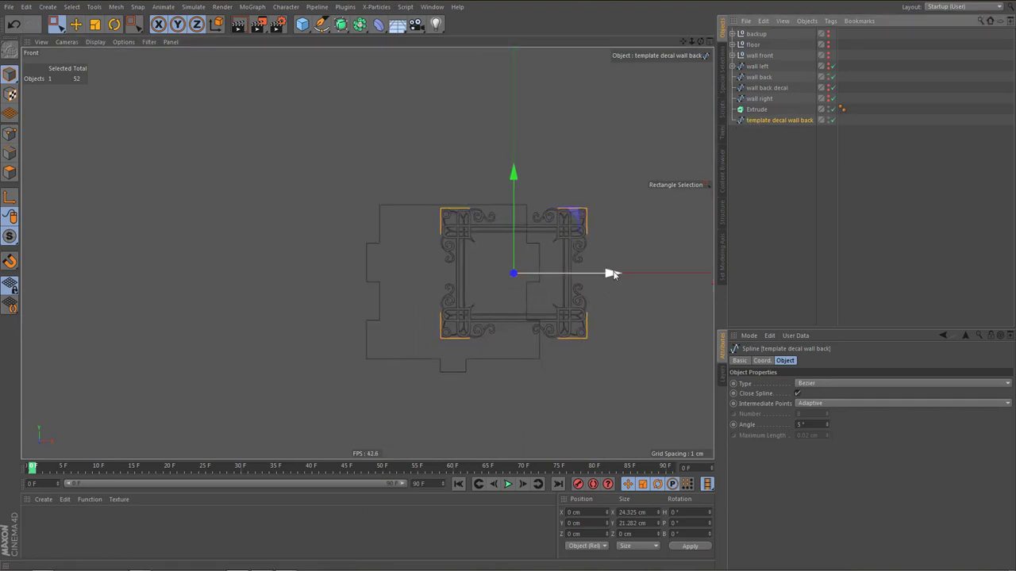
{"action": "left_click_drag", "start_coordinate": [612, 273], "coordinate": [551, 281]}
{"action": "scroll", "coordinate": [456, 318], "scroll_direction": "up", "scroll_amount": 3}
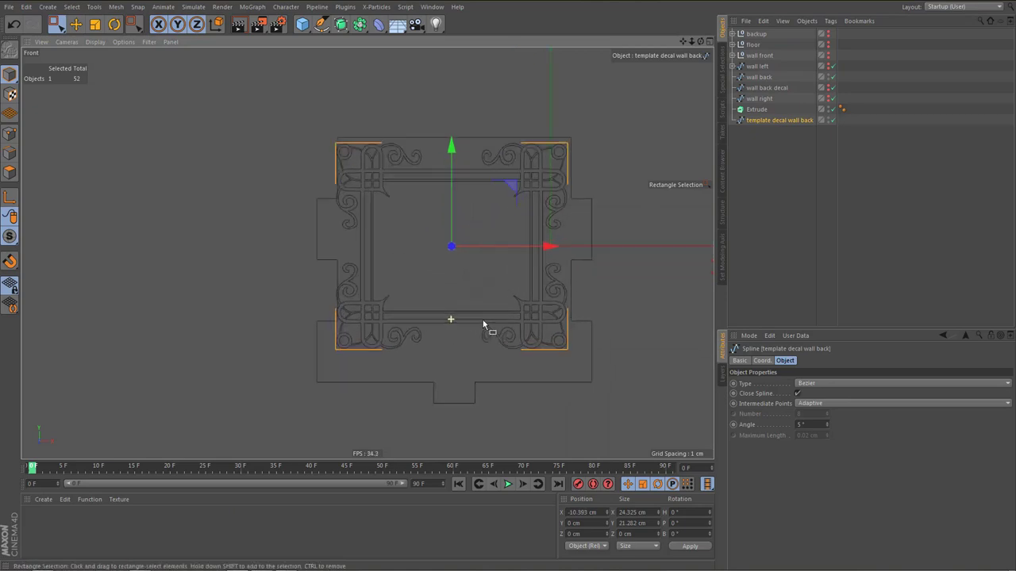
{"action": "left_click_drag", "start_coordinate": [454, 151], "coordinate": [460, 173]}
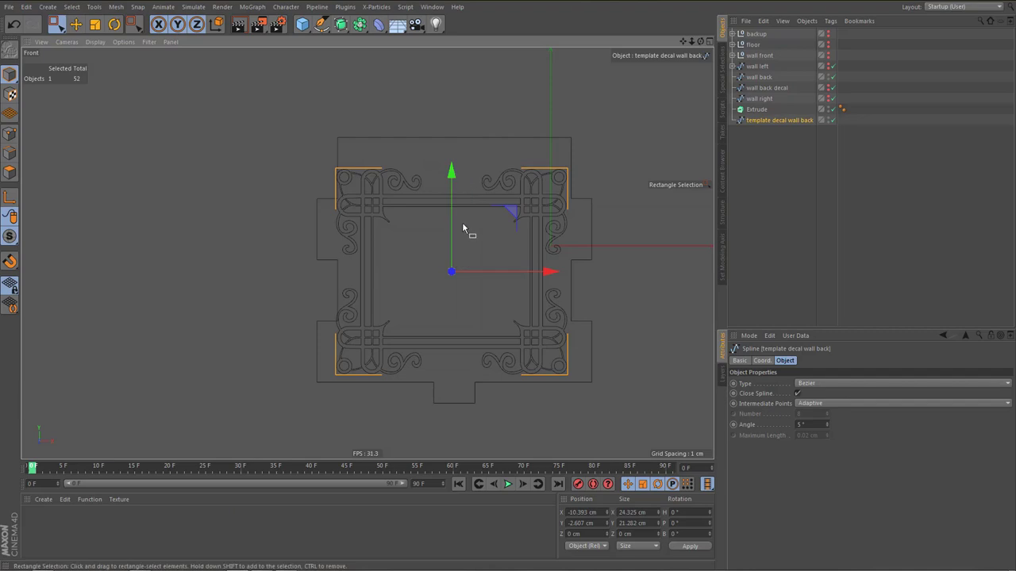
Enable snapping and align the decal frame's centre with the wall back outline, at about X -10.078 cm and Y -1.408 cm
{"action": "key", "text": "shift+s"}
{"action": "key", "text": "e"}
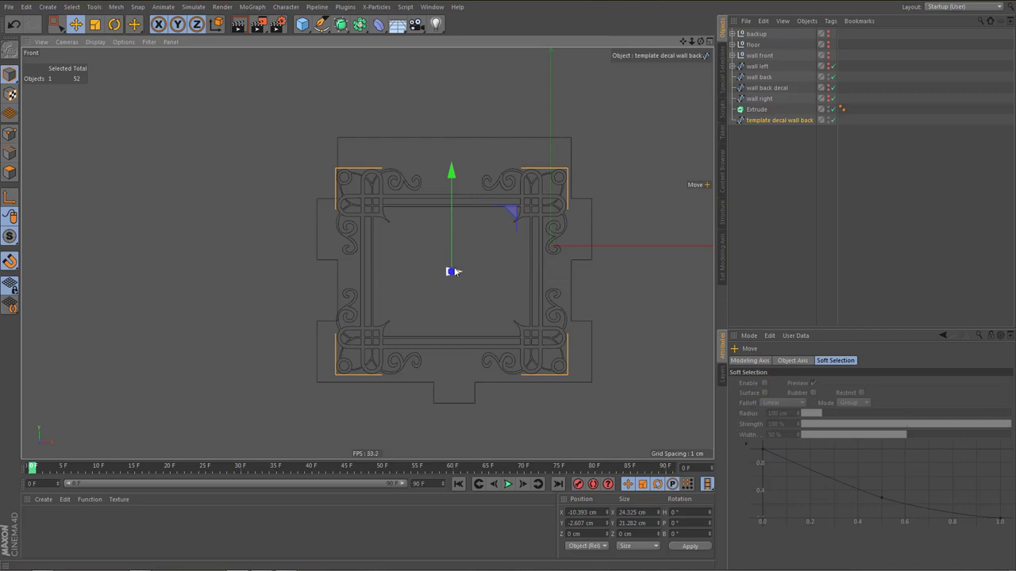
{"action": "left_click_drag", "start_coordinate": [452, 271], "coordinate": [453, 137]}
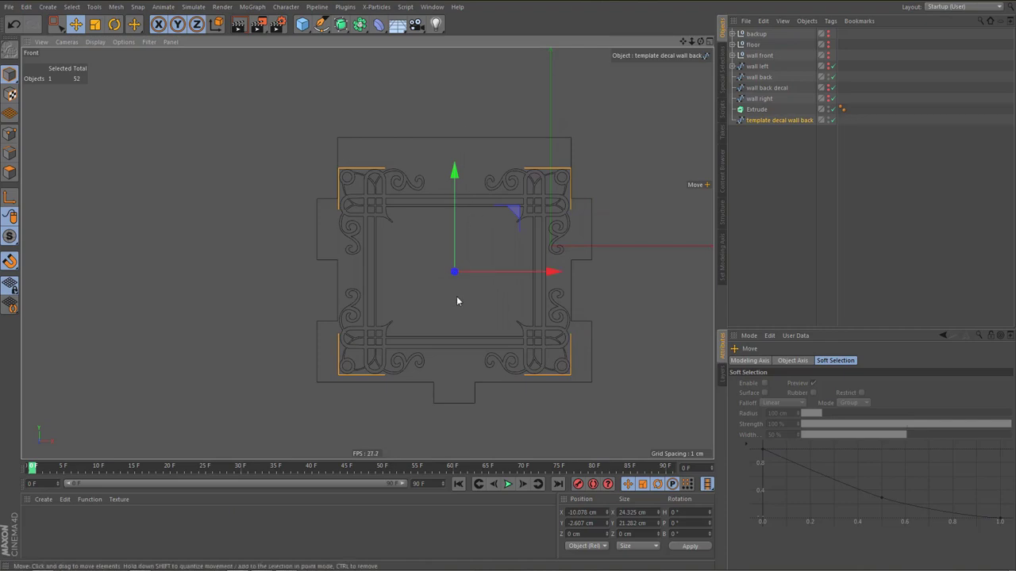
{"action": "right_click_drag", "start_coordinate": [454, 205], "coordinate": [454, 272]}
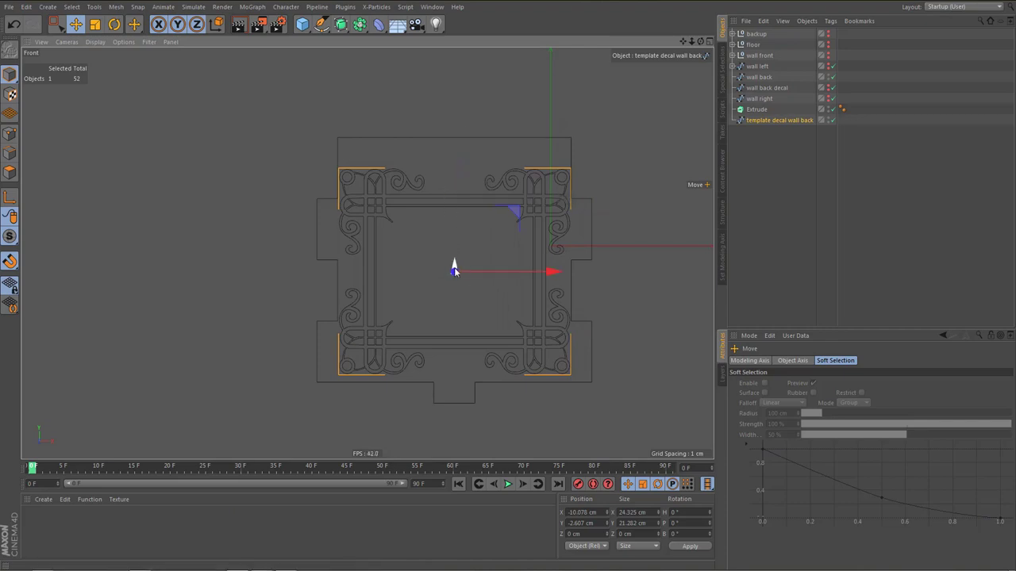
{"action": "left_click_drag", "start_coordinate": [454, 271], "coordinate": [339, 263]}
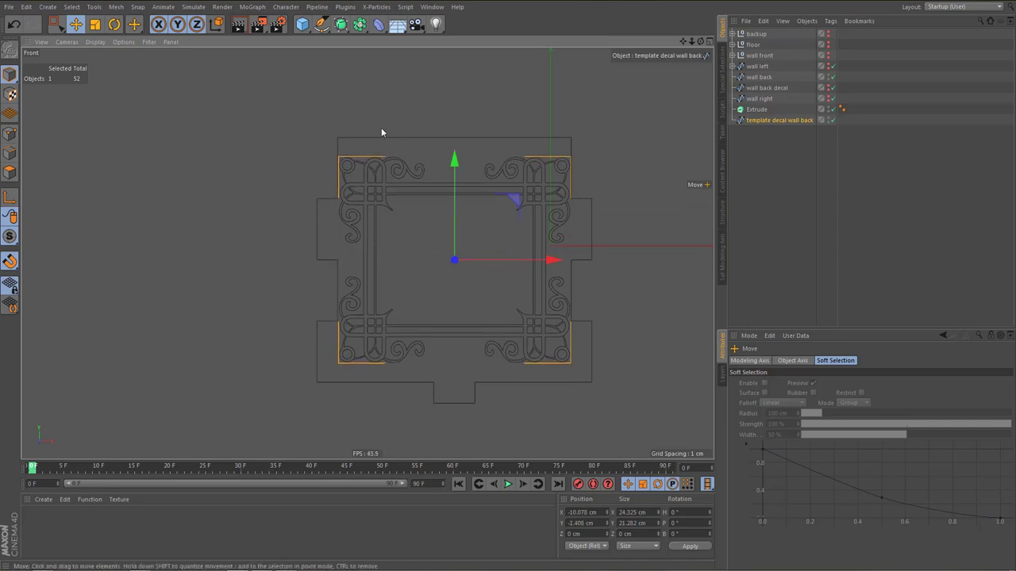
Scale the decal frame down uniformly to about 22.8 cm wide so it fits inside the wall back outline
{"action": "scroll", "coordinate": [545, 229], "scroll_direction": "up", "scroll_amount": 2}
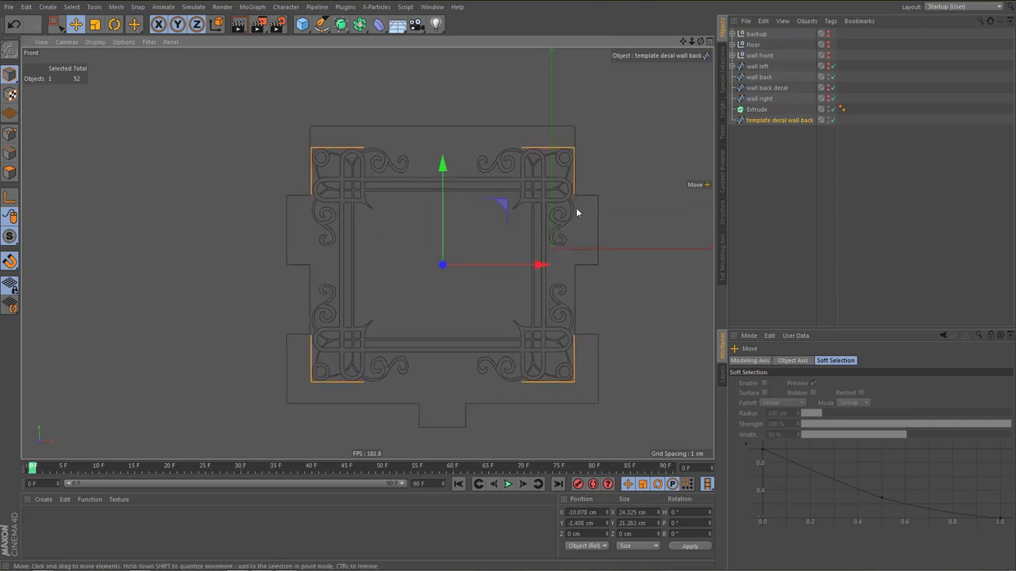
{"action": "key", "text": "t"}
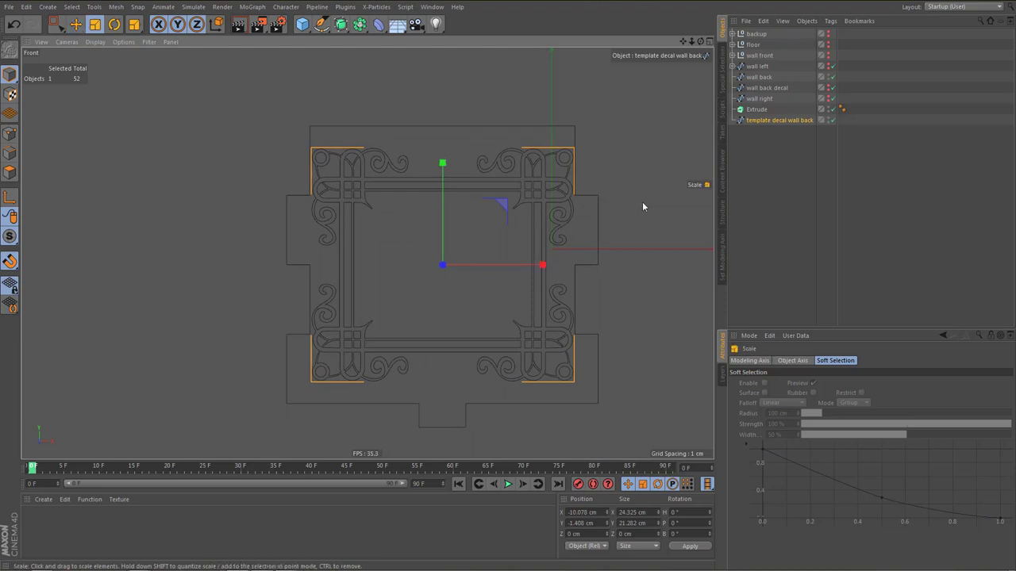
{"action": "left_click_drag", "start_coordinate": [642, 208], "coordinate": [620, 213]}
{"action": "left_click_drag", "start_coordinate": [620, 208], "coordinate": [619, 208]}
Select all points in the upper half of the decal frame and move them up to a Y position of about 7.316 cm
{"action": "key", "text": "Return"}
{"action": "key", "text": "0"}
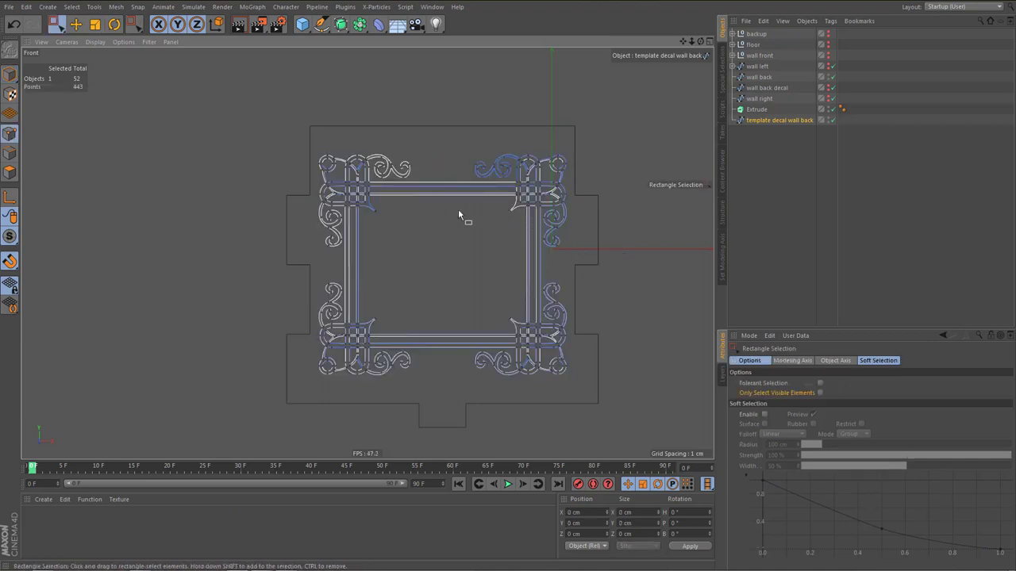
{"action": "left_click_drag", "start_coordinate": [298, 132], "coordinate": [646, 270]}
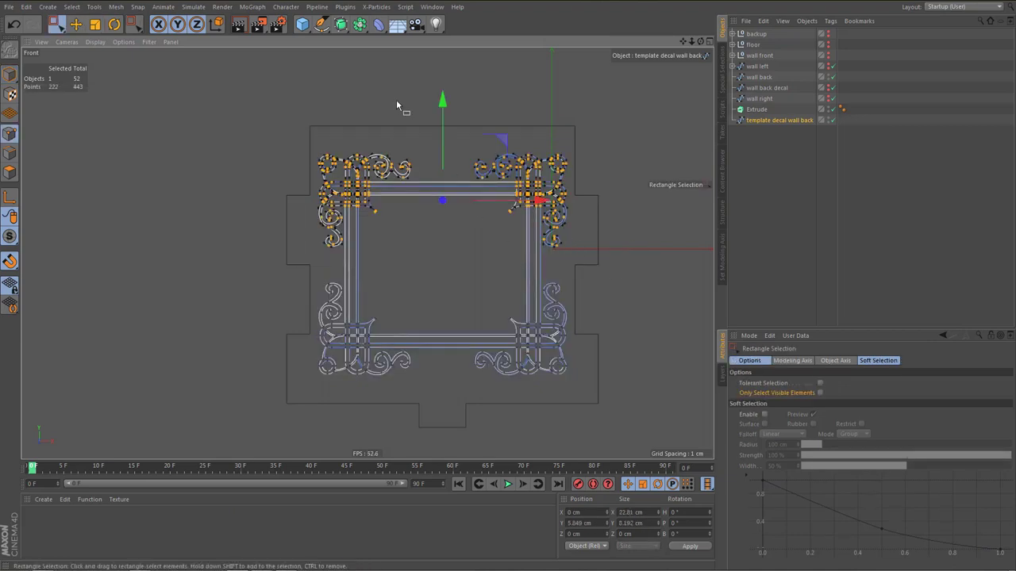
{"action": "left_click_drag", "start_coordinate": [445, 99], "coordinate": [447, 86]}
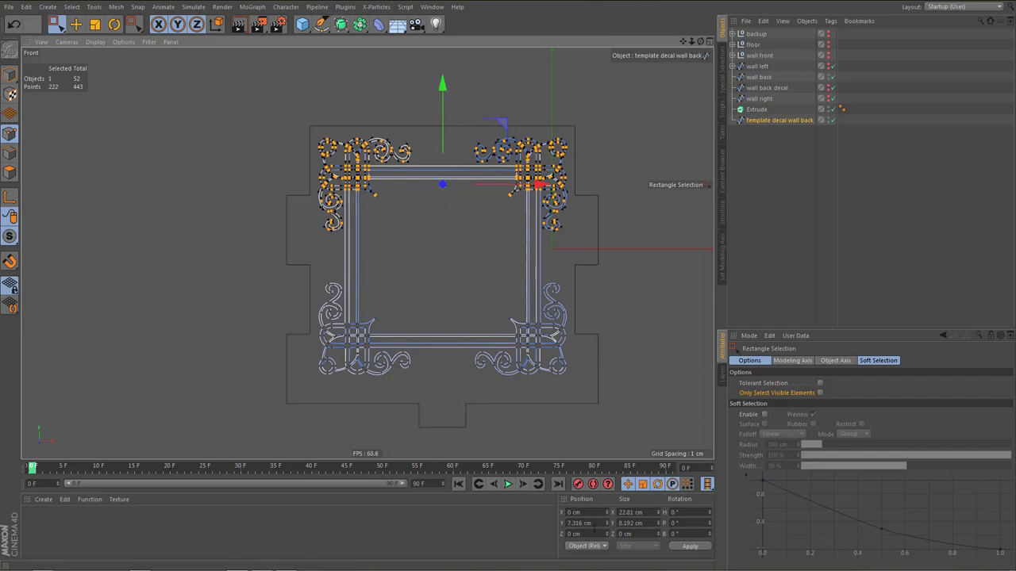
Select all points in the lower half of the decal frame and set their Y position to -7.316 cm
{"action": "left_click_drag", "start_coordinate": [594, 524], "coordinate": [527, 536]}
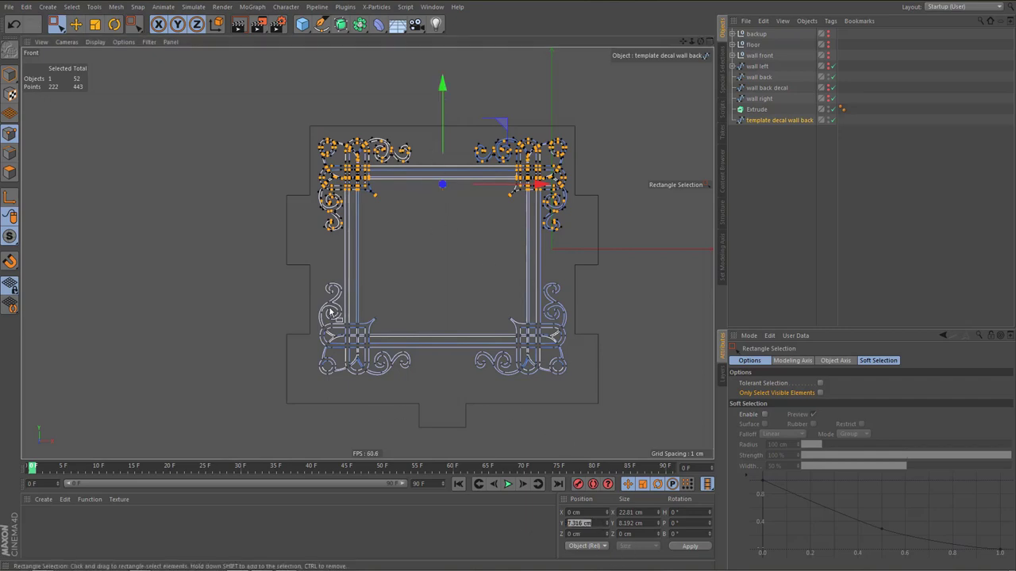
{"action": "left_click_drag", "start_coordinate": [298, 262], "coordinate": [635, 419]}
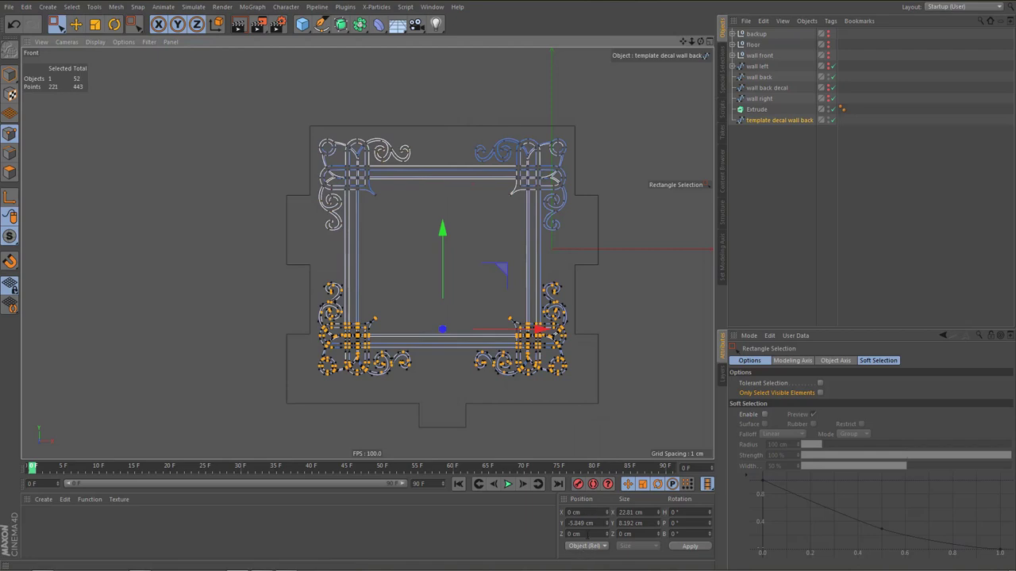
{"action": "left_click", "coordinate": [586, 522]}
{"action": "type", "text": "-7.316"}
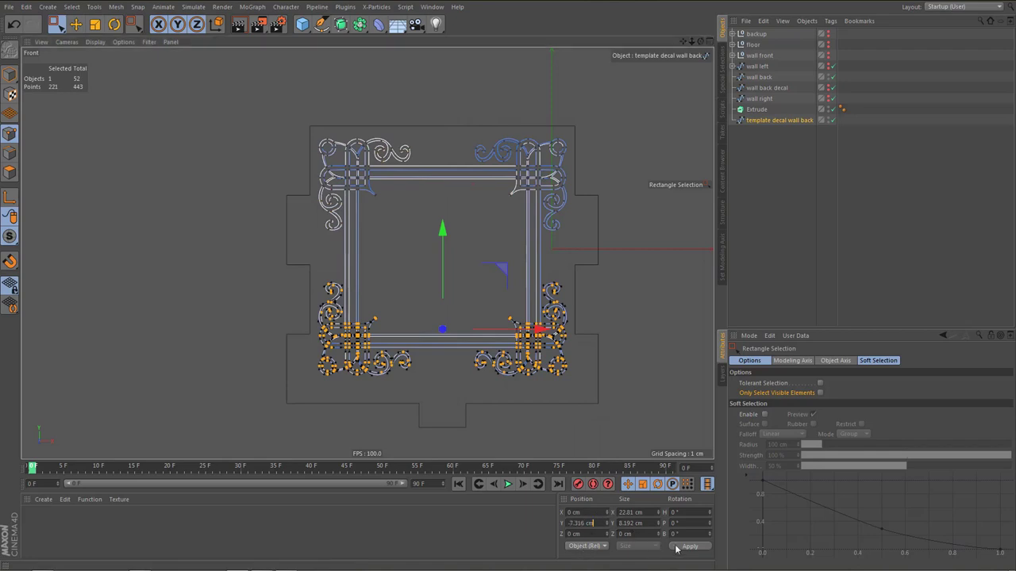
{"action": "left_click", "coordinate": [688, 547]}
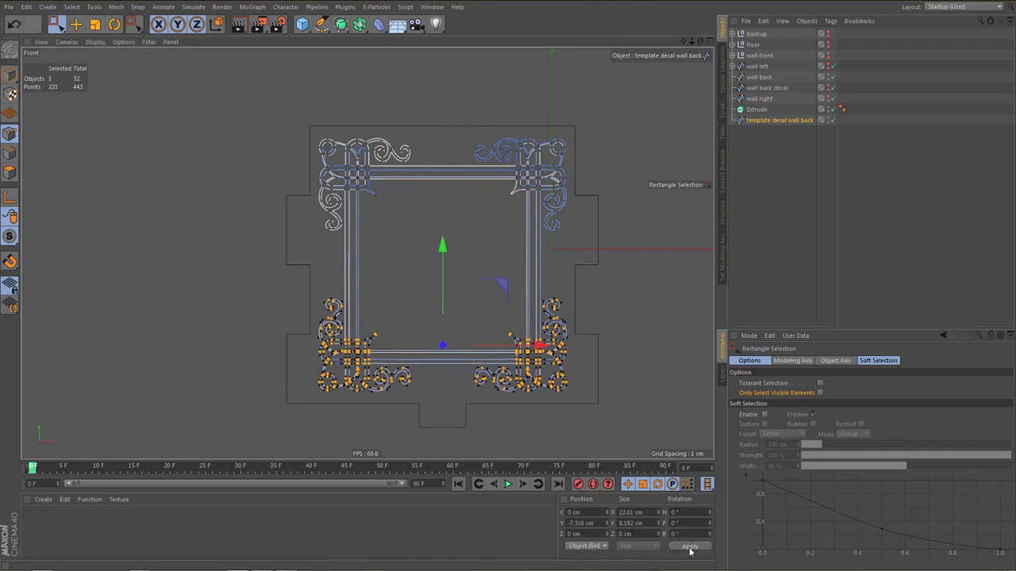
Check the fitted frame in the perspective view and rename the template decal wall back spline to "decal wall back"
{"action": "middle_click", "coordinate": [399, 268]}
{"action": "middle_click", "coordinate": [292, 200]}
{"action": "middle_click_drag", "start_coordinate": [469, 235], "coordinate": [344, 285], "text": "alt"}
{"action": "scroll", "coordinate": [449, 254], "scroll_direction": "down", "scroll_amount": 1}
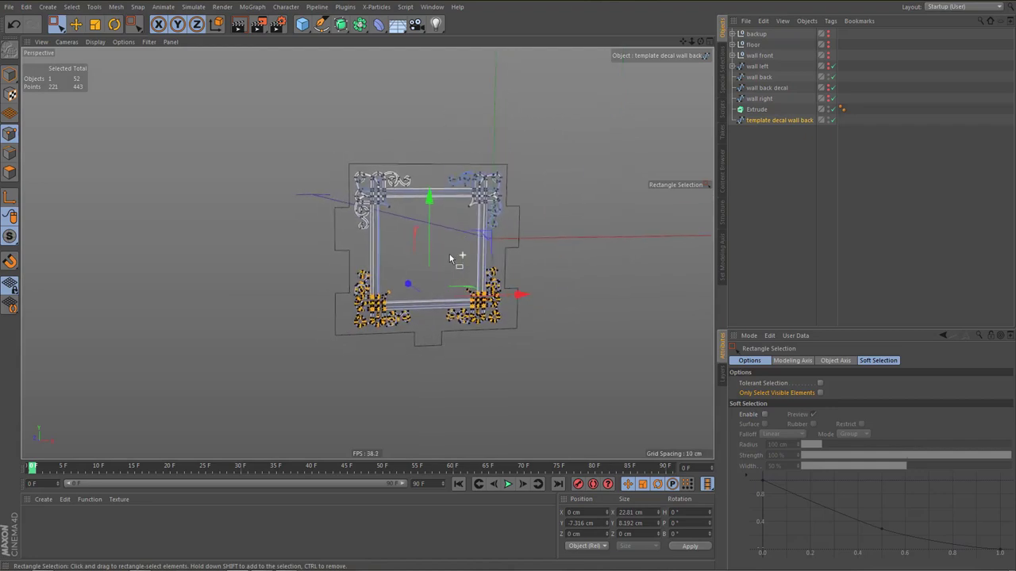
{"action": "middle_click_drag", "start_coordinate": [449, 254], "coordinate": [471, 267], "text": "alt"}
{"action": "left_click_drag", "start_coordinate": [472, 268], "coordinate": [488, 286], "text": "alt"}
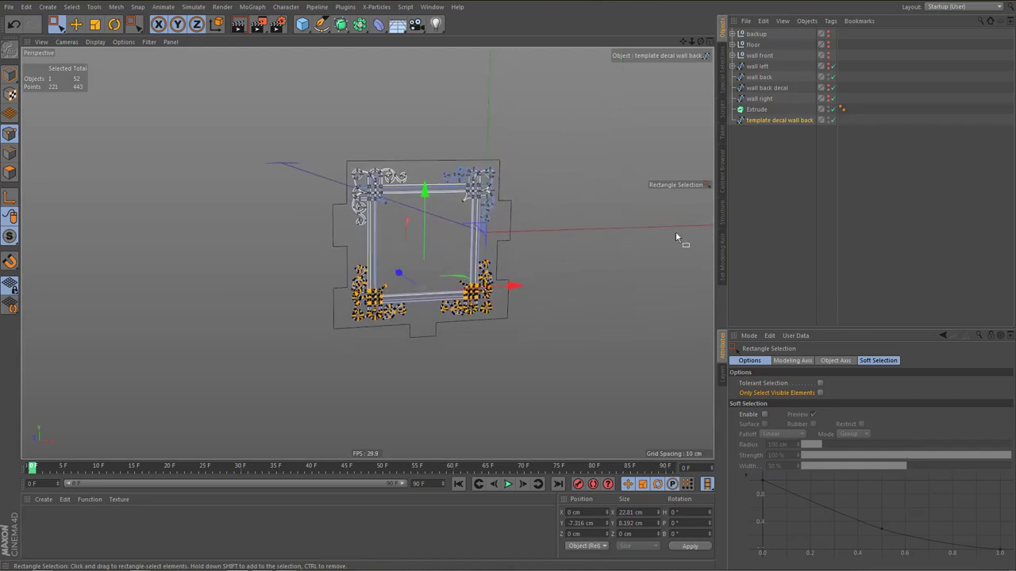
{"action": "left_click", "coordinate": [771, 121]}
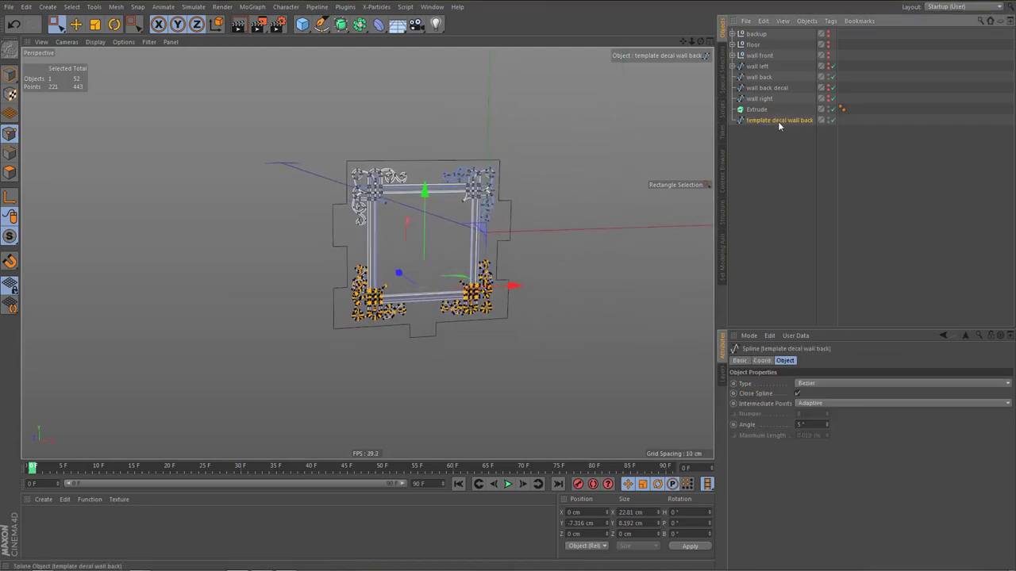
{"action": "double_click", "coordinate": [771, 121]}
{"action": "left_click_drag", "start_coordinate": [777, 120], "coordinate": [708, 145]}
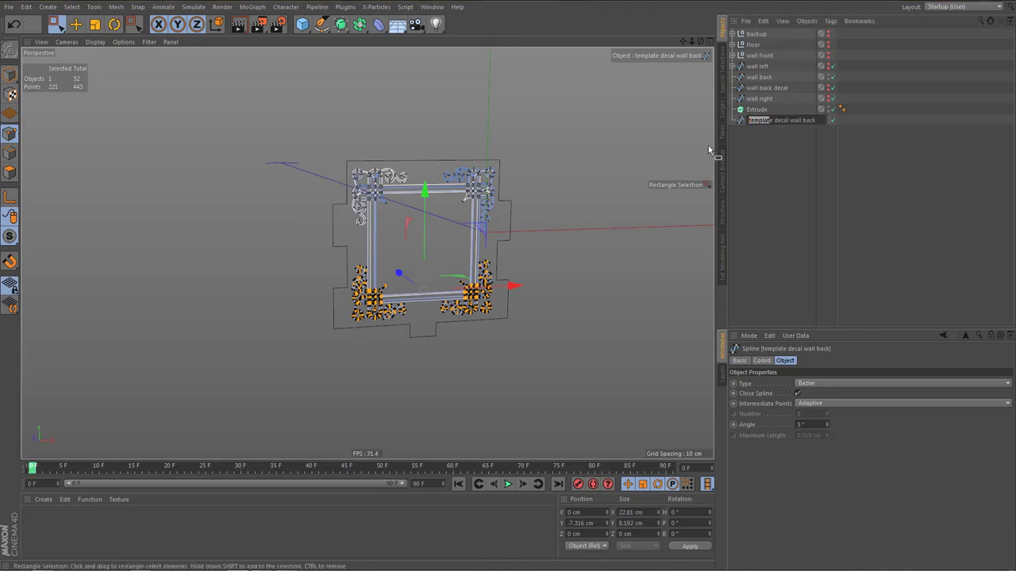
{"action": "key", "text": "BackSpace"}
{"action": "key", "text": "Return"}
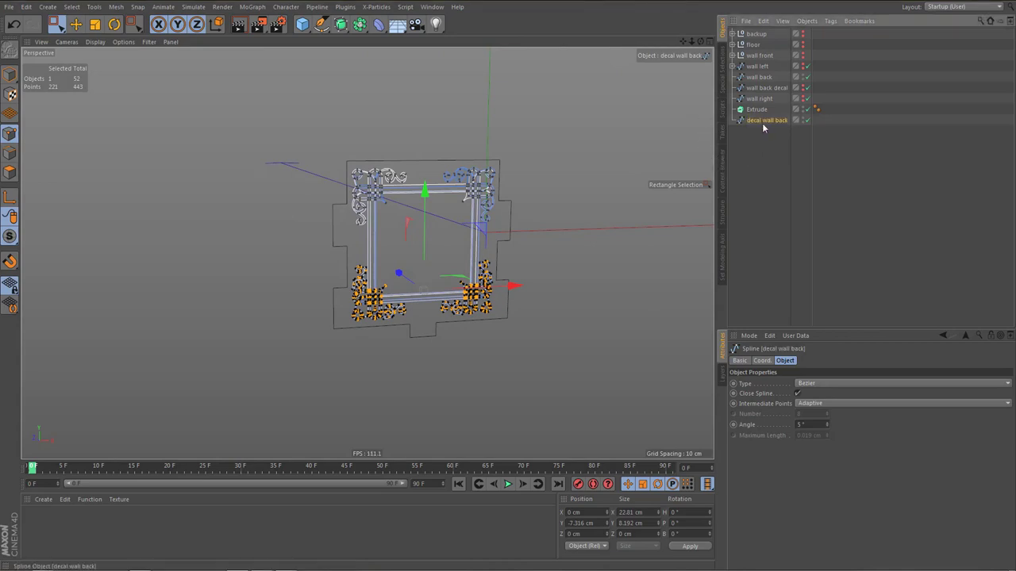
Make the decal wall back spline a child of wall back, collapse the group and hide it
{"action": "left_click_drag", "start_coordinate": [777, 103], "coordinate": [762, 80]}
{"action": "left_click", "coordinate": [734, 77]}
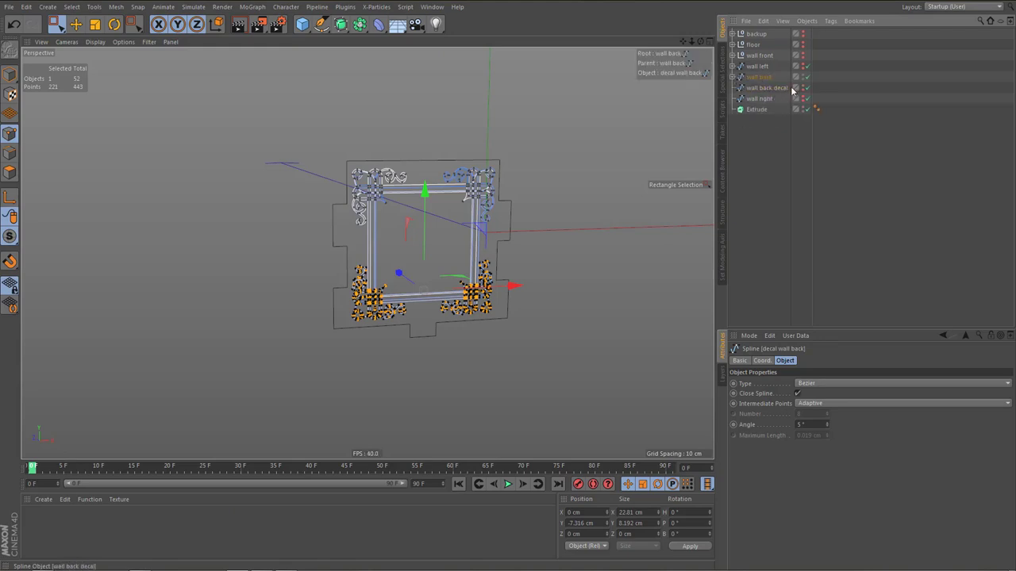
{"action": "left_click", "coordinate": [803, 76]}
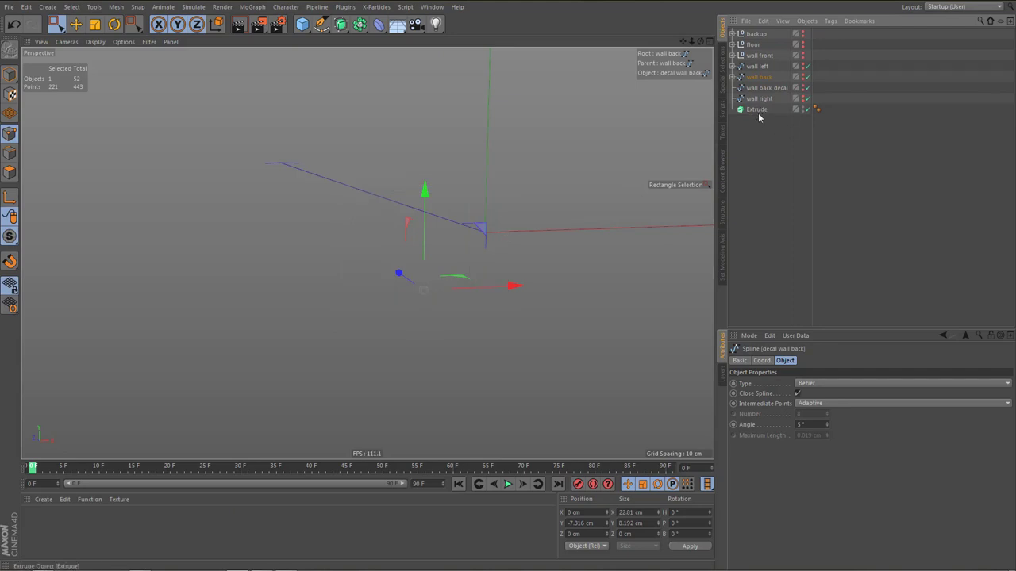
{"action": "middle_click_drag", "start_coordinate": [471, 219], "coordinate": [447, 220], "text": "alt"}
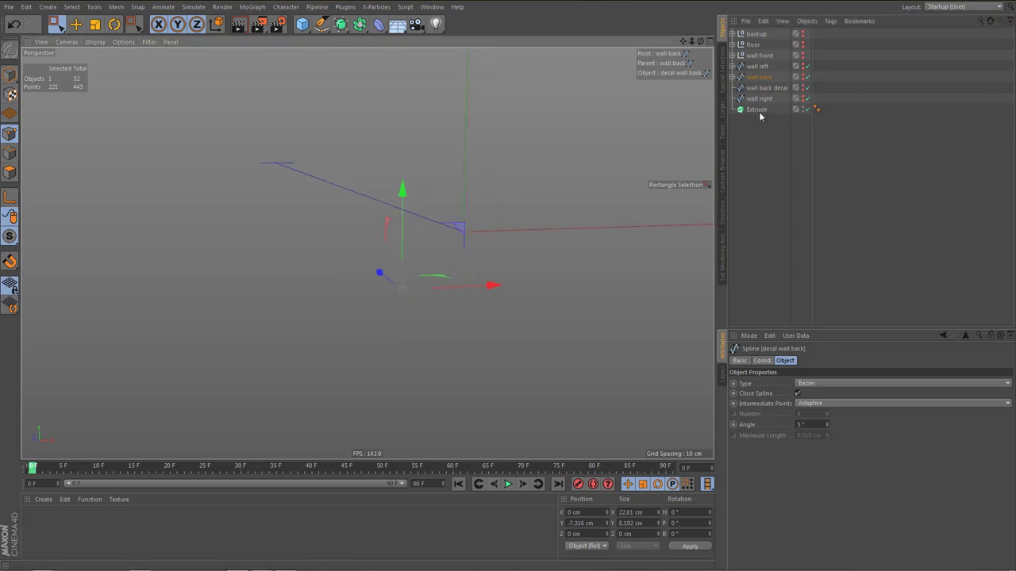
Place wall right above wall back decal in the object hierarchy and show the wall right spline
{"action": "left_click_drag", "start_coordinate": [759, 99], "coordinate": [763, 88]}
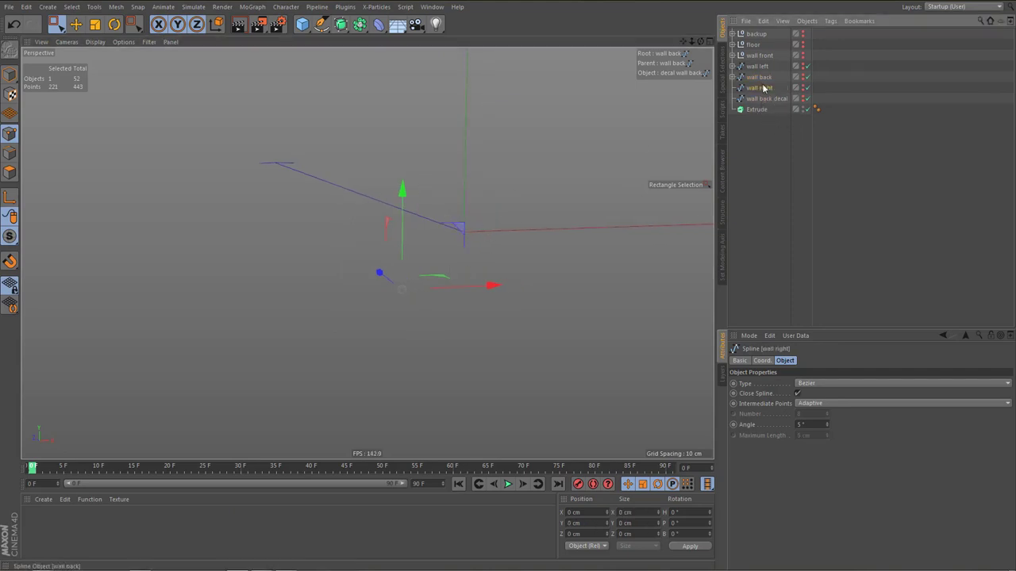
{"action": "left_click", "coordinate": [802, 97]}
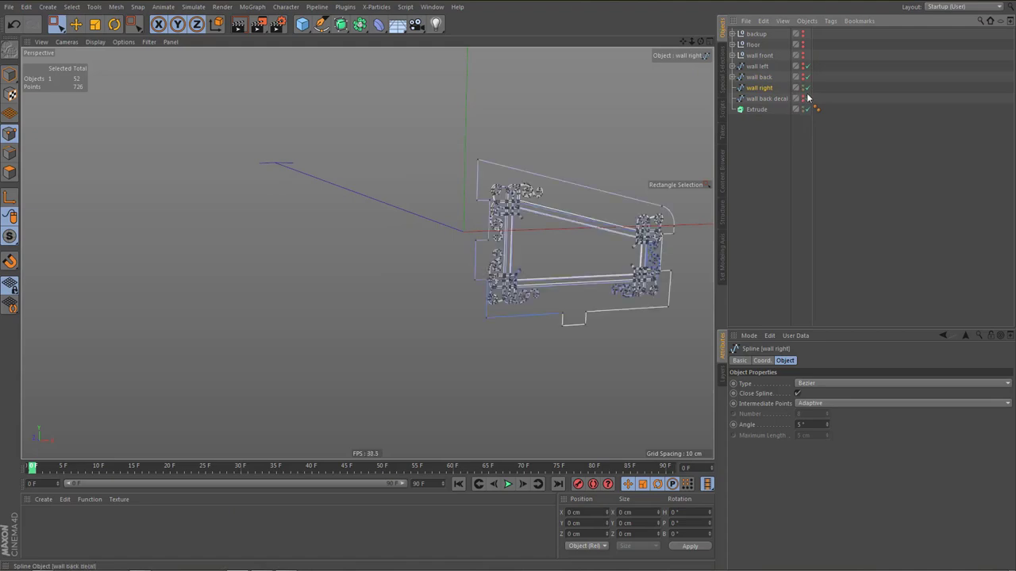
{"action": "middle_click_drag", "start_coordinate": [571, 229], "coordinate": [515, 254], "text": "alt"}
Select the outer outline's points in wall right, invert the selection and delete the inner decal points
{"action": "left_click", "coordinate": [606, 207]}
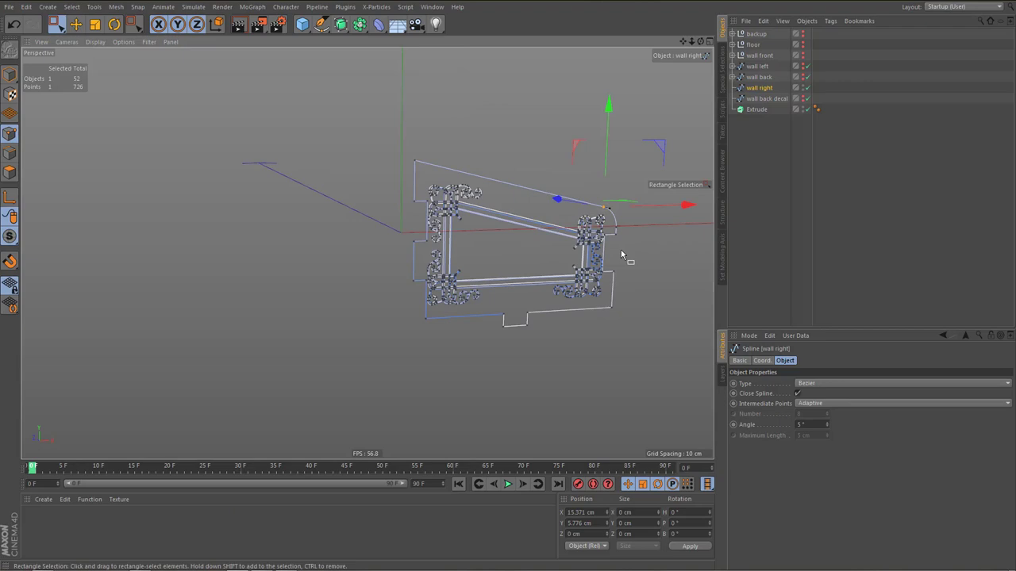
{"action": "key", "text": "ctrl+a"}
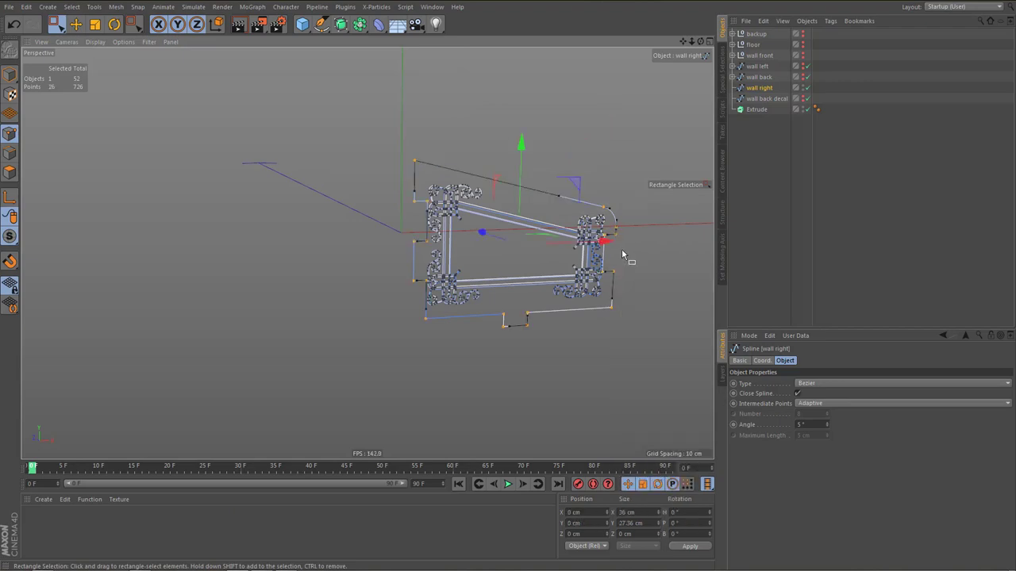
{"action": "key", "text": "u"}
{"action": "key", "text": "i"}
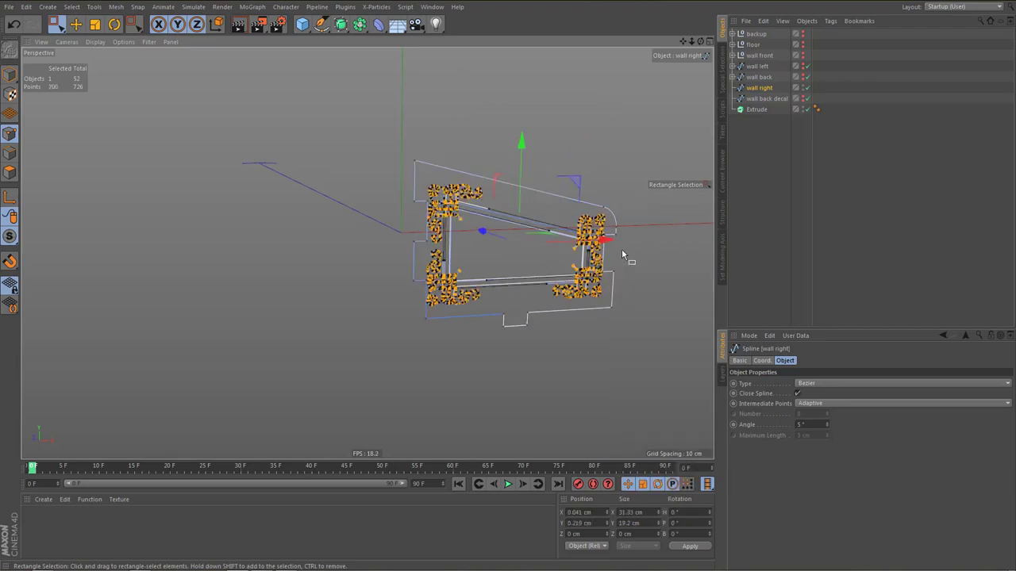
{"action": "key", "text": "Delete"}
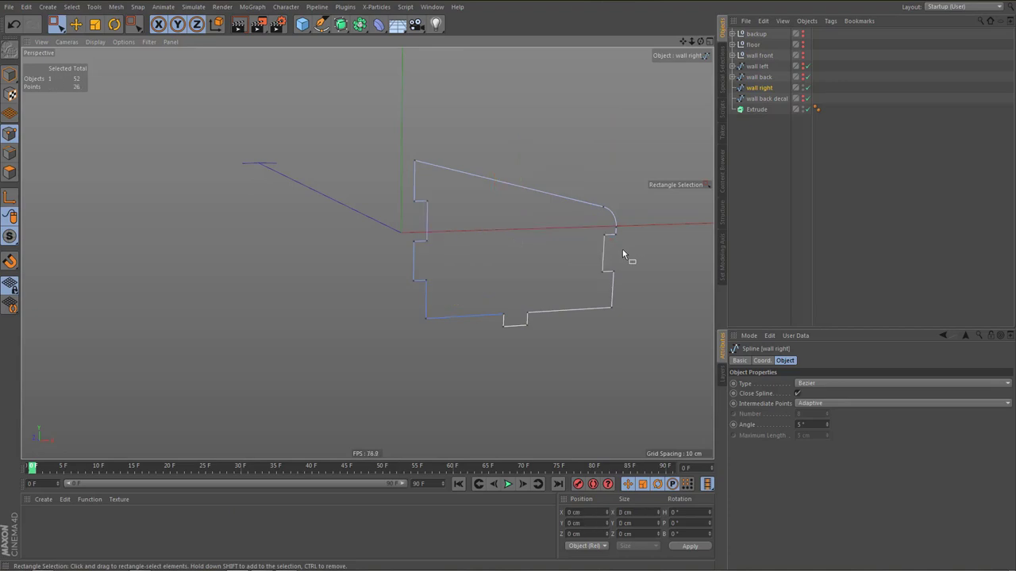
In the front view, select all wall right corner points except the two curve points and give them hard interpolation
{"action": "middle_click", "coordinate": [516, 273]}
{"action": "middle_click", "coordinate": [550, 337]}
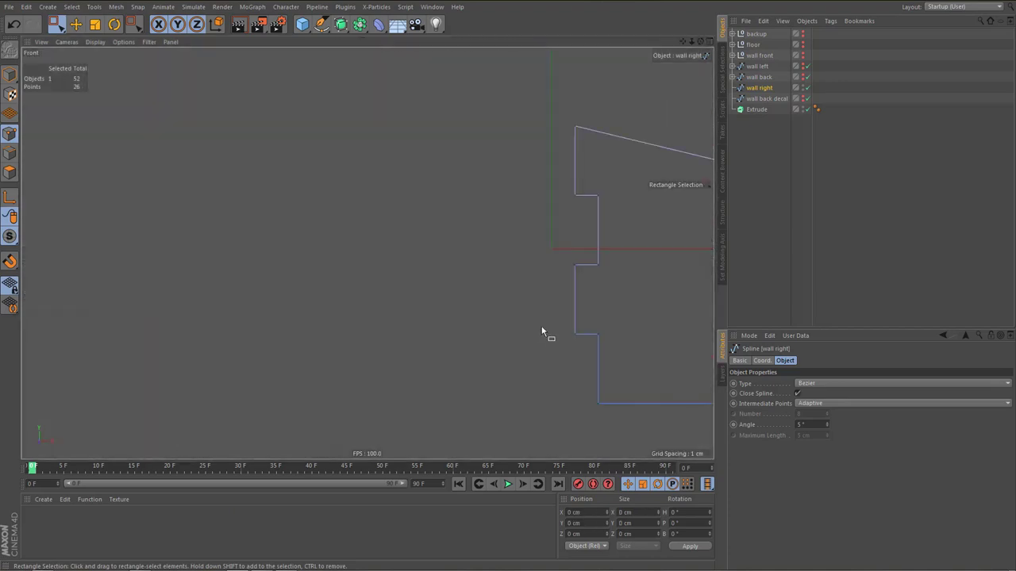
{"action": "right_click_drag", "start_coordinate": [414, 253], "coordinate": [396, 238], "text": "alt"}
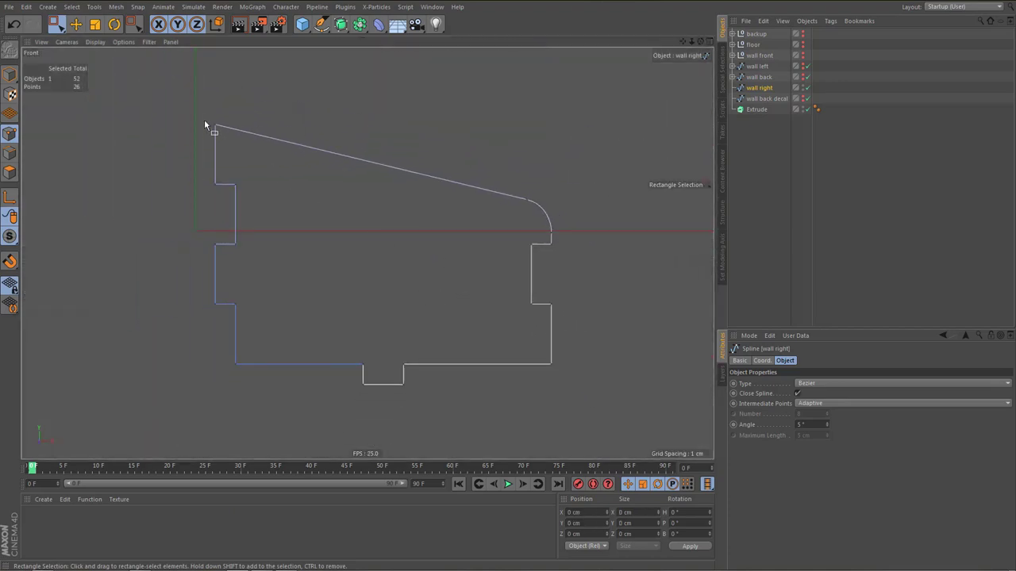
{"action": "left_click_drag", "start_coordinate": [204, 119], "coordinate": [270, 349]}
{"action": "left_click_drag", "start_coordinate": [336, 341], "coordinate": [603, 435], "text": "shift"}
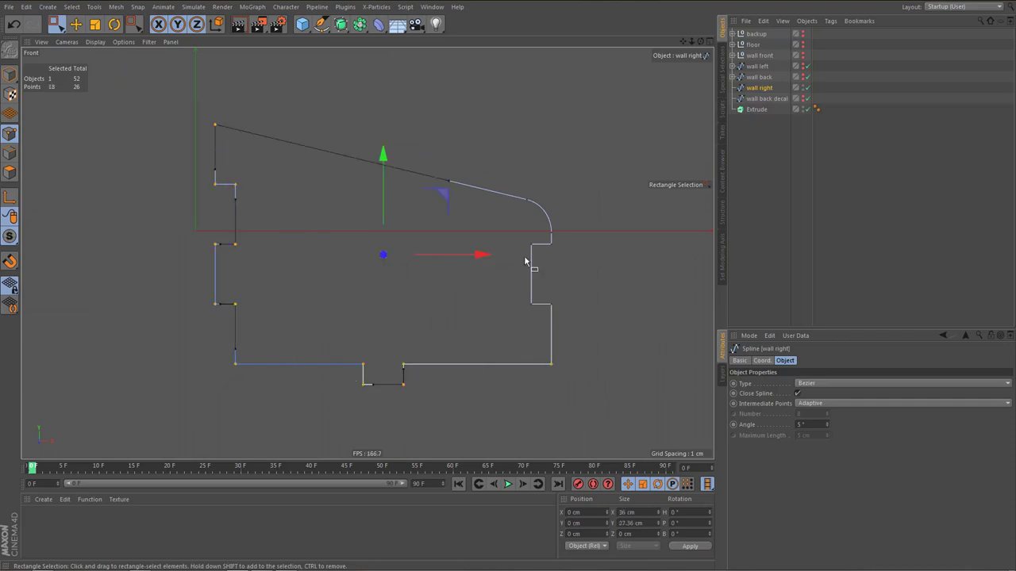
{"action": "left_click_drag", "start_coordinate": [513, 232], "coordinate": [587, 362], "text": "shift"}
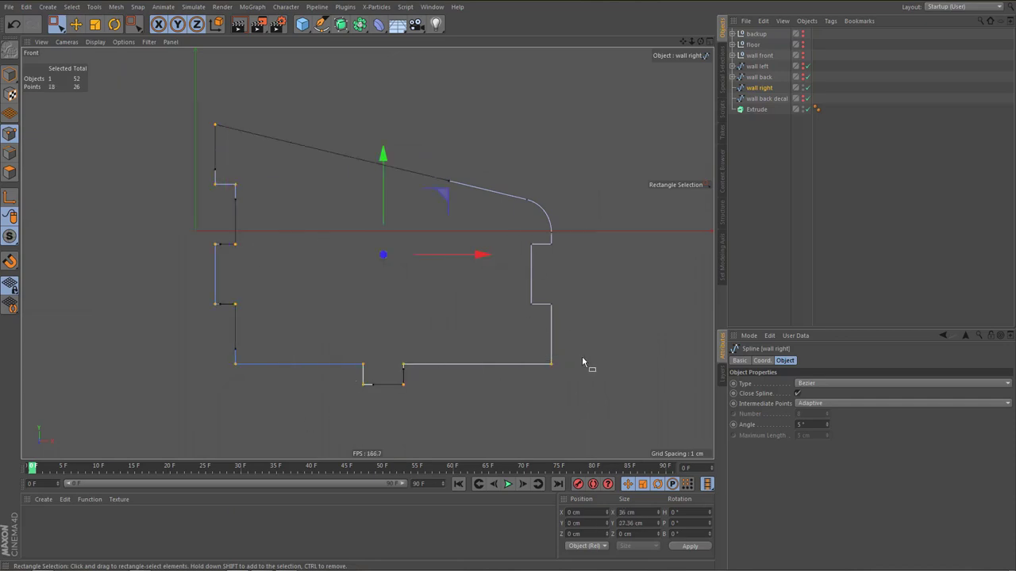
{"action": "right_click", "coordinate": [580, 302]}
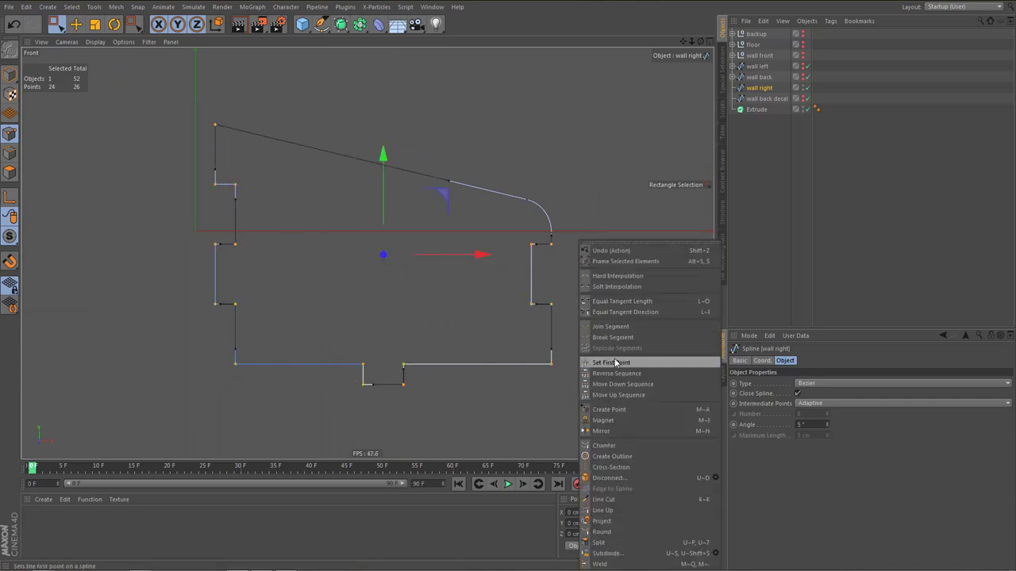
{"action": "left_click", "coordinate": [626, 276]}
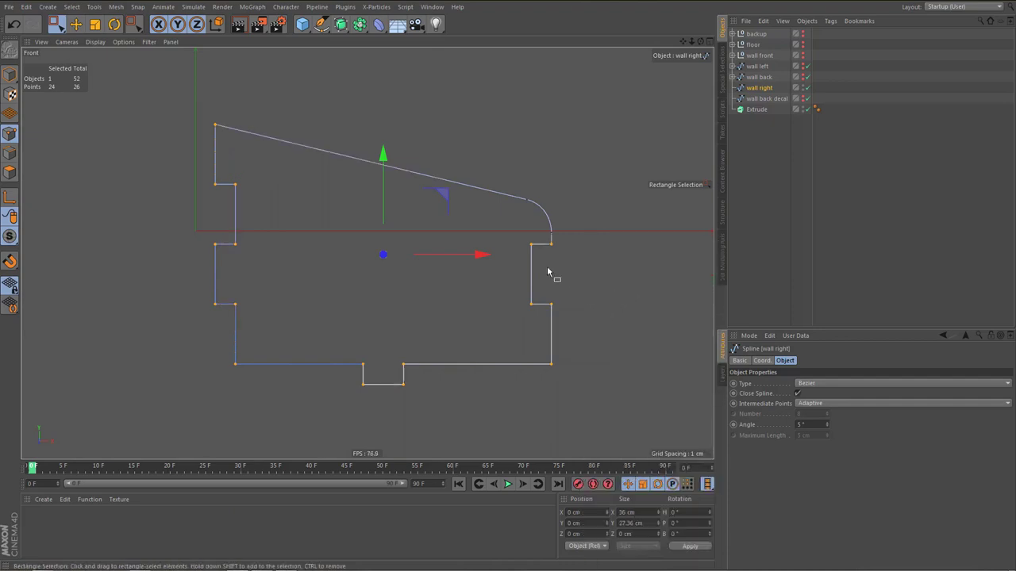
Weld the overlapping points at the upper left corner of the wall right outline
{"action": "left_click", "coordinate": [215, 125]}
{"action": "middle_click_drag", "start_coordinate": [277, 214], "coordinate": [301, 220], "text": "alt"}
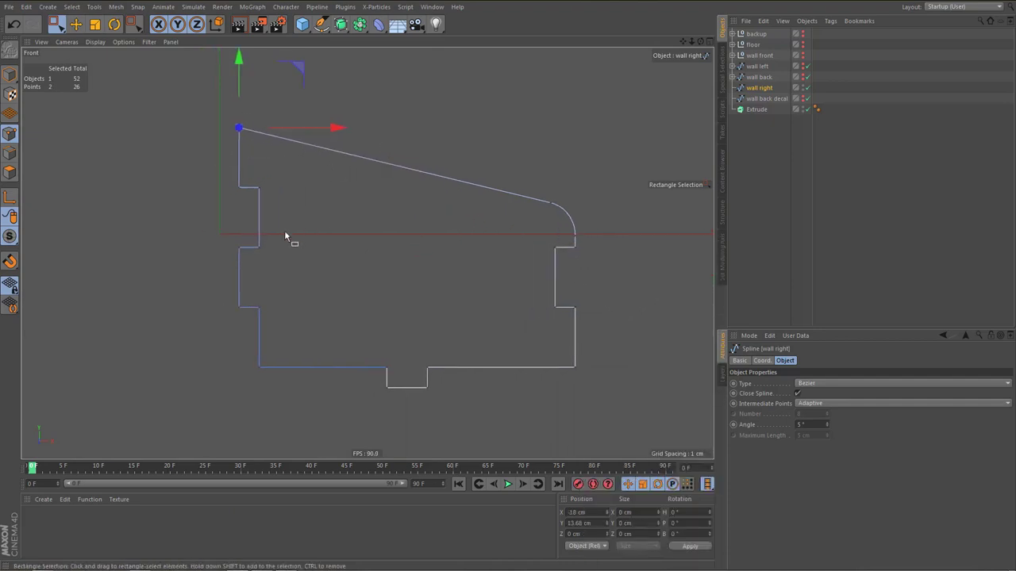
{"action": "key", "text": "m"}
{"action": "key", "text": "q"}
{"action": "key", "text": "0"}
{"action": "left_click_drag", "start_coordinate": [222, 170], "coordinate": [248, 215]}
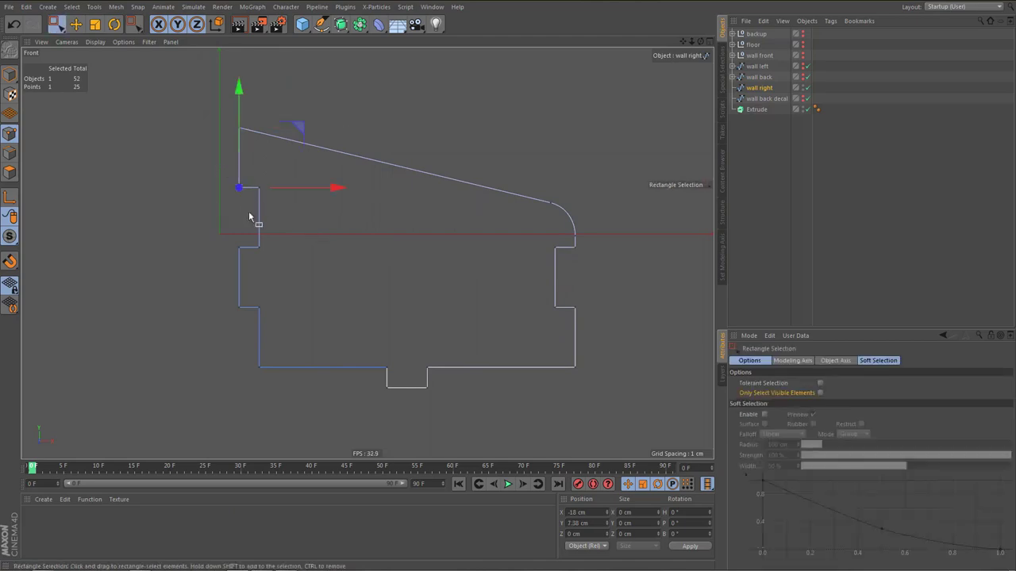
Weld the overlapping points at the left edge's inner corners, at Y 1.08 cm and Y -5.22 cm
{"action": "left_click_drag", "start_coordinate": [251, 174], "coordinate": [281, 278]}
{"action": "key", "text": "m"}
{"action": "key", "text": "q"}
{"action": "left_click", "coordinate": [275, 273]}
{"action": "key", "text": "space"}
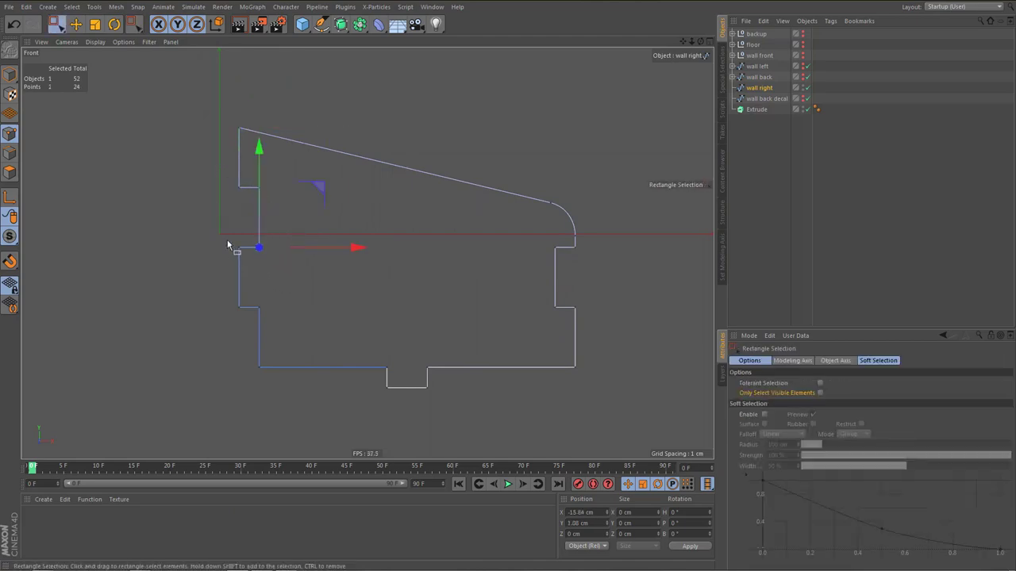
{"action": "left_click_drag", "start_coordinate": [227, 242], "coordinate": [267, 322]}
{"action": "key", "text": "m"}
{"action": "key", "text": "q"}
{"action": "left_click", "coordinate": [302, 328]}
{"action": "key", "text": "space"}
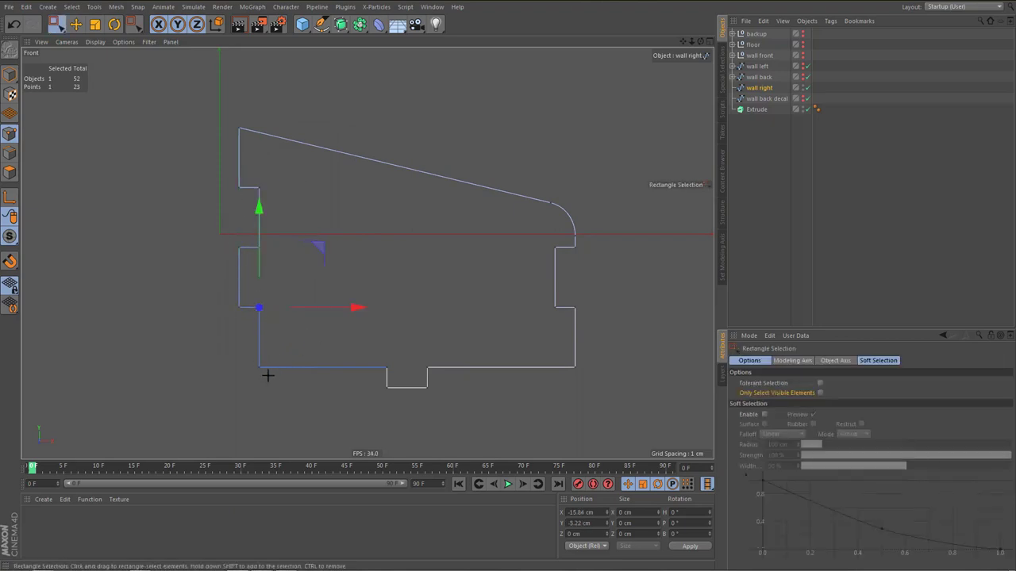
Check the lower left corner and weld the overlapping points on the tab along the outline's bottom edge
{"action": "left_click_drag", "start_coordinate": [268, 376], "coordinate": [275, 382]}
{"action": "left_click_drag", "start_coordinate": [373, 352], "coordinate": [449, 417]}
{"action": "key", "text": "m"}
{"action": "key", "text": "q"}
{"action": "left_click", "coordinate": [379, 406]}
{"action": "key", "text": "0"}
{"action": "key", "text": "m"}
{"action": "key", "text": "q"}
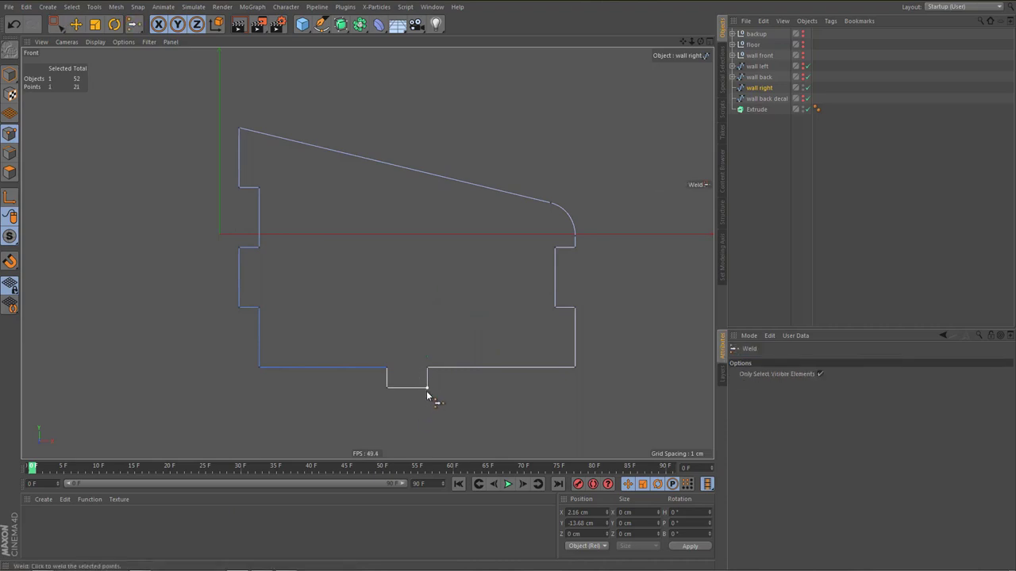
{"action": "left_click", "coordinate": [426, 390]}
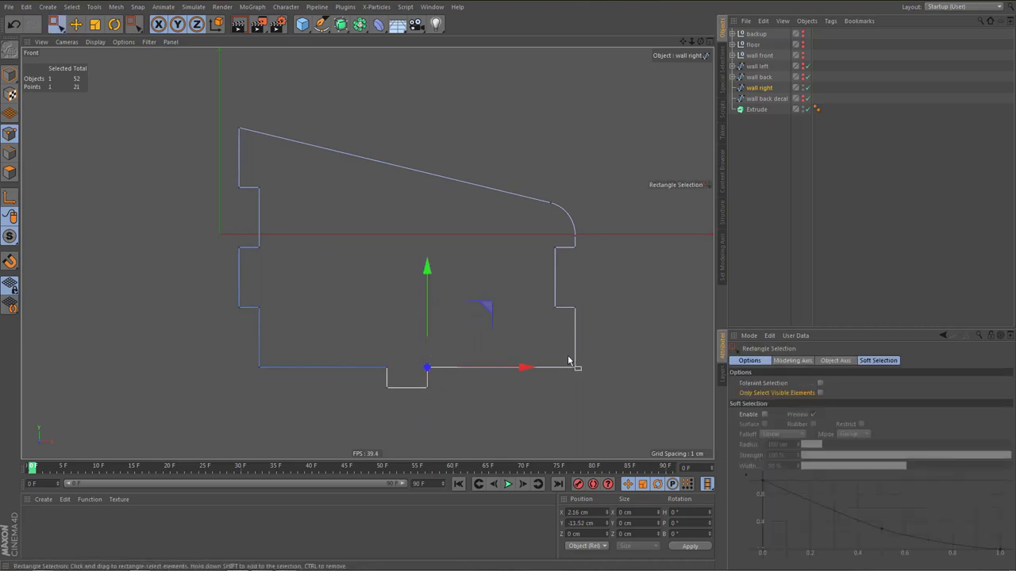
Check the lower right corner and weld the overlapping points at the lower end of the right edge's notch
{"action": "left_click_drag", "start_coordinate": [569, 357], "coordinate": [586, 379]}
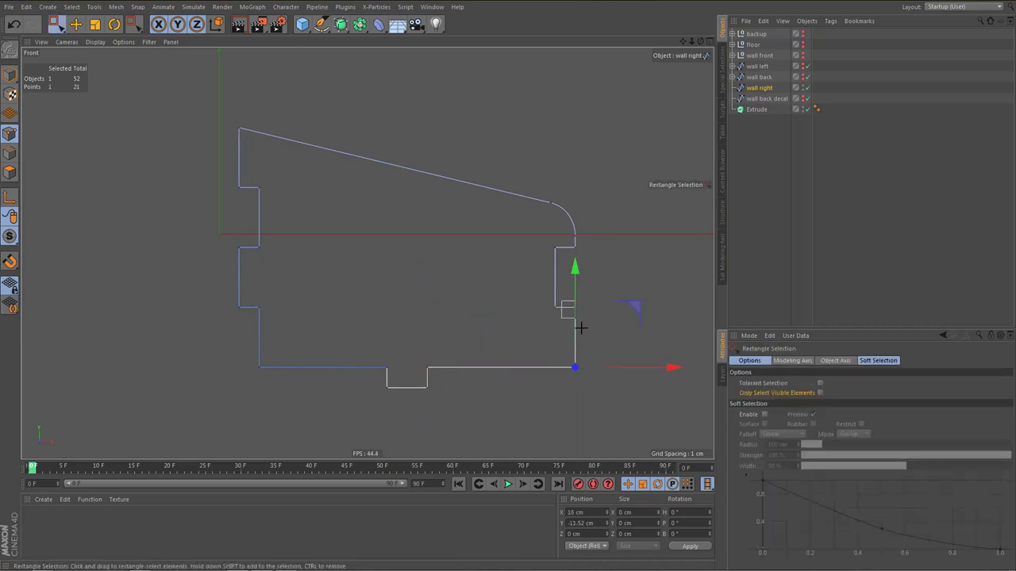
{"action": "left_click_drag", "start_coordinate": [585, 329], "coordinate": [558, 320]}
{"action": "key", "text": "space"}
{"action": "left_click", "coordinate": [513, 315]}
{"action": "key", "text": "space"}
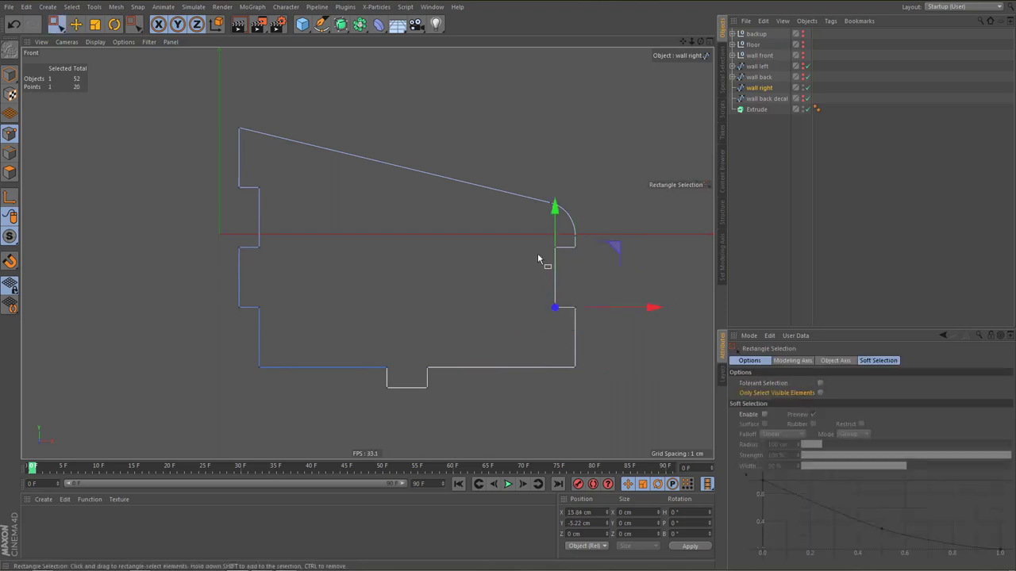
Weld the overlapping points at the right notch's upper outer corner and check the point where the sloped edge meets the curve
{"action": "left_click_drag", "start_coordinate": [536, 243], "coordinate": [581, 272]}
{"action": "key", "text": "m"}
{"action": "key", "text": "q"}
{"action": "key", "text": "space"}
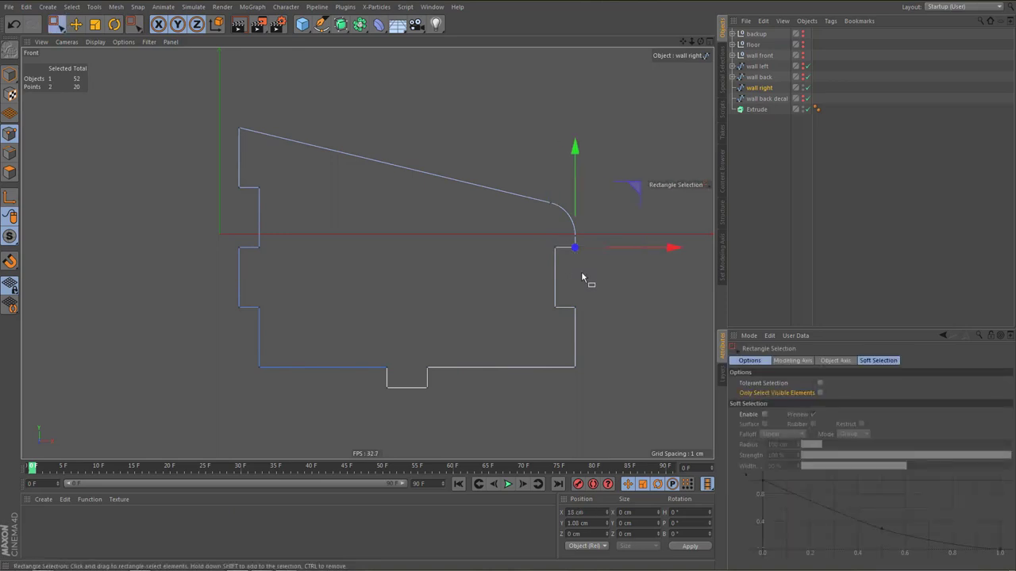
{"action": "key", "text": "m"}
{"action": "key", "text": "q"}
{"action": "left_click", "coordinate": [573, 246]}
{"action": "right_click_drag", "start_coordinate": [568, 220], "coordinate": [595, 233], "text": "alt"}
{"action": "key", "text": "space"}
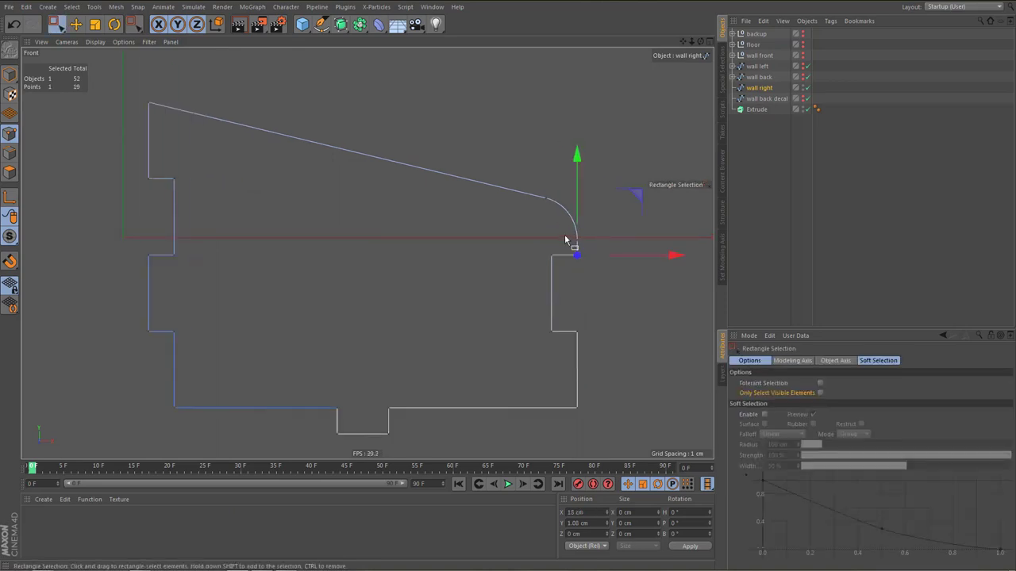
{"action": "left_click_drag", "start_coordinate": [534, 189], "coordinate": [553, 214]}
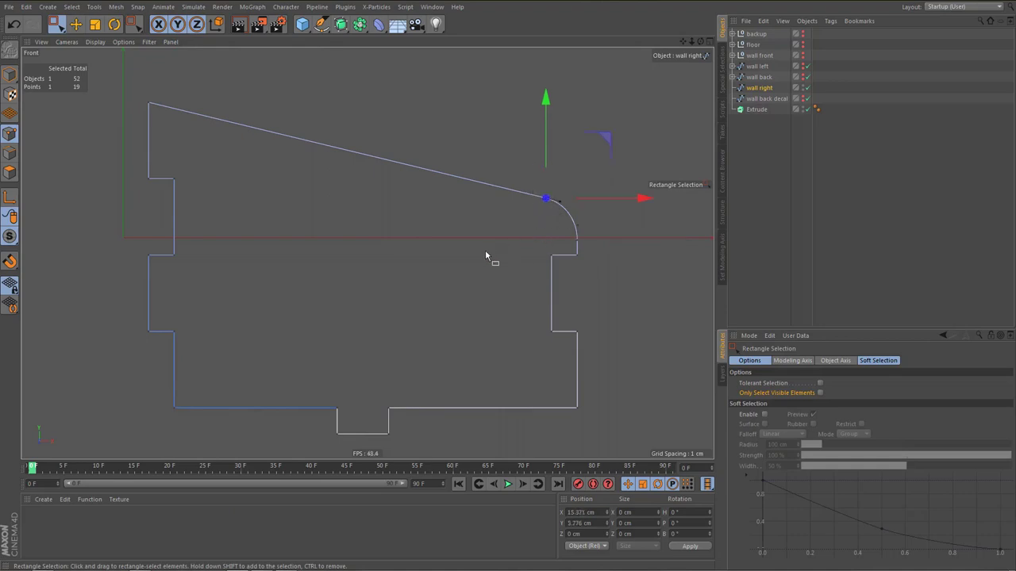
Check the points of the wall right outline on its right side, bottom tab and left side
{"action": "scroll", "coordinate": [469, 270], "scroll_direction": "down", "scroll_amount": 1}
{"action": "left_click_drag", "start_coordinate": [496, 185], "coordinate": [576, 394]}
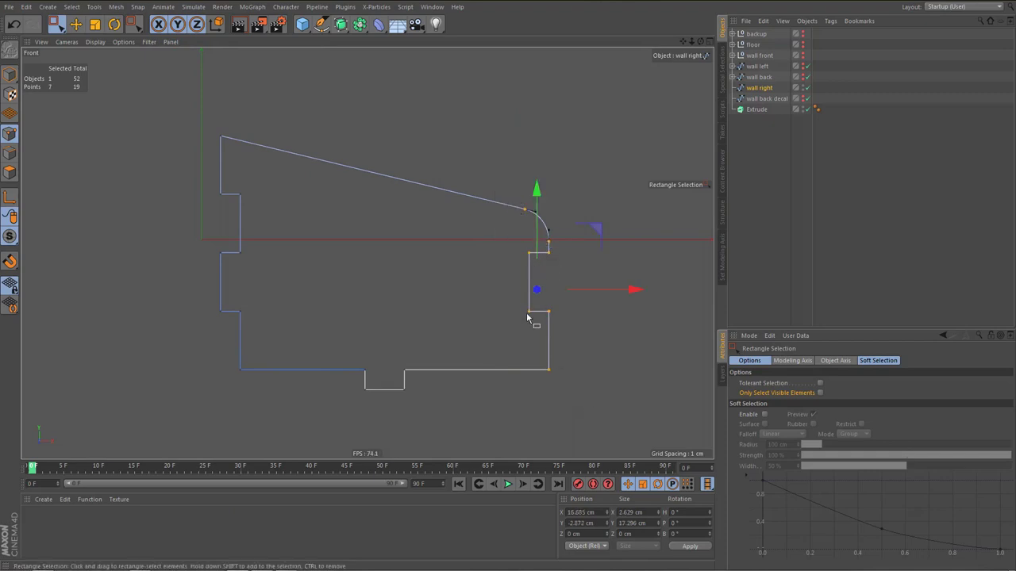
{"action": "left_click_drag", "start_coordinate": [338, 354], "coordinate": [408, 419]}
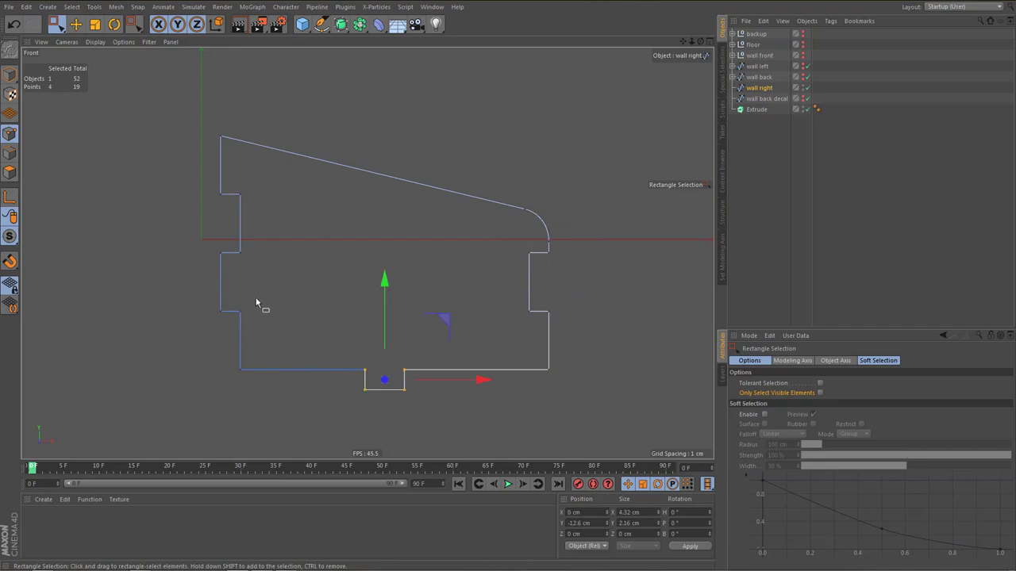
{"action": "left_click_drag", "start_coordinate": [187, 112], "coordinate": [284, 388]}
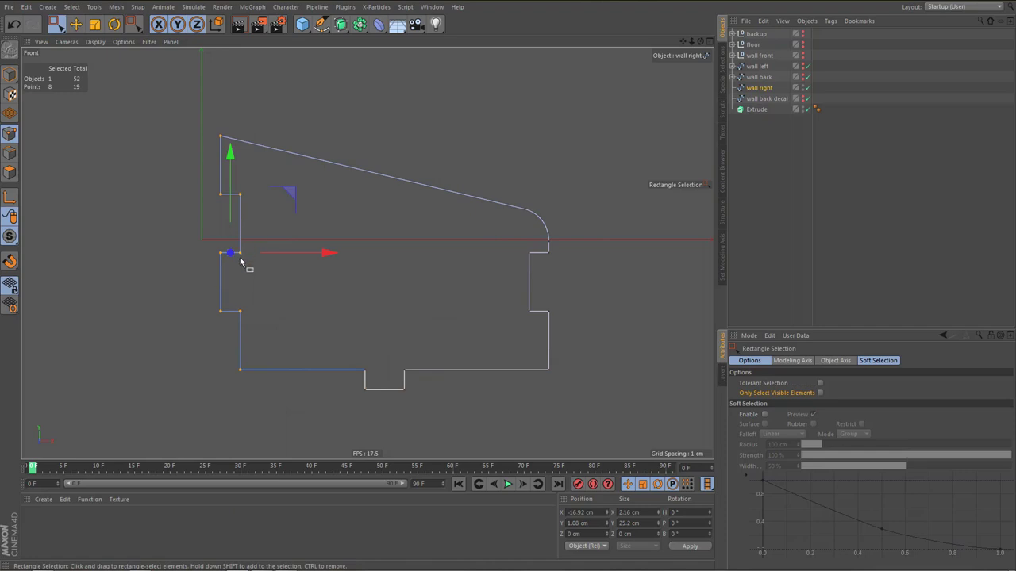
{"action": "left_click", "coordinate": [312, 297]}
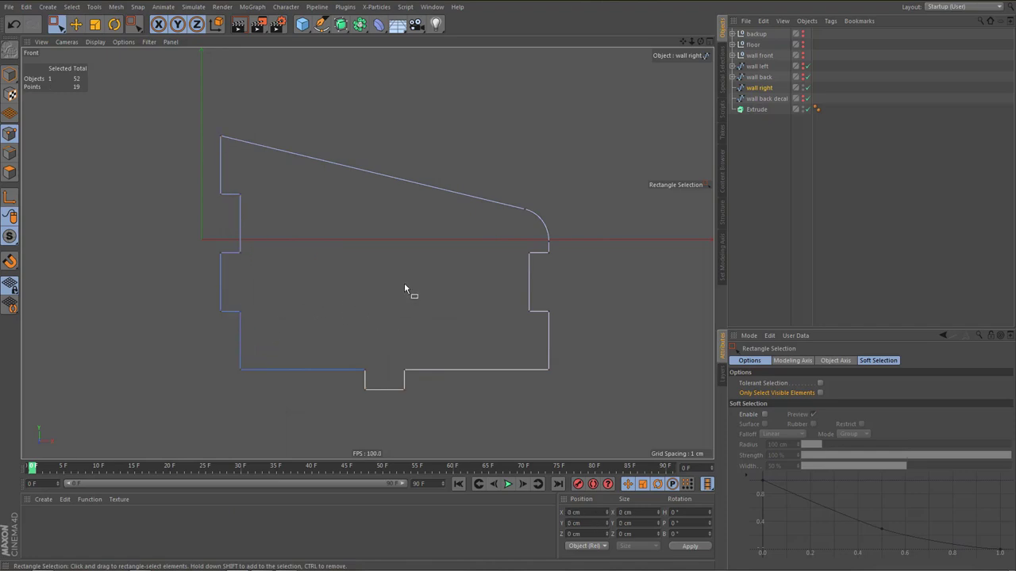
Check the decal nested under wall left in the object hierarchy
{"action": "left_click", "coordinate": [733, 66]}
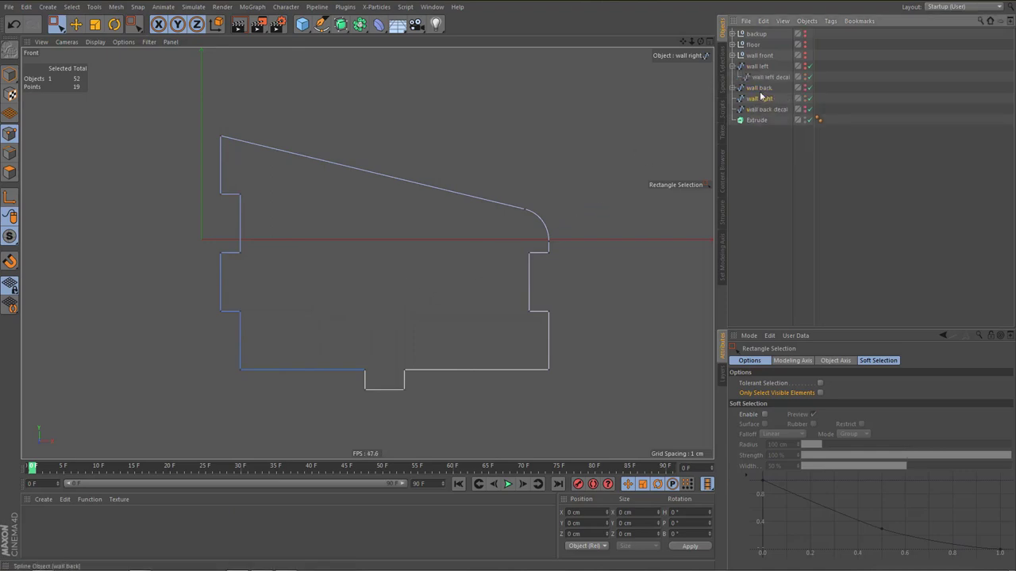
{"action": "left_click", "coordinate": [767, 78]}
{"action": "left_click", "coordinate": [732, 66]}
{"action": "left_click", "coordinate": [734, 67]}
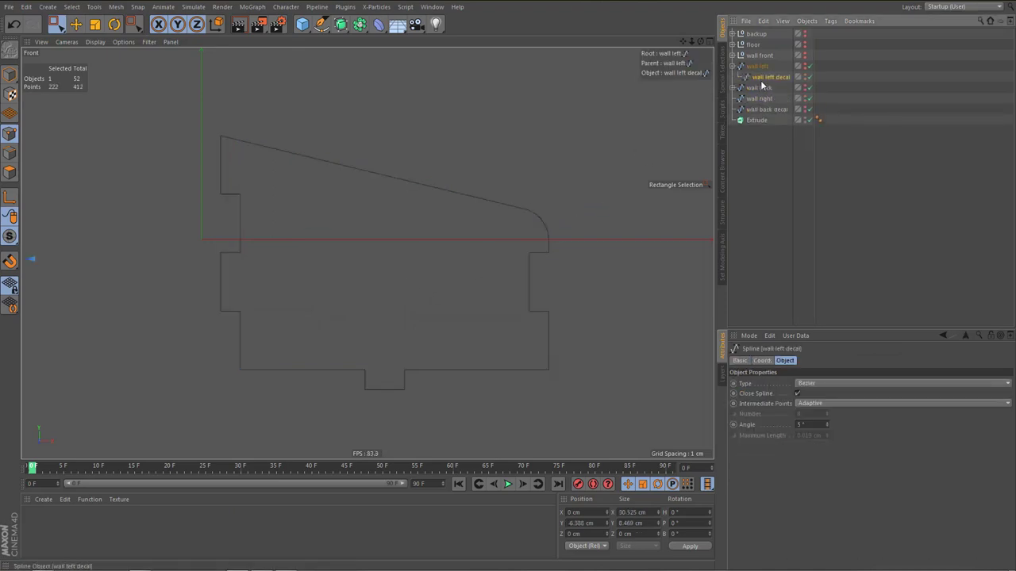
{"action": "left_click", "coordinate": [735, 66]}
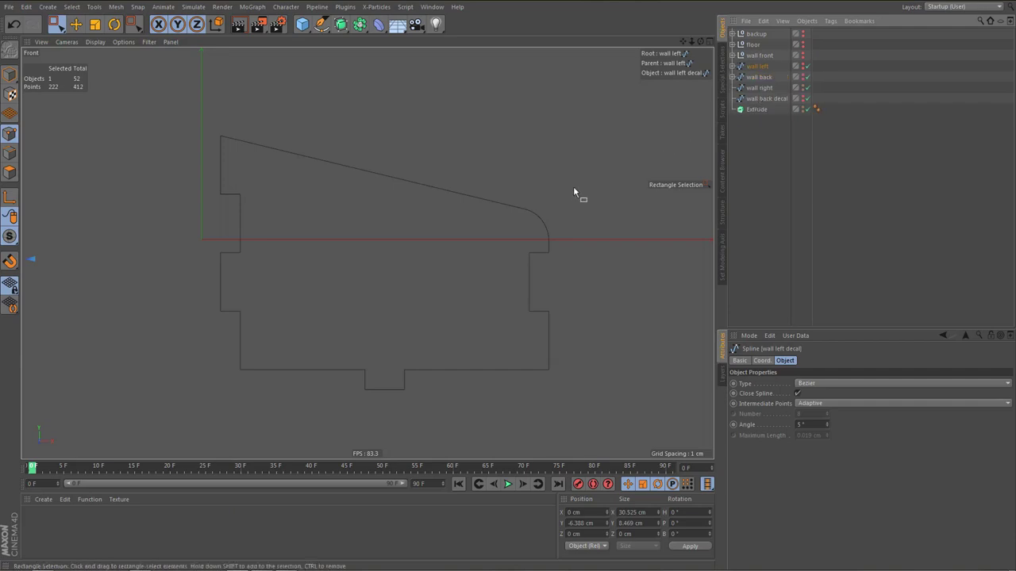
Show the standalone wall back decal beside the wall outline, and delete it together with the Extrude object
{"action": "scroll", "coordinate": [528, 210], "scroll_direction": "down", "scroll_amount": 3}
{"action": "middle_click_drag", "start_coordinate": [412, 206], "coordinate": [462, 217], "text": "alt"}
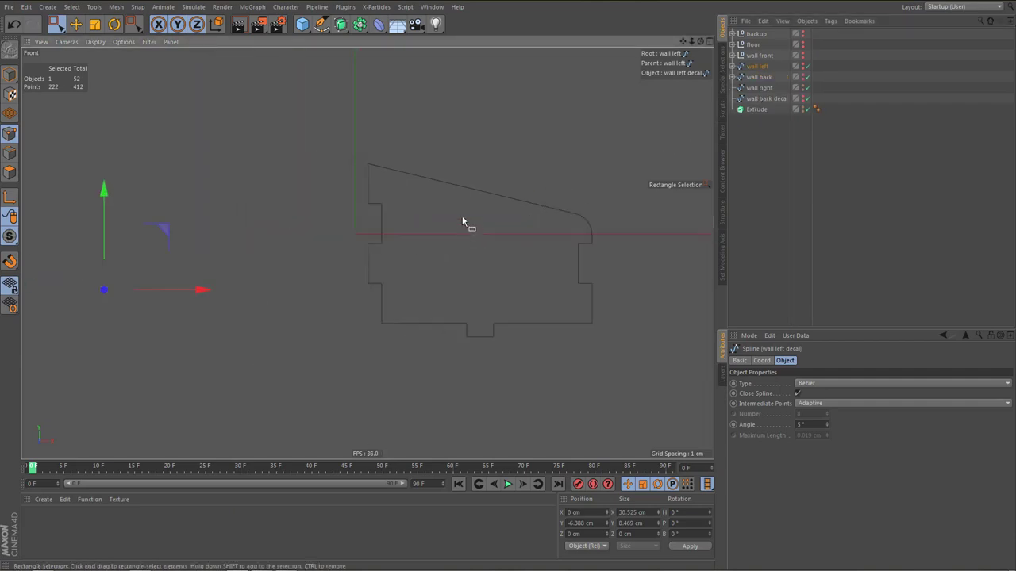
{"action": "scroll", "coordinate": [449, 223], "scroll_direction": "down", "scroll_amount": 3}
{"action": "scroll", "coordinate": [470, 243], "scroll_direction": "down", "scroll_amount": 3}
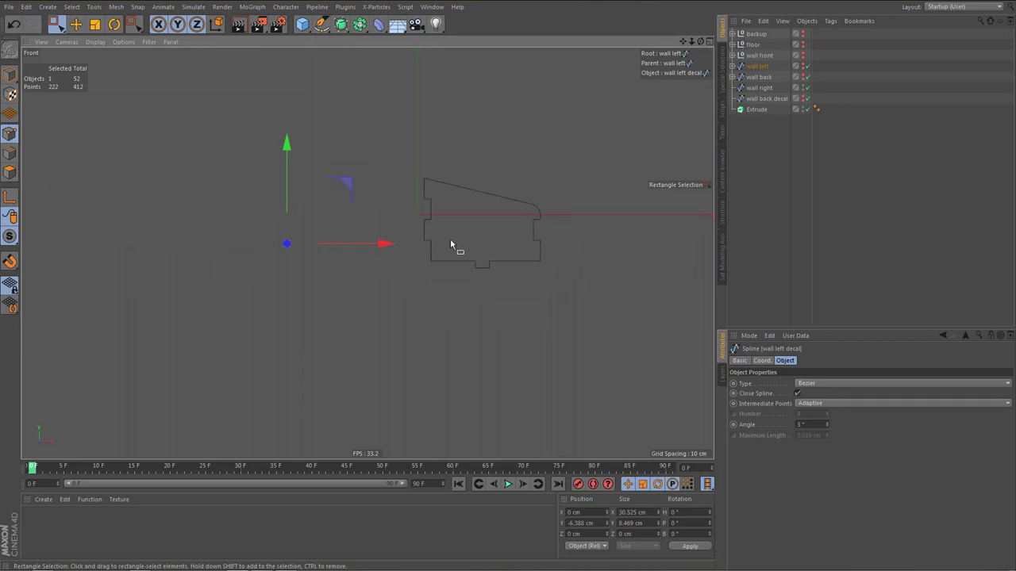
{"action": "middle_click_drag", "start_coordinate": [453, 238], "coordinate": [445, 238], "text": "alt"}
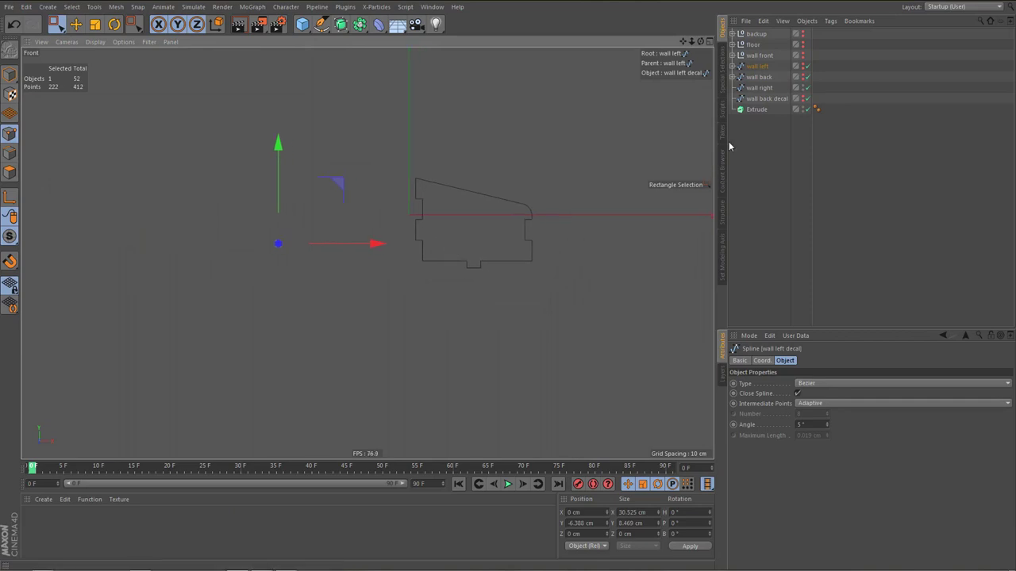
{"action": "left_click", "coordinate": [802, 98]}
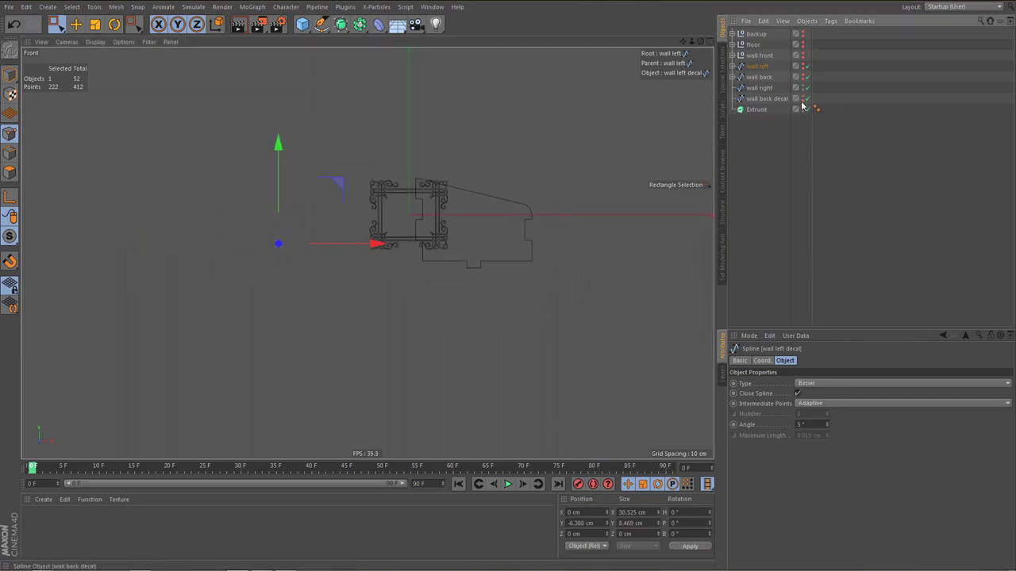
{"action": "scroll", "coordinate": [426, 200], "scroll_direction": "up", "scroll_amount": 8}
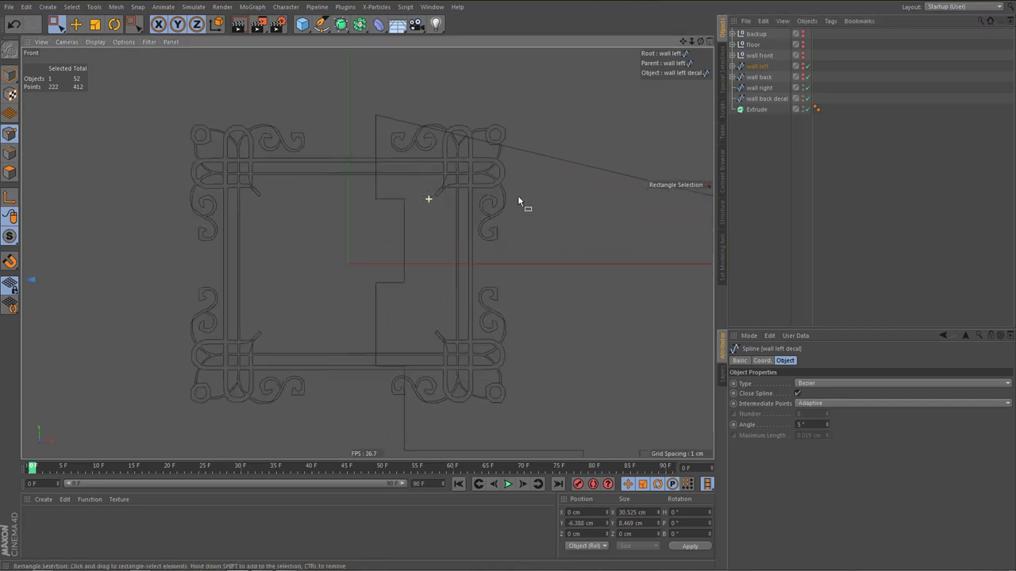
{"action": "left_click", "coordinate": [765, 100]}
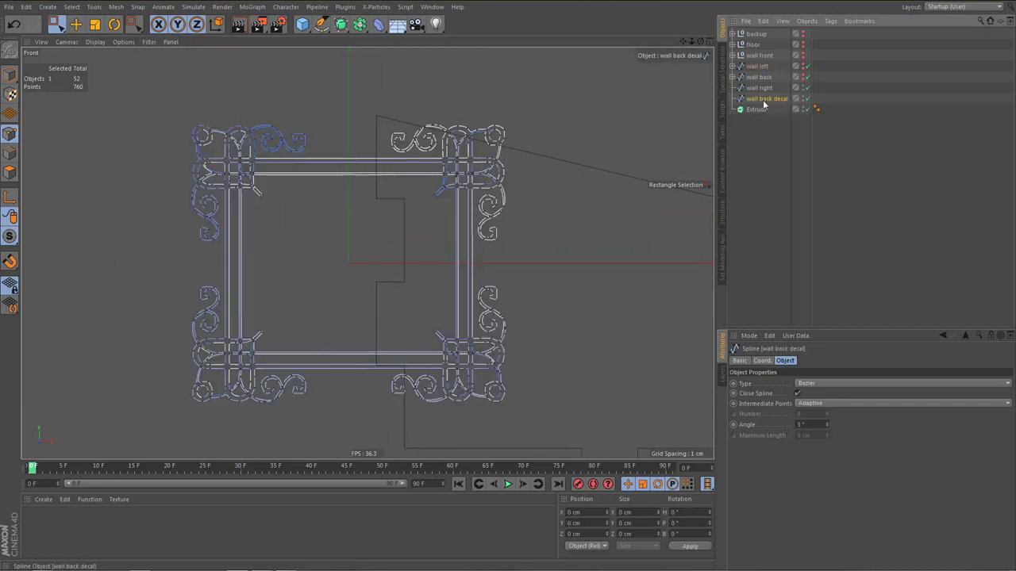
{"action": "key", "text": "Delete"}
{"action": "left_click", "coordinate": [746, 99]}
{"action": "key", "text": "Delete"}
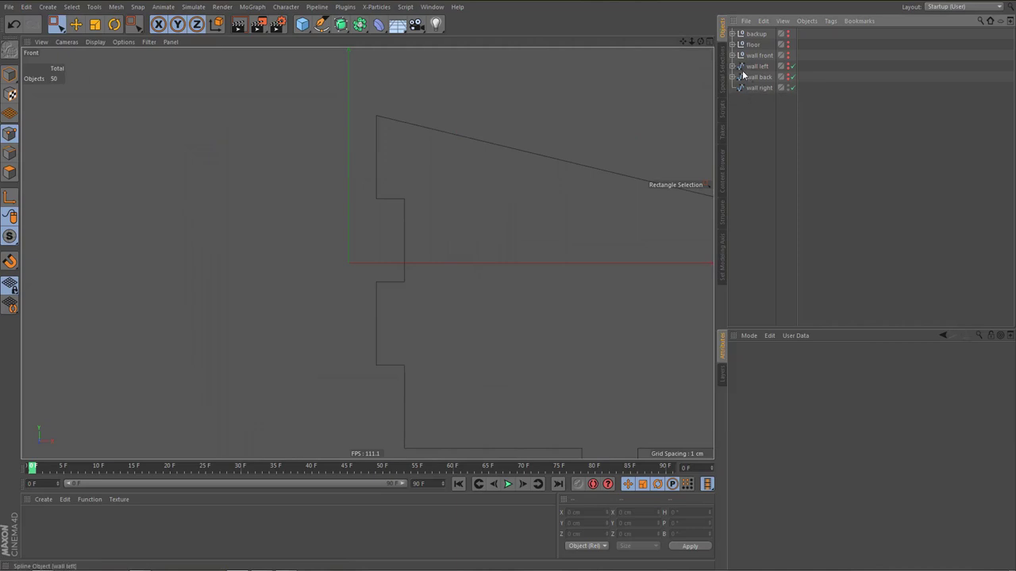
Show the wall left decal stored in the backup group for inspection and delete it from the group
{"action": "left_click", "coordinate": [733, 56]}
{"action": "left_click", "coordinate": [732, 55]}
{"action": "left_click", "coordinate": [732, 35]}
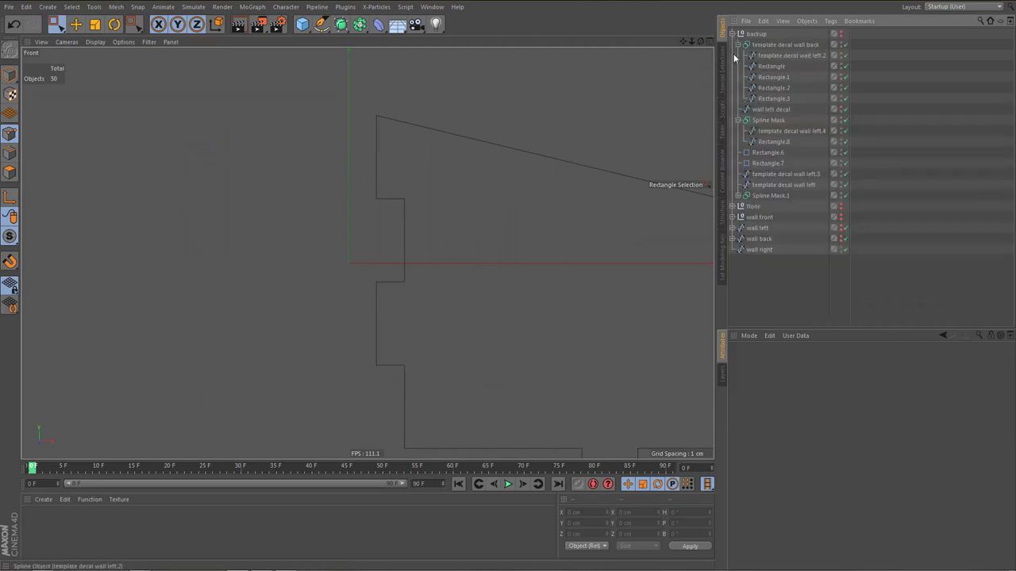
{"action": "left_click", "coordinate": [738, 45]}
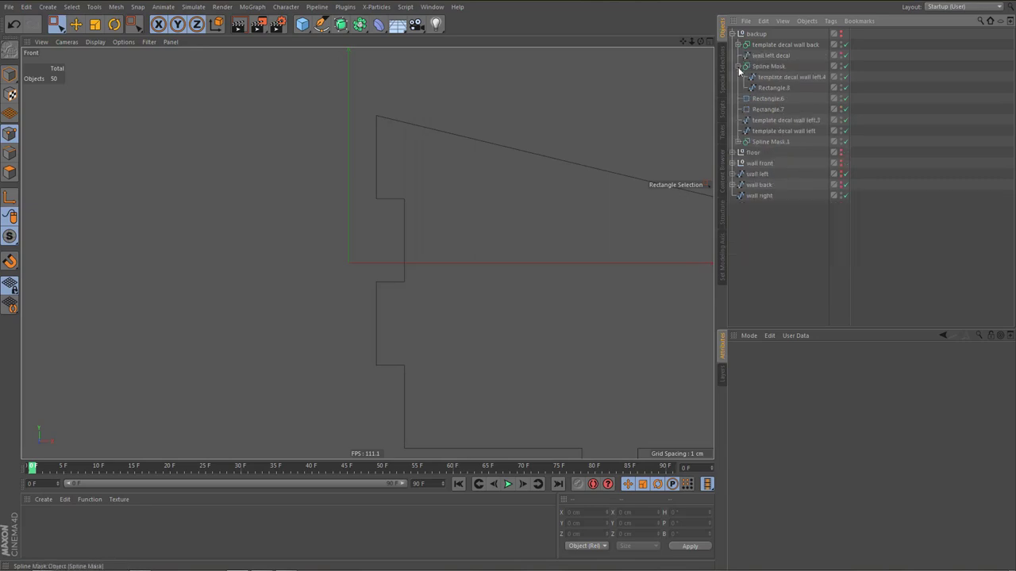
{"action": "left_click", "coordinate": [738, 67]}
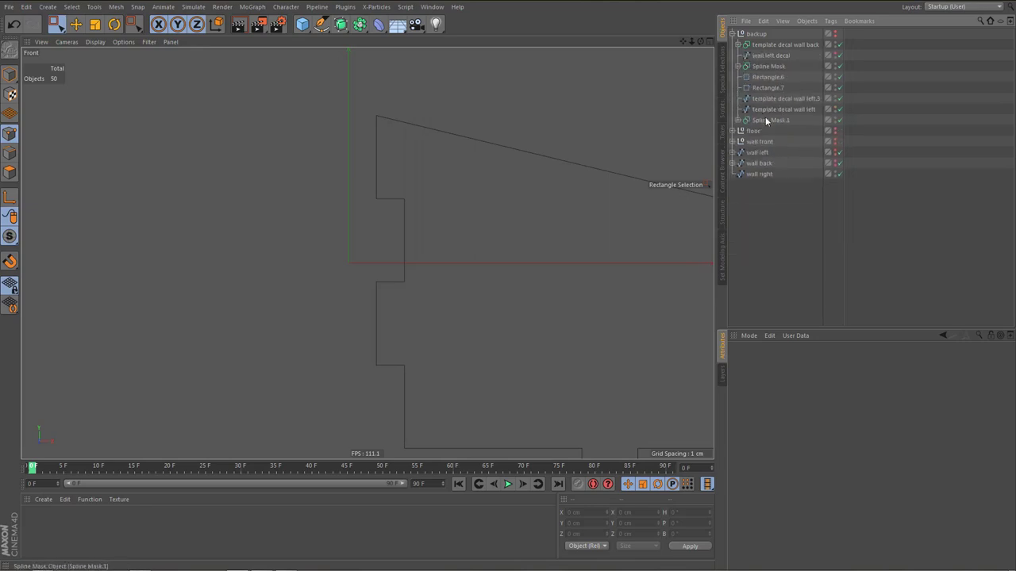
{"action": "left_click", "coordinate": [769, 56]}
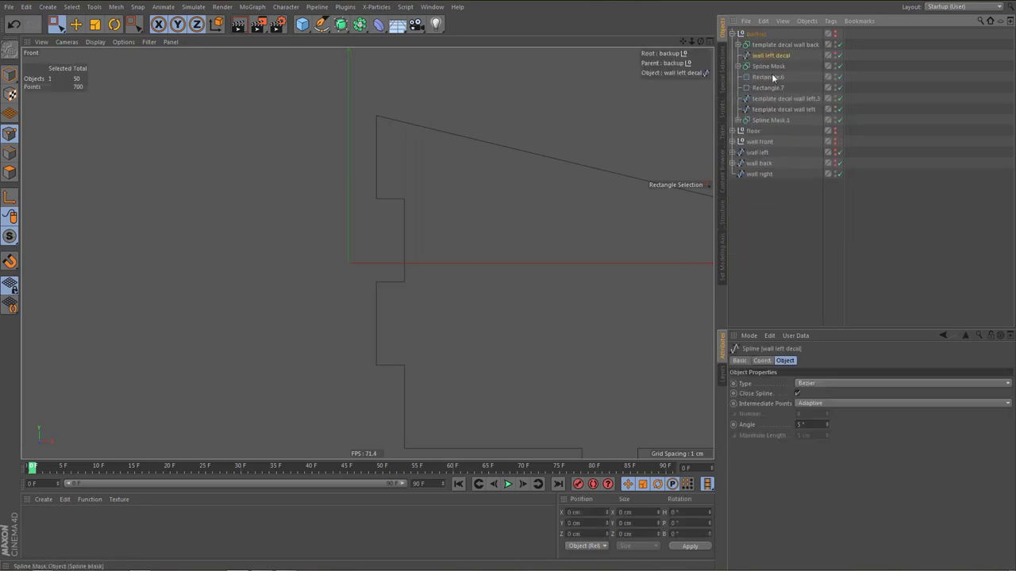
{"action": "left_click", "coordinate": [835, 54]}
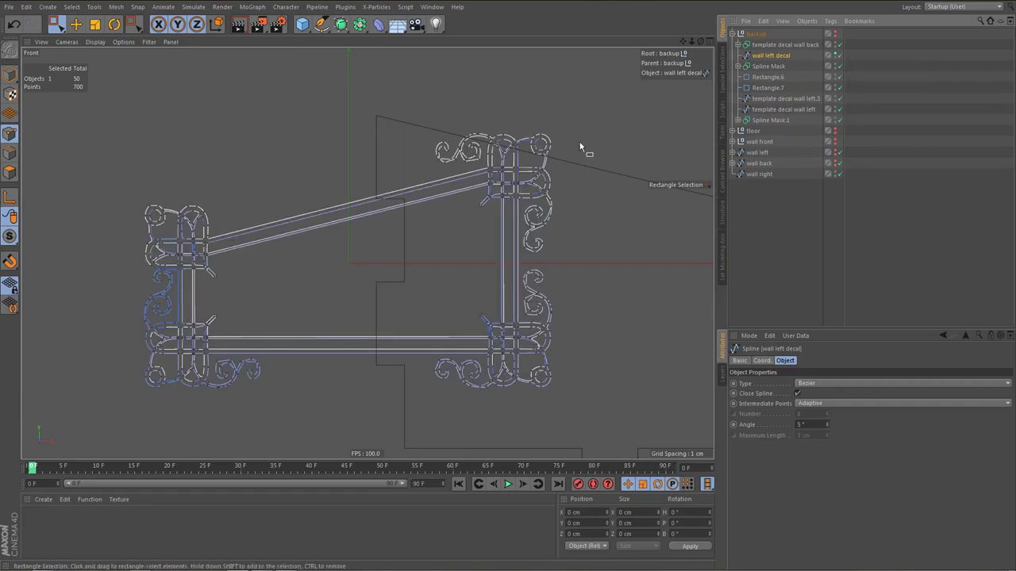
{"action": "scroll", "coordinate": [577, 149], "scroll_direction": "up", "scroll_amount": 8}
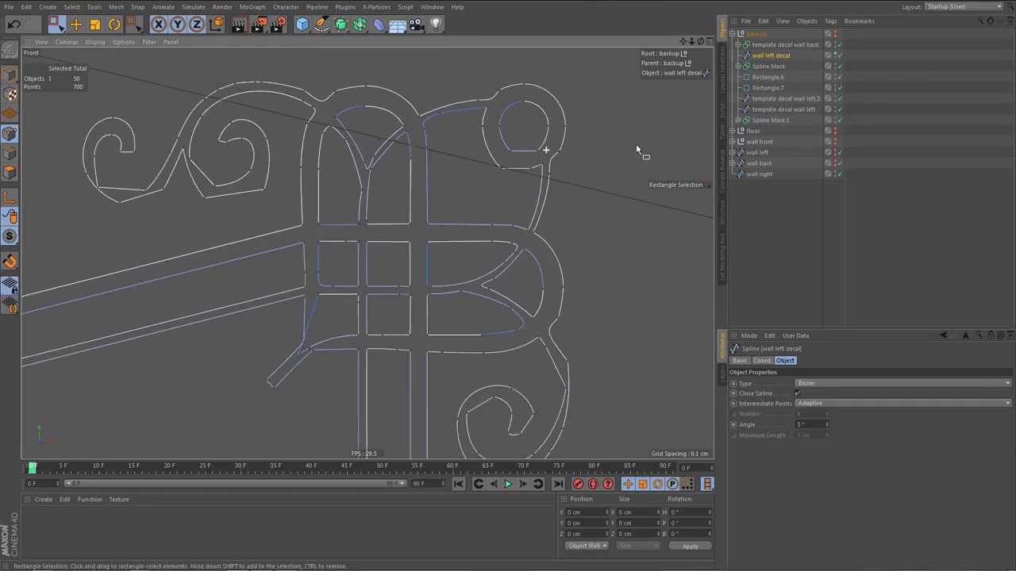
{"action": "left_click", "coordinate": [771, 55]}
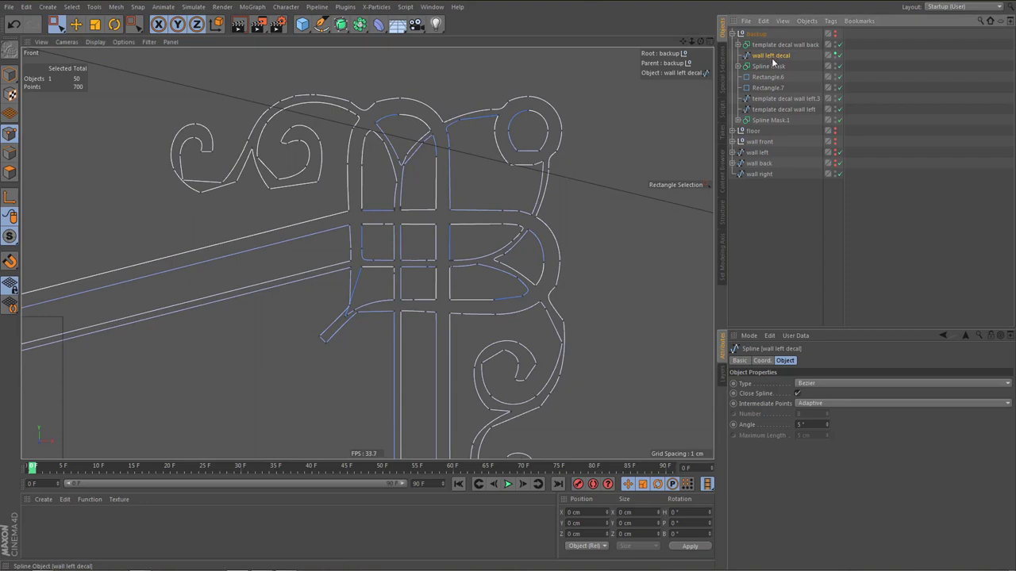
{"action": "key", "text": "Delete"}
{"action": "left_click", "coordinate": [735, 34]}
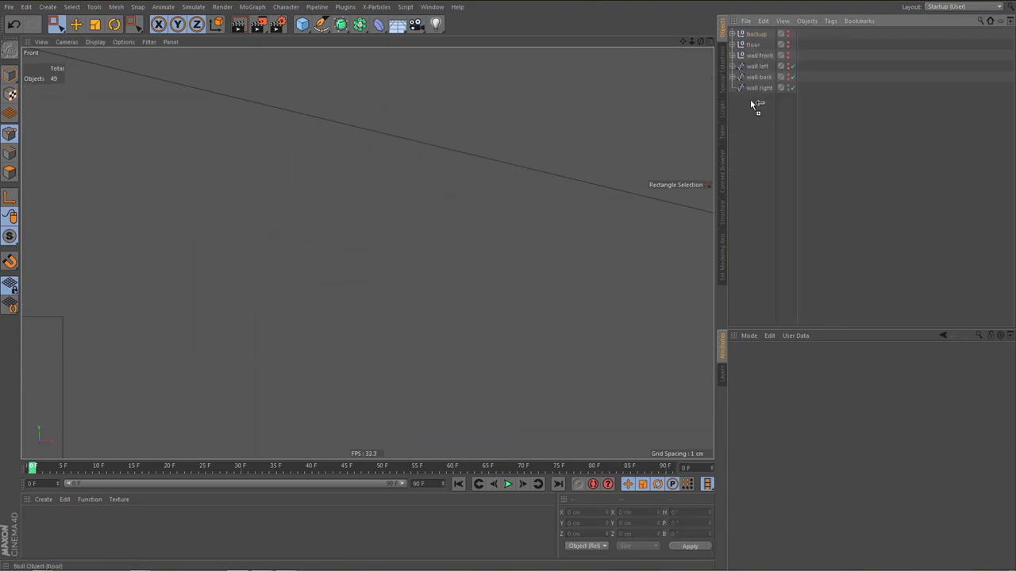
Duplicate the floor group to the end of the object list and display the copy with wall right hidden
{"action": "left_click_drag", "start_coordinate": [752, 104], "coordinate": [754, 107], "text": "ctrl"}
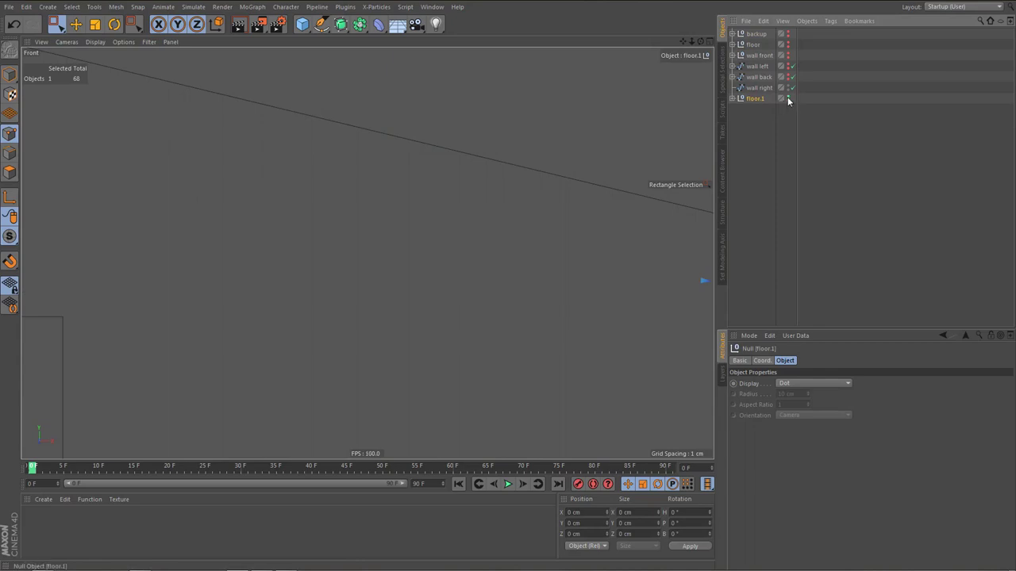
{"action": "right_click_drag", "start_coordinate": [521, 176], "coordinate": [405, 298], "text": "alt"}
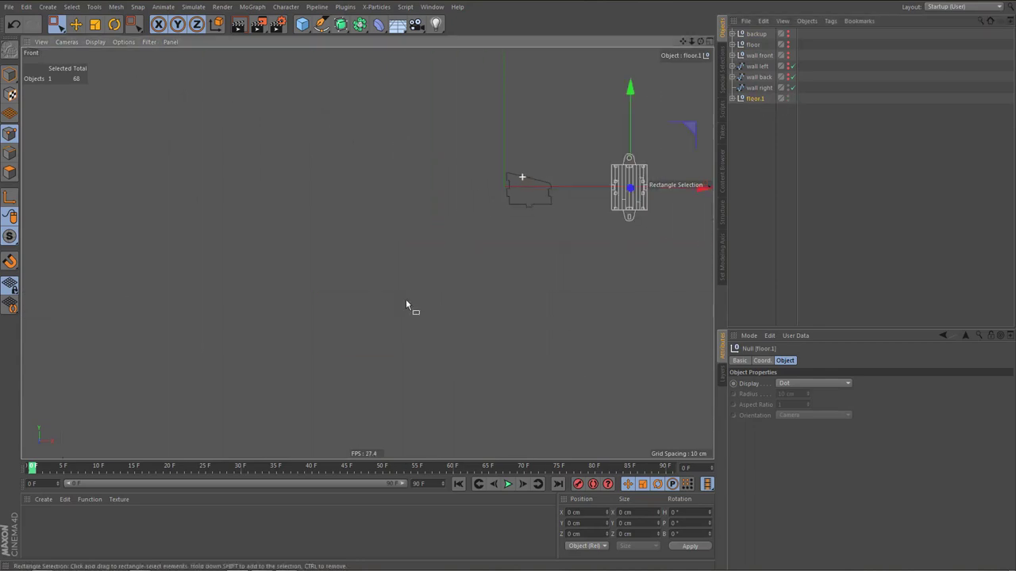
{"action": "middle_click_drag", "start_coordinate": [526, 219], "coordinate": [473, 234], "text": "alt"}
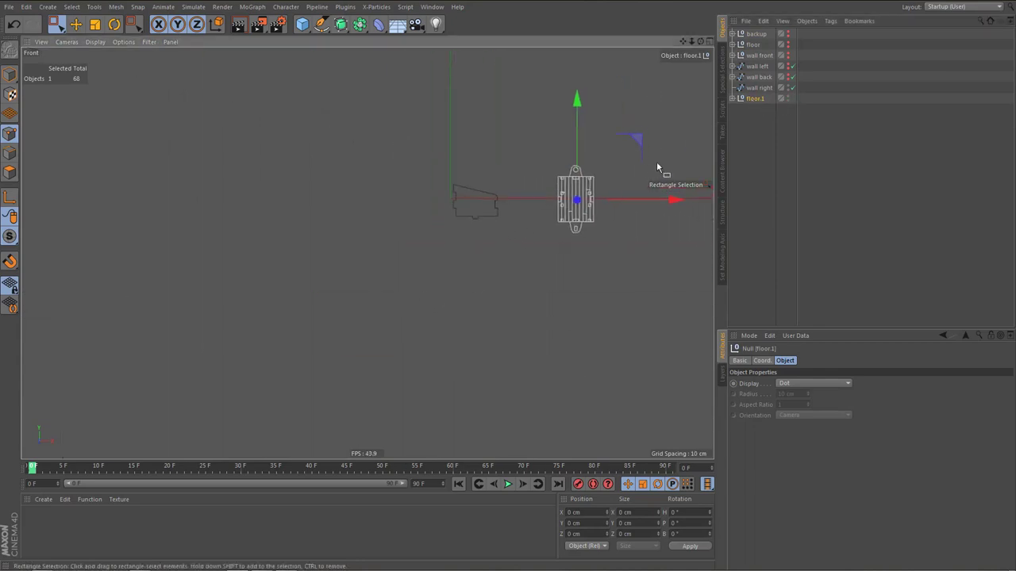
{"action": "double_click", "coordinate": [787, 88], "text": "alt"}
Examine the floor copy's planks, slots and end tabs, and compare them with the wooden train reference photos in the photo viewer
{"action": "scroll", "coordinate": [586, 209], "scroll_direction": "up", "scroll_amount": 8}
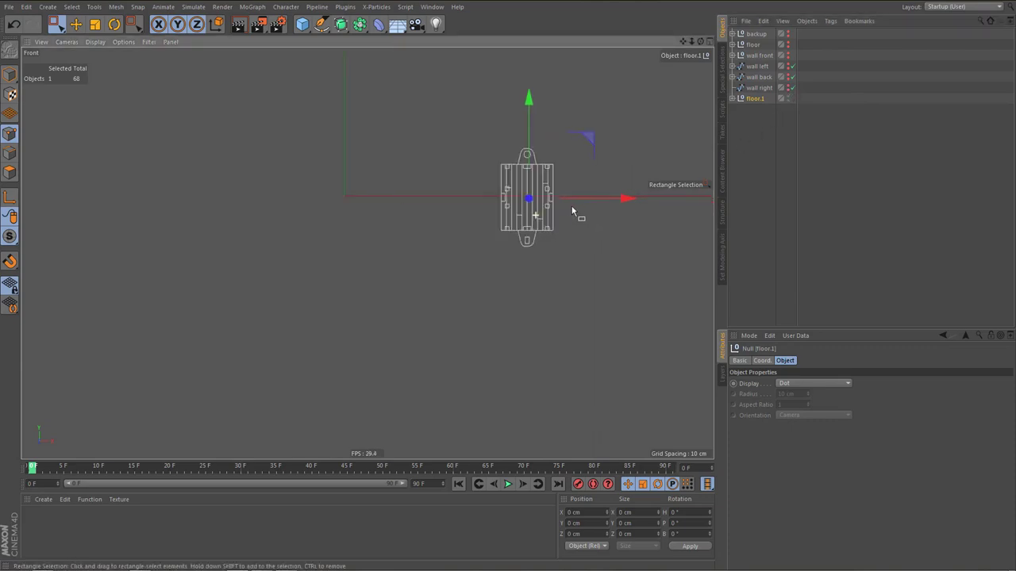
{"action": "scroll", "coordinate": [542, 232], "scroll_direction": "up", "scroll_amount": 5}
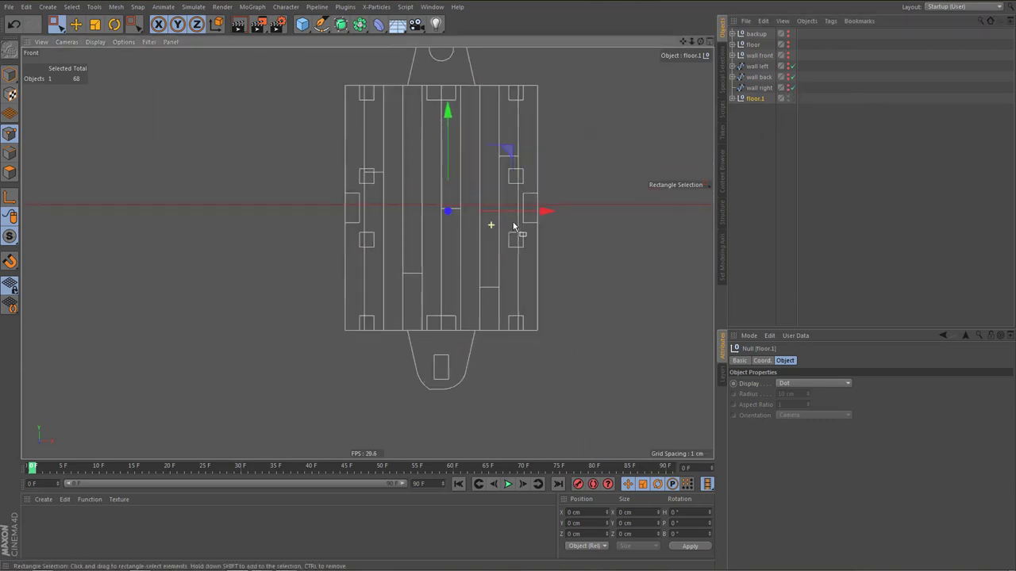
{"action": "middle_click_drag", "start_coordinate": [483, 278], "coordinate": [513, 361], "text": "alt"}
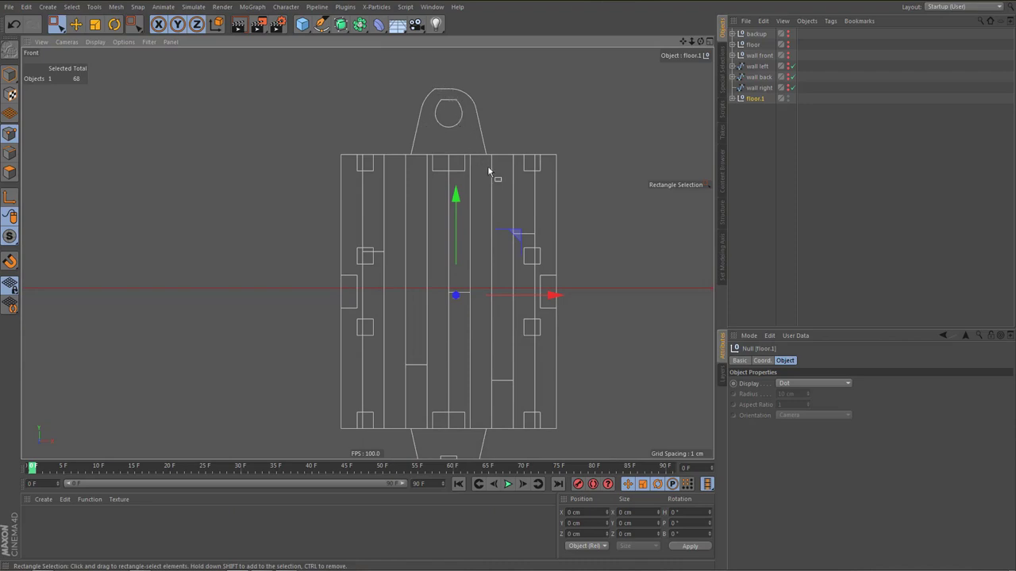
{"action": "middle_click_drag", "start_coordinate": [496, 234], "coordinate": [491, 142], "text": "alt"}
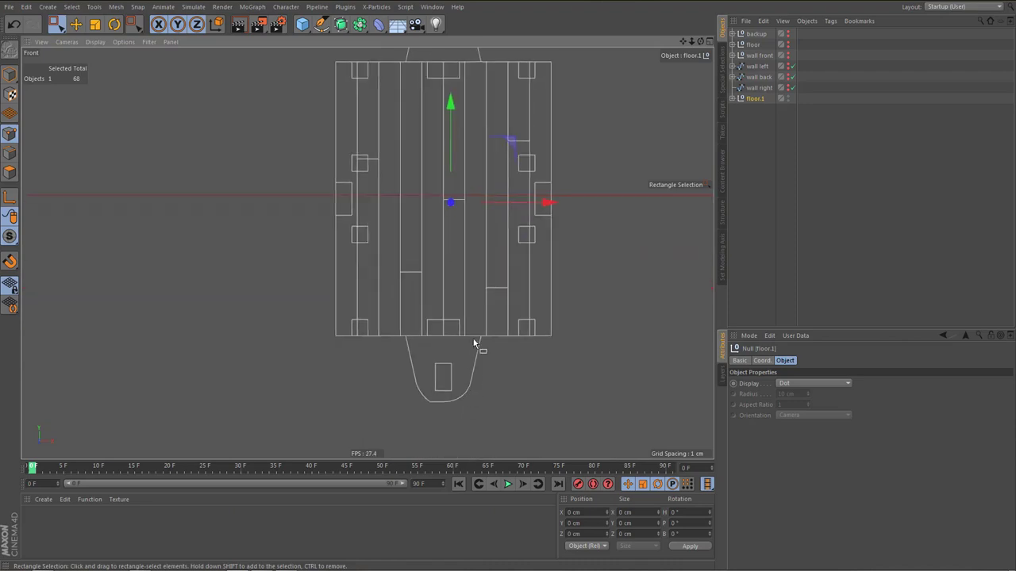
{"action": "mouse_move", "coordinate": [474, 343]}
{"action": "middle_mouse_down", "text": "alt"}
{"action": "mouse_move", "coordinate": [478, 373]}
{"action": "mouse_move", "coordinate": [461, 340]}
{"action": "middle_mouse_up", "text": "alt"}
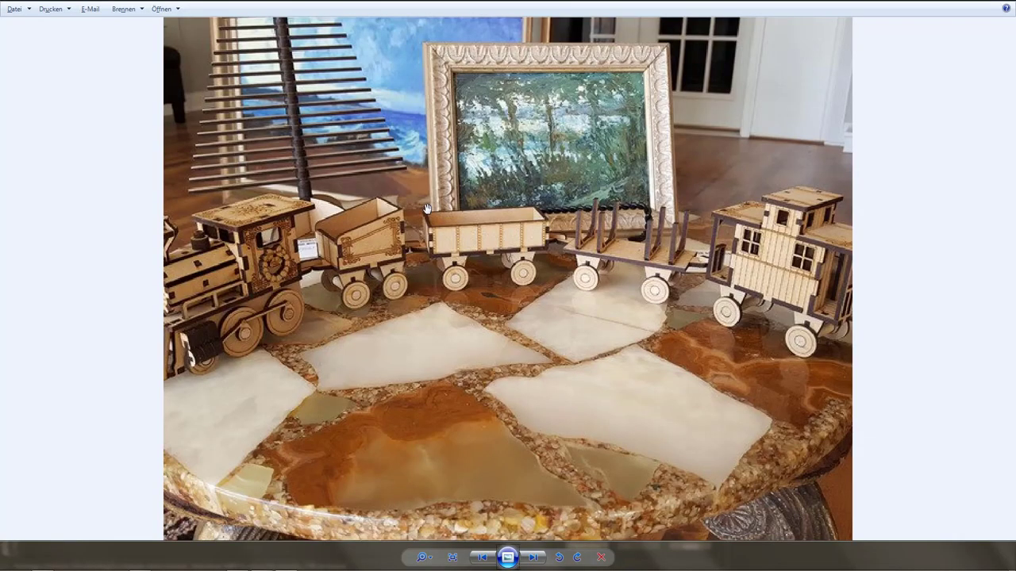
{"action": "key", "text": "Right"}
{"action": "scroll", "coordinate": [451, 321], "scroll_direction": "up", "scroll_amount": 3}
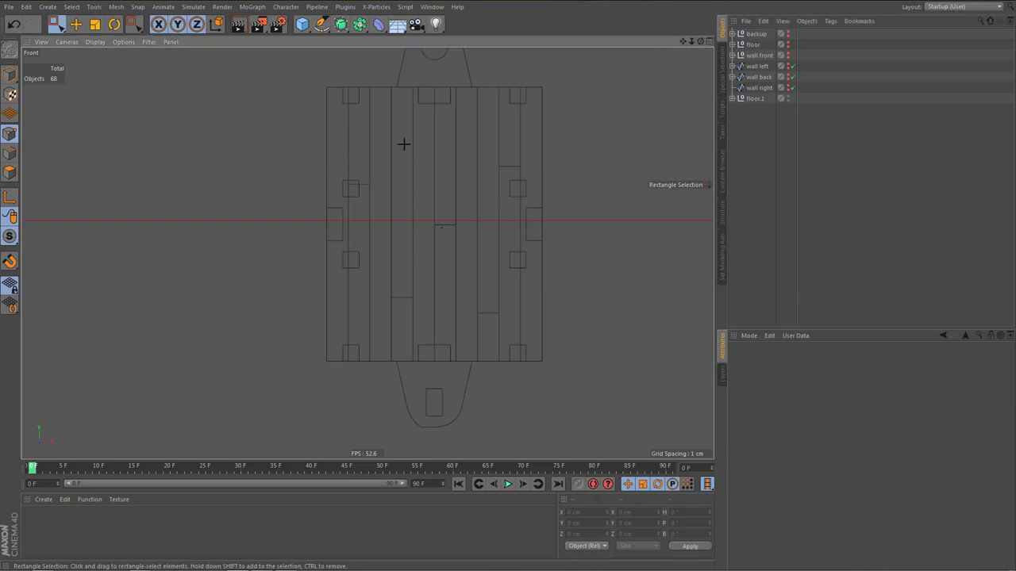
Group the floor copy's nine vertical plank lines and the four short crosswise plank joints under one null
{"action": "left_click_drag", "start_coordinate": [342, 139], "coordinate": [474, 149]}
{"action": "left_click", "coordinate": [9, 74]}
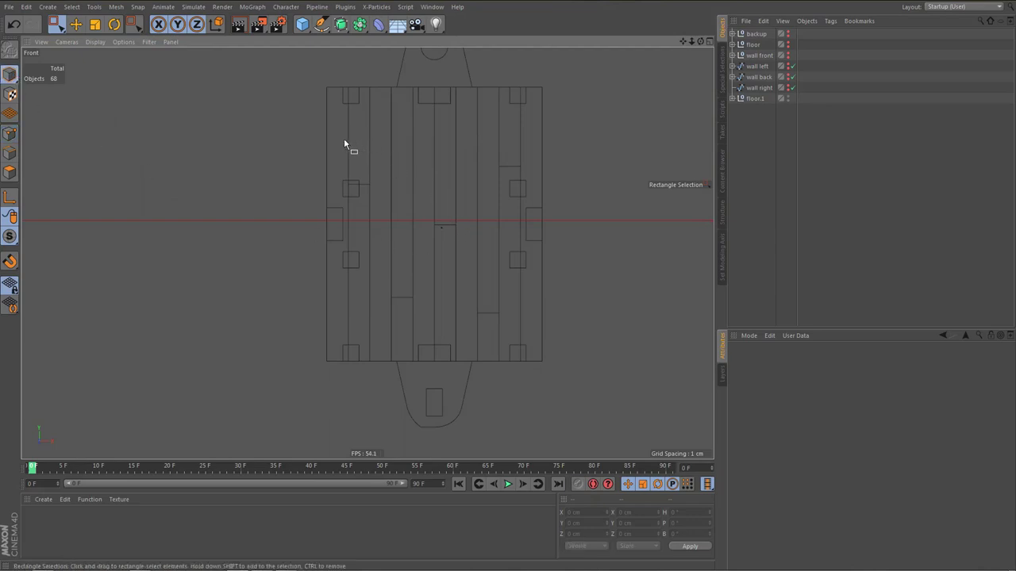
{"action": "left_click_drag", "start_coordinate": [344, 139], "coordinate": [520, 145]}
{"action": "scroll", "coordinate": [521, 164], "scroll_direction": "up", "scroll_amount": 2}
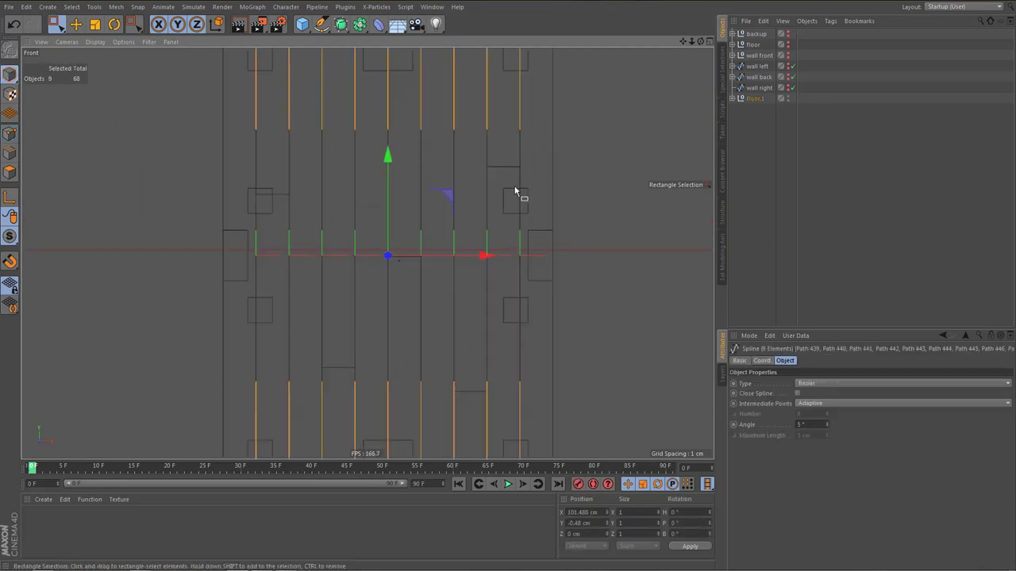
{"action": "left_click", "coordinate": [501, 168], "text": "shift"}
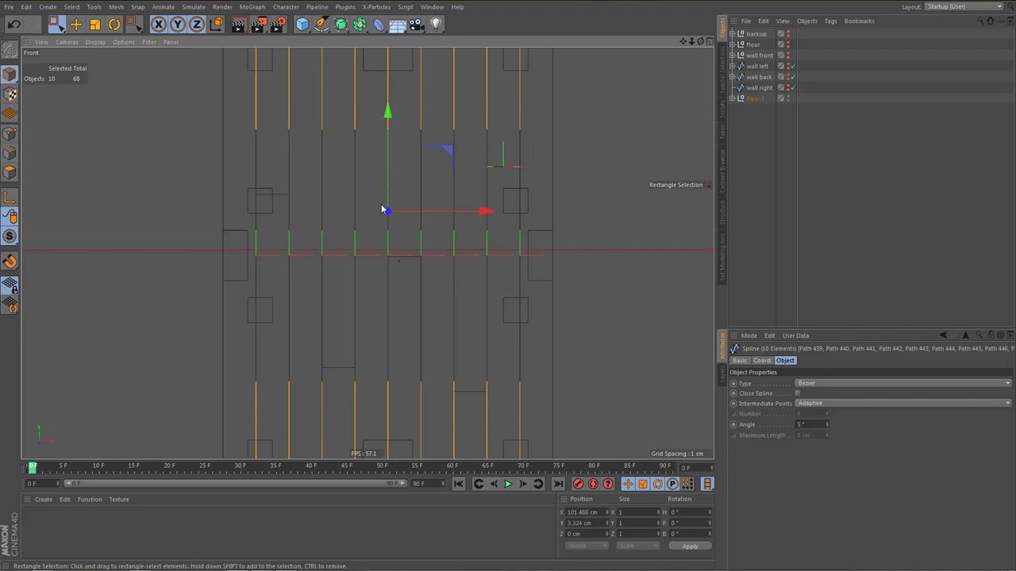
{"action": "left_click", "coordinate": [279, 195], "text": "shift"}
{"action": "middle_click_drag", "start_coordinate": [356, 320], "coordinate": [367, 248], "text": "alt"}
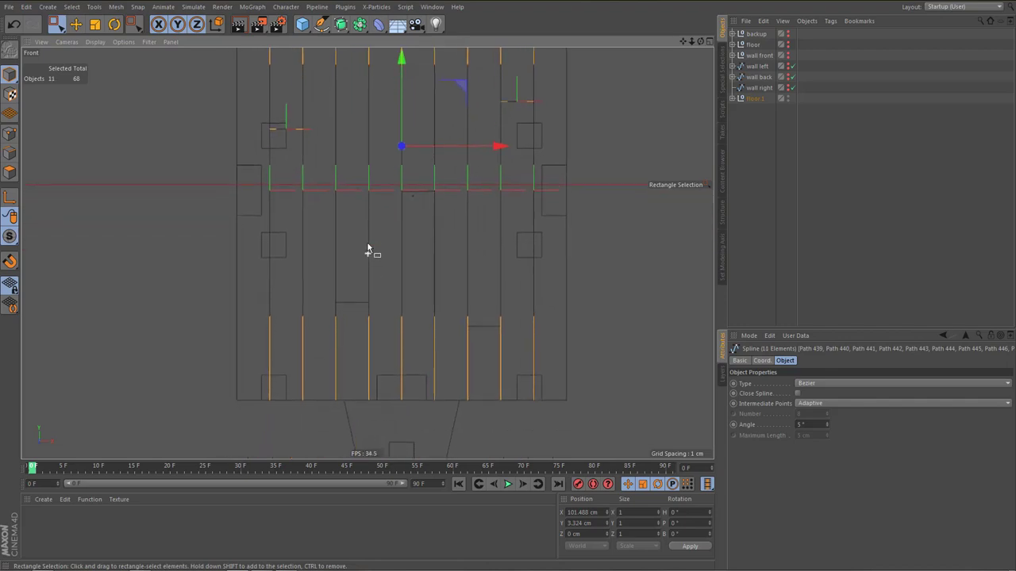
{"action": "left_click", "coordinate": [484, 325], "text": "shift"}
{"action": "left_click_drag", "start_coordinate": [342, 287], "coordinate": [358, 329], "text": "shift"}
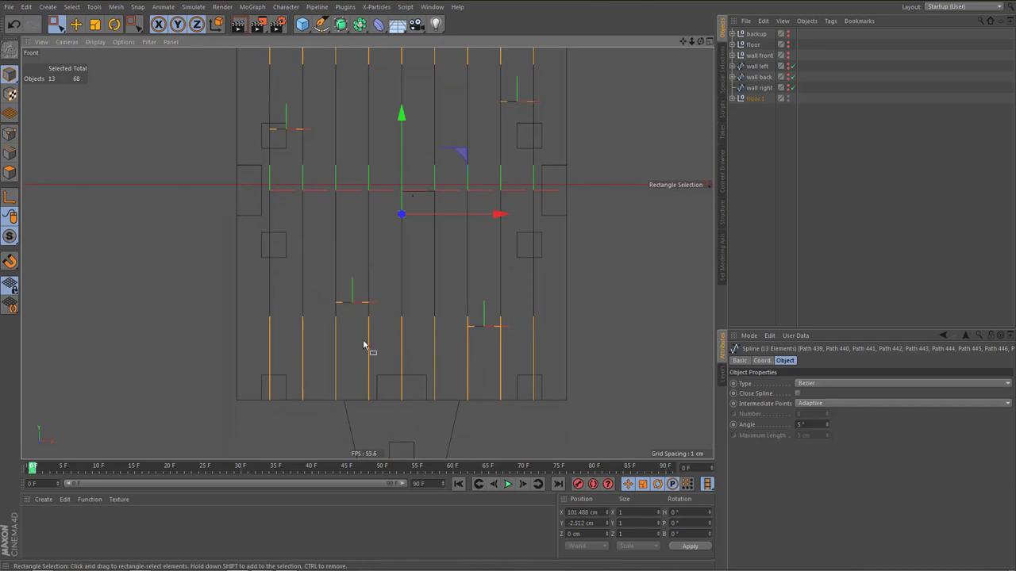
{"action": "scroll", "coordinate": [363, 345], "scroll_direction": "down", "scroll_amount": 3}
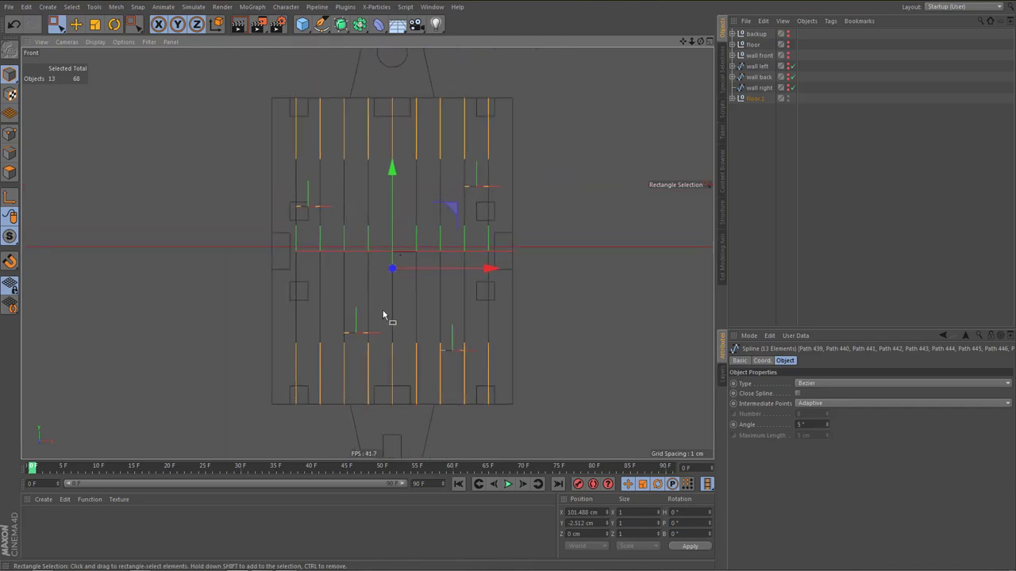
{"action": "key", "text": "alt+g"}
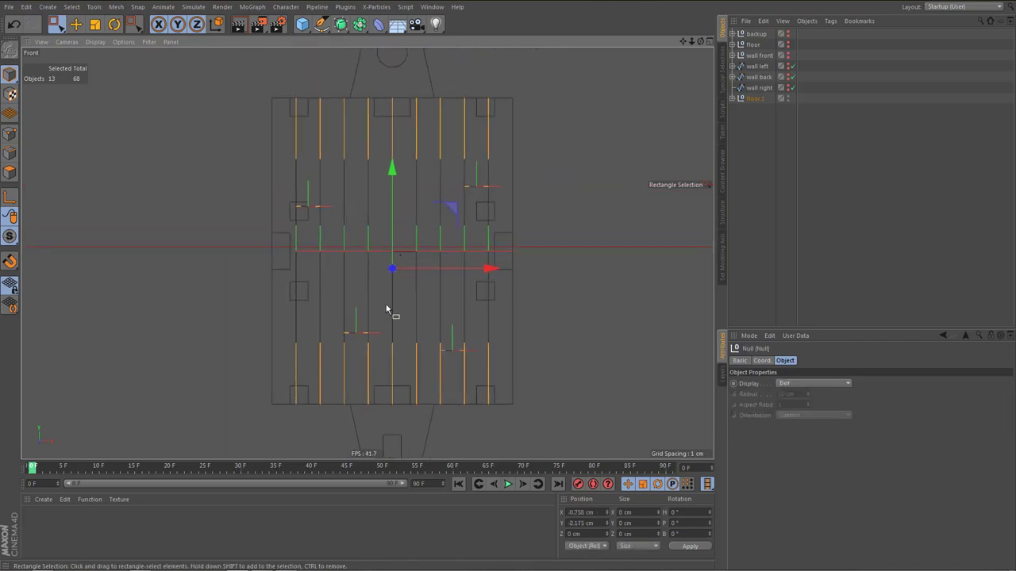
Expand the floor copy's hierarchy and hide the grouped plank lines in the viewport
{"action": "left_click", "coordinate": [732, 99]}
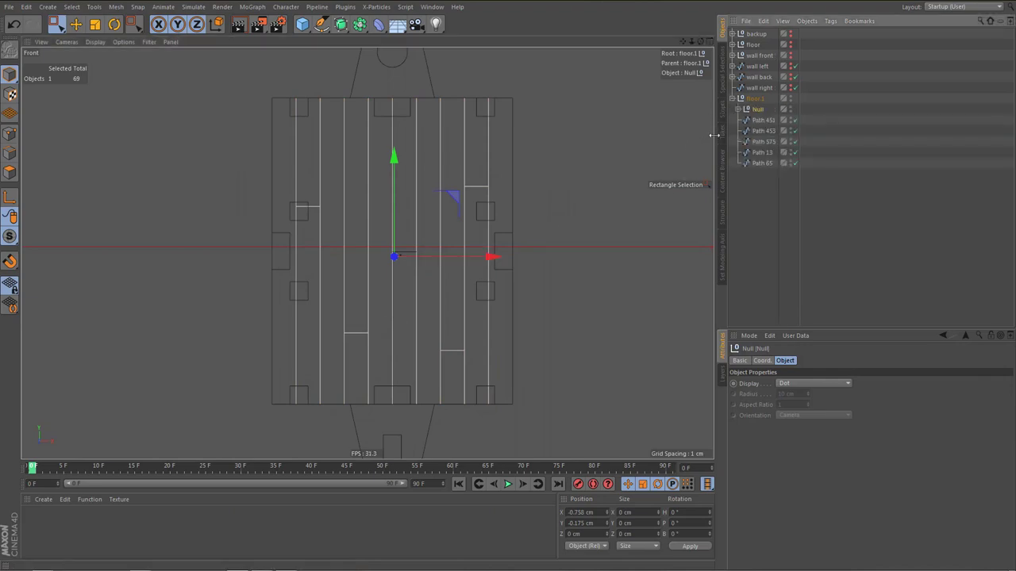
{"action": "left_click", "coordinate": [790, 109]}
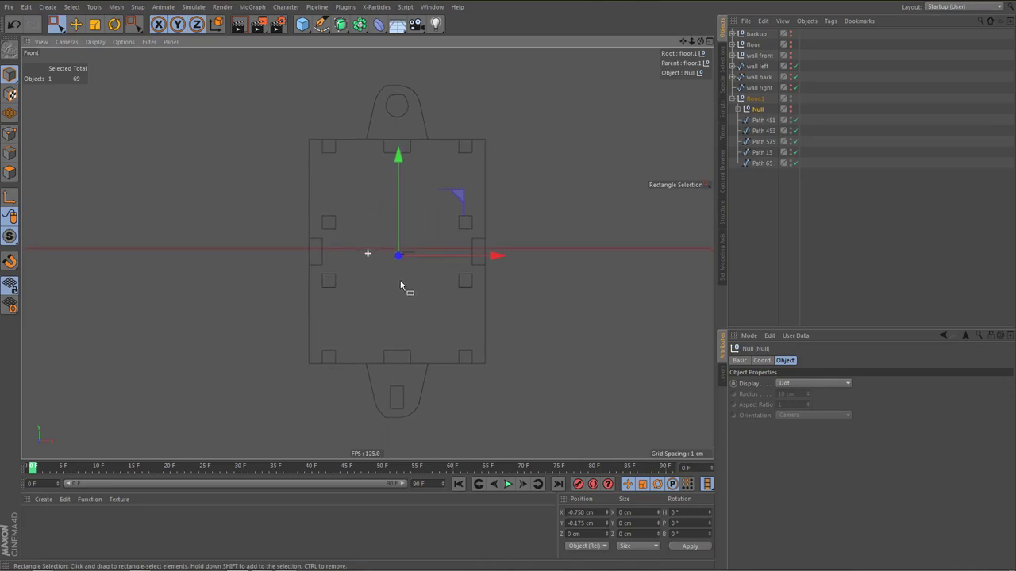
{"action": "left_click", "coordinate": [754, 199]}
Select the floor copy's outline paths, Path 575 and Path 13, where the upper end tab meets the body
{"action": "scroll", "coordinate": [398, 151], "scroll_direction": "up", "scroll_amount": 4}
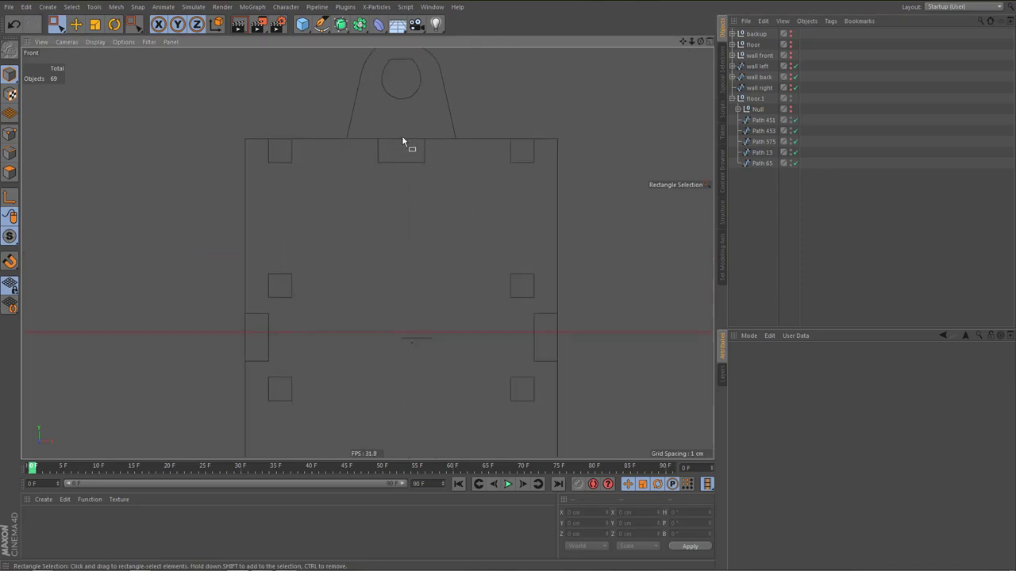
{"action": "mouse_move", "coordinate": [402, 141]}
{"action": "left_mouse_down"}
{"action": "mouse_move", "coordinate": [400, 180]}
{"action": "mouse_move", "coordinate": [401, 139]}
{"action": "left_mouse_up"}
{"action": "left_click", "coordinate": [425, 123]}
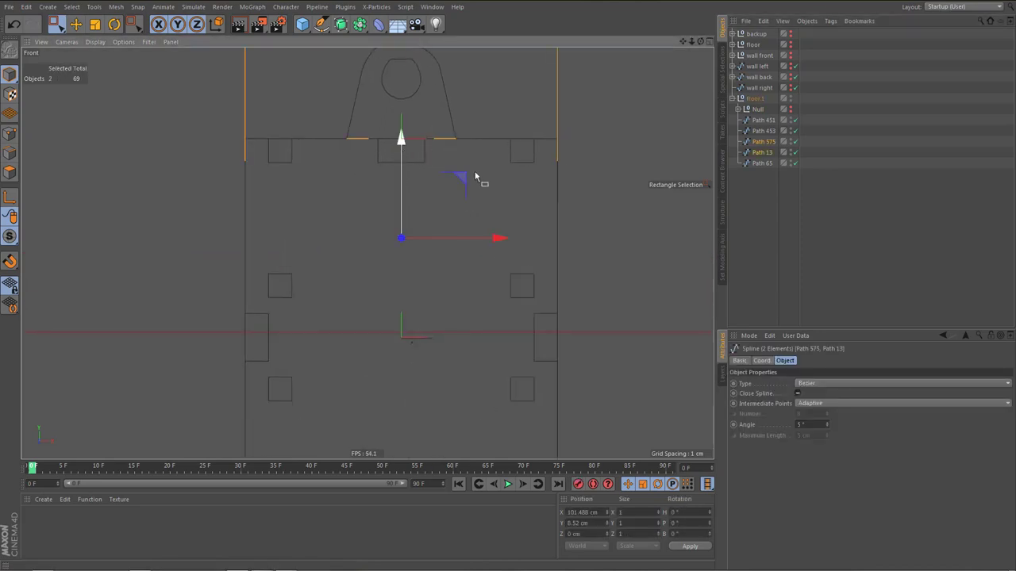
Delete the stray line splines Path 575 and Path 453 that cross the tab openings on the floor outline's upper and lower edges
{"action": "left_click", "coordinate": [762, 142]}
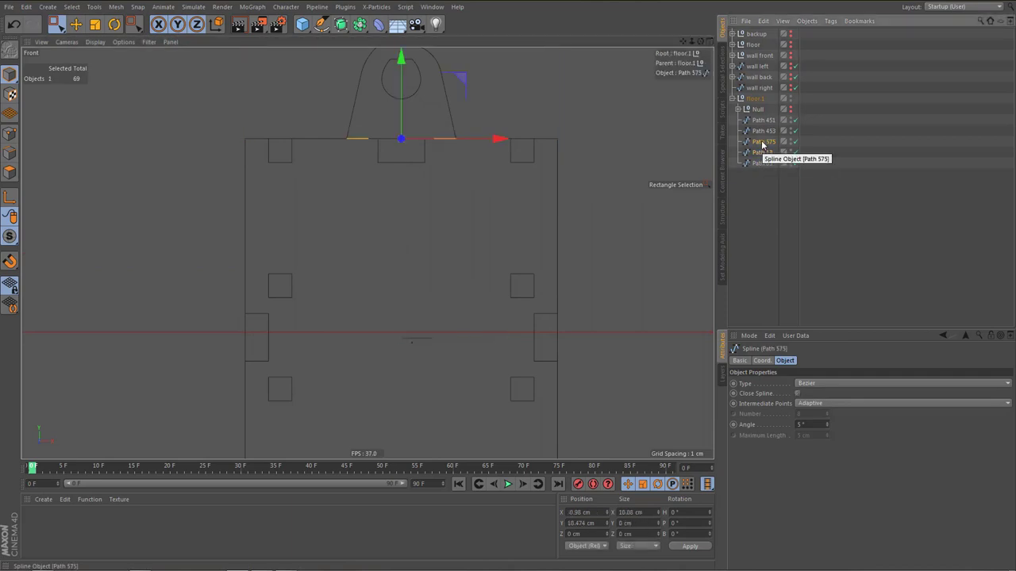
{"action": "key", "text": "Delete"}
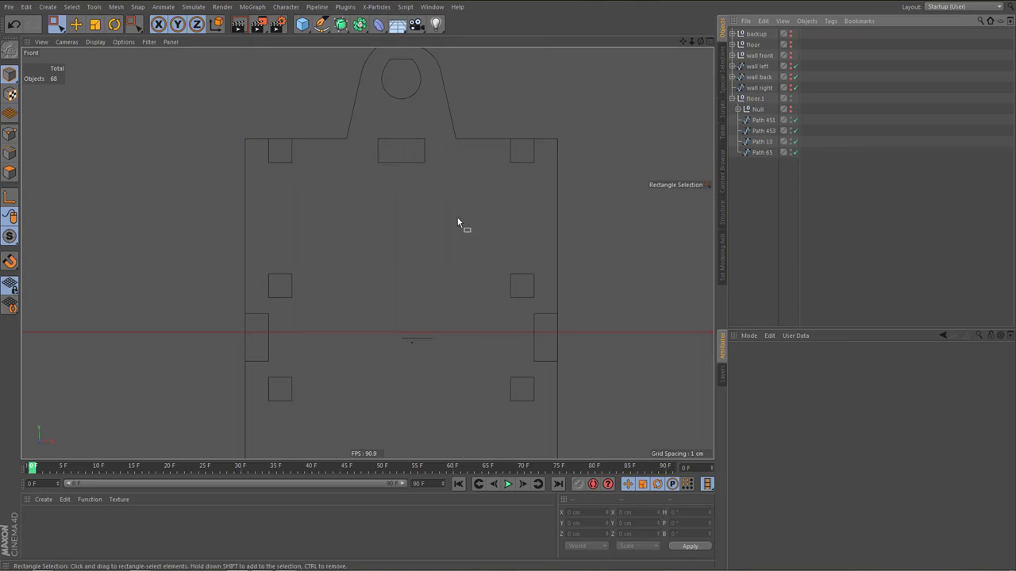
{"action": "scroll", "coordinate": [457, 227], "scroll_direction": "down", "scroll_amount": 5}
{"action": "scroll", "coordinate": [441, 329], "scroll_direction": "up", "scroll_amount": 4}
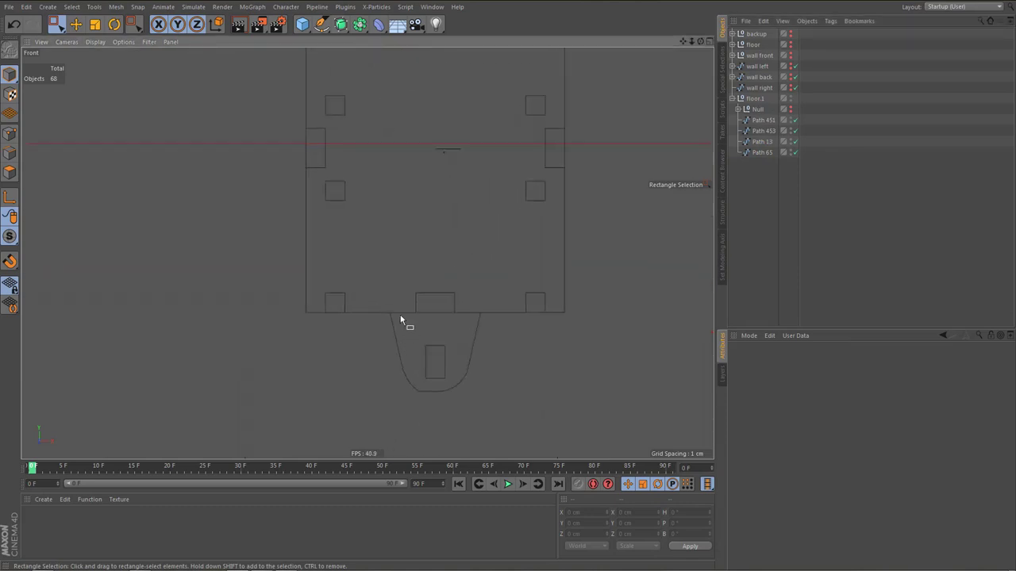
{"action": "left_click", "coordinate": [406, 326]}
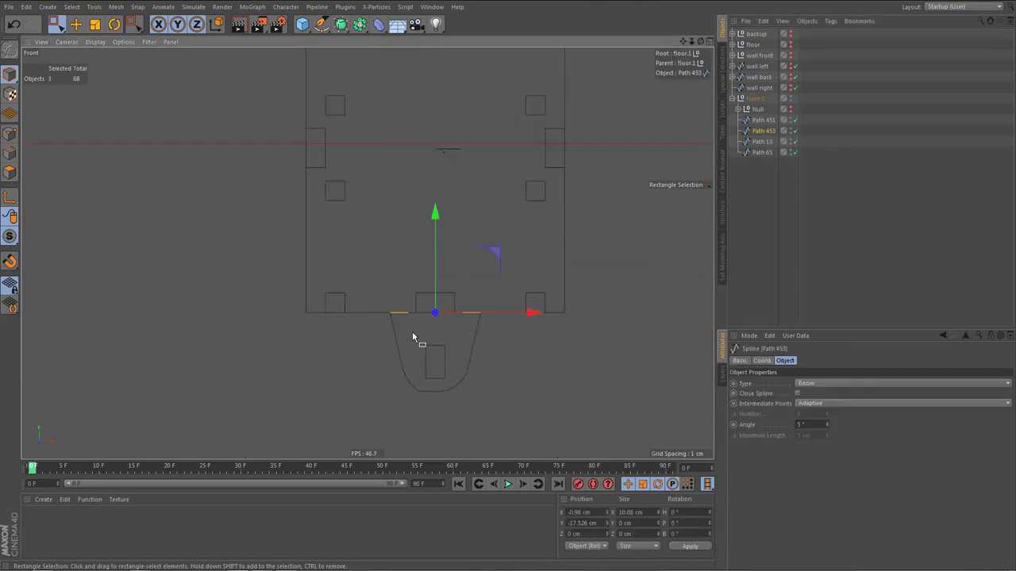
{"action": "key", "text": "Delete"}
{"action": "scroll", "coordinate": [421, 339], "scroll_direction": "down", "scroll_amount": 2}
{"action": "mouse_move", "coordinate": [421, 338]}
{"action": "middle_mouse_down", "text": "alt"}
{"action": "mouse_move", "coordinate": [413, 388]}
{"action": "mouse_move", "coordinate": [399, 333]}
{"action": "middle_mouse_up", "text": "alt"}
{"action": "scroll", "coordinate": [406, 300], "scroll_direction": "up", "scroll_amount": 1}
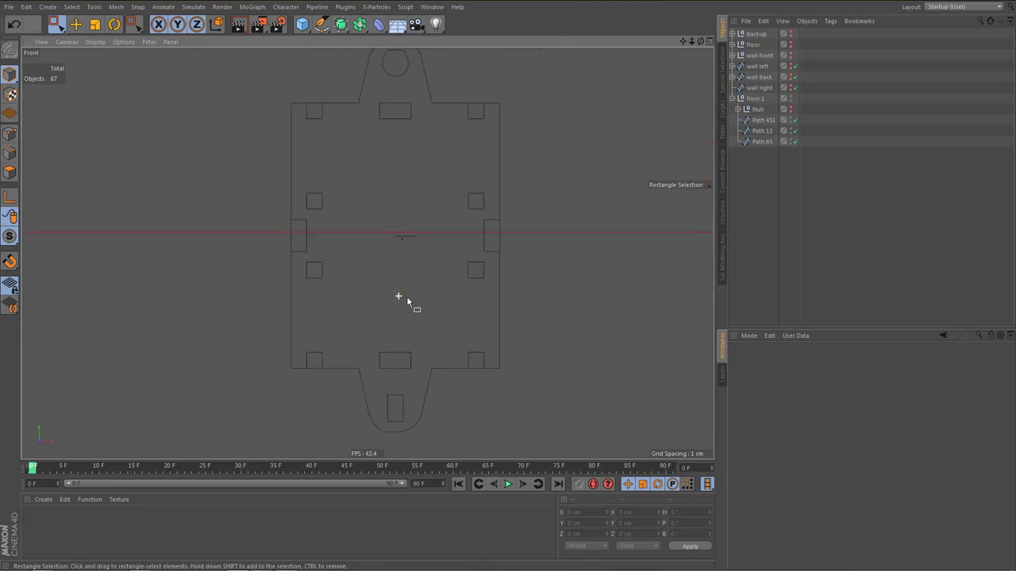
Move the splines Path 451, Path 13 and Path 65 out of the floor.1 group to the root level of the hierarchy
{"action": "left_click_drag", "start_coordinate": [755, 157], "coordinate": [775, 117]}
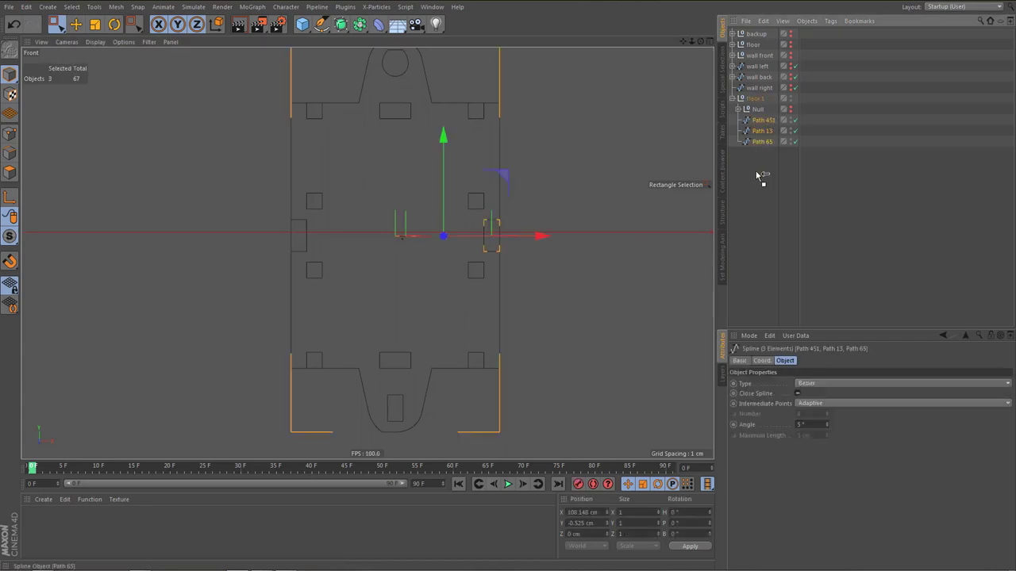
{"action": "left_click_drag", "start_coordinate": [760, 176], "coordinate": [755, 100]}
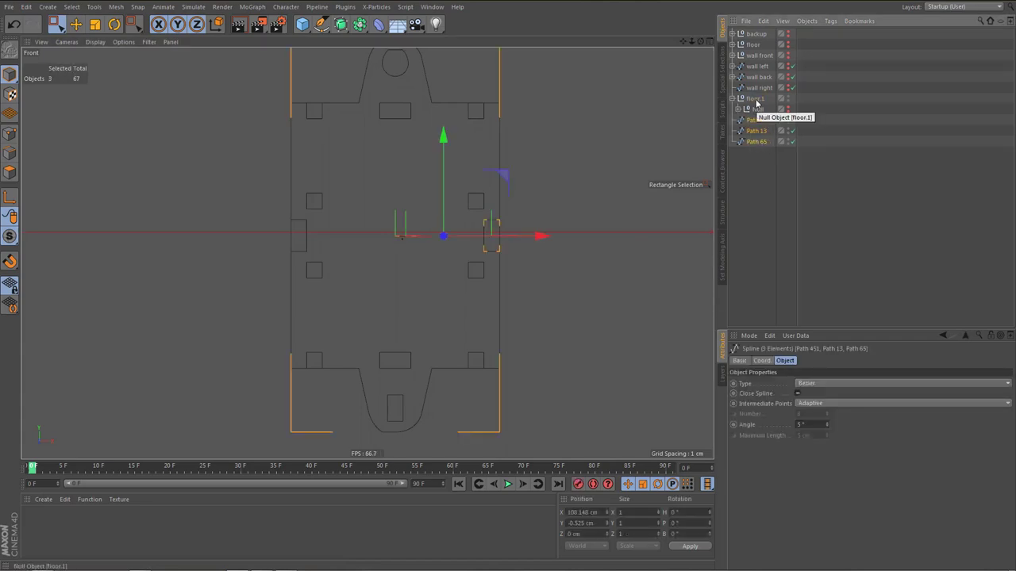
{"action": "left_click", "coordinate": [755, 101]}
{"action": "key", "text": "Delete"}
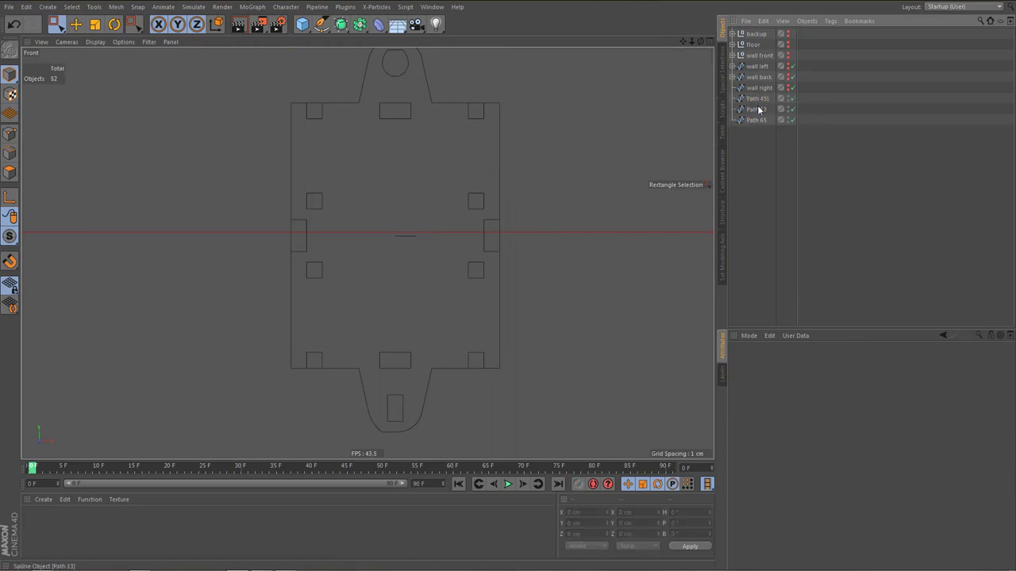
{"action": "left_click", "coordinate": [758, 99]}
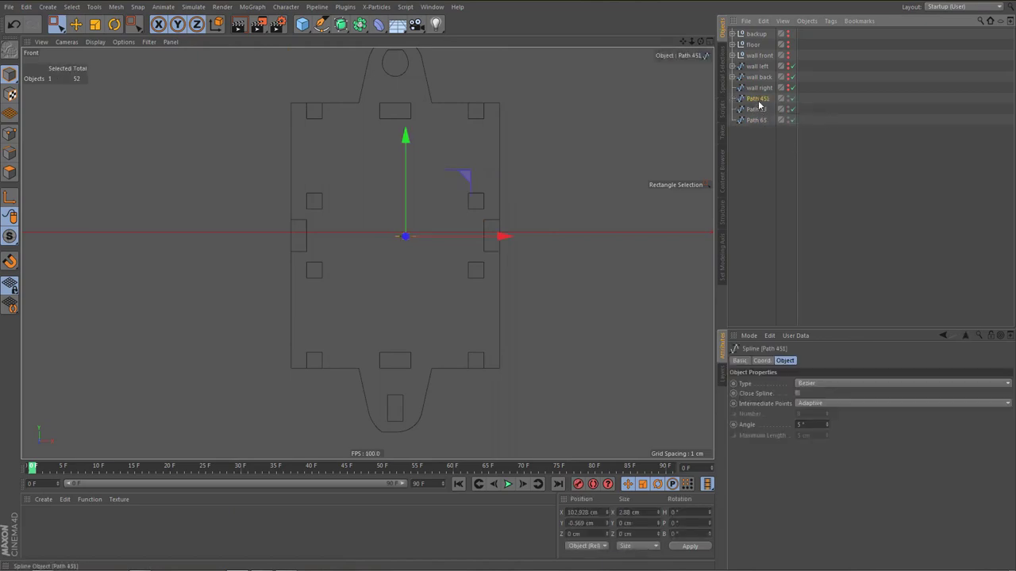
{"action": "scroll", "coordinate": [450, 250], "scroll_direction": "up", "scroll_amount": 5}
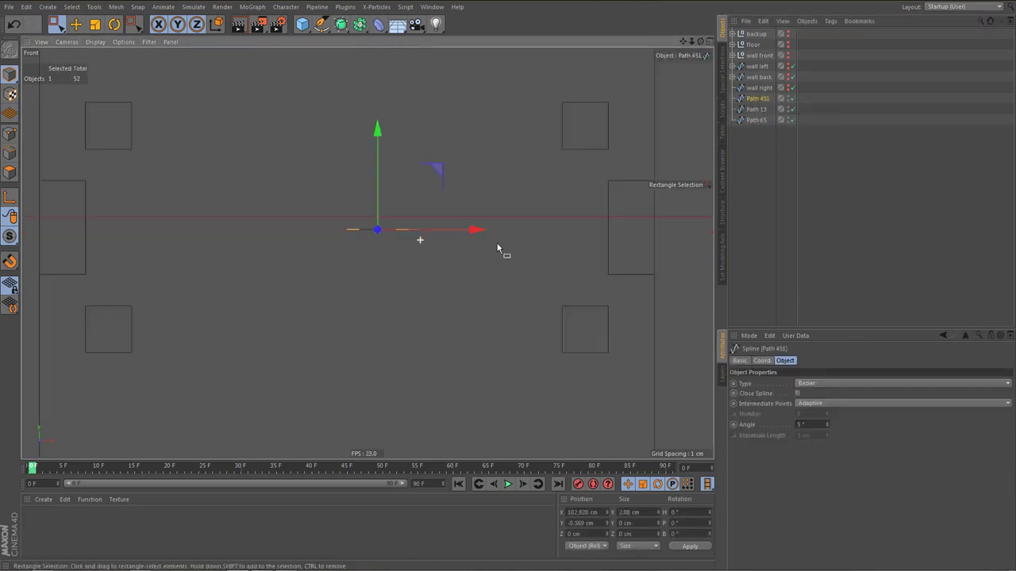
{"action": "left_click", "coordinate": [755, 109]}
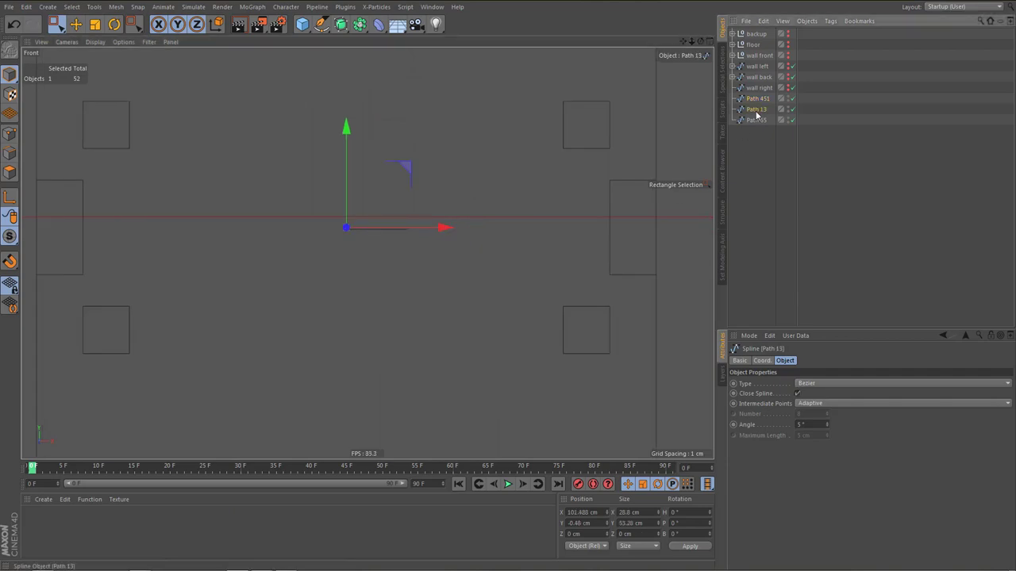
{"action": "left_click", "coordinate": [753, 121]}
{"action": "key", "text": "ctrl+z"}
{"action": "key", "text": "ctrl+z"}
{"action": "key", "text": "ctrl+z"}
{"action": "key", "text": "ctrl+z"}
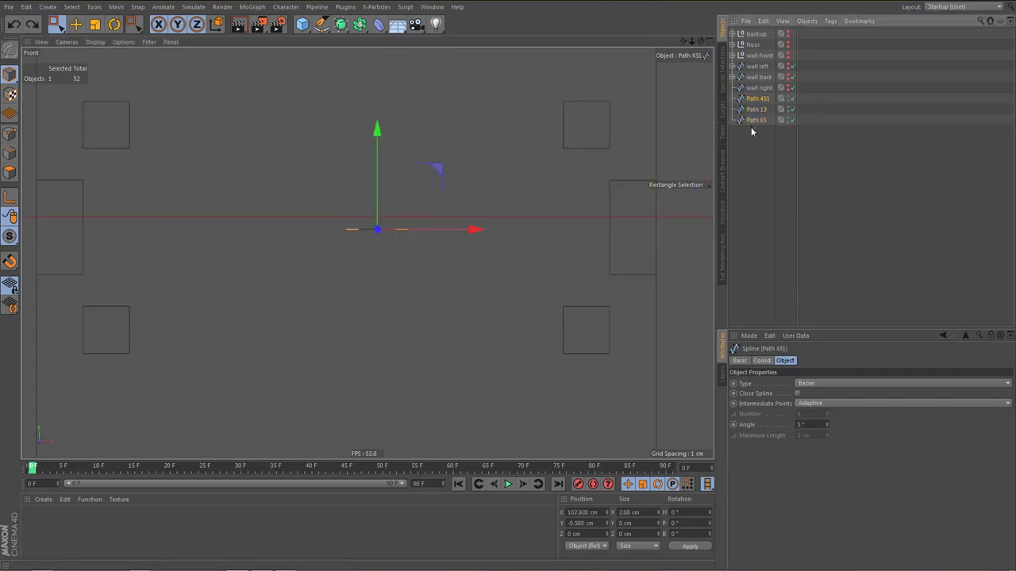
Move the Null group out of floor.1 to the root level and delete the emptied floor.1 object
{"action": "left_click", "coordinate": [758, 110]}
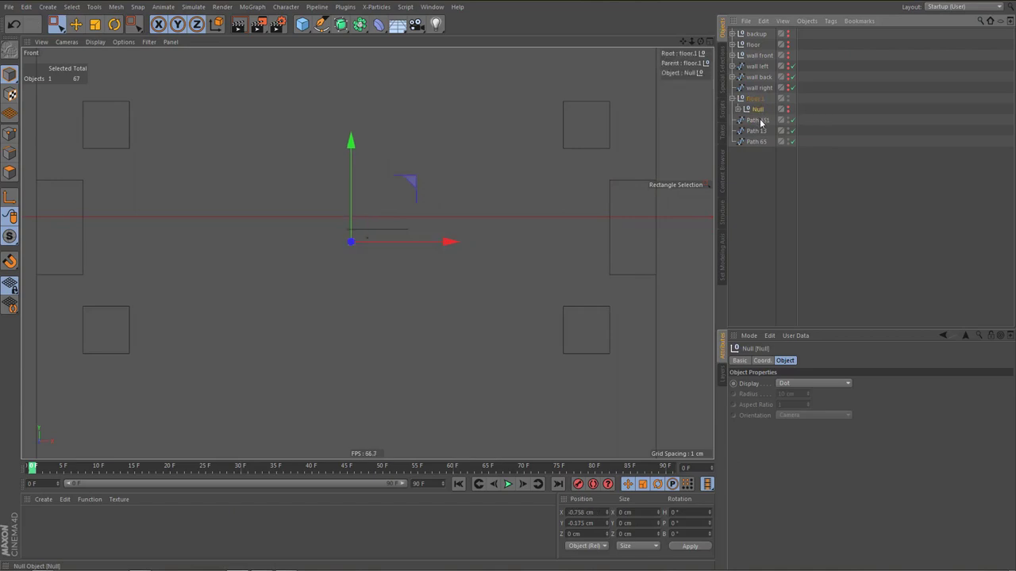
{"action": "left_click", "coordinate": [755, 142], "text": "shift"}
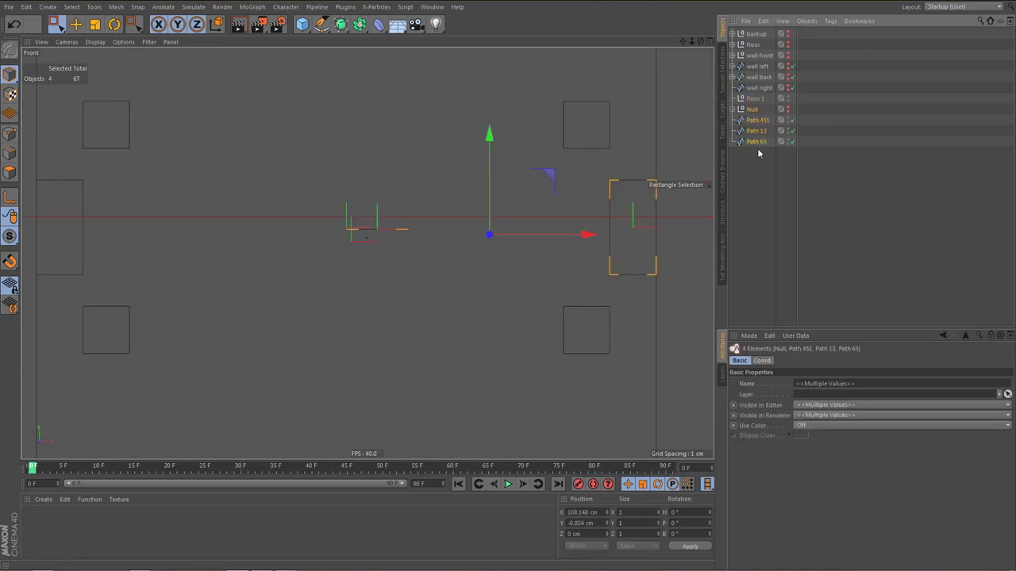
{"action": "left_click", "coordinate": [758, 102]}
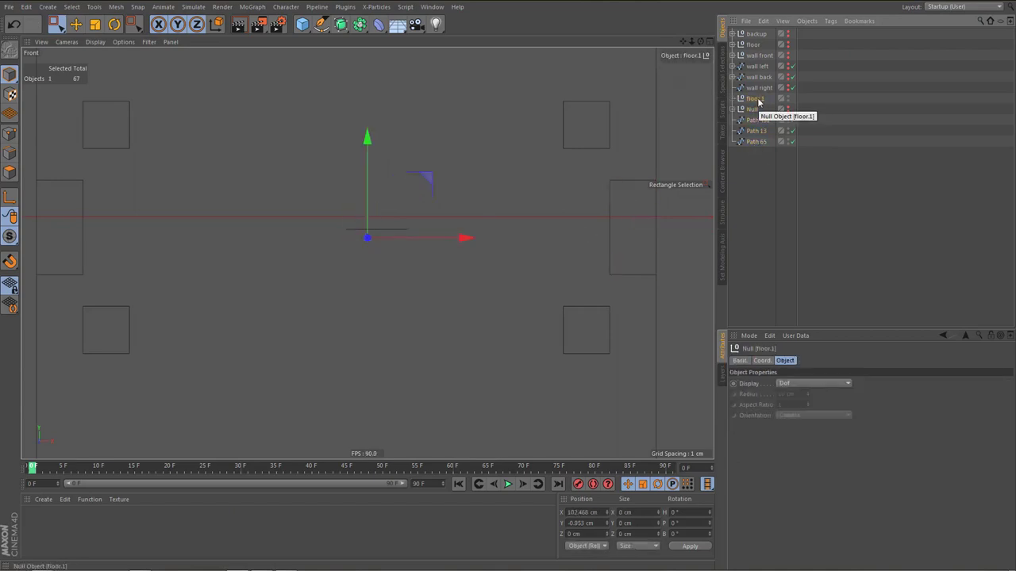
{"action": "key", "text": "Delete"}
Put the short line spline Path 451 into the Null group with the other line splines and collapse the group
{"action": "left_click", "coordinate": [757, 109]}
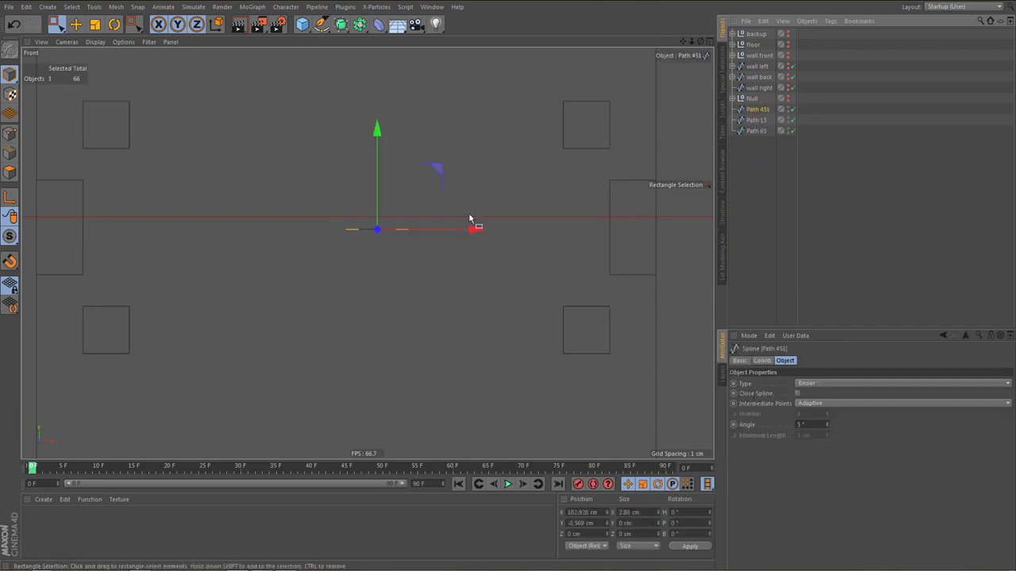
{"action": "mouse_move", "coordinate": [759, 115]}
{"action": "left_mouse_down"}
{"action": "mouse_move", "coordinate": [762, 102]}
{"action": "mouse_move", "coordinate": [750, 101]}
{"action": "left_mouse_up"}
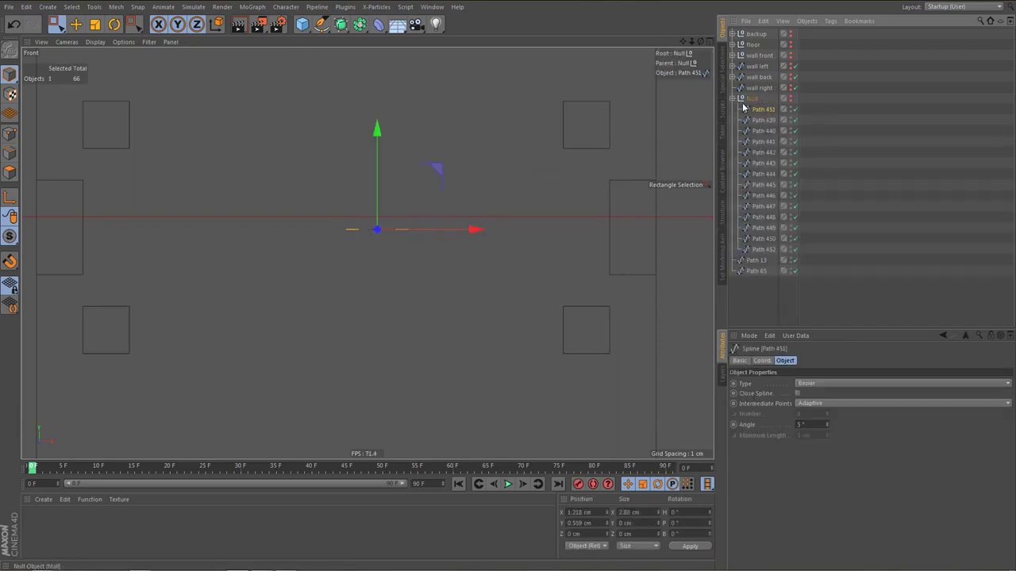
{"action": "left_click", "coordinate": [734, 99]}
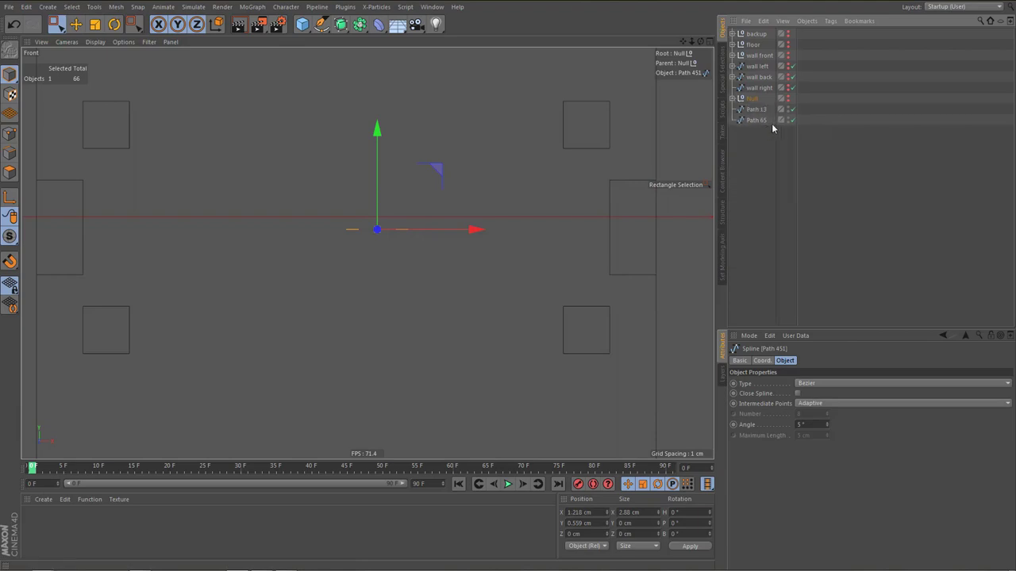
{"action": "left_click", "coordinate": [748, 149]}
Merge the floor outline splines Path 13 and Path 65 into a single spline with Connect Objects + Delete
{"action": "left_click", "coordinate": [757, 110]}
{"action": "key", "text": "o"}
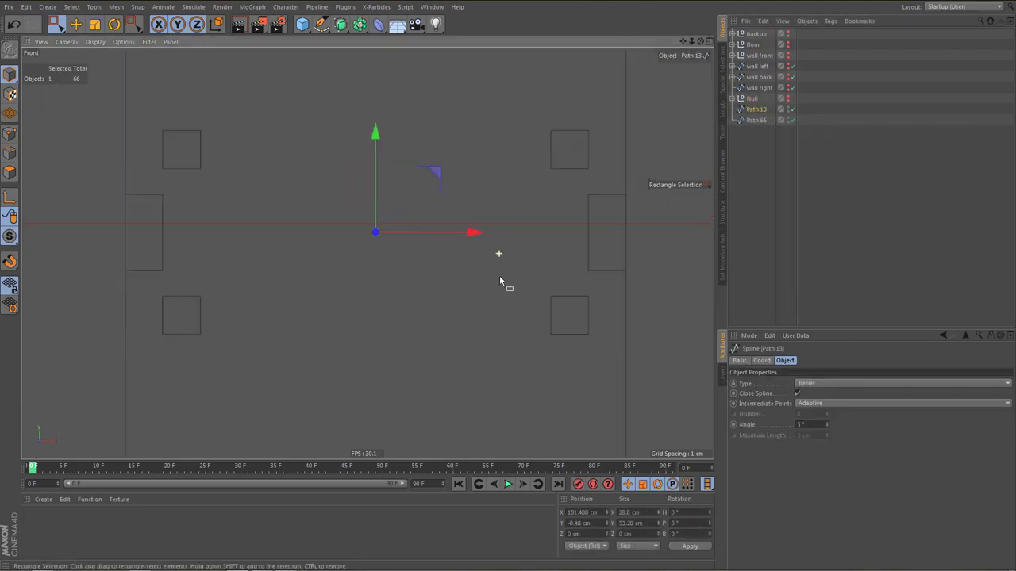
{"action": "scroll", "coordinate": [489, 320], "scroll_direction": "down", "scroll_amount": 2}
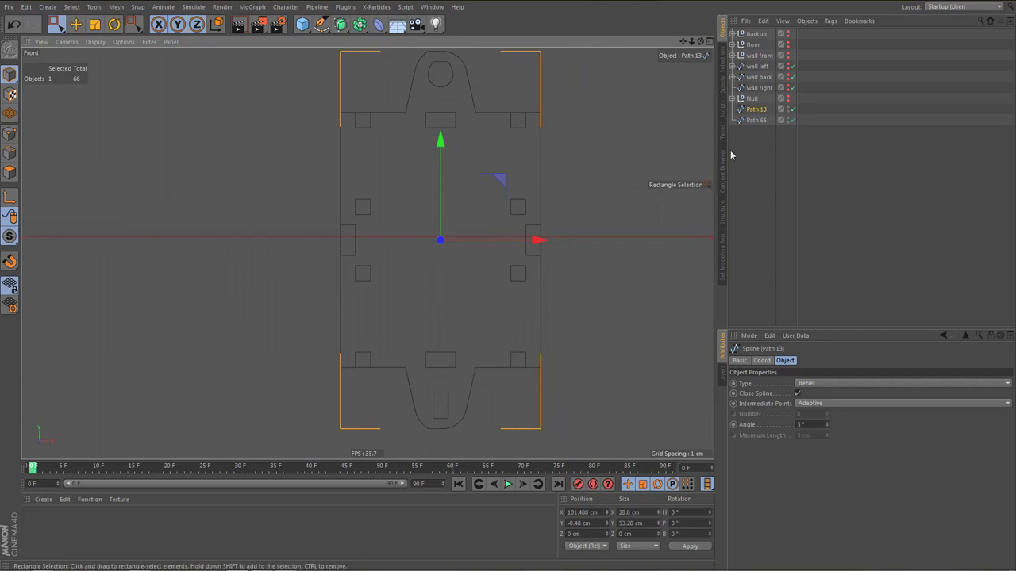
{"action": "left_click", "coordinate": [755, 121]}
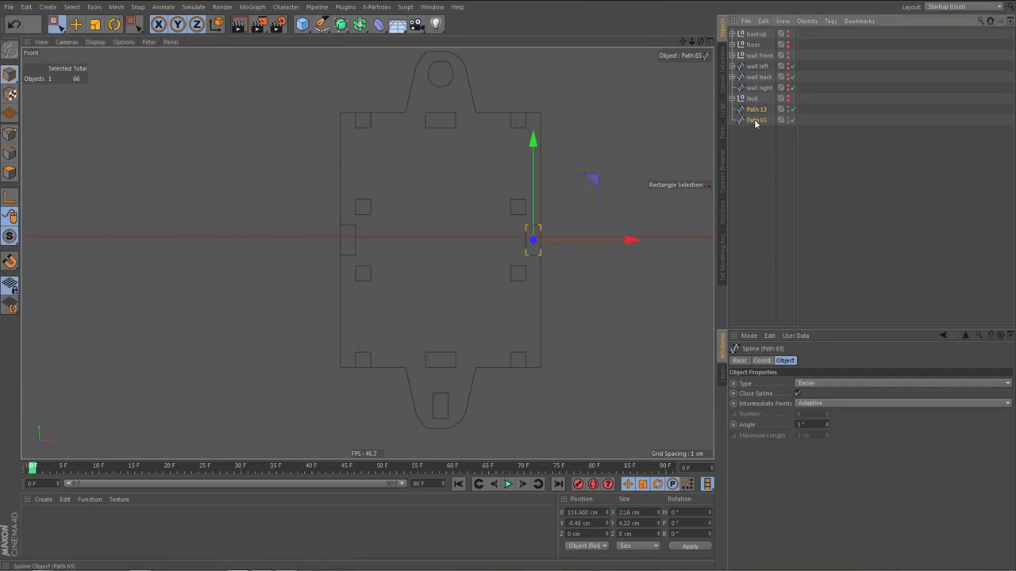
{"action": "scroll", "coordinate": [588, 235], "scroll_direction": "up", "scroll_amount": 5}
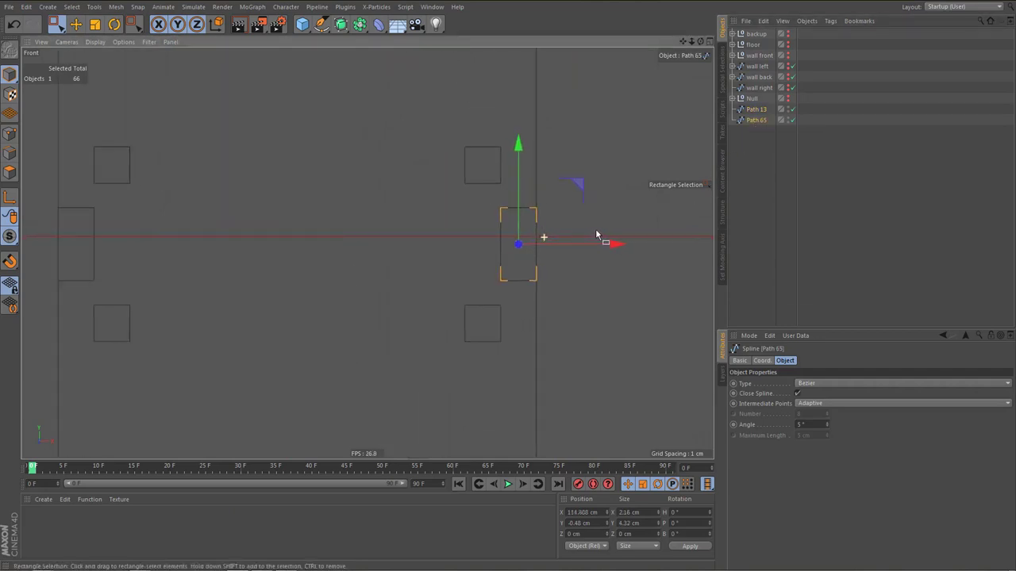
{"action": "scroll", "coordinate": [595, 229], "scroll_direction": "down", "scroll_amount": 5}
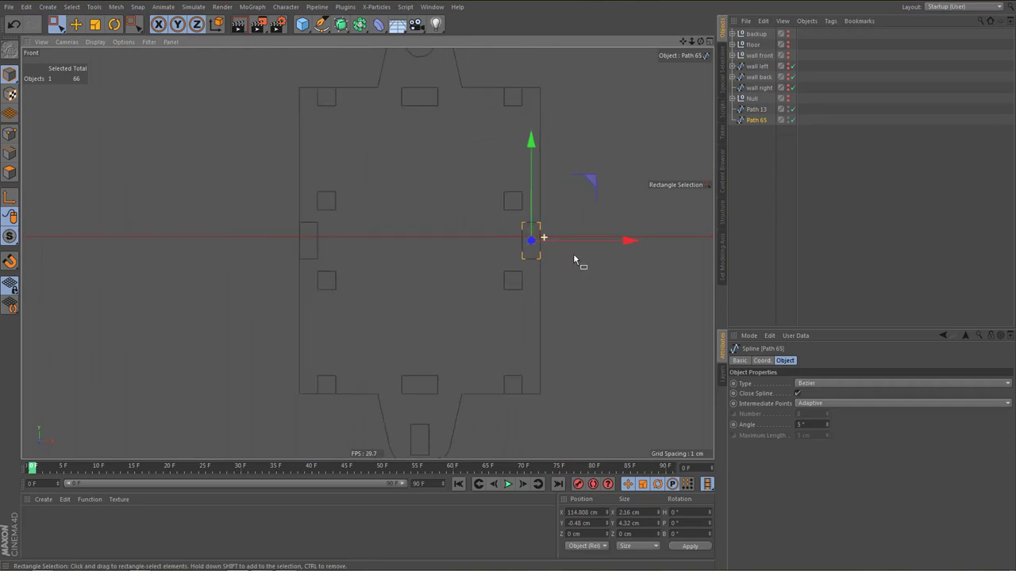
{"action": "scroll", "coordinate": [573, 253], "scroll_direction": "down", "scroll_amount": 2}
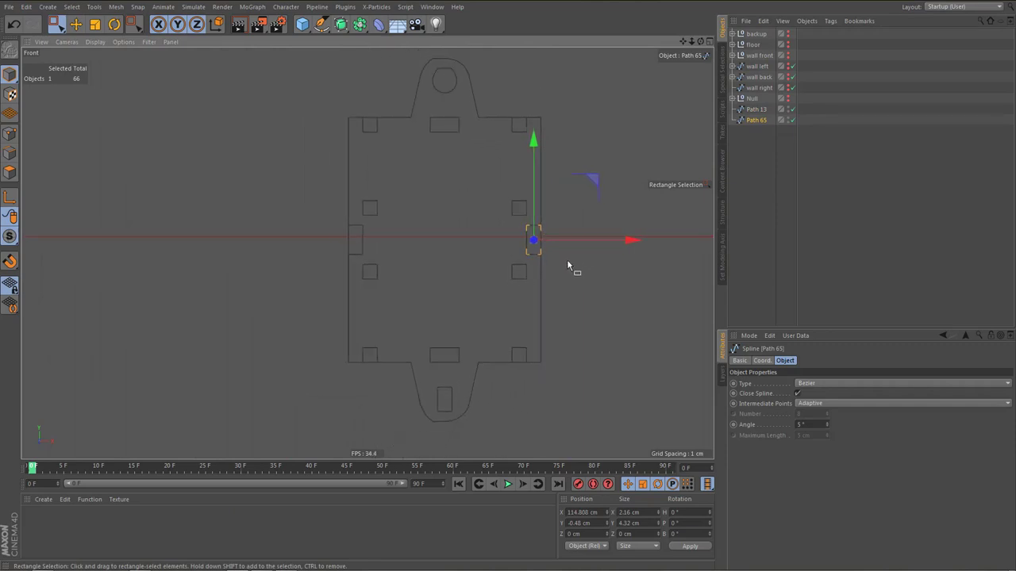
{"action": "middle_click_drag", "start_coordinate": [568, 264], "coordinate": [581, 271]}
{"action": "left_click", "coordinate": [760, 109], "text": "ctrl"}
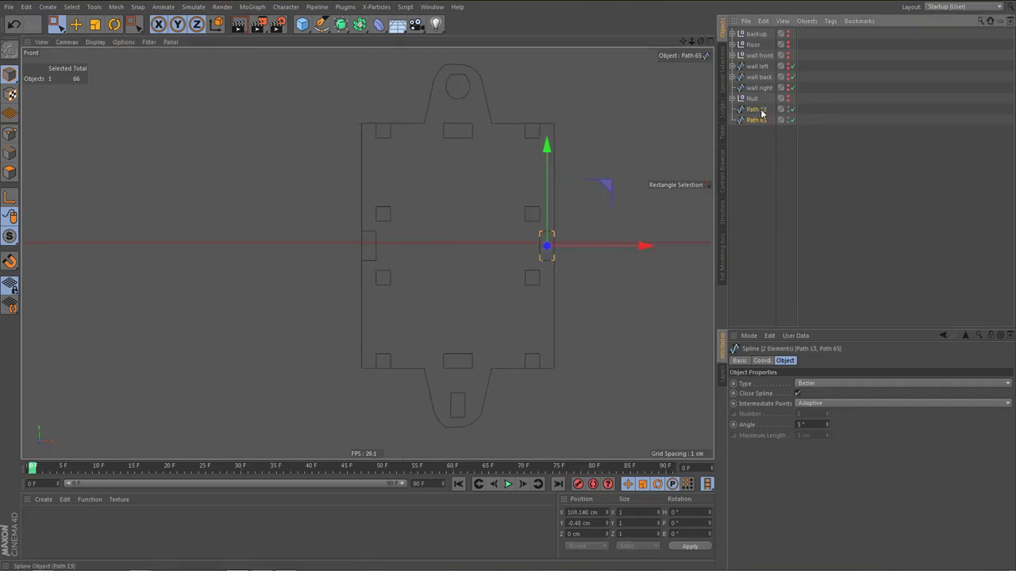
{"action": "right_click", "coordinate": [760, 111]}
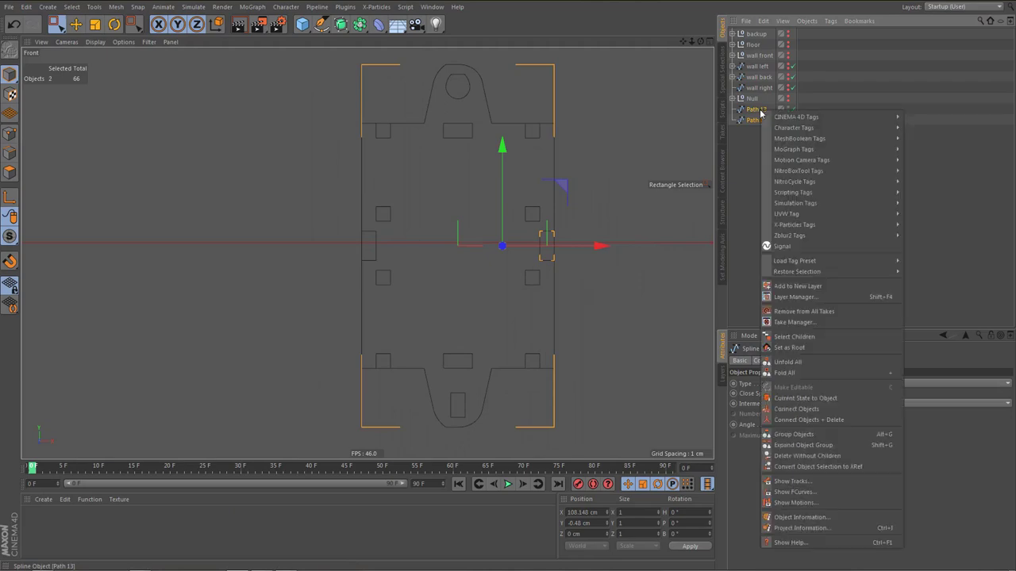
{"action": "left_click", "coordinate": [799, 419]}
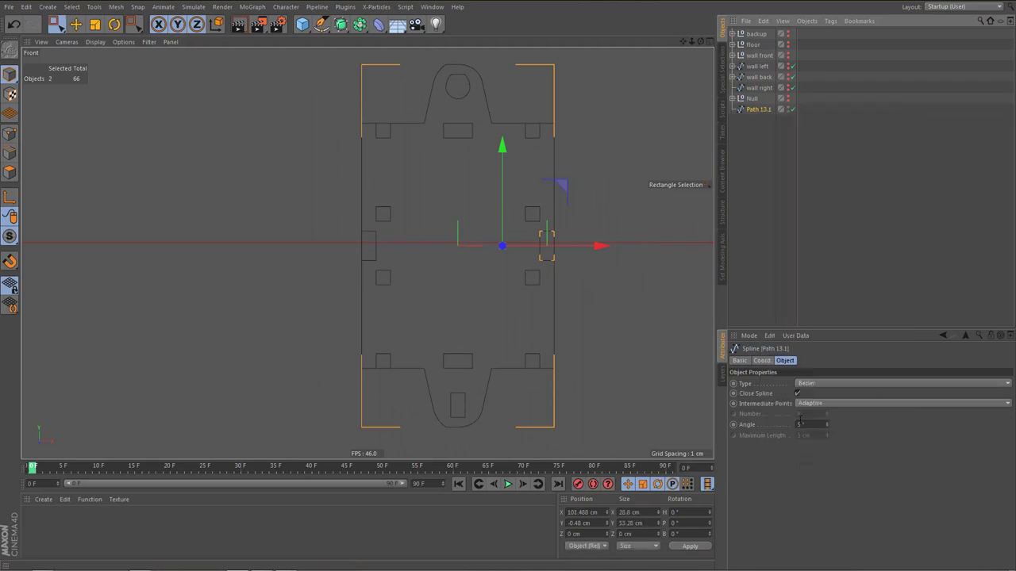
Rename the merged outline spline as floor
{"action": "double_click", "coordinate": [759, 109]}
{"action": "type", "text": "floor"}
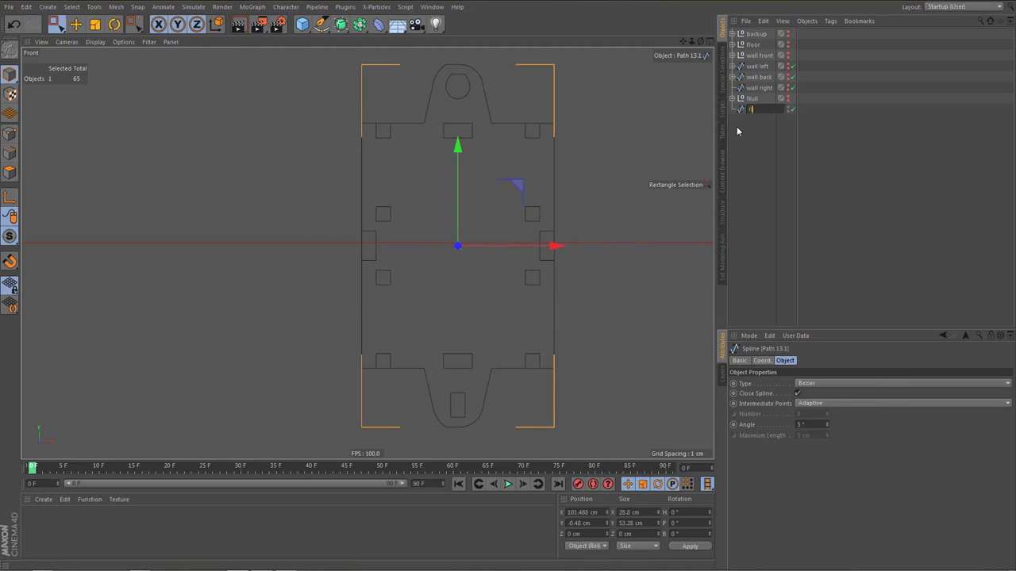
{"action": "key", "text": "Return"}
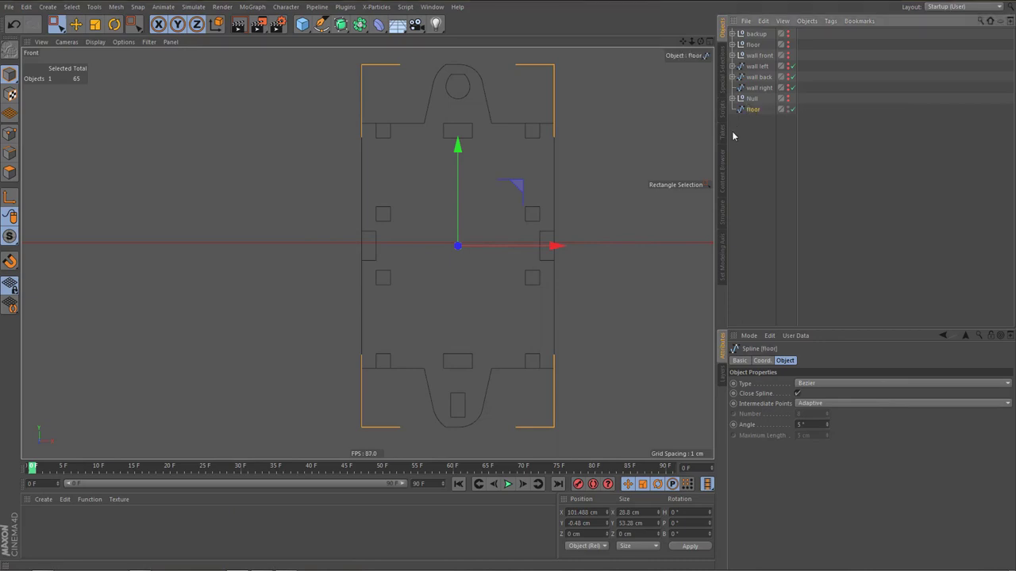
{"action": "scroll", "coordinate": [494, 164], "scroll_direction": "up", "scroll_amount": 3}
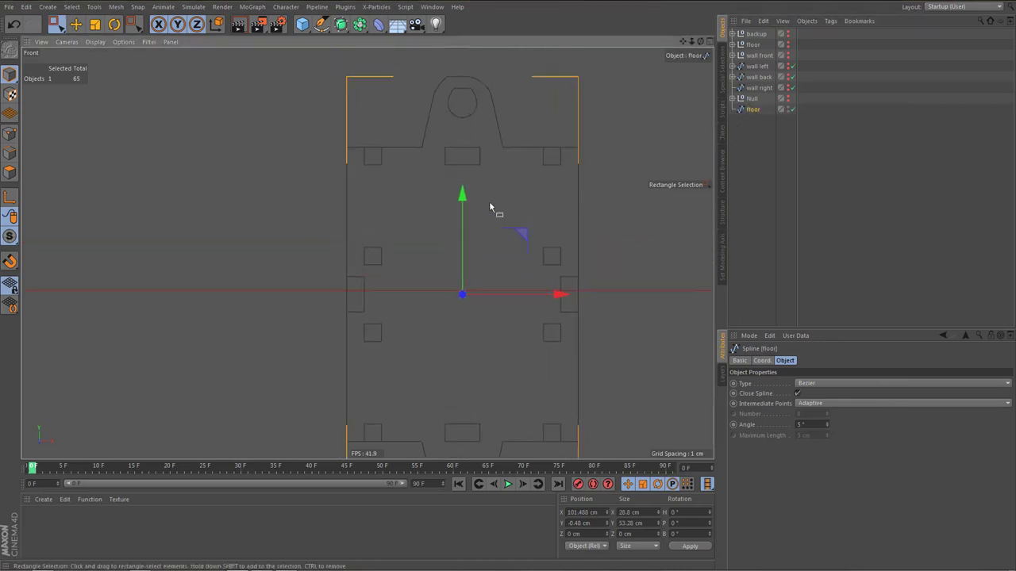
{"action": "scroll", "coordinate": [449, 169], "scroll_direction": "up", "scroll_amount": 3}
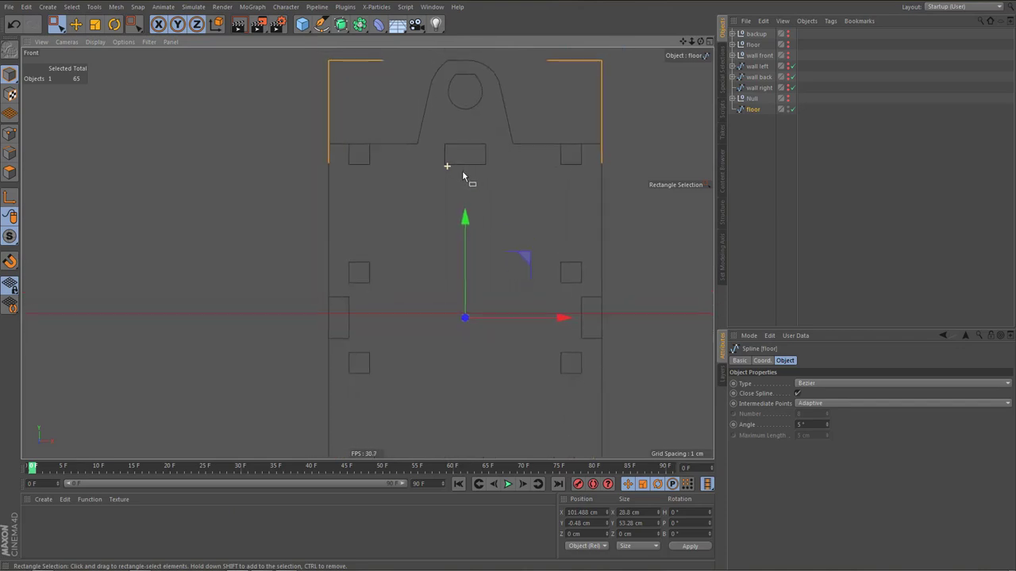
{"action": "scroll", "coordinate": [462, 175], "scroll_direction": "down", "scroll_amount": 2}
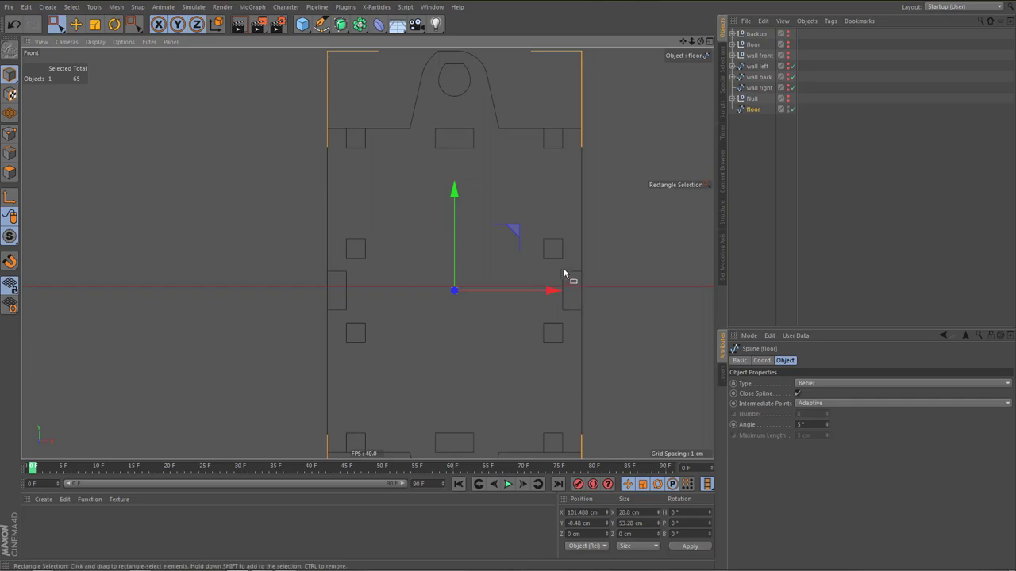
{"action": "left_click_drag", "start_coordinate": [568, 284], "coordinate": [592, 322]}
{"action": "middle_click_drag", "start_coordinate": [556, 294], "coordinate": [569, 193], "text": "alt"}
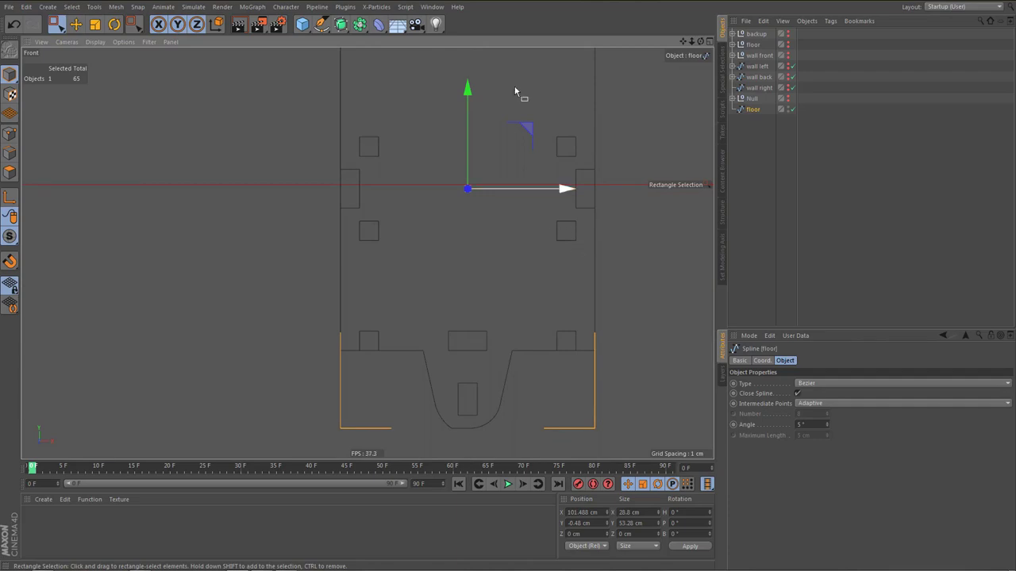
Switch to the other open document, coal waggon and caboose.c4d
{"action": "left_click", "coordinate": [432, 7]}
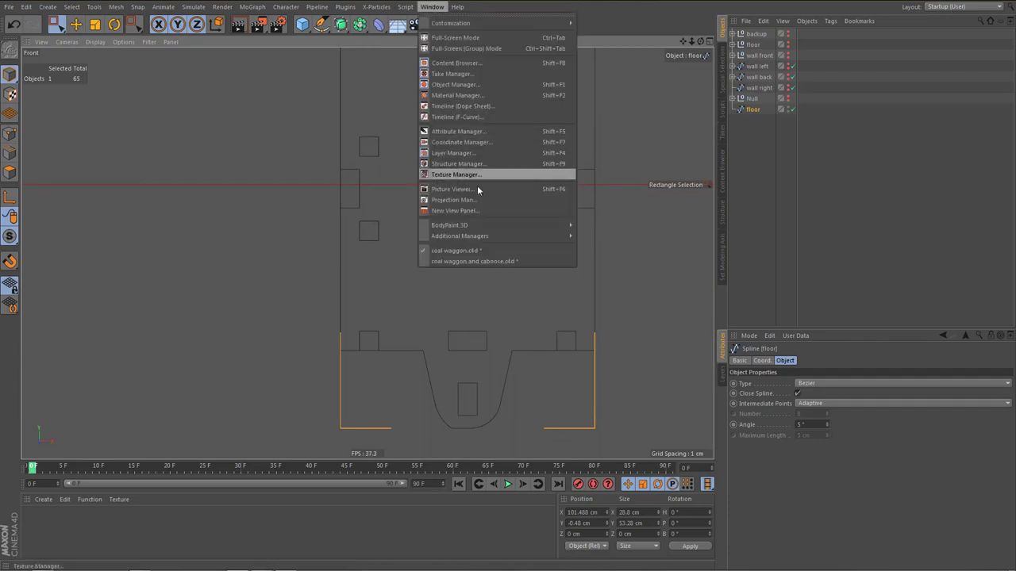
{"action": "left_click", "coordinate": [473, 261]}
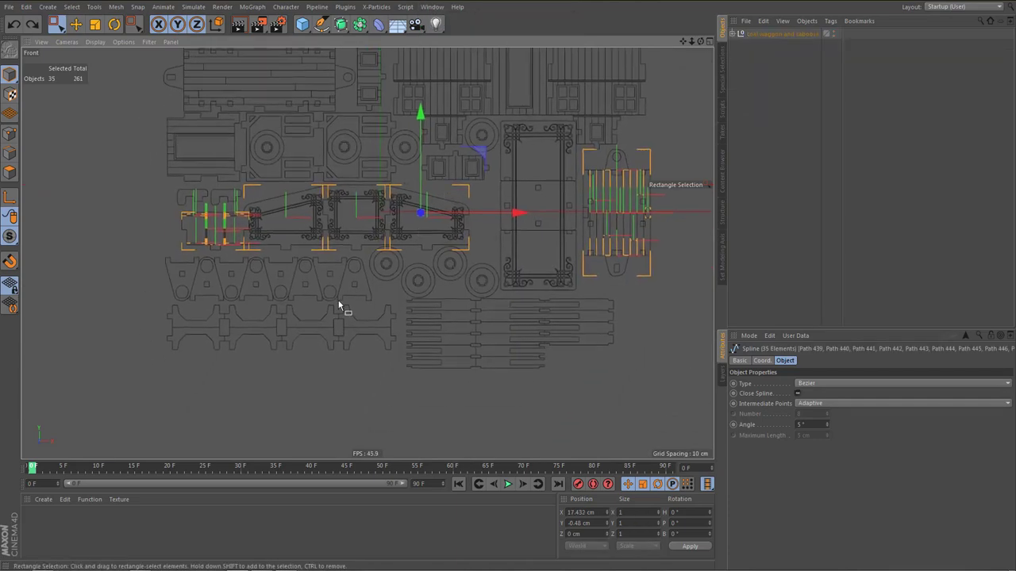
Examine the bracket outline with the round hole and the floor piece's edge notches in the full parts layout
{"action": "scroll", "coordinate": [339, 302], "scroll_direction": "up", "scroll_amount": 3}
{"action": "middle_click_drag", "start_coordinate": [366, 295], "coordinate": [316, 270], "text": "alt"}
{"action": "scroll", "coordinate": [278, 284], "scroll_direction": "up", "scroll_amount": 4}
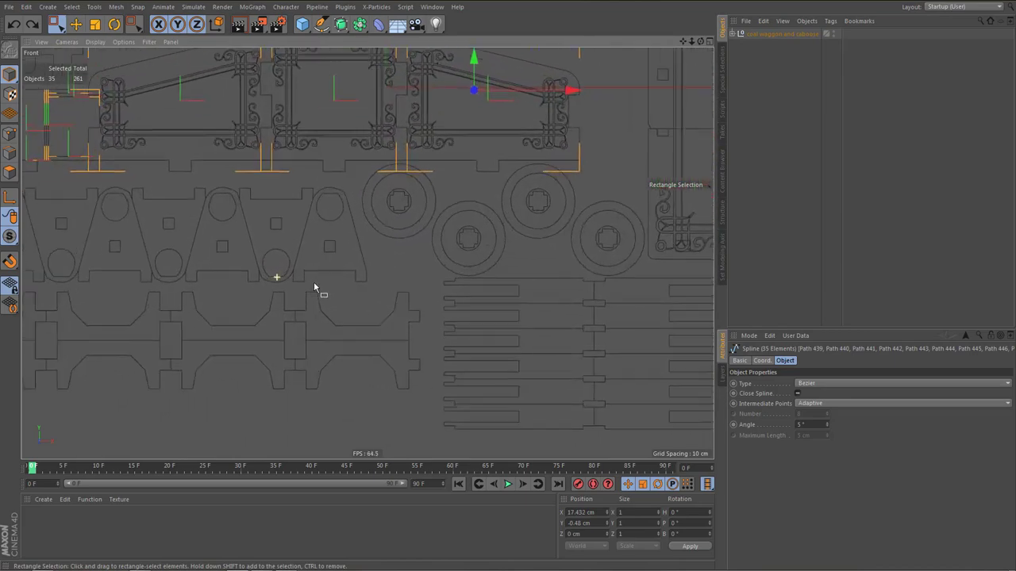
{"action": "left_click", "coordinate": [365, 280]}
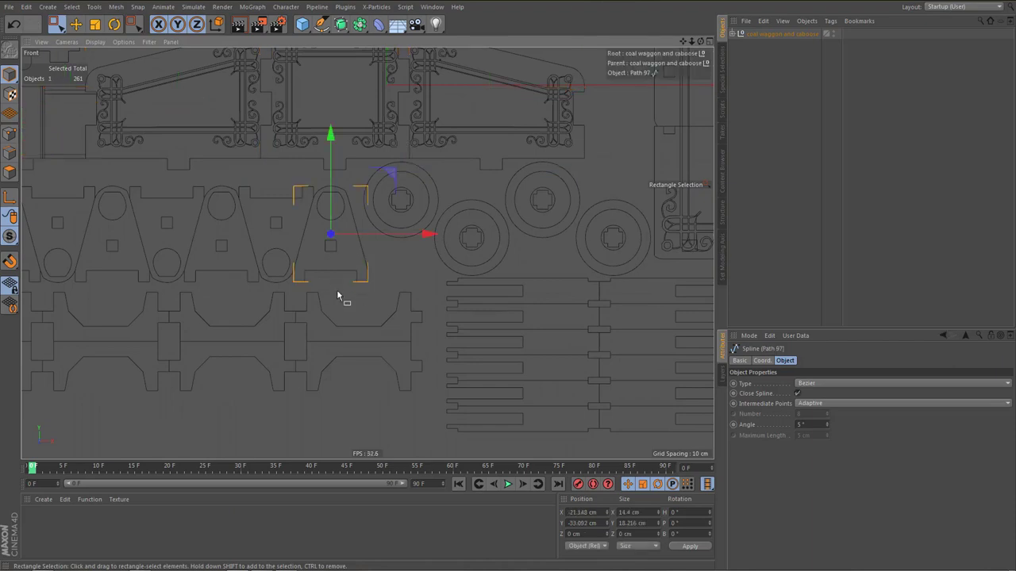
{"action": "middle_click_drag", "start_coordinate": [313, 268], "coordinate": [227, 296], "text": "alt"}
{"action": "middle_click_drag", "start_coordinate": [287, 303], "coordinate": [104, 383], "text": "alt"}
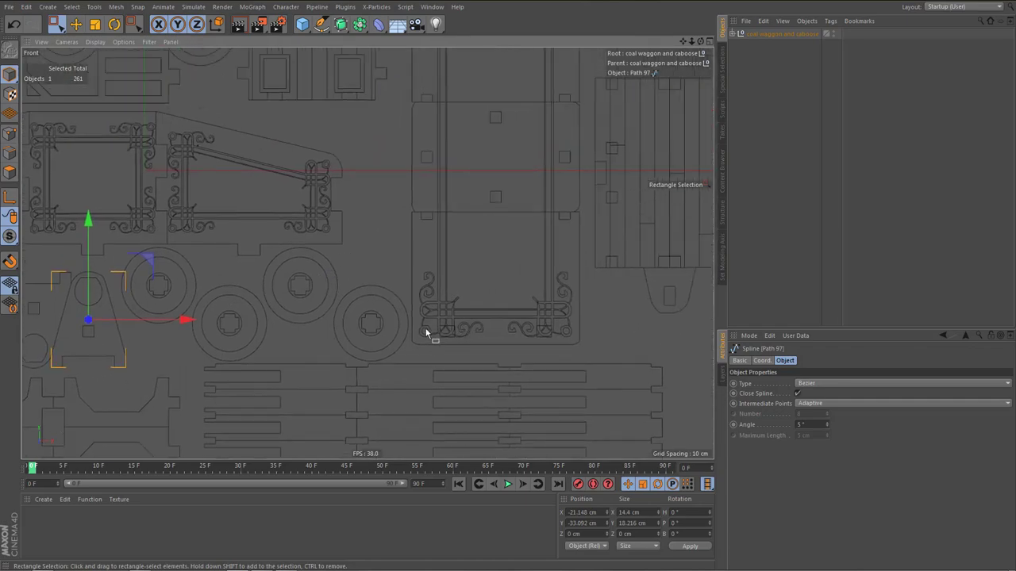
{"action": "middle_click_drag", "start_coordinate": [530, 185], "coordinate": [410, 265], "text": "alt"}
{"action": "left_click_drag", "start_coordinate": [482, 148], "coordinate": [503, 238]}
{"action": "scroll", "coordinate": [485, 270], "scroll_direction": "down", "scroll_amount": 2}
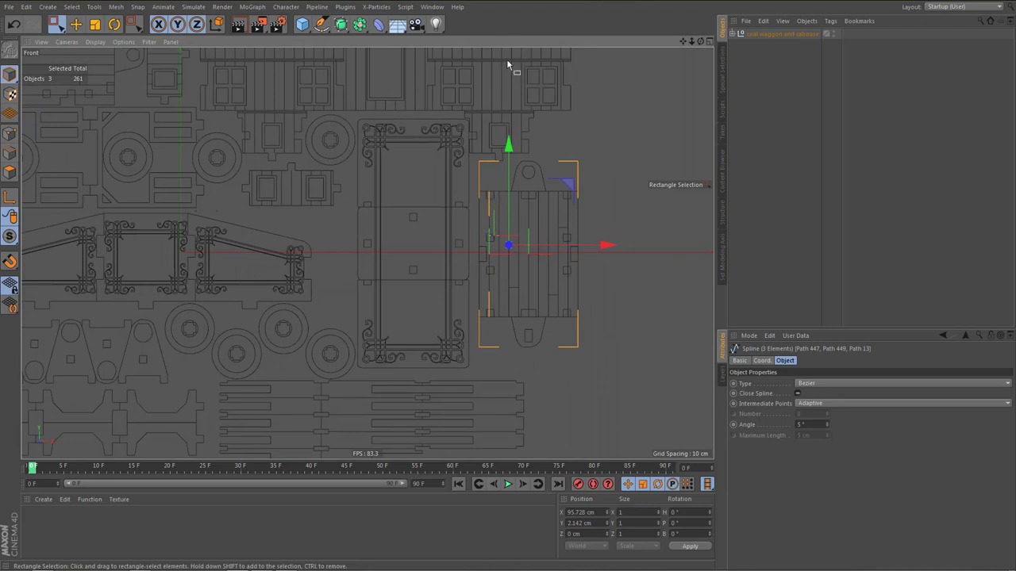
Switch back to the coal waggon.c4d document and edit the floor spline in point mode
{"action": "left_click", "coordinate": [431, 7]}
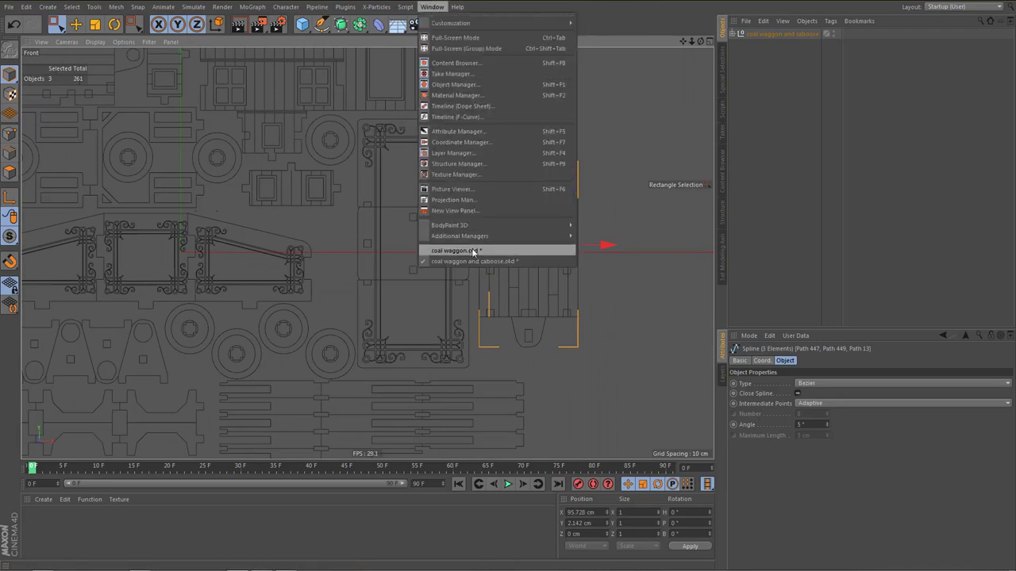
{"action": "left_click", "coordinate": [473, 252]}
{"action": "scroll", "coordinate": [544, 267], "scroll_direction": "up", "scroll_amount": 5}
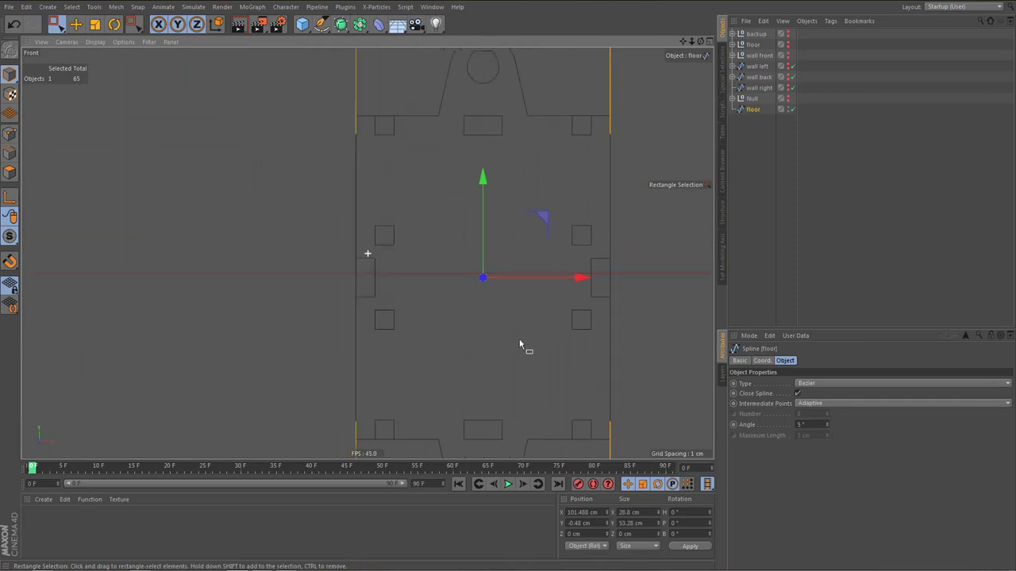
{"action": "key", "text": "Return"}
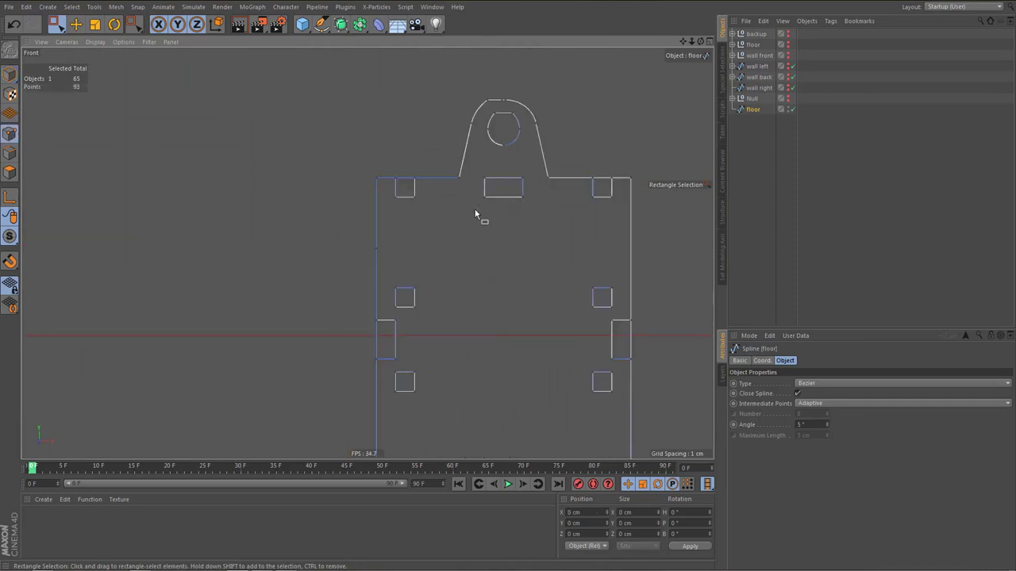
{"action": "scroll", "coordinate": [388, 182], "scroll_direction": "up", "scroll_amount": 3}
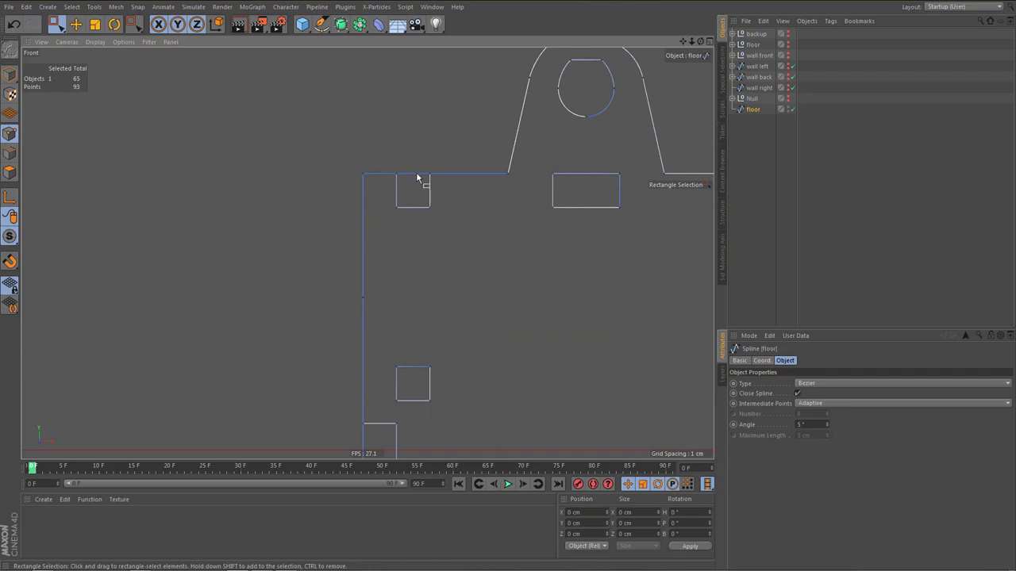
With Line Cut and snapping, cut the floor outline at the middle and both sides of the upper-left square notch
{"action": "key", "text": "k"}
{"action": "key", "text": "k"}
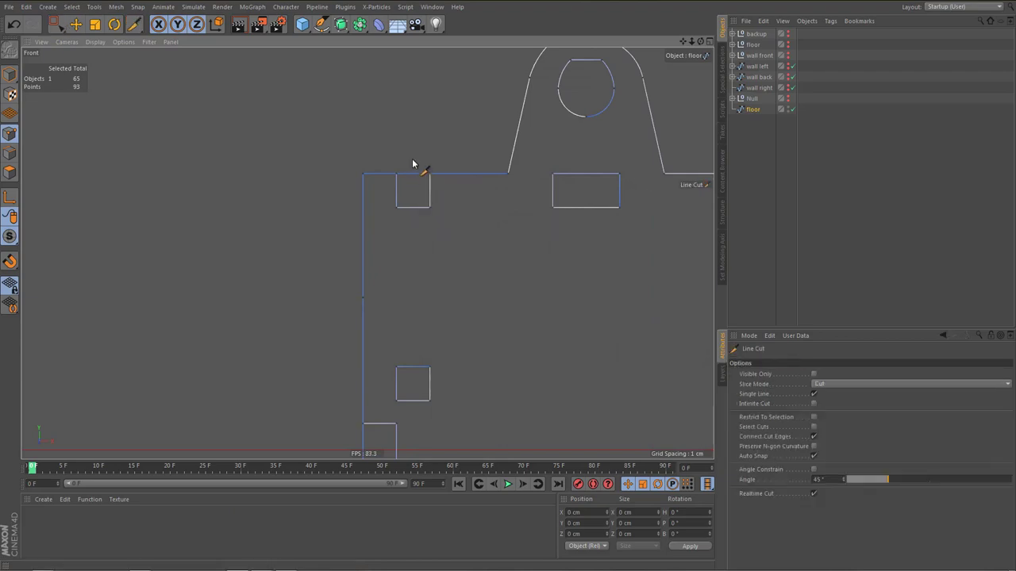
{"action": "left_click", "coordinate": [412, 161]}
{"action": "left_click", "coordinate": [413, 187]}
{"action": "left_click", "coordinate": [396, 208]}
{"action": "left_click", "coordinate": [396, 129]}
{"action": "key", "text": "ctrl+z"}
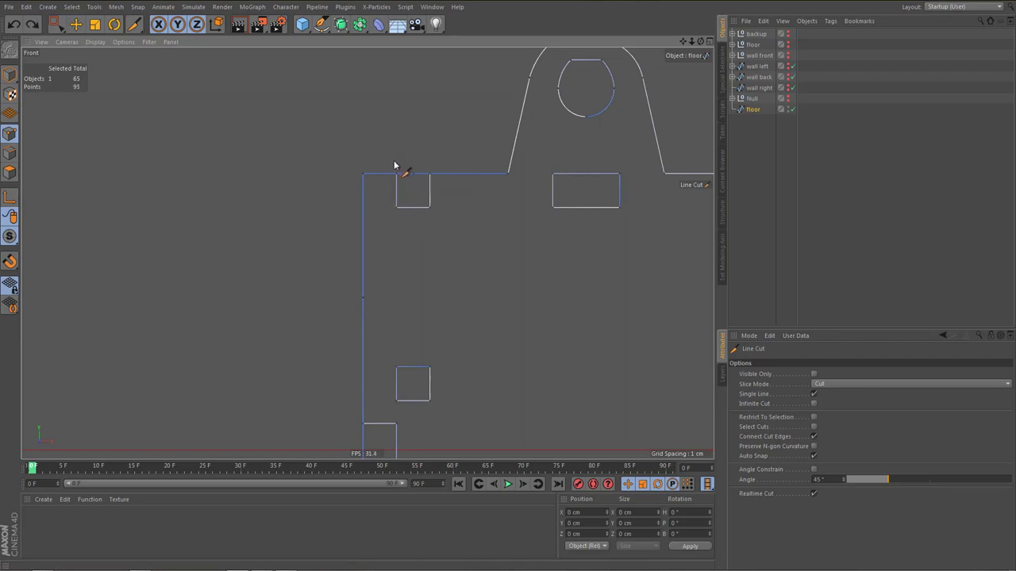
{"action": "left_click", "coordinate": [397, 208]}
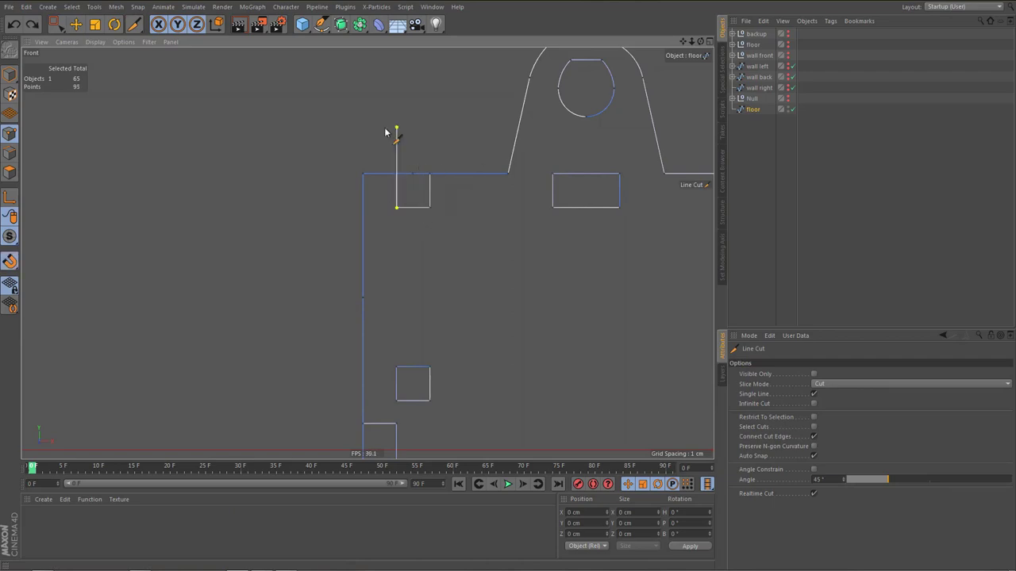
{"action": "left_click", "coordinate": [431, 208]}
{"action": "left_click", "coordinate": [430, 110]}
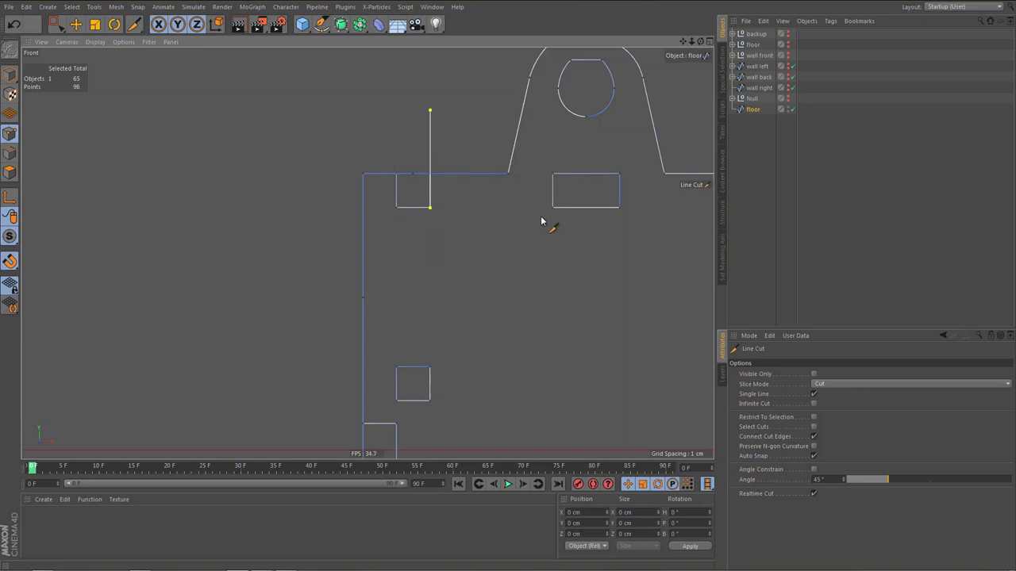
Cut the floor outline at both sides and the middle of the upper-right square notch
{"action": "middle_click_drag", "start_coordinate": [547, 229], "coordinate": [361, 217], "text": "alt"}
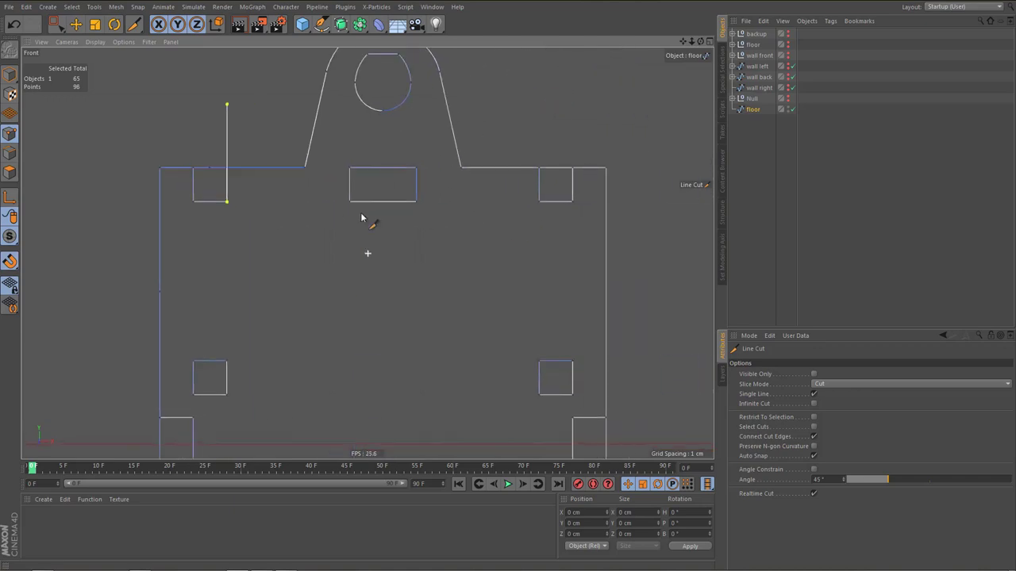
{"action": "left_click", "coordinate": [539, 202]}
{"action": "left_click", "coordinate": [538, 111]}
{"action": "left_click", "coordinate": [572, 200]}
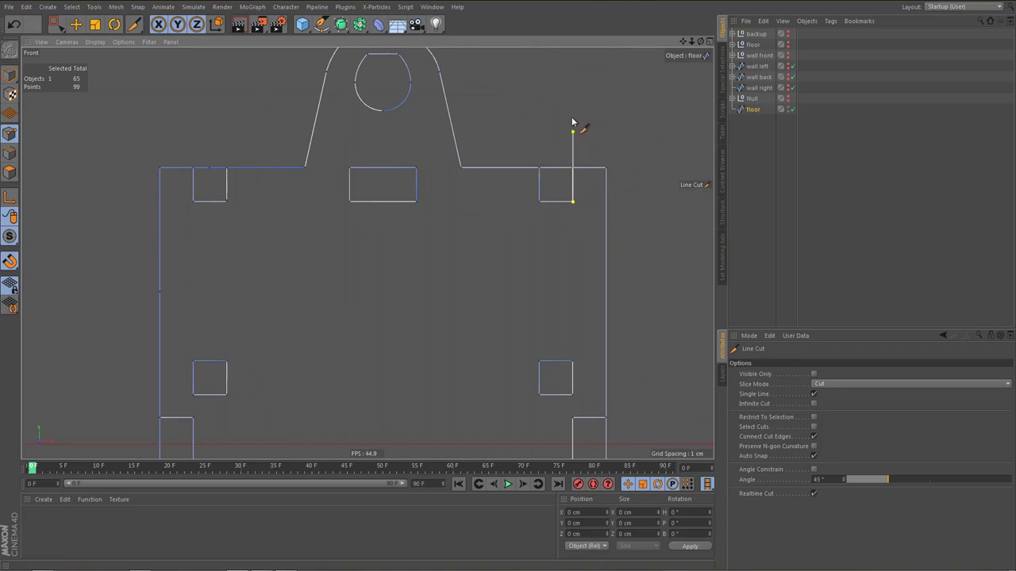
{"action": "left_click", "coordinate": [573, 115]}
{"action": "left_click", "coordinate": [556, 156]}
{"action": "left_click", "coordinate": [555, 181]}
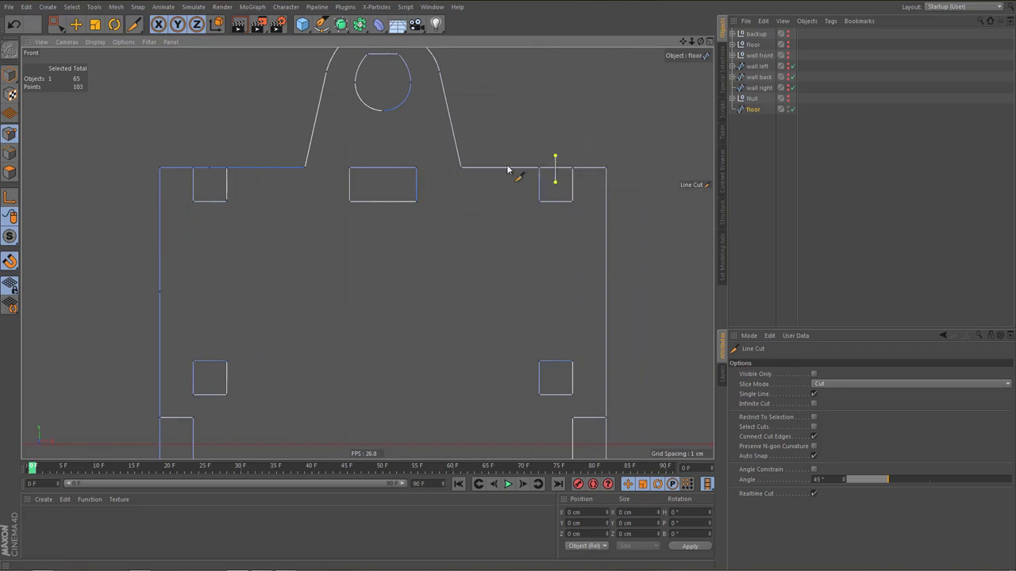
Cut the floor's right edge at the middle and both ends of the rectangular notch
{"action": "middle_click_drag", "start_coordinate": [527, 244], "coordinate": [483, 74], "text": "alt"}
{"action": "middle_click_drag", "start_coordinate": [543, 276], "coordinate": [527, 256], "text": "alt"}
{"action": "left_click", "coordinate": [588, 258]}
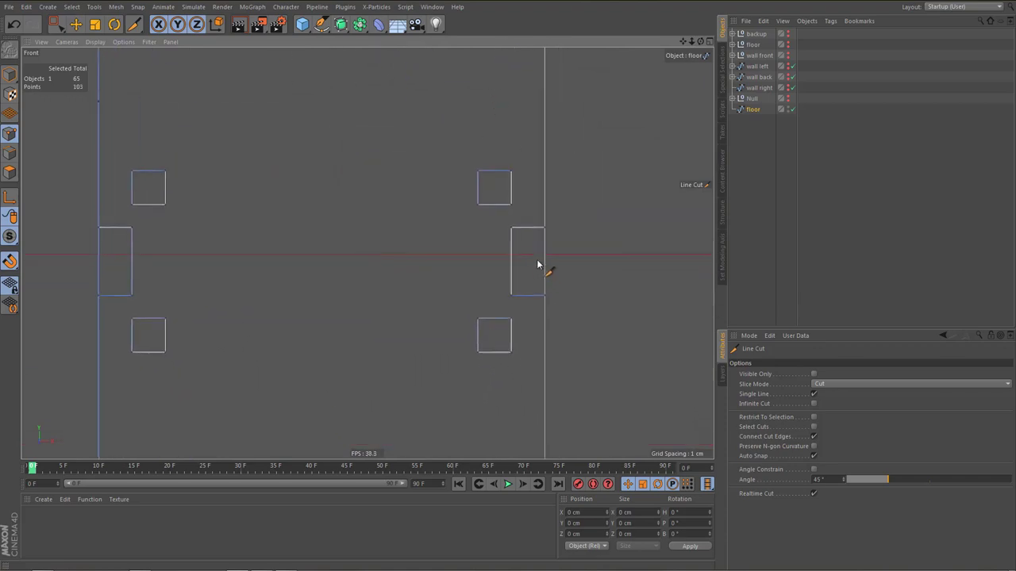
{"action": "left_click", "coordinate": [536, 259]}
{"action": "left_click", "coordinate": [511, 228]}
{"action": "left_click", "coordinate": [599, 228]}
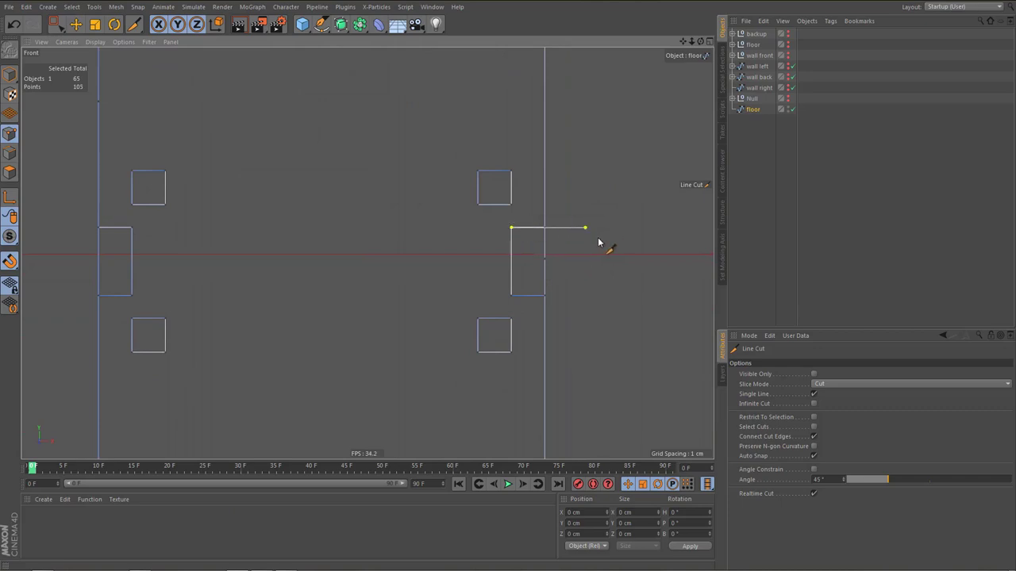
{"action": "left_click", "coordinate": [511, 295]}
{"action": "left_click", "coordinate": [608, 296]}
Cut the floor's lower edge at both sides and the middle of the lower-right square notch
{"action": "middle_click_drag", "start_coordinate": [511, 346], "coordinate": [525, 173], "text": "alt"}
{"action": "scroll", "coordinate": [524, 216], "scroll_direction": "down", "scroll_amount": 3}
{"action": "scroll", "coordinate": [536, 375], "scroll_direction": "up", "scroll_amount": 2}
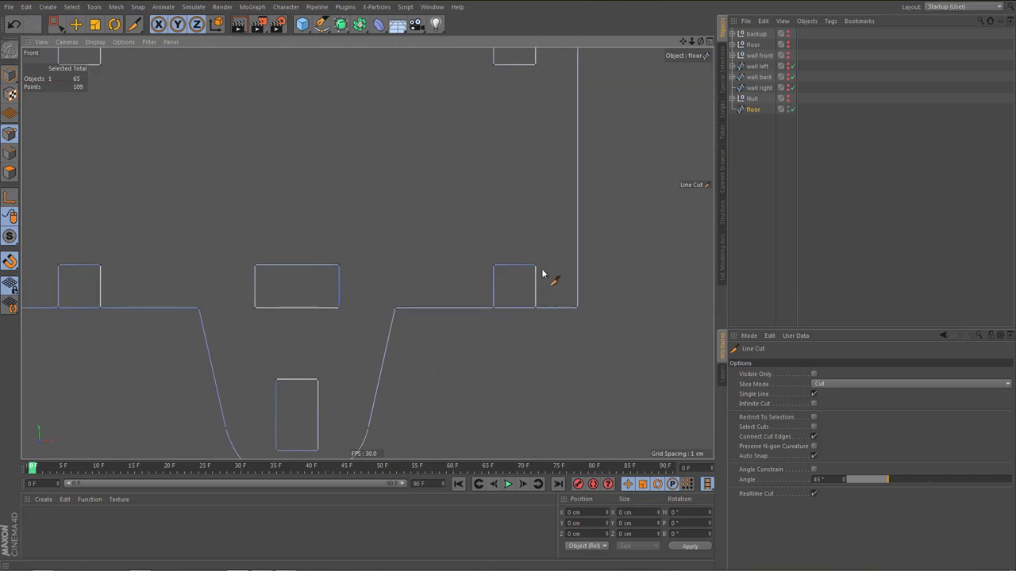
{"action": "left_click_drag", "start_coordinate": [535, 266], "coordinate": [536, 346]}
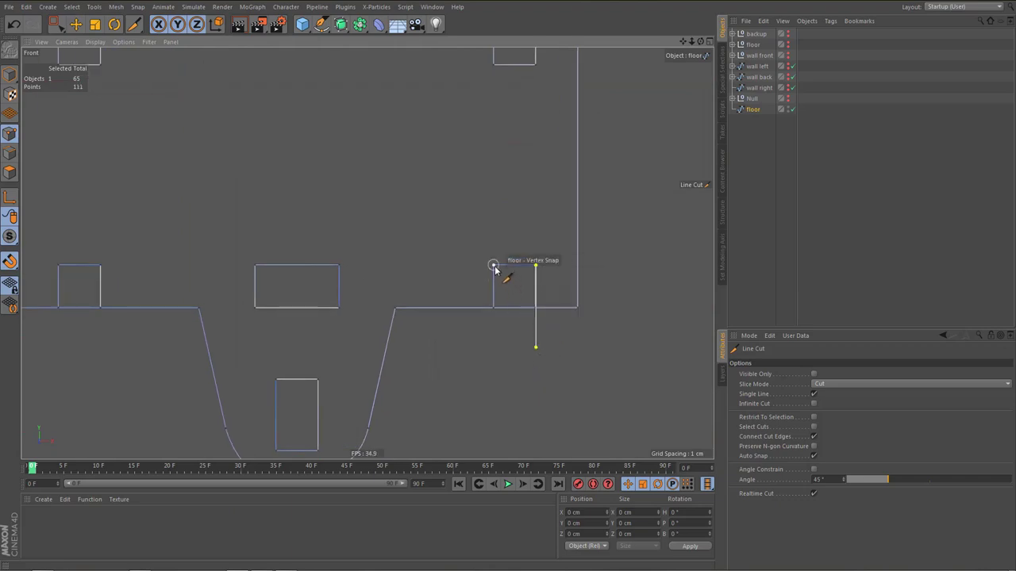
{"action": "left_click_drag", "start_coordinate": [493, 265], "coordinate": [494, 350]}
{"action": "left_click_drag", "start_coordinate": [511, 296], "coordinate": [508, 363]}
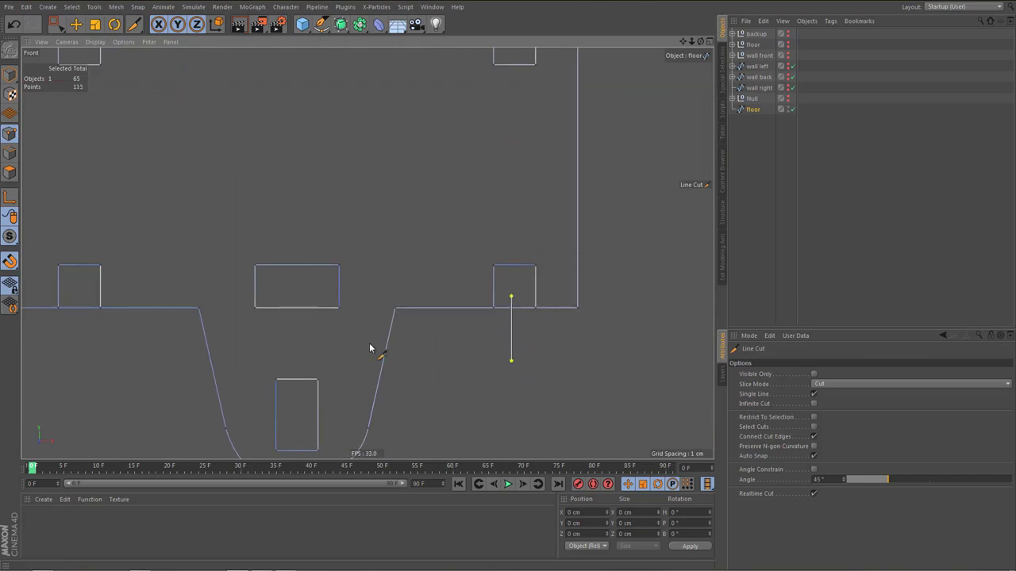
Cut the floor's lower edge at both sides and the middle of the lower-left square notch
{"action": "middle_click_drag", "start_coordinate": [209, 309], "coordinate": [462, 323], "text": "alt"}
{"action": "left_click_drag", "start_coordinate": [352, 280], "coordinate": [352, 373]}
{"action": "left_click_drag", "start_coordinate": [310, 279], "coordinate": [311, 361]}
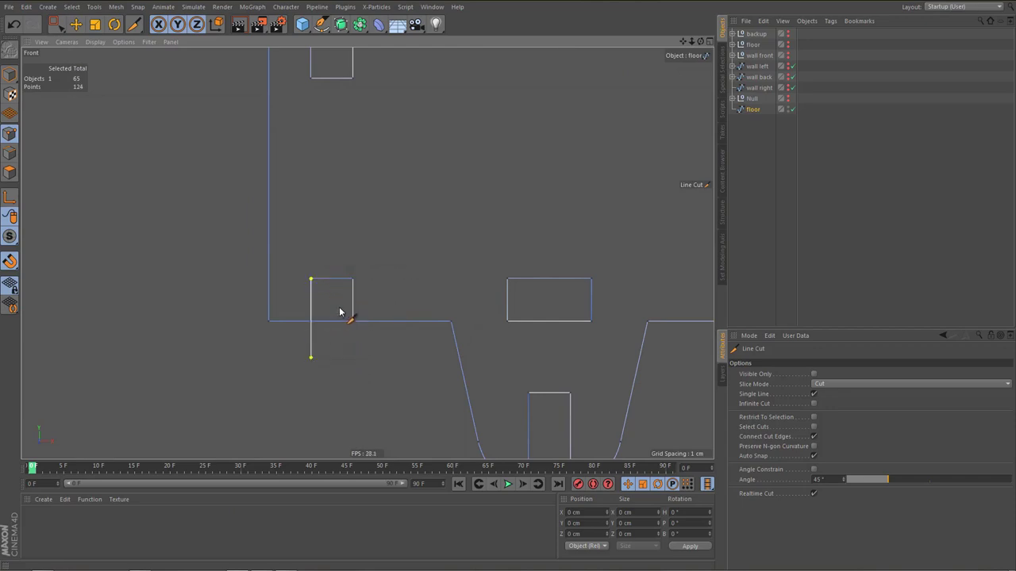
{"action": "left_click_drag", "start_coordinate": [330, 308], "coordinate": [330, 359]}
Cut the floor's left edge level with both ends of the rectangular notch
{"action": "scroll", "coordinate": [364, 265], "scroll_direction": "down", "scroll_amount": 2}
{"action": "middle_click_drag", "start_coordinate": [368, 253], "coordinate": [410, 412], "text": "alt"}
{"action": "scroll", "coordinate": [342, 211], "scroll_direction": "up", "scroll_amount": 2}
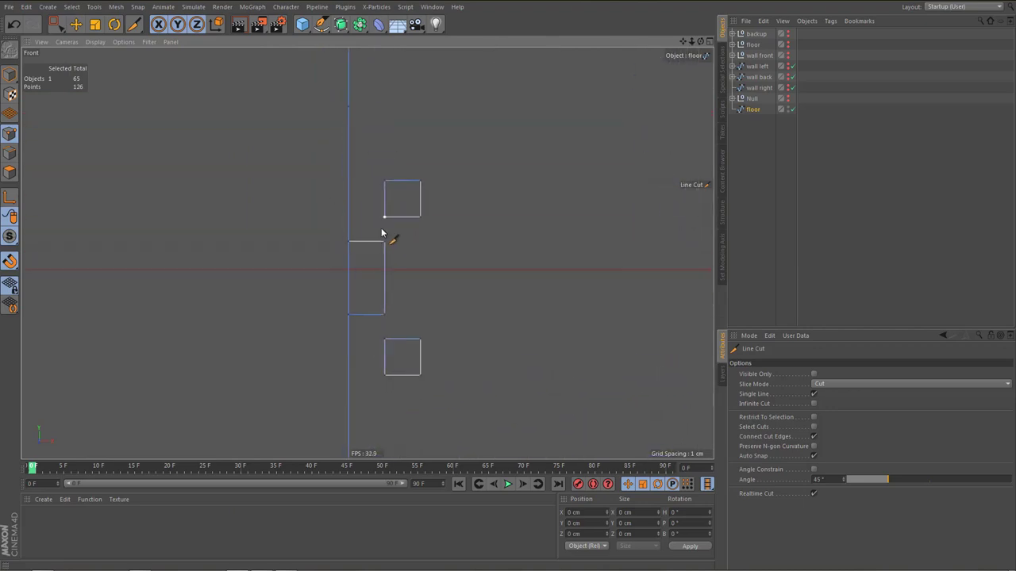
{"action": "left_click_drag", "start_coordinate": [384, 242], "coordinate": [302, 242]}
{"action": "left_click_drag", "start_coordinate": [384, 315], "coordinate": [285, 314]}
{"action": "middle_click_drag", "start_coordinate": [388, 114], "coordinate": [368, 253]}
{"action": "middle_click_drag", "start_coordinate": [410, 151], "coordinate": [404, 174], "text": "alt"}
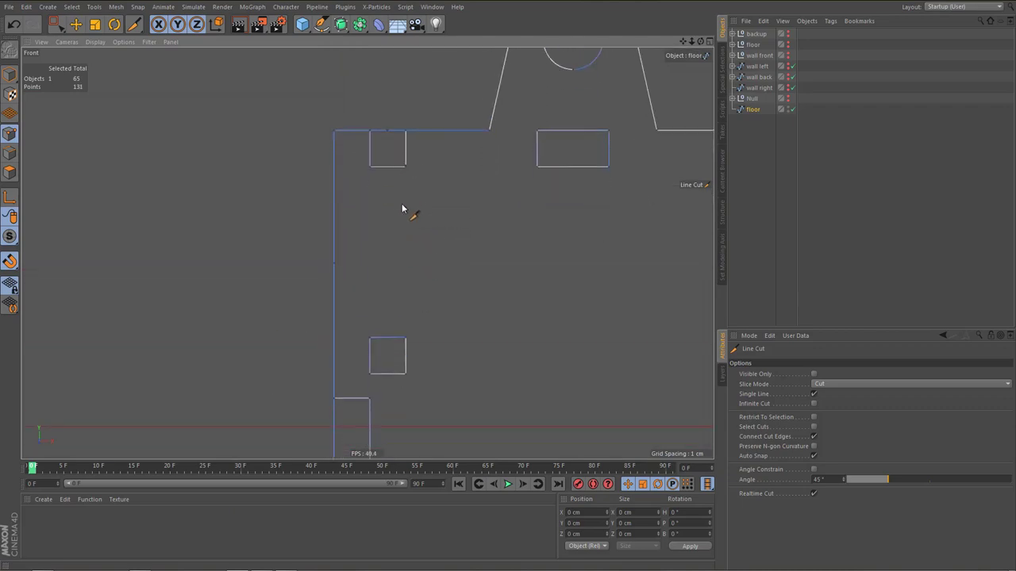
Delete the stray point on the floor's left edge above the rectangular notch
{"action": "key", "text": "0"}
{"action": "left_click_drag", "start_coordinate": [315, 252], "coordinate": [402, 317]}
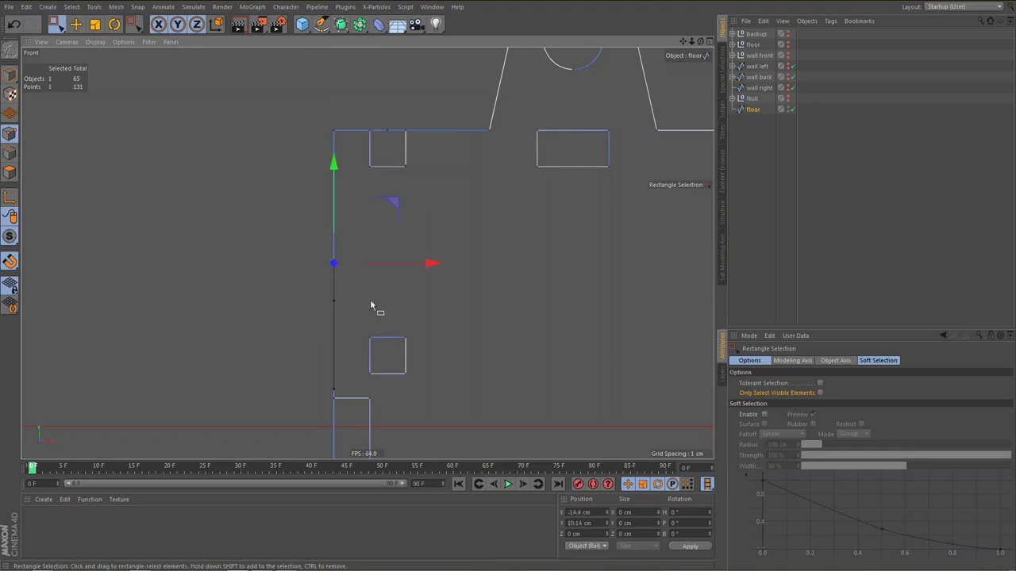
{"action": "key", "text": "Delete"}
{"action": "scroll", "coordinate": [429, 214], "scroll_direction": "up", "scroll_amount": 1}
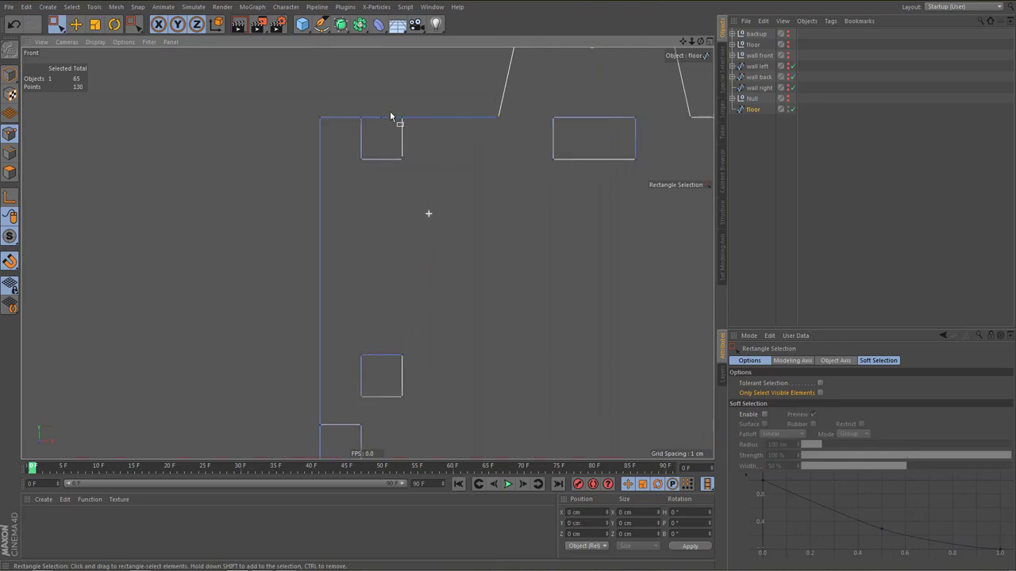
Select the outline points in the middle of the upper, right and lower edge notches of the floor
{"action": "left_click_drag", "start_coordinate": [376, 107], "coordinate": [393, 136]}
{"action": "scroll", "coordinate": [392, 217], "scroll_direction": "down", "scroll_amount": 5}
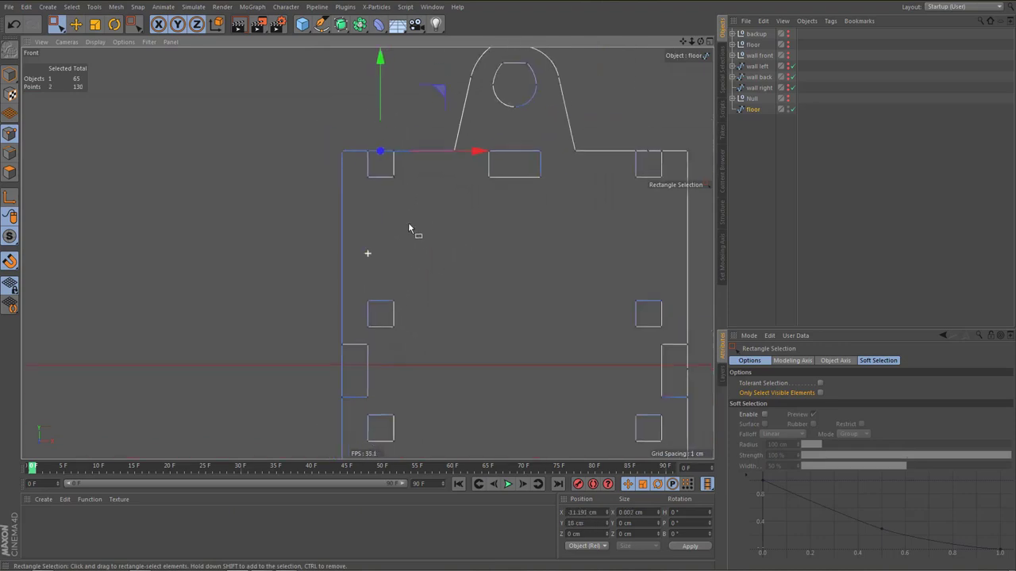
{"action": "left_click_drag", "start_coordinate": [594, 134], "coordinate": [600, 146], "text": "shift"}
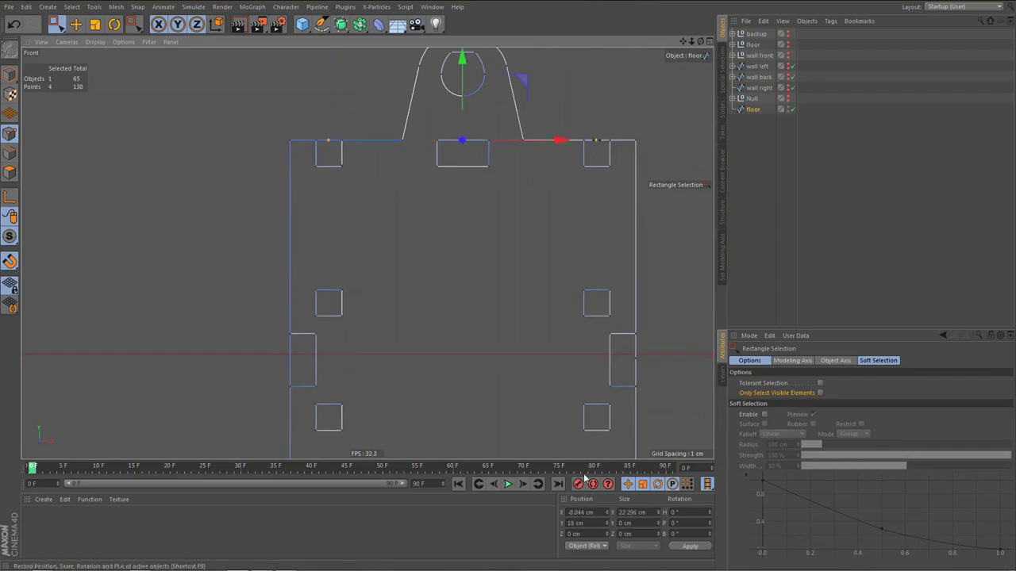
{"action": "middle_click_drag", "start_coordinate": [630, 364], "coordinate": [586, 280], "text": "alt"}
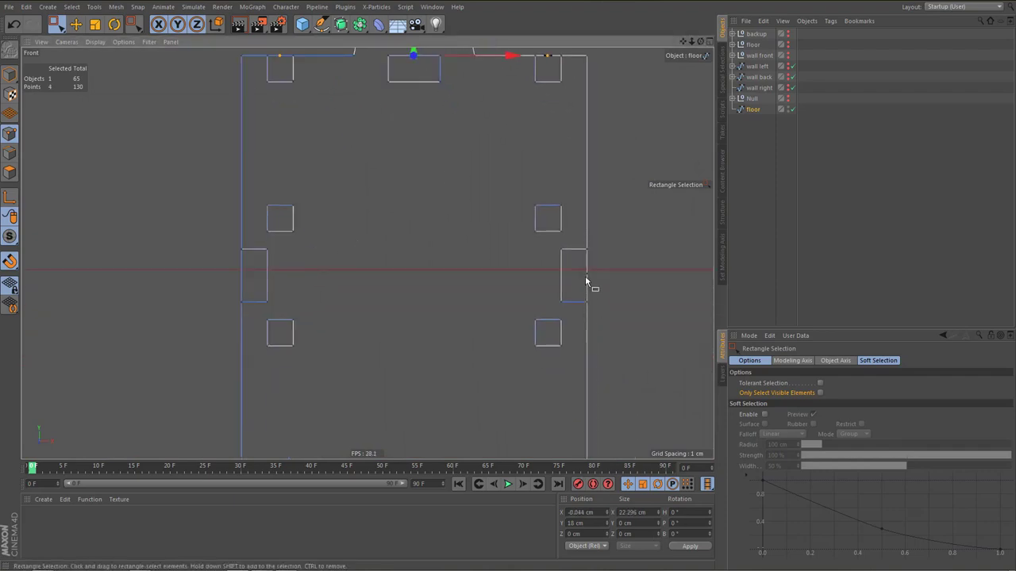
{"action": "left_click_drag", "start_coordinate": [581, 265], "coordinate": [599, 287], "text": "shift"}
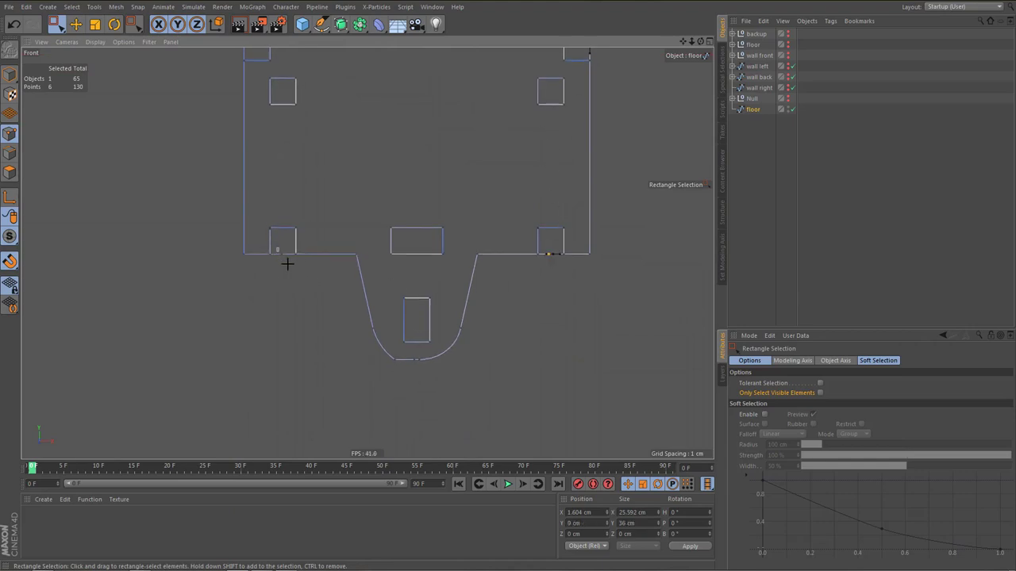
{"action": "left_click_drag", "start_coordinate": [287, 263], "coordinate": [286, 266], "text": "shift"}
Cut the floor's left edge at the middle of the rectangular notch, adding the cut to the point selection
{"action": "middle_click_drag", "start_coordinate": [277, 149], "coordinate": [284, 341], "text": "alt"}
{"action": "right_click_drag", "start_coordinate": [256, 224], "coordinate": [283, 230], "text": "alt"}
{"action": "key", "text": "k"}
{"action": "key", "text": "k"}
{"action": "left_click_drag", "start_coordinate": [235, 228], "coordinate": [265, 262]}
{"action": "key", "text": "space"}
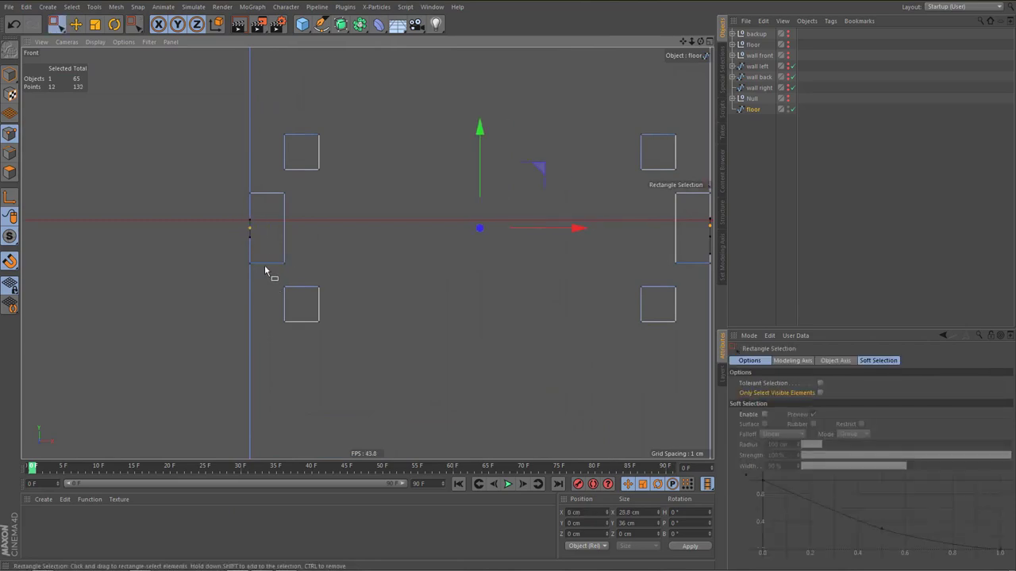
Disconnect the floor outline at the selected middle points of the notches
{"action": "right_click_drag", "start_coordinate": [276, 279], "coordinate": [269, 270], "text": "alt"}
{"action": "middle_click_drag", "start_coordinate": [292, 220], "coordinate": [307, 316], "text": "alt"}
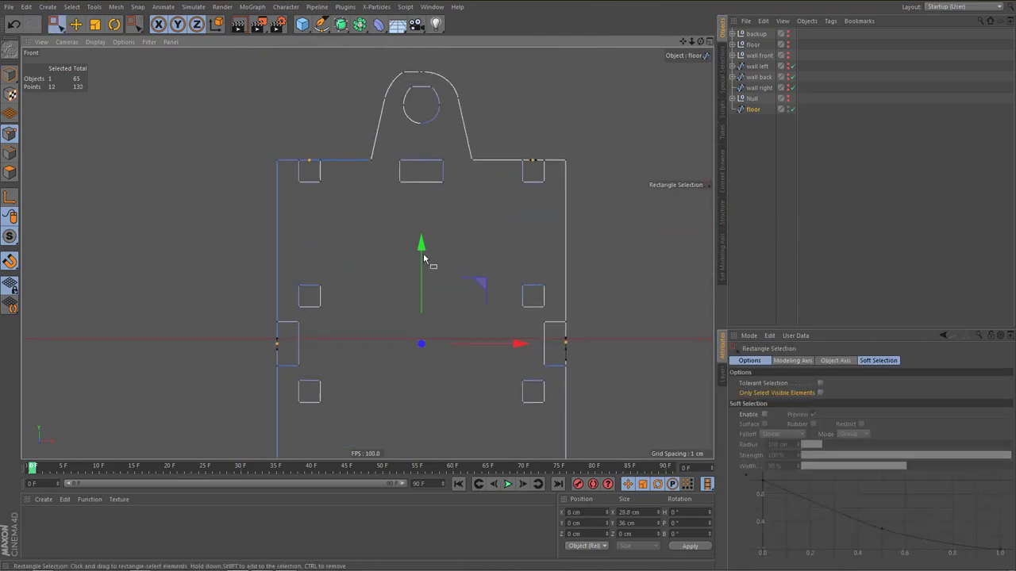
{"action": "right_click", "coordinate": [492, 233]}
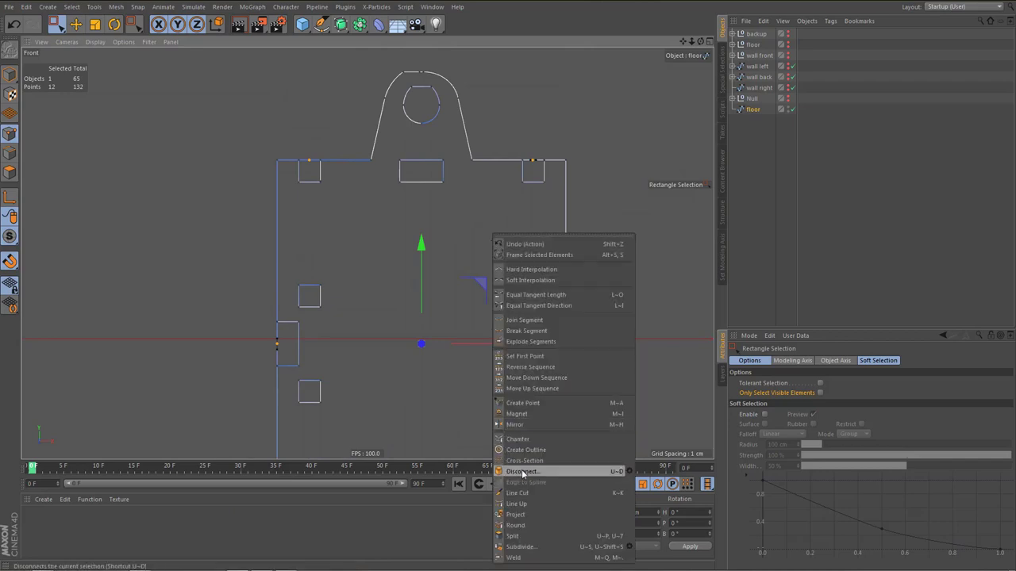
{"action": "left_click", "coordinate": [522, 472]}
Delete the disconnected points in the middle of all six edge notches of the floor outline to open them
{"action": "left_click", "coordinate": [309, 161]}
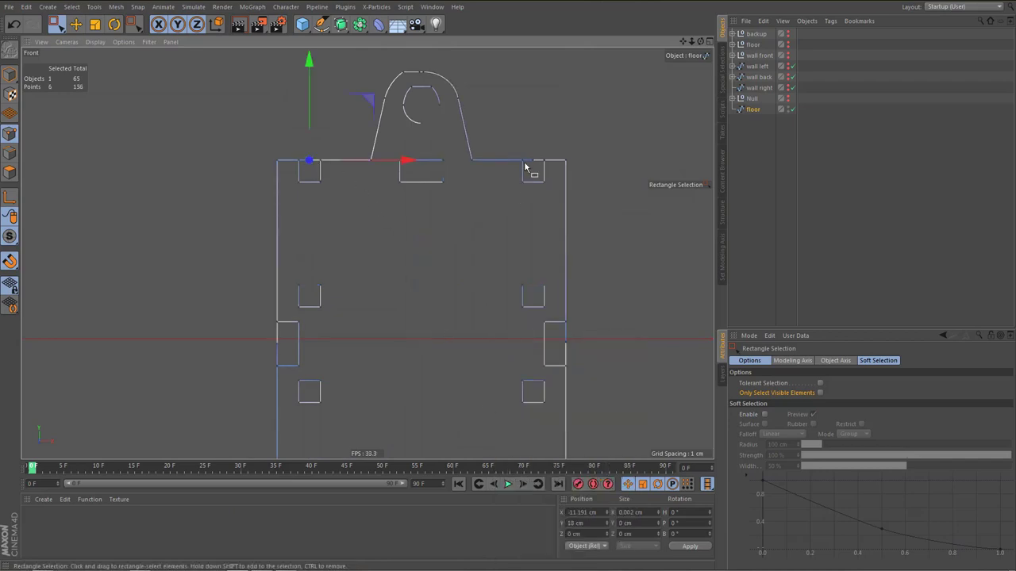
{"action": "left_click_drag", "start_coordinate": [527, 161], "coordinate": [542, 252], "text": "shift"}
{"action": "left_click_drag", "start_coordinate": [559, 337], "coordinate": [575, 349], "text": "shift"}
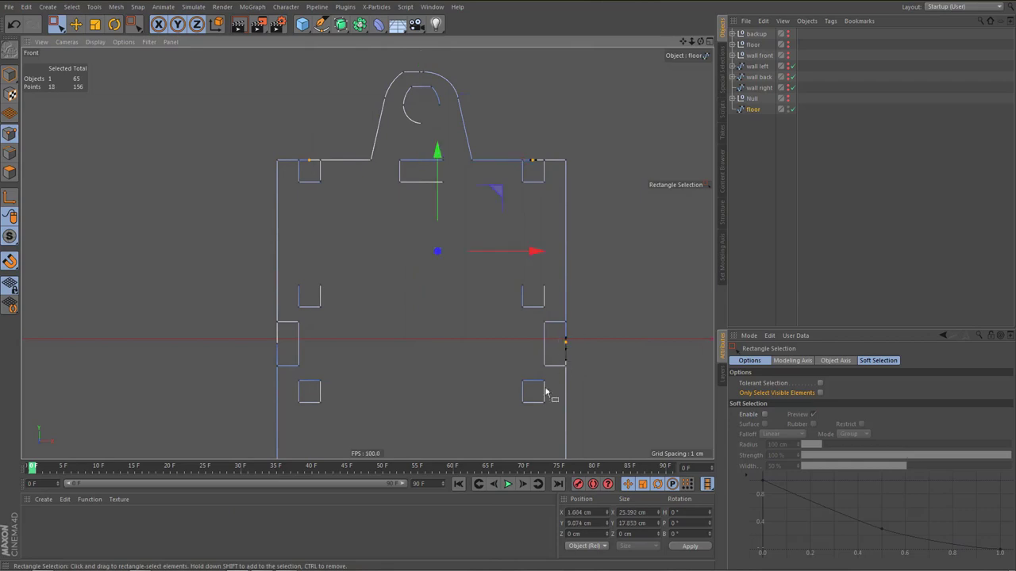
{"action": "middle_click_drag", "start_coordinate": [521, 400], "coordinate": [524, 200], "text": "alt"}
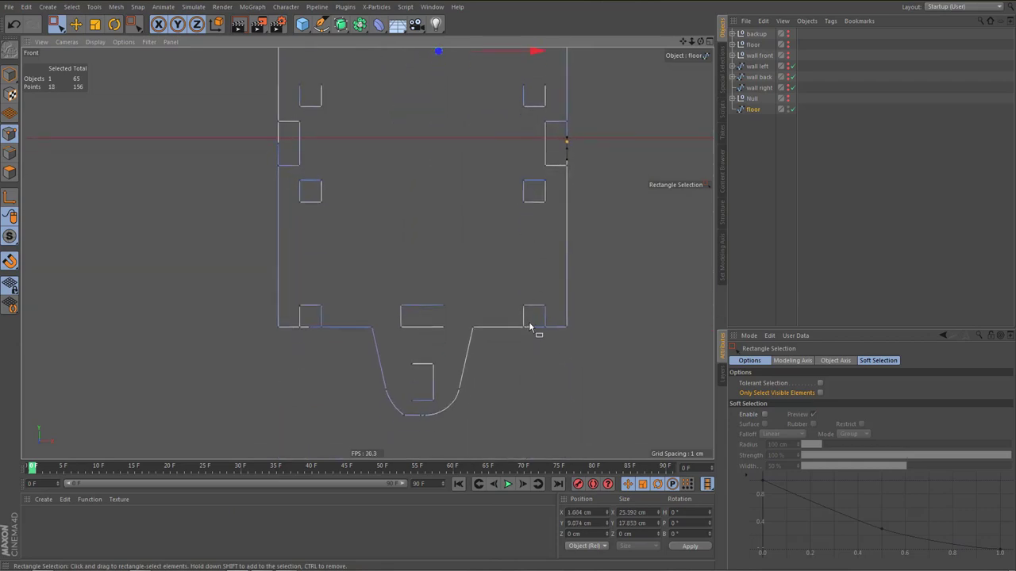
{"action": "left_click", "coordinate": [530, 326], "text": "shift"}
{"action": "left_click", "coordinate": [307, 324], "text": "shift"}
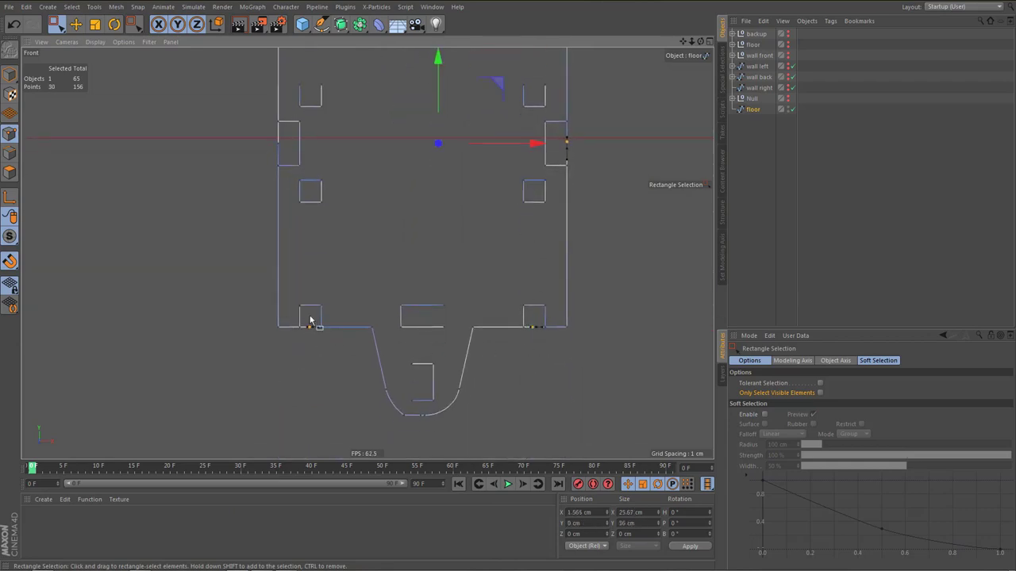
{"action": "left_click", "coordinate": [284, 150], "text": "shift"}
{"action": "middle_click_drag", "start_coordinate": [325, 102], "coordinate": [327, 323], "text": "alt"}
{"action": "key", "text": "Delete"}
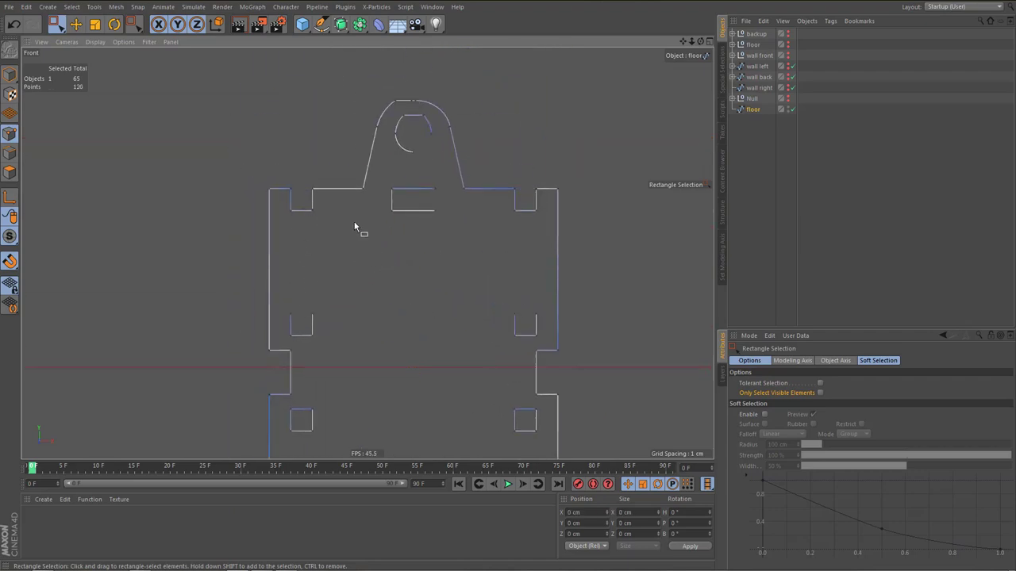
Set all points of the floor's rectangular body to hard interpolation, leaving out the points of the rounded end tabs
{"action": "right_click_drag", "start_coordinate": [356, 231], "coordinate": [374, 283], "text": "alt"}
{"action": "middle_click_drag", "start_coordinate": [385, 298], "coordinate": [394, 241], "text": "alt"}
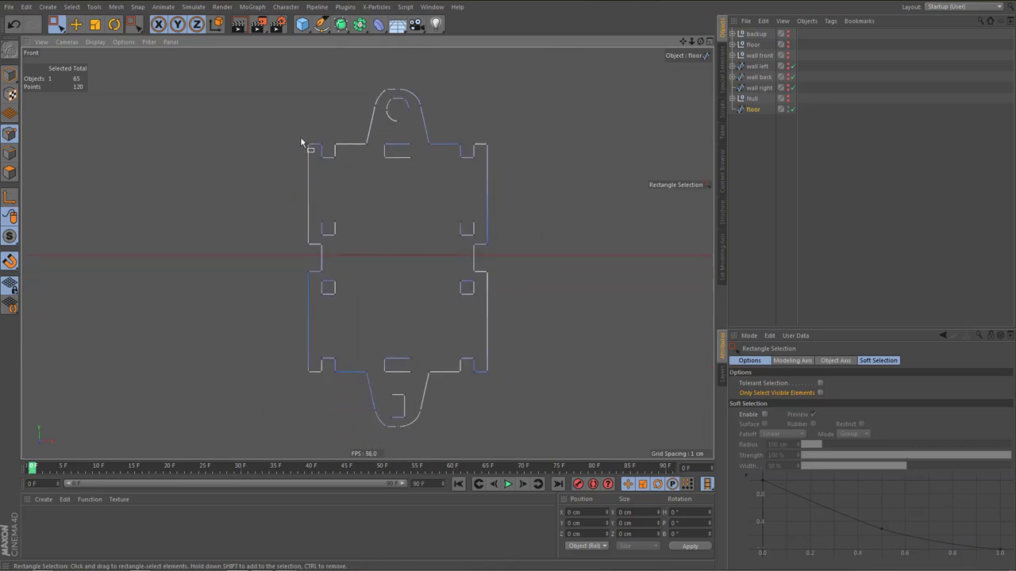
{"action": "left_click_drag", "start_coordinate": [300, 140], "coordinate": [527, 379]}
{"action": "right_click", "coordinate": [554, 239]}
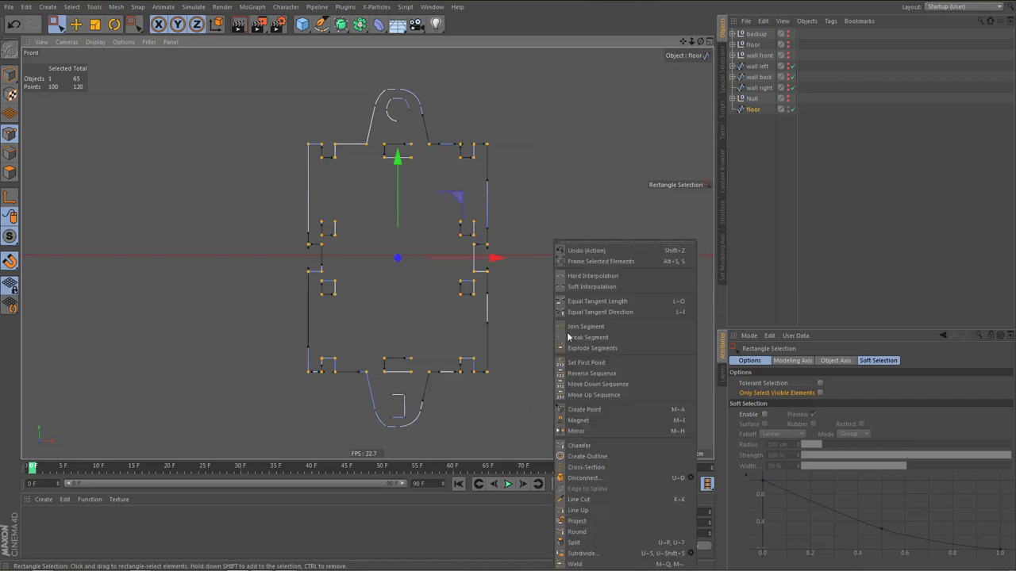
{"action": "left_click", "coordinate": [606, 278]}
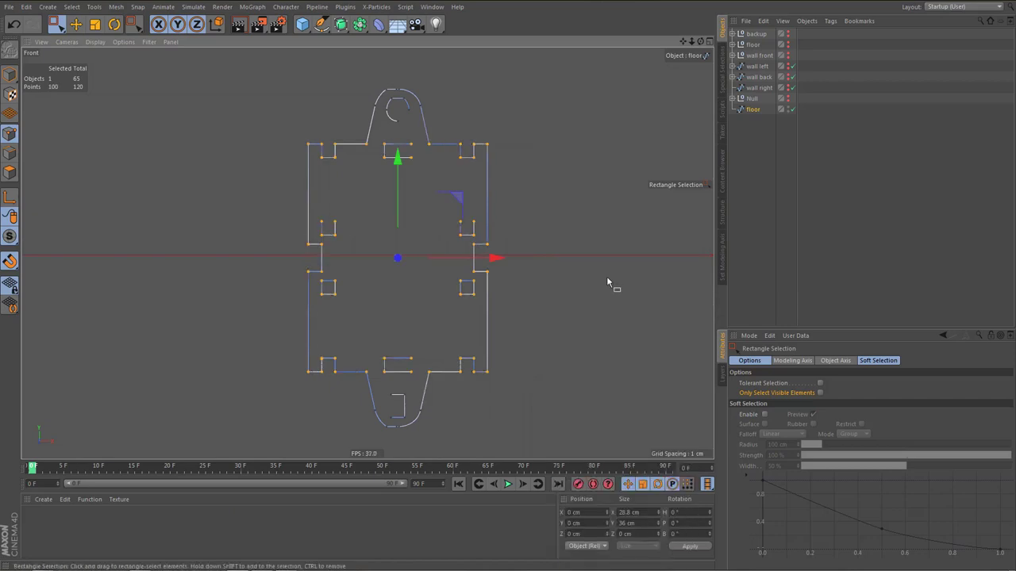
Weld the duplicate points at the inner left corner of the floor's upper-left notch
{"action": "scroll", "coordinate": [324, 140], "scroll_direction": "up", "scroll_amount": 5}
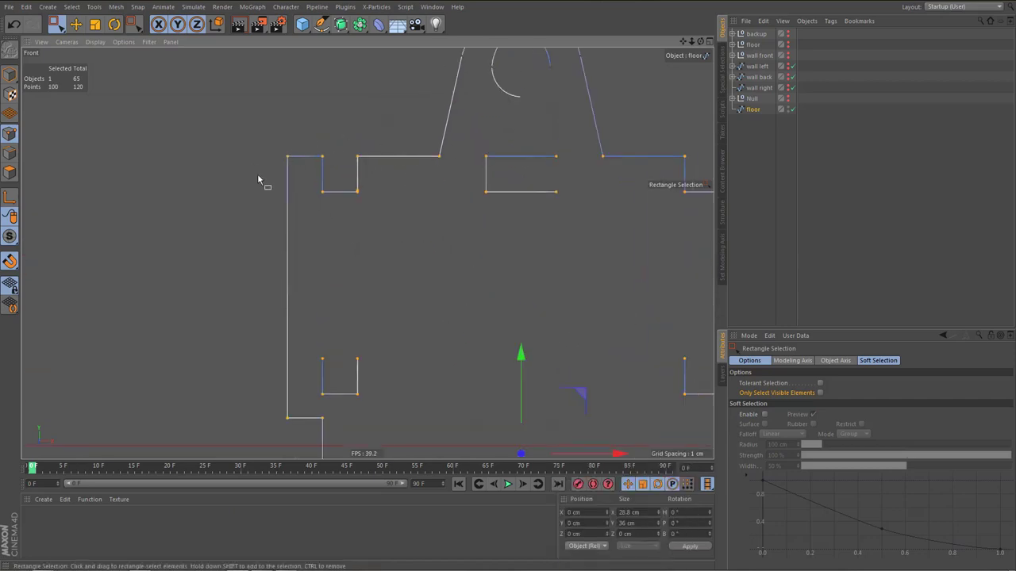
{"action": "left_click_drag", "start_coordinate": [307, 184], "coordinate": [340, 220]}
{"action": "key", "text": "m"}
{"action": "key", "text": "q"}
{"action": "left_click", "coordinate": [340, 212]}
Weld the duplicate points at the inner and outer right corners of the floor's upper-left notch
{"action": "key", "text": "space"}
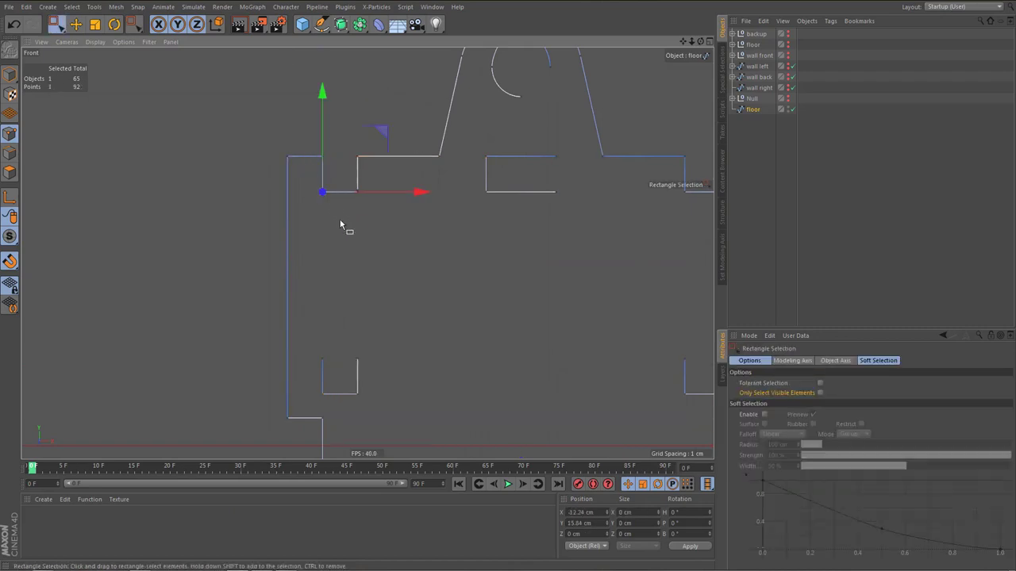
{"action": "left_click_drag", "start_coordinate": [347, 176], "coordinate": [377, 213], "text": "shift"}
{"action": "key", "text": "space"}
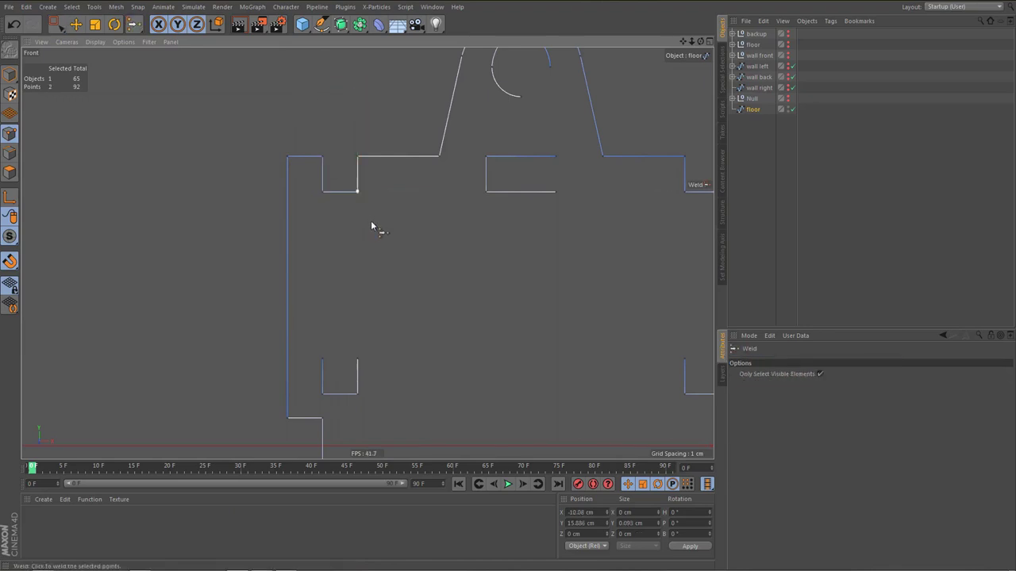
{"action": "left_click", "coordinate": [361, 193]}
{"action": "key", "text": "space"}
{"action": "left_click_drag", "start_coordinate": [348, 144], "coordinate": [380, 173]}
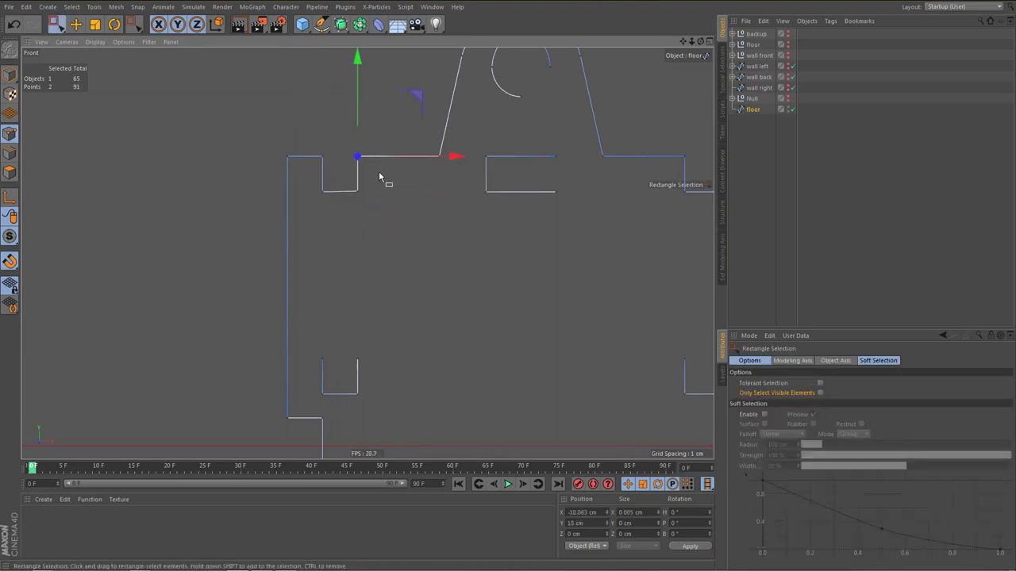
{"action": "key", "text": "space"}
{"action": "left_click", "coordinate": [388, 214]}
Check the base corners and sloped side of the floor's upper tab for duplicate points
{"action": "middle_click_drag", "start_coordinate": [385, 242], "coordinate": [341, 335], "text": "alt"}
{"action": "key", "text": "space"}
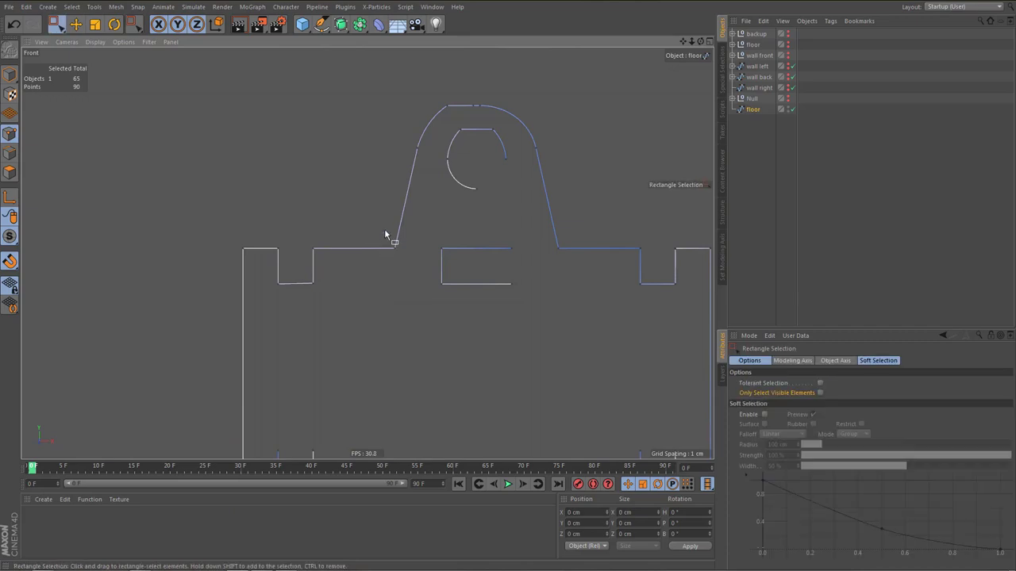
{"action": "left_click_drag", "start_coordinate": [384, 235], "coordinate": [404, 273]}
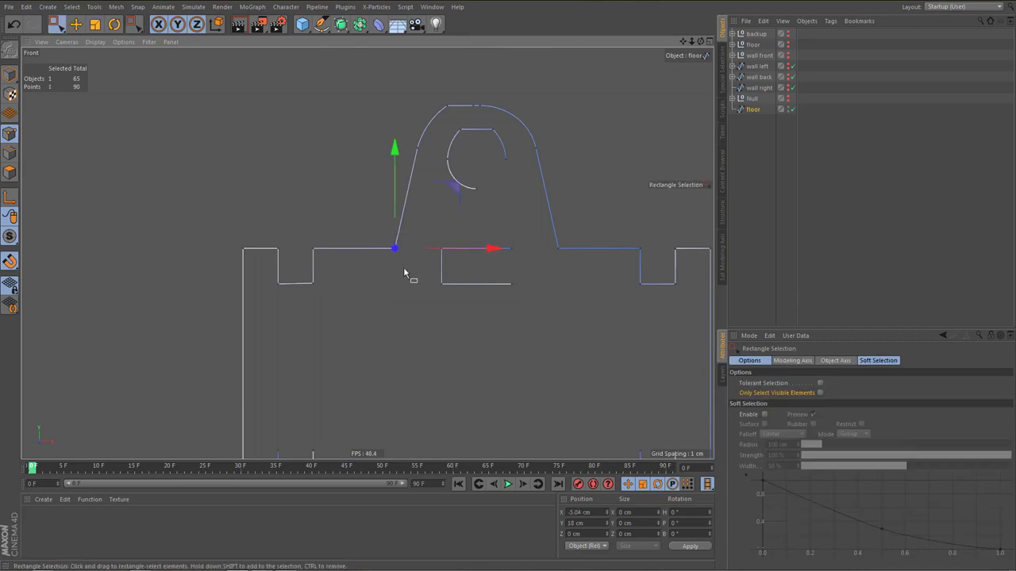
{"action": "left_click", "coordinate": [417, 148]}
{"action": "middle_click_drag", "start_coordinate": [387, 159], "coordinate": [303, 150], "text": "alt"}
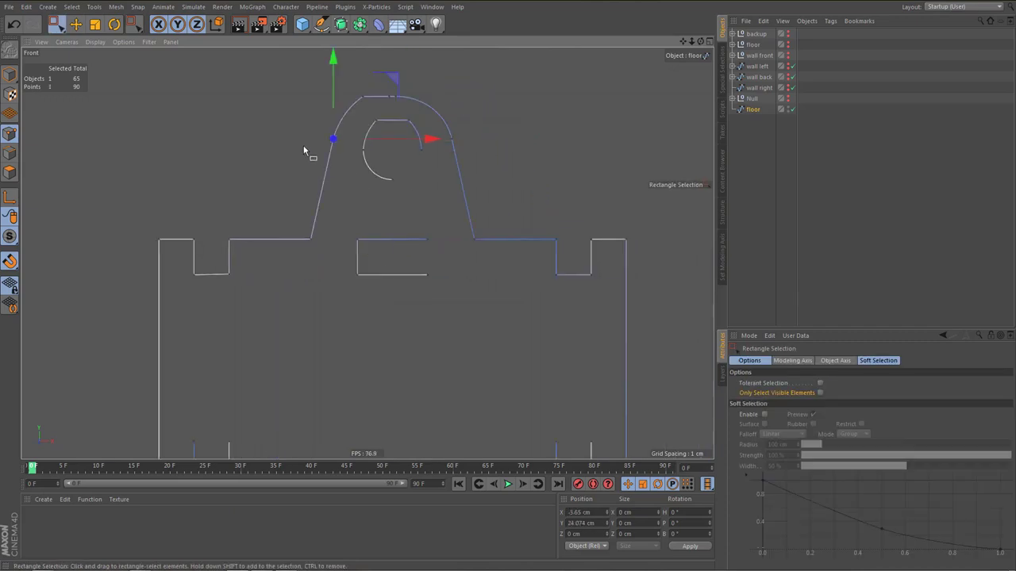
{"action": "middle_click_drag", "start_coordinate": [449, 195], "coordinate": [315, 165], "text": "alt"}
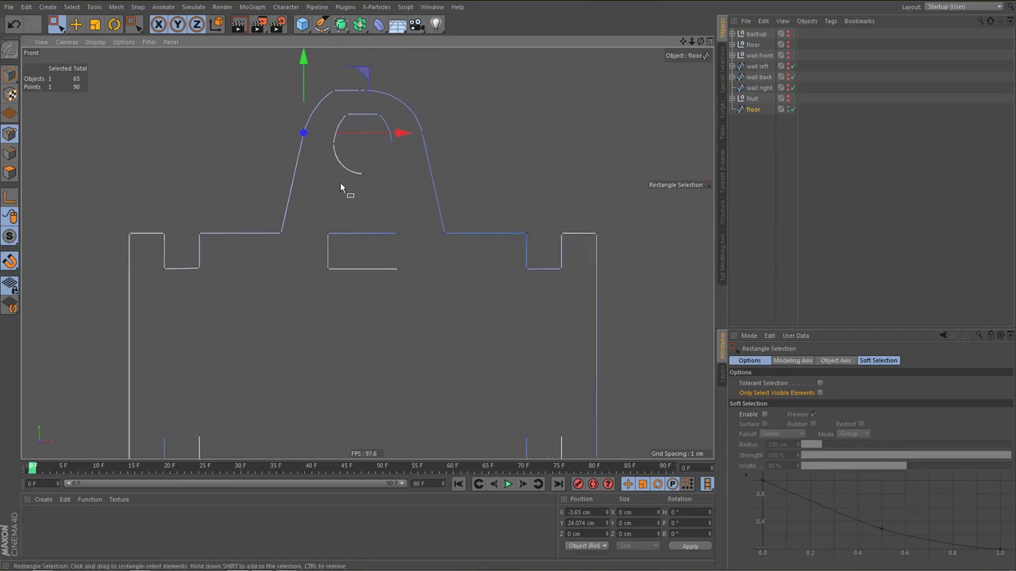
{"action": "middle_click_drag", "start_coordinate": [390, 204], "coordinate": [367, 183], "text": "alt"}
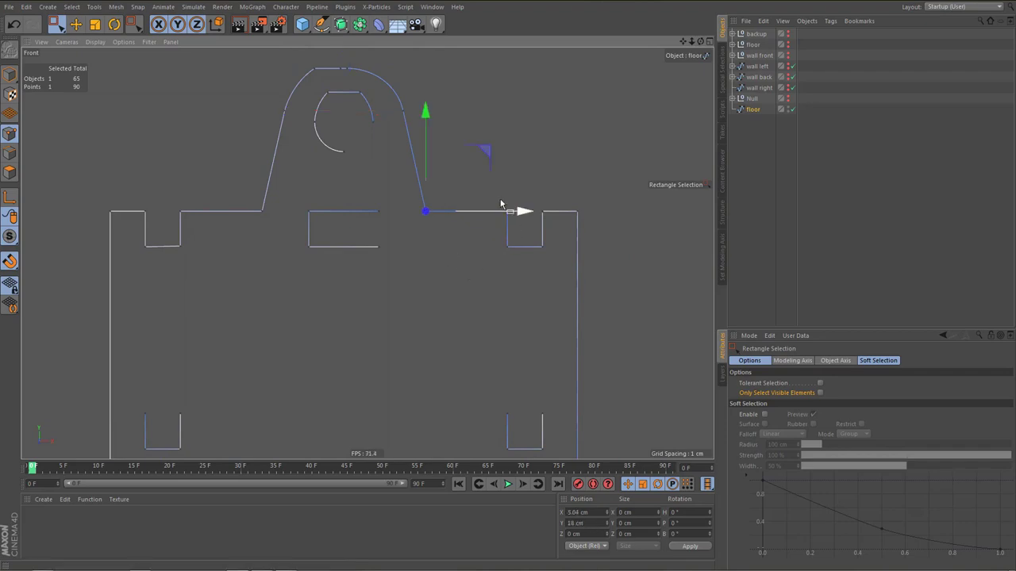
Weld the duplicate corner points of the floor's upper-right notch so its segments join the outline
{"action": "left_click_drag", "start_coordinate": [498, 197], "coordinate": [513, 226]}
{"action": "key", "text": "space"}
{"action": "left_click", "coordinate": [492, 282]}
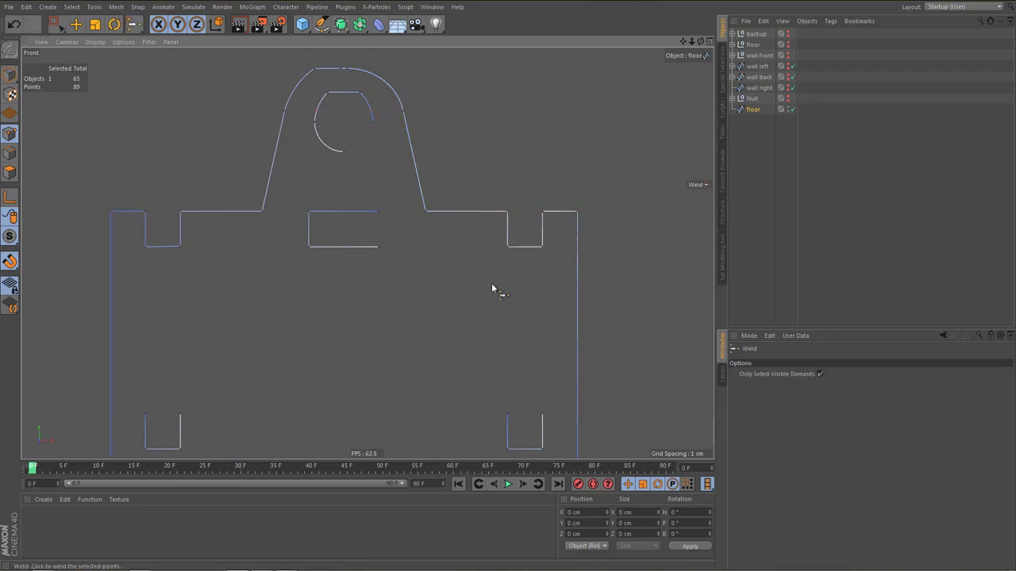
{"action": "key", "text": "space"}
{"action": "key", "text": "space"}
{"action": "left_click", "coordinate": [503, 292]}
{"action": "key", "text": "space"}
{"action": "left_click_drag", "start_coordinate": [535, 230], "coordinate": [555, 262]}
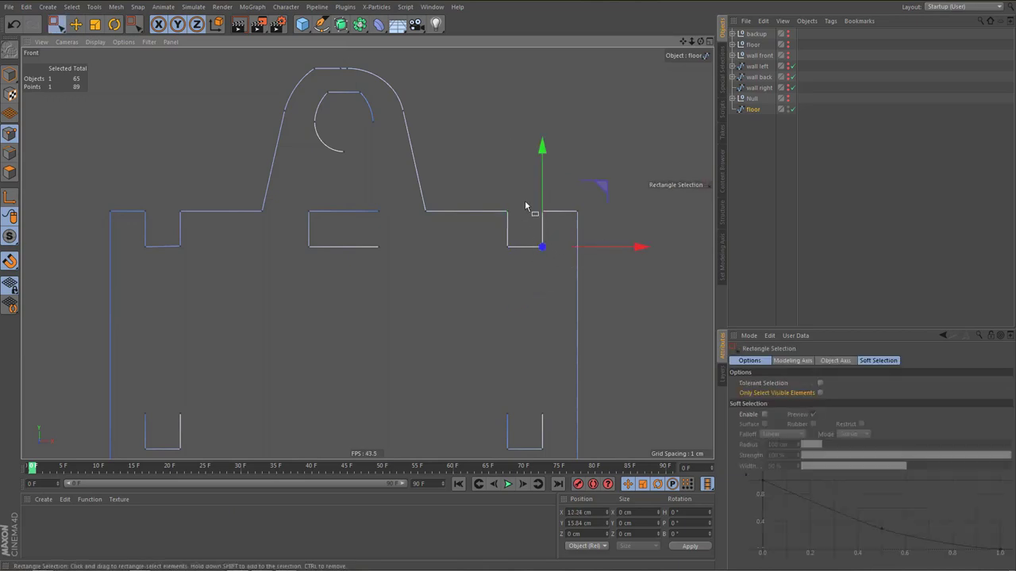
{"action": "left_click_drag", "start_coordinate": [525, 206], "coordinate": [556, 226]}
{"action": "key", "text": "Delete"}
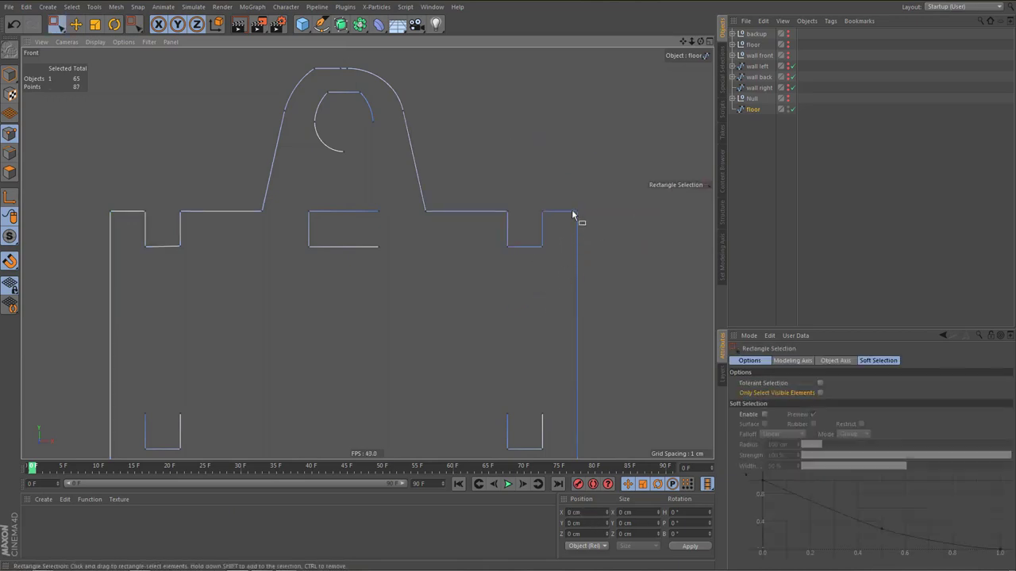
Weld the duplicate points at the outer corners of the rectangular notch in the floor's right edge
{"action": "middle_click_drag", "start_coordinate": [542, 313], "coordinate": [528, 143], "text": "alt"}
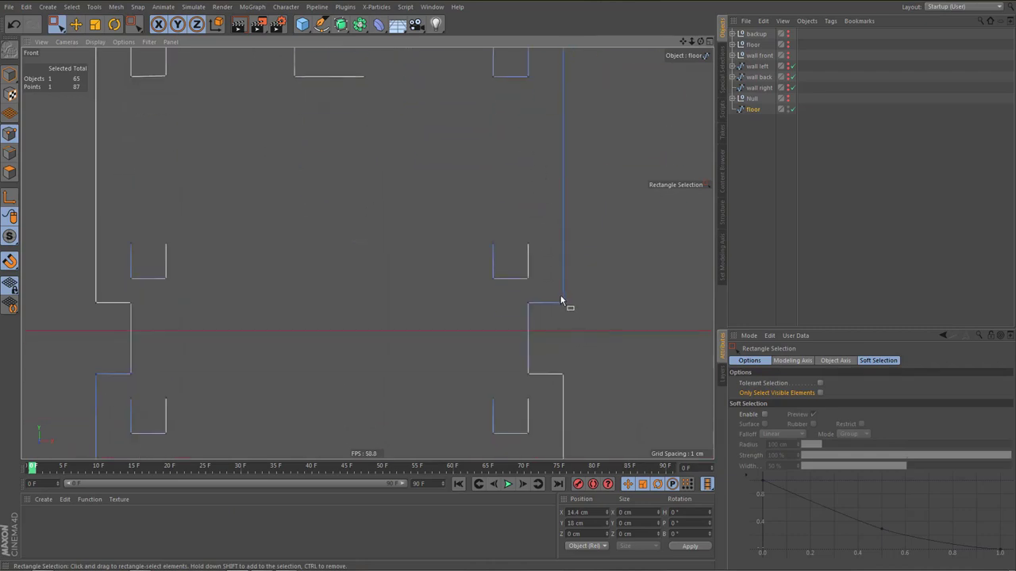
{"action": "left_click_drag", "start_coordinate": [577, 319], "coordinate": [544, 388]}
{"action": "key", "text": "Delete"}
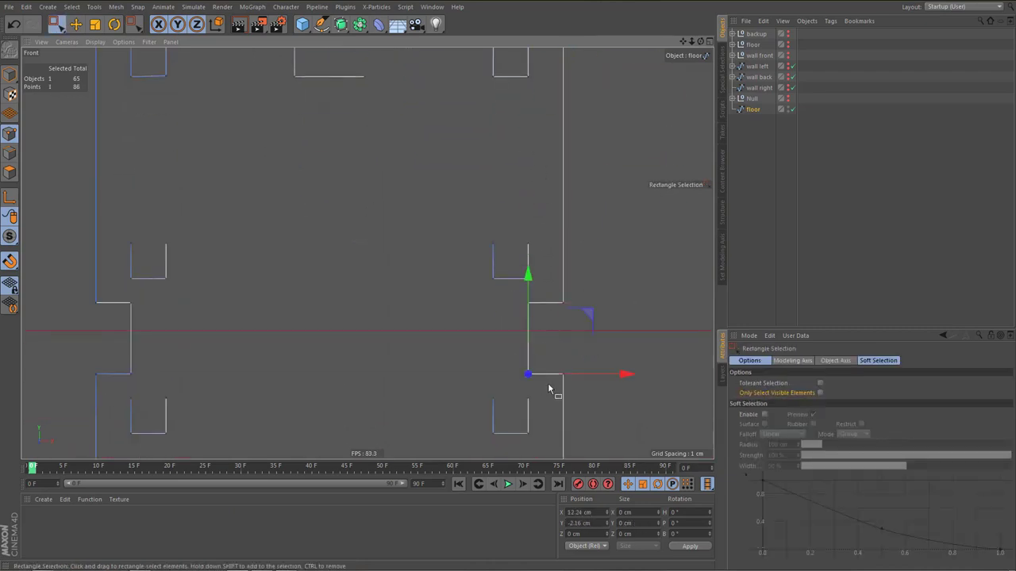
{"action": "left_click_drag", "start_coordinate": [513, 318], "coordinate": [547, 295]}
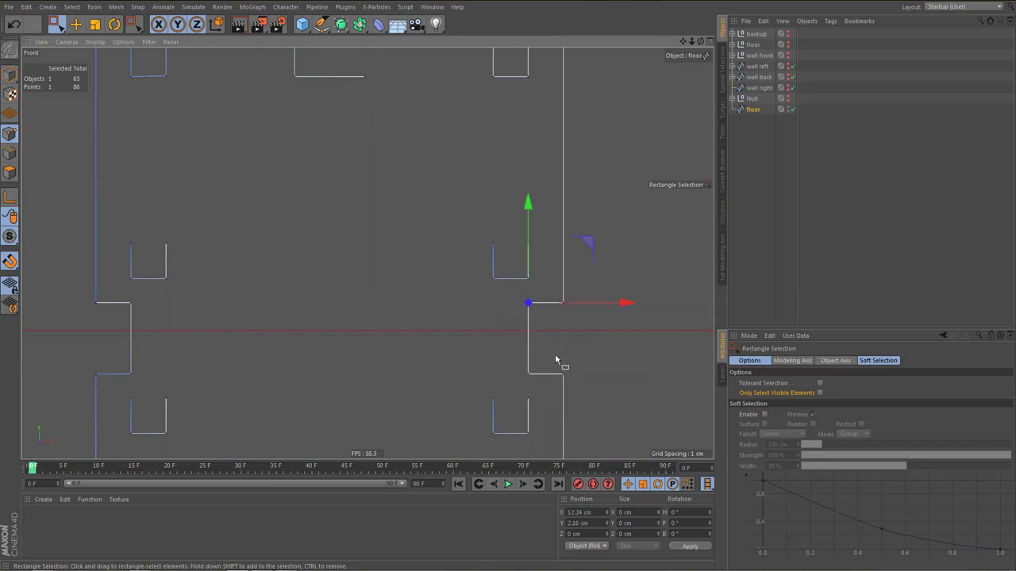
{"action": "left_click_drag", "start_coordinate": [555, 358], "coordinate": [570, 414]}
{"action": "middle_click_drag", "start_coordinate": [560, 347], "coordinate": [552, 214], "text": "alt"}
{"action": "key", "text": "m"}
{"action": "key", "text": "q"}
{"action": "left_click", "coordinate": [586, 370]}
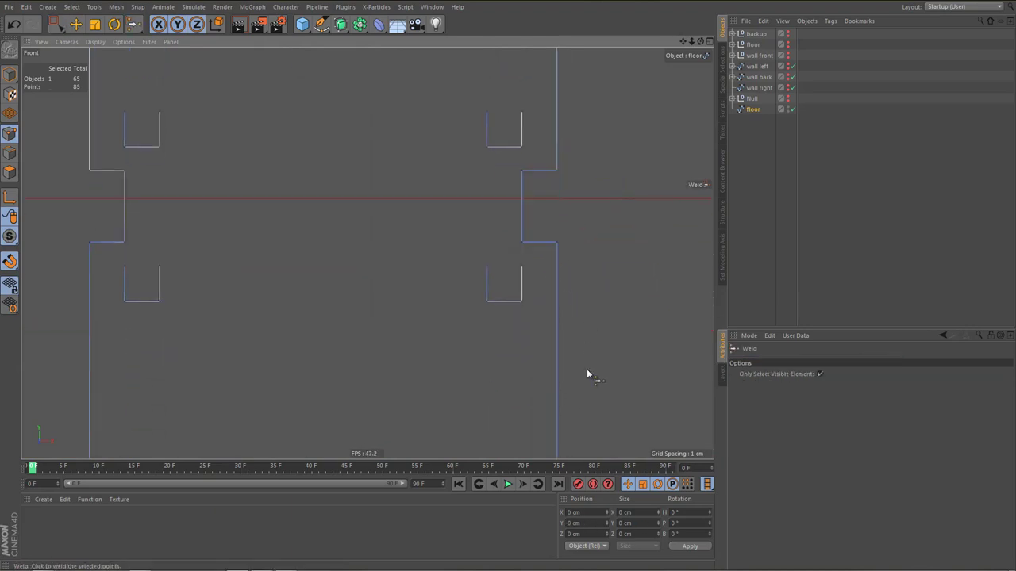
Weld the duplicate points on the right side of the floor's lower-right notch
{"action": "middle_click_drag", "start_coordinate": [588, 374], "coordinate": [550, 198], "text": "alt"}
{"action": "key", "text": "0"}
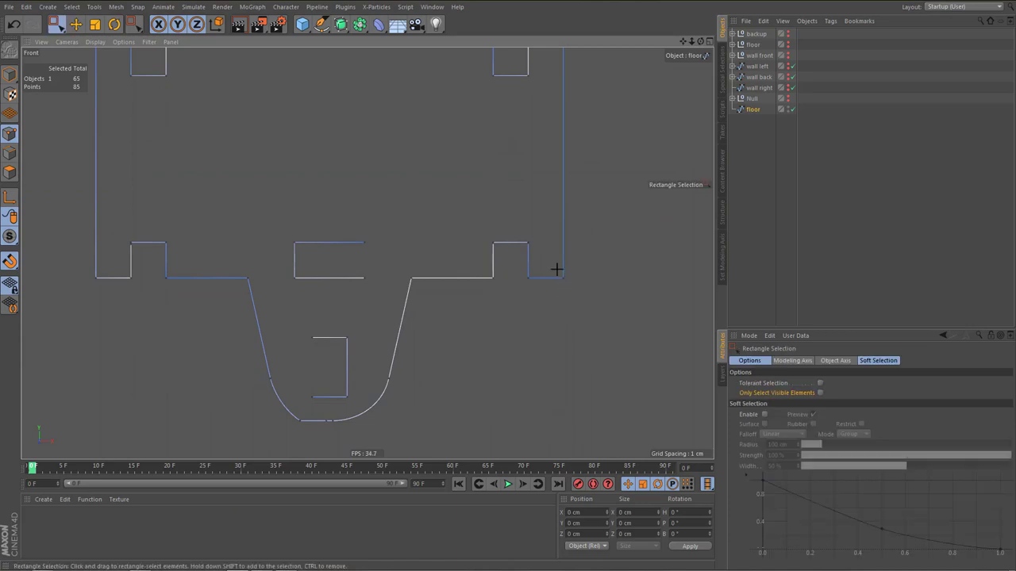
{"action": "left_click_drag", "start_coordinate": [568, 268], "coordinate": [530, 290]}
{"action": "key", "text": "m"}
{"action": "key", "text": "q"}
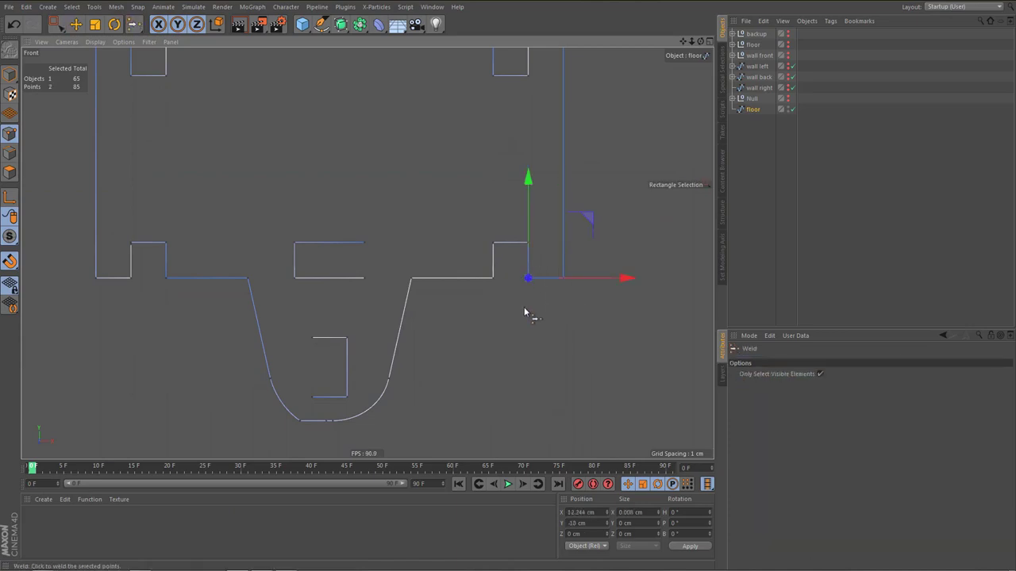
{"action": "left_click", "coordinate": [530, 246]}
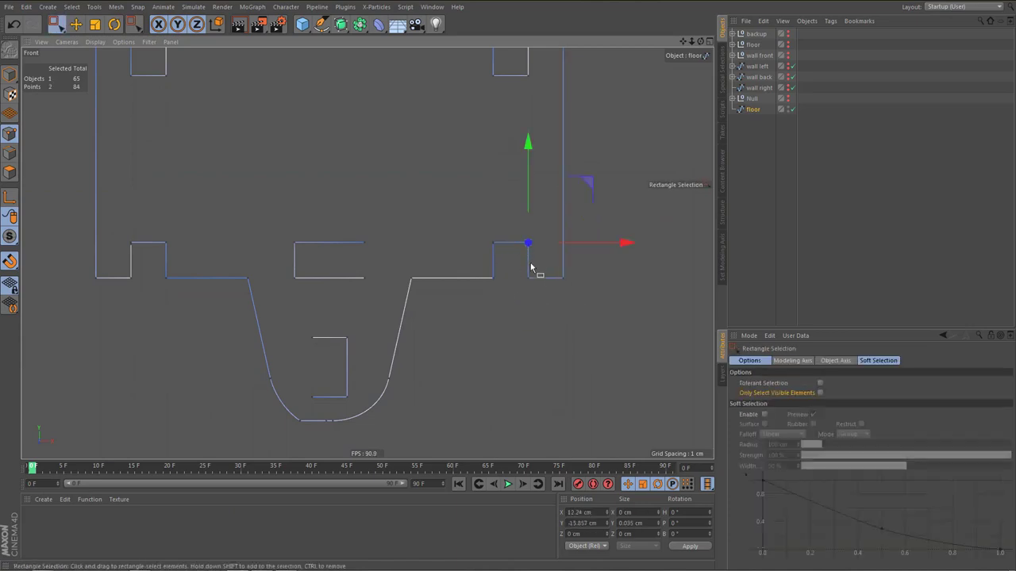
Weld the duplicate points at both left corners of the floor's lower-right notch
{"action": "key", "text": "0"}
{"action": "left_click_drag", "start_coordinate": [483, 236], "coordinate": [502, 290]}
{"action": "key", "text": "m"}
{"action": "key", "text": "q"}
{"action": "left_click", "coordinate": [503, 306]}
{"action": "key", "text": "0"}
{"action": "key", "text": "m"}
{"action": "key", "text": "q"}
{"action": "left_click", "coordinate": [500, 321]}
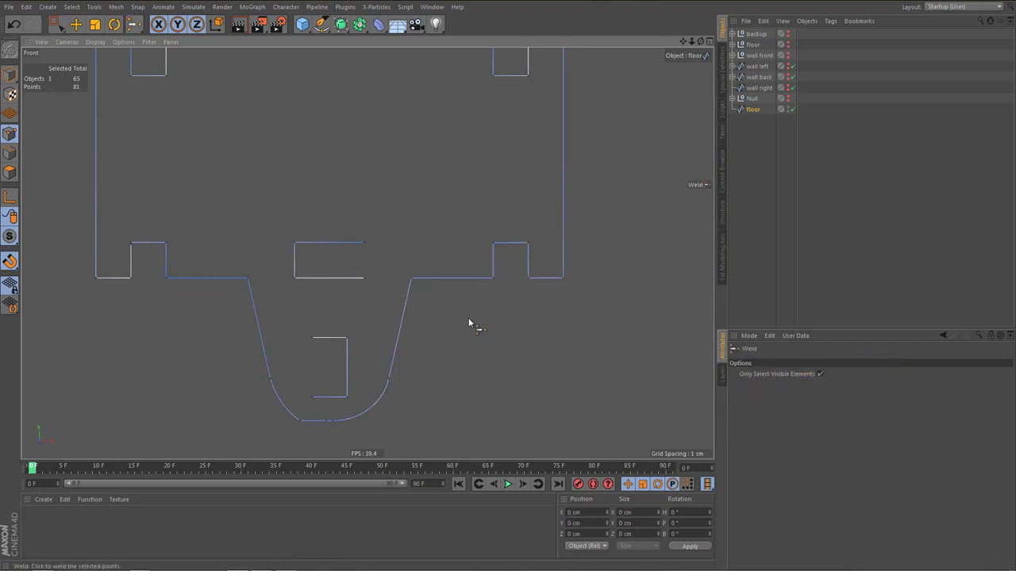
Check the lower tab's base corners for duplicates and weld the points at the outer right corner of the lower-left notch
{"action": "key", "text": "0"}
{"action": "left_click_drag", "start_coordinate": [406, 271], "coordinate": [423, 291]}
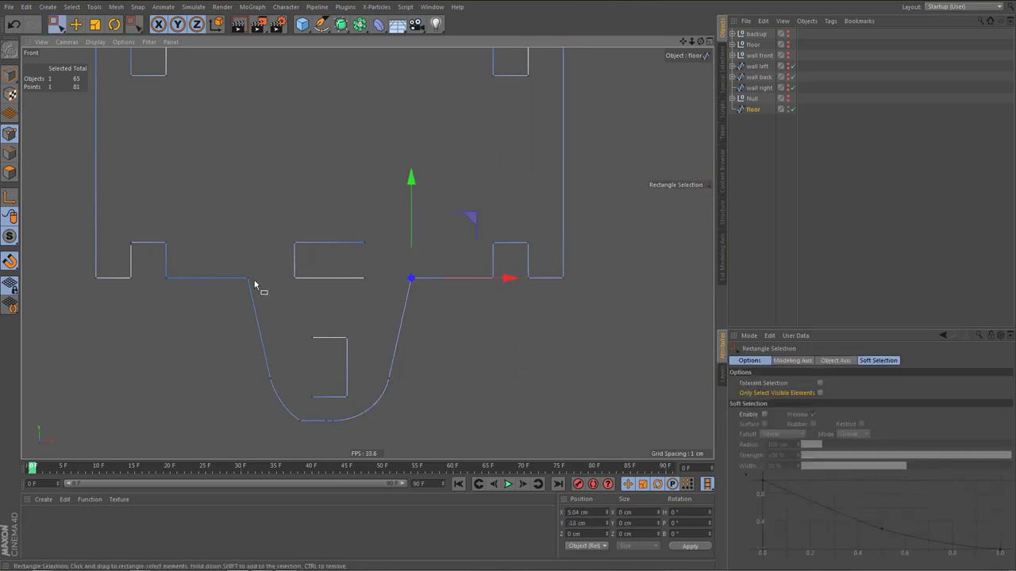
{"action": "left_click_drag", "start_coordinate": [237, 269], "coordinate": [262, 296]}
{"action": "middle_click_drag", "start_coordinate": [219, 273], "coordinate": [378, 293], "text": "alt"}
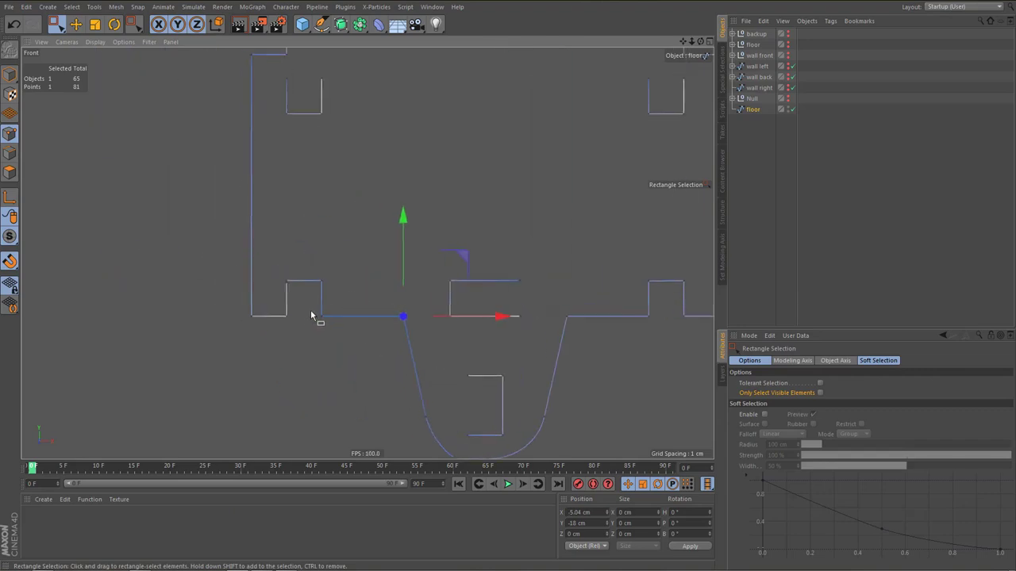
{"action": "left_click_drag", "start_coordinate": [339, 330], "coordinate": [312, 306]}
{"action": "key", "text": "m"}
{"action": "key", "text": "q"}
{"action": "left_click", "coordinate": [333, 347]}
Check the inner right corner of the lower-left notch and weld the duplicate points at its inner left corner
{"action": "key", "text": "0"}
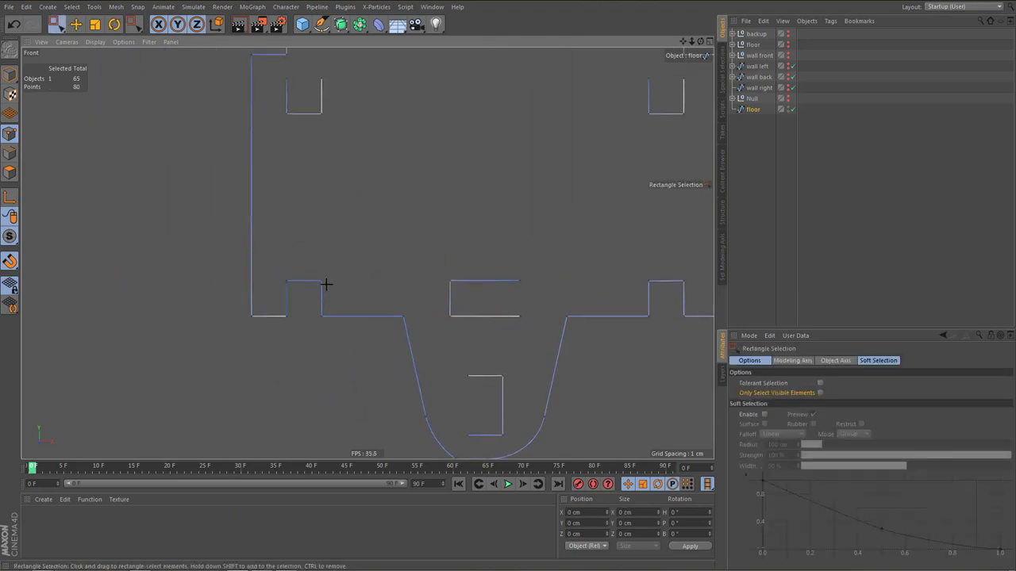
{"action": "left_click_drag", "start_coordinate": [344, 272], "coordinate": [315, 308]}
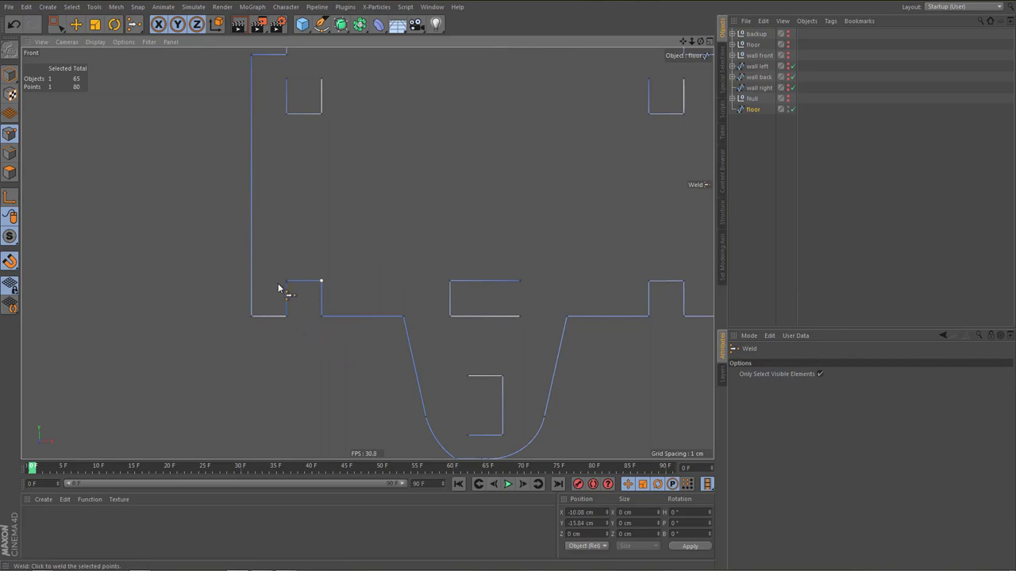
{"action": "left_click_drag", "start_coordinate": [276, 276], "coordinate": [292, 302]}
{"action": "key", "text": "m"}
{"action": "key", "text": "q"}
{"action": "scroll", "coordinate": [286, 284], "scroll_direction": "up", "scroll_amount": 6}
{"action": "left_click", "coordinate": [291, 261]}
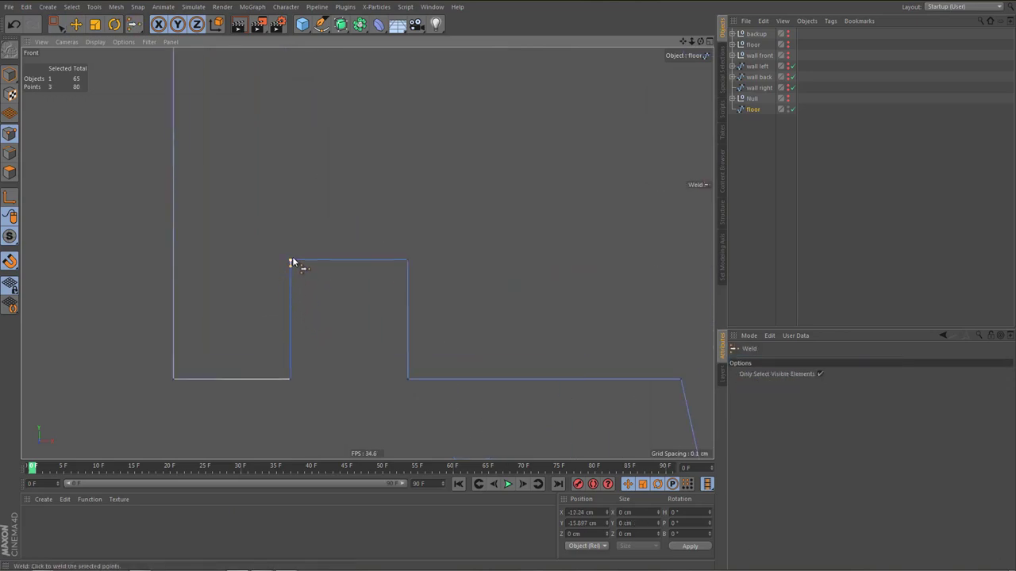
Weld the duplicate points at the outer left corner of the floor's lower-left notch
{"action": "scroll", "coordinate": [344, 291], "scroll_direction": "down", "scroll_amount": 5}
{"action": "key", "text": "0"}
{"action": "left_click_drag", "start_coordinate": [310, 324], "coordinate": [330, 362]}
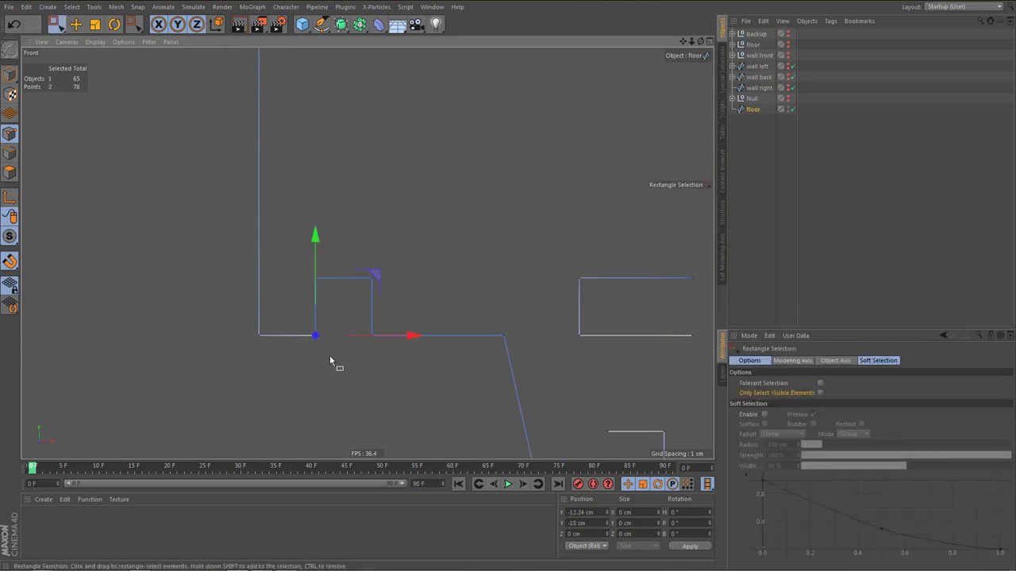
{"action": "key", "text": "m"}
{"action": "key", "text": "q"}
{"action": "left_click", "coordinate": [329, 365]}
{"action": "scroll", "coordinate": [343, 355], "scroll_direction": "down", "scroll_amount": 5}
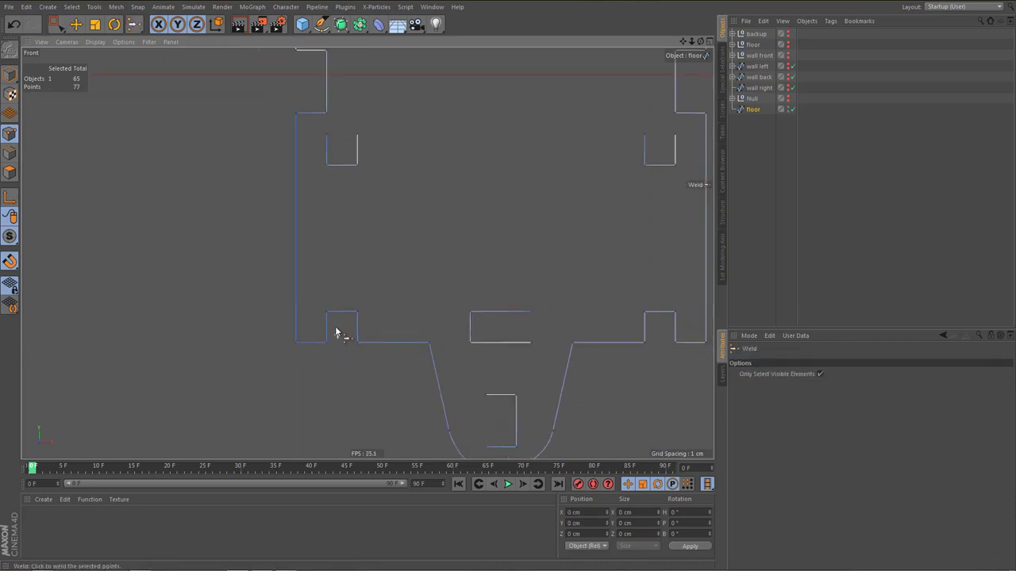
Weld the duplicate points at the lower outer corner of the notch midway along the floor's left edge
{"action": "key", "text": "0"}
{"action": "left_click_drag", "start_coordinate": [283, 127], "coordinate": [311, 167]}
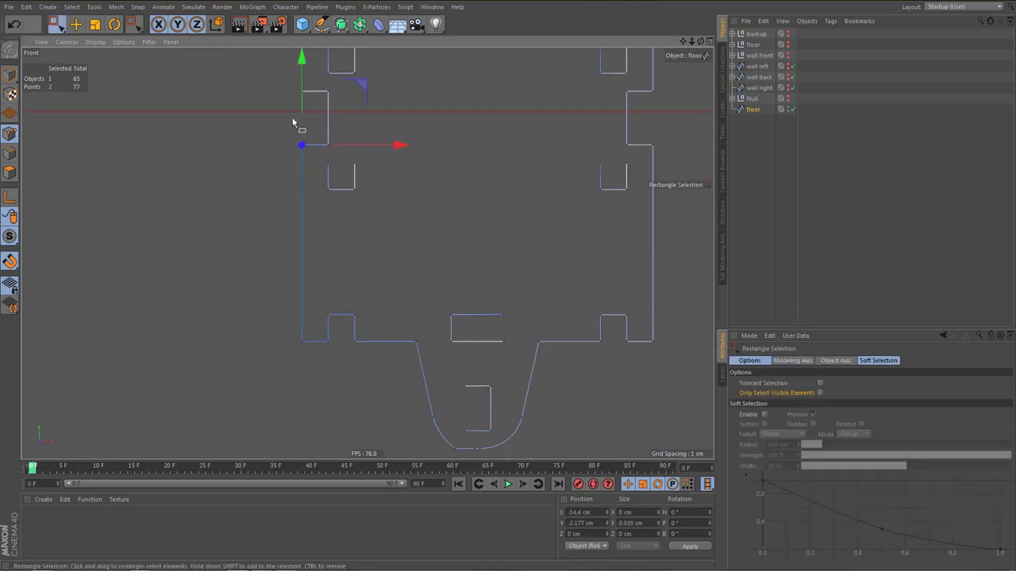
{"action": "scroll", "coordinate": [296, 123], "scroll_direction": "up", "scroll_amount": 4}
{"action": "key", "text": "m"}
{"action": "key", "text": "q"}
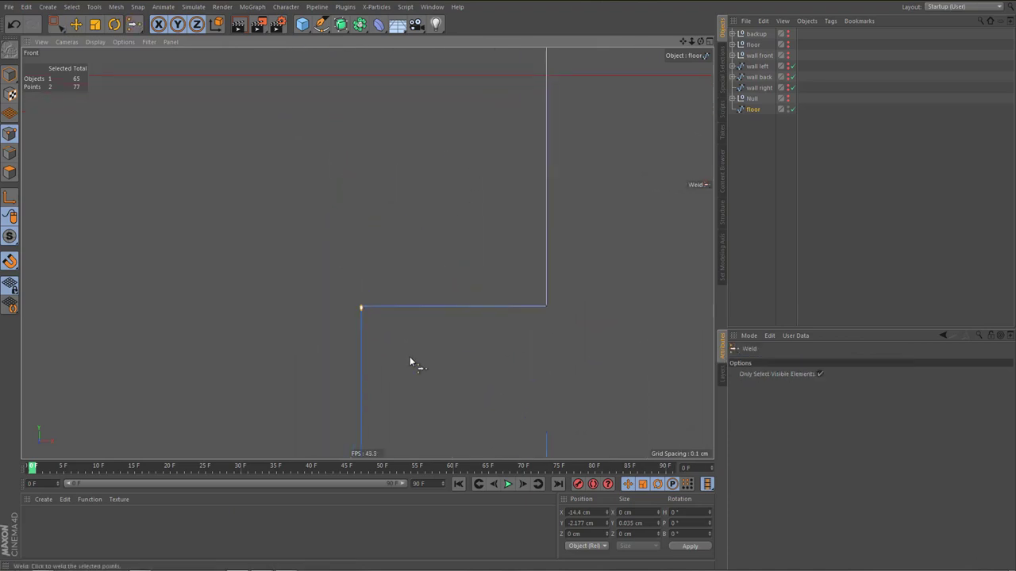
{"action": "right_click_drag", "start_coordinate": [358, 308], "coordinate": [445, 296], "text": "alt"}
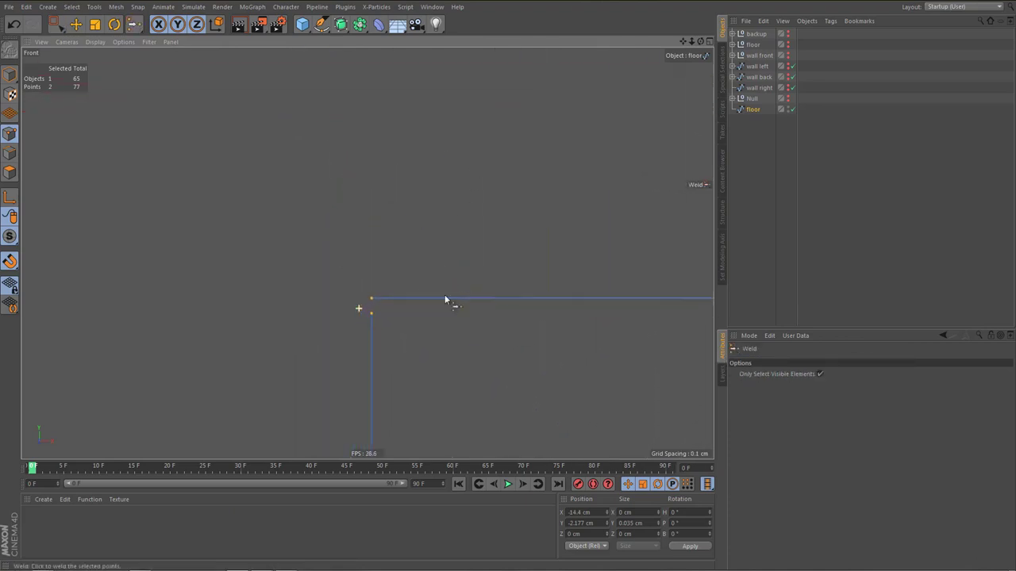
{"action": "left_click", "coordinate": [373, 301]}
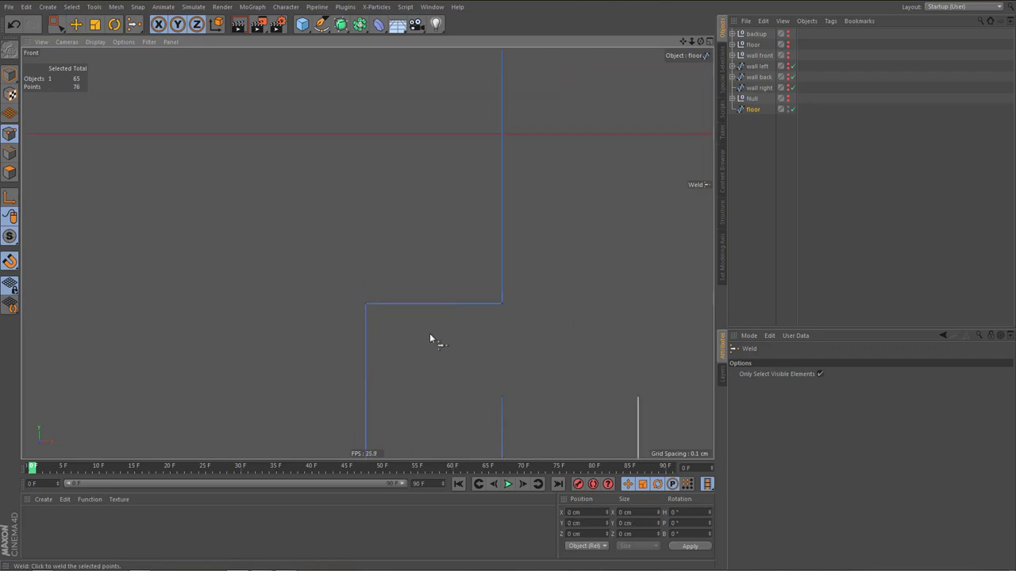
Check the left-edge notch's inner corners for duplicates and weld the points at its upper outer corner
{"action": "middle_click_drag", "start_coordinate": [396, 296], "coordinate": [367, 254], "text": "alt"}
{"action": "right_click_drag", "start_coordinate": [435, 293], "coordinate": [424, 326], "text": "alt"}
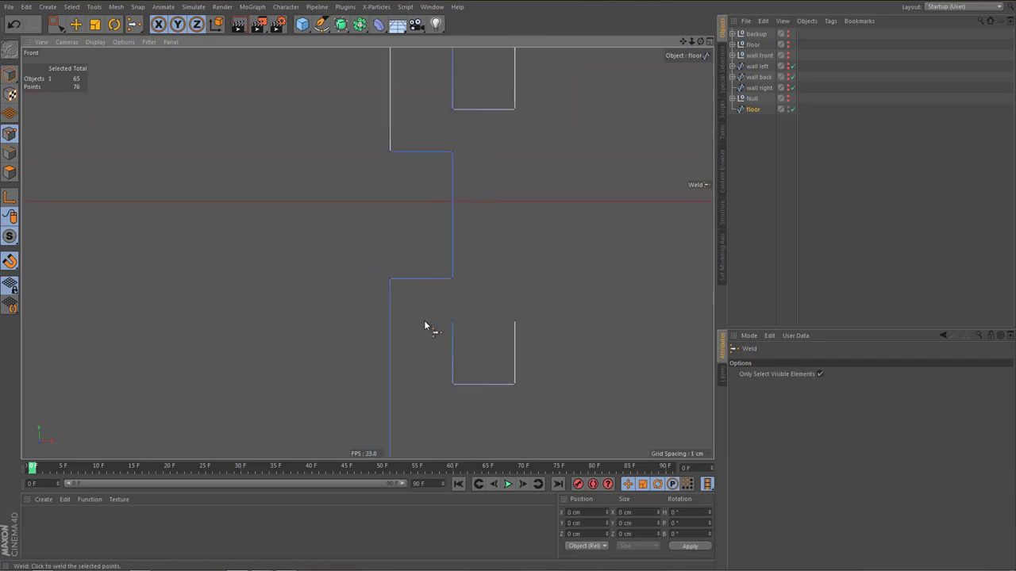
{"action": "key", "text": "space"}
{"action": "left_click", "coordinate": [460, 286]}
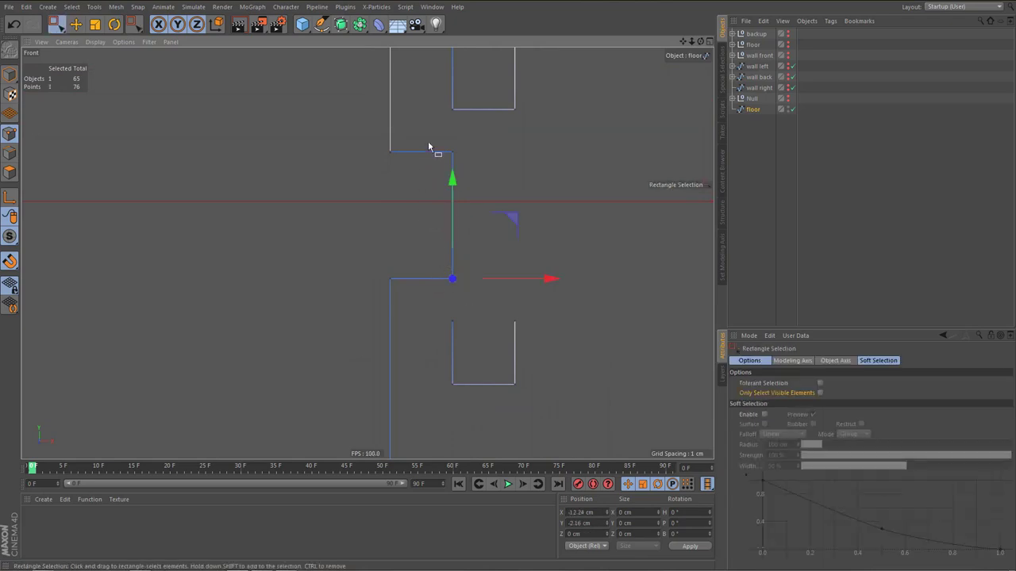
{"action": "left_click_drag", "start_coordinate": [430, 144], "coordinate": [464, 198]}
{"action": "left_click_drag", "start_coordinate": [368, 137], "coordinate": [412, 180]}
{"action": "right_click_drag", "start_coordinate": [415, 158], "coordinate": [562, 231], "text": "alt"}
{"action": "key", "text": "space"}
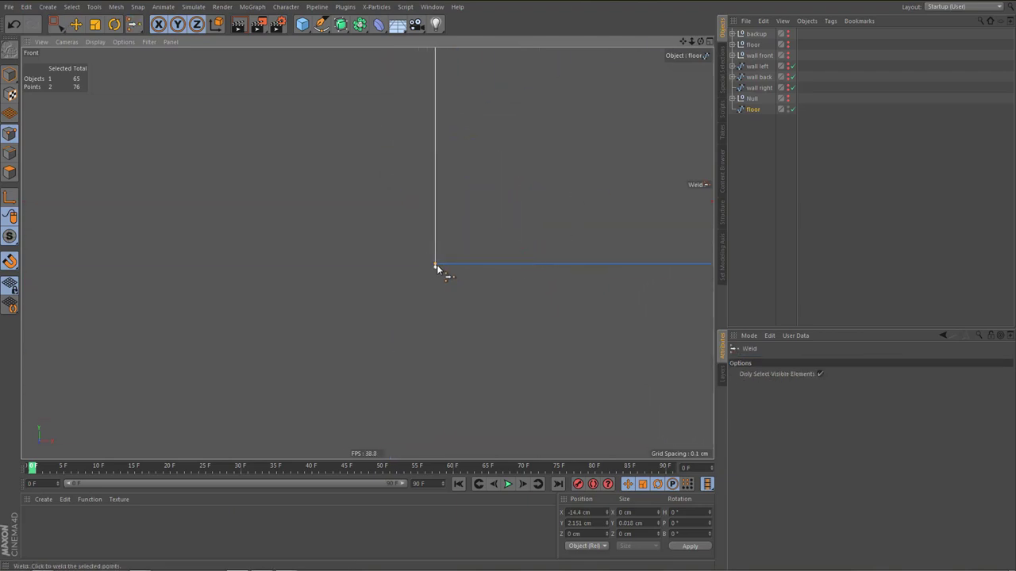
{"action": "left_click", "coordinate": [436, 266]}
Check the alignment of the upper-left notch's two bottom corner points and of the left-edge notch's two upper points
{"action": "mouse_move", "coordinate": [405, 320]}
{"action": "right_mouse_down", "text": "alt"}
{"action": "mouse_move", "coordinate": [365, 385]}
{"action": "mouse_move", "coordinate": [391, 363]}
{"action": "right_mouse_up", "text": "alt"}
{"action": "middle_click_drag", "start_coordinate": [390, 363], "coordinate": [402, 322], "text": "alt"}
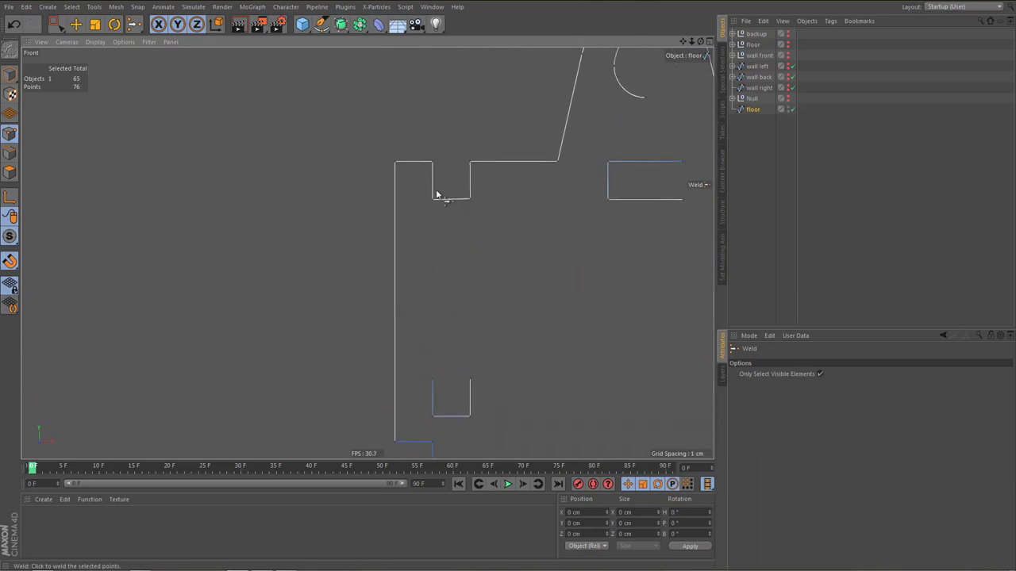
{"action": "key", "text": "0"}
{"action": "left_click_drag", "start_coordinate": [383, 145], "coordinate": [500, 234]}
{"action": "scroll", "coordinate": [435, 214], "scroll_direction": "up", "scroll_amount": 3}
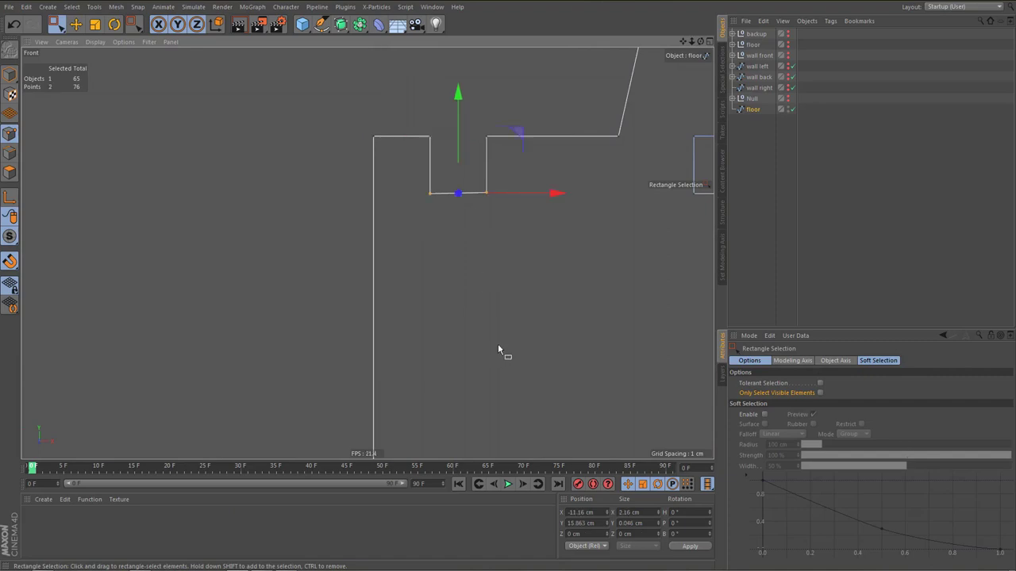
{"action": "middle_click_drag", "start_coordinate": [499, 342], "coordinate": [494, 327]}
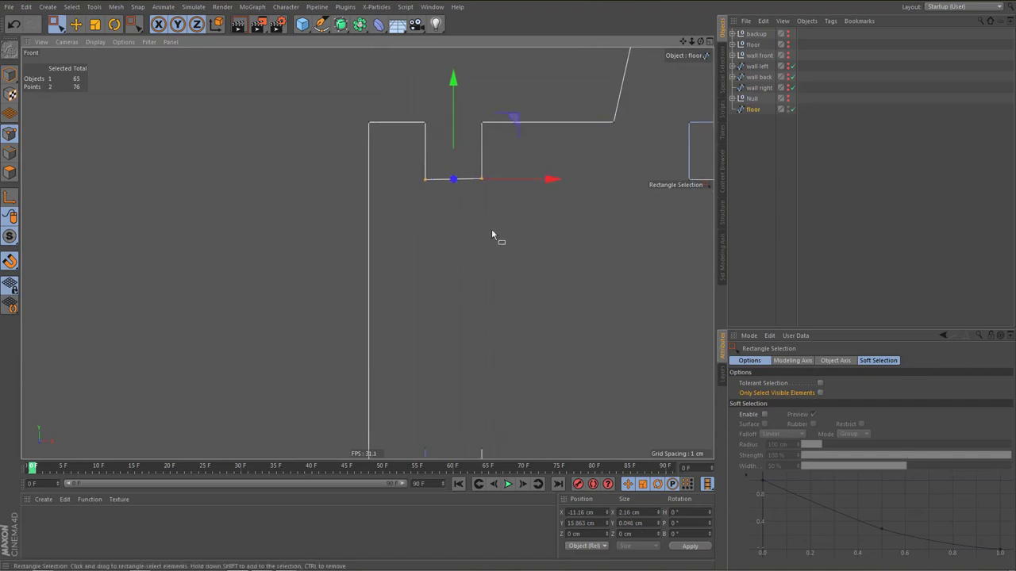
{"action": "left_click_drag", "start_coordinate": [645, 523], "coordinate": [615, 523]}
{"action": "scroll", "coordinate": [439, 157], "scroll_direction": "down", "scroll_amount": 3}
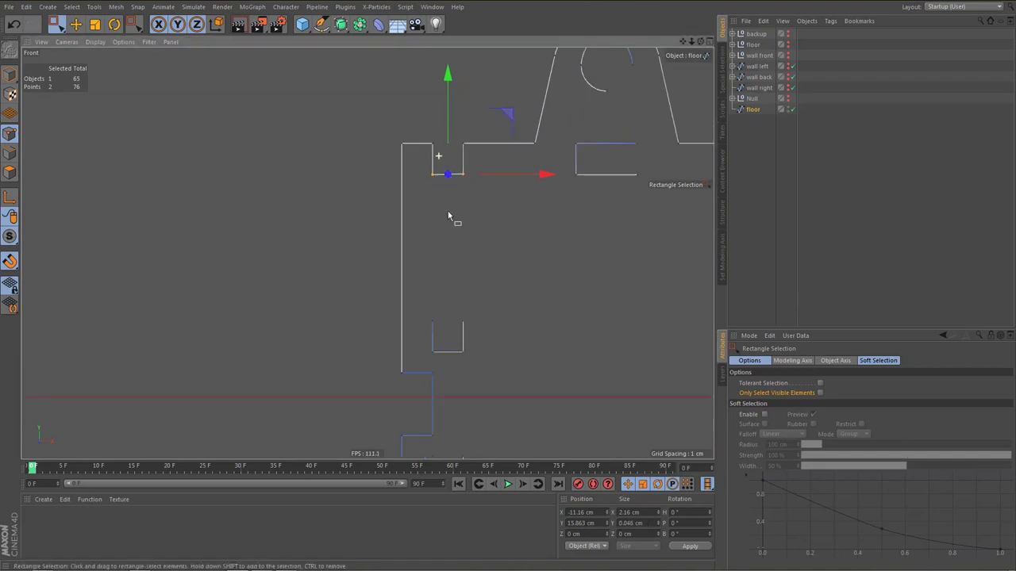
{"action": "middle_click_drag", "start_coordinate": [462, 272], "coordinate": [459, 189], "text": "alt"}
{"action": "left_click_drag", "start_coordinate": [383, 277], "coordinate": [439, 305]}
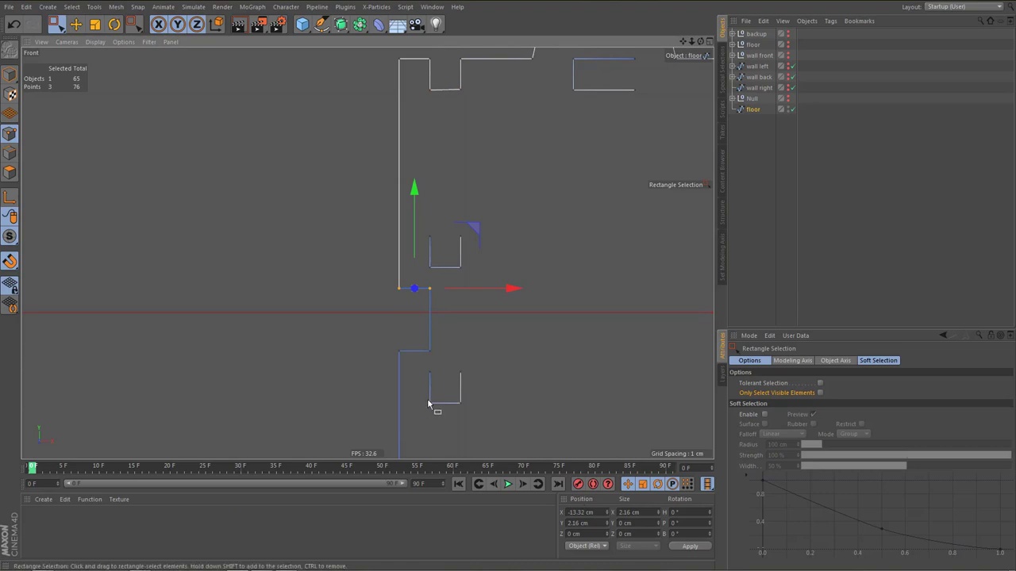
Select the upper-left notch's four corner points and set the Scale tool's modeling axis Y to 100 %
{"action": "middle_click_drag", "start_coordinate": [442, 172], "coordinate": [415, 245]}
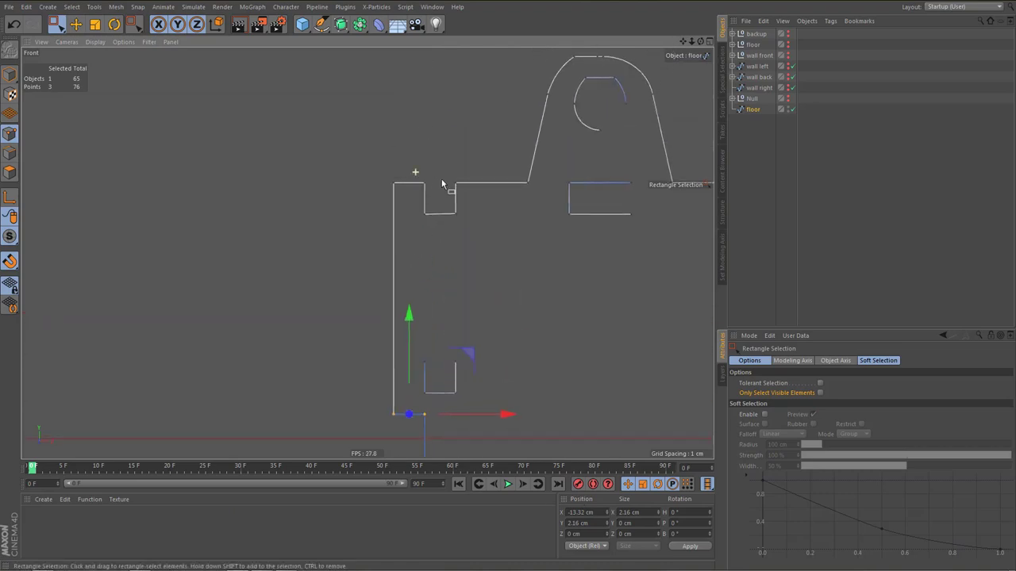
{"action": "scroll", "coordinate": [454, 198], "scroll_direction": "up", "scroll_amount": 3}
{"action": "left_click_drag", "start_coordinate": [421, 181], "coordinate": [445, 272]}
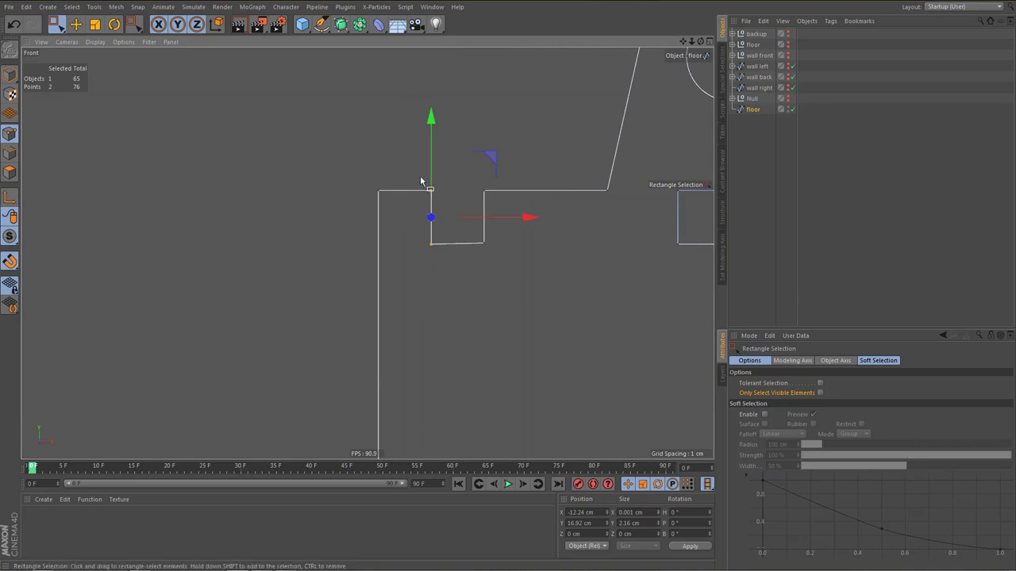
{"action": "left_click_drag", "start_coordinate": [420, 181], "coordinate": [495, 257]}
{"action": "key", "text": "t"}
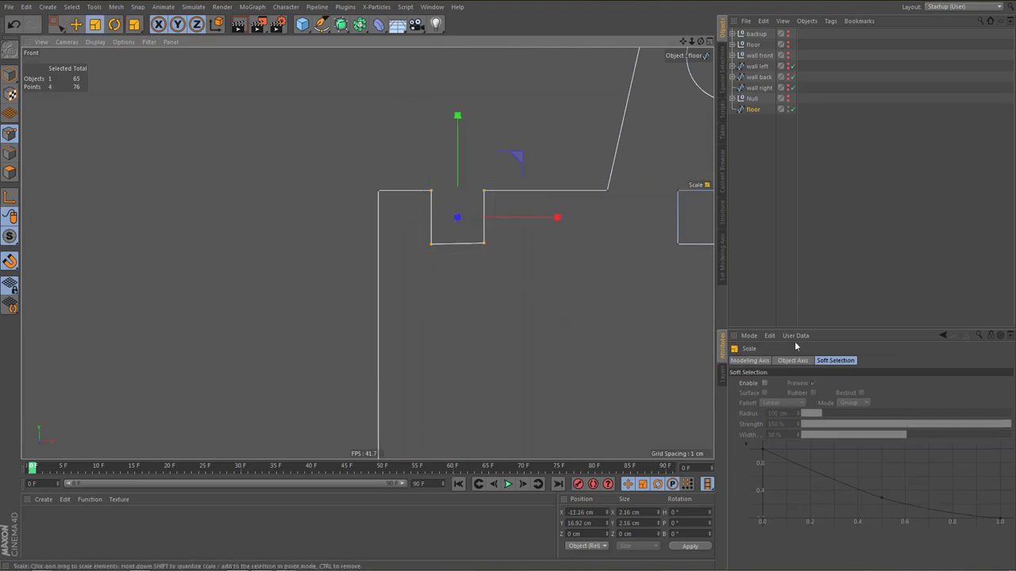
{"action": "left_click", "coordinate": [749, 361]}
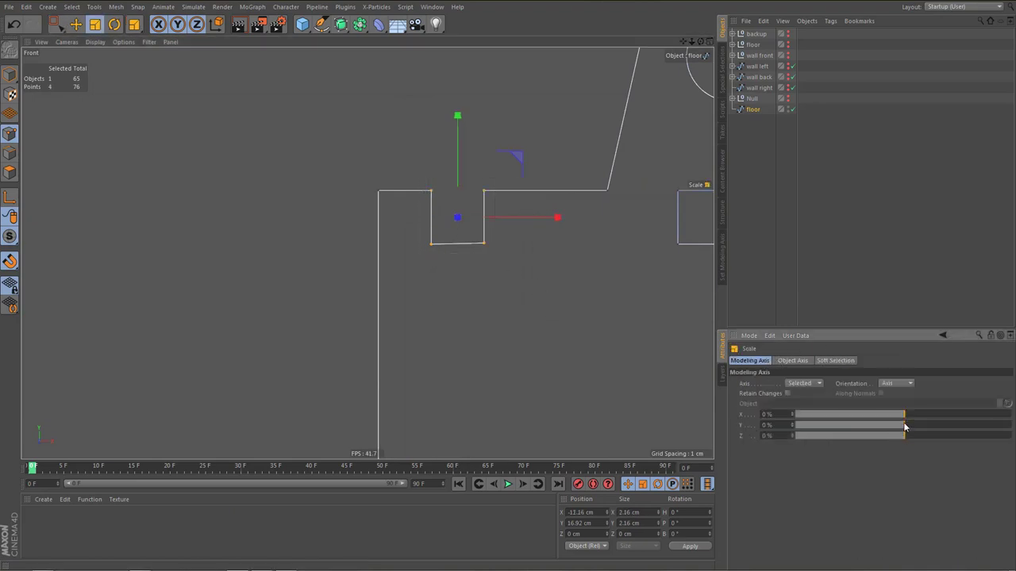
{"action": "left_click_drag", "start_coordinate": [904, 427], "coordinate": [1013, 425]}
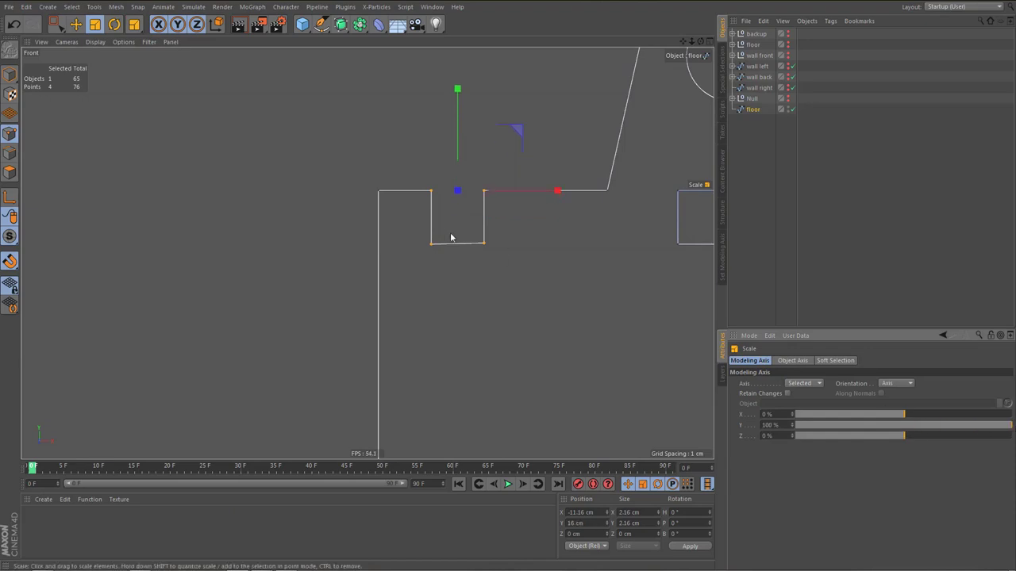
Flatten the bottom edge of the upper-left notch by scaling its two bottom corner points along Y
{"action": "key", "text": "space"}
{"action": "left_click_drag", "start_coordinate": [425, 235], "coordinate": [492, 271]}
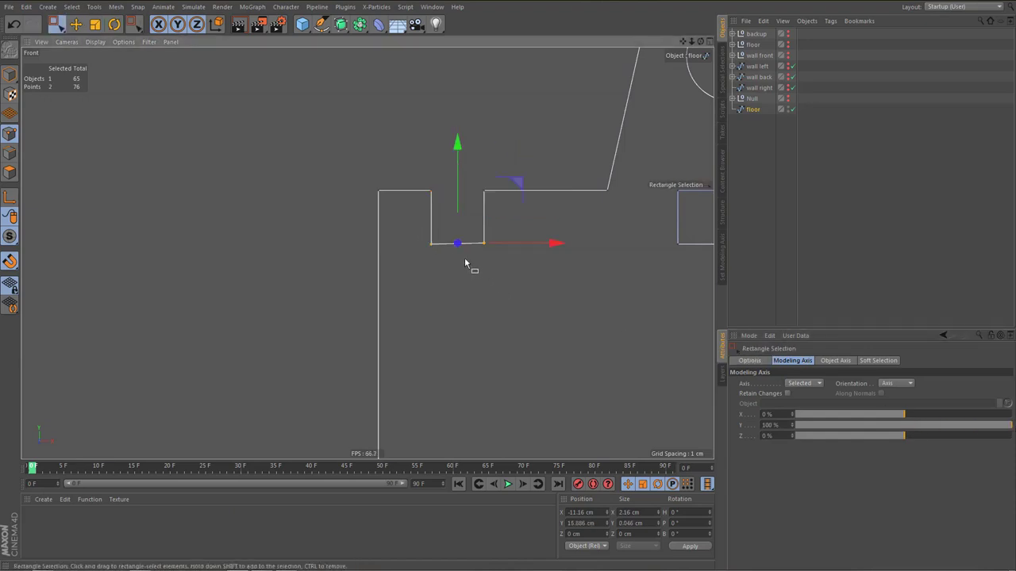
{"action": "key", "text": "t"}
{"action": "left_click_drag", "start_coordinate": [459, 142], "coordinate": [468, 243]}
Select all four corner points of the upper-left notch and set their Y size to 2.16 cm
{"action": "key", "text": "0"}
{"action": "left_click_drag", "start_coordinate": [413, 177], "coordinate": [526, 291]}
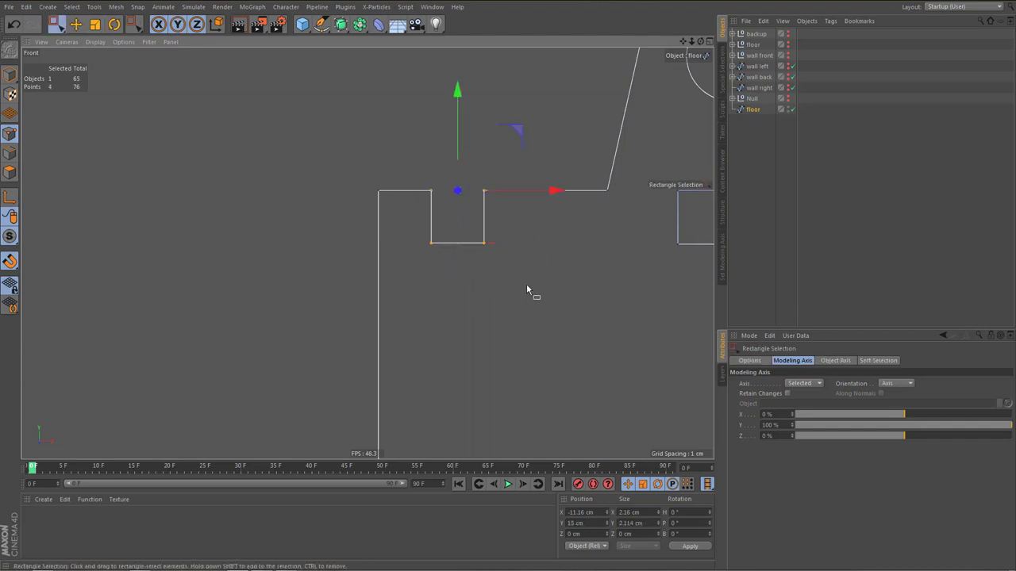
{"action": "left_click_drag", "start_coordinate": [627, 523], "coordinate": [651, 529]}
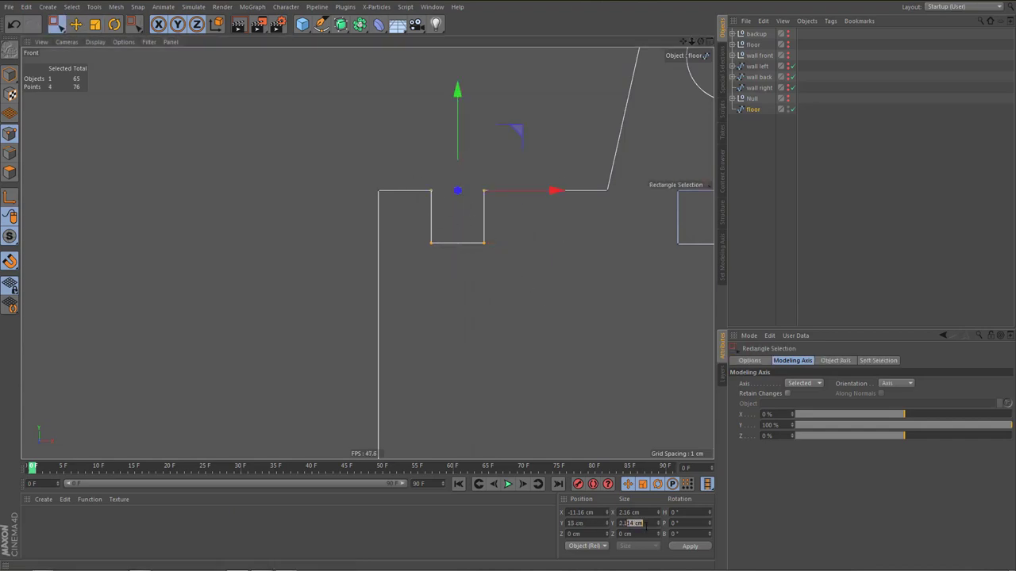
{"action": "key", "text": "Return"}
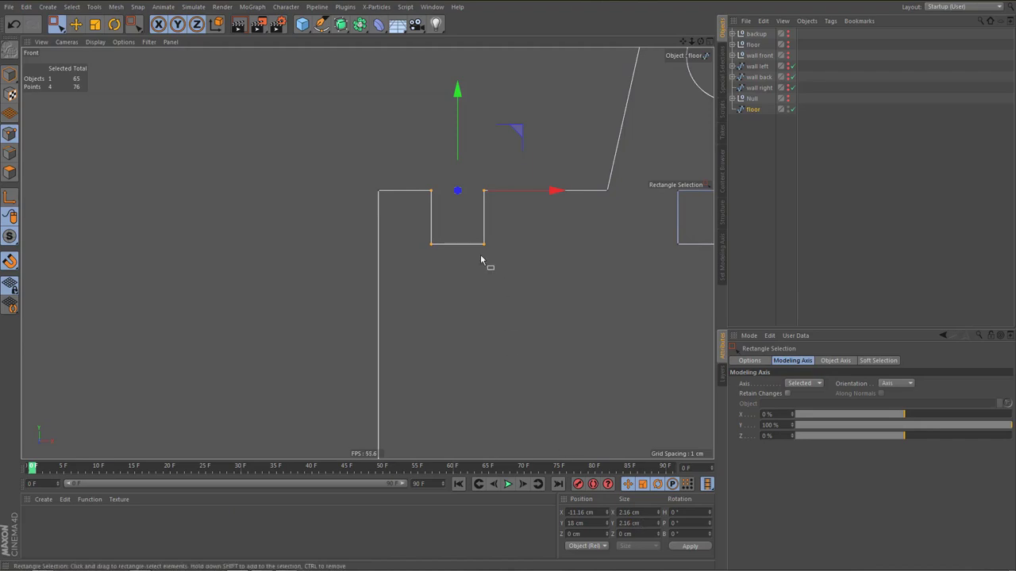
Check the upper-right notch's bottom corners and set its top points' X size to 2.16 cm with the modeling axis X at -100 %
{"action": "scroll", "coordinate": [404, 261], "scroll_direction": "down", "scroll_amount": 3}
{"action": "middle_click_drag", "start_coordinate": [442, 276], "coordinate": [292, 227], "text": "alt"}
{"action": "scroll", "coordinate": [530, 192], "scroll_direction": "up", "scroll_amount": 4}
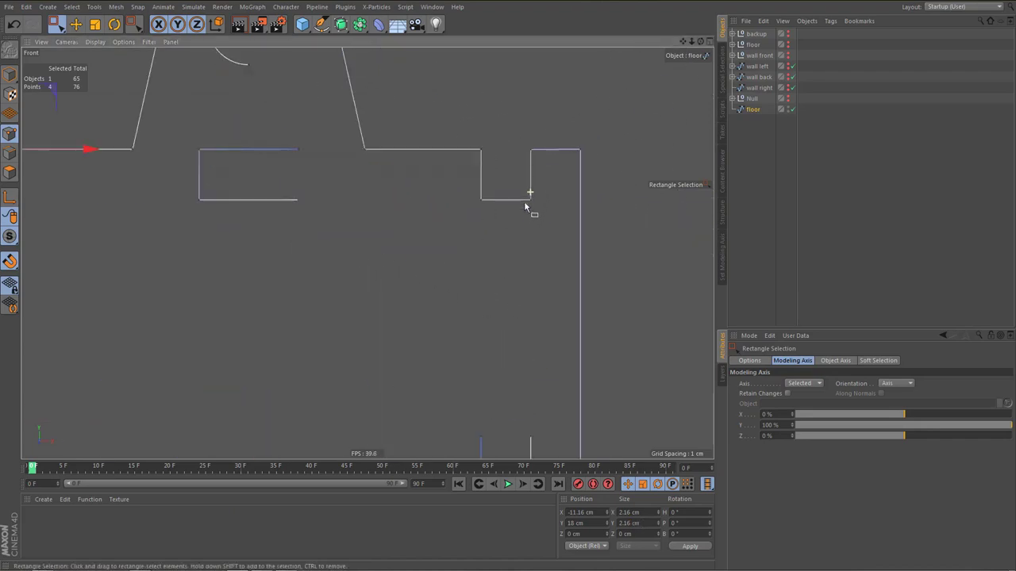
{"action": "key", "text": "space"}
{"action": "left_click_drag", "start_coordinate": [479, 197], "coordinate": [531, 219]}
{"action": "key", "text": "space"}
{"action": "left_click_drag", "start_coordinate": [476, 196], "coordinate": [538, 205]}
{"action": "left_click_drag", "start_coordinate": [468, 137], "coordinate": [546, 174]}
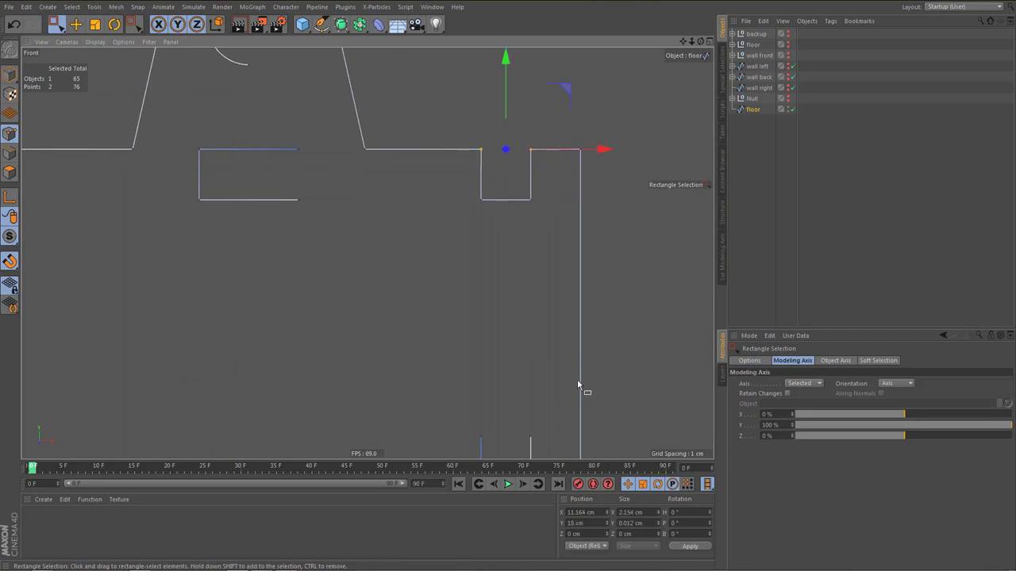
{"action": "scroll", "coordinate": [530, 242], "scroll_direction": "up", "scroll_amount": 2}
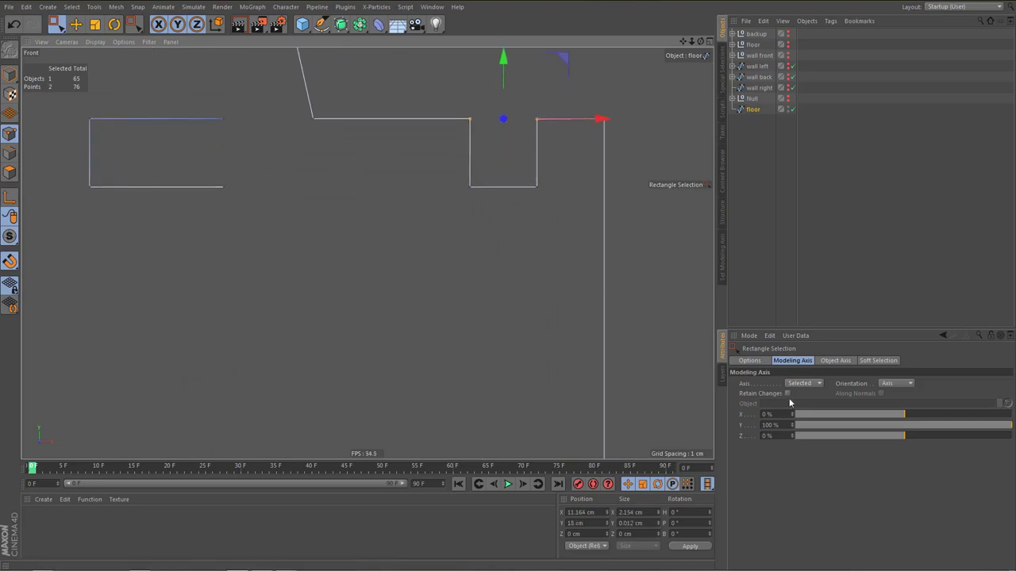
{"action": "left_click_drag", "start_coordinate": [831, 414], "coordinate": [771, 417]}
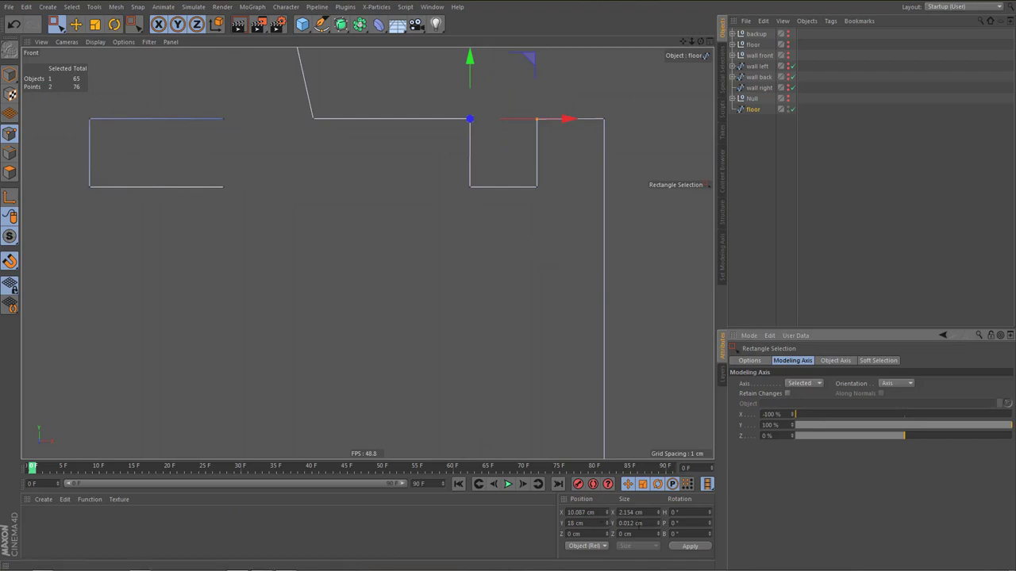
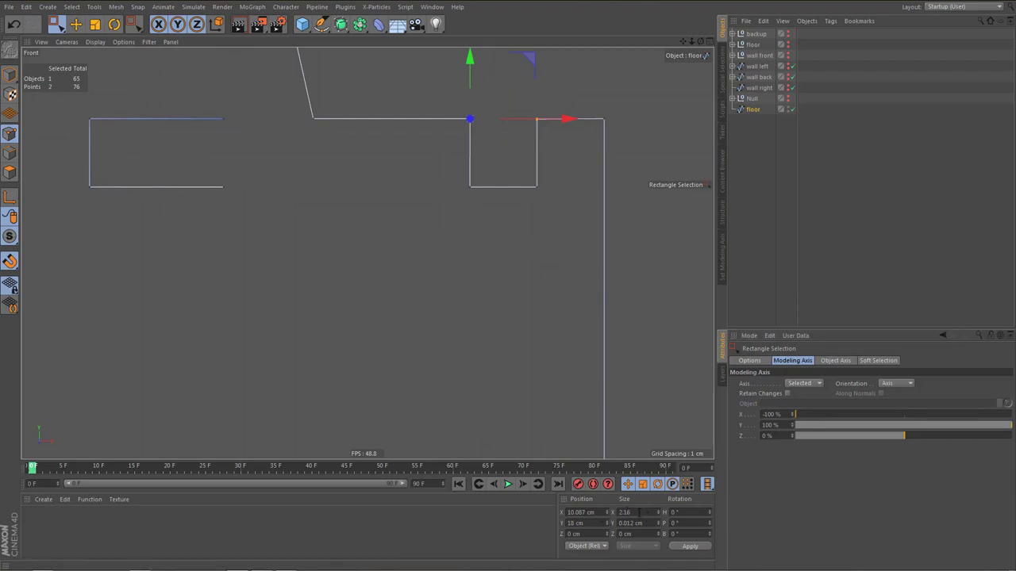
{"action": "key", "text": "Return"}
Check the size and alignment of the two upper corner points of the floor's right-edge notch
{"action": "right_click_drag", "start_coordinate": [496, 243], "coordinate": [497, 313], "text": "alt"}
{"action": "middle_click_drag", "start_coordinate": [502, 250], "coordinate": [515, 157], "text": "alt"}
{"action": "middle_click_drag", "start_coordinate": [522, 349], "coordinate": [511, 250], "text": "alt"}
{"action": "left_click_drag", "start_coordinate": [510, 259], "coordinate": [571, 282]}
{"action": "middle_click_drag", "start_coordinate": [507, 298], "coordinate": [506, 284], "text": "alt"}
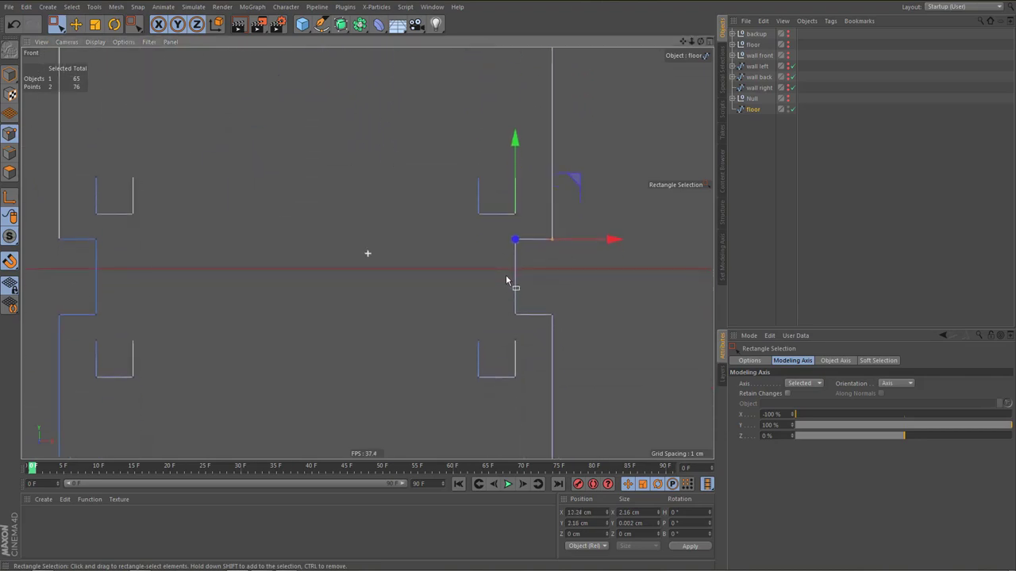
{"action": "scroll", "coordinate": [540, 258], "scroll_direction": "up", "scroll_amount": 2}
{"action": "middle_click_drag", "start_coordinate": [538, 321], "coordinate": [524, 315], "text": "alt"}
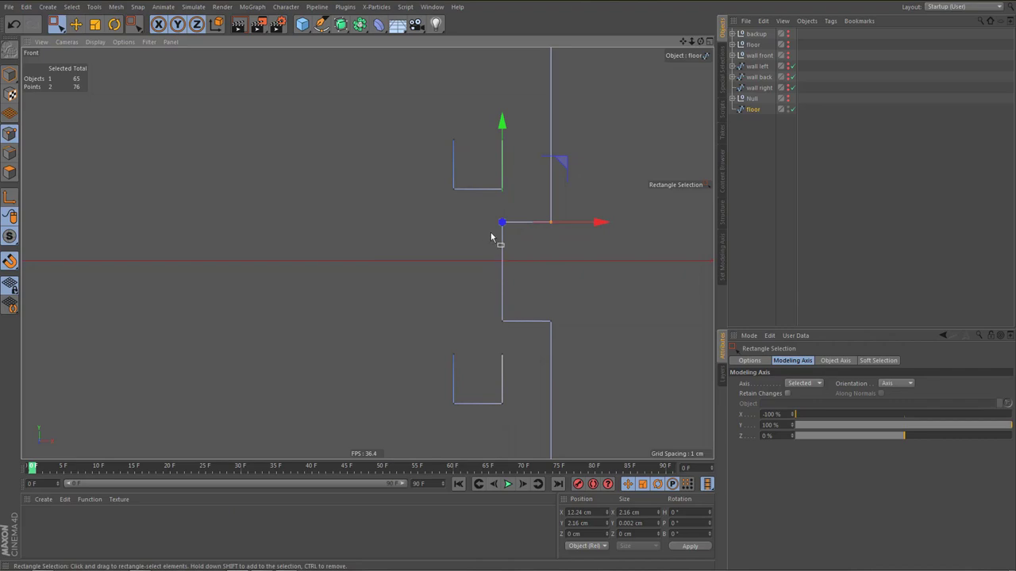
Compare the height between the left-edge notch's outer points with the heights between the right-edge notch's outer and inner points
{"action": "key", "text": "ctrl+z"}
{"action": "right_click_drag", "start_coordinate": [572, 261], "coordinate": [519, 262], "text": "alt"}
{"action": "middle_click_drag", "start_coordinate": [288, 272], "coordinate": [387, 272], "text": "alt"}
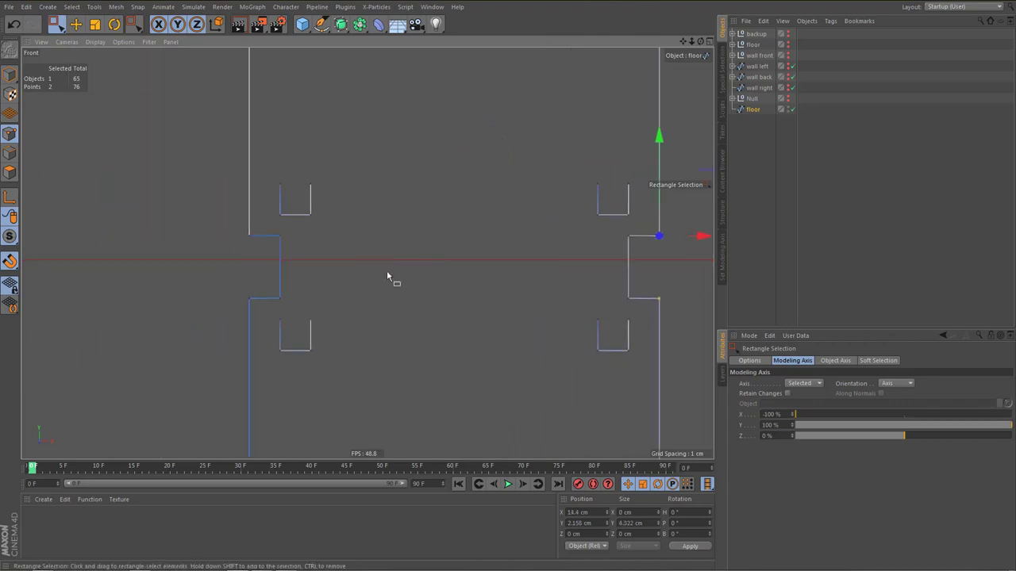
{"action": "left_click_drag", "start_coordinate": [234, 212], "coordinate": [256, 326]}
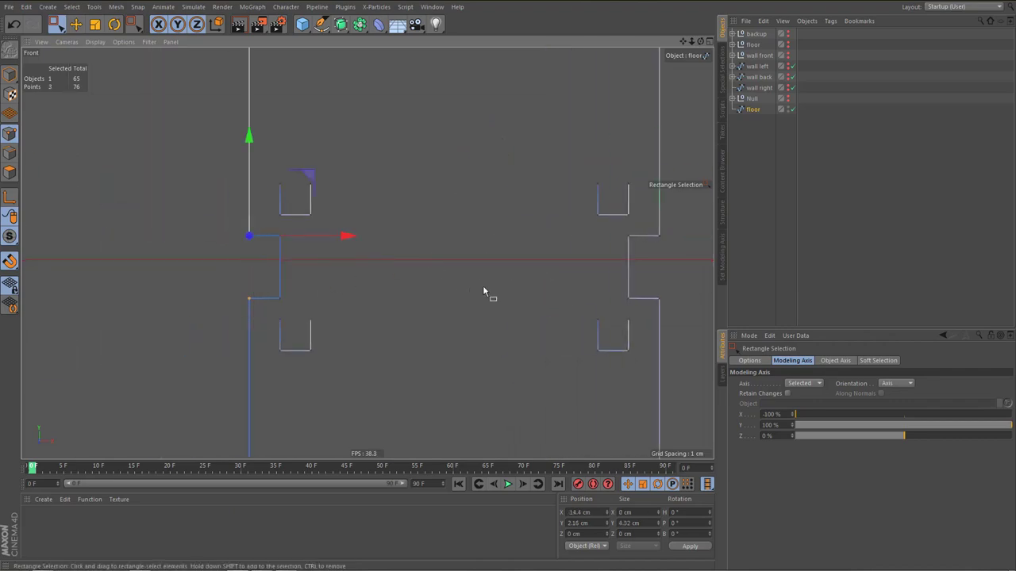
{"action": "middle_click_drag", "start_coordinate": [526, 290], "coordinate": [393, 301], "text": "alt"}
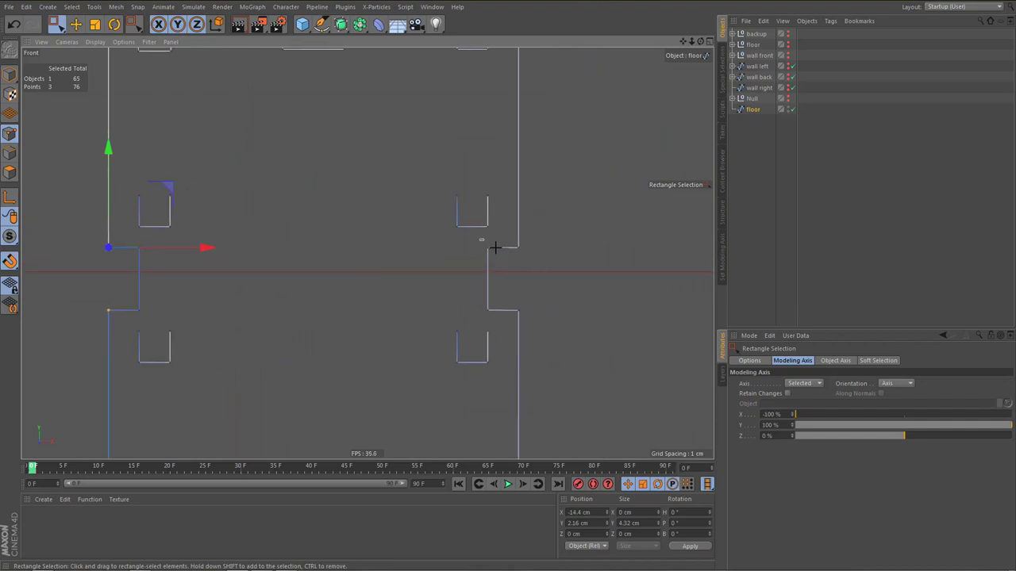
{"action": "left_click_drag", "start_coordinate": [479, 235], "coordinate": [538, 325]}
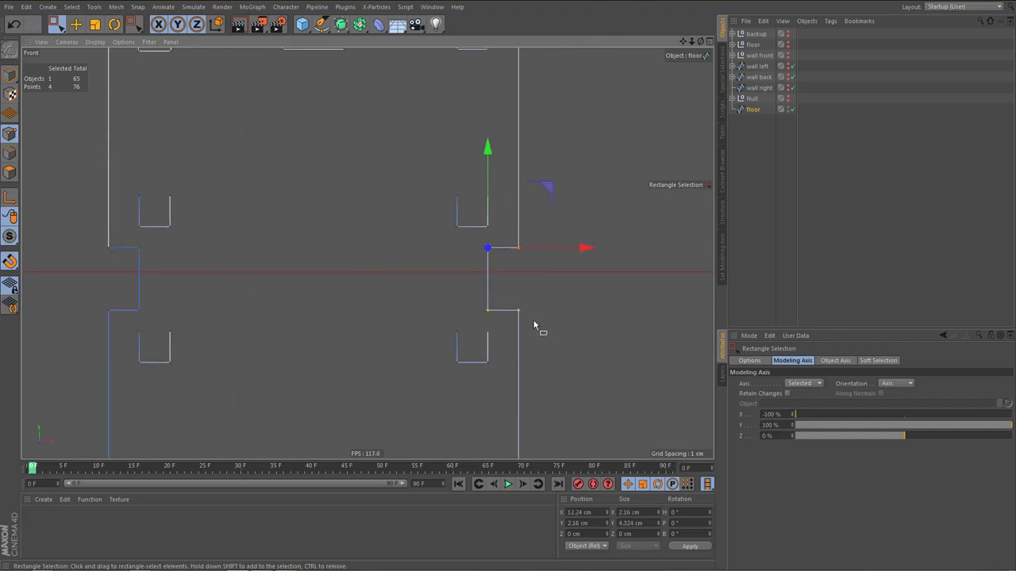
{"action": "scroll", "coordinate": [521, 317], "scroll_direction": "up", "scroll_amount": 2}
{"action": "left_click_drag", "start_coordinate": [510, 212], "coordinate": [533, 340]}
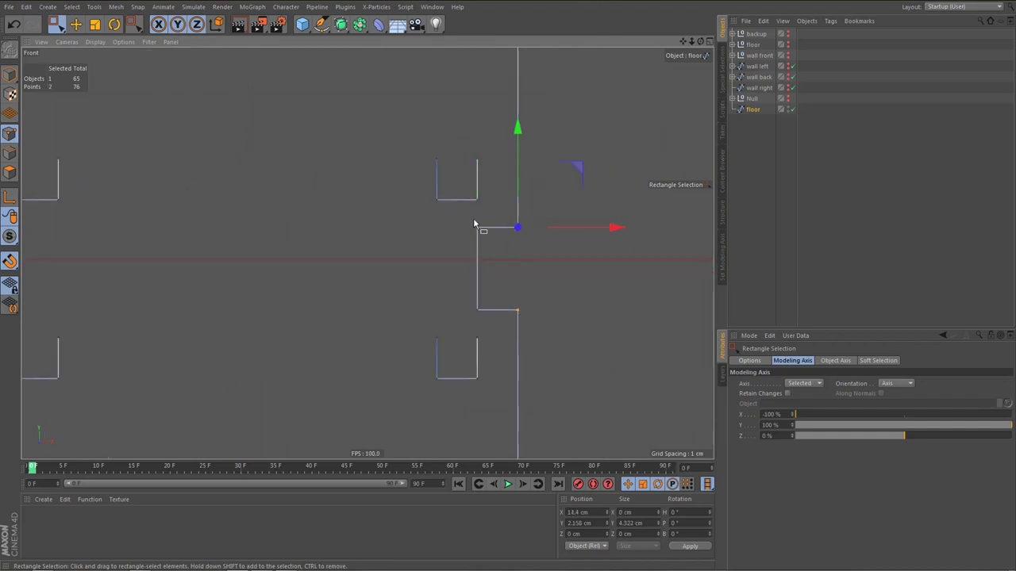
{"action": "left_click_drag", "start_coordinate": [473, 219], "coordinate": [494, 324]}
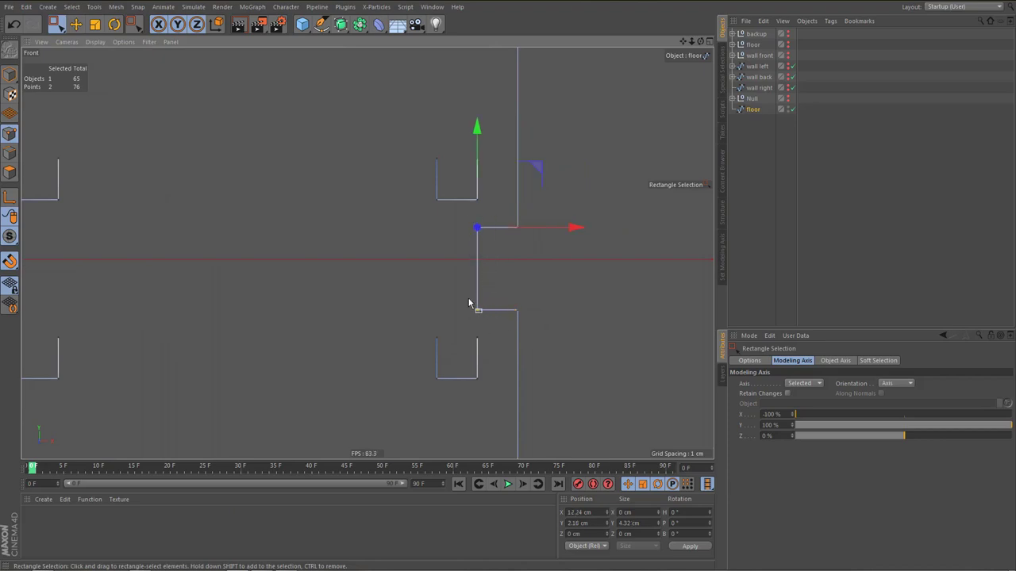
Level the right-edge notch's two lower corner points by scaling their Y size to 0 cm and check the whole notch
{"action": "left_click_drag", "start_coordinate": [467, 299], "coordinate": [548, 339]}
{"action": "key", "text": "t"}
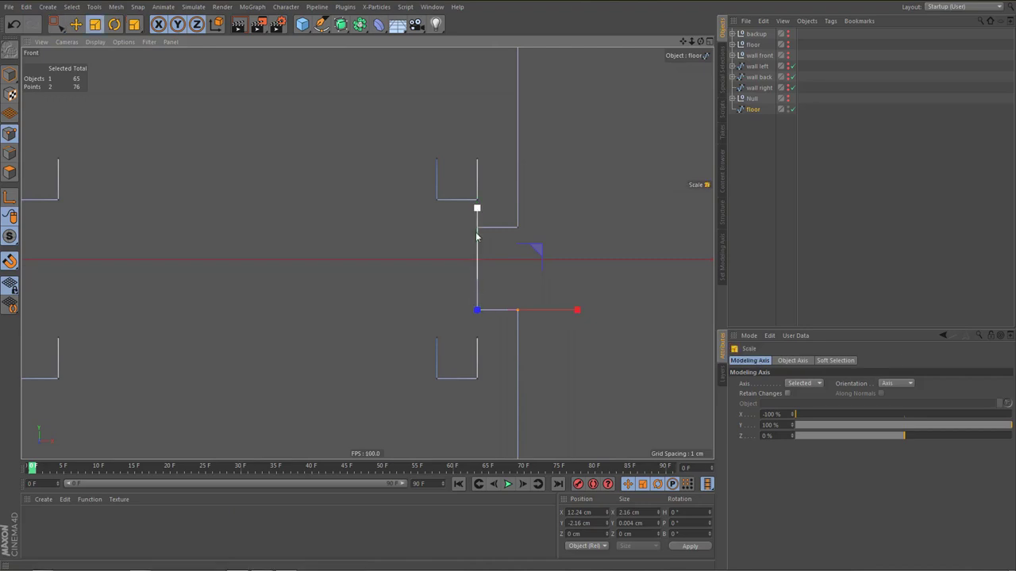
{"action": "left_click_drag", "start_coordinate": [479, 207], "coordinate": [481, 315]}
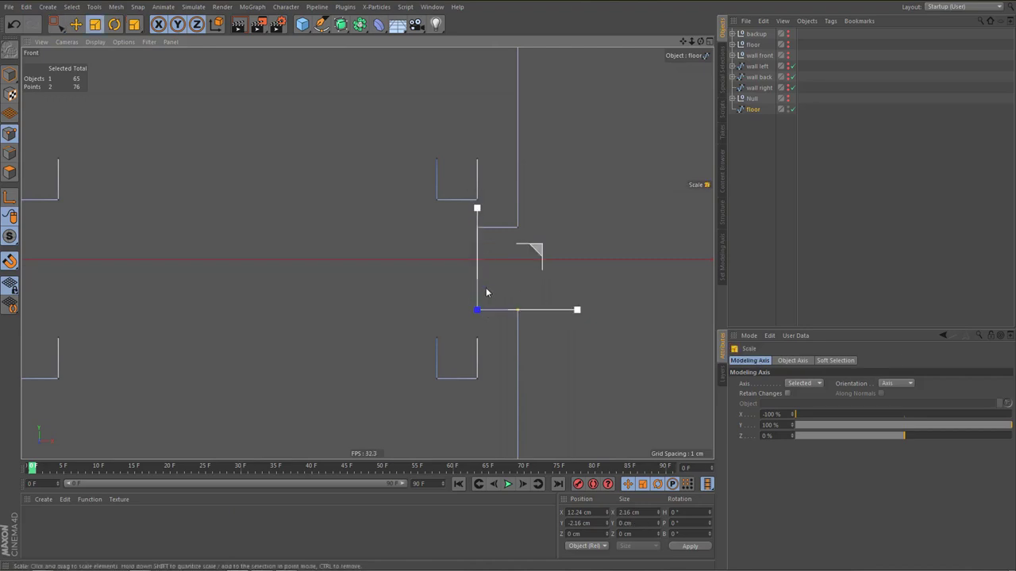
{"action": "key", "text": "space"}
{"action": "left_click_drag", "start_coordinate": [458, 226], "coordinate": [539, 328]}
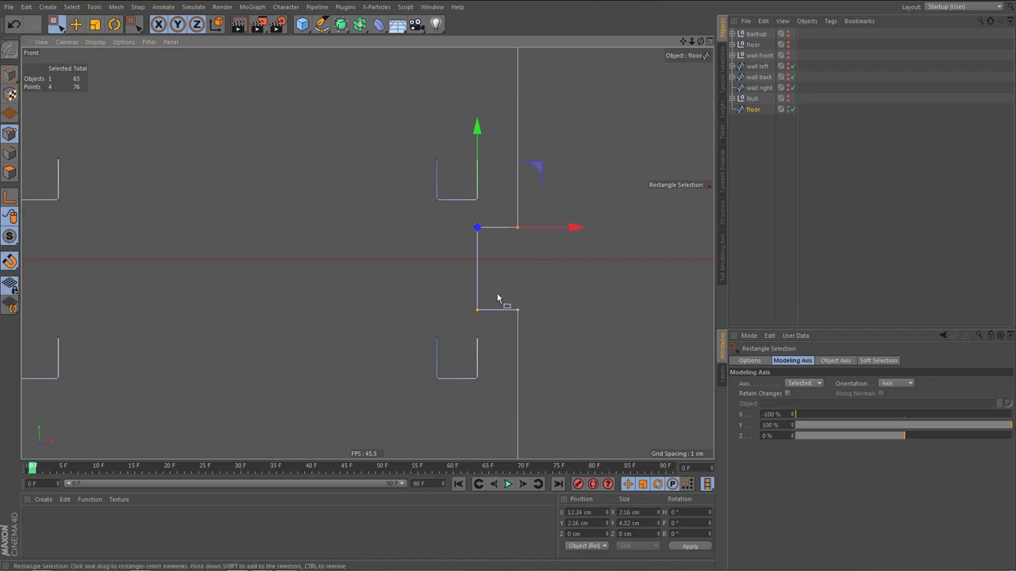
Copy the Y position 2.16 cm from the right-edge notch's upper inner point to its upper outer point
{"action": "left_click_drag", "start_coordinate": [457, 216], "coordinate": [528, 257]}
{"action": "key", "text": "t"}
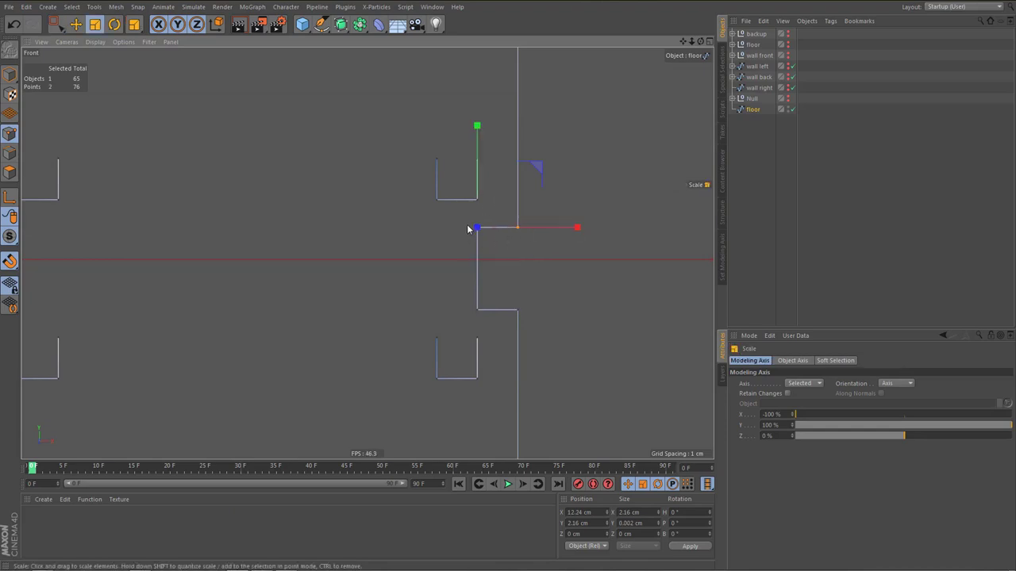
{"action": "scroll", "coordinate": [468, 229], "scroll_direction": "up", "scroll_amount": 2}
{"action": "key", "text": "0"}
{"action": "left_click_drag", "start_coordinate": [473, 220], "coordinate": [497, 250]}
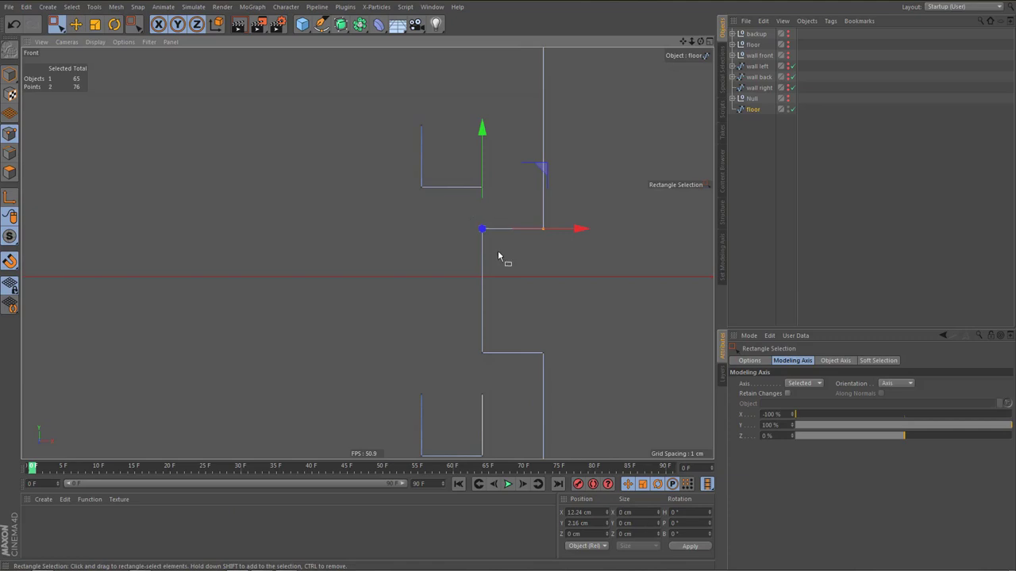
{"action": "left_click_drag", "start_coordinate": [598, 523], "coordinate": [537, 530]}
{"action": "key", "text": "ctrl+c"}
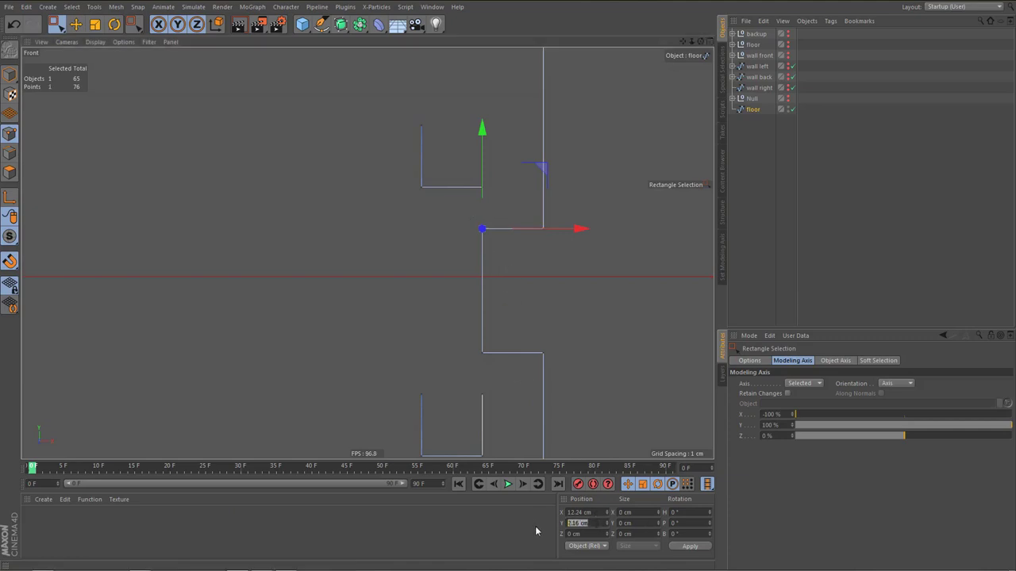
{"action": "left_click_drag", "start_coordinate": [535, 218], "coordinate": [565, 262]}
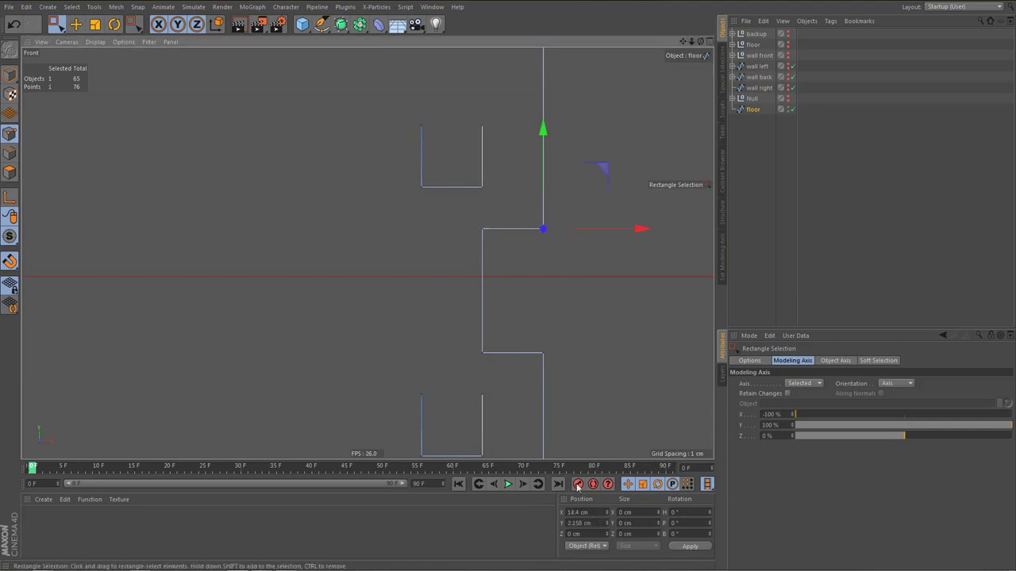
{"action": "left_click_drag", "start_coordinate": [595, 524], "coordinate": [524, 530]}
{"action": "key", "text": "ctrl+v"}
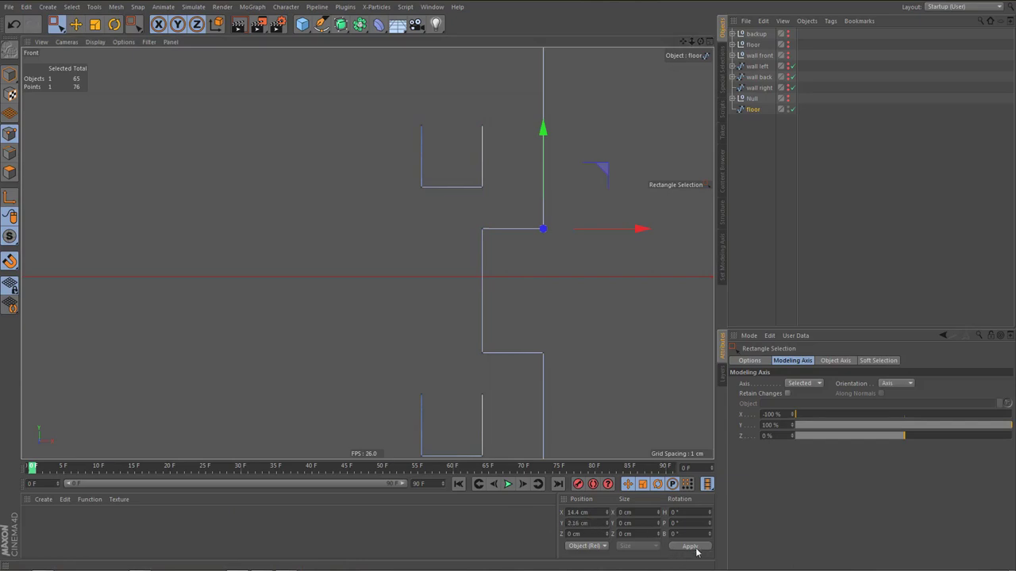
Check the size and alignment of the right-edge notch's upper pair, all four corners and lower pair of points
{"action": "left_click_drag", "start_coordinate": [472, 219], "coordinate": [557, 254]}
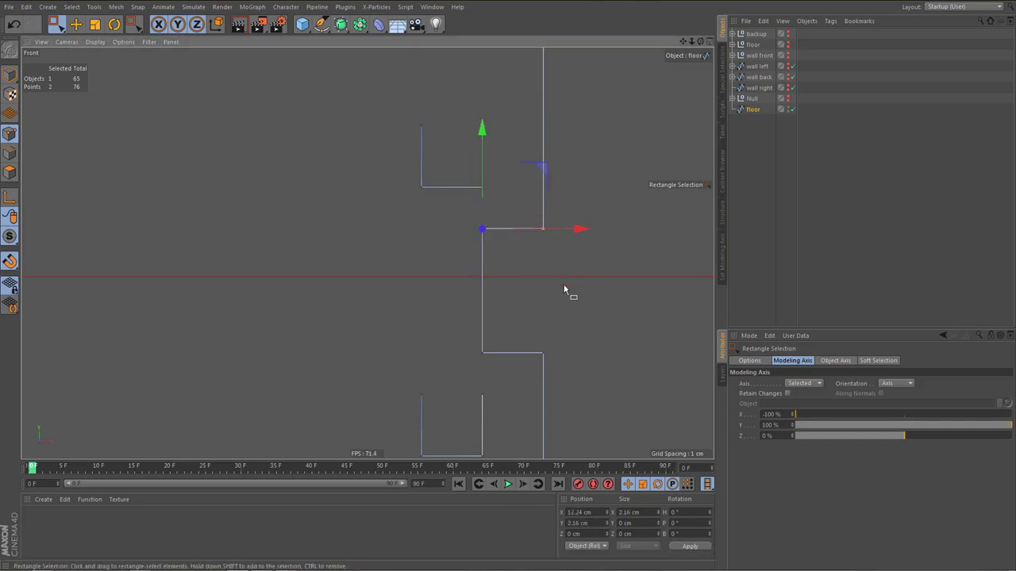
{"action": "middle_click_drag", "start_coordinate": [534, 274], "coordinate": [539, 256], "text": "alt"}
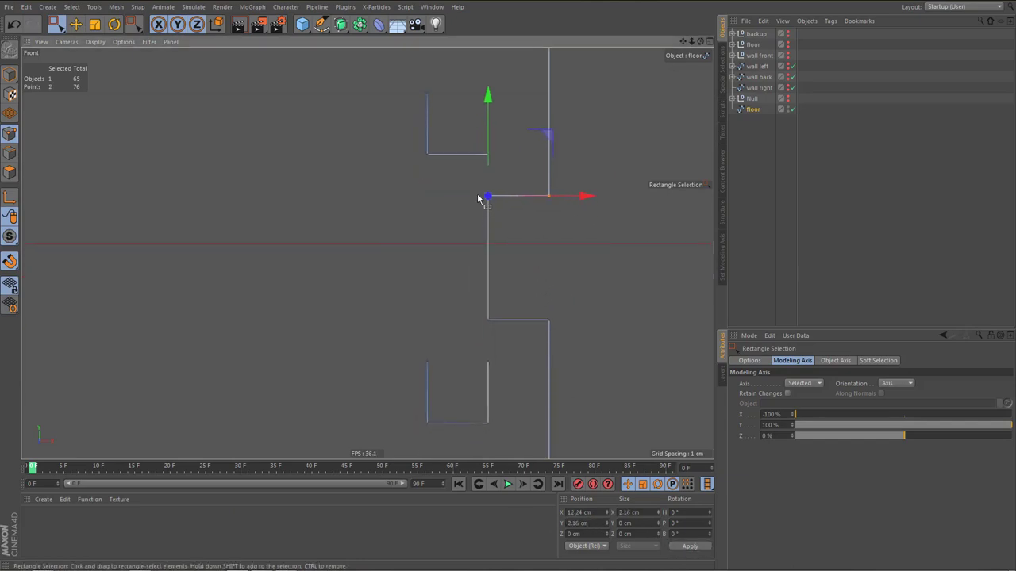
{"action": "left_click_drag", "start_coordinate": [470, 174], "coordinate": [577, 345]}
{"action": "middle_click_drag", "start_coordinate": [564, 331], "coordinate": [560, 346]}
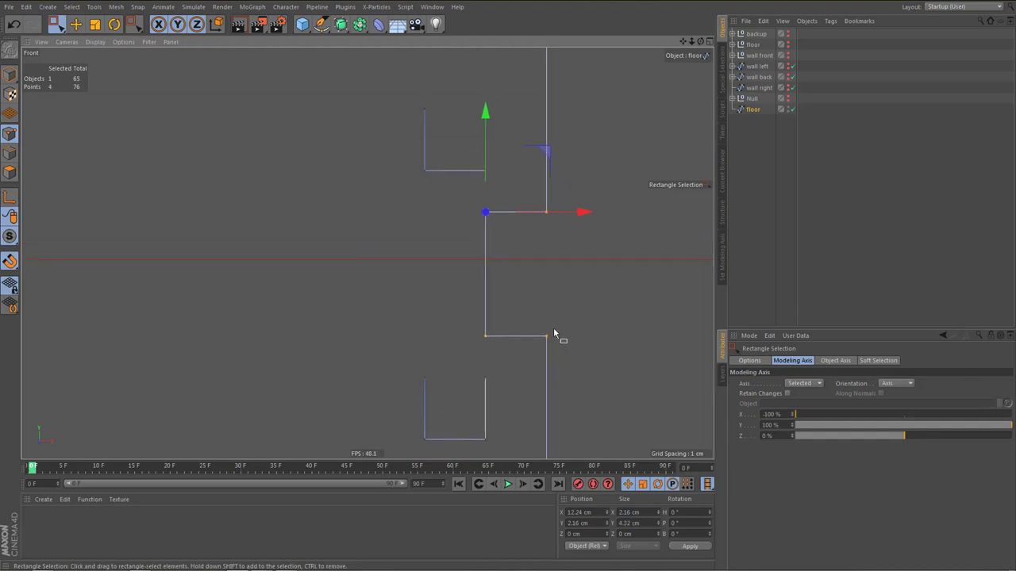
{"action": "left_click_drag", "start_coordinate": [467, 316], "coordinate": [575, 369]}
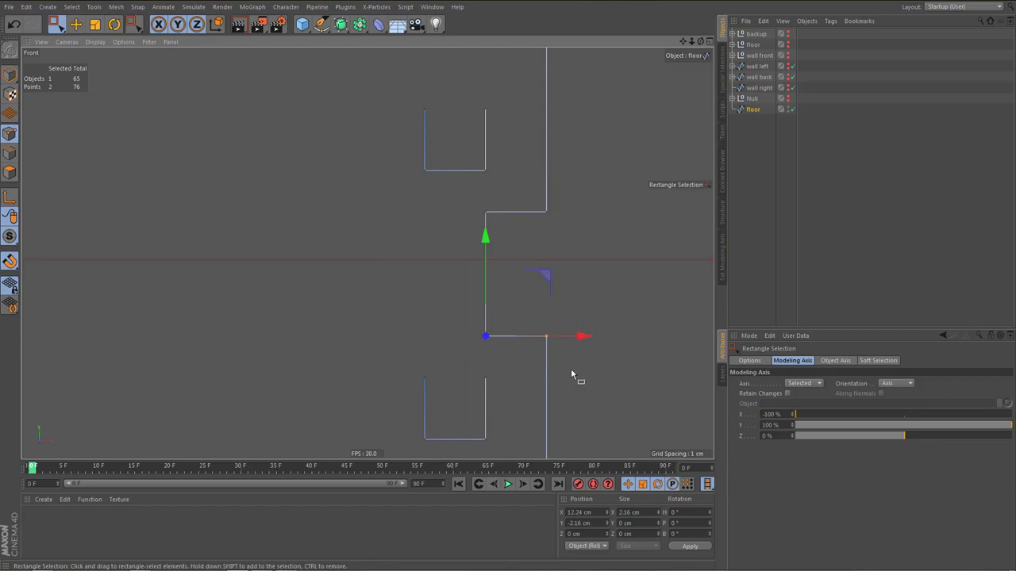
{"action": "left_click_drag", "start_coordinate": [468, 202], "coordinate": [574, 253]}
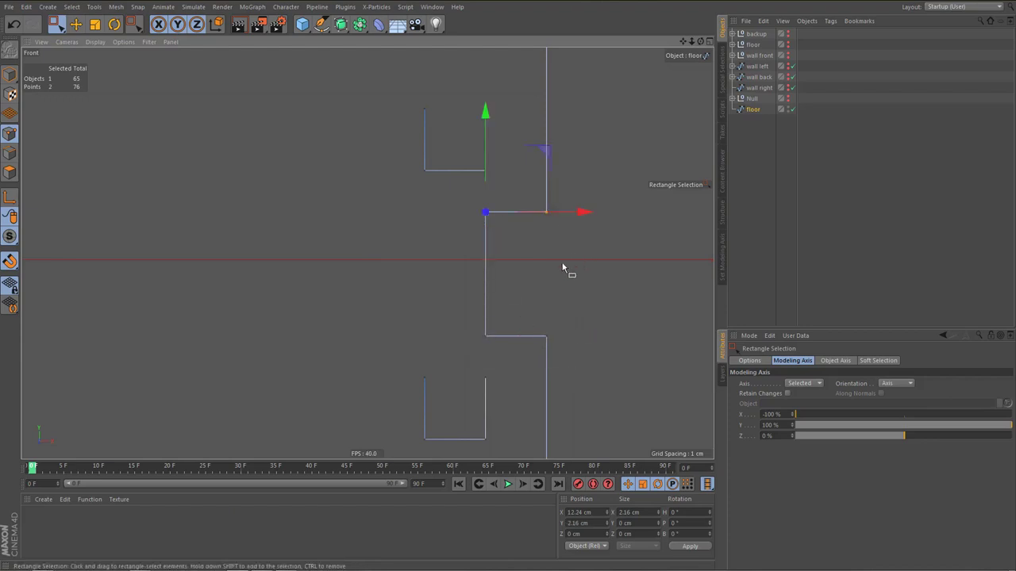
Examine the lower-right notch's overall size and the vertical alignment of its two right-hand points
{"action": "scroll", "coordinate": [544, 312], "scroll_direction": "down", "scroll_amount": 5}
{"action": "scroll", "coordinate": [588, 319], "scroll_direction": "up", "scroll_amount": 5}
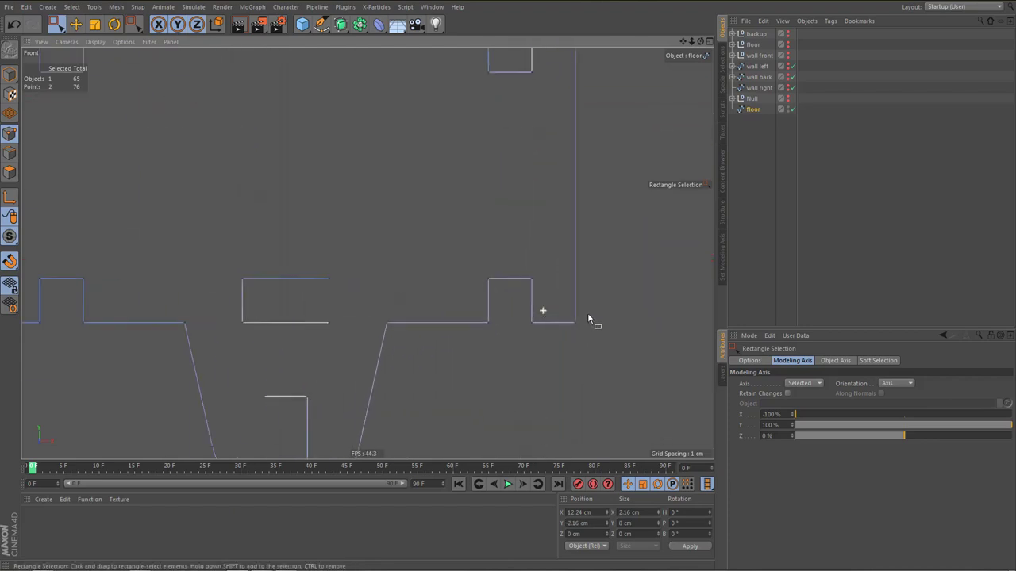
{"action": "scroll", "coordinate": [542, 311], "scroll_direction": "up", "scroll_amount": 1}
{"action": "left_click_drag", "start_coordinate": [454, 255], "coordinate": [549, 344]}
{"action": "middle_click_drag", "start_coordinate": [526, 334], "coordinate": [535, 346], "text": "alt"}
{"action": "scroll", "coordinate": [540, 349], "scroll_direction": "up", "scroll_amount": 2}
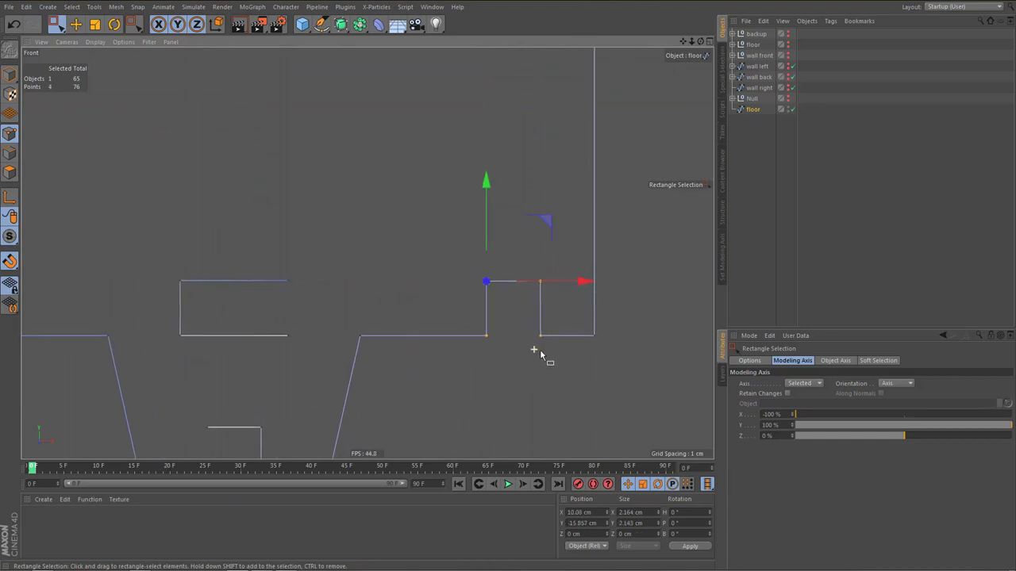
{"action": "left_click_drag", "start_coordinate": [534, 257], "coordinate": [555, 354]}
{"action": "left_click", "coordinate": [532, 274]}
{"action": "middle_click_drag", "start_coordinate": [550, 343], "coordinate": [556, 356], "text": "alt"}
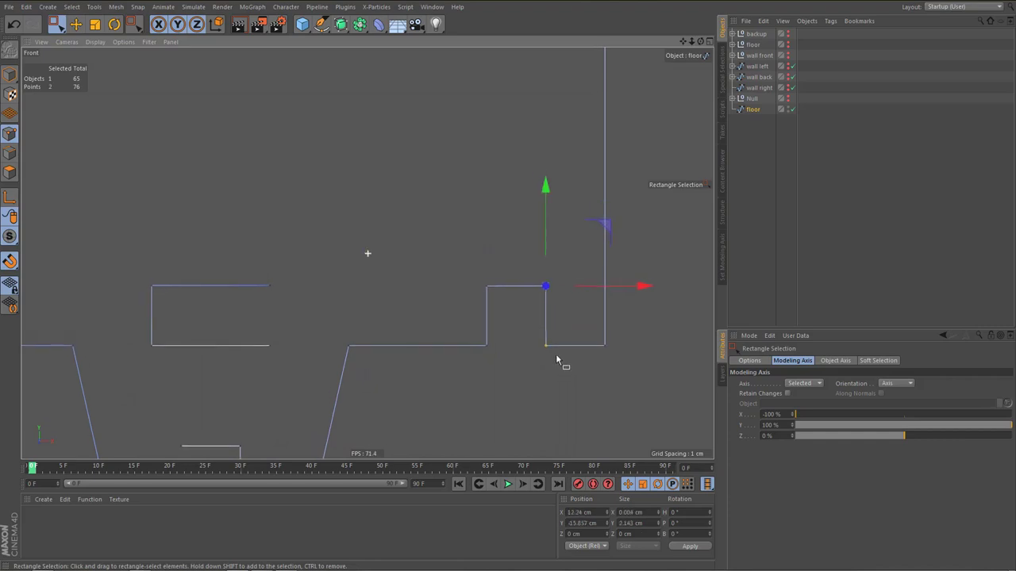
{"action": "right_click_drag", "start_coordinate": [537, 336], "coordinate": [537, 347], "text": "alt"}
{"action": "scroll", "coordinate": [536, 349], "scroll_direction": "down", "scroll_amount": 2}
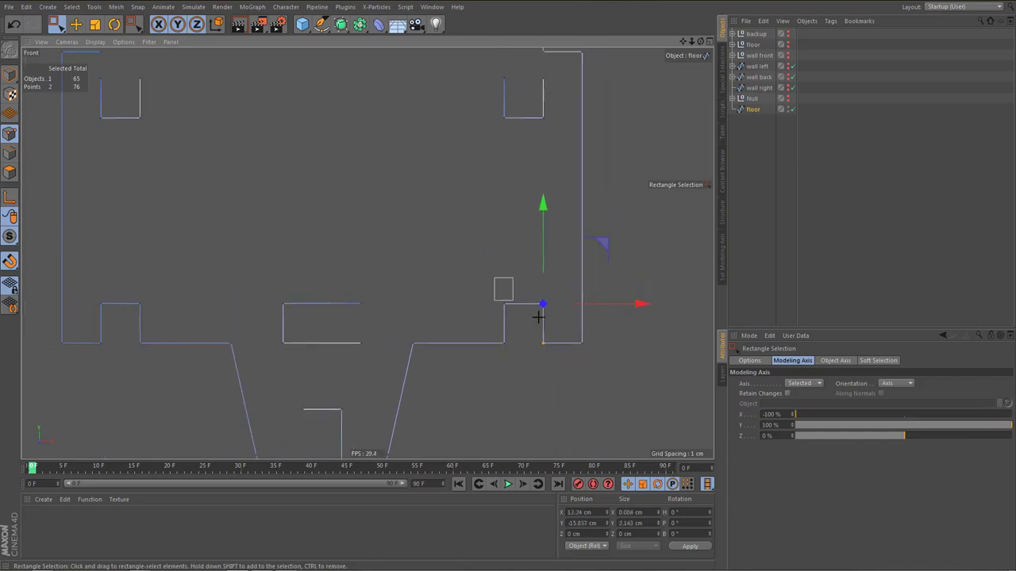
Copy the X position 12.24 cm from the lower-right notch's top right point to its bottom right point
{"action": "left_click_drag", "start_coordinate": [538, 317], "coordinate": [562, 341]}
{"action": "scroll", "coordinate": [555, 338], "scroll_direction": "up", "scroll_amount": 2}
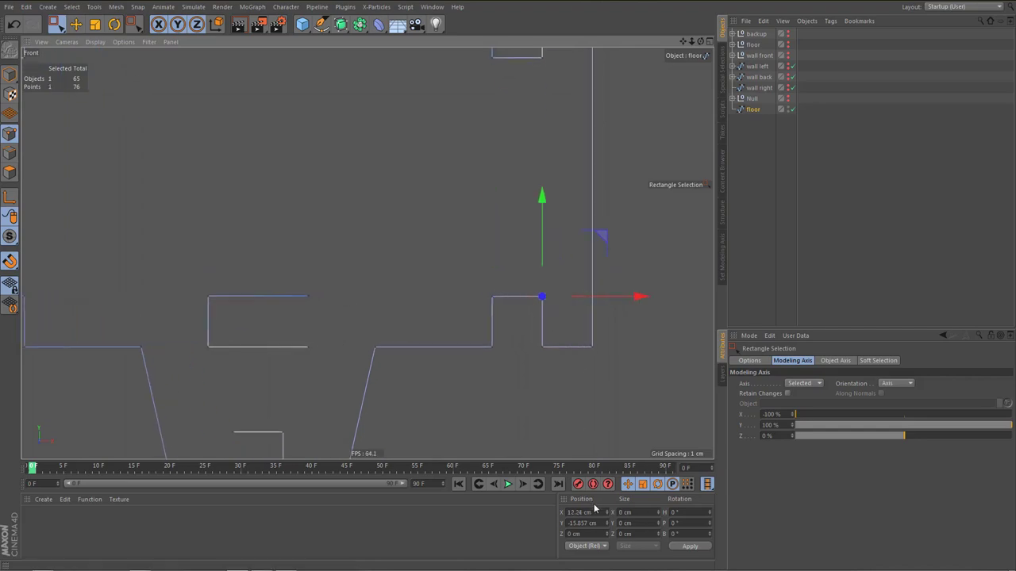
{"action": "left_click_drag", "start_coordinate": [599, 514], "coordinate": [549, 514]}
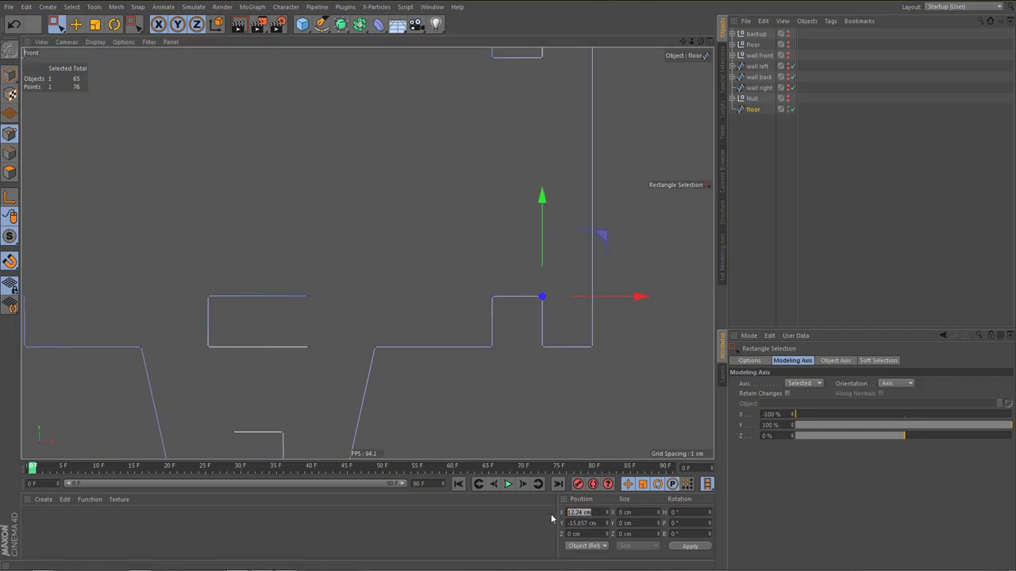
{"action": "left_click_drag", "start_coordinate": [539, 332], "coordinate": [542, 347]}
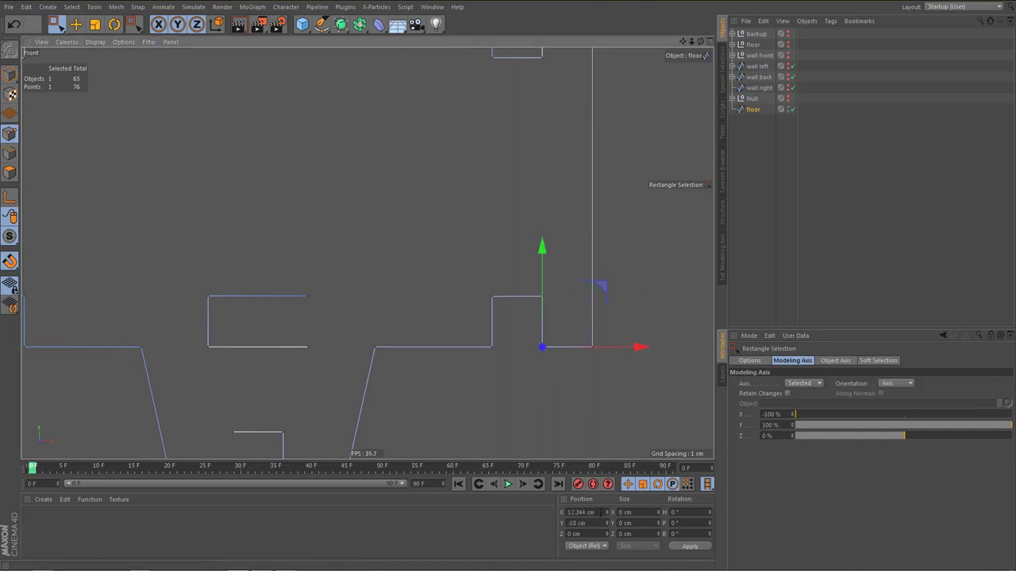
{"action": "left_click", "coordinate": [685, 548]}
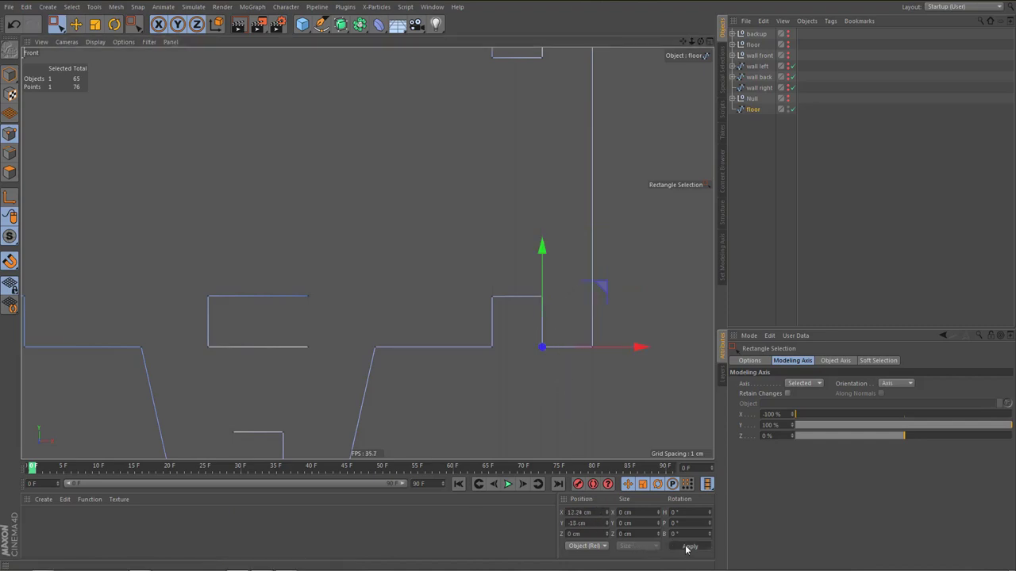
Copy the X position 10.08 cm from the lower-right notch's top left point to its bottom left point
{"action": "left_click", "coordinate": [494, 298]}
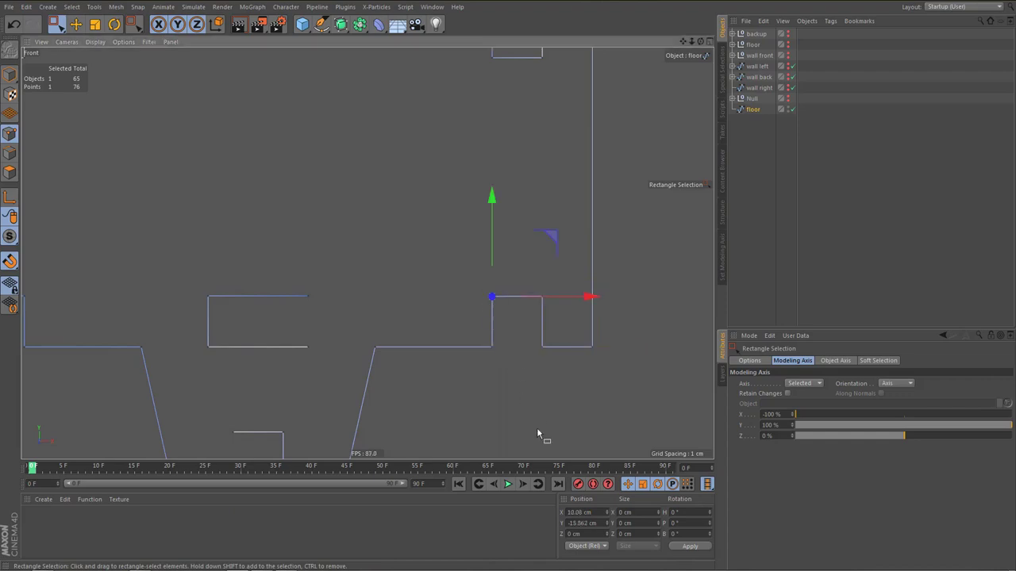
{"action": "left_click", "coordinate": [580, 512]}
{"action": "key", "text": "ctrl+c"}
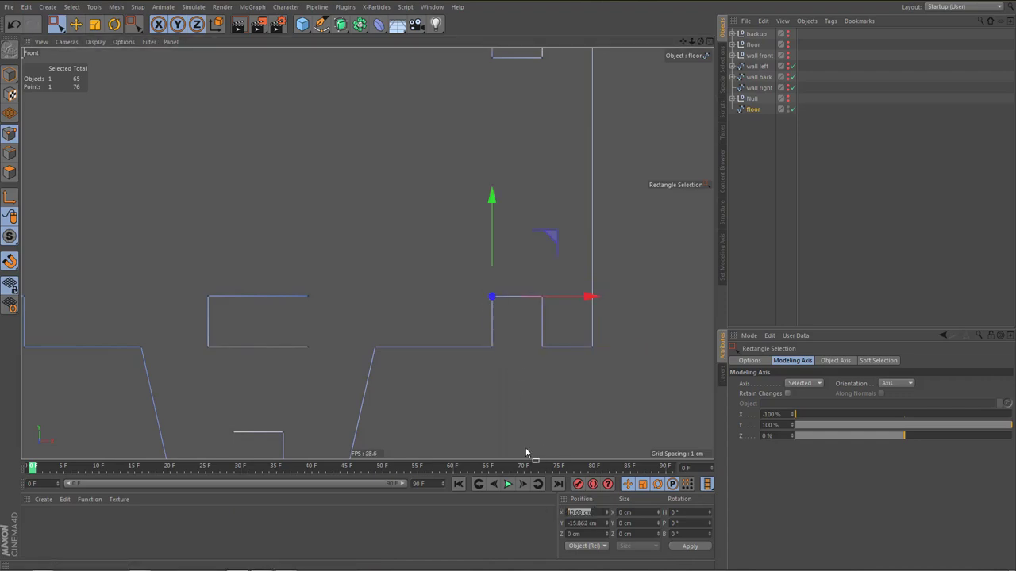
{"action": "left_click_drag", "start_coordinate": [480, 341], "coordinate": [513, 374]}
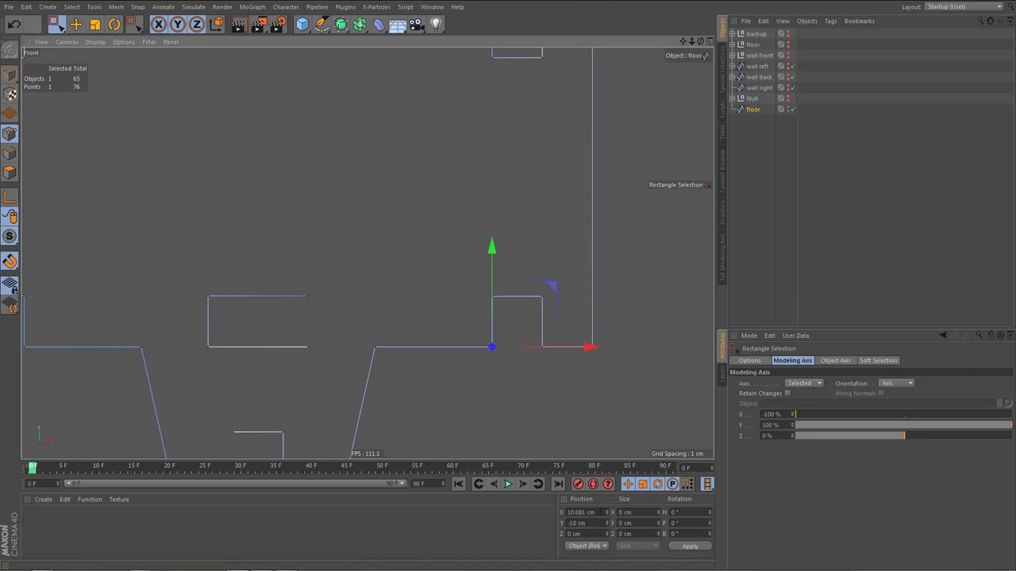
{"action": "left_click_drag", "start_coordinate": [600, 512], "coordinate": [540, 523]}
{"action": "key", "text": "ctrl+v"}
{"action": "left_click", "coordinate": [690, 546]}
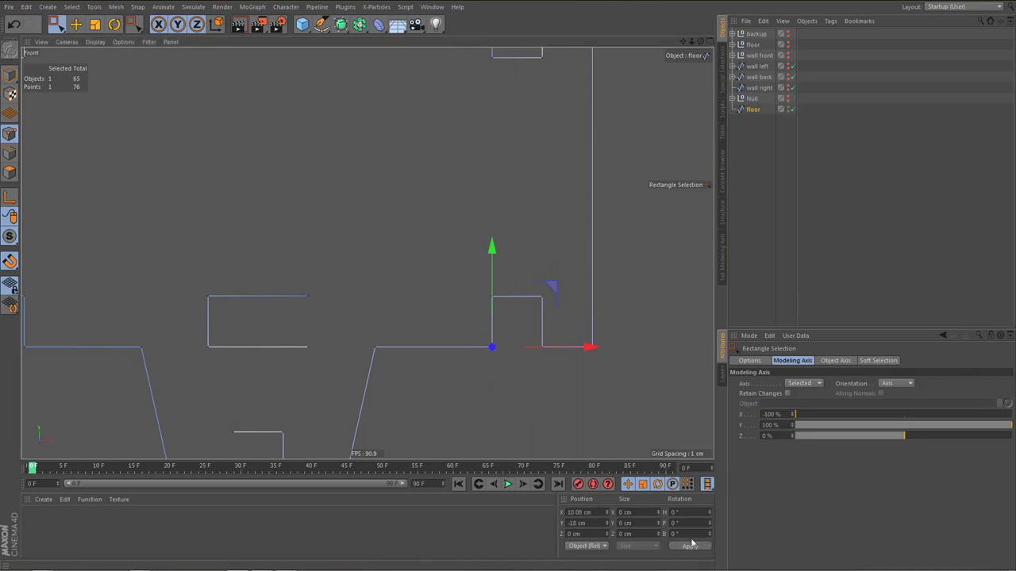
Check the lower-right notch's bottom points and scale its two top points flat along Y
{"action": "left_click_drag", "start_coordinate": [458, 290], "coordinate": [554, 386]}
{"action": "scroll", "coordinate": [553, 386], "scroll_direction": "up", "scroll_amount": 1}
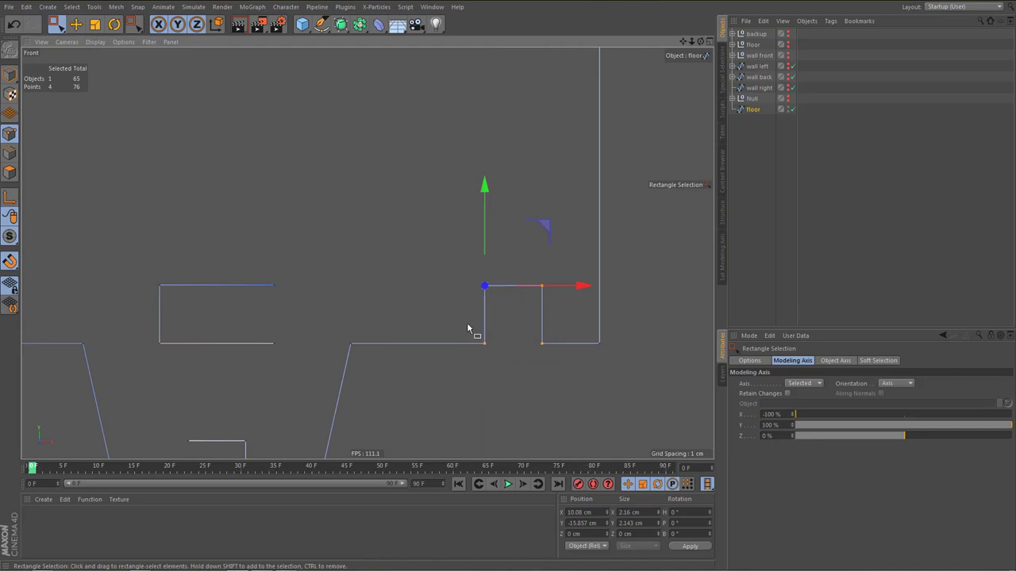
{"action": "left_click_drag", "start_coordinate": [467, 327], "coordinate": [553, 374]}
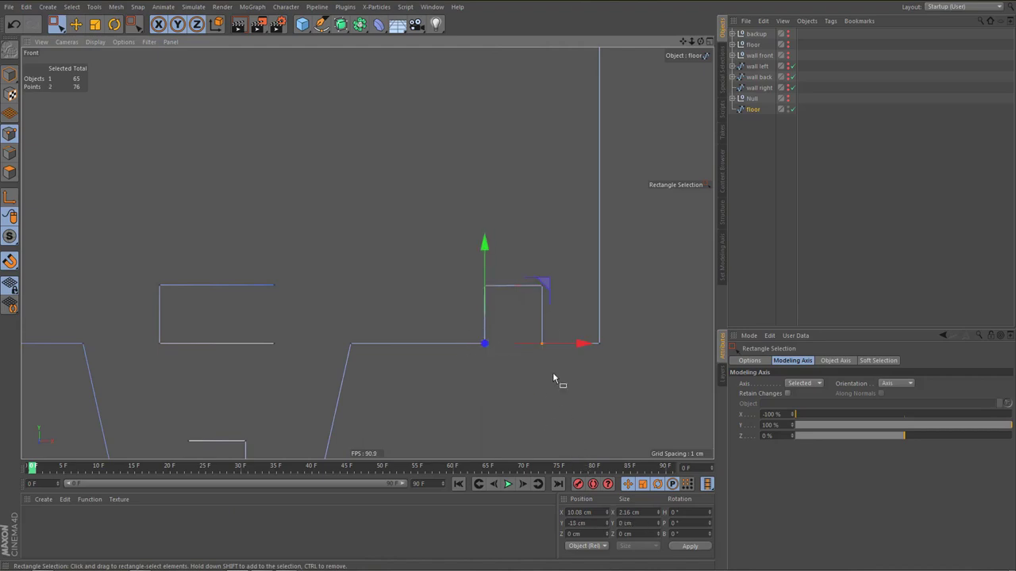
{"action": "left_click_drag", "start_coordinate": [542, 306], "coordinate": [549, 311]}
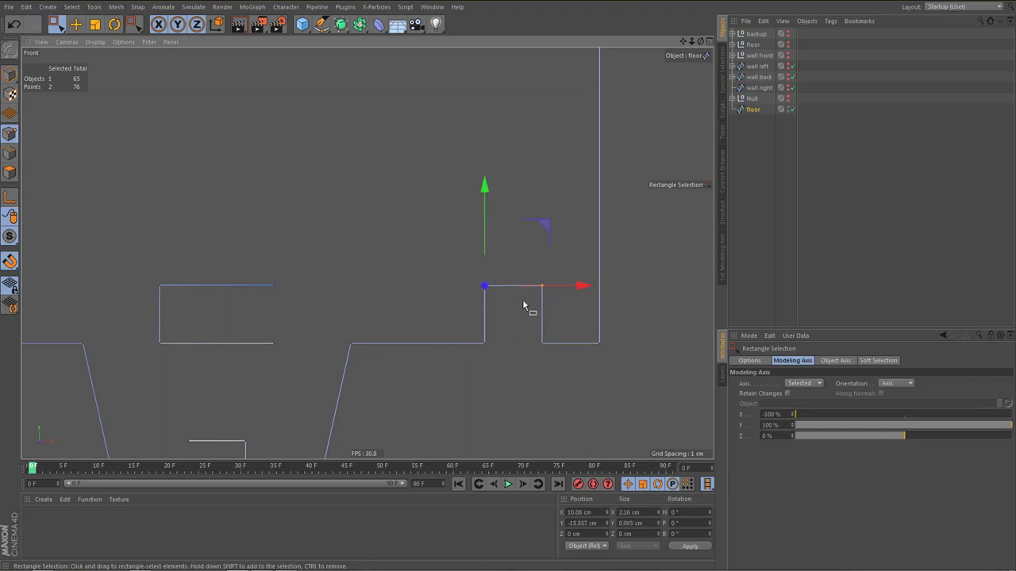
{"action": "key", "text": "t"}
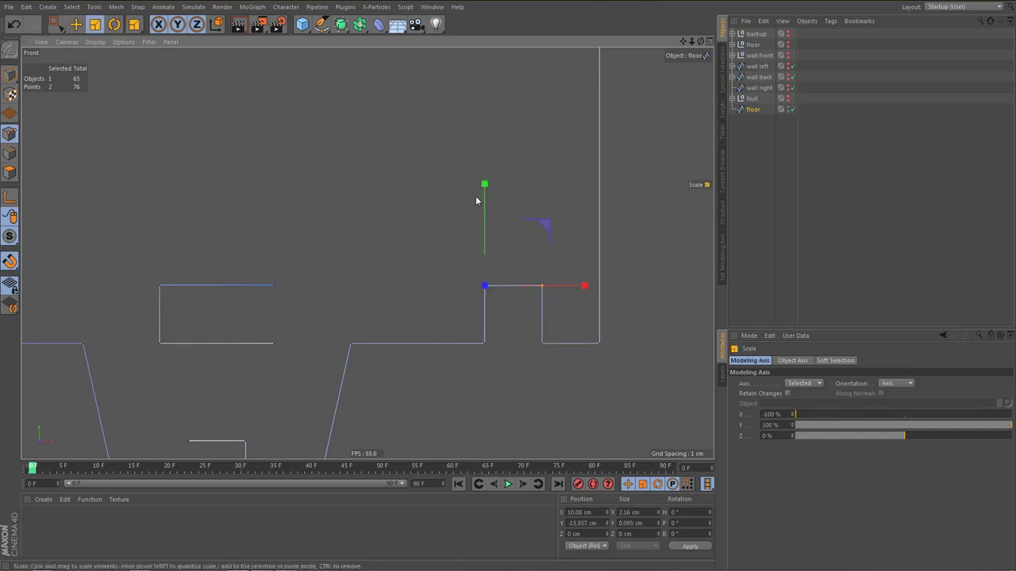
{"action": "left_click_drag", "start_coordinate": [483, 183], "coordinate": [558, 388]}
Set the Y size of the lower-right notch's four points to 2.16 cm with the modeling axis Y at -100 %
{"action": "key", "text": "0"}
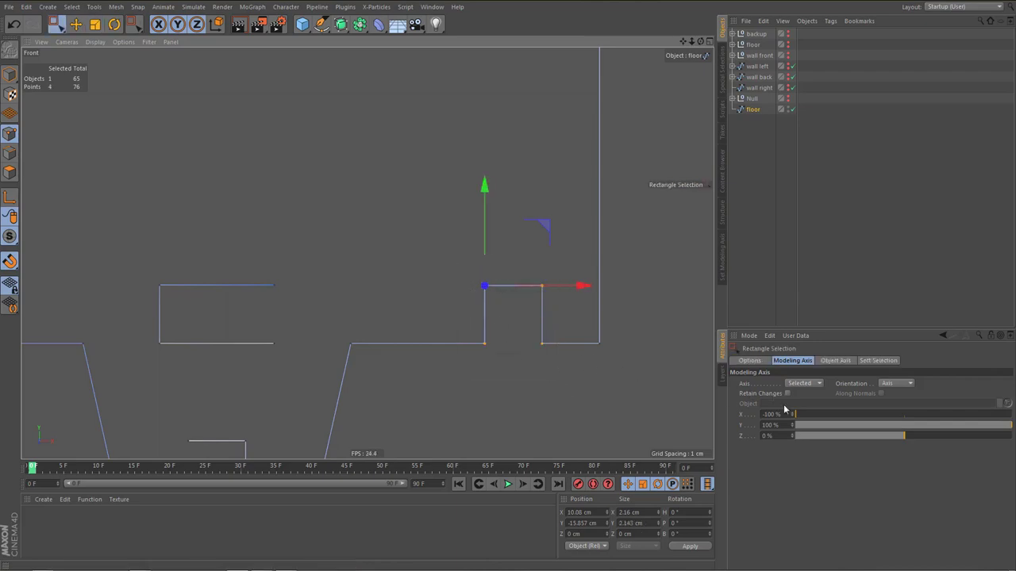
{"action": "left_click_drag", "start_coordinate": [820, 426], "coordinate": [773, 433]}
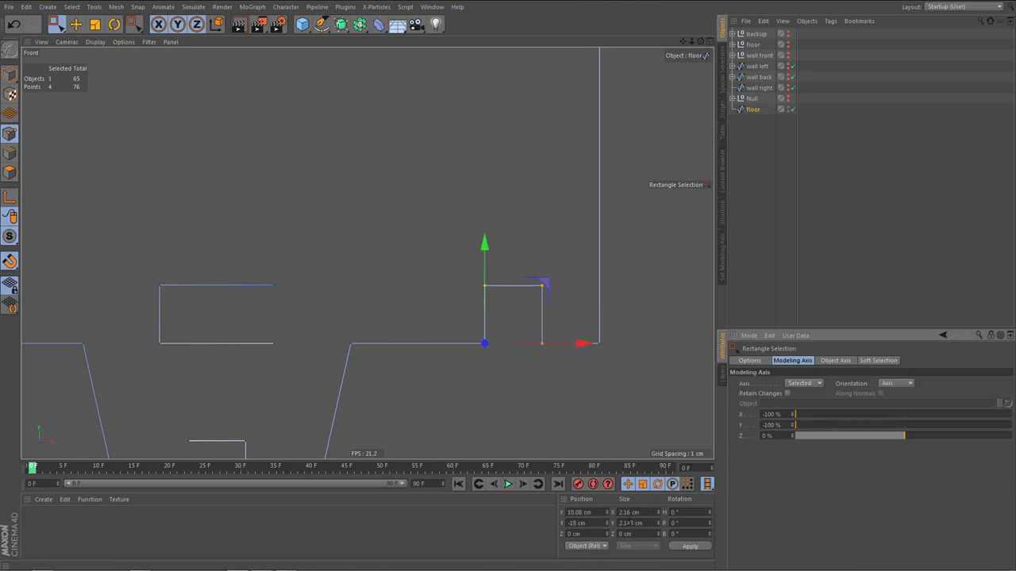
{"action": "left_click_drag", "start_coordinate": [628, 522], "coordinate": [652, 524]}
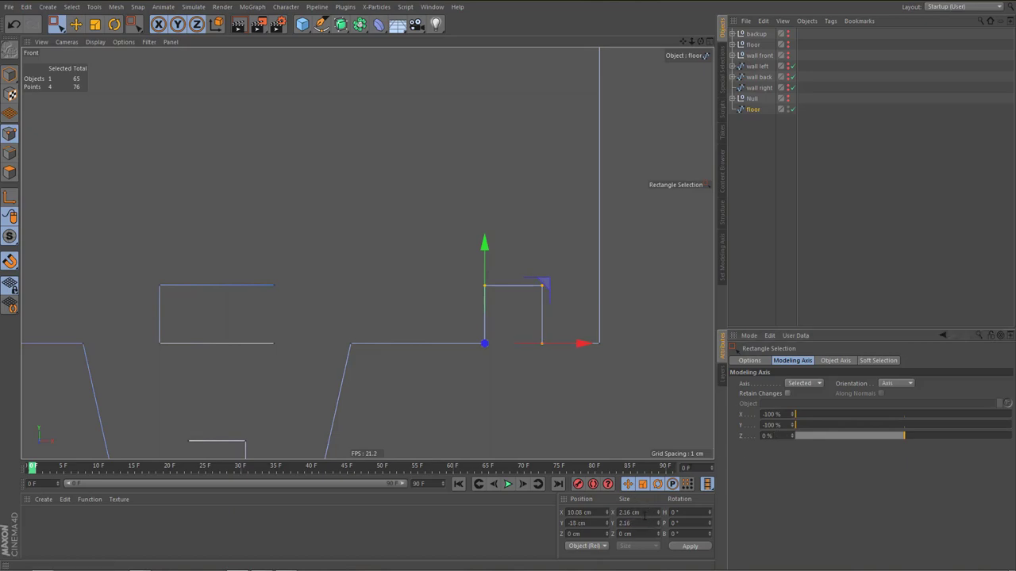
{"action": "key", "text": "Return"}
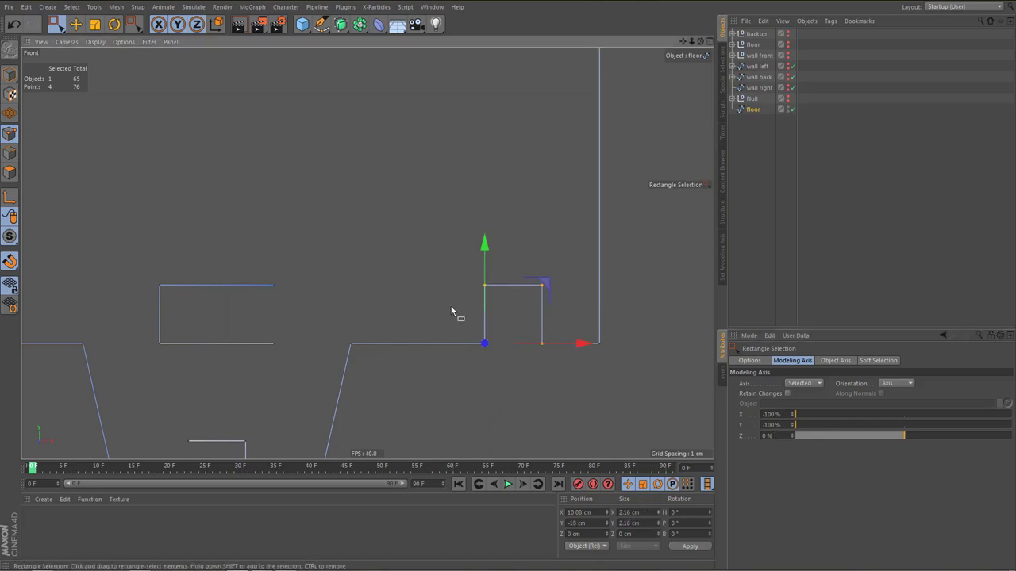
Copy the X position -12.24 cm from the lower-left notch's top left point to its bottom left point
{"action": "scroll", "coordinate": [446, 311], "scroll_direction": "down", "scroll_amount": 3}
{"action": "scroll", "coordinate": [427, 291], "scroll_direction": "down", "scroll_amount": 3}
{"action": "middle_click_drag", "start_coordinate": [425, 291], "coordinate": [527, 311], "text": "alt"}
{"action": "scroll", "coordinate": [285, 305], "scroll_direction": "up", "scroll_amount": 3}
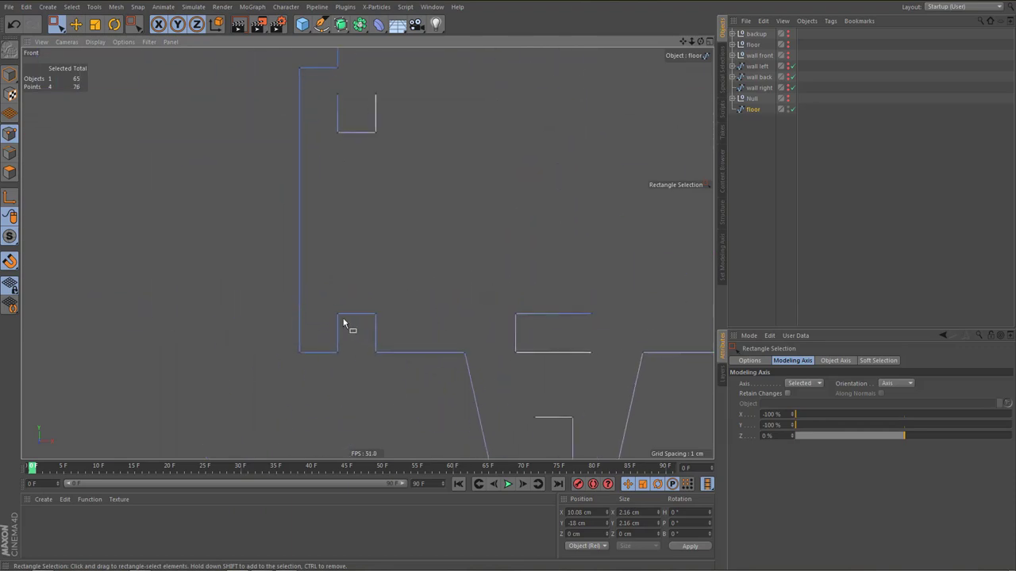
{"action": "left_click_drag", "start_coordinate": [323, 300], "coordinate": [383, 370]}
{"action": "scroll", "coordinate": [388, 359], "scroll_direction": "up", "scroll_amount": 2}
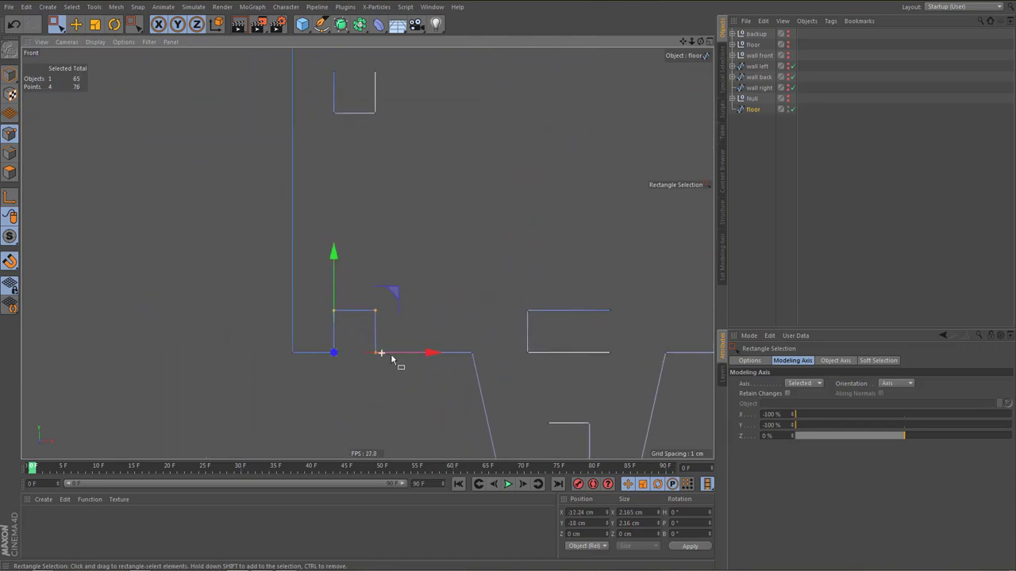
{"action": "middle_click_drag", "start_coordinate": [423, 358], "coordinate": [467, 358], "text": "alt"}
{"action": "scroll", "coordinate": [397, 356], "scroll_direction": "up", "scroll_amount": 1}
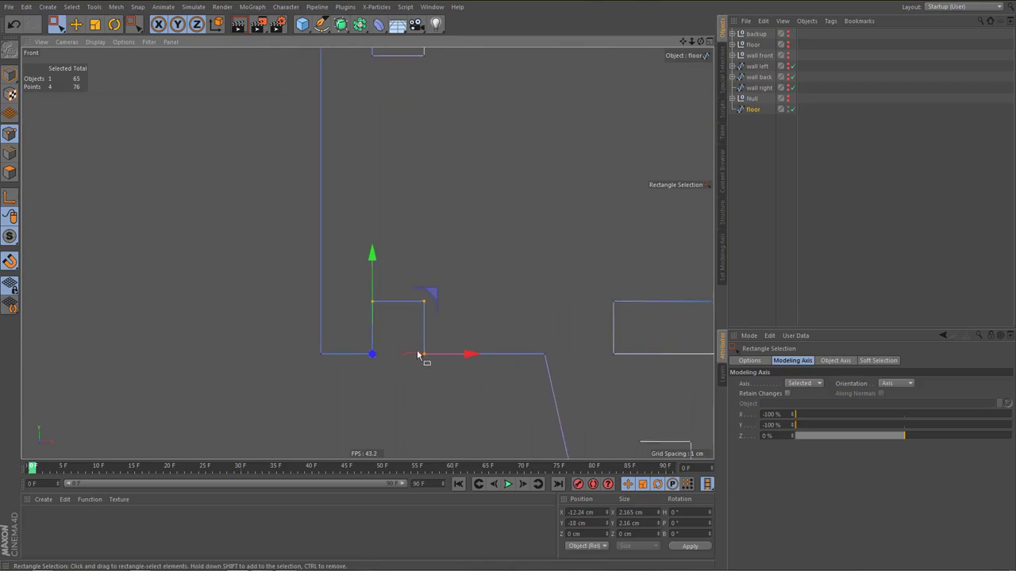
{"action": "left_click_drag", "start_coordinate": [361, 287], "coordinate": [376, 349]}
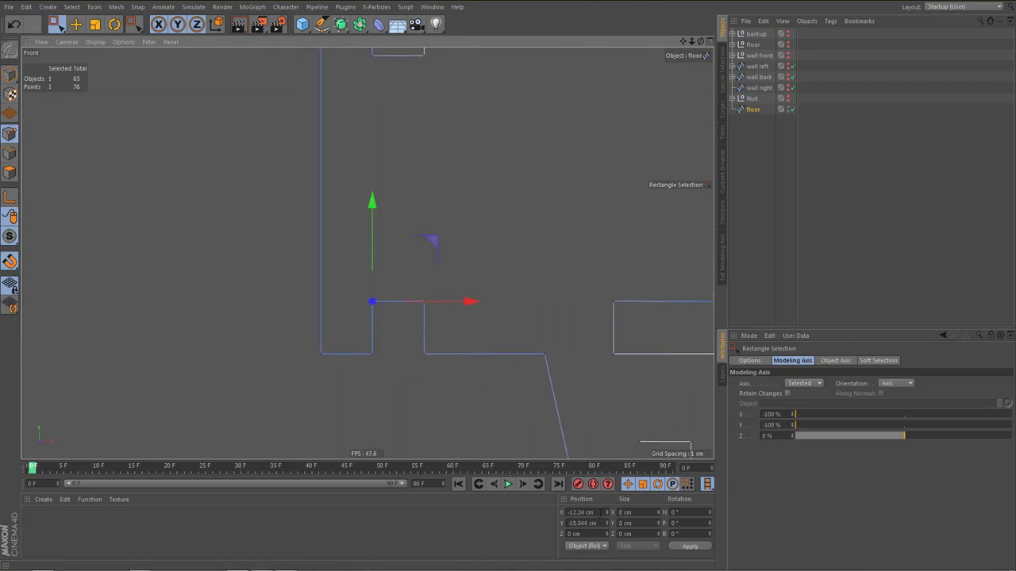
{"action": "left_click_drag", "start_coordinate": [600, 513], "coordinate": [546, 511]}
{"action": "left_click", "coordinate": [377, 354]}
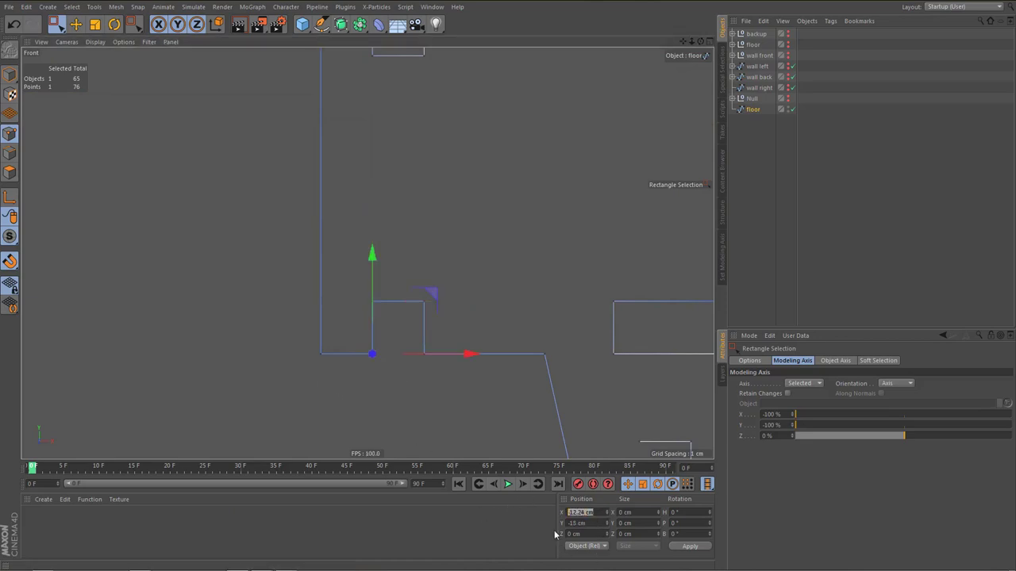
{"action": "left_click", "coordinate": [689, 548]}
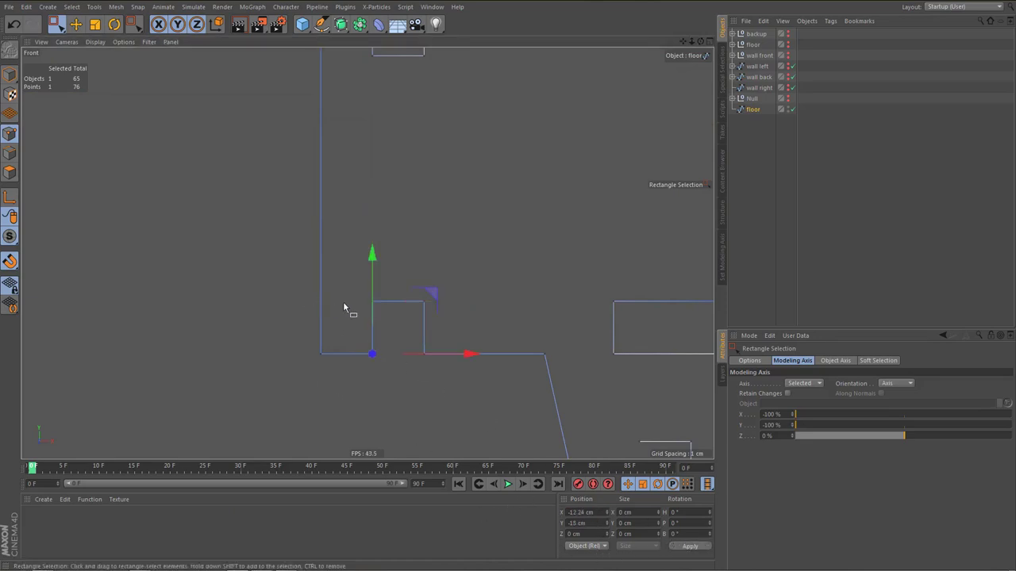
Copy the X position -10.08 cm from the lower-left notch's top right point to its bottom right point
{"action": "left_click_drag", "start_coordinate": [358, 294], "coordinate": [384, 362]}
{"action": "left_click_drag", "start_coordinate": [357, 345], "coordinate": [447, 382]}
{"action": "left_click_drag", "start_coordinate": [417, 292], "coordinate": [435, 313]}
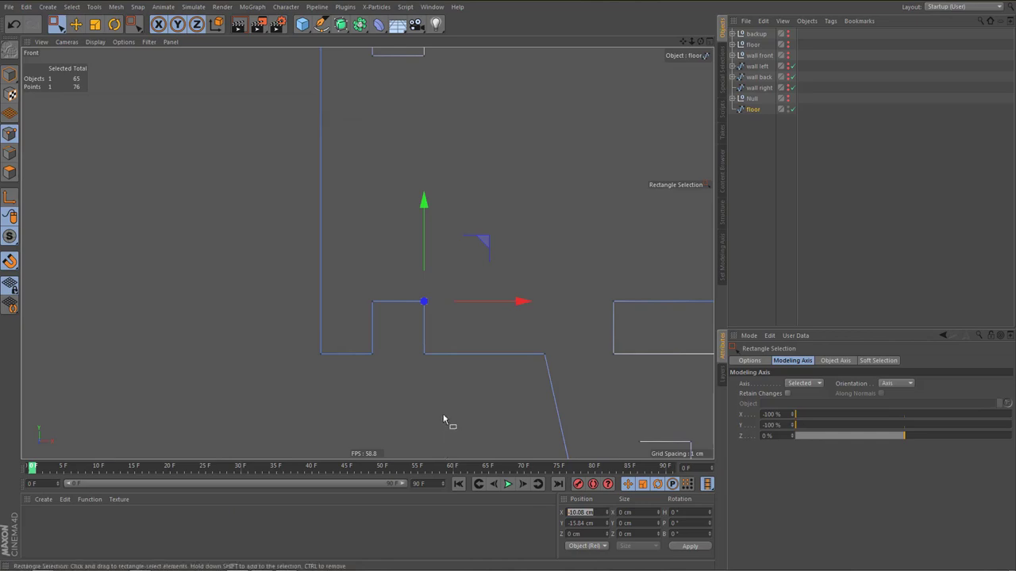
{"action": "left_click_drag", "start_coordinate": [415, 343], "coordinate": [457, 384]}
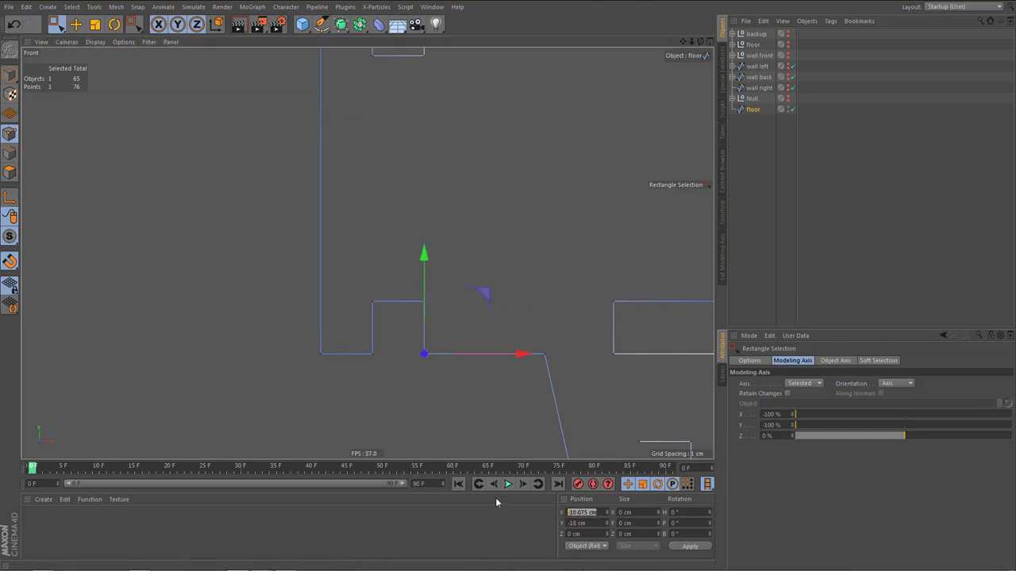
{"action": "left_click", "coordinate": [689, 547]}
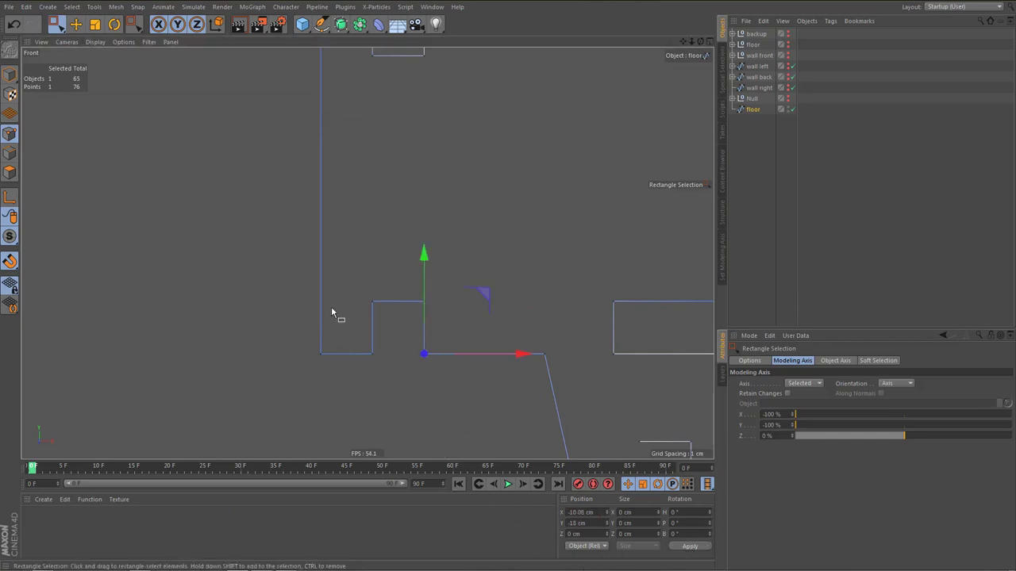
Scale the lower-left notch's two top points flat along Y and set the Y size of its four points to 2.16 cm
{"action": "left_click_drag", "start_coordinate": [356, 344], "coordinate": [438, 392]}
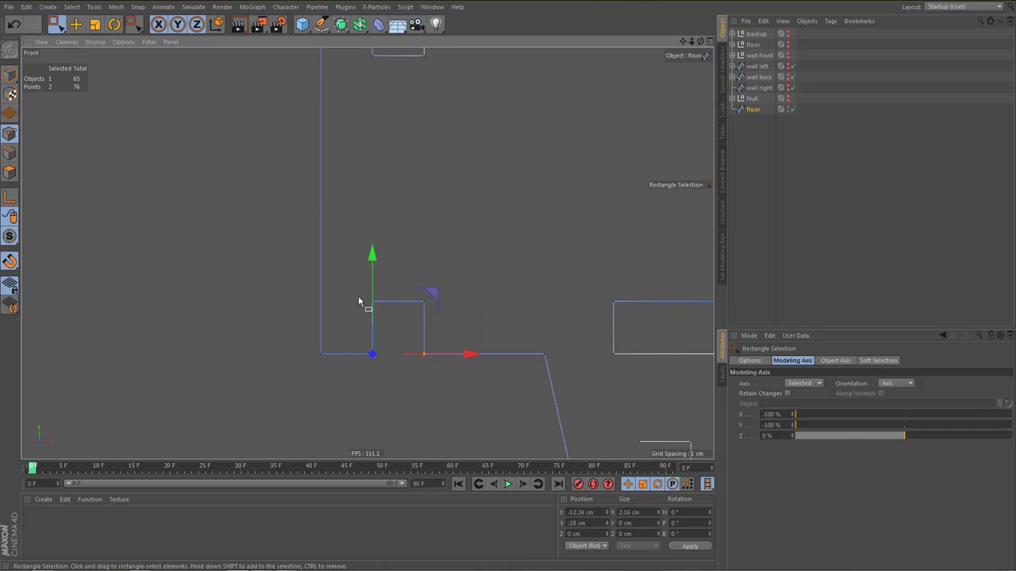
{"action": "left_click_drag", "start_coordinate": [371, 299], "coordinate": [372, 302]}
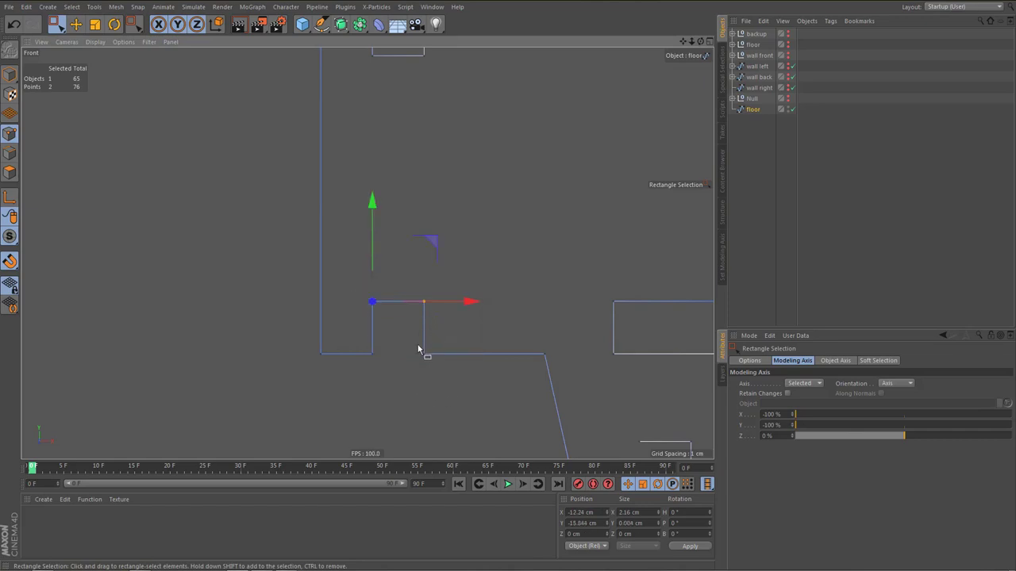
{"action": "key", "text": "t"}
{"action": "left_click_drag", "start_coordinate": [372, 198], "coordinate": [442, 381]}
{"action": "key", "text": "0"}
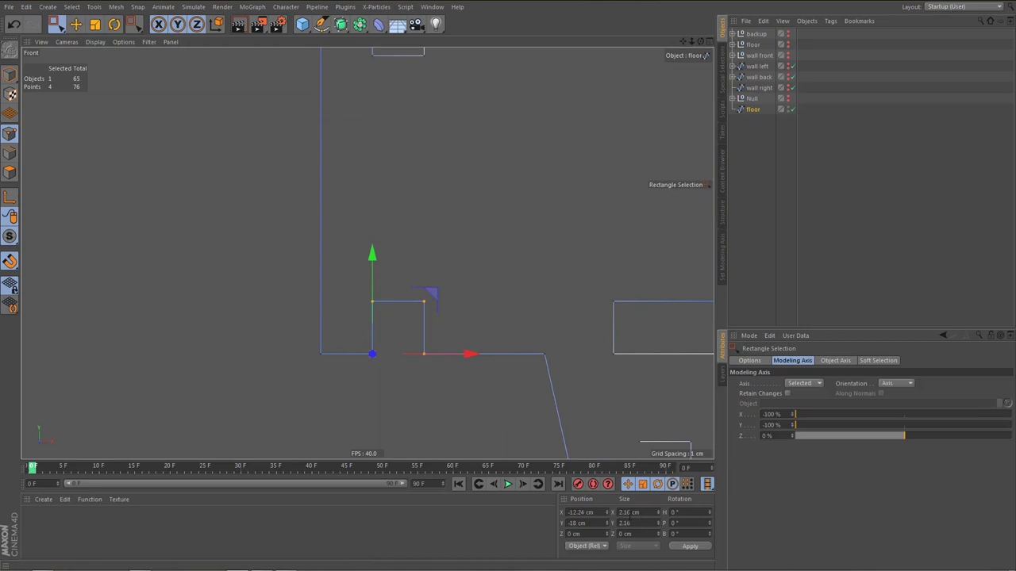
Check the alignment and size of the notches in the middle of the floor's left and right edges
{"action": "scroll", "coordinate": [431, 355], "scroll_direction": "down", "scroll_amount": 3}
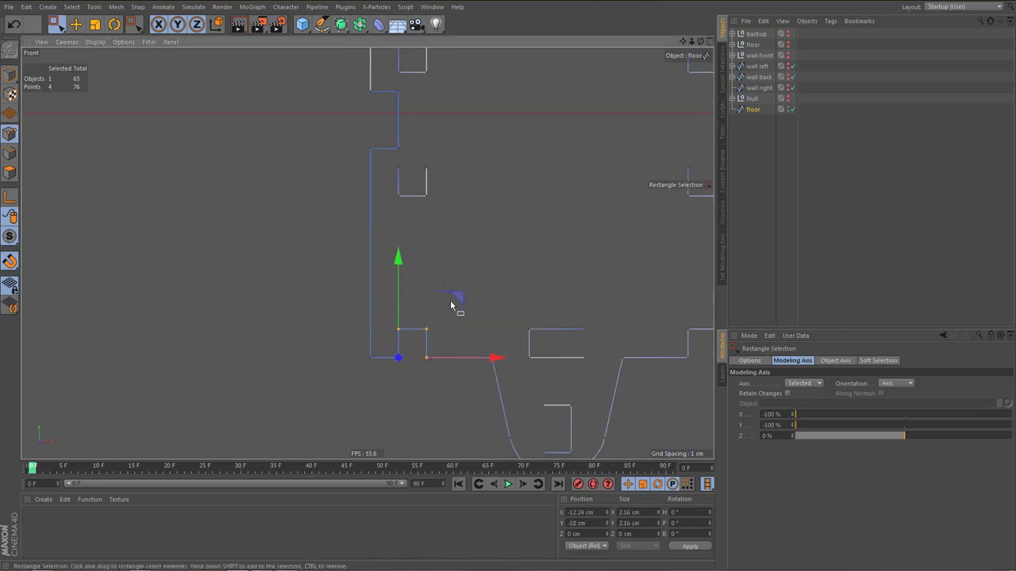
{"action": "middle_click_drag", "start_coordinate": [420, 149], "coordinate": [433, 314], "text": "alt"}
{"action": "left_click_drag", "start_coordinate": [365, 247], "coordinate": [429, 288]}
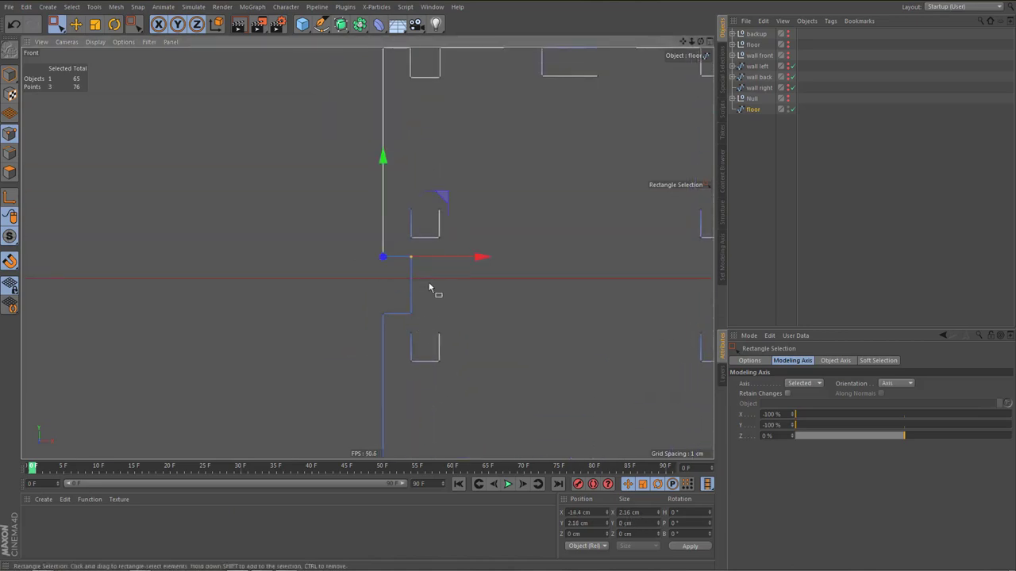
{"action": "left_click_drag", "start_coordinate": [357, 289], "coordinate": [427, 320]}
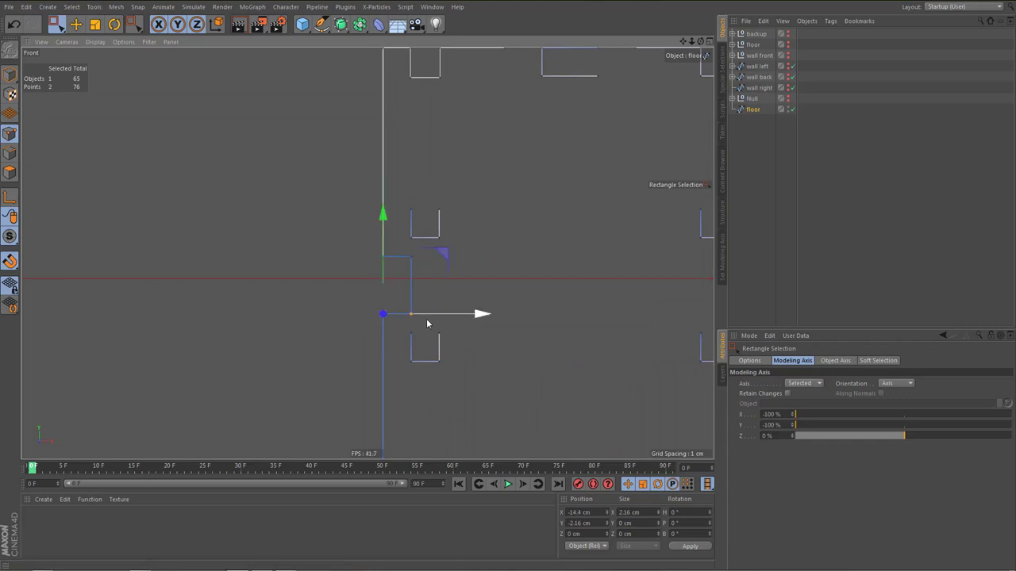
{"action": "left_click_drag", "start_coordinate": [363, 249], "coordinate": [421, 323]}
{"action": "scroll", "coordinate": [421, 341], "scroll_direction": "down", "scroll_amount": 4}
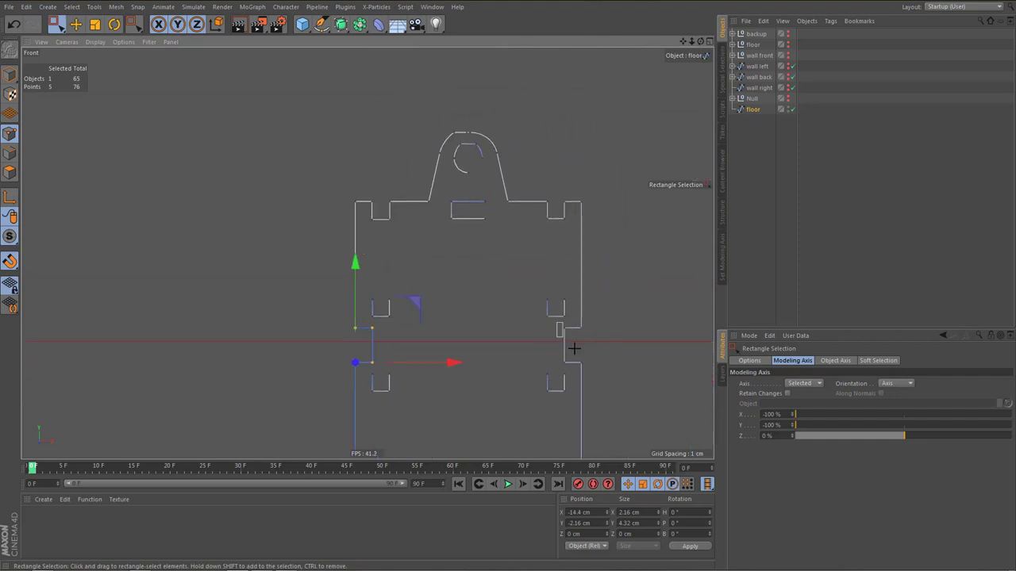
{"action": "left_click_drag", "start_coordinate": [557, 324], "coordinate": [597, 382]}
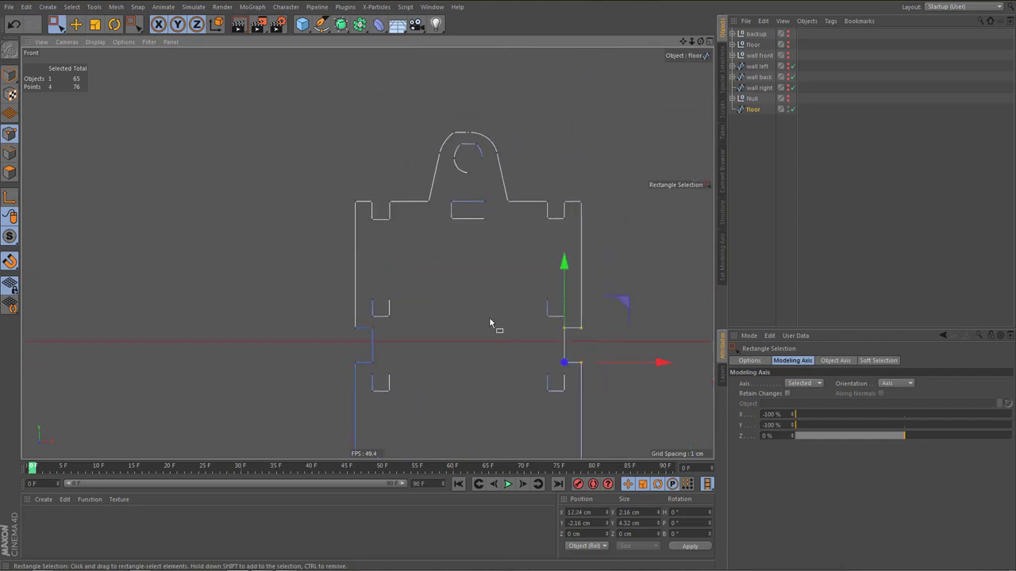
Apply hard interpolation to the four points of the small open rectangle inside the lower rounded tab
{"action": "middle_click_drag", "start_coordinate": [489, 324], "coordinate": [488, 363], "text": "alt"}
{"action": "right_click_drag", "start_coordinate": [464, 308], "coordinate": [477, 323], "text": "alt"}
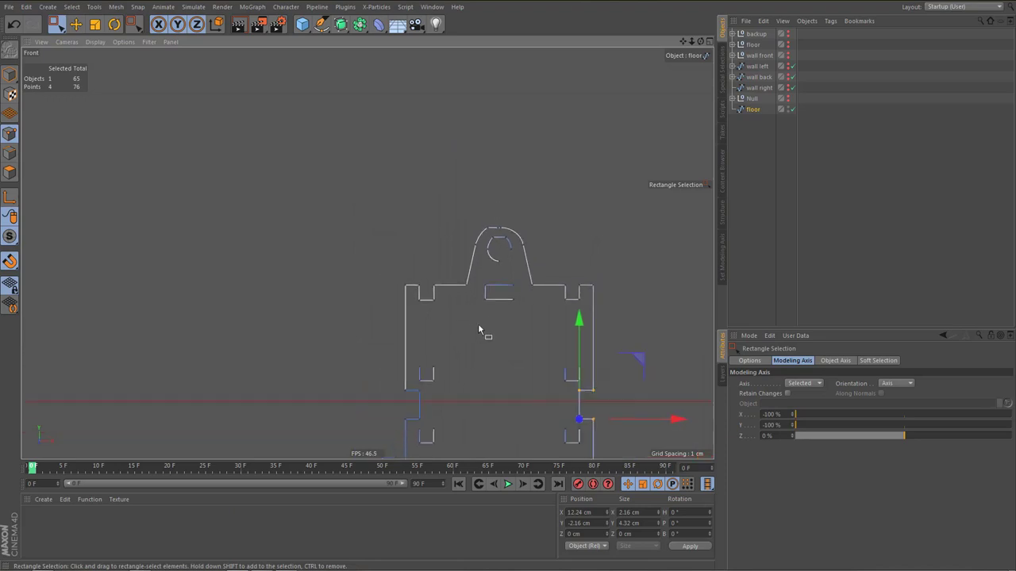
{"action": "middle_click_drag", "start_coordinate": [477, 323], "coordinate": [422, 173], "text": "alt"}
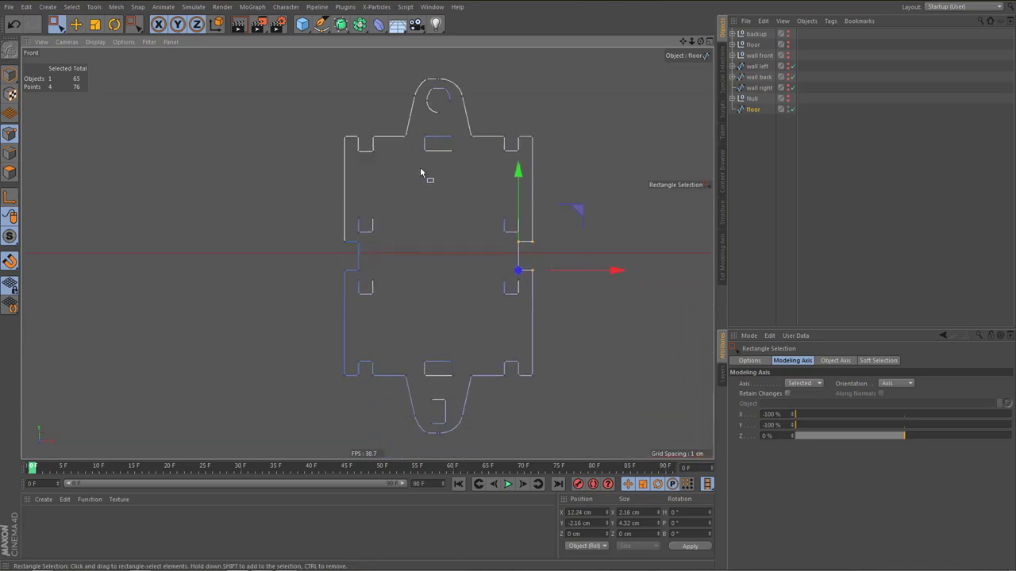
{"action": "middle_click_drag", "start_coordinate": [428, 217], "coordinate": [414, 199], "text": "alt"}
{"action": "right_click_drag", "start_coordinate": [436, 389], "coordinate": [441, 392], "text": "alt"}
{"action": "scroll", "coordinate": [445, 391], "scroll_direction": "up", "scroll_amount": 2}
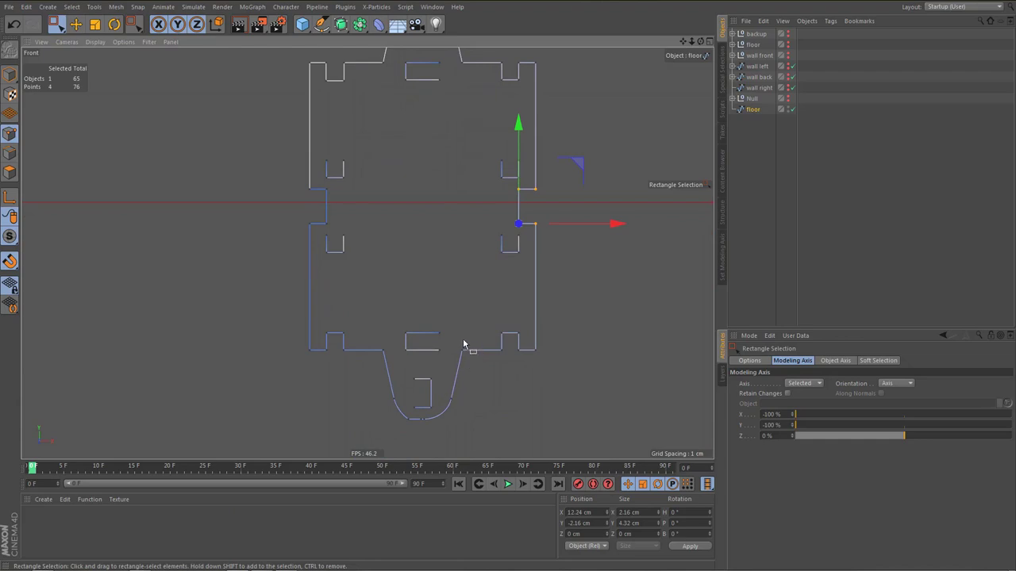
{"action": "middle_click_drag", "start_coordinate": [464, 343], "coordinate": [470, 303], "text": "alt"}
{"action": "scroll", "coordinate": [468, 370], "scroll_direction": "up", "scroll_amount": 3}
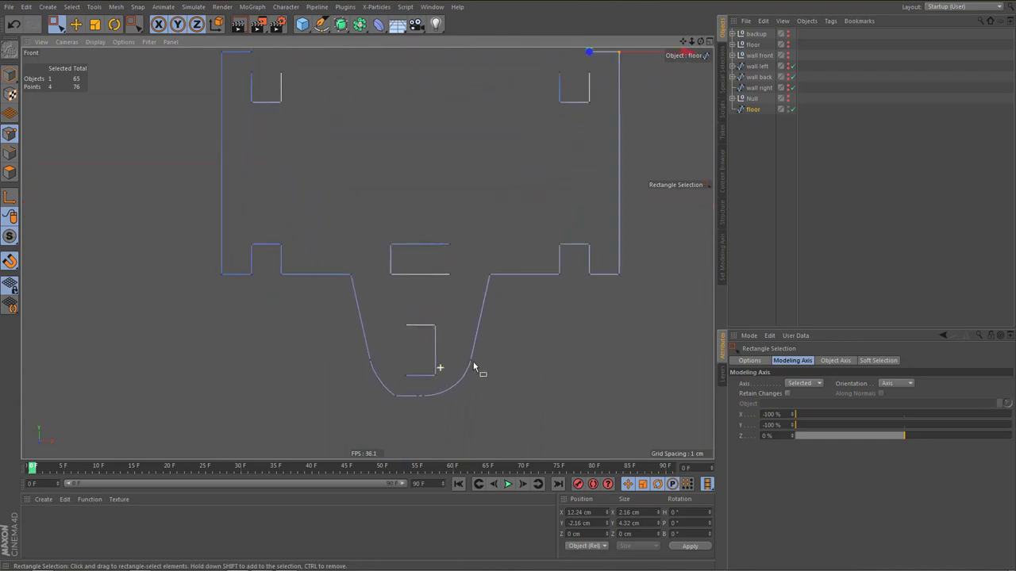
{"action": "scroll", "coordinate": [460, 379], "scroll_direction": "up", "scroll_amount": 1}
{"action": "left_click_drag", "start_coordinate": [387, 309], "coordinate": [445, 382]}
{"action": "right_click", "coordinate": [559, 355]}
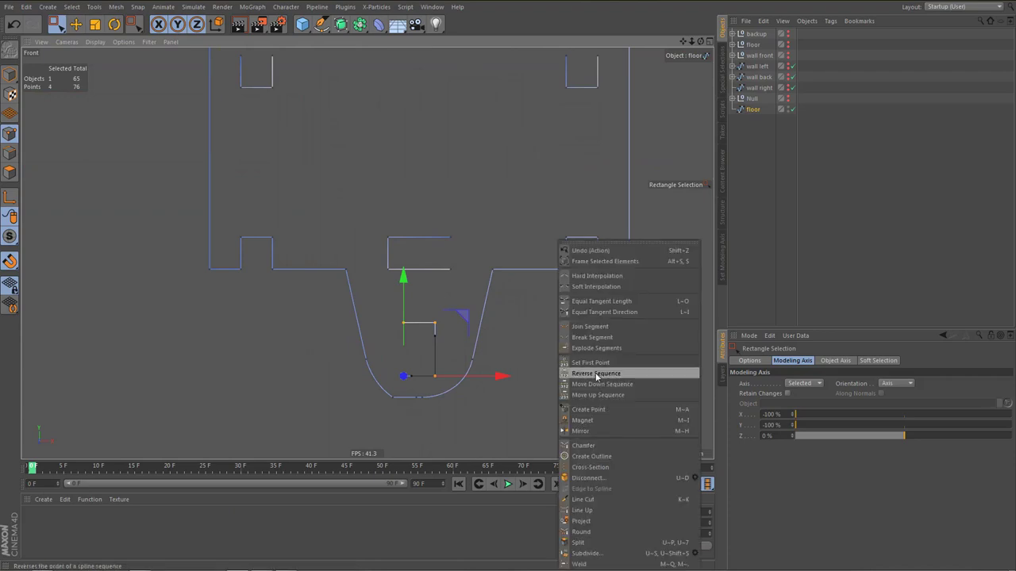
{"action": "left_click", "coordinate": [605, 278]}
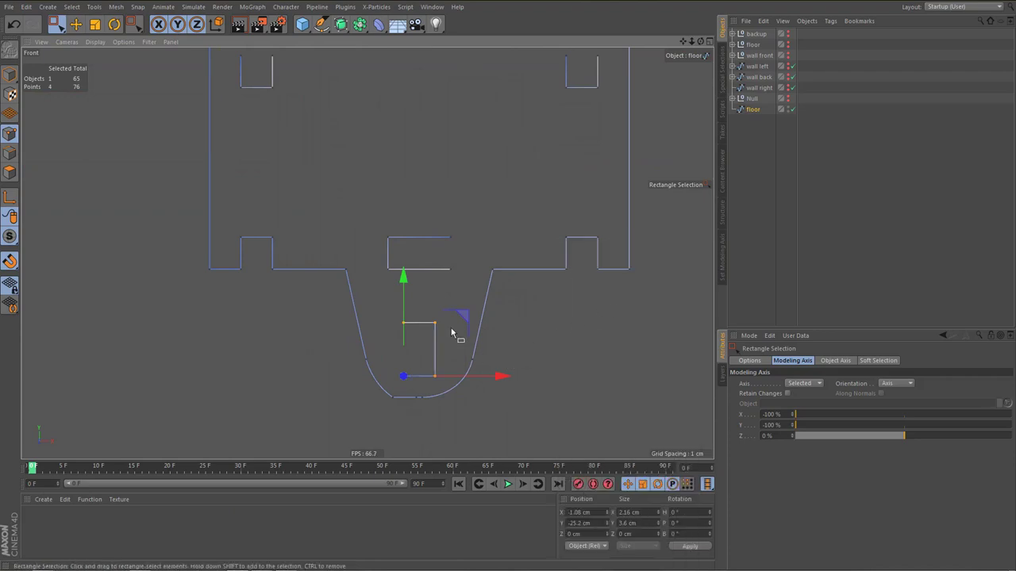
Add a circle spline as a replacement for the distorted round hole in the upper tab
{"action": "middle_click_drag", "start_coordinate": [451, 328], "coordinate": [453, 309], "text": "alt"}
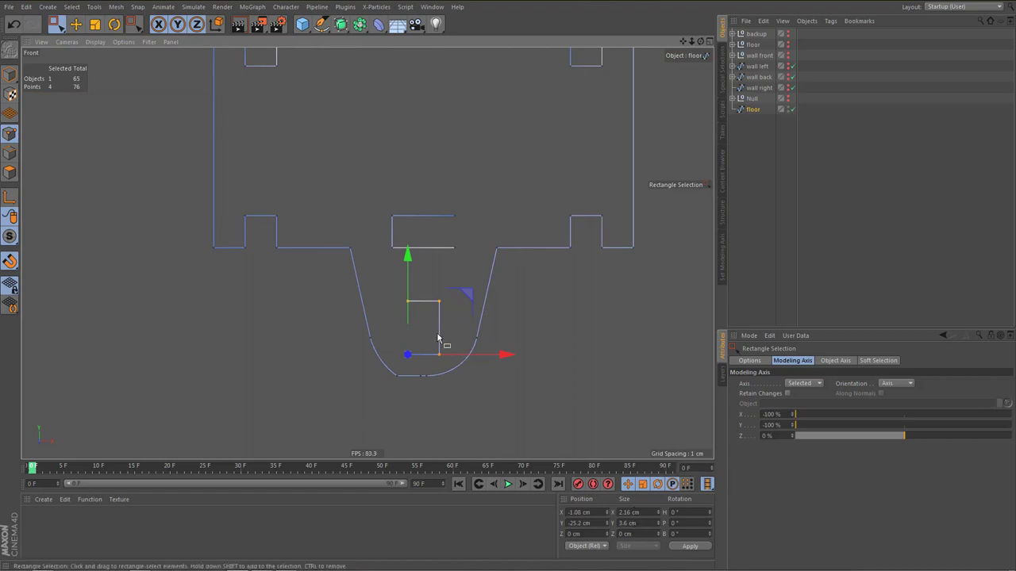
{"action": "middle_click_drag", "start_coordinate": [434, 330], "coordinate": [419, 328], "text": "alt"}
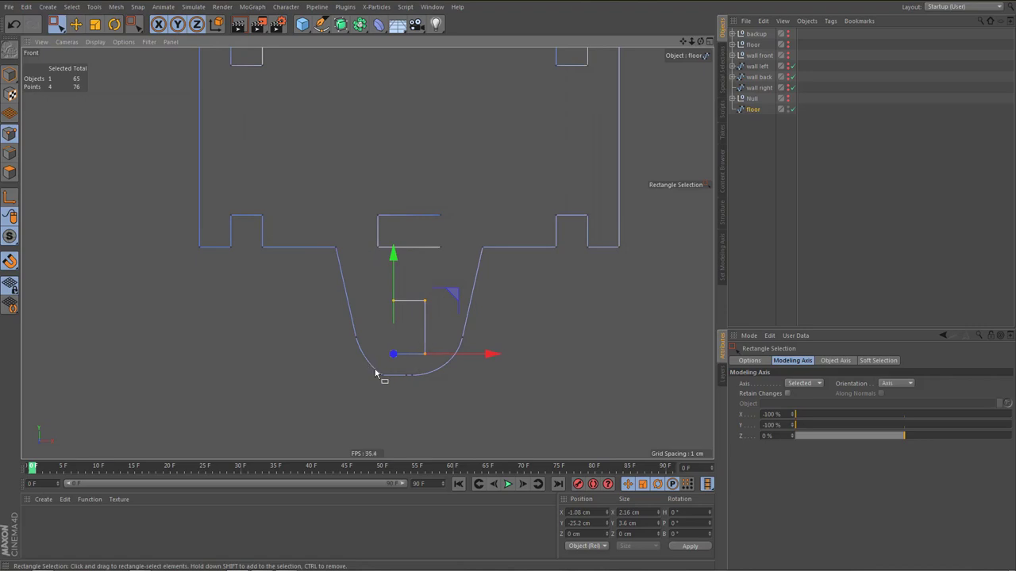
{"action": "scroll", "coordinate": [376, 371], "scroll_direction": "down", "scroll_amount": 4}
{"action": "middle_click_drag", "start_coordinate": [386, 119], "coordinate": [388, 223], "text": "alt"}
{"action": "middle_click_drag", "start_coordinate": [390, 147], "coordinate": [398, 210], "text": "alt"}
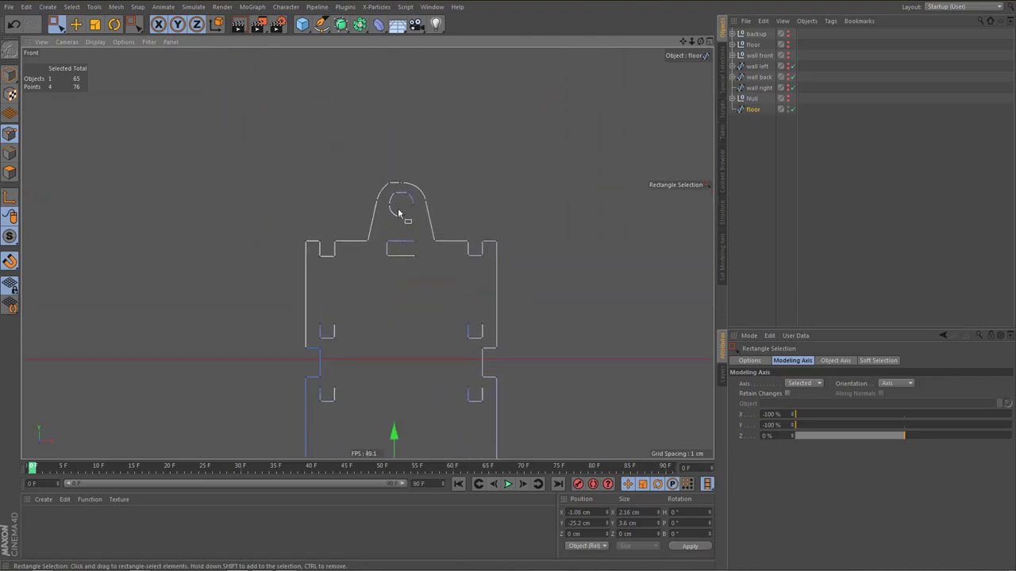
{"action": "scroll", "coordinate": [399, 213], "scroll_direction": "up", "scroll_amount": 4}
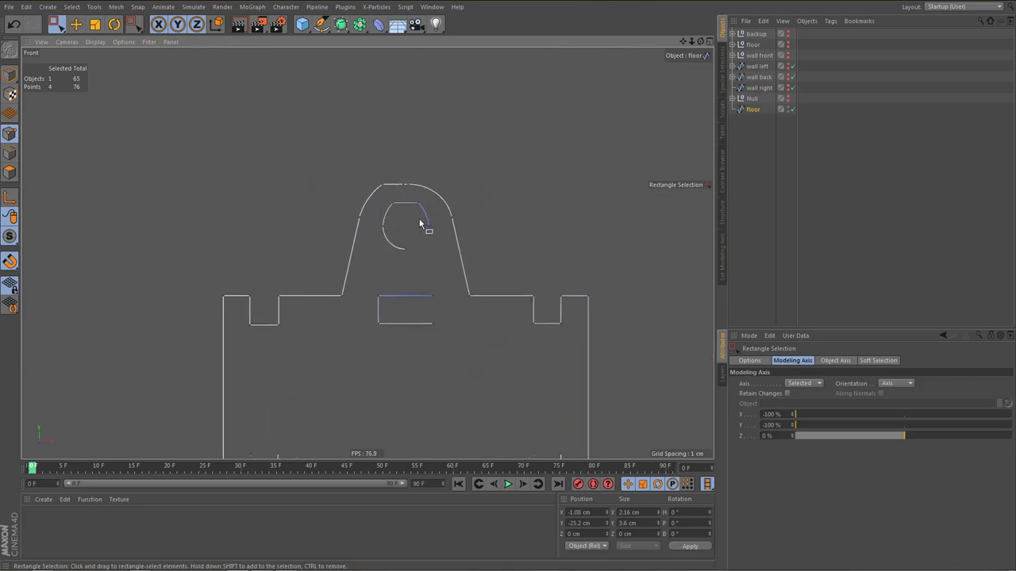
{"action": "middle_click_drag", "start_coordinate": [399, 195], "coordinate": [415, 202], "text": "alt"}
{"action": "left_click_drag", "start_coordinate": [321, 24], "coordinate": [428, 77]}
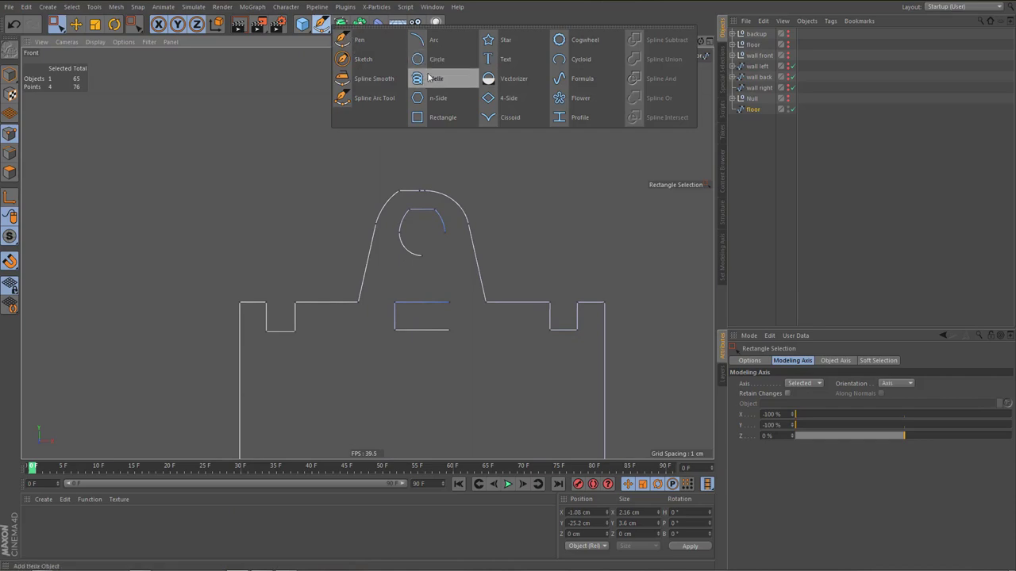
{"action": "left_click", "coordinate": [435, 59]}
{"action": "scroll", "coordinate": [431, 218], "scroll_direction": "down", "scroll_amount": 6}
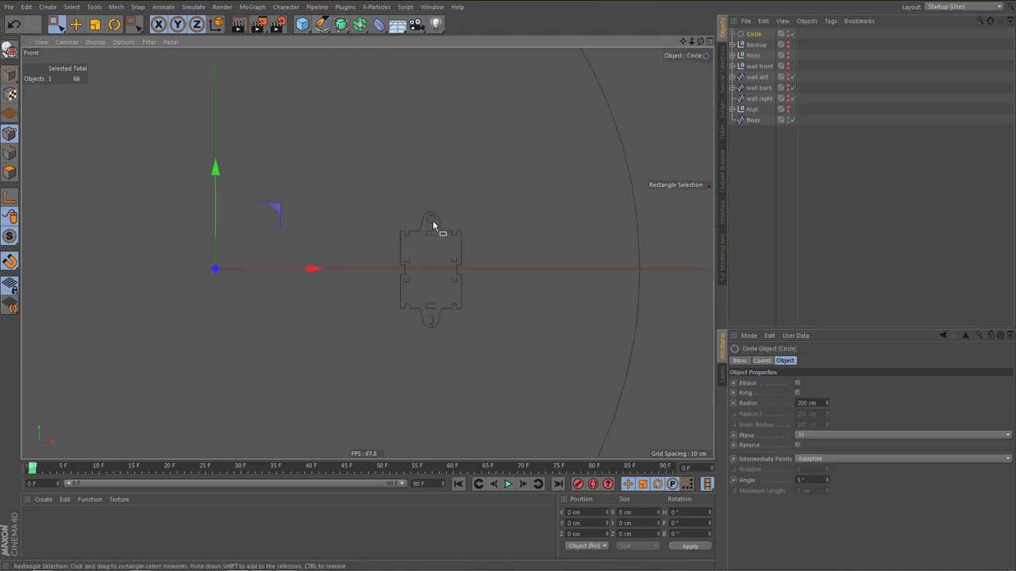
Move the circle onto the hole in the upper tab and scale it down to roughly the hole's size
{"action": "key", "text": "e"}
{"action": "mouse_move", "coordinate": [433, 226]}
{"action": "left_mouse_down"}
{"action": "mouse_move", "coordinate": [408, 230]}
{"action": "mouse_move", "coordinate": [432, 222]}
{"action": "left_mouse_up"}
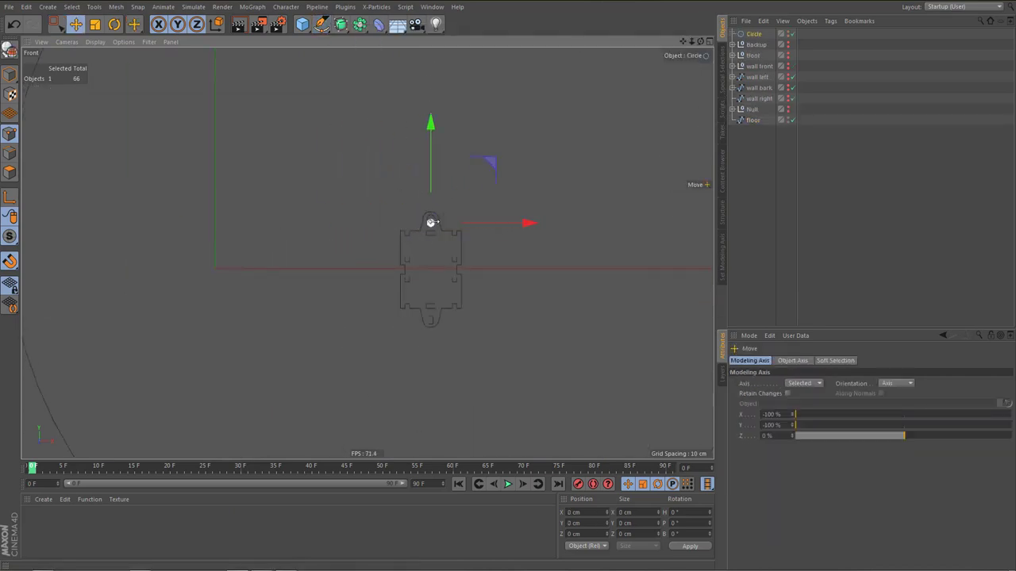
{"action": "key", "text": "t"}
{"action": "left_click_drag", "start_coordinate": [496, 178], "coordinate": [225, 420]}
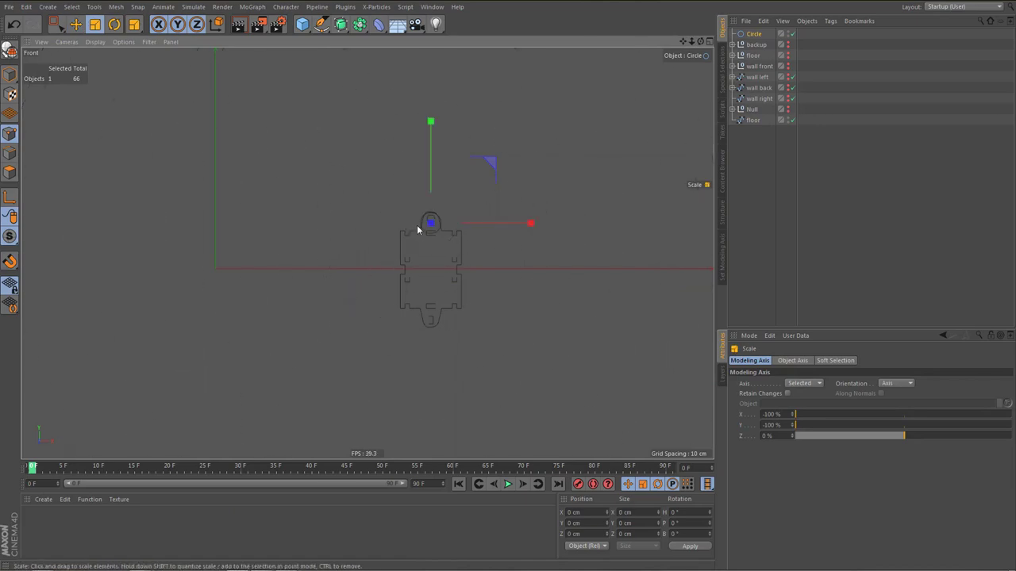
{"action": "scroll", "coordinate": [418, 230], "scroll_direction": "up", "scroll_amount": 10}
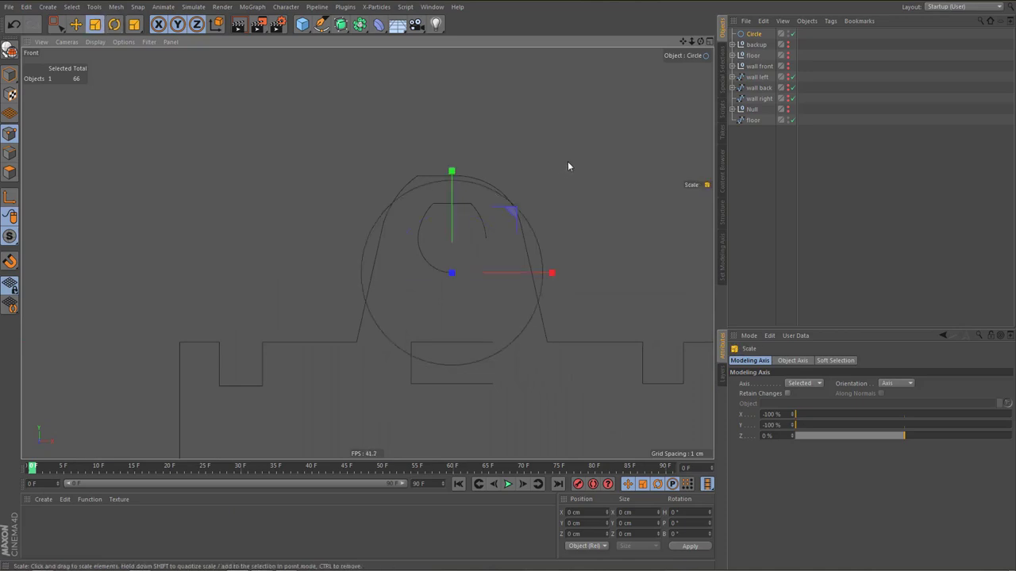
{"action": "left_click_drag", "start_coordinate": [567, 166], "coordinate": [431, 314]}
{"action": "scroll", "coordinate": [437, 270], "scroll_direction": "up", "scroll_amount": 4}
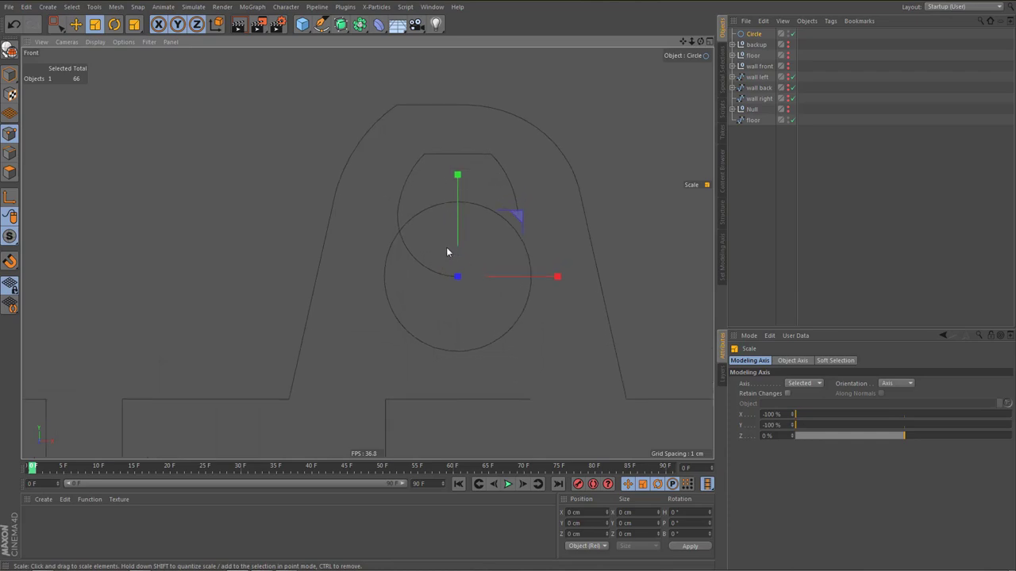
Centre the circle vertically on the hole's outline and scale it to fit, with a radius of about 1.847 cm
{"action": "key", "text": "e"}
{"action": "left_click_drag", "start_coordinate": [456, 189], "coordinate": [484, 120]}
{"action": "key", "text": "t"}
{"action": "left_click_drag", "start_coordinate": [619, 92], "coordinate": [575, 129]}
{"action": "left_click", "coordinate": [751, 35]}
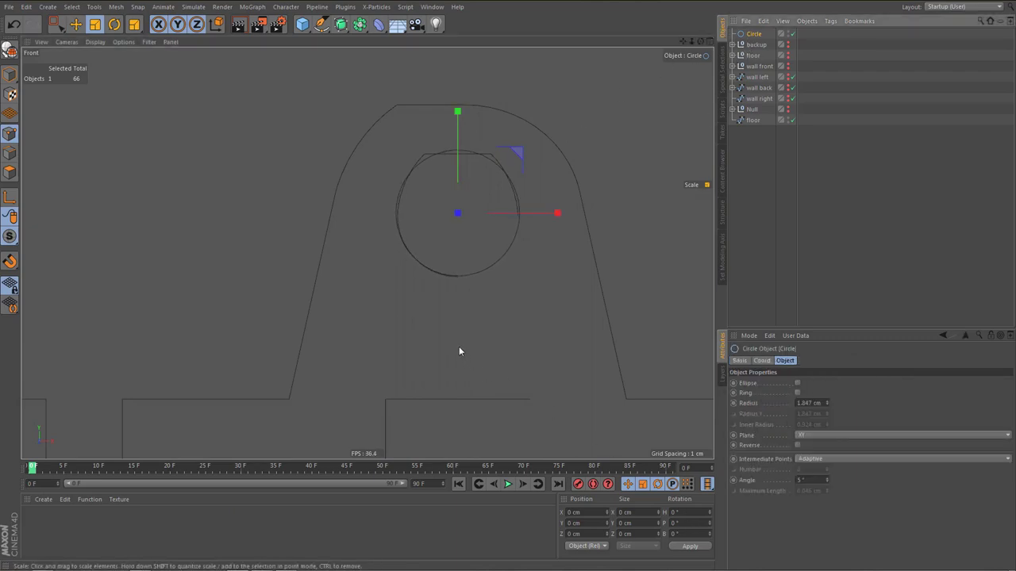
{"action": "middle_click_drag", "start_coordinate": [459, 351], "coordinate": [437, 363], "text": "alt"}
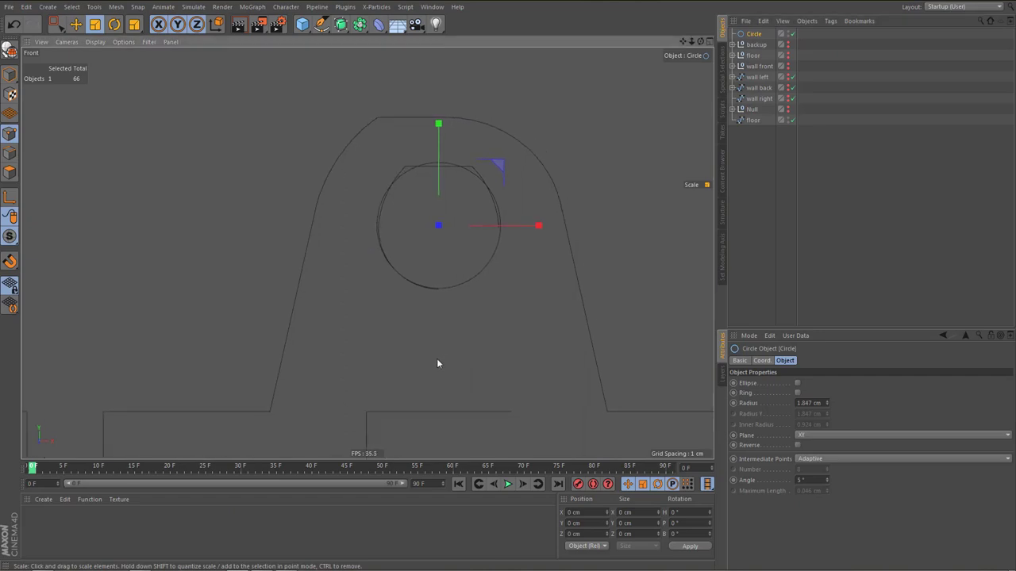
Set the circle's radius to 1.8 cm and shift it vertically to fit the hole's outline in the upper tab
{"action": "left_click", "coordinate": [807, 403]}
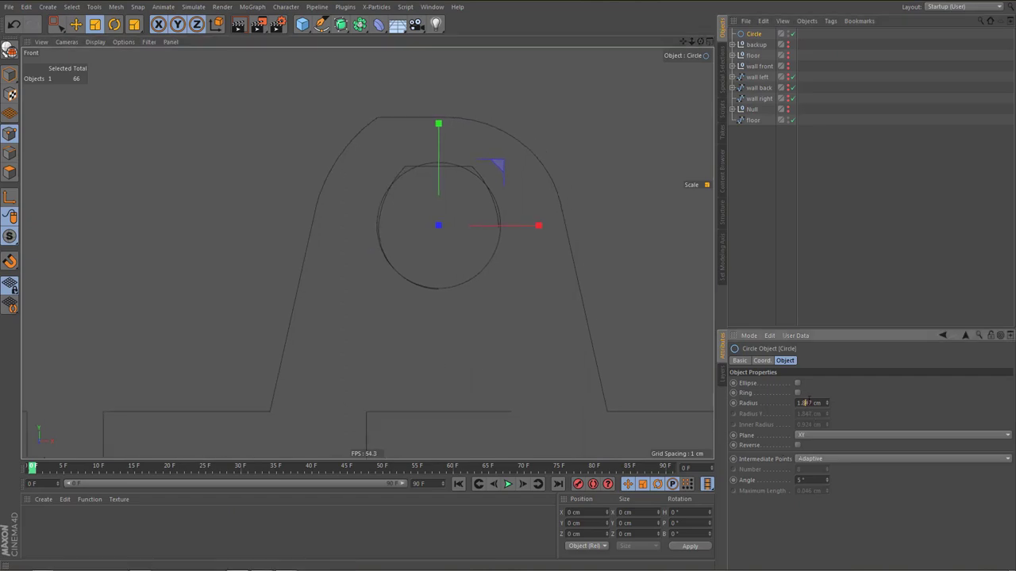
{"action": "type", "text": "1.8"}
{"action": "key", "text": "Return"}
{"action": "right_click_drag", "start_coordinate": [439, 258], "coordinate": [486, 271], "text": "alt"}
{"action": "key", "text": "e"}
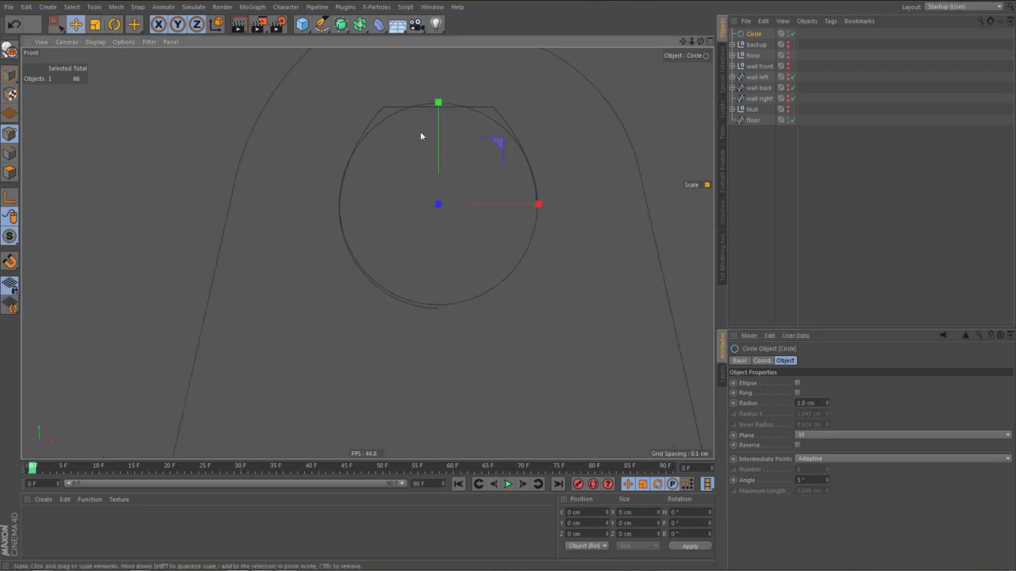
{"action": "left_click_drag", "start_coordinate": [442, 112], "coordinate": [448, 113]}
{"action": "right_click_drag", "start_coordinate": [439, 154], "coordinate": [442, 169], "text": "alt"}
{"action": "middle_click_drag", "start_coordinate": [445, 194], "coordinate": [455, 193], "text": "alt"}
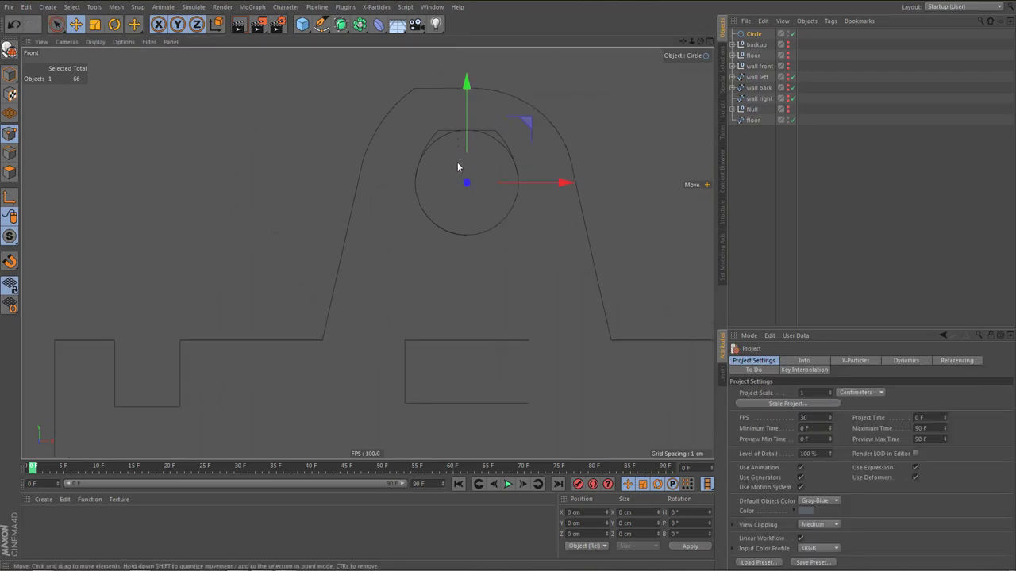
{"action": "key", "text": "shift+s"}
{"action": "right_click_drag", "start_coordinate": [564, 185], "coordinate": [470, 184]}
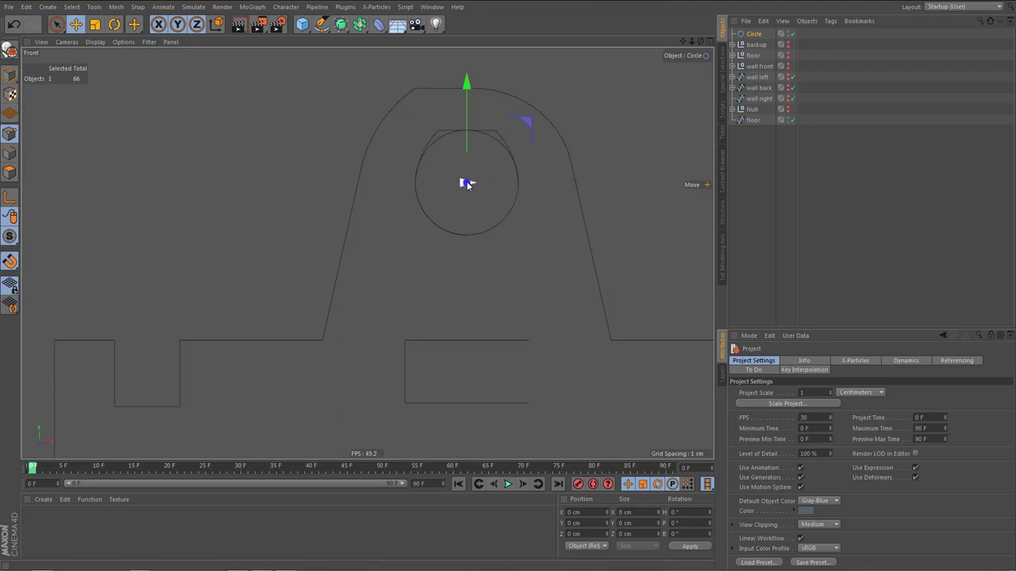
{"action": "left_click_drag", "start_coordinate": [469, 184], "coordinate": [477, 400]}
{"action": "scroll", "coordinate": [487, 233], "scroll_direction": "down", "scroll_amount": 6}
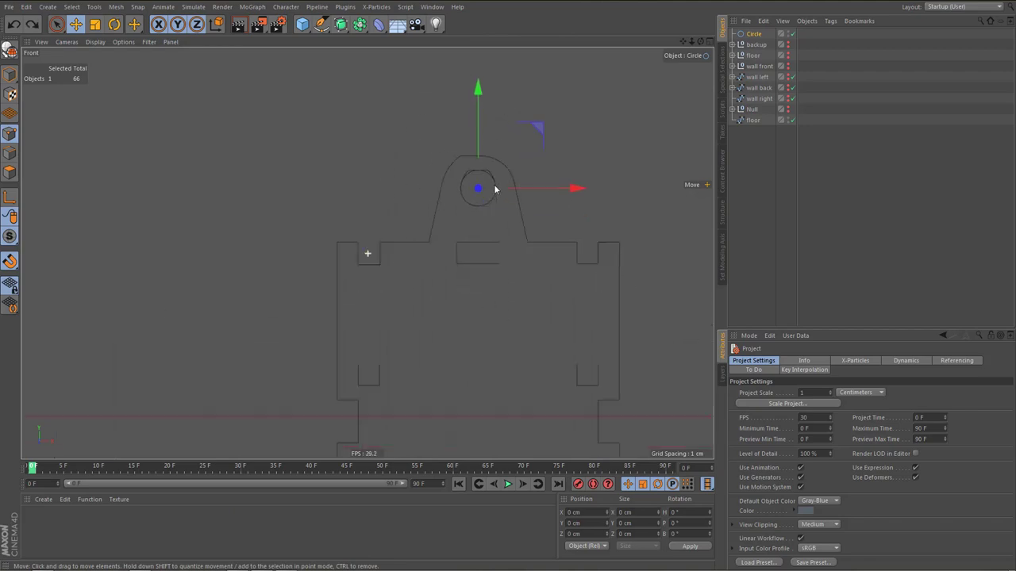
{"action": "scroll", "coordinate": [491, 236], "scroll_direction": "down", "scroll_amount": 3}
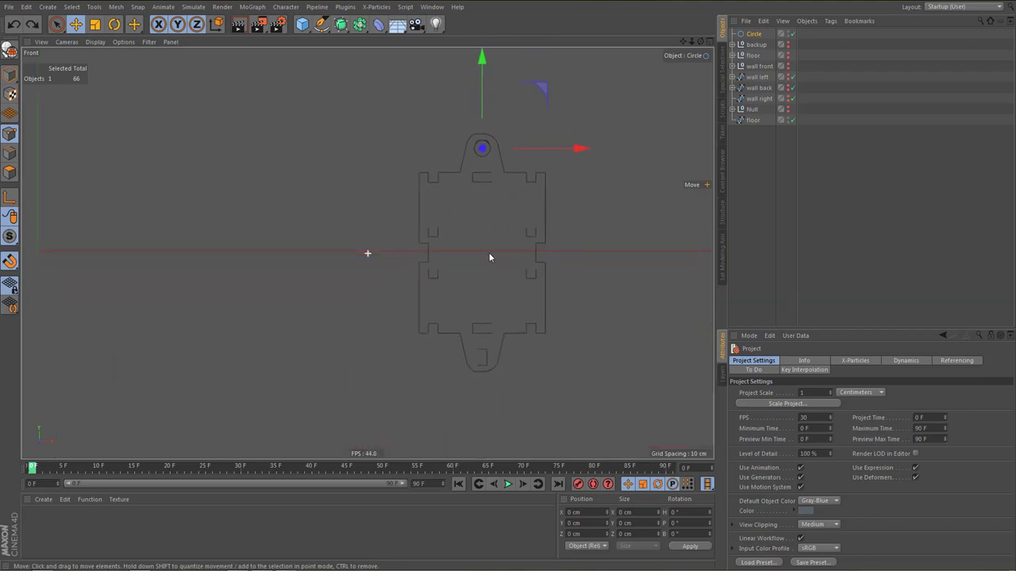
{"action": "middle_click_drag", "start_coordinate": [489, 256], "coordinate": [484, 310], "text": "alt"}
{"action": "scroll", "coordinate": [469, 202], "scroll_direction": "up", "scroll_amount": 3}
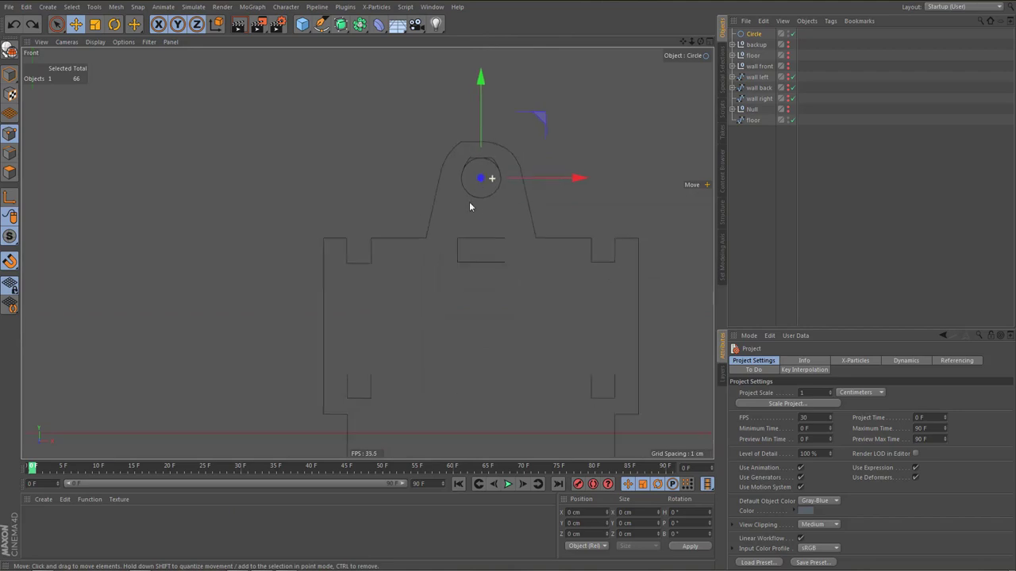
{"action": "scroll", "coordinate": [469, 202], "scroll_direction": "down", "scroll_amount": 1}
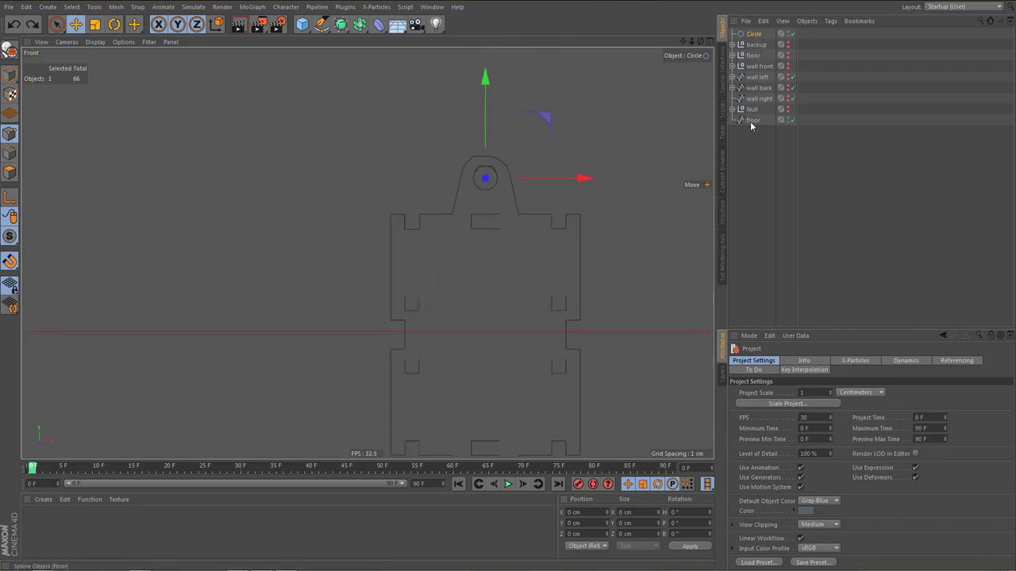
Reset the visible floor outline spline's position to 0 cm on all axes and frame it in the view
{"action": "left_click", "coordinate": [751, 120]}
{"action": "key", "text": "Return"}
{"action": "scroll", "coordinate": [476, 208], "scroll_direction": "down", "scroll_amount": 2}
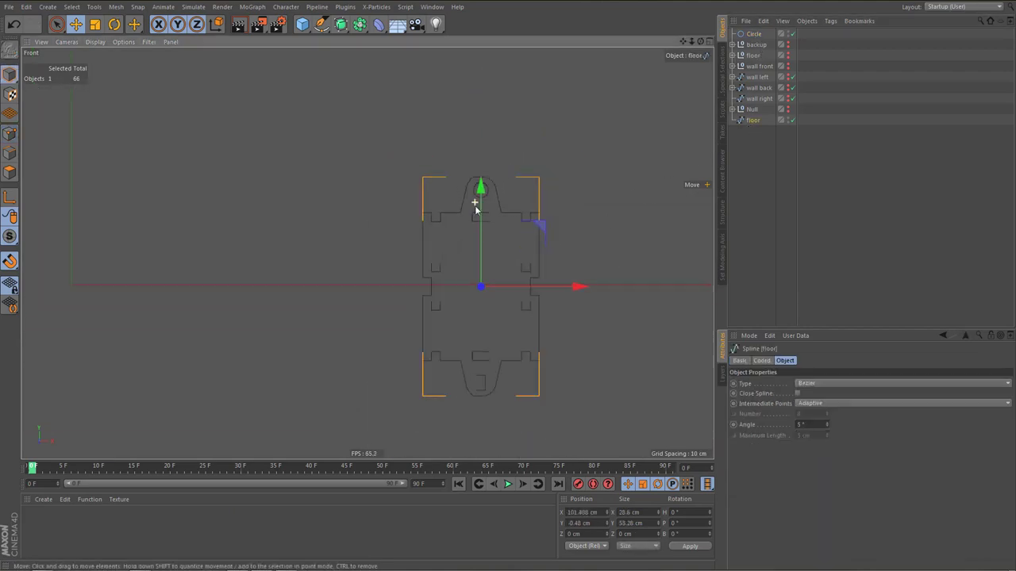
{"action": "key", "text": "alt+0"}
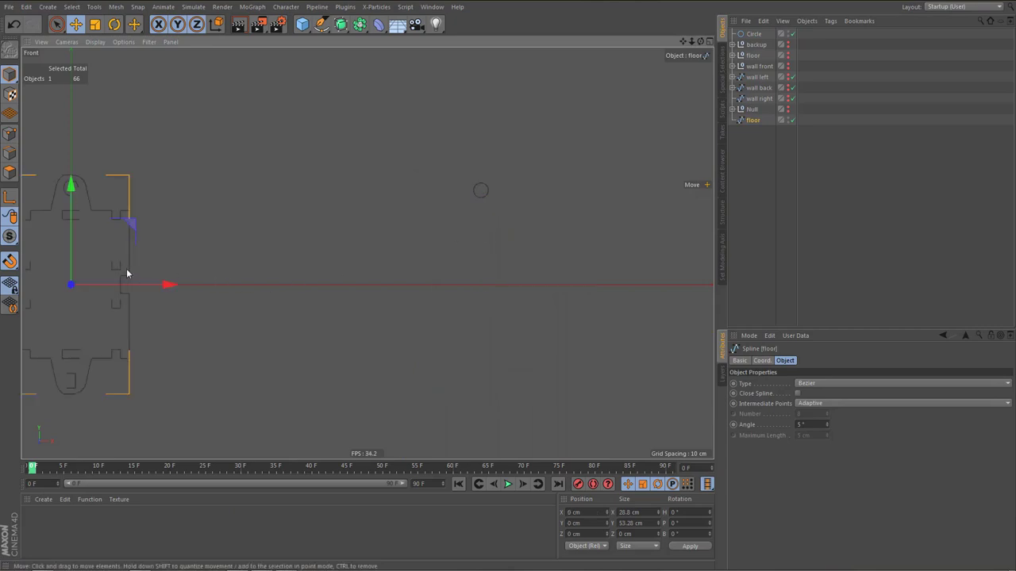
{"action": "key", "text": "o"}
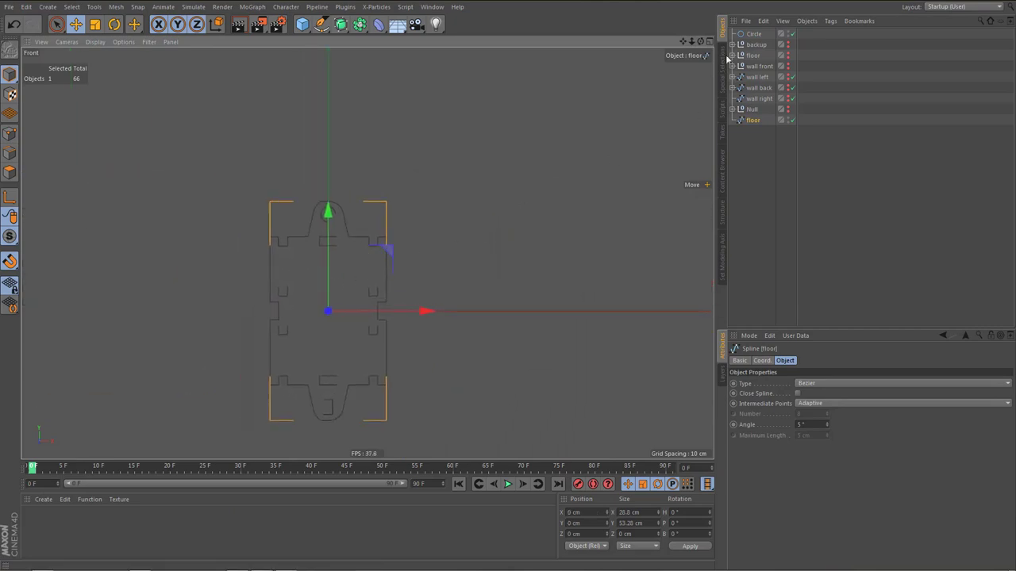
Set the circle's X position to 0 cm so it lines up with the floor spline's centre line
{"action": "left_click", "coordinate": [754, 33]}
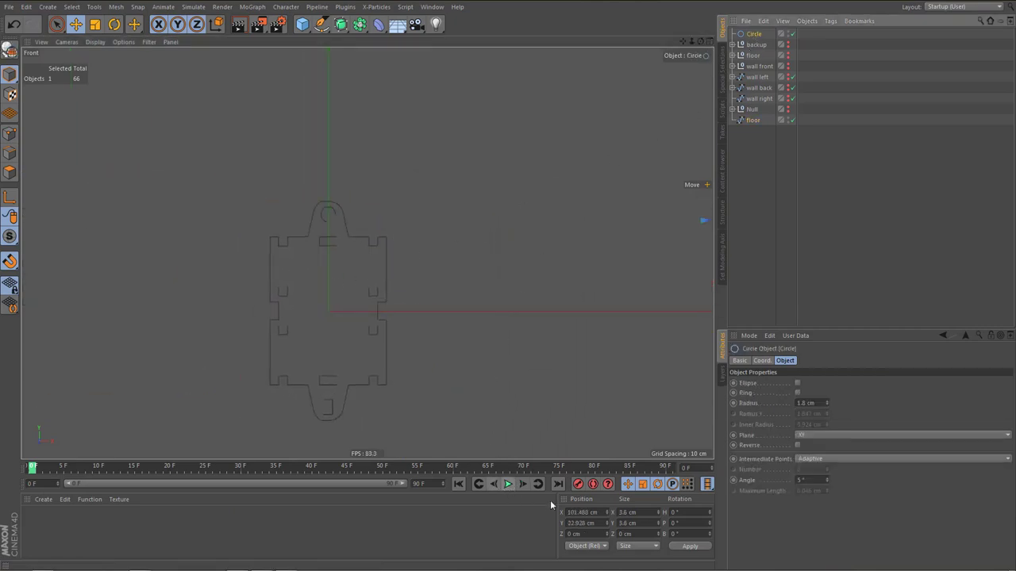
{"action": "left_click", "coordinate": [590, 513]}
{"action": "type", "text": "0"}
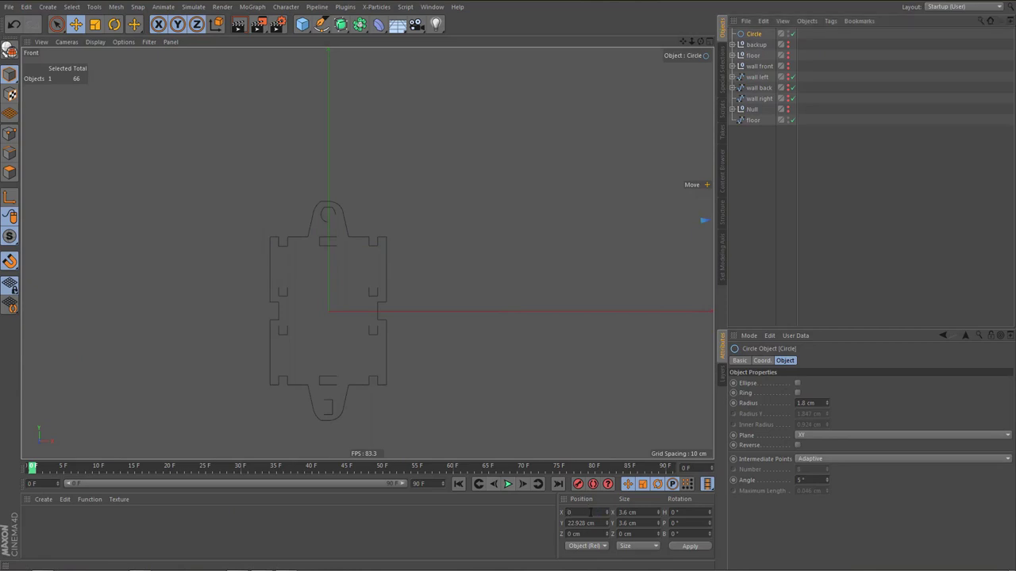
{"action": "key", "text": "Return"}
{"action": "middle_click_drag", "start_coordinate": [354, 285], "coordinate": [410, 268], "text": "alt"}
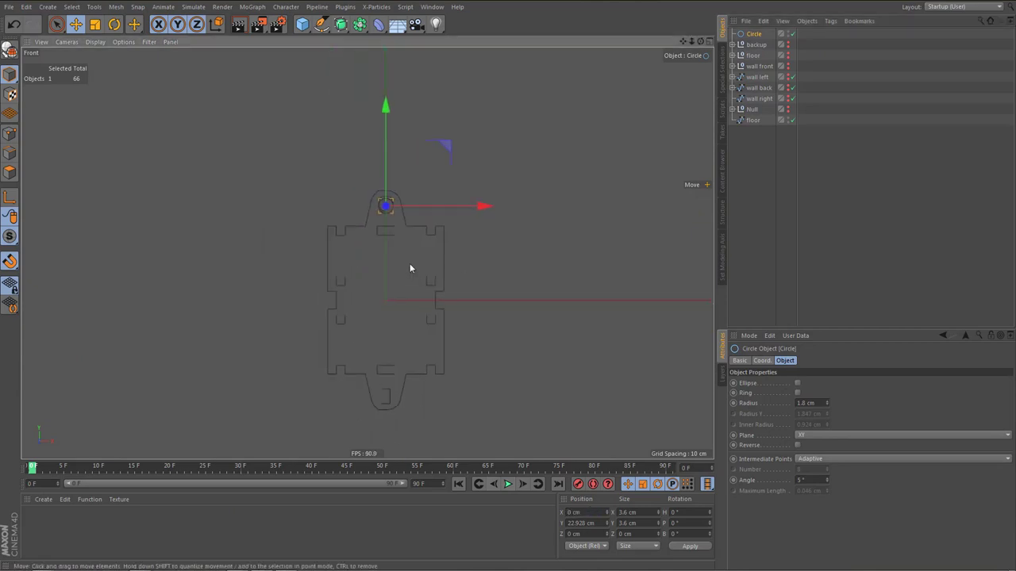
Move the circle up onto the upper tab's hole outline, to a Y position of about 23.396 cm
{"action": "scroll", "coordinate": [385, 215], "scroll_direction": "up", "scroll_amount": 5}
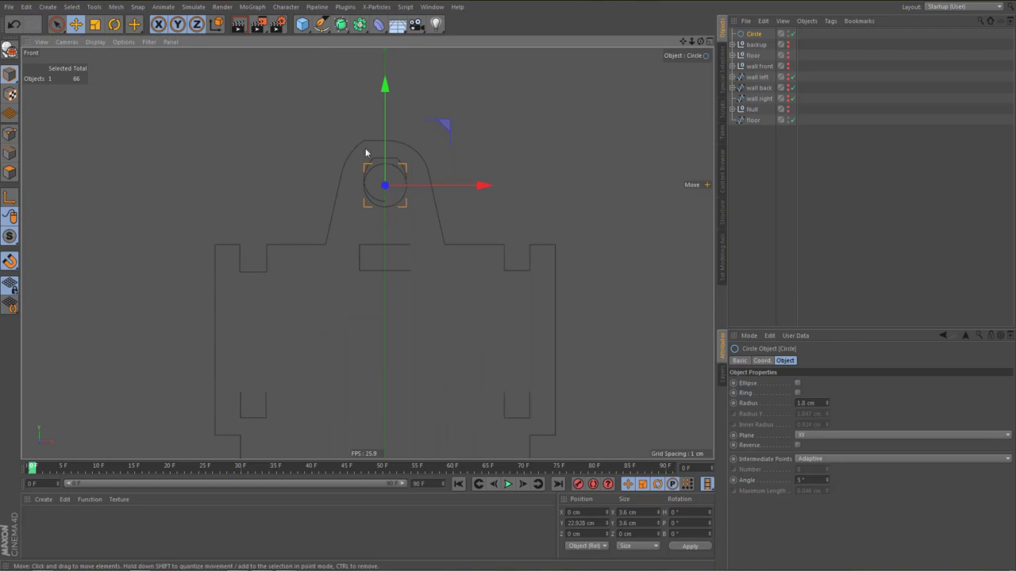
{"action": "scroll", "coordinate": [365, 153], "scroll_direction": "up", "scroll_amount": 4}
{"action": "left_click_drag", "start_coordinate": [412, 147], "coordinate": [419, 133]}
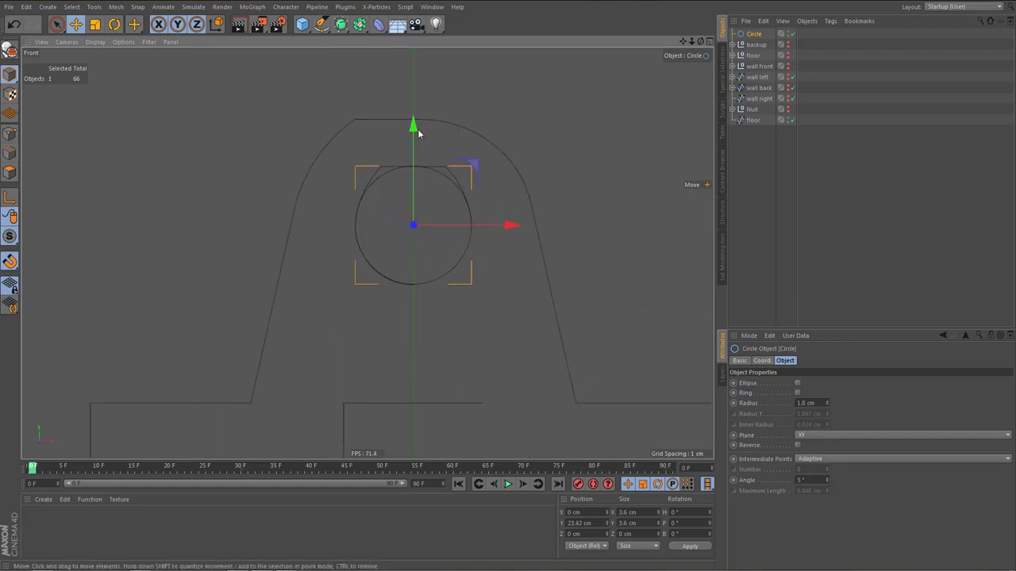
{"action": "scroll", "coordinate": [403, 234], "scroll_direction": "up", "scroll_amount": 4}
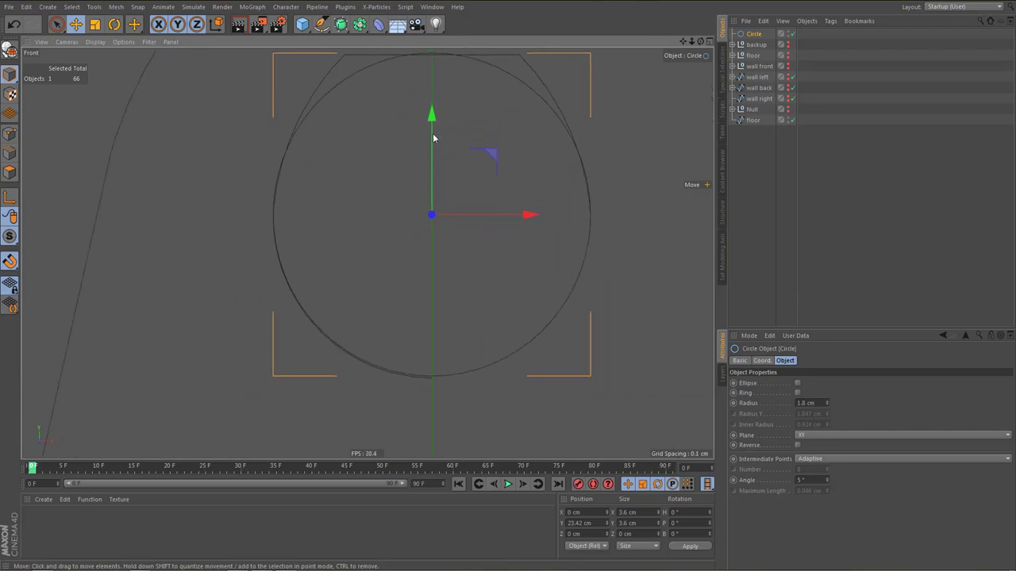
{"action": "left_click_drag", "start_coordinate": [430, 118], "coordinate": [435, 119]}
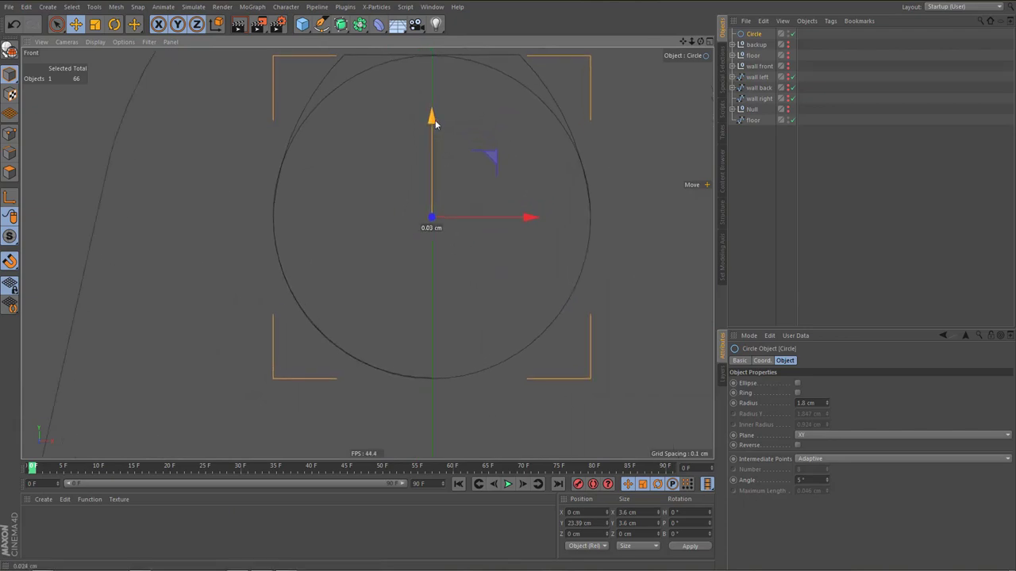
{"action": "scroll", "coordinate": [394, 215], "scroll_direction": "down", "scroll_amount": 5}
{"action": "middle_click_drag", "start_coordinate": [409, 238], "coordinate": [407, 226], "text": "alt"}
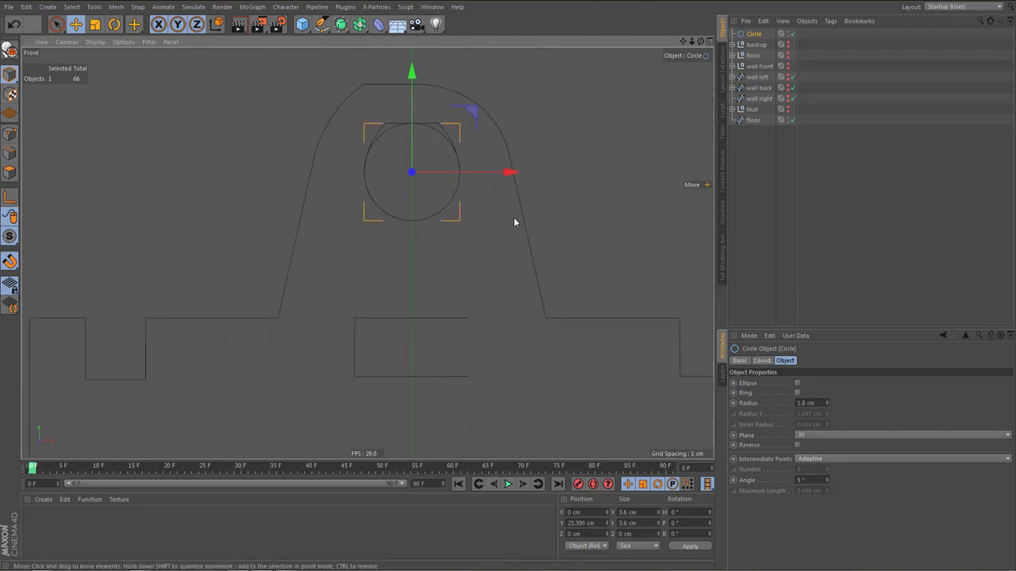
Place the circle below the floor spline in the object hierarchy and delete the old hole's points from the floor spline
{"action": "left_click_drag", "start_coordinate": [753, 33], "coordinate": [750, 125]}
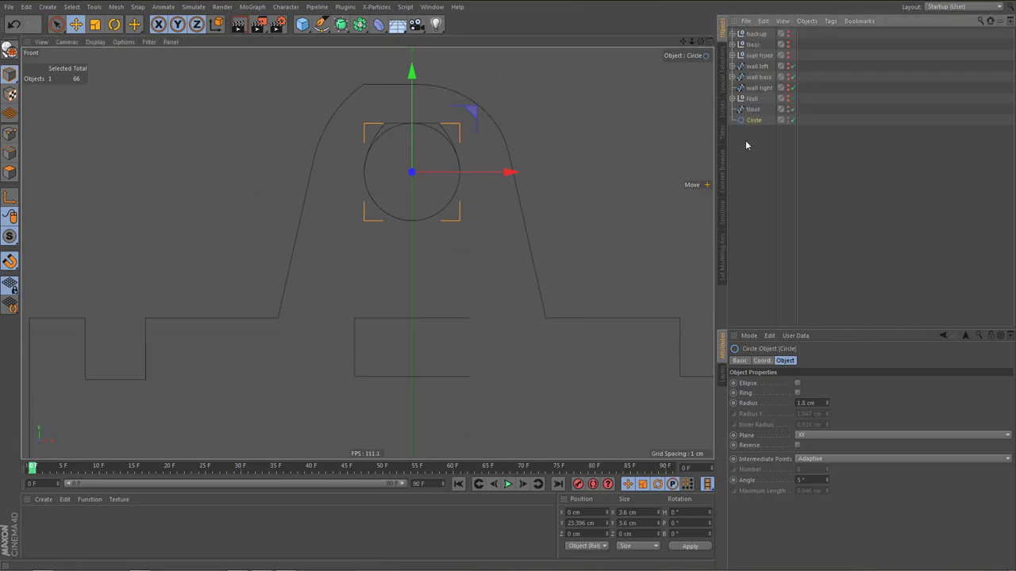
{"action": "left_click", "coordinate": [752, 109]}
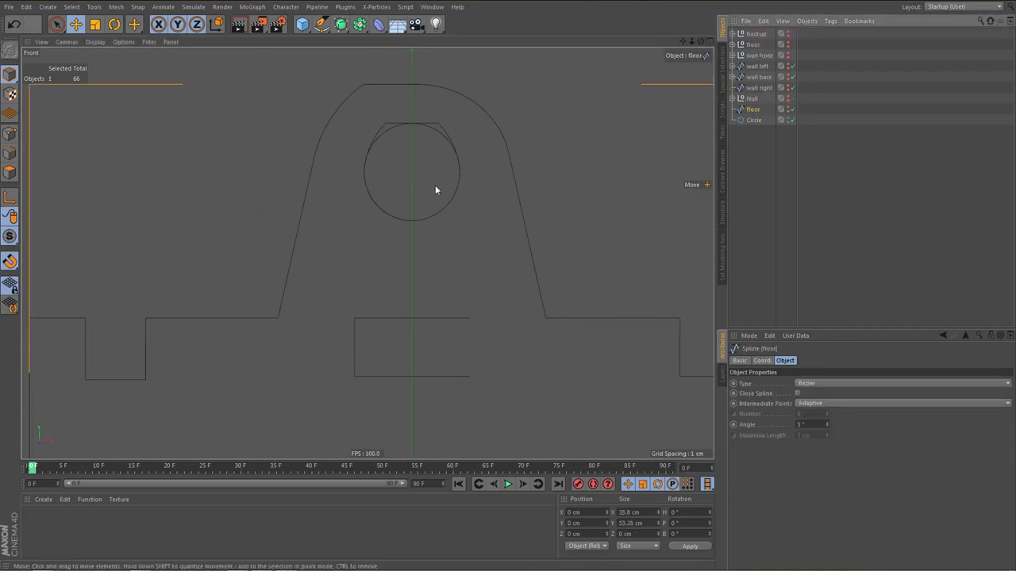
{"action": "key", "text": "Return"}
{"action": "key", "text": "0"}
{"action": "left_click_drag", "start_coordinate": [365, 120], "coordinate": [460, 252]}
{"action": "key", "text": "Delete"}
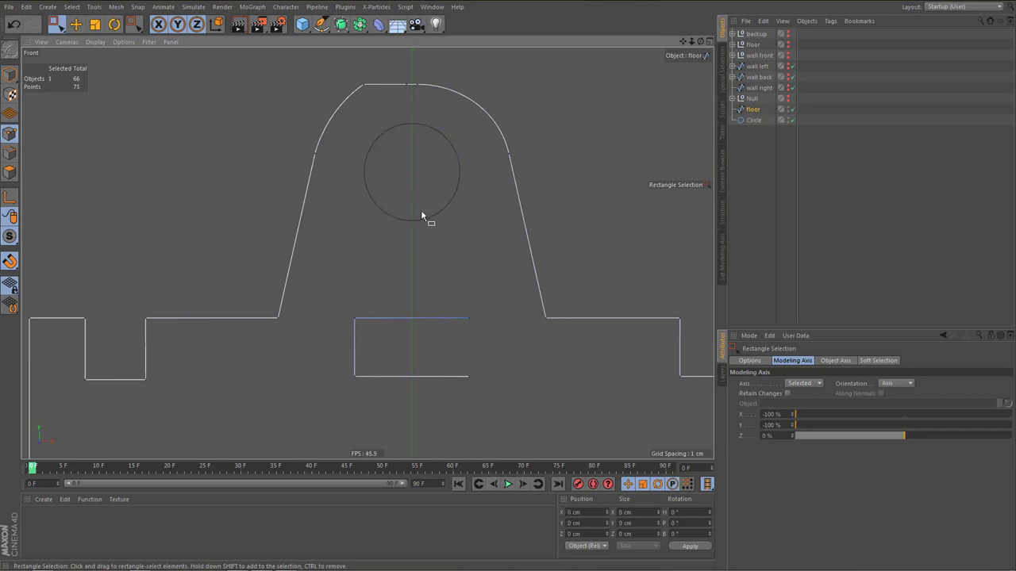
Merge the floor spline and the circle into one spline with Connect Objects + Delete
{"action": "scroll", "coordinate": [421, 215], "scroll_direction": "down", "scroll_amount": 5}
{"action": "middle_click_drag", "start_coordinate": [421, 203], "coordinate": [433, 168], "text": "alt"}
{"action": "scroll", "coordinate": [430, 215], "scroll_direction": "down", "scroll_amount": 6}
{"action": "scroll", "coordinate": [432, 166], "scroll_direction": "down", "scroll_amount": 4}
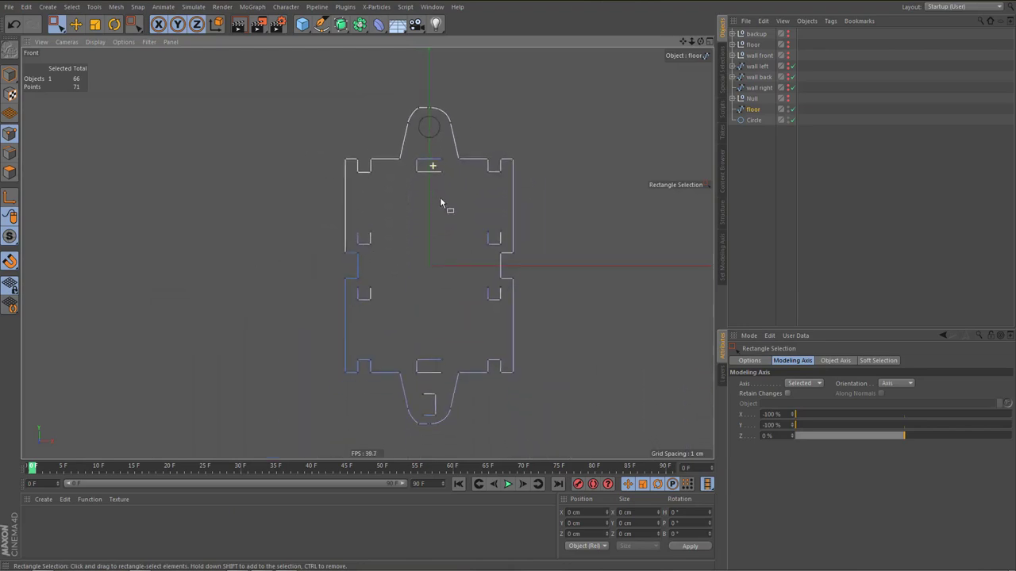
{"action": "left_click", "coordinate": [752, 121], "text": "ctrl"}
{"action": "right_click", "coordinate": [752, 121]}
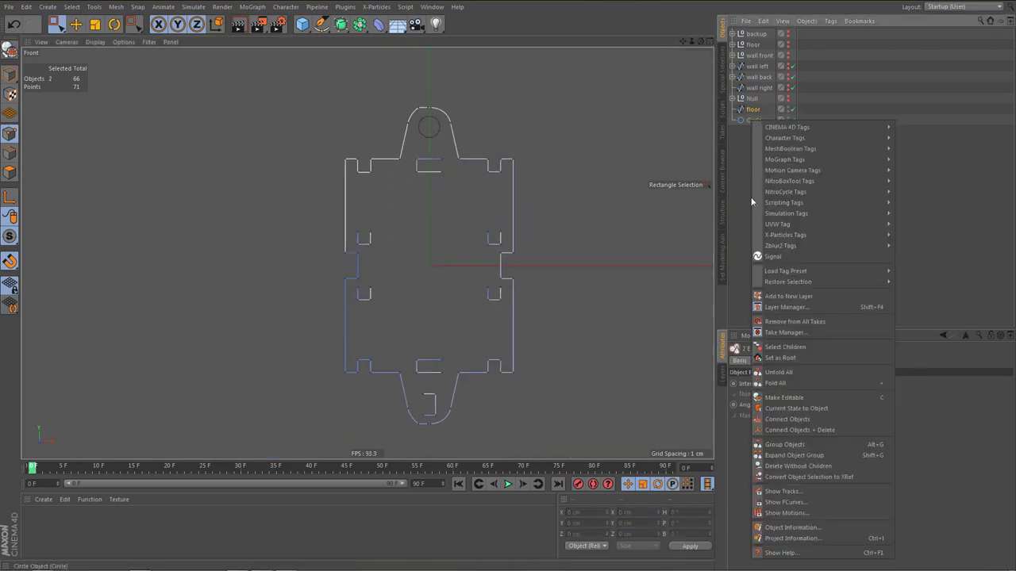
{"action": "left_click", "coordinate": [815, 430]}
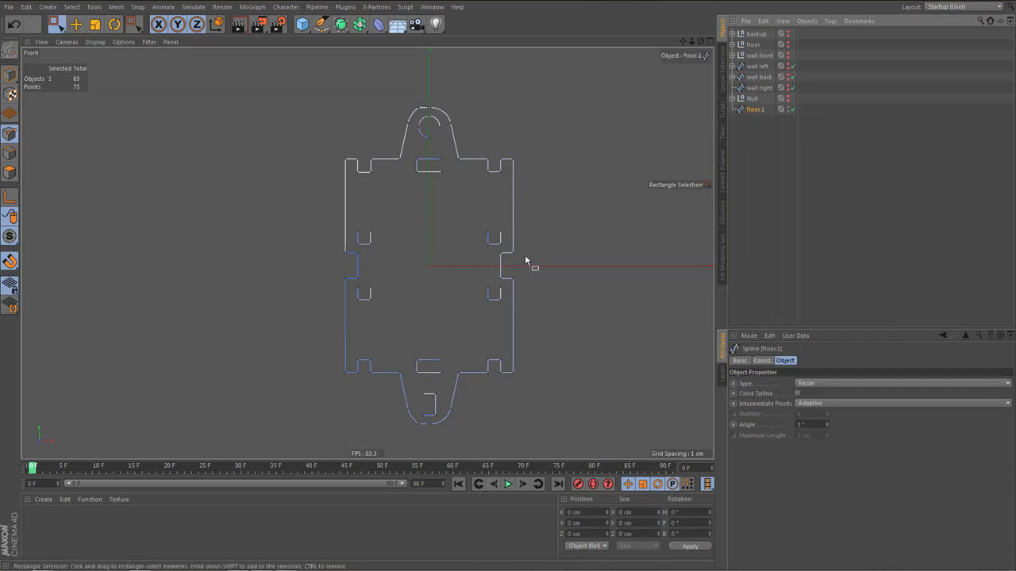
Duplicate the merged floor spline to keep a copy of its outline
{"action": "scroll", "coordinate": [434, 146], "scroll_direction": "up", "scroll_amount": 10}
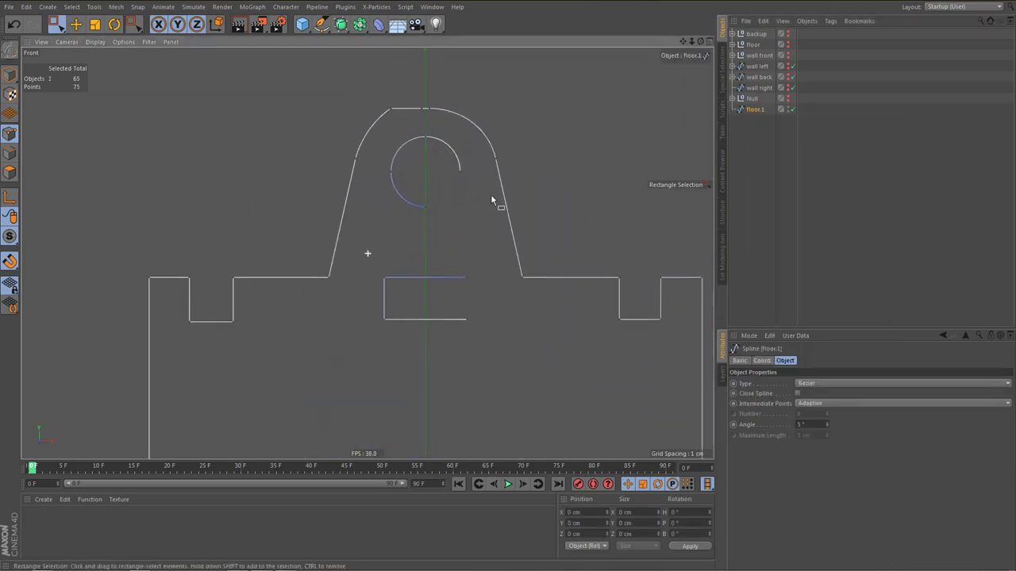
{"action": "scroll", "coordinate": [453, 161], "scroll_direction": "up", "scroll_amount": 2}
{"action": "scroll", "coordinate": [453, 164], "scroll_direction": "down", "scroll_amount": 3}
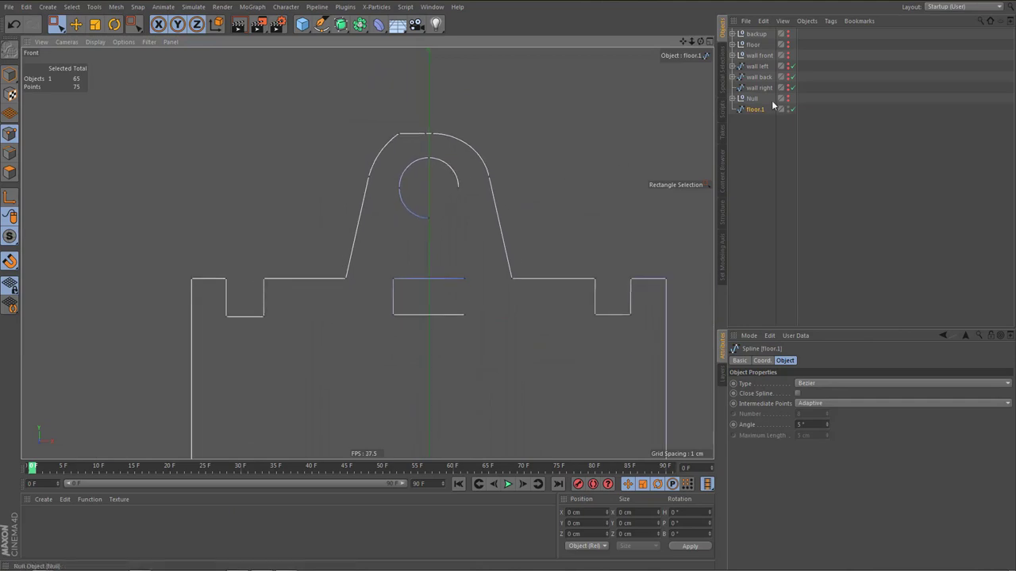
{"action": "left_click_drag", "start_coordinate": [758, 113], "coordinate": [758, 119], "text": "ctrl"}
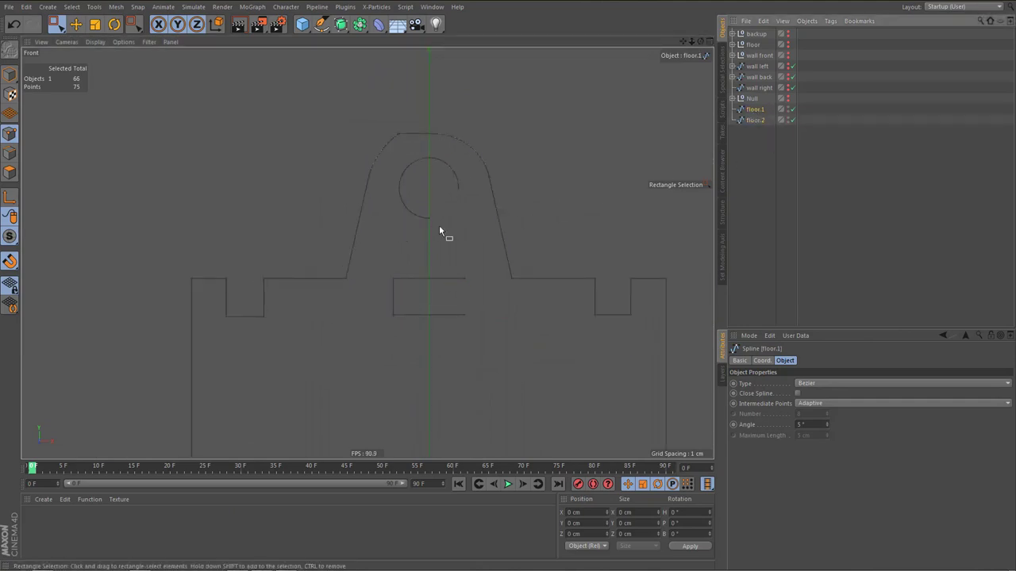
Delete the three points along the top edge of the upper tab's outline in floor.1, keeping the circle's points
{"action": "left_click_drag", "start_coordinate": [357, 111], "coordinate": [488, 166]}
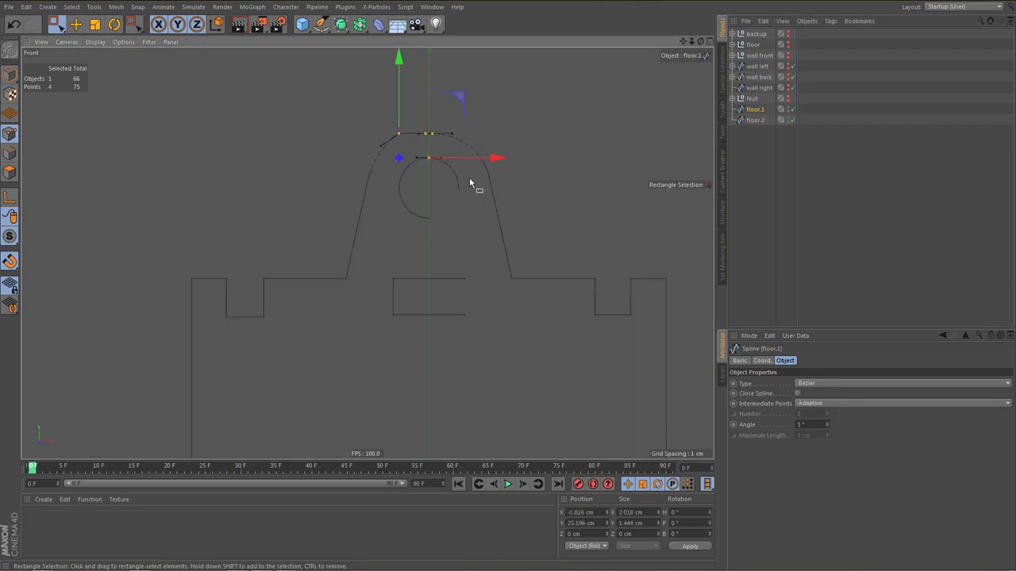
{"action": "left_click_drag", "start_coordinate": [421, 149], "coordinate": [447, 183], "text": "ctrl"}
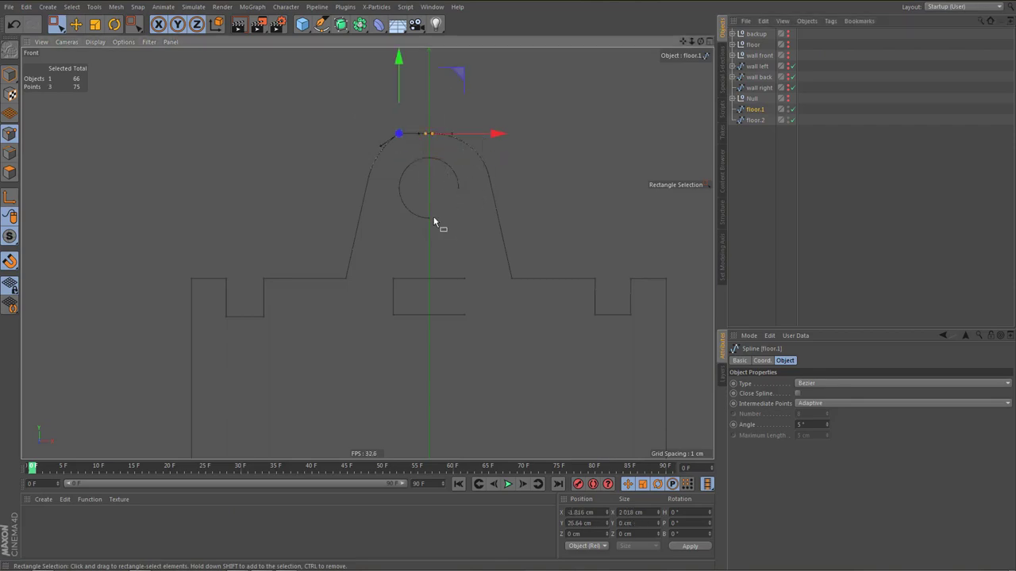
{"action": "key", "text": "Delete"}
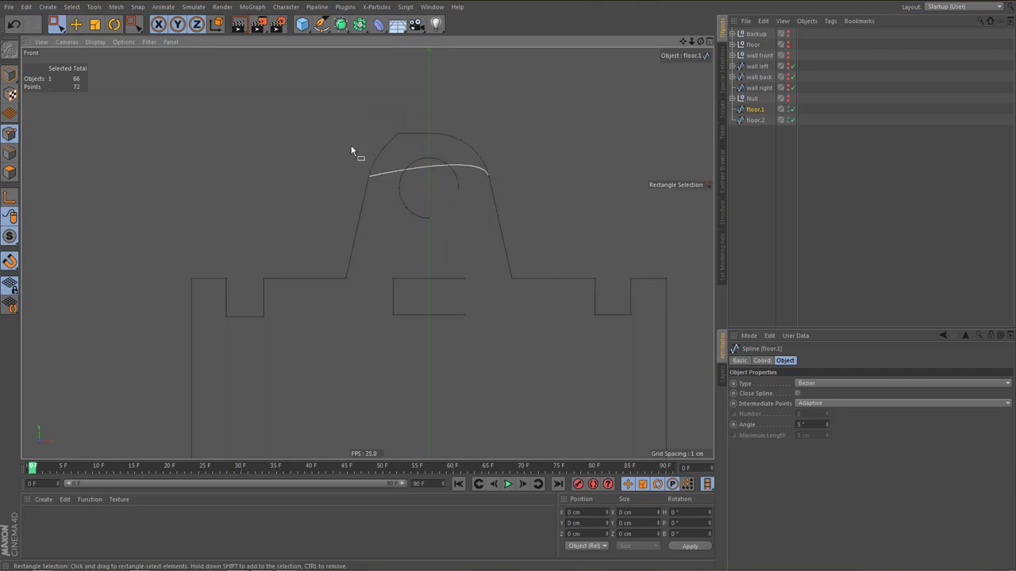
Apply hard interpolation to the two outline points where the upper tab's slanted sides end
{"action": "left_click_drag", "start_coordinate": [352, 151], "coordinate": [535, 219]}
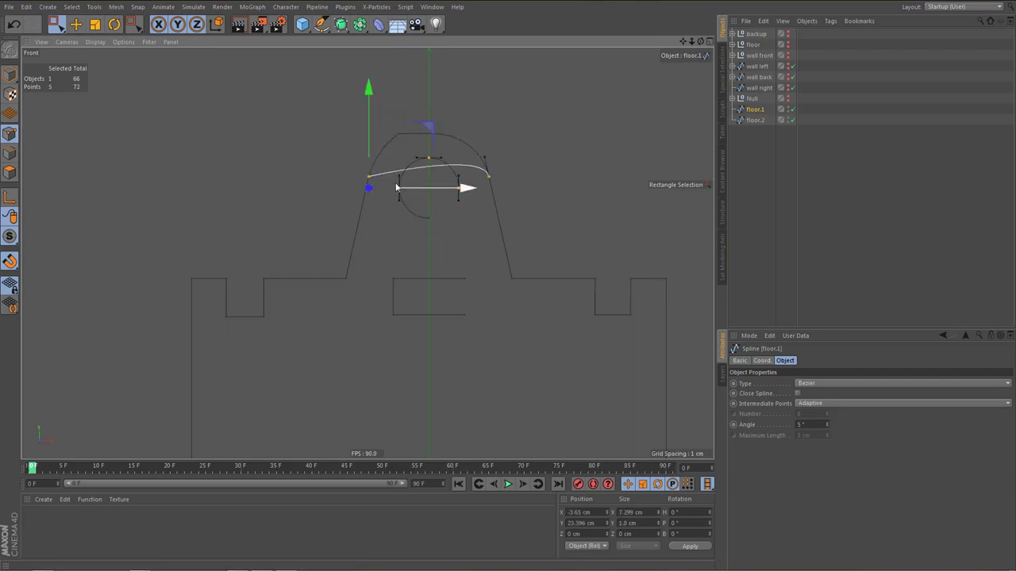
{"action": "left_click_drag", "start_coordinate": [353, 168], "coordinate": [379, 182]}
{"action": "right_click", "coordinate": [546, 221]}
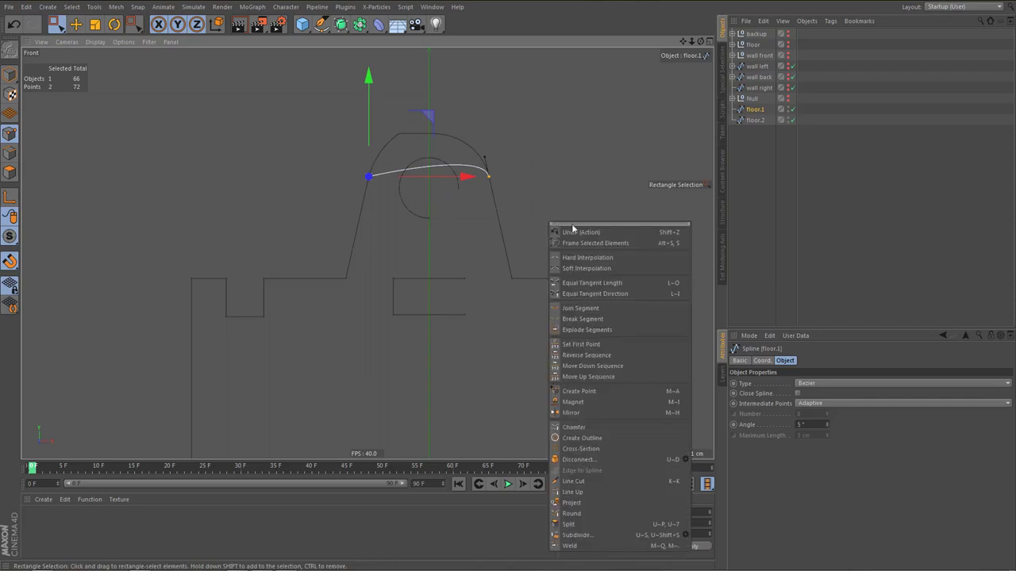
{"action": "left_click", "coordinate": [591, 257]}
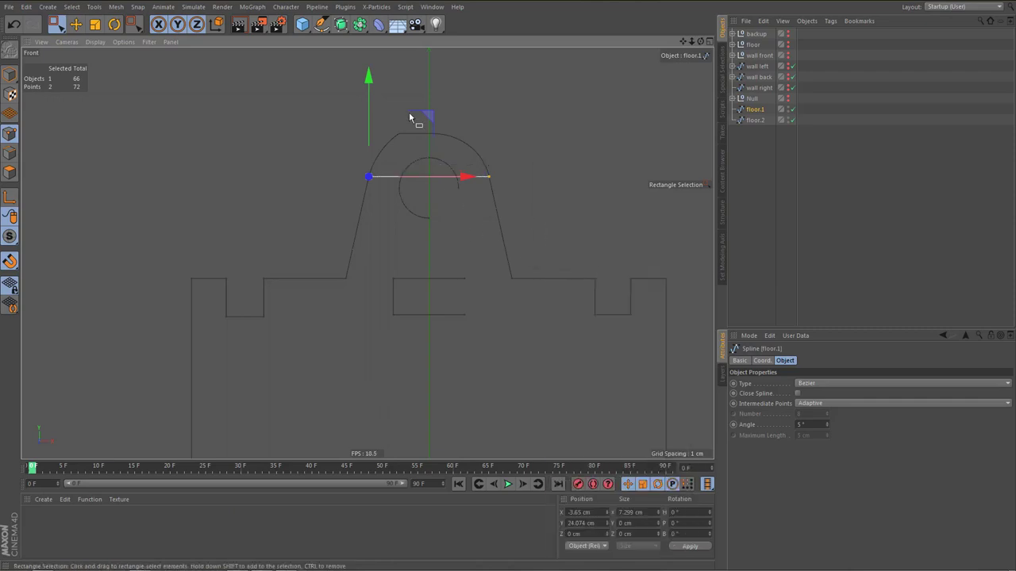
{"action": "key", "text": "e"}
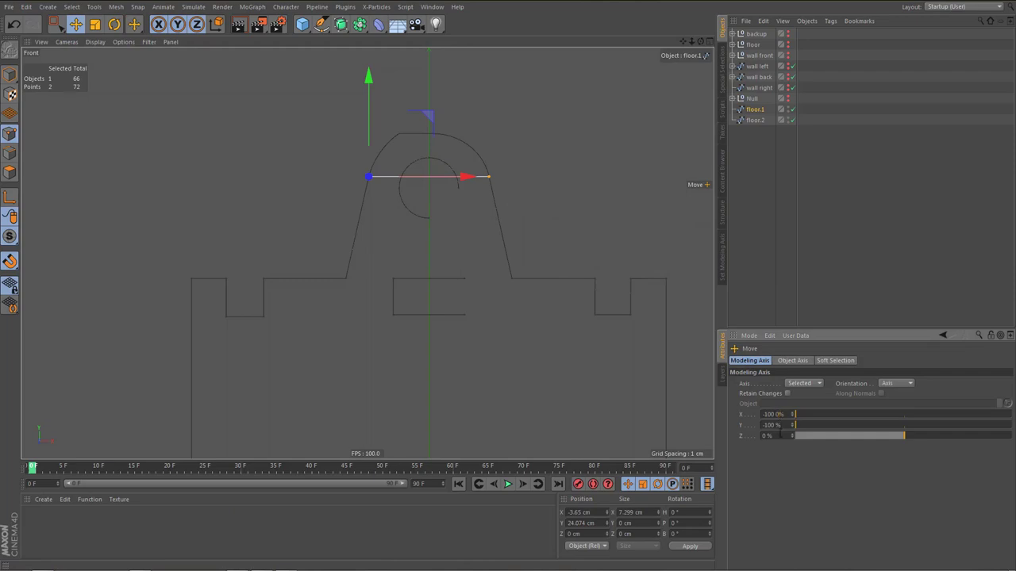
Centre the modeling axis on the two selected tab points by setting its X and Y offsets to 0 %
{"action": "double_click", "coordinate": [777, 416]}
{"action": "type", "text": "0"}
{"action": "key", "text": "Tab"}
{"action": "type", "text": "0"}
{"action": "key", "text": "Return"}
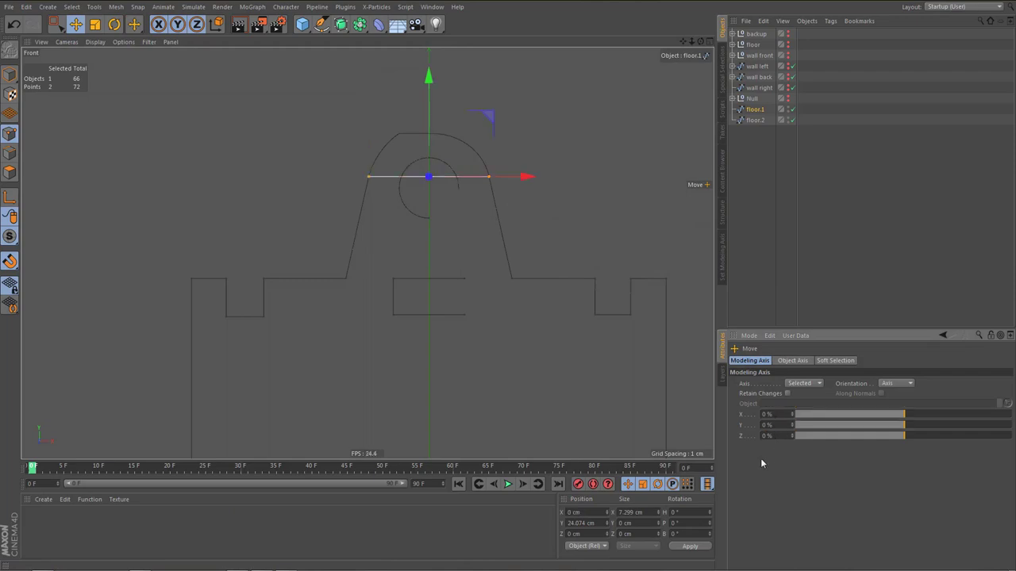
Raise the upper tab's two end points to about Y 27 cm and scale them to a 6 cm width
{"action": "scroll", "coordinate": [408, 114], "scroll_direction": "up", "scroll_amount": 3}
{"action": "left_click_drag", "start_coordinate": [443, 117], "coordinate": [441, 40]}
{"action": "key", "text": "t"}
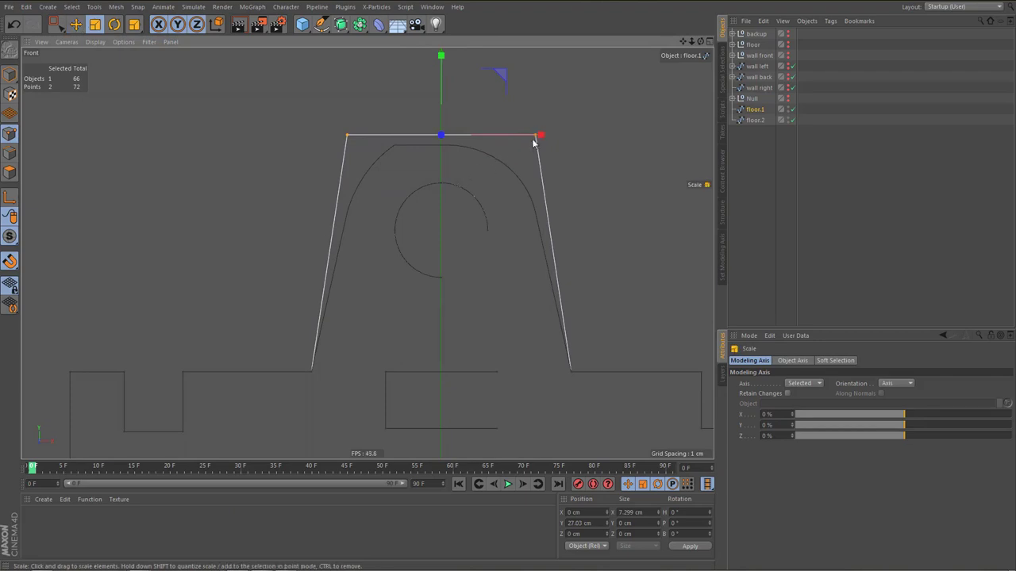
{"action": "left_click_drag", "start_coordinate": [540, 135], "coordinate": [523, 138]}
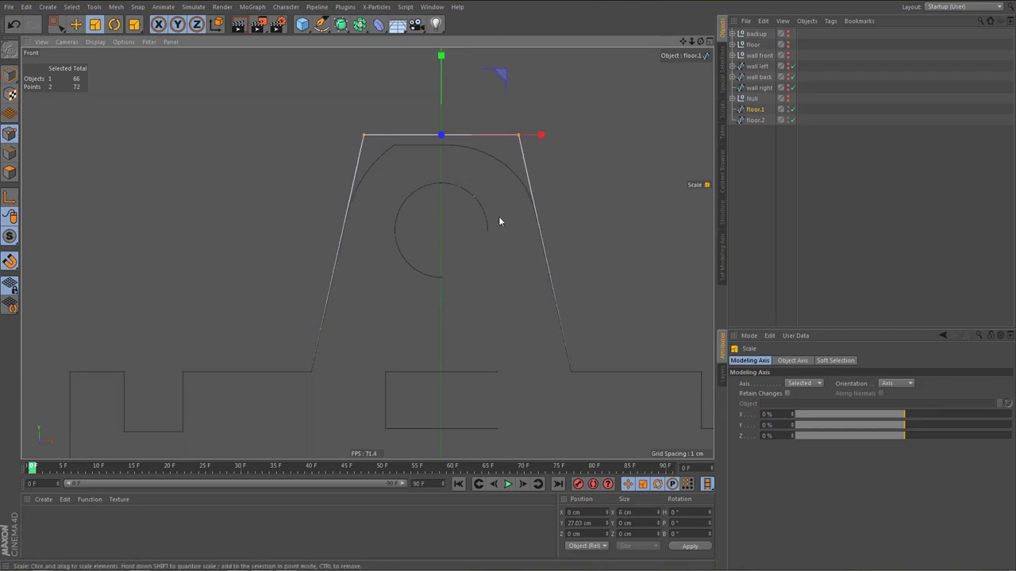
Chamfer the upper tab's two end points with a rounded radius of about 5.7 cm
{"action": "right_click", "coordinate": [562, 191]}
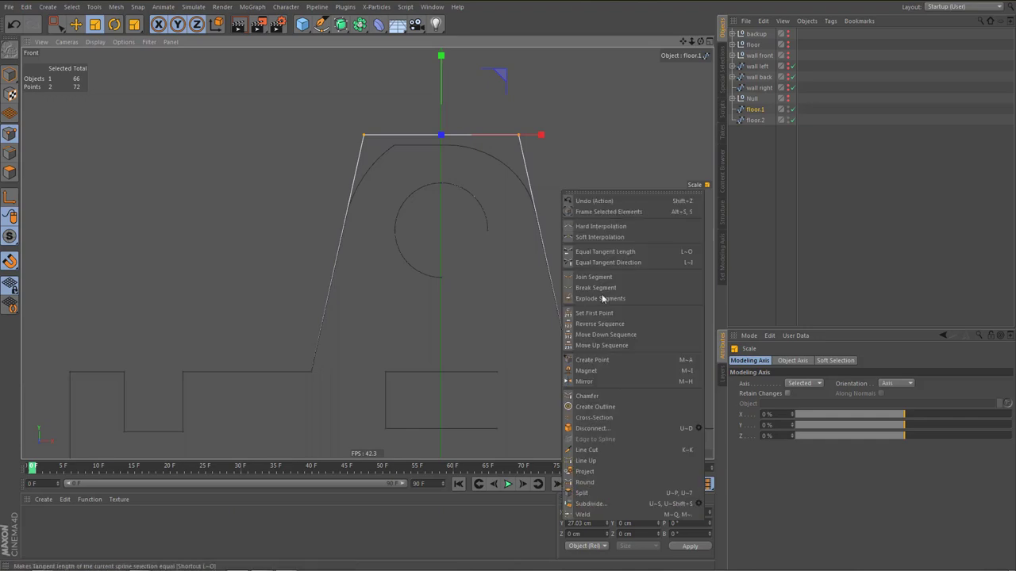
{"action": "left_click", "coordinate": [602, 395]}
{"action": "left_click_drag", "start_coordinate": [594, 283], "coordinate": [635, 283]}
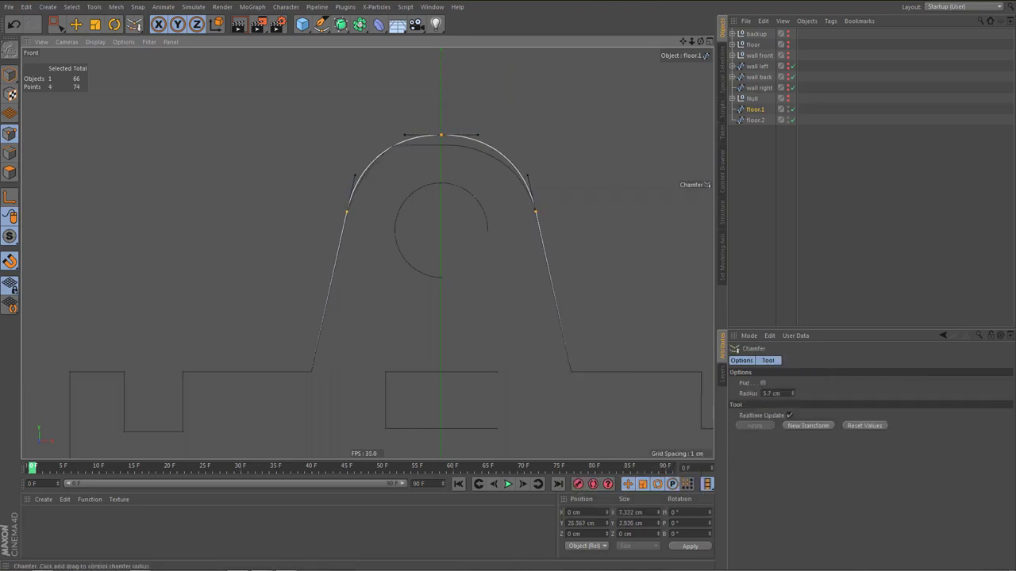
{"action": "scroll", "coordinate": [444, 230], "scroll_direction": "down", "scroll_amount": 3}
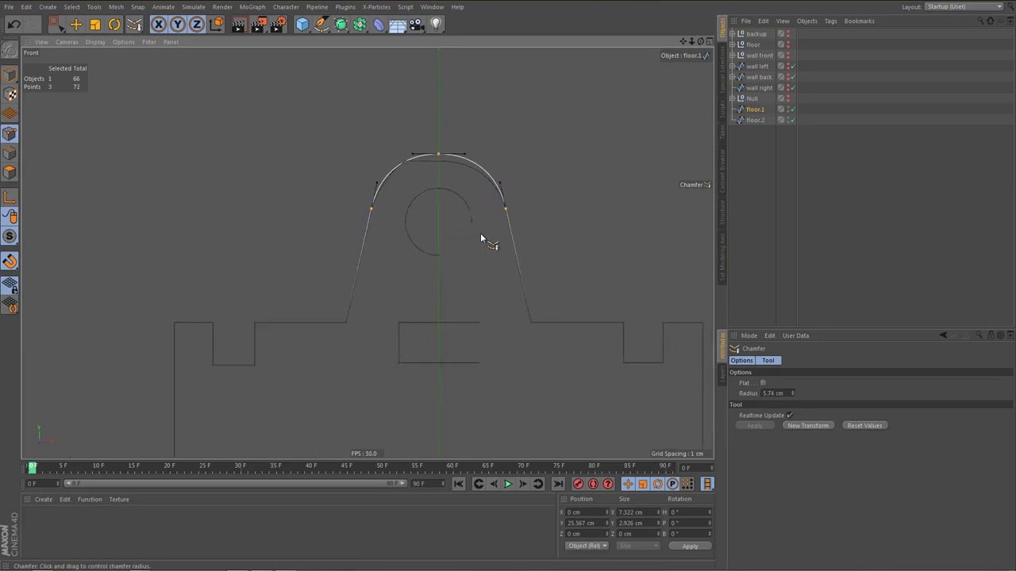
Select all points of the upper tab down to its base line and set the modeling axis Y to -100 %
{"action": "key", "text": "0"}
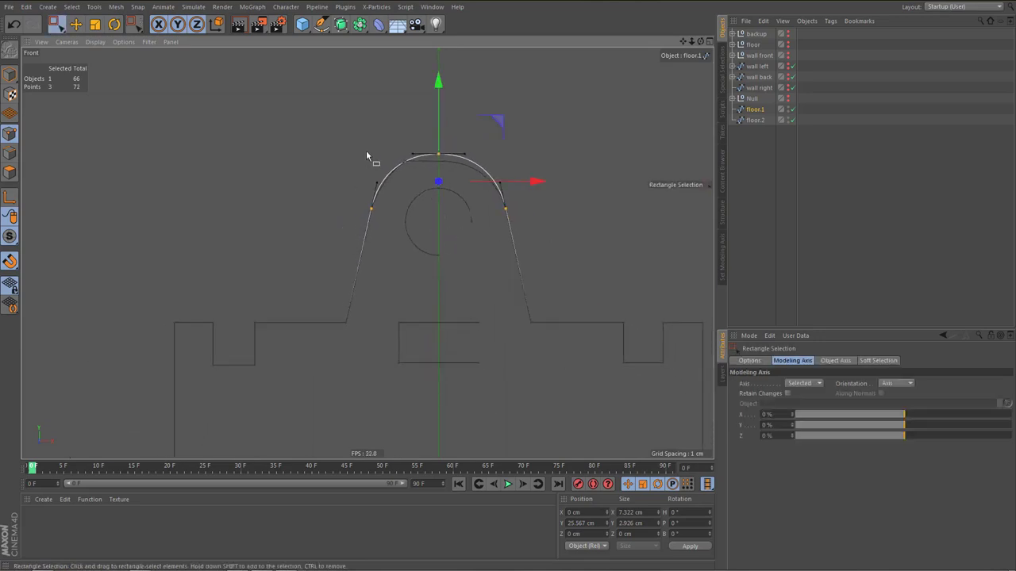
{"action": "left_click_drag", "start_coordinate": [338, 125], "coordinate": [552, 346]}
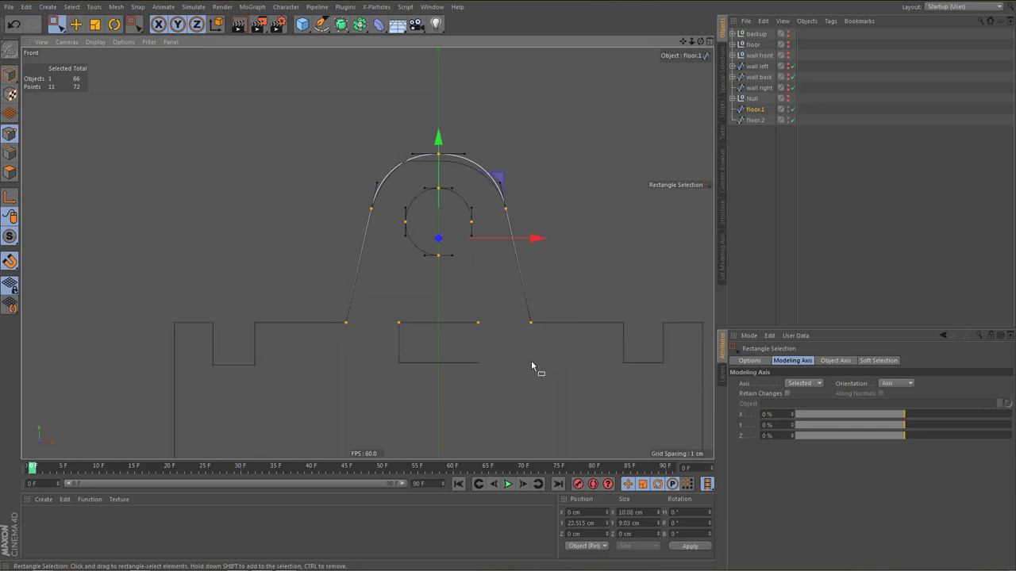
{"action": "middle_click_drag", "start_coordinate": [465, 316], "coordinate": [460, 302], "text": "alt"}
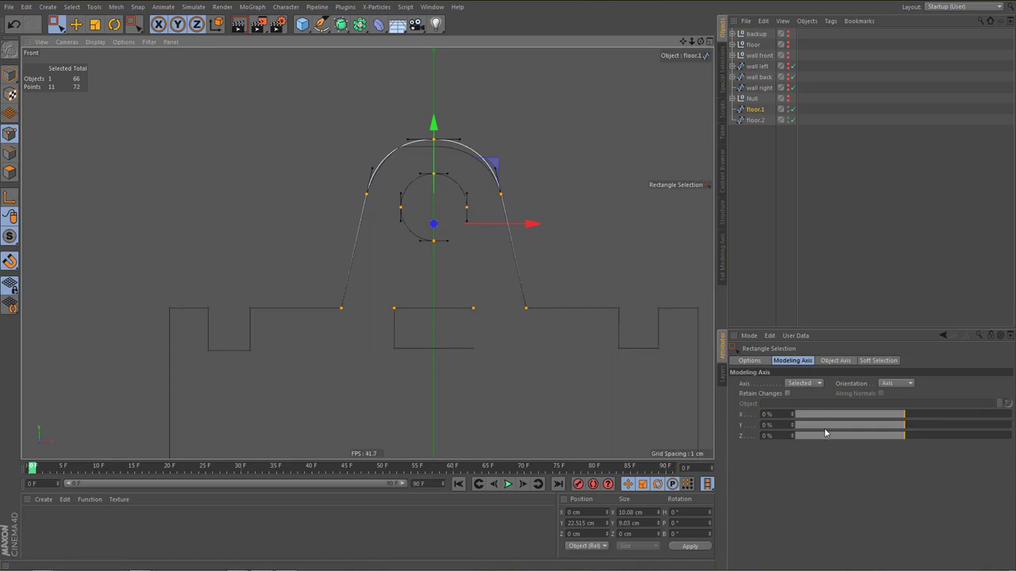
{"action": "left_click_drag", "start_coordinate": [824, 428], "coordinate": [764, 424]}
{"action": "left_click_drag", "start_coordinate": [623, 524], "coordinate": [651, 522]}
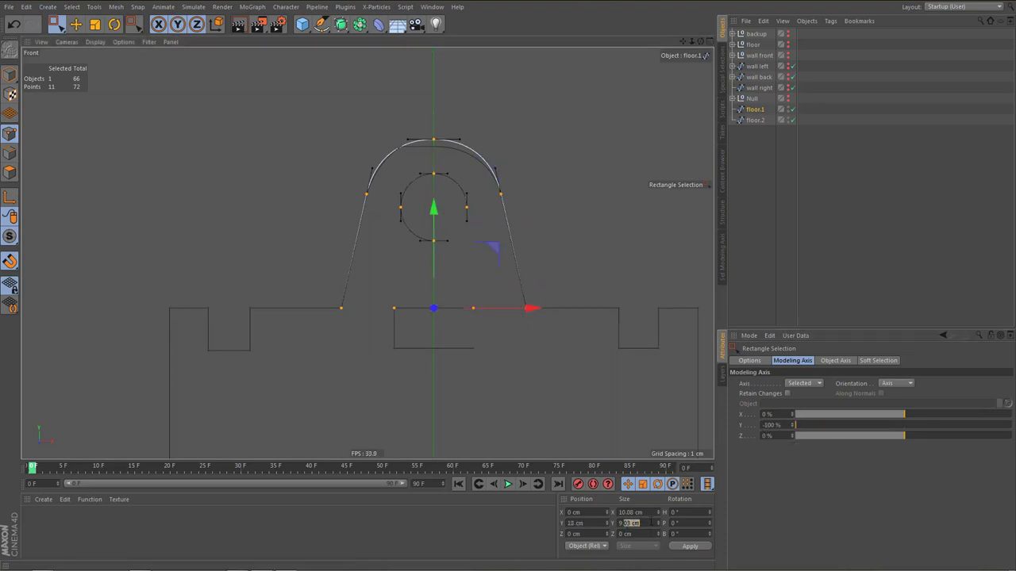
{"action": "key", "text": "Return"}
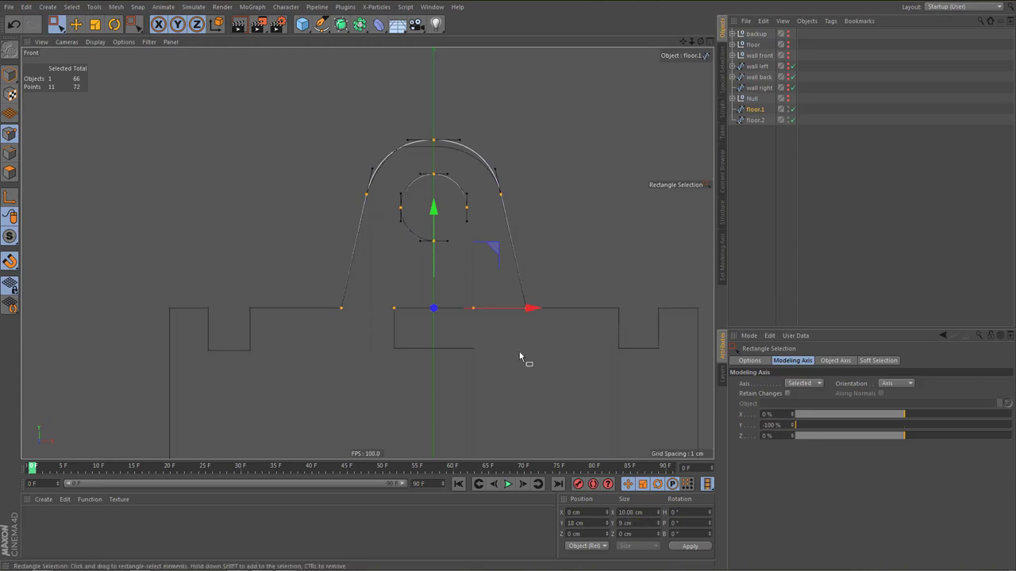
{"action": "key", "text": "ctrl+z"}
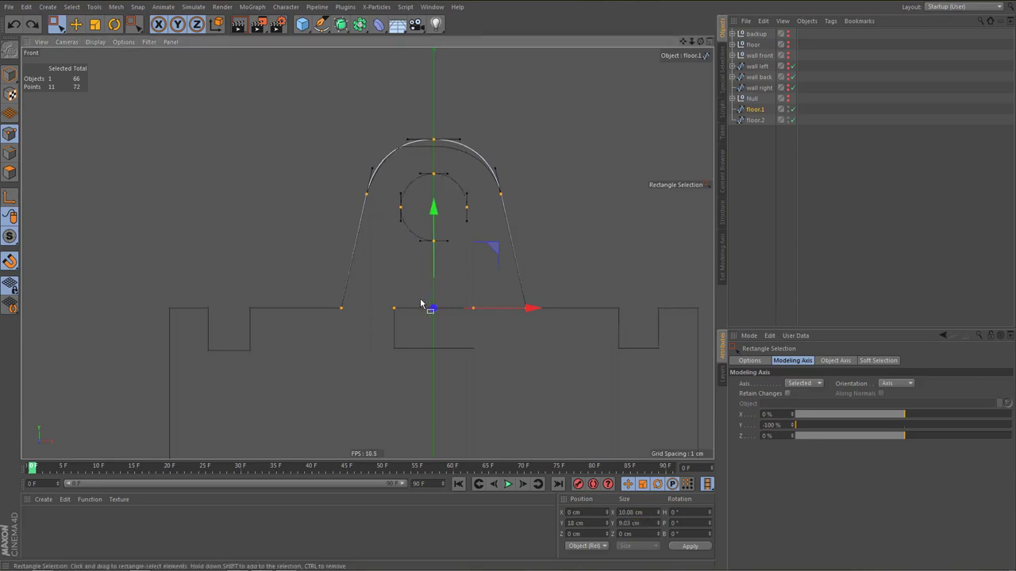
Deselect the circle's points and set the height of the remaining upper tab selection to 9 cm
{"action": "left_click_drag", "start_coordinate": [396, 170], "coordinate": [478, 267], "text": "ctrl"}
{"action": "left_click_drag", "start_coordinate": [627, 524], "coordinate": [651, 525]}
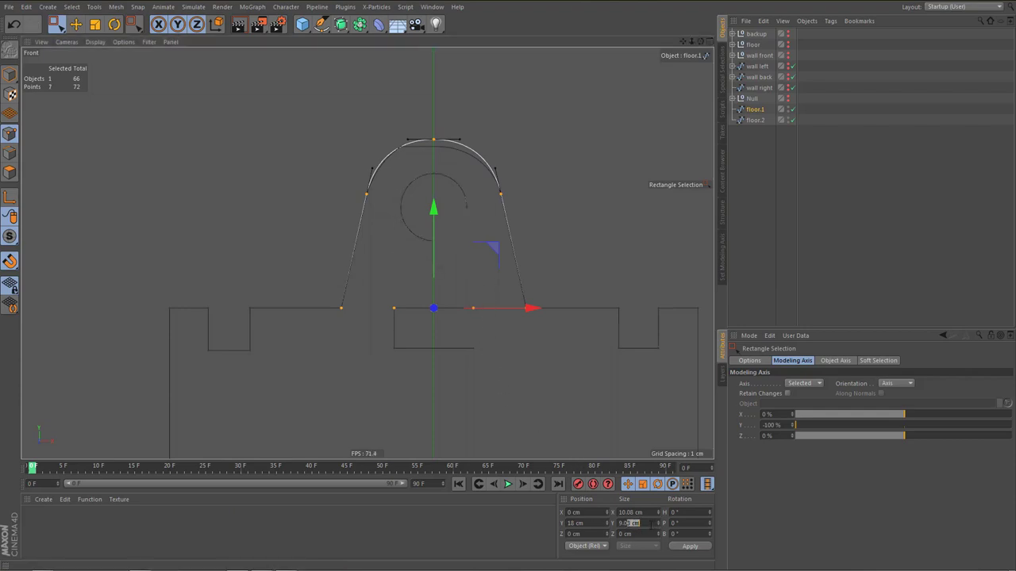
{"action": "key", "text": "Return"}
{"action": "scroll", "coordinate": [415, 265], "scroll_direction": "down", "scroll_amount": 1}
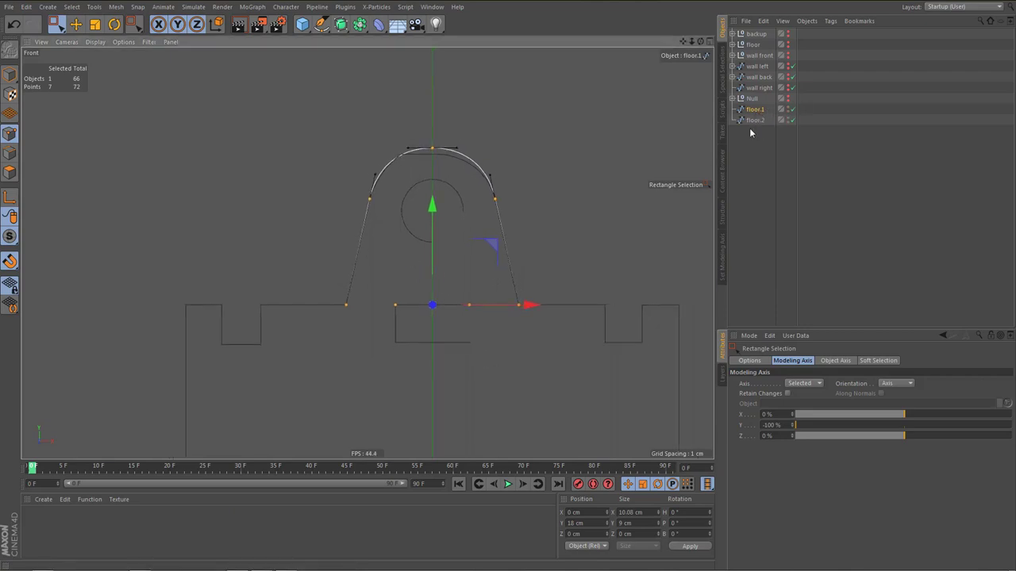
Select the two points where the upper tab's rounding begins and copy their X size value
{"action": "scroll", "coordinate": [494, 238], "scroll_direction": "down", "scroll_amount": 5}
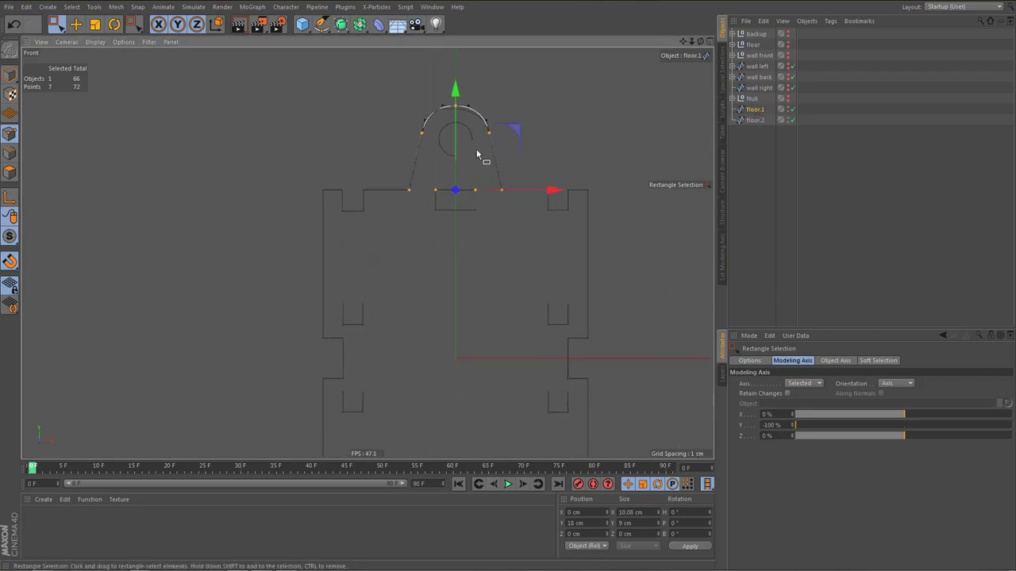
{"action": "middle_click_drag", "start_coordinate": [476, 150], "coordinate": [475, 175], "text": "alt"}
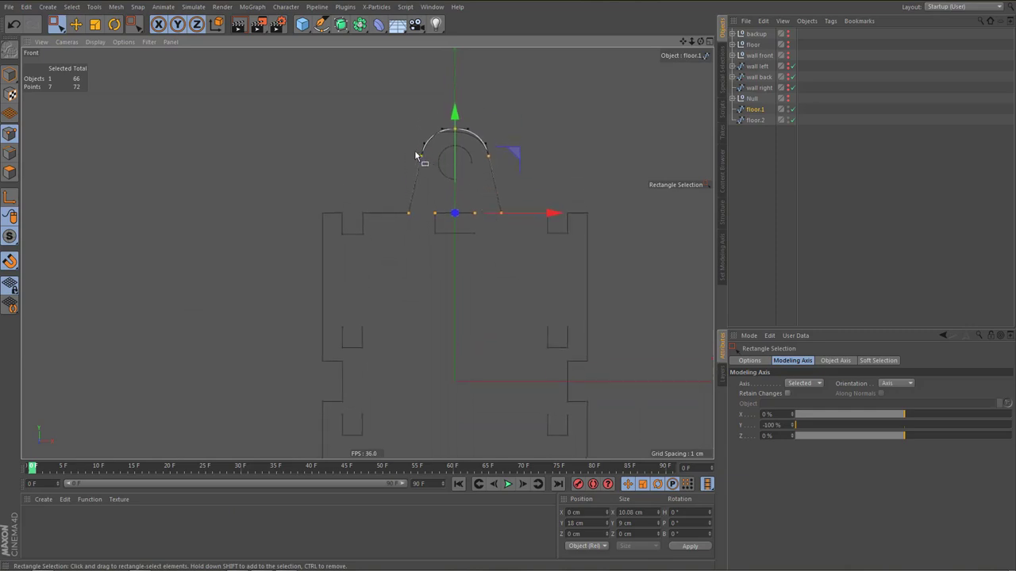
{"action": "left_click_drag", "start_coordinate": [413, 150], "coordinate": [500, 171]}
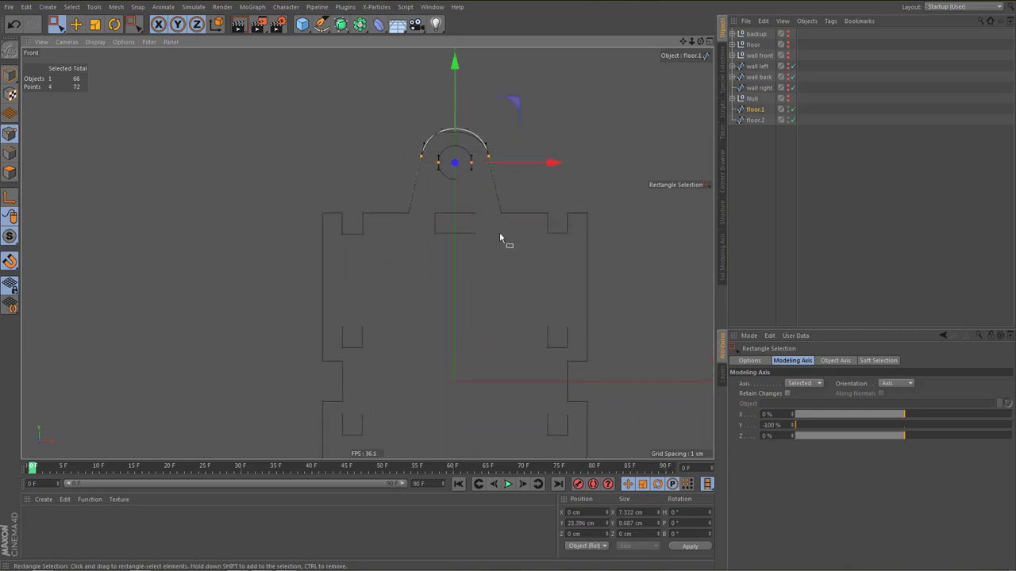
{"action": "left_click", "coordinate": [420, 154]}
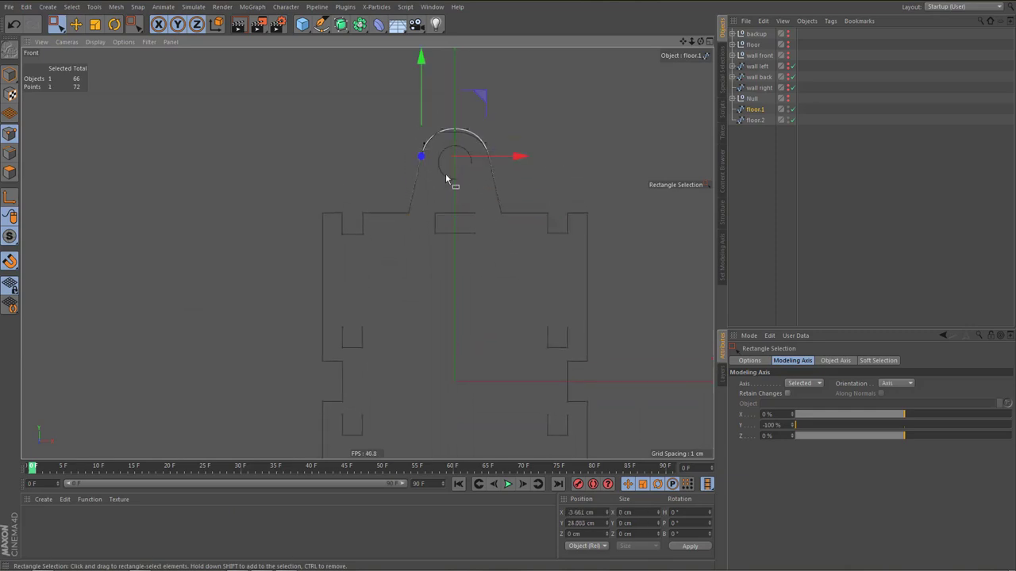
{"action": "left_click", "coordinate": [486, 152], "text": "shift"}
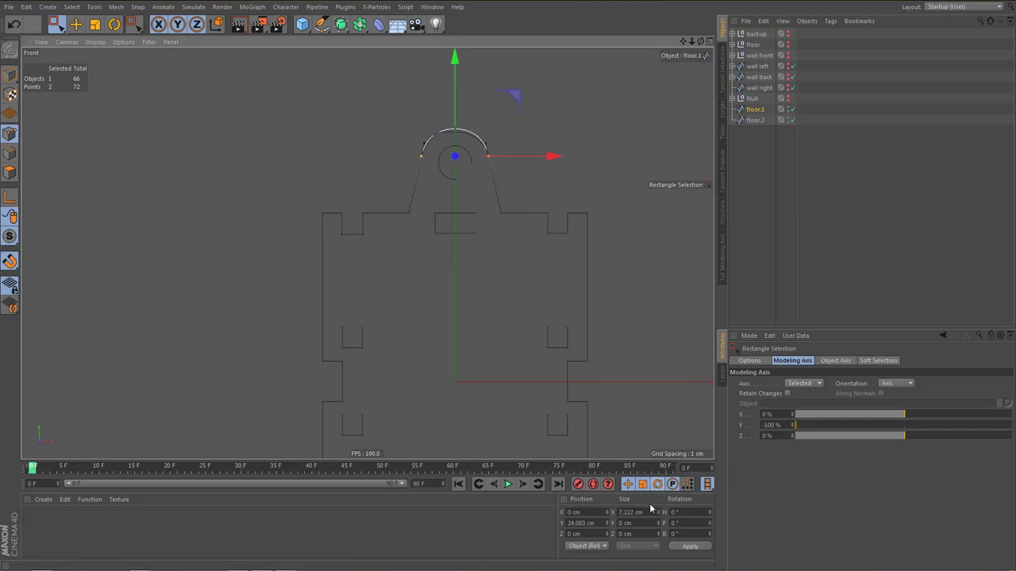
{"action": "left_click_drag", "start_coordinate": [651, 512], "coordinate": [577, 513]}
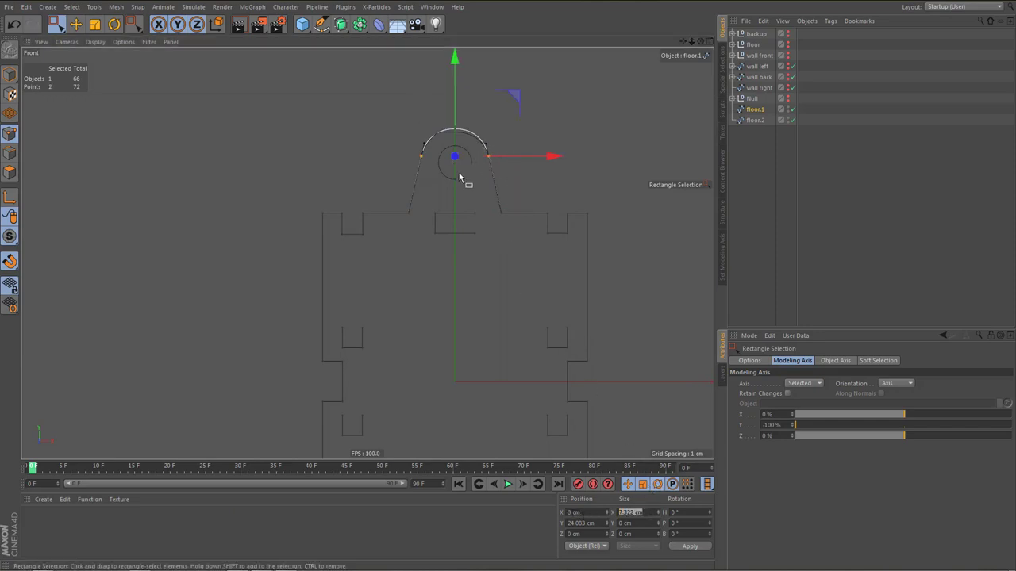
Delete the three points along the bottom edge of the lower tab's outline
{"action": "right_click_drag", "start_coordinate": [463, 182], "coordinate": [397, 190], "text": "alt"}
{"action": "middle_click_drag", "start_coordinate": [468, 279], "coordinate": [467, 198], "text": "alt"}
{"action": "right_click_drag", "start_coordinate": [457, 327], "coordinate": [504, 330], "text": "alt"}
{"action": "scroll", "coordinate": [508, 326], "scroll_direction": "up", "scroll_amount": 3}
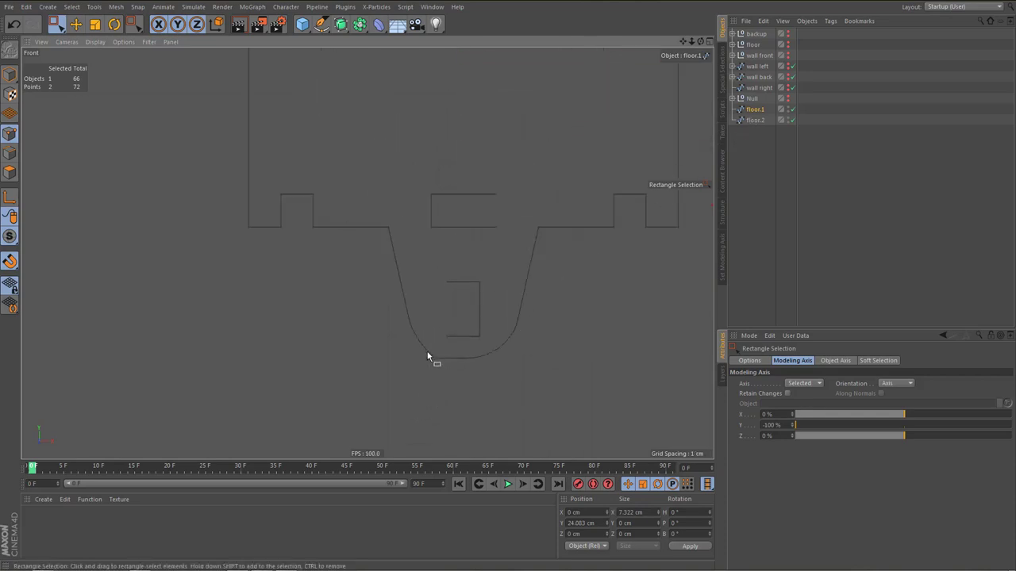
{"action": "left_click_drag", "start_coordinate": [419, 343], "coordinate": [521, 386]}
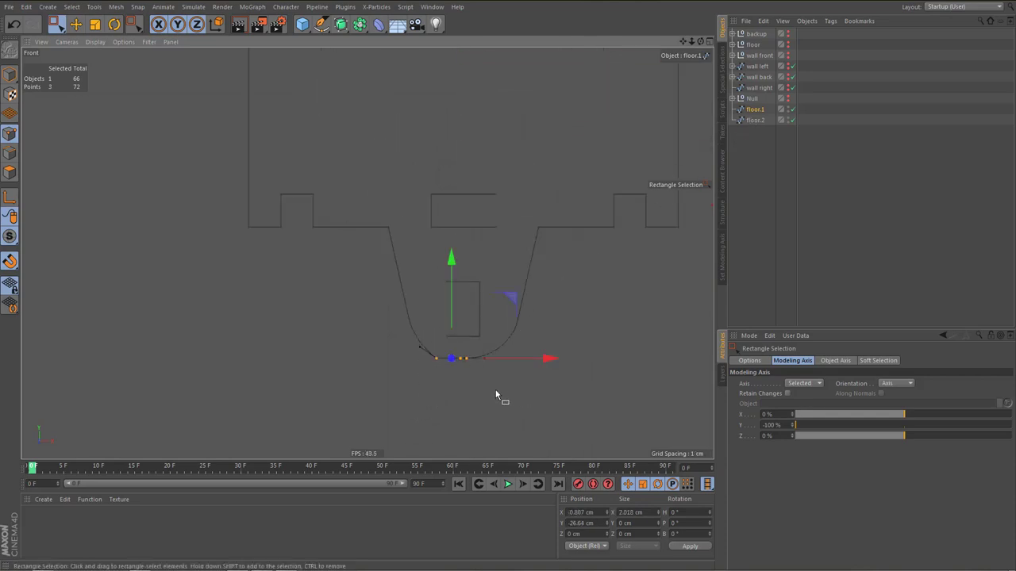
{"action": "key", "text": "Delete"}
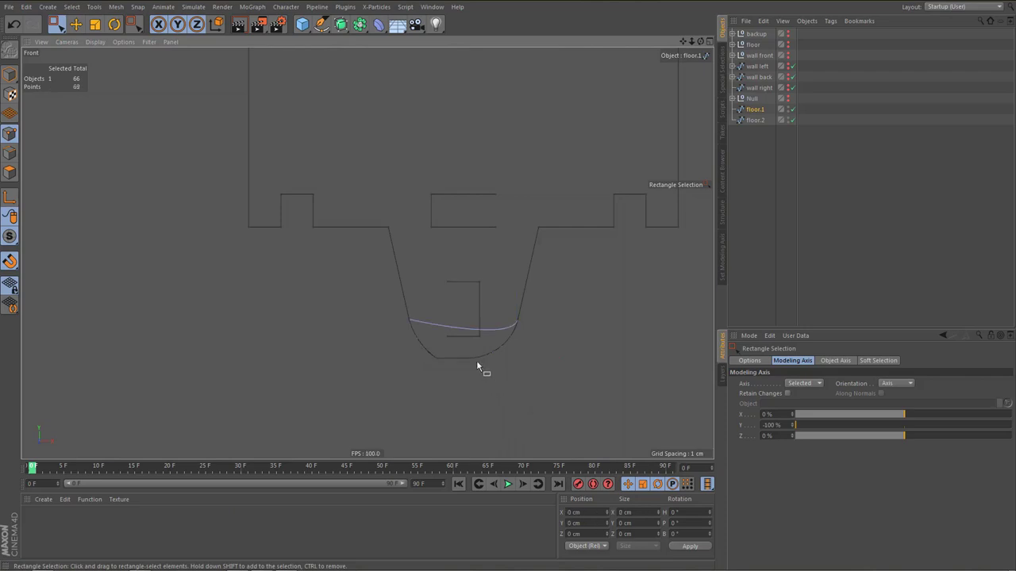
Apply hard interpolation to the points where the lower tab's slanted sides end
{"action": "left_click_drag", "start_coordinate": [385, 301], "coordinate": [566, 384]}
{"action": "right_click", "coordinate": [576, 409]}
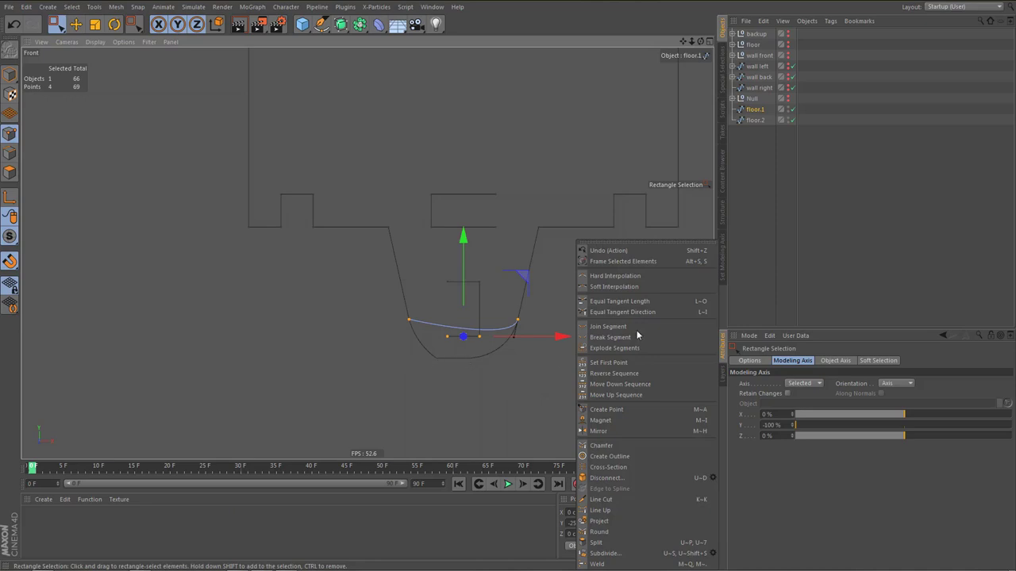
{"action": "left_click", "coordinate": [615, 275]}
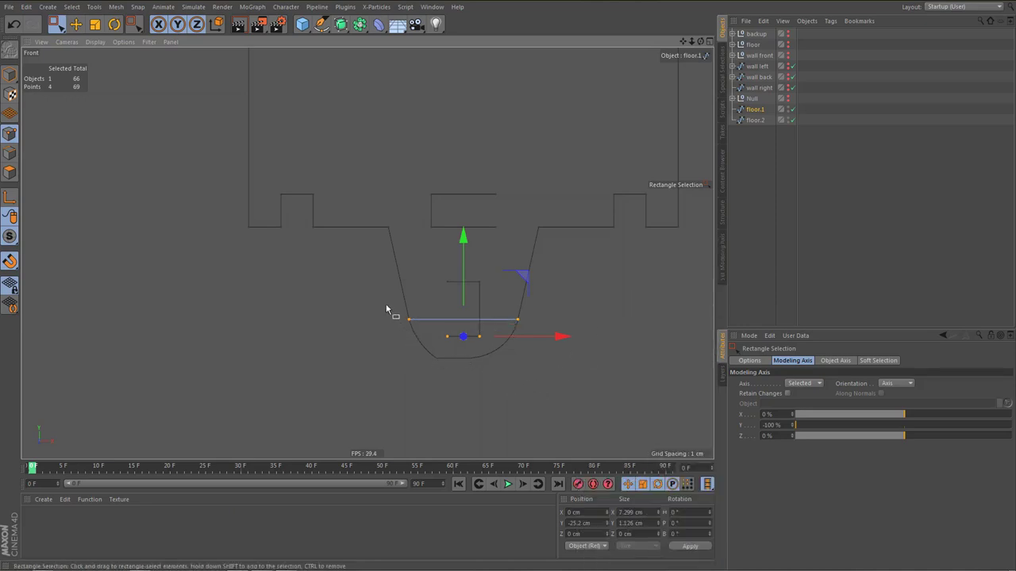
Move the lower tab's two end points down to about Y -27.4 cm and set their width to 7.322 cm
{"action": "left_click_drag", "start_coordinate": [388, 305], "coordinate": [580, 319]}
{"action": "left_click_drag", "start_coordinate": [463, 228], "coordinate": [477, 277]}
{"action": "key", "text": "t"}
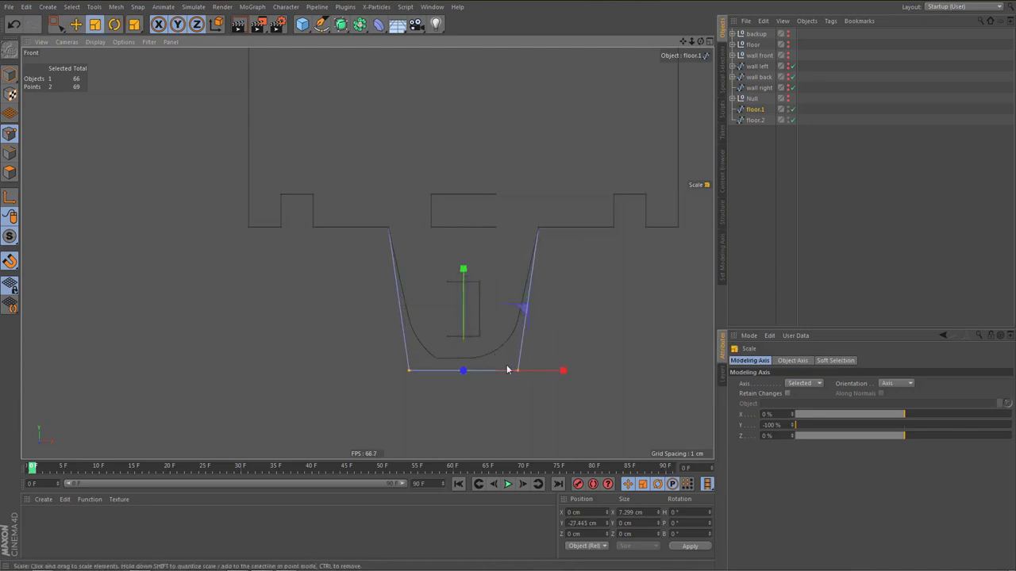
{"action": "key", "text": "w"}
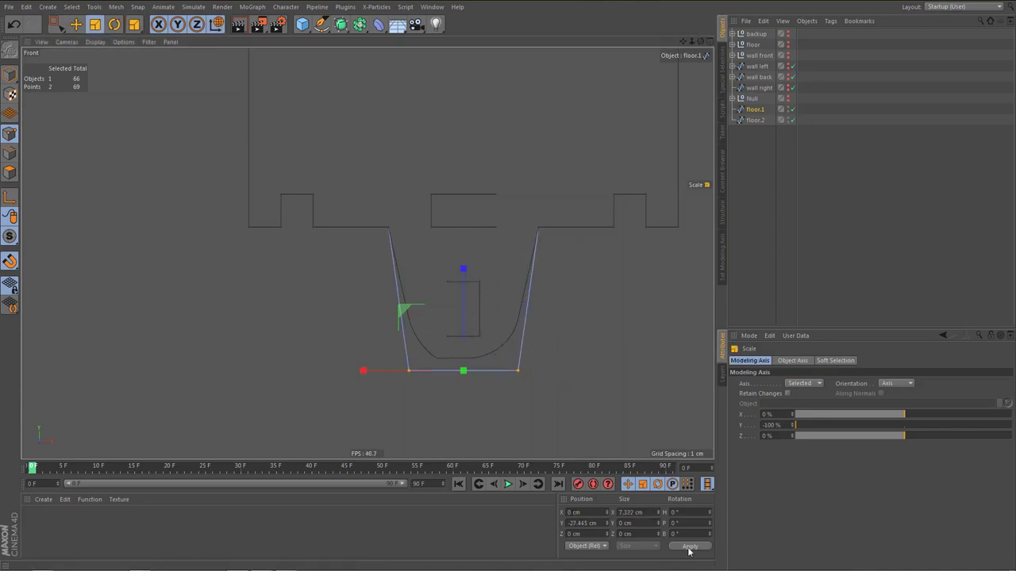
{"action": "left_click", "coordinate": [631, 511]}
{"action": "left_click", "coordinate": [590, 530]}
{"action": "left_click", "coordinate": [691, 547]}
Check the width between the two points where the upper tab's rounding begins
{"action": "scroll", "coordinate": [440, 307], "scroll_direction": "down", "scroll_amount": 5}
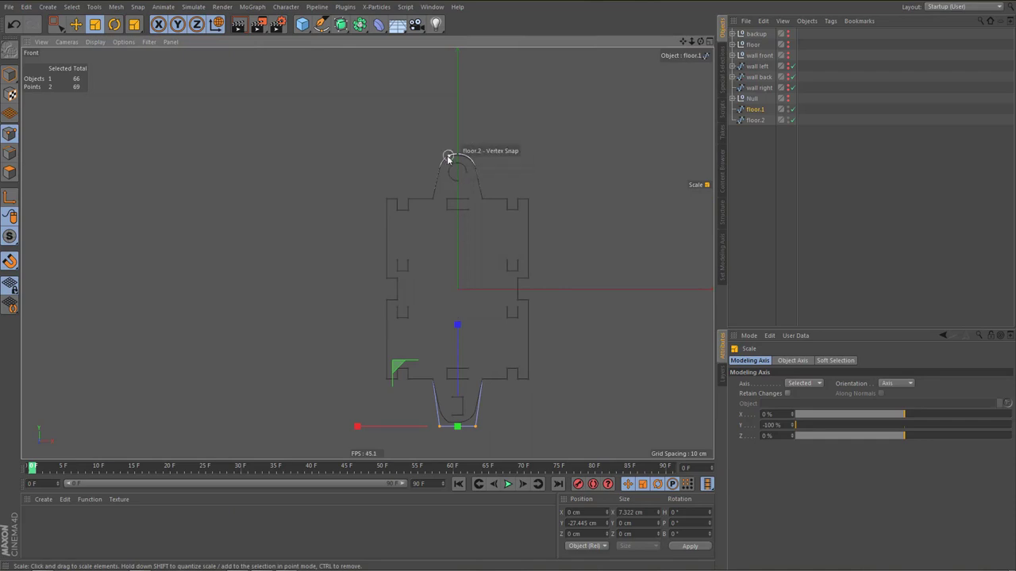
{"action": "scroll", "coordinate": [447, 154], "scroll_direction": "up", "scroll_amount": 5}
{"action": "key", "text": "0"}
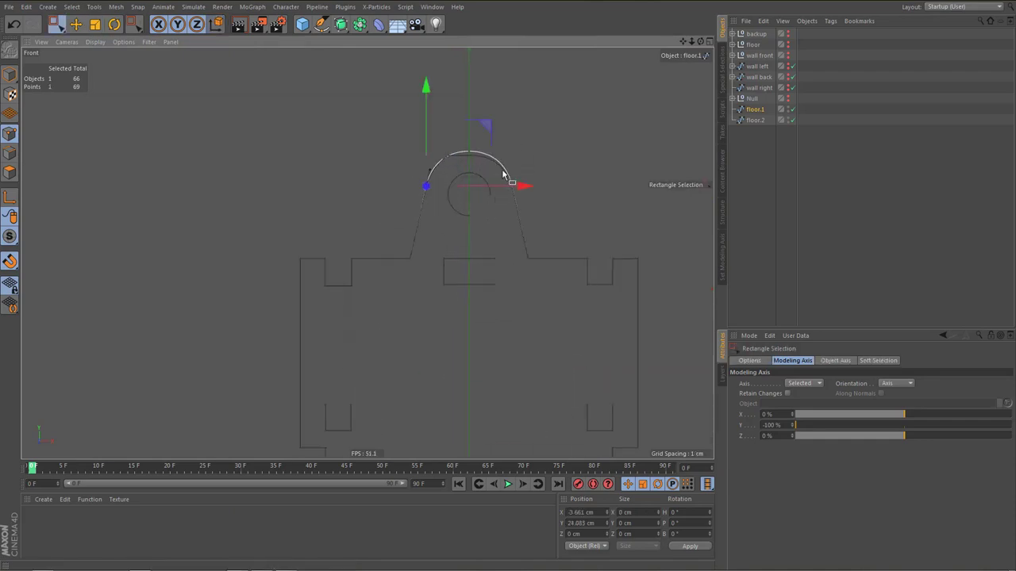
{"action": "left_click_drag", "start_coordinate": [503, 174], "coordinate": [524, 196], "text": "shift"}
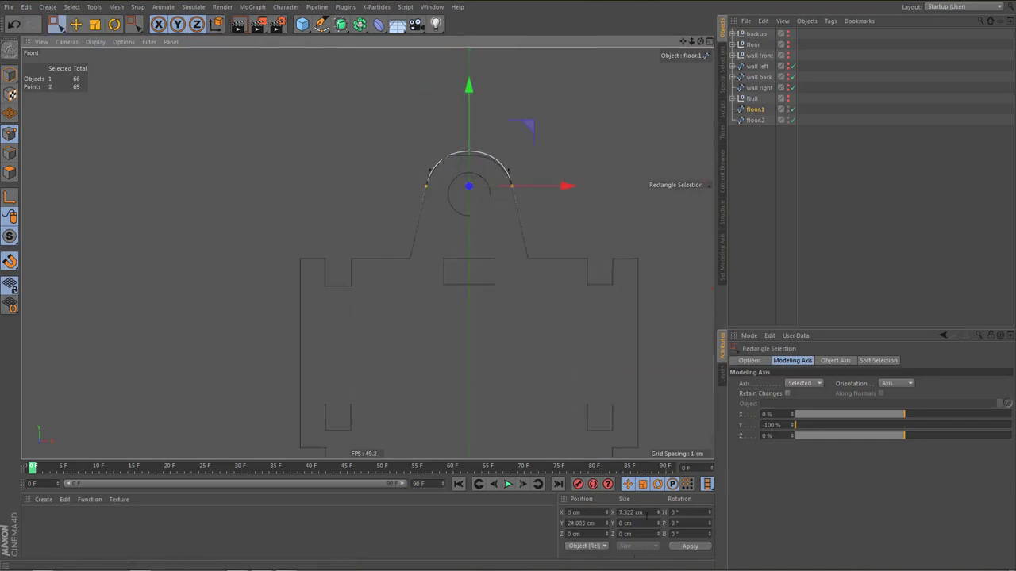
{"action": "middle_click_drag", "start_coordinate": [401, 293], "coordinate": [396, 0], "text": "alt"}
Chamfer the lower tab's two end points with a rounded radius of about 9.8 cm
{"action": "left_click_drag", "start_coordinate": [405, 389], "coordinate": [554, 443]}
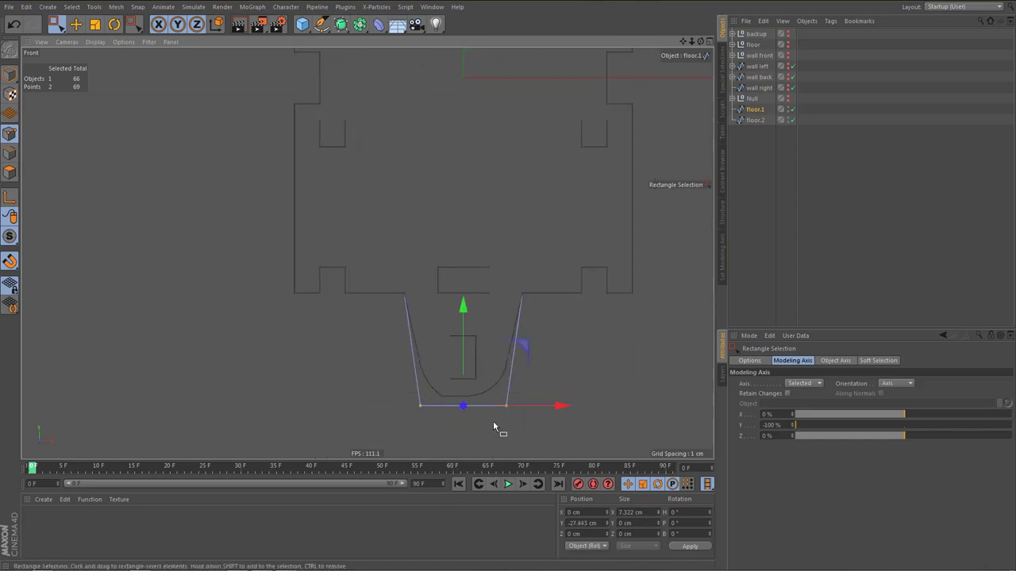
{"action": "scroll", "coordinate": [493, 421], "scroll_direction": "up", "scroll_amount": 1}
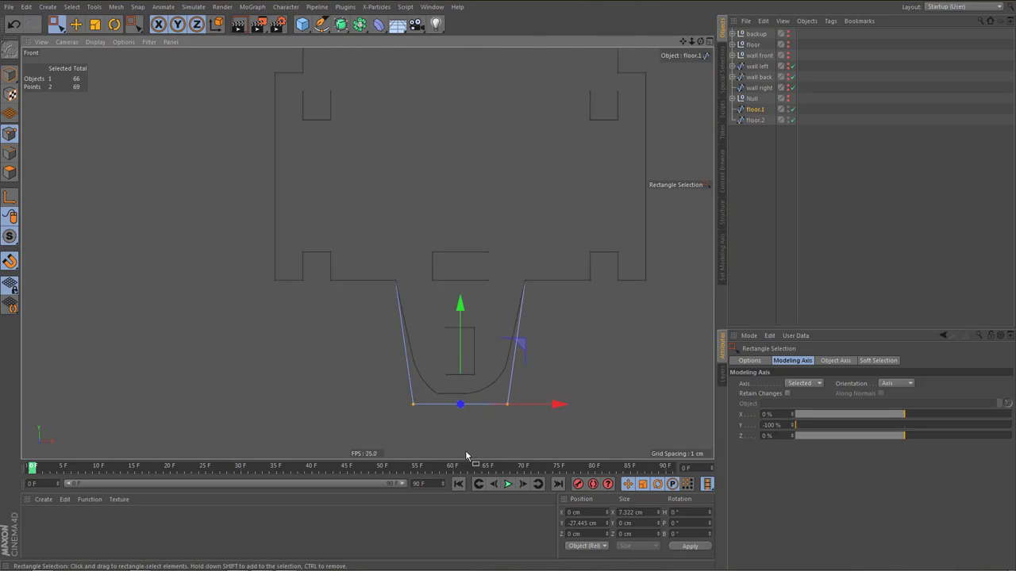
{"action": "right_click", "coordinate": [585, 365]}
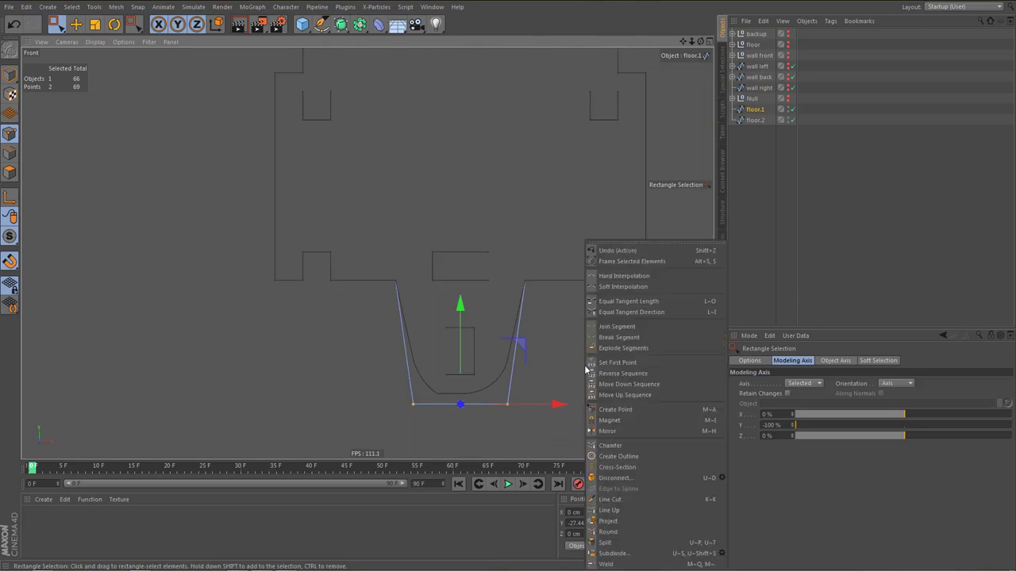
{"action": "left_click", "coordinate": [611, 446]}
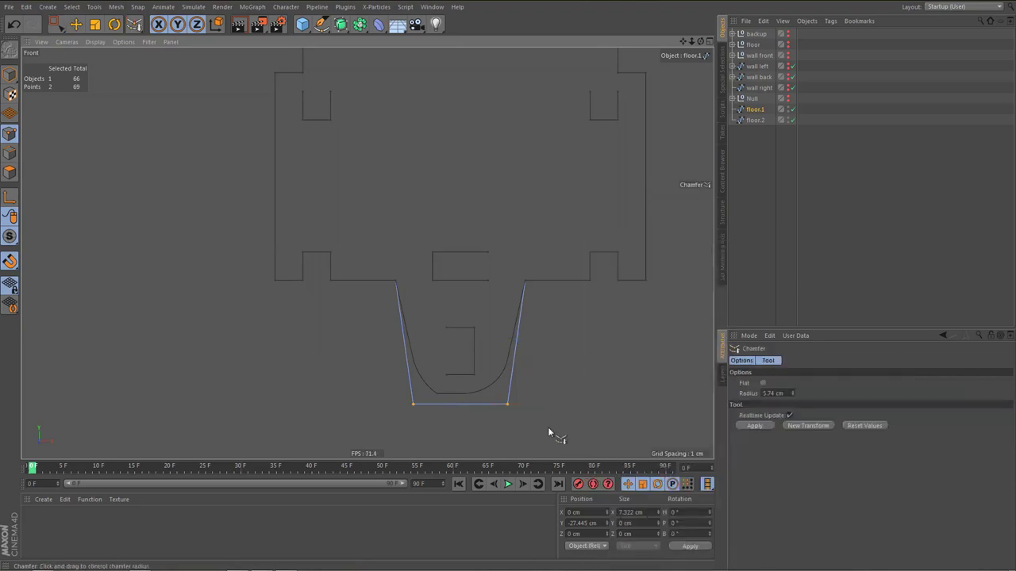
{"action": "left_click_drag", "start_coordinate": [547, 433], "coordinate": [571, 432]}
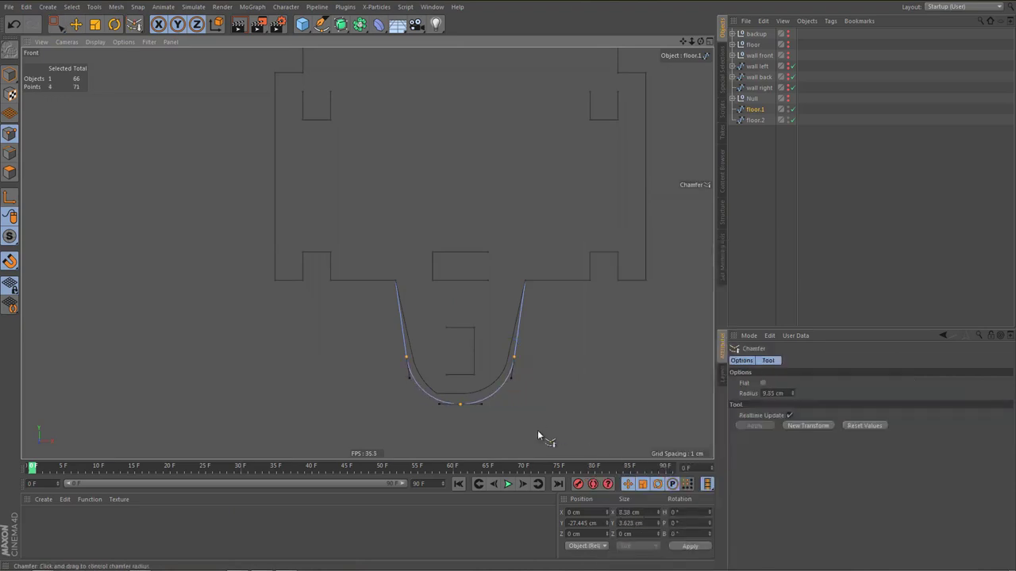
Scale the lower tab's five outline points from their upper ends to a height of 9 cm, with the modeling axis Y at 100%
{"action": "key", "text": "0"}
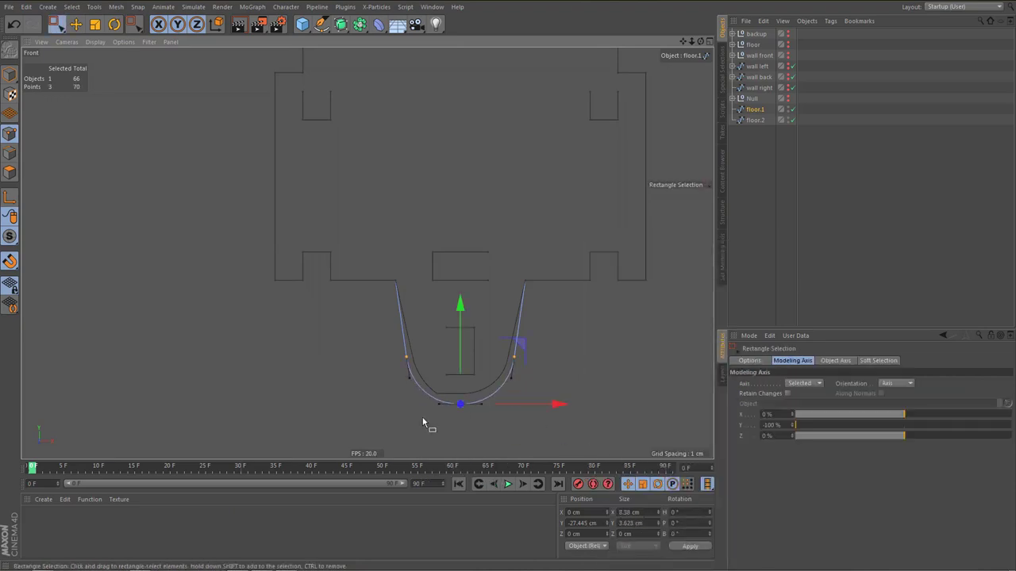
{"action": "left_click_drag", "start_coordinate": [386, 267], "coordinate": [500, 417]}
{"action": "left_click_drag", "start_coordinate": [510, 267], "coordinate": [561, 388], "text": "shift"}
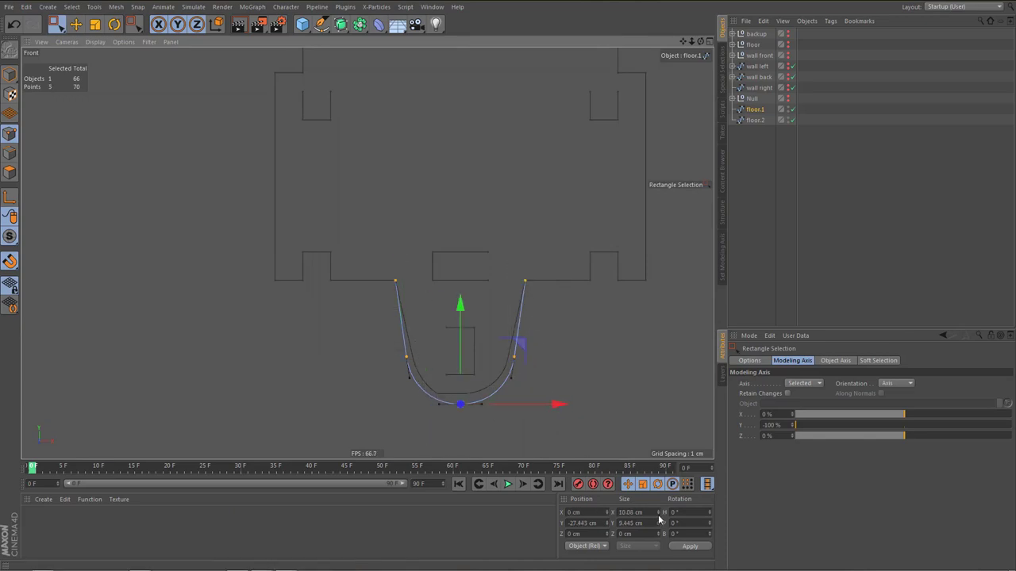
{"action": "key", "text": "t"}
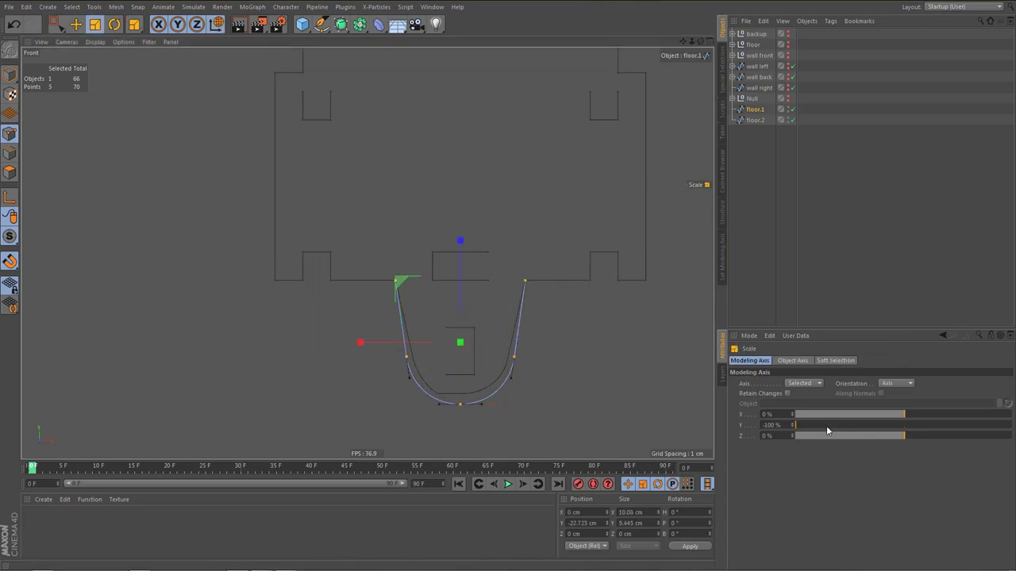
{"action": "left_click_drag", "start_coordinate": [826, 426], "coordinate": [1012, 425]}
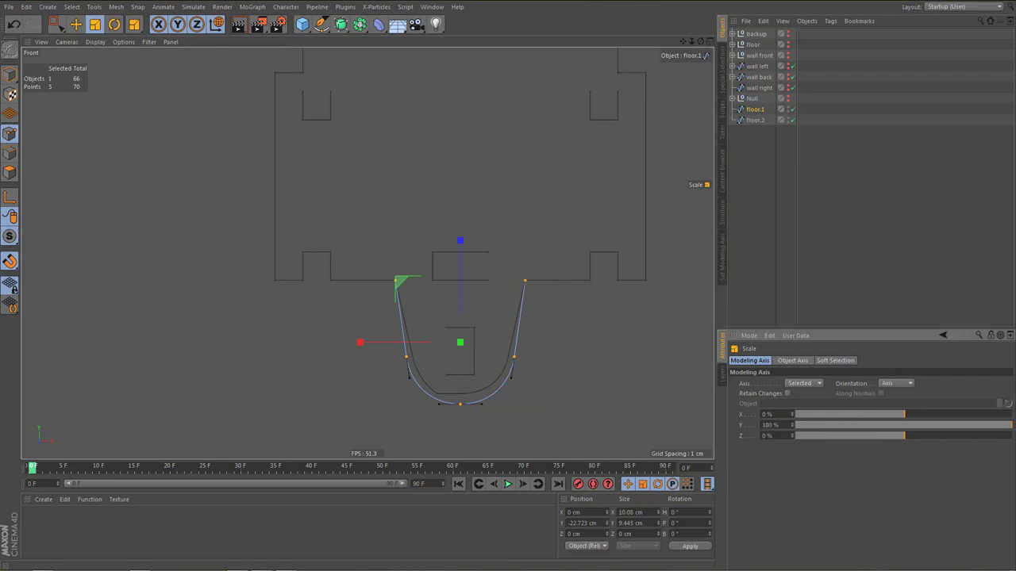
{"action": "left_click", "coordinate": [648, 524]}
{"action": "key", "text": "Return"}
{"action": "key", "text": "w"}
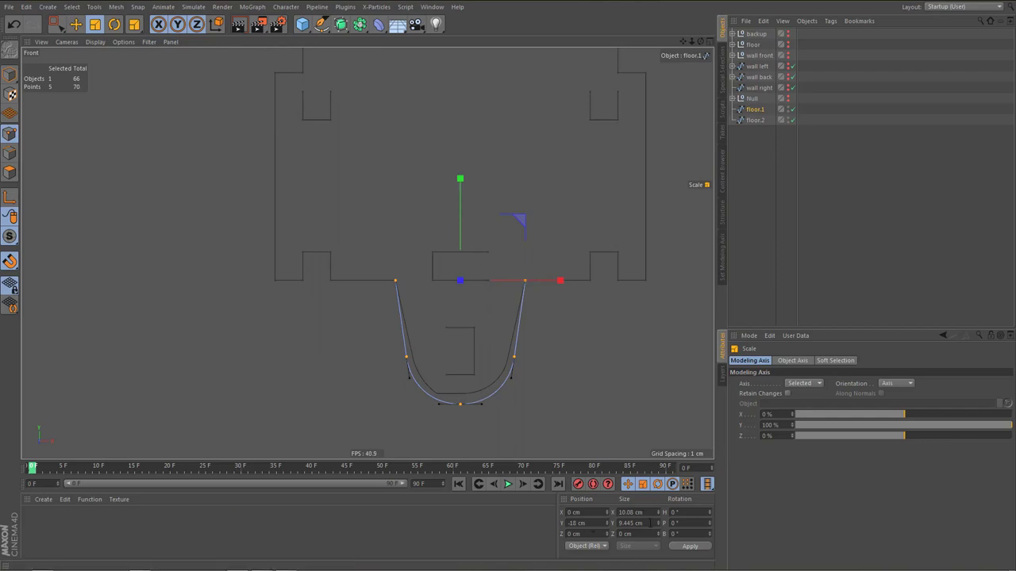
{"action": "left_click", "coordinate": [651, 523]}
{"action": "type", "text": "0"}
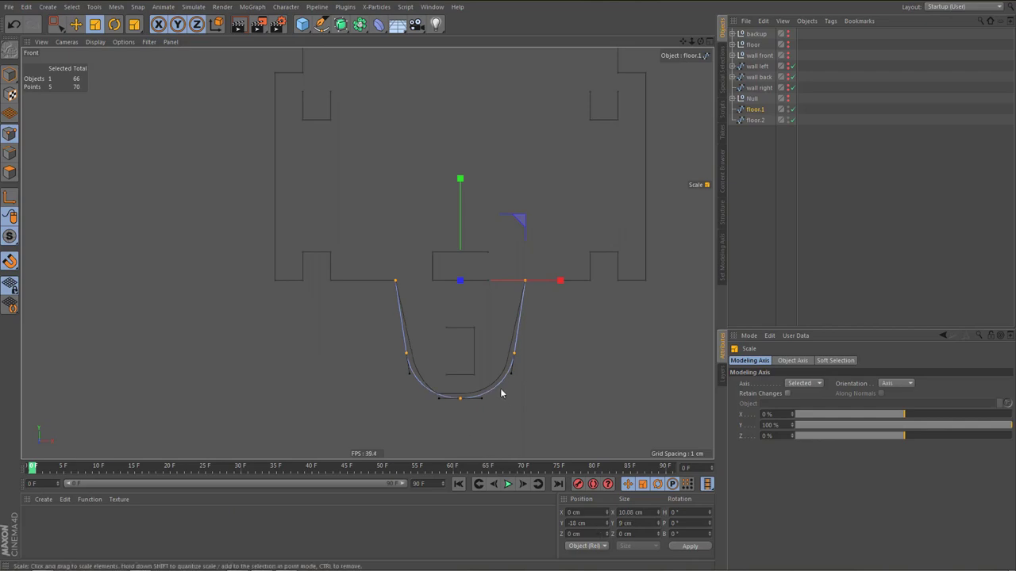
Set the width between the two points where the lower tab's rounding begins to 7.322 cm
{"action": "scroll", "coordinate": [500, 392], "scroll_direction": "up", "scroll_amount": 1}
{"action": "key", "text": "0"}
{"action": "left_click_drag", "start_coordinate": [372, 334], "coordinate": [416, 359]}
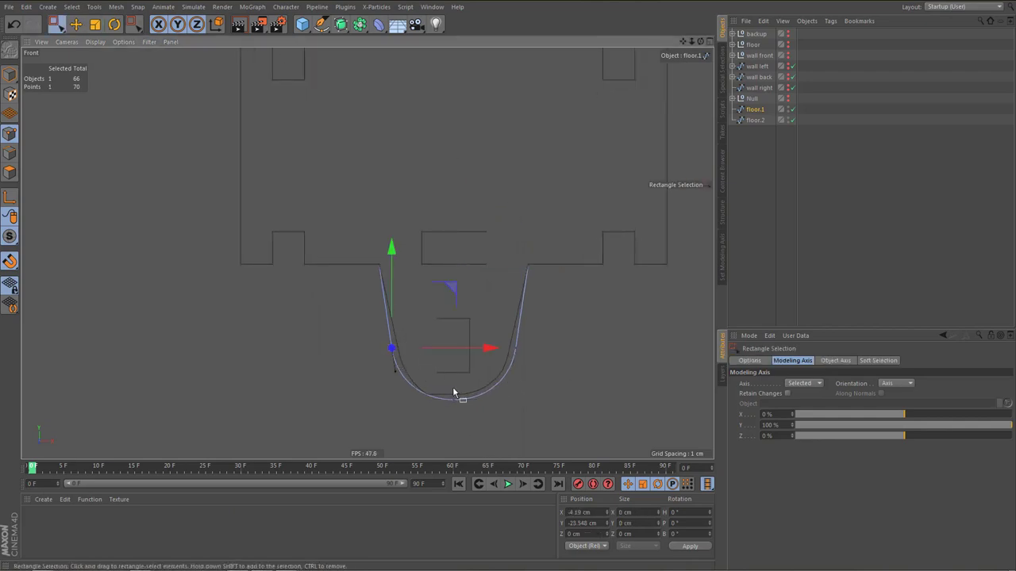
{"action": "left_click_drag", "start_coordinate": [534, 361], "coordinate": [536, 363], "text": "shift"}
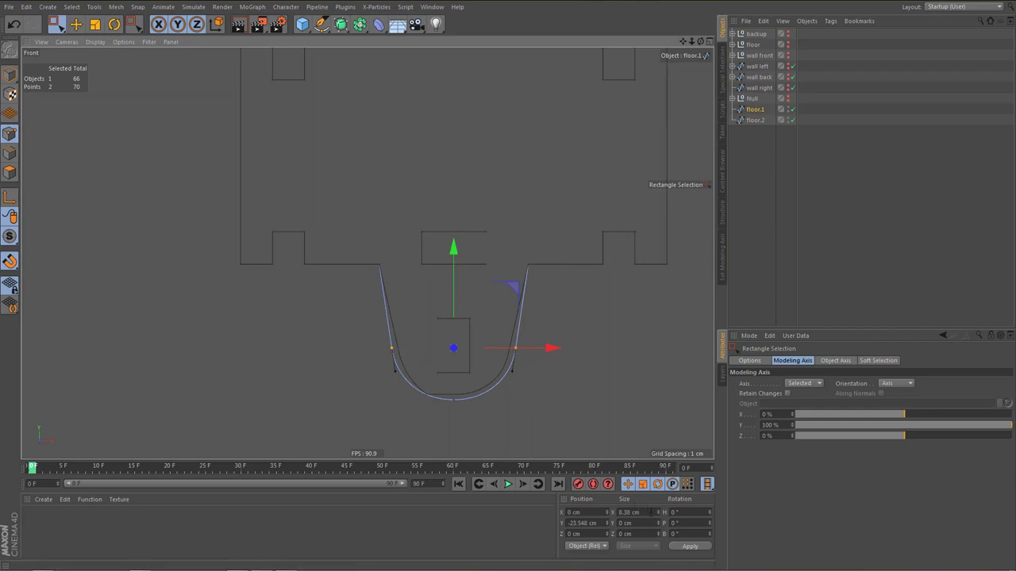
{"action": "left_click_drag", "start_coordinate": [646, 511], "coordinate": [561, 528]}
{"action": "type", "text": "7.322 cm"}
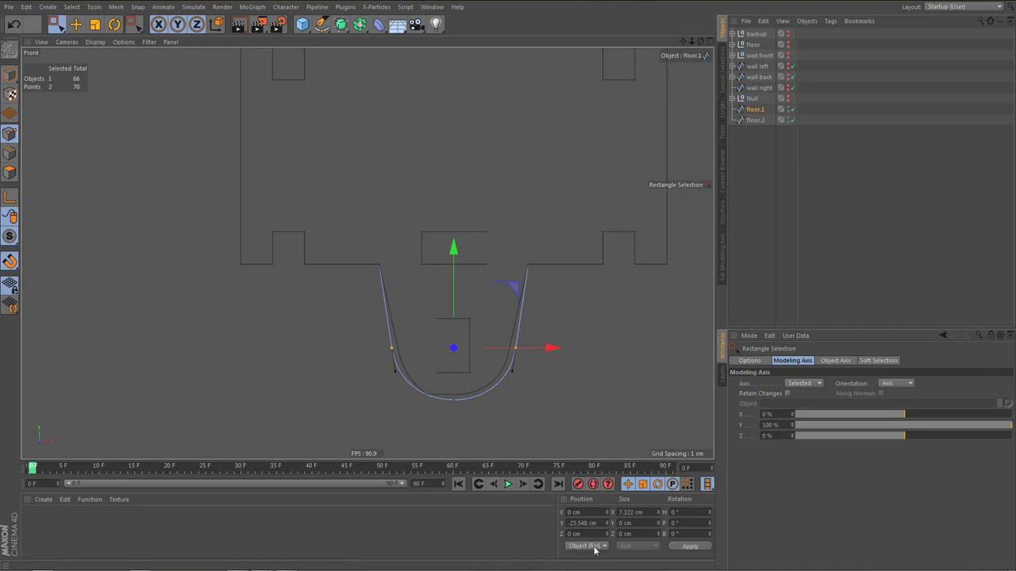
{"action": "left_click", "coordinate": [689, 547]}
Try raising the lower tab's lowest point to about Y -26.64 cm
{"action": "scroll", "coordinate": [468, 407], "scroll_direction": "up", "scroll_amount": 4}
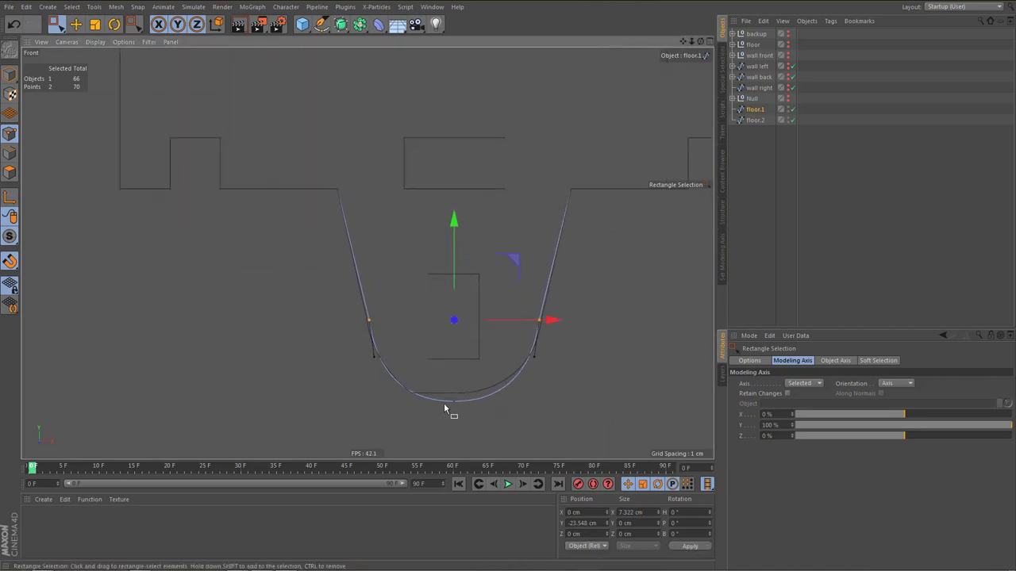
{"action": "left_click", "coordinate": [454, 394]}
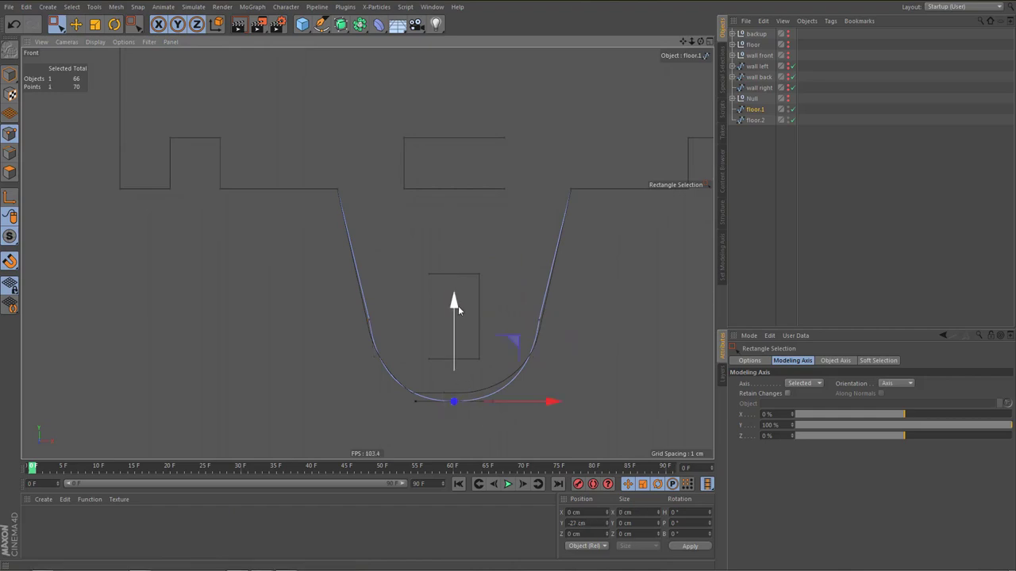
{"action": "left_click_drag", "start_coordinate": [457, 305], "coordinate": [454, 303]}
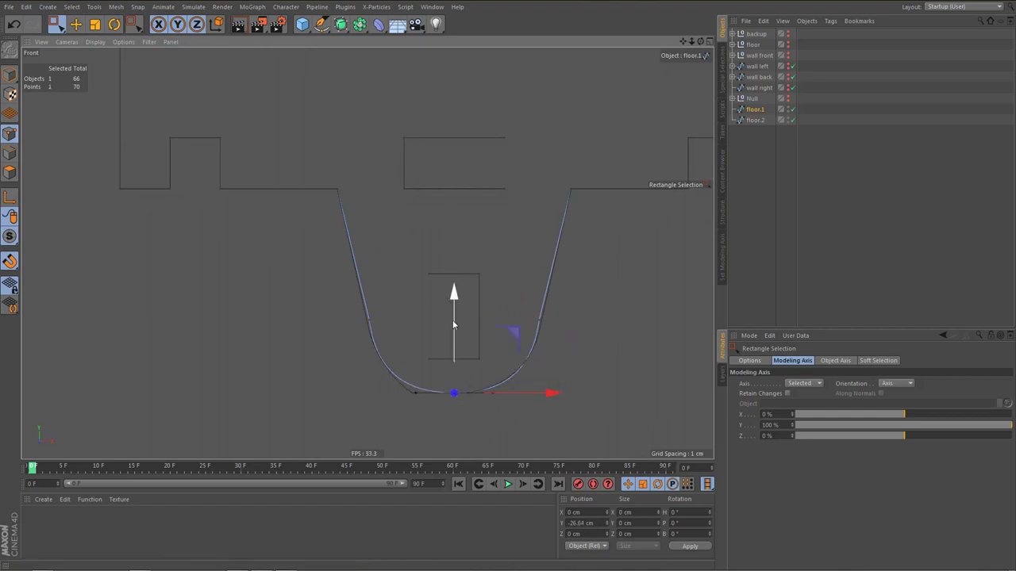
Duplicate the floor.1 spline and rotate the copy to a bank angle of -180°
{"action": "scroll", "coordinate": [435, 327], "scroll_direction": "down", "scroll_amount": 4}
{"action": "scroll", "coordinate": [435, 327], "scroll_direction": "down", "scroll_amount": 3}
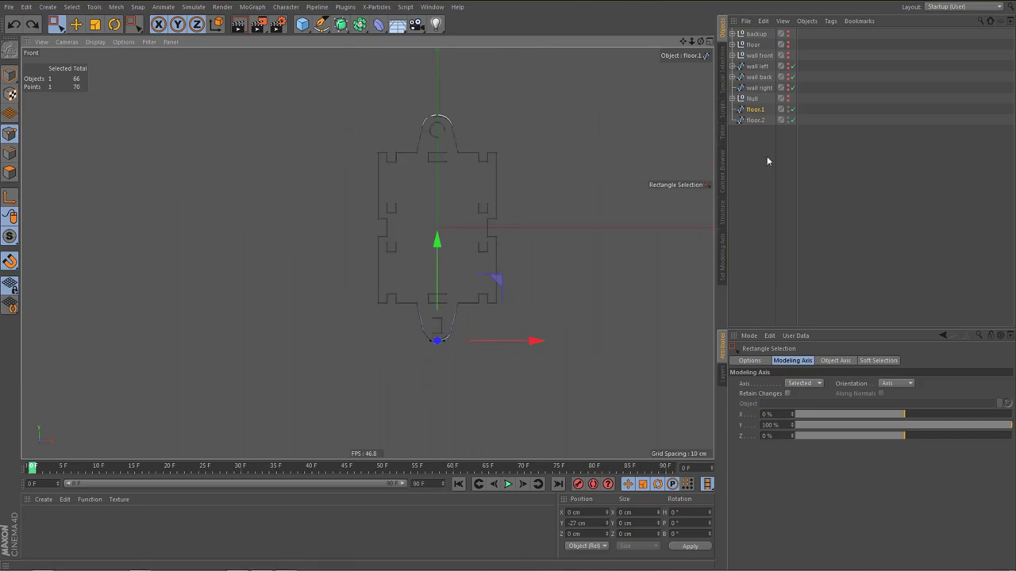
{"action": "left_click", "coordinate": [755, 110]}
{"action": "left_click_drag", "start_coordinate": [756, 115], "coordinate": [753, 124], "text": "ctrl"}
{"action": "key", "text": "Return"}
{"action": "key", "text": "Return"}
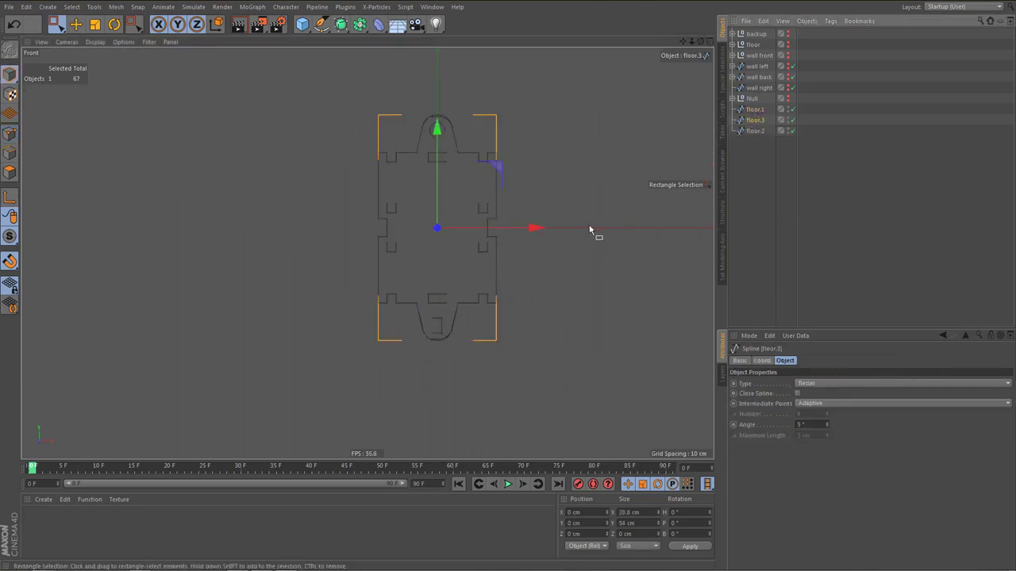
{"action": "key", "text": "r"}
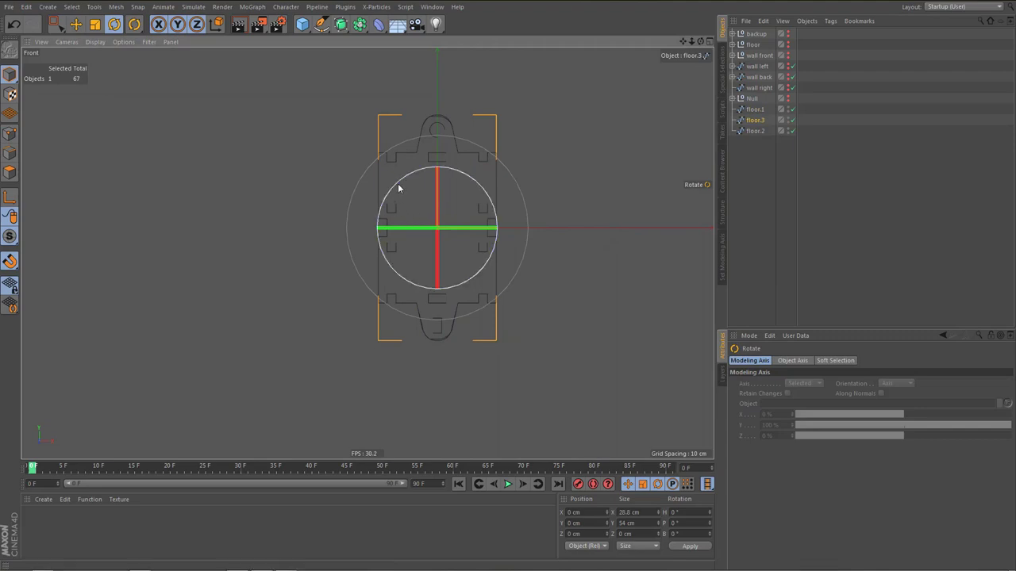
{"action": "left_click_drag", "start_coordinate": [397, 184], "coordinate": [478, 273]}
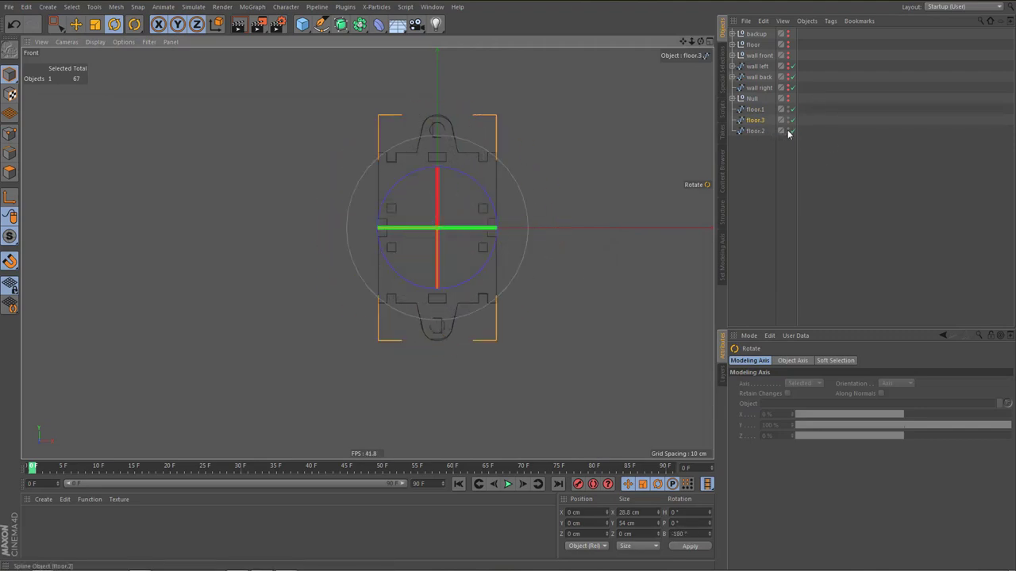
Hide floor.2 and compare the lower tab of floor.1 with the rotated copy in point mode
{"action": "left_click", "coordinate": [756, 120]}
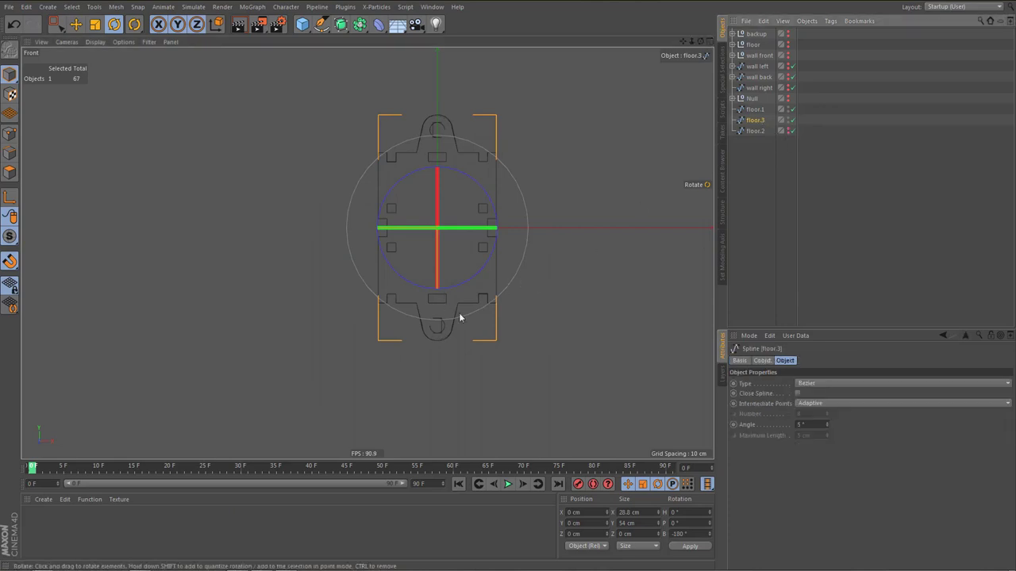
{"action": "left_click", "coordinate": [755, 109]}
{"action": "key", "text": "Return"}
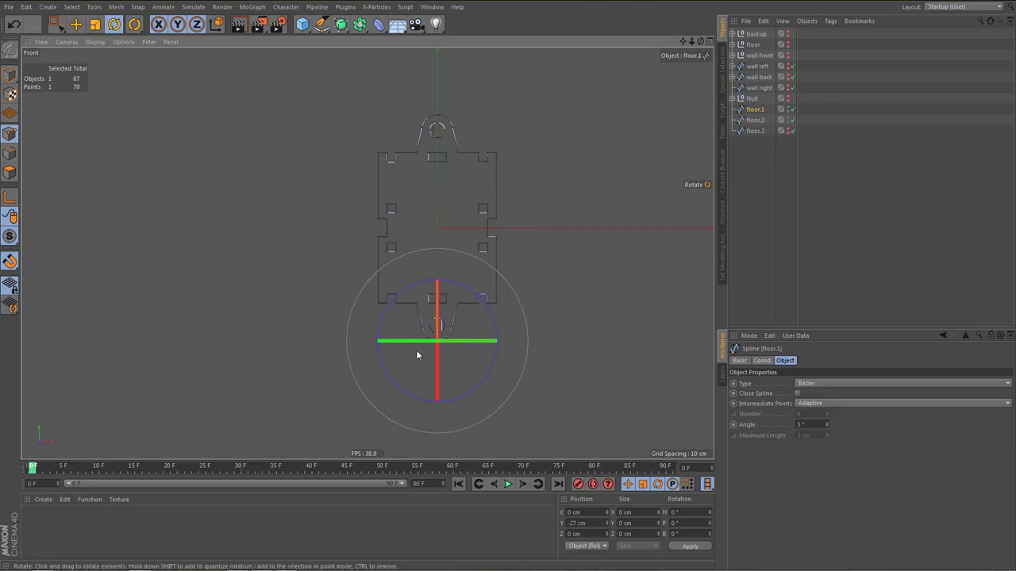
{"action": "scroll", "coordinate": [503, 350], "scroll_direction": "up", "scroll_amount": 10}
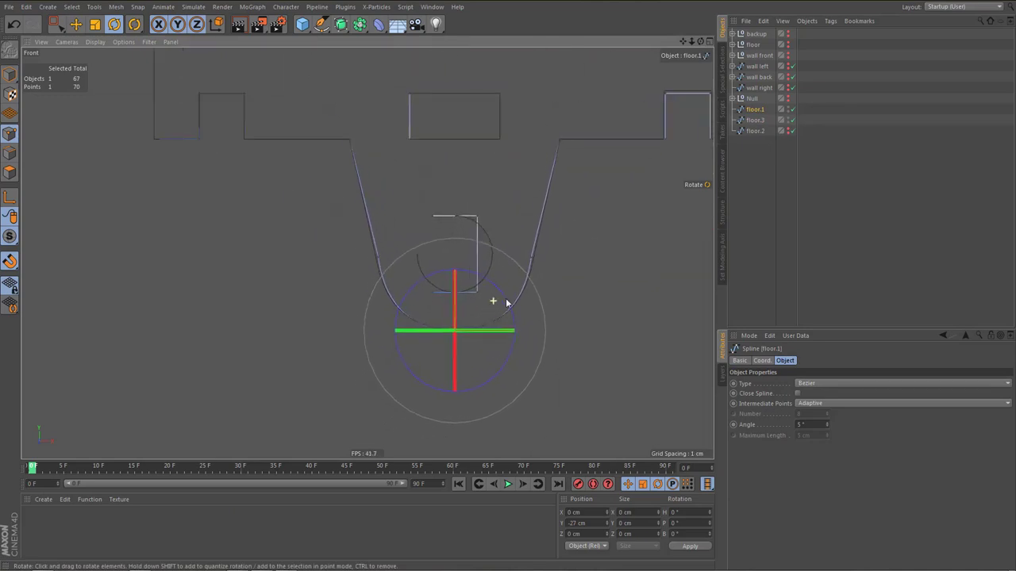
{"action": "scroll", "coordinate": [527, 299], "scroll_direction": "up", "scroll_amount": 4}
{"action": "key", "text": "e"}
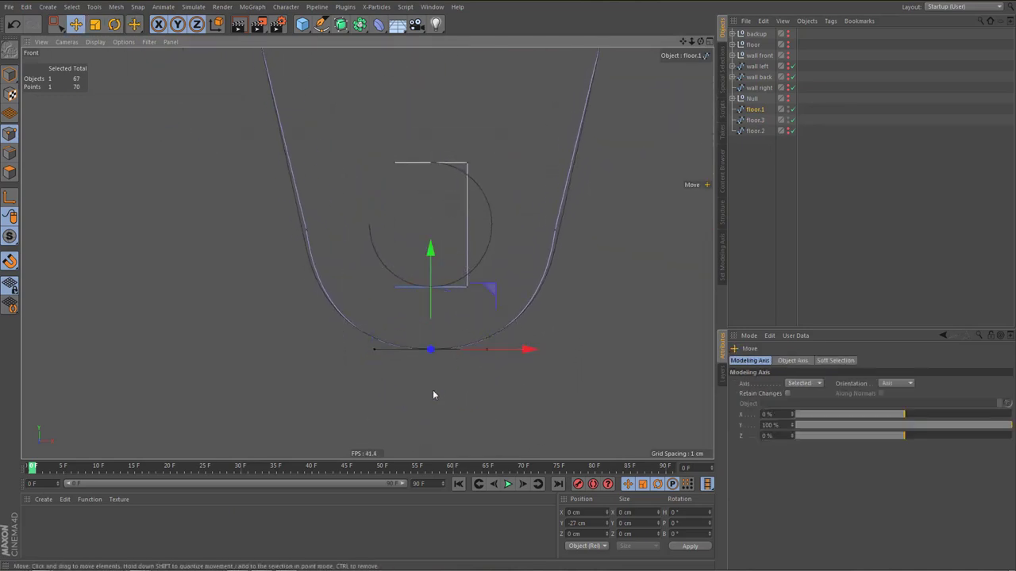
{"action": "scroll", "coordinate": [437, 381], "scroll_direction": "up", "scroll_amount": 5}
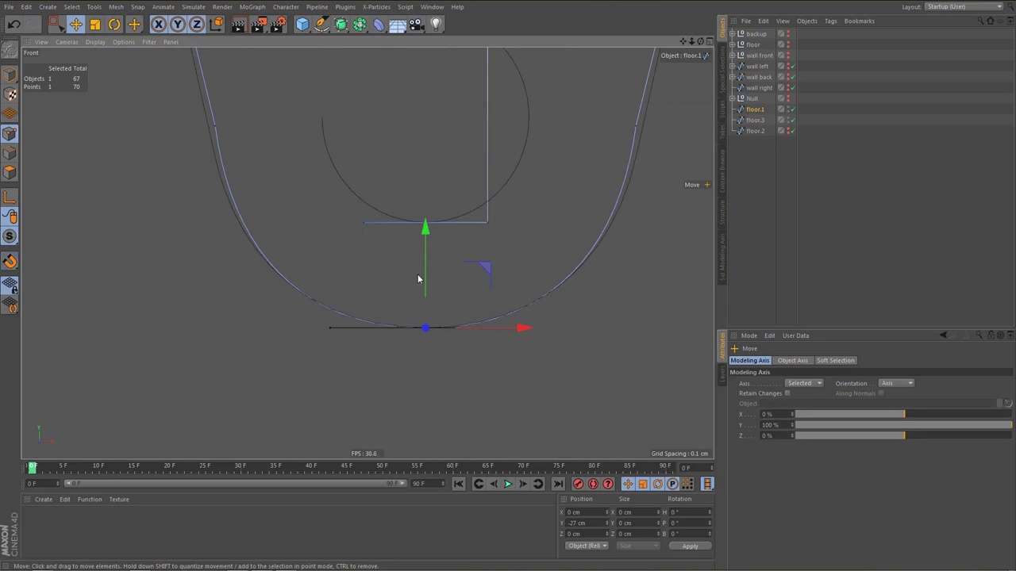
{"action": "left_click_drag", "start_coordinate": [425, 228], "coordinate": [427, 234]}
{"action": "scroll", "coordinate": [398, 294], "scroll_direction": "down", "scroll_amount": 3}
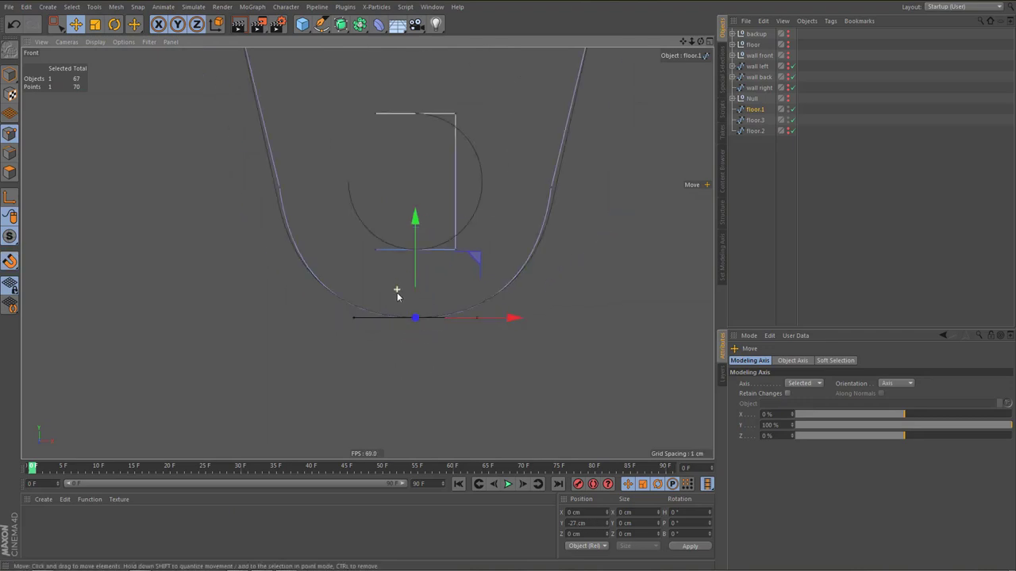
Move floor.1's two points where the lower tab's rounding begins outward to about X 3.782 cm and X -3.77 cm
{"action": "middle_click_drag", "start_coordinate": [398, 294], "coordinate": [407, 365], "text": "alt"}
{"action": "left_click", "coordinate": [560, 261]}
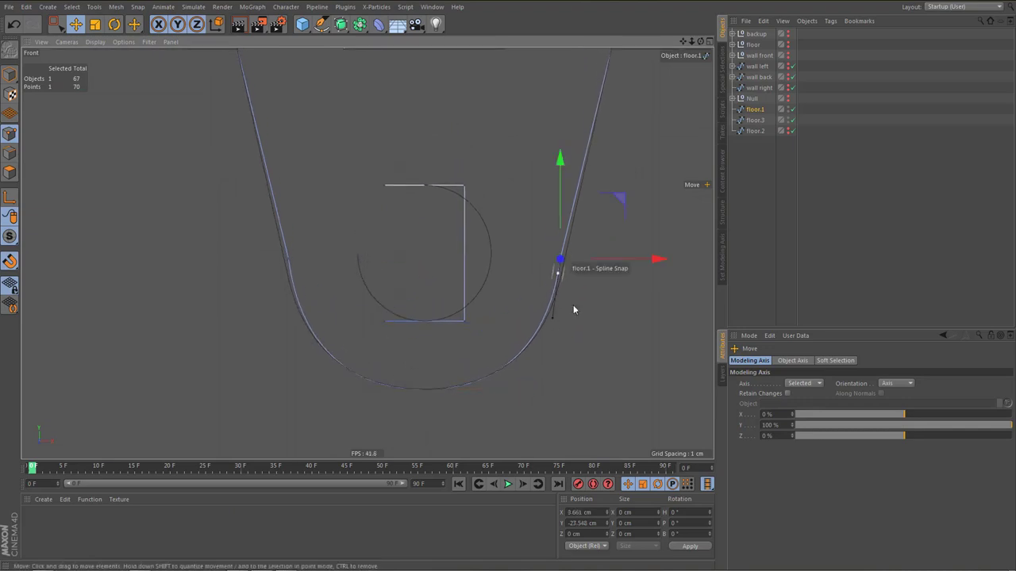
{"action": "left_click_drag", "start_coordinate": [658, 258], "coordinate": [663, 263]}
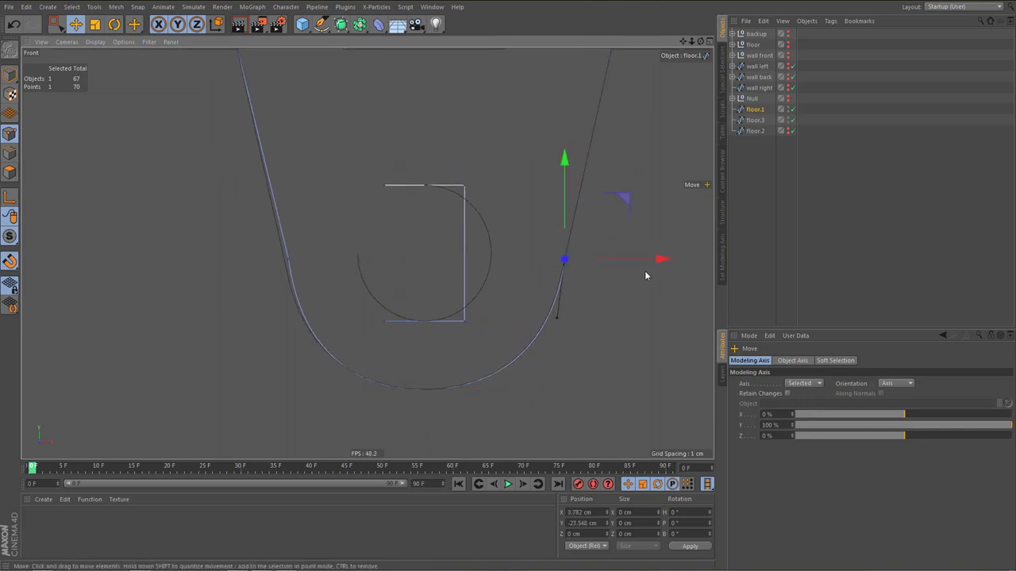
{"action": "left_click", "coordinate": [289, 259]}
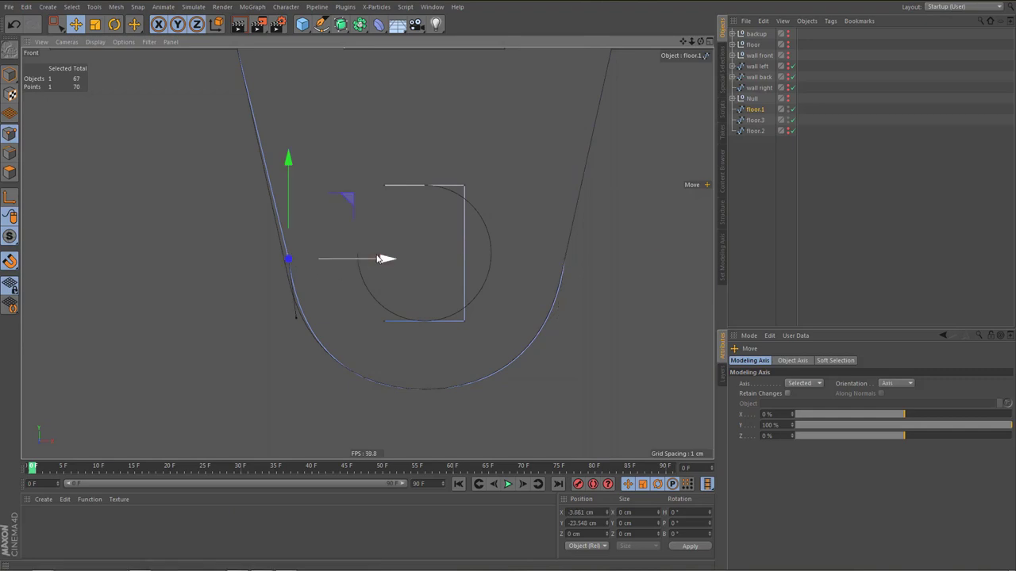
{"action": "left_click_drag", "start_coordinate": [386, 259], "coordinate": [386, 257]}
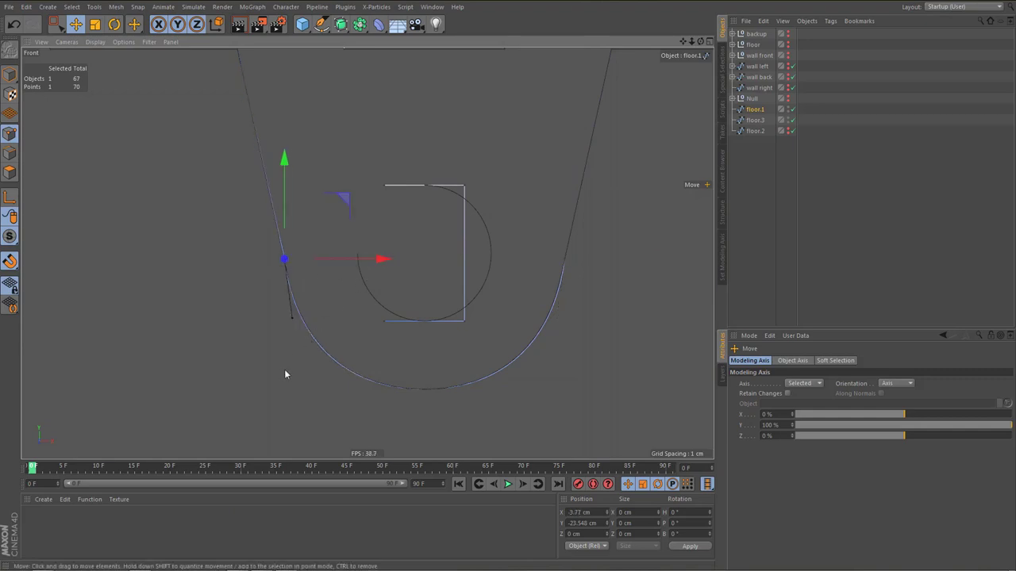
Check the overall size of the lower tab's five outline points on floor.1
{"action": "scroll", "coordinate": [293, 371], "scroll_direction": "down", "scroll_amount": 3}
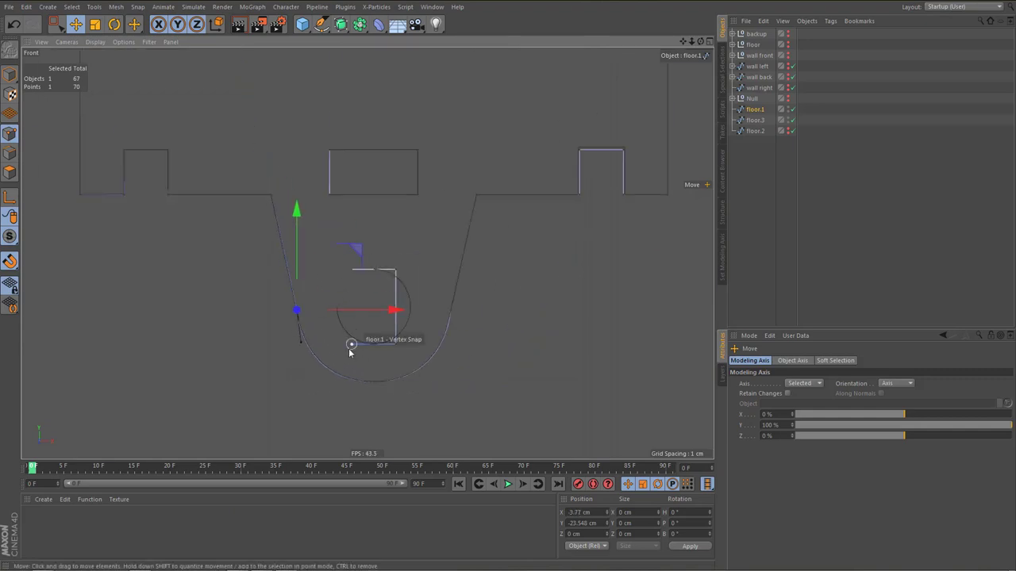
{"action": "key", "text": "0"}
{"action": "left_click_drag", "start_coordinate": [250, 181], "coordinate": [313, 384]}
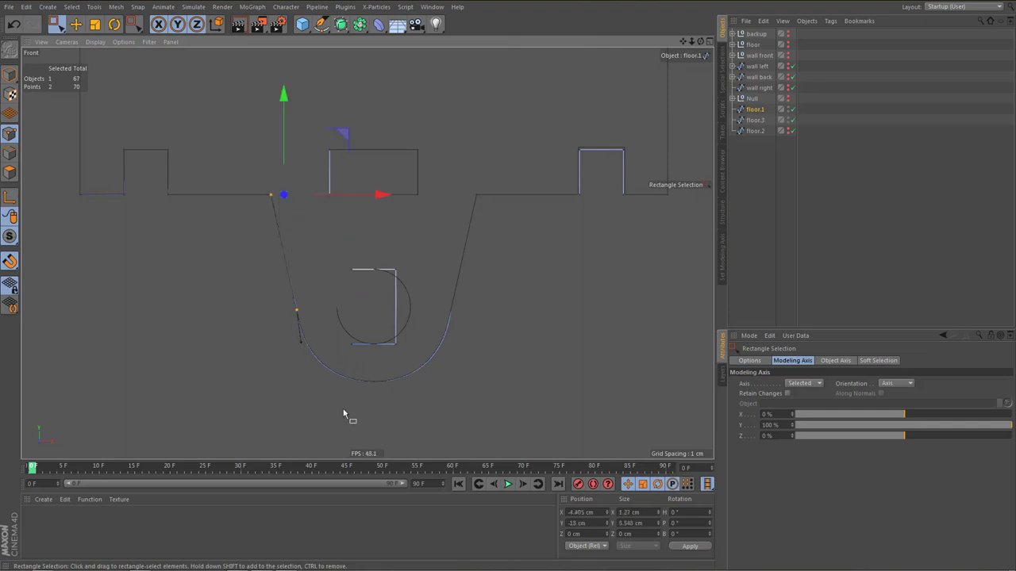
{"action": "left_click", "coordinate": [374, 383], "text": "shift"}
{"action": "left_click_drag", "start_coordinate": [472, 329], "coordinate": [473, 332], "text": "shift"}
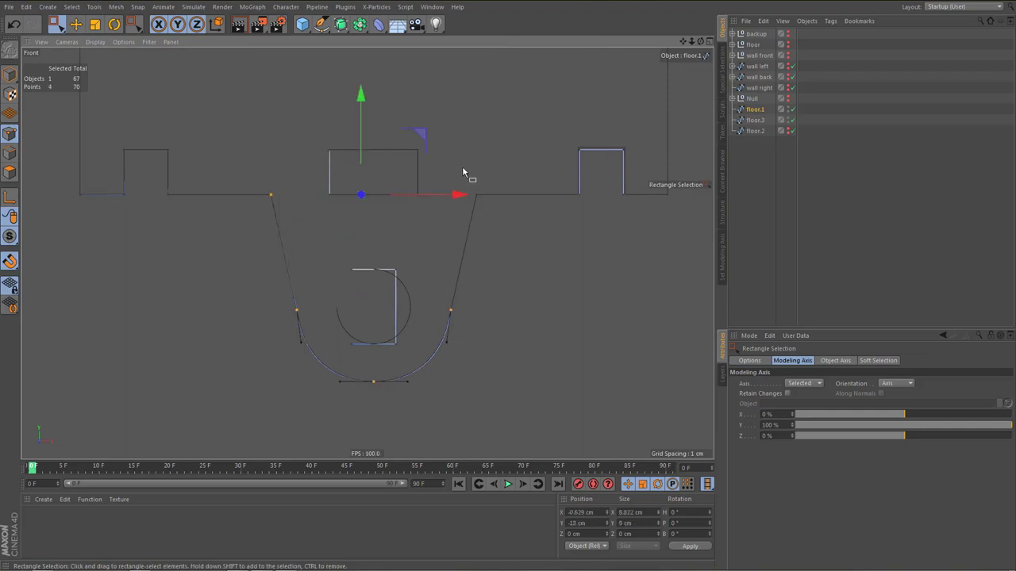
{"action": "left_click_drag", "start_coordinate": [462, 166], "coordinate": [495, 239], "text": "shift"}
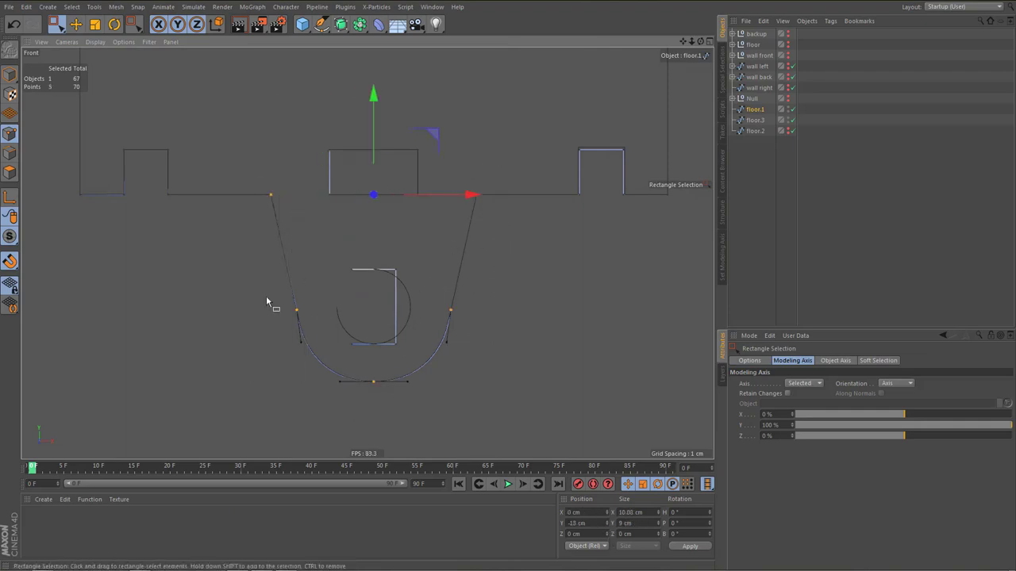
Restore the width between floor.1's two lower rounding-start points to 7.322 cm
{"action": "left_click_drag", "start_coordinate": [267, 297], "coordinate": [315, 323]}
{"action": "left_click_drag", "start_coordinate": [437, 303], "coordinate": [465, 333], "text": "shift"}
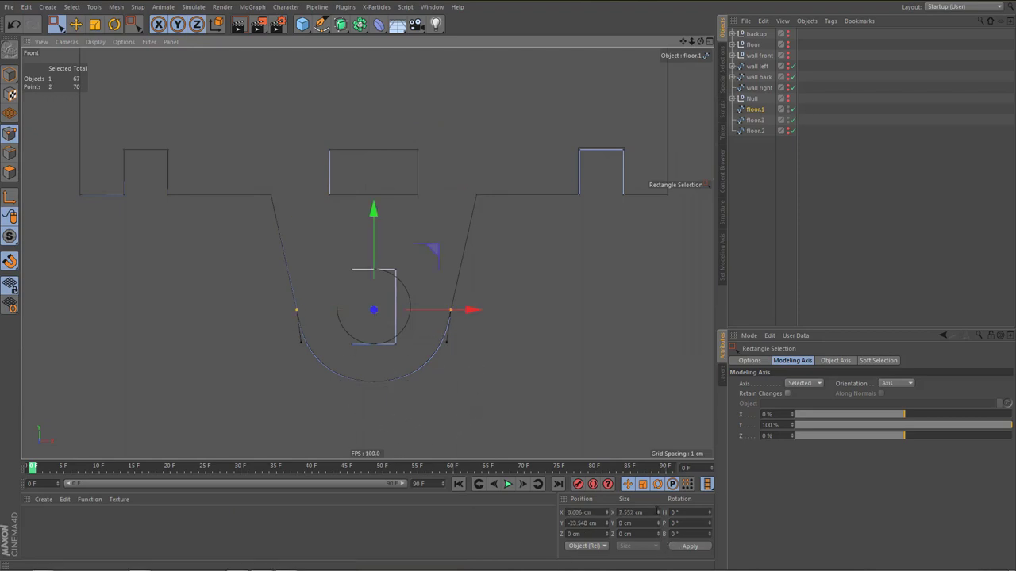
{"action": "left_click_drag", "start_coordinate": [656, 511], "coordinate": [608, 534]}
{"action": "type", "text": "7.322 cm"}
{"action": "left_click", "coordinate": [703, 549]}
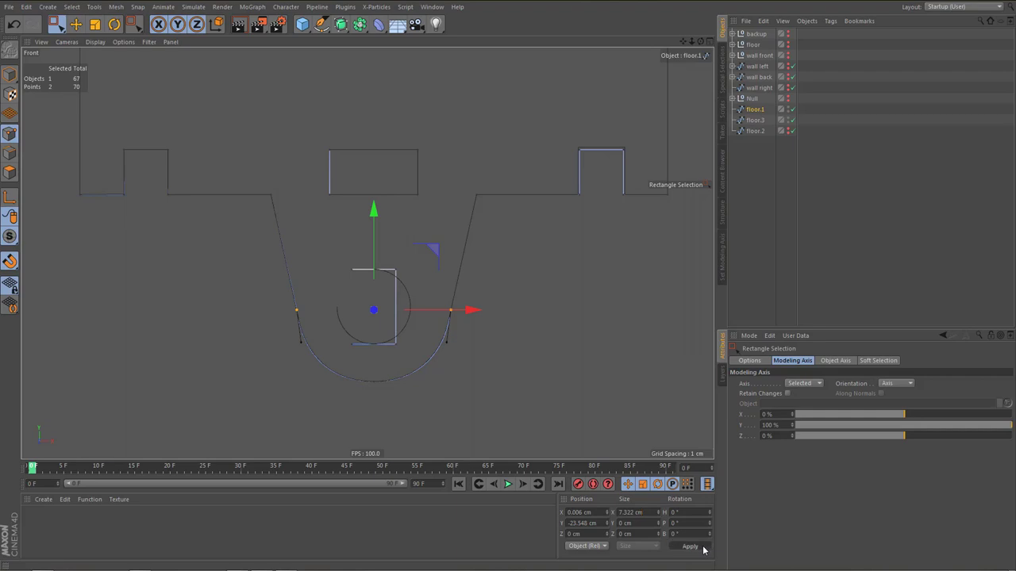
Copy the width between floor.3's two lower rounding-start points and return to floor.1
{"action": "scroll", "coordinate": [426, 441], "scroll_direction": "down", "scroll_amount": 3}
{"action": "scroll", "coordinate": [442, 376], "scroll_direction": "up", "scroll_amount": 3}
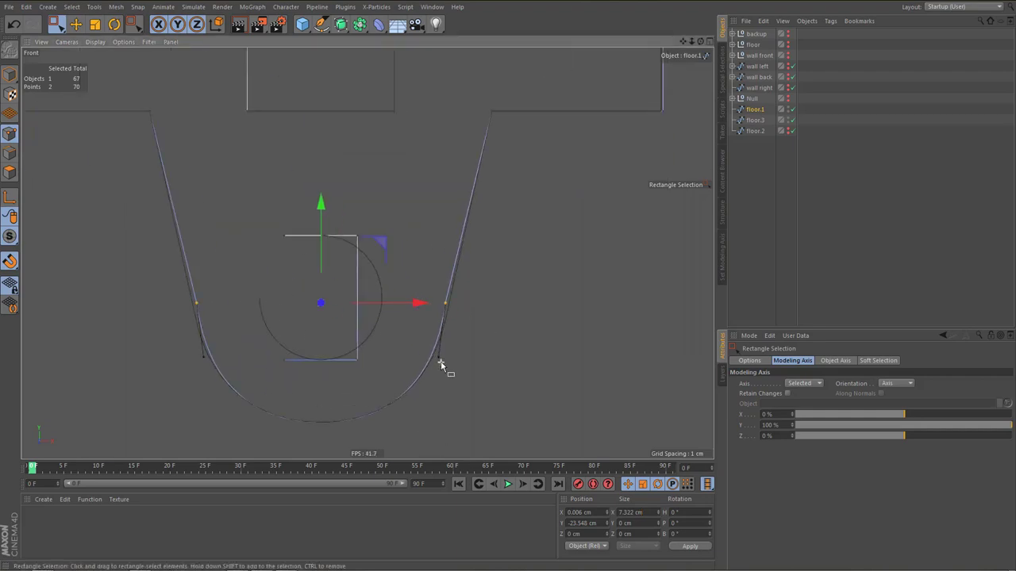
{"action": "middle_click_drag", "start_coordinate": [444, 355], "coordinate": [460, 357], "text": "alt"}
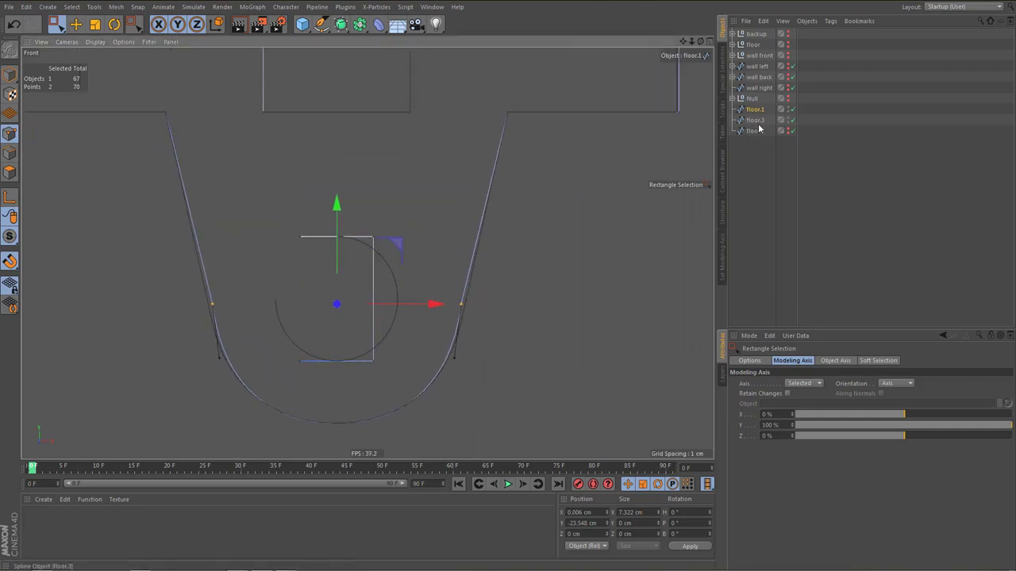
{"action": "left_click", "coordinate": [756, 120]}
{"action": "left_click", "coordinate": [451, 317]}
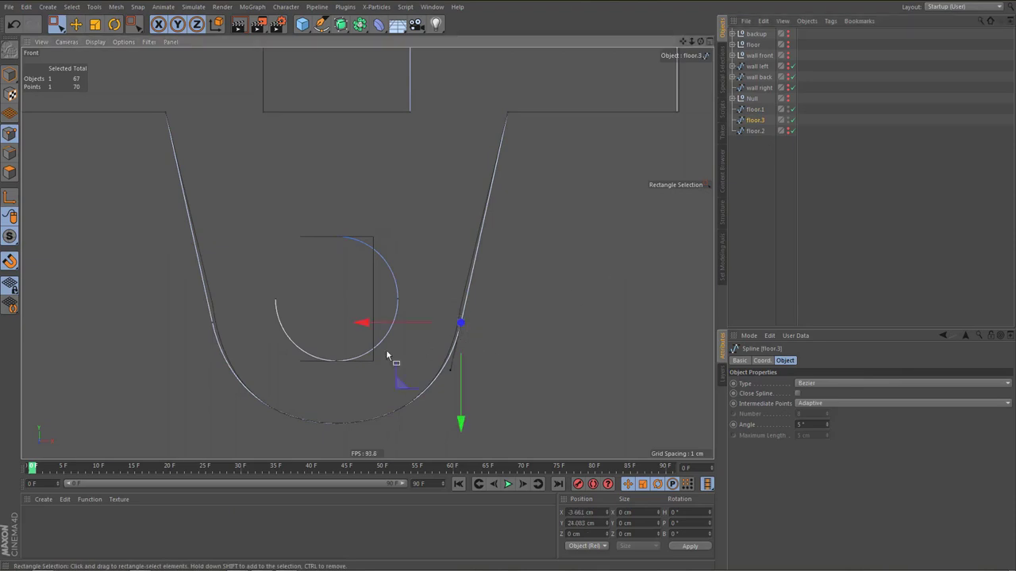
{"action": "left_click_drag", "start_coordinate": [185, 305], "coordinate": [227, 385], "text": "shift"}
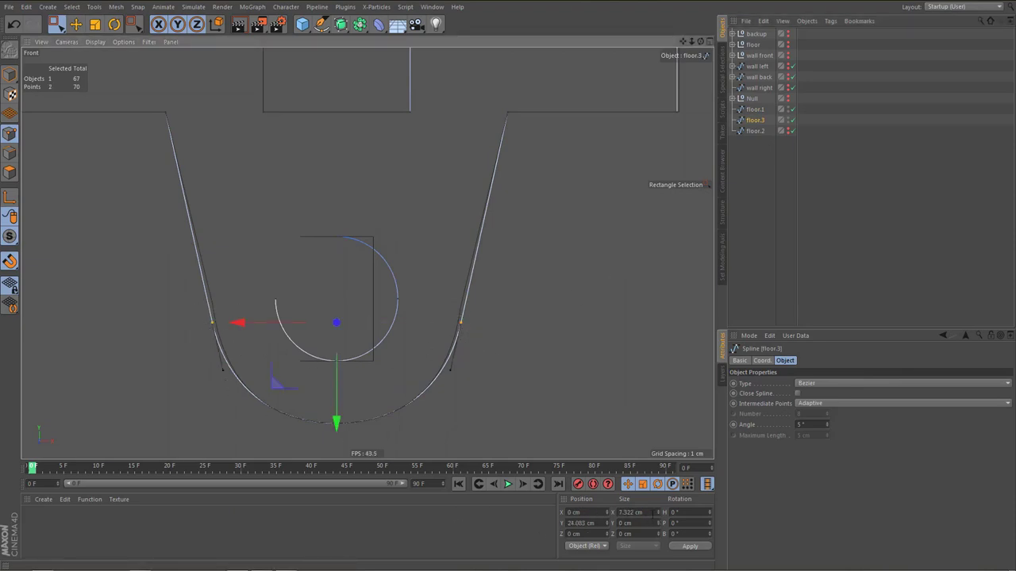
{"action": "double_click", "coordinate": [638, 512]}
{"action": "key", "text": "ctrl+c"}
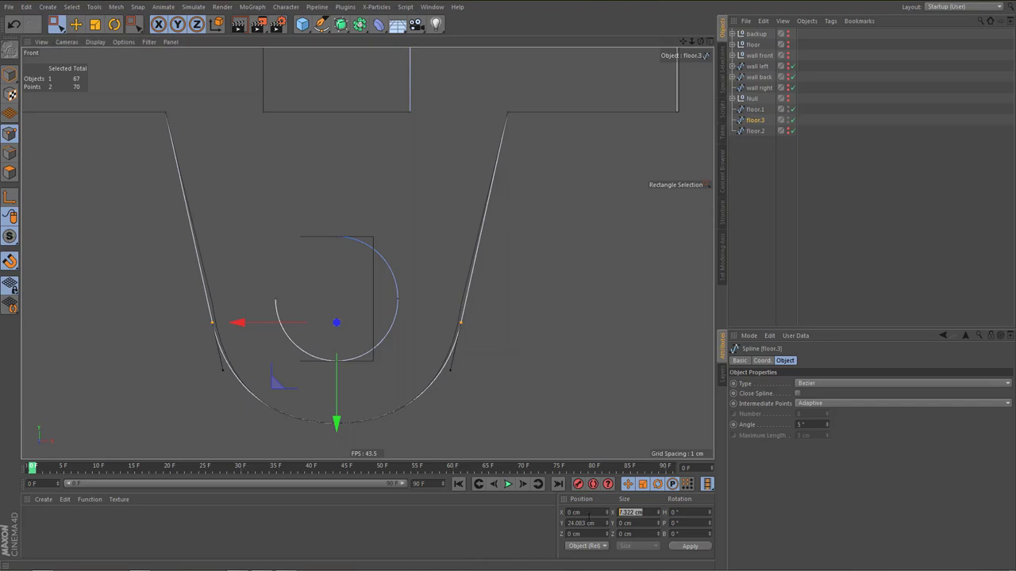
{"action": "left_click", "coordinate": [755, 111], "text": "shift"}
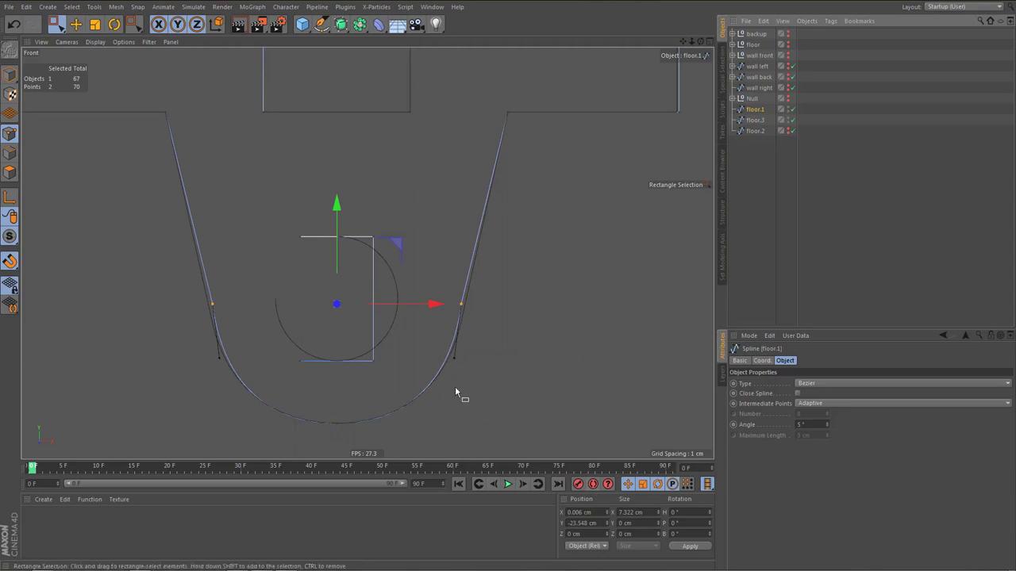
Move floor.1's two points where the lower tab's rounding begins outward to X 3.77 cm and X -3.77 cm, onto the rotated copy's outline
{"action": "scroll", "coordinate": [447, 325], "scroll_direction": "up", "scroll_amount": 3}
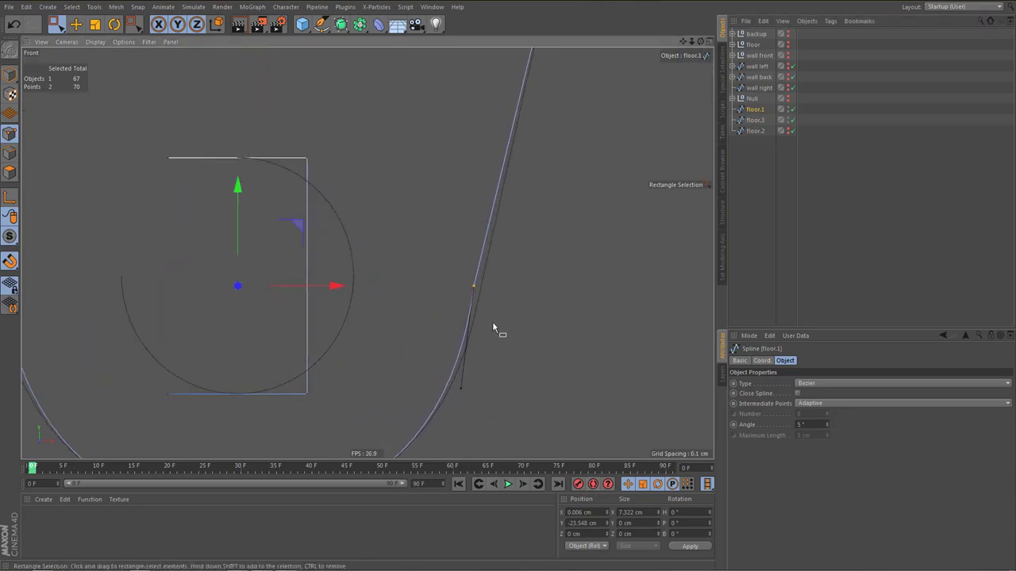
{"action": "left_click_drag", "start_coordinate": [484, 296], "coordinate": [485, 296]}
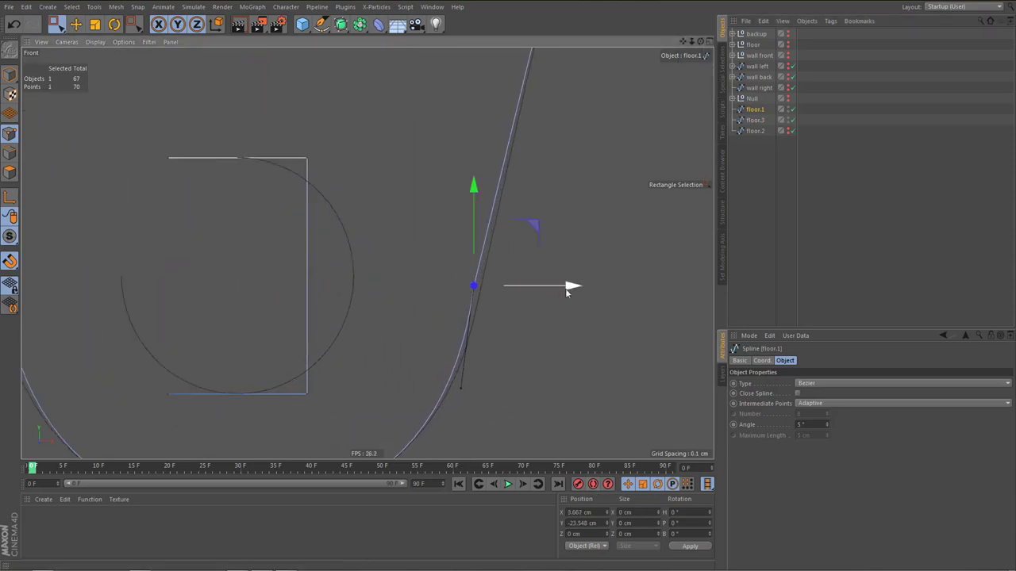
{"action": "left_click_drag", "start_coordinate": [574, 283], "coordinate": [581, 285]}
{"action": "middle_click_drag", "start_coordinate": [318, 305], "coordinate": [420, 277], "text": "alt"}
{"action": "left_click", "coordinate": [112, 266]}
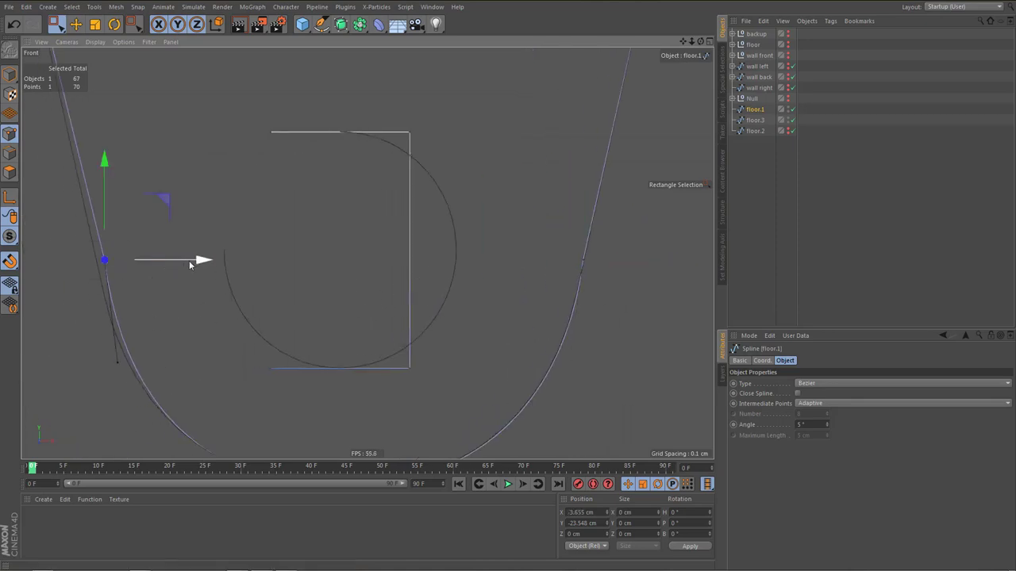
{"action": "left_click_drag", "start_coordinate": [200, 261], "coordinate": [192, 262]}
{"action": "middle_click_drag", "start_coordinate": [111, 363], "coordinate": [170, 352]}
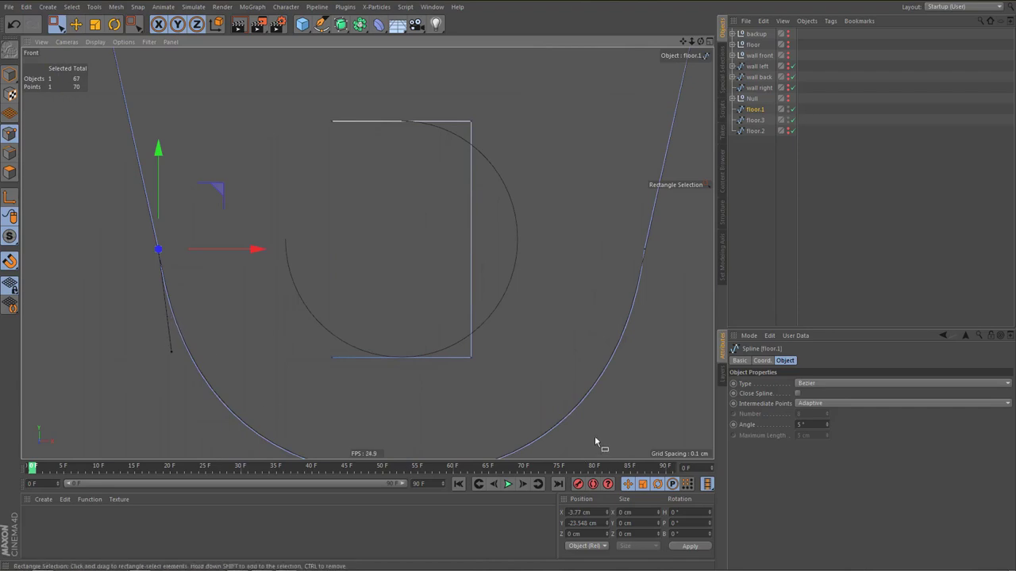
Apply Equal Tangent Length to floor.1's two lower rounding-start points
{"action": "left_click", "coordinate": [643, 248], "text": "shift"}
{"action": "right_click", "coordinate": [655, 243]}
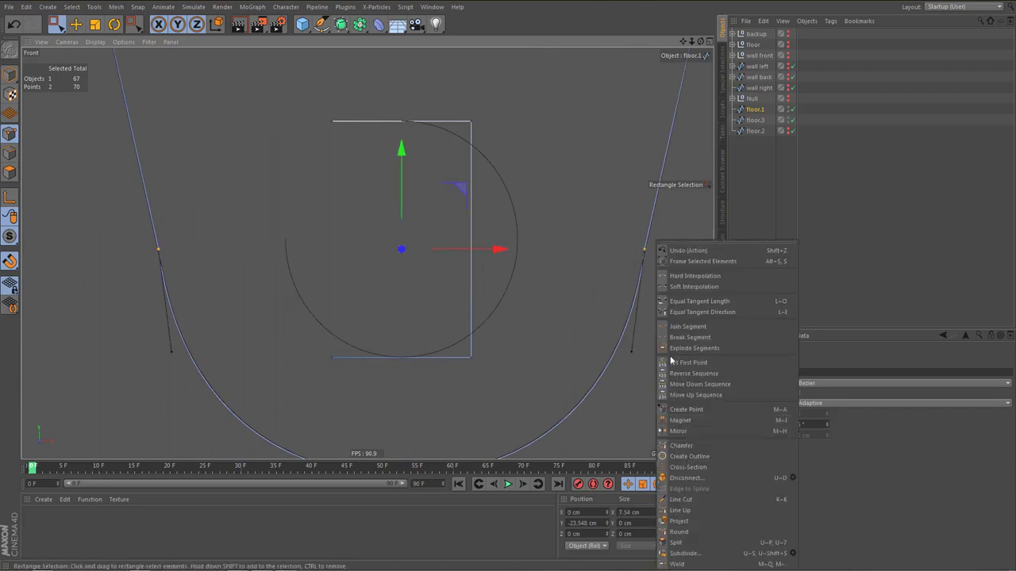
{"action": "left_click", "coordinate": [714, 302]}
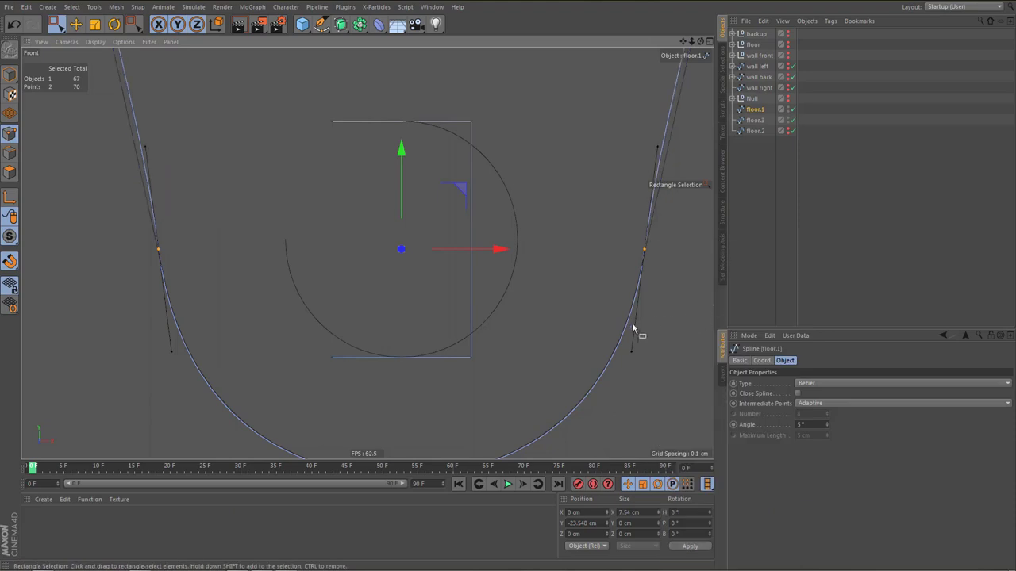
{"action": "middle_click_drag", "start_coordinate": [604, 337], "coordinate": [513, 338]}
{"action": "middle_click_drag", "start_coordinate": [591, 254], "coordinate": [564, 286]}
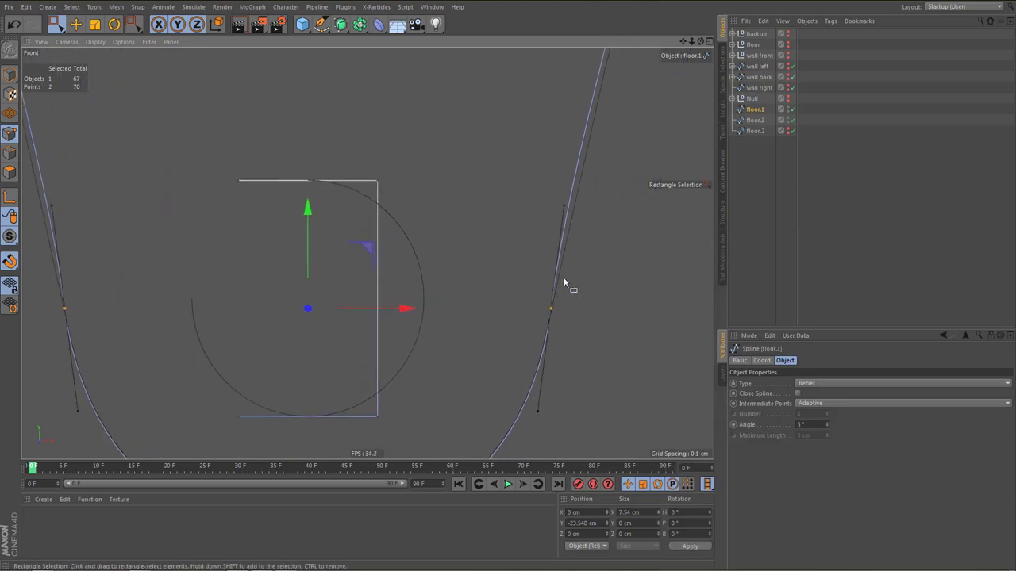
With the Pen tool's tangent rotation unlocked and tangent length locked, align the right rounding-start point's upper tangent with floor.3's straight edge
{"action": "scroll", "coordinate": [585, 244], "scroll_direction": "up", "scroll_amount": 5}
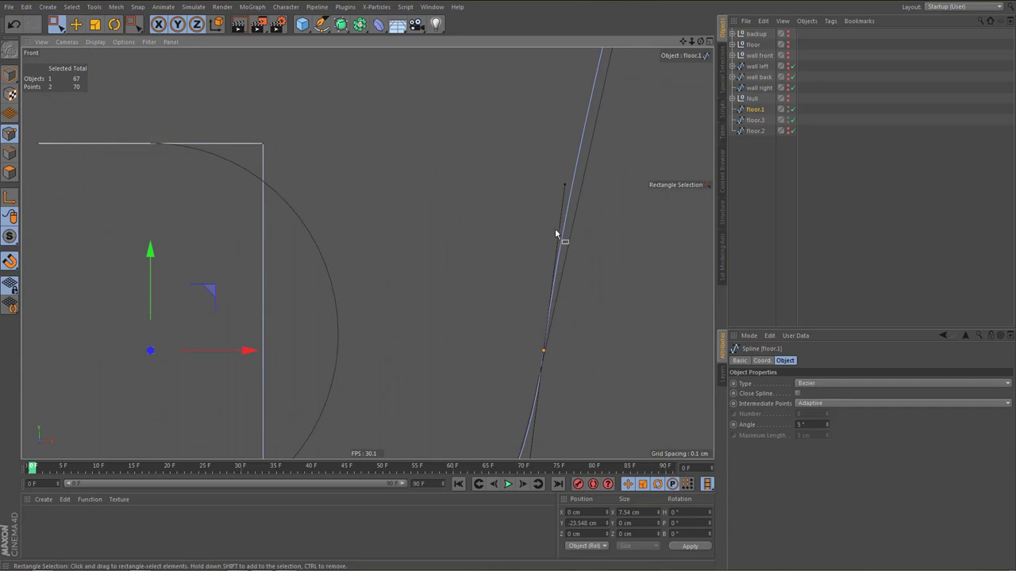
{"action": "key", "text": "e"}
{"action": "left_click", "coordinate": [544, 351]}
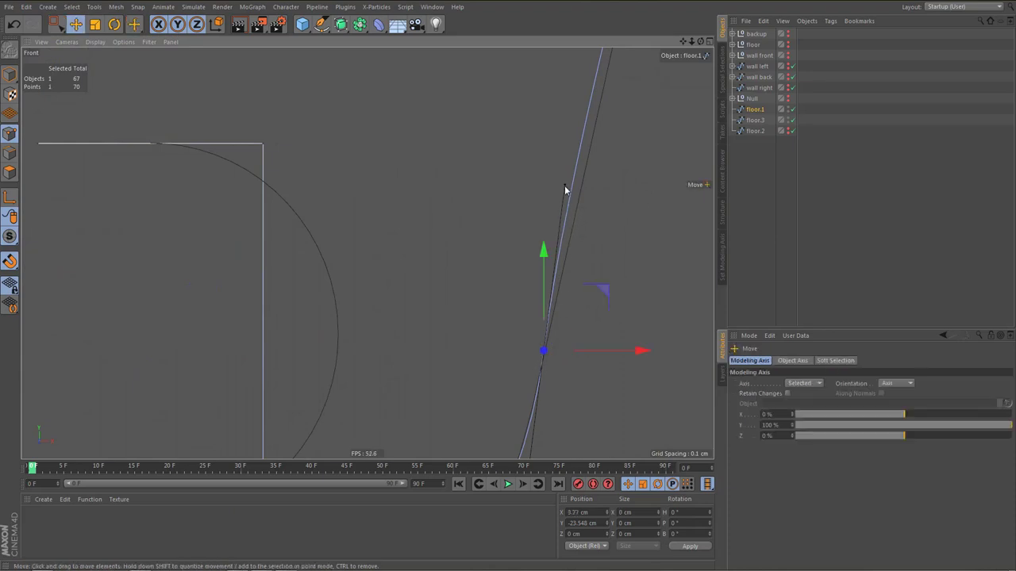
{"action": "key", "text": "space"}
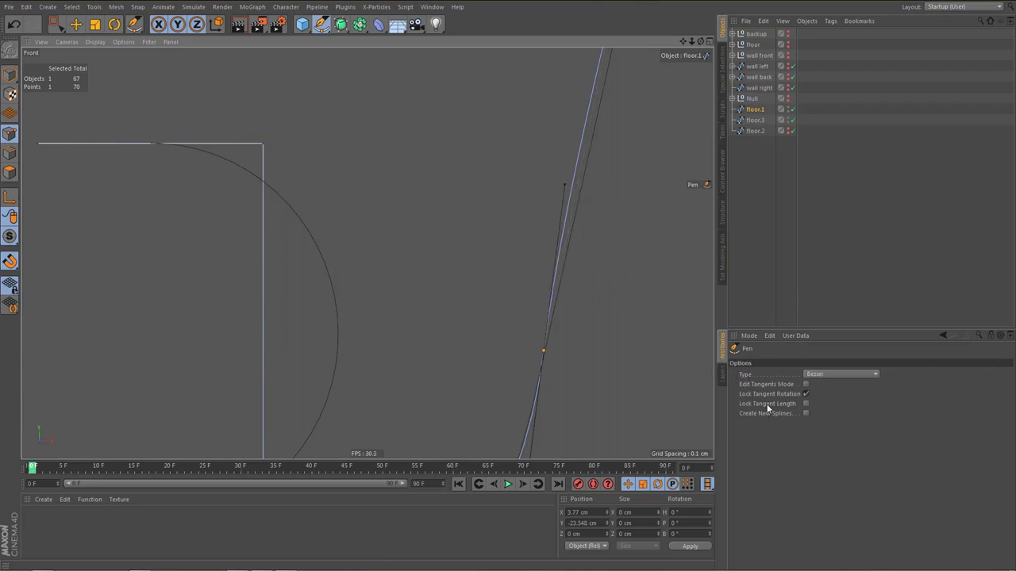
{"action": "left_click", "coordinate": [806, 393]}
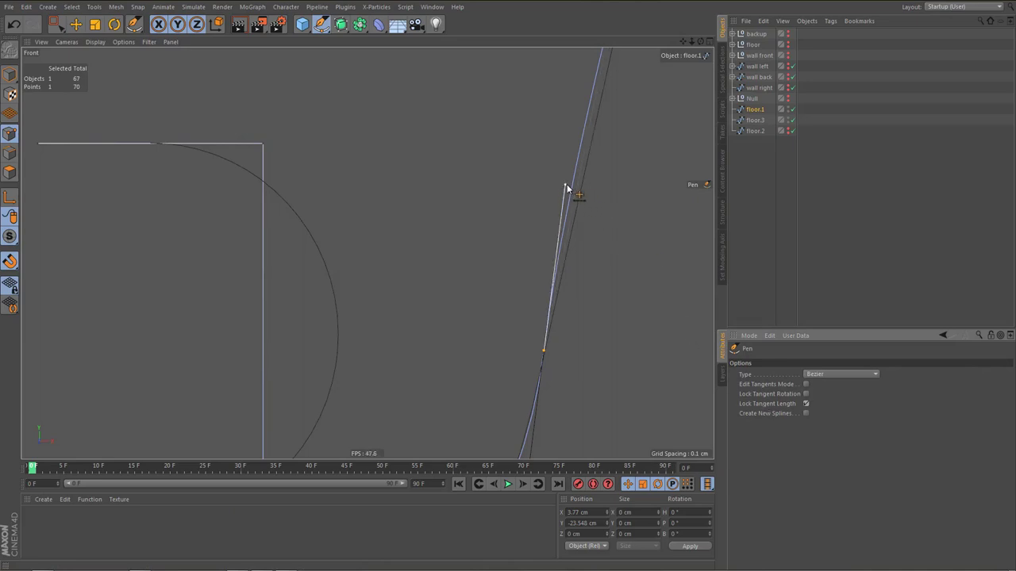
{"action": "left_click_drag", "start_coordinate": [565, 191], "coordinate": [580, 188]}
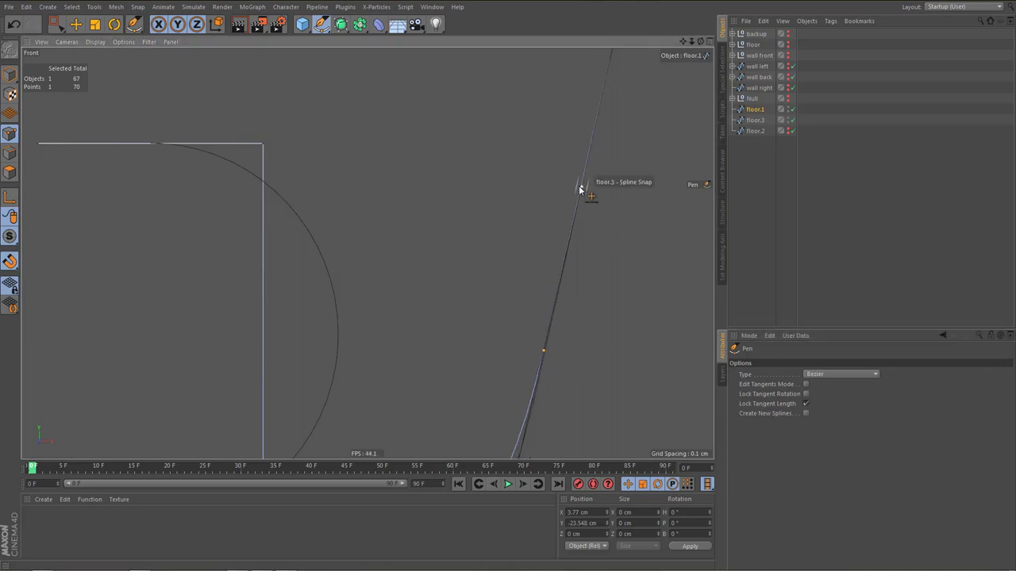
Align the tangent of the lower tab's left rounding-start point with the straight edge of floor.3
{"action": "scroll", "coordinate": [568, 252], "scroll_direction": "down", "scroll_amount": 5}
{"action": "middle_click_drag", "start_coordinate": [587, 267], "coordinate": [623, 321], "text": "alt"}
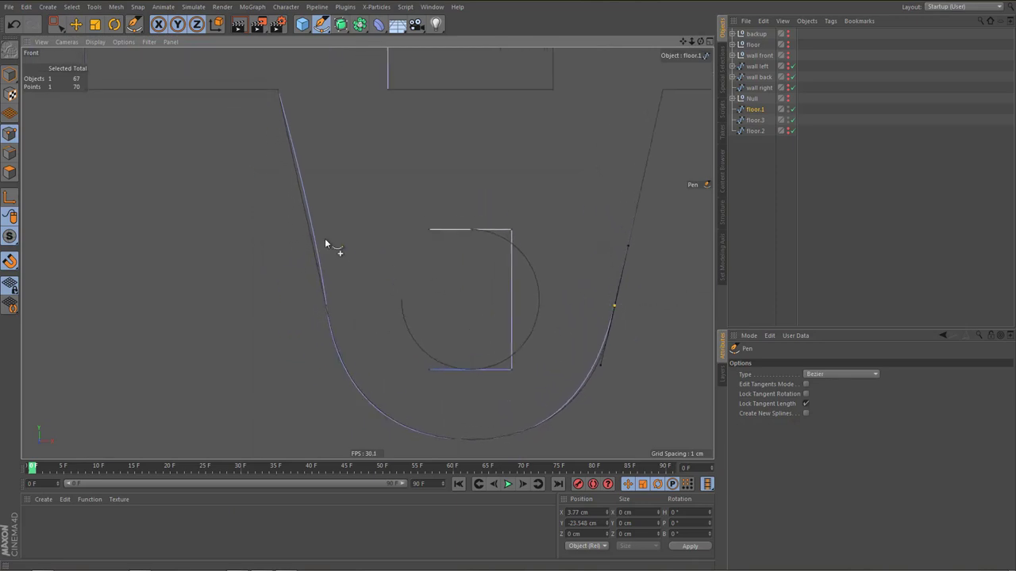
{"action": "left_click", "coordinate": [326, 305]}
{"action": "scroll", "coordinate": [307, 251], "scroll_direction": "up", "scroll_amount": 5}
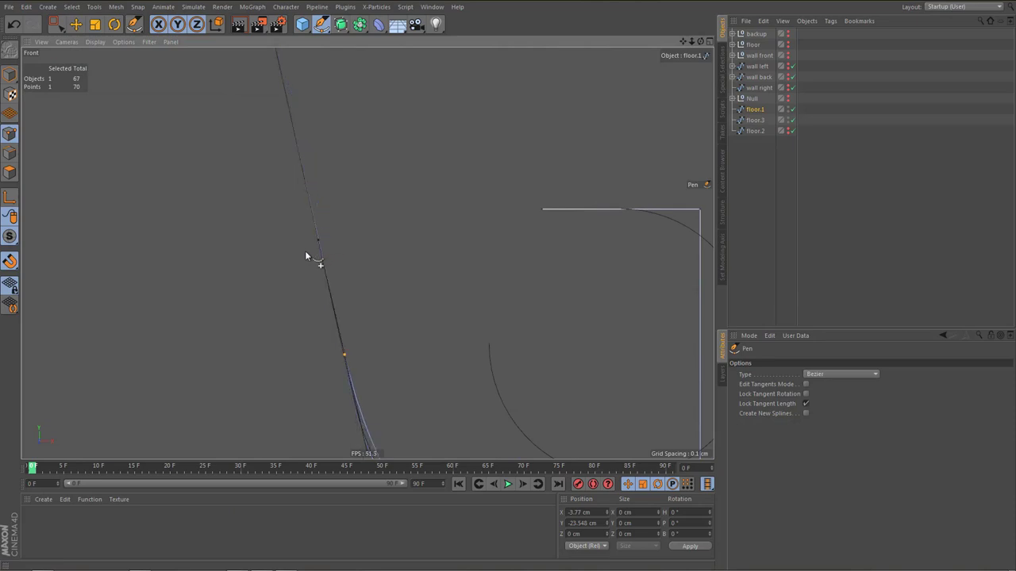
{"action": "scroll", "coordinate": [308, 252], "scroll_direction": "down", "scroll_amount": 5}
Try a width of 7.322 cm between floor.1's two lower rounding-start points, then undo it
{"action": "left_click", "coordinate": [592, 304], "text": "shift"}
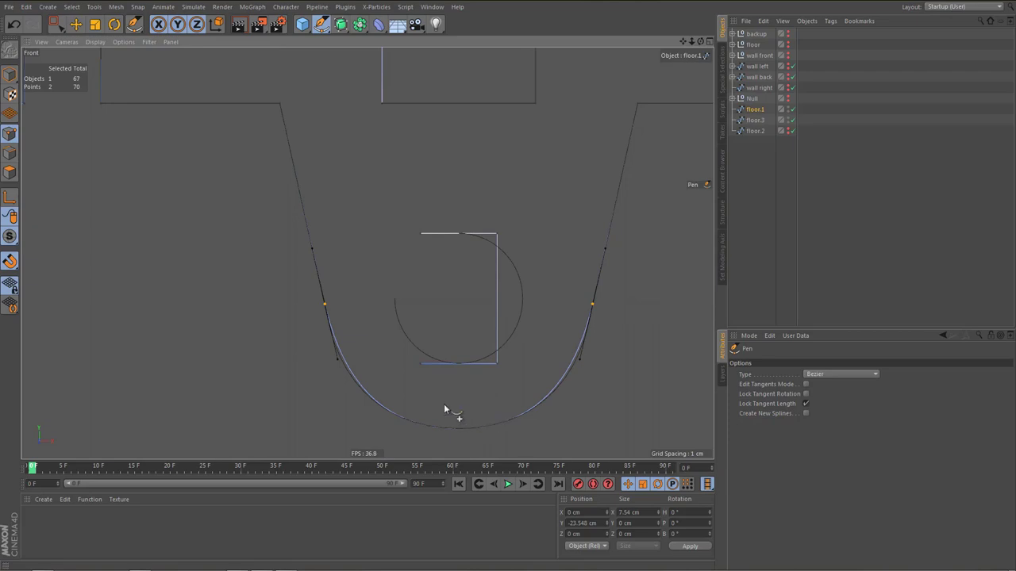
{"action": "scroll", "coordinate": [444, 404], "scroll_direction": "down", "scroll_amount": 2}
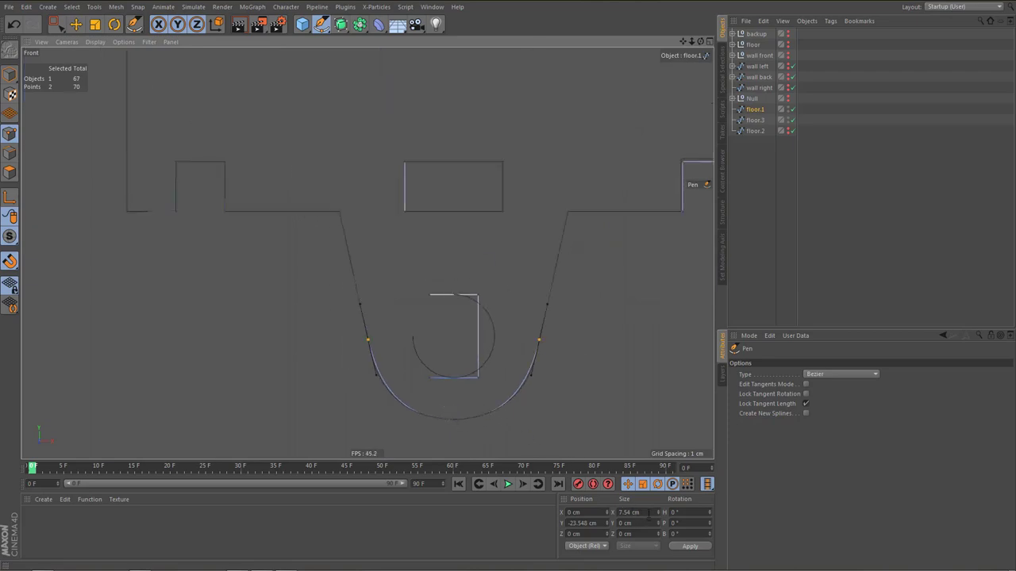
{"action": "double_click", "coordinate": [648, 513]}
{"action": "key", "text": "ctrl+v"}
{"action": "left_click", "coordinate": [691, 548]}
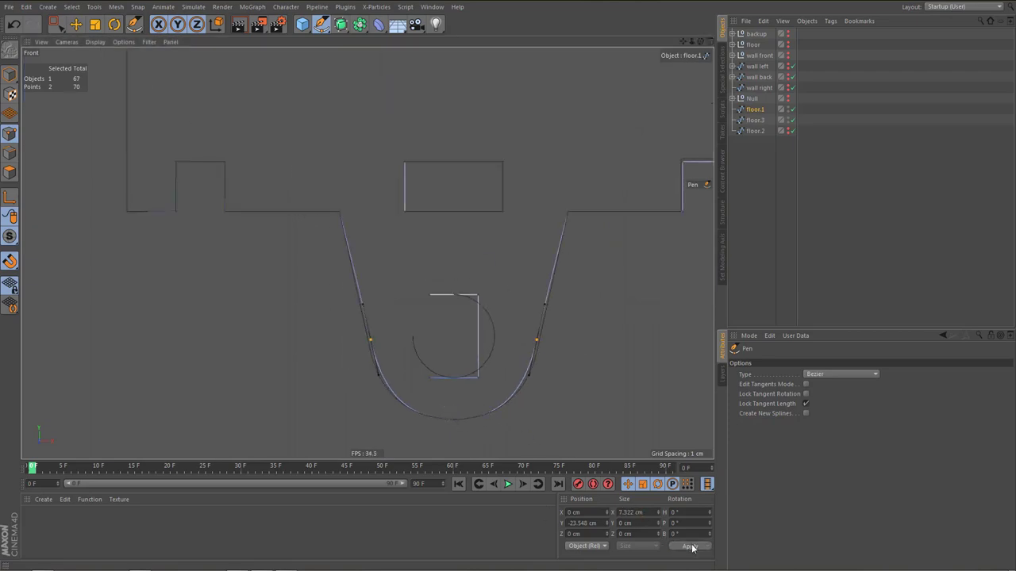
{"action": "key", "text": "ctrl+z"}
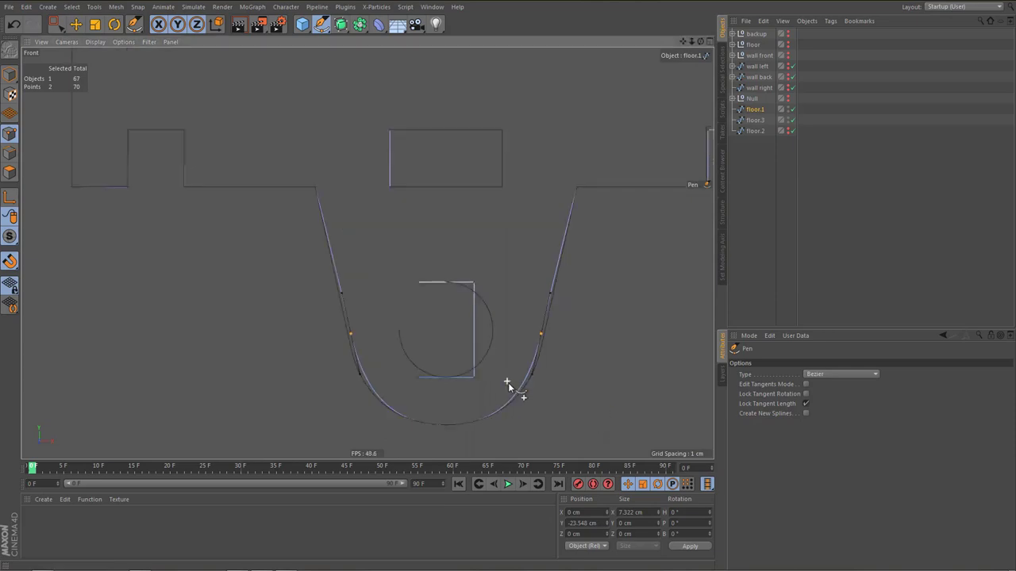
Compare with floor.3, then move floor.1's right rounding-start point onto the copy's matching point at X 3.661 cm, Y -24.083 cm
{"action": "scroll", "coordinate": [512, 390], "scroll_direction": "up", "scroll_amount": 3}
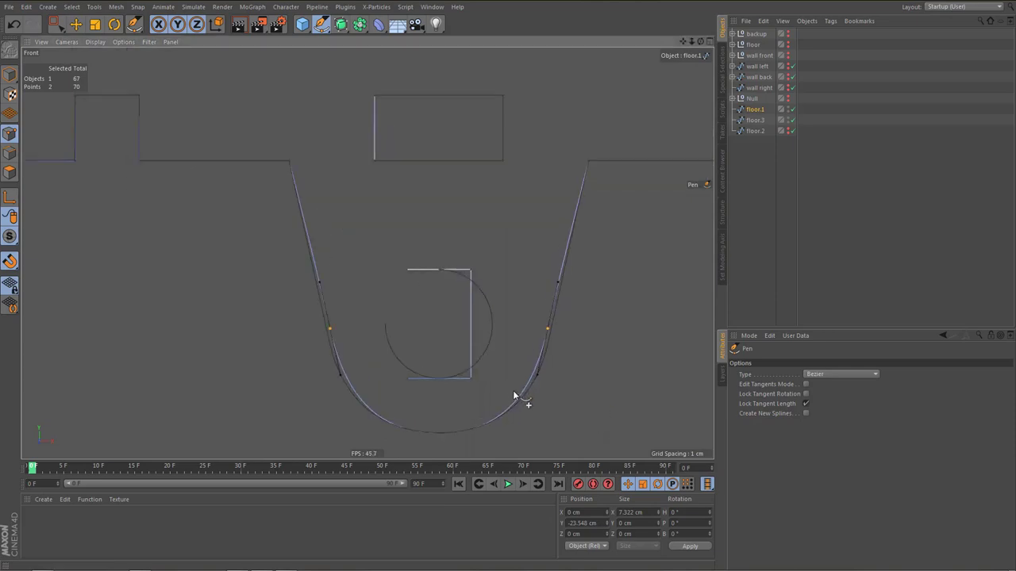
{"action": "left_click", "coordinate": [758, 120]}
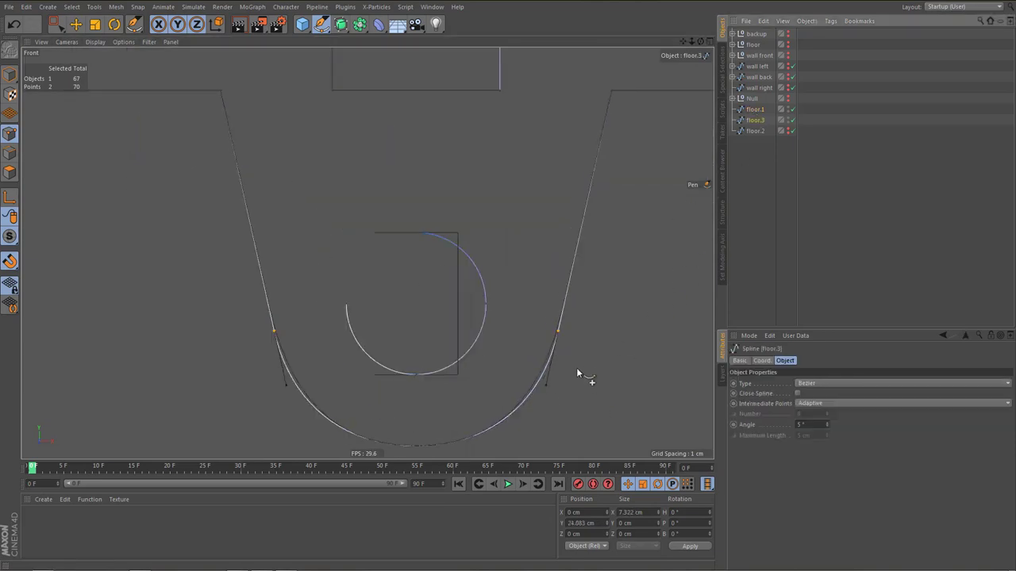
{"action": "left_click", "coordinate": [754, 110]}
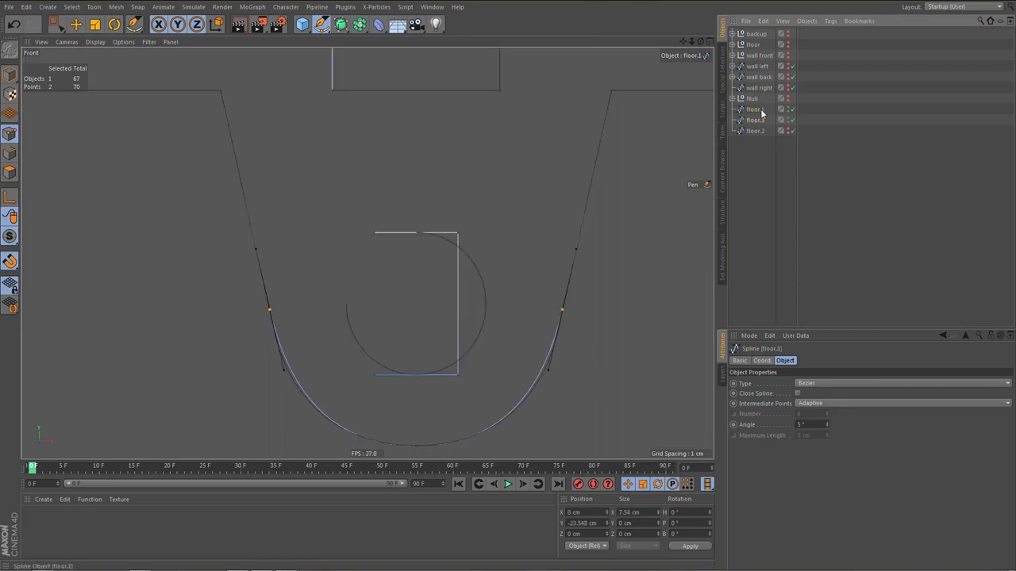
{"action": "key", "text": "0"}
{"action": "left_click", "coordinate": [562, 309]}
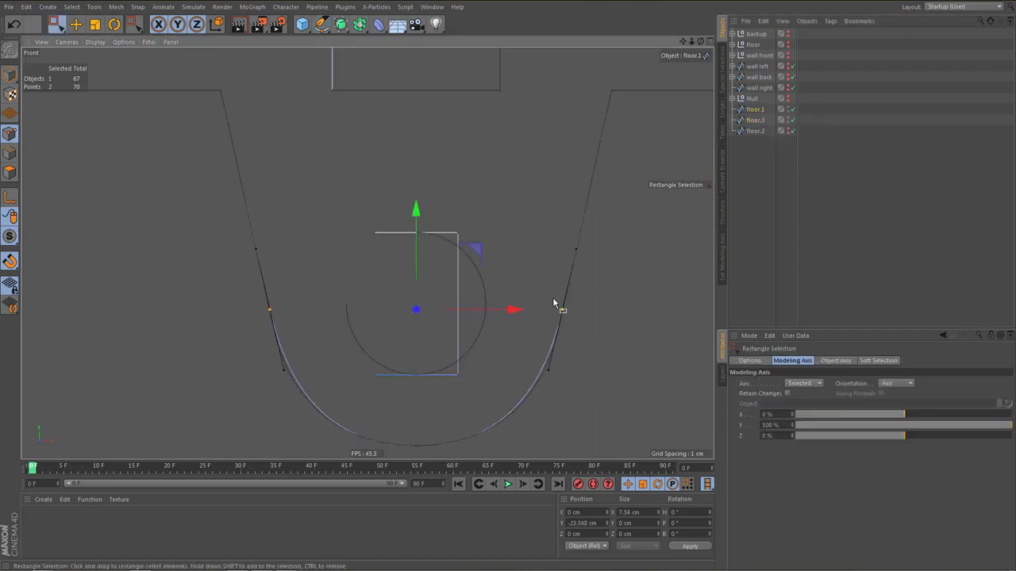
{"action": "key", "text": "e"}
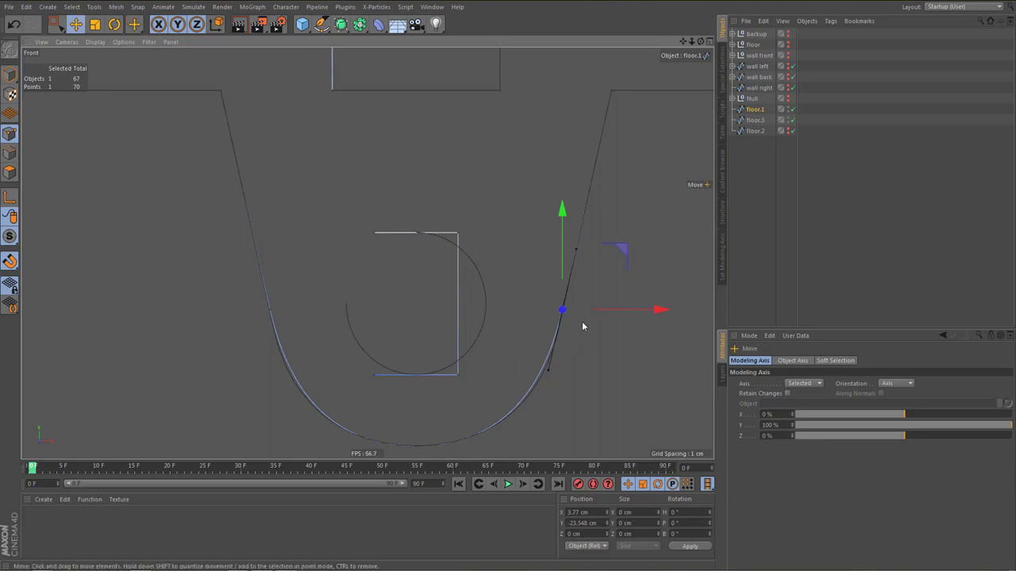
{"action": "mouse_move", "coordinate": [577, 338]}
{"action": "left_mouse_down"}
{"action": "mouse_move", "coordinate": [552, 355]}
{"action": "mouse_move", "coordinate": [557, 331]}
{"action": "left_mouse_up"}
Move floor.1's left rounding-start point to X -3.661 cm, Y -24.083 cm and check both points' shared position and width
{"action": "key", "text": "0"}
{"action": "key", "text": "e"}
{"action": "left_click_drag", "start_coordinate": [292, 339], "coordinate": [272, 324]}
{"action": "key", "text": "ctrl+z"}
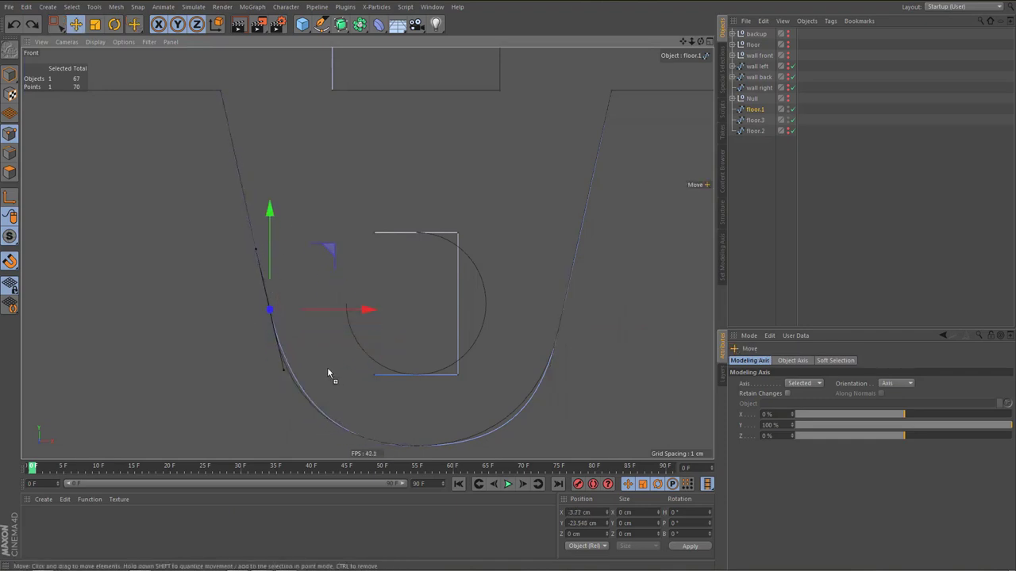
{"action": "mouse_move", "coordinate": [338, 257]}
{"action": "left_mouse_down"}
{"action": "mouse_move", "coordinate": [288, 268]}
{"action": "mouse_move", "coordinate": [326, 285]}
{"action": "mouse_move", "coordinate": [337, 269]}
{"action": "left_mouse_up"}
{"action": "scroll", "coordinate": [486, 361], "scroll_direction": "down", "scroll_amount": 3}
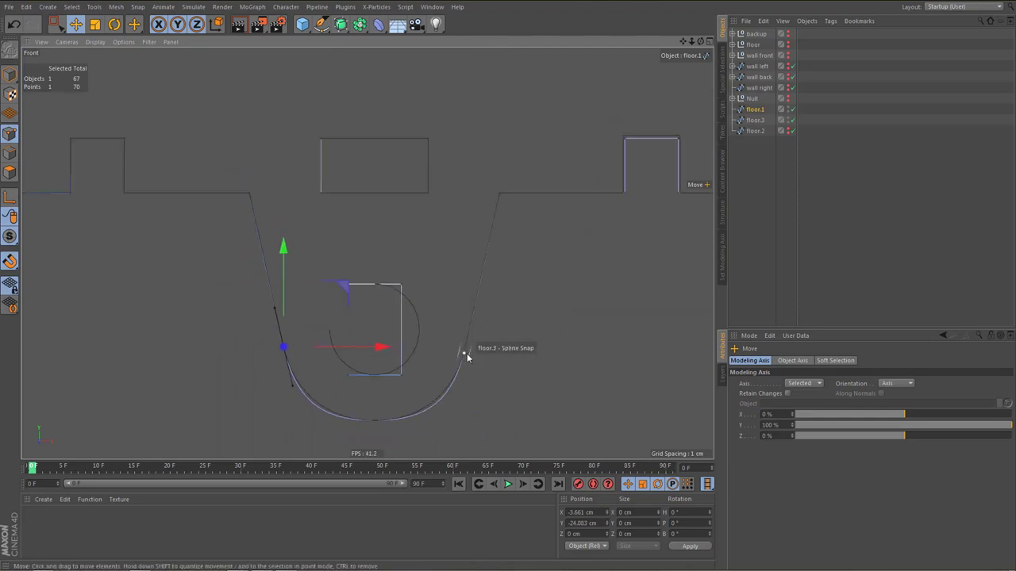
{"action": "left_click", "coordinate": [465, 352], "text": "shift"}
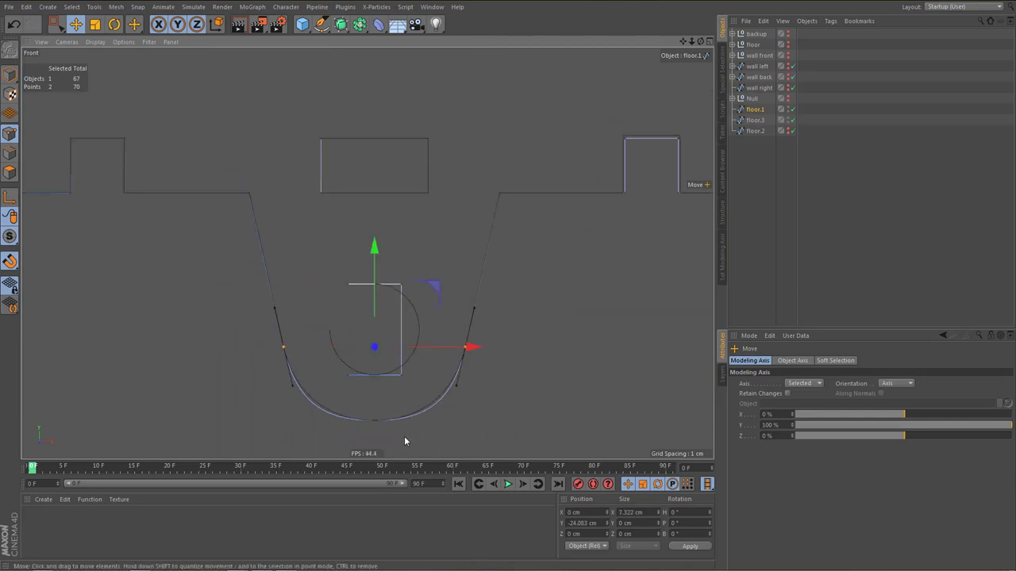
Lock tangent rotation, unlock tangent length, and shorten the lower tangents of floor.1's two rounding-start points until the curve matches floor.3
{"action": "scroll", "coordinate": [404, 435], "scroll_direction": "up", "scroll_amount": 2}
{"action": "scroll", "coordinate": [466, 395], "scroll_direction": "up", "scroll_amount": 1}
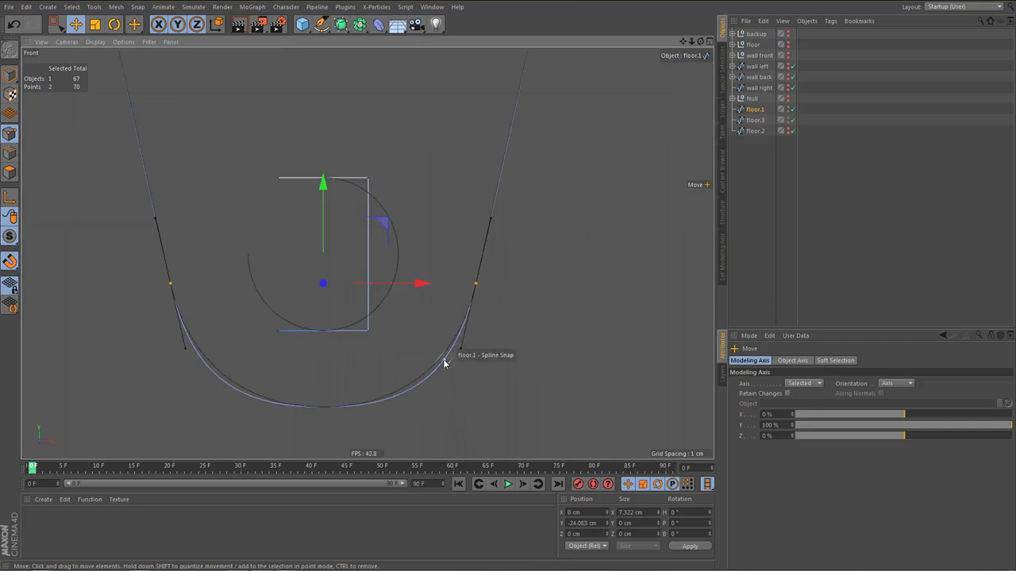
{"action": "key", "text": "space"}
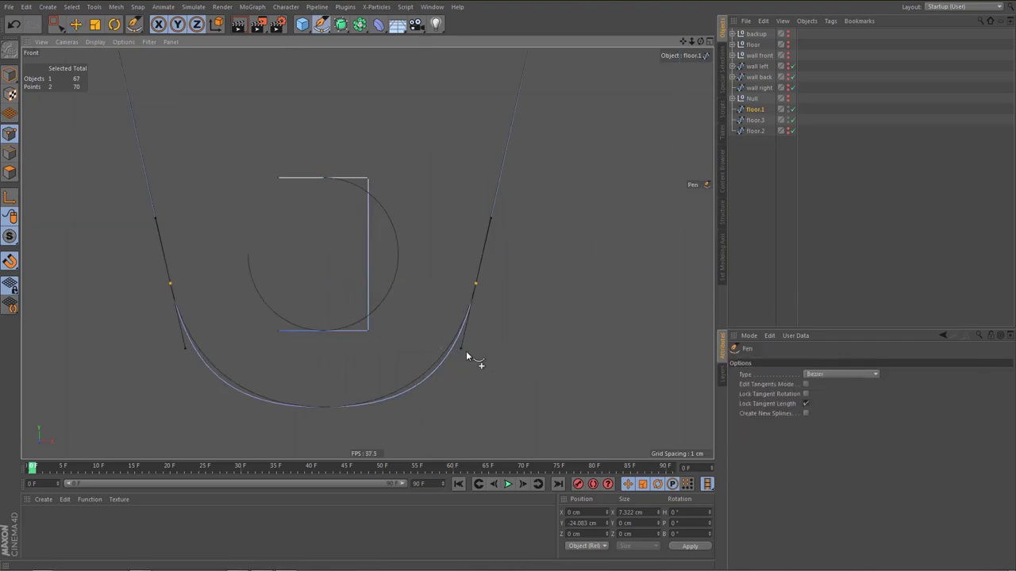
{"action": "left_click_drag", "start_coordinate": [462, 348], "coordinate": [467, 349]}
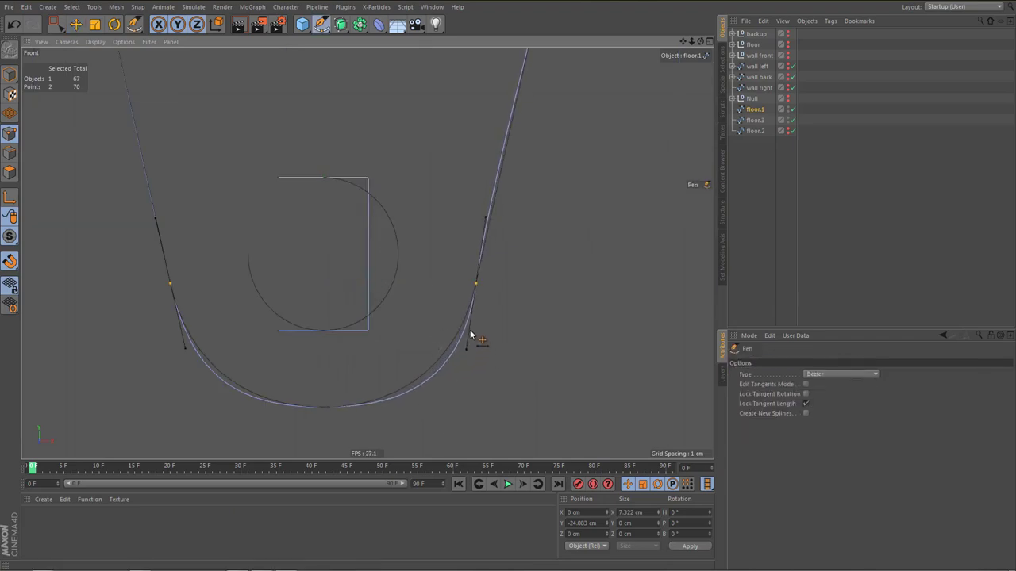
{"action": "key", "text": "ctrl+z"}
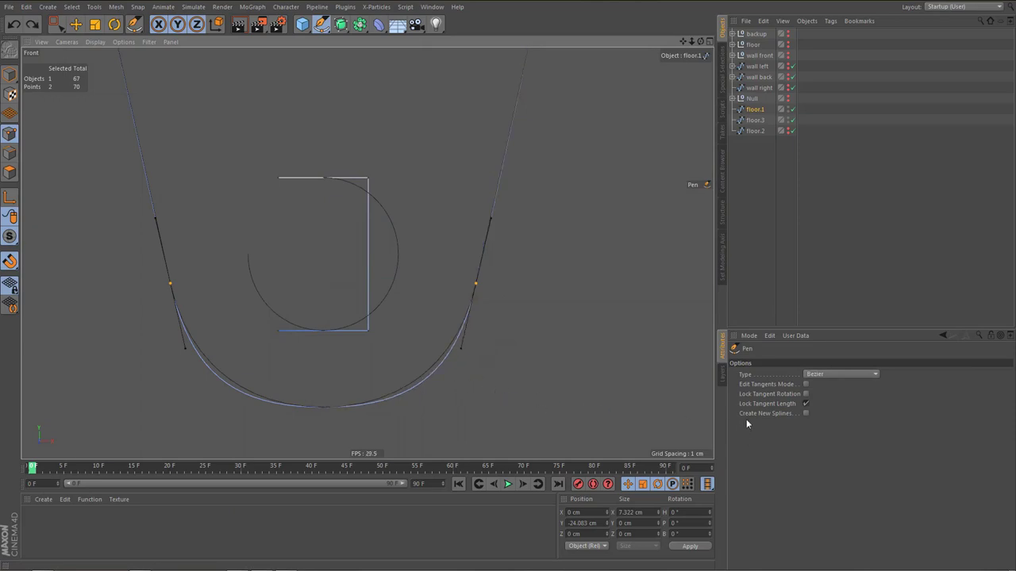
{"action": "left_click", "coordinate": [806, 403]}
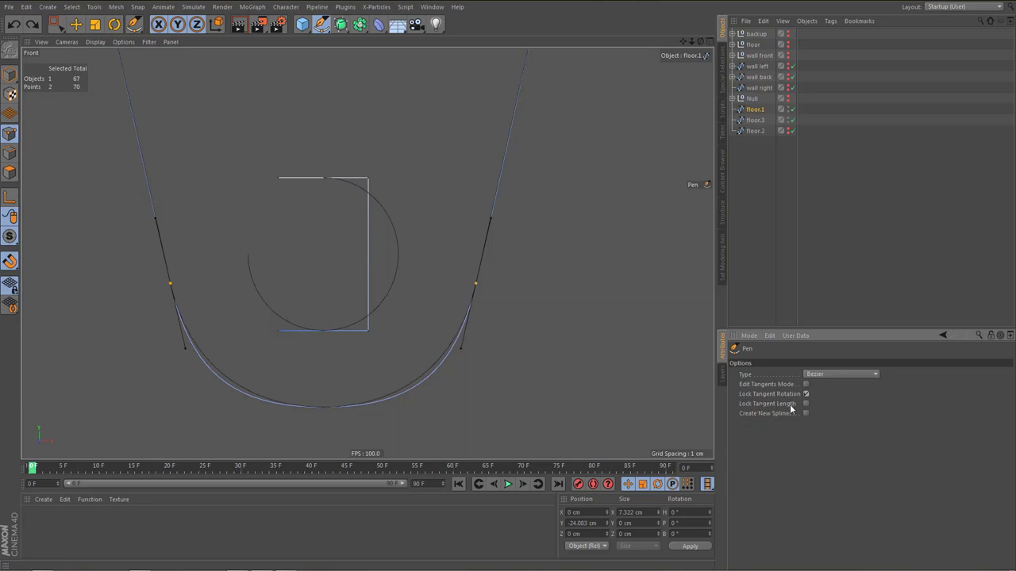
{"action": "left_click", "coordinate": [773, 395]}
{"action": "left_click_drag", "start_coordinate": [465, 351], "coordinate": [465, 337]}
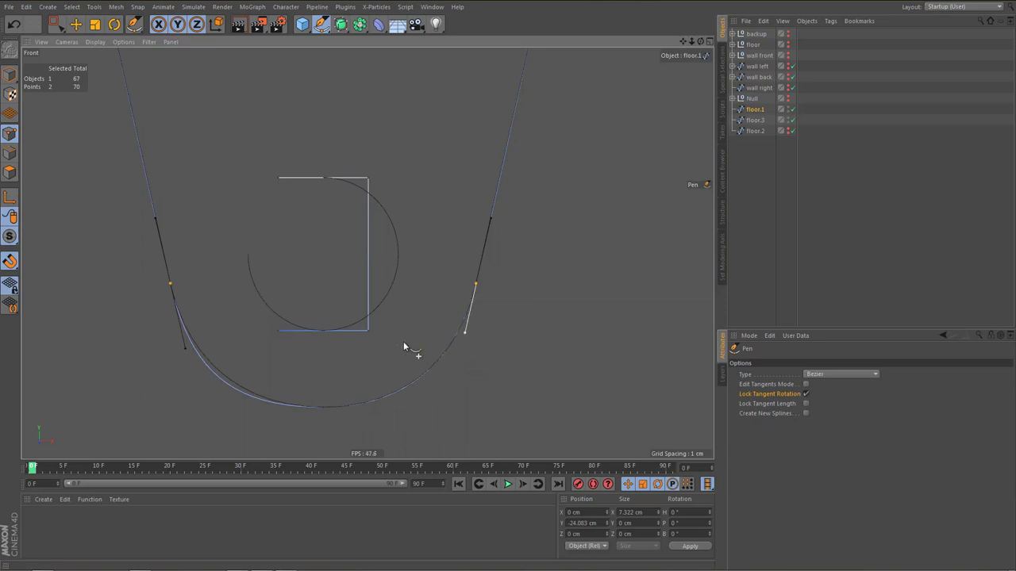
{"action": "left_click_drag", "start_coordinate": [185, 348], "coordinate": [187, 334]}
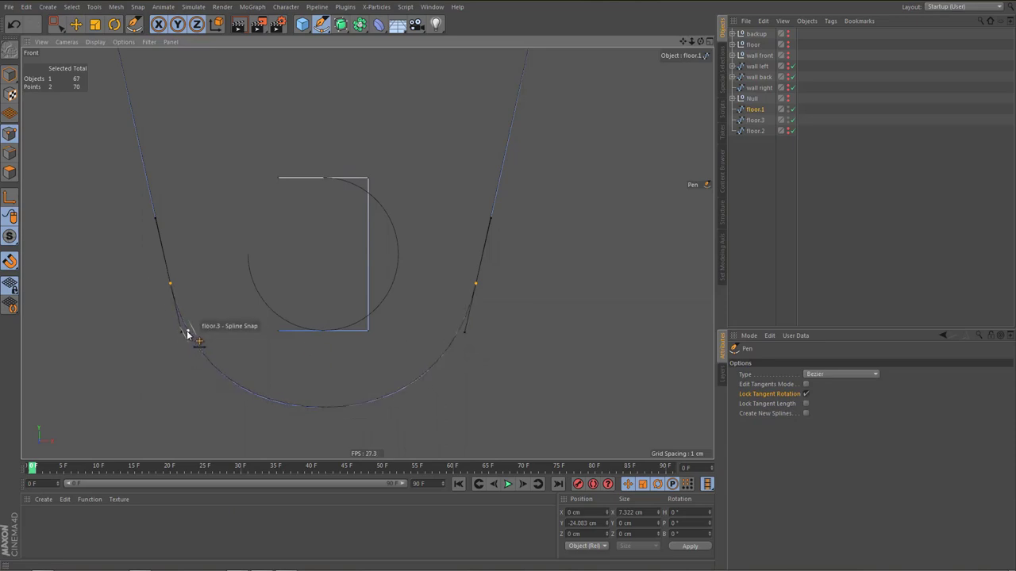
Delete the reference splines floor.3 and floor.2
{"action": "scroll", "coordinate": [395, 316], "scroll_direction": "down", "scroll_amount": 5}
{"action": "left_click_drag", "start_coordinate": [768, 134], "coordinate": [763, 123]}
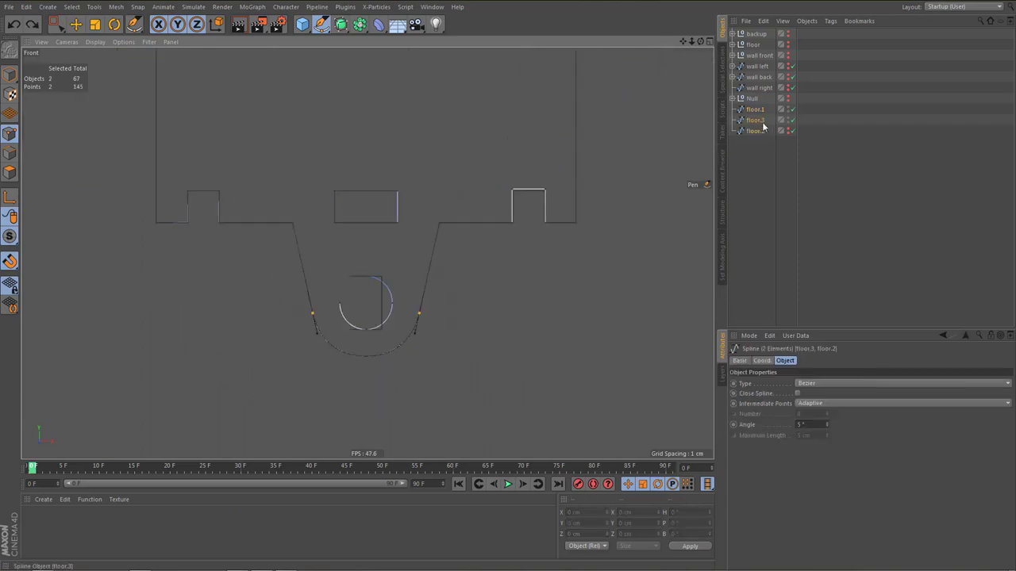
{"action": "left_click", "coordinate": [763, 123]}
{"action": "left_click", "coordinate": [756, 132], "text": "ctrl"}
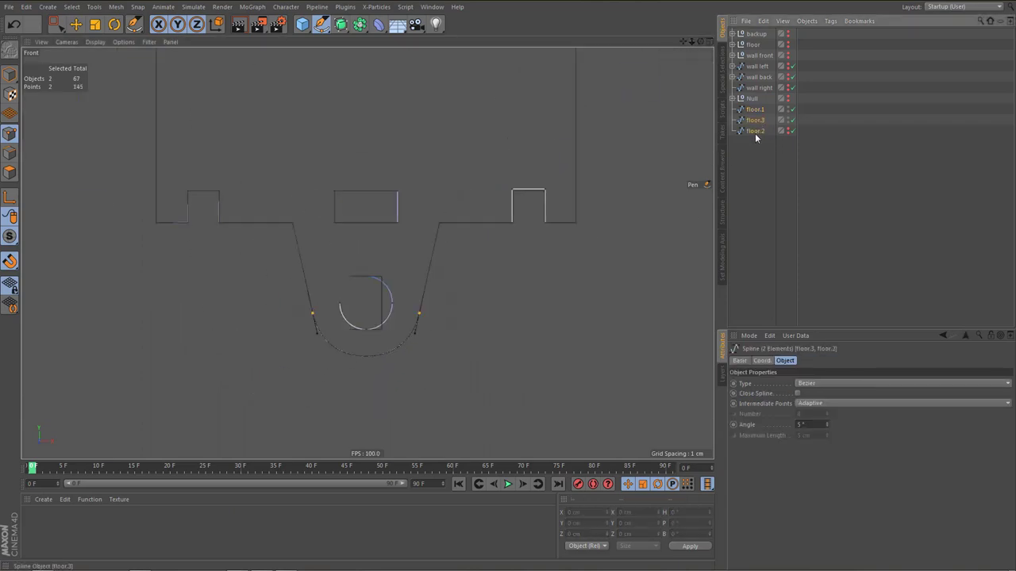
{"action": "key", "text": "Delete"}
{"action": "scroll", "coordinate": [371, 326], "scroll_direction": "down", "scroll_amount": 3}
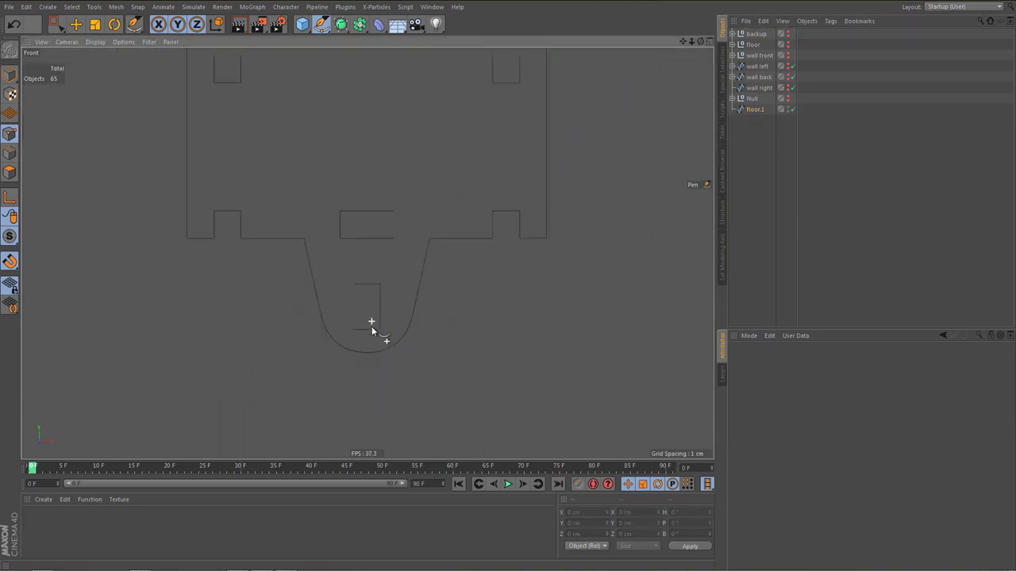
Turn on Close Spline for floor.1 and check the complete floor outline
{"action": "left_click", "coordinate": [755, 109]}
{"action": "left_click", "coordinate": [798, 394]}
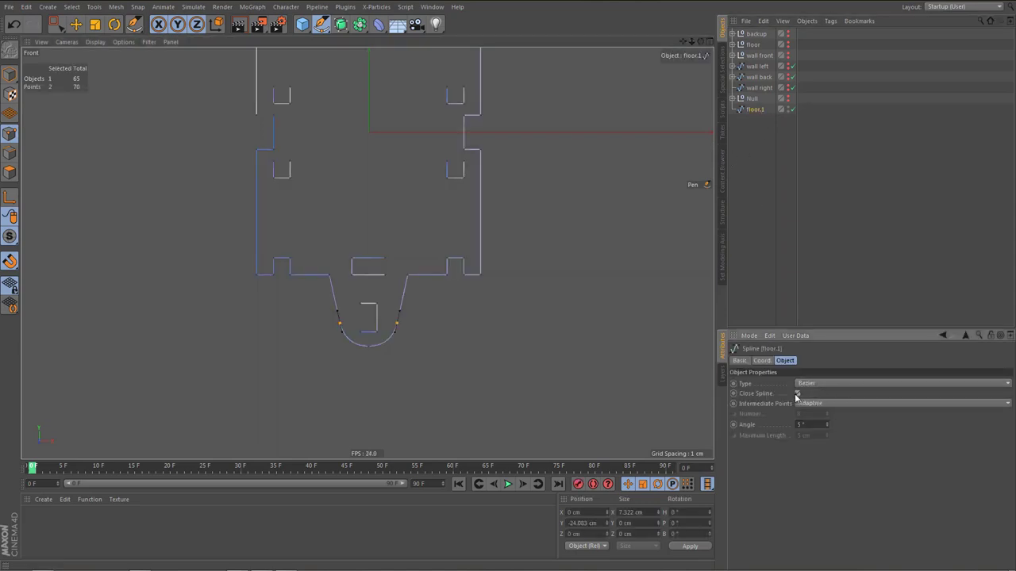
{"action": "scroll", "coordinate": [422, 291], "scroll_direction": "down", "scroll_amount": 2}
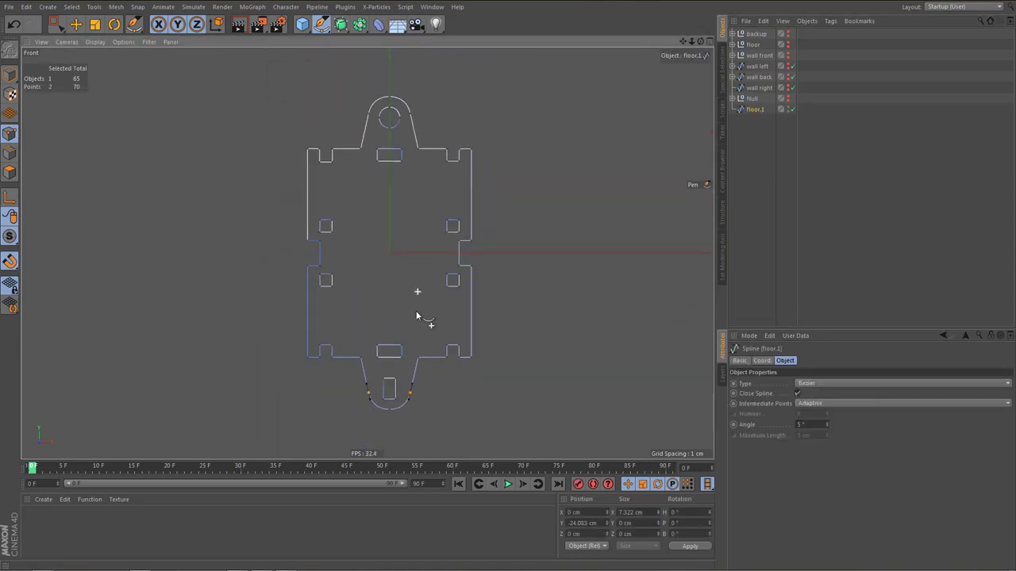
{"action": "scroll", "coordinate": [415, 266], "scroll_direction": "up", "scroll_amount": 2}
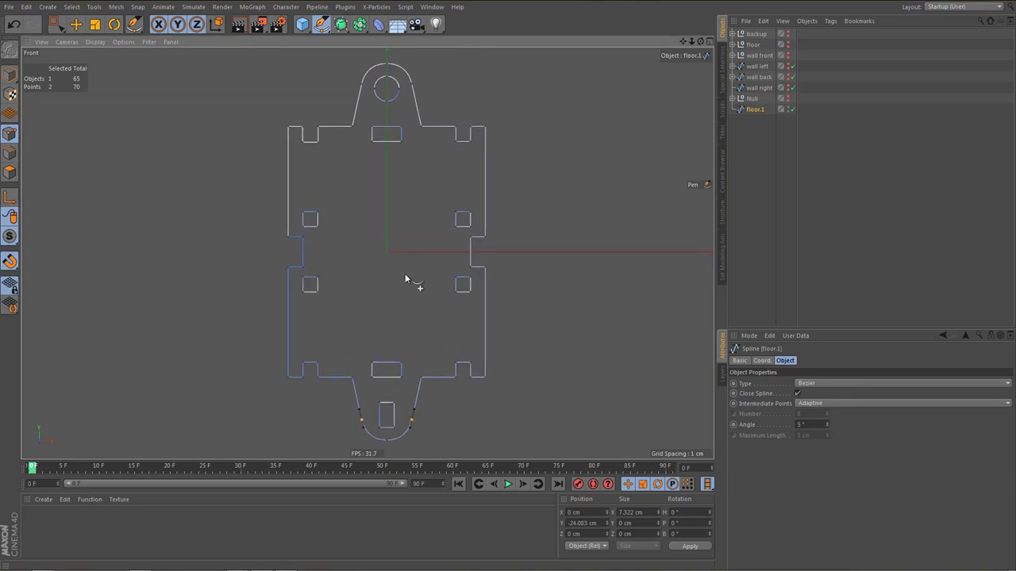
{"action": "middle_click_drag", "start_coordinate": [417, 230], "coordinate": [415, 216], "text": "alt"}
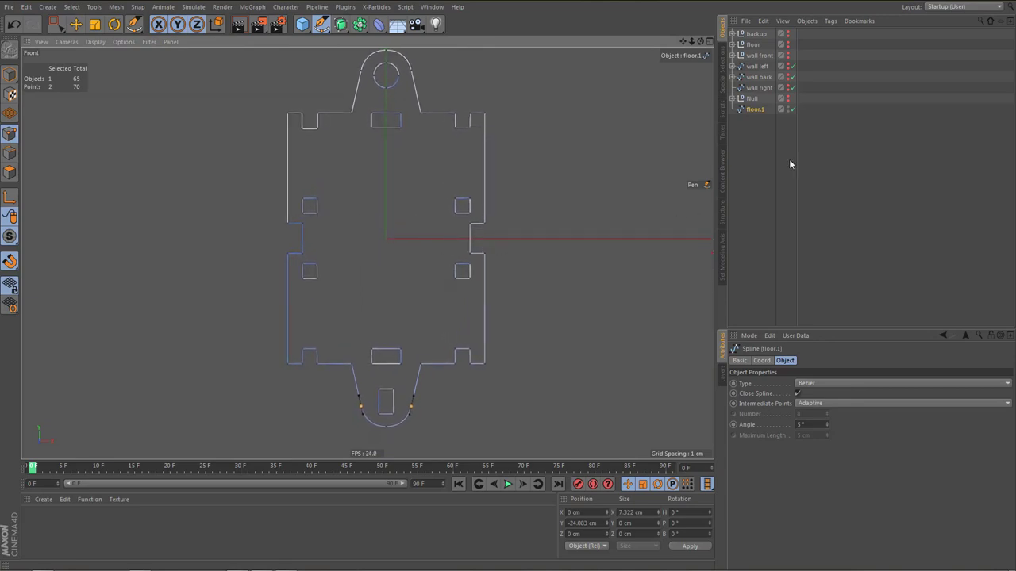
Make the Null group of plank-line paths visible and unfold its contents
{"action": "left_click", "coordinate": [734, 99]}
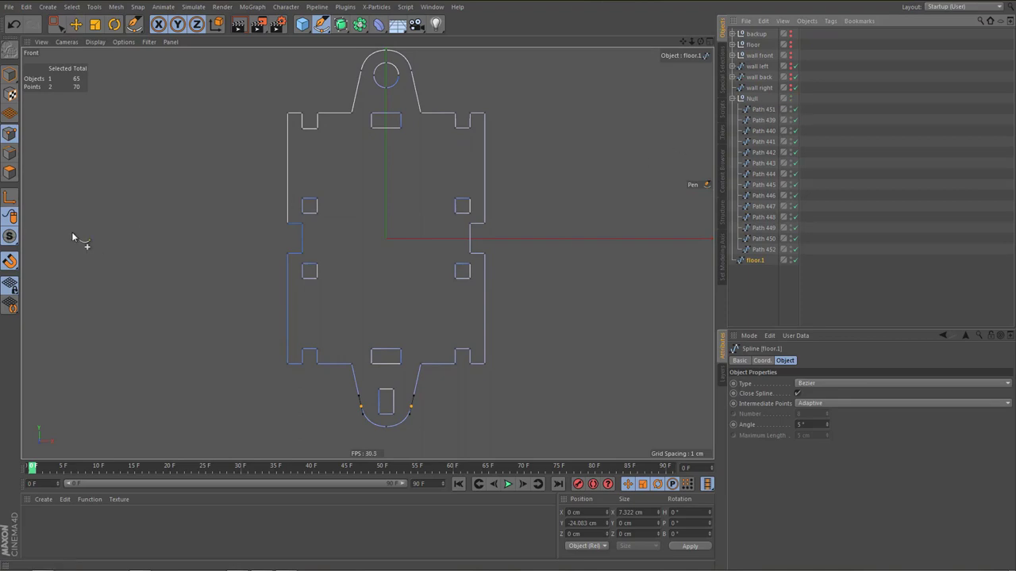
{"action": "left_click_drag", "start_coordinate": [9, 236], "coordinate": [49, 248]}
{"action": "left_click", "coordinate": [58, 255]}
{"action": "scroll", "coordinate": [476, 269], "scroll_direction": "down", "scroll_amount": 8}
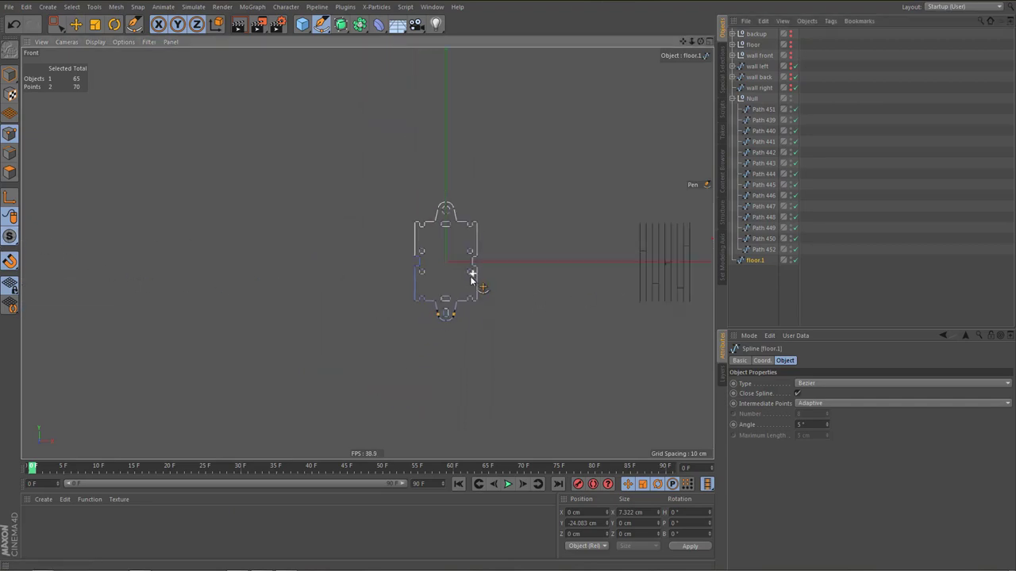
Move the Null group of plank lines onto the centre of the floor outline
{"action": "left_click", "coordinate": [751, 99]}
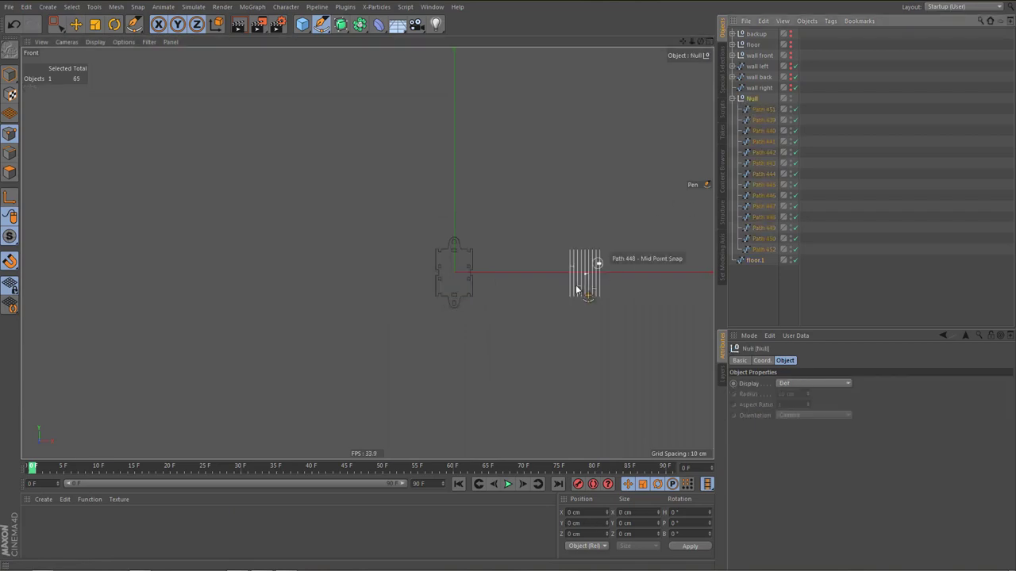
{"action": "middle_click_drag", "start_coordinate": [579, 262], "coordinate": [528, 288], "text": "alt"}
{"action": "key", "text": "e"}
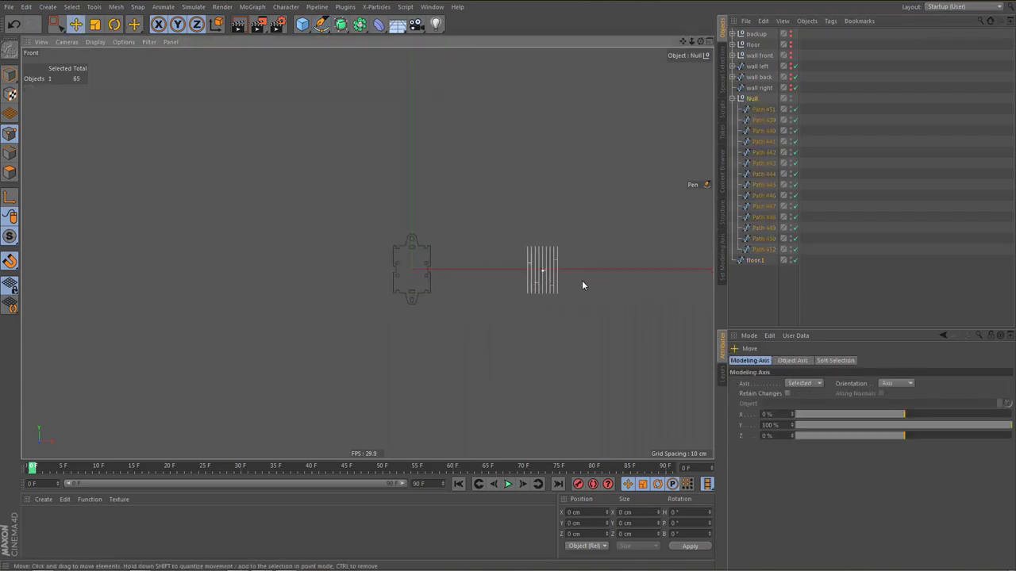
{"action": "key", "text": "Tab"}
{"action": "key", "text": "1"}
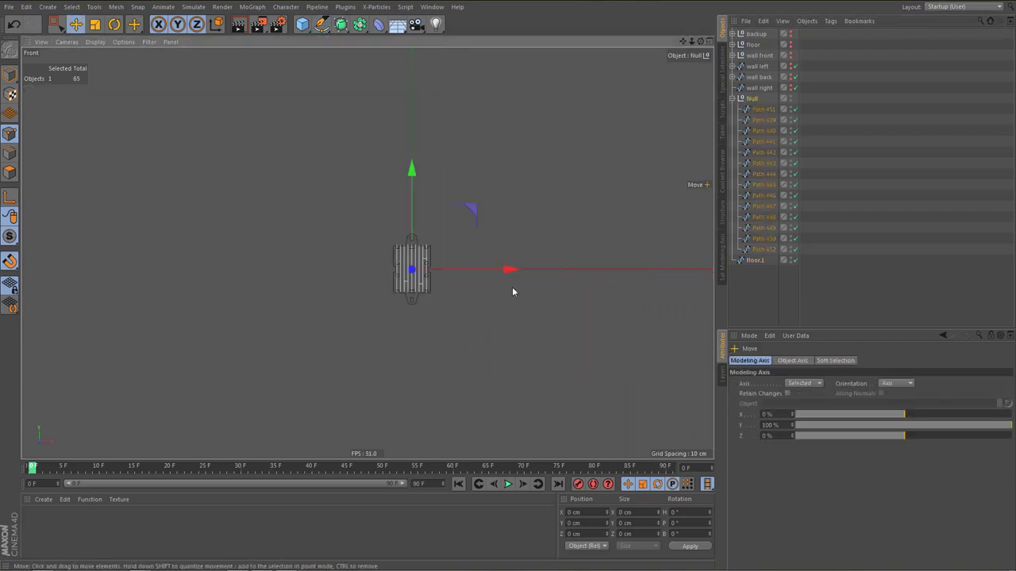
Run Axis Center on the Null group with the action Axis to and the center set to All Points
{"action": "scroll", "coordinate": [414, 280], "scroll_direction": "up", "scroll_amount": 10}
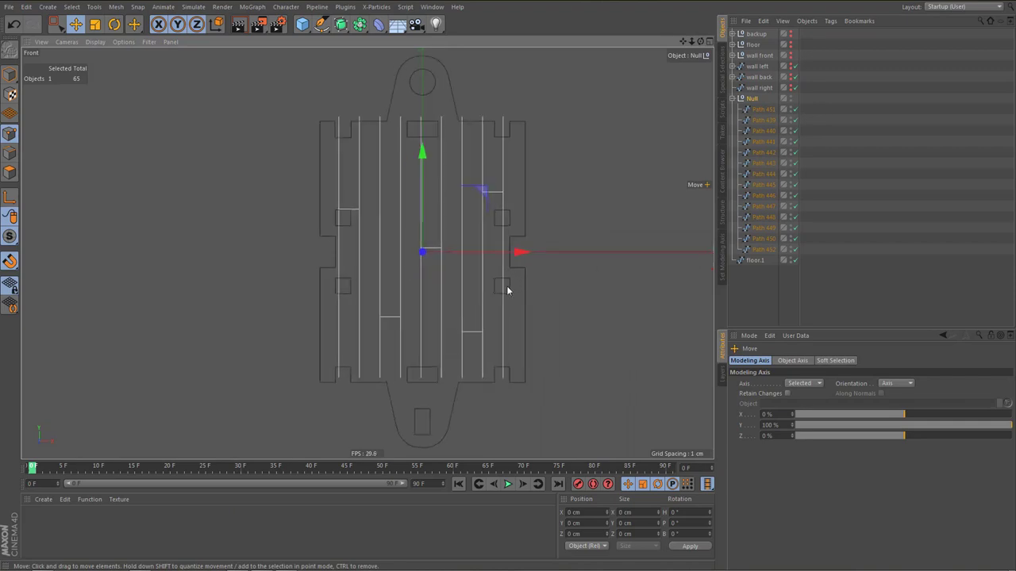
{"action": "scroll", "coordinate": [490, 310], "scroll_direction": "up", "scroll_amount": 4}
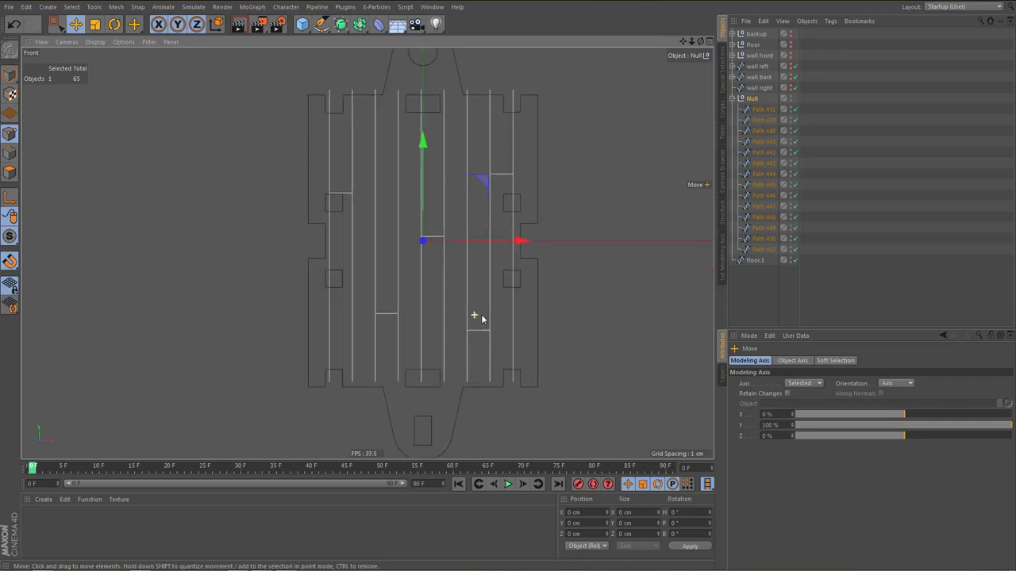
{"action": "middle_click_drag", "start_coordinate": [484, 317], "coordinate": [487, 378], "text": "alt"}
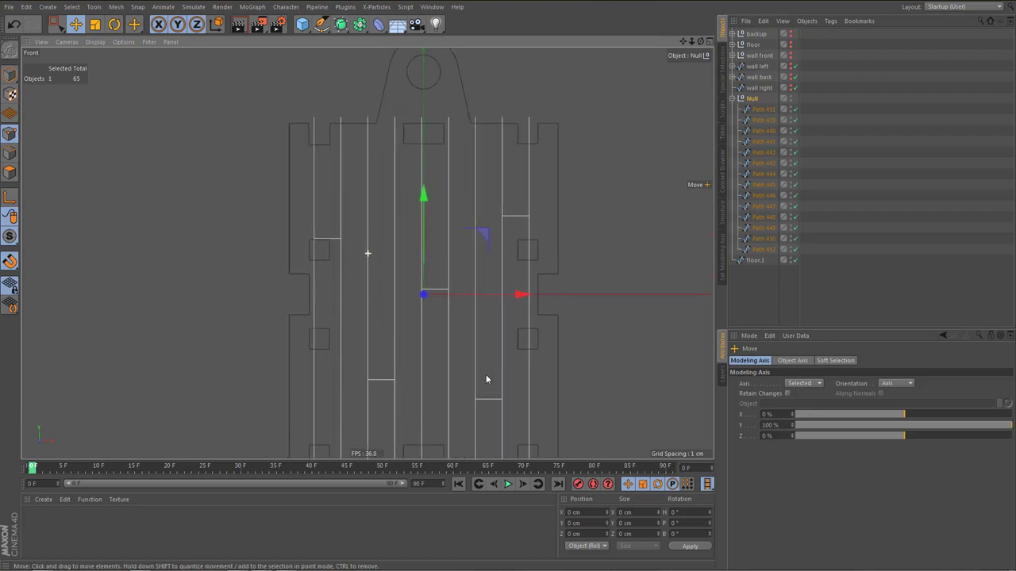
{"action": "scroll", "coordinate": [437, 288], "scroll_direction": "up", "scroll_amount": 4}
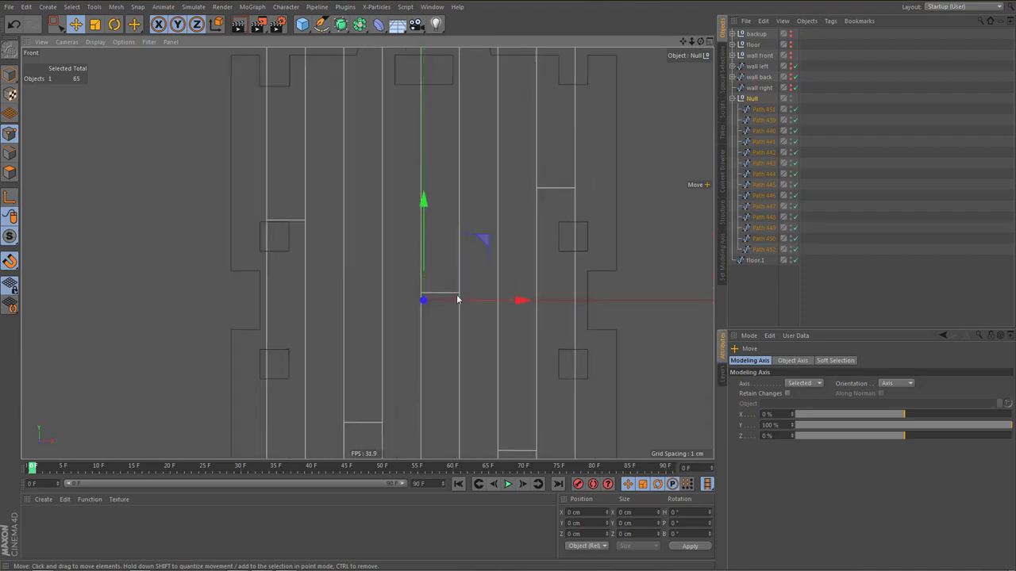
{"action": "middle_click_drag", "start_coordinate": [456, 362], "coordinate": [456, 360], "text": "alt"}
{"action": "key", "text": "shift+a"}
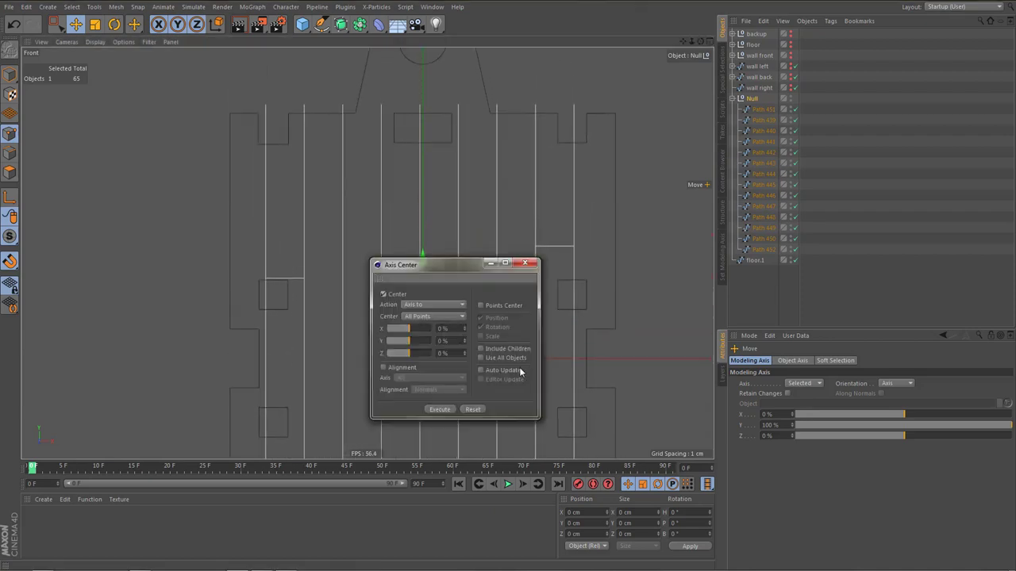
{"action": "left_click", "coordinate": [443, 409]}
{"action": "left_click", "coordinate": [525, 263]}
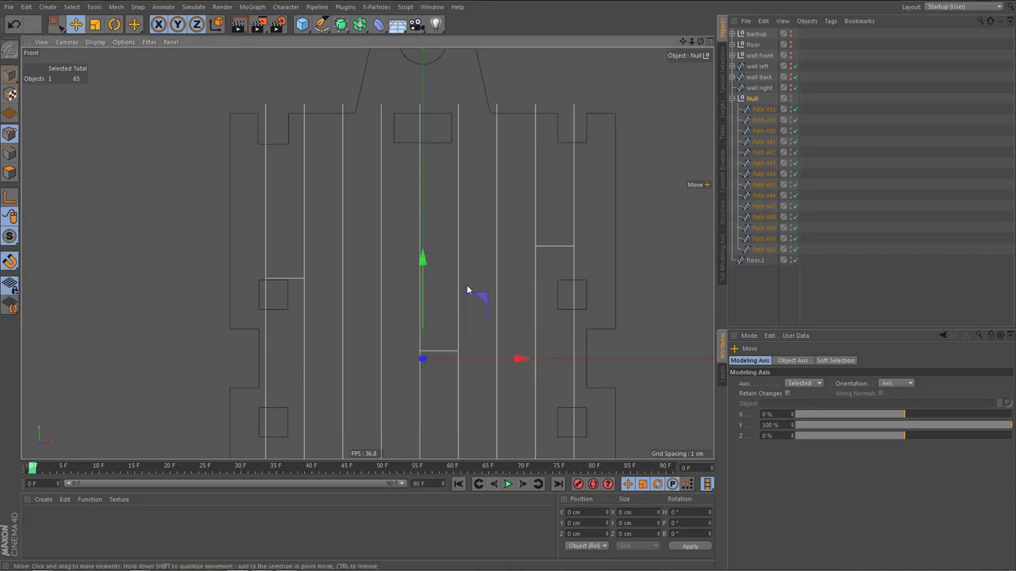
Lower the Null group and shift it 0.222 cm in X, snapping its middle plank line to the floor's vertical centre line
{"action": "scroll", "coordinate": [467, 291], "scroll_direction": "down", "scroll_amount": 3}
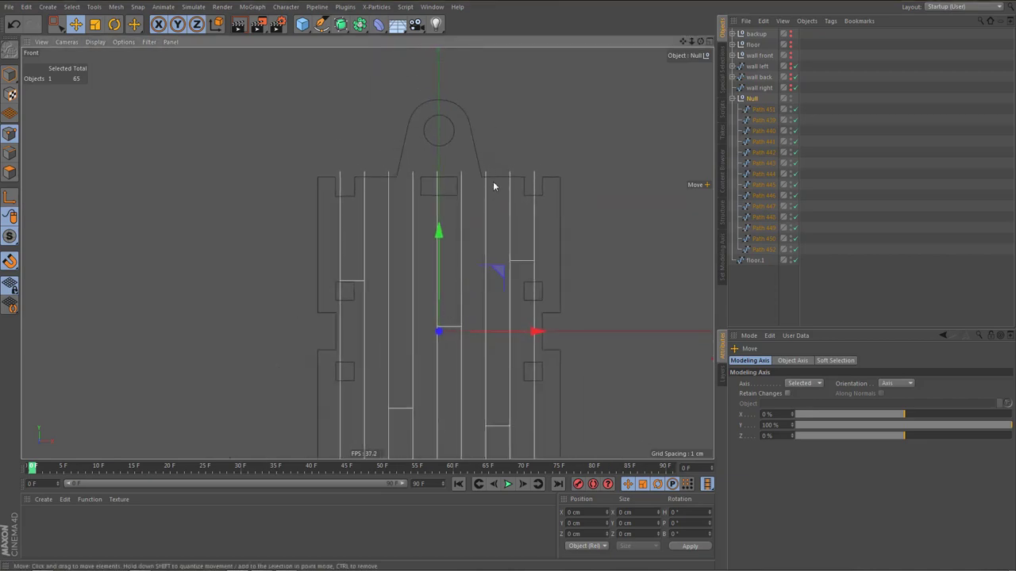
{"action": "scroll", "coordinate": [435, 281], "scroll_direction": "up", "scroll_amount": 5}
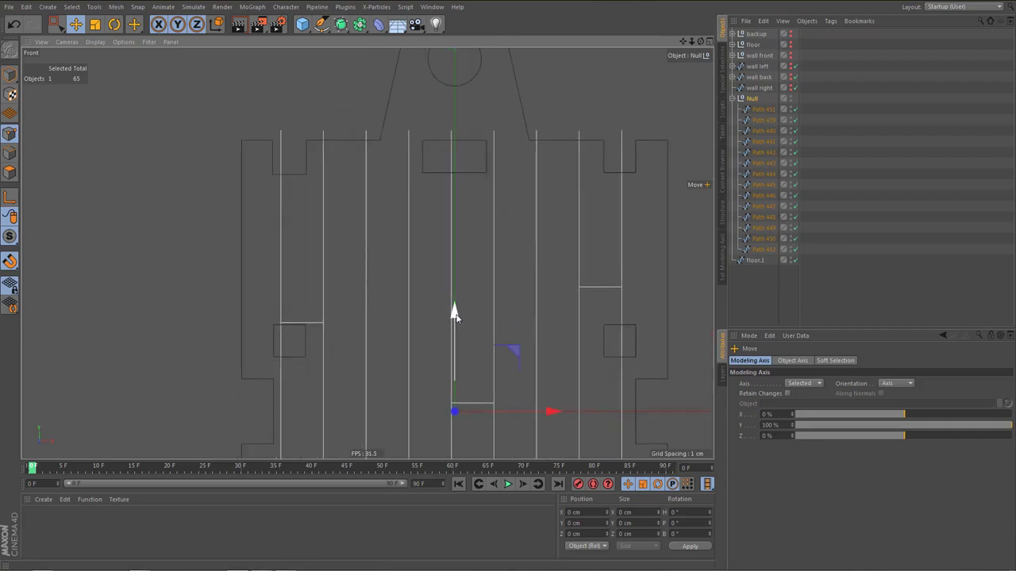
{"action": "left_click_drag", "start_coordinate": [453, 310], "coordinate": [453, 342]}
{"action": "middle_click_drag", "start_coordinate": [467, 304], "coordinate": [474, 258], "text": "alt"}
{"action": "scroll", "coordinate": [475, 259], "scroll_direction": "down", "scroll_amount": 2}
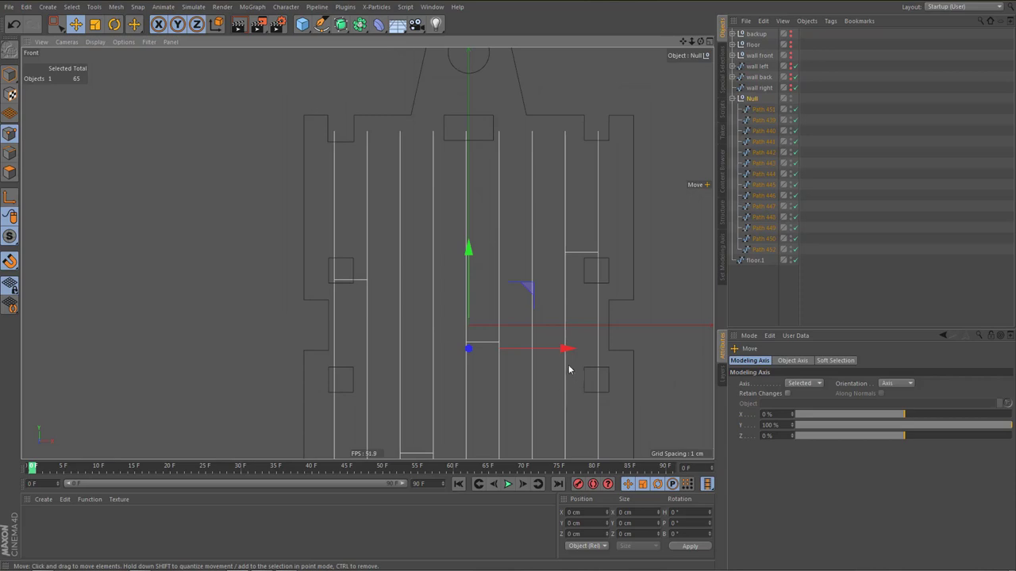
{"action": "left_click_drag", "start_coordinate": [567, 350], "coordinate": [470, 78]}
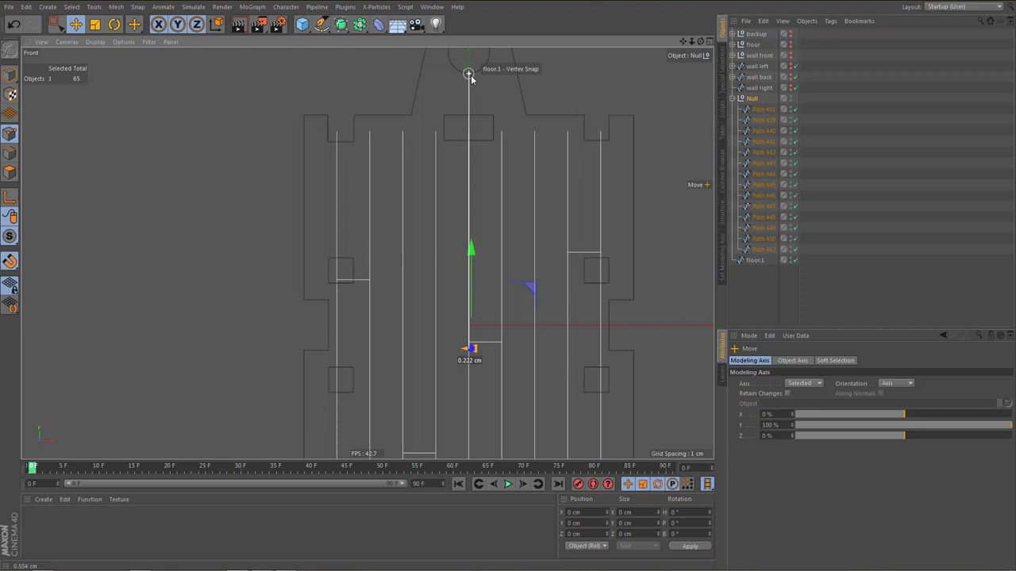
{"action": "left_click_drag", "start_coordinate": [468, 74], "coordinate": [469, 75]}
Set the Null group's Y position to 0 cm, check the plank lines against the floor outline, and return to point editing
{"action": "left_click", "coordinate": [583, 522]}
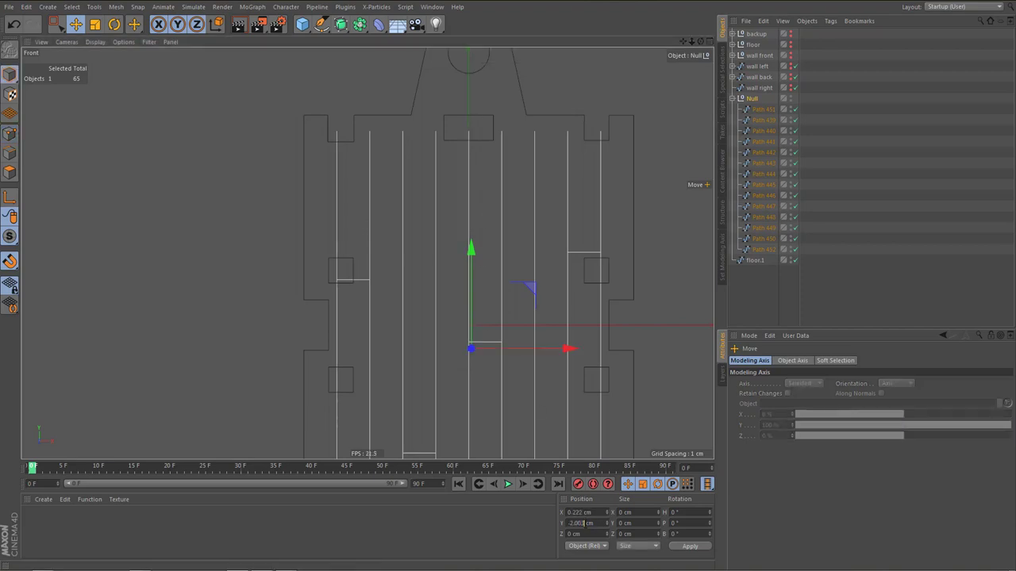
{"action": "type", "text": "0"}
{"action": "key", "text": "Return"}
{"action": "scroll", "coordinate": [458, 225], "scroll_direction": "down", "scroll_amount": 4}
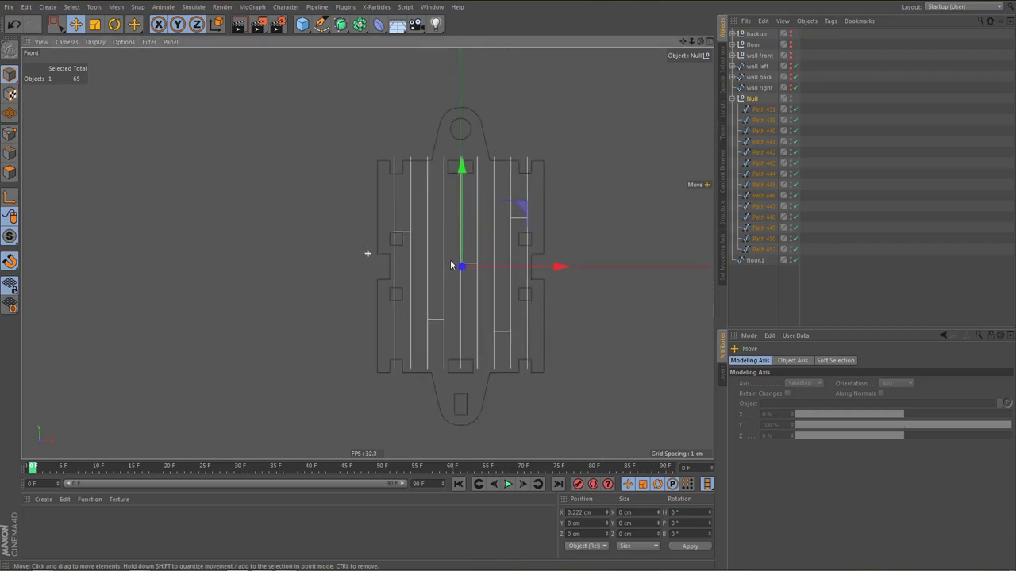
{"action": "scroll", "coordinate": [476, 308], "scroll_direction": "up", "scroll_amount": 3}
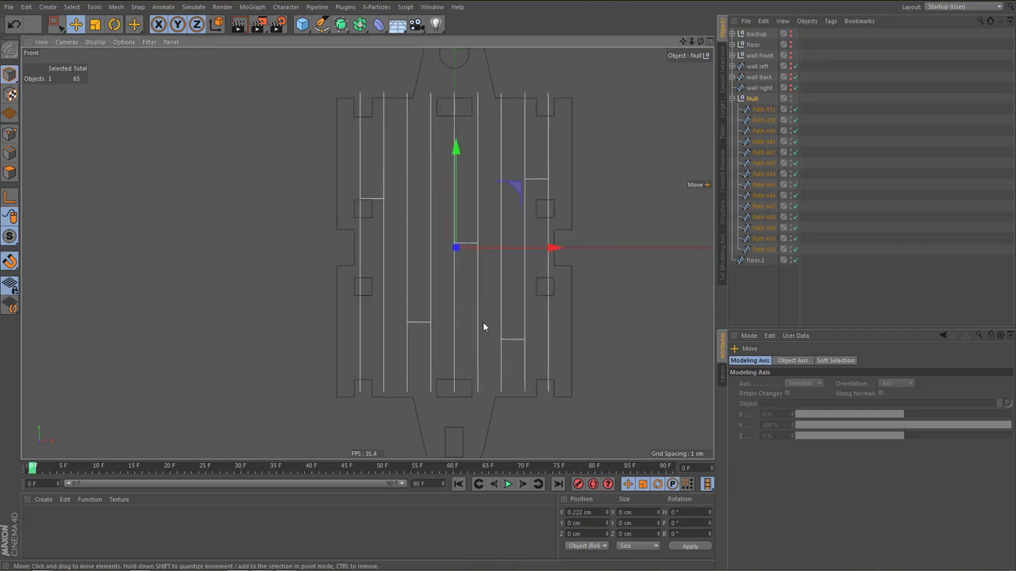
{"action": "scroll", "coordinate": [484, 326], "scroll_direction": "up", "scroll_amount": 3}
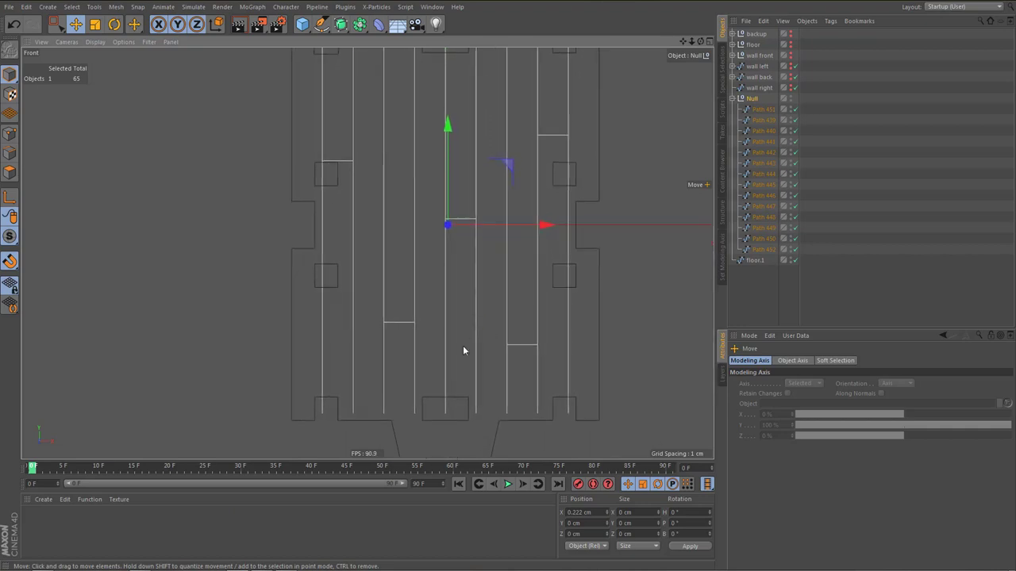
{"action": "middle_click_drag", "start_coordinate": [462, 218], "coordinate": [446, 390], "text": "alt"}
{"action": "scroll", "coordinate": [448, 292], "scroll_direction": "up", "scroll_amount": 3}
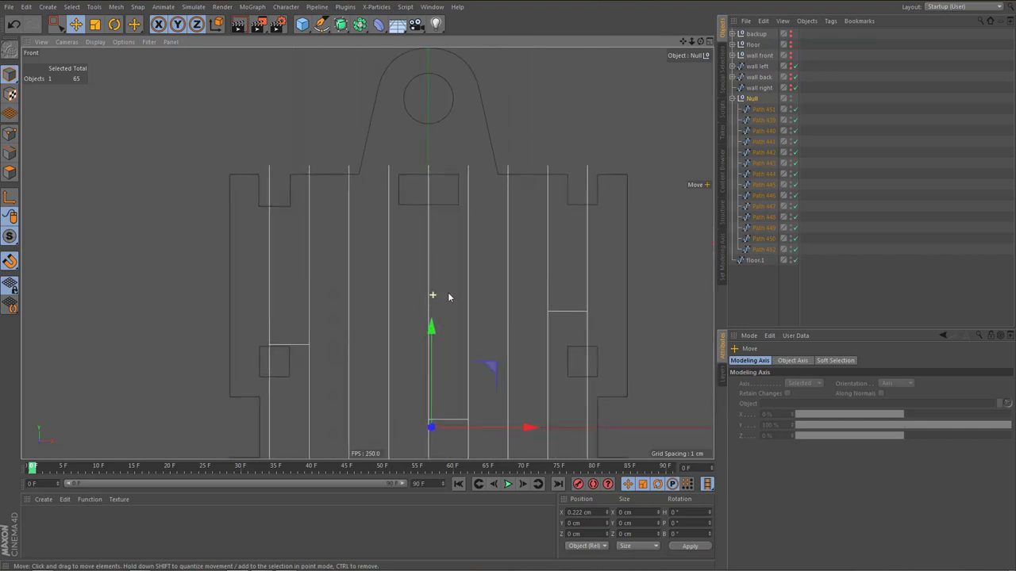
{"action": "key", "text": "Return"}
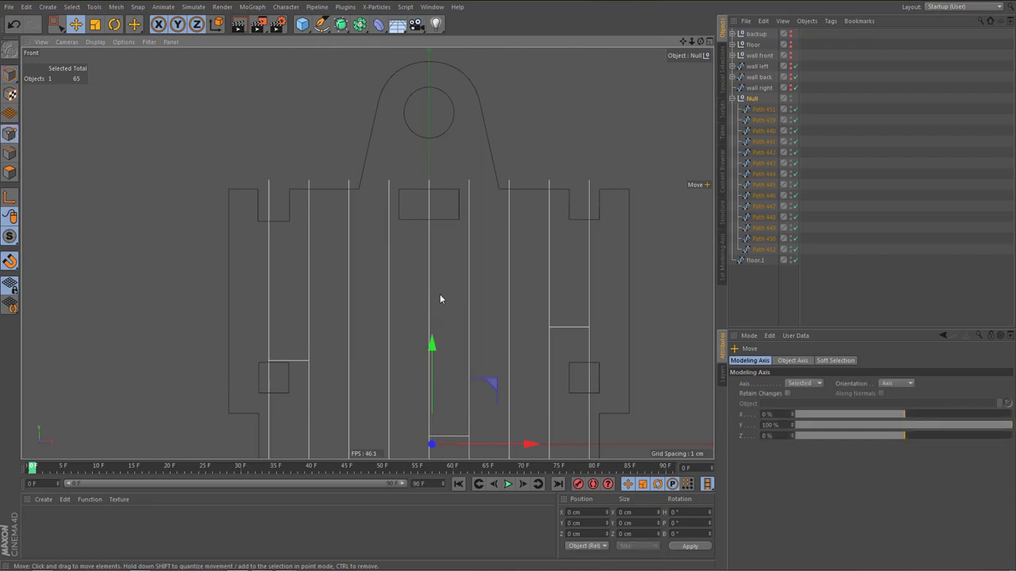
Select all 14 path splines in the Null group and lower their nine upper end points onto the floor outline's upper edge
{"action": "key", "text": "0"}
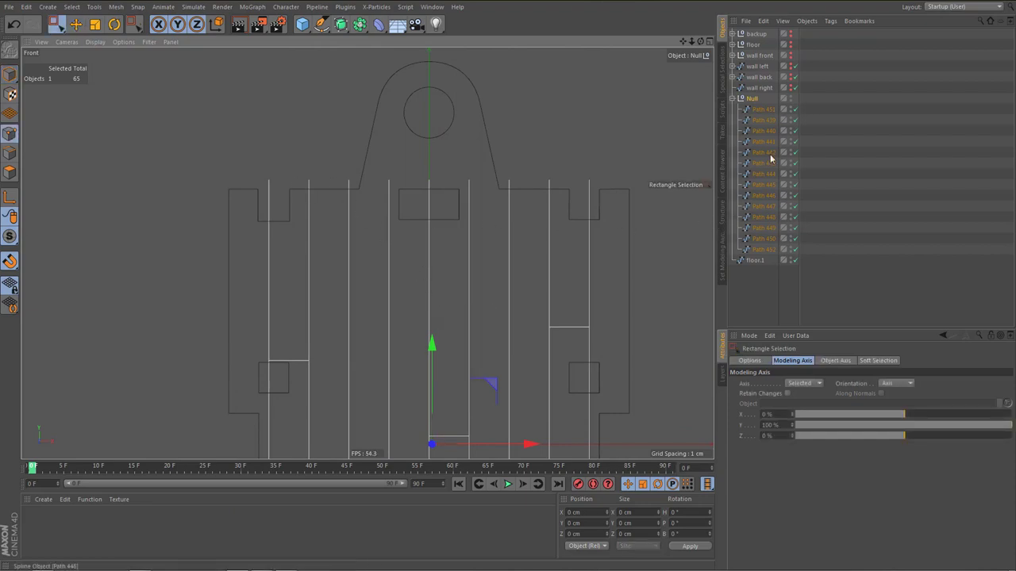
{"action": "left_click", "coordinate": [762, 109]}
{"action": "left_click", "coordinate": [764, 249], "text": "shift"}
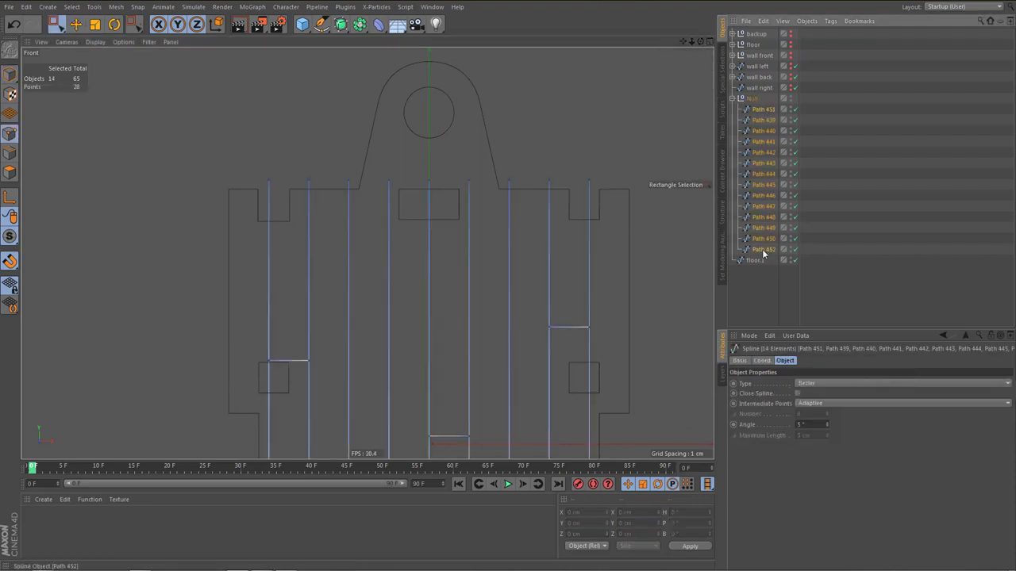
{"action": "left_click_drag", "start_coordinate": [256, 167], "coordinate": [622, 240]}
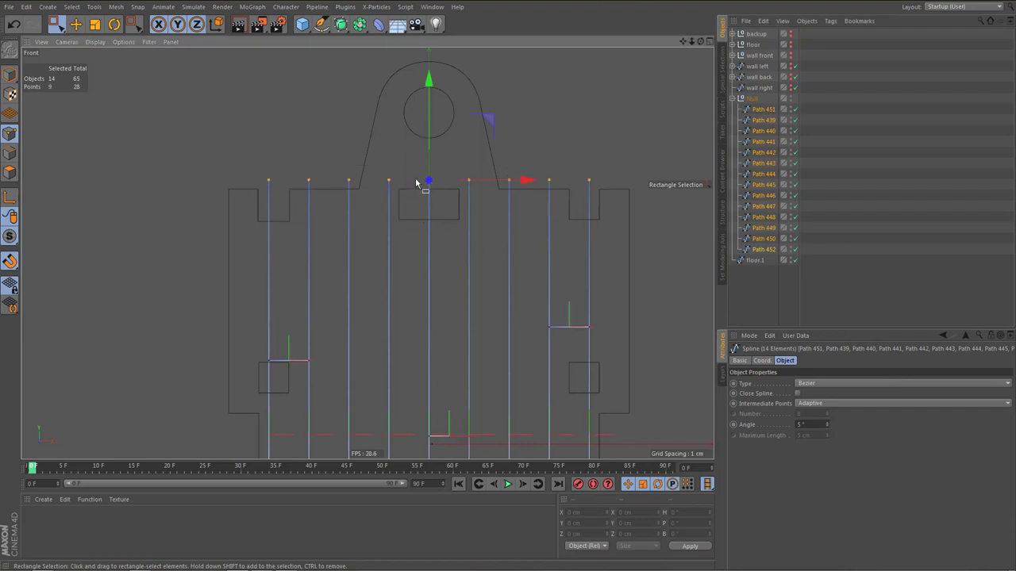
{"action": "scroll", "coordinate": [422, 188], "scroll_direction": "up", "scroll_amount": 5}
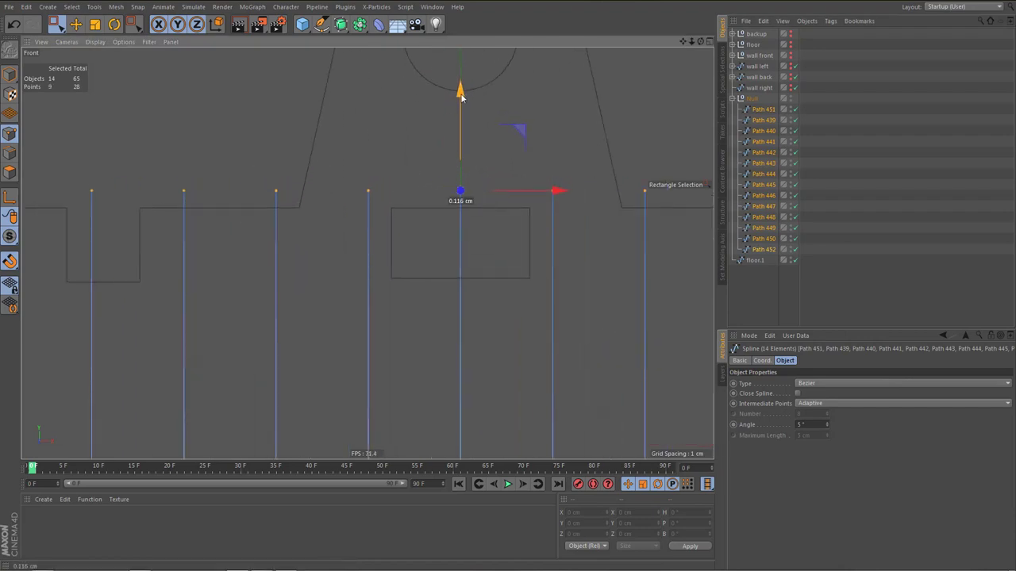
{"action": "scroll", "coordinate": [371, 164], "scroll_direction": "down", "scroll_amount": 3}
{"action": "right_click_drag", "start_coordinate": [370, 201], "coordinate": [359, 187], "text": "alt"}
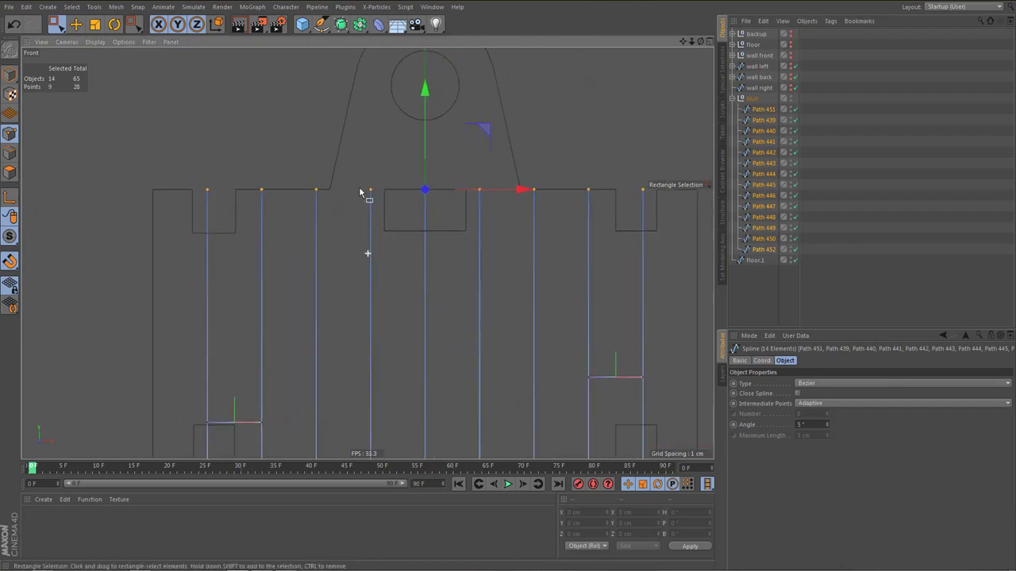
Lower the upper end points of the two outermost plank lines onto the bottom edges of the floor outline's upper corner notches
{"action": "middle_click_drag", "start_coordinate": [359, 188], "coordinate": [382, 162], "text": "alt"}
{"action": "left_click_drag", "start_coordinate": [213, 157], "coordinate": [233, 174]}
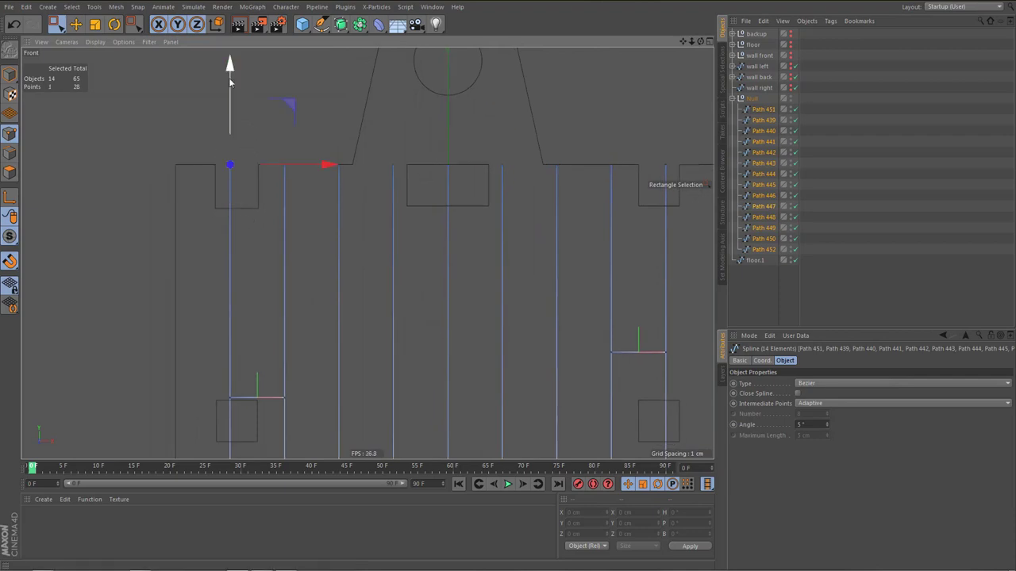
{"action": "left_click_drag", "start_coordinate": [228, 78], "coordinate": [231, 112]}
{"action": "scroll", "coordinate": [217, 181], "scroll_direction": "down", "scroll_amount": 2}
{"action": "scroll", "coordinate": [222, 222], "scroll_direction": "down", "scroll_amount": 2}
{"action": "scroll", "coordinate": [368, 254], "scroll_direction": "up", "scroll_amount": 3}
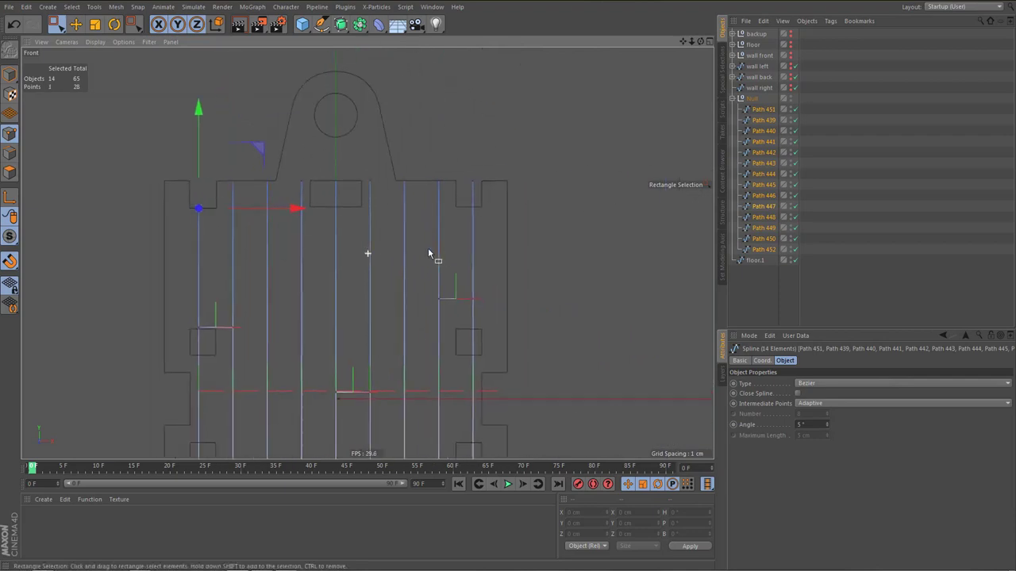
{"action": "left_click_drag", "start_coordinate": [460, 151], "coordinate": [485, 186]}
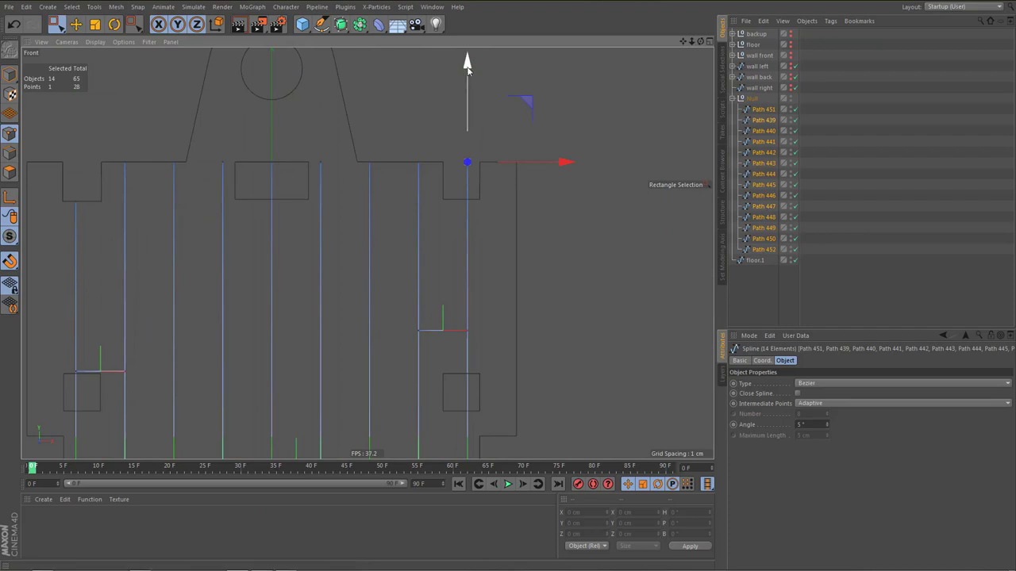
{"action": "left_click_drag", "start_coordinate": [467, 63], "coordinate": [470, 101]}
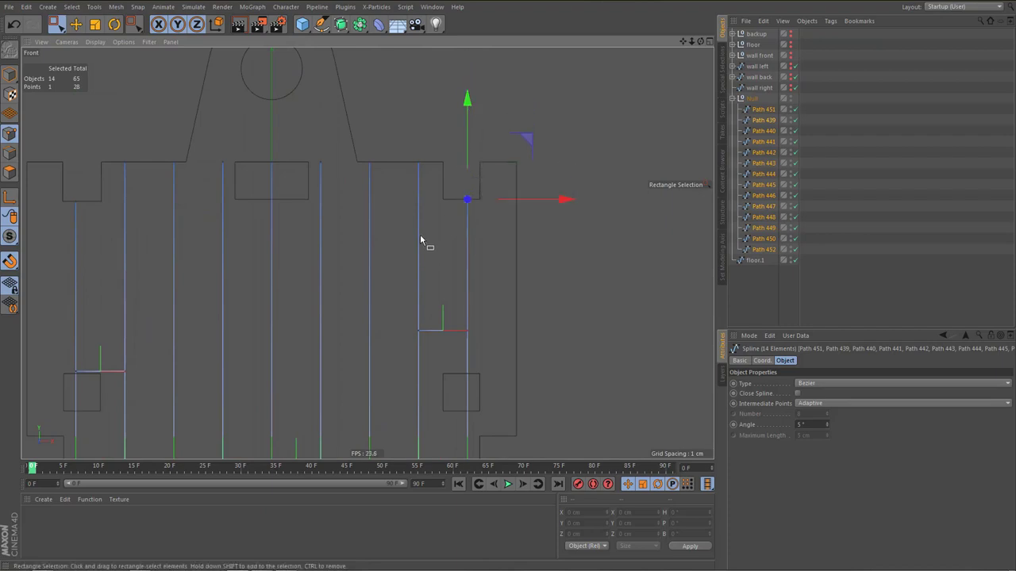
{"action": "scroll", "coordinate": [448, 209], "scroll_direction": "down", "scroll_amount": 5}
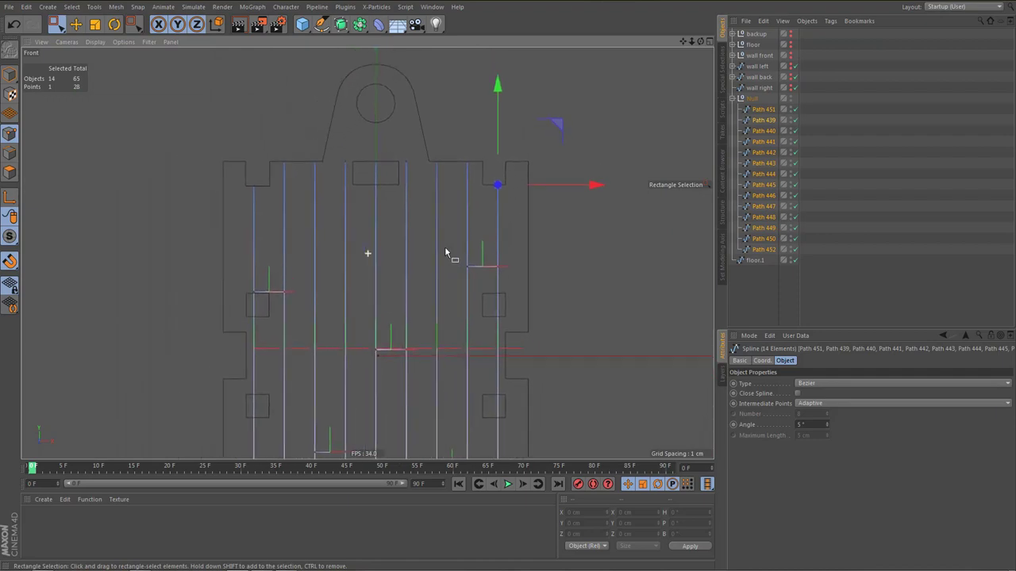
Move the middle plank line's upper end point down to the lower edge of the rectangular cutout at the floor's upper edge
{"action": "mouse_move", "coordinate": [425, 264]}
{"action": "middle_mouse_down", "text": "alt"}
{"action": "mouse_move", "coordinate": [473, 168]}
{"action": "mouse_move", "coordinate": [442, 181]}
{"action": "mouse_move", "coordinate": [443, 257]}
{"action": "middle_mouse_up", "text": "alt"}
{"action": "right_click_drag", "start_coordinate": [415, 119], "coordinate": [425, 145], "text": "alt"}
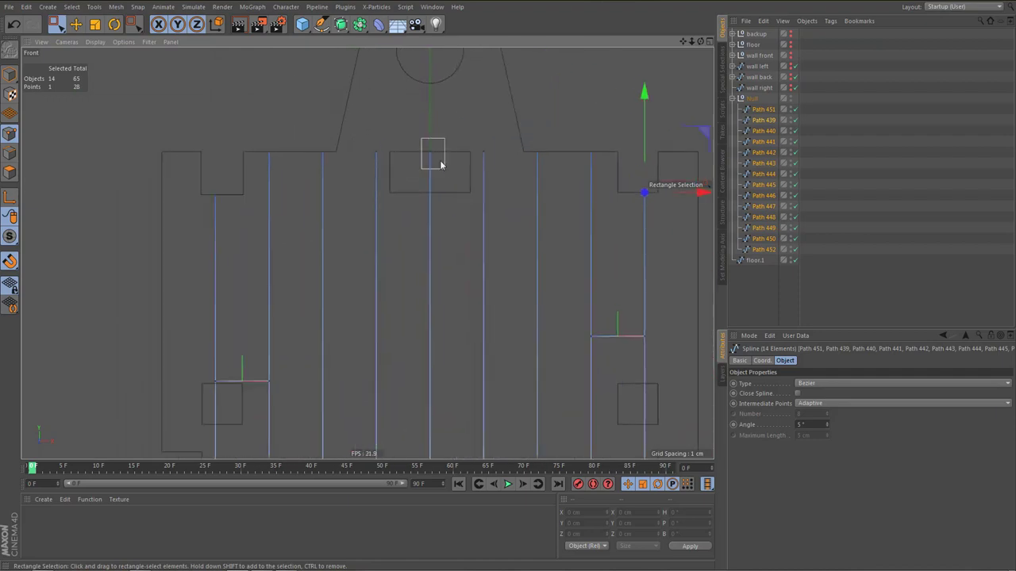
{"action": "left_click_drag", "start_coordinate": [441, 164], "coordinate": [442, 166]}
{"action": "left_click_drag", "start_coordinate": [430, 58], "coordinate": [436, 98]}
{"action": "scroll", "coordinate": [396, 184], "scroll_direction": "down", "scroll_amount": 1}
{"action": "scroll", "coordinate": [401, 206], "scroll_direction": "down", "scroll_amount": 4}
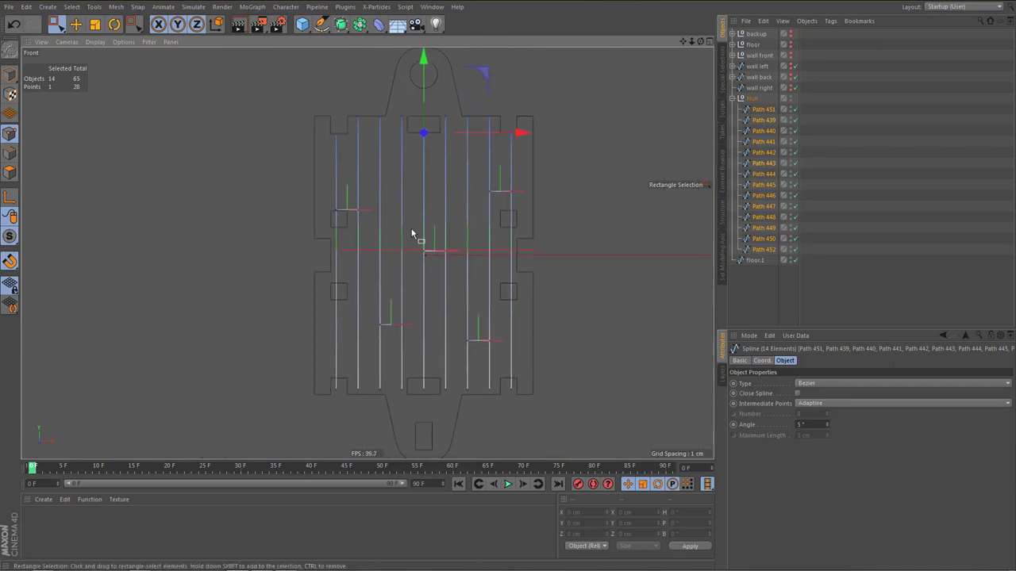
Select the lower end points of all nine plank lines and move them down to snap onto the floor outline's lower edge
{"action": "scroll", "coordinate": [368, 247], "scroll_direction": "up", "scroll_amount": 5}
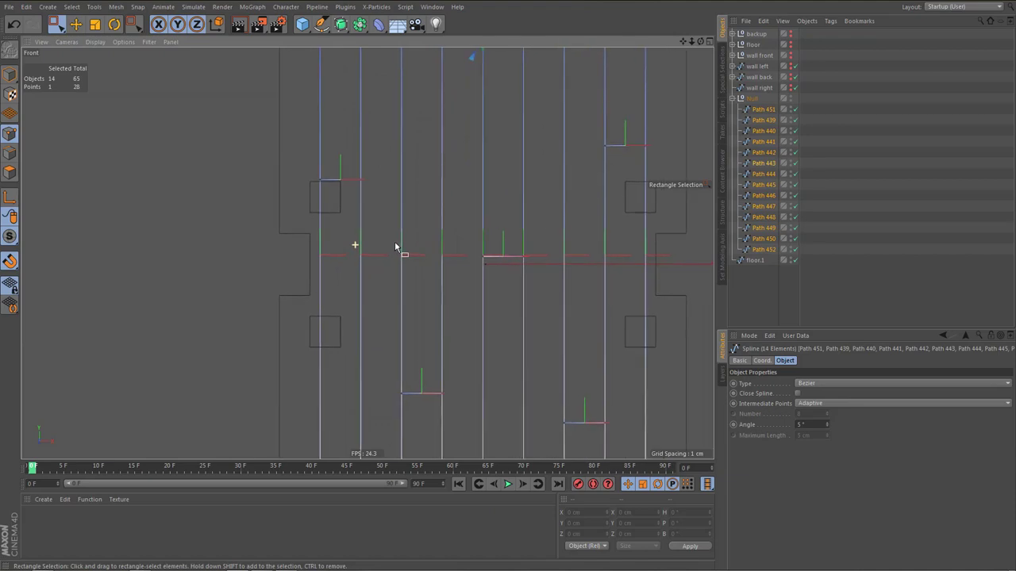
{"action": "scroll", "coordinate": [401, 246], "scroll_direction": "down", "scroll_amount": 4}
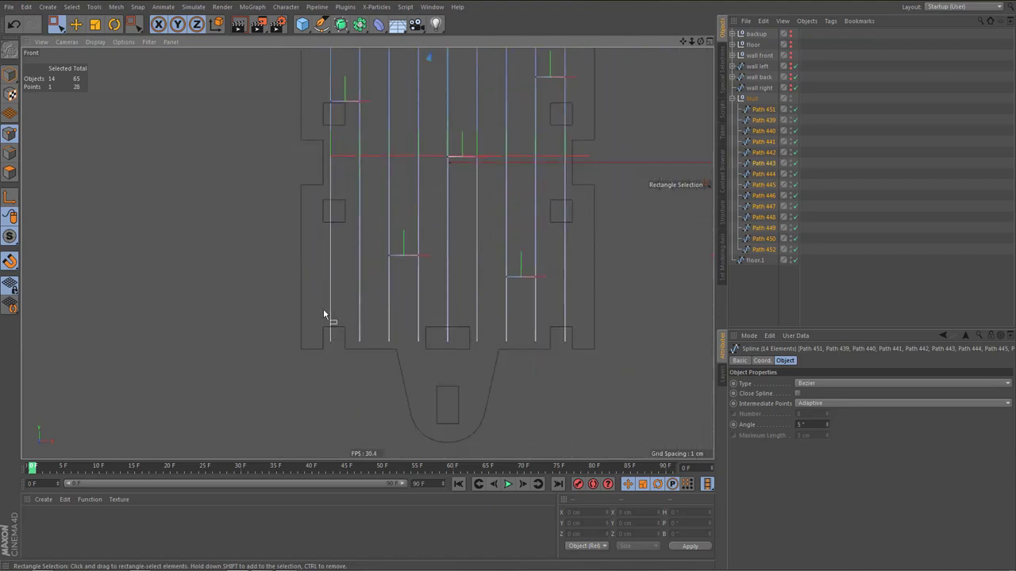
{"action": "scroll", "coordinate": [336, 340], "scroll_direction": "up", "scroll_amount": 4}
{"action": "middle_click_drag", "start_coordinate": [428, 366], "coordinate": [369, 350], "text": "alt"}
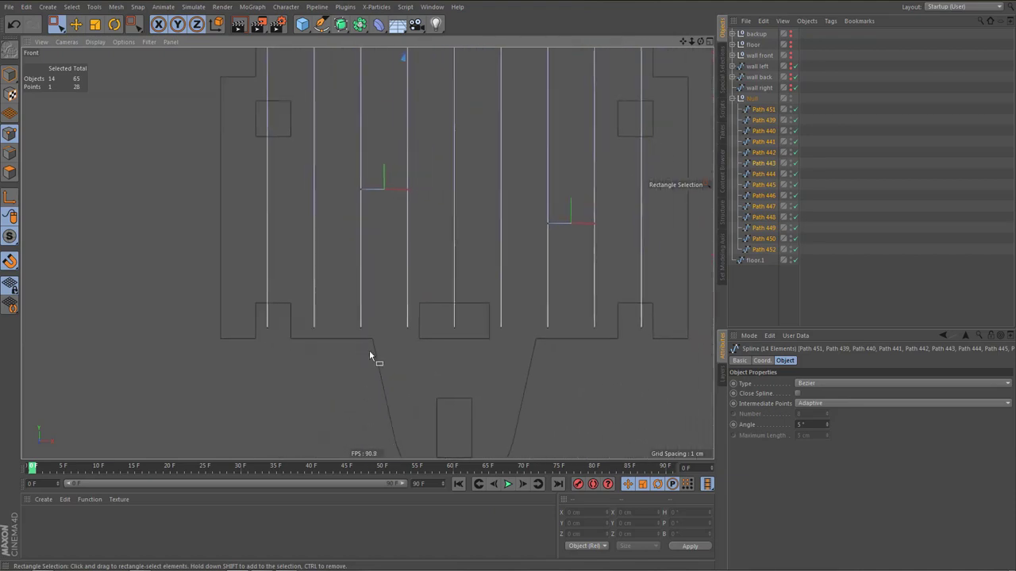
{"action": "left_click_drag", "start_coordinate": [249, 316], "coordinate": [641, 386]}
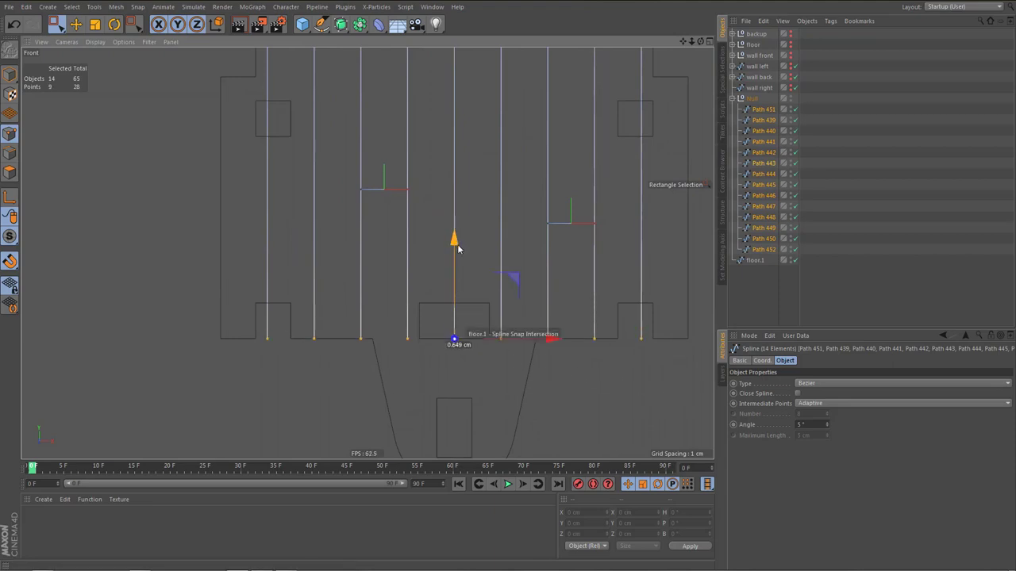
Move the lower end points of the two outermost plank lines and the middle one up to the inner edges of the notches and cutout
{"action": "left_click", "coordinate": [273, 343]}
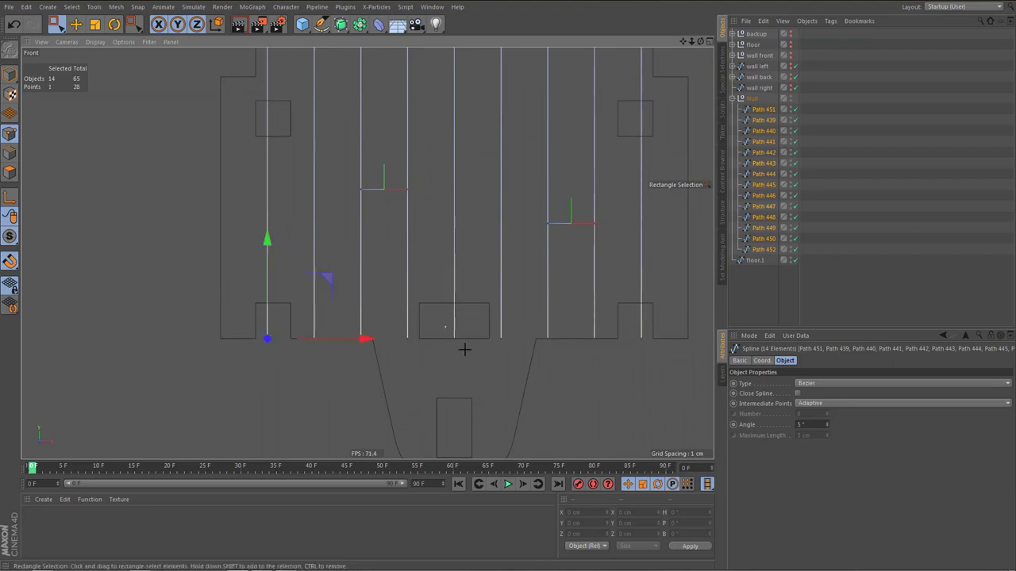
{"action": "left_click", "coordinate": [464, 349], "text": "shift"}
{"action": "left_click_drag", "start_coordinate": [656, 364], "coordinate": [659, 365], "text": "shift"}
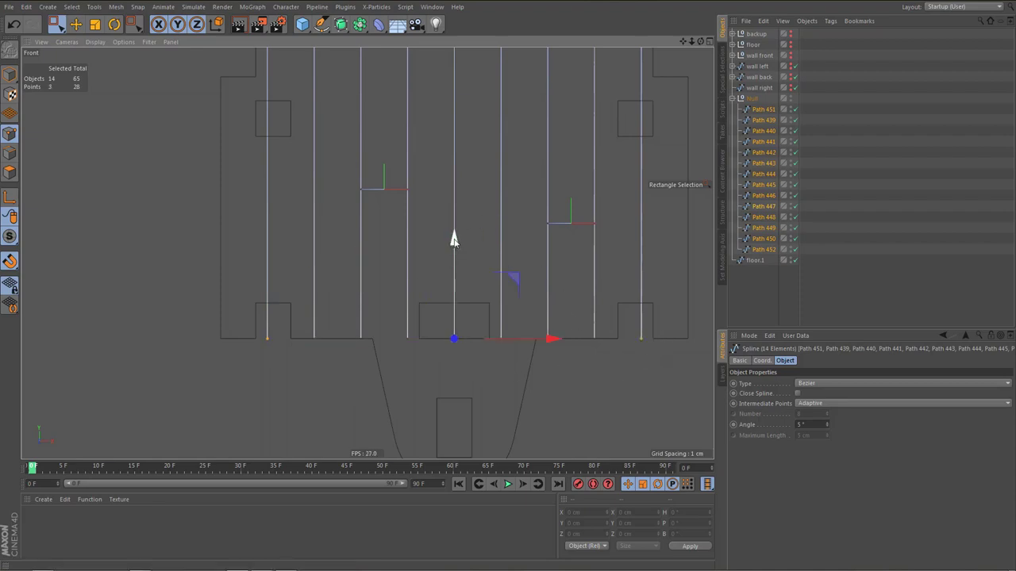
{"action": "left_click_drag", "start_coordinate": [453, 236], "coordinate": [460, 205]}
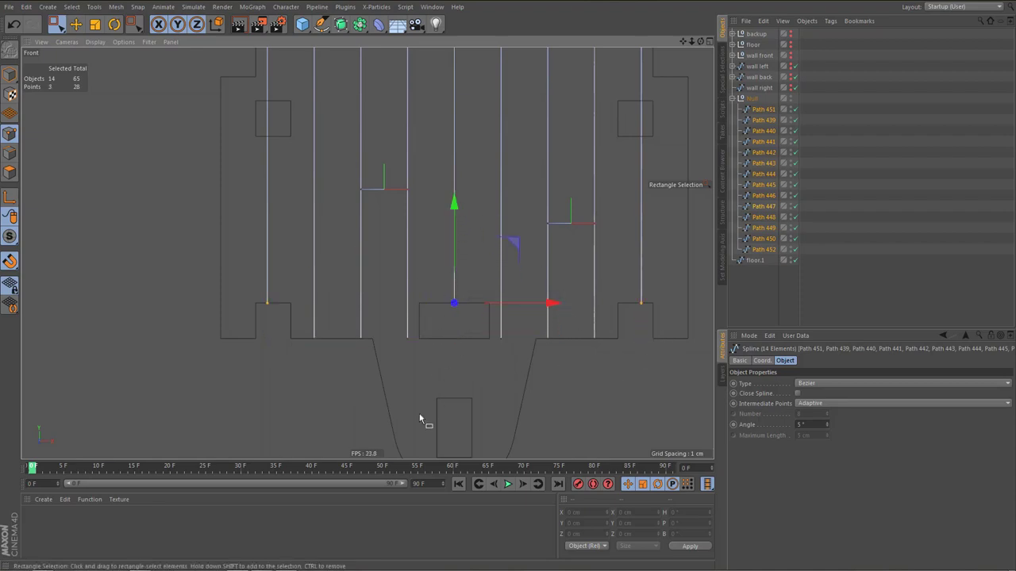
{"action": "scroll", "coordinate": [414, 388], "scroll_direction": "down", "scroll_amount": 1}
{"action": "scroll", "coordinate": [415, 386], "scroll_direction": "down", "scroll_amount": 2}
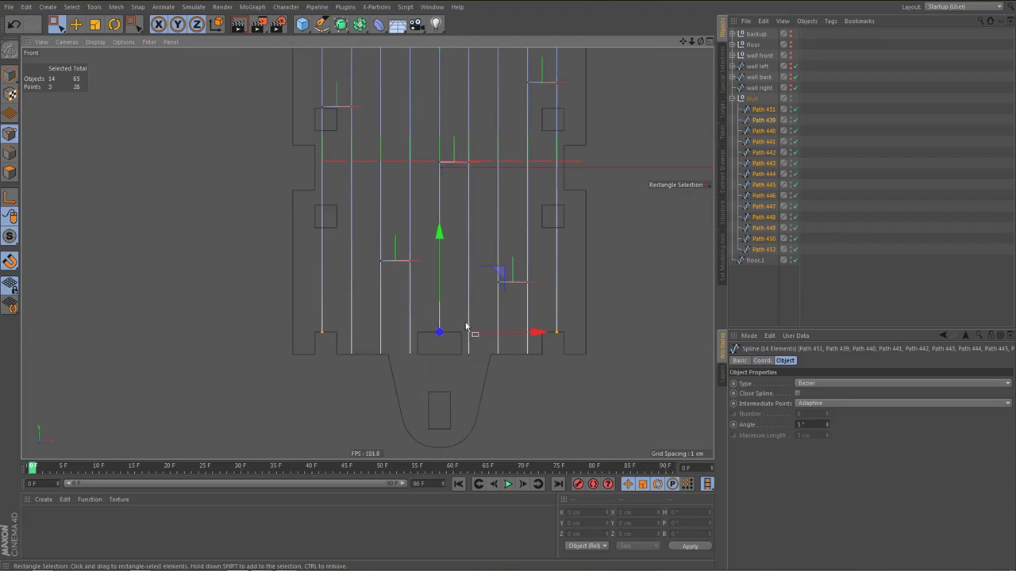
Raise the short horizontal joint lines at the leftmost and rightmost planks farther above the upper pair of square cutouts
{"action": "middle_click_drag", "start_coordinate": [471, 313], "coordinate": [441, 419], "text": "alt"}
{"action": "scroll", "coordinate": [517, 199], "scroll_direction": "up", "scroll_amount": 2}
{"action": "middle_click_drag", "start_coordinate": [536, 251], "coordinate": [543, 282], "text": "alt"}
{"action": "middle_click_drag", "start_coordinate": [338, 288], "coordinate": [365, 292], "text": "alt"}
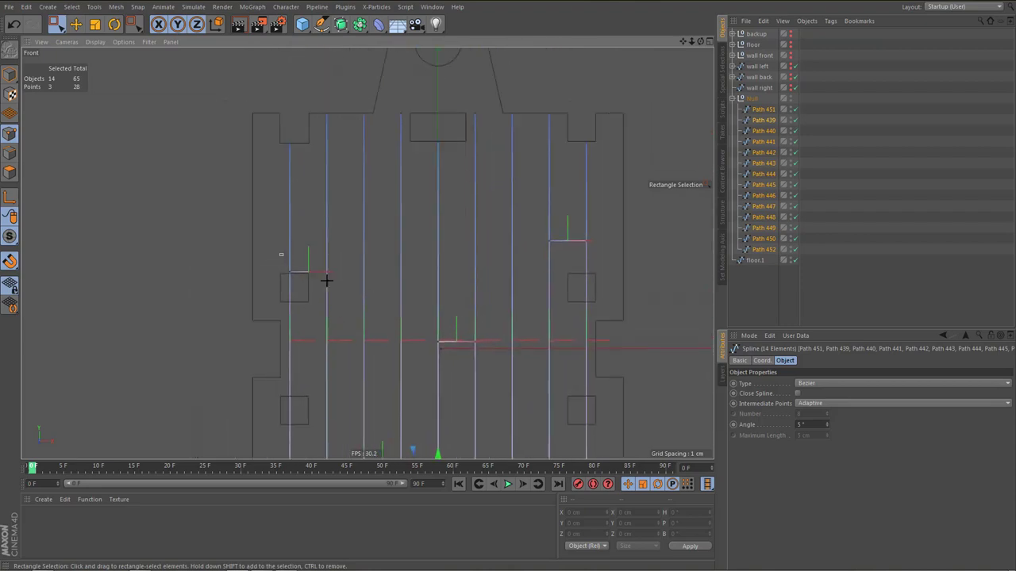
{"action": "left_click_drag", "start_coordinate": [327, 281], "coordinate": [350, 298]}
{"action": "middle_click_drag", "start_coordinate": [353, 328], "coordinate": [397, 69], "text": "alt"}
{"action": "middle_click_drag", "start_coordinate": [383, 138], "coordinate": [383, 356], "text": "alt"}
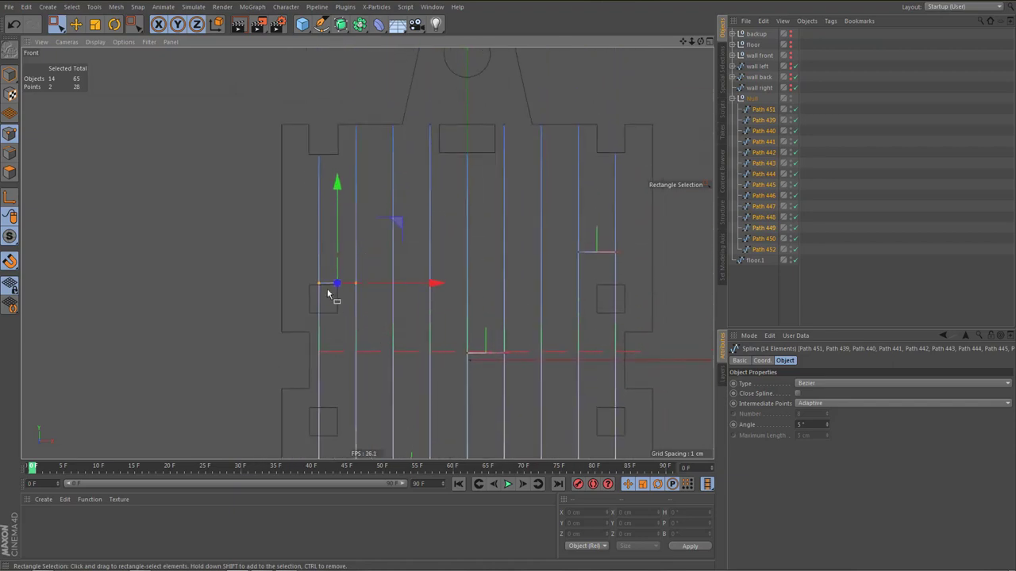
{"action": "right_click_drag", "start_coordinate": [326, 287], "coordinate": [386, 306], "text": "alt"}
{"action": "scroll", "coordinate": [387, 310], "scroll_direction": "up", "scroll_amount": 1}
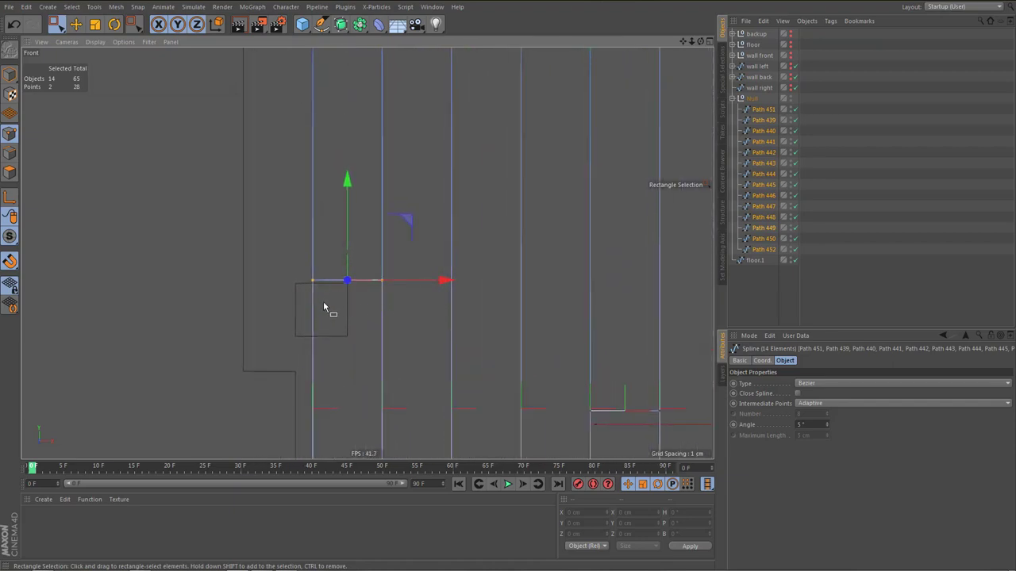
{"action": "scroll", "coordinate": [342, 284], "scroll_direction": "down", "scroll_amount": 3}
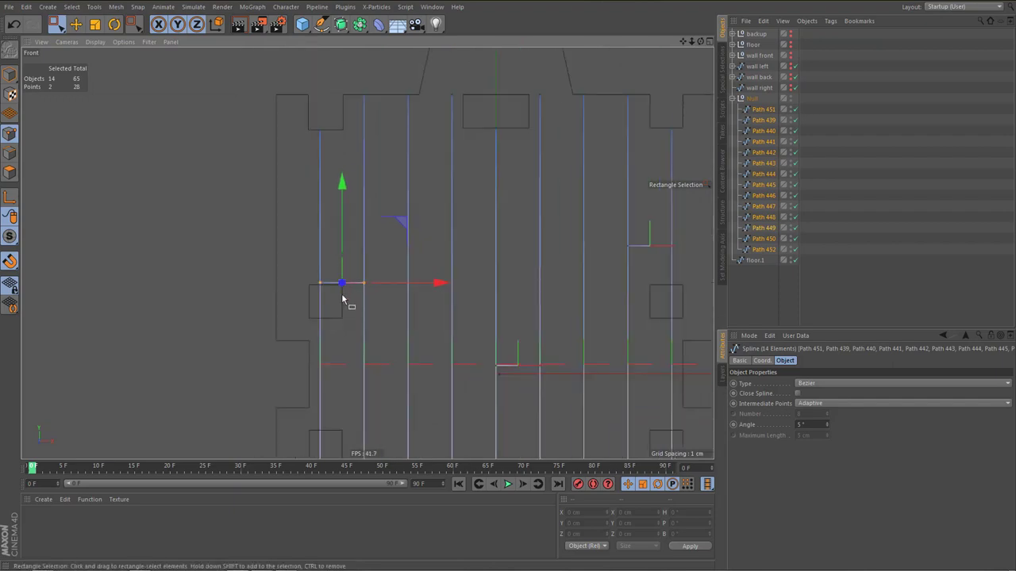
{"action": "scroll", "coordinate": [344, 297], "scroll_direction": "down", "scroll_amount": 3}
{"action": "mouse_move", "coordinate": [375, 307]}
{"action": "middle_mouse_down", "text": "alt"}
{"action": "mouse_move", "coordinate": [392, 185]}
{"action": "mouse_move", "coordinate": [376, 310]}
{"action": "middle_mouse_up", "text": "alt"}
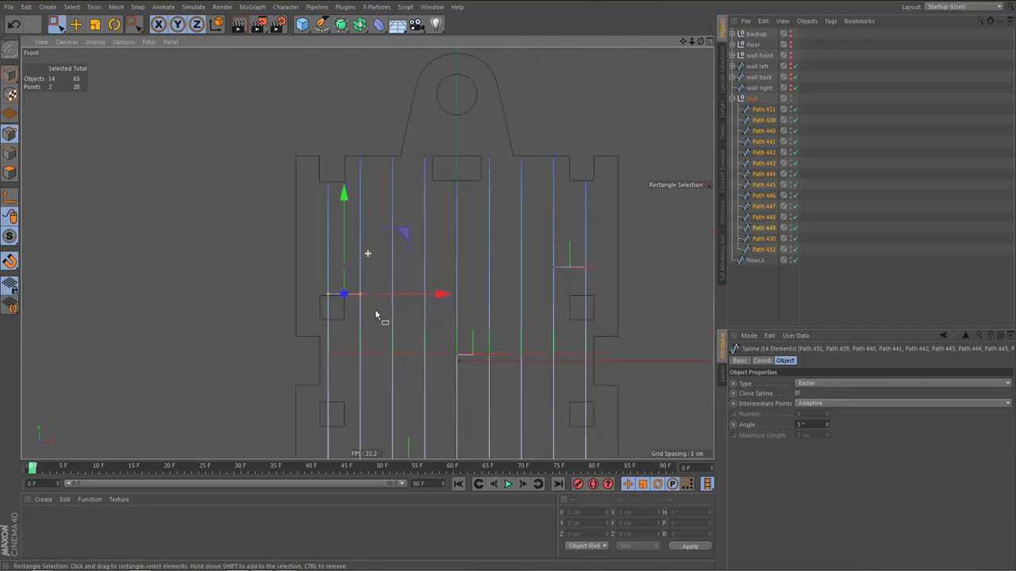
{"action": "left_click_drag", "start_coordinate": [349, 195], "coordinate": [351, 188]}
{"action": "left_click_drag", "start_coordinate": [550, 250], "coordinate": [592, 271]}
{"action": "left_click_drag", "start_coordinate": [574, 174], "coordinate": [576, 153]}
Cut all the plank lines with two horizontal Line Cuts snapped along the upper and lower edges of the lower pair of square cutouts
{"action": "middle_click_drag", "start_coordinate": [390, 279], "coordinate": [403, 268], "text": "alt"}
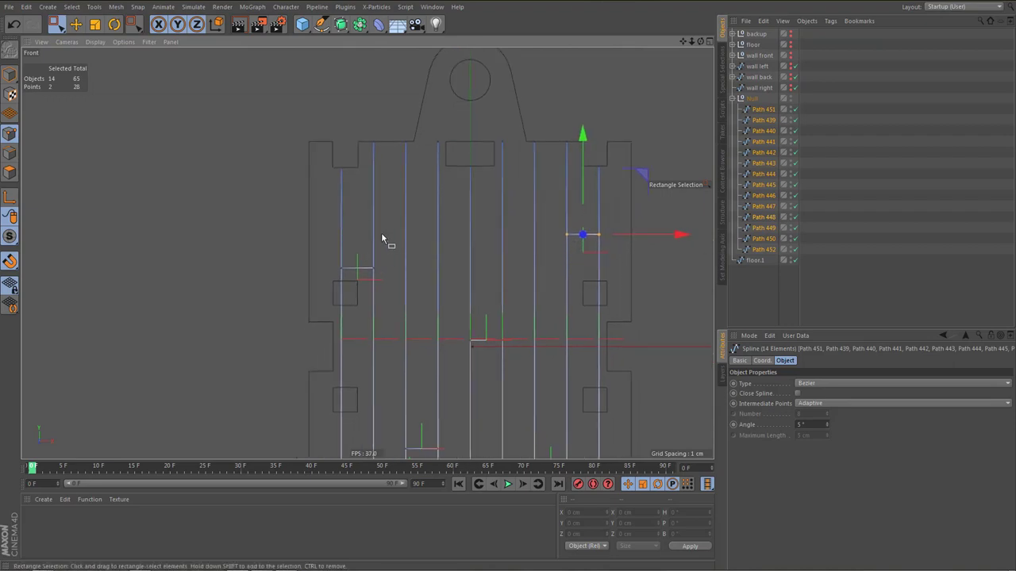
{"action": "right_click_drag", "start_coordinate": [381, 234], "coordinate": [394, 273], "text": "alt"}
{"action": "middle_click_drag", "start_coordinate": [394, 273], "coordinate": [377, 190], "text": "alt"}
{"action": "middle_click_drag", "start_coordinate": [439, 340], "coordinate": [427, 371], "text": "alt"}
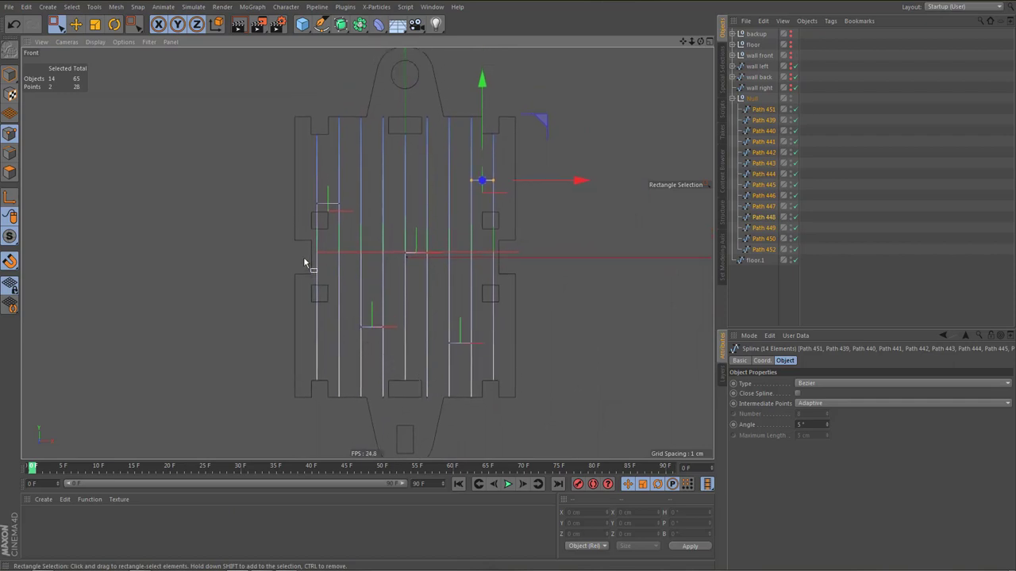
{"action": "scroll", "coordinate": [304, 263], "scroll_direction": "up", "scroll_amount": 3}
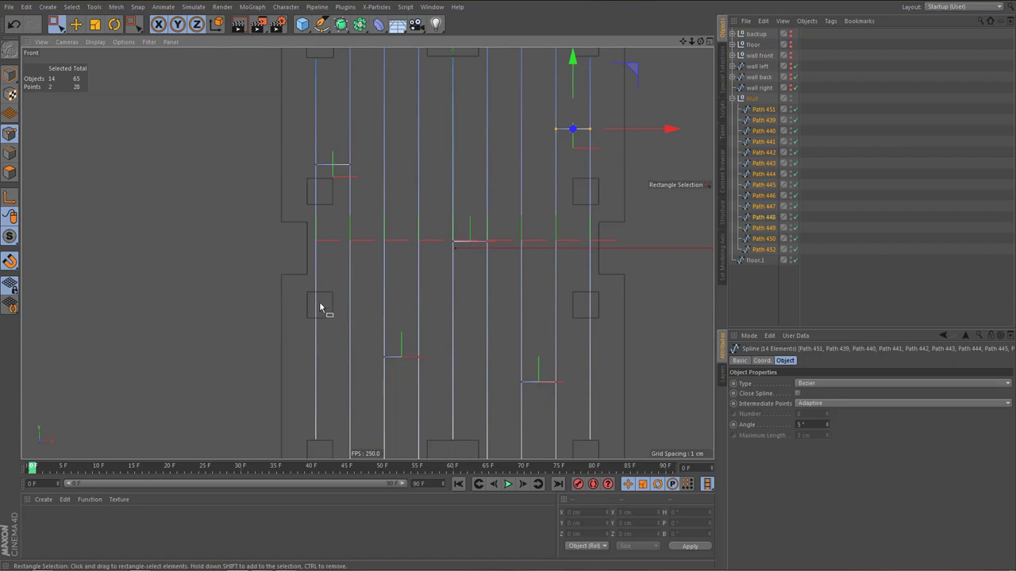
{"action": "scroll", "coordinate": [331, 308], "scroll_direction": "up", "scroll_amount": 4}
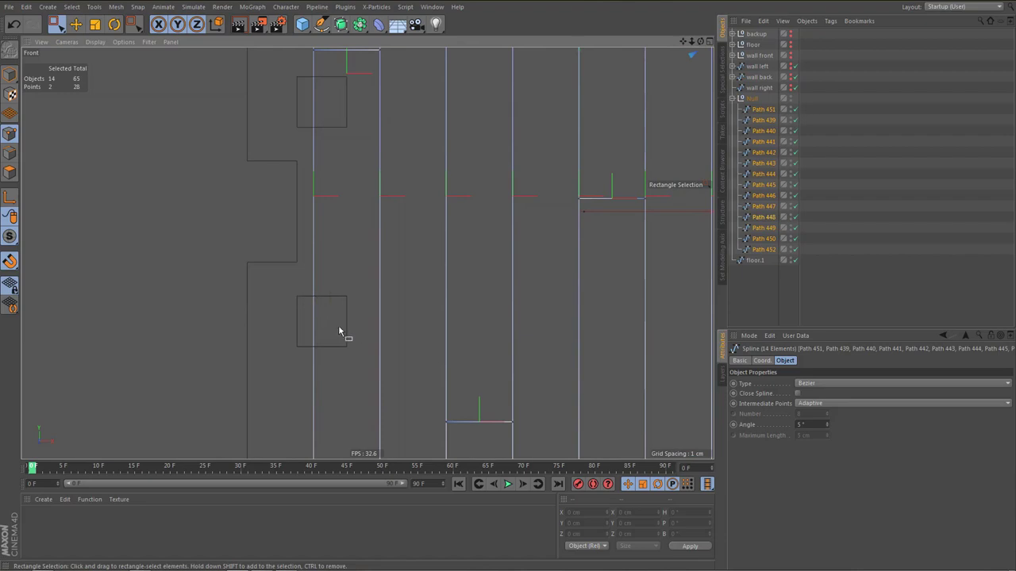
{"action": "scroll", "coordinate": [339, 328], "scroll_direction": "down", "scroll_amount": 2}
{"action": "key", "text": "k"}
{"action": "key", "text": "k"}
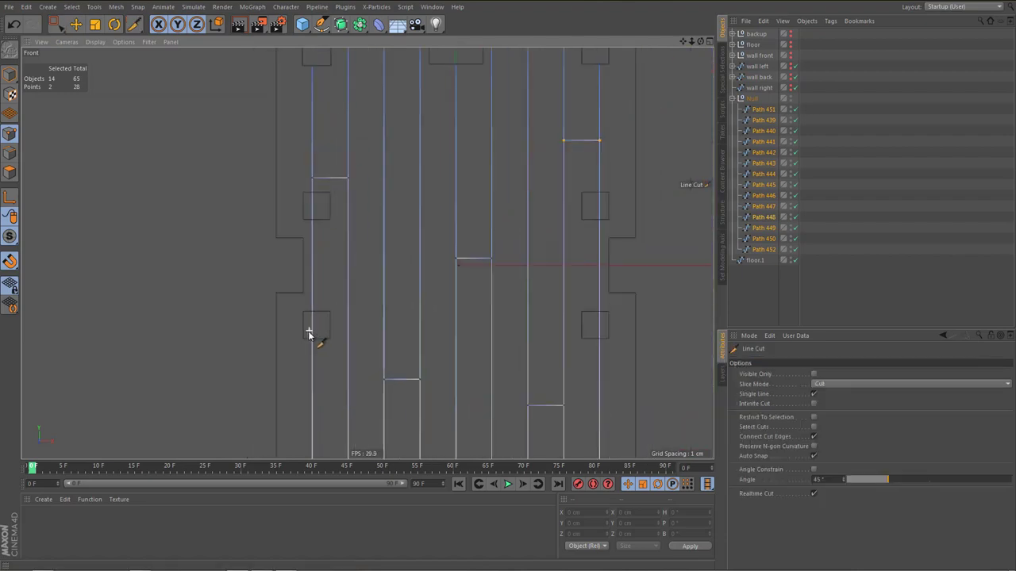
{"action": "scroll", "coordinate": [311, 333], "scroll_direction": "down", "scroll_amount": 3}
{"action": "left_click", "coordinate": [279, 326]}
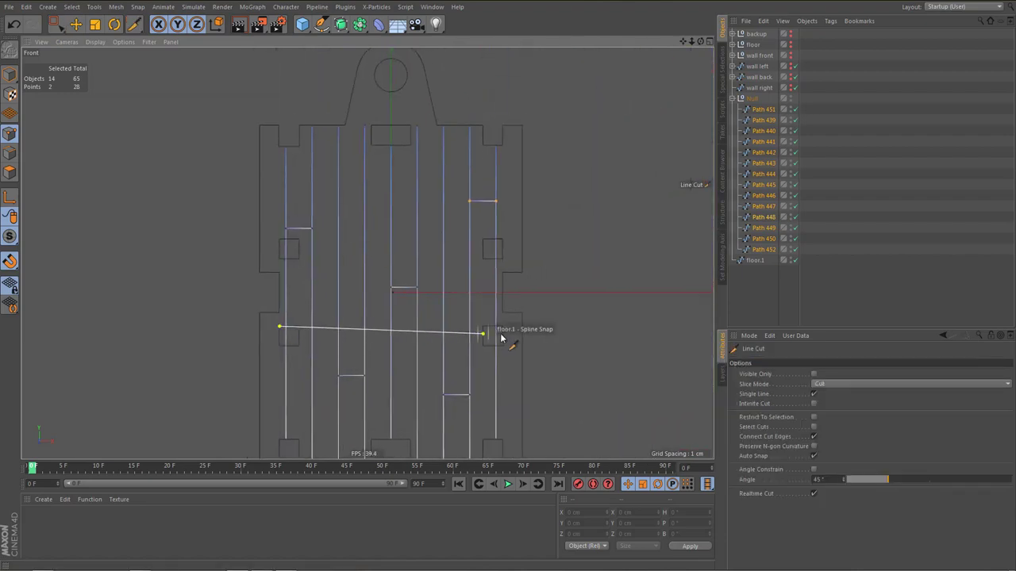
{"action": "left_click", "coordinate": [502, 326]}
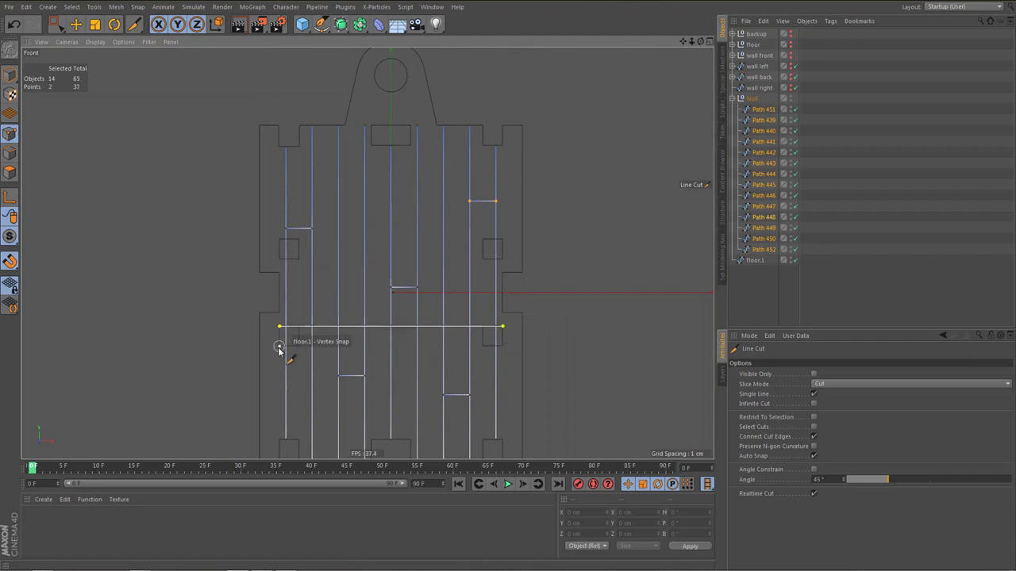
{"action": "left_click", "coordinate": [280, 347]}
{"action": "left_click", "coordinate": [502, 347]}
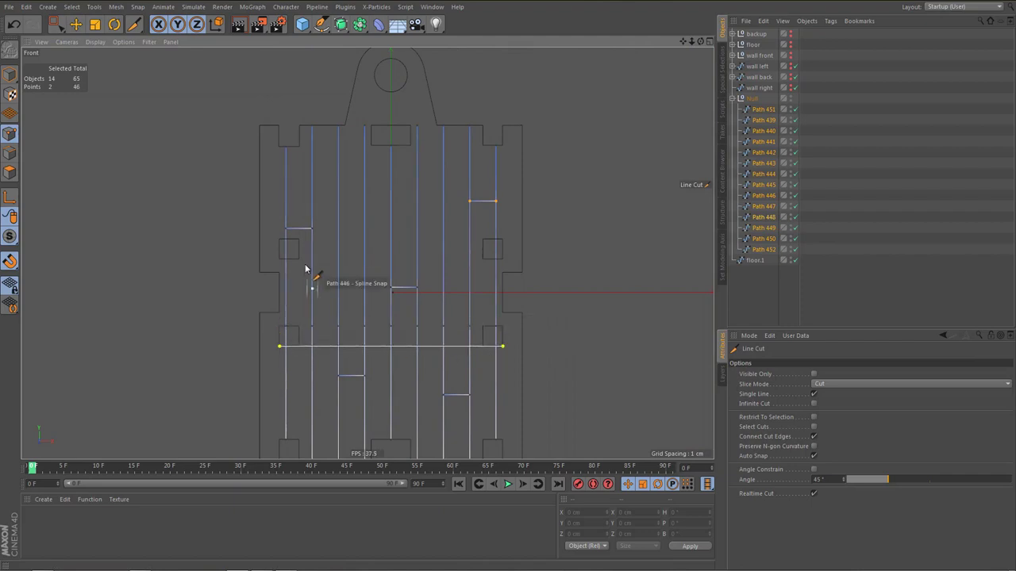
Cut all the plank lines with two horizontal Line Cuts along the lower and upper edges of the upper pair of square cutouts
{"action": "left_click", "coordinate": [279, 259]}
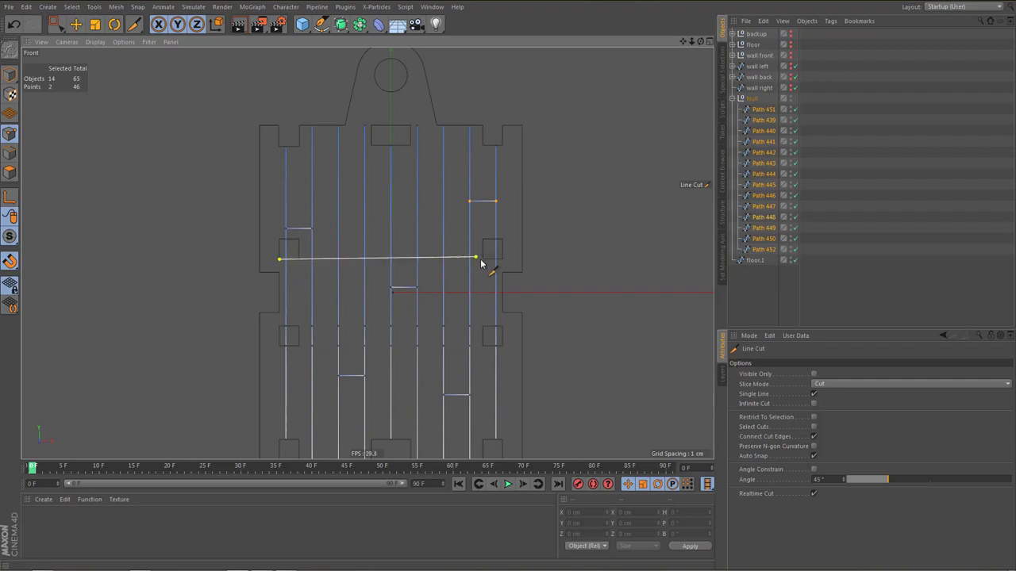
{"action": "left_click", "coordinate": [503, 259]}
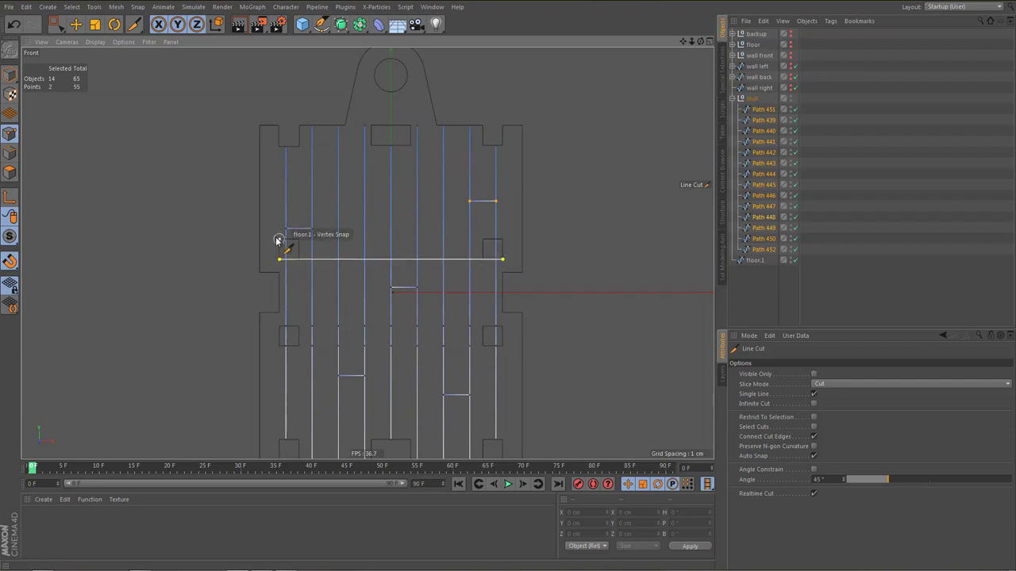
{"action": "left_click", "coordinate": [279, 239]}
{"action": "left_click", "coordinate": [503, 238]}
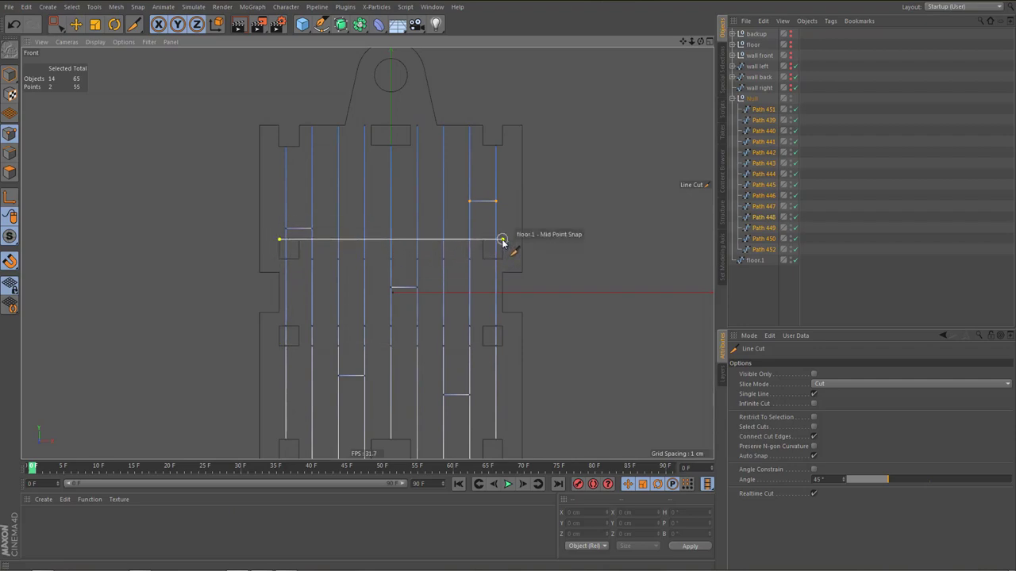
Move the rightmost plank line's cut point from the upper edge to the lower edge of the upper-right square cutout
{"action": "scroll", "coordinate": [352, 293], "scroll_direction": "up", "scroll_amount": 2}
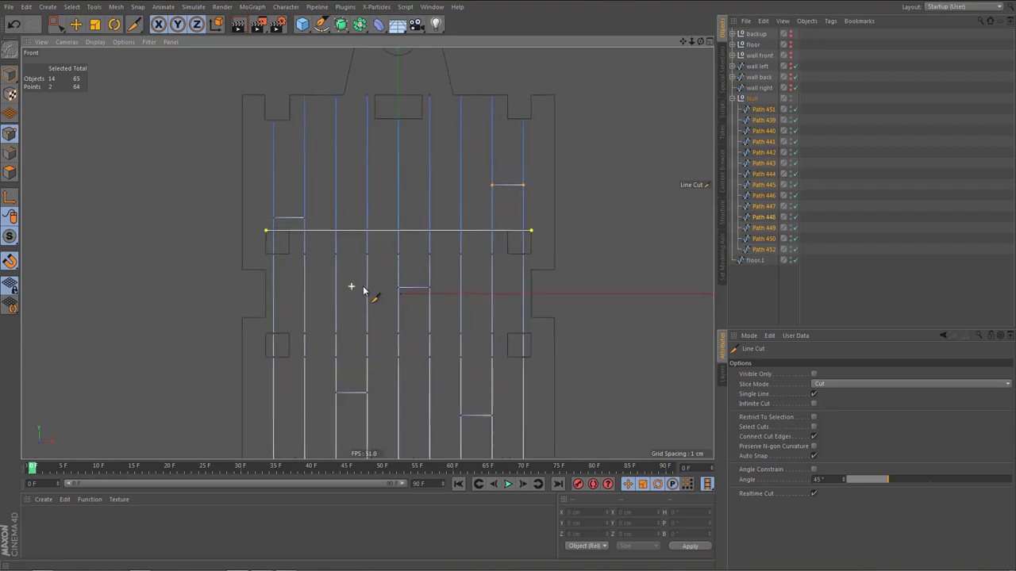
{"action": "middle_click_drag", "start_coordinate": [359, 290], "coordinate": [377, 288], "text": "alt"}
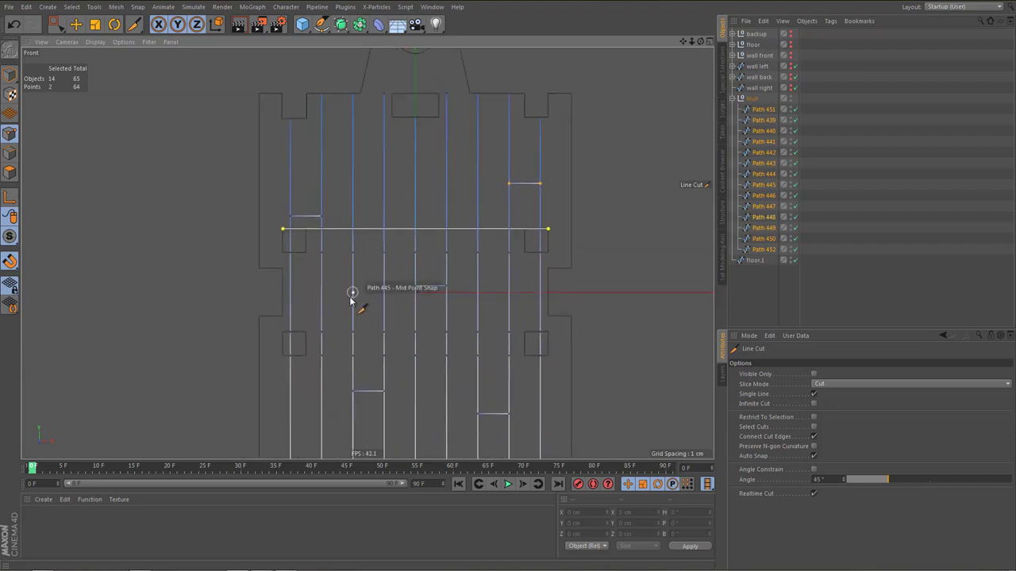
{"action": "key", "text": "0"}
{"action": "scroll", "coordinate": [369, 260], "scroll_direction": "up", "scroll_amount": 1}
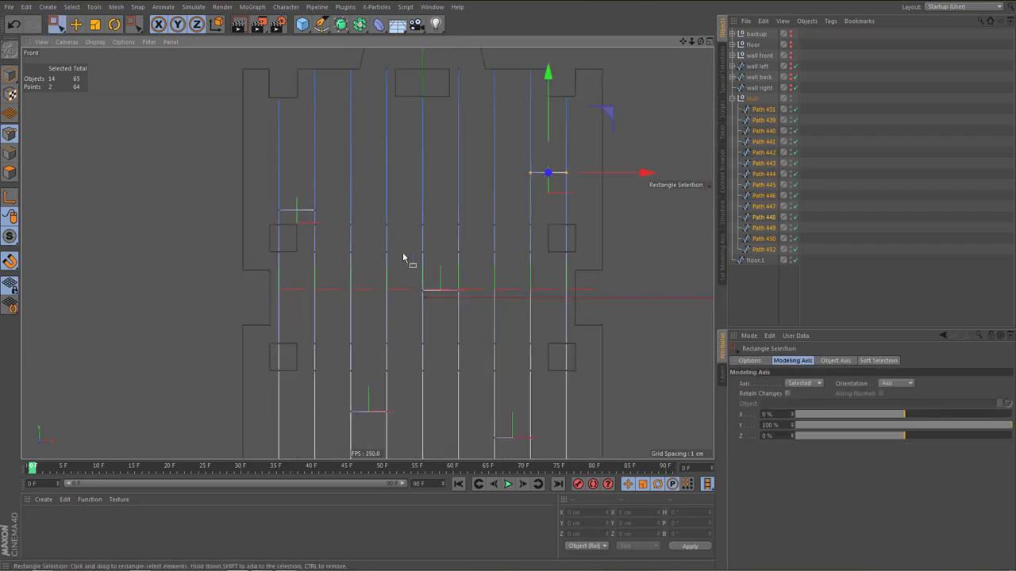
{"action": "right_click_drag", "start_coordinate": [579, 221], "coordinate": [687, 221], "text": "alt"}
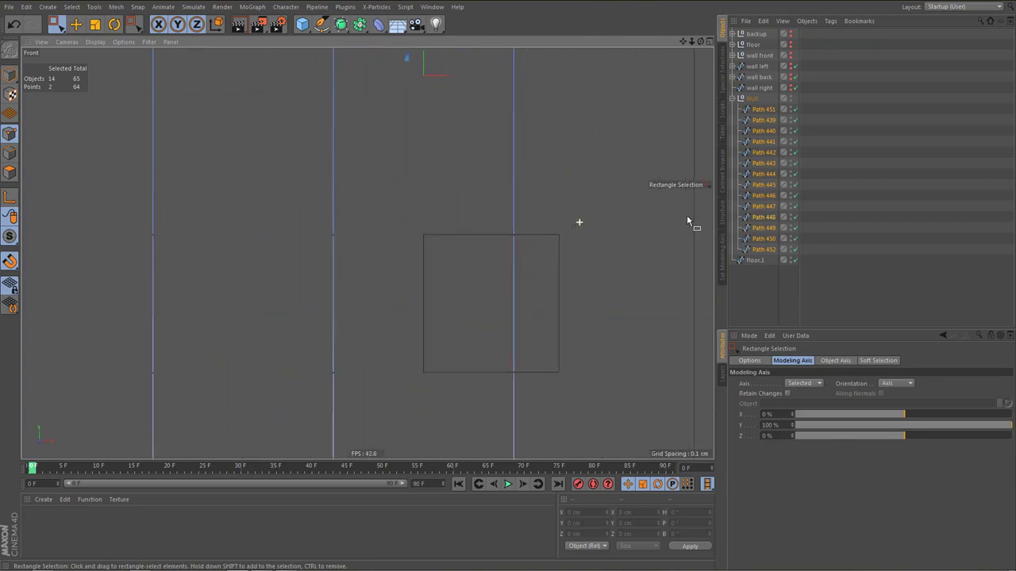
{"action": "left_click", "coordinate": [510, 231]}
{"action": "right_click_drag", "start_coordinate": [532, 235], "coordinate": [522, 166], "text": "alt"}
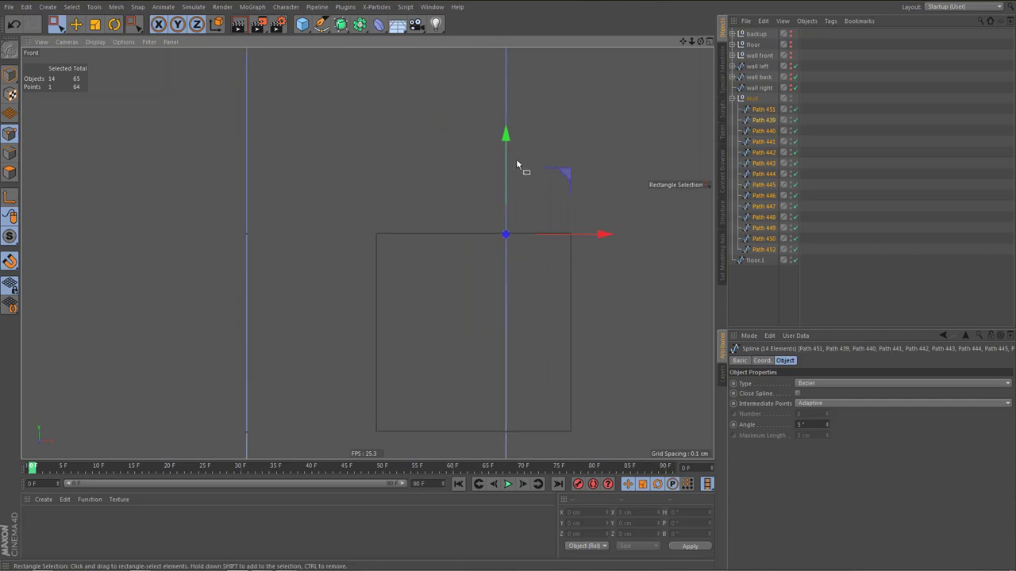
{"action": "left_click_drag", "start_coordinate": [507, 138], "coordinate": [506, 433]}
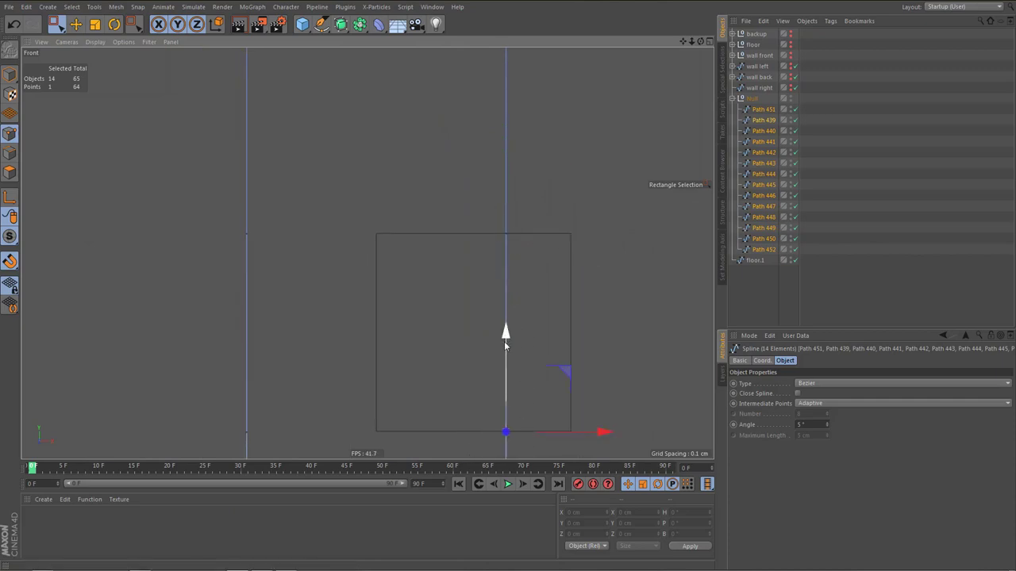
Align the leftmost plank line's lower cut point with the lower edge of the upper-left square cutout
{"action": "right_click_drag", "start_coordinate": [502, 325], "coordinate": [443, 321], "text": "alt"}
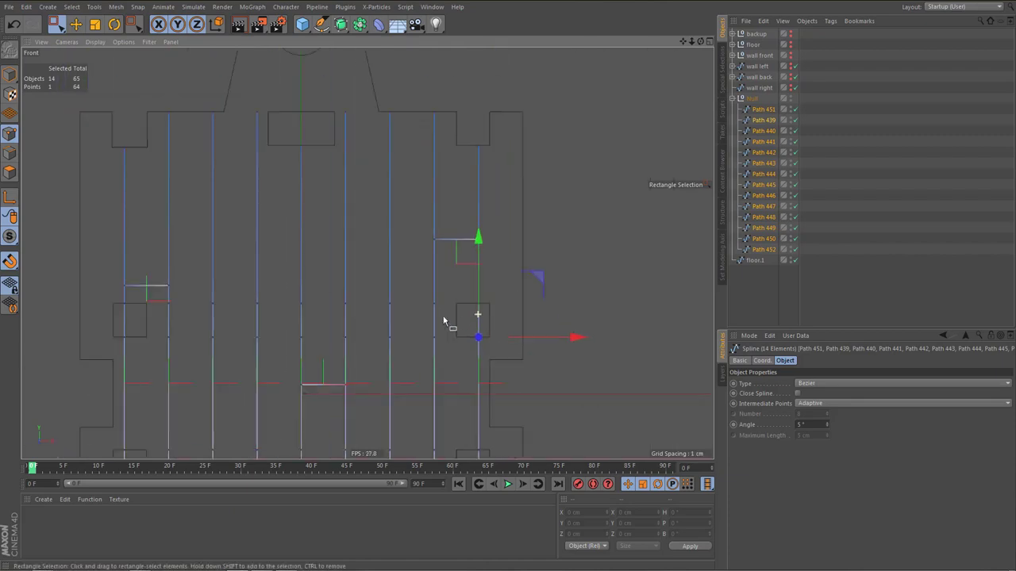
{"action": "middle_click_drag", "start_coordinate": [444, 321], "coordinate": [576, 320], "text": "alt"}
{"action": "right_click_drag", "start_coordinate": [258, 313], "coordinate": [320, 315], "text": "alt"}
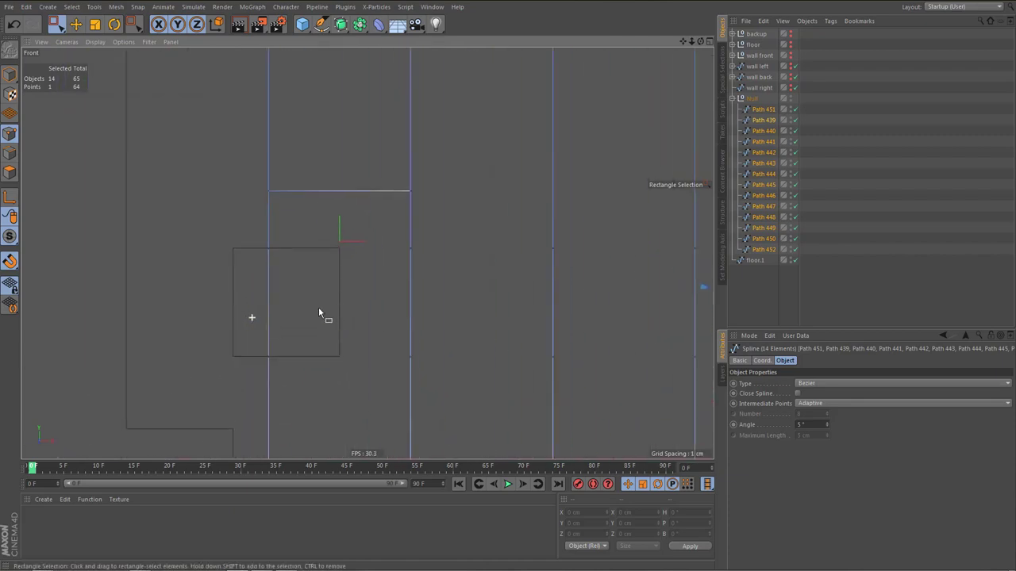
{"action": "right_click_drag", "start_coordinate": [247, 249], "coordinate": [312, 372], "text": "alt"}
{"action": "left_click", "coordinate": [321, 357]}
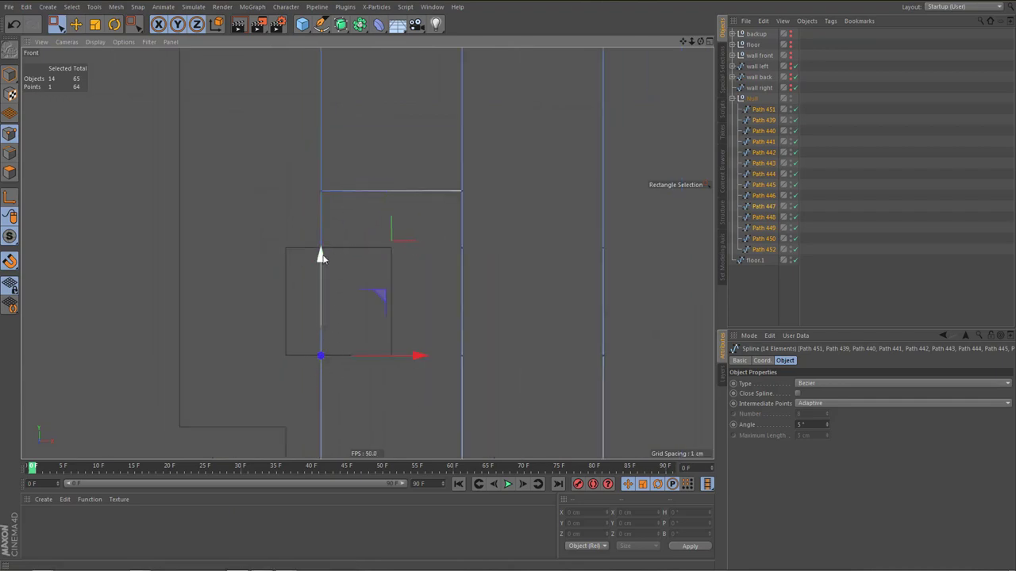
{"action": "left_click_drag", "start_coordinate": [327, 256], "coordinate": [325, 258]}
Align the leftmost plank line's two cut points with the upper and lower edges of the lower-left square cutout
{"action": "right_click_drag", "start_coordinate": [327, 241], "coordinate": [337, 287], "text": "alt"}
{"action": "middle_click_drag", "start_coordinate": [319, 377], "coordinate": [327, 257], "text": "alt"}
{"action": "scroll", "coordinate": [341, 253], "scroll_direction": "up", "scroll_amount": 5}
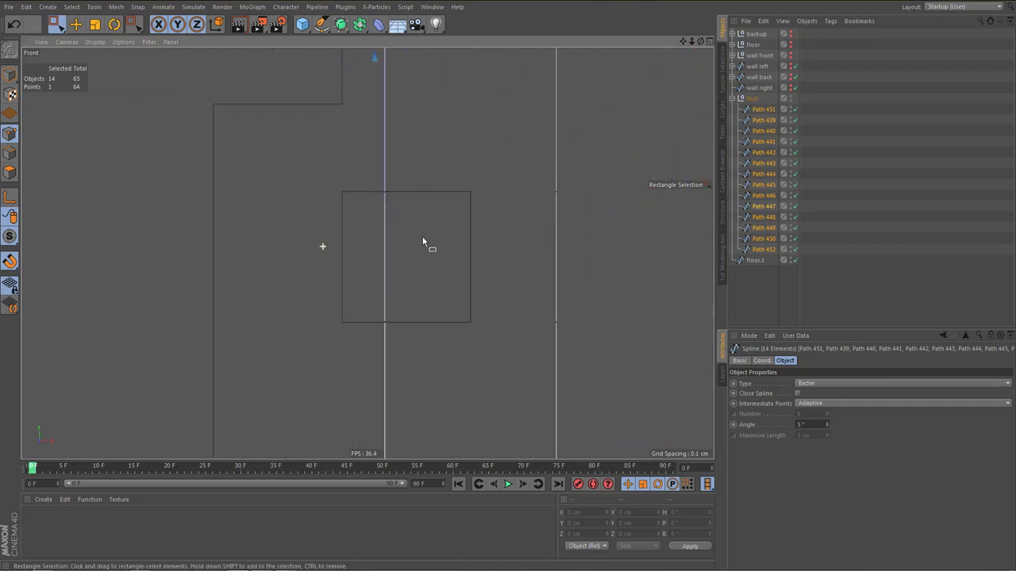
{"action": "left_click", "coordinate": [379, 194]}
{"action": "scroll", "coordinate": [421, 178], "scroll_direction": "up", "scroll_amount": 3}
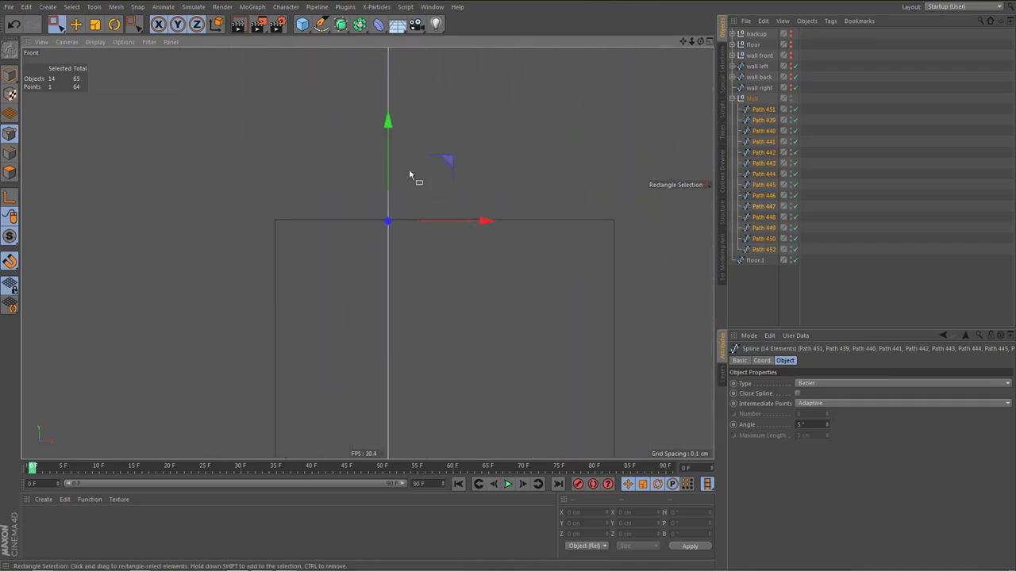
{"action": "left_click_drag", "start_coordinate": [389, 140], "coordinate": [390, 140]}
{"action": "scroll", "coordinate": [392, 242], "scroll_direction": "down", "scroll_amount": 3}
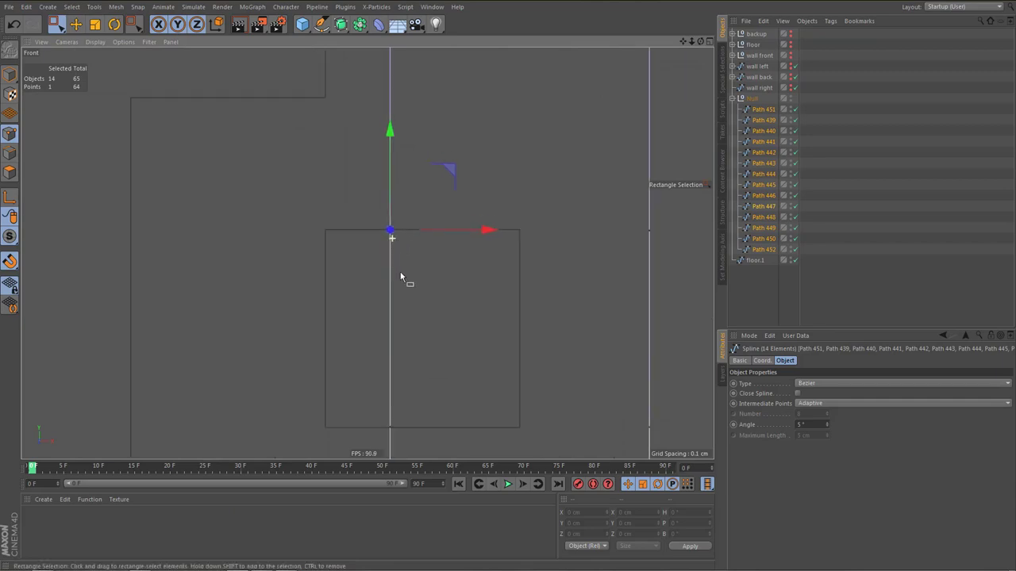
{"action": "middle_click_drag", "start_coordinate": [404, 258], "coordinate": [407, 203], "text": "alt"}
{"action": "left_click_drag", "start_coordinate": [390, 333], "coordinate": [410, 365]}
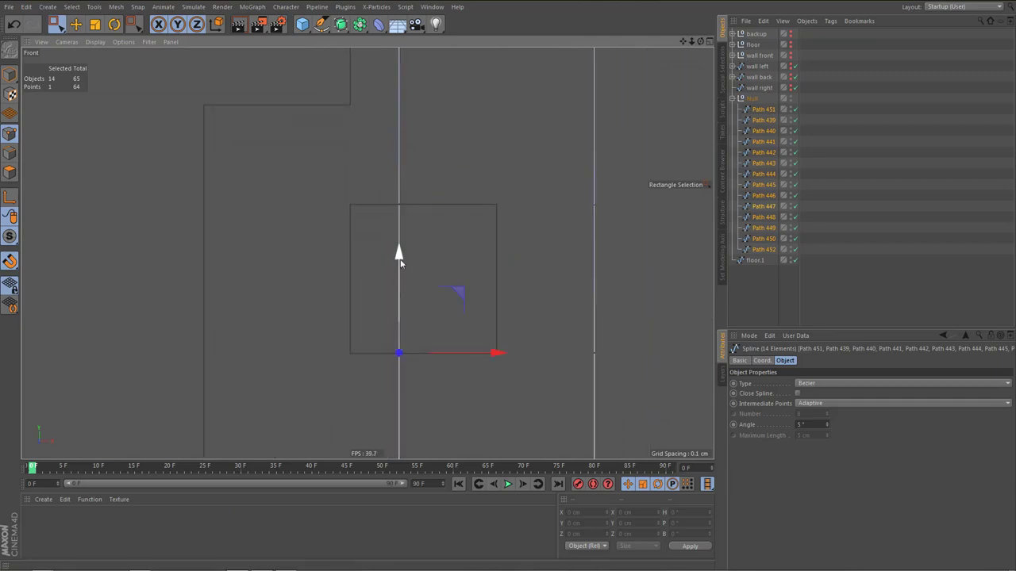
Align the rightmost plank line's two cut points with the upper and lower edges of the lower-right square cutout
{"action": "scroll", "coordinate": [329, 302], "scroll_direction": "down", "scroll_amount": 4}
{"action": "right_click_drag", "start_coordinate": [300, 395], "coordinate": [265, 409], "text": "alt"}
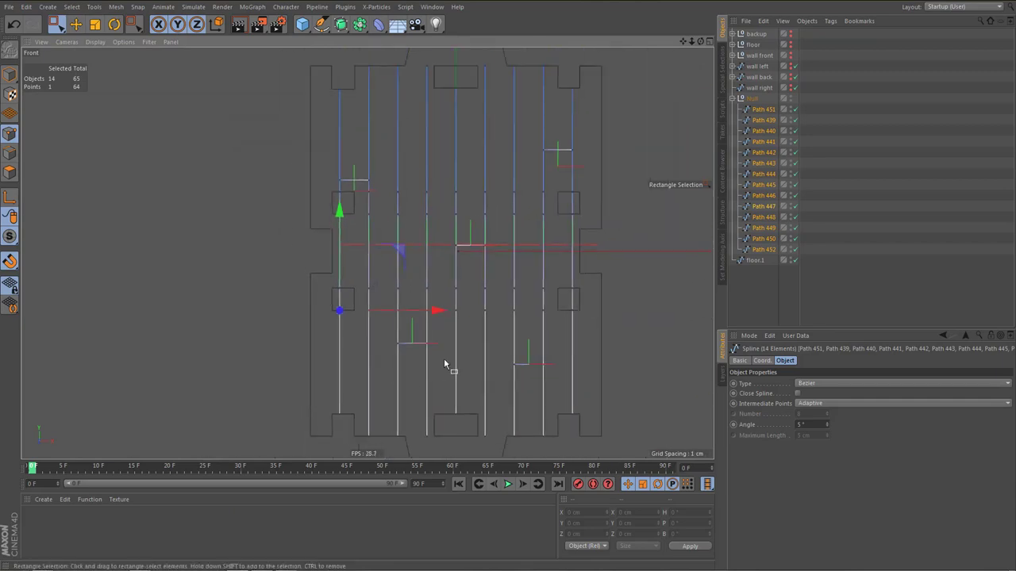
{"action": "middle_click_drag", "start_coordinate": [443, 358], "coordinate": [380, 355], "text": "alt"}
{"action": "scroll", "coordinate": [486, 310], "scroll_direction": "up", "scroll_amount": 5}
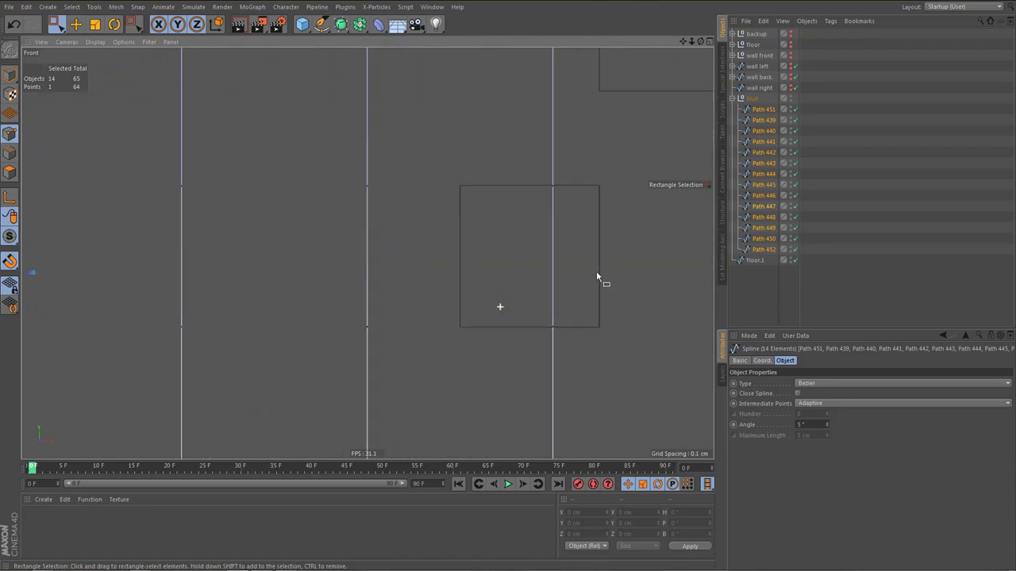
{"action": "left_click_drag", "start_coordinate": [553, 89], "coordinate": [558, 85]}
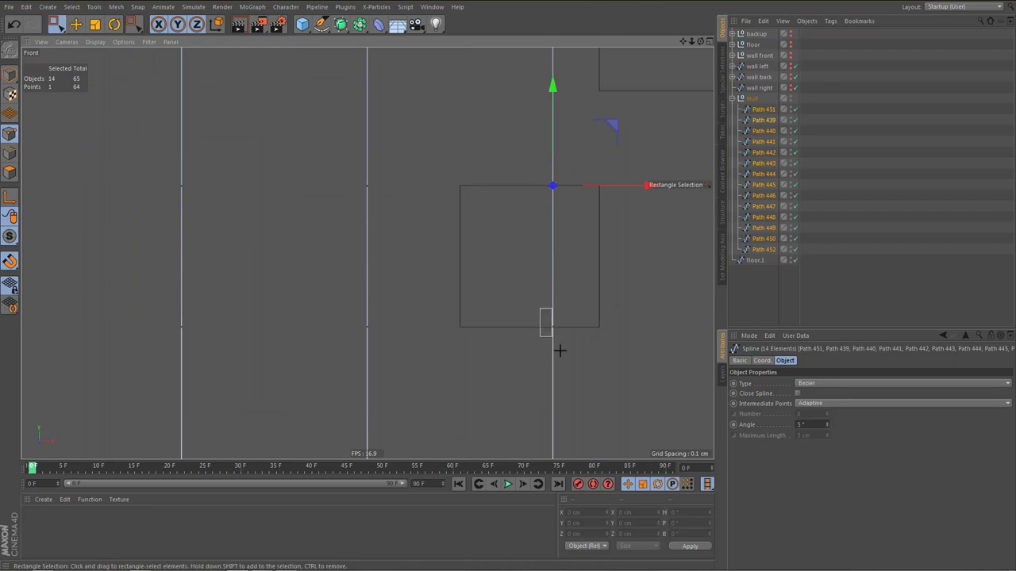
{"action": "left_click_drag", "start_coordinate": [559, 350], "coordinate": [561, 346]}
{"action": "mouse_move", "coordinate": [551, 225]}
{"action": "left_mouse_down"}
{"action": "mouse_move", "coordinate": [551, 241]}
{"action": "mouse_move", "coordinate": [553, 229]}
{"action": "left_mouse_up"}
Delete the surplus cut points on the inner plank lines between the lower pair of square cutouts
{"action": "scroll", "coordinate": [489, 303], "scroll_direction": "down", "scroll_amount": 8}
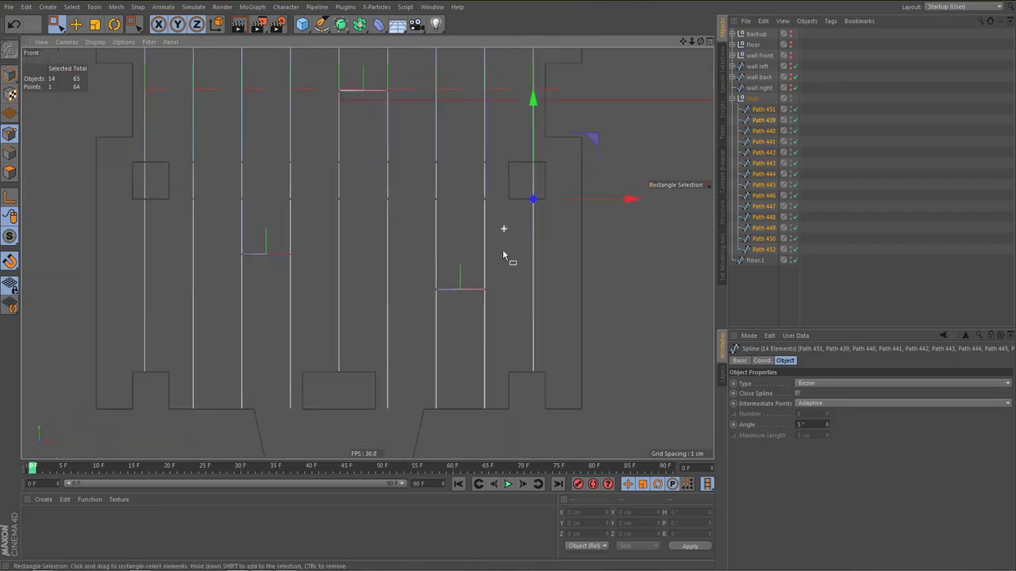
{"action": "scroll", "coordinate": [503, 255], "scroll_direction": "down", "scroll_amount": 1}
{"action": "middle_click_drag", "start_coordinate": [468, 321], "coordinate": [510, 381], "text": "alt"}
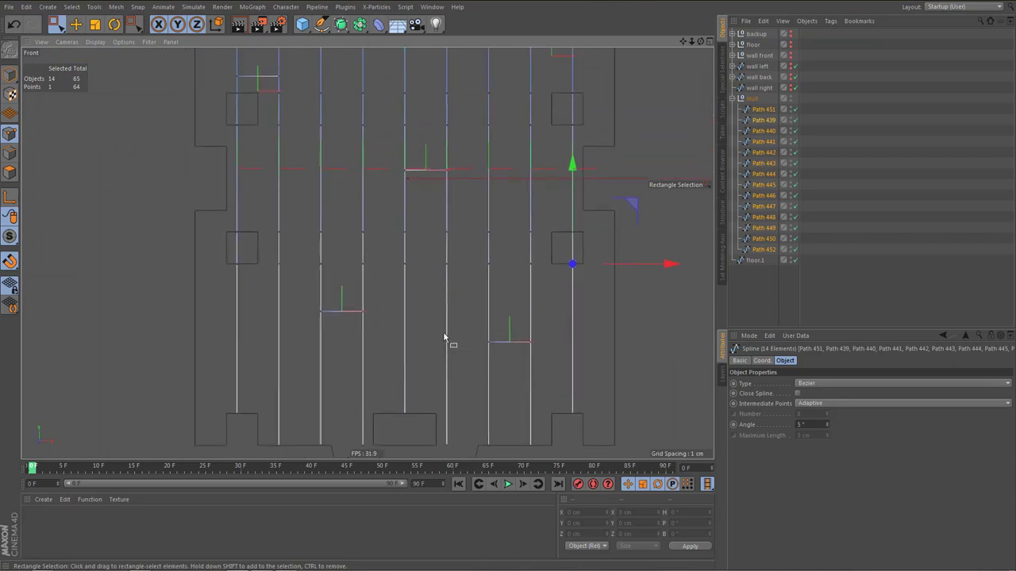
{"action": "left_click_drag", "start_coordinate": [271, 226], "coordinate": [532, 292]}
{"action": "key", "text": "Delete"}
Delete the surplus cut points on the inner plank lines between the upper pair of square cutouts
{"action": "scroll", "coordinate": [389, 267], "scroll_direction": "down", "scroll_amount": 2}
{"action": "middle_click_drag", "start_coordinate": [388, 299], "coordinate": [378, 439], "text": "alt"}
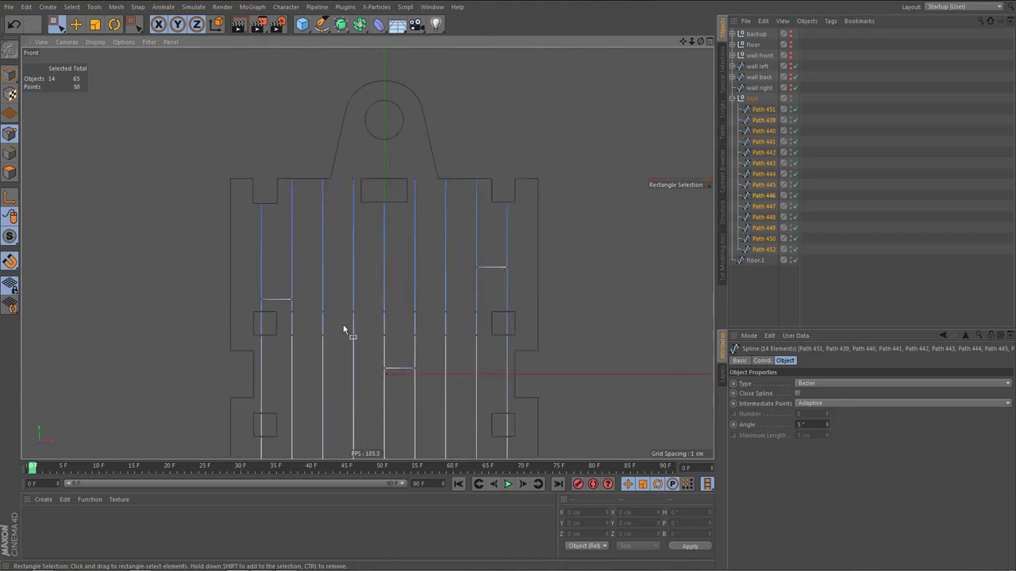
{"action": "left_click_drag", "start_coordinate": [295, 314], "coordinate": [481, 359]}
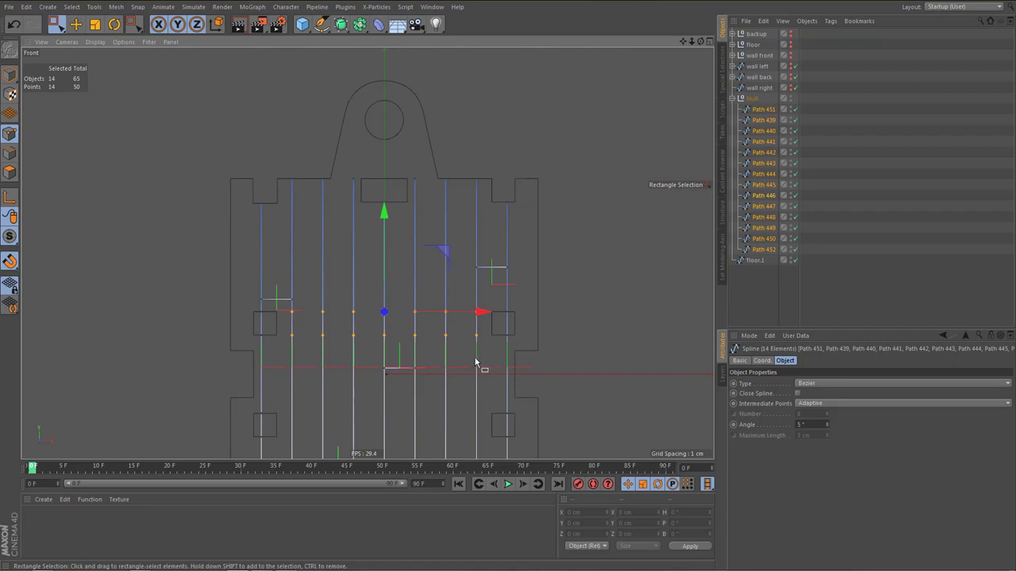
{"action": "key", "text": "Delete"}
Line Cut the leftmost and rightmost plank lines once each inside the upper pair of square cutouts
{"action": "scroll", "coordinate": [272, 339], "scroll_direction": "up", "scroll_amount": 5}
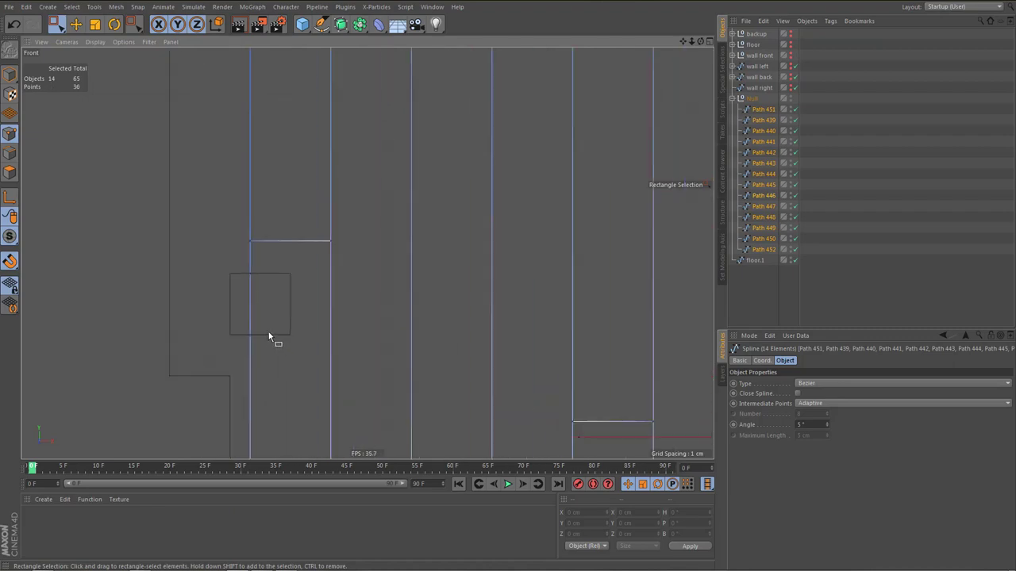
{"action": "key", "text": "k"}
{"action": "key", "text": "l"}
{"action": "left_click_drag", "start_coordinate": [242, 304], "coordinate": [273, 308]}
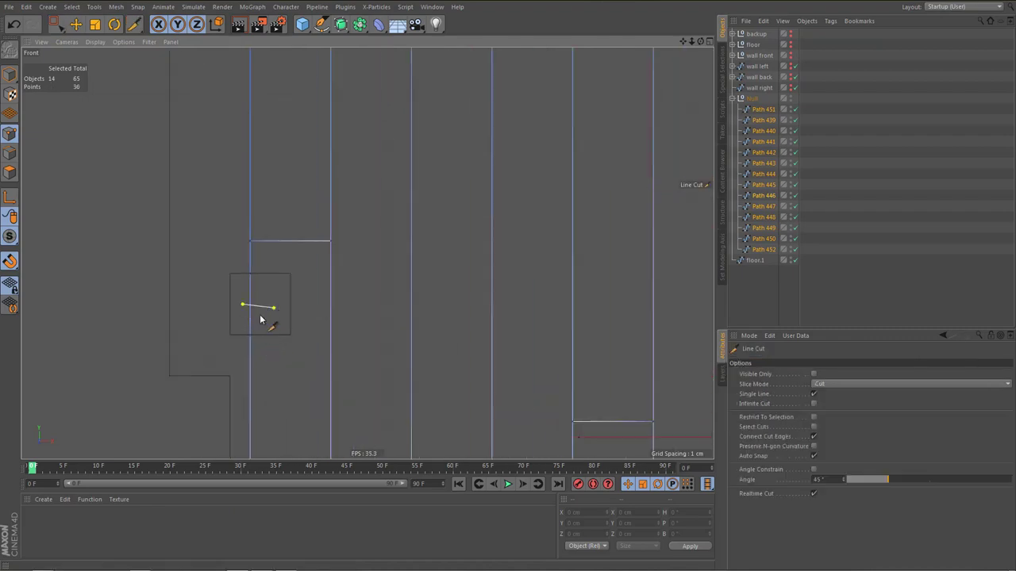
{"action": "scroll", "coordinate": [261, 343], "scroll_direction": "down", "scroll_amount": 2}
{"action": "middle_click_drag", "start_coordinate": [544, 357], "coordinate": [451, 357], "text": "alt"}
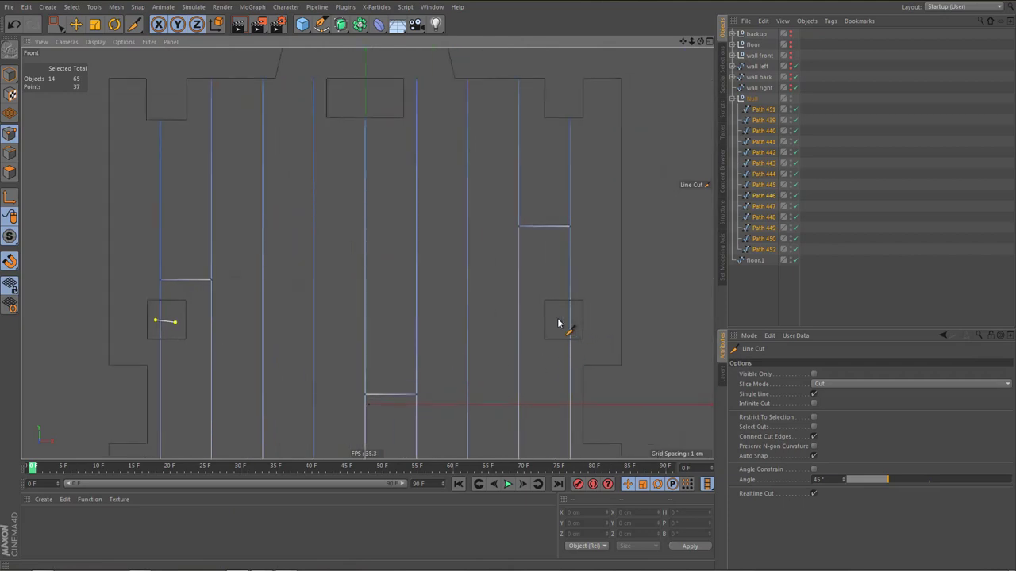
{"action": "left_click_drag", "start_coordinate": [559, 319], "coordinate": [582, 320]}
Line Cut the leftmost and rightmost plank lines once each inside the lower pair of square cutouts
{"action": "scroll", "coordinate": [555, 357], "scroll_direction": "down", "scroll_amount": 2}
{"action": "middle_click_drag", "start_coordinate": [540, 283], "coordinate": [610, 77], "text": "alt"}
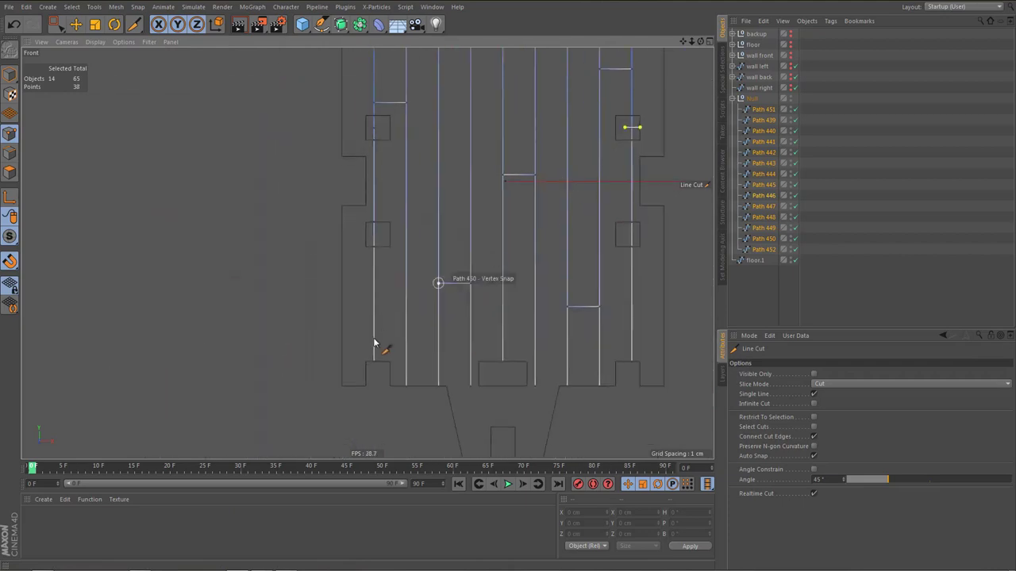
{"action": "left_click", "coordinate": [366, 235]}
{"action": "left_click", "coordinate": [387, 234]}
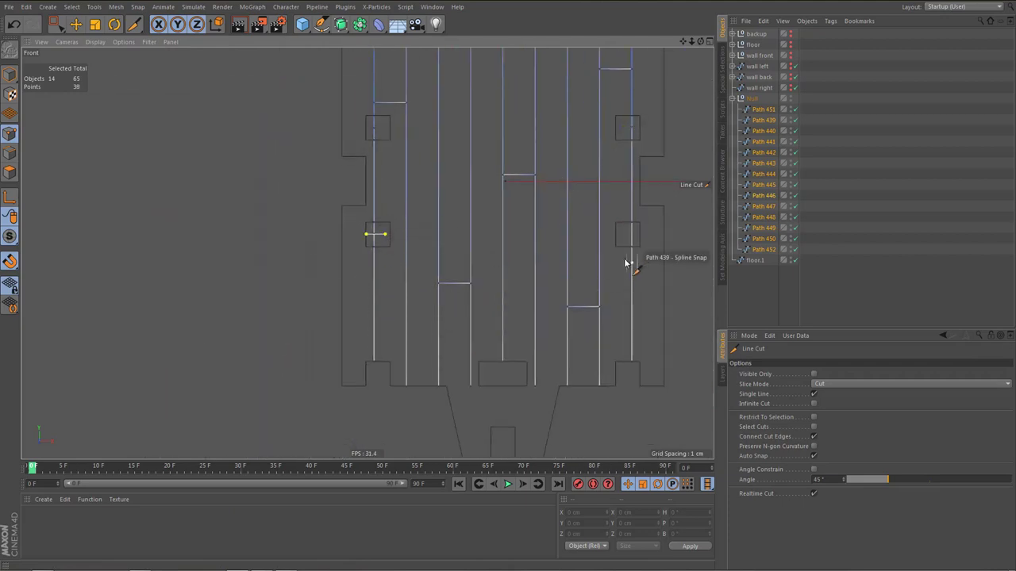
{"action": "left_click", "coordinate": [623, 233]}
{"action": "left_click", "coordinate": [641, 234]}
{"action": "key", "text": "space"}
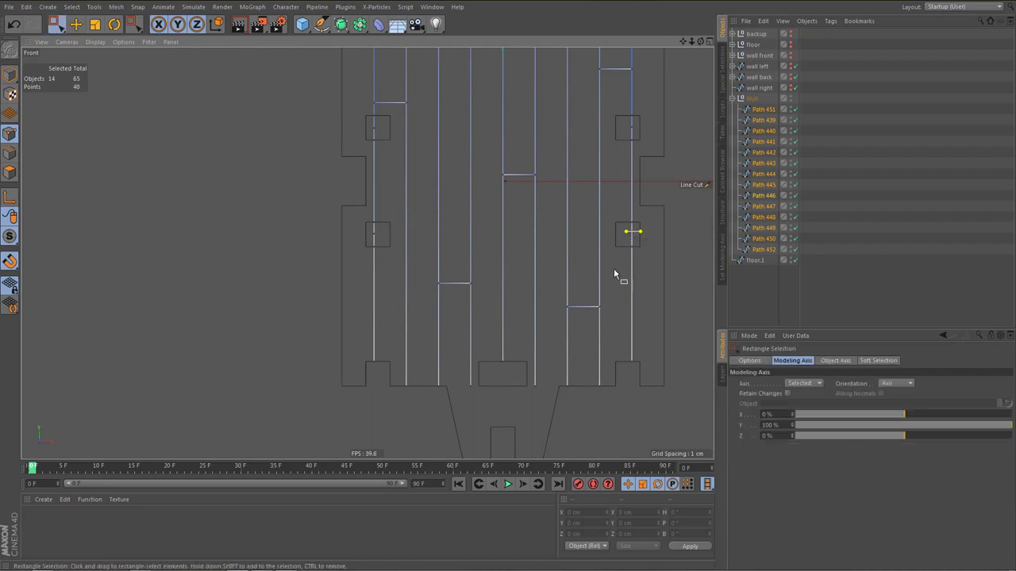
Disconnect the outermost plank lines at the four middle points inside the square cutouts
{"action": "left_click", "coordinate": [378, 234]}
{"action": "left_click_drag", "start_coordinate": [639, 236], "coordinate": [642, 237], "text": "shift"}
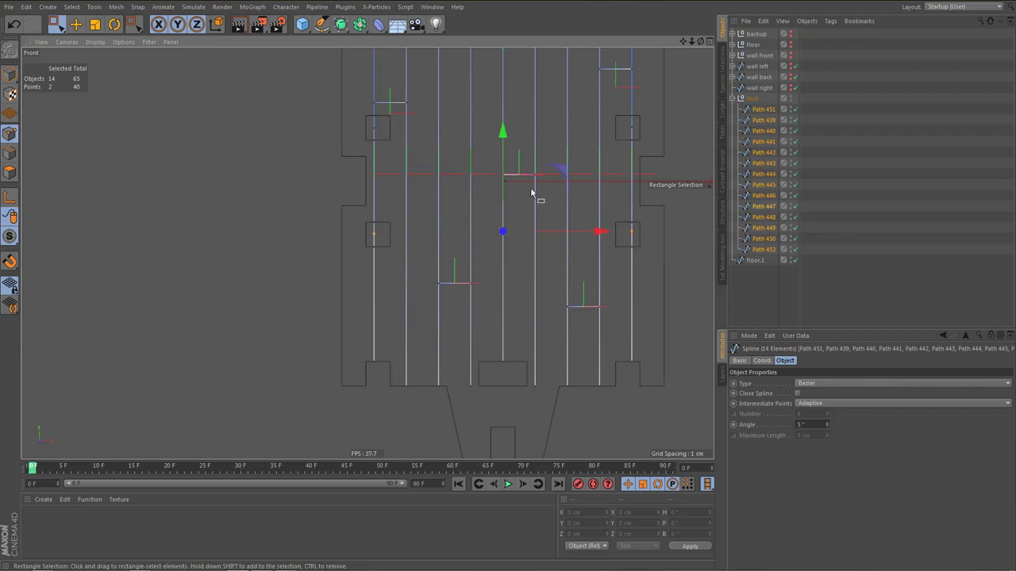
{"action": "middle_click_drag", "start_coordinate": [585, 129], "coordinate": [557, 281], "text": "alt"}
{"action": "left_click", "coordinate": [602, 281], "text": "shift"}
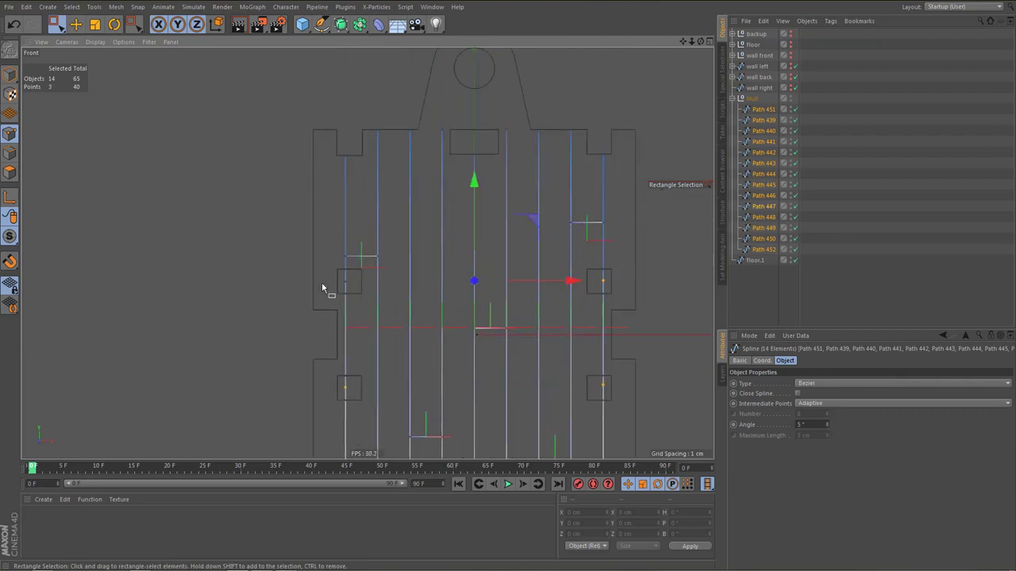
{"action": "right_click", "coordinate": [396, 315]}
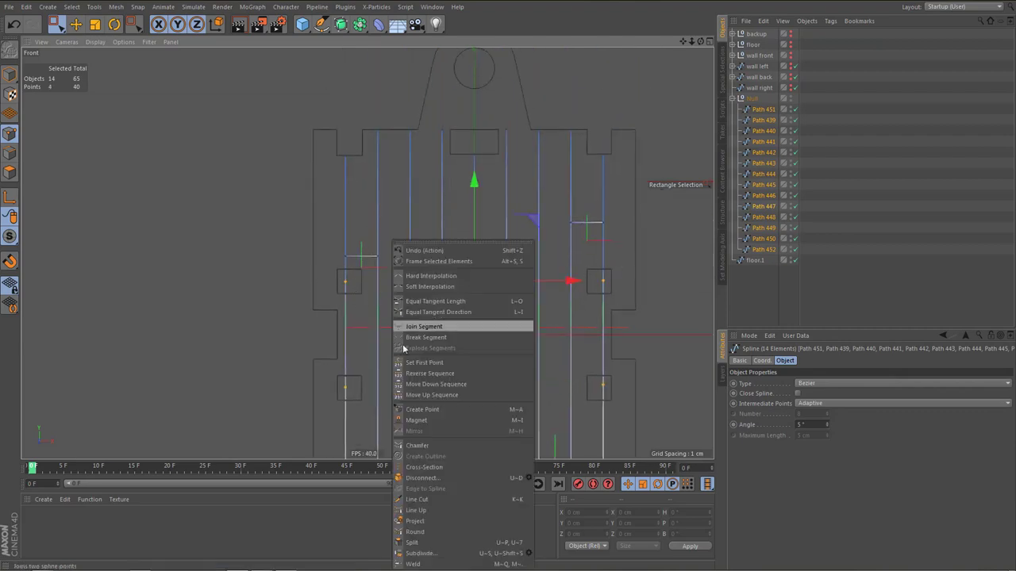
{"action": "left_click", "coordinate": [444, 478]}
Delete the disconnected middle points inside all four square cutouts to remove the line pieces crossing them
{"action": "left_click_drag", "start_coordinate": [338, 276], "coordinate": [616, 288]}
{"action": "middle_click_drag", "start_coordinate": [535, 251], "coordinate": [555, 85], "text": "alt"}
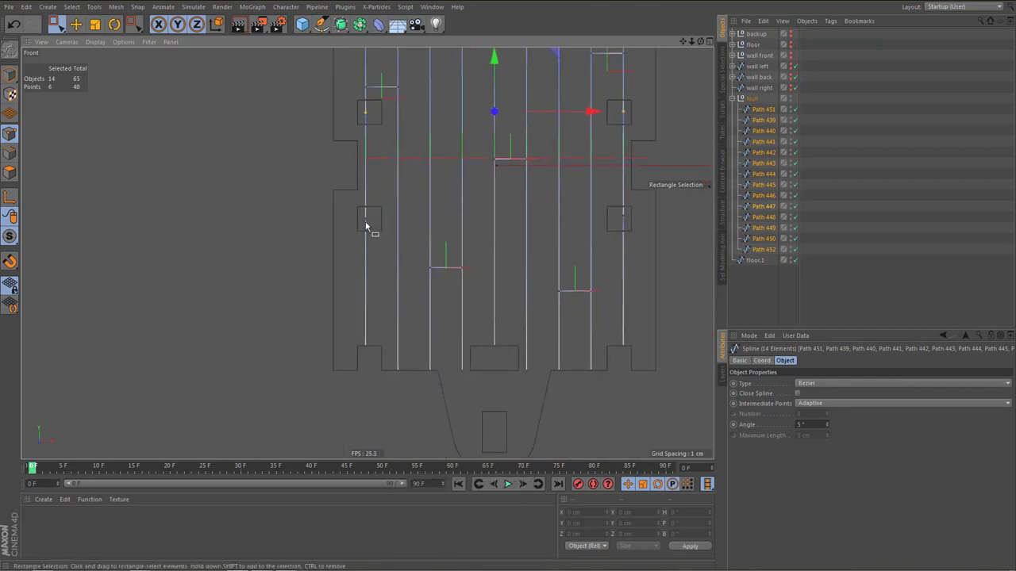
{"action": "left_click_drag", "start_coordinate": [359, 219], "coordinate": [640, 227]}
{"action": "key", "text": "Delete"}
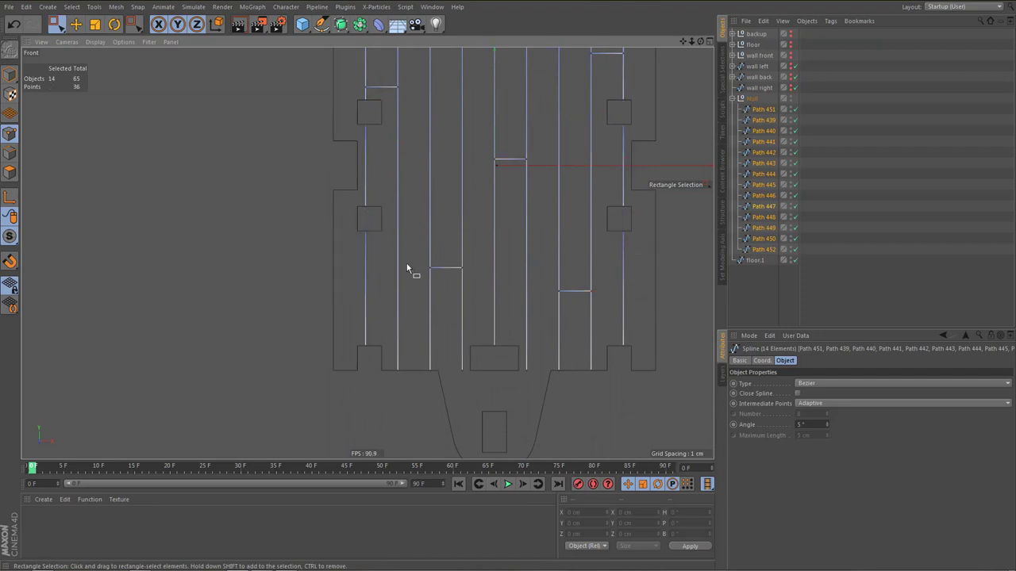
Return to whole-object editing, clear the selection and hide the floor.1 outline
{"action": "middle_click_drag", "start_coordinate": [408, 270], "coordinate": [362, 325]}
{"action": "mouse_move", "coordinate": [469, 317]}
{"action": "middle_mouse_down"}
{"action": "mouse_move", "coordinate": [426, 322]}
{"action": "mouse_move", "coordinate": [432, 423]}
{"action": "mouse_move", "coordinate": [457, 306]}
{"action": "middle_mouse_up"}
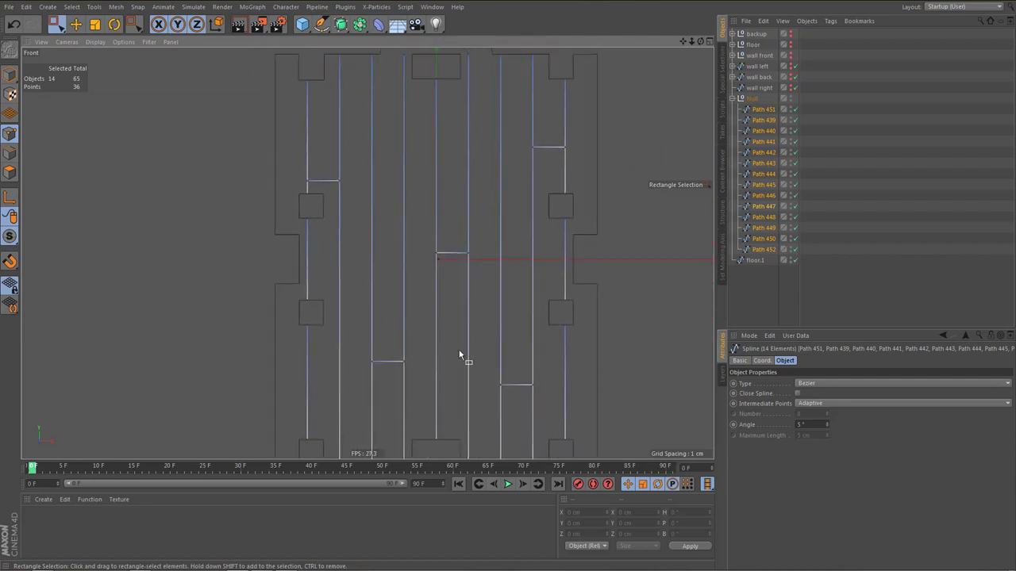
{"action": "key", "text": "Return"}
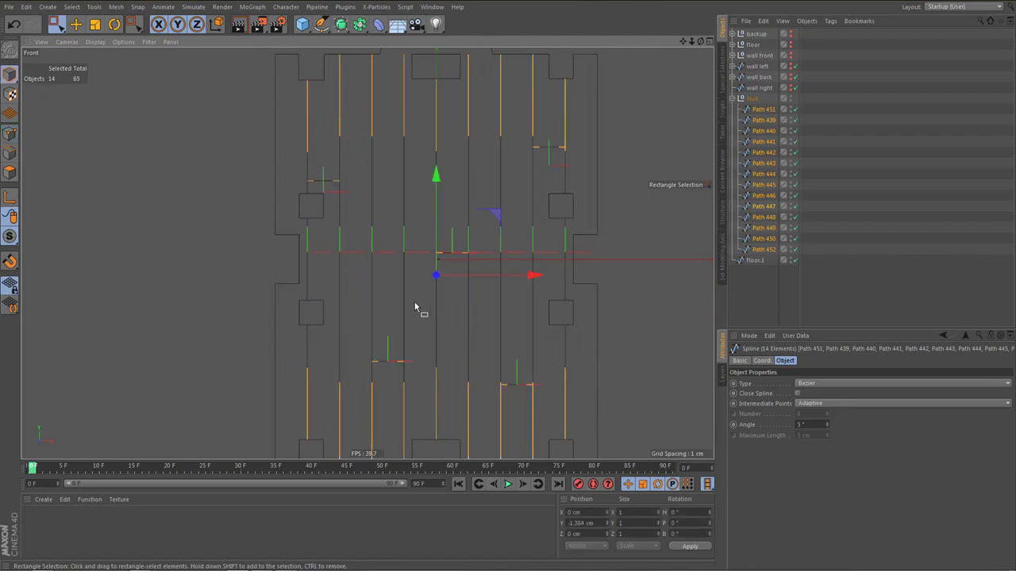
{"action": "left_click", "coordinate": [754, 294]}
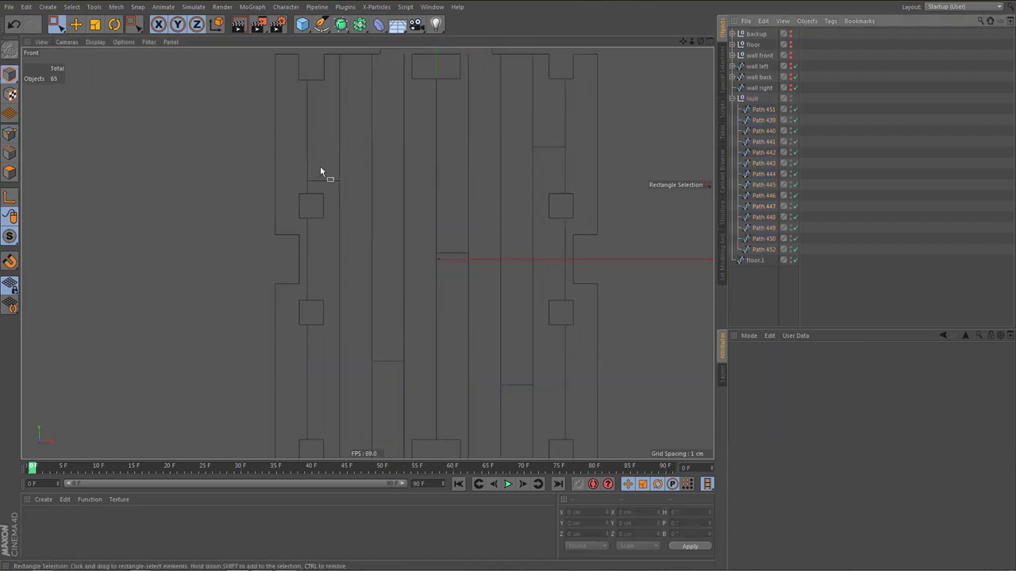
{"action": "left_click", "coordinate": [790, 259]}
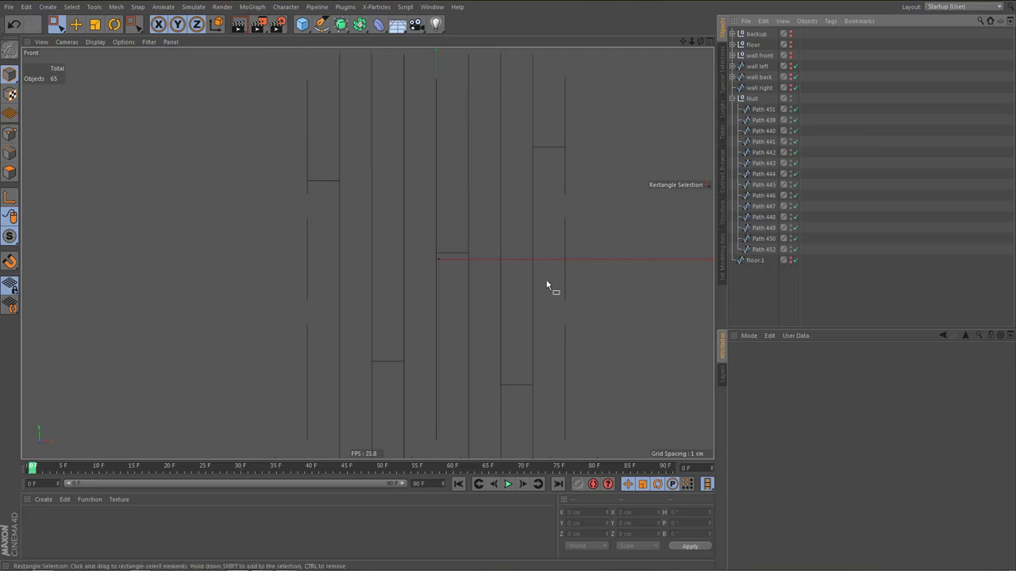
{"action": "scroll", "coordinate": [498, 293], "scroll_direction": "down", "scroll_amount": 3}
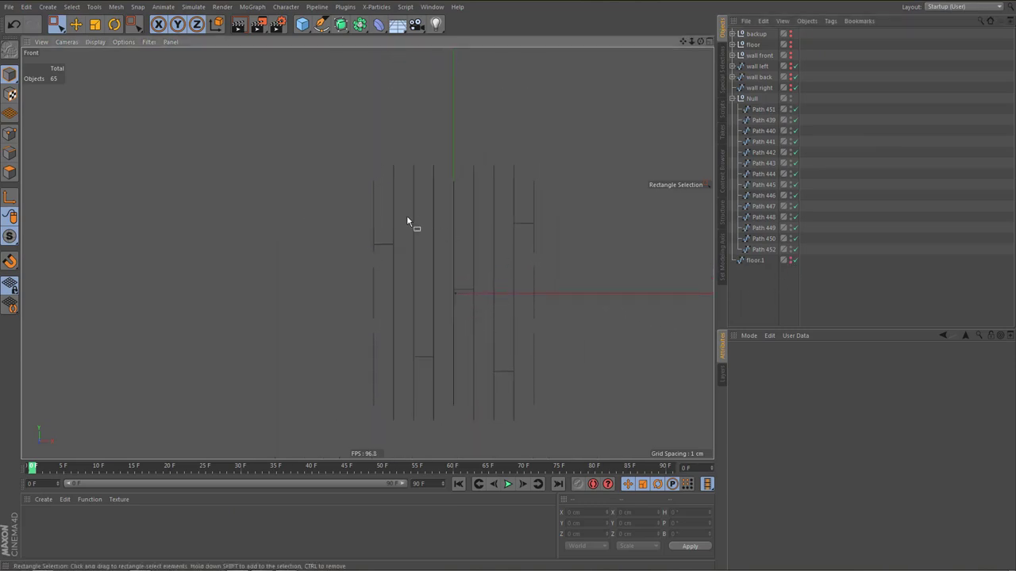
Merge the nine long plank splines, Path 439 to Path 447, with Connect Objects + Delete and show the floor.1 outline again
{"action": "left_click_drag", "start_coordinate": [368, 205], "coordinate": [545, 221]}
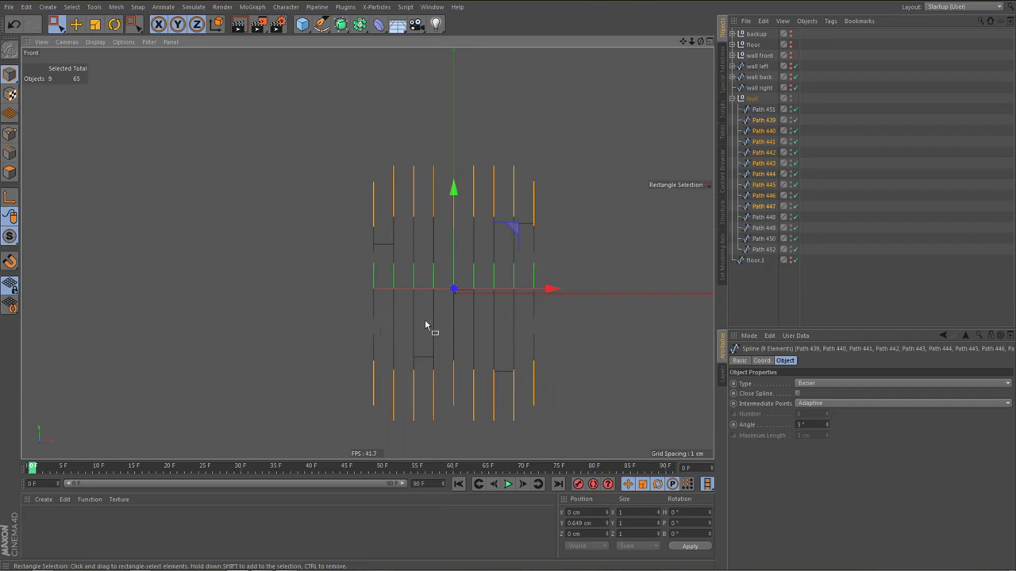
{"action": "key", "text": "Delete"}
{"action": "key", "text": "ctrl+z"}
{"action": "right_click", "coordinate": [764, 135]}
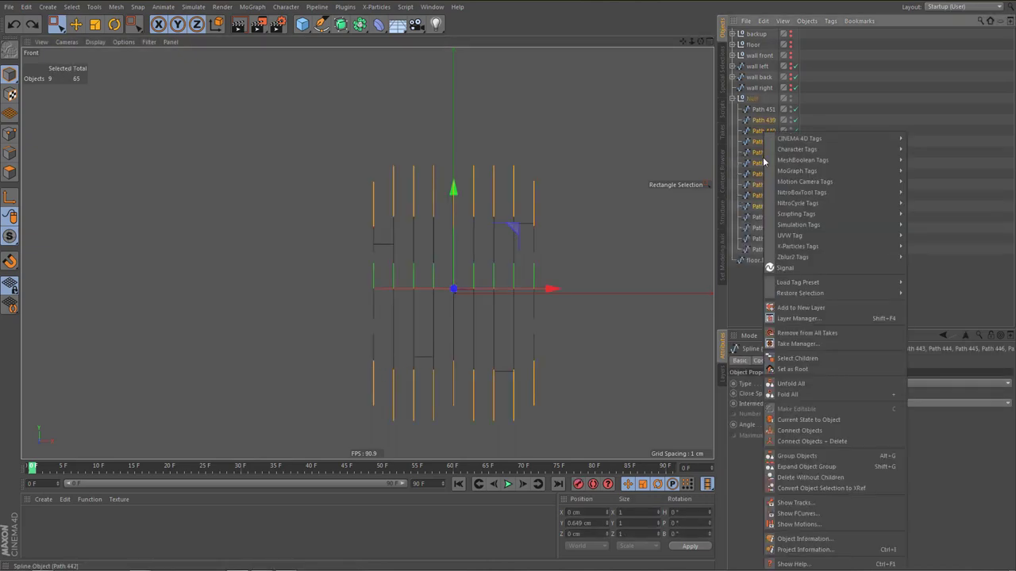
{"action": "left_click", "coordinate": [803, 441]}
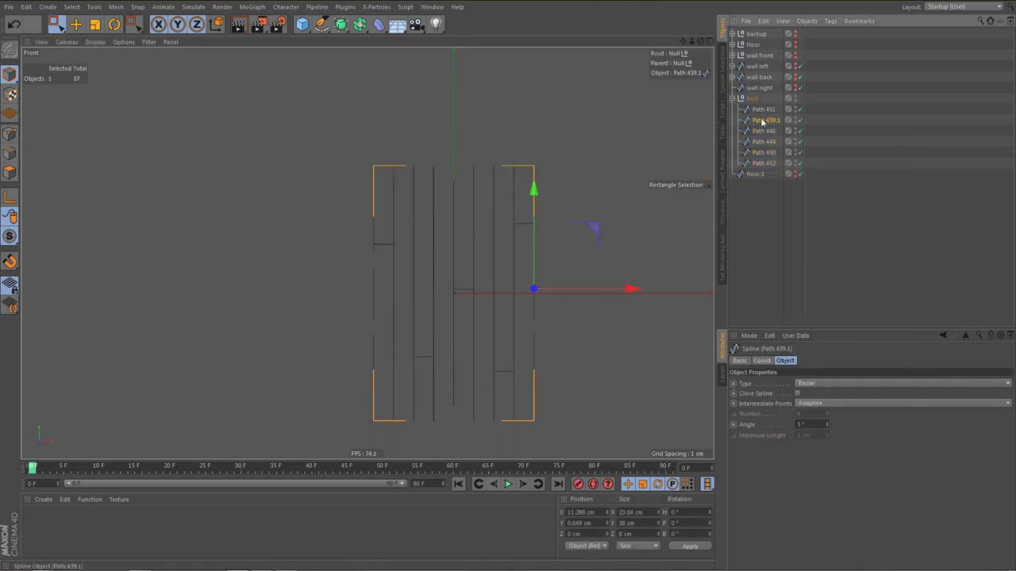
{"action": "scroll", "coordinate": [556, 288], "scroll_direction": "up", "scroll_amount": 3}
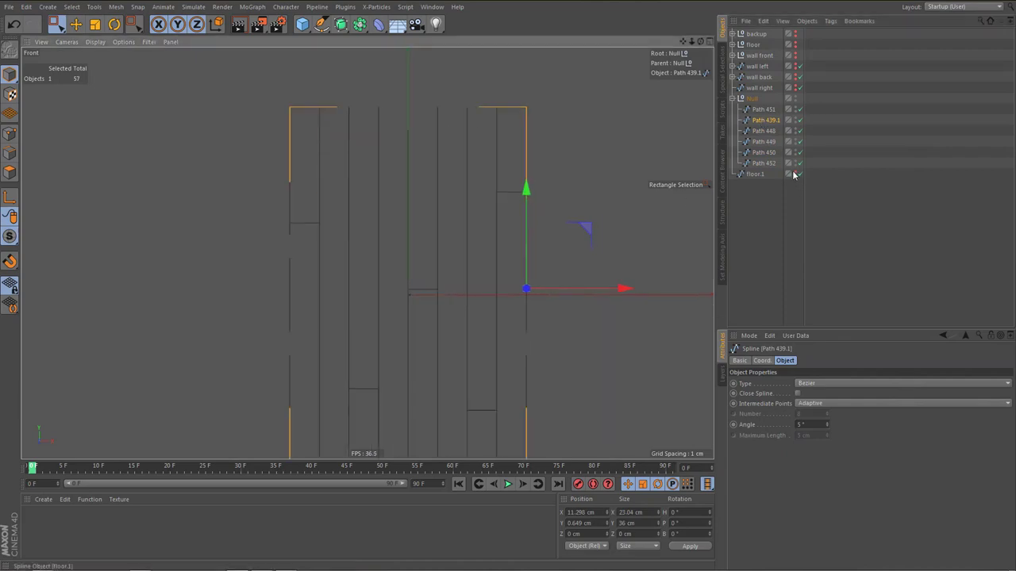
{"action": "left_click", "coordinate": [796, 173]}
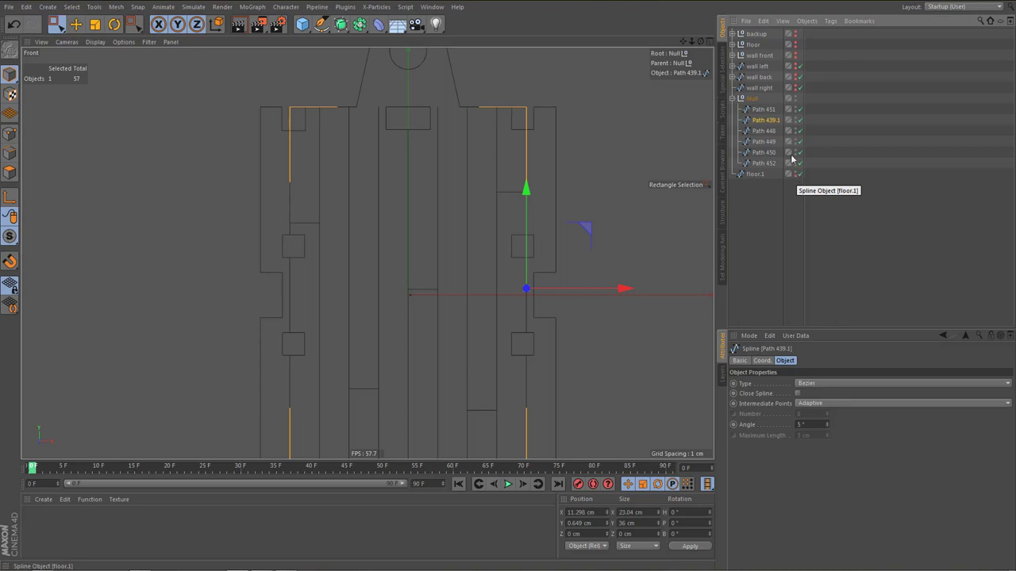
Move Path 439.1 to the start of the Null group and set its X position to 11.398 cm
{"action": "left_click_drag", "start_coordinate": [771, 121], "coordinate": [761, 110]}
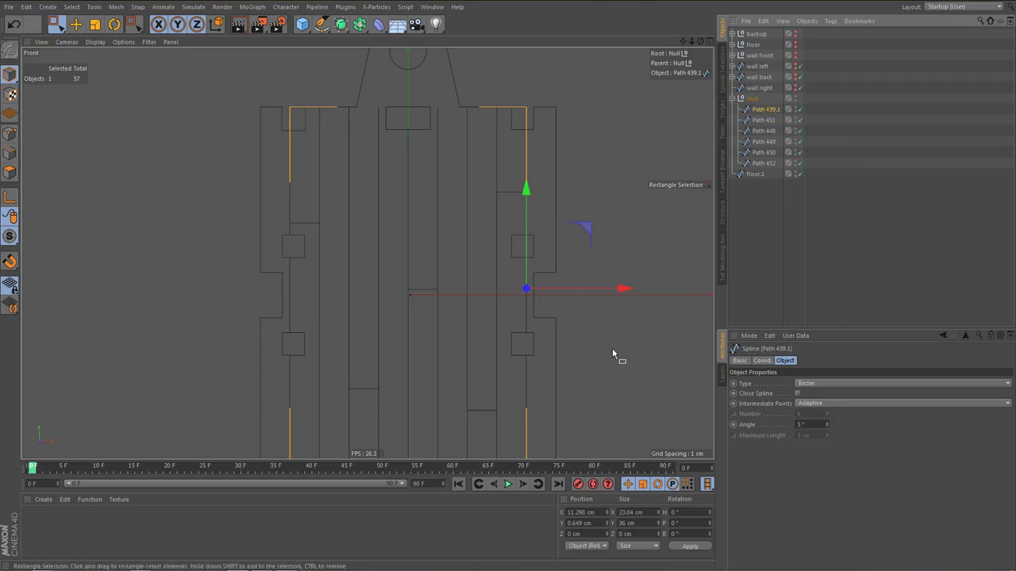
{"action": "key", "text": "e"}
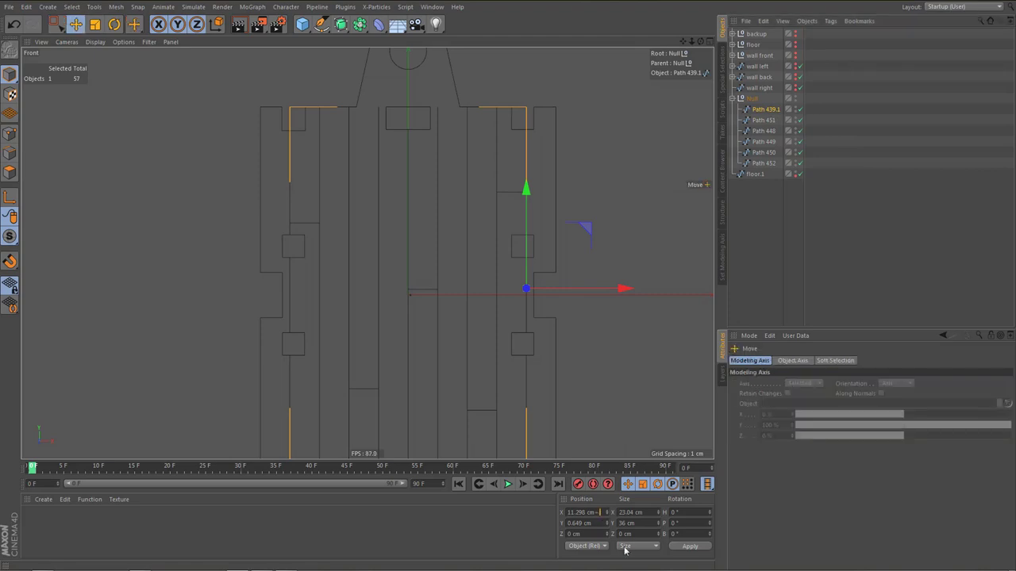
{"action": "key", "text": "Return"}
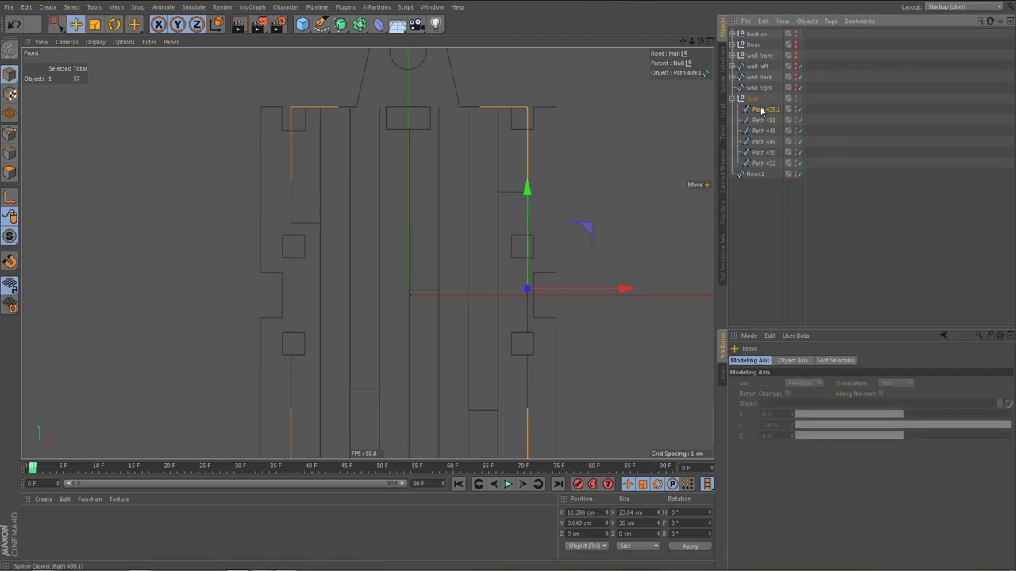
Duplicate the merged long-plank spline Path 439.1 and set the copy's X position to 11.198 cm
{"action": "left_click_drag", "start_coordinate": [762, 115], "coordinate": [764, 117], "text": "ctrl"}
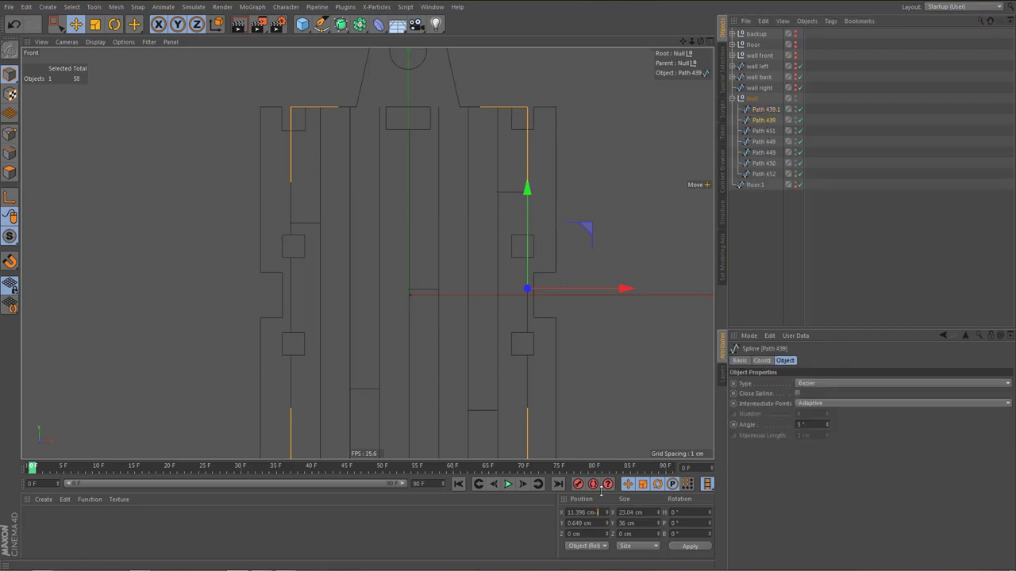
{"action": "type", "text": "2"}
{"action": "key", "text": "Return"}
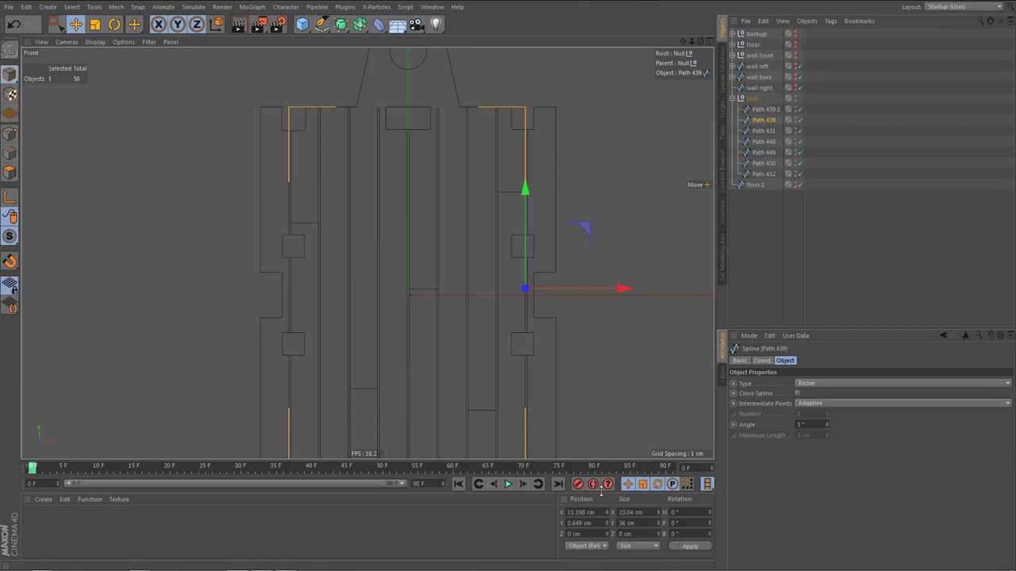
Merge the two offset long-plank splines, Path 439.1 and Path 439, with Connect Objects + Delete
{"action": "scroll", "coordinate": [460, 240], "scroll_direction": "down", "scroll_amount": 1}
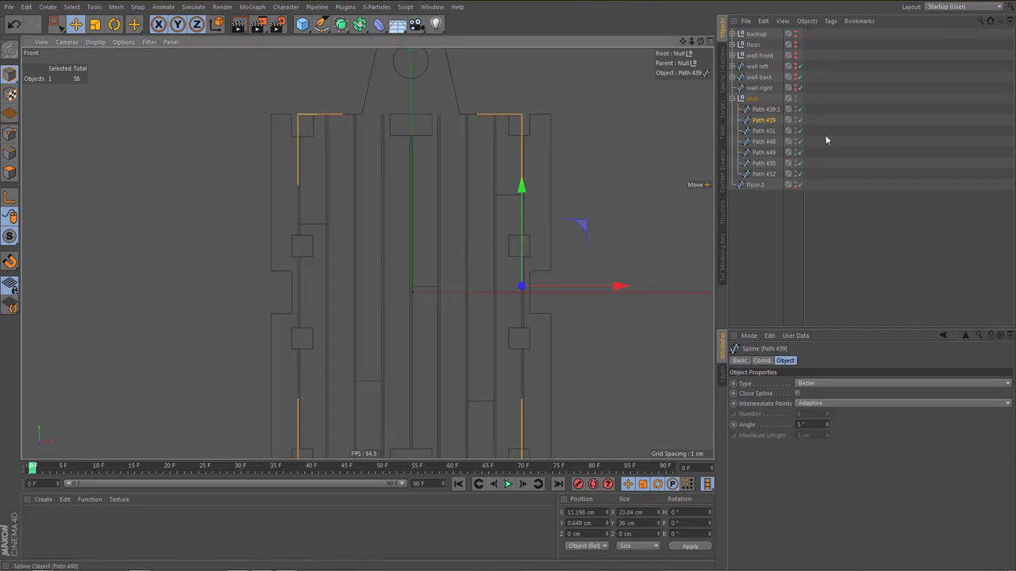
{"action": "left_click", "coordinate": [763, 111], "text": "ctrl"}
{"action": "right_click", "coordinate": [763, 112]}
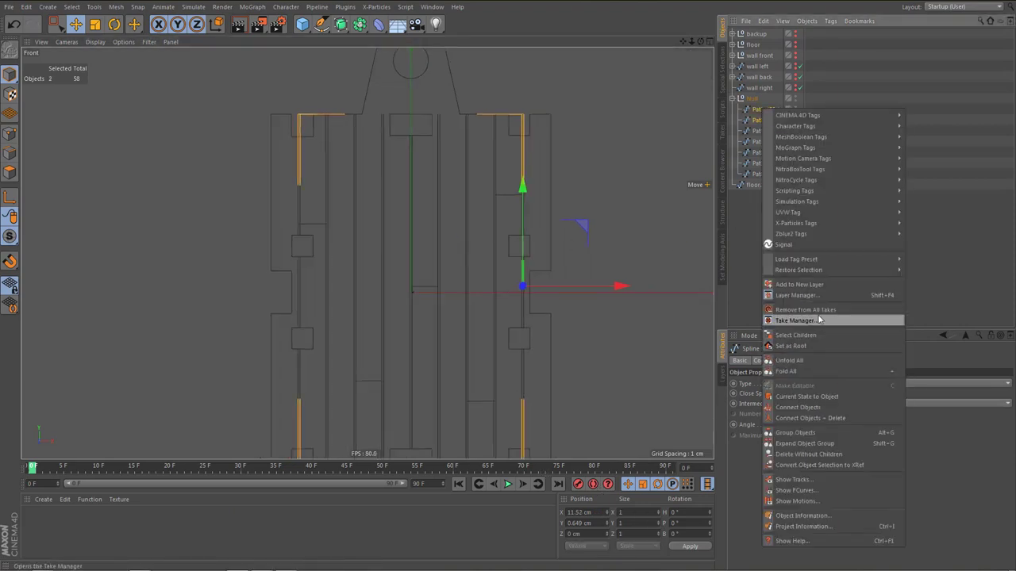
{"action": "left_click", "coordinate": [814, 419]}
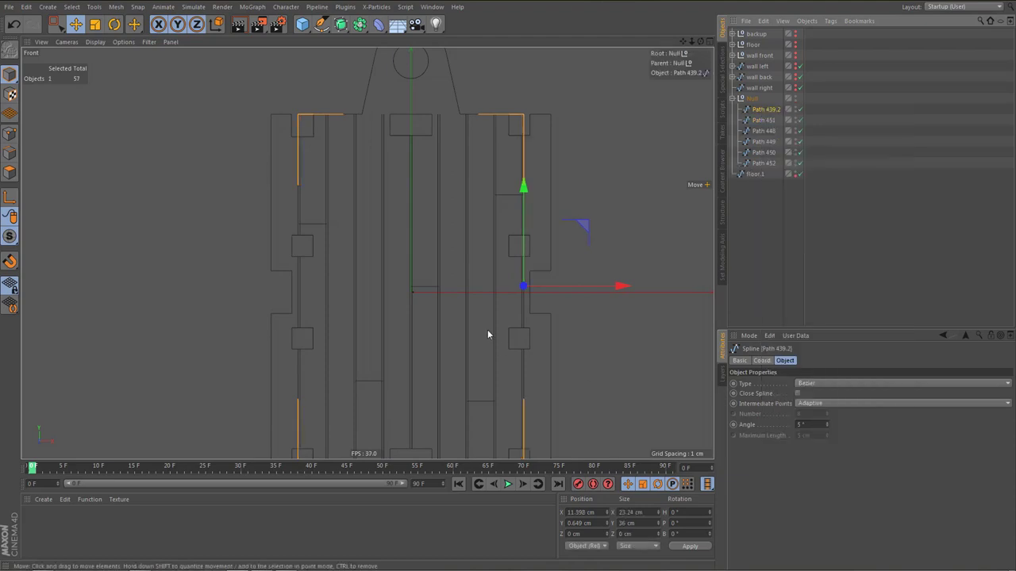
{"action": "middle_click_drag", "start_coordinate": [487, 332], "coordinate": [476, 303], "text": "alt"}
{"action": "middle_click_drag", "start_coordinate": [510, 378], "coordinate": [540, 390], "text": "alt"}
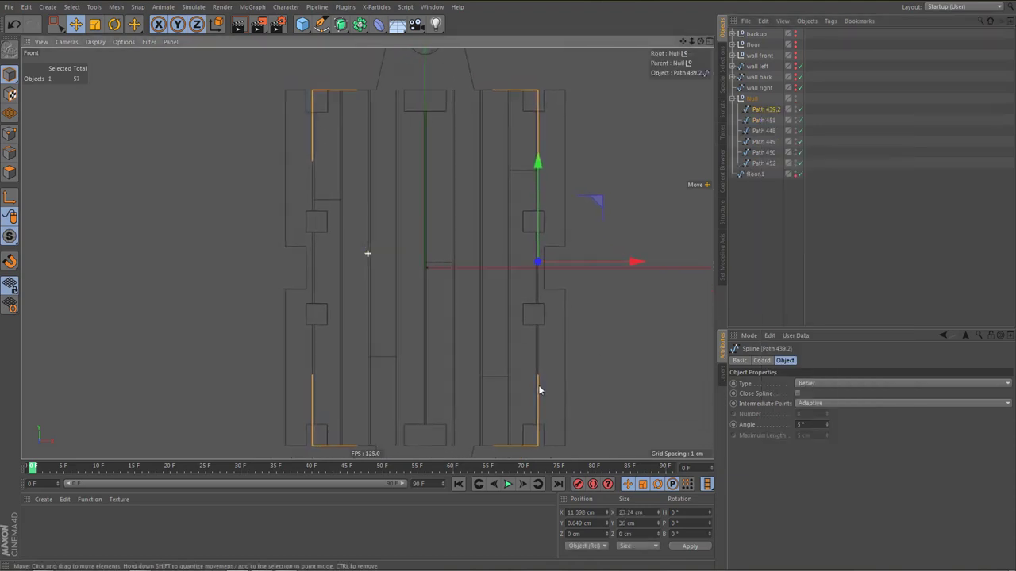
{"action": "right_click_drag", "start_coordinate": [513, 394], "coordinate": [487, 365], "text": "alt"}
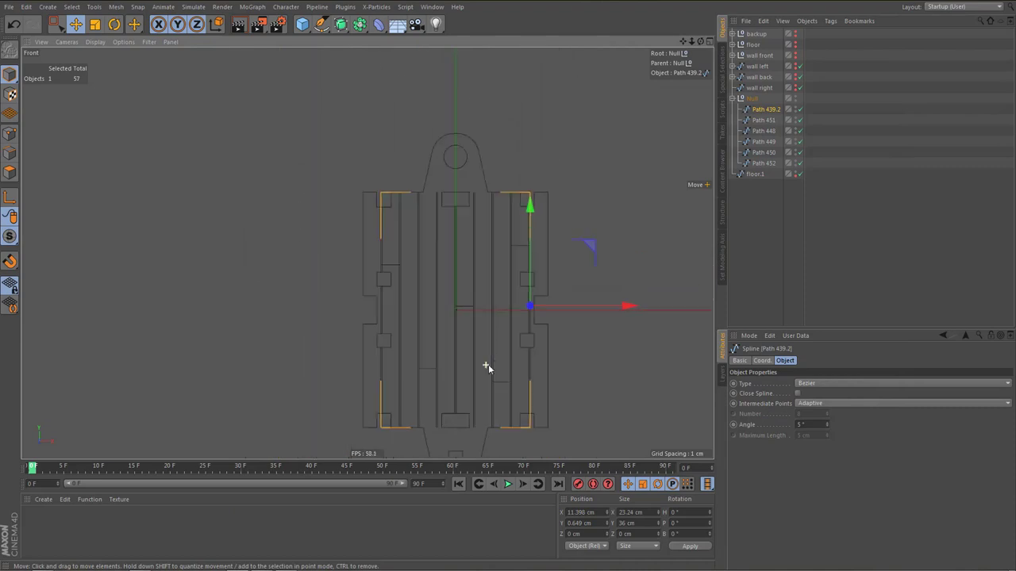
Merge the five short cross-line splines, Path 451, 448, 449, 450 and 452, with Connect Objects + Delete
{"action": "left_click", "coordinate": [760, 120]}
{"action": "left_click", "coordinate": [764, 162], "text": "shift"}
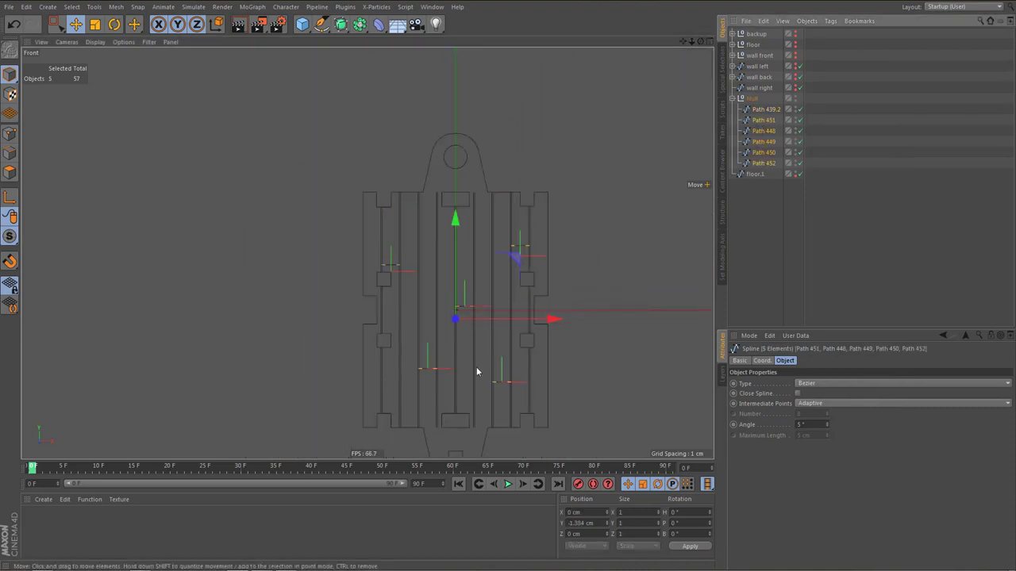
{"action": "right_click_drag", "start_coordinate": [485, 367], "coordinate": [515, 374], "text": "alt"}
{"action": "middle_click_drag", "start_coordinate": [508, 368], "coordinate": [503, 365], "text": "alt"}
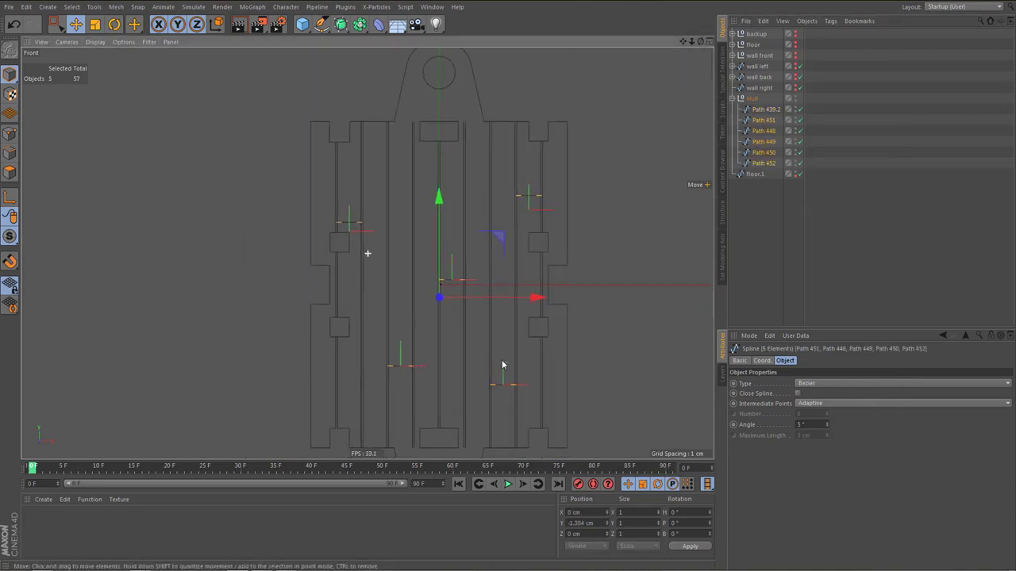
{"action": "right_click", "coordinate": [761, 144]}
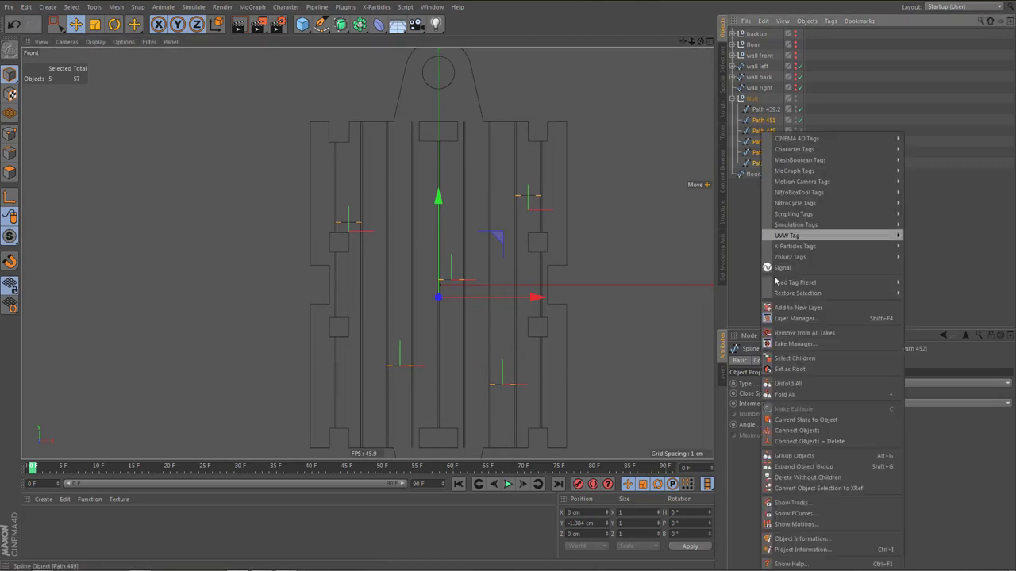
{"action": "left_click", "coordinate": [805, 442]}
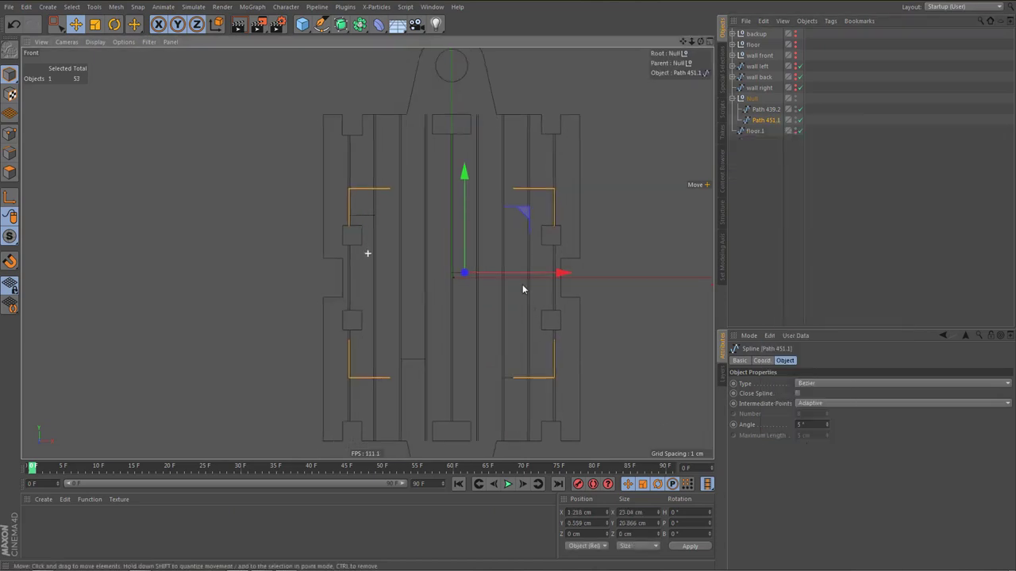
Shift the merged cross-line spline by -0.1 cm in Y, to a position of 0.459 cm
{"action": "scroll", "coordinate": [517, 322], "scroll_direction": "up", "scroll_amount": 2}
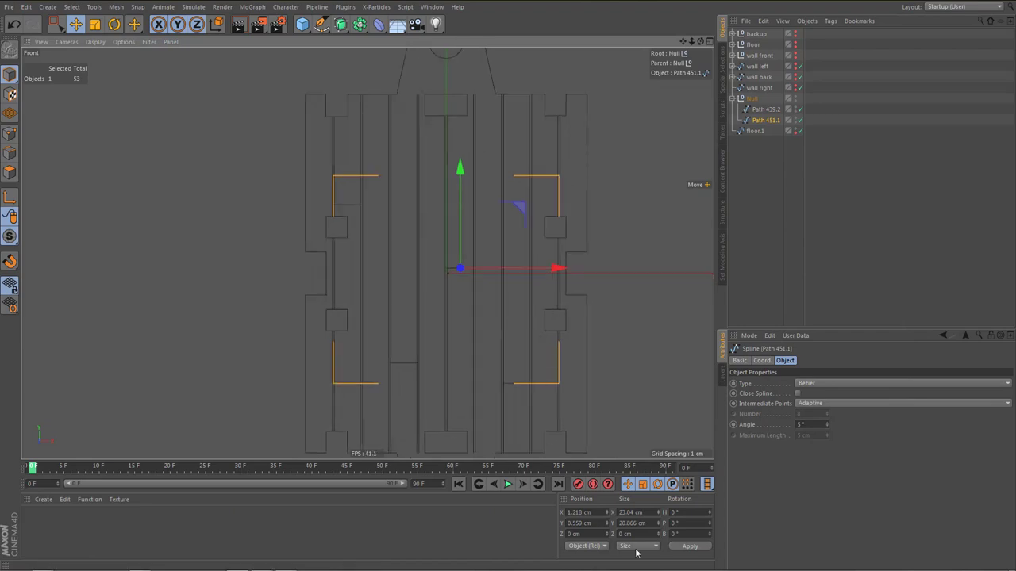
{"action": "left_click", "coordinate": [595, 524]}
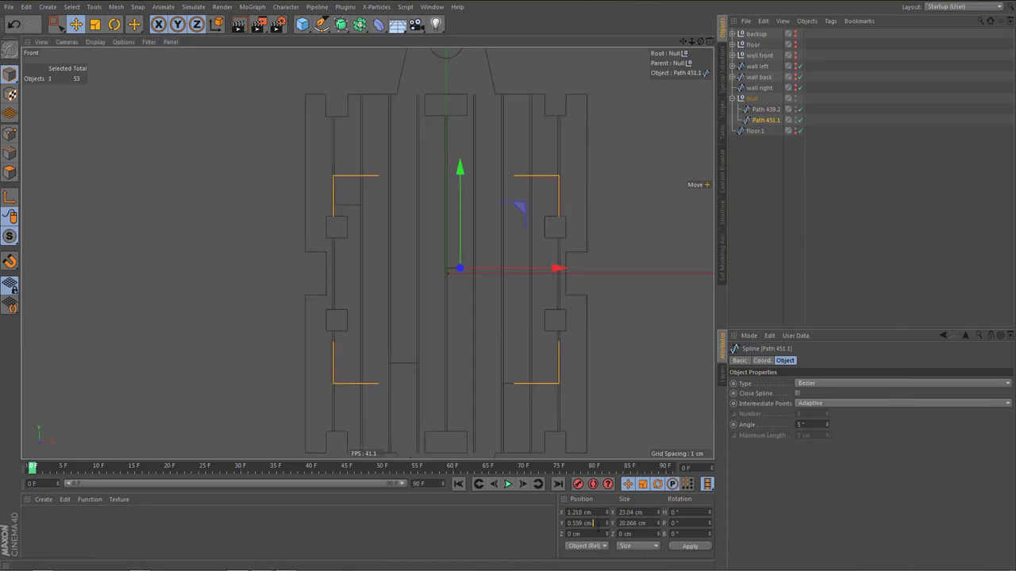
{"action": "type", "text": "-.1"}
{"action": "key", "text": "Return"}
Duplicate the cross-line spline and set the copy's Y position to 0.659 cm
{"action": "left_click_drag", "start_coordinate": [766, 120], "coordinate": [767, 119], "text": "ctrl"}
{"action": "left_click", "coordinate": [589, 524]}
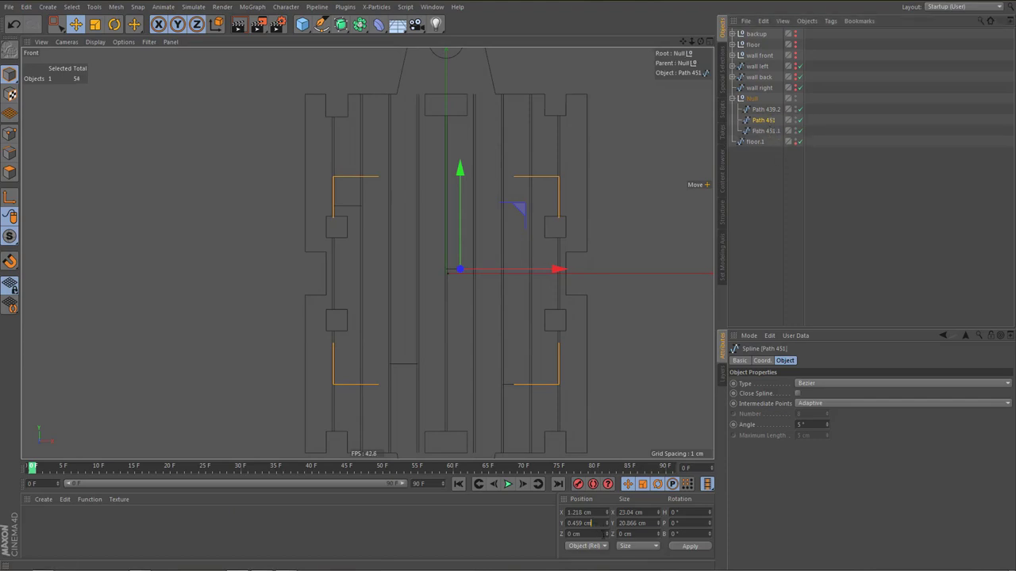
{"action": "key", "text": "Return"}
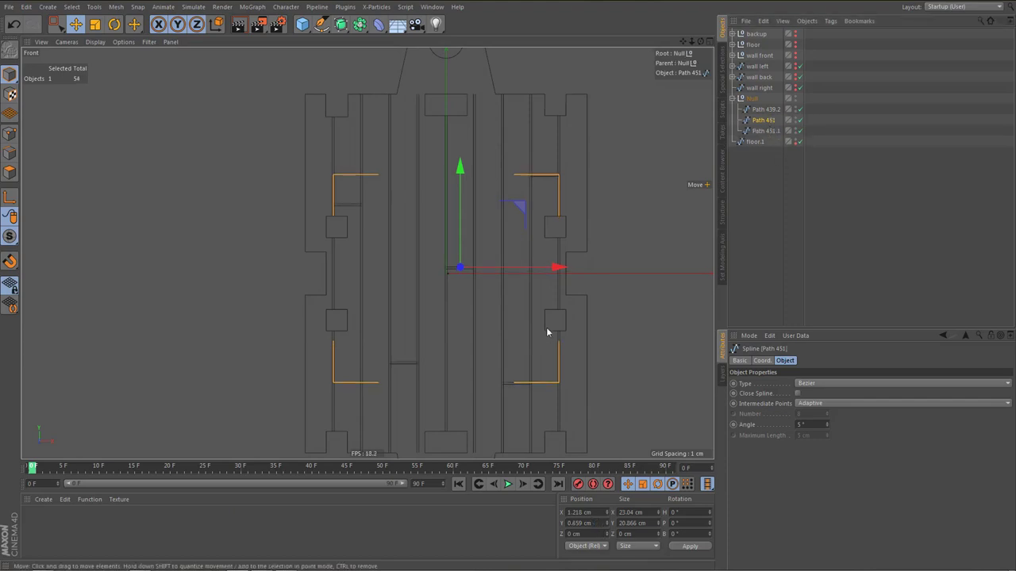
{"action": "scroll", "coordinate": [545, 318], "scroll_direction": "up", "scroll_amount": 3}
{"action": "scroll", "coordinate": [484, 294], "scroll_direction": "up", "scroll_amount": 2}
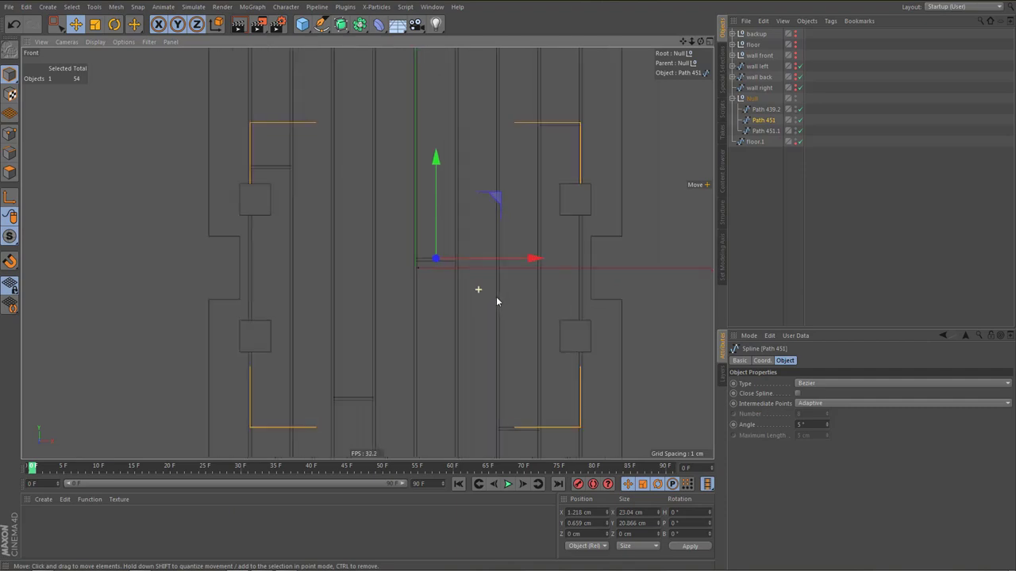
Hide the floor.1 outline and merge Path 439.2, Path 451 and Path 451.1 with Connect Objects + Delete
{"action": "left_click", "coordinate": [795, 140]}
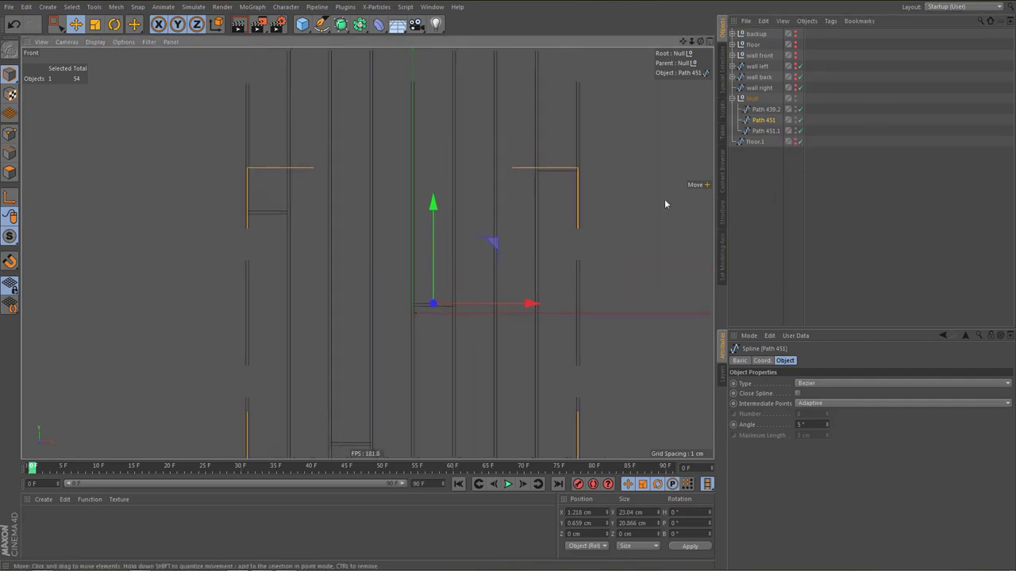
{"action": "left_click", "coordinate": [764, 110]}
{"action": "left_click", "coordinate": [764, 120], "text": "ctrl"}
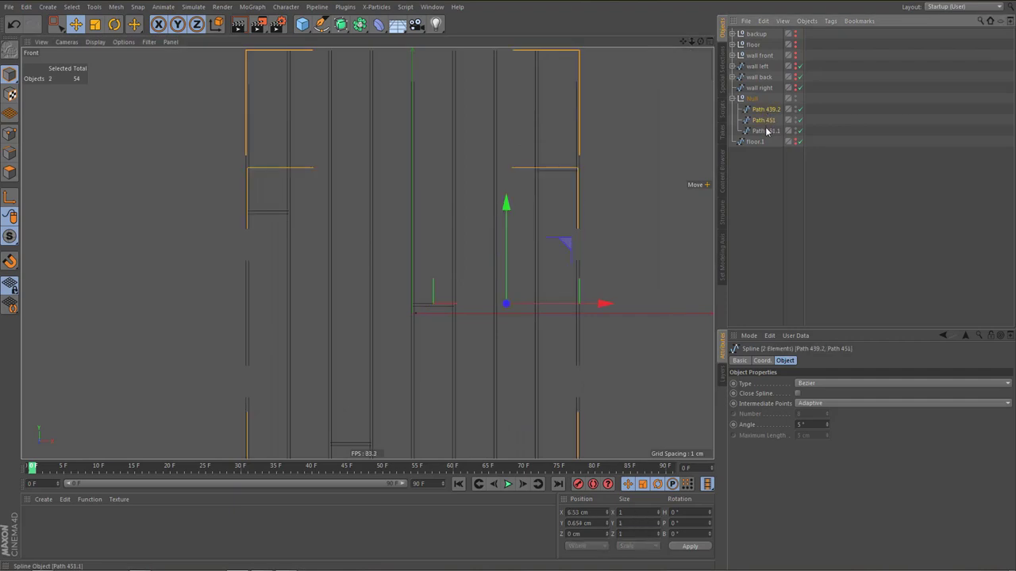
{"action": "left_click", "coordinate": [765, 131], "text": "ctrl"}
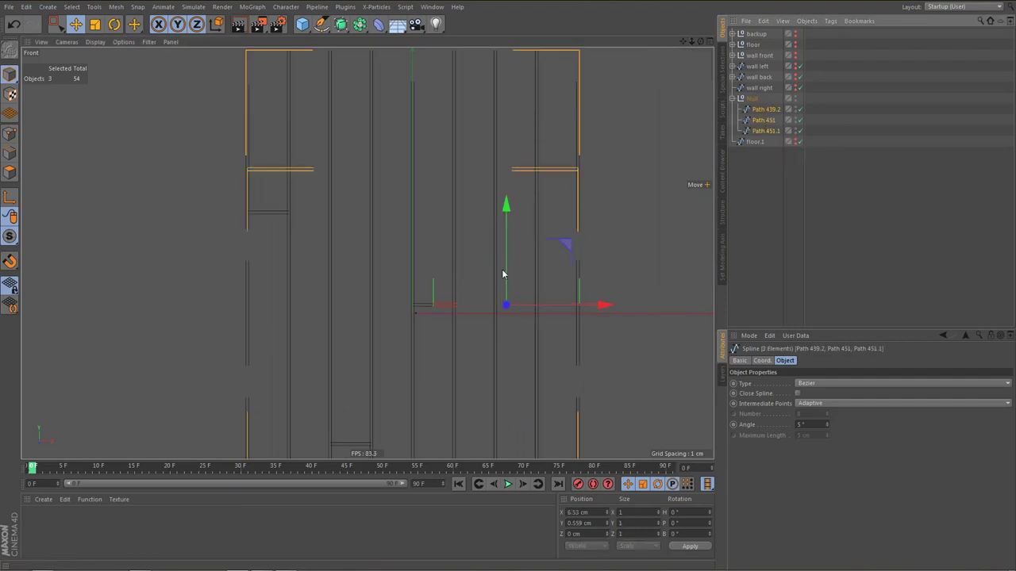
{"action": "scroll", "coordinate": [508, 276], "scroll_direction": "down", "scroll_amount": 3}
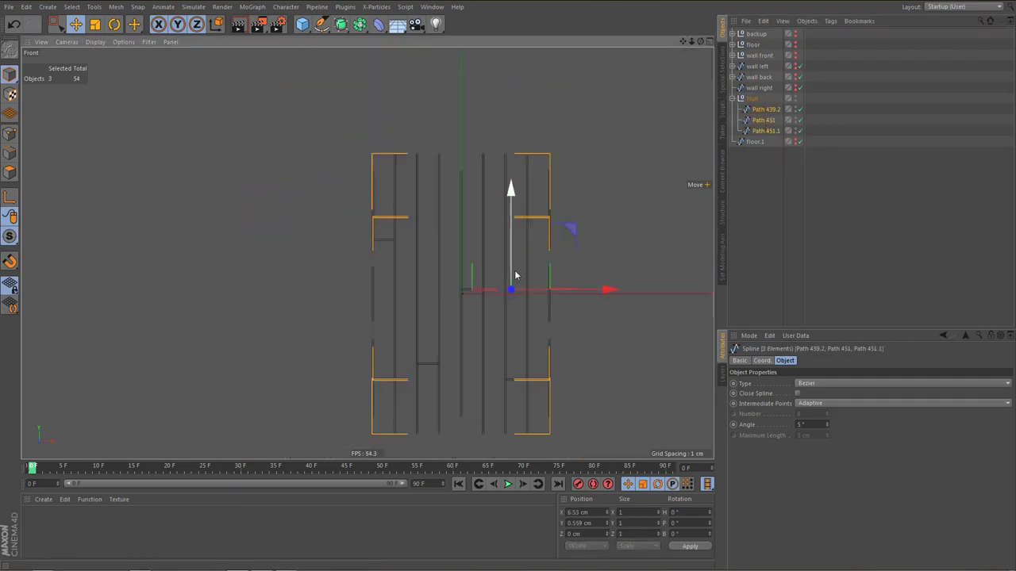
{"action": "left_click", "coordinate": [767, 111]}
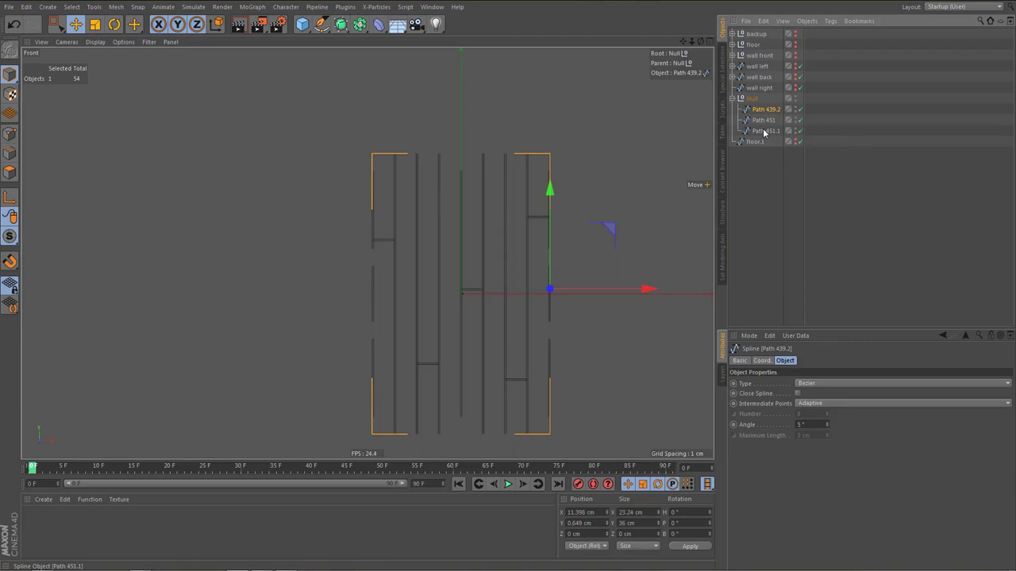
{"action": "left_click", "coordinate": [764, 131], "text": "shift"}
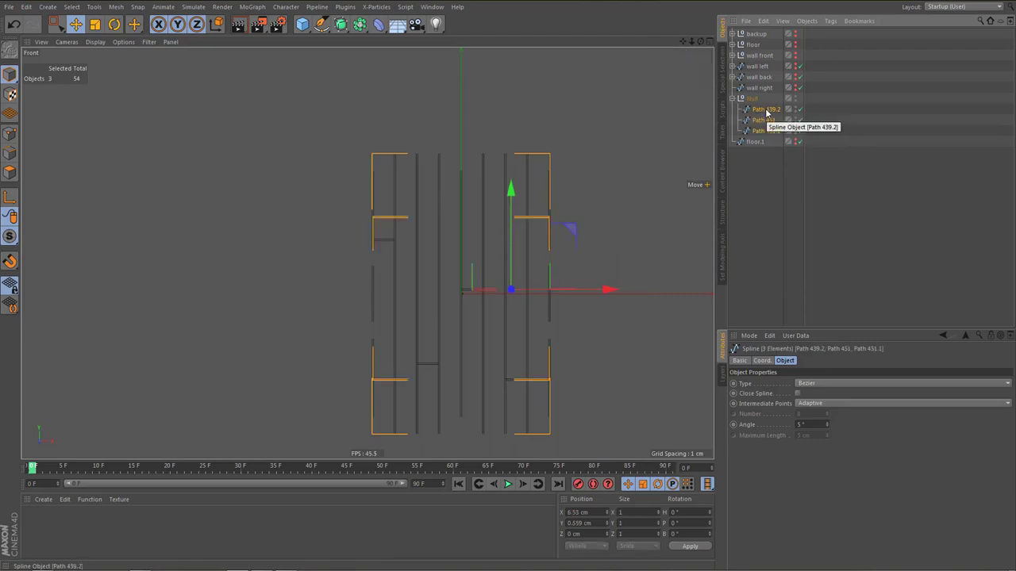
{"action": "right_click", "coordinate": [766, 113]}
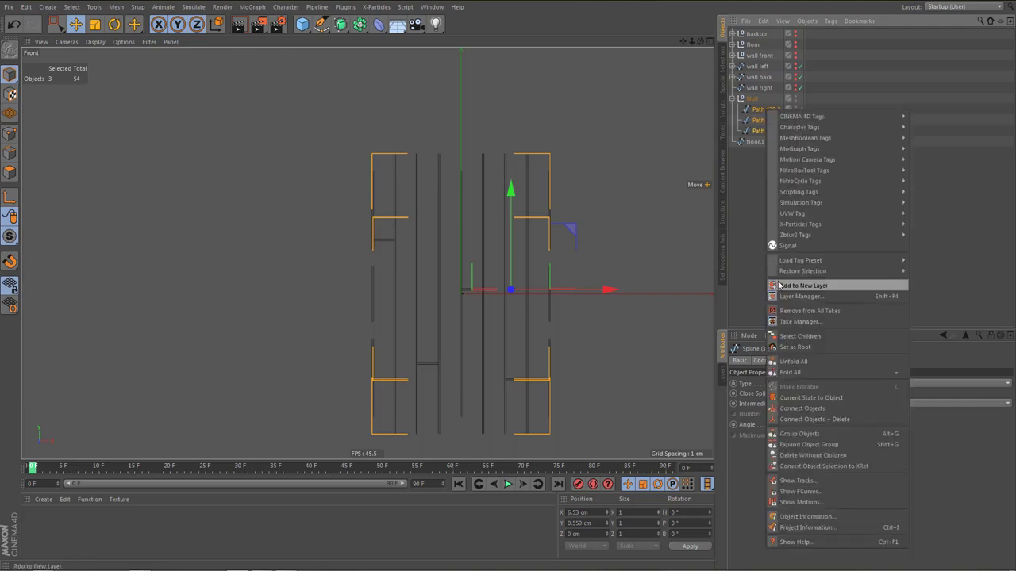
{"action": "left_click", "coordinate": [800, 419]}
In point mode, use Line Cut along both short cross lines of the leftmost plank joint to add points at their crossings with the long lines
{"action": "scroll", "coordinate": [442, 242], "scroll_direction": "up", "scroll_amount": 3}
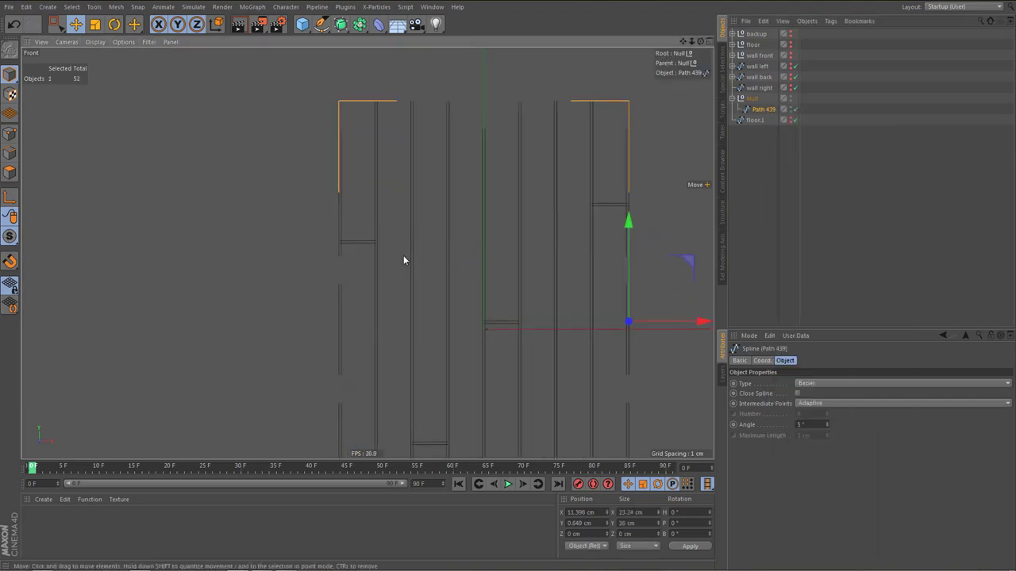
{"action": "scroll", "coordinate": [379, 226], "scroll_direction": "up", "scroll_amount": 4}
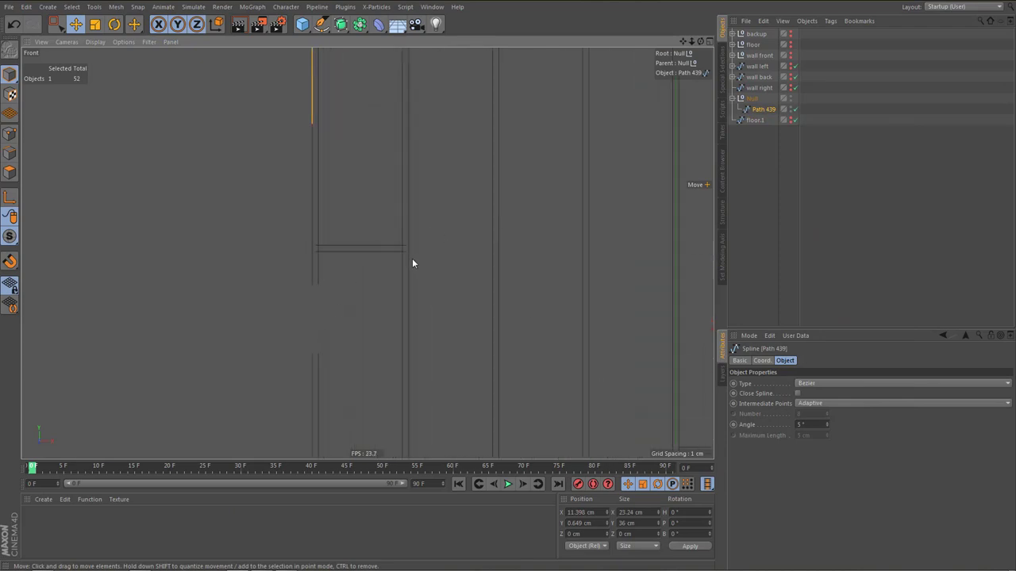
{"action": "key", "text": "Return"}
{"action": "right_click_drag", "start_coordinate": [322, 256], "coordinate": [404, 265], "text": "alt"}
{"action": "scroll", "coordinate": [403, 271], "scroll_direction": "up", "scroll_amount": 2}
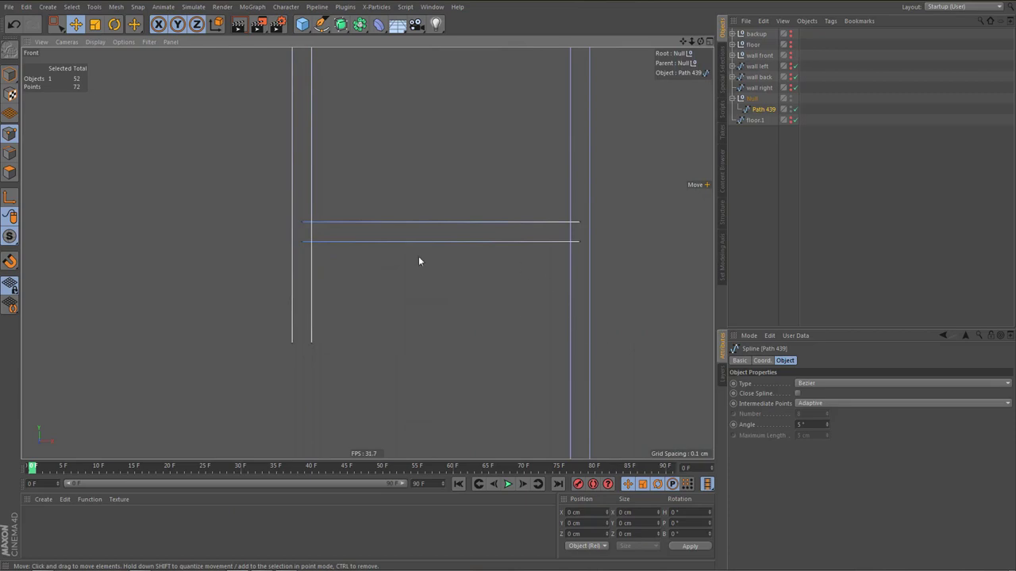
{"action": "key", "text": "k"}
{"action": "key", "text": "k"}
{"action": "left_click", "coordinate": [301, 222]}
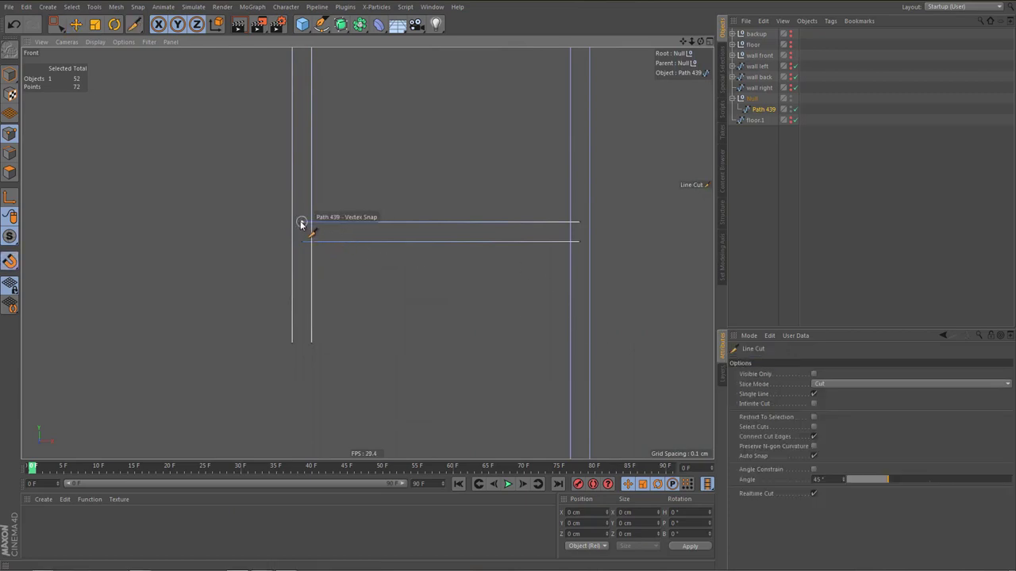
{"action": "left_click", "coordinate": [580, 222]}
{"action": "left_click", "coordinate": [302, 242]}
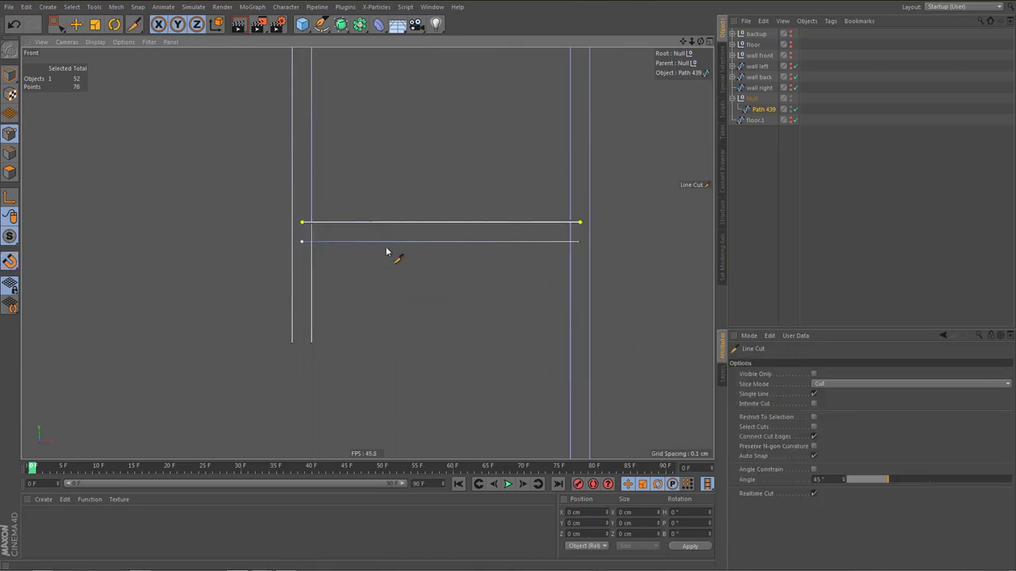
{"action": "left_click", "coordinate": [574, 243]}
{"action": "left_click", "coordinate": [580, 242]}
Use Line Cut along both short cross lines of the rightmost plank joint to add points at the long-line crossings
{"action": "right_click_drag", "start_coordinate": [582, 215], "coordinate": [622, 215], "text": "alt"}
{"action": "scroll", "coordinate": [627, 222], "scroll_direction": "down", "scroll_amount": 3}
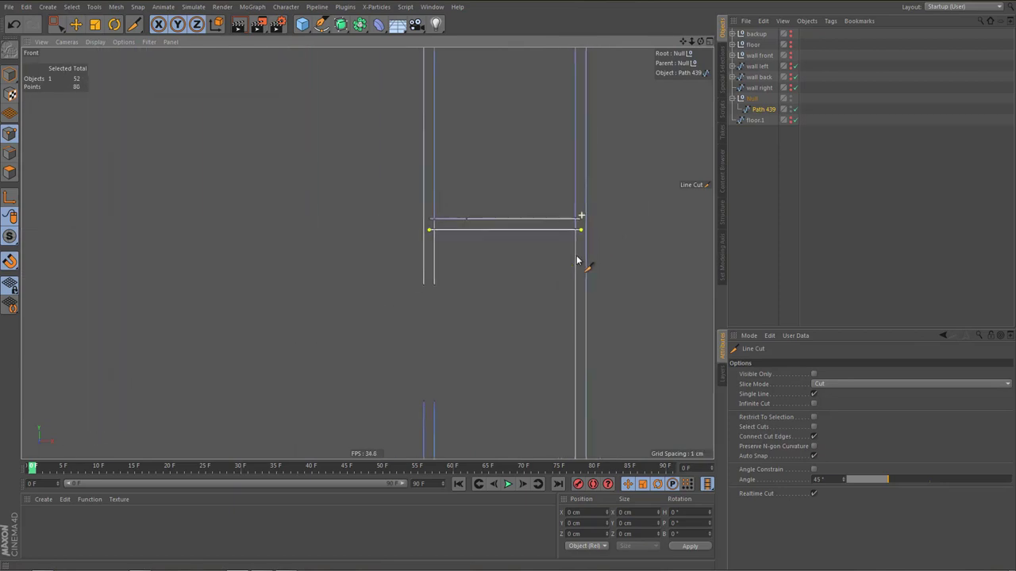
{"action": "middle_click_drag", "start_coordinate": [544, 256], "coordinate": [385, 273], "text": "alt"}
{"action": "right_click_drag", "start_coordinate": [377, 266], "coordinate": [309, 349], "text": "alt"}
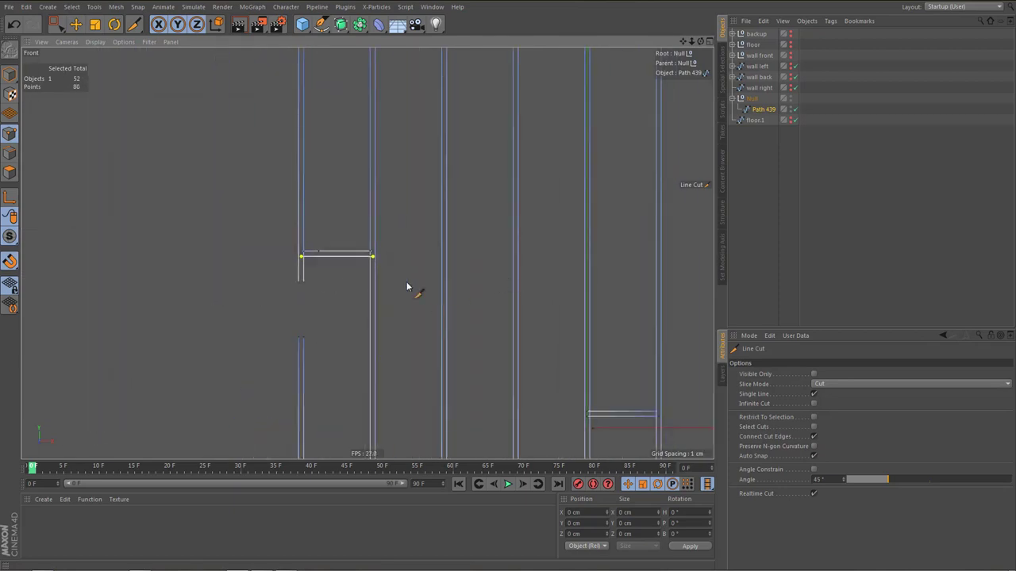
{"action": "middle_click_drag", "start_coordinate": [647, 278], "coordinate": [249, 407], "text": "alt"}
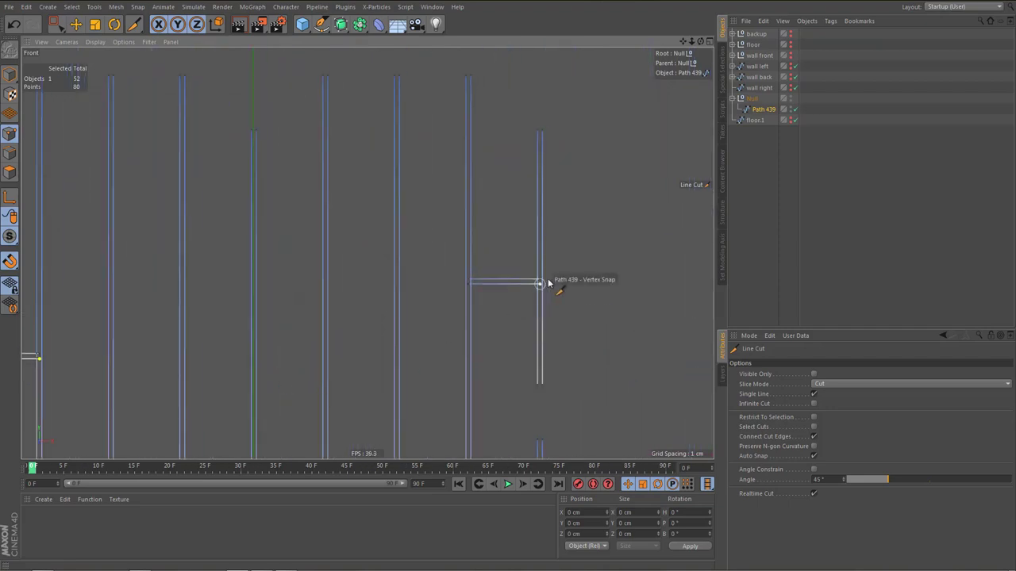
{"action": "right_click_drag", "start_coordinate": [545, 280], "coordinate": [629, 272], "text": "alt"}
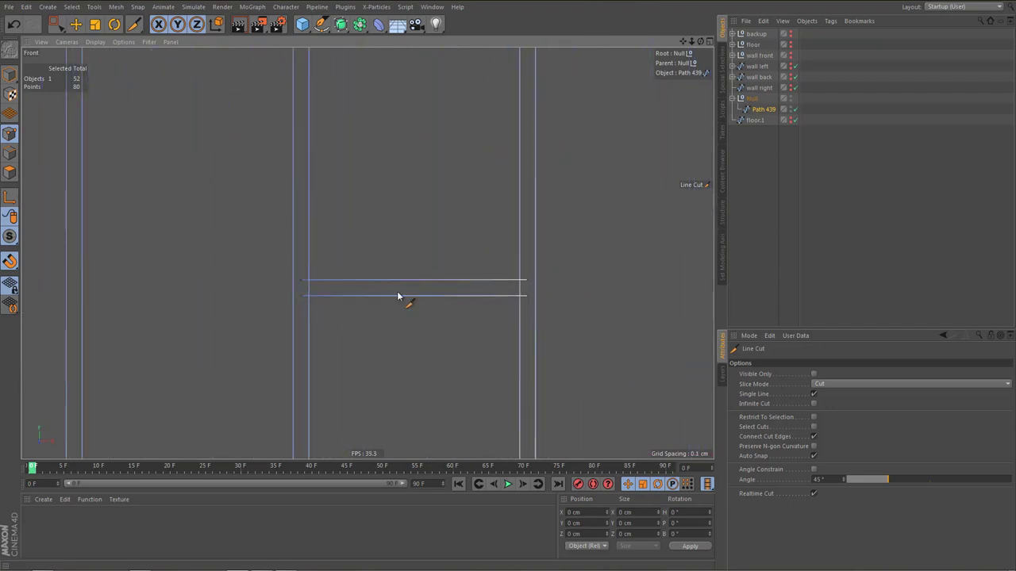
{"action": "left_click", "coordinate": [301, 280]}
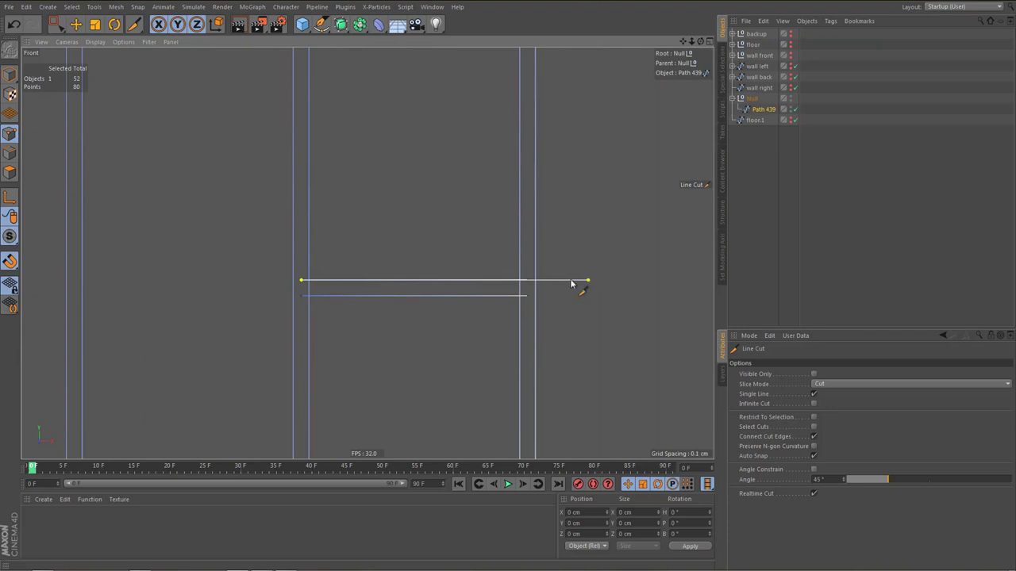
{"action": "scroll", "coordinate": [512, 305], "scroll_direction": "down", "scroll_amount": 4}
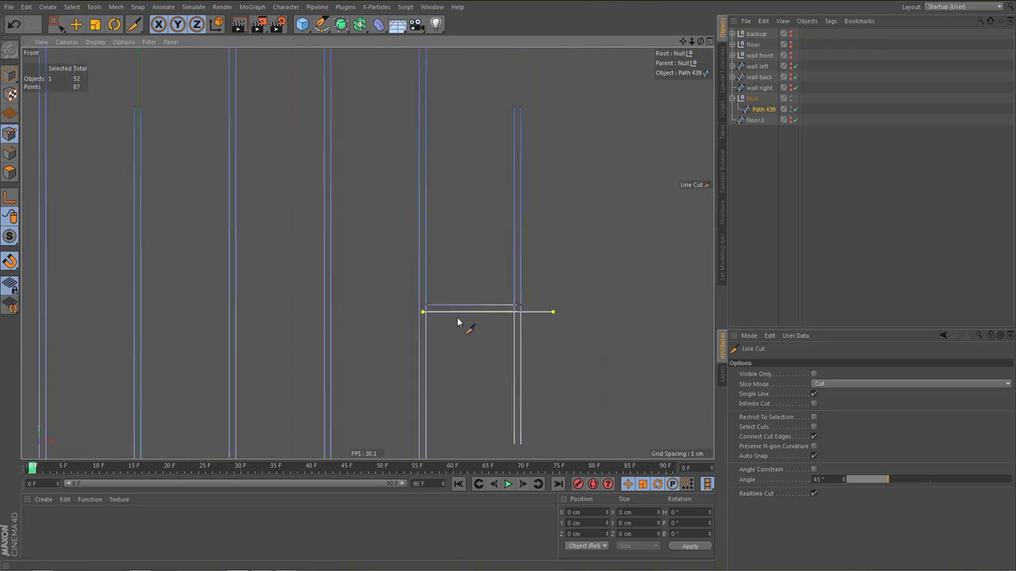
Cut along both cross lines of the central plank joint to add points where they meet the long groove lines
{"action": "middle_click_drag", "start_coordinate": [448, 393], "coordinate": [453, 241], "text": "alt"}
{"action": "right_click_drag", "start_coordinate": [451, 242], "coordinate": [453, 320], "text": "alt"}
{"action": "middle_click_drag", "start_coordinate": [247, 415], "coordinate": [267, 307], "text": "alt"}
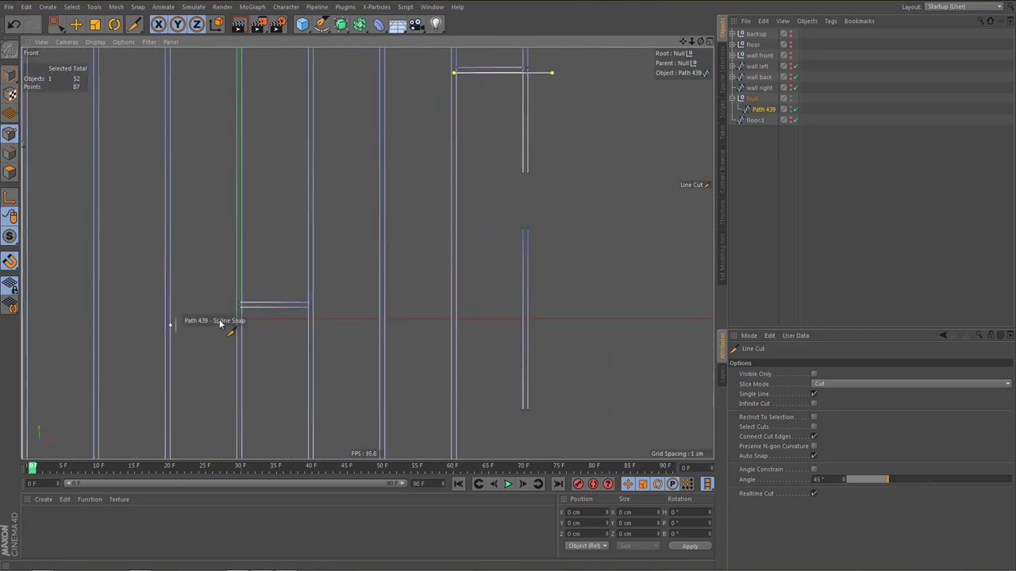
{"action": "right_click_drag", "start_coordinate": [219, 324], "coordinate": [326, 330], "text": "alt"}
{"action": "left_click", "coordinate": [276, 271]}
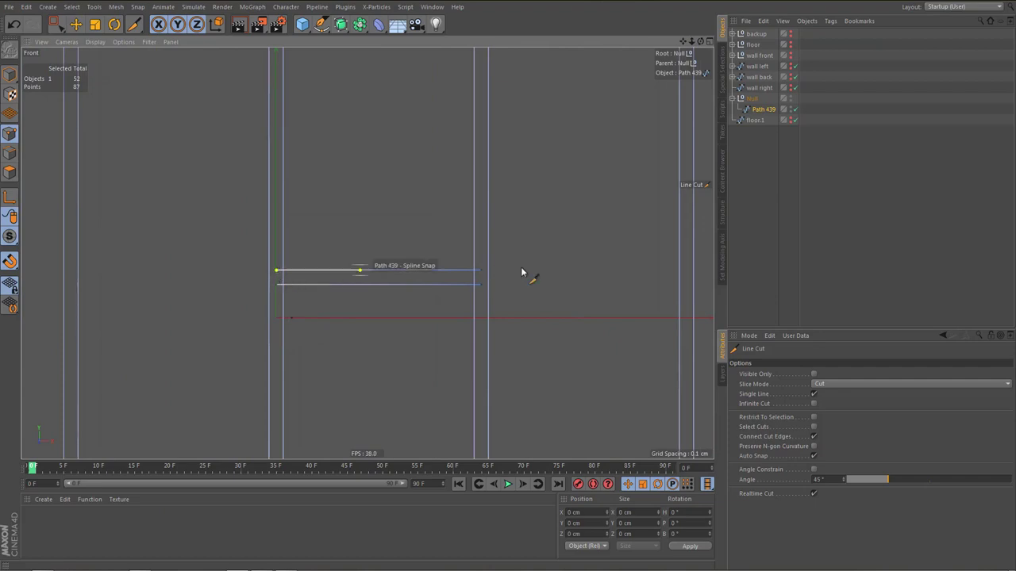
{"action": "left_click", "coordinate": [559, 271]}
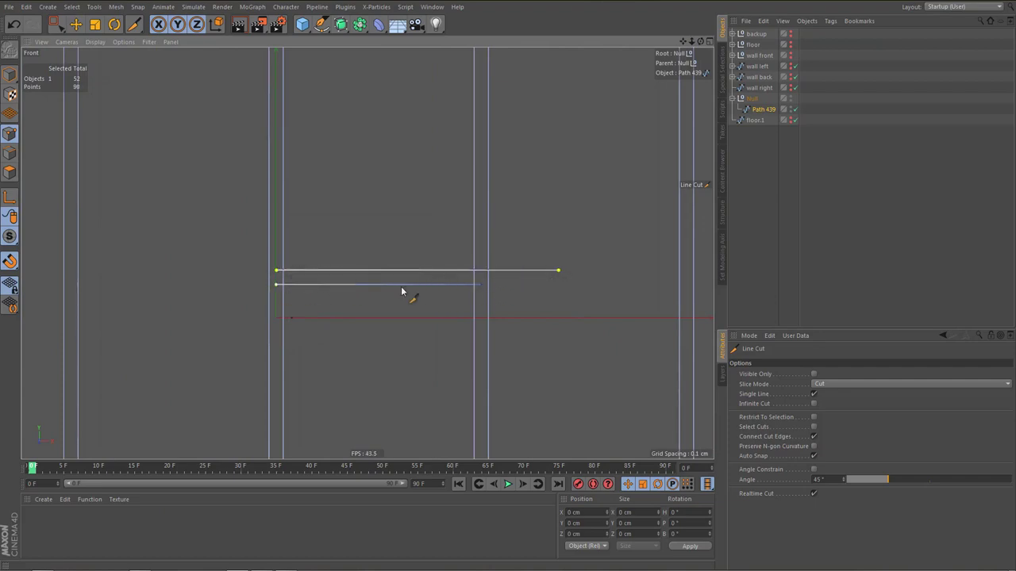
{"action": "scroll", "coordinate": [547, 307], "scroll_direction": "down", "scroll_amount": 5}
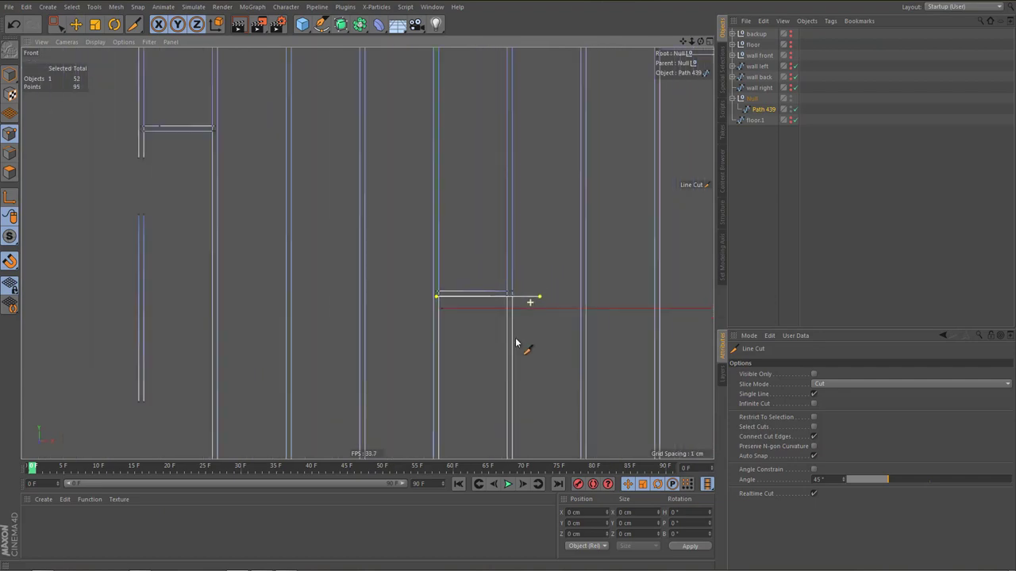
Add crossing points at the lower-left plank joint by line-cutting along both of its short cross lines
{"action": "scroll", "coordinate": [482, 311], "scroll_direction": "down", "scroll_amount": 2}
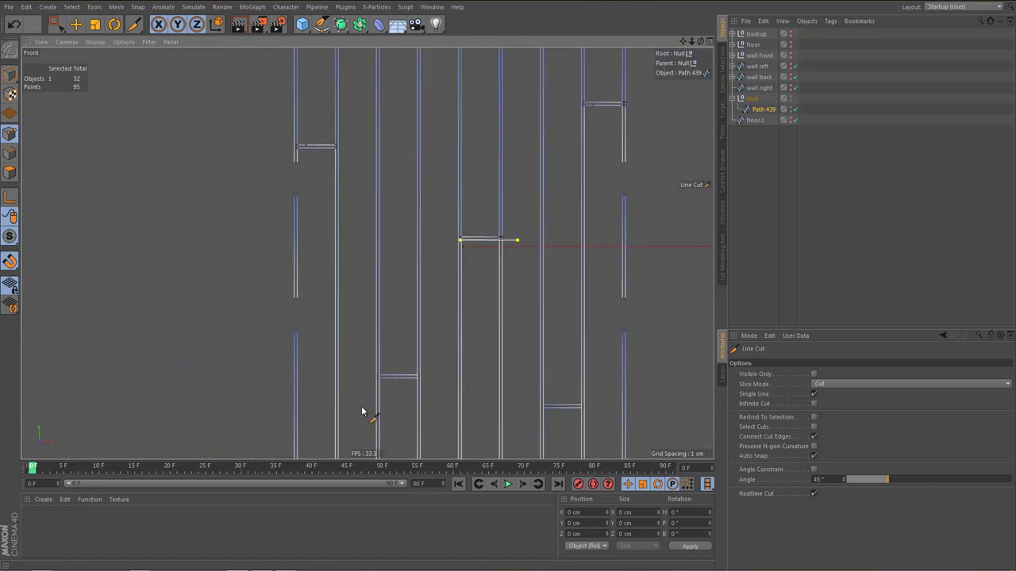
{"action": "scroll", "coordinate": [365, 405], "scroll_direction": "up", "scroll_amount": 6}
{"action": "middle_click_drag", "start_coordinate": [453, 319], "coordinate": [363, 332], "text": "alt"}
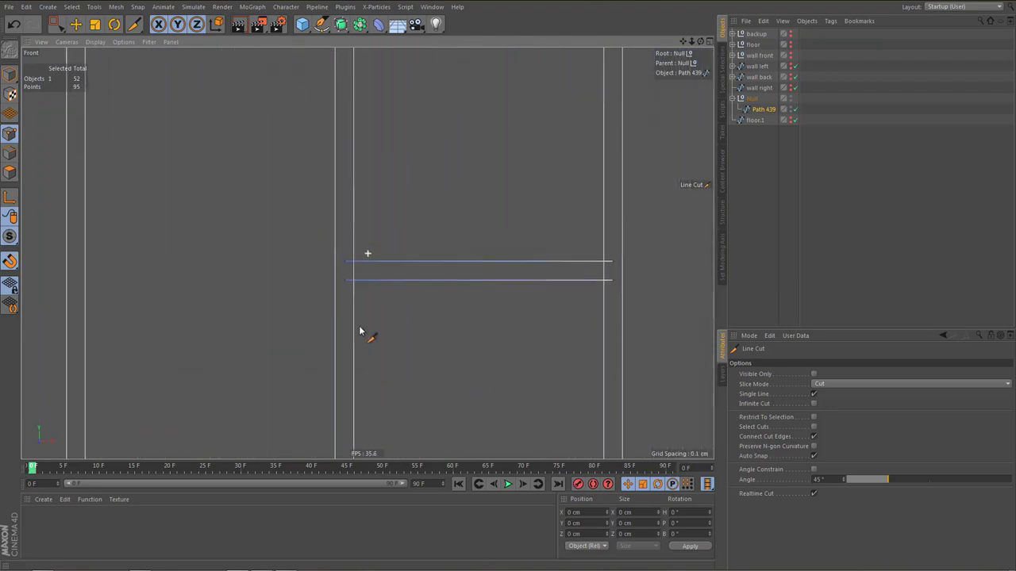
{"action": "left_click", "coordinate": [343, 262]}
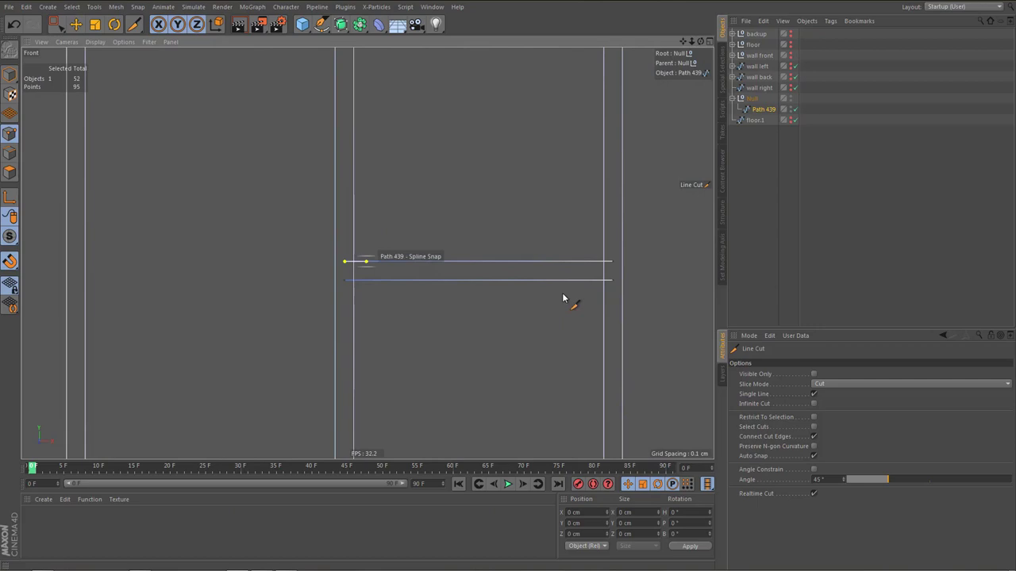
{"action": "left_click", "coordinate": [658, 296]}
{"action": "left_click", "coordinate": [344, 281]}
{"action": "left_click", "coordinate": [632, 280]}
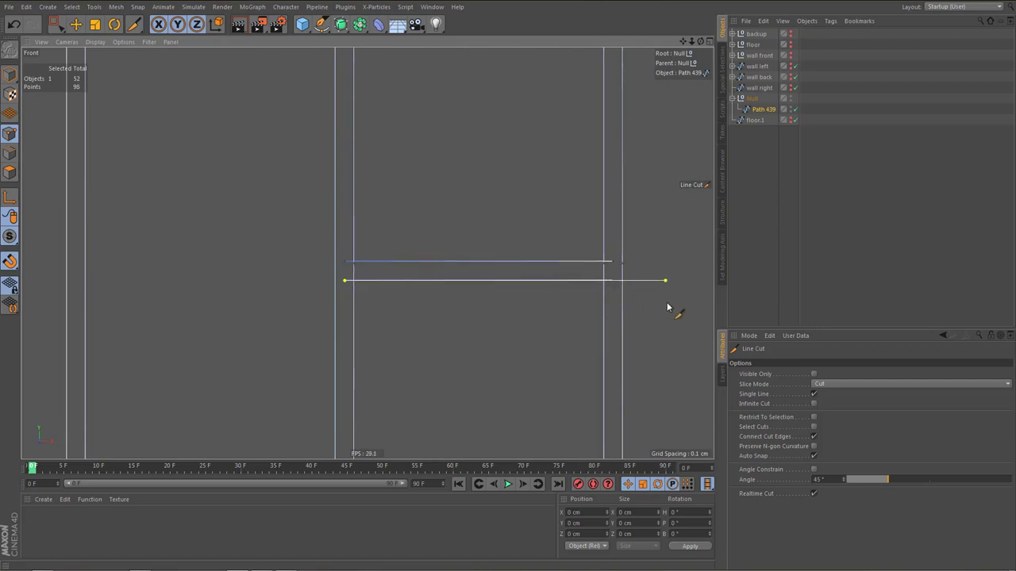
{"action": "left_click", "coordinate": [667, 303]}
Line-cut along both cross lines of the lower-right plank joint to add points at the long-line crossings
{"action": "right_click_drag", "start_coordinate": [445, 263], "coordinate": [501, 331], "text": "alt"}
{"action": "middle_click_drag", "start_coordinate": [501, 337], "coordinate": [390, 176], "text": "alt"}
{"action": "right_click_drag", "start_coordinate": [389, 176], "coordinate": [413, 221], "text": "alt"}
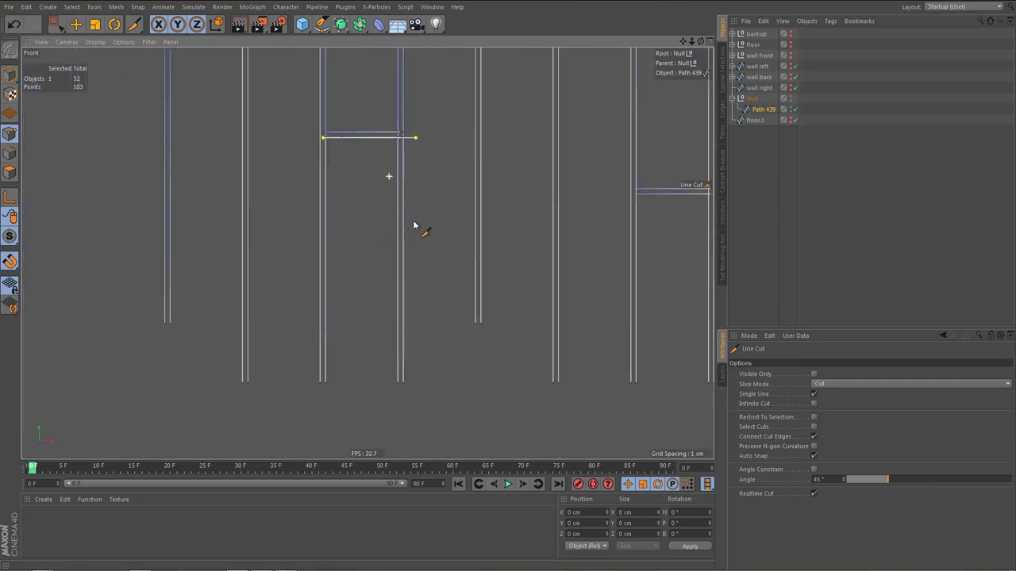
{"action": "middle_click_drag", "start_coordinate": [412, 265], "coordinate": [290, 322], "text": "alt"}
{"action": "middle_click_drag", "start_coordinate": [563, 283], "coordinate": [468, 291], "text": "alt"}
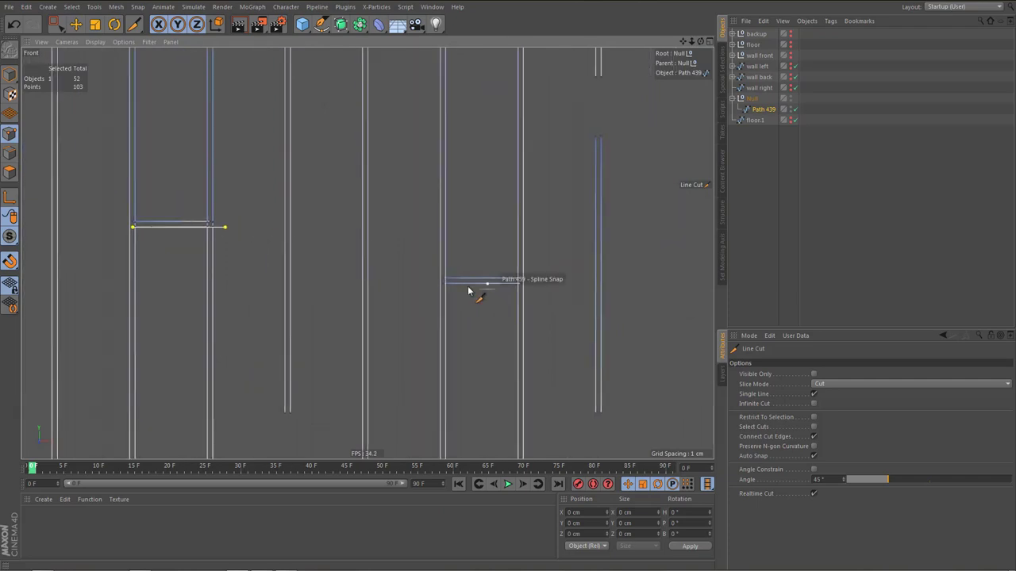
{"action": "right_click_drag", "start_coordinate": [514, 284], "coordinate": [588, 288], "text": "alt"}
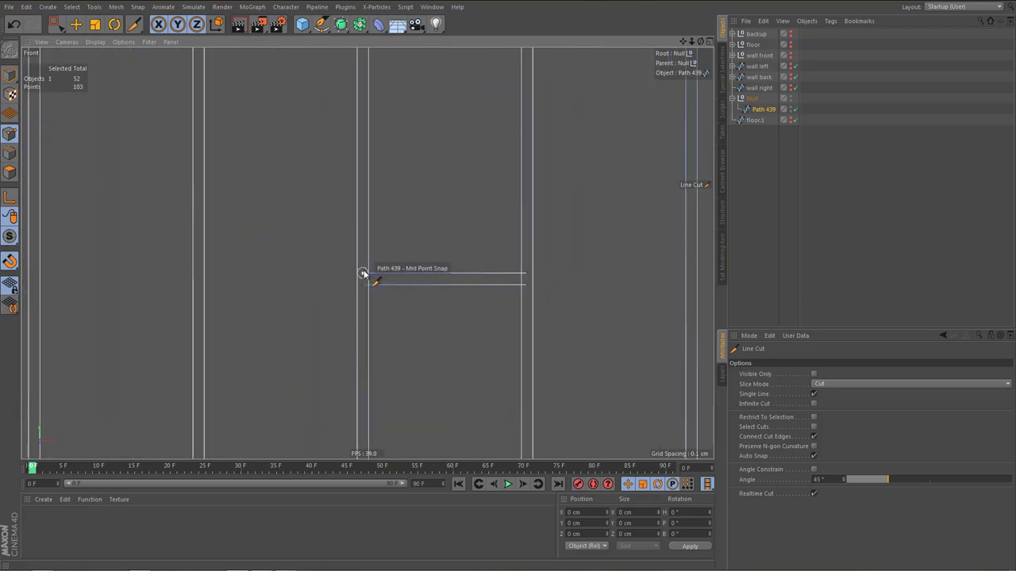
{"action": "left_click", "coordinate": [363, 273]}
{"action": "left_click", "coordinate": [589, 275]}
{"action": "left_click", "coordinate": [363, 285]}
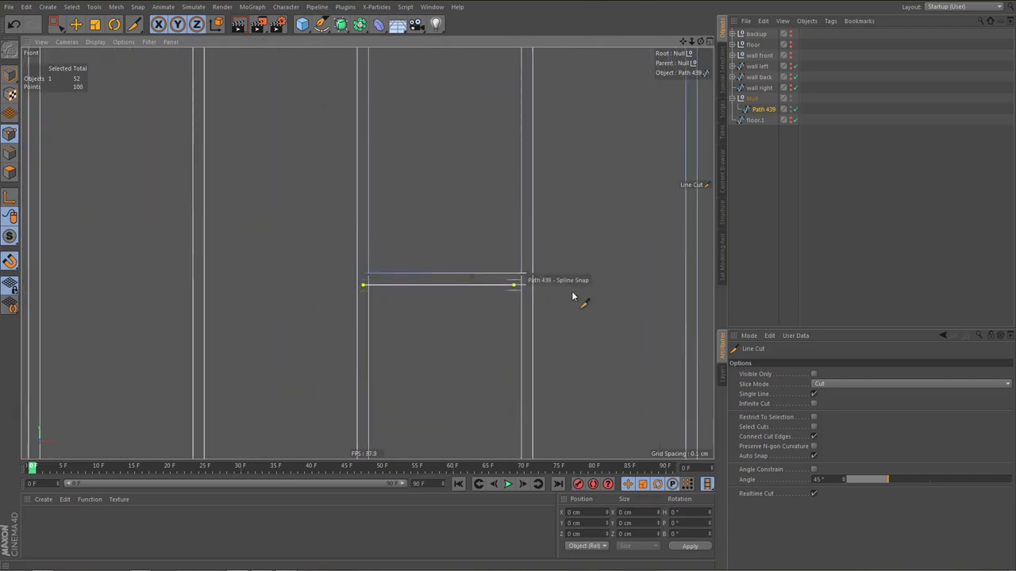
{"action": "left_click", "coordinate": [590, 296], "text": "shift"}
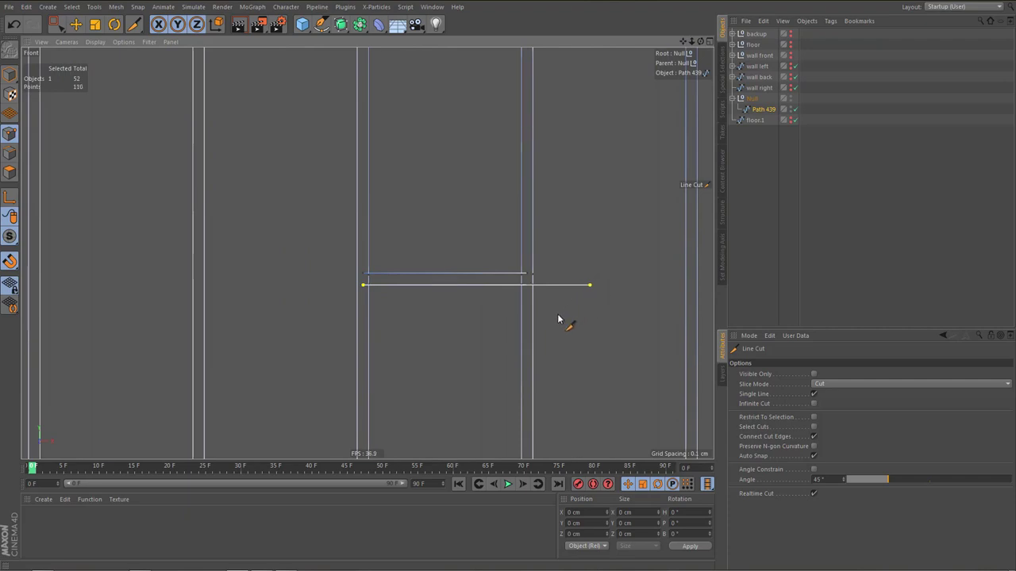
Select each pair of cross-line end points at the lower-right joint and snap them 0.1 cm inward in X onto the inner groove lines
{"action": "key", "text": "e"}
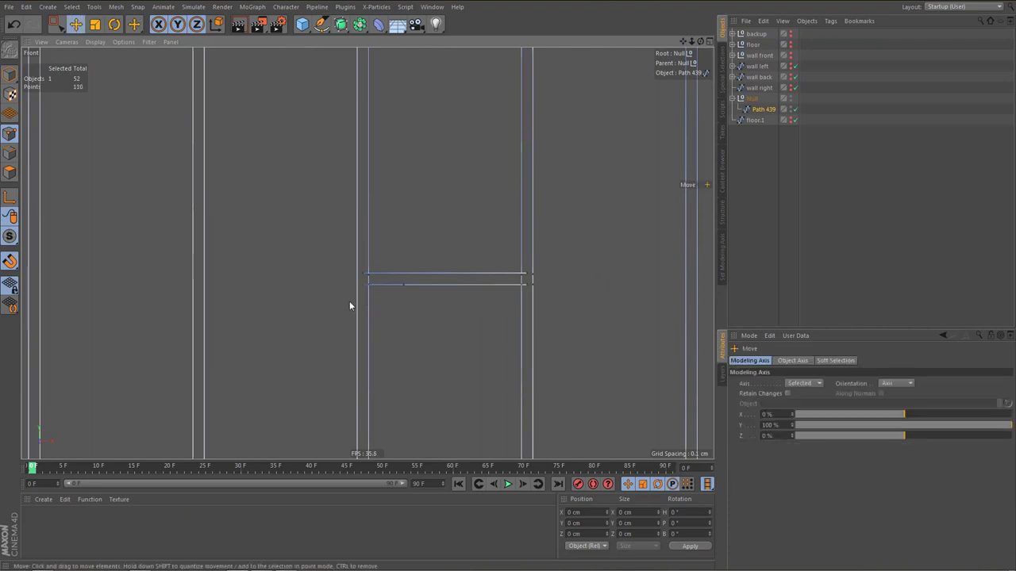
{"action": "right_click_drag", "start_coordinate": [362, 297], "coordinate": [438, 306], "text": "alt"}
{"action": "key", "text": "space"}
{"action": "left_click_drag", "start_coordinate": [354, 219], "coordinate": [368, 286]}
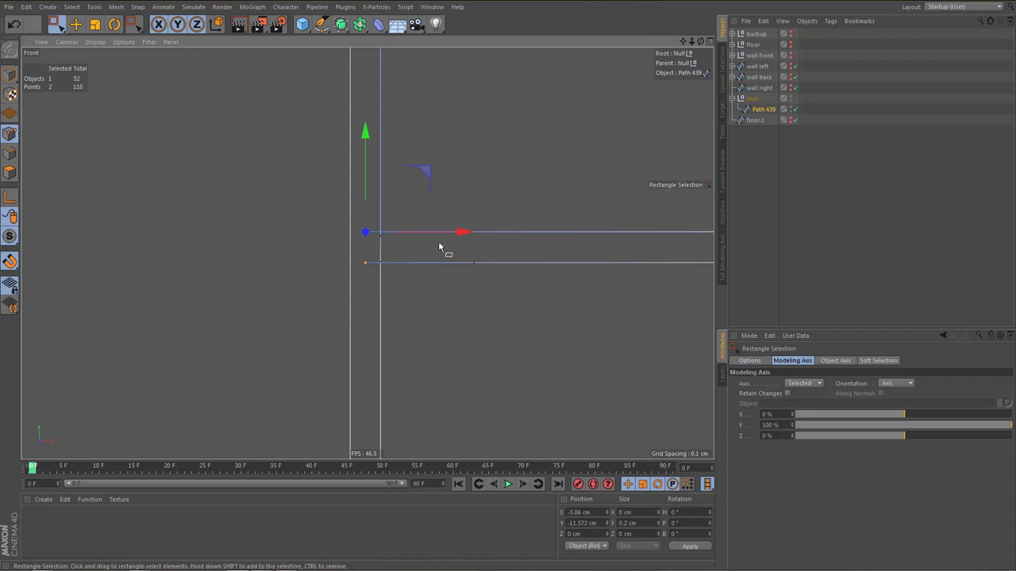
{"action": "left_click_drag", "start_coordinate": [460, 233], "coordinate": [475, 238]}
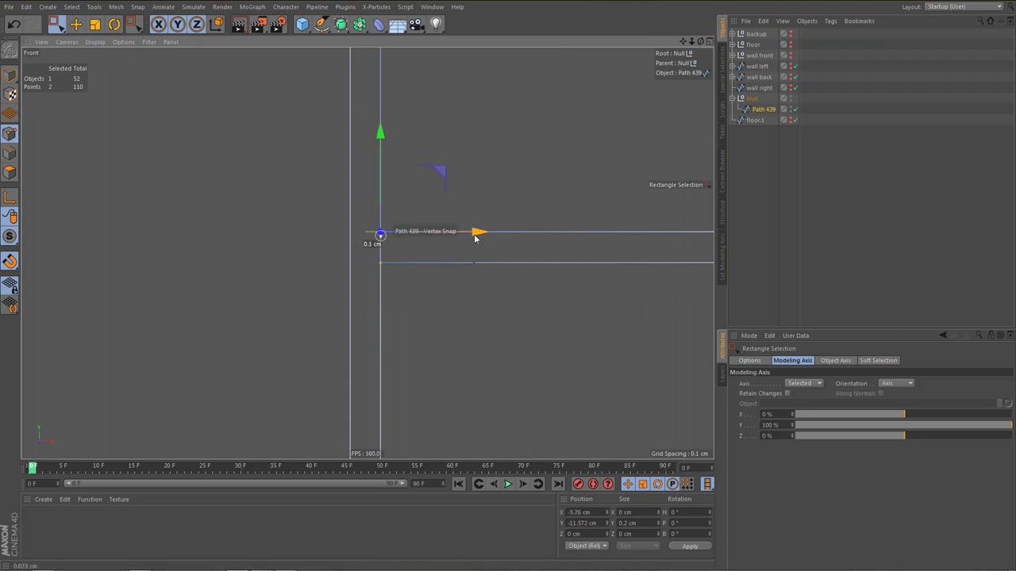
{"action": "scroll", "coordinate": [336, 308], "scroll_direction": "down", "scroll_amount": 2}
{"action": "scroll", "coordinate": [499, 346], "scroll_direction": "down", "scroll_amount": 2}
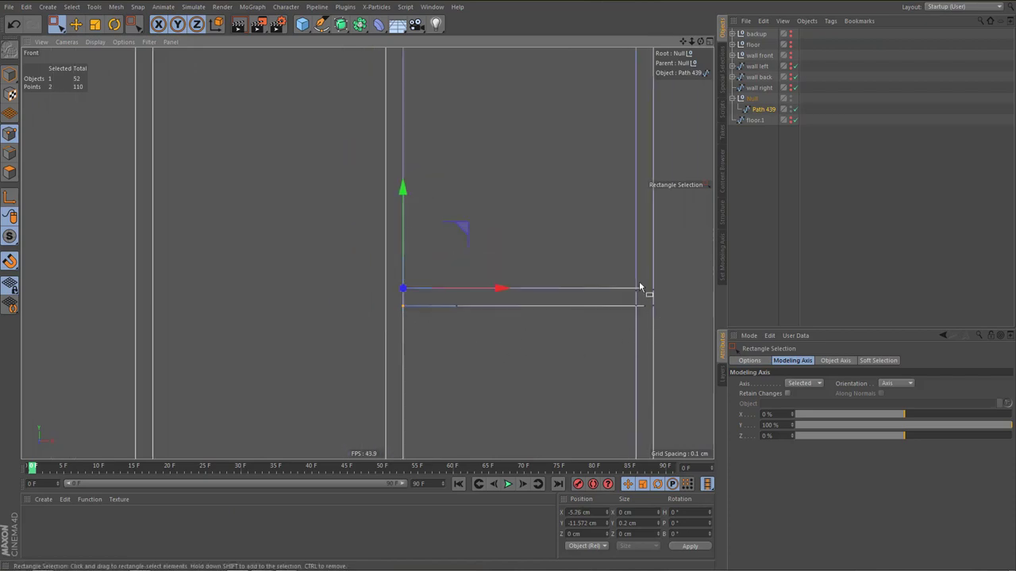
{"action": "left_click_drag", "start_coordinate": [647, 322], "coordinate": [648, 323]}
{"action": "left_click_drag", "start_coordinate": [704, 289], "coordinate": [700, 295]}
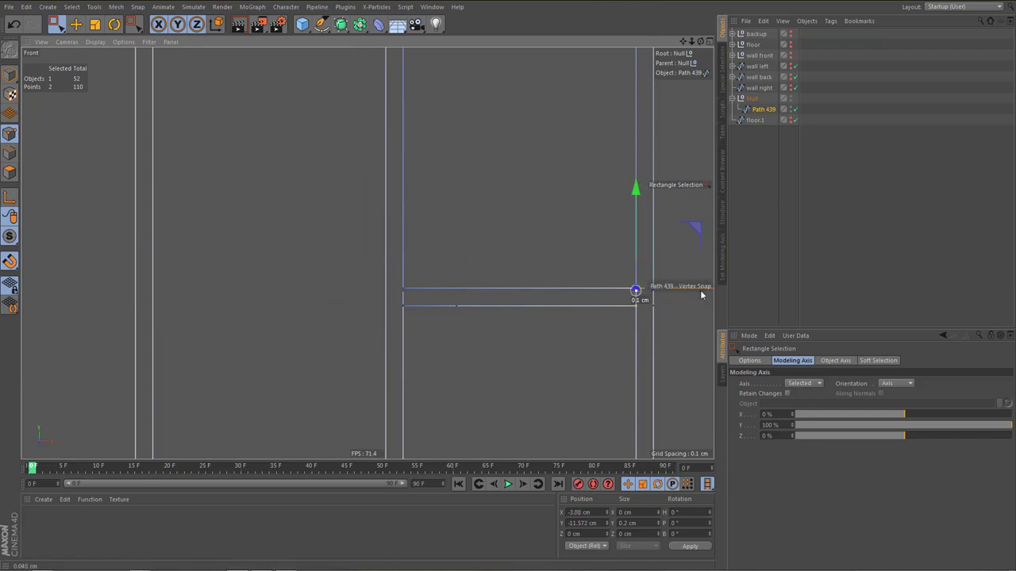
Delete the stray intermediate point on the lower cross line of the lower-right joint
{"action": "scroll", "coordinate": [442, 314], "scroll_direction": "down", "scroll_amount": 2}
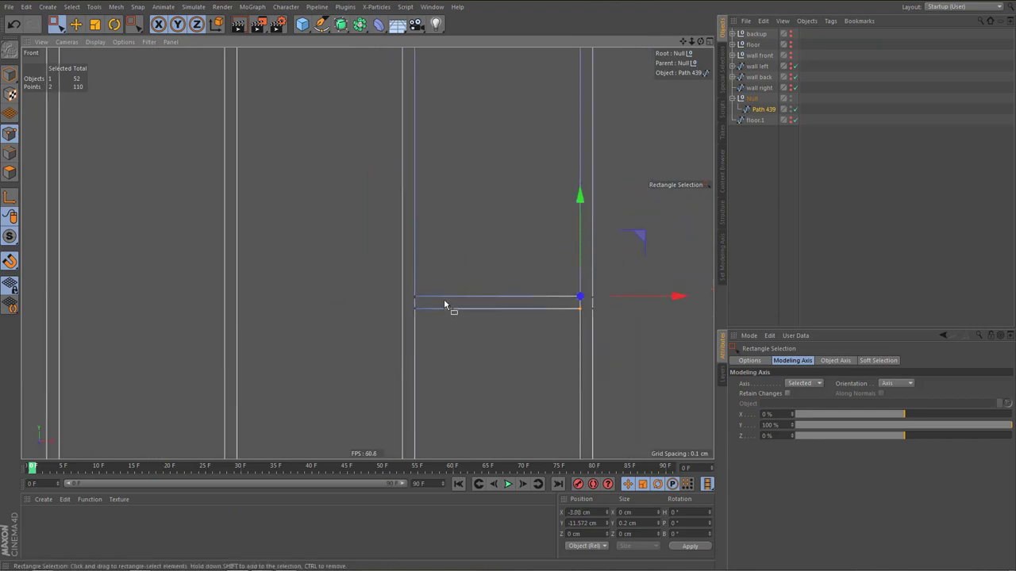
{"action": "left_click_drag", "start_coordinate": [443, 302], "coordinate": [465, 360]}
{"action": "key", "text": "Delete"}
Snap both pairs of cross-line end points at the lower-left joint 0.1 cm inward in X onto the inner groove lines
{"action": "scroll", "coordinate": [510, 322], "scroll_direction": "down", "scroll_amount": 3}
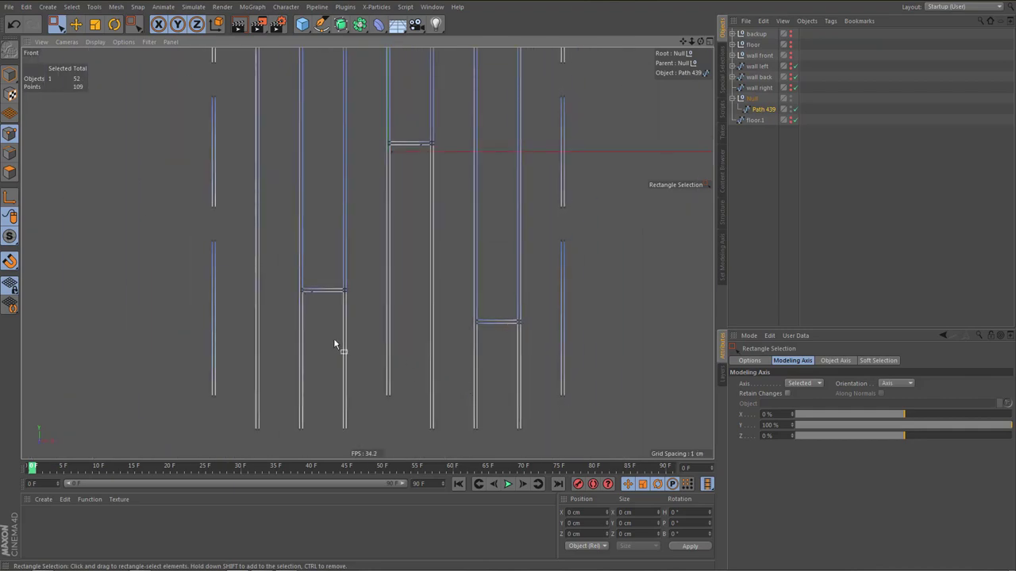
{"action": "scroll", "coordinate": [358, 306], "scroll_direction": "up", "scroll_amount": 5}
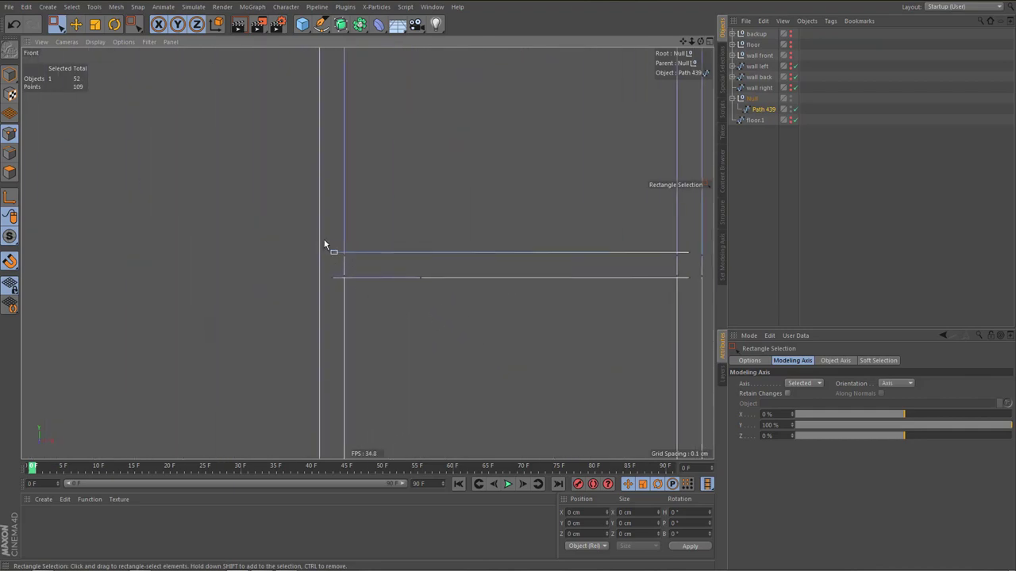
{"action": "left_click_drag", "start_coordinate": [324, 244], "coordinate": [338, 292]}
{"action": "left_click_drag", "start_coordinate": [428, 254], "coordinate": [441, 255]}
{"action": "left_click_drag", "start_coordinate": [689, 296], "coordinate": [689, 296]}
{"action": "left_click_drag", "start_coordinate": [707, 258], "coordinate": [693, 255]}
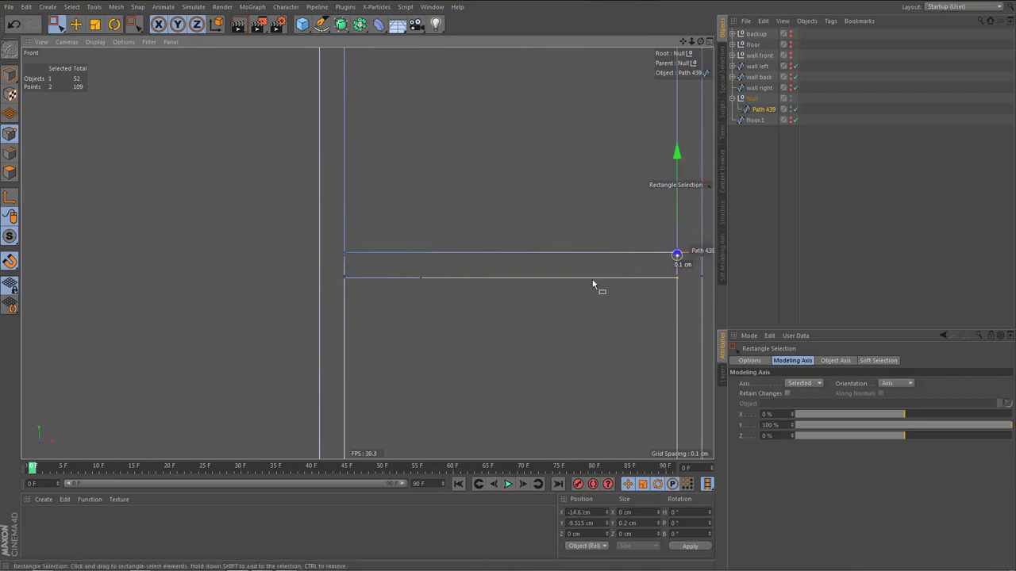
Move the cross-line end points on both sides of the central joint 0.1 cm inward in X, snapping them to the inner groove lines
{"action": "middle_click_drag", "start_coordinate": [511, 269], "coordinate": [341, 294], "text": "alt"}
{"action": "right_click_drag", "start_coordinate": [341, 291], "coordinate": [343, 338], "text": "alt"}
{"action": "middle_click_drag", "start_coordinate": [516, 271], "coordinate": [457, 283], "text": "alt"}
{"action": "right_click_drag", "start_coordinate": [454, 283], "coordinate": [437, 326], "text": "alt"}
{"action": "scroll", "coordinate": [456, 338], "scroll_direction": "down", "scroll_amount": 2}
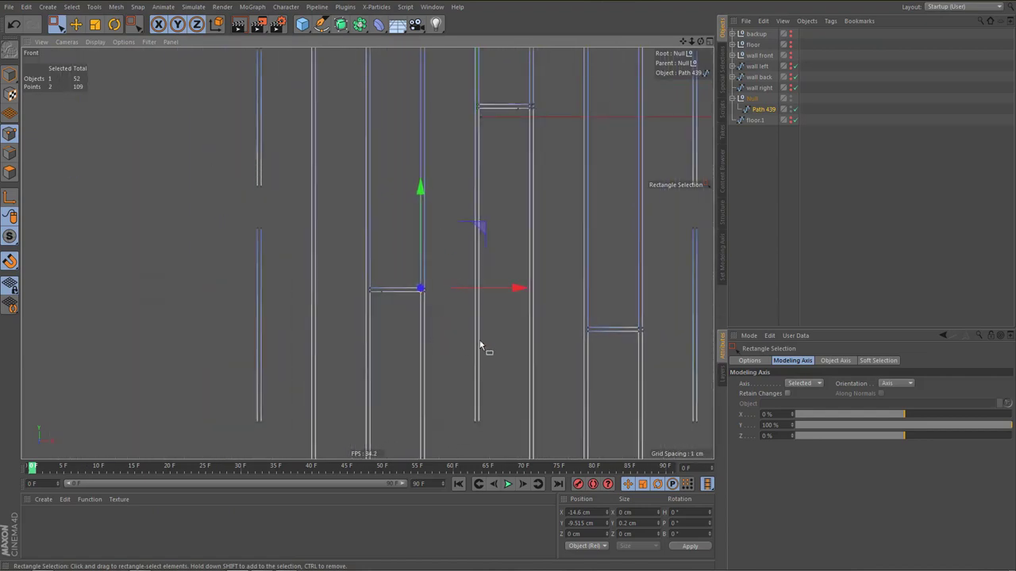
{"action": "middle_click_drag", "start_coordinate": [494, 326], "coordinate": [404, 457], "text": "alt"}
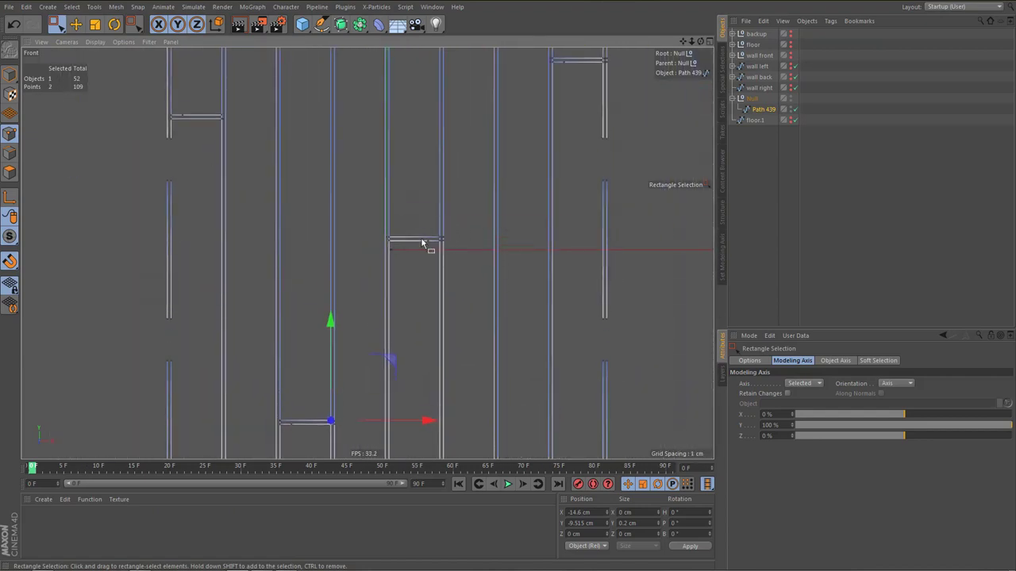
{"action": "scroll", "coordinate": [423, 243], "scroll_direction": "up", "scroll_amount": 5}
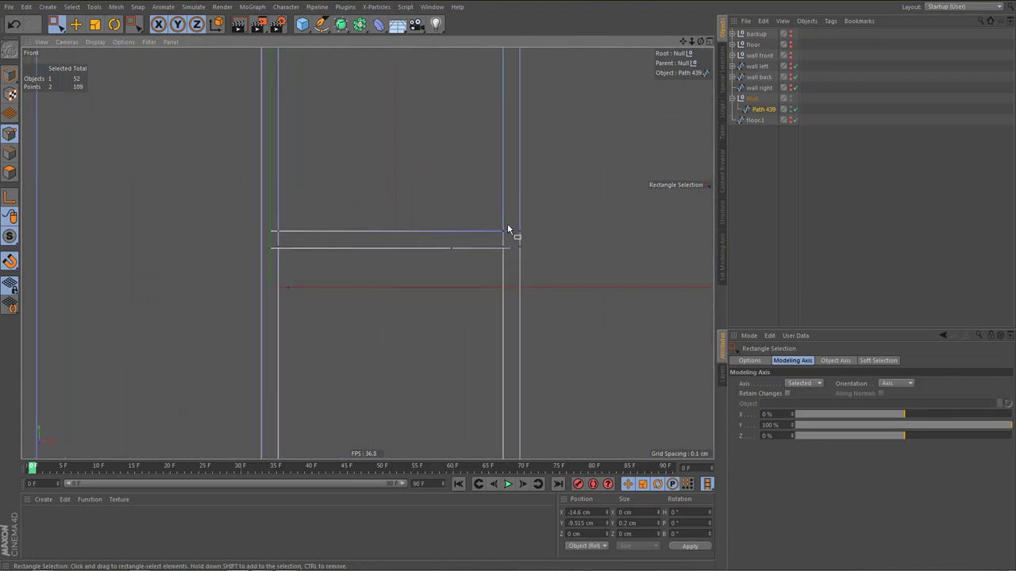
{"action": "left_click_drag", "start_coordinate": [507, 224], "coordinate": [516, 261]}
{"action": "right_click_drag", "start_coordinate": [497, 238], "coordinate": [619, 226], "text": "alt"}
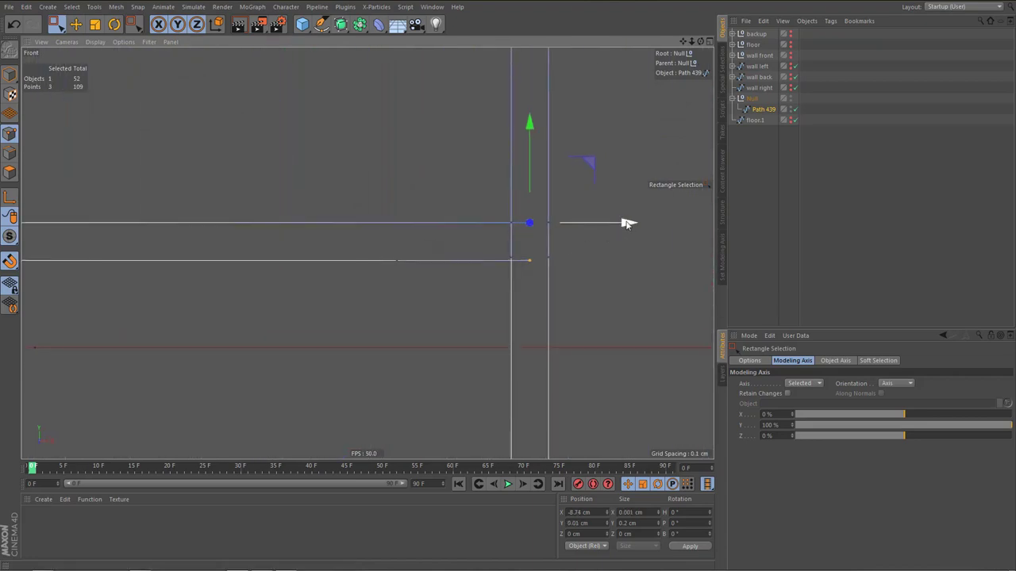
{"action": "left_click_drag", "start_coordinate": [625, 223], "coordinate": [607, 224]}
{"action": "middle_click_drag", "start_coordinate": [106, 200], "coordinate": [504, 247], "text": "alt"}
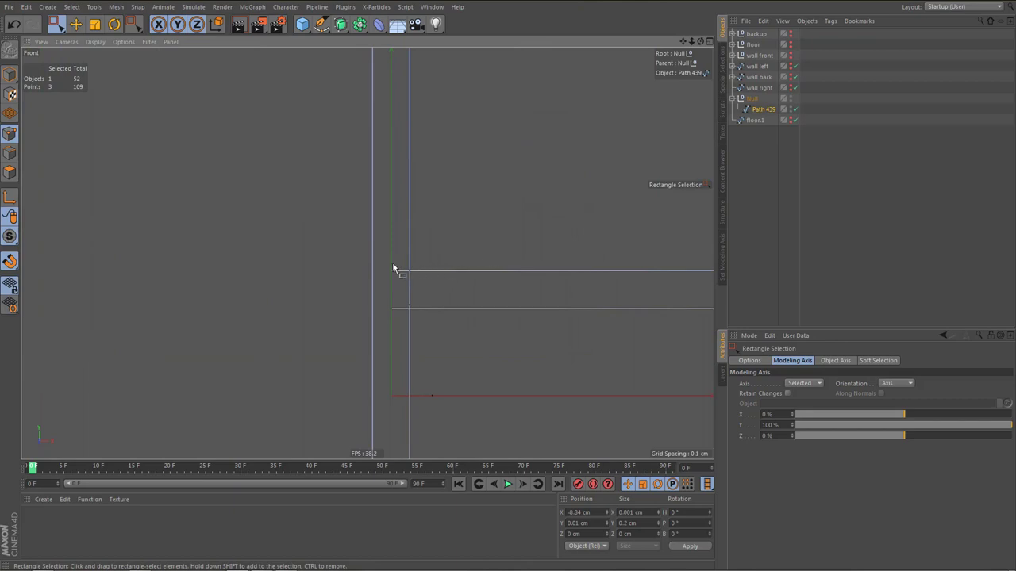
{"action": "left_click_drag", "start_coordinate": [392, 265], "coordinate": [403, 341]}
{"action": "left_click_drag", "start_coordinate": [493, 272], "coordinate": [511, 275]}
Select the two left end points of the cross lines at the far-left joint and snap them in X onto the inner groove line
{"action": "right_click_drag", "start_coordinate": [468, 291], "coordinate": [419, 344], "text": "alt"}
{"action": "middle_click_drag", "start_coordinate": [368, 254], "coordinate": [406, 399], "text": "alt"}
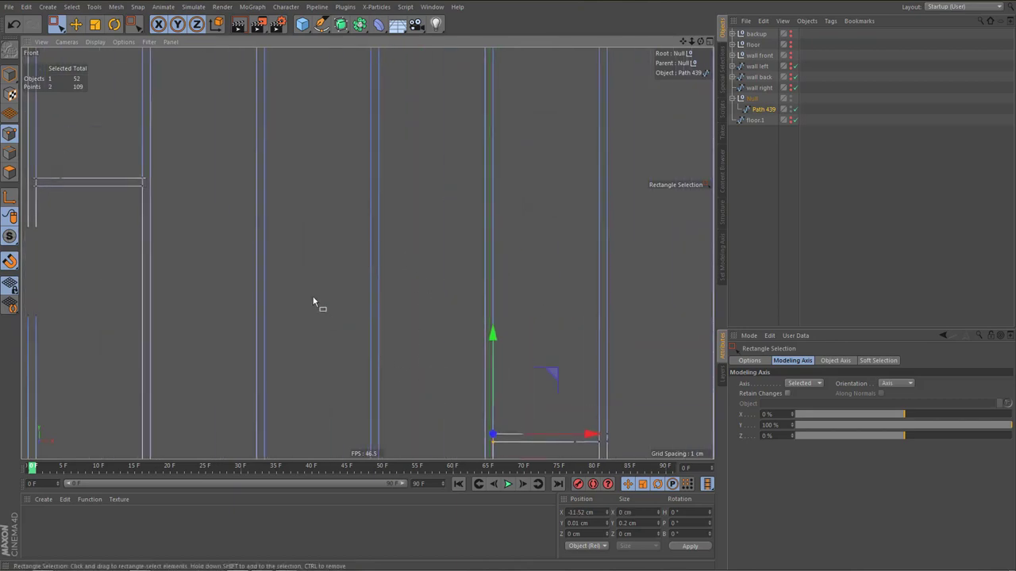
{"action": "middle_click_drag", "start_coordinate": [149, 219], "coordinate": [351, 287], "text": "alt"}
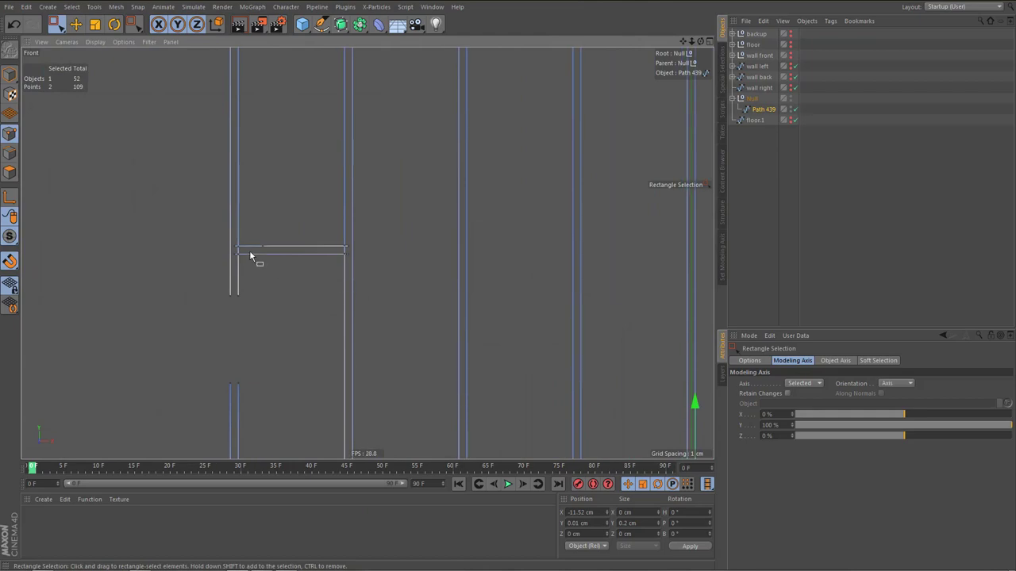
{"action": "right_click_drag", "start_coordinate": [227, 247], "coordinate": [344, 263], "text": "alt"}
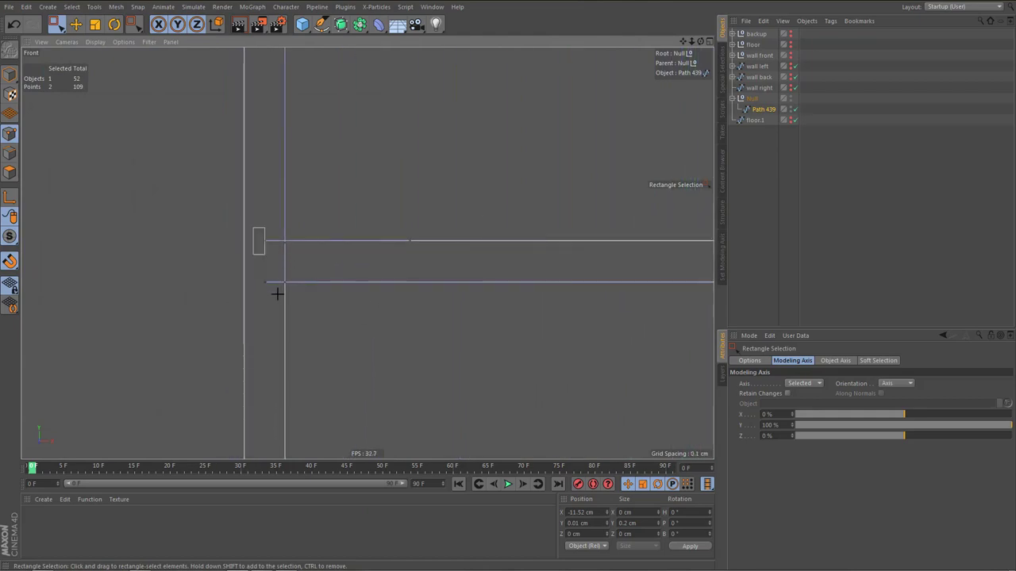
{"action": "left_click_drag", "start_coordinate": [277, 294], "coordinate": [278, 295]}
{"action": "left_click_drag", "start_coordinate": [361, 243], "coordinate": [380, 243]}
{"action": "scroll", "coordinate": [259, 253], "scroll_direction": "down", "scroll_amount": 5}
{"action": "middle_click_drag", "start_coordinate": [387, 304], "coordinate": [345, 325], "text": "alt"}
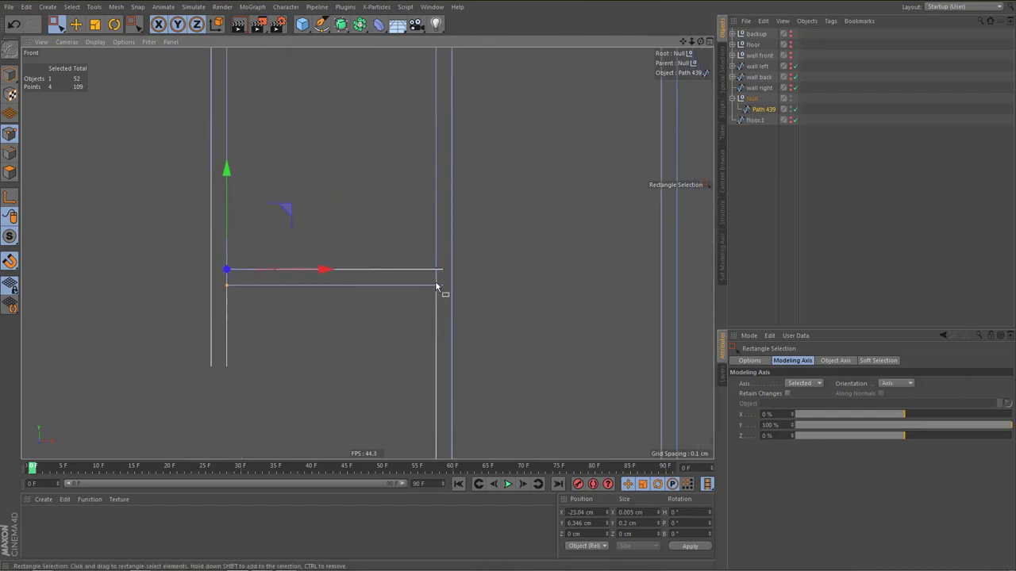
Try deleting the stray point on the lower cross line and moving the right end points in X onto the inner groove line
{"action": "right_click_drag", "start_coordinate": [435, 288], "coordinate": [517, 283], "text": "alt"}
{"action": "scroll", "coordinate": [477, 260], "scroll_direction": "up", "scroll_amount": 2}
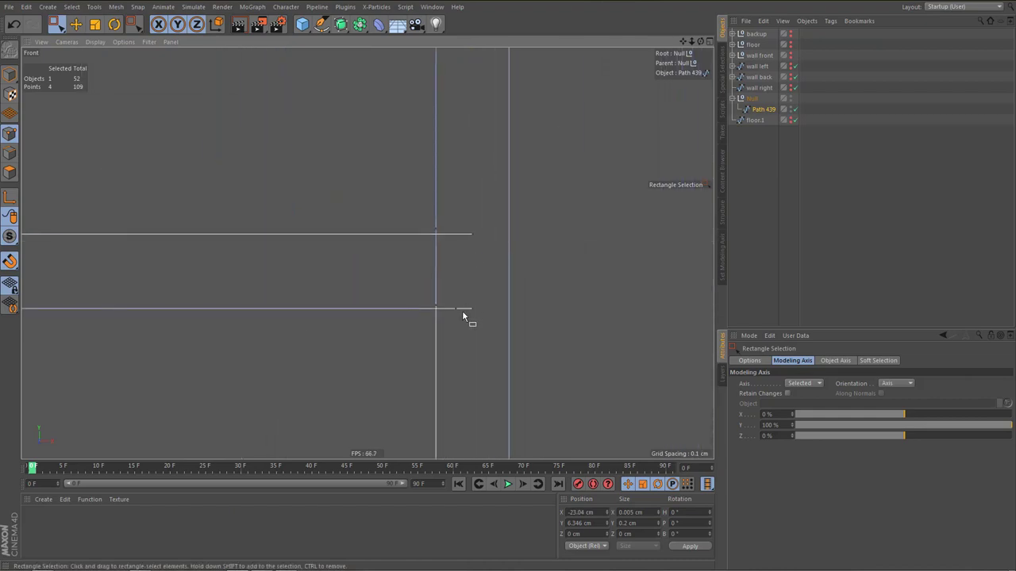
{"action": "left_click_drag", "start_coordinate": [451, 306], "coordinate": [458, 339]}
{"action": "key", "text": "Delete"}
{"action": "left_click_drag", "start_coordinate": [462, 214], "coordinate": [486, 337]}
{"action": "left_click_drag", "start_coordinate": [565, 235], "coordinate": [530, 244]}
{"action": "key", "text": "ctrl+z"}
{"action": "scroll", "coordinate": [457, 257], "scroll_direction": "up", "scroll_amount": 3}
{"action": "left_click_drag", "start_coordinate": [460, 376], "coordinate": [460, 378]}
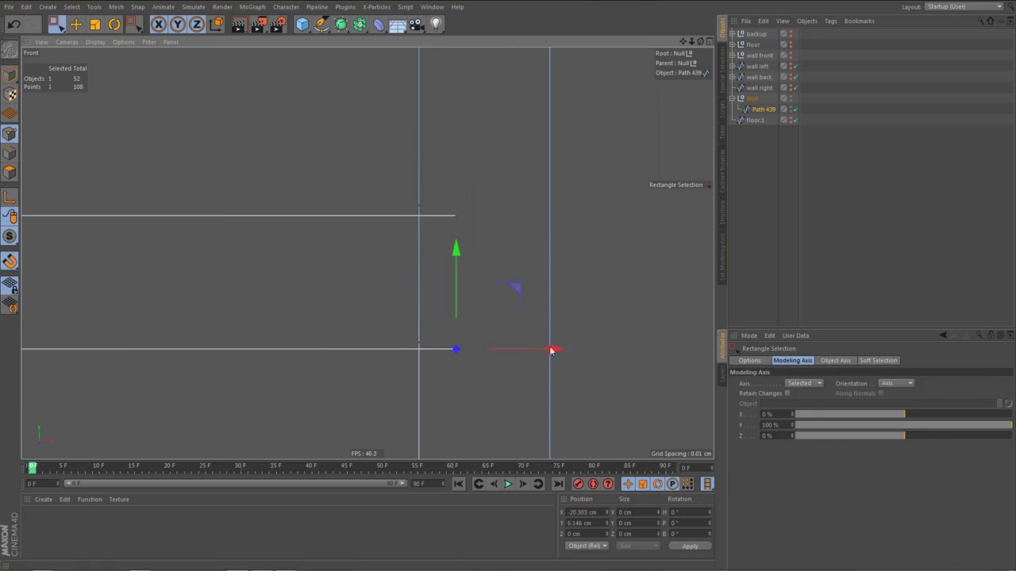
{"action": "left_click_drag", "start_coordinate": [555, 348], "coordinate": [516, 361]}
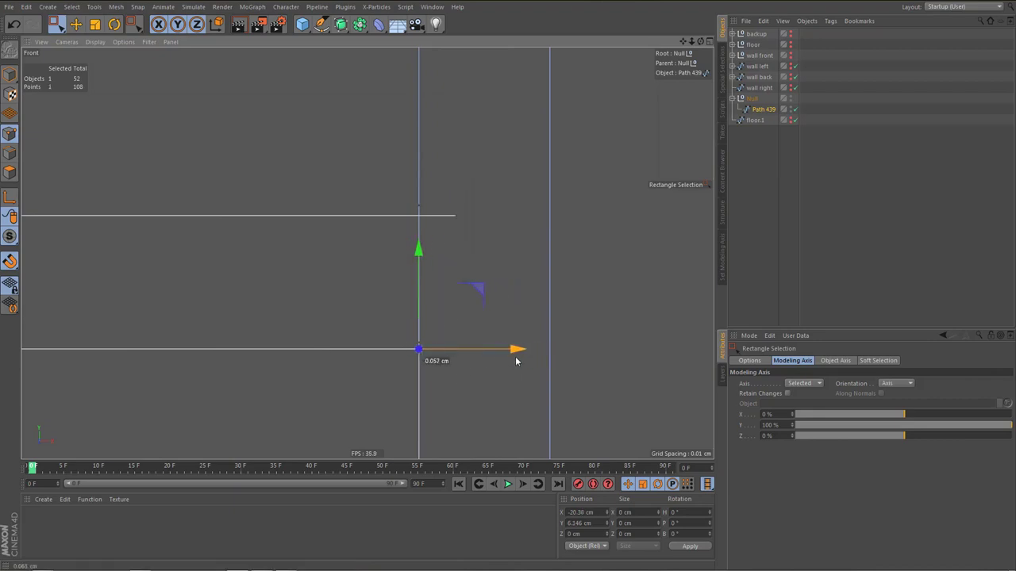
Undo the right end-point moves and the deletion of the stray point on the lower cross line
{"action": "key", "text": "ctrl+z"}
{"action": "key", "text": "ctrl+z"}
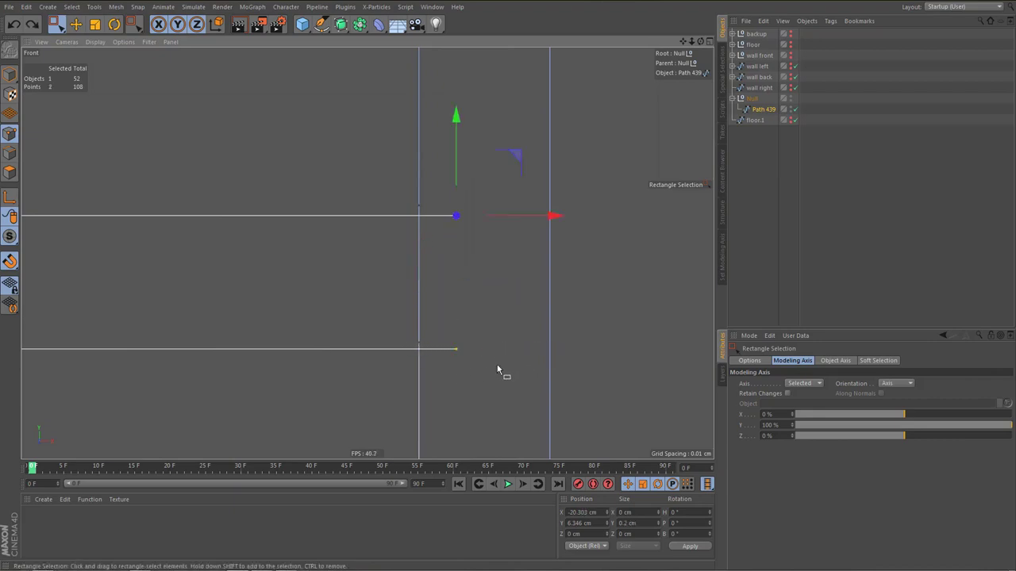
{"action": "key", "text": "ctrl+z"}
{"action": "key", "text": "ctrl+z"}
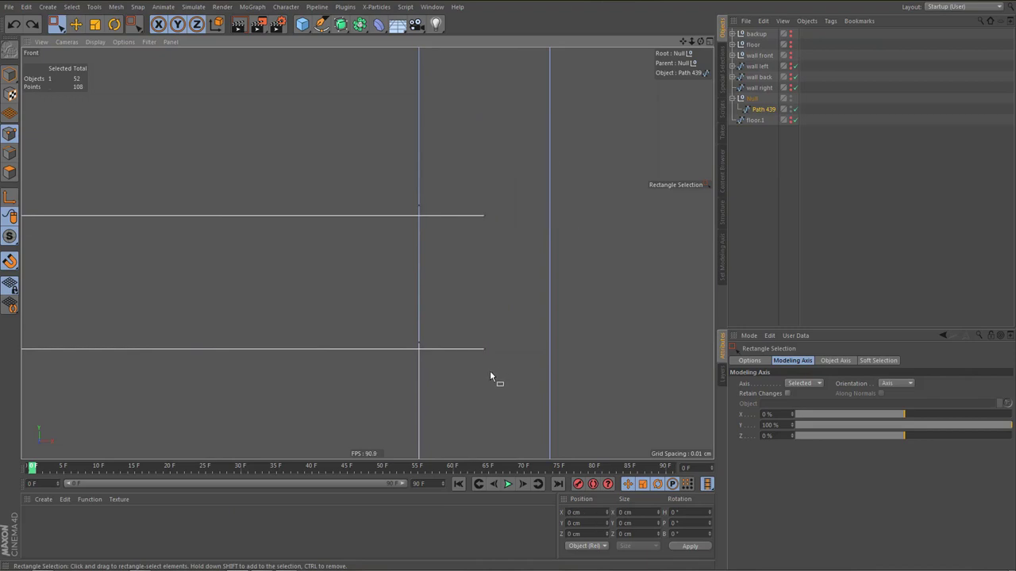
{"action": "key", "text": "ctrl+z"}
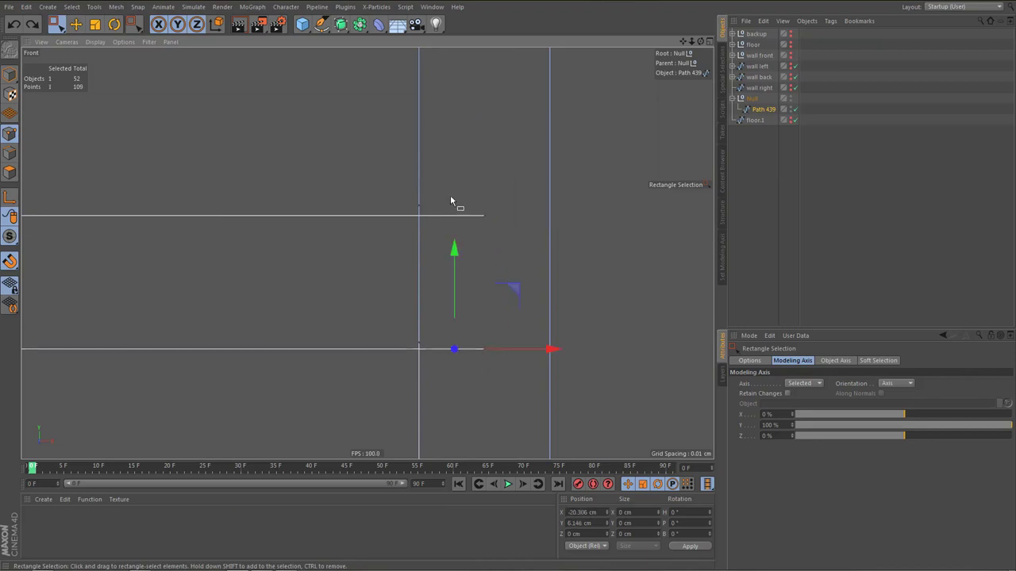
Try to move the three points at the right ends of both cross lines in X onto the inner groove line
{"action": "left_click_drag", "start_coordinate": [449, 196], "coordinate": [515, 378]}
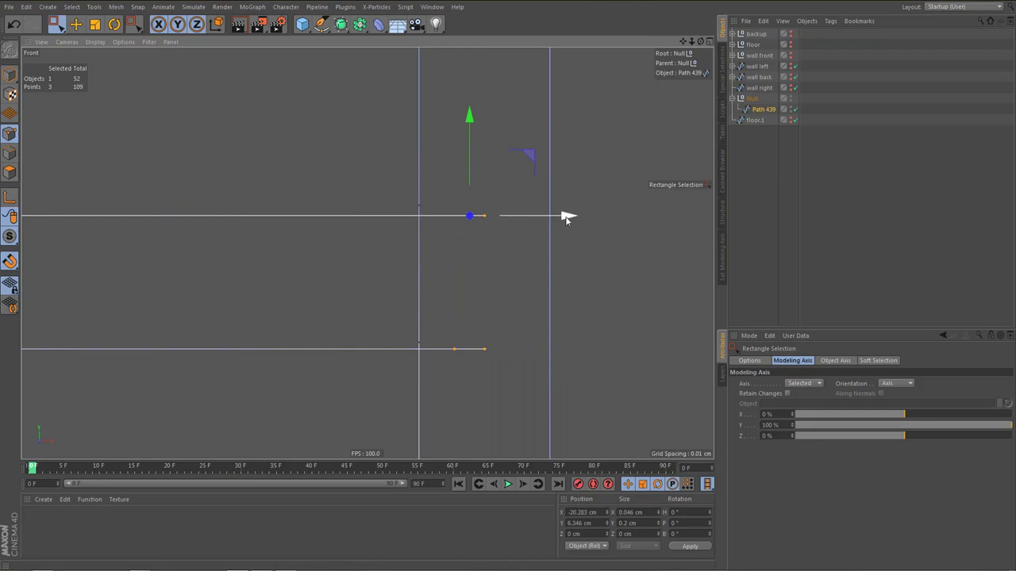
{"action": "mouse_move", "coordinate": [563, 216]}
{"action": "left_mouse_down"}
{"action": "mouse_move", "coordinate": [491, 222]}
{"action": "mouse_move", "coordinate": [562, 228]}
{"action": "left_mouse_up"}
{"action": "scroll", "coordinate": [498, 281], "scroll_direction": "down", "scroll_amount": 3}
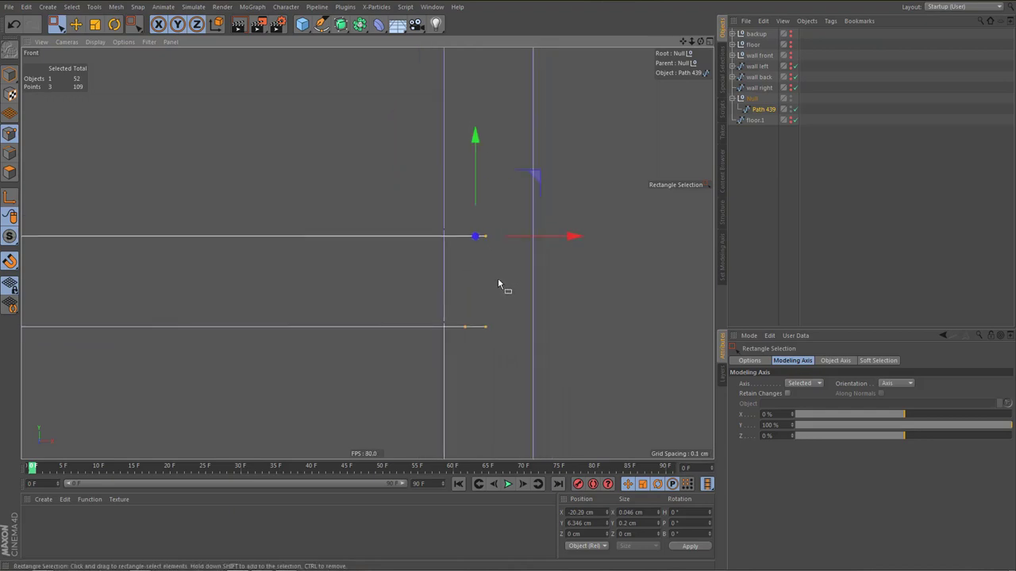
Select all points of the Path 439 spline and apply Hard Interpolation
{"action": "key", "text": "ctrl+a"}
{"action": "right_click", "coordinate": [498, 281]}
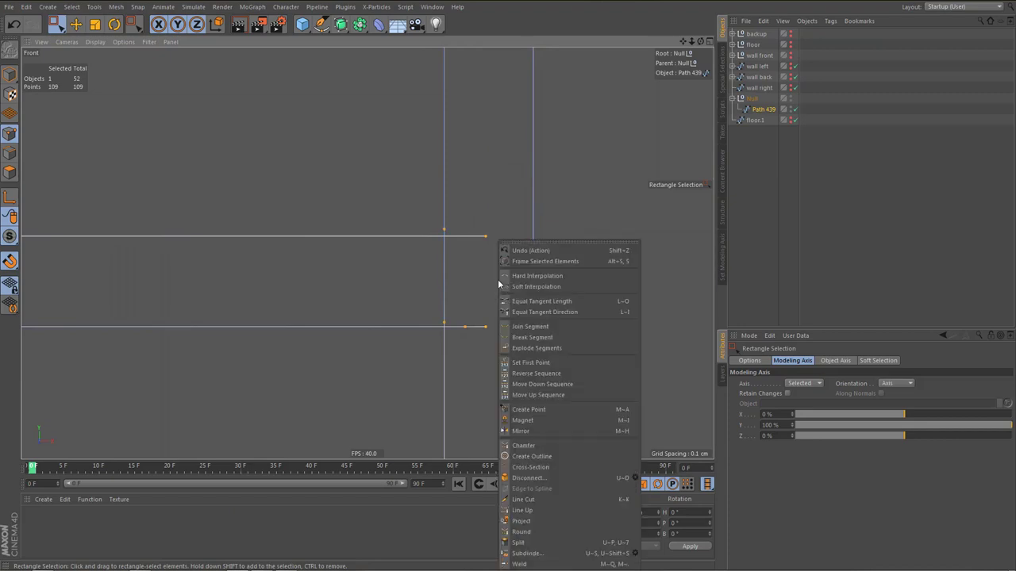
{"action": "left_click", "coordinate": [541, 277]}
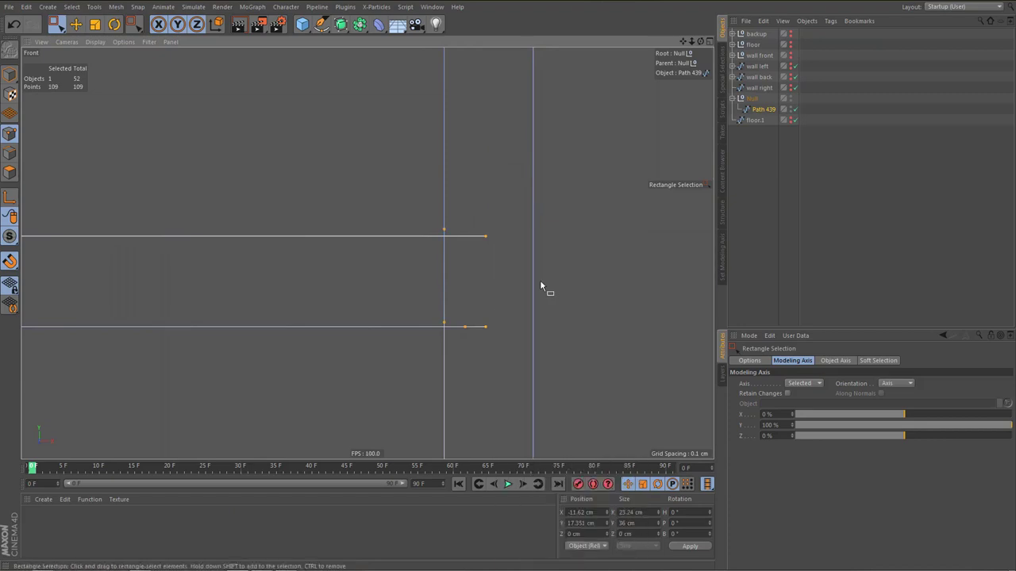
{"action": "key", "text": "e"}
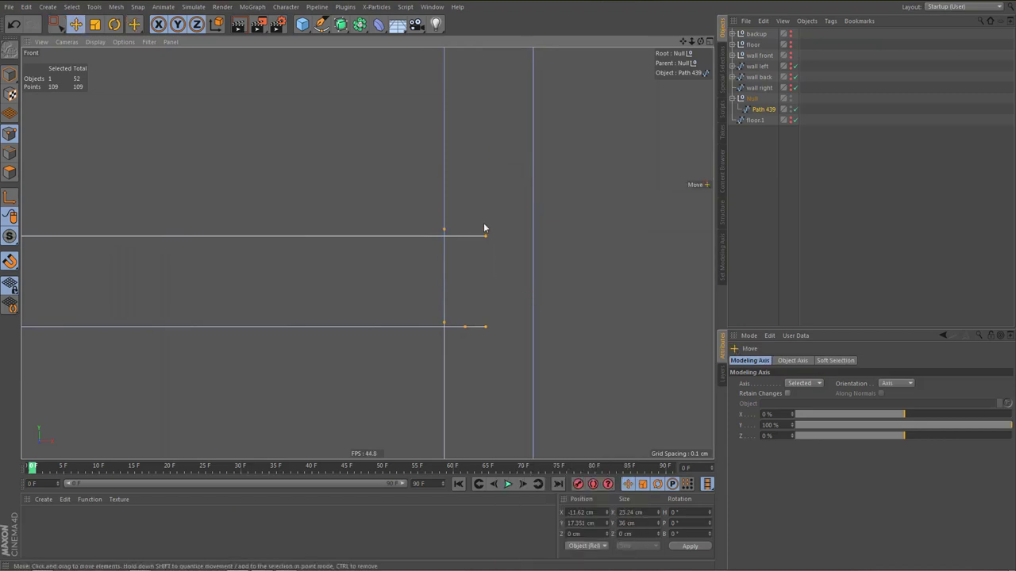
{"action": "key", "text": "0"}
Make Line Cuts along the right ends of the upper and lower cross lines, across the inner groove line
{"action": "left_click_drag", "start_coordinate": [476, 222], "coordinate": [488, 362]}
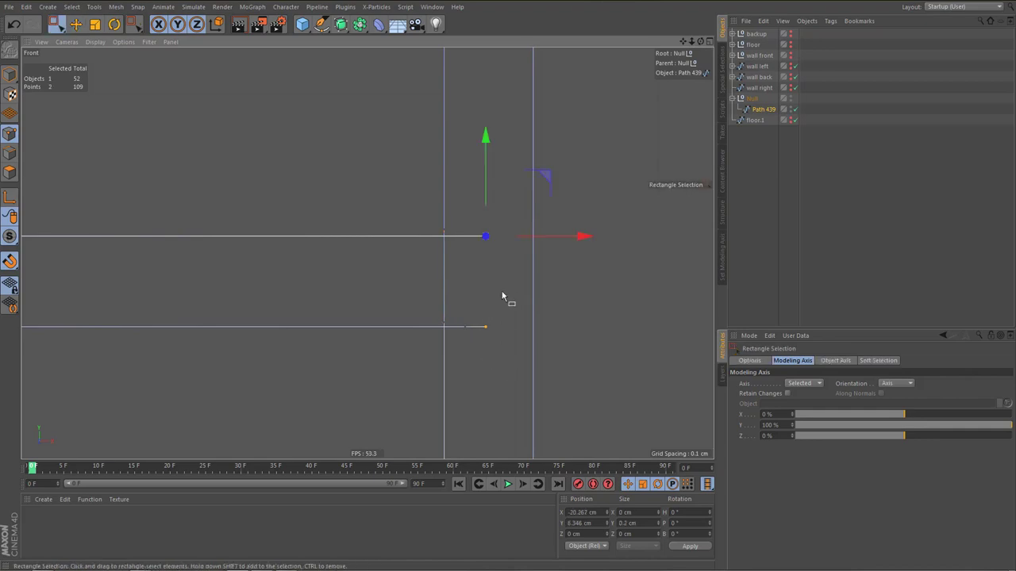
{"action": "right_click", "coordinate": [502, 282]}
{"action": "left_click", "coordinate": [515, 315]}
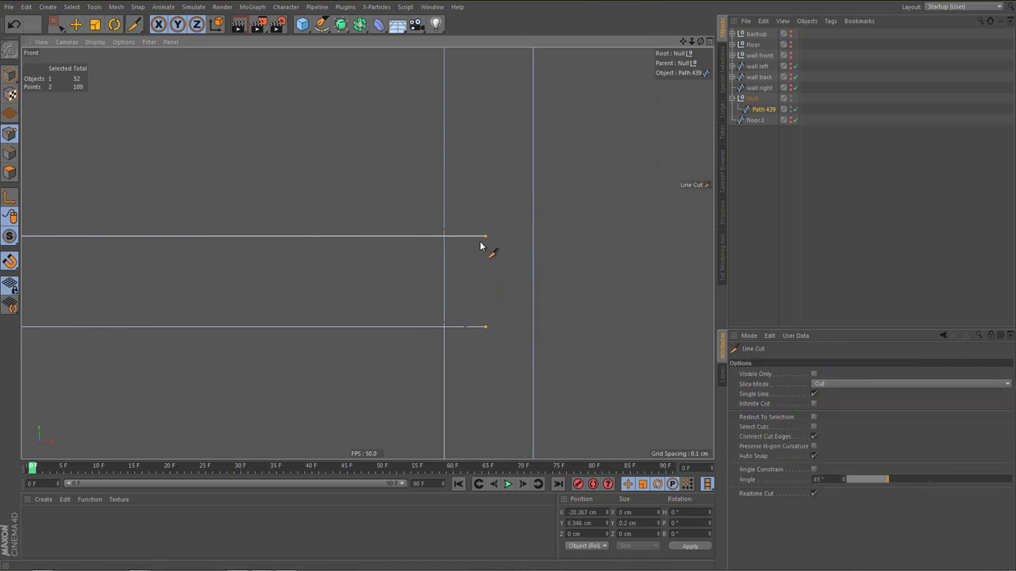
{"action": "left_click", "coordinate": [397, 236]}
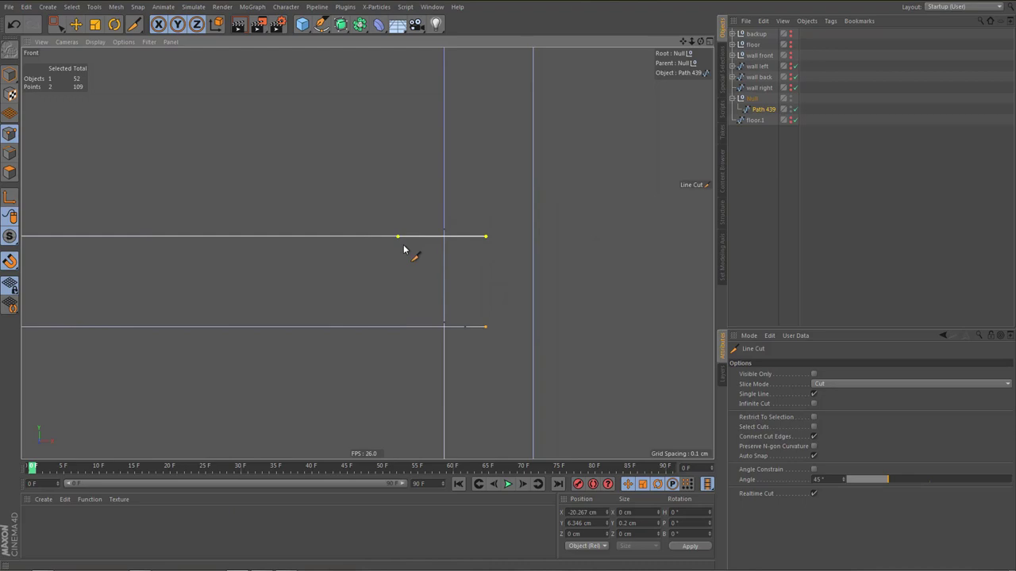
{"action": "left_click", "coordinate": [485, 327]}
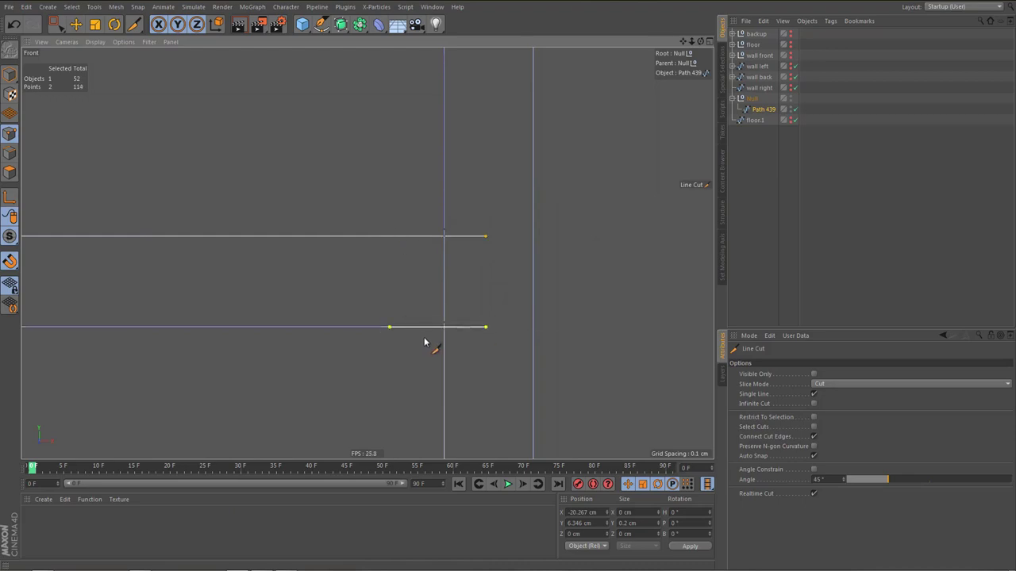
Select the points clustered at the lower cross line's right end and weld them into one at its end point
{"action": "key", "text": "0"}
{"action": "scroll", "coordinate": [464, 329], "scroll_direction": "up", "scroll_amount": 3}
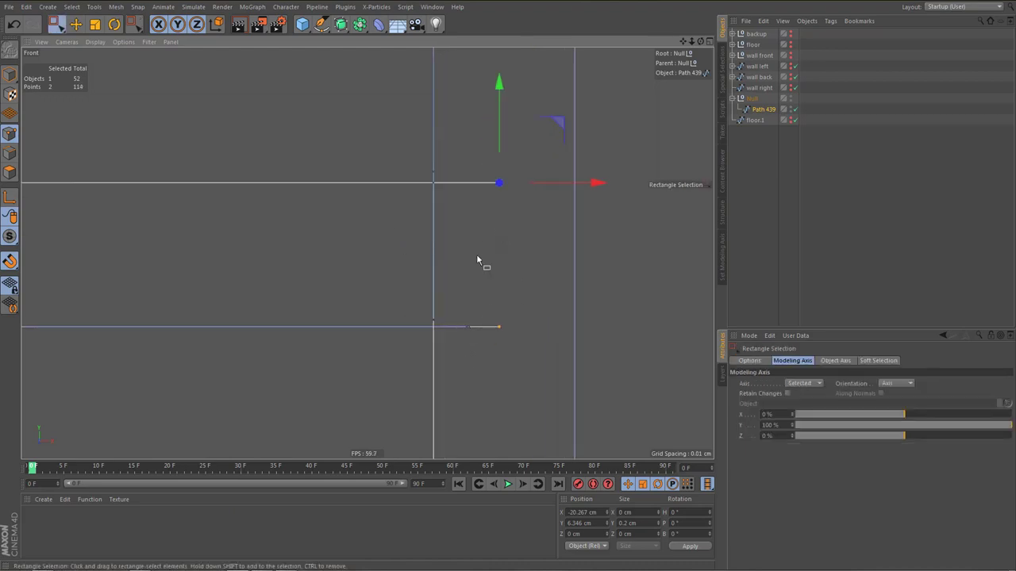
{"action": "left_click_drag", "start_coordinate": [457, 325], "coordinate": [509, 352]}
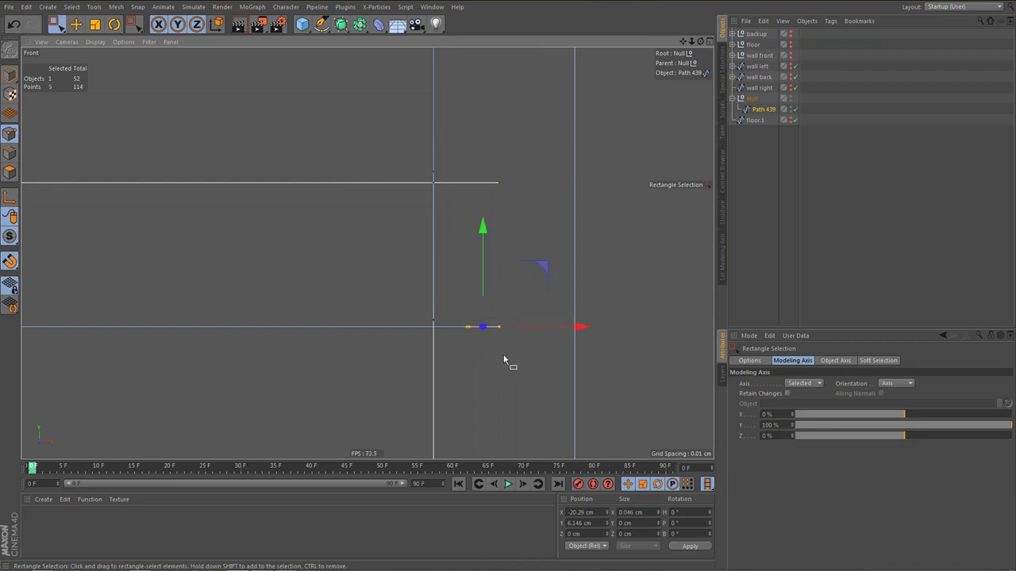
{"action": "key", "text": "m"}
{"action": "key", "text": "q"}
{"action": "left_click", "coordinate": [498, 328]}
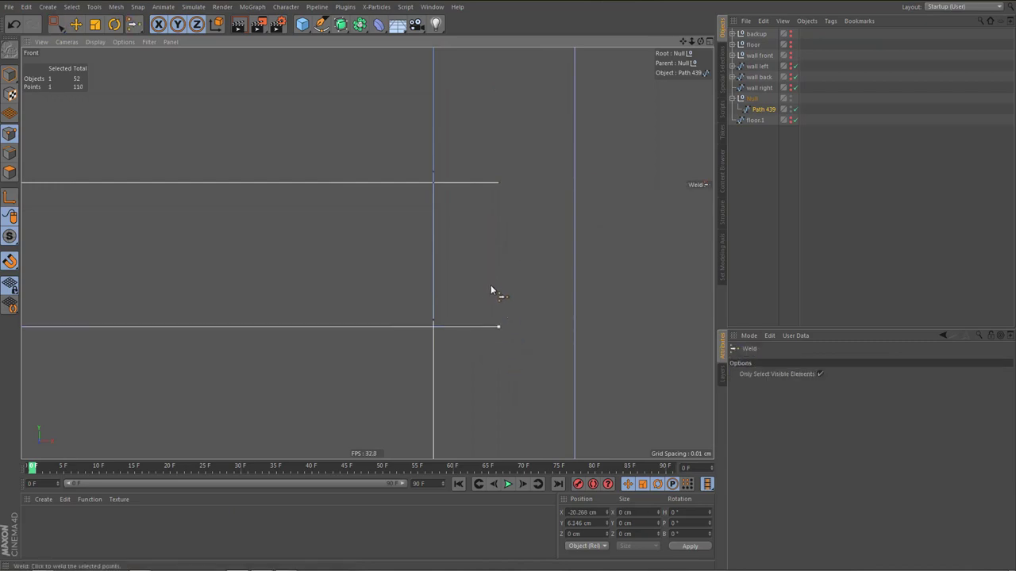
Select the right end points of both cross lines and snap them about 0.1 cm inward in X onto the inner groove line
{"action": "key", "text": "0"}
{"action": "left_click_drag", "start_coordinate": [489, 167], "coordinate": [604, 343]}
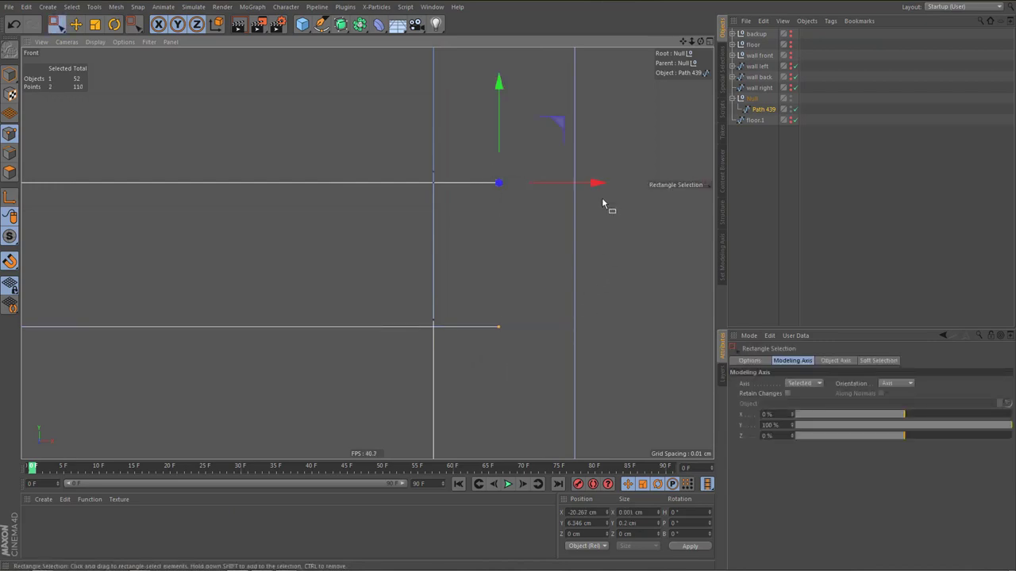
{"action": "left_click_drag", "start_coordinate": [591, 185], "coordinate": [524, 189]}
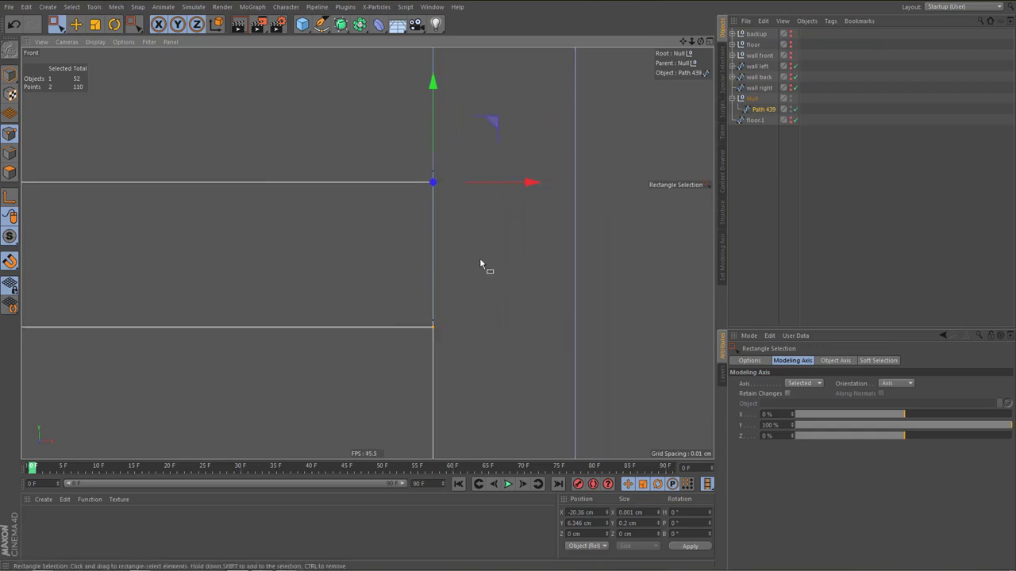
{"action": "scroll", "coordinate": [481, 252], "scroll_direction": "down", "scroll_amount": 8}
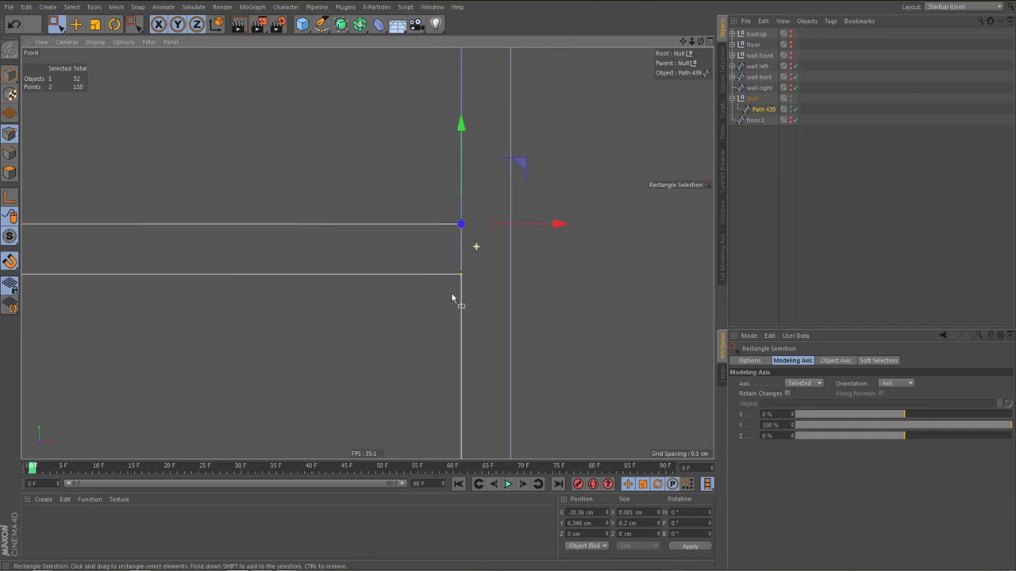
{"action": "middle_click_drag", "start_coordinate": [477, 294], "coordinate": [469, 284], "text": "alt"}
{"action": "scroll", "coordinate": [469, 282], "scroll_direction": "up", "scroll_amount": 5}
{"action": "scroll", "coordinate": [473, 268], "scroll_direction": "down", "scroll_amount": 8}
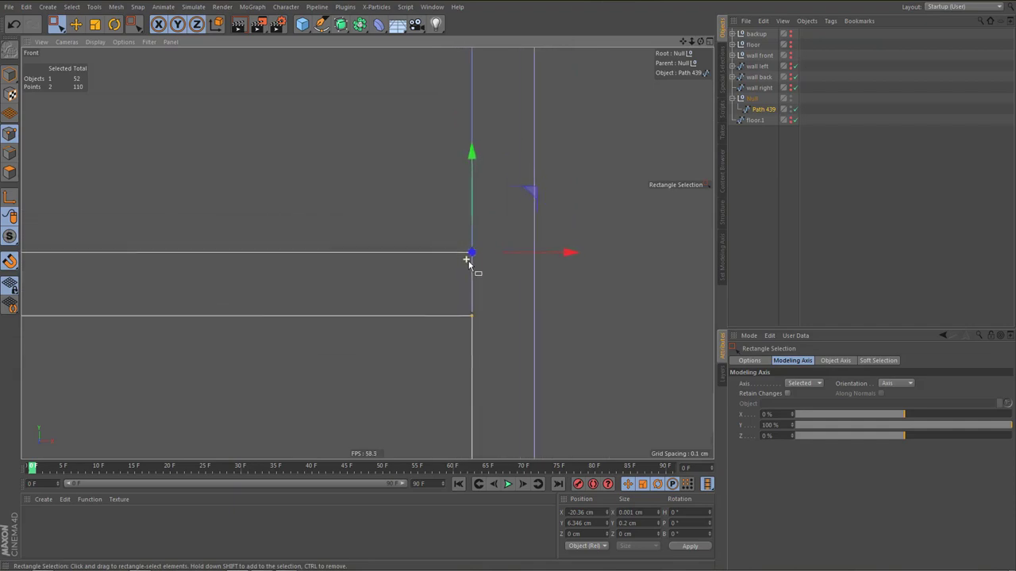
Select the two left end points of the cross lines at the joint near the floor's right side
{"action": "scroll", "coordinate": [473, 270], "scroll_direction": "down", "scroll_amount": 6}
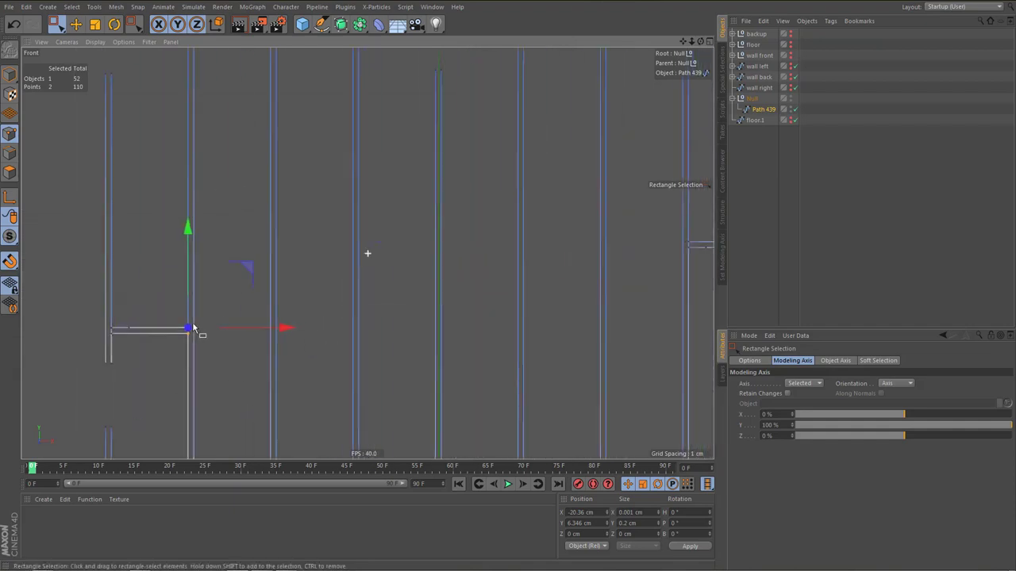
{"action": "middle_click_drag", "start_coordinate": [598, 305], "coordinate": [365, 332], "text": "alt"}
{"action": "scroll", "coordinate": [467, 279], "scroll_direction": "up", "scroll_amount": 8}
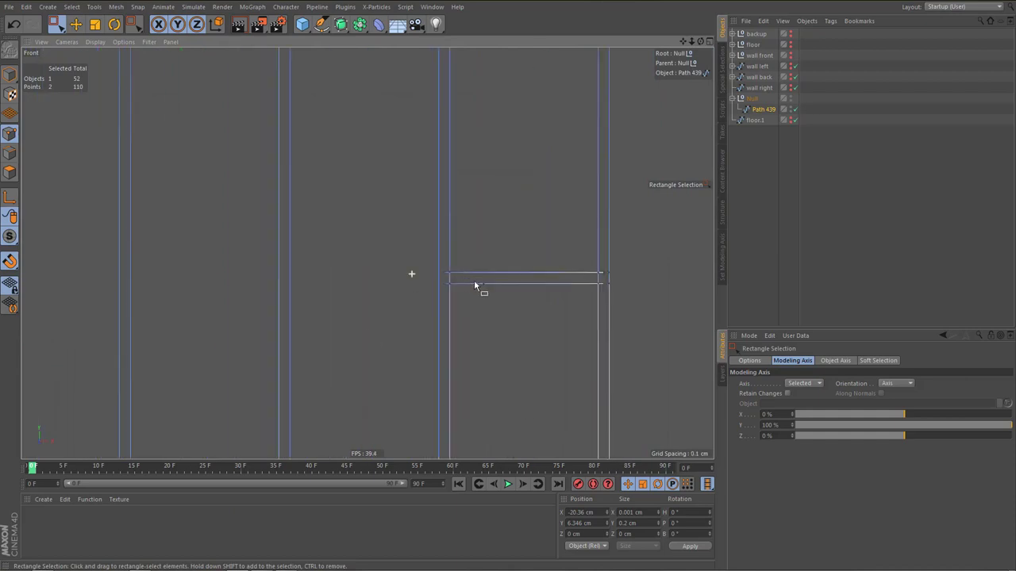
{"action": "scroll", "coordinate": [496, 289], "scroll_direction": "up", "scroll_amount": 2}
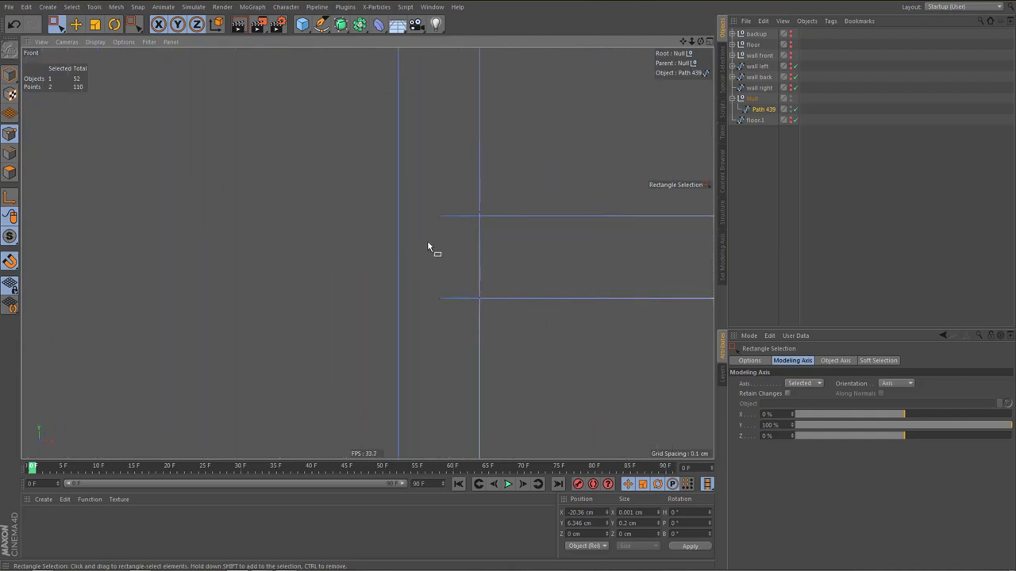
{"action": "left_click_drag", "start_coordinate": [431, 205], "coordinate": [480, 301]}
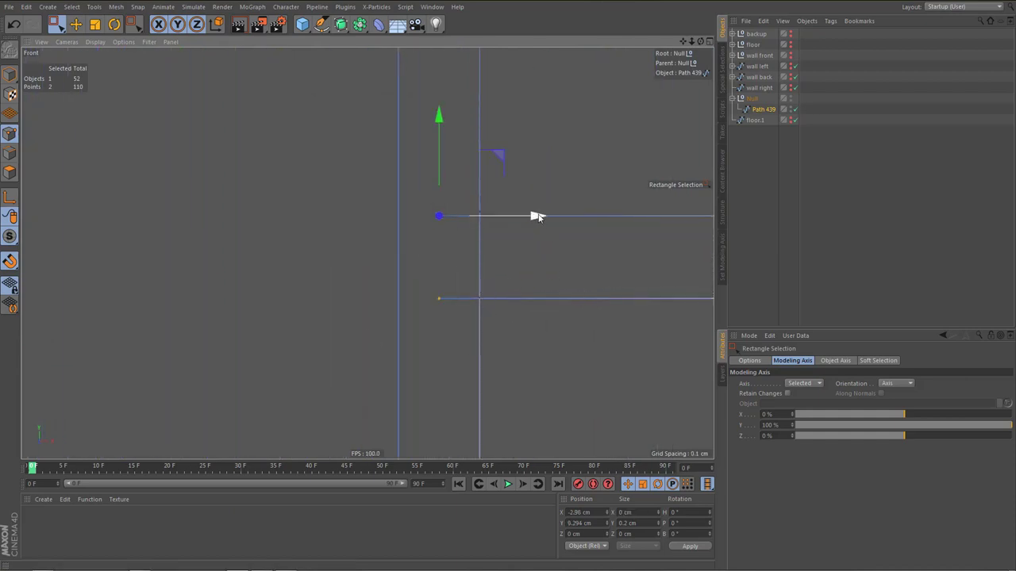
Try to align the selected left end points with the inner groove line in X, and undo the move
{"action": "left_click_drag", "start_coordinate": [537, 215], "coordinate": [582, 223]}
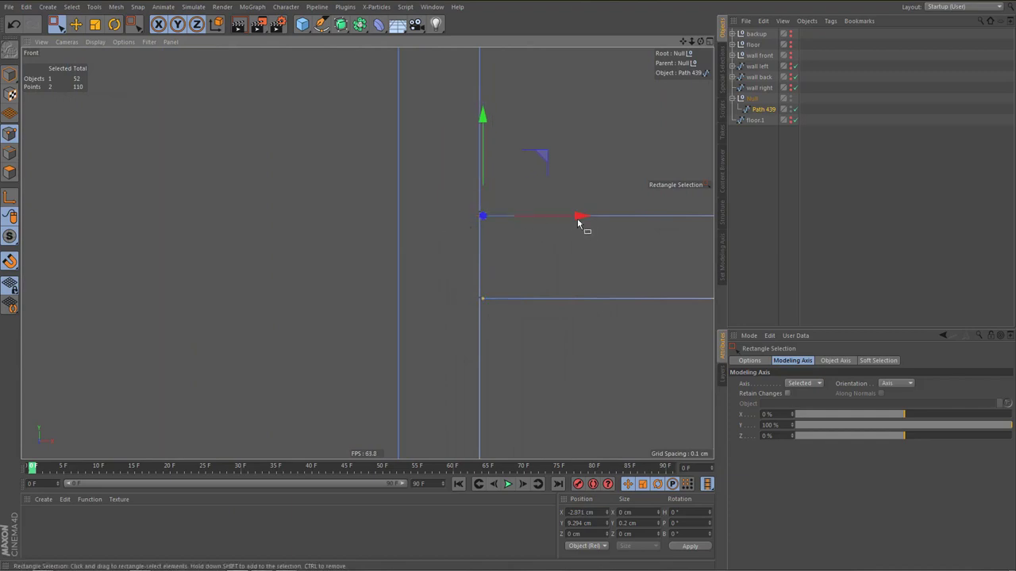
{"action": "scroll", "coordinate": [568, 222], "scroll_direction": "up", "scroll_amount": 2}
{"action": "mouse_move", "coordinate": [516, 210]}
{"action": "left_mouse_down"}
{"action": "mouse_move", "coordinate": [490, 214]}
{"action": "mouse_move", "coordinate": [509, 214]}
{"action": "left_mouse_up"}
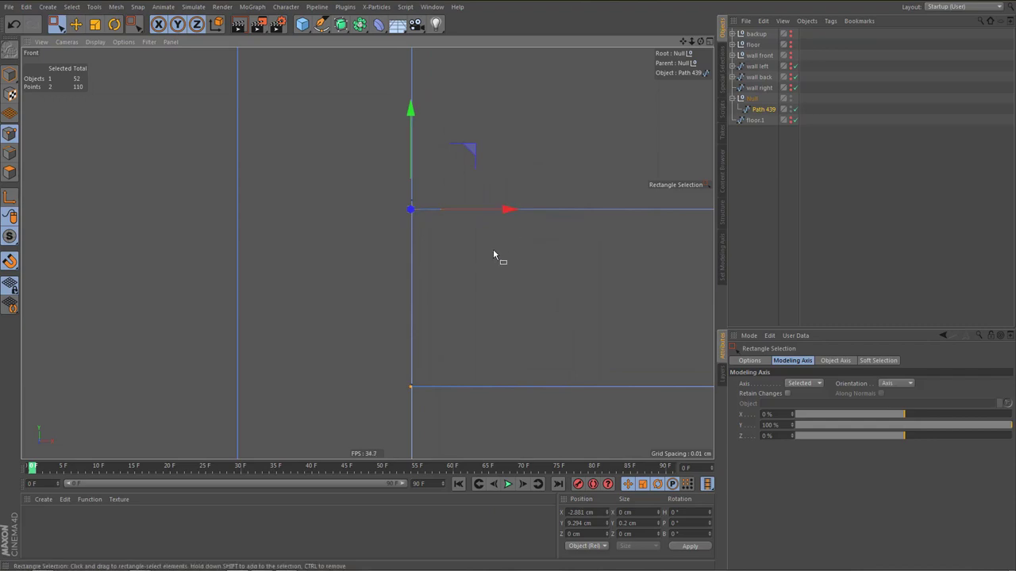
{"action": "key", "text": "ctrl+z"}
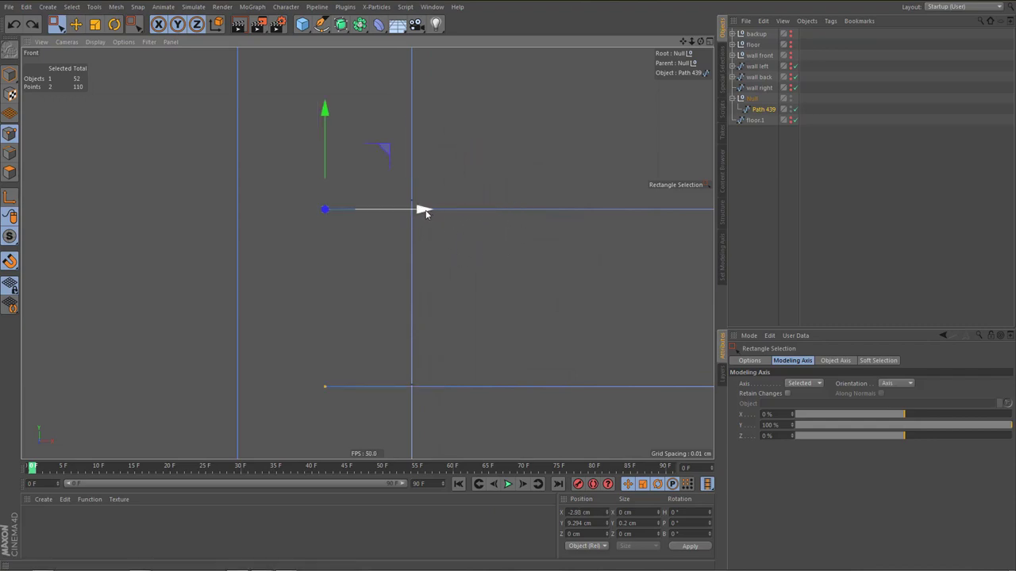
Move the cross lines' two left end points slightly inward in X and line-cut an extra point into each line just inside the groove
{"action": "left_click_drag", "start_coordinate": [421, 208], "coordinate": [474, 226]}
{"action": "key", "text": "k"}
{"action": "key", "text": "k"}
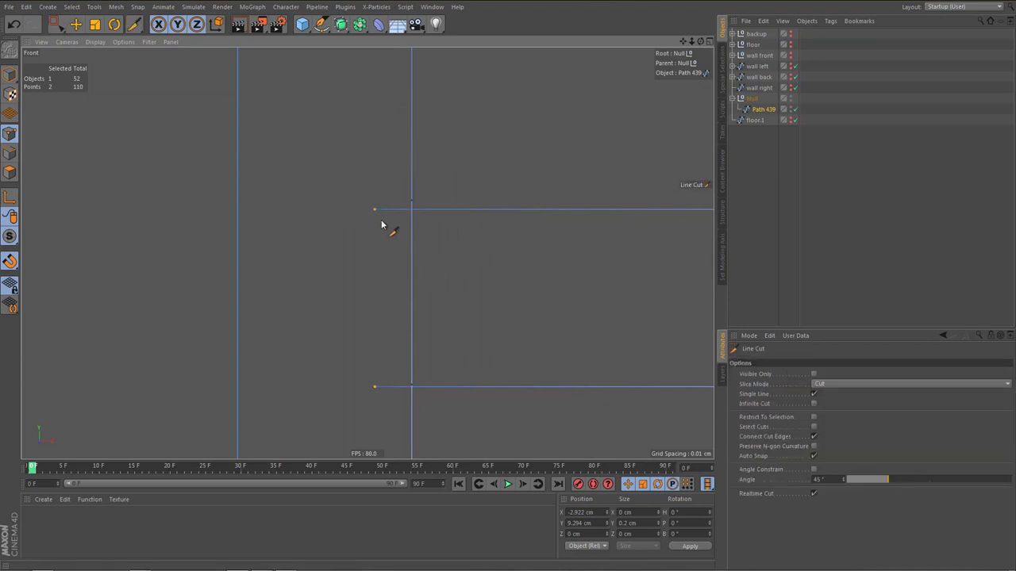
{"action": "left_click", "coordinate": [387, 211]}
{"action": "left_click", "coordinate": [461, 210]}
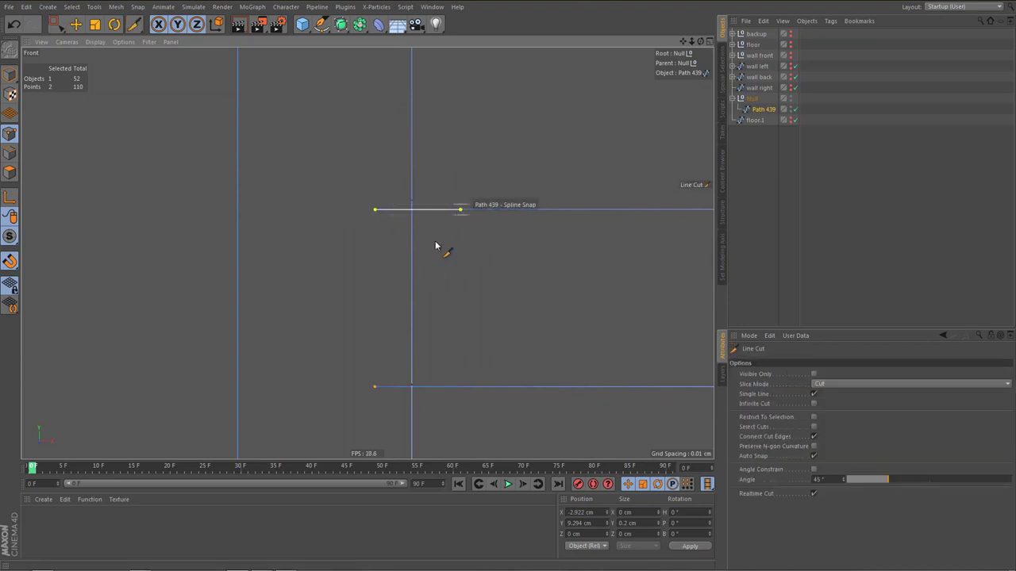
{"action": "left_click", "coordinate": [376, 388]}
{"action": "left_click_drag", "start_coordinate": [461, 392], "coordinate": [461, 402]}
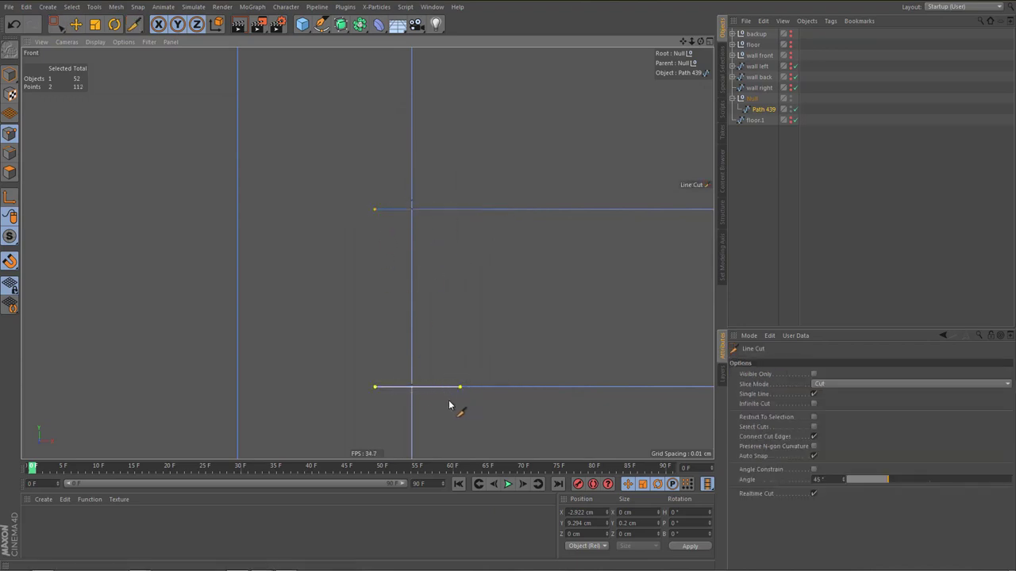
Select the cross lines' two left end points and snap them in X onto the inner groove line at -2.88 cm
{"action": "key", "text": "space"}
{"action": "left_click_drag", "start_coordinate": [348, 191], "coordinate": [387, 405]}
{"action": "left_click_drag", "start_coordinate": [469, 209], "coordinate": [506, 215]}
{"action": "scroll", "coordinate": [350, 266], "scroll_direction": "down", "scroll_amount": 2}
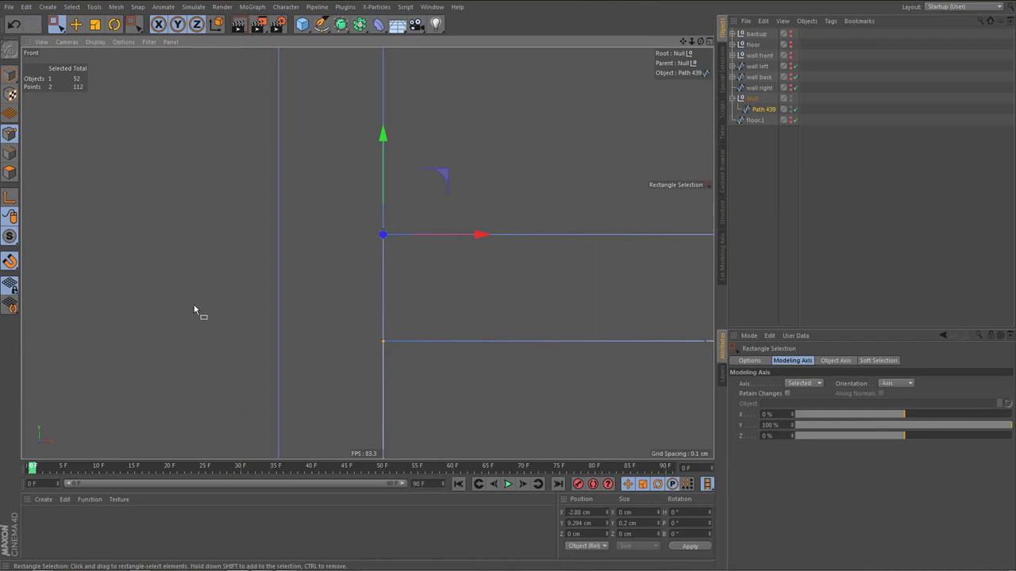
{"action": "left_click", "coordinate": [11, 261]}
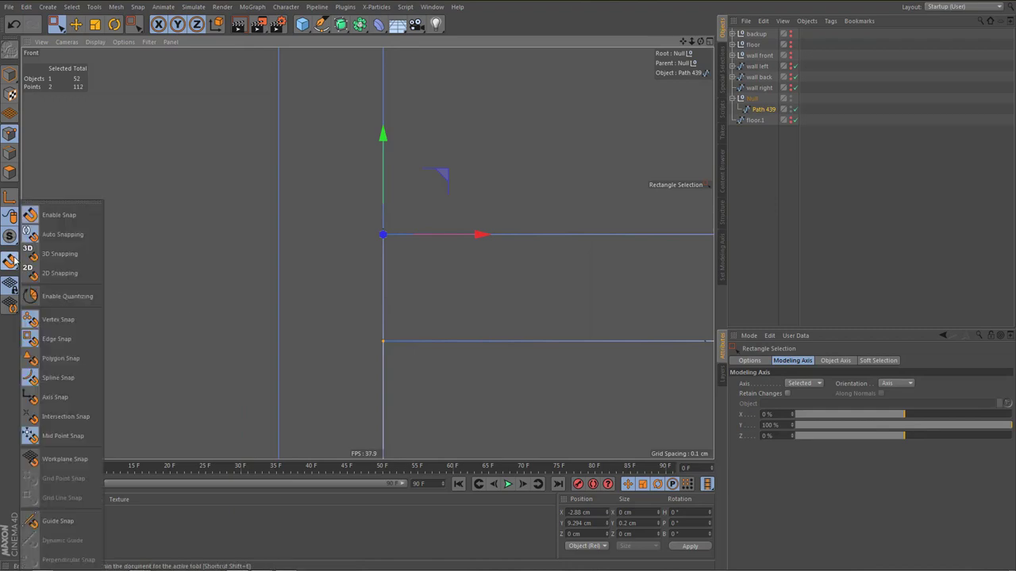
{"action": "left_click", "coordinate": [208, 303]}
Select the two right end points of the same cross lines and snap them onto the inner groove line at X -0.2 cm
{"action": "scroll", "coordinate": [359, 297], "scroll_direction": "down", "scroll_amount": 2}
{"action": "mouse_move", "coordinate": [340, 309]}
{"action": "middle_mouse_down", "text": "alt"}
{"action": "mouse_move", "coordinate": [186, 283]}
{"action": "mouse_move", "coordinate": [107, 287]}
{"action": "middle_mouse_up", "text": "alt"}
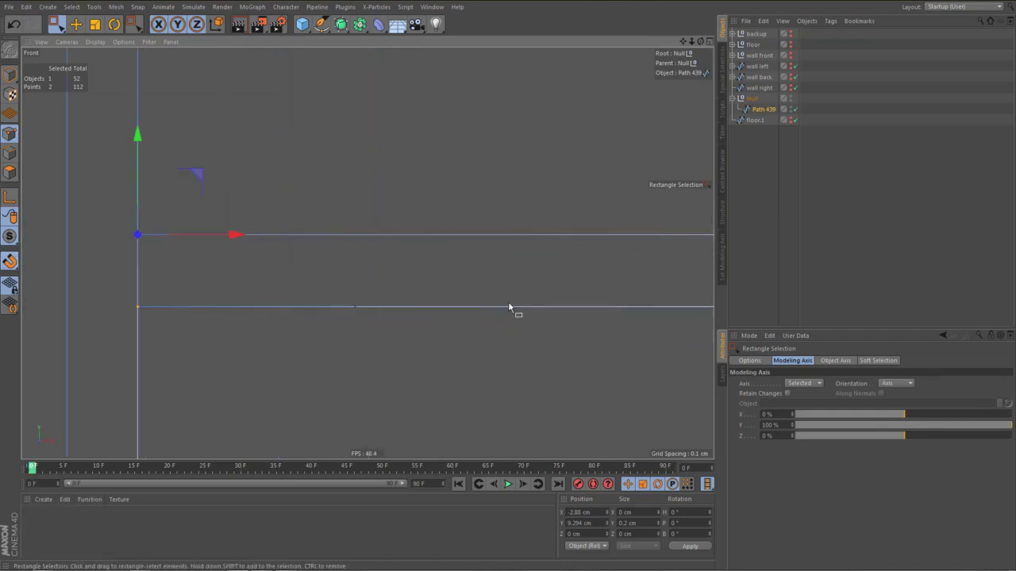
{"action": "middle_click_drag", "start_coordinate": [619, 324], "coordinate": [373, 331], "text": "alt"}
{"action": "middle_click_drag", "start_coordinate": [555, 310], "coordinate": [205, 300], "text": "alt"}
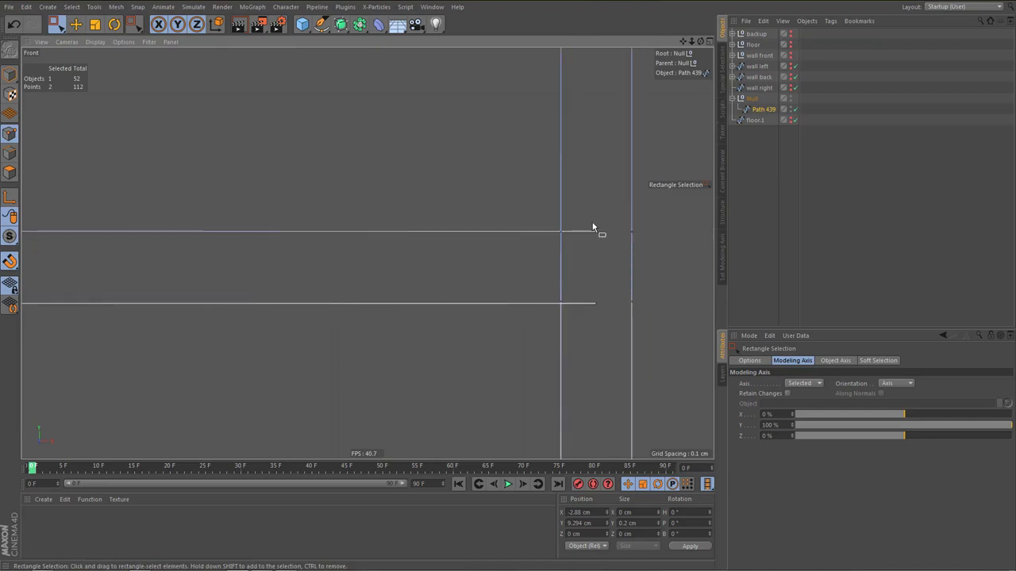
{"action": "left_click_drag", "start_coordinate": [598, 317], "coordinate": [611, 303]}
{"action": "scroll", "coordinate": [639, 273], "scroll_direction": "up", "scroll_amount": 2}
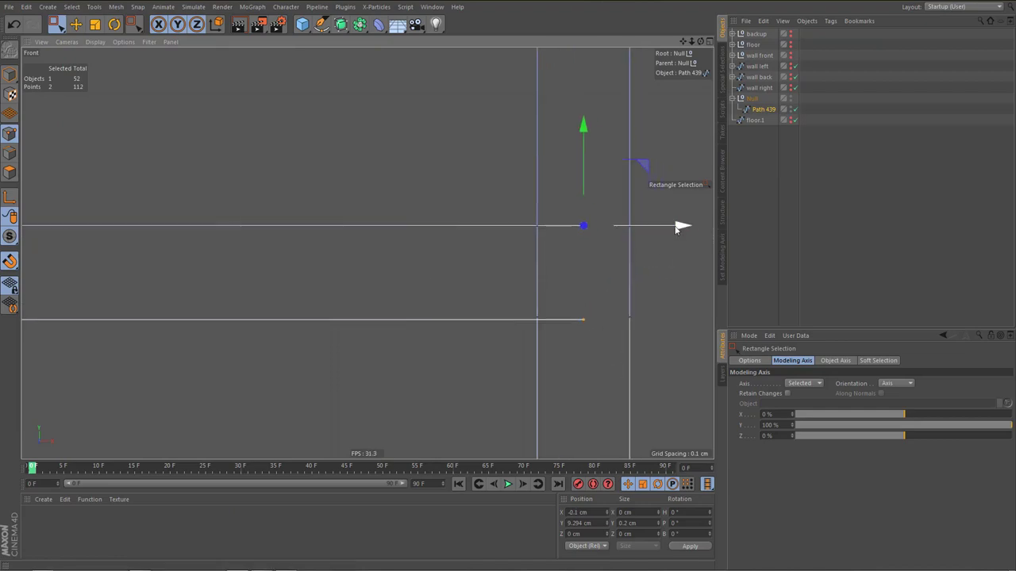
{"action": "left_click_drag", "start_coordinate": [652, 231], "coordinate": [631, 236]}
{"action": "scroll", "coordinate": [559, 286], "scroll_direction": "up", "scroll_amount": 1}
{"action": "scroll", "coordinate": [564, 297], "scroll_direction": "down", "scroll_amount": 3}
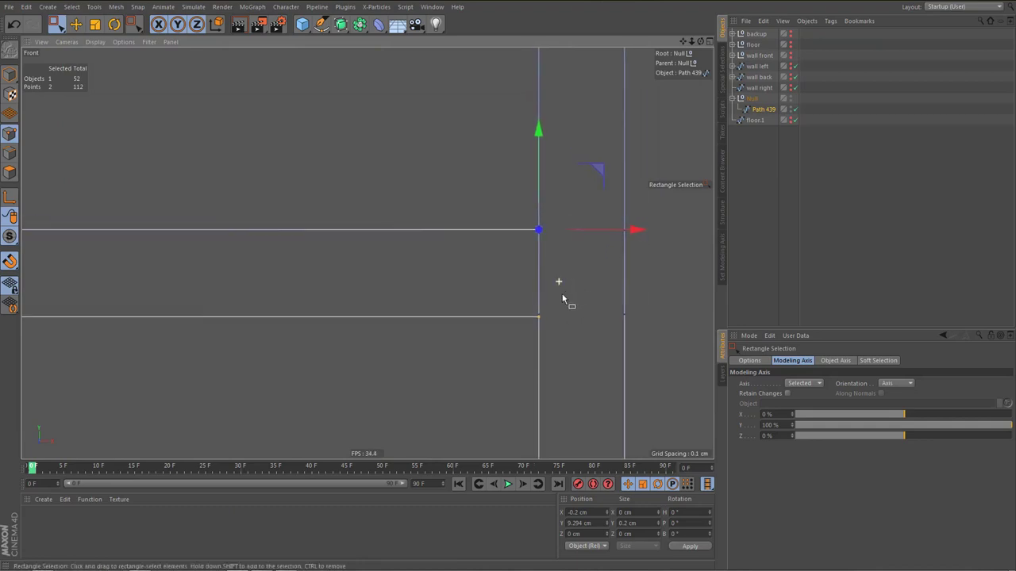
Delete the two leftover points on the outer groove line to the right of this joint
{"action": "left_click_drag", "start_coordinate": [610, 310], "coordinate": [622, 338]}
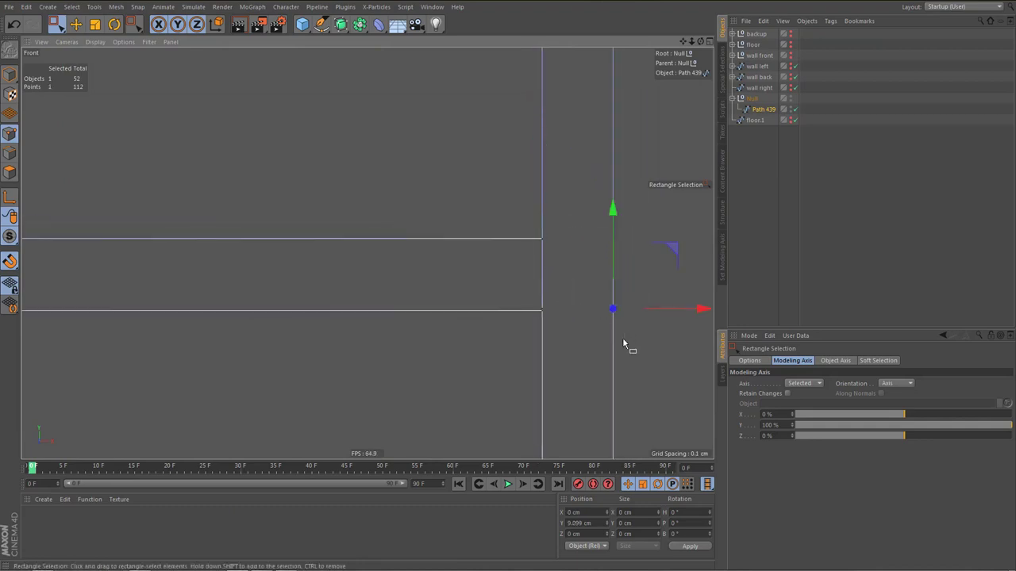
{"action": "key", "text": "Delete"}
{"action": "scroll", "coordinate": [541, 321], "scroll_direction": "down", "scroll_amount": 3}
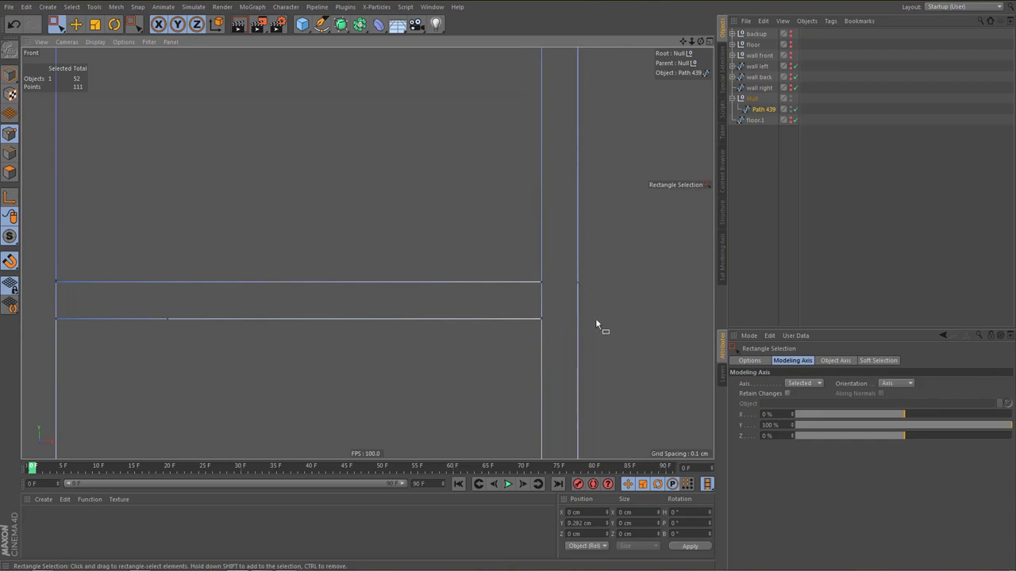
{"action": "key", "text": "Delete"}
{"action": "right_click_drag", "start_coordinate": [559, 345], "coordinate": [519, 348], "text": "alt"}
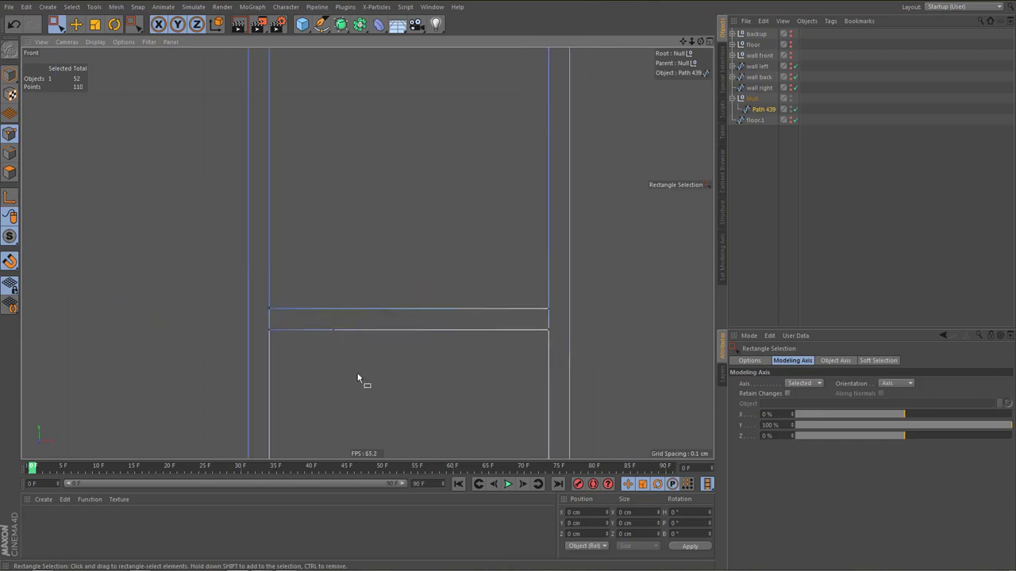
Turn snapping off and line-cut both inner groove lines midway between the two cross lines of the joint near the floor's right side
{"action": "key", "text": "k"}
{"action": "key", "text": "k"}
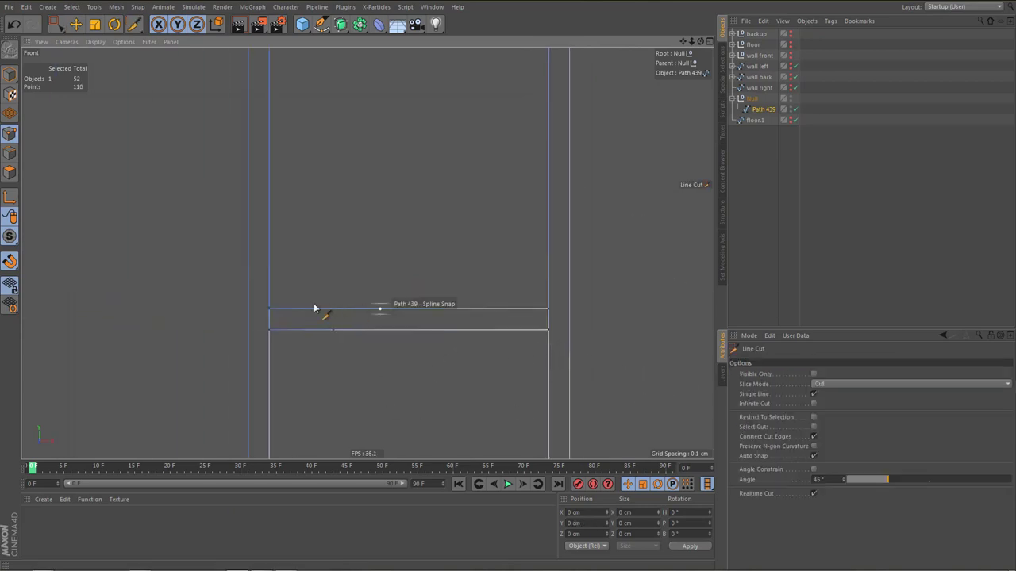
{"action": "key", "text": "shift+s"}
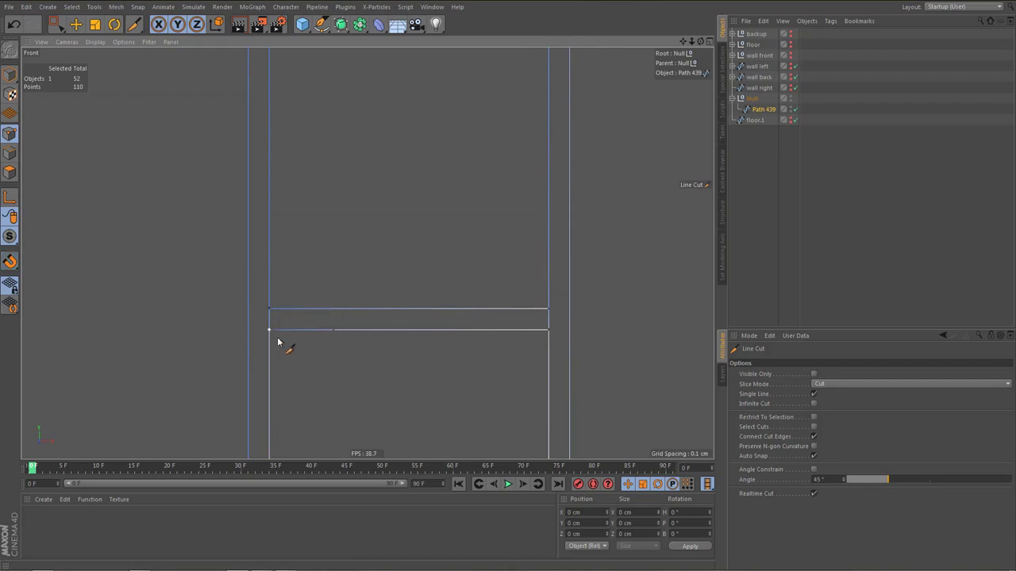
{"action": "left_click", "coordinate": [265, 320]}
{"action": "left_click", "coordinate": [555, 319]}
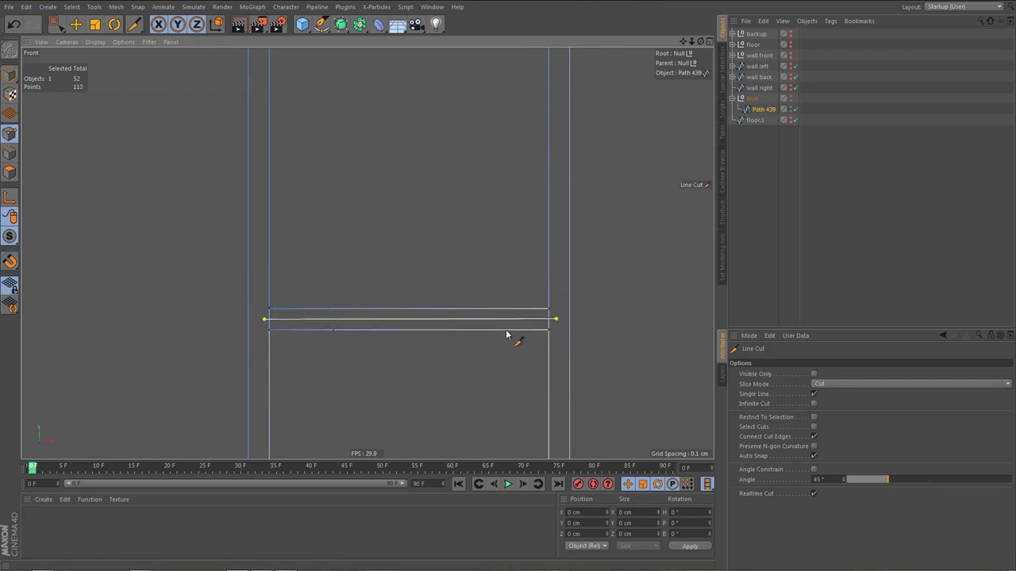
Line-cut both inner groove lines between the two cross lines of the joint at the floor's far left
{"action": "right_click_drag", "start_coordinate": [510, 330], "coordinate": [368, 343], "text": "alt"}
{"action": "middle_click_drag", "start_coordinate": [385, 373], "coordinate": [657, 424], "text": "alt"}
{"action": "right_click_drag", "start_coordinate": [400, 304], "coordinate": [341, 362], "text": "alt"}
{"action": "middle_click_drag", "start_coordinate": [265, 370], "coordinate": [463, 308], "text": "alt"}
{"action": "scroll", "coordinate": [397, 368], "scroll_direction": "up", "scroll_amount": 5}
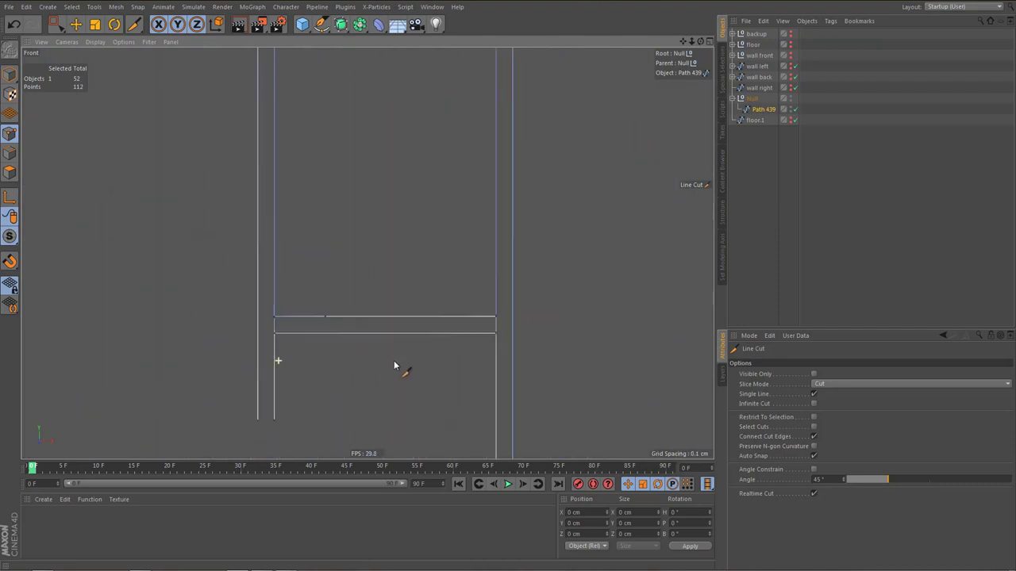
{"action": "left_click", "coordinate": [266, 306]}
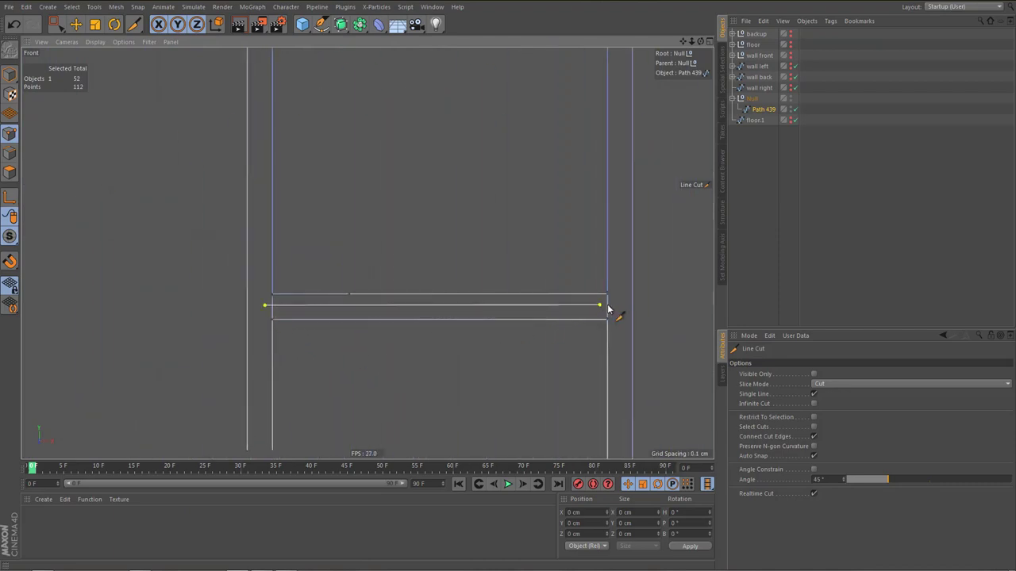
Line-cut both inner groove lines between the two cross lines of the floor's centre joint
{"action": "scroll", "coordinate": [487, 379], "scroll_direction": "down", "scroll_amount": 10}
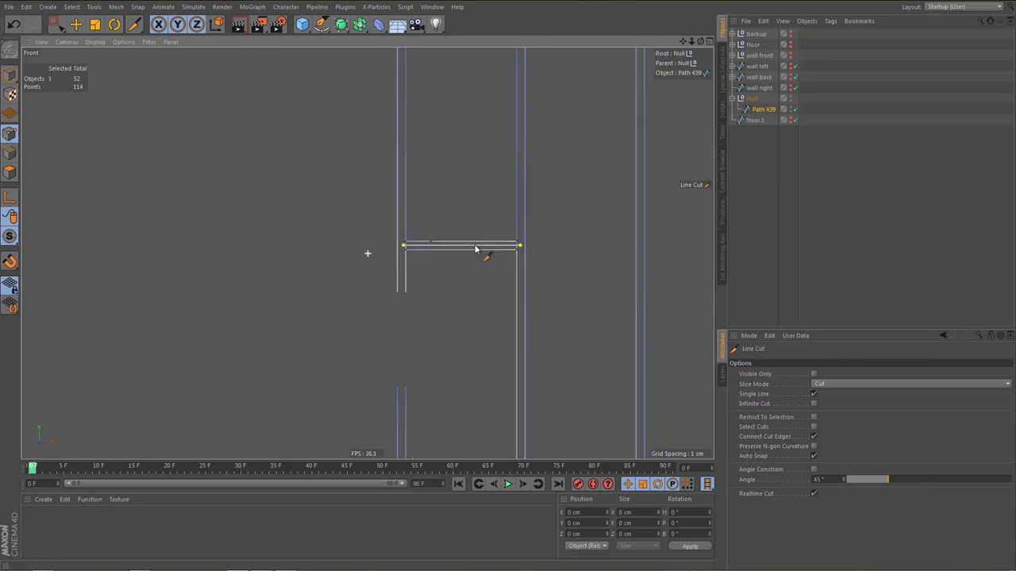
{"action": "middle_click_drag", "start_coordinate": [544, 324], "coordinate": [415, 311], "text": "alt"}
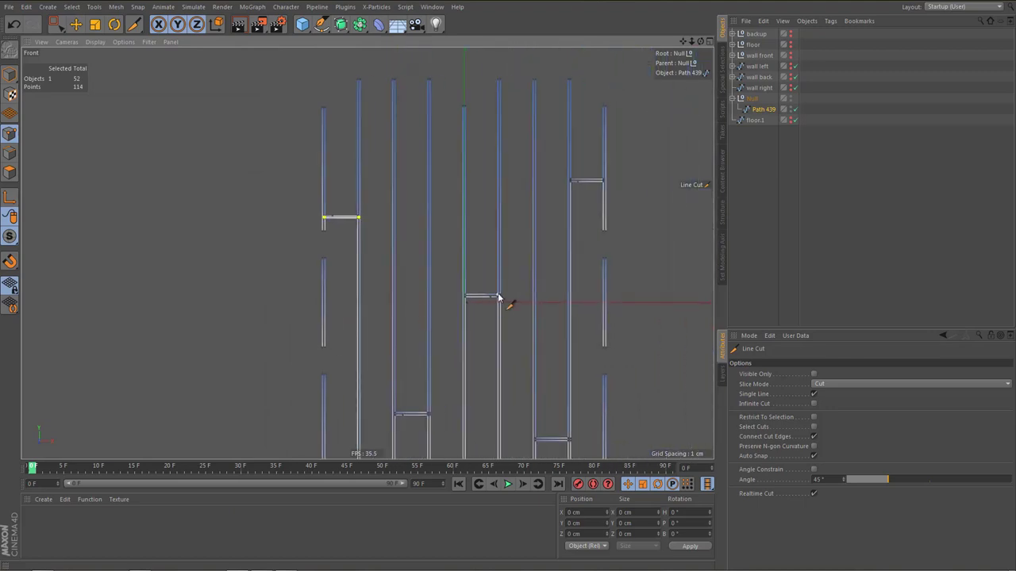
{"action": "right_click_drag", "start_coordinate": [500, 297], "coordinate": [666, 296], "text": "alt"}
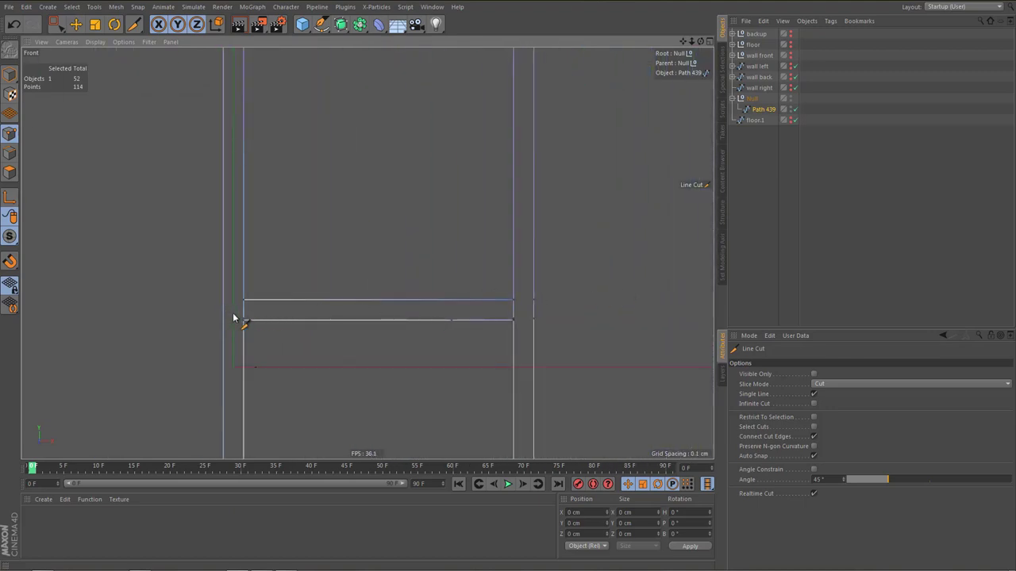
{"action": "left_click", "coordinate": [523, 309]}
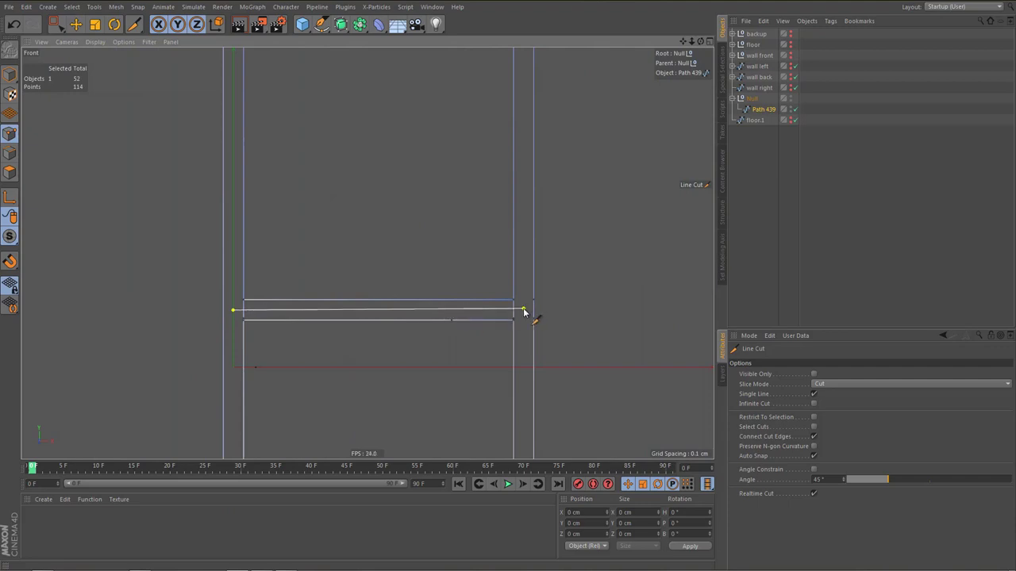
Line-cut both inner groove lines between the two cross lines of the joint in the floor's lower left
{"action": "scroll", "coordinate": [446, 341], "scroll_direction": "down", "scroll_amount": 6}
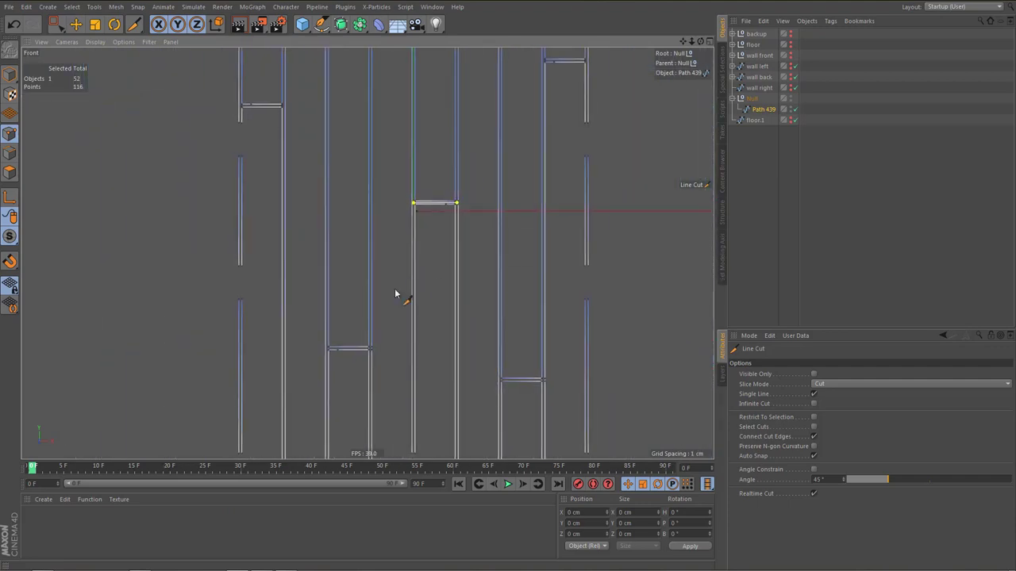
{"action": "scroll", "coordinate": [323, 359], "scroll_direction": "up", "scroll_amount": 6}
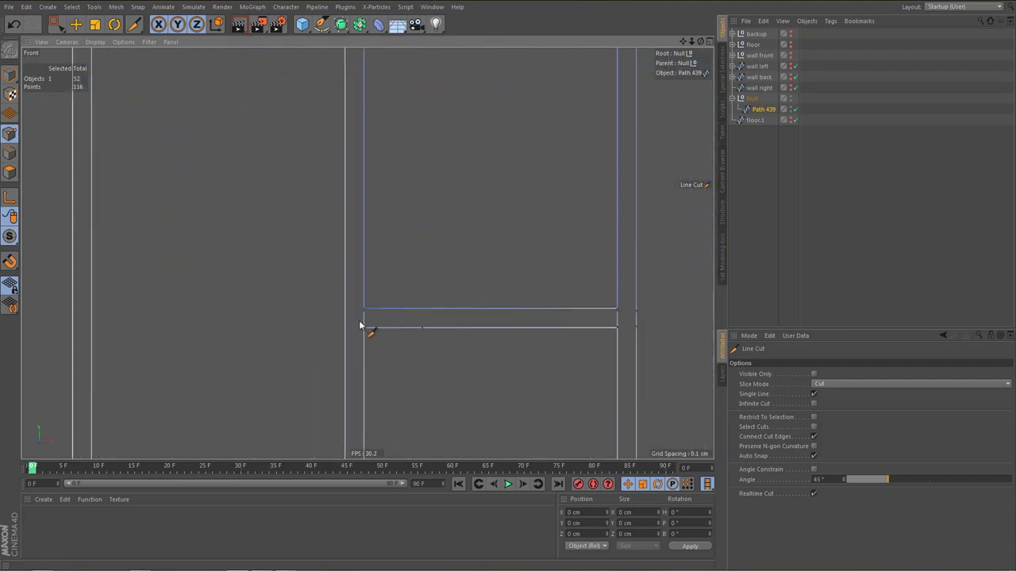
{"action": "left_click", "coordinate": [359, 318]}
{"action": "left_click", "coordinate": [623, 318]}
Line-cut the inner groove lines on both sides of the joint in the floor's lower right, between its cross lines
{"action": "scroll", "coordinate": [561, 321], "scroll_direction": "down", "scroll_amount": 6}
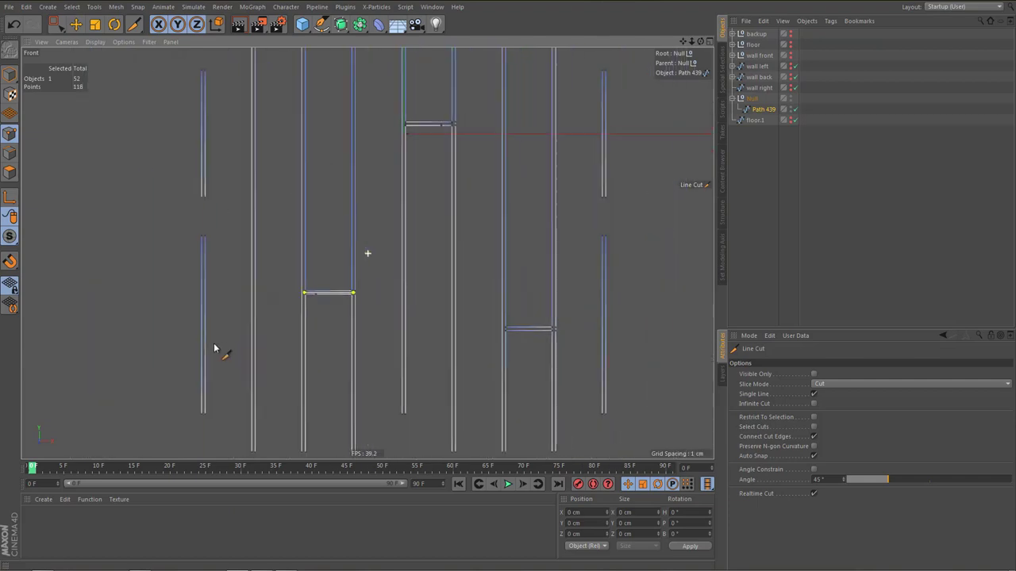
{"action": "scroll", "coordinate": [413, 336], "scroll_direction": "up", "scroll_amount": 6}
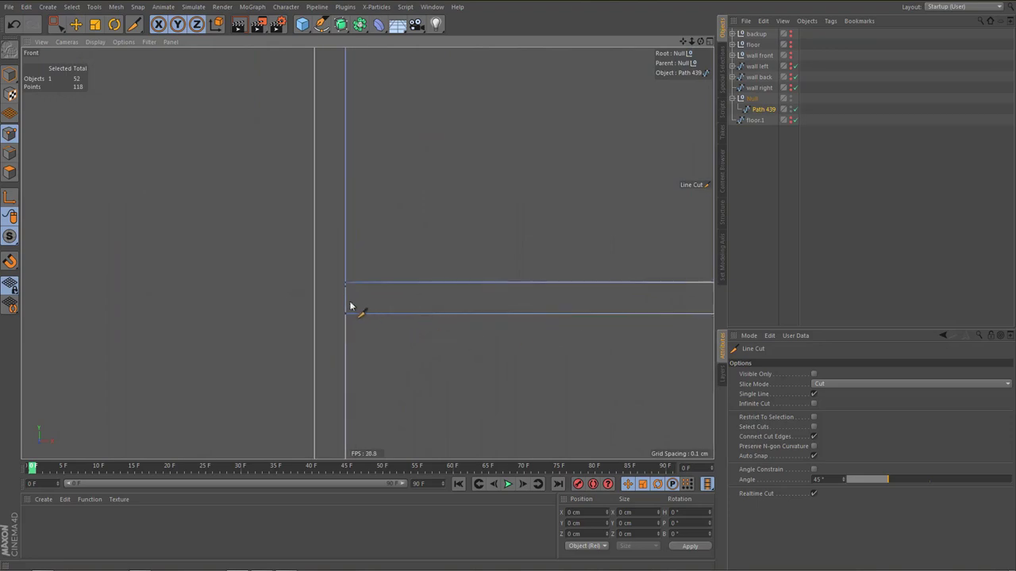
{"action": "middle_click_drag", "start_coordinate": [442, 370], "coordinate": [177, 391], "text": "alt"}
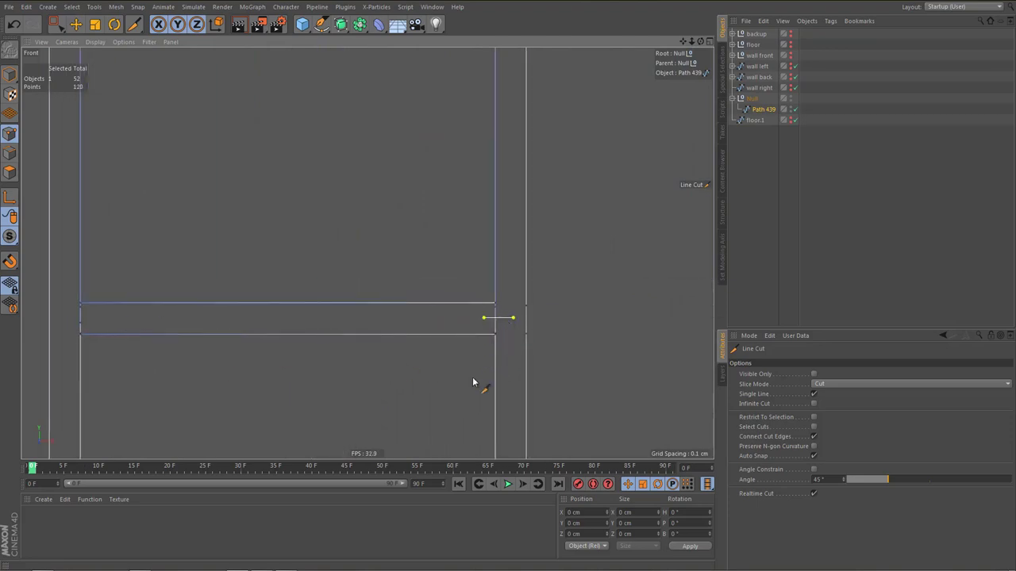
Select the two cut points between the lower-right joint's cross lines and disconnect them
{"action": "key", "text": "0"}
{"action": "left_click", "coordinate": [495, 318]}
{"action": "middle_click_drag", "start_coordinate": [374, 352], "coordinate": [573, 377], "text": "alt"}
{"action": "left_click_drag", "start_coordinate": [292, 352], "coordinate": [295, 354], "text": "shift"}
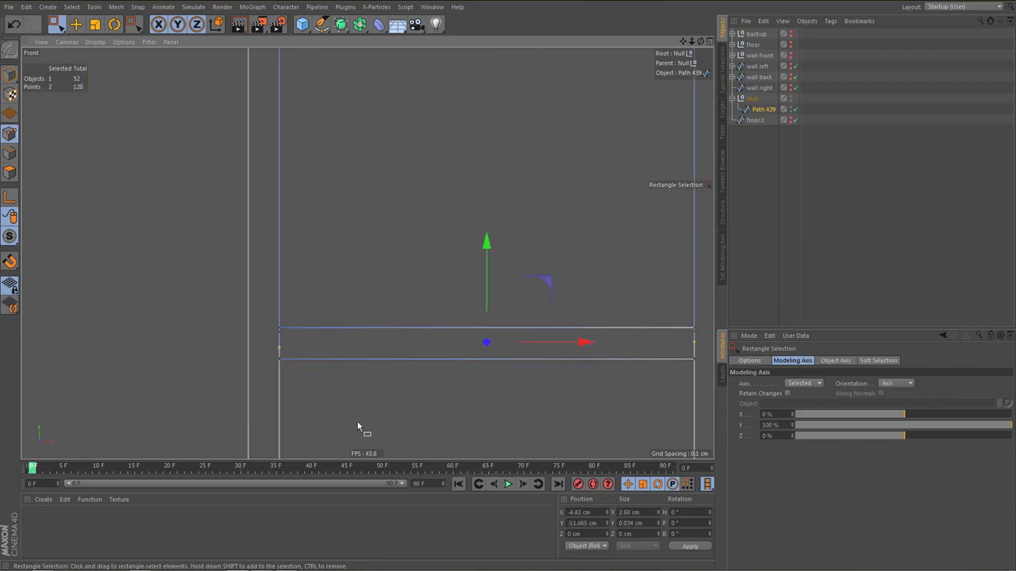
{"action": "right_click", "coordinate": [374, 399]}
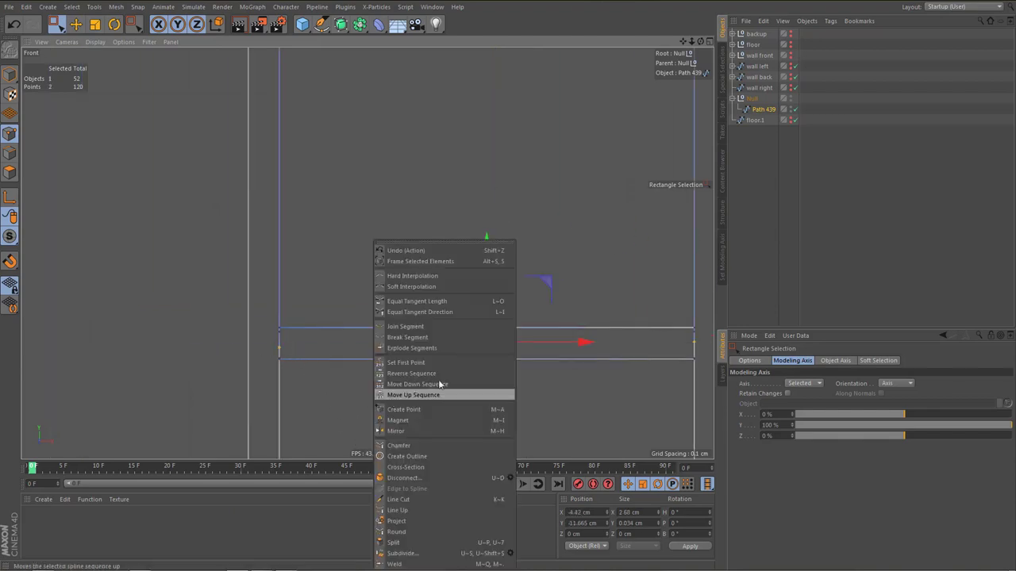
{"action": "left_click", "coordinate": [412, 479]}
Select all disconnected points at both ends of the lower-right joint's gap and delete them to open the groove
{"action": "left_click_drag", "start_coordinate": [270, 344], "coordinate": [397, 373]}
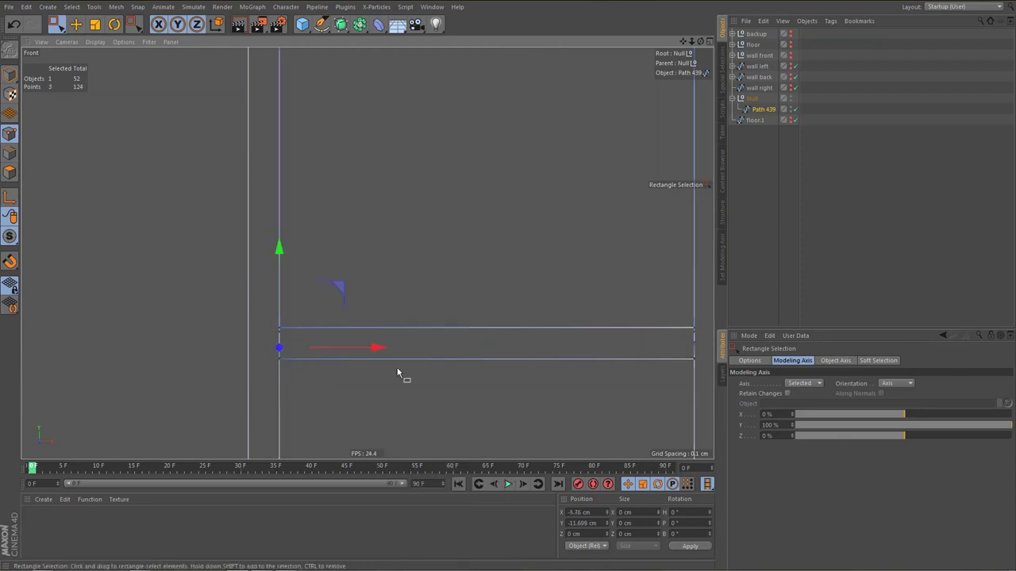
{"action": "left_click_drag", "start_coordinate": [691, 343], "coordinate": [703, 359], "text": "shift"}
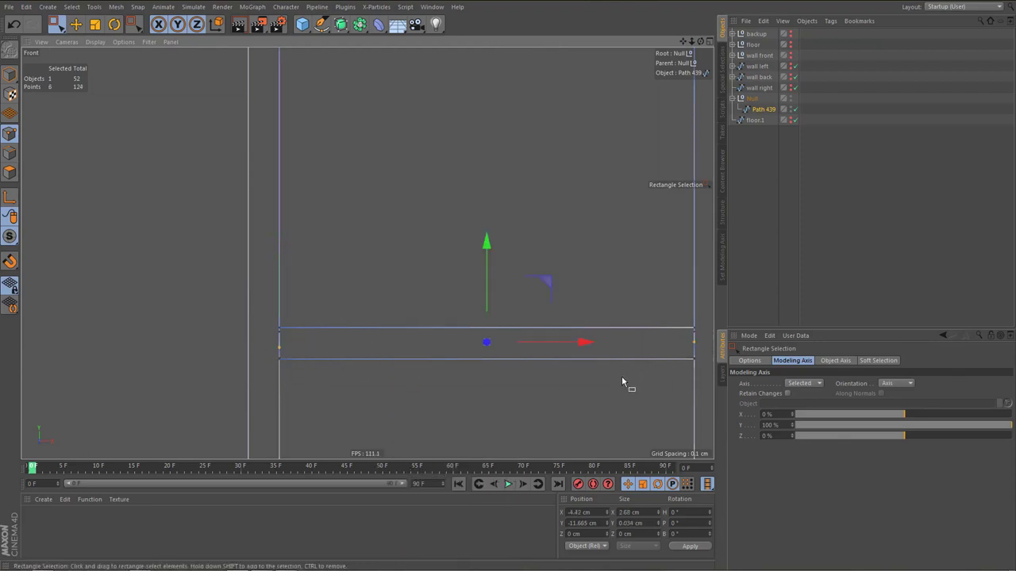
{"action": "key", "text": "Delete"}
Select the points clustered at the lower cross line's left corner in the lower-right joint and weld them at the line's end
{"action": "middle_click_drag", "start_coordinate": [553, 361], "coordinate": [564, 340], "text": "alt"}
{"action": "right_click_drag", "start_coordinate": [299, 349], "coordinate": [440, 350], "text": "alt"}
{"action": "right_click_drag", "start_coordinate": [237, 314], "coordinate": [268, 292], "text": "alt"}
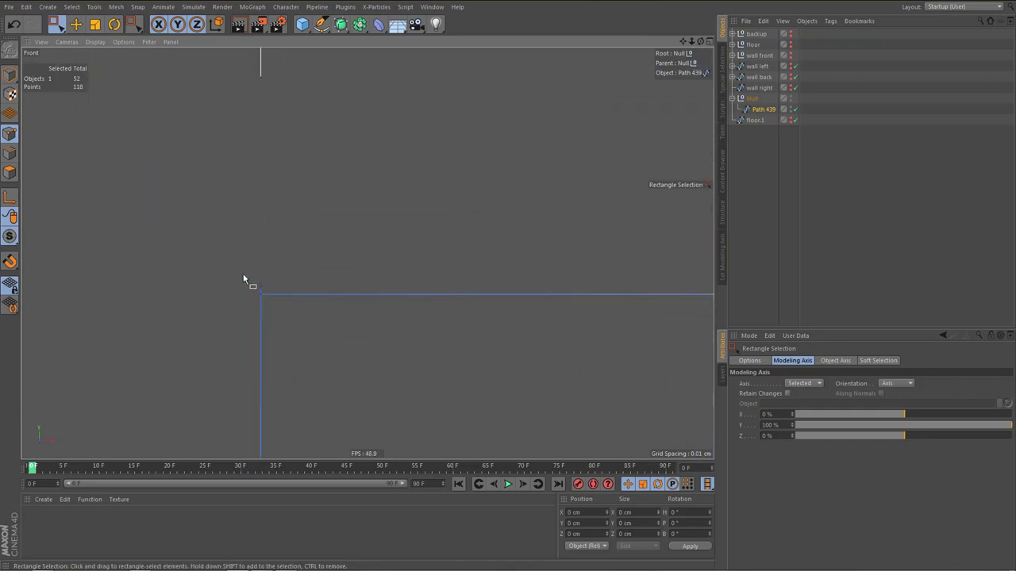
{"action": "scroll", "coordinate": [286, 322], "scroll_direction": "down", "scroll_amount": 3}
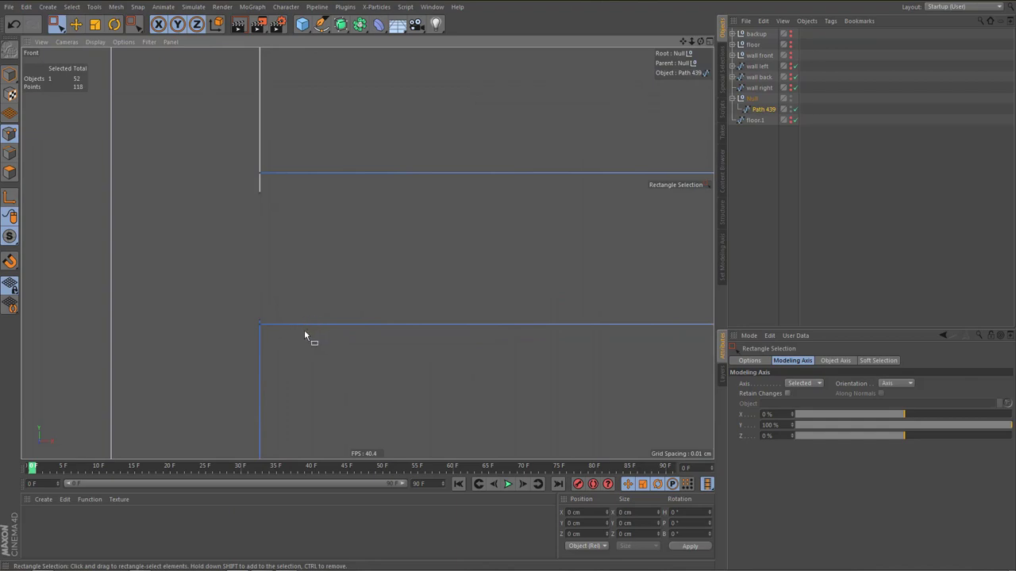
{"action": "right_click_drag", "start_coordinate": [266, 327], "coordinate": [263, 318], "text": "alt"}
{"action": "left_click_drag", "start_coordinate": [271, 353], "coordinate": [268, 359]}
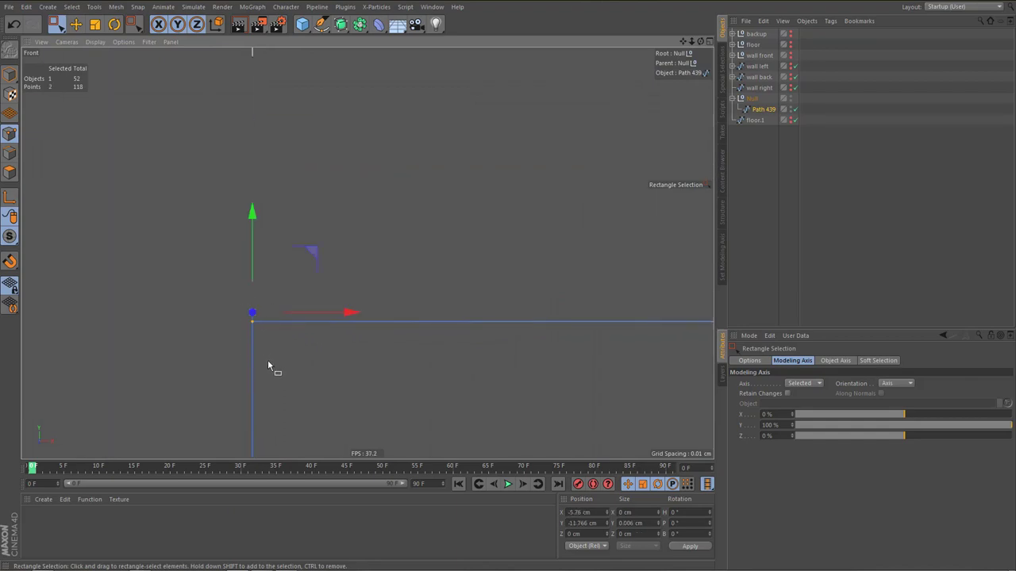
{"action": "key", "text": "m"}
{"action": "key", "text": "q"}
{"action": "left_click", "coordinate": [256, 320]}
{"action": "right_click_drag", "start_coordinate": [257, 348], "coordinate": [261, 356], "text": "alt"}
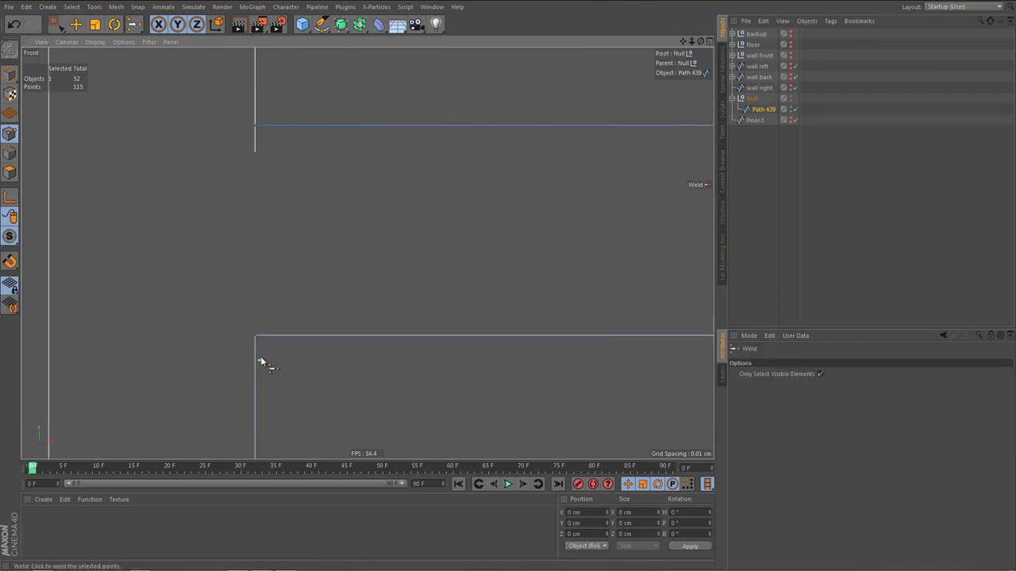
Select the points at the upper cross line's left corner in the same joint and weld them at the line's end
{"action": "key", "text": "0"}
{"action": "key", "text": "m"}
{"action": "key", "text": "q"}
{"action": "left_click", "coordinate": [256, 127]}
{"action": "right_click_drag", "start_coordinate": [221, 213], "coordinate": [184, 357], "text": "alt"}
{"action": "middle_click_drag", "start_coordinate": [352, 270], "coordinate": [148, 290], "text": "alt"}
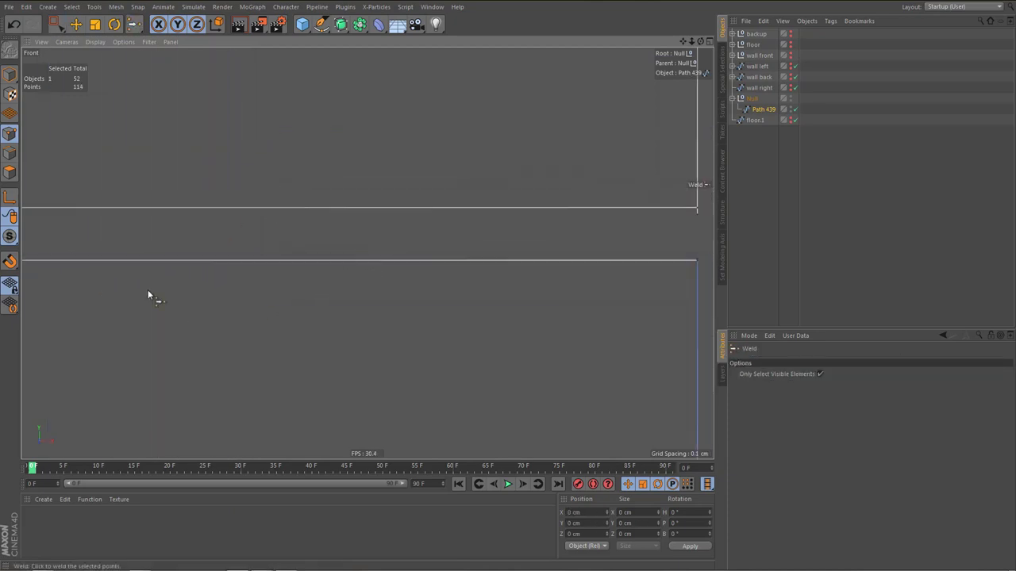
Select and weld the clustered points at the right corners of the lower-right joint, first on the lower cross line, then the upper
{"action": "middle_click_drag", "start_coordinate": [672, 251], "coordinate": [386, 304], "text": "alt"}
{"action": "right_click_drag", "start_coordinate": [410, 317], "coordinate": [609, 315], "text": "alt"}
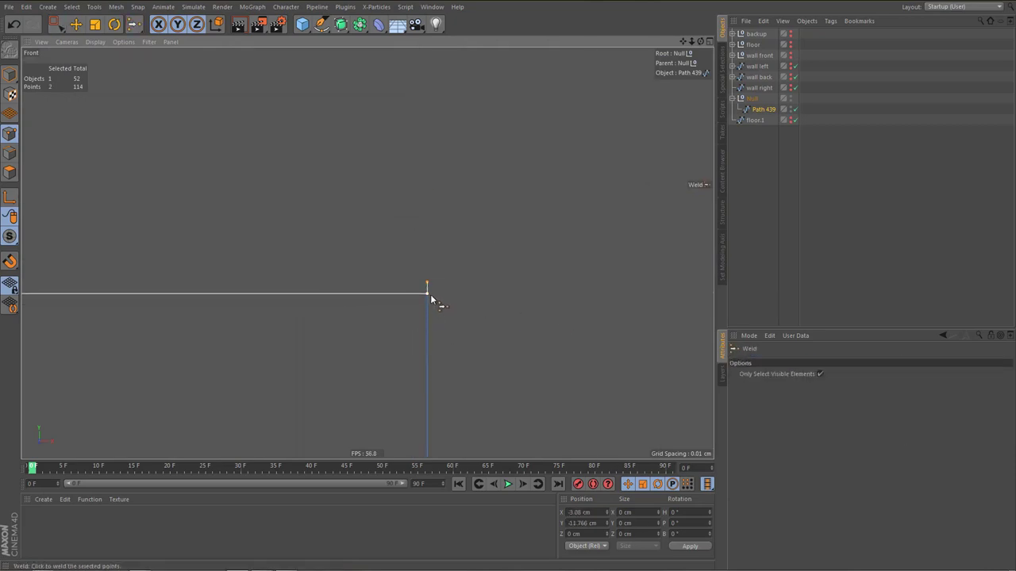
{"action": "left_click", "coordinate": [430, 294]}
{"action": "scroll", "coordinate": [436, 309], "scroll_direction": "down", "scroll_amount": 3}
{"action": "key", "text": "space"}
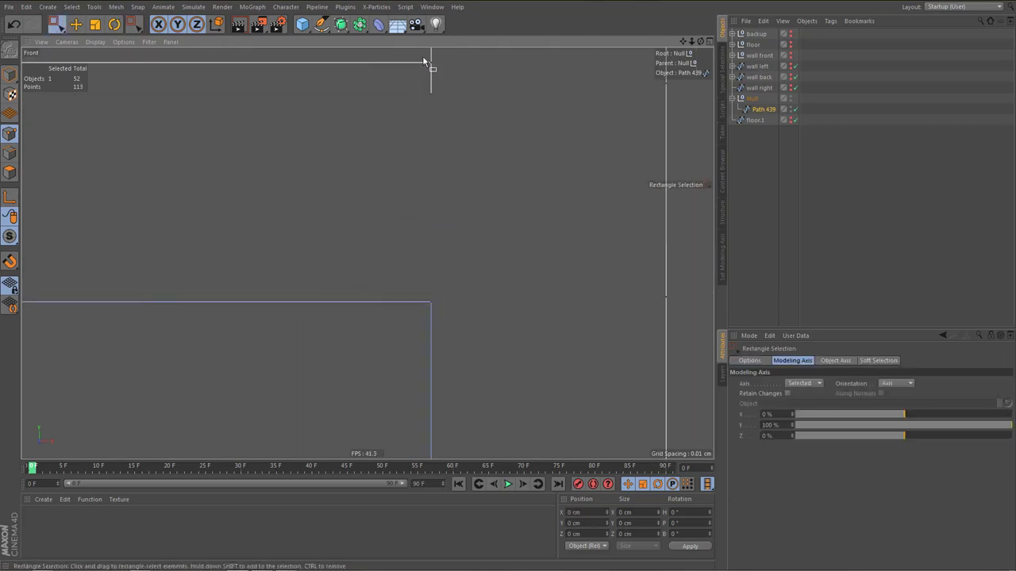
{"action": "left_click_drag", "start_coordinate": [424, 61], "coordinate": [453, 118]}
{"action": "key", "text": "m"}
{"action": "key", "text": "q"}
{"action": "left_click", "coordinate": [434, 63]}
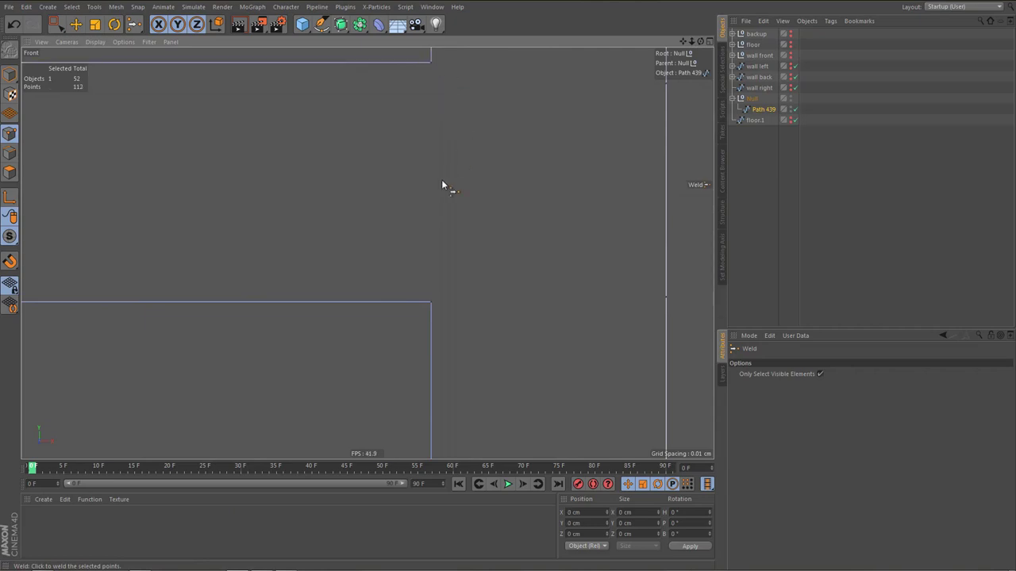
Delete the two leftover points on the long groove line just right of the lower-right joint
{"action": "right_click_drag", "start_coordinate": [440, 186], "coordinate": [399, 298], "text": "alt"}
{"action": "key", "text": "0"}
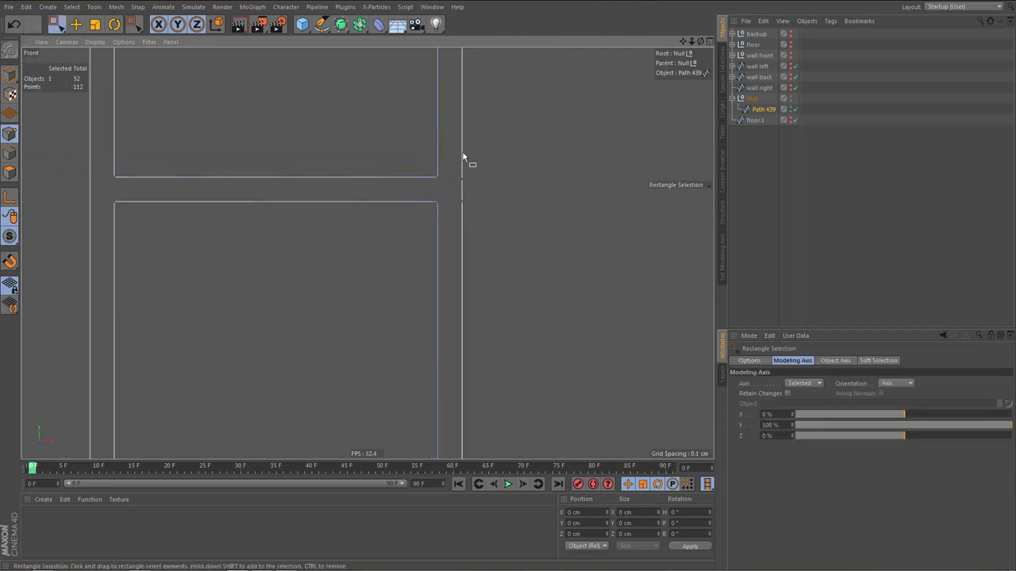
{"action": "left_click_drag", "start_coordinate": [458, 159], "coordinate": [486, 261]}
{"action": "key", "text": "Delete"}
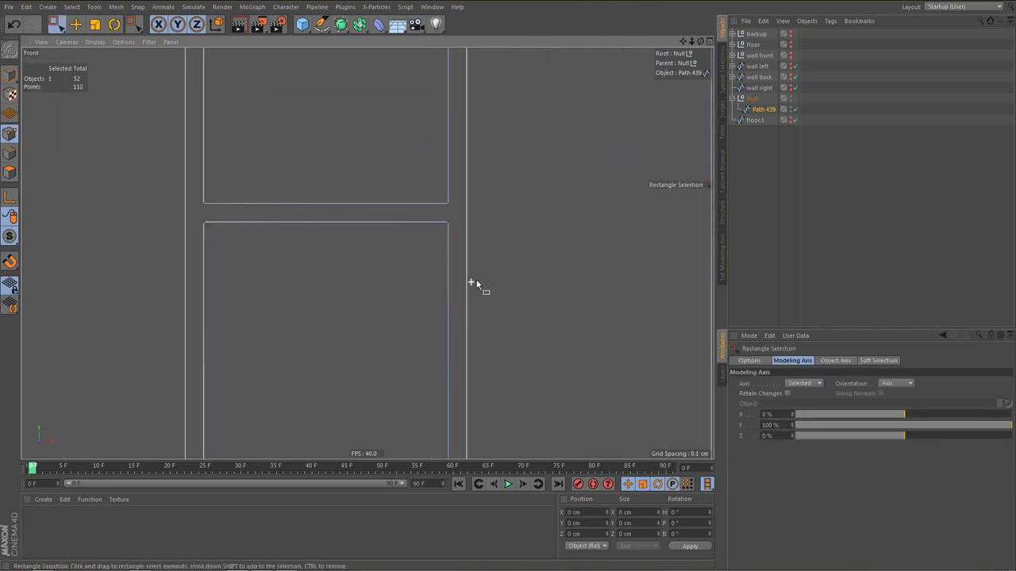
Select the two cut points between the lower-left joint's cross lines and disconnect them
{"action": "scroll", "coordinate": [471, 286], "scroll_direction": "down", "scroll_amount": 5}
{"action": "right_click_drag", "start_coordinate": [401, 223], "coordinate": [399, 243], "text": "alt"}
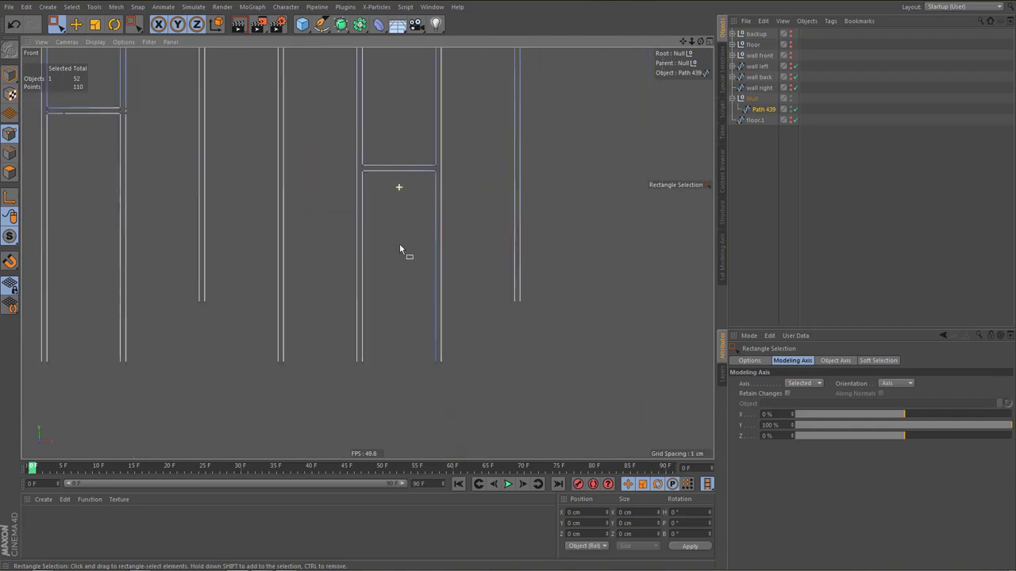
{"action": "middle_click_drag", "start_coordinate": [343, 253], "coordinate": [500, 368], "text": "alt"}
{"action": "right_click_drag", "start_coordinate": [217, 226], "coordinate": [346, 256], "text": "alt"}
{"action": "scroll", "coordinate": [346, 261], "scroll_direction": "up", "scroll_amount": 4}
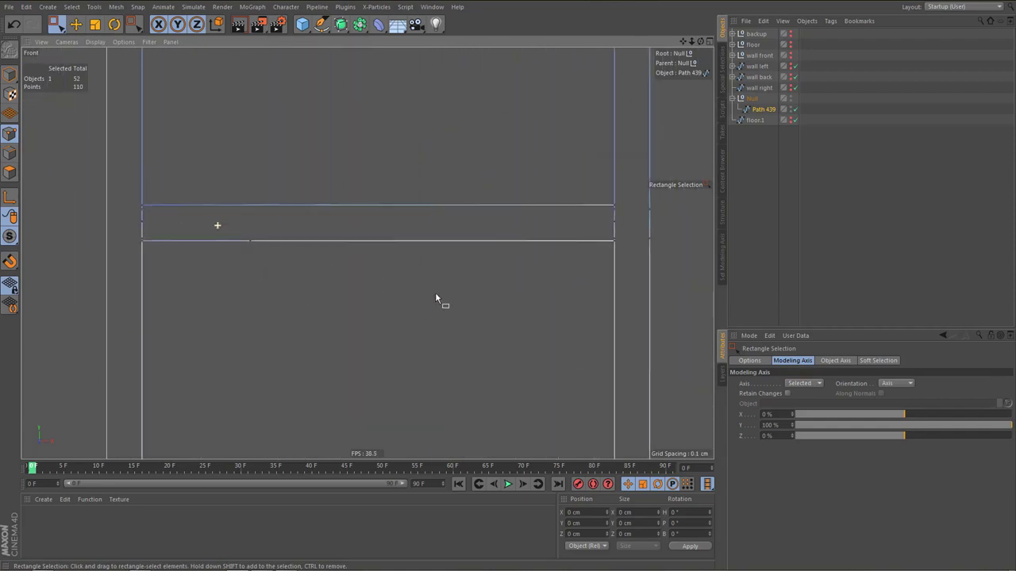
{"action": "left_click_drag", "start_coordinate": [124, 214], "coordinate": [193, 249]}
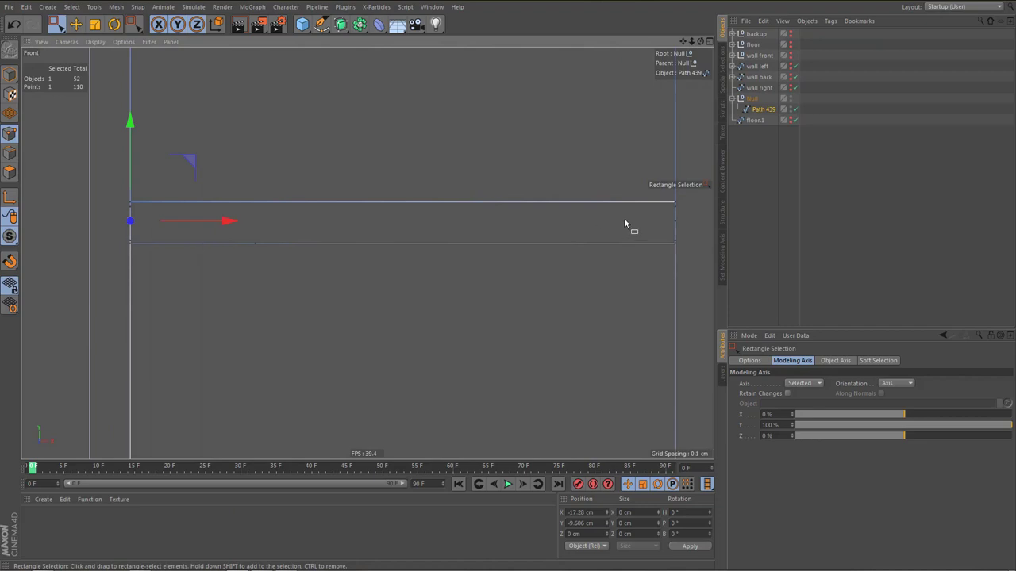
{"action": "left_click_drag", "start_coordinate": [667, 213], "coordinate": [689, 232], "text": "shift"}
{"action": "right_click", "coordinate": [550, 320]}
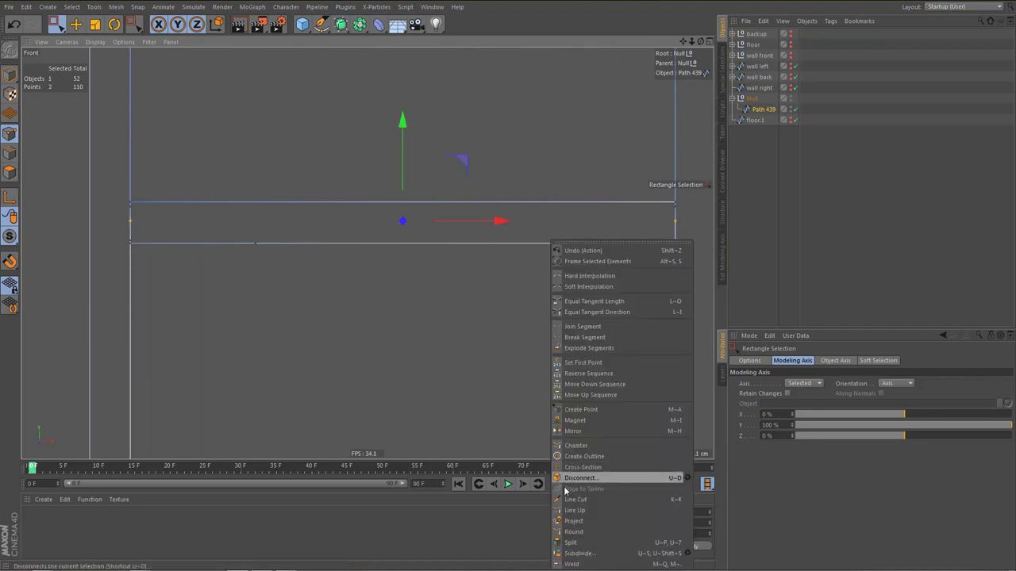
{"action": "left_click", "coordinate": [582, 482]}
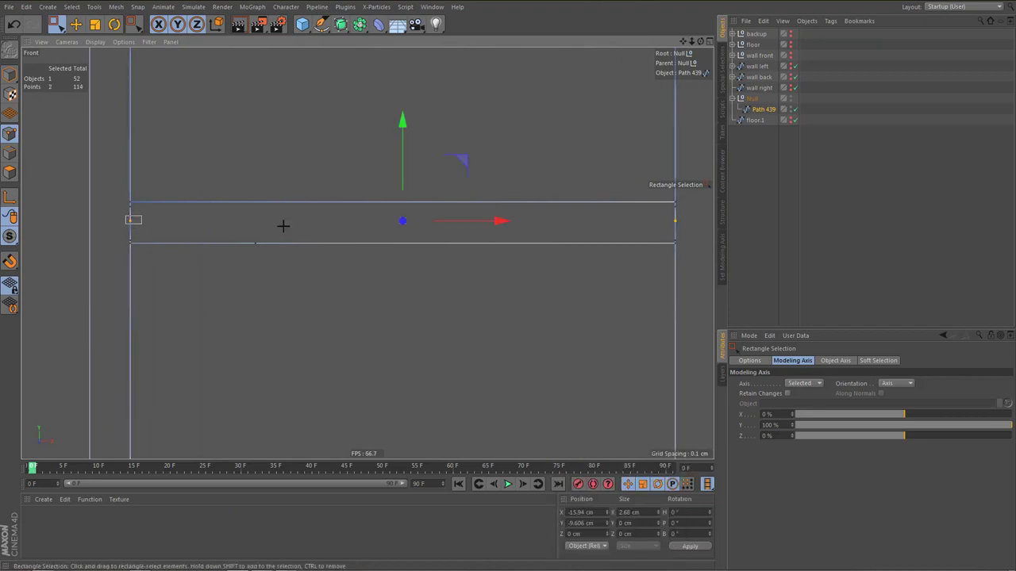
Delete the disconnected points at both ends of the lower-left joint's gap and the stray point along its lower cross line
{"action": "left_click_drag", "start_coordinate": [125, 215], "coordinate": [682, 232]}
{"action": "key", "text": "Delete"}
{"action": "left_click", "coordinate": [258, 245]}
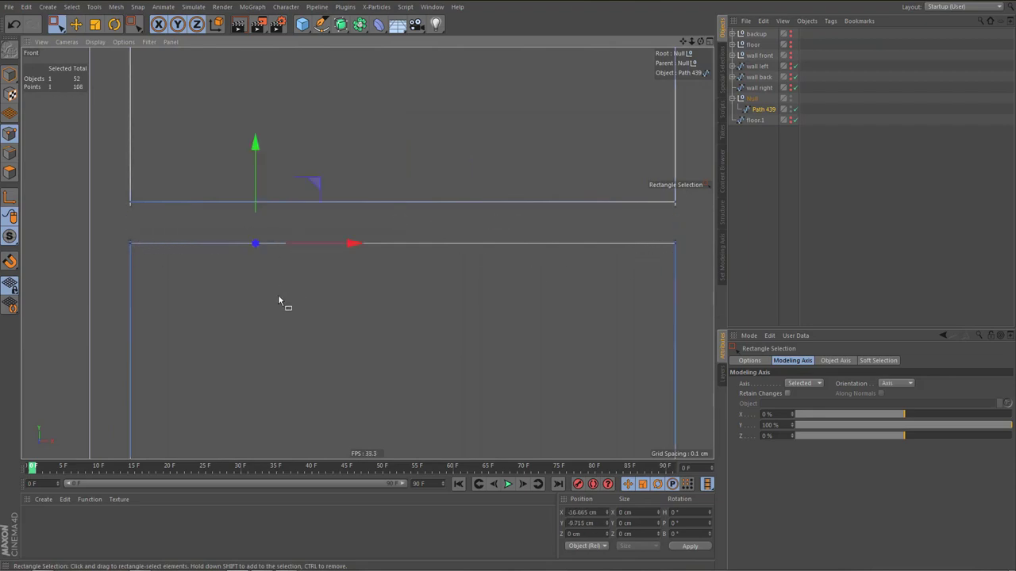
{"action": "key", "text": "Delete"}
Try to weld the points clustered at the lower cross line's left corner in the lower-left joint
{"action": "scroll", "coordinate": [116, 240], "scroll_direction": "up", "scroll_amount": 5}
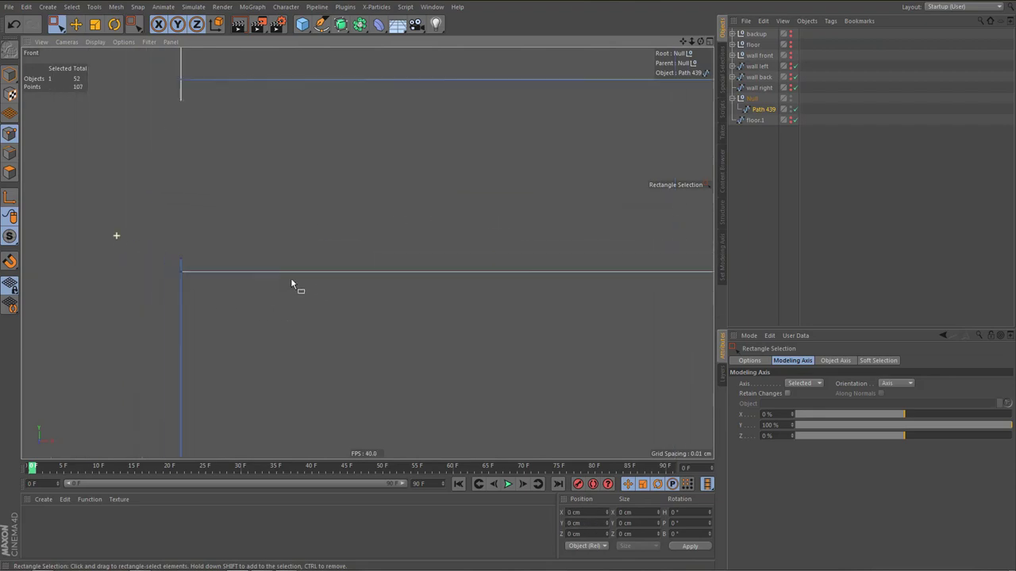
{"action": "left_click_drag", "start_coordinate": [171, 259], "coordinate": [213, 310]}
{"action": "key", "text": "m"}
{"action": "key", "text": "q"}
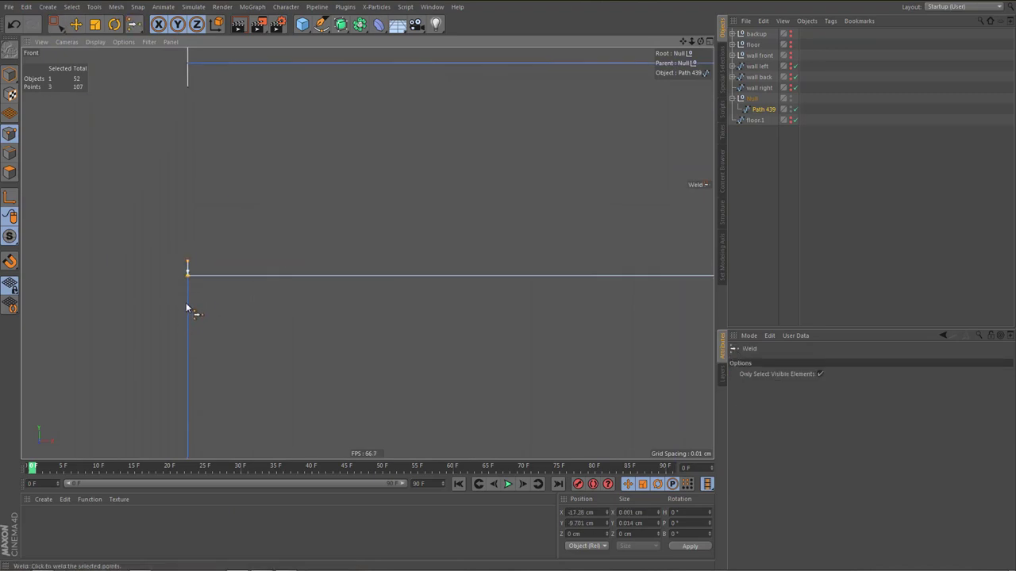
{"action": "right_click_drag", "start_coordinate": [177, 280], "coordinate": [382, 286], "text": "alt"}
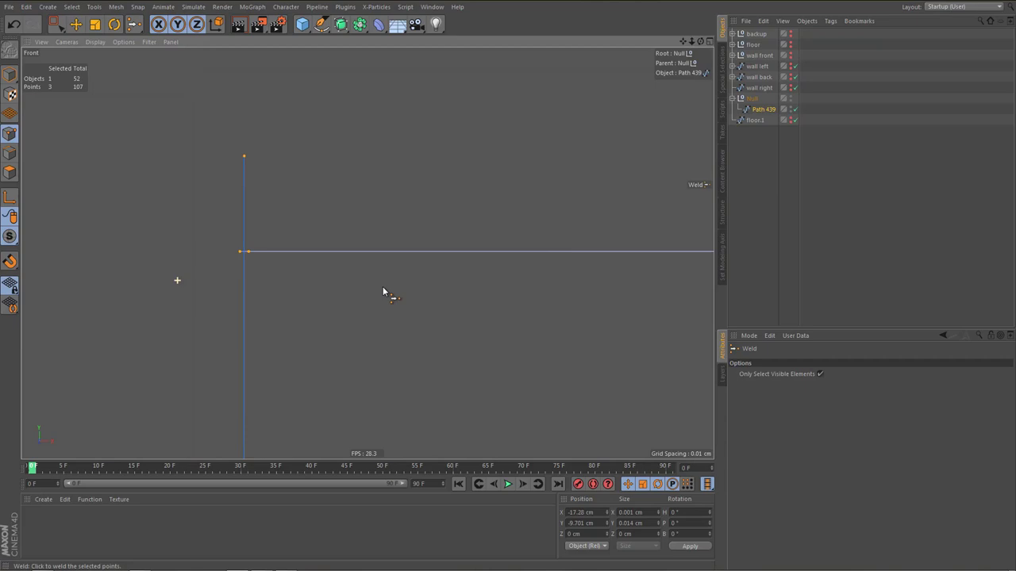
{"action": "left_click", "coordinate": [316, 317]}
{"action": "key", "text": "0"}
Spread the two points at the lower cross line's left end to either side of the vertical line, at X -17.283 cm and -17.276 cm
{"action": "left_click_drag", "start_coordinate": [240, 252], "coordinate": [244, 265]}
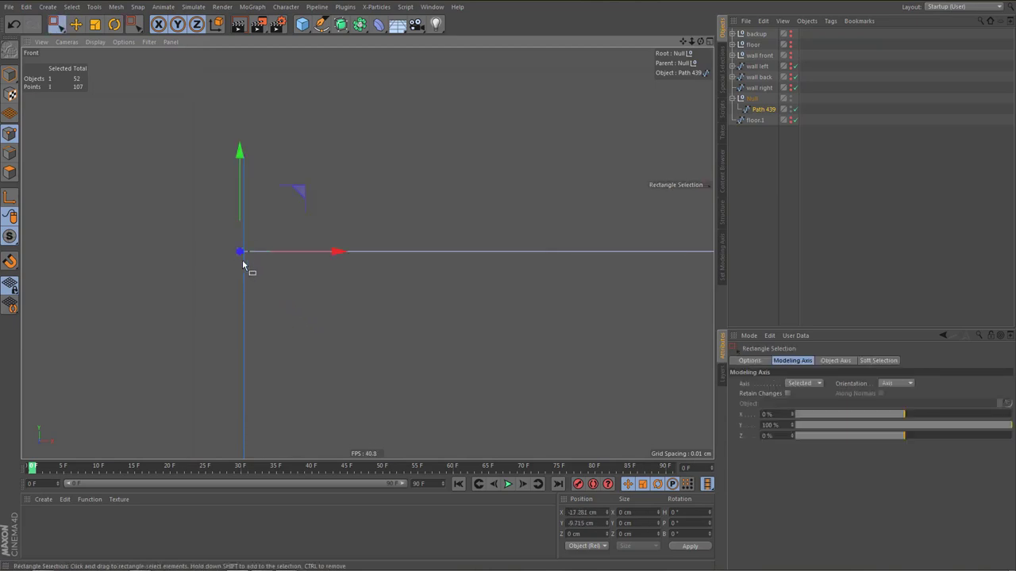
{"action": "left_click_drag", "start_coordinate": [337, 252], "coordinate": [317, 252]}
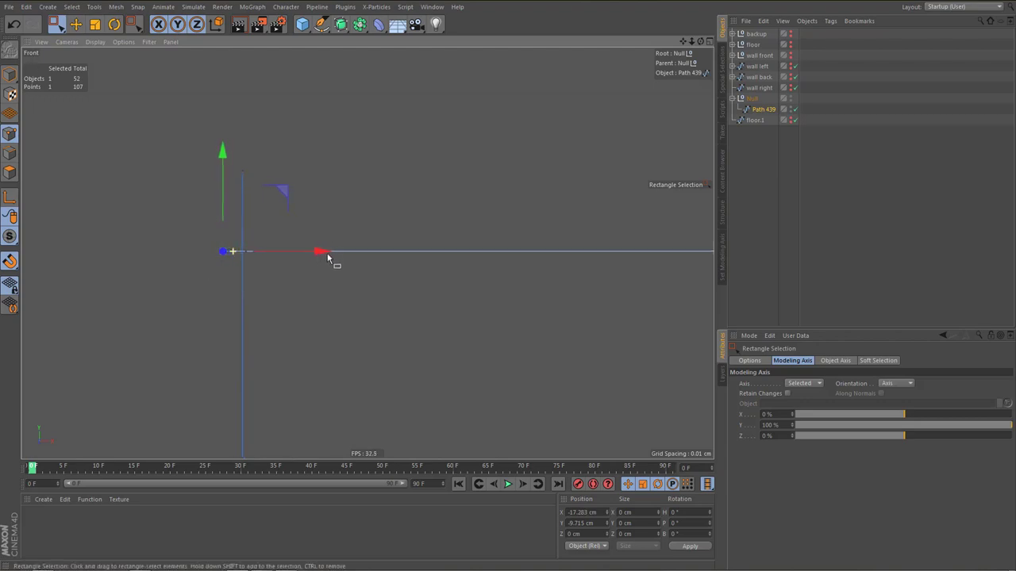
{"action": "left_click_drag", "start_coordinate": [242, 246], "coordinate": [264, 271]}
{"action": "left_click_drag", "start_coordinate": [344, 255], "coordinate": [349, 254]}
Make two Line Cuts at the lower cross line's left corner, one along the cross line and one down the vertical line
{"action": "key", "text": "k"}
{"action": "key", "text": "k"}
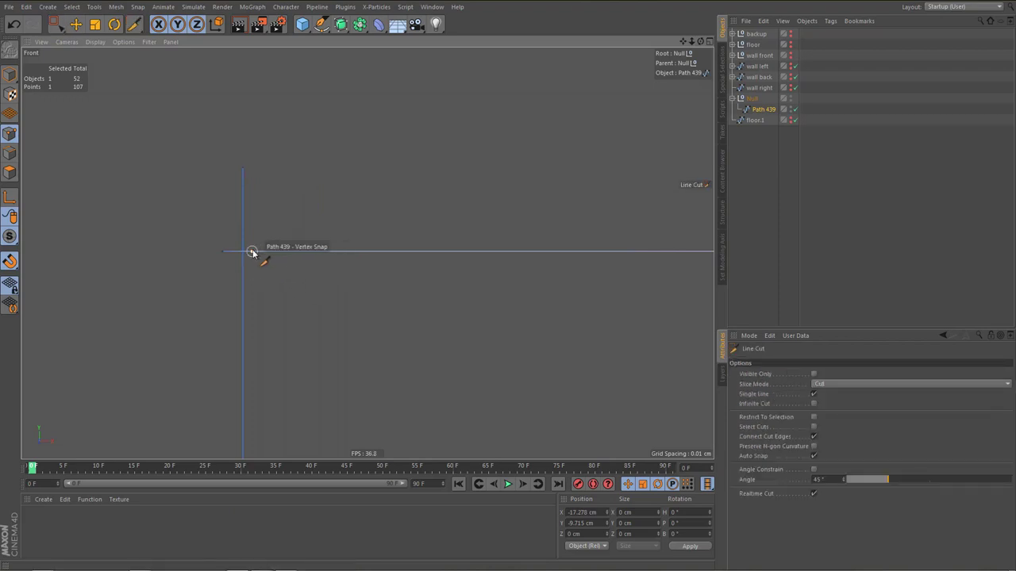
{"action": "left_click", "coordinate": [251, 252]}
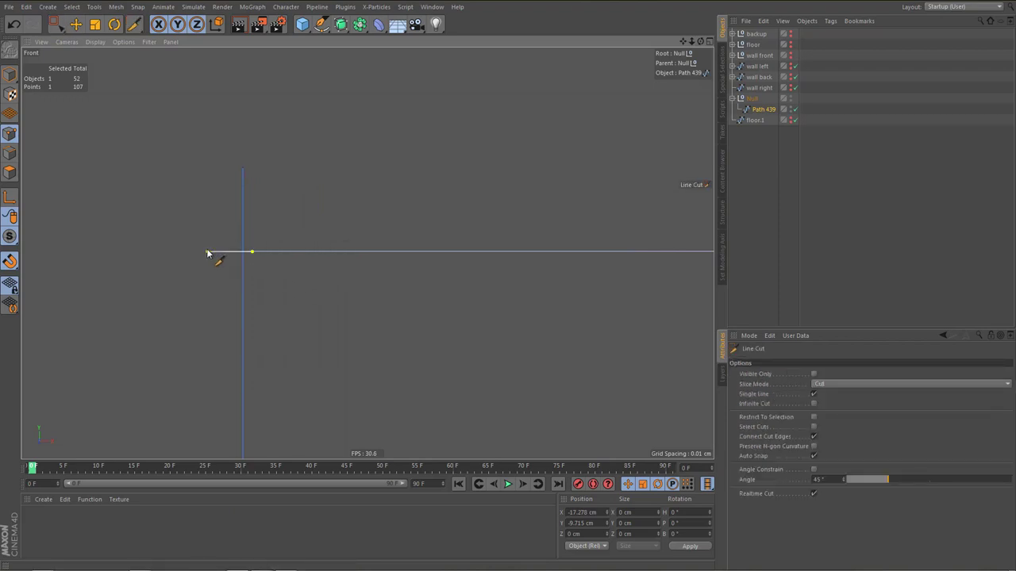
{"action": "left_click", "coordinate": [207, 254]}
{"action": "key", "text": "e"}
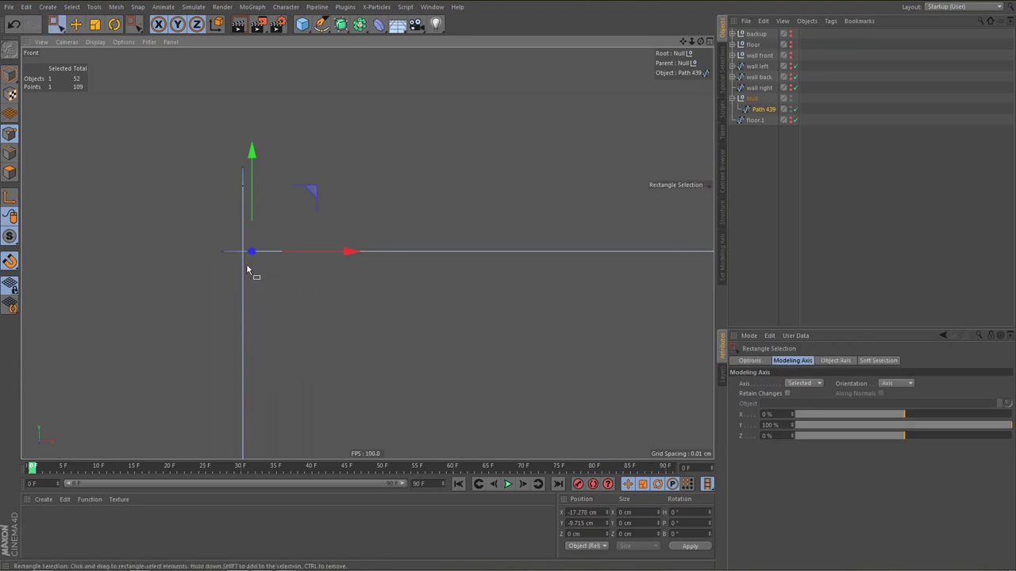
{"action": "key", "text": "k"}
{"action": "key", "text": "k"}
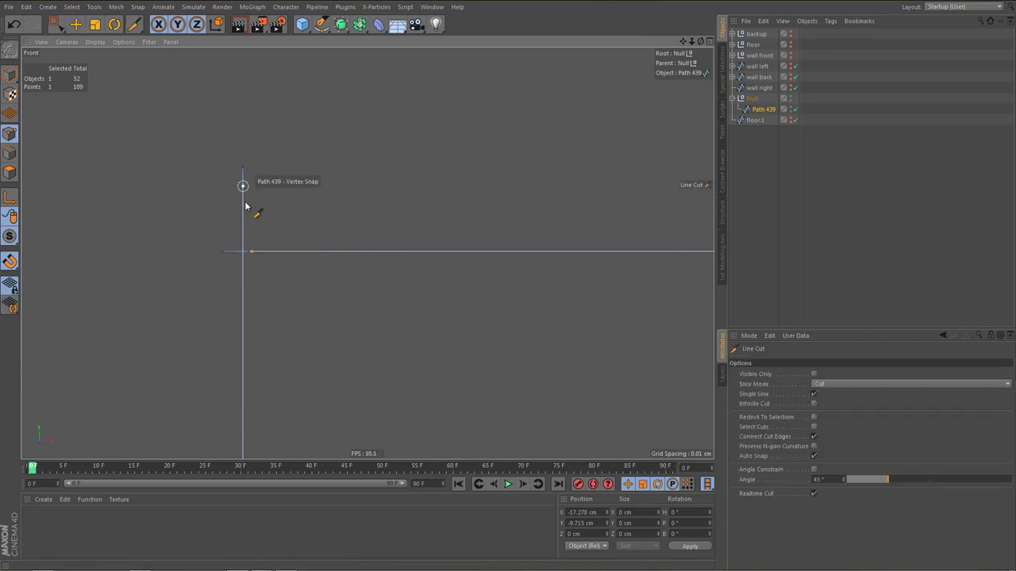
{"action": "left_click", "coordinate": [245, 206]}
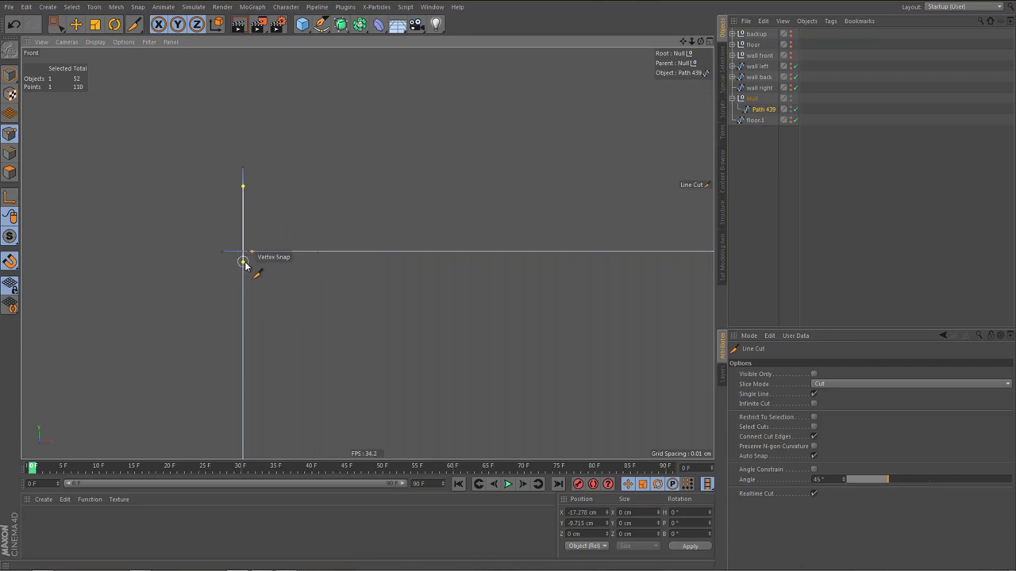
{"action": "key", "text": "space"}
Move the cross line's point inside the corner onto the vertical line at X -17.28 cm
{"action": "scroll", "coordinate": [257, 268], "scroll_direction": "up", "scroll_amount": 1}
{"action": "middle_click_drag", "start_coordinate": [257, 258], "coordinate": [255, 246], "text": "alt"}
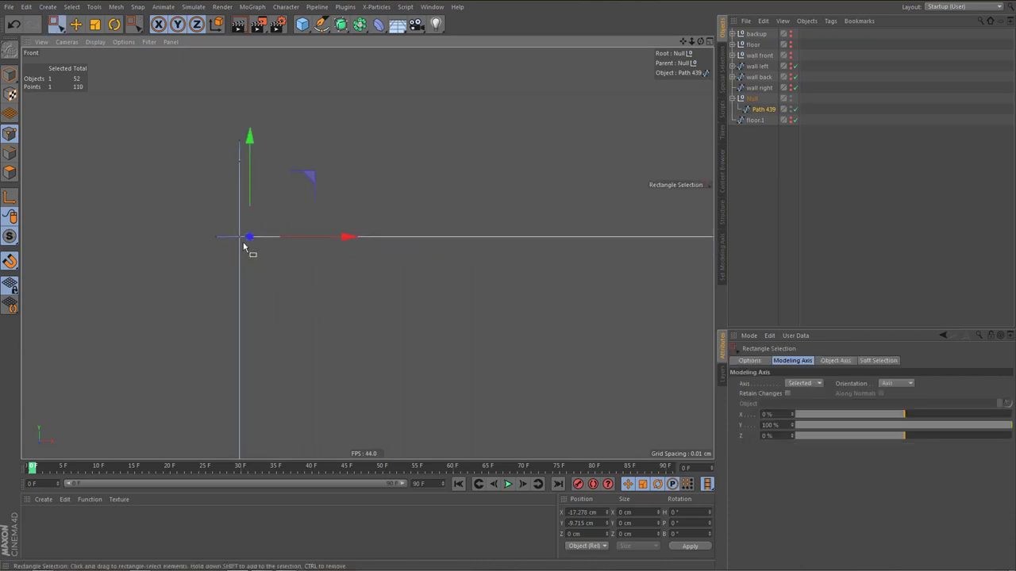
{"action": "left_click_drag", "start_coordinate": [332, 238], "coordinate": [321, 238]}
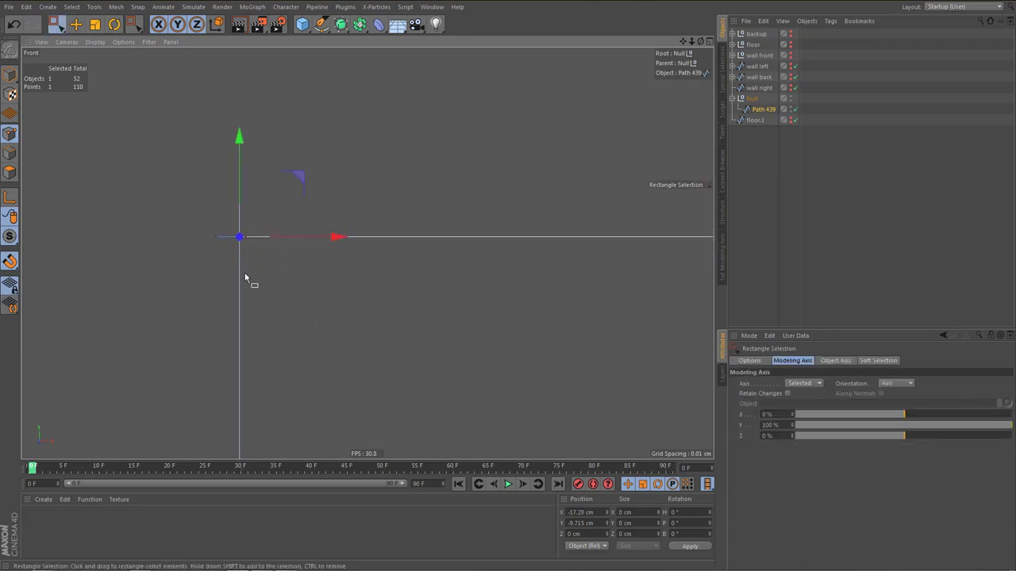
Select all points around the lower cross line's left corner and weld them where the cross line meets the vertical line
{"action": "left_click_drag", "start_coordinate": [211, 216], "coordinate": [296, 284]}
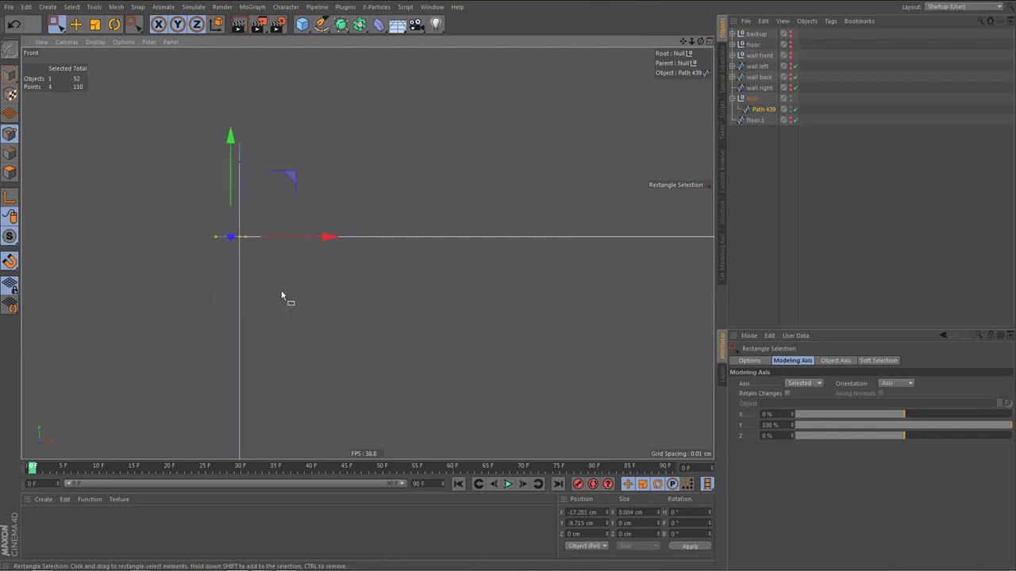
{"action": "left_click_drag", "start_coordinate": [183, 109], "coordinate": [288, 286]}
{"action": "right_click", "coordinate": [286, 295]}
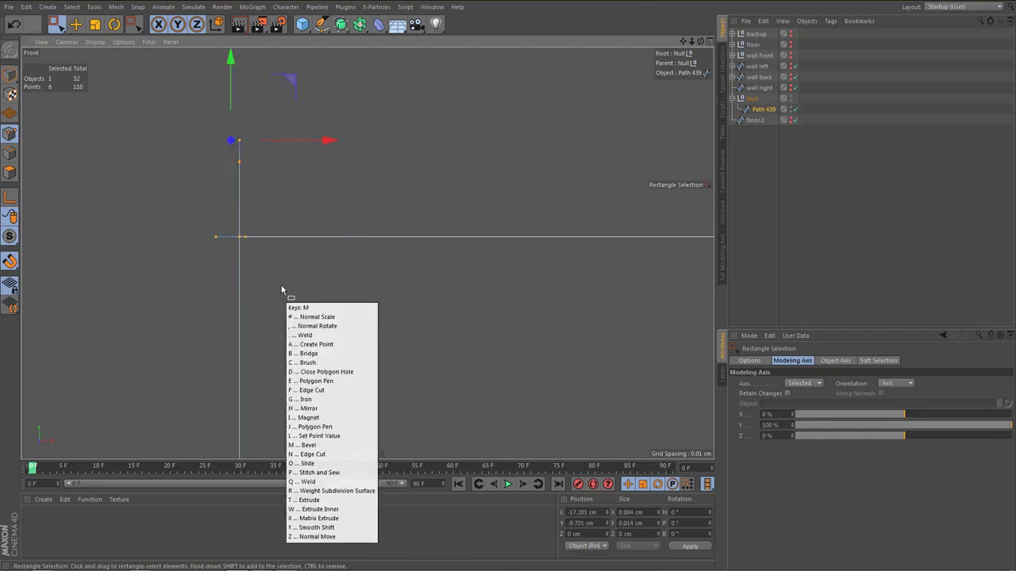
{"action": "left_click", "coordinate": [310, 456]}
{"action": "left_click", "coordinate": [241, 239]}
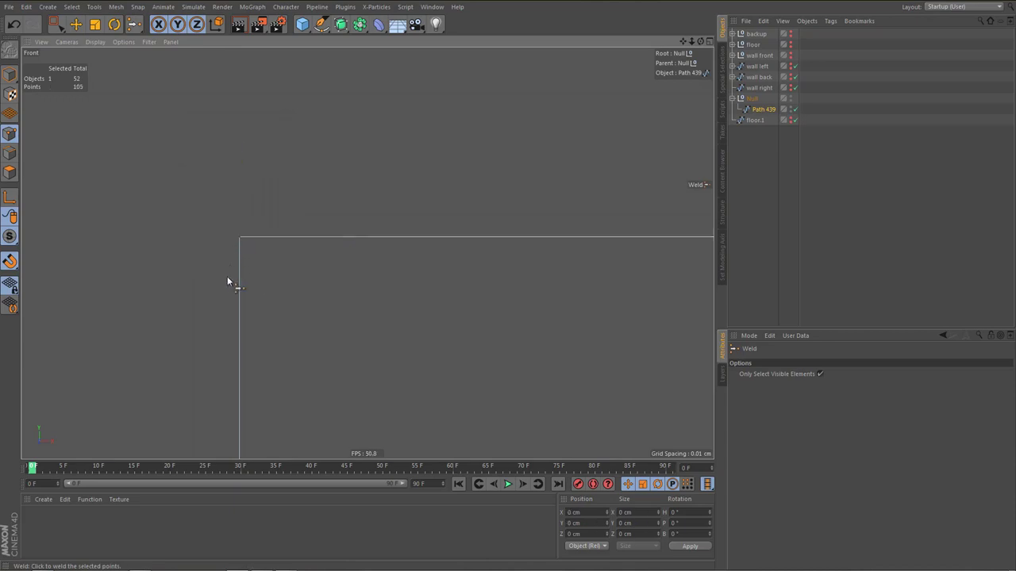
Select the points at the upper cross line's left corner in the lower-left joint and weld them at the line's end
{"action": "scroll", "coordinate": [159, 357], "scroll_direction": "down", "scroll_amount": 4}
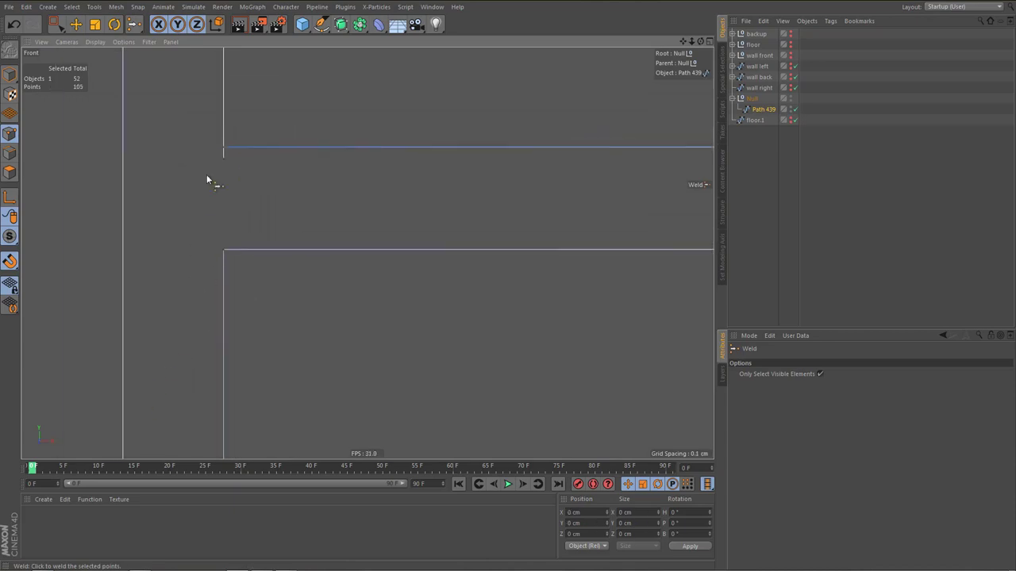
{"action": "key", "text": "0"}
{"action": "left_click_drag", "start_coordinate": [217, 136], "coordinate": [251, 194]}
{"action": "key", "text": "space"}
{"action": "left_click", "coordinate": [225, 148]}
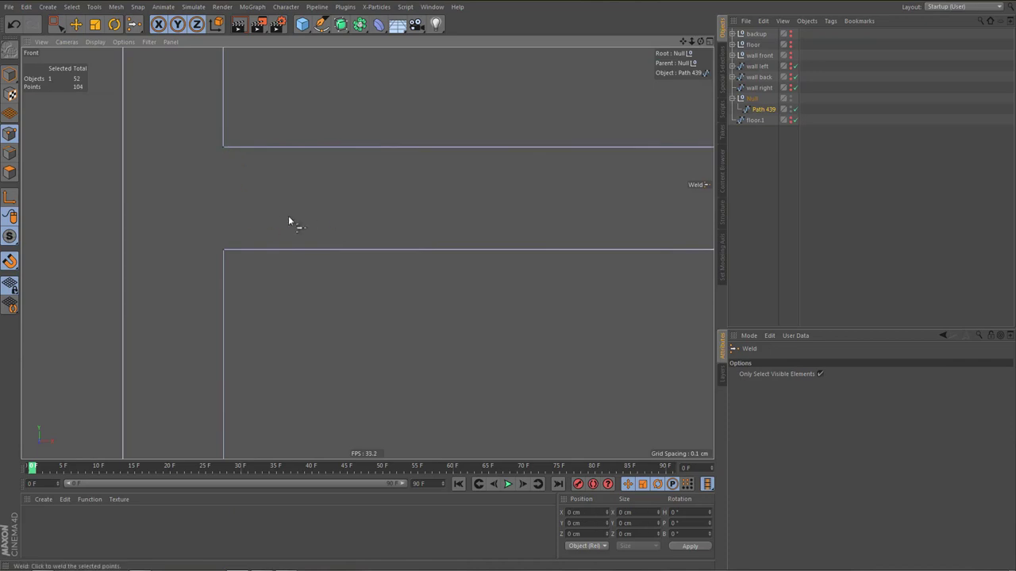
Delete the two leftover points on the long groove line just right of the lower-left joint
{"action": "right_click_drag", "start_coordinate": [270, 223], "coordinate": [230, 306], "text": "alt"}
{"action": "middle_click_drag", "start_coordinate": [357, 278], "coordinate": [243, 324], "text": "alt"}
{"action": "scroll", "coordinate": [453, 283], "scroll_direction": "up", "scroll_amount": 6}
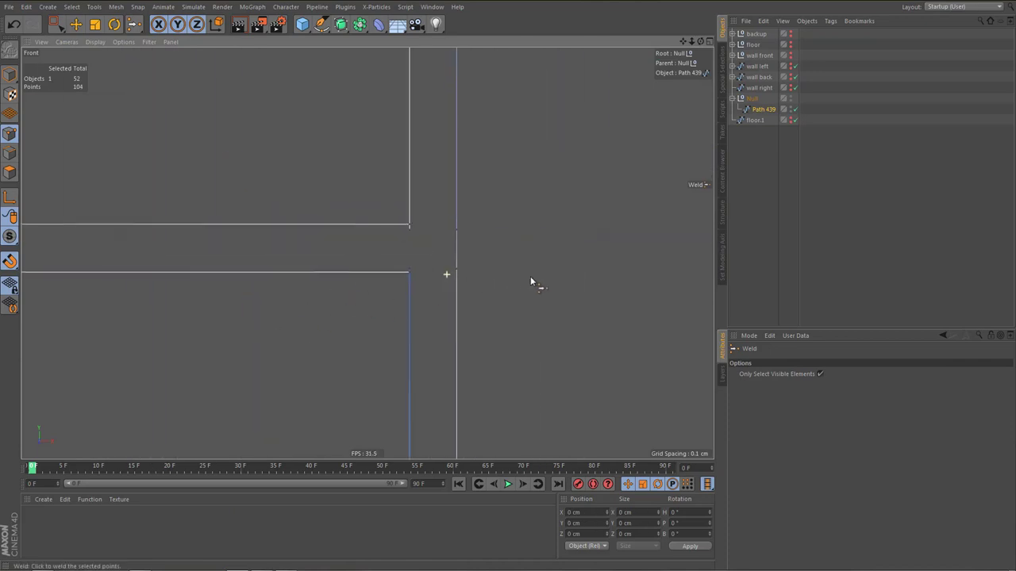
{"action": "key", "text": "0"}
{"action": "left_click_drag", "start_coordinate": [459, 193], "coordinate": [482, 255]}
{"action": "key", "text": "Delete"}
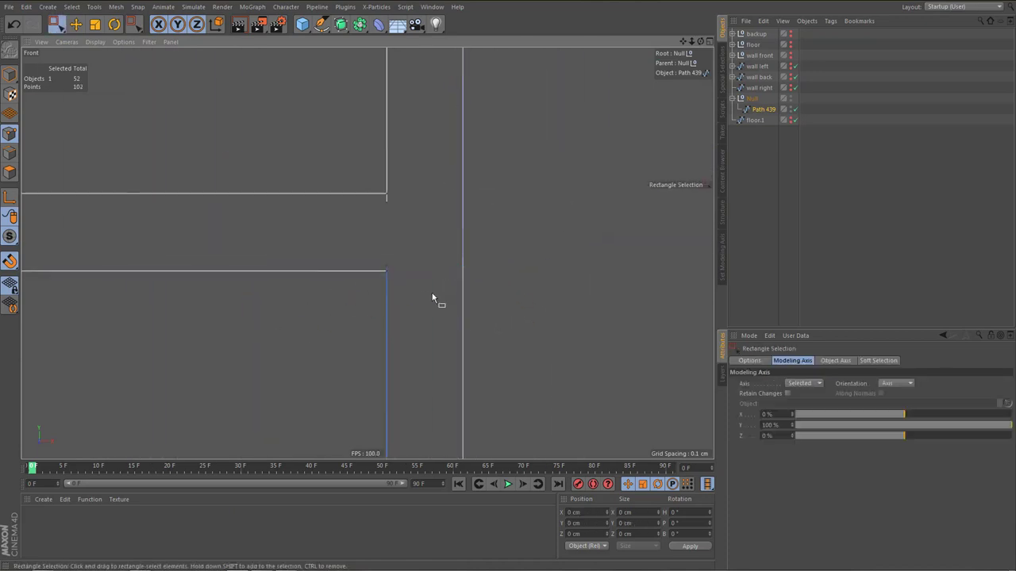
Select and weld the points at the right corners of the lower-left joint, first on the lower cross line, then the upper
{"action": "left_click_drag", "start_coordinate": [382, 262], "coordinate": [400, 297]}
{"action": "key", "text": "m"}
{"action": "key", "text": "q"}
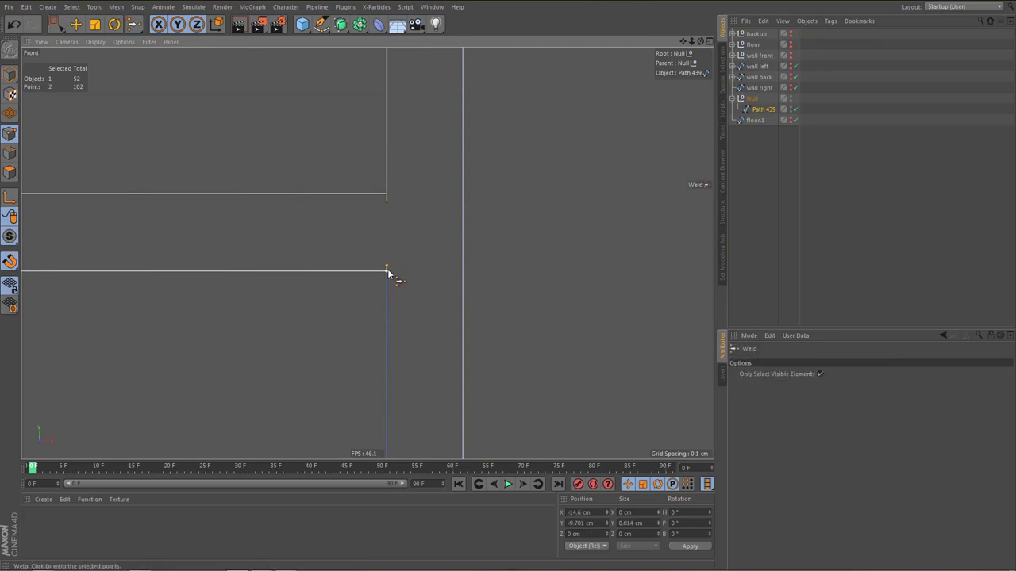
{"action": "left_click", "coordinate": [387, 270]}
{"action": "key", "text": "0"}
{"action": "left_click_drag", "start_coordinate": [378, 176], "coordinate": [395, 222]}
{"action": "key", "text": "m"}
{"action": "key", "text": "q"}
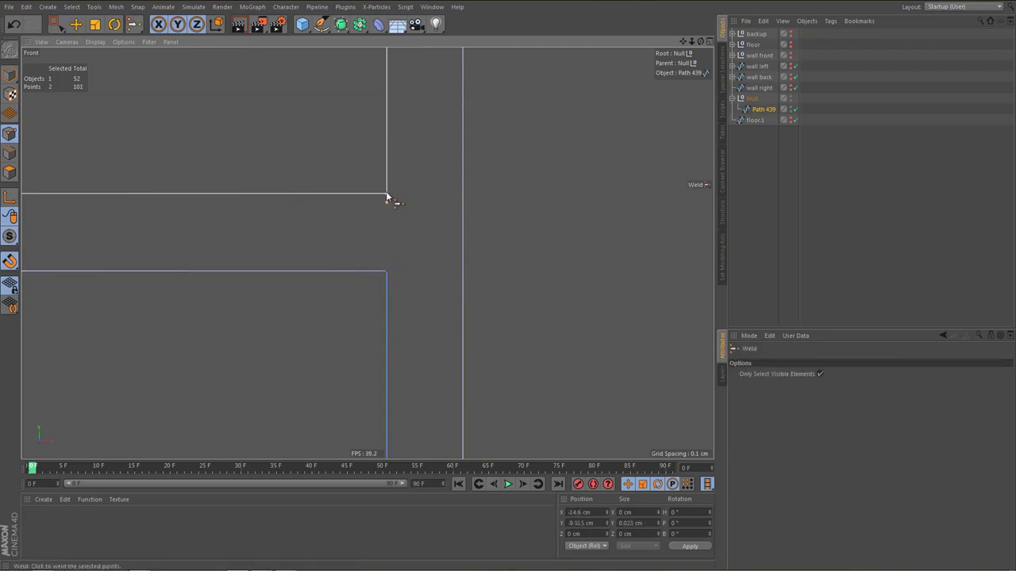
{"action": "left_click", "coordinate": [387, 194]}
Delete the leftover point on the lower cross line of the joint above the red axis, plus the two on the groove line just right of it
{"action": "scroll", "coordinate": [350, 231], "scroll_direction": "down", "scroll_amount": 6}
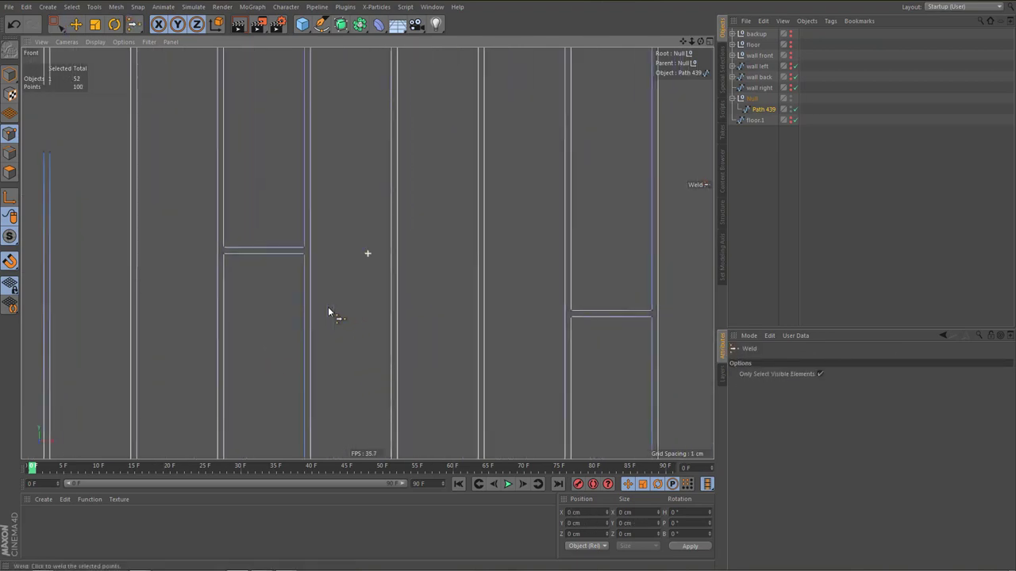
{"action": "middle_click_drag", "start_coordinate": [420, 60], "coordinate": [364, 265], "text": "alt"}
{"action": "right_click_drag", "start_coordinate": [390, 138], "coordinate": [500, 157], "text": "alt"}
{"action": "key", "text": "0"}
{"action": "mouse_move", "coordinate": [424, 229]}
{"action": "left_mouse_down"}
{"action": "mouse_move", "coordinate": [458, 274]}
{"action": "mouse_move", "coordinate": [450, 280]}
{"action": "left_mouse_up"}
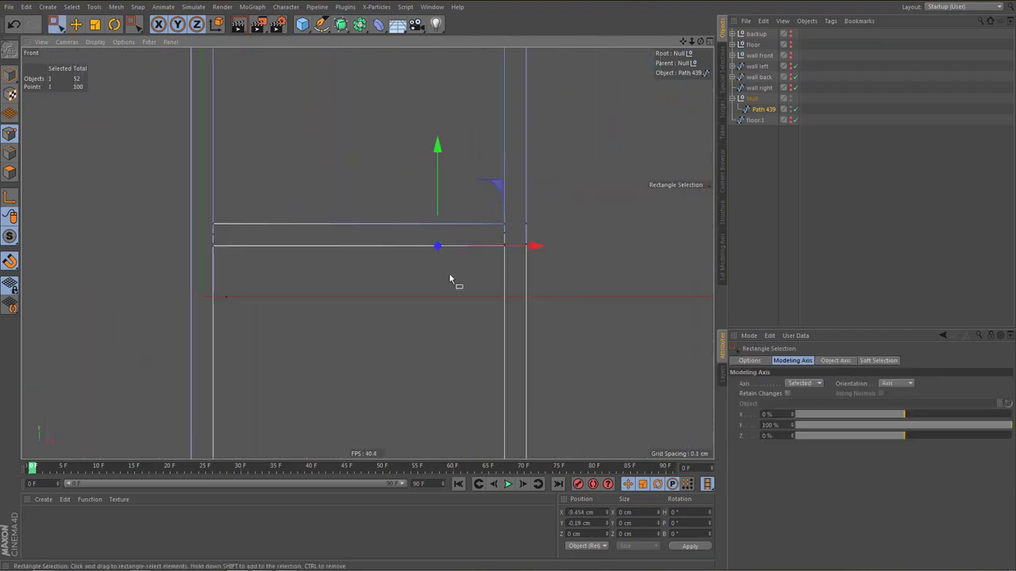
{"action": "key", "text": "Delete"}
{"action": "left_click_drag", "start_coordinate": [518, 212], "coordinate": [536, 266]}
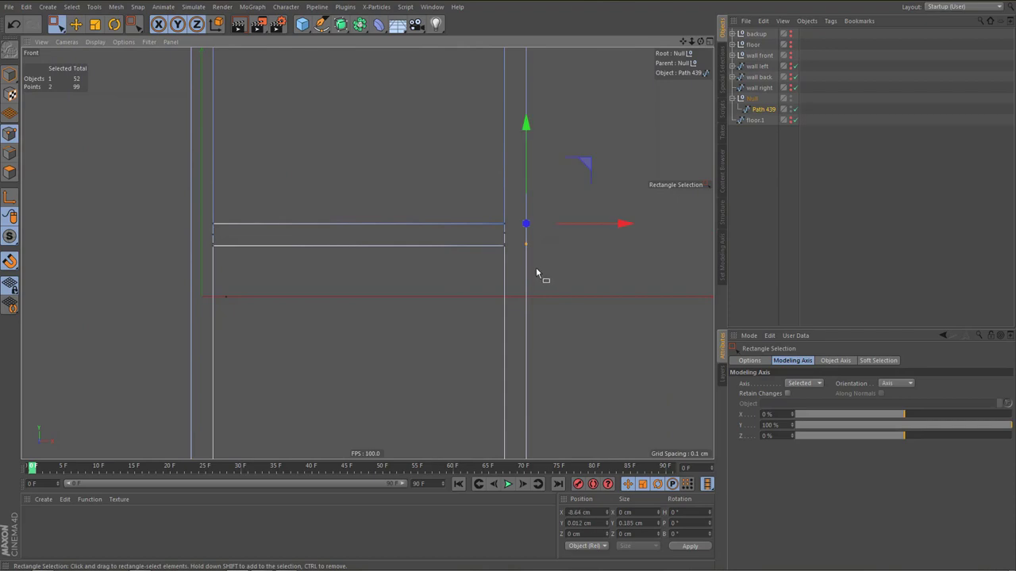
{"action": "key", "text": "Delete"}
Disconnect the points on the two short vertical pieces between this joint's cross lines and delete them to open the joint
{"action": "scroll", "coordinate": [270, 238], "scroll_direction": "up", "scroll_amount": 2}
{"action": "left_click_drag", "start_coordinate": [192, 227], "coordinate": [576, 245]}
{"action": "right_click", "coordinate": [521, 146]}
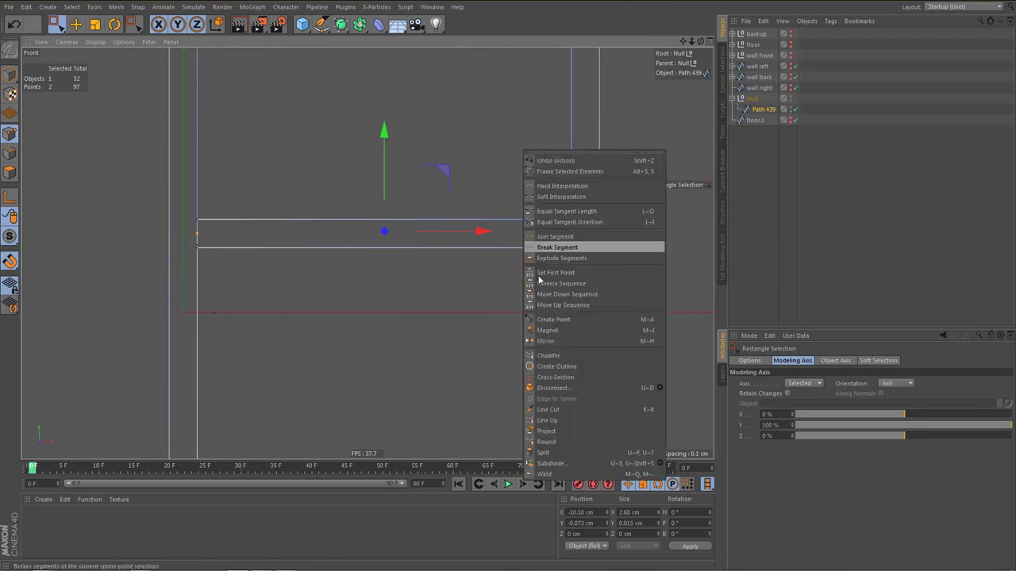
{"action": "left_click", "coordinate": [563, 388]}
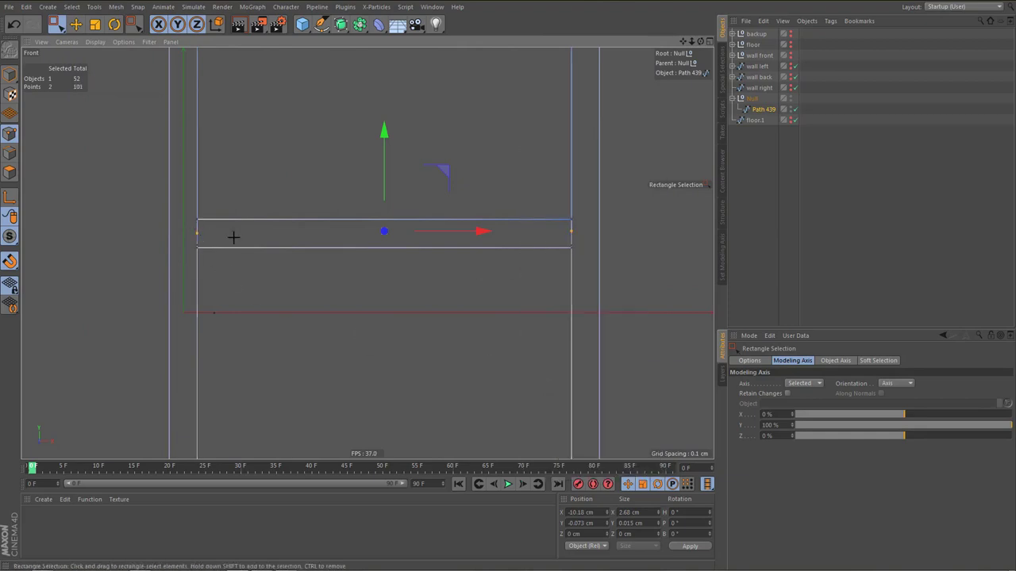
{"action": "left_click_drag", "start_coordinate": [195, 220], "coordinate": [631, 233]}
{"action": "key", "text": "Delete"}
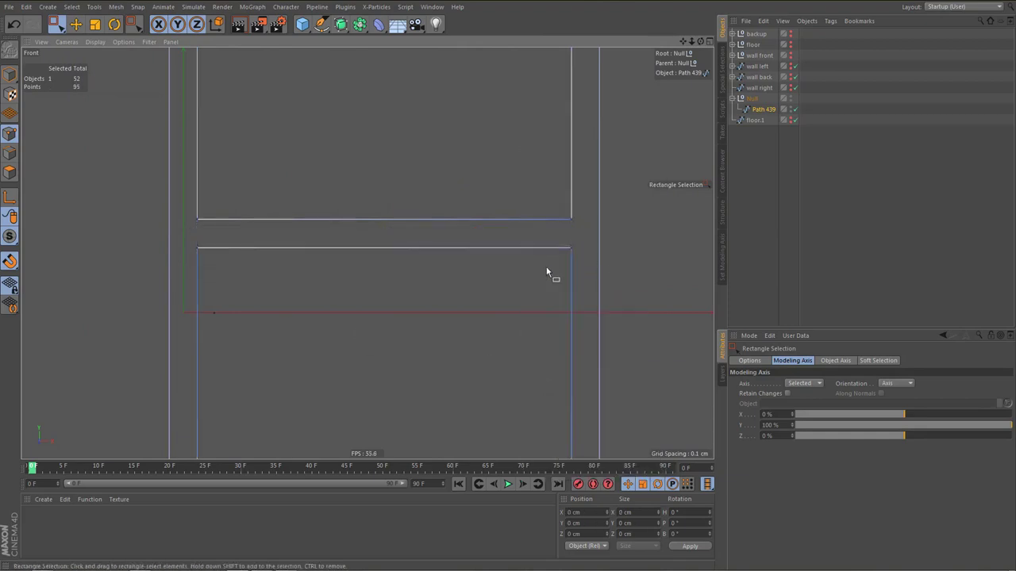
Select all points around the lower cross line's left corner and weld them where the cross line meets the vertical line
{"action": "right_click_drag", "start_coordinate": [186, 245], "coordinate": [357, 266], "text": "alt"}
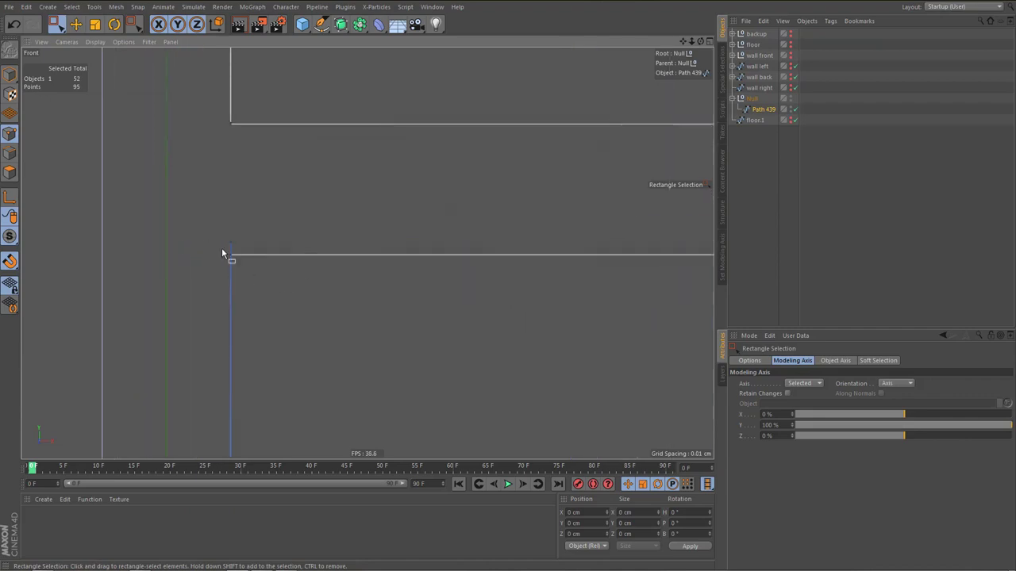
{"action": "left_click_drag", "start_coordinate": [227, 243], "coordinate": [255, 281]}
{"action": "key", "text": "m"}
{"action": "key", "text": "q"}
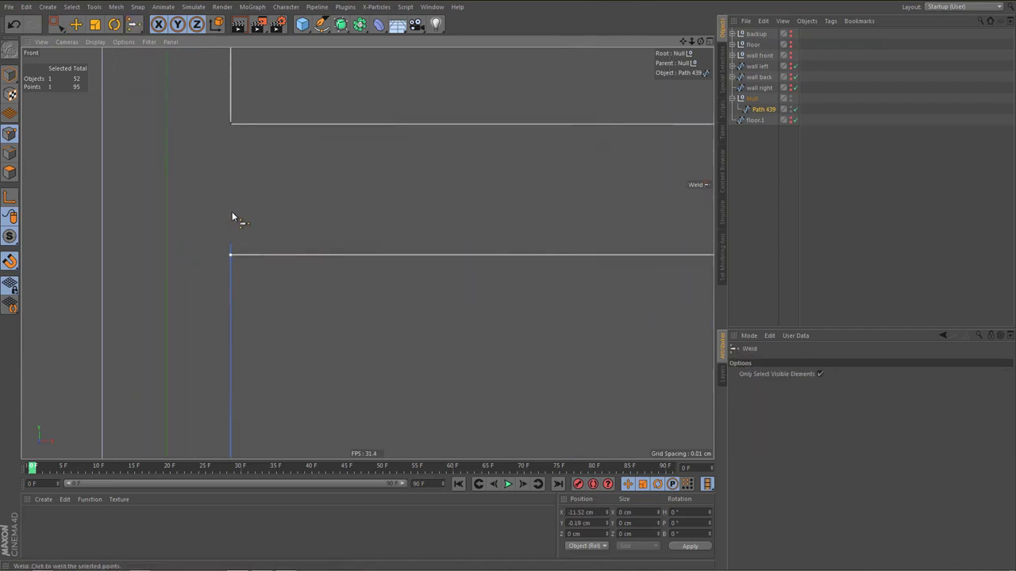
{"action": "key", "text": "0"}
{"action": "left_click_drag", "start_coordinate": [219, 233], "coordinate": [257, 281]}
{"action": "key", "text": "m"}
{"action": "key", "text": "q"}
{"action": "left_click", "coordinate": [230, 253]}
Select the two points at the upper cross line's left corner in this joint and weld them at the corner
{"action": "key", "text": "0"}
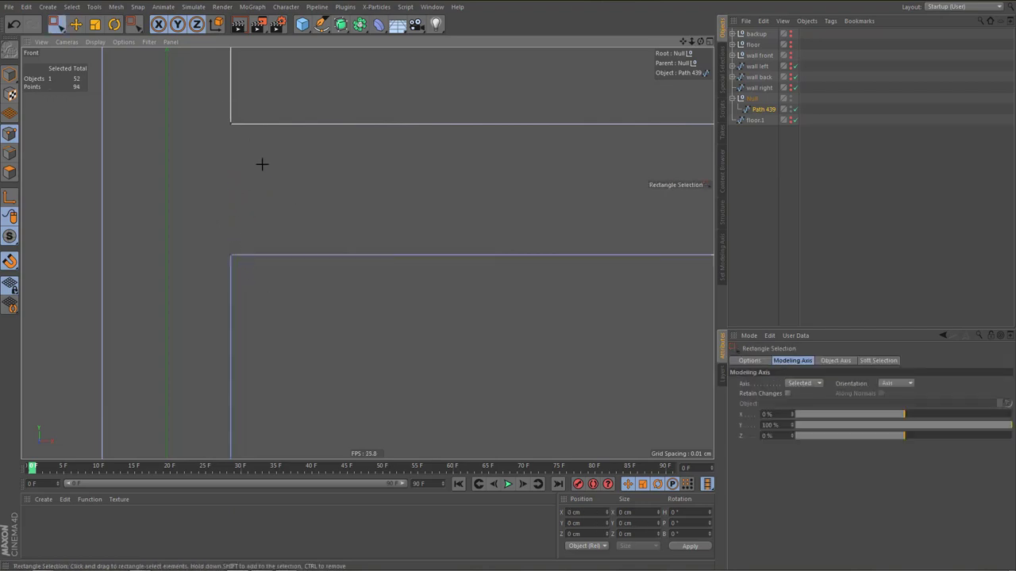
{"action": "left_click_drag", "start_coordinate": [262, 164], "coordinate": [225, 111]}
{"action": "right_click_drag", "start_coordinate": [222, 106], "coordinate": [411, 131], "text": "alt"}
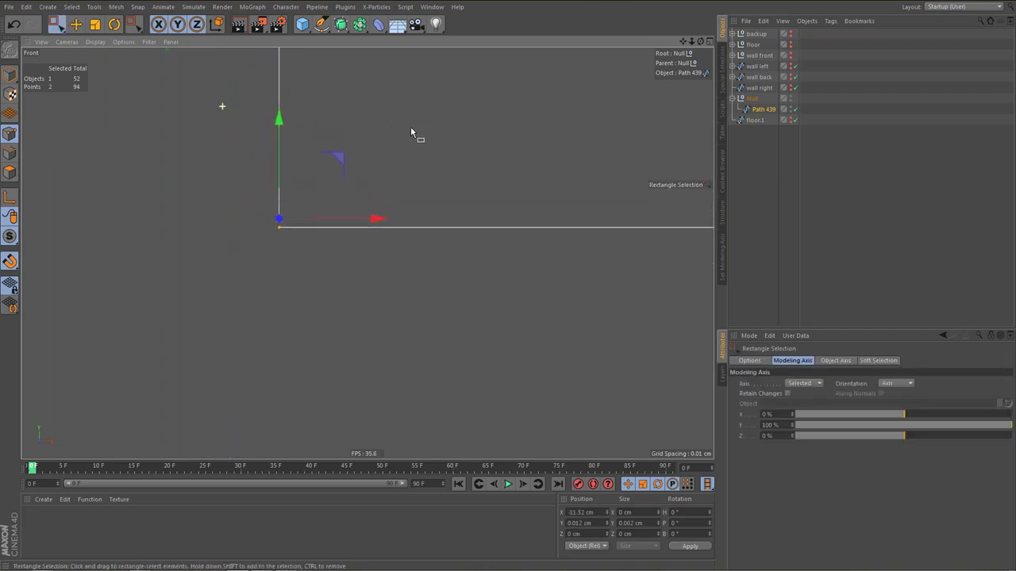
{"action": "key", "text": "m"}
{"action": "key", "text": "q"}
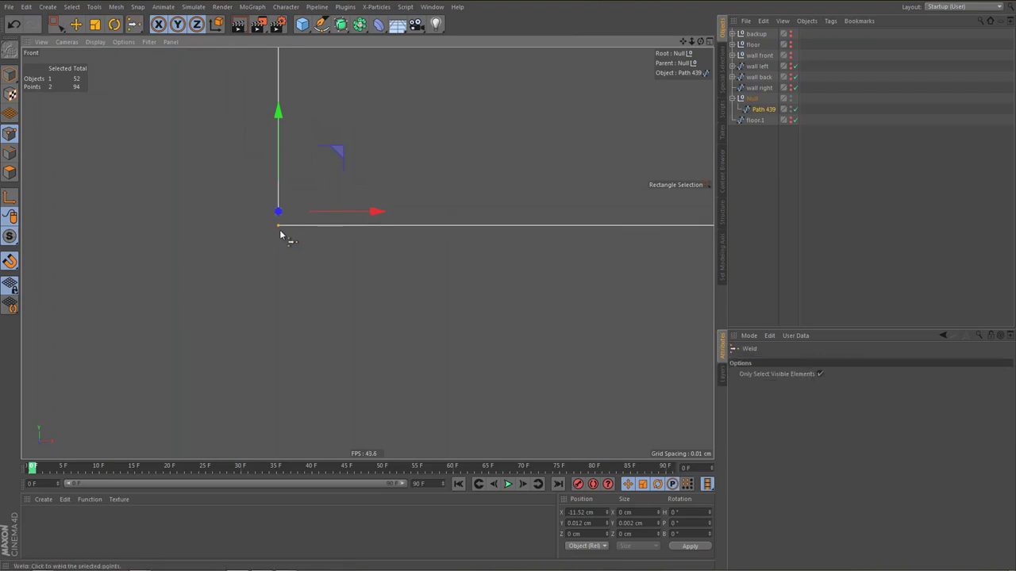
{"action": "left_click", "coordinate": [278, 226]}
Try to weld the three points at the lower cross line's right corner
{"action": "right_click_drag", "start_coordinate": [224, 224], "coordinate": [119, 388], "text": "alt"}
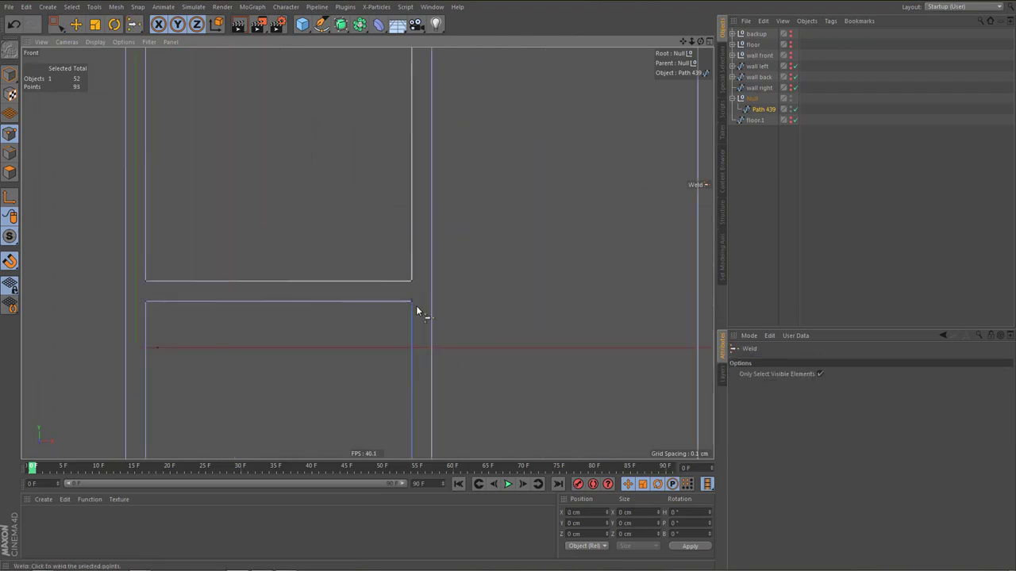
{"action": "right_click_drag", "start_coordinate": [416, 306], "coordinate": [595, 276], "text": "alt"}
{"action": "key", "text": "space"}
{"action": "left_click_drag", "start_coordinate": [396, 244], "coordinate": [422, 297]}
{"action": "key", "text": "space"}
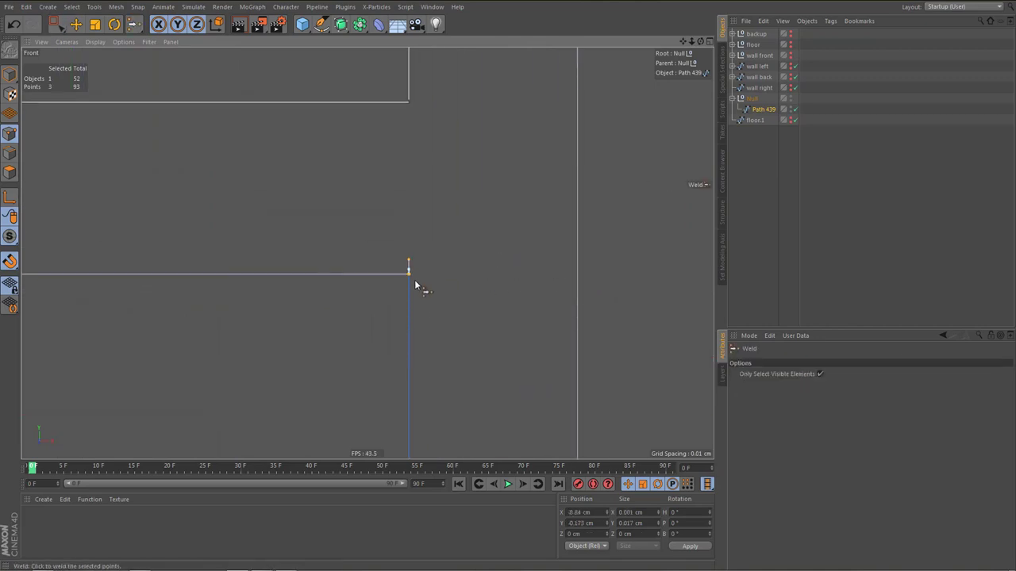
{"action": "scroll", "coordinate": [443, 278], "scroll_direction": "up", "scroll_amount": 5}
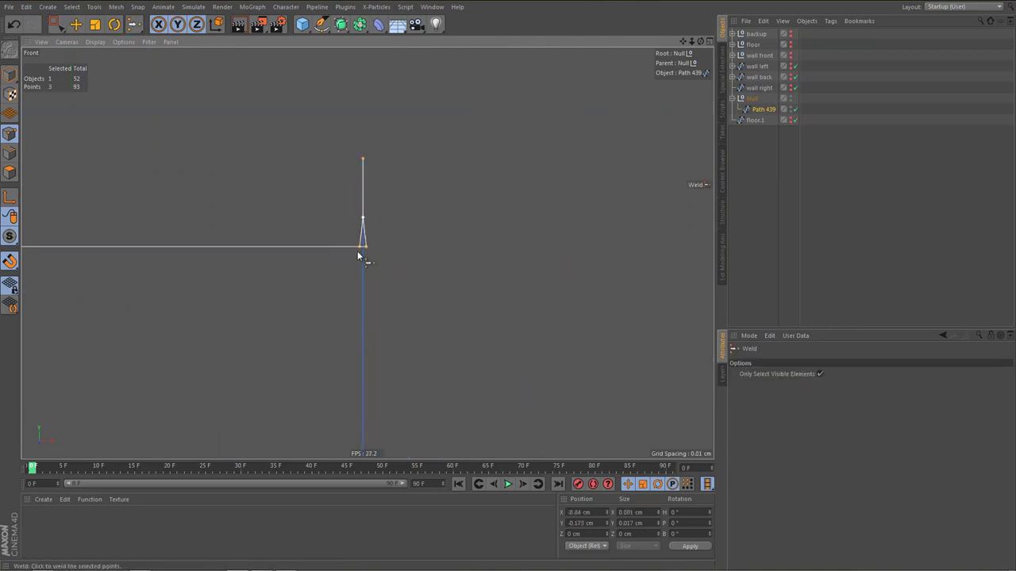
{"action": "right_click_drag", "start_coordinate": [341, 250], "coordinate": [474, 248], "text": "alt"}
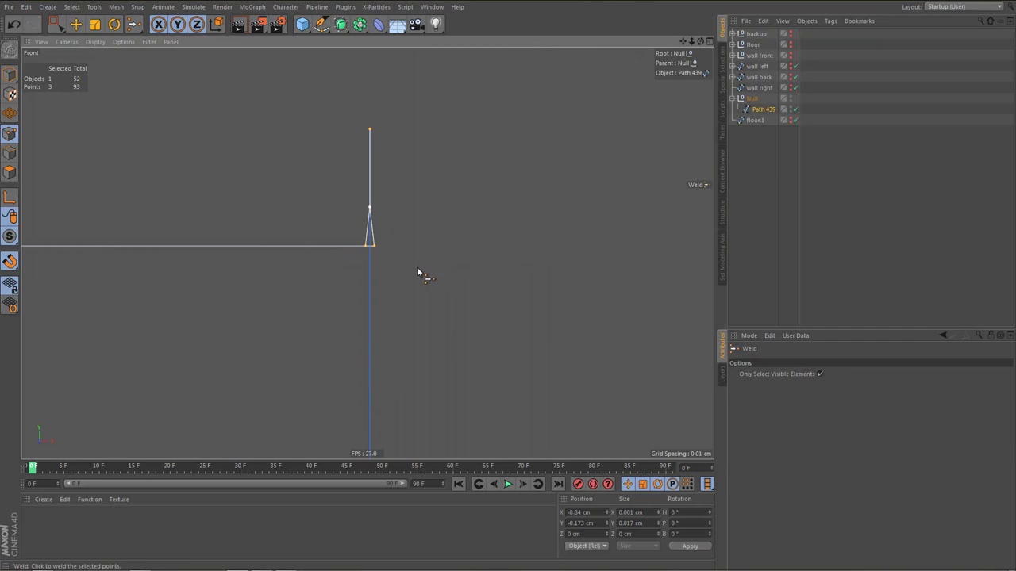
{"action": "left_click", "coordinate": [417, 268]}
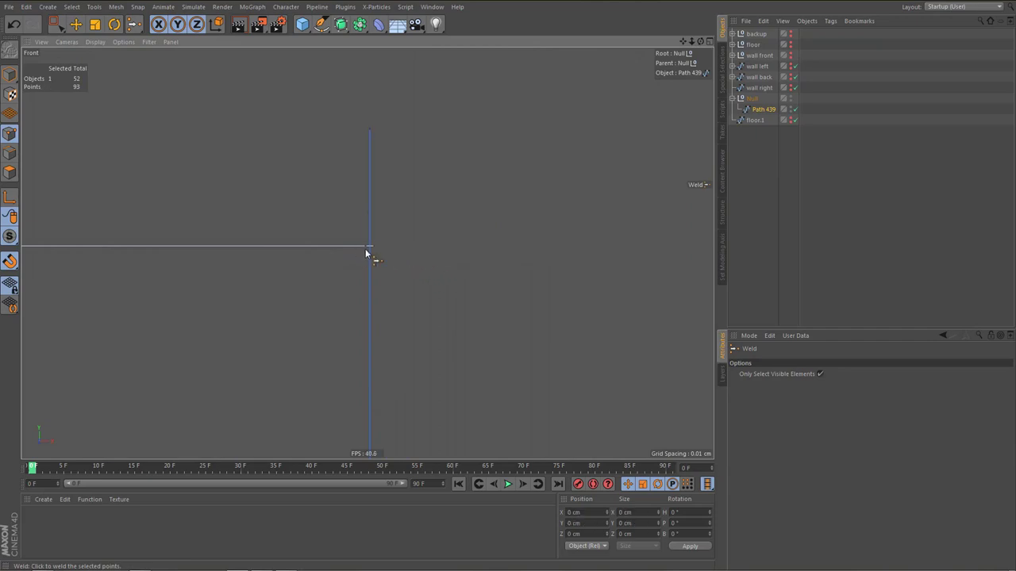
{"action": "key", "text": "k"}
{"action": "key", "text": "k"}
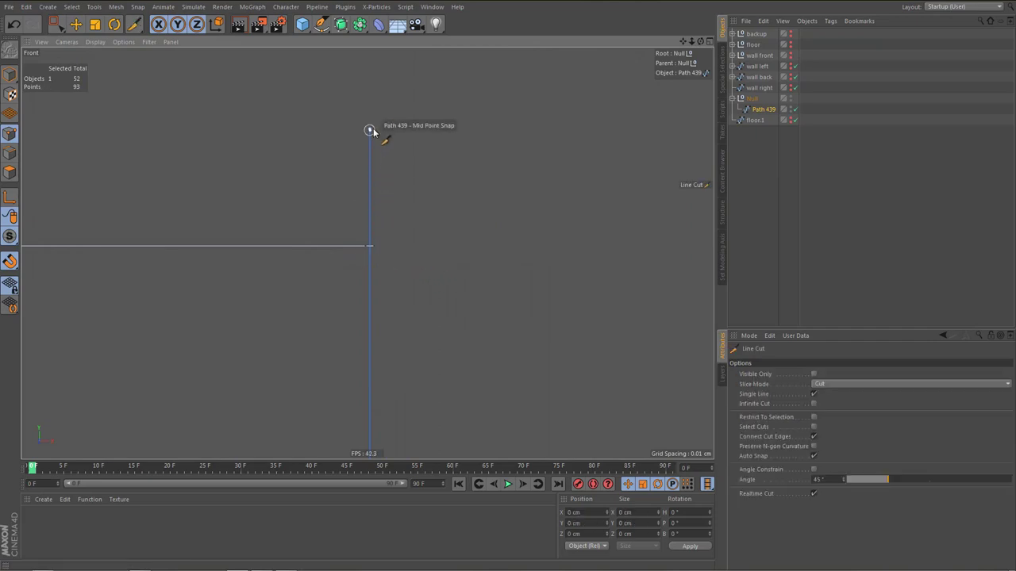
{"action": "left_click", "coordinate": [370, 130]}
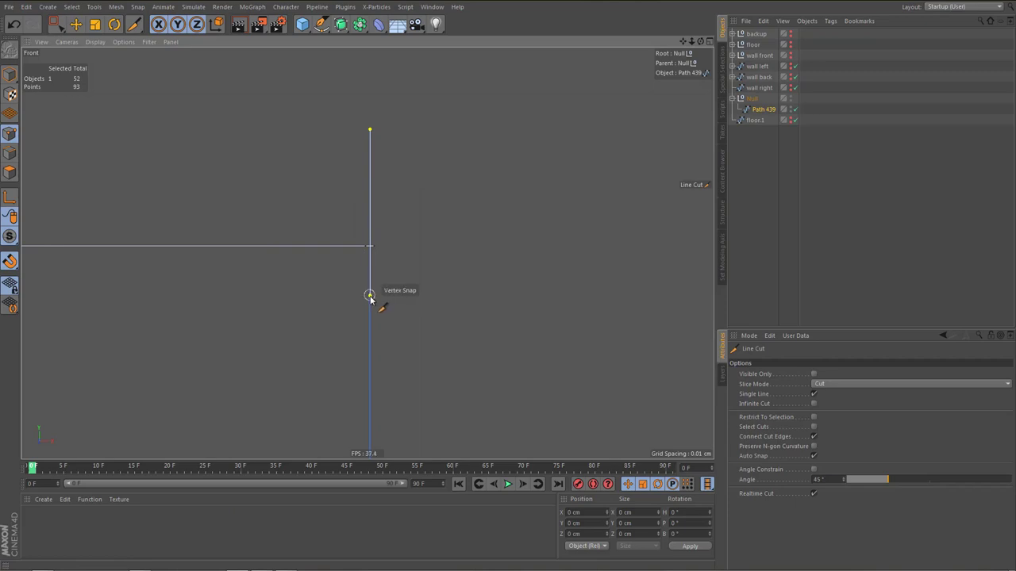
{"action": "key", "text": "0"}
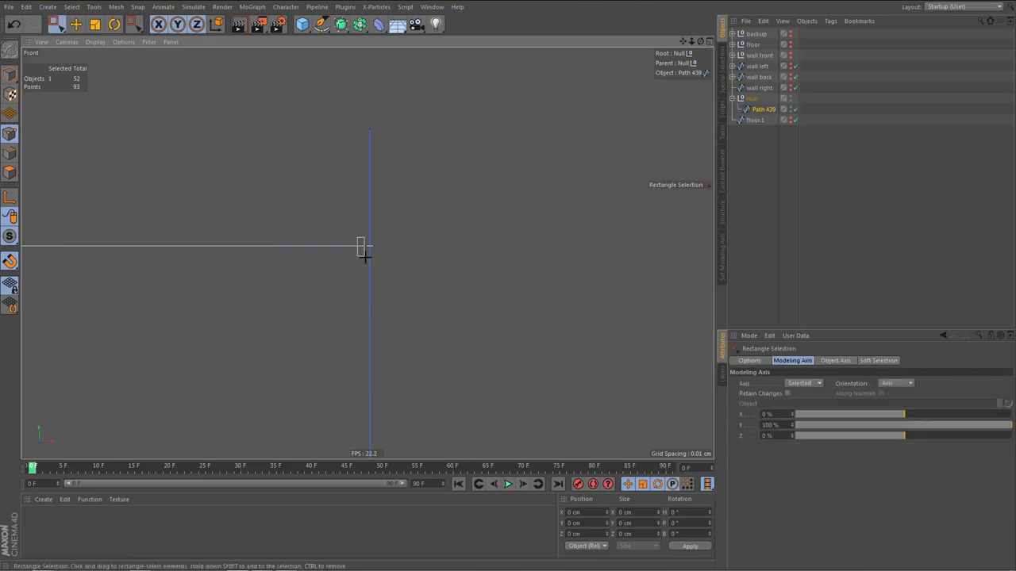
Shift the lower cross line's end point slightly left and make a line cut along the cross line's end, through its crossing with the vertical
{"action": "left_click_drag", "start_coordinate": [364, 252], "coordinate": [365, 256]}
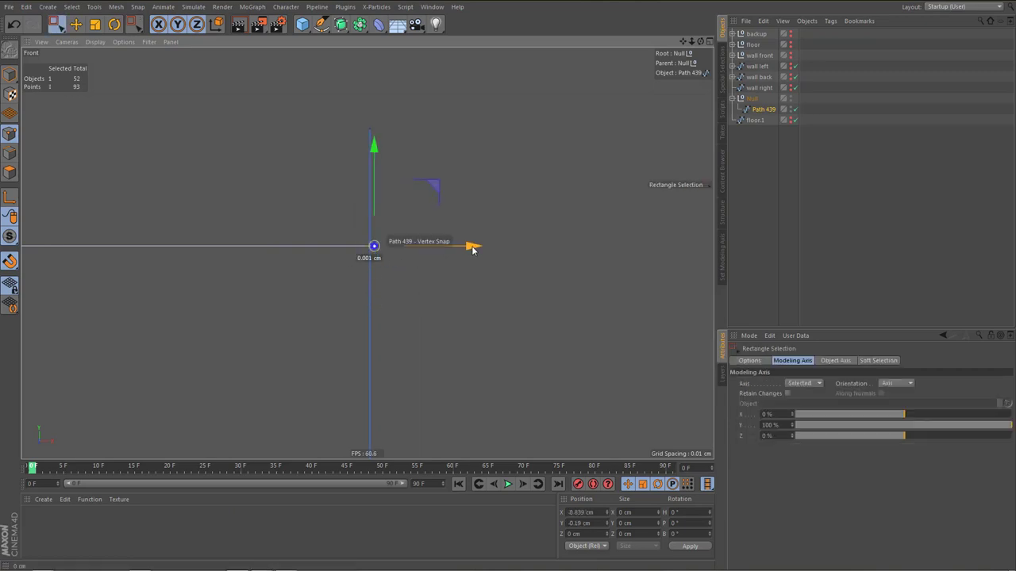
{"action": "left_click_drag", "start_coordinate": [472, 249], "coordinate": [451, 247]}
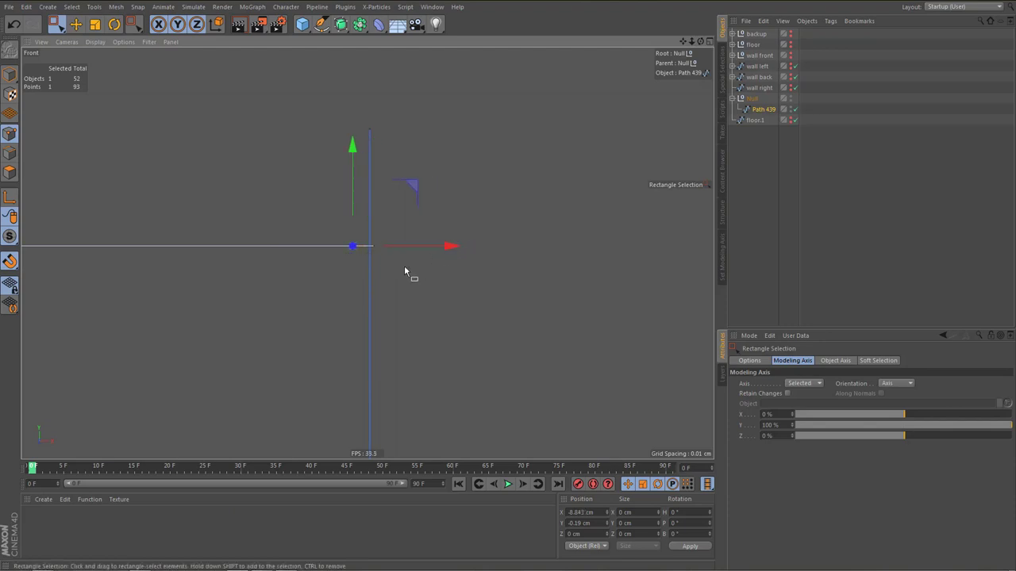
{"action": "key", "text": "k"}
{"action": "key", "text": "k"}
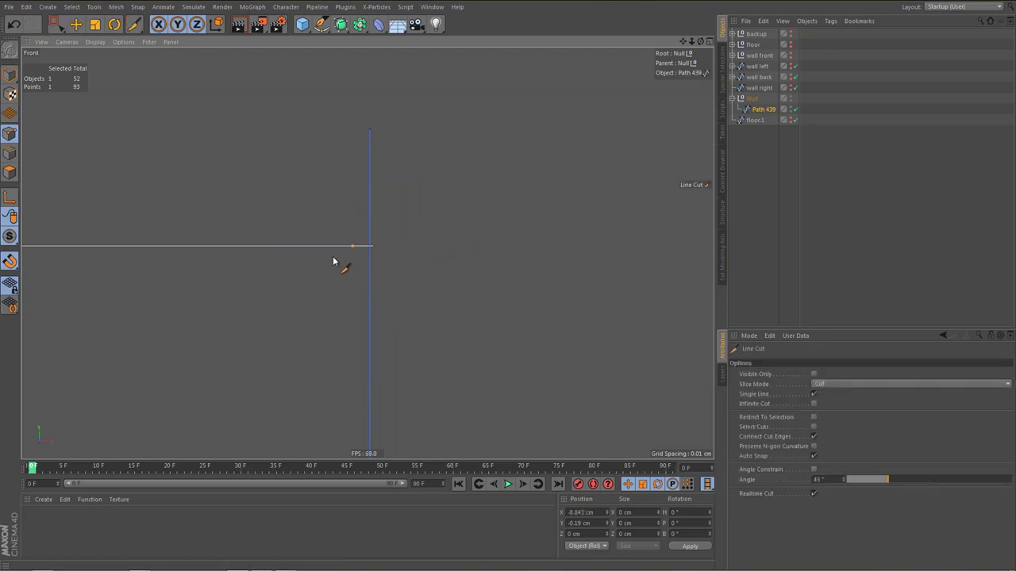
{"action": "left_click", "coordinate": [374, 247]}
{"action": "left_click", "coordinate": [311, 247]}
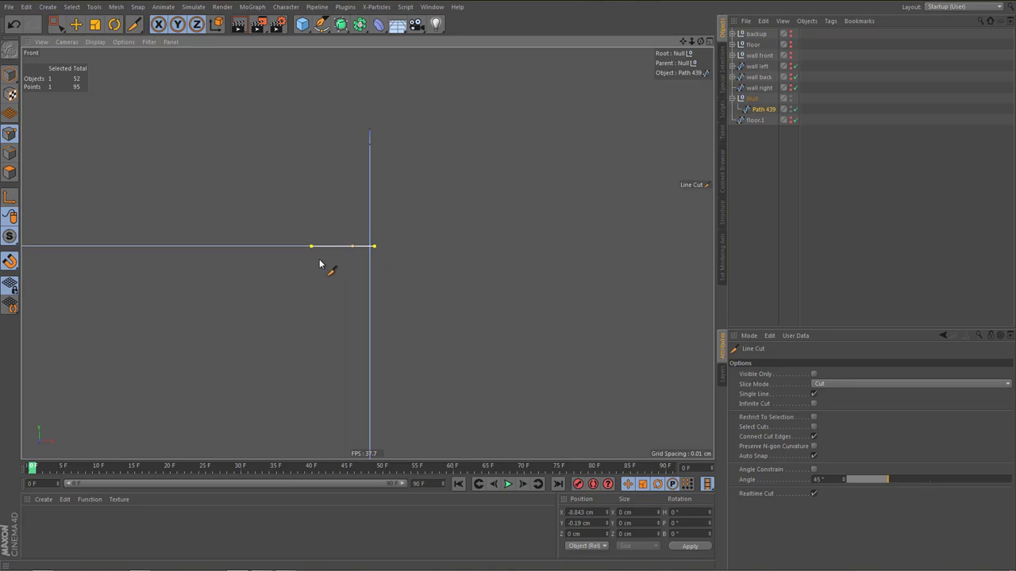
Align the selected cross line point with the vertical line by applying the top point's X position of -8.84 cm
{"action": "key", "text": "space"}
{"action": "mouse_move", "coordinate": [449, 246]}
{"action": "left_mouse_down"}
{"action": "mouse_move", "coordinate": [471, 245]}
{"action": "mouse_move", "coordinate": [454, 246]}
{"action": "left_mouse_up"}
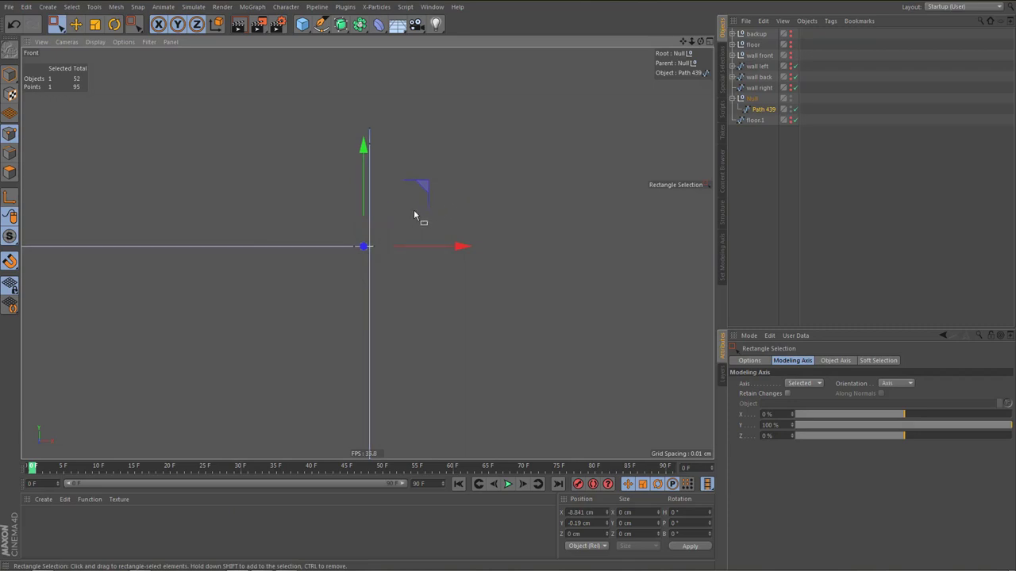
{"action": "left_click_drag", "start_coordinate": [357, 256], "coordinate": [357, 257]}
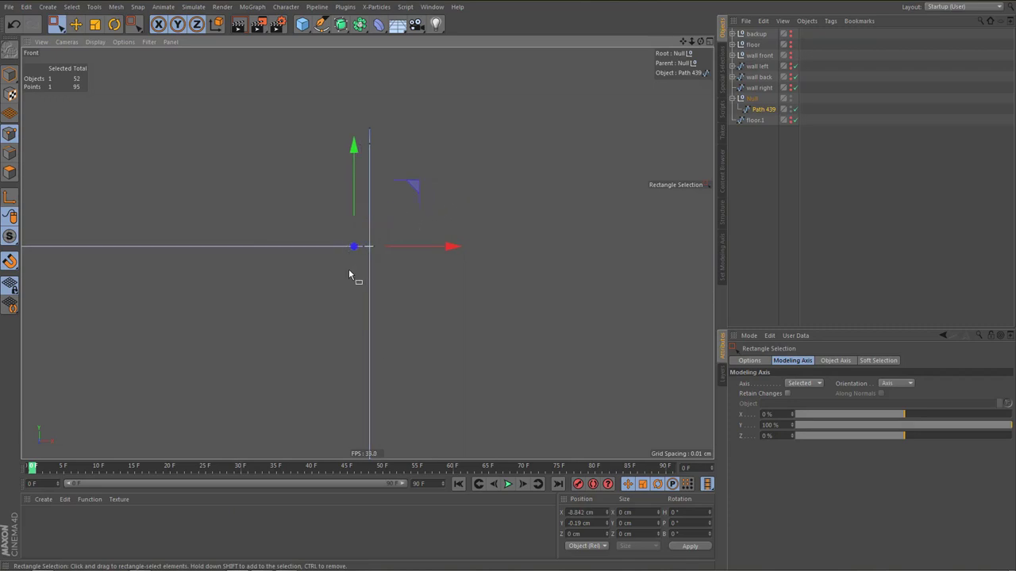
{"action": "left_click_drag", "start_coordinate": [360, 119], "coordinate": [389, 138]}
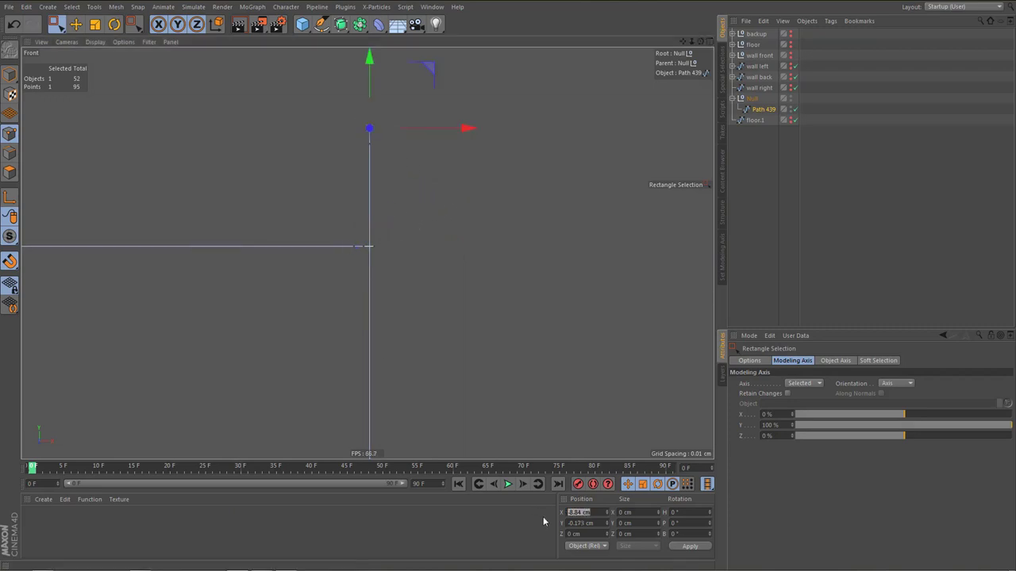
{"action": "left_click", "coordinate": [363, 246]}
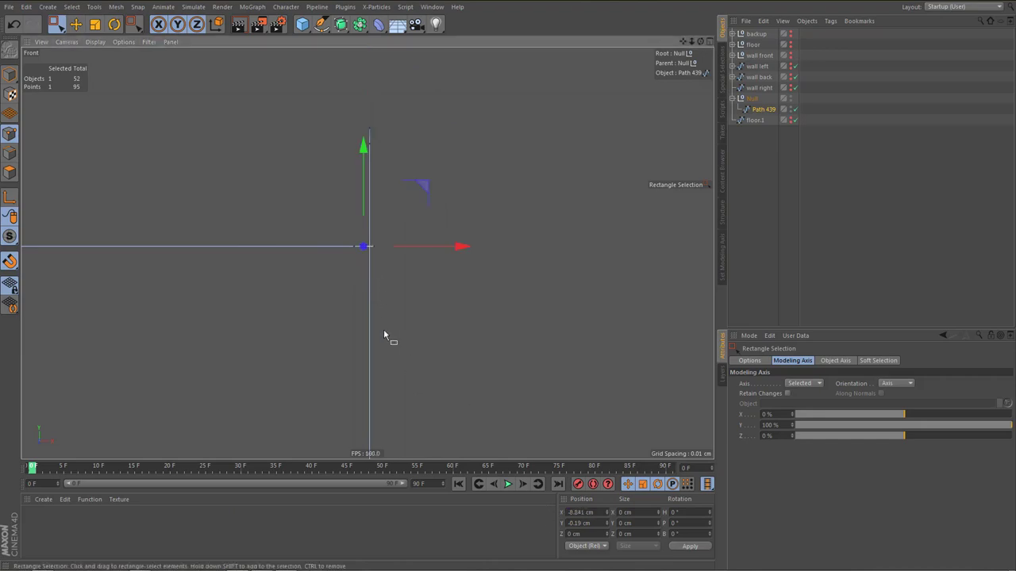
{"action": "left_click_drag", "start_coordinate": [595, 514], "coordinate": [537, 514]}
{"action": "type", "text": "-8.84 cm"}
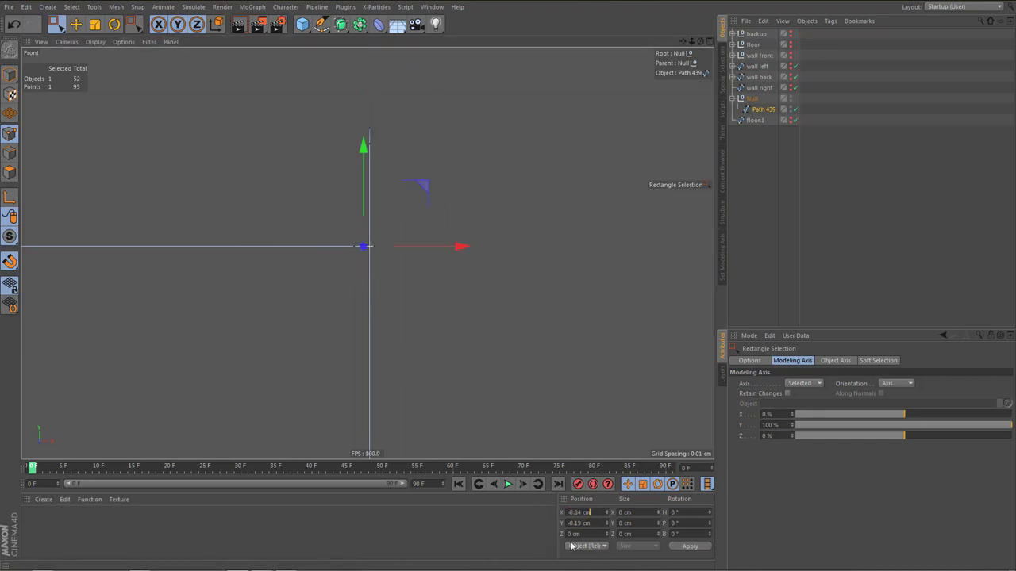
{"action": "left_click", "coordinate": [689, 547]}
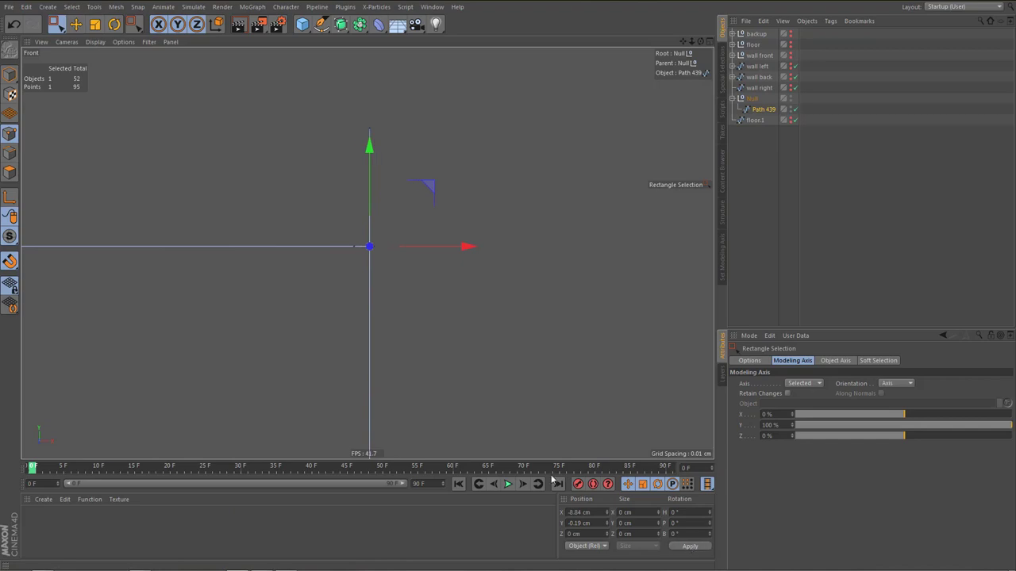
Select all five points around the lower right corner and weld them where the cross line meets the vertical line
{"action": "left_click_drag", "start_coordinate": [350, 114], "coordinate": [413, 284]}
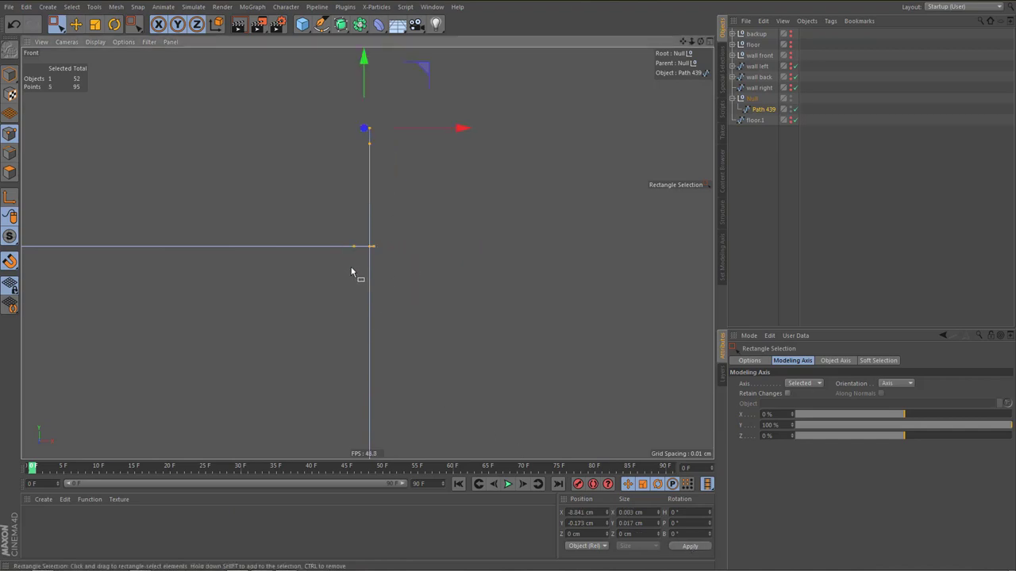
{"action": "key", "text": "m"}
{"action": "key", "text": "q"}
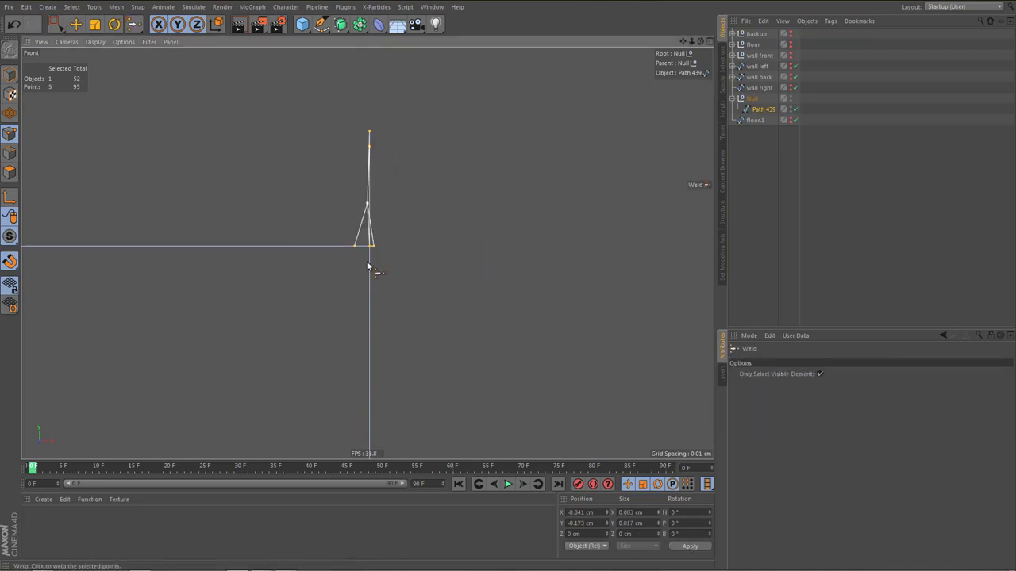
{"action": "left_click", "coordinate": [370, 253]}
Select the two points at the upper cross line's right corner and weld them into one corner point
{"action": "scroll", "coordinate": [367, 284], "scroll_direction": "down", "scroll_amount": 5}
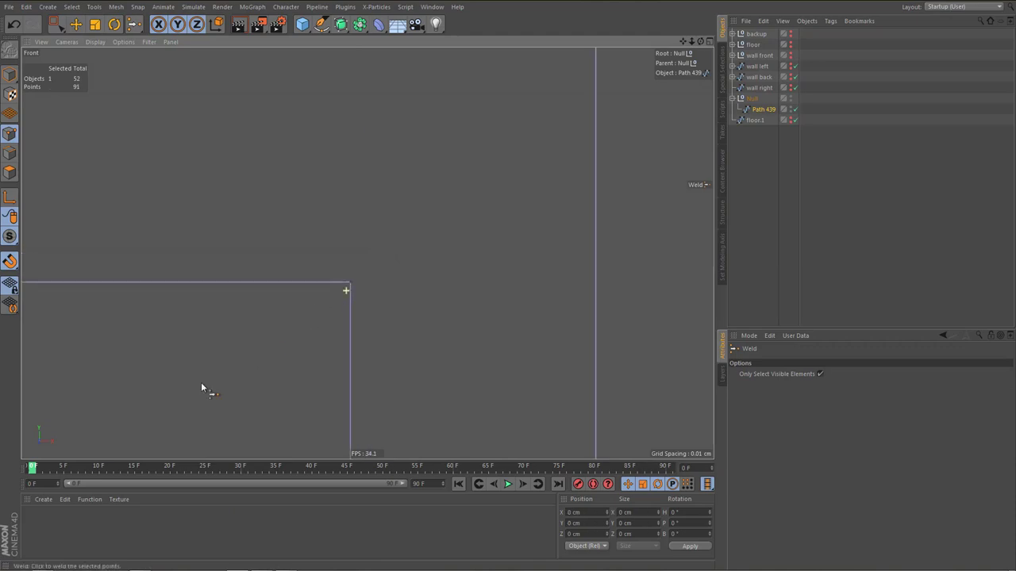
{"action": "scroll", "coordinate": [440, 252], "scroll_direction": "up", "scroll_amount": 8}
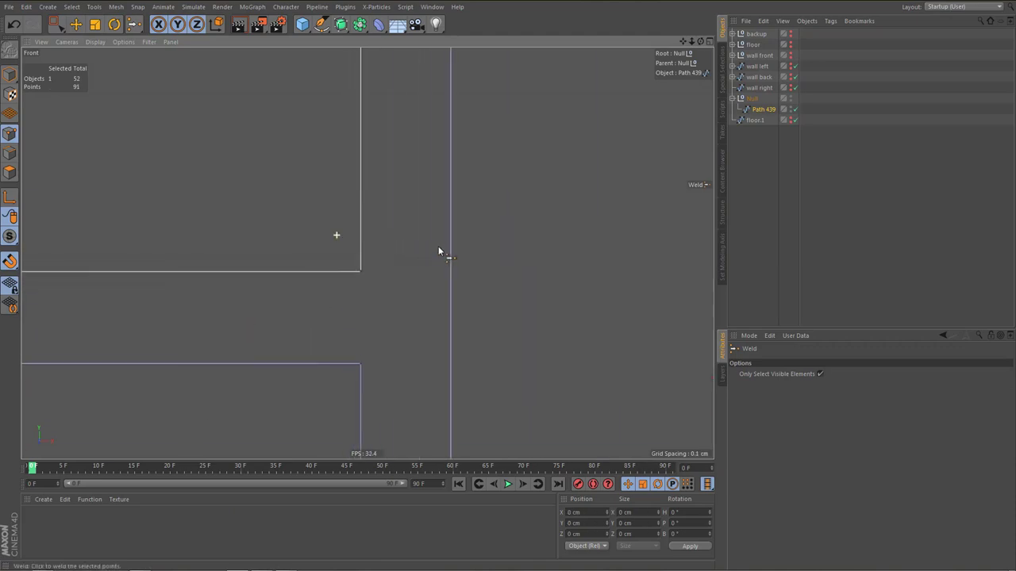
{"action": "key", "text": "0"}
{"action": "key", "text": "m"}
{"action": "key", "text": "q"}
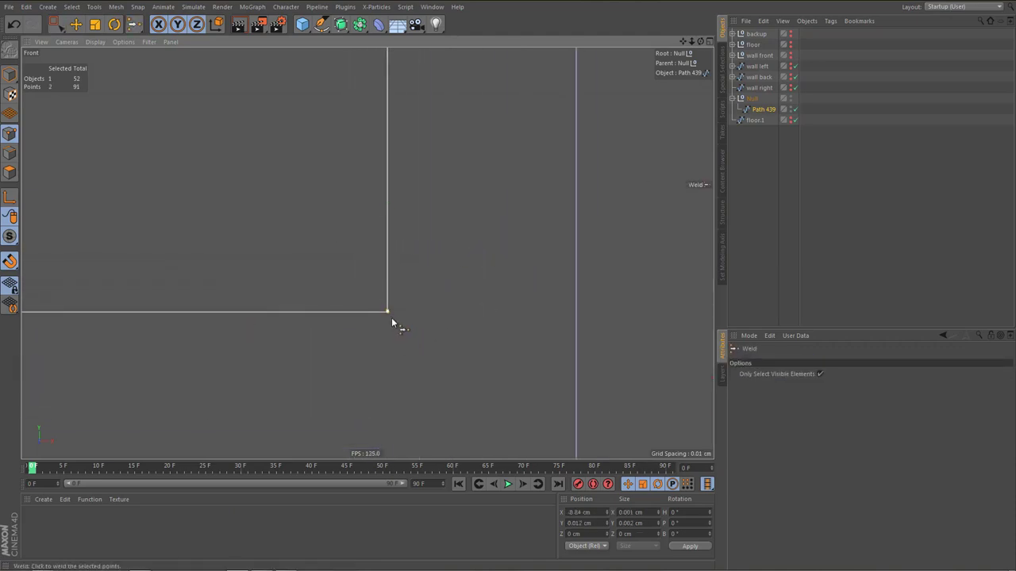
{"action": "left_click", "coordinate": [397, 320]}
{"action": "scroll", "coordinate": [391, 313], "scroll_direction": "down", "scroll_amount": 12}
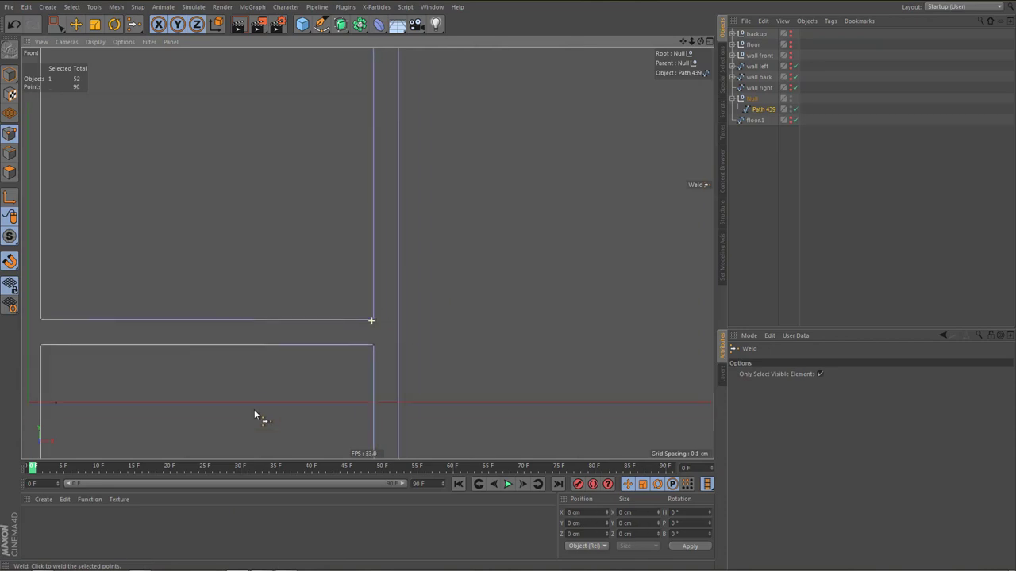
Delete the leftover point on the lower line of the next plank joint, near the line's left end
{"action": "scroll", "coordinate": [232, 371], "scroll_direction": "down", "scroll_amount": 2}
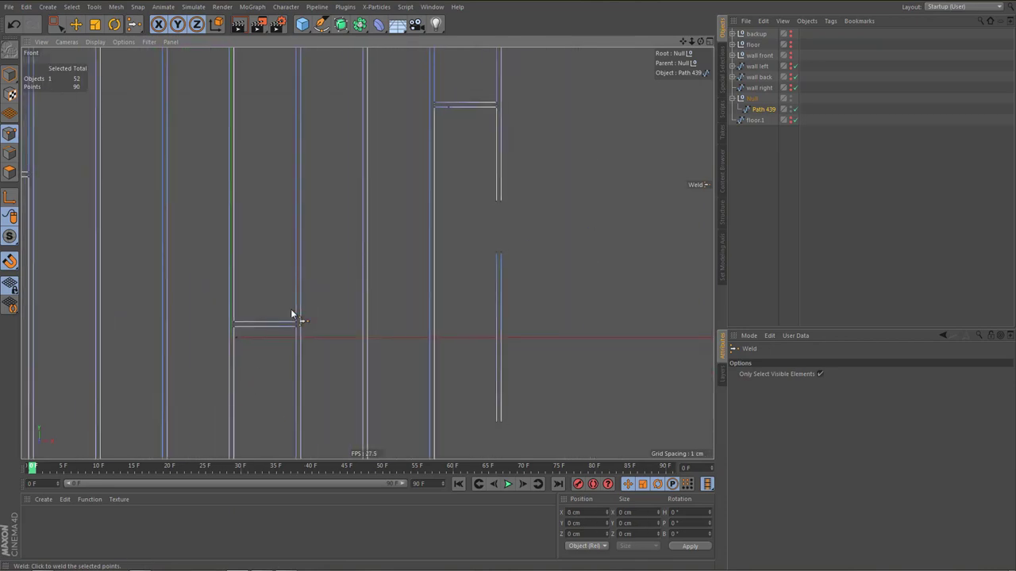
{"action": "middle_click_drag", "start_coordinate": [290, 309], "coordinate": [255, 407]}
{"action": "scroll", "coordinate": [384, 238], "scroll_direction": "up", "scroll_amount": 5}
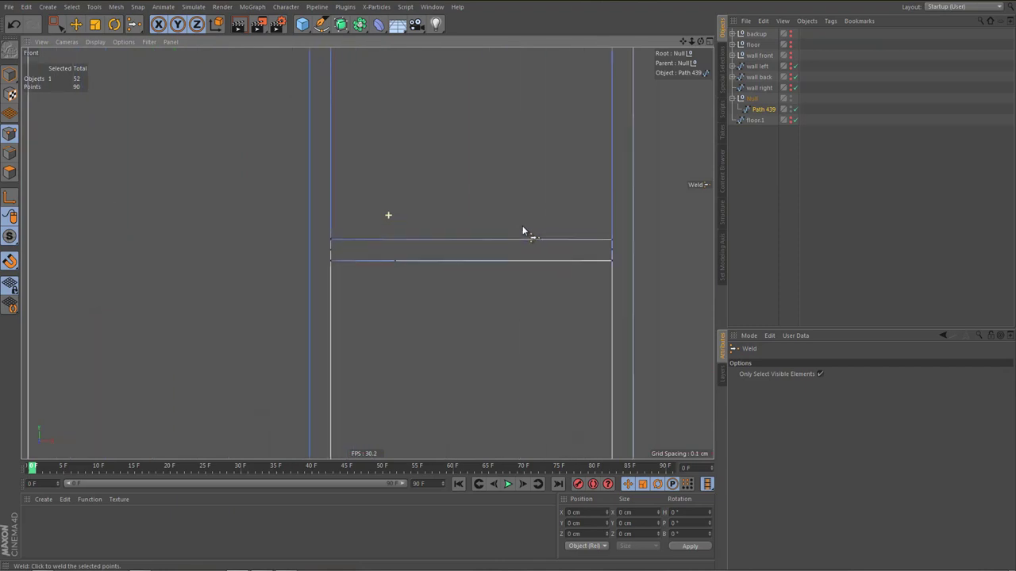
{"action": "key", "text": "0"}
{"action": "left_click_drag", "start_coordinate": [385, 265], "coordinate": [404, 302]}
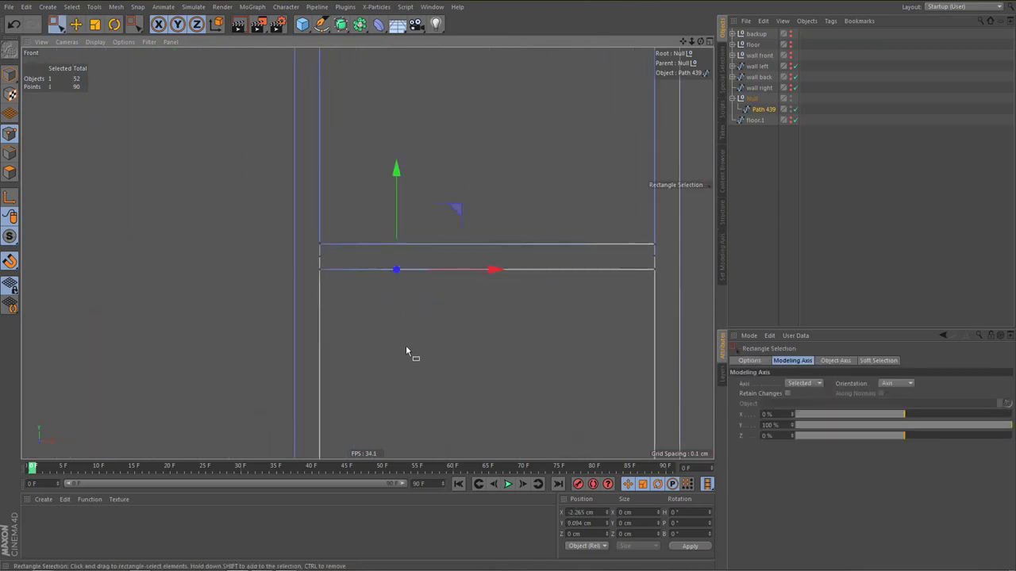
{"action": "key", "text": "Delete"}
Disconnect the two midpoints closing the joint's ends between the cross lines and delete the resulting loose points
{"action": "middle_click_drag", "start_coordinate": [424, 281], "coordinate": [379, 294]}
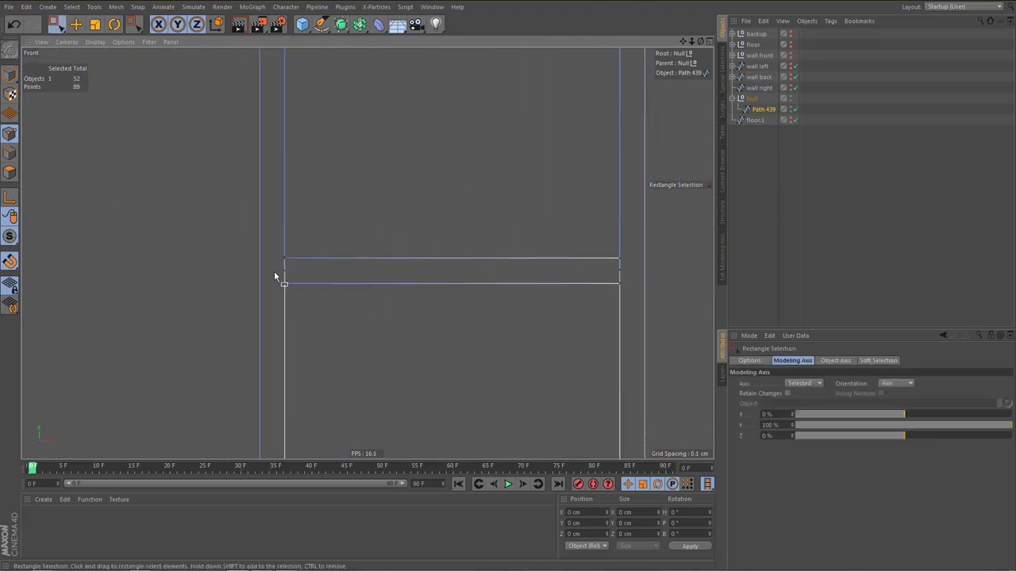
{"action": "left_click_drag", "start_coordinate": [279, 266], "coordinate": [626, 276]}
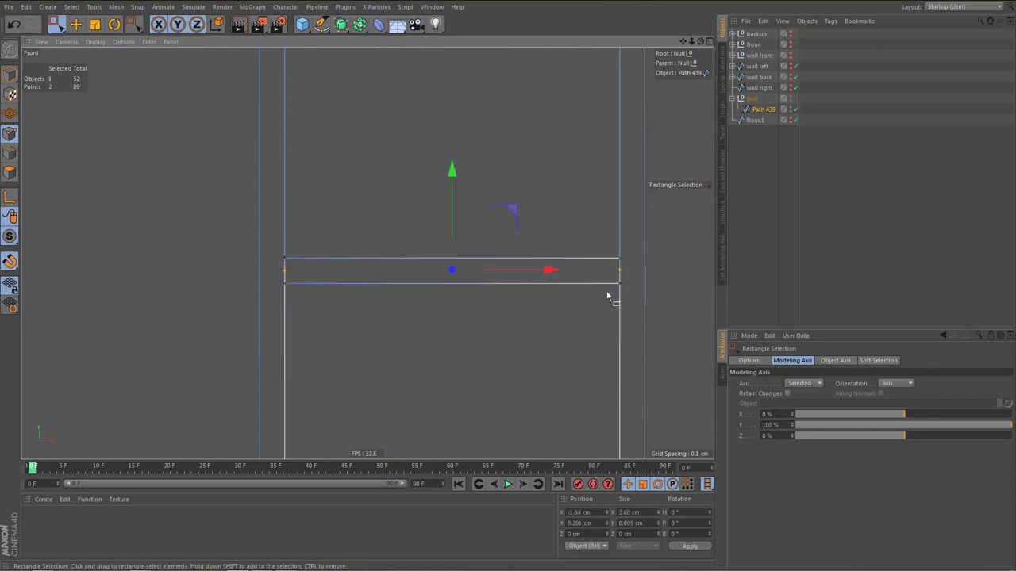
{"action": "right_click", "coordinate": [546, 335]}
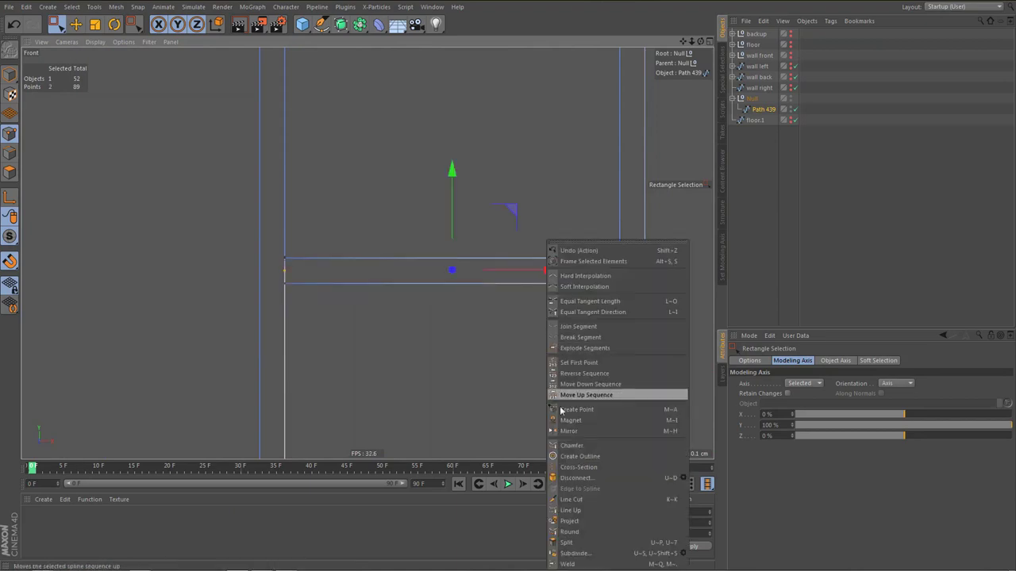
{"action": "left_click", "coordinate": [575, 478]}
{"action": "left_click_drag", "start_coordinate": [276, 265], "coordinate": [630, 286]}
{"action": "key", "text": "Delete"}
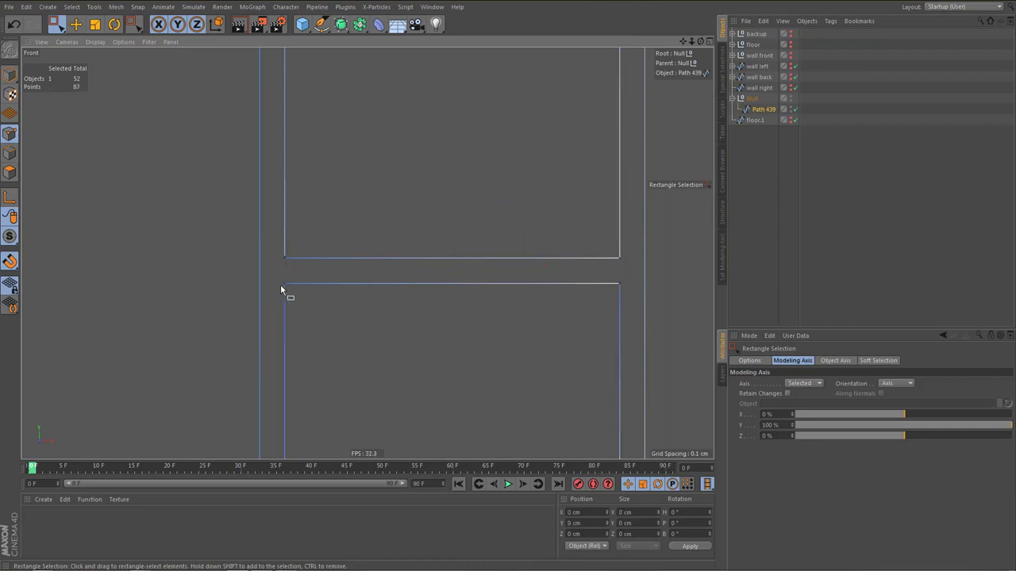
Weld the loose points at the left corners of the joint's lower and upper cross lines, one corner at a time
{"action": "scroll", "coordinate": [281, 289], "scroll_direction": "up", "scroll_amount": 5}
{"action": "key", "text": "m"}
{"action": "key", "text": "q"}
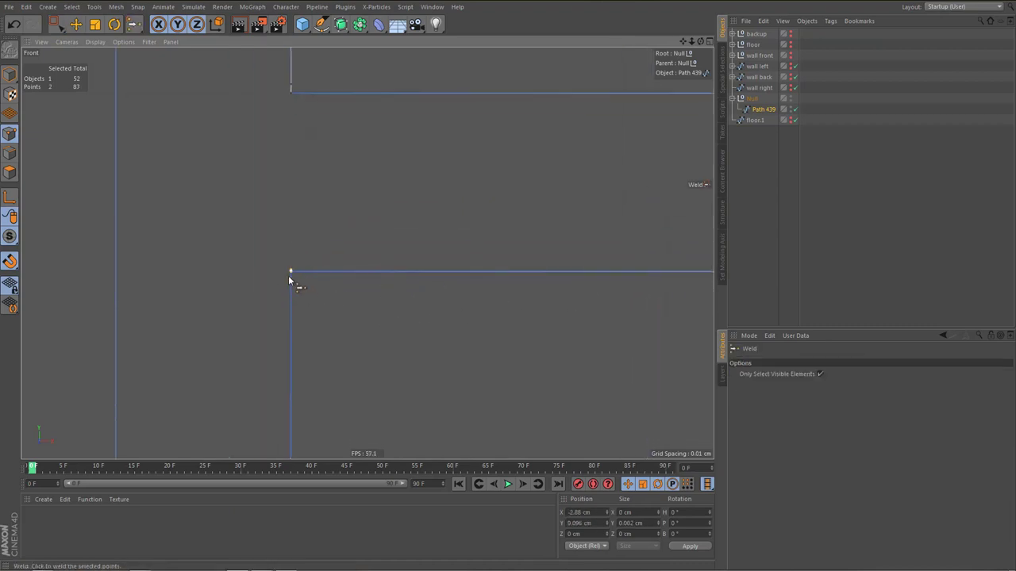
{"action": "left_click", "coordinate": [290, 274]}
{"action": "key", "text": "space"}
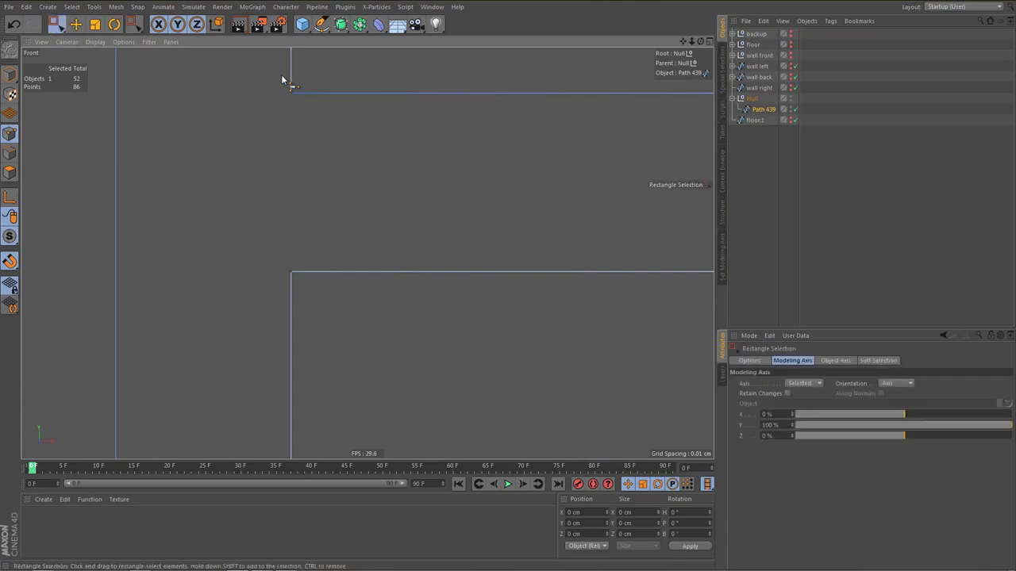
{"action": "left_click_drag", "start_coordinate": [281, 75], "coordinate": [300, 108]}
{"action": "key", "text": "space"}
{"action": "left_click", "coordinate": [289, 95]}
{"action": "scroll", "coordinate": [223, 156], "scroll_direction": "down", "scroll_amount": 5}
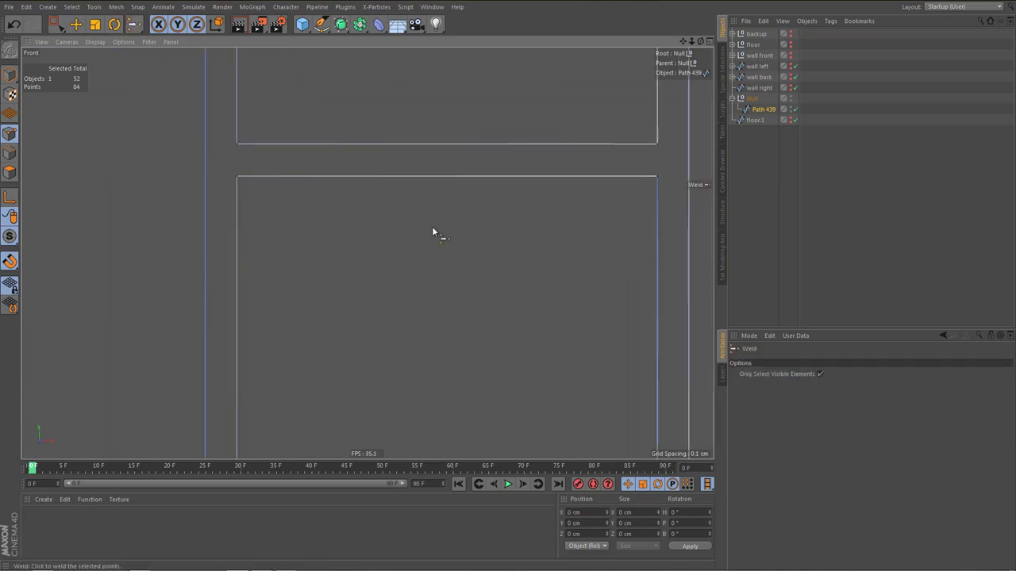
Select the points at the lower cross line's right corner and weld them into one corner point
{"action": "middle_click_drag", "start_coordinate": [433, 229], "coordinate": [292, 295], "text": "alt"}
{"action": "scroll", "coordinate": [525, 242], "scroll_direction": "up", "scroll_amount": 5}
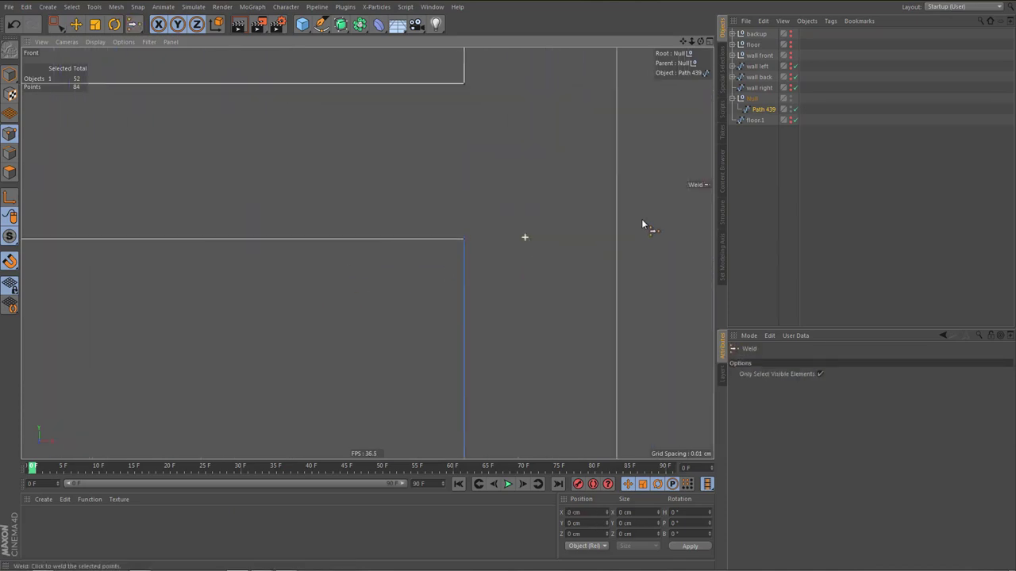
{"action": "key", "text": "0"}
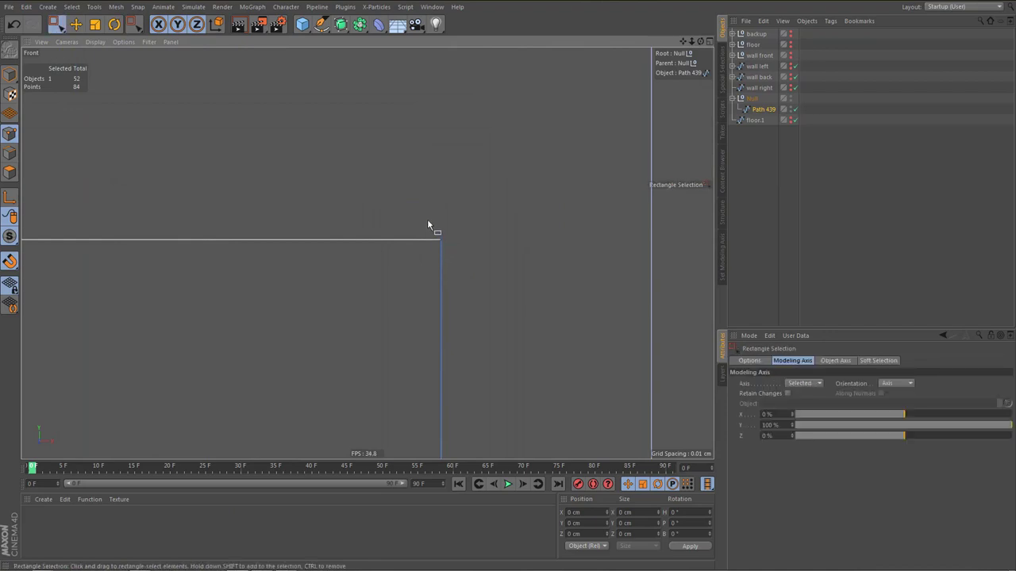
{"action": "left_click_drag", "start_coordinate": [450, 257], "coordinate": [449, 258]}
{"action": "key", "text": "m"}
{"action": "key", "text": "q"}
{"action": "left_click", "coordinate": [442, 242]}
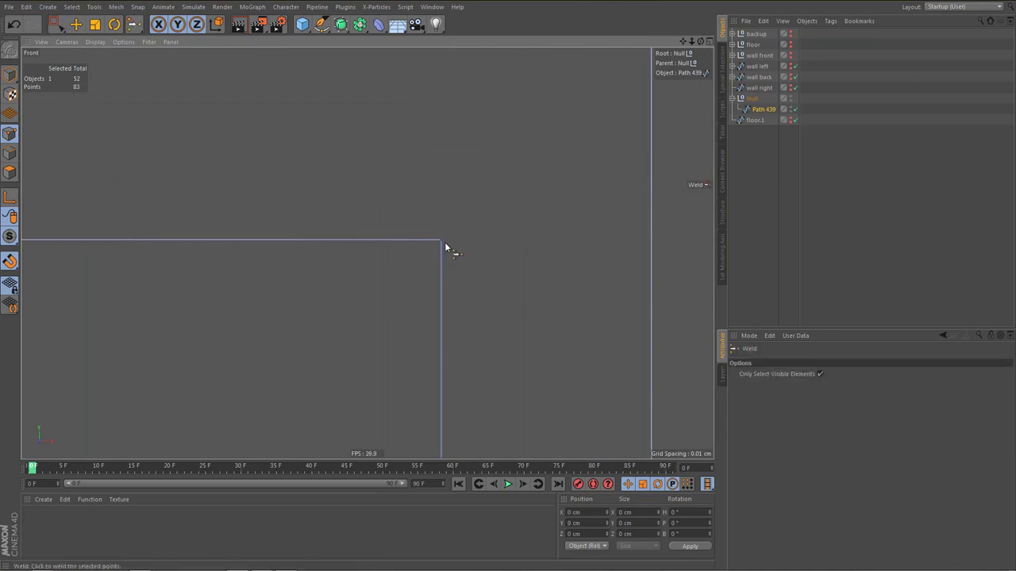
Select the two points where the upper cross line meets the right vertical and weld them together
{"action": "scroll", "coordinate": [398, 238], "scroll_direction": "down", "scroll_amount": 3}
{"action": "key", "text": "0"}
{"action": "left_click_drag", "start_coordinate": [411, 113], "coordinate": [435, 143]}
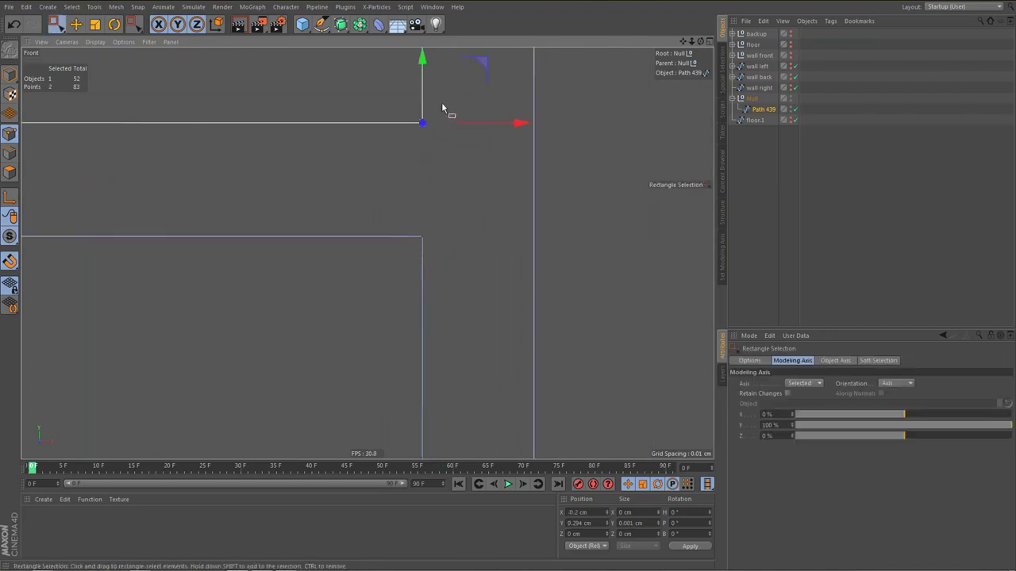
{"action": "right_click_drag", "start_coordinate": [421, 107], "coordinate": [620, 110], "text": "alt"}
{"action": "key", "text": "m"}
{"action": "key", "text": "q"}
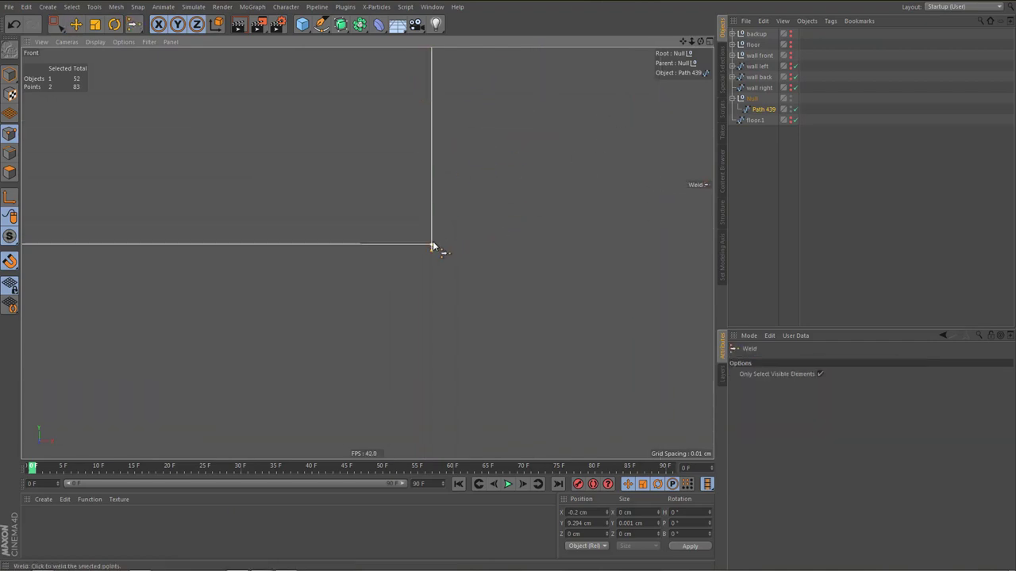
{"action": "left_click", "coordinate": [433, 240]}
Delete the extra point on the upper cross line of the joint between the floor's two leftmost plank grooves
{"action": "scroll", "coordinate": [327, 335], "scroll_direction": "down", "scroll_amount": 15}
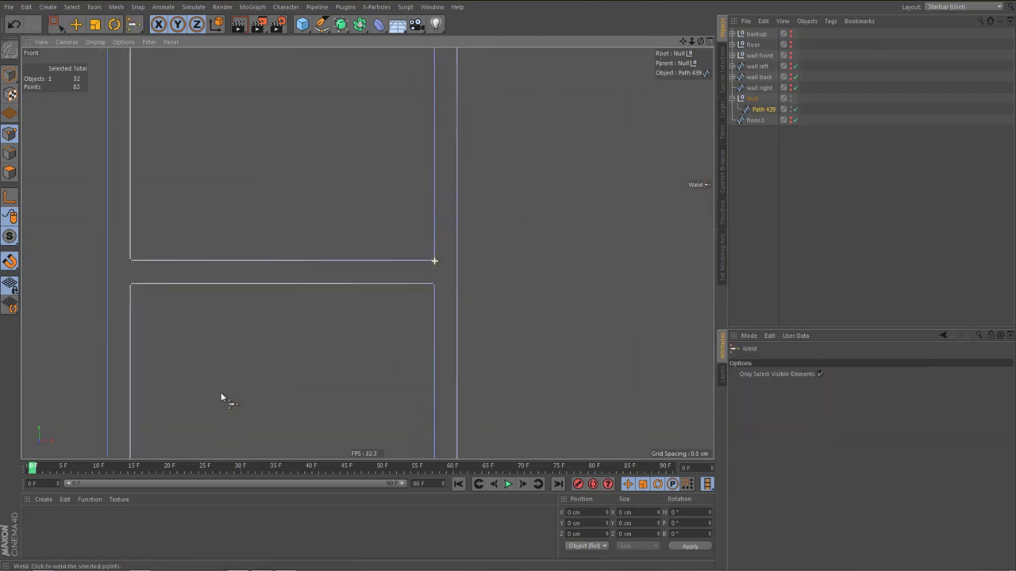
{"action": "middle_click_drag", "start_coordinate": [369, 243], "coordinate": [403, 241], "text": "alt"}
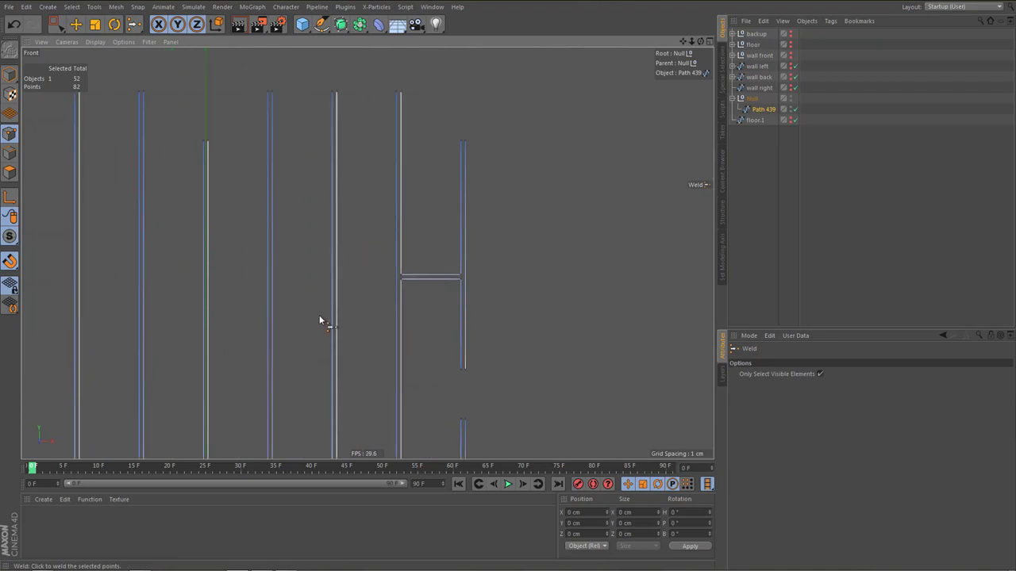
{"action": "middle_click_drag", "start_coordinate": [312, 326], "coordinate": [479, 305], "text": "alt"}
{"action": "middle_click_drag", "start_coordinate": [141, 333], "coordinate": [277, 309], "text": "alt"}
{"action": "scroll", "coordinate": [278, 315], "scroll_direction": "up", "scroll_amount": 10}
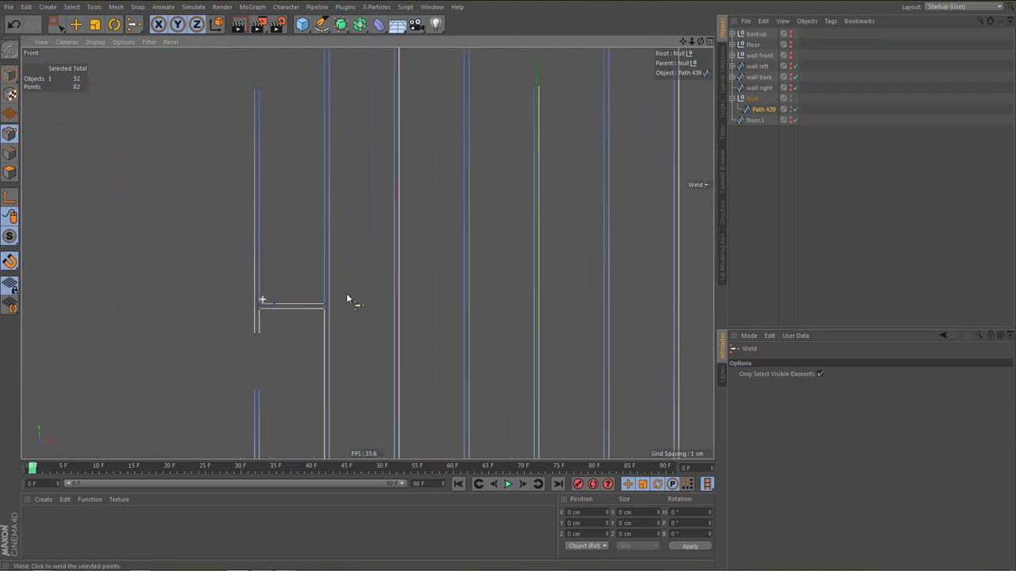
{"action": "middle_click_drag", "start_coordinate": [286, 218], "coordinate": [283, 216], "text": "alt"}
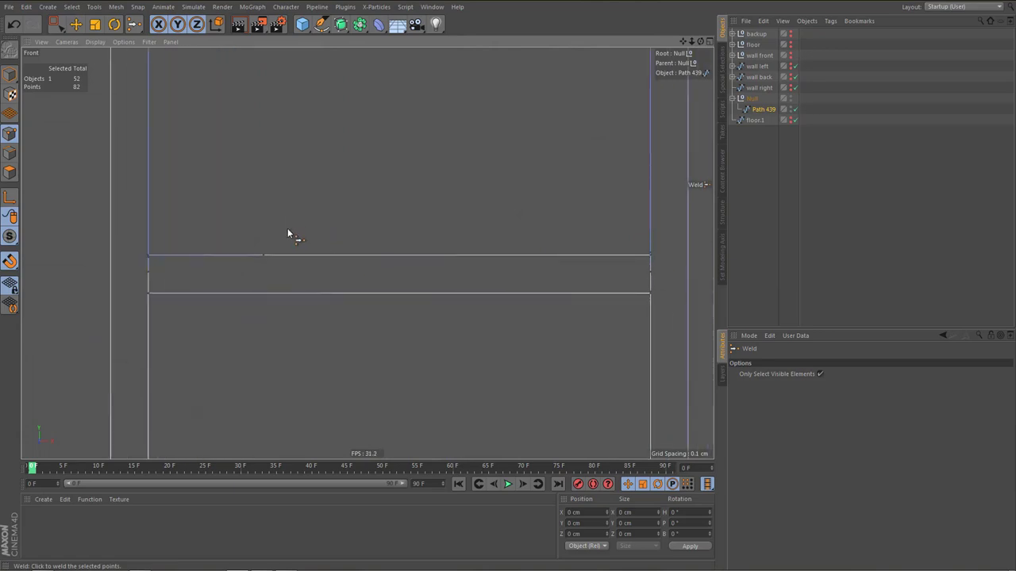
{"action": "right_click_drag", "start_coordinate": [287, 228], "coordinate": [286, 248], "text": "alt"}
{"action": "key", "text": "0"}
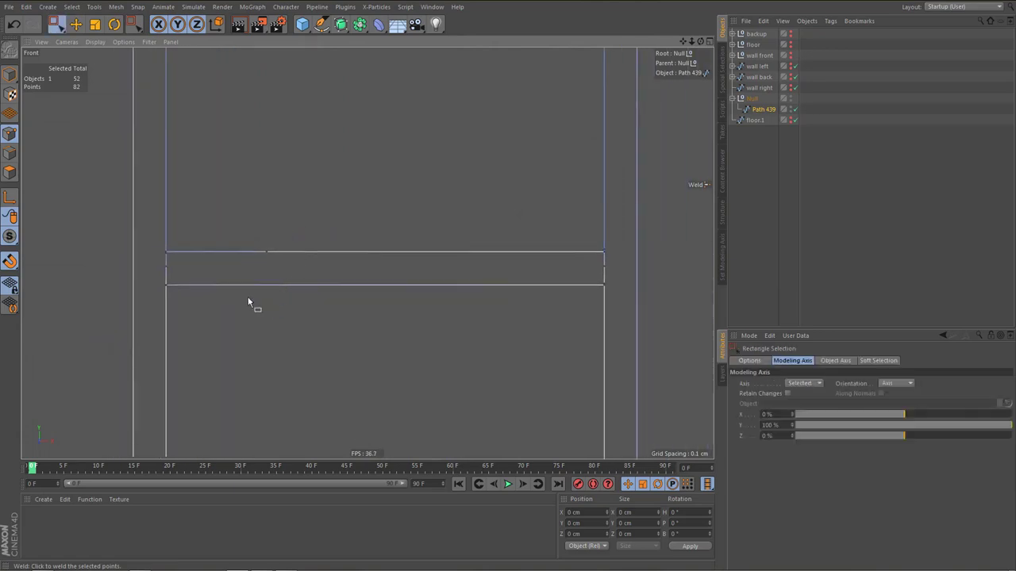
{"action": "left_click_drag", "start_coordinate": [247, 230], "coordinate": [278, 296]}
{"action": "key", "text": "Delete"}
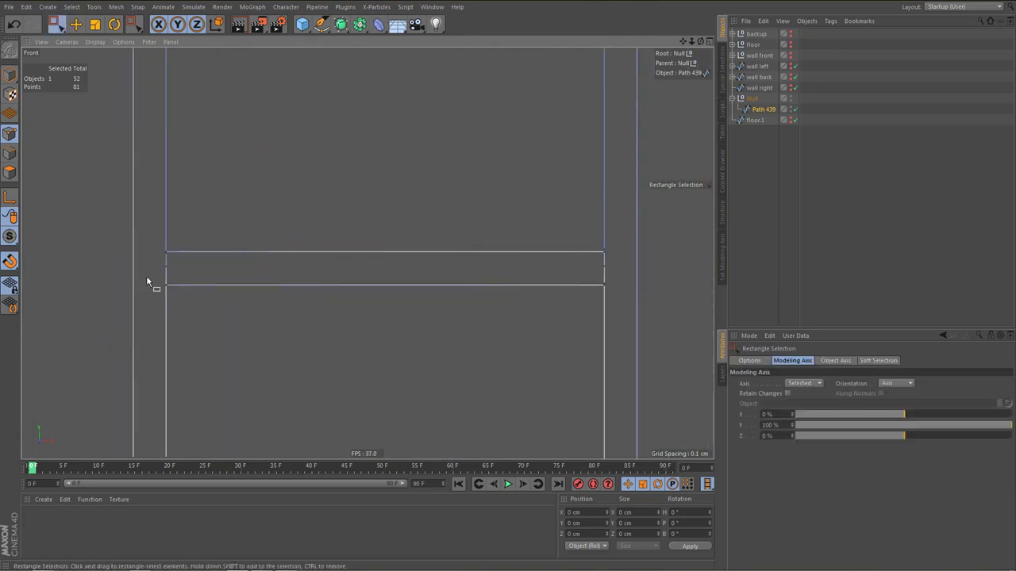
Disconnect the points midway across both ends of the leftmost joint and delete the short connecting pieces
{"action": "left_click_drag", "start_coordinate": [160, 264], "coordinate": [646, 279]}
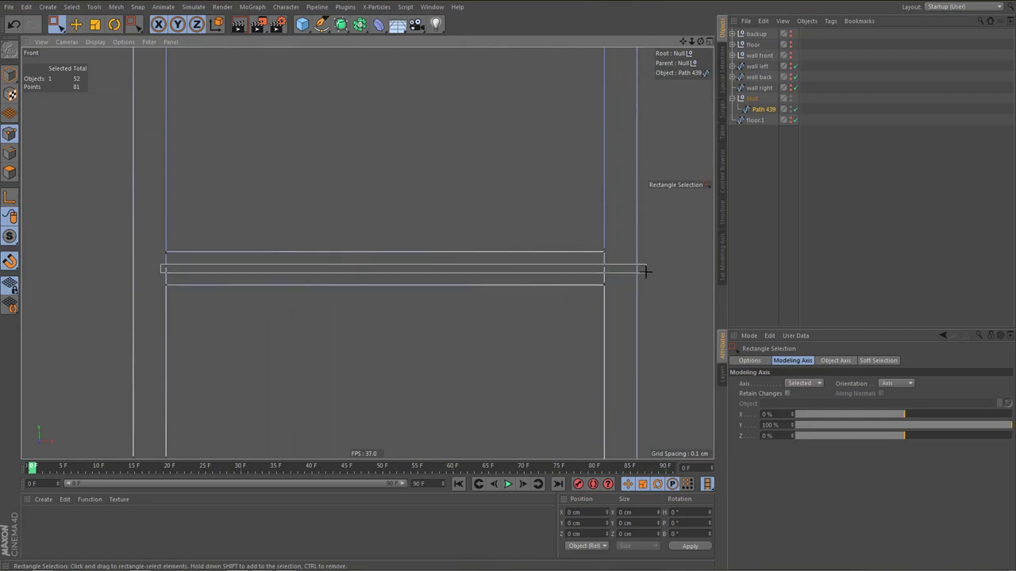
{"action": "right_click", "coordinate": [493, 364]}
{"action": "left_click", "coordinate": [524, 479]}
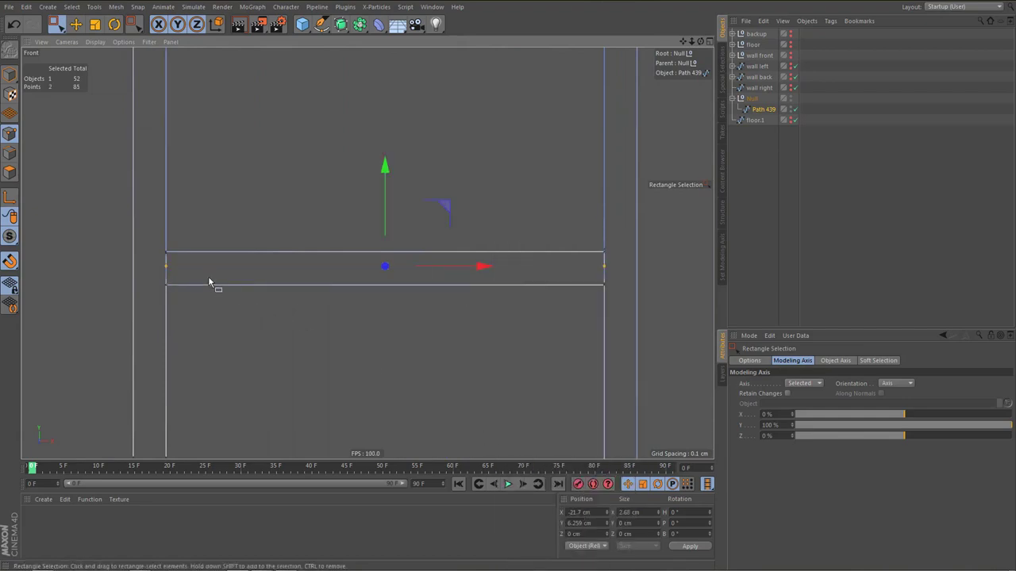
{"action": "left_click_drag", "start_coordinate": [161, 253], "coordinate": [642, 280]}
{"action": "key", "text": "Delete"}
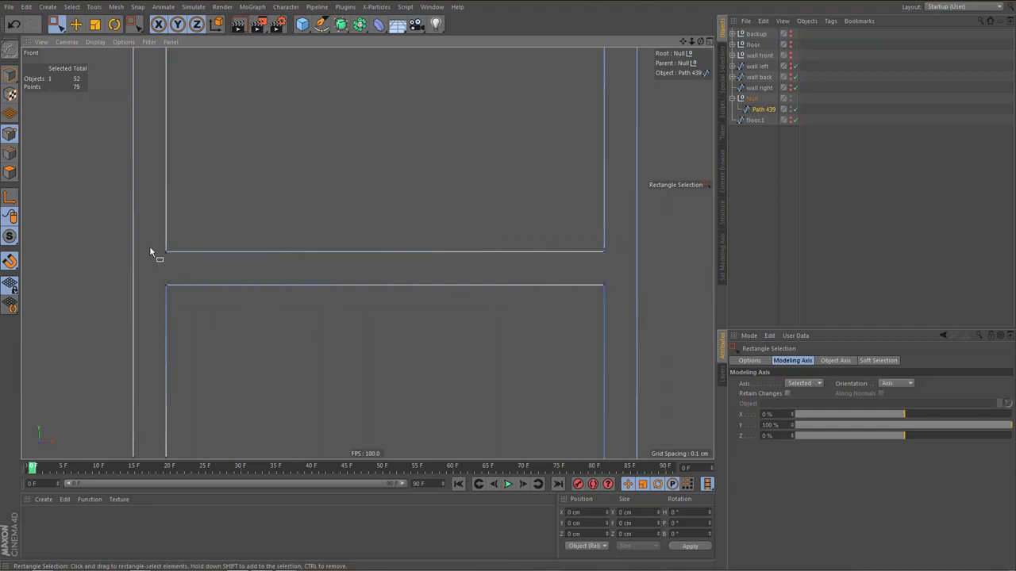
Try to weld the three points at the upper cross line's left corner into one point
{"action": "right_click_drag", "start_coordinate": [150, 248], "coordinate": [259, 253], "text": "alt"}
{"action": "left_click_drag", "start_coordinate": [199, 251], "coordinate": [210, 294]}
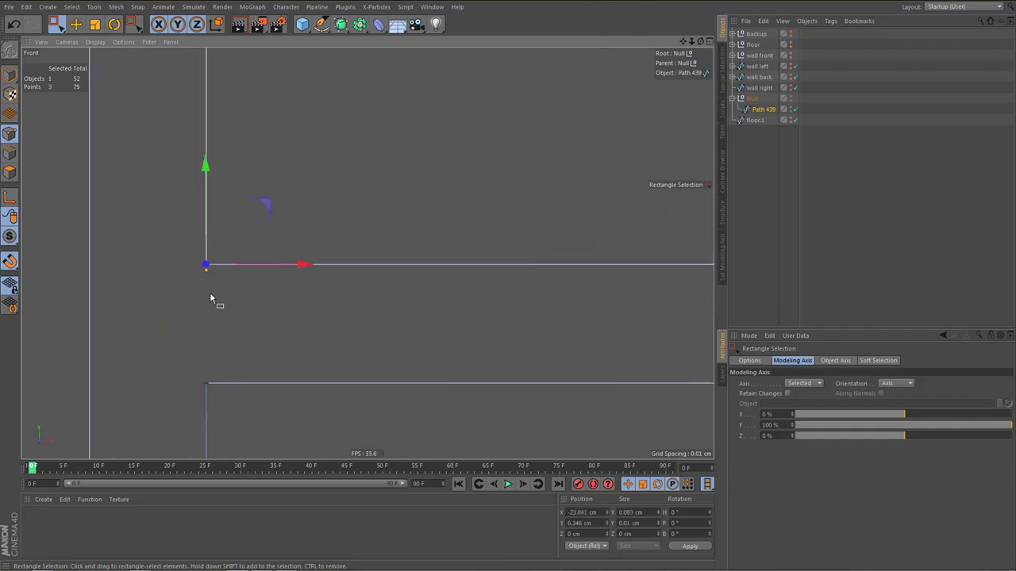
{"action": "key", "text": "m"}
{"action": "key", "text": "q"}
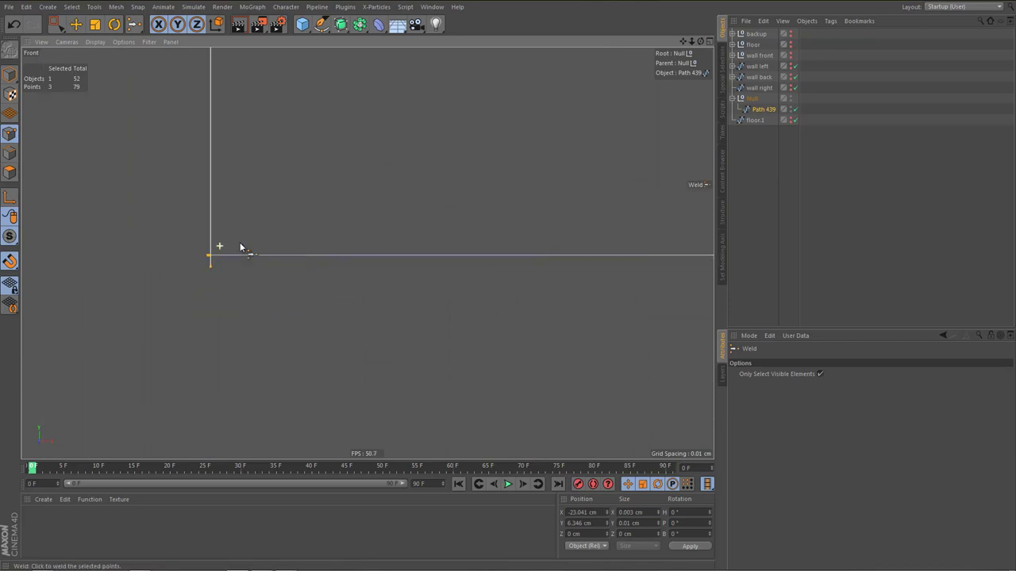
{"action": "left_click", "coordinate": [198, 283]}
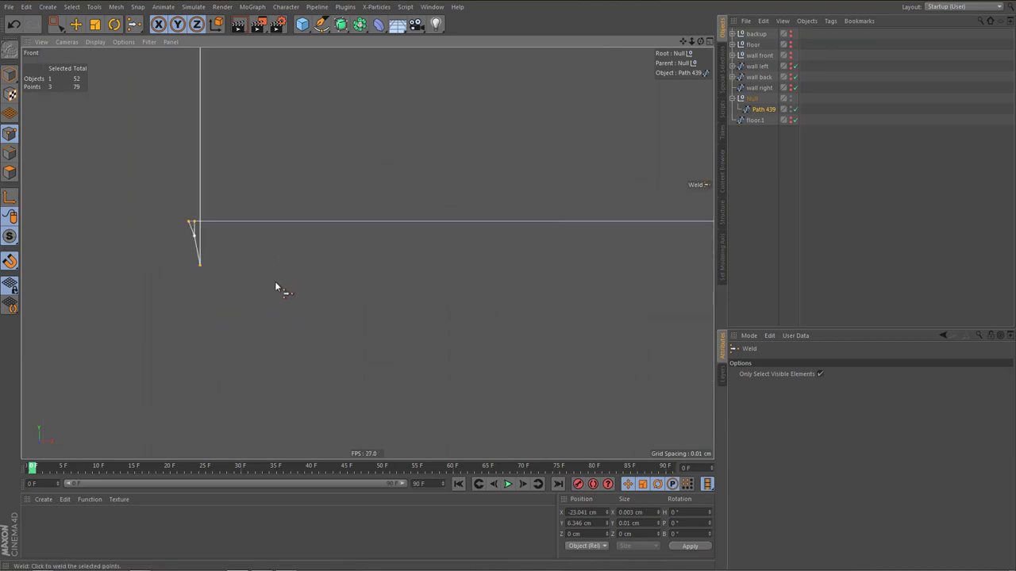
{"action": "key", "text": "ctrl+z"}
Align the left vertical's lower end point with the upper cross line by applying the cross line point's Y position of 6.346 cm
{"action": "key", "text": "0"}
{"action": "left_click_drag", "start_coordinate": [197, 219], "coordinate": [200, 263]}
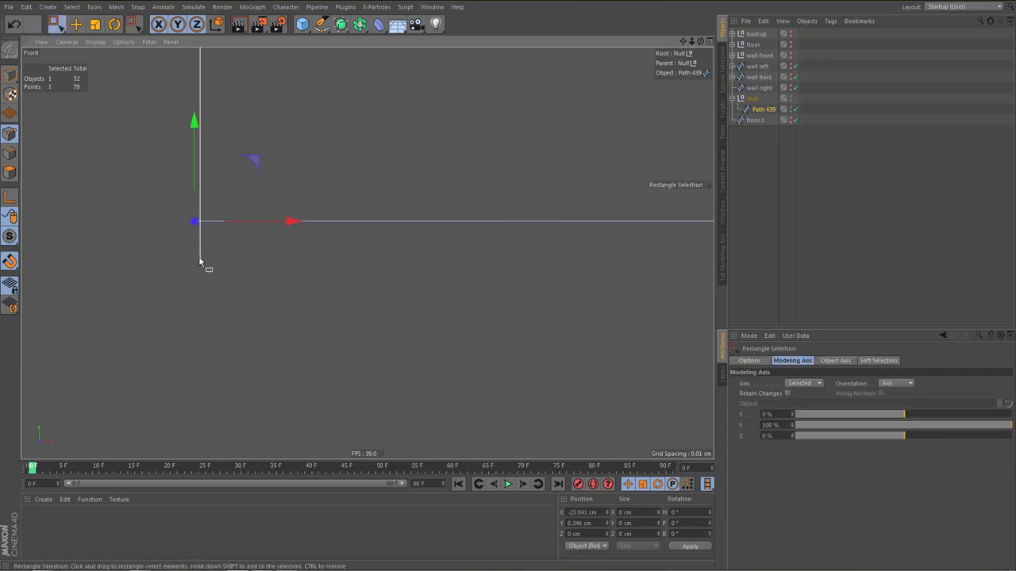
{"action": "double_click", "coordinate": [587, 522]}
{"action": "key", "text": "ctrl+c"}
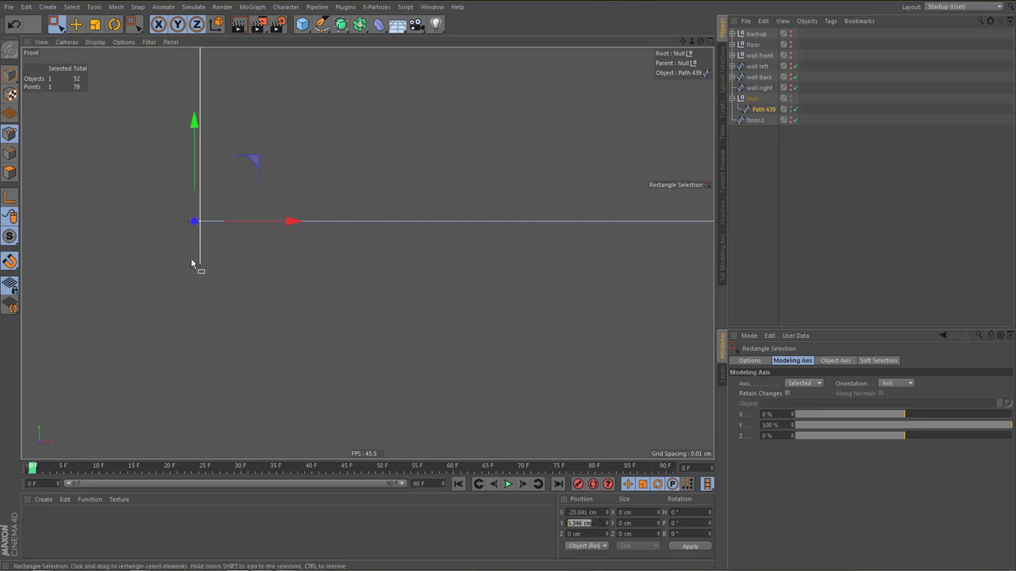
{"action": "left_click_drag", "start_coordinate": [190, 258], "coordinate": [227, 273]}
{"action": "left_click_drag", "start_coordinate": [597, 524], "coordinate": [539, 533]}
{"action": "key", "text": "ctrl+v"}
{"action": "left_click", "coordinate": [691, 546]}
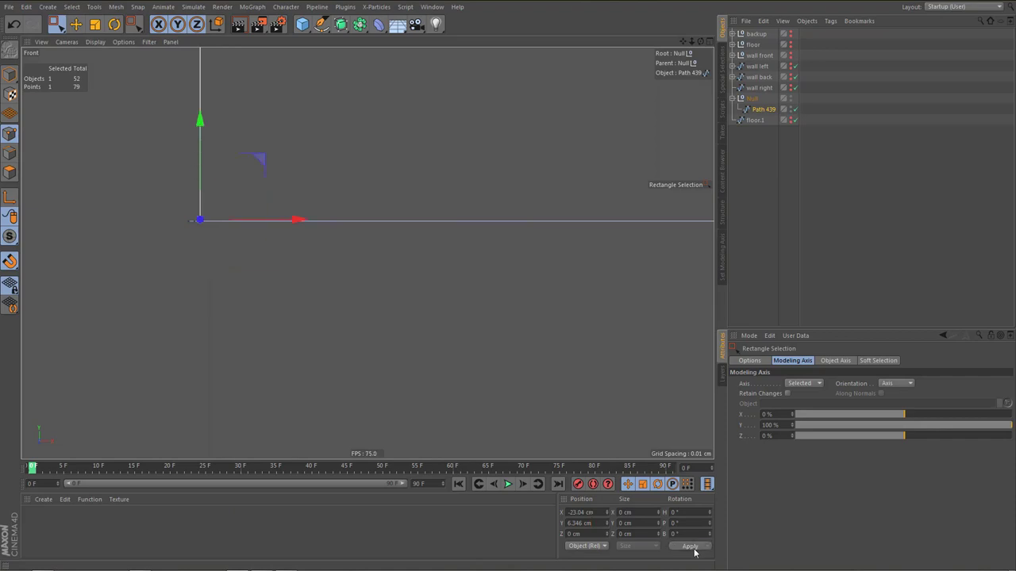
Check the positions of the individual points at the upper cross line's left corner
{"action": "right_click_drag", "start_coordinate": [195, 215], "coordinate": [382, 224], "text": "alt"}
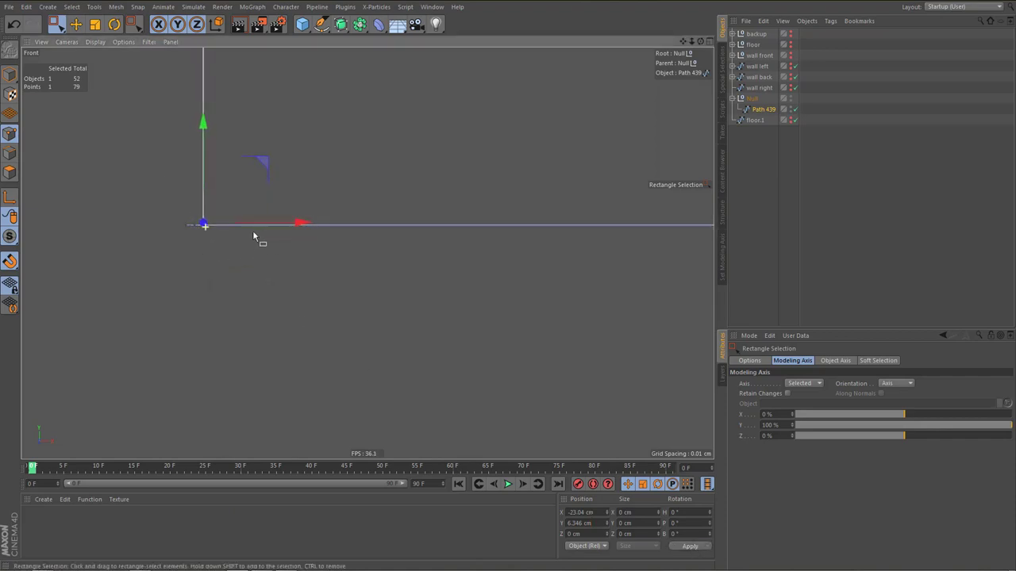
{"action": "left_click_drag", "start_coordinate": [234, 256], "coordinate": [234, 257]}
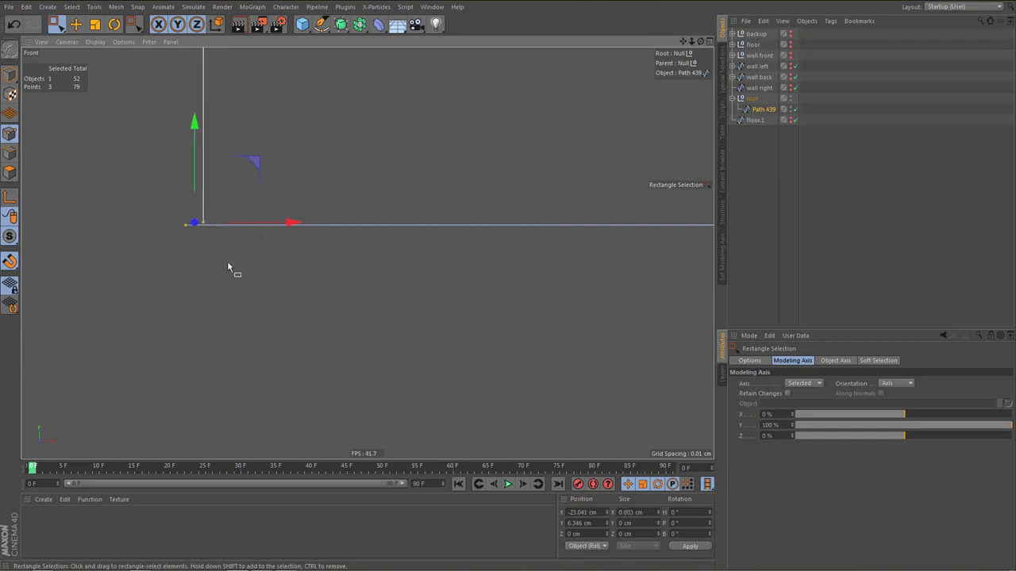
{"action": "left_click_drag", "start_coordinate": [181, 220], "coordinate": [193, 243]}
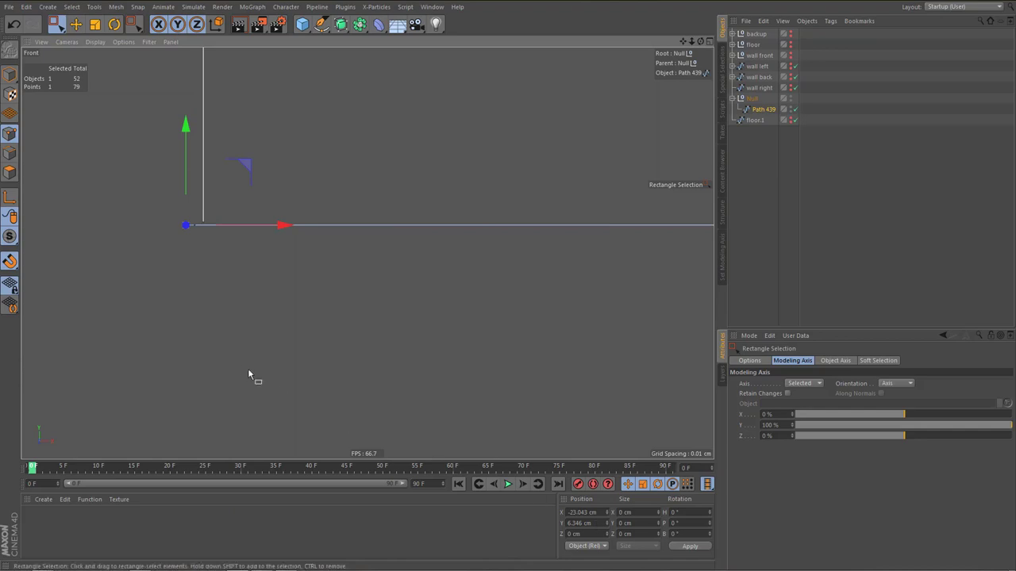
{"action": "left_click", "coordinate": [206, 226]}
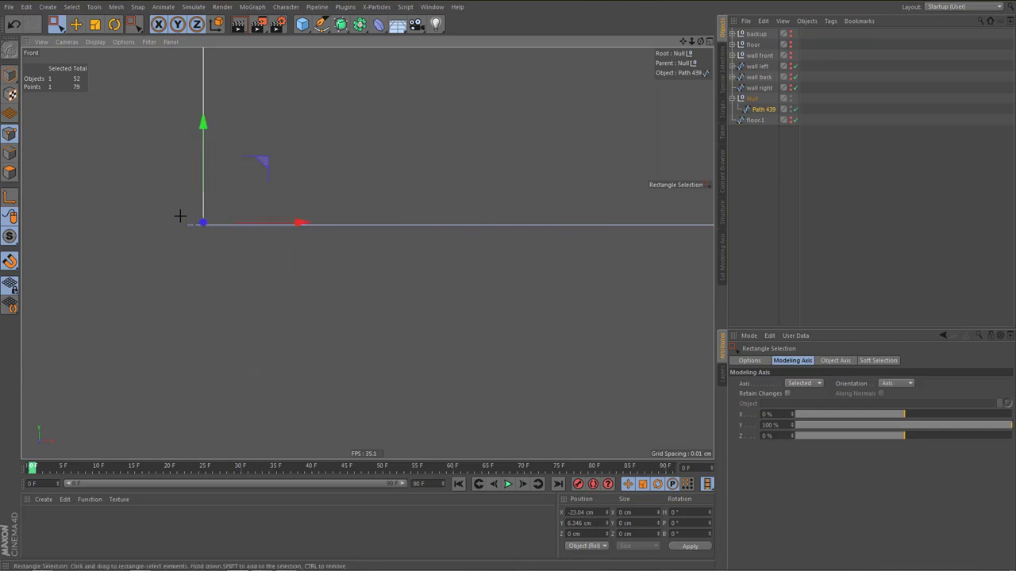
{"action": "left_click", "coordinate": [186, 229]}
{"action": "middle_click_drag", "start_coordinate": [186, 256], "coordinate": [204, 229], "text": "alt"}
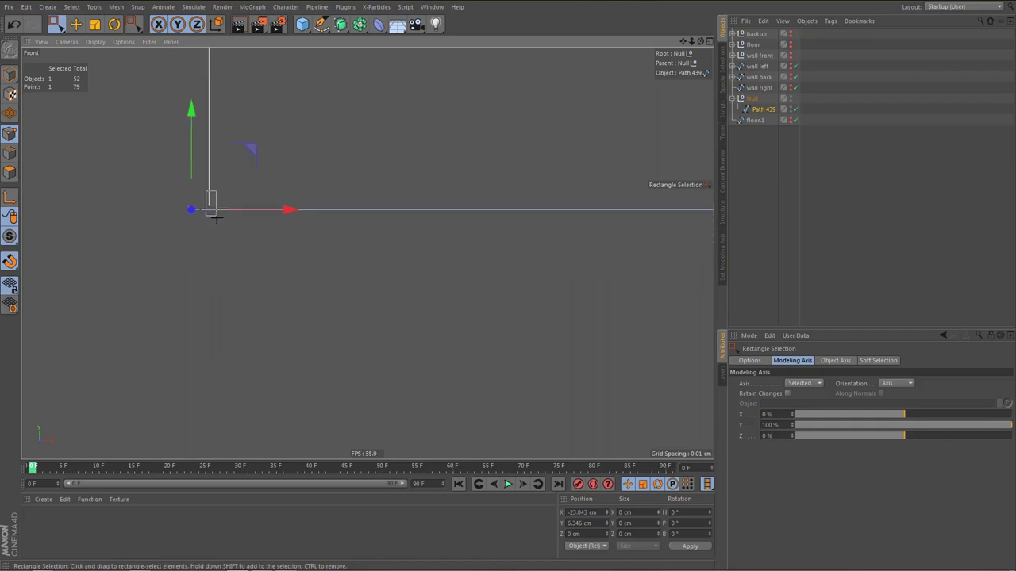
Nudge the left vertical's lower end point onto the upper cross line and weld the three corner points into one
{"action": "left_click", "coordinate": [210, 210]}
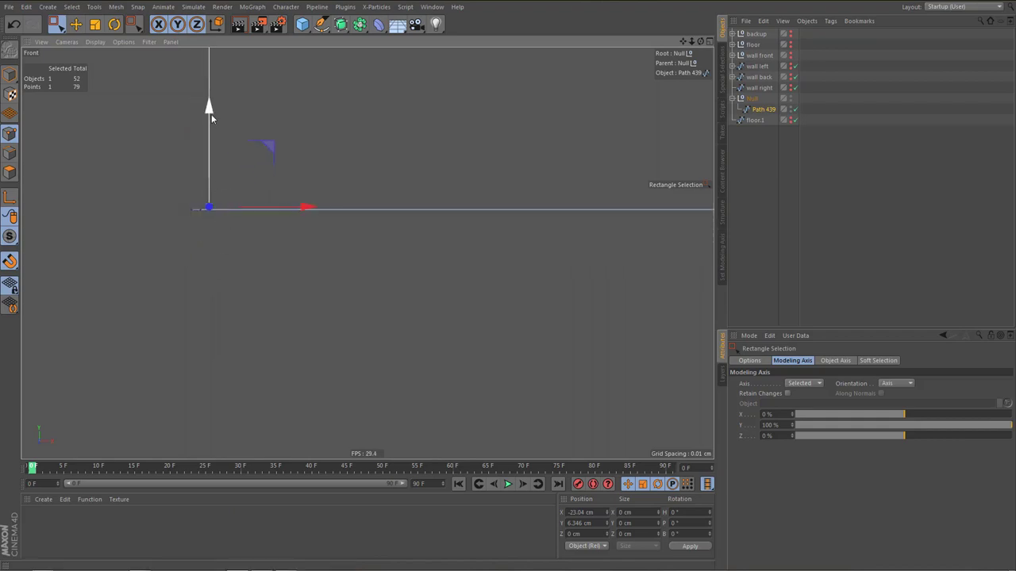
{"action": "left_click_drag", "start_coordinate": [211, 114], "coordinate": [219, 116]}
{"action": "left_click_drag", "start_coordinate": [183, 198], "coordinate": [236, 252]}
{"action": "key", "text": "m"}
{"action": "key", "text": "q"}
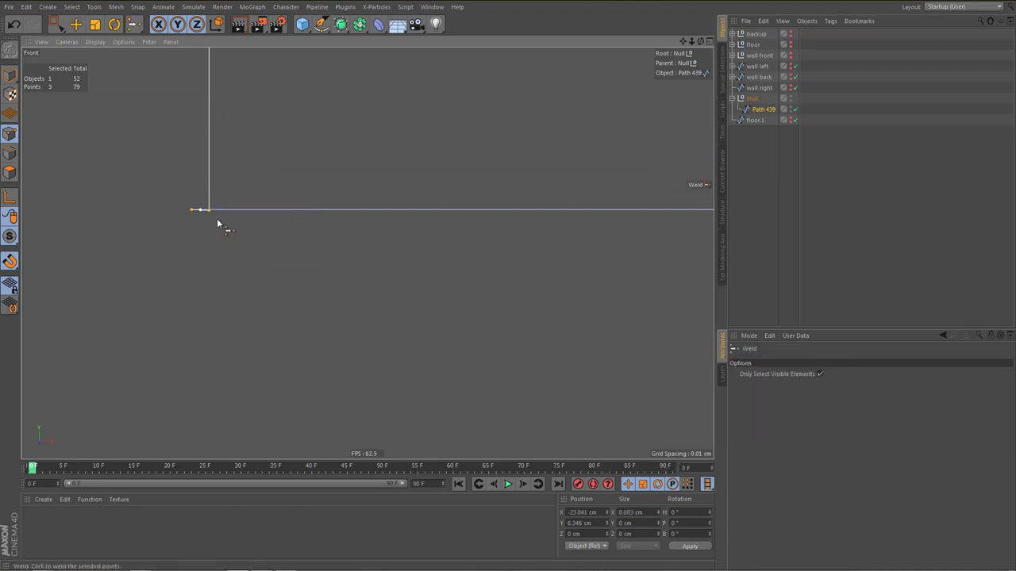
{"action": "left_click", "coordinate": [211, 211]}
{"action": "scroll", "coordinate": [195, 271], "scroll_direction": "down", "scroll_amount": 3}
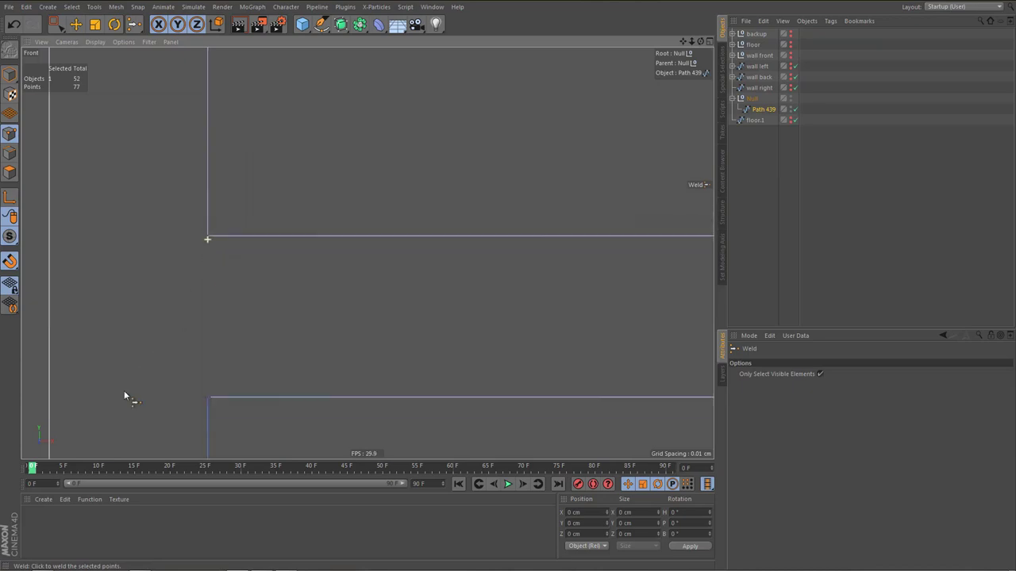
Weld the three points at the upper cross line's right corner into one point
{"action": "scroll", "coordinate": [208, 374], "scroll_direction": "down", "scroll_amount": 2}
{"action": "middle_click_drag", "start_coordinate": [238, 316], "coordinate": [162, 311], "text": "alt"}
{"action": "key", "text": "0"}
{"action": "left_click_drag", "start_coordinate": [124, 272], "coordinate": [604, 297]}
{"action": "right_click_drag", "start_coordinate": [597, 285], "coordinate": [650, 278], "text": "alt"}
{"action": "scroll", "coordinate": [547, 309], "scroll_direction": "up", "scroll_amount": 3}
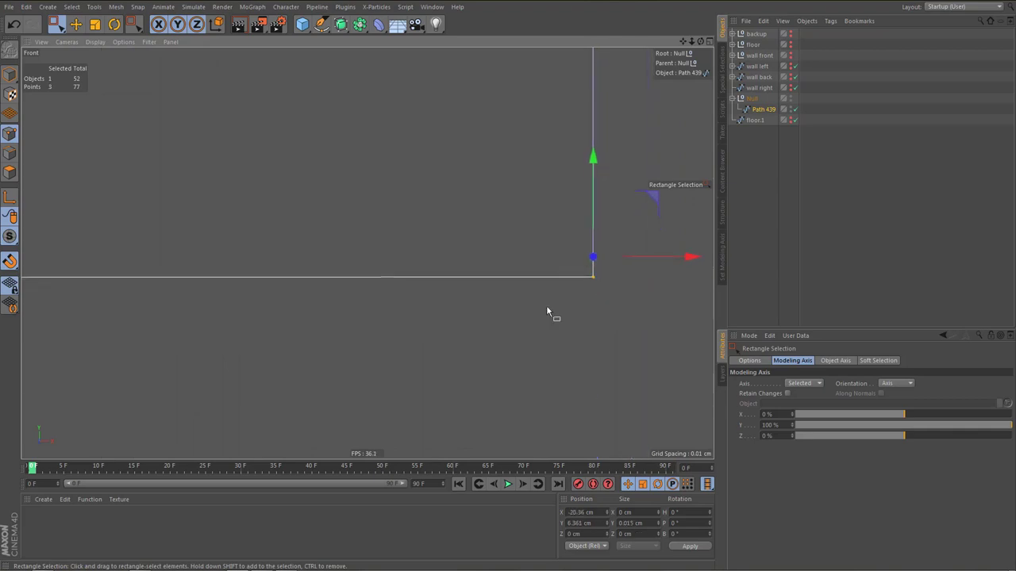
{"action": "key", "text": "m"}
{"action": "key", "text": "q"}
{"action": "left_click", "coordinate": [597, 280]}
{"action": "scroll", "coordinate": [505, 373], "scroll_direction": "down", "scroll_amount": 3}
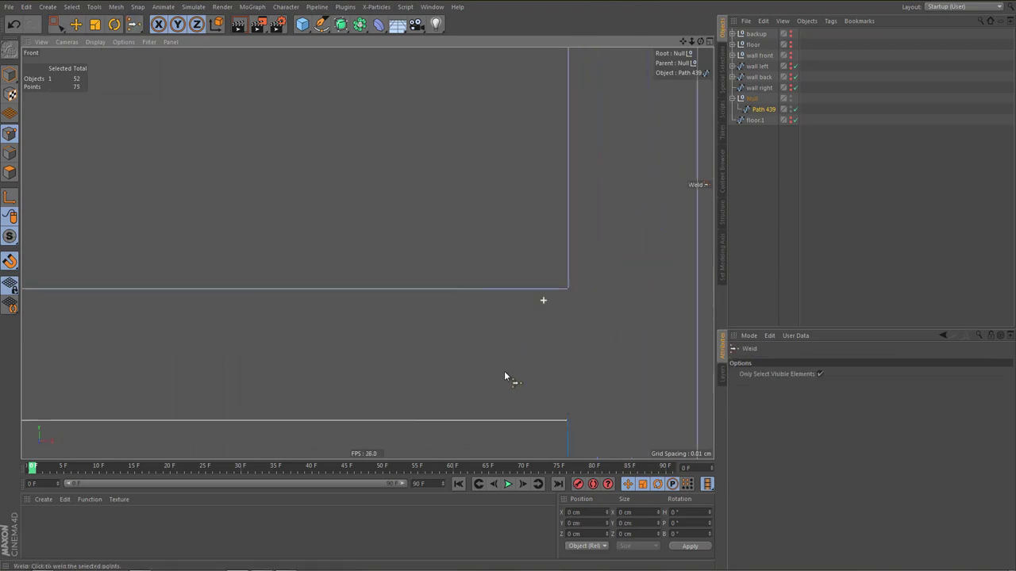
Weld the two points at the lower cross line's right corner into one point
{"action": "key", "text": "0"}
{"action": "key", "text": "m"}
{"action": "key", "text": "q"}
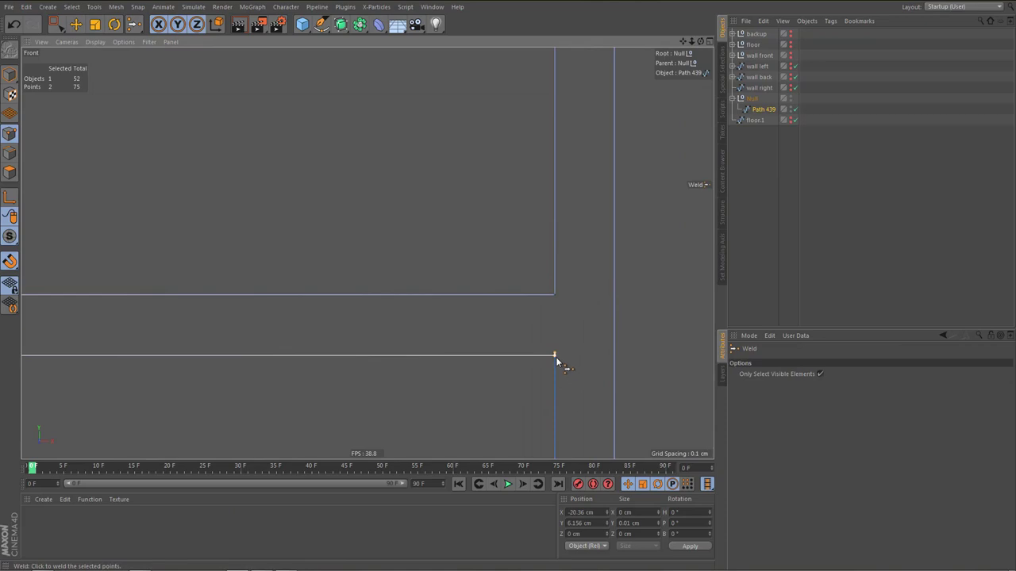
{"action": "left_click", "coordinate": [555, 356]}
{"action": "scroll", "coordinate": [399, 280], "scroll_direction": "down", "scroll_amount": 3}
{"action": "scroll", "coordinate": [380, 340], "scroll_direction": "down", "scroll_amount": 1}
Inspect the upper cross line's end points and the remaining plank joints across the whole floor pattern
{"action": "key", "text": "0"}
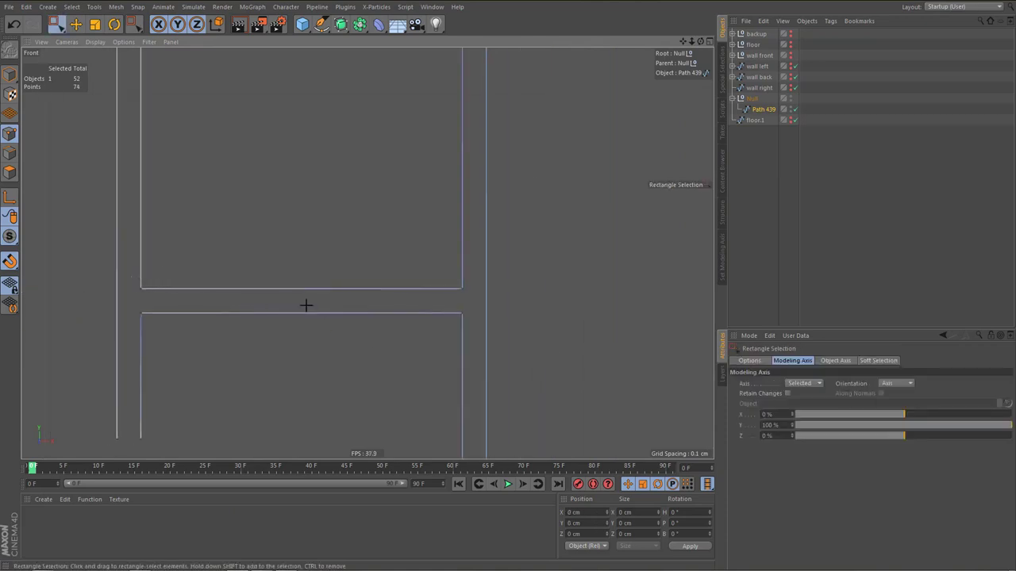
{"action": "left_click_drag", "start_coordinate": [130, 276], "coordinate": [480, 306]}
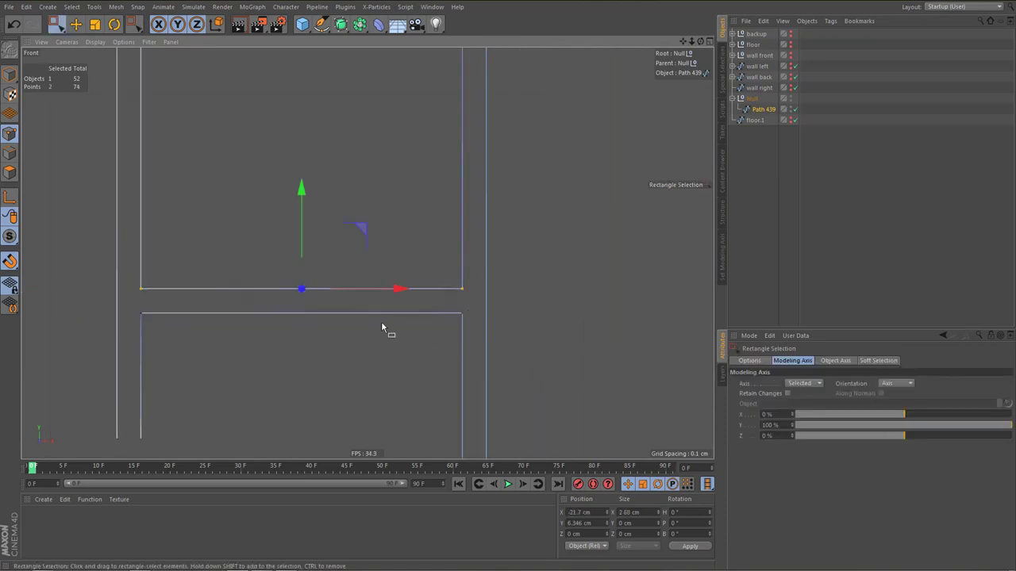
{"action": "scroll", "coordinate": [297, 328], "scroll_direction": "down", "scroll_amount": 5}
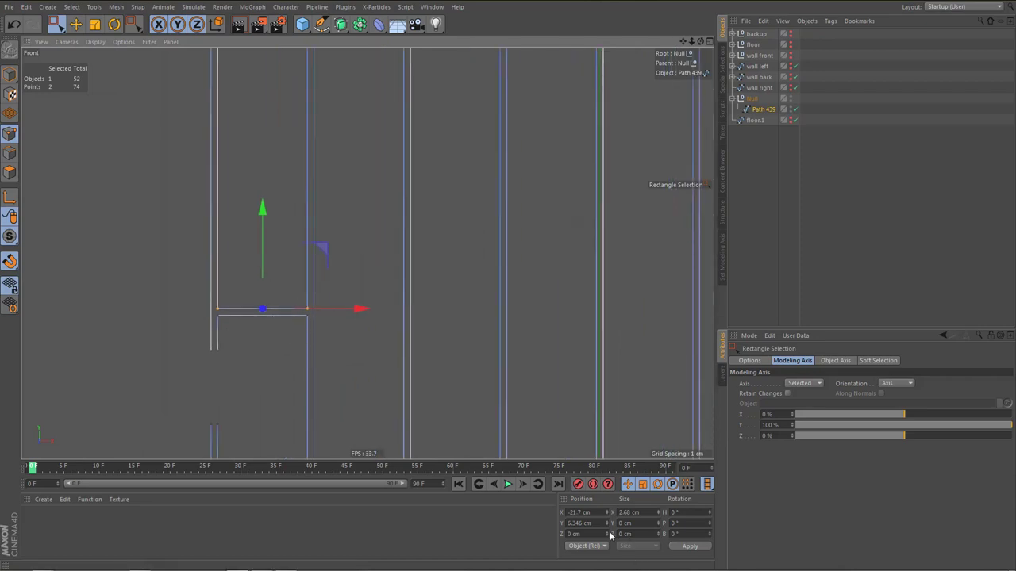
{"action": "scroll", "coordinate": [371, 305], "scroll_direction": "down", "scroll_amount": 3}
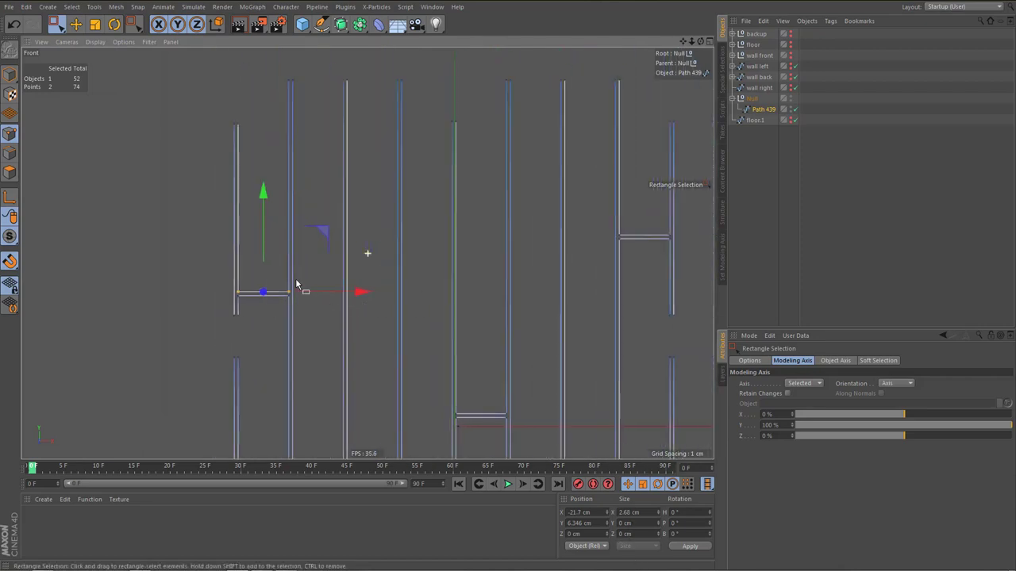
{"action": "middle_click_drag", "start_coordinate": [465, 372], "coordinate": [431, 358]}
{"action": "middle_click_drag", "start_coordinate": [571, 184], "coordinate": [452, 251], "text": "alt"}
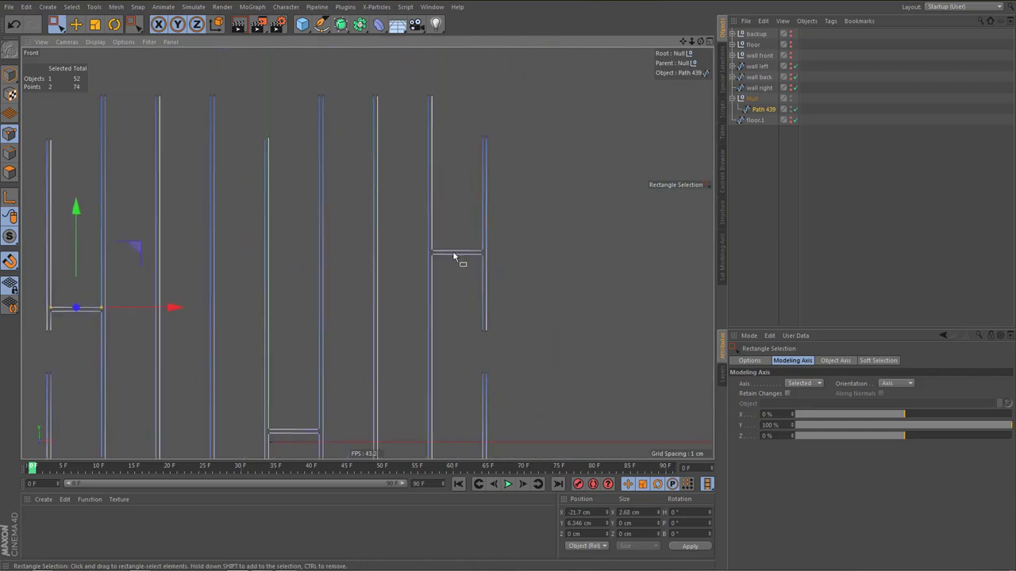
{"action": "right_click_drag", "start_coordinate": [452, 243], "coordinate": [513, 292], "text": "alt"}
{"action": "scroll", "coordinate": [508, 298], "scroll_direction": "down", "scroll_amount": 5}
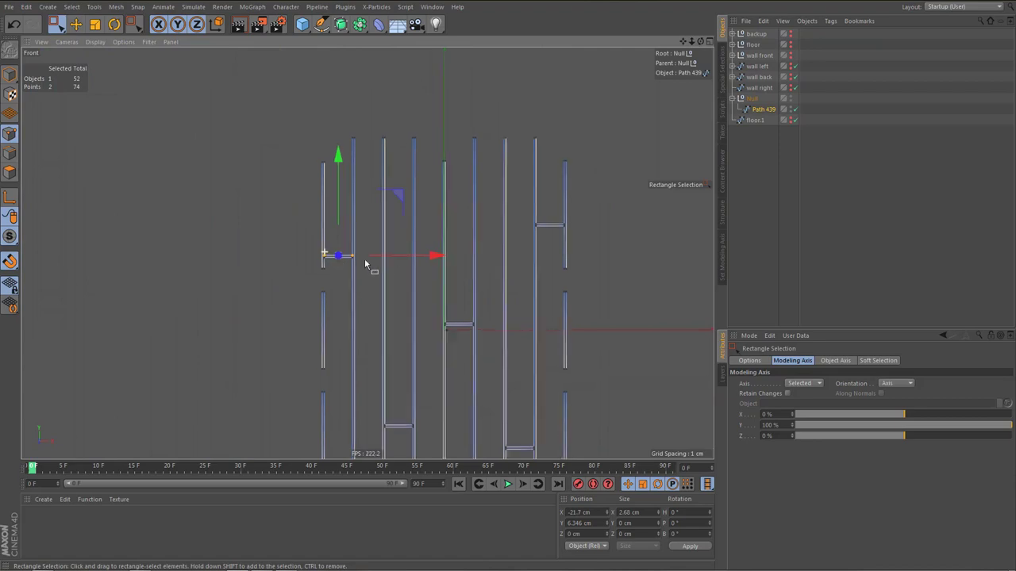
{"action": "scroll", "coordinate": [370, 268], "scroll_direction": "up", "scroll_amount": 5}
{"action": "scroll", "coordinate": [410, 283], "scroll_direction": "down", "scroll_amount": 2}
{"action": "scroll", "coordinate": [400, 270], "scroll_direction": "down", "scroll_amount": 4}
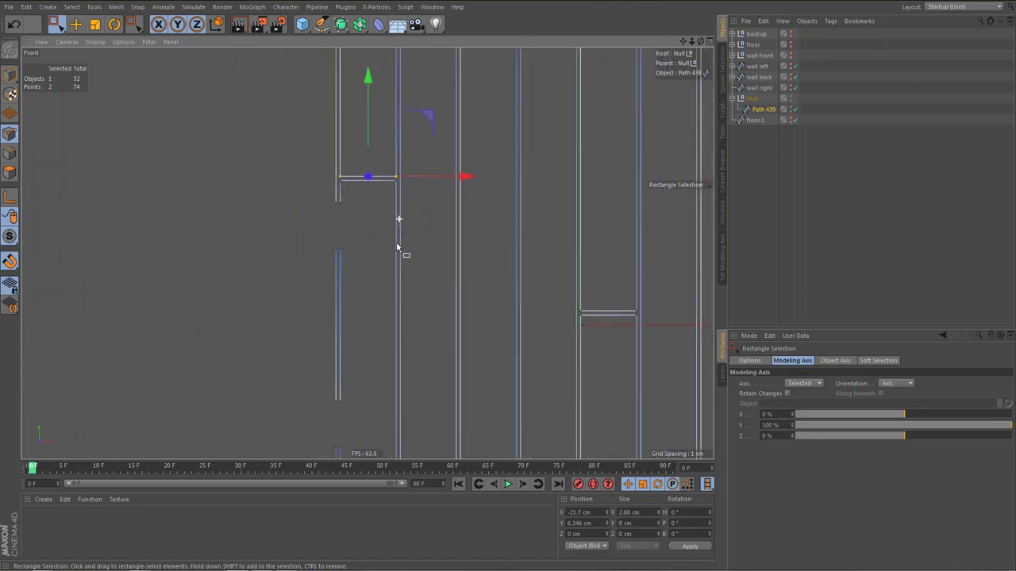
{"action": "middle_click_drag", "start_coordinate": [385, 200], "coordinate": [373, 339], "text": "alt"}
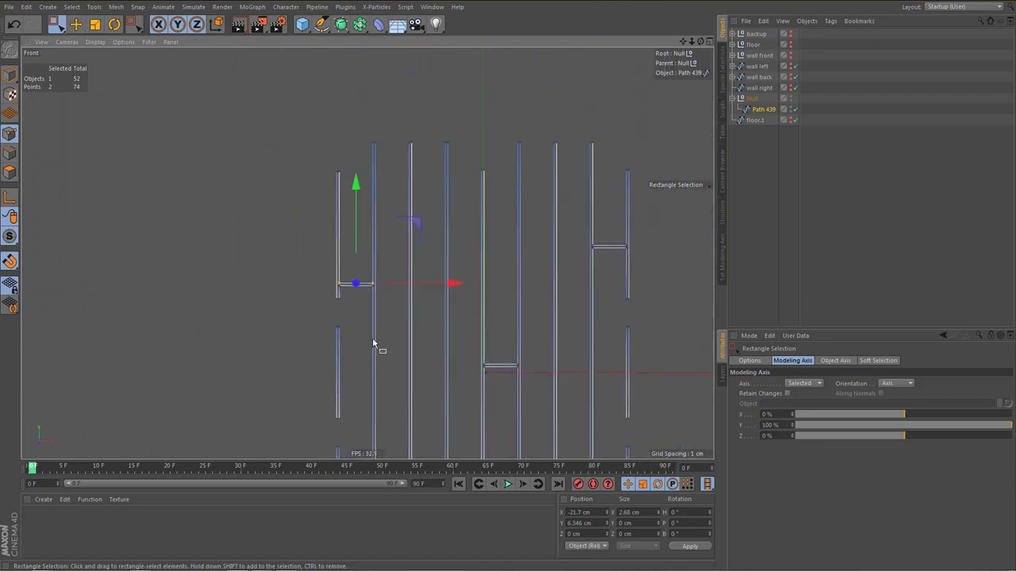
{"action": "scroll", "coordinate": [410, 287], "scroll_direction": "up", "scroll_amount": 3}
{"action": "scroll", "coordinate": [432, 302], "scroll_direction": "down", "scroll_amount": 4}
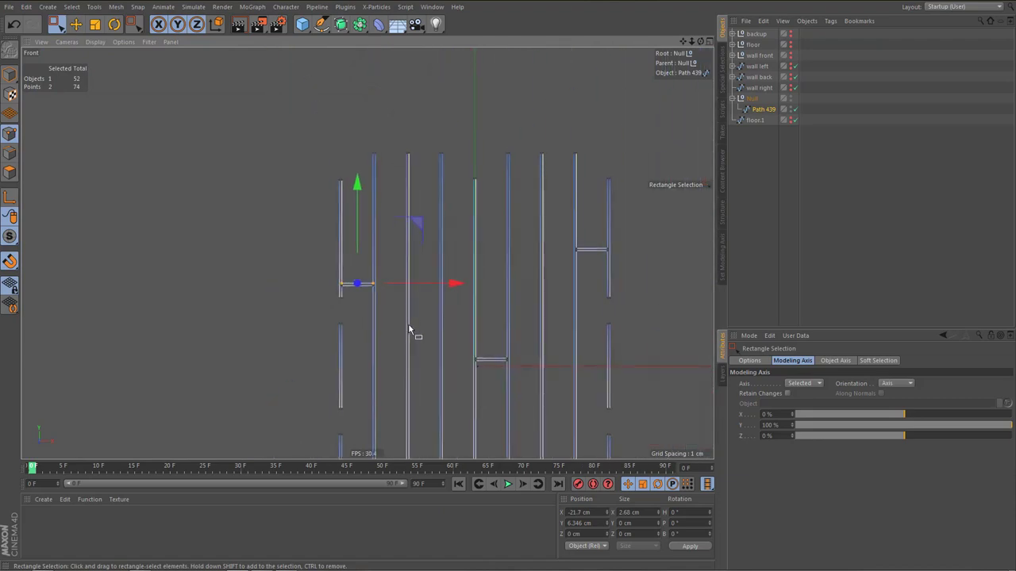
{"action": "left_click", "coordinate": [413, 300]}
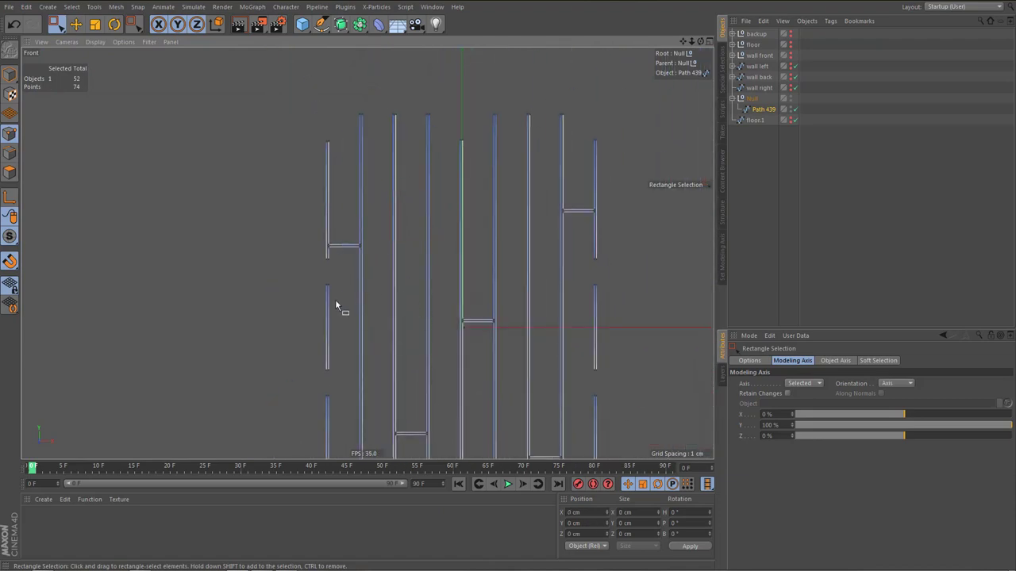
{"action": "scroll", "coordinate": [385, 288], "scroll_direction": "down", "scroll_amount": 3}
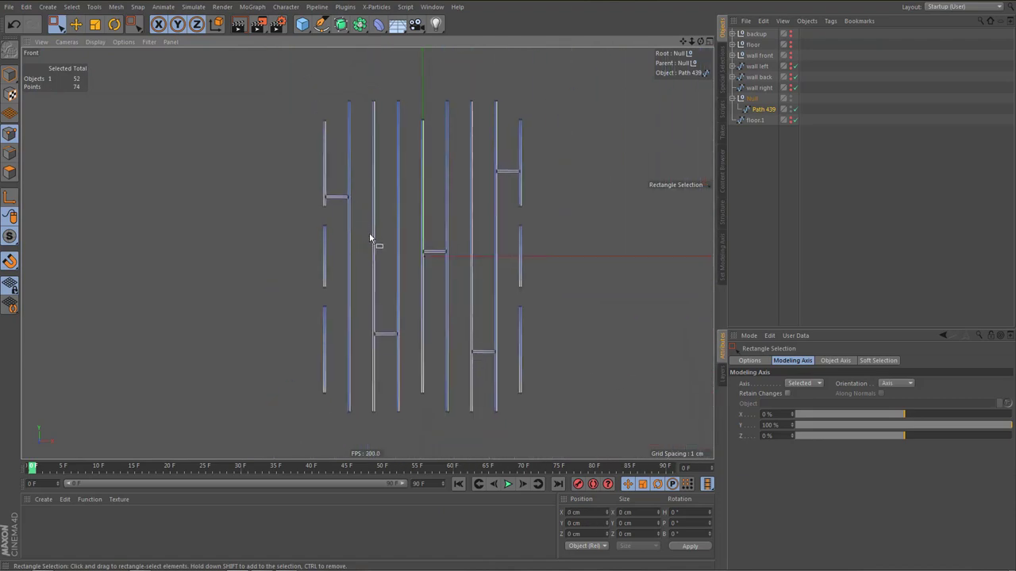
{"action": "middle_click_drag", "start_coordinate": [377, 287], "coordinate": [385, 346], "text": "alt"}
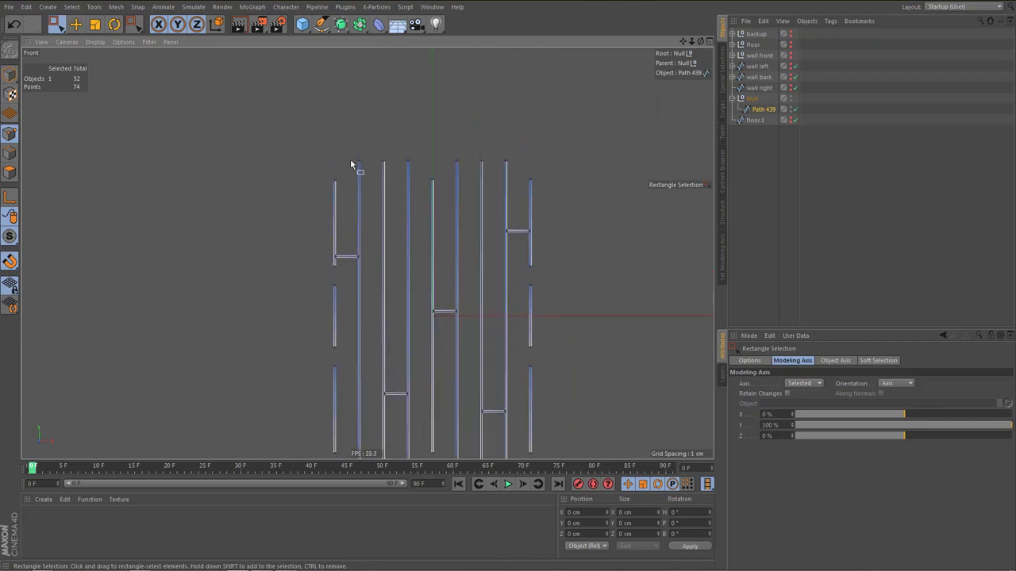
Detach the spline commands into a floating palette and join the upper end points of the two leftmost grooves with Join Segment
{"action": "right_click_drag", "start_coordinate": [351, 160], "coordinate": [447, 193], "text": "alt"}
{"action": "left_click_drag", "start_coordinate": [291, 211], "coordinate": [316, 266]}
{"action": "right_click", "coordinate": [488, 110]}
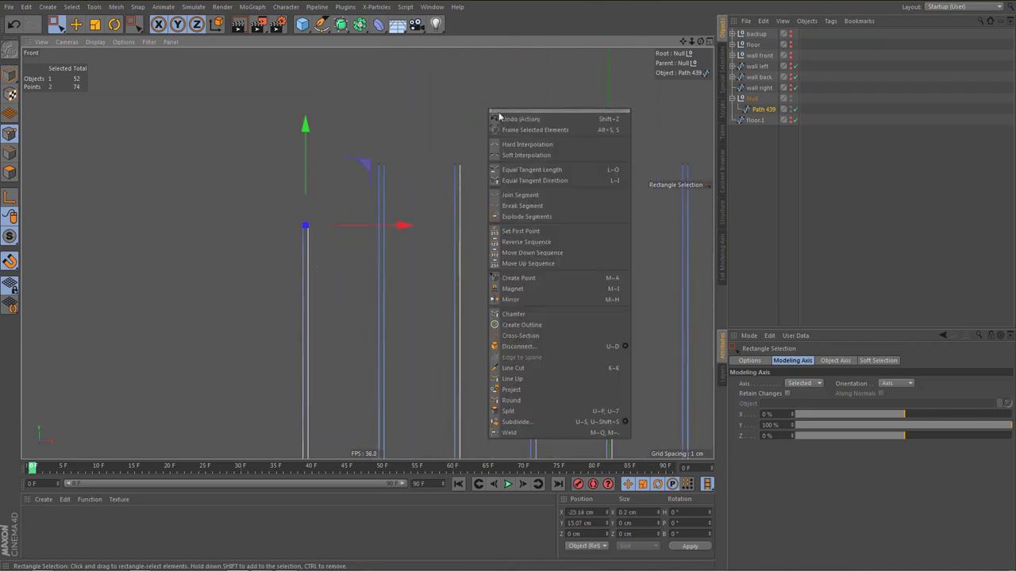
{"action": "left_click", "coordinate": [515, 112]}
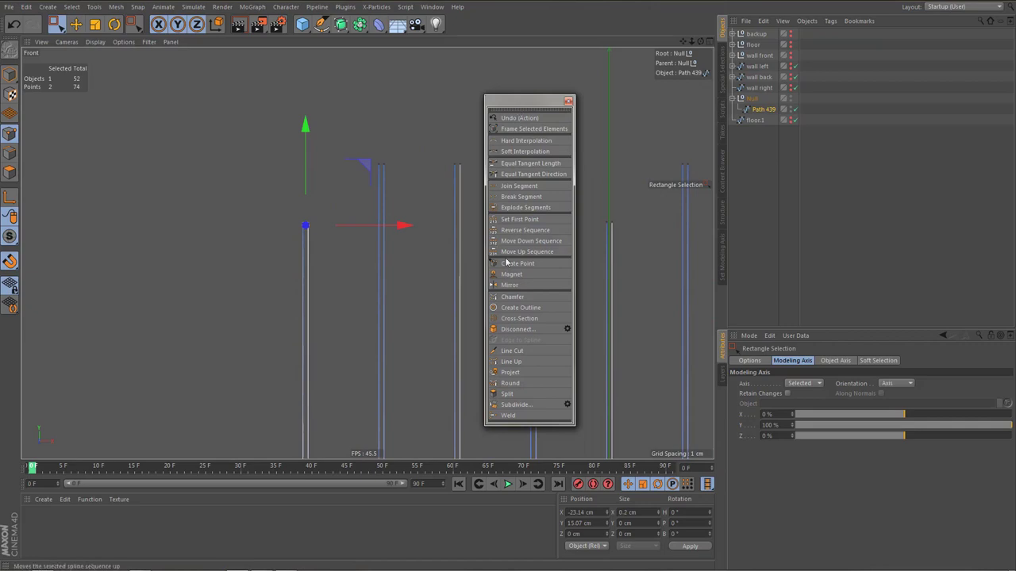
{"action": "left_click", "coordinate": [521, 186]}
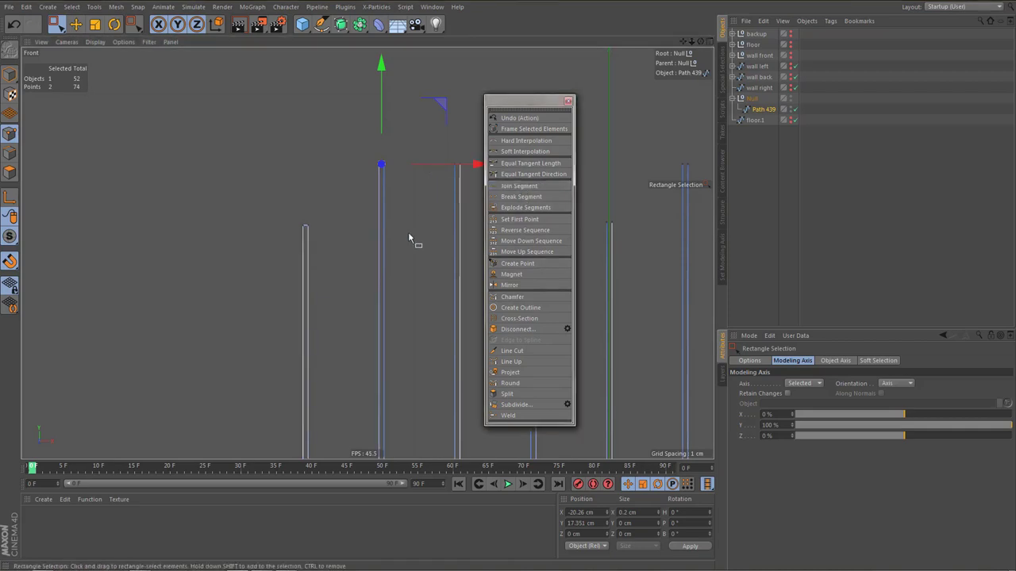
Join the open upper end points of the third, fourth and fifth plank grooves from the left
{"action": "middle_click_drag", "start_coordinate": [393, 236], "coordinate": [228, 257], "text": "alt"}
{"action": "left_click_drag", "start_coordinate": [274, 164], "coordinate": [312, 193]}
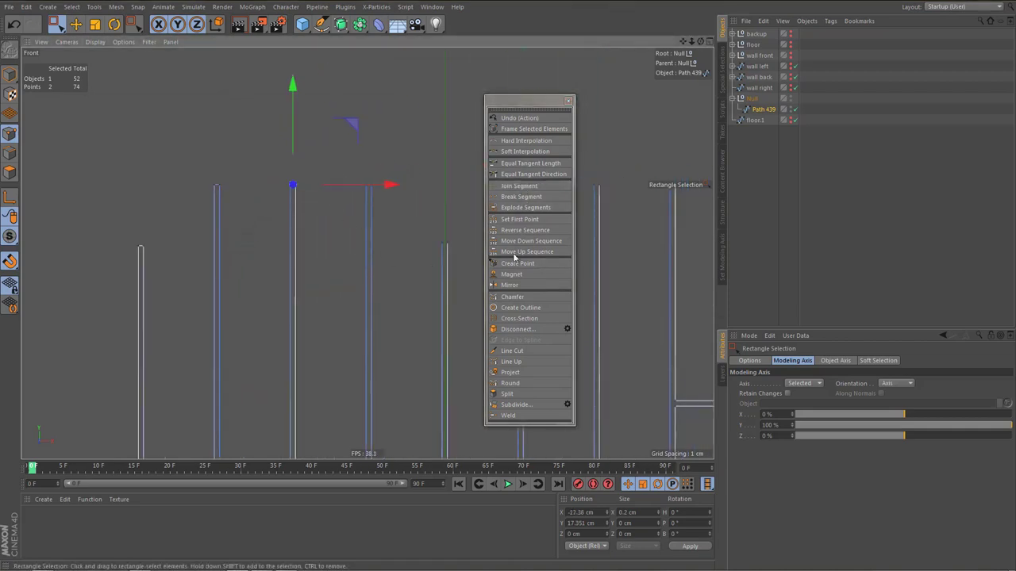
{"action": "left_click", "coordinate": [522, 186]}
{"action": "left_click_drag", "start_coordinate": [359, 173], "coordinate": [389, 194]}
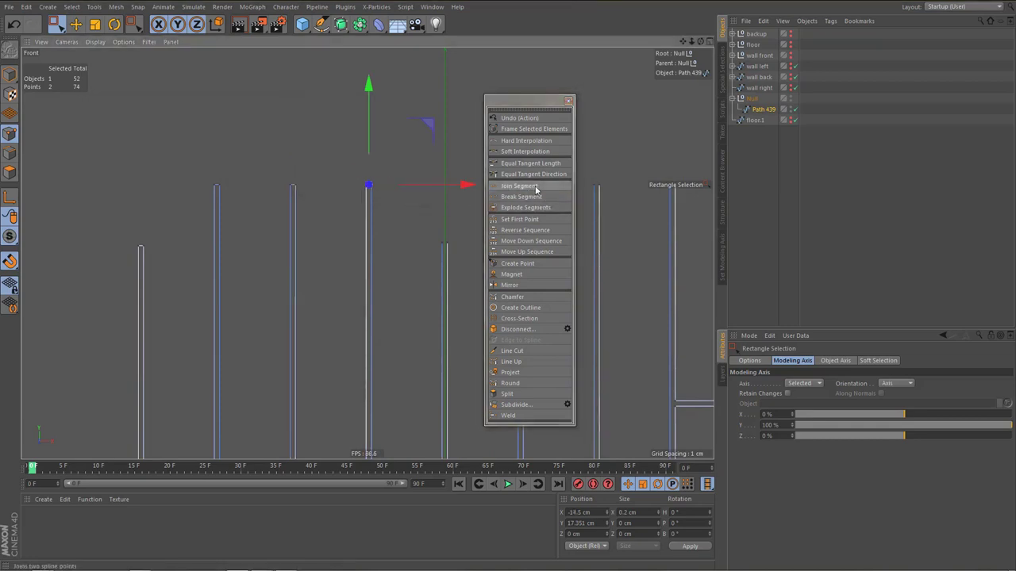
{"action": "left_click", "coordinate": [443, 243]}
{"action": "left_click", "coordinate": [527, 186]}
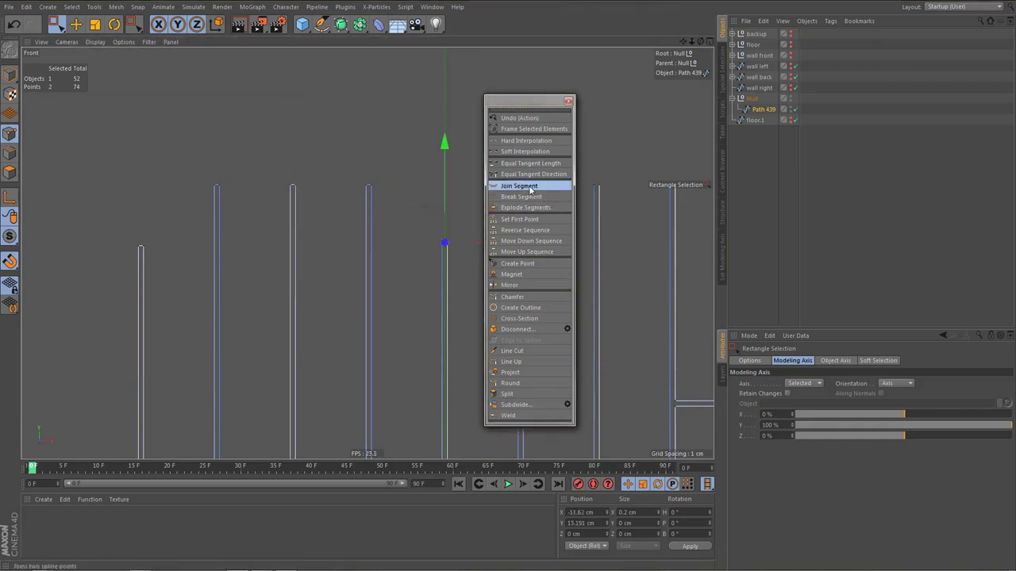
Join the open upper end points of the sixth, seventh and eighth plank grooves from the left
{"action": "middle_click_drag", "start_coordinate": [401, 259], "coordinate": [146, 269], "text": "alt"}
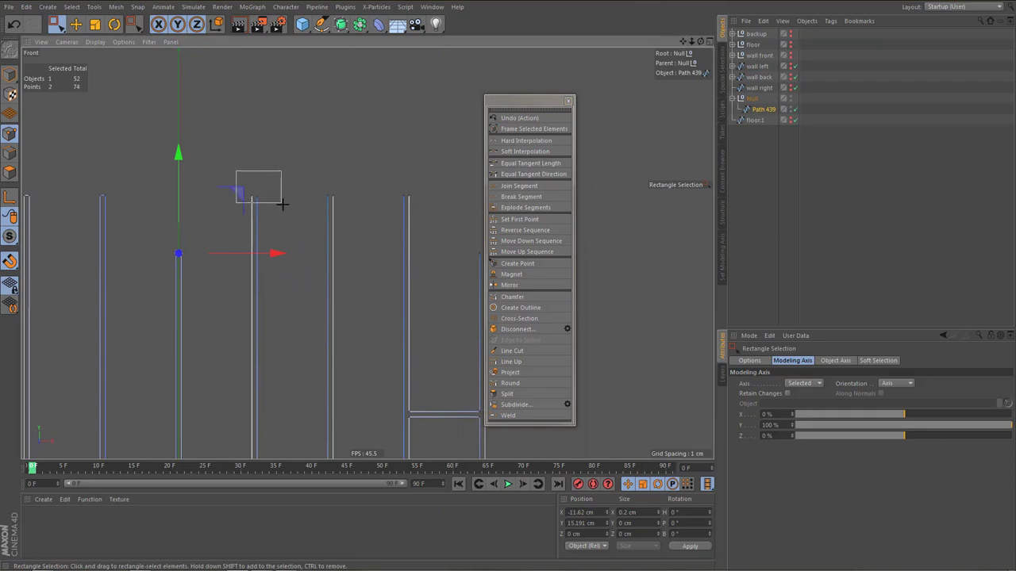
{"action": "left_click_drag", "start_coordinate": [283, 205], "coordinate": [283, 204]}
{"action": "left_click", "coordinate": [535, 185]}
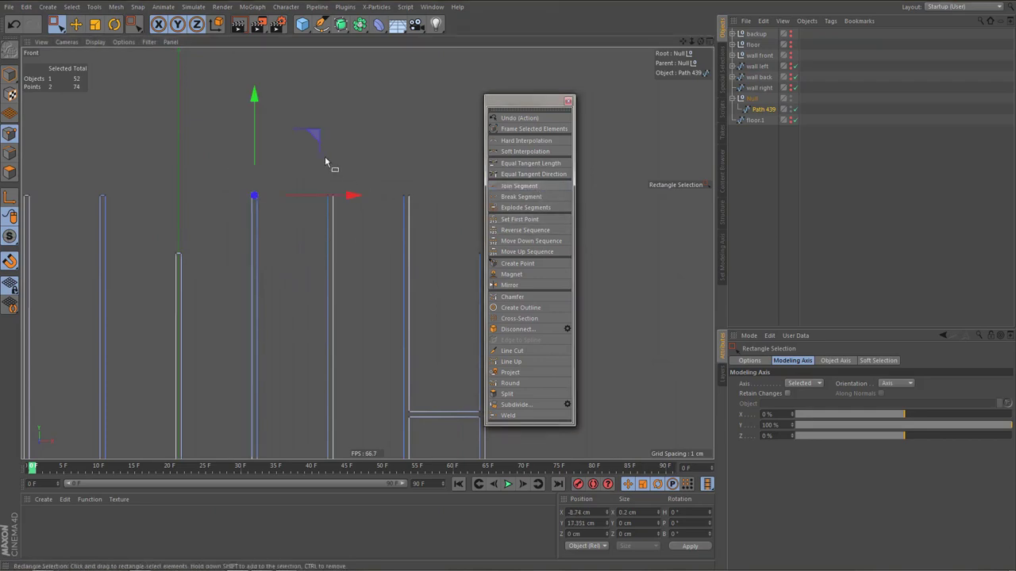
{"action": "left_click_drag", "start_coordinate": [313, 173], "coordinate": [352, 198]}
{"action": "left_click", "coordinate": [525, 185]}
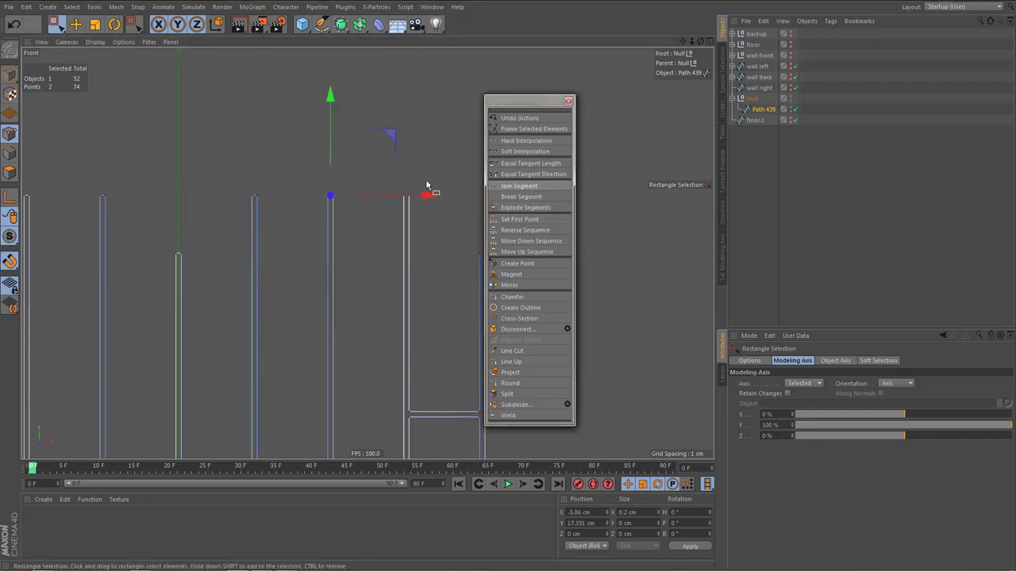
{"action": "left_click_drag", "start_coordinate": [397, 175], "coordinate": [424, 210]}
{"action": "left_click", "coordinate": [528, 187]}
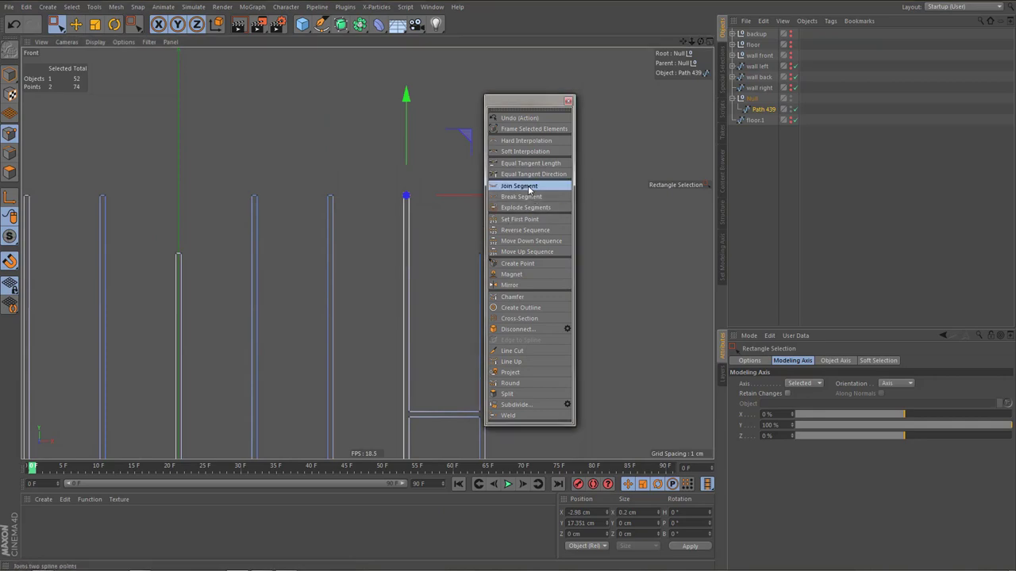
Join the two upper end points of the rightmost plank groove
{"action": "middle_click_drag", "start_coordinate": [410, 267], "coordinate": [223, 267], "text": "alt"}
{"action": "left_click_drag", "start_coordinate": [288, 249], "coordinate": [307, 265]}
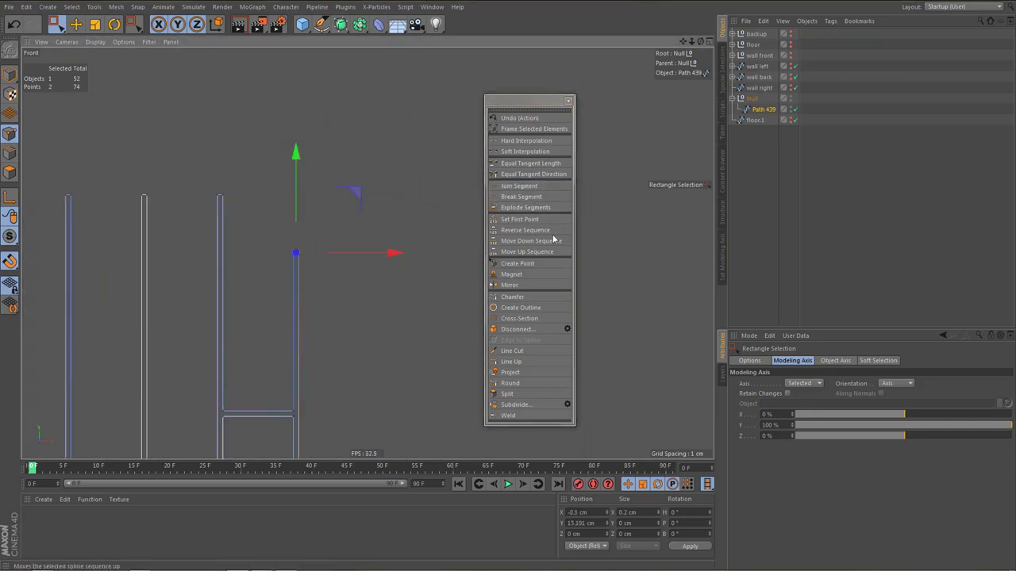
{"action": "left_click", "coordinate": [520, 186]}
{"action": "scroll", "coordinate": [353, 269], "scroll_direction": "down", "scroll_amount": 6}
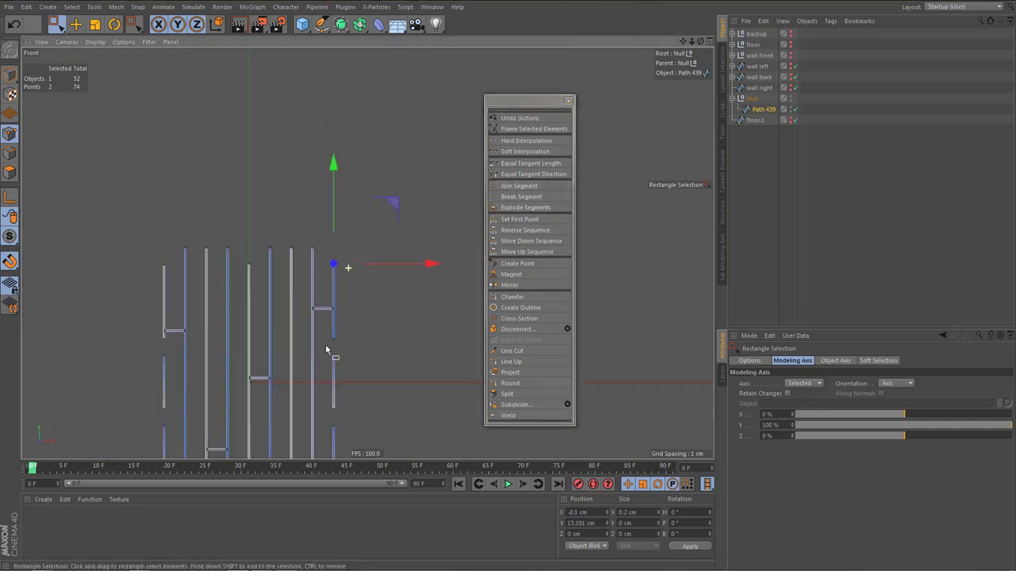
Join the open end points on both sides of the upper gap in the rightmost plank groove
{"action": "scroll", "coordinate": [377, 275], "scroll_direction": "up", "scroll_amount": 5}
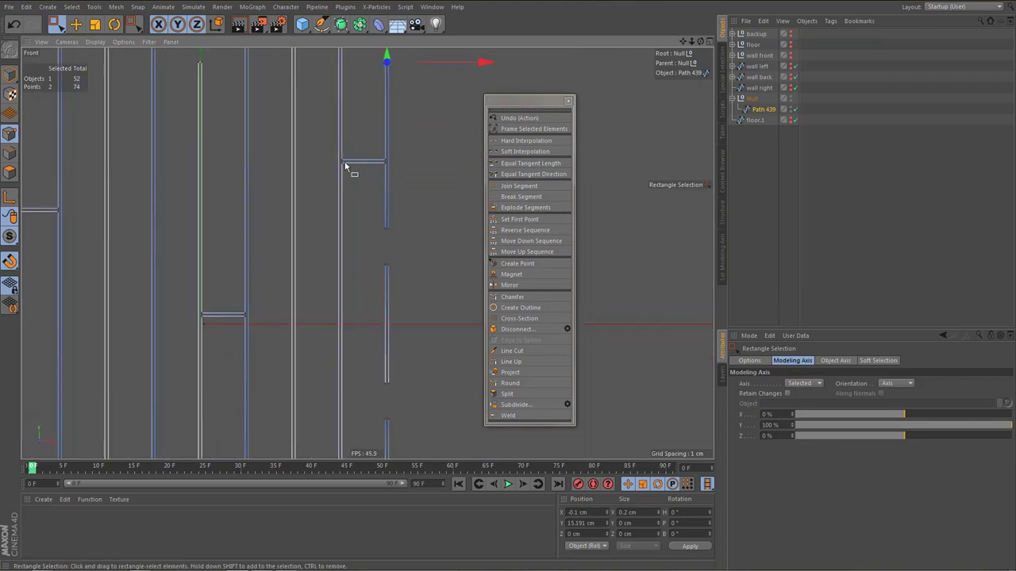
{"action": "scroll", "coordinate": [348, 155], "scroll_direction": "up", "scroll_amount": 3}
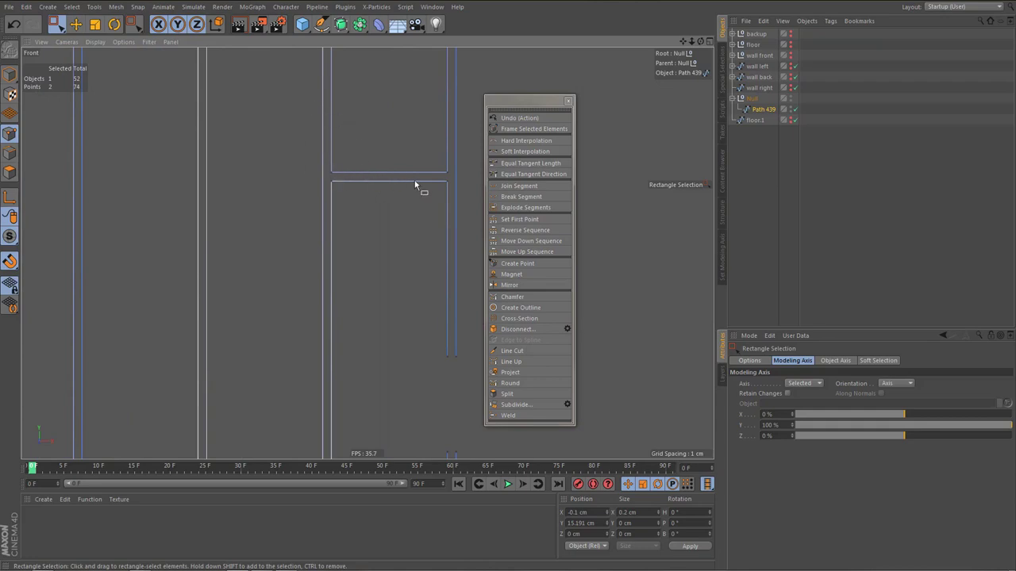
{"action": "right_click_drag", "start_coordinate": [375, 188], "coordinate": [363, 228], "text": "alt"}
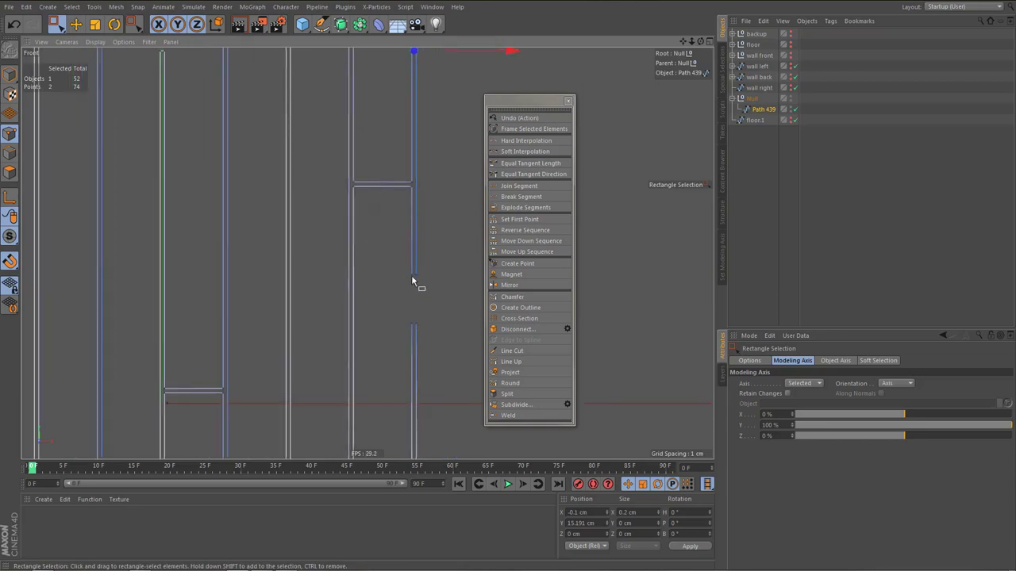
{"action": "middle_click_drag", "start_coordinate": [411, 275], "coordinate": [383, 270], "text": "alt"}
{"action": "left_click", "coordinate": [522, 186]}
{"action": "left_click_drag", "start_coordinate": [377, 264], "coordinate": [407, 333]}
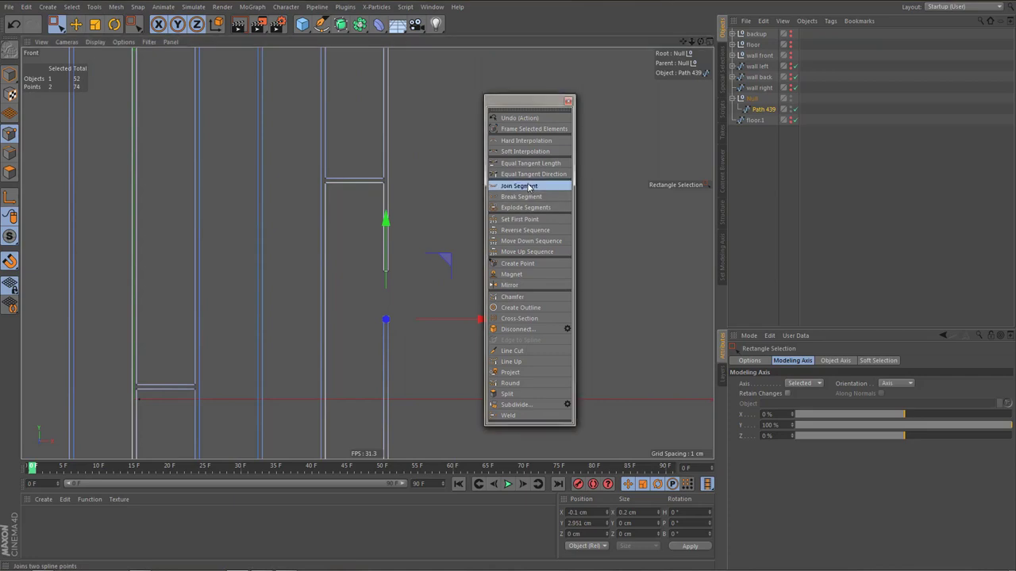
Join the open end points on both sides of the upper gap in the leftmost plank groove
{"action": "scroll", "coordinate": [327, 282], "scroll_direction": "down", "scroll_amount": 3}
{"action": "middle_click_drag", "start_coordinate": [295, 254], "coordinate": [356, 239], "text": "alt"}
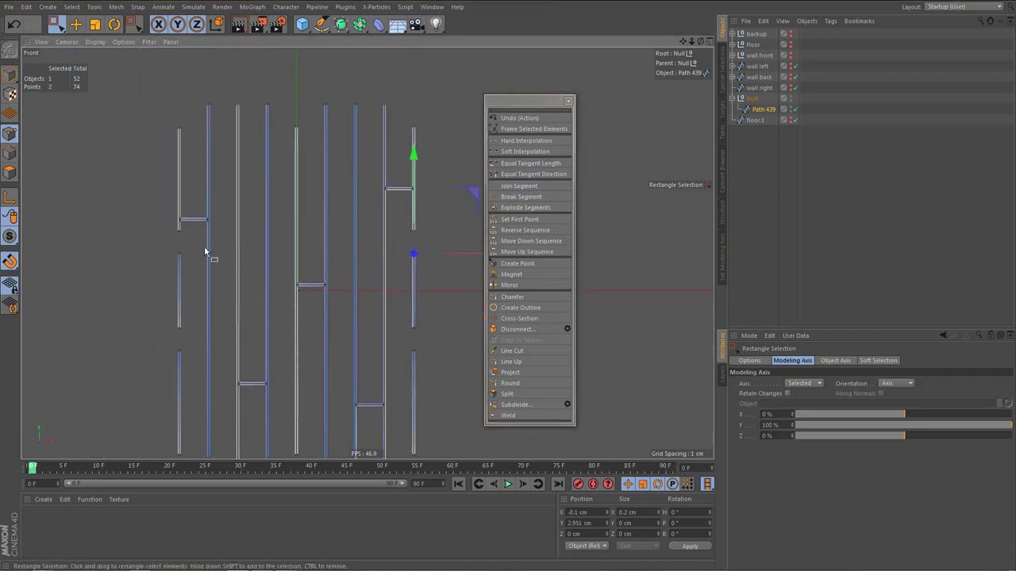
{"action": "scroll", "coordinate": [183, 275], "scroll_direction": "up", "scroll_amount": 4}
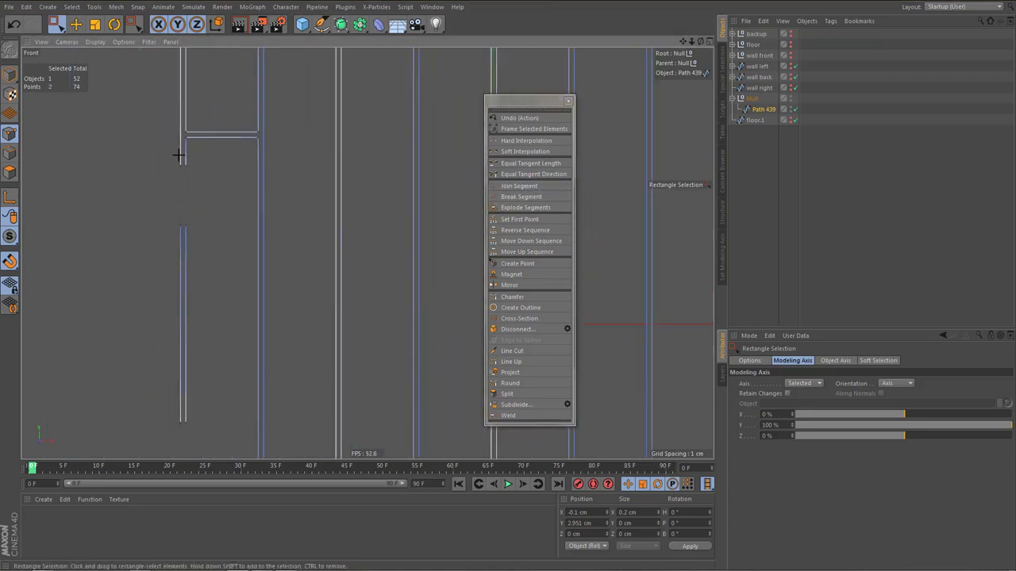
{"action": "left_click_drag", "start_coordinate": [174, 152], "coordinate": [193, 176]}
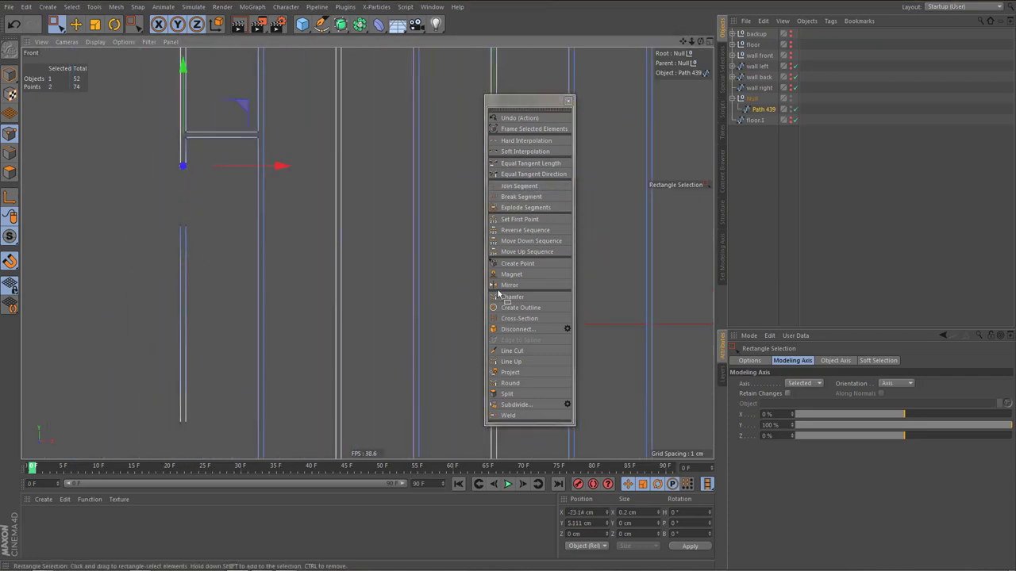
{"action": "left_click", "coordinate": [523, 188]}
{"action": "left_click_drag", "start_coordinate": [172, 217], "coordinate": [193, 236]}
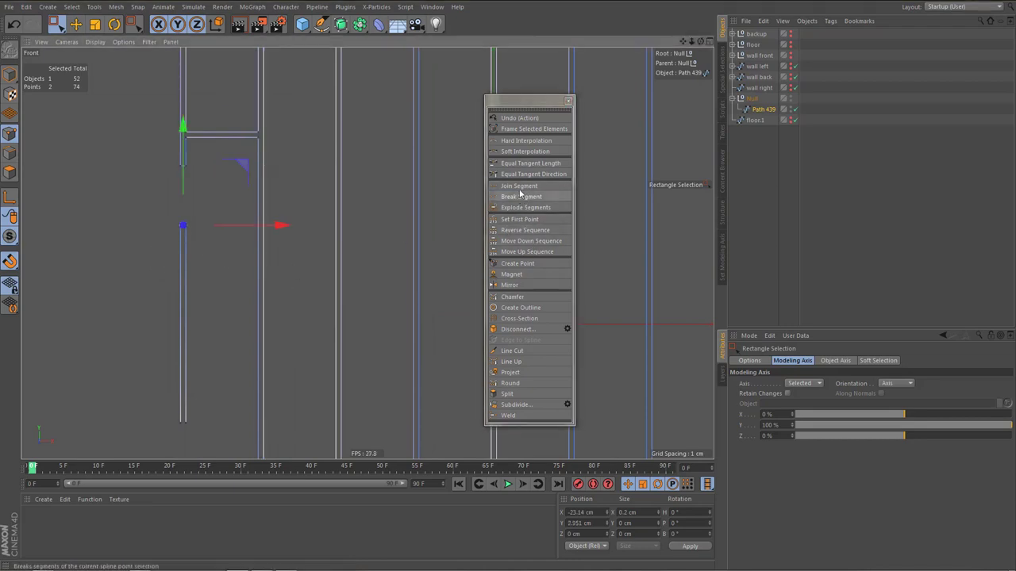
{"action": "left_click", "coordinate": [520, 196]}
Join the open end points on both sides of the lower gap in the leftmost plank groove
{"action": "left_click_drag", "start_coordinate": [173, 415], "coordinate": [195, 434]}
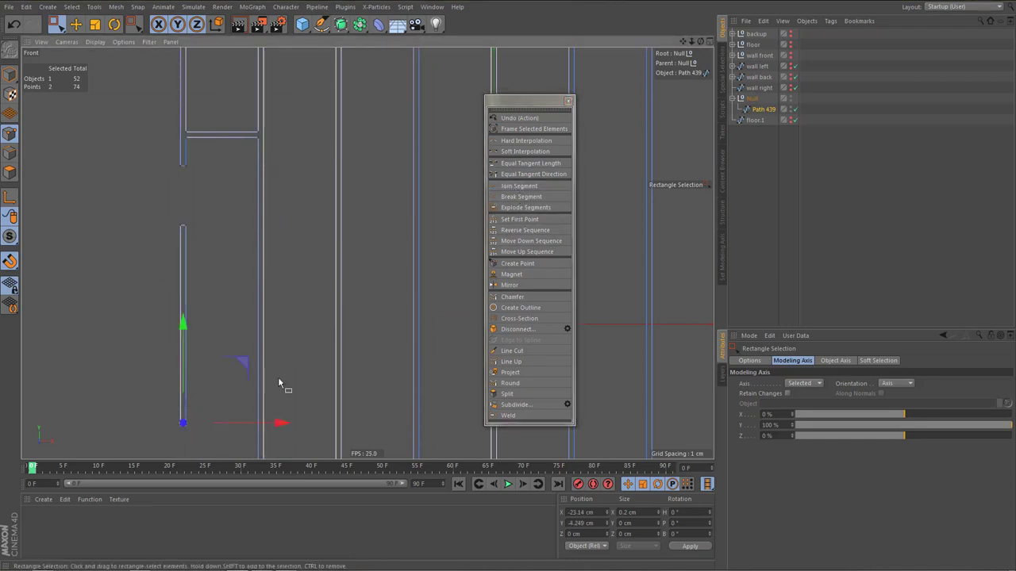
{"action": "middle_click_drag", "start_coordinate": [276, 346], "coordinate": [325, 235], "text": "alt"}
{"action": "middle_click_drag", "start_coordinate": [287, 314], "coordinate": [298, 251], "text": "alt"}
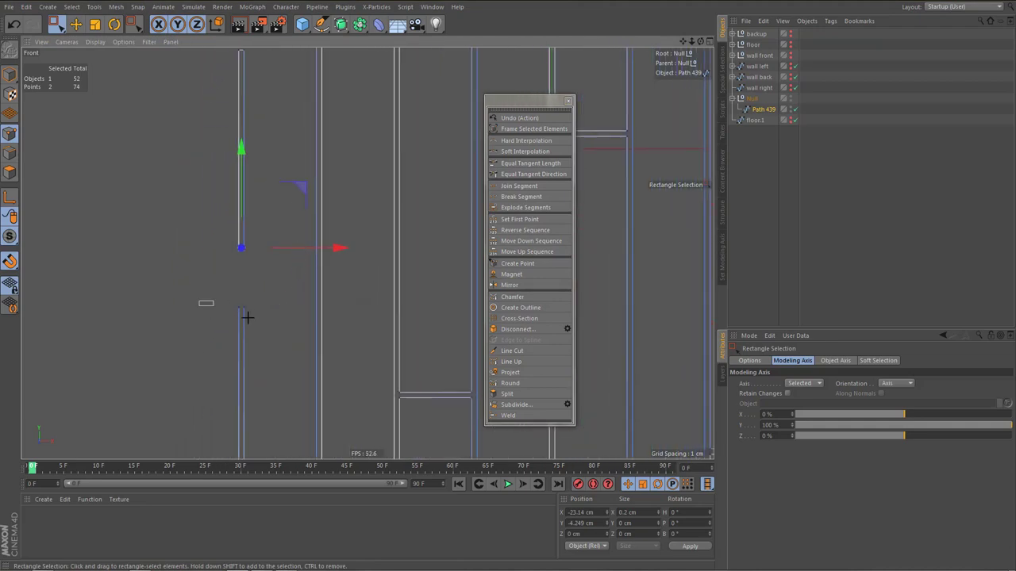
{"action": "left_click", "coordinate": [243, 310]}
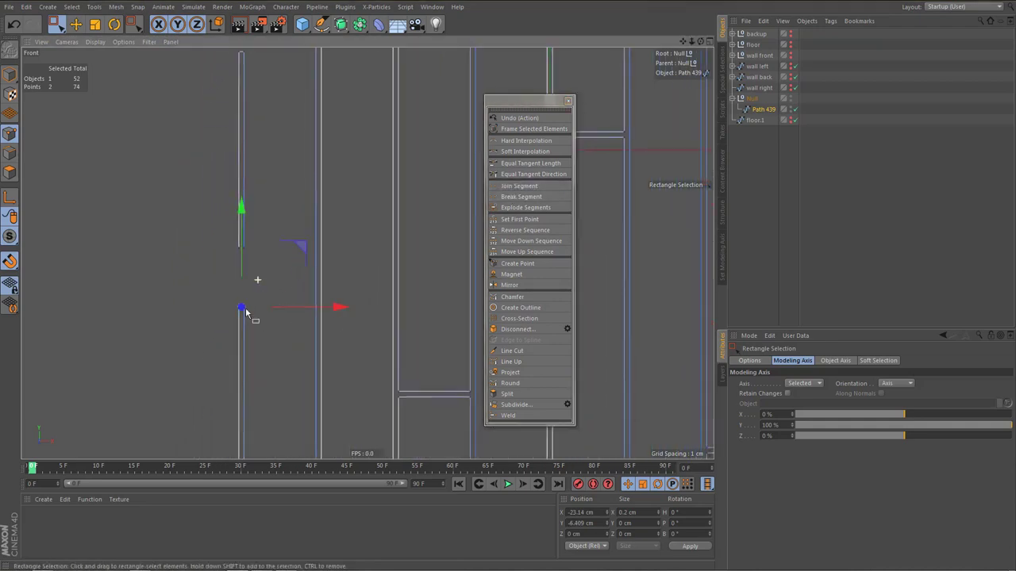
{"action": "scroll", "coordinate": [246, 314], "scroll_direction": "down", "scroll_amount": 6}
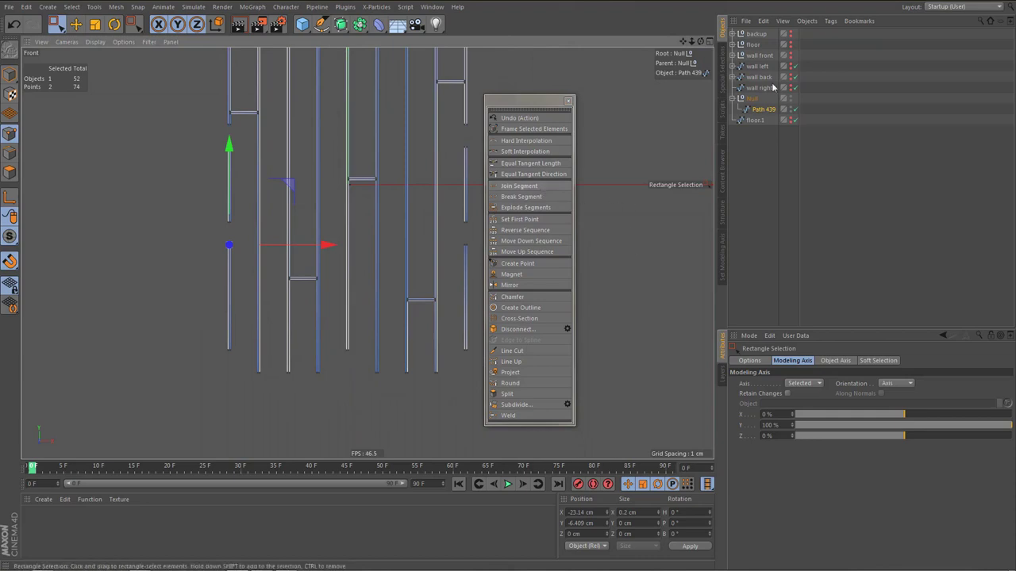
Temporarily enable Close Spline on Path 439 to check which lower groove ends are still open
{"action": "left_click", "coordinate": [763, 109]}
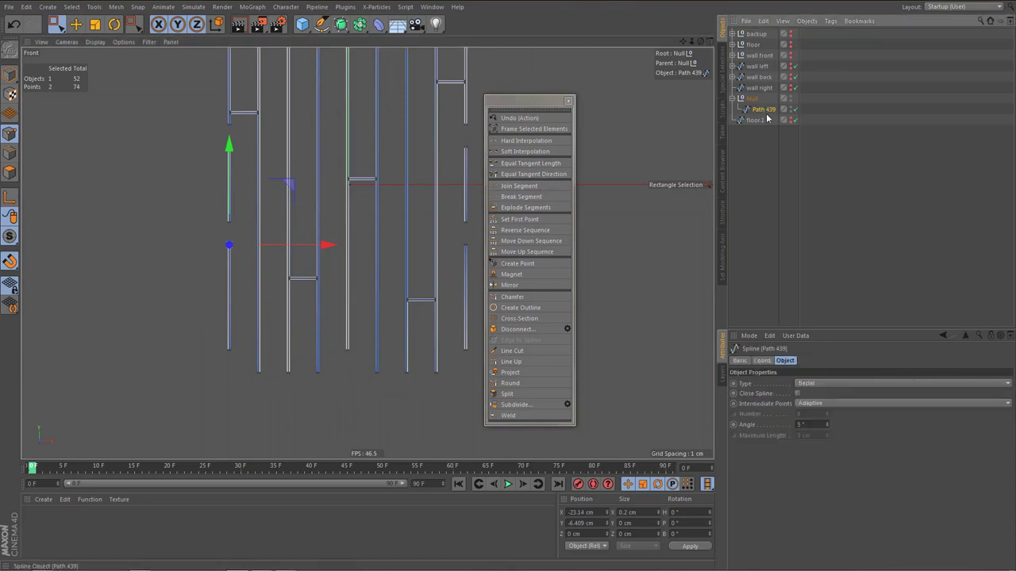
{"action": "left_click", "coordinate": [798, 394]}
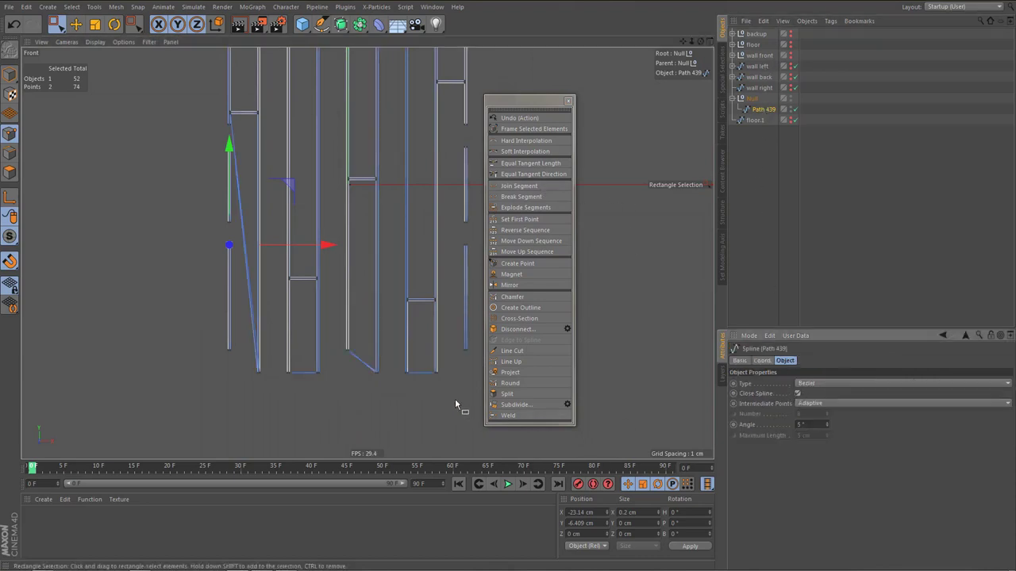
{"action": "middle_click_drag", "start_coordinate": [411, 391], "coordinate": [333, 390], "text": "alt"}
{"action": "right_click_drag", "start_coordinate": [307, 380], "coordinate": [339, 390], "text": "alt"}
{"action": "scroll", "coordinate": [339, 392], "scroll_direction": "up", "scroll_amount": 1}
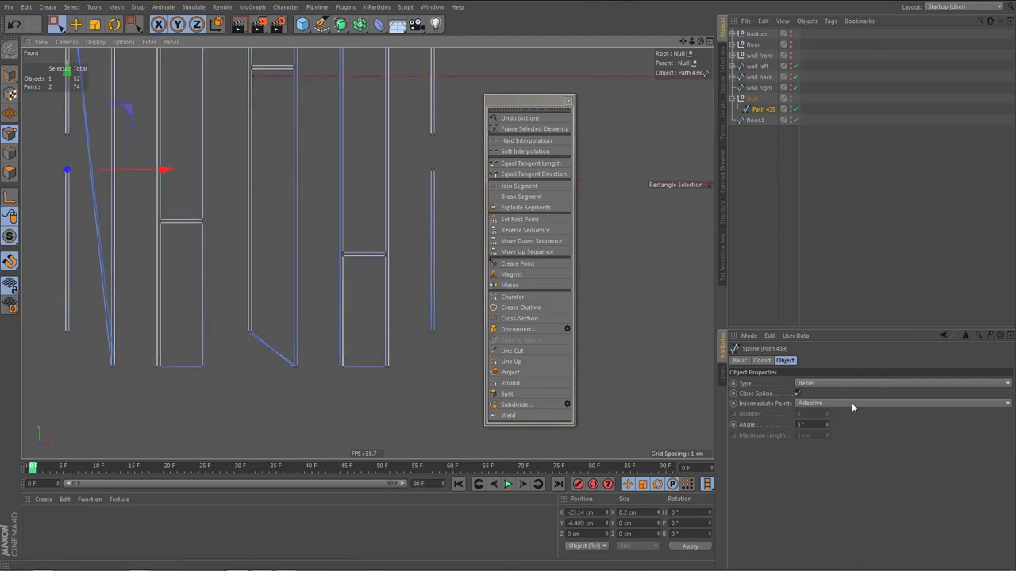
{"action": "left_click", "coordinate": [797, 393]}
Join the open lower end points of the four rightmost plank grooves, each groove separately
{"action": "left_click", "coordinate": [386, 366]}
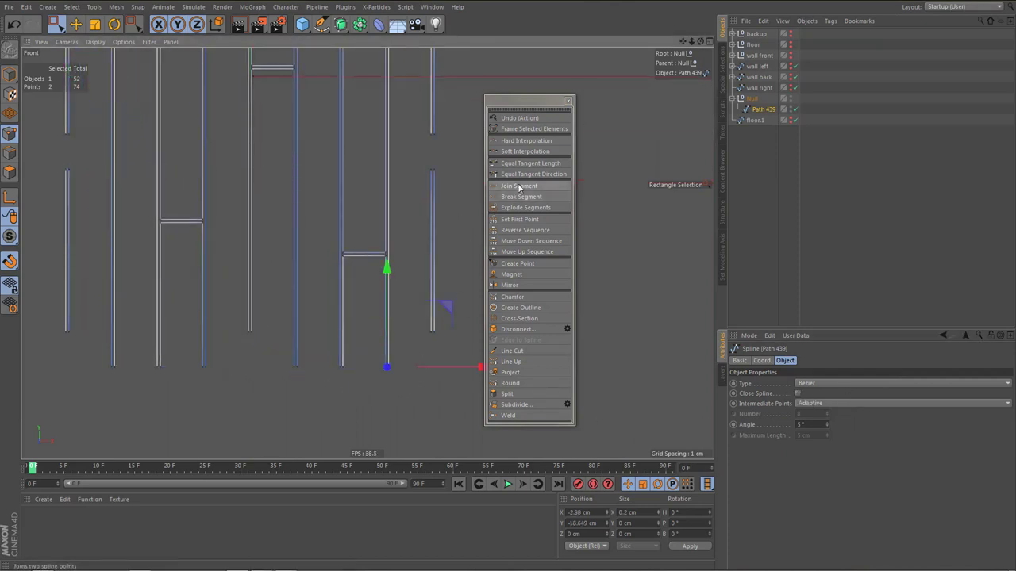
{"action": "left_click", "coordinate": [432, 332]}
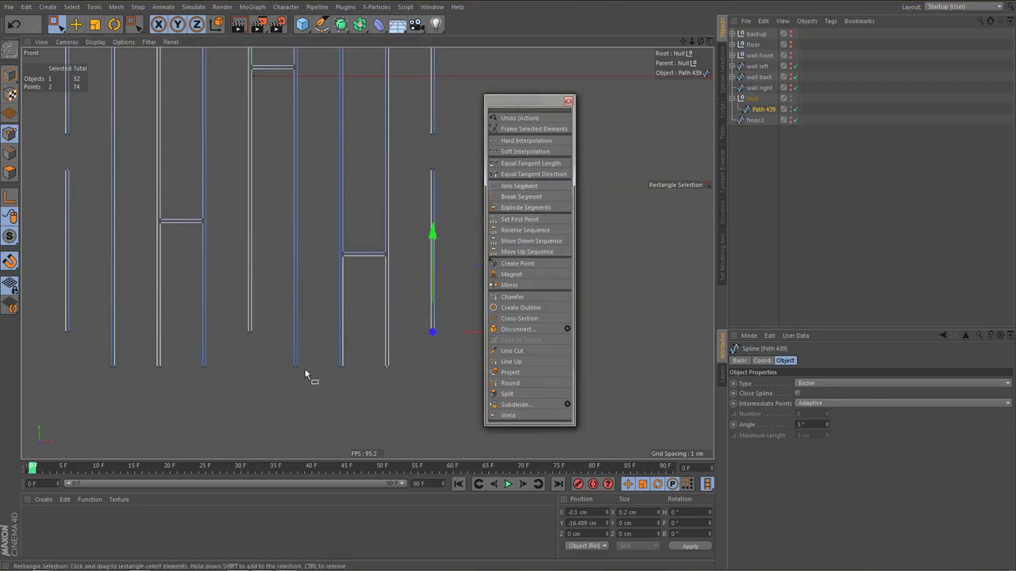
{"action": "left_click", "coordinate": [341, 366]}
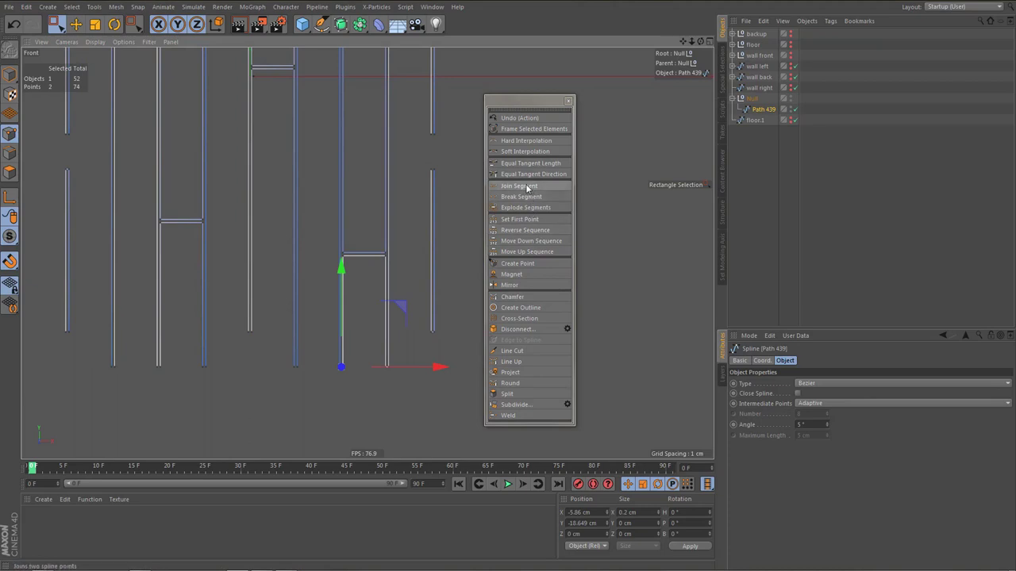
{"action": "left_click", "coordinate": [296, 366]}
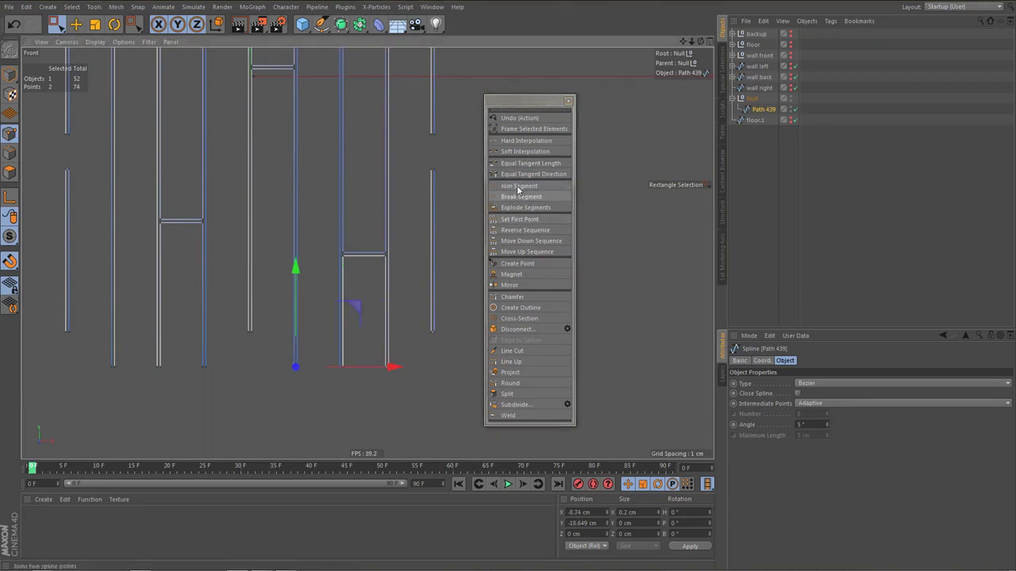
Join the open lower end points of the fifth and fourth plank grooves from the left
{"action": "left_click", "coordinate": [249, 332]}
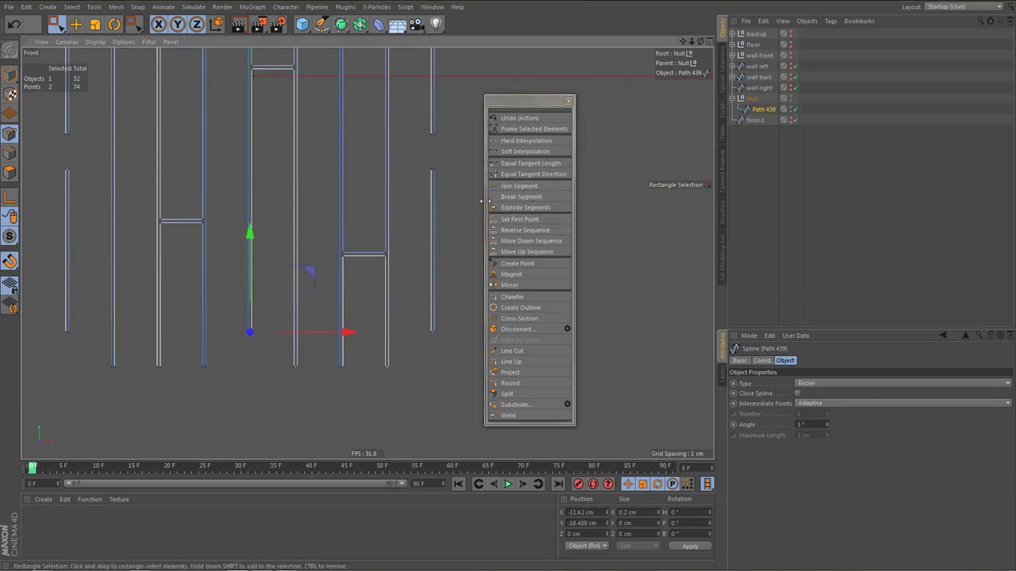
{"action": "left_click", "coordinate": [514, 187]}
{"action": "left_click", "coordinate": [203, 366]}
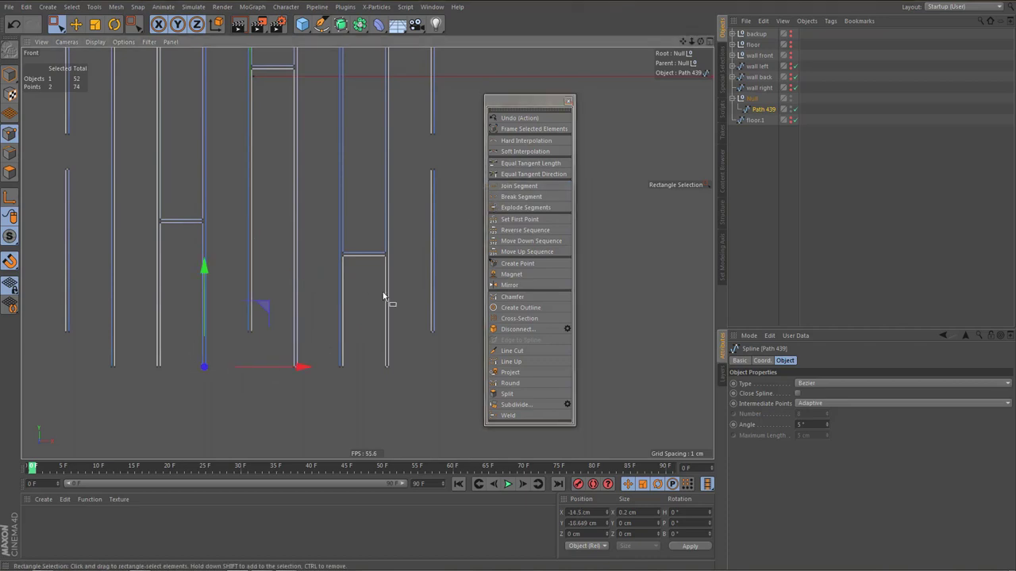
{"action": "left_click", "coordinate": [518, 186]}
Join the open lower end points of the three leftmost plank grooves, each groove separately
{"action": "middle_click_drag", "start_coordinate": [158, 360], "coordinate": [259, 356], "text": "alt"}
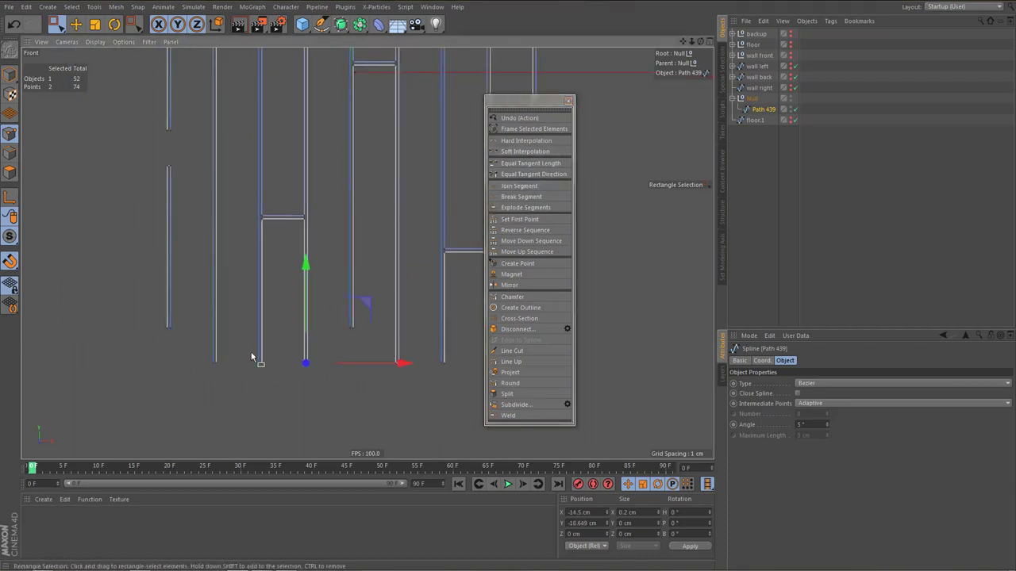
{"action": "left_click", "coordinate": [261, 362]}
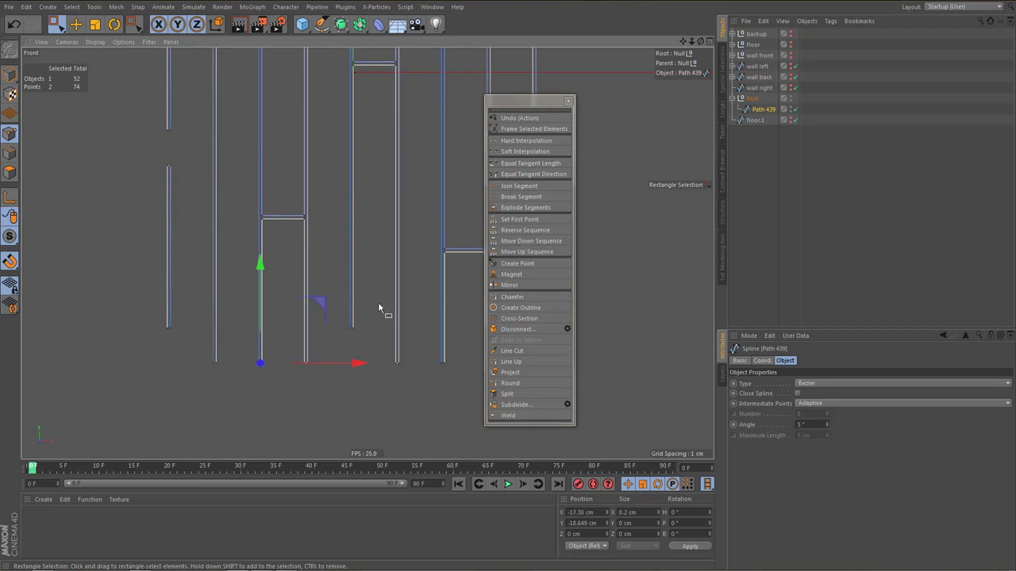
{"action": "left_click", "coordinate": [519, 186]}
{"action": "left_click", "coordinate": [215, 362]}
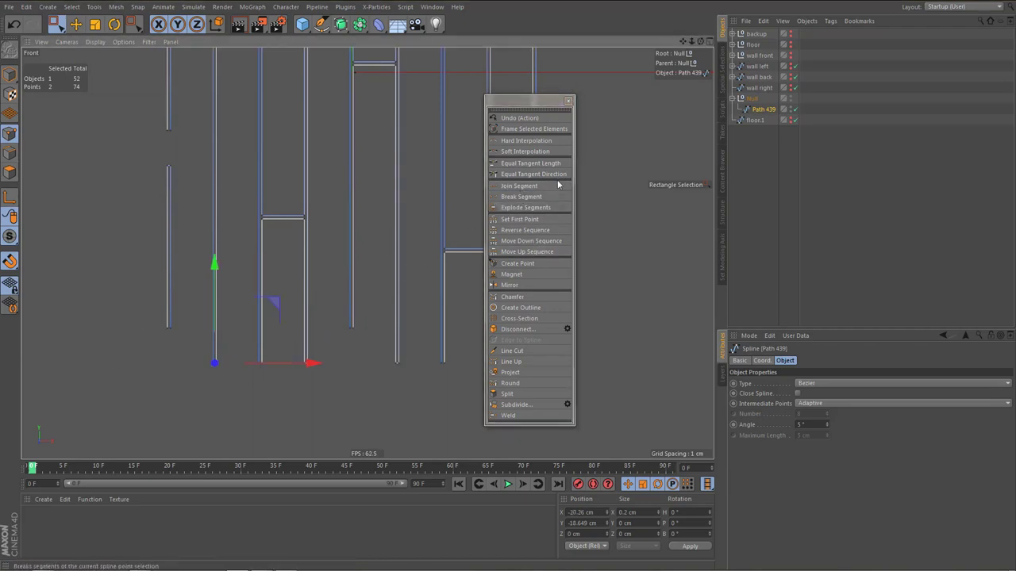
{"action": "left_click", "coordinate": [522, 188]}
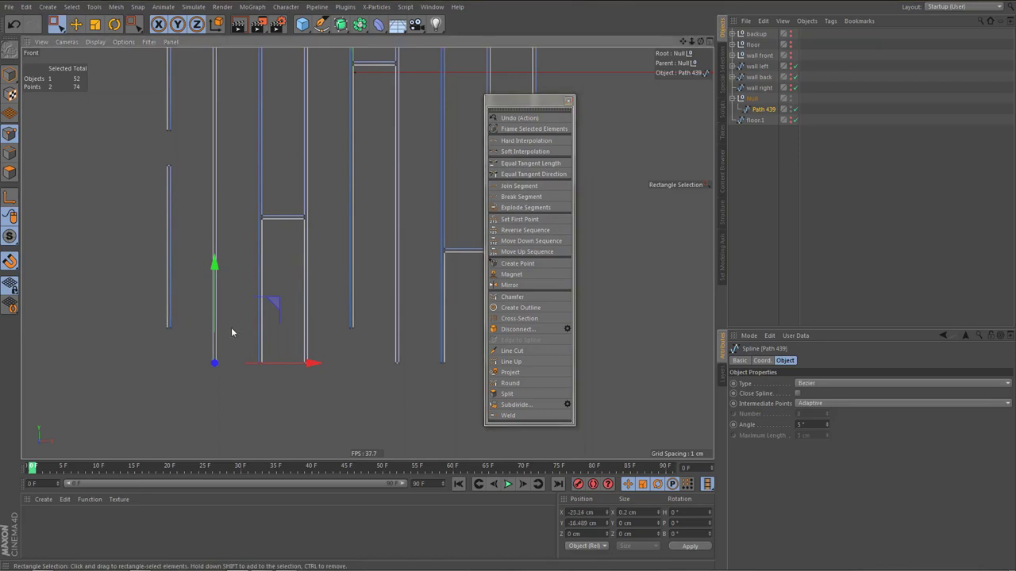
{"action": "left_click", "coordinate": [168, 328]}
{"action": "left_click", "coordinate": [518, 186]}
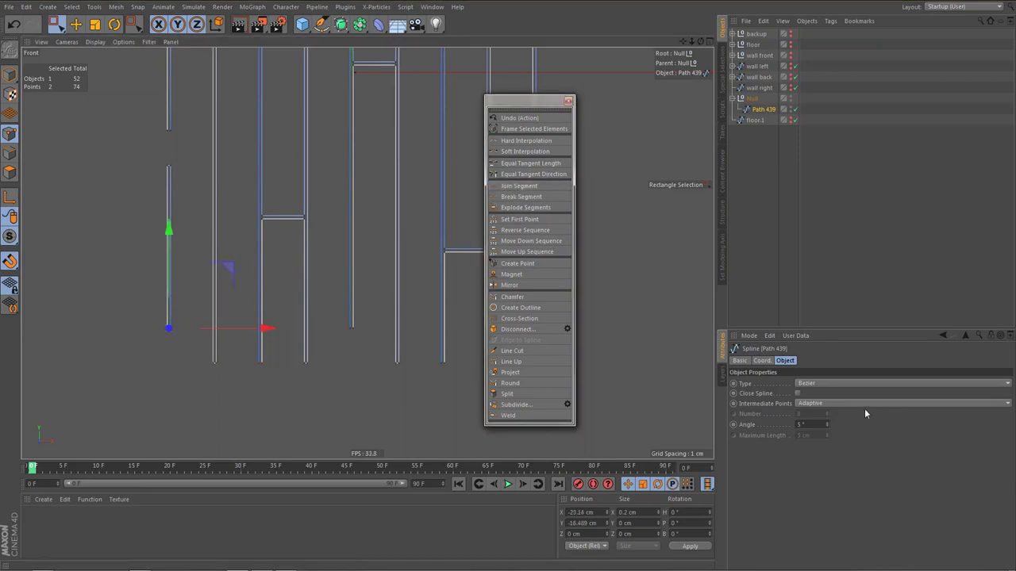
Enable Close Spline on Path 439 and check the whole groove pattern for stray connections
{"action": "left_click", "coordinate": [797, 394]}
{"action": "scroll", "coordinate": [262, 308], "scroll_direction": "down", "scroll_amount": 3}
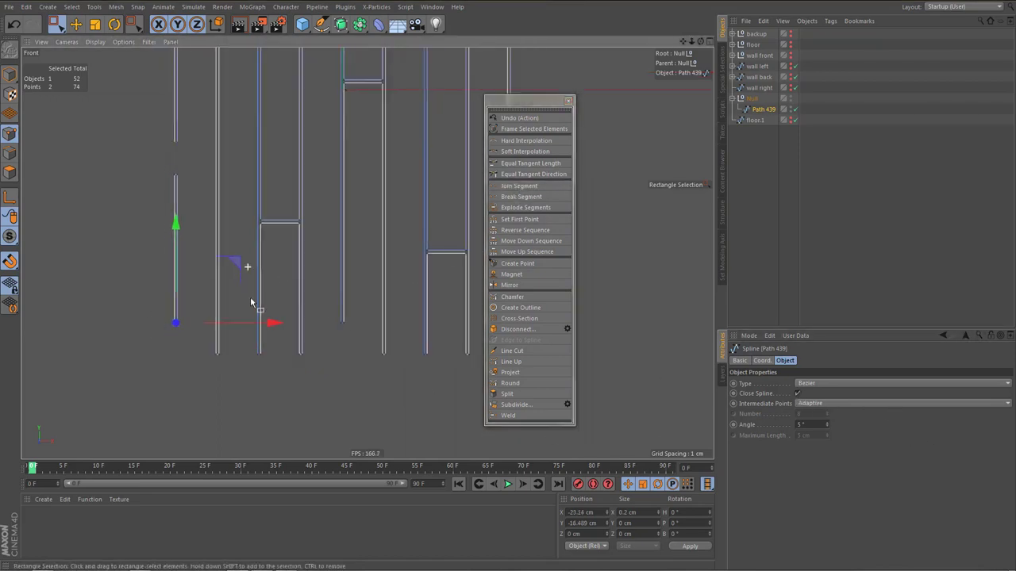
{"action": "middle_click_drag", "start_coordinate": [277, 320], "coordinate": [239, 433], "text": "alt"}
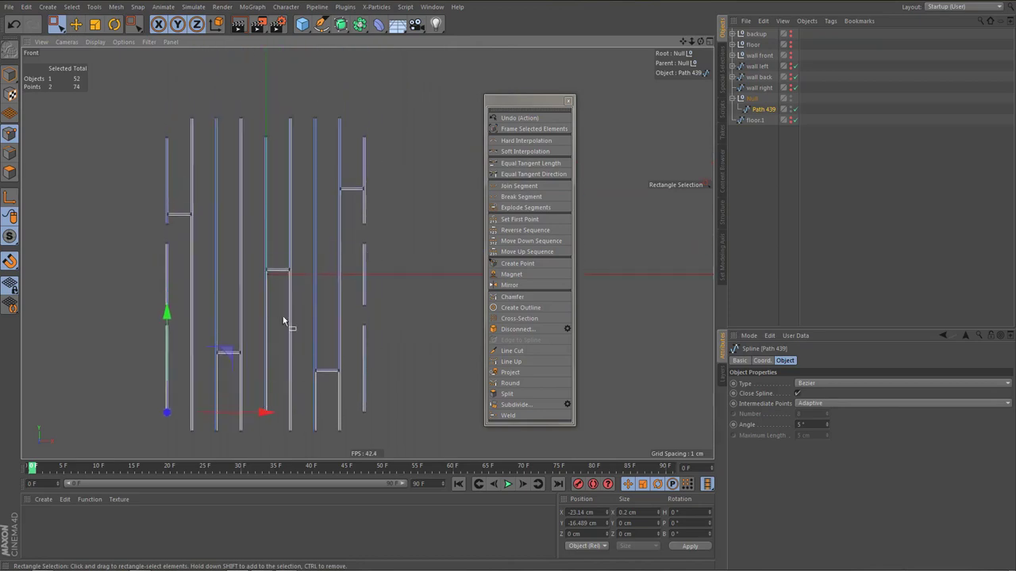
Switch to the perspective view and place Path 439 inside a new Extrude object
{"action": "middle_click", "coordinate": [282, 319]}
{"action": "middle_click", "coordinate": [269, 224]}
{"action": "scroll", "coordinate": [383, 234], "scroll_direction": "up", "scroll_amount": 3}
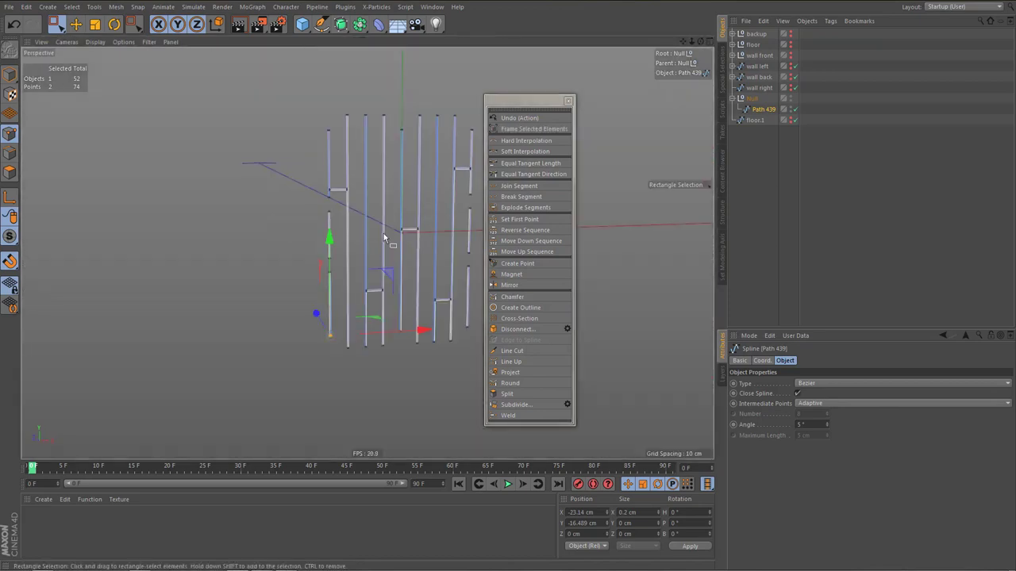
{"action": "left_click_drag", "start_coordinate": [384, 234], "coordinate": [341, 230], "text": "alt"}
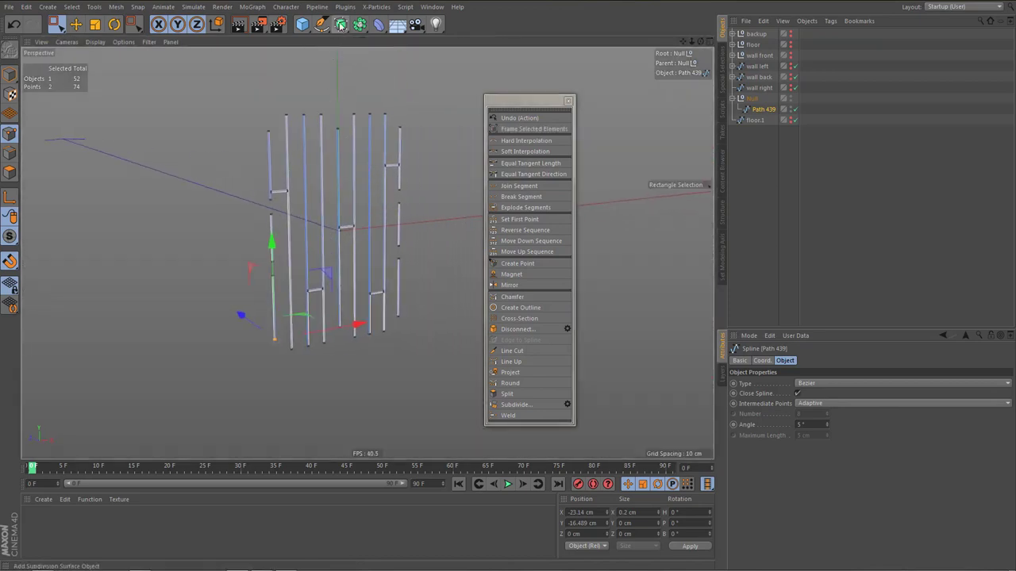
{"action": "left_click_drag", "start_coordinate": [342, 24], "coordinate": [463, 40], "text": "alt"}
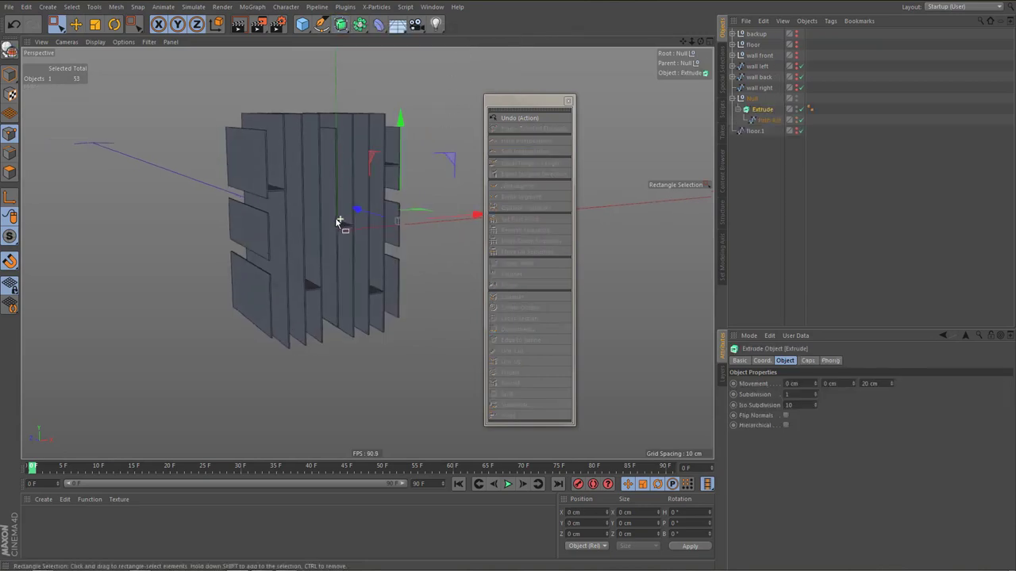
{"action": "left_click_drag", "start_coordinate": [339, 222], "coordinate": [354, 230], "text": "alt"}
Try a 1 cm extrusion depth along Z with a preview render of the grooves, and undo the depth change
{"action": "left_click", "coordinate": [882, 383]}
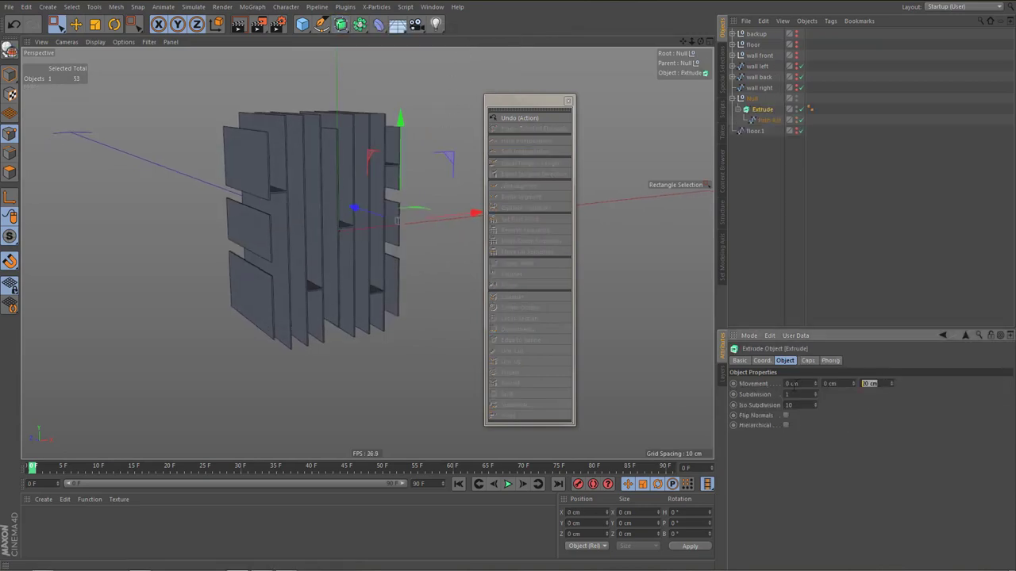
{"action": "key", "text": "Return"}
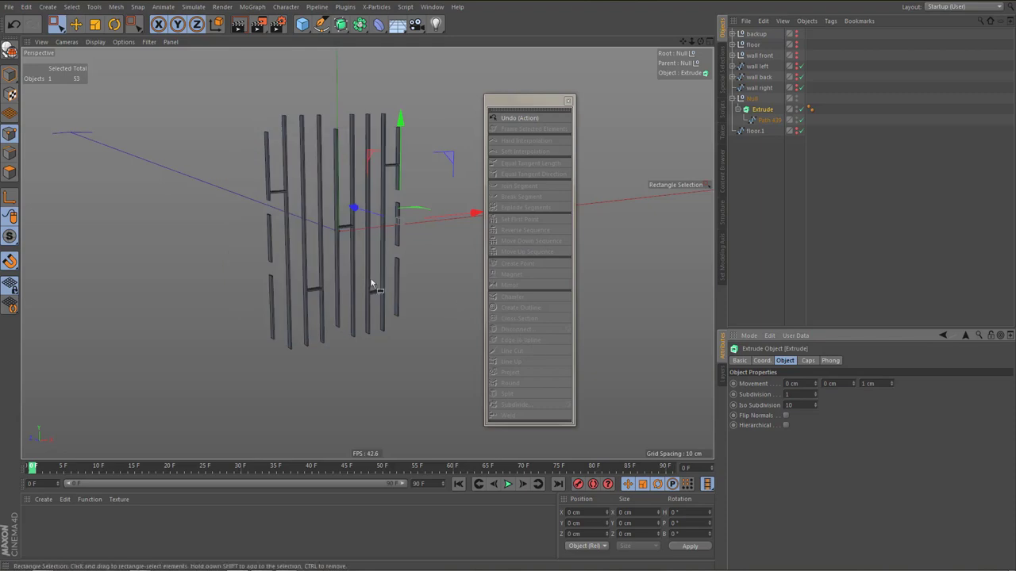
{"action": "key", "text": "ctrl+r"}
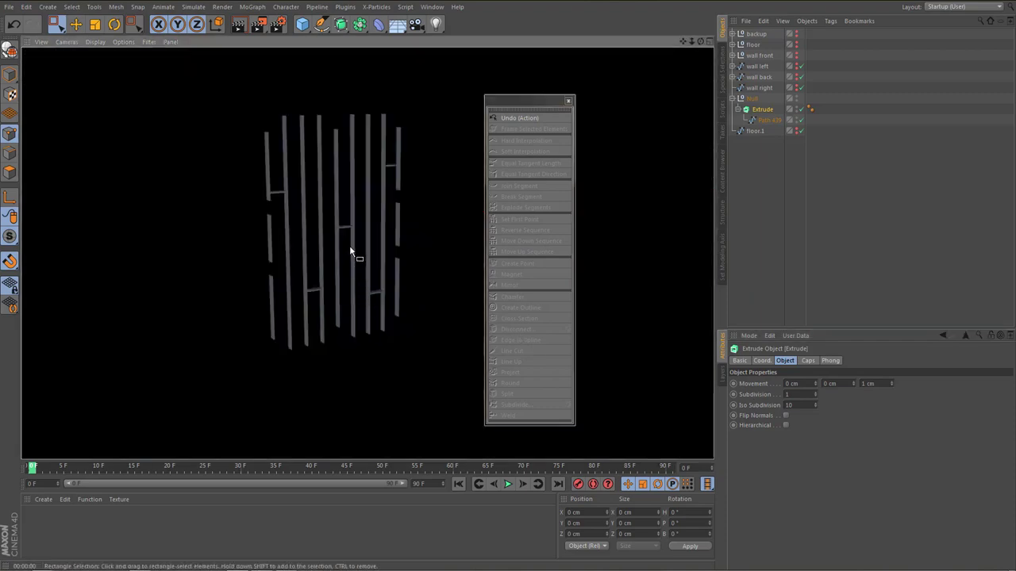
{"action": "left_click_drag", "start_coordinate": [349, 256], "coordinate": [360, 279], "text": "alt"}
{"action": "key", "text": "ctrl+z"}
{"action": "key", "text": "ctrl+z"}
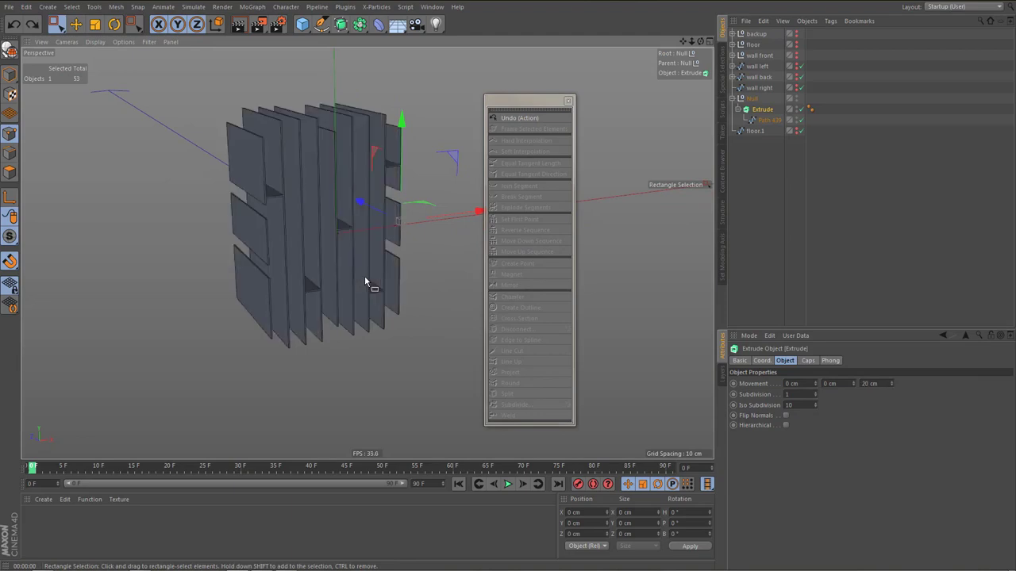
Remove the test Extrude, rename the groove spline Path 439 as "floor boards" and nest it under floor.1
{"action": "double_click", "coordinate": [764, 109]}
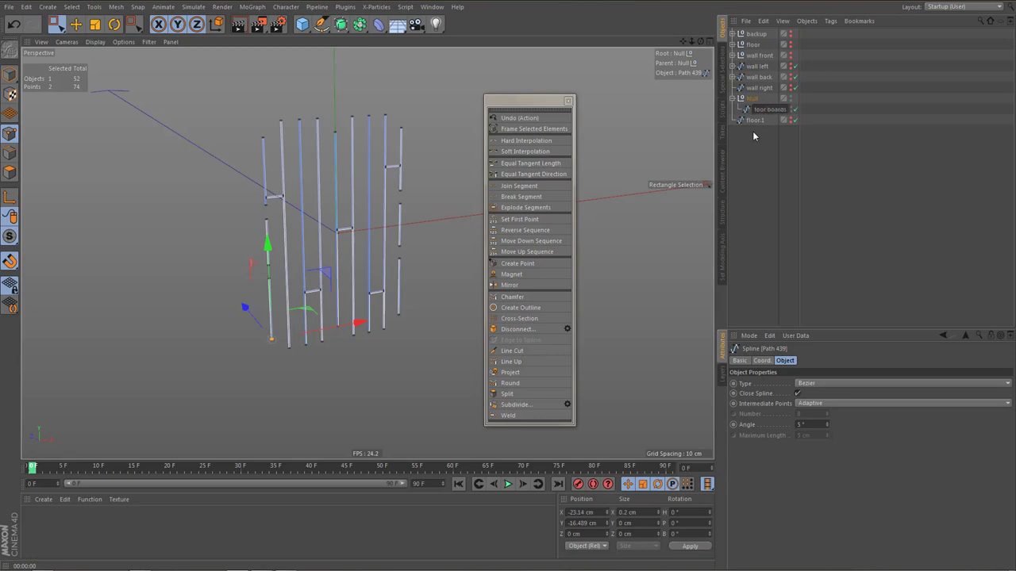
{"action": "key", "text": "Return"}
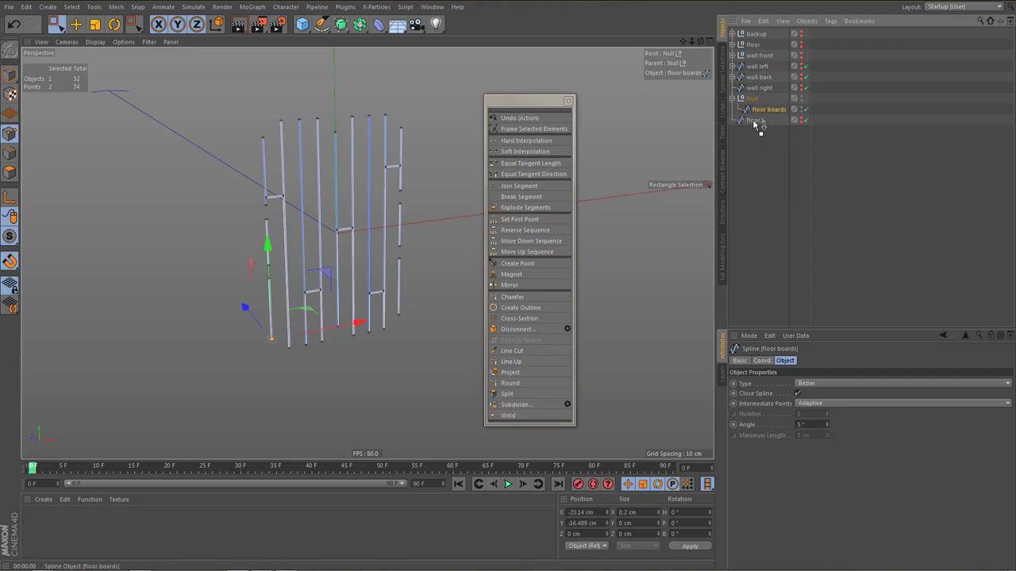
{"action": "left_click_drag", "start_coordinate": [754, 121], "coordinate": [756, 120]}
Delete the emptied Null, close the floating spline command palette and collapse the floor.1 hierarchy
{"action": "left_click", "coordinate": [754, 99]}
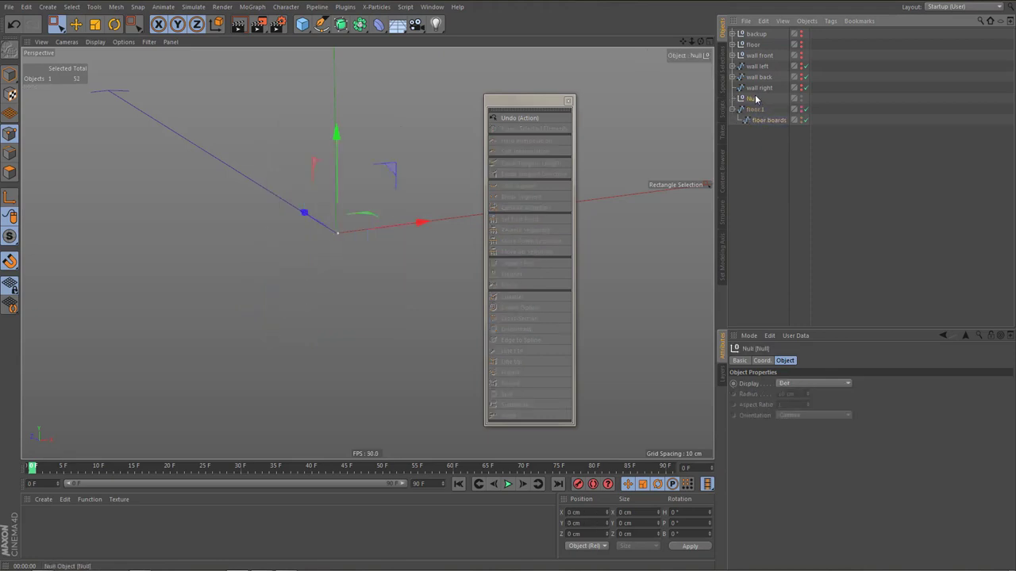
{"action": "key", "text": "Delete"}
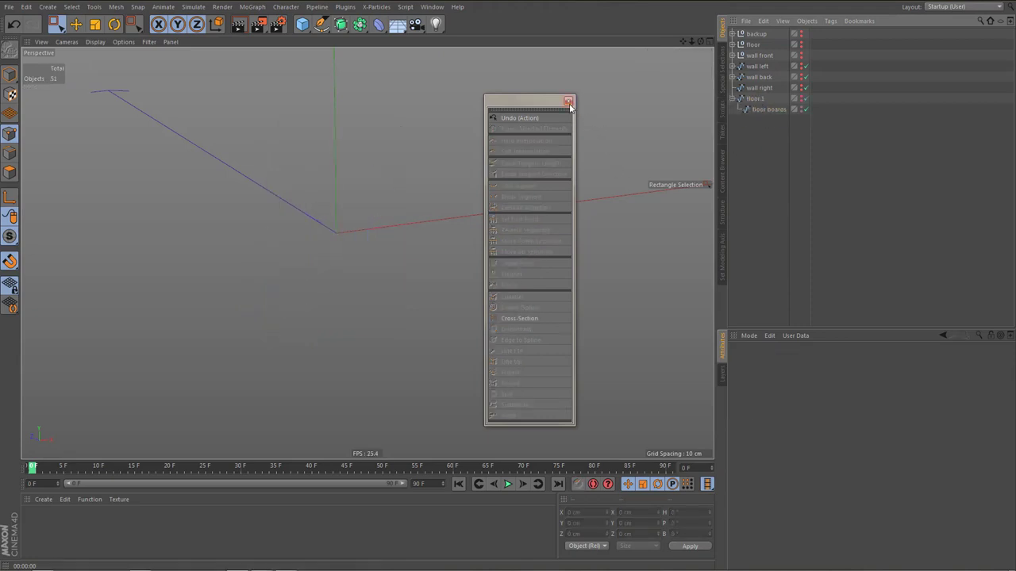
{"action": "left_click", "coordinate": [568, 100]}
{"action": "left_click", "coordinate": [733, 98]}
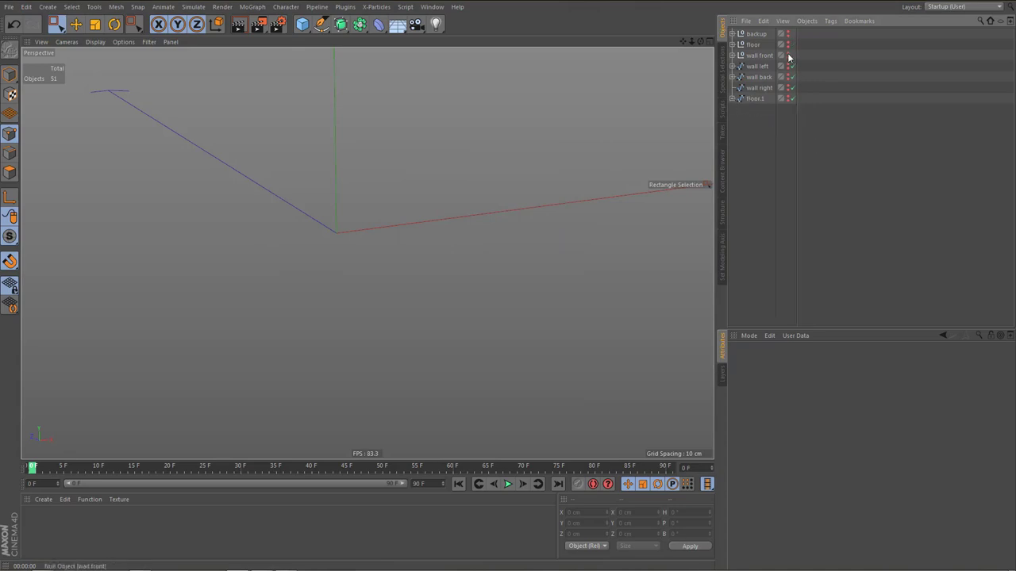
Make all floor and wall objects except backup visible again, and delete the old floor null, keeping floor.1
{"action": "left_click", "coordinate": [788, 53]}
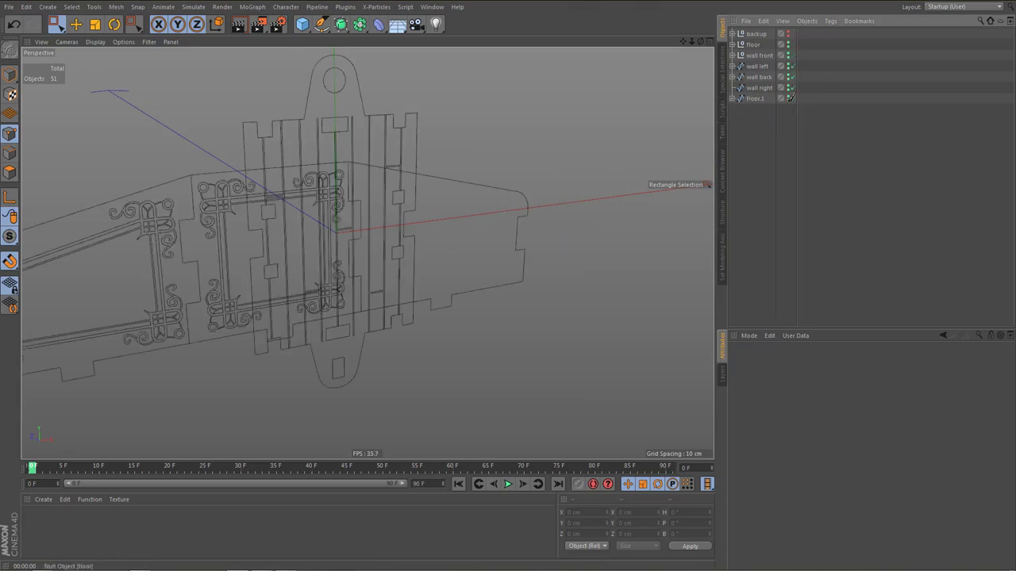
{"action": "left_click_drag", "start_coordinate": [790, 95], "coordinate": [788, 101]}
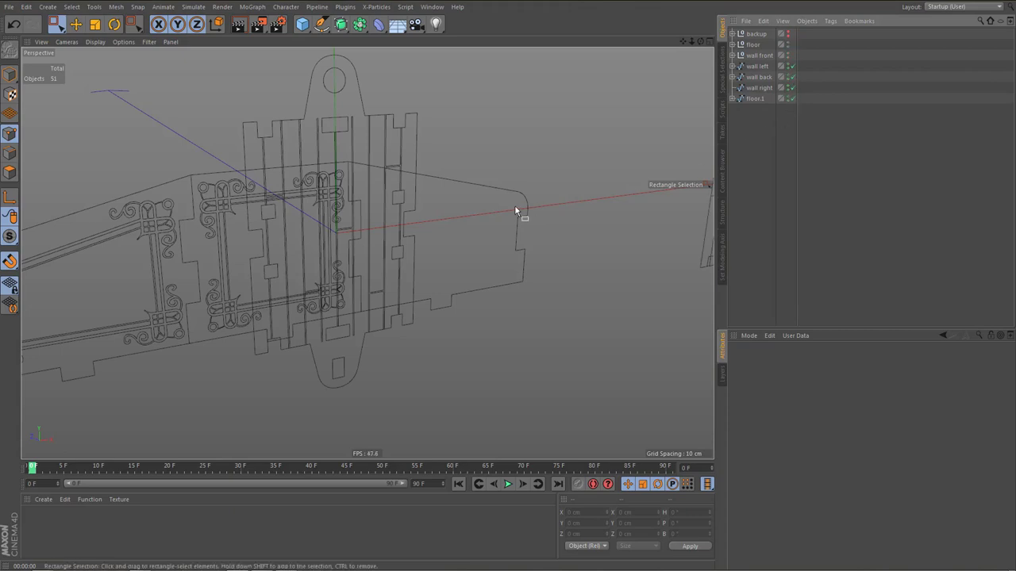
{"action": "scroll", "coordinate": [505, 219], "scroll_direction": "down", "scroll_amount": 5}
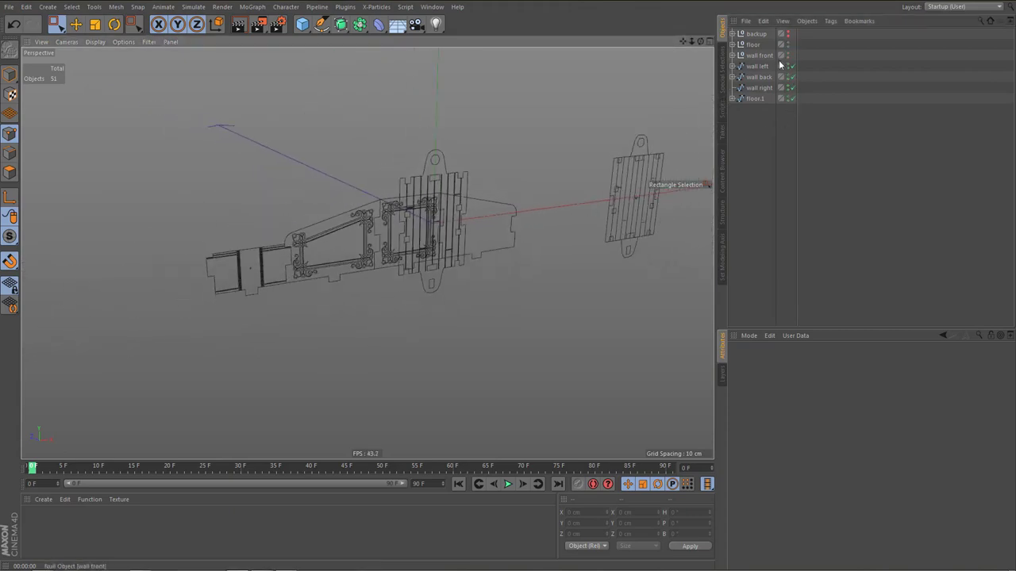
{"action": "left_click", "coordinate": [754, 45]}
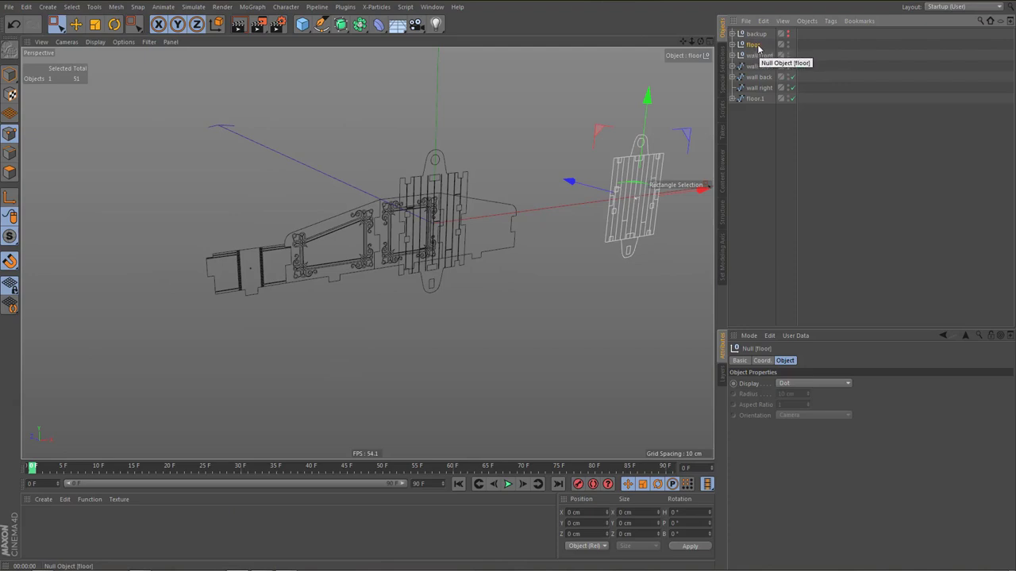
{"action": "key", "text": "Delete"}
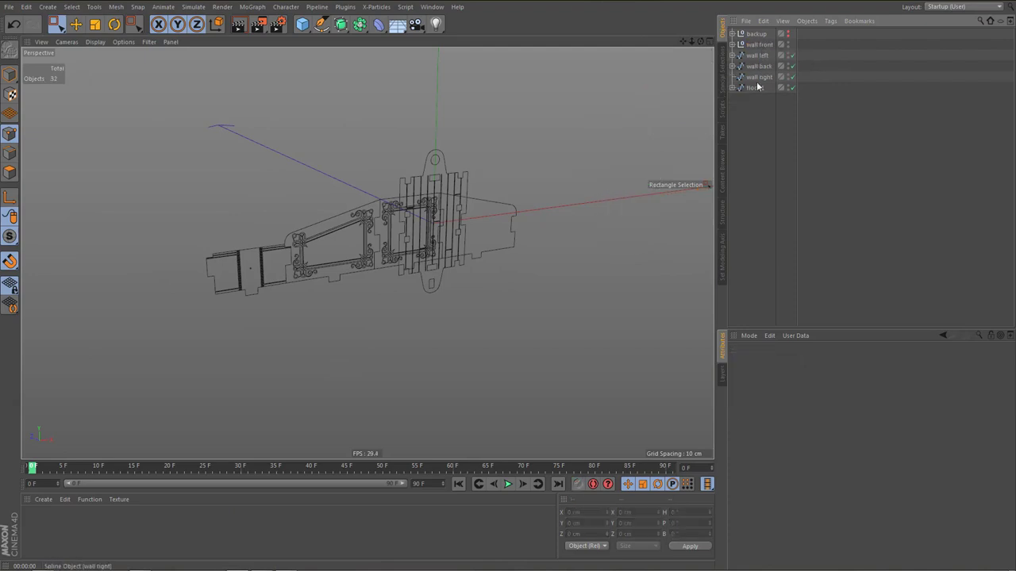
{"action": "left_click", "coordinate": [755, 88]}
{"action": "left_click_drag", "start_coordinate": [492, 205], "coordinate": [466, 213], "text": "alt"}
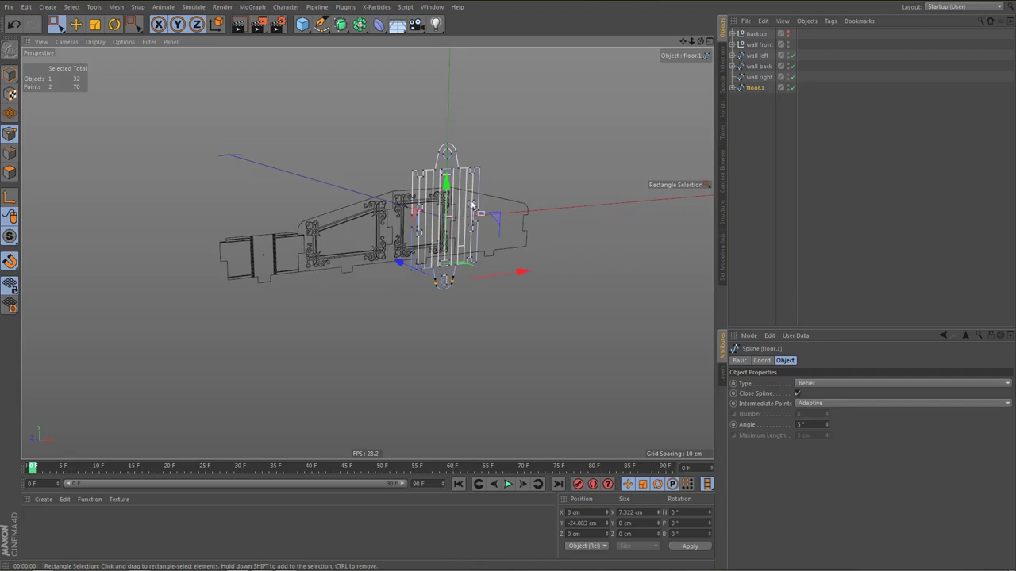
Select the wall front null and enable axis editing with the Move tool for the notch corner beside the ornamented wall
{"action": "scroll", "coordinate": [357, 246], "scroll_direction": "up", "scroll_amount": 10}
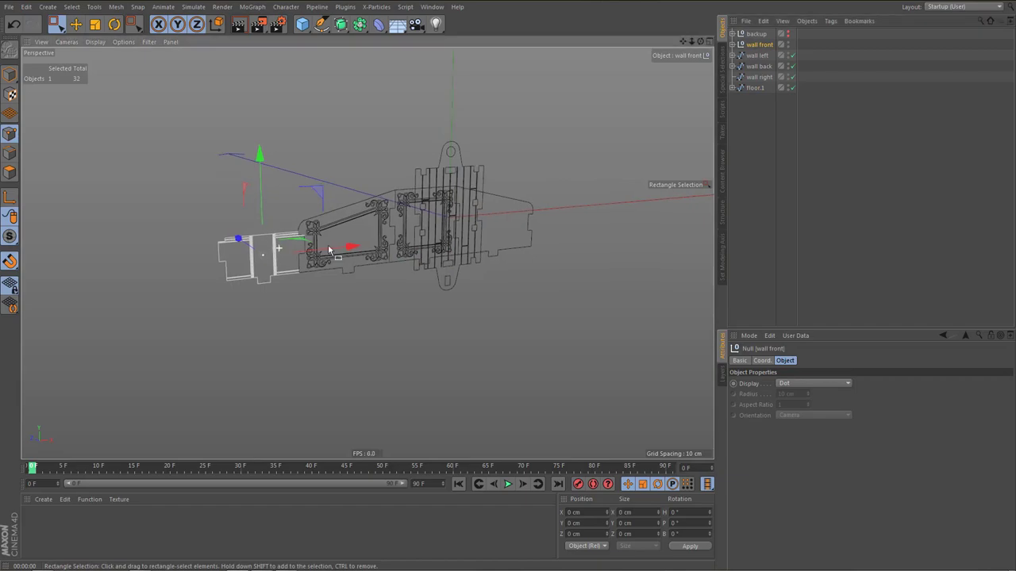
{"action": "scroll", "coordinate": [407, 271], "scroll_direction": "down", "scroll_amount": 2}
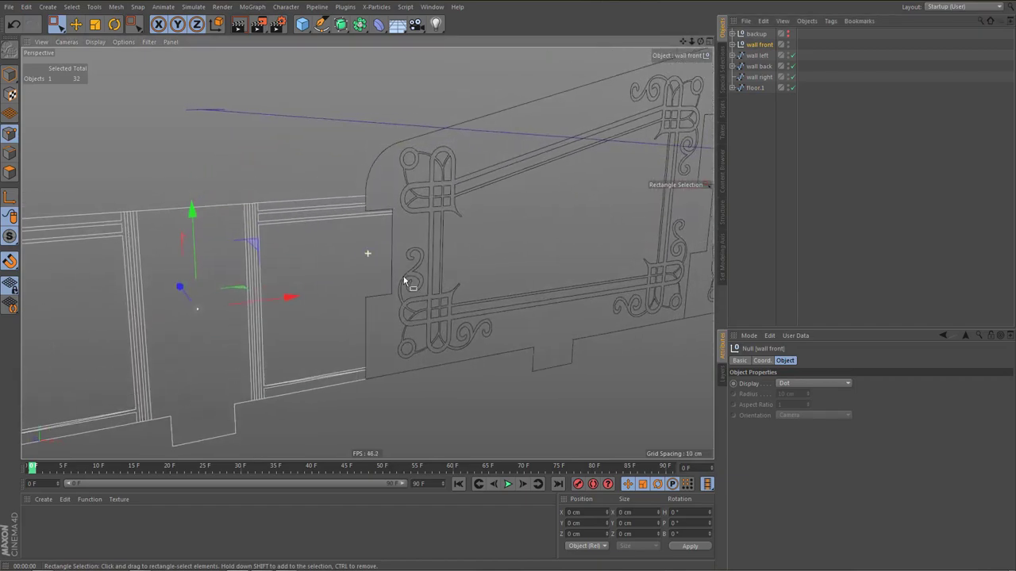
{"action": "scroll", "coordinate": [383, 212], "scroll_direction": "up", "scroll_amount": 12}
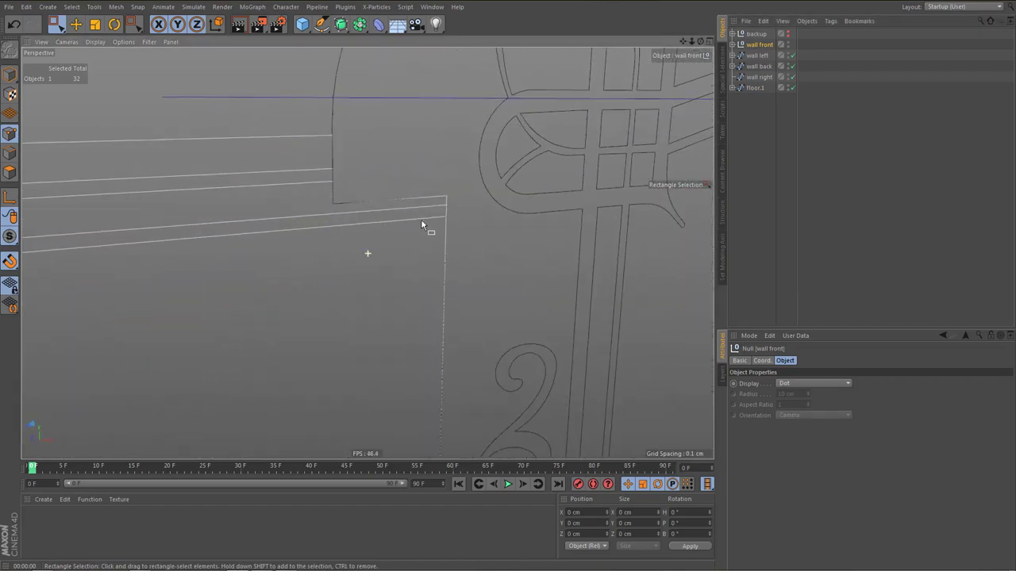
{"action": "right_click_drag", "start_coordinate": [338, 223], "coordinate": [349, 194], "text": "alt"}
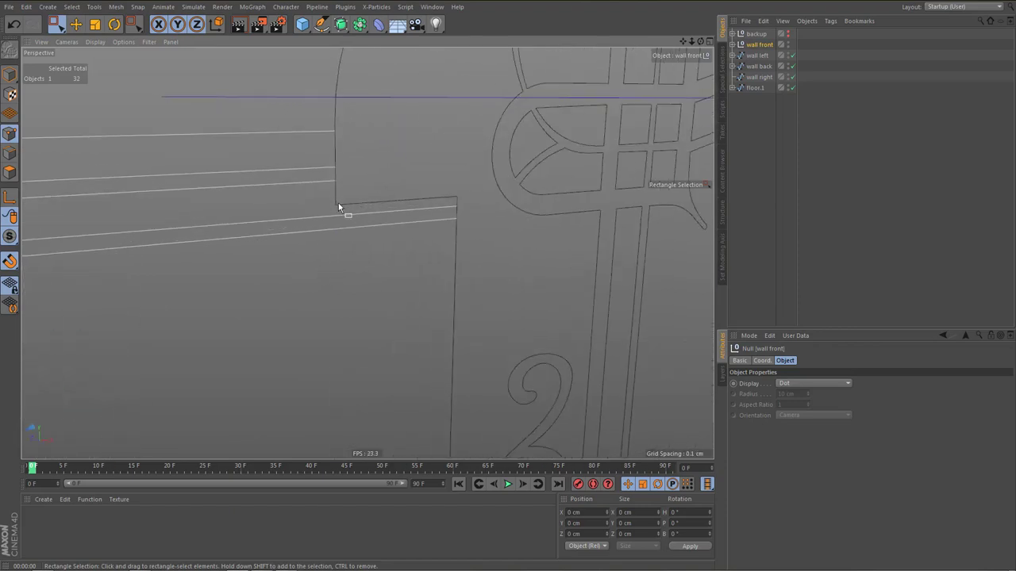
{"action": "key", "text": "l"}
{"action": "key", "text": "e"}
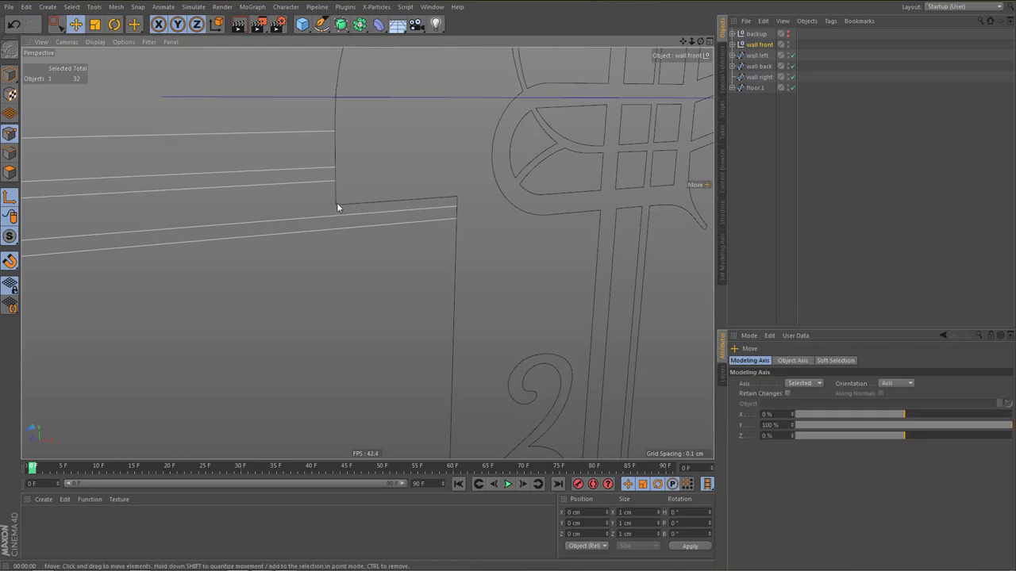
{"action": "right_click_drag", "start_coordinate": [335, 207], "coordinate": [316, 251], "text": "alt"}
{"action": "left_click_drag", "start_coordinate": [315, 255], "coordinate": [283, 276], "text": "alt"}
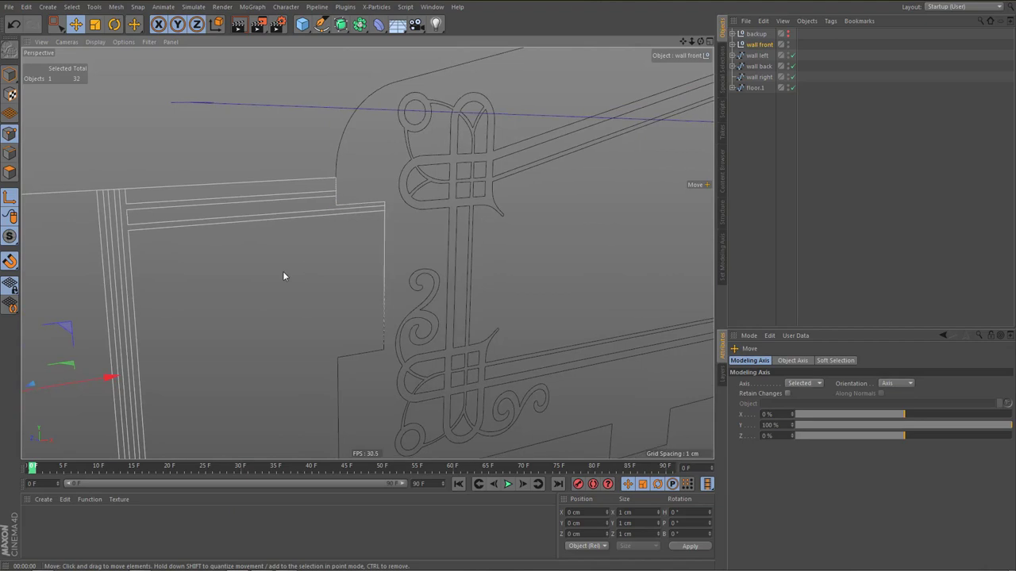
Place the wall front's axis on the inner corner of its upper notch beside the wall left
{"action": "left_click_drag", "start_coordinate": [193, 340], "coordinate": [382, 223], "text": "alt"}
{"action": "right_click_drag", "start_coordinate": [382, 218], "coordinate": [390, 236], "text": "alt"}
{"action": "left_click_drag", "start_coordinate": [354, 216], "coordinate": [312, 203]}
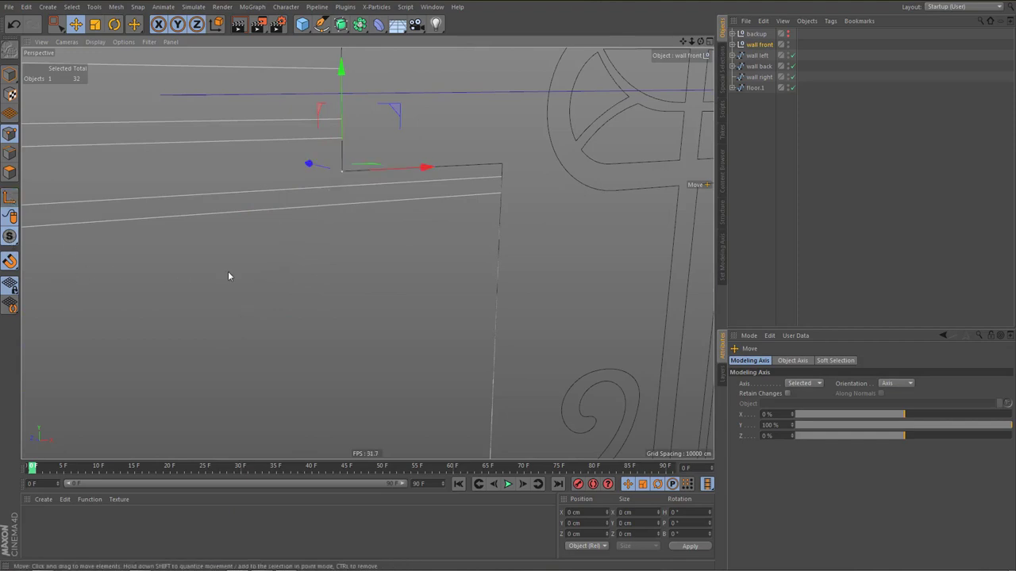
Rotate the wall front about its vertical axis to fold it away from the wall left
{"action": "left_click_drag", "start_coordinate": [228, 276], "coordinate": [227, 154], "text": "alt"}
{"action": "key", "text": "r"}
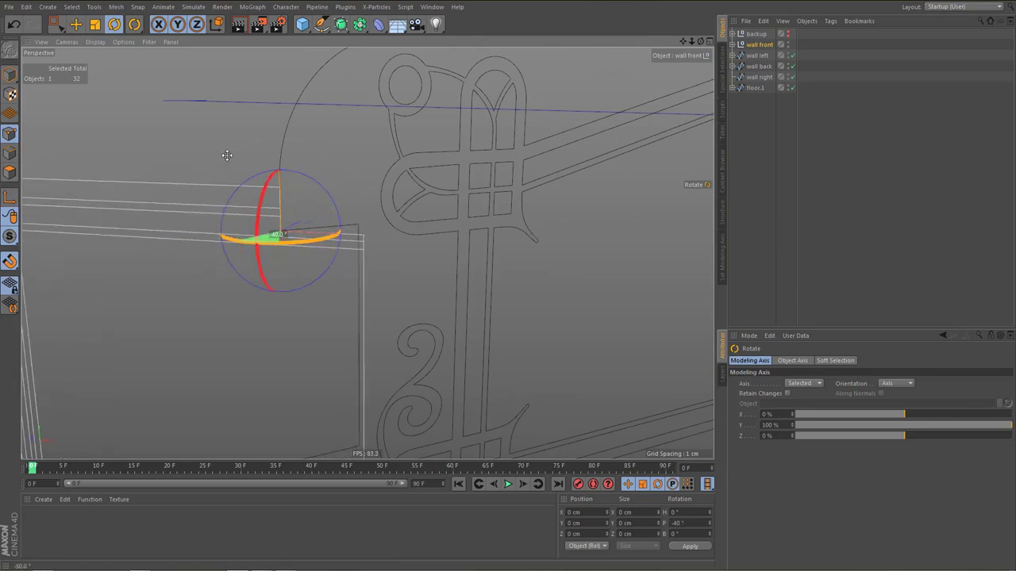
{"action": "key", "text": "ctrl+z"}
{"action": "mouse_move", "coordinate": [244, 237]}
{"action": "left_mouse_down", "text": "alt"}
{"action": "mouse_move", "coordinate": [313, 262]}
{"action": "mouse_move", "coordinate": [309, 288]}
{"action": "mouse_move", "coordinate": [237, 270]}
{"action": "mouse_move", "coordinate": [275, 235]}
{"action": "mouse_move", "coordinate": [243, 237]}
{"action": "left_mouse_up", "text": "alt"}
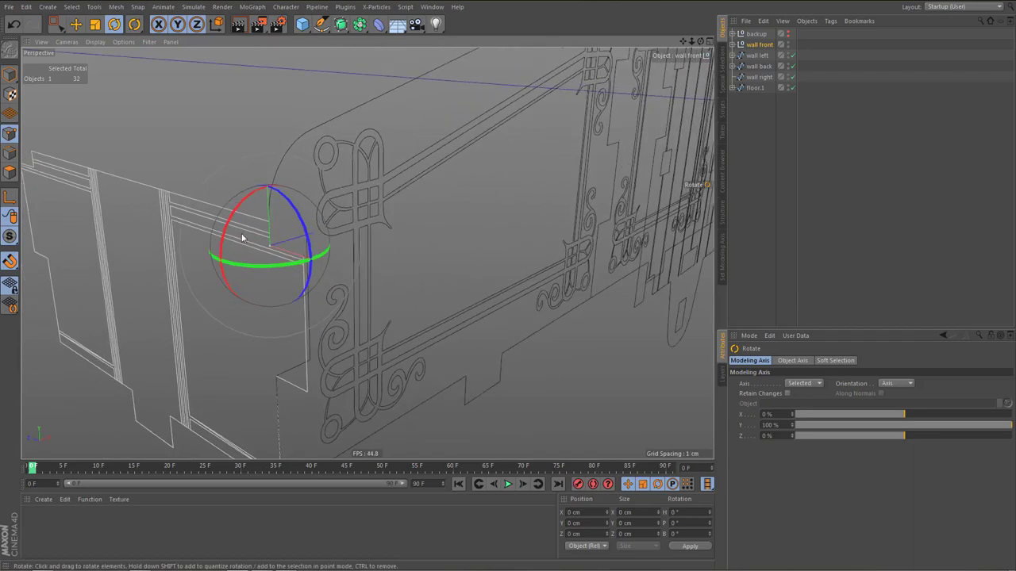
Hide the floor.1 spline in the viewport
{"action": "right_click_drag", "start_coordinate": [242, 237], "coordinate": [253, 314], "text": "alt"}
{"action": "left_click_drag", "start_coordinate": [252, 314], "coordinate": [389, 265], "text": "alt"}
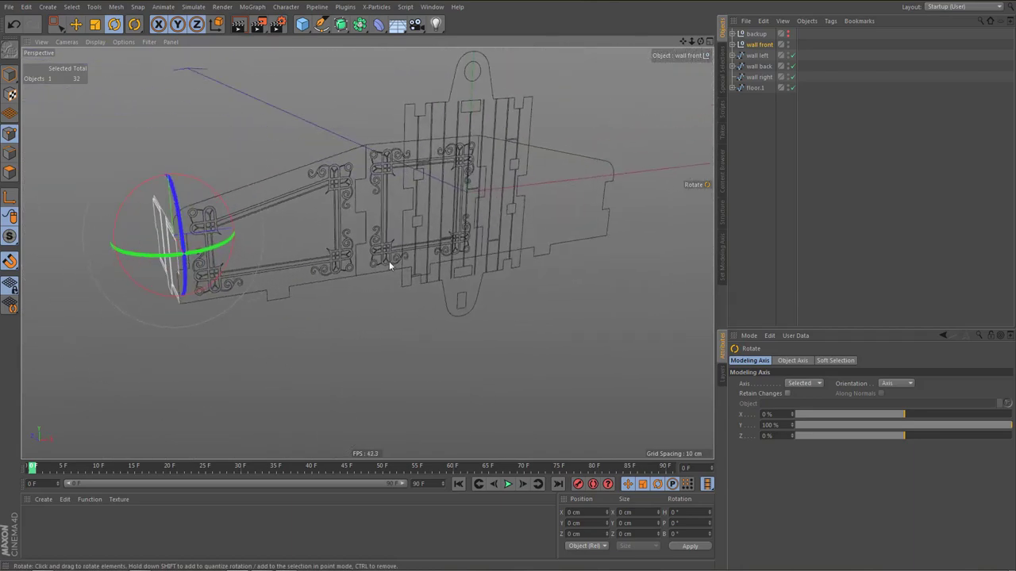
{"action": "middle_click_drag", "start_coordinate": [388, 265], "coordinate": [317, 307], "text": "alt"}
{"action": "right_click_drag", "start_coordinate": [378, 294], "coordinate": [428, 293], "text": "alt"}
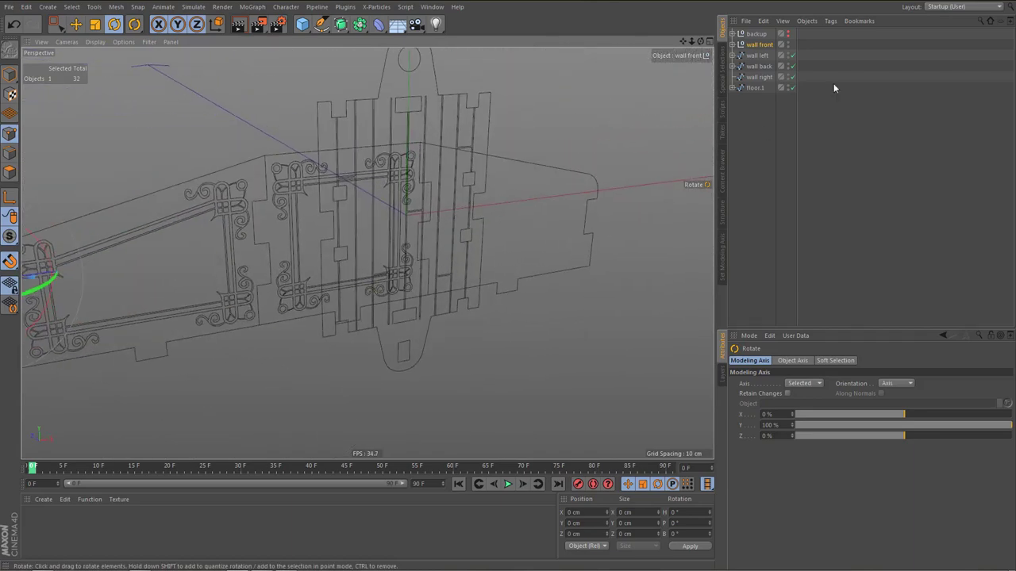
{"action": "left_click", "coordinate": [787, 87]}
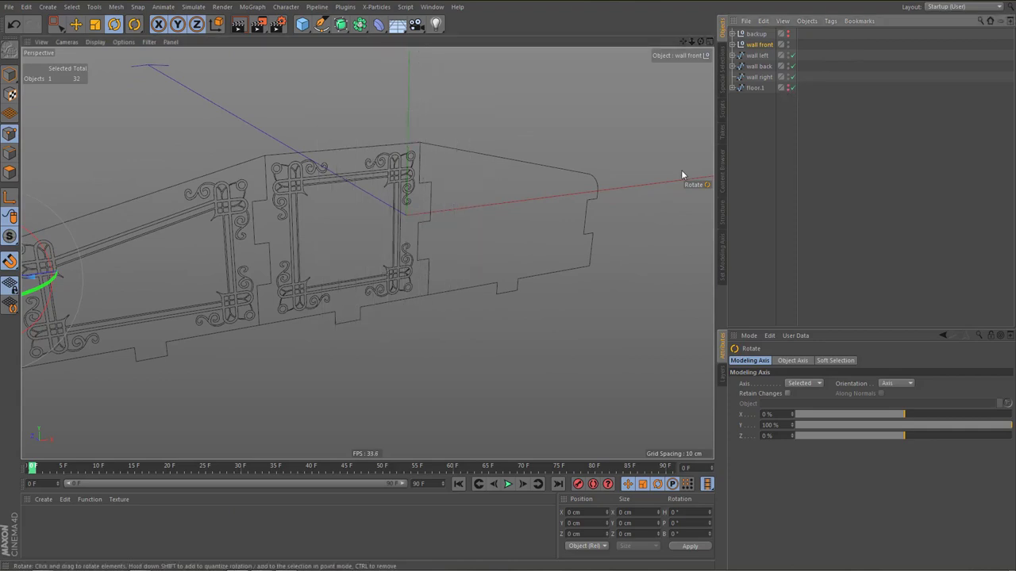
Group the wall back and wall right splines under one null
{"action": "middle_click_drag", "start_coordinate": [377, 206], "coordinate": [397, 214], "text": "alt"}
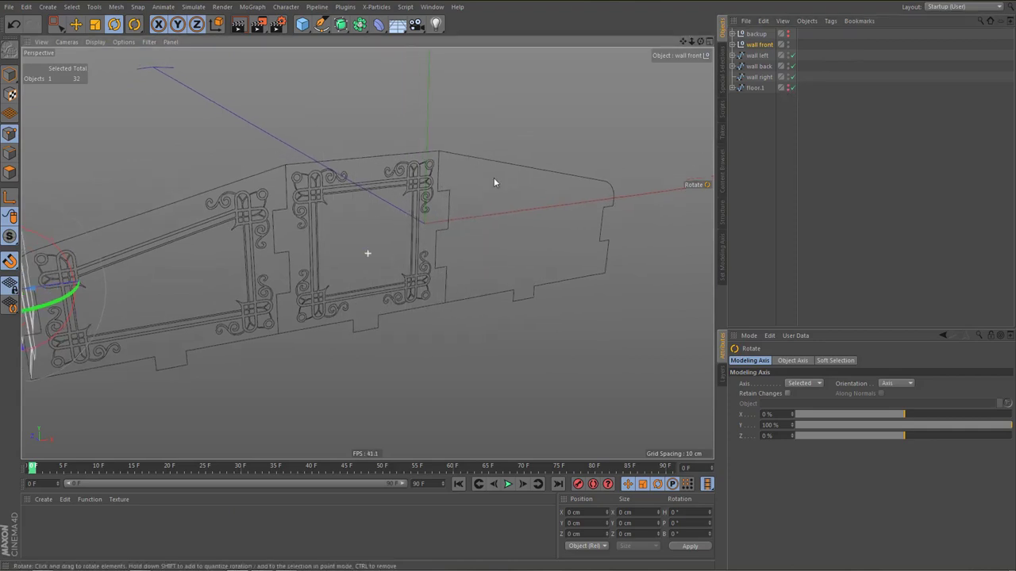
{"action": "left_click", "coordinate": [760, 67]}
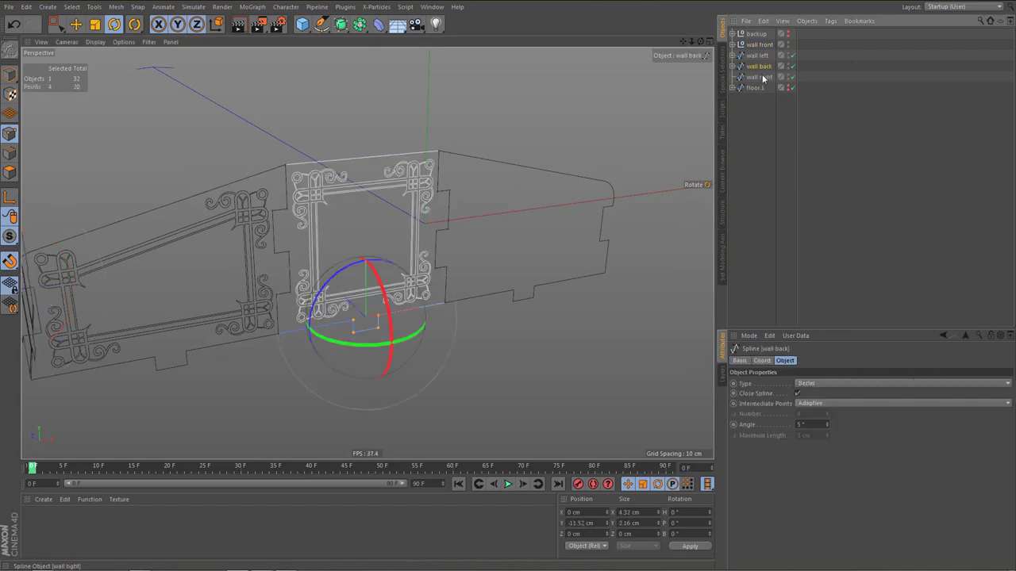
{"action": "left_click", "coordinate": [761, 77], "text": "ctrl"}
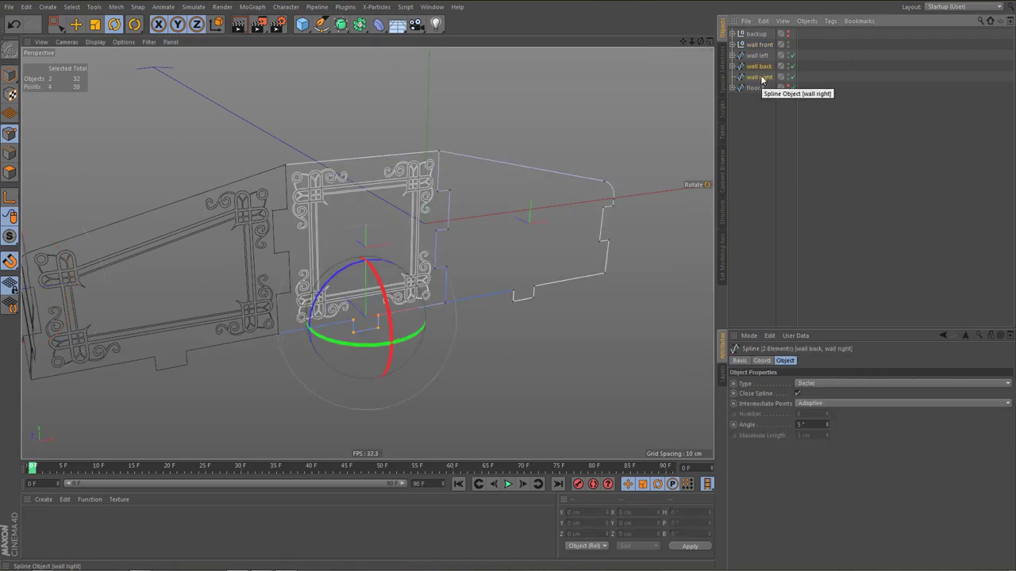
{"action": "key", "text": "alt+g"}
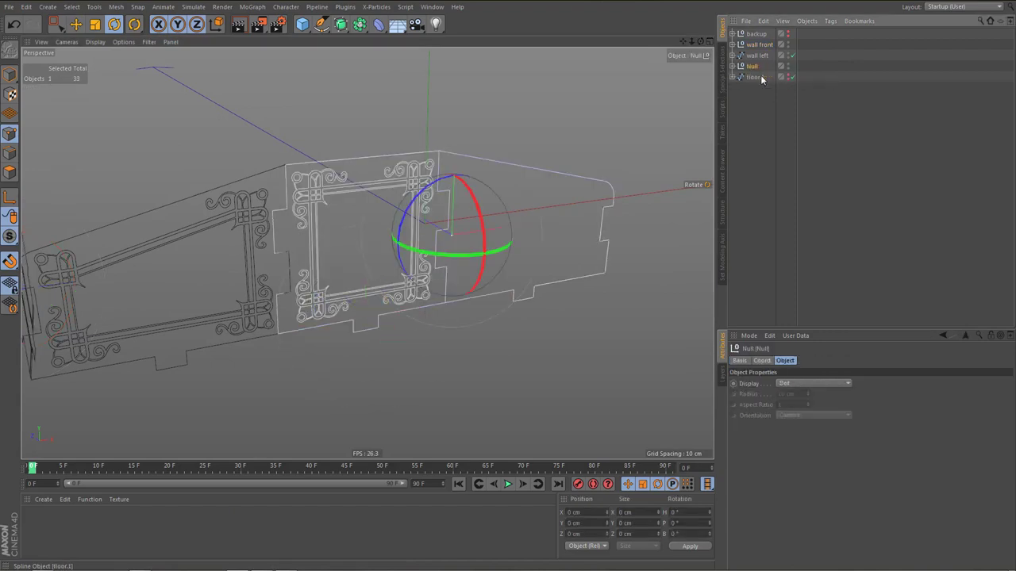
Place the new null's axis on the wall back's upper notch corner, next to the wall left
{"action": "right_click_drag", "start_coordinate": [297, 204], "coordinate": [375, 215], "text": "alt"}
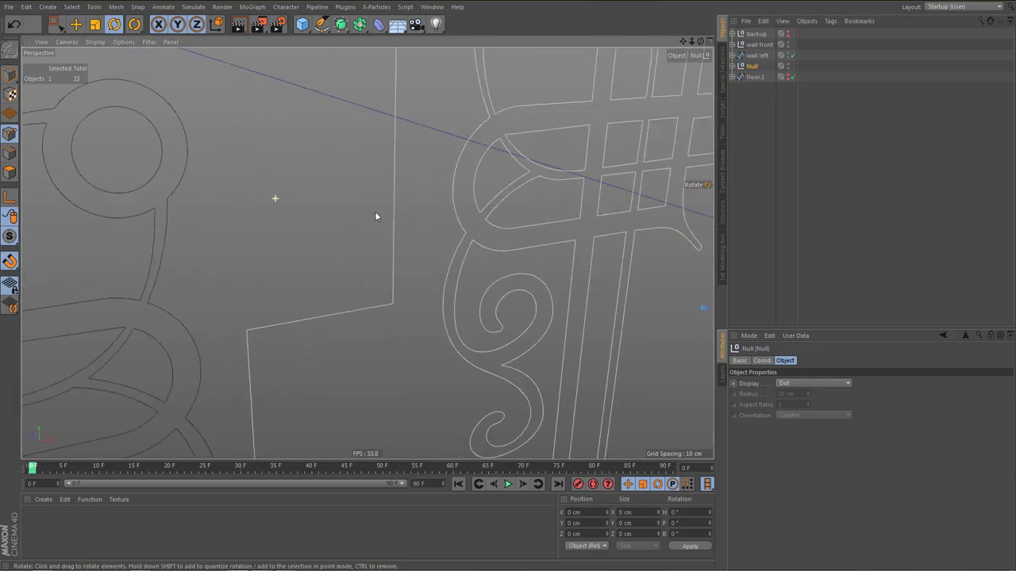
{"action": "key", "text": "e"}
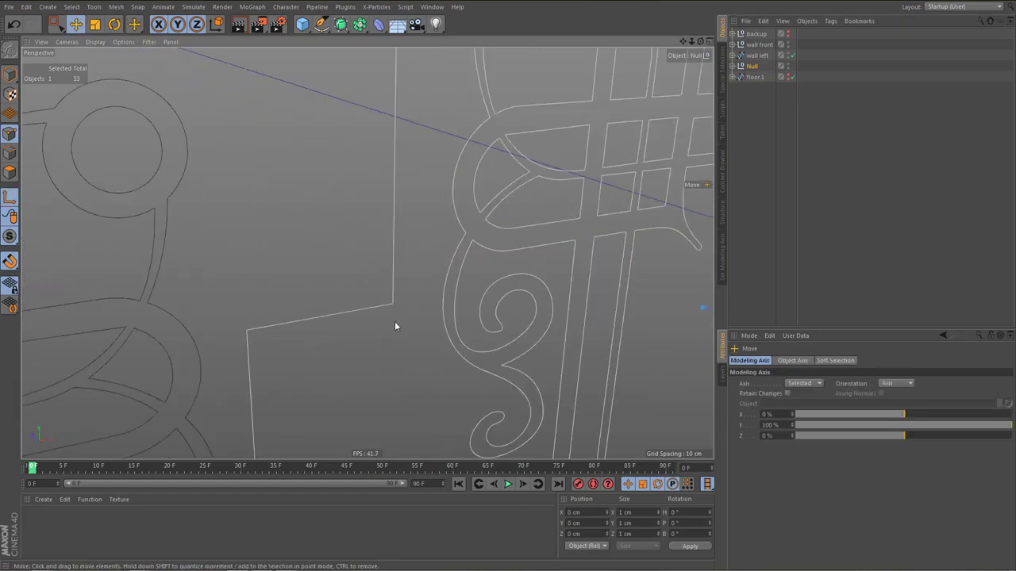
{"action": "left_click_drag", "start_coordinate": [395, 326], "coordinate": [386, 296]}
Try rotating the grouped back and right walls about the vertical axis, then undo the rotation
{"action": "key", "text": "r"}
{"action": "scroll", "coordinate": [382, 293], "scroll_direction": "down", "scroll_amount": 5}
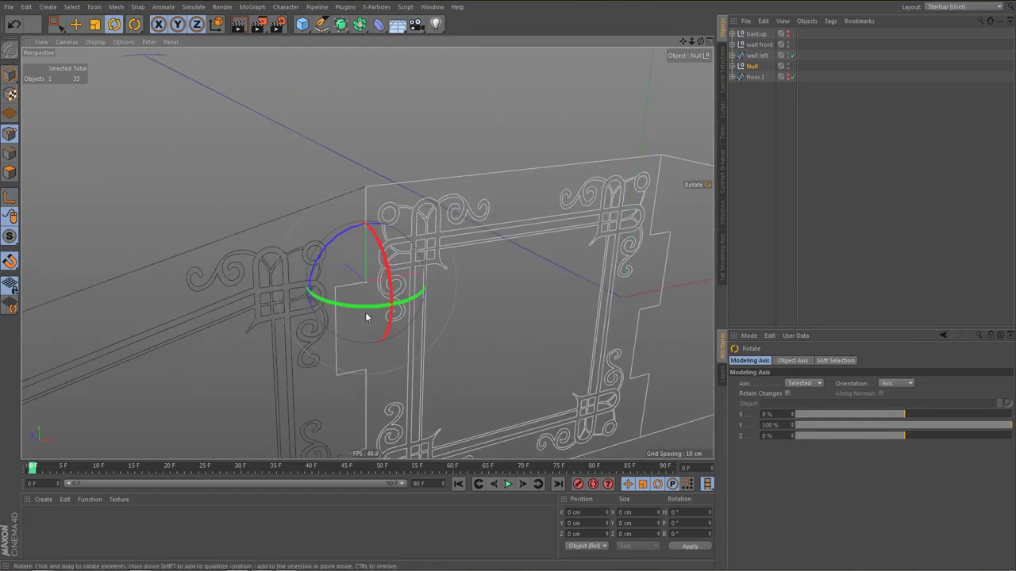
{"action": "mouse_move", "coordinate": [361, 311]}
{"action": "left_mouse_down"}
{"action": "mouse_move", "coordinate": [379, 303]}
{"action": "mouse_move", "coordinate": [370, 316]}
{"action": "left_mouse_up"}
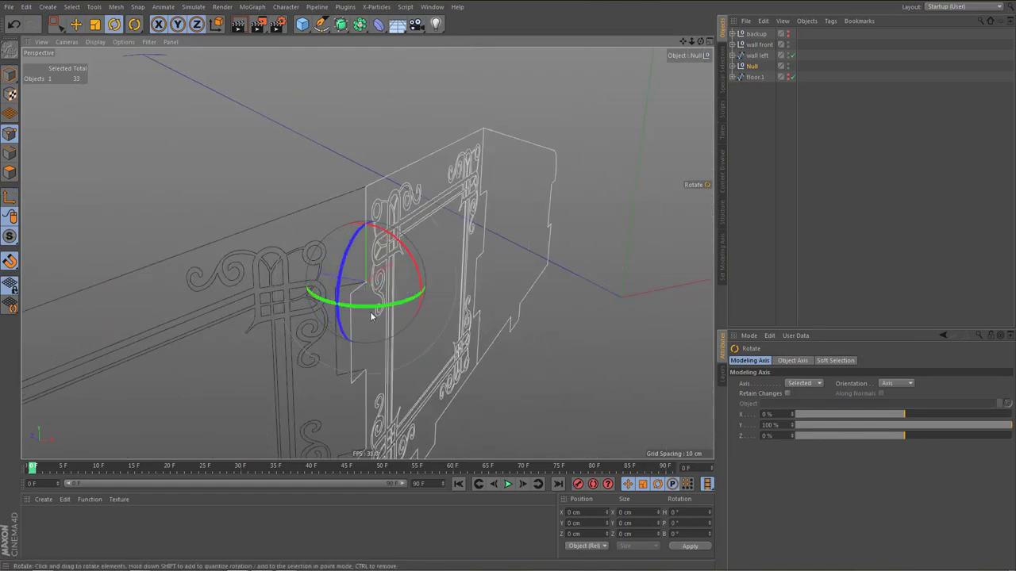
{"action": "key", "text": "ctrl+z"}
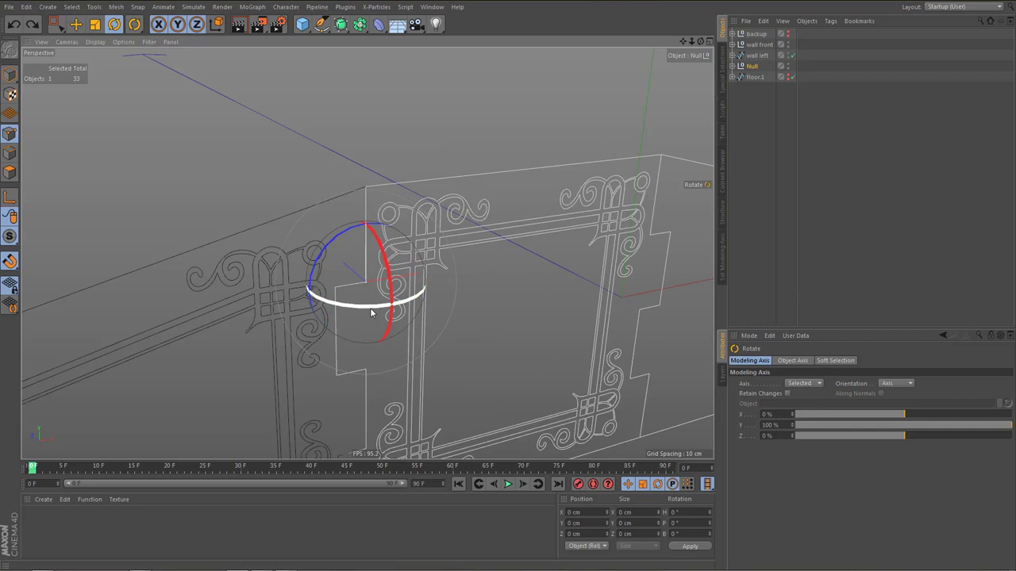
Shift the null's axis 2.16 cm along X onto the neighbouring wall left vertex
{"action": "key", "text": "e"}
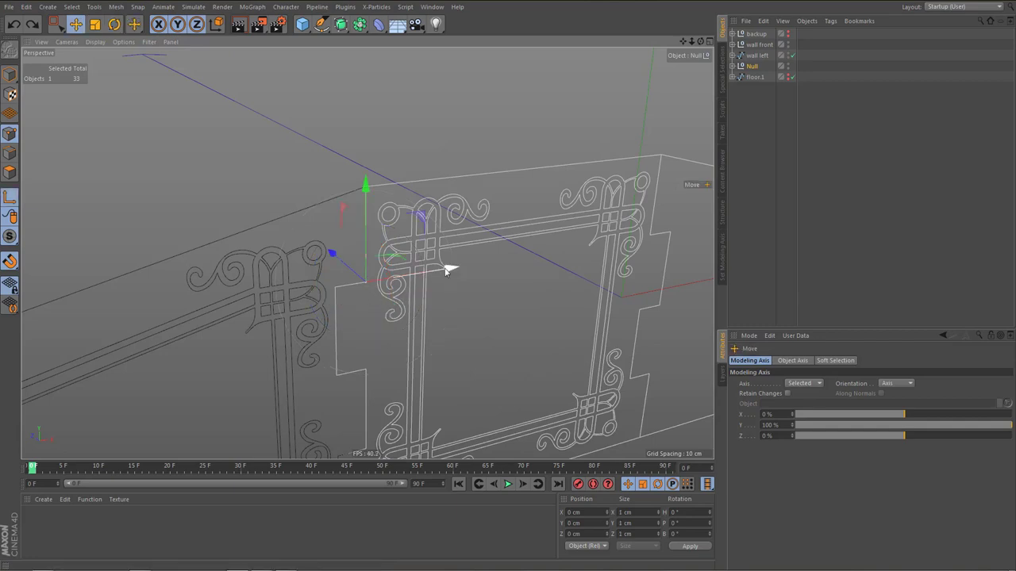
{"action": "left_click_drag", "start_coordinate": [450, 270], "coordinate": [421, 275]}
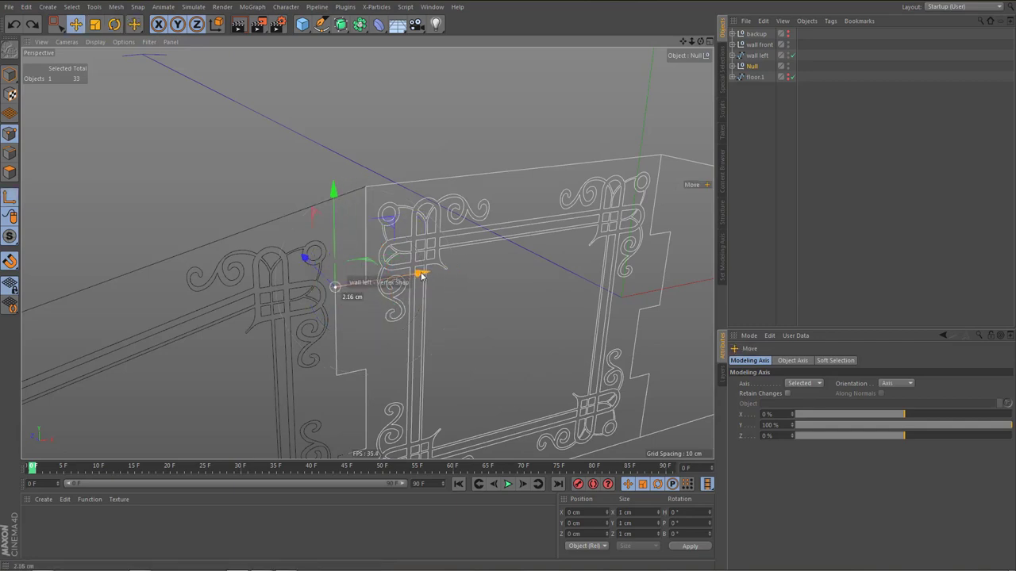
{"action": "right_click_drag", "start_coordinate": [403, 285], "coordinate": [390, 302], "text": "alt"}
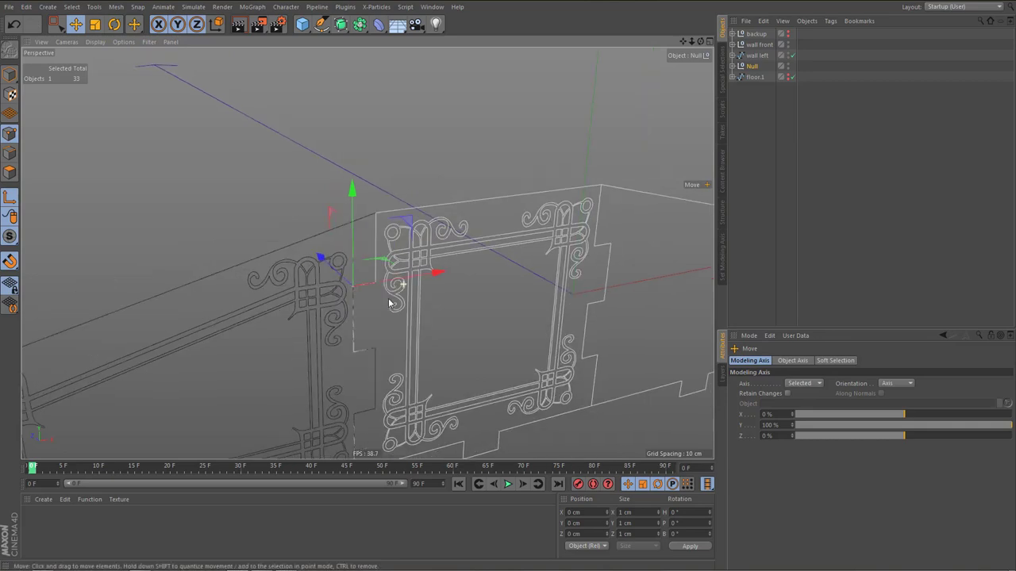
{"action": "left_click_drag", "start_coordinate": [390, 303], "coordinate": [310, 315], "text": "alt"}
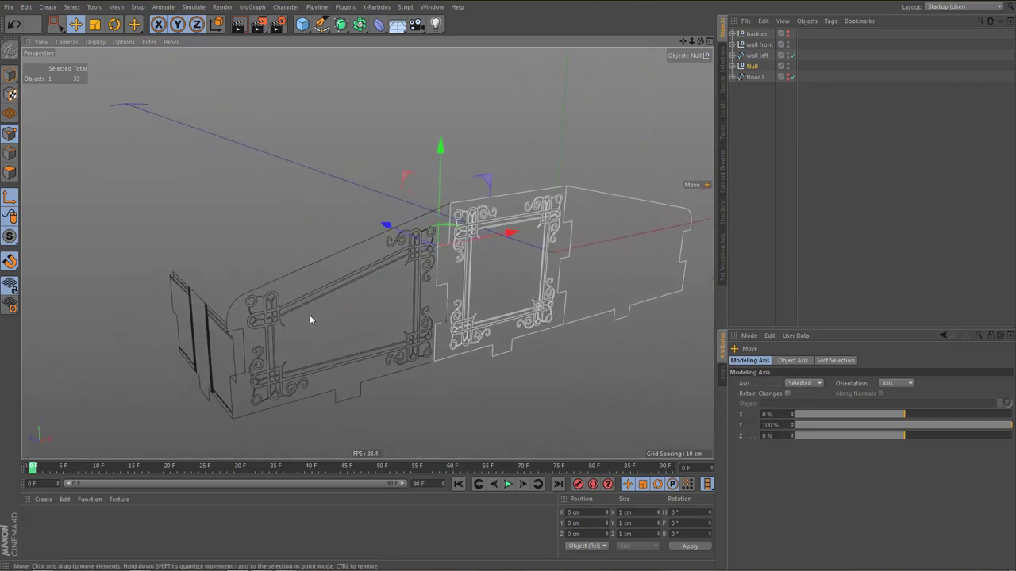
Undo the recent edits back to before the wall front's rotation
{"action": "key", "text": "ctrl+z"}
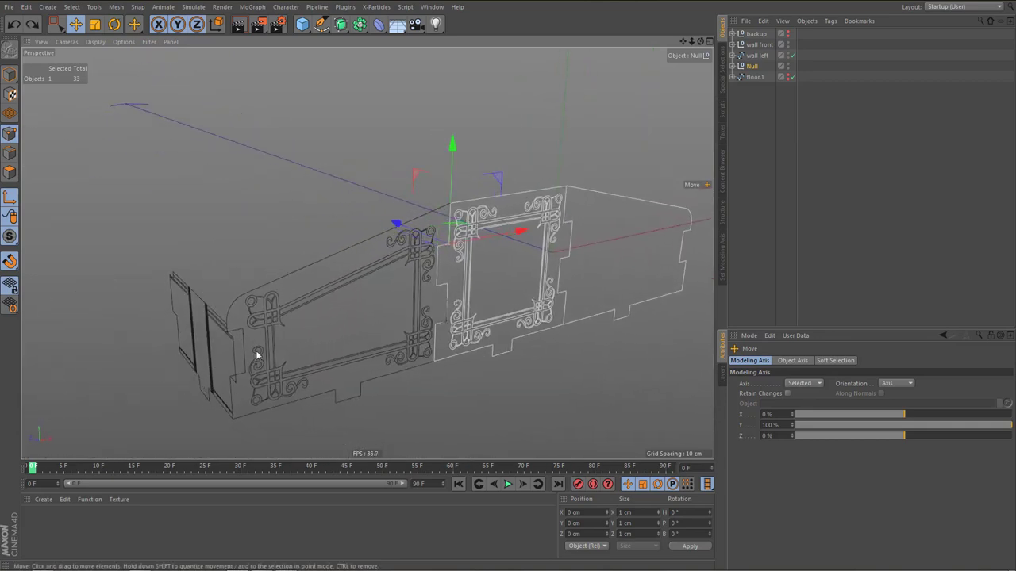
{"action": "key", "text": "ctrl+z"}
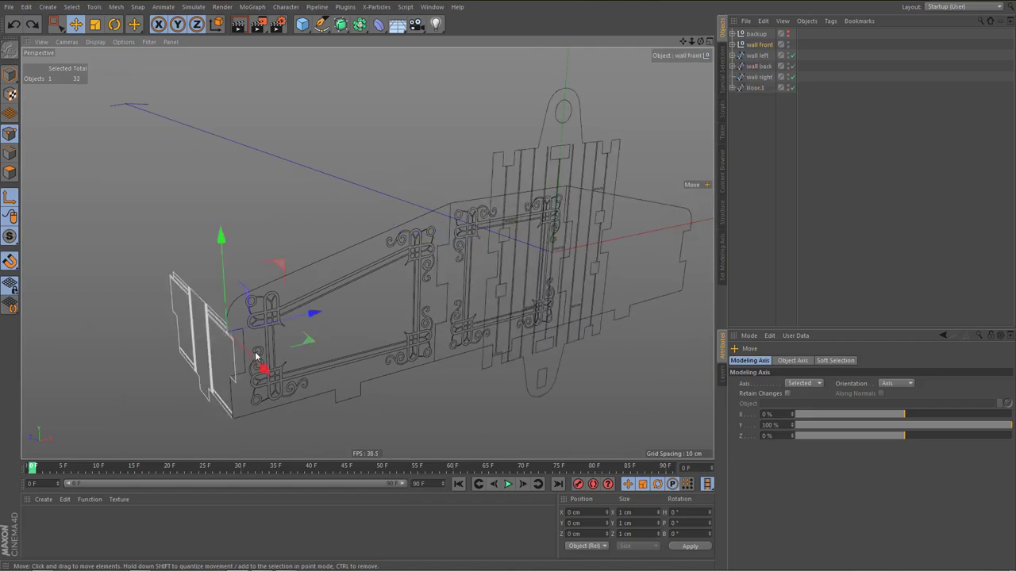
{"action": "key", "text": "ctrl+z"}
Move the wall front's axis to the outer notch corner and rotate the wall about its vertical axis to stand perpendicular to the wall left
{"action": "scroll", "coordinate": [231, 351], "scroll_direction": "up", "scroll_amount": 5}
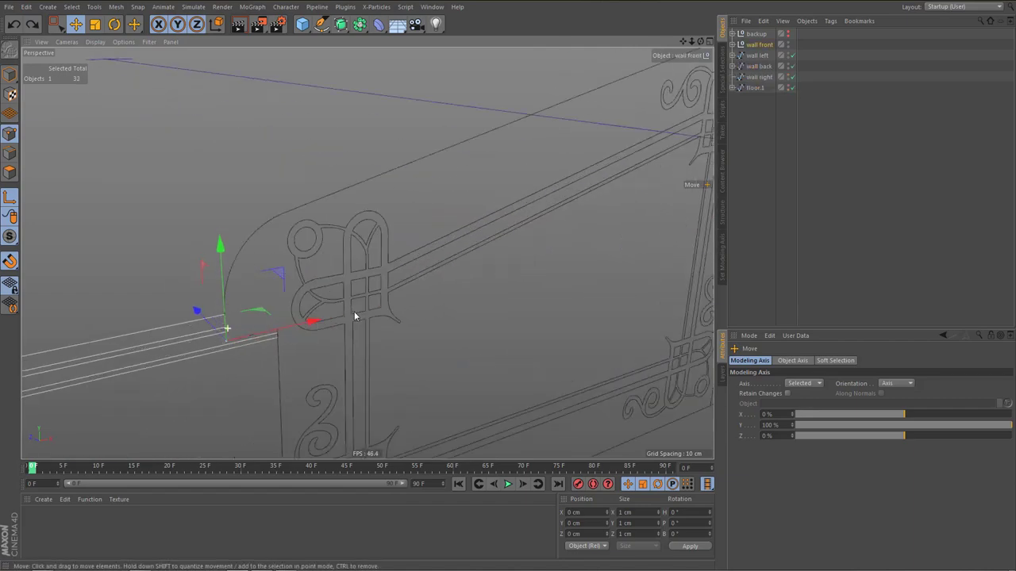
{"action": "left_click_drag", "start_coordinate": [328, 325], "coordinate": [379, 311]}
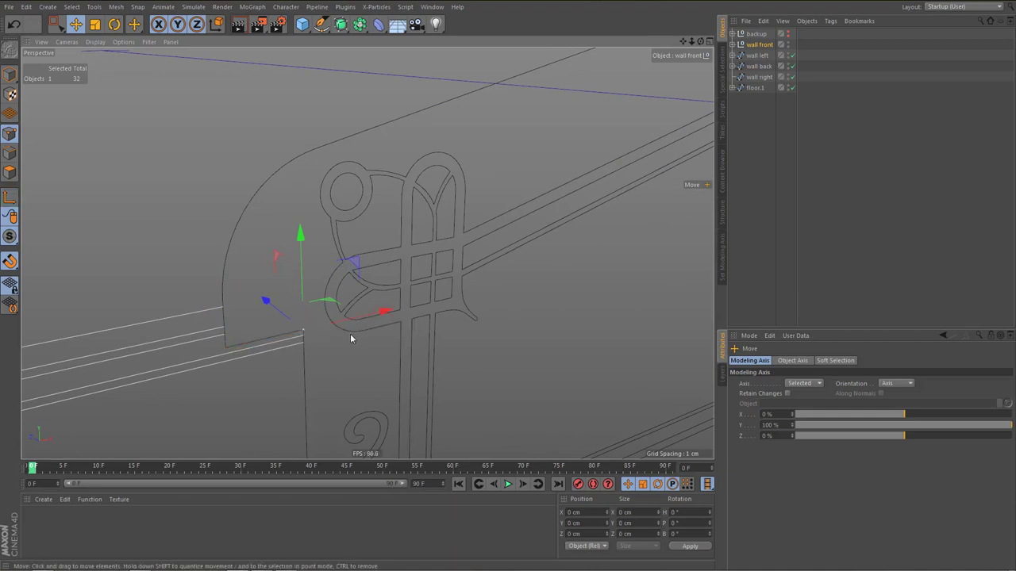
{"action": "key", "text": "r"}
{"action": "left_click_drag", "start_coordinate": [288, 360], "coordinate": [242, 330]}
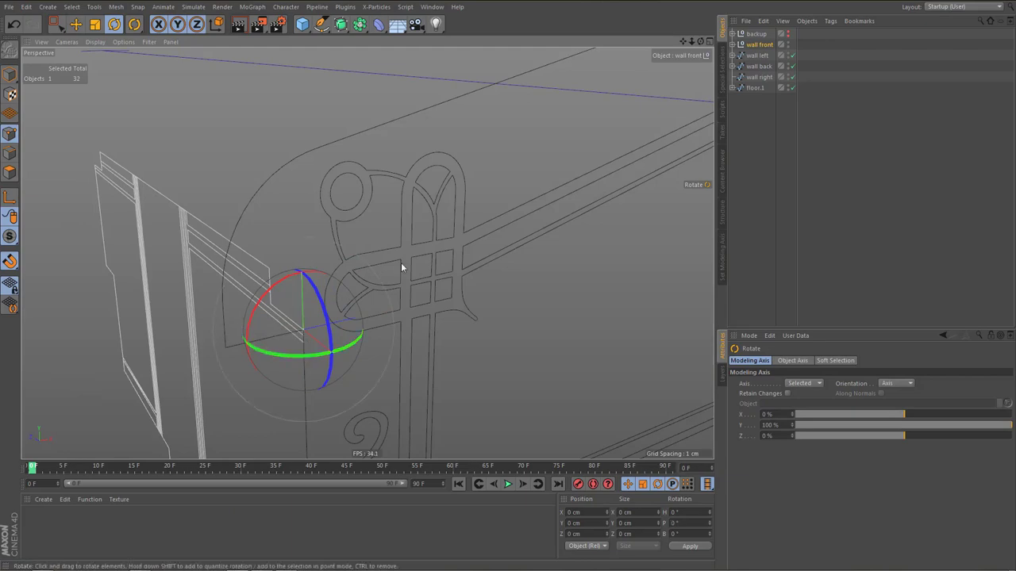
Shift the wall front along its X axis so its inner notch corner lines up with the wall left's notch
{"action": "left_click_drag", "start_coordinate": [392, 263], "coordinate": [343, 260], "text": "alt"}
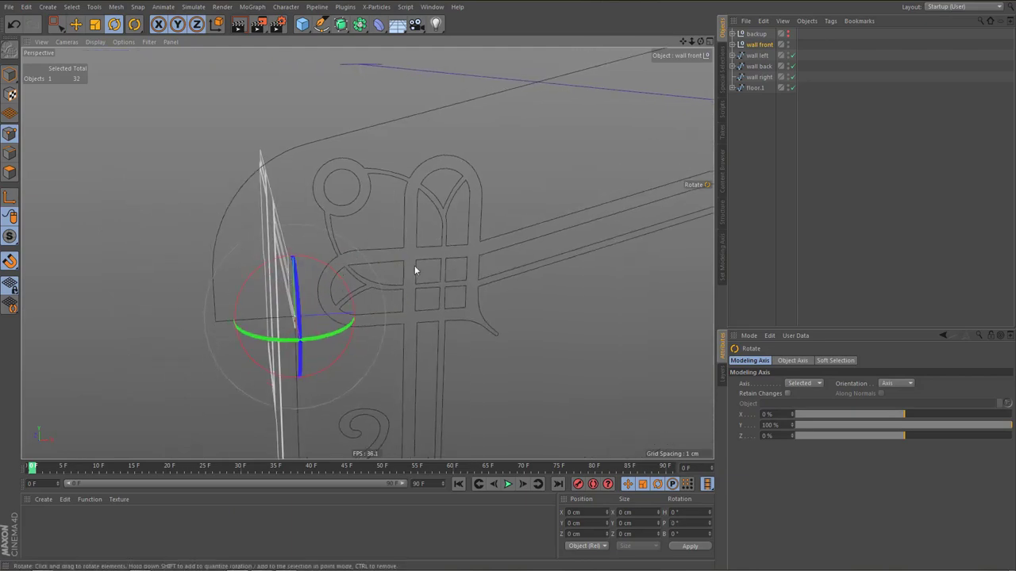
{"action": "left_click_drag", "start_coordinate": [465, 236], "coordinate": [510, 249], "text": "alt"}
{"action": "right_click_drag", "start_coordinate": [477, 240], "coordinate": [341, 318], "text": "alt"}
{"action": "left_click_drag", "start_coordinate": [531, 252], "coordinate": [400, 275], "text": "alt"}
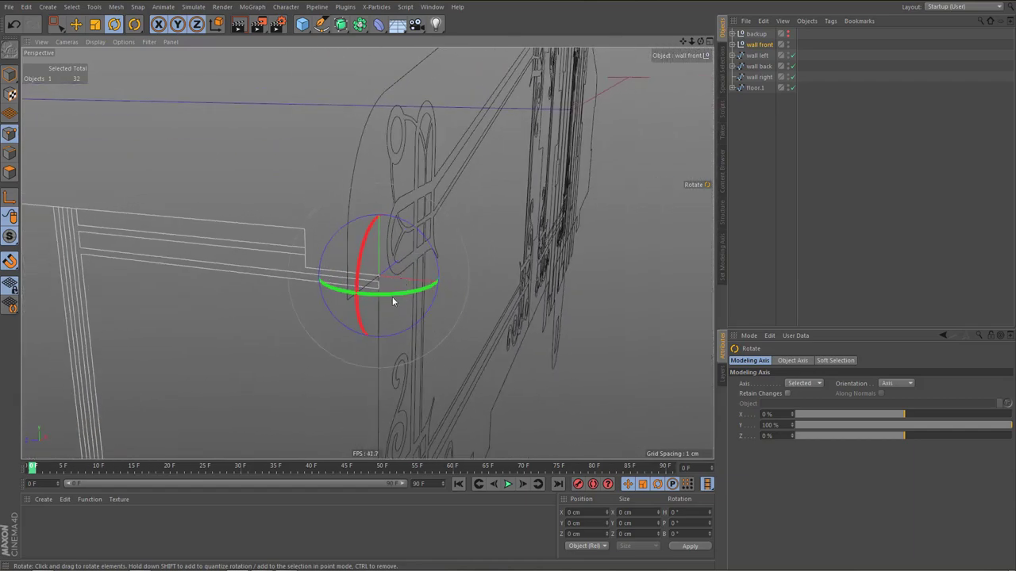
{"action": "key", "text": "e"}
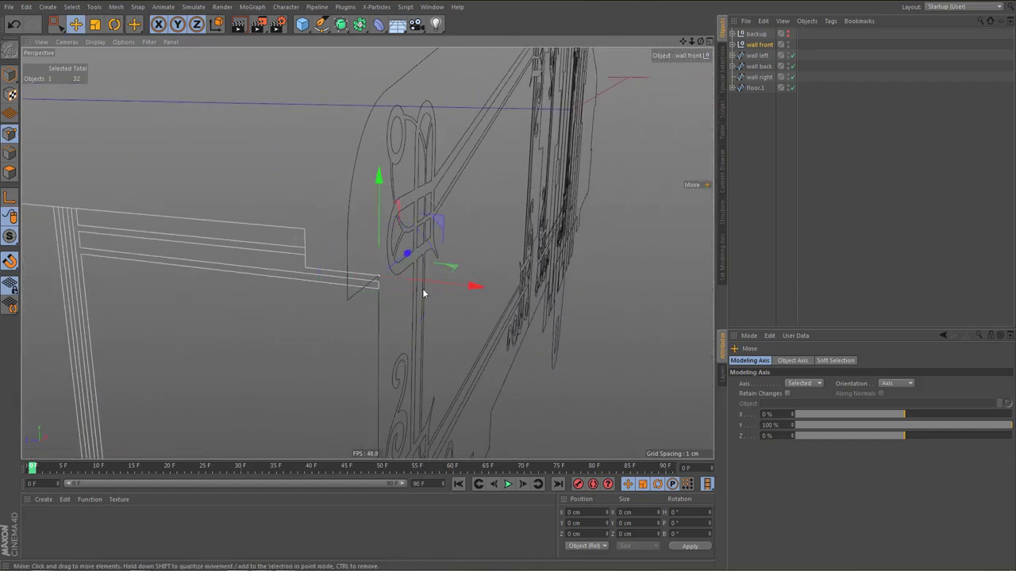
{"action": "left_click_drag", "start_coordinate": [471, 288], "coordinate": [407, 285]}
{"action": "key", "text": "ctrl+z"}
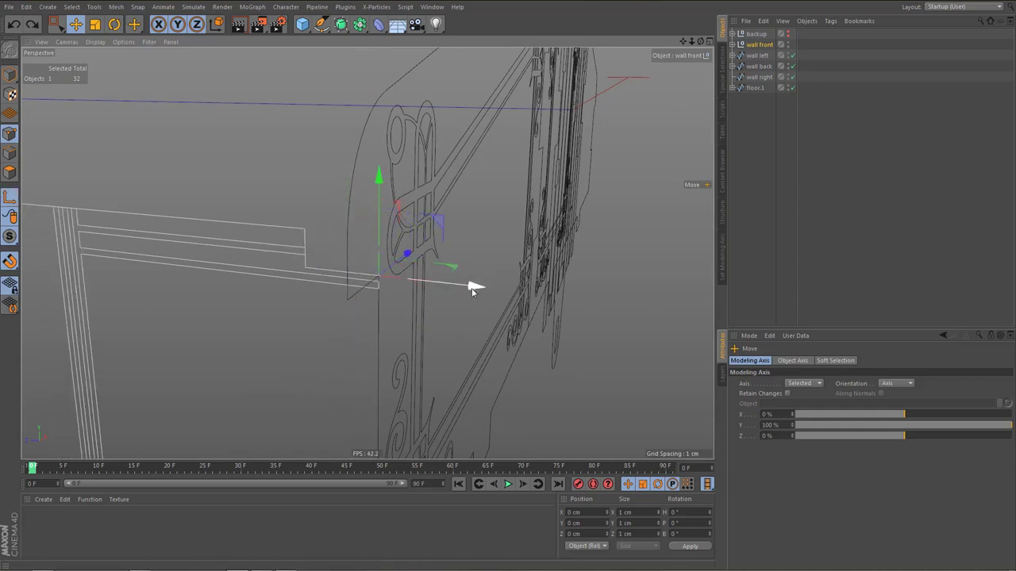
{"action": "mouse_move", "coordinate": [472, 286]}
{"action": "left_mouse_down"}
{"action": "mouse_move", "coordinate": [399, 290]}
{"action": "mouse_move", "coordinate": [475, 287]}
{"action": "left_mouse_up"}
{"action": "right_click_drag", "start_coordinate": [410, 277], "coordinate": [347, 329], "text": "alt"}
{"action": "left_click_drag", "start_coordinate": [366, 253], "coordinate": [268, 313], "text": "alt"}
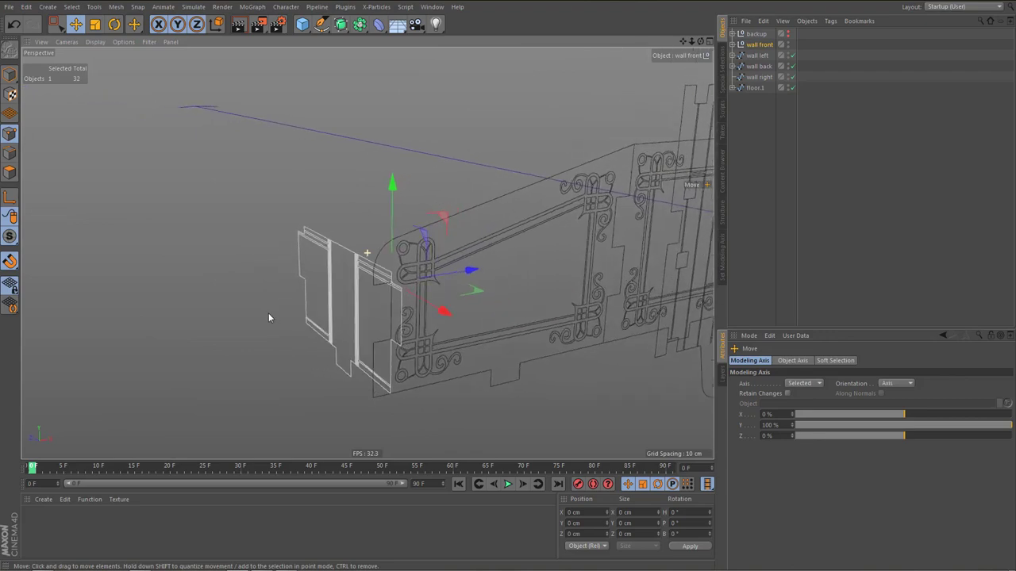
Select the wall back and wall right splines and group them into a null
{"action": "middle_click_drag", "start_coordinate": [363, 315], "coordinate": [283, 328], "text": "alt"}
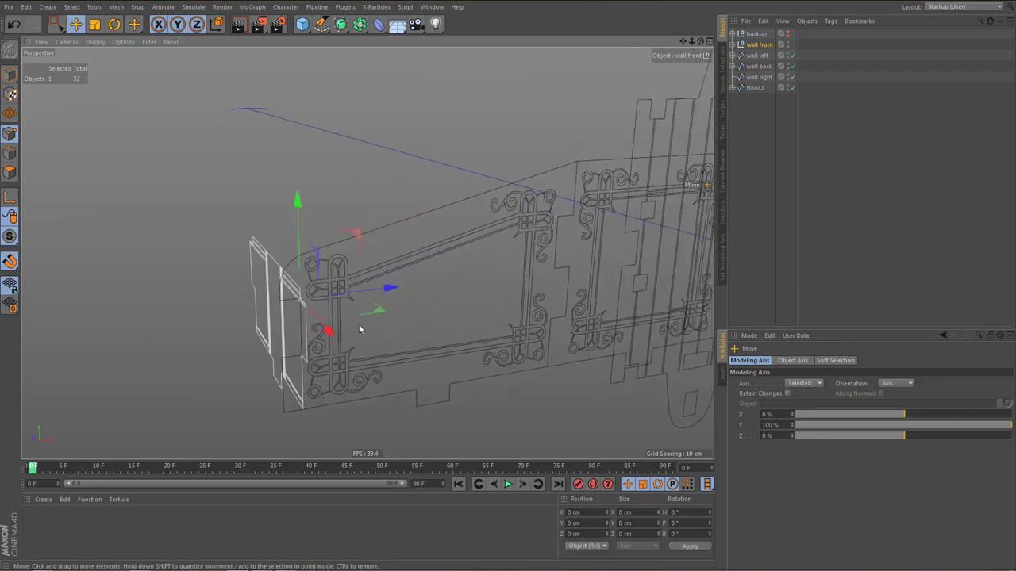
{"action": "left_click_drag", "start_coordinate": [359, 324], "coordinate": [292, 340], "text": "alt"}
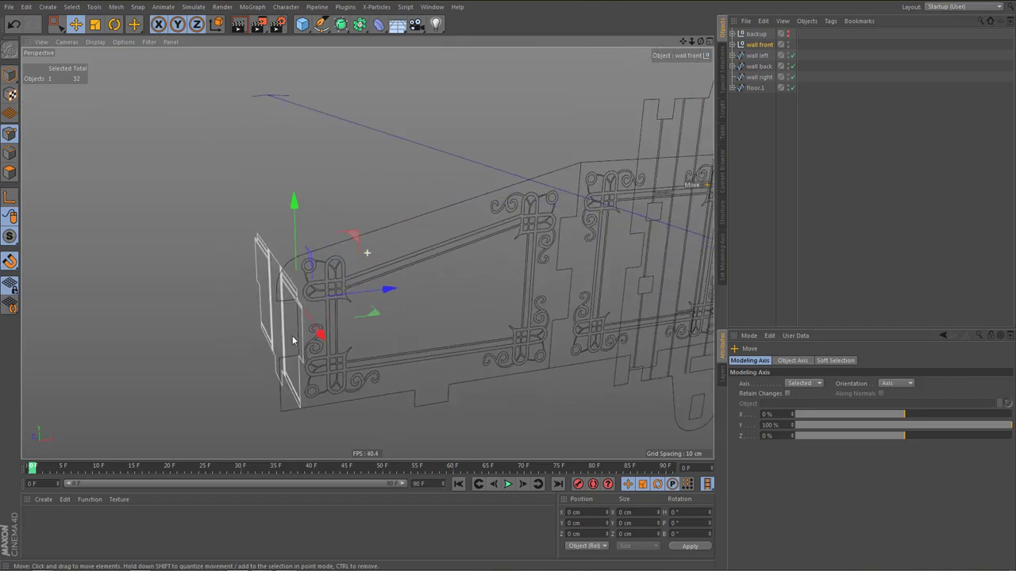
{"action": "left_click_drag", "start_coordinate": [351, 322], "coordinate": [381, 302], "text": "alt"}
{"action": "left_click", "coordinate": [764, 68]}
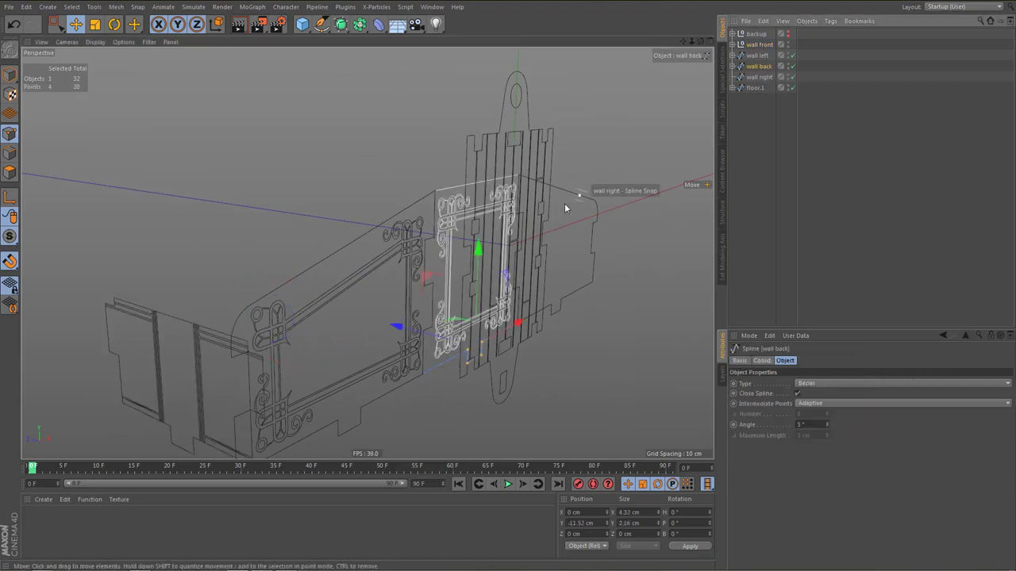
{"action": "middle_click_drag", "start_coordinate": [566, 209], "coordinate": [544, 230], "text": "alt"}
{"action": "left_click", "coordinate": [759, 77], "text": "ctrl"}
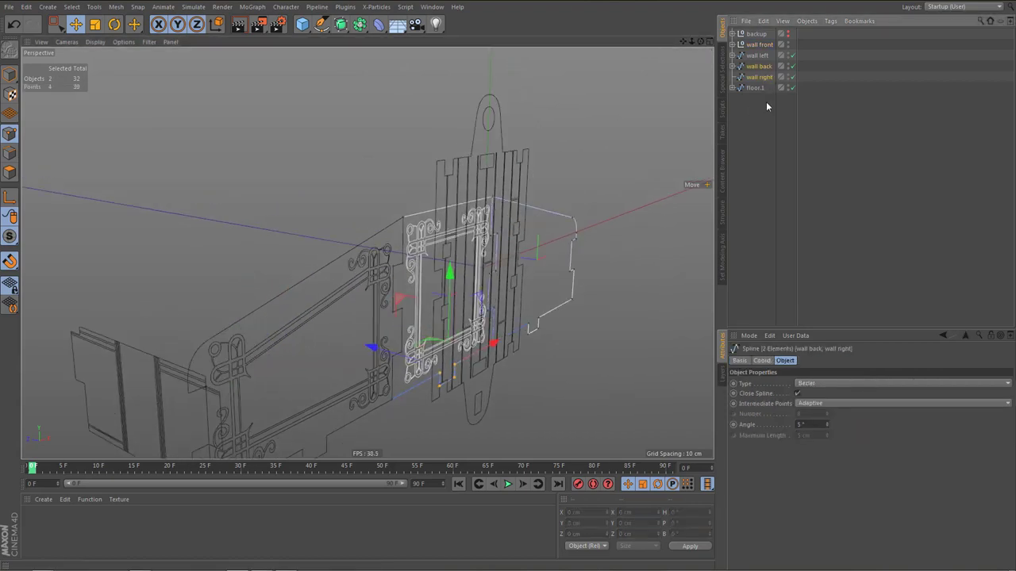
{"action": "left_click_drag", "start_coordinate": [553, 229], "coordinate": [614, 194], "text": "alt"}
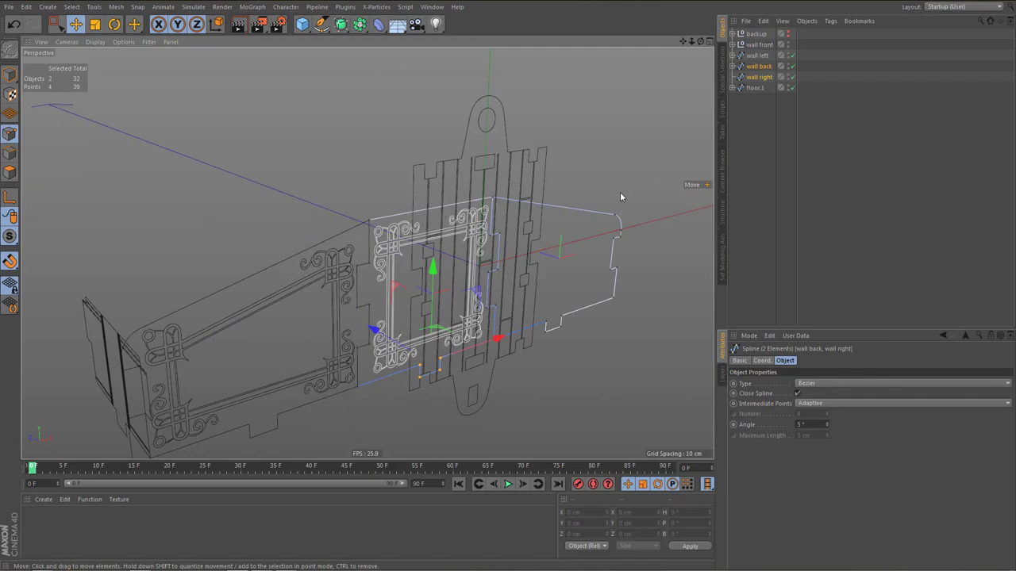
{"action": "key", "text": "alt+g"}
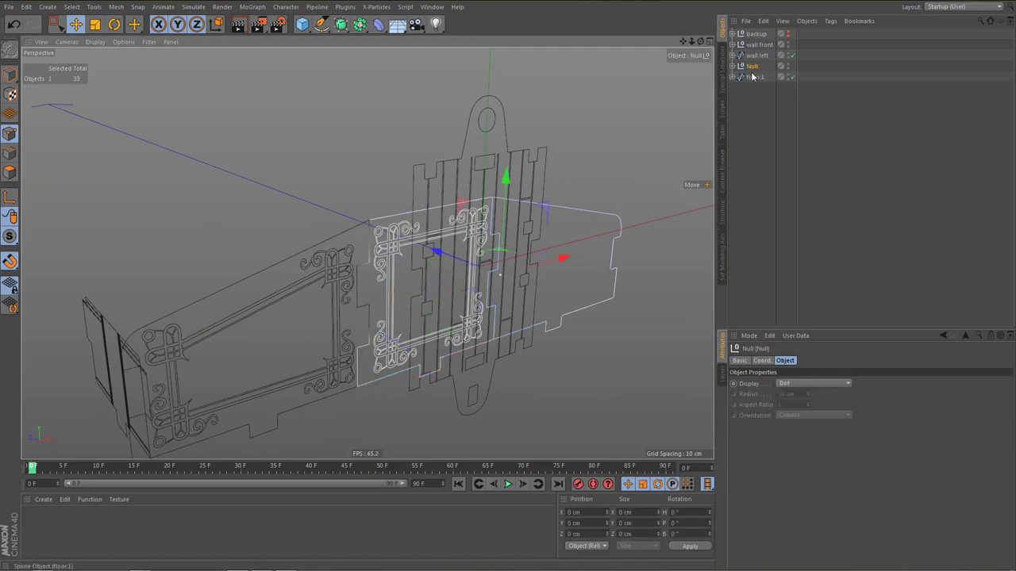
Move the null's axis to the wall back's notch corner at the wall left and rotate the group 90° about its vertical axis
{"action": "scroll", "coordinate": [455, 237], "scroll_direction": "up", "scroll_amount": 6}
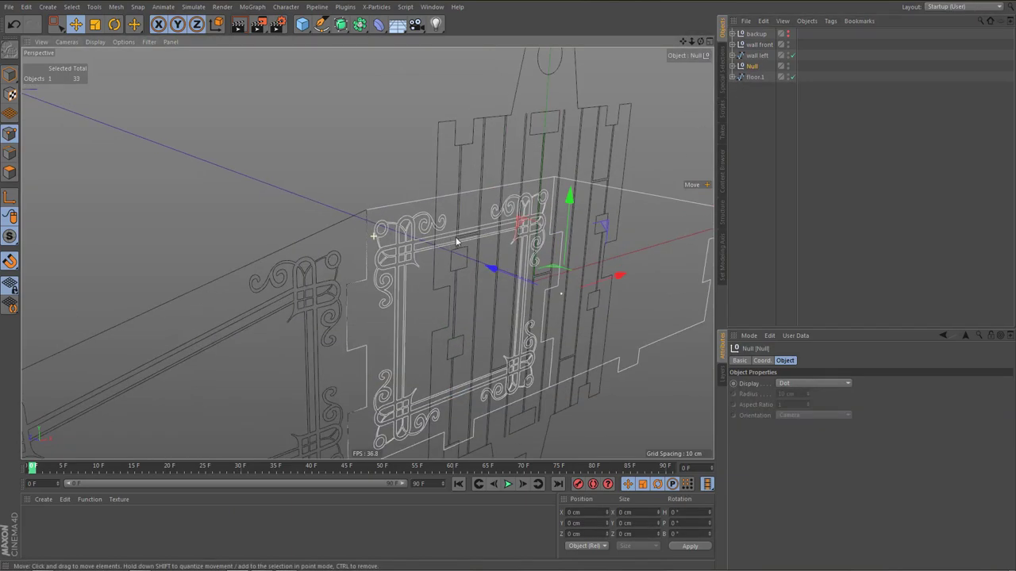
{"action": "key", "text": "l"}
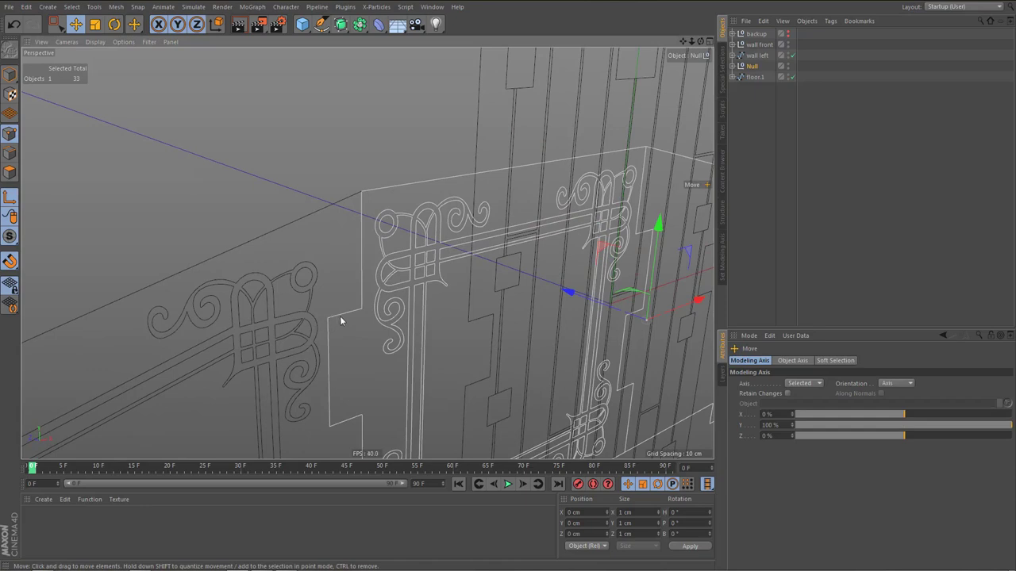
{"action": "mouse_move", "coordinate": [369, 343]}
{"action": "left_mouse_down"}
{"action": "mouse_move", "coordinate": [362, 310]}
{"action": "mouse_move", "coordinate": [368, 332]}
{"action": "left_mouse_up"}
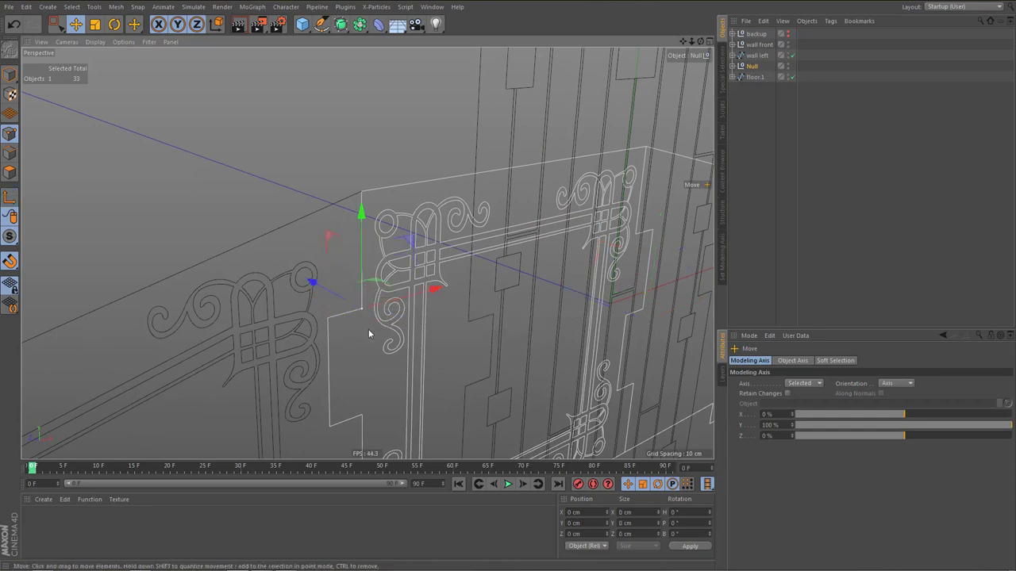
{"action": "key", "text": "r"}
{"action": "left_click_drag", "start_coordinate": [368, 336], "coordinate": [414, 316]}
Shift the null along its Z axis so the wall back's notches line up with the wall left's notches
{"action": "key", "text": "e"}
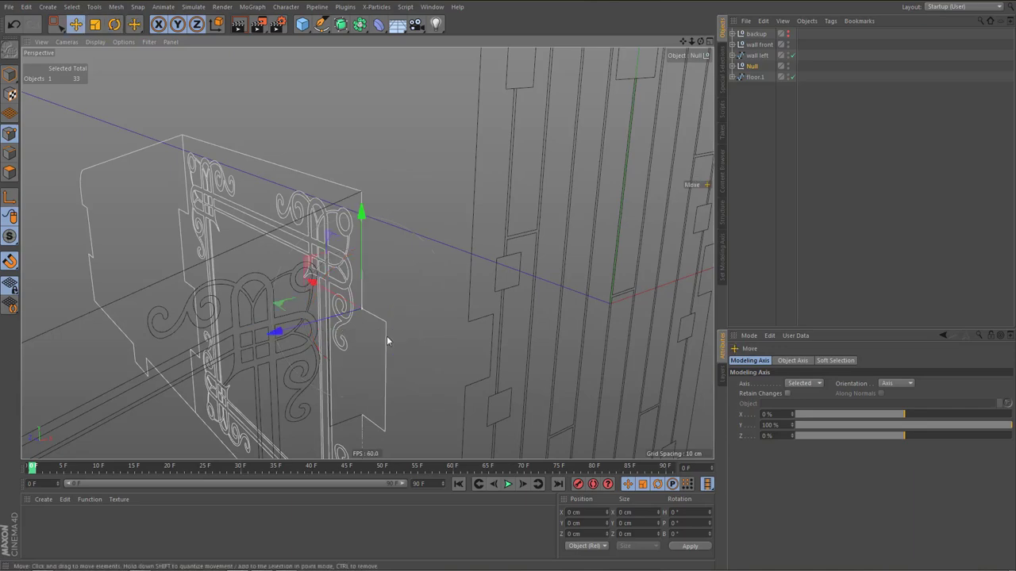
{"action": "left_click_drag", "start_coordinate": [279, 335], "coordinate": [300, 272]}
{"action": "left_click_drag", "start_coordinate": [389, 271], "coordinate": [299, 316], "text": "alt"}
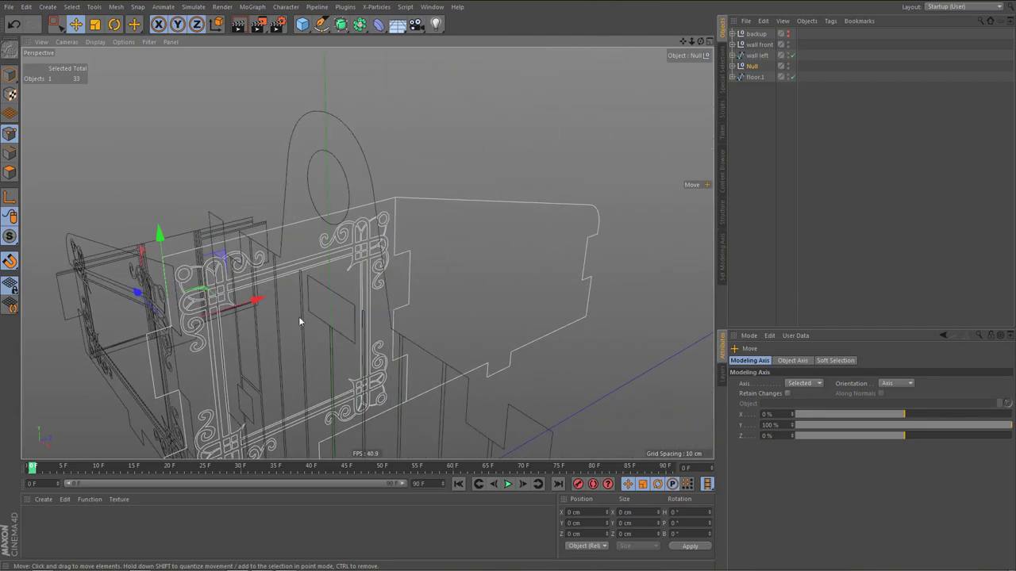
{"action": "left_click_drag", "start_coordinate": [381, 303], "coordinate": [314, 306], "text": "alt"}
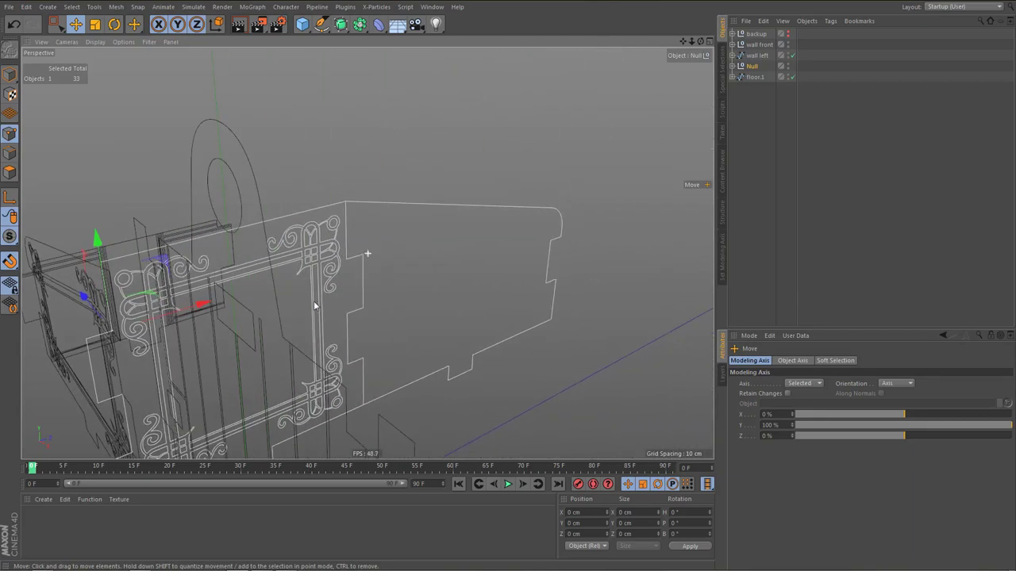
Take the wall back and wall right splines out of the null, placing them directly below the wall left
{"action": "left_click", "coordinate": [733, 67]}
{"action": "left_click", "coordinate": [753, 79]}
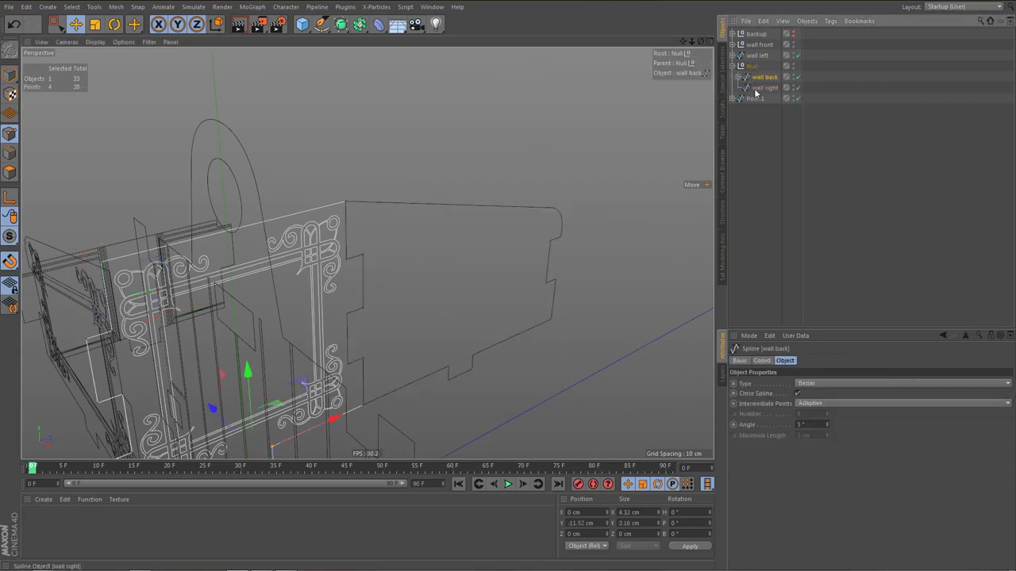
{"action": "left_click", "coordinate": [754, 88], "text": "shift"}
{"action": "left_click_drag", "start_coordinate": [754, 87], "coordinate": [750, 63]}
Move the wall right's axis to the outer notch corner shared with the wall back and rotate the wall to a heading of 180°
{"action": "left_click", "coordinate": [758, 77]}
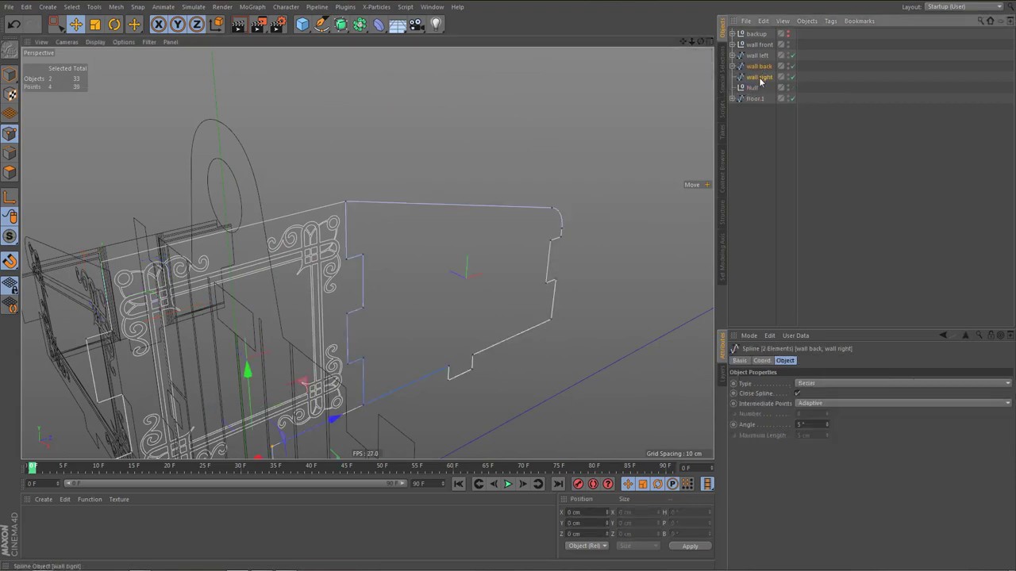
{"action": "key", "text": "Return"}
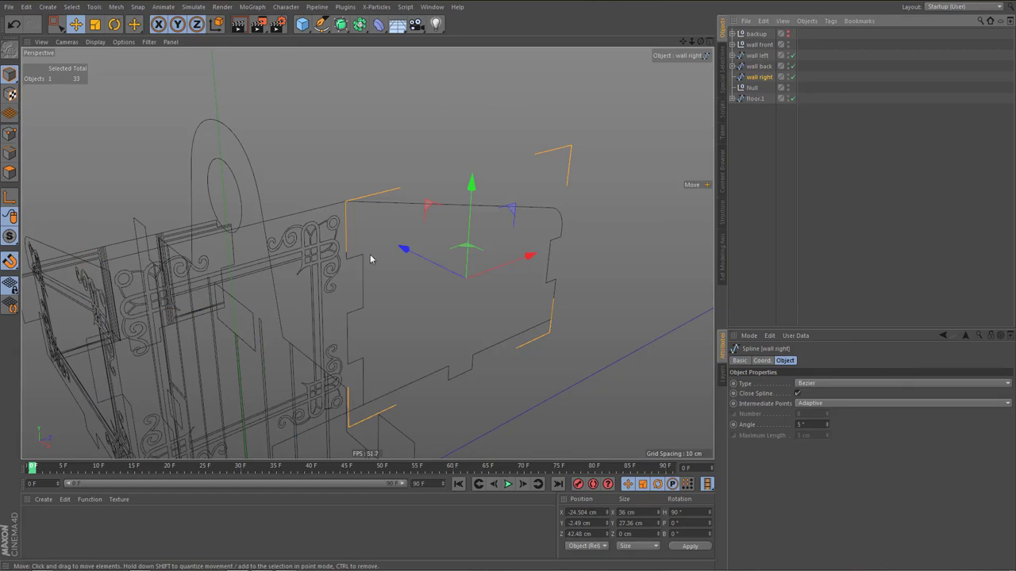
{"action": "left_click_drag", "start_coordinate": [367, 254], "coordinate": [368, 277], "text": "alt"}
{"action": "right_click_drag", "start_coordinate": [395, 250], "coordinate": [480, 255], "text": "alt"}
{"action": "key", "text": "e"}
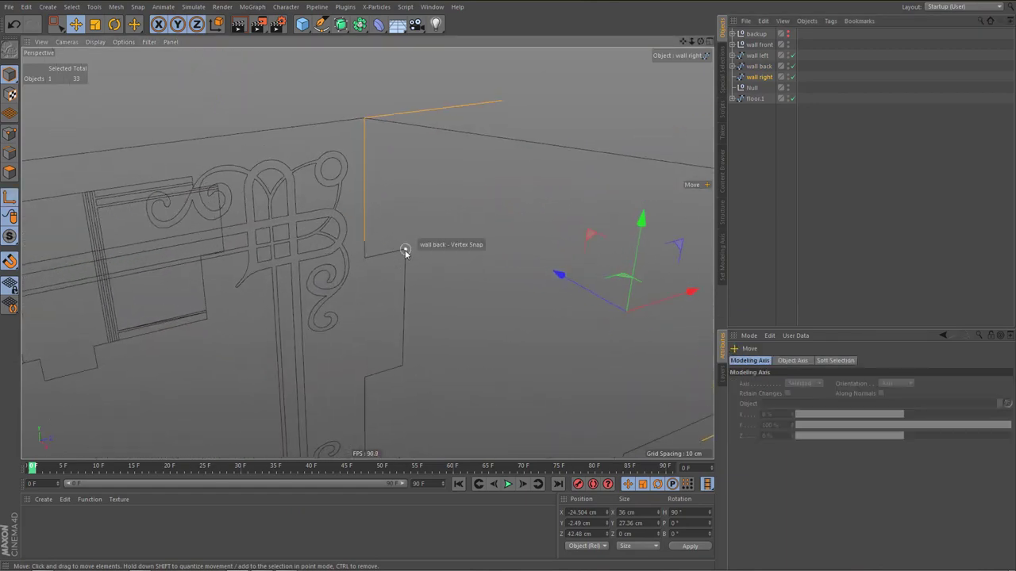
{"action": "left_click_drag", "start_coordinate": [405, 252], "coordinate": [422, 278]}
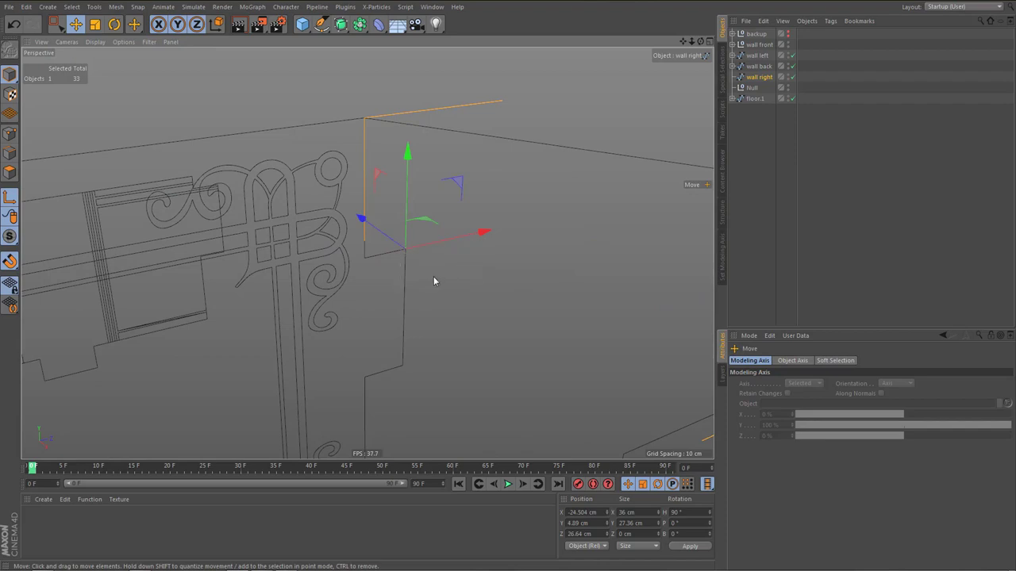
{"action": "key", "text": "r"}
{"action": "left_click_drag", "start_coordinate": [382, 274], "coordinate": [424, 279]}
Shift the wall right along its Z axis to 24.48 cm so its notches line up with the wall back's
{"action": "key", "text": "e"}
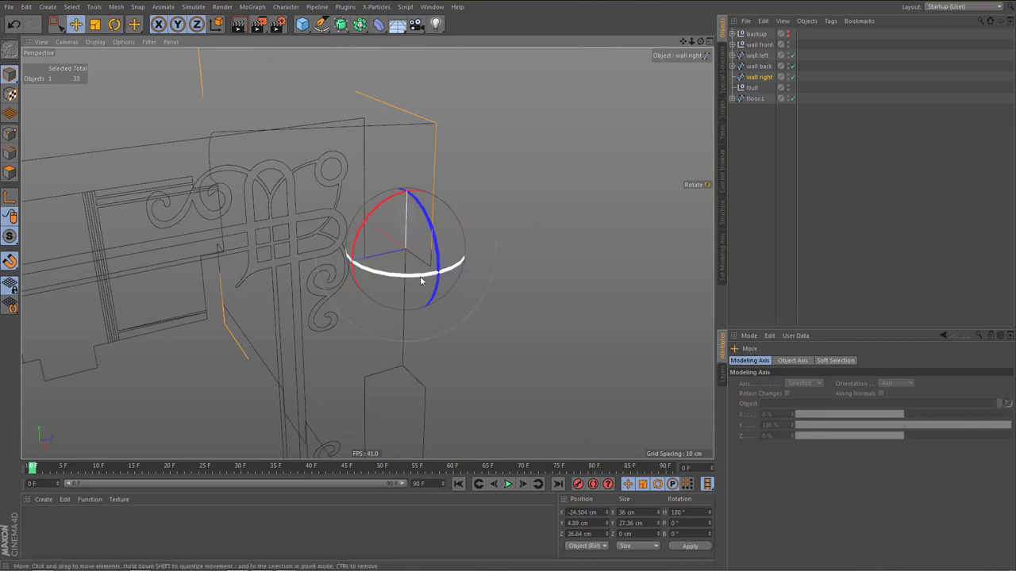
{"action": "left_click_drag", "start_coordinate": [330, 273], "coordinate": [279, 277]}
{"action": "right_click_drag", "start_coordinate": [314, 281], "coordinate": [274, 290], "text": "alt"}
{"action": "left_click_drag", "start_coordinate": [321, 270], "coordinate": [461, 250], "text": "alt"}
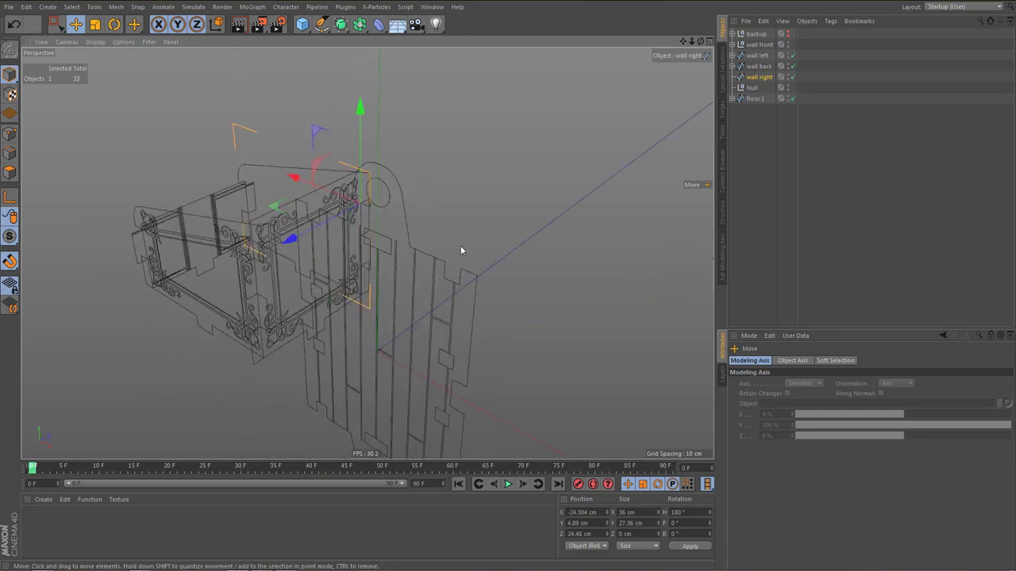
Copy the wall left decal spline and make the copy a child of the wall right
{"action": "left_click", "coordinate": [733, 56]}
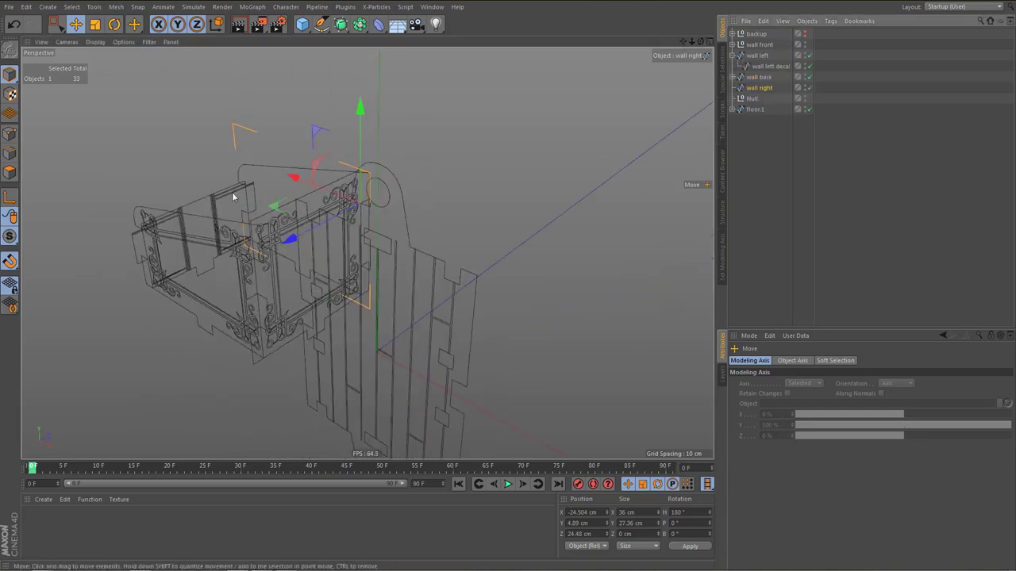
{"action": "left_click_drag", "start_coordinate": [236, 198], "coordinate": [291, 217], "text": "alt"}
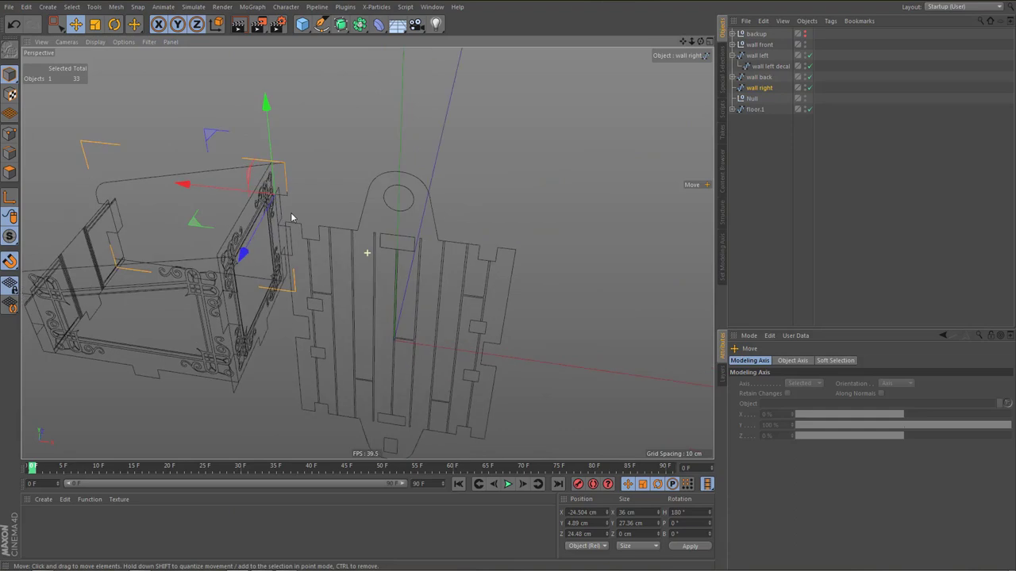
{"action": "left_click", "coordinate": [763, 67]}
{"action": "left_click_drag", "start_coordinate": [761, 69], "coordinate": [758, 93]}
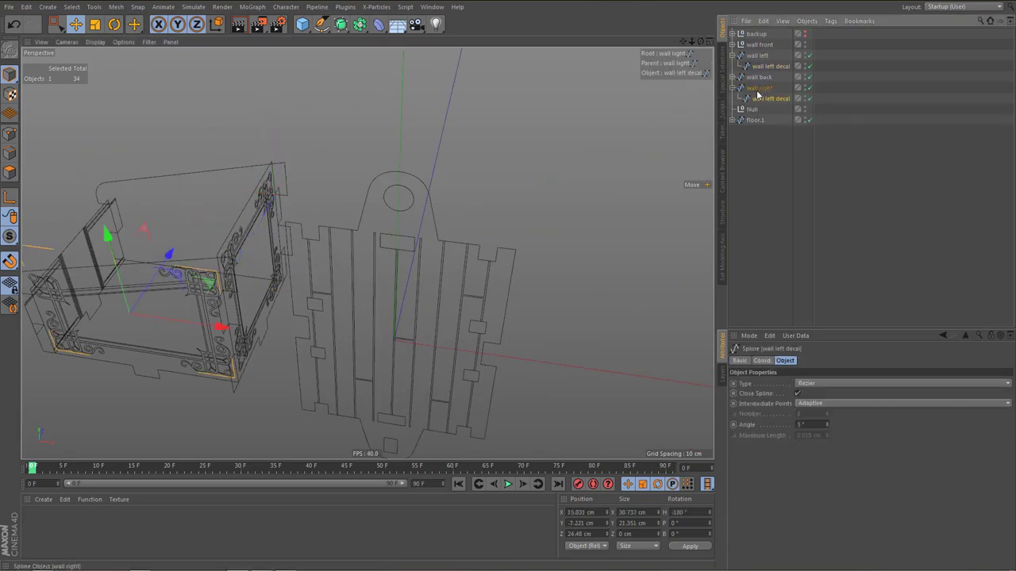
Rename the decal copy under the wall right as "wall left right"
{"action": "double_click", "coordinate": [774, 98]}
{"action": "double_click", "coordinate": [780, 98]}
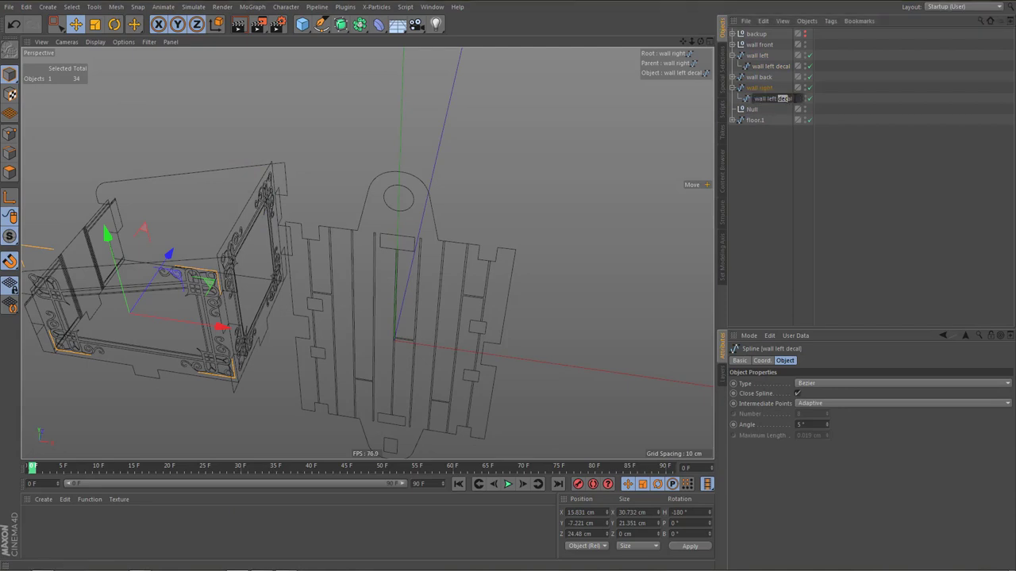
{"action": "type", "text": "right"}
{"action": "key", "text": "Return"}
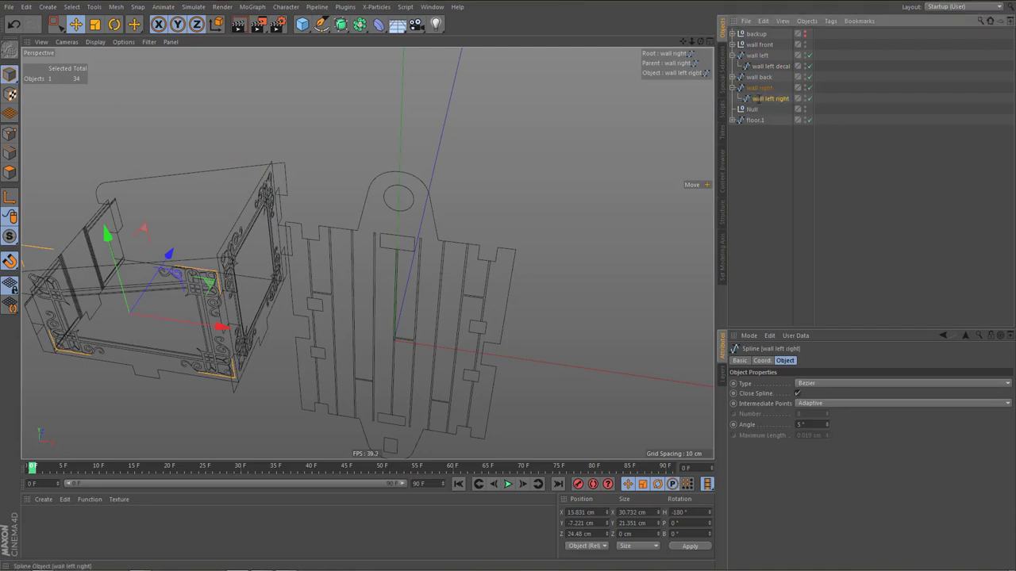
In the top view, move the decal copy along Z to 0 cm so it lies on the wall right
{"action": "middle_click", "coordinate": [434, 347]}
{"action": "middle_click", "coordinate": [500, 202]}
{"action": "right_click_drag", "start_coordinate": [346, 250], "coordinate": [491, 276], "text": "alt"}
{"action": "left_click_drag", "start_coordinate": [322, 177], "coordinate": [326, 15]}
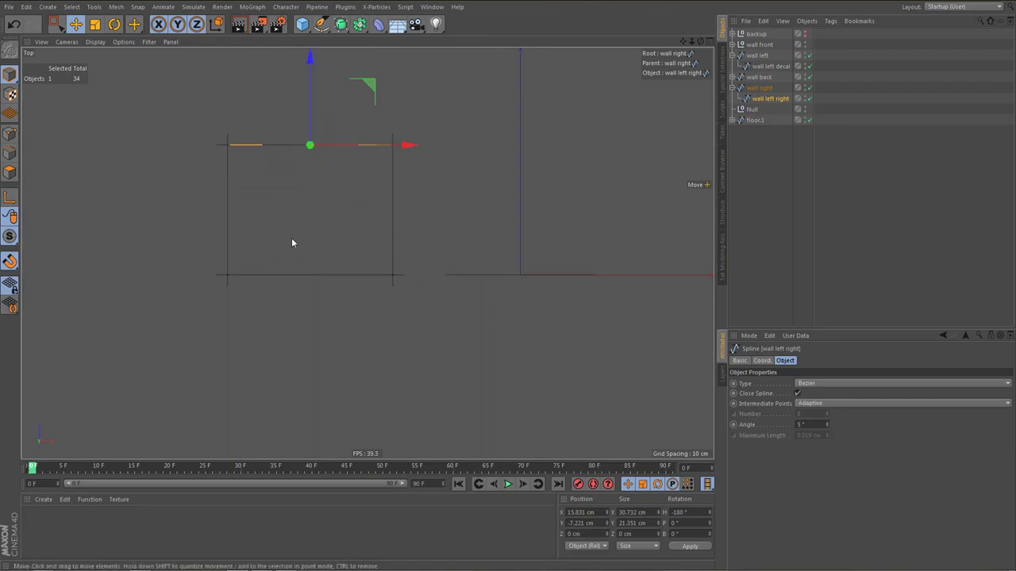
Return to the perspective view and delete the empty null
{"action": "middle_click", "coordinate": [291, 237]}
{"action": "middle_click", "coordinate": [271, 197]}
{"action": "left_click_drag", "start_coordinate": [246, 199], "coordinate": [341, 222], "text": "alt"}
{"action": "left_click", "coordinate": [753, 110]}
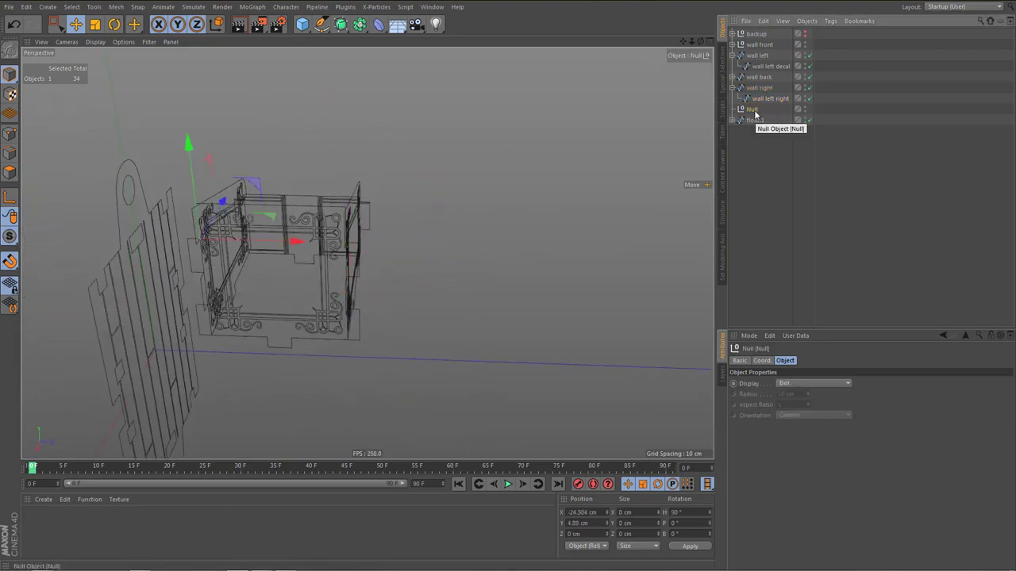
{"action": "key", "text": "Delete"}
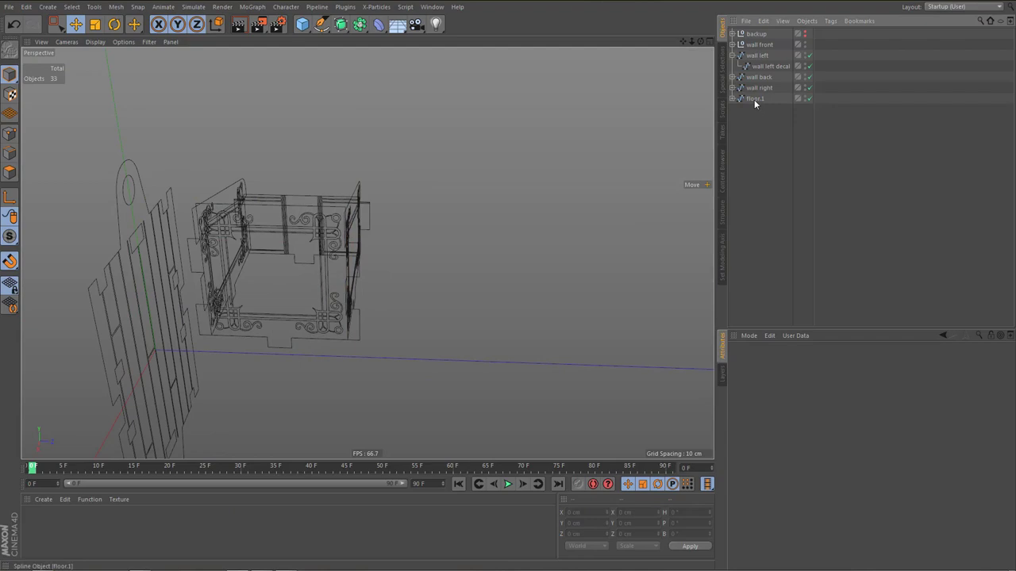
Rotate floor.1 to a pitch of 90° and a bank of -90° so it lies flat, turned lengthwise along the walls
{"action": "left_click", "coordinate": [754, 99]}
{"action": "left_click_drag", "start_coordinate": [416, 264], "coordinate": [325, 292], "text": "alt"}
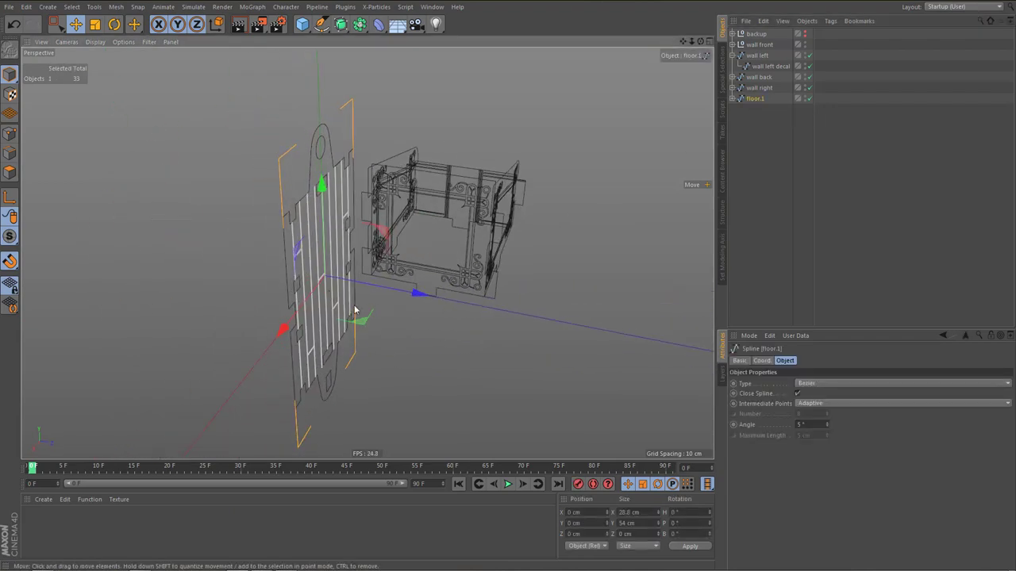
{"action": "key", "text": "r"}
{"action": "left_click_drag", "start_coordinate": [370, 266], "coordinate": [304, 236]}
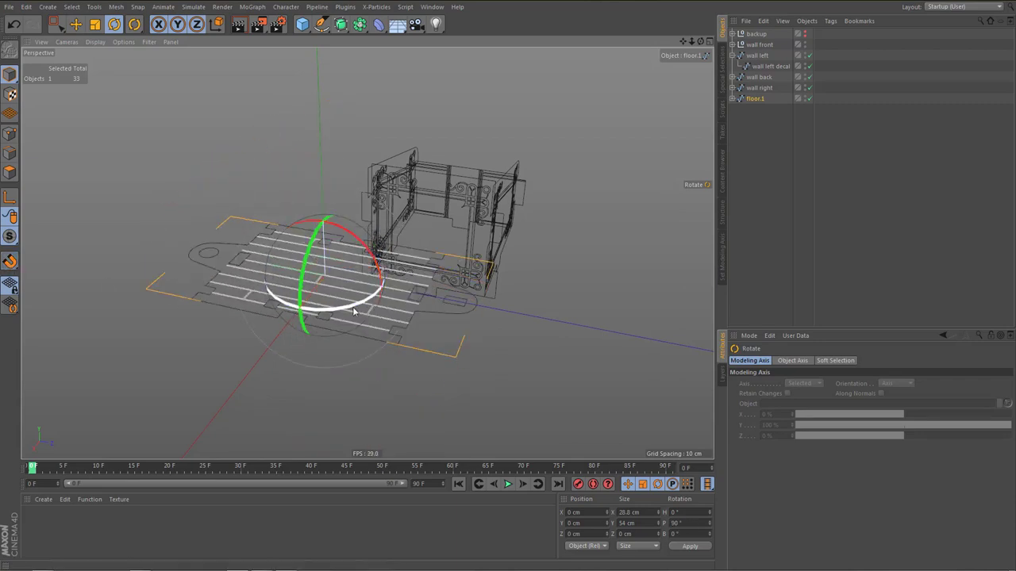
{"action": "left_click_drag", "start_coordinate": [354, 308], "coordinate": [234, 308]}
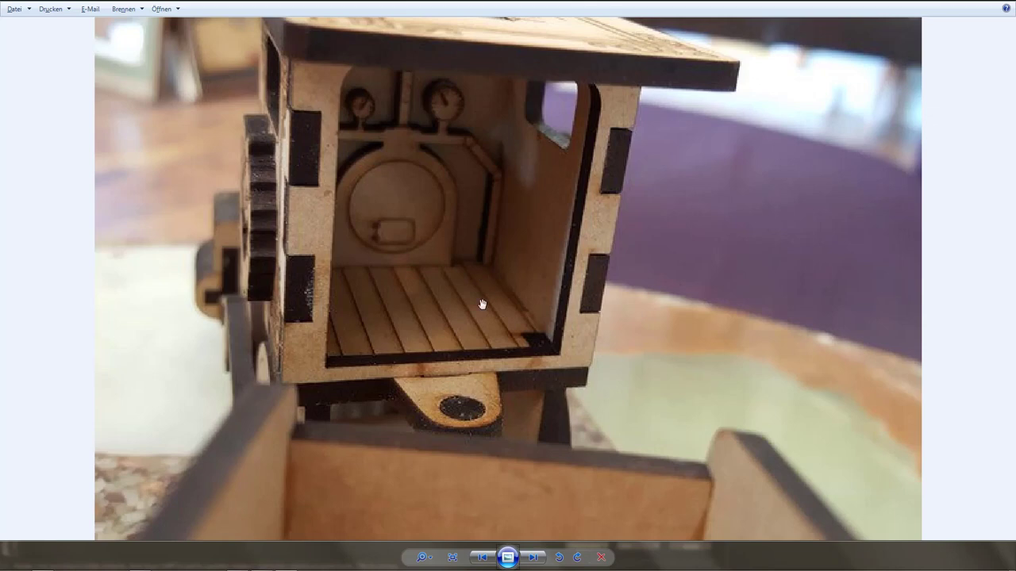
Switch to the photo viewer and examine the wooden train photos for how the floor, coupling tabs and walls fit together
{"action": "key", "text": "Right"}
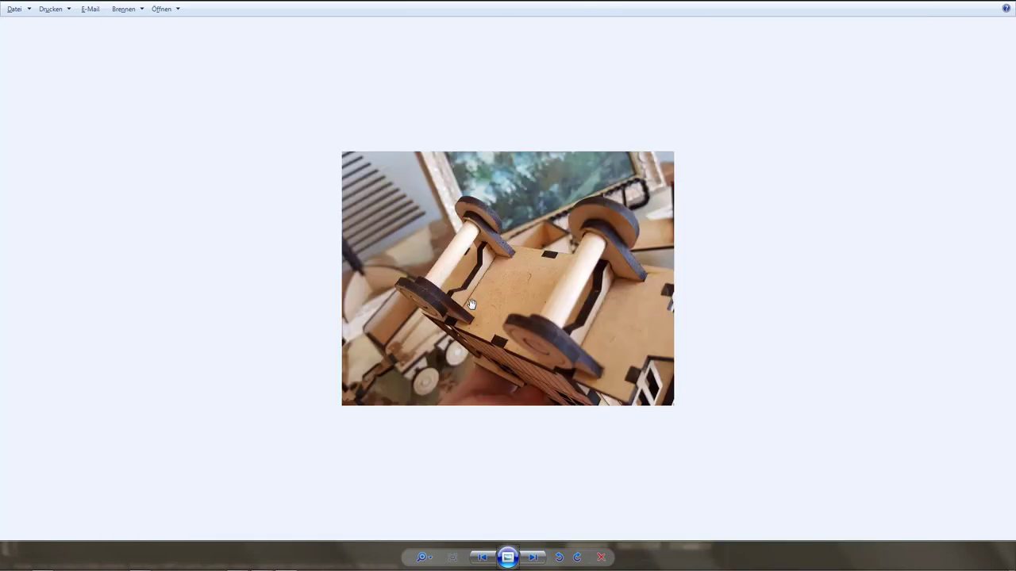
{"action": "key", "text": "Right"}
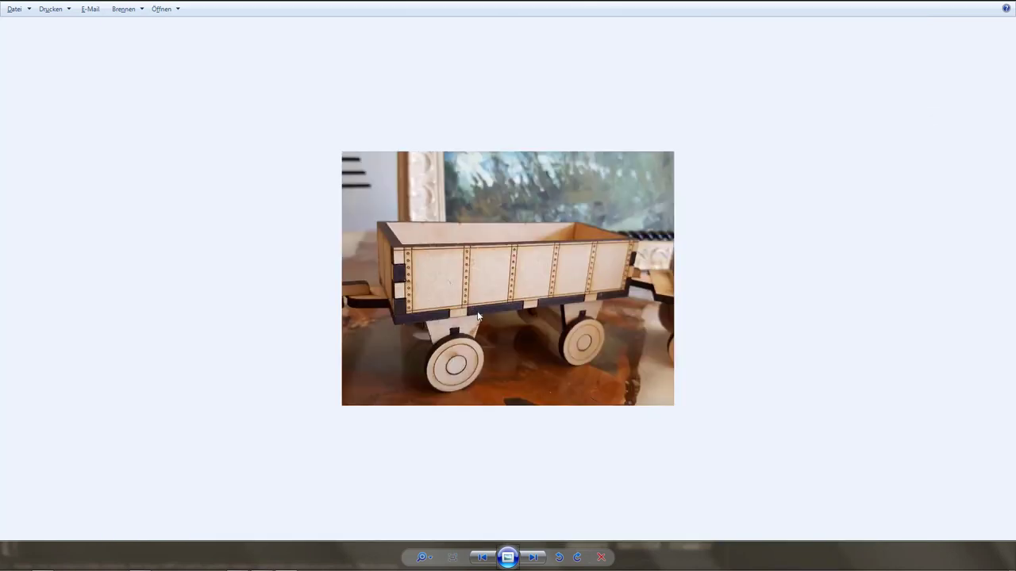
{"action": "key", "text": "Right"}
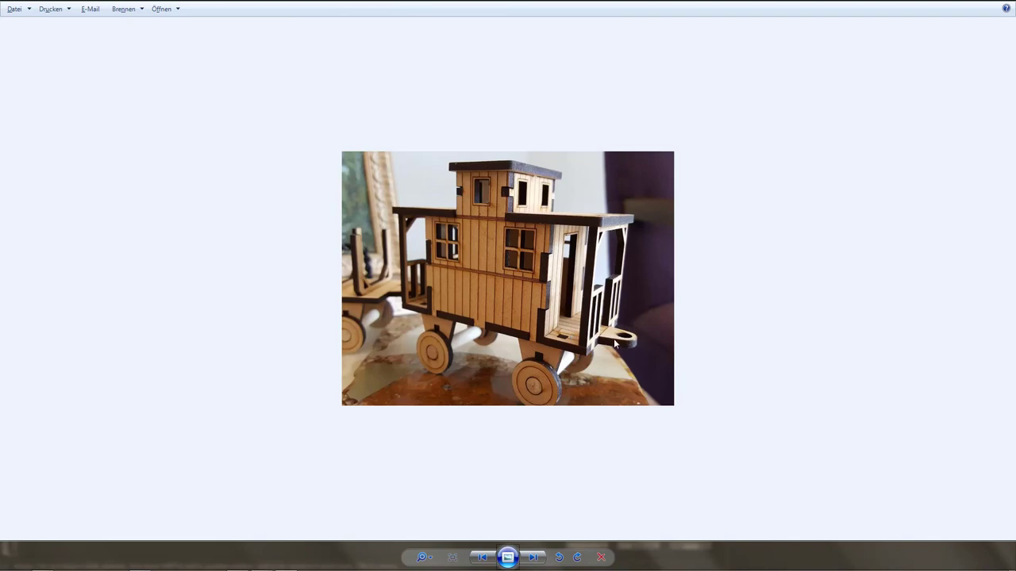
{"action": "key", "text": "Right"}
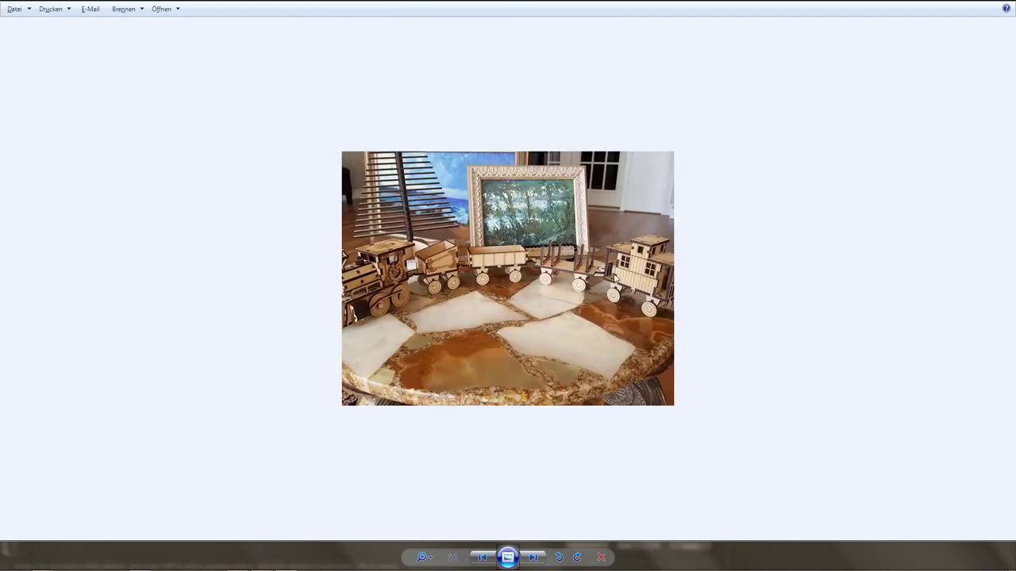
{"action": "scroll", "coordinate": [616, 277], "scroll_direction": "up", "scroll_amount": 2}
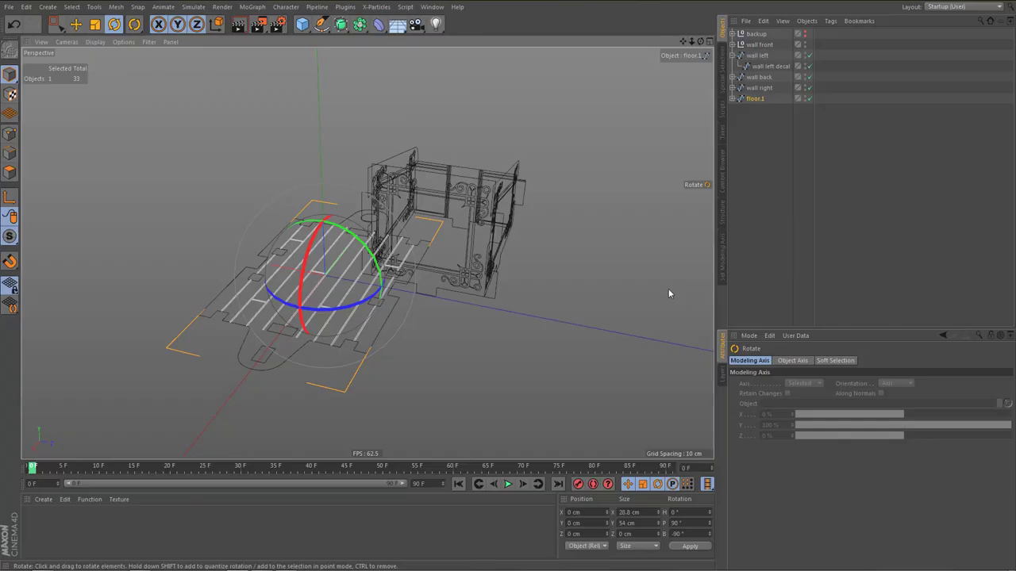
Turn the flat floor.1 around its vertical axis to a bank of 90°
{"action": "middle_click_drag", "start_coordinate": [371, 321], "coordinate": [403, 333], "text": "alt"}
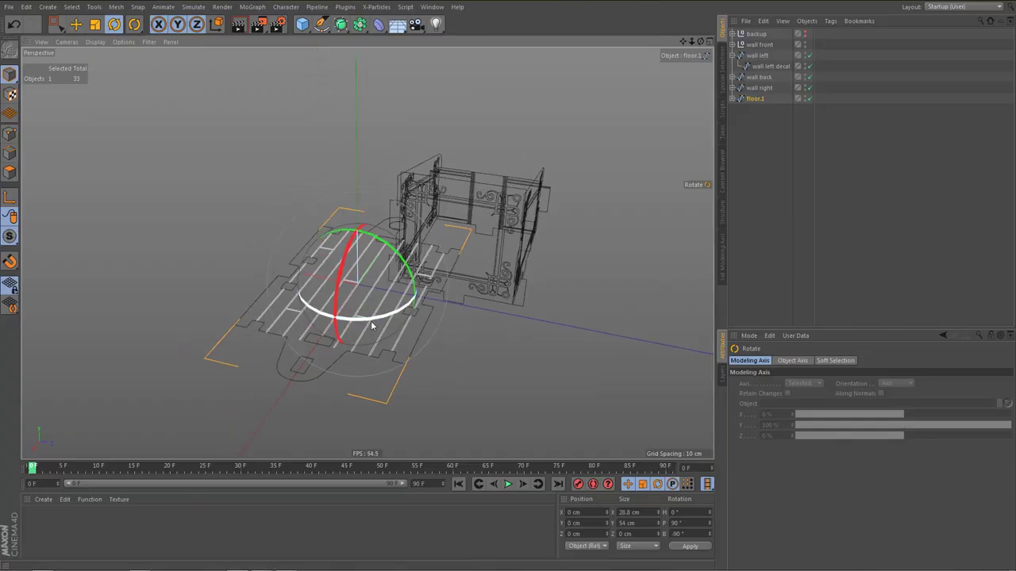
{"action": "left_click_drag", "start_coordinate": [370, 320], "coordinate": [332, 233]}
{"action": "middle_click_drag", "start_coordinate": [429, 309], "coordinate": [534, 343], "text": "alt"}
{"action": "left_click_drag", "start_coordinate": [439, 300], "coordinate": [562, 325], "text": "alt"}
{"action": "right_click_drag", "start_coordinate": [408, 295], "coordinate": [448, 283], "text": "alt"}
{"action": "middle_click_drag", "start_coordinate": [401, 392], "coordinate": [442, 358], "text": "alt"}
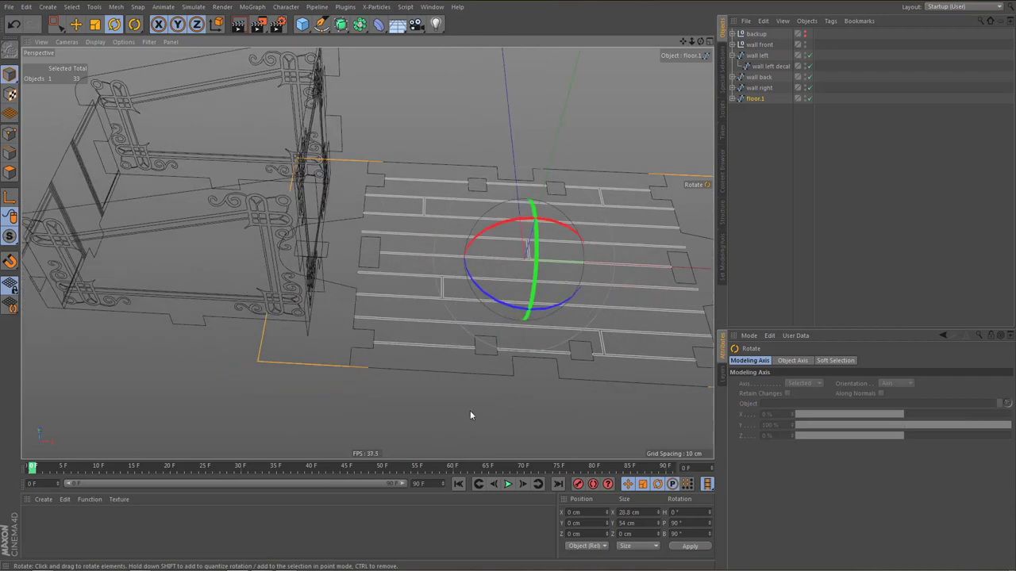
Move floor.1's axis to a notch corner on its long edge and snap it onto the wall left's bottom tab corner
{"action": "key", "text": "e"}
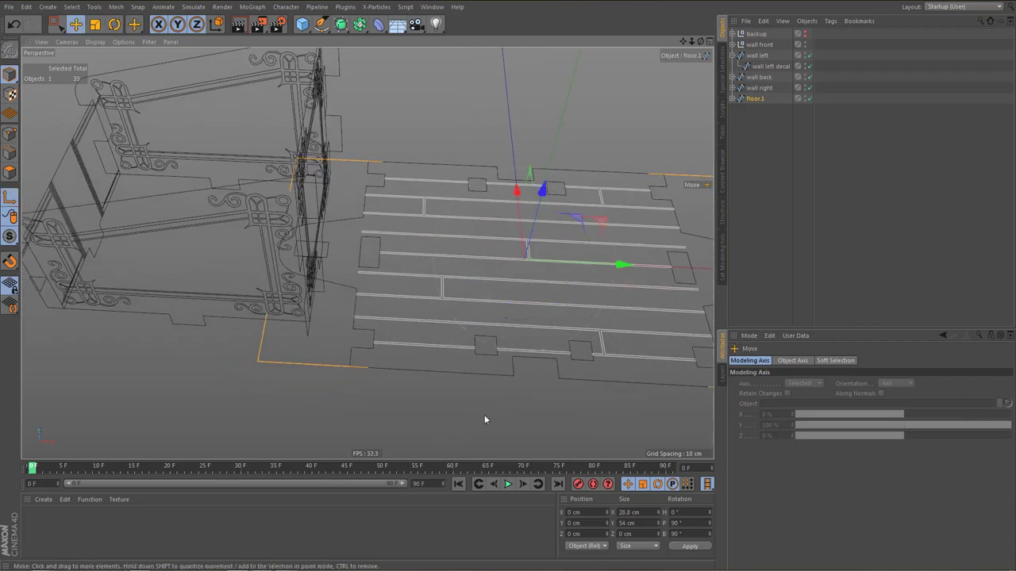
{"action": "left_click", "coordinate": [512, 357]}
{"action": "middle_click_drag", "start_coordinate": [446, 391], "coordinate": [573, 354], "text": "alt"}
{"action": "middle_click_drag", "start_coordinate": [453, 381], "coordinate": [463, 381], "text": "alt"}
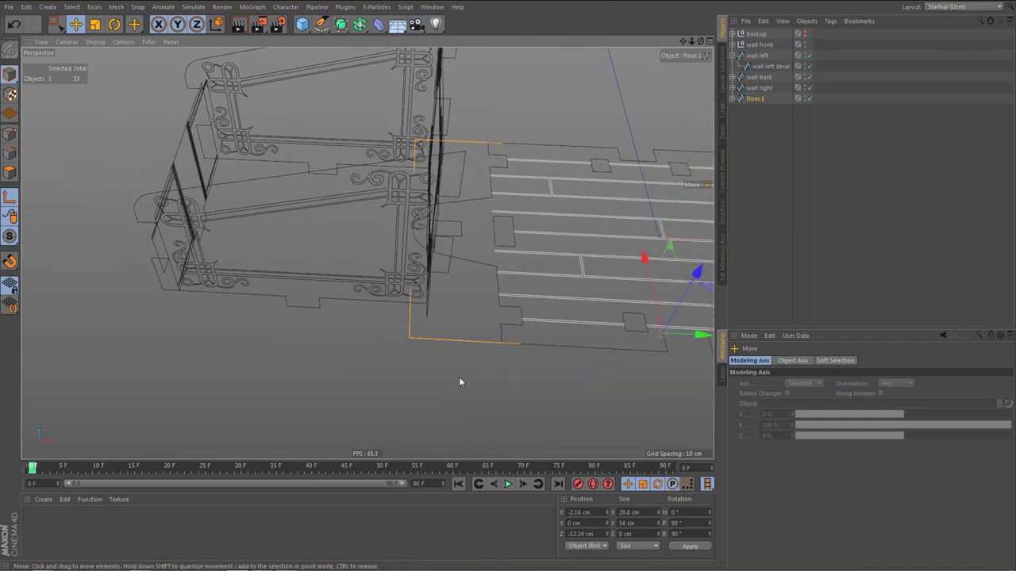
{"action": "scroll", "coordinate": [290, 315], "scroll_direction": "up", "scroll_amount": 6}
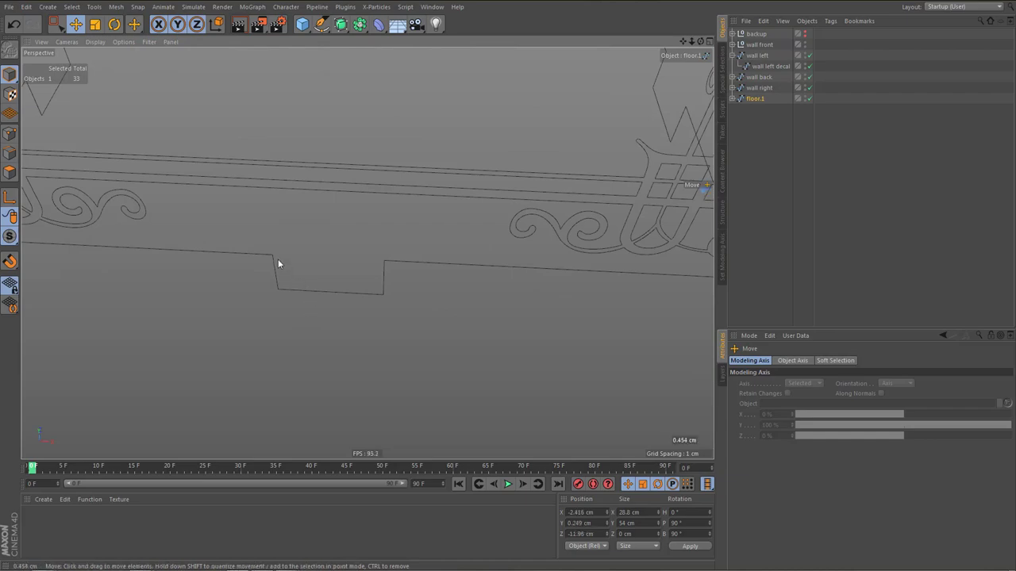
{"action": "left_click_drag", "start_coordinate": [291, 302], "coordinate": [274, 255]}
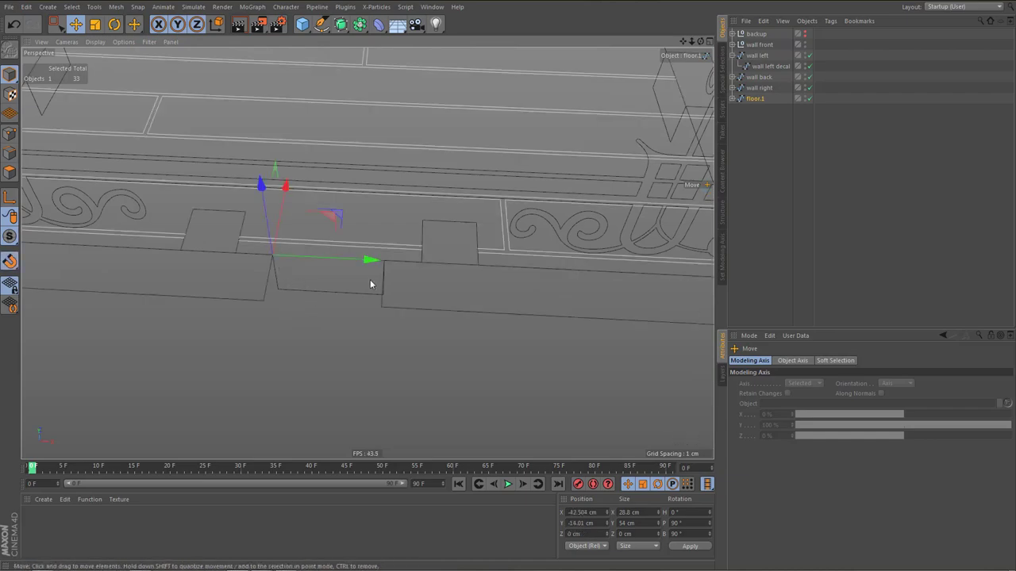
Examine how floor.1's corners and notches line up with the bottom edges and tabs of the surrounding walls
{"action": "right_click_drag", "start_coordinate": [369, 284], "coordinate": [311, 296], "text": "alt"}
{"action": "left_click_drag", "start_coordinate": [315, 265], "coordinate": [589, 344], "text": "alt"}
{"action": "scroll", "coordinate": [612, 312], "scroll_direction": "up", "scroll_amount": 3}
{"action": "scroll", "coordinate": [611, 312], "scroll_direction": "up", "scroll_amount": 3}
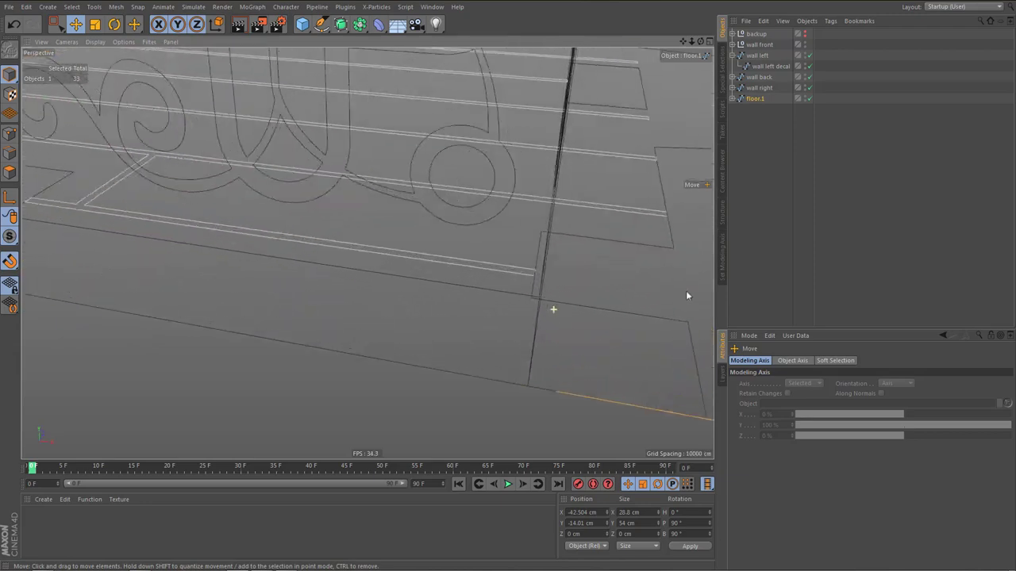
{"action": "left_click_drag", "start_coordinate": [538, 289], "coordinate": [455, 336], "text": "alt"}
{"action": "scroll", "coordinate": [455, 335], "scroll_direction": "up", "scroll_amount": 5}
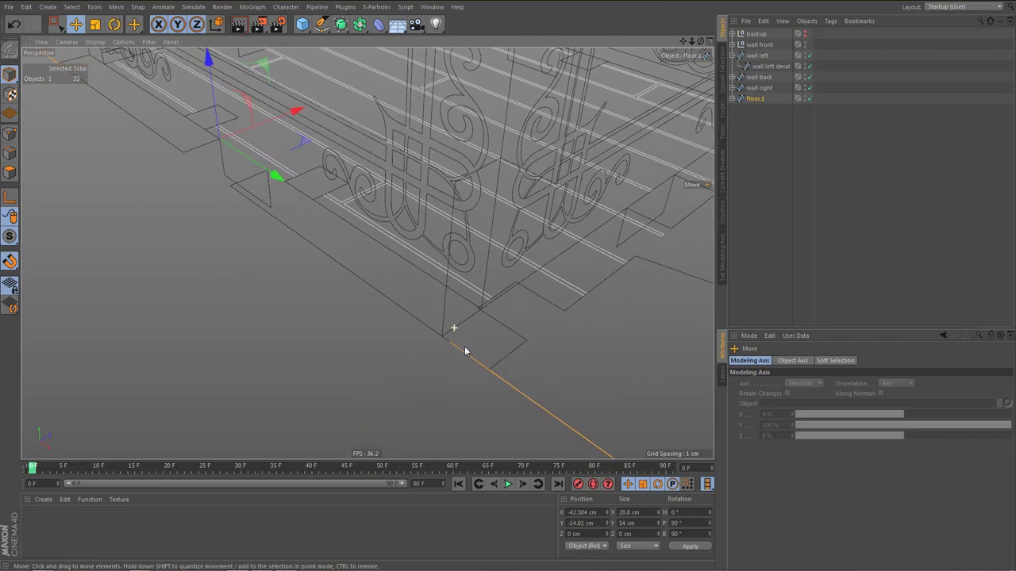
{"action": "middle_click_drag", "start_coordinate": [474, 352], "coordinate": [487, 380], "text": "alt"}
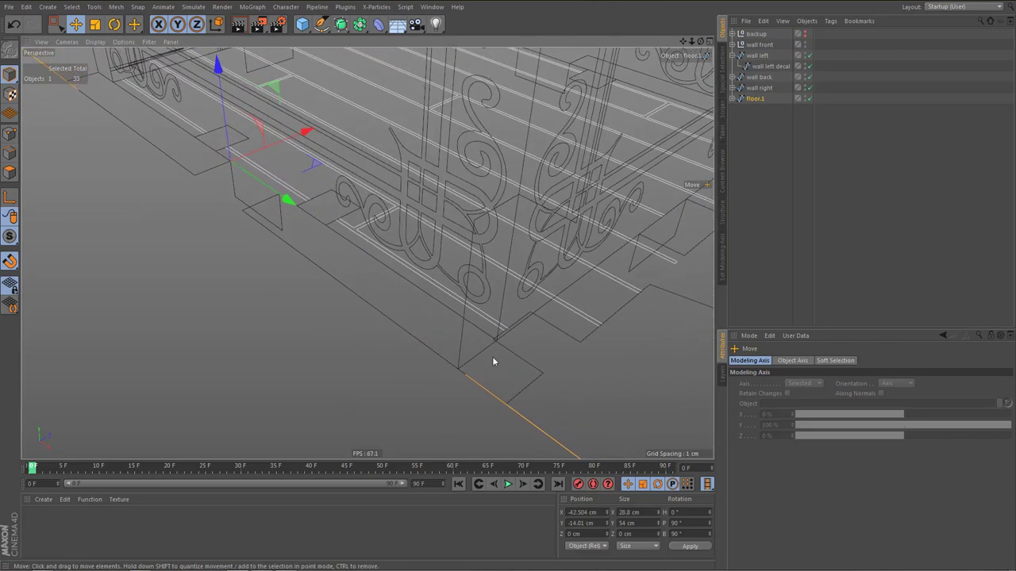
{"action": "right_click_drag", "start_coordinate": [493, 362], "coordinate": [456, 396], "text": "alt"}
{"action": "middle_click_drag", "start_coordinate": [500, 354], "coordinate": [570, 369], "text": "alt"}
{"action": "left_click_drag", "start_coordinate": [493, 296], "coordinate": [588, 281], "text": "alt"}
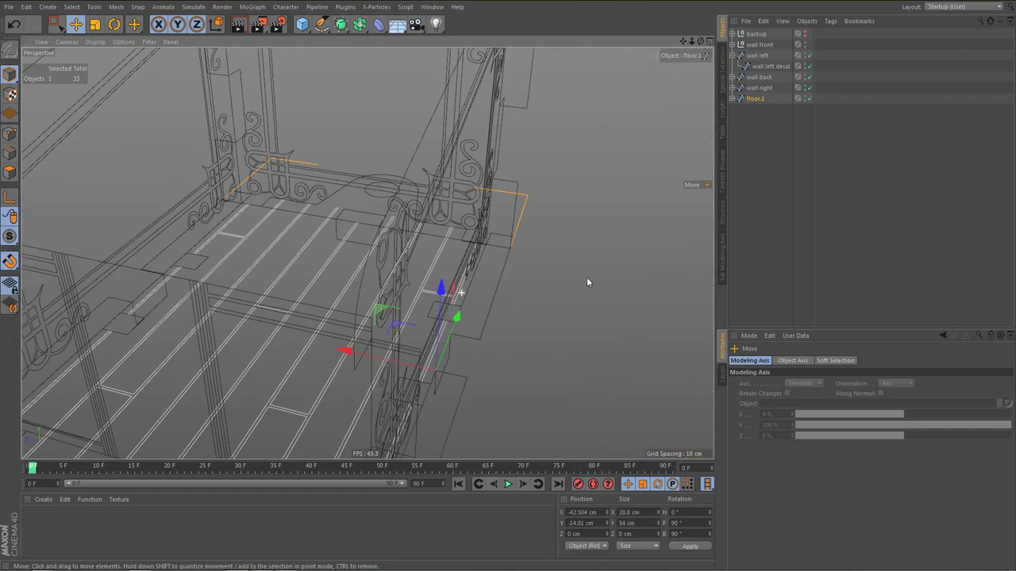
{"action": "middle_click_drag", "start_coordinate": [401, 333], "coordinate": [492, 168], "text": "alt"}
{"action": "right_click_drag", "start_coordinate": [461, 294], "coordinate": [437, 306], "text": "alt"}
{"action": "left_click_drag", "start_coordinate": [436, 305], "coordinate": [528, 344], "text": "alt"}
{"action": "right_click_drag", "start_coordinate": [515, 348], "coordinate": [427, 357], "text": "alt"}
{"action": "left_click_drag", "start_coordinate": [425, 361], "coordinate": [220, 325], "text": "alt"}
{"action": "middle_click_drag", "start_coordinate": [221, 326], "coordinate": [336, 324], "text": "alt"}
{"action": "right_click_drag", "start_coordinate": [335, 325], "coordinate": [507, 323], "text": "alt"}
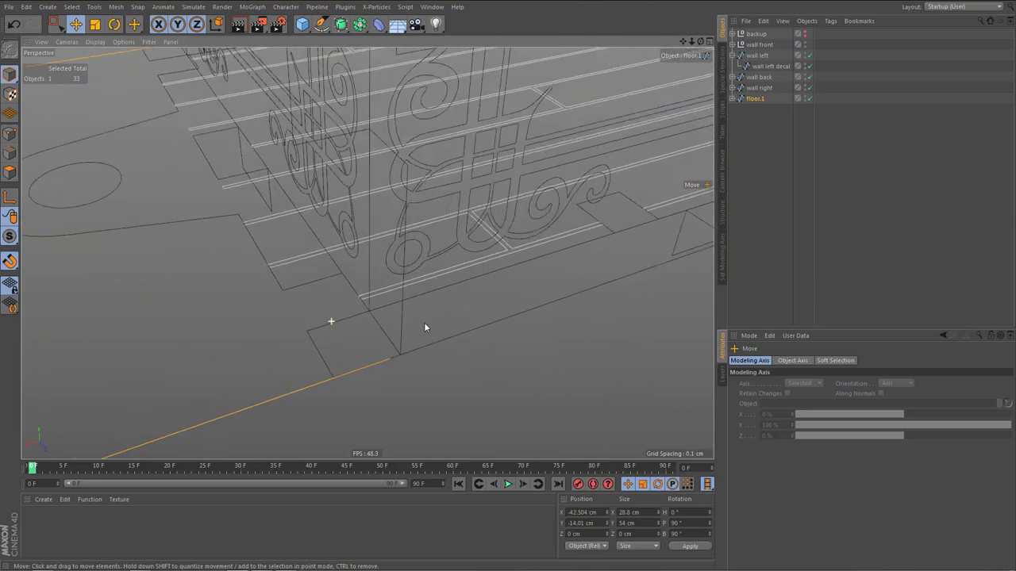
{"action": "right_click_drag", "start_coordinate": [440, 320], "coordinate": [372, 408], "text": "alt"}
{"action": "left_click_drag", "start_coordinate": [372, 408], "coordinate": [515, 337], "text": "alt"}
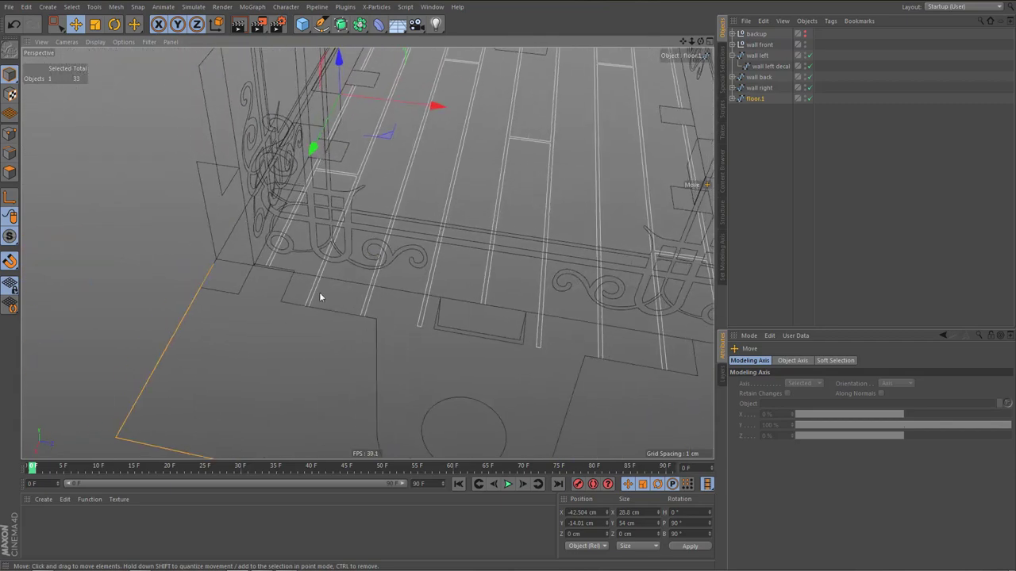
Move the two inner corner points of floor.1's end notch to Y 18 cm, onto wall back's bottom edge
{"action": "left_click_drag", "start_coordinate": [316, 292], "coordinate": [371, 301], "text": "alt"}
{"action": "right_click_drag", "start_coordinate": [248, 293], "coordinate": [346, 296], "text": "alt"}
{"action": "middle_click_drag", "start_coordinate": [305, 245], "coordinate": [372, 304], "text": "alt"}
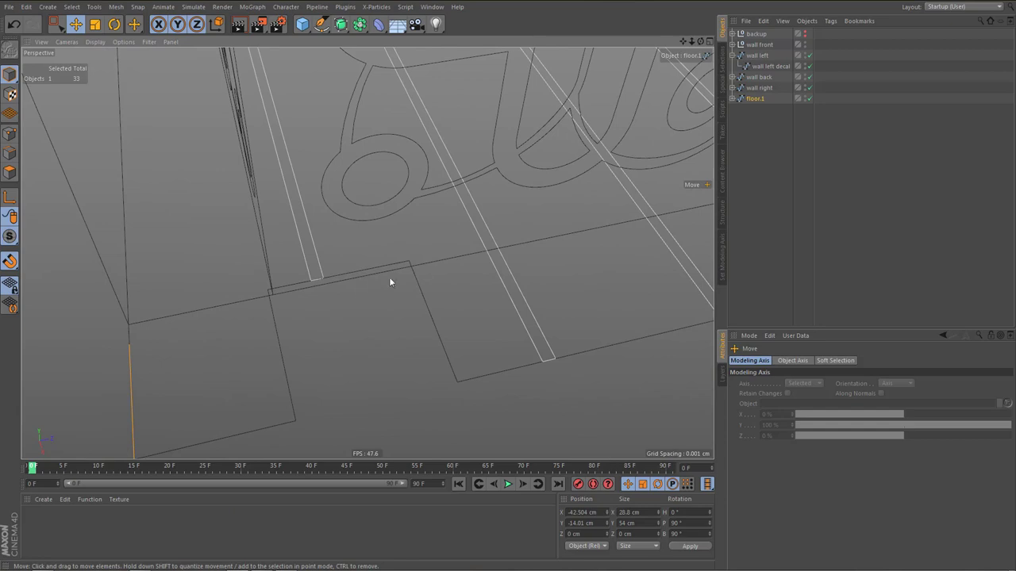
{"action": "key", "text": "Tab"}
{"action": "key", "text": "e"}
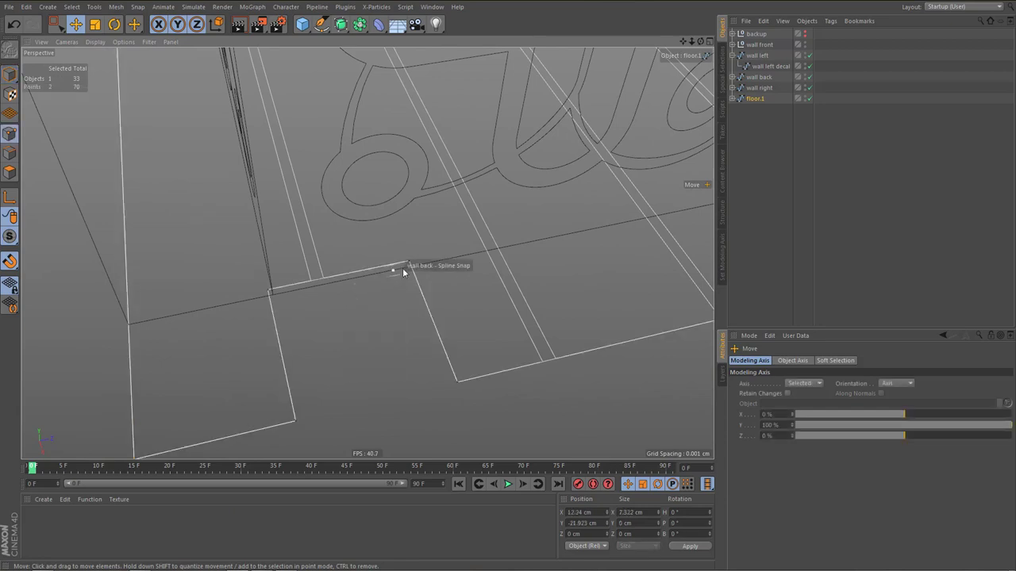
{"action": "left_click", "coordinate": [410, 261]}
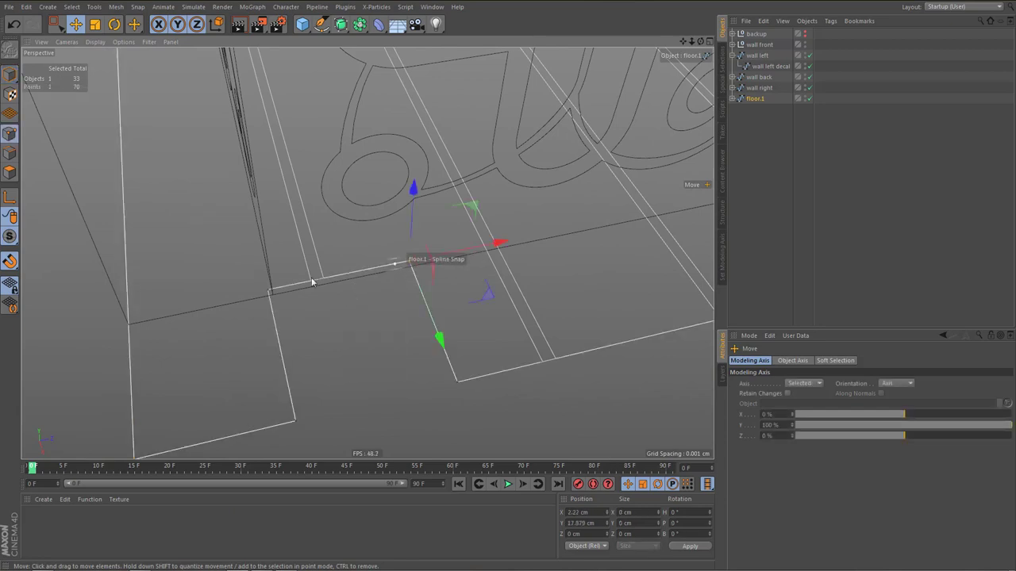
{"action": "left_click", "coordinate": [270, 290], "text": "shift"}
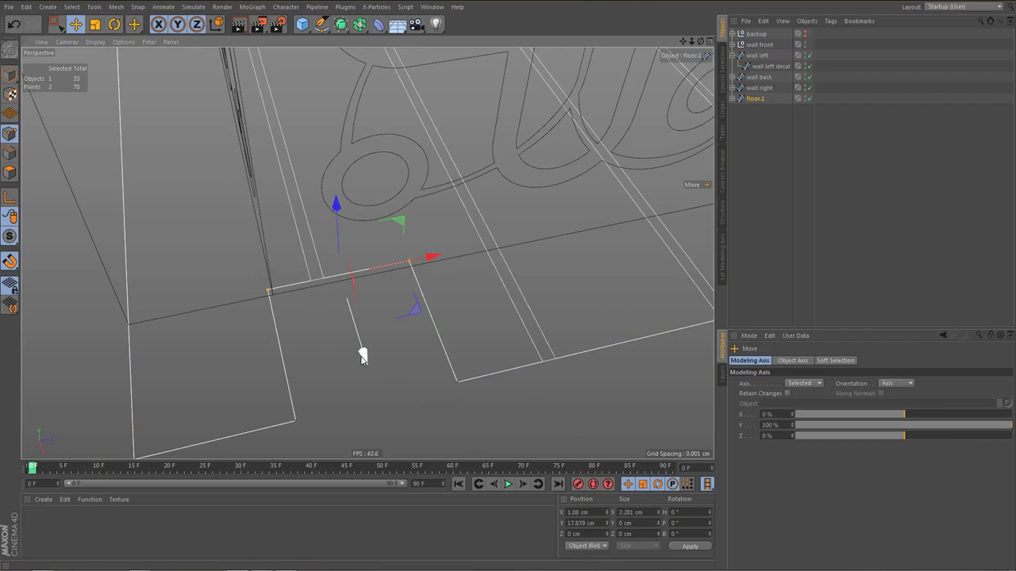
{"action": "left_click_drag", "start_coordinate": [361, 357], "coordinate": [364, 361]}
Clear the point selection and inspect the whole assembled wagon box around the floor
{"action": "right_click_drag", "start_coordinate": [343, 325], "coordinate": [304, 398], "text": "alt"}
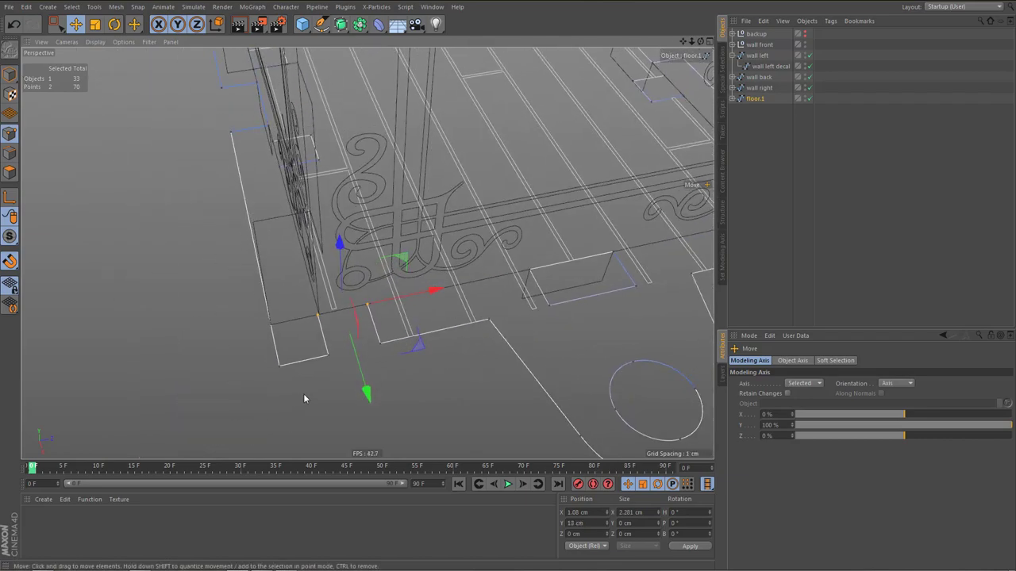
{"action": "left_click", "coordinate": [381, 341], "text": "shift"}
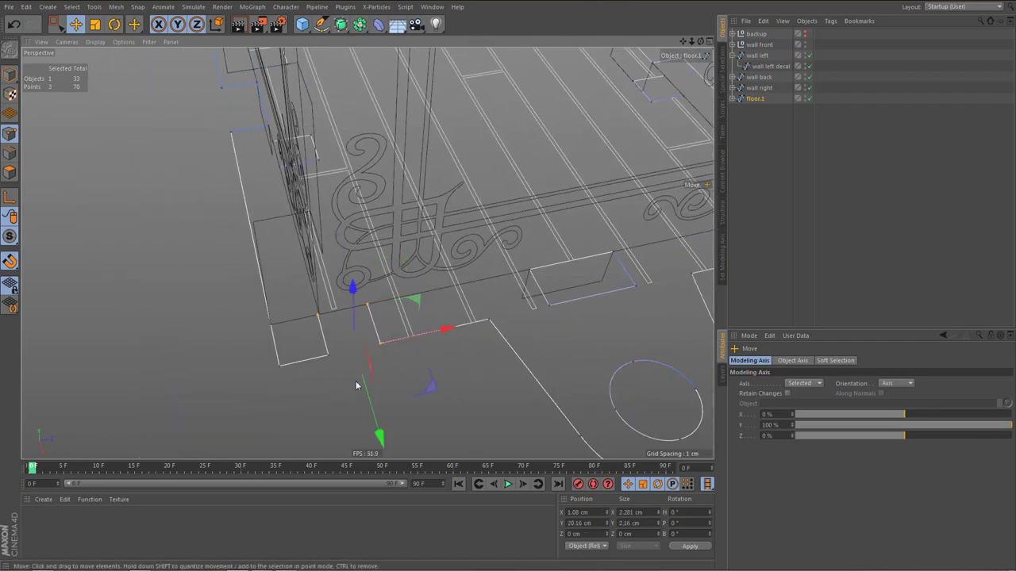
{"action": "scroll", "coordinate": [378, 322], "scroll_direction": "down", "scroll_amount": 5}
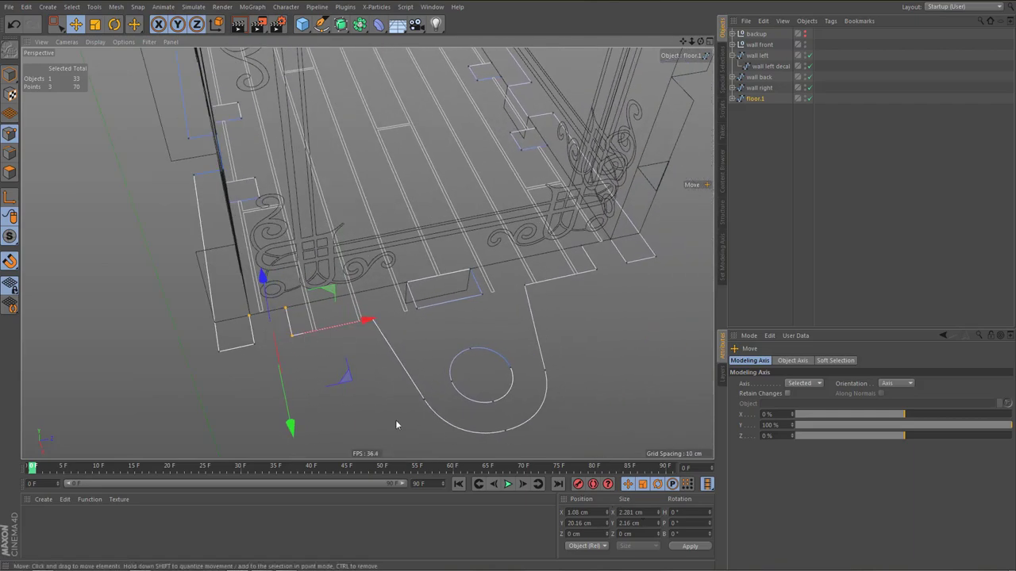
{"action": "left_click", "coordinate": [316, 373]}
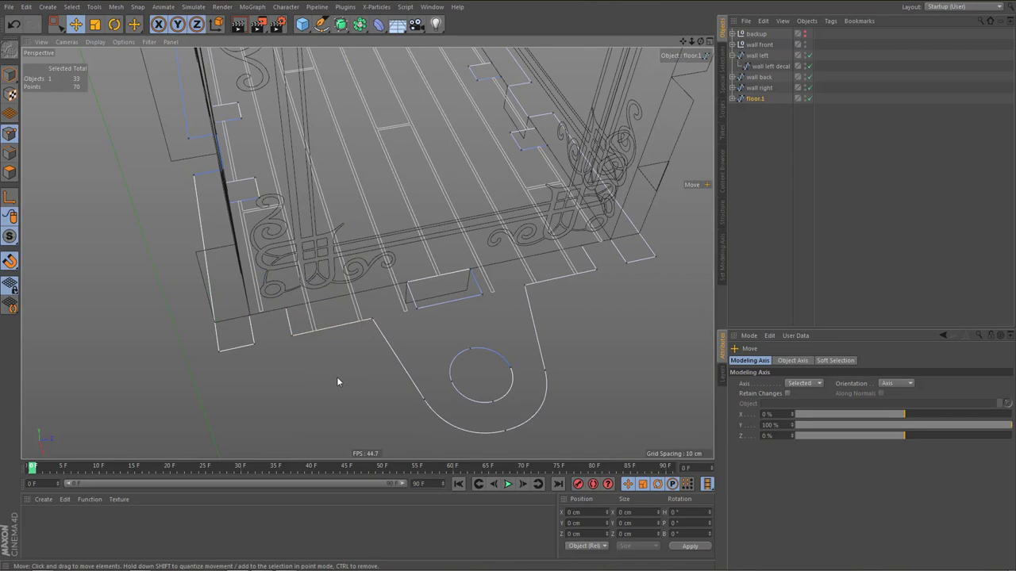
{"action": "left_click_drag", "start_coordinate": [336, 376], "coordinate": [452, 321], "text": "alt"}
{"action": "right_click_drag", "start_coordinate": [440, 333], "coordinate": [368, 317], "text": "alt"}
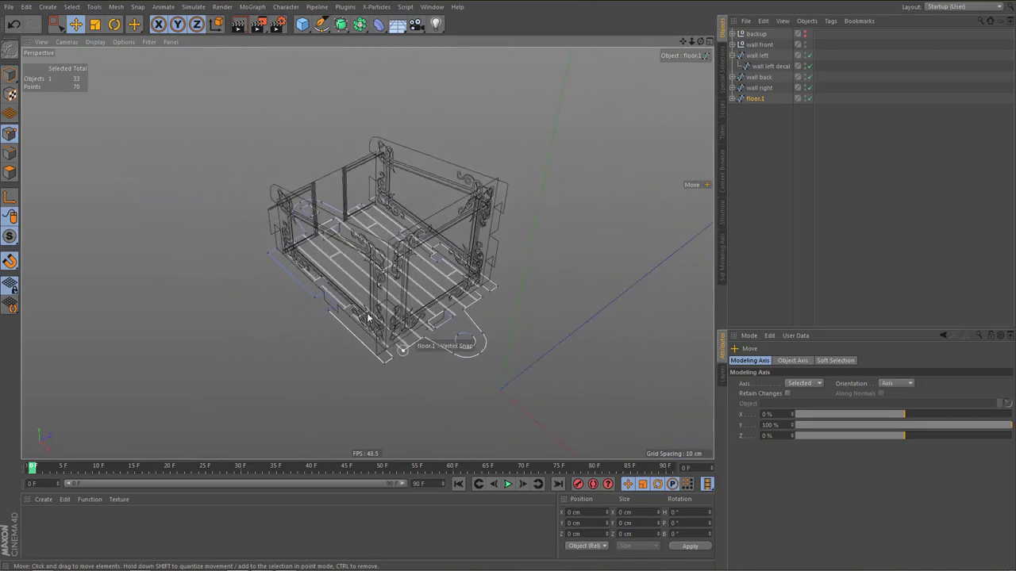
{"action": "left_click_drag", "start_coordinate": [368, 316], "coordinate": [437, 289], "text": "alt"}
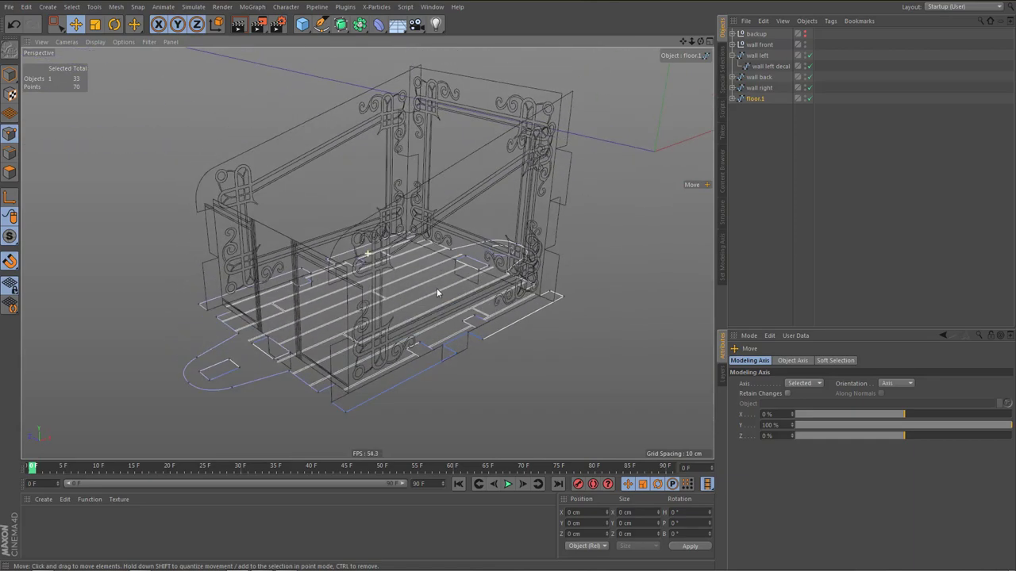
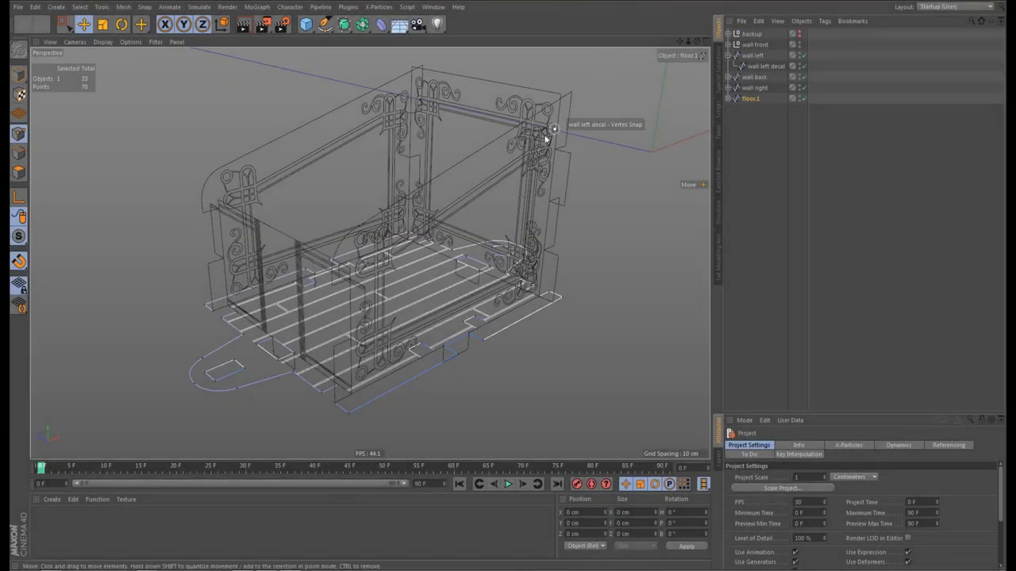
Select all walls, the wall left decal and floor.1 as whole objects and group them into a null
{"action": "left_click_drag", "start_coordinate": [748, 124], "coordinate": [760, 42]}
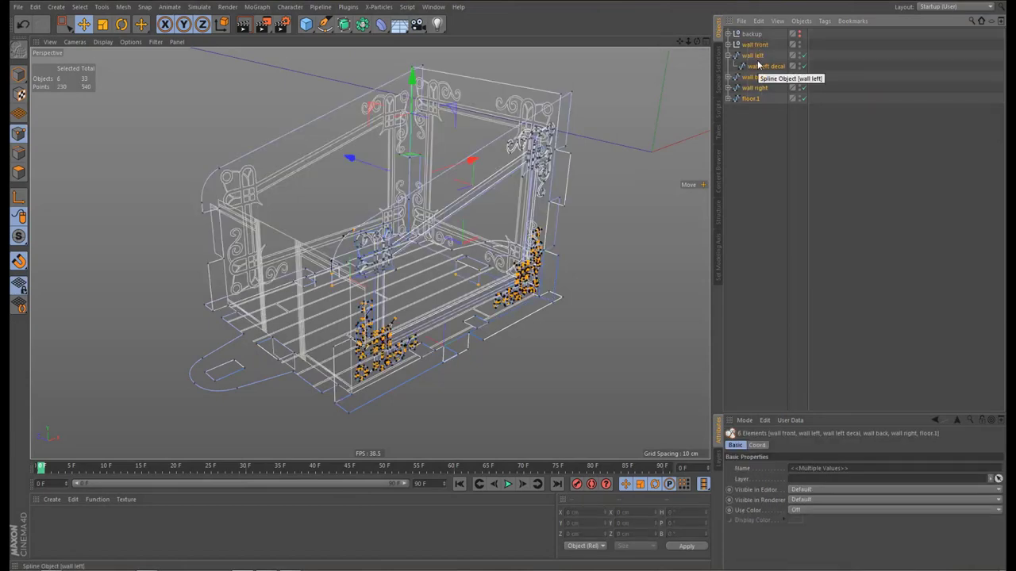
{"action": "key", "text": "v"}
{"action": "key", "text": "m"}
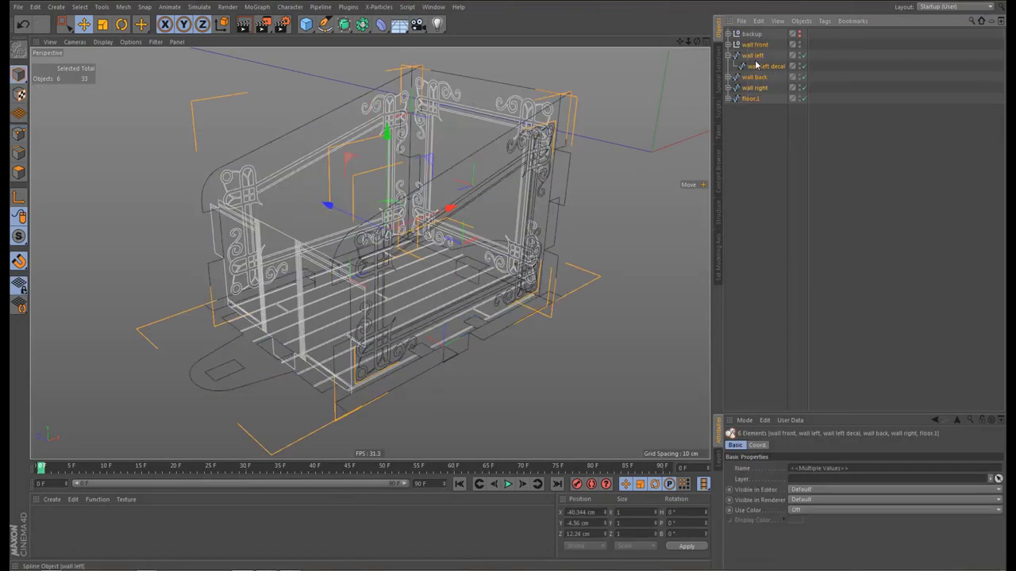
{"action": "key", "text": "alt+g"}
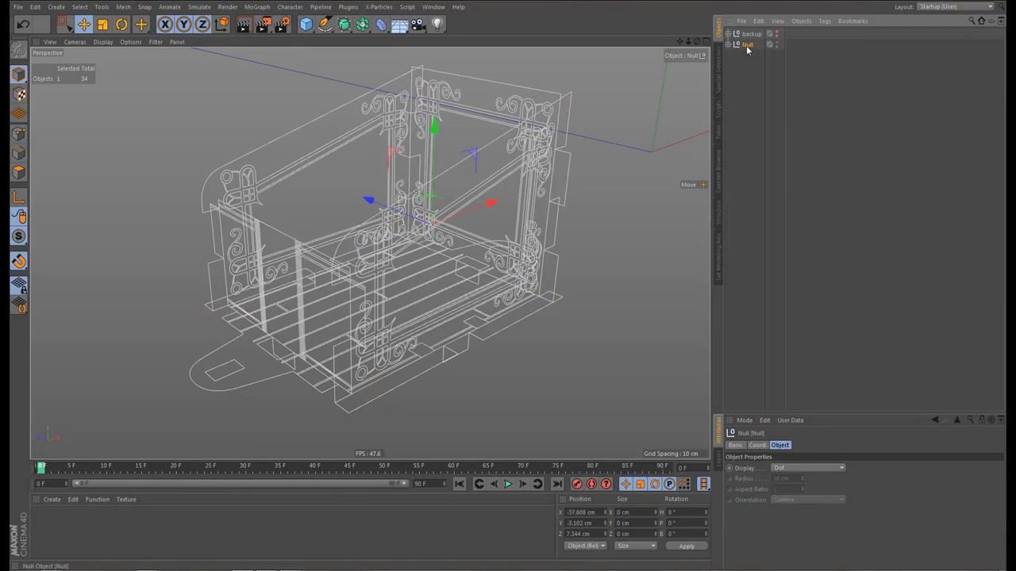
Set the group null's axis to its bottom centre with Axis Center at Y -100% and reset the null to the world origin
{"action": "key", "text": "shift+a"}
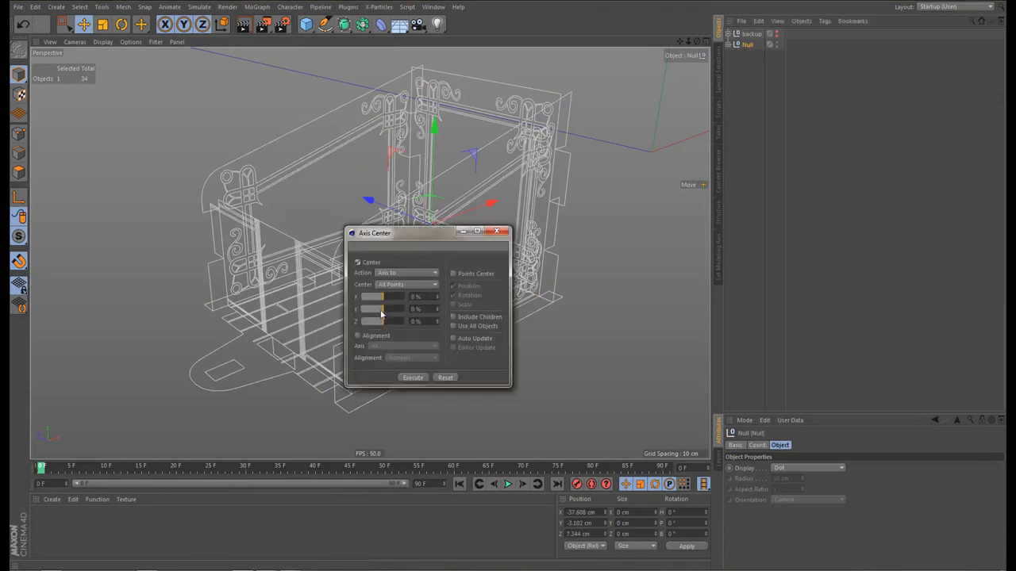
{"action": "left_click_drag", "start_coordinate": [381, 314], "coordinate": [346, 316]}
{"action": "left_click_drag", "start_coordinate": [433, 234], "coordinate": [676, 188]}
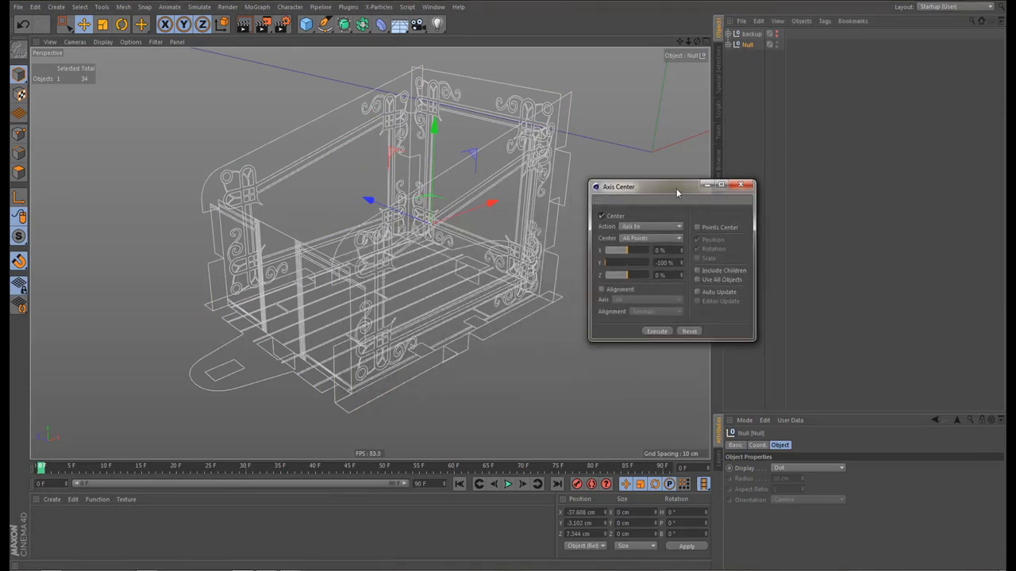
{"action": "left_click", "coordinate": [660, 333]}
{"action": "left_click", "coordinate": [656, 332]}
{"action": "left_click", "coordinate": [742, 186]}
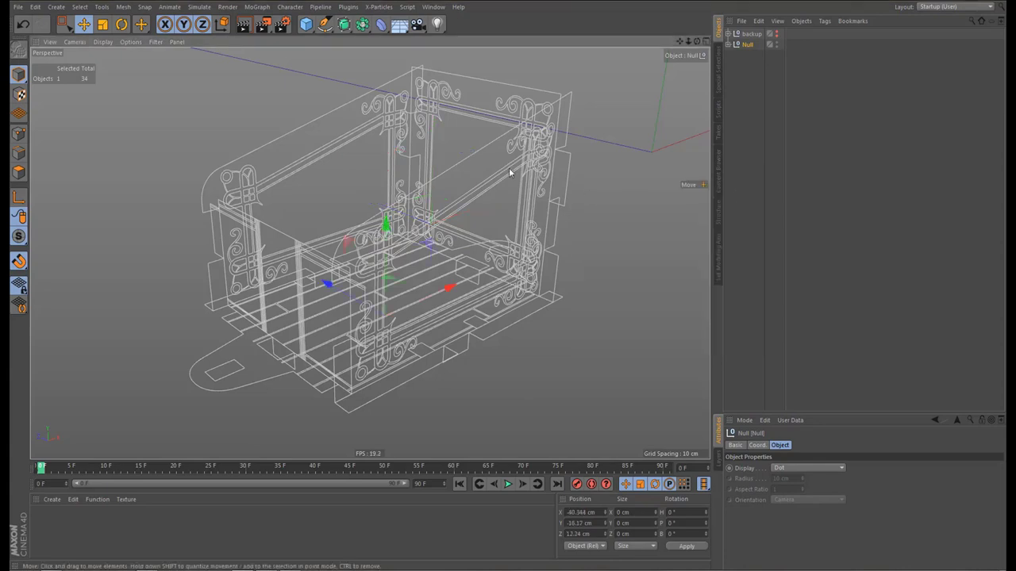
{"action": "key", "text": "alt+0"}
{"action": "left_click_drag", "start_coordinate": [515, 185], "coordinate": [556, 119], "text": "alt"}
Switch to the coal waggon and caboose document and examine the selected bracket, wheel and bar parts alongside the floor's slots
{"action": "left_click", "coordinate": [434, 6]}
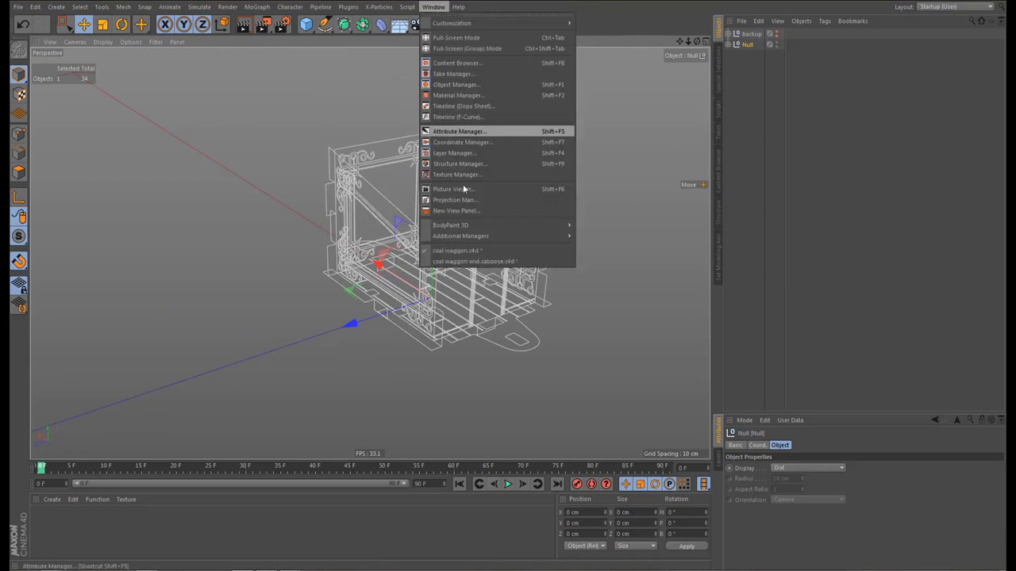
{"action": "left_click", "coordinate": [482, 261]}
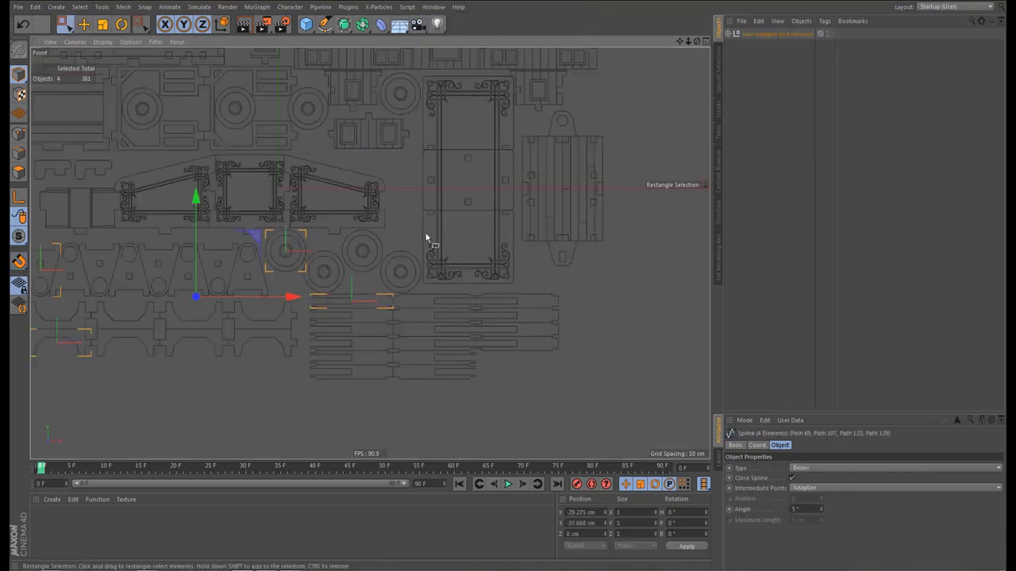
{"action": "scroll", "coordinate": [426, 238], "scroll_direction": "down", "scroll_amount": 5}
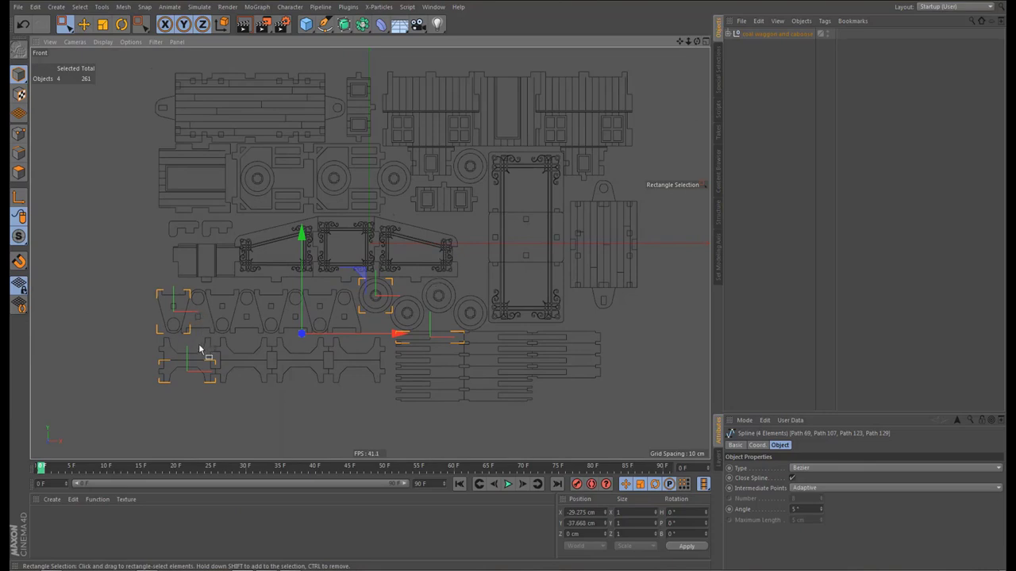
{"action": "scroll", "coordinate": [176, 335], "scroll_direction": "up", "scroll_amount": 2}
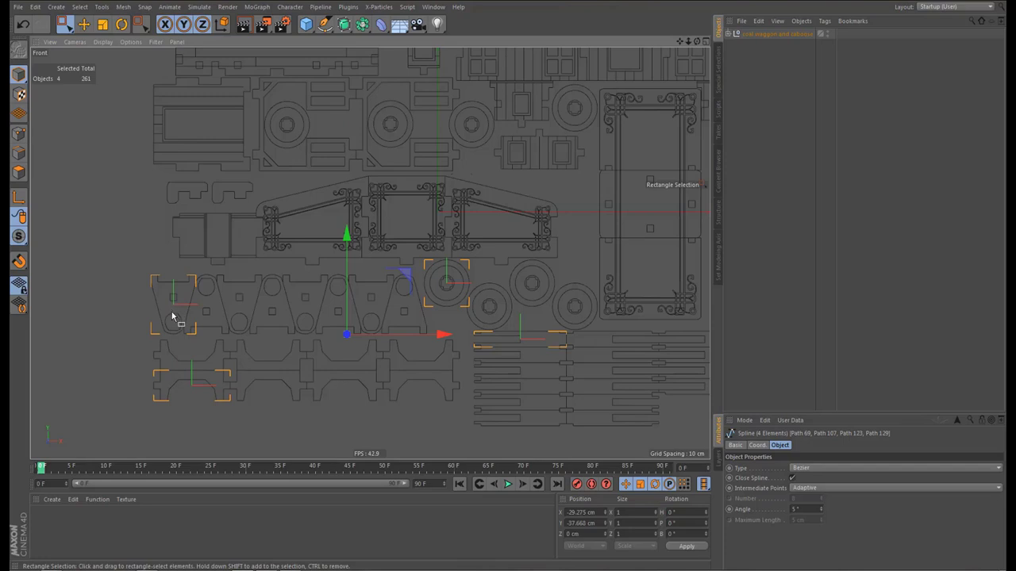
{"action": "scroll", "coordinate": [172, 323], "scroll_direction": "down", "scroll_amount": 2}
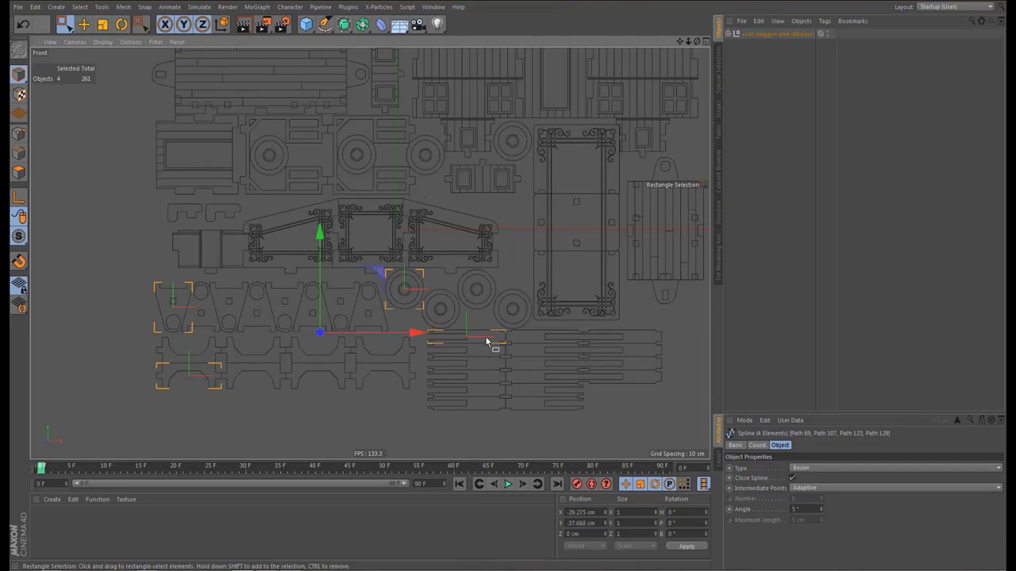
{"action": "middle_click_drag", "start_coordinate": [484, 339], "coordinate": [480, 343], "text": "alt"}
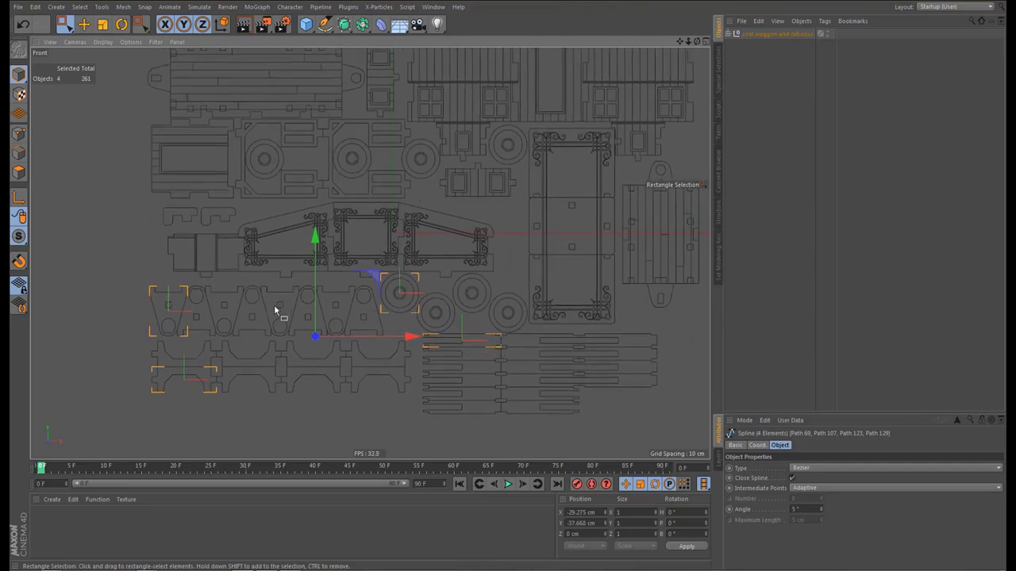
{"action": "middle_click_drag", "start_coordinate": [299, 310], "coordinate": [193, 333], "text": "alt"}
{"action": "scroll", "coordinate": [530, 223], "scroll_direction": "up", "scroll_amount": 4}
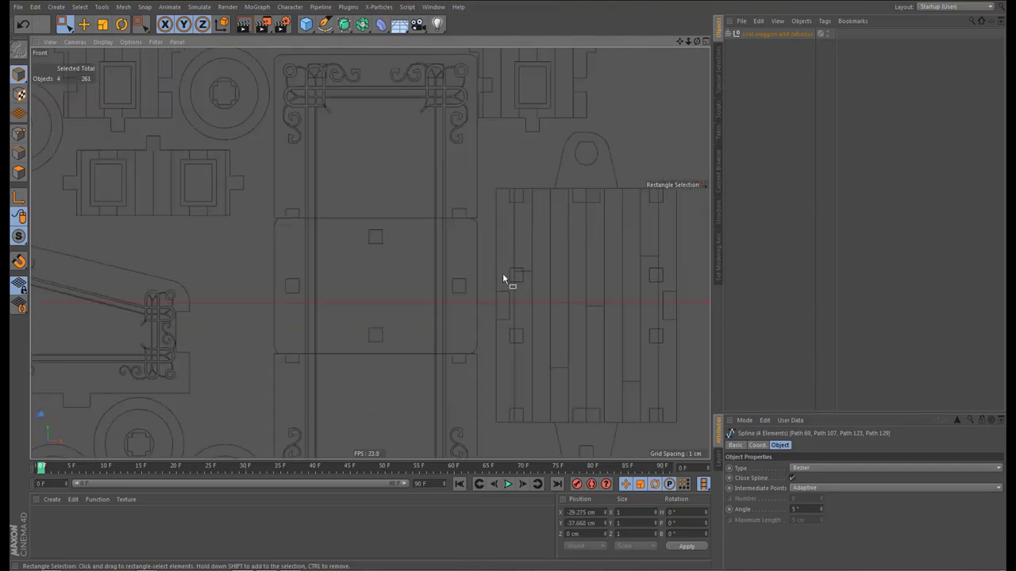
{"action": "scroll", "coordinate": [542, 277], "scroll_direction": "down", "scroll_amount": 5}
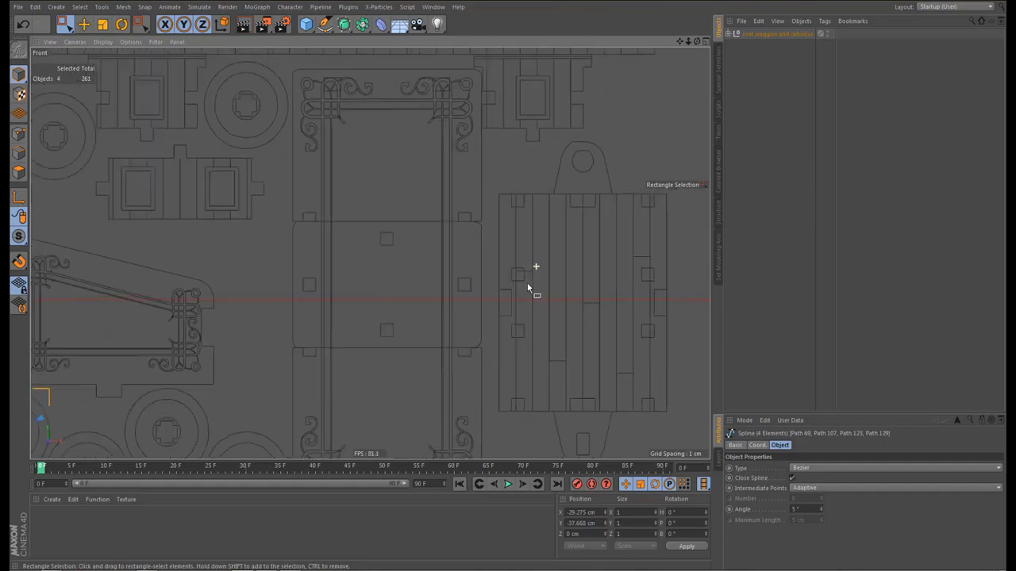
{"action": "scroll", "coordinate": [319, 372], "scroll_direction": "up", "scroll_amount": 2}
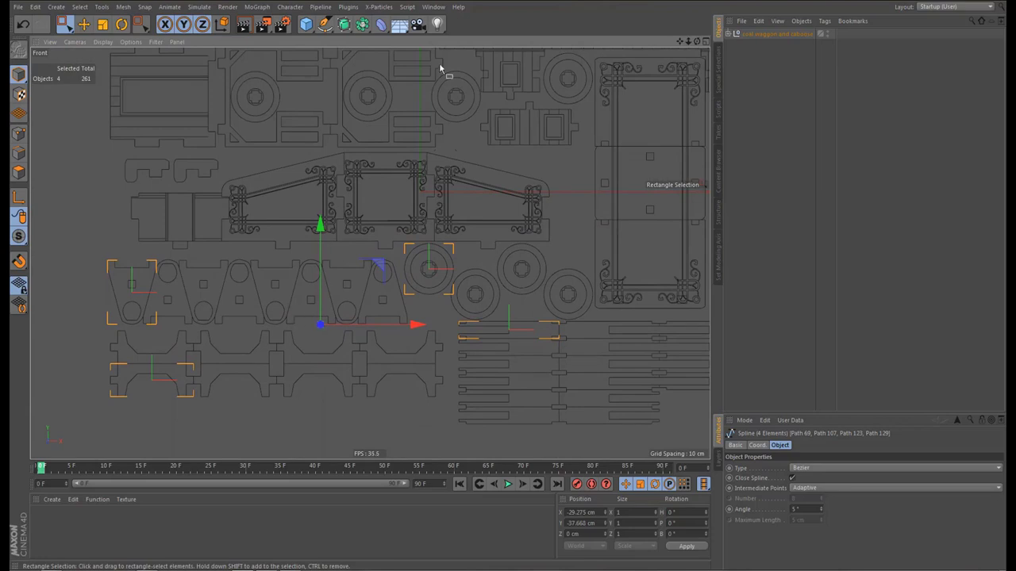
Paste the four selected splines (Path 69, 107, 123 and 129) into coal waggon.c4d and hide the assembled wagon group
{"action": "left_click", "coordinate": [433, 6]}
{"action": "left_click", "coordinate": [481, 252]}
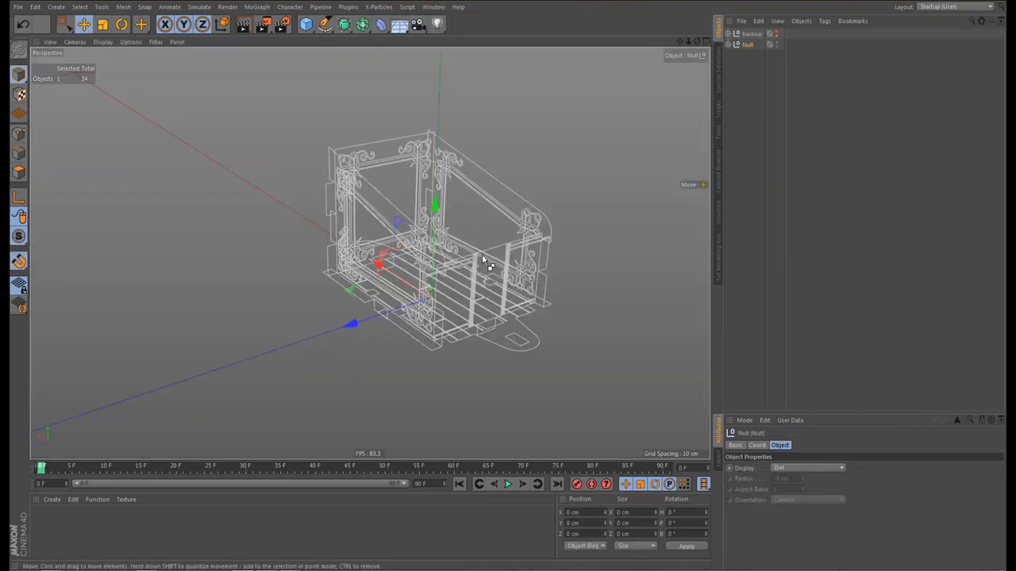
{"action": "key", "text": "ctrl+v"}
{"action": "scroll", "coordinate": [473, 248], "scroll_direction": "down", "scroll_amount": 3}
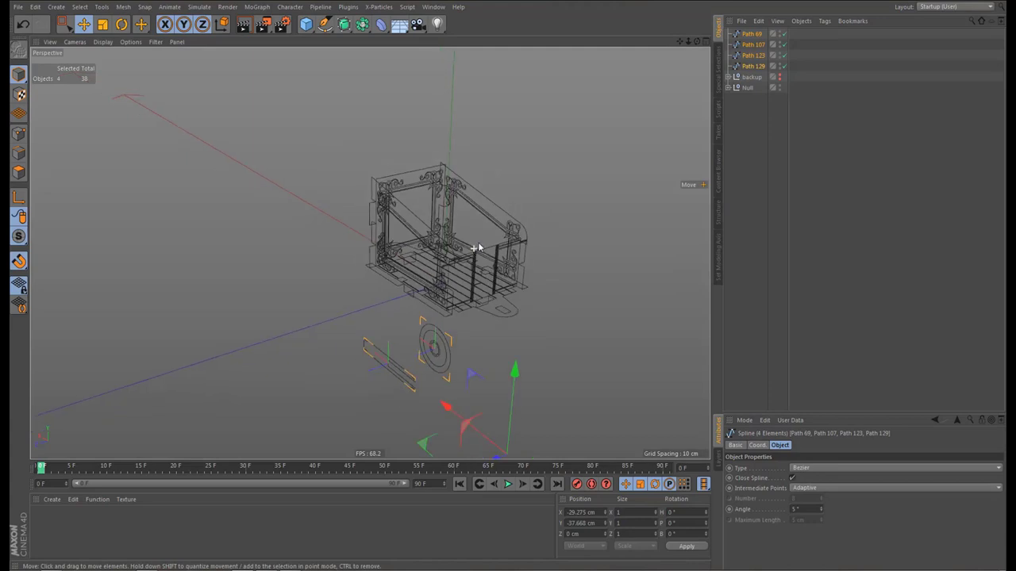
{"action": "left_click", "coordinate": [779, 87]}
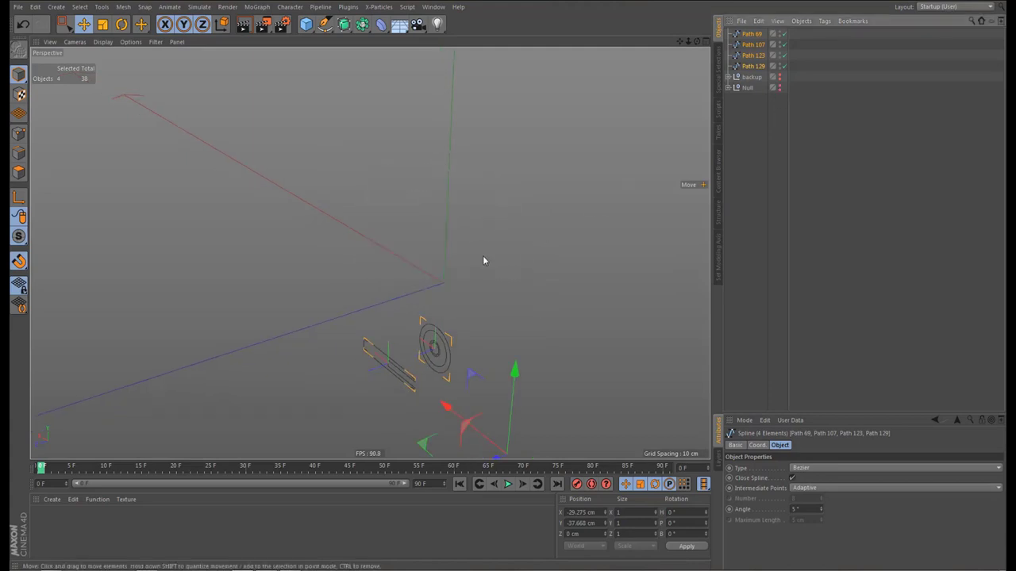
Center each of the four pasted splines' axes on its own points with Axis Center and reset their PSR to the world origin
{"action": "middle_click_drag", "start_coordinate": [483, 261], "coordinate": [472, 216], "text": "alt"}
{"action": "key", "text": "a"}
{"action": "key", "text": "c"}
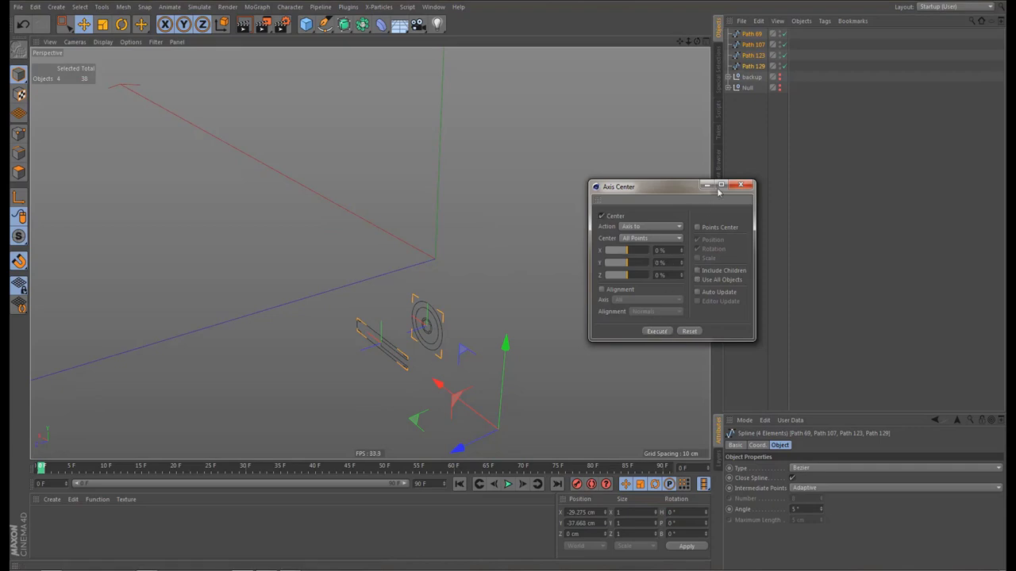
{"action": "left_click", "coordinate": [742, 185]}
{"action": "key", "text": "r"}
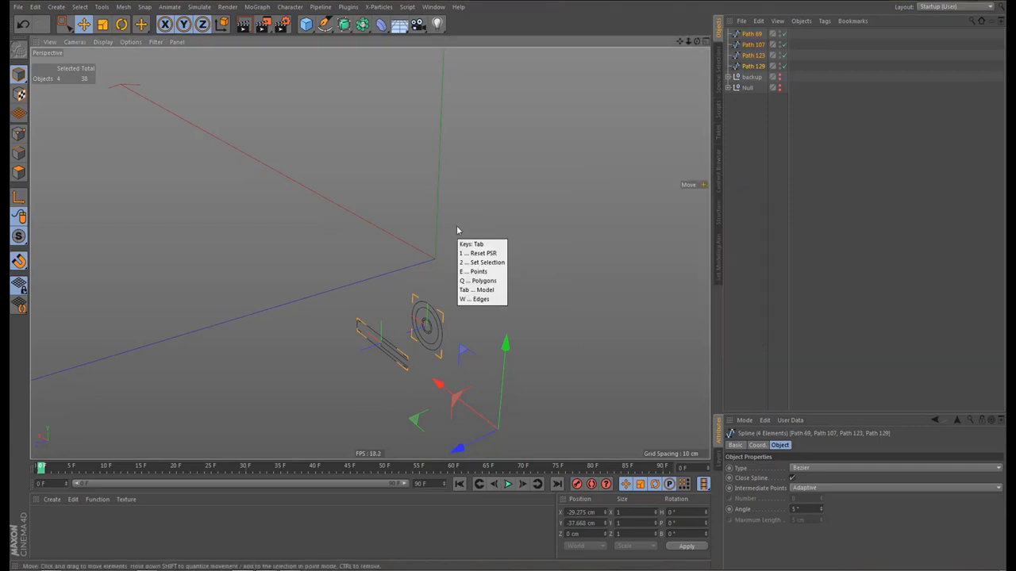
{"action": "key", "text": "p"}
{"action": "scroll", "coordinate": [476, 254], "scroll_direction": "up", "scroll_amount": 5}
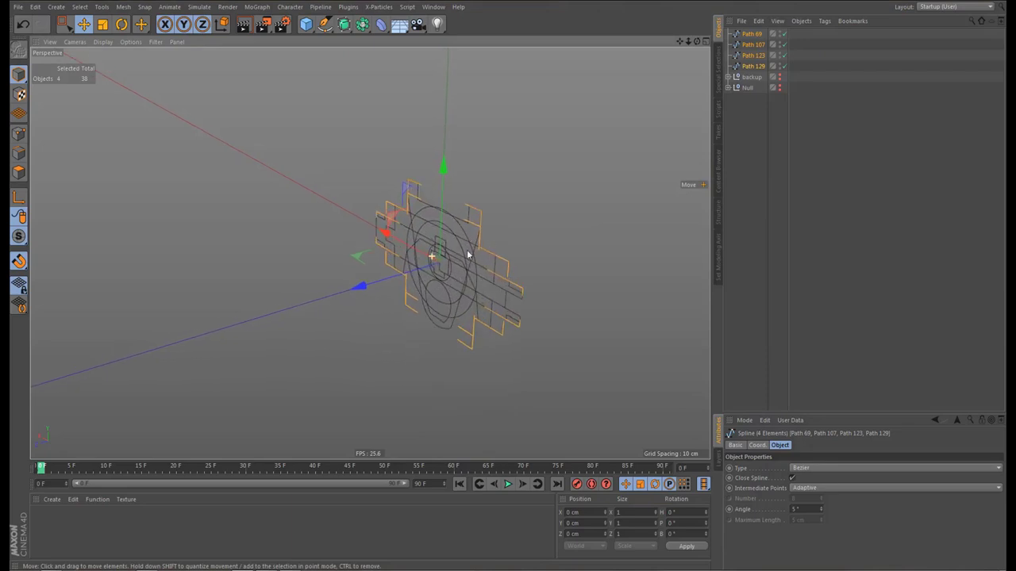
{"action": "left_click_drag", "start_coordinate": [487, 255], "coordinate": [323, 238], "text": "alt"}
{"action": "middle_click_drag", "start_coordinate": [373, 240], "coordinate": [222, 213], "text": "alt"}
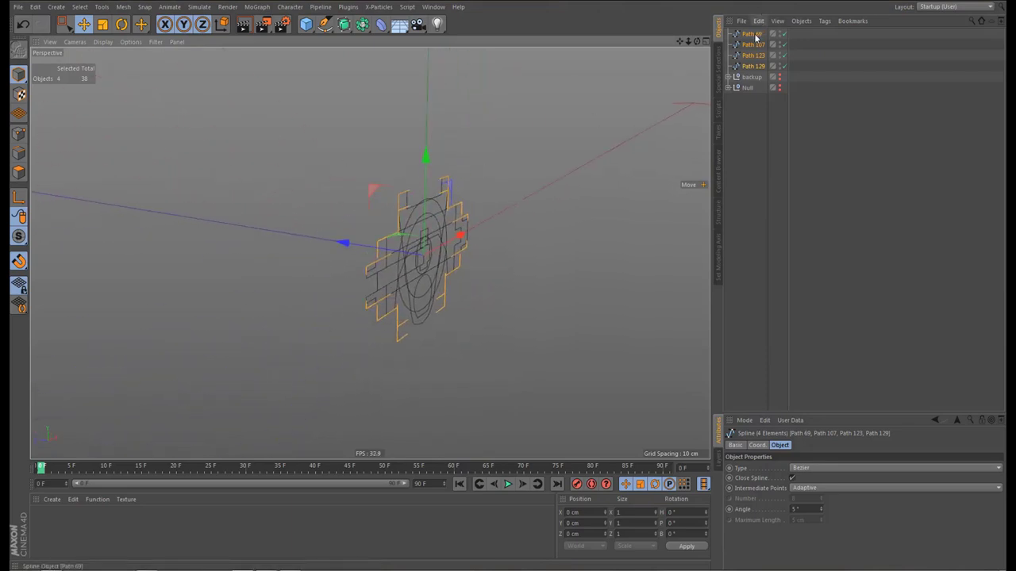
Isolate Path 69 with Viewport Solo Single and rename it wheel
{"action": "left_click", "coordinate": [753, 34]}
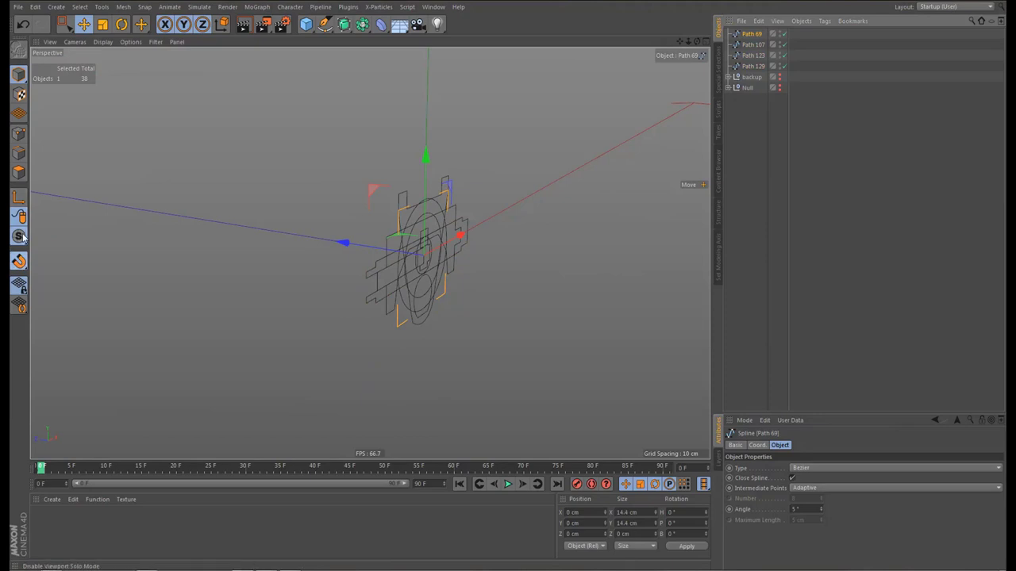
{"action": "left_click_drag", "start_coordinate": [18, 236], "coordinate": [75, 270]}
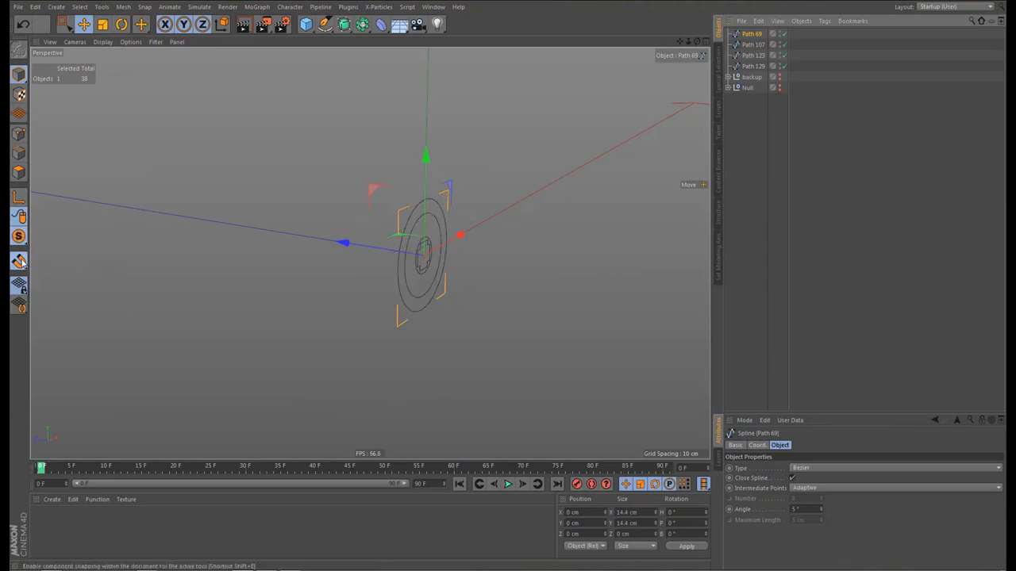
{"action": "double_click", "coordinate": [752, 33]}
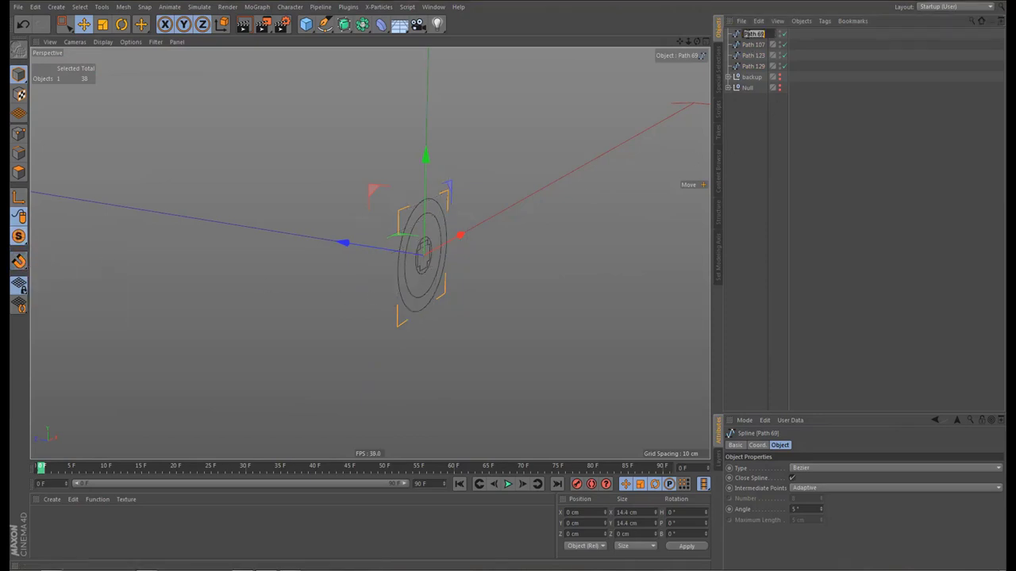
{"action": "type", "text": "wheel"}
{"action": "key", "text": "Return"}
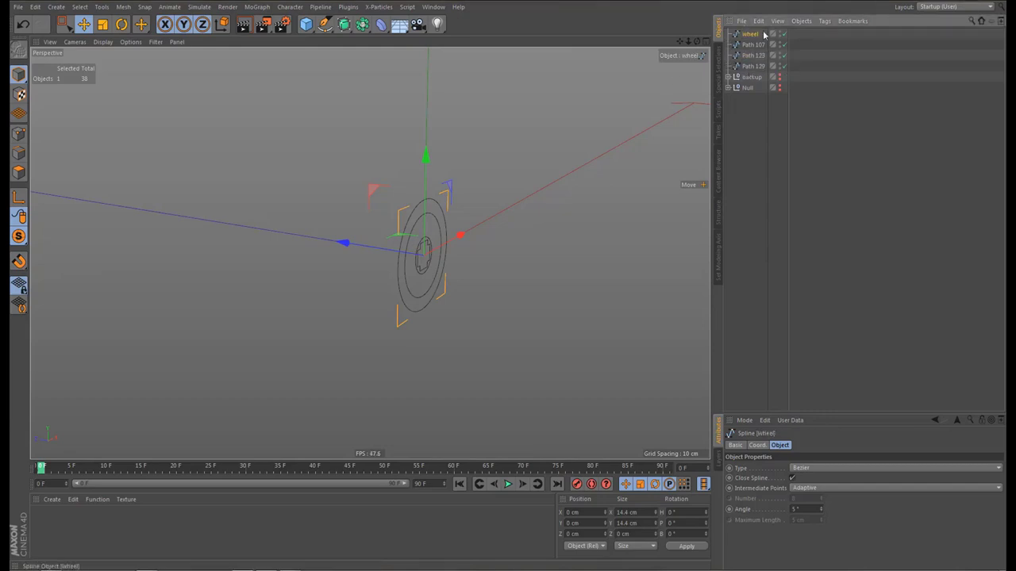
Isolate Path 107 with Viewport Solo Single and rename it axle support
{"action": "left_click", "coordinate": [754, 45]}
{"action": "left_click_drag", "start_coordinate": [19, 236], "coordinate": [56, 270]}
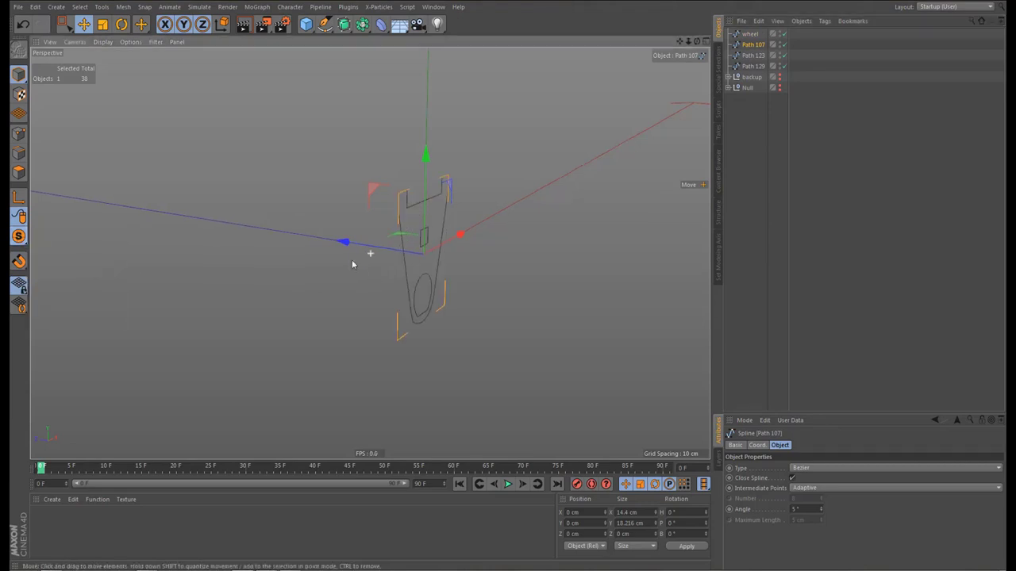
{"action": "double_click", "coordinate": [754, 45]}
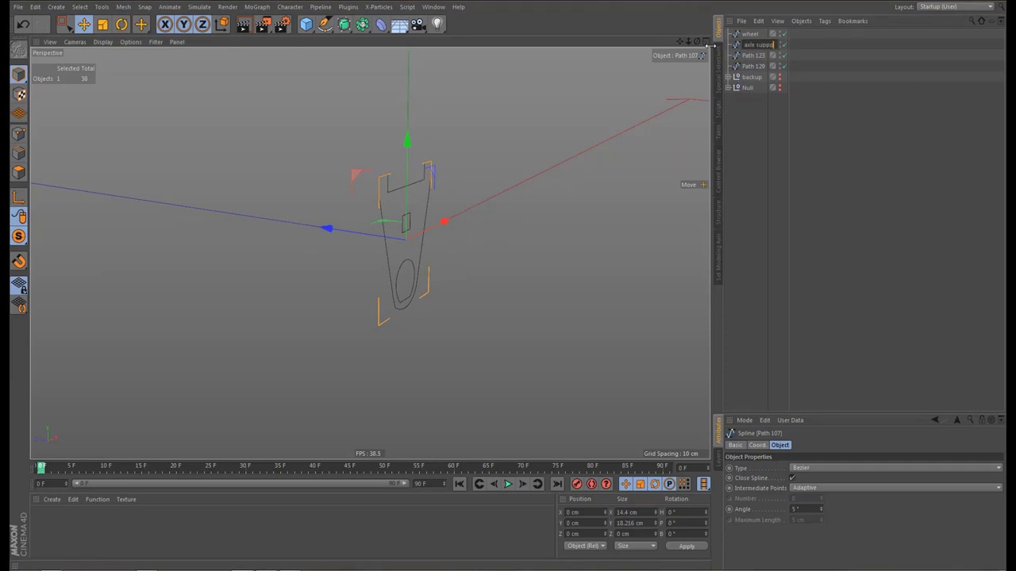
{"action": "type", "text": "axle support"}
{"action": "key", "text": "Return"}
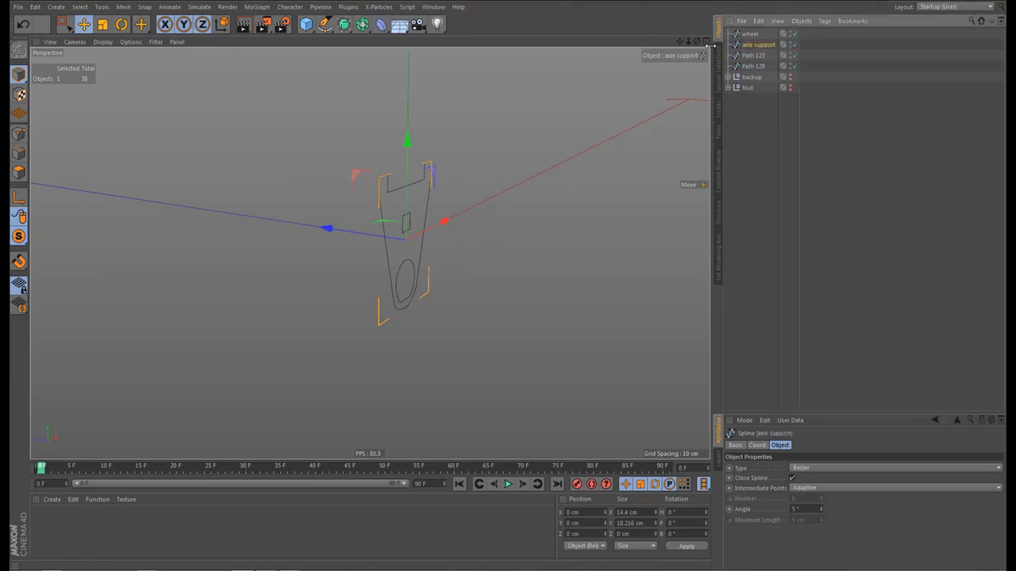
Isolate Path 123 with Viewport Solo Single and rename it axle support connection
{"action": "left_click", "coordinate": [753, 55]}
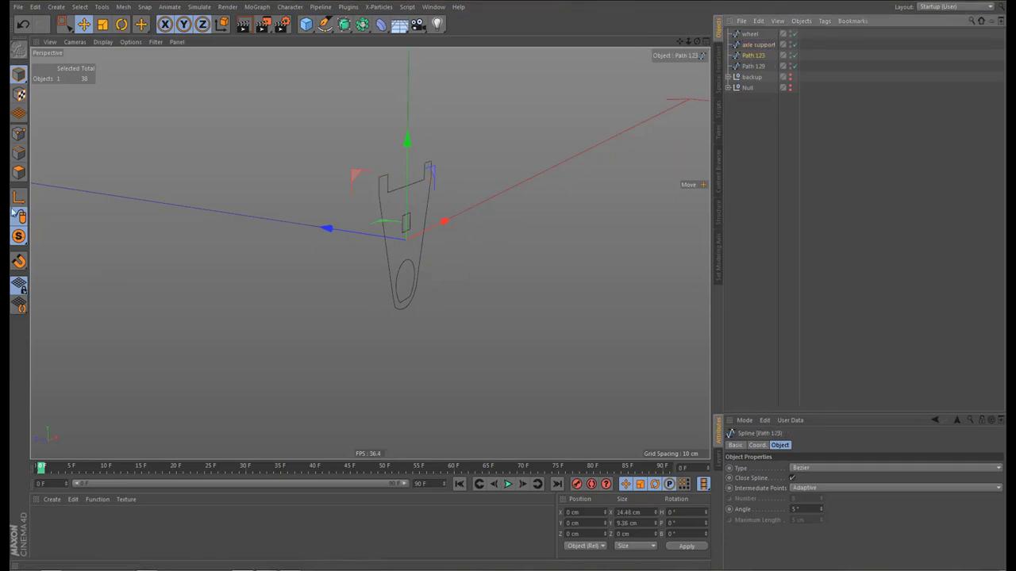
{"action": "left_click_drag", "start_coordinate": [19, 235], "coordinate": [71, 274]}
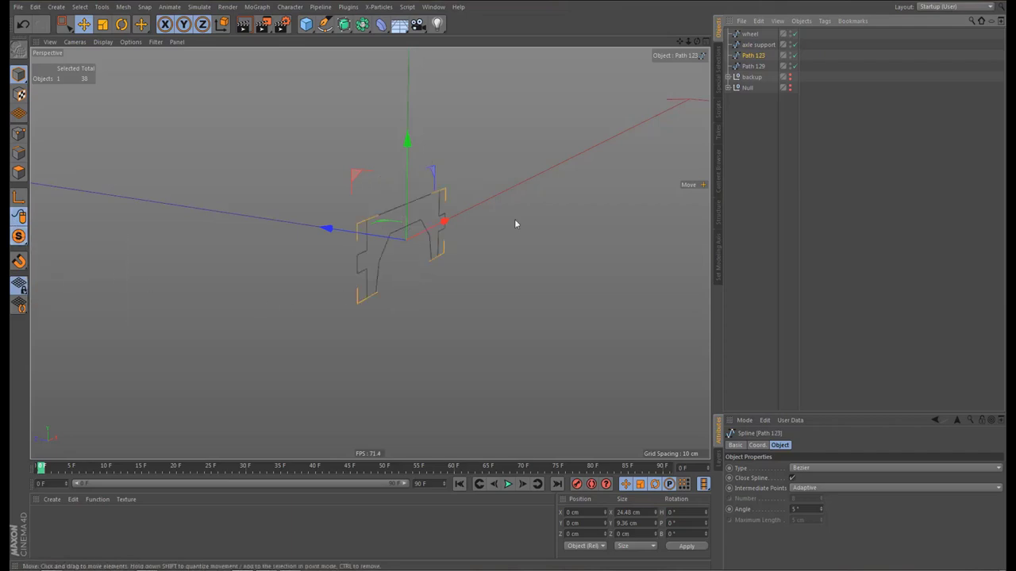
{"action": "double_click", "coordinate": [752, 56]}
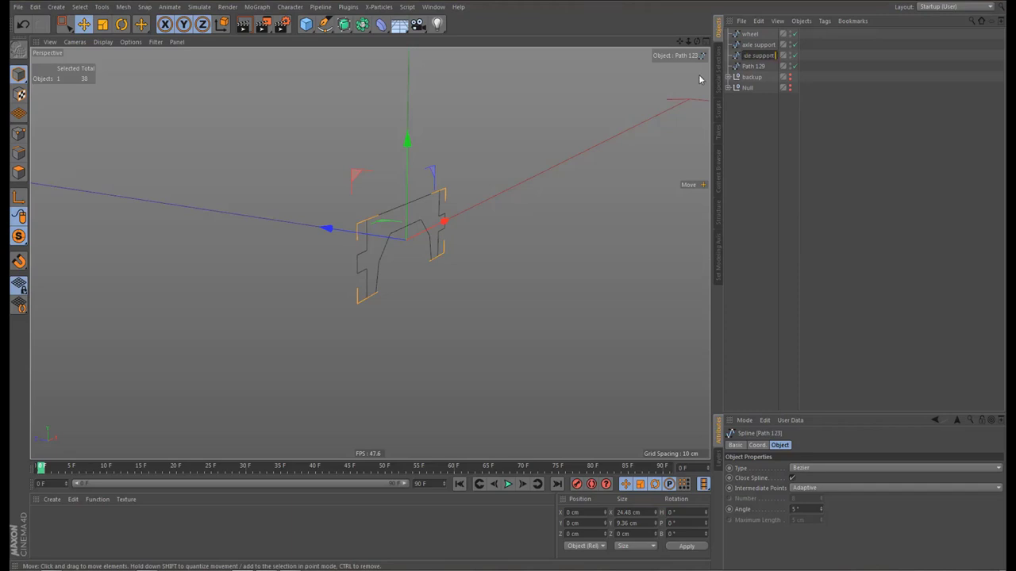
{"action": "type", "text": "axle support connection"}
{"action": "key", "text": "Return"}
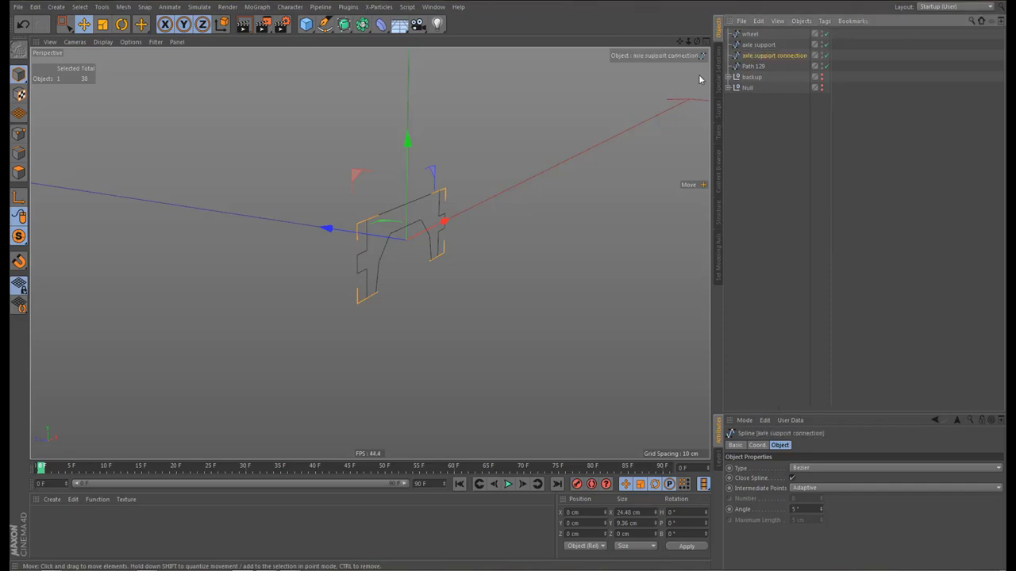
Isolate Path 129 with Viewport Solo Single and rename it axle part
{"action": "left_click", "coordinate": [755, 68]}
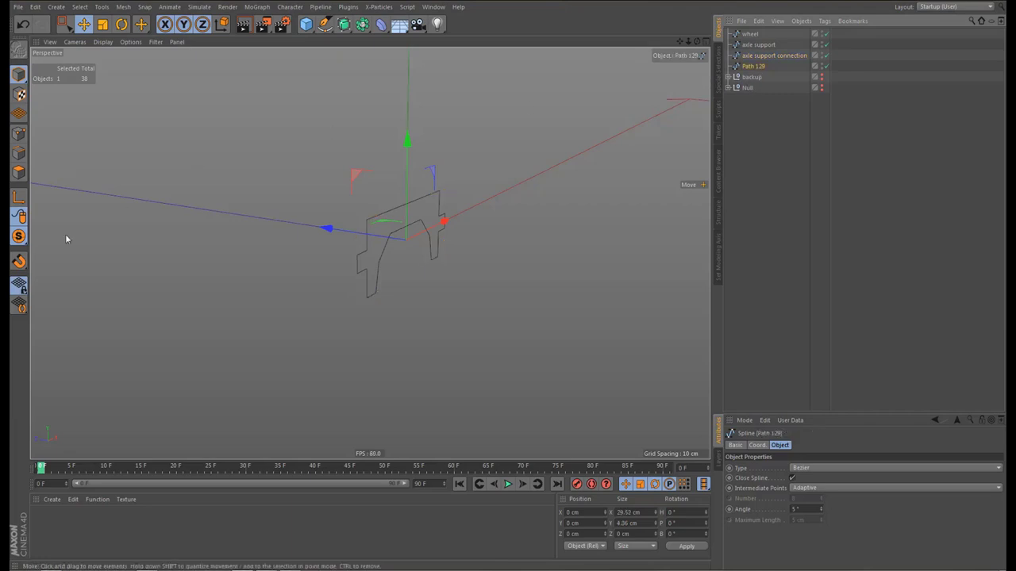
{"action": "left_click_drag", "start_coordinate": [19, 237], "coordinate": [46, 268]}
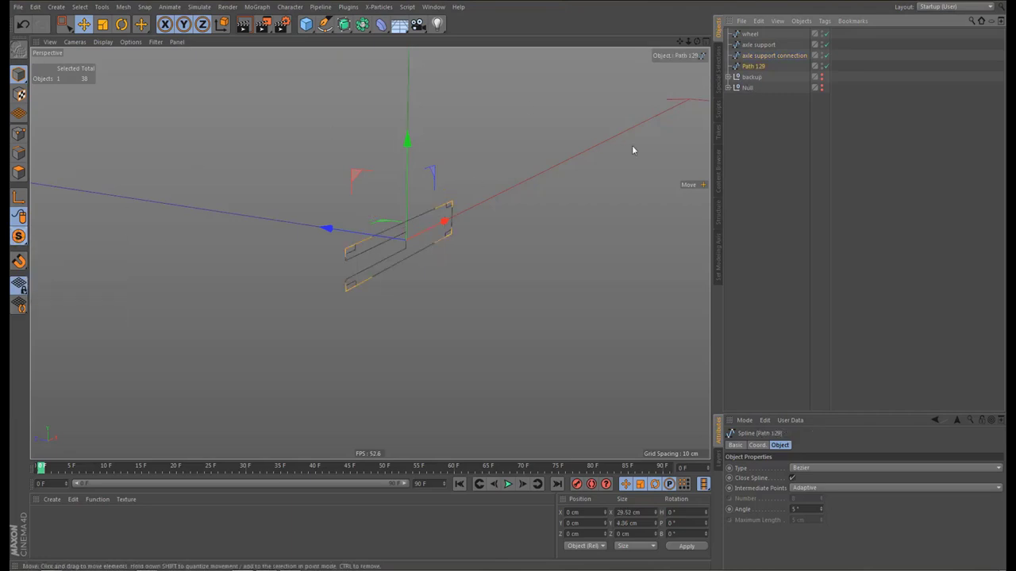
{"action": "double_click", "coordinate": [755, 66]}
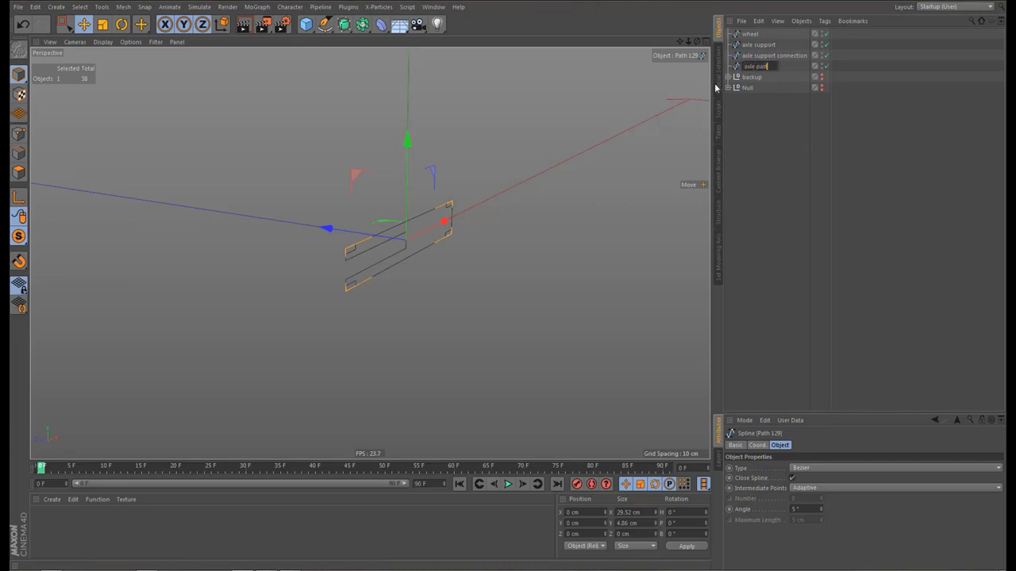
{"action": "key", "text": "Return"}
Turn Viewport Solo off and hide the assembled wagon null in the viewport
{"action": "left_click_drag", "start_coordinate": [423, 250], "coordinate": [502, 266], "text": "alt"}
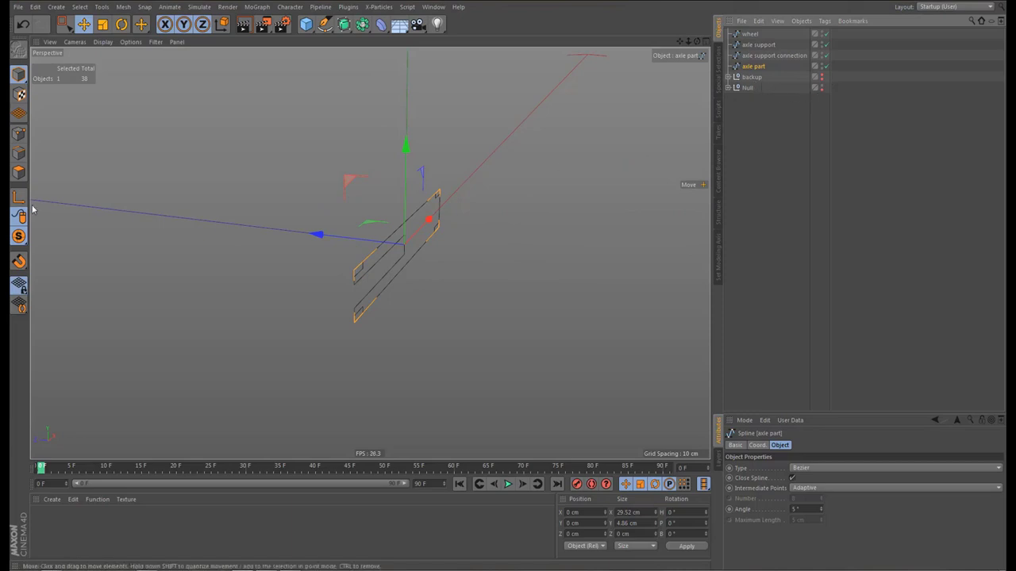
{"action": "left_click", "coordinate": [19, 235]}
{"action": "left_click", "coordinate": [74, 271]}
{"action": "right_click_drag", "start_coordinate": [359, 228], "coordinate": [281, 317], "text": "alt"}
{"action": "left_click", "coordinate": [19, 235]}
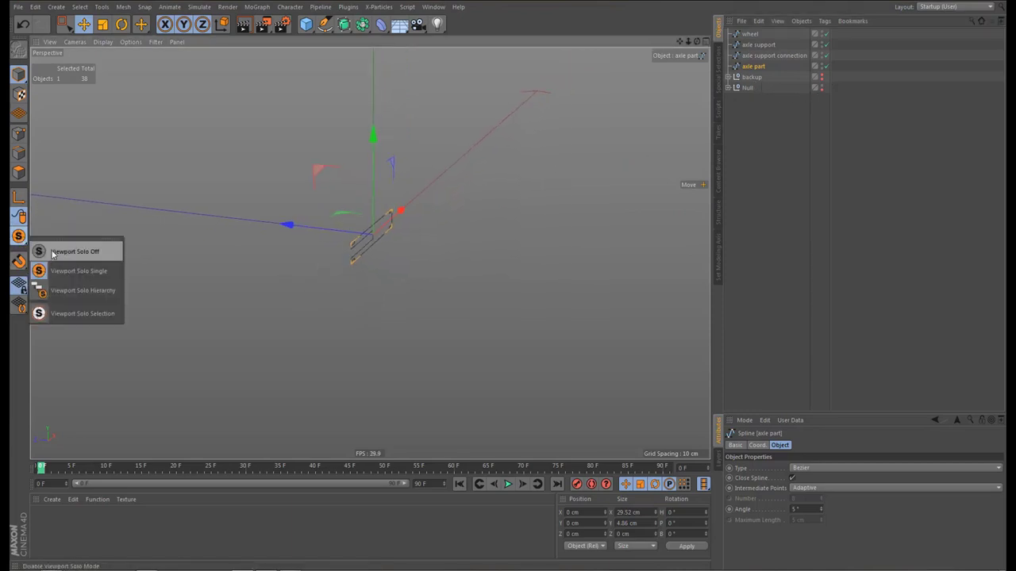
{"action": "left_click", "coordinate": [55, 254]}
{"action": "left_click_drag", "start_coordinate": [326, 227], "coordinate": [286, 176], "text": "alt"}
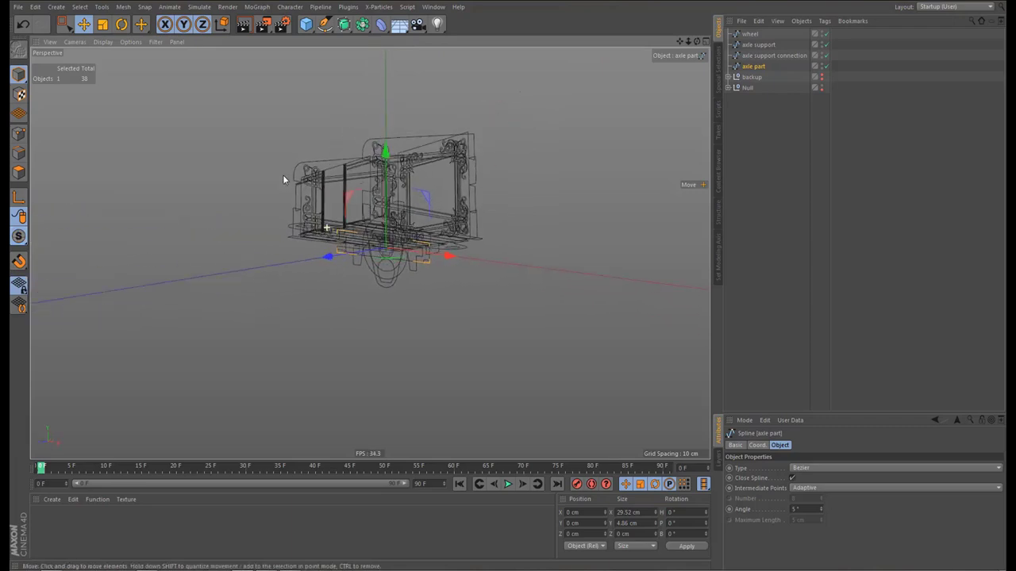
{"action": "left_click", "coordinate": [820, 87]}
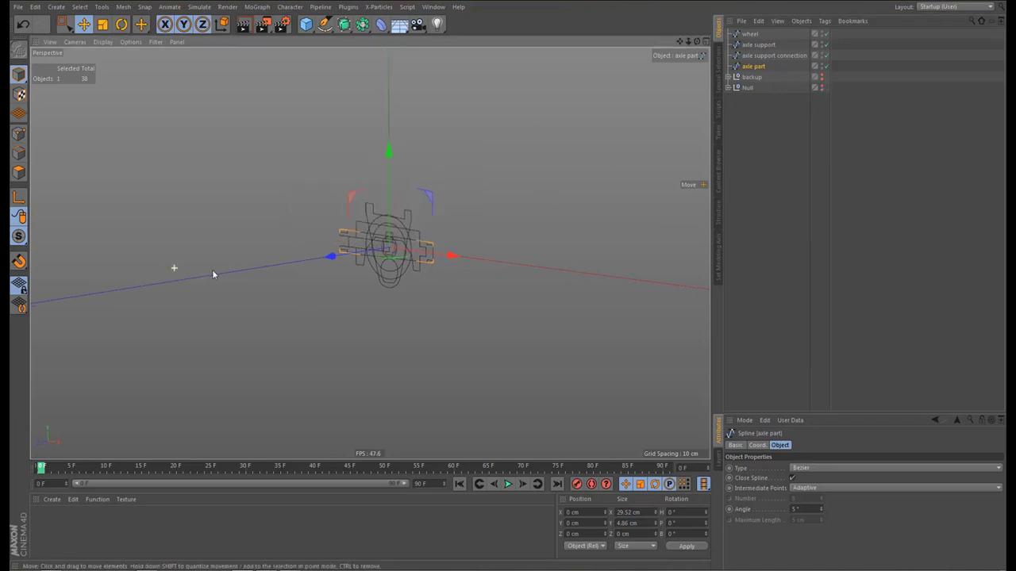
Hide the wheel, axle support and axle support connection splines, leaving only the axle part visible
{"action": "right_click_drag", "start_coordinate": [213, 272], "coordinate": [216, 271], "text": "alt"}
{"action": "left_click", "coordinate": [822, 34]}
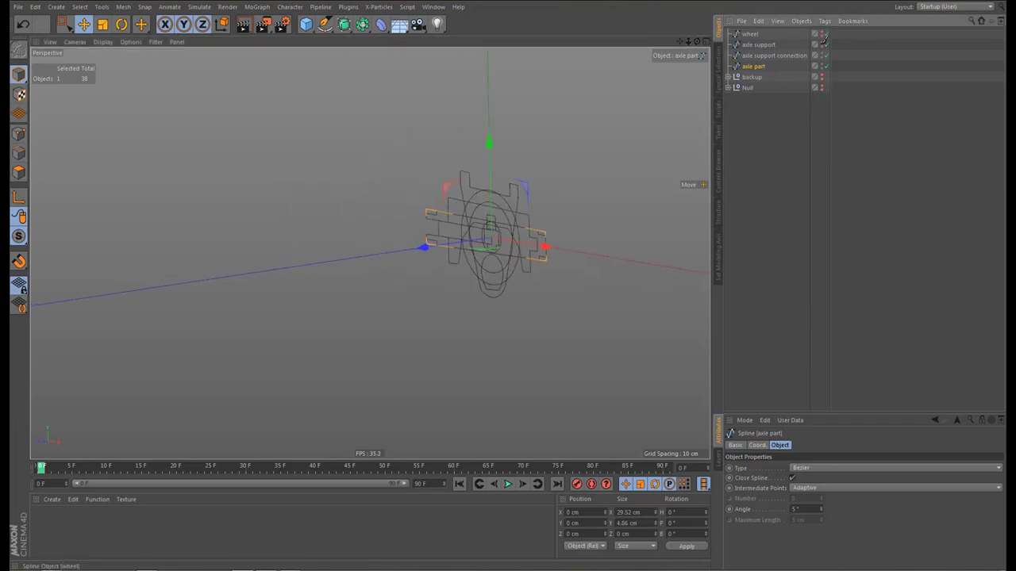
{"action": "left_click_drag", "start_coordinate": [823, 44], "coordinate": [821, 56]}
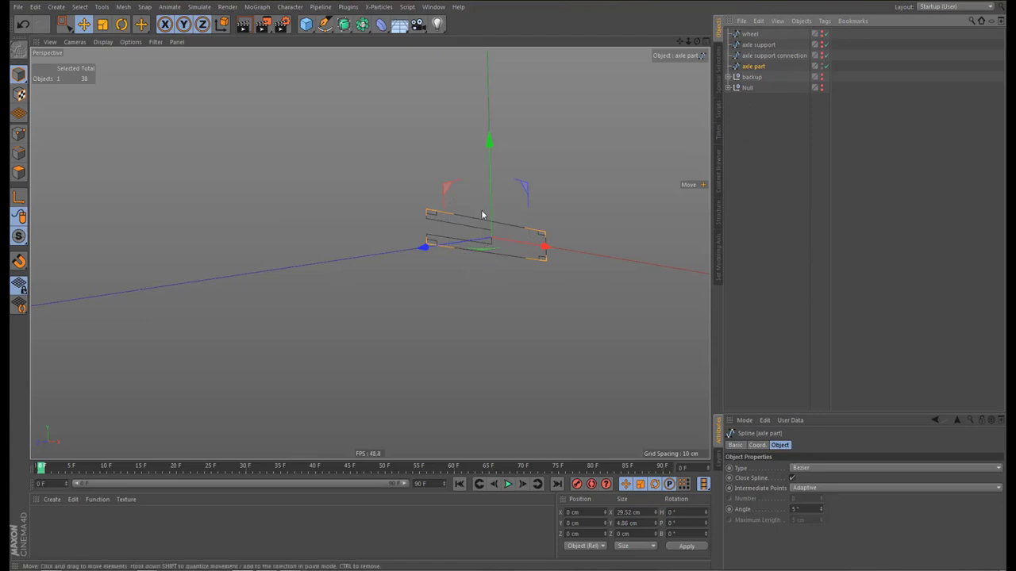
{"action": "mouse_move", "coordinate": [369, 252]}
{"action": "left_mouse_down", "text": "alt"}
{"action": "mouse_move", "coordinate": [506, 252]}
{"action": "mouse_move", "coordinate": [674, 143]}
{"action": "left_mouse_up", "text": "alt"}
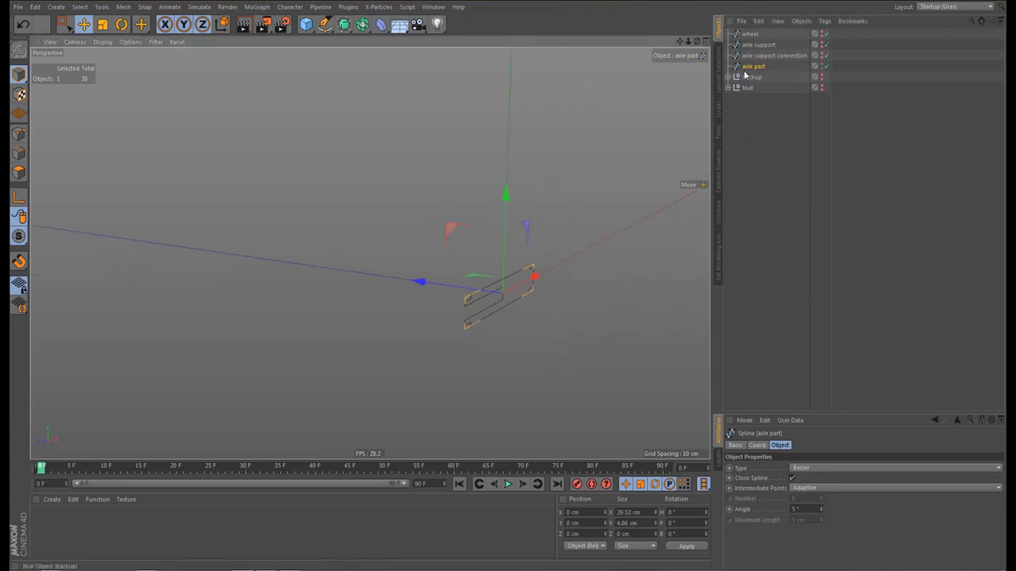
Rotate the axle part to a heading of -90°, and zero its heading with axis editing enabled so only its axis realigns
{"action": "key", "text": "r"}
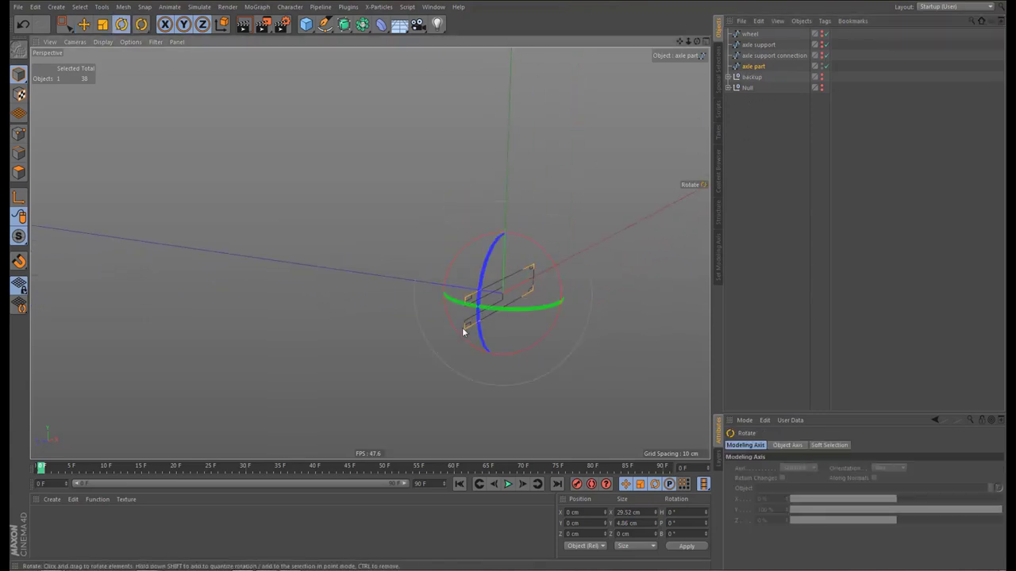
{"action": "left_click_drag", "start_coordinate": [515, 311], "coordinate": [461, 301]}
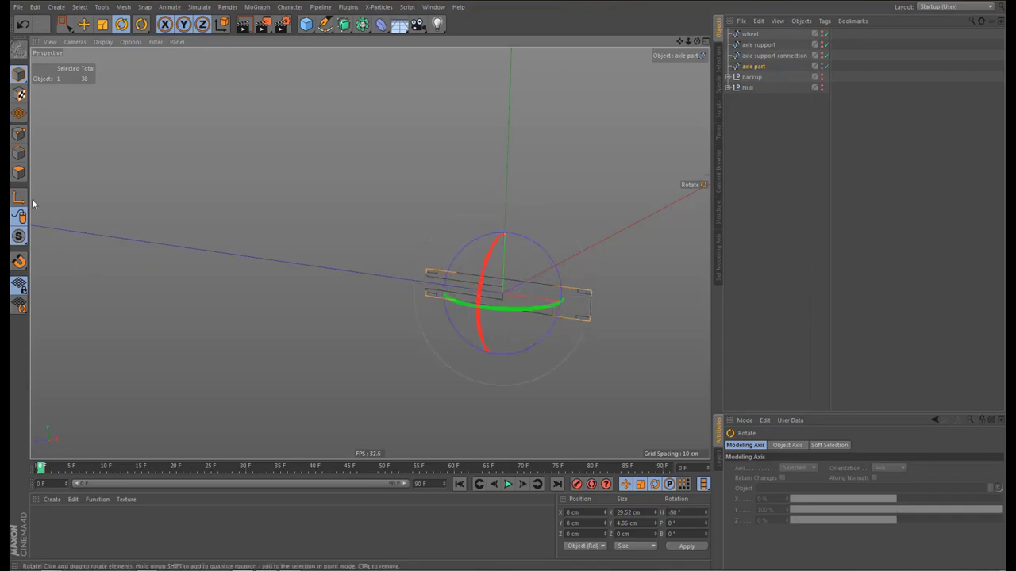
{"action": "left_click", "coordinate": [676, 512]}
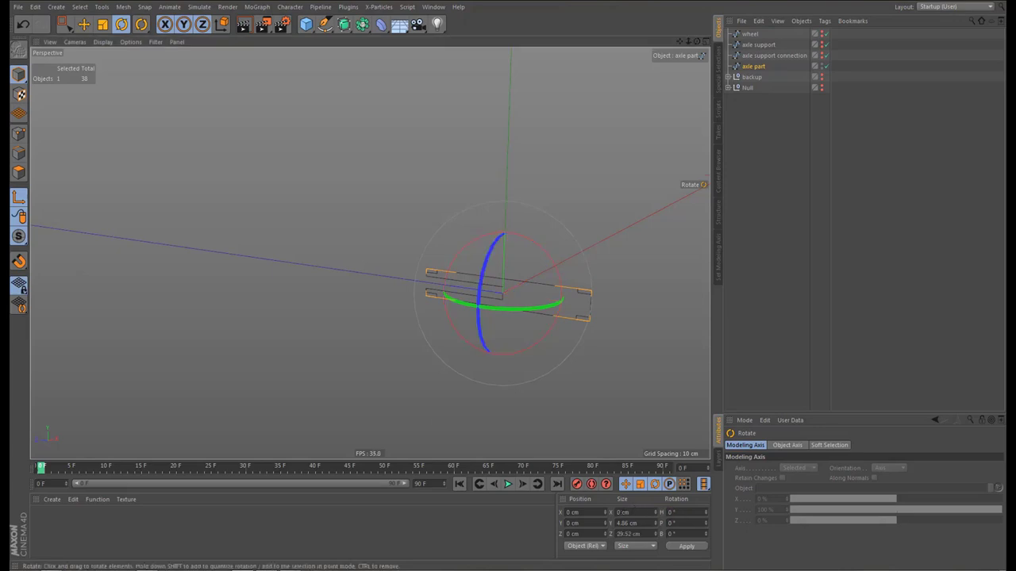
{"action": "left_click", "coordinate": [19, 198]}
{"action": "middle_click_drag", "start_coordinate": [462, 328], "coordinate": [435, 293], "text": "alt"}
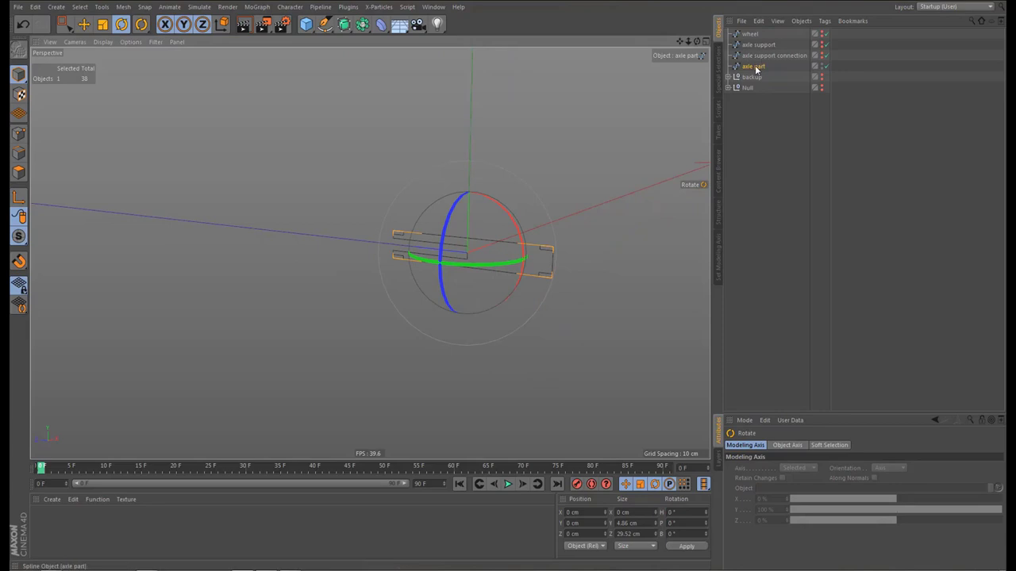
Duplicate the axle part and rotate the copy to a heading of 180° and a bank of 90°
{"action": "left_click_drag", "start_coordinate": [756, 69], "coordinate": [761, 77]}
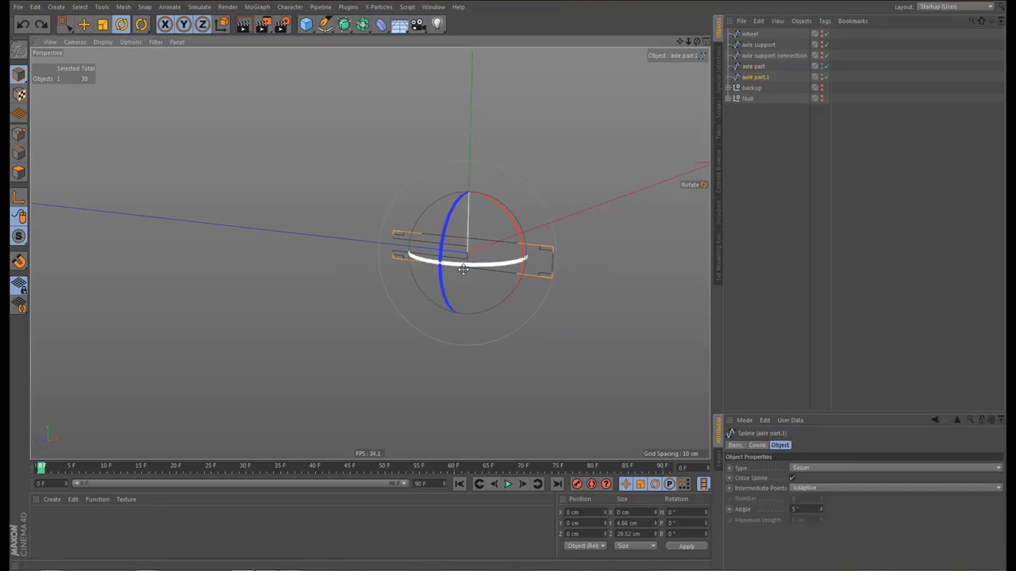
{"action": "left_click_drag", "start_coordinate": [461, 269], "coordinate": [639, 225]}
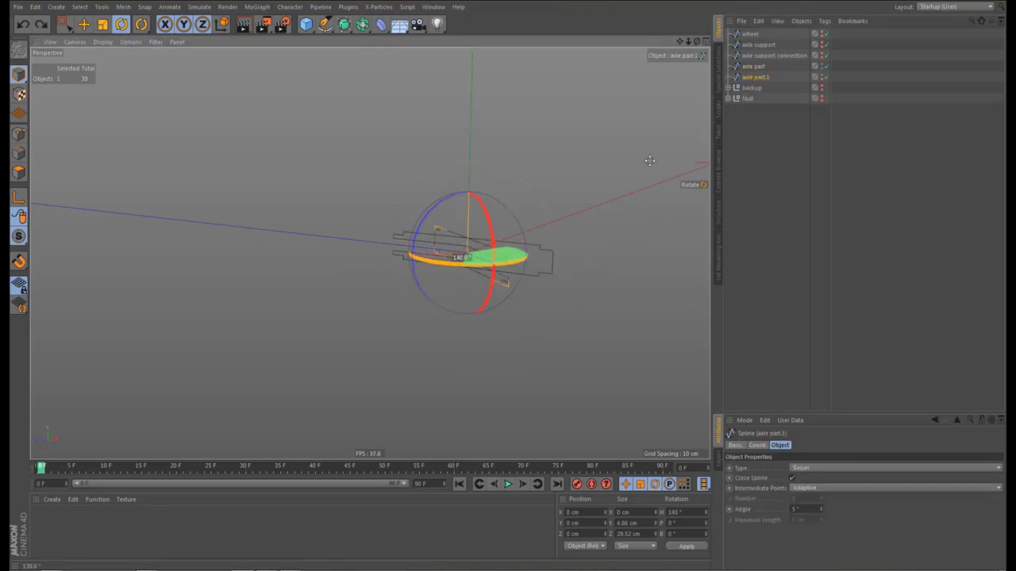
{"action": "left_click_drag", "start_coordinate": [665, 134], "coordinate": [696, 202]}
{"action": "left_click_drag", "start_coordinate": [460, 196], "coordinate": [441, 313]}
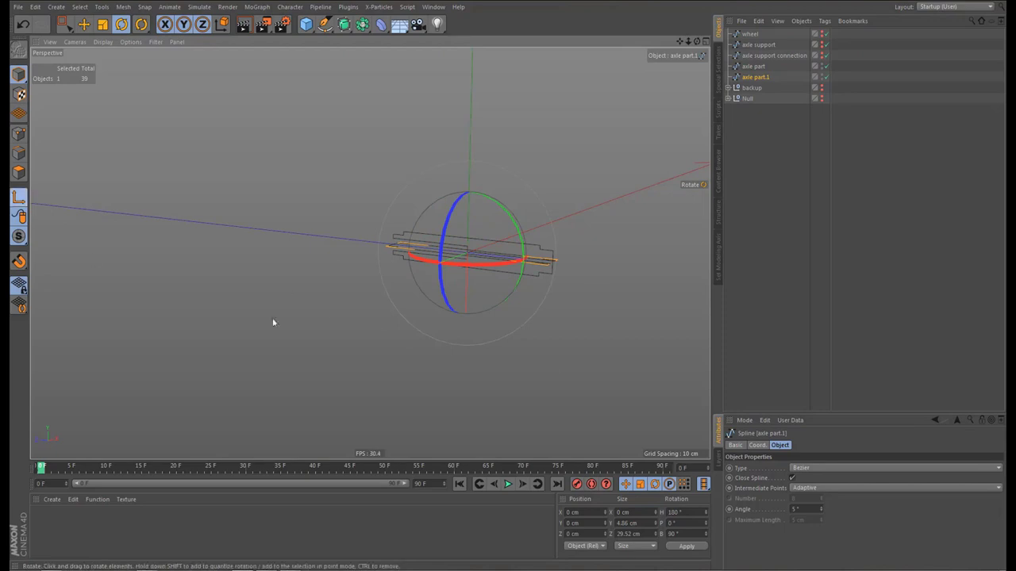
Zero the axle part copy's H, P and B rotation in axis mode to align only its axis with the world
{"action": "left_click", "coordinate": [689, 513]}
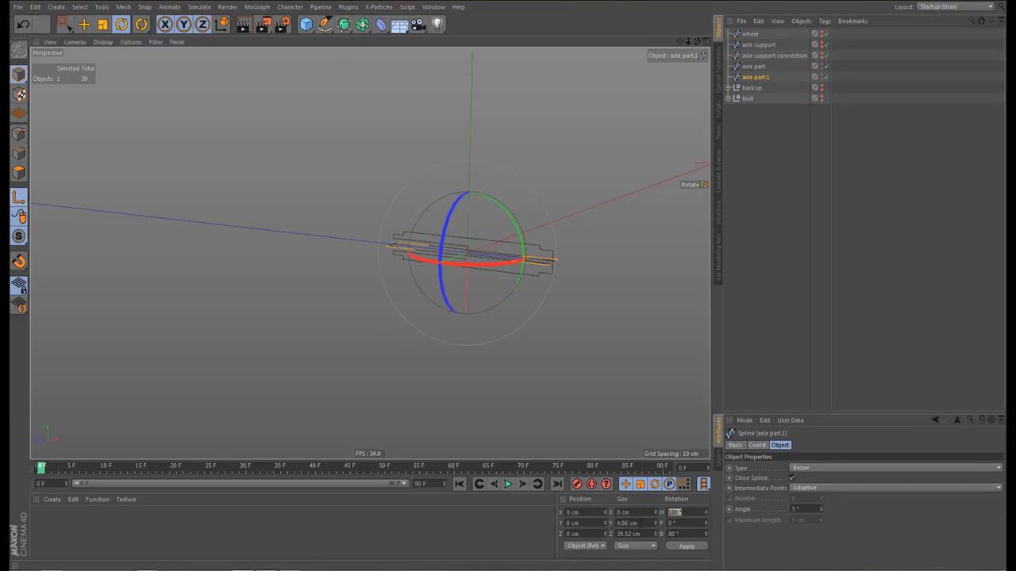
{"action": "left_click", "coordinate": [685, 548]}
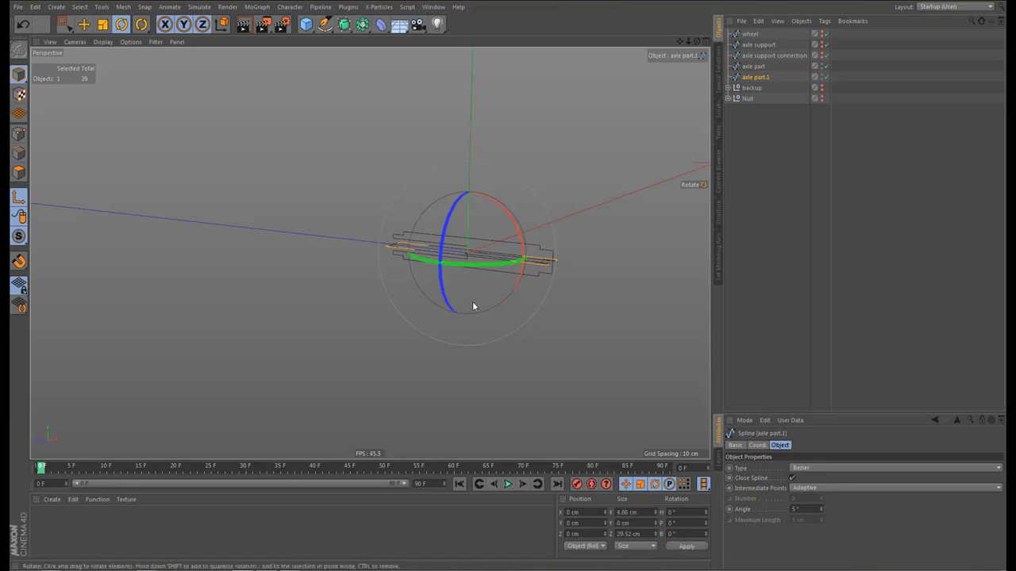
{"action": "scroll", "coordinate": [481, 239], "scroll_direction": "up", "scroll_amount": 3}
{"action": "left_click_drag", "start_coordinate": [481, 239], "coordinate": [570, 262], "text": "alt"}
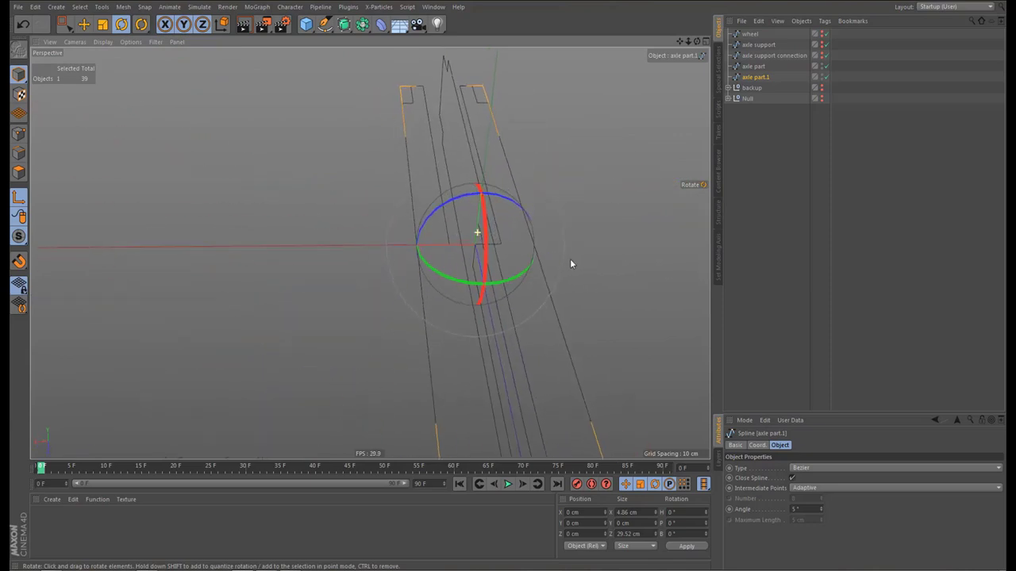
With snapping enabled, move only the axle part copy's axis 1.08 cm along X onto the corner of its slot
{"action": "key", "text": "e"}
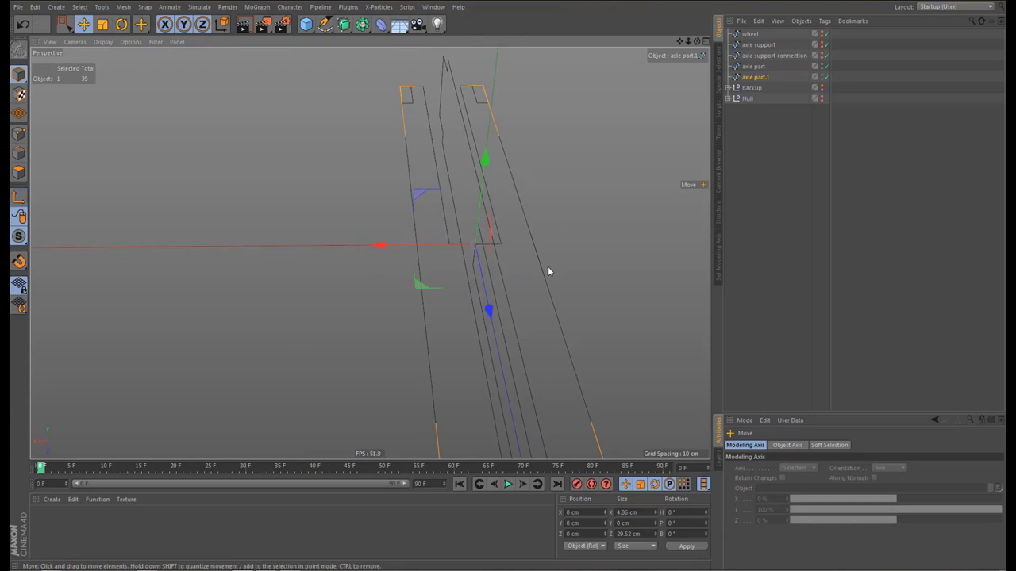
{"action": "key", "text": "ctrl+d"}
{"action": "left_click_drag", "start_coordinate": [448, 246], "coordinate": [470, 274], "text": "alt"}
{"action": "mouse_move", "coordinate": [392, 256]}
{"action": "left_mouse_down"}
{"action": "mouse_move", "coordinate": [361, 259]}
{"action": "mouse_move", "coordinate": [413, 254]}
{"action": "mouse_move", "coordinate": [374, 249]}
{"action": "mouse_move", "coordinate": [389, 258]}
{"action": "left_mouse_up"}
{"action": "key", "text": "ctrl+z"}
{"action": "left_click_drag", "start_coordinate": [486, 272], "coordinate": [517, 299], "text": "alt"}
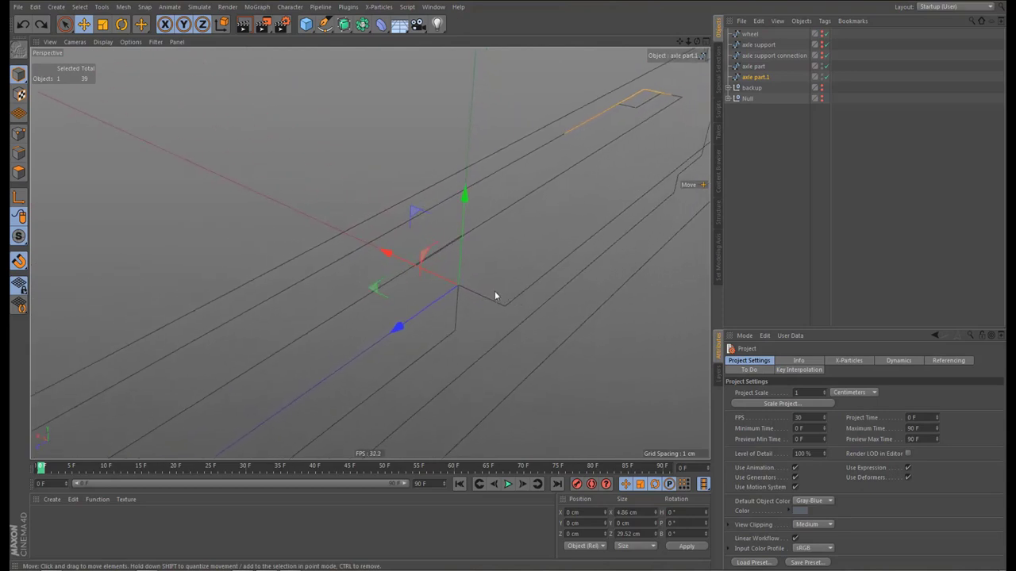
{"action": "left_click_drag", "start_coordinate": [385, 254], "coordinate": [353, 245]}
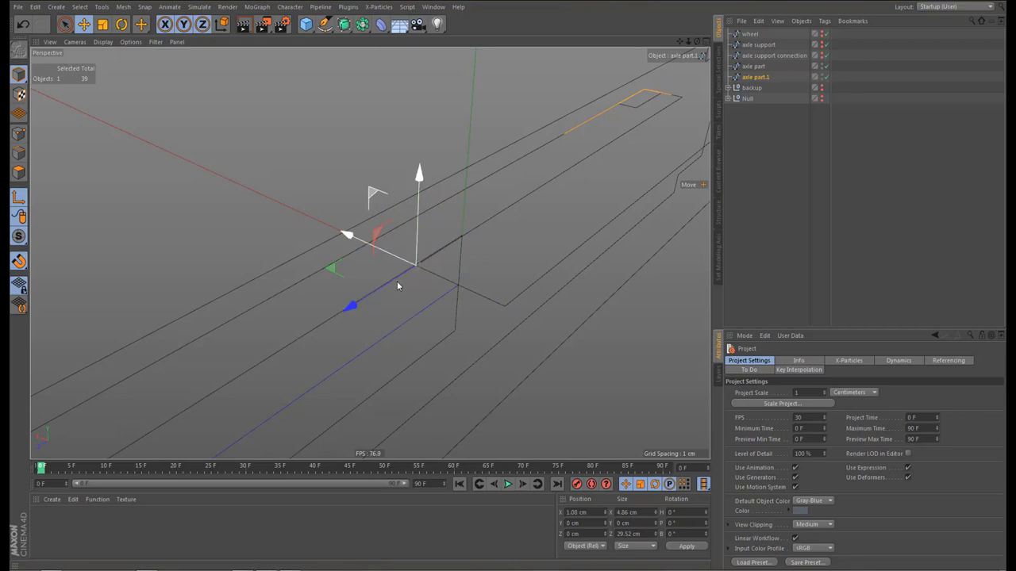
{"action": "key", "text": "l"}
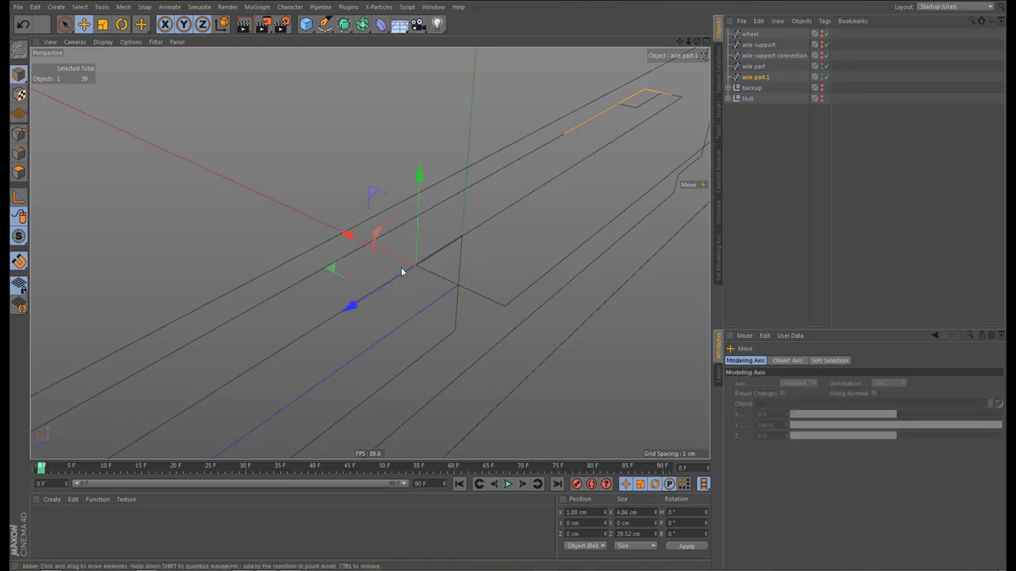
Move the axle part copy along X until its slot corner snaps to the world origin
{"action": "left_click_drag", "start_coordinate": [402, 272], "coordinate": [545, 249], "text": "alt"}
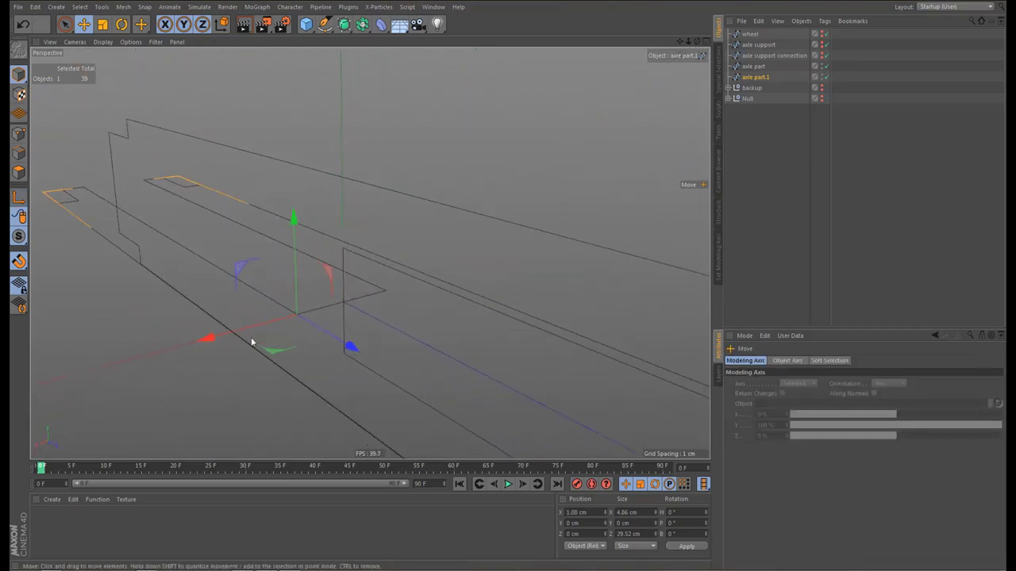
{"action": "left_click_drag", "start_coordinate": [215, 343], "coordinate": [220, 309]}
{"action": "left_click_drag", "start_coordinate": [315, 293], "coordinate": [391, 262], "text": "alt"}
Snap the original axle part's axis to its slot's upper corner and move the part to Y 0 cm to interlock both parts
{"action": "left_click", "coordinate": [757, 67]}
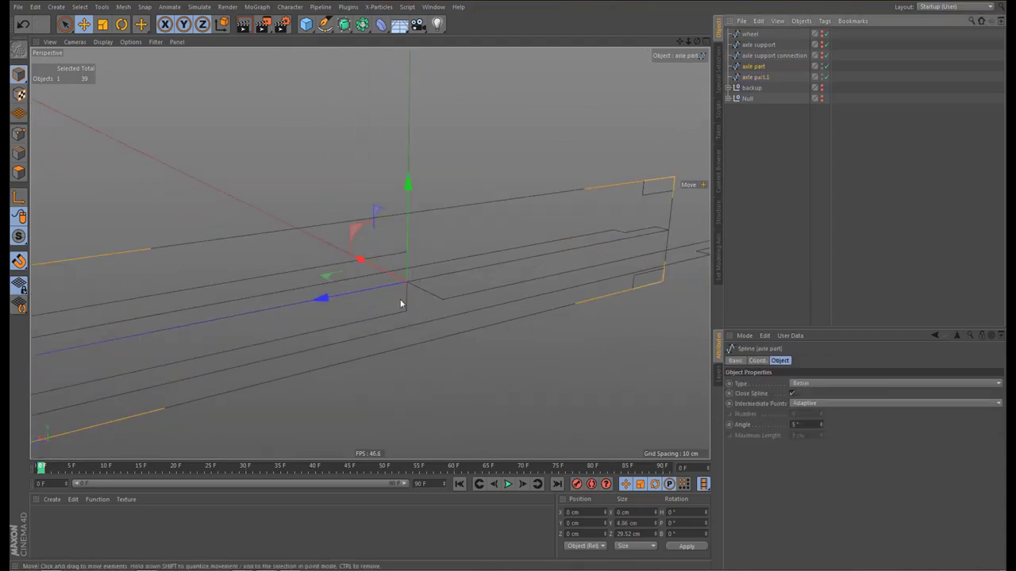
{"action": "left_click_drag", "start_coordinate": [401, 301], "coordinate": [455, 279], "text": "alt"}
{"action": "left_click_drag", "start_coordinate": [447, 187], "coordinate": [412, 309]}
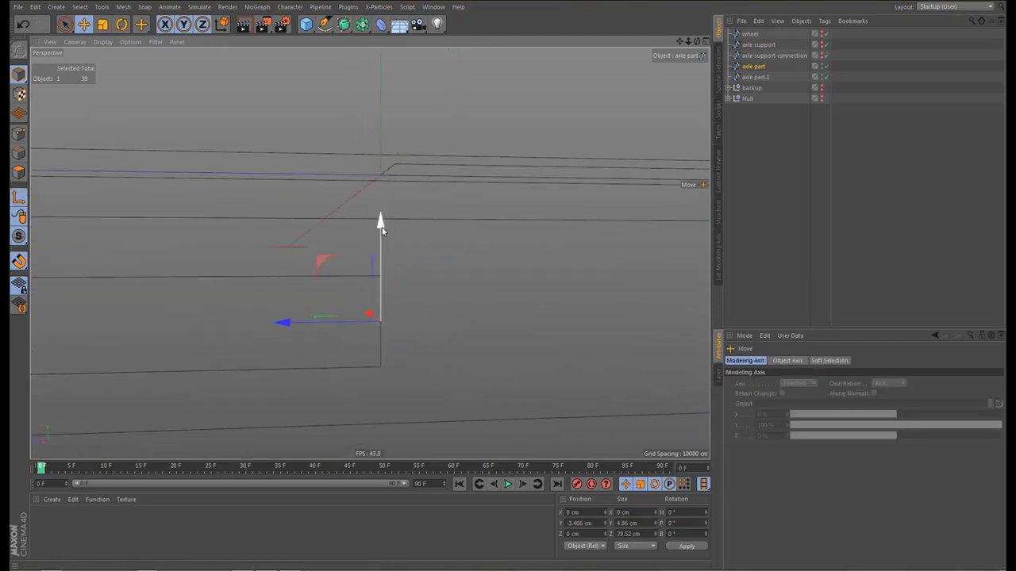
{"action": "left_click_drag", "start_coordinate": [380, 222], "coordinate": [383, 180]}
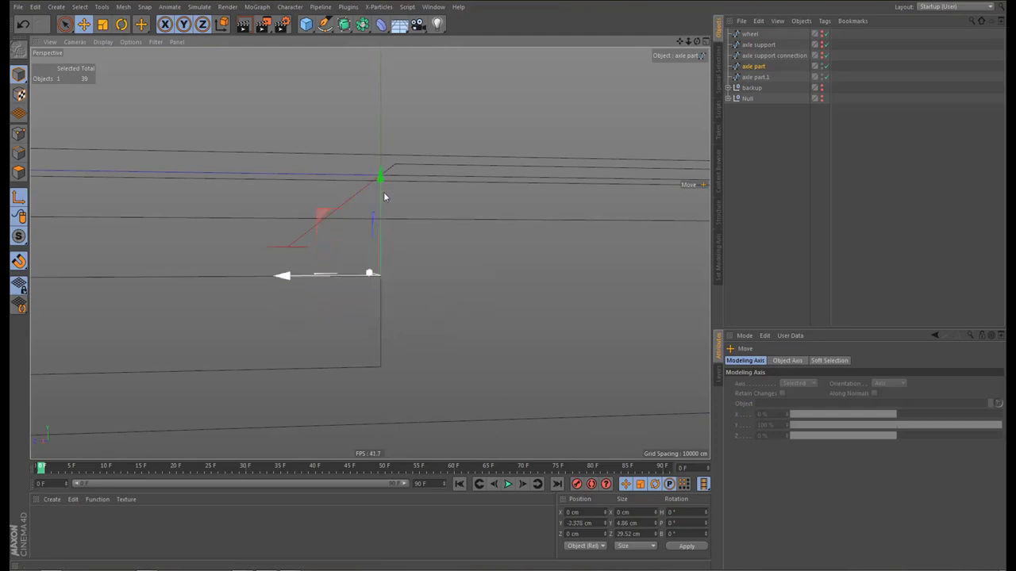
{"action": "key", "text": "l"}
{"action": "scroll", "coordinate": [409, 246], "scroll_direction": "down", "scroll_amount": 3}
{"action": "left_click_drag", "start_coordinate": [409, 247], "coordinate": [449, 183], "text": "alt"}
{"action": "mouse_move", "coordinate": [456, 261]}
{"action": "left_mouse_down", "text": "alt"}
{"action": "mouse_move", "coordinate": [498, 207]}
{"action": "mouse_move", "coordinate": [517, 212]}
{"action": "mouse_move", "coordinate": [453, 263]}
{"action": "mouse_move", "coordinate": [426, 254]}
{"action": "mouse_move", "coordinate": [480, 283]}
{"action": "mouse_move", "coordinate": [456, 284]}
{"action": "mouse_move", "coordinate": [472, 283]}
{"action": "mouse_move", "coordinate": [474, 267]}
{"action": "mouse_move", "coordinate": [453, 254]}
{"action": "left_mouse_up", "text": "alt"}
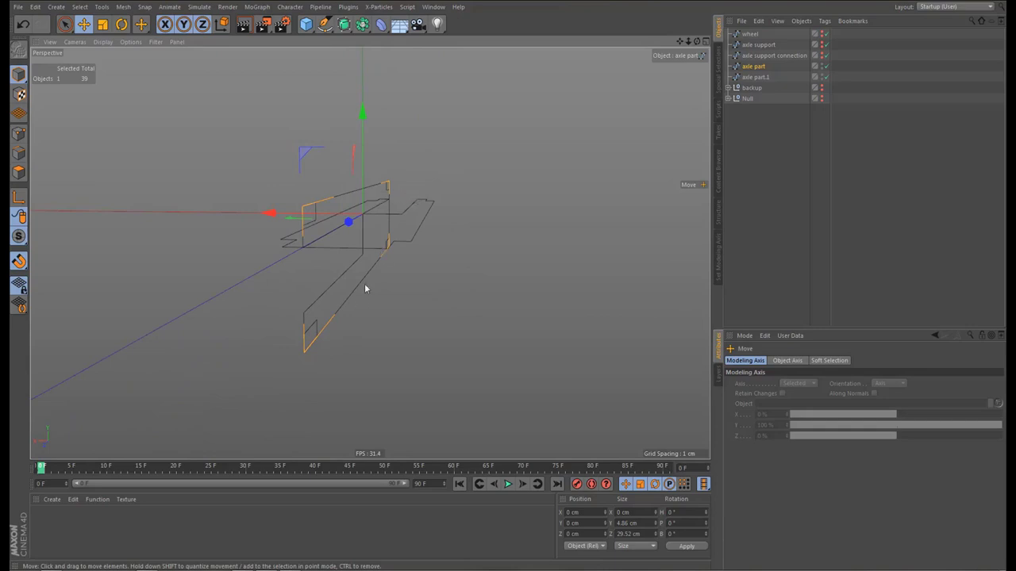
{"action": "left_click_drag", "start_coordinate": [376, 227], "coordinate": [358, 249], "text": "alt"}
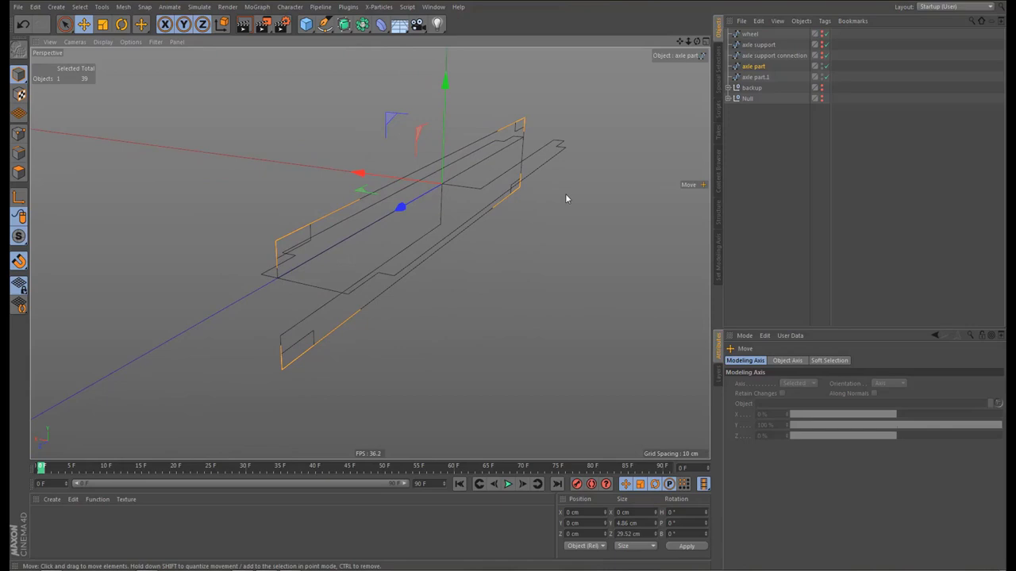
Group both axle parts, centre the group's axis on all points including children, and place the group at the world origin
{"action": "left_click", "coordinate": [759, 80], "text": "ctrl"}
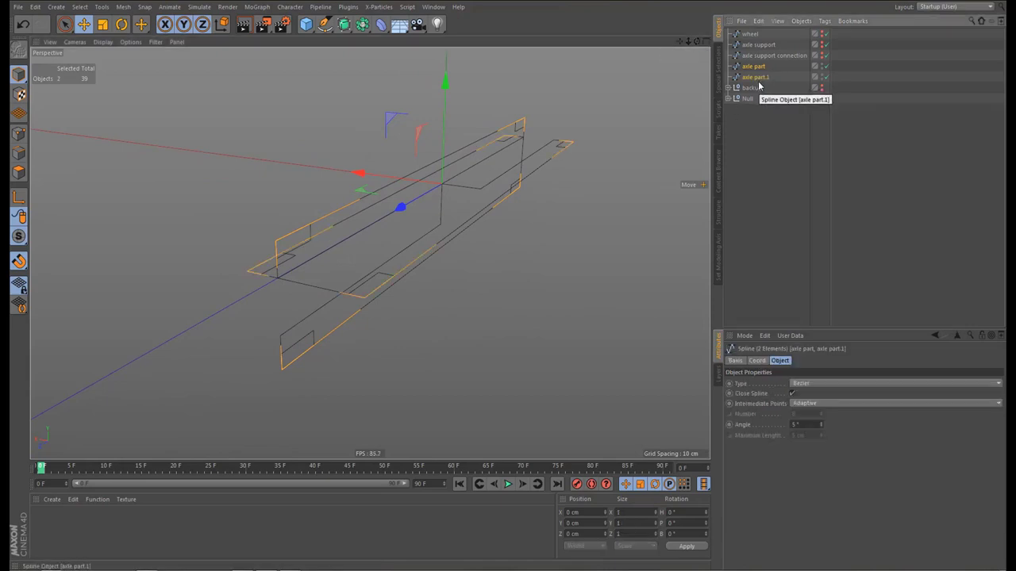
{"action": "key", "text": "alt+g"}
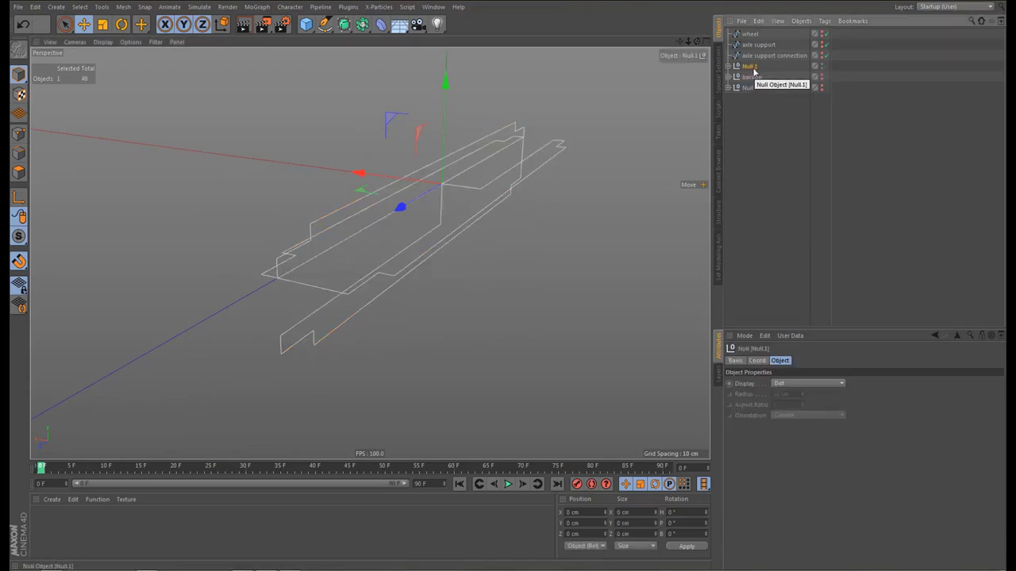
{"action": "key", "text": "shift+a"}
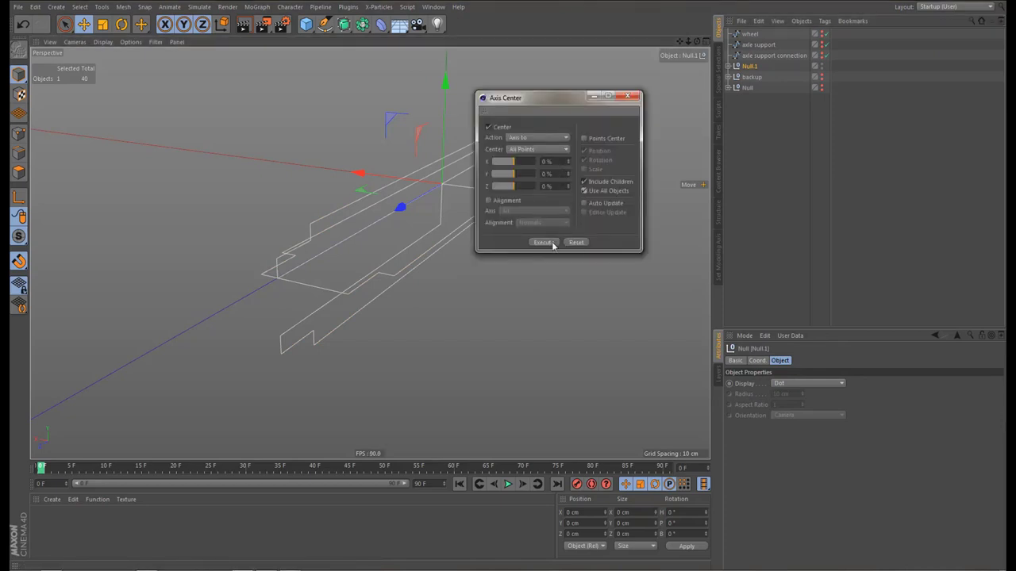
{"action": "left_click", "coordinate": [544, 243]}
{"action": "left_click", "coordinate": [628, 97]}
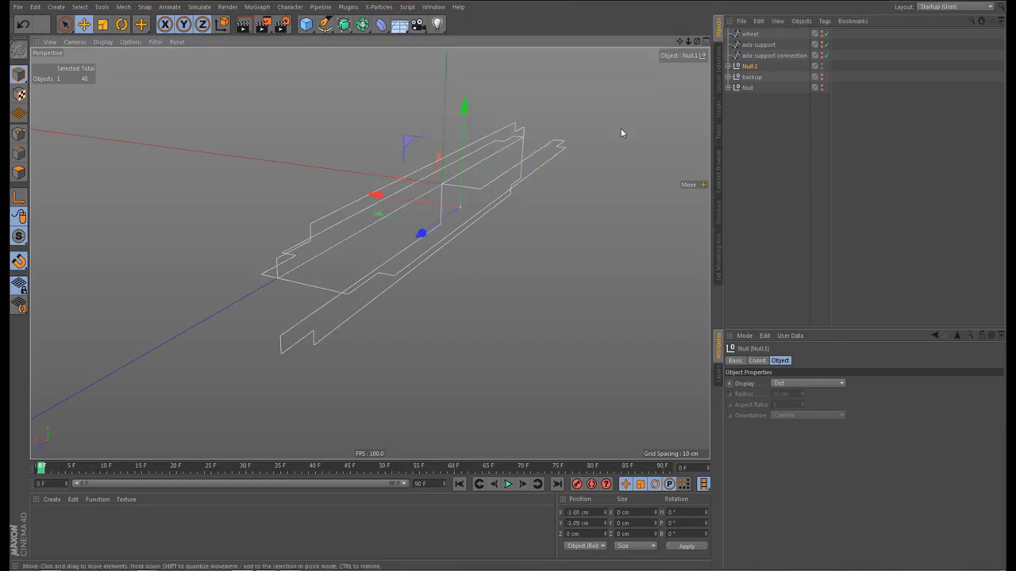
{"action": "key", "text": "alt+0"}
{"action": "left_click_drag", "start_coordinate": [451, 191], "coordinate": [480, 176], "text": "alt"}
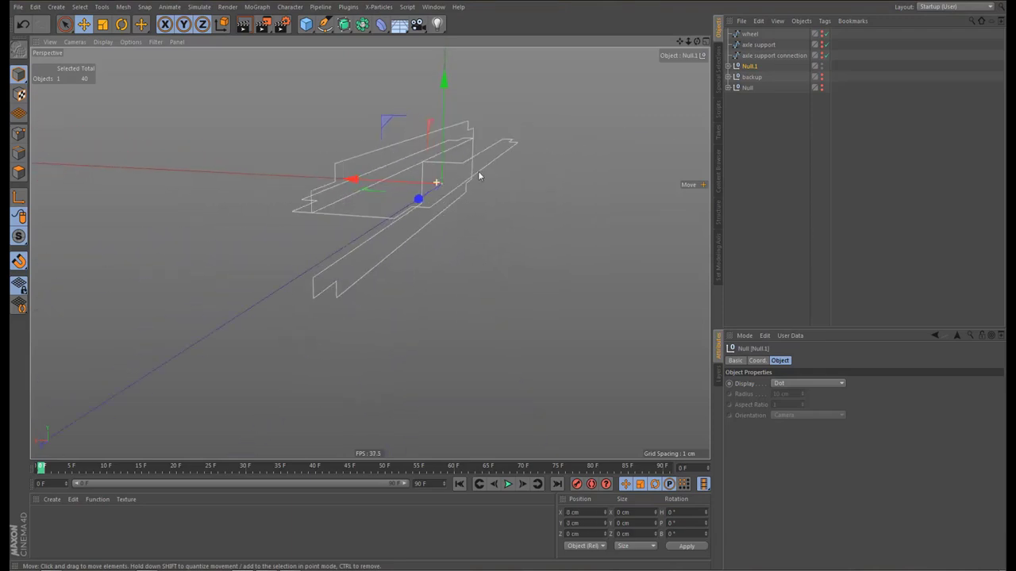
Take both axle parts out of the group and delete the empty null
{"action": "left_click", "coordinate": [727, 66]}
{"action": "left_click", "coordinate": [756, 77]}
{"action": "left_click", "coordinate": [758, 88], "text": "shift"}
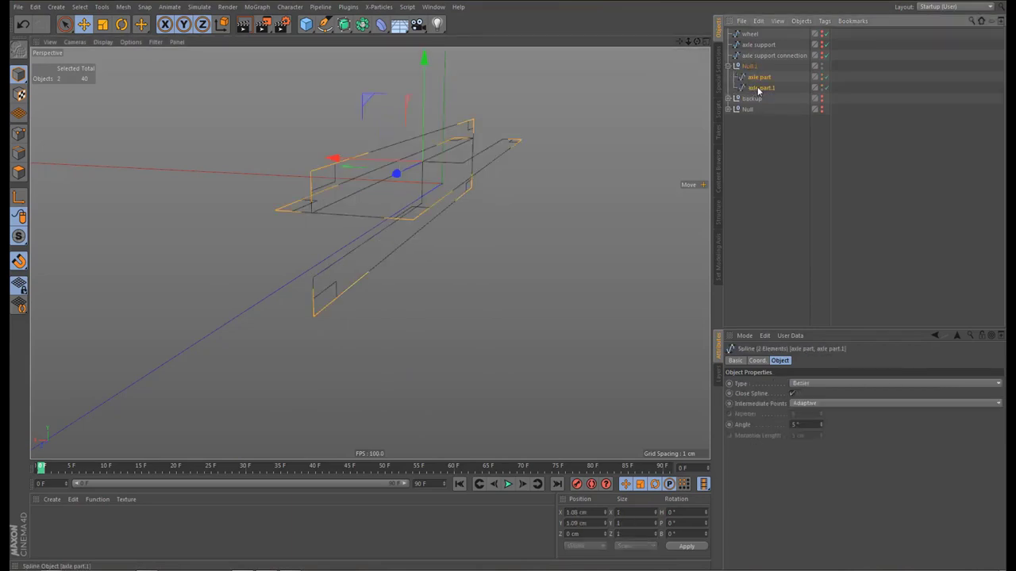
{"action": "left_click_drag", "start_coordinate": [757, 89], "coordinate": [748, 129]}
{"action": "left_click", "coordinate": [750, 67]}
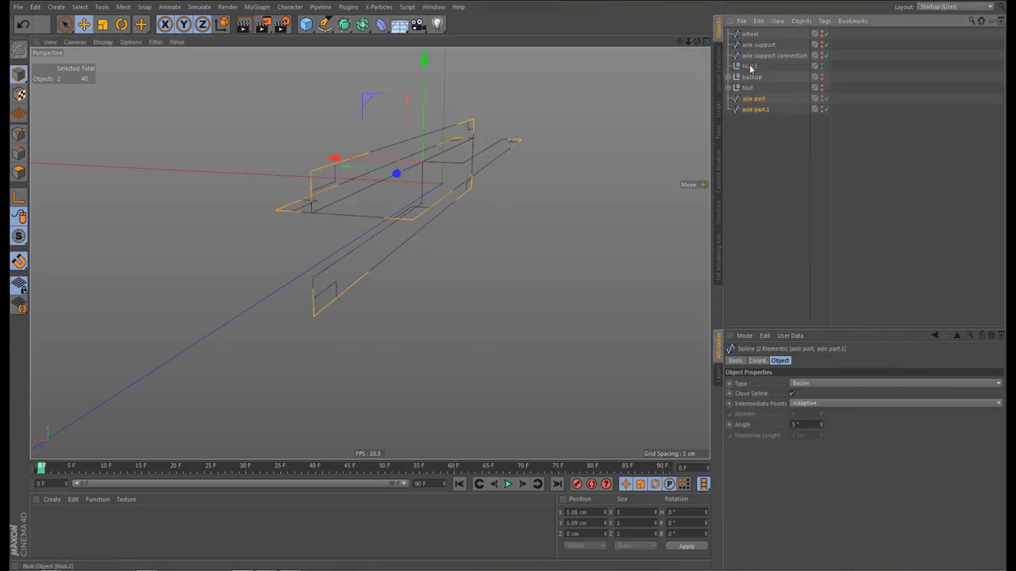
{"action": "key", "text": "Delete"}
{"action": "left_click", "coordinate": [750, 88]}
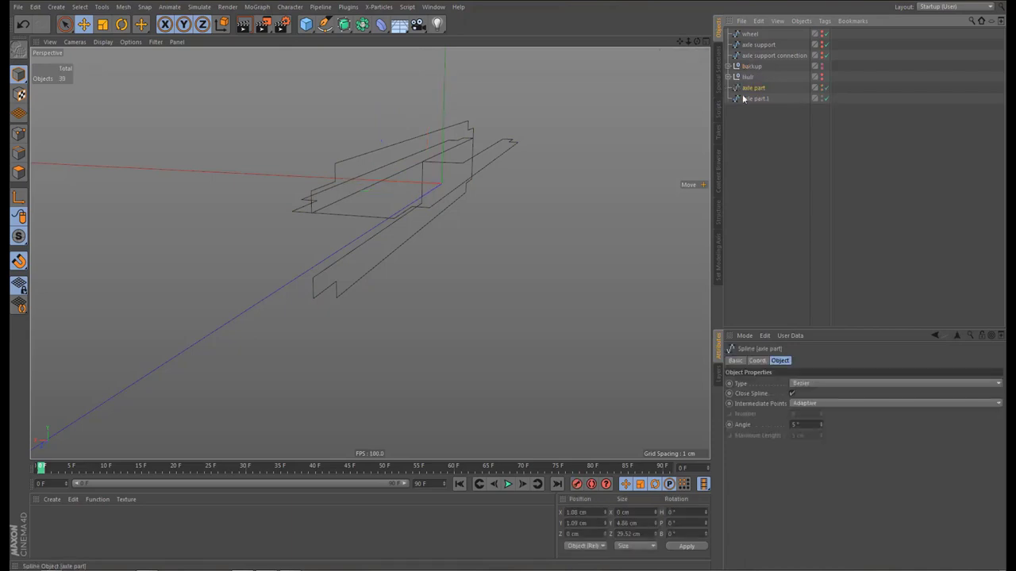
{"action": "left_click_drag", "start_coordinate": [405, 218], "coordinate": [326, 229], "text": "alt"}
{"action": "middle_click_drag", "start_coordinate": [361, 237], "coordinate": [344, 276], "text": "alt"}
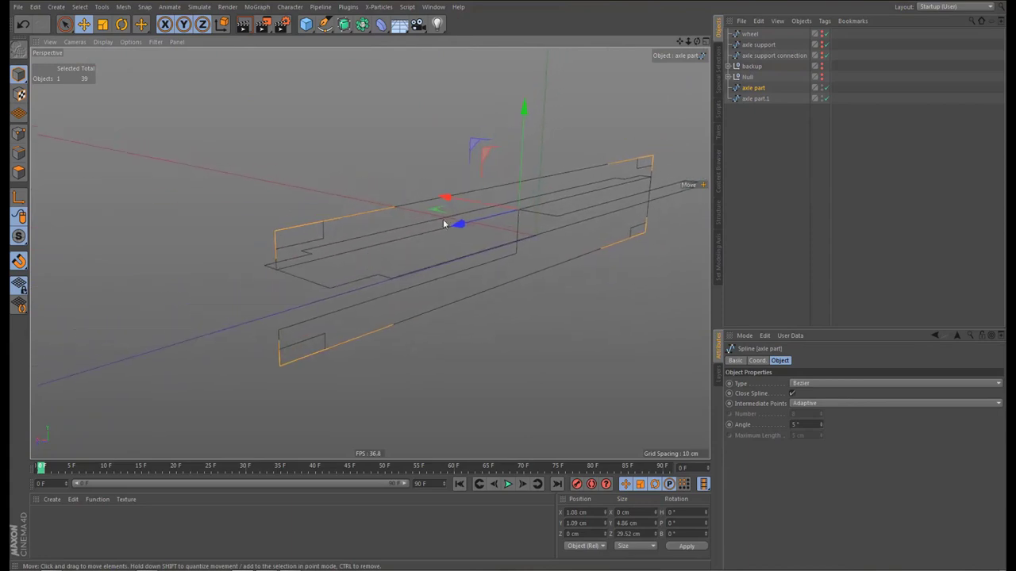
Move the wheel spline to the end of the object list, hide both axle parts and show the wheel
{"action": "left_click", "coordinate": [748, 35]}
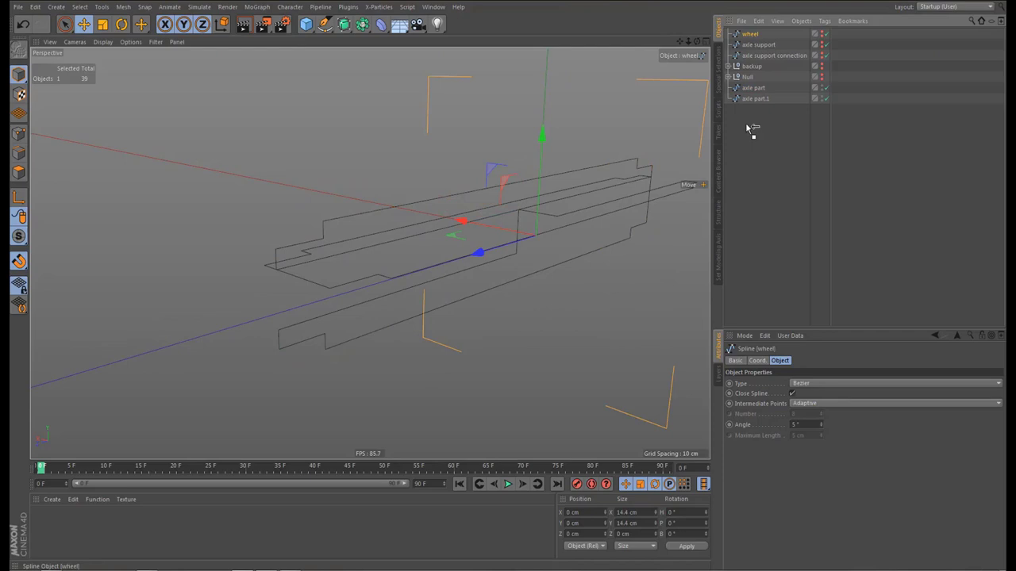
{"action": "left_click_drag", "start_coordinate": [746, 129], "coordinate": [750, 119]}
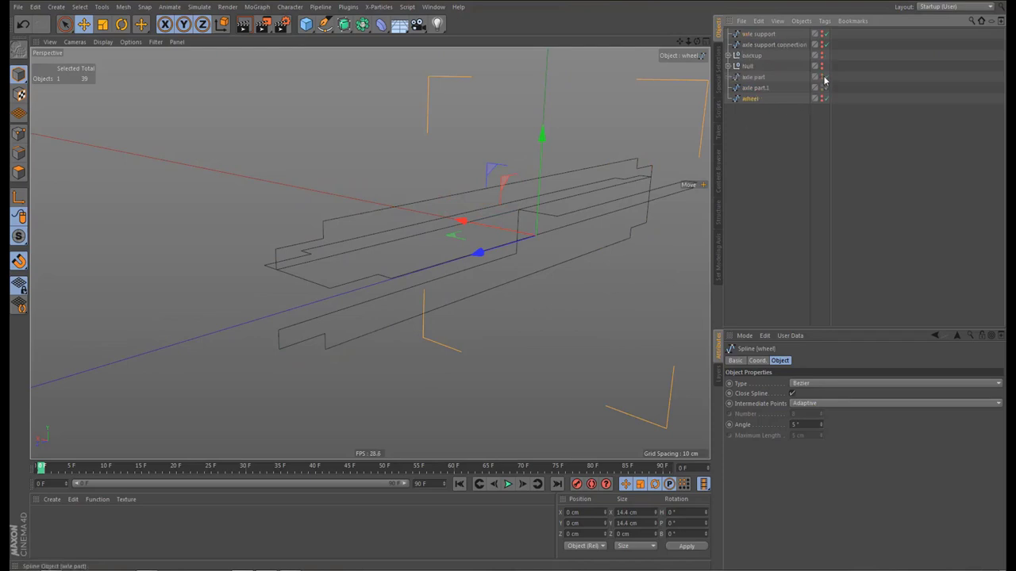
{"action": "left_click_drag", "start_coordinate": [823, 86], "coordinate": [823, 100]}
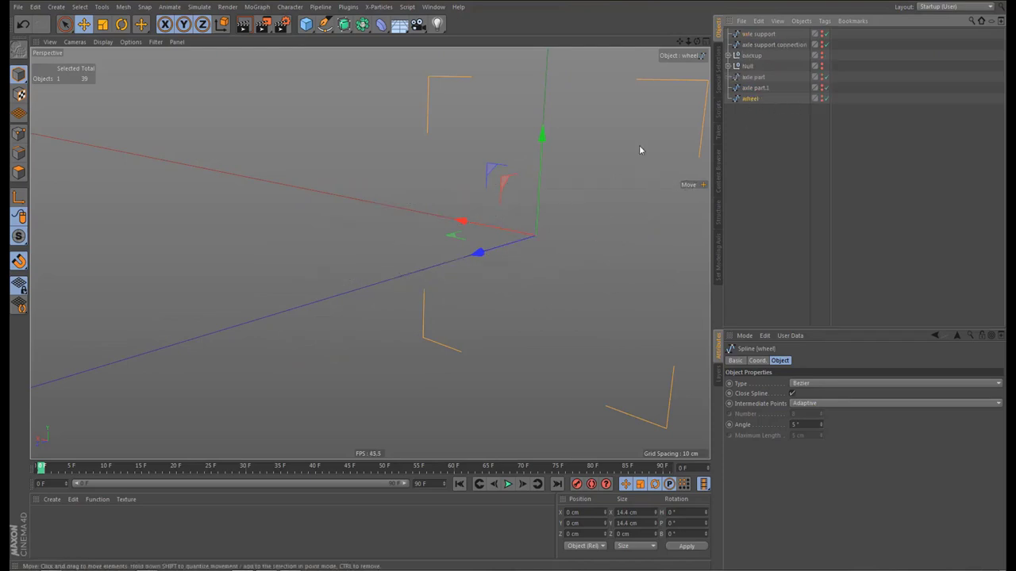
{"action": "left_click", "coordinate": [822, 99]}
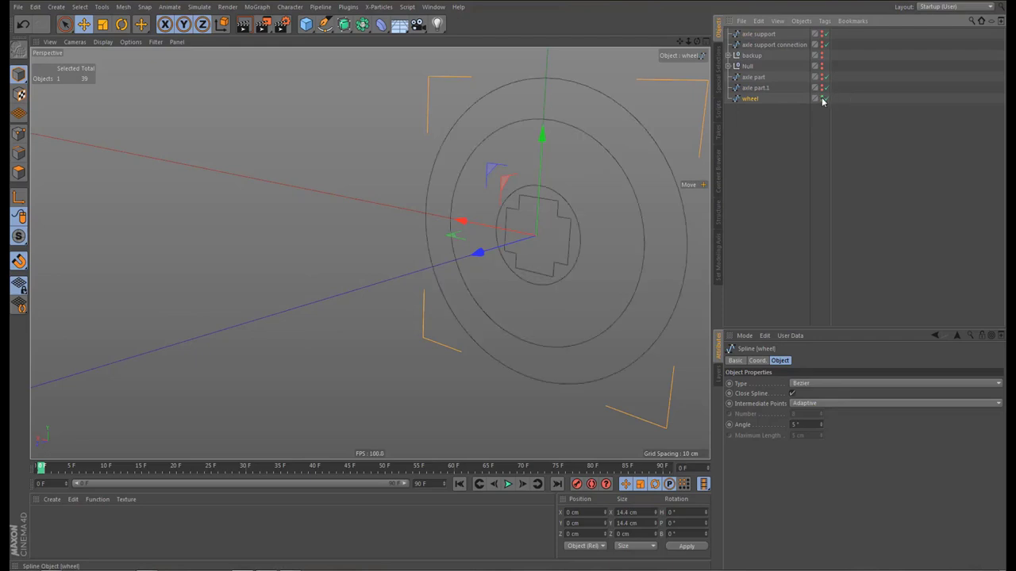
{"action": "middle_click_drag", "start_coordinate": [468, 203], "coordinate": [443, 209], "text": "alt"}
{"action": "left_click_drag", "start_coordinate": [444, 212], "coordinate": [451, 232], "text": "alt"}
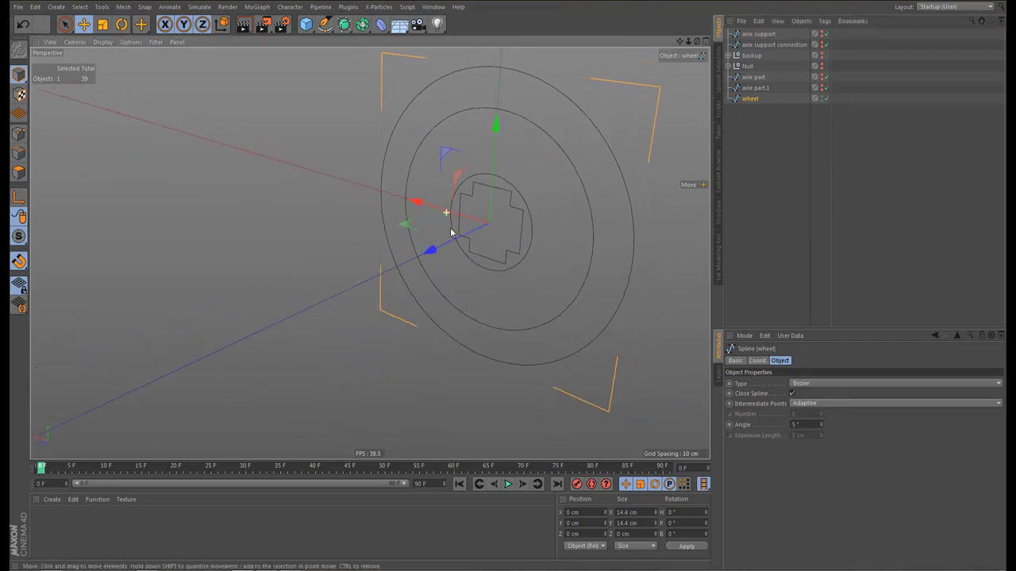
Switch to the wagon reference photo and examine how the wheels sit on the axles
{"action": "key", "text": "alt+Tab"}
{"action": "key", "text": "alt+Tab"}
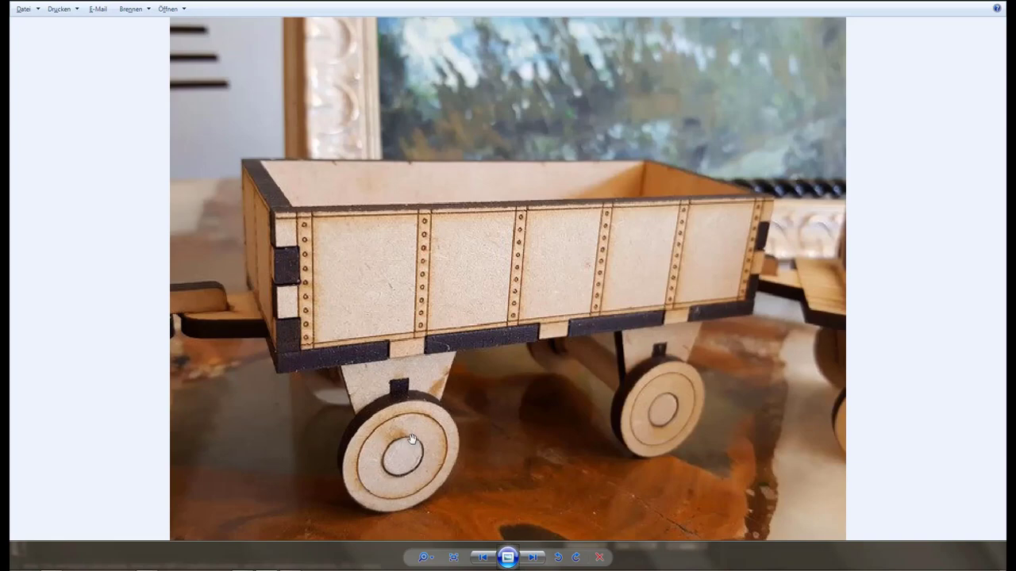
{"action": "key", "text": "alt+Tab"}
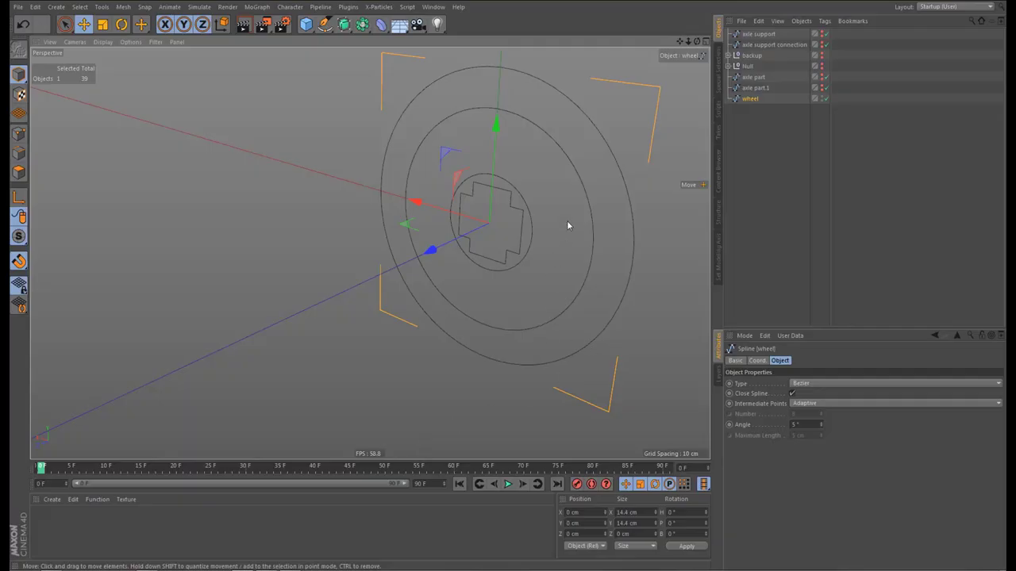
Hide the wheel and make both axle parts visible again
{"action": "left_click", "coordinate": [821, 96]}
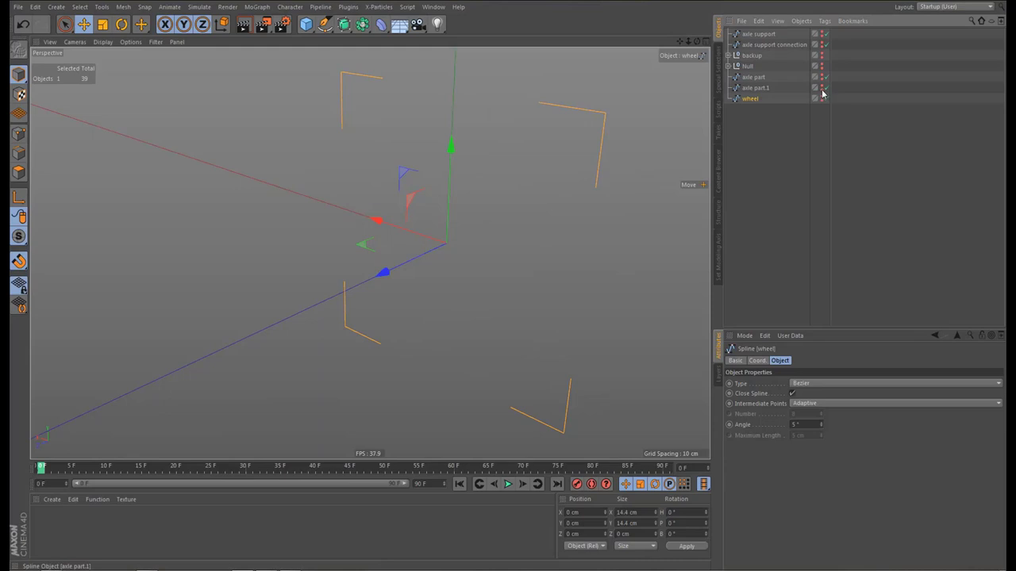
{"action": "left_click", "coordinate": [821, 88]}
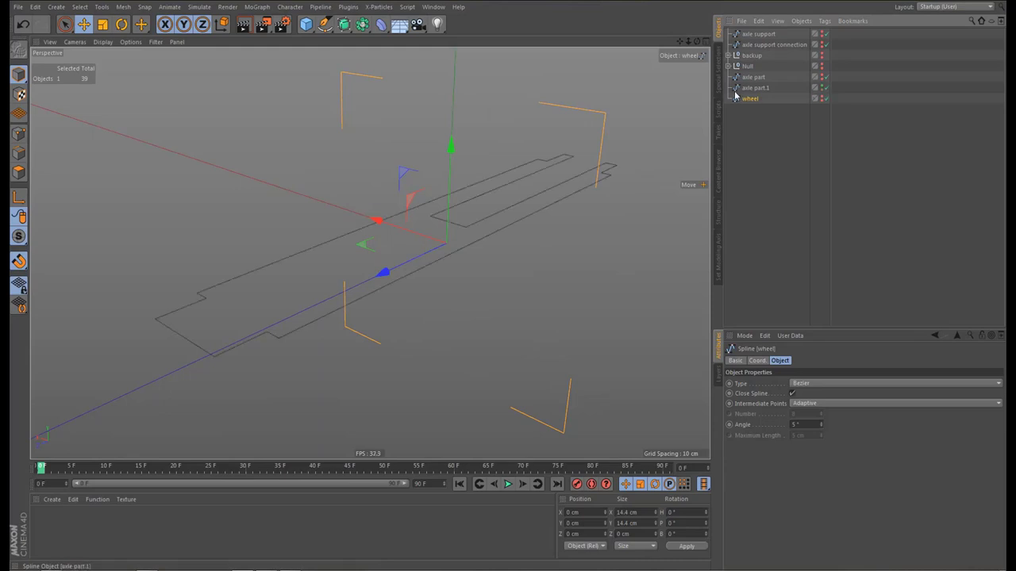
{"action": "left_click", "coordinate": [822, 77]}
In the right view, apply Hard Interpolation to all points of the original axle part
{"action": "left_click", "coordinate": [759, 78]}
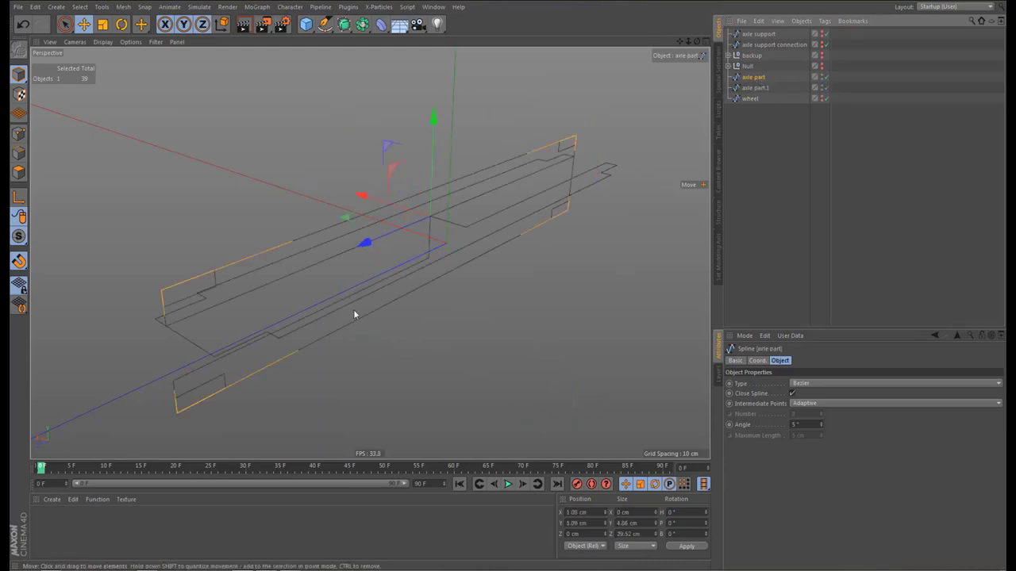
{"action": "middle_click_drag", "start_coordinate": [367, 302], "coordinate": [367, 312], "text": "alt"}
{"action": "key", "text": "Return"}
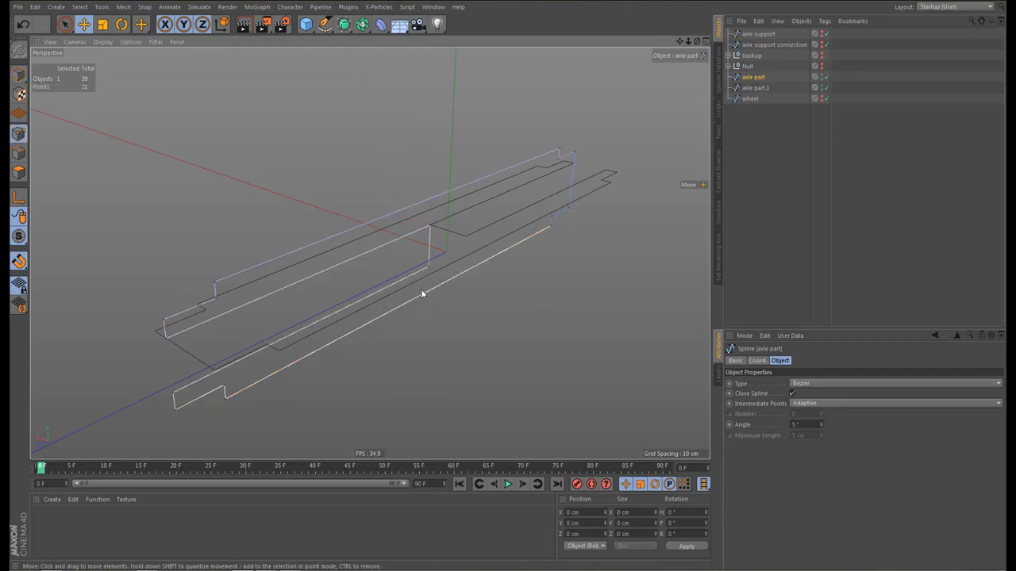
{"action": "middle_click", "coordinate": [497, 368]}
{"action": "middle_click", "coordinate": [317, 378]}
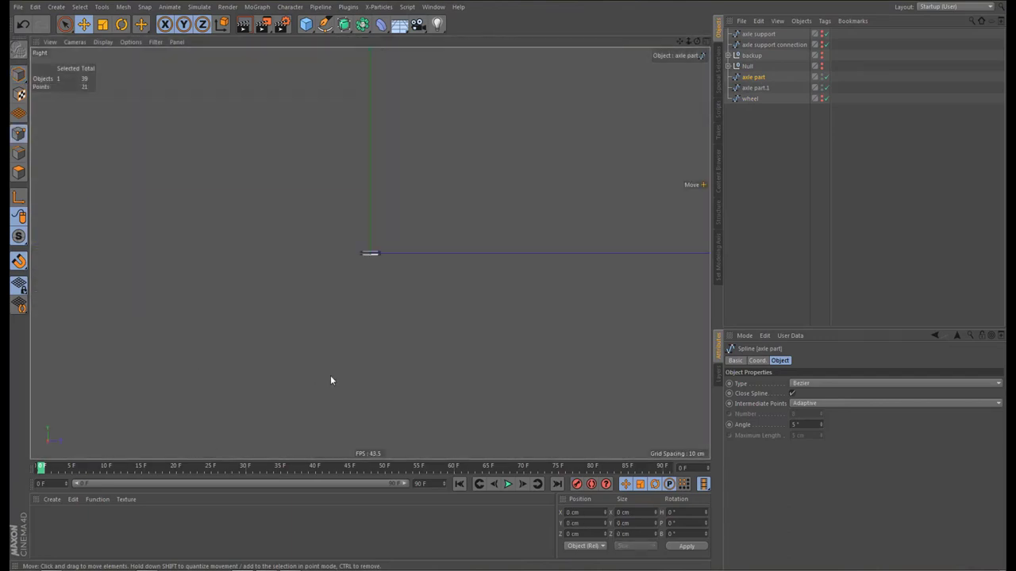
{"action": "key", "text": "o"}
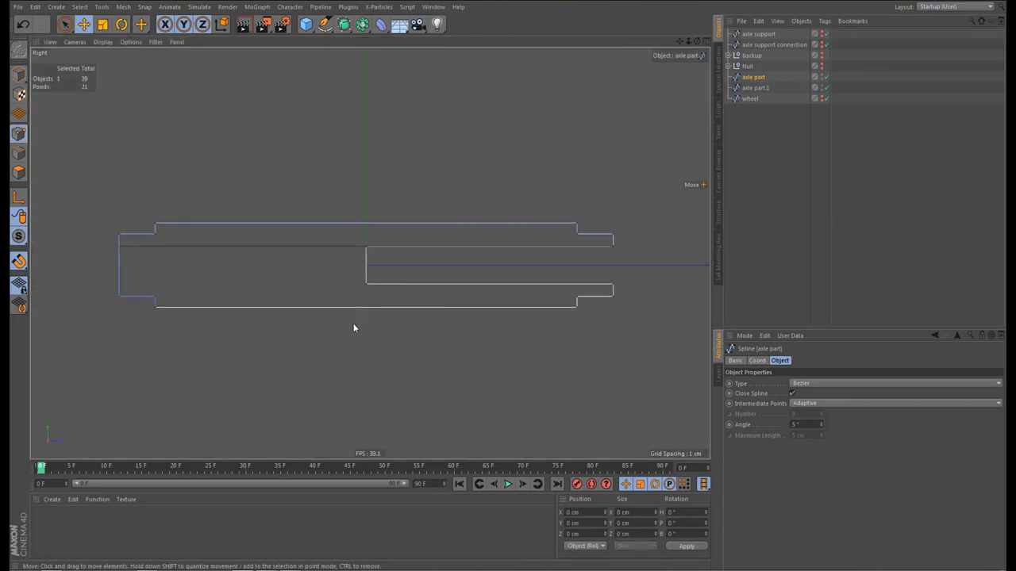
{"action": "key", "text": "ctrl+a"}
{"action": "right_click", "coordinate": [344, 346]}
{"action": "left_click", "coordinate": [388, 276]}
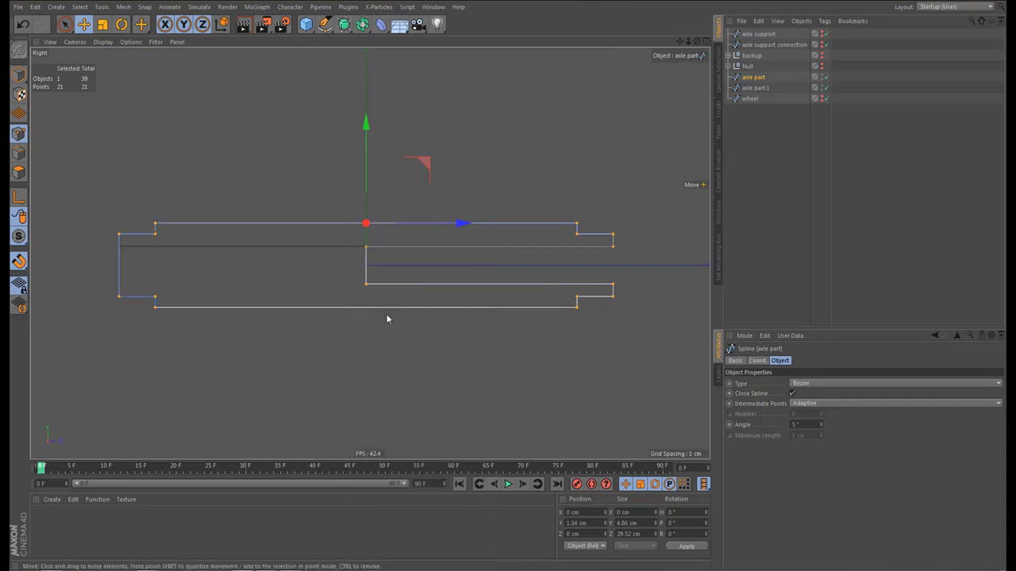
Apply Hard Interpolation to all points of the duplicated axle part, axle part.1
{"action": "left_click", "coordinate": [756, 87]}
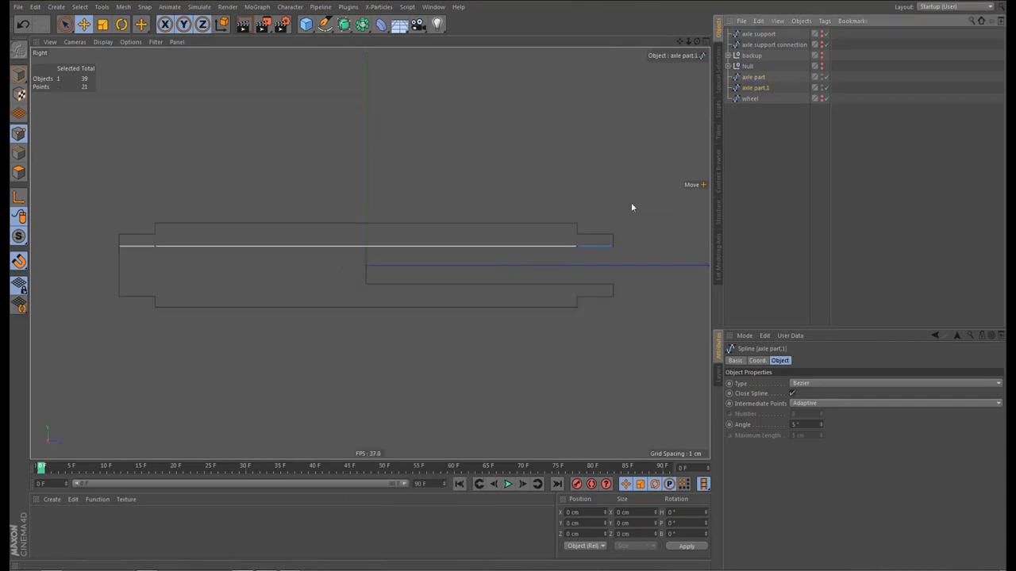
{"action": "key", "text": "ctrl+a"}
{"action": "right_click", "coordinate": [460, 338]}
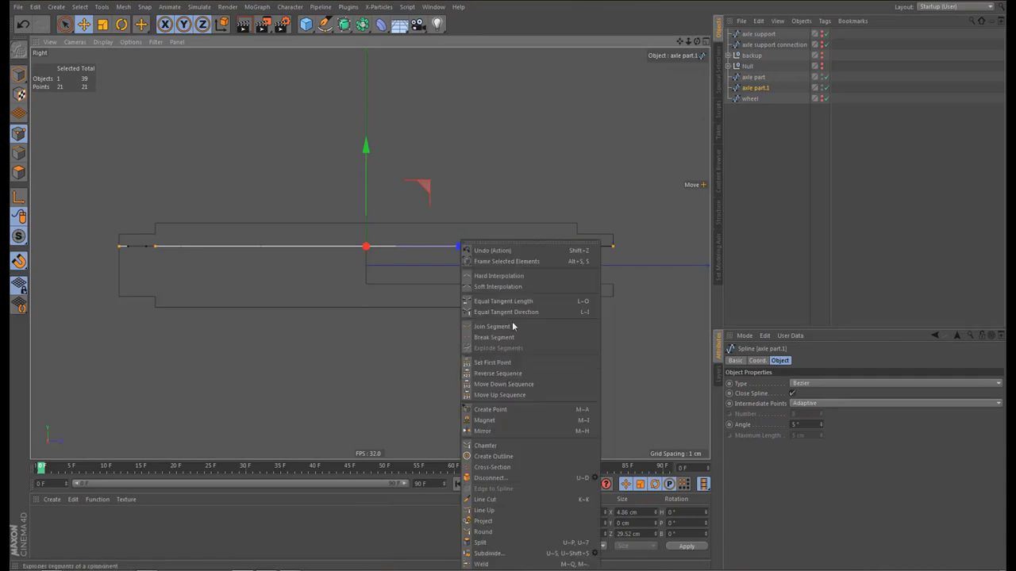
{"action": "left_click", "coordinate": [509, 276]}
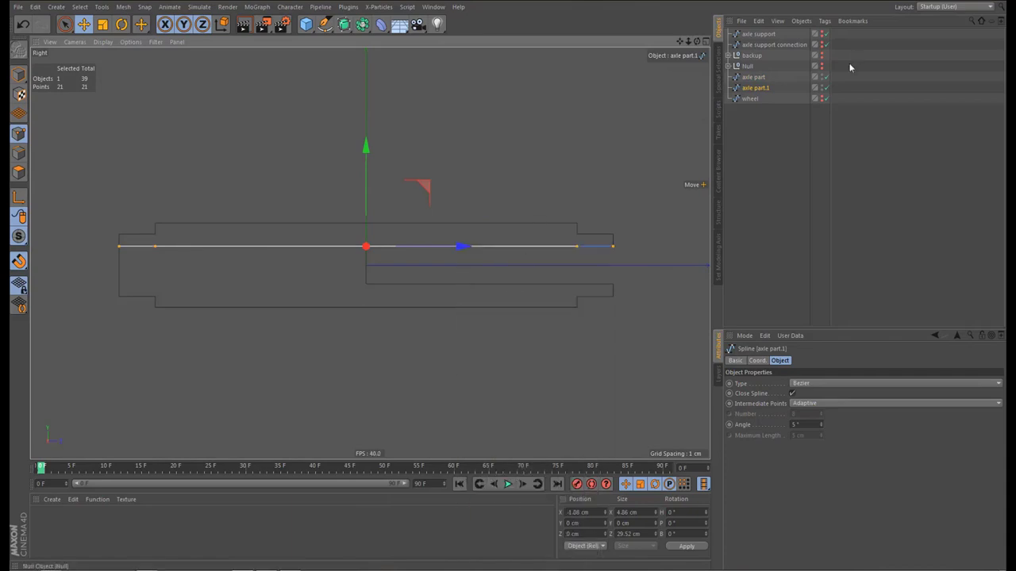
Weld the two overlapping points at the upper-left shoulder corner of the original axle part
{"action": "left_click", "coordinate": [753, 77]}
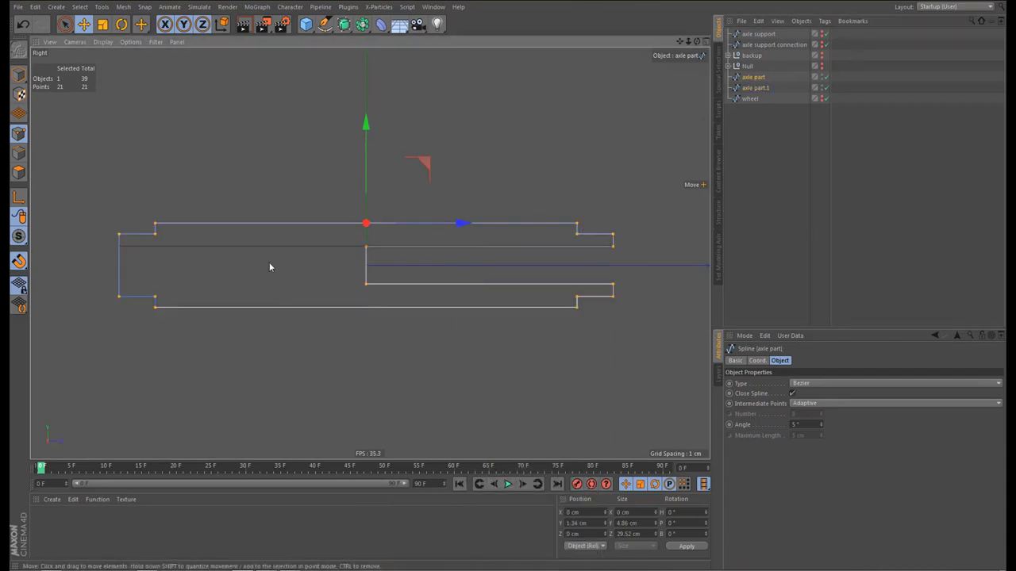
{"action": "scroll", "coordinate": [270, 262], "scroll_direction": "up", "scroll_amount": 1}
{"action": "middle_click_drag", "start_coordinate": [274, 263], "coordinate": [313, 258], "text": "alt"}
{"action": "key", "text": "0"}
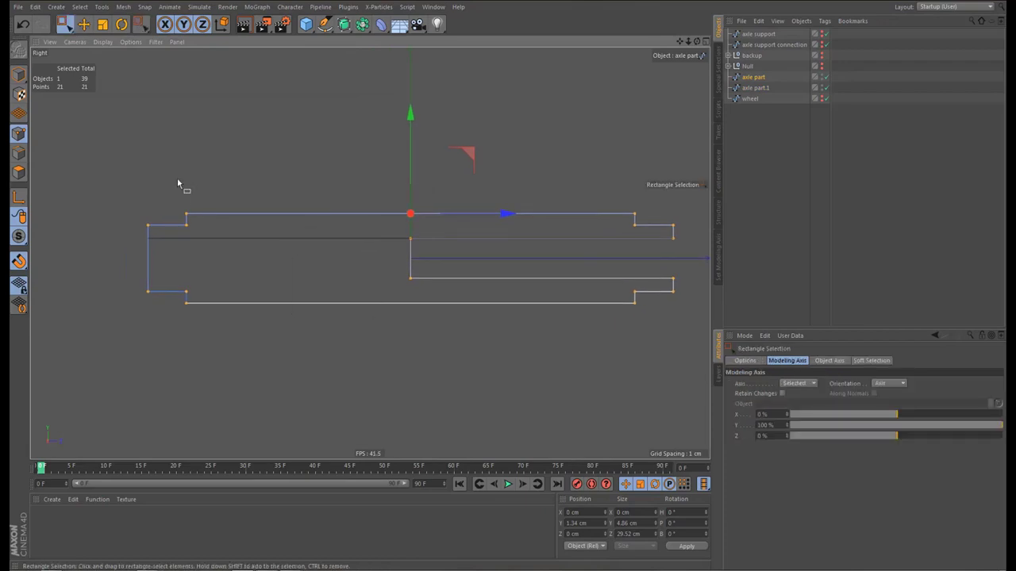
{"action": "left_click_drag", "start_coordinate": [180, 202], "coordinate": [202, 223]}
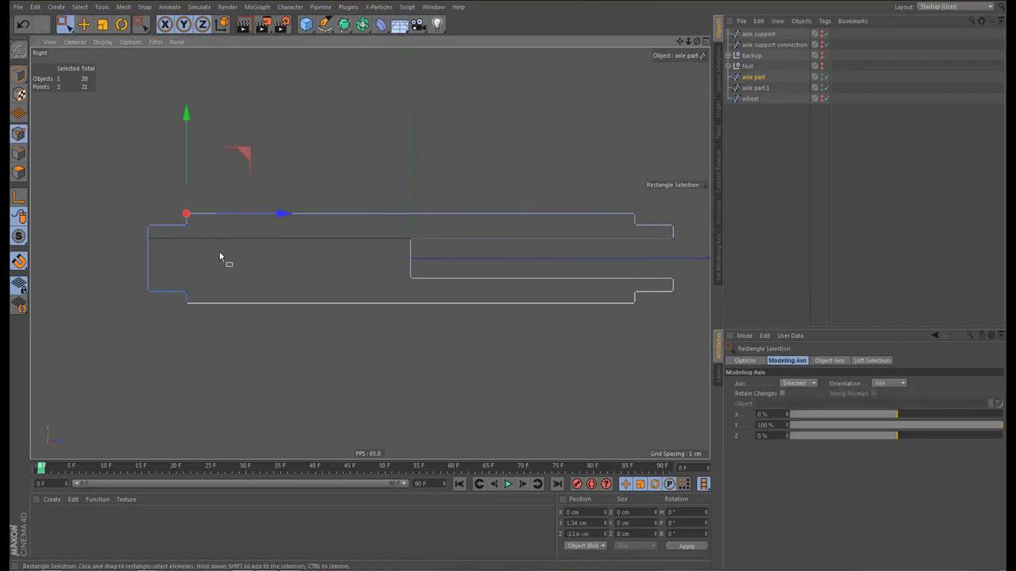
{"action": "key", "text": "m"}
{"action": "key", "text": "q"}
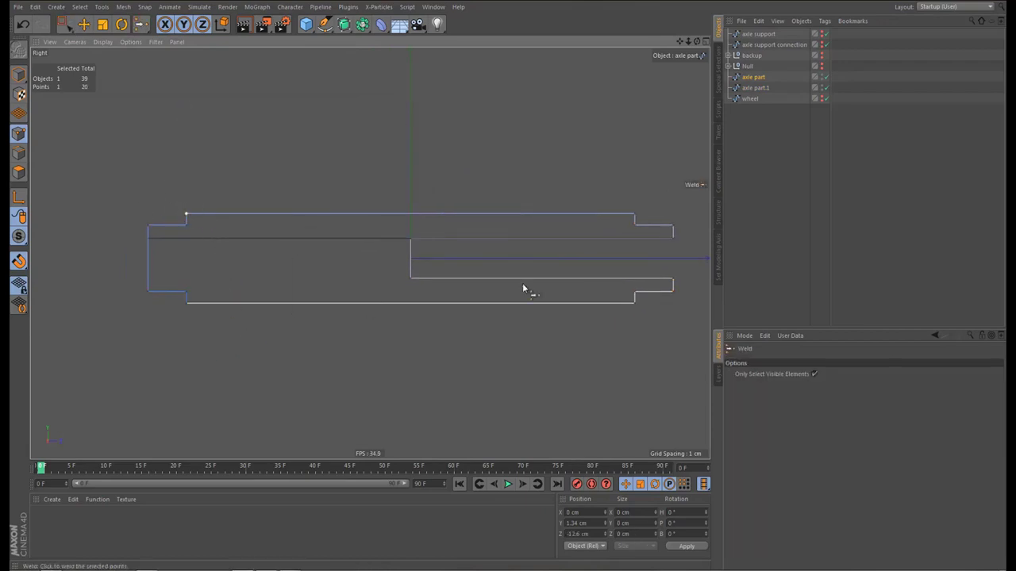
Weld the two overlapping points at the outer corner of the original axle part's upper prong tip
{"action": "key", "text": "0"}
{"action": "left_click_drag", "start_coordinate": [622, 209], "coordinate": [681, 235]}
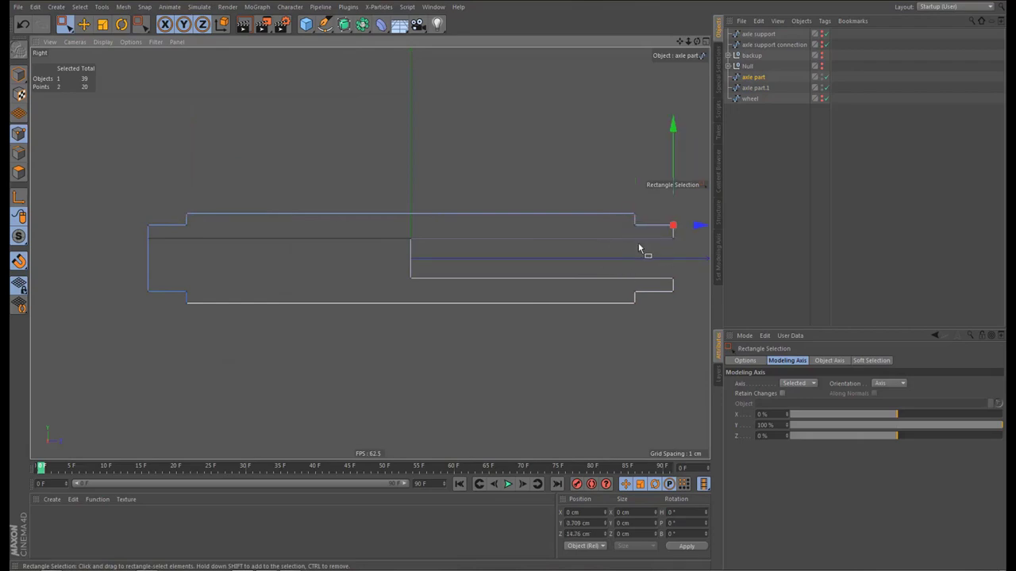
{"action": "key", "text": "space"}
{"action": "left_click", "coordinate": [628, 256]}
{"action": "key", "text": "space"}
{"action": "left_click_drag", "start_coordinate": [631, 223], "coordinate": [677, 248]}
Weld the two overlapping points at the lower inner corner of the original axle part's slot
{"action": "left_click_drag", "start_coordinate": [398, 234], "coordinate": [432, 283]}
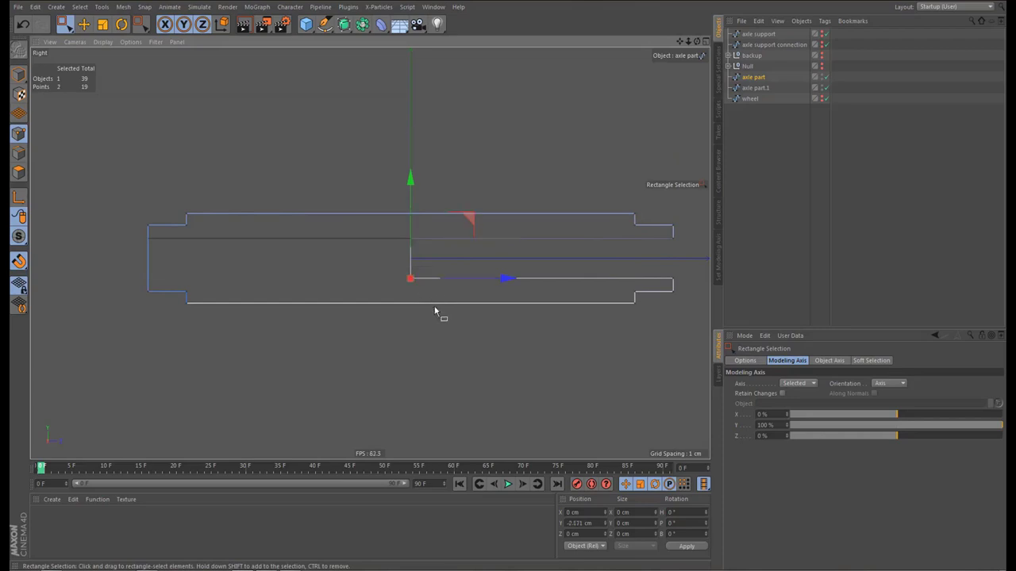
{"action": "key", "text": "m"}
{"action": "key", "text": "q"}
{"action": "left_click", "coordinate": [431, 347]}
Check the lower prong's end corners on the original axle part and weld the overlapping points there
{"action": "key", "text": "space"}
{"action": "left_click_drag", "start_coordinate": [662, 273], "coordinate": [639, 309]}
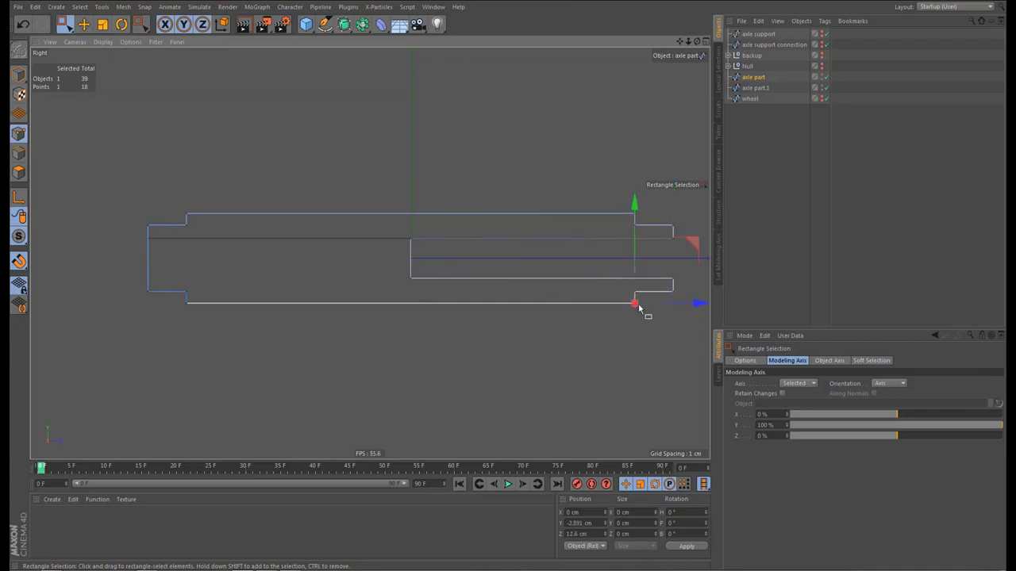
{"action": "key", "text": "m"}
{"action": "key", "text": "q"}
{"action": "left_click", "coordinate": [618, 334]}
Weld the overlapping points at the lower corner of the original axle part's closed end and check its remaining corners for duplicates
{"action": "key", "text": "space"}
{"action": "left_click_drag", "start_coordinate": [180, 290], "coordinate": [197, 316]}
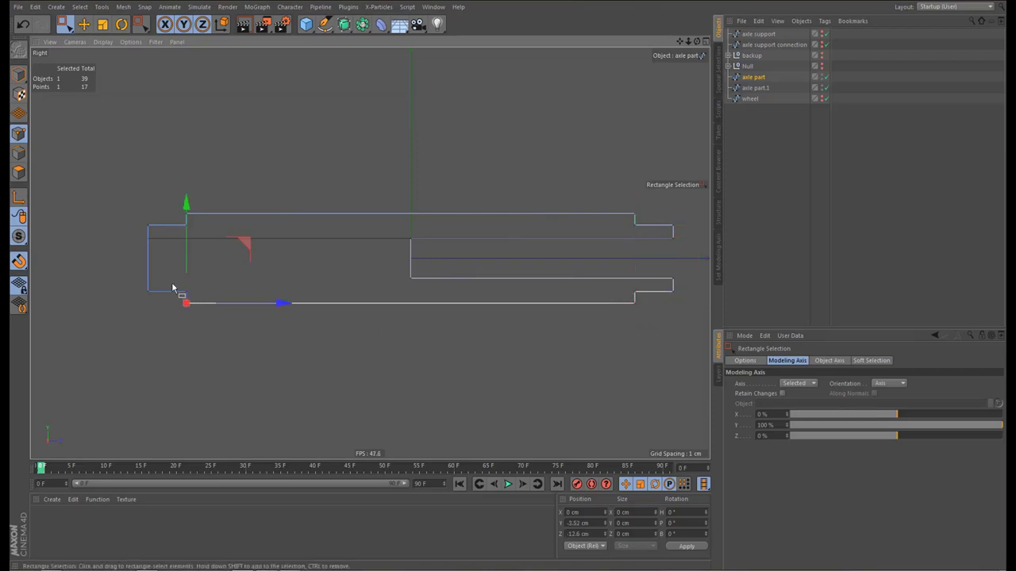
{"action": "left_click_drag", "start_coordinate": [173, 284], "coordinate": [142, 281]}
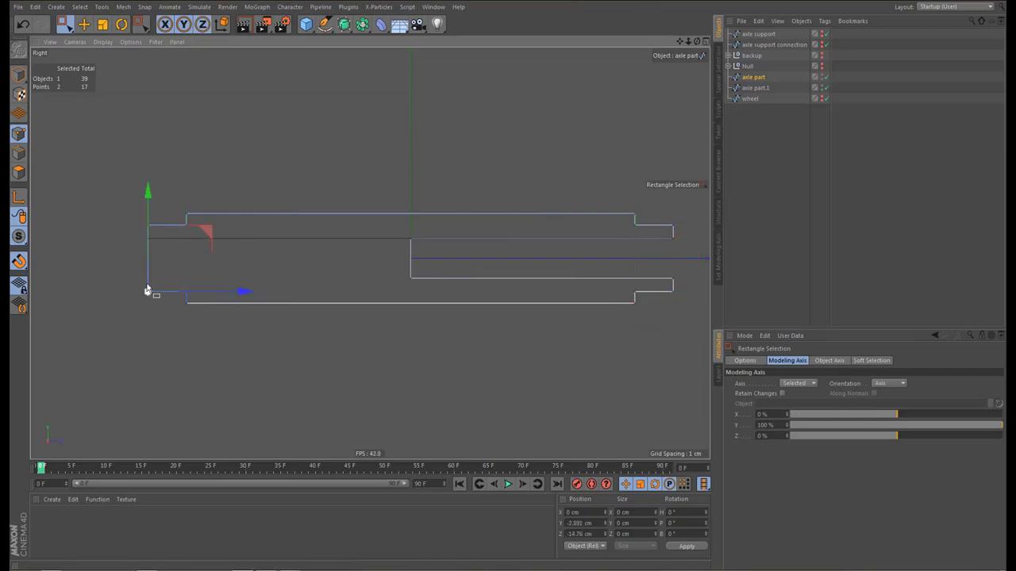
{"action": "key", "text": "m"}
{"action": "key", "text": "q"}
{"action": "left_click", "coordinate": [117, 310]}
{"action": "key", "text": "space"}
{"action": "mouse_move", "coordinate": [134, 215]}
{"action": "left_mouse_down"}
{"action": "mouse_move", "coordinate": [159, 241]}
{"action": "mouse_move", "coordinate": [193, 238]}
{"action": "left_mouse_up"}
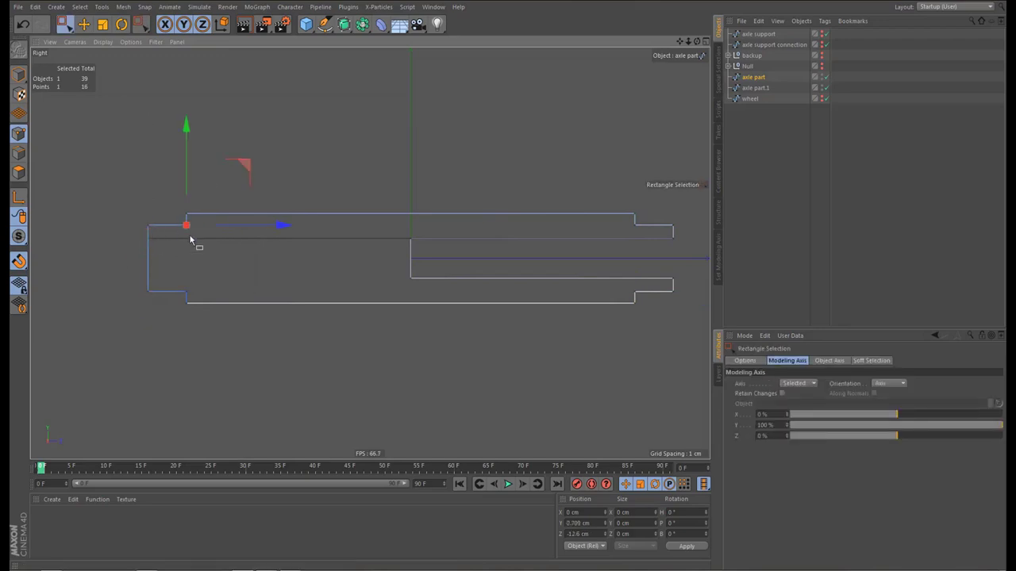
{"action": "left_click_drag", "start_coordinate": [167, 206], "coordinate": [193, 222]}
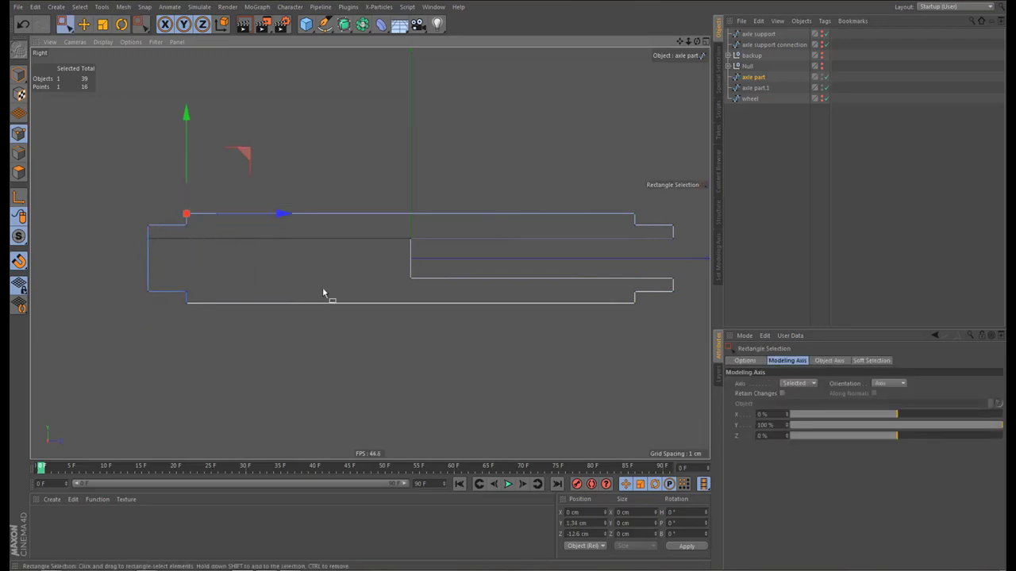
In the top view, weld the two overlapping points at the right corner of axle part.1's closed end
{"action": "left_click", "coordinate": [755, 87]}
{"action": "middle_click", "coordinate": [509, 202]}
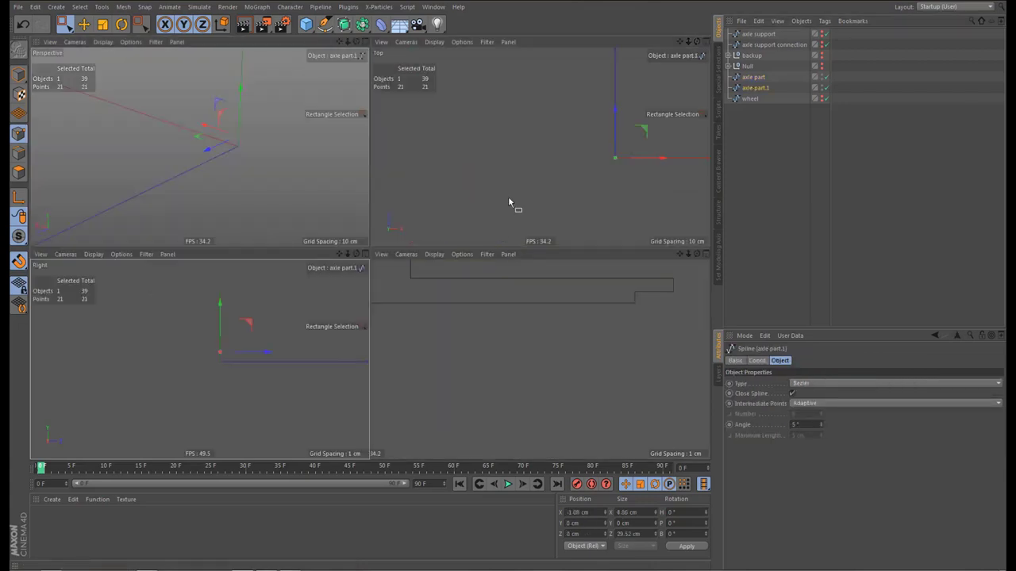
{"action": "middle_click", "coordinate": [508, 201]}
{"action": "scroll", "coordinate": [548, 270], "scroll_direction": "up", "scroll_amount": 4}
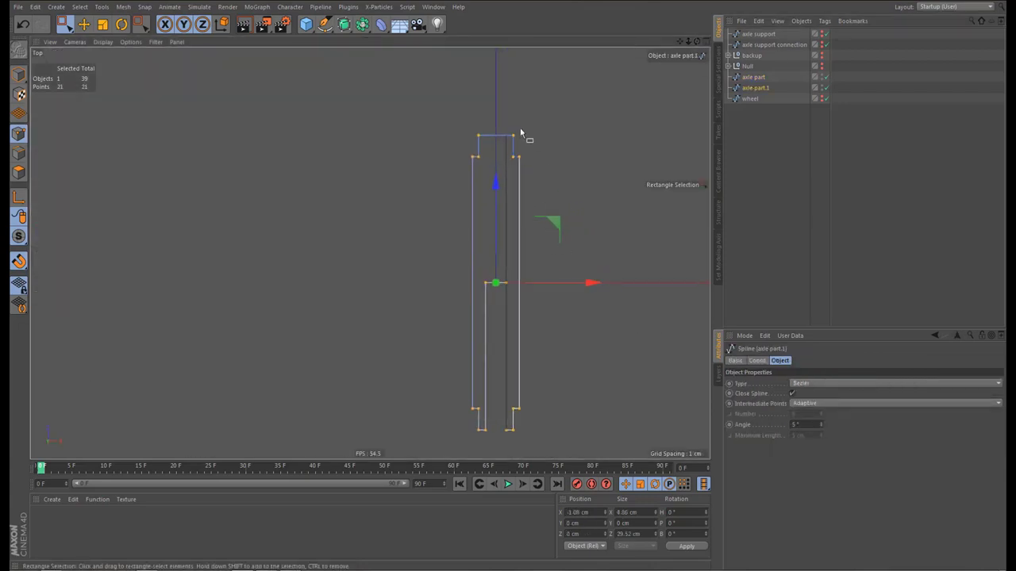
{"action": "scroll", "coordinate": [520, 132], "scroll_direction": "up", "scroll_amount": 3}
{"action": "left_click_drag", "start_coordinate": [465, 152], "coordinate": [517, 143]}
{"action": "key", "text": "m"}
{"action": "key", "text": "q"}
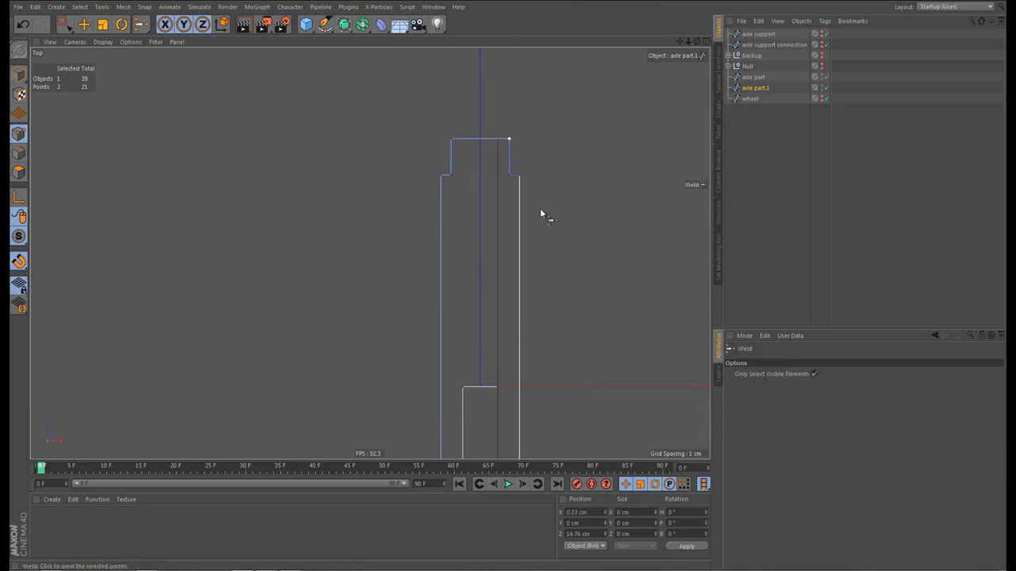
{"action": "left_click", "coordinate": [552, 209]}
{"action": "key", "text": "space"}
Check the right shoulder corners of axle part.1 and weld the overlapping points at the shoulder near the slotted end
{"action": "left_click", "coordinate": [513, 181]}
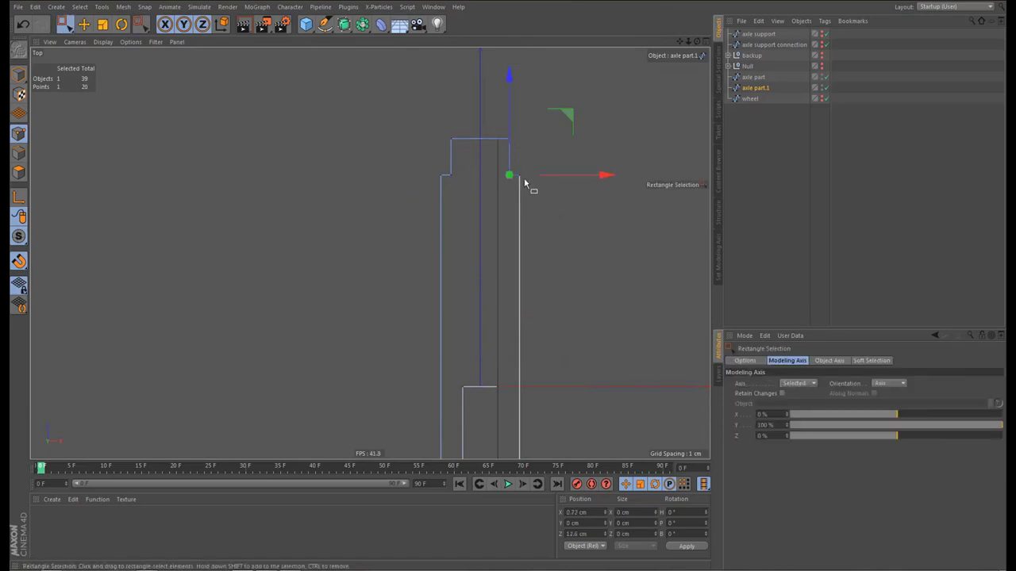
{"action": "left_click", "coordinate": [521, 198]}
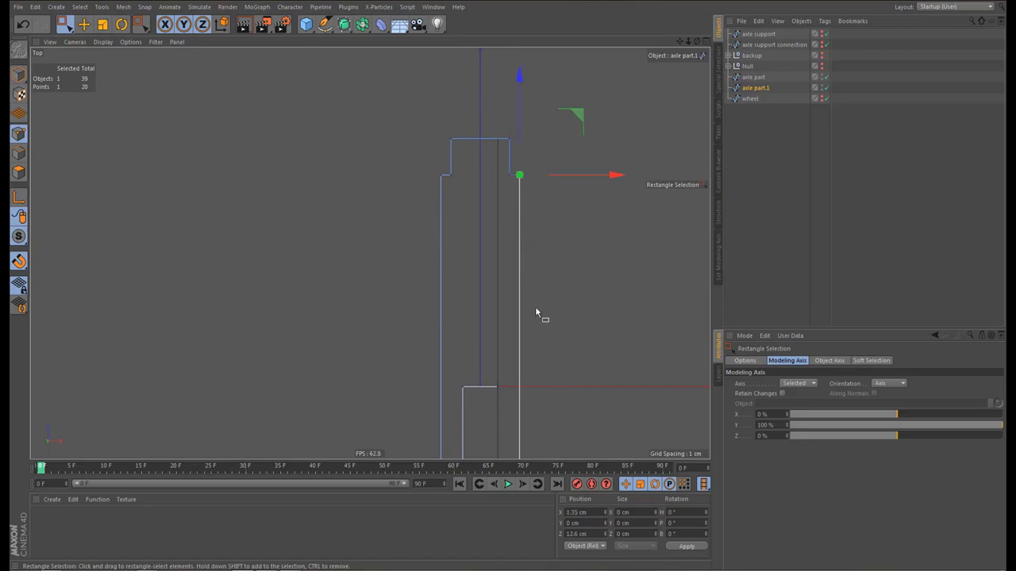
{"action": "middle_click_drag", "start_coordinate": [534, 307], "coordinate": [521, 74], "text": "alt"}
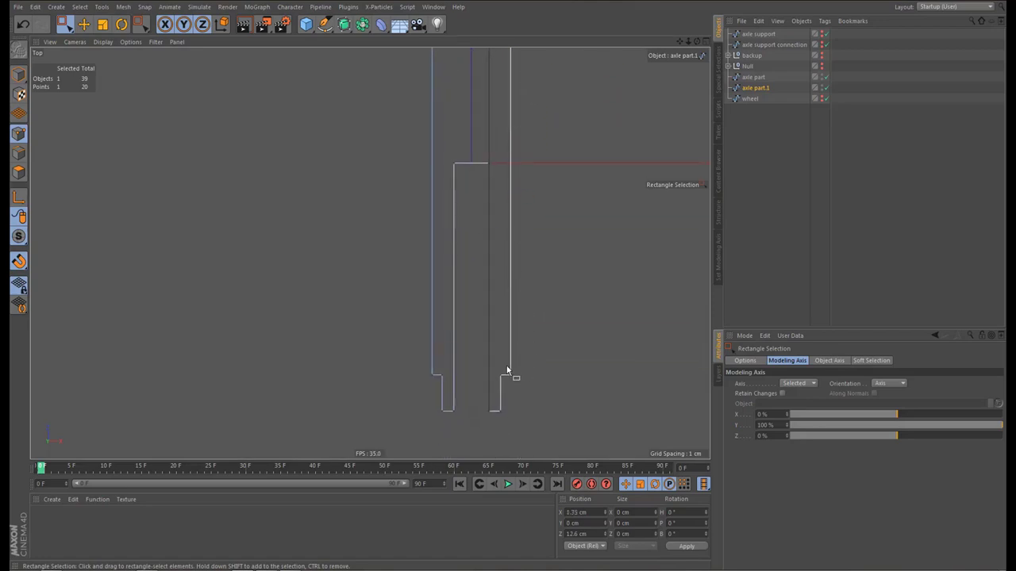
{"action": "mouse_move", "coordinate": [511, 372]}
{"action": "left_mouse_down"}
{"action": "mouse_move", "coordinate": [519, 382]}
{"action": "mouse_move", "coordinate": [507, 383]}
{"action": "left_mouse_up"}
{"action": "key", "text": "m"}
{"action": "key", "text": "q"}
{"action": "left_click", "coordinate": [526, 405]}
Weld the two overlapping points at the right inner corner of axle part.1's slot and check the neighbouring corners
{"action": "key", "text": "space"}
{"action": "left_click", "coordinate": [491, 411]}
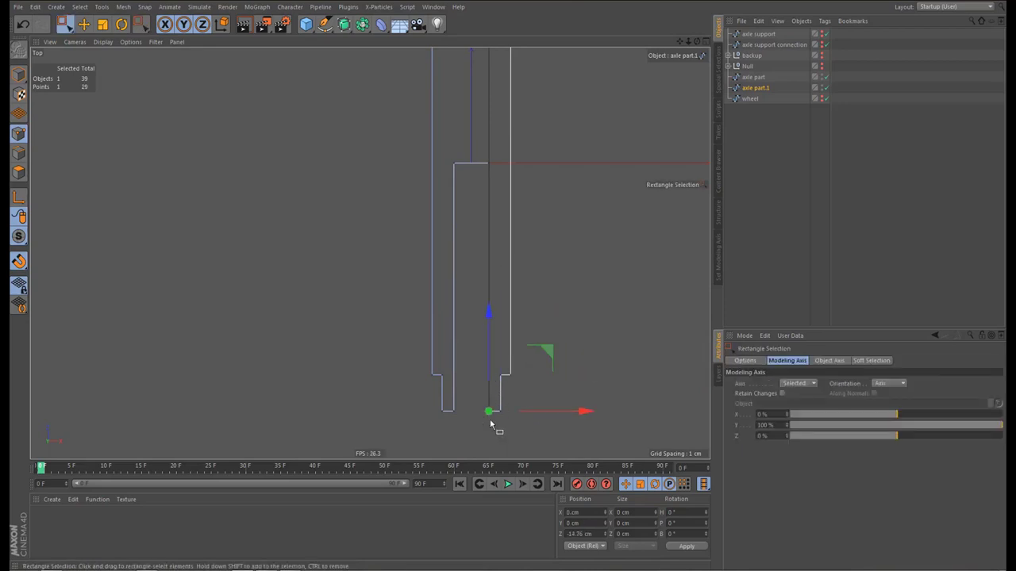
{"action": "left_click", "coordinate": [487, 171]}
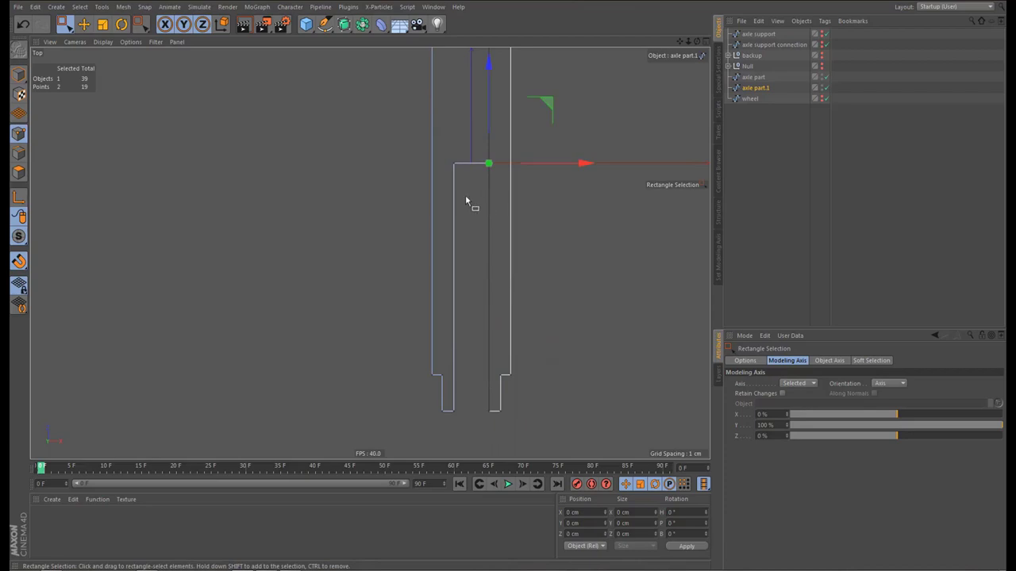
{"action": "left_click", "coordinate": [450, 164]}
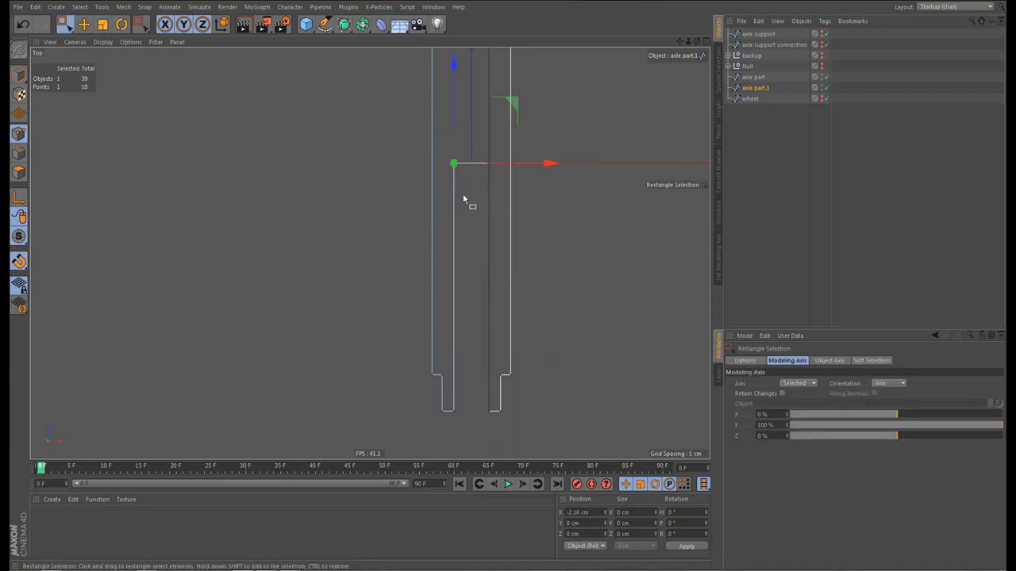
Weld the overlapping points at the outer corner of axle part.1's left prong tip and check the shoulder corners above it
{"action": "left_click", "coordinate": [455, 412]}
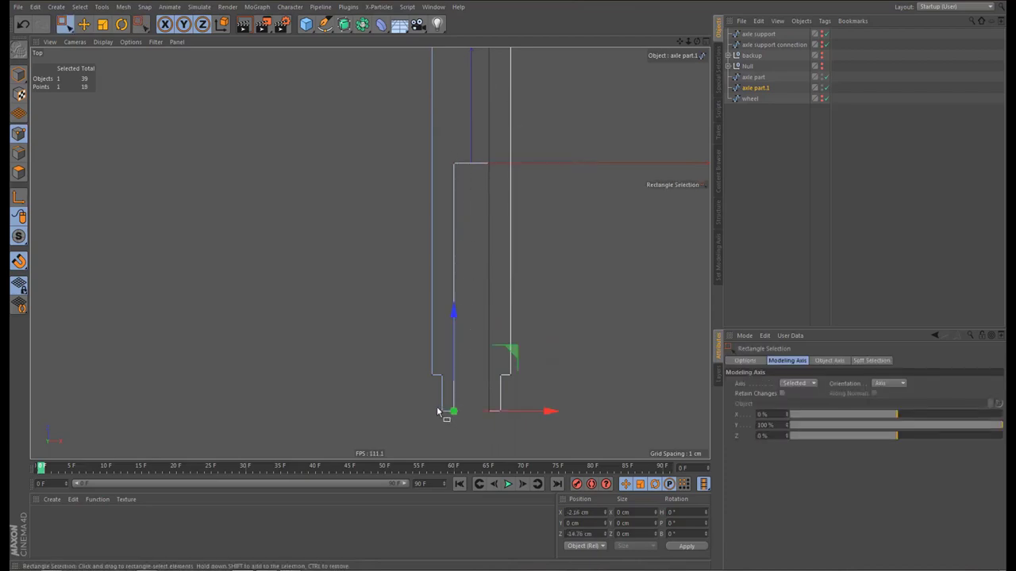
{"action": "left_click_drag", "start_coordinate": [437, 406], "coordinate": [444, 418]}
{"action": "key", "text": "m"}
{"action": "key", "text": "q"}
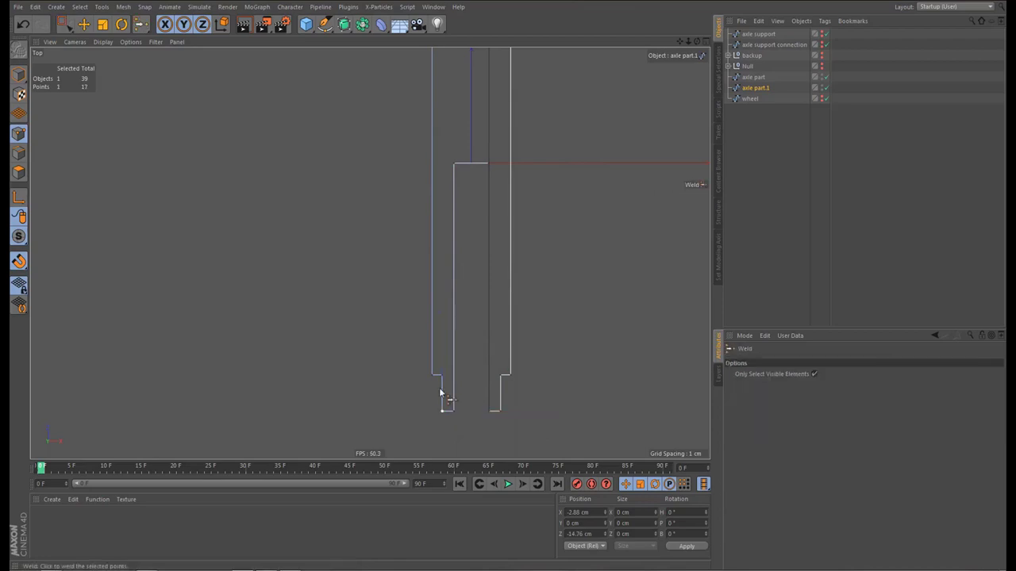
{"action": "left_click", "coordinate": [442, 373]}
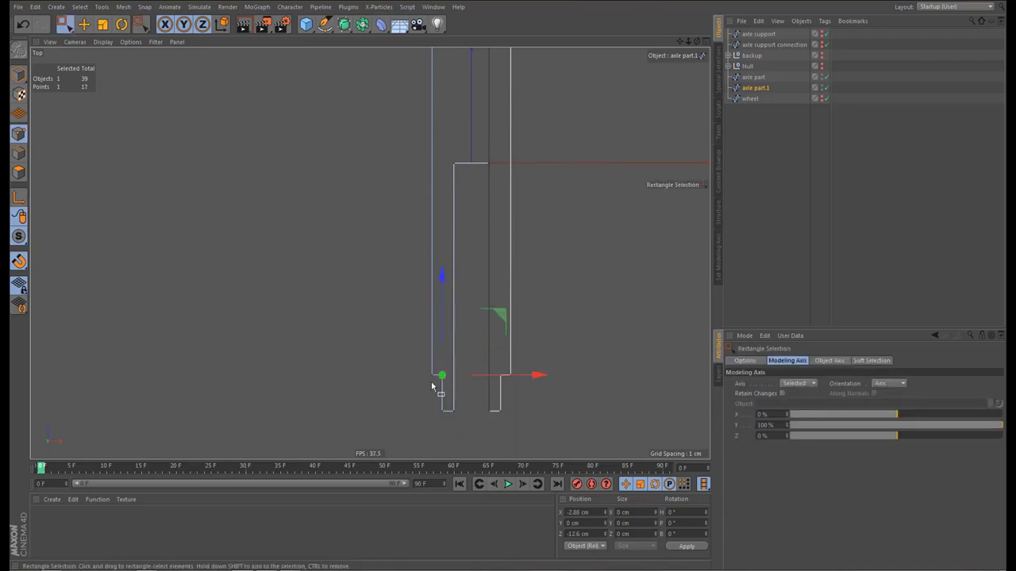
{"action": "left_click_drag", "start_coordinate": [425, 367], "coordinate": [436, 385]}
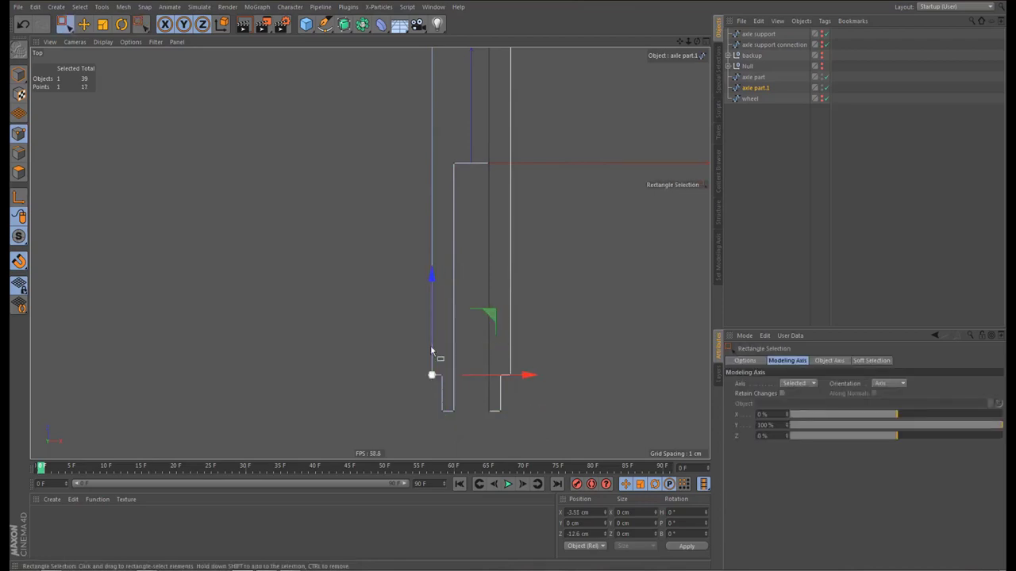
Weld the overlapping points at axle part.1's left shoulder near the closed end and check the last corners for duplicates
{"action": "middle_click_drag", "start_coordinate": [445, 169], "coordinate": [441, 273], "text": "alt"}
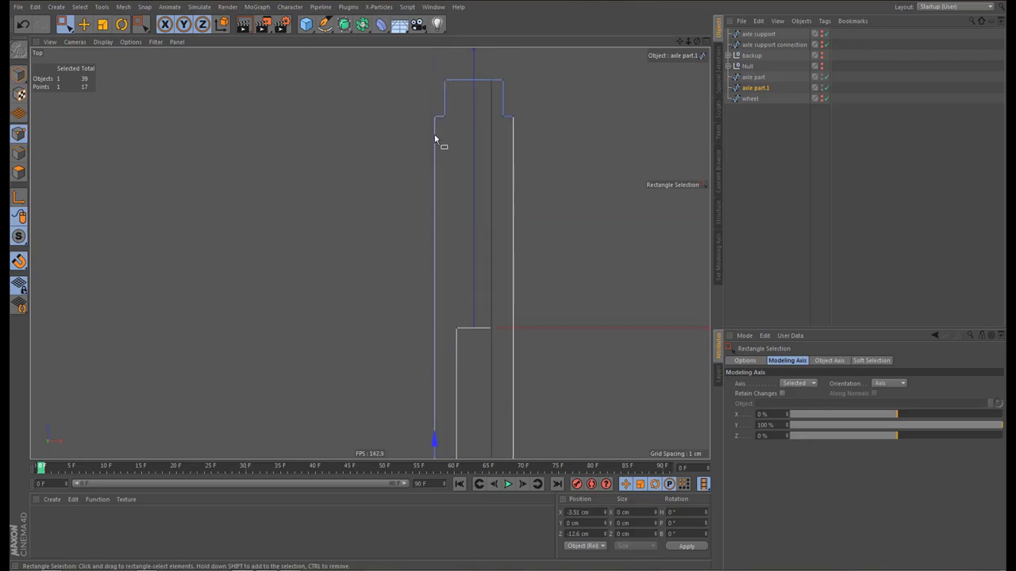
{"action": "left_click_drag", "start_coordinate": [431, 122], "coordinate": [436, 136]}
{"action": "key", "text": "m"}
{"action": "key", "text": "q"}
{"action": "left_click", "coordinate": [455, 129]}
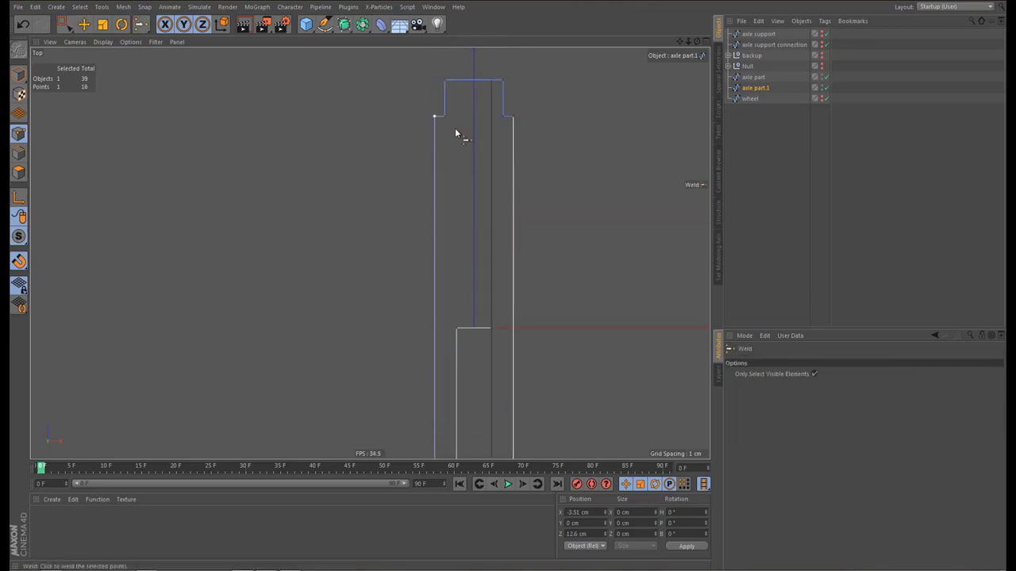
{"action": "key", "text": "0"}
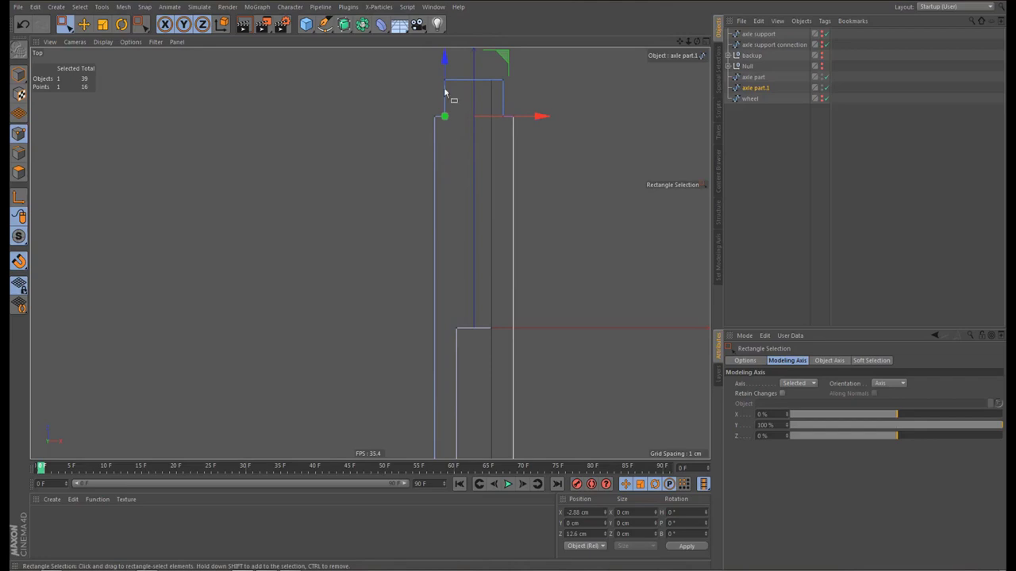
{"action": "left_click", "coordinate": [449, 82]}
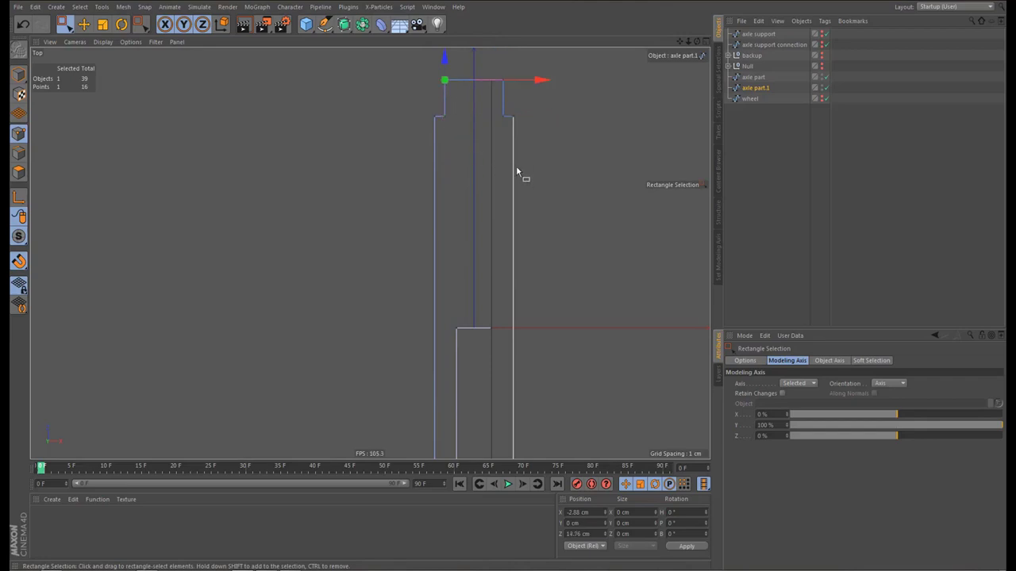
Hide both axle parts, show and select the wheel spline, and bring it up close in the front view
{"action": "left_click", "coordinate": [821, 76]}
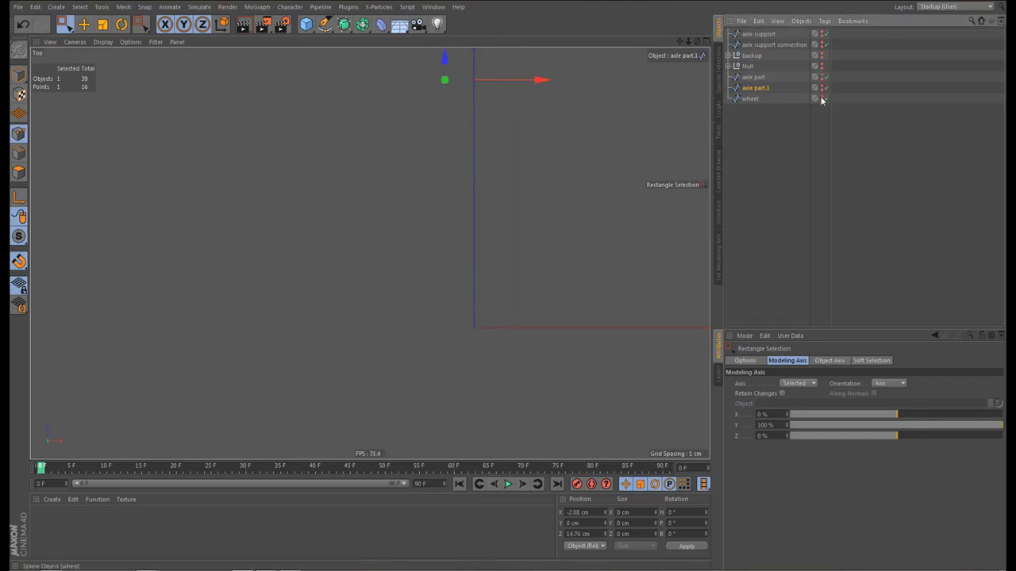
{"action": "left_click", "coordinate": [821, 98]}
{"action": "left_click", "coordinate": [749, 100]}
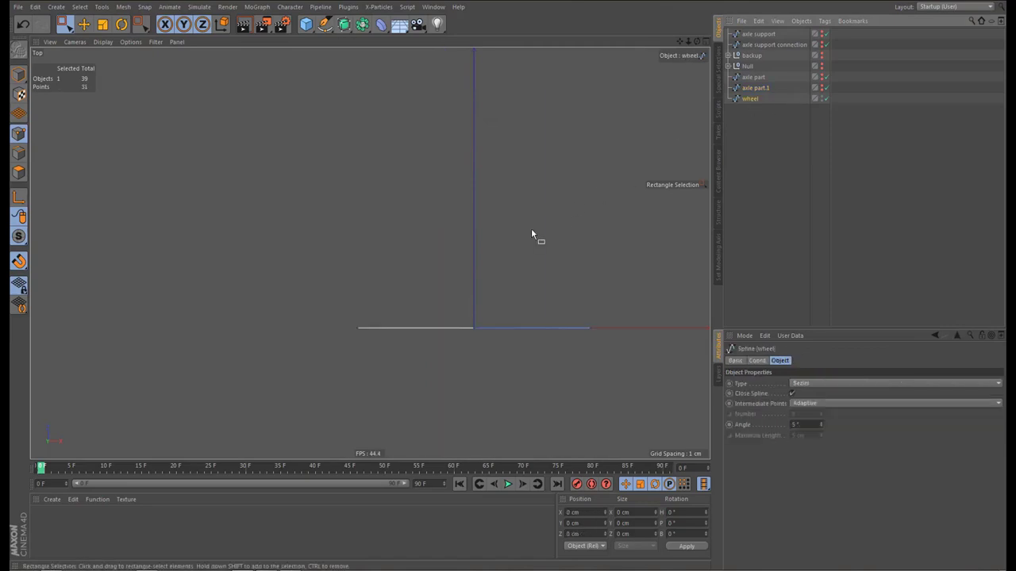
{"action": "middle_click", "coordinate": [426, 227]}
{"action": "middle_click", "coordinate": [510, 387]}
{"action": "right_click_drag", "start_coordinate": [284, 273], "coordinate": [330, 277], "text": "alt"}
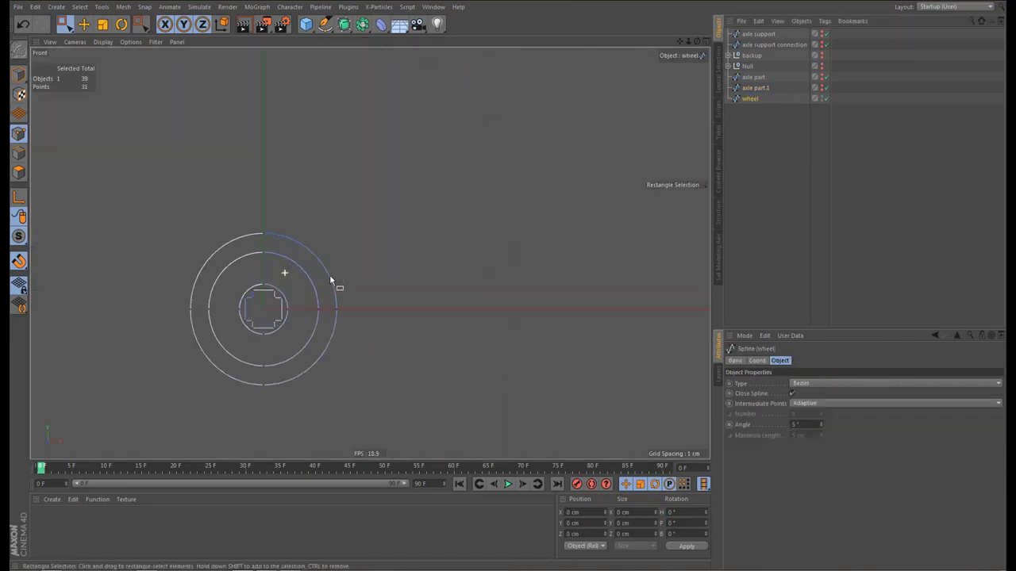
{"action": "middle_click_drag", "start_coordinate": [317, 282], "coordinate": [425, 267], "text": "alt"}
{"action": "right_click_drag", "start_coordinate": [359, 287], "coordinate": [384, 290], "text": "alt"}
{"action": "middle_click_drag", "start_coordinate": [384, 290], "coordinate": [392, 250], "text": "alt"}
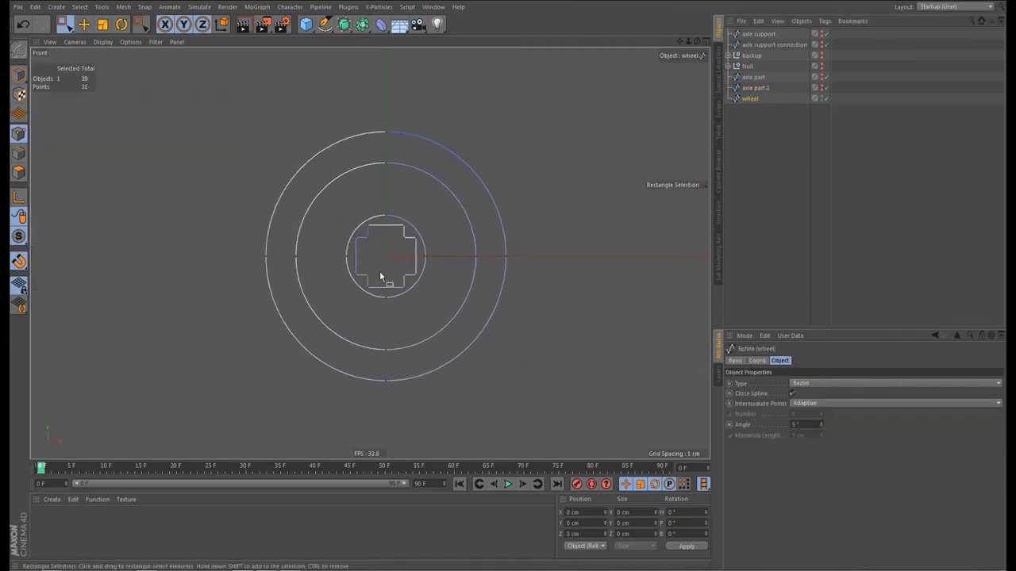
Check the points around the wheel spline's outermost circle for duplicates
{"action": "right_click_drag", "start_coordinate": [375, 272], "coordinate": [395, 272], "text": "alt"}
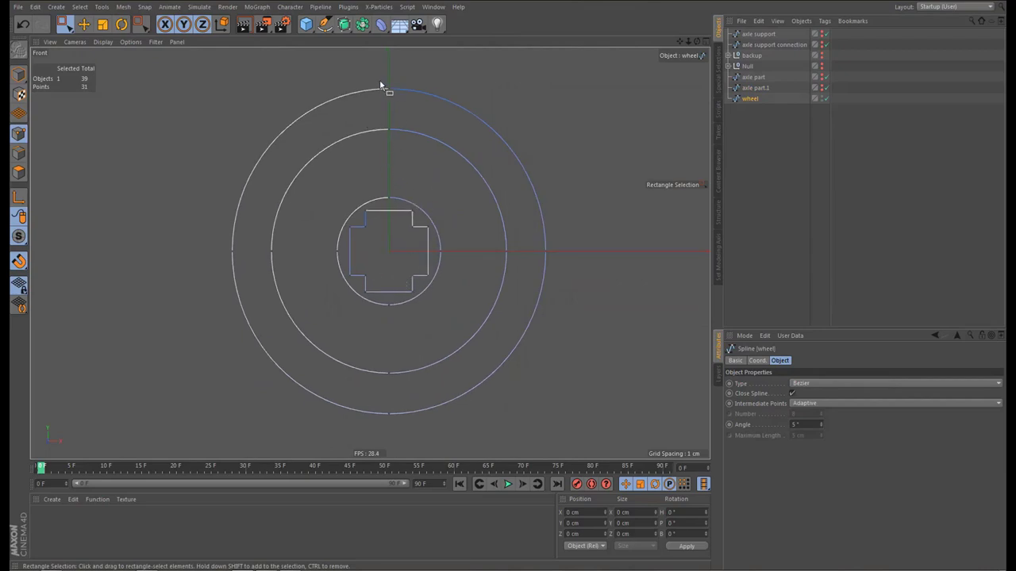
{"action": "left_click_drag", "start_coordinate": [380, 79], "coordinate": [406, 110]}
{"action": "left_click_drag", "start_coordinate": [534, 245], "coordinate": [561, 274]}
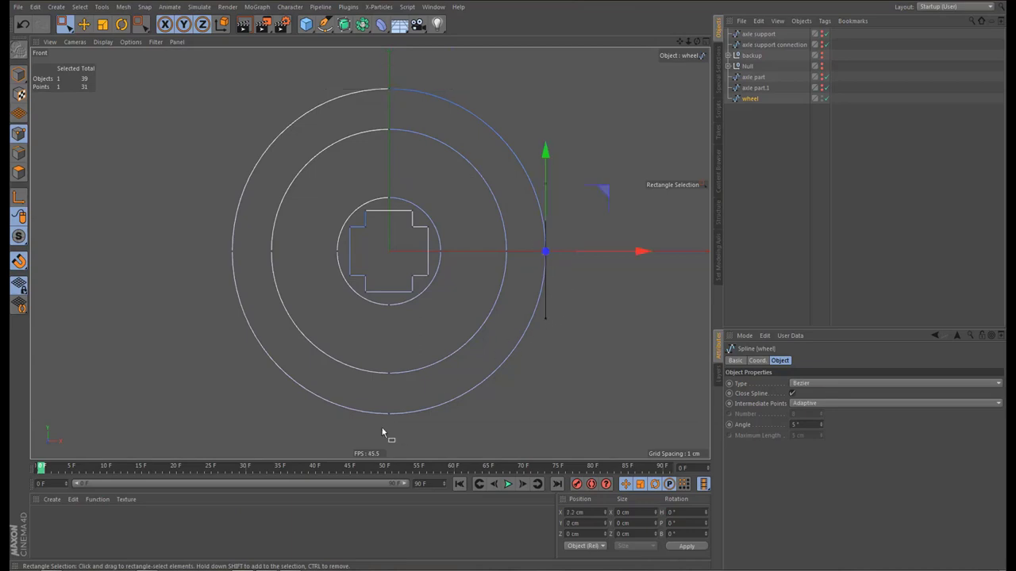
{"action": "left_click_drag", "start_coordinate": [378, 406], "coordinate": [408, 430]}
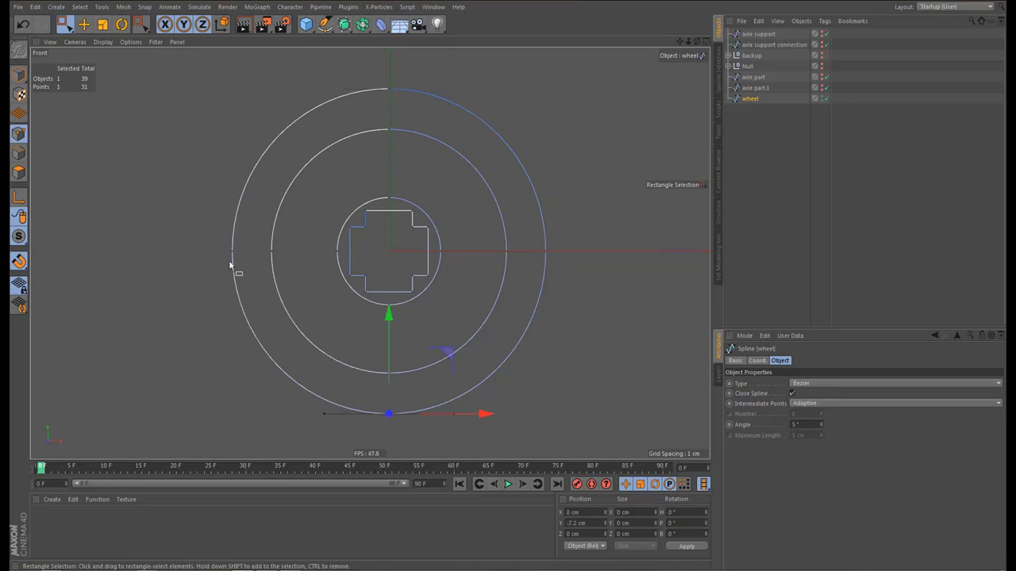
{"action": "left_click_drag", "start_coordinate": [247, 271], "coordinate": [247, 272]}
Weld the overlapping points at the top of the wheel's middle circle and give the welded point equal tangent lengths
{"action": "left_click_drag", "start_coordinate": [378, 122], "coordinate": [425, 185]}
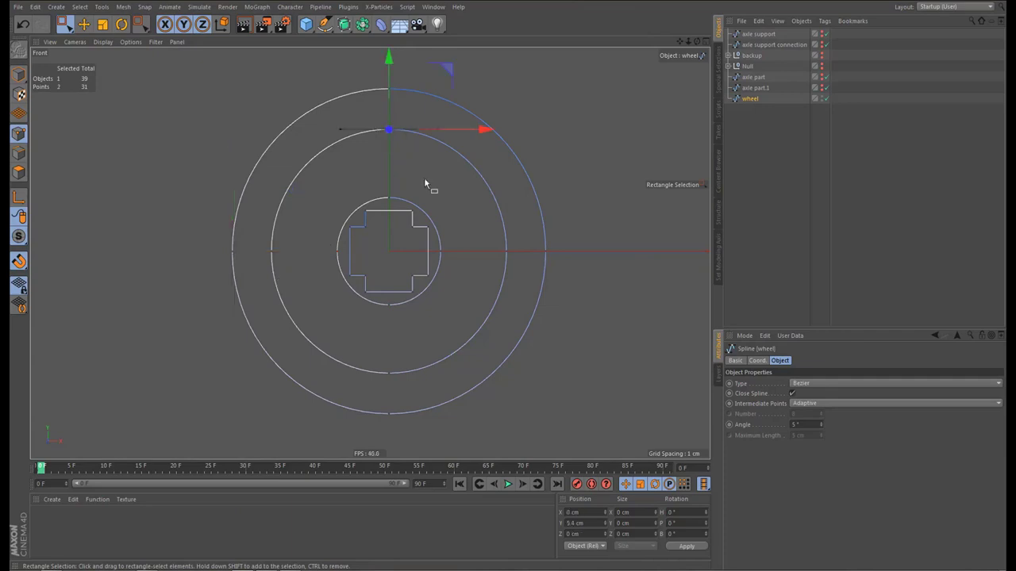
{"action": "key", "text": "m"}
{"action": "key", "text": "q"}
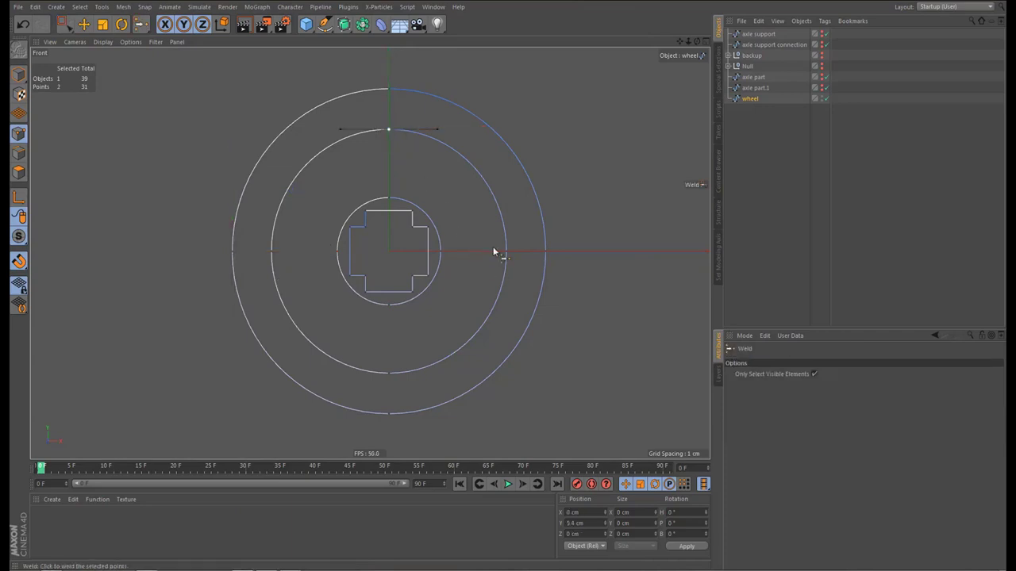
{"action": "left_click", "coordinate": [612, 222]}
{"action": "right_click", "coordinate": [608, 222]}
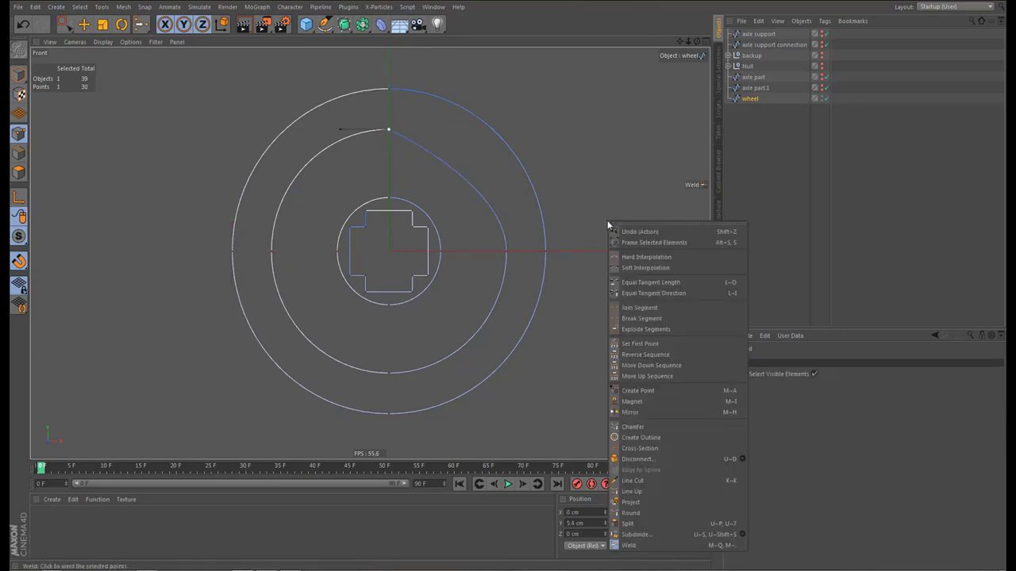
{"action": "left_click", "coordinate": [653, 282]}
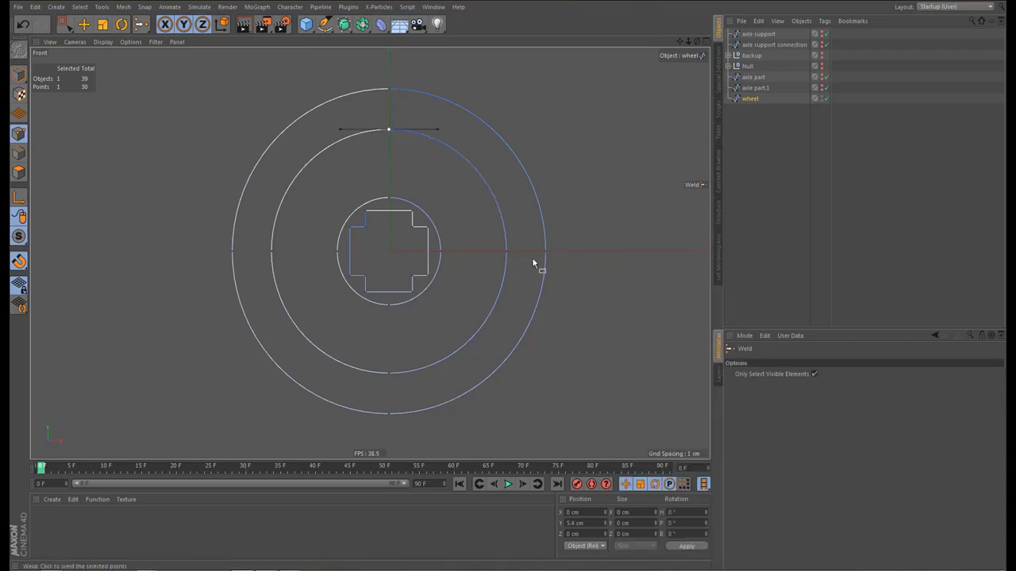
Weld the overlapping points at the bottom of the wheel's middle circle and restore the curve with equal tangent lengths
{"action": "key", "text": "space"}
{"action": "left_click_drag", "start_coordinate": [497, 236], "coordinate": [520, 280]}
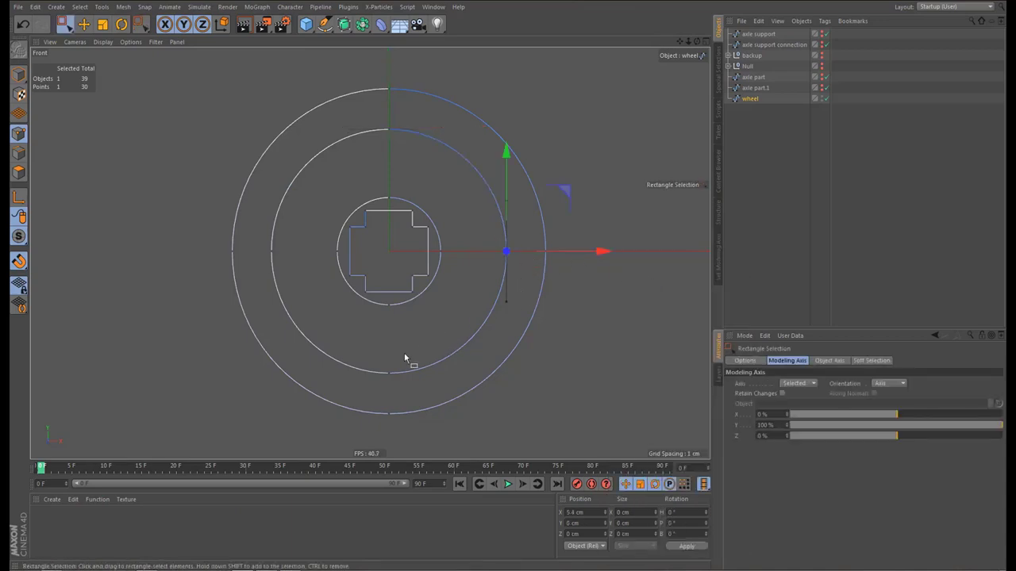
{"action": "left_click_drag", "start_coordinate": [359, 361], "coordinate": [393, 377]}
{"action": "key", "text": "space"}
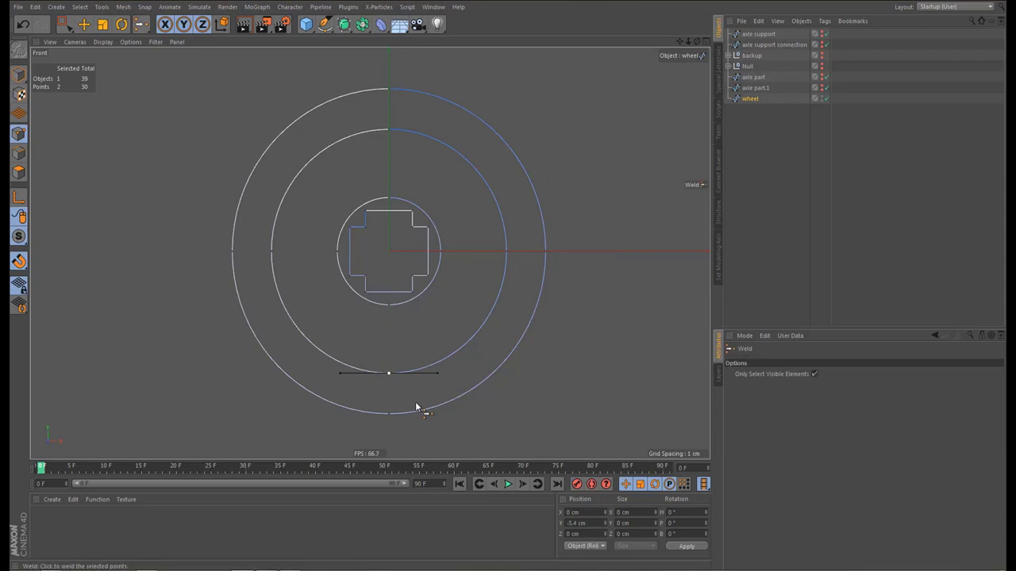
{"action": "left_click", "coordinate": [415, 401]}
{"action": "right_click", "coordinate": [477, 371]}
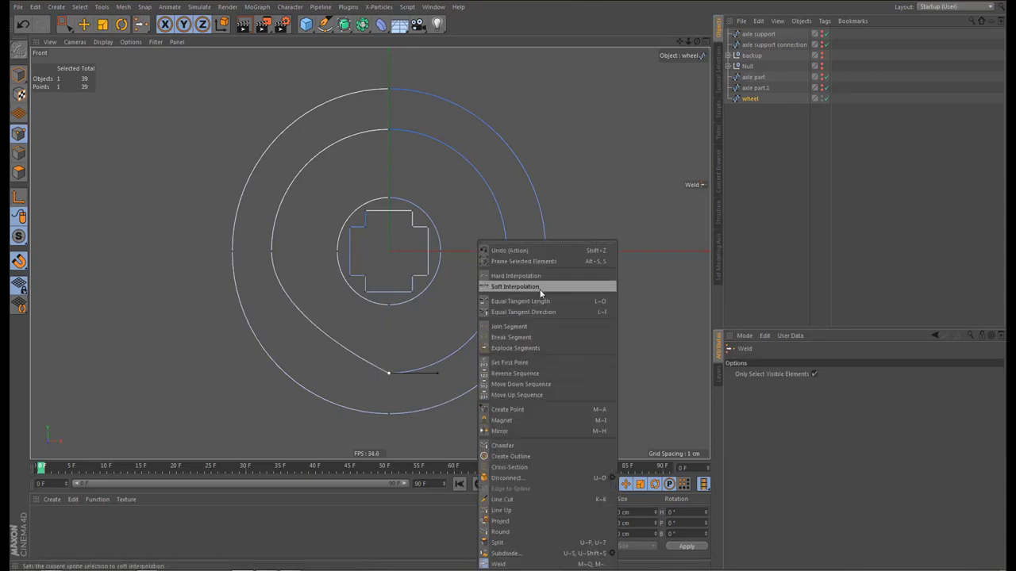
{"action": "left_click", "coordinate": [544, 302]}
{"action": "key", "text": "space"}
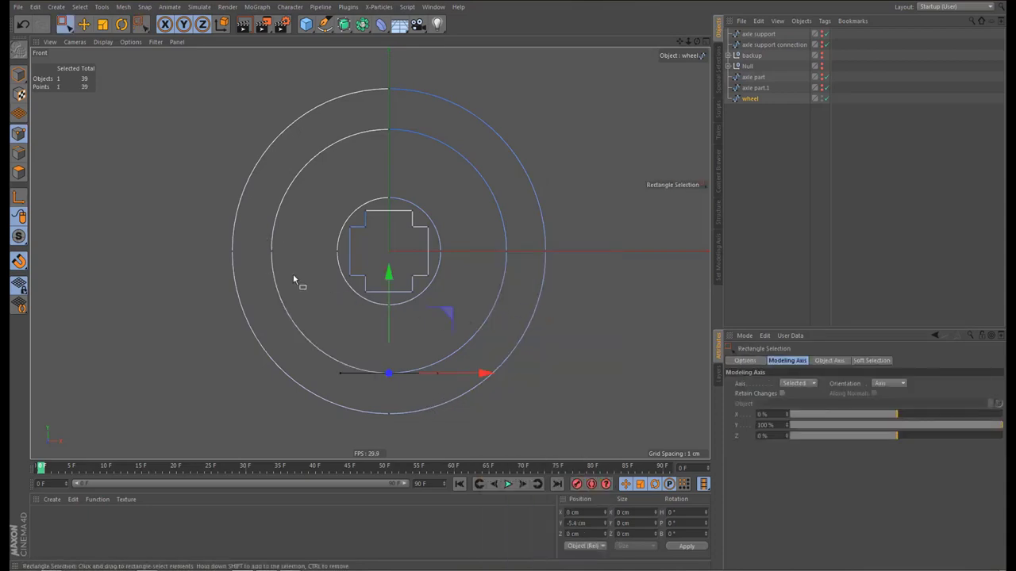
Weld the overlapping points at the top of the innermost circle, equalize the tangent lengths, and check that circle's other points
{"action": "left_click", "coordinate": [271, 251]}
{"action": "scroll", "coordinate": [398, 197], "scroll_direction": "up", "scroll_amount": 2}
{"action": "left_click", "coordinate": [376, 196]}
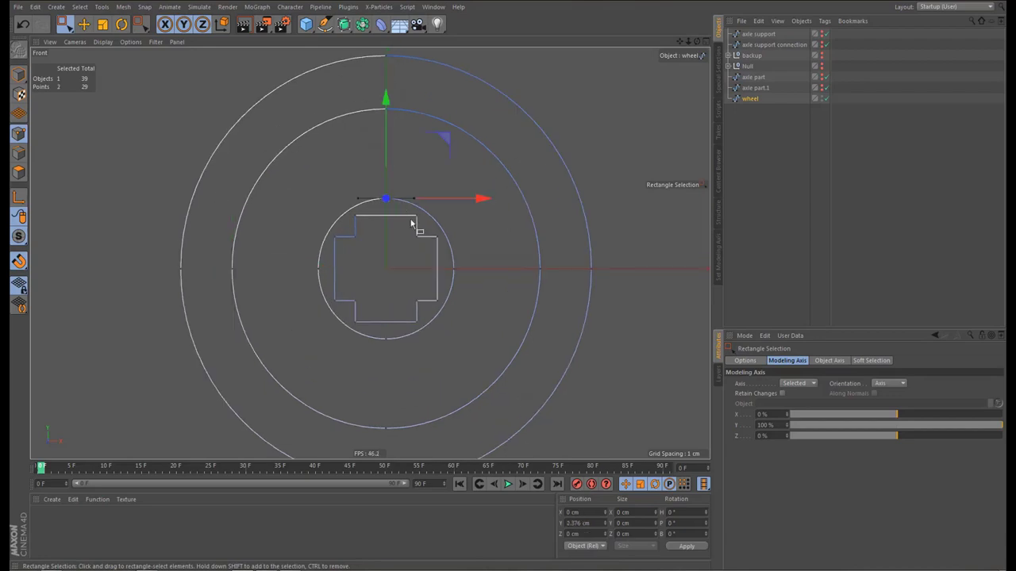
{"action": "key", "text": "space"}
{"action": "right_click", "coordinate": [500, 276]}
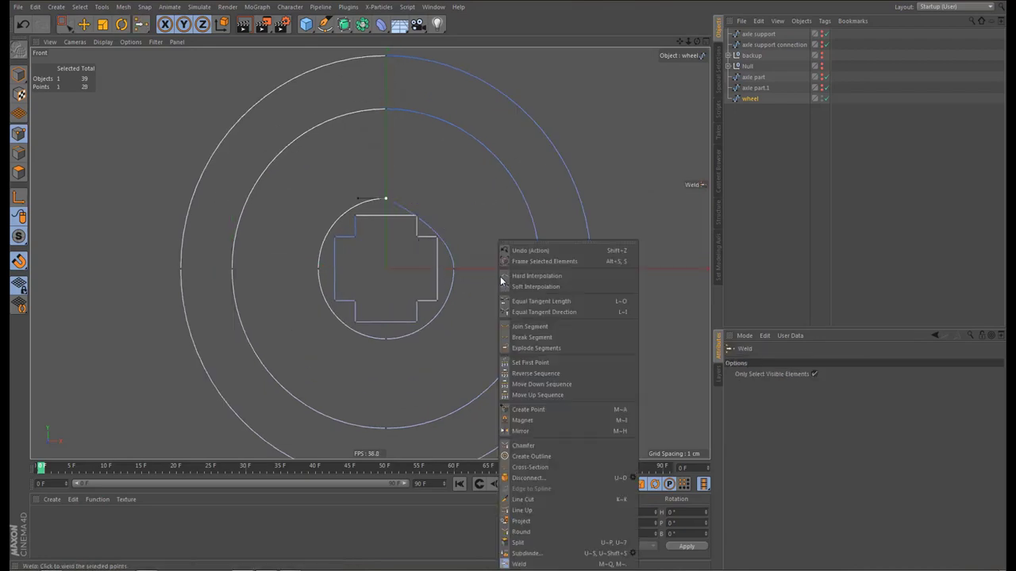
{"action": "left_click", "coordinate": [536, 302]}
{"action": "key", "text": "space"}
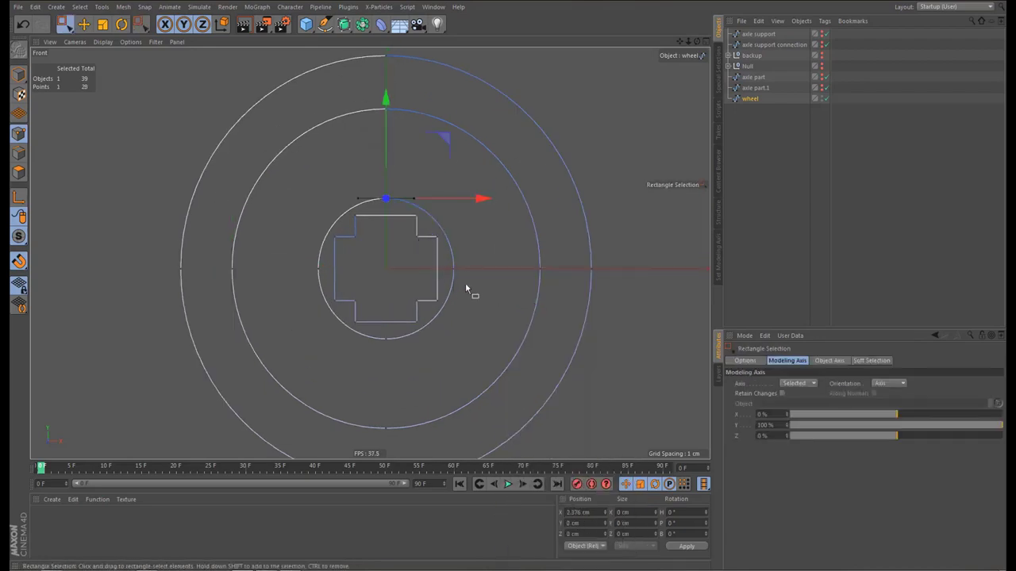
{"action": "left_click", "coordinate": [453, 268]}
{"action": "left_click", "coordinate": [386, 338]}
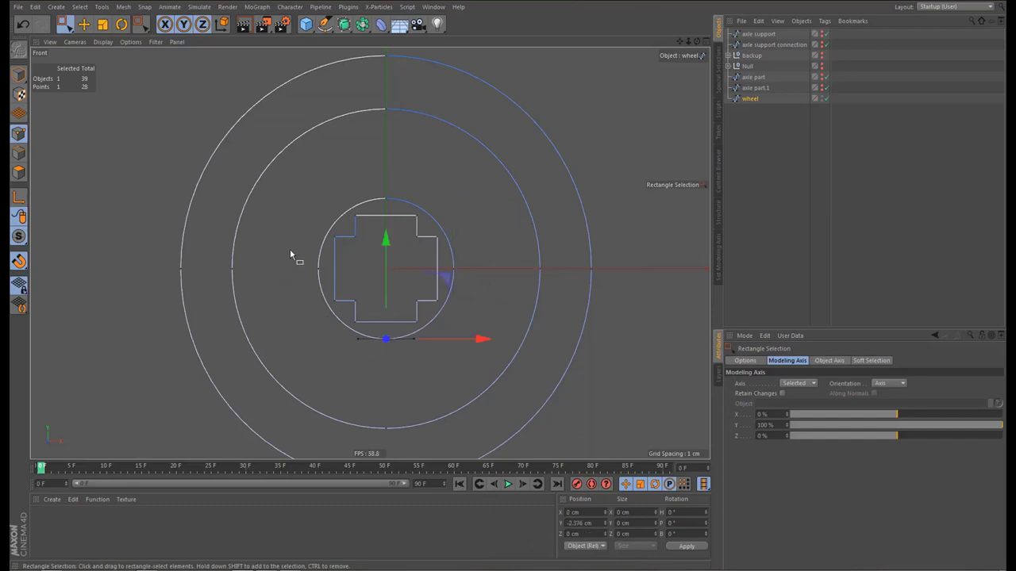
{"action": "left_click_drag", "start_coordinate": [290, 254], "coordinate": [329, 292]}
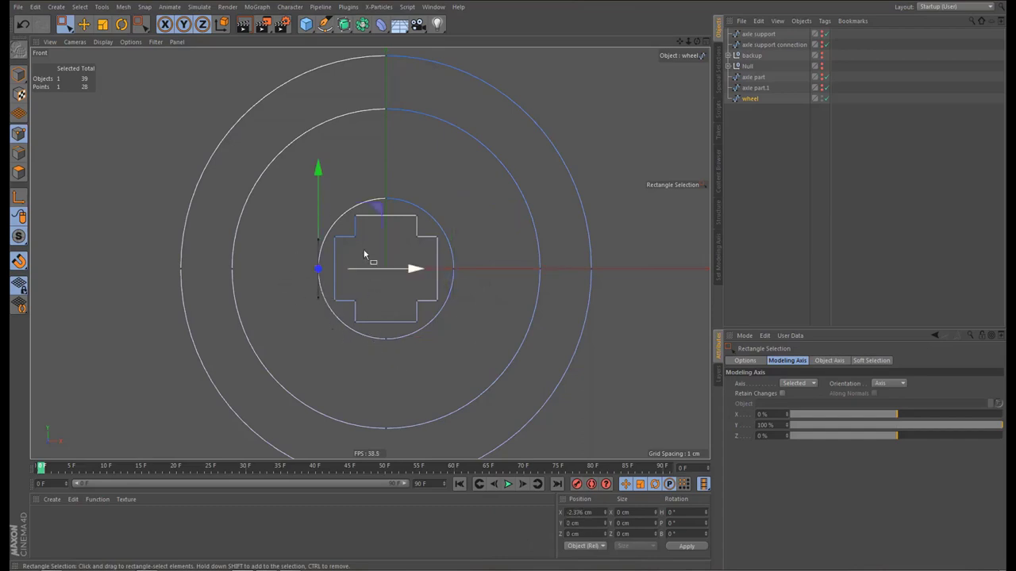
Select all corner points of the cross-shaped axle hole and set them to hard interpolation
{"action": "left_click_drag", "start_coordinate": [351, 208], "coordinate": [416, 250]}
{"action": "left_click_drag", "start_coordinate": [440, 262], "coordinate": [438, 262]}
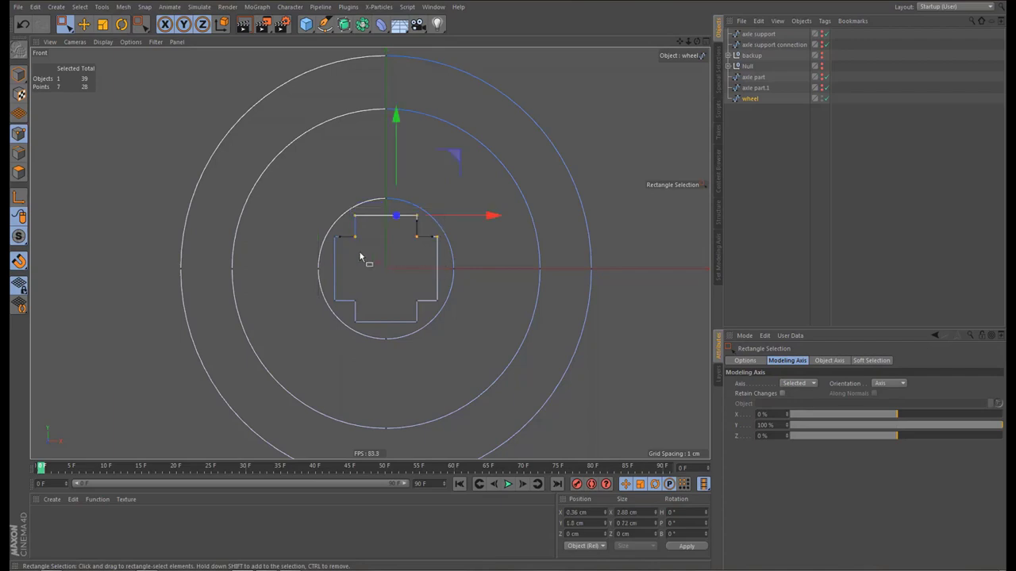
{"action": "left_click_drag", "start_coordinate": [333, 231], "coordinate": [406, 326], "text": "shift"}
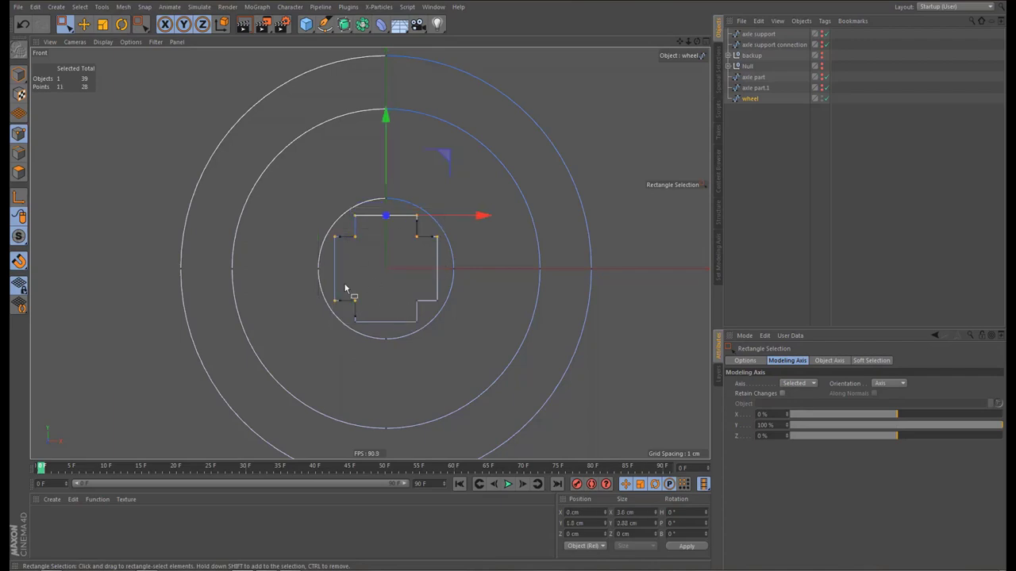
{"action": "left_click_drag", "start_coordinate": [345, 290], "coordinate": [449, 325], "text": "shift"}
{"action": "right_click", "coordinate": [457, 333]}
{"action": "left_click", "coordinate": [491, 276]}
Weld the overlapping points at the two right inner corners of the cross-shaped axle hole
{"action": "left_click_drag", "start_coordinate": [349, 210], "coordinate": [361, 222]}
{"action": "left_click_drag", "start_coordinate": [403, 196], "coordinate": [422, 330]}
{"action": "key", "text": "m"}
{"action": "key", "text": "q"}
{"action": "left_click", "coordinate": [410, 264]}
{"action": "key", "text": "space"}
{"action": "key", "text": "m"}
{"action": "key", "text": "q"}
{"action": "left_click", "coordinate": [415, 333]}
{"action": "key", "text": "space"}
Weld the overlapping points at the lower-left inner corner of the cross-shaped axle hole and check the adjacent corners
{"action": "left_click_drag", "start_coordinate": [351, 318], "coordinate": [359, 324]}
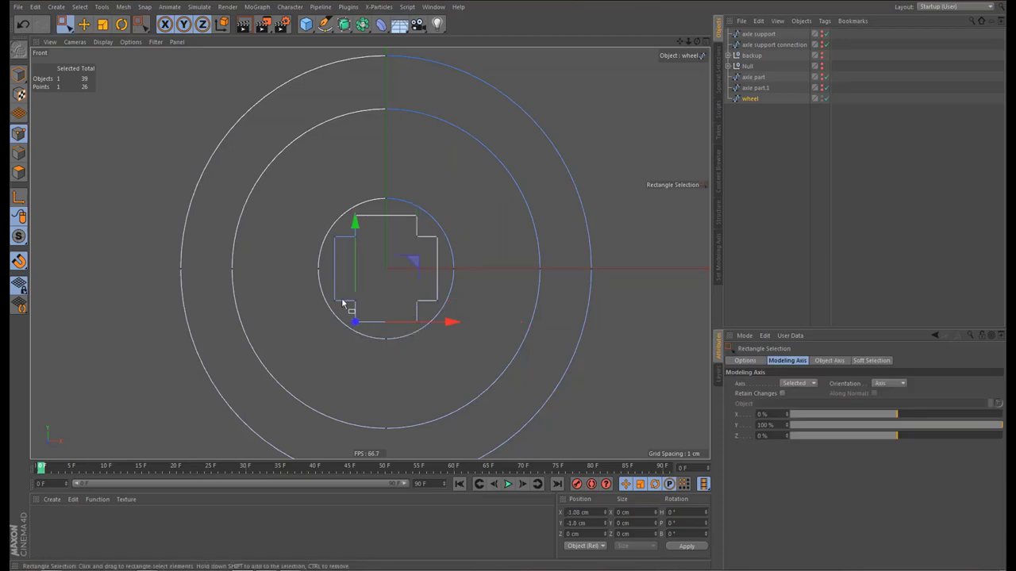
{"action": "left_click", "coordinate": [354, 301], "text": "shift"}
{"action": "key", "text": "m"}
{"action": "key", "text": "q"}
{"action": "left_click", "coordinate": [334, 300]}
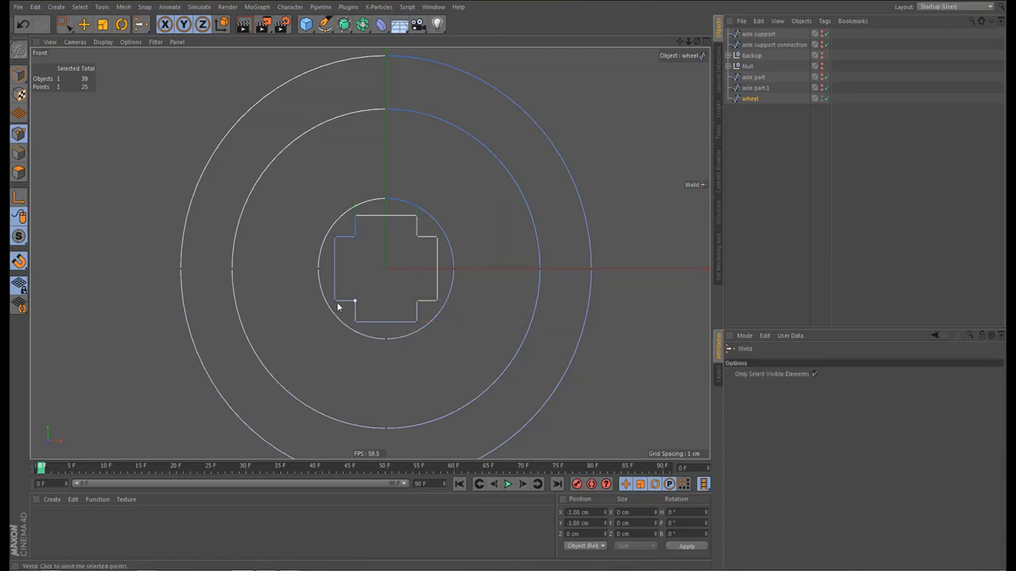
{"action": "key", "text": "0"}
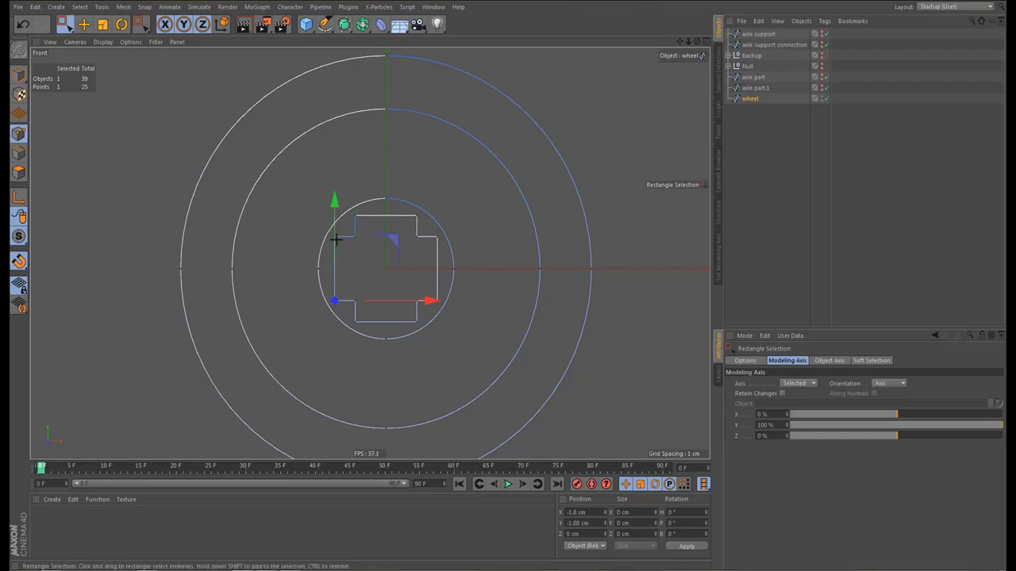
Weld the overlapping points at the upper-left inner corner of the cross-shaped axle hole
{"action": "left_click", "coordinate": [334, 236]}
{"action": "left_click", "coordinate": [351, 233], "text": "shift"}
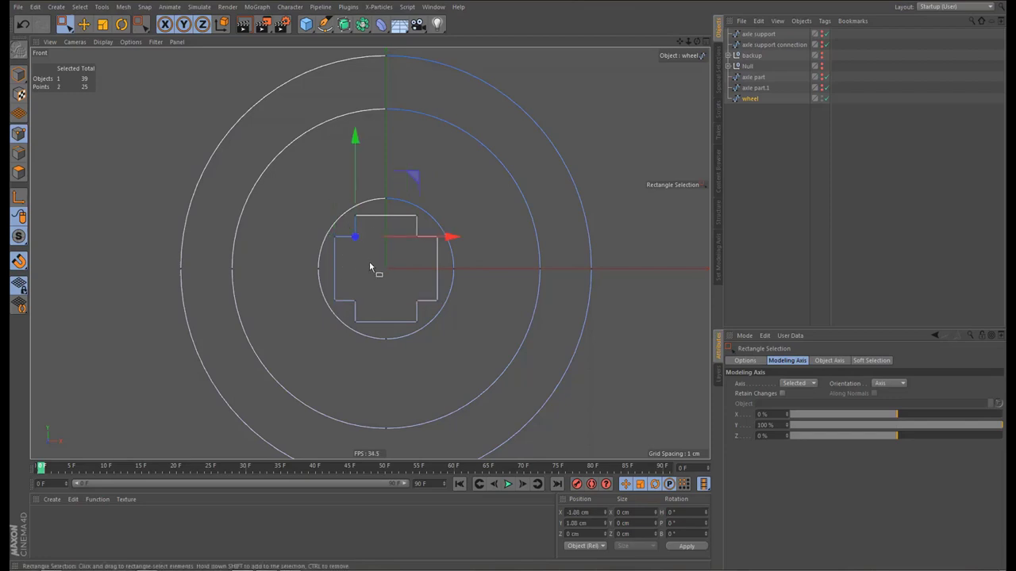
{"action": "key", "text": "m"}
{"action": "key", "text": "q"}
{"action": "scroll", "coordinate": [411, 301], "scroll_direction": "down", "scroll_amount": 5}
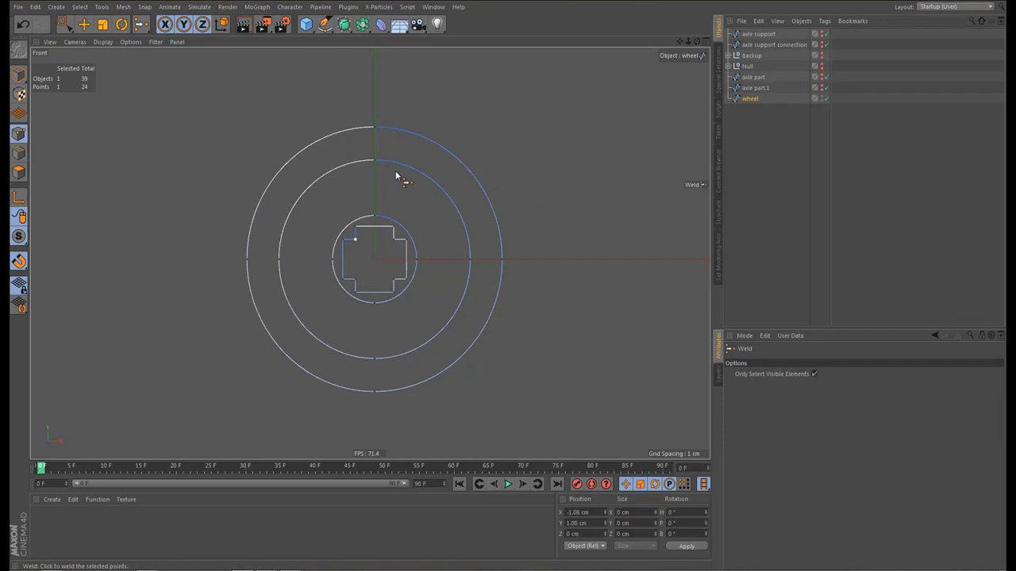
{"action": "scroll", "coordinate": [389, 170], "scroll_direction": "up", "scroll_amount": 1}
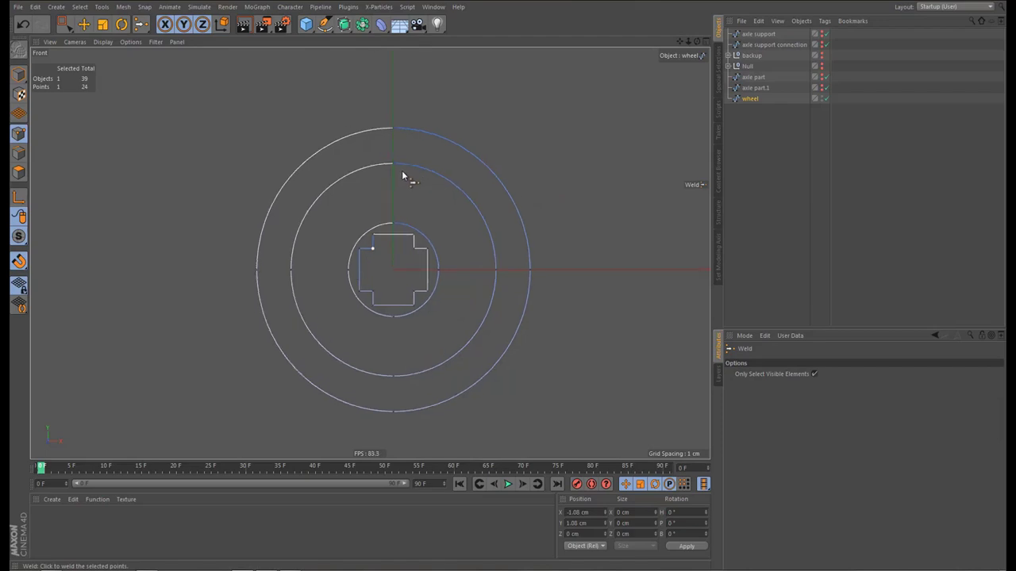
Split the wheel's outermost and middle circles into a separate spline named "wheel outside"
{"action": "key", "text": "0"}
{"action": "left_click_drag", "start_coordinate": [373, 115], "coordinate": [417, 210]}
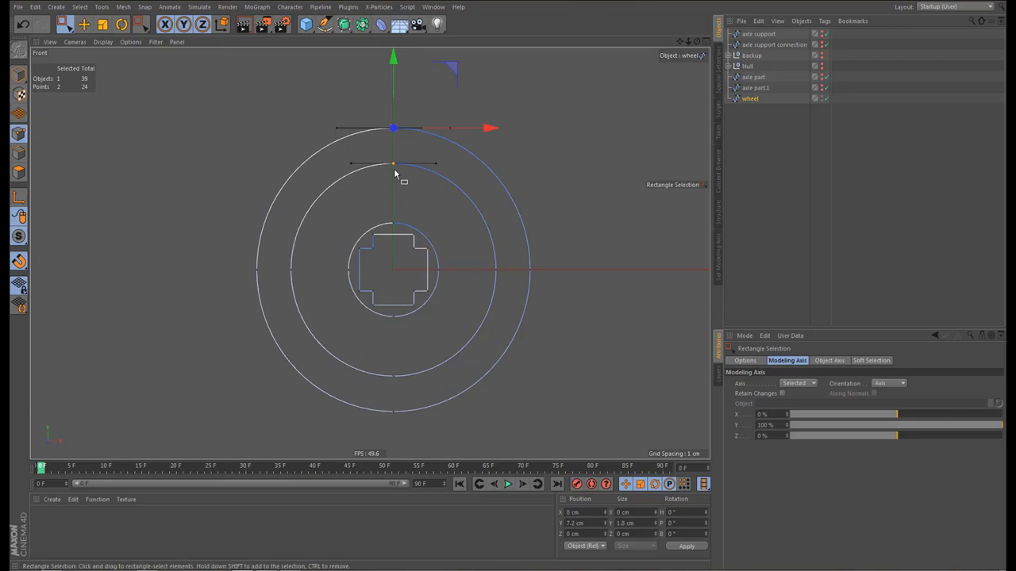
{"action": "key", "text": "u"}
{"action": "key", "text": "w"}
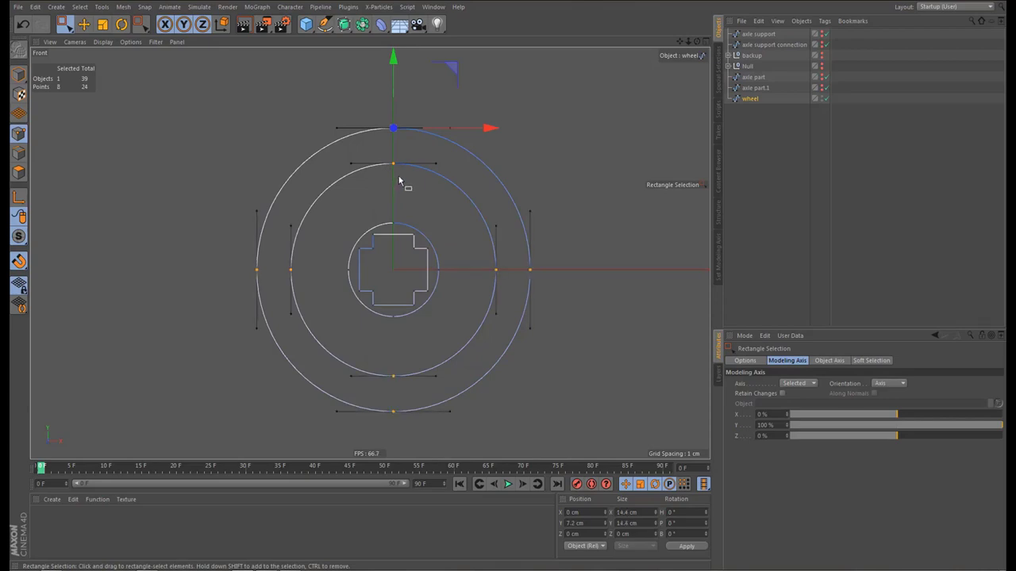
{"action": "key", "text": "u"}
{"action": "key", "text": "p"}
{"action": "double_click", "coordinate": [756, 108]}
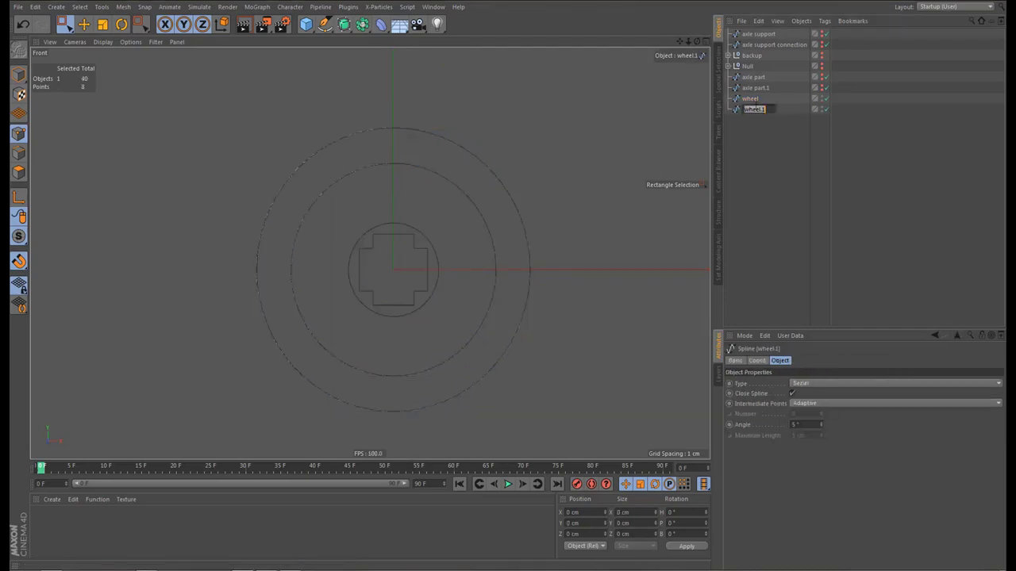
{"action": "type", "text": "wheel outside"}
{"action": "key", "text": "Return"}
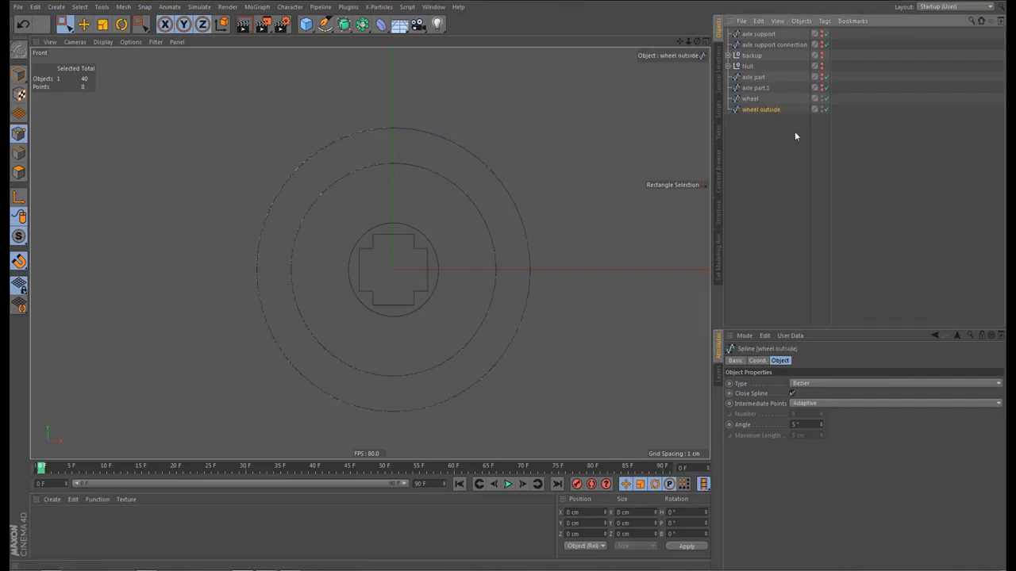
Split the original wheel's middle and innermost circles into a separate spline named "wheel middle part"
{"action": "left_click", "coordinate": [750, 99]}
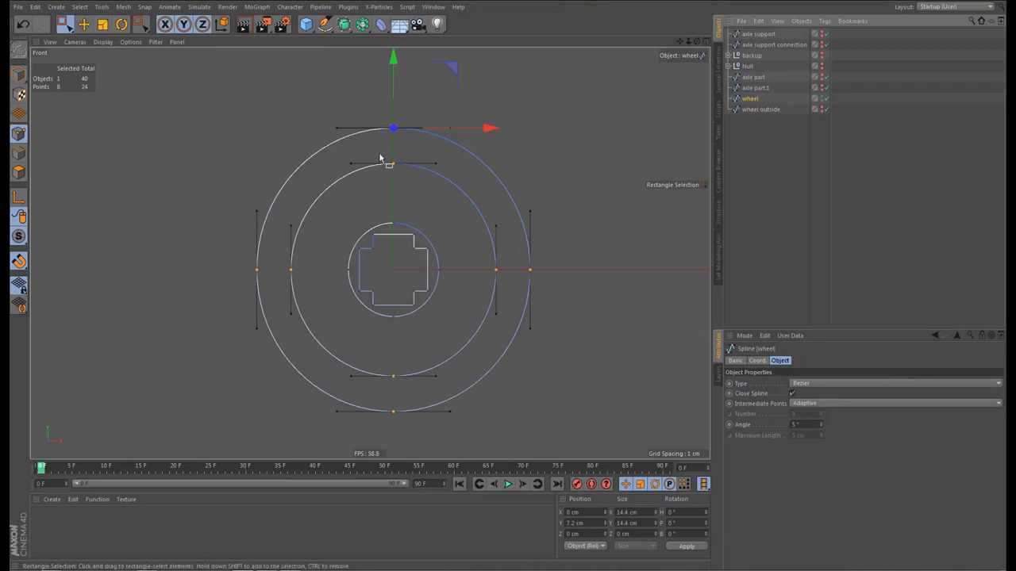
{"action": "left_click_drag", "start_coordinate": [384, 153], "coordinate": [408, 230]}
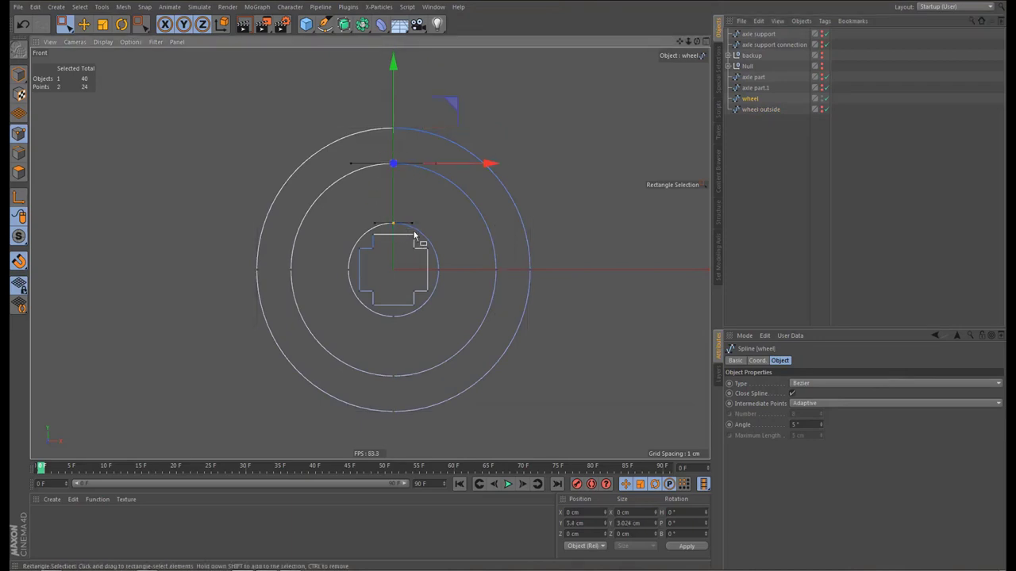
{"action": "key", "text": "u"}
{"action": "key", "text": "w"}
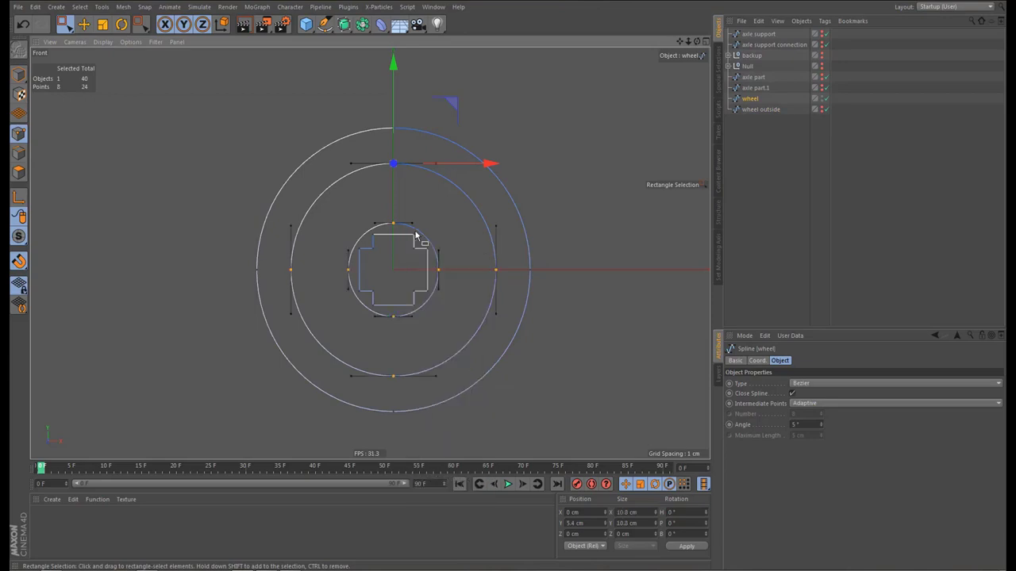
{"action": "key", "text": "u"}
{"action": "key", "text": "p"}
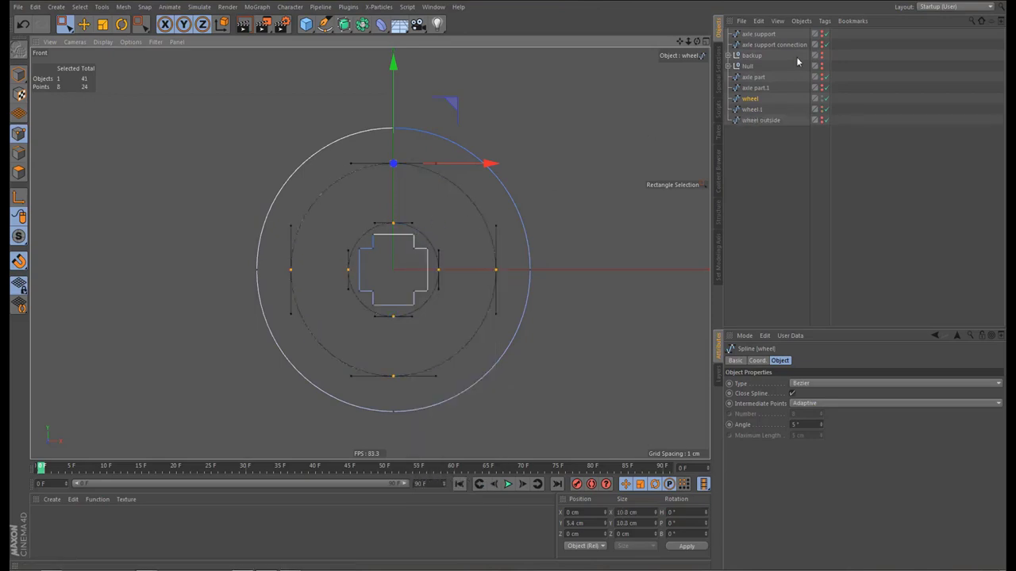
{"action": "double_click", "coordinate": [755, 108]}
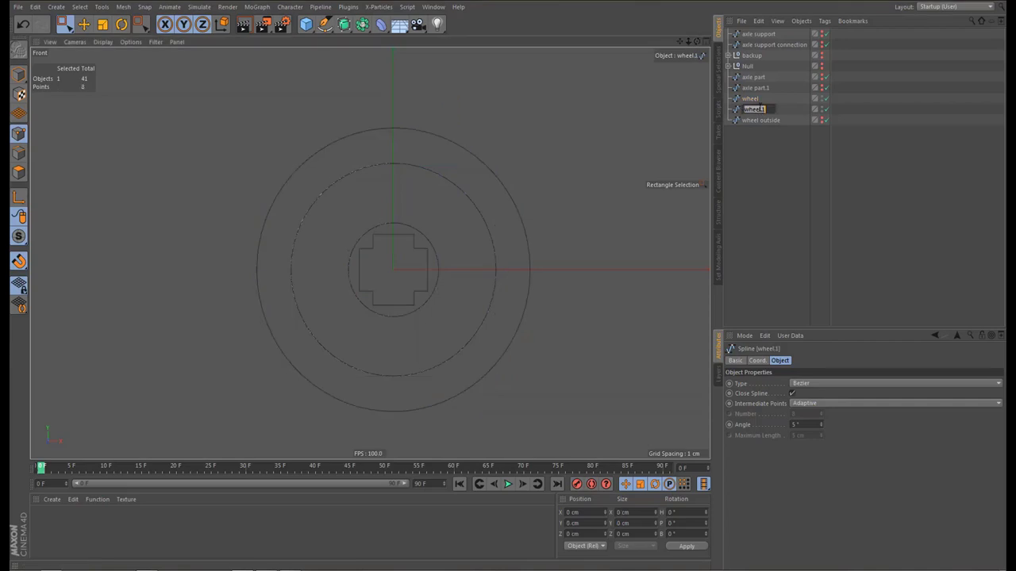
{"action": "type", "text": "wheel middle part"}
{"action": "key", "text": "Return"}
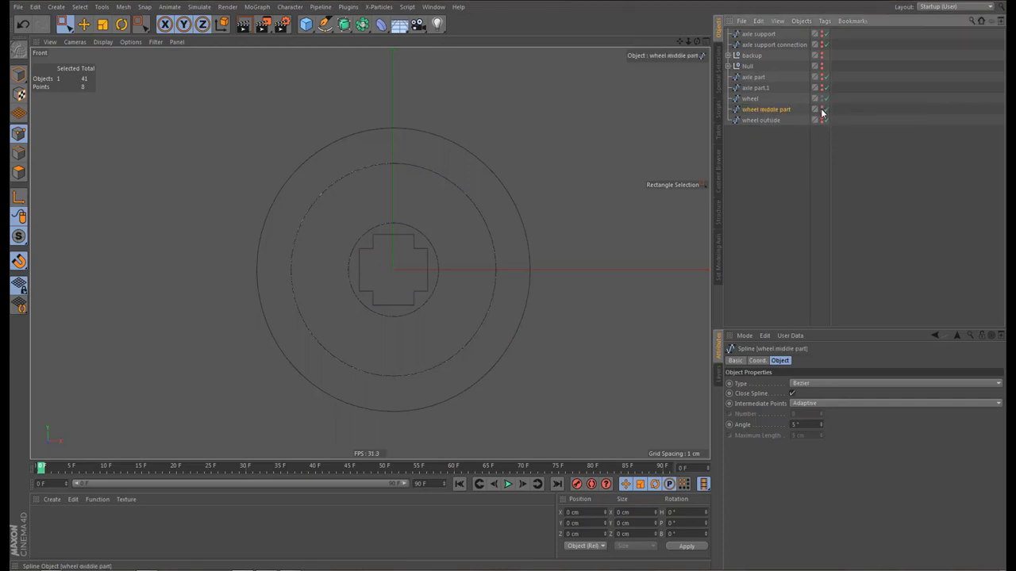
Split the original wheel's innermost circle and cross-shaped axle hole into a separate spline named "wheel center"
{"action": "left_click", "coordinate": [758, 100]}
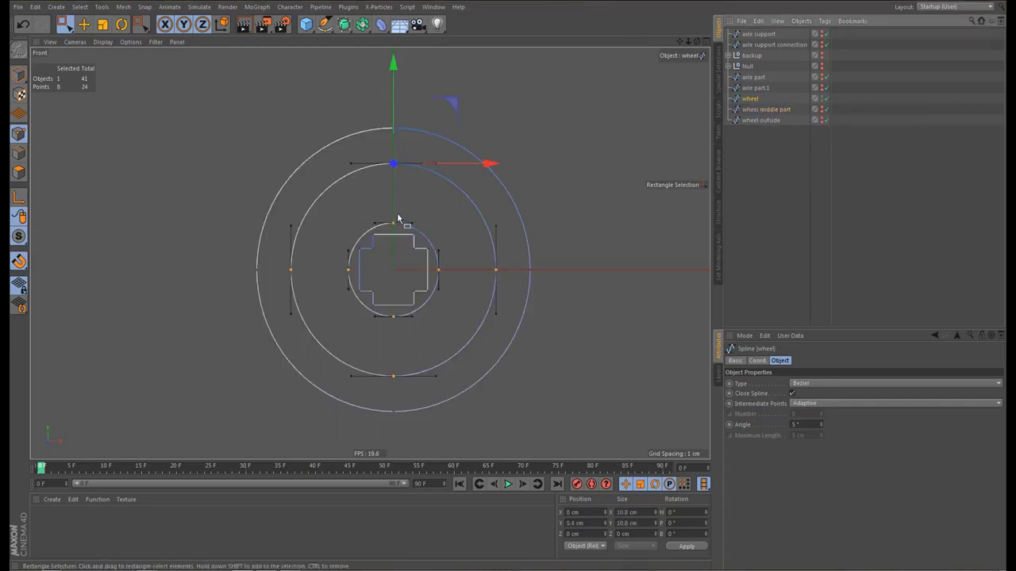
{"action": "left_click_drag", "start_coordinate": [383, 215], "coordinate": [424, 264]}
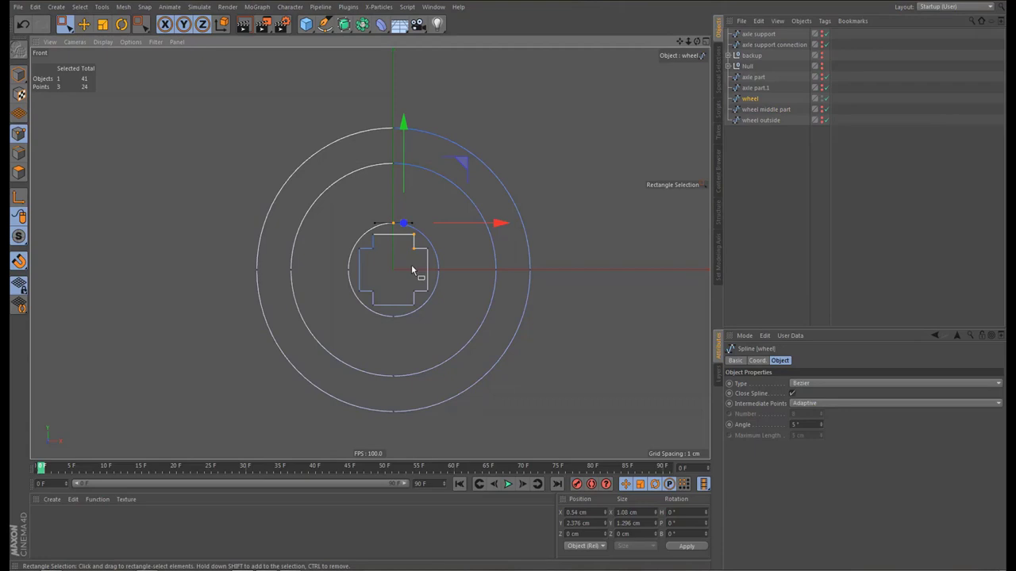
{"action": "key", "text": "u"}
{"action": "key", "text": "w"}
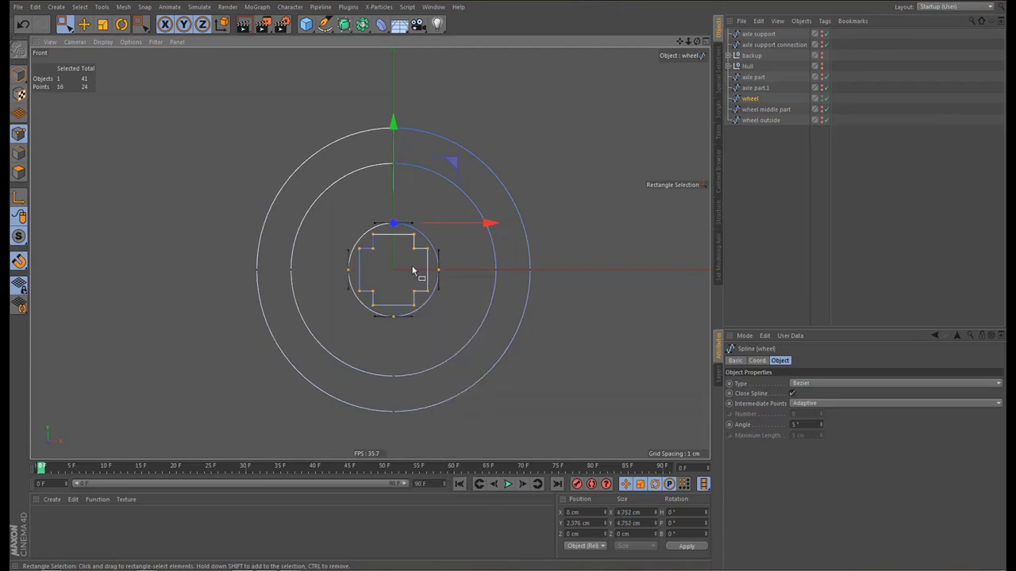
{"action": "key", "text": "u"}
{"action": "key", "text": "p"}
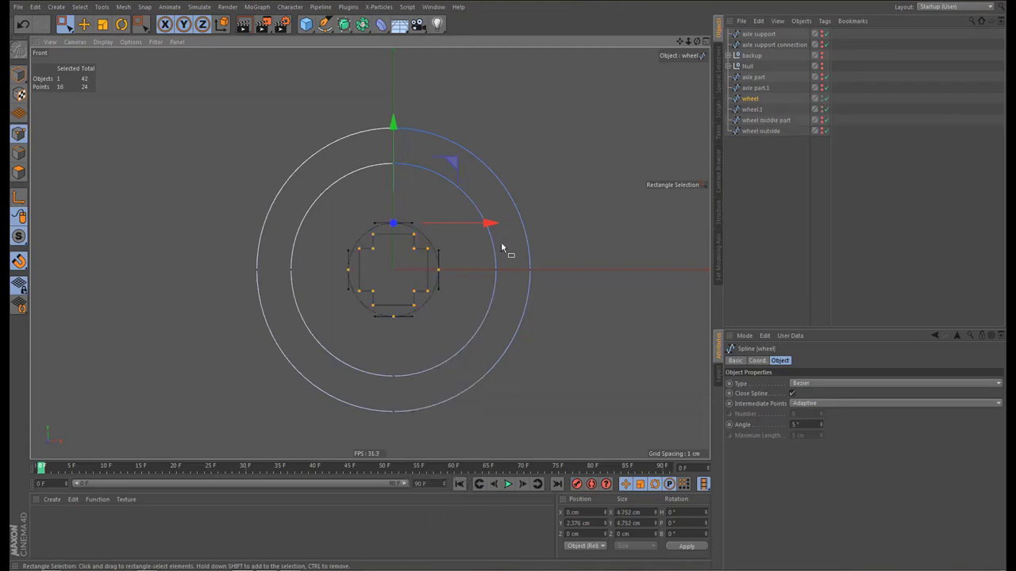
{"action": "double_click", "coordinate": [754, 109]}
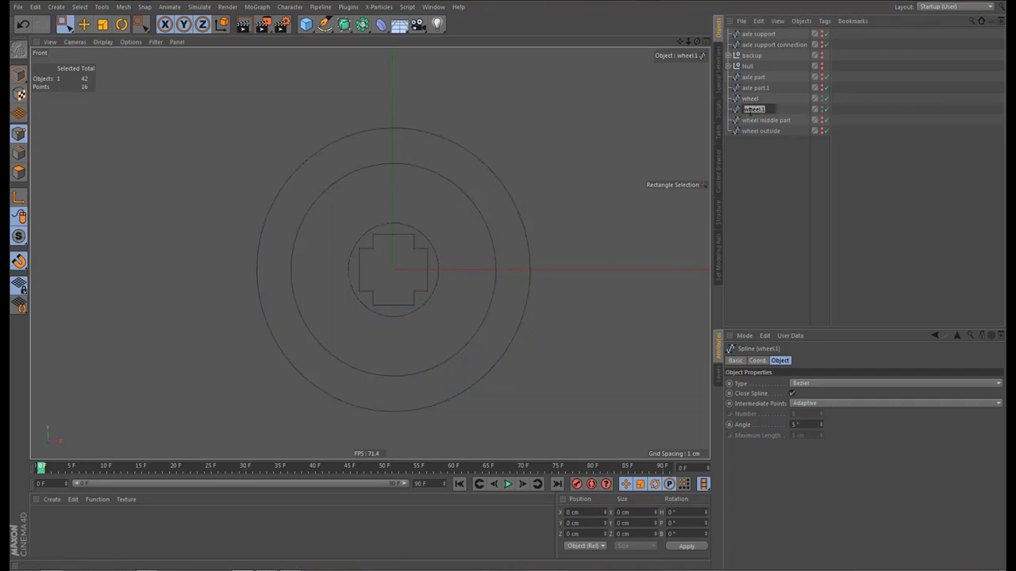
{"action": "type", "text": "wheel"}
{"action": "type", "text": " insi"}
{"action": "type", "text": "center"}
{"action": "key", "text": "Return"}
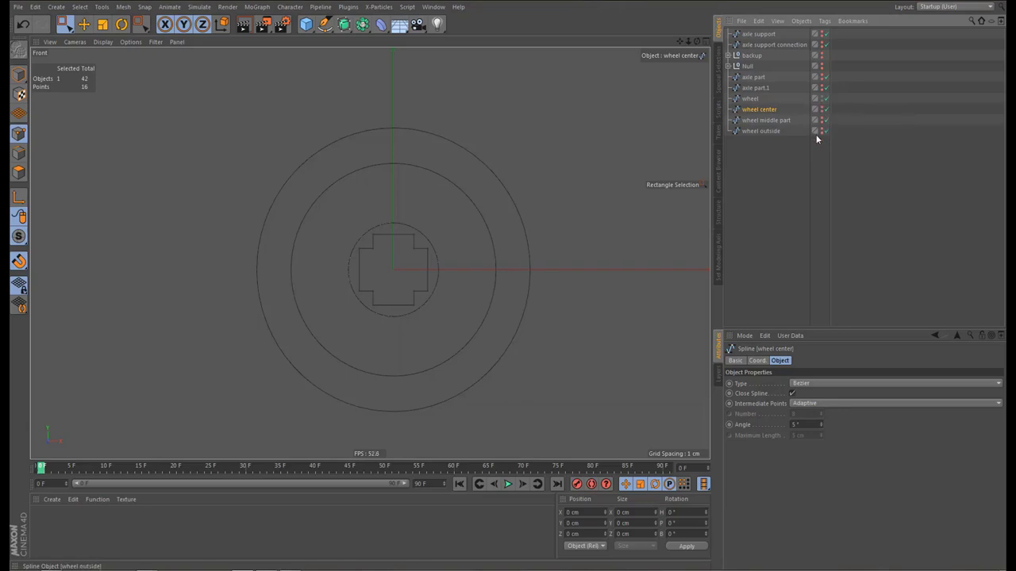
Move the wheel center, wheel middle part and wheel outside splines into the backup group
{"action": "left_click", "coordinate": [768, 121]}
{"action": "left_click", "coordinate": [762, 131], "text": "ctrl"}
{"action": "left_click", "coordinate": [763, 109], "text": "ctrl"}
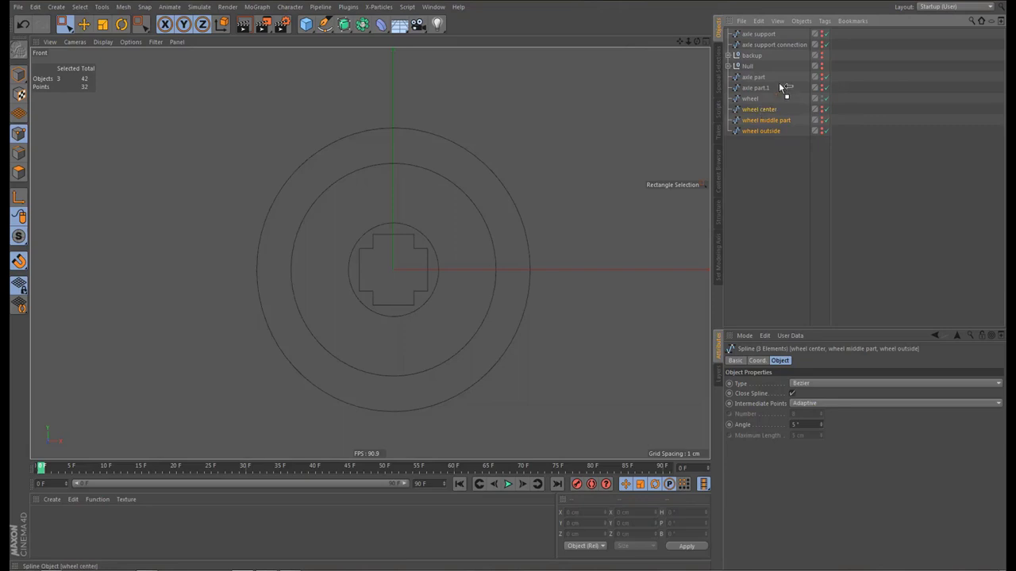
{"action": "left_click_drag", "start_coordinate": [755, 55], "coordinate": [731, 56]}
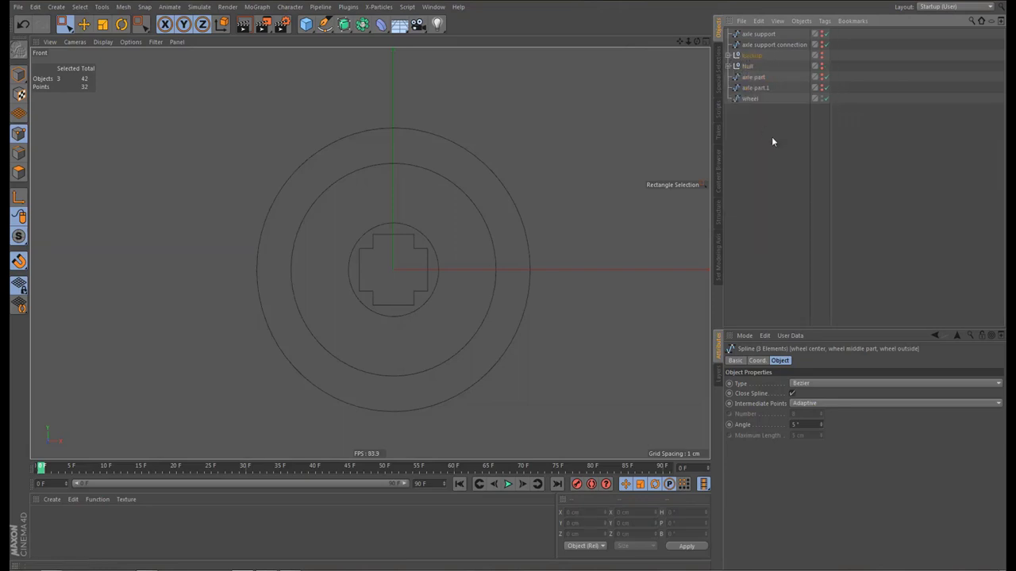
Split duplicates of the wheel's middle and innermost circles into a separate spline
{"action": "left_click", "coordinate": [750, 99]}
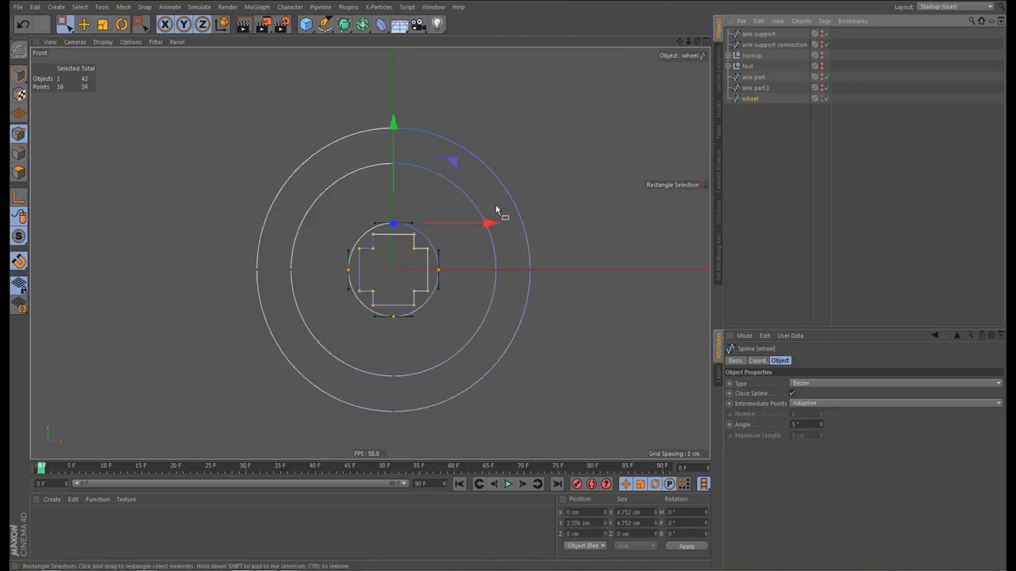
{"action": "scroll", "coordinate": [358, 184], "scroll_direction": "up", "scroll_amount": 1}
{"action": "scroll", "coordinate": [377, 195], "scroll_direction": "up", "scroll_amount": 1}
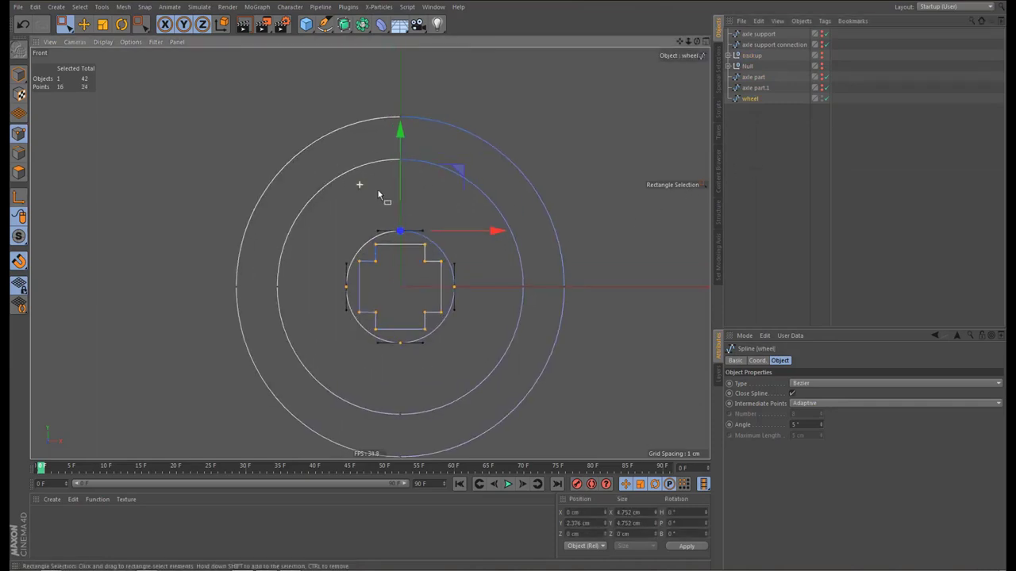
{"action": "scroll", "coordinate": [378, 192], "scroll_direction": "up", "scroll_amount": 1}
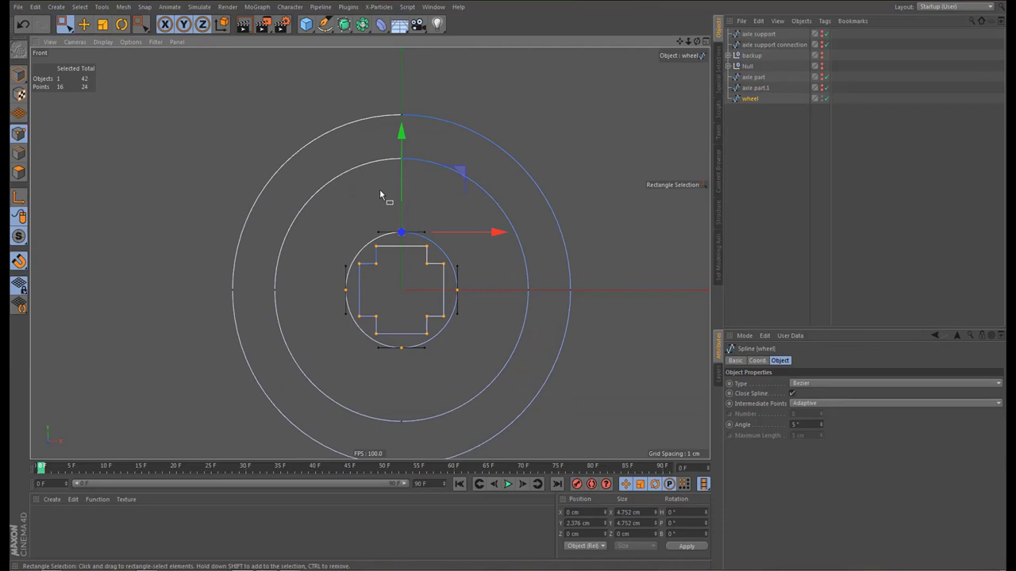
{"action": "left_click_drag", "start_coordinate": [381, 147], "coordinate": [425, 243]}
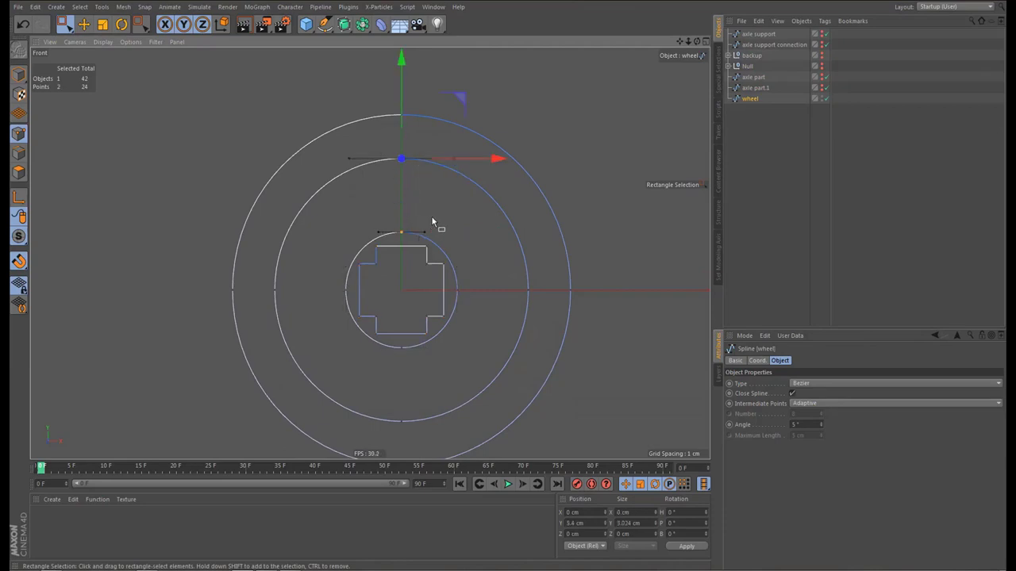
{"action": "key", "text": "u"}
{"action": "key", "text": "w"}
{"action": "key", "text": "u"}
{"action": "key", "text": "p"}
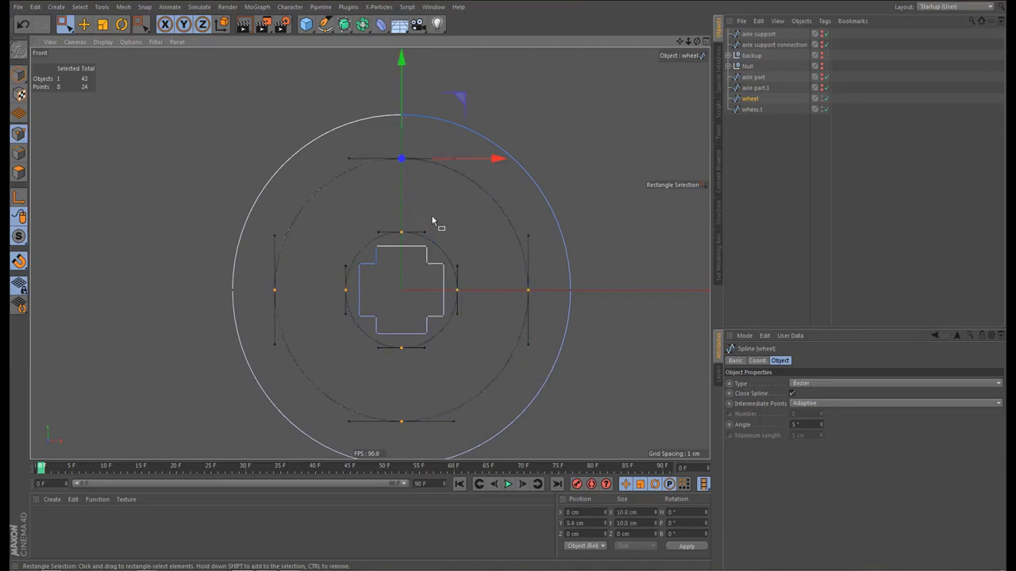
Merge the wheel spline and the split-off circles into one spline with Connect Objects + Delete
{"action": "left_click", "coordinate": [753, 109], "text": "ctrl"}
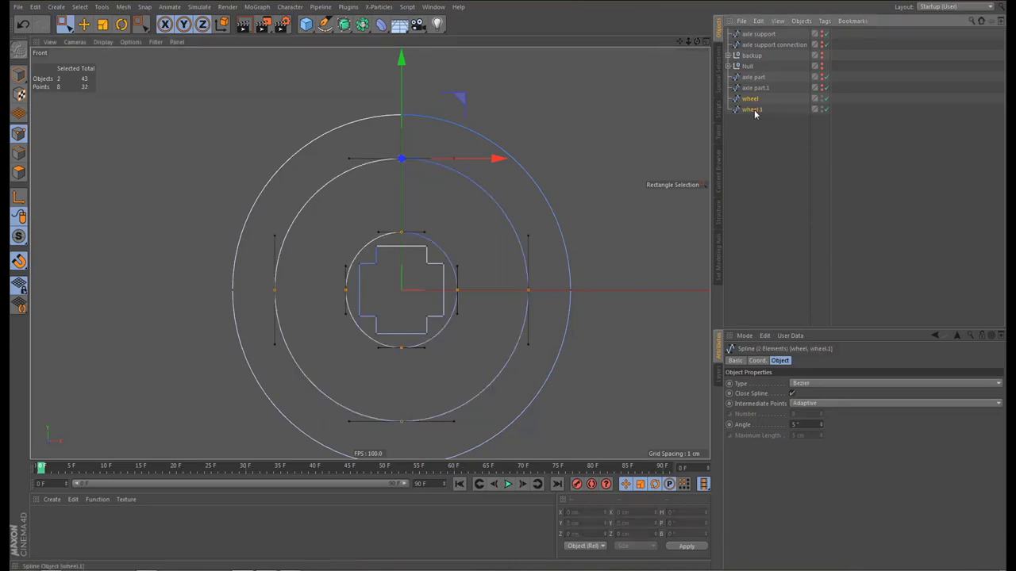
{"action": "right_click", "coordinate": [754, 113]}
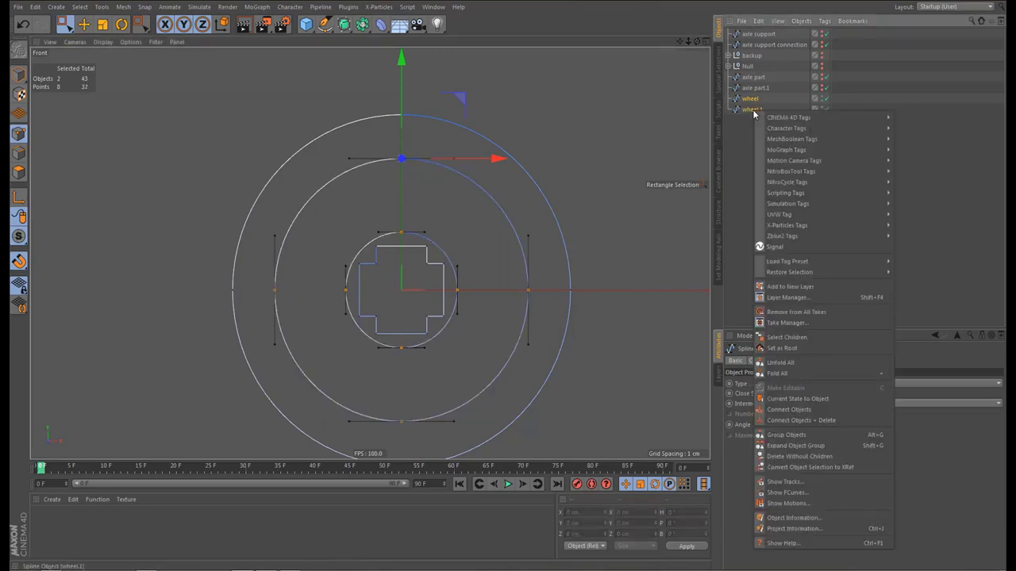
{"action": "left_click", "coordinate": [805, 418]}
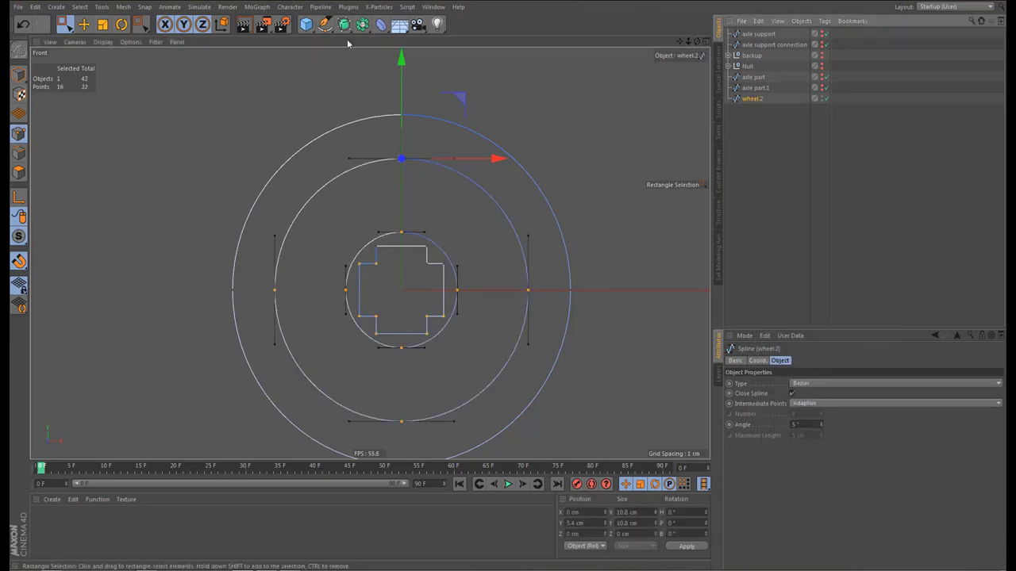
Put the merged wheel spline into an Extrude object and inspect the solid in the perspective view
{"action": "left_click_drag", "start_coordinate": [347, 30], "coordinate": [446, 38], "text": "alt"}
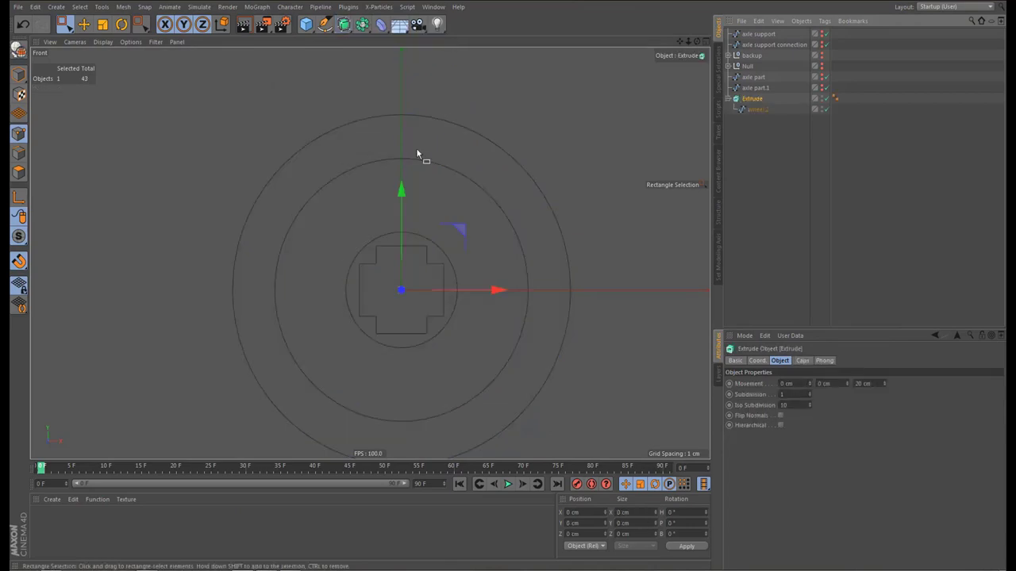
{"action": "middle_click", "coordinate": [416, 148]}
{"action": "middle_click", "coordinate": [331, 144]}
{"action": "right_click_drag", "start_coordinate": [383, 139], "coordinate": [350, 183], "text": "alt"}
{"action": "middle_click_drag", "start_coordinate": [350, 182], "coordinate": [389, 185], "text": "alt"}
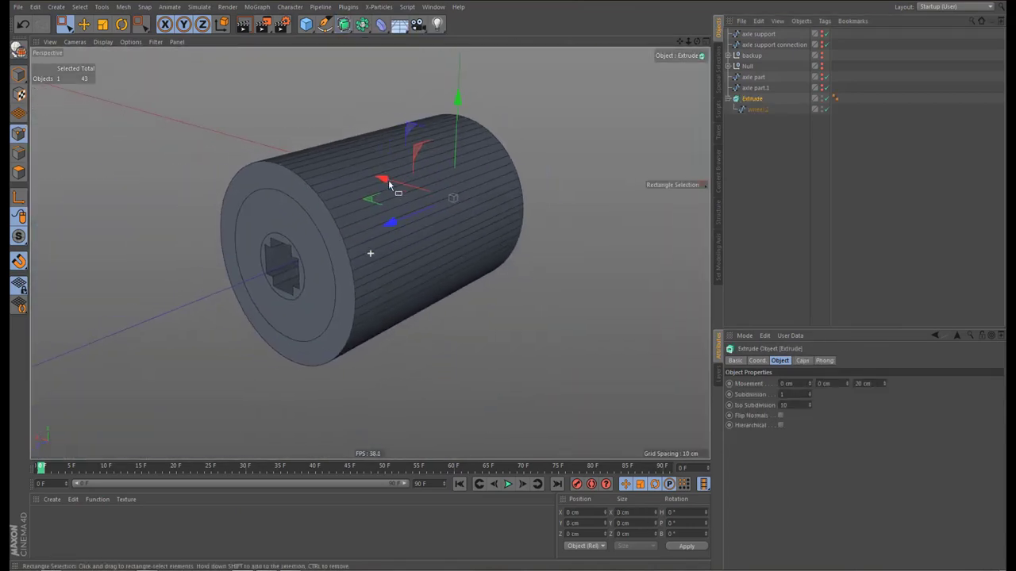
{"action": "left_click_drag", "start_coordinate": [348, 205], "coordinate": [344, 254], "text": "alt"}
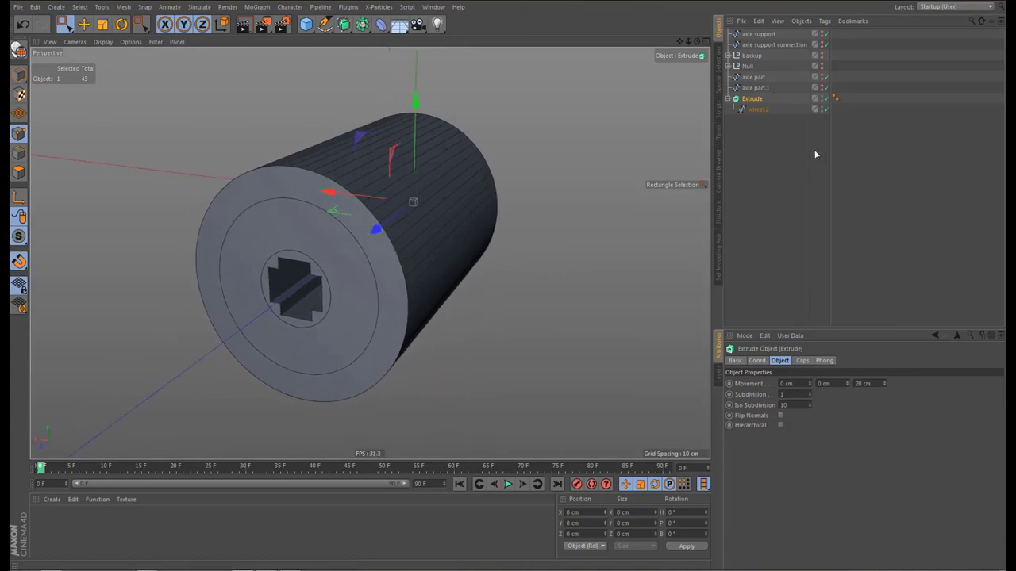
Set the Extrude's start and end caps to Fillet Cap and enable Constrain
{"action": "left_click", "coordinate": [803, 360]}
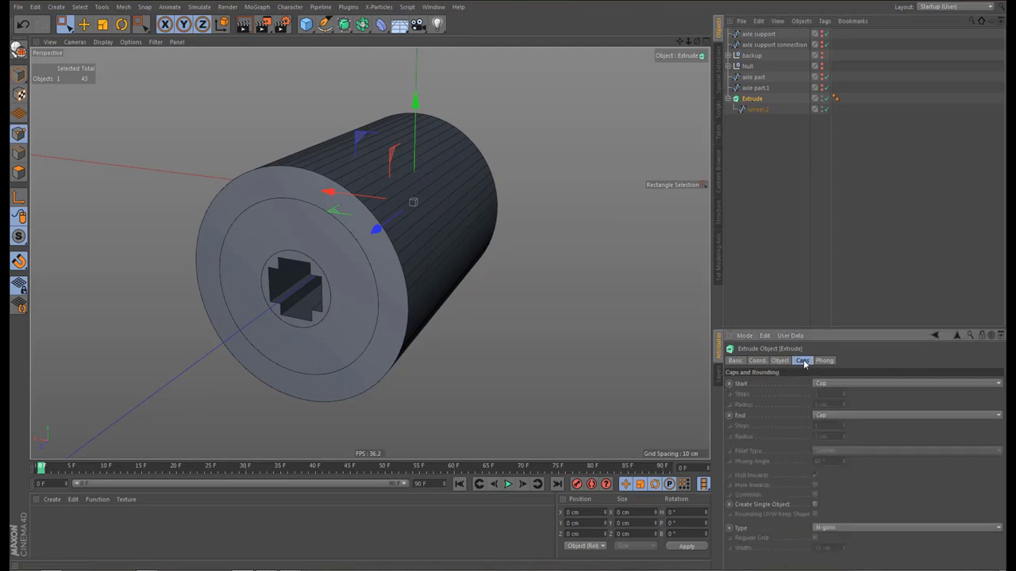
{"action": "left_click", "coordinate": [824, 384]}
{"action": "left_click", "coordinate": [838, 424]}
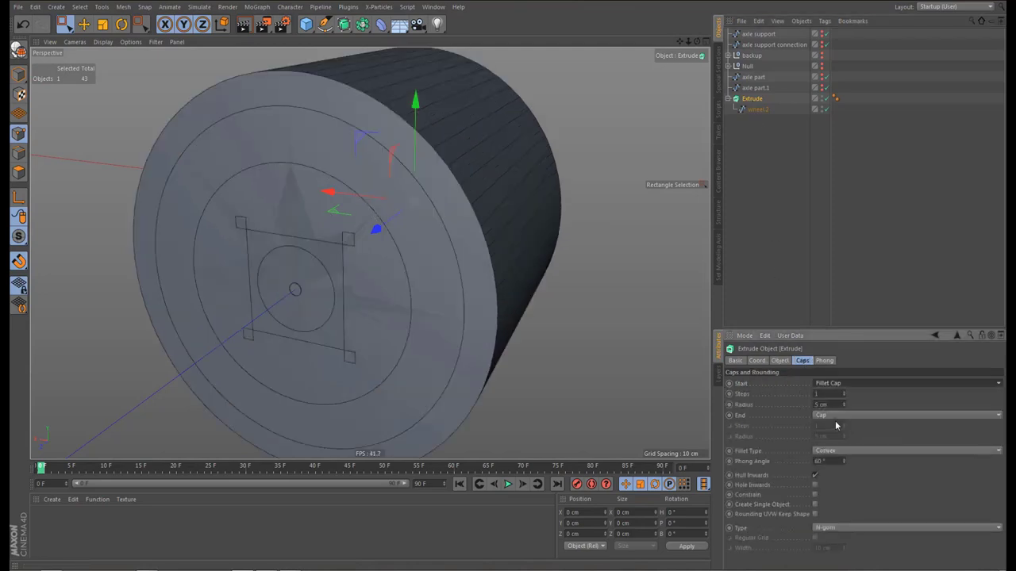
{"action": "left_click", "coordinate": [836, 415]}
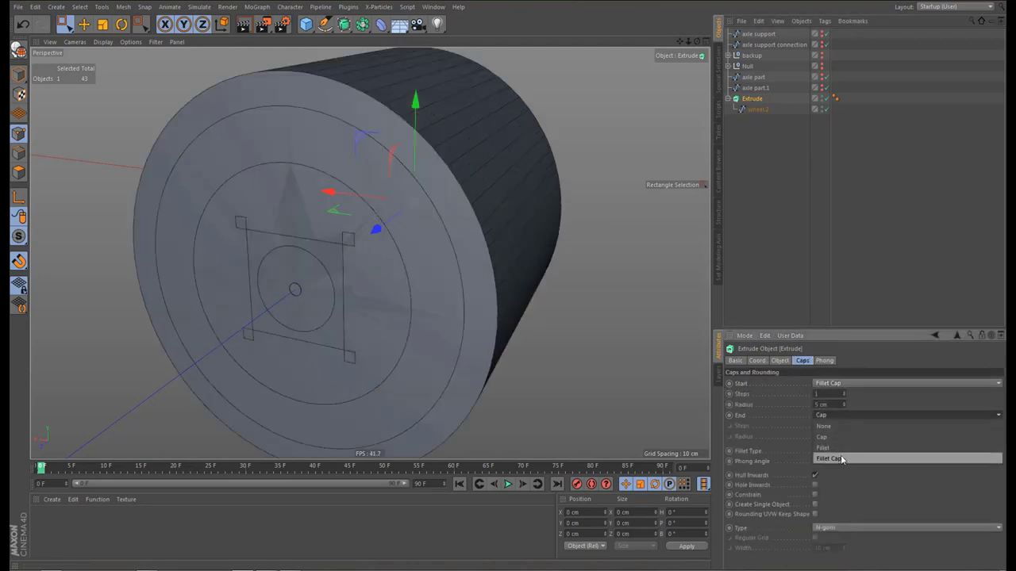
{"action": "left_click", "coordinate": [840, 455]}
{"action": "left_click", "coordinate": [814, 495]}
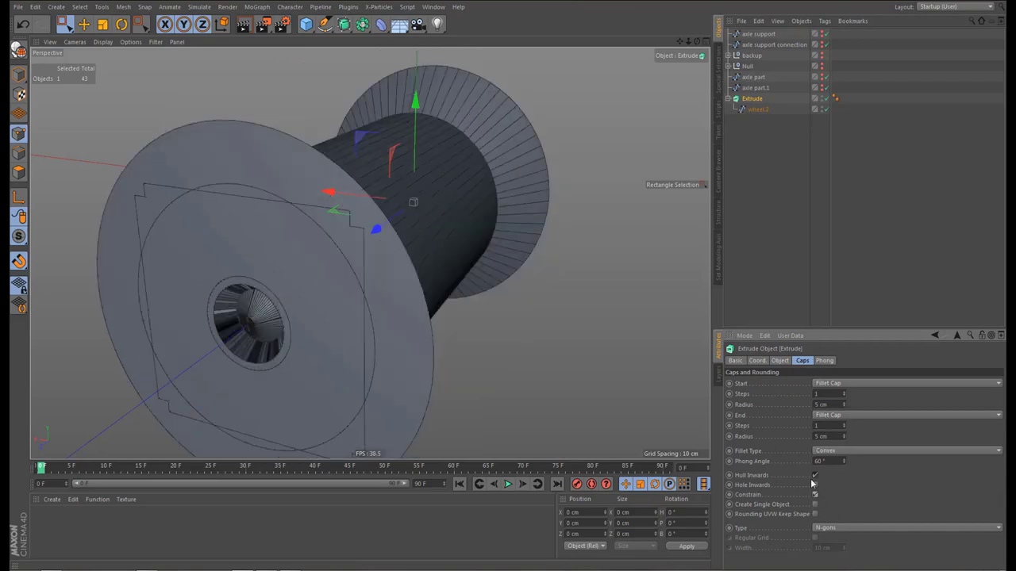
Set the Extrude's start and end fillet radii to 1 cm
{"action": "double_click", "coordinate": [825, 404]}
{"action": "type", "text": "1"}
{"action": "key", "text": "Tab"}
{"action": "type", "text": "1"}
{"action": "key", "text": "Return"}
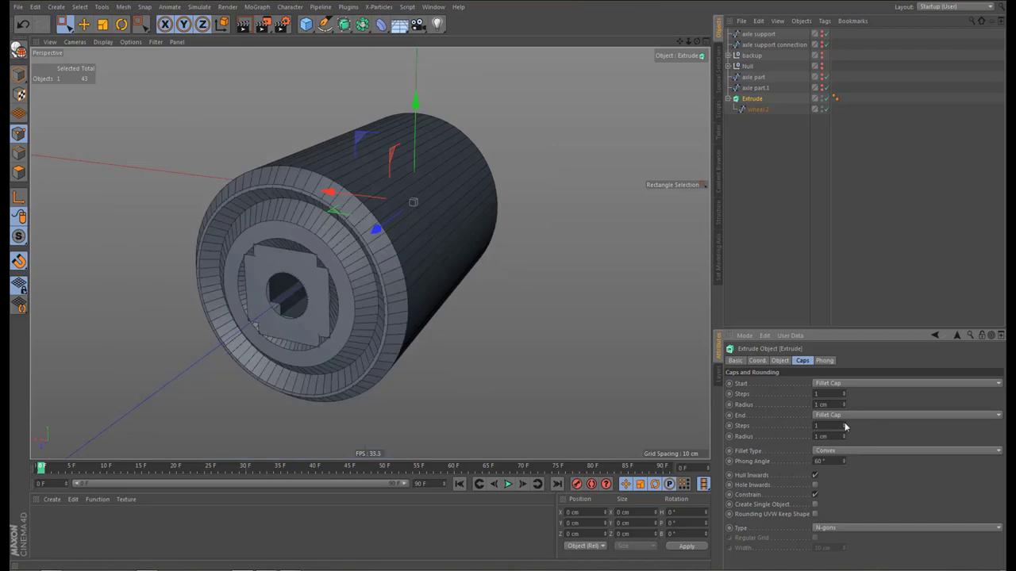
Reduce the start fillet radius to 0.3 cm and the end radius to 0.1 cm, and render the perspective view
{"action": "left_click_drag", "start_coordinate": [843, 404], "coordinate": [844, 440]}
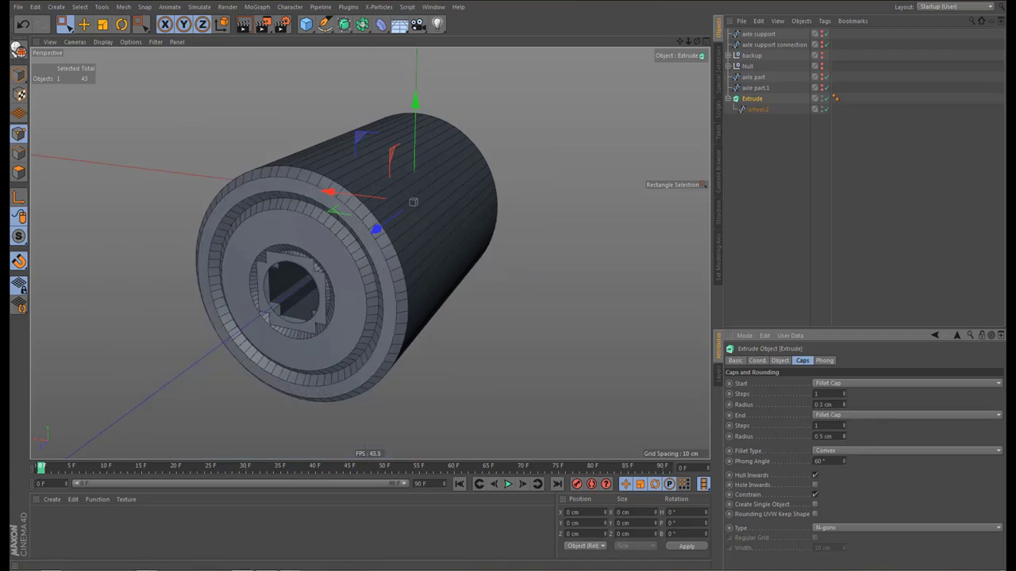
{"action": "left_click_drag", "start_coordinate": [424, 340], "coordinate": [496, 266], "text": "alt"}
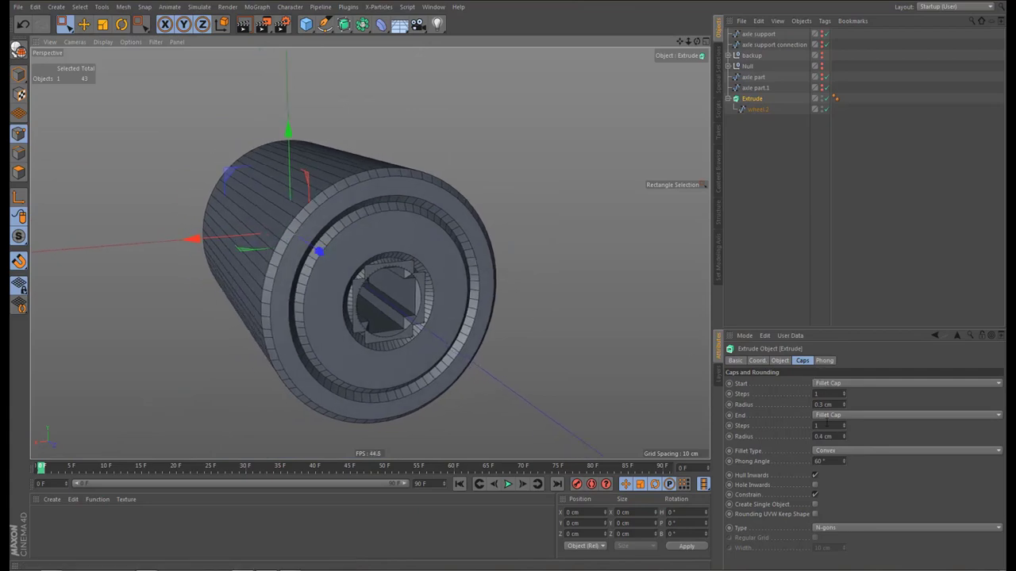
{"action": "left_click_drag", "start_coordinate": [845, 440], "coordinate": [846, 444]}
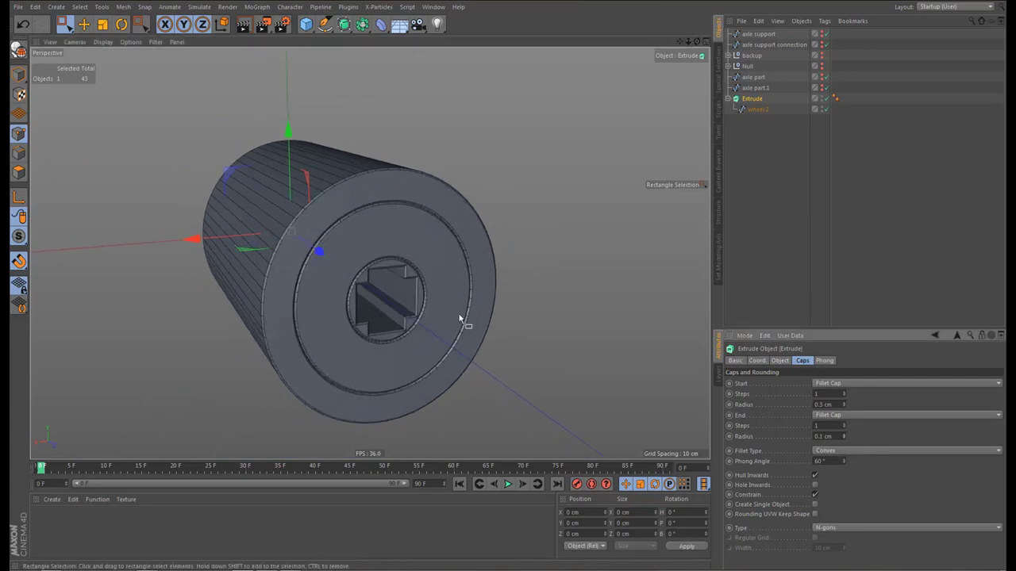
{"action": "left_click_drag", "start_coordinate": [465, 317], "coordinate": [473, 243], "text": "alt"}
{"action": "key", "text": "ctrl+r"}
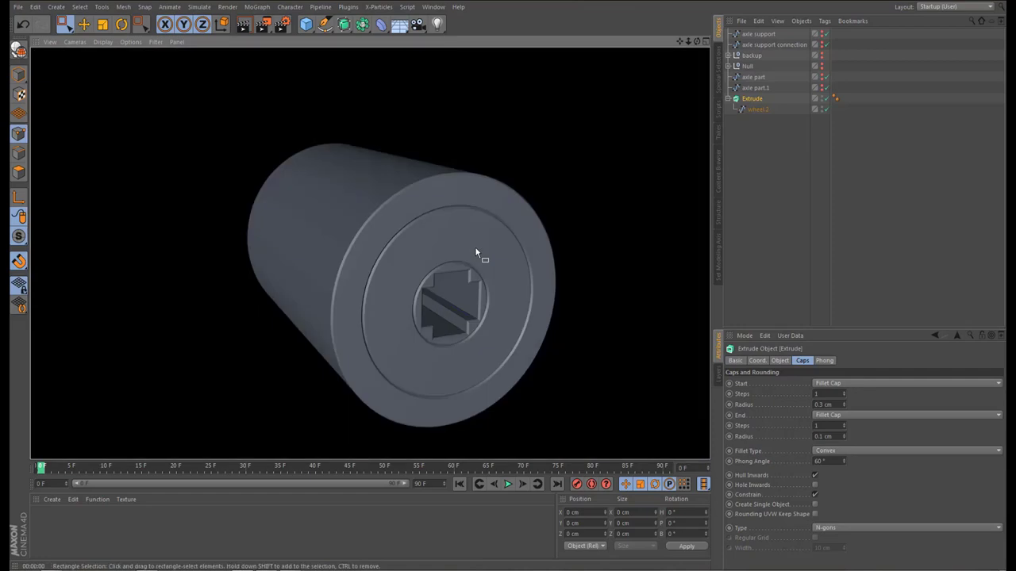
Take the merged wheel spline out of the Extrude object and delete the Extrude
{"action": "left_click", "coordinate": [758, 108]}
{"action": "left_click", "coordinate": [751, 101]}
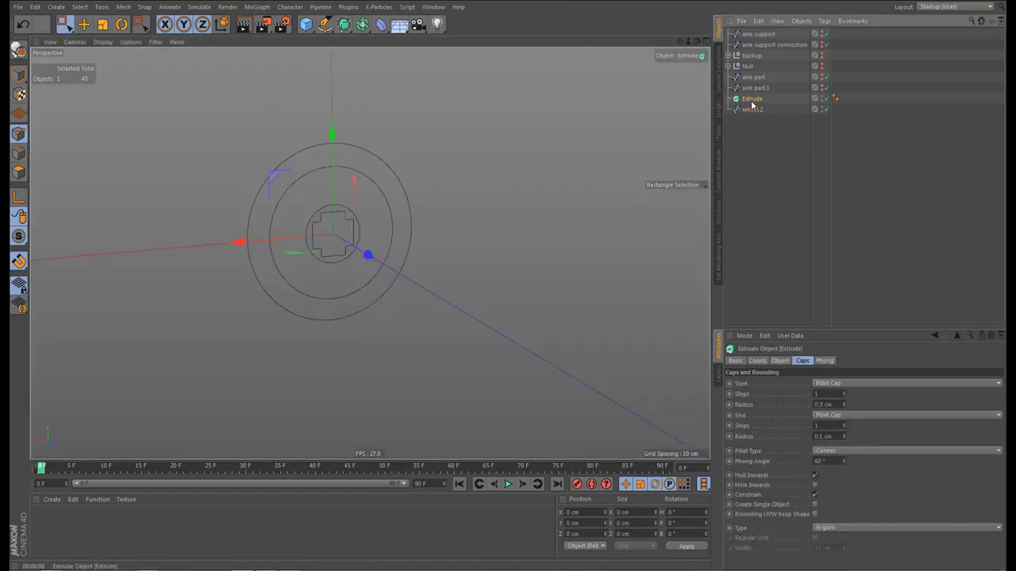
{"action": "key", "text": "Delete"}
Select the wheel's overlapping innermost circles for scaling in the front view and set the modeling axis Y to 0%
{"action": "left_click", "coordinate": [748, 100]}
{"action": "middle_click", "coordinate": [464, 309]}
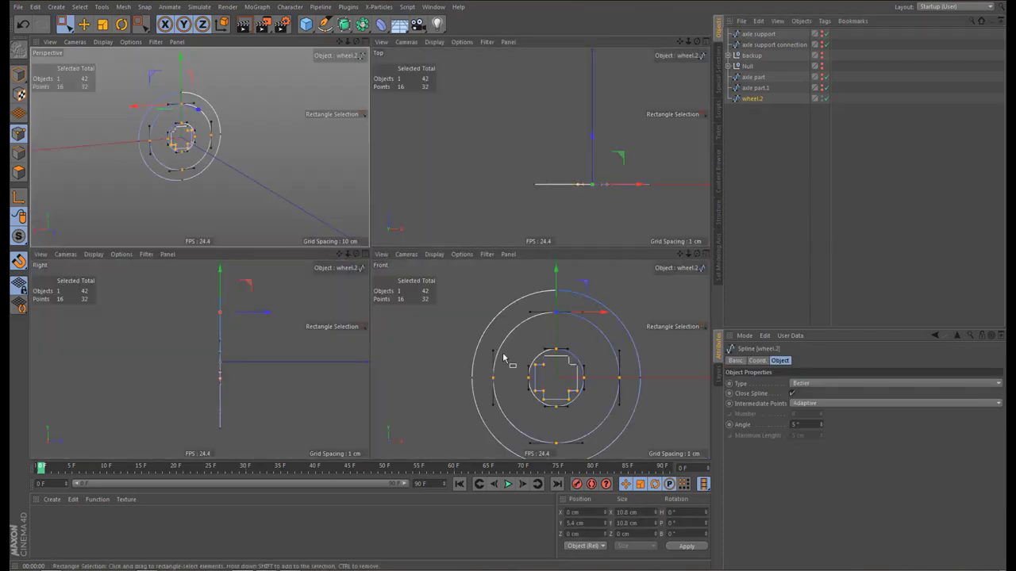
{"action": "middle_click", "coordinate": [503, 357]}
{"action": "scroll", "coordinate": [453, 344], "scroll_direction": "up", "scroll_amount": 3}
{"action": "scroll", "coordinate": [436, 276], "scroll_direction": "up", "scroll_amount": 2}
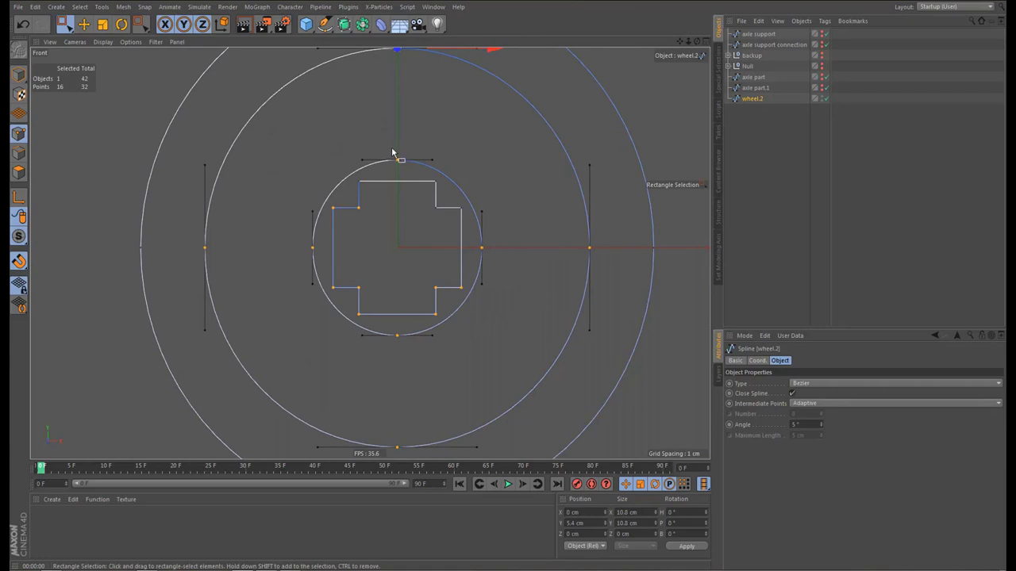
{"action": "left_click", "coordinate": [391, 149]}
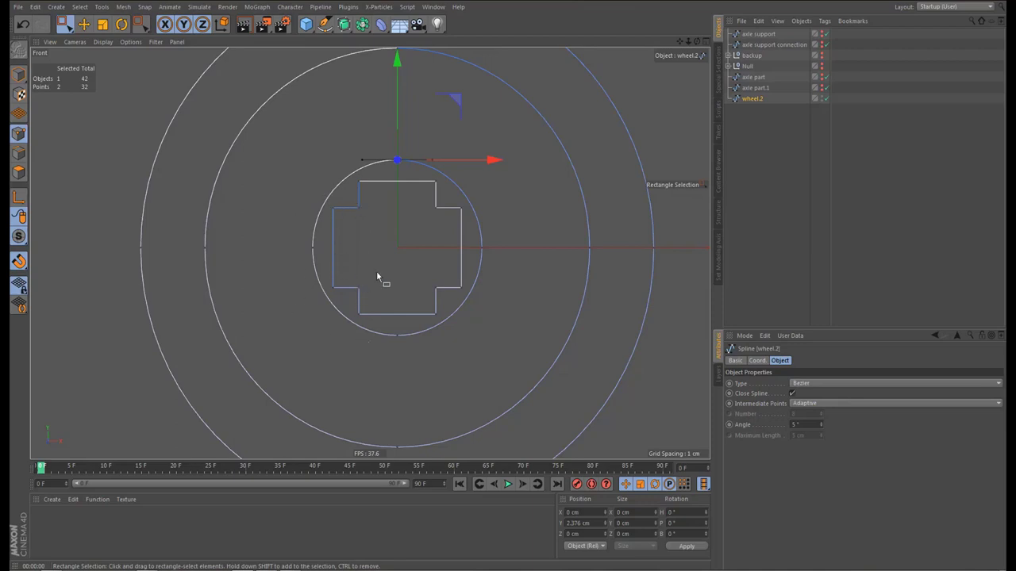
{"action": "key", "text": "u"}
{"action": "key", "text": "w"}
{"action": "key", "text": "t"}
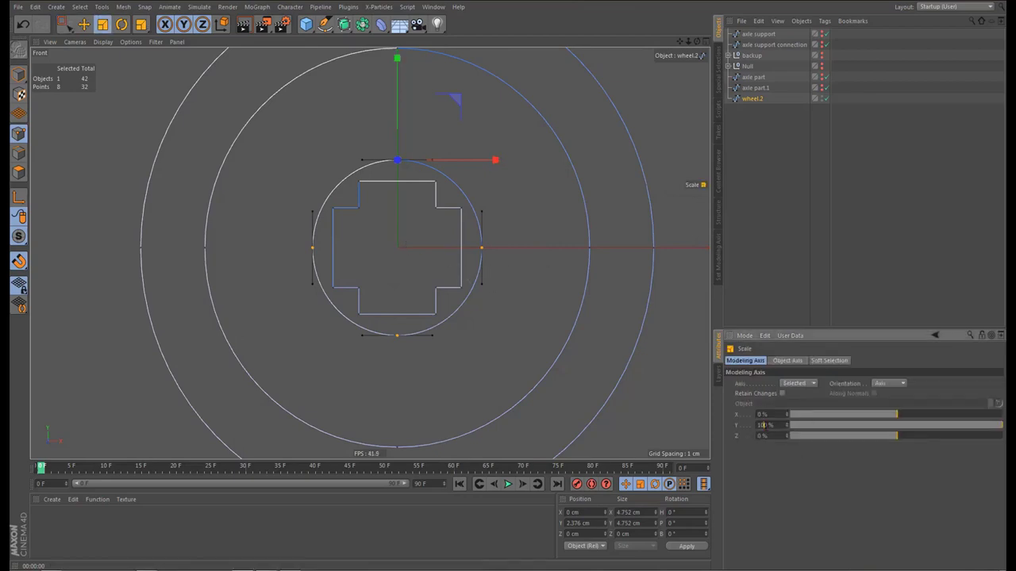
{"action": "left_click", "coordinate": [762, 426]}
{"action": "type", "text": "0"}
{"action": "key", "text": "Return"}
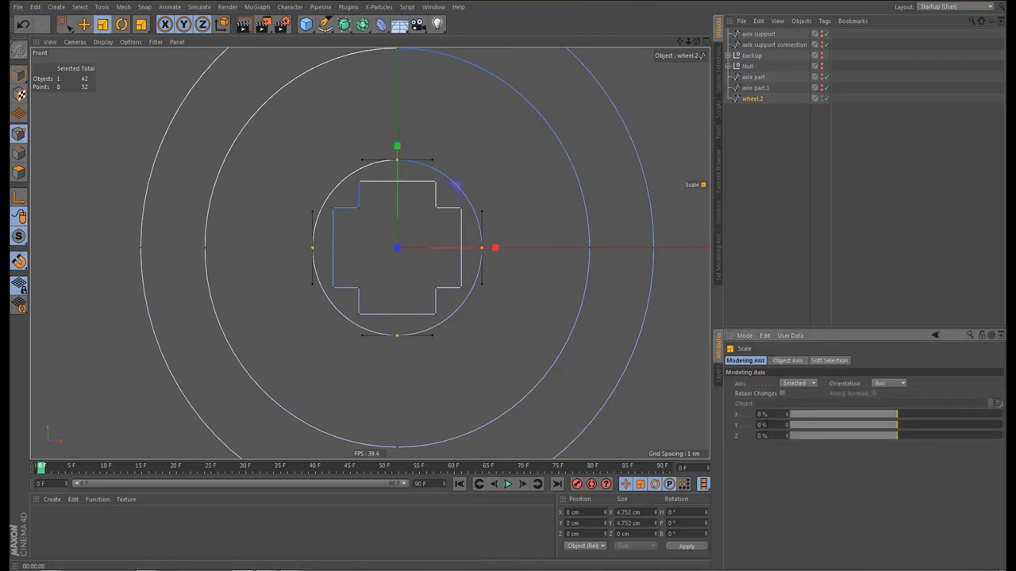
Set the X and Y size of the wheel's innermost circle to 5.5 cm each
{"action": "left_click", "coordinate": [629, 512]}
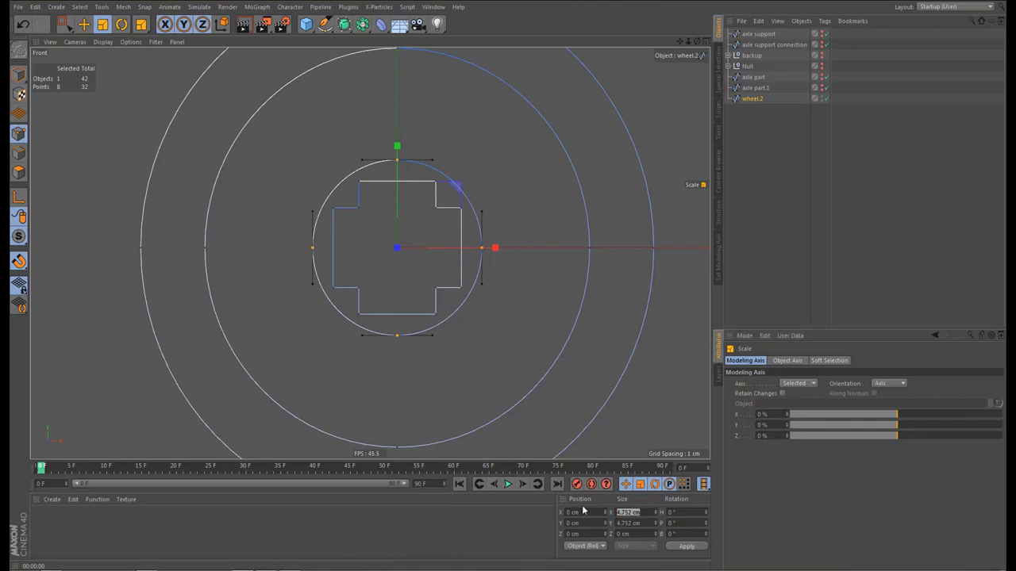
{"action": "type", "text": "5.5"}
{"action": "key", "text": "Tab"}
{"action": "type", "text": "4"}
{"action": "key", "text": "BackSpace"}
{"action": "type", "text": "5.5"}
{"action": "key", "text": "Return"}
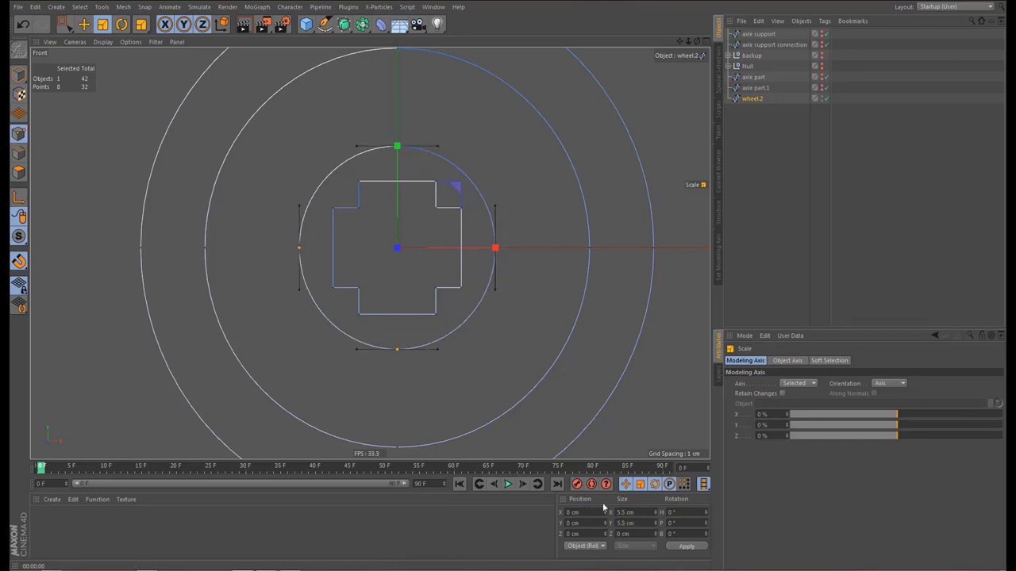
Place the wheel spline in a new Extrude object with Fillet Cap at start and end, and enable Constrain
{"action": "scroll", "coordinate": [456, 270], "scroll_direction": "down", "scroll_amount": 1}
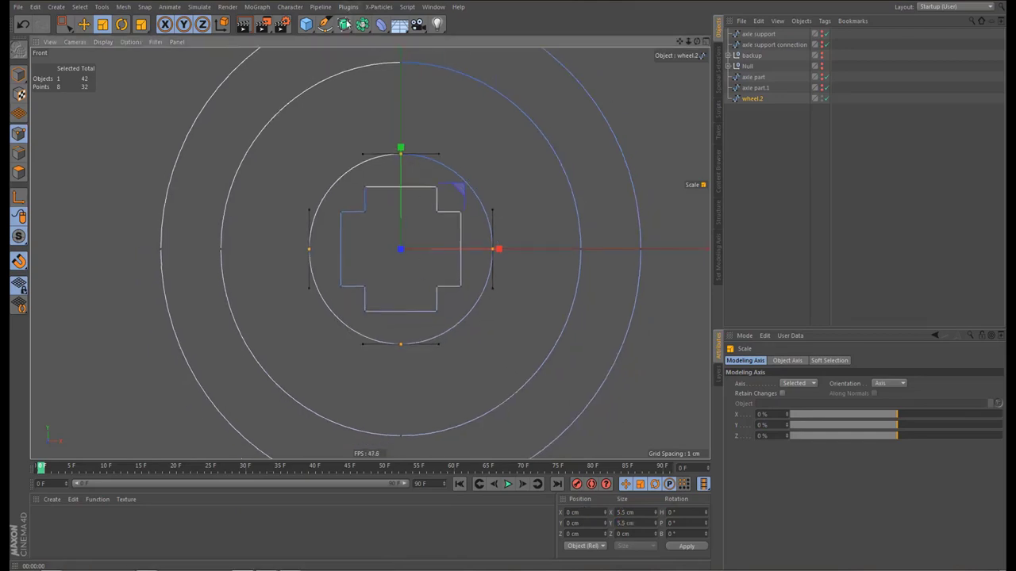
{"action": "left_click_drag", "start_coordinate": [345, 24], "coordinate": [456, 35], "text": "alt"}
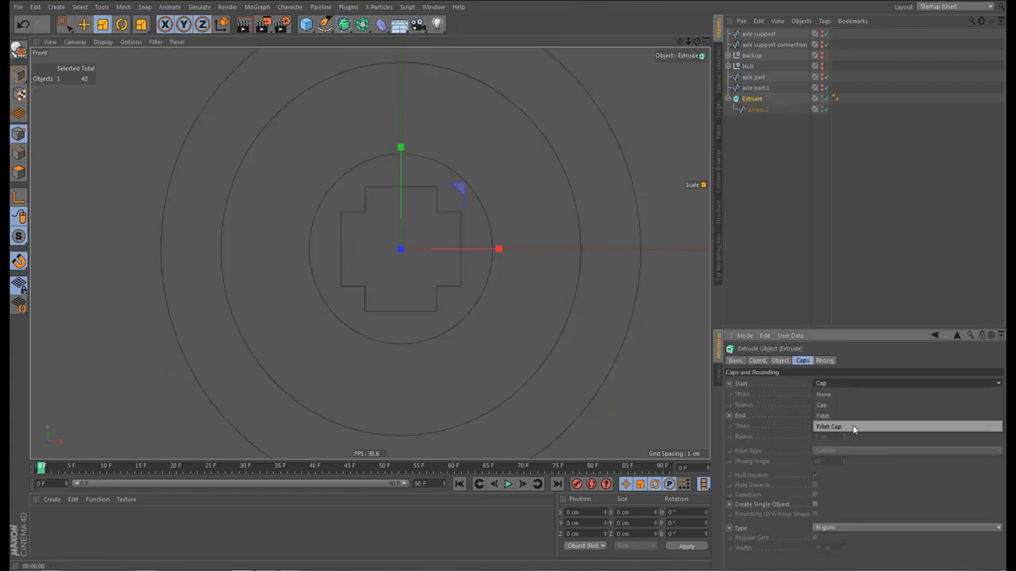
{"action": "left_click", "coordinate": [852, 426]}
{"action": "left_click", "coordinate": [838, 415]}
{"action": "left_click", "coordinate": [840, 459]}
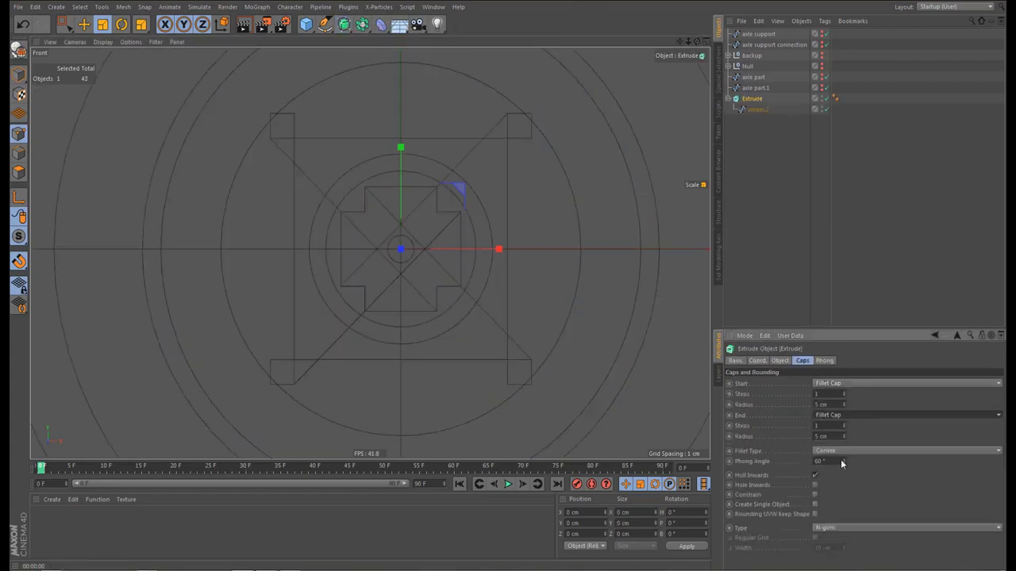
{"action": "left_click", "coordinate": [815, 495]}
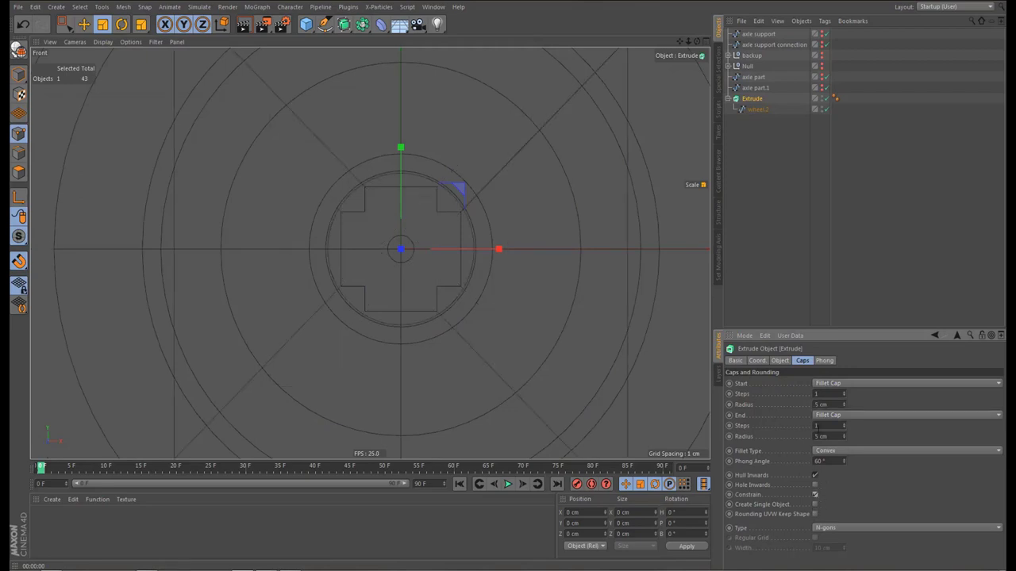
Set the Extrude's start and end fillet radii to 0.1 cm and view it with Gouraud shading
{"action": "double_click", "coordinate": [821, 405]}
{"action": "type", "text": ".1"}
{"action": "key", "text": "Tab"}
{"action": "key", "text": "Tab"}
{"action": "type", "text": "."}
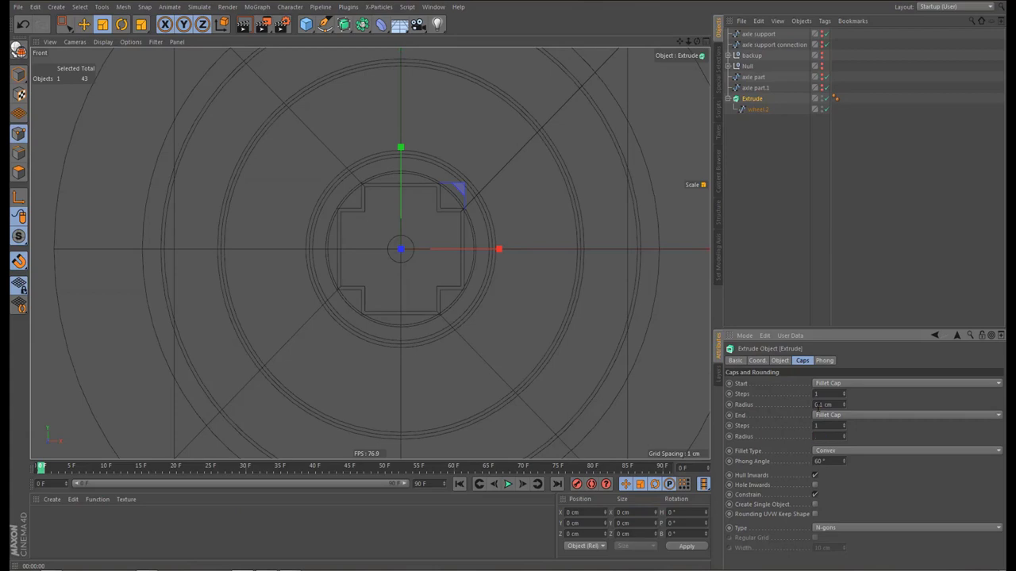
{"action": "type", "text": "0.1"}
{"action": "key", "text": "Return"}
{"action": "key", "text": "n"}
{"action": "key", "text": "a"}
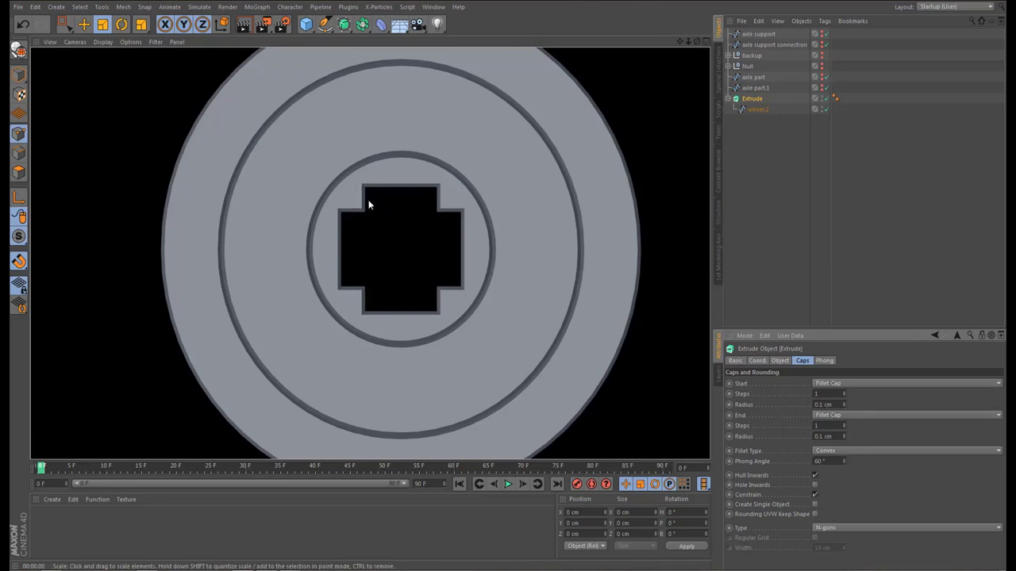
Remove the Extrude object while keeping its spline, and rename that spline wheel
{"action": "left_click", "coordinate": [753, 99]}
{"action": "key", "text": "Delete"}
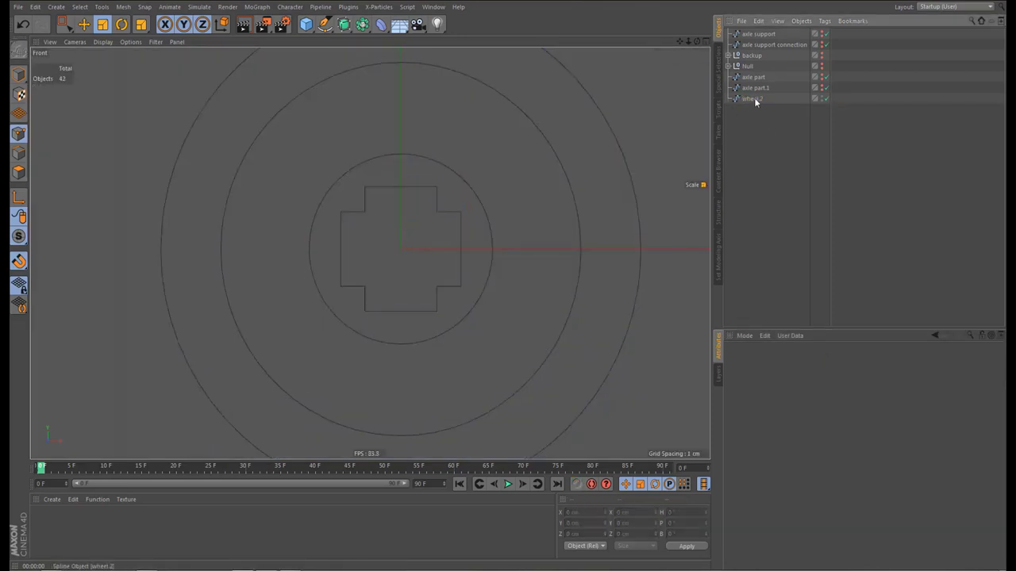
{"action": "double_click", "coordinate": [758, 99]}
{"action": "key", "text": "BackSpace"}
{"action": "key", "text": "BackSpace"}
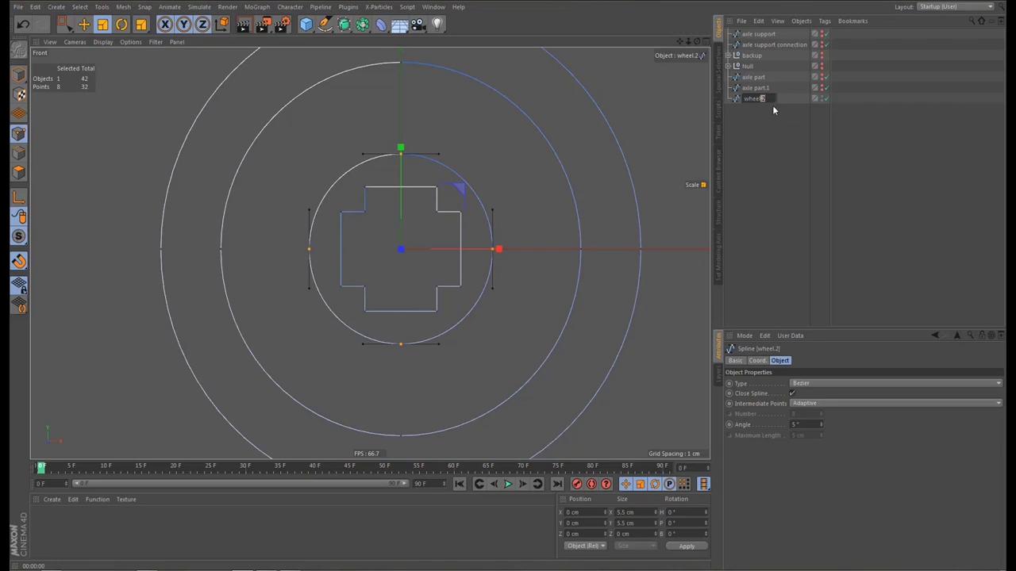
{"action": "key", "text": "Return"}
Switch to object mode in the perspective view and make the axle part.1 spline visible with the wheel
{"action": "middle_click", "coordinate": [488, 182]}
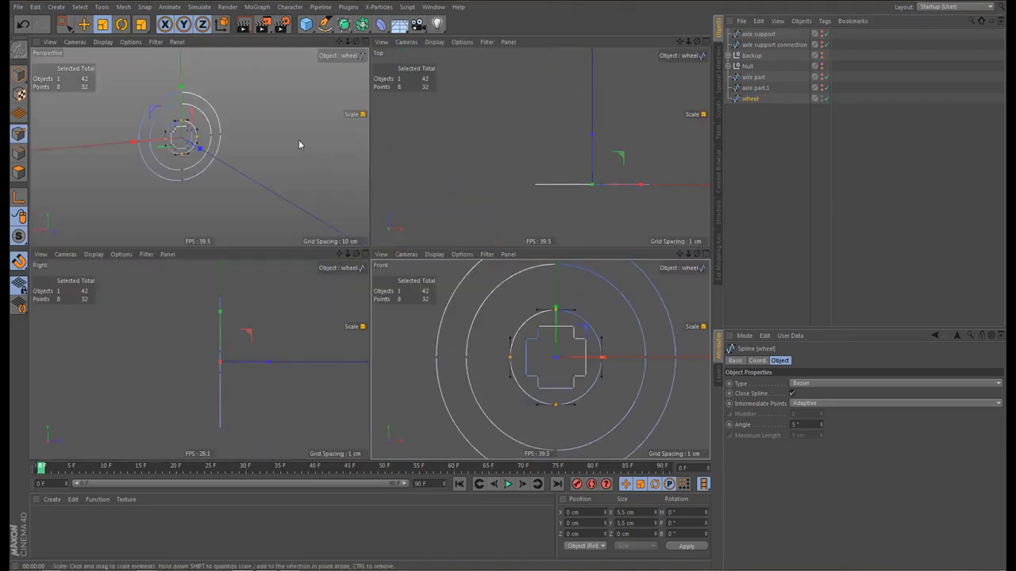
{"action": "middle_click", "coordinate": [299, 145]}
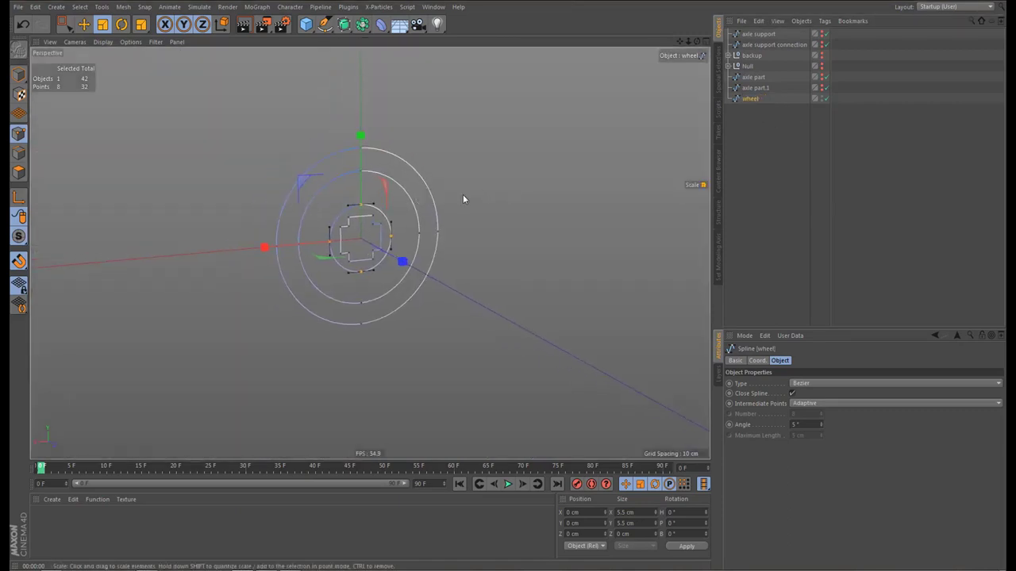
{"action": "key", "text": "Return"}
{"action": "left_click_drag", "start_coordinate": [376, 222], "coordinate": [382, 245], "text": "alt"}
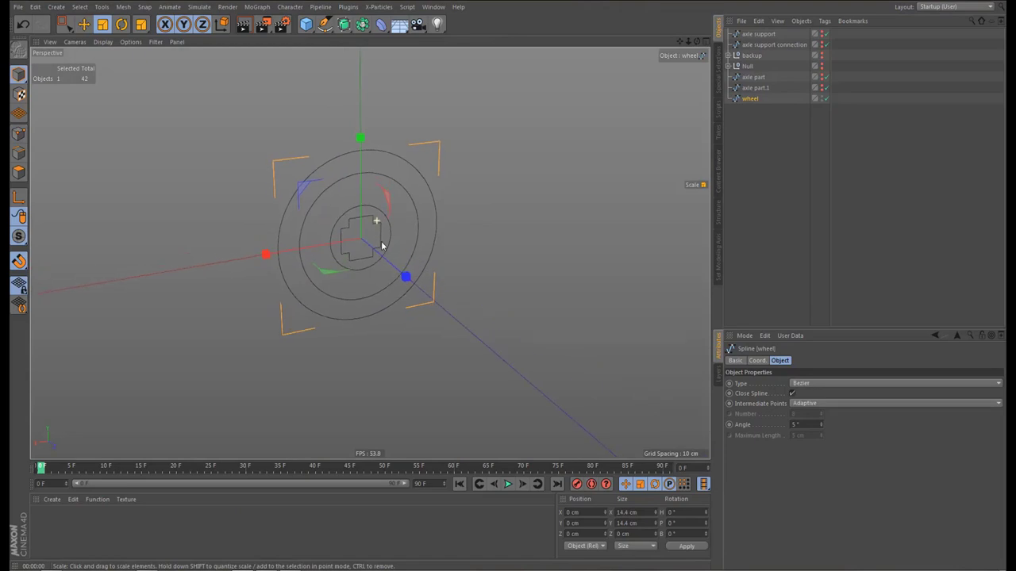
{"action": "left_click", "coordinate": [822, 87]}
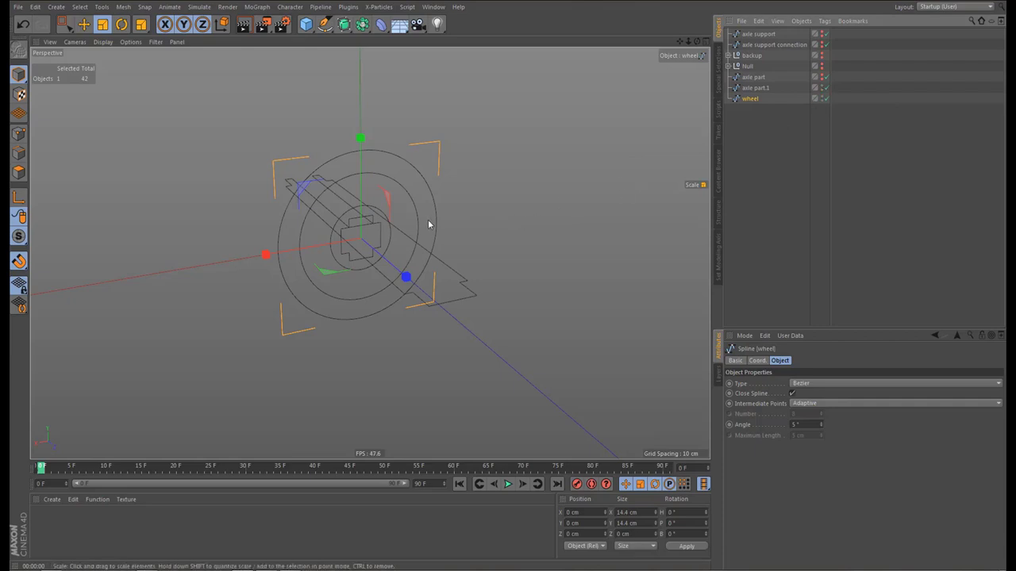
{"action": "mouse_move", "coordinate": [401, 231]}
{"action": "left_mouse_down", "text": "alt"}
{"action": "mouse_move", "coordinate": [420, 254]}
{"action": "mouse_move", "coordinate": [405, 245]}
{"action": "left_mouse_up", "text": "alt"}
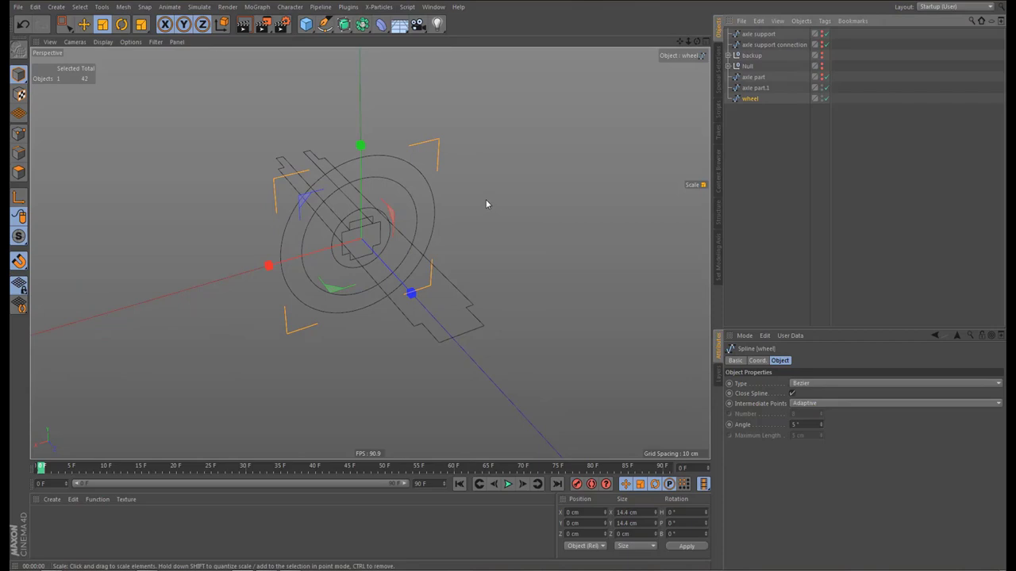
Snap the wheel to the axle part's shoulder at Z -12.6 cm in the top view, and set its X position to 0 cm
{"action": "key", "text": "e"}
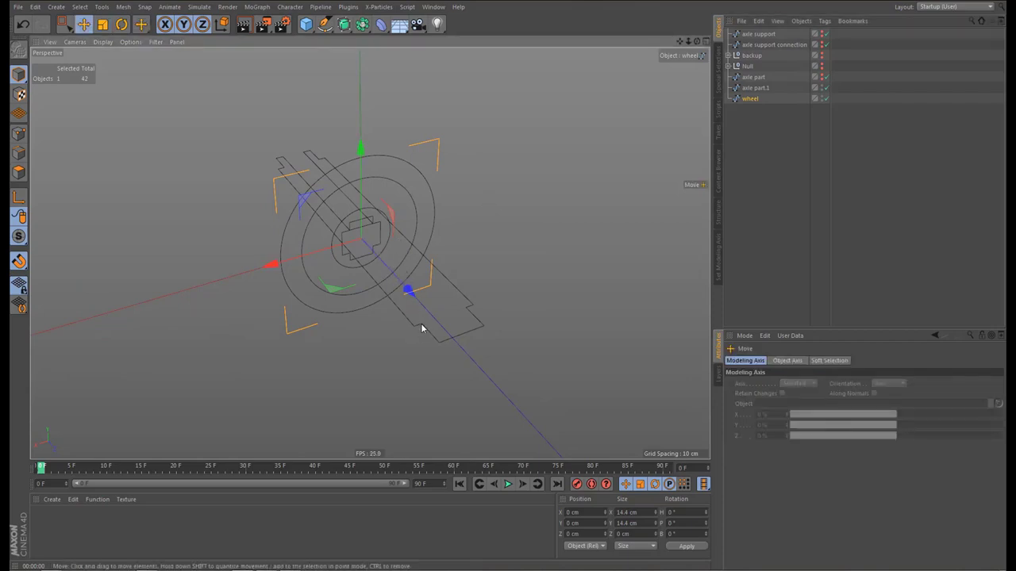
{"action": "key", "text": "F2"}
{"action": "scroll", "coordinate": [477, 270], "scroll_direction": "down", "scroll_amount": 2}
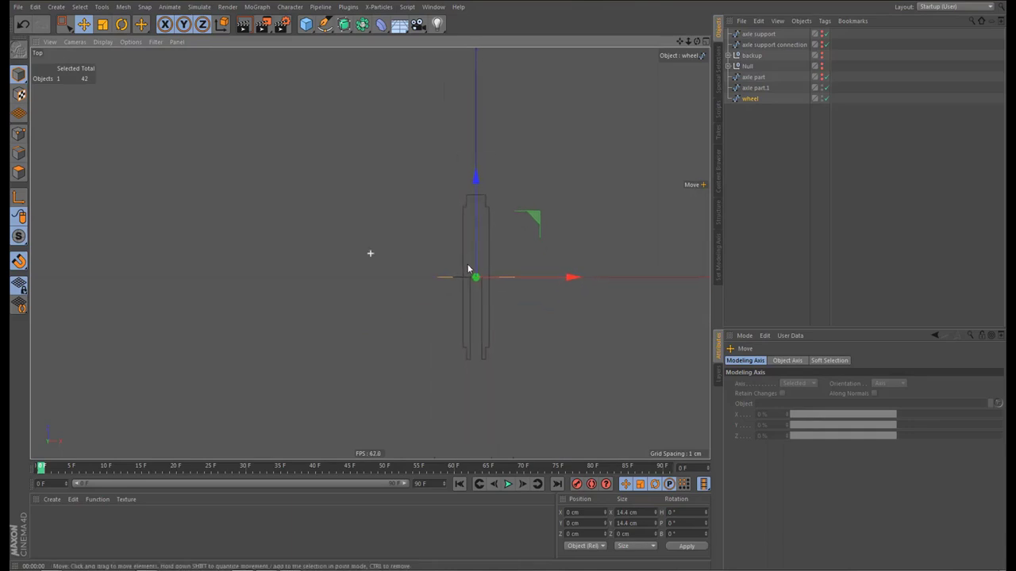
{"action": "left_click_drag", "start_coordinate": [476, 189], "coordinate": [467, 357]}
{"action": "scroll", "coordinate": [516, 301], "scroll_direction": "up", "scroll_amount": 2}
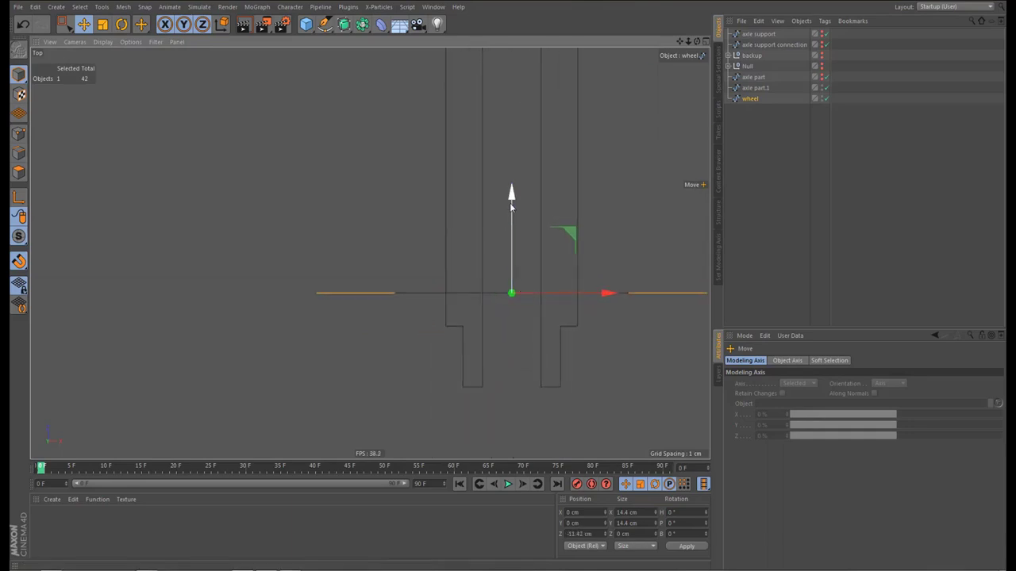
{"action": "left_click_drag", "start_coordinate": [510, 194], "coordinate": [476, 347]}
{"action": "left_click", "coordinate": [590, 512]}
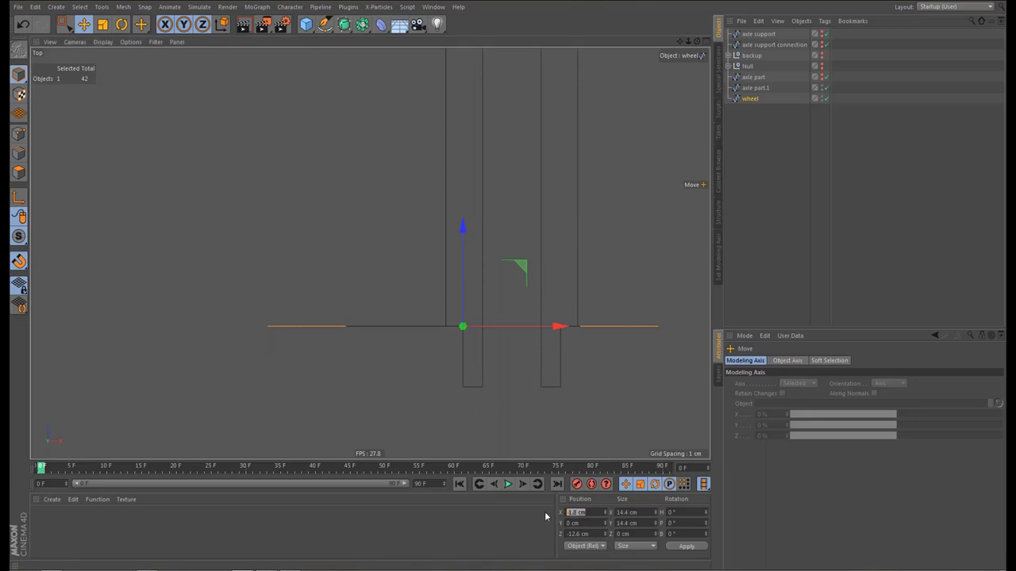
{"action": "type", "text": "0"}
{"action": "key", "text": "Return"}
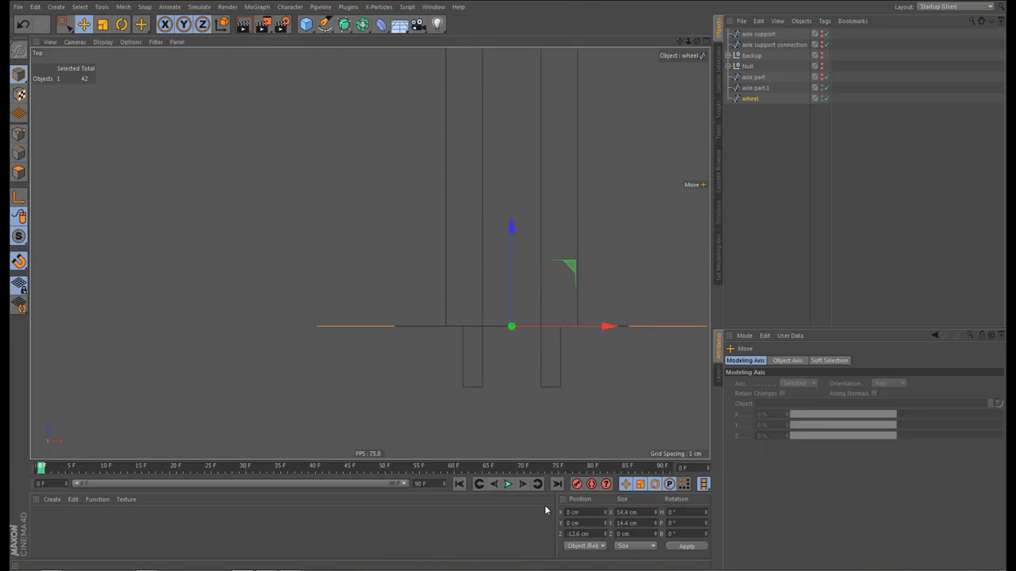
Make the axle part spline visible and check in the perspective view how both axle parts fit the wheel's cross-shaped hole
{"action": "middle_click", "coordinate": [407, 254]}
{"action": "middle_click", "coordinate": [292, 166]}
{"action": "left_click_drag", "start_coordinate": [290, 165], "coordinate": [506, 169], "text": "alt"}
{"action": "right_click_drag", "start_coordinate": [343, 165], "coordinate": [371, 165], "text": "alt"}
{"action": "left_click_drag", "start_coordinate": [371, 165], "coordinate": [429, 119], "text": "alt"}
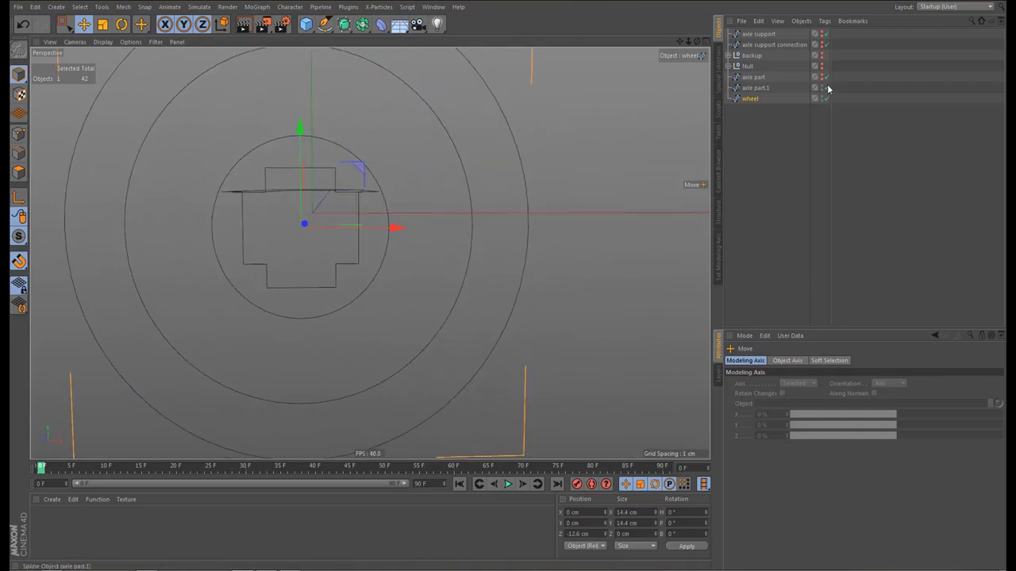
{"action": "left_click", "coordinate": [822, 78]}
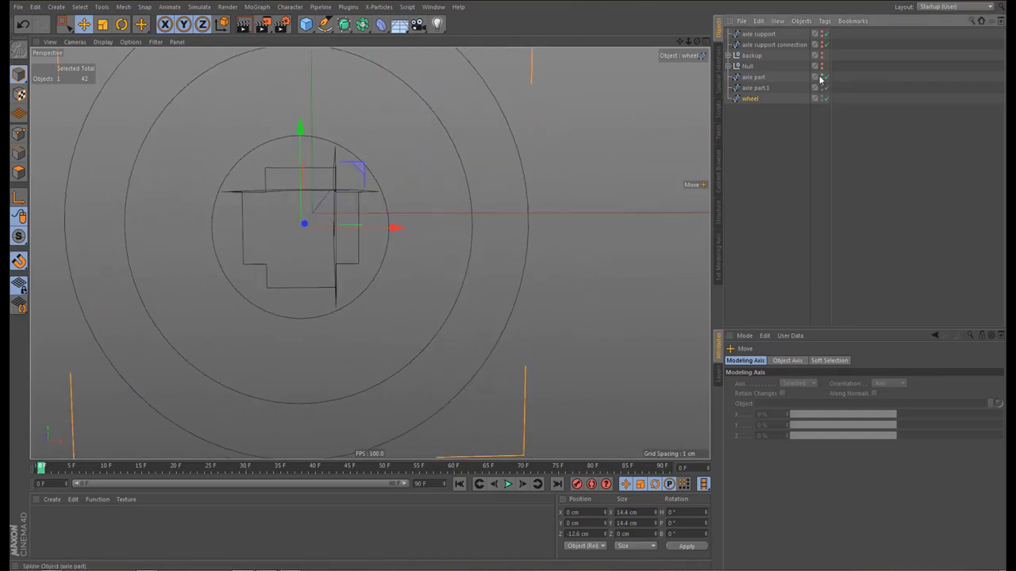
{"action": "left_click_drag", "start_coordinate": [338, 258], "coordinate": [337, 289], "text": "alt"}
Duplicate the wheel spline and set the copy's Z position to 12.6 cm at the axle's opposite end
{"action": "left_click", "coordinate": [753, 100]}
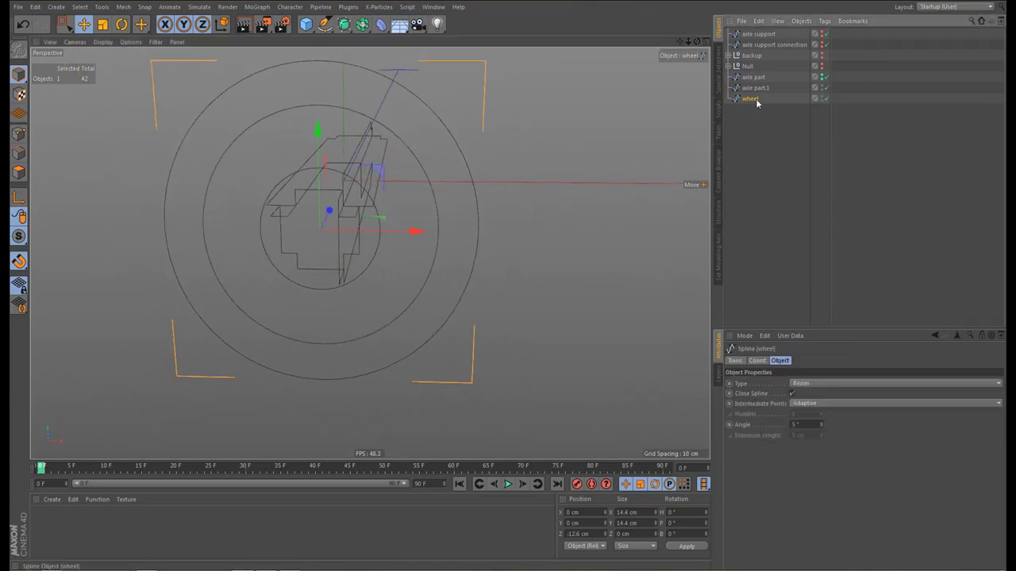
{"action": "key", "text": "ctrl+c"}
{"action": "key", "text": "ctrl+v"}
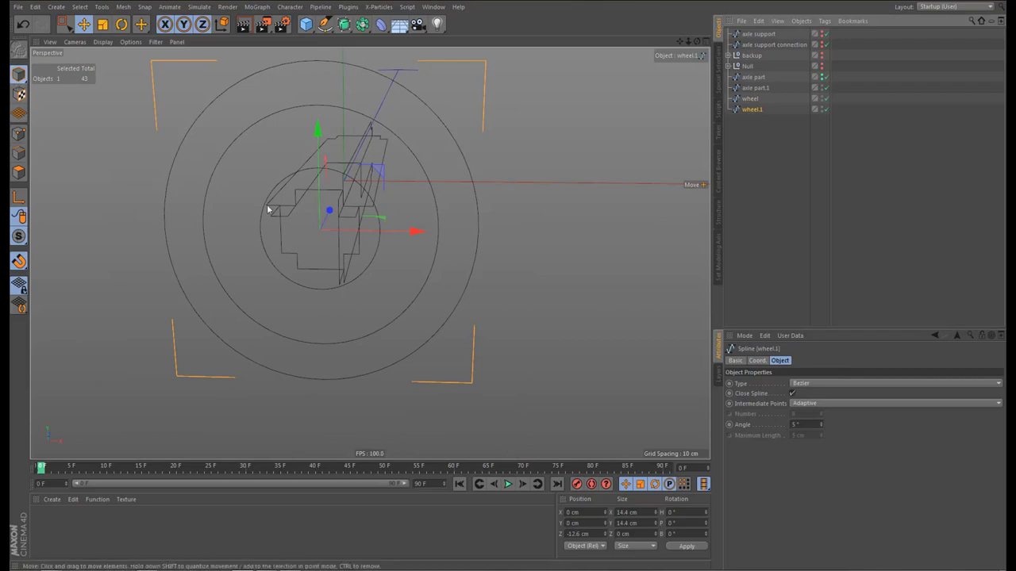
{"action": "right_click_drag", "start_coordinate": [295, 203], "coordinate": [296, 226], "text": "alt"}
{"action": "left_click_drag", "start_coordinate": [296, 229], "coordinate": [313, 204], "text": "alt"}
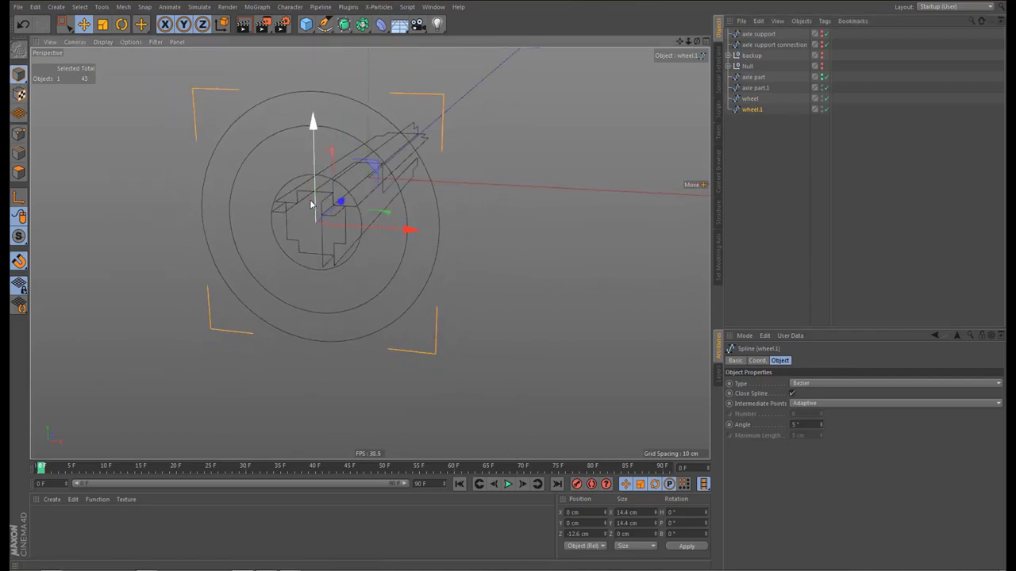
{"action": "key", "text": "e"}
{"action": "scroll", "coordinate": [370, 216], "scroll_direction": "down", "scroll_amount": 3}
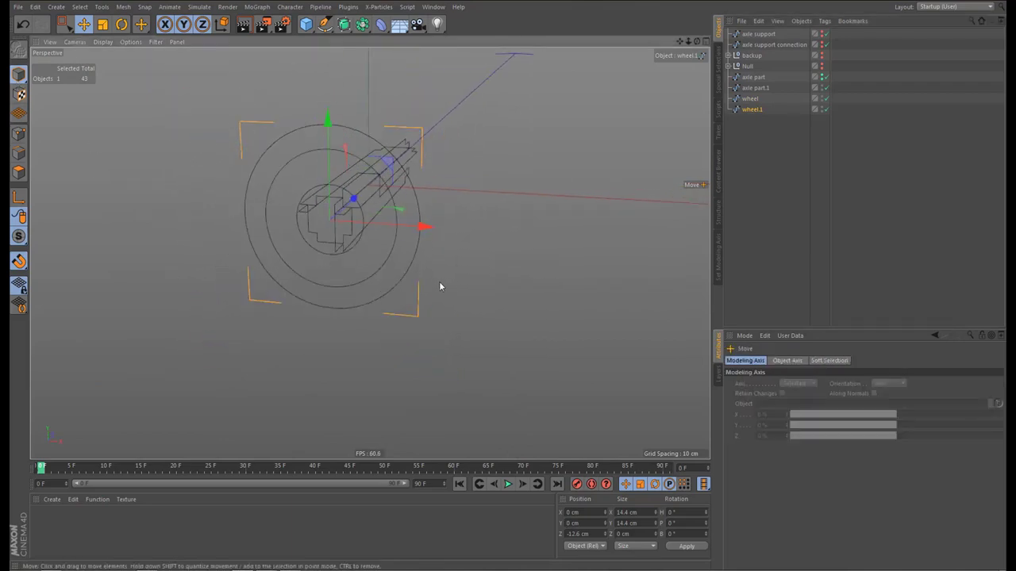
{"action": "left_click_drag", "start_coordinate": [365, 249], "coordinate": [344, 304], "text": "alt"}
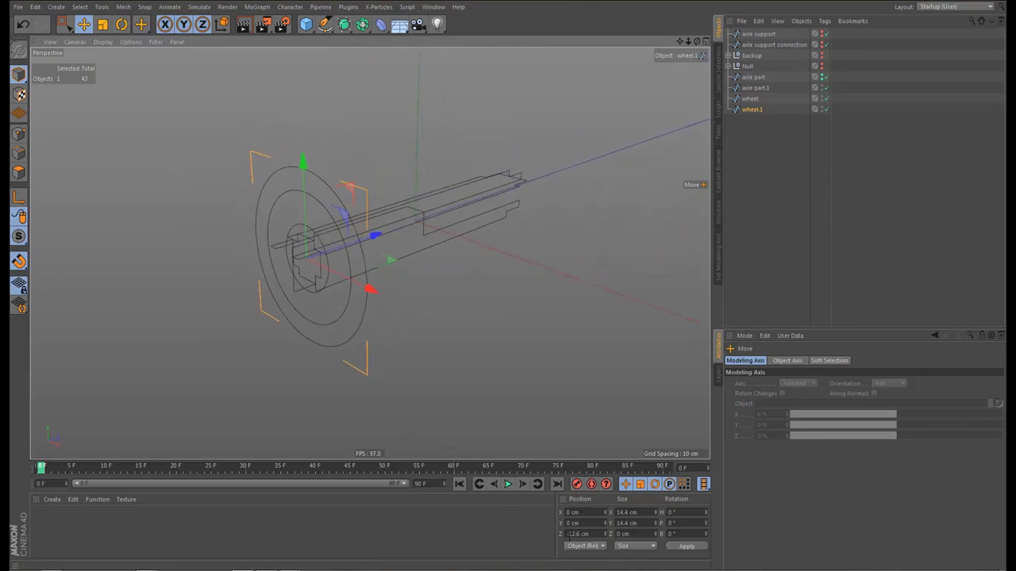
{"action": "left_click", "coordinate": [570, 533]}
{"action": "key", "text": "BackSpace"}
{"action": "key", "text": "Return"}
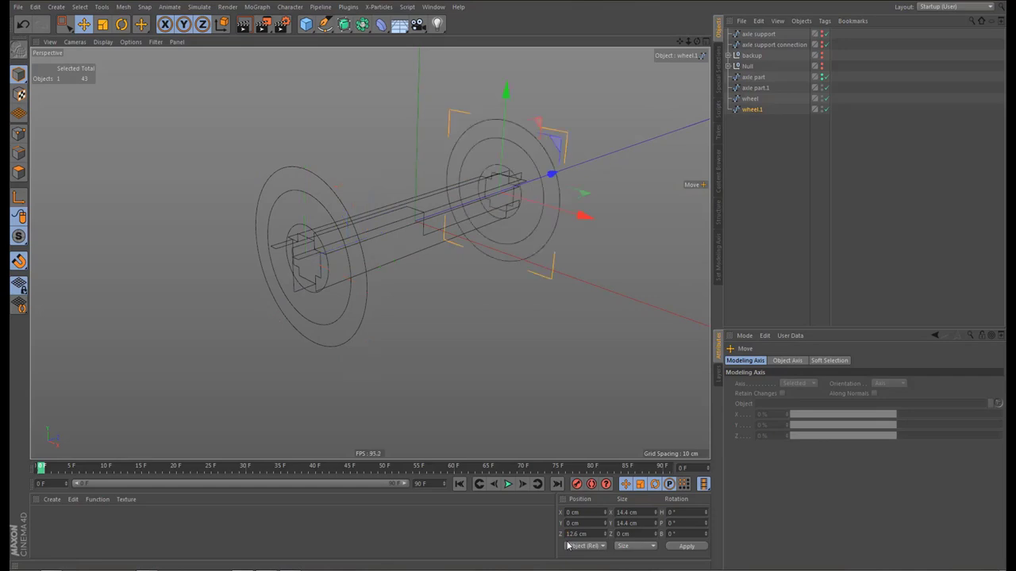
Add an Extrude object and put both axle part splines and both wheel splines inside it
{"action": "mouse_move", "coordinate": [404, 192]}
{"action": "left_mouse_down", "text": "alt"}
{"action": "mouse_move", "coordinate": [302, 199]}
{"action": "mouse_move", "coordinate": [431, 196]}
{"action": "mouse_move", "coordinate": [422, 191]}
{"action": "left_mouse_up", "text": "alt"}
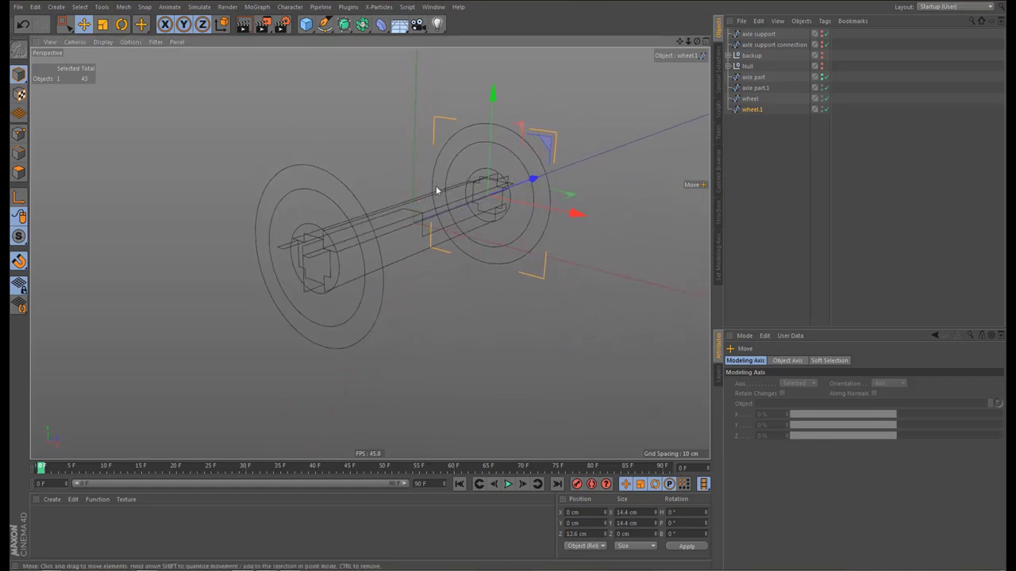
{"action": "right_click_drag", "start_coordinate": [436, 187], "coordinate": [454, 195], "text": "alt"}
{"action": "middle_click_drag", "start_coordinate": [454, 195], "coordinate": [478, 195], "text": "alt"}
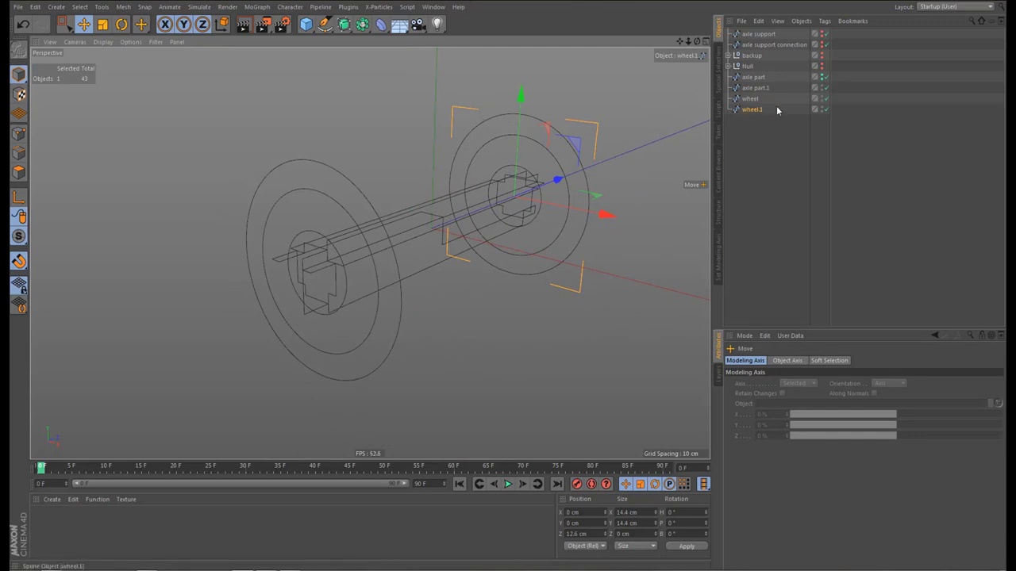
{"action": "left_click", "coordinate": [749, 98], "text": "ctrl"}
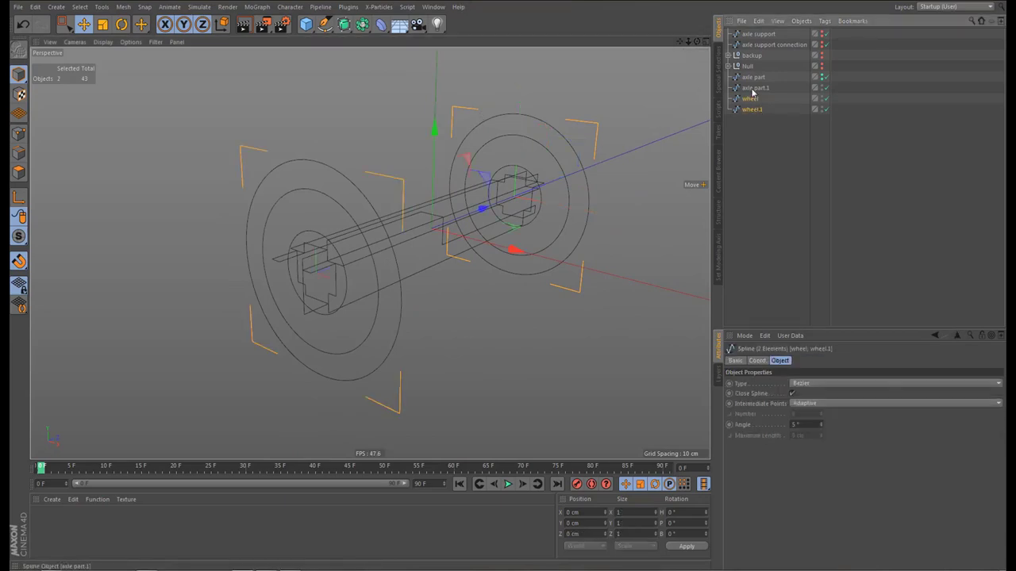
{"action": "left_click", "coordinate": [753, 87], "text": "ctrl"}
{"action": "left_click", "coordinate": [753, 77], "text": "ctrl"}
{"action": "left_click_drag", "start_coordinate": [484, 198], "coordinate": [443, 211], "text": "alt"}
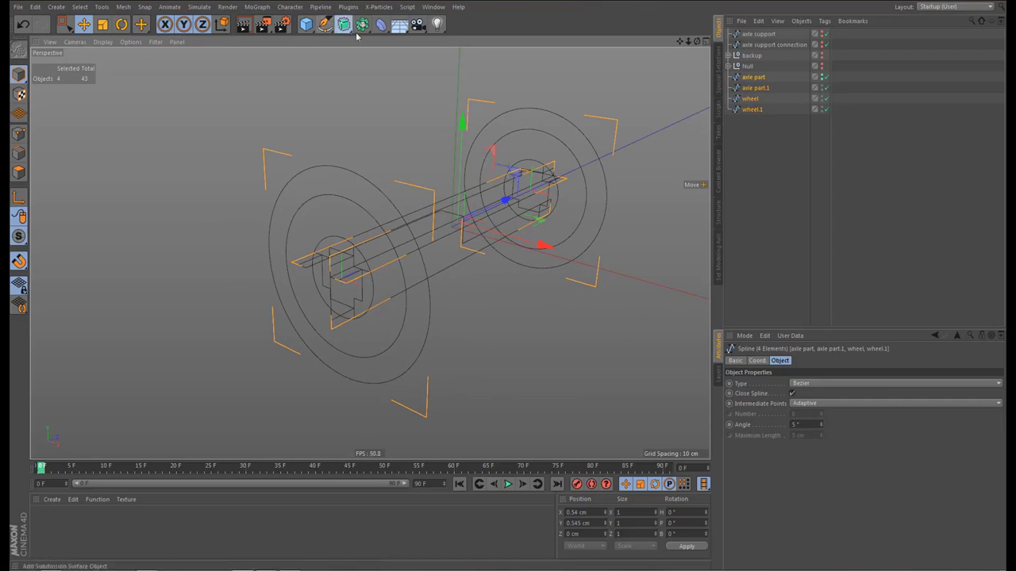
{"action": "left_click_drag", "start_coordinate": [344, 24], "coordinate": [465, 45]}
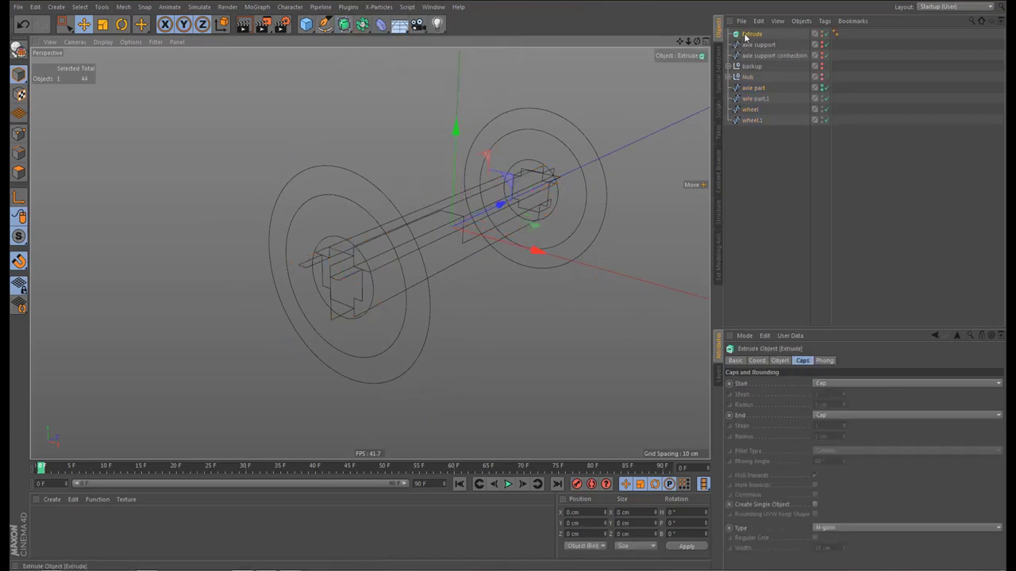
{"action": "left_click_drag", "start_coordinate": [750, 34], "coordinate": [753, 120]}
{"action": "left_click", "coordinate": [751, 109]}
{"action": "left_click", "coordinate": [753, 77], "text": "shift"}
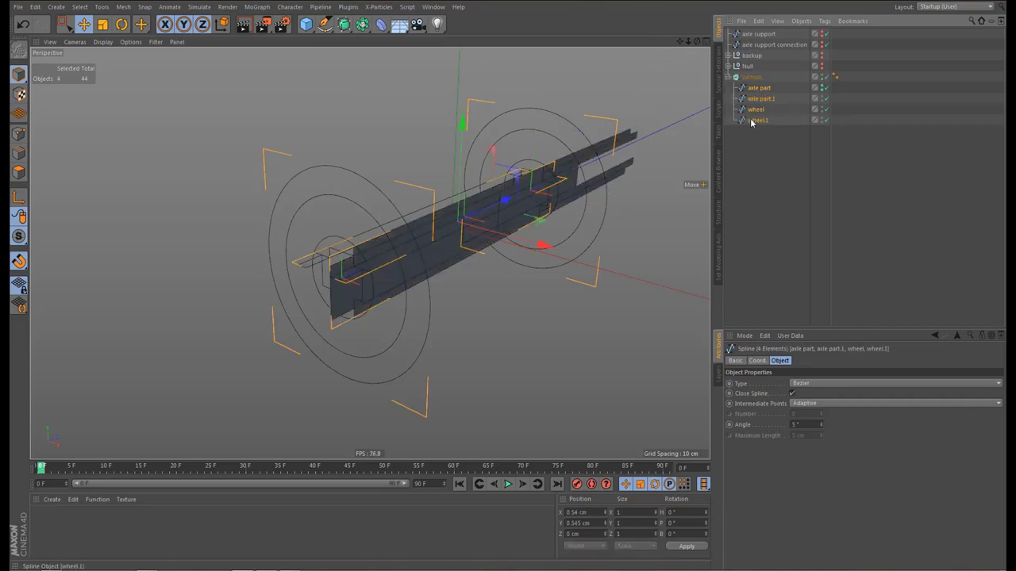
{"action": "left_click", "coordinate": [752, 77]}
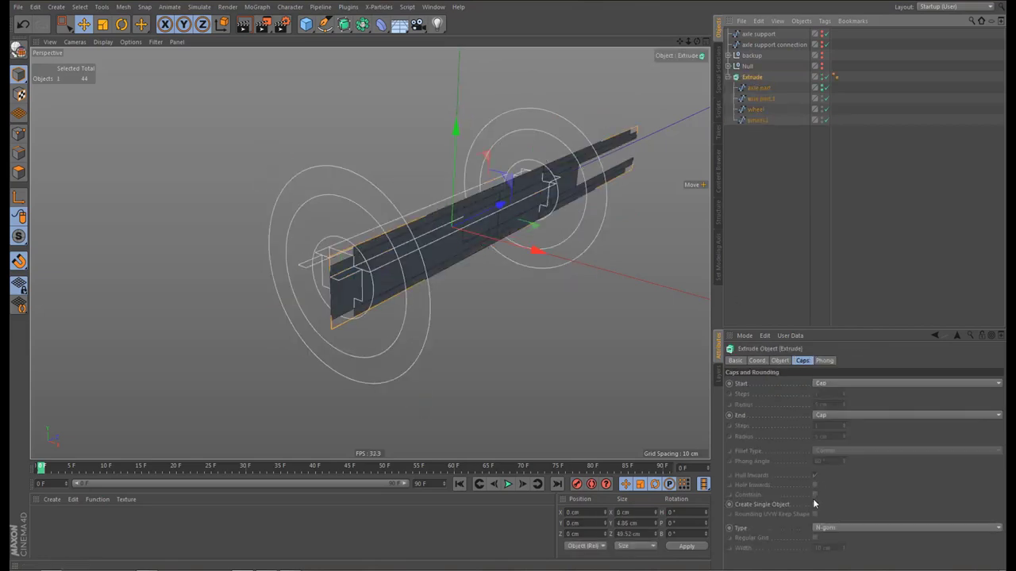
Turn on the Hierarchical option of the Extrude object and make it editable, splitting it into separate extrudes
{"action": "left_click", "coordinate": [780, 361]}
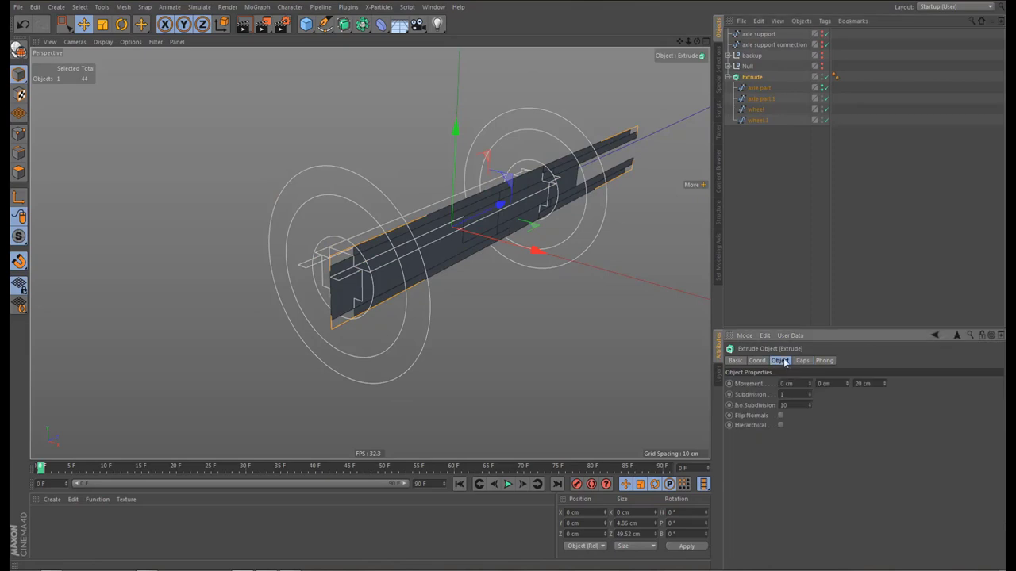
{"action": "left_click", "coordinate": [780, 425]}
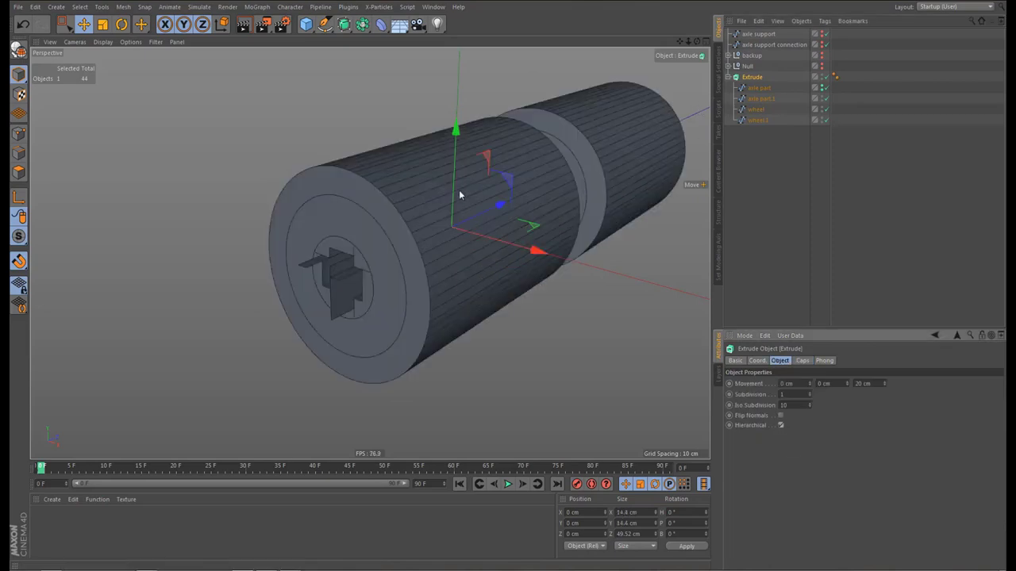
{"action": "left_click_drag", "start_coordinate": [403, 249], "coordinate": [566, 177], "text": "alt"}
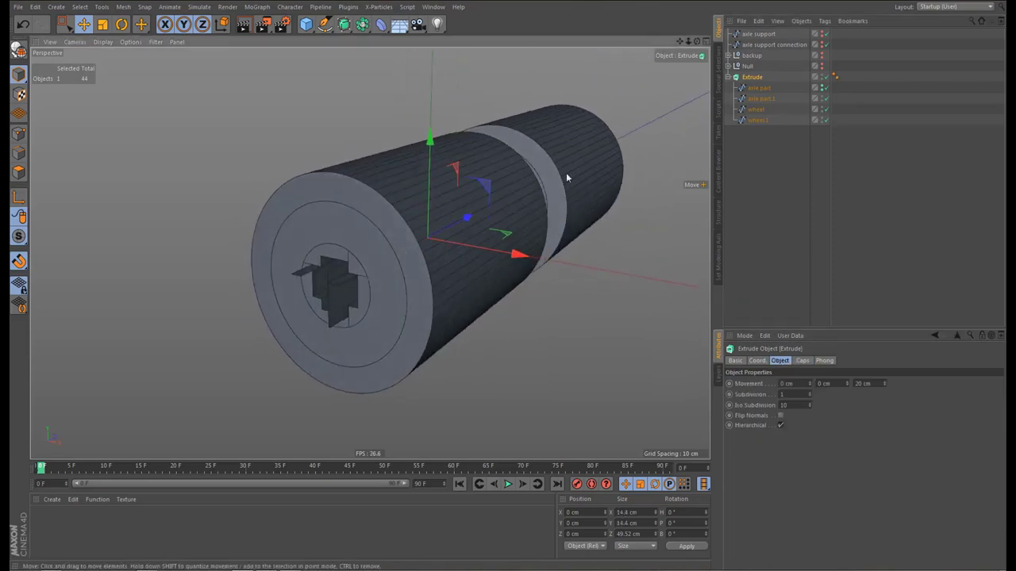
{"action": "left_click", "coordinate": [757, 81]}
{"action": "key", "text": "c"}
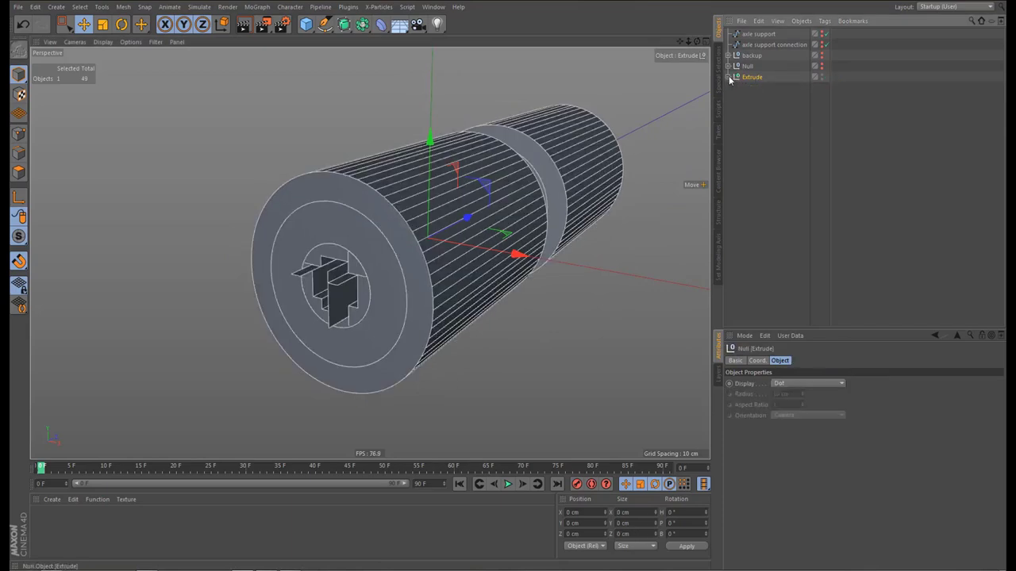
Move the four nested axle part and wheel extrudes to the top level of the hierarchy, and delete the leftover Extrude null
{"action": "left_click", "coordinate": [729, 77]}
{"action": "left_click", "coordinate": [734, 88]}
{"action": "left_click", "coordinate": [763, 98]}
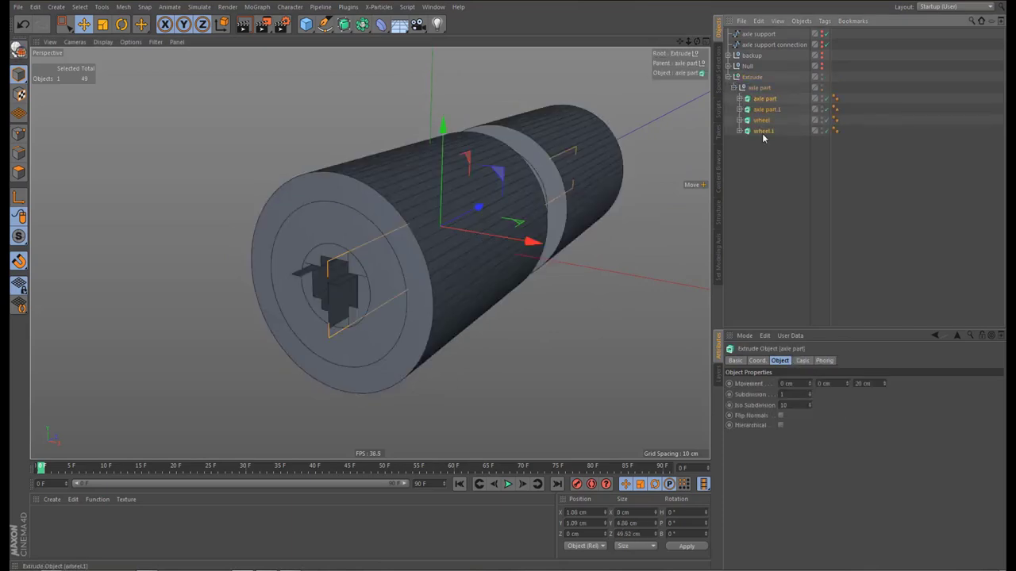
{"action": "left_click", "coordinate": [762, 131], "text": "shift"}
{"action": "left_click_drag", "start_coordinate": [764, 170], "coordinate": [762, 168]}
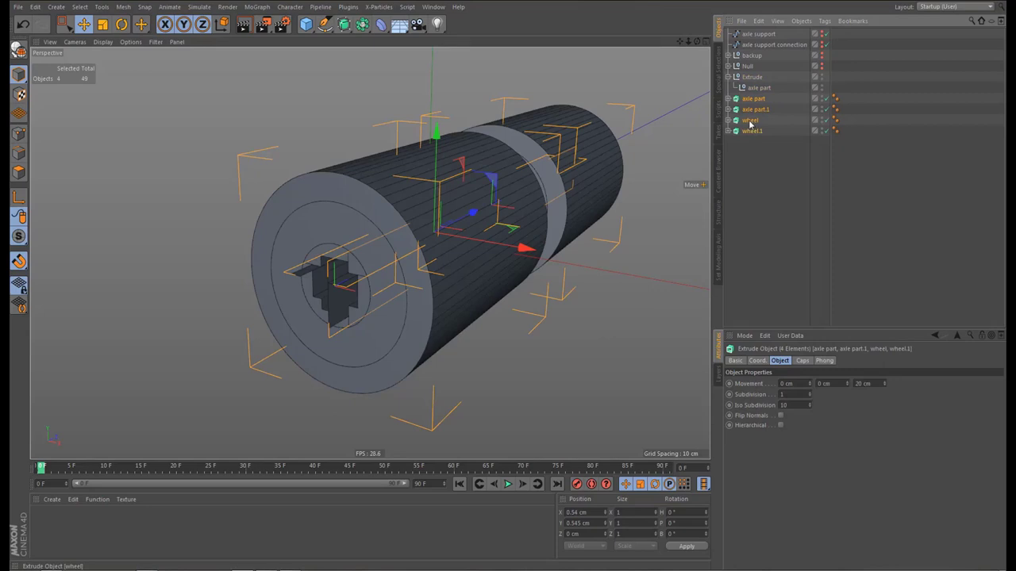
{"action": "left_click", "coordinate": [750, 77]}
{"action": "key", "text": "Delete"}
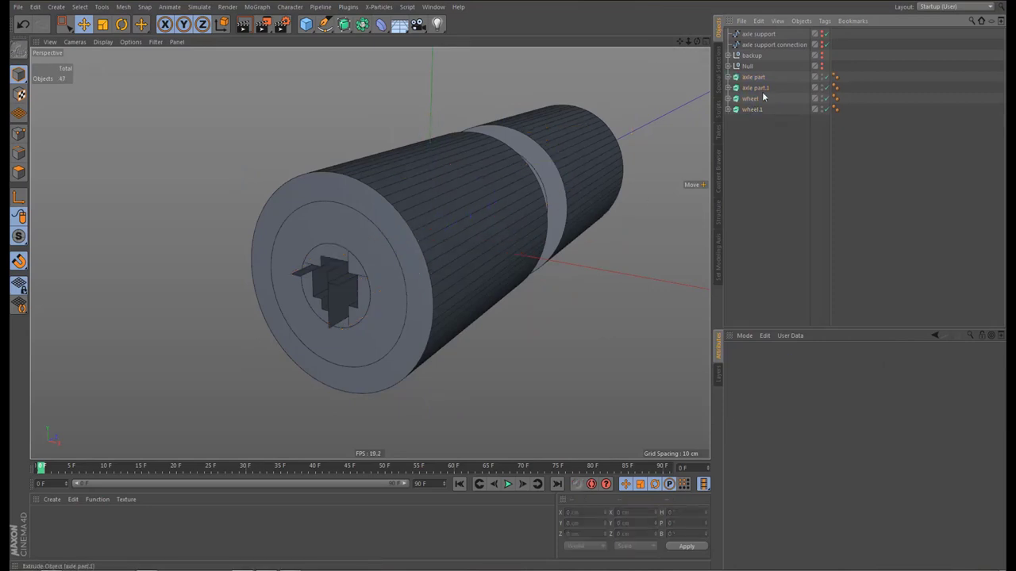
Set the Z extrusion movement of both axle parts and both wheels to 2.16 cm together
{"action": "left_click", "coordinate": [753, 77]}
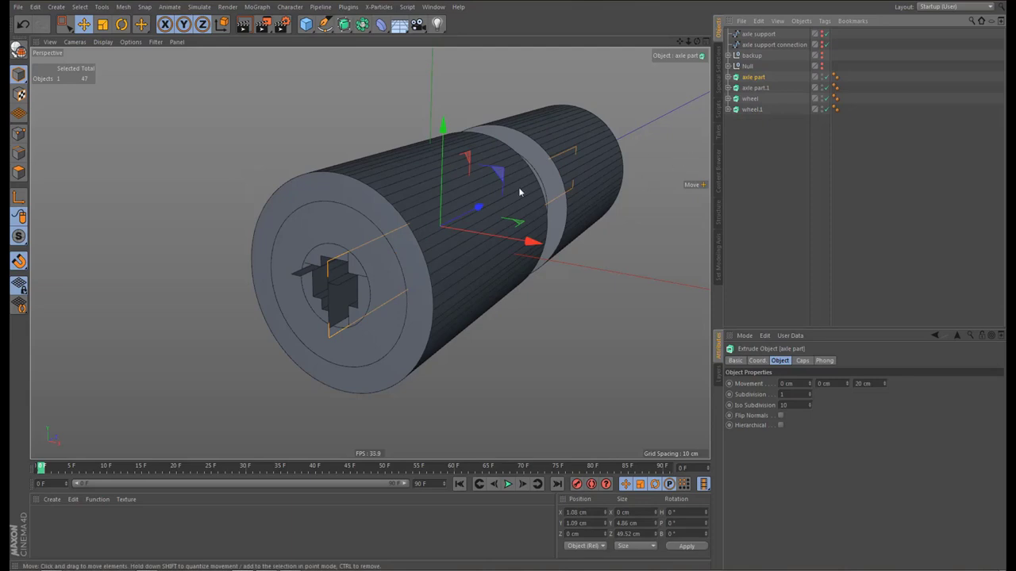
{"action": "left_click", "coordinate": [751, 109], "text": "shift"}
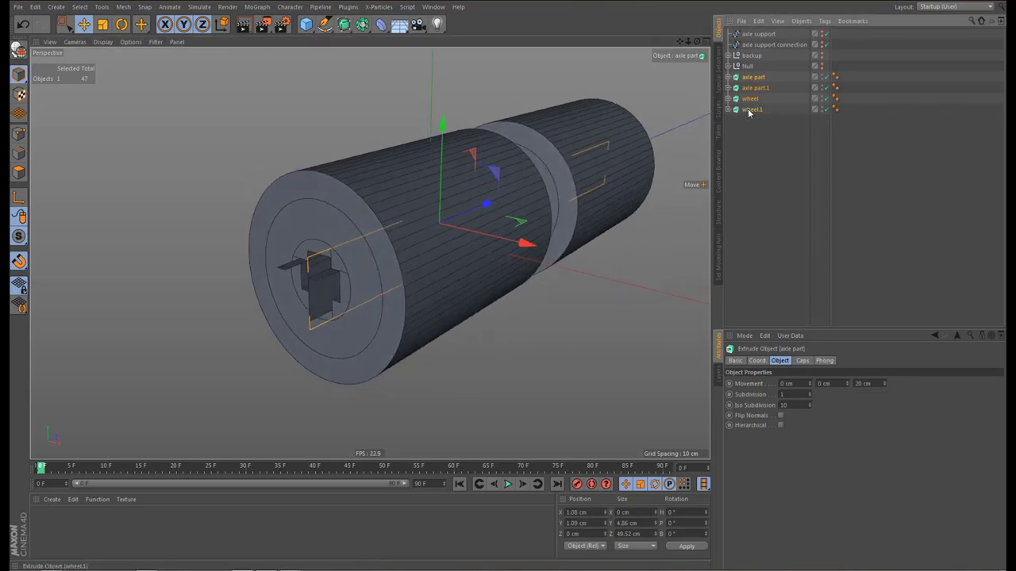
{"action": "double_click", "coordinate": [861, 383]}
{"action": "type", "text": "4"}
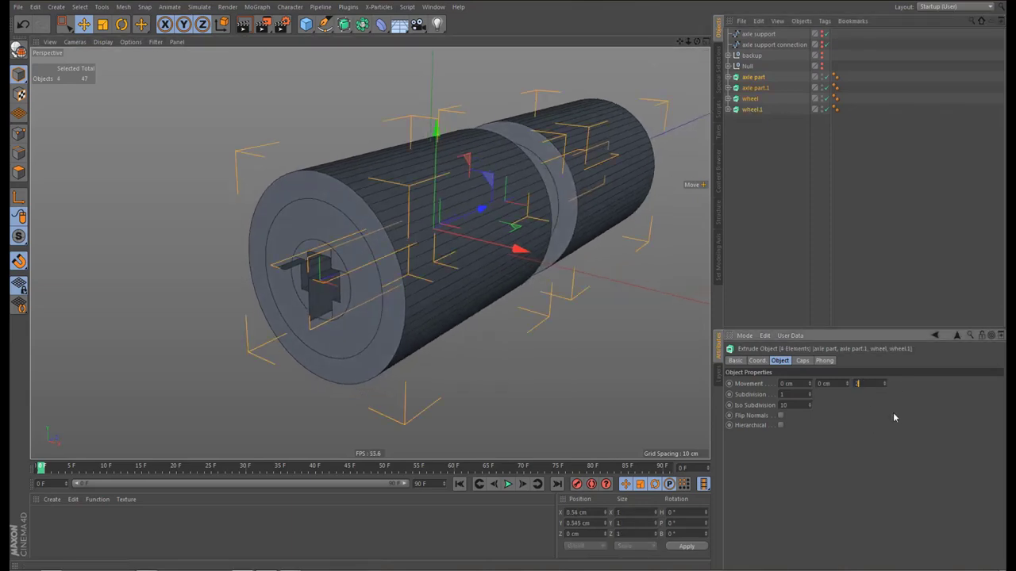
{"action": "type", "text": ".16"}
{"action": "key", "text": "Return"}
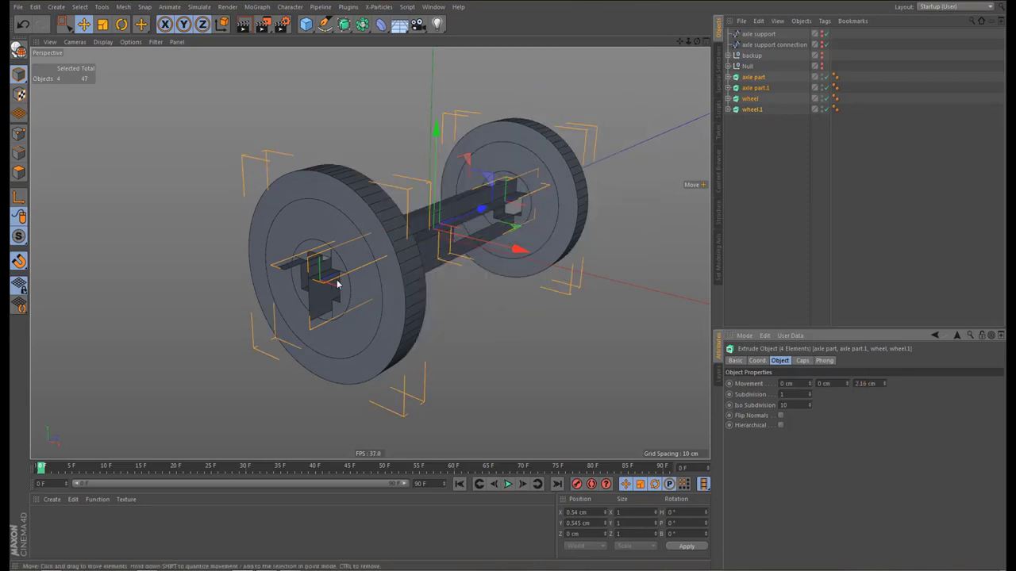
{"action": "left_click_drag", "start_coordinate": [336, 281], "coordinate": [532, 218], "text": "alt"}
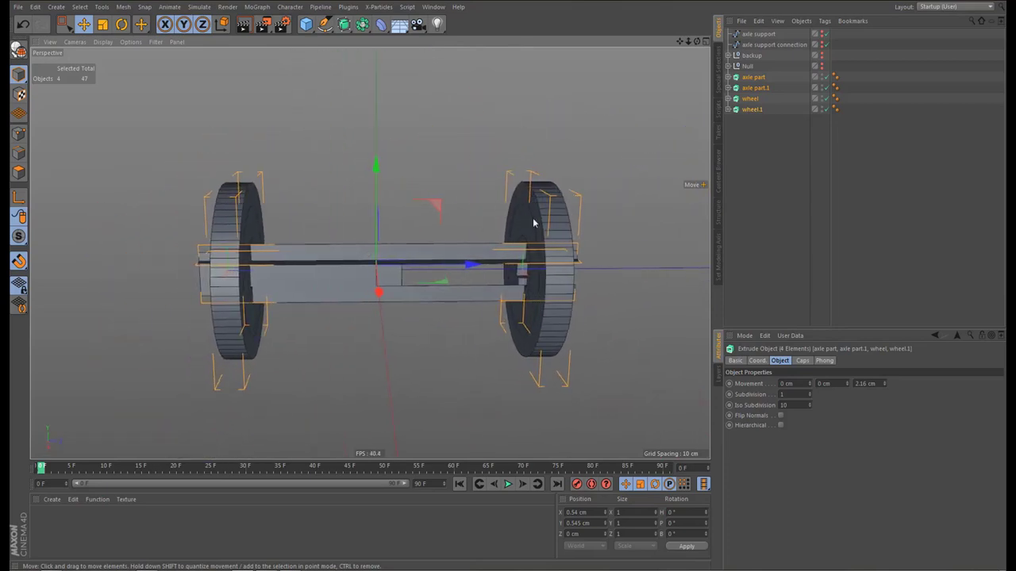
Reverse the first wheel's extrusion by setting its Z movement to -2.16 cm
{"action": "left_click", "coordinate": [750, 98]}
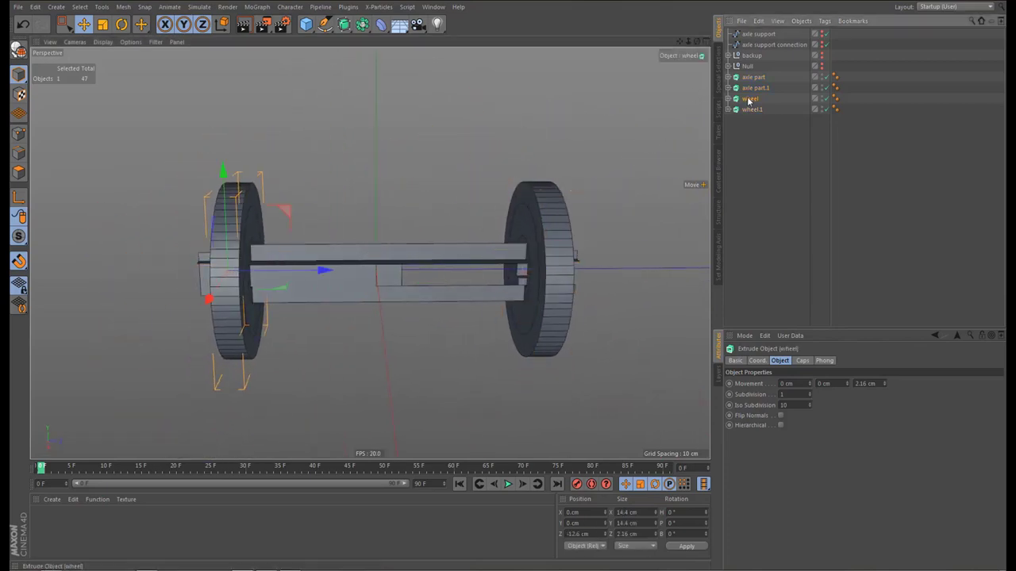
{"action": "left_click", "coordinate": [857, 383]}
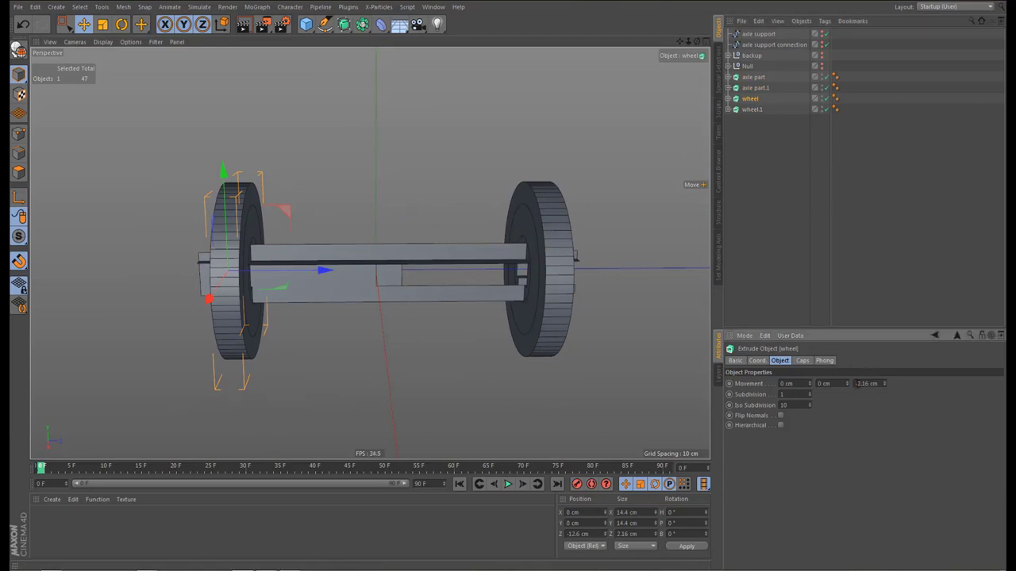
{"action": "type", "text": "-"}
{"action": "key", "text": "Return"}
{"action": "left_click_drag", "start_coordinate": [375, 273], "coordinate": [310, 270], "text": "alt"}
Try a Z extrusion movement of -2.16 cm on wheel.1 and undo it
{"action": "left_click", "coordinate": [756, 110]}
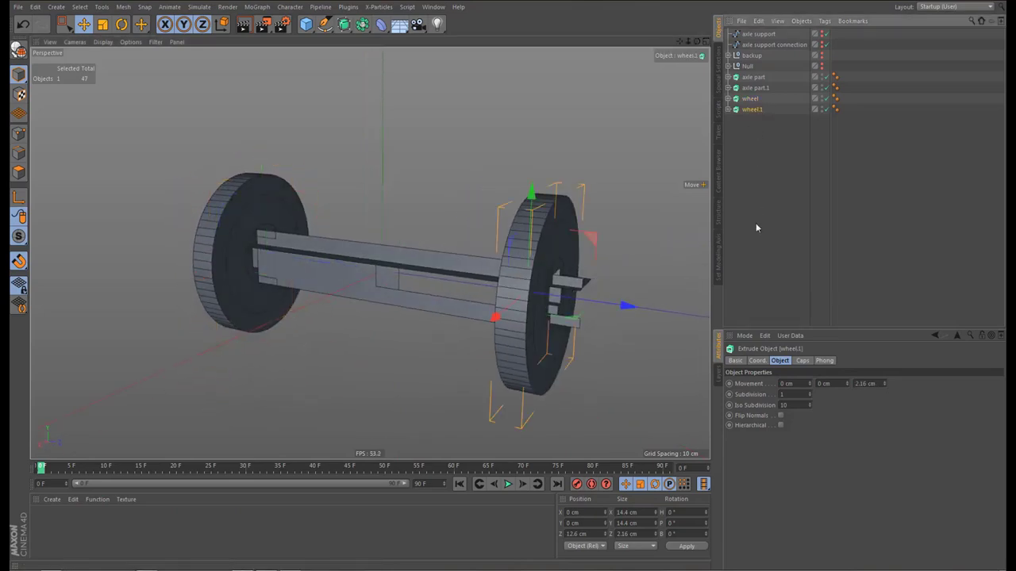
{"action": "left_click_drag", "start_coordinate": [519, 301], "coordinate": [609, 349], "text": "alt"}
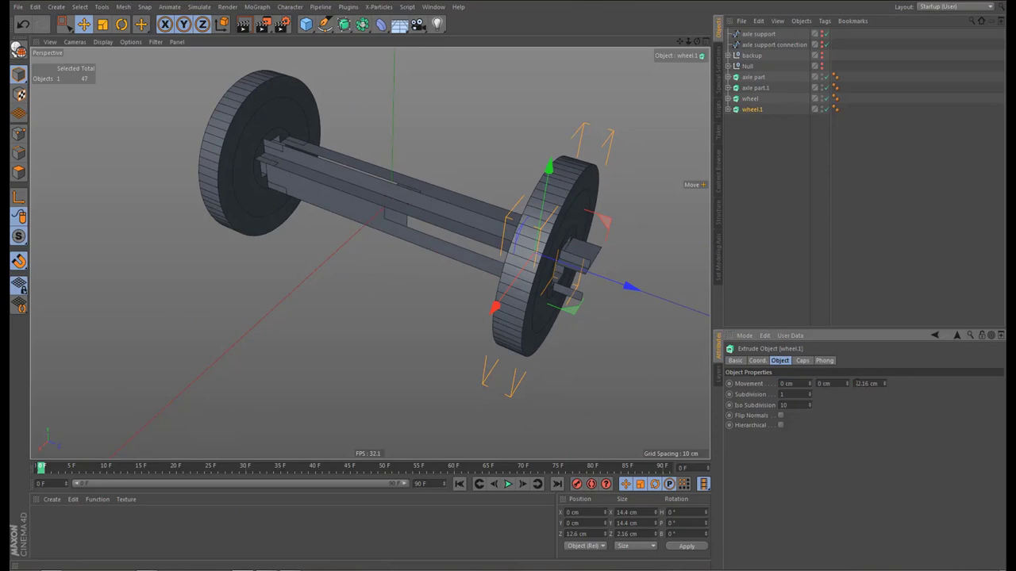
{"action": "key", "text": "Return"}
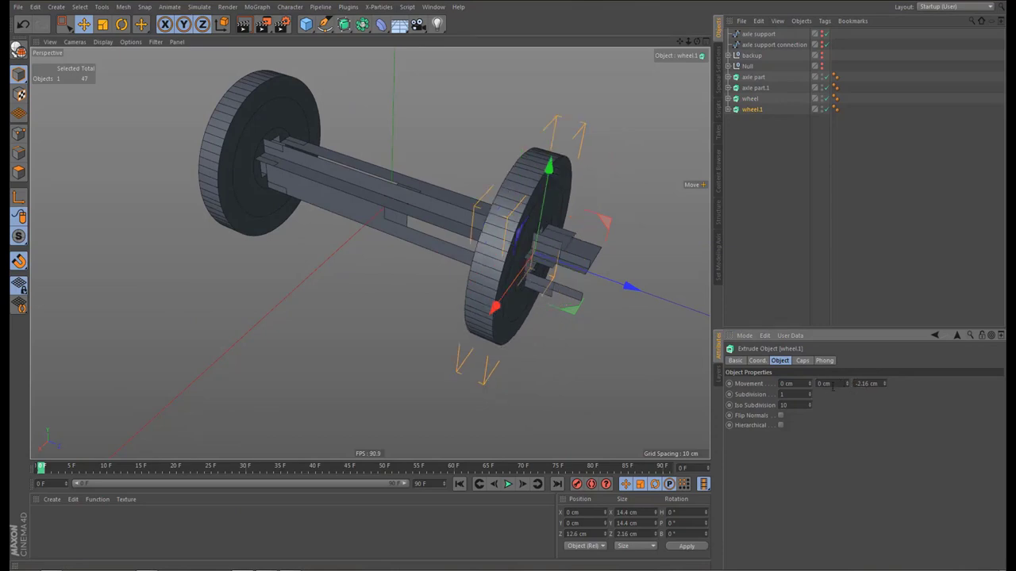
{"action": "key", "text": "ctrl+z"}
{"action": "left_click_drag", "start_coordinate": [533, 215], "coordinate": [553, 211], "text": "alt"}
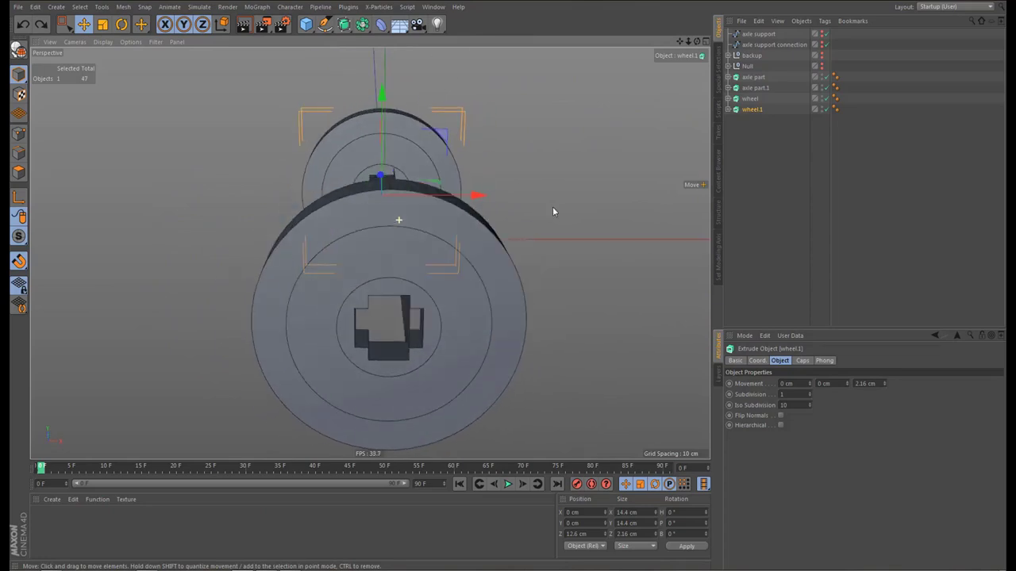
Set the first axle part's extrusion movement to -2.16 cm in X and 0 cm in Y and Z
{"action": "left_click", "coordinate": [764, 76]}
{"action": "left_click", "coordinate": [858, 384]}
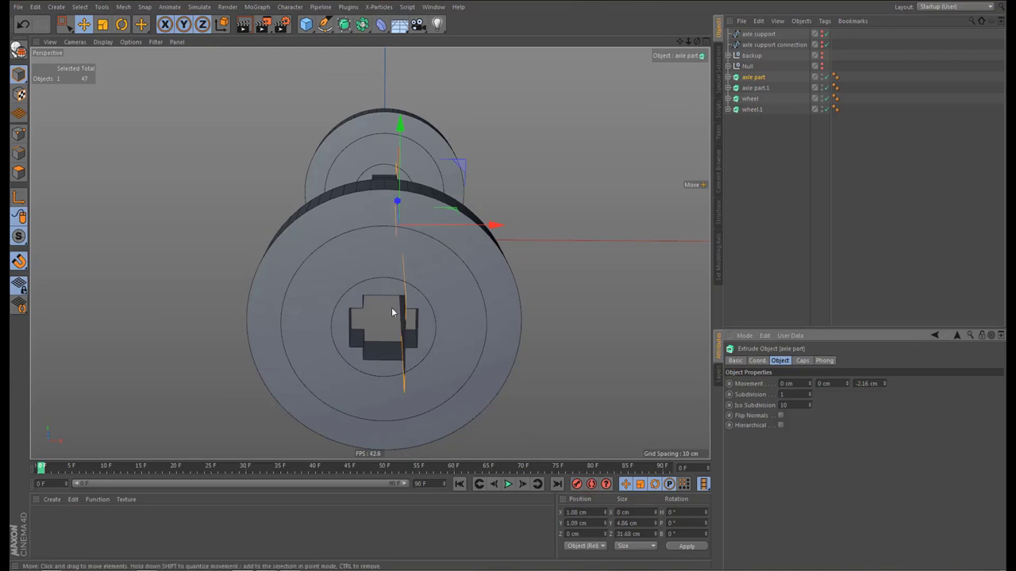
{"action": "left_click_drag", "start_coordinate": [397, 306], "coordinate": [469, 305], "text": "alt"}
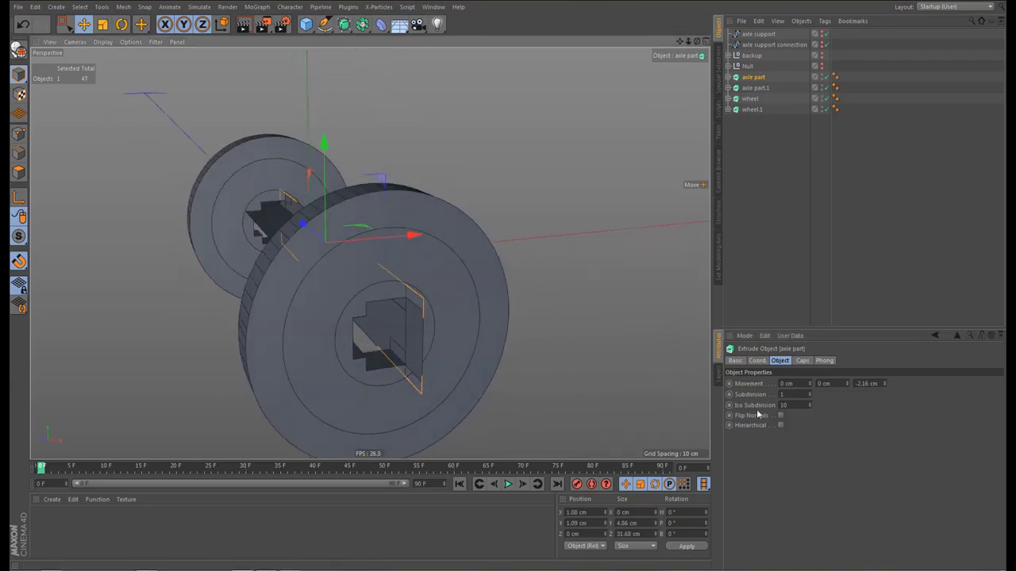
{"action": "left_click_drag", "start_coordinate": [846, 381], "coordinate": [809, 378]}
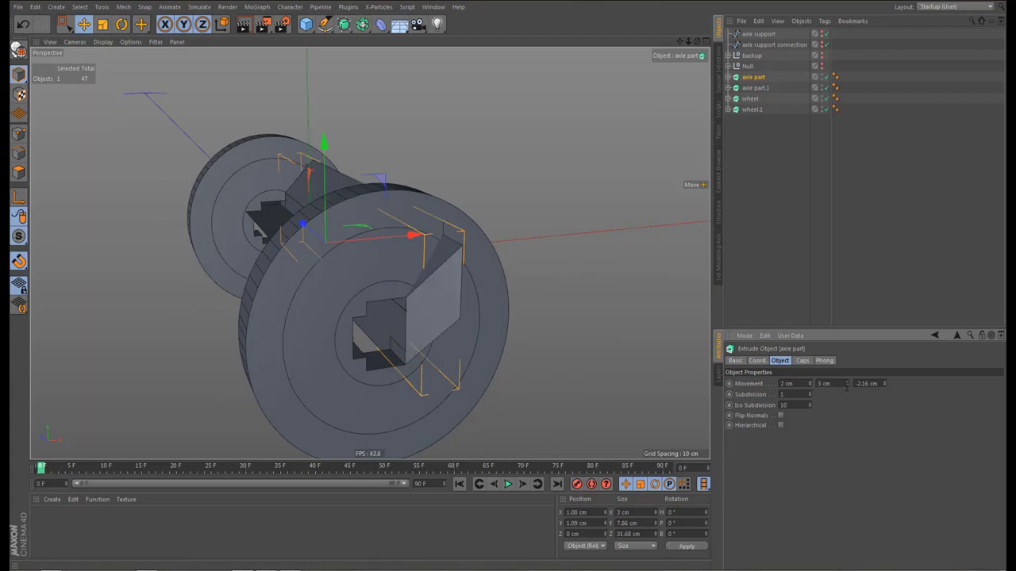
{"action": "double_click", "coordinate": [828, 383]}
{"action": "key", "text": "Return"}
{"action": "double_click", "coordinate": [858, 384]}
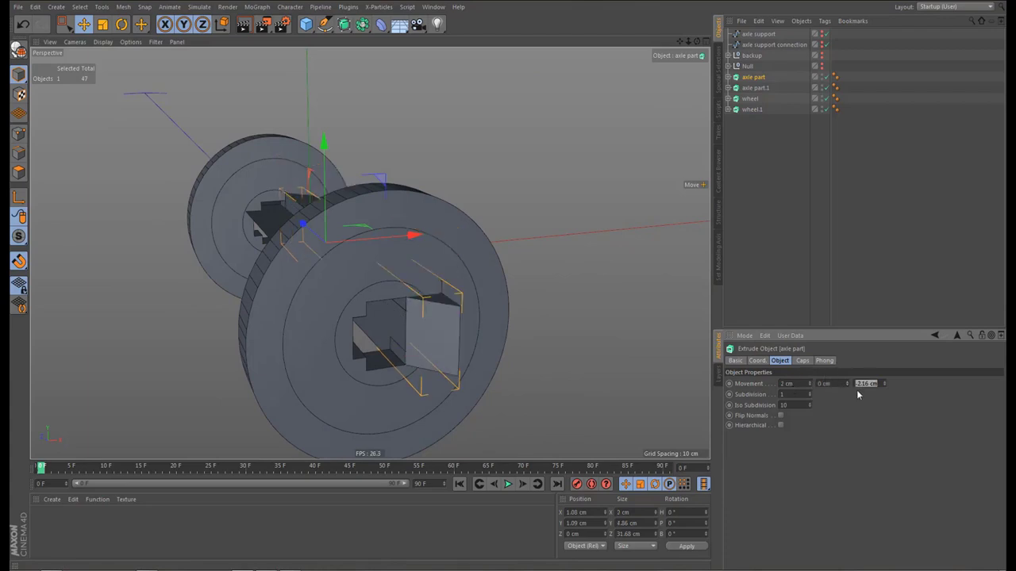
{"action": "double_click", "coordinate": [786, 384]}
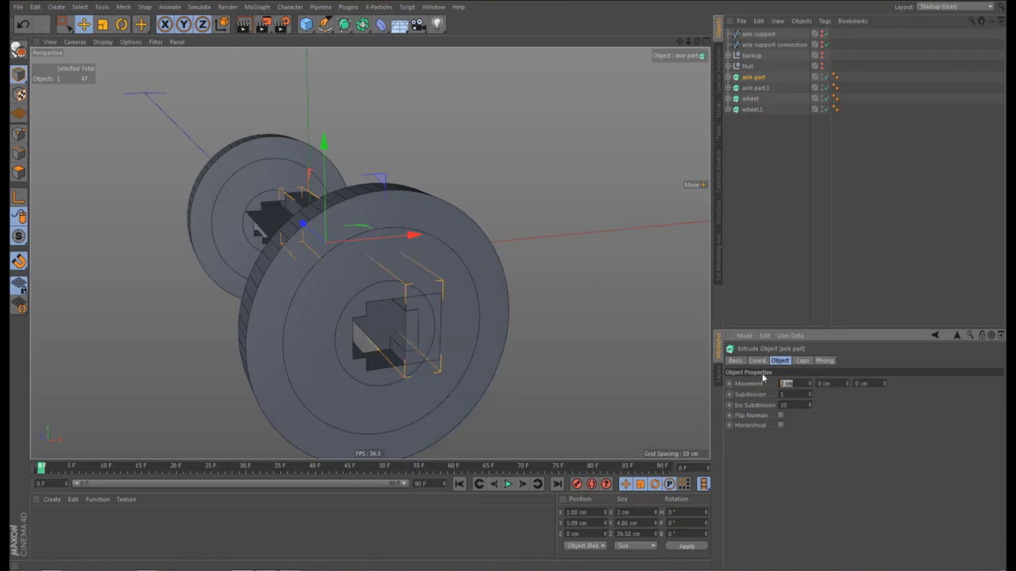
{"action": "type", "text": "-2.16"}
{"action": "key", "text": "Return"}
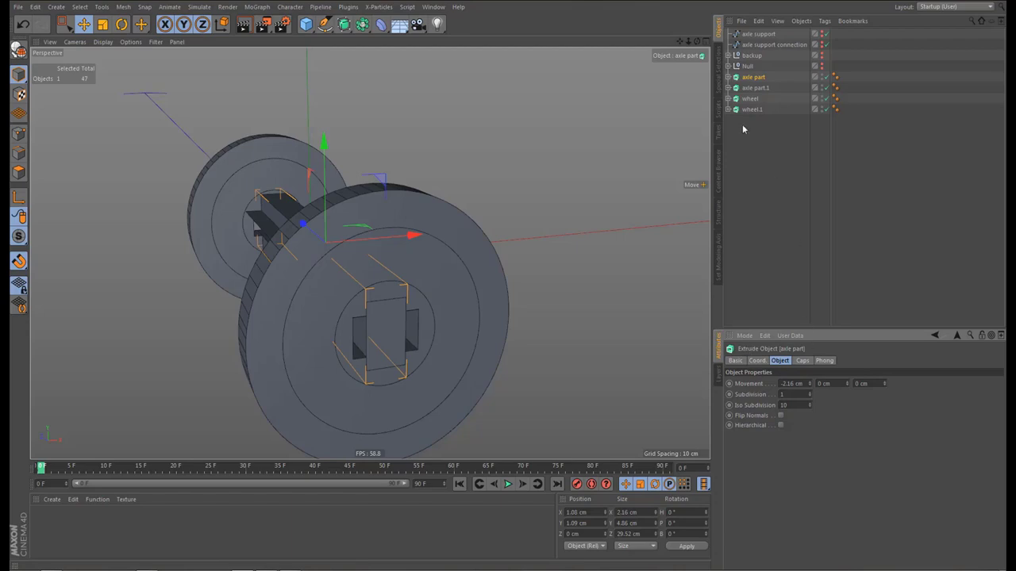
Test the extrusion direction of axle part.1 along X, and set its Z movement to 0 cm
{"action": "left_click", "coordinate": [755, 87]}
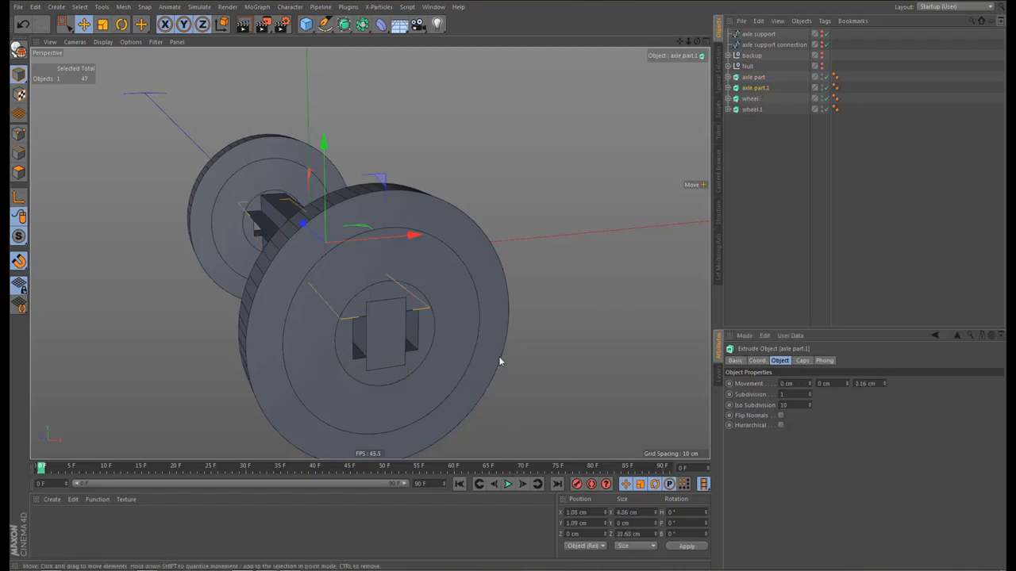
{"action": "middle_click_drag", "start_coordinate": [500, 361], "coordinate": [524, 336], "text": "alt"}
{"action": "left_click_drag", "start_coordinate": [384, 220], "coordinate": [500, 263], "text": "alt"}
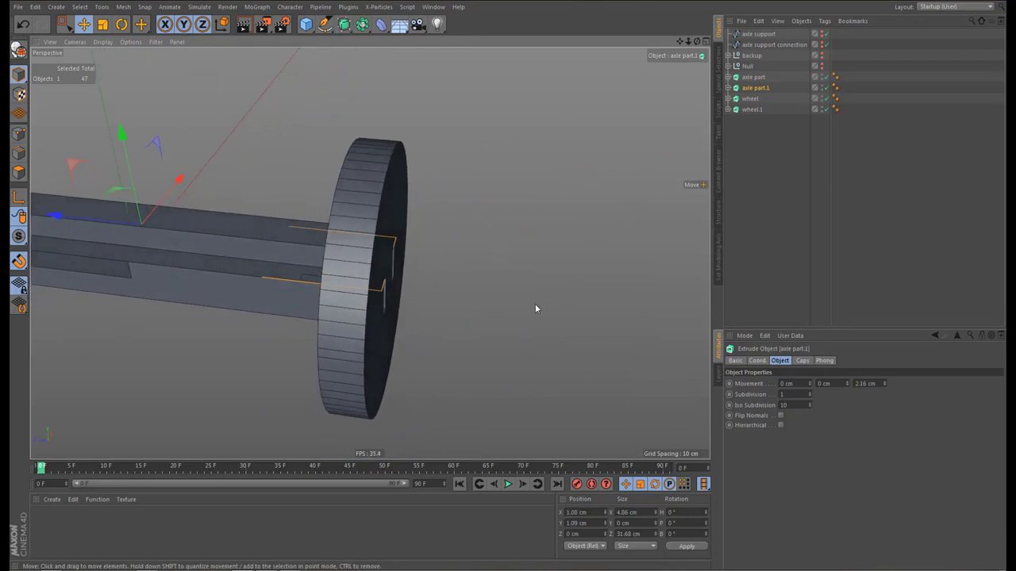
{"action": "middle_click_drag", "start_coordinate": [534, 303], "coordinate": [590, 304], "text": "alt"}
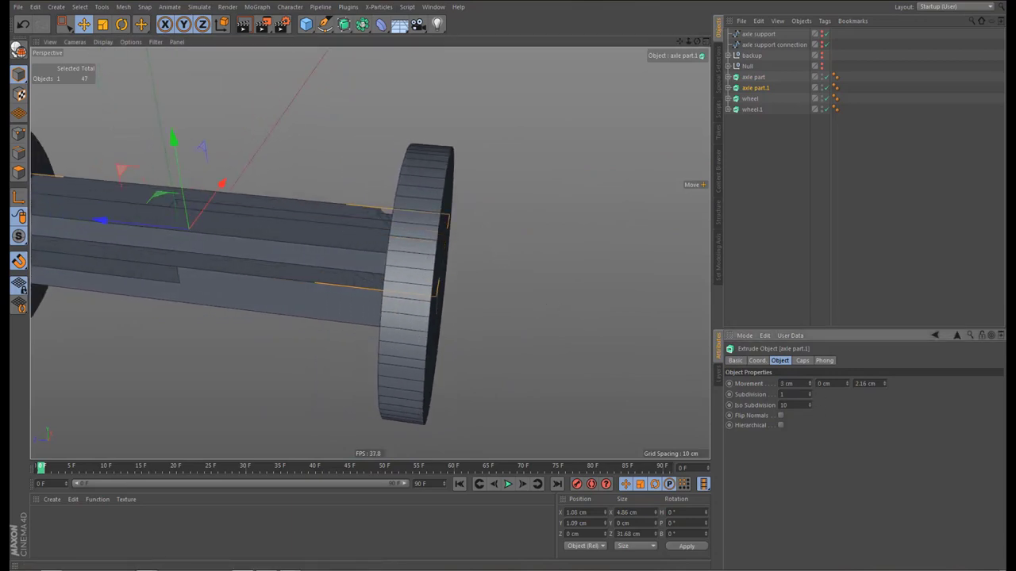
{"action": "left_click_drag", "start_coordinate": [810, 384], "coordinate": [800, 395]}
{"action": "double_click", "coordinate": [865, 384]}
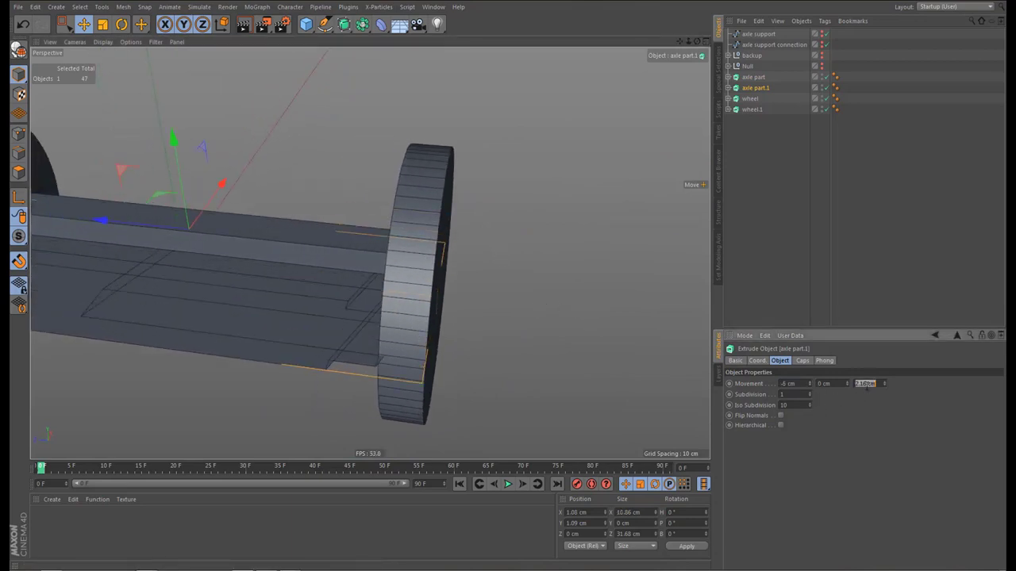
{"action": "type", "text": "0"}
{"action": "key", "text": "Return"}
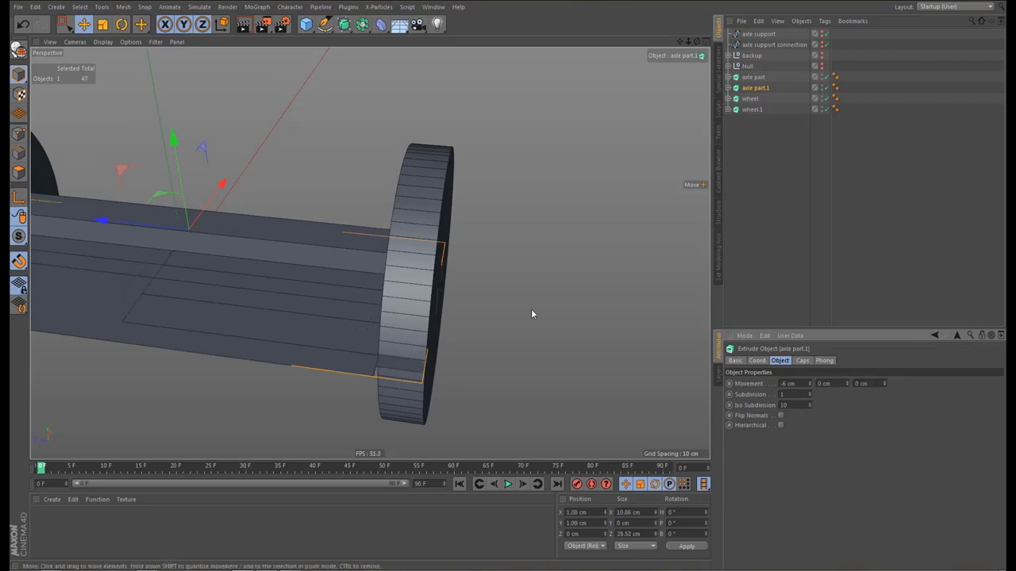
Set axle part.1's extrusion movement to -2.16 cm in Y and 0 cm in X, and inspect the crossed axle between the wheels
{"action": "left_click_drag", "start_coordinate": [430, 251], "coordinate": [367, 234], "text": "alt"}
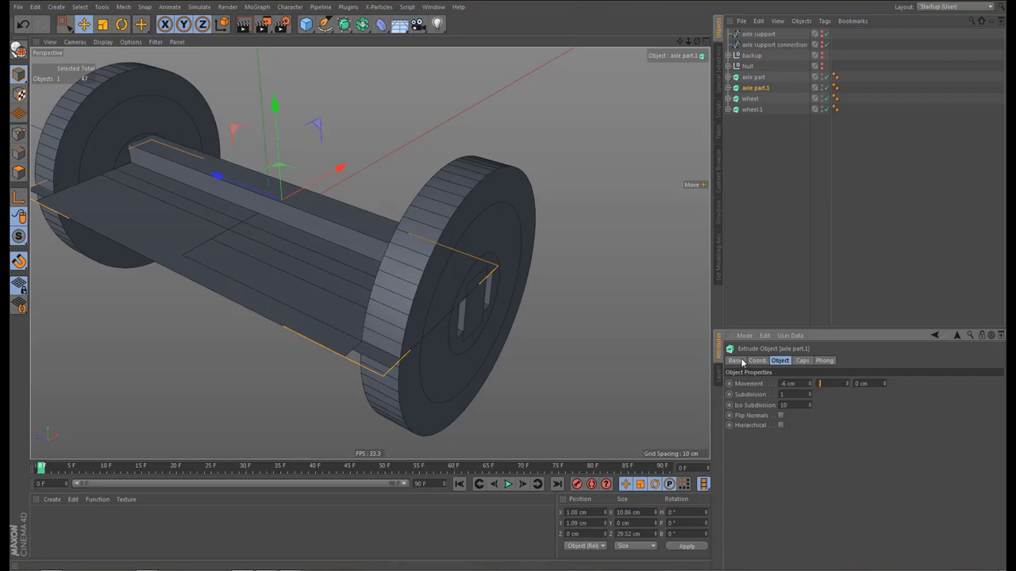
{"action": "key", "text": "Return"}
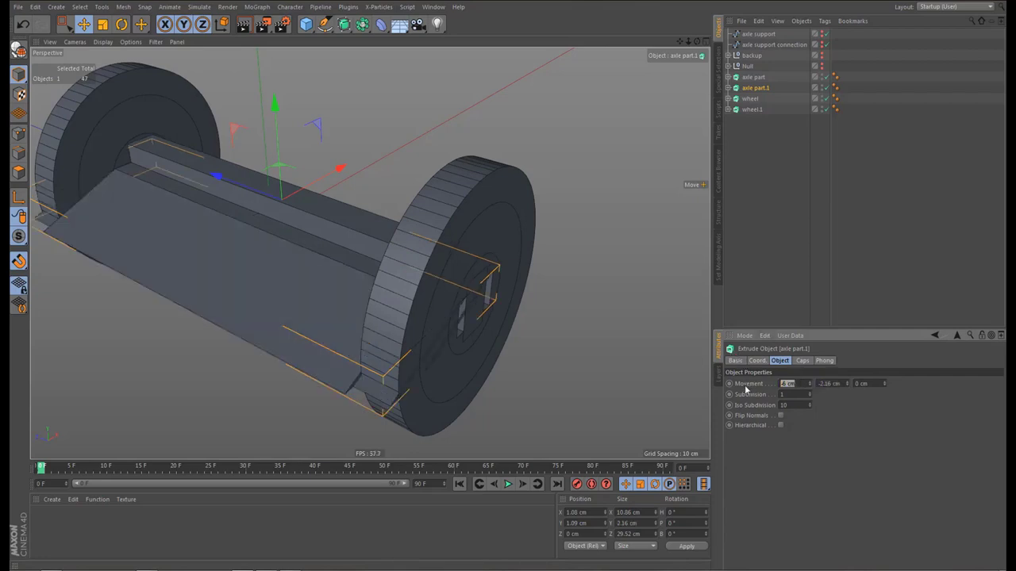
{"action": "key", "text": "Return"}
{"action": "left_click_drag", "start_coordinate": [413, 233], "coordinate": [352, 206], "text": "alt"}
{"action": "left_click_drag", "start_coordinate": [499, 322], "coordinate": [521, 229], "text": "alt"}
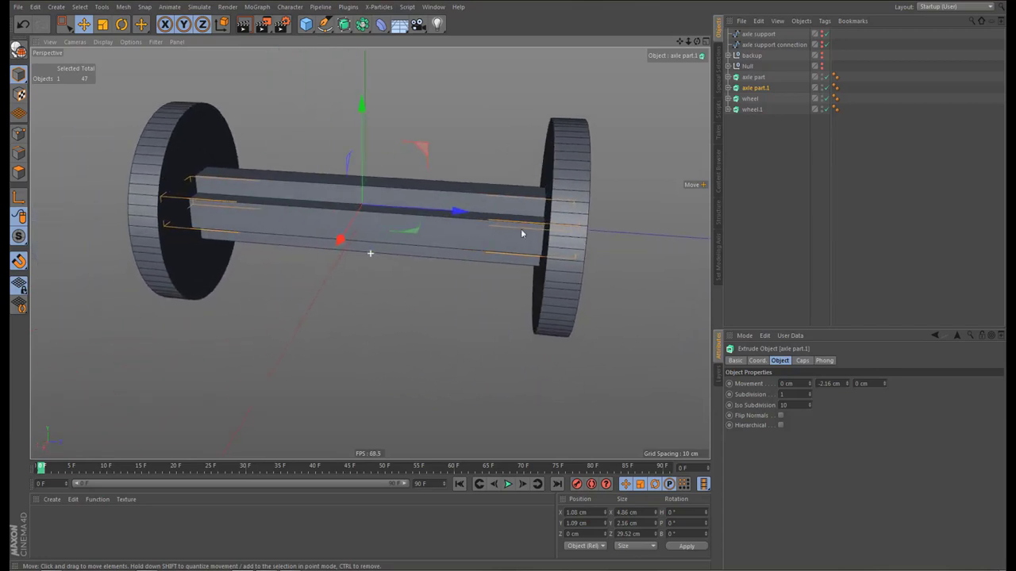
{"action": "left_click_drag", "start_coordinate": [449, 215], "coordinate": [545, 214], "text": "alt"}
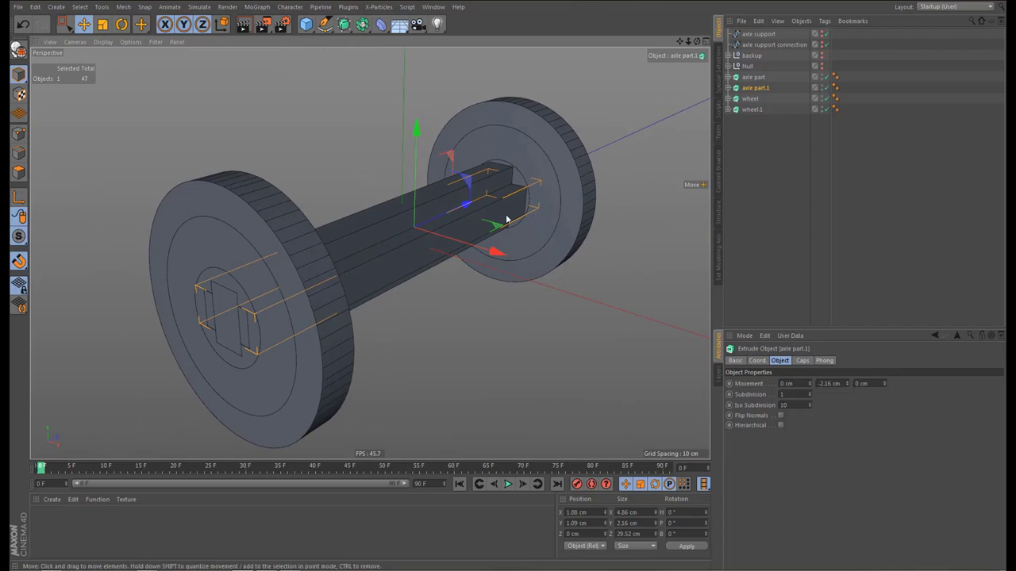
Move the axle part, axle part.1, wheel and wheel.1 splines out of their Extrude objects to the hierarchy's top level
{"action": "left_click", "coordinate": [727, 77]}
{"action": "left_click", "coordinate": [729, 104]}
{"action": "left_click", "coordinate": [728, 98]}
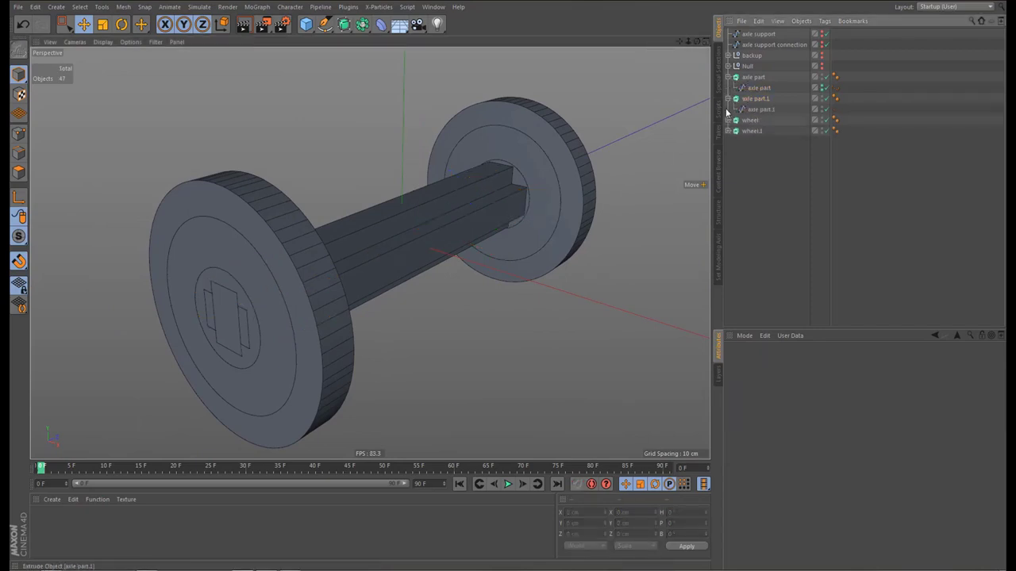
{"action": "left_click", "coordinate": [728, 119]}
{"action": "left_click", "coordinate": [728, 142]}
{"action": "left_click", "coordinate": [755, 130]}
{"action": "left_click", "coordinate": [757, 151], "text": "ctrl"}
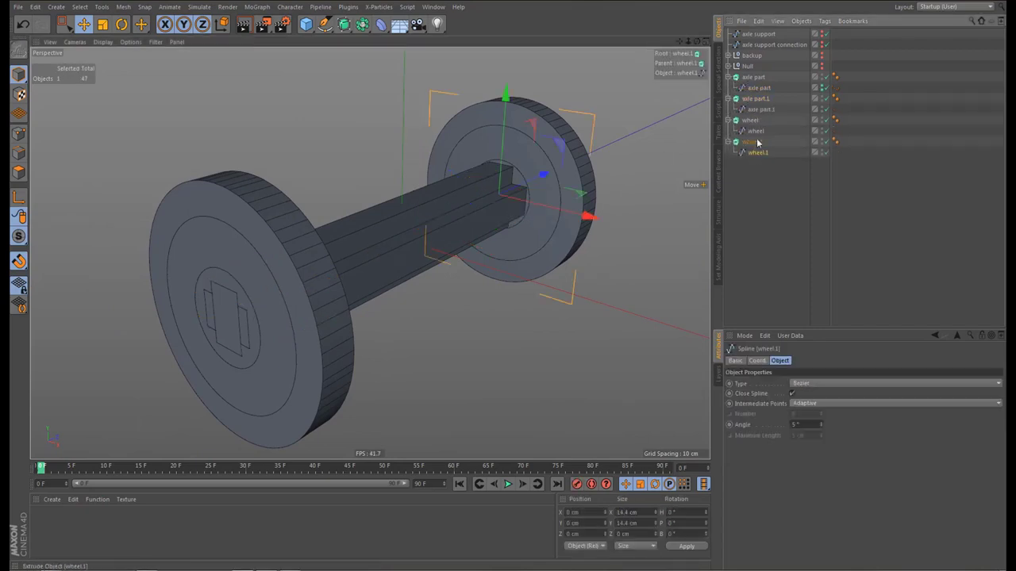
{"action": "left_click", "coordinate": [758, 109], "text": "ctrl"}
{"action": "left_click", "coordinate": [759, 88], "text": "ctrl"}
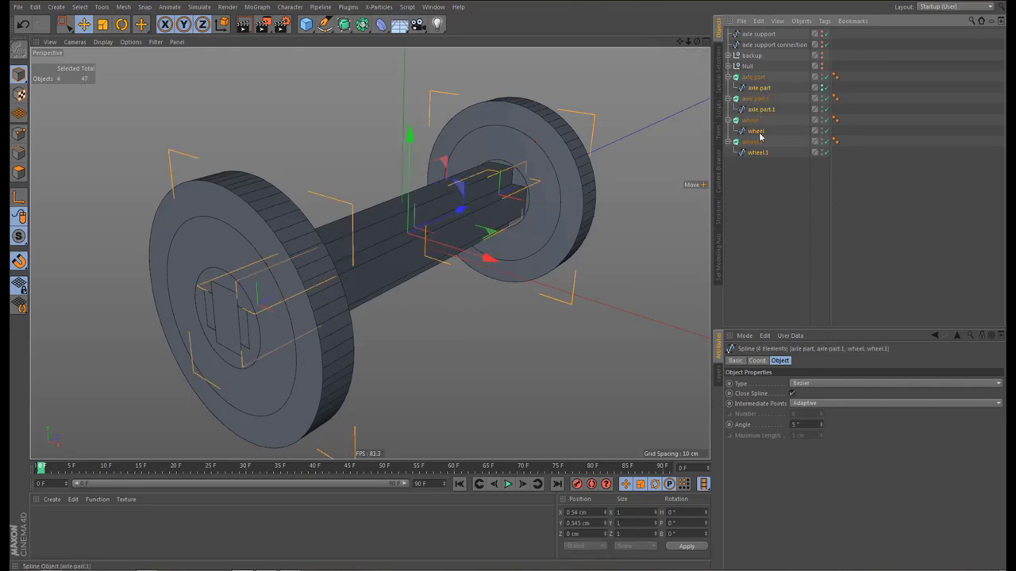
{"action": "left_click_drag", "start_coordinate": [760, 173], "coordinate": [764, 174]}
Delete the four empty Extrude objects of the axle parts and wheels
{"action": "left_click", "coordinate": [753, 77]}
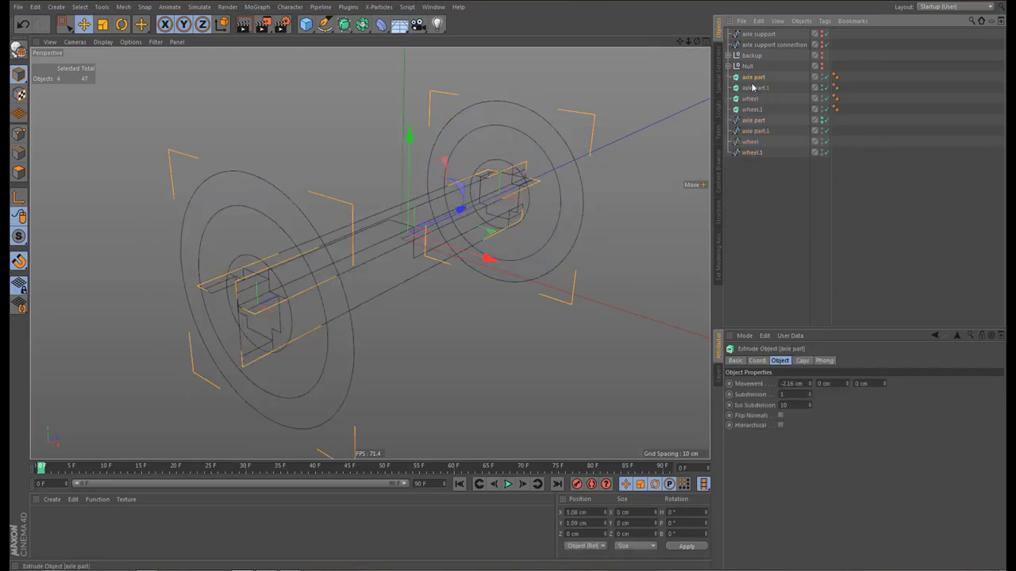
{"action": "left_click", "coordinate": [751, 109], "text": "shift"}
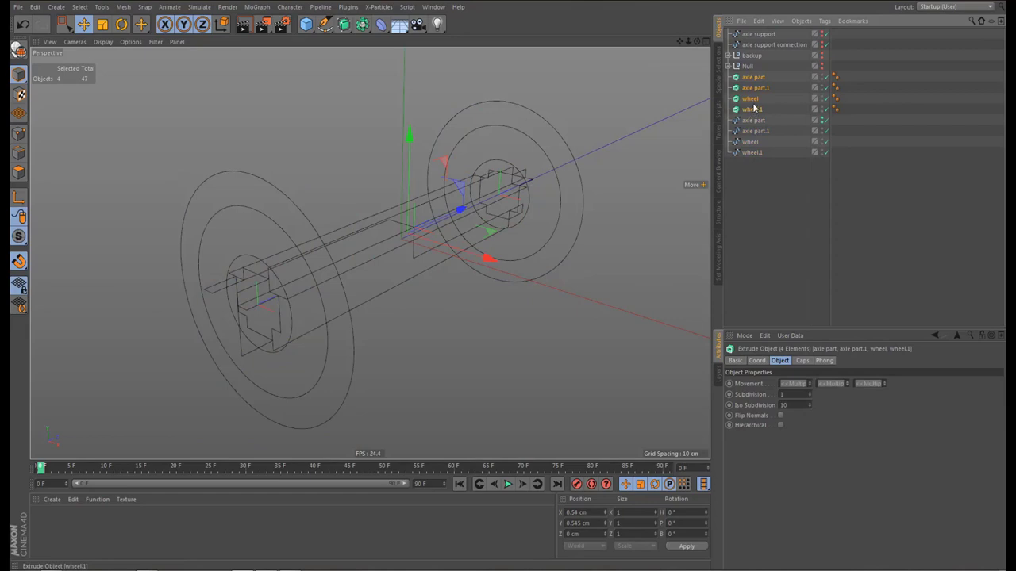
{"action": "key", "text": "Delete"}
{"action": "left_click_drag", "start_coordinate": [463, 213], "coordinate": [416, 215], "text": "alt"}
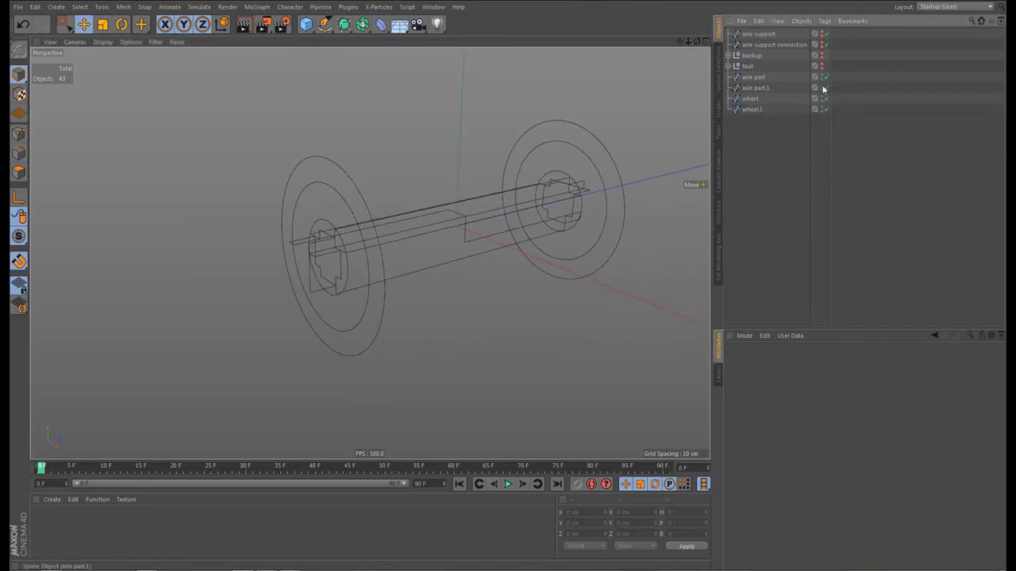
Hide the axle part and wheel splines, and show the axle support and axle support connection splines
{"action": "left_click_drag", "start_coordinate": [822, 78], "coordinate": [823, 114], "text": "alt"}
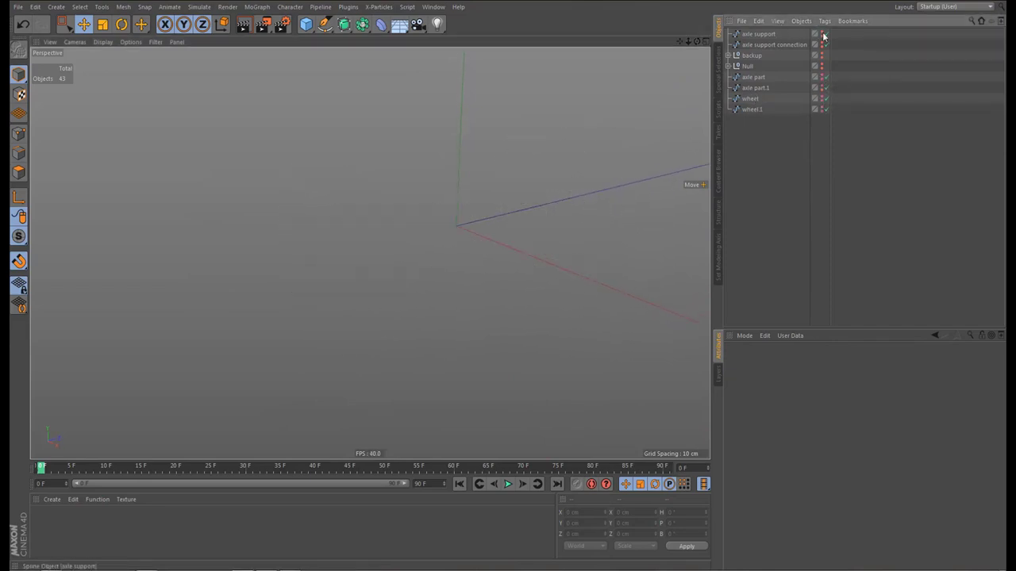
{"action": "left_click", "coordinate": [823, 45]}
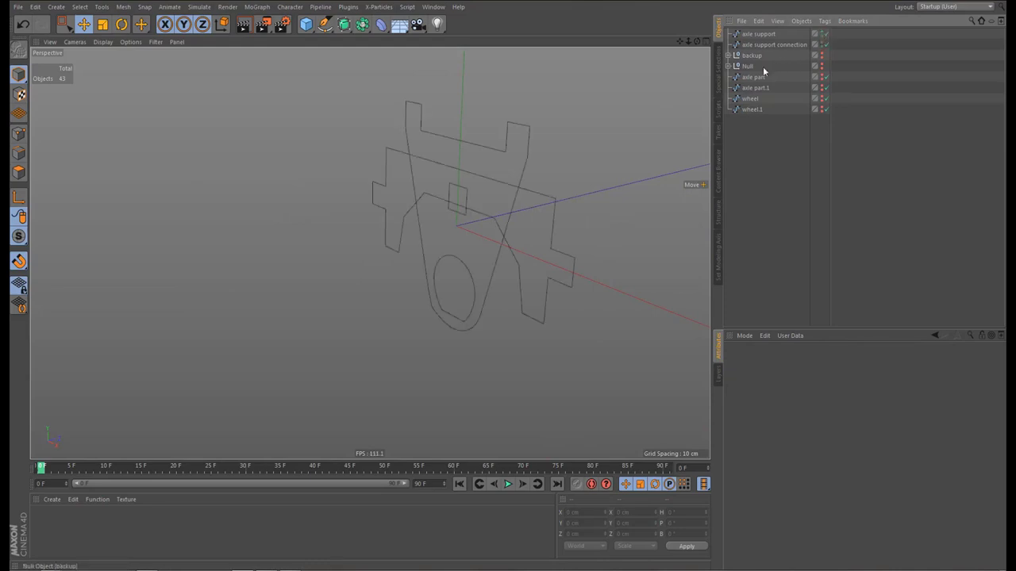
{"action": "mouse_move", "coordinate": [503, 229]}
{"action": "left_mouse_down", "text": "alt"}
{"action": "mouse_move", "coordinate": [514, 216]}
{"action": "mouse_move", "coordinate": [556, 217]}
{"action": "mouse_move", "coordinate": [469, 206]}
{"action": "mouse_move", "coordinate": [537, 205]}
{"action": "mouse_move", "coordinate": [496, 209]}
{"action": "mouse_move", "coordinate": [517, 219]}
{"action": "left_mouse_up", "text": "alt"}
Rotate the axle support spline to a heading of -90°
{"action": "left_click", "coordinate": [758, 34]}
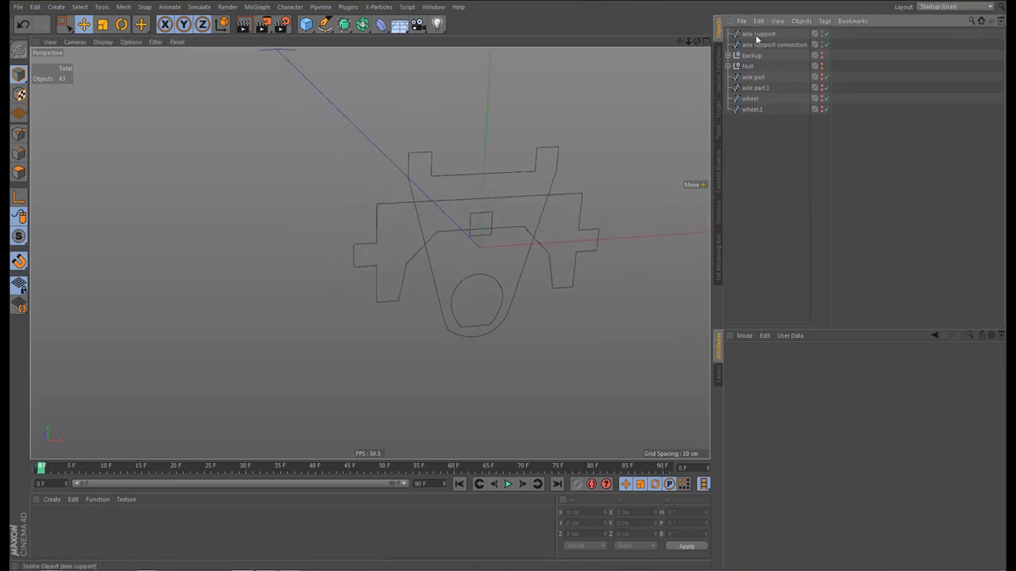
{"action": "key", "text": "r"}
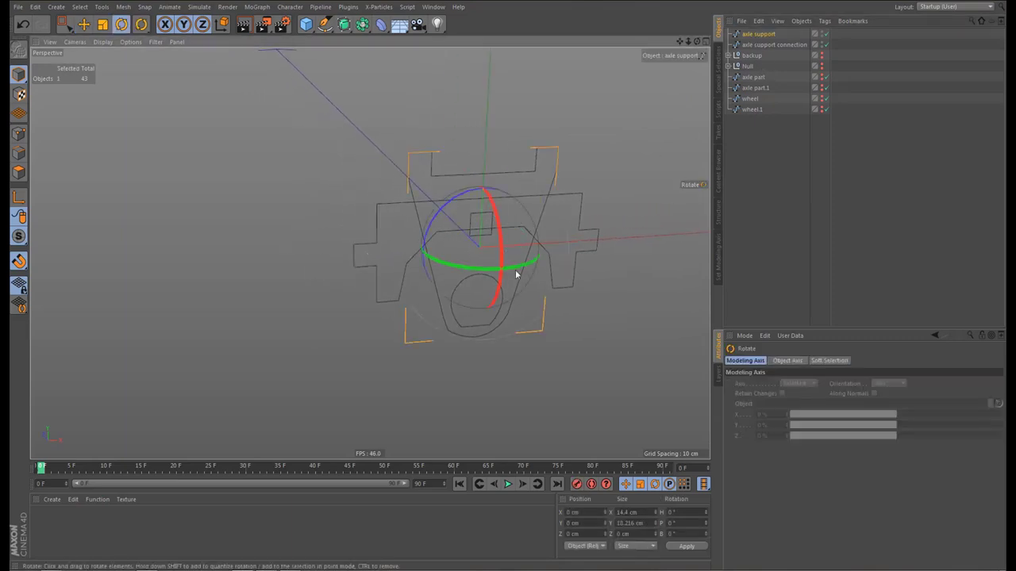
{"action": "left_click_drag", "start_coordinate": [511, 268], "coordinate": [421, 268]}
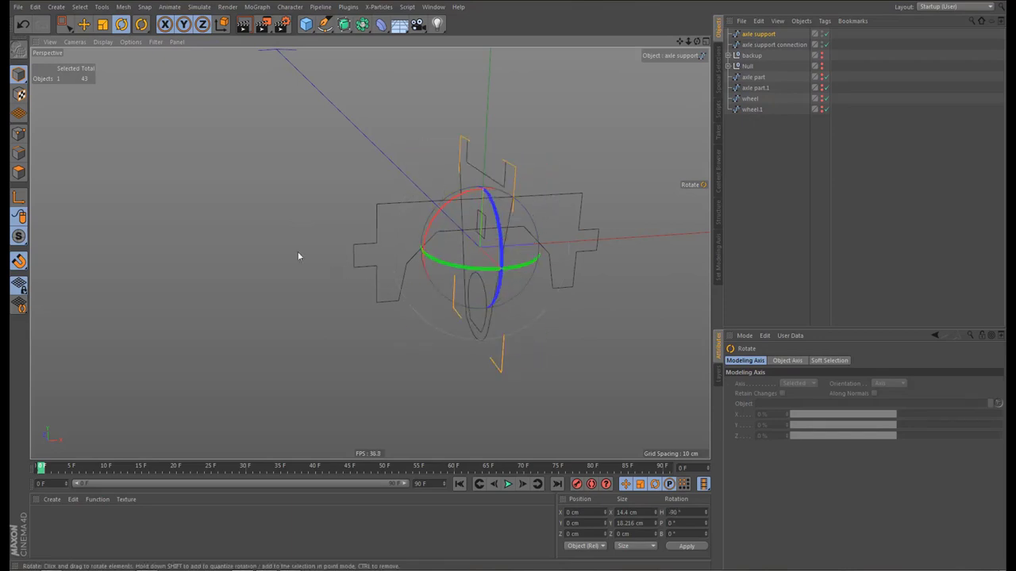
Set only the axle support's axis heading to 0°, keeping its geometry in place
{"action": "left_click", "coordinate": [18, 197]}
{"action": "left_click", "coordinate": [680, 512]}
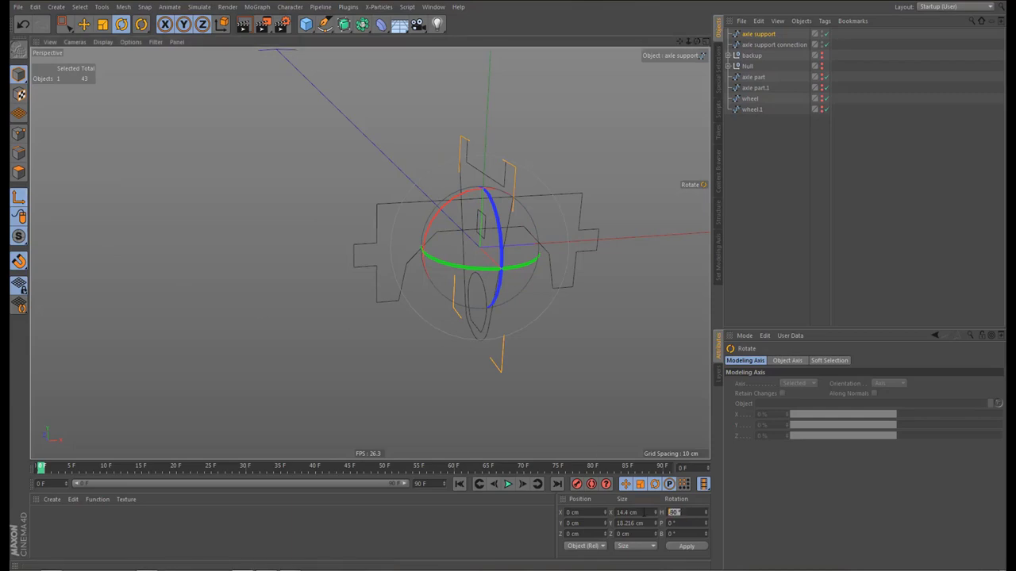
{"action": "type", "text": "0"}
{"action": "key", "text": "Return"}
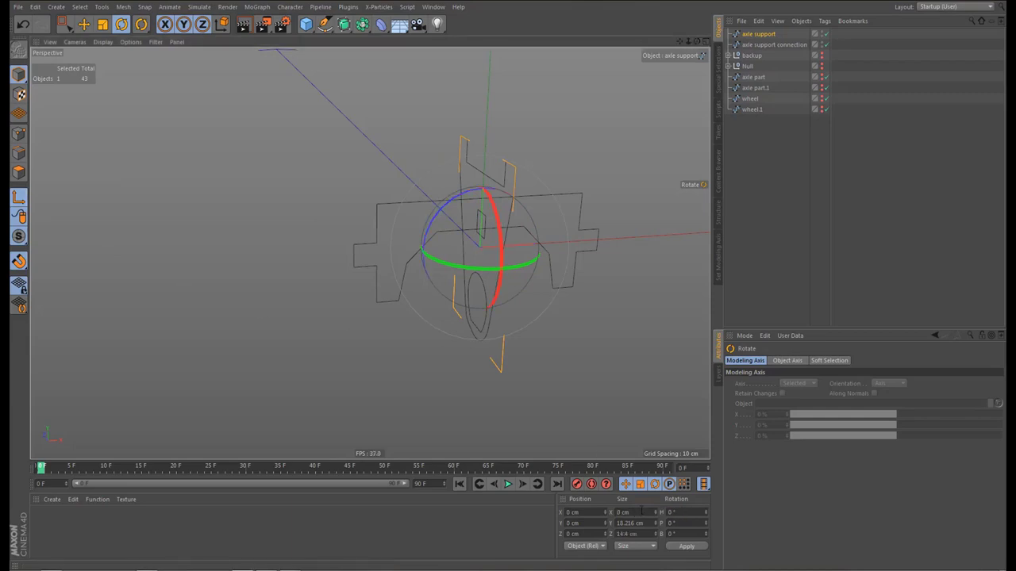
{"action": "left_click", "coordinate": [21, 198]}
In the Right view, apply hard interpolation to the axle support's upper corners, square hole and lower ends of the slanted edges
{"action": "left_click", "coordinate": [19, 135]}
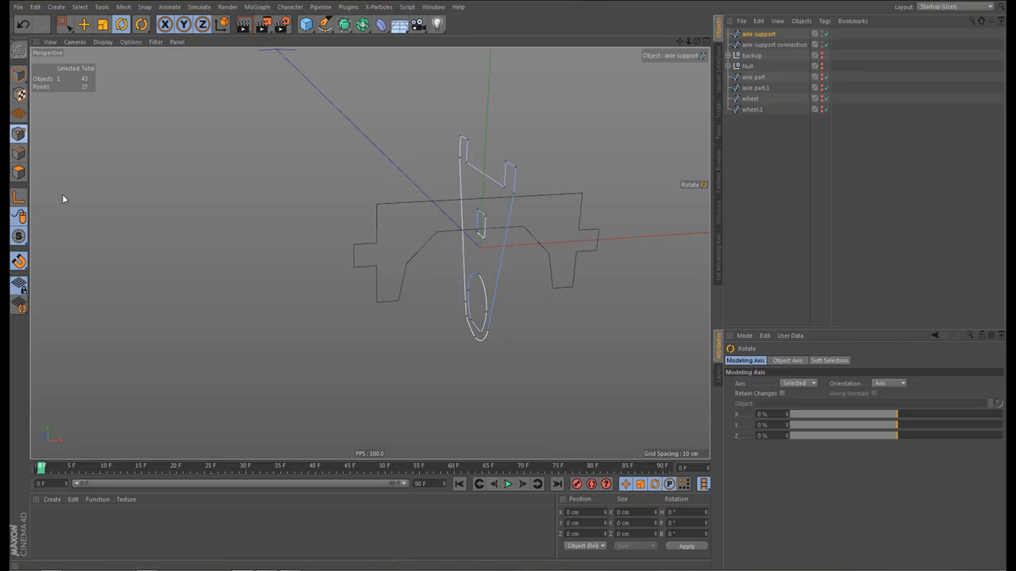
{"action": "middle_click", "coordinate": [443, 323]}
{"action": "middle_click", "coordinate": [468, 345]}
{"action": "middle_click", "coordinate": [432, 300]}
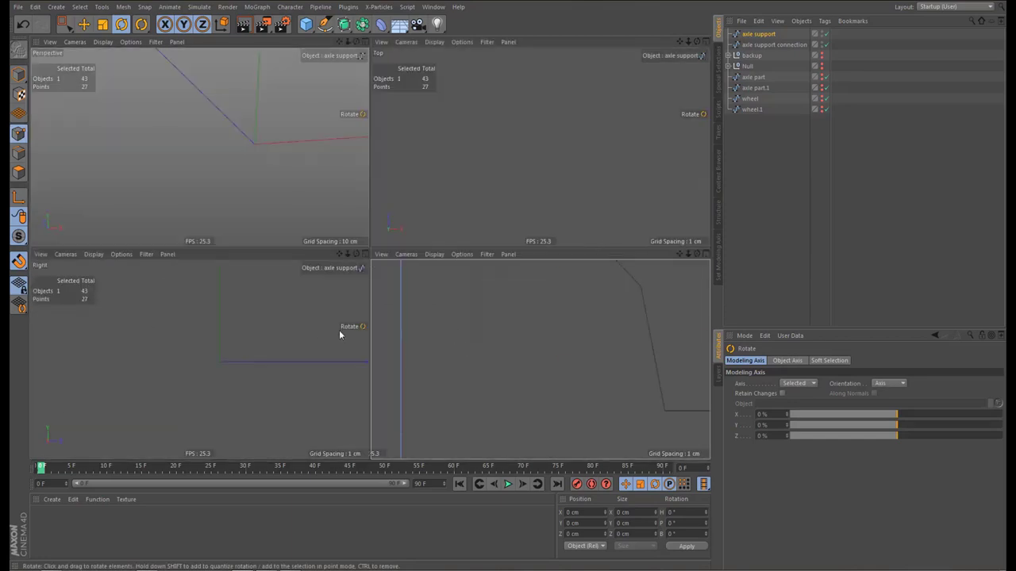
{"action": "middle_click", "coordinate": [339, 330]}
{"action": "scroll", "coordinate": [392, 268], "scroll_direction": "down", "scroll_amount": 3}
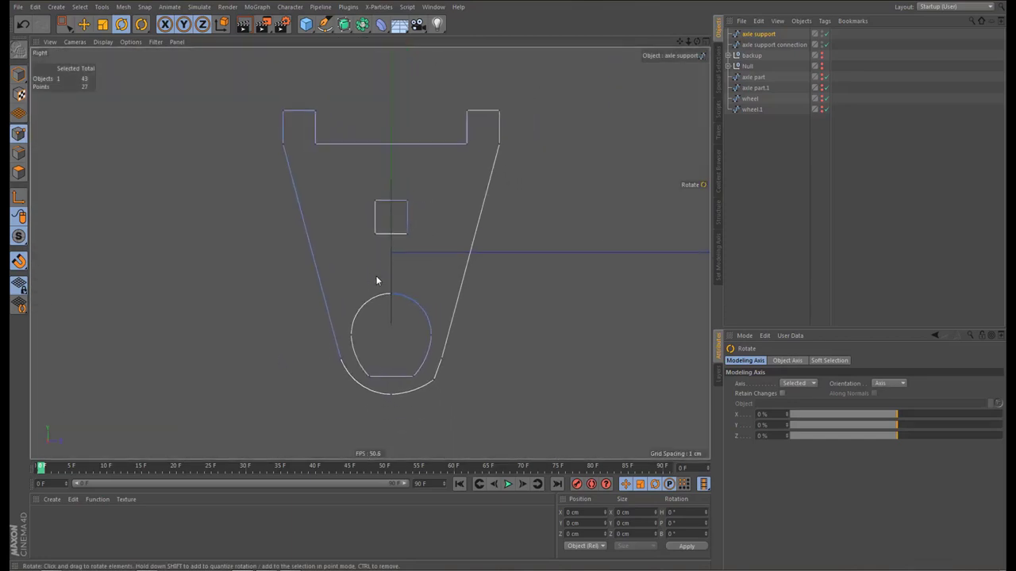
{"action": "key", "text": "0"}
{"action": "left_click_drag", "start_coordinate": [247, 96], "coordinate": [559, 163]}
{"action": "left_click_drag", "start_coordinate": [336, 188], "coordinate": [442, 249], "text": "shift"}
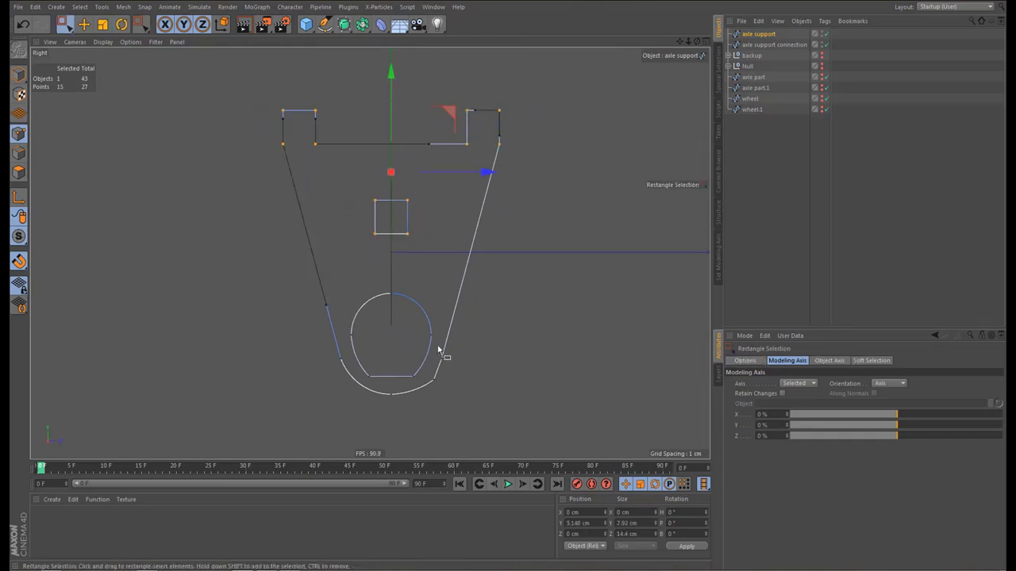
{"action": "left_click_drag", "start_coordinate": [459, 347], "coordinate": [433, 370], "text": "shift"}
{"action": "left_click_drag", "start_coordinate": [328, 351], "coordinate": [344, 388], "text": "shift"}
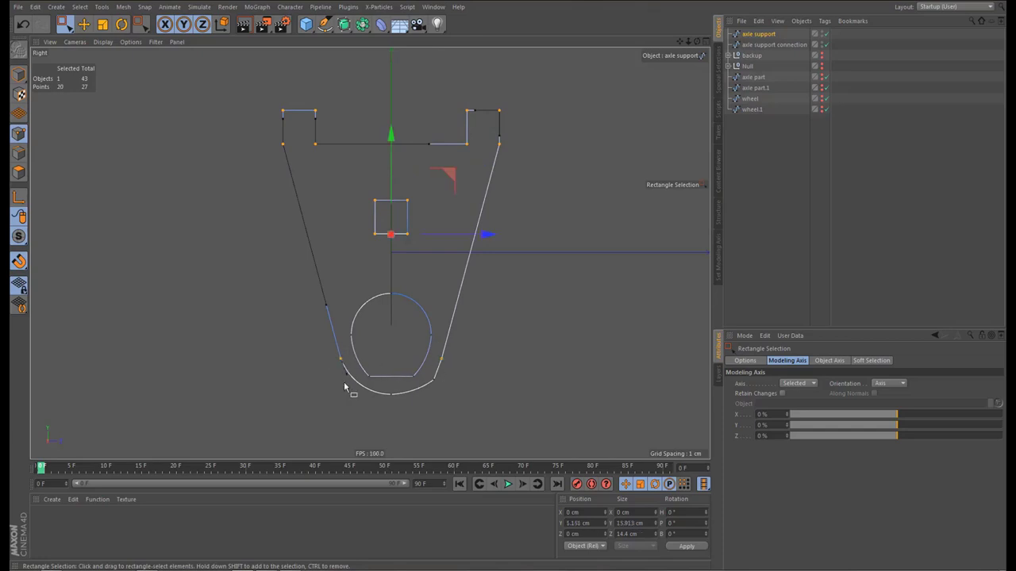
{"action": "right_click", "coordinate": [522, 325]}
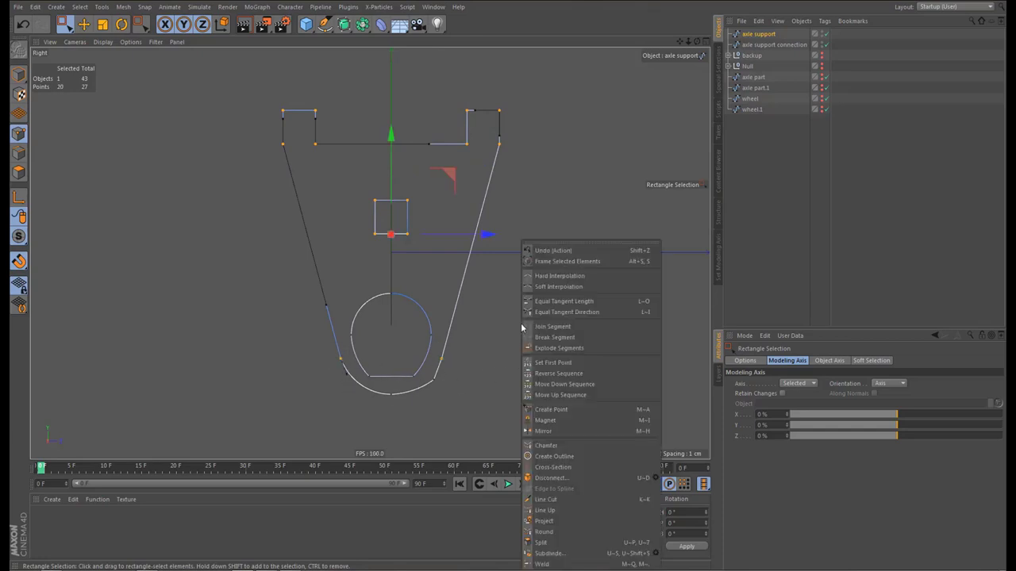
{"action": "left_click", "coordinate": [565, 276]}
Check the axle support's upper corners for duplicate points and weld those at the notch's inner corner on the negative Z side
{"action": "middle_click_drag", "start_coordinate": [475, 271], "coordinate": [492, 260], "text": "alt"}
{"action": "right_click_drag", "start_coordinate": [481, 257], "coordinate": [485, 265], "text": "alt"}
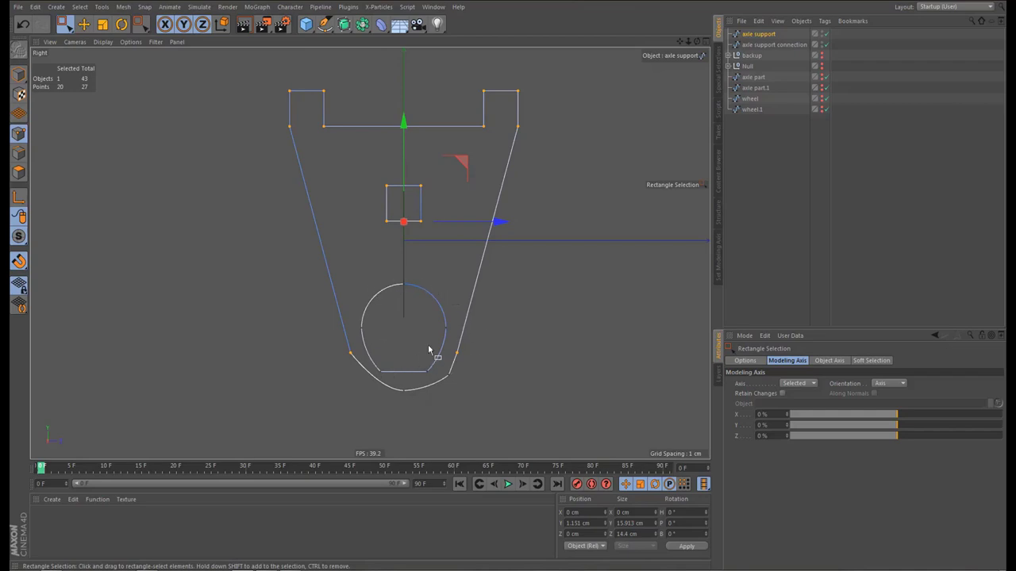
{"action": "middle_click_drag", "start_coordinate": [447, 262], "coordinate": [465, 258], "text": "alt"}
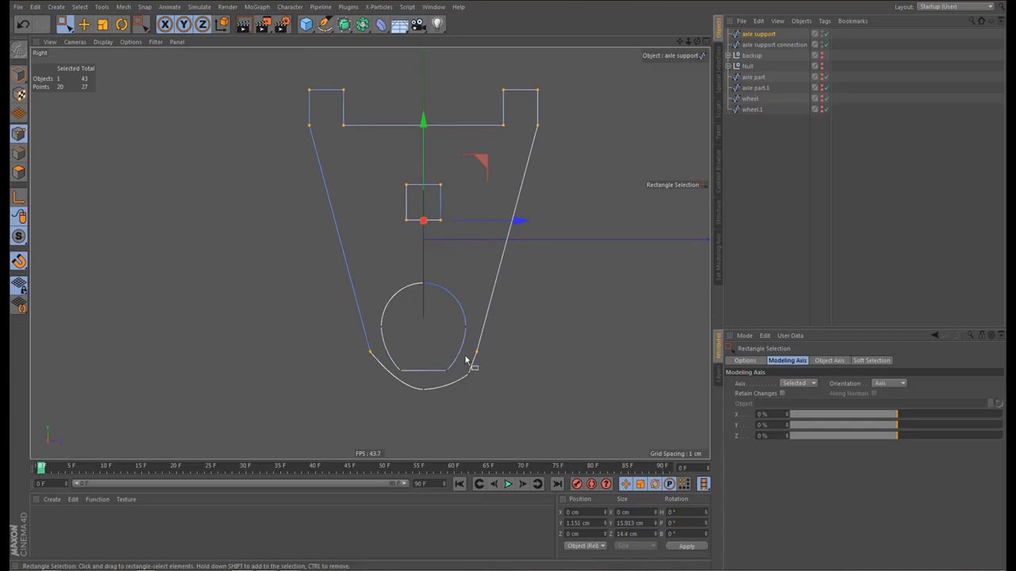
{"action": "middle_click_drag", "start_coordinate": [466, 355], "coordinate": [482, 356], "text": "alt"}
{"action": "middle_click_drag", "start_coordinate": [394, 255], "coordinate": [387, 251], "text": "alt"}
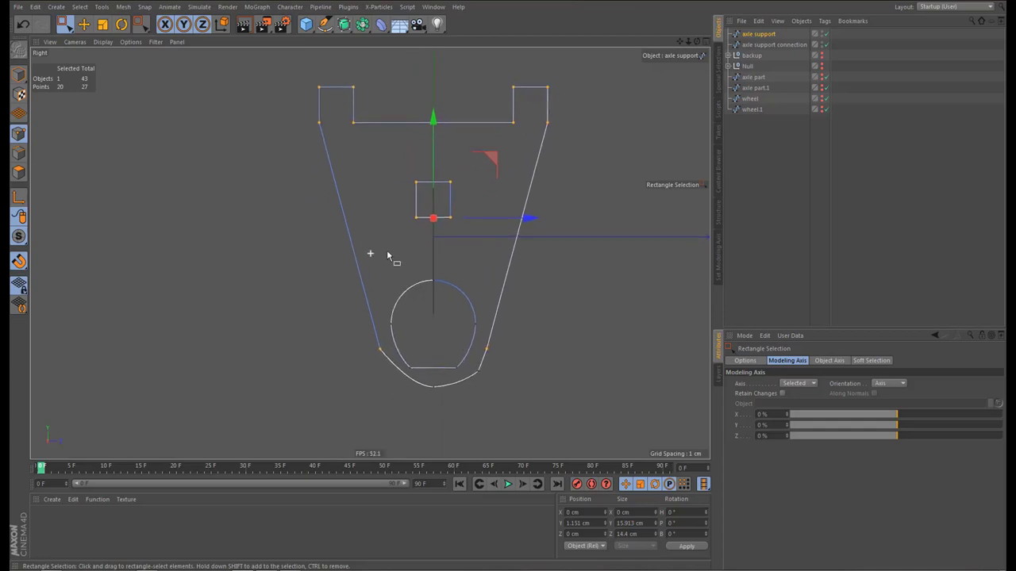
{"action": "left_click", "coordinate": [319, 87]}
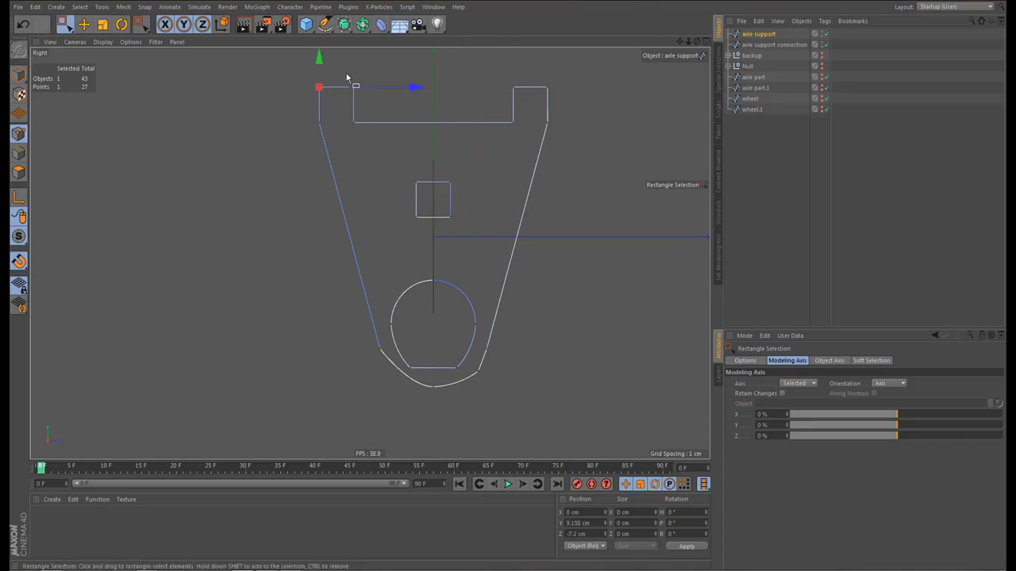
{"action": "left_click", "coordinate": [353, 88]}
{"action": "left_click_drag", "start_coordinate": [348, 112], "coordinate": [451, 156]}
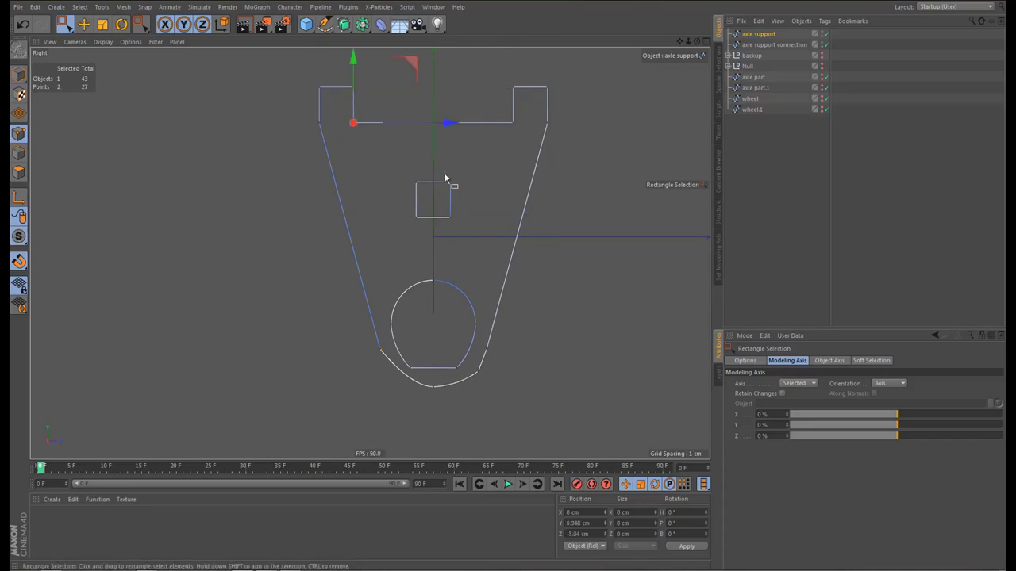
{"action": "left_click", "coordinate": [445, 174]}
Weld the duplicate points at the axle support's outer shoulder on the positive Z side
{"action": "left_click", "coordinate": [513, 122]}
{"action": "left_click_drag", "start_coordinate": [513, 86], "coordinate": [566, 147]}
{"action": "key", "text": "m"}
{"action": "key", "text": "q"}
{"action": "left_click", "coordinate": [578, 152]}
{"action": "key", "text": "space"}
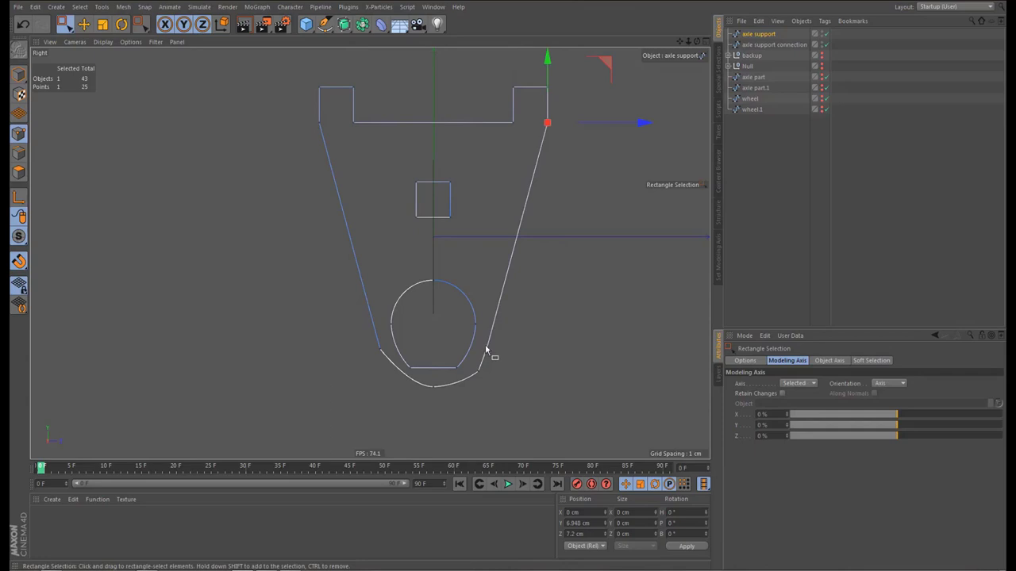
Weld the duplicate points at the lower ends of the slanted edges and at the bottom of the axle support's curve
{"action": "left_click_drag", "start_coordinate": [480, 342], "coordinate": [498, 360]}
{"action": "left_click", "coordinate": [511, 383]}
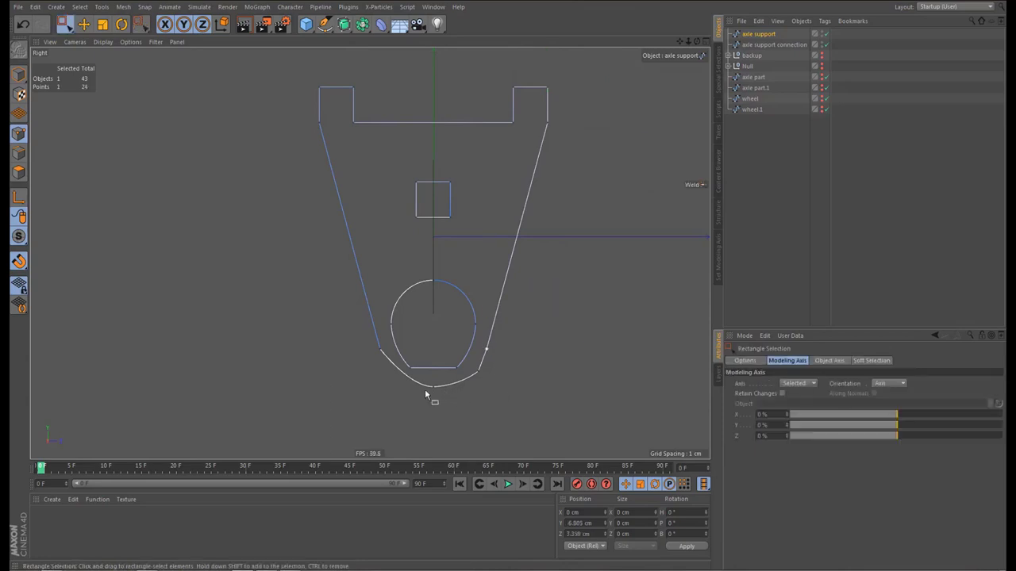
{"action": "left_click_drag", "start_coordinate": [369, 340], "coordinate": [443, 400]}
{"action": "key", "text": "m"}
{"action": "key", "text": "q"}
{"action": "left_click", "coordinate": [398, 387]}
{"action": "key", "text": "space"}
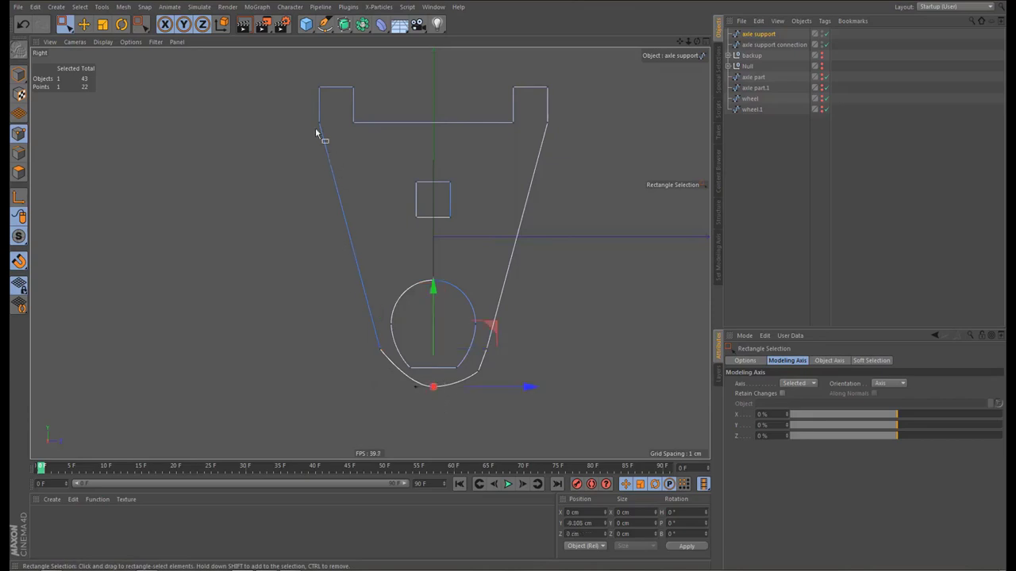
Weld the duplicate points at the outer shoulder on the negative Z side, and check the square hole's points for duplicates
{"action": "left_click_drag", "start_coordinate": [328, 153], "coordinate": [329, 154]}
{"action": "key", "text": "m"}
{"action": "key", "text": "q"}
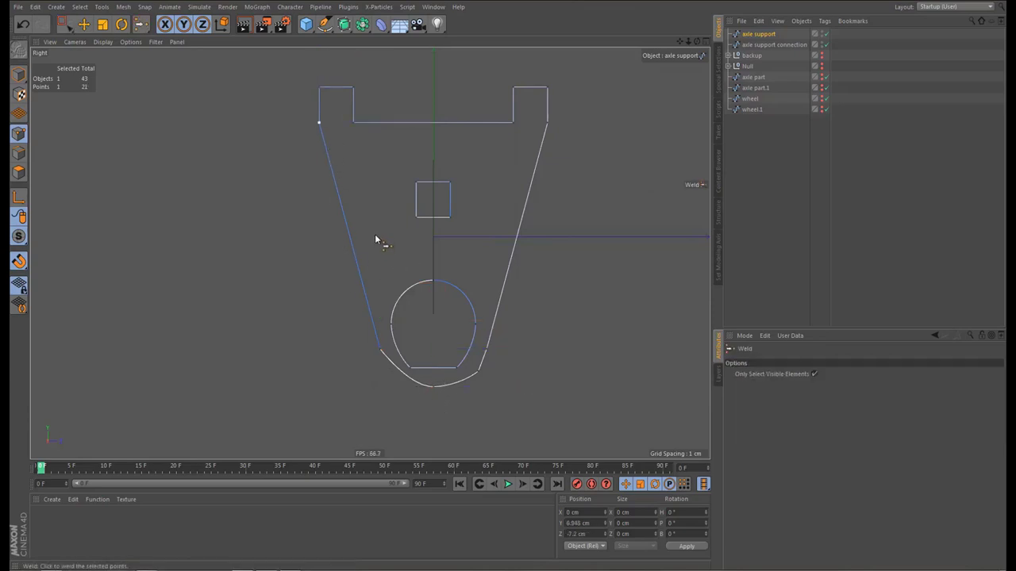
{"action": "middle_click_drag", "start_coordinate": [438, 251], "coordinate": [454, 256], "text": "alt"}
{"action": "key", "text": "space"}
{"action": "left_click_drag", "start_coordinate": [425, 174], "coordinate": [495, 241]}
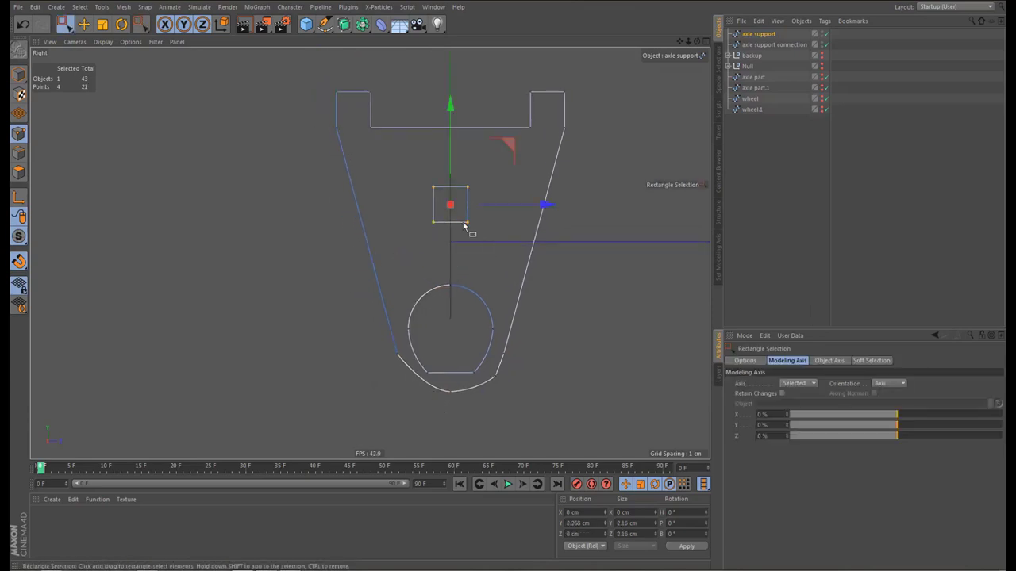
{"action": "middle_click_drag", "start_coordinate": [468, 219], "coordinate": [469, 180], "text": "alt"}
{"action": "middle_click_drag", "start_coordinate": [454, 219], "coordinate": [448, 197], "text": "alt"}
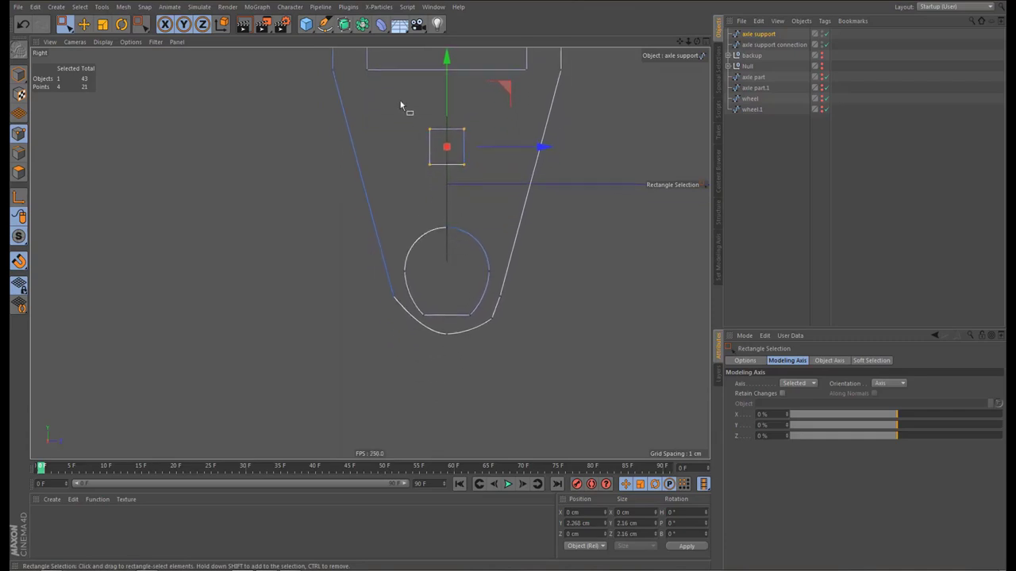
Create a circle spline and scale it down to fit within the axle support outline
{"action": "left_click", "coordinate": [325, 23]}
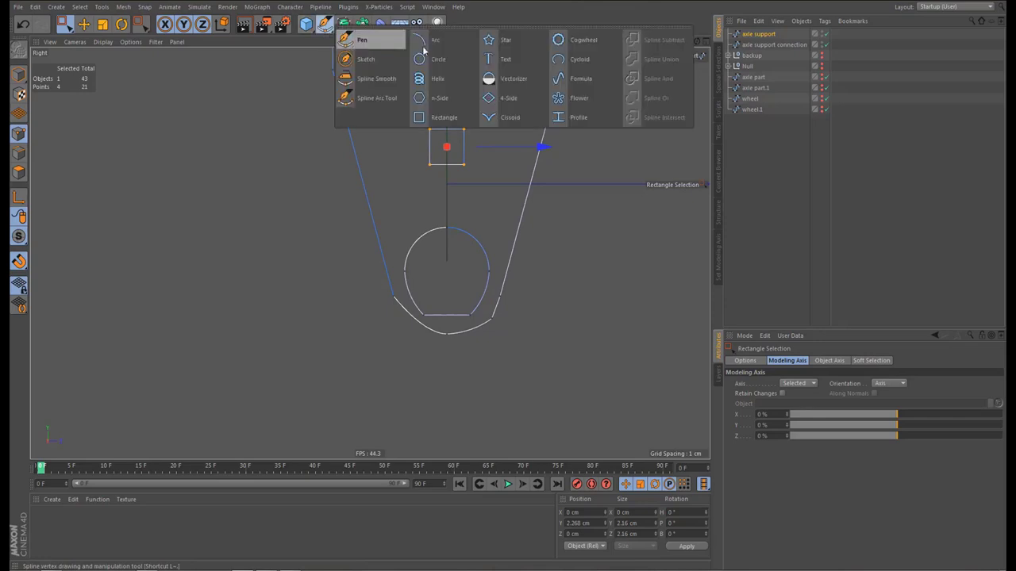
{"action": "left_click", "coordinate": [438, 59]}
{"action": "scroll", "coordinate": [446, 256], "scroll_direction": "down", "scroll_amount": 2}
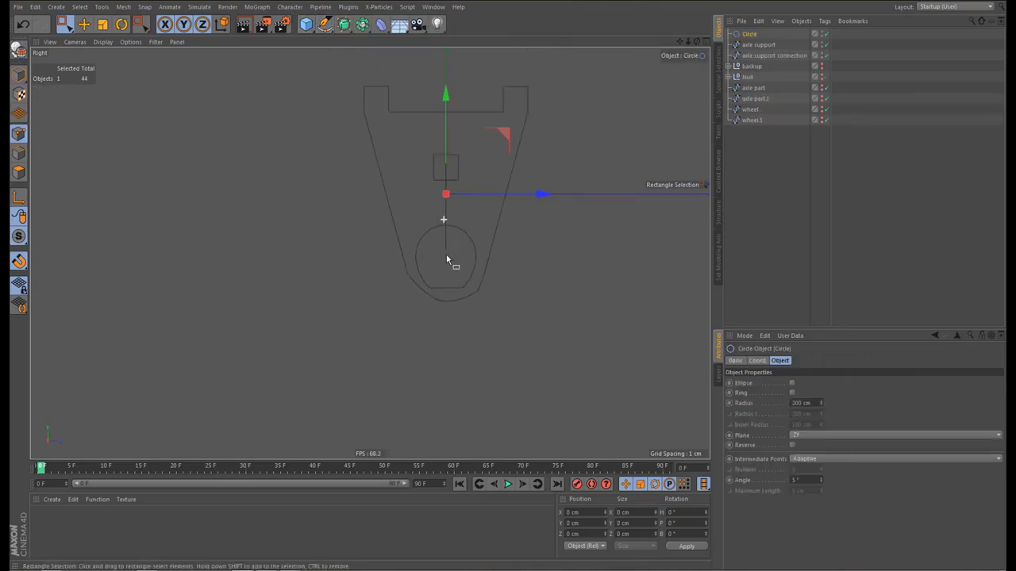
{"action": "scroll", "coordinate": [446, 254], "scroll_direction": "down", "scroll_amount": 1}
{"action": "key", "text": "t"}
{"action": "left_click_drag", "start_coordinate": [495, 257], "coordinate": [209, 403]}
{"action": "scroll", "coordinate": [454, 231], "scroll_direction": "up", "scroll_amount": 4}
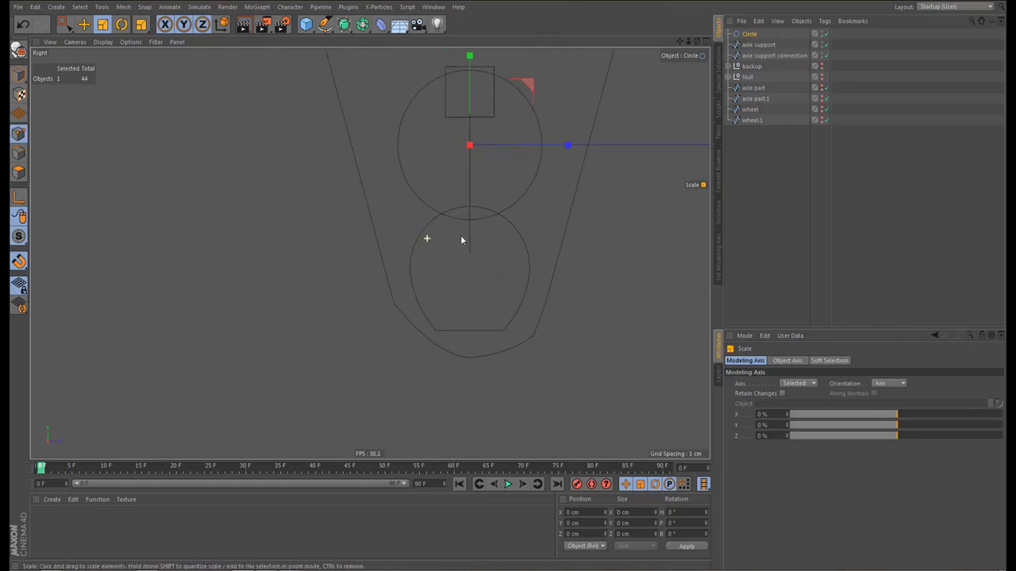
Move the circle onto the axle support's axle hole and scale it to match the hole, with a radius of about 2.7 cm
{"action": "key", "text": "e"}
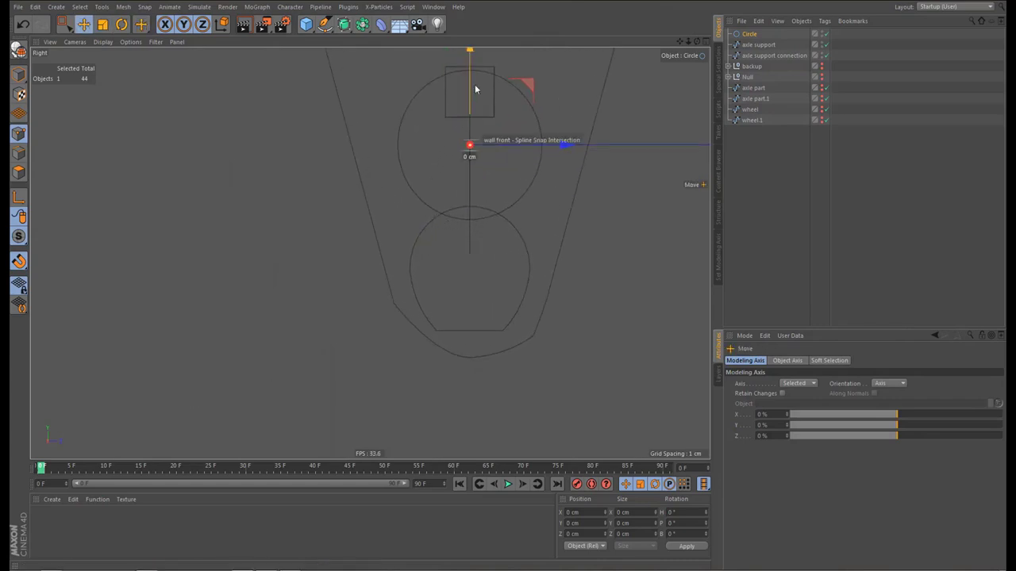
{"action": "left_click_drag", "start_coordinate": [475, 84], "coordinate": [497, 190]}
{"action": "scroll", "coordinate": [489, 260], "scroll_direction": "up", "scroll_amount": 3}
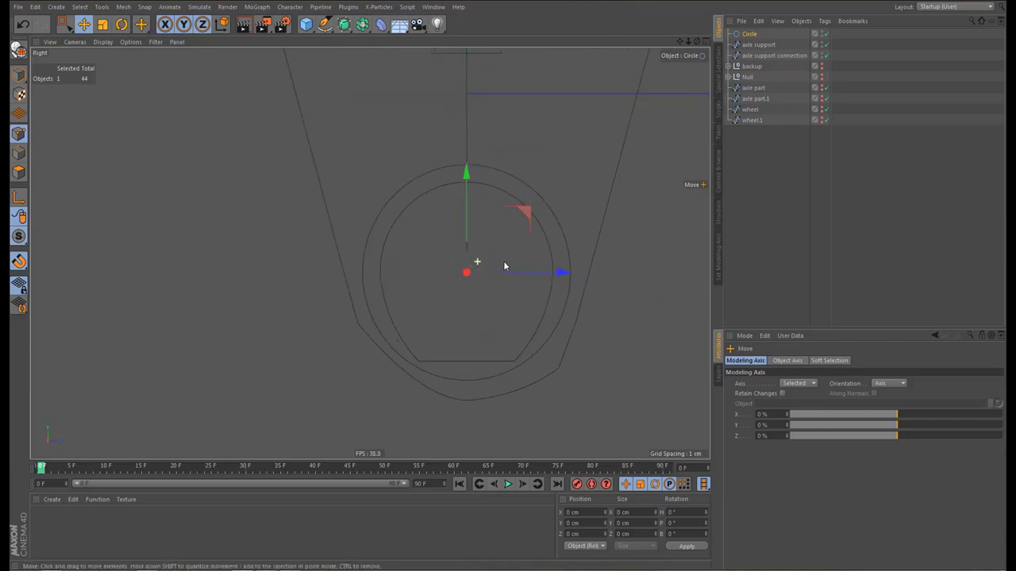
{"action": "key", "text": "t"}
{"action": "left_click_drag", "start_coordinate": [562, 188], "coordinate": [521, 223]}
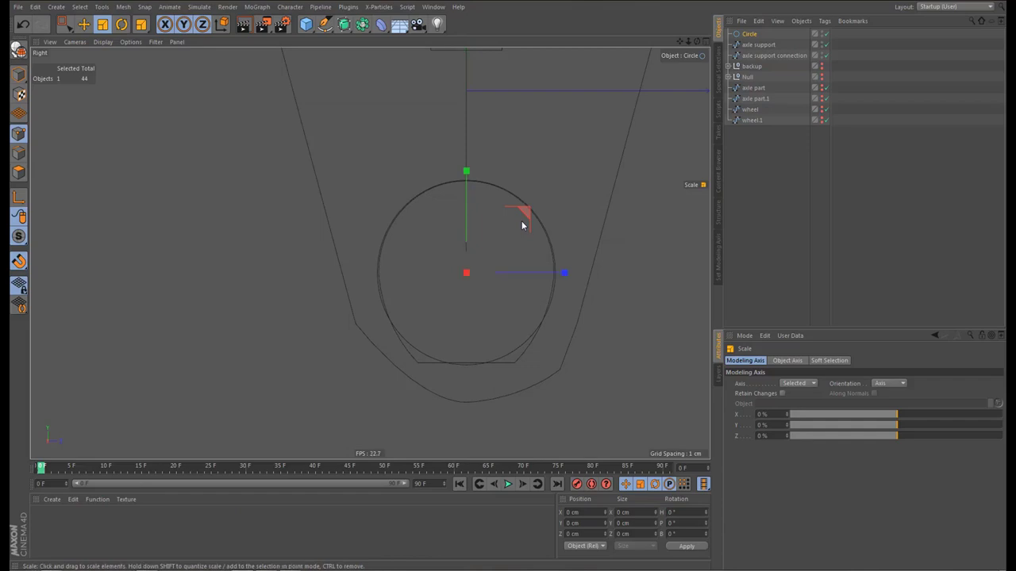
Compare circle radii of 2.7 cm, 2.5 cm and 2.6 cm with the axle hole
{"action": "left_click", "coordinate": [750, 34]}
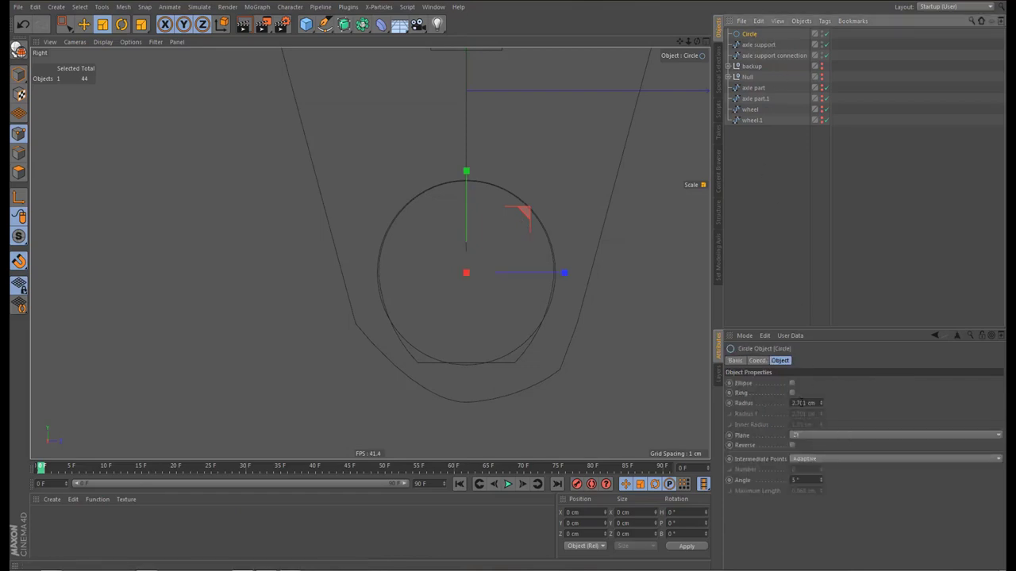
{"action": "double_click", "coordinate": [800, 403]}
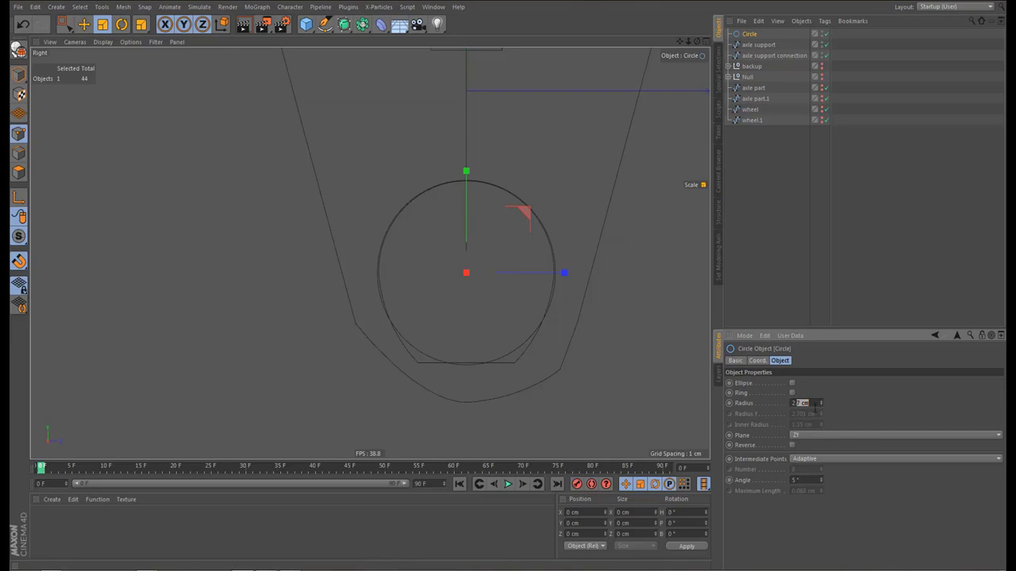
{"action": "type", "text": "2.5"}
{"action": "key", "text": "Return"}
{"action": "type", "text": "2.6"}
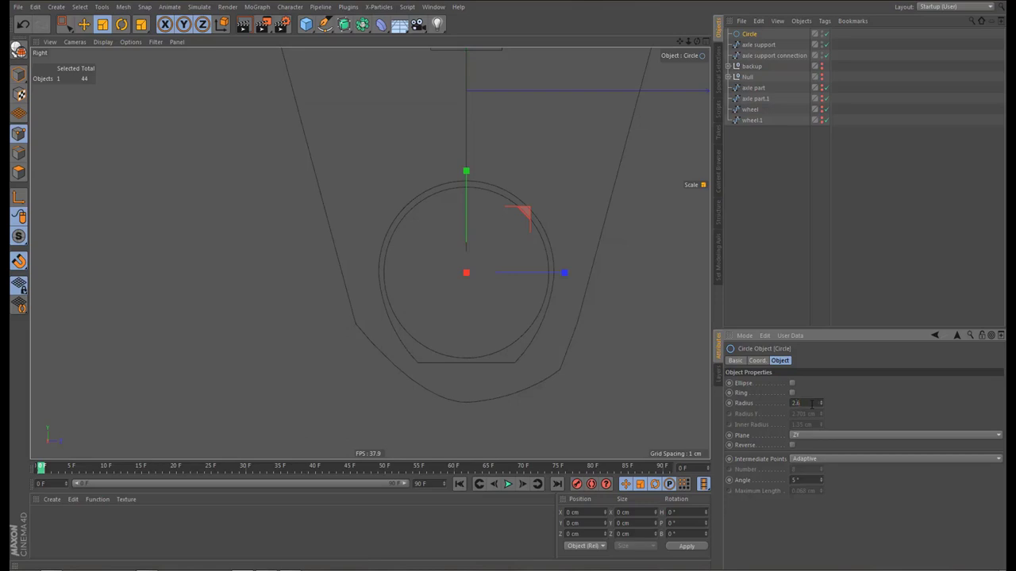
Set the circle's radius to 2.7 cm to fit the hole in the axle support
{"action": "key", "text": "Return"}
{"action": "type", "text": "2.7"}
{"action": "key", "text": "Return"}
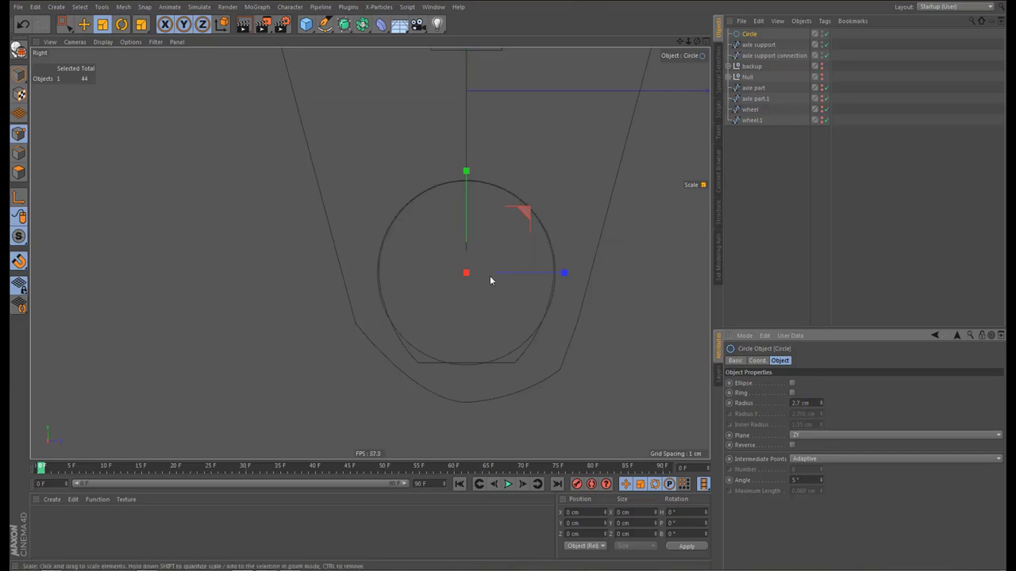
{"action": "scroll", "coordinate": [492, 278], "scroll_direction": "up", "scroll_amount": 2}
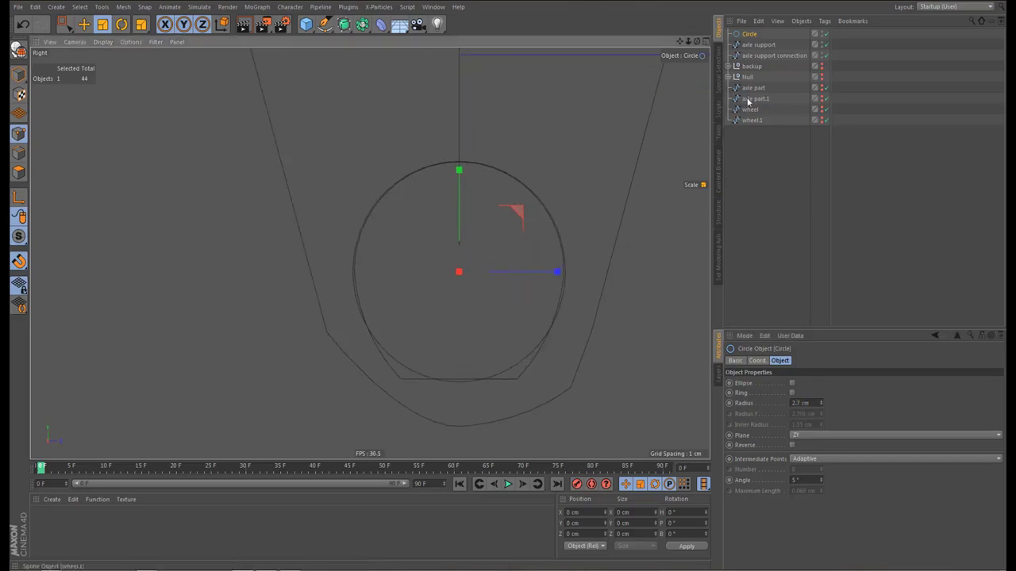
Delete all points of the inner hole segment from the axle support spline
{"action": "left_click", "coordinate": [758, 45]}
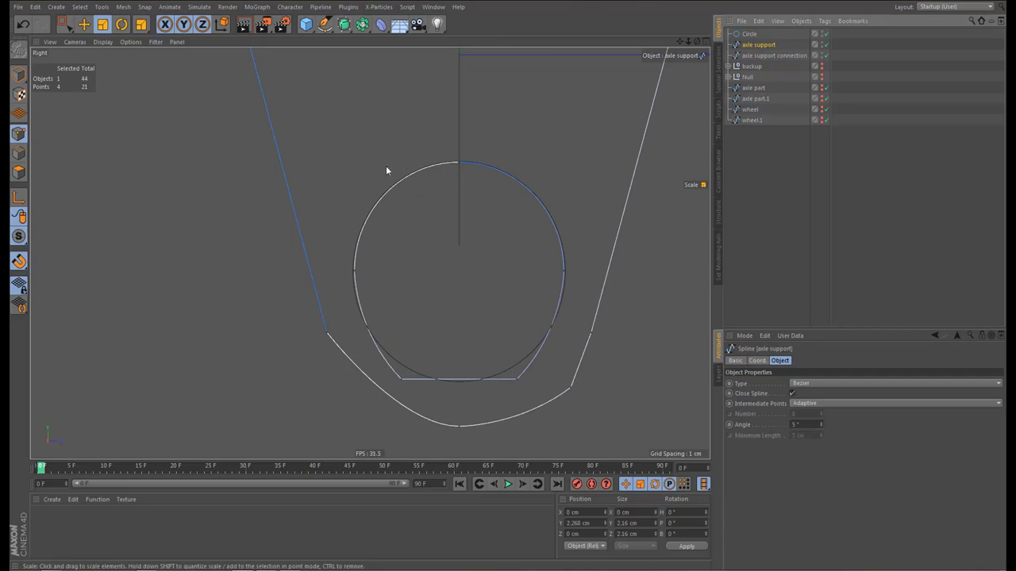
{"action": "key", "text": "0"}
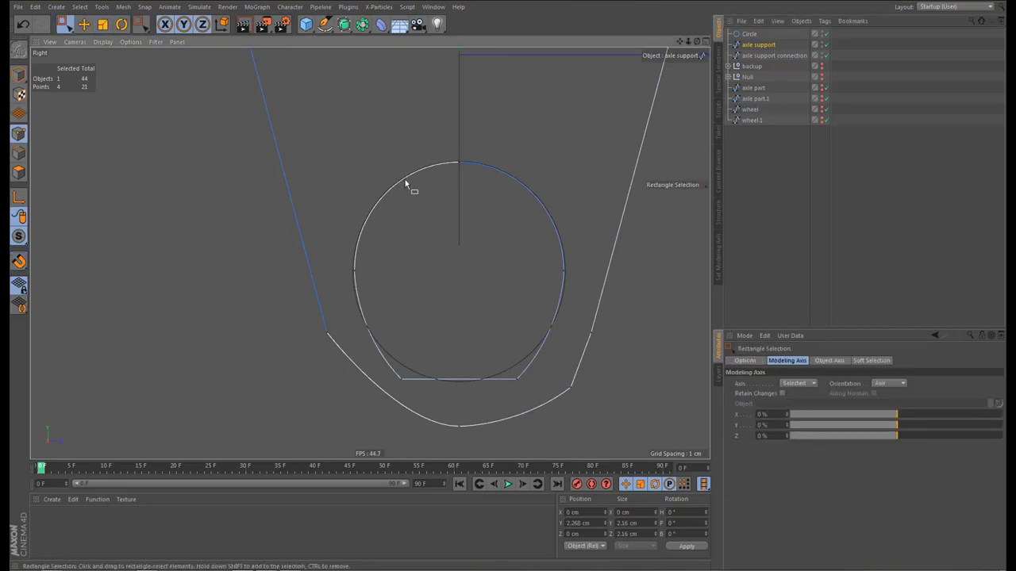
{"action": "left_click_drag", "start_coordinate": [396, 141], "coordinate": [516, 211]}
{"action": "key", "text": "u"}
{"action": "key", "text": "w"}
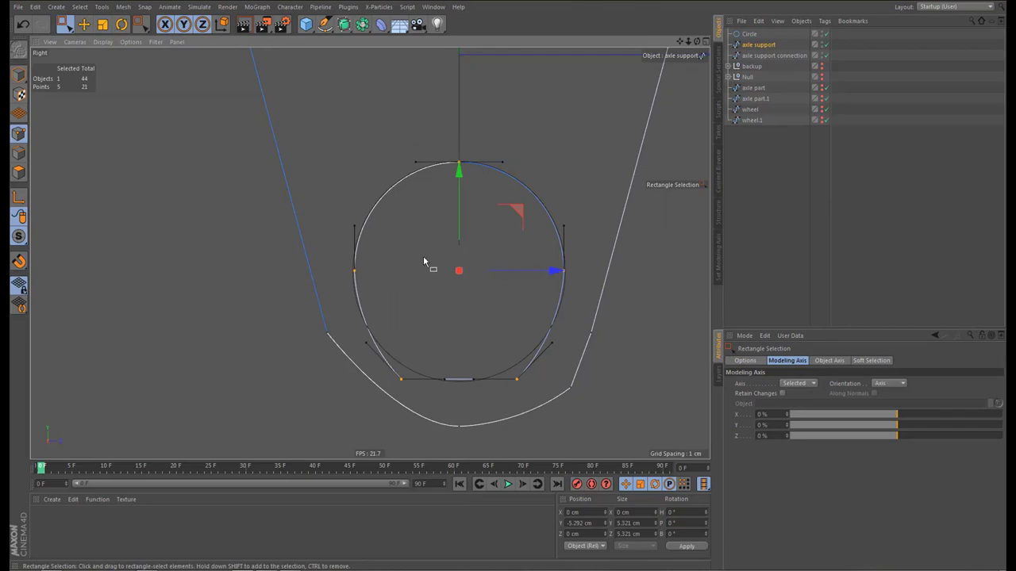
{"action": "key", "text": "Delete"}
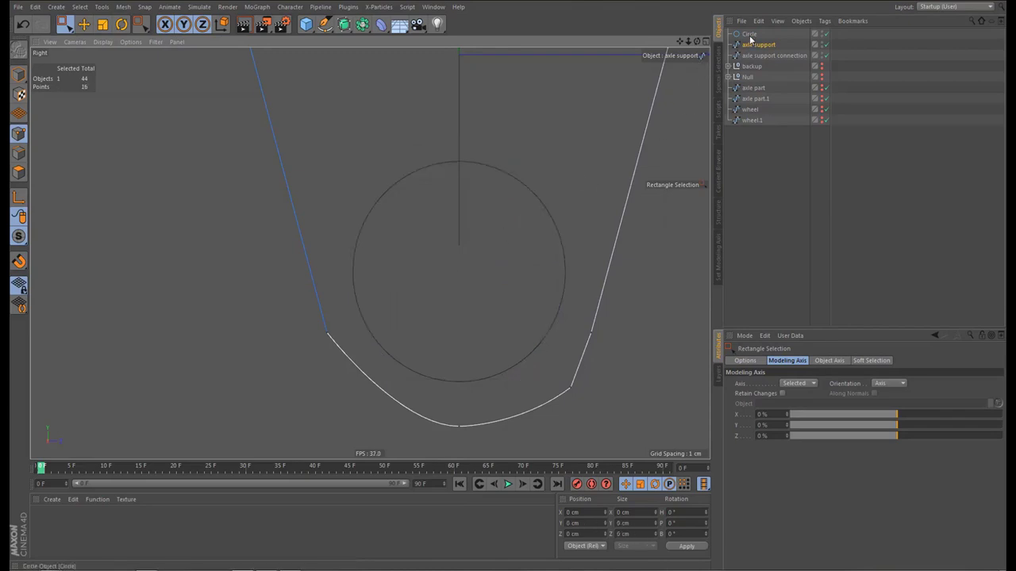
Merge the circle and the axle support spline into one object, removing the originals
{"action": "left_click", "coordinate": [750, 38]}
{"action": "left_click", "coordinate": [751, 46]}
{"action": "left_click", "coordinate": [747, 37], "text": "ctrl"}
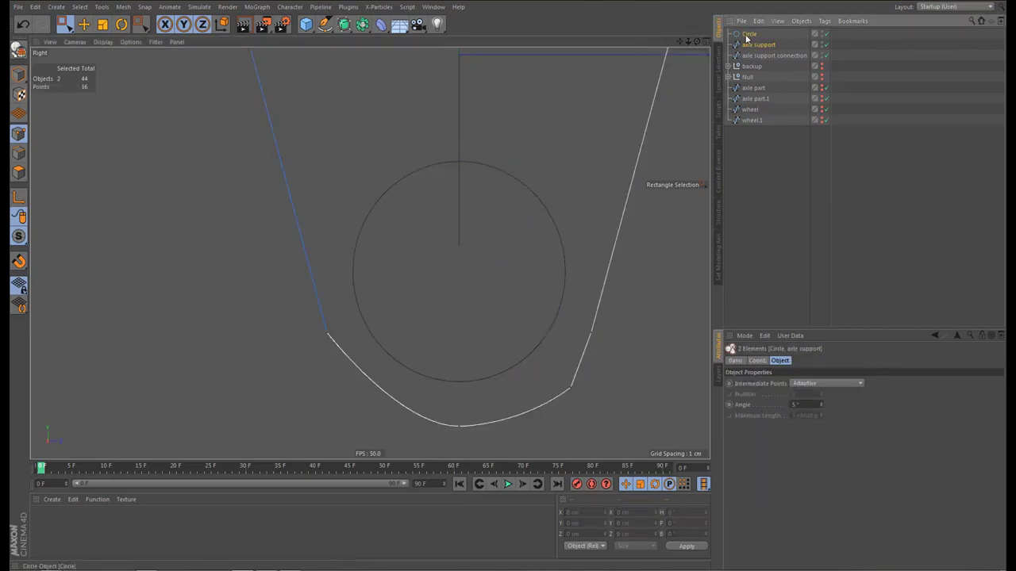
{"action": "right_click", "coordinate": [746, 37]}
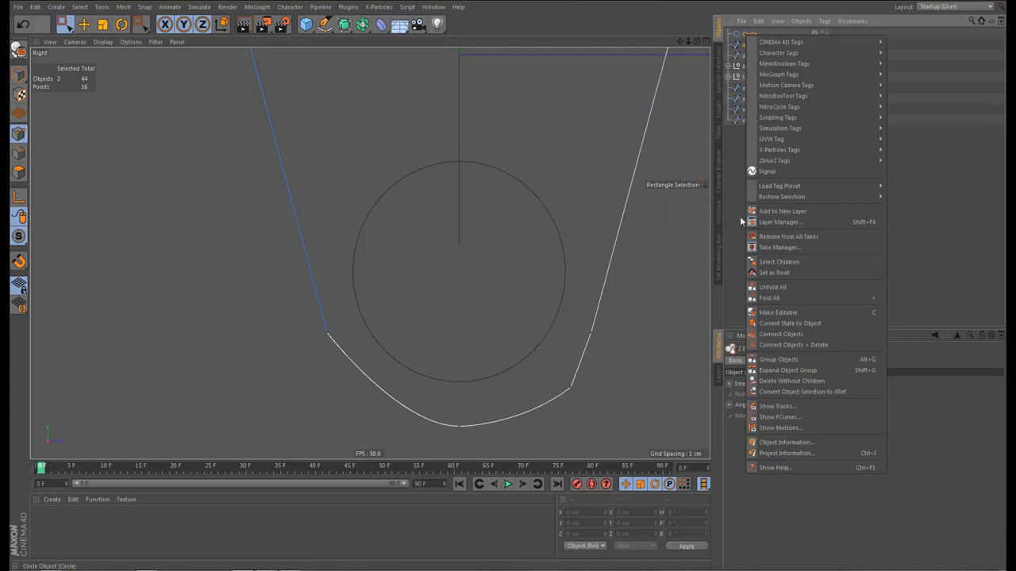
{"action": "left_click", "coordinate": [804, 346]}
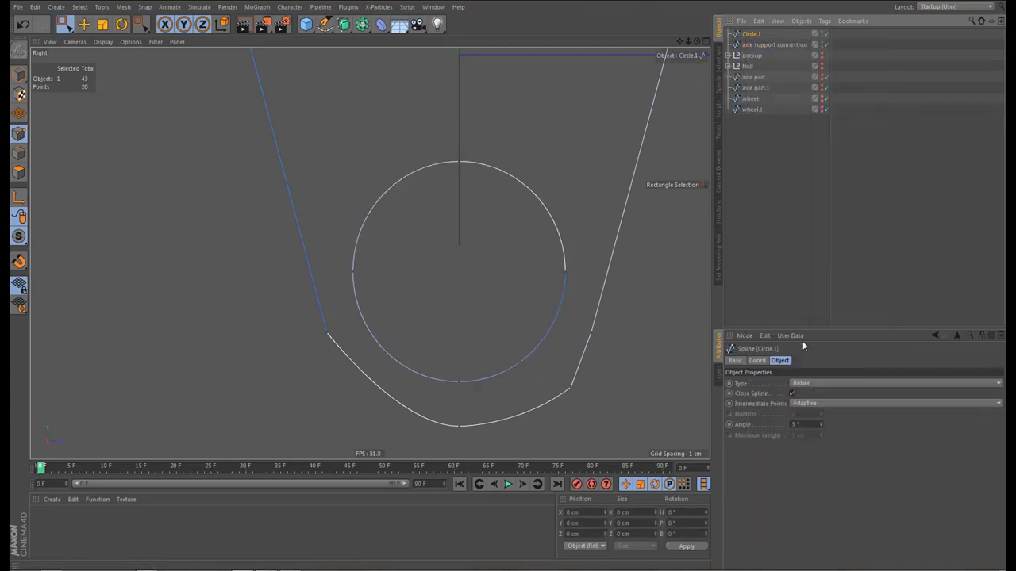
Rename the merged spline as "axle support"
{"action": "double_click", "coordinate": [750, 34]}
{"action": "type", "text": "axle"}
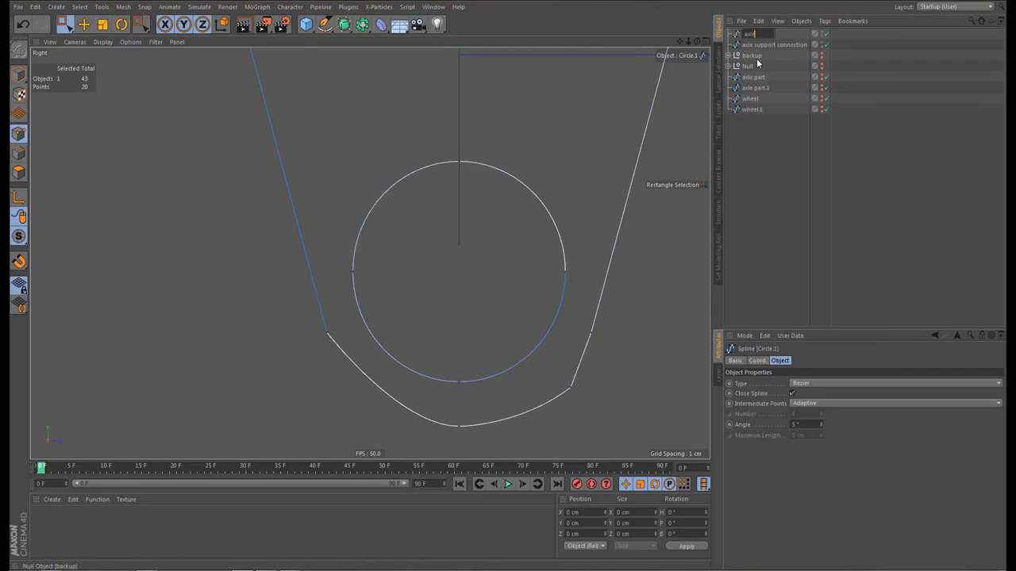
{"action": "type", "text": " support"}
{"action": "key", "text": "Return"}
Select the lowest outline point and the neighbouring curved corner point of the axle support spline
{"action": "right_click_drag", "start_coordinate": [469, 301], "coordinate": [460, 384], "text": "alt"}
{"action": "left_click_drag", "start_coordinate": [436, 387], "coordinate": [504, 405]}
{"action": "left_click_drag", "start_coordinate": [535, 362], "coordinate": [567, 387], "text": "shift"}
{"action": "key", "text": "Delete"}
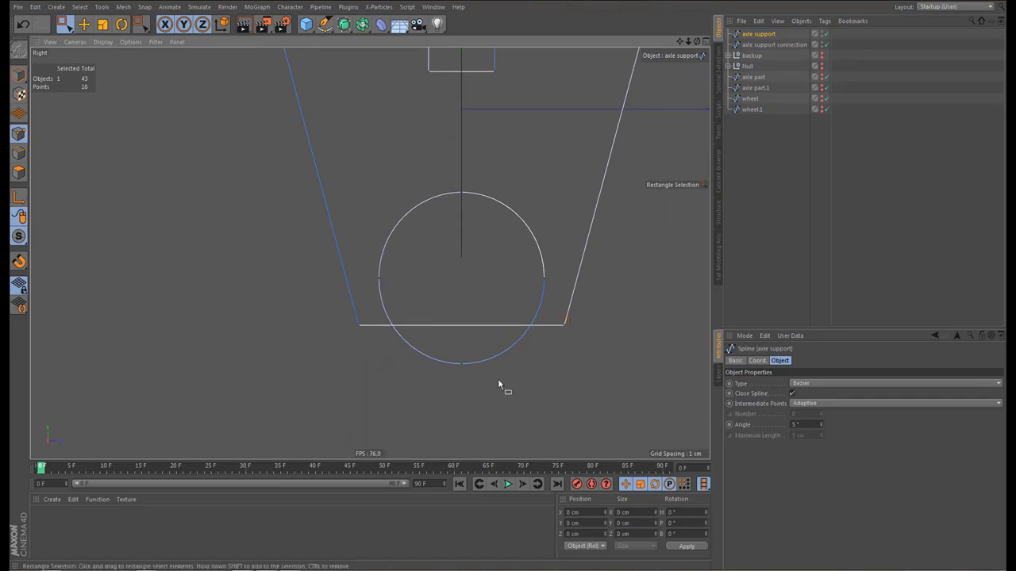
{"action": "left_click_drag", "start_coordinate": [335, 303], "coordinate": [601, 336]}
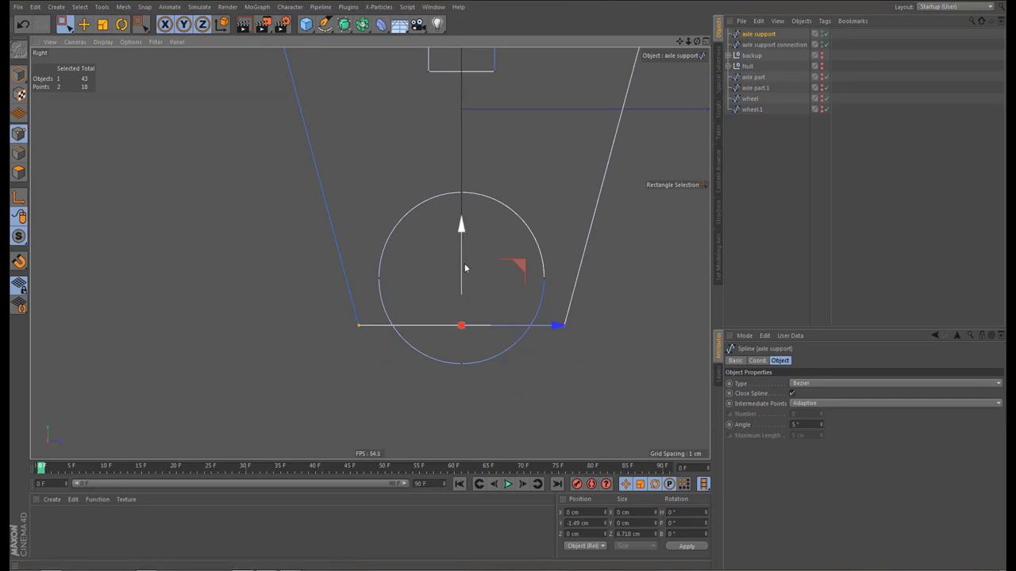
{"action": "key", "text": "ctrl+z"}
{"action": "key", "text": "ctrl+z"}
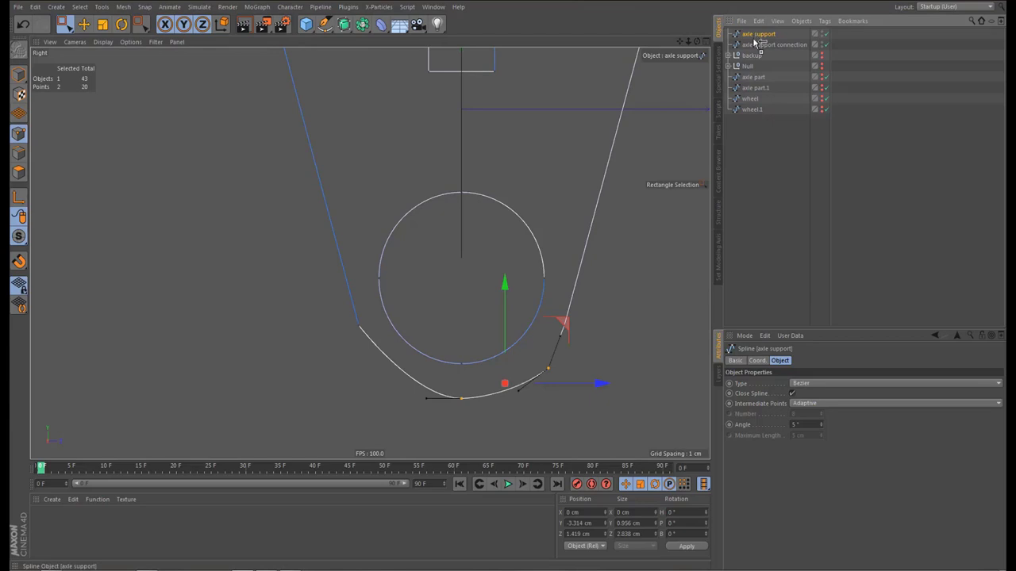
Duplicate the axle support spline as a reference and delete the two selected lower points from the original
{"action": "left_click_drag", "start_coordinate": [754, 40], "coordinate": [756, 43], "text": "ctrl"}
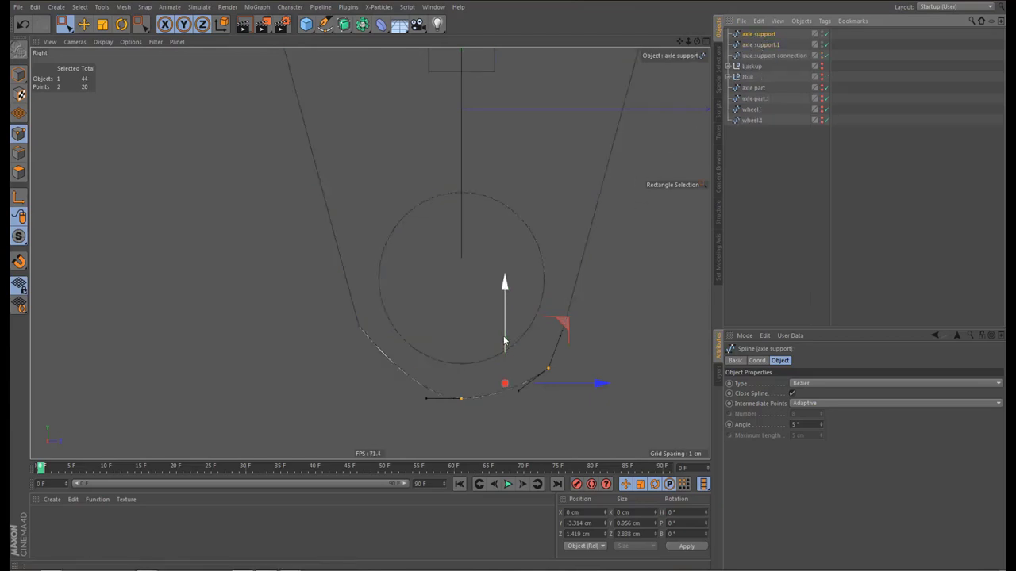
{"action": "key", "text": "Delete"}
Lower the two bottom corner points of axle support to about Y -3.79 cm, level with the reference curve's lowest point
{"action": "left_click_drag", "start_coordinate": [304, 291], "coordinate": [622, 352]}
{"action": "left_click_drag", "start_coordinate": [461, 224], "coordinate": [459, 296]}
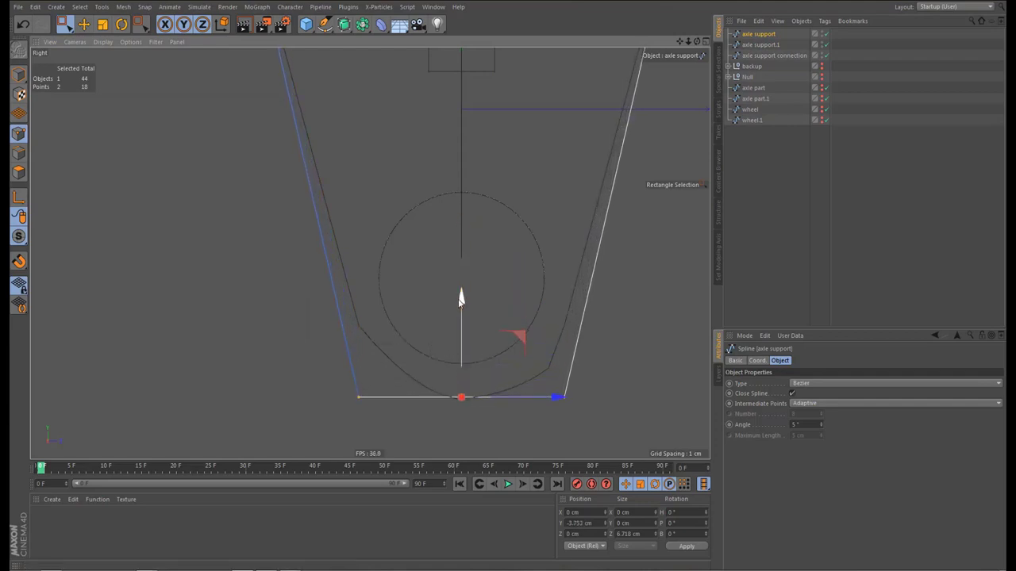
{"action": "scroll", "coordinate": [472, 428], "scroll_direction": "up", "scroll_amount": 3}
{"action": "scroll", "coordinate": [468, 397], "scroll_direction": "up", "scroll_amount": 3}
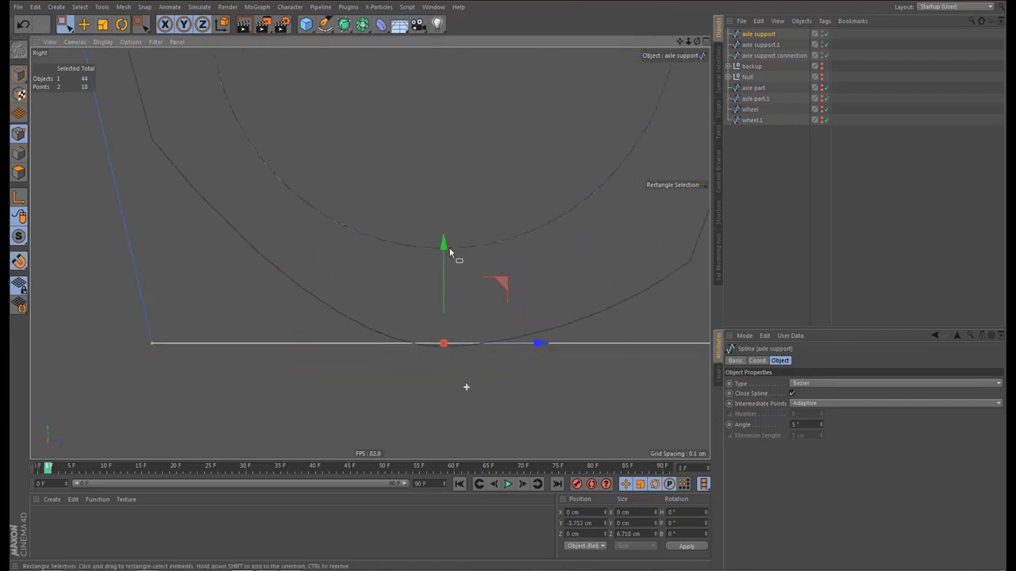
{"action": "left_click_drag", "start_coordinate": [442, 250], "coordinate": [443, 258]}
{"action": "scroll", "coordinate": [418, 368], "scroll_direction": "down", "scroll_amount": 5}
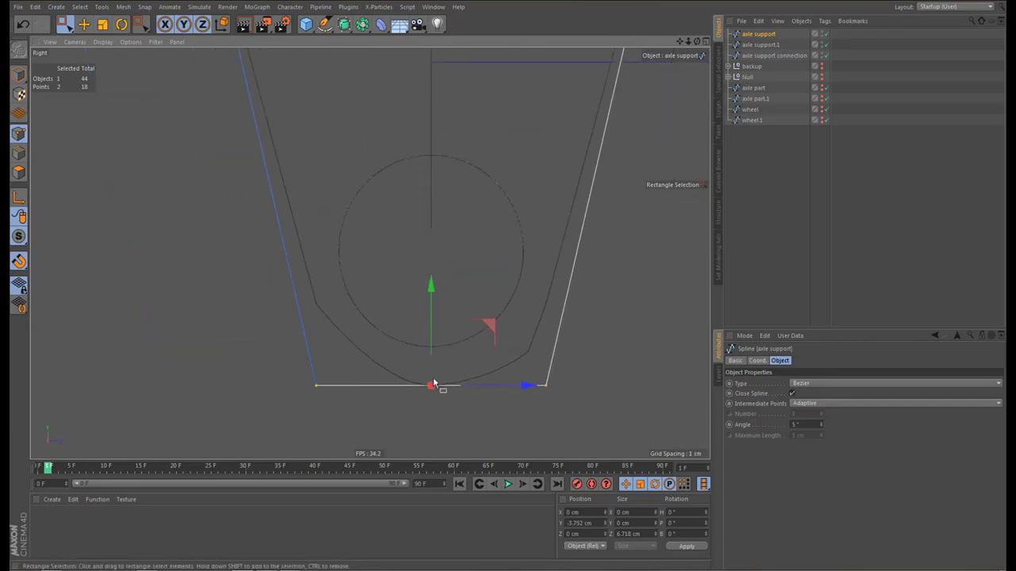
Narrow the two bottom corner points of axle support to a Z size of 5.5 cm
{"action": "scroll", "coordinate": [433, 384], "scroll_direction": "down", "scroll_amount": 2}
{"action": "key", "text": "t"}
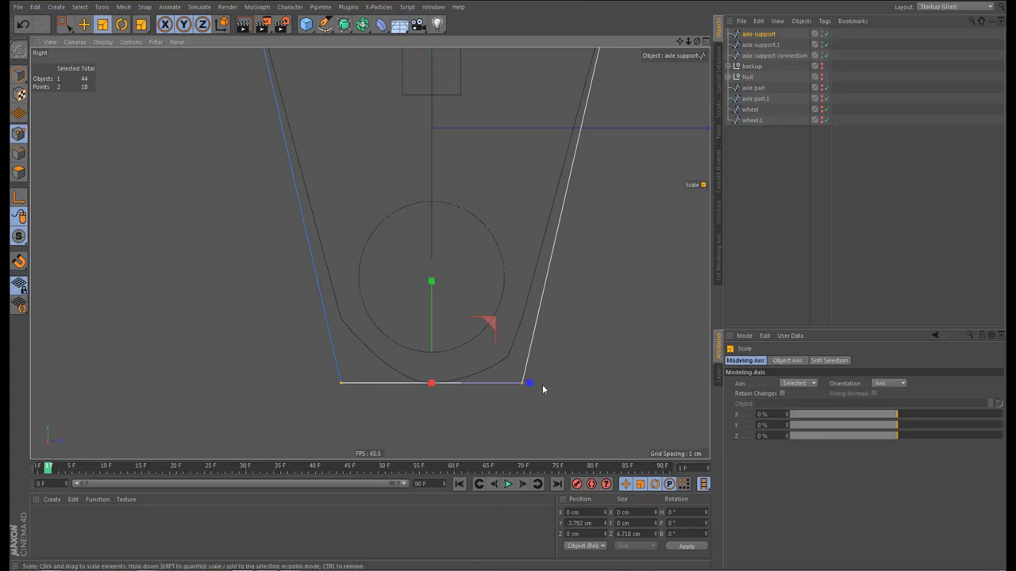
{"action": "mouse_move", "coordinate": [530, 386]}
{"action": "left_mouse_down"}
{"action": "mouse_move", "coordinate": [511, 387]}
{"action": "mouse_move", "coordinate": [514, 397]}
{"action": "left_mouse_up"}
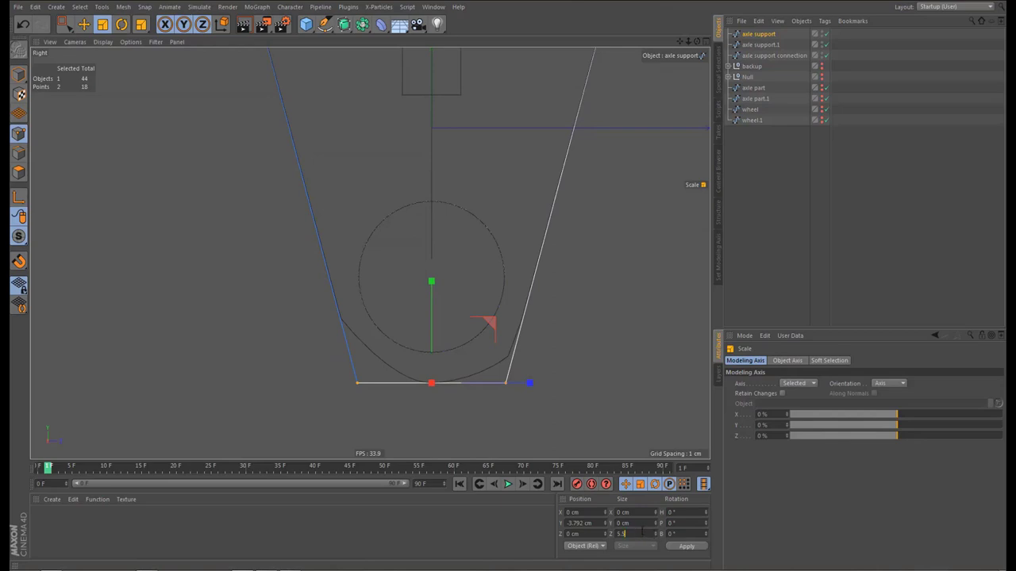
{"action": "middle_click_drag", "start_coordinate": [472, 350], "coordinate": [476, 362], "text": "alt"}
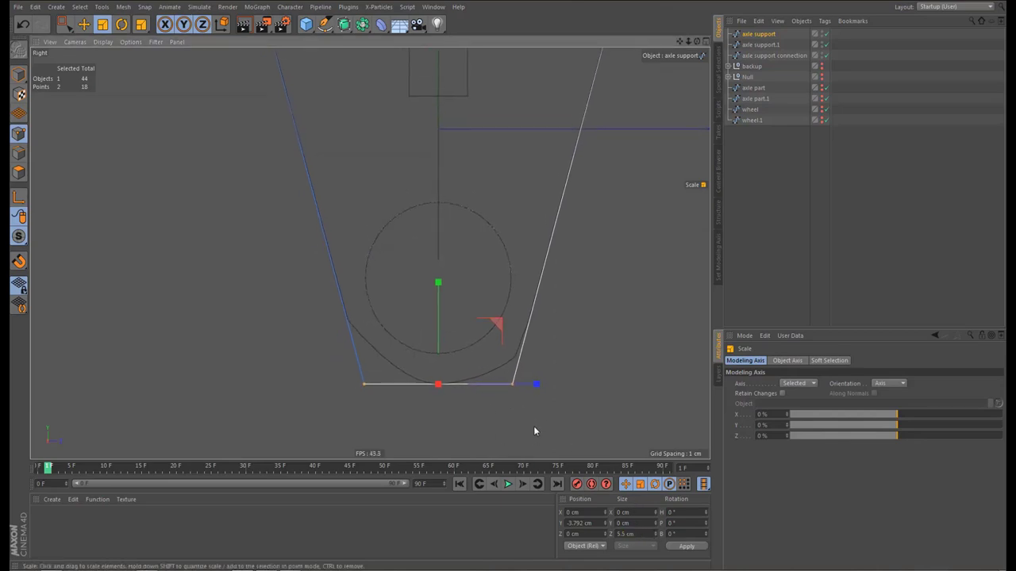
Chamfer the two bottom corner points of axle support into a round end with a radius of about 6.74 cm
{"action": "right_click", "coordinate": [575, 377]}
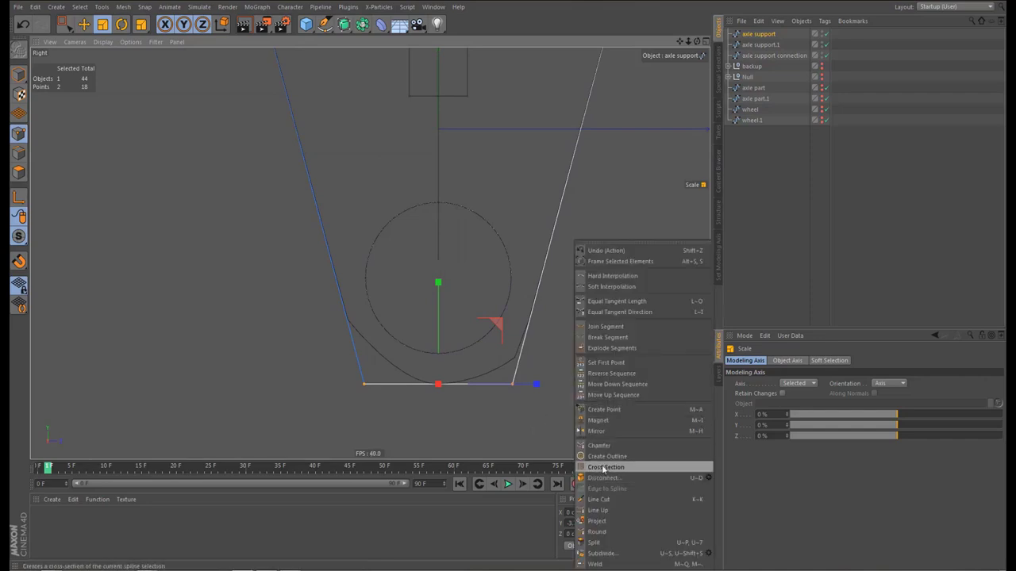
{"action": "left_click", "coordinate": [605, 449]}
{"action": "left_click_drag", "start_coordinate": [502, 417], "coordinate": [555, 417]}
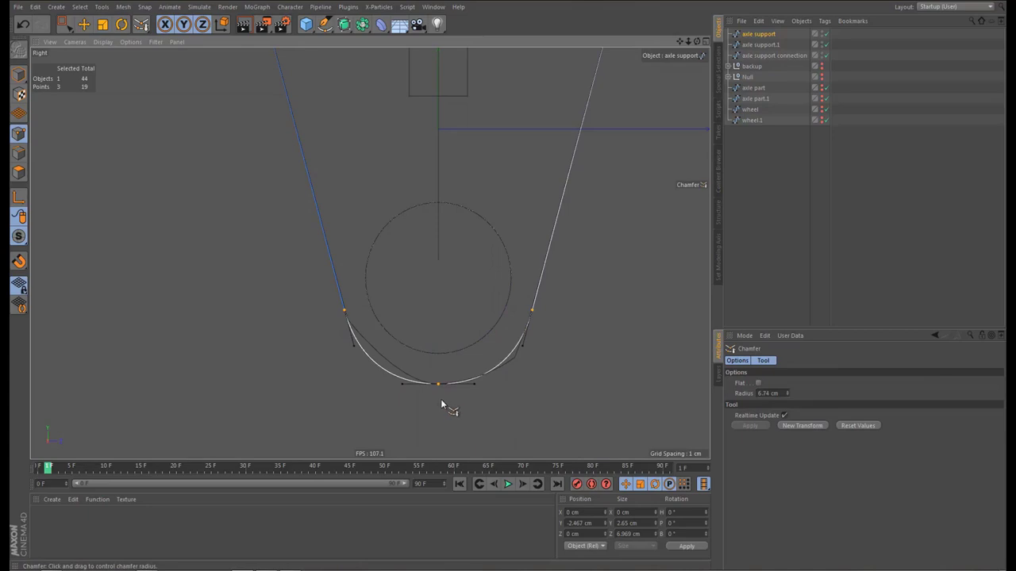
{"action": "scroll", "coordinate": [438, 407], "scroll_direction": "down", "scroll_amount": 2}
{"action": "scroll", "coordinate": [519, 377], "scroll_direction": "up", "scroll_amount": 2}
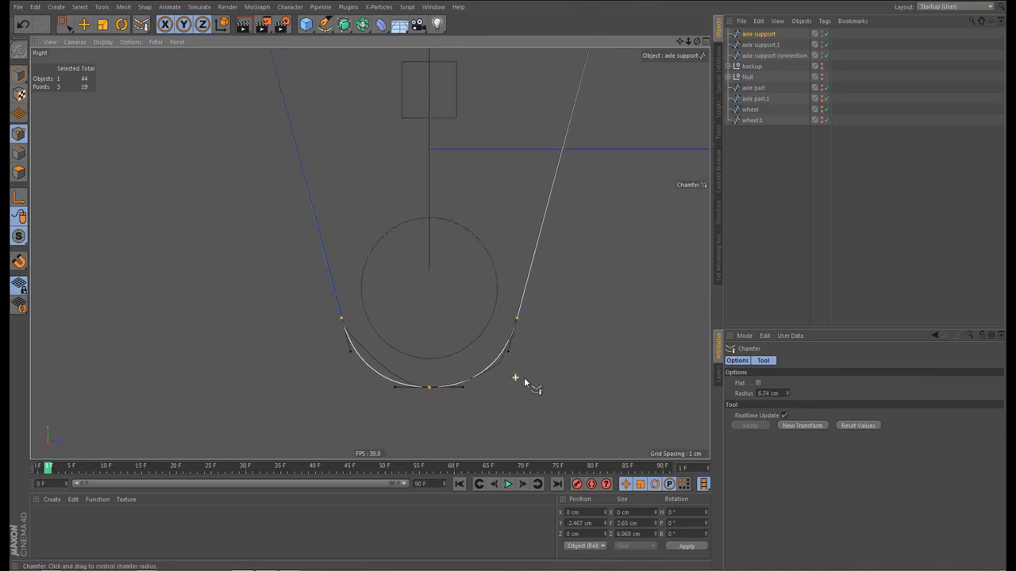
Delete the reference spline axle support.1
{"action": "left_click", "coordinate": [760, 45]}
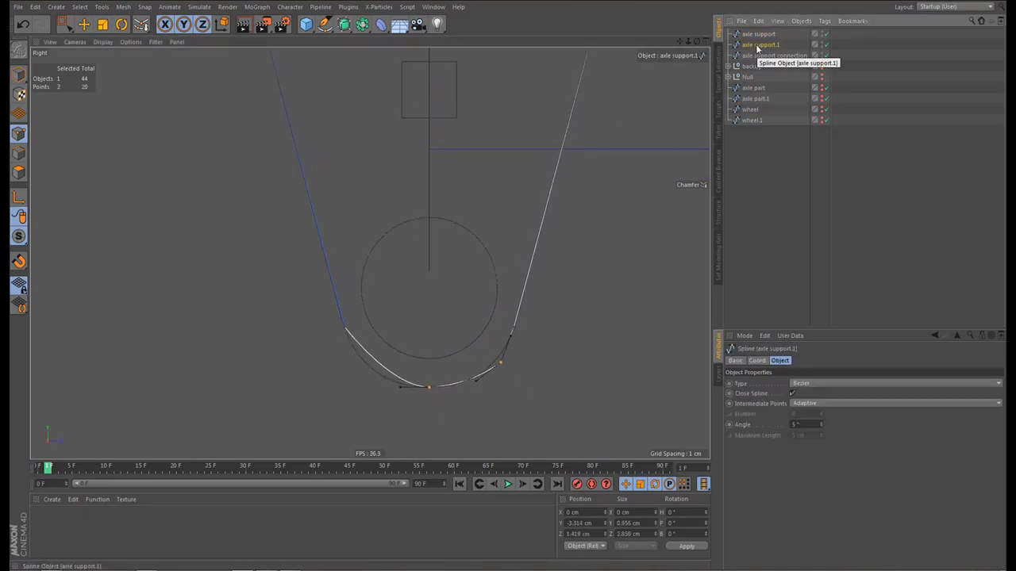
{"action": "key", "text": "Delete"}
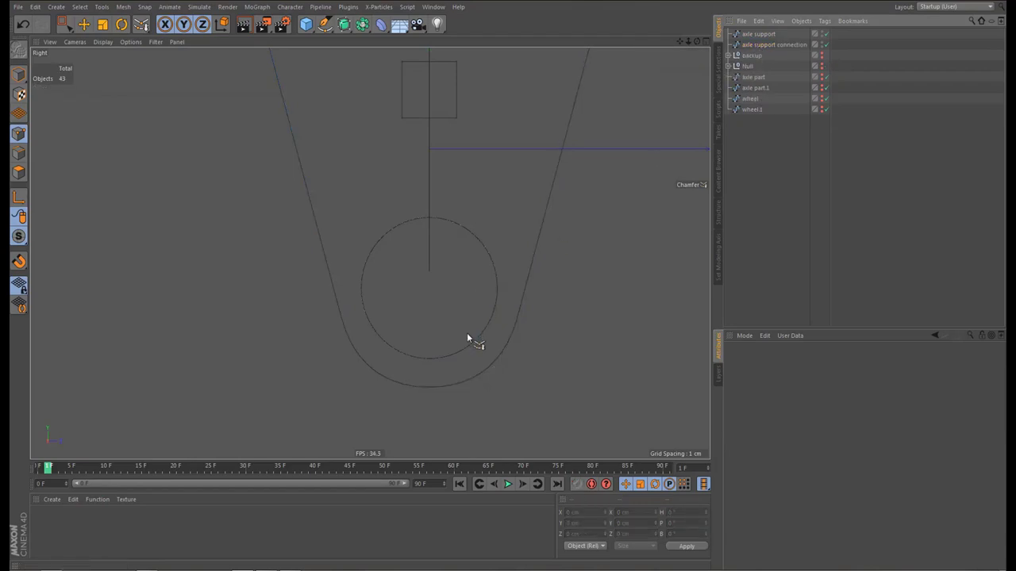
{"action": "scroll", "coordinate": [467, 333], "scroll_direction": "down", "scroll_amount": 5}
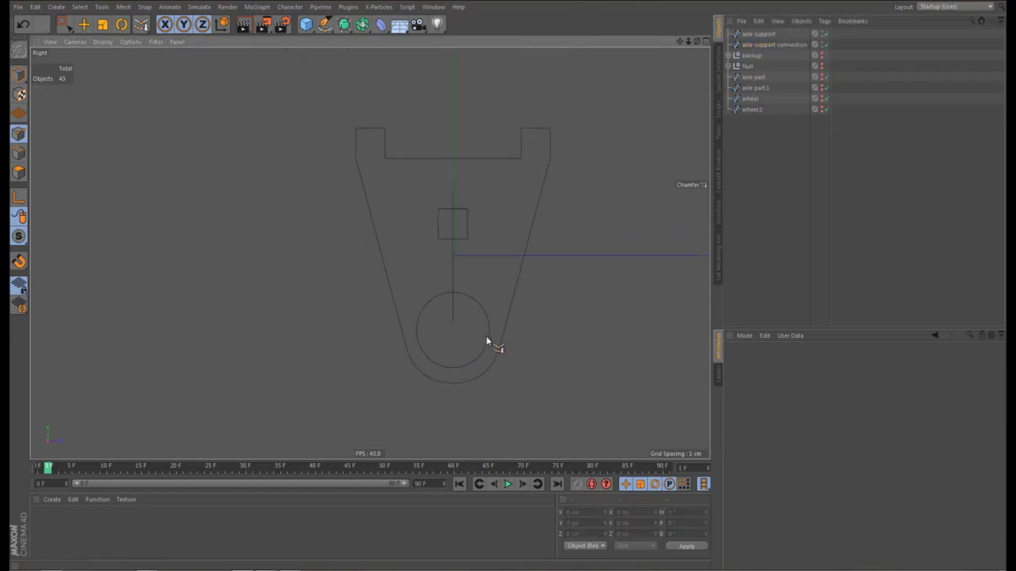
In the front view, delete the redundant points along the top edge and upper side edges of the axle support connection spline
{"action": "key", "text": "F1"}
{"action": "left_click_drag", "start_coordinate": [446, 231], "coordinate": [353, 251], "text": "alt"}
{"action": "scroll", "coordinate": [373, 240], "scroll_direction": "up", "scroll_amount": 3}
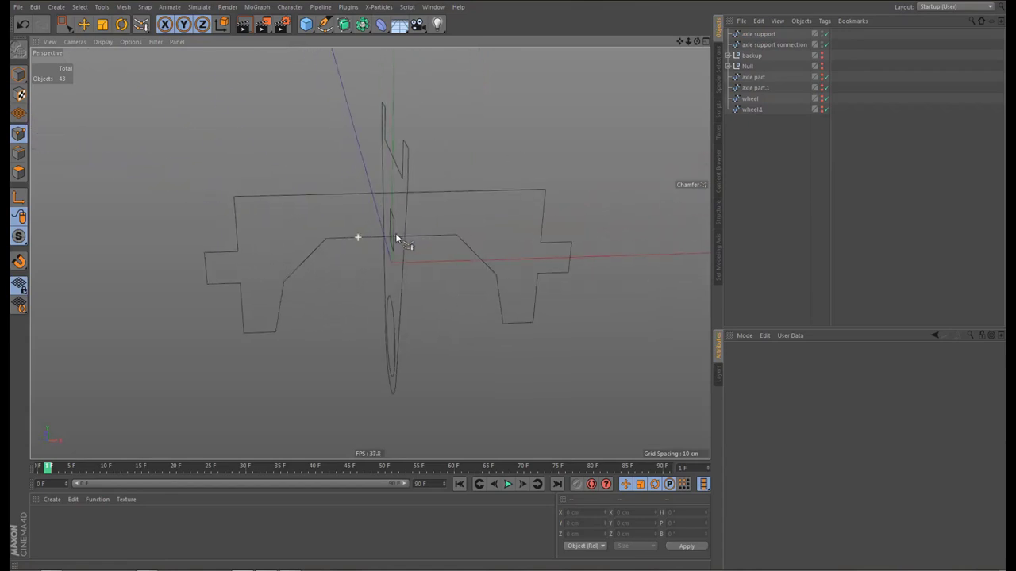
{"action": "left_click", "coordinate": [769, 44]}
{"action": "middle_click_drag", "start_coordinate": [473, 273], "coordinate": [466, 257], "text": "alt"}
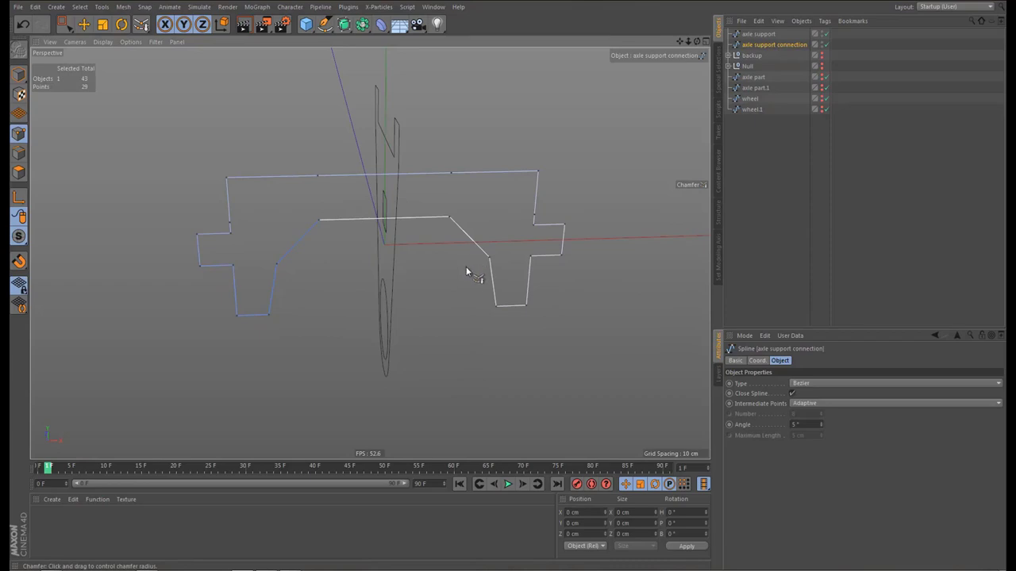
{"action": "middle_click", "coordinate": [466, 268]}
{"action": "middle_click", "coordinate": [491, 366]}
{"action": "right_click_drag", "start_coordinate": [396, 316], "coordinate": [392, 349], "text": "alt"}
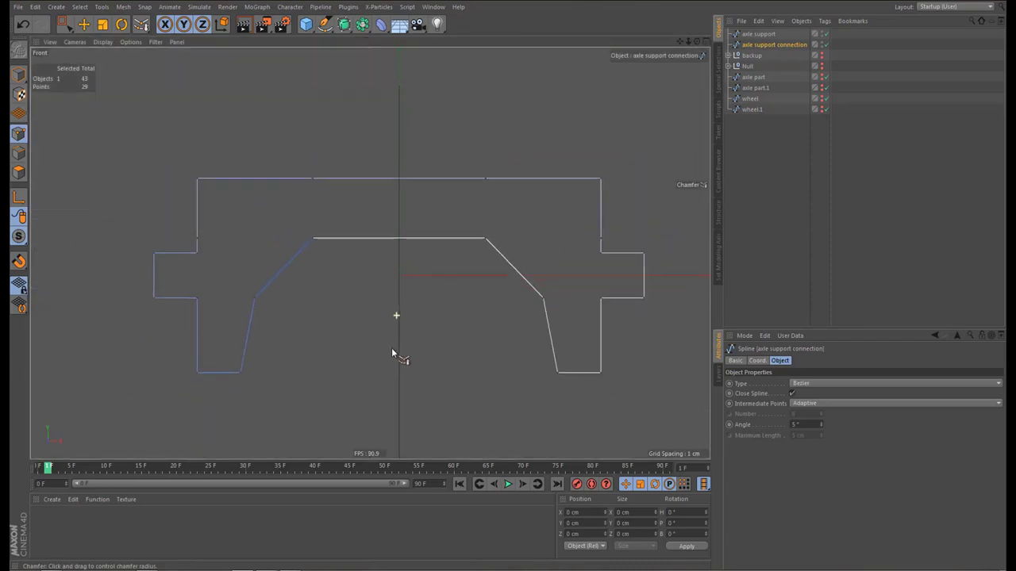
{"action": "key", "text": "0"}
{"action": "left_click_drag", "start_coordinate": [273, 162], "coordinate": [510, 194]}
{"action": "left_click_drag", "start_coordinate": [195, 228], "coordinate": [220, 247], "text": "shift"}
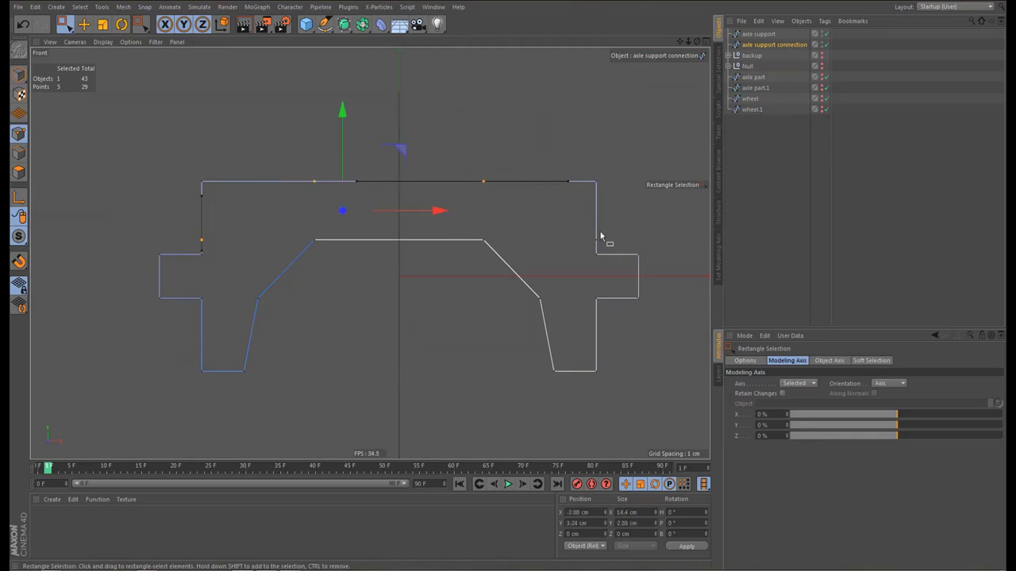
{"action": "left_click_drag", "start_coordinate": [586, 230], "coordinate": [603, 260]}
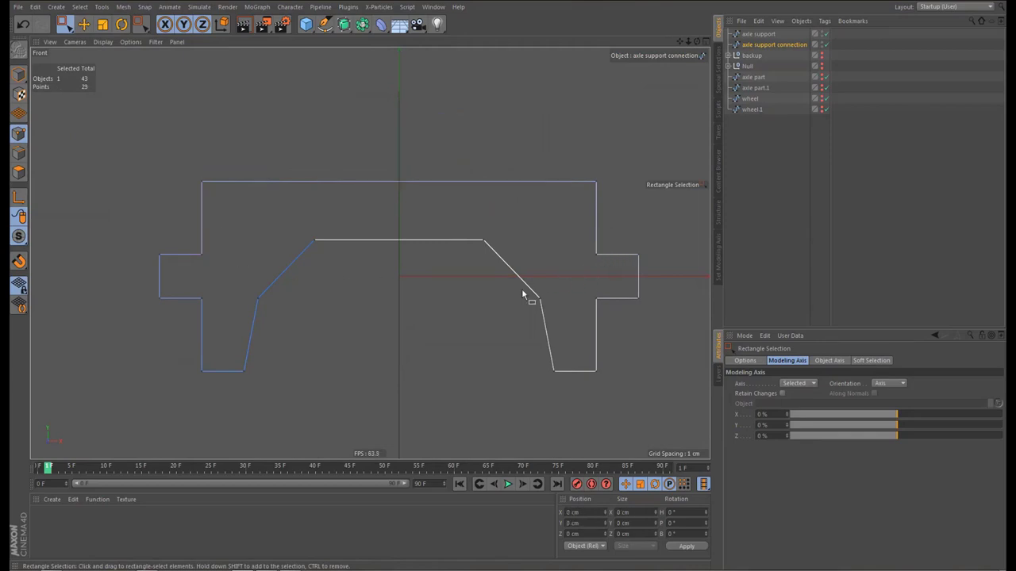
Apply hard interpolation to all points of the axle support connection spline
{"action": "key", "text": "ctrl+a"}
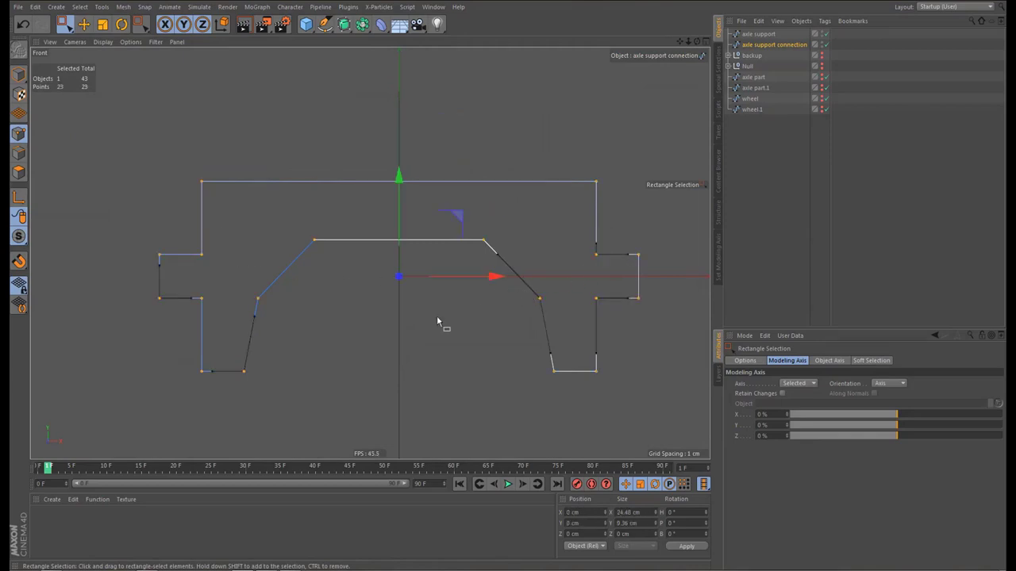
{"action": "right_click", "coordinate": [431, 326]}
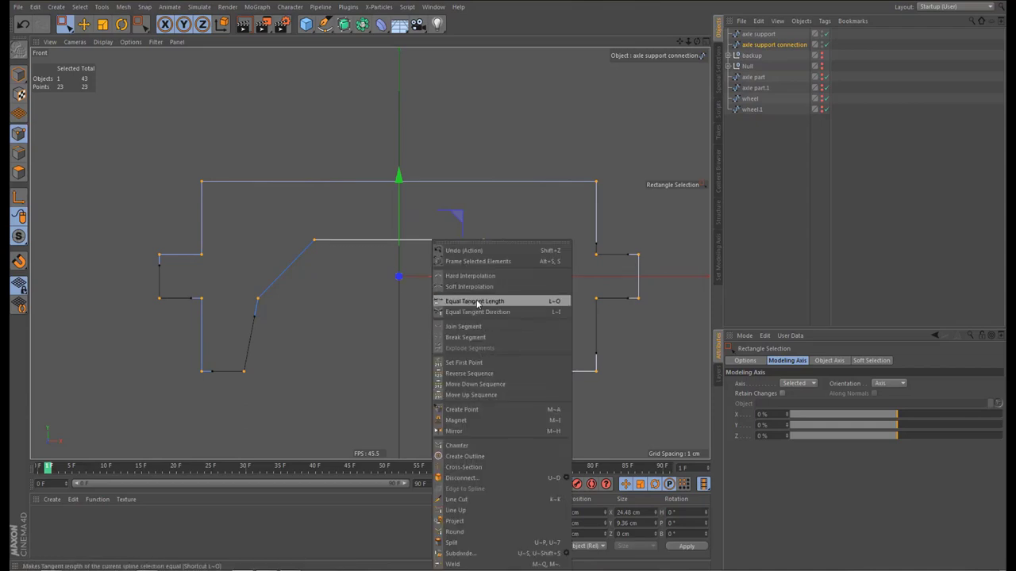
{"action": "left_click", "coordinate": [470, 276]}
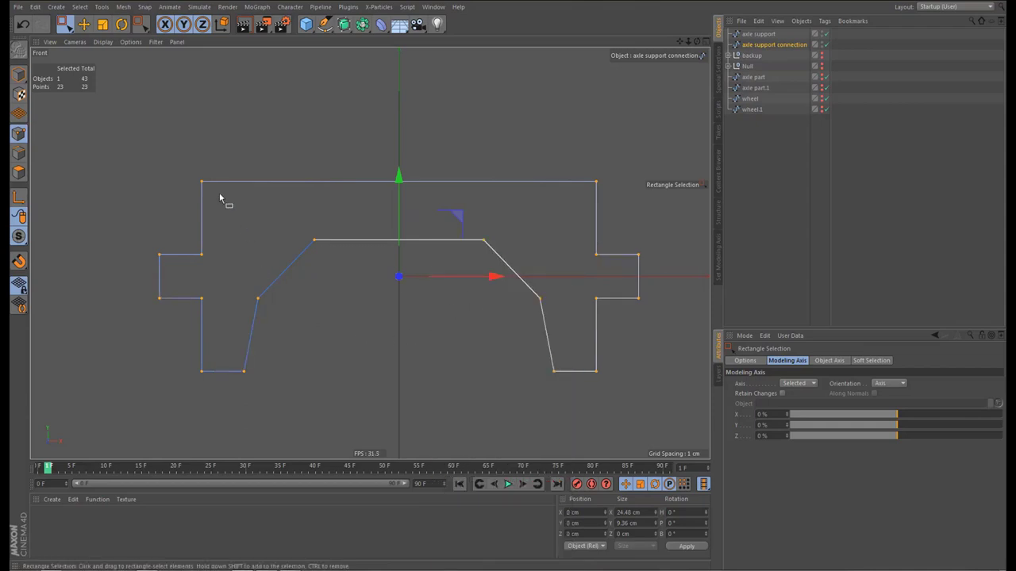
Weld the doubled points at the upper and lower inner corners of the right tab on the axle support connection spline
{"action": "left_click_drag", "start_coordinate": [193, 173], "coordinate": [211, 190]}
{"action": "left_click_drag", "start_coordinate": [579, 167], "coordinate": [611, 195]}
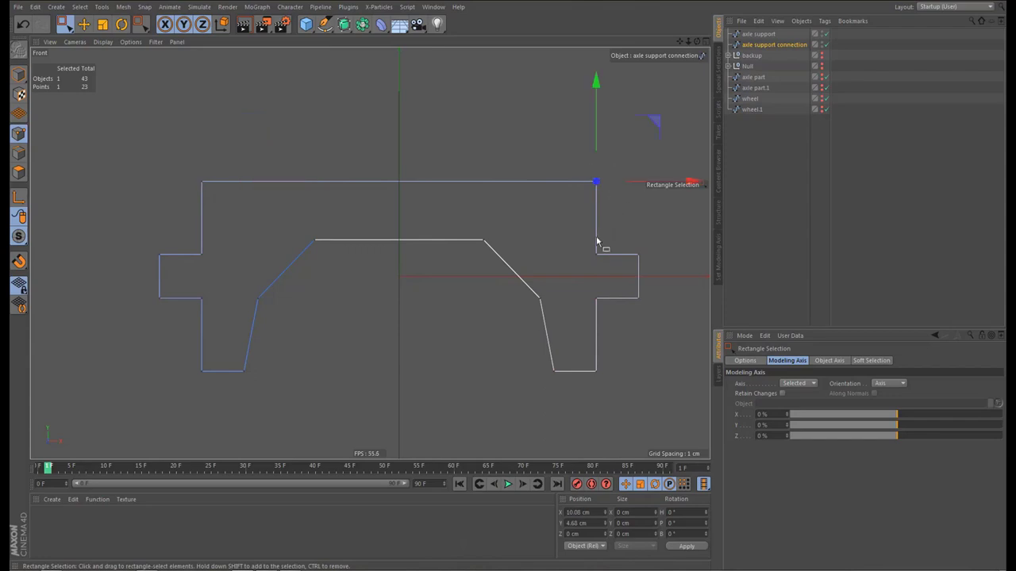
{"action": "left_click_drag", "start_coordinate": [608, 263], "coordinate": [611, 265]}
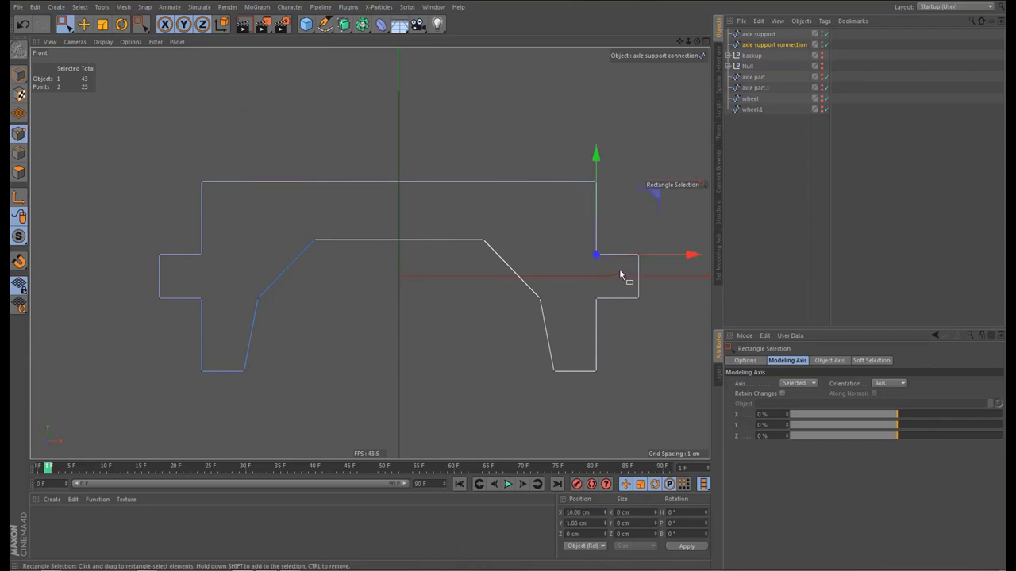
{"action": "key", "text": "m"}
{"action": "key", "text": "q"}
{"action": "left_click", "coordinate": [590, 277]}
{"action": "key", "text": "space"}
{"action": "left_click_drag", "start_coordinate": [630, 243], "coordinate": [644, 276]}
{"action": "left_click", "coordinate": [637, 298]}
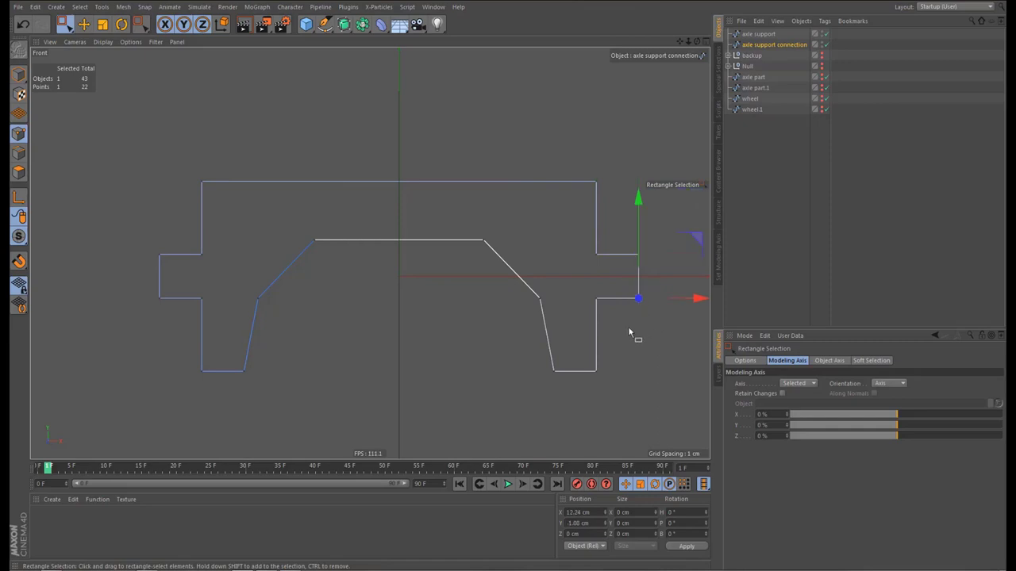
{"action": "key", "text": "Delete"}
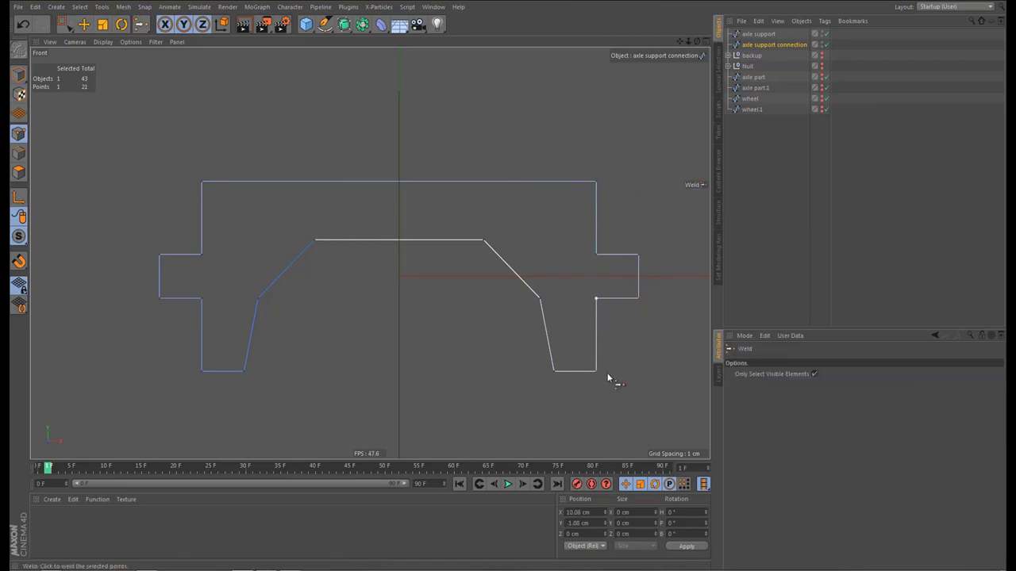
Weld the doubled point where the right leg meets the sloped arch edge of the axle support connection spline
{"action": "left_click", "coordinate": [553, 369]}
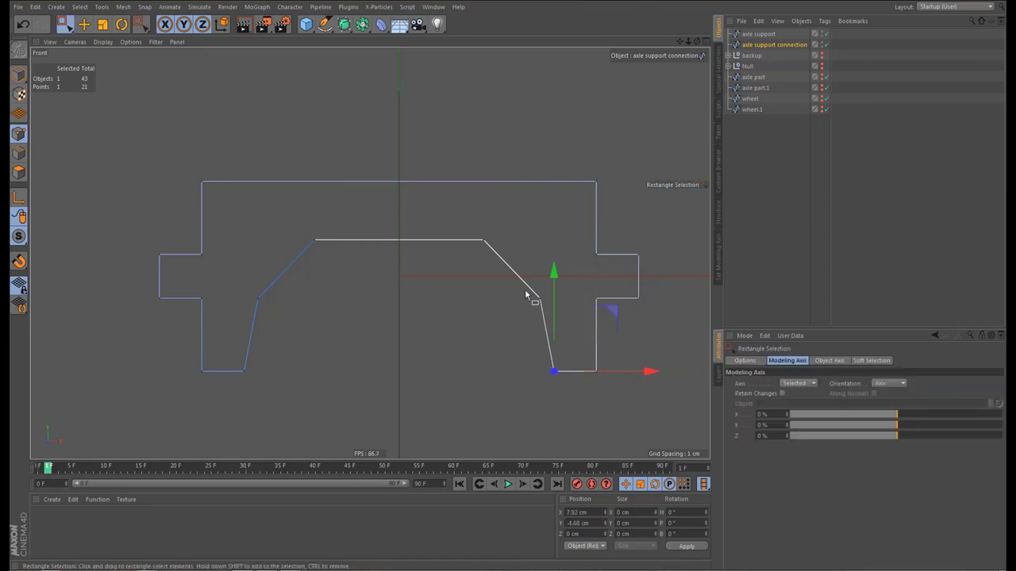
{"action": "left_click_drag", "start_coordinate": [524, 289], "coordinate": [553, 310]}
{"action": "key", "text": "space"}
{"action": "left_click", "coordinate": [467, 321]}
{"action": "key", "text": "space"}
{"action": "left_click_drag", "start_coordinate": [471, 229], "coordinate": [496, 252]}
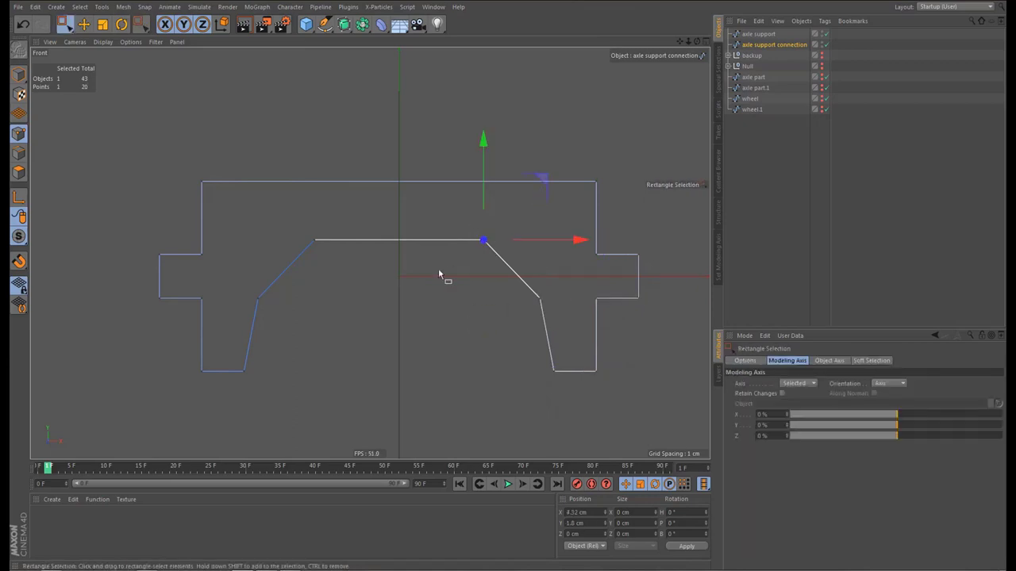
Weld the doubled point at the inner bottom corner of the left leg
{"action": "left_click", "coordinate": [315, 239]}
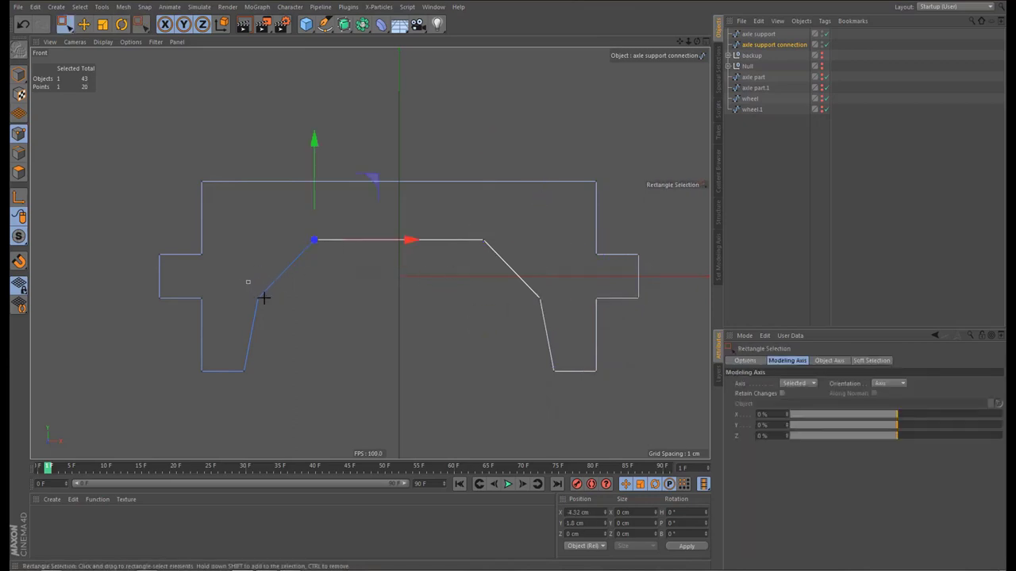
{"action": "left_click", "coordinate": [260, 299]}
{"action": "left_click_drag", "start_coordinate": [254, 386], "coordinate": [254, 387]}
{"action": "key", "text": "space"}
{"action": "left_click", "coordinate": [198, 396]}
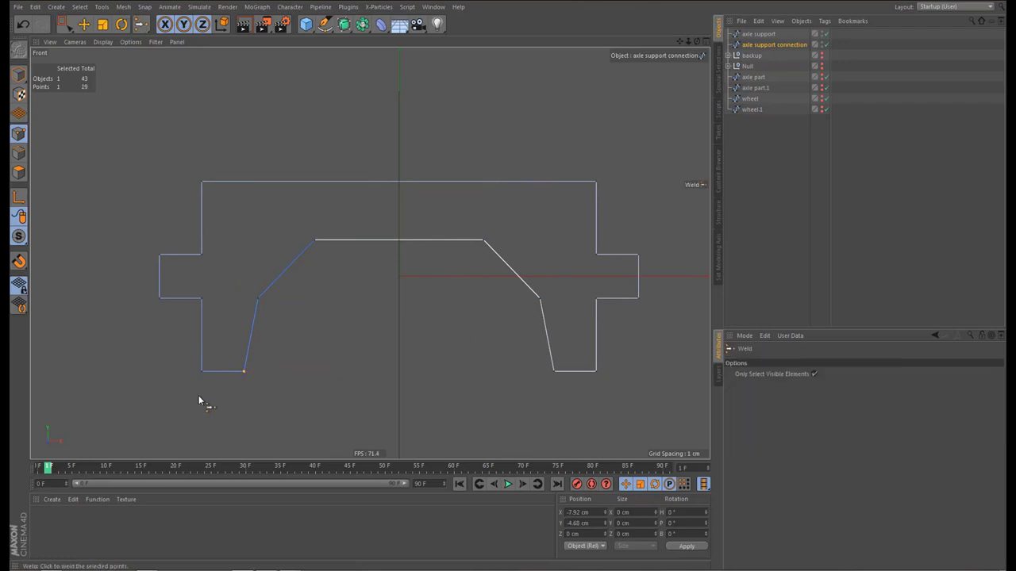
{"action": "key", "text": "space"}
Weld the doubled point at the left tab's lower outer corner, check the remaining left corners, and return to object editing
{"action": "left_click_drag", "start_coordinate": [197, 365], "coordinate": [210, 380]}
{"action": "left_click_drag", "start_coordinate": [173, 286], "coordinate": [214, 316]}
{"action": "left_click", "coordinate": [159, 292], "text": "shift"}
{"action": "key", "text": "m"}
{"action": "key", "text": "q"}
{"action": "left_click", "coordinate": [120, 304]}
{"action": "key", "text": "space"}
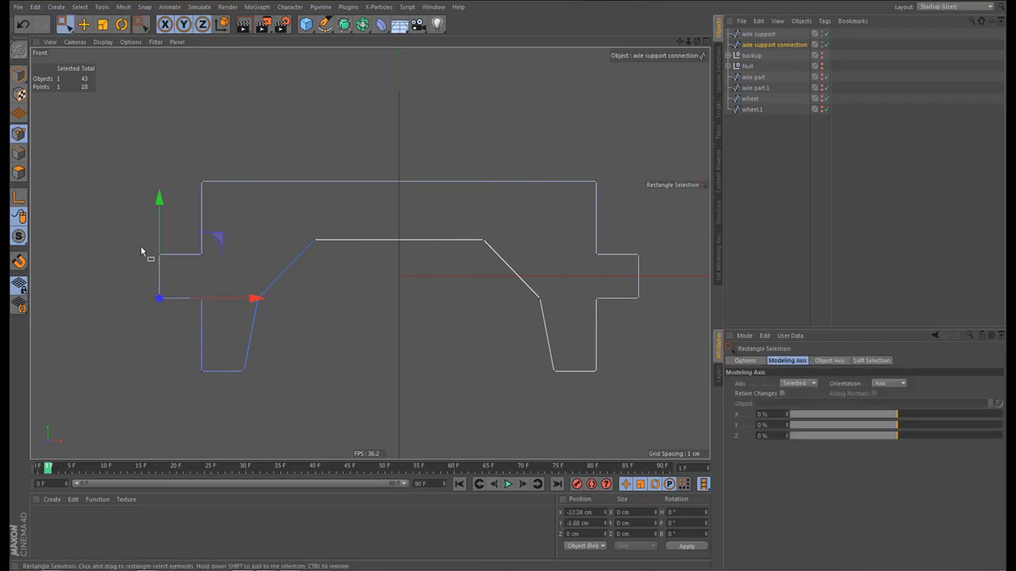
{"action": "left_click_drag", "start_coordinate": [141, 245], "coordinate": [227, 276]}
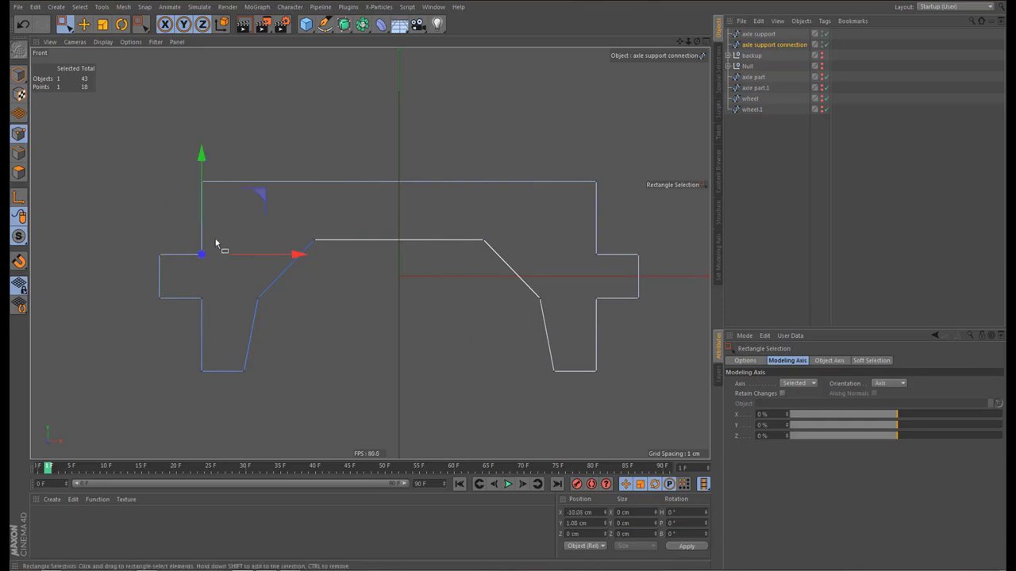
{"action": "left_click_drag", "start_coordinate": [162, 154], "coordinate": [216, 196]}
{"action": "scroll", "coordinate": [325, 238], "scroll_direction": "down", "scroll_amount": 3}
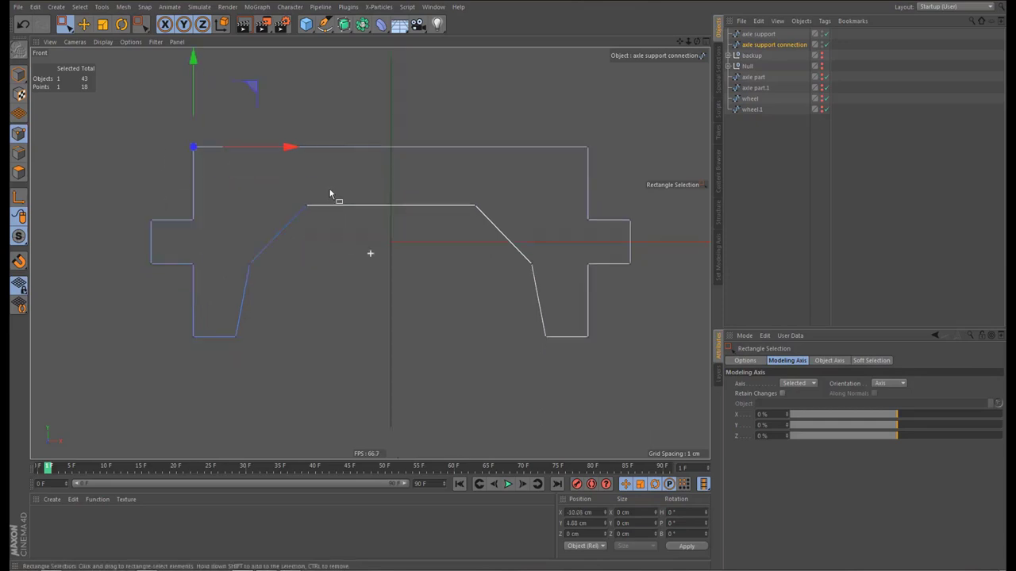
{"action": "key", "text": "Return"}
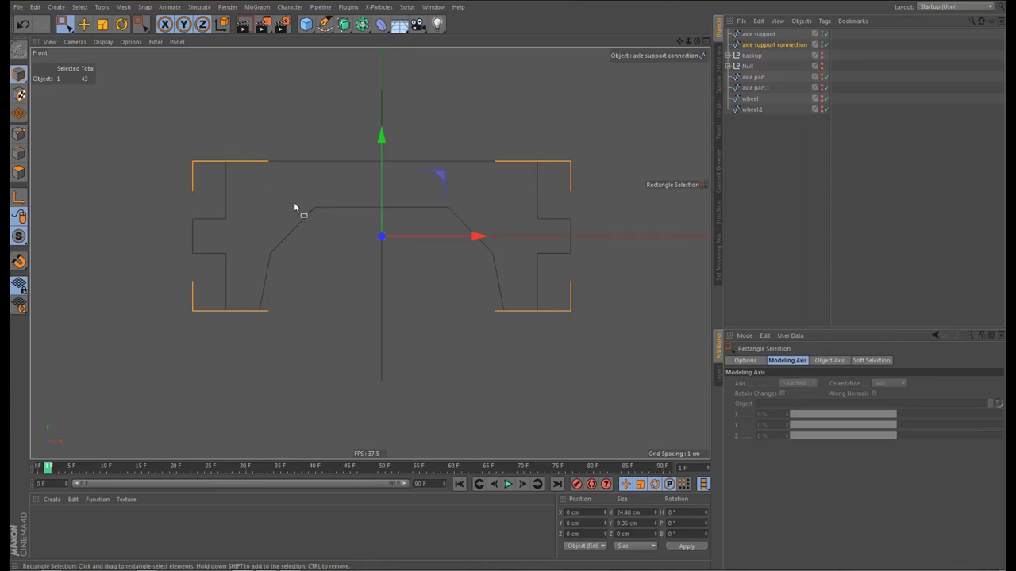
Place the axle support connection's axis at its left tab's upper inner corner and snap the spline into the axle support's slot
{"action": "key", "text": "e"}
{"action": "left_click_drag", "start_coordinate": [257, 203], "coordinate": [236, 221]}
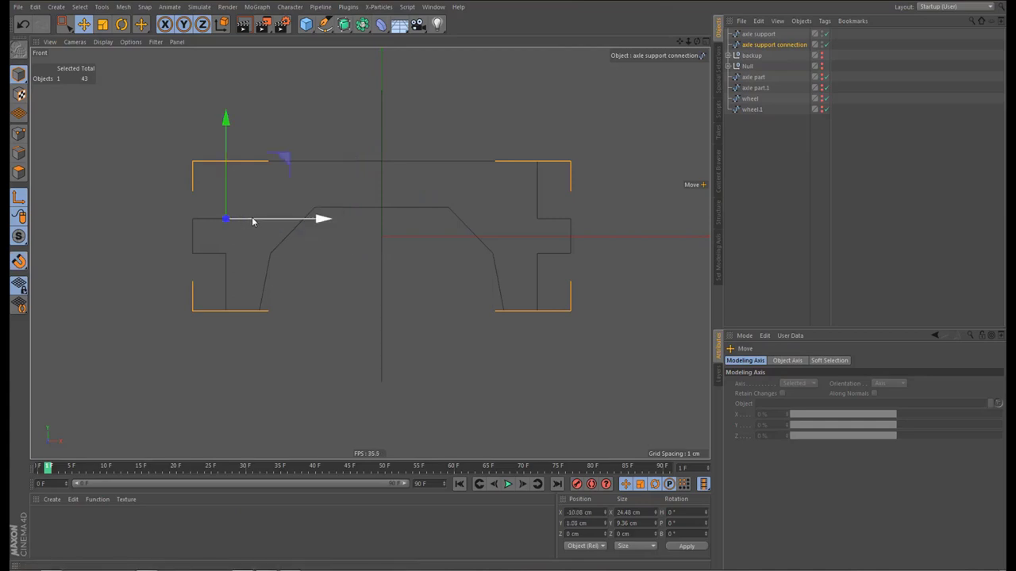
{"action": "key", "text": "F1"}
{"action": "left_click_drag", "start_coordinate": [274, 248], "coordinate": [377, 203], "text": "alt"}
{"action": "key", "text": "ctrl+z"}
{"action": "left_click", "coordinate": [19, 198]}
{"action": "mouse_move", "coordinate": [310, 222]}
{"action": "left_mouse_down", "text": "alt"}
{"action": "mouse_move", "coordinate": [399, 202]}
{"action": "mouse_move", "coordinate": [474, 206]}
{"action": "mouse_move", "coordinate": [428, 204]}
{"action": "mouse_move", "coordinate": [379, 260]}
{"action": "mouse_move", "coordinate": [384, 237]}
{"action": "mouse_move", "coordinate": [314, 238]}
{"action": "left_mouse_up", "text": "alt"}
Duplicate the axle support spline
{"action": "left_click", "coordinate": [758, 35]}
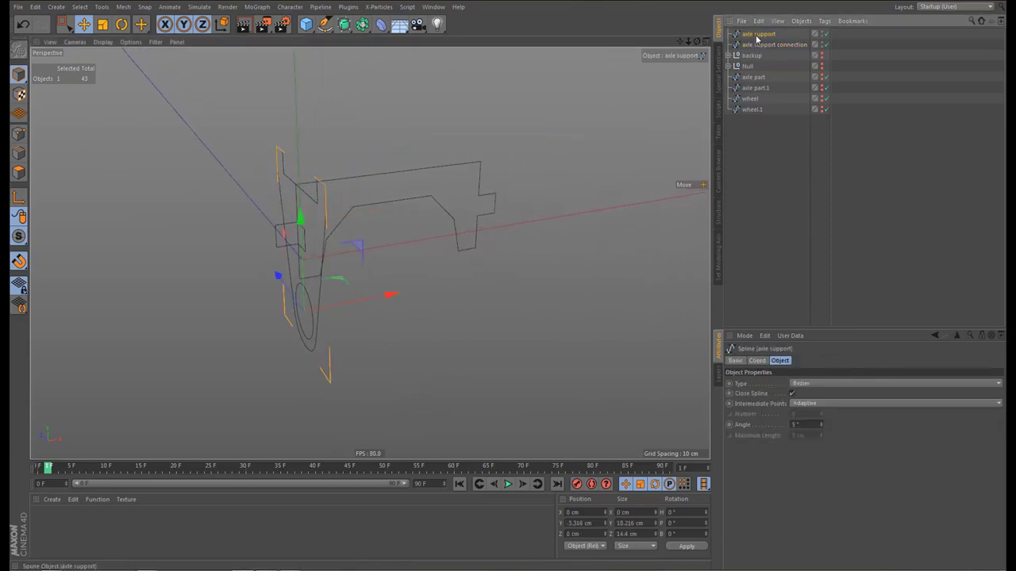
{"action": "left_click_drag", "start_coordinate": [758, 43], "coordinate": [760, 44], "text": "ctrl"}
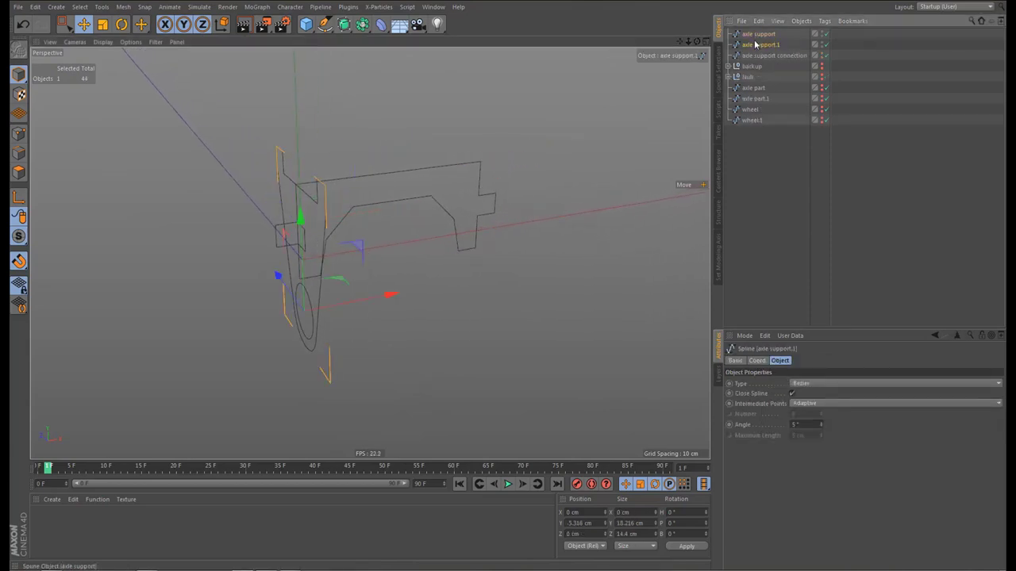
{"action": "left_click_drag", "start_coordinate": [416, 273], "coordinate": [423, 273], "text": "alt"}
{"action": "middle_click", "coordinate": [423, 273]}
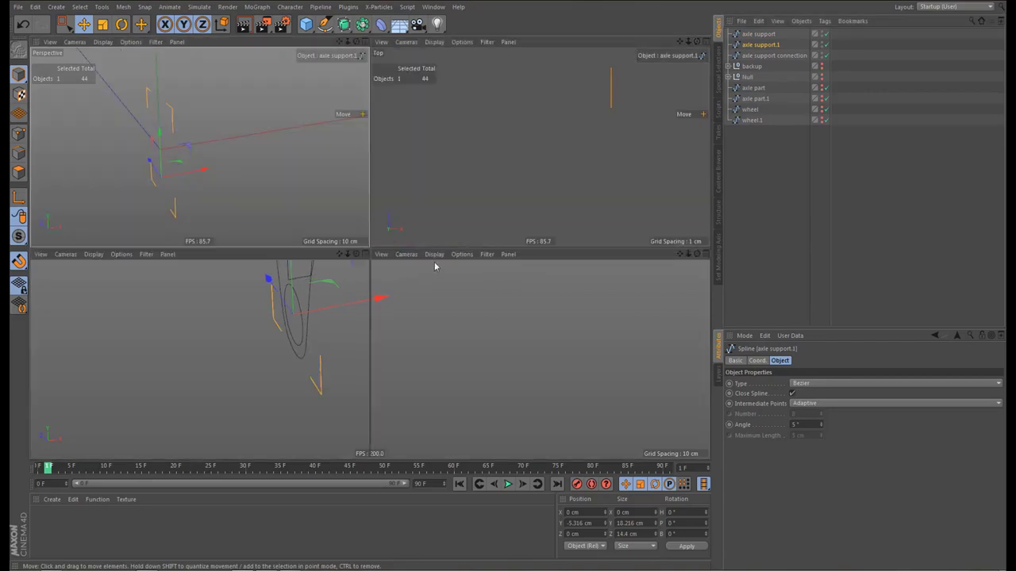
{"action": "middle_click", "coordinate": [467, 217]}
{"action": "mouse_move", "coordinate": [421, 223]}
{"action": "right_mouse_down", "text": "alt"}
{"action": "mouse_move", "coordinate": [414, 272]}
{"action": "mouse_move", "coordinate": [425, 239]}
{"action": "right_mouse_up", "text": "alt"}
{"action": "middle_click_drag", "start_coordinate": [425, 240], "coordinate": [408, 341], "text": "alt"}
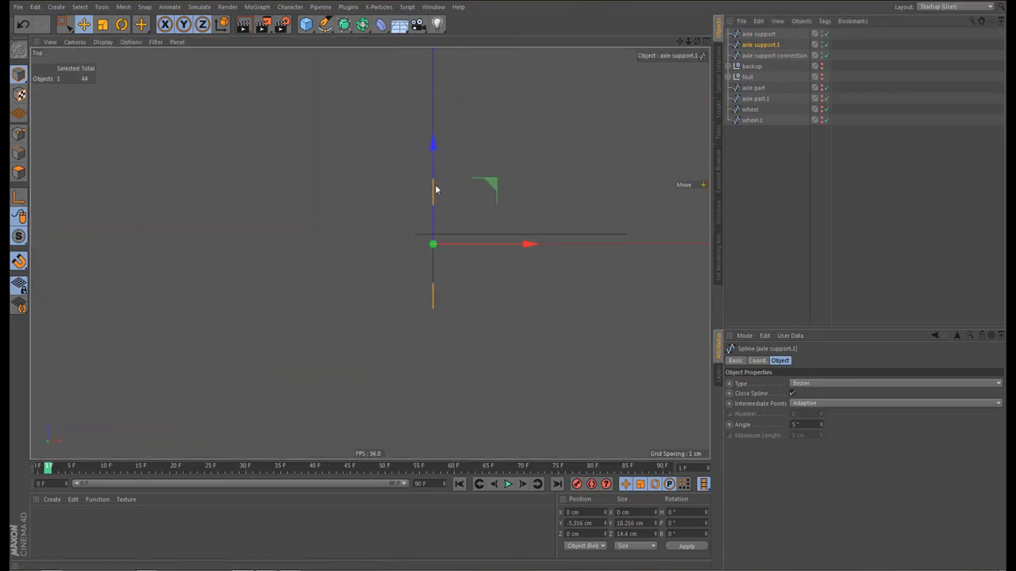
{"action": "left_click_drag", "start_coordinate": [432, 151], "coordinate": [437, 64]}
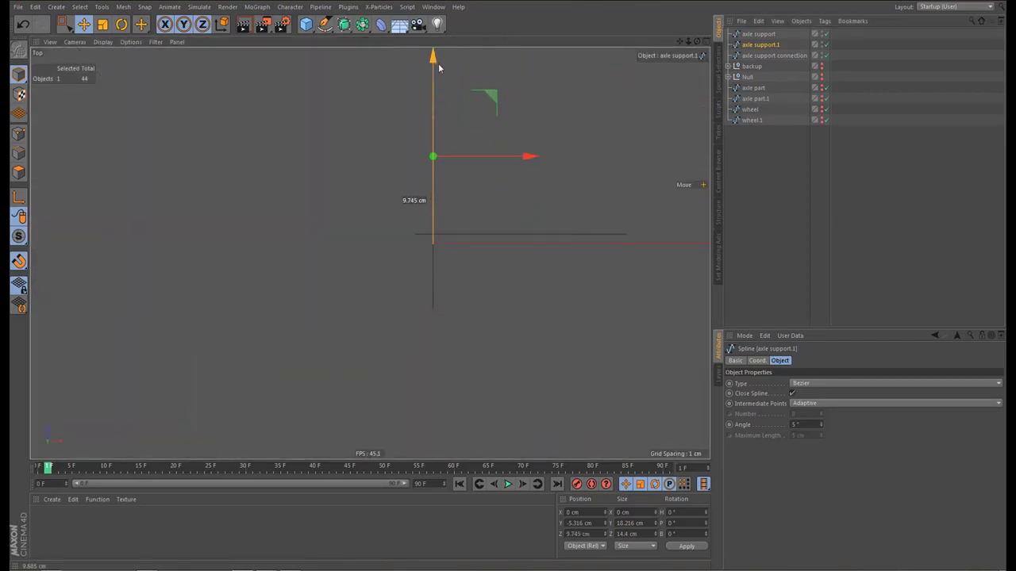
{"action": "middle_click", "coordinate": [423, 87]}
{"action": "middle_click", "coordinate": [289, 169]}
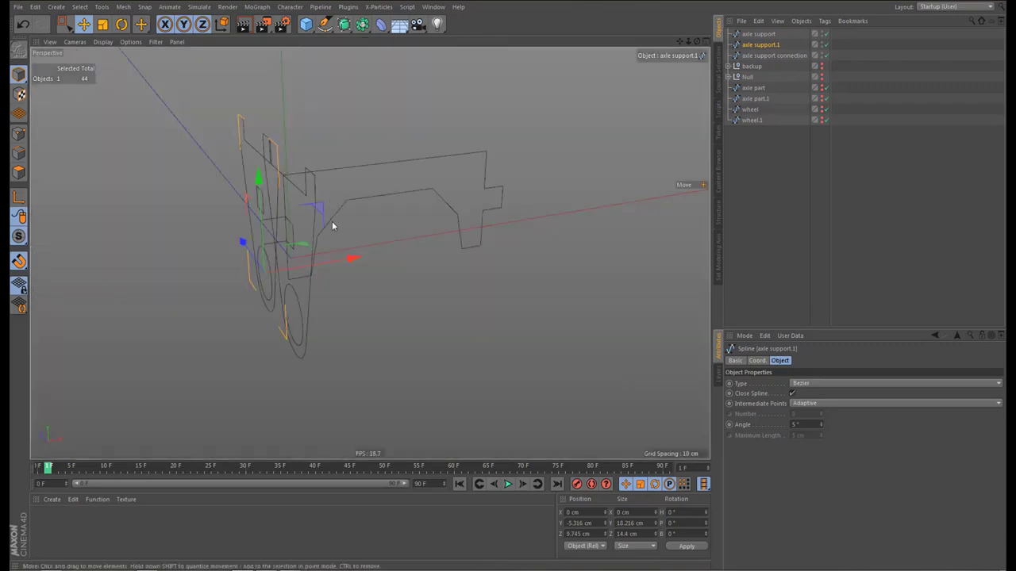
{"action": "key", "text": "ctrl+z"}
Move the duplicated axle support along X to about 19.34 cm, near the far end of the connection spline
{"action": "left_click_drag", "start_coordinate": [369, 300], "coordinate": [537, 266]}
{"action": "middle_click", "coordinate": [543, 215]}
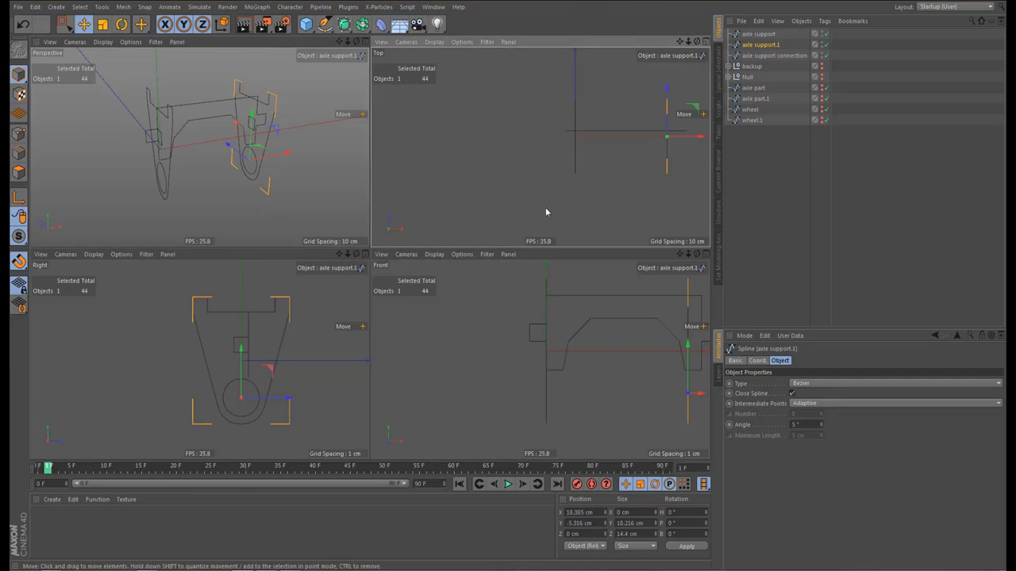
{"action": "middle_click", "coordinate": [533, 199]}
{"action": "middle_click_drag", "start_coordinate": [468, 222], "coordinate": [353, 256], "text": "alt"}
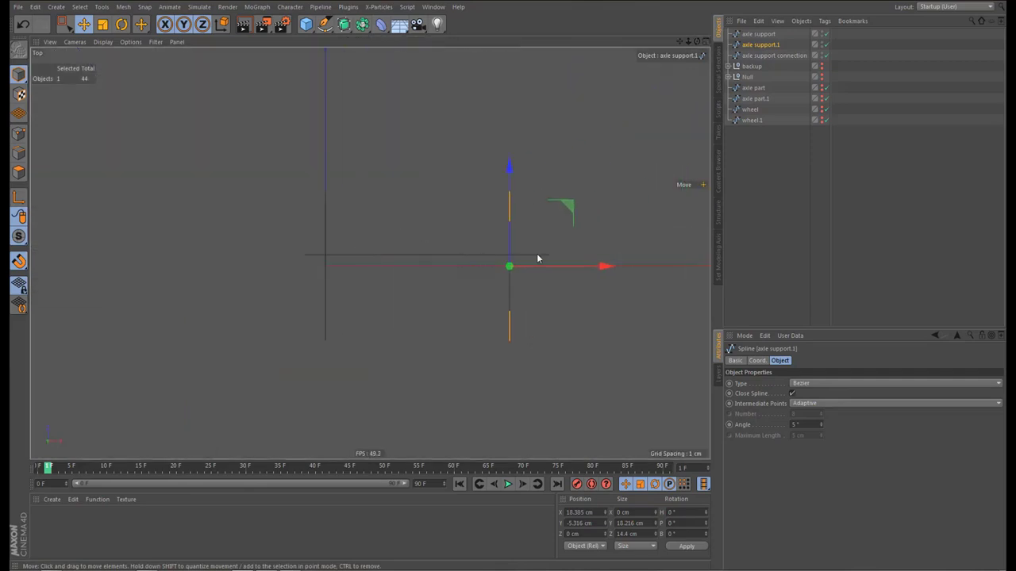
{"action": "right_click_drag", "start_coordinate": [536, 253], "coordinate": [578, 249], "text": "alt"}
{"action": "scroll", "coordinate": [577, 254], "scroll_direction": "up", "scroll_amount": 1}
{"action": "left_click_drag", "start_coordinate": [568, 291], "coordinate": [594, 283]}
{"action": "middle_click", "coordinate": [297, 167]}
{"action": "middle_click", "coordinate": [297, 166]}
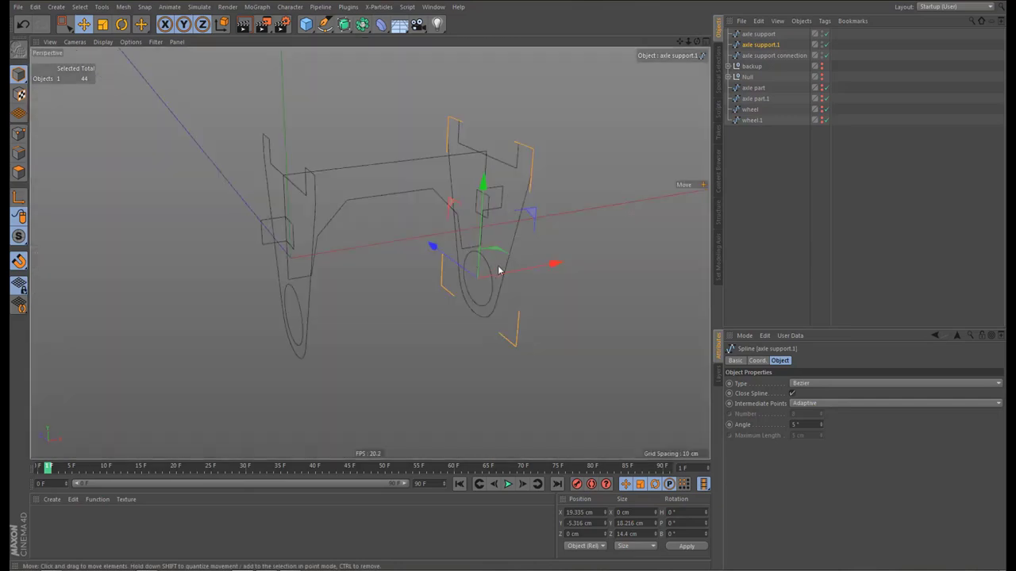
Snap the duplicate's axis to its slot's upper corner, and align it with the connection's tab corner at X 20.16 cm
{"action": "left_click_drag", "start_coordinate": [497, 269], "coordinate": [477, 210], "text": "alt"}
{"action": "right_click_drag", "start_coordinate": [477, 210], "coordinate": [477, 243], "text": "alt"}
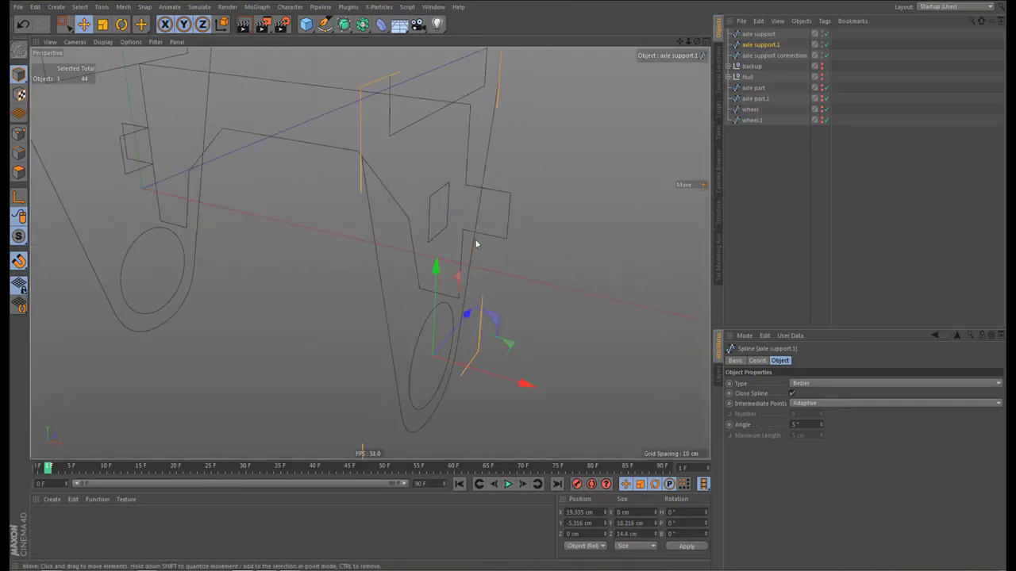
{"action": "left_click_drag", "start_coordinate": [370, 252], "coordinate": [444, 240], "text": "alt"}
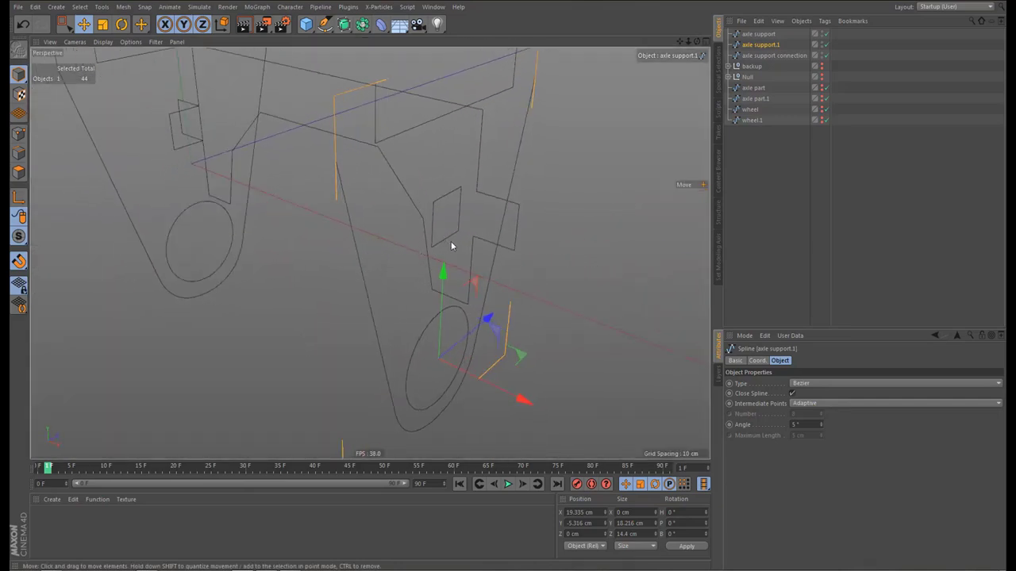
{"action": "key", "text": "l"}
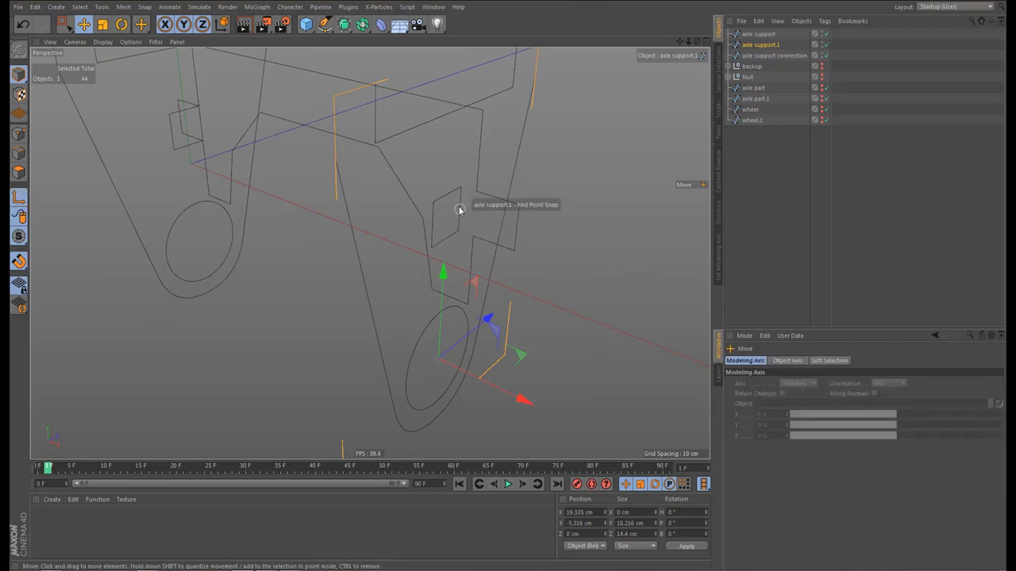
{"action": "mouse_move", "coordinate": [467, 209]}
{"action": "left_mouse_down"}
{"action": "mouse_move", "coordinate": [460, 195]}
{"action": "mouse_move", "coordinate": [463, 207]}
{"action": "left_mouse_up"}
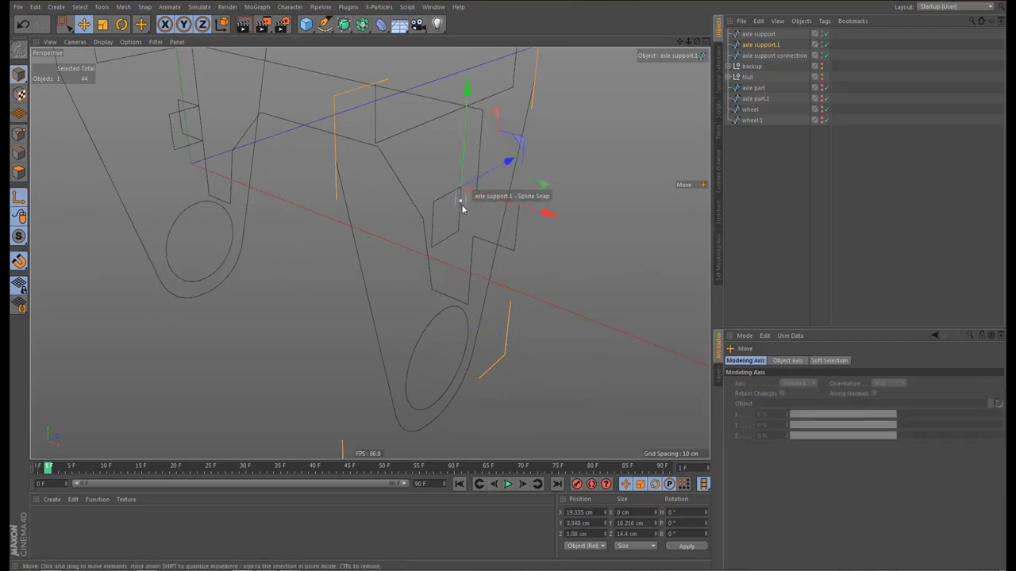
{"action": "key", "text": "l"}
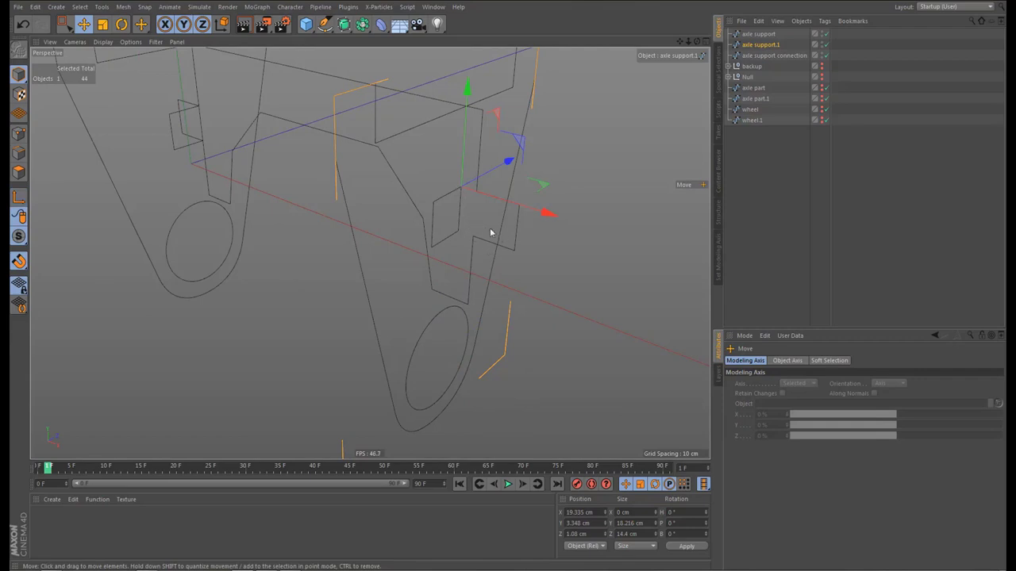
{"action": "left_click_drag", "start_coordinate": [472, 219], "coordinate": [485, 188]}
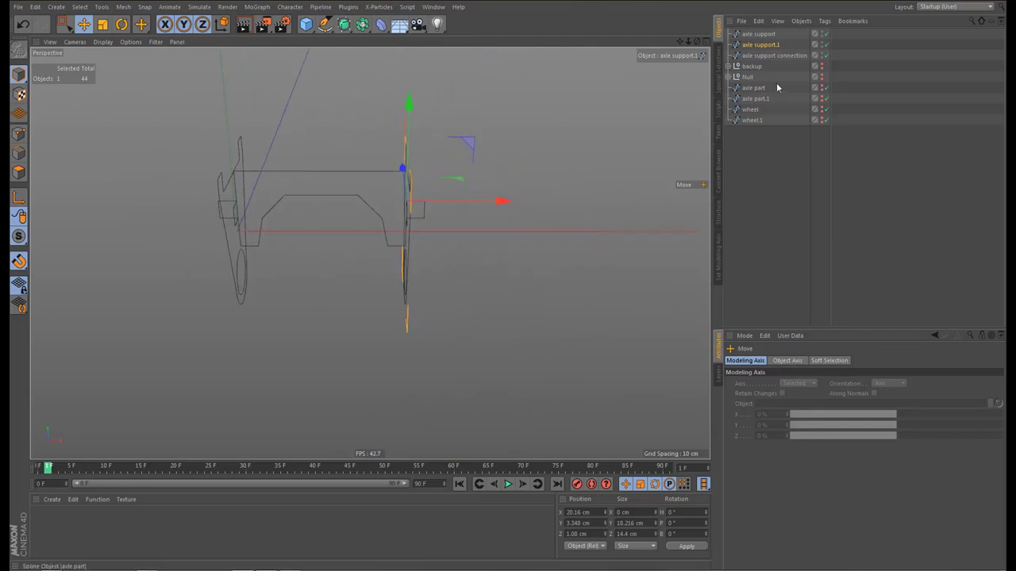
Group both axle support splines and the axle support connection under one null
{"action": "left_click", "coordinate": [759, 35], "text": "ctrl"}
{"action": "left_click", "coordinate": [756, 57], "text": "ctrl"}
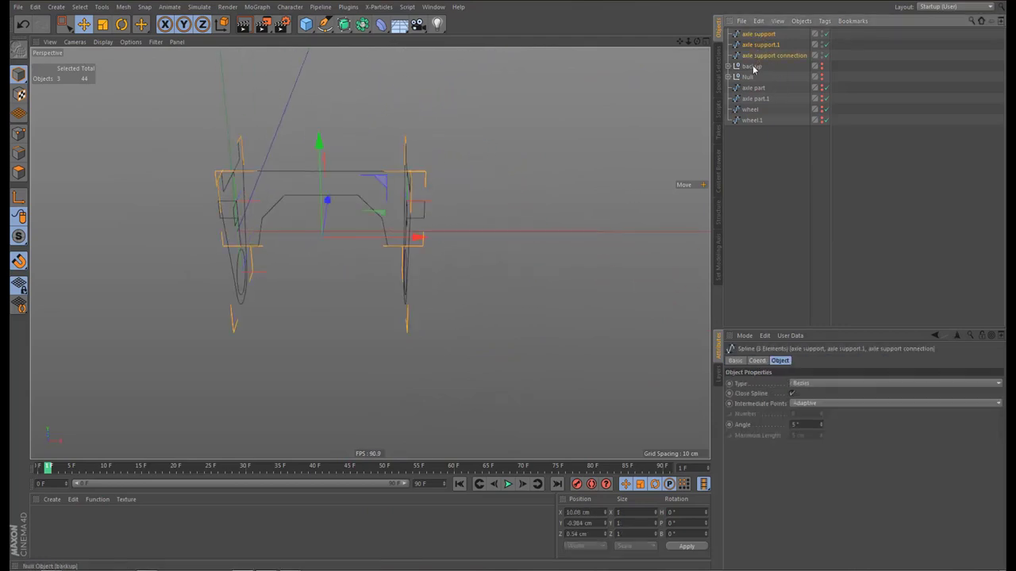
{"action": "key", "text": "alt+g"}
Centre the new group's axis on all points including children, and reset its position to 0 cm
{"action": "key", "text": "shift+a"}
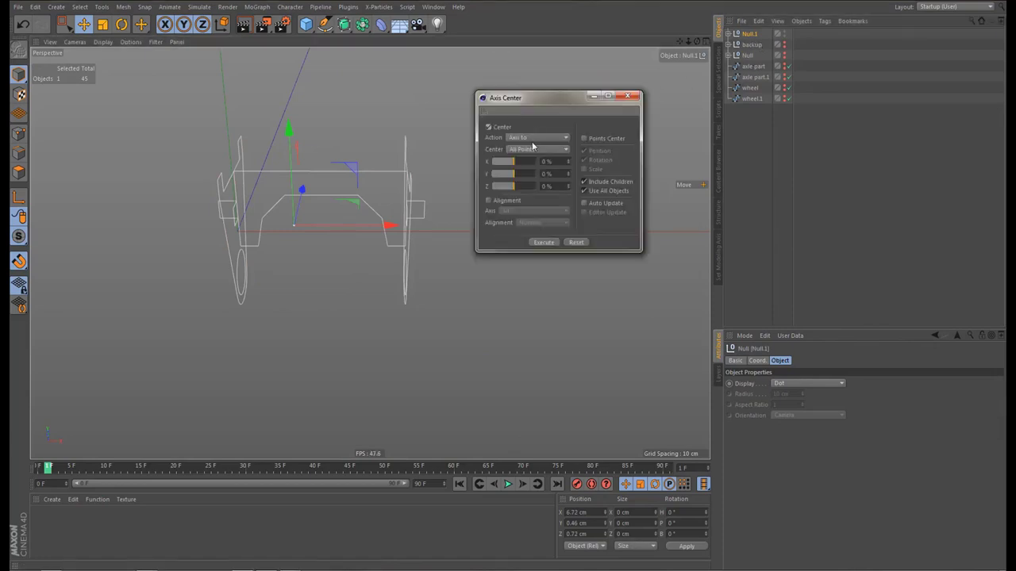
{"action": "left_click", "coordinate": [543, 242]}
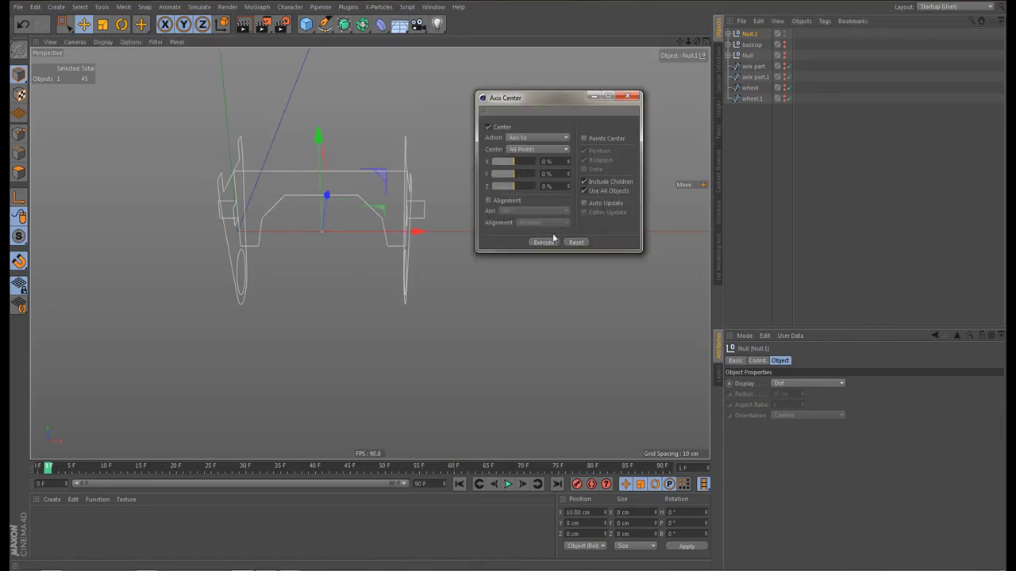
{"action": "left_click", "coordinate": [628, 96]}
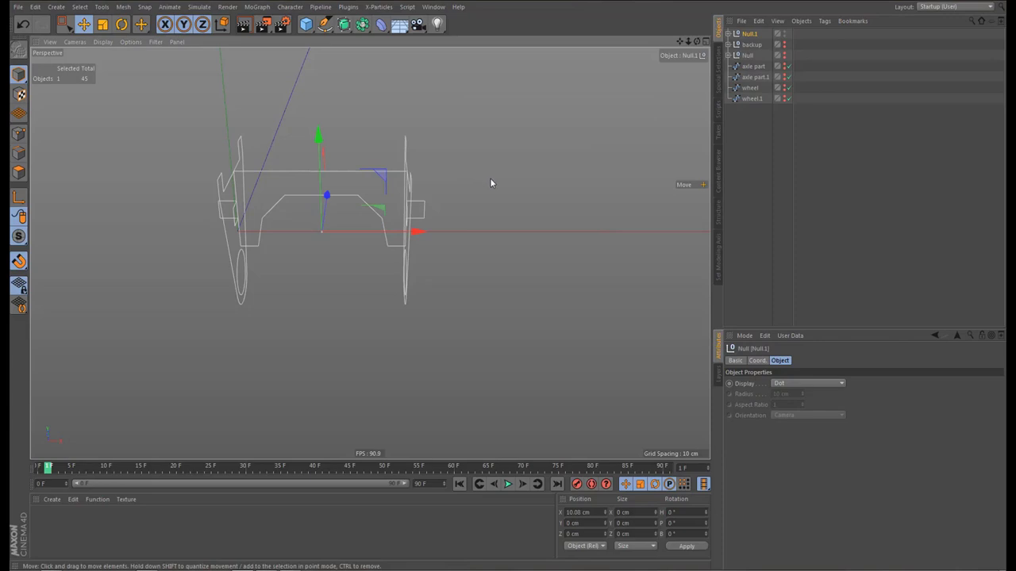
{"action": "key", "text": "Tab"}
{"action": "key", "text": "0"}
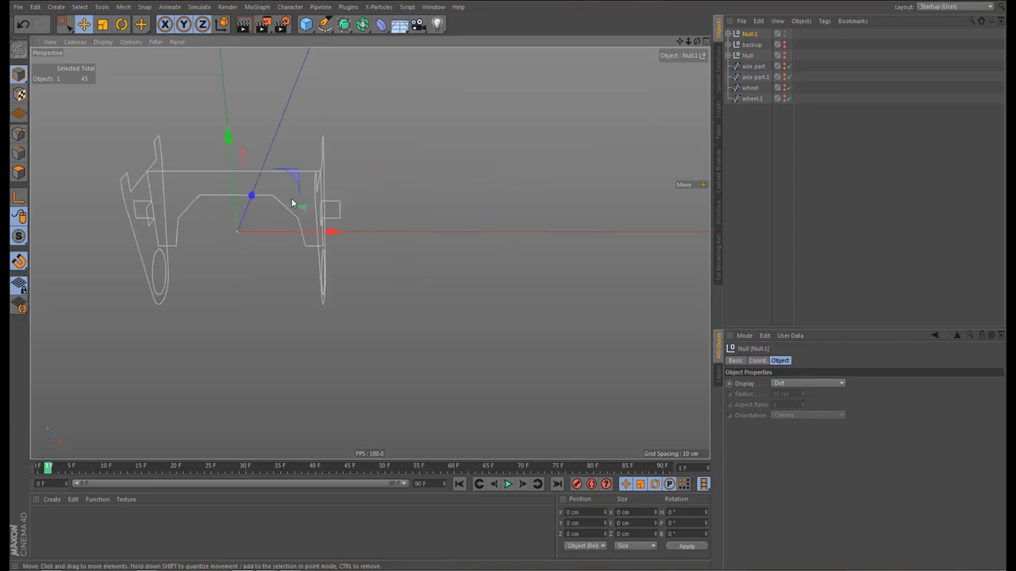
Make the Null group with the wagon body splines visible in the perspective view
{"action": "middle_click_drag", "start_coordinate": [292, 203], "coordinate": [376, 186], "text": "alt"}
{"action": "left_click_drag", "start_coordinate": [381, 176], "coordinate": [413, 194], "text": "alt"}
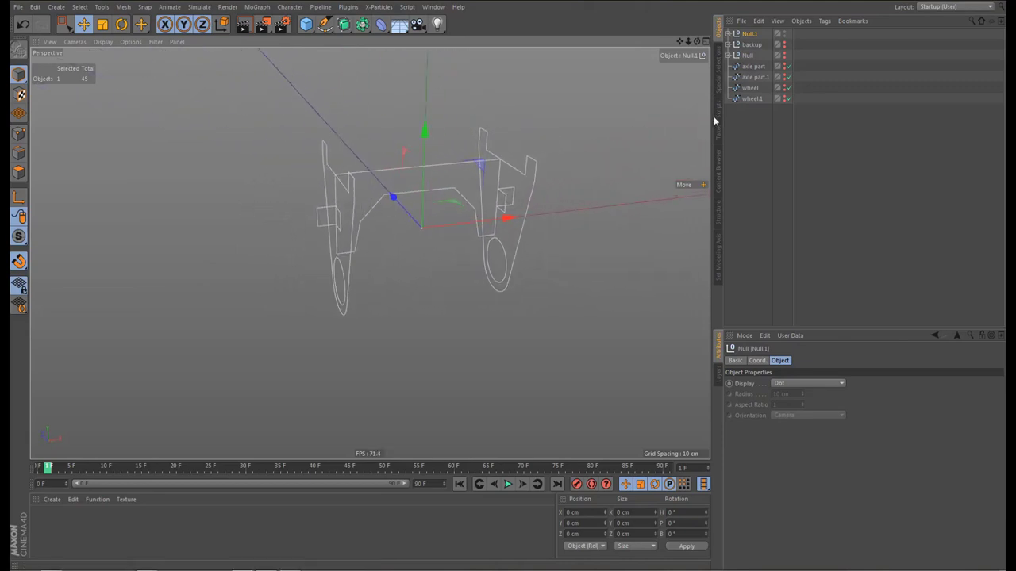
{"action": "left_click", "coordinate": [785, 57]}
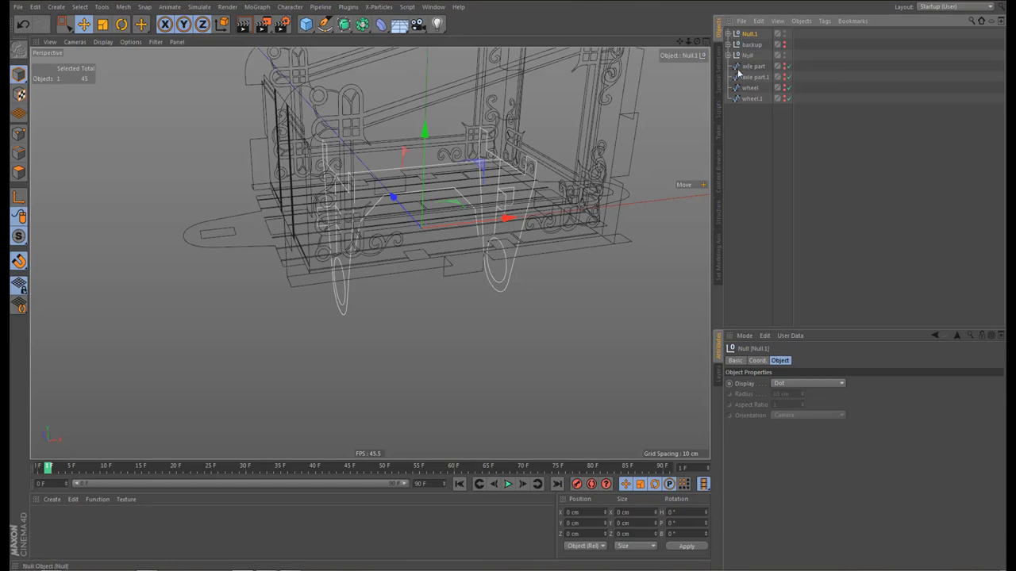
{"action": "left_click_drag", "start_coordinate": [421, 252], "coordinate": [445, 238], "text": "alt"}
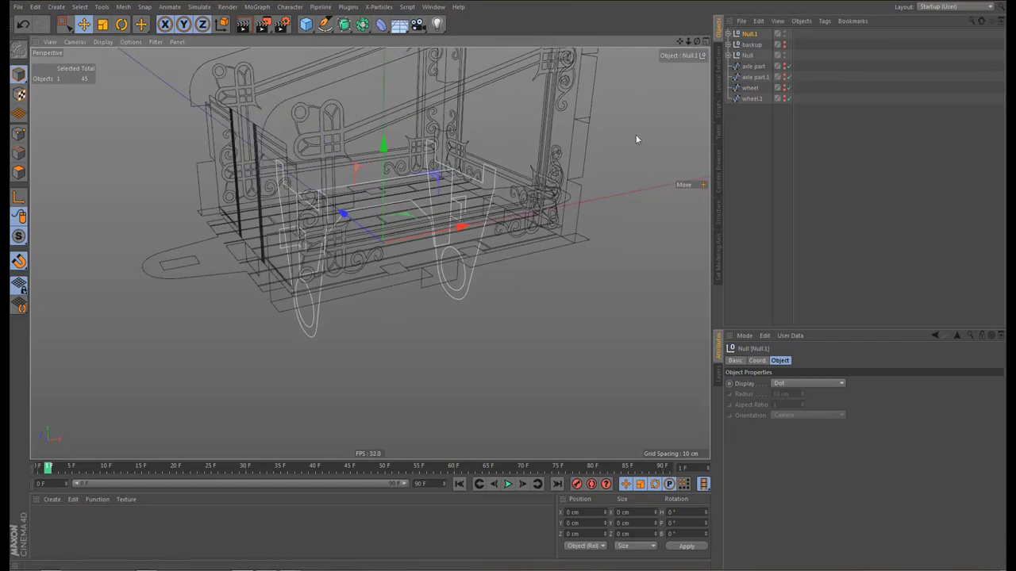
{"action": "left_click_drag", "start_coordinate": [503, 193], "coordinate": [444, 234], "text": "alt"}
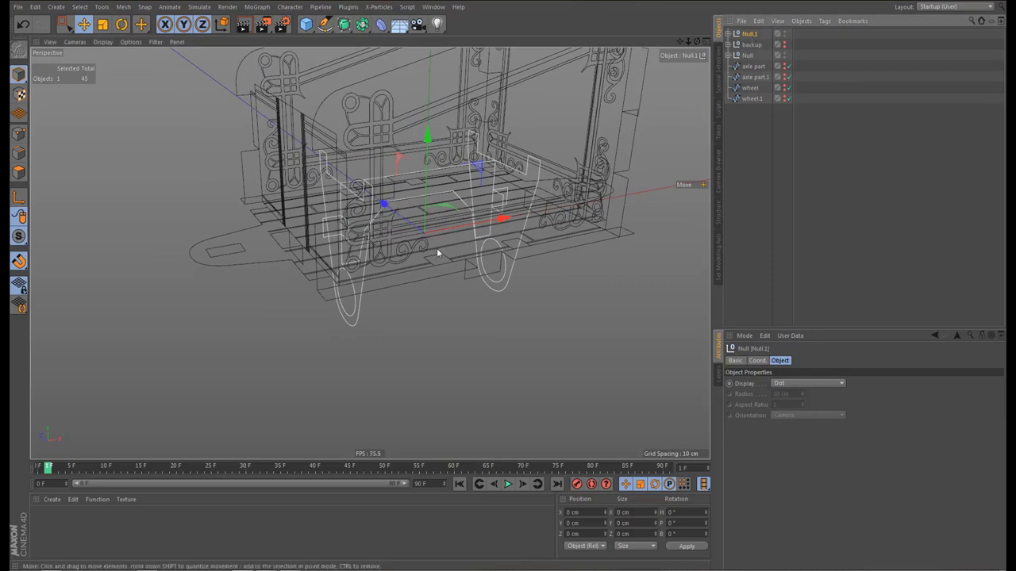
{"action": "key", "text": "r"}
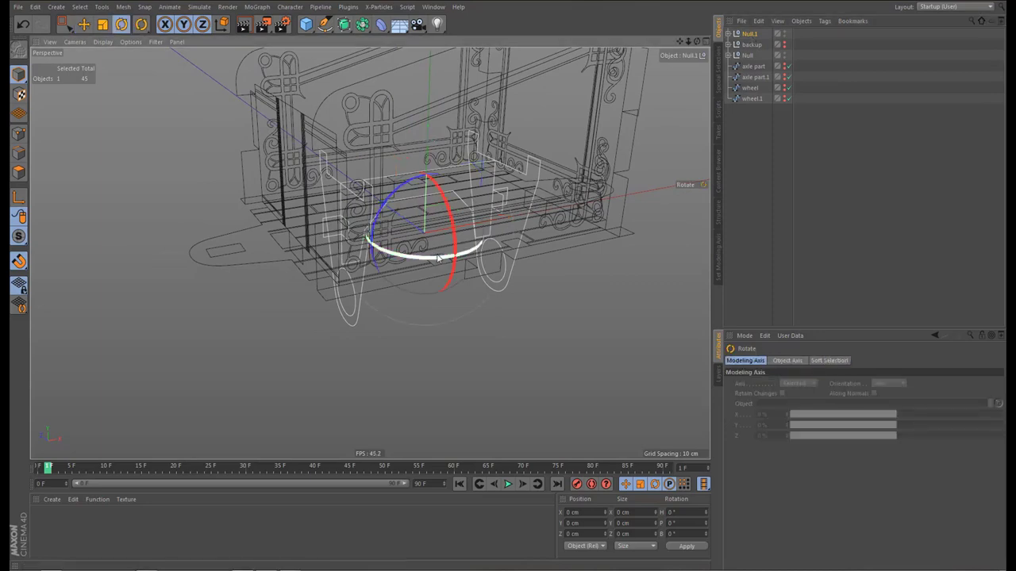
{"action": "left_click_drag", "start_coordinate": [438, 262], "coordinate": [160, 239]}
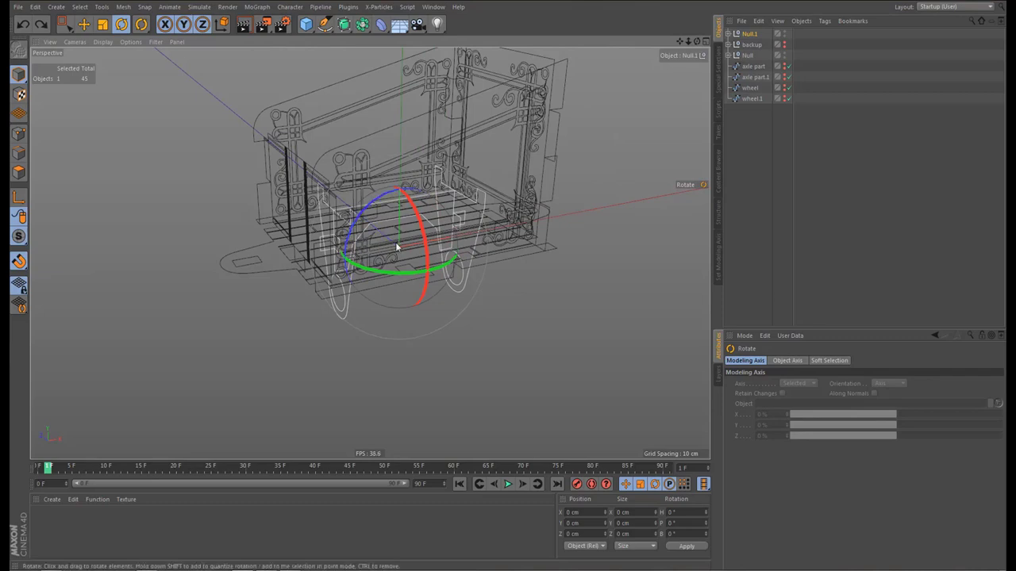
Hide the wagon body Null group and rotate the axle support group to a heading of -90°
{"action": "scroll", "coordinate": [404, 278], "scroll_direction": "down", "scroll_amount": 2}
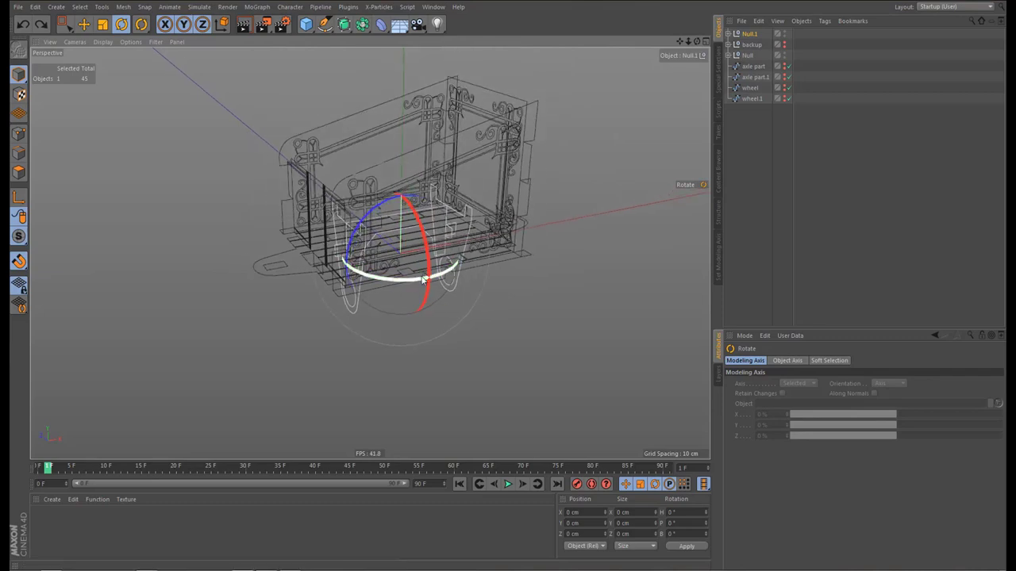
{"action": "left_click", "coordinate": [785, 58]}
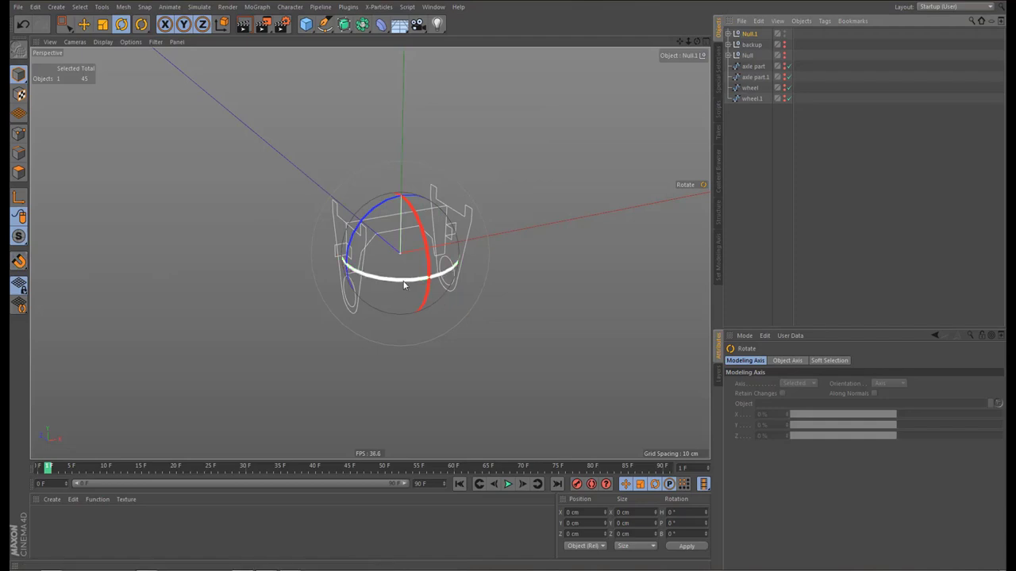
{"action": "left_click_drag", "start_coordinate": [403, 286], "coordinate": [305, 255]}
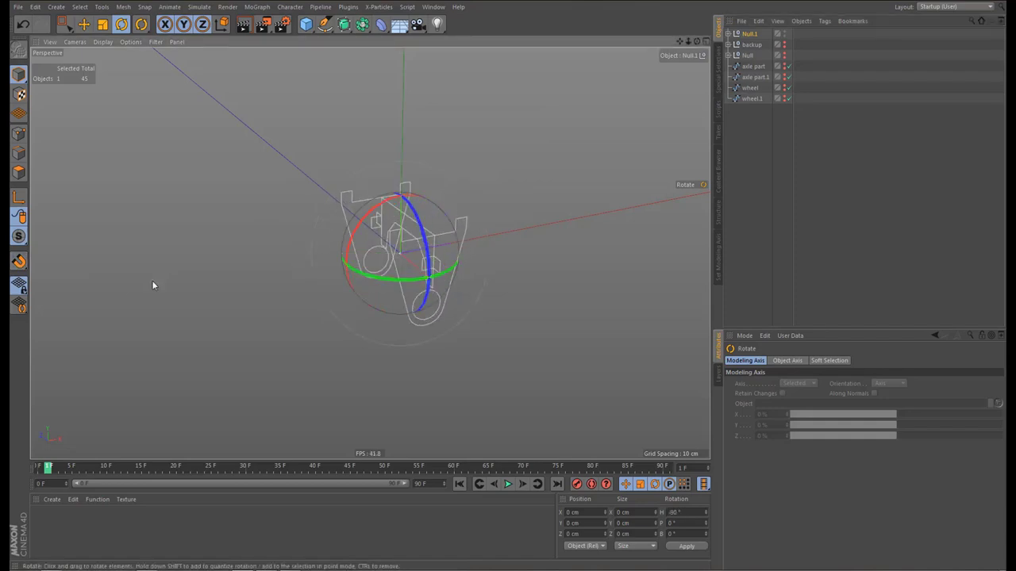
Reset the heading of the axle support group's axis to 0° in axis mode, without rotating the splines
{"action": "key", "text": "l"}
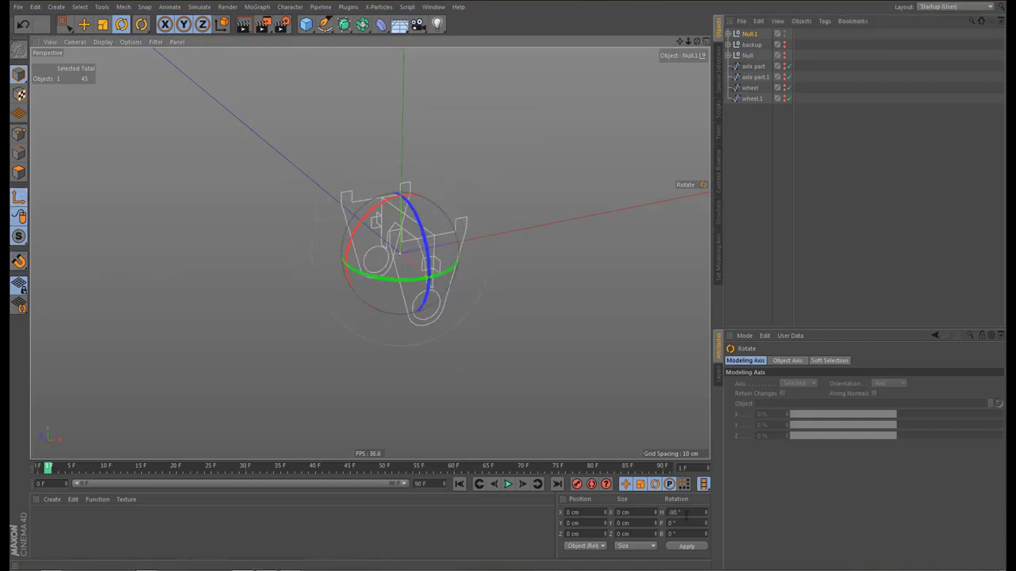
{"action": "left_click", "coordinate": [683, 513]}
{"action": "type", "text": "0"}
{"action": "key", "text": "Return"}
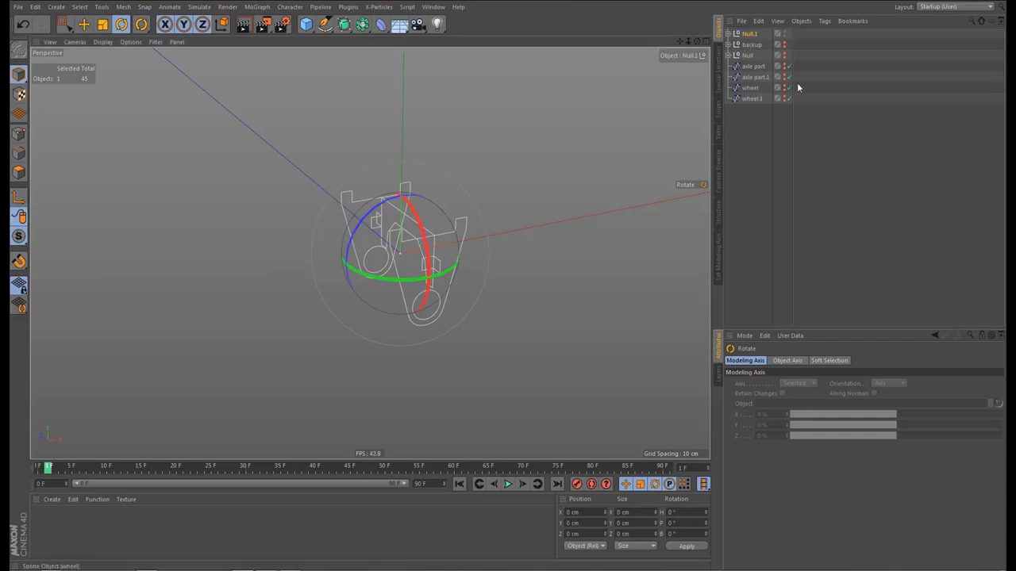
Show the wagon body Null group again and move the axle support group down about 18.3 cm, below the wagon floor
{"action": "scroll", "coordinate": [471, 215], "scroll_direction": "up", "scroll_amount": 8}
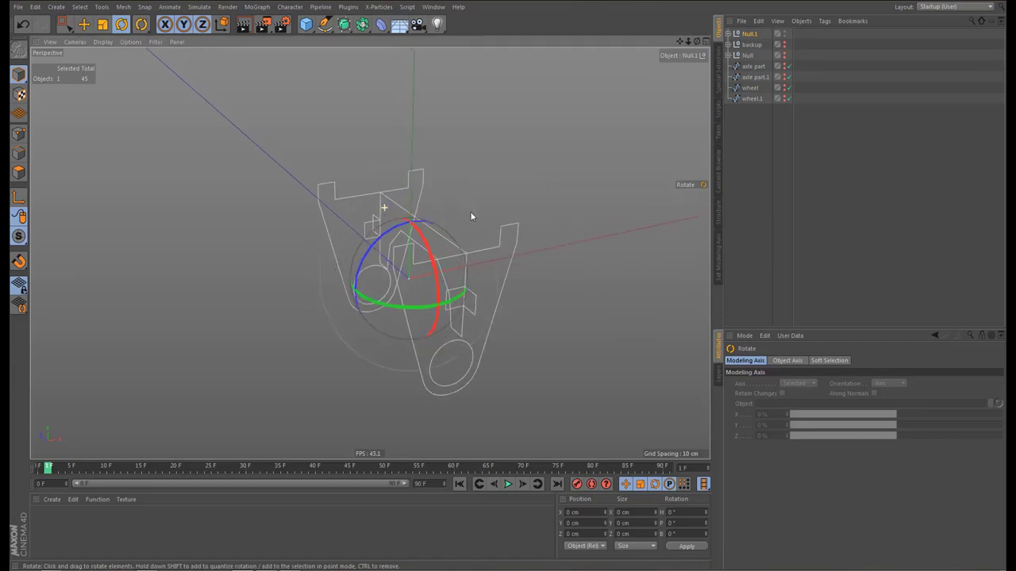
{"action": "middle_click_drag", "start_coordinate": [430, 231], "coordinate": [436, 231], "text": "alt"}
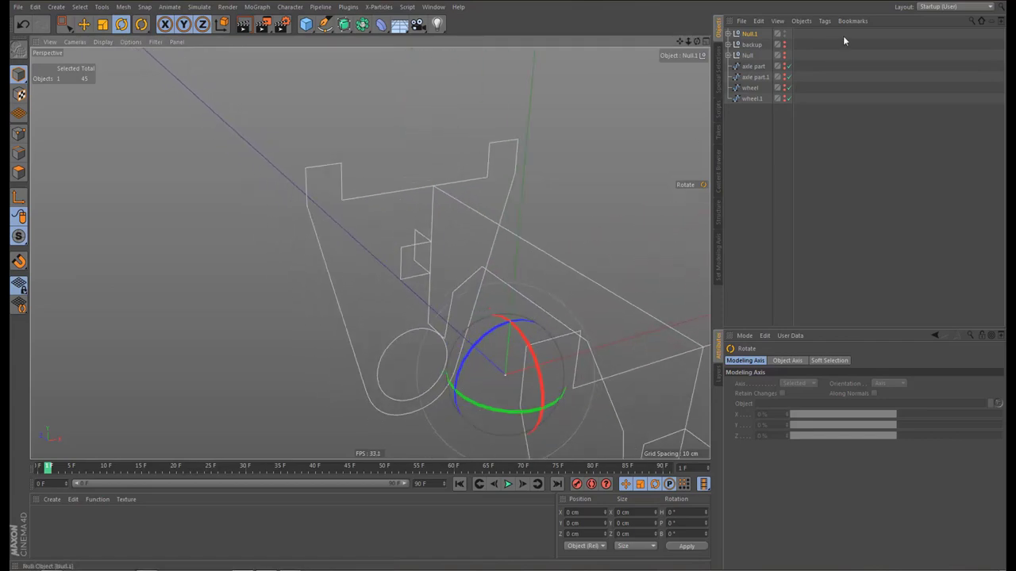
{"action": "left_click", "coordinate": [784, 55]}
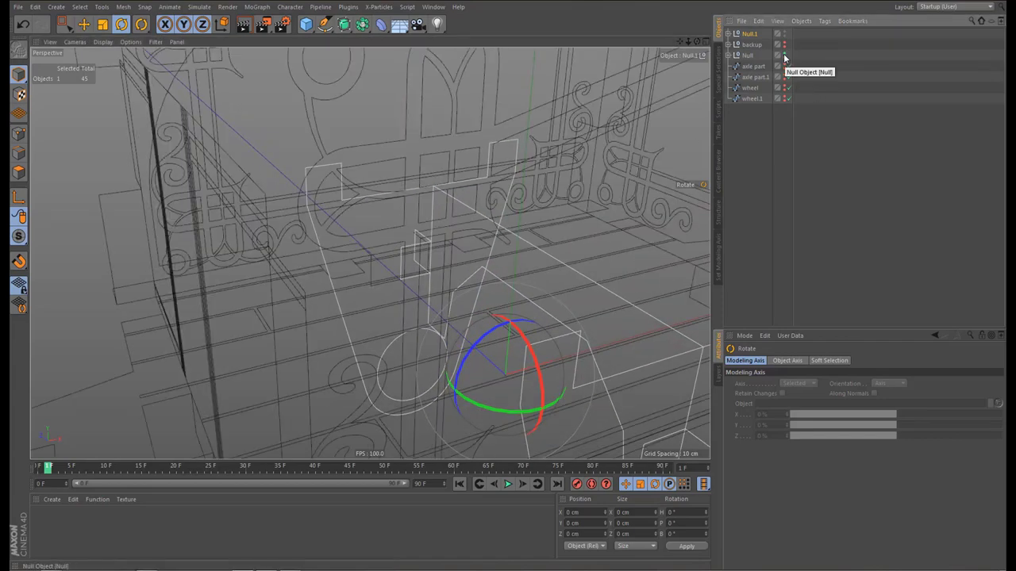
{"action": "right_click_drag", "start_coordinate": [463, 175], "coordinate": [389, 237], "text": "alt"}
{"action": "left_click_drag", "start_coordinate": [360, 237], "coordinate": [463, 238], "text": "alt"}
{"action": "key", "text": "e"}
{"action": "left_click_drag", "start_coordinate": [490, 153], "coordinate": [478, 307]}
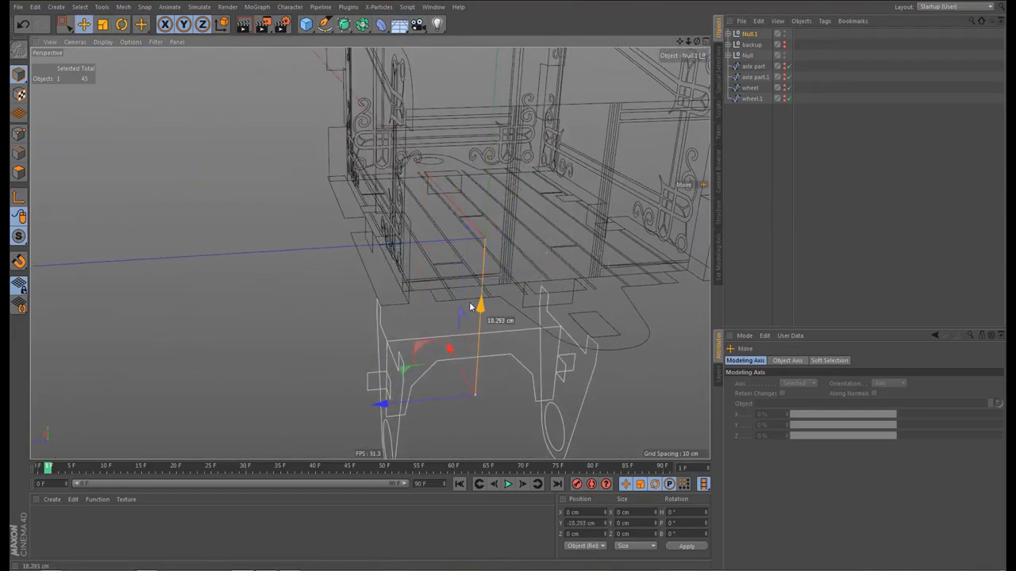
Snap the axle support group's corner axis to the wagon floor's tab corner at X -15.84, Y 2.16, Z 10.08 cm
{"action": "left_click_drag", "start_coordinate": [435, 282], "coordinate": [410, 277], "text": "alt"}
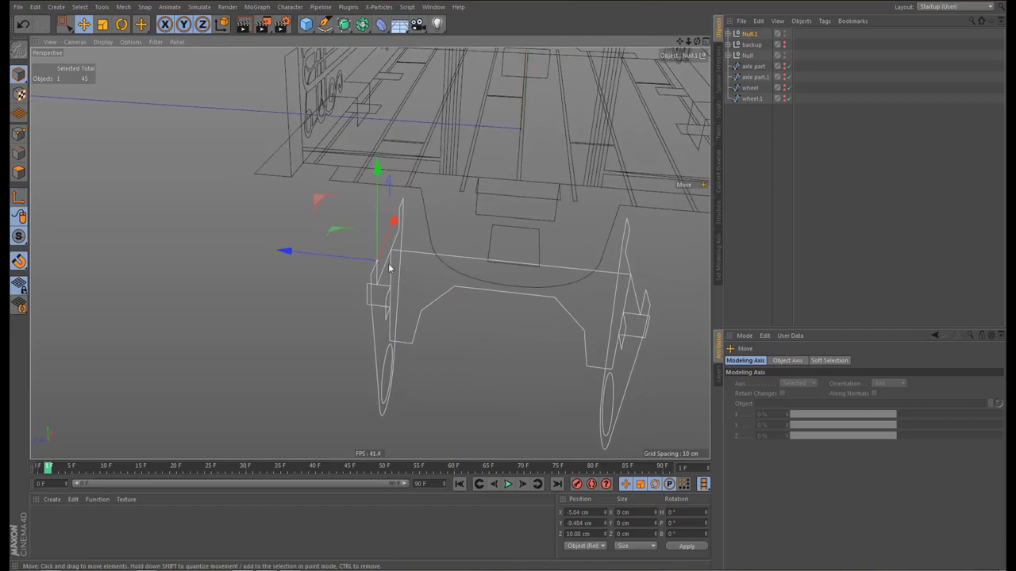
{"action": "scroll", "coordinate": [392, 172], "scroll_direction": "up", "scroll_amount": 6}
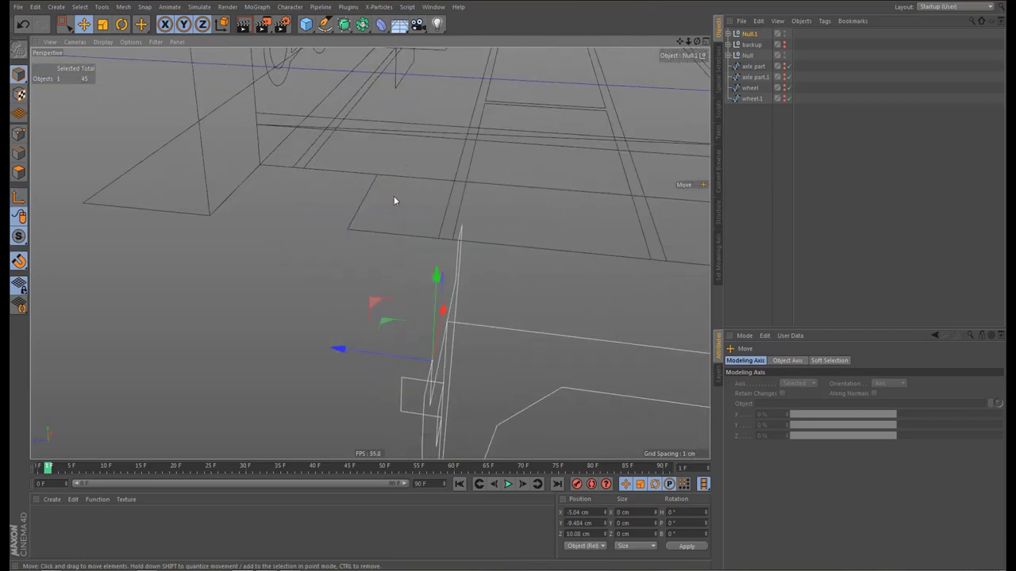
{"action": "left_click_drag", "start_coordinate": [394, 198], "coordinate": [378, 178]}
{"action": "left_click_drag", "start_coordinate": [377, 179], "coordinate": [400, 248], "text": "alt"}
Make both wheel splines and both axle part splines visible
{"action": "left_click", "coordinate": [783, 99]}
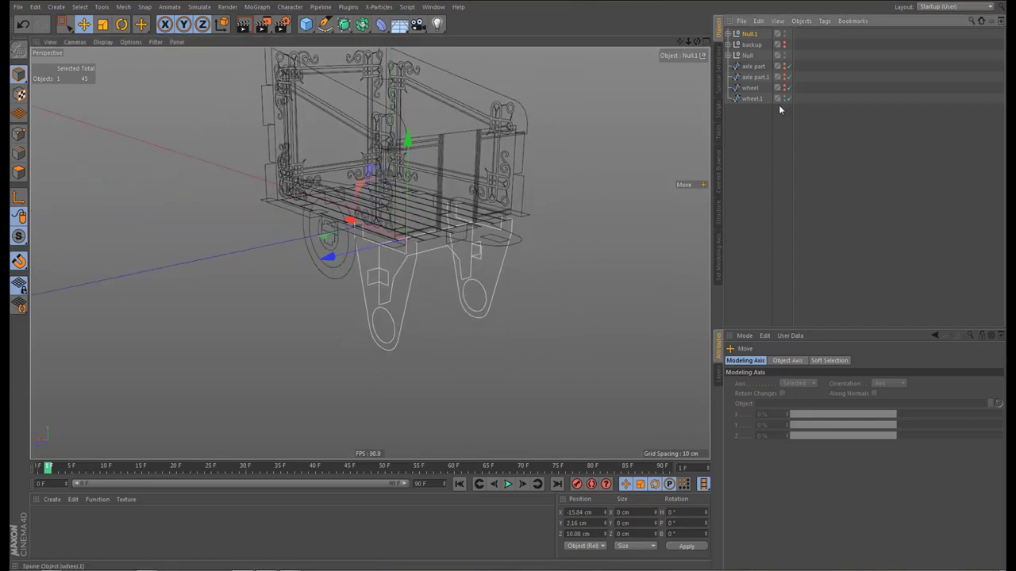
{"action": "scroll", "coordinate": [414, 276], "scroll_direction": "down", "scroll_amount": 1}
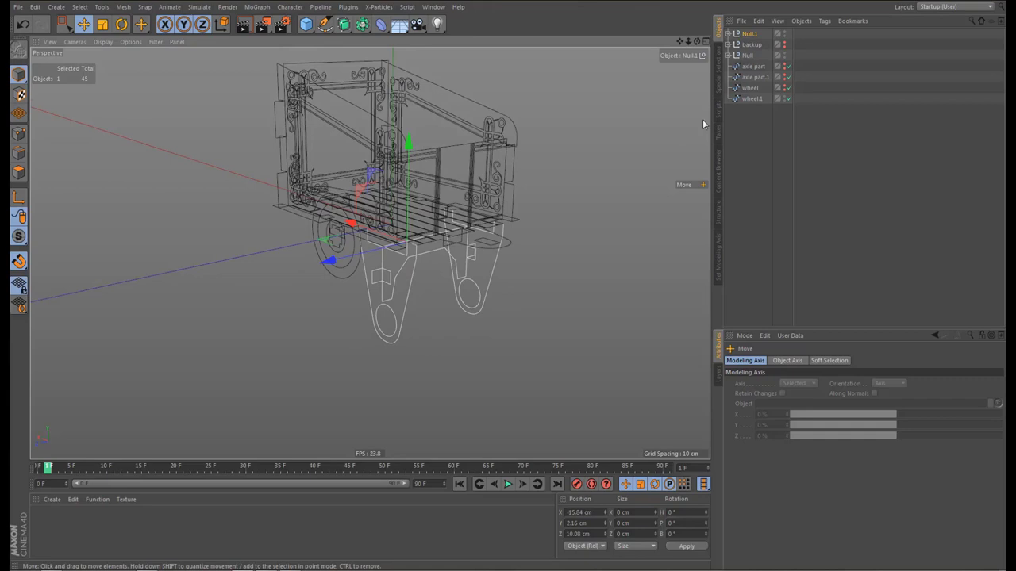
{"action": "left_click", "coordinate": [784, 88]}
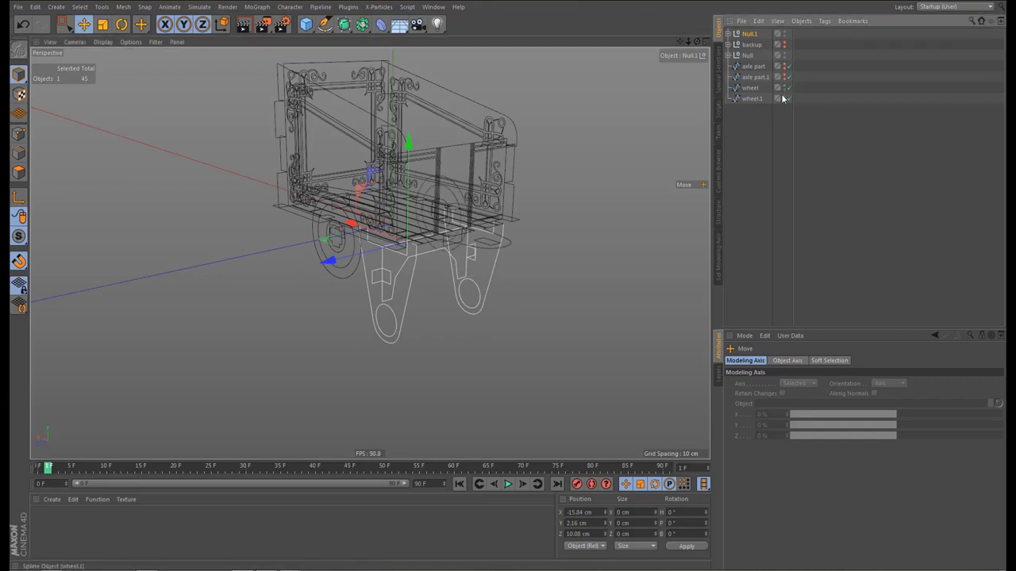
{"action": "left_click", "coordinate": [783, 79]}
{"action": "left_click_drag", "start_coordinate": [437, 279], "coordinate": [516, 207], "text": "alt"}
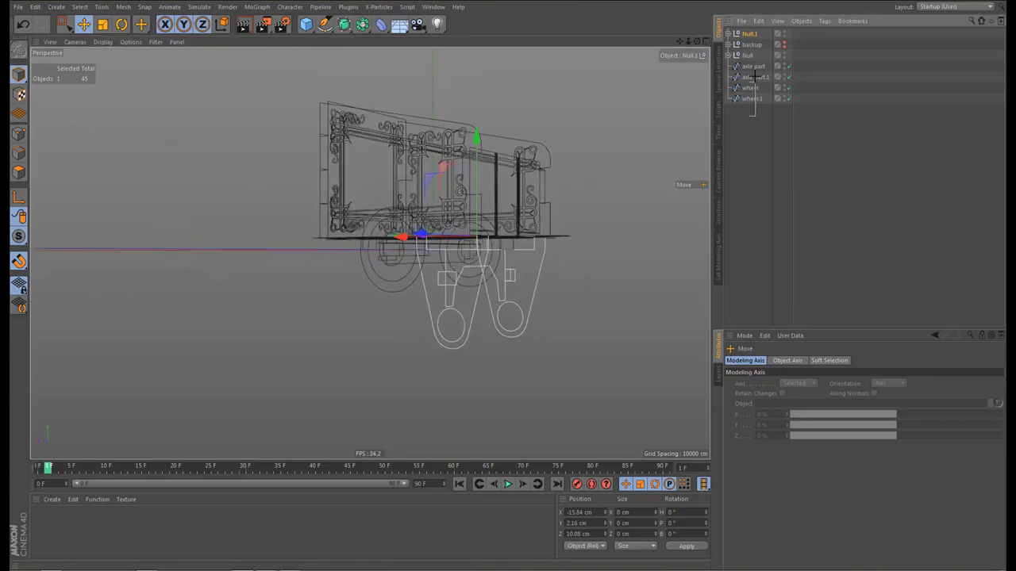
Group the four wheel and axle part splines under one null and centre its axis on all points including children
{"action": "left_click_drag", "start_coordinate": [752, 66], "coordinate": [754, 89]}
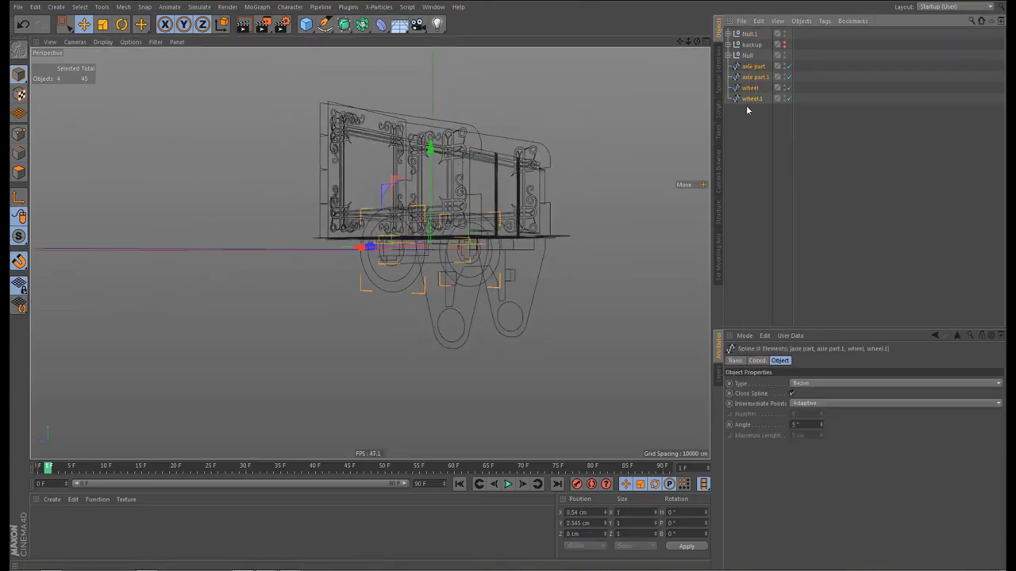
{"action": "key", "text": "alt+g"}
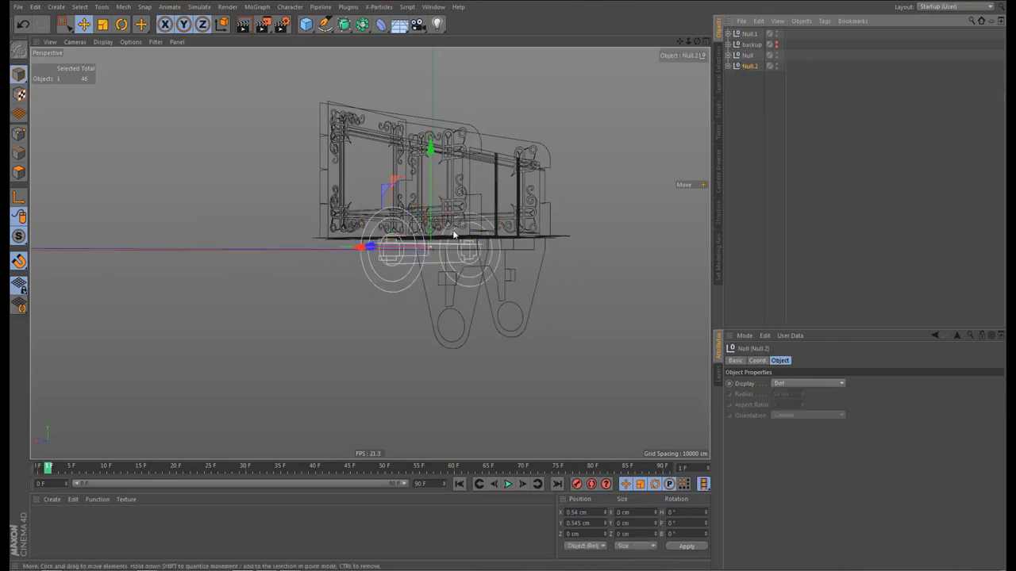
{"action": "key", "text": "a"}
{"action": "key", "text": "c"}
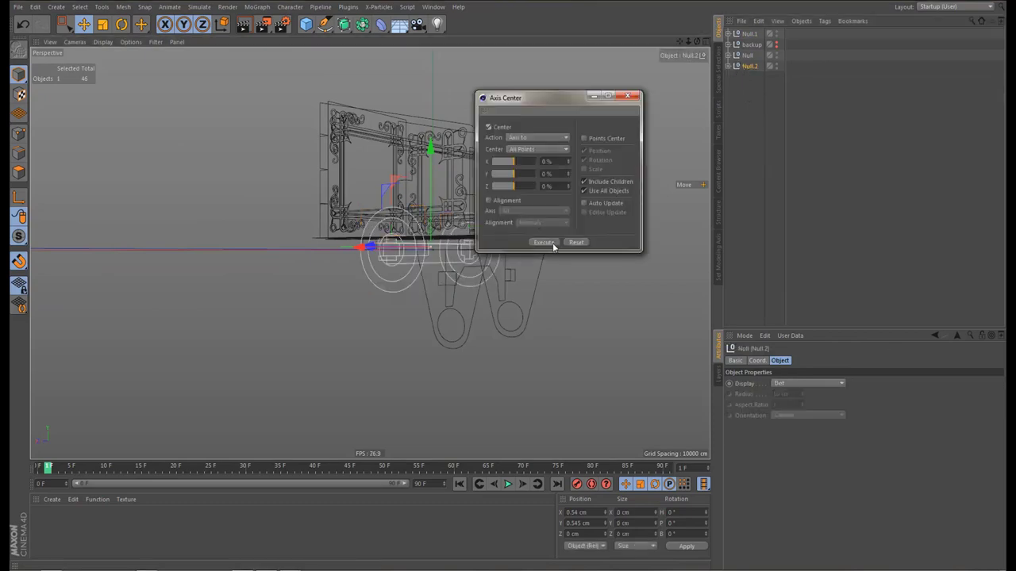
{"action": "left_click", "coordinate": [553, 243]}
{"action": "left_click", "coordinate": [627, 96]}
Move the wheel and axle group in the front view onto the support's round hole, at about X -10.9, Y -12.2 cm
{"action": "middle_click", "coordinate": [543, 265]}
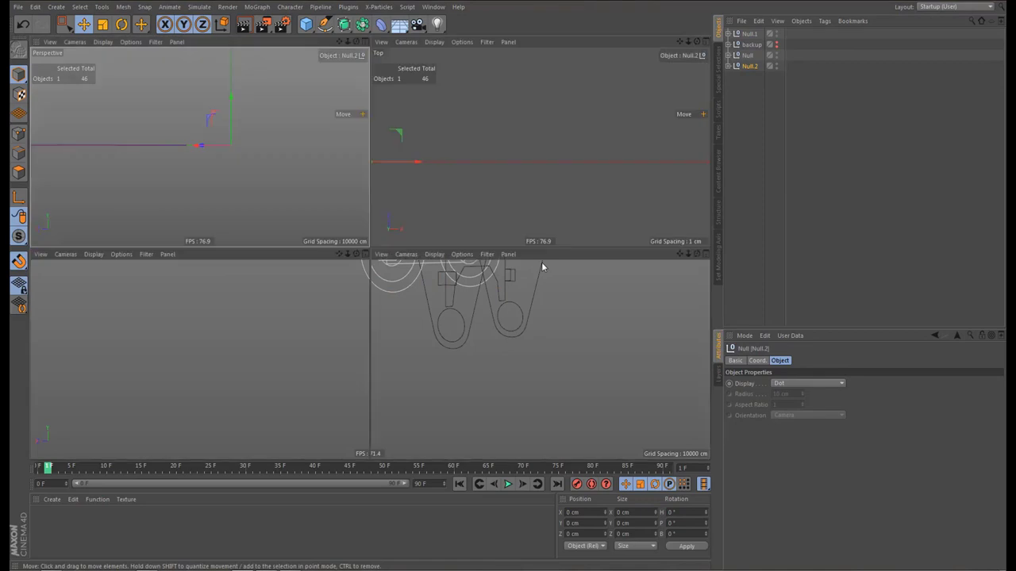
{"action": "middle_click", "coordinate": [542, 265]}
{"action": "right_click_drag", "start_coordinate": [484, 295], "coordinate": [440, 336], "text": "alt"}
{"action": "middle_click_drag", "start_coordinate": [438, 335], "coordinate": [531, 293], "text": "alt"}
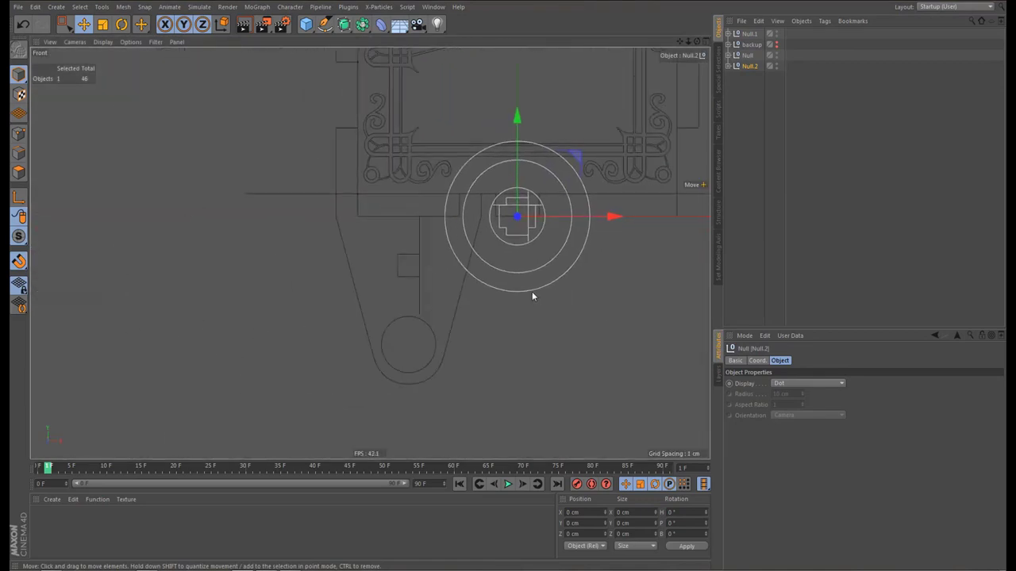
{"action": "left_click_drag", "start_coordinate": [517, 216], "coordinate": [408, 346]}
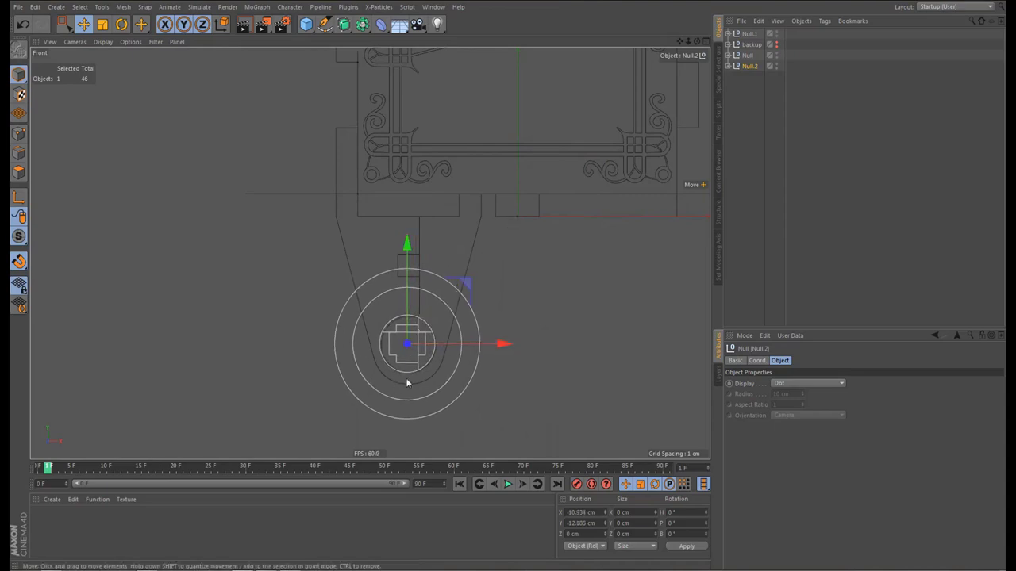
Fine-tune the wheel and axle group's position so it is concentric with the support hole, at about X -10.805, Y -12.257 cm
{"action": "scroll", "coordinate": [445, 370], "scroll_direction": "up", "scroll_amount": 3}
{"action": "scroll", "coordinate": [446, 370], "scroll_direction": "up", "scroll_amount": 4}
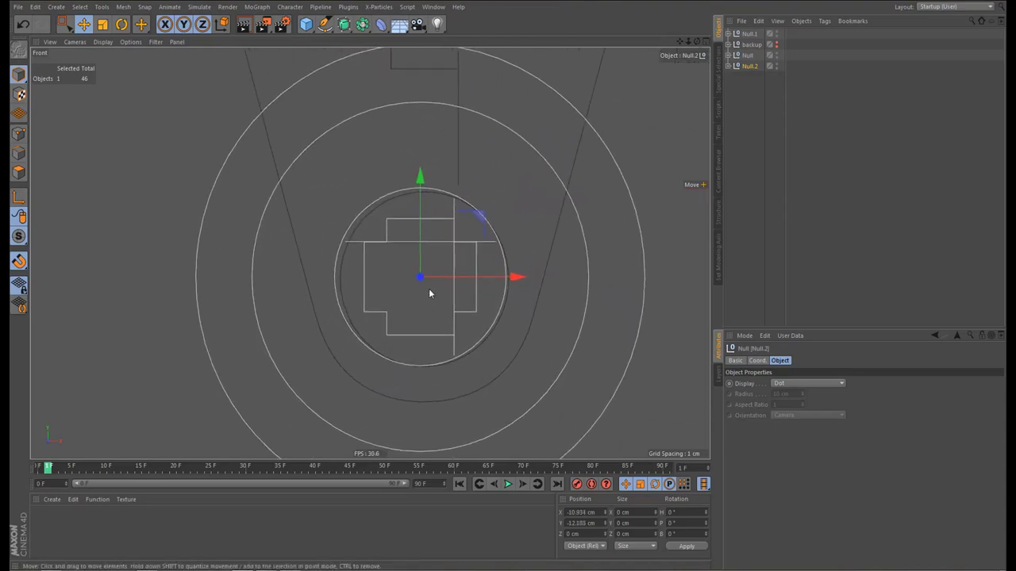
{"action": "left_click_drag", "start_coordinate": [428, 293], "coordinate": [425, 282]}
{"action": "scroll", "coordinate": [429, 284], "scroll_direction": "up", "scroll_amount": 4}
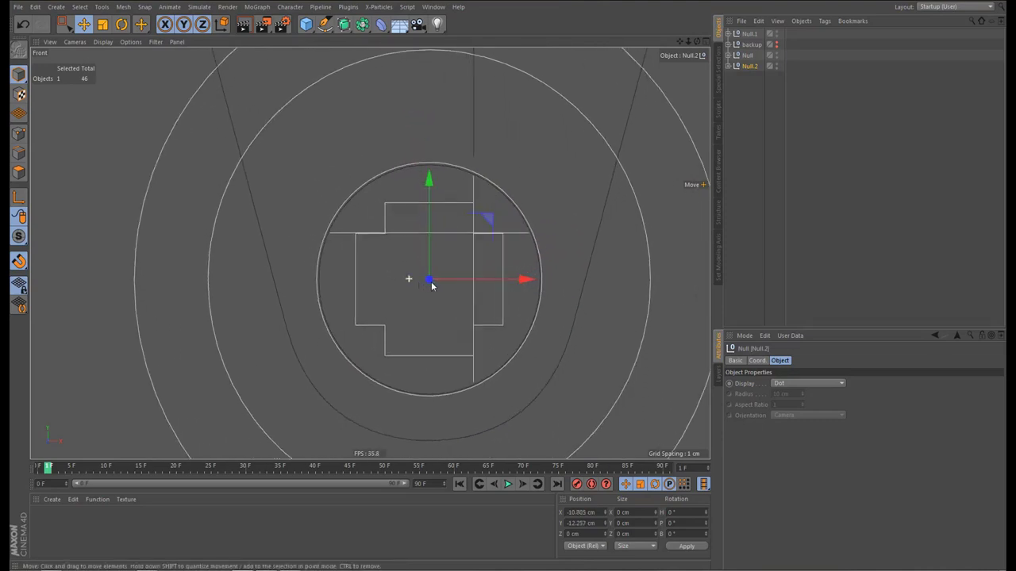
{"action": "scroll", "coordinate": [433, 286], "scroll_direction": "down", "scroll_amount": 5}
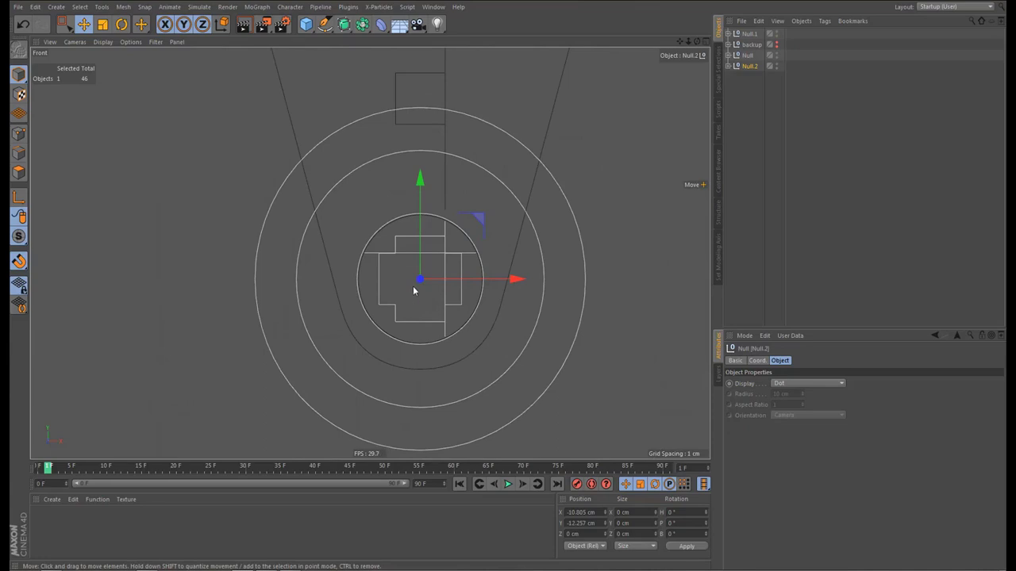
{"action": "middle_click", "coordinate": [413, 290]}
{"action": "middle_click", "coordinate": [322, 195]}
{"action": "left_click_drag", "start_coordinate": [322, 194], "coordinate": [392, 275], "text": "alt"}
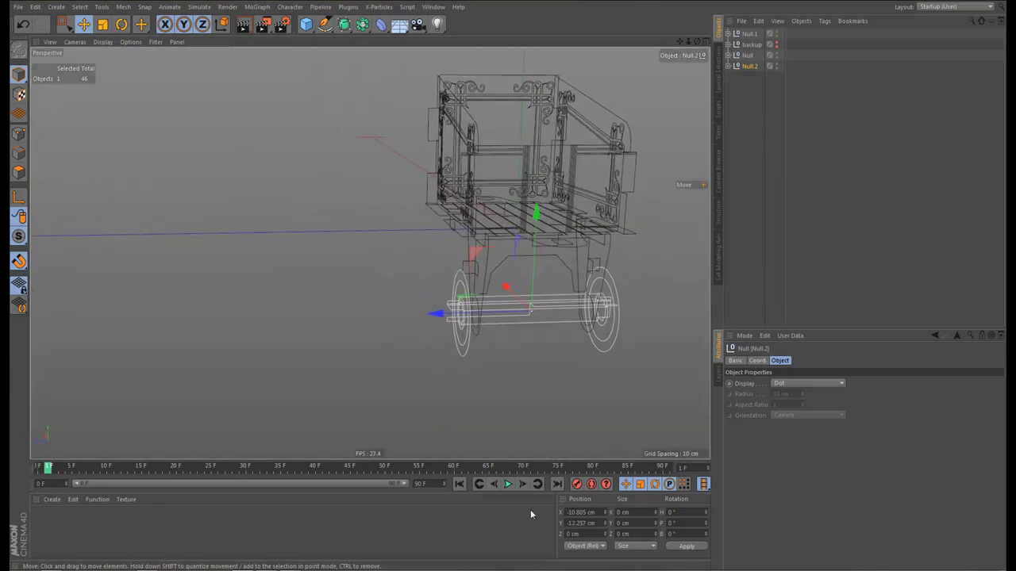
{"action": "middle_click_drag", "start_coordinate": [520, 348], "coordinate": [466, 349], "text": "alt"}
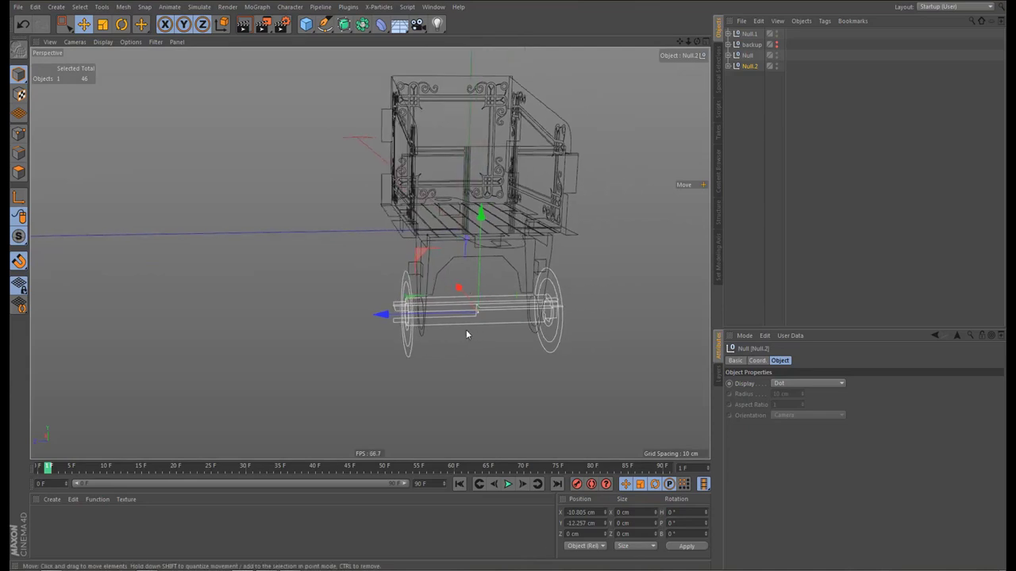
{"action": "left_click_drag", "start_coordinate": [466, 334], "coordinate": [488, 330], "text": "alt"}
{"action": "scroll", "coordinate": [487, 330], "scroll_direction": "up", "scroll_amount": 2}
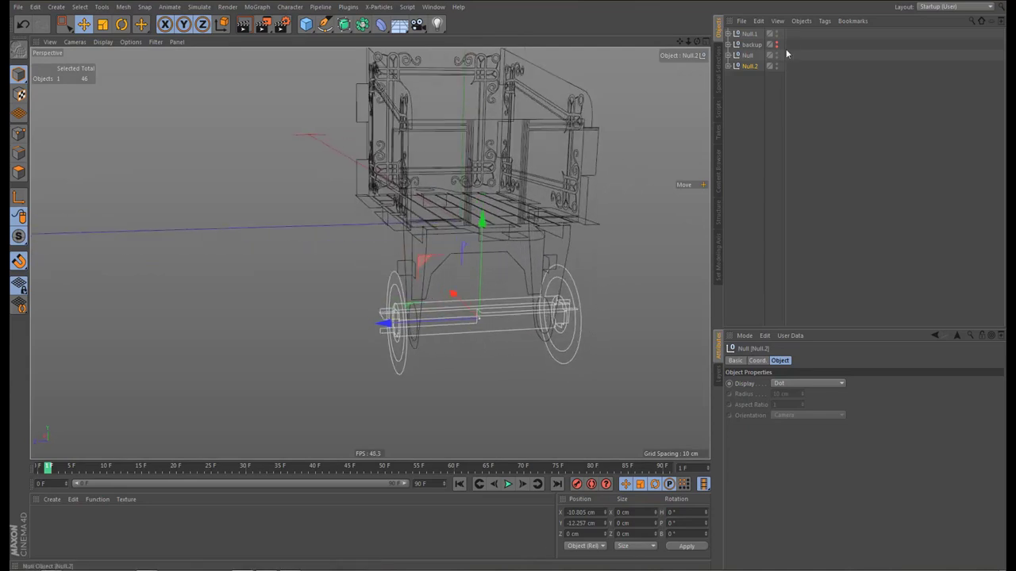
Try to move the four wheel and axle part splines into the wagon body Null group, and undo the move
{"action": "left_click", "coordinate": [729, 66]}
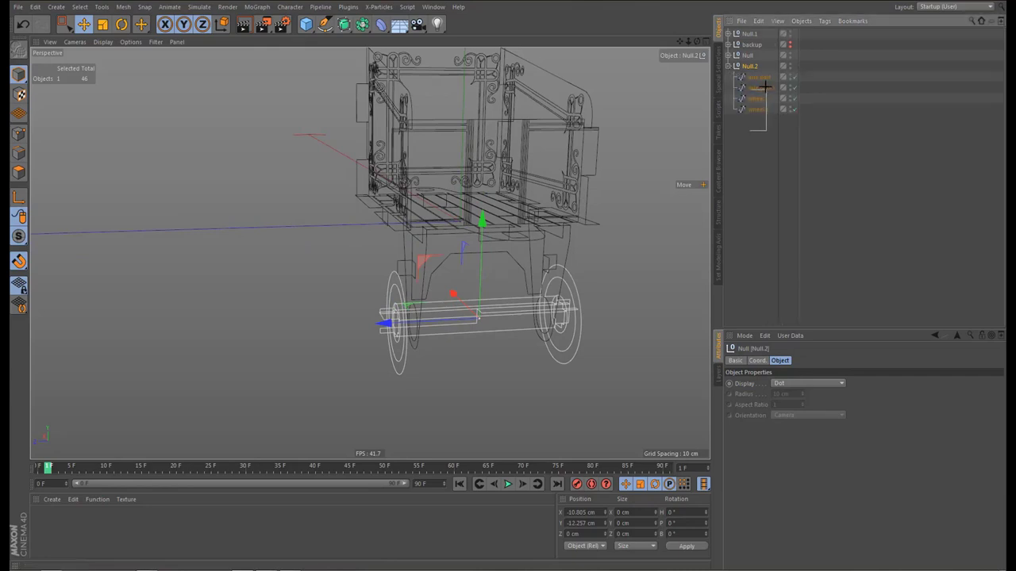
{"action": "left_click_drag", "start_coordinate": [761, 77], "coordinate": [748, 58]}
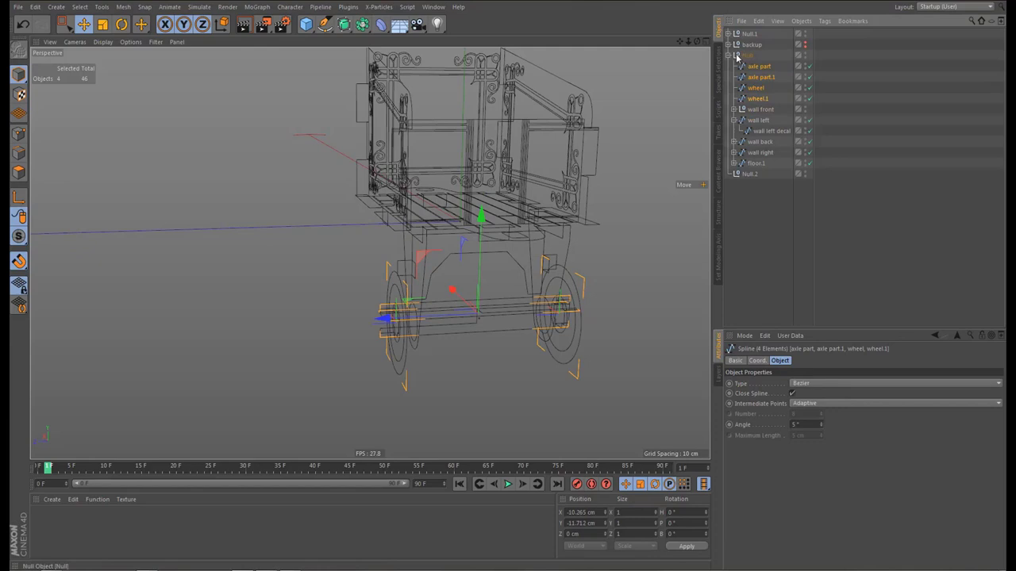
{"action": "key", "text": "ctrl+z"}
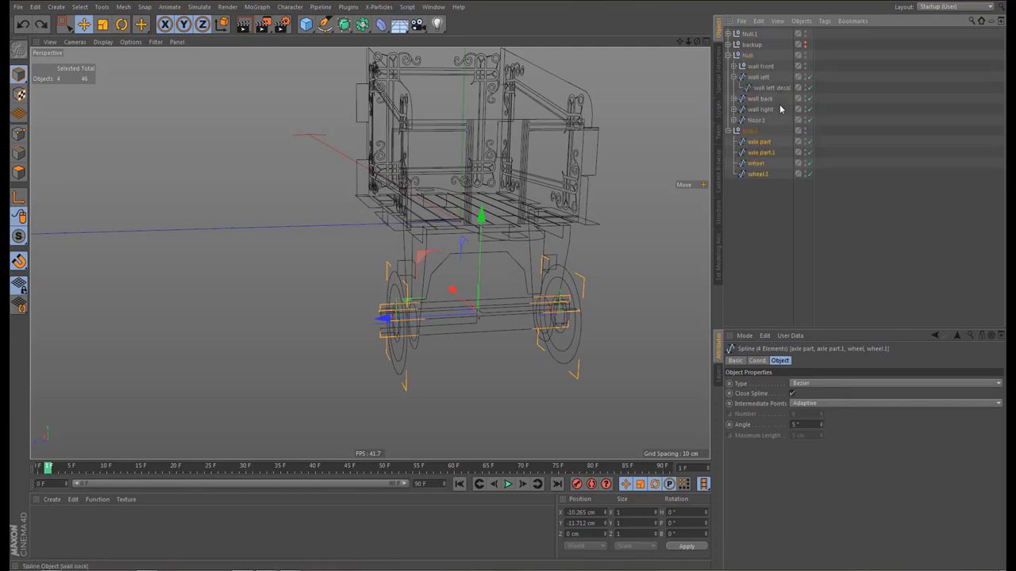
{"action": "left_click", "coordinate": [728, 56]}
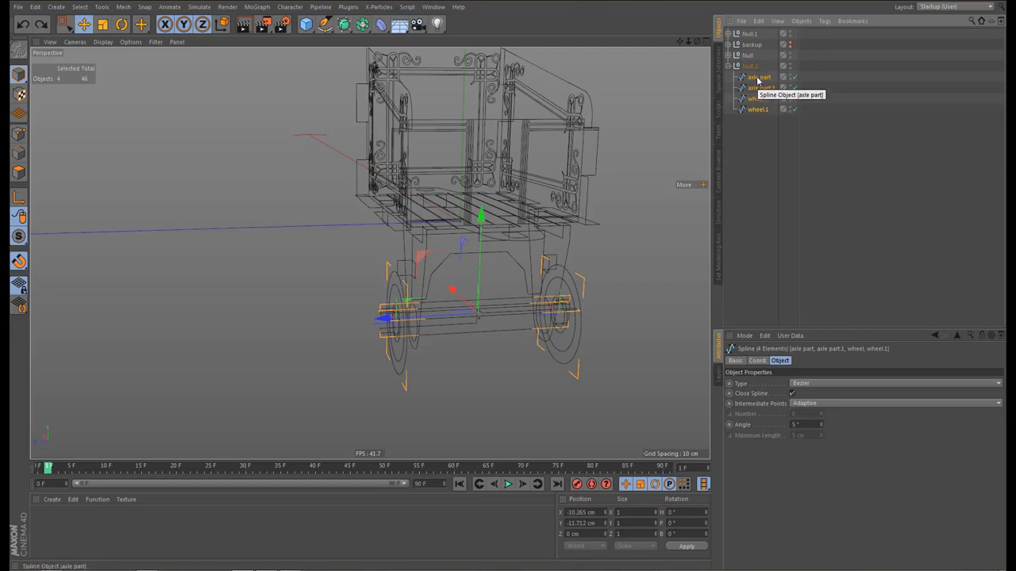
Move the four wheel and axle part splines into the axle support group, place that group last in the hierarchy and delete the emptied null
{"action": "left_click_drag", "start_coordinate": [761, 79], "coordinate": [754, 35]}
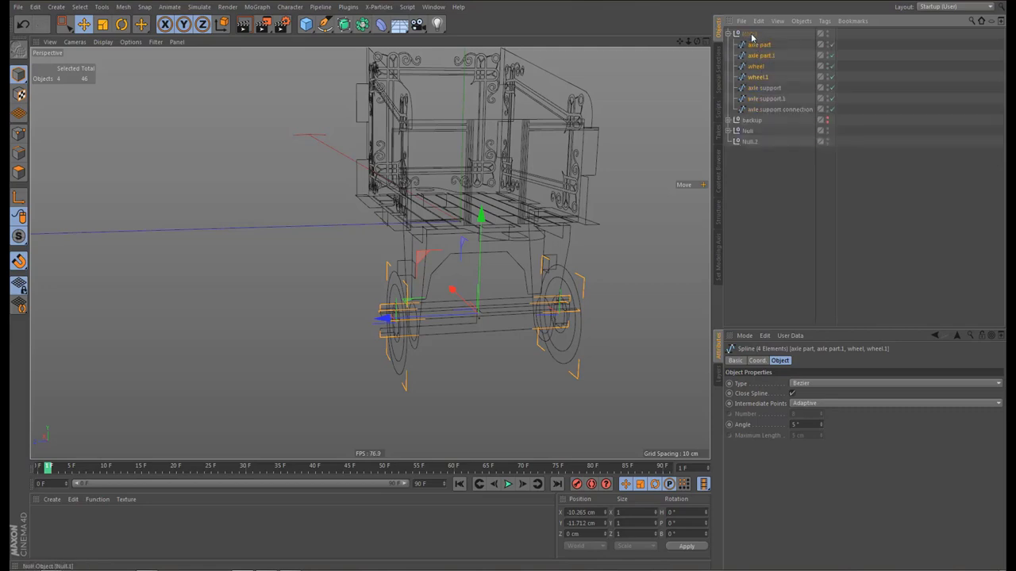
{"action": "left_click_drag", "start_coordinate": [754, 175], "coordinate": [754, 175]}
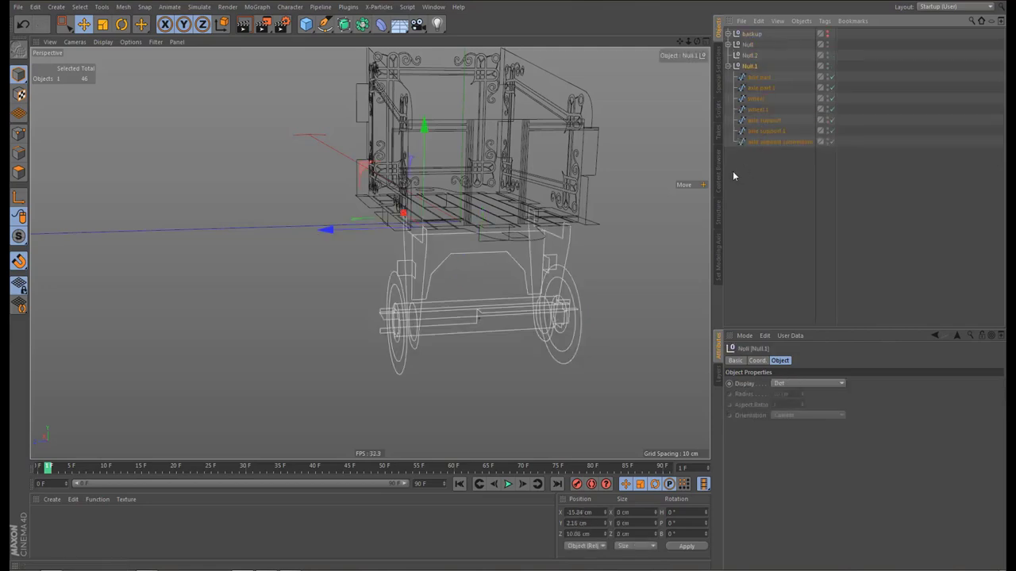
{"action": "left_click", "coordinate": [749, 55]}
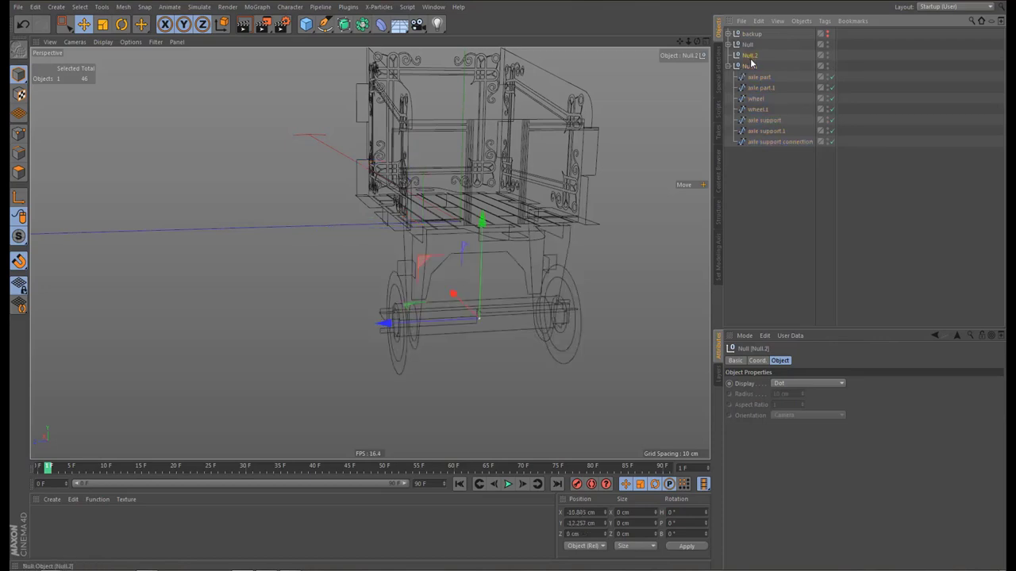
{"action": "key", "text": "Delete"}
{"action": "left_click", "coordinate": [749, 55]}
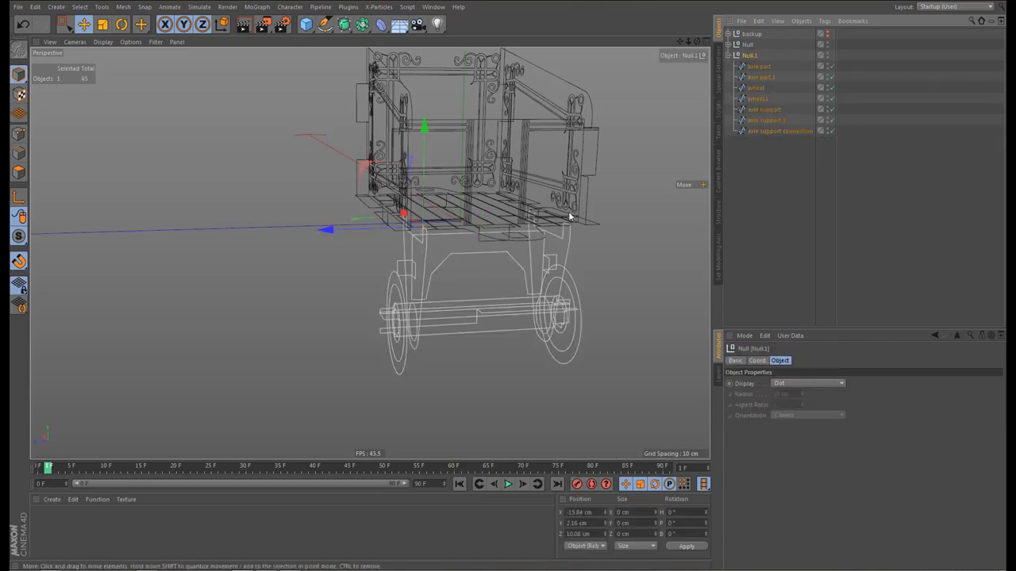
Set the axle support group's axis to the bottom centre of all points including children, using Y -100%
{"action": "left_click_drag", "start_coordinate": [517, 231], "coordinate": [536, 240], "text": "alt"}
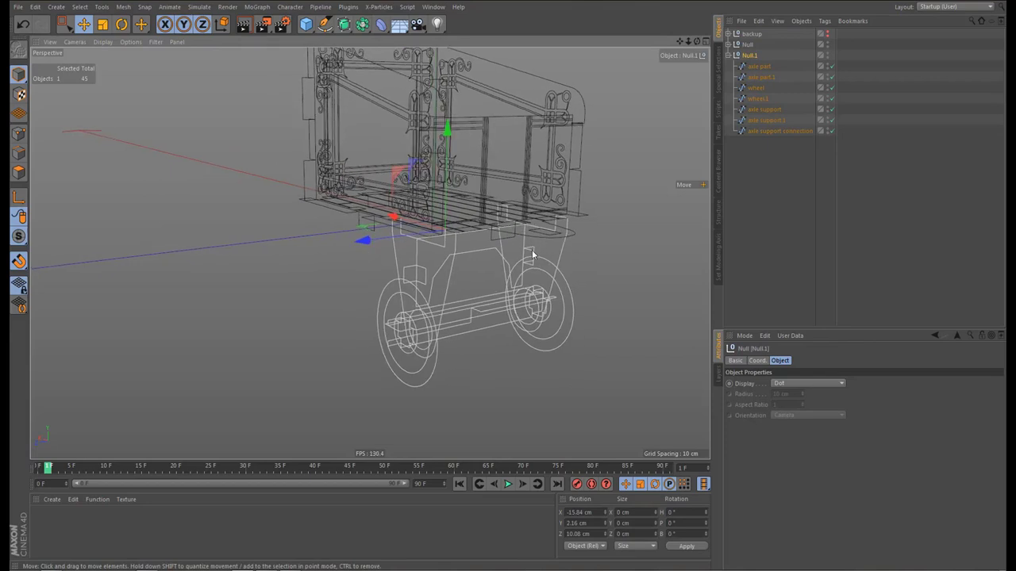
{"action": "key", "text": "a"}
{"action": "key", "text": "a"}
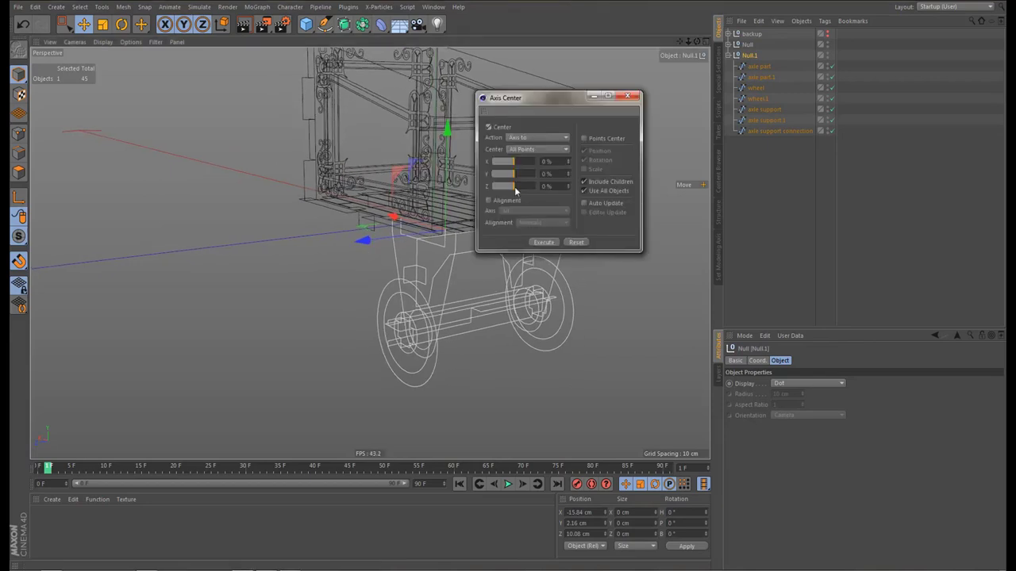
{"action": "left_click", "coordinate": [554, 243]}
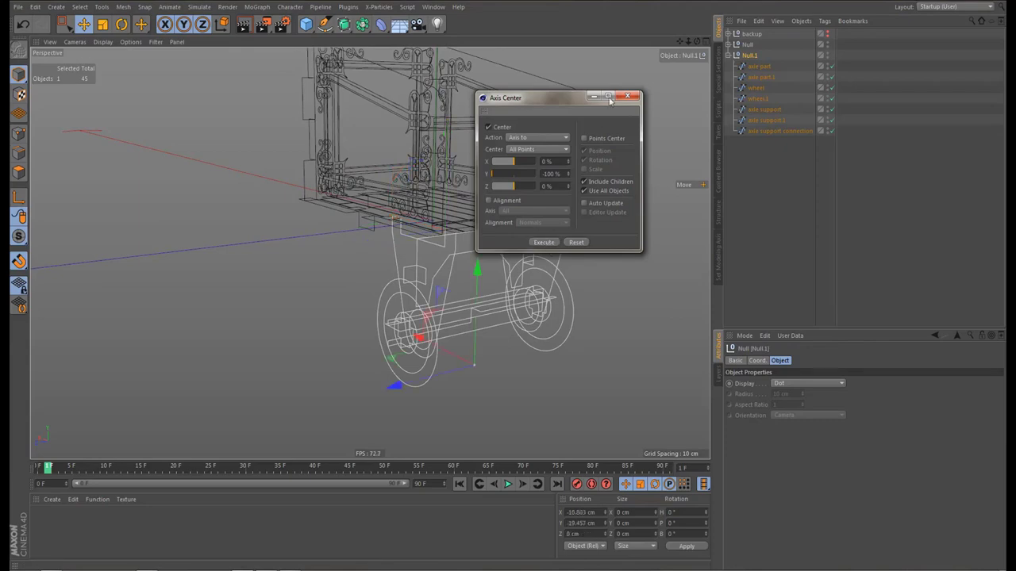
{"action": "left_click", "coordinate": [627, 95]}
{"action": "left_click_drag", "start_coordinate": [512, 234], "coordinate": [498, 331], "text": "alt"}
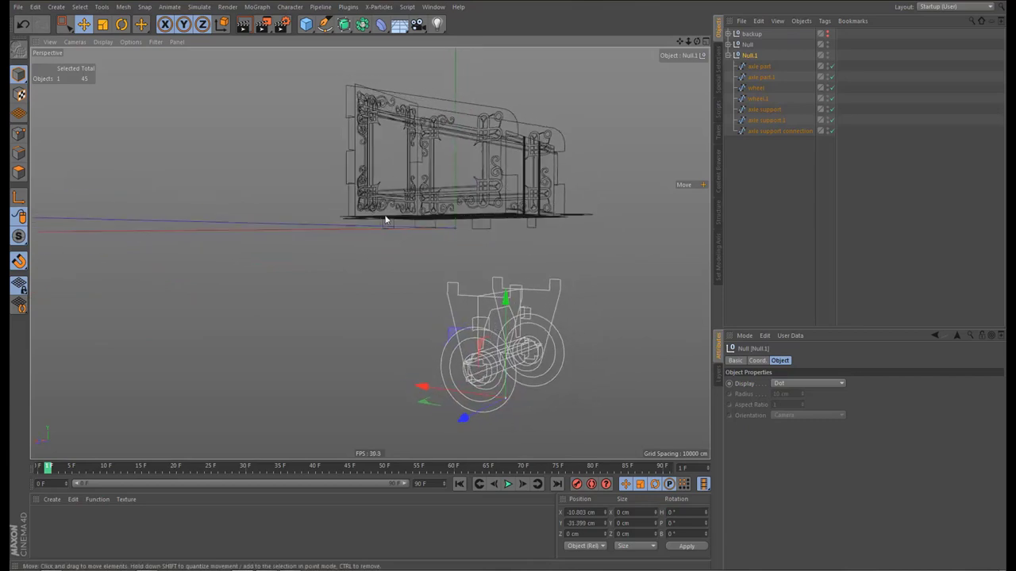
{"action": "key", "text": "ctrl+z"}
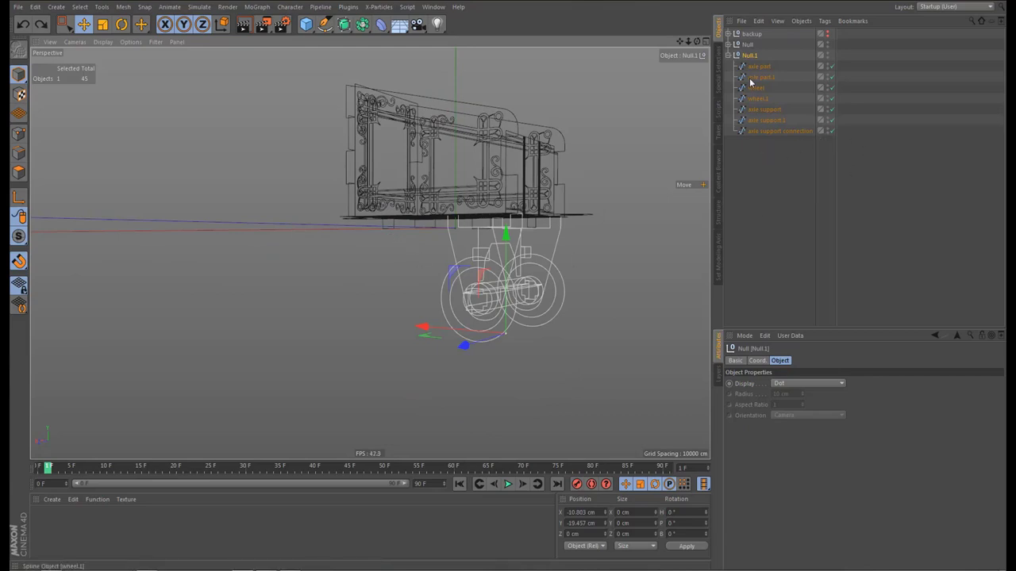
Duplicate the axle and wheel group and move the copy along X to about 38.584 cm
{"action": "left_click", "coordinate": [728, 56]}
{"action": "left_click_drag", "start_coordinate": [747, 77], "coordinate": [746, 79], "text": "ctrl"}
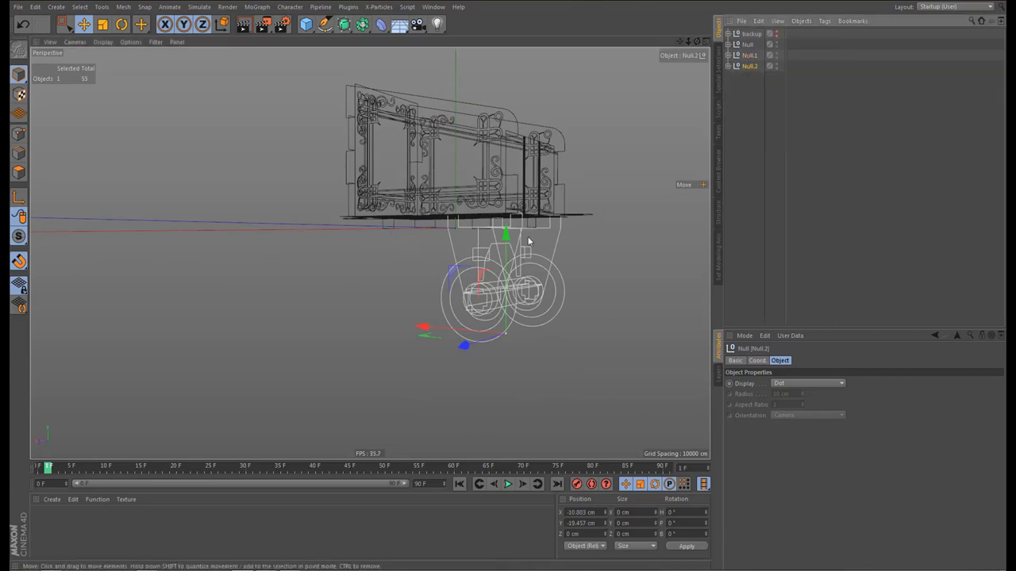
{"action": "scroll", "coordinate": [479, 221], "scroll_direction": "up", "scroll_amount": 2}
{"action": "left_click_drag", "start_coordinate": [426, 350], "coordinate": [213, 357]}
{"action": "middle_click_drag", "start_coordinate": [270, 218], "coordinate": [370, 226], "text": "alt"}
Snap only the copied group's axis onto the outer upper corner of its axle support, at X 45.787, Y 2.16, Z 10.08 cm
{"action": "left_click_drag", "start_coordinate": [369, 228], "coordinate": [416, 292], "text": "alt"}
{"action": "right_click_drag", "start_coordinate": [423, 240], "coordinate": [515, 235], "text": "alt"}
{"action": "left_click_drag", "start_coordinate": [515, 235], "coordinate": [413, 254], "text": "alt"}
{"action": "key", "text": "l"}
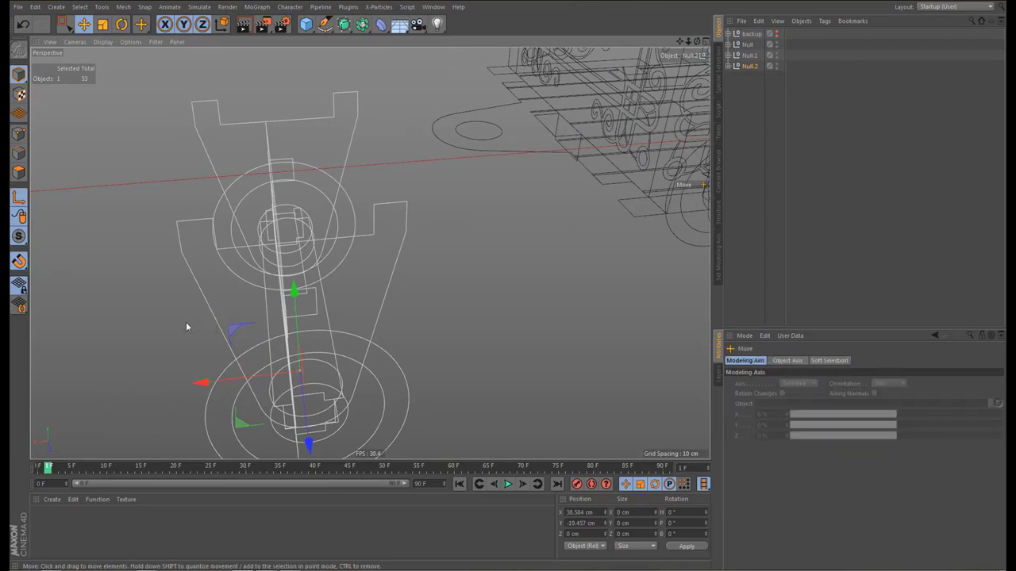
{"action": "left_click_drag", "start_coordinate": [176, 240], "coordinate": [178, 229]}
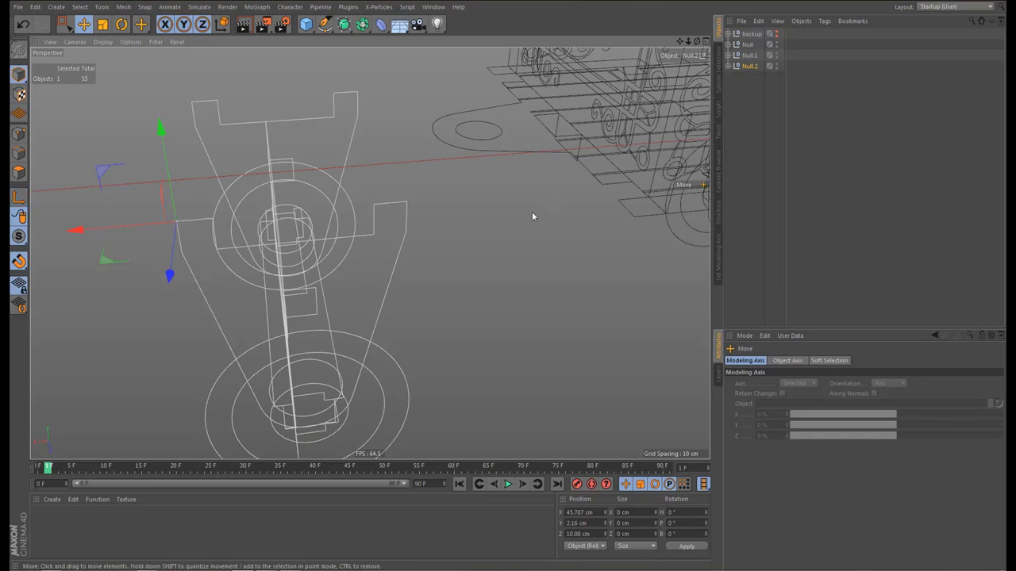
Snap the copied axle group to the matching corner beneath the other end of the wagon floor, at X 18, Y 2.16, Z 10.087 cm
{"action": "left_click_drag", "start_coordinate": [531, 211], "coordinate": [530, 234]}
{"action": "right_click_drag", "start_coordinate": [620, 183], "coordinate": [704, 177], "text": "alt"}
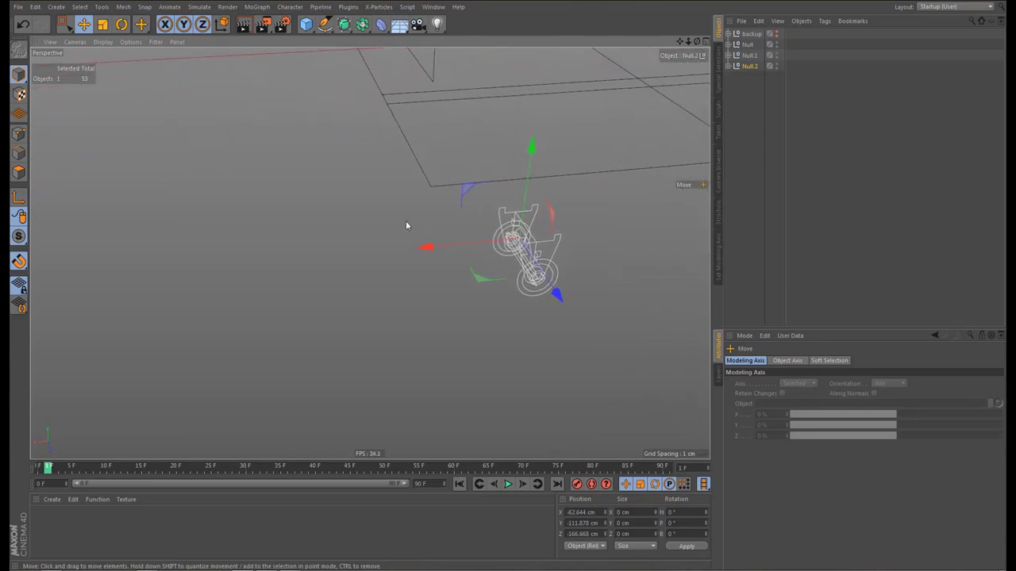
{"action": "left_click_drag", "start_coordinate": [405, 226], "coordinate": [430, 189]}
{"action": "left_click_drag", "start_coordinate": [452, 185], "coordinate": [419, 170], "text": "alt"}
{"action": "right_click_drag", "start_coordinate": [429, 186], "coordinate": [457, 212], "text": "alt"}
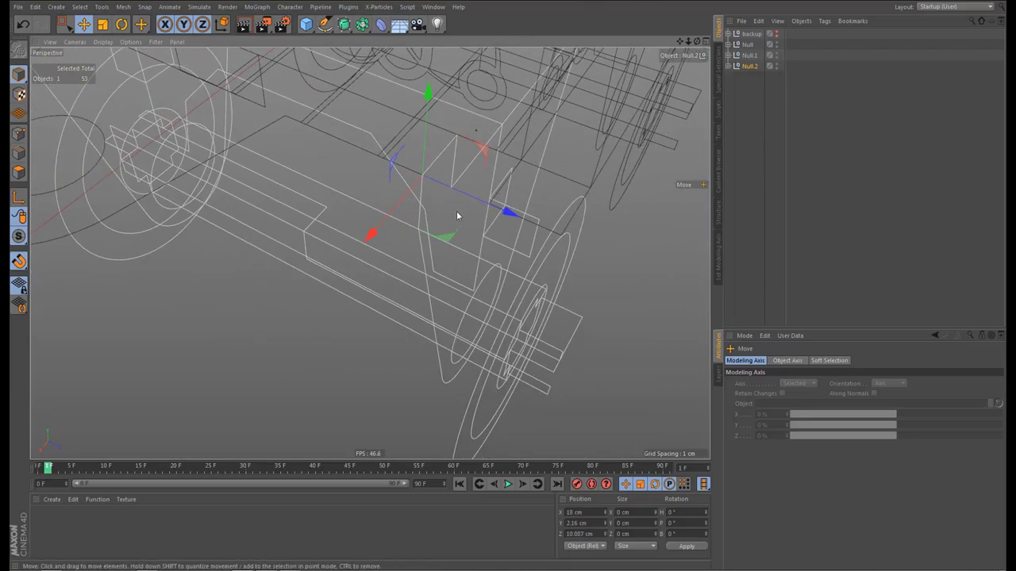
Group the wagon body group and both axle groups under one parent null
{"action": "left_click_drag", "start_coordinate": [456, 210], "coordinate": [410, 149], "text": "alt"}
{"action": "right_click_drag", "start_coordinate": [449, 187], "coordinate": [333, 260], "text": "alt"}
{"action": "middle_click_drag", "start_coordinate": [440, 189], "coordinate": [295, 258], "text": "alt"}
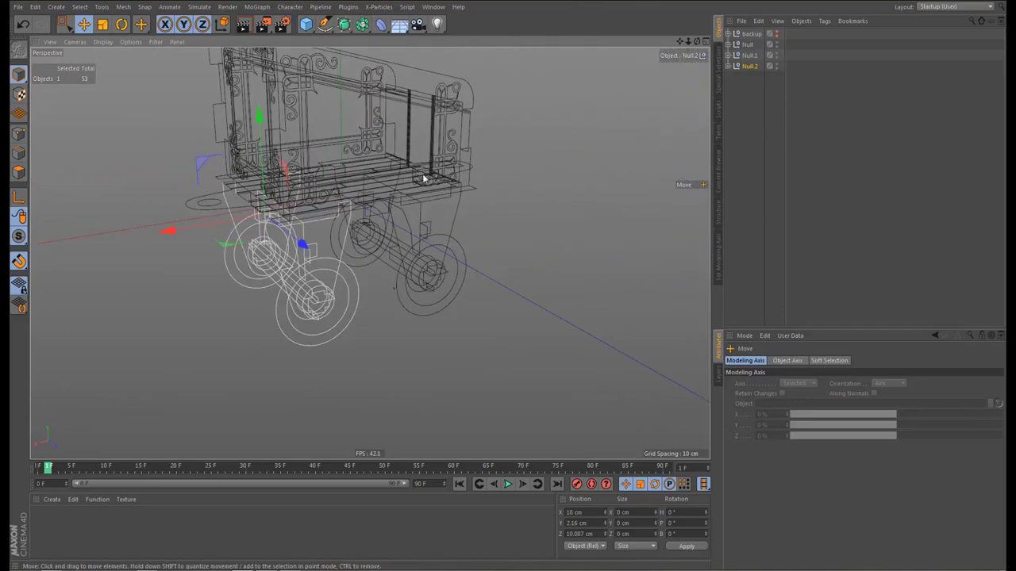
{"action": "left_click_drag", "start_coordinate": [423, 179], "coordinate": [365, 184], "text": "alt"}
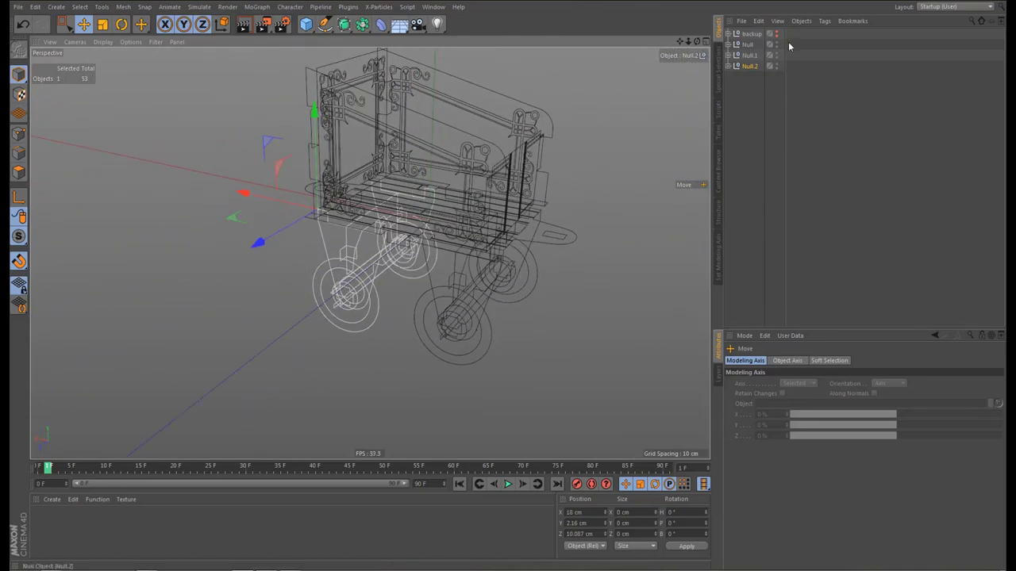
{"action": "left_click", "coordinate": [751, 55], "text": "ctrl"}
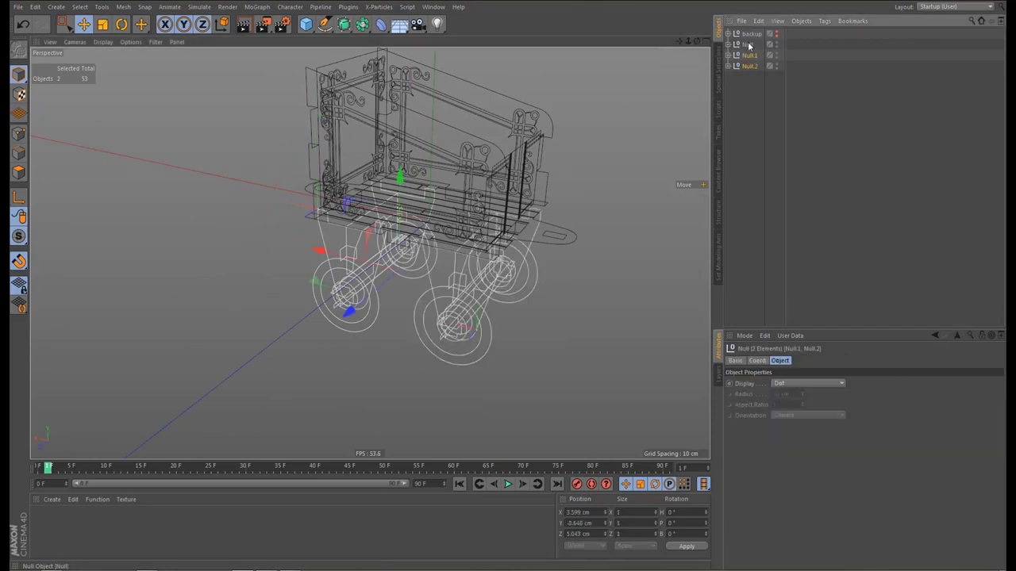
{"action": "left_click", "coordinate": [750, 46], "text": "ctrl"}
{"action": "key", "text": "alt+g"}
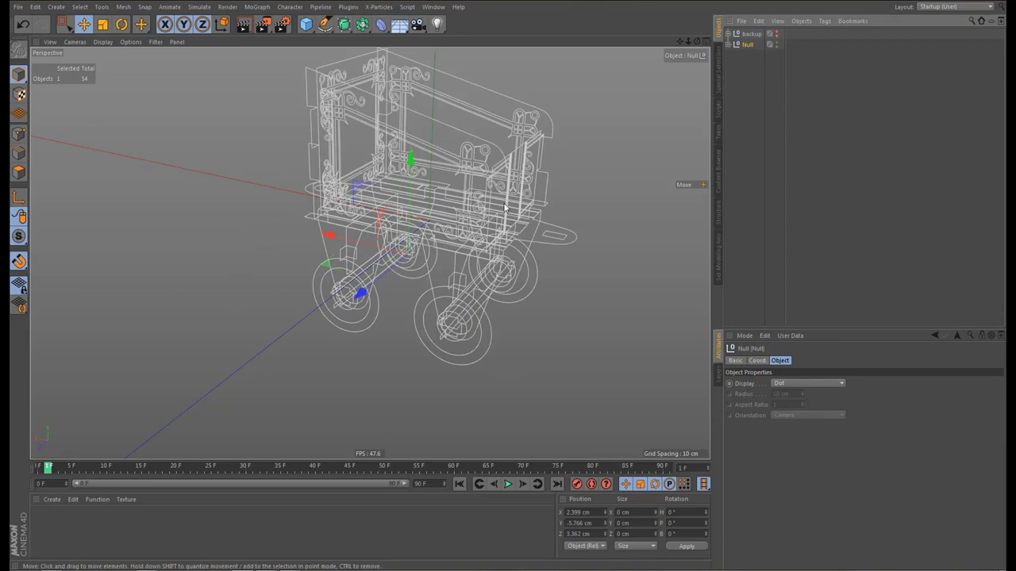
Set the parent null's axis to the bottom centre of all points with Y -100% and reset its position to 0, 0, 0
{"action": "key", "text": "shift+a"}
{"action": "left_click", "coordinate": [552, 244]}
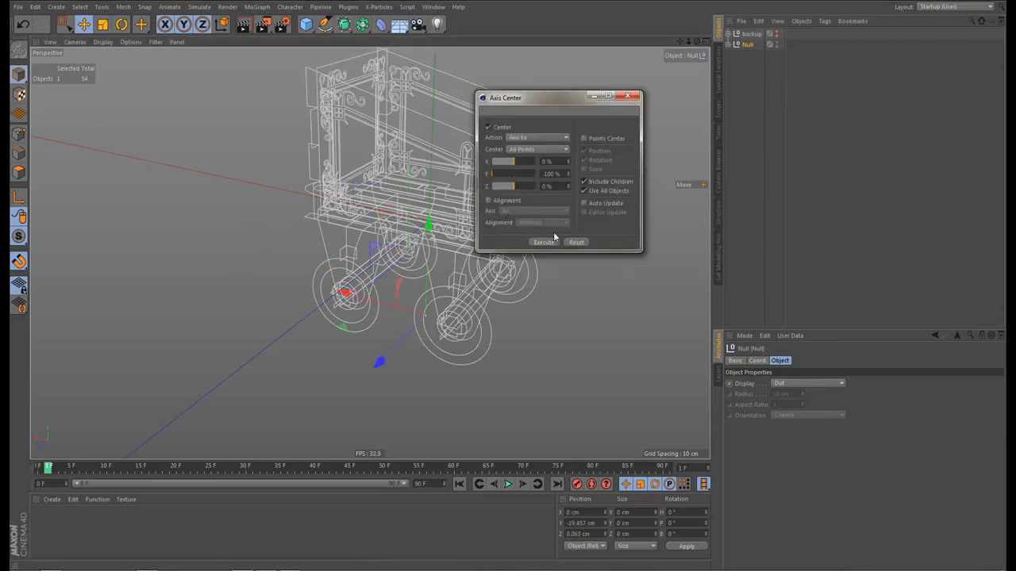
{"action": "left_click", "coordinate": [633, 98]}
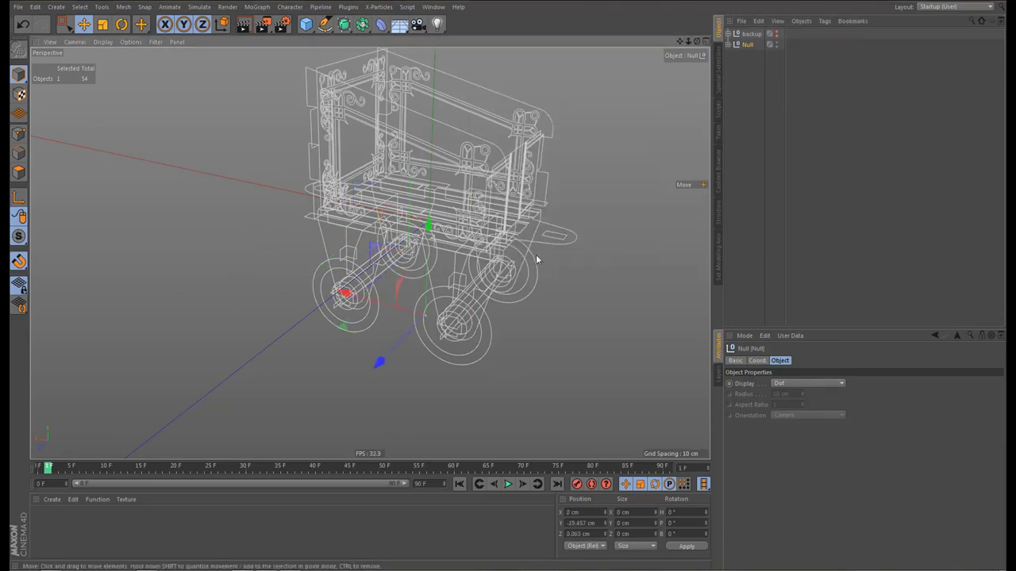
{"action": "key", "text": "0"}
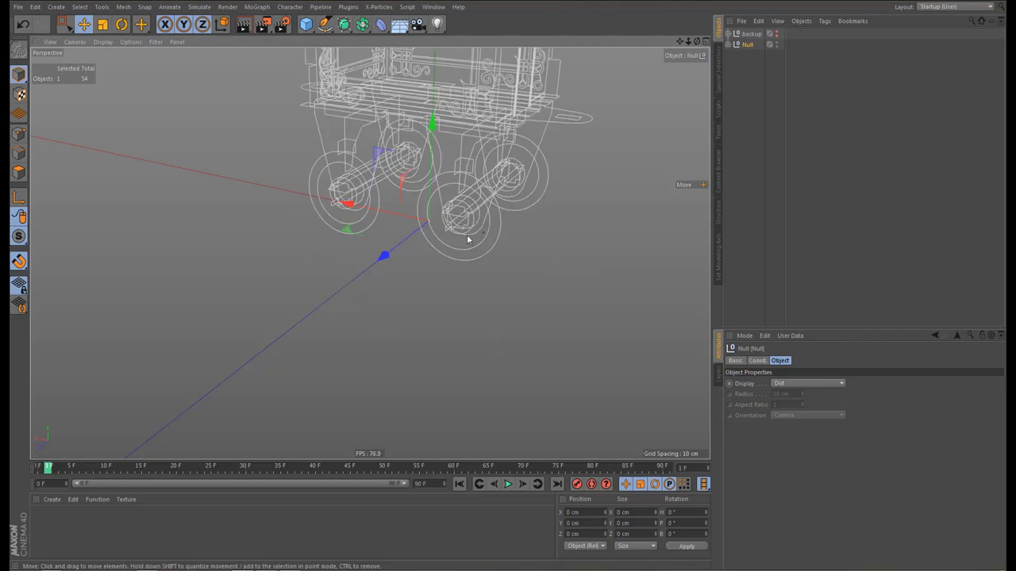
Examine the alignment of the assembled wagon splines from the perspective and top views
{"action": "left_click_drag", "start_coordinate": [468, 239], "coordinate": [342, 183], "text": "alt"}
{"action": "middle_click_drag", "start_coordinate": [374, 245], "coordinate": [349, 295], "text": "alt"}
{"action": "middle_click", "coordinate": [512, 203]}
{"action": "middle_click", "coordinate": [518, 188]}
{"action": "right_click_drag", "start_coordinate": [507, 195], "coordinate": [462, 255], "text": "alt"}
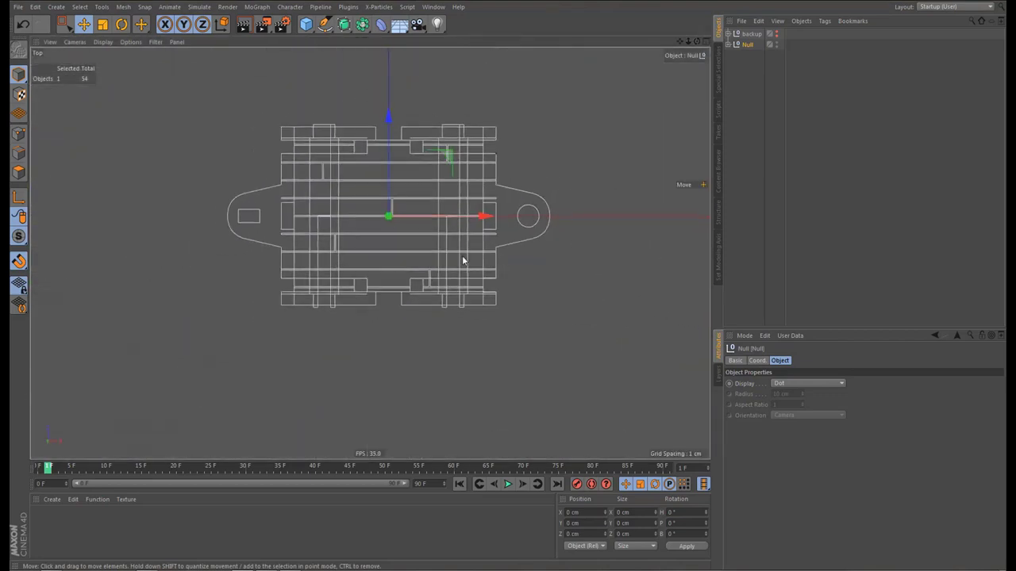
{"action": "middle_click_drag", "start_coordinate": [462, 256], "coordinate": [503, 260], "text": "alt"}
{"action": "middle_click", "coordinate": [464, 256]}
{"action": "middle_click", "coordinate": [339, 168]}
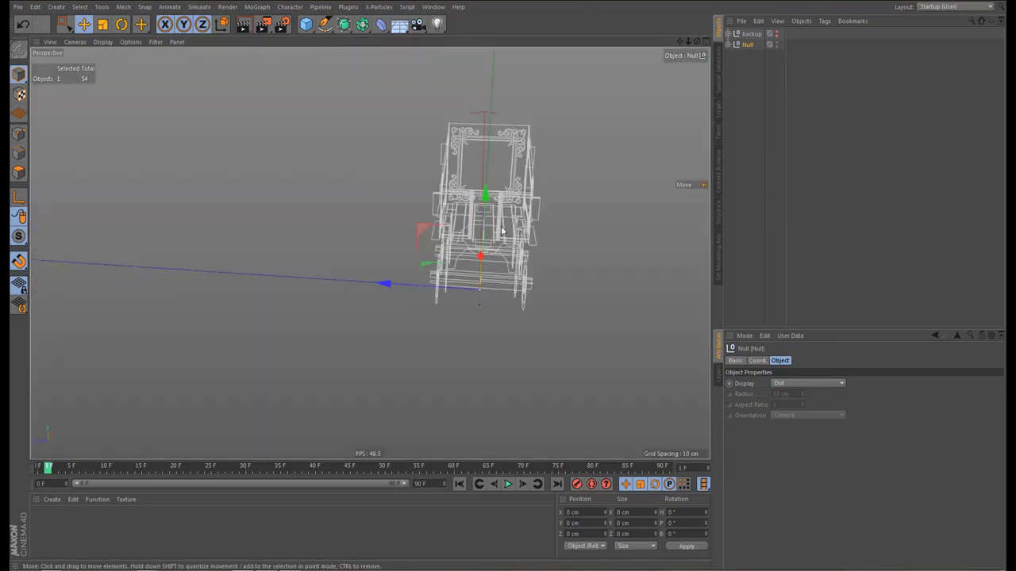
{"action": "left_click_drag", "start_coordinate": [339, 168], "coordinate": [509, 262], "text": "alt"}
{"action": "right_click_drag", "start_coordinate": [509, 261], "coordinate": [503, 261], "text": "alt"}
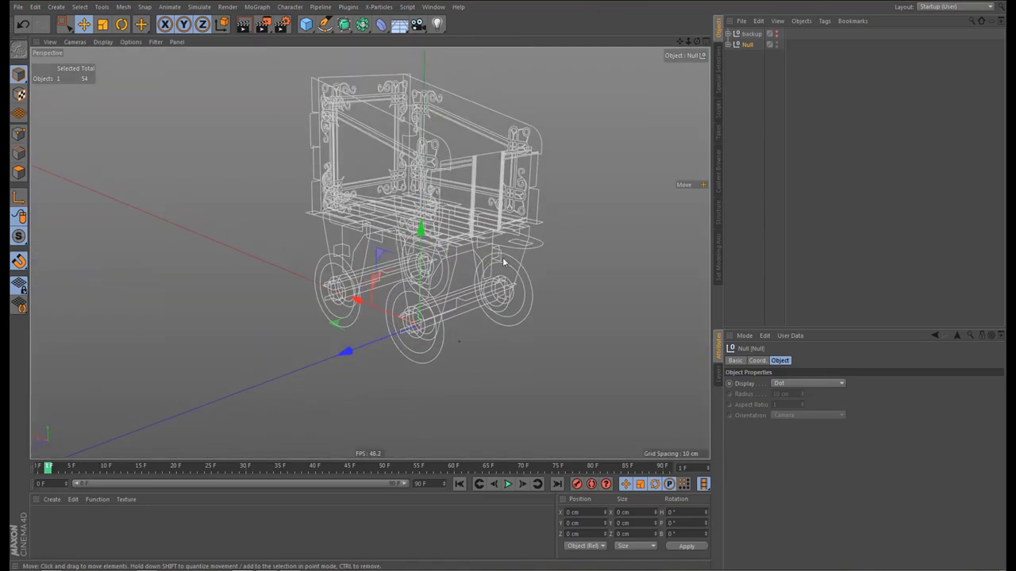
{"action": "middle_click_drag", "start_coordinate": [503, 261], "coordinate": [499, 293], "text": "alt"}
{"action": "left_click_drag", "start_coordinate": [466, 273], "coordinate": [479, 287], "text": "alt"}
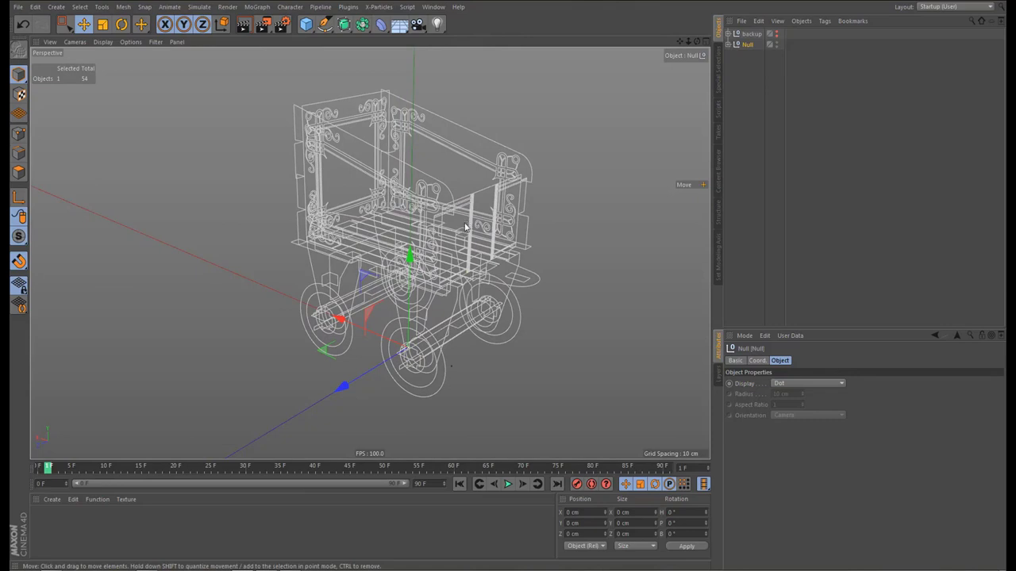
{"action": "left_click_drag", "start_coordinate": [470, 230], "coordinate": [458, 246], "text": "alt"}
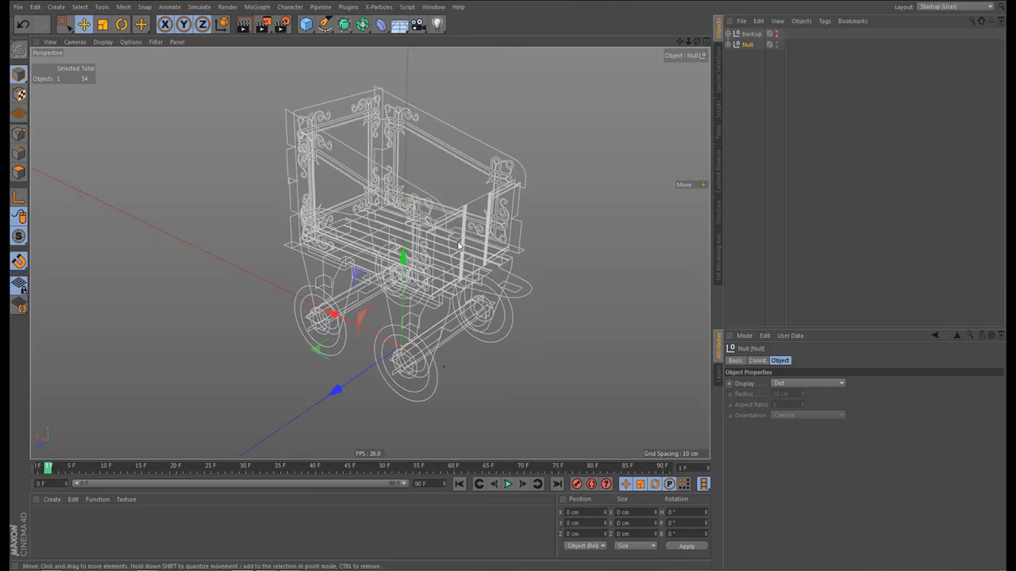
Move the body group and both axle groups out of the parent null and delete the emptied null
{"action": "left_click", "coordinate": [727, 45]}
{"action": "left_click", "coordinate": [752, 57]}
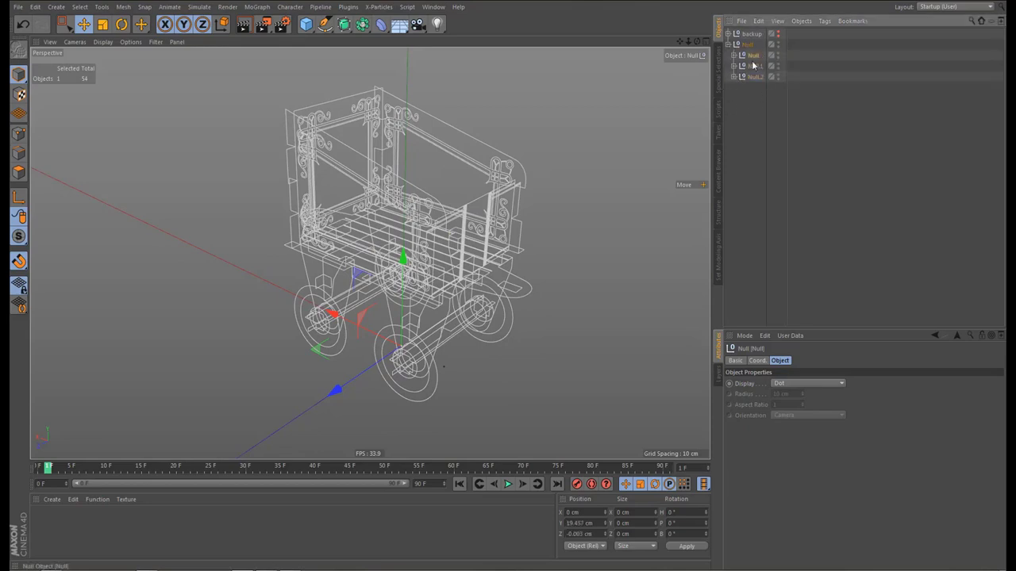
{"action": "left_click", "coordinate": [751, 77], "text": "shift"}
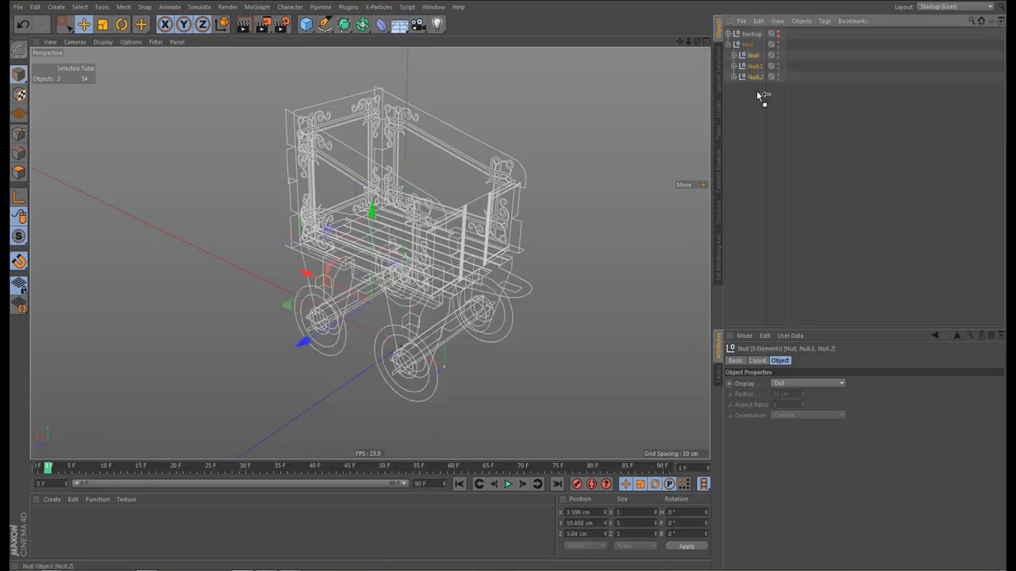
{"action": "left_click", "coordinate": [751, 46]}
{"action": "key", "text": "Delete"}
Expand the wagon body group and its wall and floor objects to list all their child splines
{"action": "left_click", "coordinate": [729, 46]}
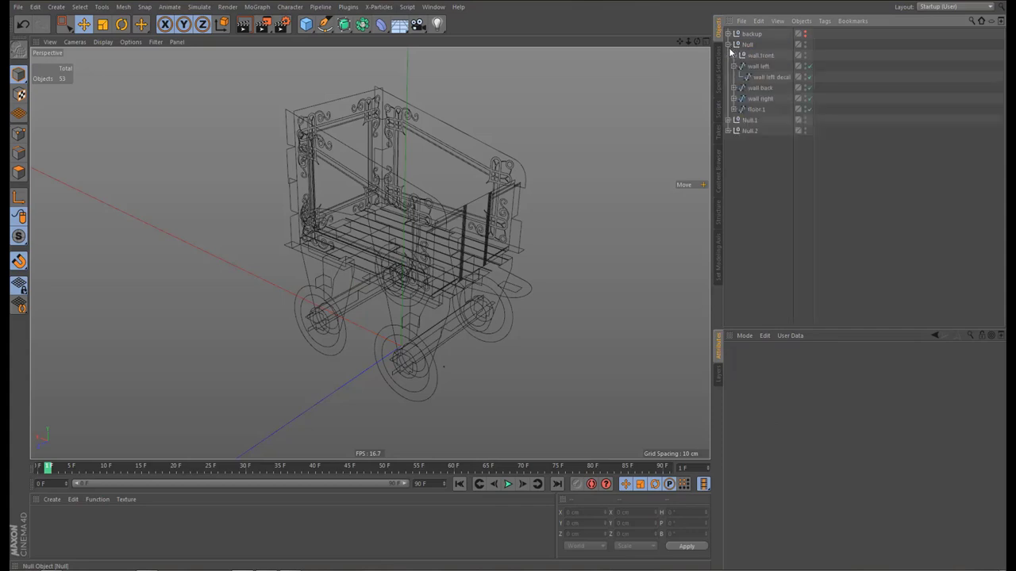
{"action": "left_click", "coordinate": [732, 55]}
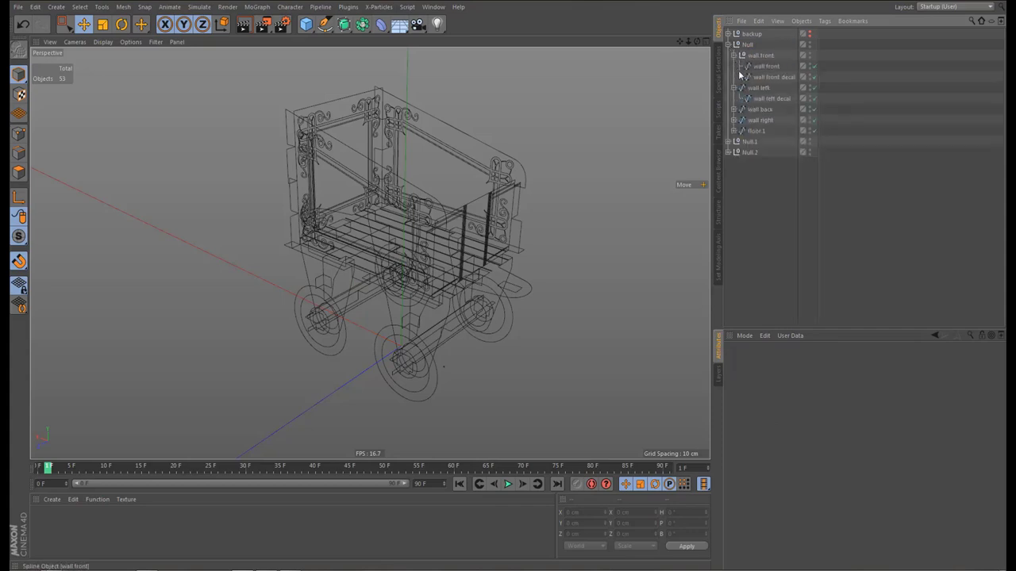
{"action": "left_click", "coordinate": [734, 88]}
{"action": "left_click", "coordinate": [733, 88]}
{"action": "left_click", "coordinate": [734, 111]}
{"action": "left_click", "coordinate": [733, 131]}
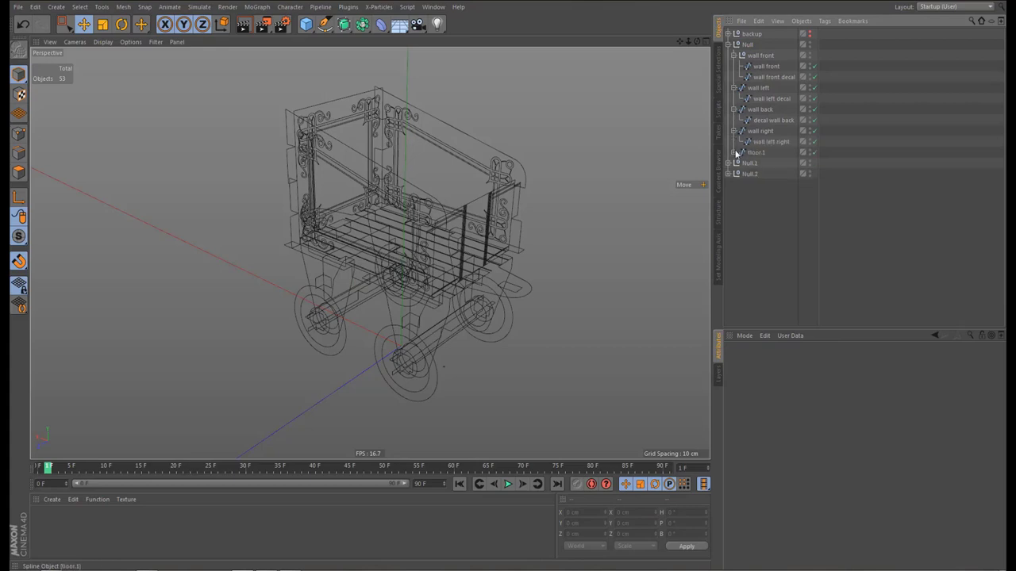
{"action": "left_click", "coordinate": [733, 152]}
{"action": "left_click", "coordinate": [764, 163]}
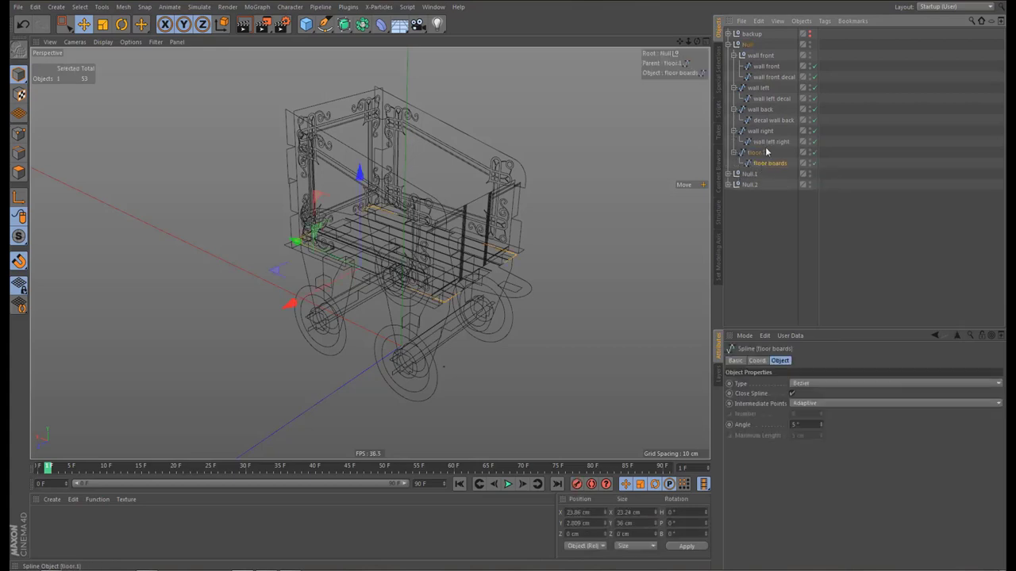
{"action": "left_click", "coordinate": [770, 141], "text": "ctrl"}
{"action": "left_click", "coordinate": [770, 119], "text": "ctrl"}
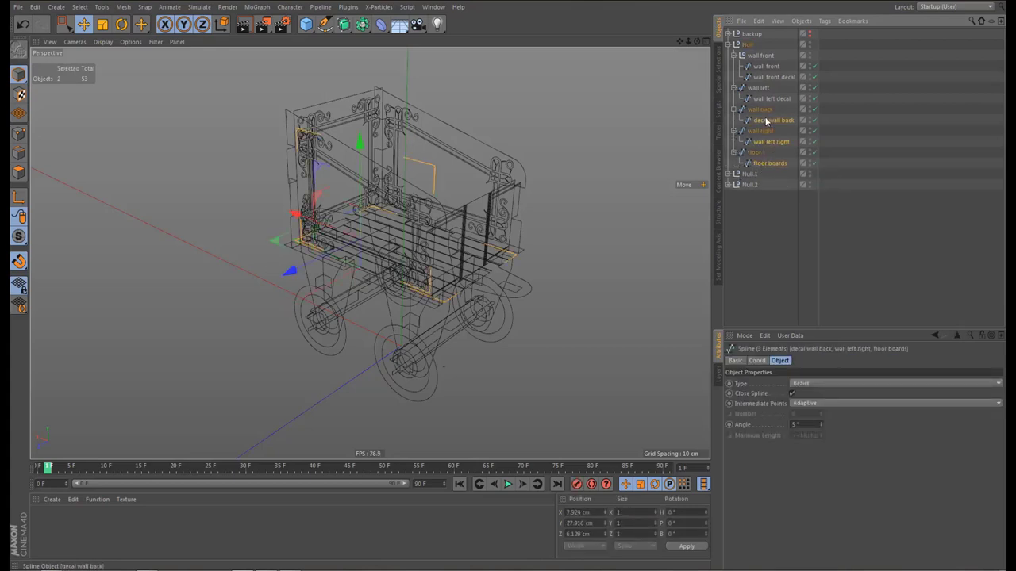
{"action": "left_click", "coordinate": [769, 99], "text": "ctrl"}
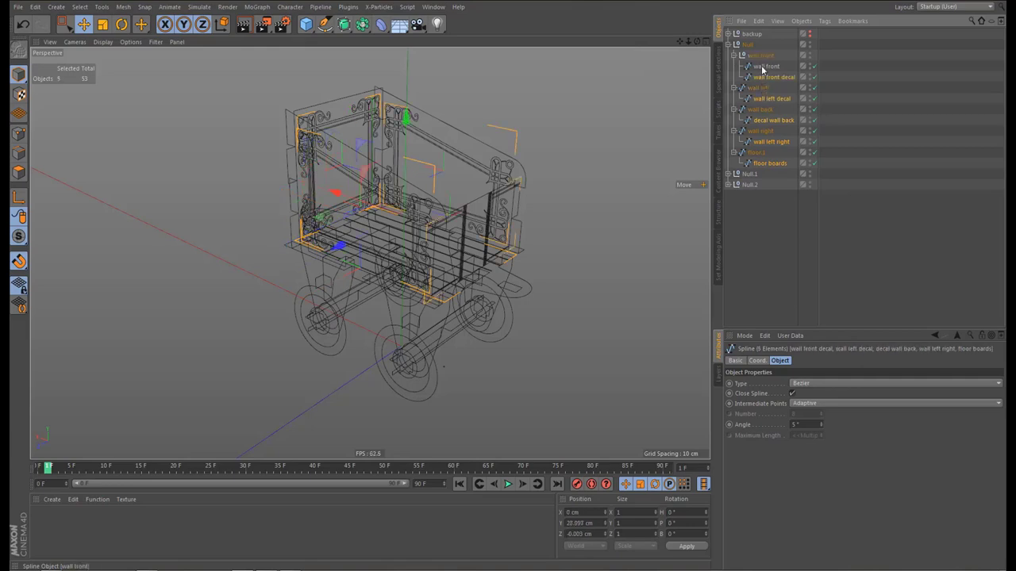
{"action": "left_click", "coordinate": [762, 69]}
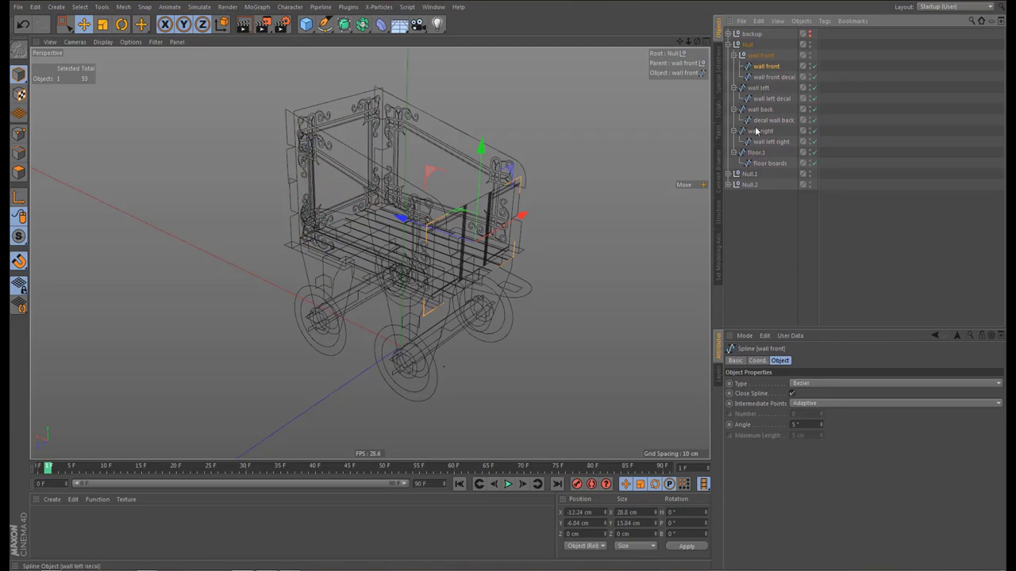
Take the wall left decal, decal wall back, wall left right and floor boards splines out of their parent wall and floor splines
{"action": "left_click", "coordinate": [760, 100]}
{"action": "left_click_drag", "start_coordinate": [758, 102], "coordinate": [756, 168]}
{"action": "left_click", "coordinate": [760, 120]}
{"action": "left_click", "coordinate": [768, 142]}
{"action": "left_click", "coordinate": [763, 164]}
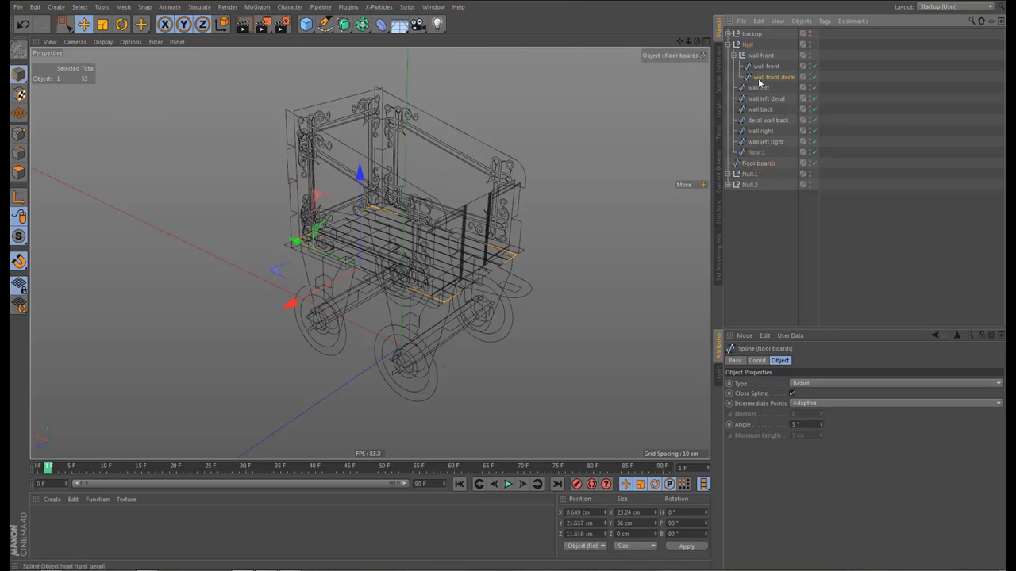
Move all ten wall, decal and floor splines to the top level of the hierarchy and delete the empty wall front null
{"action": "left_click", "coordinate": [761, 78]}
{"action": "left_click", "coordinate": [763, 67]}
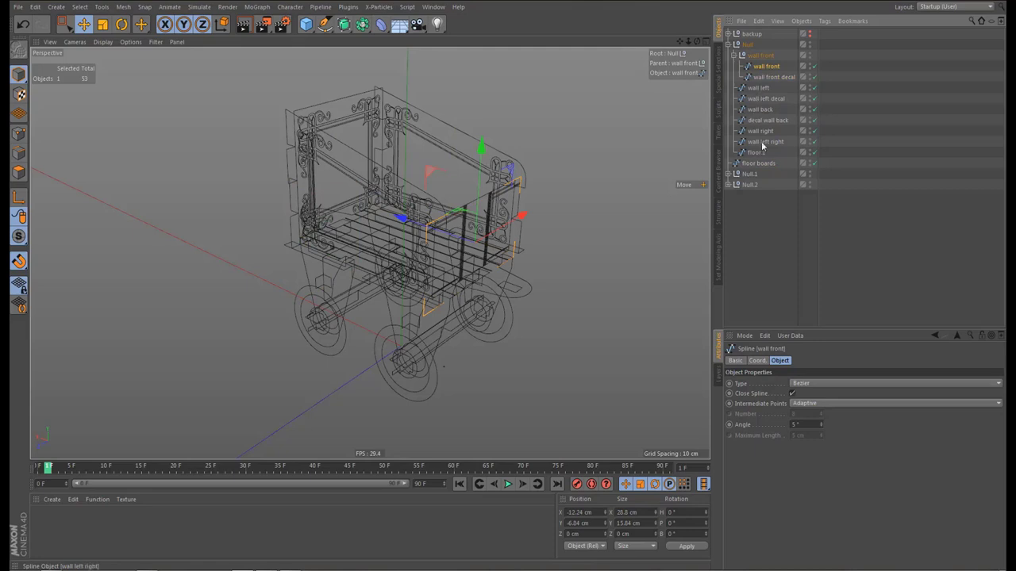
{"action": "left_click", "coordinate": [754, 164], "text": "shift"}
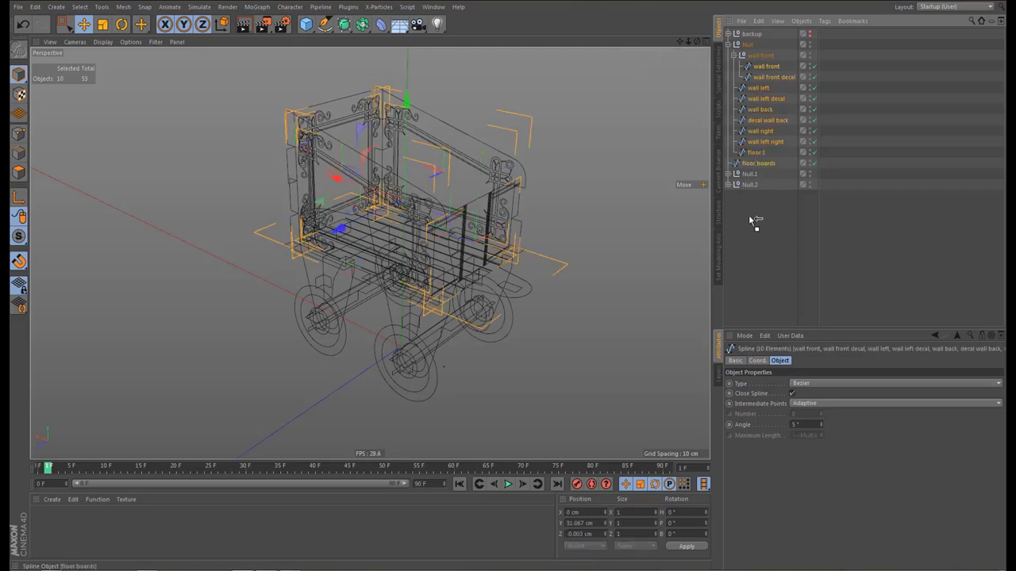
{"action": "left_click_drag", "start_coordinate": [755, 220], "coordinate": [749, 209]}
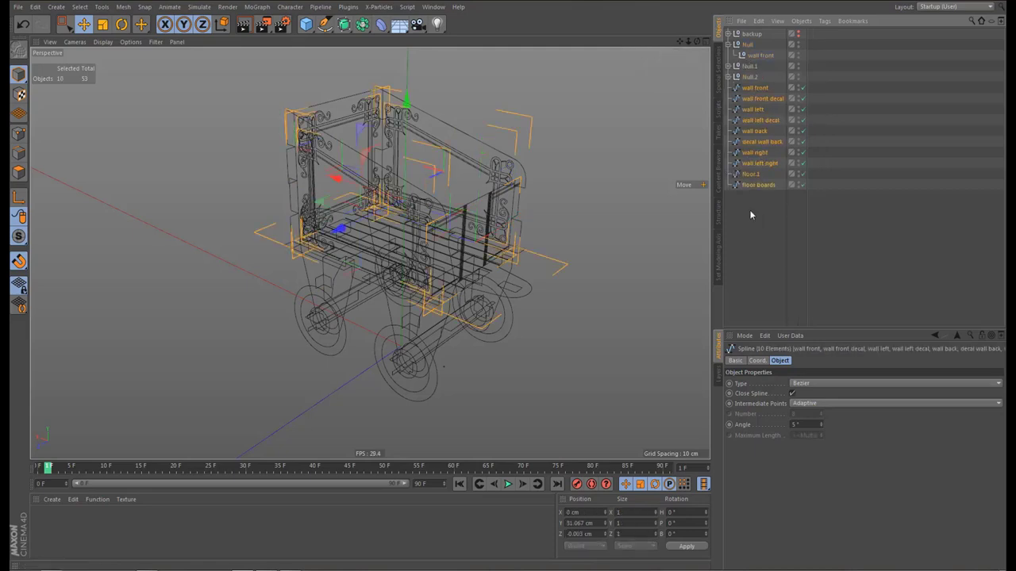
{"action": "left_click", "coordinate": [756, 56]}
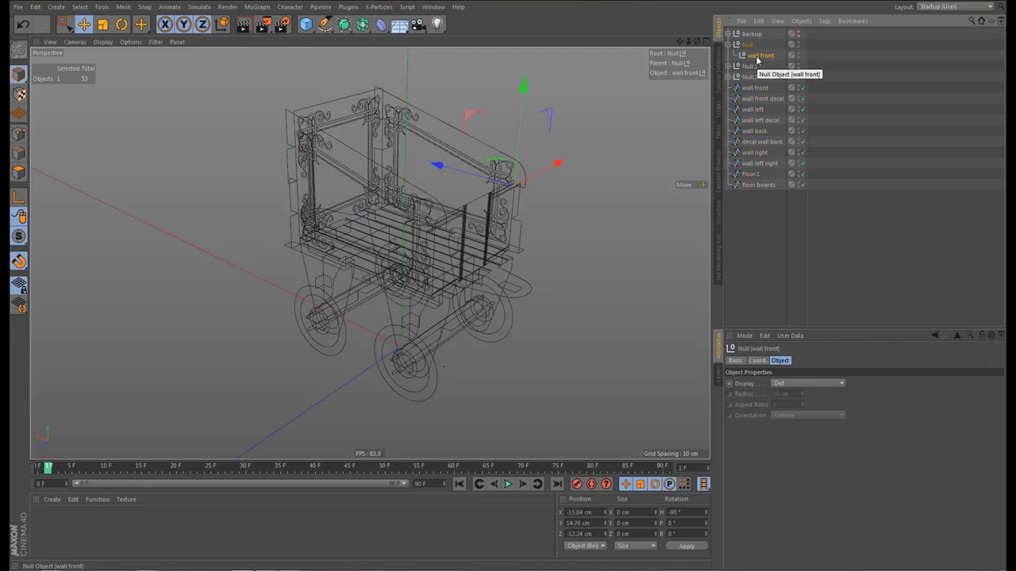
{"action": "key", "text": "Delete"}
Expand Null.1 and move its seven axle, wheel and axle support splines out to the top level
{"action": "left_click", "coordinate": [734, 57]}
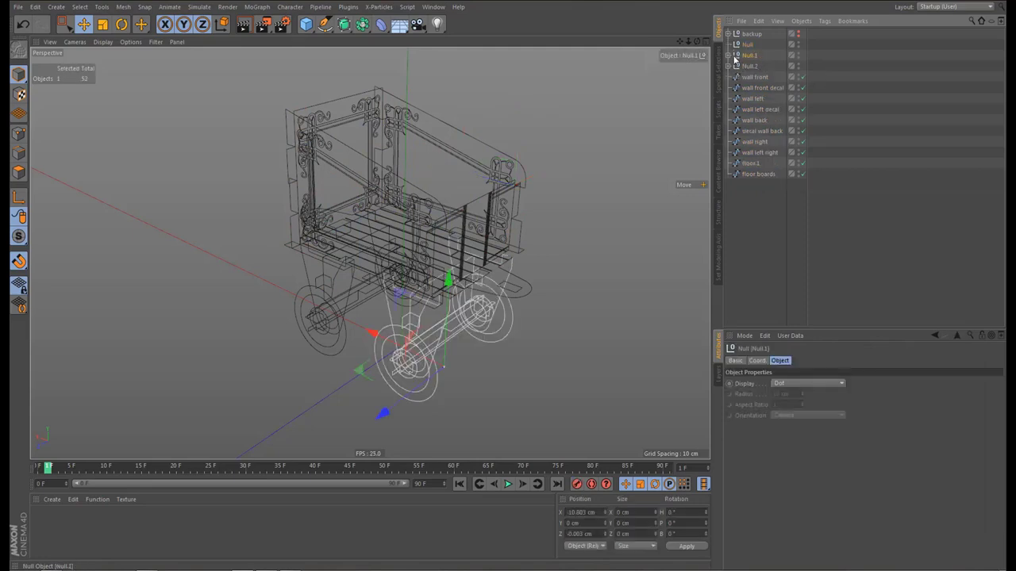
{"action": "left_click", "coordinate": [729, 56]}
{"action": "left_click", "coordinate": [757, 67]}
{"action": "left_click", "coordinate": [761, 131], "text": "shift"}
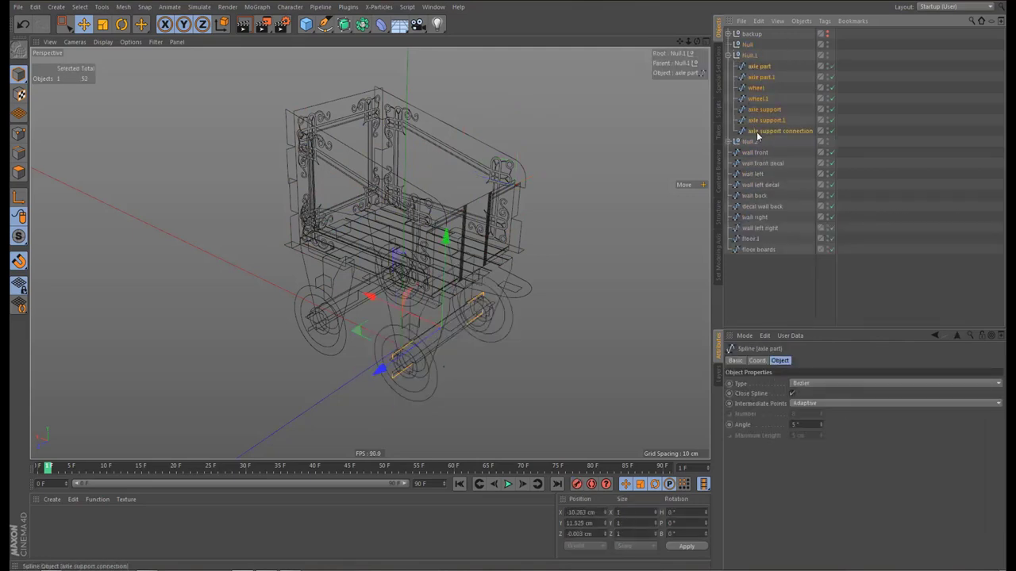
{"action": "left_click_drag", "start_coordinate": [748, 274], "coordinate": [749, 274]}
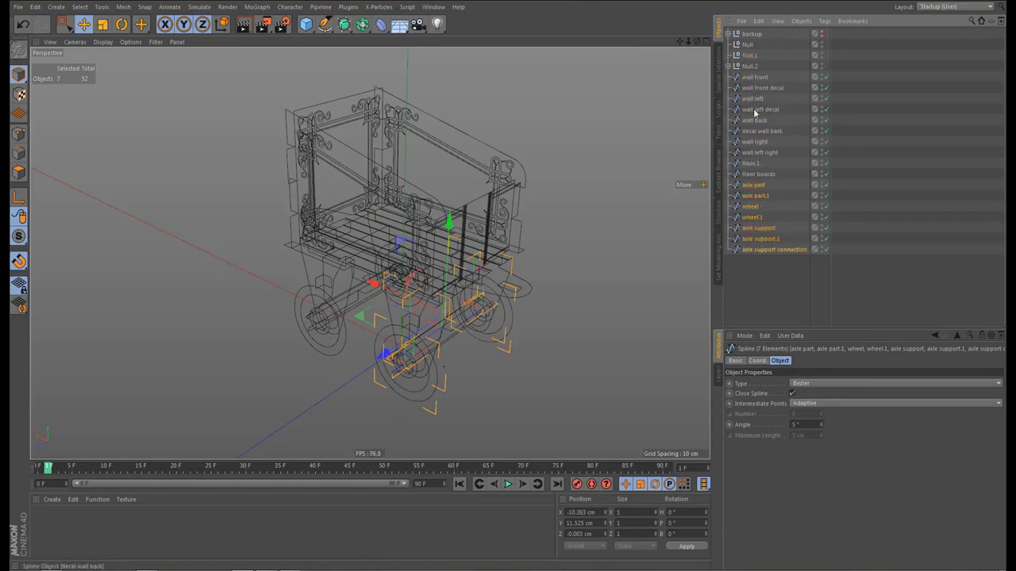
Expand Null.2 and move its seven axle, wheel and axle support splines to the end of the top-level object list
{"action": "left_click", "coordinate": [728, 66]}
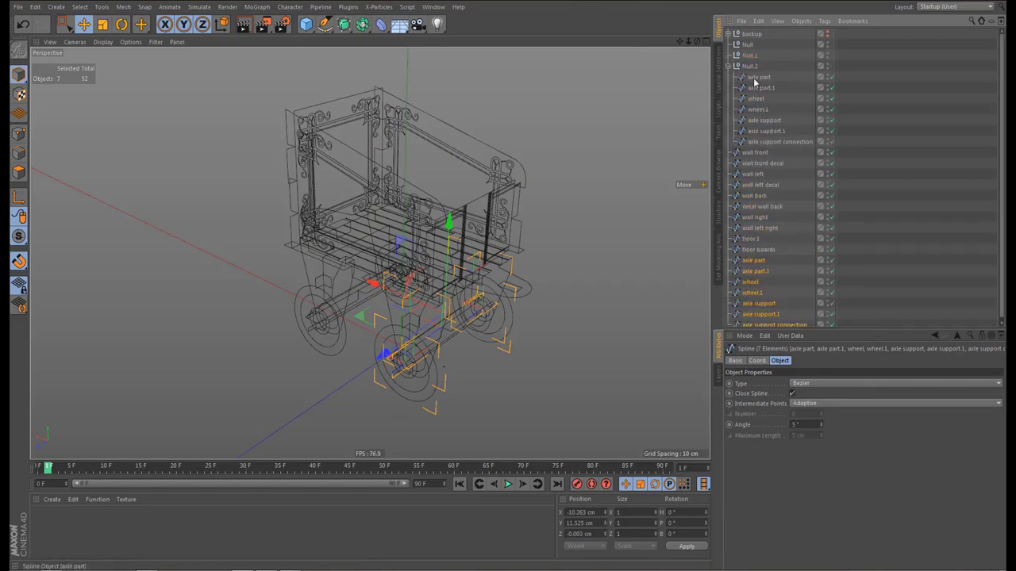
{"action": "left_click", "coordinate": [755, 77]}
{"action": "left_click", "coordinate": [755, 143], "text": "shift"}
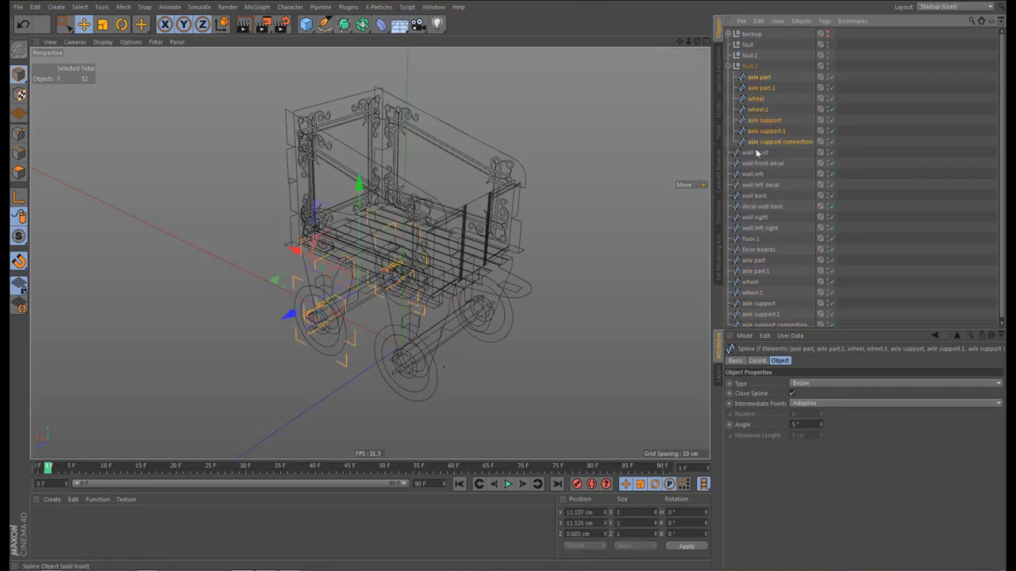
{"action": "scroll", "coordinate": [755, 113], "scroll_direction": "down", "scroll_amount": 1}
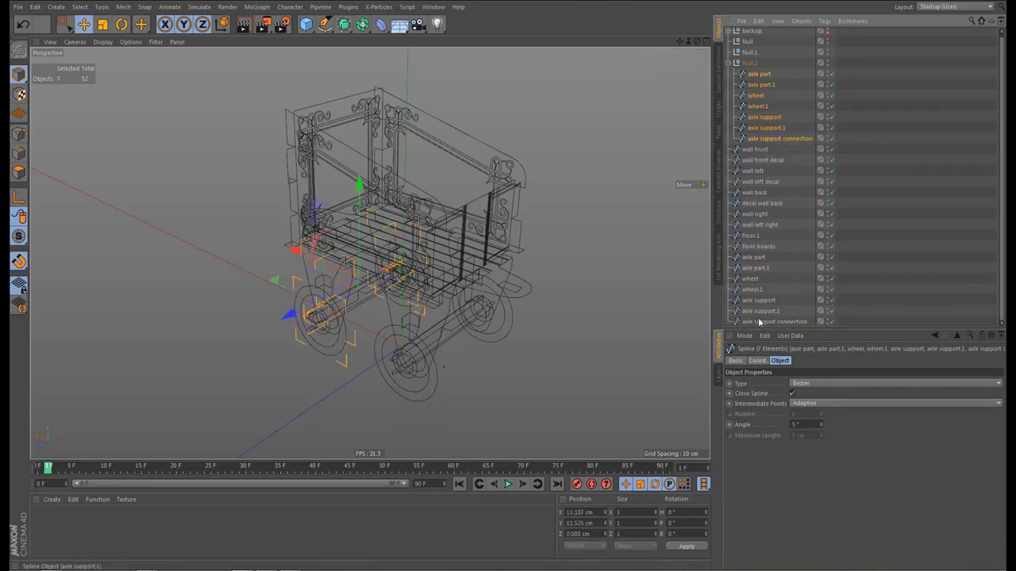
{"action": "left_click_drag", "start_coordinate": [807, 326], "coordinate": [816, 398]}
{"action": "left_click_drag", "start_coordinate": [772, 146], "coordinate": [764, 350]}
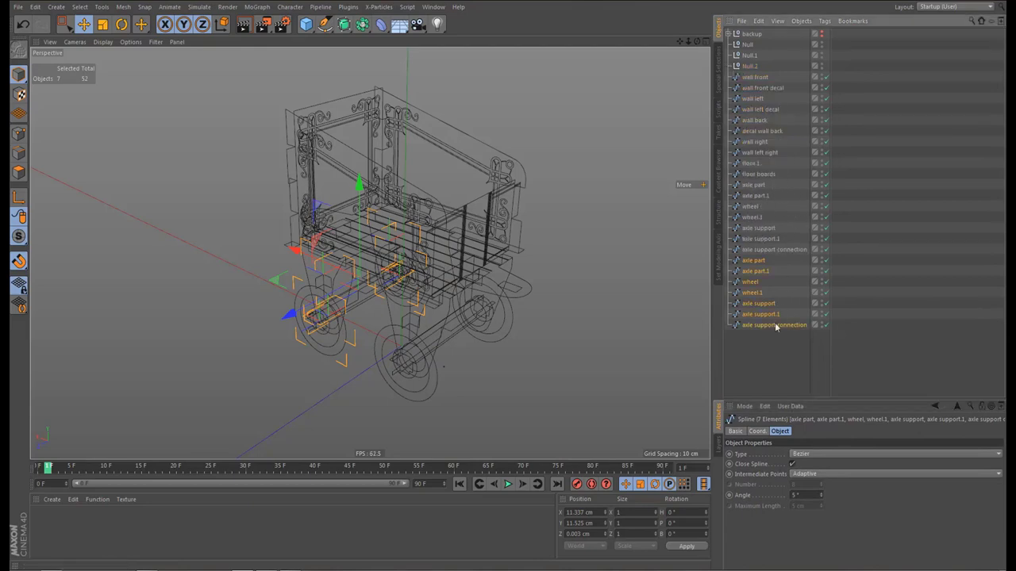
Delete the three emptied nulls Null, Null.1 and Null.2
{"action": "left_click", "coordinate": [750, 66]}
{"action": "left_click", "coordinate": [749, 46], "text": "shift"}
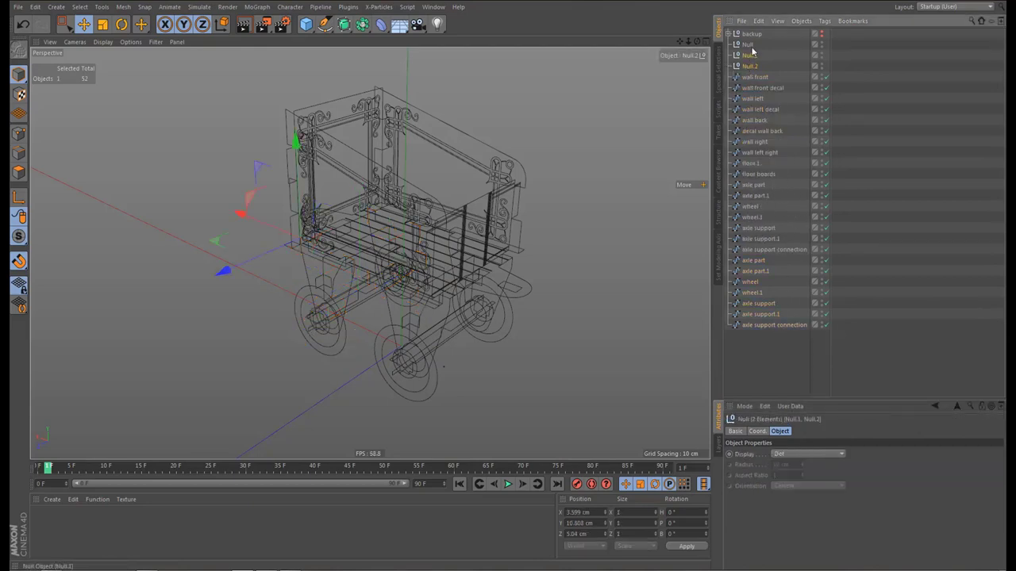
{"action": "key", "text": "Delete"}
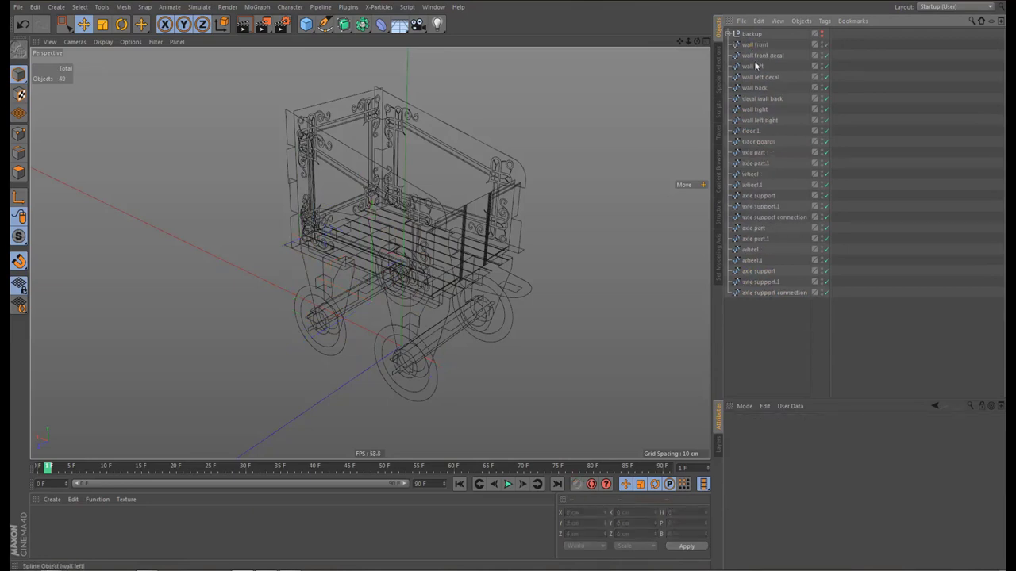
Isolate the wall front spline in the perspective view with Viewport Solo Single
{"action": "left_click", "coordinate": [750, 45]}
{"action": "left_click_drag", "start_coordinate": [536, 181], "coordinate": [502, 222], "text": "alt"}
{"action": "left_click_drag", "start_coordinate": [18, 235], "coordinate": [68, 272]}
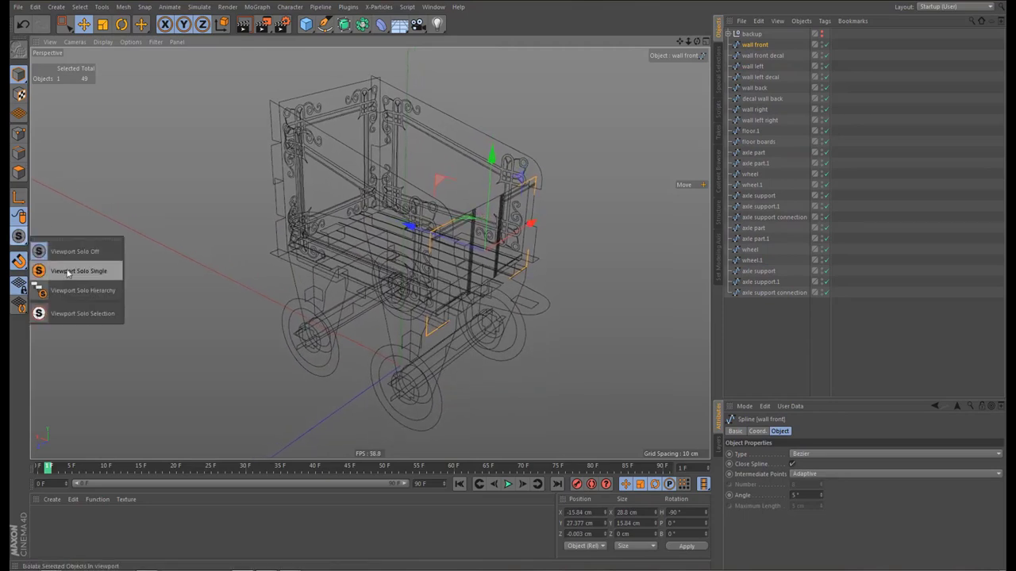
{"action": "left_click", "coordinate": [67, 273]}
{"action": "middle_click_drag", "start_coordinate": [437, 302], "coordinate": [423, 298], "text": "alt"}
Enable axis editing and set the wall front spline's heading rotation to 0°
{"action": "left_click", "coordinate": [18, 198]}
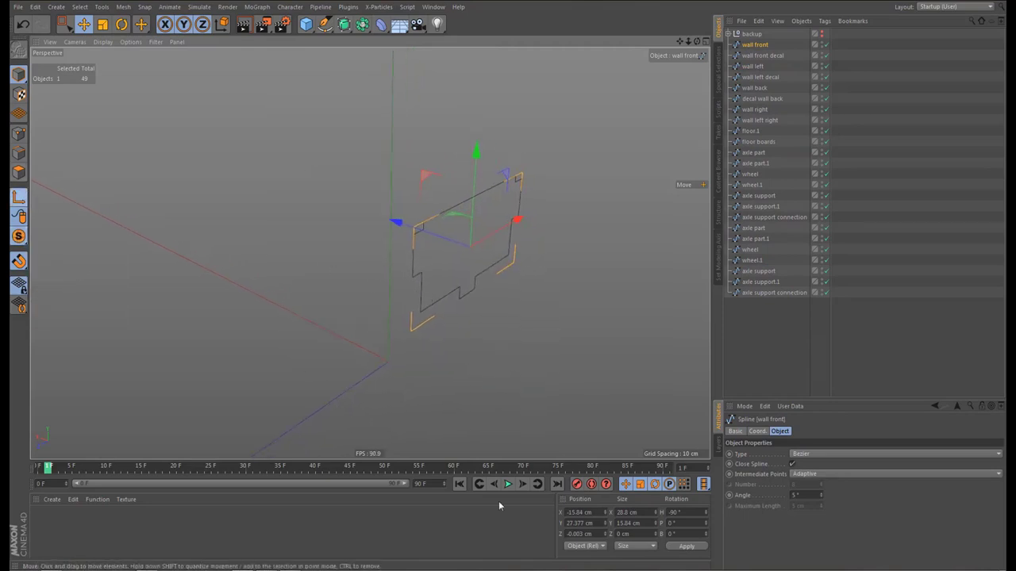
{"action": "left_click", "coordinate": [676, 513]}
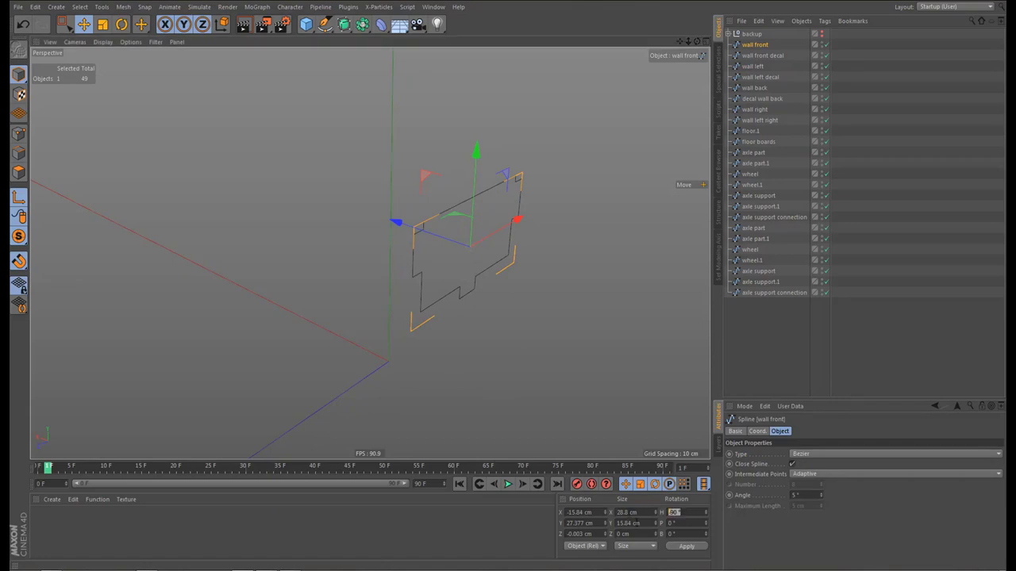
{"action": "type", "text": "0"}
{"action": "key", "text": "Return"}
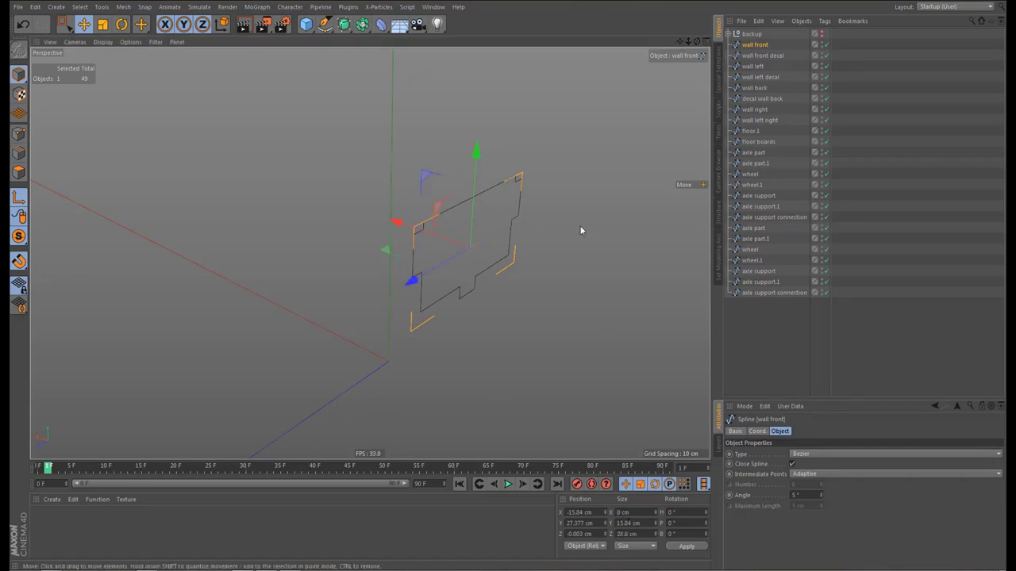
Set the axis heading rotation of the wall front decal spline to 0°
{"action": "left_click", "coordinate": [770, 56]}
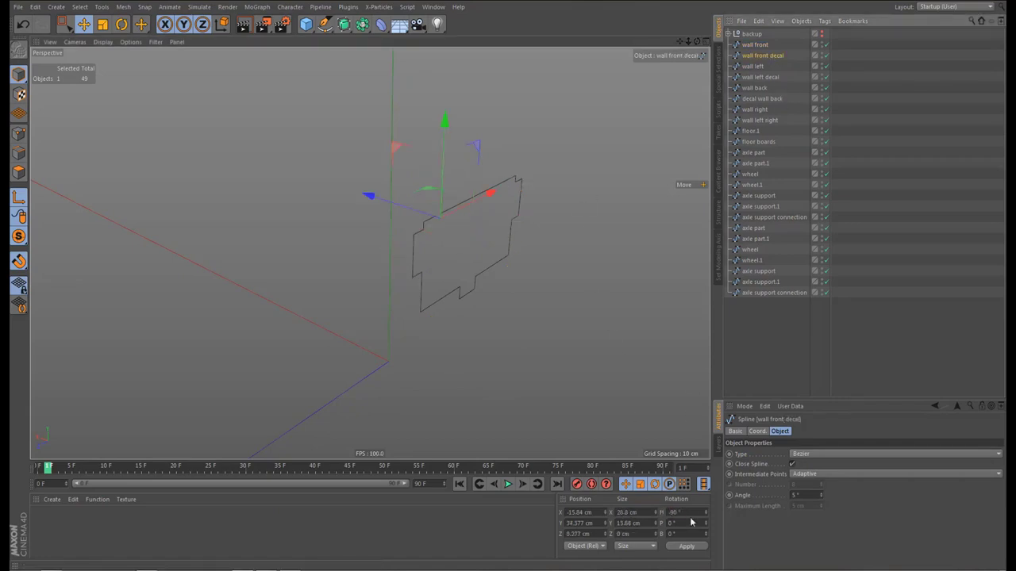
{"action": "left_click_drag", "start_coordinate": [690, 512], "coordinate": [640, 513]}
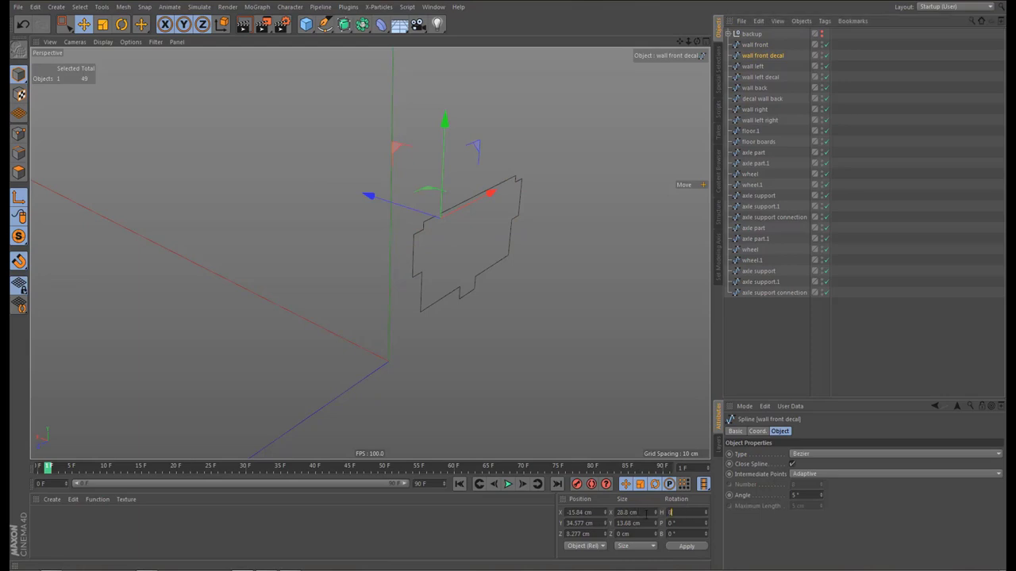
{"action": "type", "text": "0"}
{"action": "key", "text": "Return"}
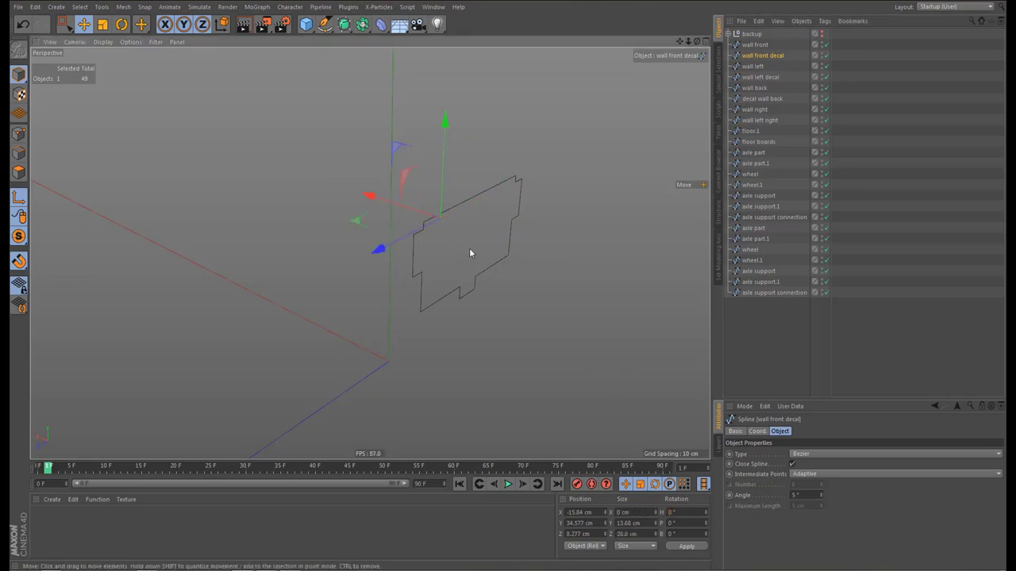
{"action": "left_click_drag", "start_coordinate": [469, 247], "coordinate": [468, 250], "text": "alt"}
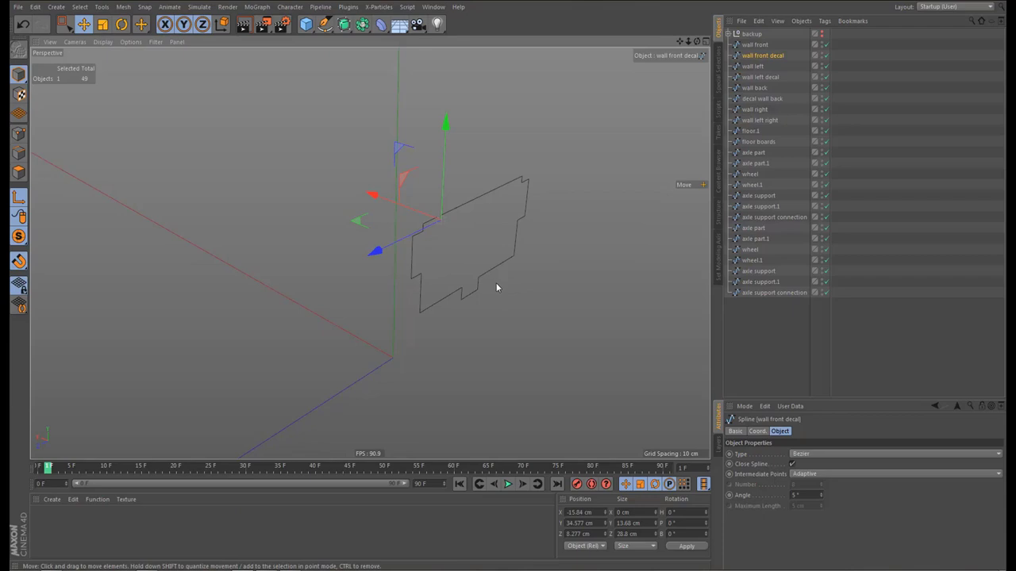
Reset Axis Center to 0% on all axes without children or all objects, and center the wall front decal's axis on all its points
{"action": "key", "text": "shift+a"}
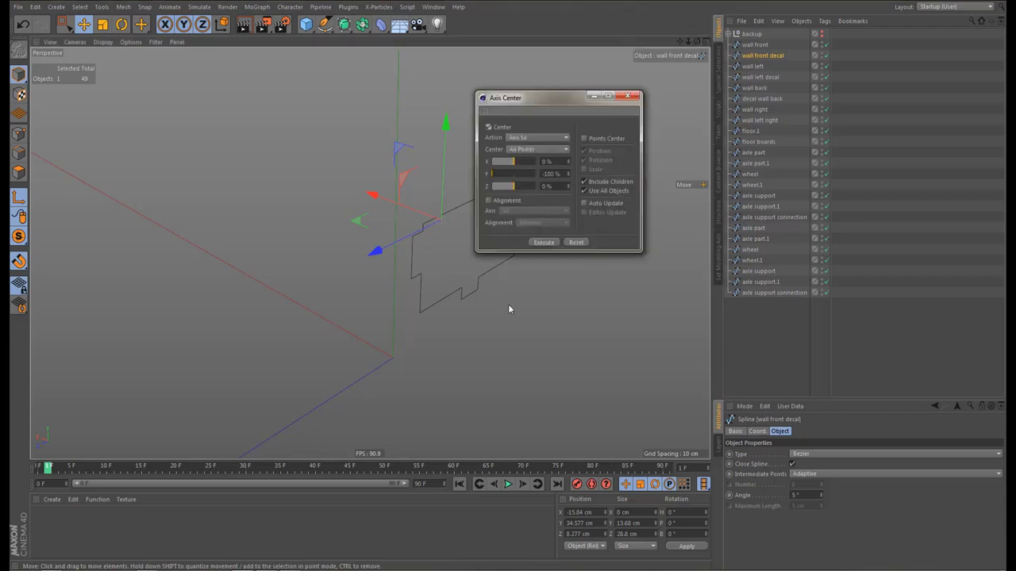
{"action": "left_click", "coordinate": [585, 181]}
{"action": "left_click", "coordinate": [584, 192]}
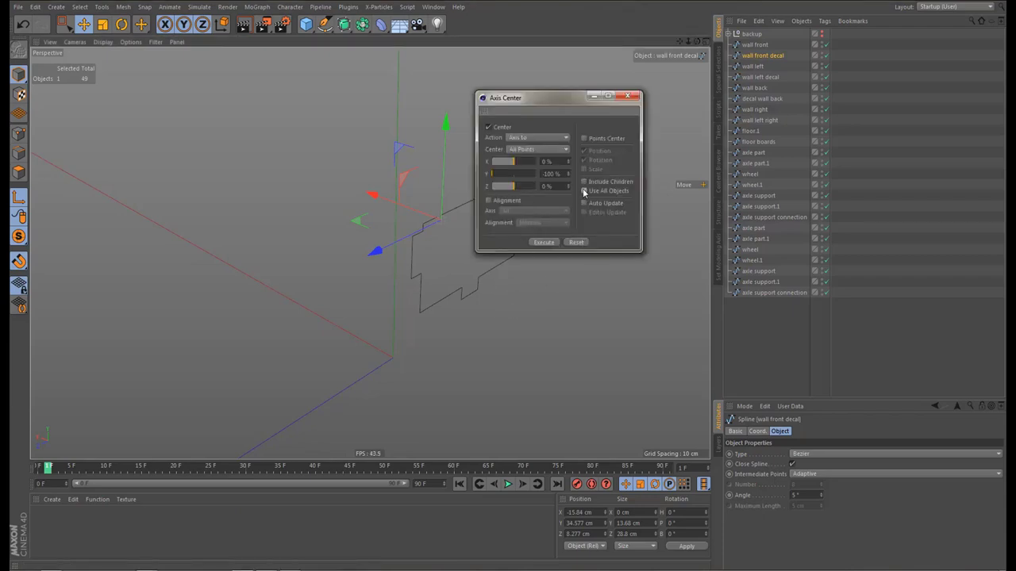
{"action": "left_click", "coordinate": [576, 243]}
{"action": "left_click", "coordinate": [544, 242]}
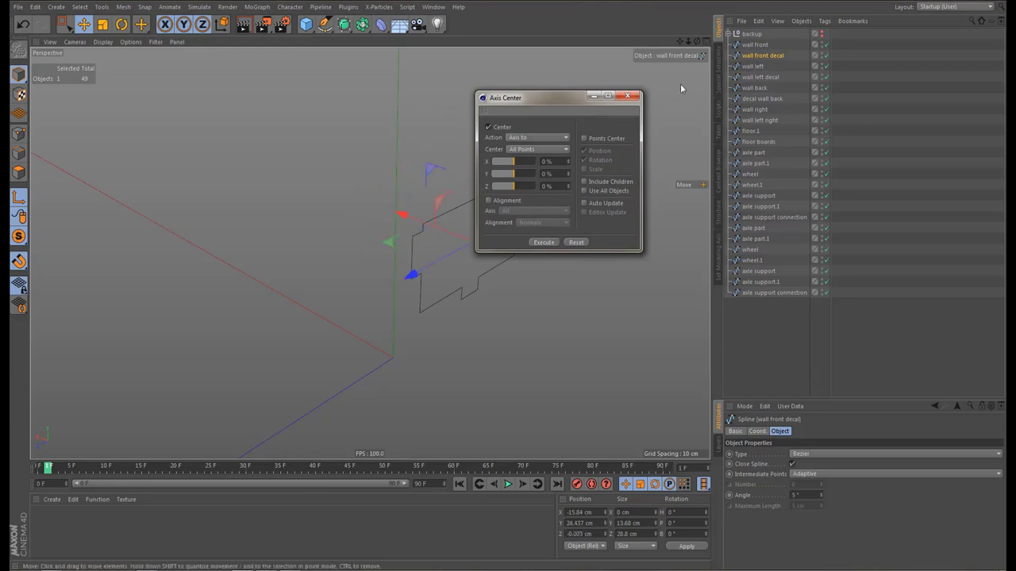
Center the wall front spline's axis on all its points and close the Axis Center dialog
{"action": "left_click", "coordinate": [755, 45]}
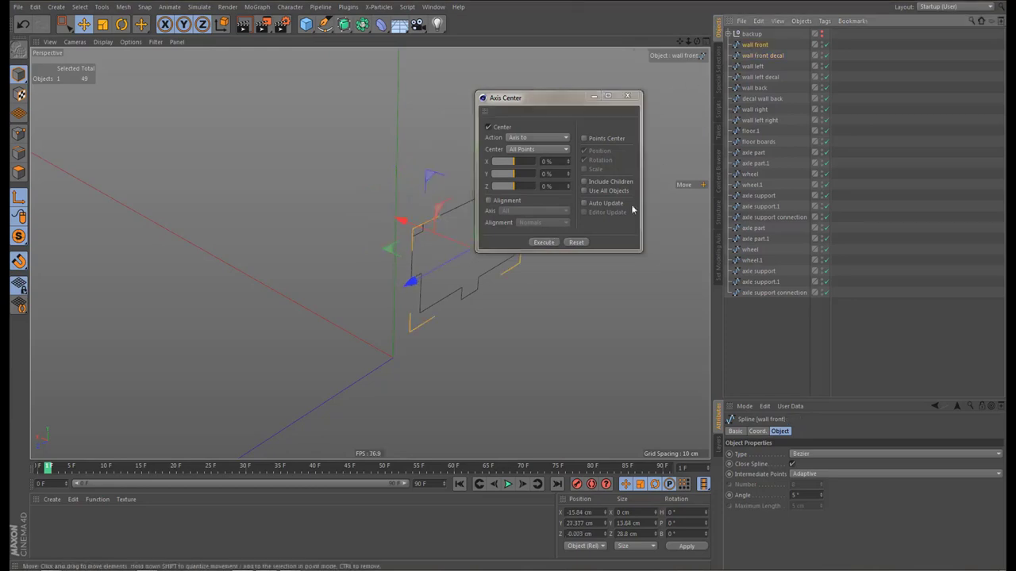
{"action": "left_click", "coordinate": [550, 243]}
{"action": "left_click", "coordinate": [627, 97]}
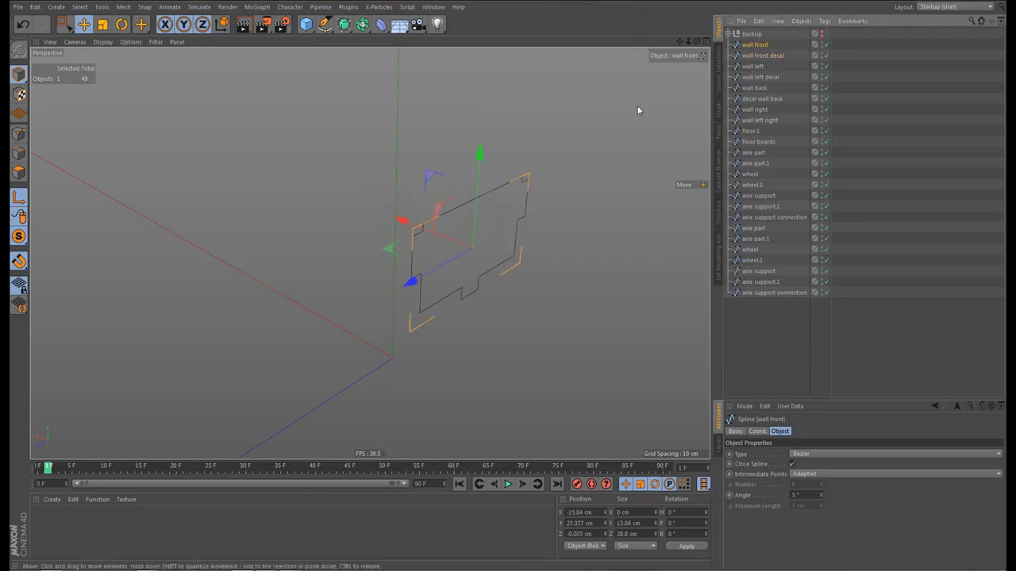
Detach the viewport solo options as a floating palette and isolate the wall left spline with Viewport Solo Single
{"action": "left_click", "coordinate": [752, 67]}
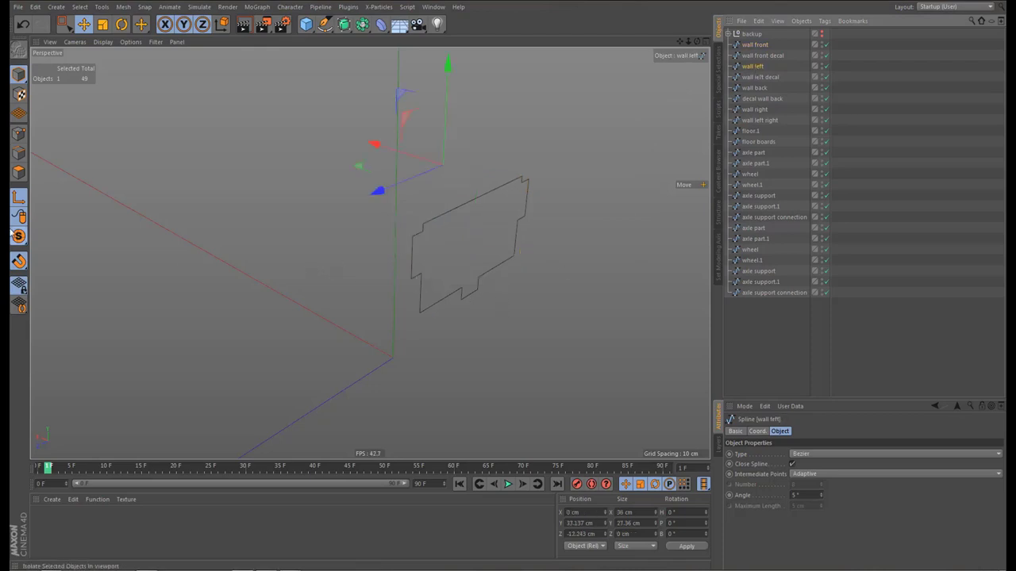
{"action": "left_click_drag", "start_coordinate": [18, 235], "coordinate": [672, 84]}
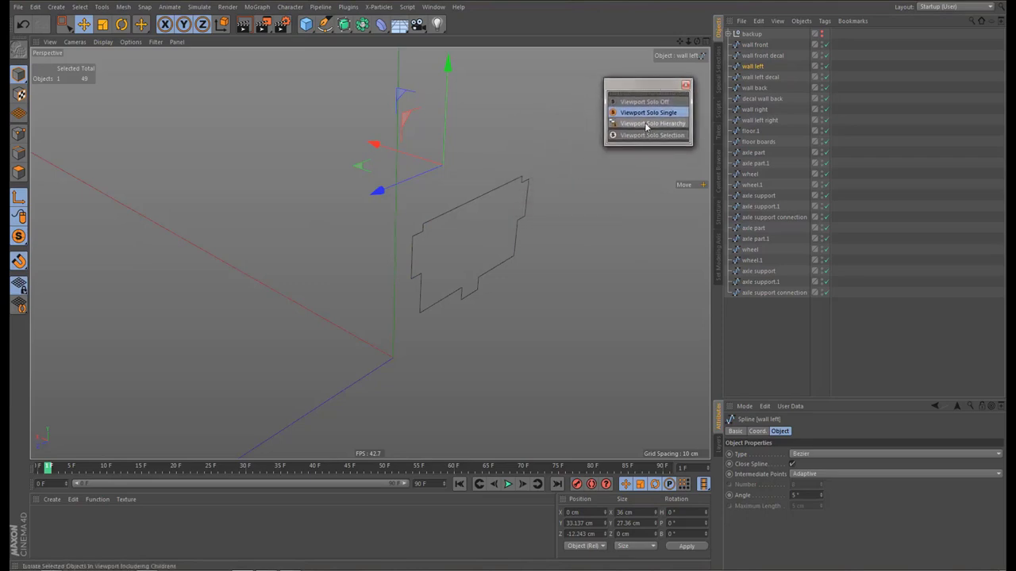
{"action": "left_click", "coordinate": [648, 113]}
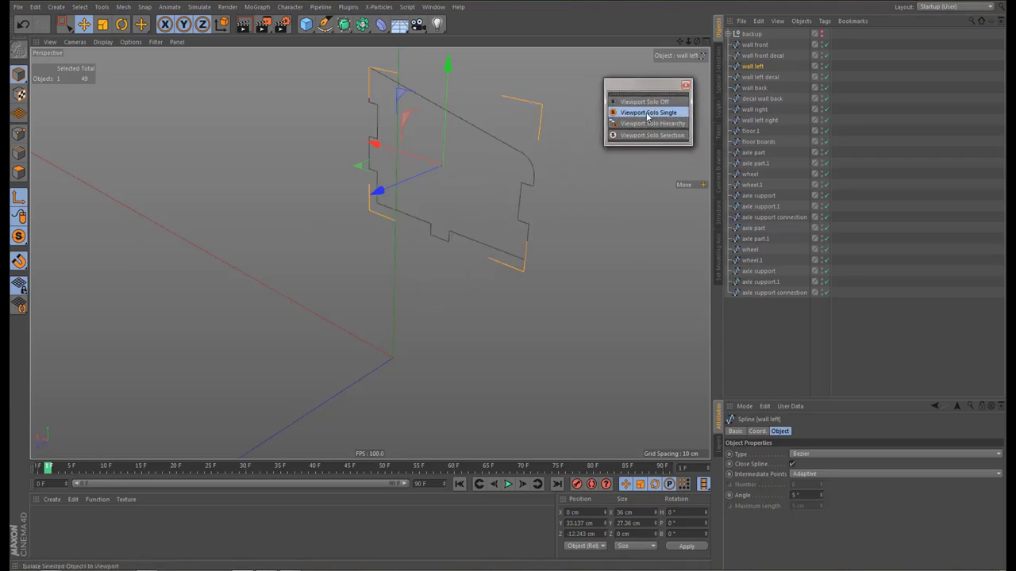
{"action": "left_click_drag", "start_coordinate": [480, 230], "coordinate": [487, 284], "text": "alt"}
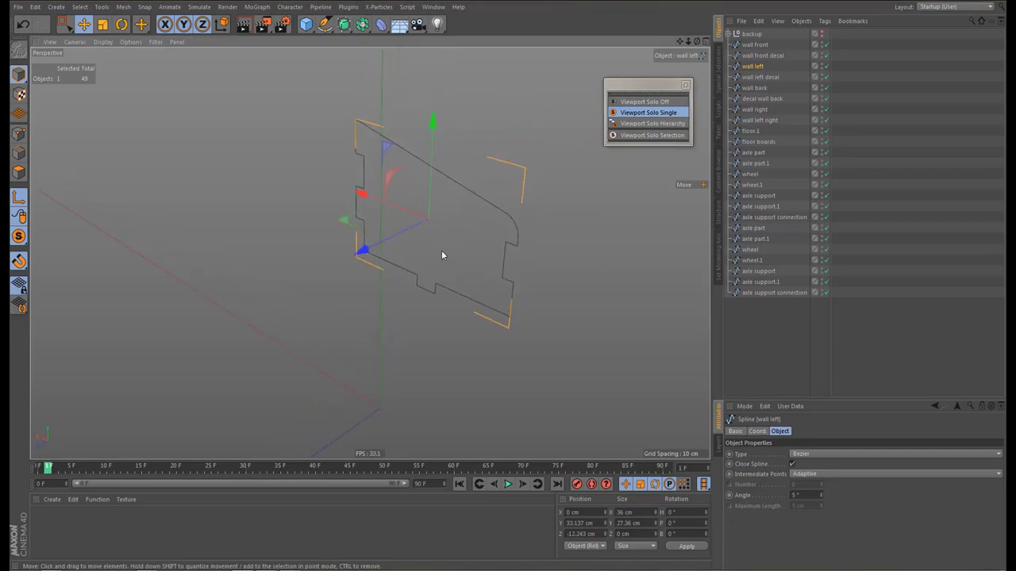
Isolate the wall back spline with Viewport Solo Single and set its axis heading rotation to 0°
{"action": "mouse_move", "coordinate": [441, 253]}
{"action": "left_mouse_down", "text": "alt"}
{"action": "mouse_move", "coordinate": [424, 239]}
{"action": "mouse_move", "coordinate": [449, 263]}
{"action": "left_mouse_up", "text": "alt"}
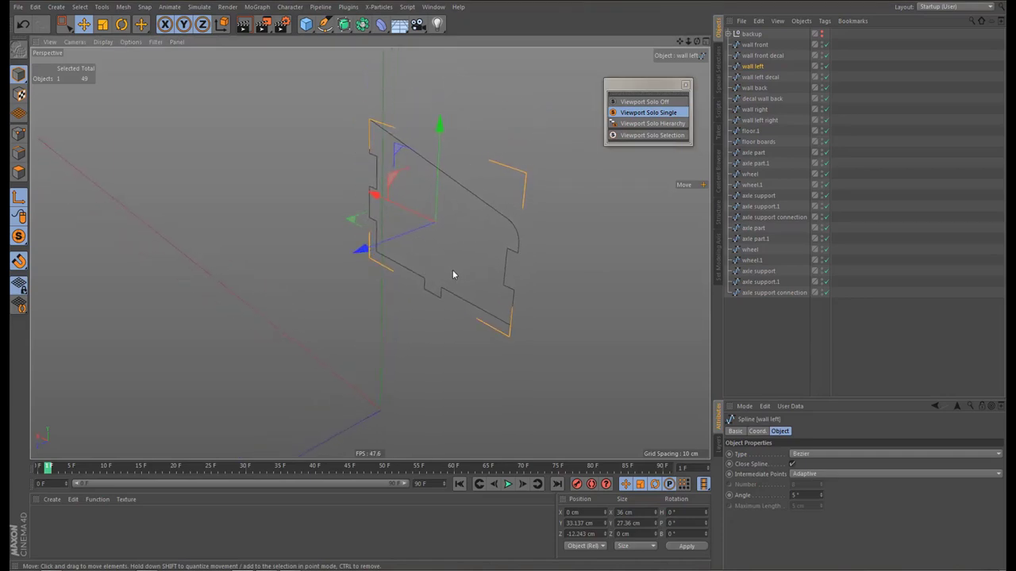
{"action": "left_click", "coordinate": [763, 78]}
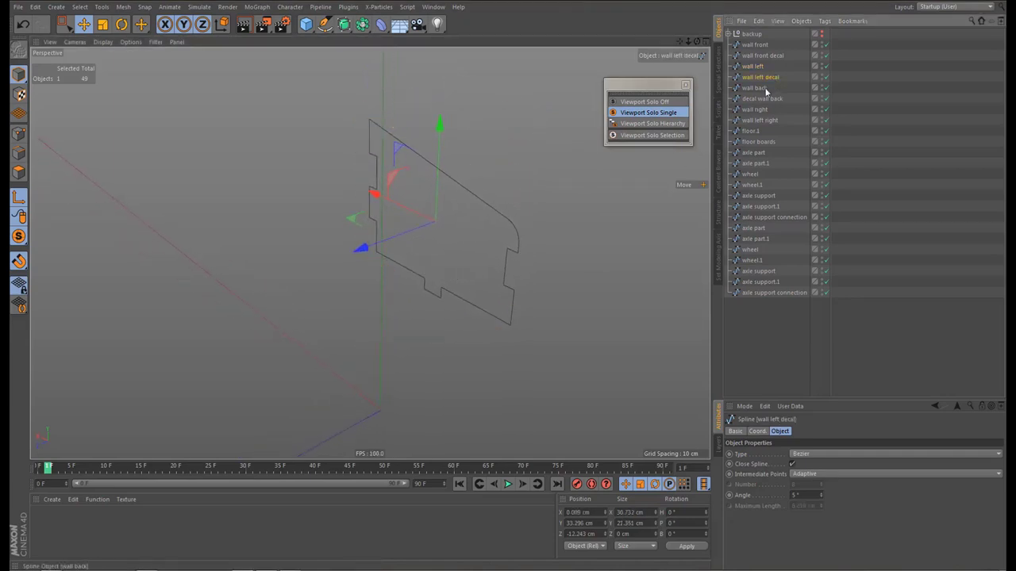
{"action": "left_click", "coordinate": [758, 88]}
{"action": "left_click", "coordinate": [648, 112]}
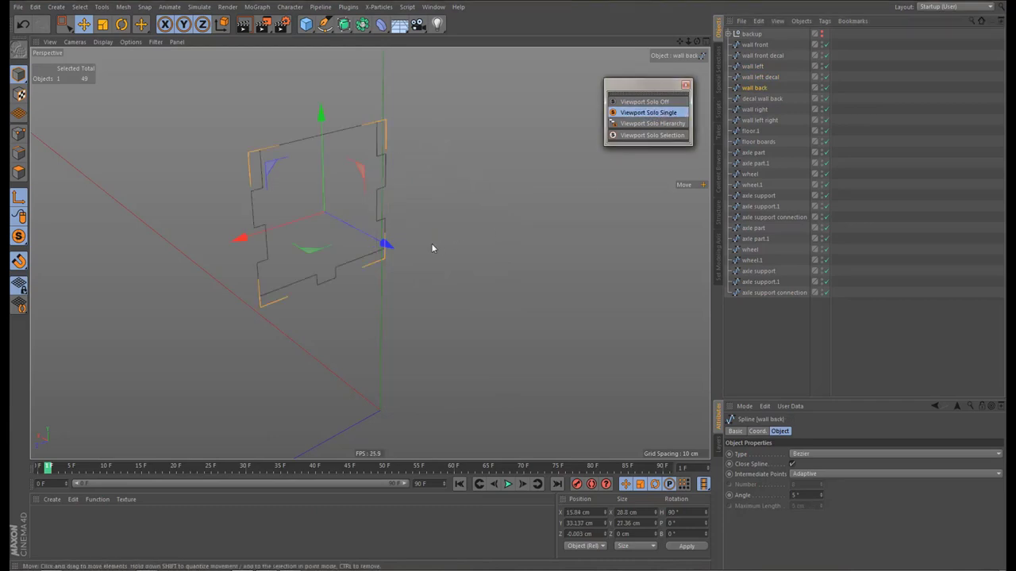
{"action": "left_click_drag", "start_coordinate": [432, 249], "coordinate": [538, 400], "text": "alt"}
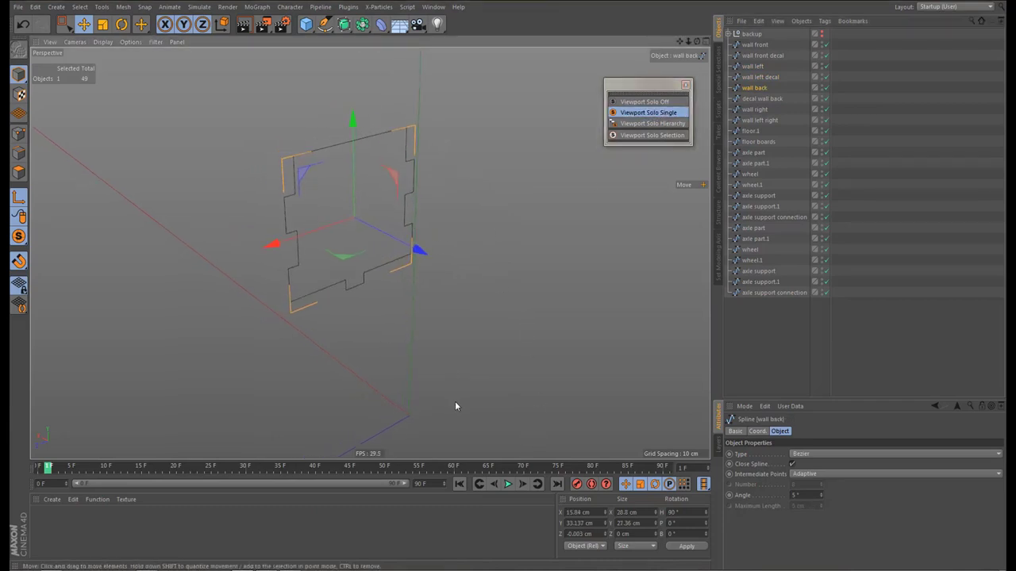
{"action": "left_click_drag", "start_coordinate": [685, 513], "coordinate": [656, 512]}
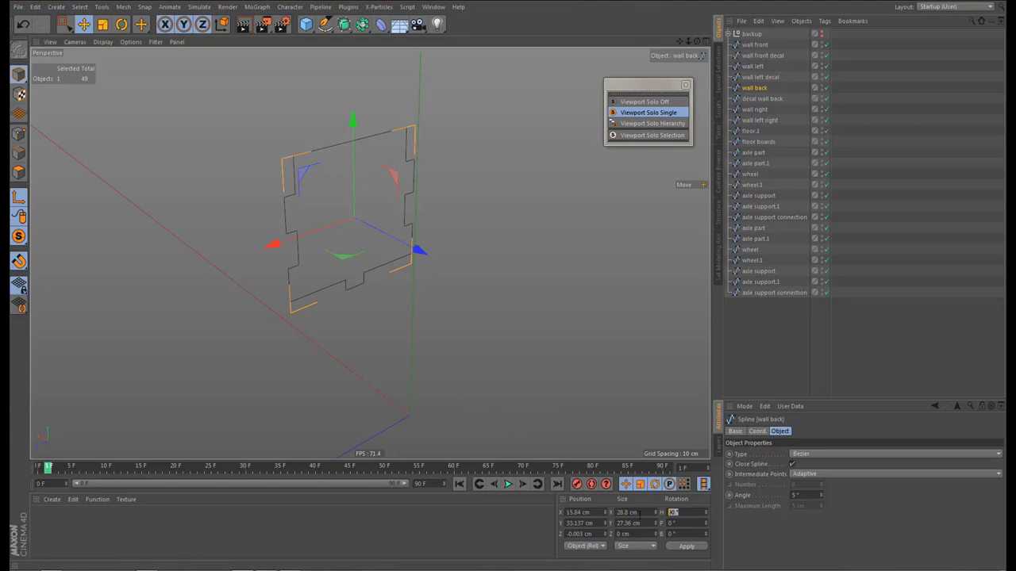
{"action": "type", "text": "0"}
{"action": "key", "text": "Return"}
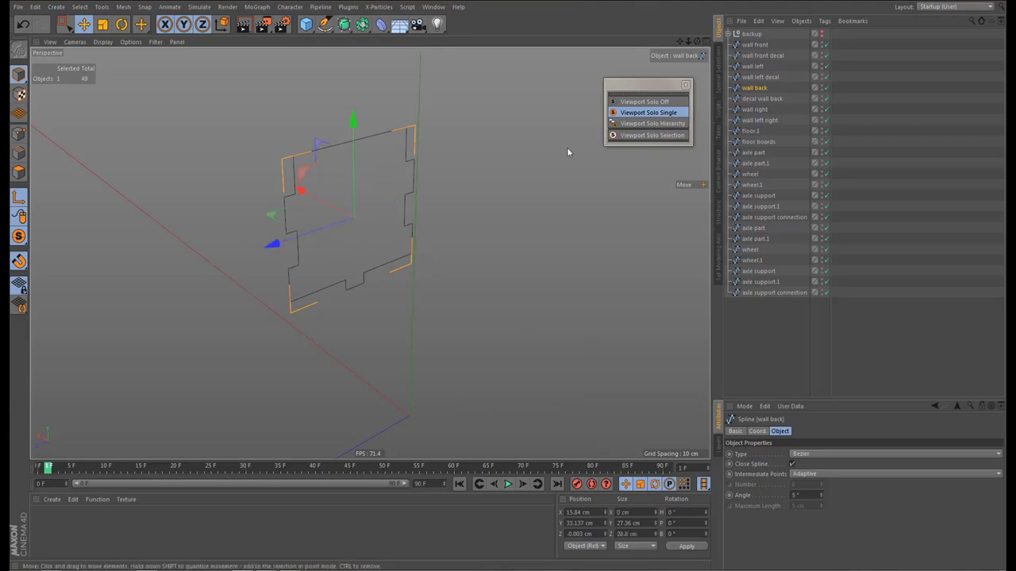
Set the axis heading rotation of the decal wall back spline to 0°
{"action": "left_click", "coordinate": [764, 99]}
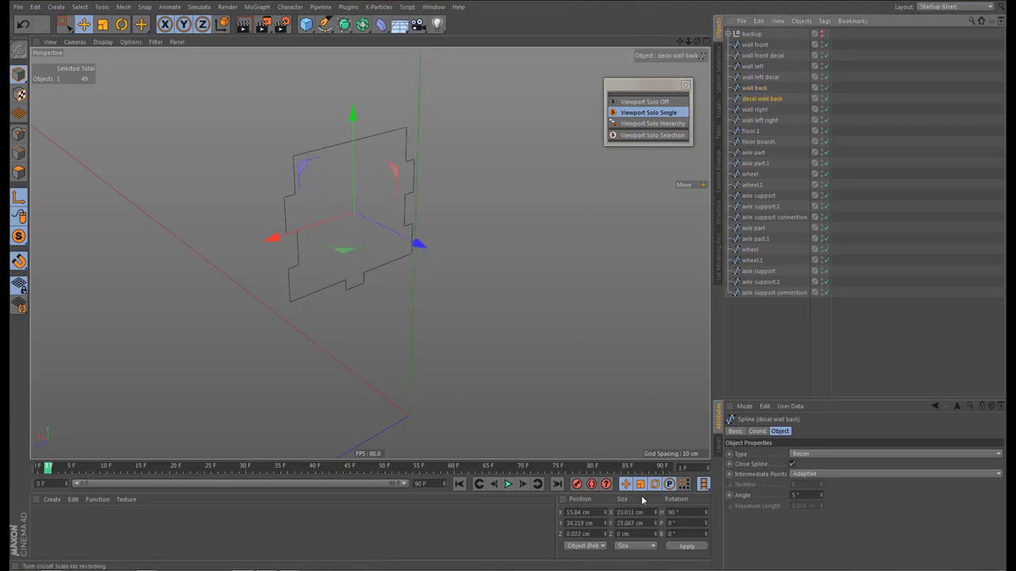
{"action": "left_click", "coordinate": [673, 512]}
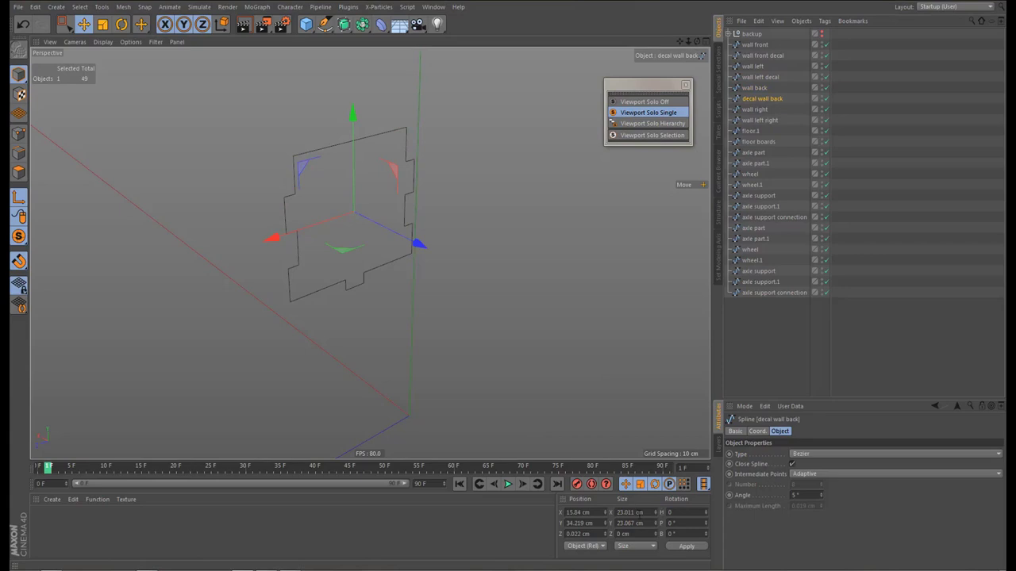
{"action": "type", "text": "0"}
{"action": "key", "text": "Return"}
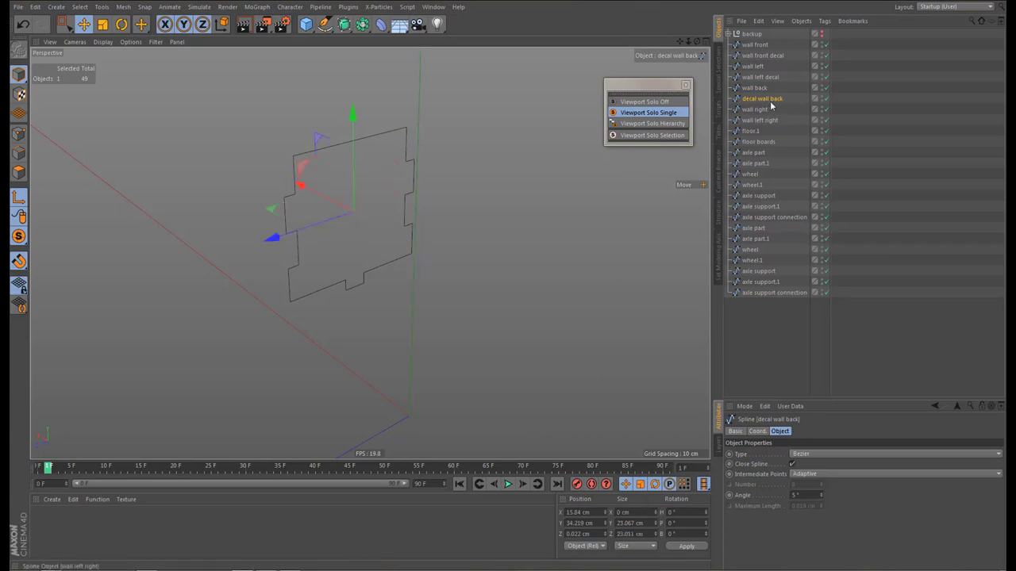
Isolate the wall right spline with Viewport Solo Single and set its axis heading rotation to 0°
{"action": "left_click", "coordinate": [756, 109]}
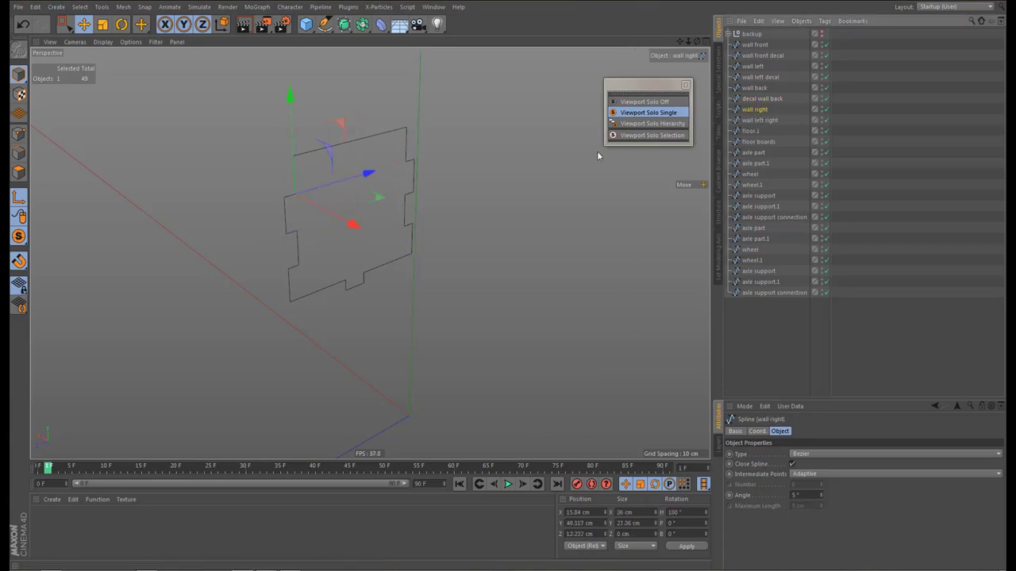
{"action": "left_click", "coordinate": [658, 111]}
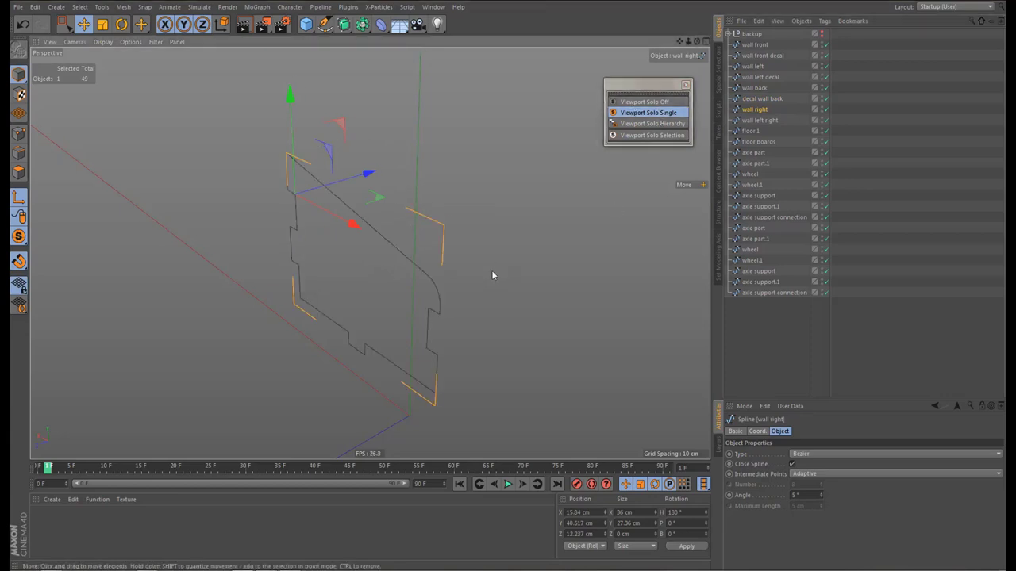
{"action": "left_click", "coordinate": [678, 511]}
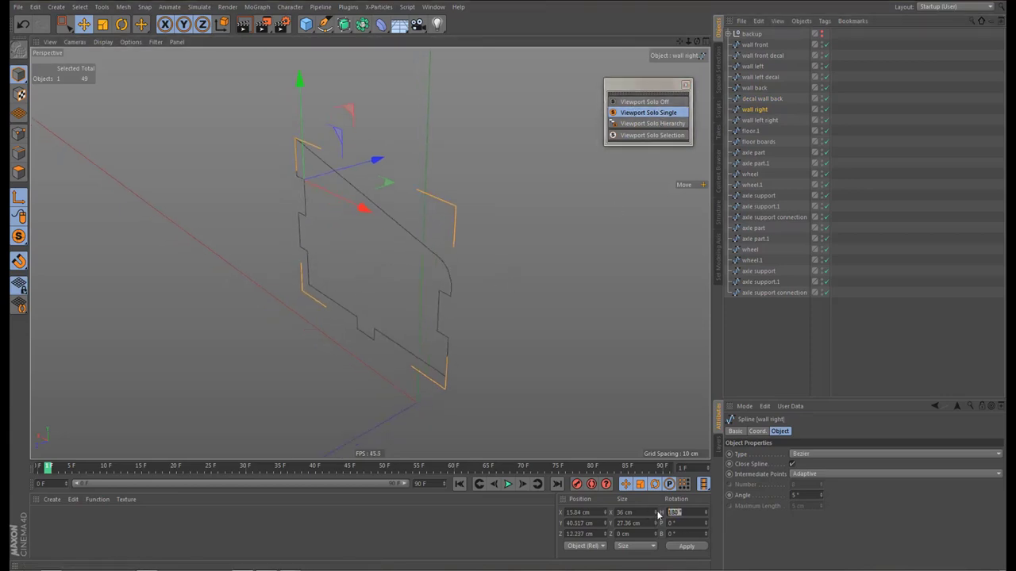
{"action": "type", "text": "0"}
{"action": "key", "text": "Return"}
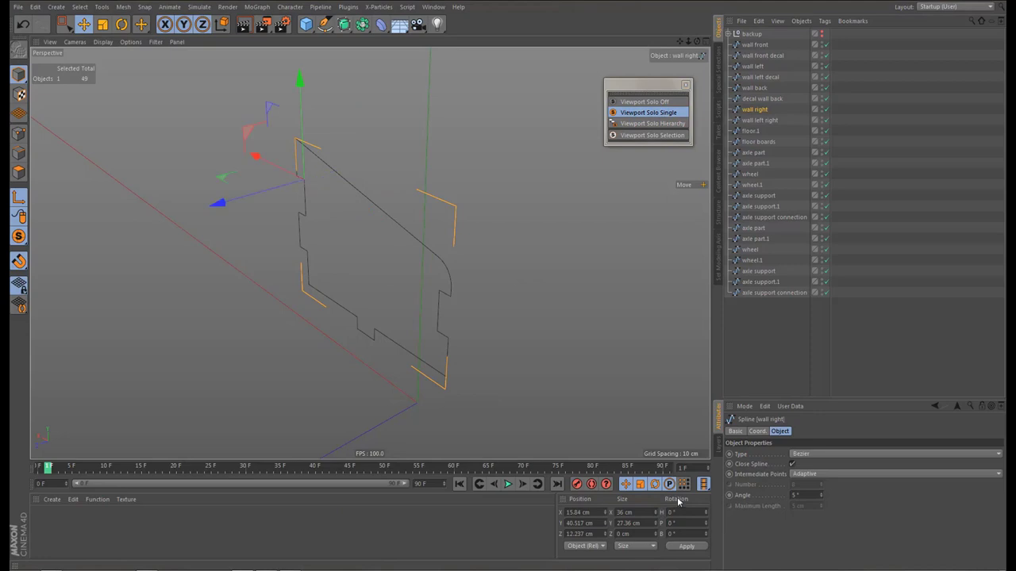
Set the wall left right spline's axis heading rotation to 0° and center its axis on all its points
{"action": "left_click", "coordinate": [745, 120]}
{"action": "left_click", "coordinate": [676, 513]}
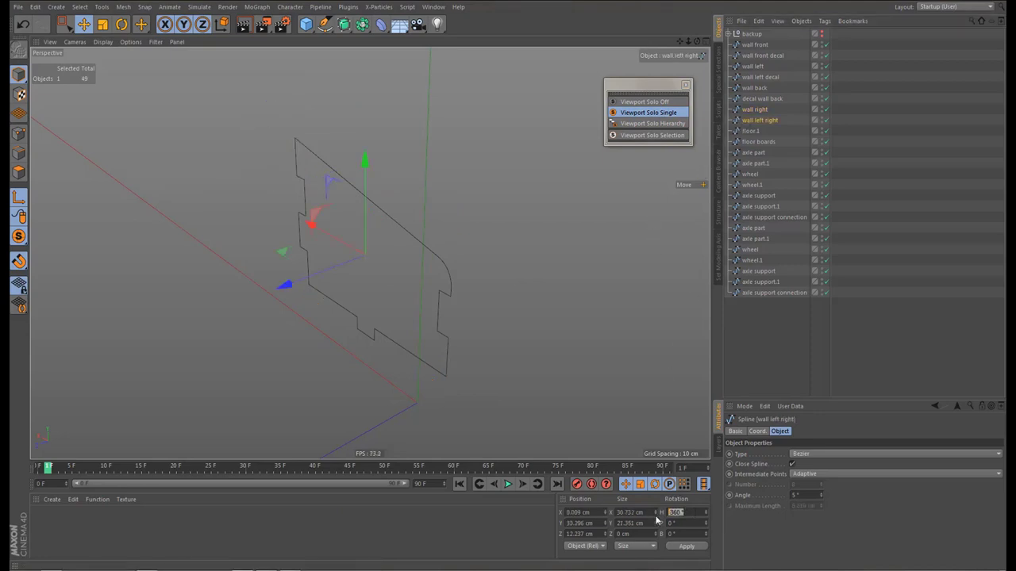
{"action": "type", "text": "0"}
{"action": "key", "text": "Return"}
{"action": "key", "text": "shift+a"}
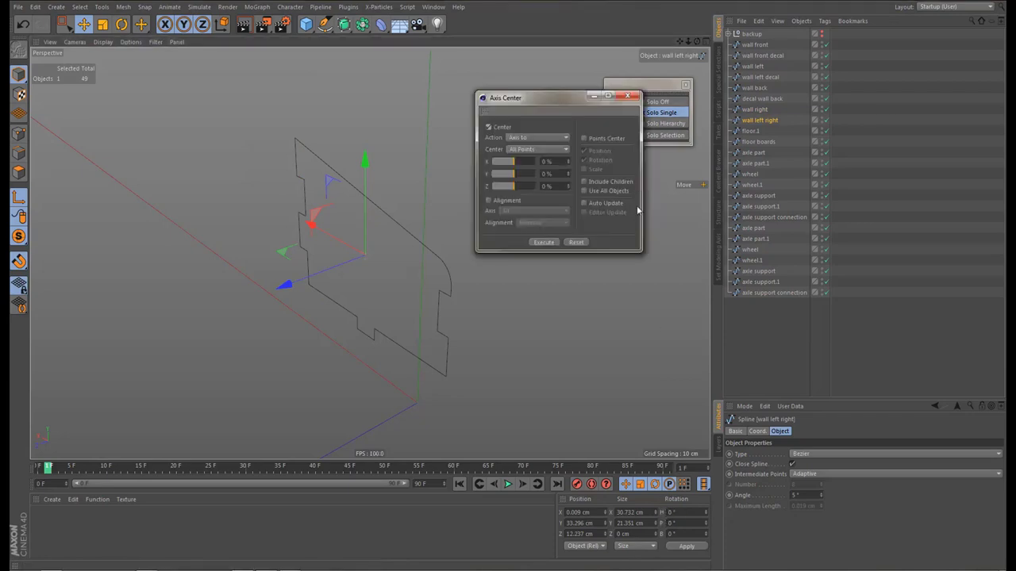
{"action": "left_click", "coordinate": [543, 242]}
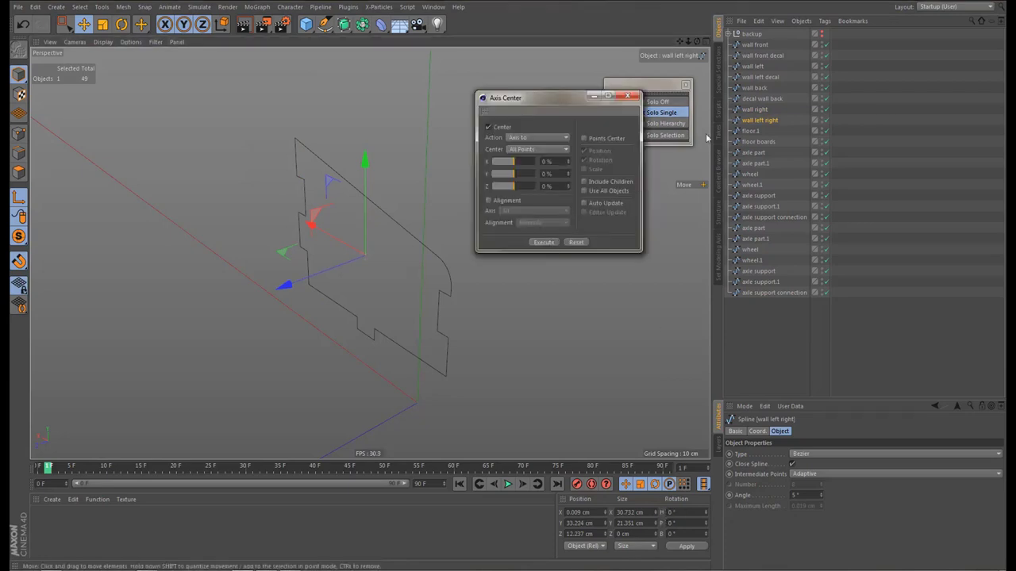
Center the wall right spline's axis on all its points and close the Axis Center dialog
{"action": "left_click", "coordinate": [756, 111]}
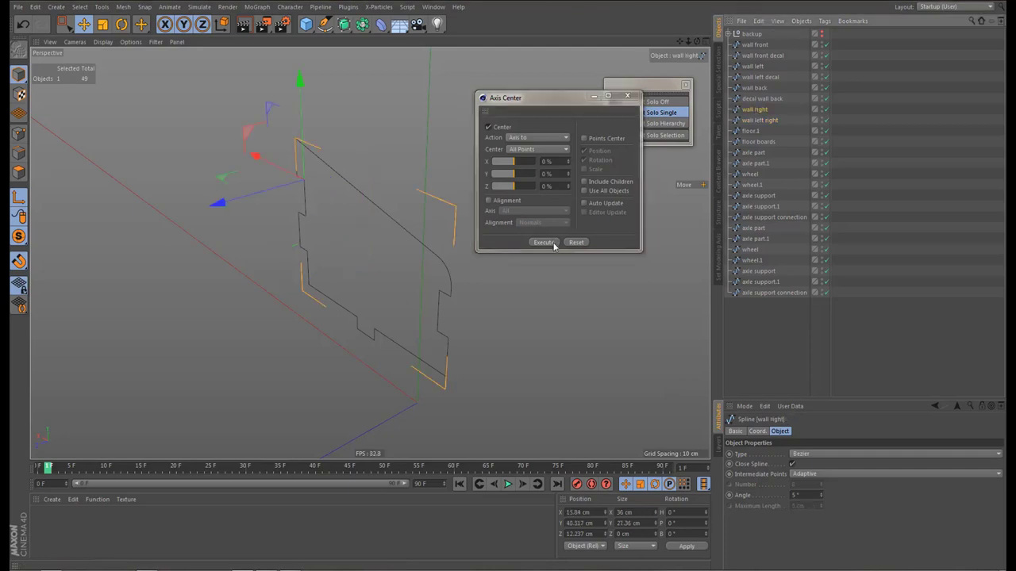
{"action": "left_click", "coordinate": [553, 246]}
{"action": "left_click", "coordinate": [628, 96]}
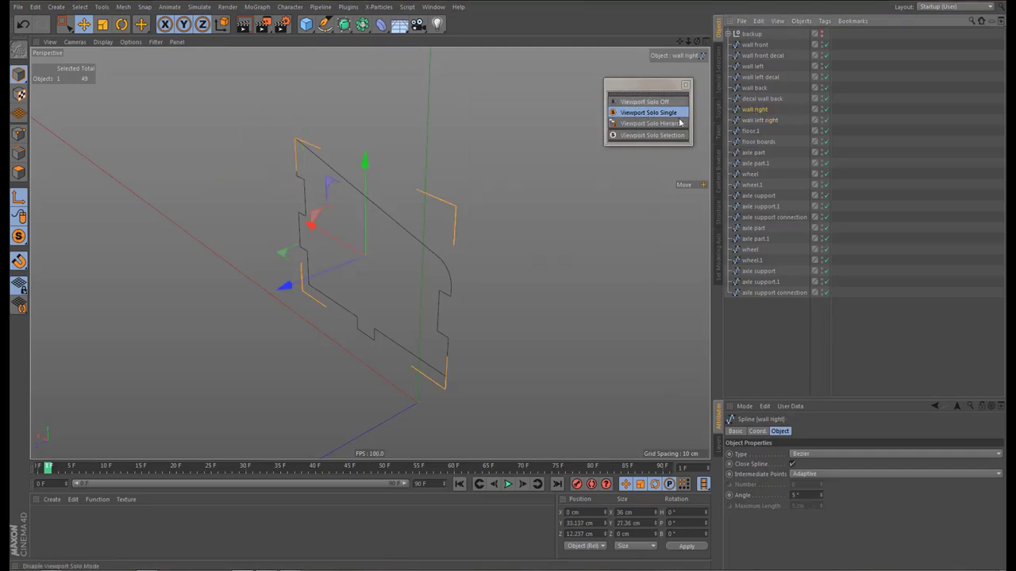
Isolate the wall left right spline with Viewport Solo Single and check its axis against that of decal wall back
{"action": "left_click", "coordinate": [756, 120]}
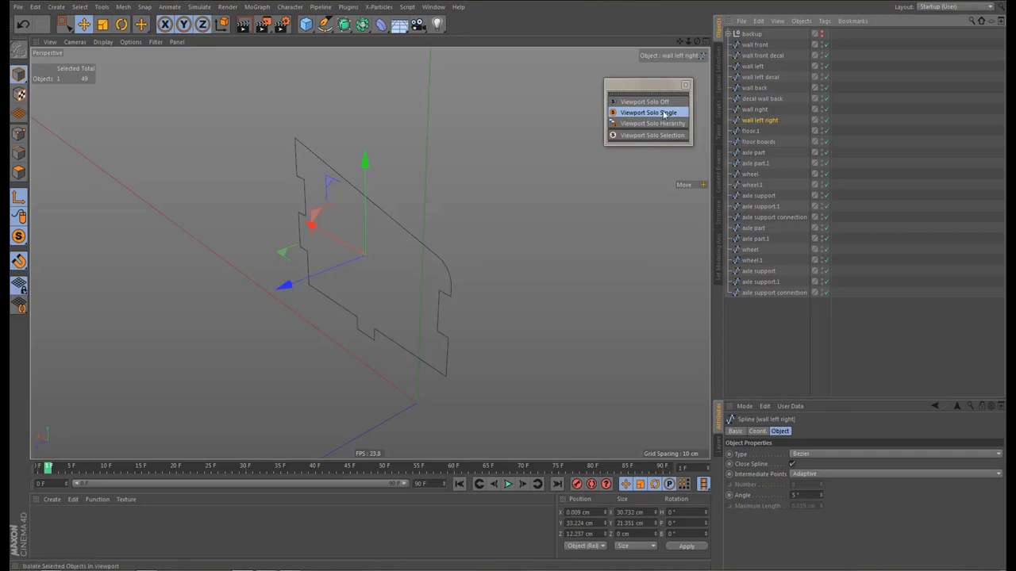
{"action": "left_click", "coordinate": [760, 99]}
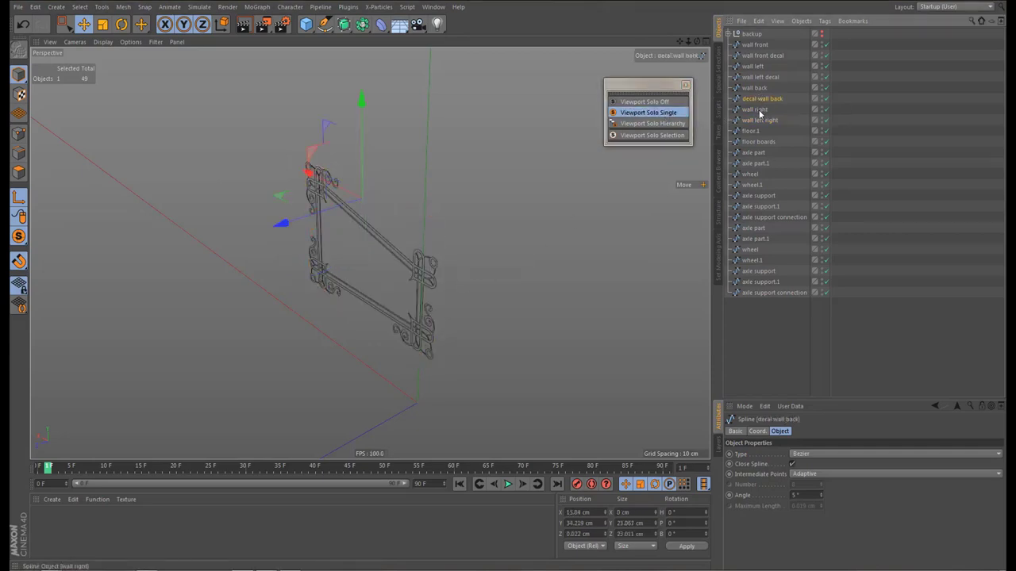
{"action": "left_click", "coordinate": [758, 121]}
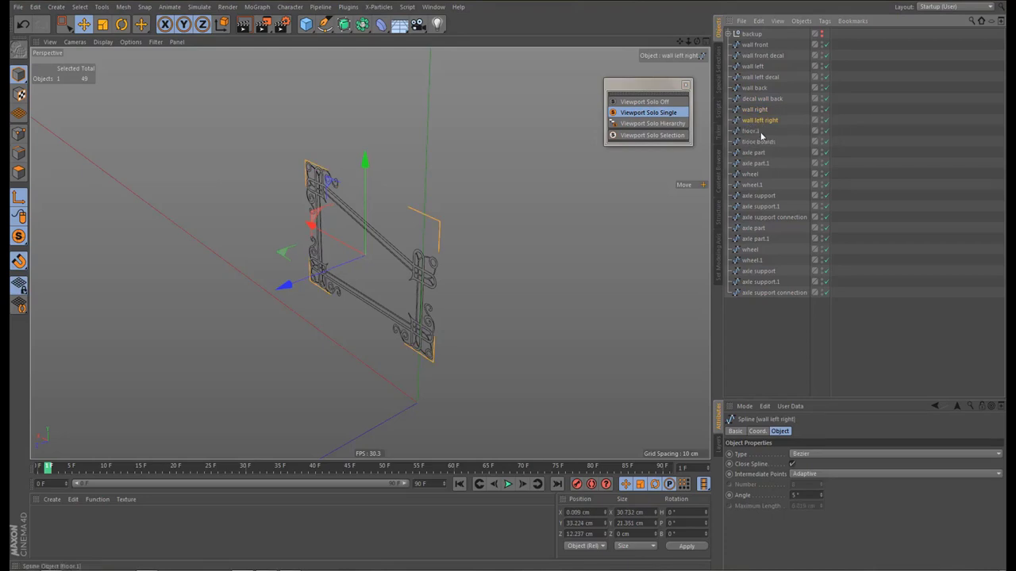
Isolate the floor.1 spline with Viewport Solo Single and set its axis pitch and bank rotation to 0°
{"action": "left_click", "coordinate": [752, 135]}
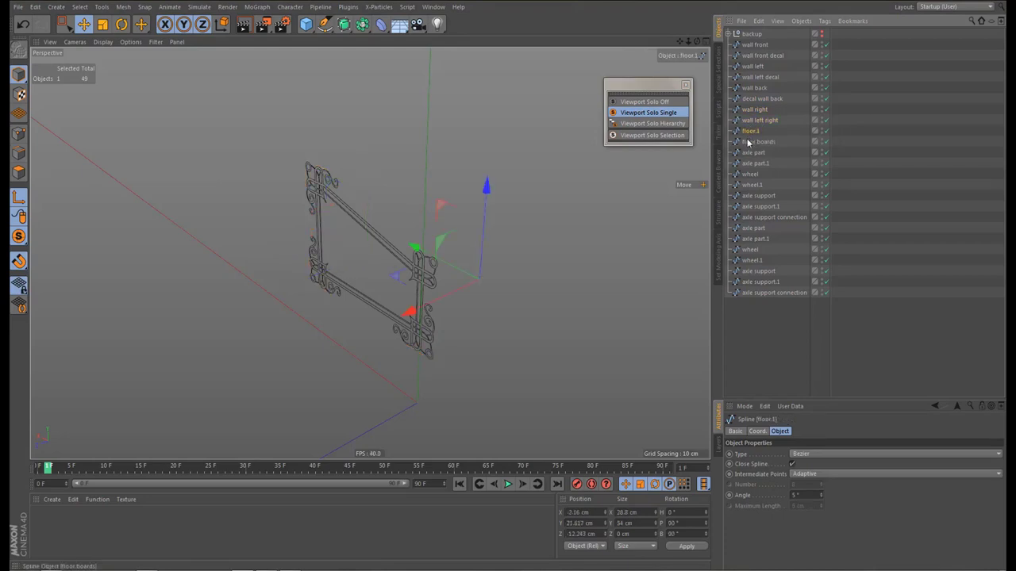
{"action": "left_click", "coordinate": [648, 112]}
{"action": "middle_click_drag", "start_coordinate": [488, 313], "coordinate": [496, 304], "text": "alt"}
{"action": "left_click_drag", "start_coordinate": [680, 523], "coordinate": [636, 520]}
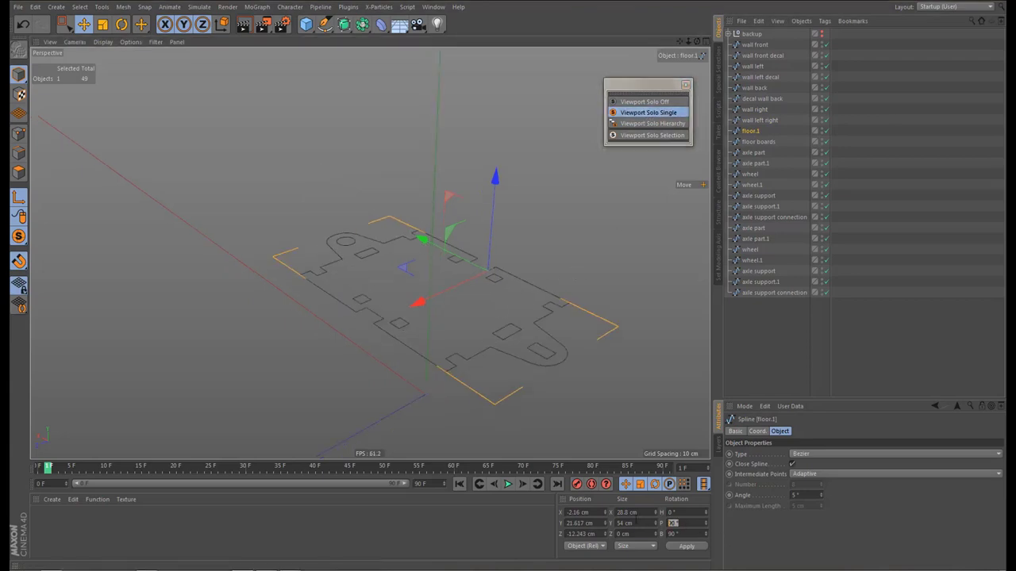
{"action": "type", "text": "0"}
{"action": "left_click", "coordinate": [684, 547]}
Center the floor.1 spline's axis on all its points with Axis Center, moving the dialog clear of the spline
{"action": "key", "text": "shift+a"}
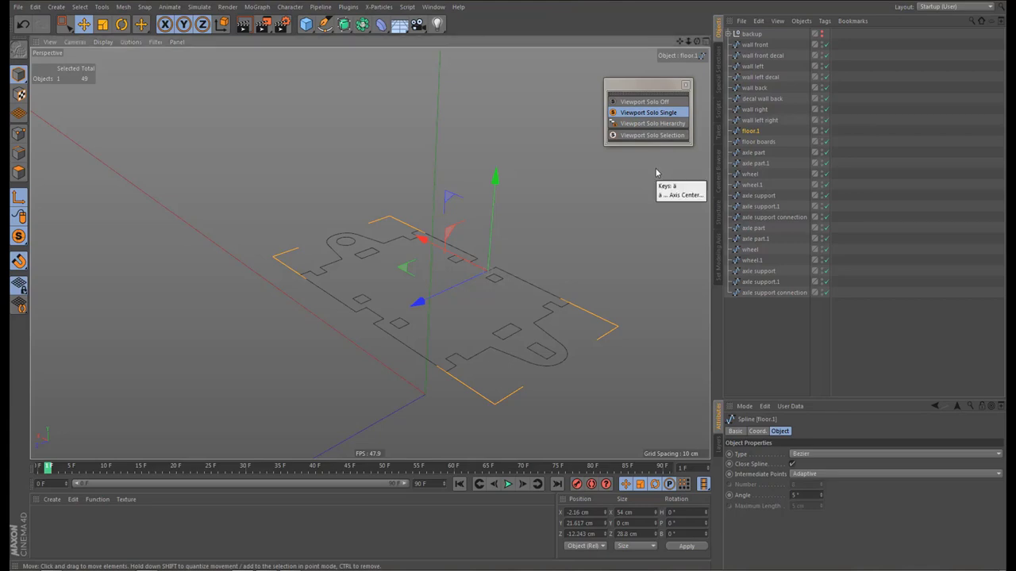
{"action": "key", "text": "a"}
{"action": "left_click_drag", "start_coordinate": [548, 103], "coordinate": [501, 37]}
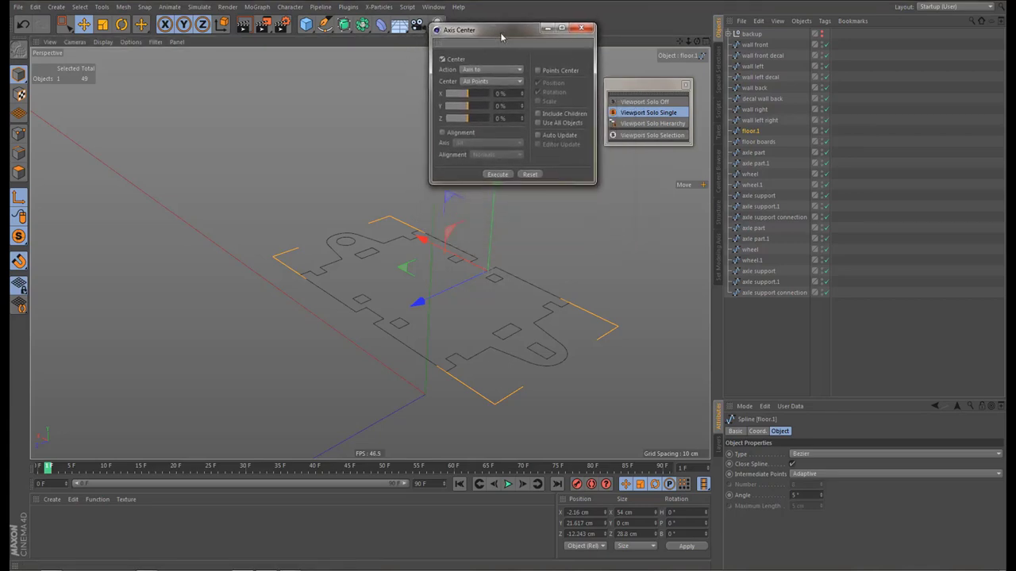
{"action": "left_click", "coordinate": [497, 174]}
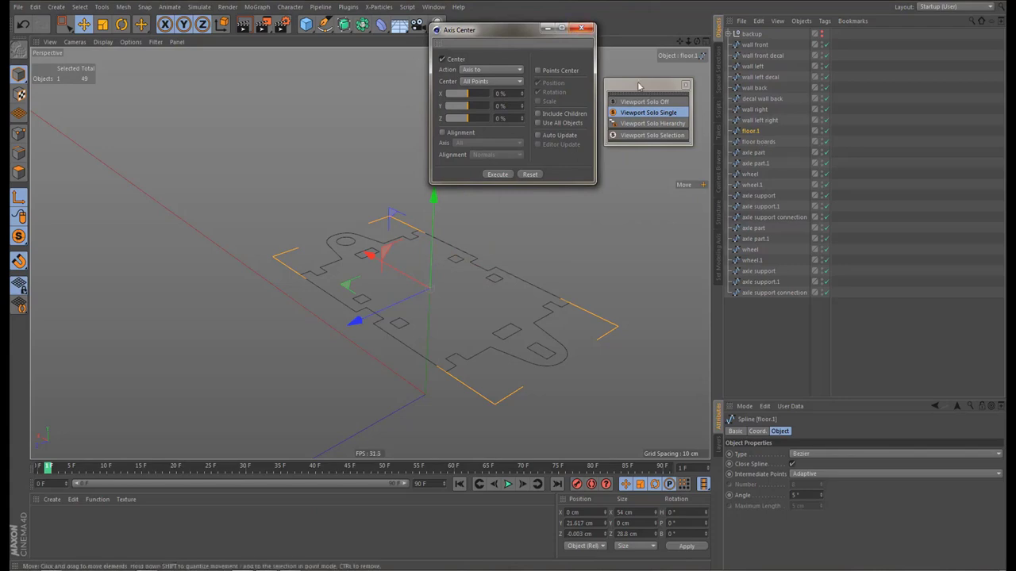
Set the isolated floor boards spline's axis pitch and bank rotation to 0° and center its axis on all its points
{"action": "left_click", "coordinate": [756, 143]}
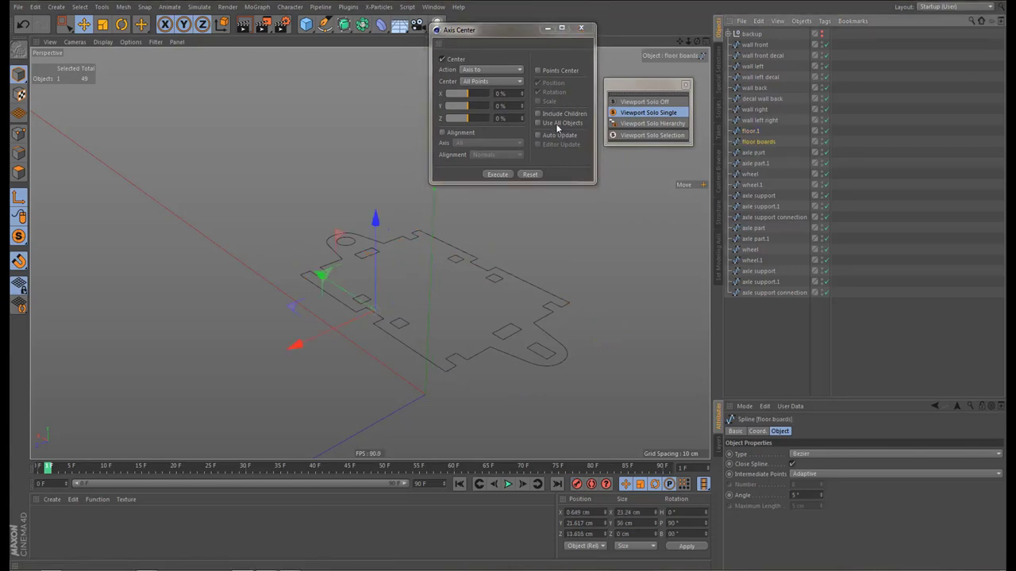
{"action": "left_click", "coordinate": [624, 125]}
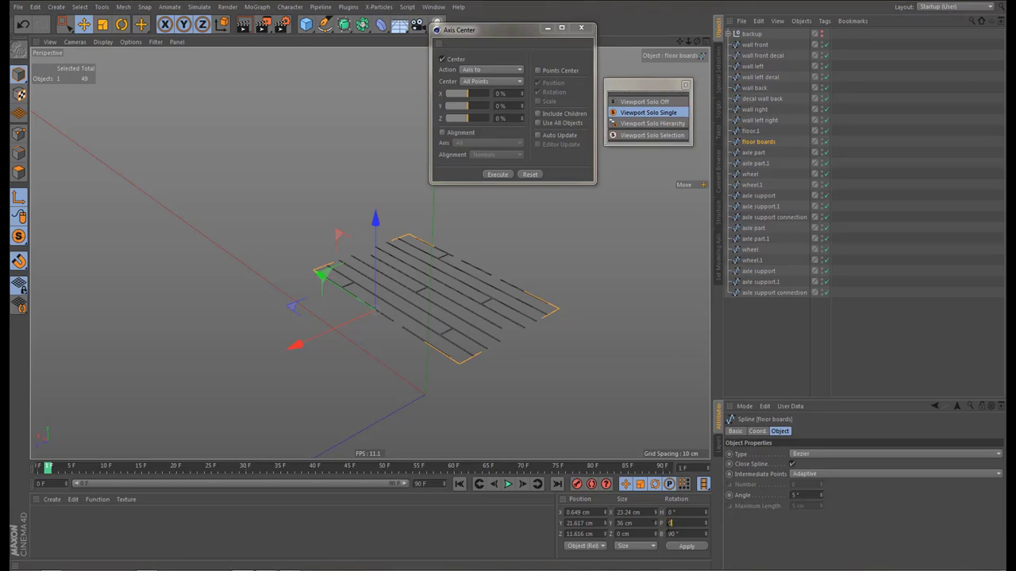
{"action": "type", "text": "0"}
{"action": "left_click", "coordinate": [686, 546]}
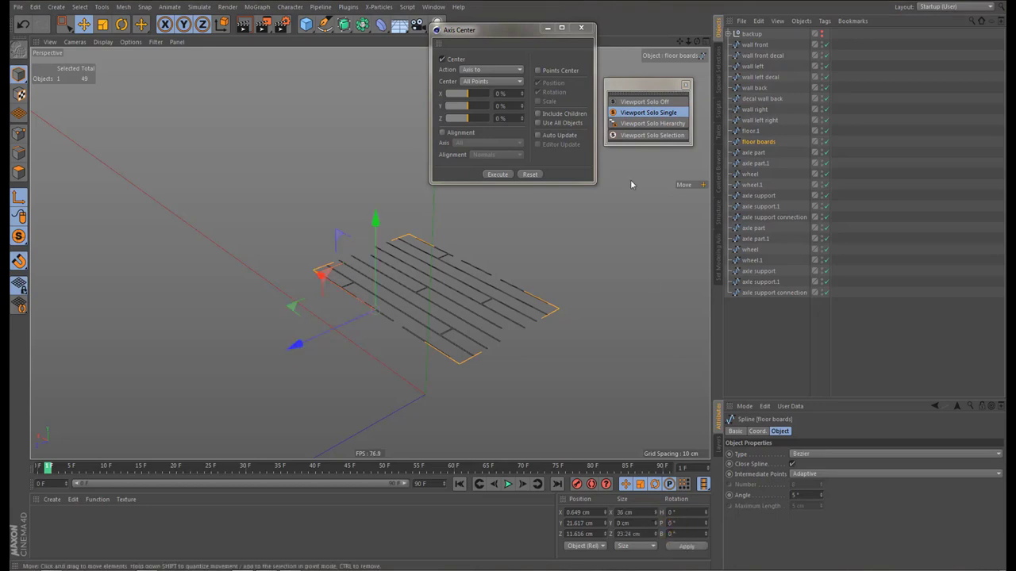
{"action": "left_click", "coordinate": [498, 174]}
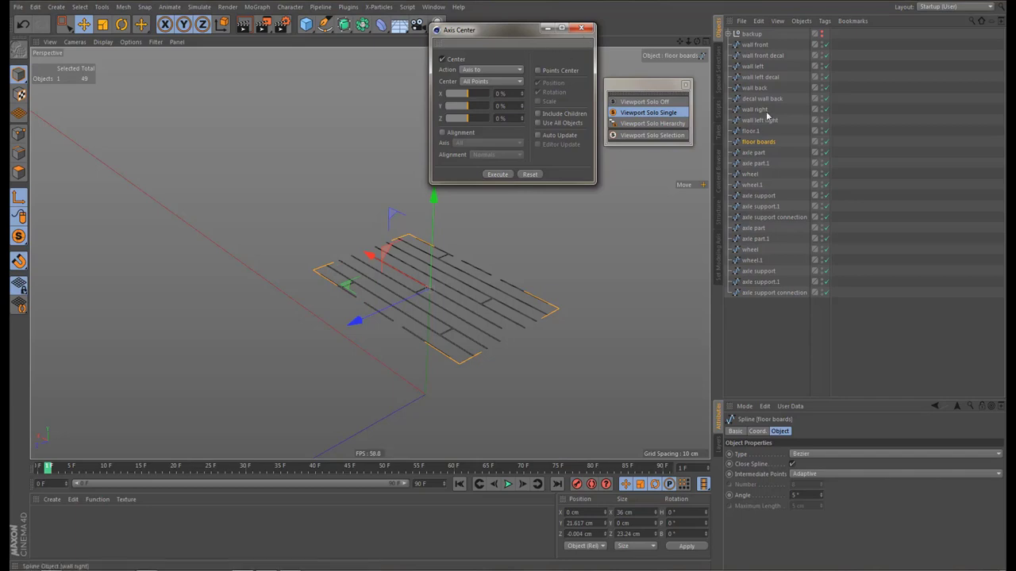
Inspect the axis orientation and position of the axle part, axle part.1 and wheel splines, isolating axle part and wheel with Viewport Solo Single
{"action": "left_click", "coordinate": [764, 154]}
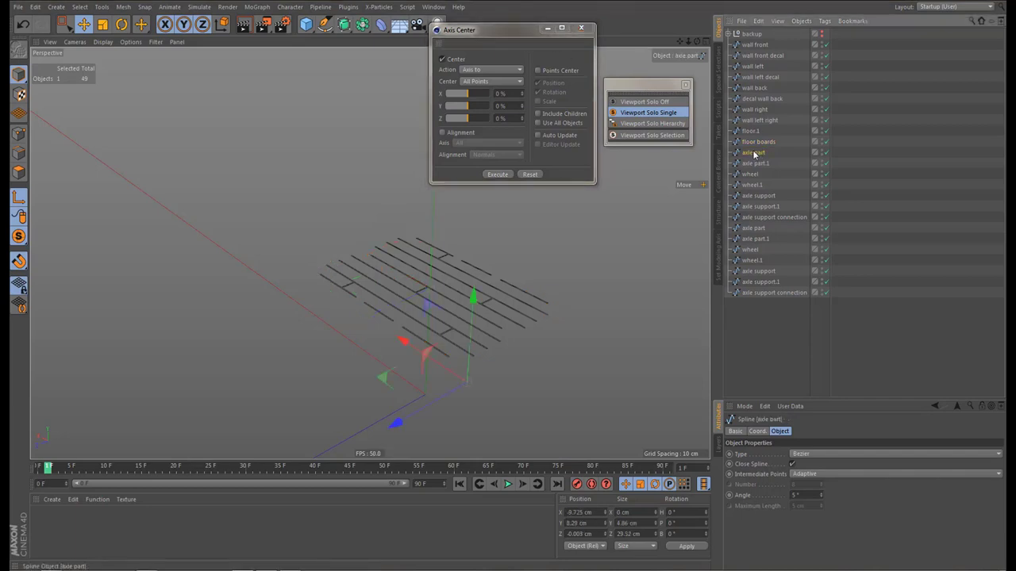
{"action": "left_click", "coordinate": [648, 112]}
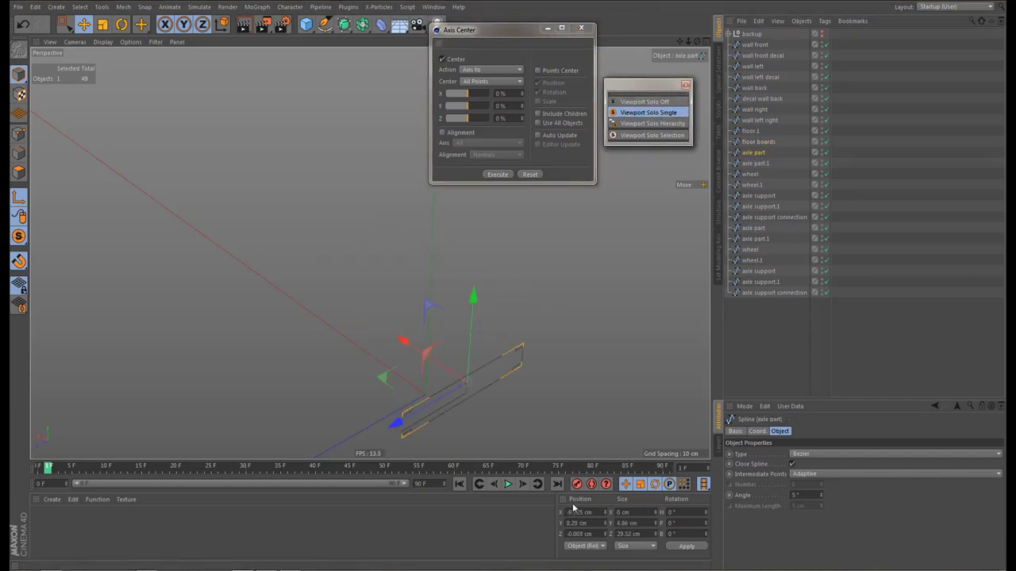
{"action": "left_click", "coordinate": [752, 164]}
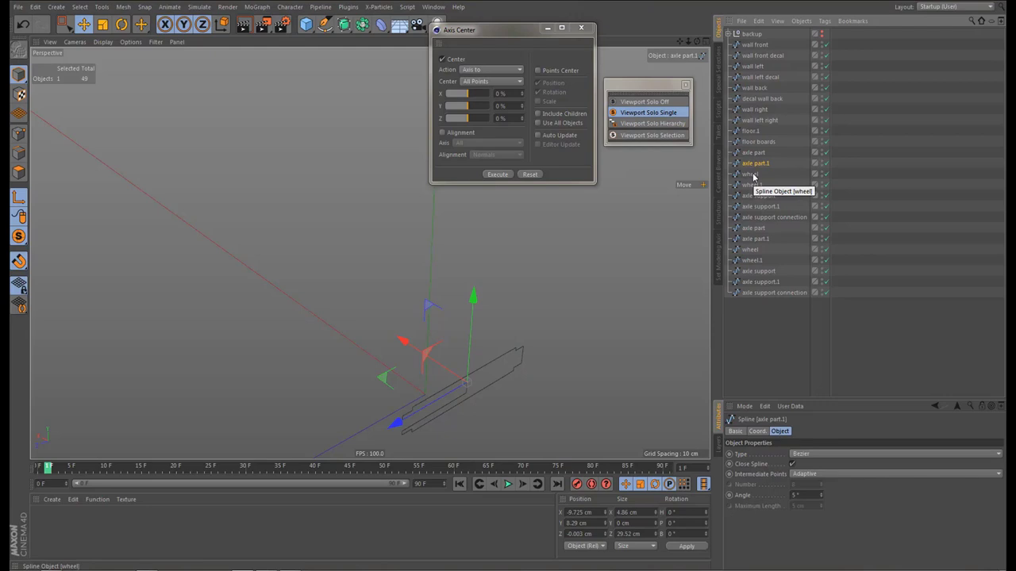
{"action": "left_click", "coordinate": [754, 175]}
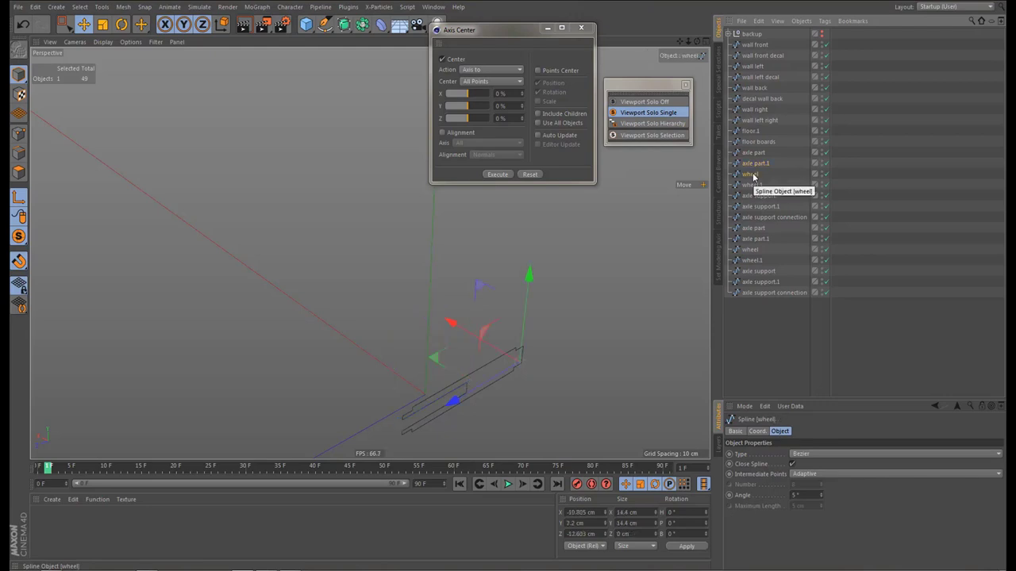
{"action": "left_click", "coordinate": [653, 116]}
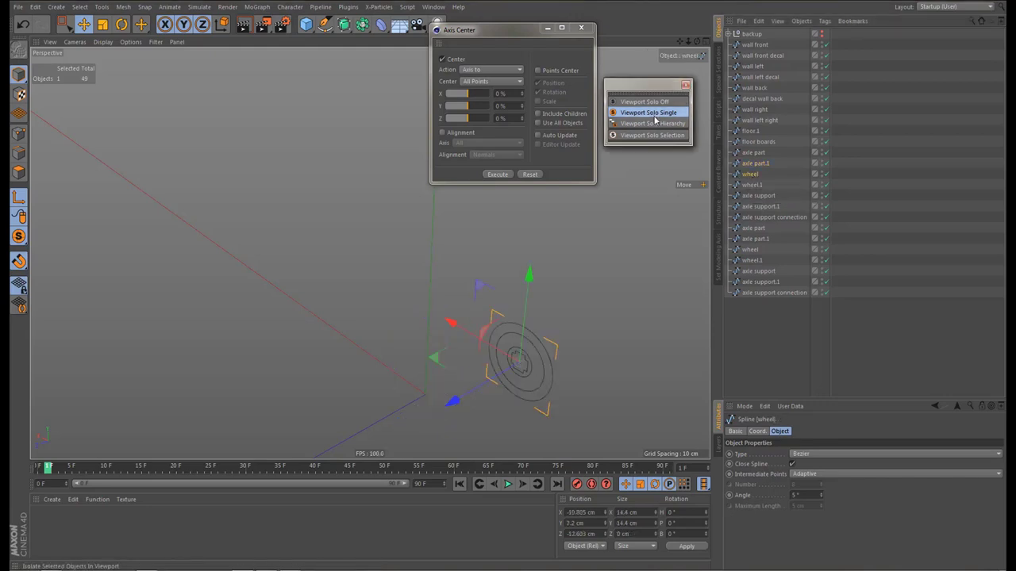
Set the axis heading of the first axle support spline below wheel.1 to 0° and isolate it with Viewport Solo Single
{"action": "left_click", "coordinate": [749, 186]}
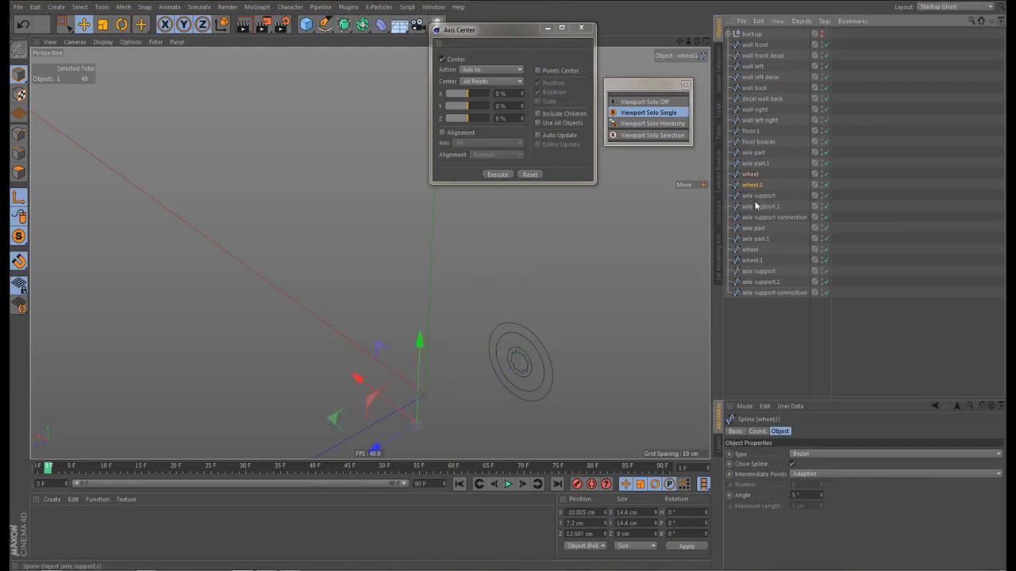
{"action": "left_click", "coordinate": [757, 197]}
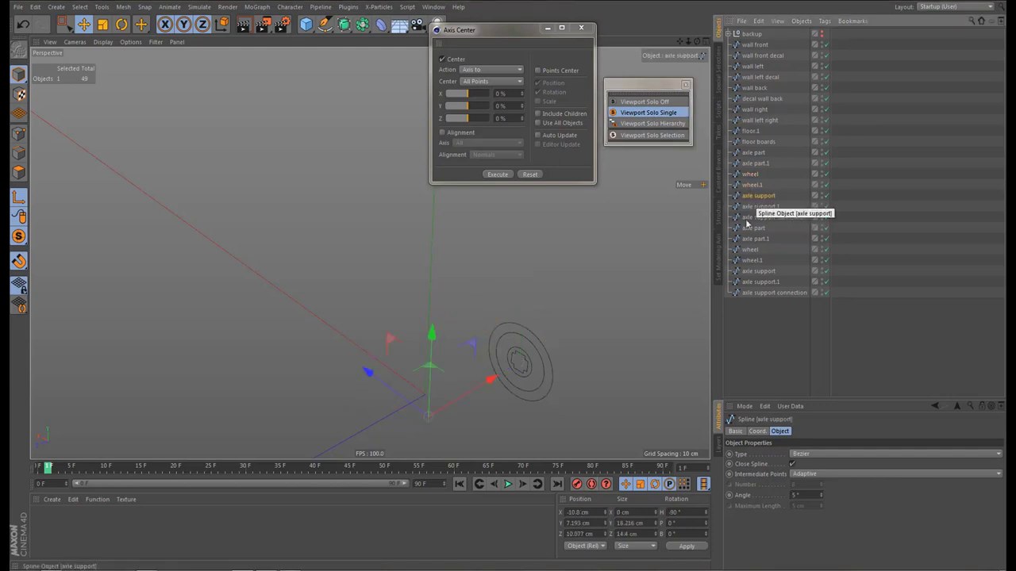
{"action": "double_click", "coordinate": [692, 512]}
{"action": "type", "text": "0"}
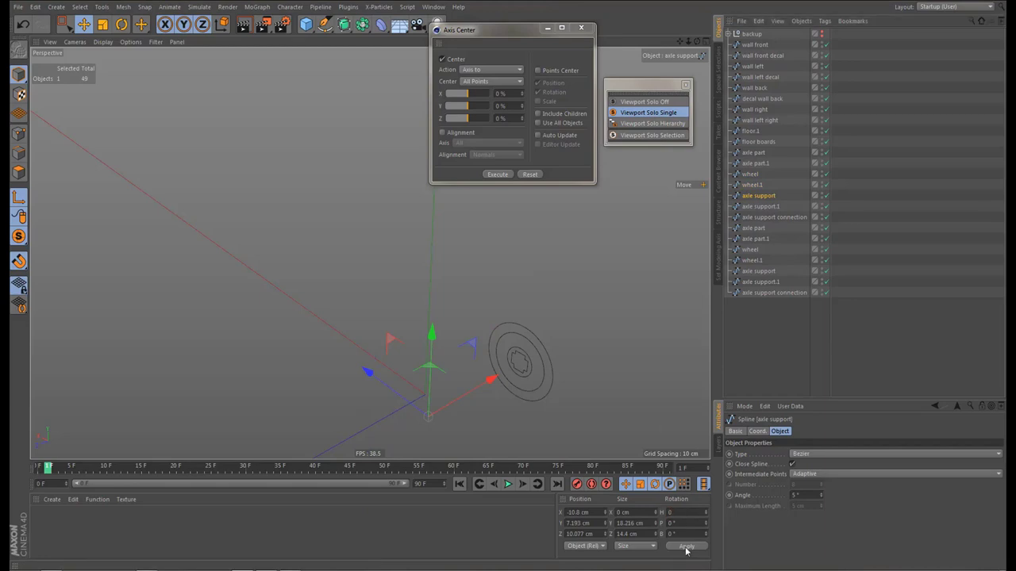
{"action": "left_click", "coordinate": [686, 548]}
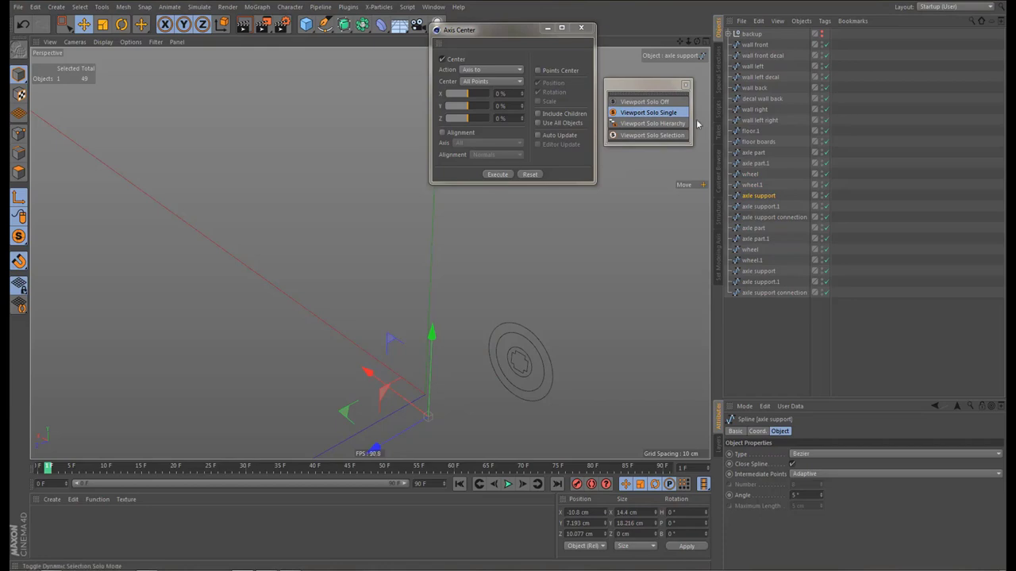
{"action": "left_click", "coordinate": [657, 115]}
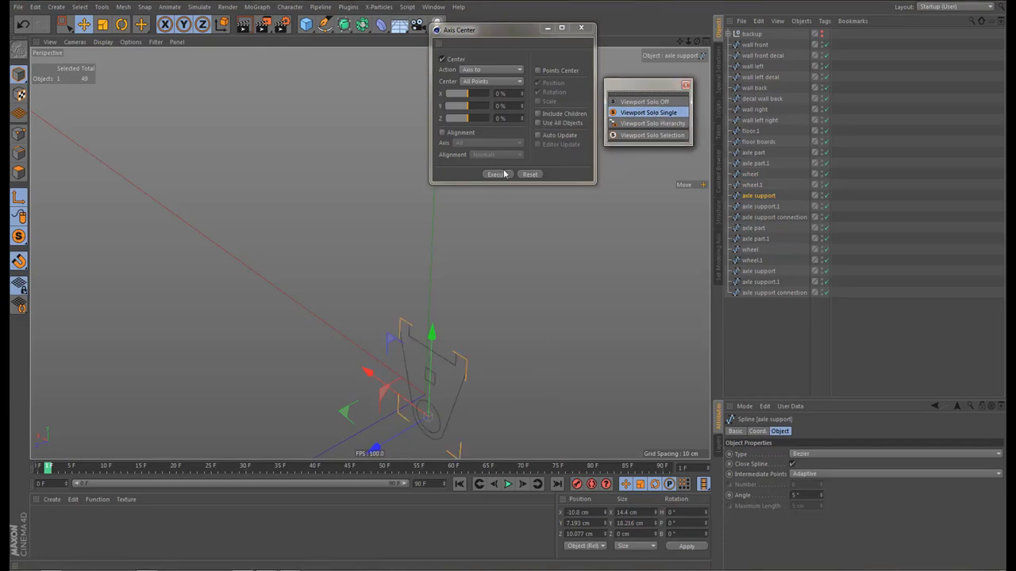
{"action": "middle_click", "coordinate": [426, 408]}
{"action": "middle_click", "coordinate": [537, 387]}
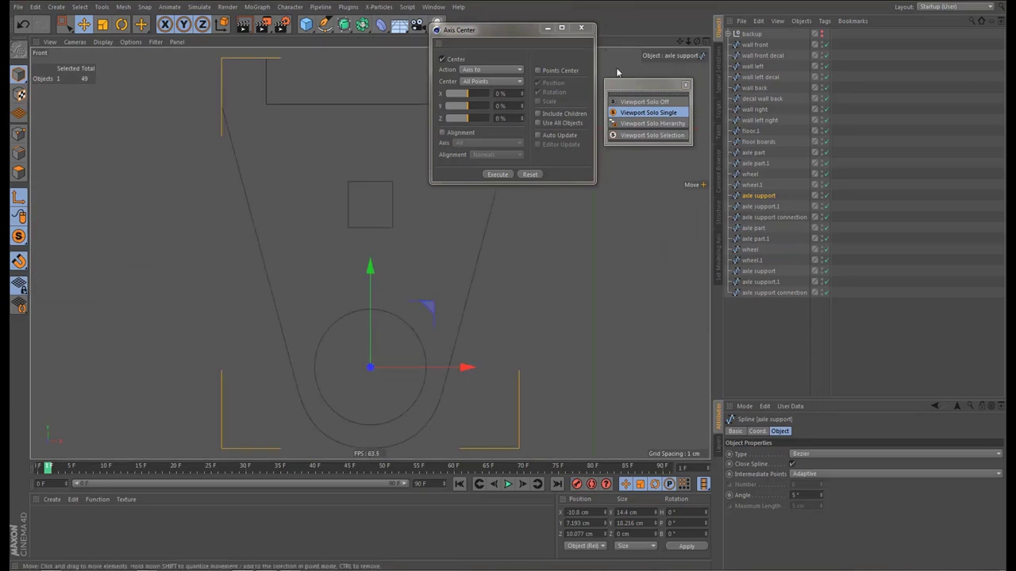
Isolate the first axle support.1 spline with Viewport Solo Single and set its axis heading to 0°
{"action": "left_click", "coordinate": [755, 208]}
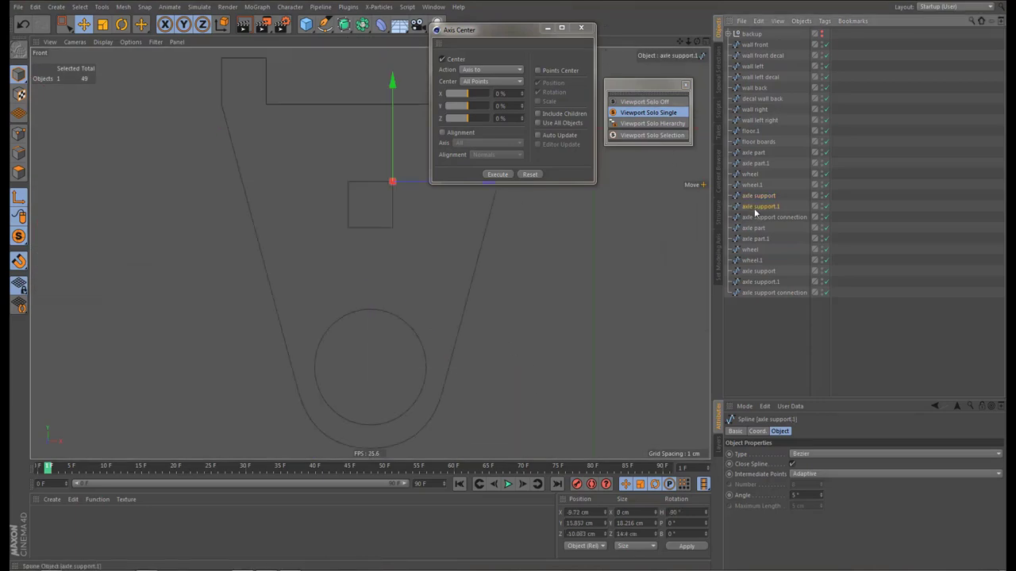
{"action": "middle_click", "coordinate": [370, 212]}
{"action": "middle_click", "coordinate": [290, 177]}
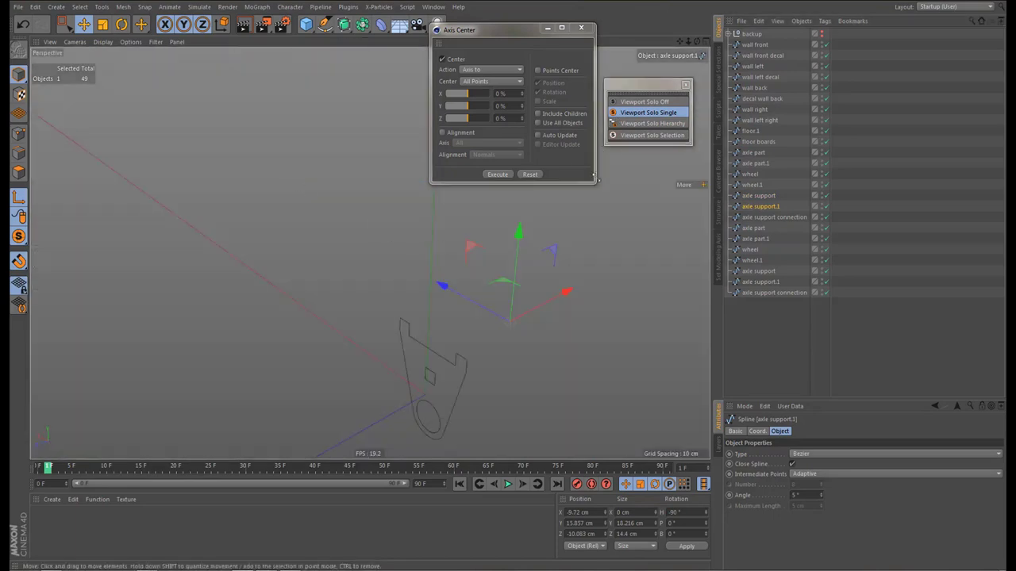
{"action": "left_click", "coordinate": [644, 112]}
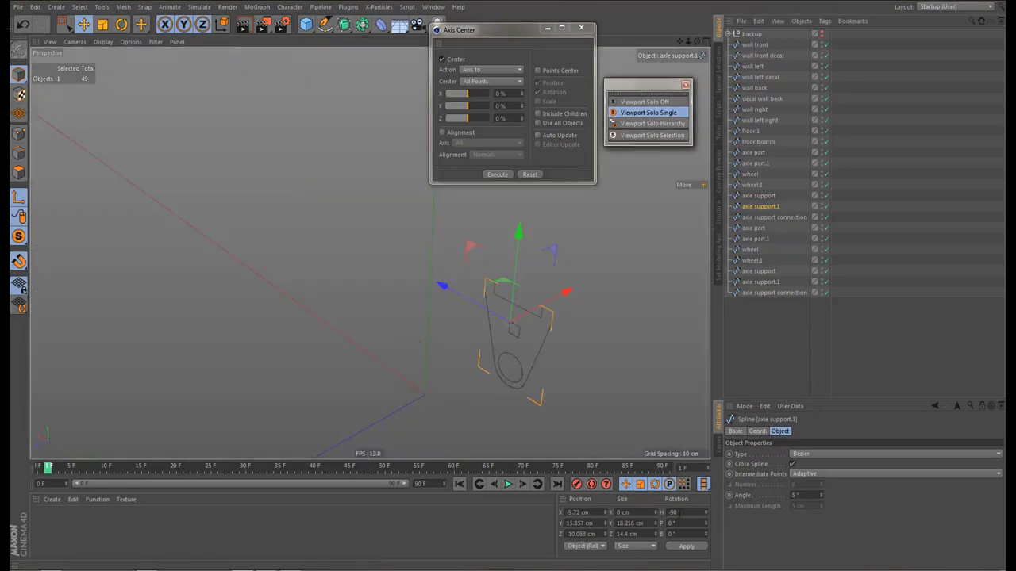
{"action": "type", "text": "0"}
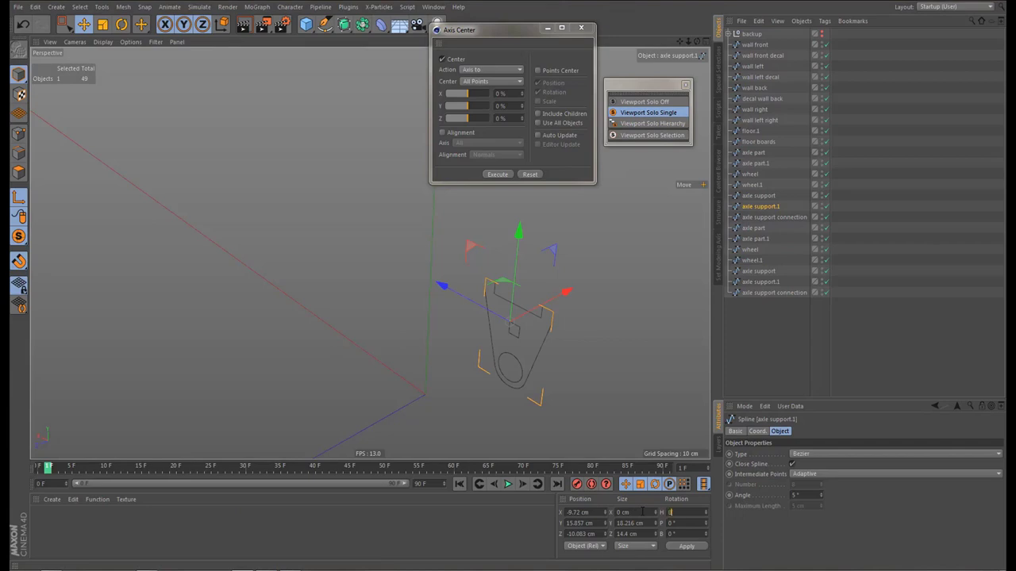
{"action": "key", "text": "Return"}
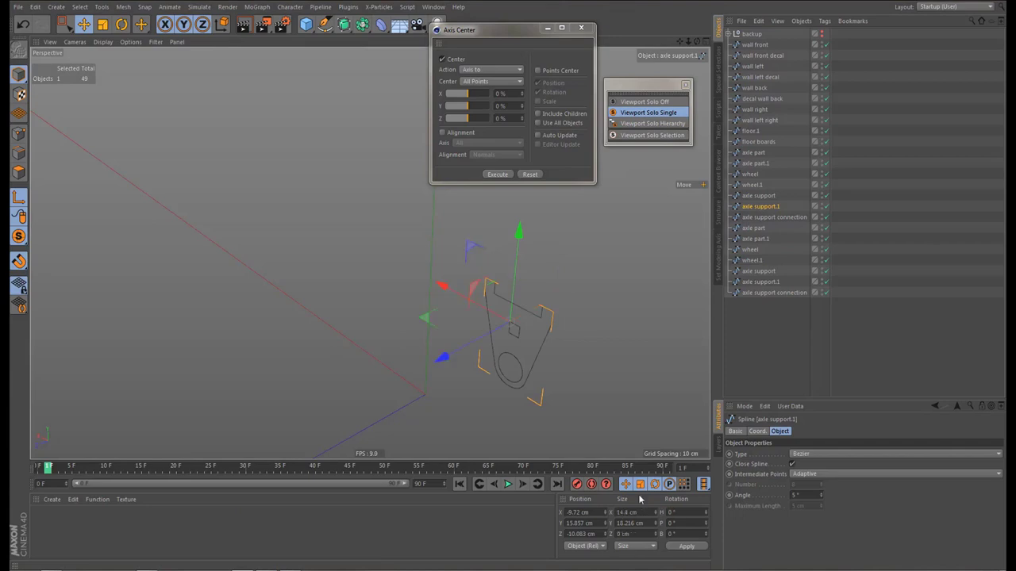
Center the axle support.1 axis on all points, then lower it to the center of the round hole, about Y 7.22 cm
{"action": "middle_click", "coordinate": [549, 383]}
{"action": "key", "text": "o"}
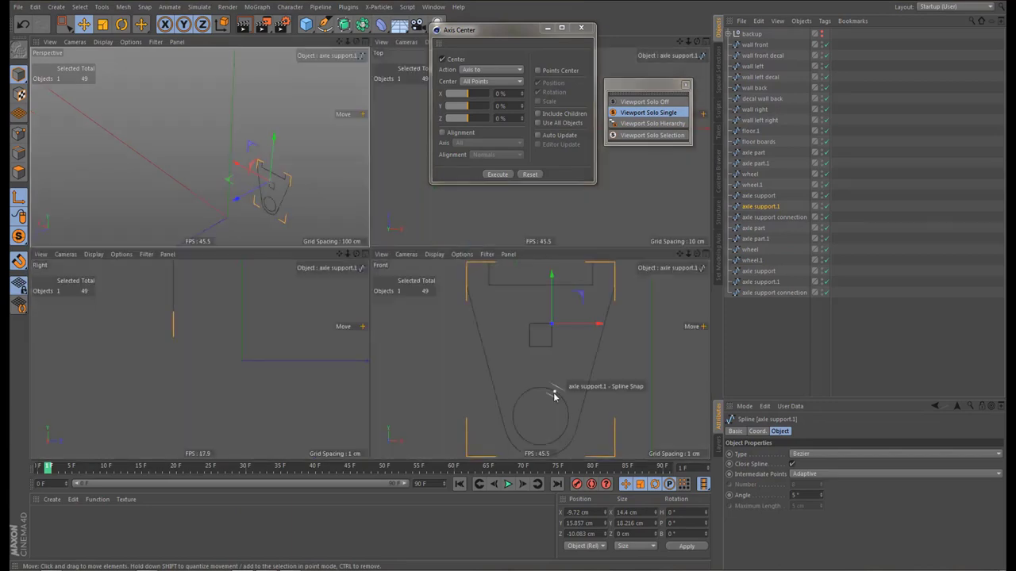
{"action": "middle_click", "coordinate": [549, 384]}
{"action": "middle_click_drag", "start_coordinate": [452, 311], "coordinate": [438, 306], "text": "alt"}
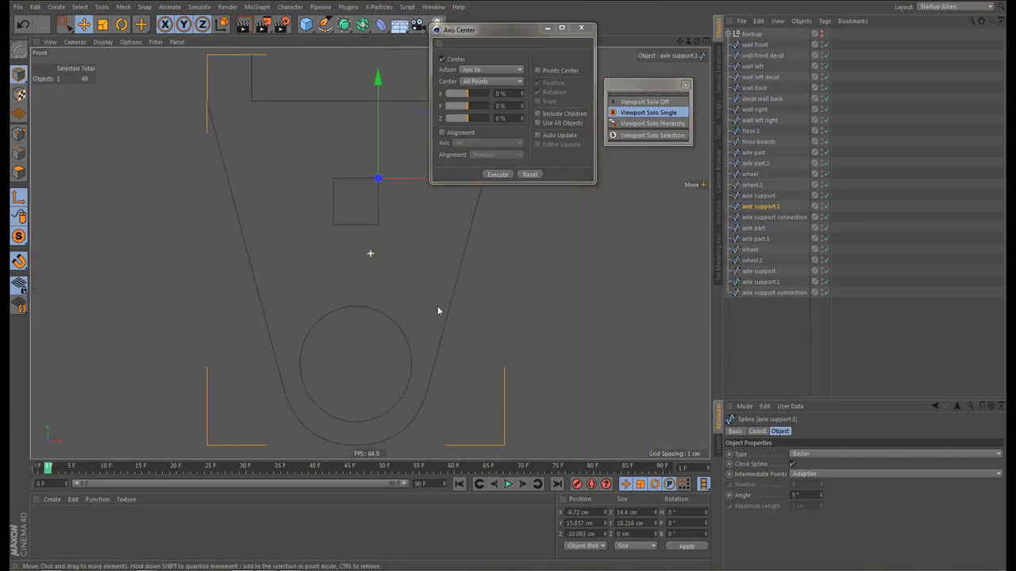
{"action": "left_click", "coordinate": [497, 175]}
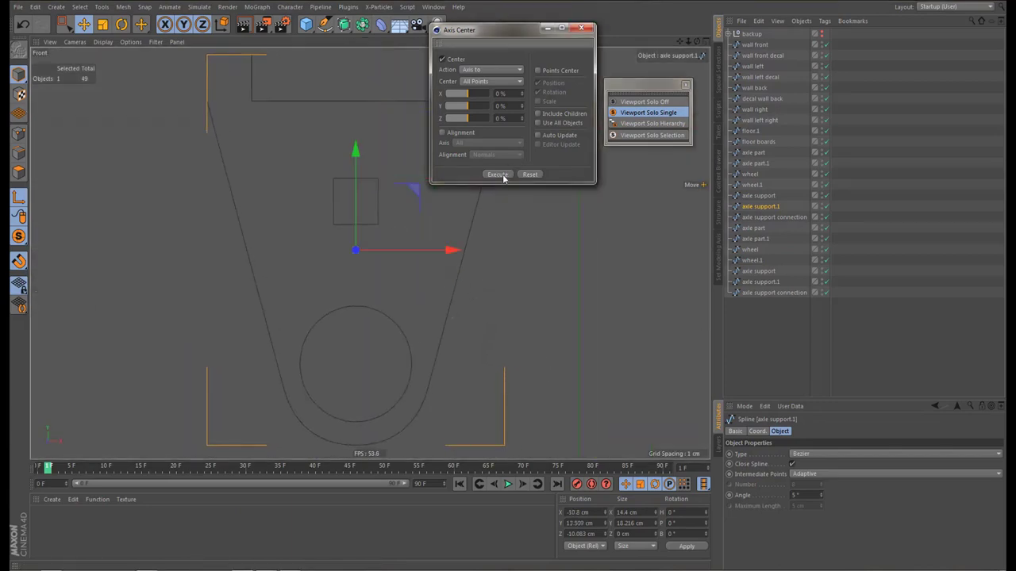
{"action": "left_click_drag", "start_coordinate": [351, 147], "coordinate": [345, 267]}
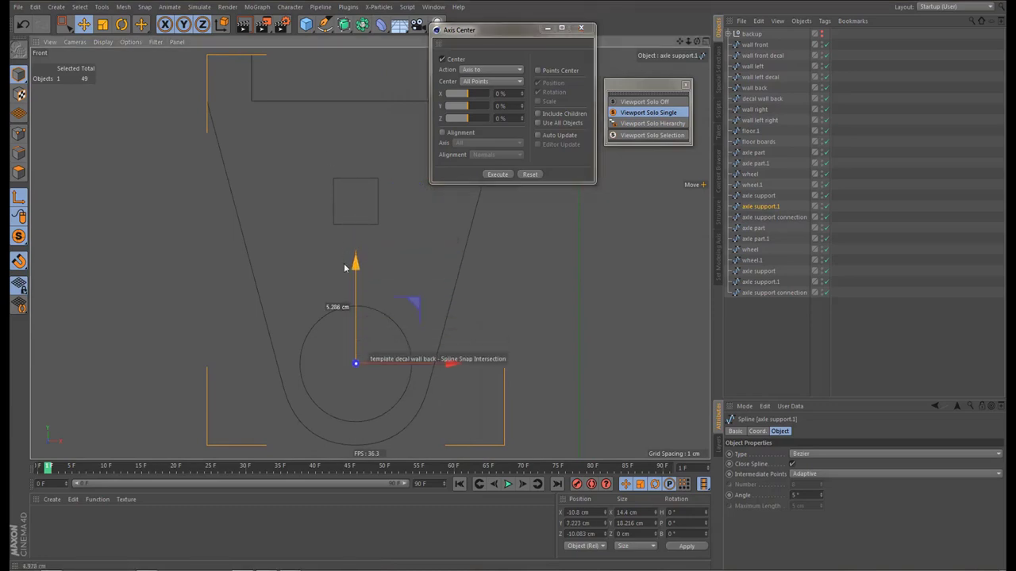
Isolate the first axle support connection spline, set its axis heading to 0° and center its axis on all its points
{"action": "left_click", "coordinate": [748, 218]}
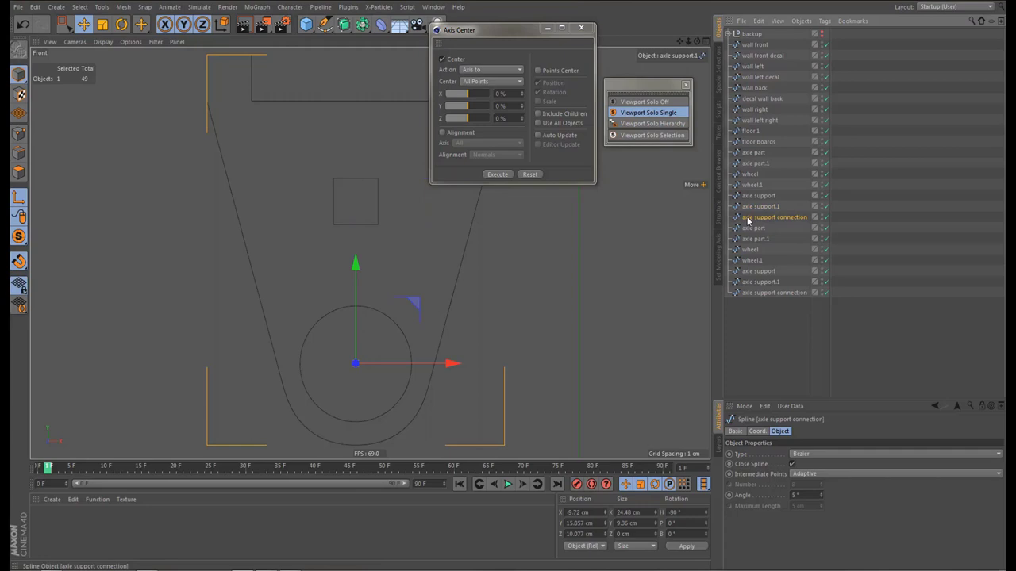
{"action": "left_click", "coordinate": [646, 135]}
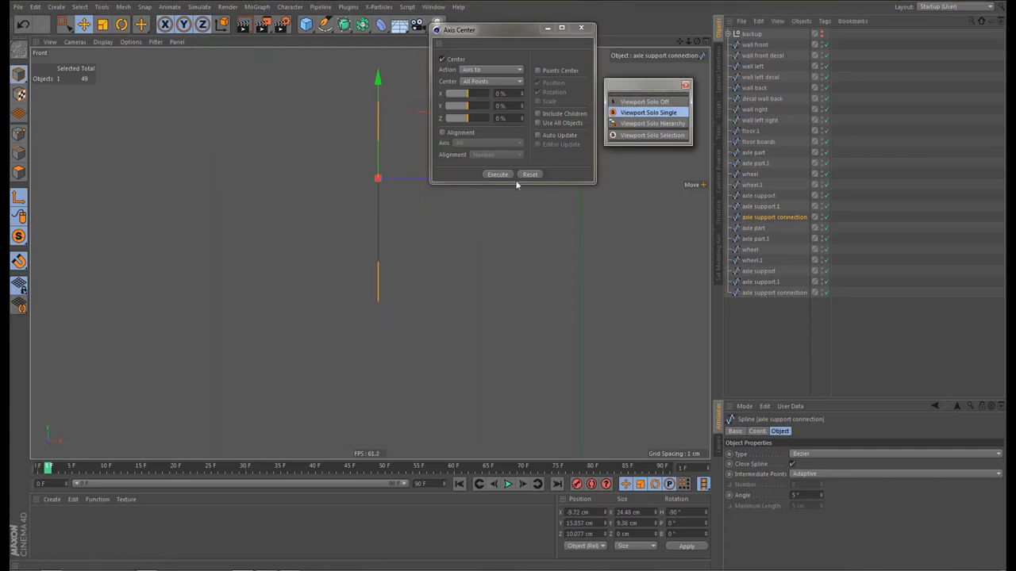
{"action": "key", "text": "F1"}
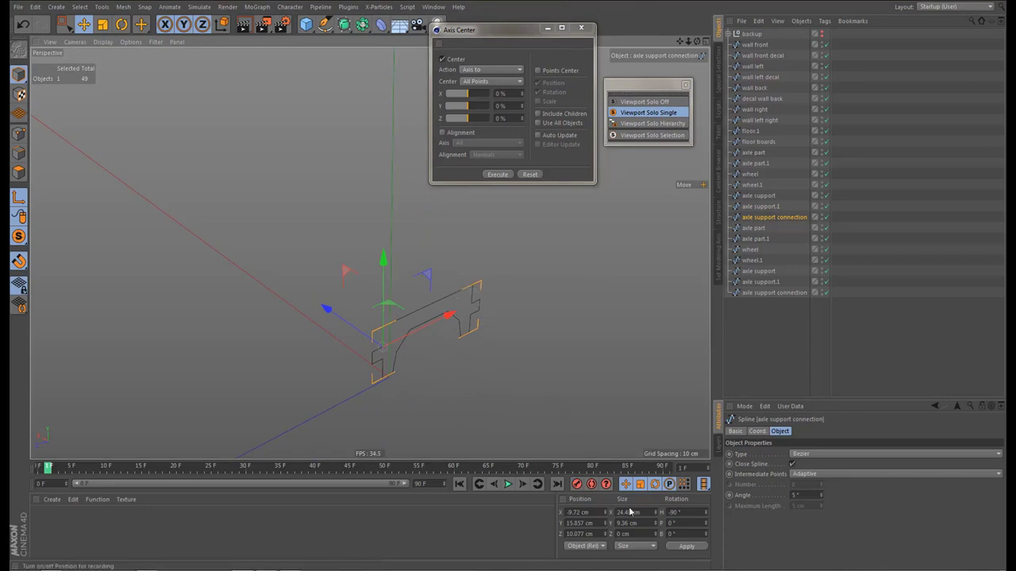
{"action": "left_click", "coordinate": [675, 512]}
{"action": "type", "text": "0"}
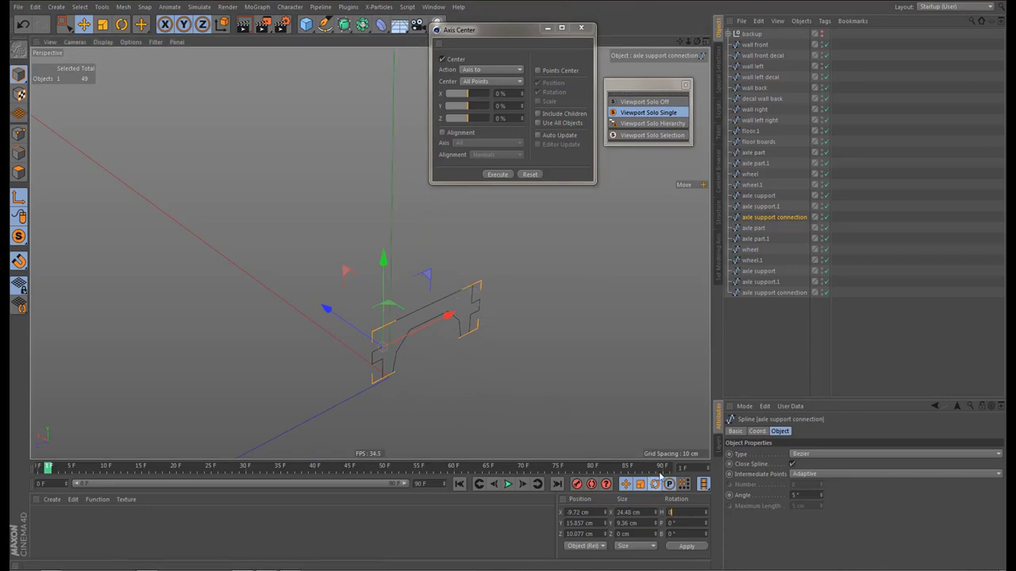
{"action": "left_click", "coordinate": [681, 550]}
{"action": "left_click", "coordinate": [497, 174]}
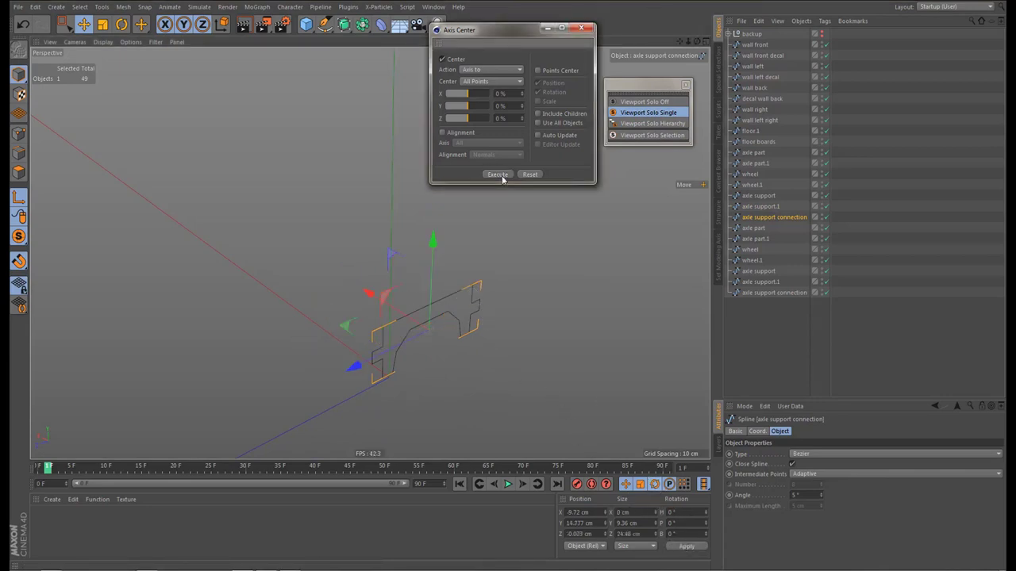
Inspect the axis orientation of the second set's axle part, axle part.1, wheel and wheel.1 splines, isolating the wheel
{"action": "left_click", "coordinate": [752, 230]}
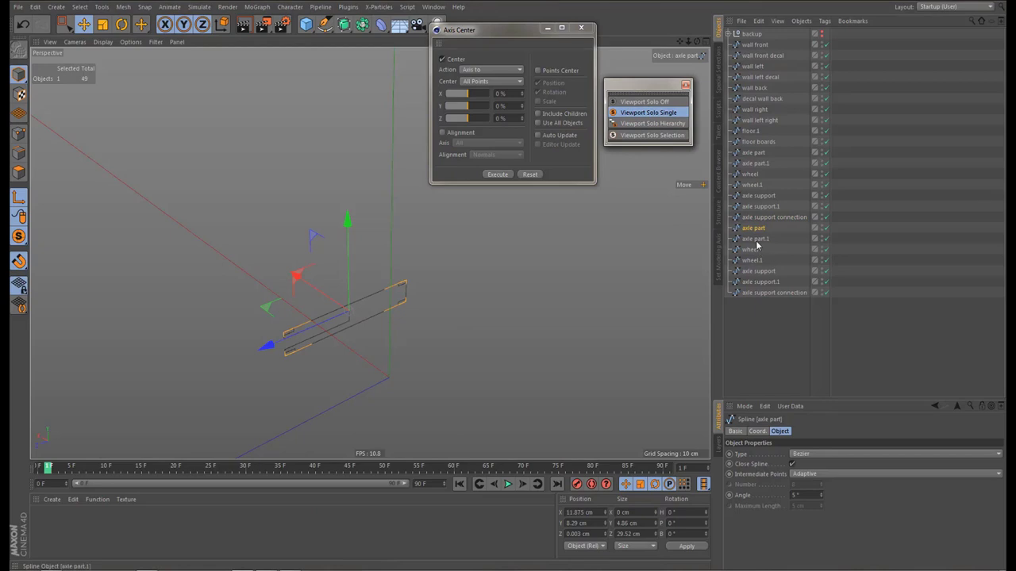
{"action": "left_click", "coordinate": [756, 240]}
{"action": "left_click", "coordinate": [757, 229]}
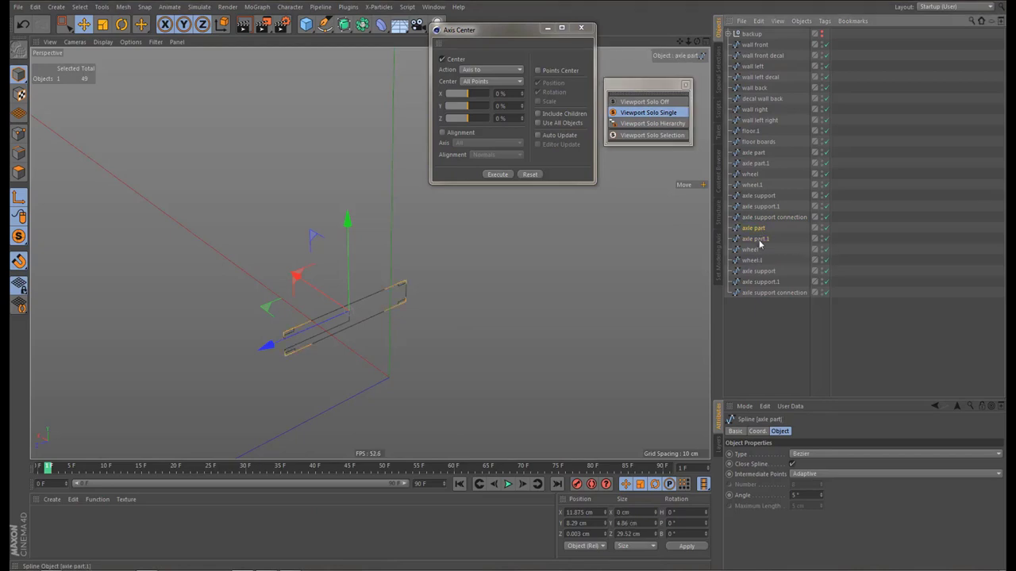
{"action": "left_click", "coordinate": [752, 251]}
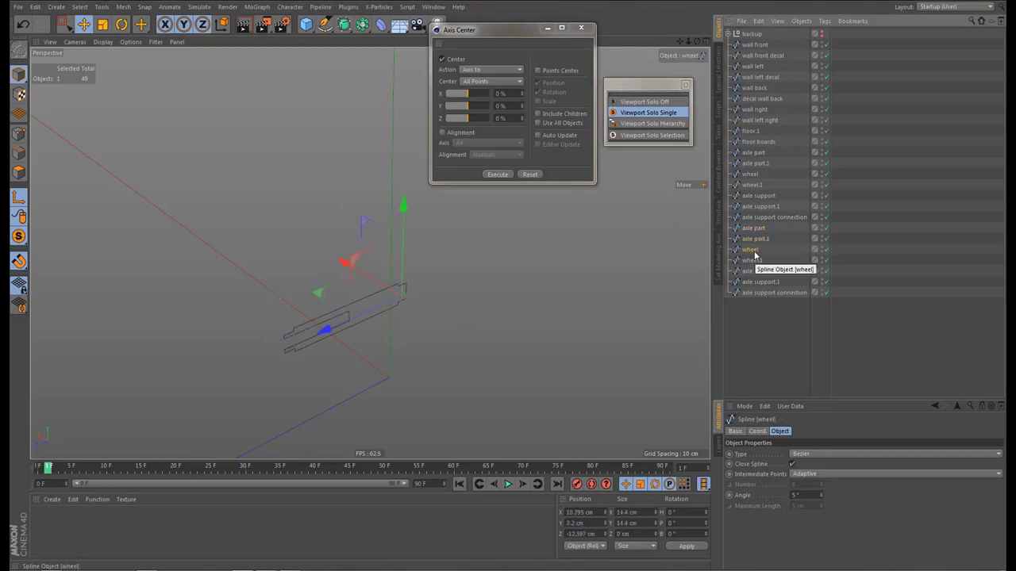
{"action": "left_click", "coordinate": [658, 111]}
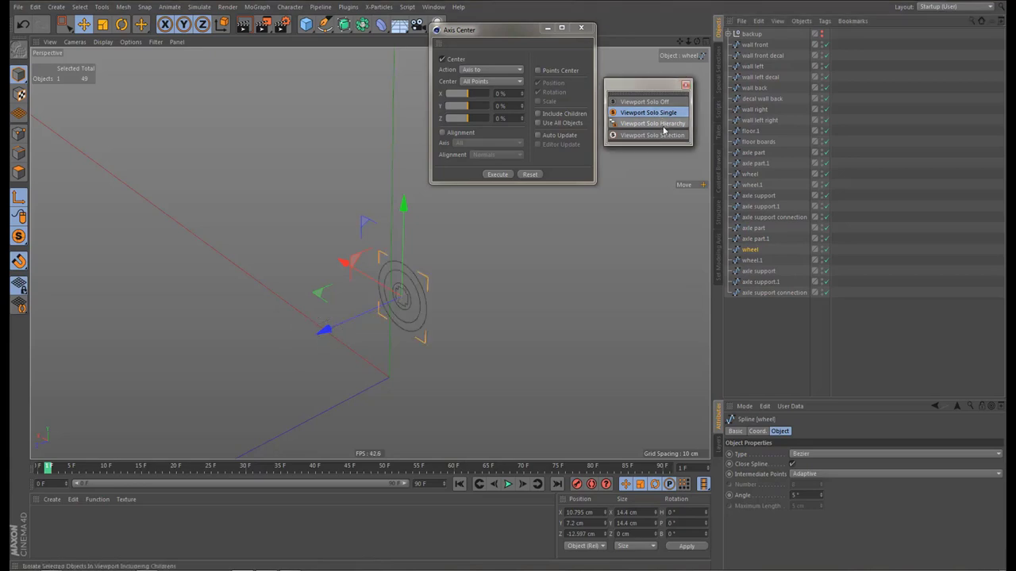
{"action": "left_click", "coordinate": [751, 262]}
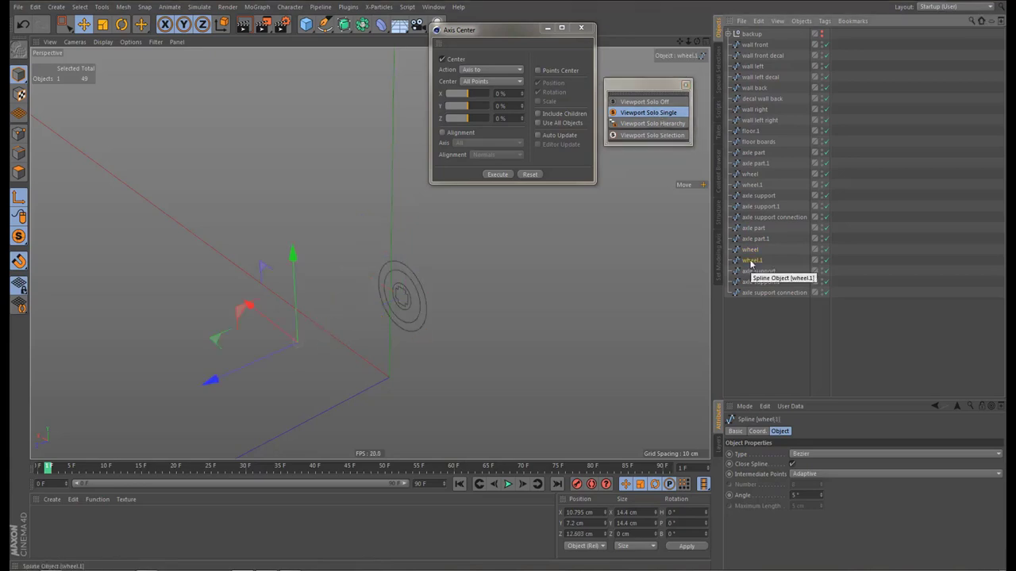
Isolate the second set's axle support spline with Viewport Solo Single and set its axis heading to 0°
{"action": "left_click", "coordinate": [749, 271]}
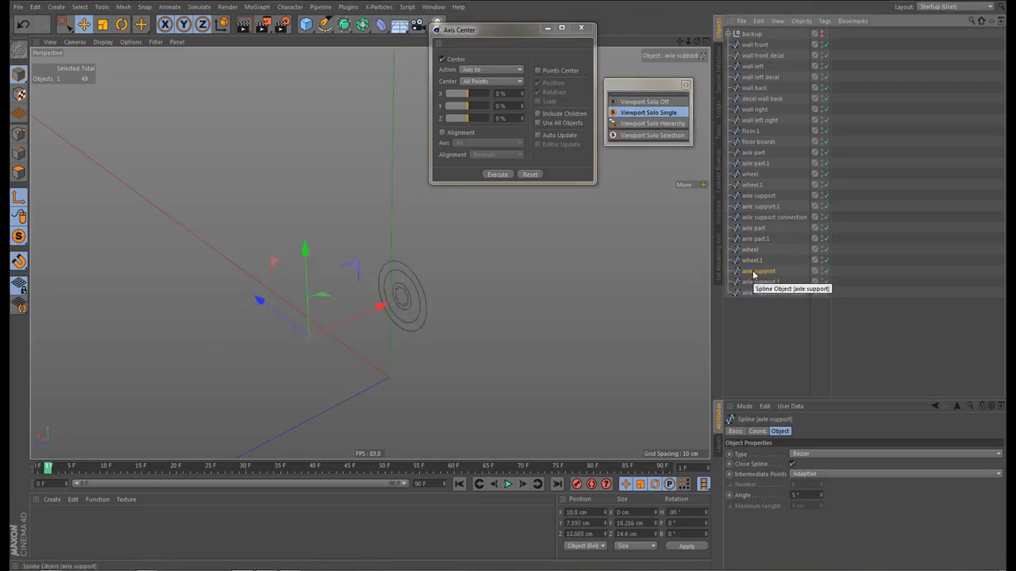
{"action": "left_click", "coordinate": [649, 112]}
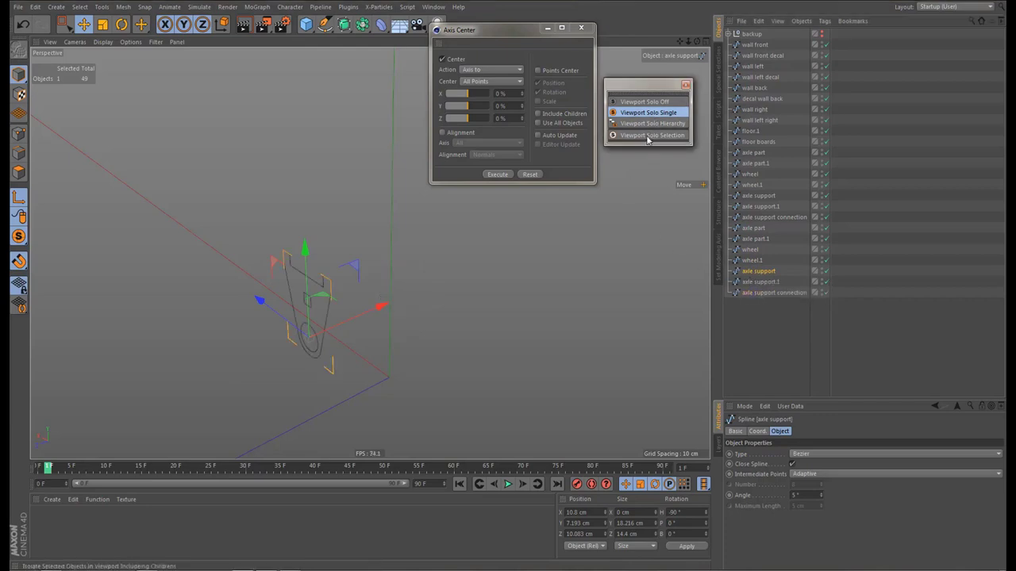
{"action": "left_click_drag", "start_coordinate": [684, 513], "coordinate": [665, 513]}
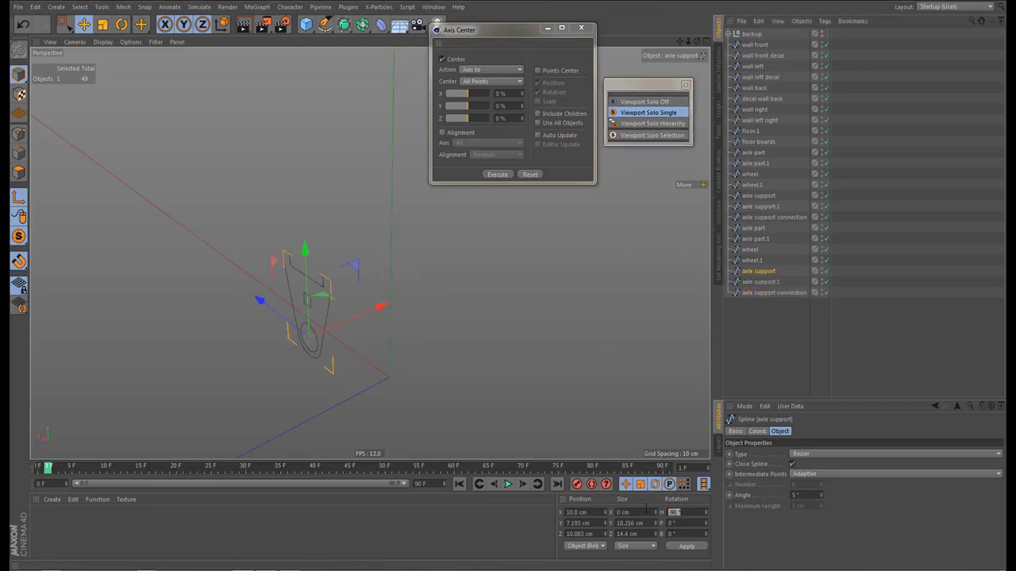
{"action": "type", "text": "0"}
{"action": "left_click", "coordinate": [686, 547]}
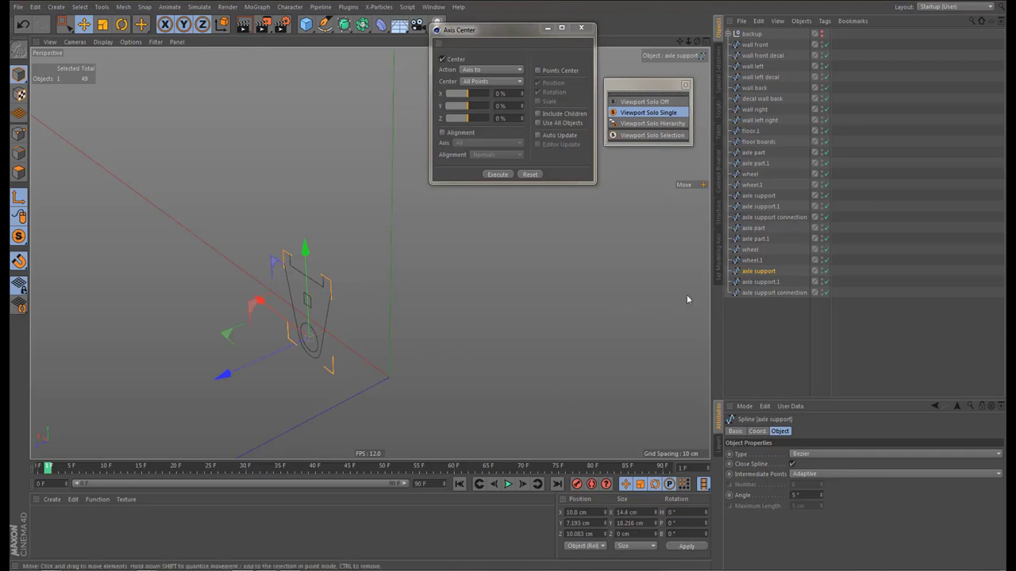
Isolate the second set's axle support.1 spline with Viewport Solo Single and set its axis heading to 0°
{"action": "left_click", "coordinate": [769, 283]}
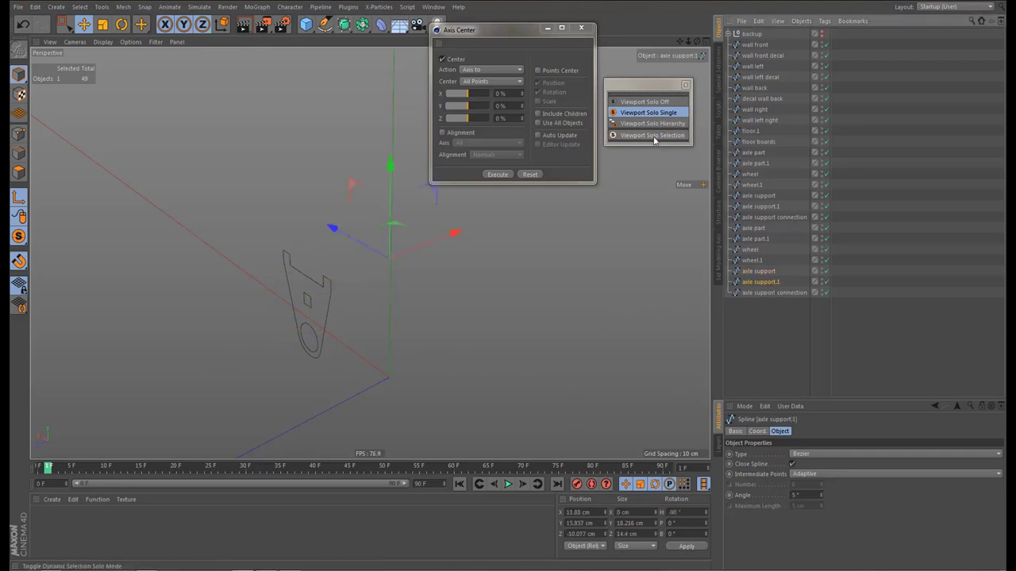
{"action": "left_click", "coordinate": [646, 112]}
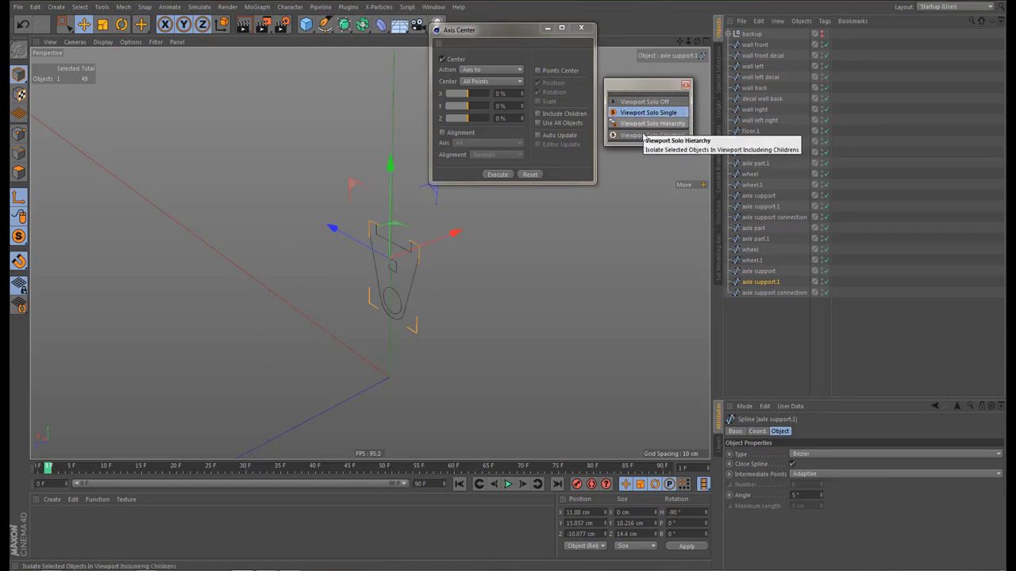
{"action": "left_click_drag", "start_coordinate": [689, 512], "coordinate": [661, 517]}
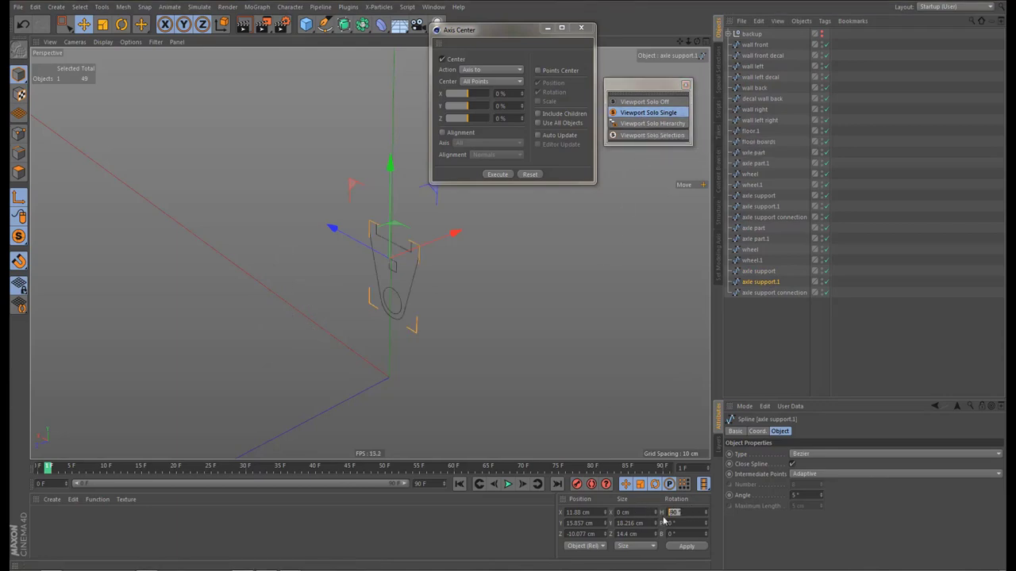
{"action": "type", "text": "0"}
{"action": "left_click", "coordinate": [687, 547]}
Center the second axle support.1 axis on all points, then lower it to the round hole's center, about Y 7.22 cm
{"action": "middle_click", "coordinate": [522, 340]}
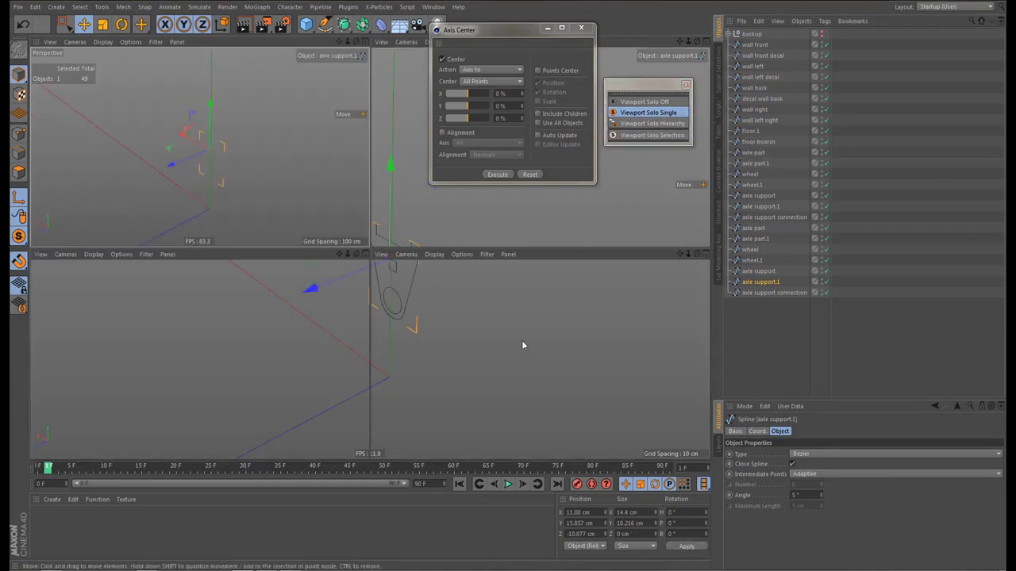
{"action": "middle_click", "coordinate": [521, 339]}
{"action": "key", "text": "h"}
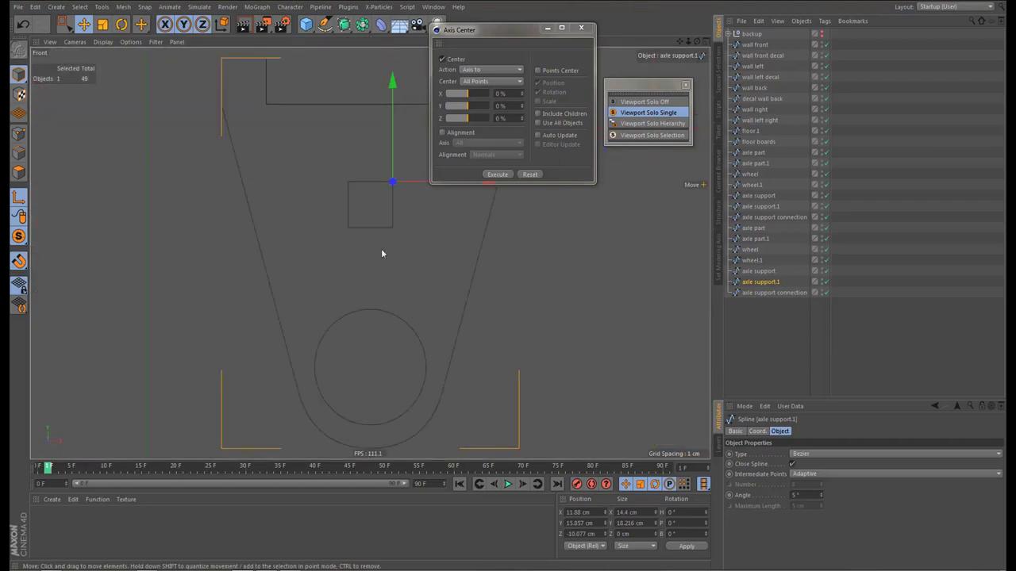
{"action": "left_click", "coordinate": [498, 175]}
{"action": "left_click_drag", "start_coordinate": [369, 169], "coordinate": [369, 267]}
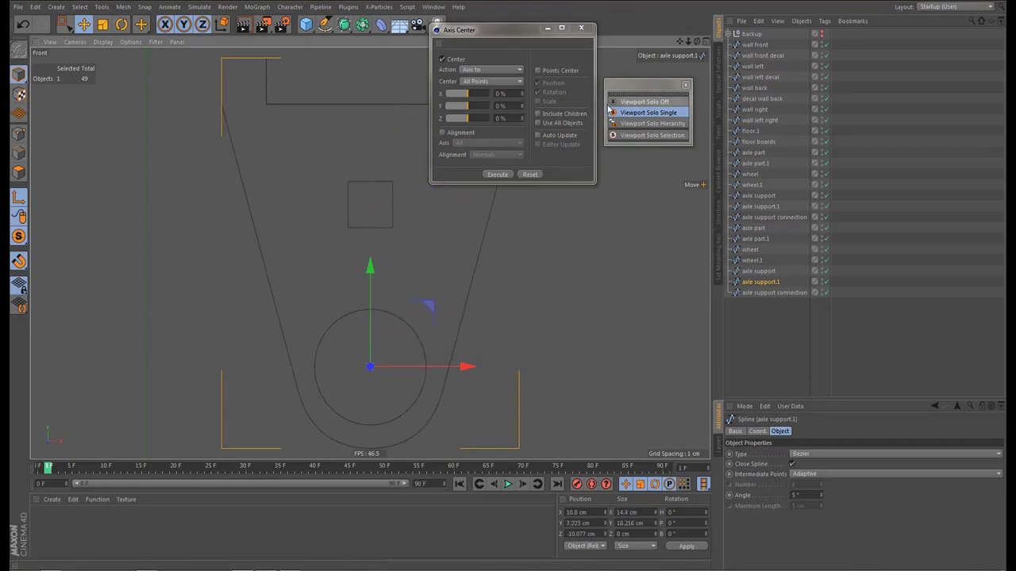
Isolate the second set's axle support connection spline in the perspective view and set its axis heading to 0°
{"action": "key", "text": "F1"}
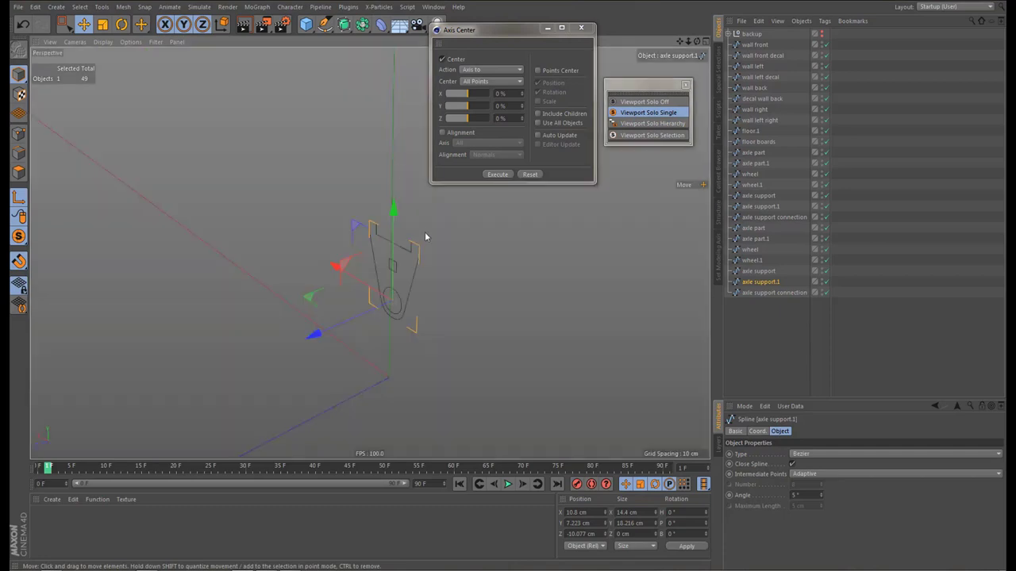
{"action": "left_click", "coordinate": [762, 292]}
{"action": "left_click", "coordinate": [646, 112]}
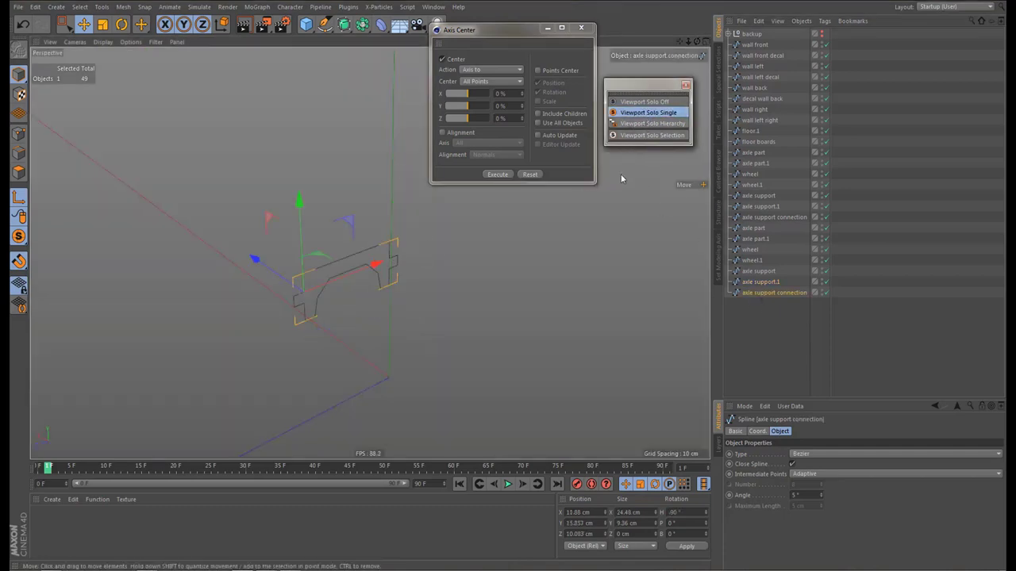
{"action": "left_click", "coordinate": [674, 512]}
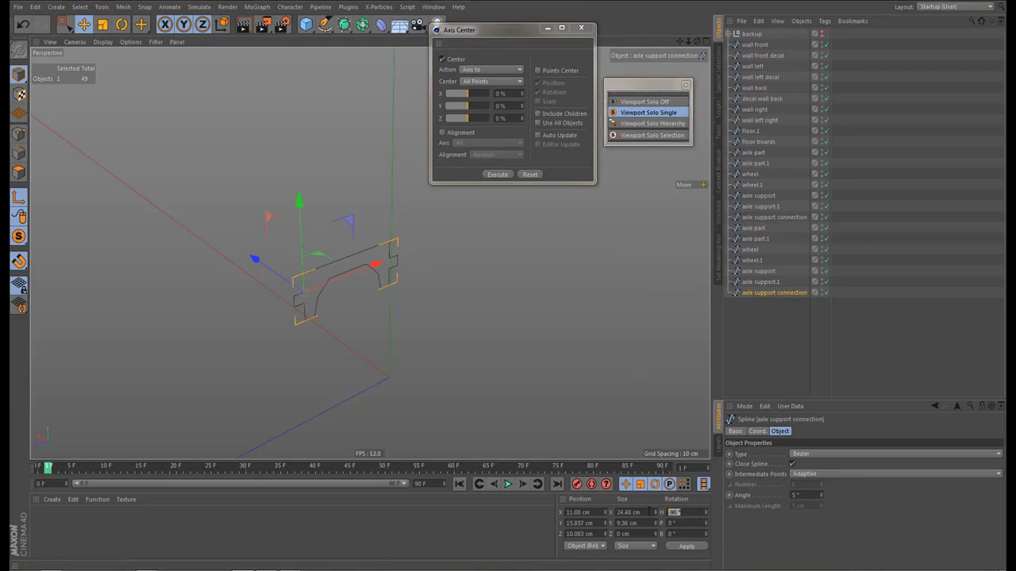
{"action": "type", "text": "0"}
{"action": "key", "text": "Return"}
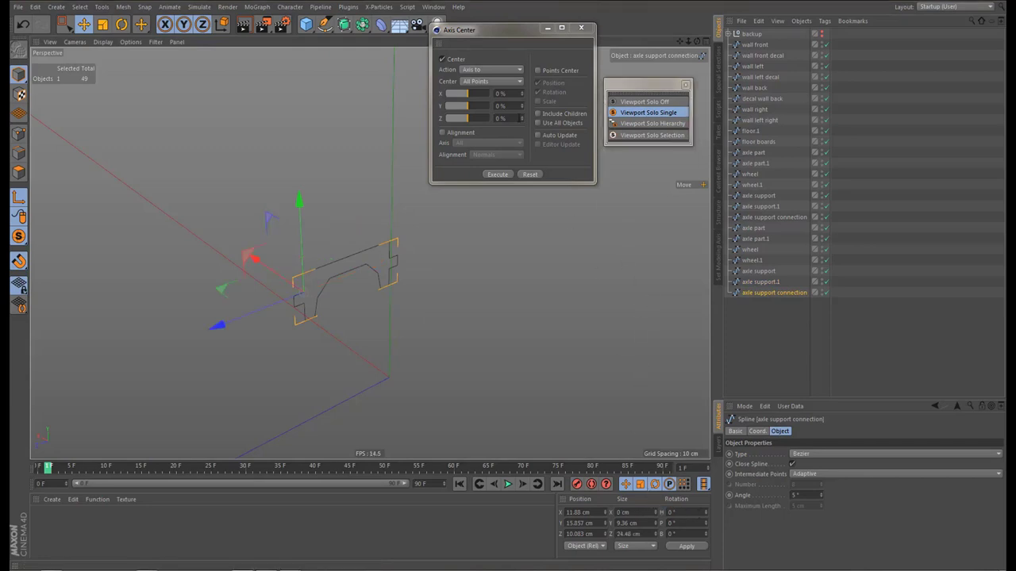
Center the axle support connection's axis on all points, then close the Viewport Solo palette and the Axis Center window
{"action": "left_click", "coordinate": [498, 175]}
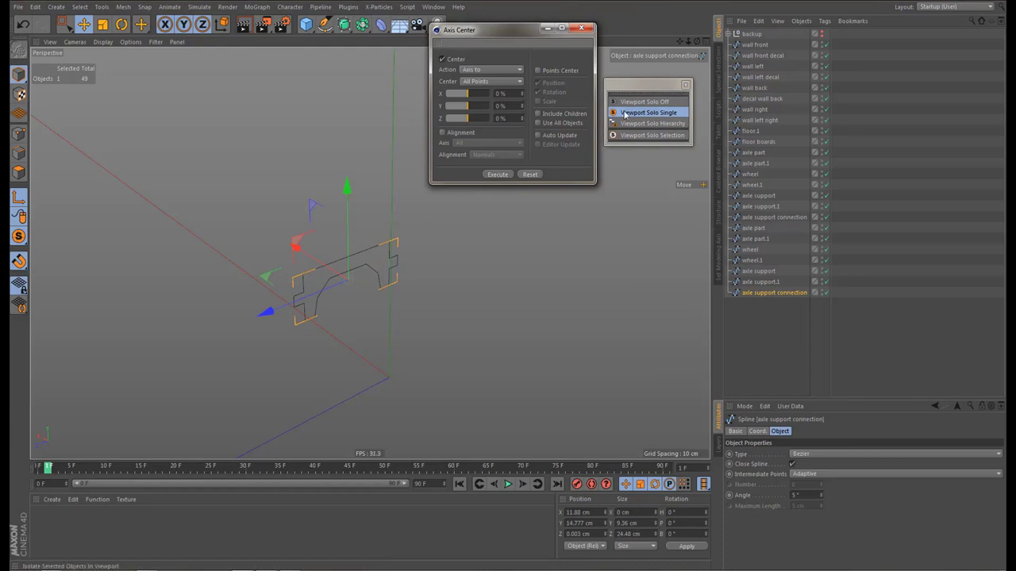
{"action": "left_click", "coordinate": [686, 85]}
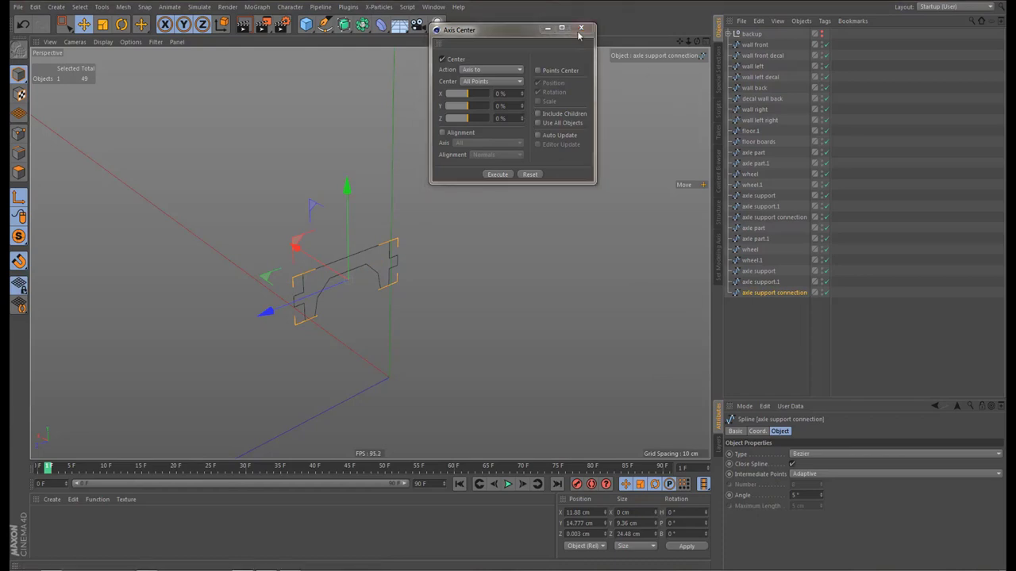
{"action": "left_click", "coordinate": [581, 29]}
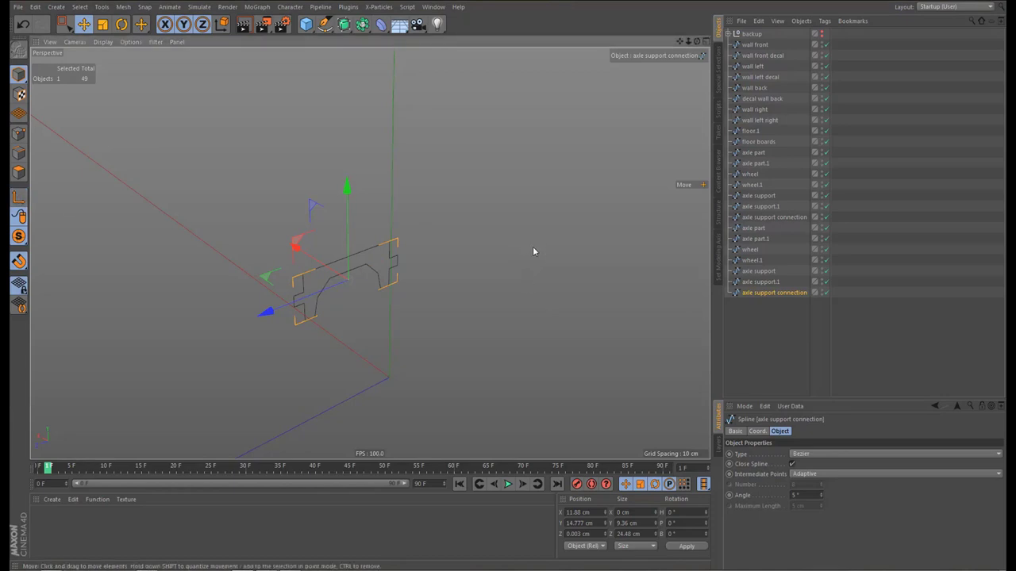
{"action": "middle_click_drag", "start_coordinate": [488, 243], "coordinate": [494, 239], "text": "alt"}
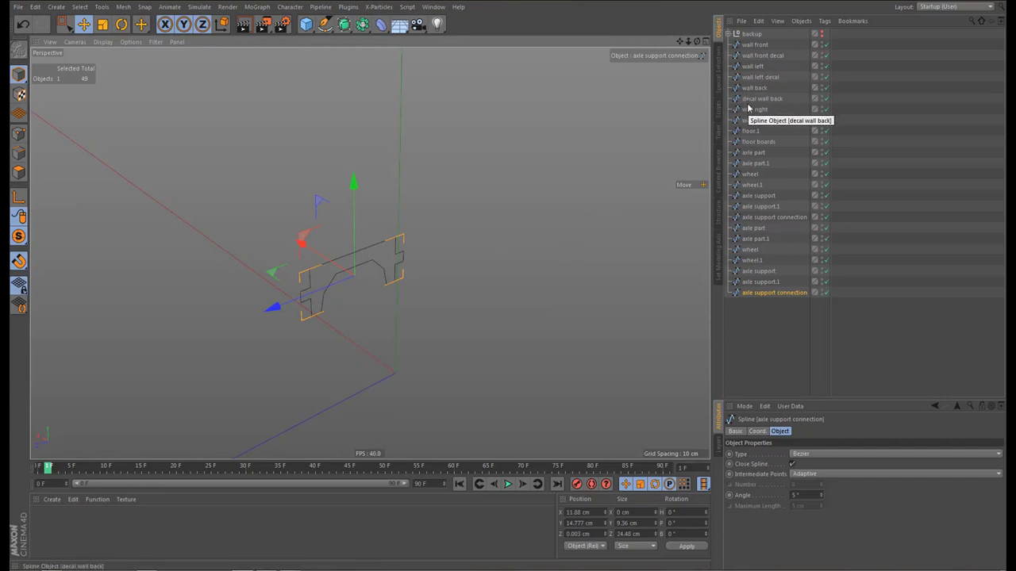
{"action": "middle_click_drag", "start_coordinate": [386, 281], "coordinate": [405, 259], "text": "alt"}
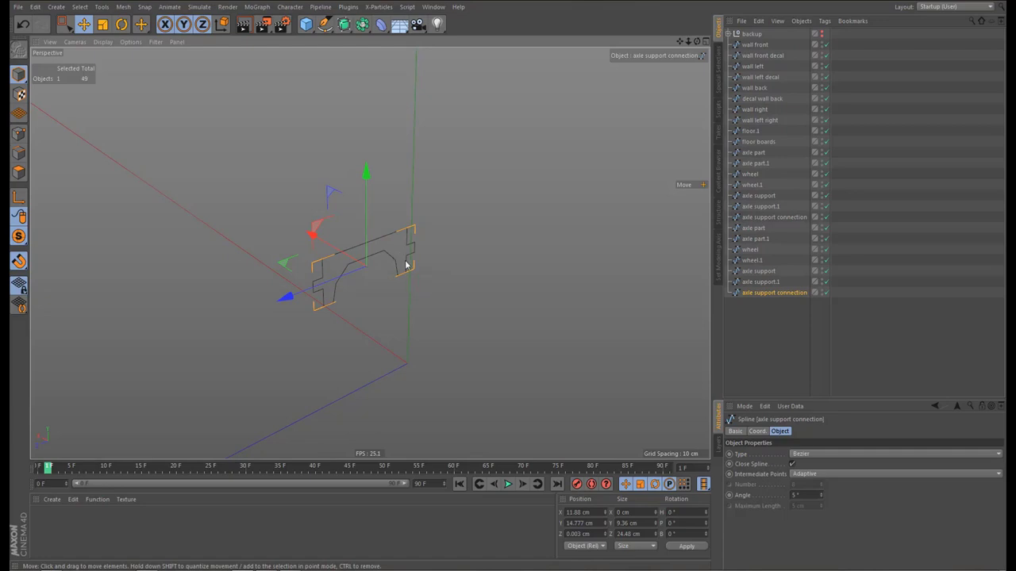
Rename the floor.1 spline as floor and the first set's wheel.1 spline as wheel
{"action": "double_click", "coordinate": [751, 131]}
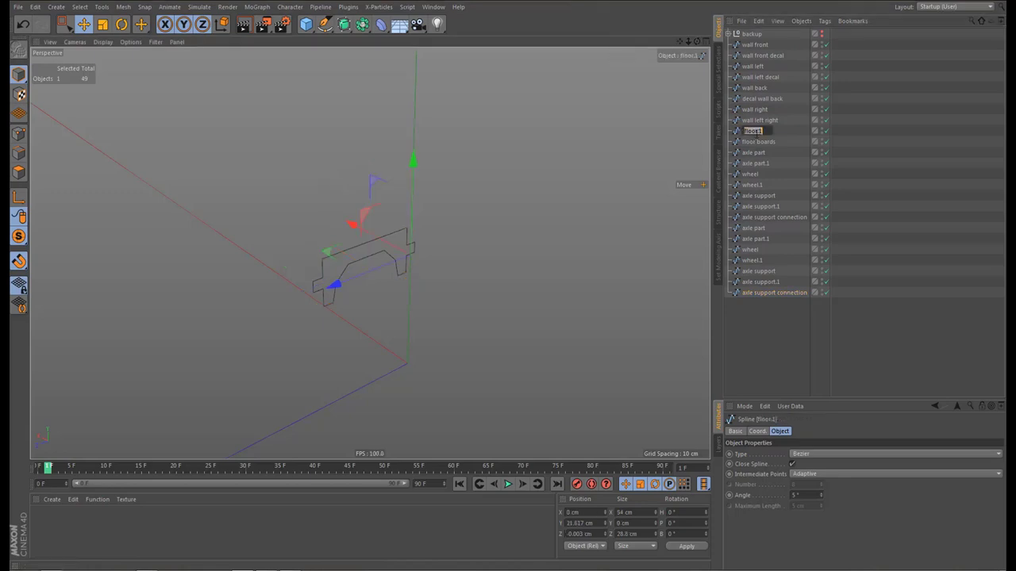
{"action": "left_click", "coordinate": [760, 131]}
{"action": "key", "text": "Return"}
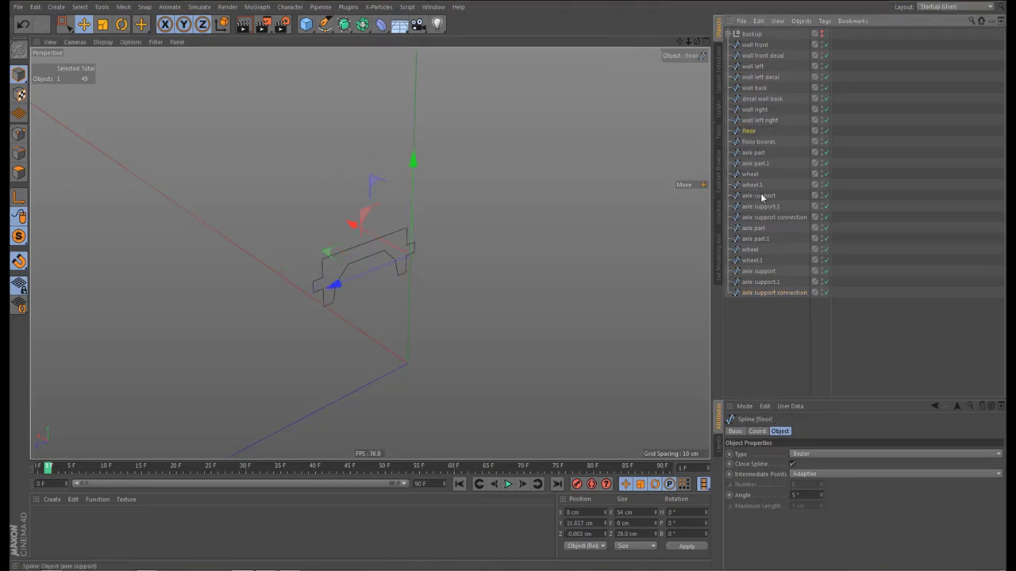
{"action": "double_click", "coordinate": [755, 185]}
{"action": "key", "text": "End"}
{"action": "key", "text": "BackSpace"}
{"action": "key", "text": "BackSpace"}
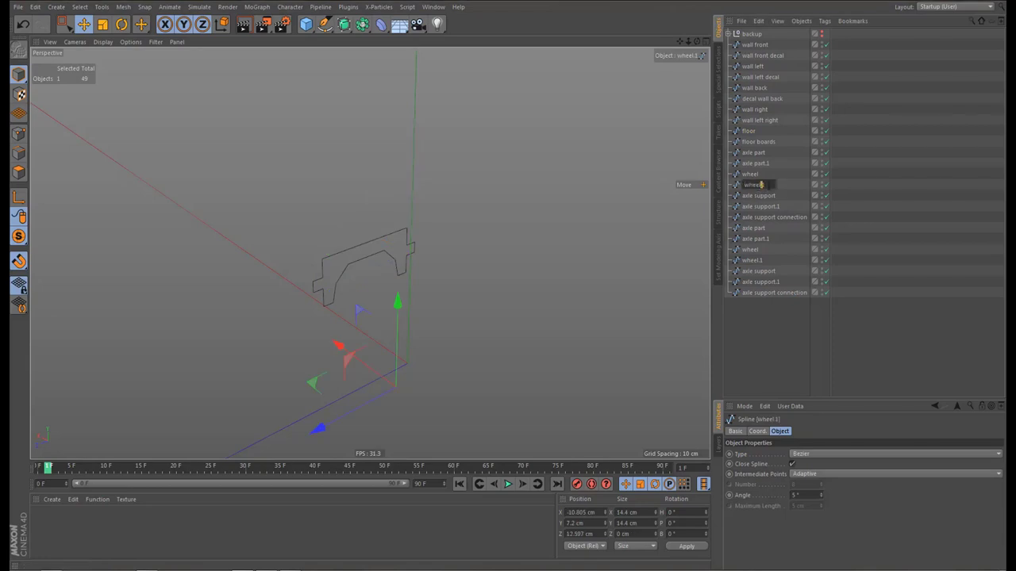
{"action": "key", "text": "Return"}
Rename the first set's axle part.1 spline as axle part and its axle support.1 spline as axle support
{"action": "double_click", "coordinate": [765, 163]}
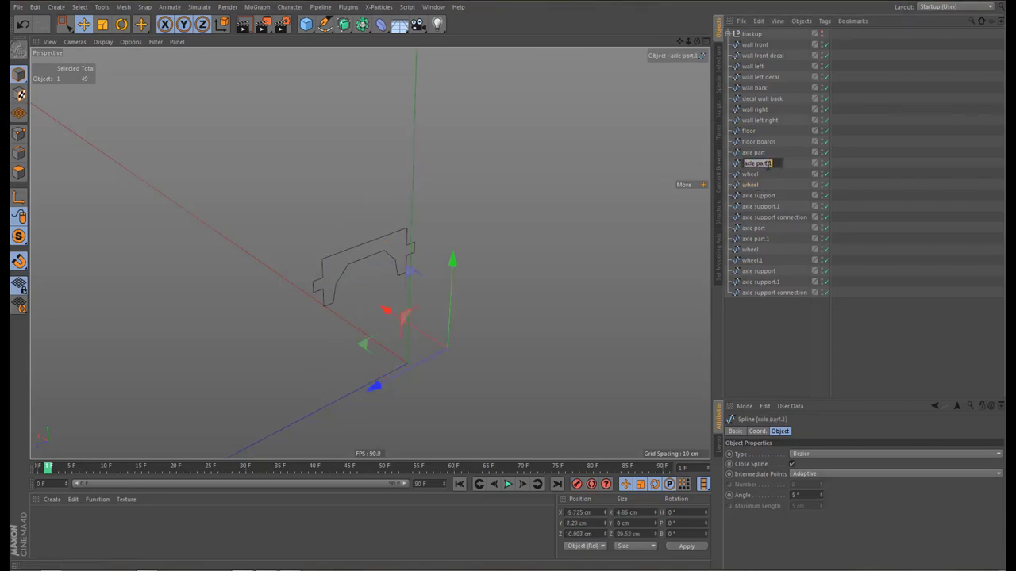
{"action": "key", "text": "End"}
{"action": "key", "text": "BackSpace"}
{"action": "key", "text": "BackSpace"}
{"action": "key", "text": "Return"}
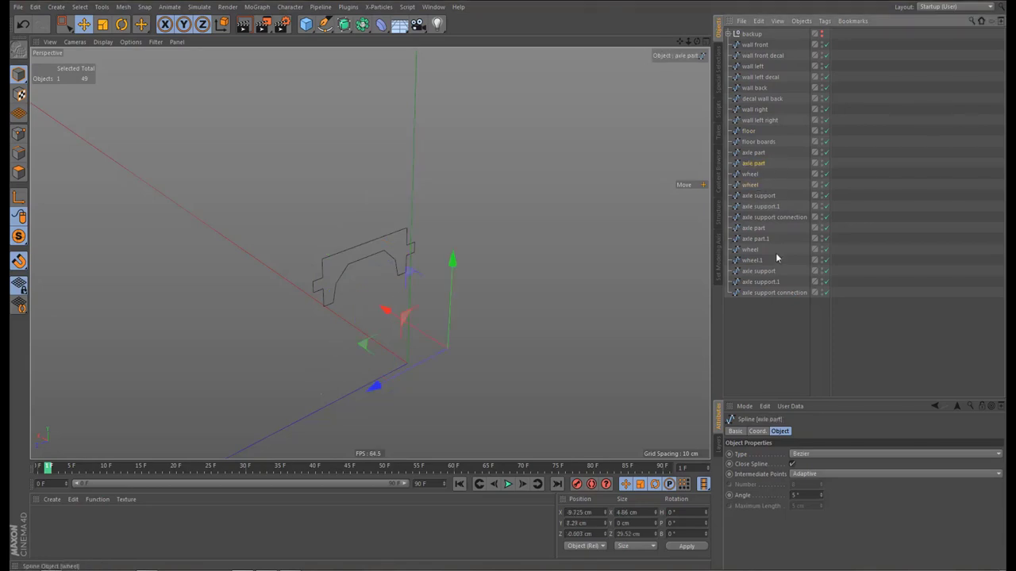
{"action": "double_click", "coordinate": [770, 207]}
{"action": "key", "text": "End"}
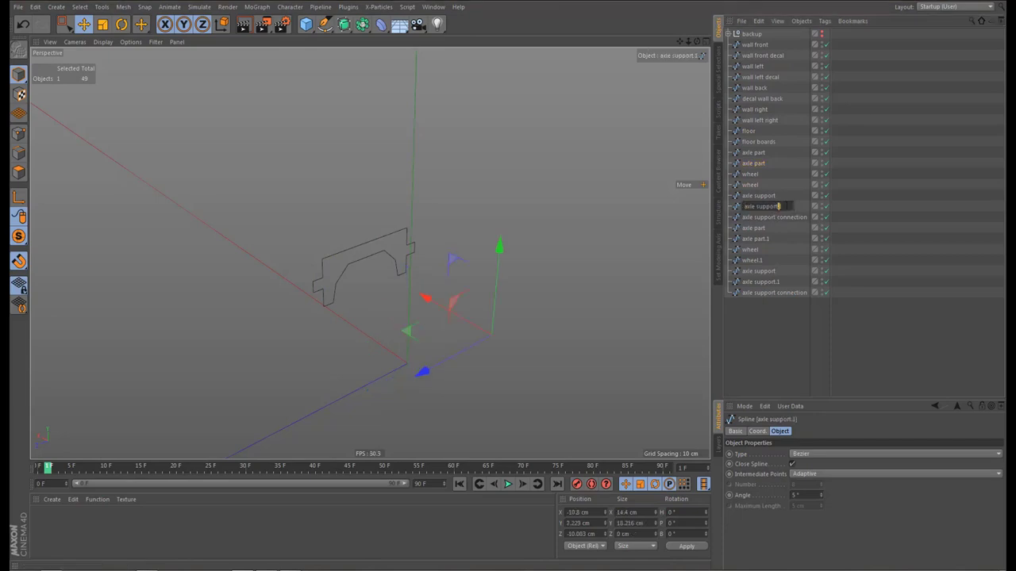
{"action": "key", "text": "BackSpace"}
{"action": "key", "text": "BackSpace"}
{"action": "key", "text": "Return"}
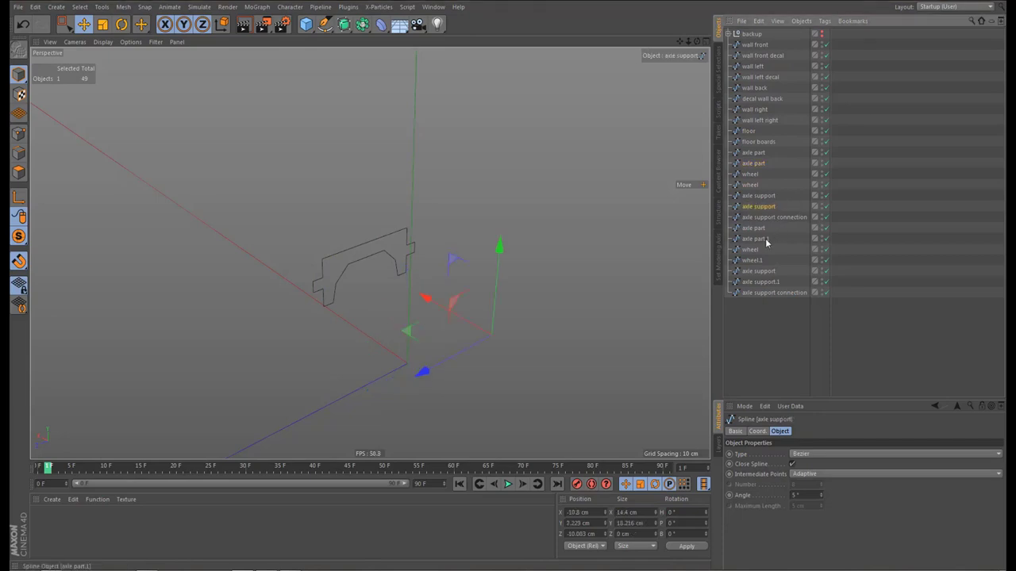
Remove the .1 suffix from the second set's axle part.1, wheel.1 and axle support.1 spline names
{"action": "left_click", "coordinate": [762, 239]}
{"action": "double_click", "coordinate": [765, 239]}
{"action": "key", "text": "End"}
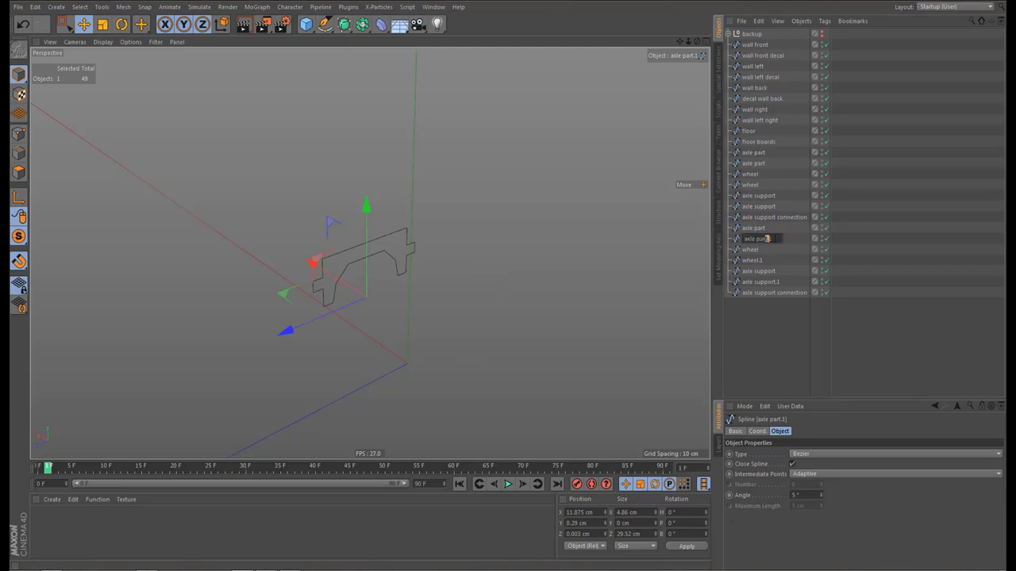
{"action": "key", "text": "Return"}
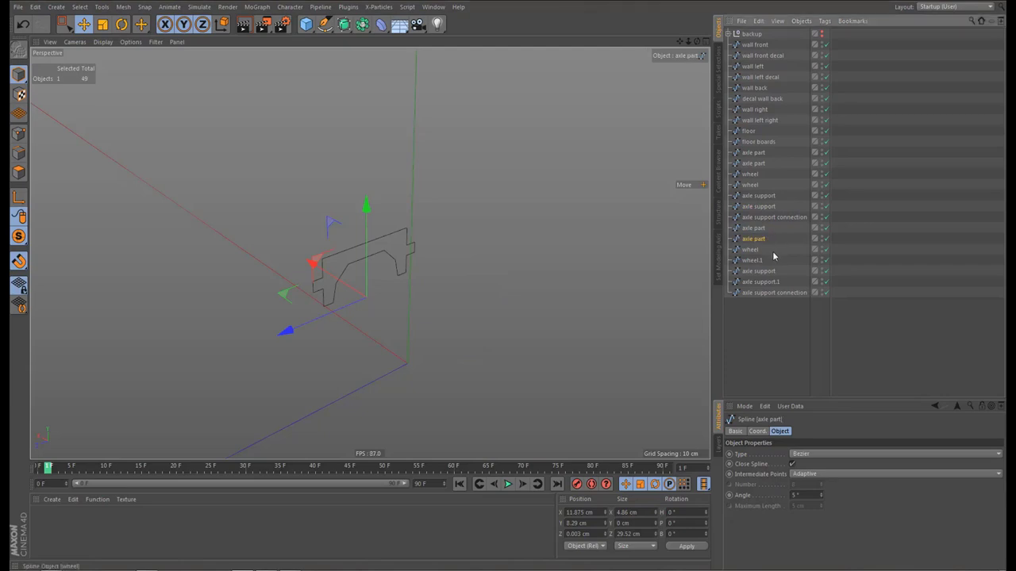
{"action": "double_click", "coordinate": [758, 260]}
{"action": "key", "text": "End"}
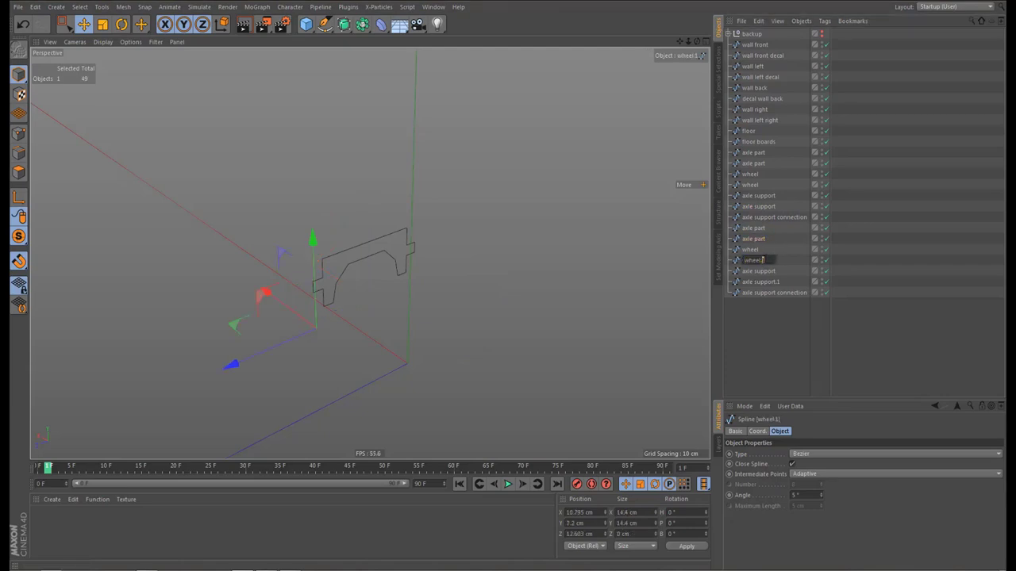
{"action": "key", "text": "Return"}
{"action": "double_click", "coordinate": [762, 281]}
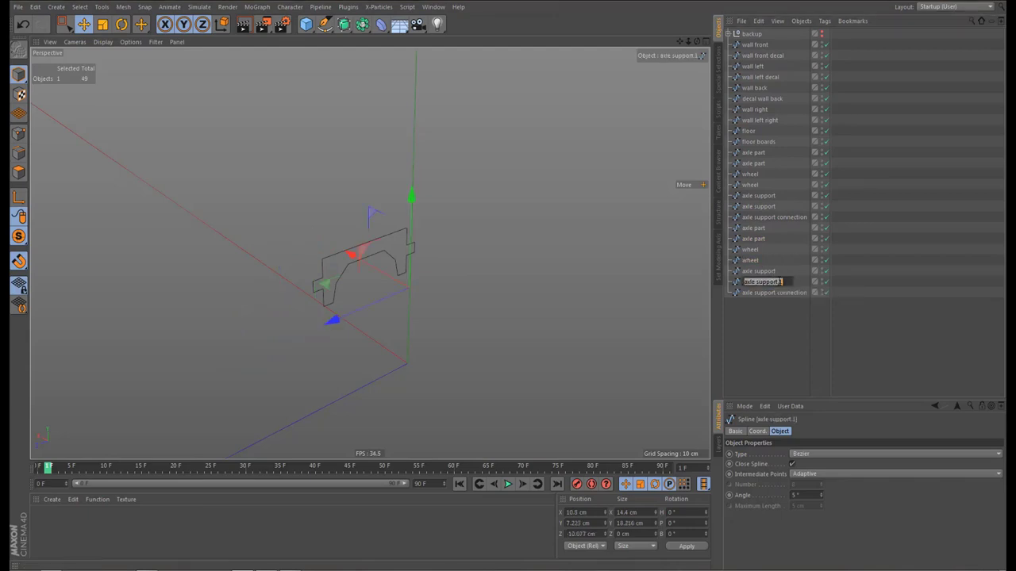
{"action": "key", "text": "End"}
{"action": "key", "text": "Return"}
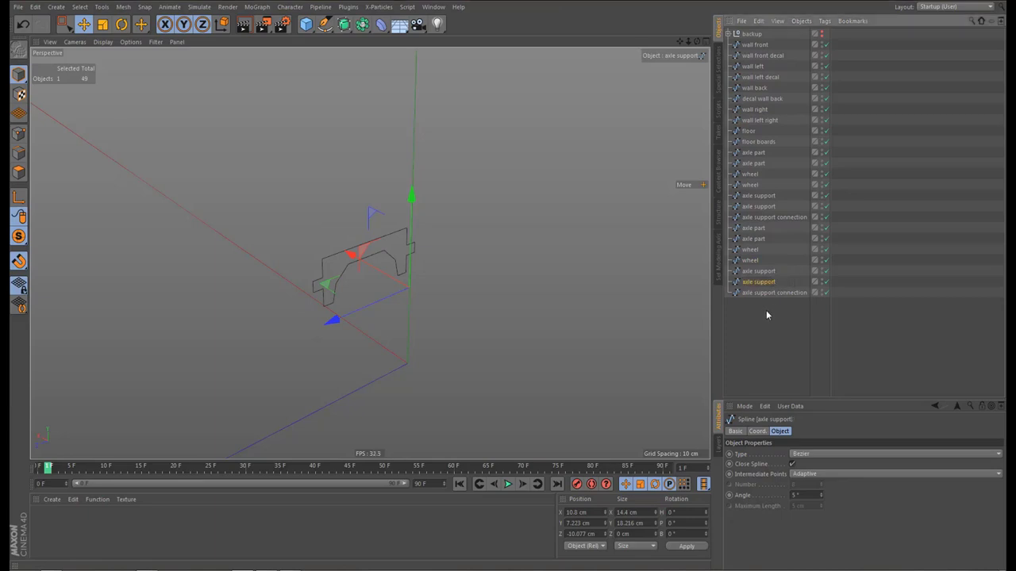
Add an Extrude object and make all splines from wall front through the last axle support connection its children
{"action": "left_click", "coordinate": [344, 24]}
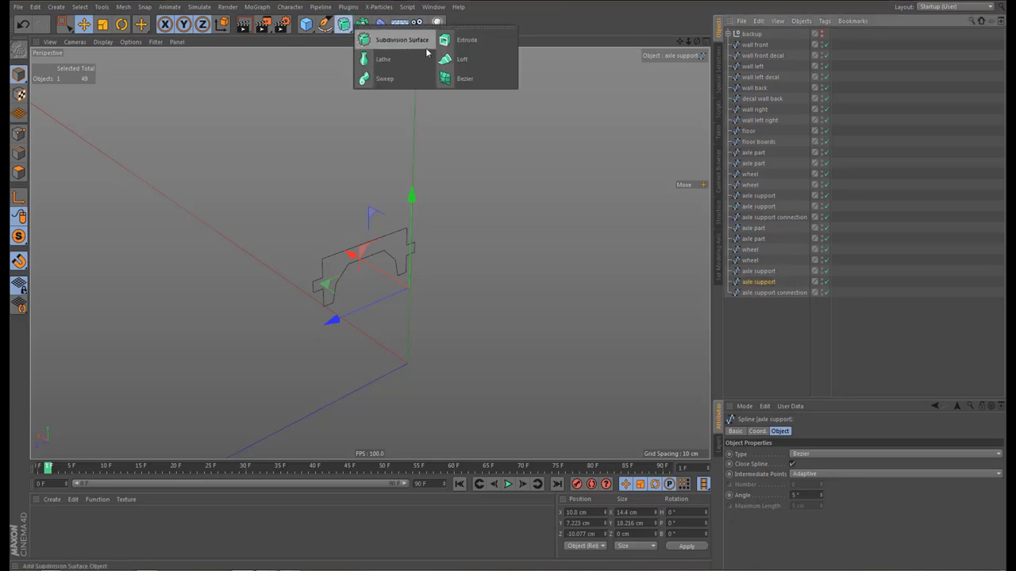
{"action": "left_click", "coordinate": [468, 44]}
{"action": "left_click_drag", "start_coordinate": [752, 35], "coordinate": [760, 330]}
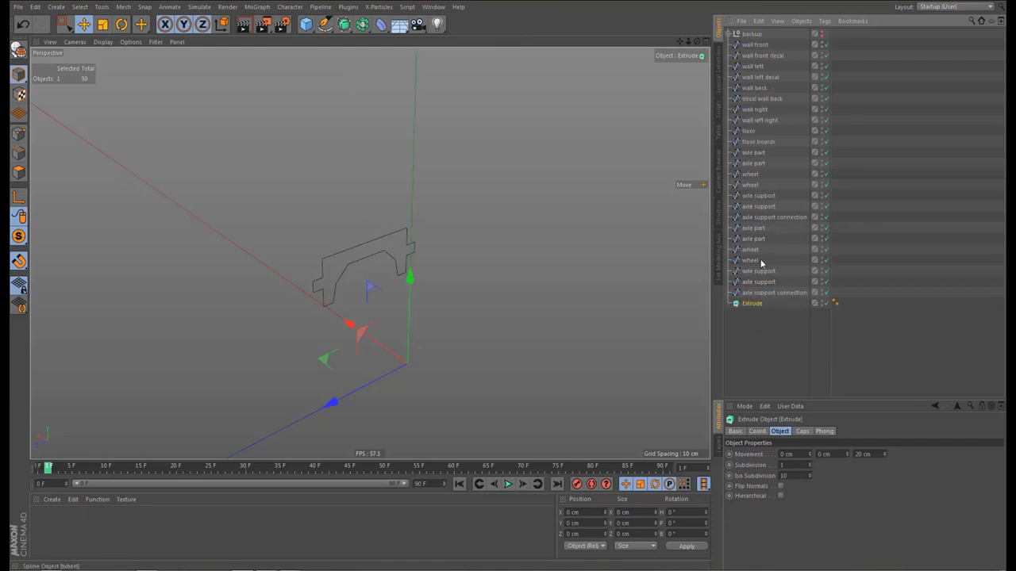
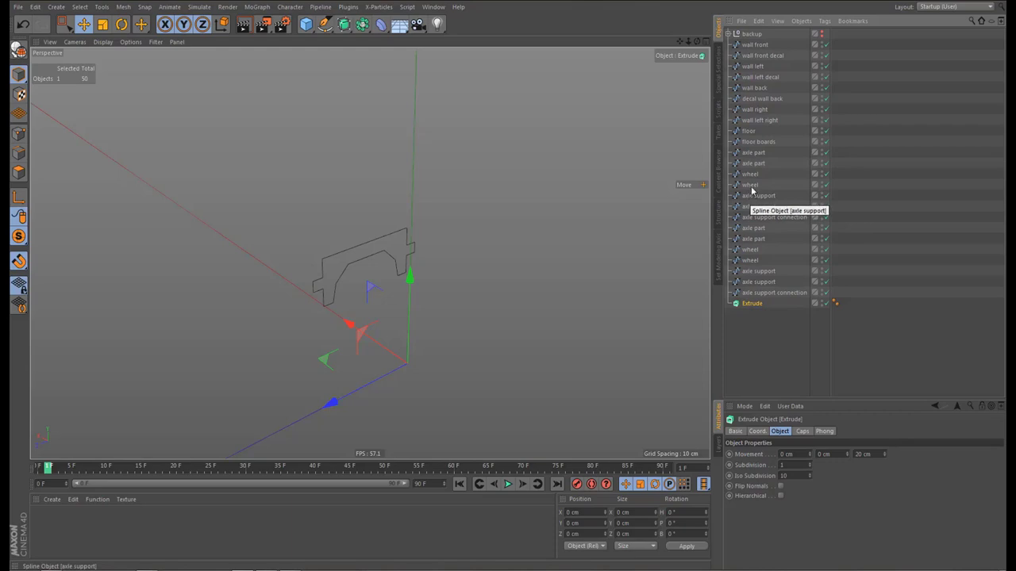
{"action": "left_click", "coordinate": [753, 45]}
{"action": "left_click", "coordinate": [755, 293], "text": "shift"}
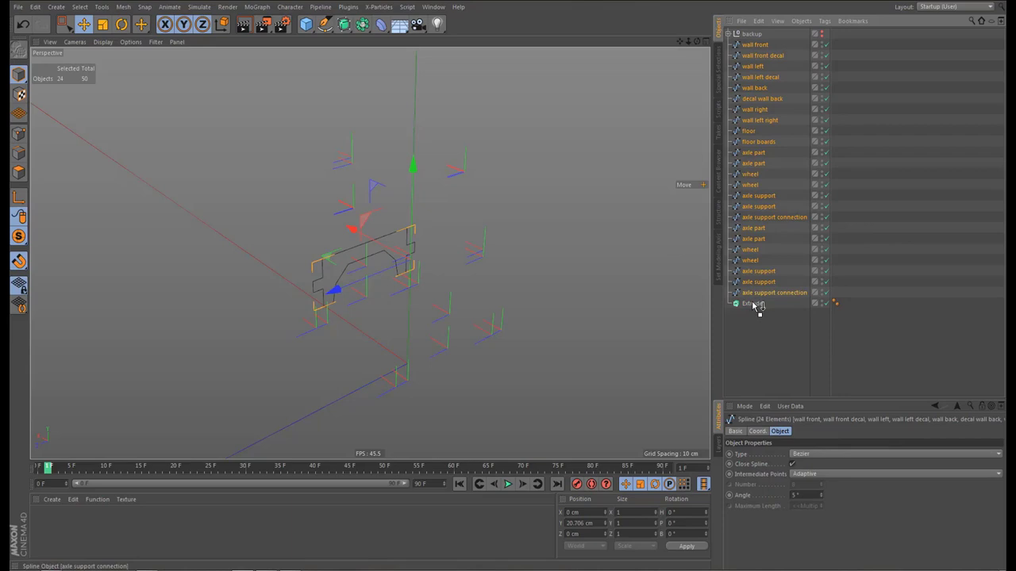
{"action": "left_click_drag", "start_coordinate": [754, 305], "coordinate": [755, 304]}
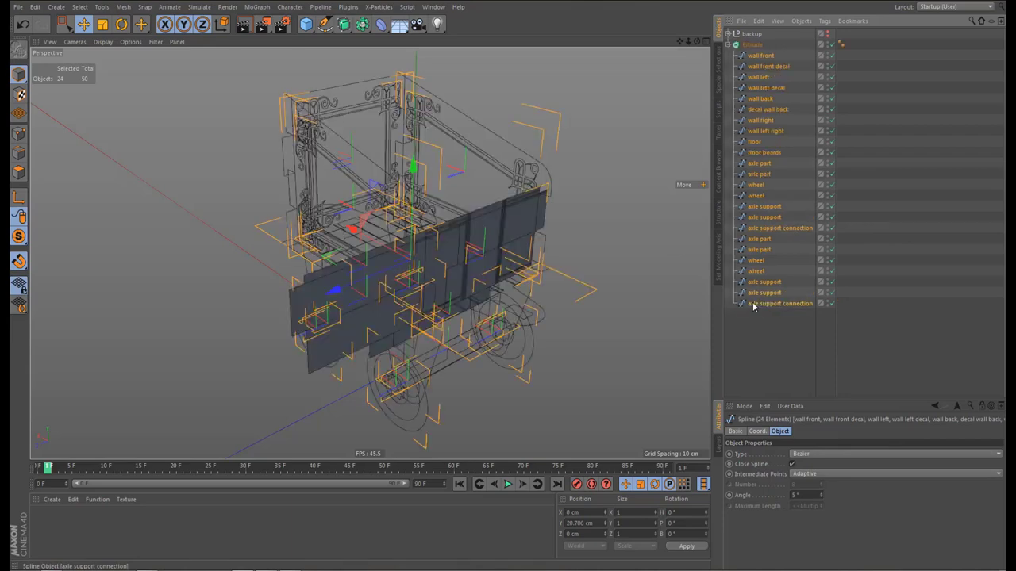
Enable Hierarchical on the Extrude object and set its Z movement to 2.16 cm
{"action": "left_click", "coordinate": [748, 45]}
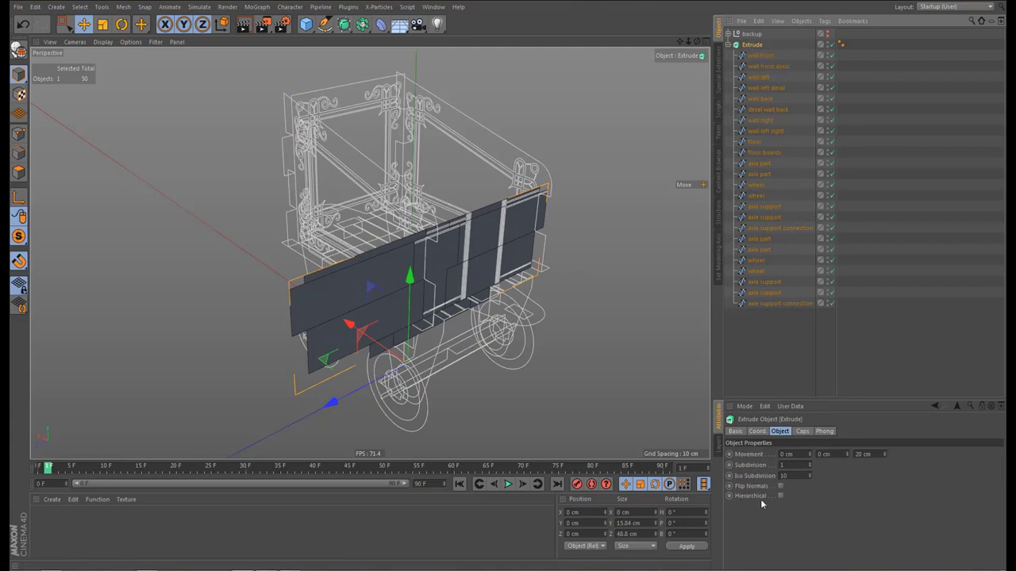
{"action": "left_click", "coordinate": [781, 495]}
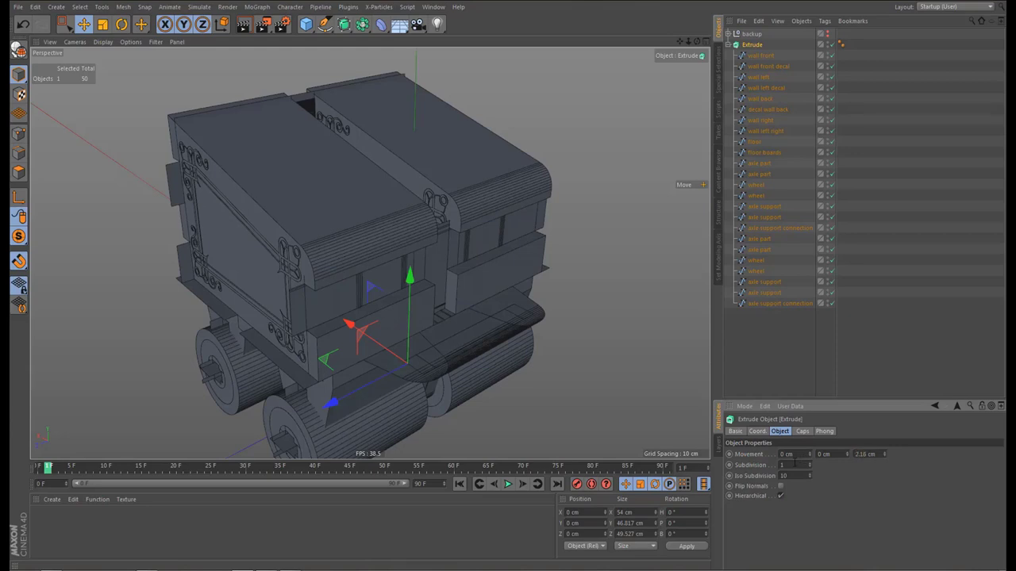
{"action": "key", "text": "Return"}
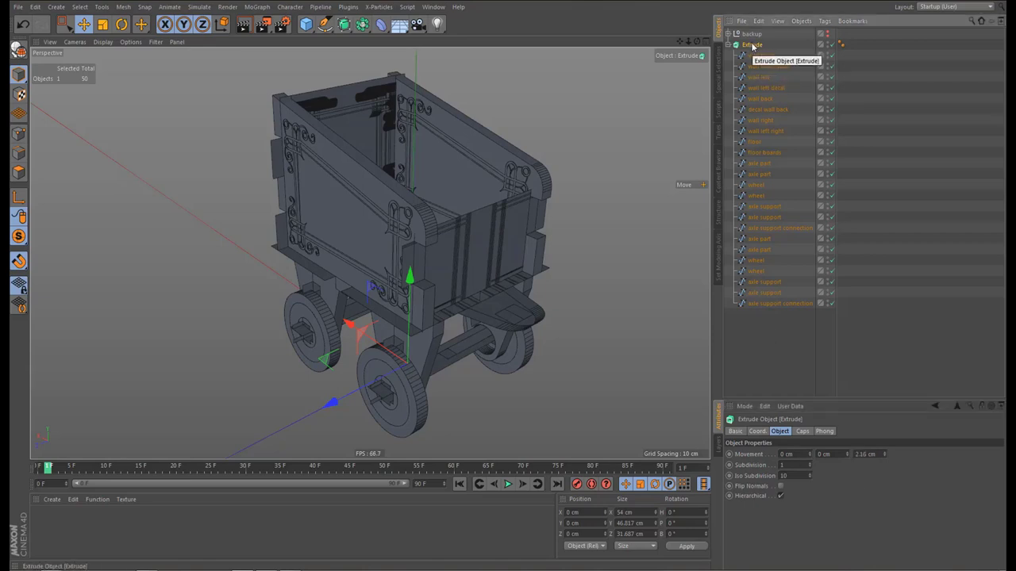
Convert the Extrude into separate top-level extrude objects, one per spline, and delete the leftover Extrude null
{"action": "key", "text": "c"}
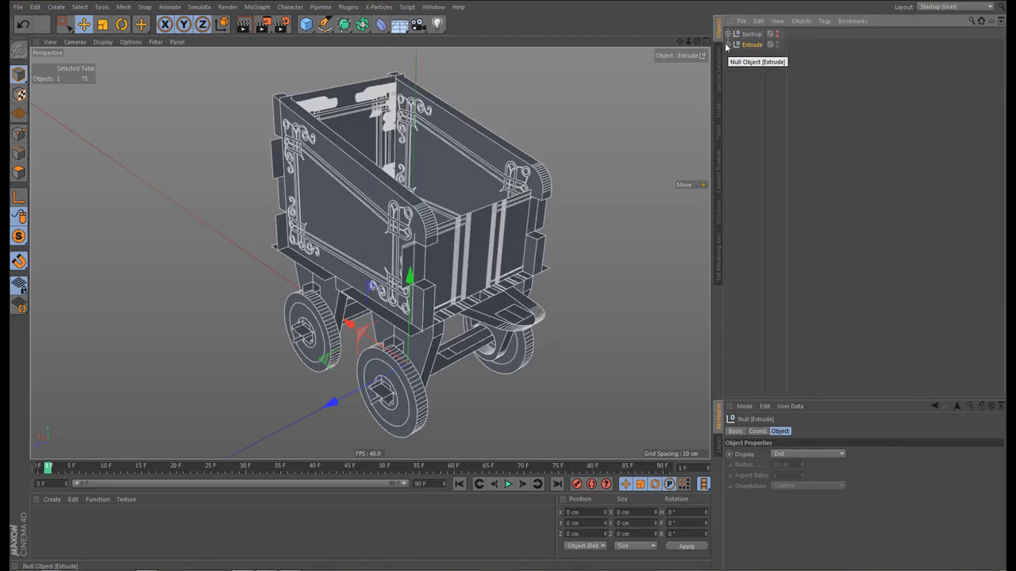
{"action": "left_click", "coordinate": [728, 44]}
{"action": "left_click", "coordinate": [733, 56]}
{"action": "left_click_drag", "start_coordinate": [760, 73], "coordinate": [768, 343]}
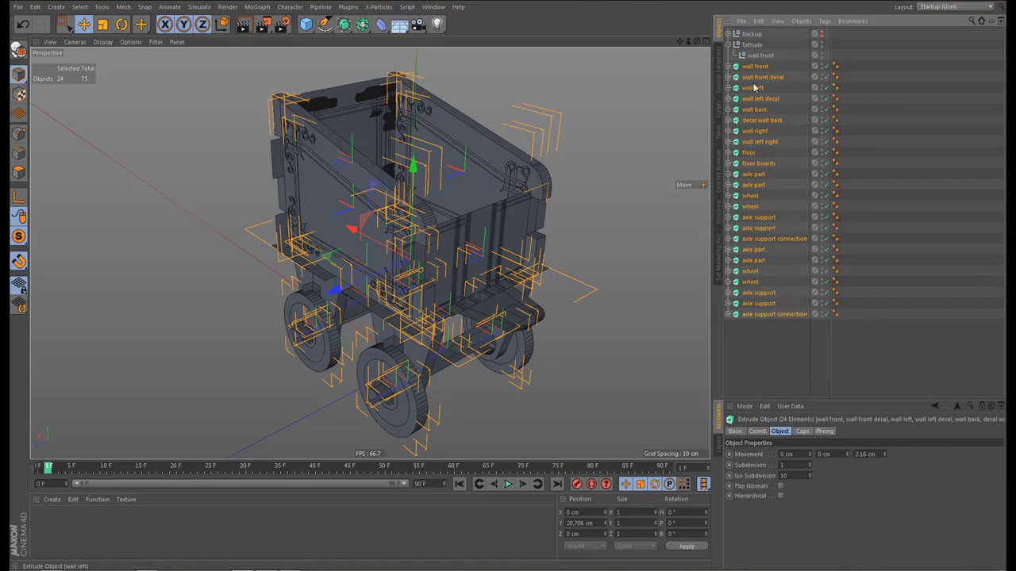
{"action": "left_click", "coordinate": [748, 49]}
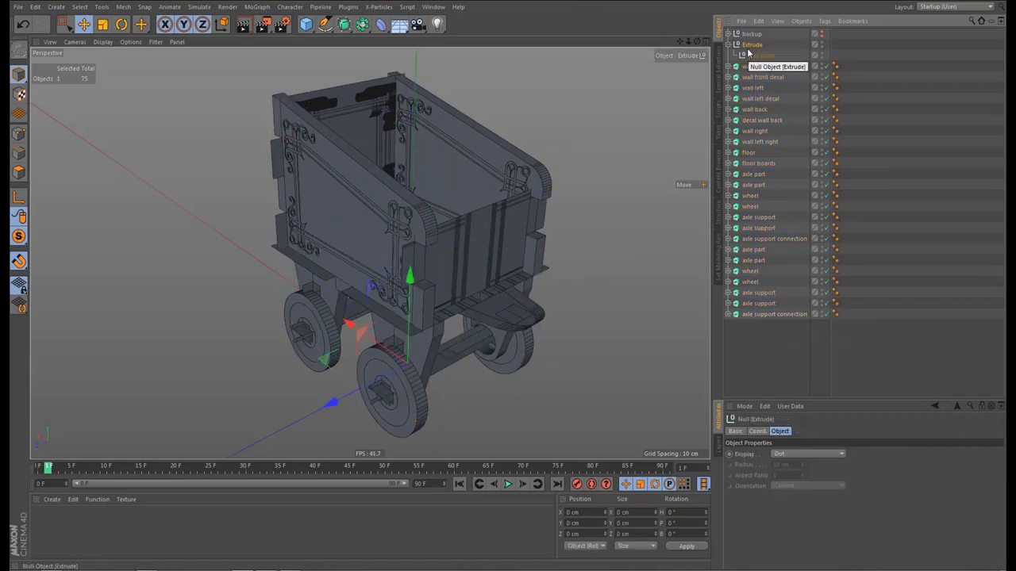
{"action": "key", "text": "Delete"}
Examine the wall front, wall front decal and wall left extrude objects one by one
{"action": "left_click", "coordinate": [750, 46]}
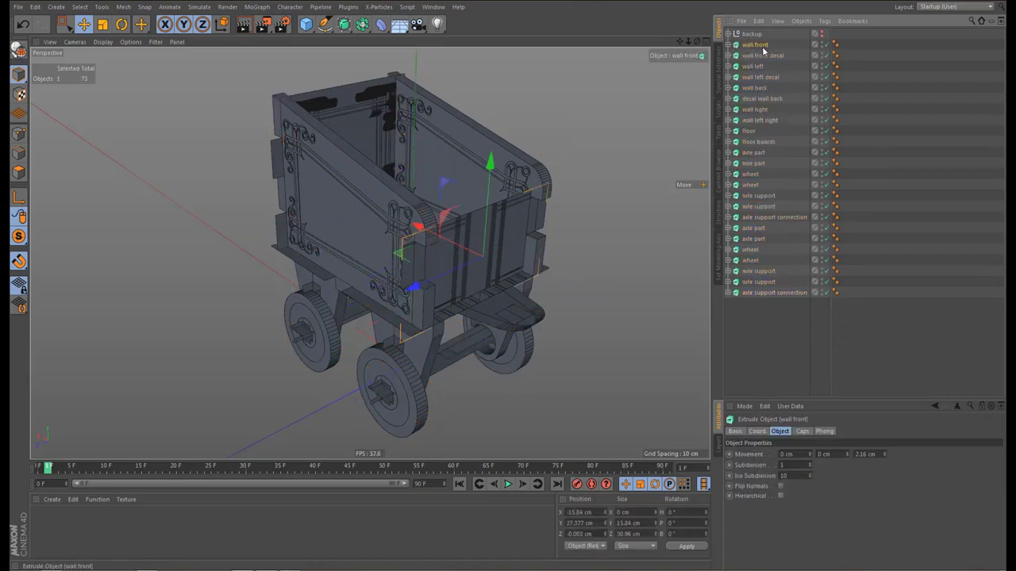
{"action": "left_click", "coordinate": [764, 57]}
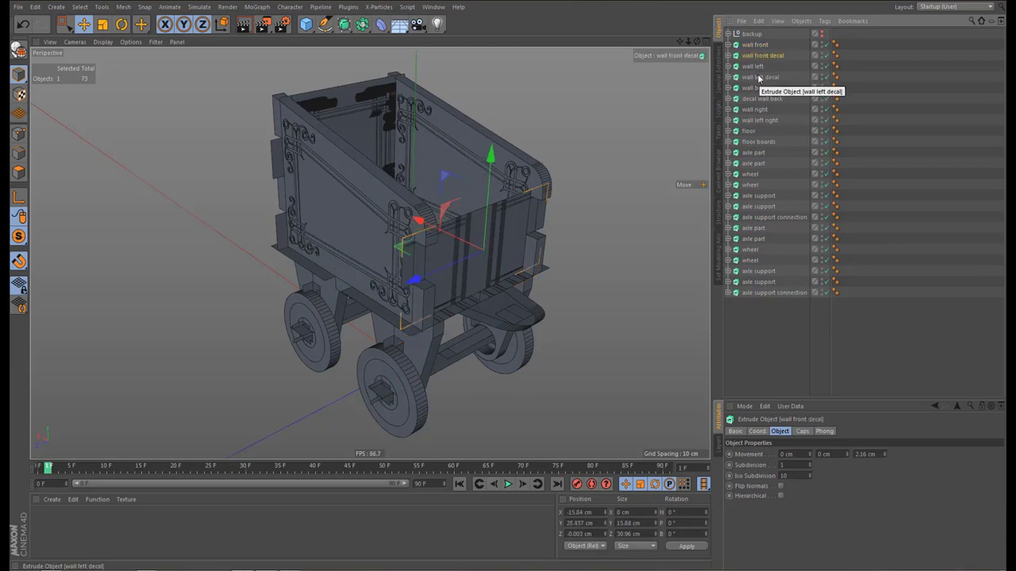
{"action": "left_click", "coordinate": [755, 67]}
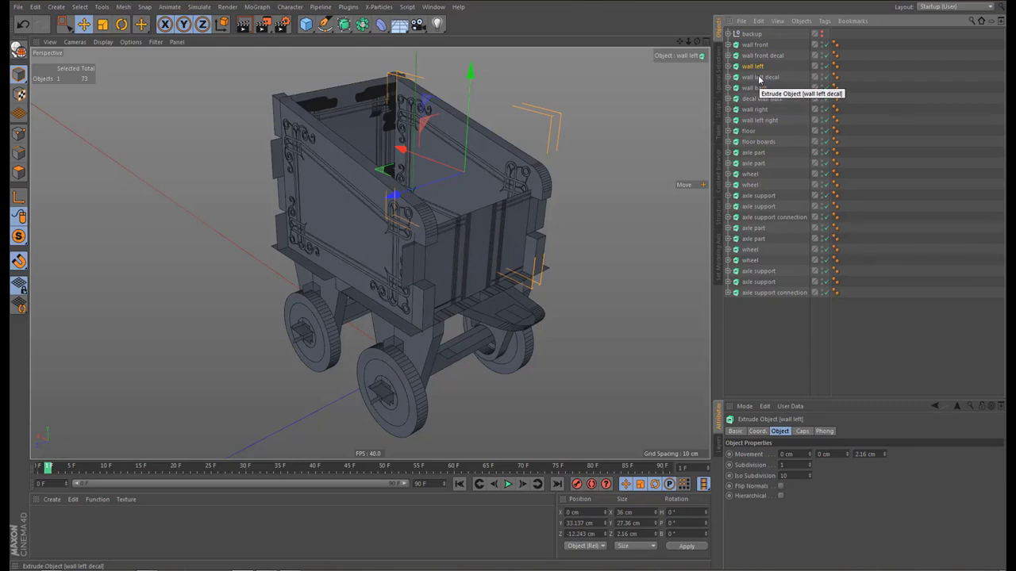
Isolate the floor extrude with its children using Viewport Solo Hierarchy, keeping the solo options in a floating palette over the viewport
{"action": "mouse_move", "coordinate": [464, 263]}
{"action": "left_mouse_down", "text": "alt"}
{"action": "mouse_move", "coordinate": [434, 229]}
{"action": "mouse_move", "coordinate": [431, 184]}
{"action": "mouse_move", "coordinate": [451, 155]}
{"action": "mouse_move", "coordinate": [449, 210]}
{"action": "mouse_move", "coordinate": [463, 238]}
{"action": "mouse_move", "coordinate": [449, 247]}
{"action": "mouse_move", "coordinate": [466, 284]}
{"action": "mouse_move", "coordinate": [466, 272]}
{"action": "left_mouse_up", "text": "alt"}
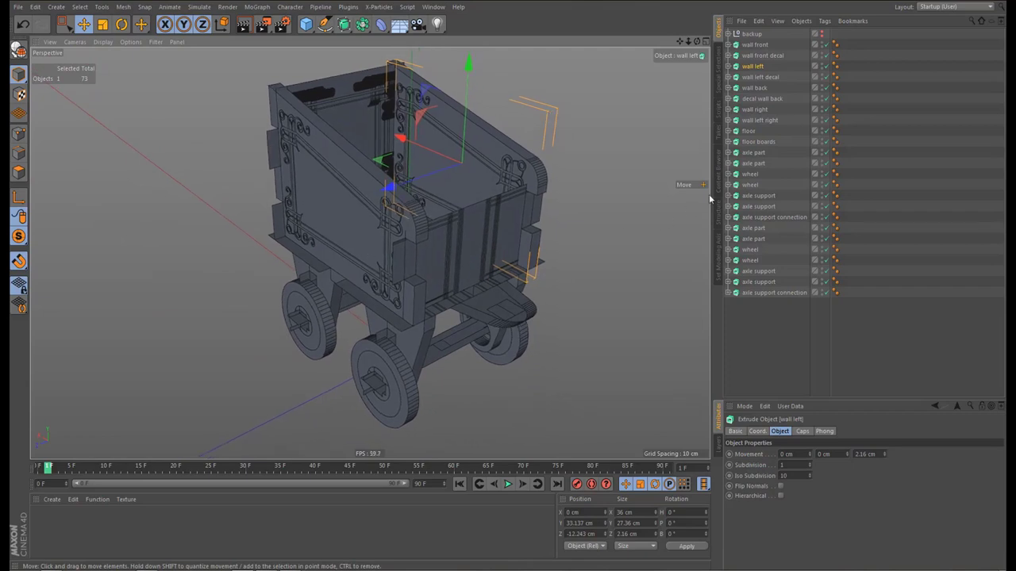
{"action": "left_click", "coordinate": [747, 132]}
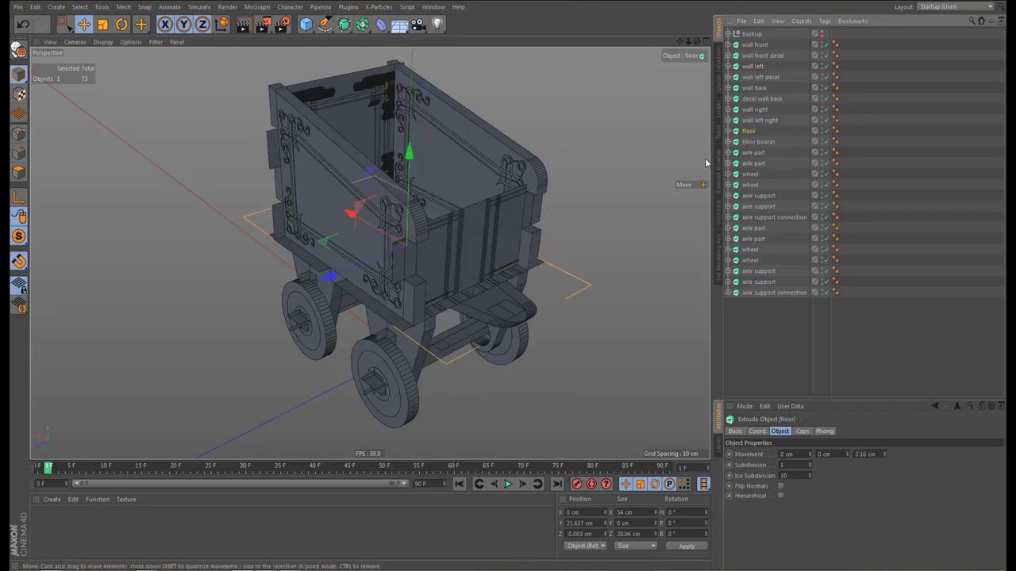
{"action": "left_click", "coordinate": [19, 236]}
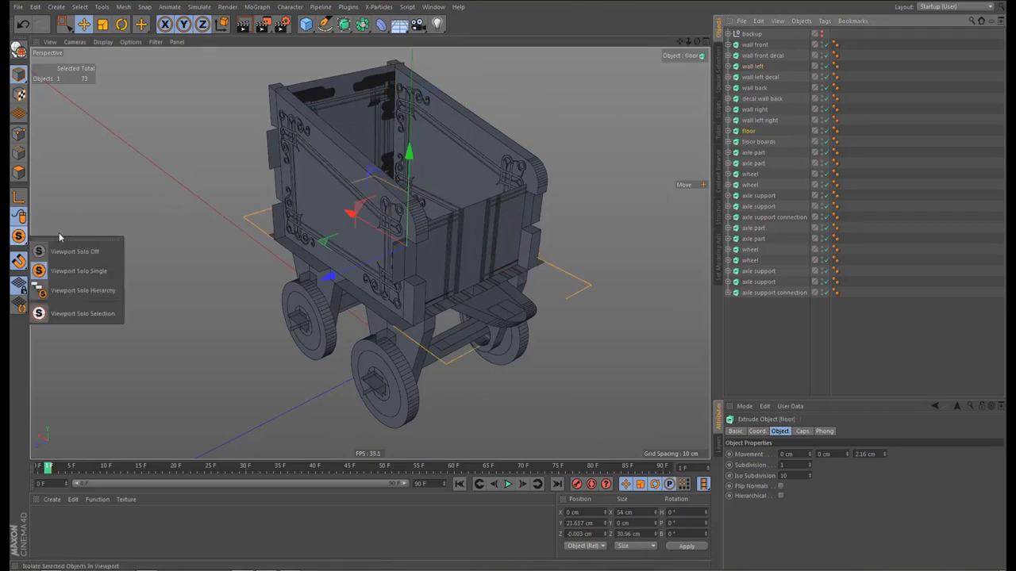
{"action": "left_click_drag", "start_coordinate": [68, 229], "coordinate": [103, 200]}
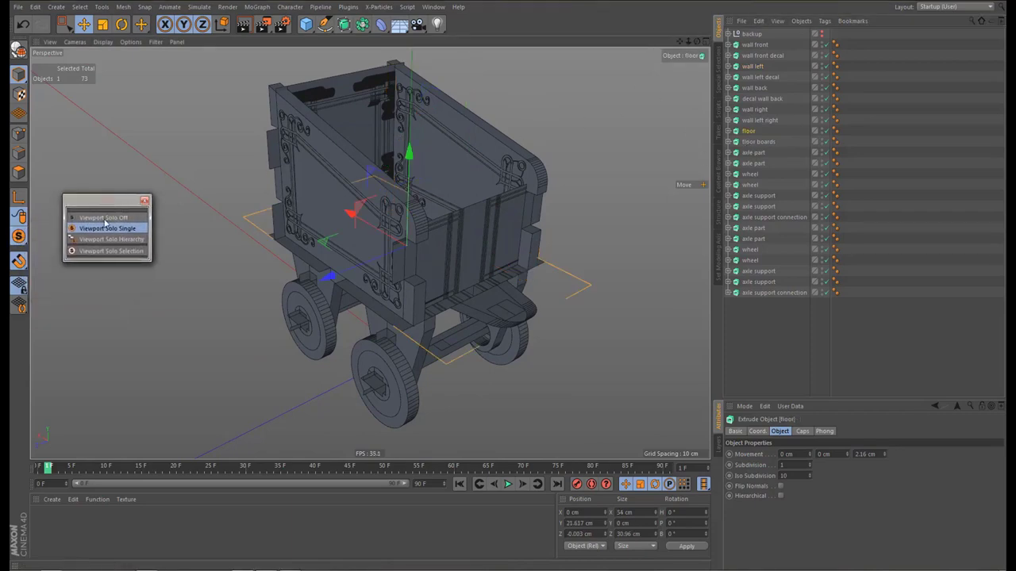
{"action": "left_click", "coordinate": [116, 239]}
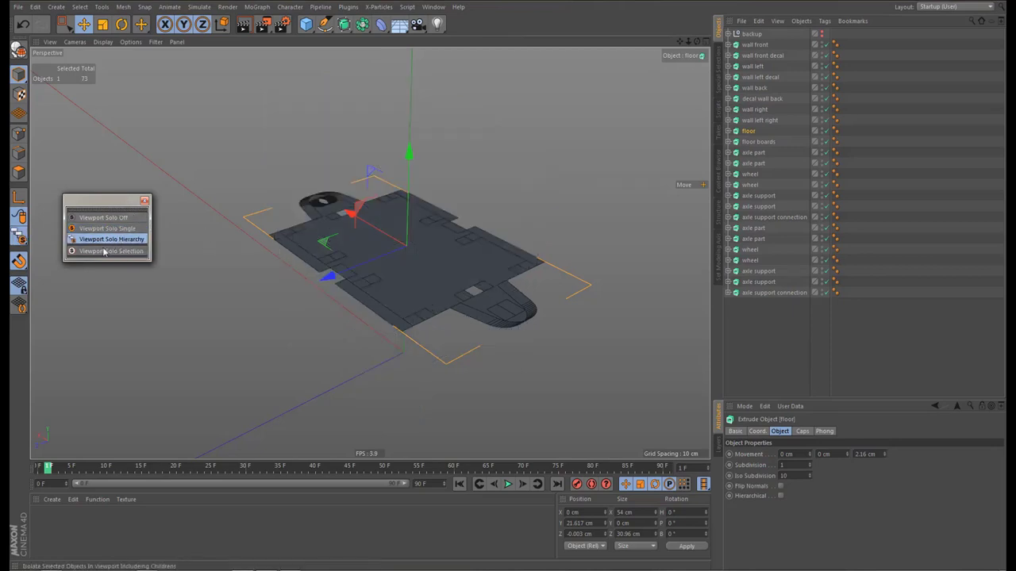
{"action": "left_click_drag", "start_coordinate": [121, 204], "coordinate": [628, 79]}
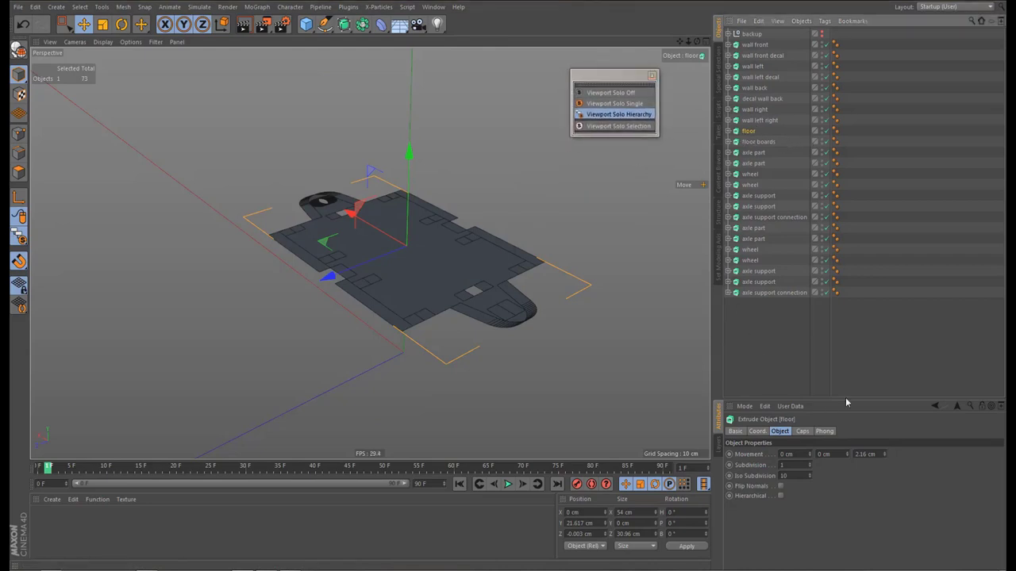
Set the floor extrude's movement to -2.16 cm in Y and 0 cm in Z, then turn viewport solo off
{"action": "left_click_drag", "start_coordinate": [855, 454], "coordinate": [878, 456]}
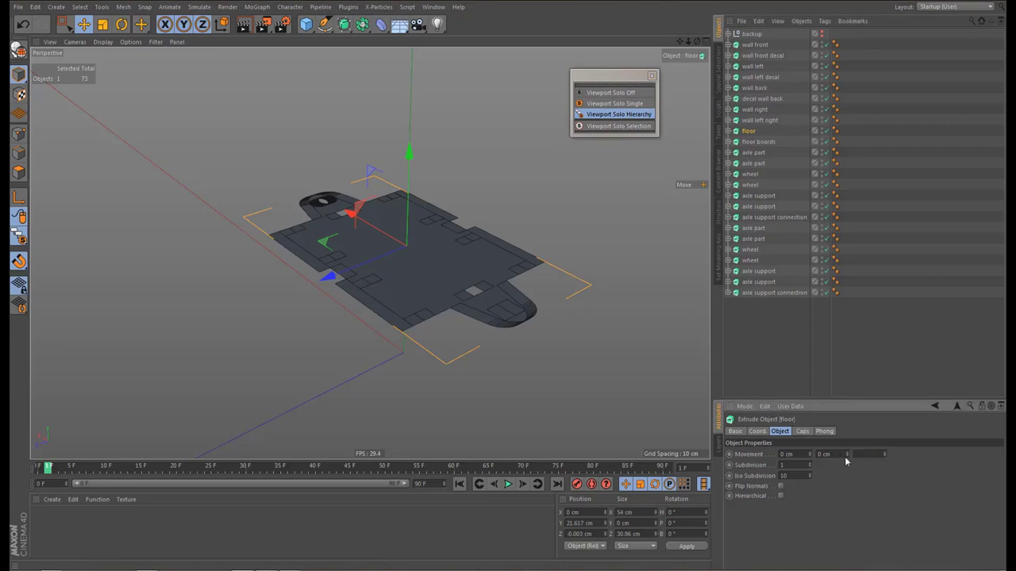
{"action": "type", "text": "0"}
{"action": "key", "text": "shift+Tab"}
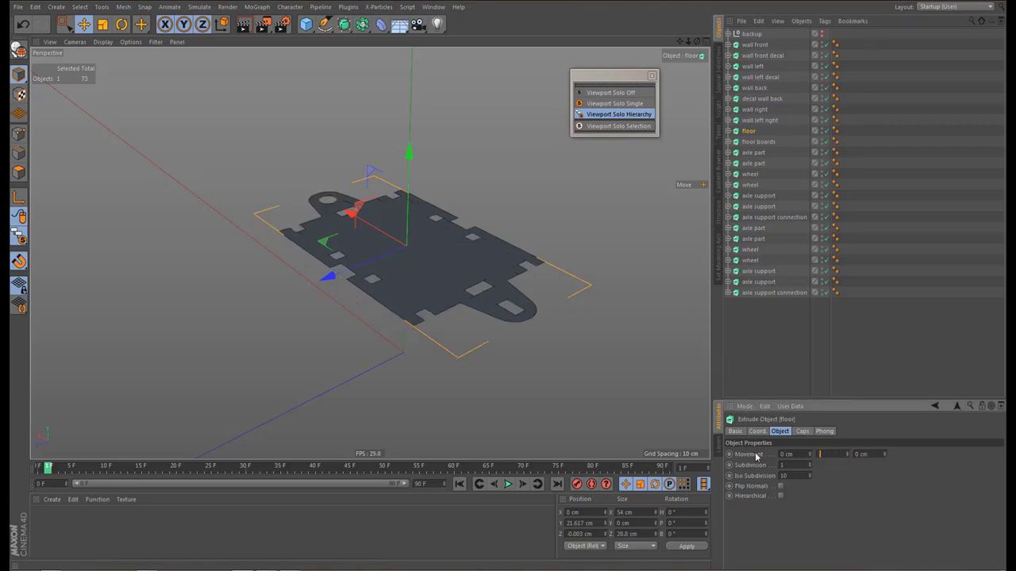
{"action": "key", "text": "Return"}
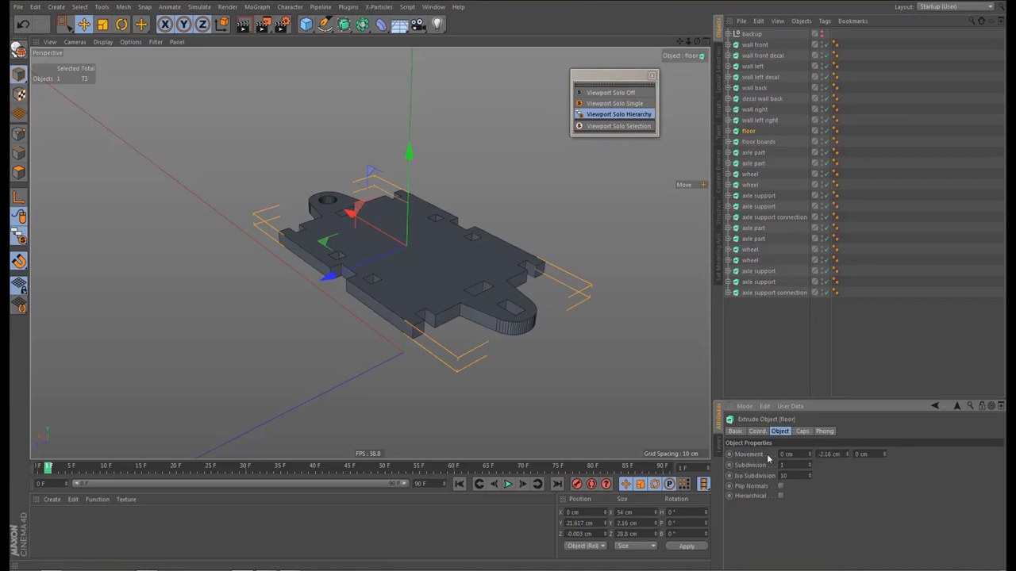
{"action": "left_click", "coordinate": [619, 93]}
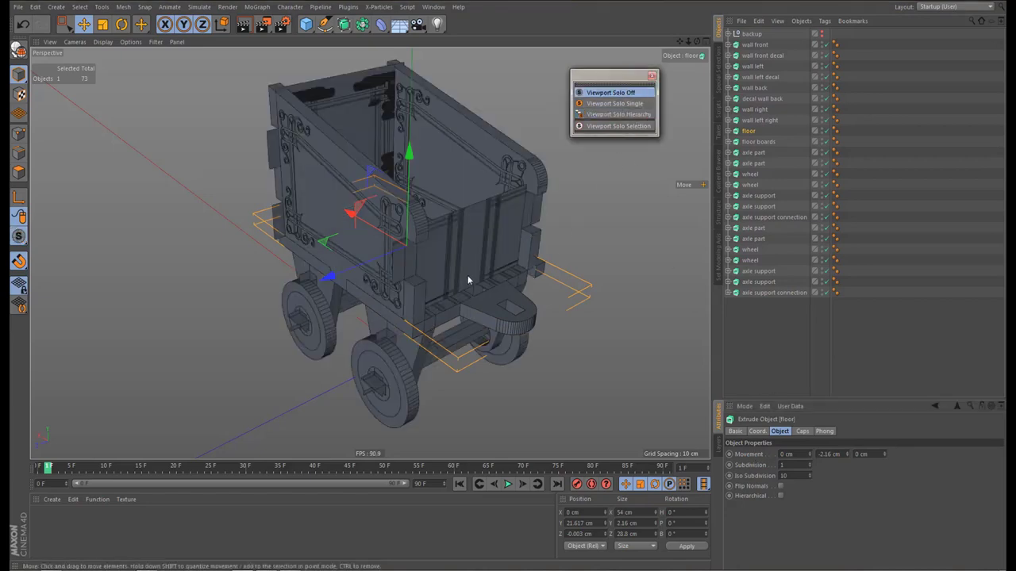
Try isolating the last wheel in the object list and reversing its extrusion to -2.16 cm in Z, then undo the change
{"action": "left_click_drag", "start_coordinate": [468, 280], "coordinate": [460, 242], "text": "alt"}
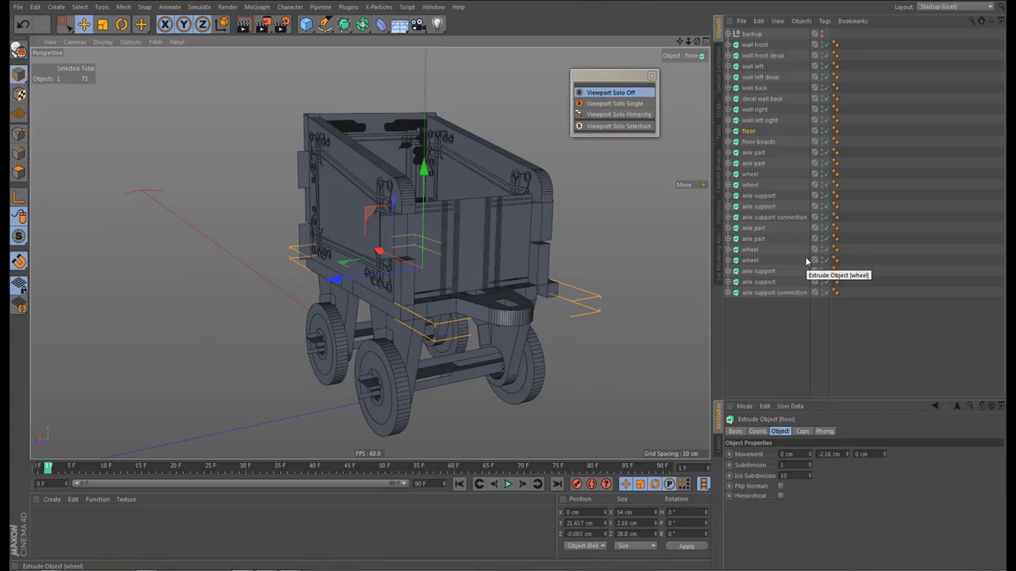
{"action": "left_click", "coordinate": [748, 261]}
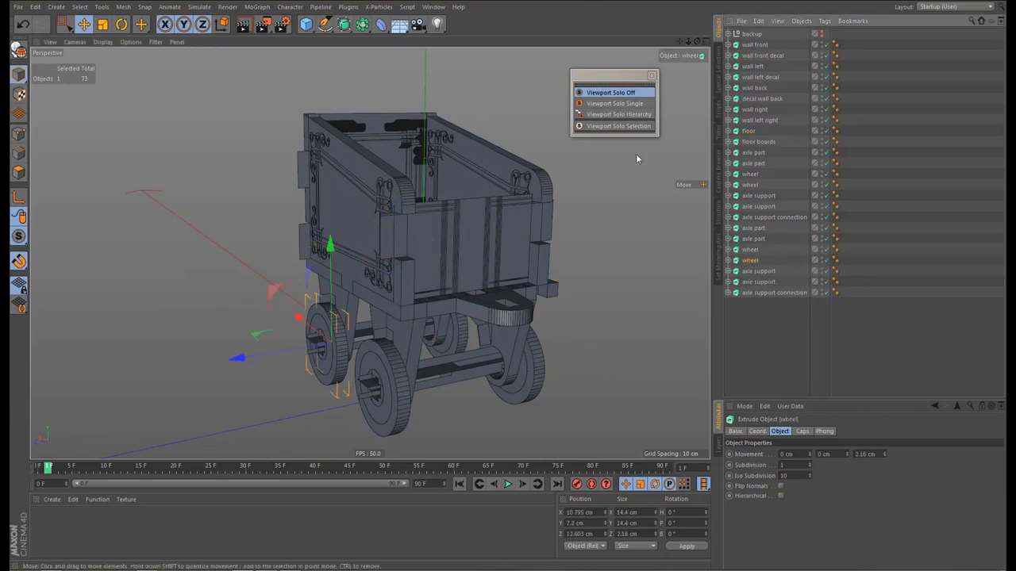
{"action": "left_click", "coordinate": [619, 114]}
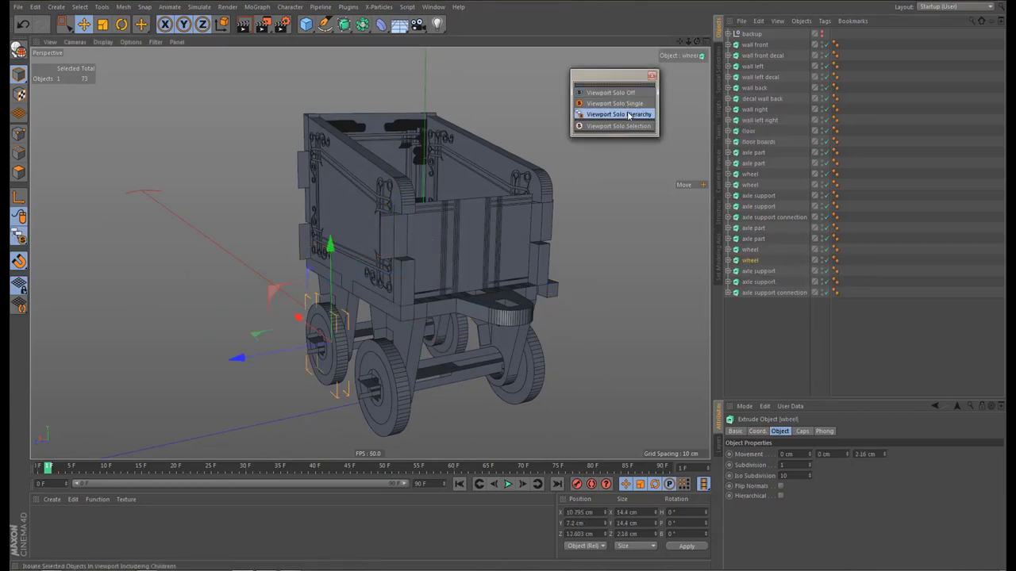
{"action": "middle_click_drag", "start_coordinate": [373, 298], "coordinate": [389, 282], "text": "alt"}
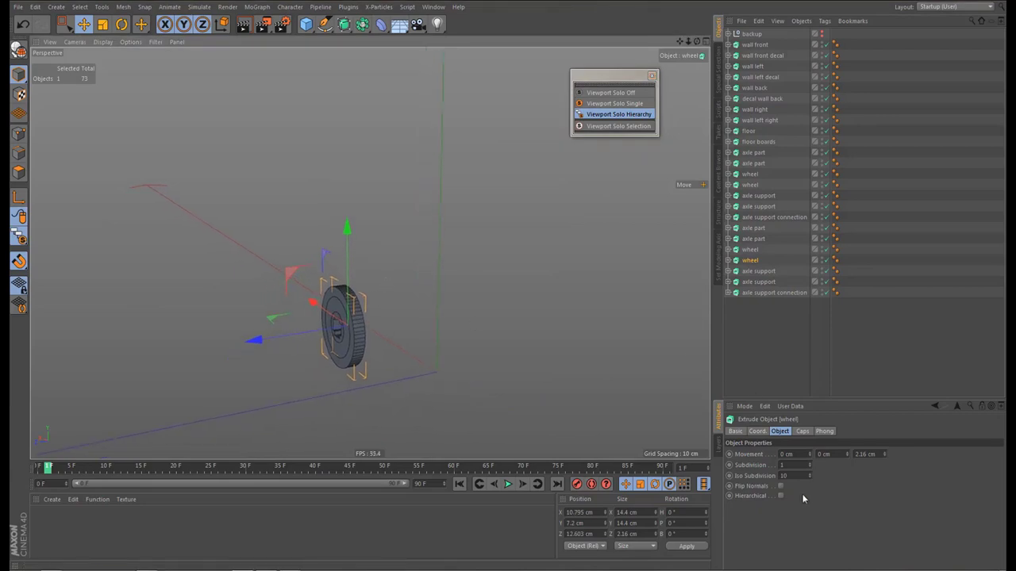
{"action": "left_click", "coordinate": [859, 455]}
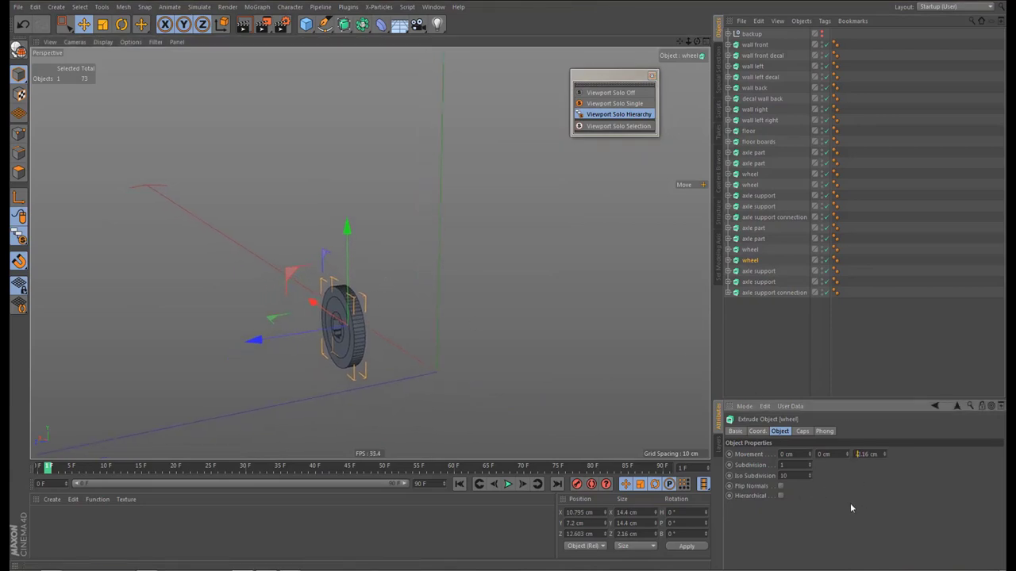
{"action": "type", "text": "-"}
{"action": "key", "text": "Return"}
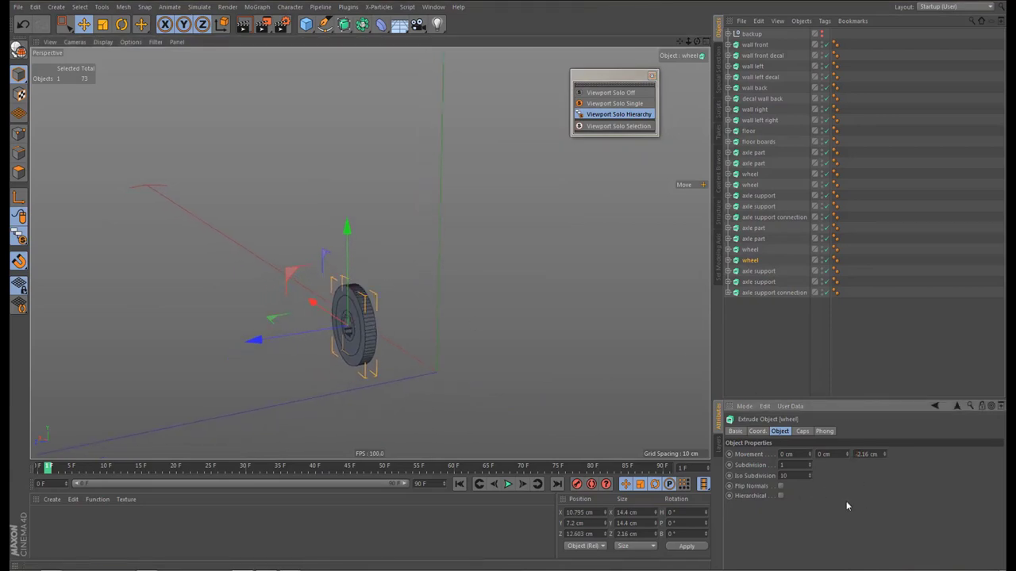
{"action": "key", "text": "ctrl+z"}
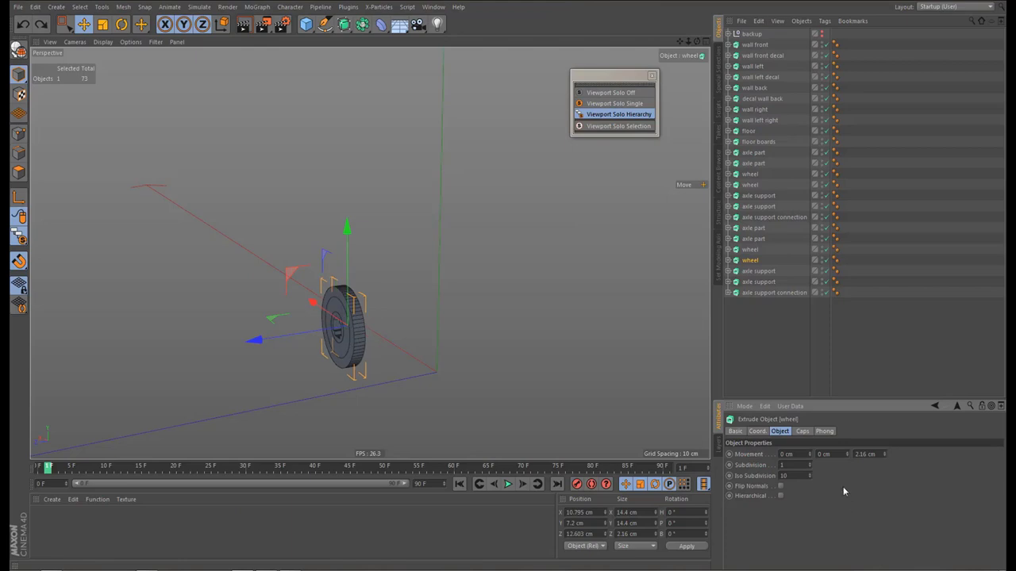
Isolate the third wheel in the object list with its children and set its Z movement to -2.16 cm
{"action": "left_click", "coordinate": [752, 250]}
{"action": "left_click", "coordinate": [627, 115]}
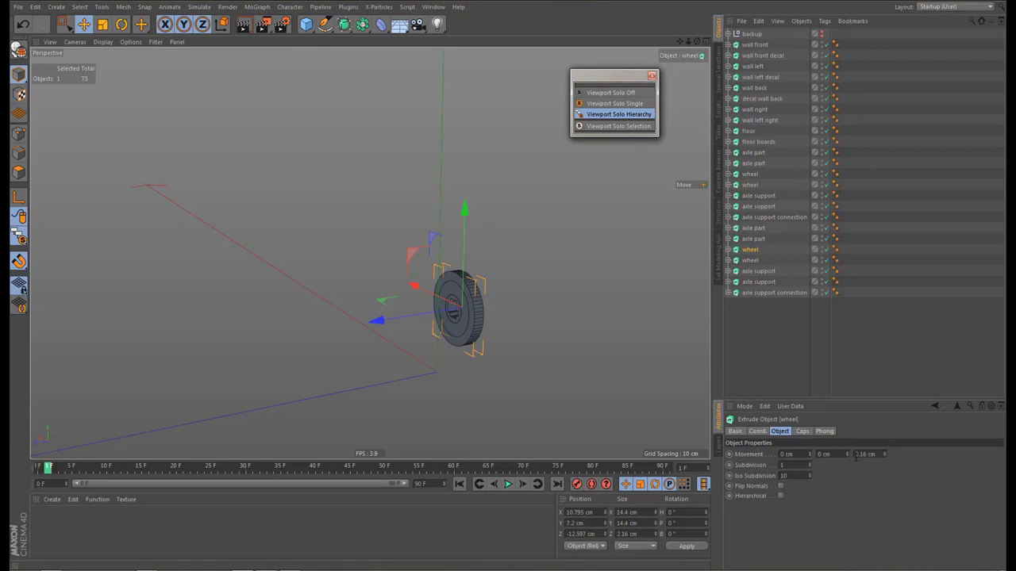
{"action": "left_click", "coordinate": [856, 455]}
{"action": "type", "text": "-"}
{"action": "key", "text": "Return"}
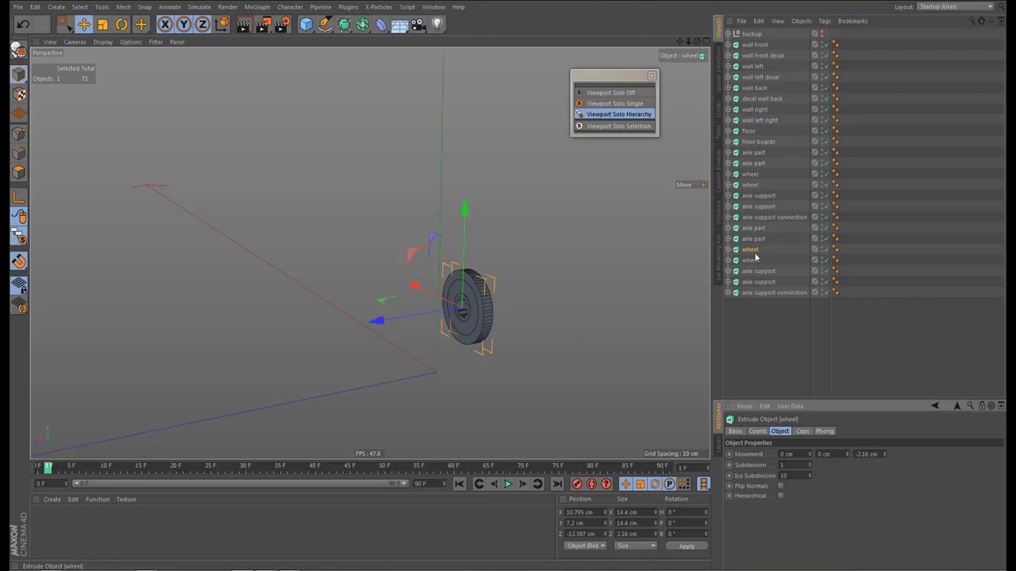
Isolate the second wheel in the object list with its children and check its extrusion direction
{"action": "left_click", "coordinate": [754, 184]}
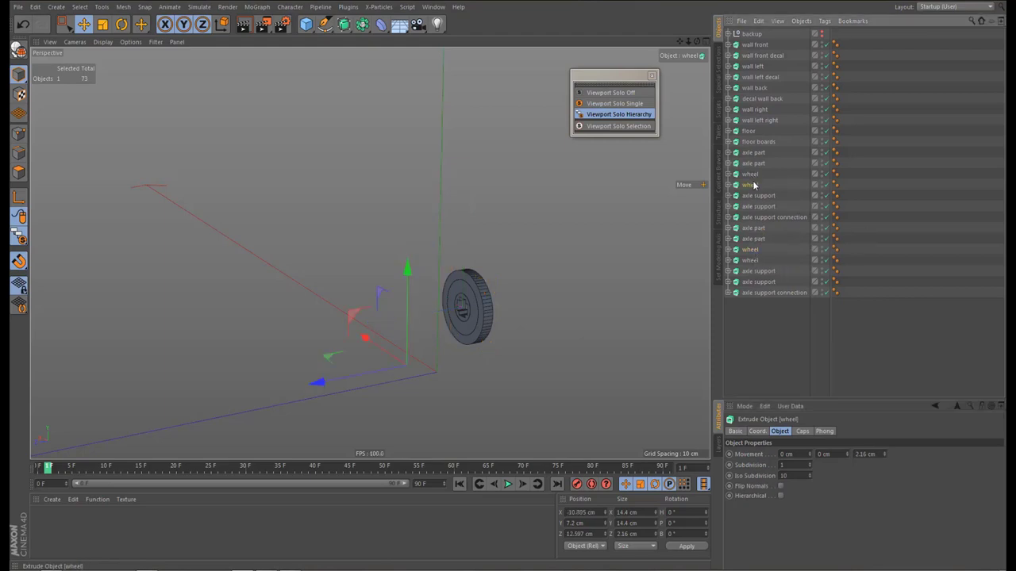
{"action": "left_click", "coordinate": [611, 115]}
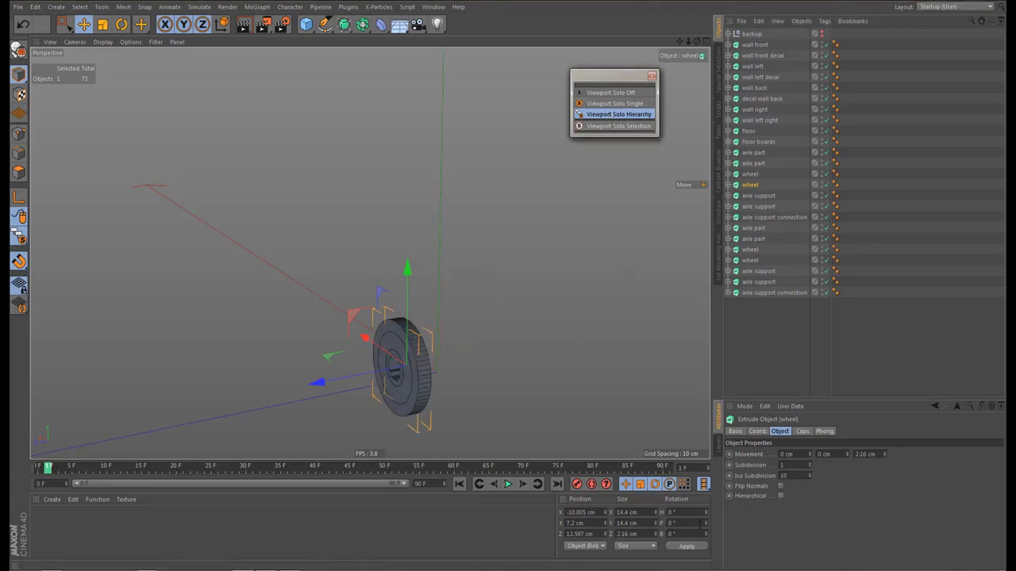
{"action": "mouse_move", "coordinate": [414, 373]}
{"action": "left_mouse_down", "text": "alt"}
{"action": "mouse_move", "coordinate": [362, 376]}
{"action": "mouse_move", "coordinate": [425, 370]}
{"action": "left_mouse_up", "text": "alt"}
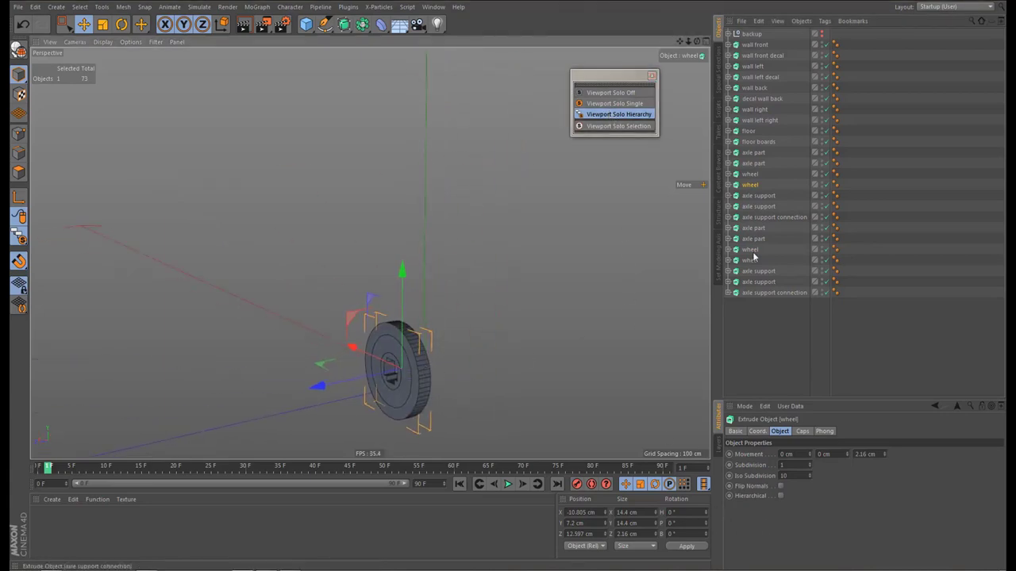
Isolate the first wheel in the object list, set its Z movement to -2.16 cm, and turn viewport solo off
{"action": "left_click", "coordinate": [754, 176]}
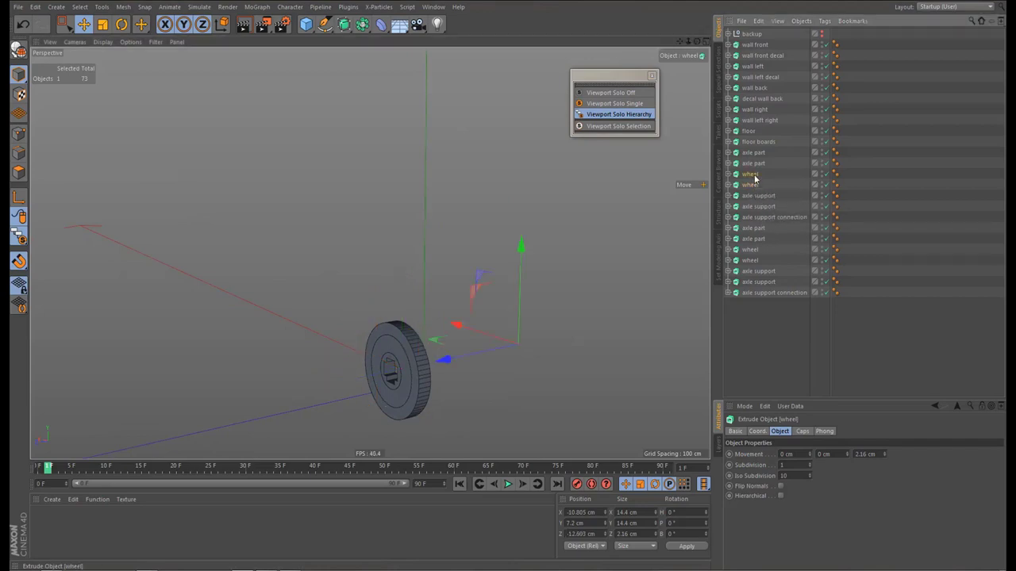
{"action": "left_click", "coordinate": [642, 119]}
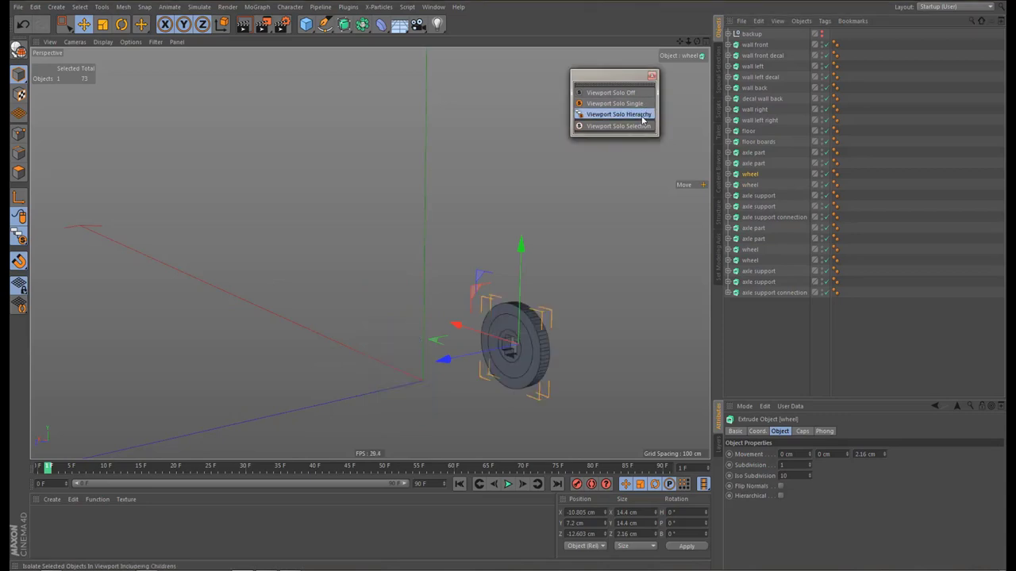
{"action": "left_click", "coordinate": [857, 454]}
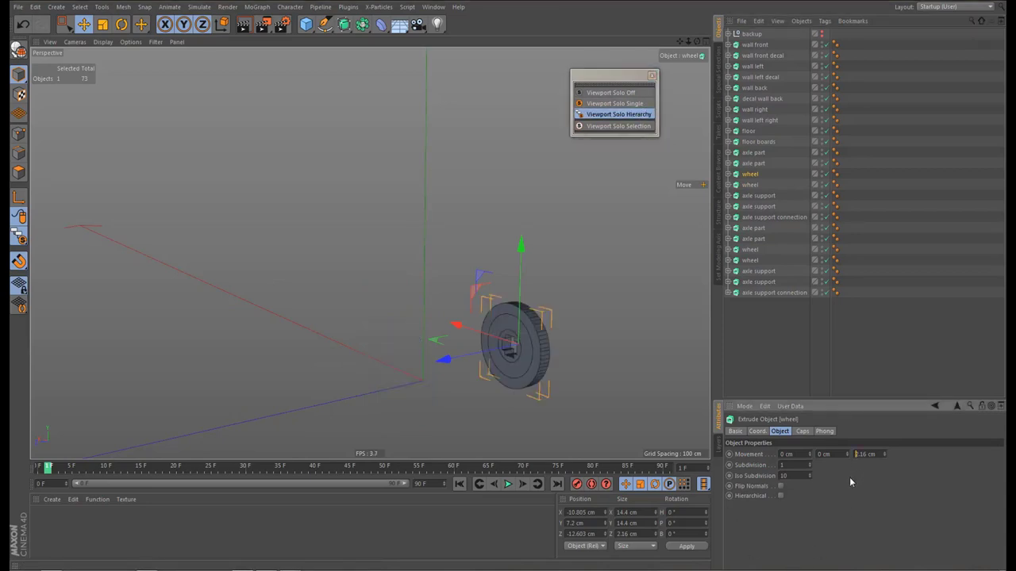
{"action": "type", "text": "-"}
{"action": "key", "text": "Return"}
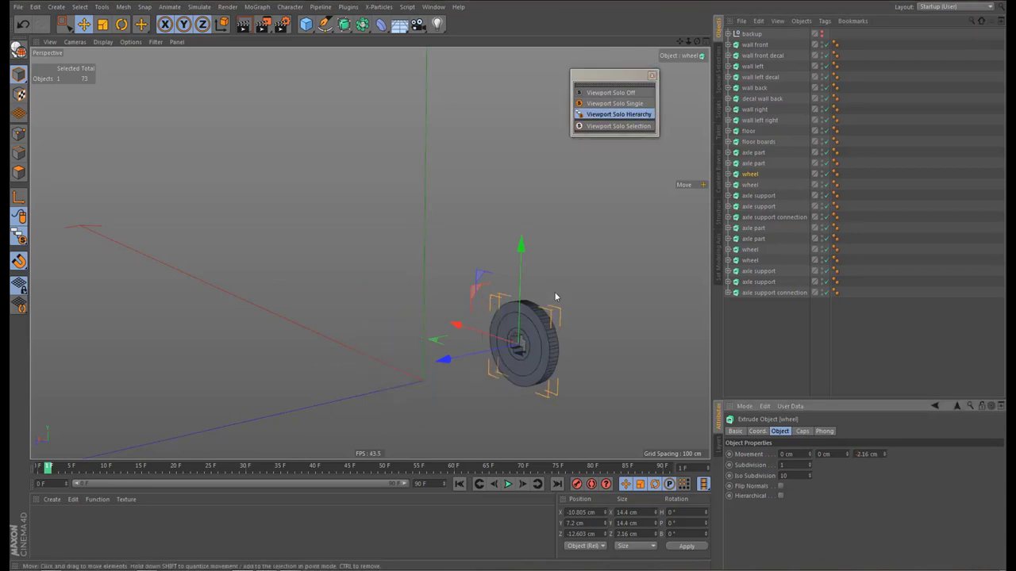
{"action": "left_click_drag", "start_coordinate": [531, 326], "coordinate": [521, 329], "text": "alt"}
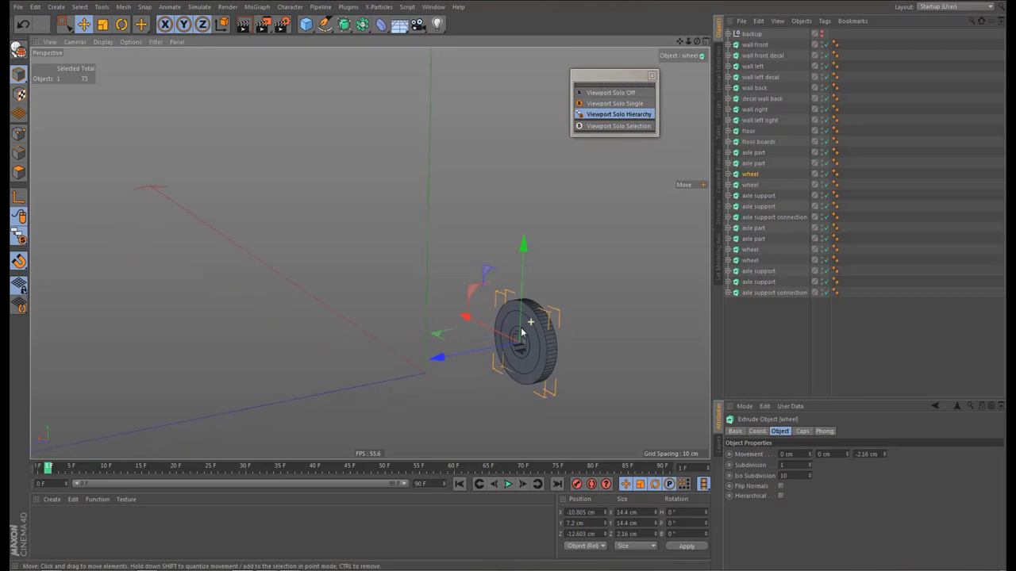
{"action": "left_click", "coordinate": [613, 94]}
Try reversing the second wheel's extrusion to -2.16 cm in Z on the full wagon, then undo the change
{"action": "left_click_drag", "start_coordinate": [512, 293], "coordinate": [510, 319], "text": "alt"}
{"action": "scroll", "coordinate": [381, 361], "scroll_direction": "up", "scroll_amount": 10}
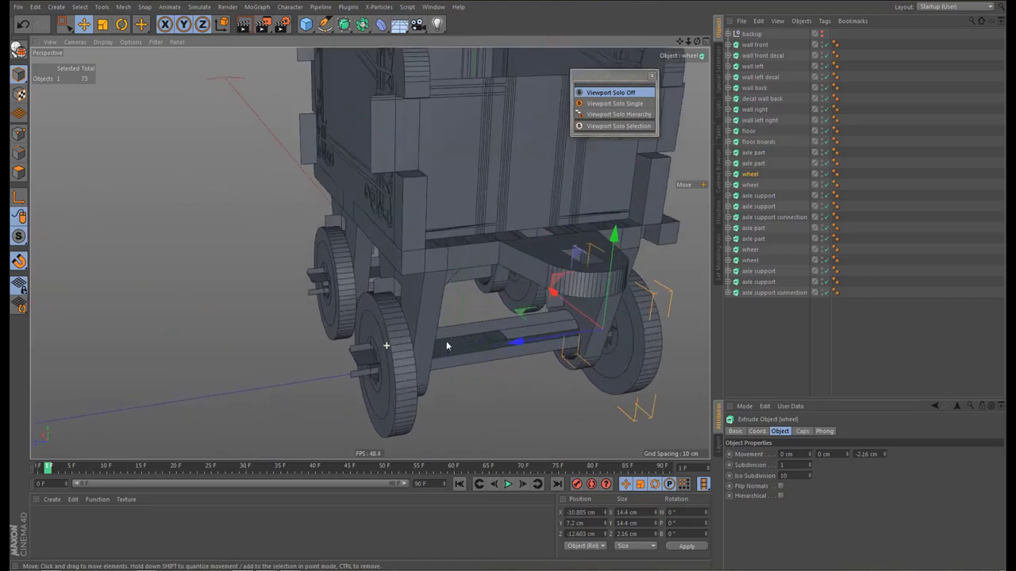
{"action": "scroll", "coordinate": [384, 329], "scroll_direction": "up", "scroll_amount": 2}
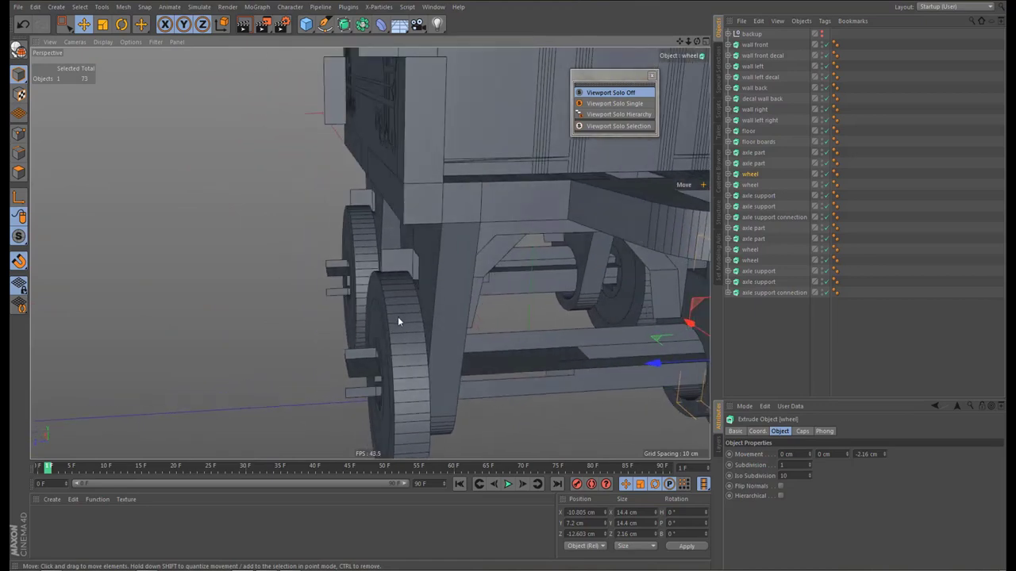
{"action": "left_click_drag", "start_coordinate": [398, 317], "coordinate": [413, 314], "text": "alt"}
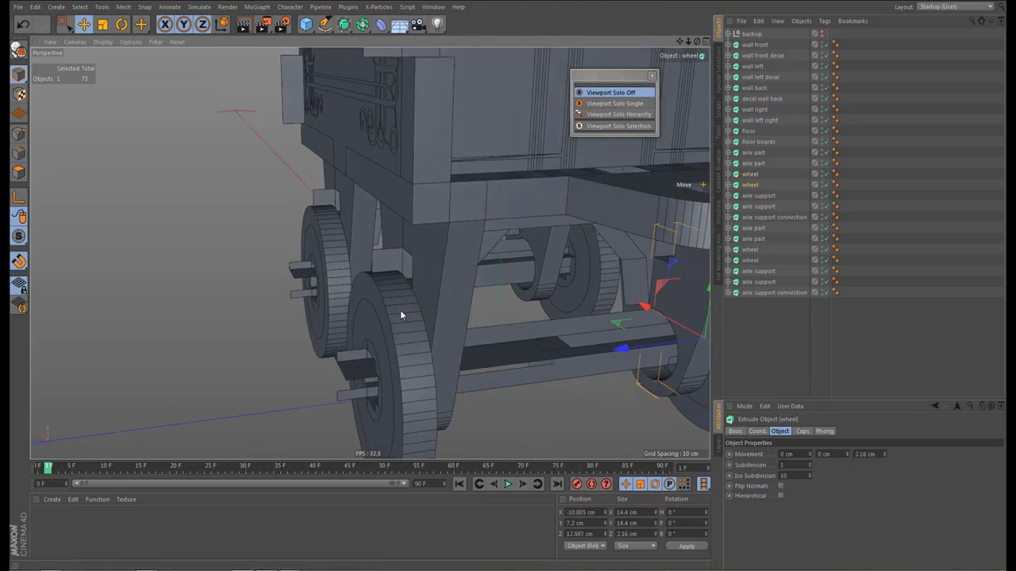
{"action": "left_click", "coordinate": [401, 309]}
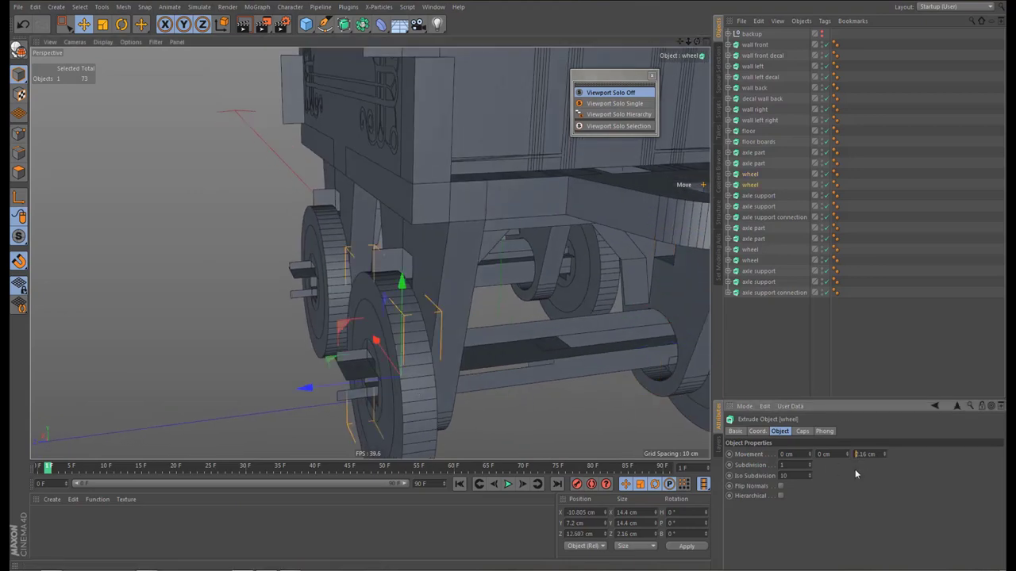
{"action": "key", "text": "Return"}
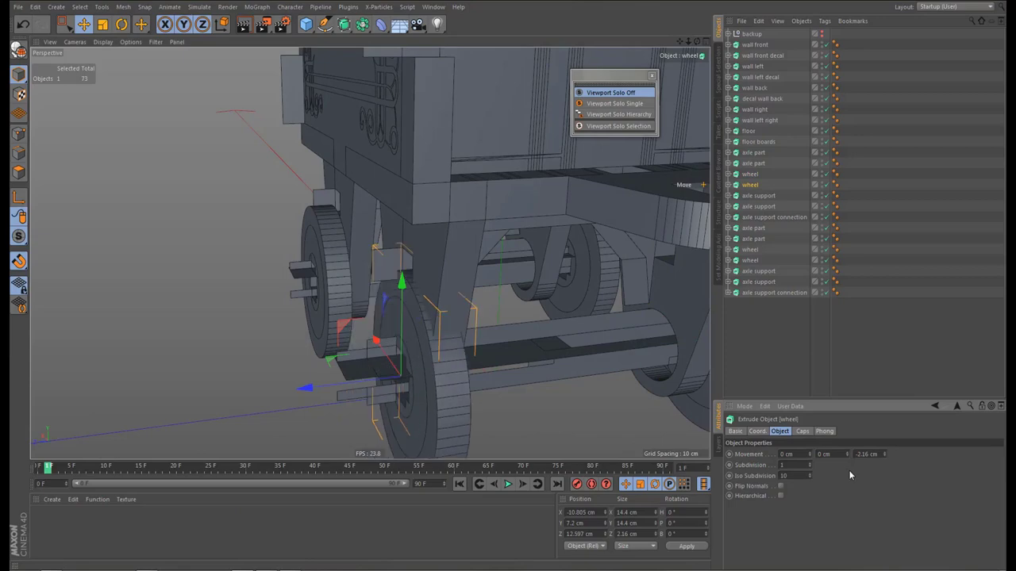
{"action": "key", "text": "ctrl+z"}
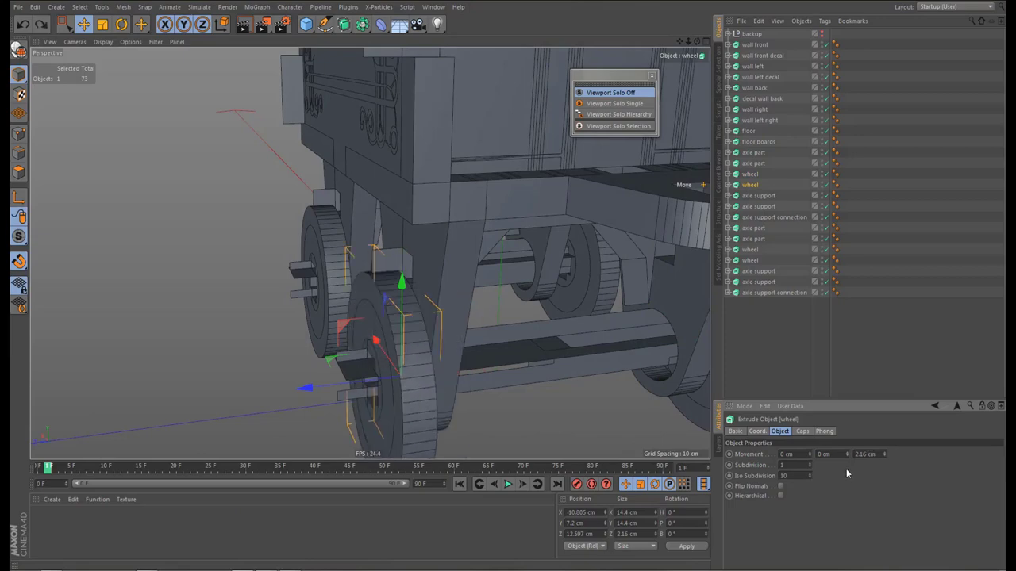
Examine how the second wheel sits on its axle parts and against the axle support
{"action": "left_click_drag", "start_coordinate": [422, 335], "coordinate": [447, 343], "text": "alt"}
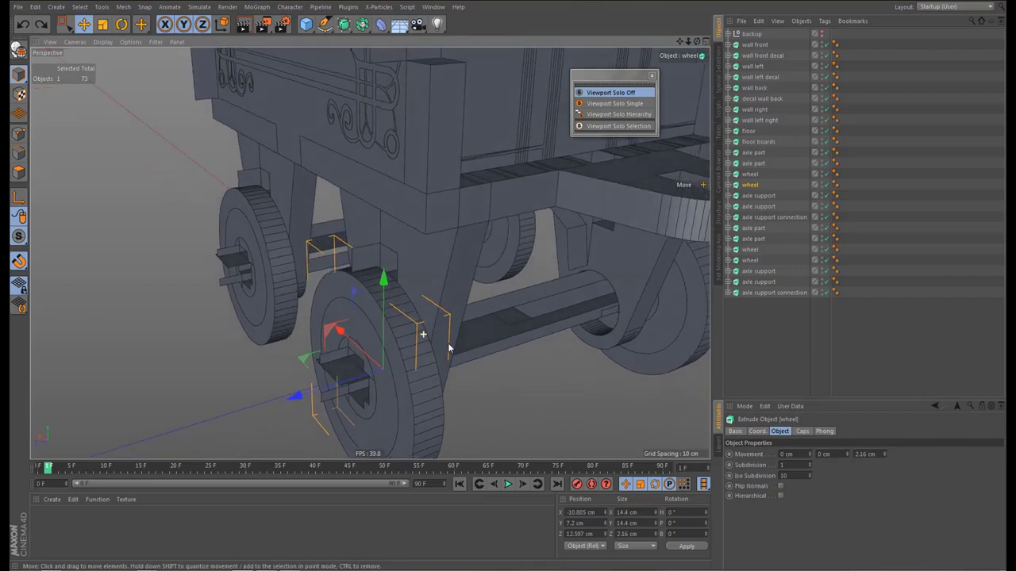
{"action": "scroll", "coordinate": [429, 338], "scroll_direction": "down", "scroll_amount": 5}
{"action": "left_click_drag", "start_coordinate": [524, 335], "coordinate": [557, 321], "text": "alt"}
{"action": "scroll", "coordinate": [492, 320], "scroll_direction": "up", "scroll_amount": 5}
{"action": "left_click_drag", "start_coordinate": [471, 302], "coordinate": [513, 323], "text": "alt"}
{"action": "scroll", "coordinate": [379, 352], "scroll_direction": "up", "scroll_amount": 4}
{"action": "left_click_drag", "start_coordinate": [380, 344], "coordinate": [329, 323], "text": "alt"}
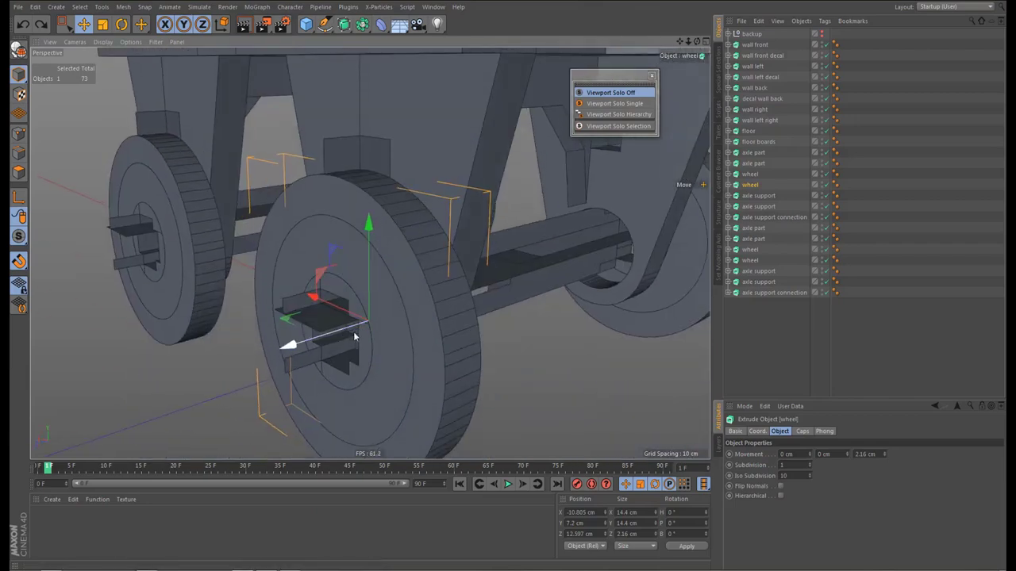
Select both wheels on the positive-Z side together and move them outward to a Z position of 14.76 cm
{"action": "scroll", "coordinate": [354, 337], "scroll_direction": "down", "scroll_amount": 3}
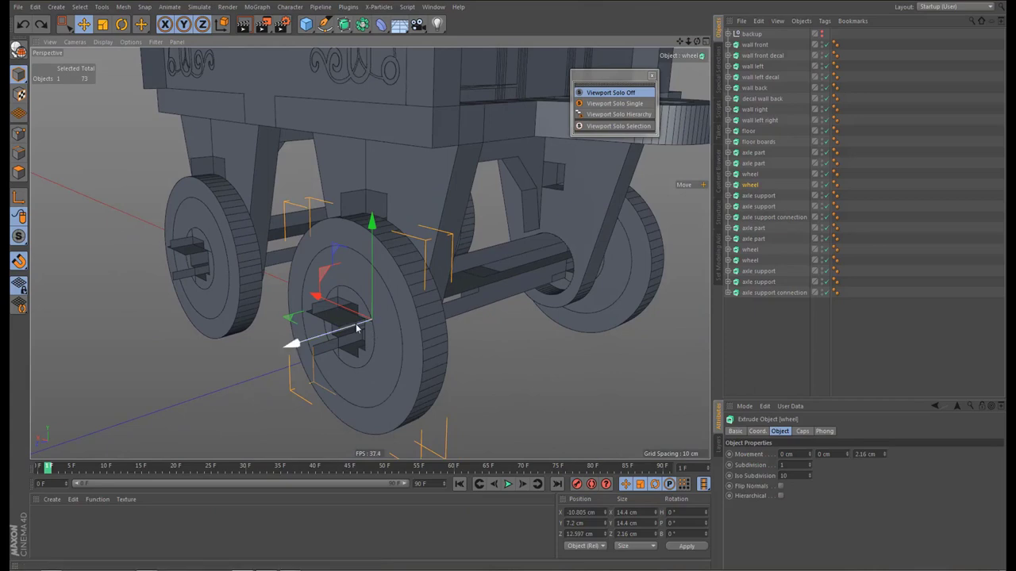
{"action": "left_click", "coordinate": [234, 221], "text": "shift"}
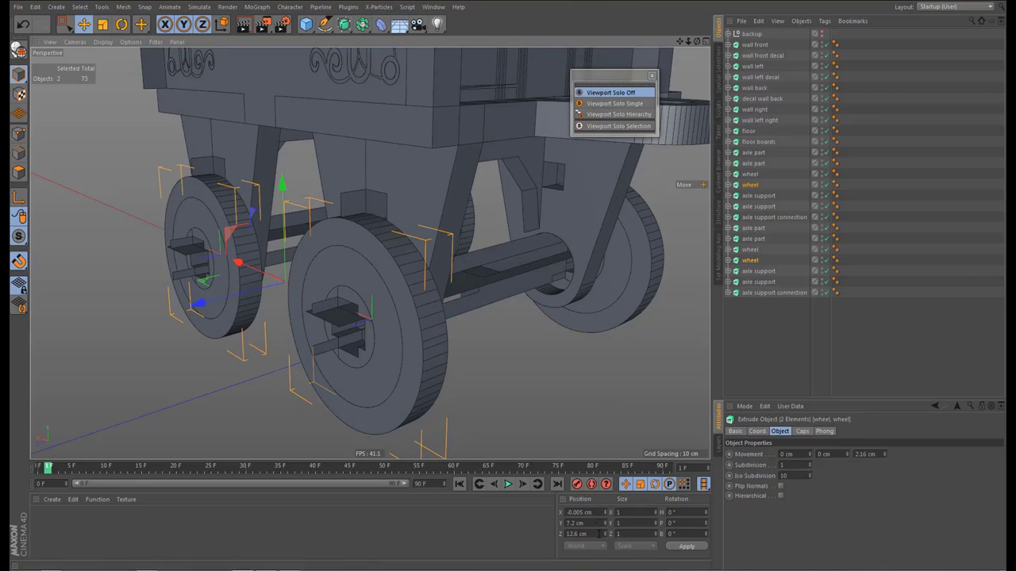
{"action": "left_click", "coordinate": [599, 533]}
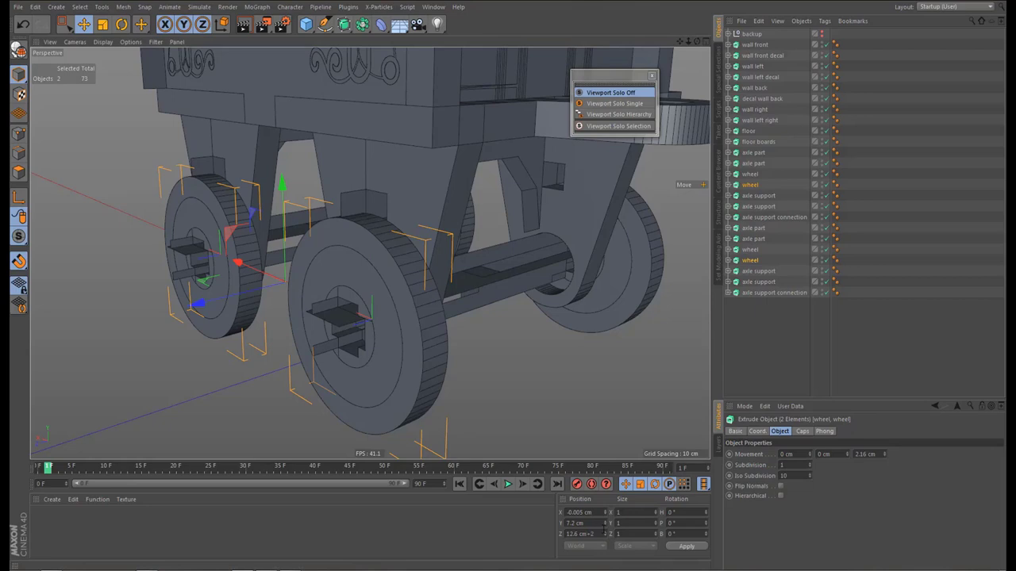
{"action": "key", "text": "Return"}
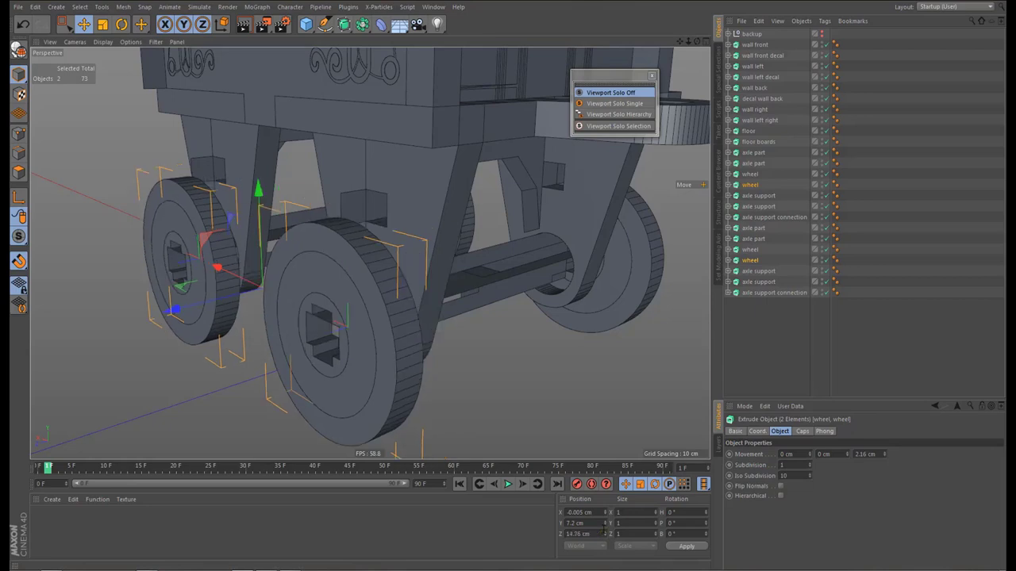
Try reversing the extrusion of the first axle support to -2.16 cm in Z, then undo the change
{"action": "mouse_move", "coordinate": [372, 330]}
{"action": "left_mouse_down", "text": "alt"}
{"action": "mouse_move", "coordinate": [306, 296]}
{"action": "mouse_move", "coordinate": [330, 321]}
{"action": "mouse_move", "coordinate": [337, 296]}
{"action": "mouse_move", "coordinate": [404, 293]}
{"action": "mouse_move", "coordinate": [397, 328]}
{"action": "mouse_move", "coordinate": [386, 330]}
{"action": "left_mouse_up", "text": "alt"}
{"action": "left_click", "coordinate": [414, 229]}
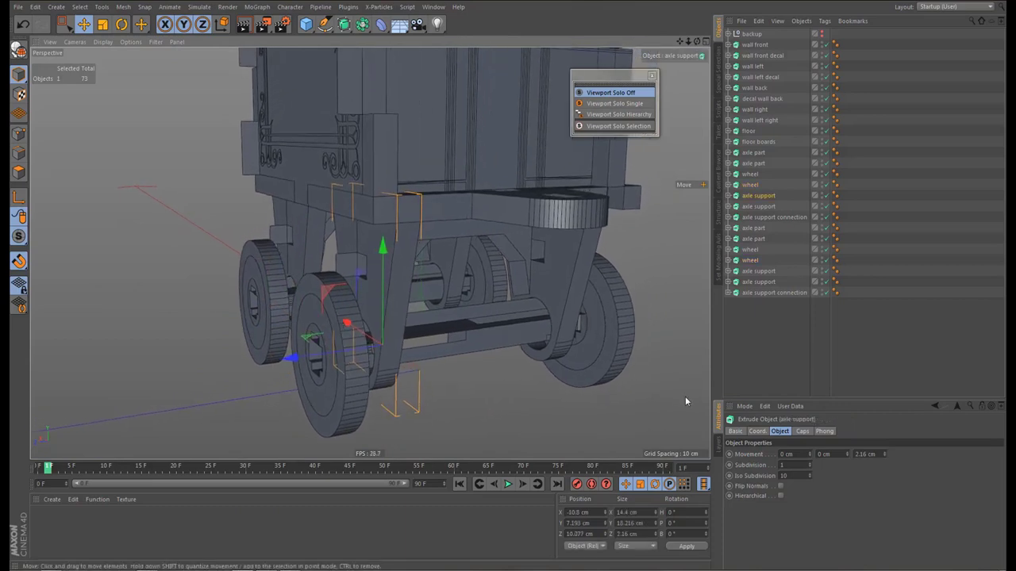
{"action": "left_click", "coordinate": [859, 454]}
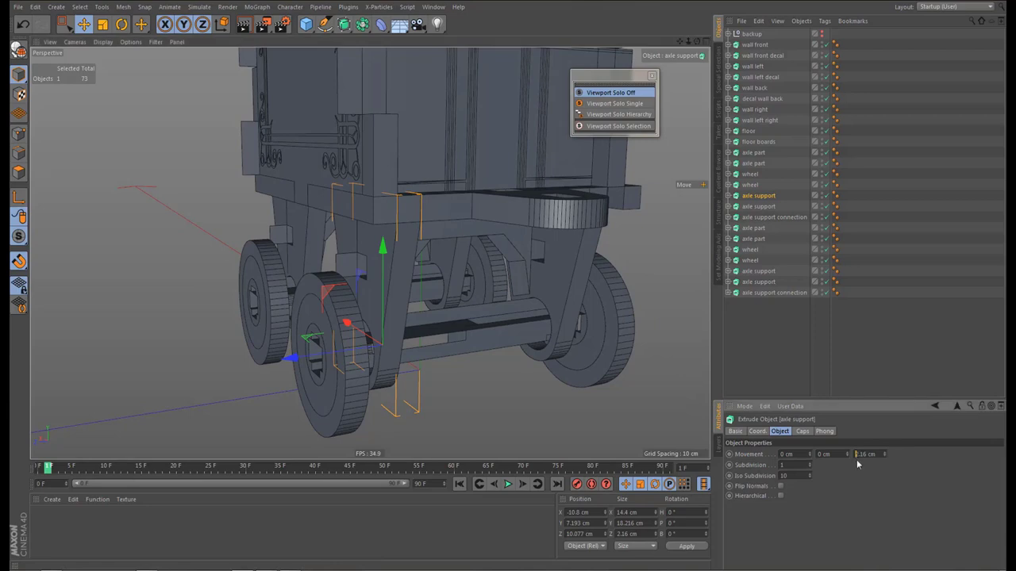
{"action": "type", "text": "-"}
{"action": "key", "text": "Return"}
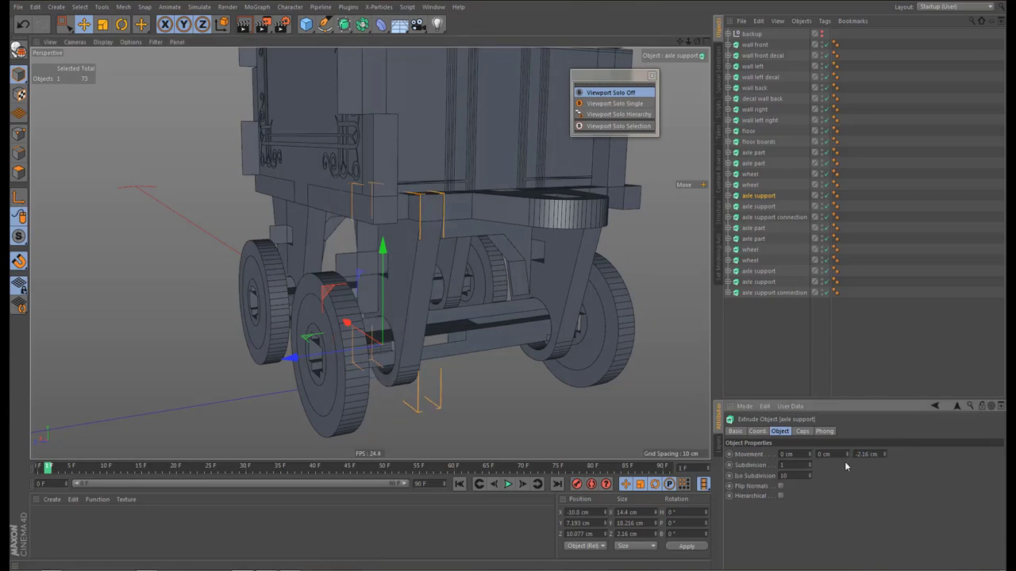
{"action": "key", "text": "ctrl+z"}
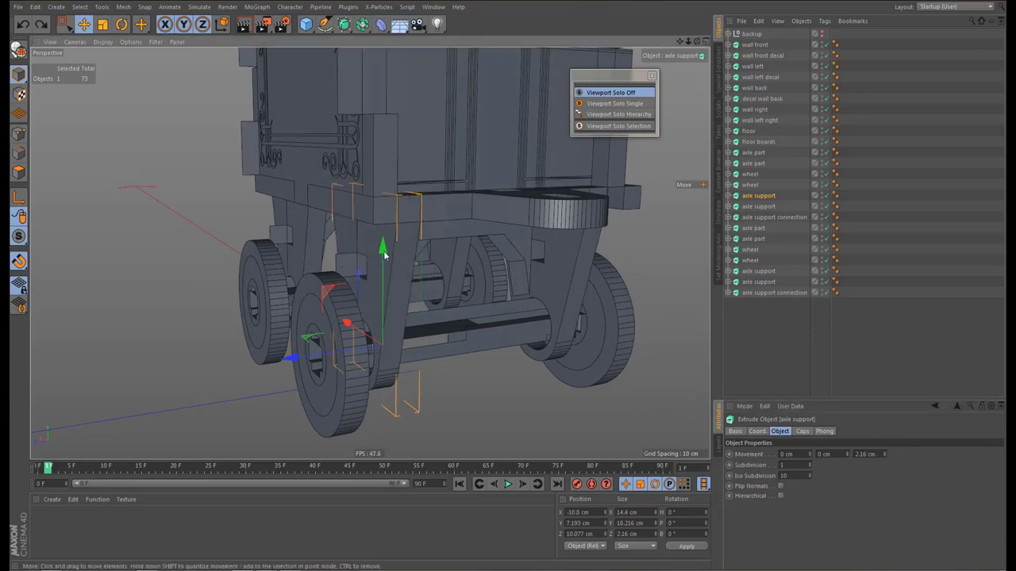
Examine the first axle support's placement relative to the floor and wheels in the front, right and perspective views
{"action": "scroll", "coordinate": [384, 254], "scroll_direction": "up", "scroll_amount": 3}
{"action": "left_click_drag", "start_coordinate": [409, 258], "coordinate": [373, 295], "text": "alt"}
{"action": "scroll", "coordinate": [367, 257], "scroll_direction": "down", "scroll_amount": 5}
{"action": "middle_click", "coordinate": [437, 295]}
{"action": "middle_click", "coordinate": [488, 360]}
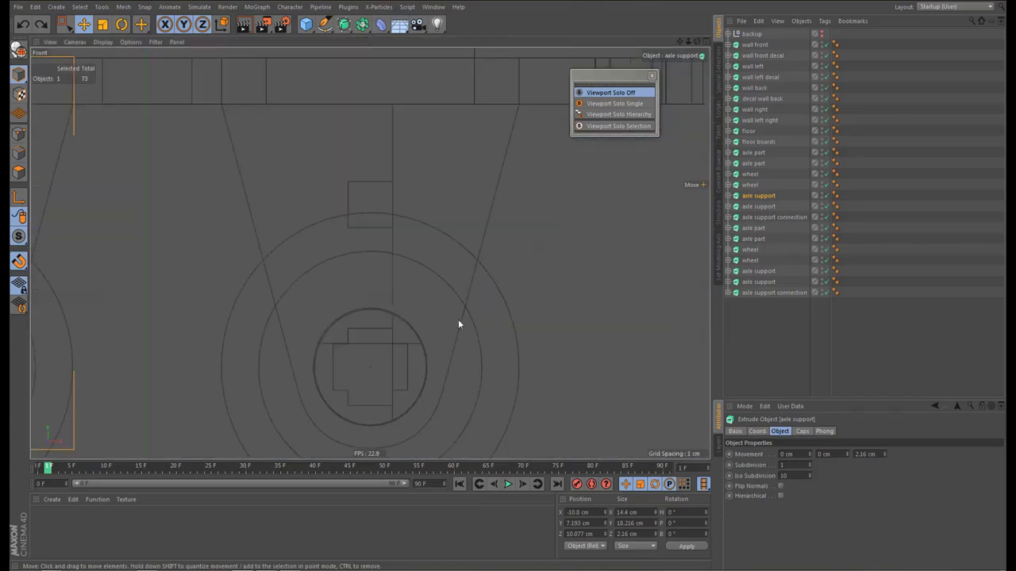
{"action": "scroll", "coordinate": [458, 322], "scroll_direction": "down", "scroll_amount": 5}
{"action": "middle_click", "coordinate": [436, 369]}
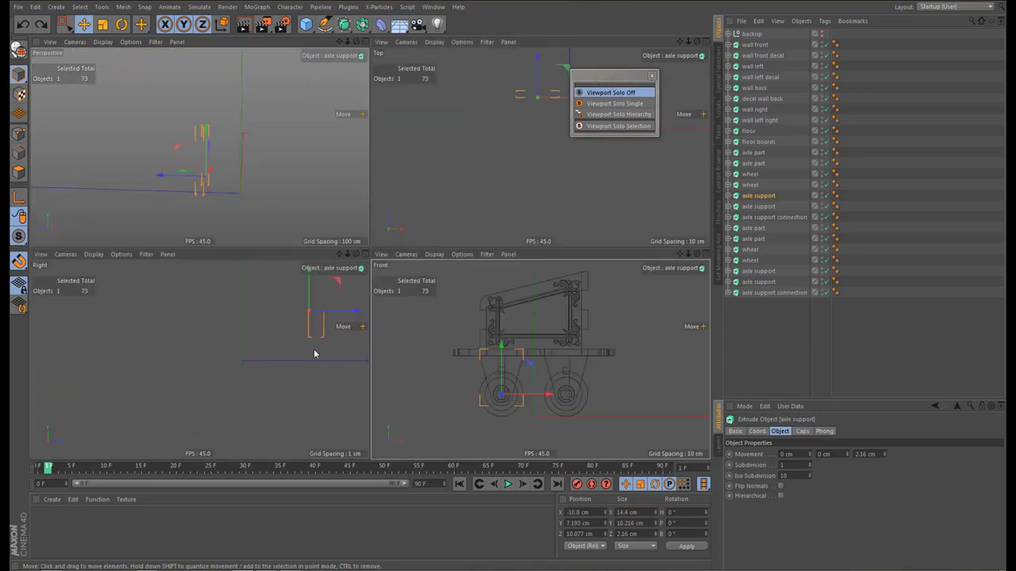
{"action": "middle_click", "coordinate": [357, 344]}
{"action": "scroll", "coordinate": [387, 343], "scroll_direction": "down", "scroll_amount": 5}
{"action": "middle_click_drag", "start_coordinate": [398, 336], "coordinate": [388, 374], "text": "alt"}
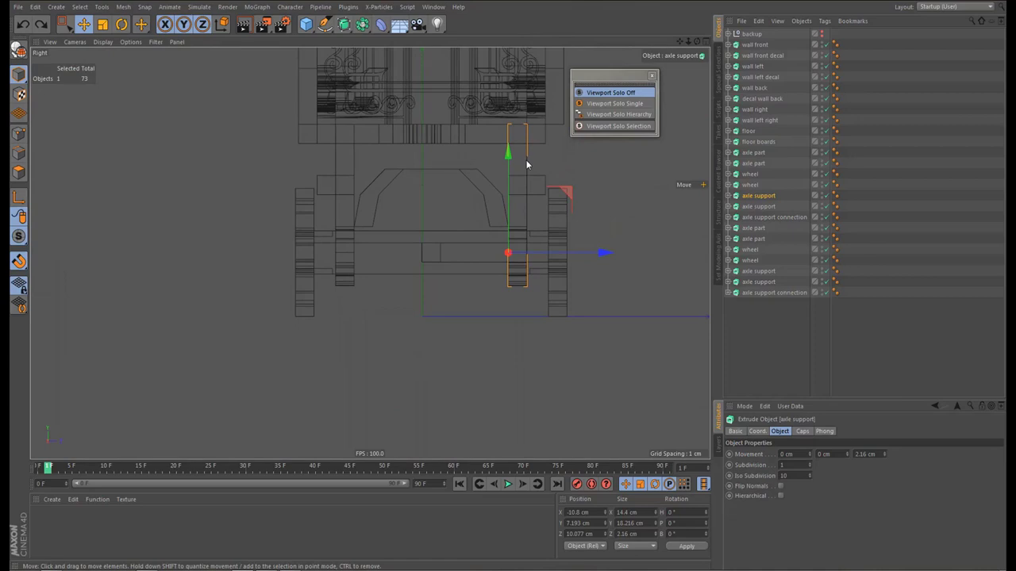
{"action": "scroll", "coordinate": [525, 160], "scroll_direction": "up", "scroll_amount": 3}
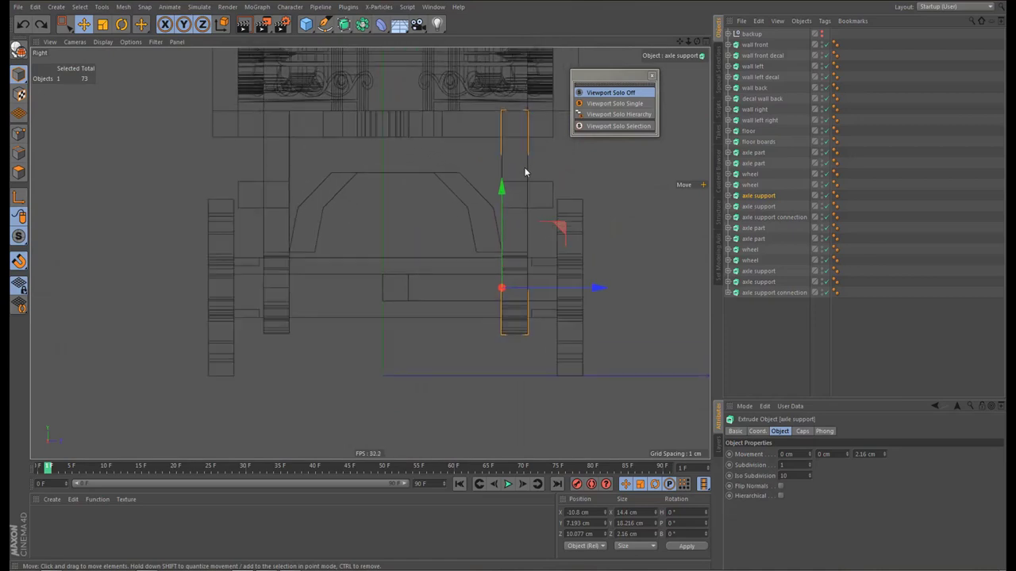
{"action": "middle_click", "coordinate": [548, 167]}
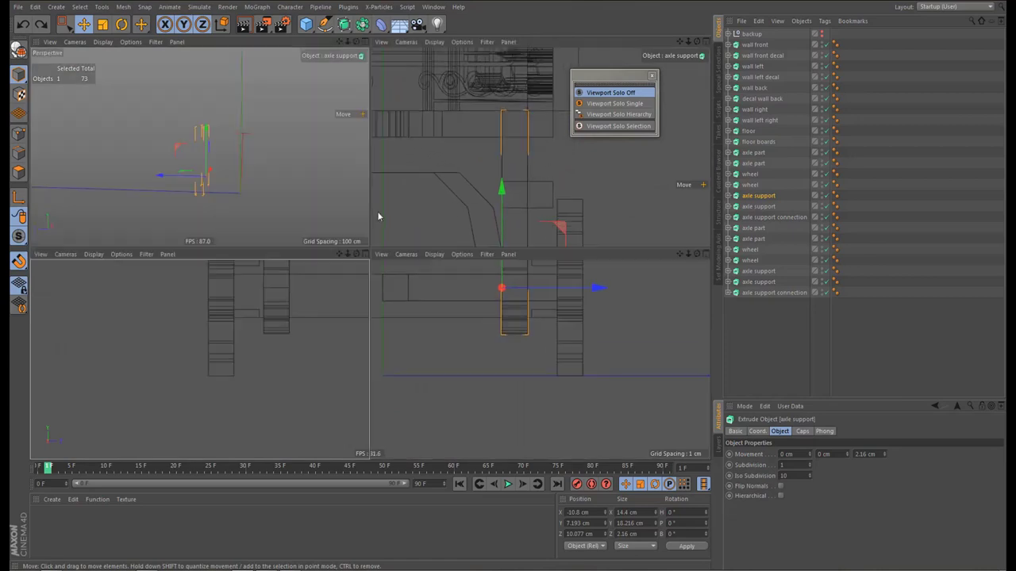
{"action": "middle_click", "coordinate": [306, 181]}
{"action": "left_click_drag", "start_coordinate": [370, 262], "coordinate": [421, 277], "text": "alt"}
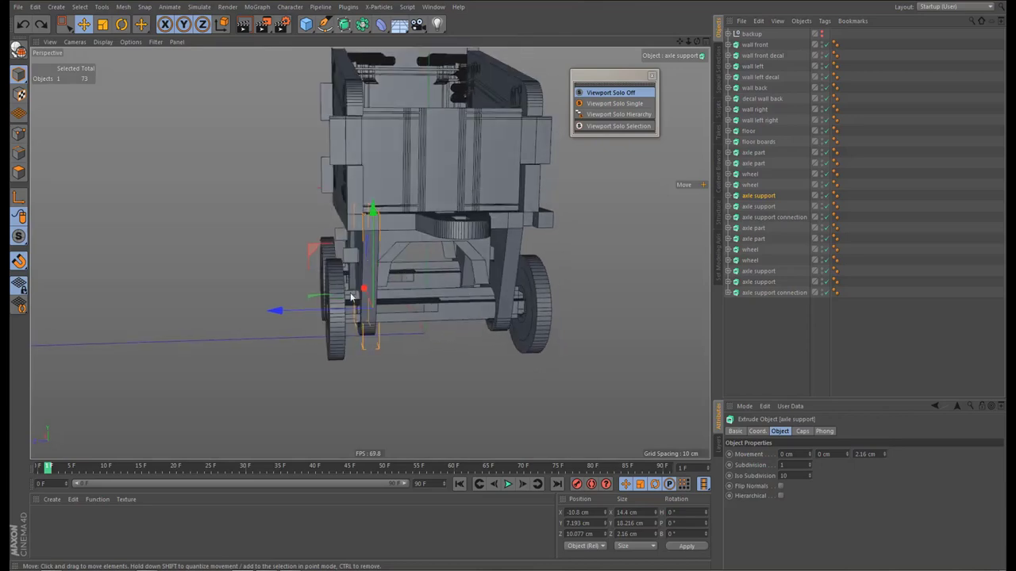
{"action": "right_click_drag", "start_coordinate": [357, 288], "coordinate": [392, 281], "text": "alt"}
Set the Z movement of the opposite axle support on the same axle to -2.16 cm
{"action": "left_click", "coordinate": [600, 235]}
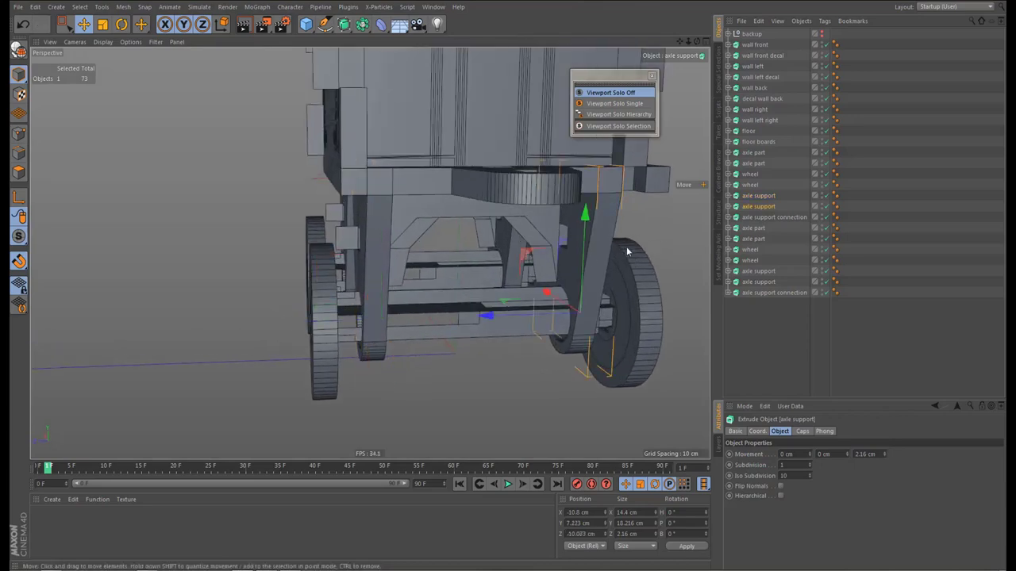
{"action": "left_click_drag", "start_coordinate": [626, 246], "coordinate": [587, 250], "text": "alt"}
{"action": "left_click", "coordinate": [857, 454]}
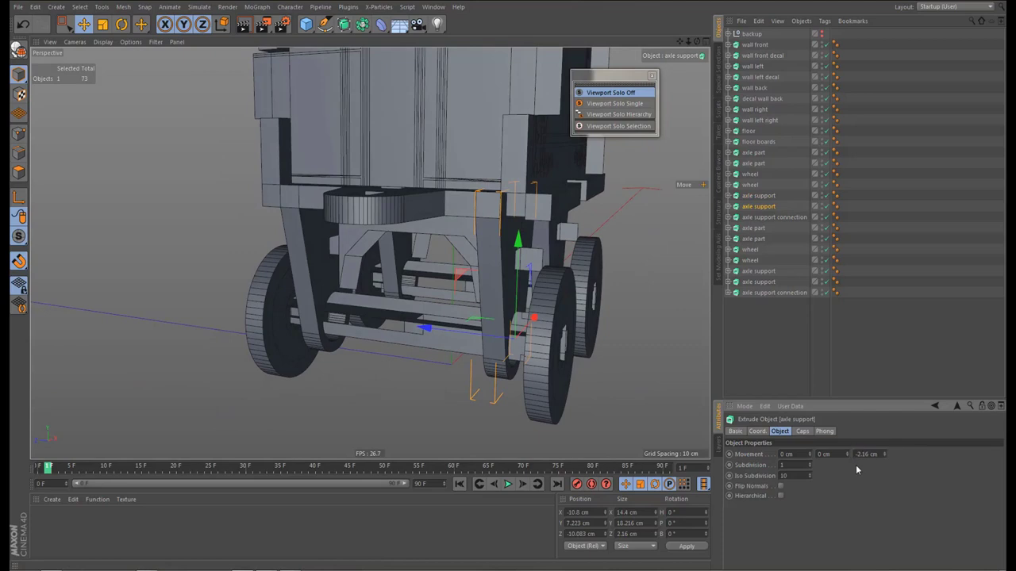
{"action": "type", "text": "-"}
{"action": "key", "text": "Return"}
{"action": "left_click_drag", "start_coordinate": [538, 277], "coordinate": [508, 283], "text": "alt"}
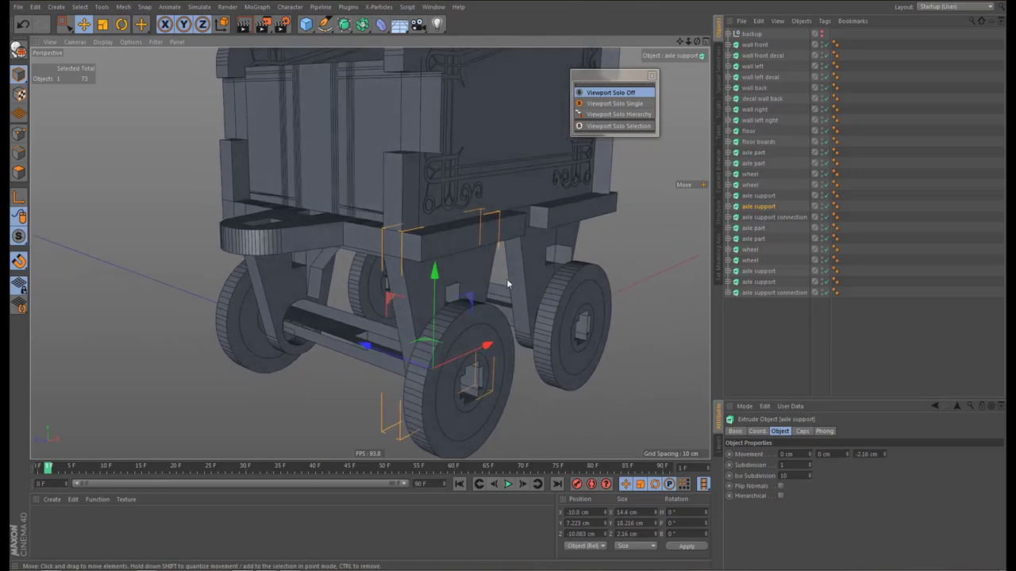
Reverse the Z extrusion direction of the other axle support on the negative-Z side
{"action": "left_click", "coordinate": [537, 259]}
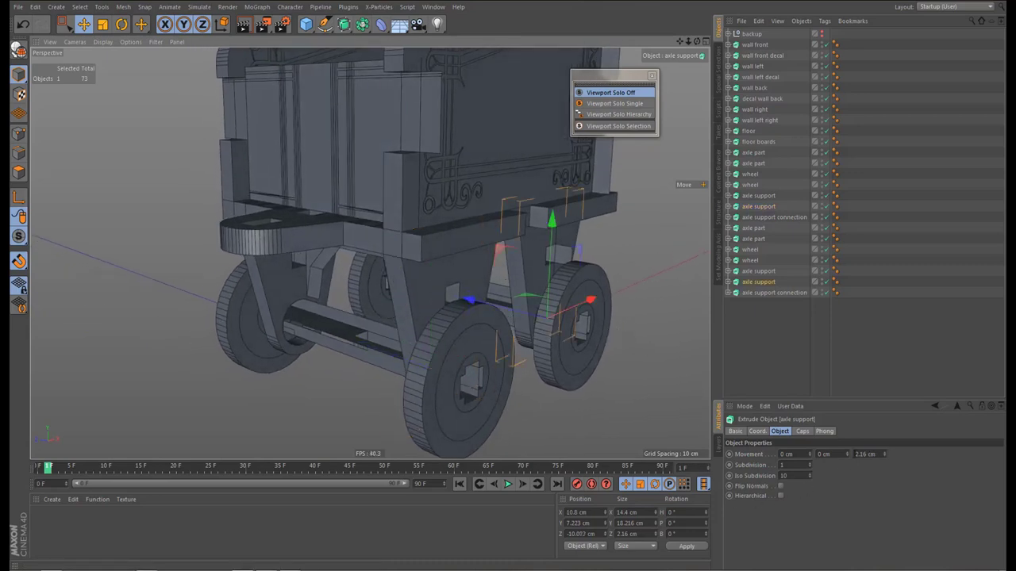
{"action": "left_click", "coordinate": [856, 454]}
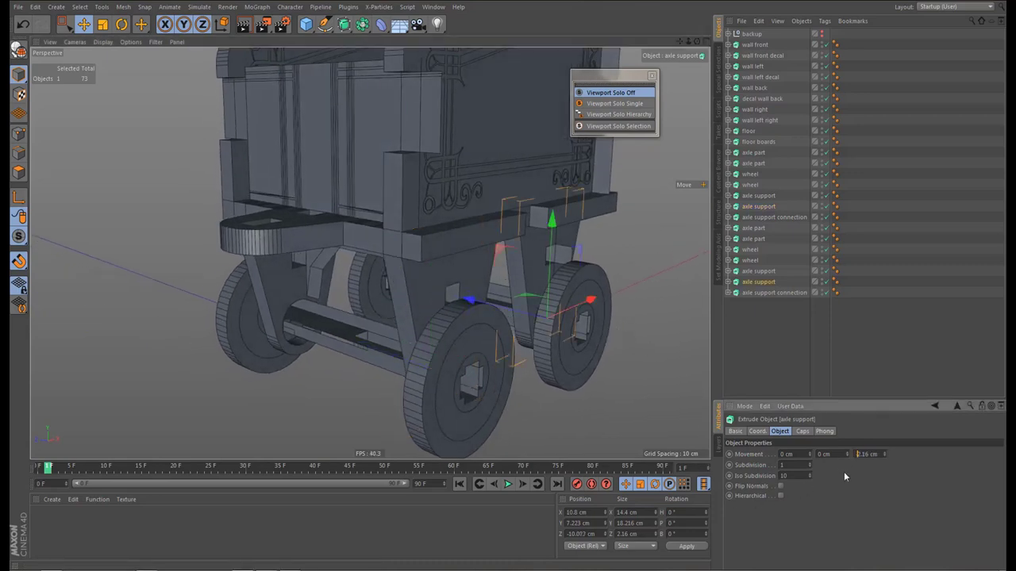
{"action": "left_click_drag", "start_coordinate": [400, 250], "coordinate": [404, 293], "text": "alt"}
Show only the floor and the first axle support, examine how the support fits the floor cutout, and show the wagon parts again
{"action": "left_click", "coordinate": [246, 291]}
{"action": "scroll", "coordinate": [505, 341], "scroll_direction": "up", "scroll_amount": 2}
{"action": "left_click_drag", "start_coordinate": [520, 325], "coordinate": [410, 232], "text": "alt"}
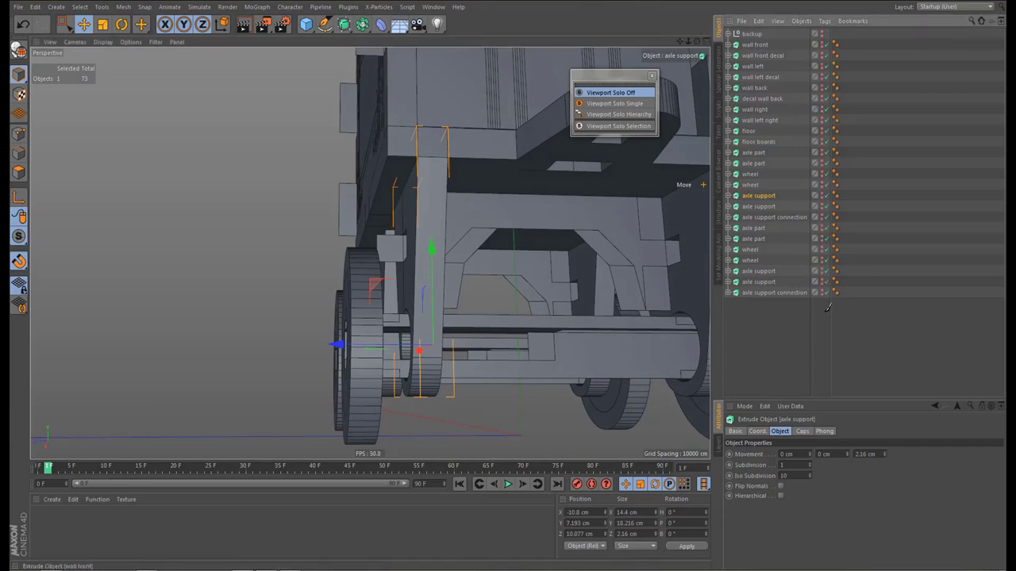
{"action": "left_click_drag", "start_coordinate": [826, 309], "coordinate": [825, 308]}
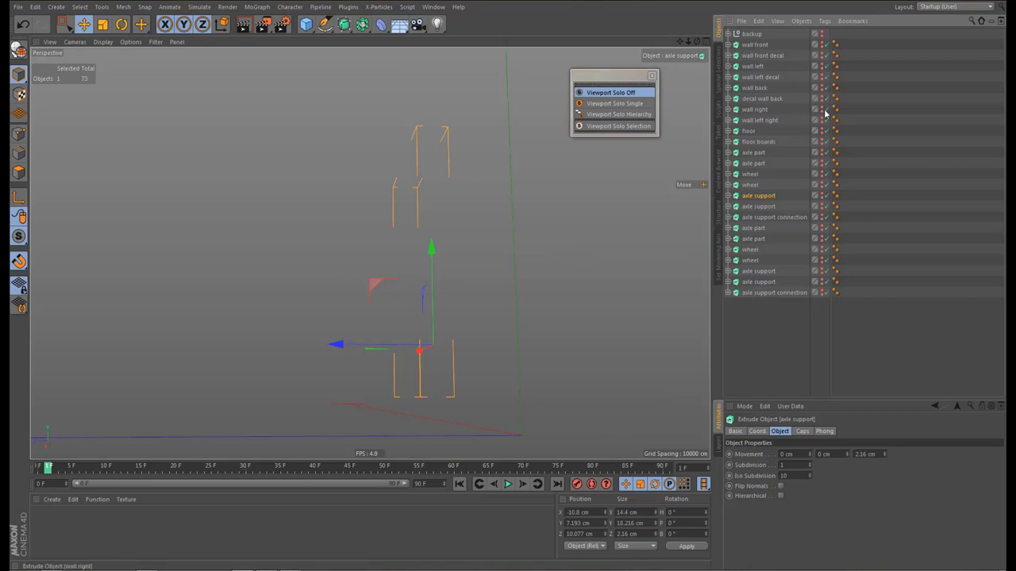
{"action": "left_click", "coordinate": [822, 134]}
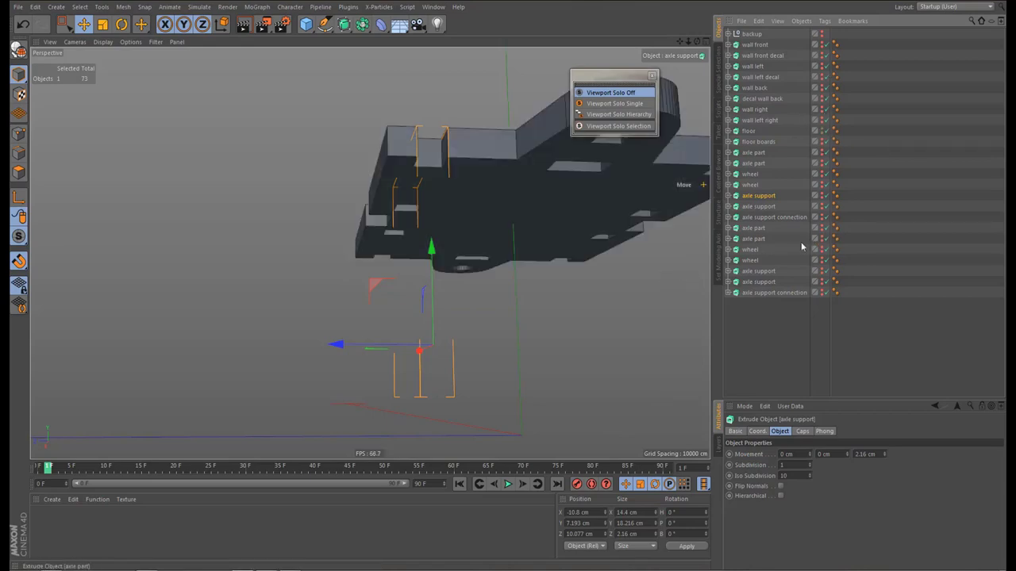
{"action": "left_click", "coordinate": [822, 199]}
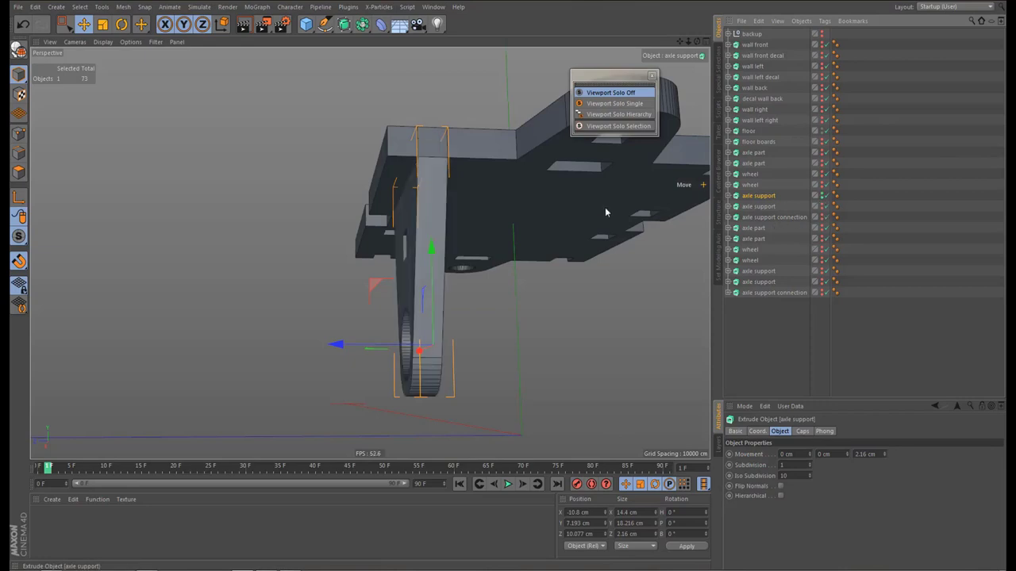
{"action": "left_click_drag", "start_coordinate": [444, 154], "coordinate": [421, 145], "text": "alt"}
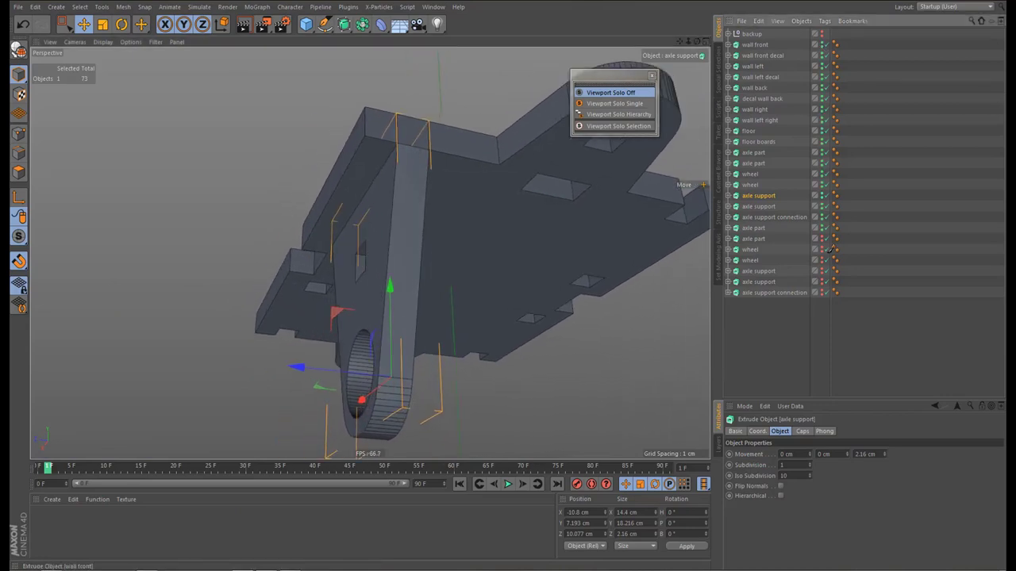
{"action": "left_click", "coordinate": [822, 49]}
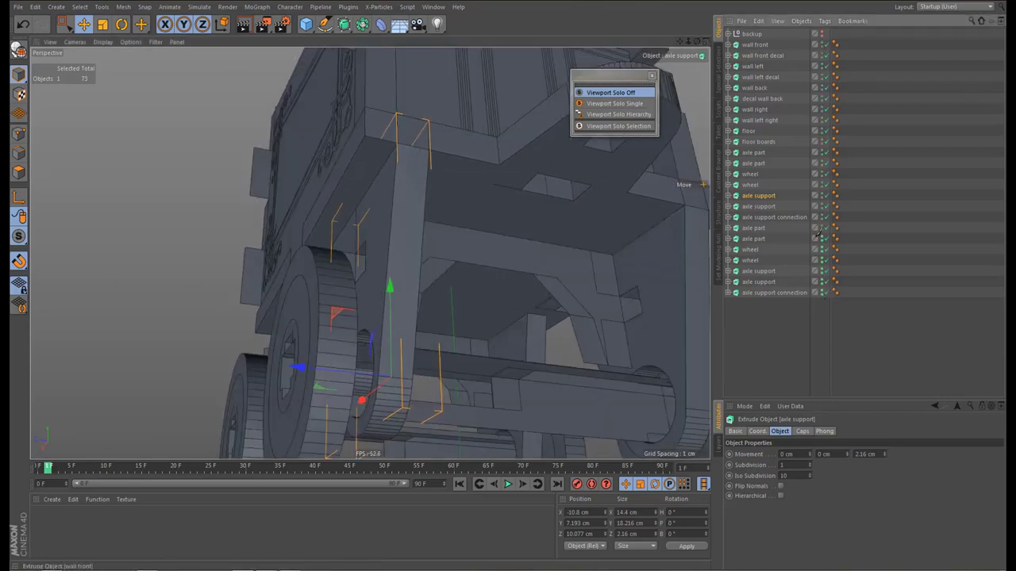
Examine from below how the axle parts, axle supports and wheels fit together on both axles
{"action": "left_click_drag", "start_coordinate": [398, 260], "coordinate": [376, 296], "text": "alt"}
{"action": "middle_click_drag", "start_coordinate": [366, 348], "coordinate": [378, 228], "text": "alt"}
{"action": "right_click_drag", "start_coordinate": [393, 223], "coordinate": [516, 222], "text": "alt"}
{"action": "left_click_drag", "start_coordinate": [375, 161], "coordinate": [373, 126], "text": "alt"}
{"action": "right_click_drag", "start_coordinate": [368, 141], "coordinate": [317, 163], "text": "alt"}
{"action": "middle_click_drag", "start_coordinate": [379, 159], "coordinate": [226, 224], "text": "alt"}
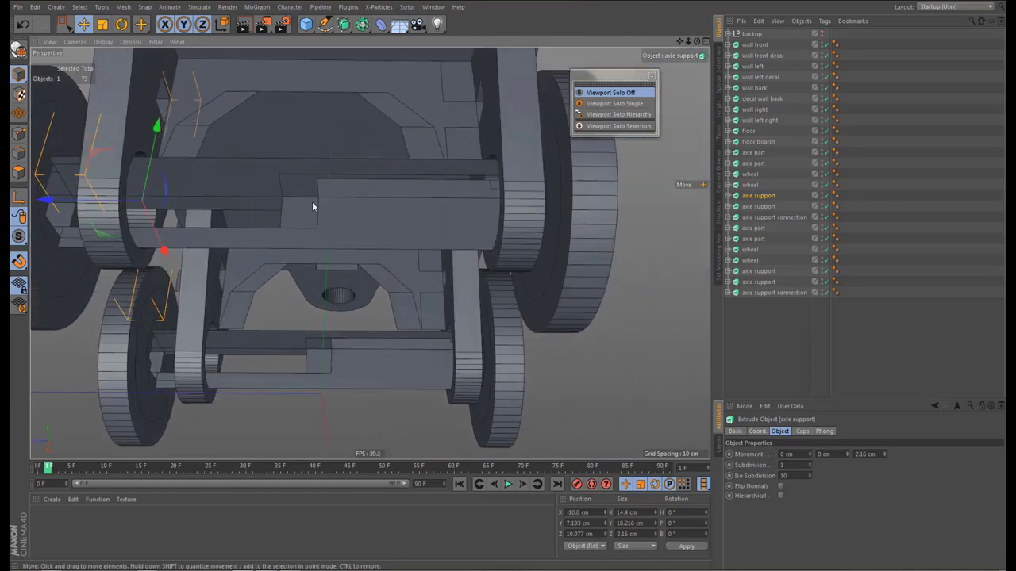
{"action": "left_click_drag", "start_coordinate": [390, 197], "coordinate": [403, 233], "text": "alt"}
{"action": "middle_click_drag", "start_coordinate": [403, 231], "coordinate": [463, 261], "text": "alt"}
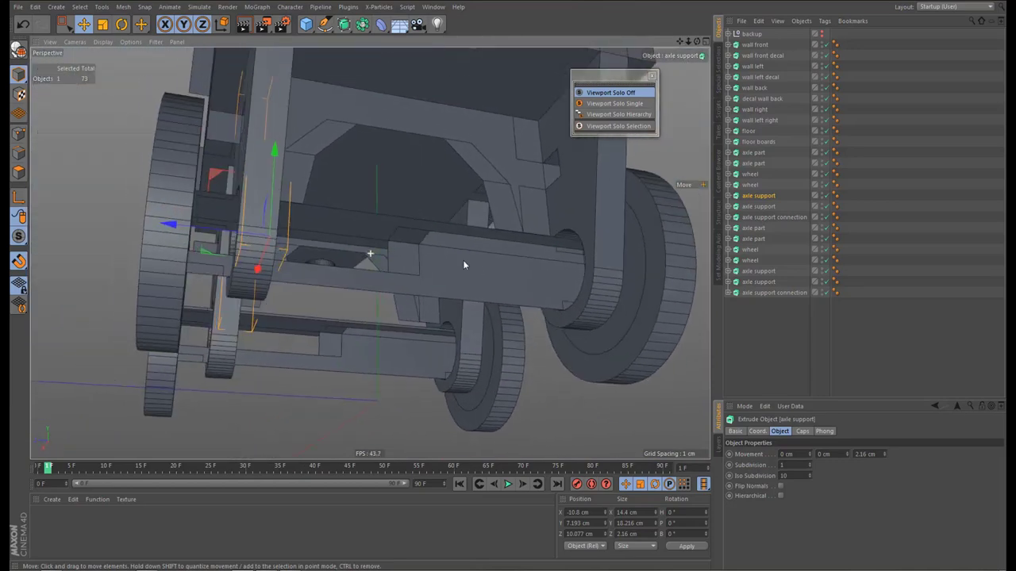
{"action": "left_click_drag", "start_coordinate": [350, 218], "coordinate": [401, 234], "text": "alt"}
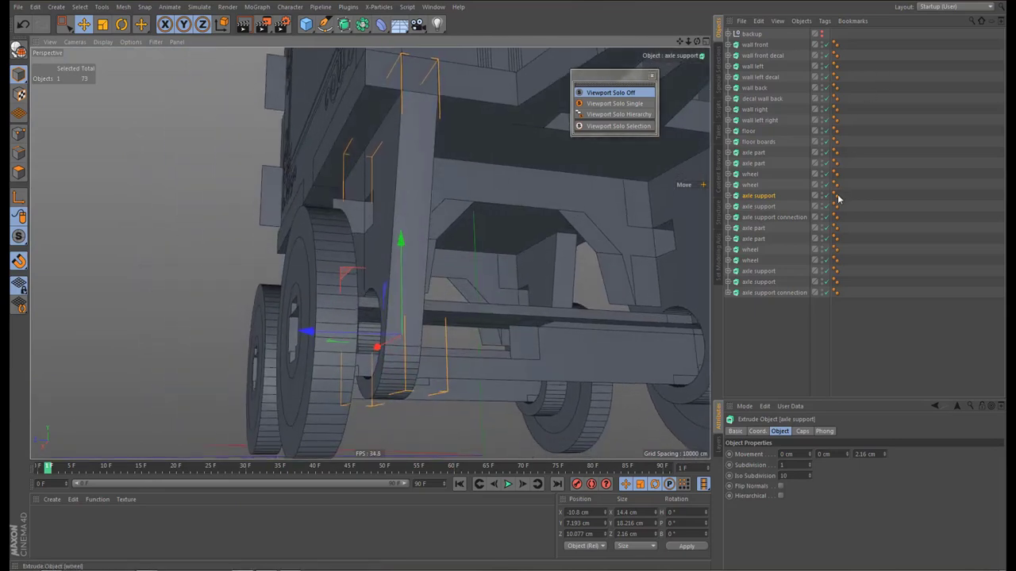
Temporarily disable the first axle support's extrusion, inspect the axle support connection behind it, and enable the extrusion again
{"action": "left_click", "coordinate": [826, 196]}
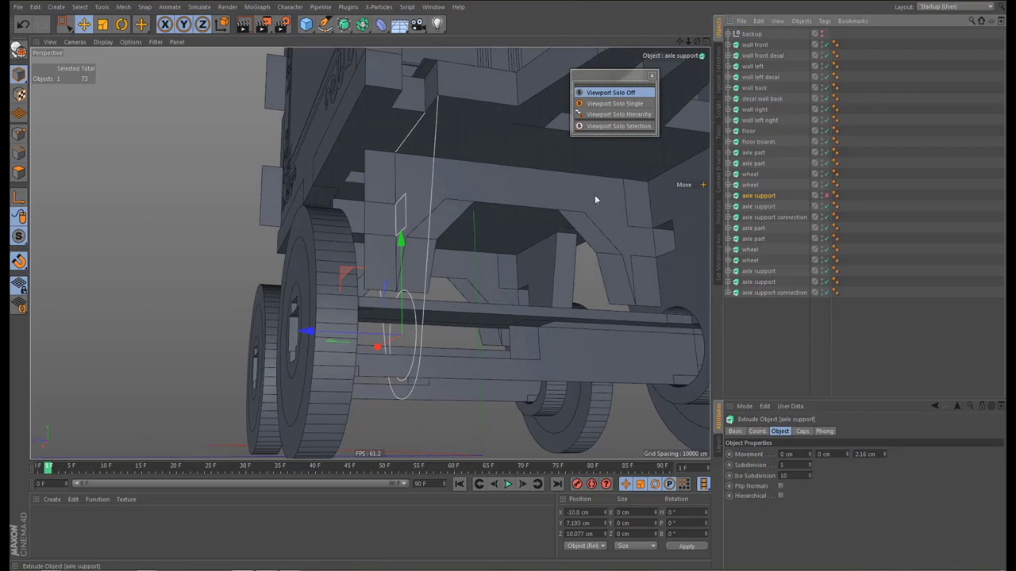
{"action": "left_click_drag", "start_coordinate": [441, 95], "coordinate": [438, 120], "text": "alt"}
{"action": "left_click_drag", "start_coordinate": [595, 222], "coordinate": [598, 198], "text": "alt"}
{"action": "left_click_drag", "start_coordinate": [361, 144], "coordinate": [409, 185], "text": "alt"}
{"action": "key", "text": "ctrl+d"}
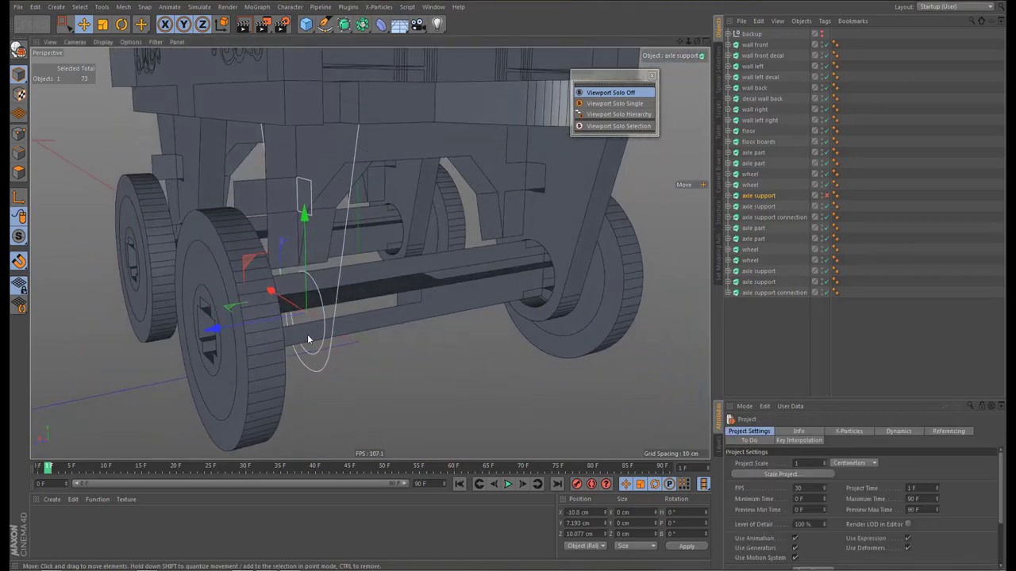
{"action": "left_click_drag", "start_coordinate": [308, 334], "coordinate": [331, 292], "text": "alt"}
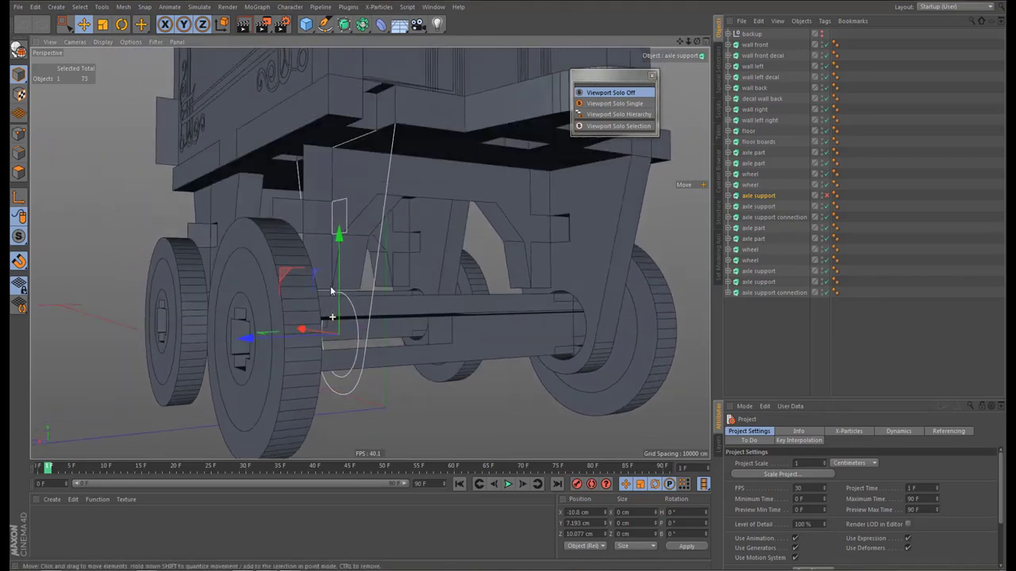
{"action": "left_click", "coordinate": [472, 184]}
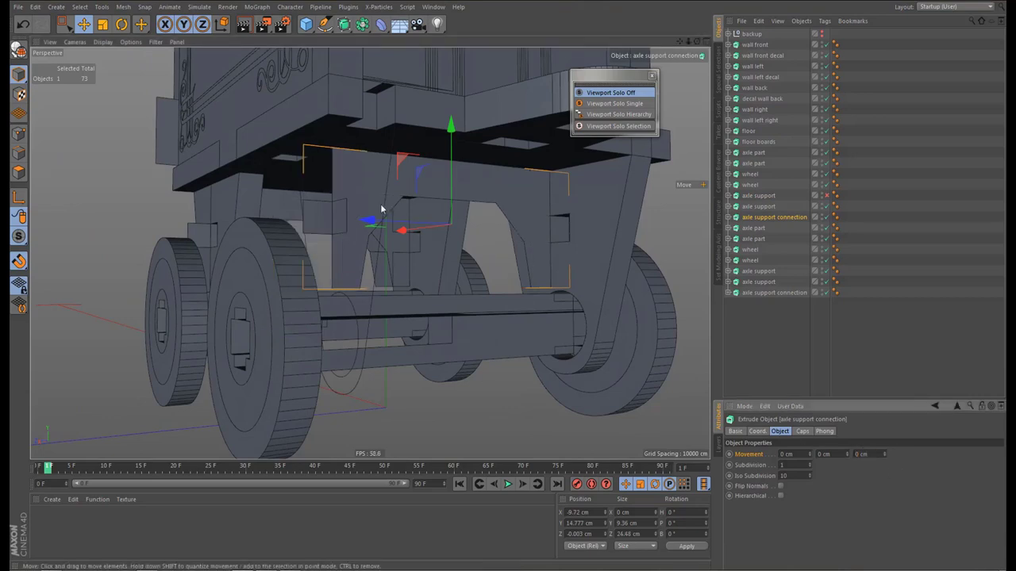
{"action": "left_click_drag", "start_coordinate": [386, 209], "coordinate": [372, 230], "text": "alt"}
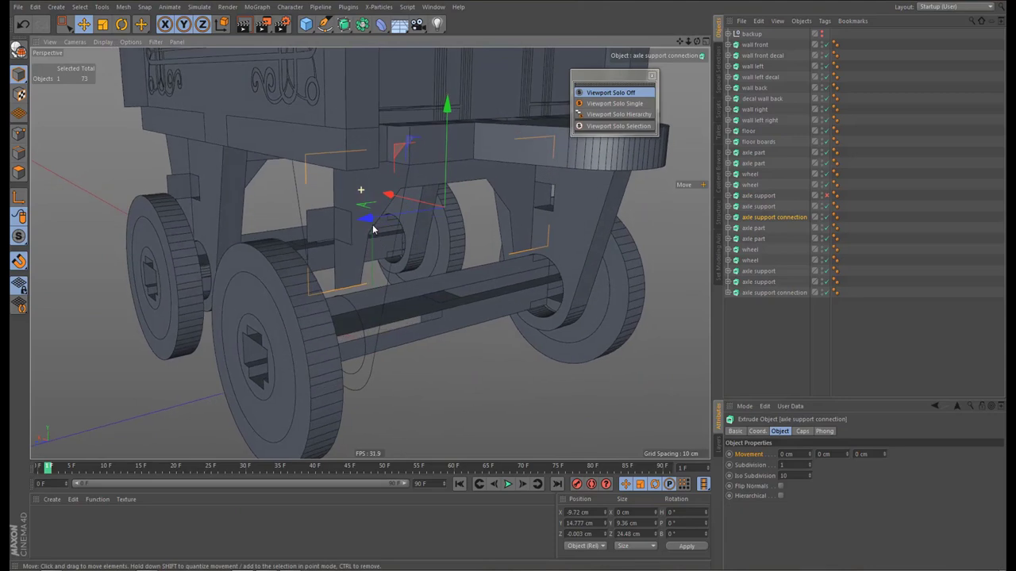
{"action": "left_click_drag", "start_coordinate": [374, 228], "coordinate": [381, 219], "text": "alt"}
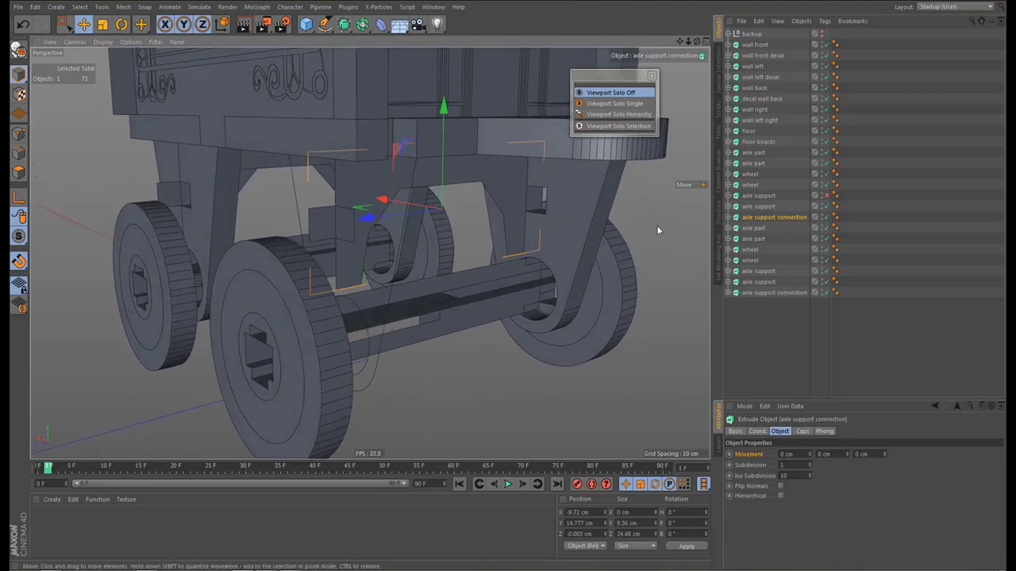
{"action": "left_click", "coordinate": [826, 196]}
Set the Z extrusion movement of the axle support connection on the positive-X axle to 0 cm
{"action": "left_click_drag", "start_coordinate": [293, 280], "coordinate": [345, 236], "text": "alt"}
{"action": "left_click_drag", "start_coordinate": [324, 187], "coordinate": [305, 134], "text": "alt"}
{"action": "left_click_drag", "start_coordinate": [363, 255], "coordinate": [399, 302], "text": "alt"}
{"action": "left_click", "coordinate": [312, 133]}
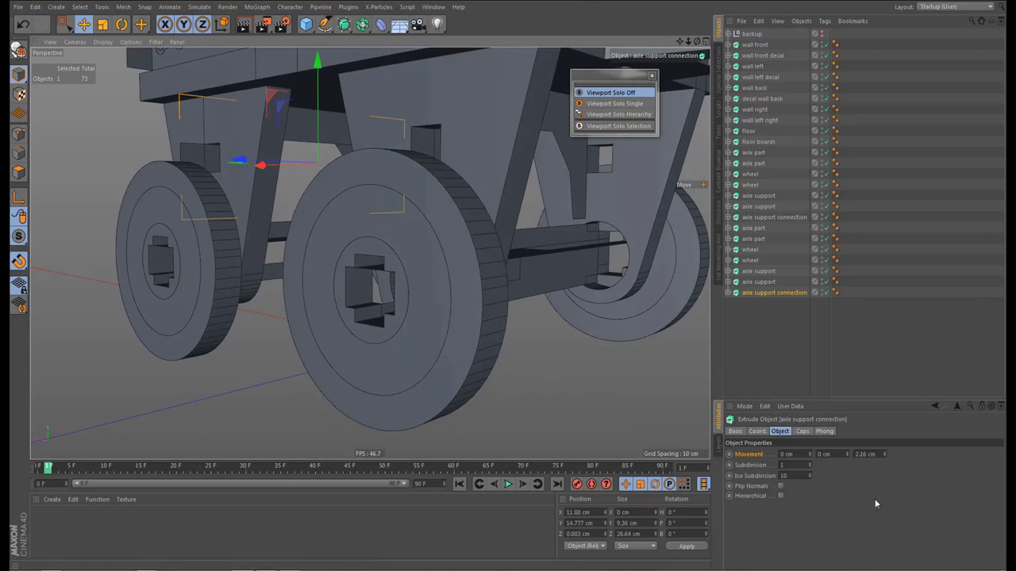
{"action": "left_click", "coordinate": [865, 454]}
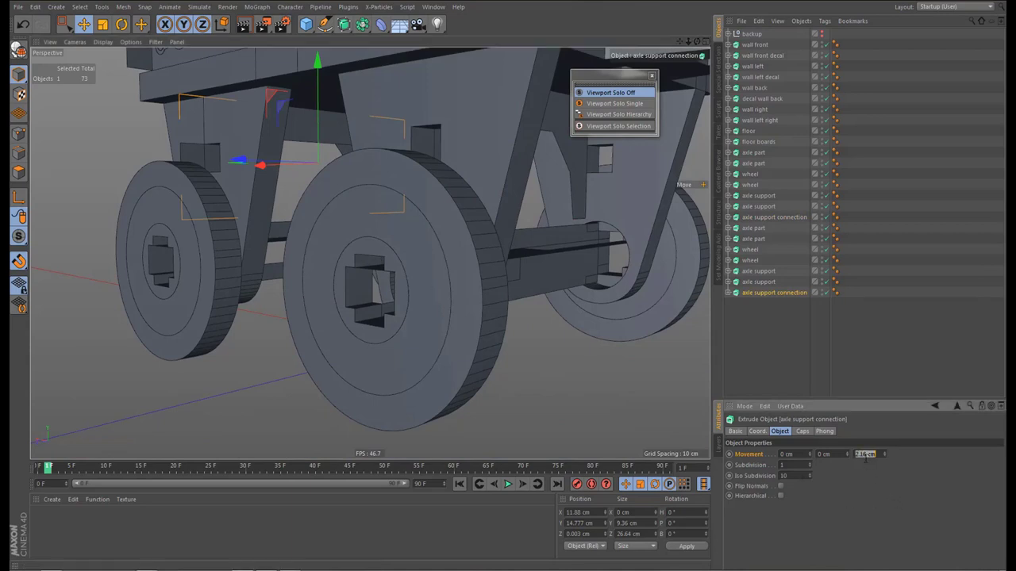
{"action": "type", "text": "0"}
{"action": "key", "text": "Return"}
Disable the extrusions of all wagon parts and show their outlines enlarged in the top view
{"action": "left_click_drag", "start_coordinate": [380, 220], "coordinate": [318, 271], "text": "alt"}
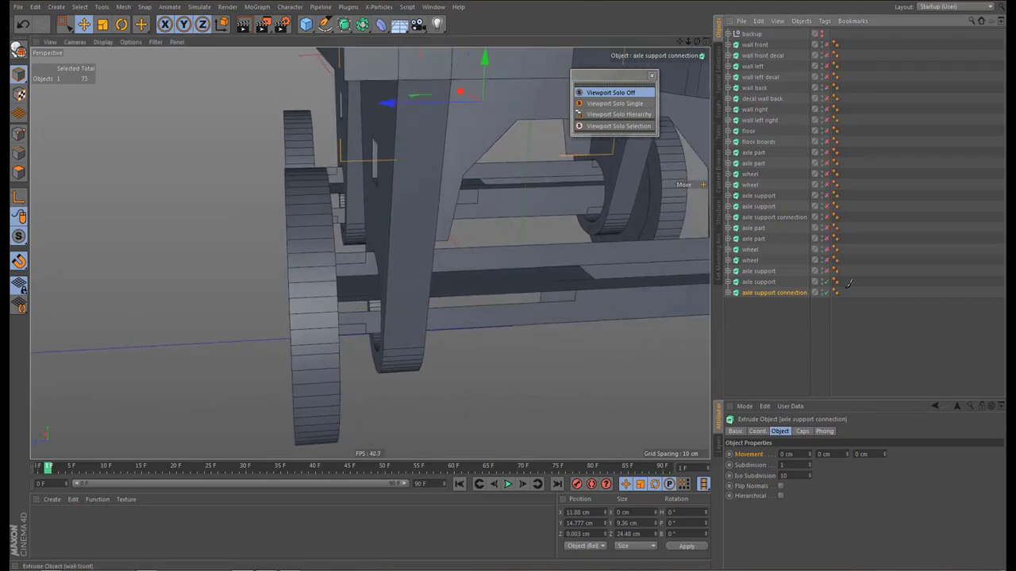
{"action": "key", "text": "n"}
{"action": "key", "text": "g"}
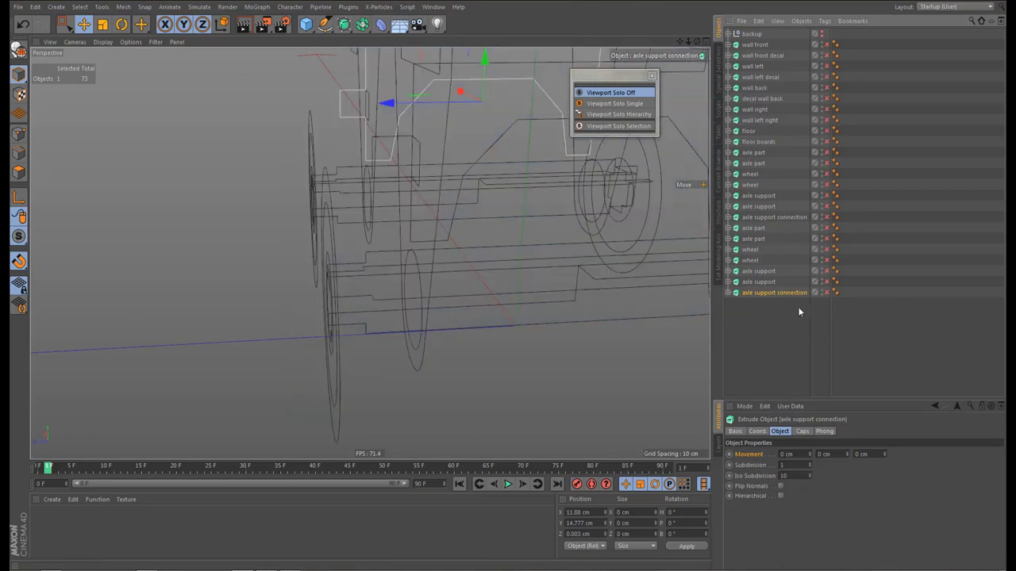
{"action": "middle_click", "coordinate": [577, 254]}
{"action": "middle_click", "coordinate": [553, 139]}
{"action": "middle_click_drag", "start_coordinate": [479, 227], "coordinate": [460, 272], "text": "alt"}
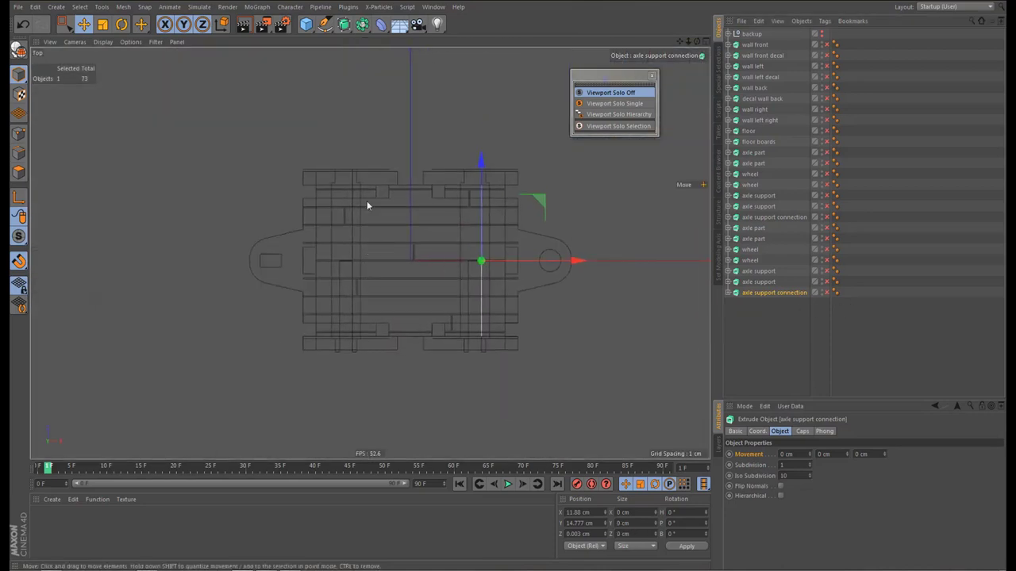
{"action": "right_click_drag", "start_coordinate": [367, 201], "coordinate": [366, 159], "text": "alt"}
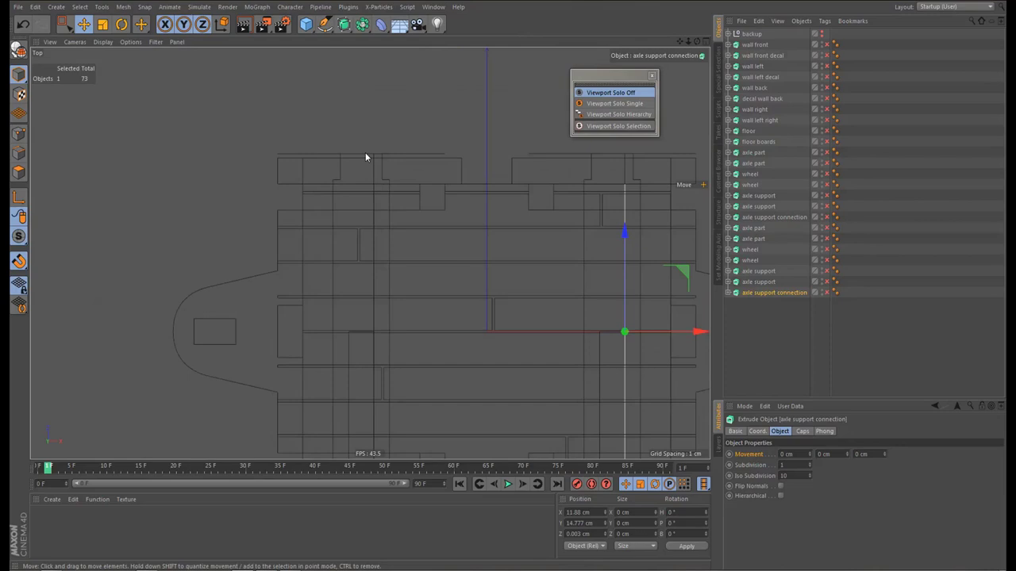
Move the positive-Z wheel spline of the negative-X axle inward to Z -2.16 cm, snapping it to the axle part's shoulder
{"action": "left_click", "coordinate": [365, 157]}
{"action": "scroll", "coordinate": [377, 268], "scroll_direction": "up", "scroll_amount": 3}
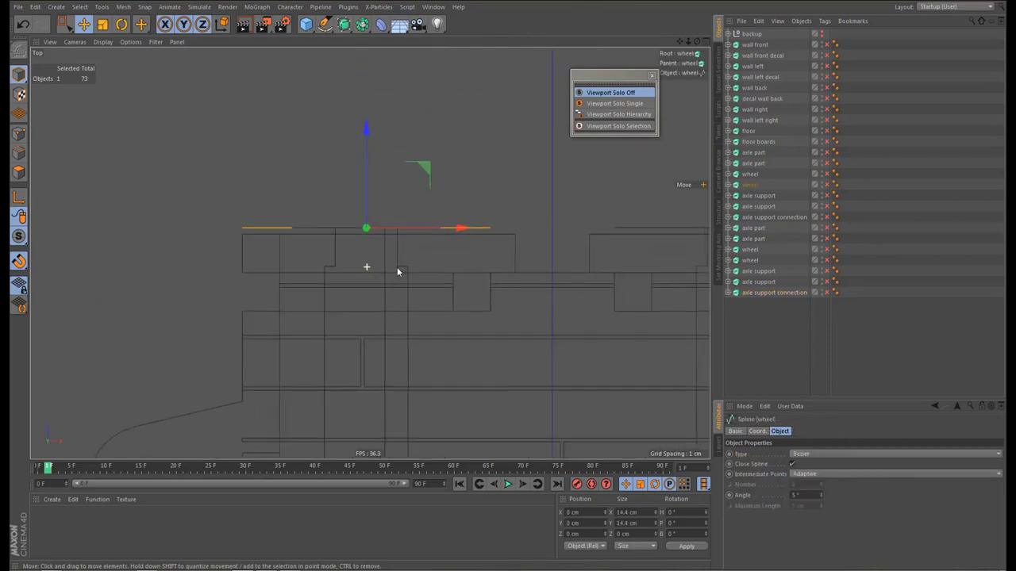
{"action": "scroll", "coordinate": [396, 270], "scroll_direction": "up", "scroll_amount": 1}
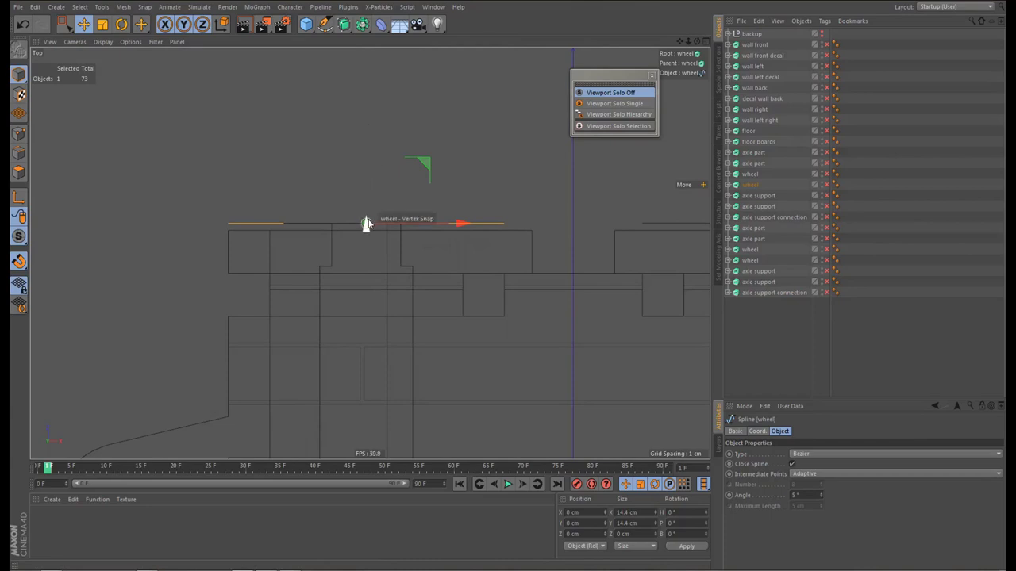
{"action": "left_click_drag", "start_coordinate": [365, 223], "coordinate": [331, 266]}
{"action": "scroll", "coordinate": [341, 259], "scroll_direction": "up", "scroll_amount": 4}
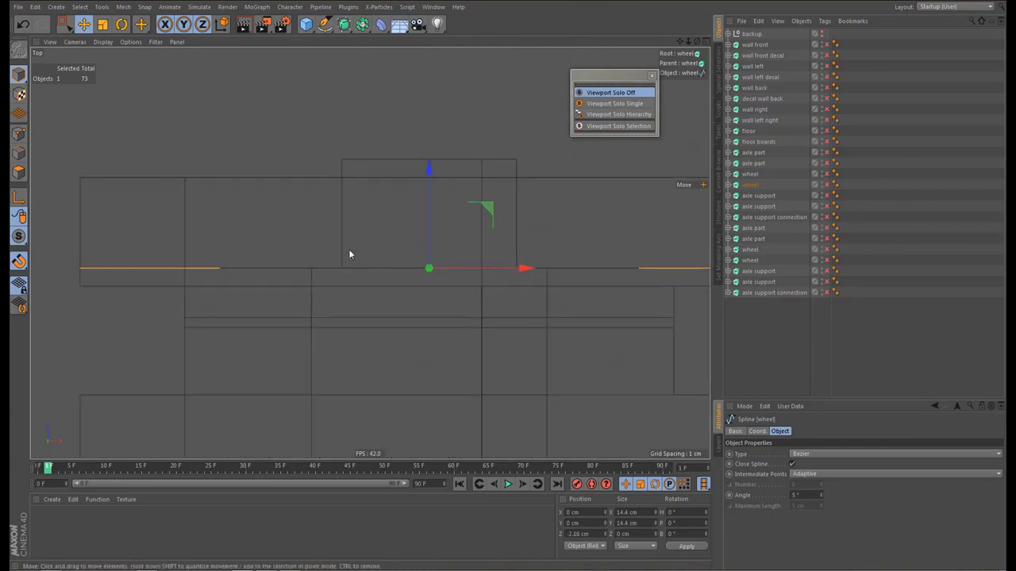
Move the positive-Z wheel spline of the positive-X axle inward to Z -2.16 cm, level with the axle part's shoulder
{"action": "scroll", "coordinate": [302, 309], "scroll_direction": "down", "scroll_amount": 4}
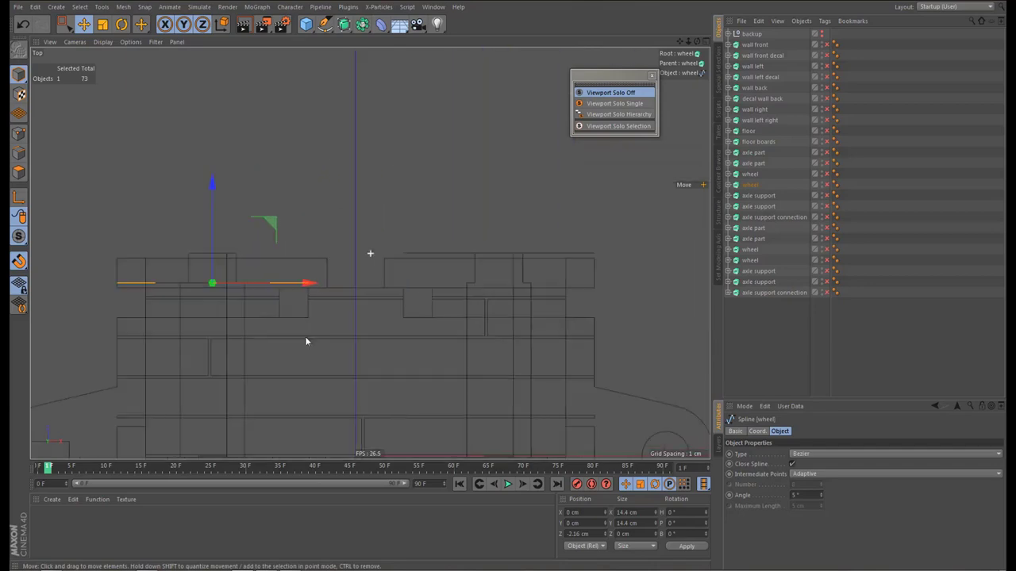
{"action": "left_click", "coordinate": [445, 256]}
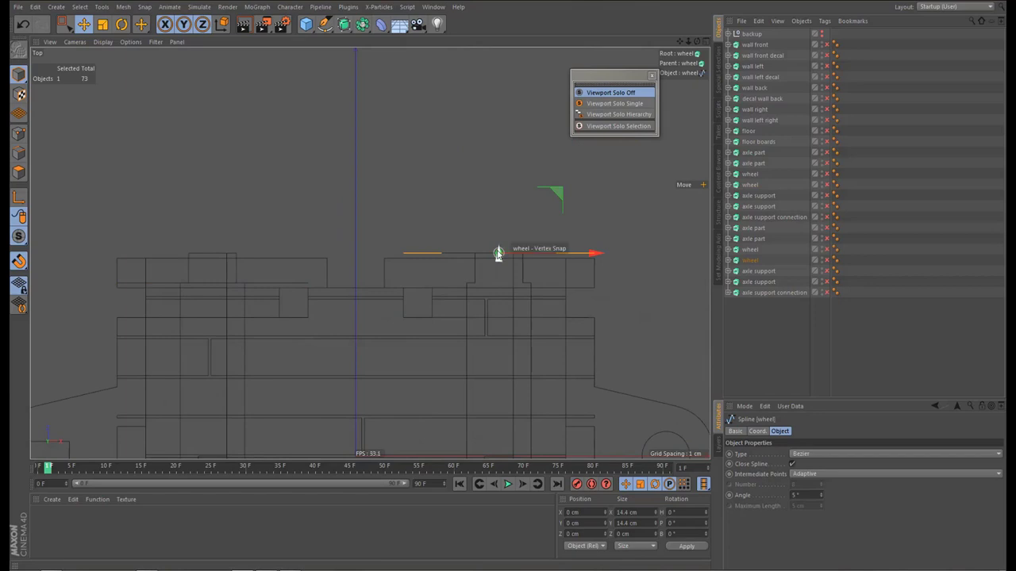
{"action": "left_click_drag", "start_coordinate": [498, 253], "coordinate": [474, 284]}
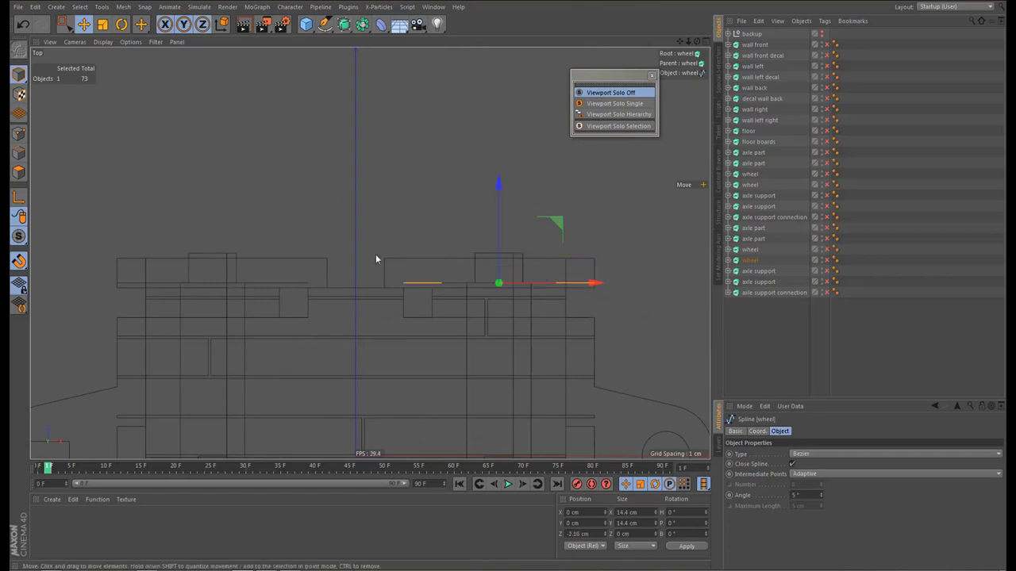
Enable the extrusions of all wagon parts in the perspective view and examine how the moved wheels sit on the axles
{"action": "middle_click", "coordinate": [376, 256]}
{"action": "middle_click", "coordinate": [271, 183]}
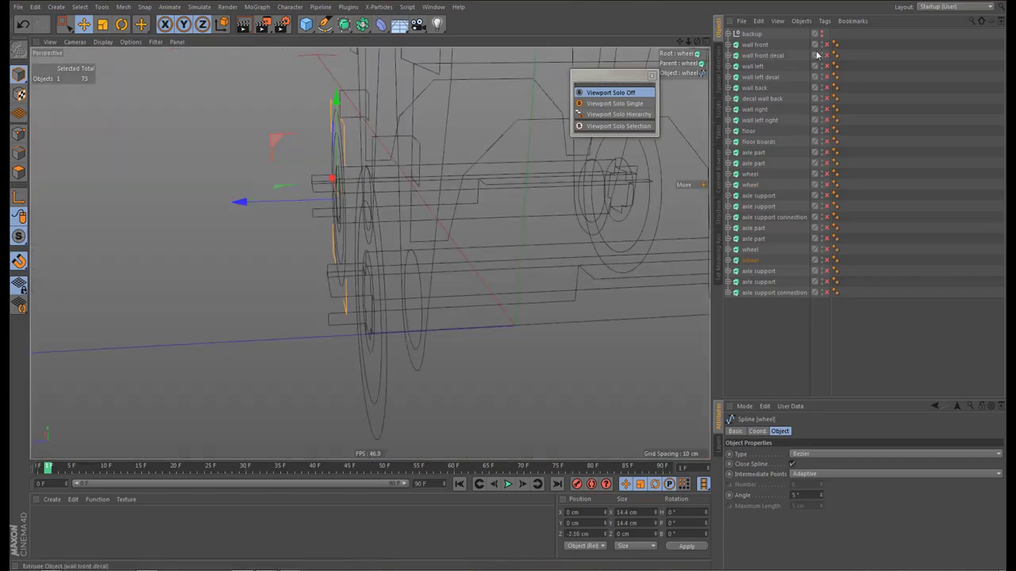
{"action": "left_click_drag", "start_coordinate": [826, 46], "coordinate": [827, 130]}
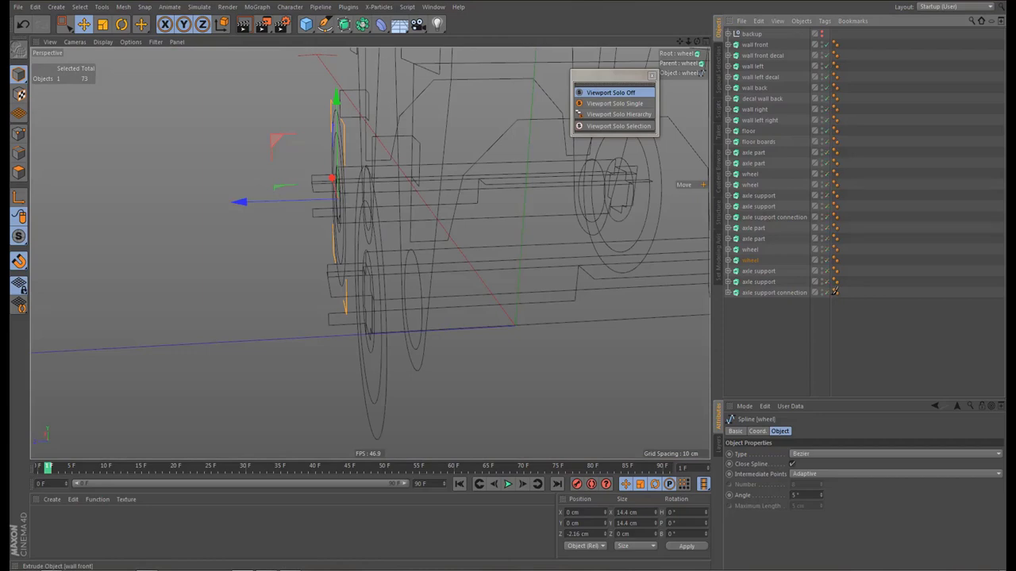
{"action": "left_click_drag", "start_coordinate": [476, 226], "coordinate": [452, 228], "text": "alt"}
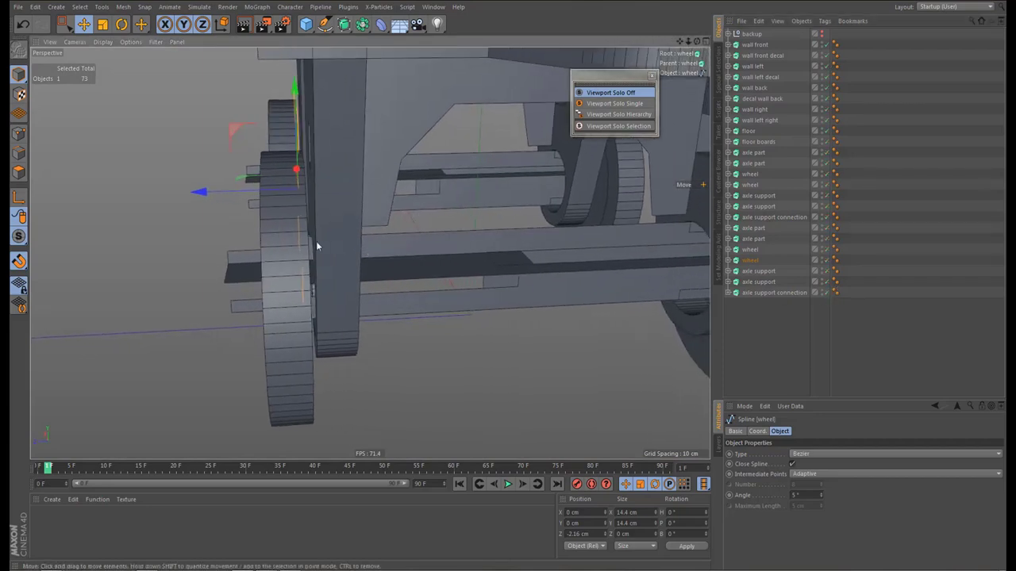
{"action": "left_click_drag", "start_coordinate": [310, 240], "coordinate": [355, 237], "text": "alt"}
{"action": "left_click_drag", "start_coordinate": [313, 272], "coordinate": [279, 283], "text": "alt"}
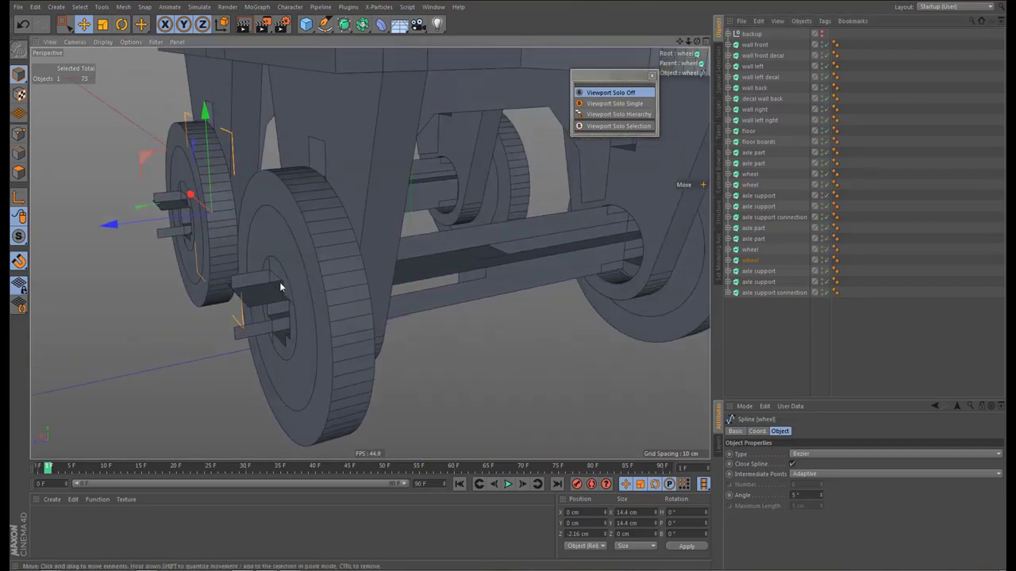
{"action": "left_click_drag", "start_coordinate": [474, 271], "coordinate": [479, 238], "text": "alt"}
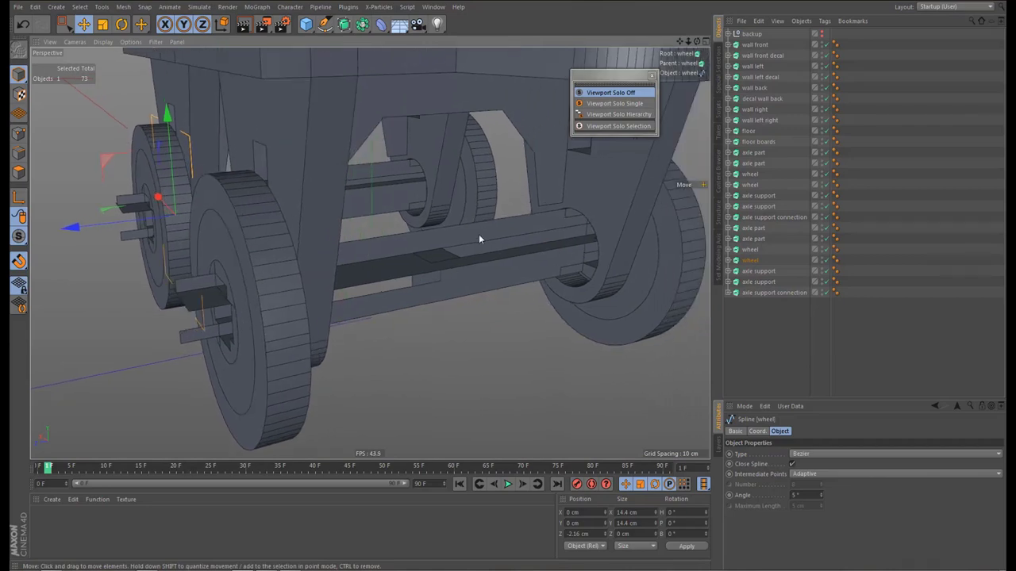
Change the upright axle part of the negative-X axle to extrude -2.16 cm along X and 0 cm along Z
{"action": "left_click", "coordinate": [478, 238]}
{"action": "left_click_drag", "start_coordinate": [440, 280], "coordinate": [500, 254], "text": "alt"}
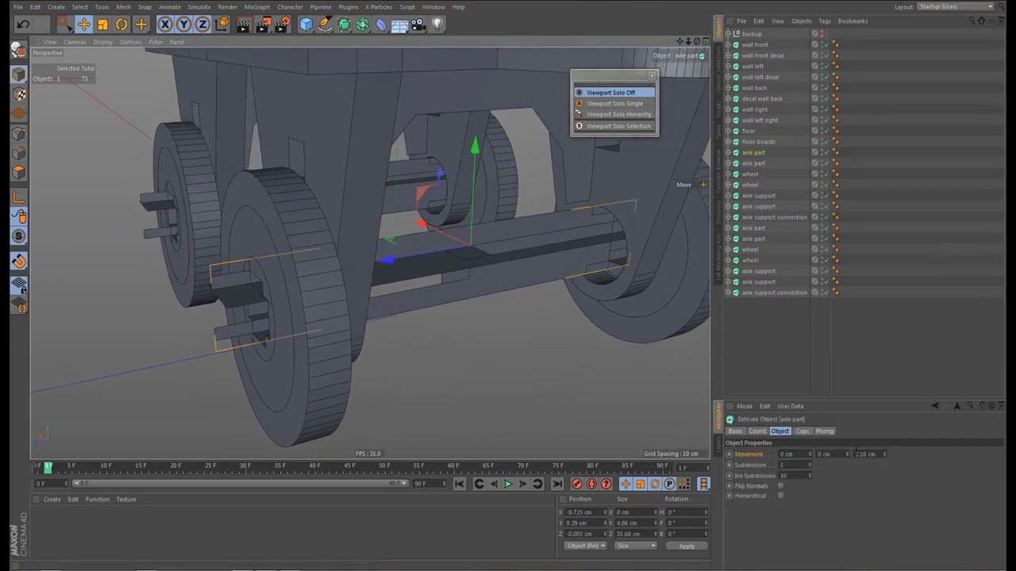
{"action": "left_click", "coordinate": [869, 454]}
{"action": "key", "text": "ctrl+c"}
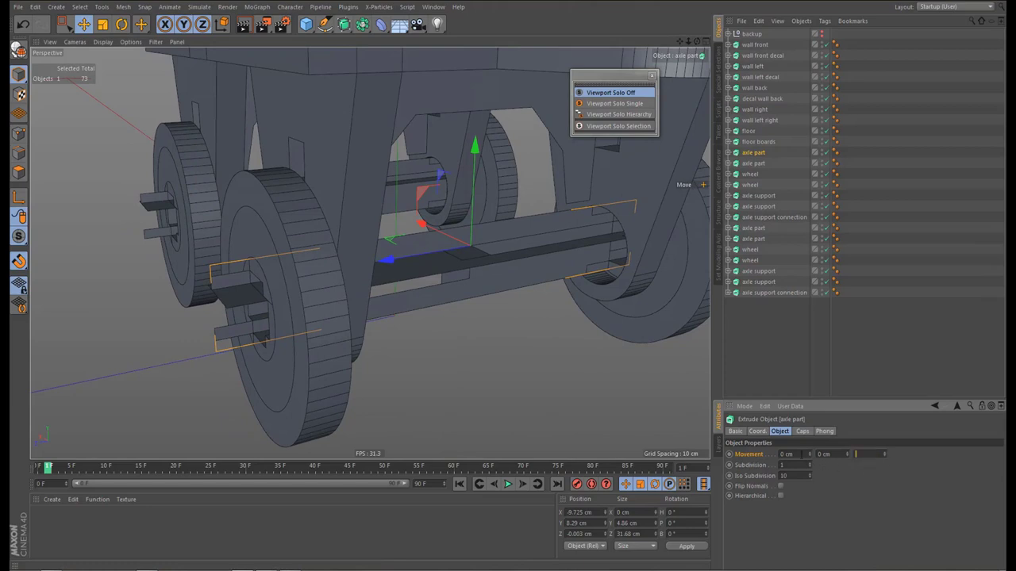
{"action": "left_click_drag", "start_coordinate": [801, 454], "coordinate": [746, 457]}
{"action": "key", "text": "ctrl+v"}
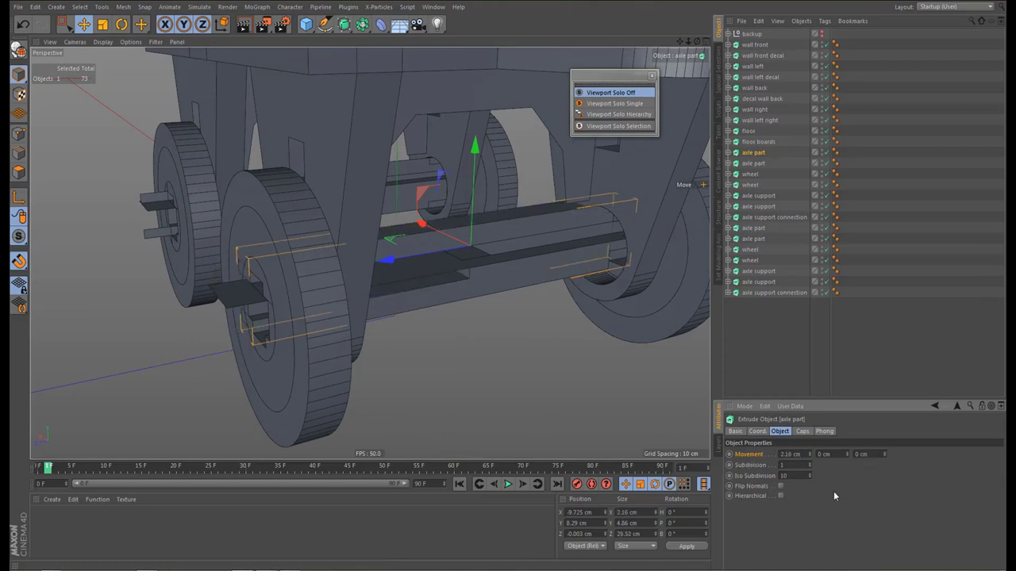
{"action": "left_click_drag", "start_coordinate": [344, 352], "coordinate": [334, 285], "text": "alt"}
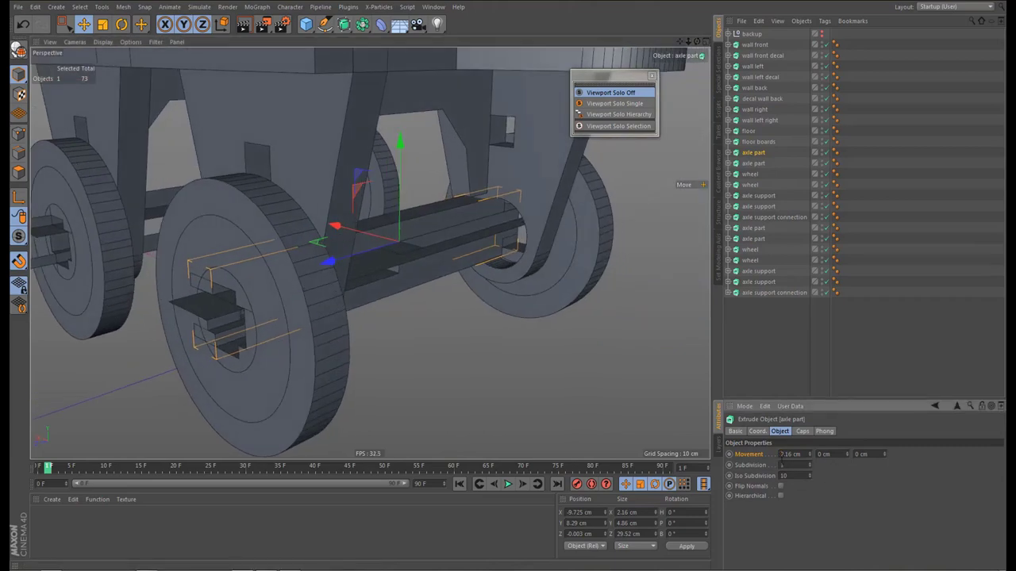
{"action": "key", "text": "Return"}
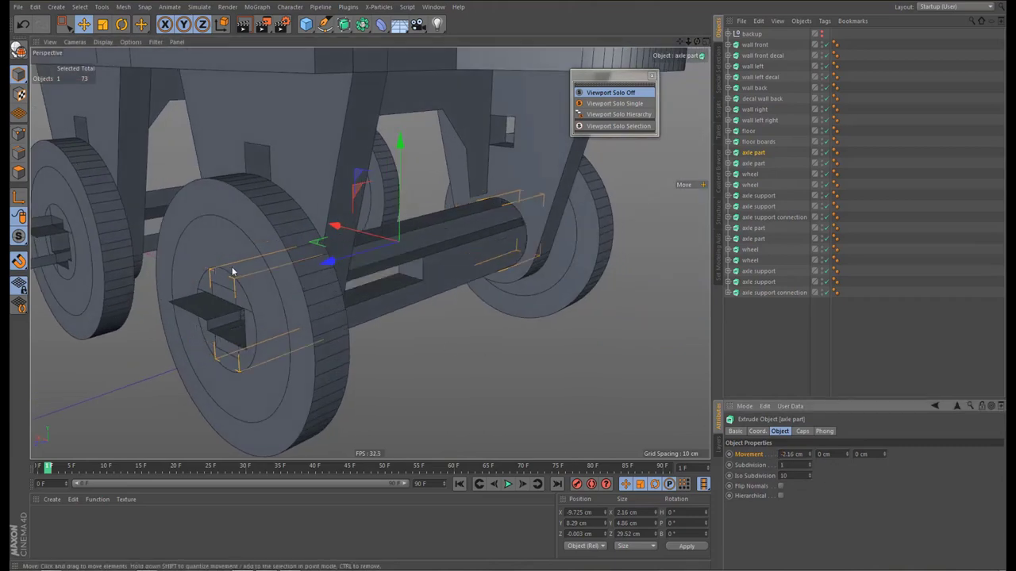
{"action": "middle_click_drag", "start_coordinate": [233, 272], "coordinate": [260, 261], "text": "alt"}
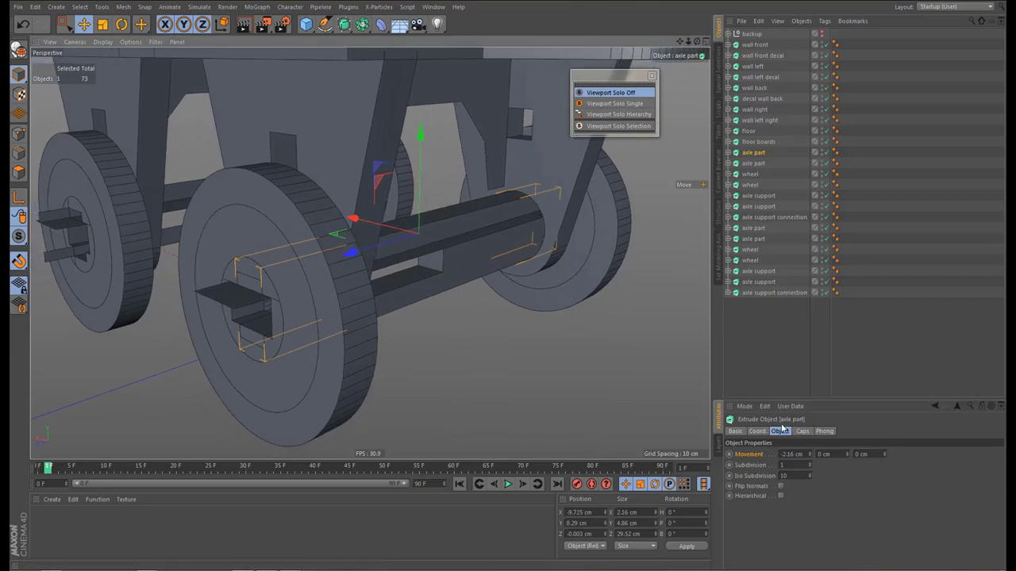
Change the flat axle part of the negative-X axle to extrude -2.16 cm along Y and 0 cm along Z
{"action": "left_click", "coordinate": [237, 299]}
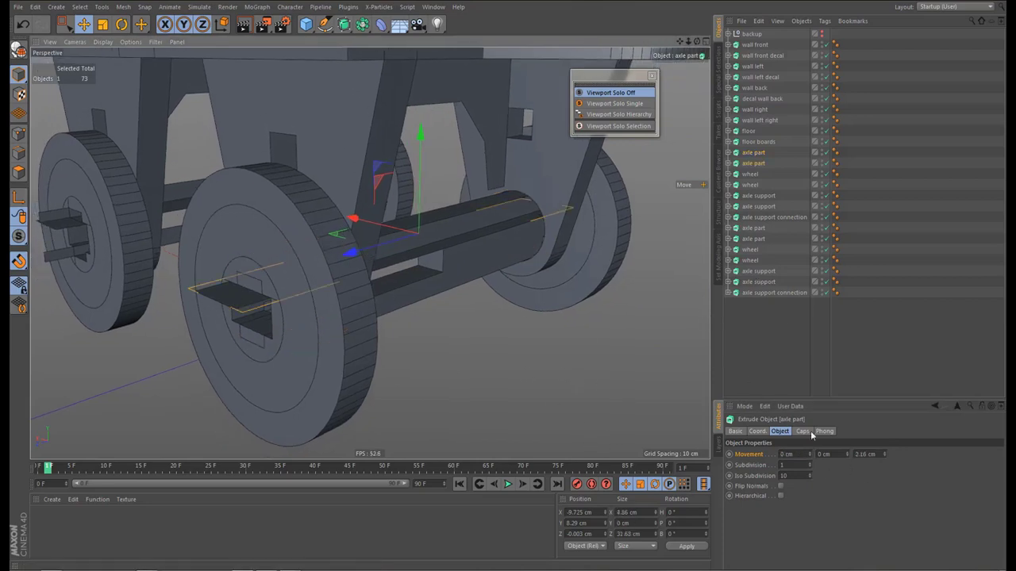
{"action": "left_click", "coordinate": [866, 454]}
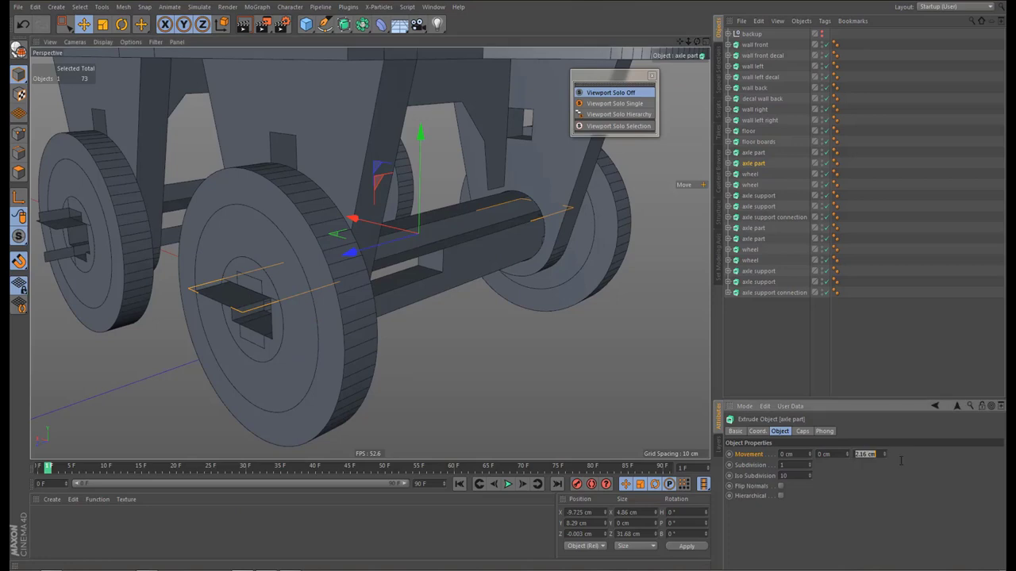
{"action": "key", "text": "BackSpace"}
{"action": "key", "text": "Return"}
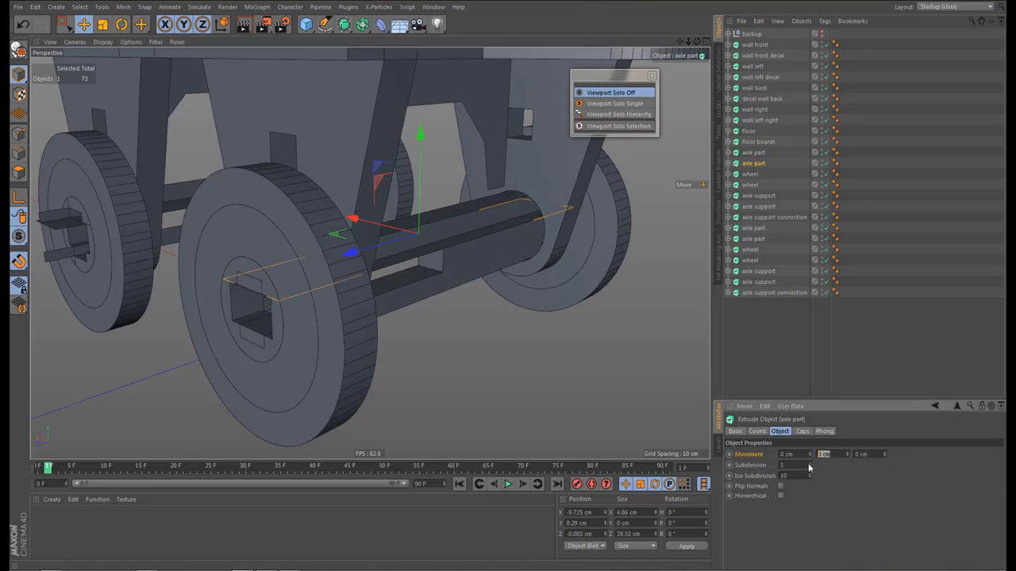
{"action": "type", "text": "-2.16"}
{"action": "key", "text": "Return"}
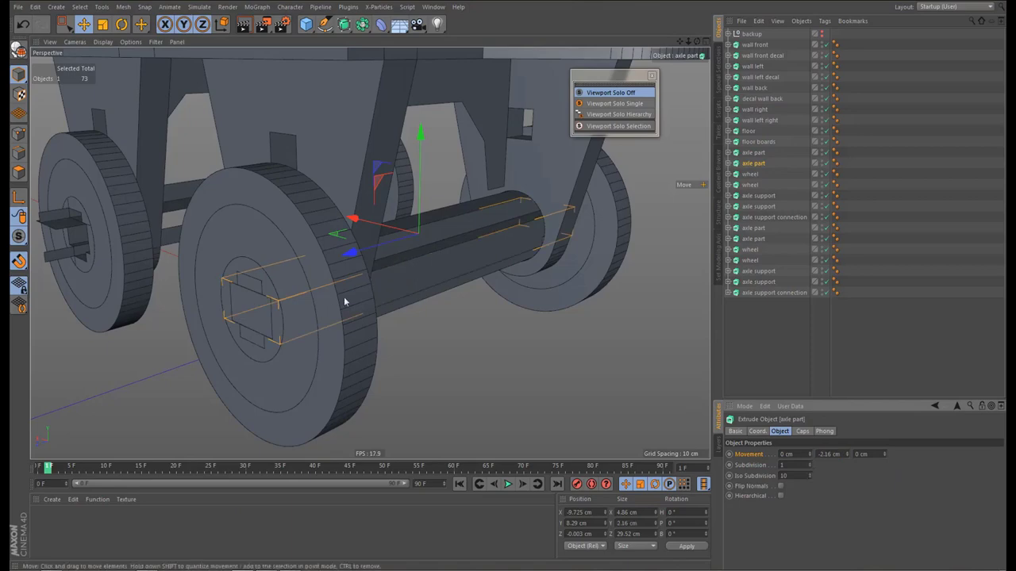
Change the upright axle part of the positive-X axle to extrude -2.16 cm along X and 0 cm along Z
{"action": "left_click_drag", "start_coordinate": [317, 267], "coordinate": [361, 294], "text": "alt"}
{"action": "right_click_drag", "start_coordinate": [361, 290], "coordinate": [448, 297], "text": "alt"}
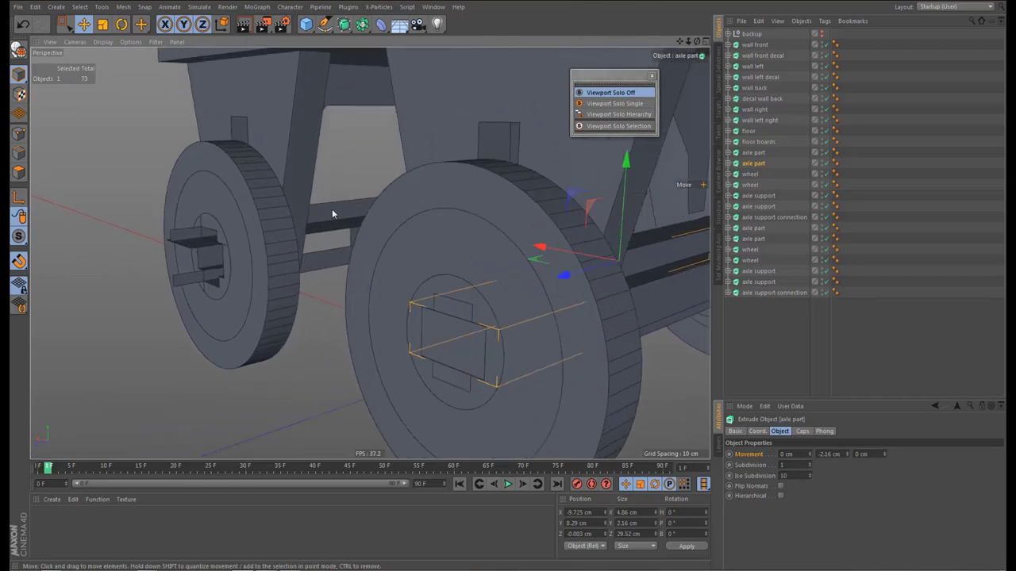
{"action": "left_click", "coordinate": [227, 241]}
{"action": "mouse_move", "coordinate": [226, 240]}
{"action": "left_mouse_down", "text": "alt"}
{"action": "mouse_move", "coordinate": [258, 250]}
{"action": "mouse_move", "coordinate": [222, 237]}
{"action": "left_mouse_up", "text": "alt"}
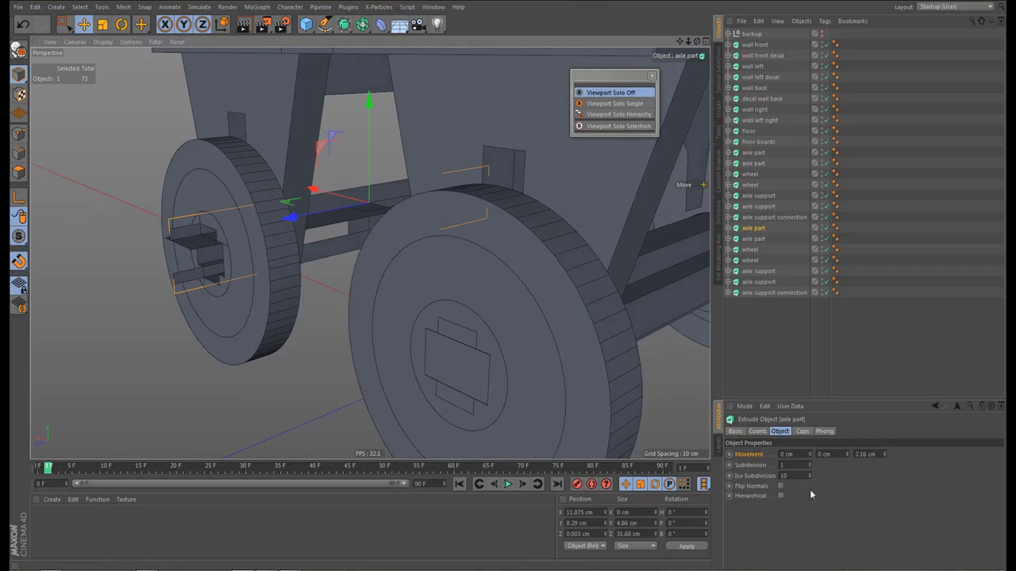
{"action": "left_click", "coordinate": [865, 454]}
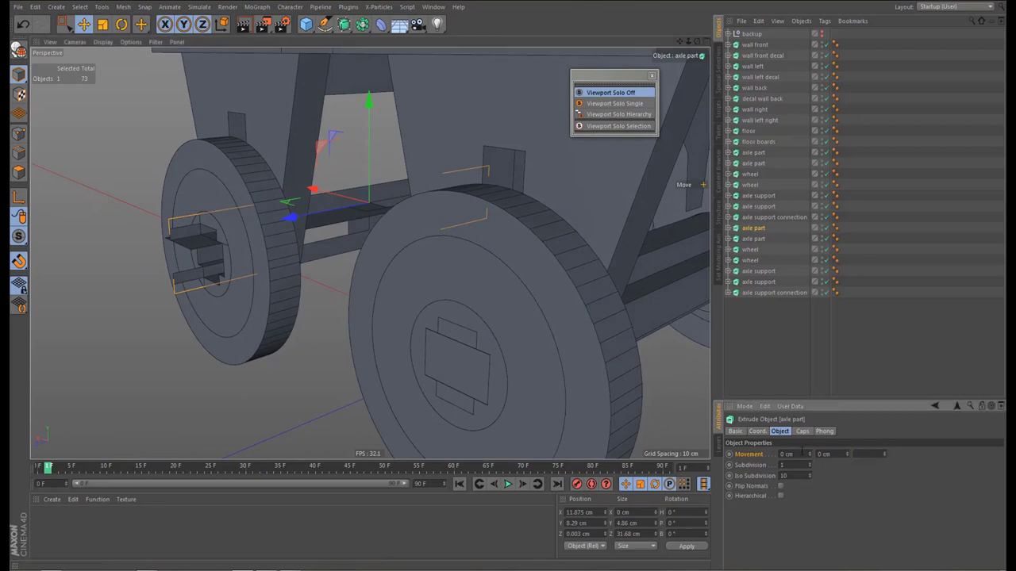
{"action": "left_click_drag", "start_coordinate": [802, 452], "coordinate": [777, 456]}
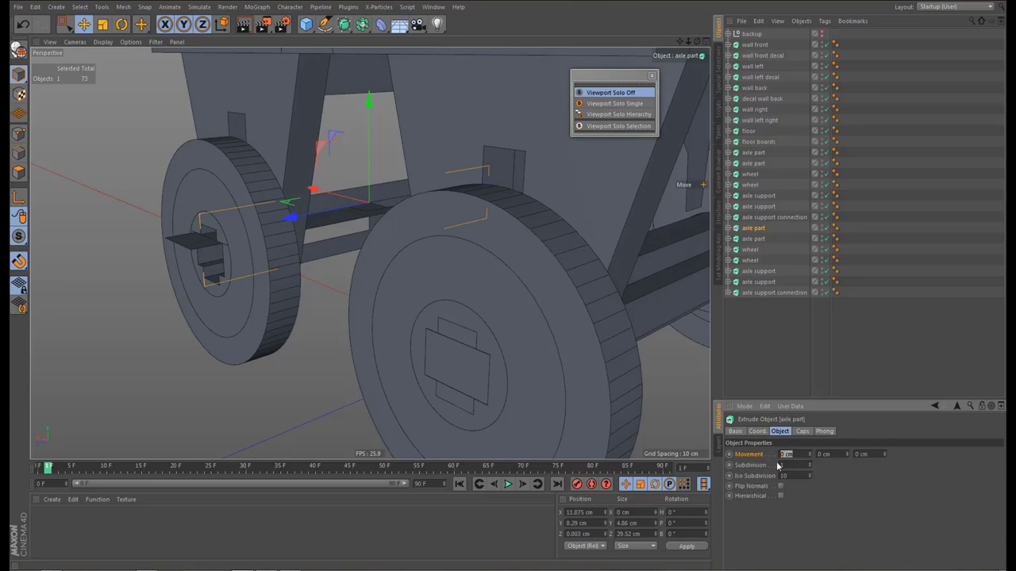
{"action": "left_click_drag", "start_coordinate": [213, 207], "coordinate": [261, 218], "text": "alt"}
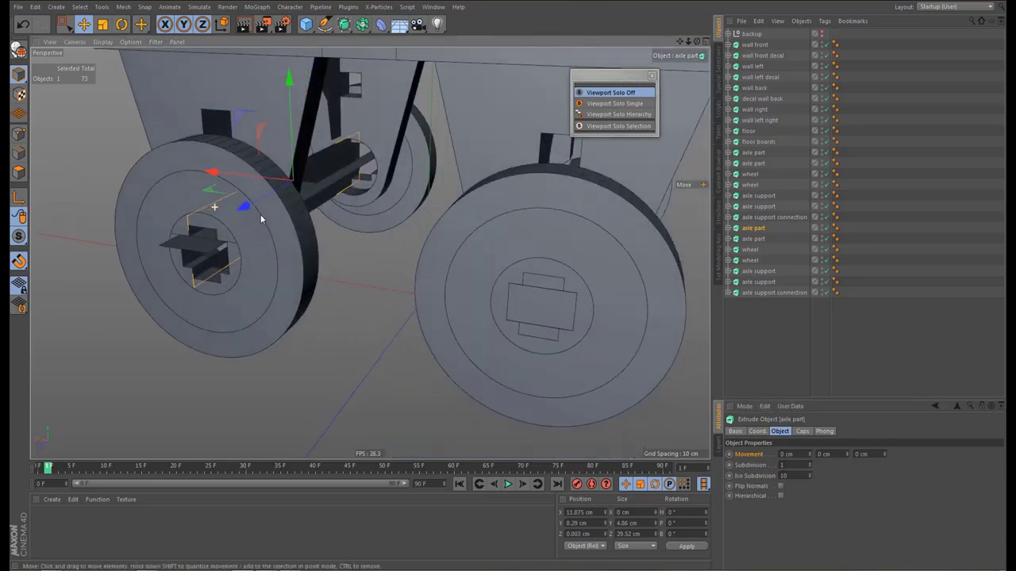
{"action": "left_click", "coordinate": [787, 454]}
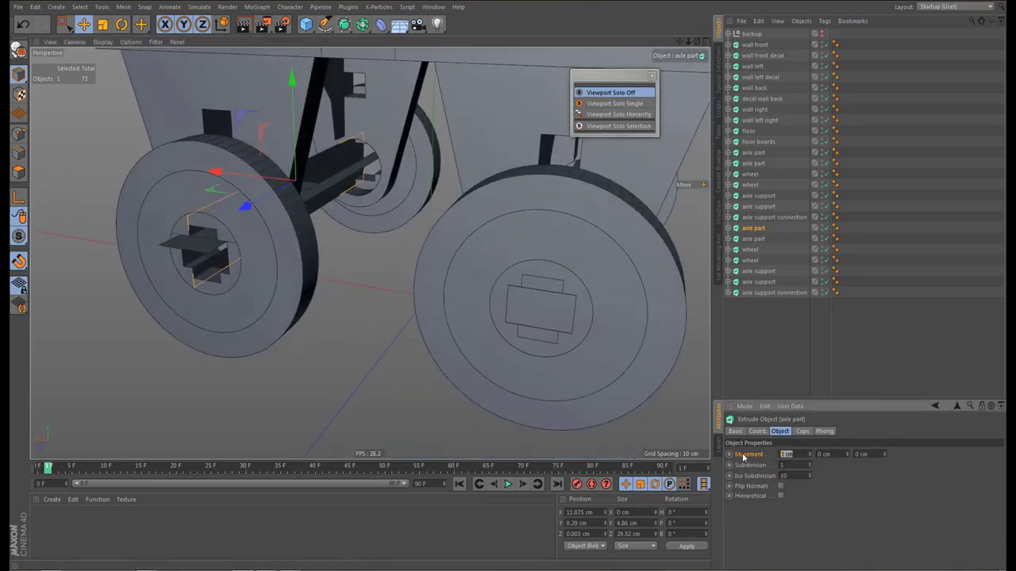
{"action": "type", "text": "-2.16"}
{"action": "key", "text": "Return"}
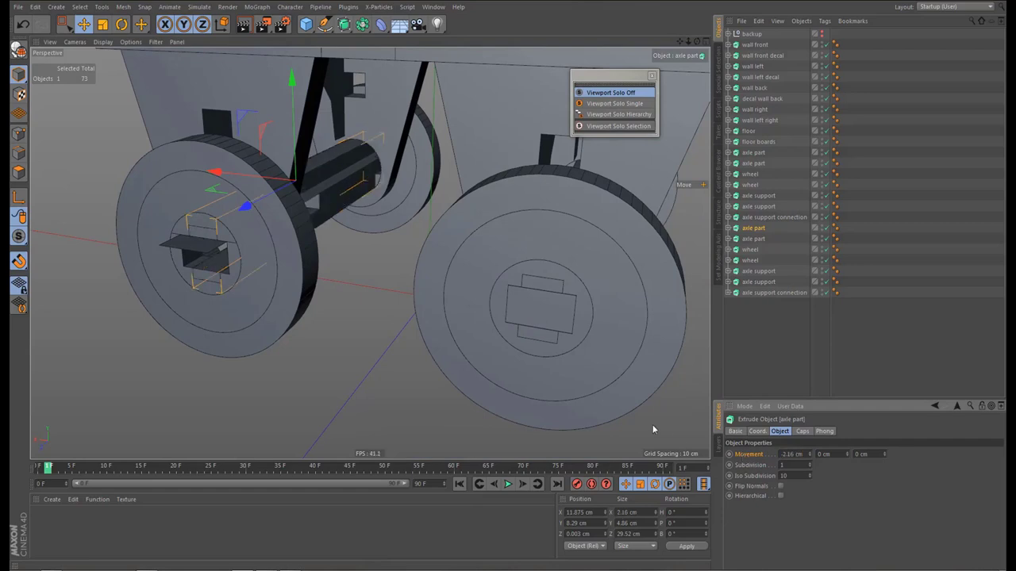
Change the flat axle part of the positive-X axle to extrude -2.16 cm along Y and 0 cm along Z
{"action": "left_click", "coordinate": [175, 245]}
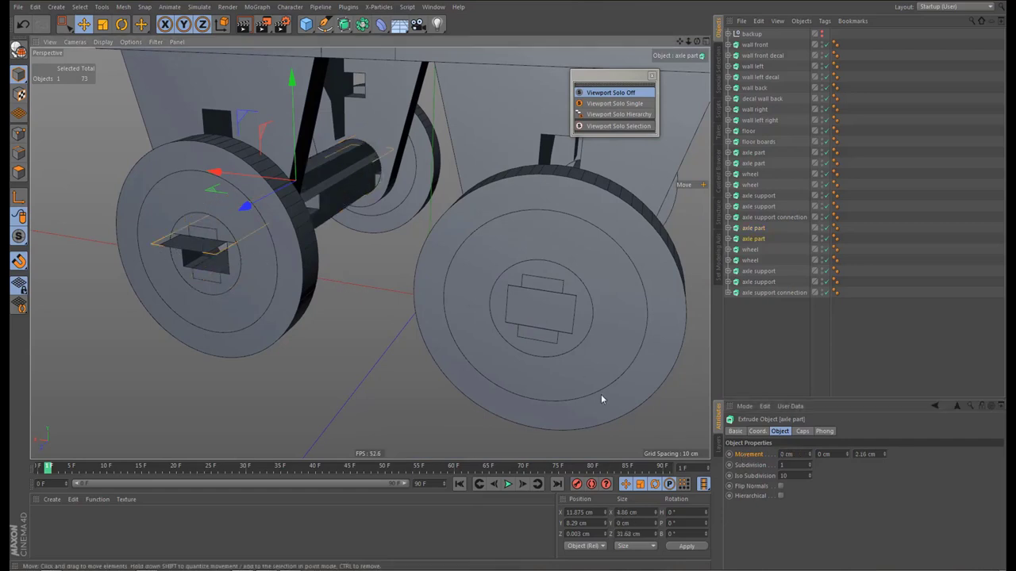
{"action": "left_click_drag", "start_coordinate": [856, 454], "coordinate": [887, 454]}
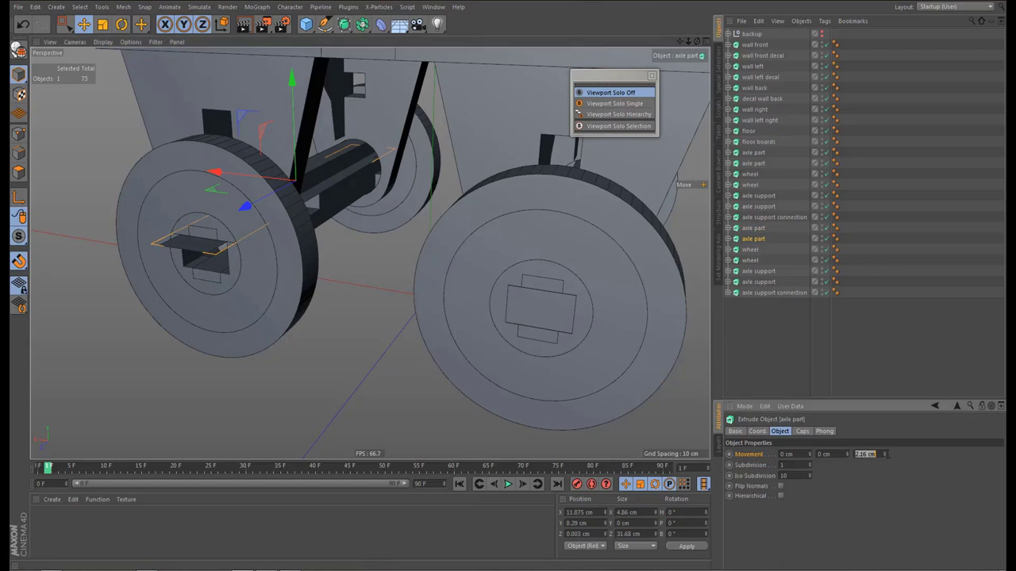
{"action": "key", "text": "BackSpace"}
{"action": "left_click_drag", "start_coordinate": [837, 454], "coordinate": [819, 453]}
{"action": "type", "text": "-2.16"}
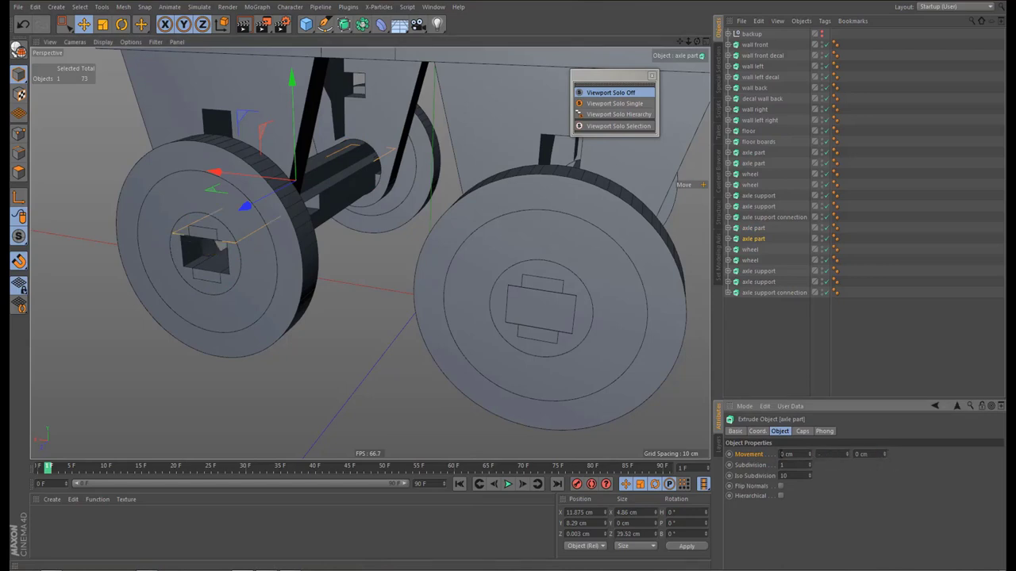
{"action": "key", "text": "Return"}
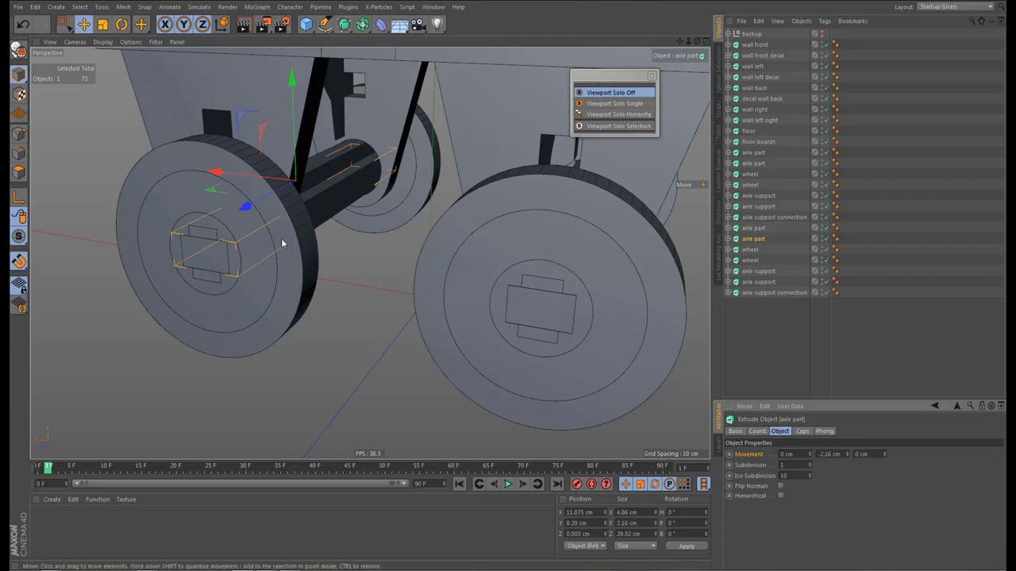
{"action": "right_click_drag", "start_coordinate": [279, 238], "coordinate": [298, 283], "text": "alt"}
{"action": "left_click_drag", "start_coordinate": [430, 239], "coordinate": [250, 289], "text": "alt"}
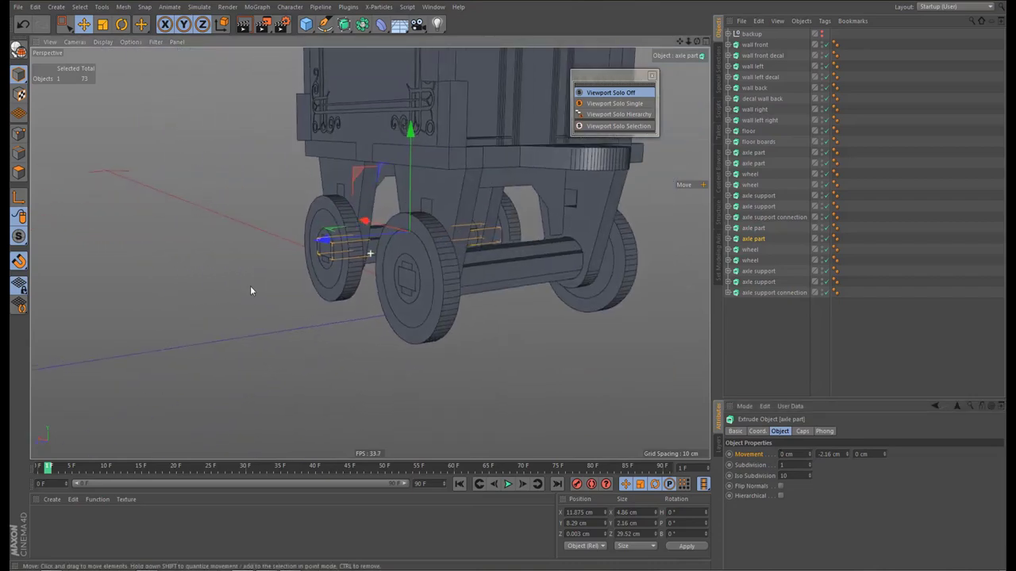
Copy the selected axle part's -2.16 cm extrusion value and apply it as the front axle support connection's X movement
{"action": "left_click_drag", "start_coordinate": [387, 262], "coordinate": [334, 288], "text": "alt"}
{"action": "left_click_drag", "start_coordinate": [819, 454], "coordinate": [848, 465]}
{"action": "key", "text": "ctrl+c"}
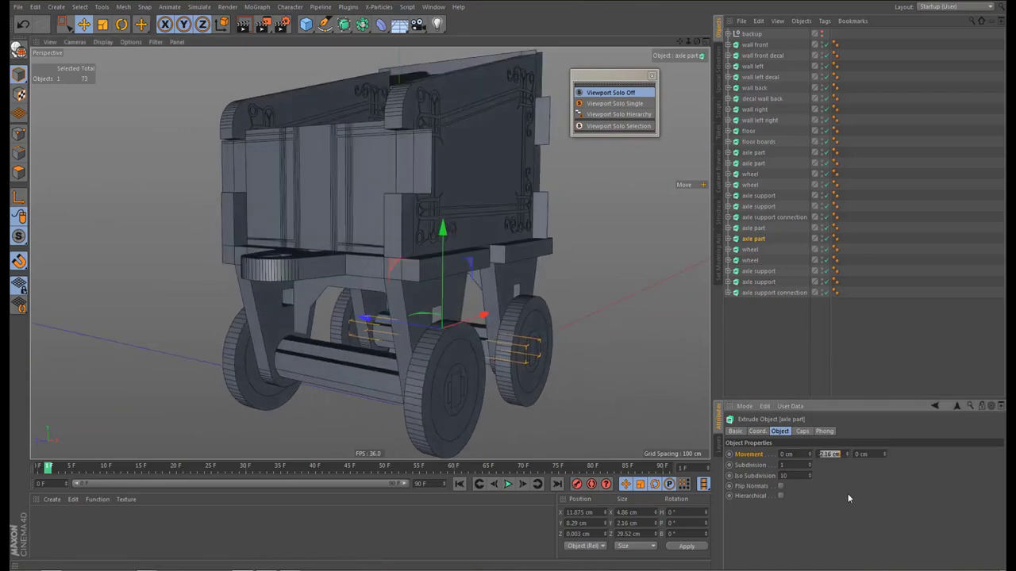
{"action": "left_click_drag", "start_coordinate": [450, 368], "coordinate": [500, 287], "text": "alt"}
{"action": "left_click", "coordinate": [456, 275]}
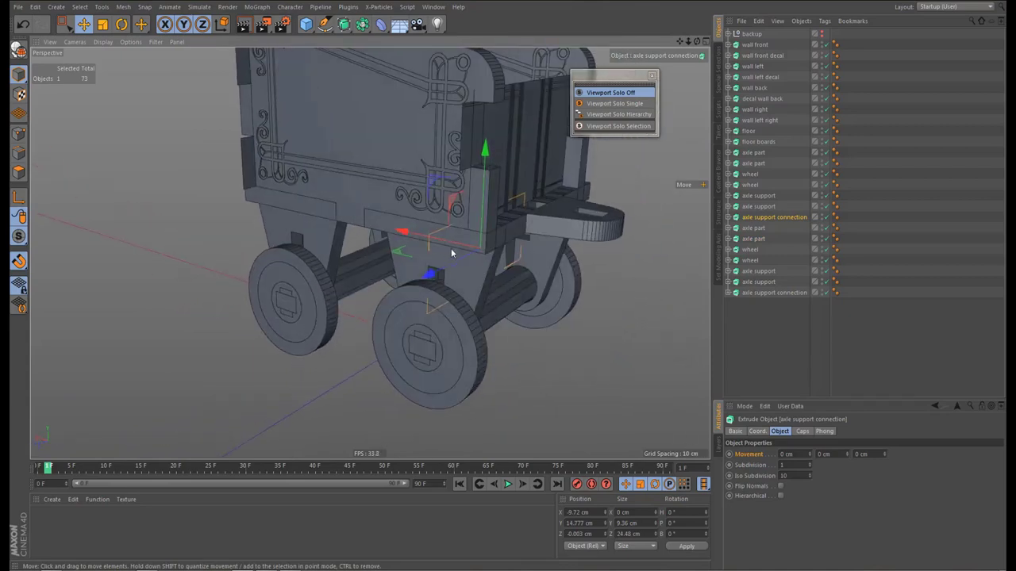
{"action": "right_click_drag", "start_coordinate": [451, 247], "coordinate": [508, 248], "text": "alt"}
{"action": "left_click_drag", "start_coordinate": [803, 454], "coordinate": [753, 451]}
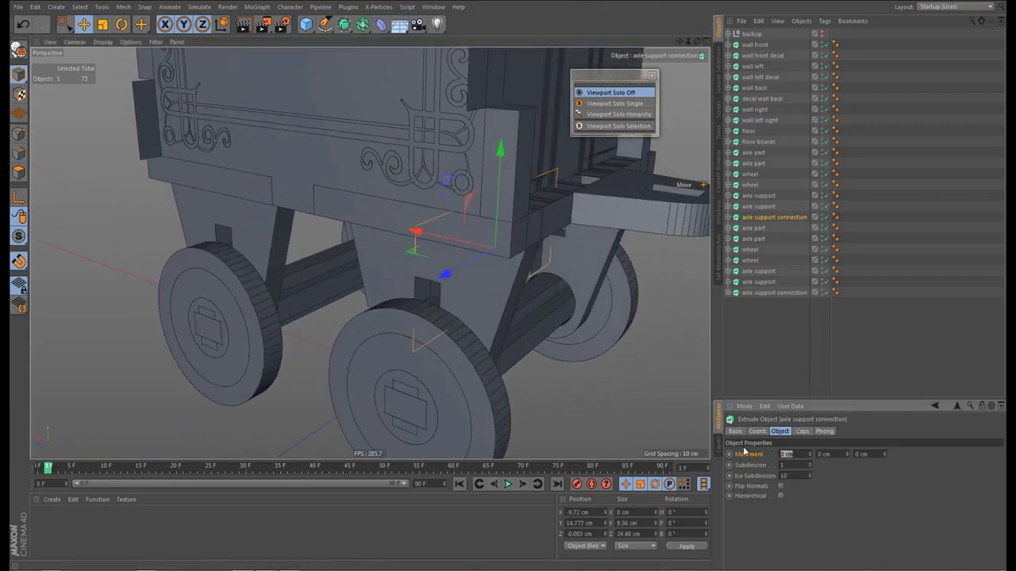
{"action": "key", "text": "ctrl+v"}
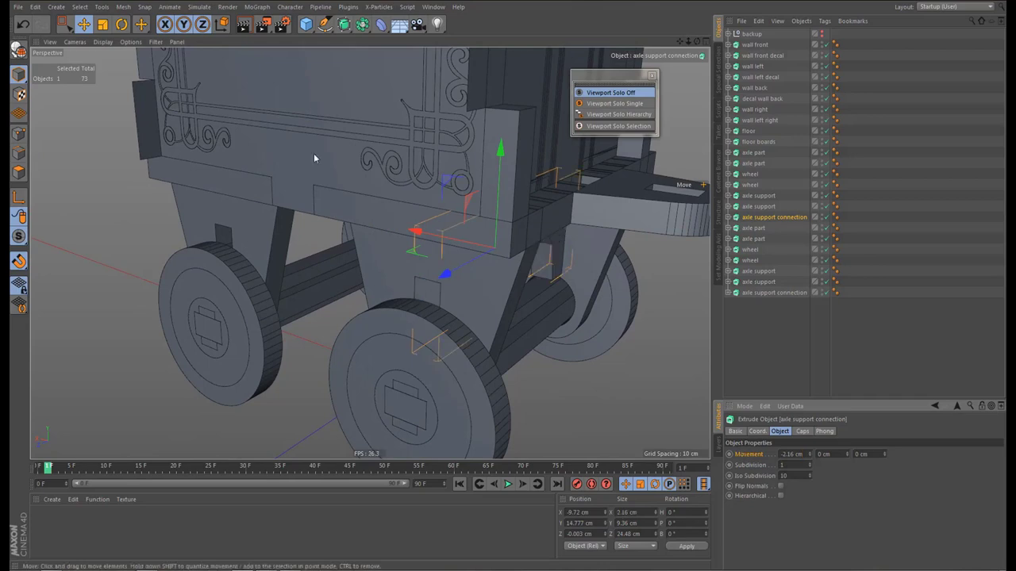
Set the X extrusion movement of the other axle support connection to -2.16 cm
{"action": "left_click_drag", "start_coordinate": [318, 159], "coordinate": [283, 151], "text": "alt"}
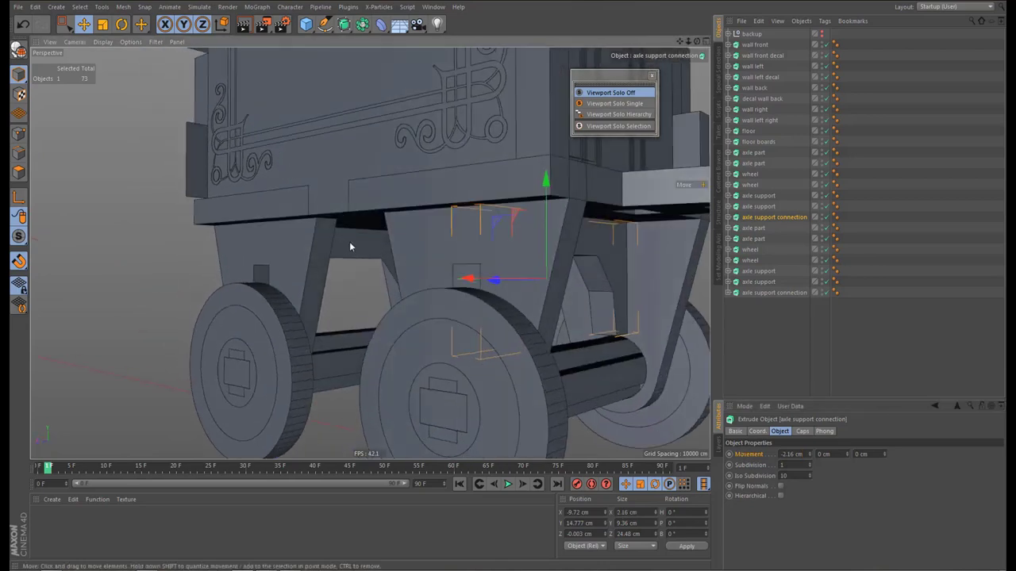
{"action": "left_click", "coordinate": [349, 241]}
{"action": "left_click_drag", "start_coordinate": [803, 454], "coordinate": [746, 464]}
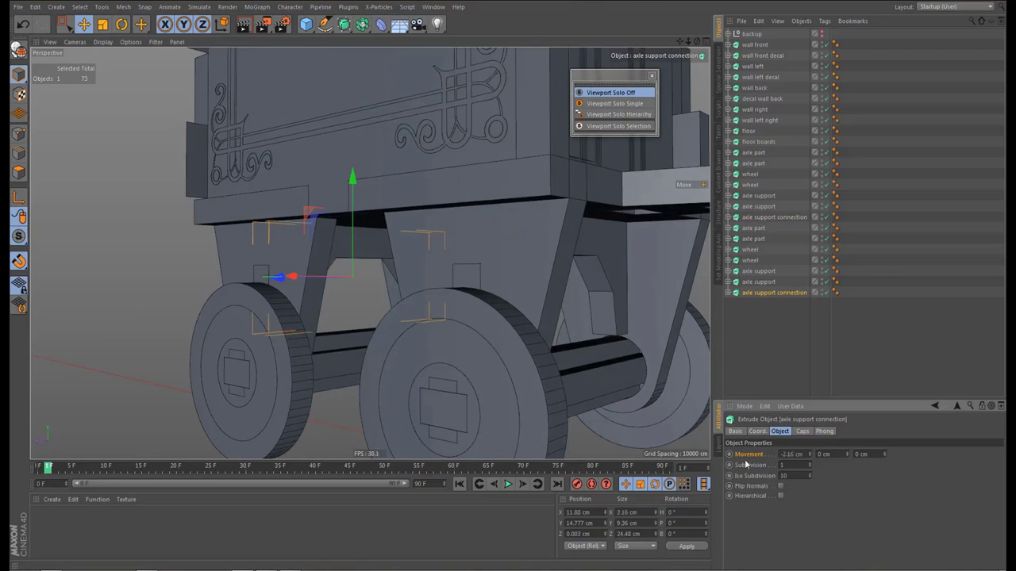
Examine the cart's front end, including the front wall, the floor edge and the coupling plate
{"action": "left_click_drag", "start_coordinate": [412, 302], "coordinate": [421, 342], "text": "alt"}
{"action": "scroll", "coordinate": [456, 320], "scroll_direction": "up", "scroll_amount": 4}
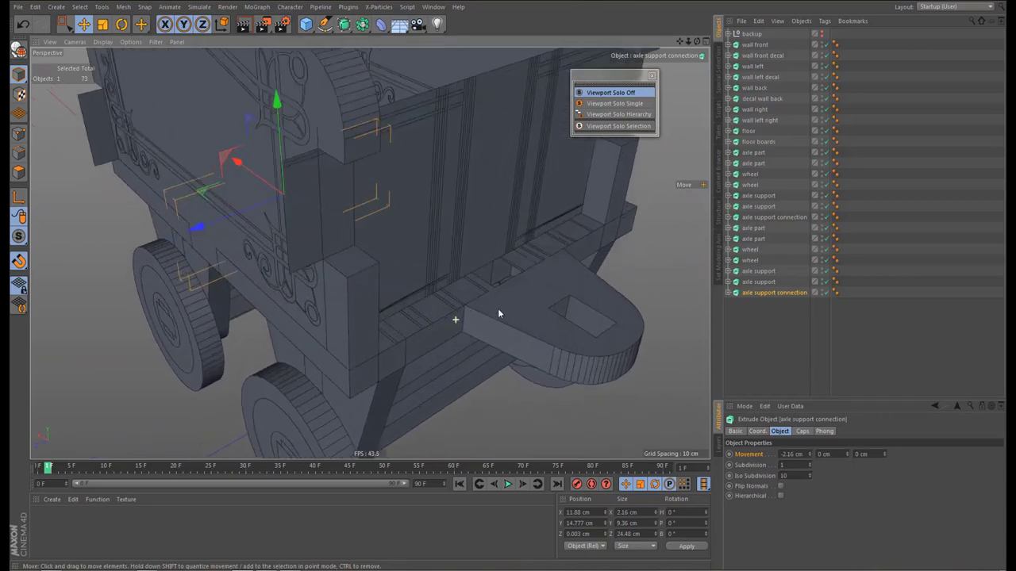
{"action": "scroll", "coordinate": [468, 288], "scroll_direction": "down", "scroll_amount": 1}
{"action": "mouse_move", "coordinate": [462, 280]}
{"action": "left_mouse_down", "text": "alt"}
{"action": "mouse_move", "coordinate": [485, 295]}
{"action": "mouse_move", "coordinate": [465, 297]}
{"action": "left_mouse_up", "text": "alt"}
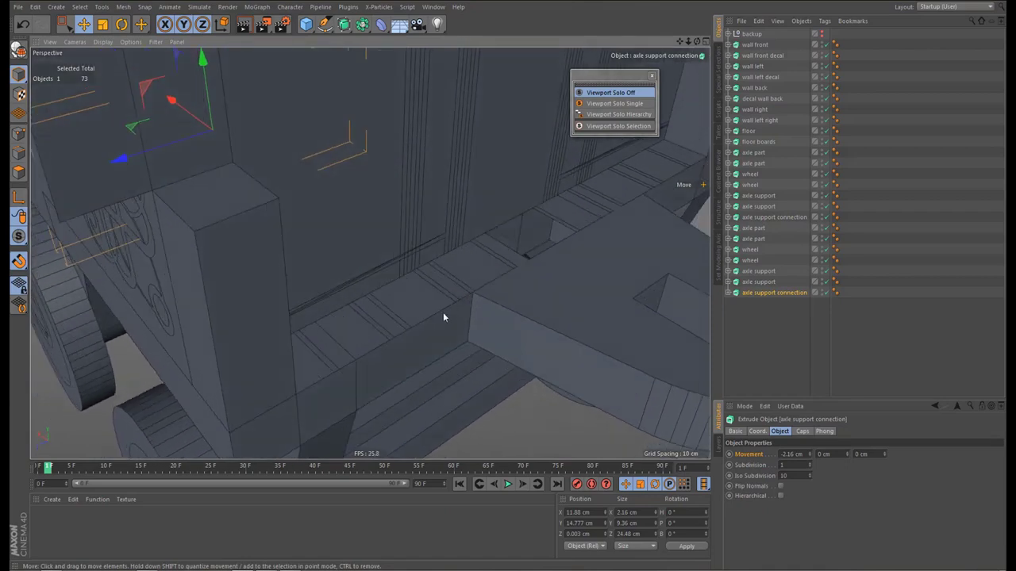
{"action": "right_click_drag", "start_coordinate": [444, 315], "coordinate": [401, 316], "text": "alt"}
{"action": "middle_click_drag", "start_coordinate": [401, 316], "coordinate": [439, 272], "text": "alt"}
{"action": "left_click_drag", "start_coordinate": [439, 271], "coordinate": [432, 252], "text": "alt"}
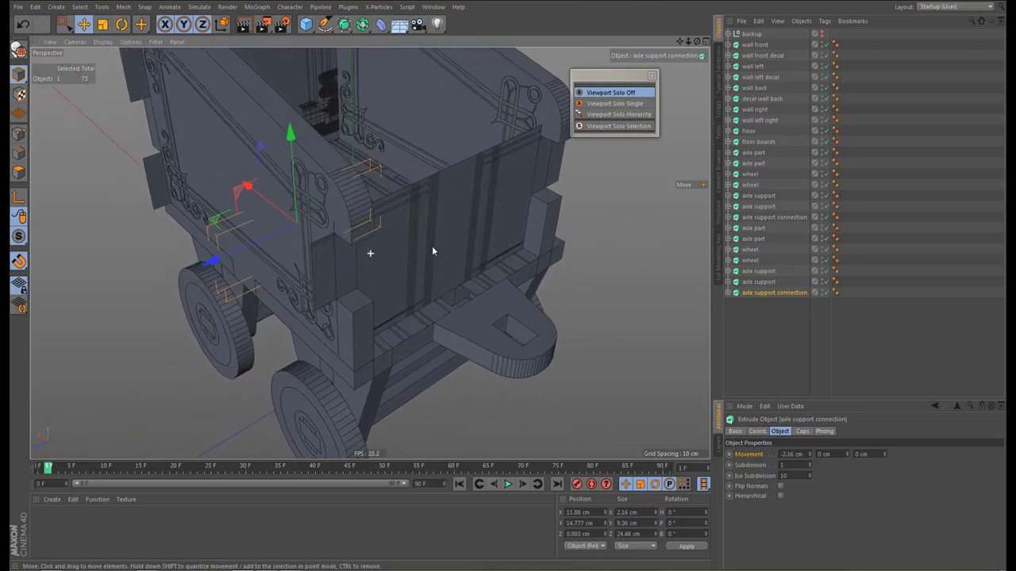
{"action": "middle_click_drag", "start_coordinate": [432, 251], "coordinate": [451, 242], "text": "alt"}
{"action": "right_click_drag", "start_coordinate": [445, 268], "coordinate": [471, 268], "text": "alt"}
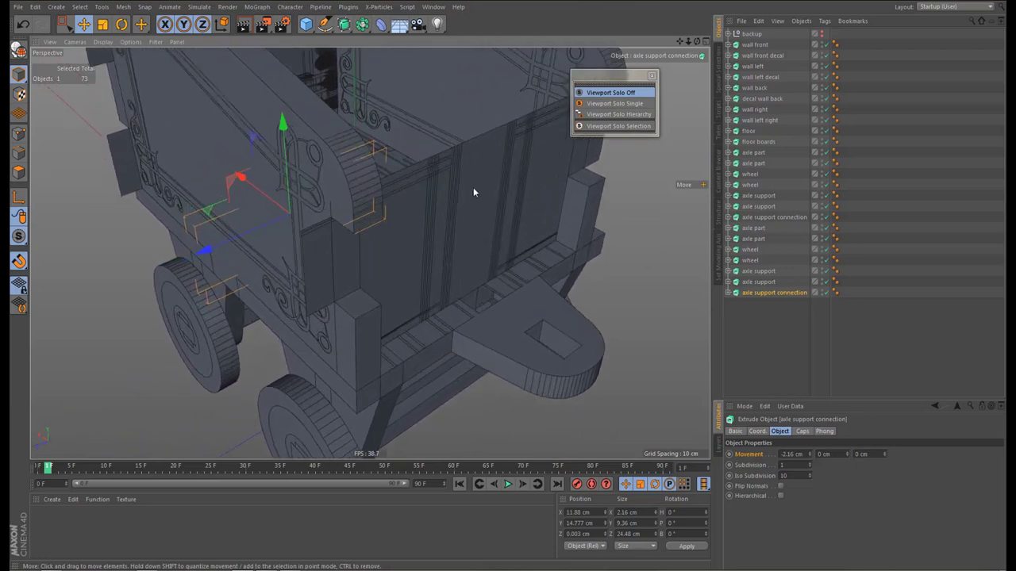
Redirect the wall front extrusion by setting its Z movement to 0 cm and its X movement to -2.16 cm
{"action": "left_click", "coordinate": [474, 192]}
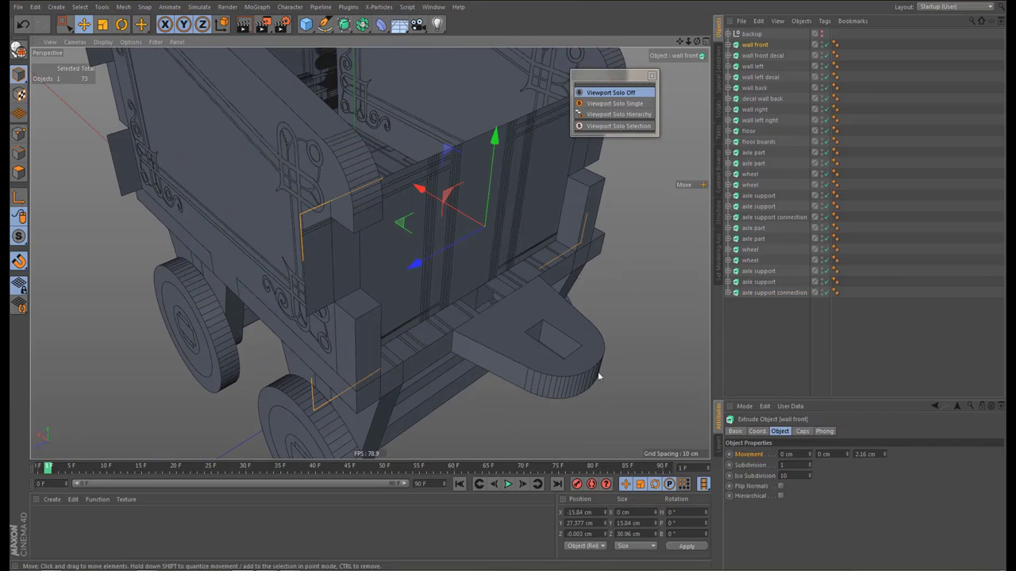
{"action": "left_click", "coordinate": [866, 454]}
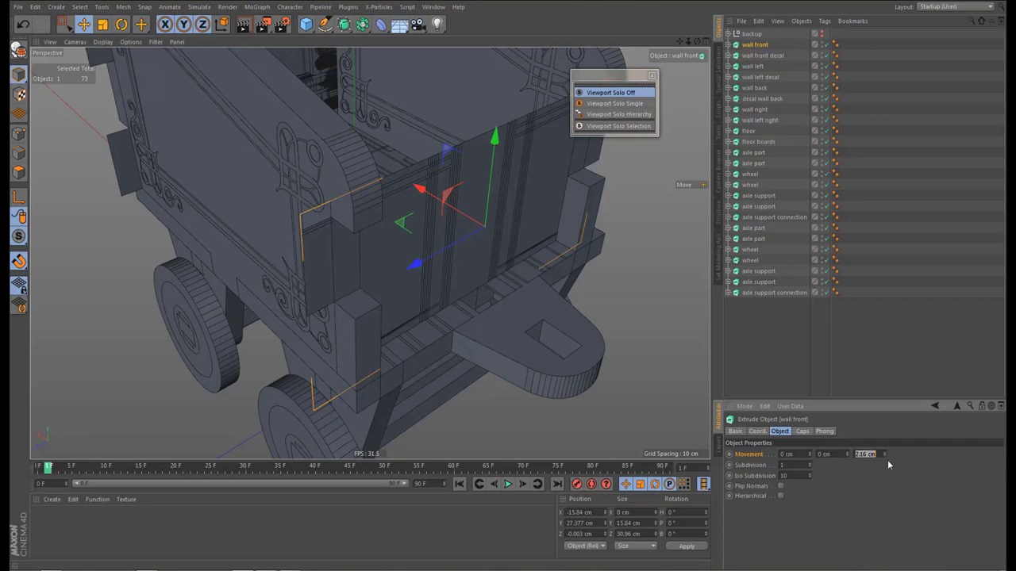
{"action": "type", "text": "0"}
{"action": "left_click", "coordinate": [794, 455]}
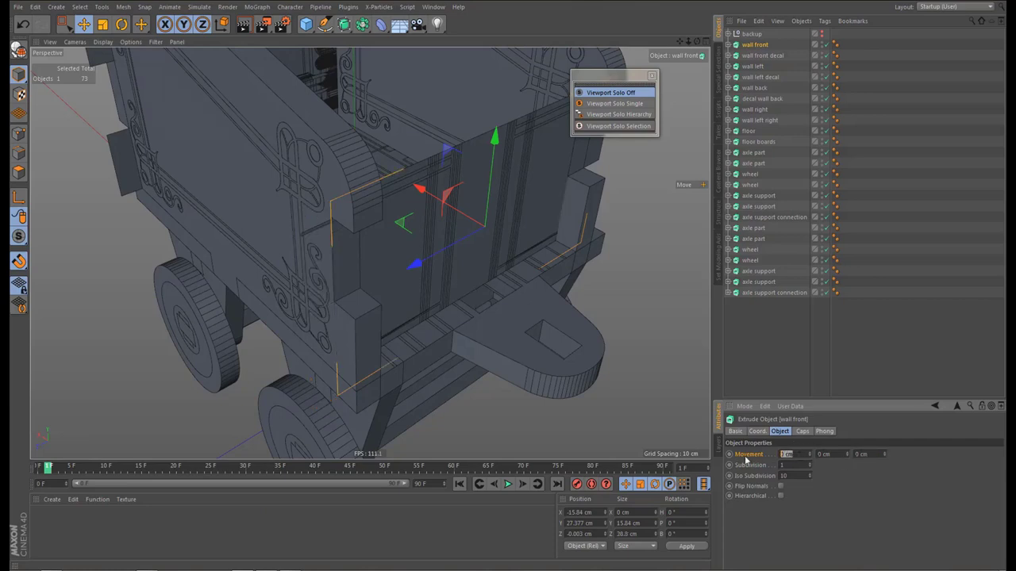
{"action": "type", "text": "-2.16"}
{"action": "key", "text": "Return"}
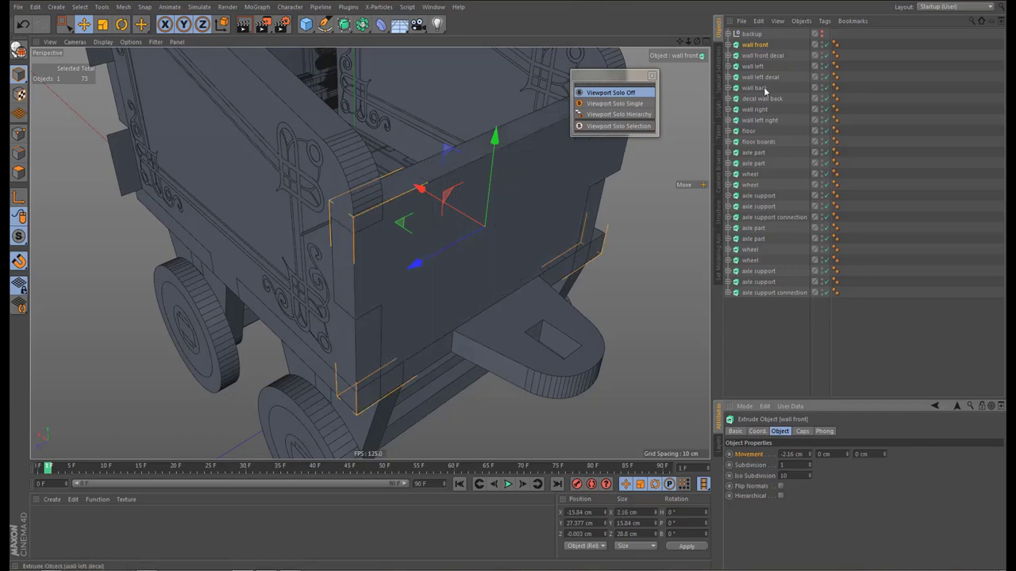
Offset the wall front decal by -2.16 cm along X, to an X position of -18 cm
{"action": "left_click", "coordinate": [770, 57]}
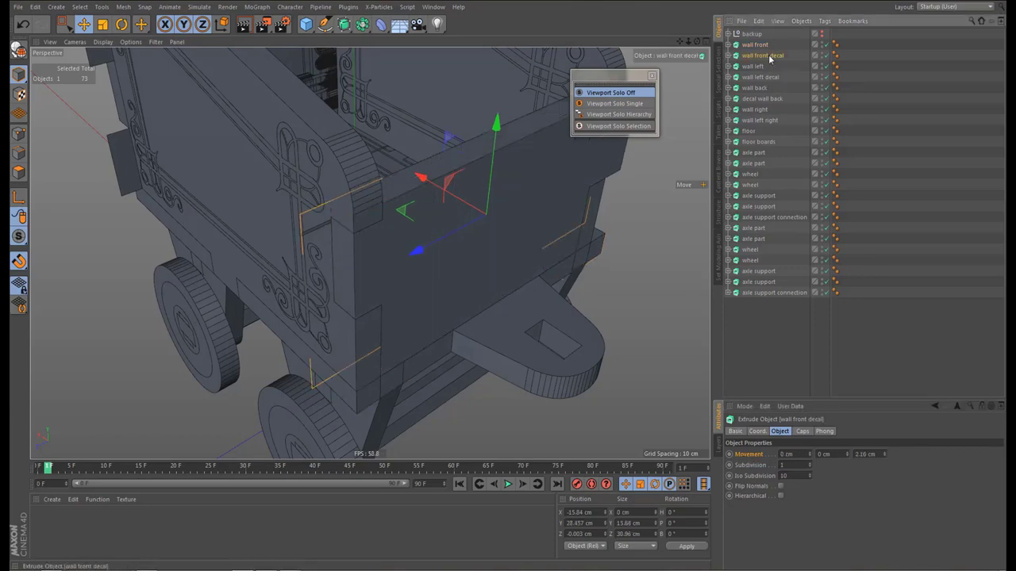
{"action": "left_click", "coordinate": [595, 513]}
{"action": "type", "text": "-2.16"}
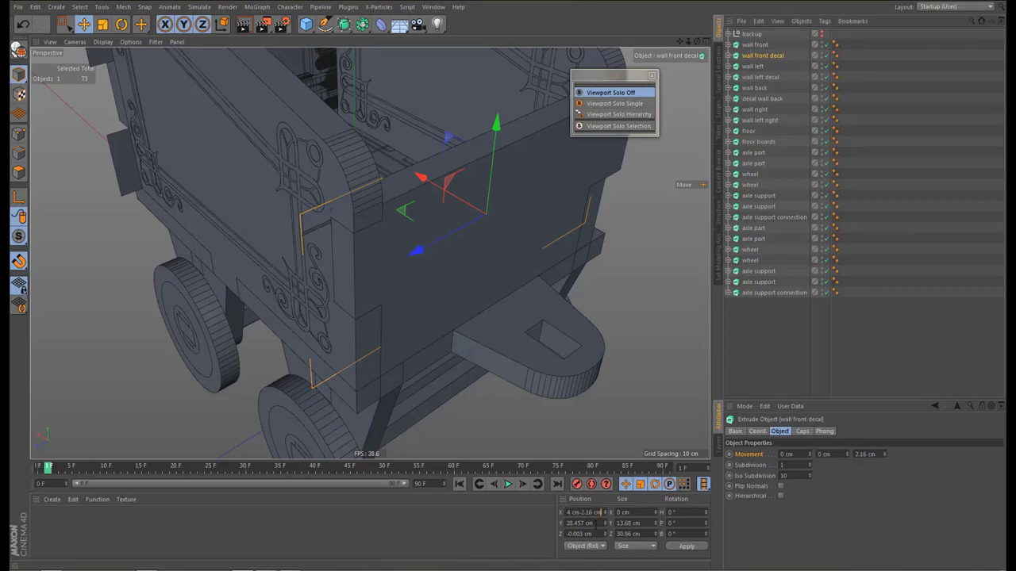
{"action": "key", "text": "Return"}
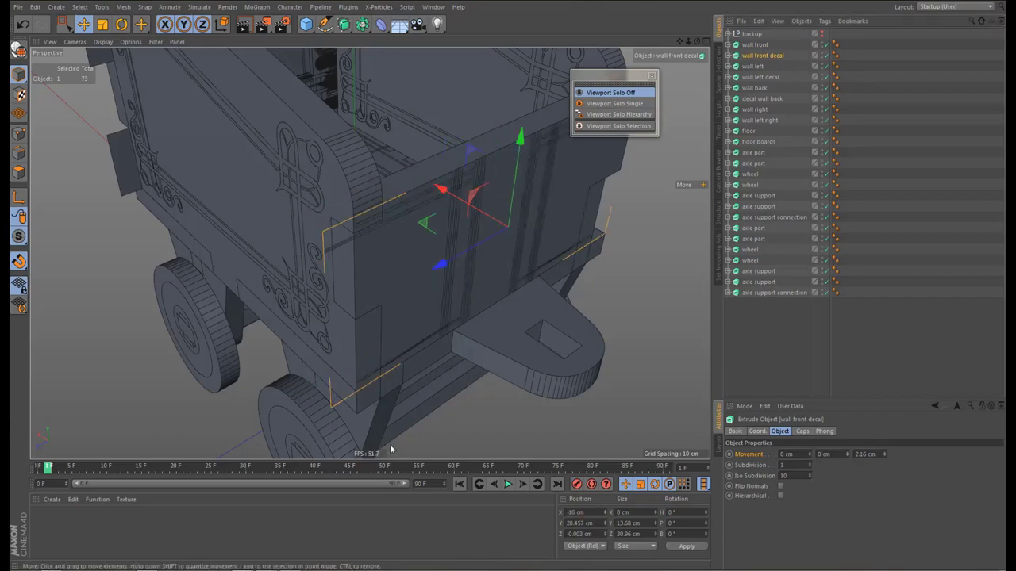
Set the wall front decal's Z extrusion movement to 0 cm
{"action": "left_click_drag", "start_coordinate": [410, 276], "coordinate": [326, 276], "text": "alt"}
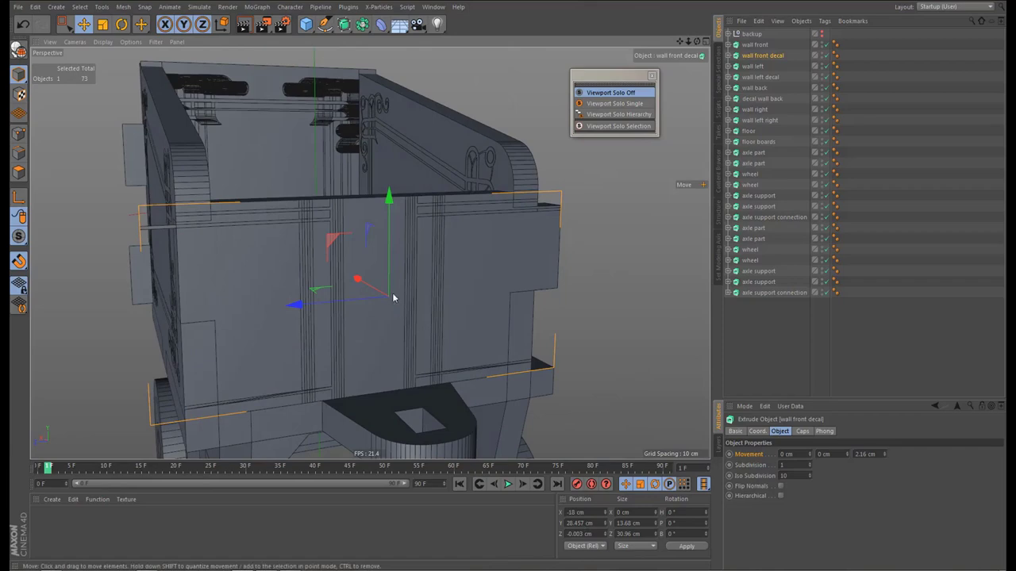
{"action": "mouse_move", "coordinate": [395, 296]}
{"action": "left_mouse_down", "text": "alt"}
{"action": "mouse_move", "coordinate": [408, 322]}
{"action": "mouse_move", "coordinate": [422, 321]}
{"action": "left_mouse_up", "text": "alt"}
{"action": "scroll", "coordinate": [403, 320], "scroll_direction": "down", "scroll_amount": 3}
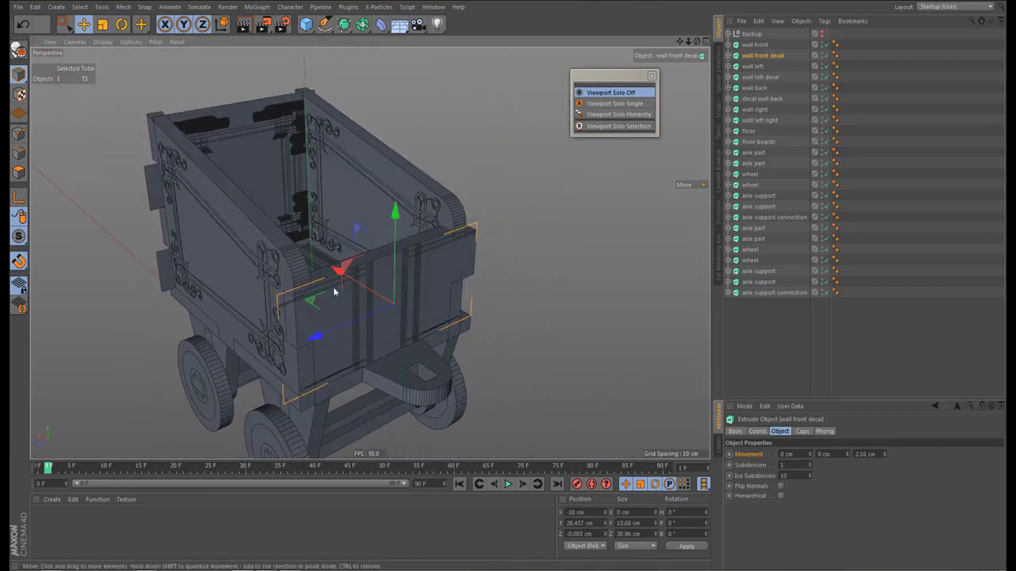
{"action": "scroll", "coordinate": [365, 281], "scroll_direction": "up", "scroll_amount": 3}
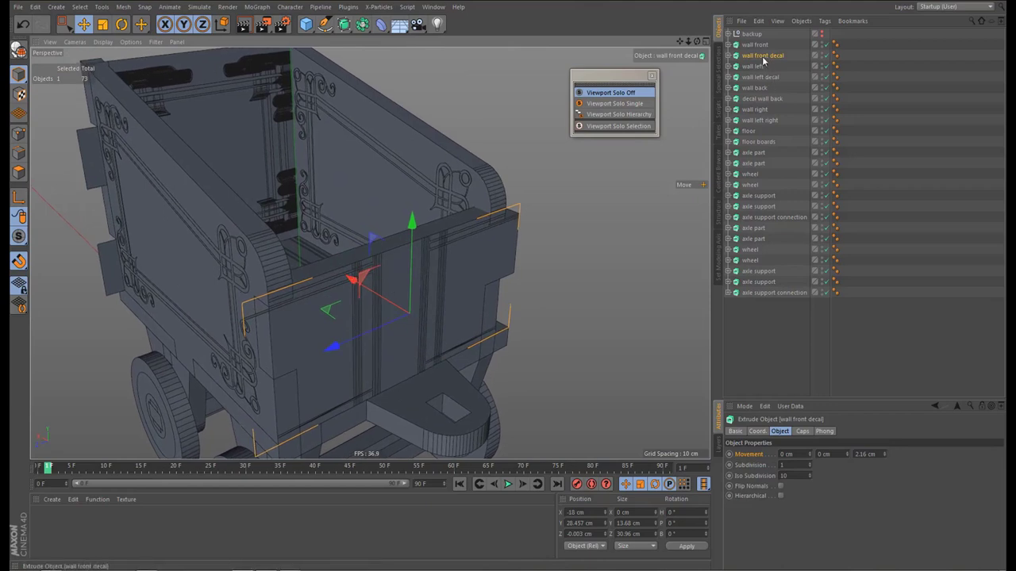
{"action": "left_click", "coordinate": [858, 453]}
{"action": "type", "text": "0"}
{"action": "key", "text": "Return"}
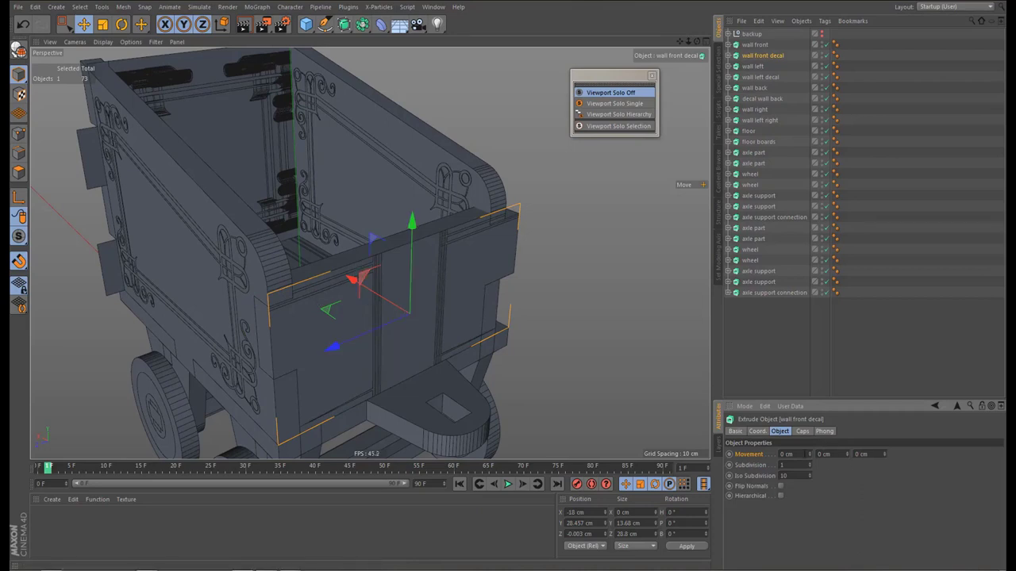
Set the wall front decal's X extrusion movement to -0.2 cm
{"action": "left_click_drag", "start_coordinate": [795, 454], "coordinate": [715, 519]}
{"action": "middle_click_drag", "start_coordinate": [392, 312], "coordinate": [426, 278], "text": "alt"}
{"action": "right_click_drag", "start_coordinate": [377, 289], "coordinate": [424, 286], "text": "alt"}
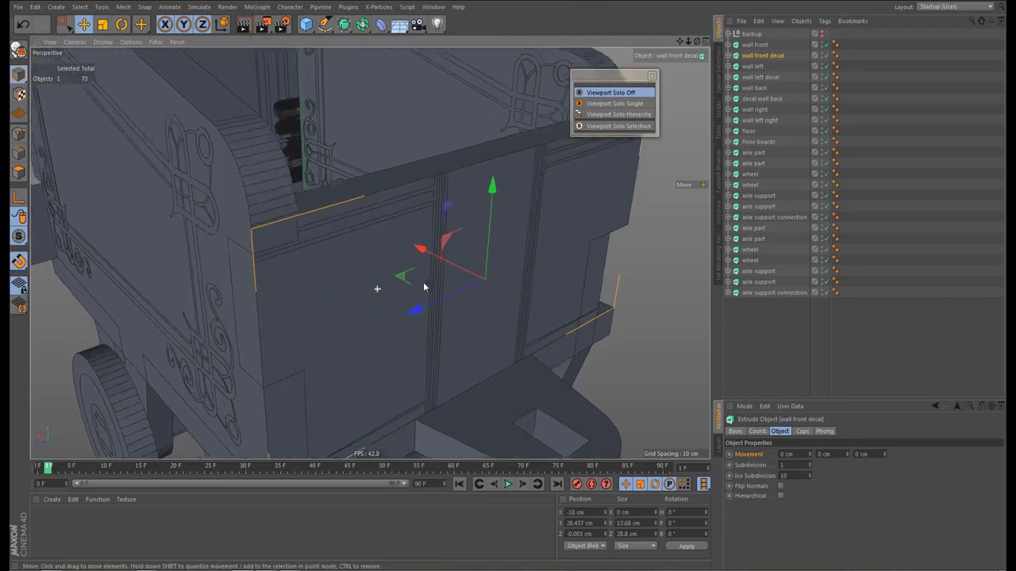
{"action": "left_click_drag", "start_coordinate": [424, 287], "coordinate": [355, 229], "text": "alt"}
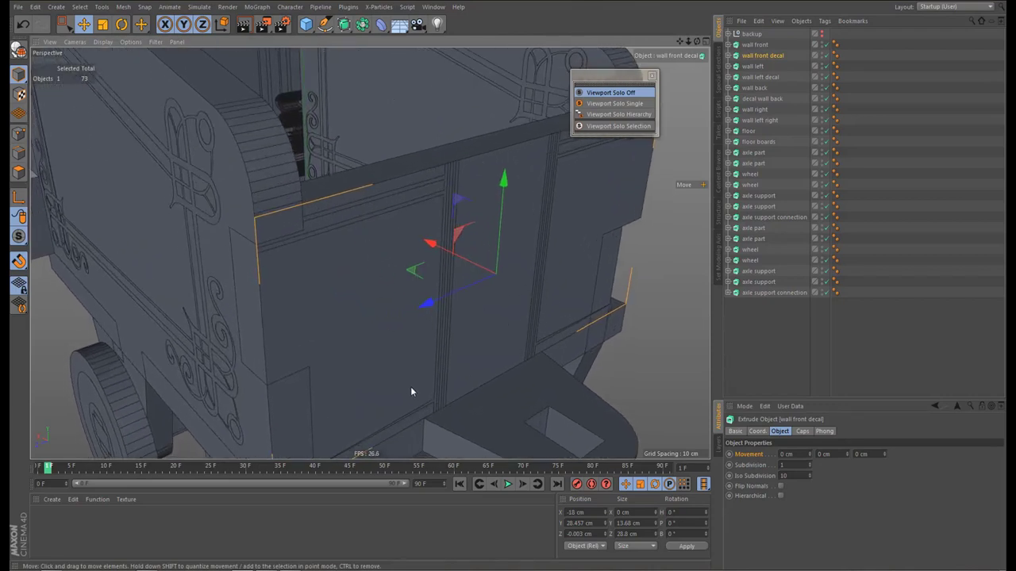
{"action": "left_click_drag", "start_coordinate": [801, 456], "coordinate": [768, 454]}
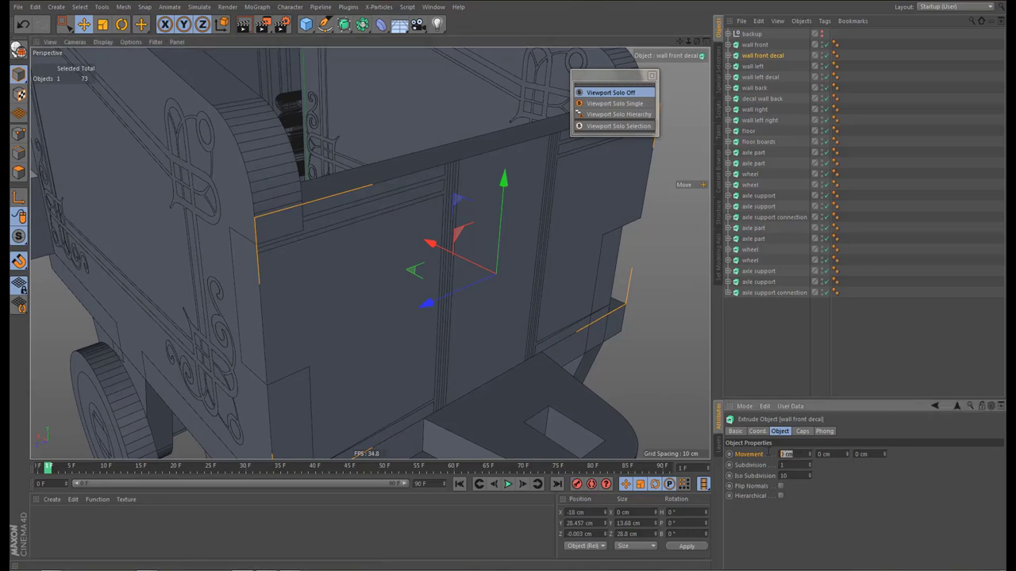
{"action": "key", "text": "BackSpace"}
{"action": "type", "text": "-0.2"}
{"action": "key", "text": "Return"}
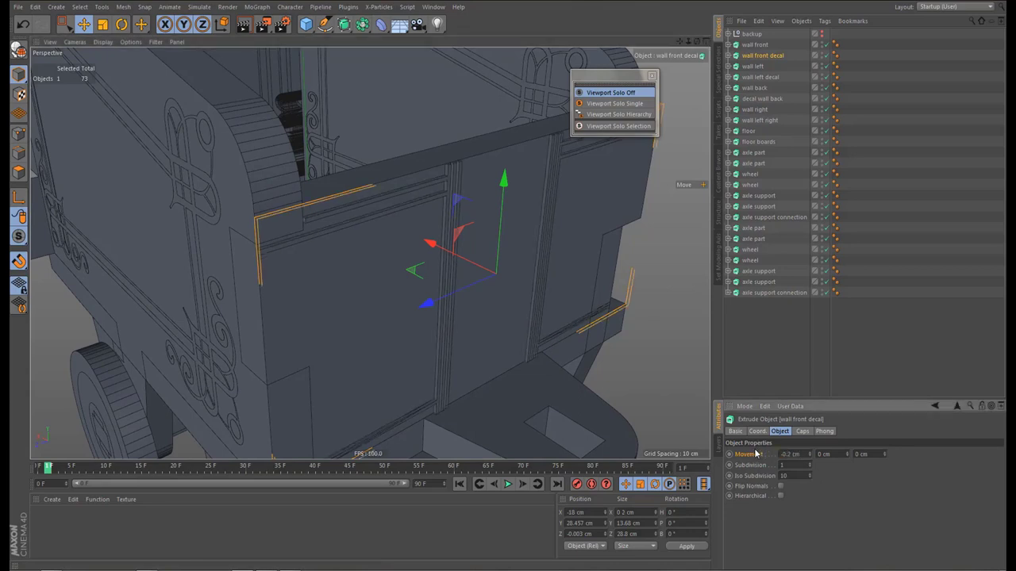
Add the Ambient Occlusion effect to the render settings and close them
{"action": "left_click_drag", "start_coordinate": [519, 331], "coordinate": [428, 295], "text": "alt"}
{"action": "key", "text": "ctrl+b"}
{"action": "right_click", "coordinate": [133, 163]}
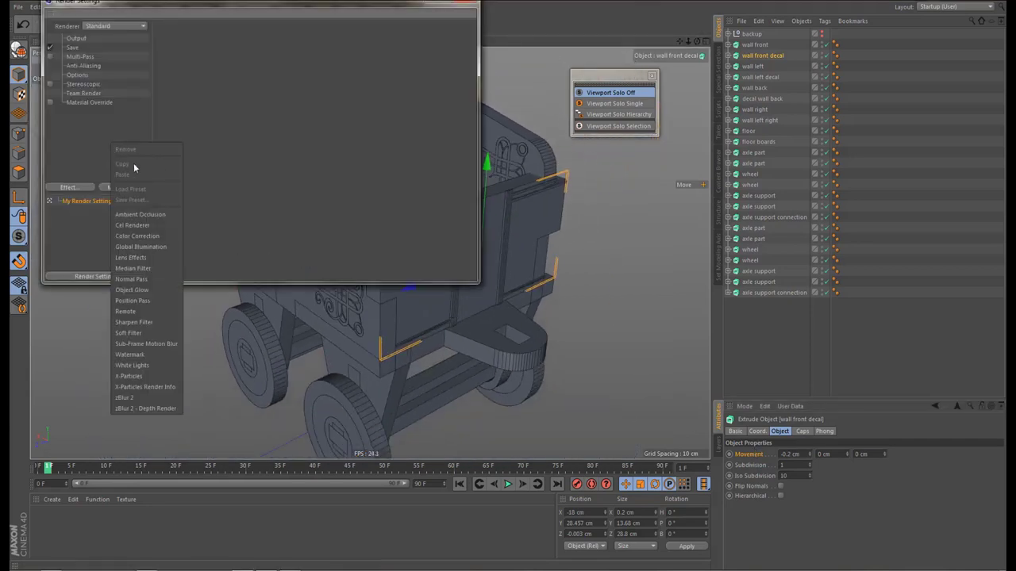
{"action": "left_click", "coordinate": [163, 212]}
{"action": "left_click", "coordinate": [469, 5]}
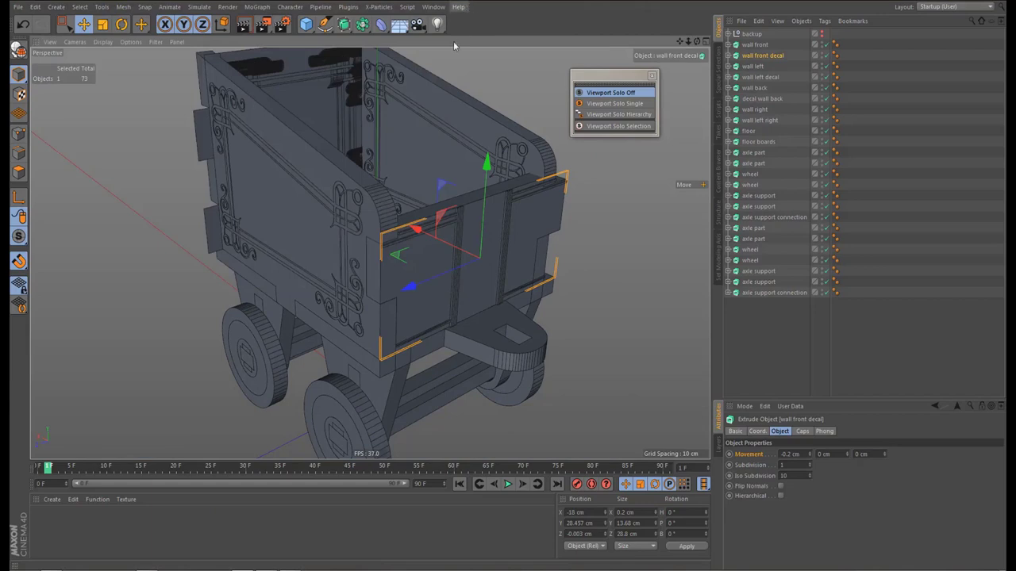
Render the perspective view to check the cart and its raised front wall decal
{"action": "key", "text": "ctrl+r"}
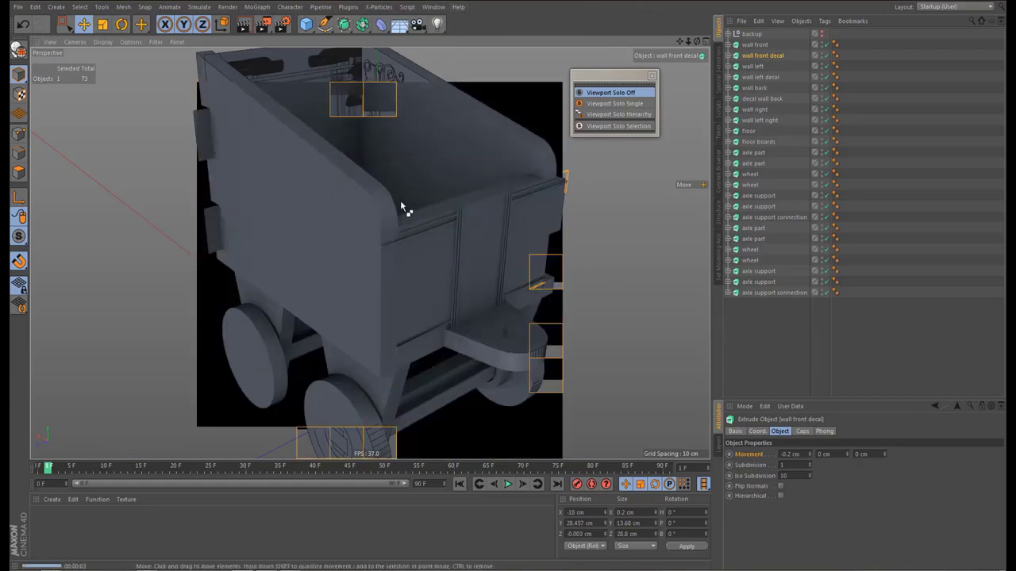
{"action": "left_click", "coordinate": [431, 242]}
{"action": "right_click_drag", "start_coordinate": [436, 249], "coordinate": [447, 254], "text": "alt"}
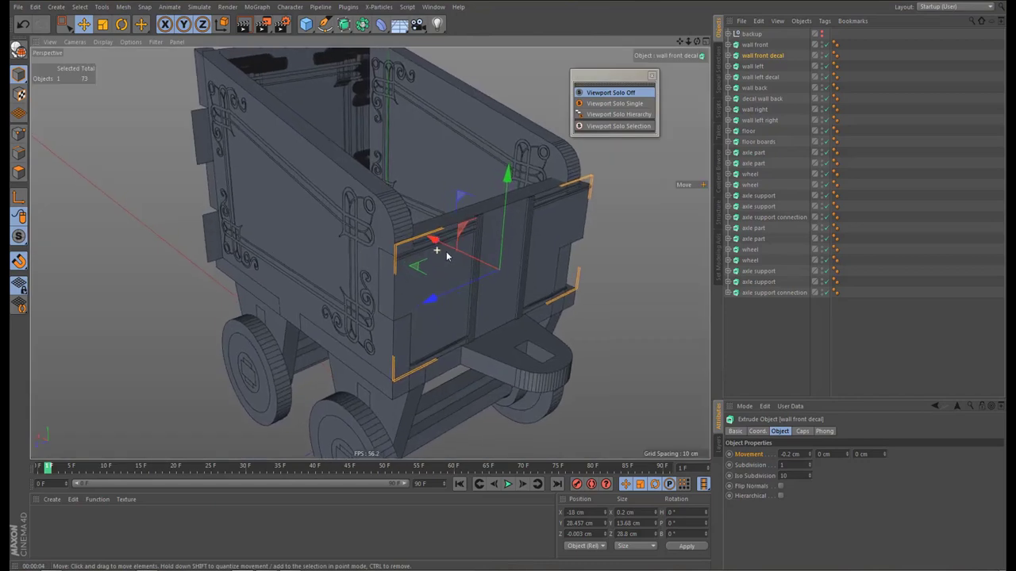
{"action": "left_click_drag", "start_coordinate": [449, 252], "coordinate": [418, 283], "text": "alt"}
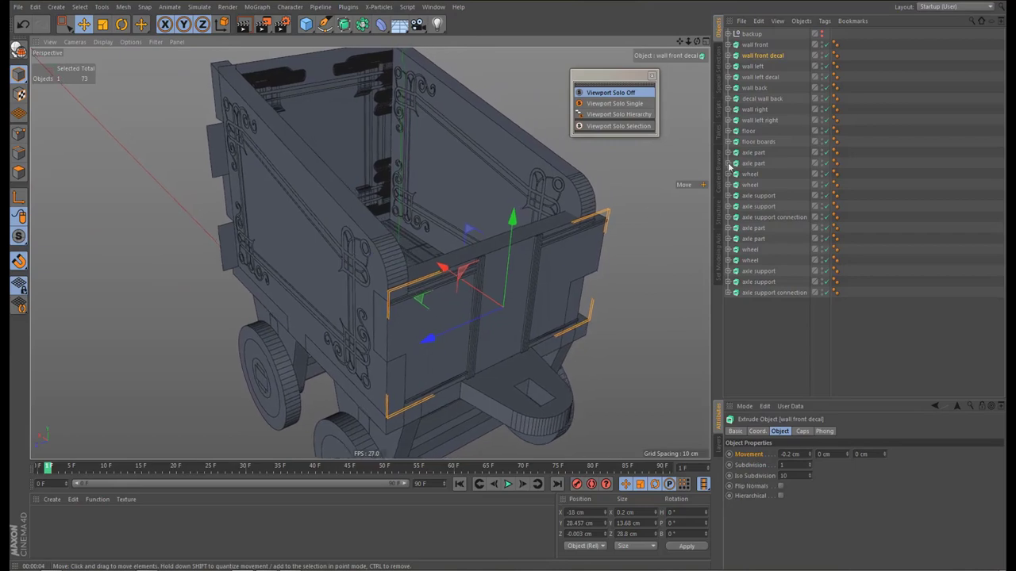
Set the wall left extrusion's Z movement to -2.16 cm
{"action": "left_click", "coordinate": [760, 67]}
{"action": "left_click_drag", "start_coordinate": [555, 200], "coordinate": [420, 293], "text": "alt"}
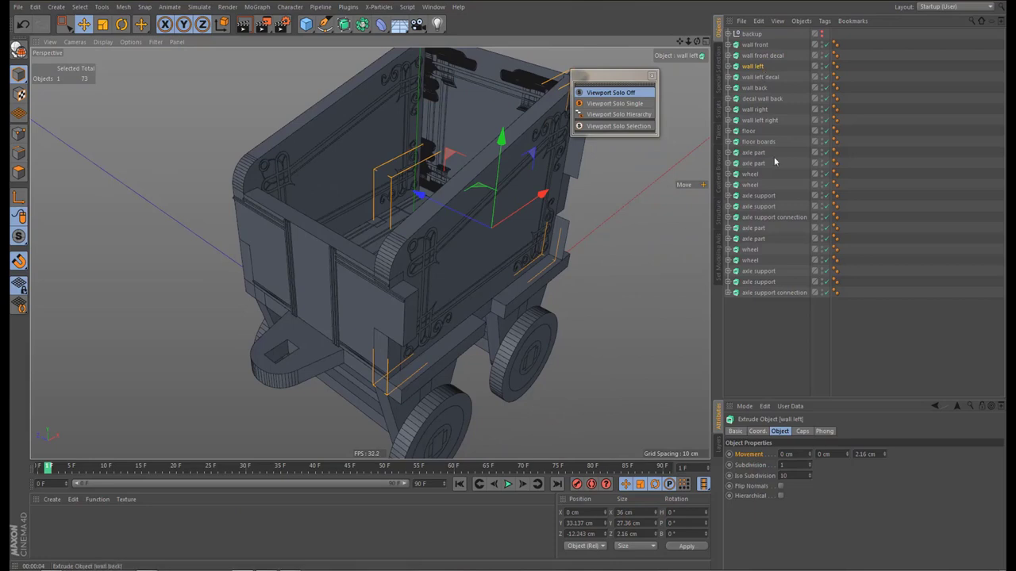
{"action": "left_click", "coordinate": [856, 453]}
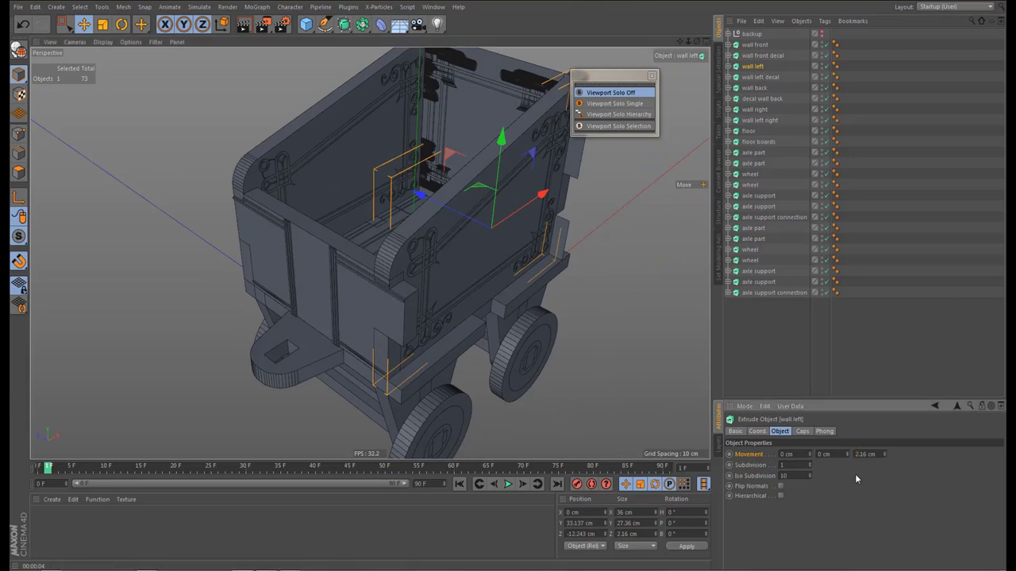
{"action": "key", "text": "Return"}
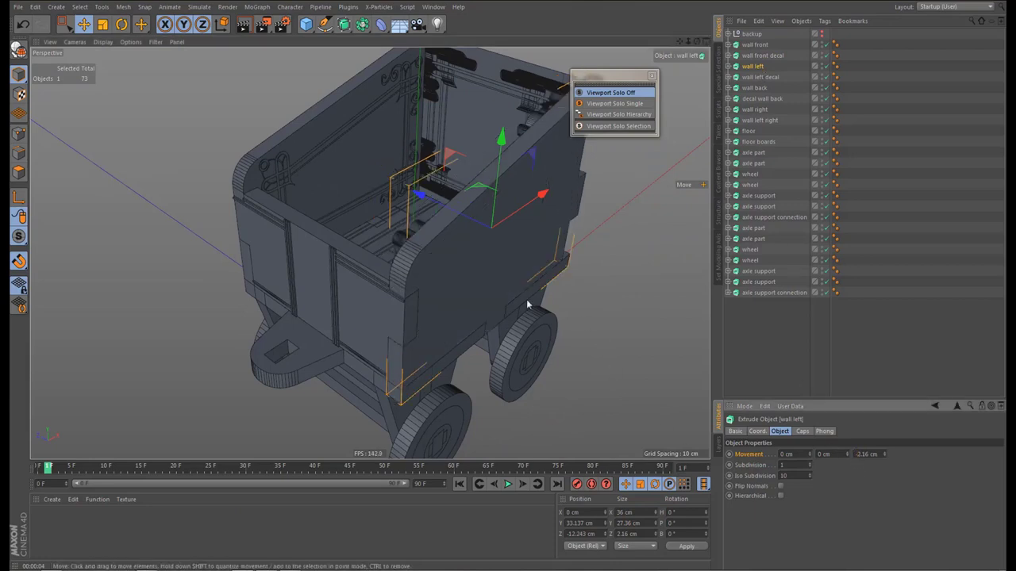
Select the wall left decal extrusion
{"action": "left_click_drag", "start_coordinate": [482, 274], "coordinate": [445, 273], "text": "alt"}
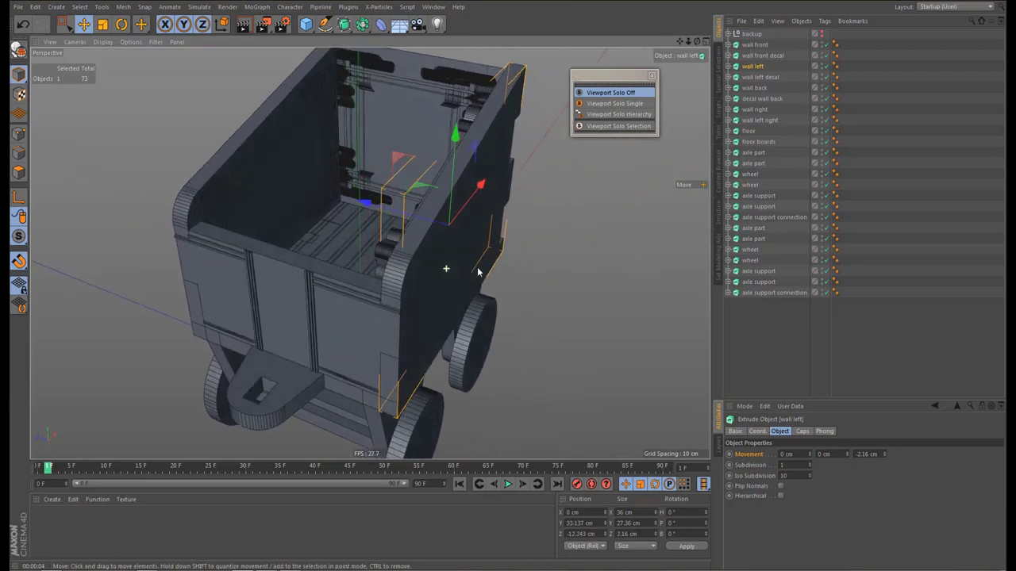
{"action": "left_click", "coordinate": [761, 77]}
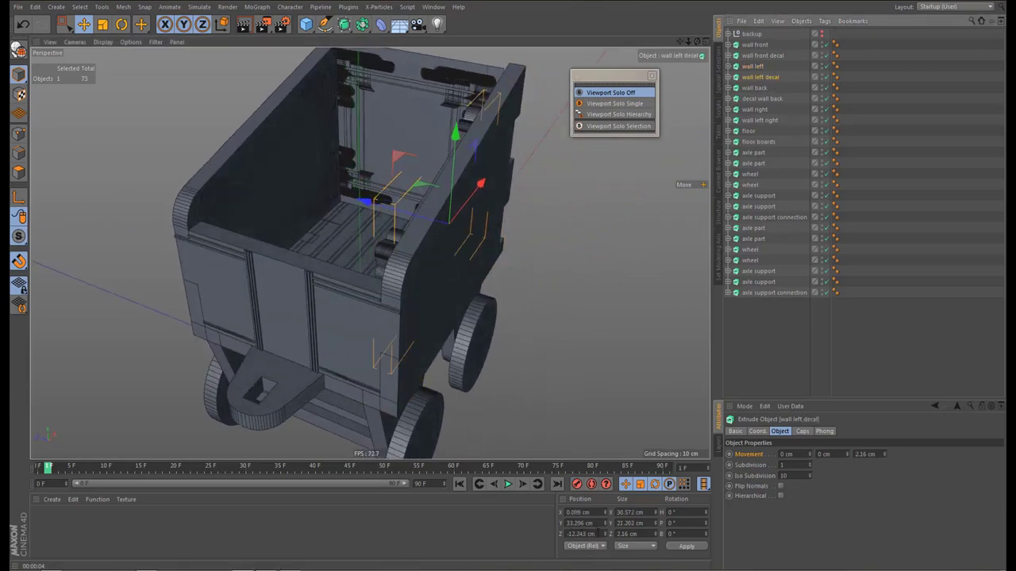
{"action": "left_click", "coordinate": [596, 515]}
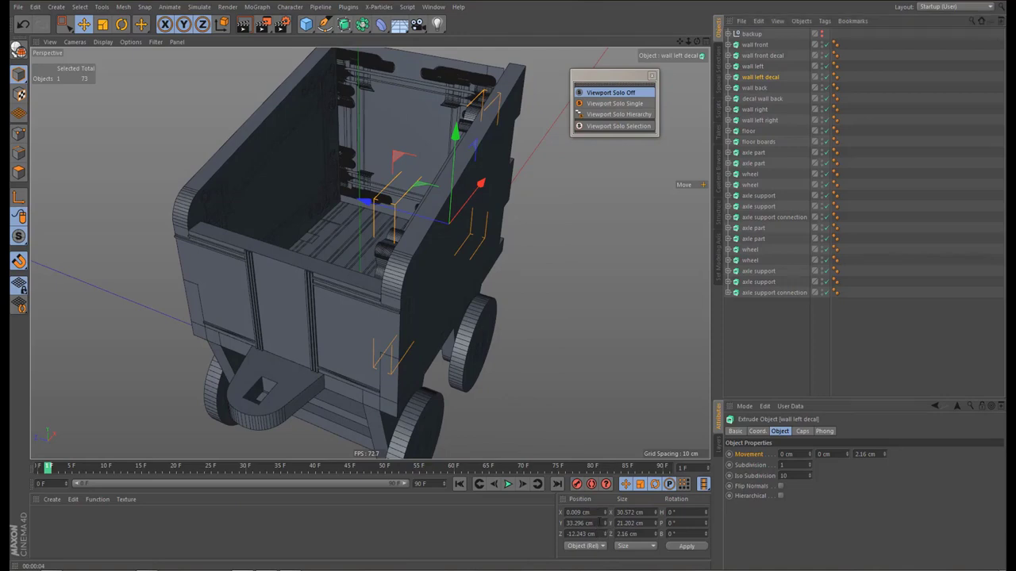
{"action": "type", "text": "-2.16"}
{"action": "key", "text": "Return"}
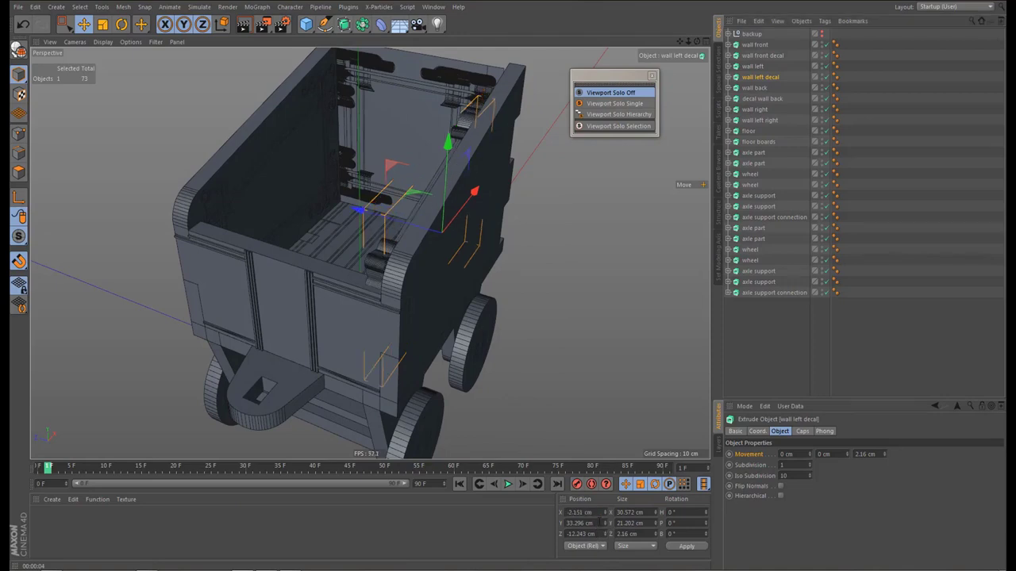
{"action": "key", "text": "ctrl+z"}
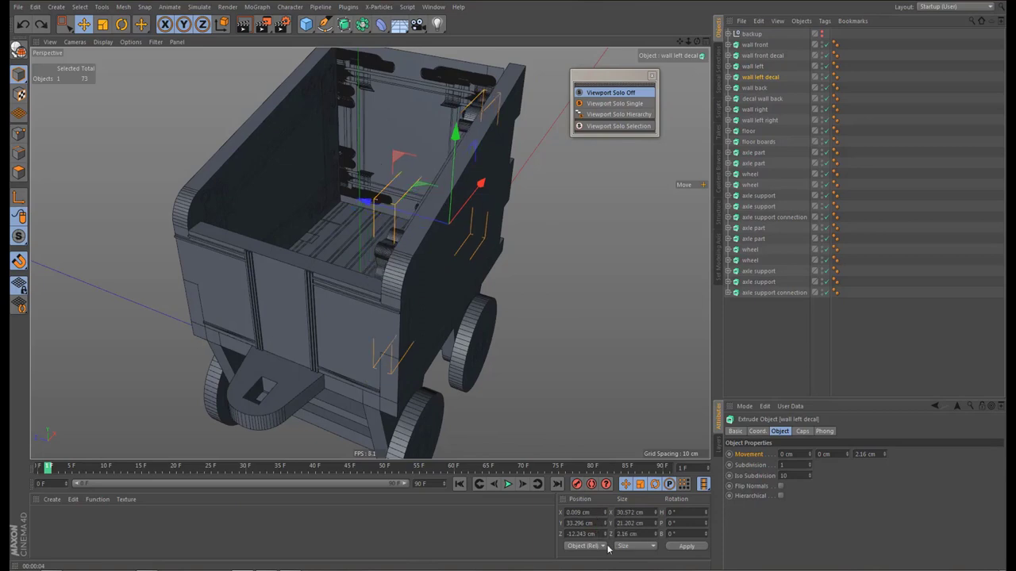
Move the wall left decal outward by -2.16 cm along Z, to a Z position of -14.403 cm
{"action": "key", "text": "ctrl+z"}
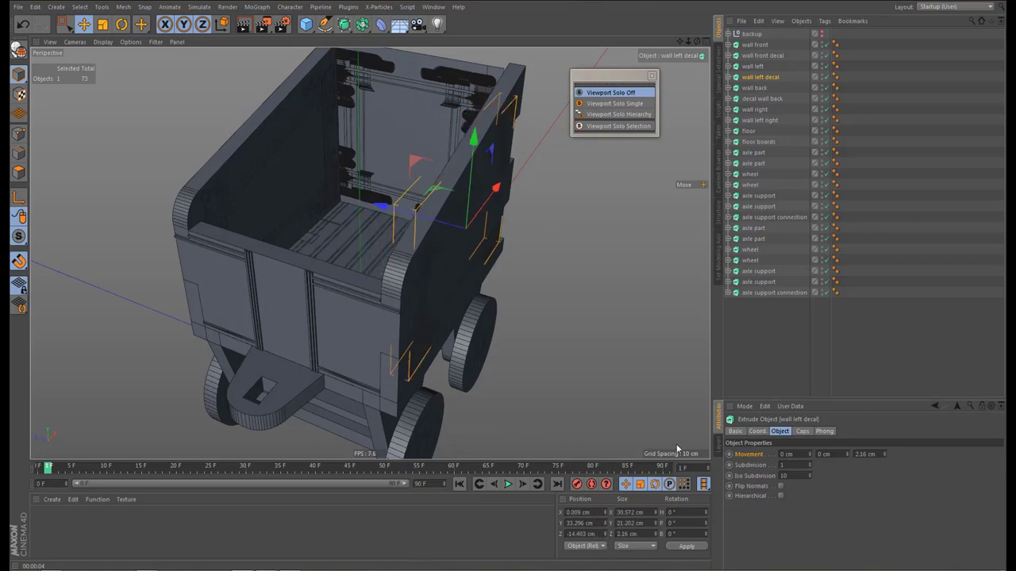
{"action": "left_click_drag", "start_coordinate": [431, 276], "coordinate": [397, 241], "text": "alt"}
{"action": "right_click_drag", "start_coordinate": [430, 291], "coordinate": [458, 283], "text": "alt"}
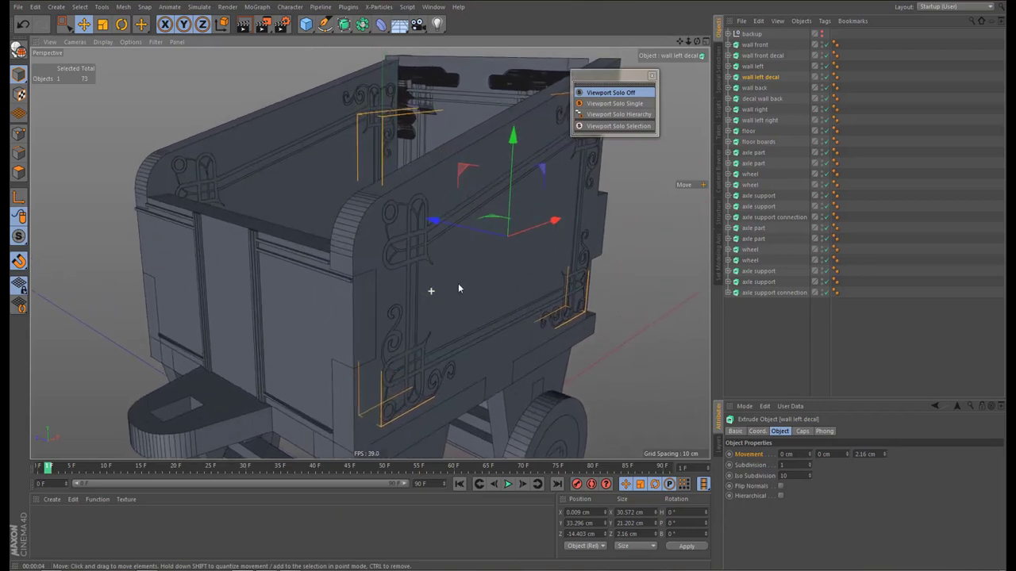
{"action": "left_click_drag", "start_coordinate": [458, 288], "coordinate": [434, 266], "text": "alt"}
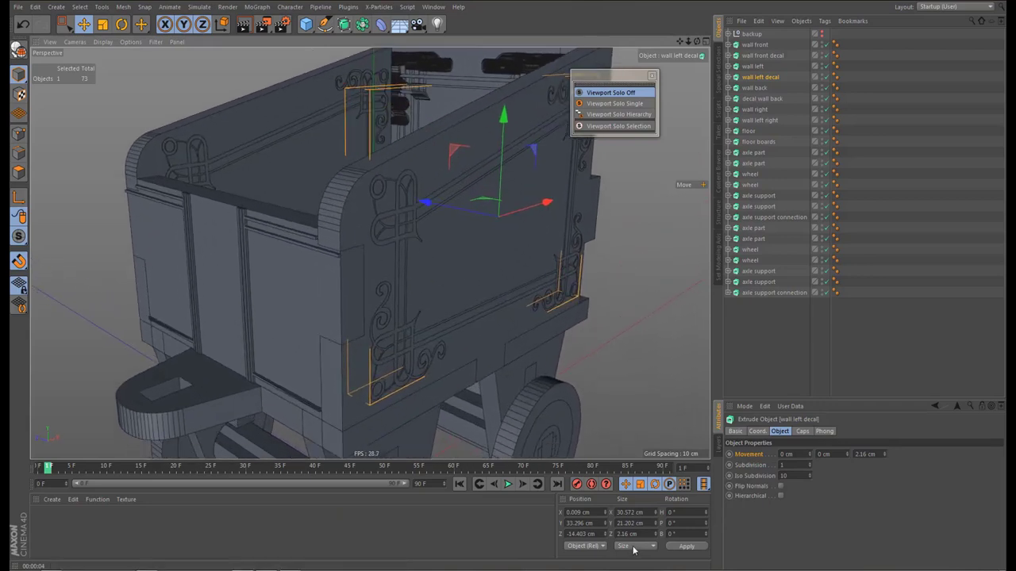
Set the wall left decal's Z extrusion movement to -0.2 cm and render the perspective view to check it
{"action": "left_click", "coordinate": [866, 454]}
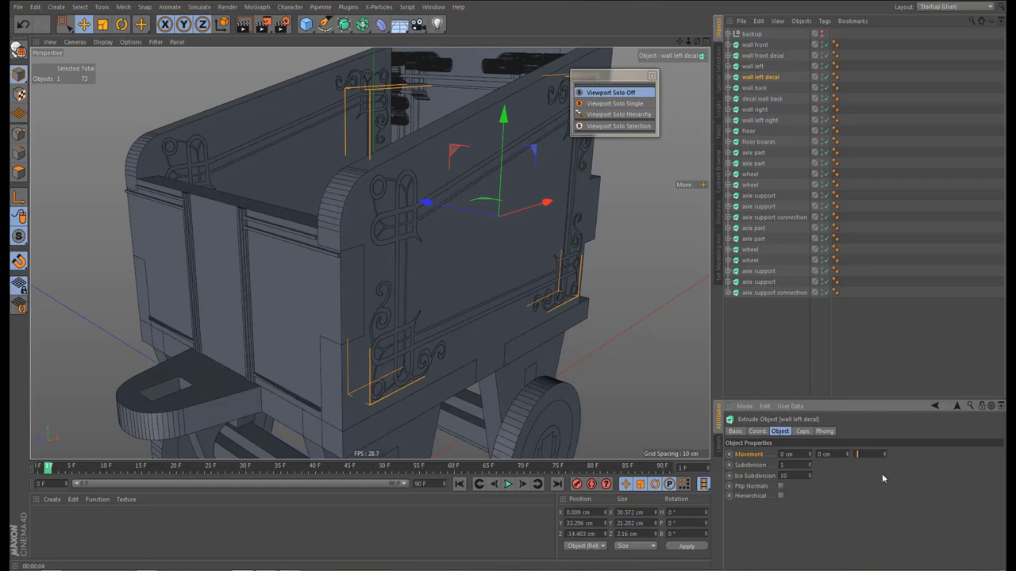
{"action": "type", "text": "-0.2"}
{"action": "key", "text": "Return"}
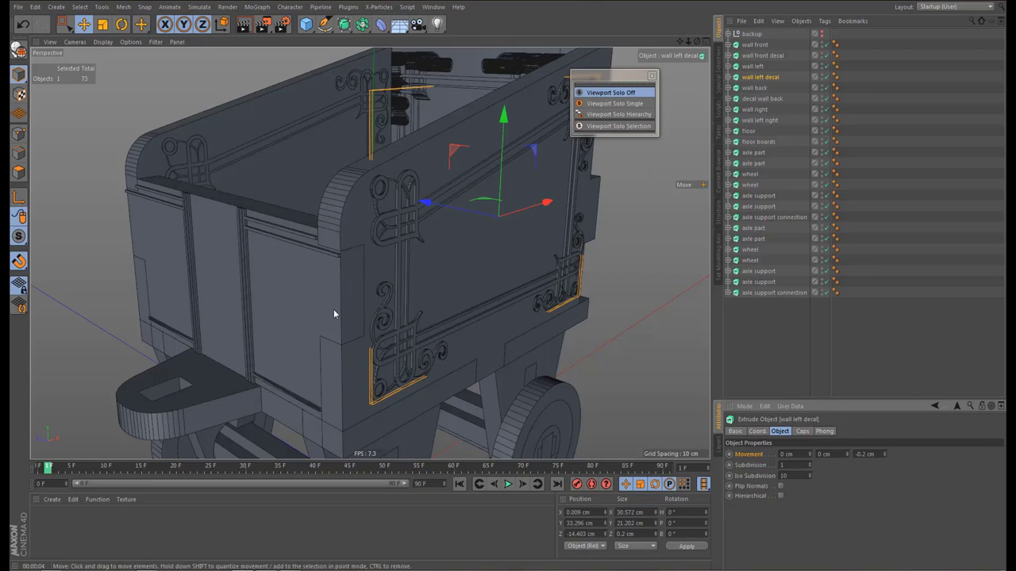
{"action": "scroll", "coordinate": [334, 314], "scroll_direction": "down", "scroll_amount": 5}
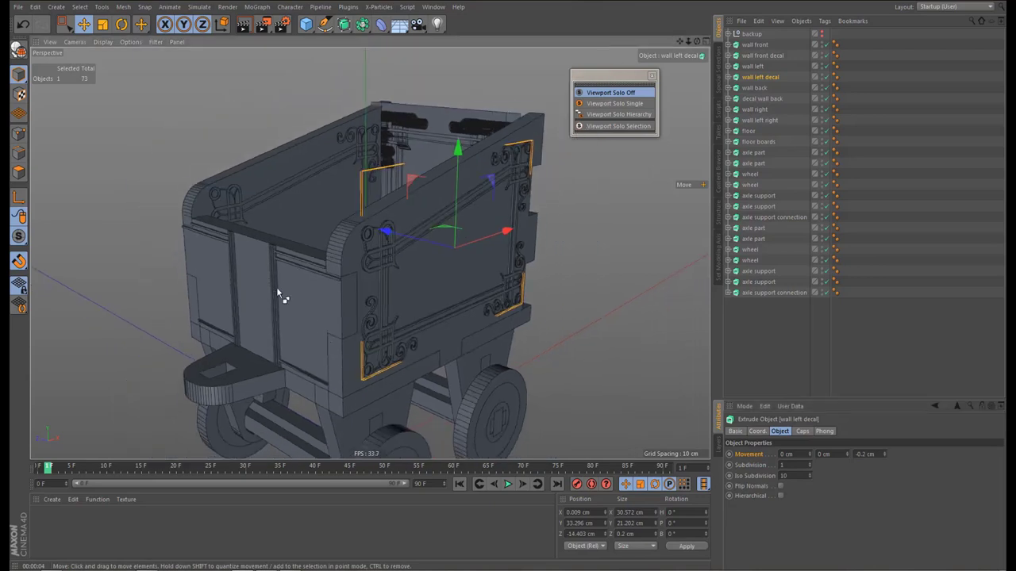
{"action": "key", "text": "ctrl+r"}
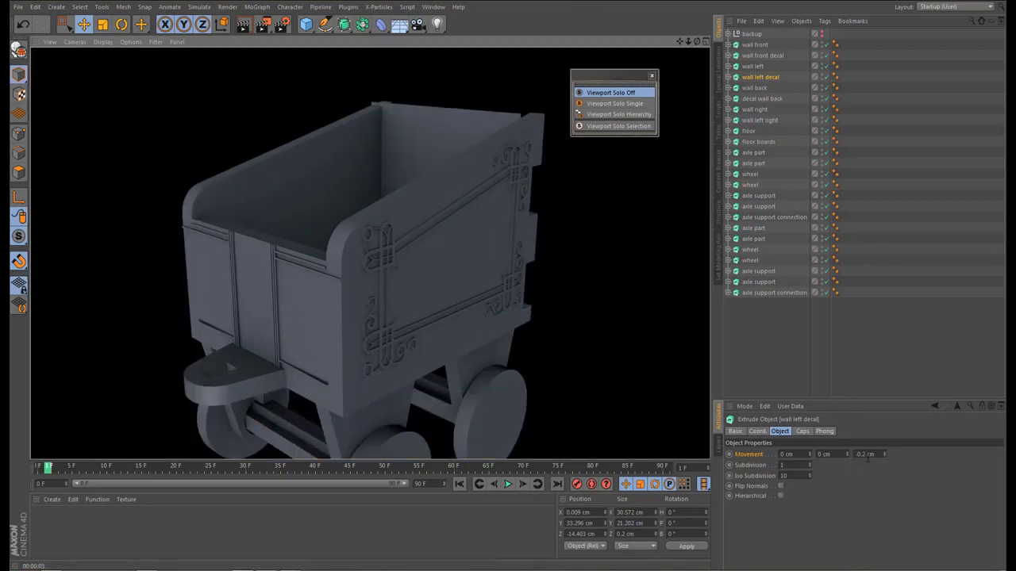
Set the wall left decal's Z extrusion movement and the wall front decal's X extrusion movement to -0.1 cm
{"action": "left_click_drag", "start_coordinate": [862, 454], "coordinate": [897, 454]}
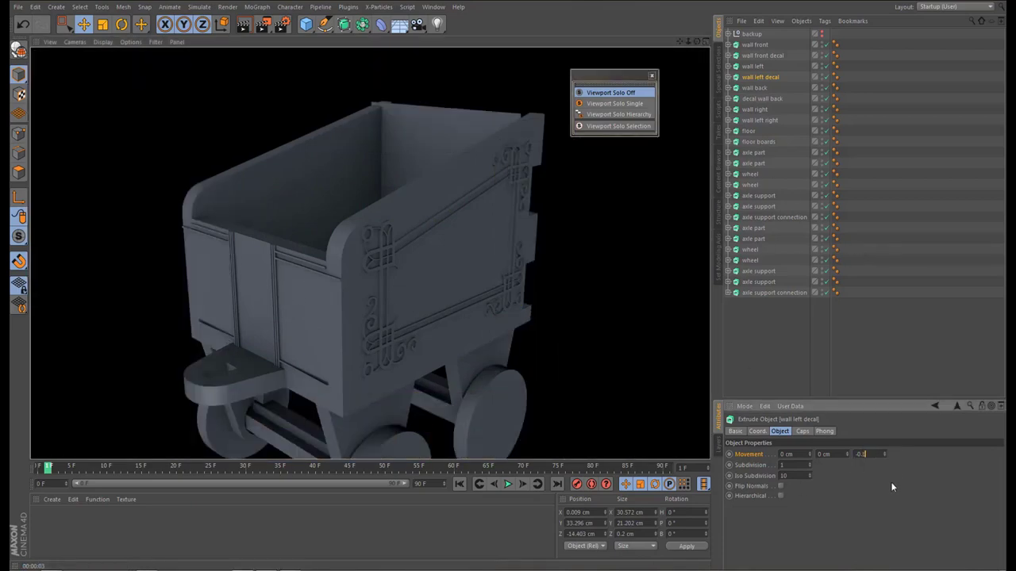
{"action": "key", "text": "Return"}
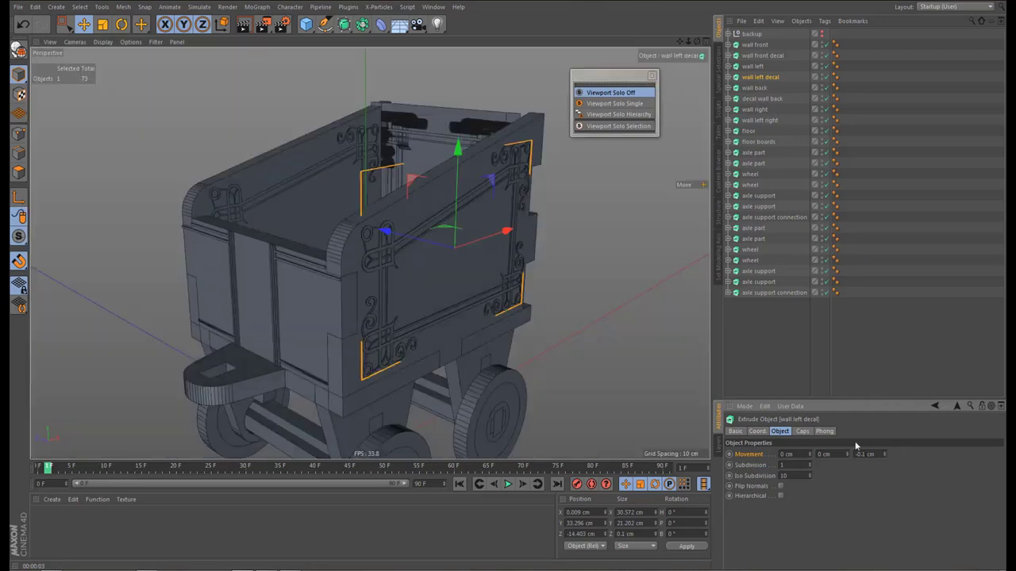
{"action": "left_click", "coordinate": [766, 56]}
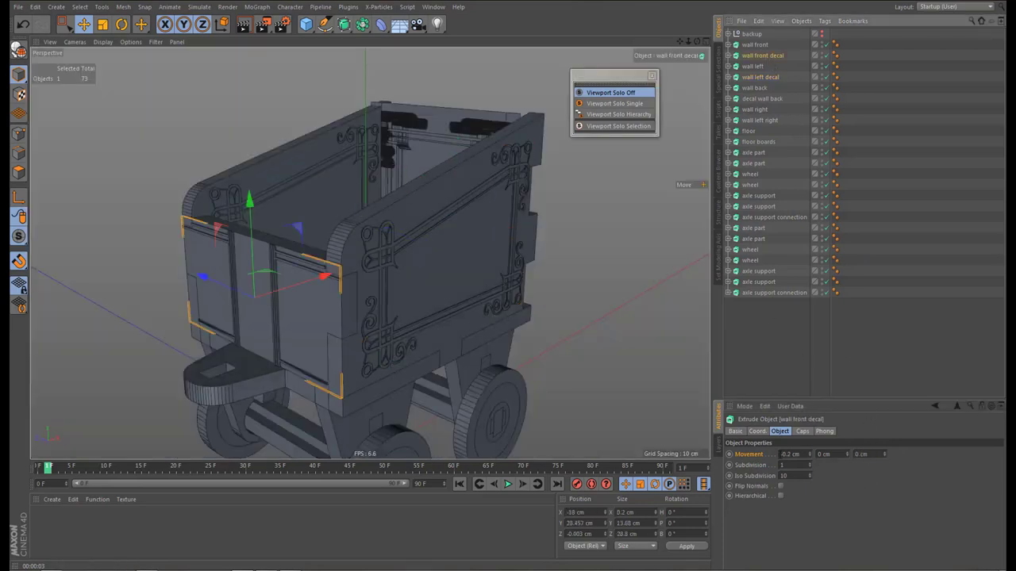
{"action": "double_click", "coordinate": [792, 454]}
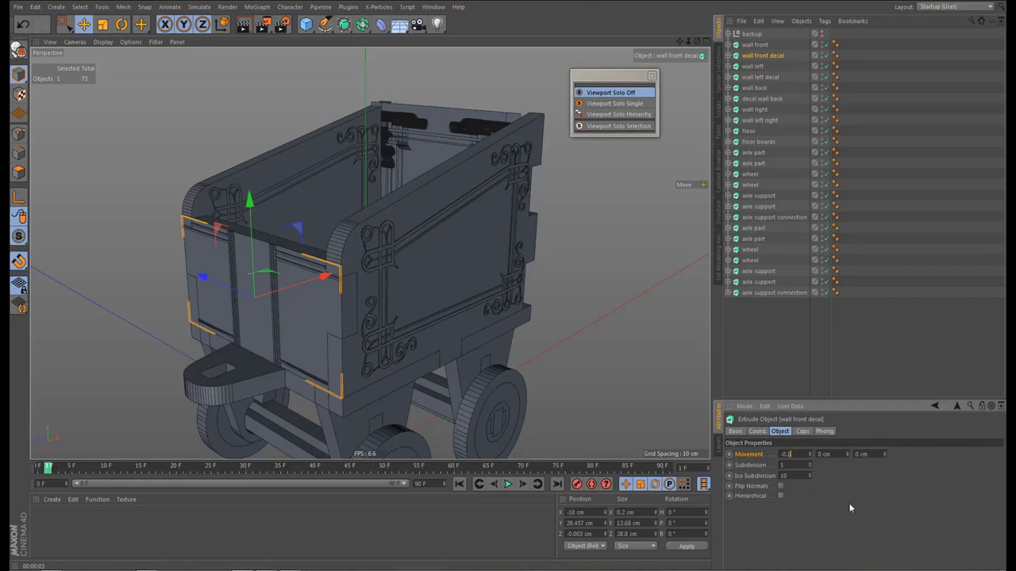
{"action": "key", "text": "Return"}
Render the perspective view to check the thinner front and left wall decals
{"action": "middle_click_drag", "start_coordinate": [347, 316], "coordinate": [376, 312], "text": "alt"}
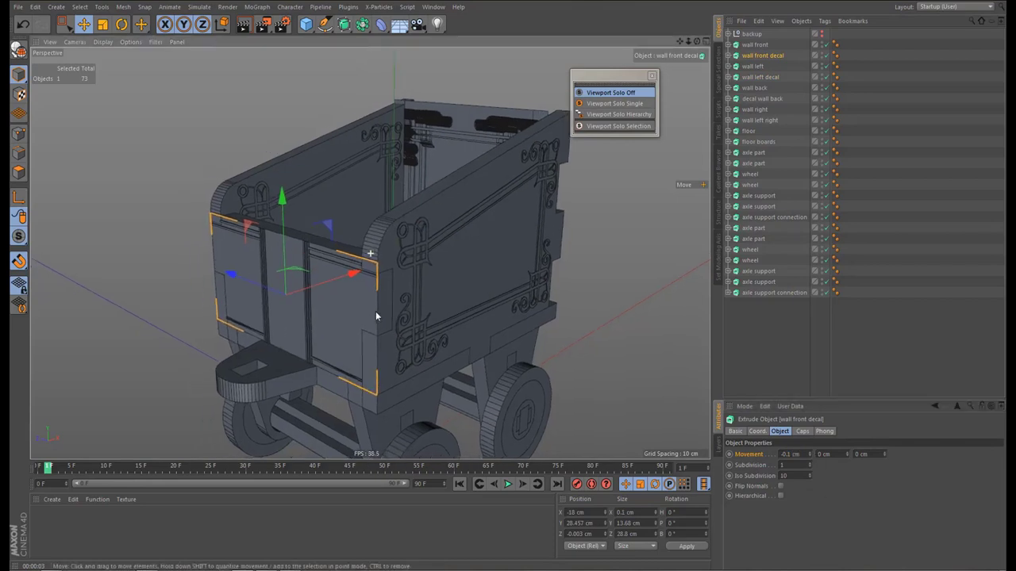
{"action": "scroll", "coordinate": [374, 315], "scroll_direction": "down", "scroll_amount": 2}
{"action": "left_click_drag", "start_coordinate": [378, 315], "coordinate": [373, 340], "text": "alt"}
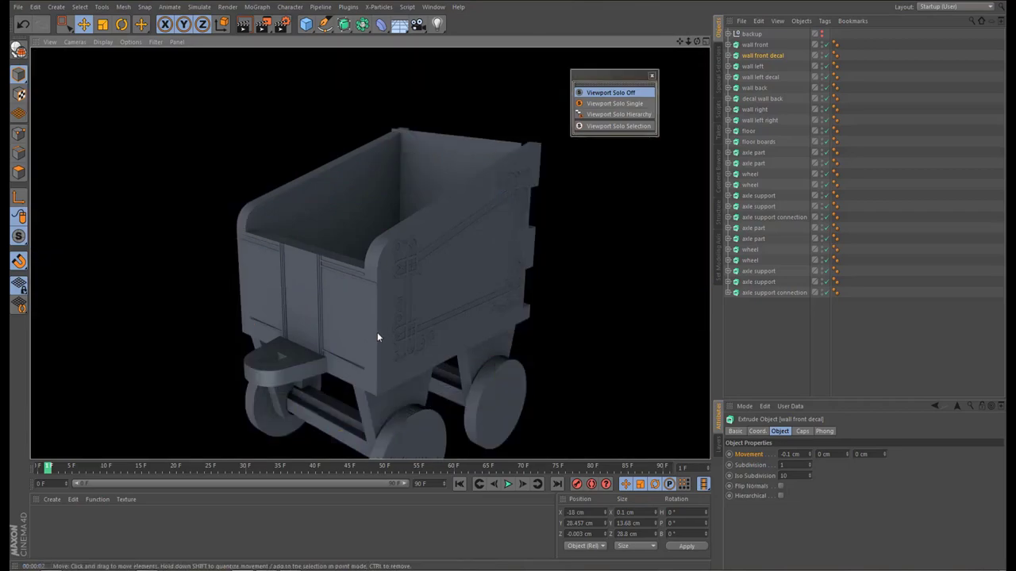
Rename the wall left right extrusion as wall right decal
{"action": "left_click_drag", "start_coordinate": [396, 296], "coordinate": [417, 330], "text": "alt"}
{"action": "middle_click_drag", "start_coordinate": [407, 324], "coordinate": [458, 303], "text": "alt"}
{"action": "right_click_drag", "start_coordinate": [444, 302], "coordinate": [508, 293], "text": "alt"}
{"action": "left_click", "coordinate": [416, 209]}
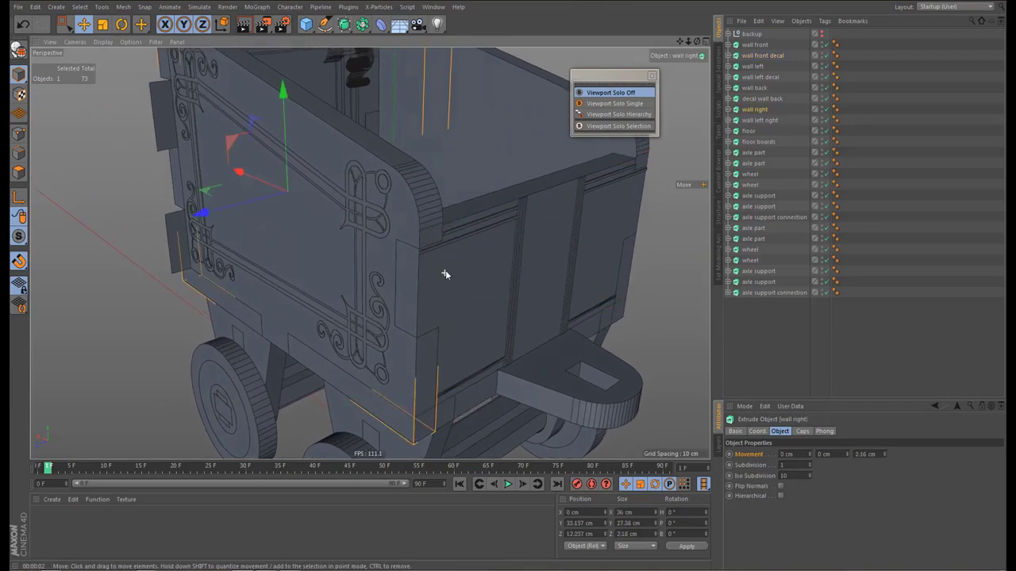
{"action": "left_click", "coordinate": [758, 121]}
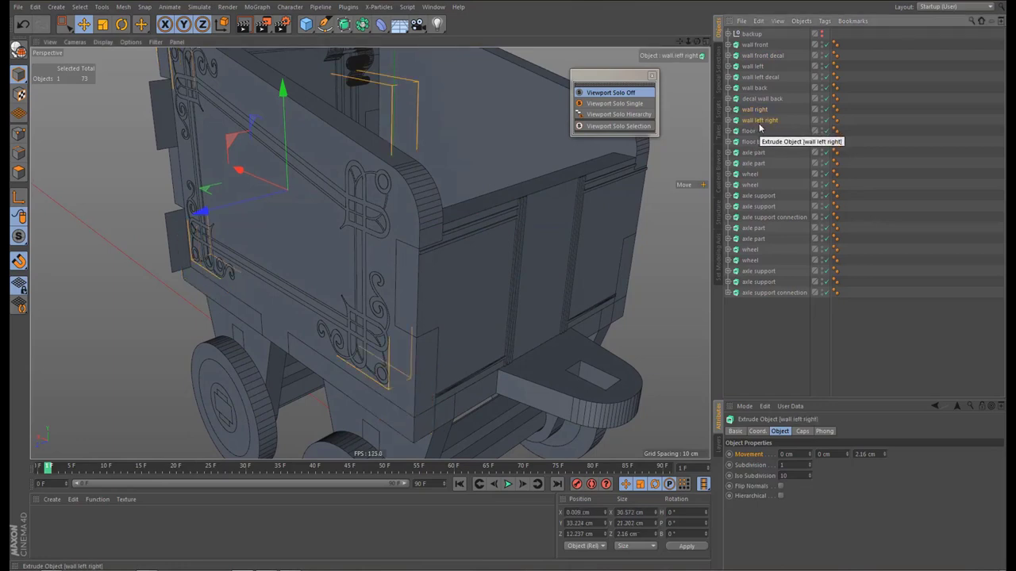
{"action": "double_click", "coordinate": [761, 122]}
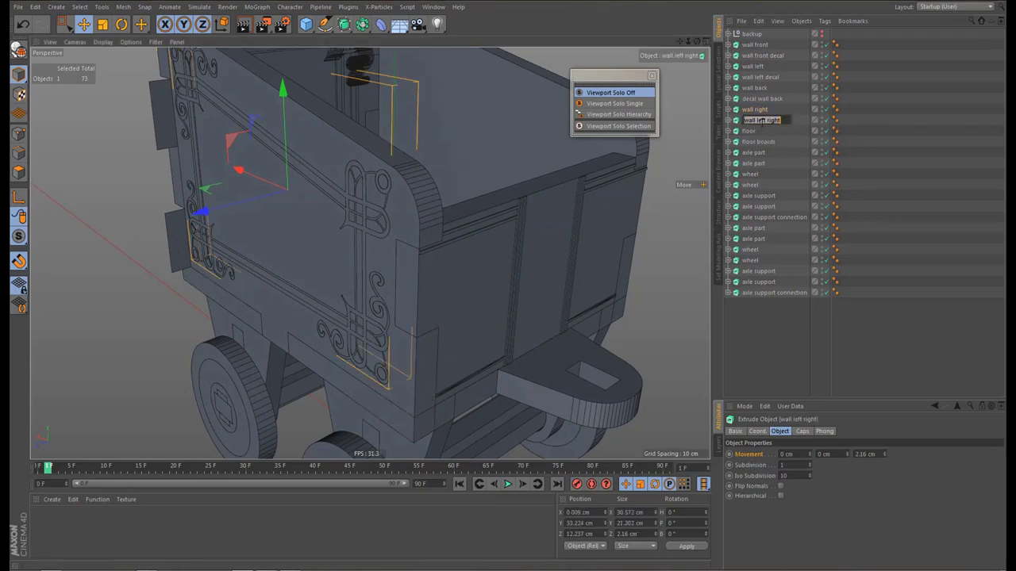
{"action": "left_click_drag", "start_coordinate": [755, 119], "coordinate": [782, 120]}
{"action": "type", "text": "right decal"}
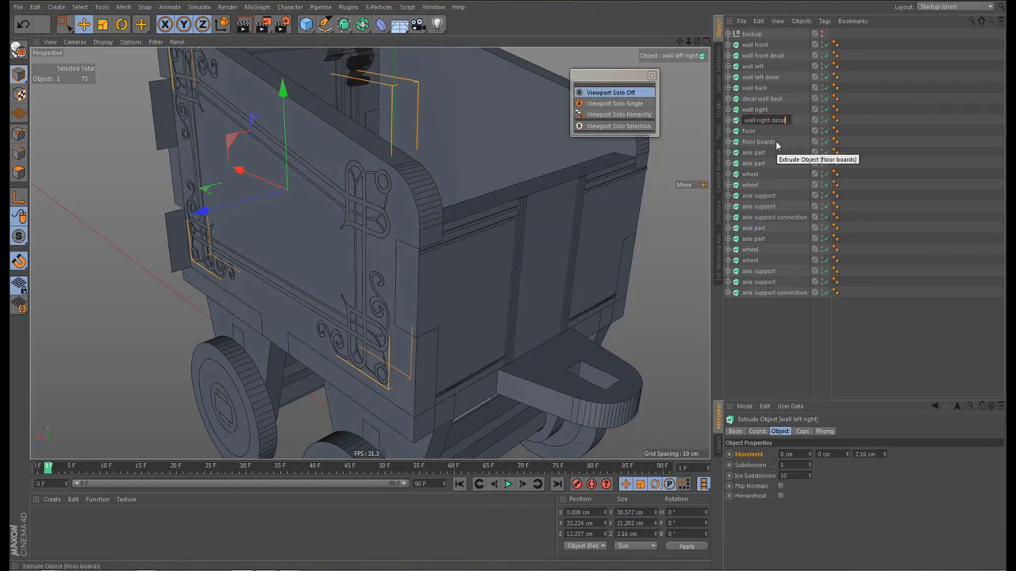
{"action": "key", "text": "Return"}
Rename the spline inside the wall right decal extrusion as wall right decal
{"action": "left_click", "coordinate": [729, 121]}
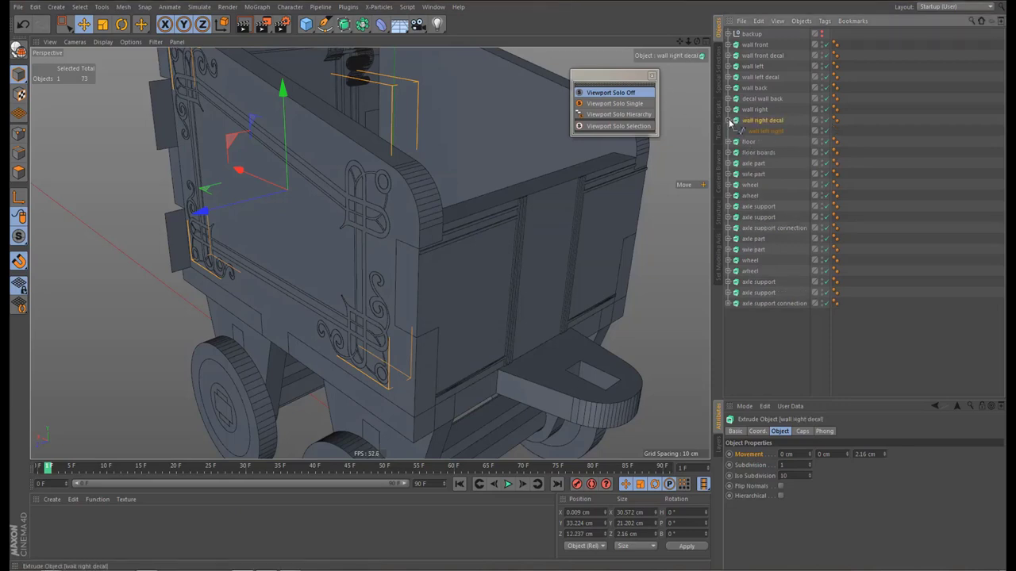
{"action": "double_click", "coordinate": [761, 121]}
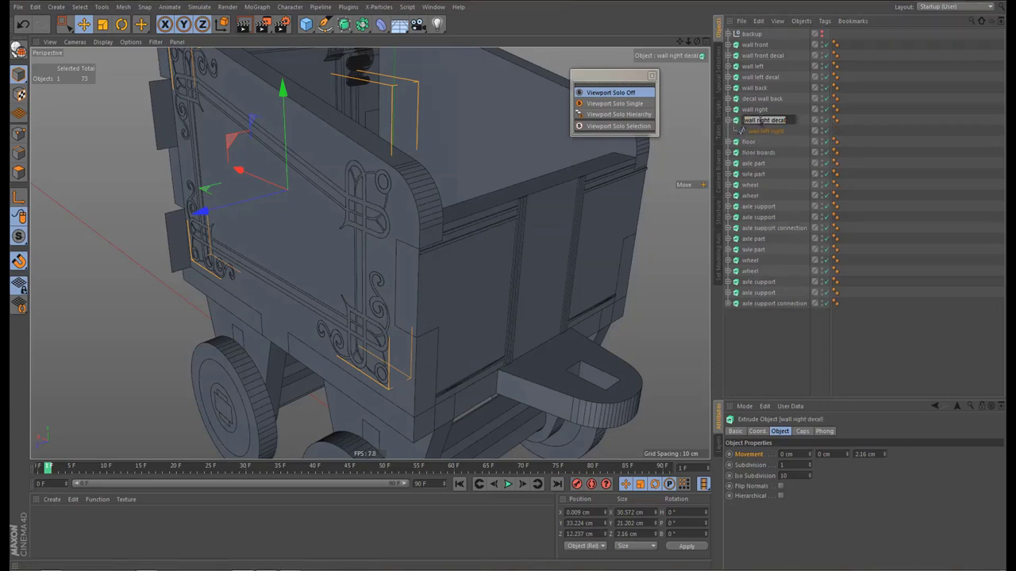
{"action": "double_click", "coordinate": [760, 131]}
{"action": "type", "text": "wall right decal"}
{"action": "key", "text": "Return"}
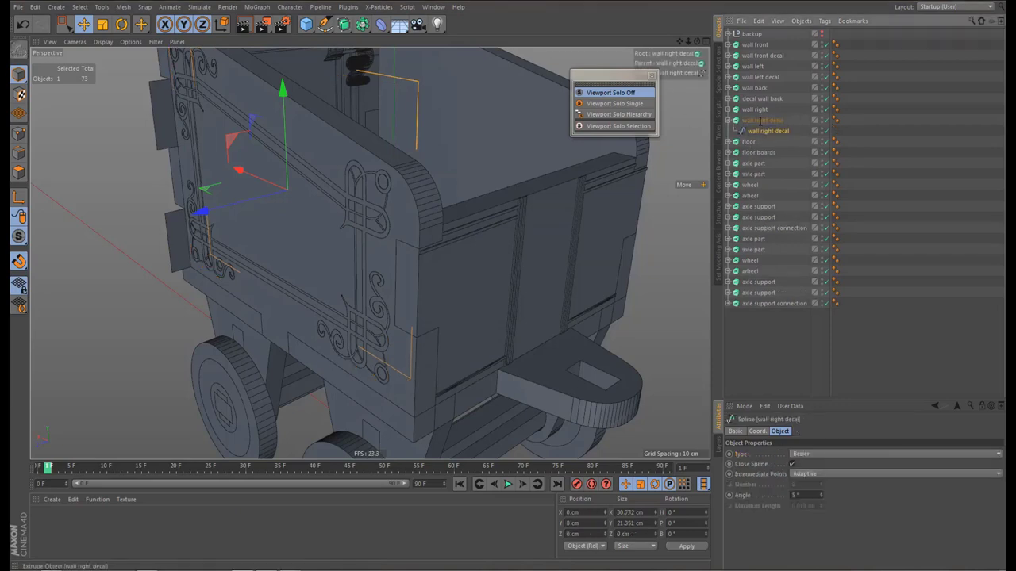
Set the wall right decal's Z extrusion movement to 0.2 cm and shift its Z position by +2.16 cm
{"action": "left_click", "coordinate": [760, 119]}
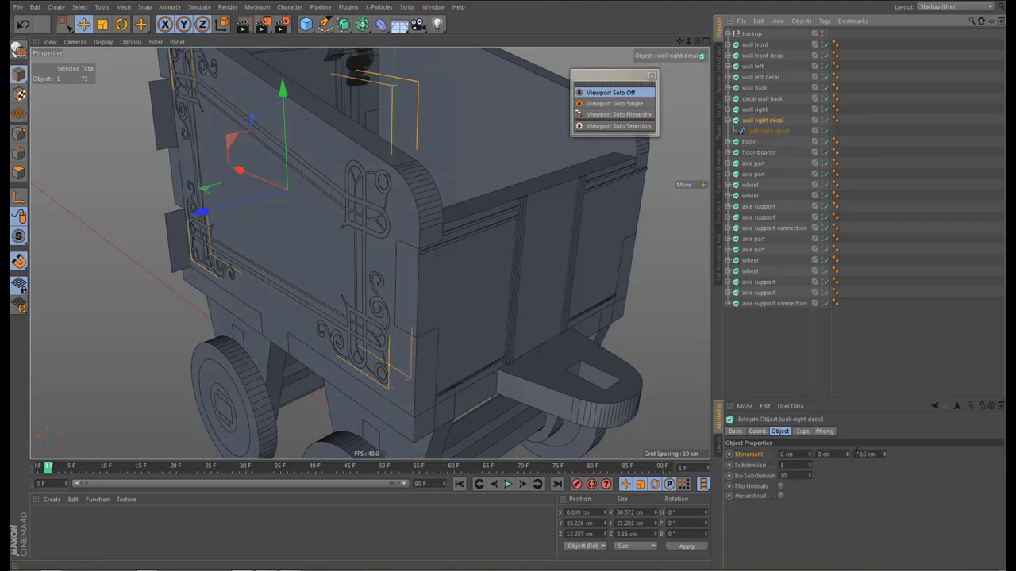
{"action": "left_click_drag", "start_coordinate": [856, 453], "coordinate": [876, 466]}
{"action": "key", "text": "BackSpace"}
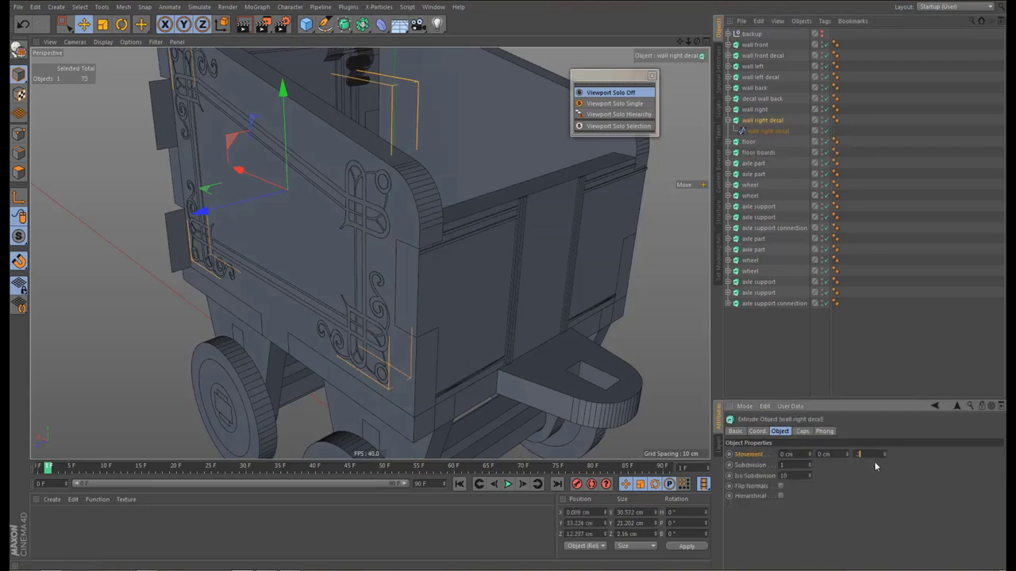
{"action": "type", "text": ".2"}
{"action": "key", "text": "Return"}
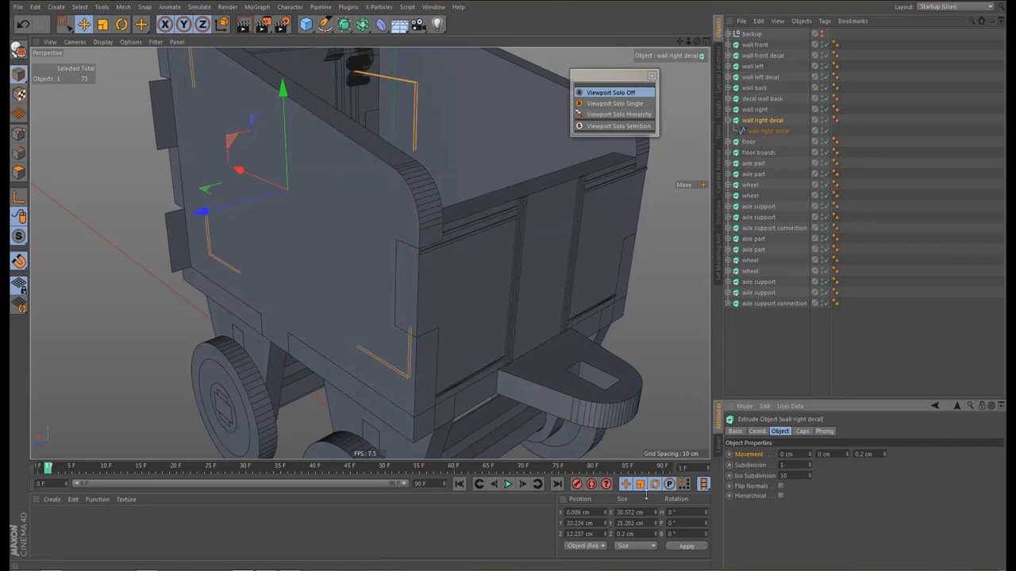
{"action": "left_click", "coordinate": [600, 534]}
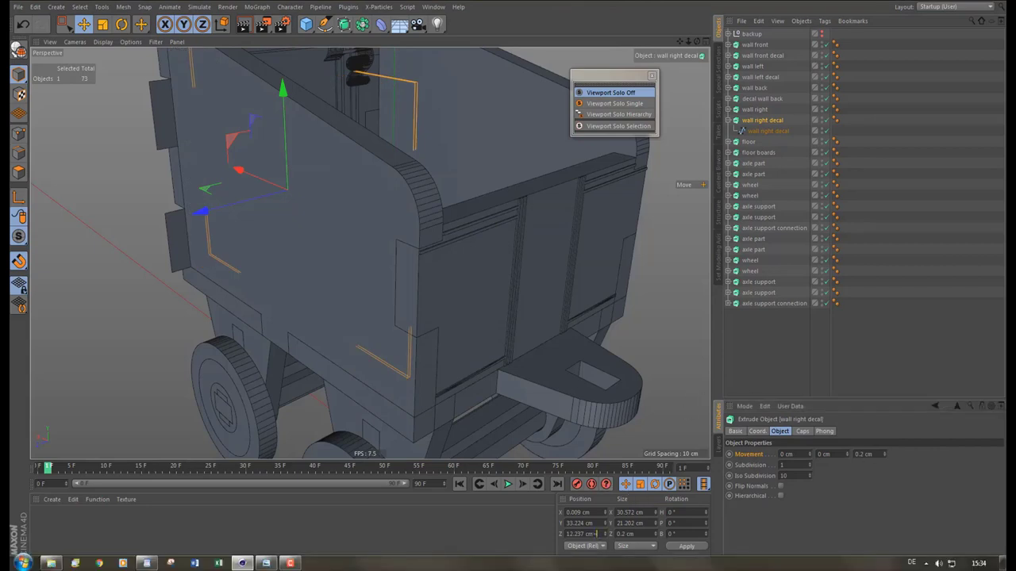
{"action": "type", "text": "+2.16"}
{"action": "key", "text": "Return"}
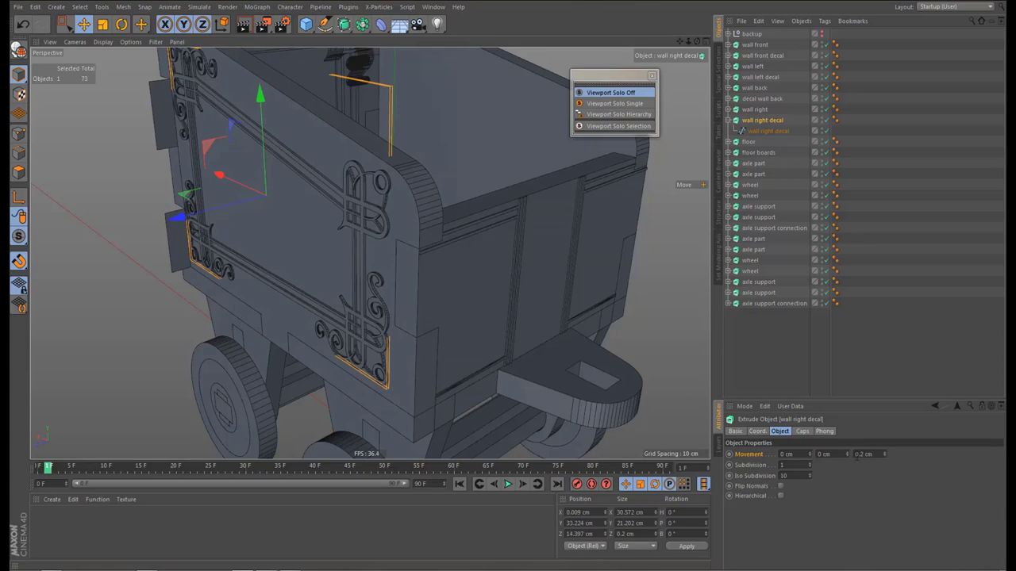
Set the wall right decal's Z extrusion movement to 0.1 cm and render the view to check it
{"action": "left_click", "coordinate": [859, 454]}
{"action": "type", "text": "0.1"}
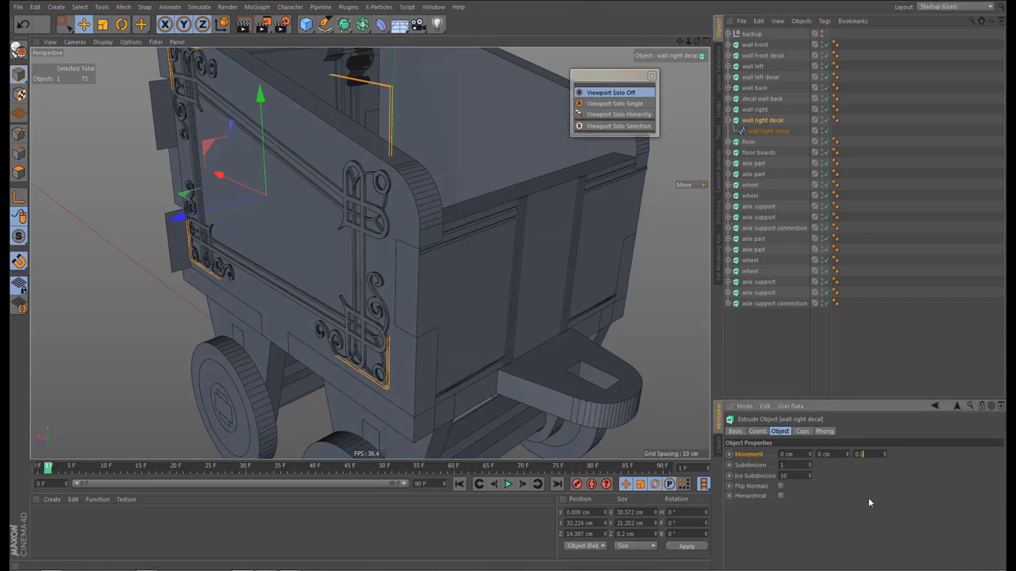
{"action": "key", "text": "Return"}
{"action": "scroll", "coordinate": [352, 272], "scroll_direction": "down", "scroll_amount": 5}
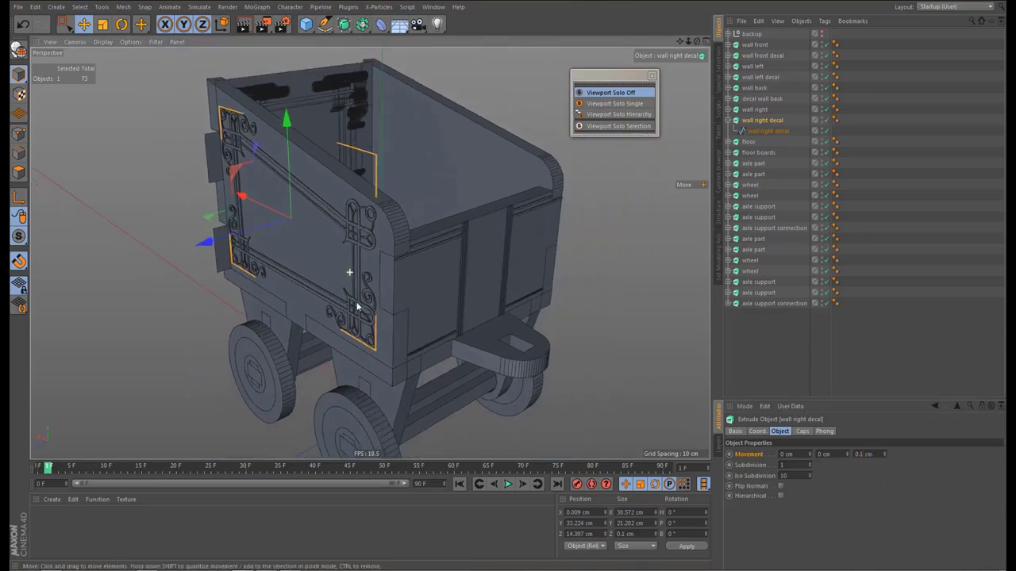
{"action": "middle_click_drag", "start_coordinate": [371, 287], "coordinate": [399, 299], "text": "alt"}
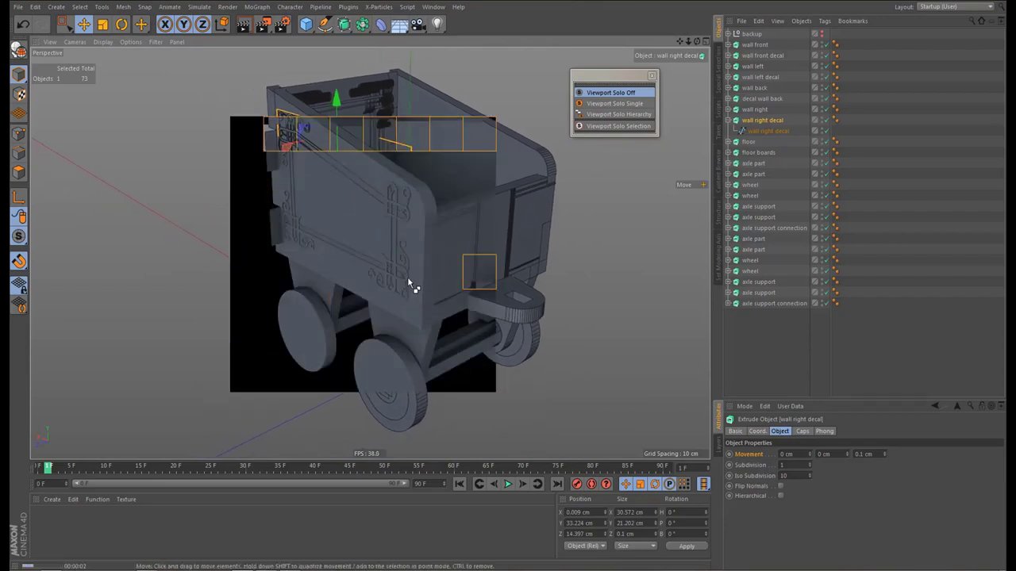
Set the wall back extrusion's X movement to 2.16 cm
{"action": "scroll", "coordinate": [407, 277], "scroll_direction": "up", "scroll_amount": 2}
{"action": "left_click_drag", "start_coordinate": [337, 205], "coordinate": [389, 238], "text": "alt"}
{"action": "middle_click_drag", "start_coordinate": [389, 238], "coordinate": [444, 234], "text": "alt"}
{"action": "right_click_drag", "start_coordinate": [388, 242], "coordinate": [452, 240], "text": "alt"}
{"action": "left_click", "coordinate": [338, 171]}
{"action": "left_click_drag", "start_coordinate": [338, 170], "coordinate": [485, 310], "text": "alt"}
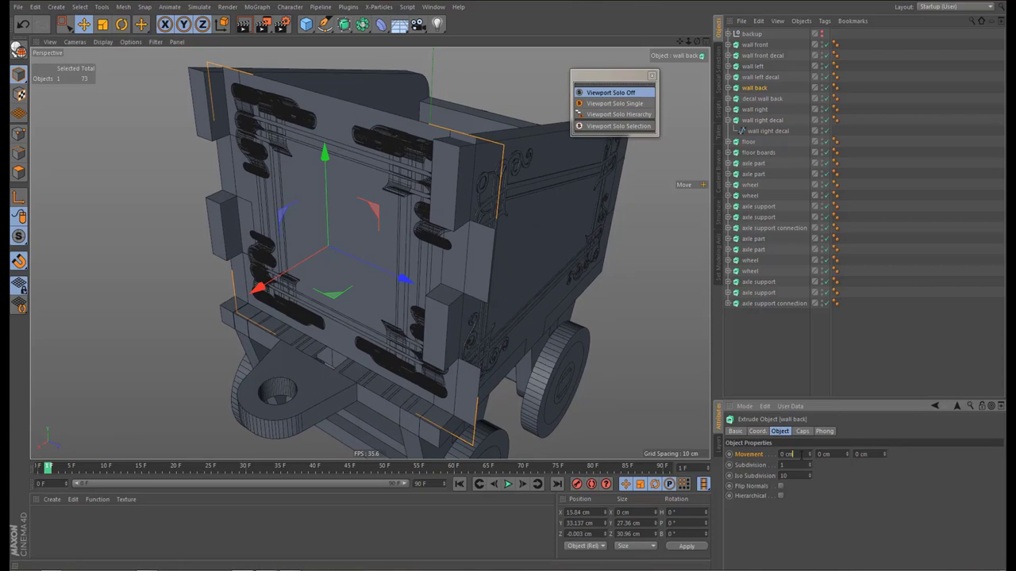
{"action": "double_click", "coordinate": [804, 455]}
{"action": "type", "text": "2.16 cm"}
{"action": "key", "text": "Return"}
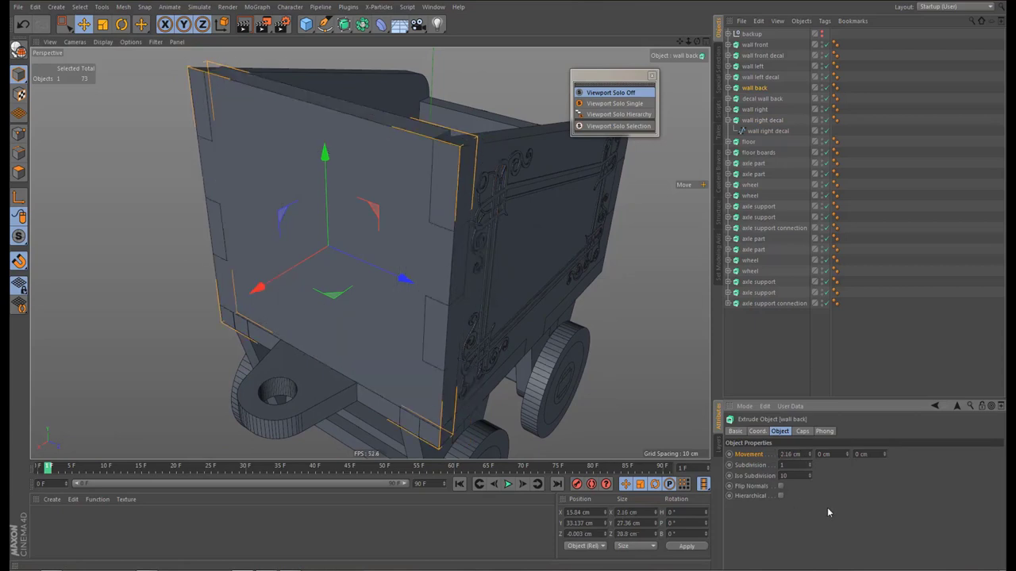
Shift the back wall decal's X position by +2.16 cm
{"action": "left_click_drag", "start_coordinate": [442, 258], "coordinate": [463, 294], "text": "alt"}
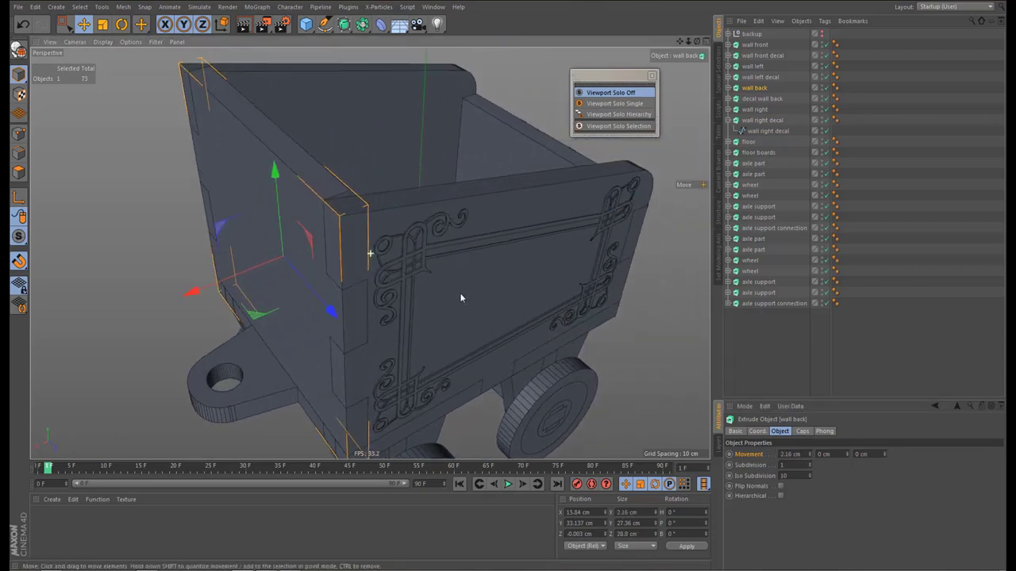
{"action": "left_click", "coordinate": [760, 100]}
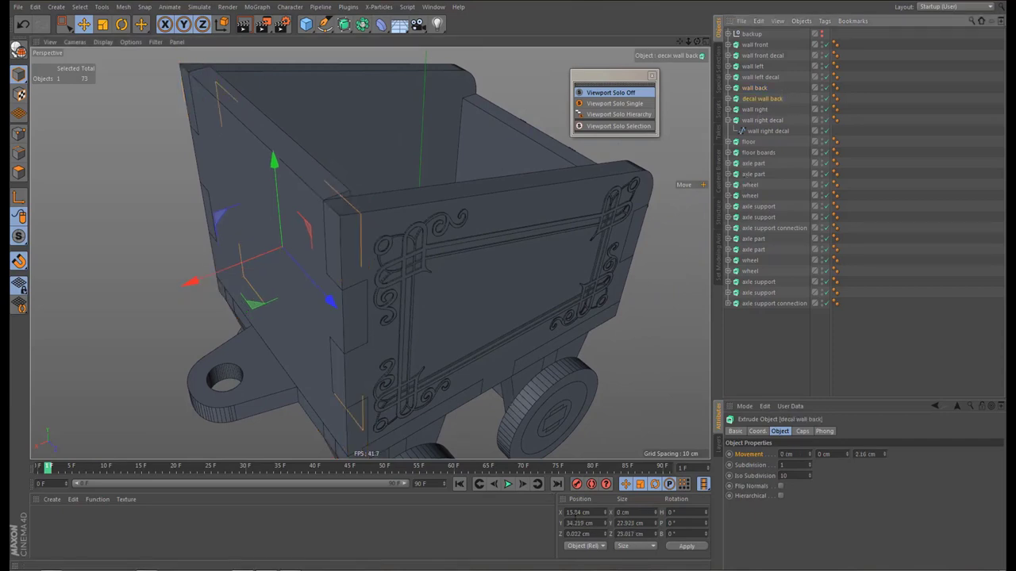
{"action": "left_click", "coordinate": [594, 512]}
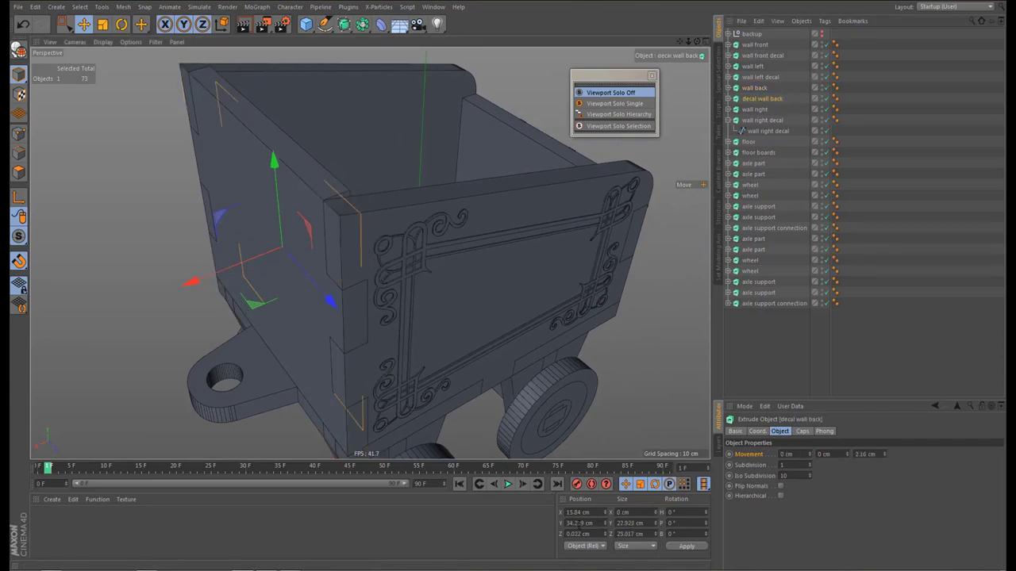
{"action": "type", "text": "+"}
{"action": "type", "text": "2.16 cm"}
{"action": "key", "text": "Return"}
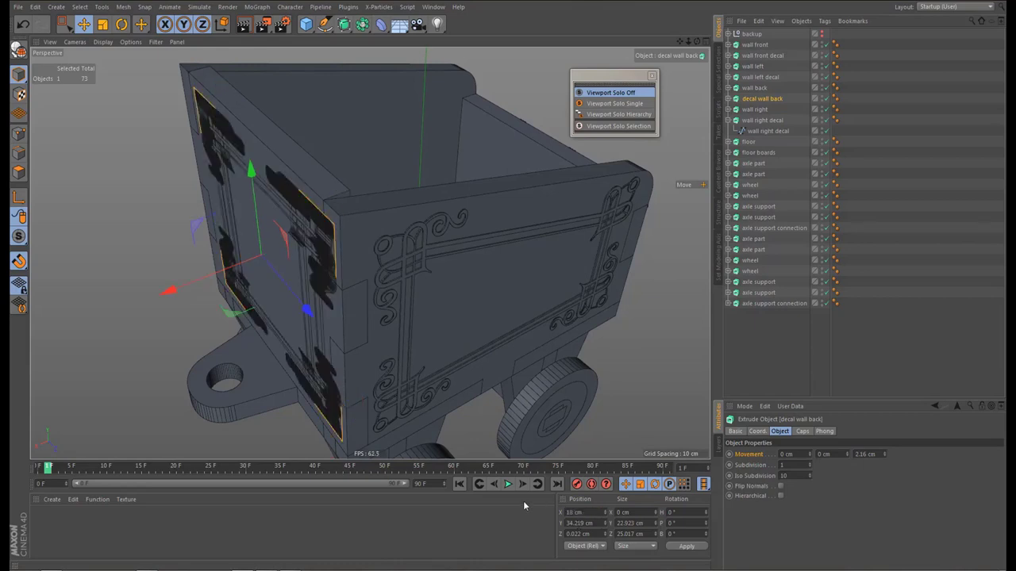
Set the back wall decal's extrusion movement to 0 cm in Z and 0.1 cm in X
{"action": "double_click", "coordinate": [865, 454]}
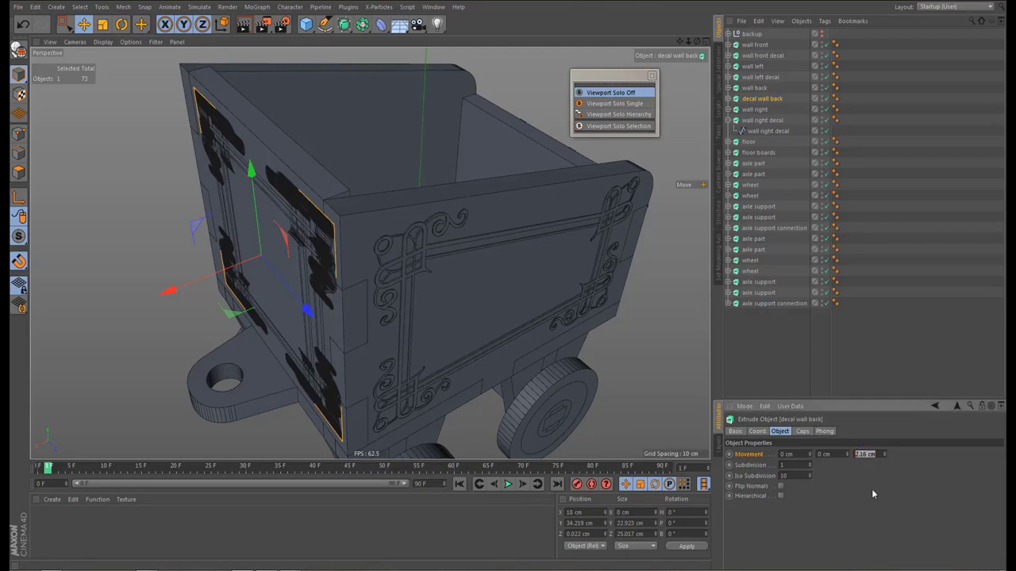
{"action": "left_click", "coordinate": [872, 490]}
{"action": "double_click", "coordinate": [867, 455]}
{"action": "type", "text": "0"}
{"action": "key", "text": "Return"}
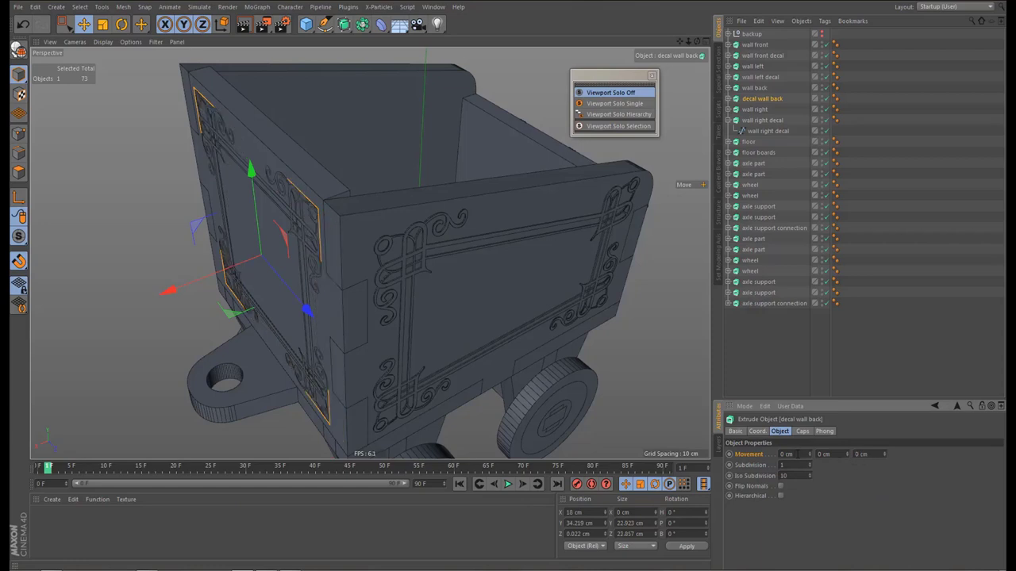
{"action": "double_click", "coordinate": [794, 454]}
{"action": "type", "text": "0.1"}
{"action": "key", "text": "Return"}
Collapse the wall right decal's hierarchy in the object list
{"action": "left_click_drag", "start_coordinate": [435, 297], "coordinate": [297, 258], "text": "alt"}
{"action": "right_click_drag", "start_coordinate": [405, 308], "coordinate": [419, 308], "text": "alt"}
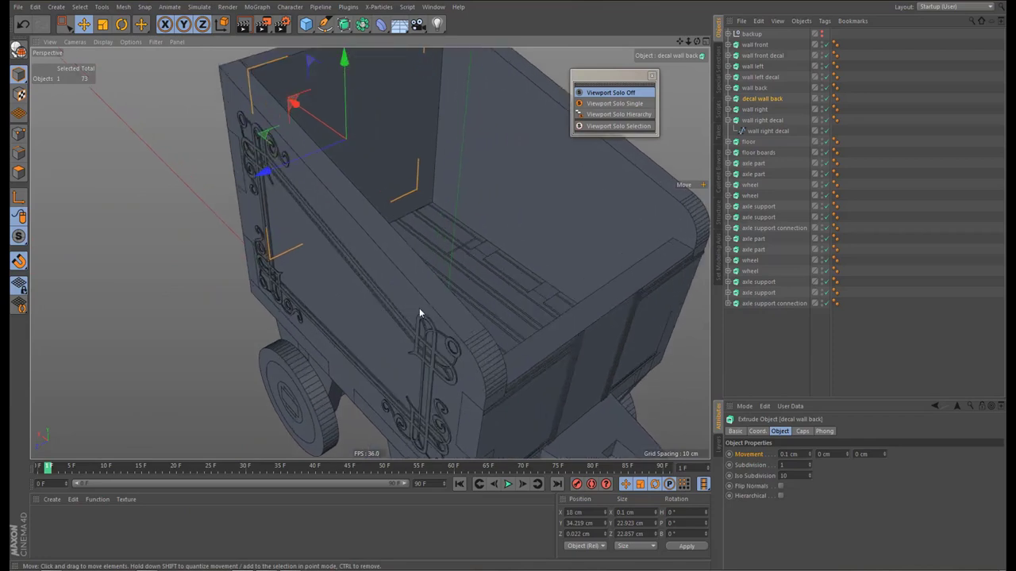
{"action": "left_click_drag", "start_coordinate": [419, 308], "coordinate": [444, 258], "text": "alt"}
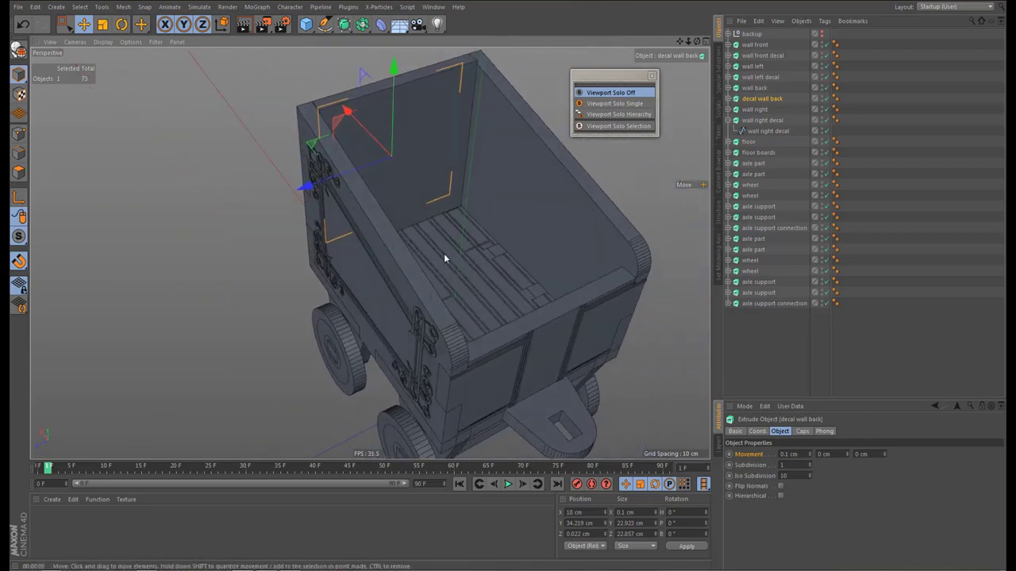
{"action": "left_click_drag", "start_coordinate": [569, 317], "coordinate": [520, 289], "text": "alt"}
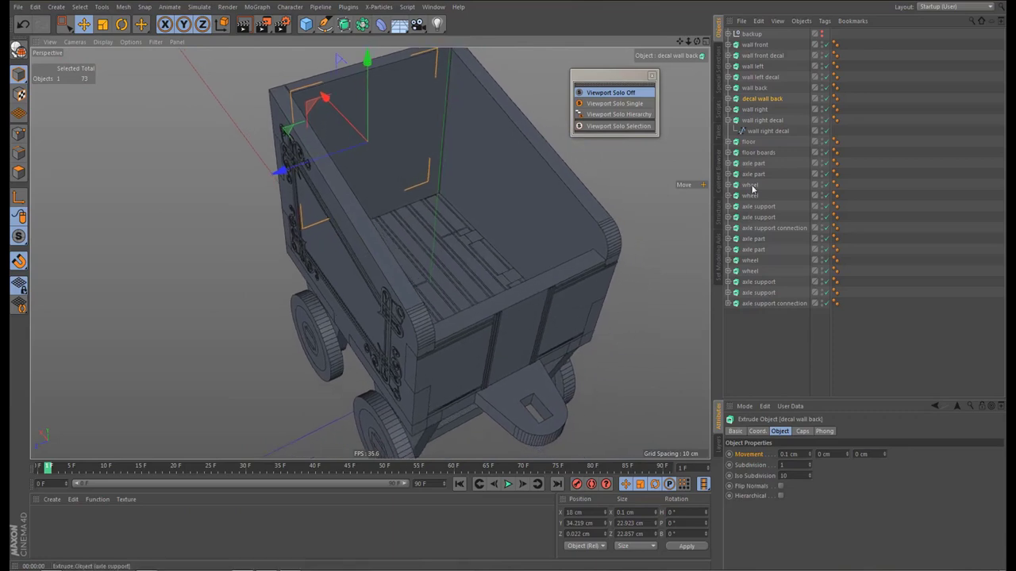
{"action": "left_click", "coordinate": [730, 121]}
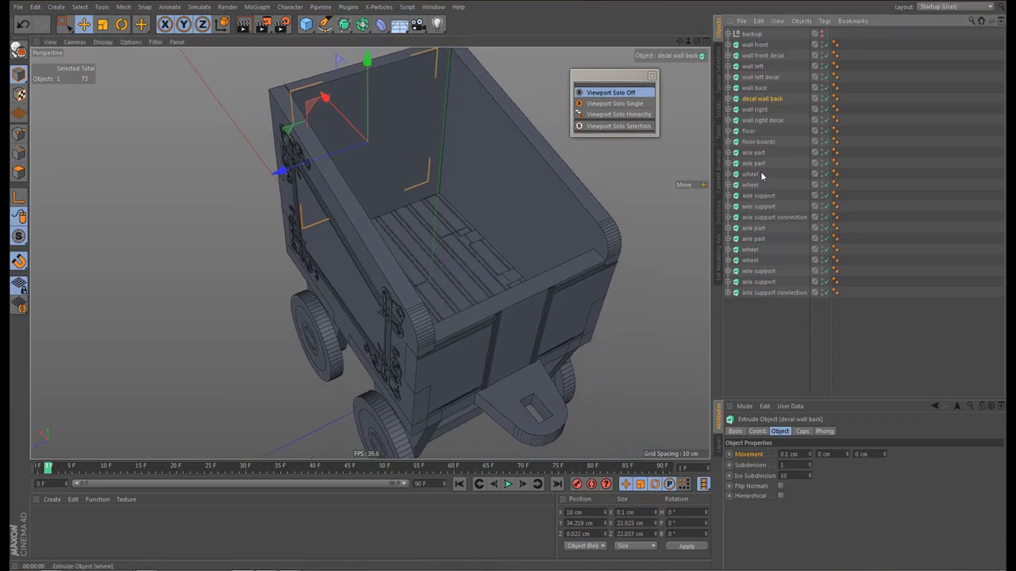
Set the floor boards' extrusion movement to 0 cm in Z and 0.1 cm in Y, and render the view to check it
{"action": "left_click", "coordinate": [758, 142]}
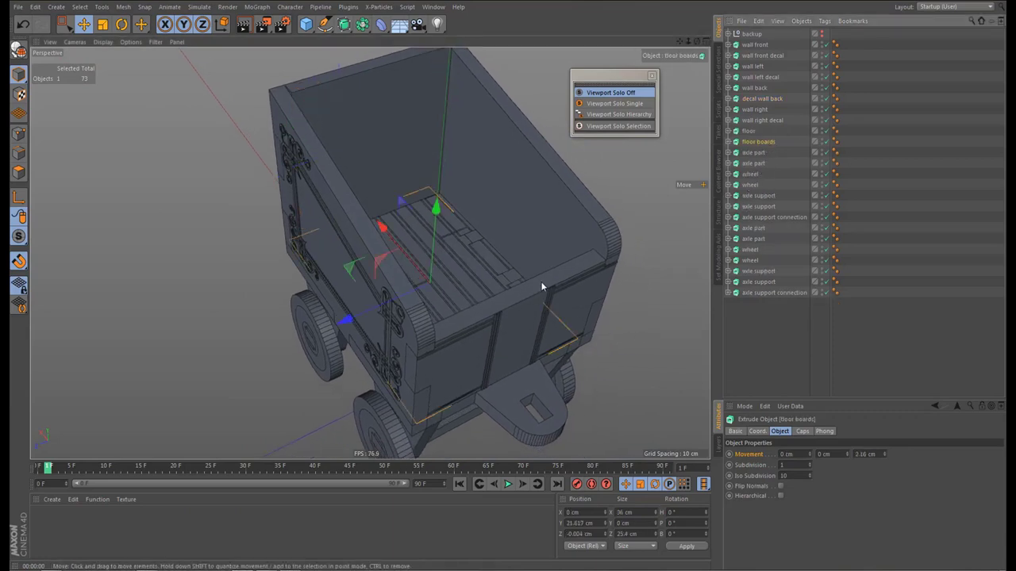
{"action": "scroll", "coordinate": [513, 316], "scroll_direction": "up", "scroll_amount": 3}
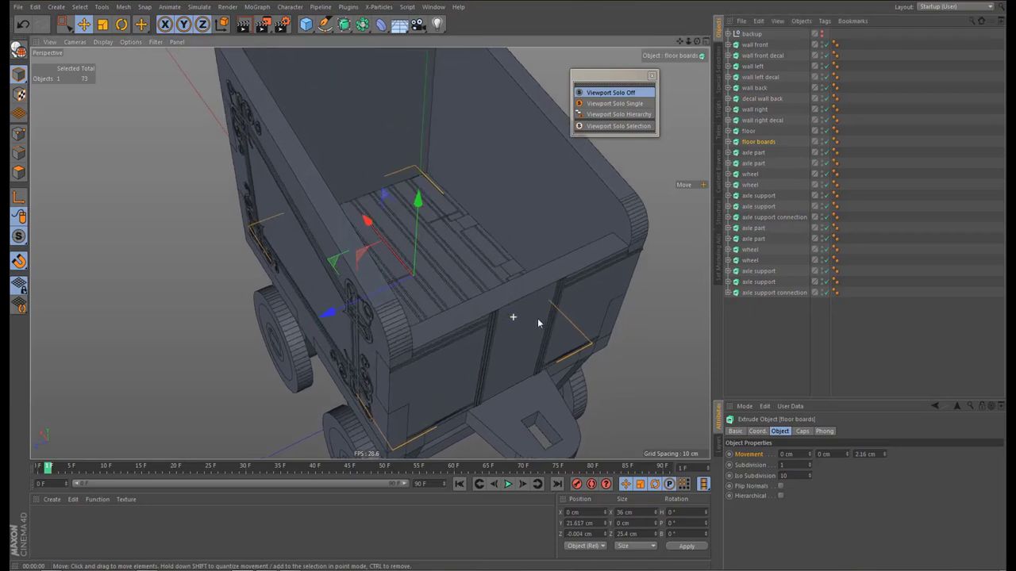
{"action": "left_click", "coordinate": [865, 454]}
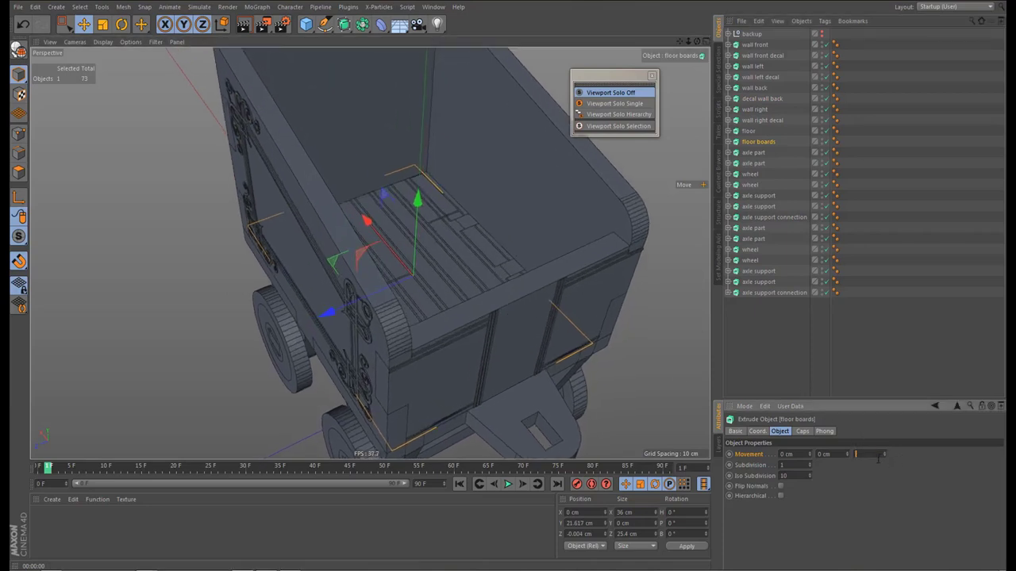
{"action": "type", "text": "0"}
{"action": "key", "text": "Return"}
{"action": "left_click", "coordinate": [838, 454]}
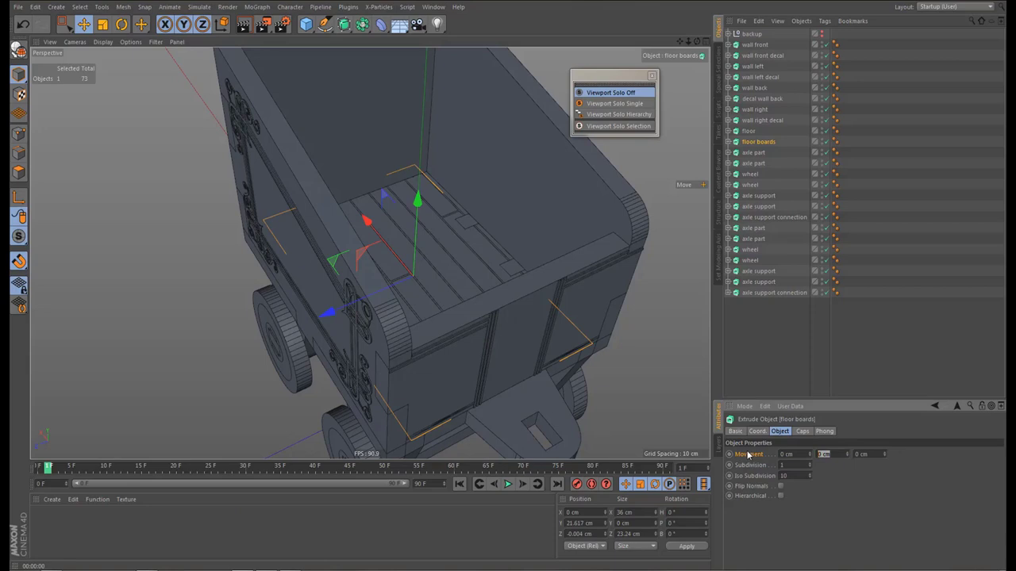
{"action": "key", "text": "BackSpace"}
{"action": "type", "text": "0.1"}
{"action": "key", "text": "Return"}
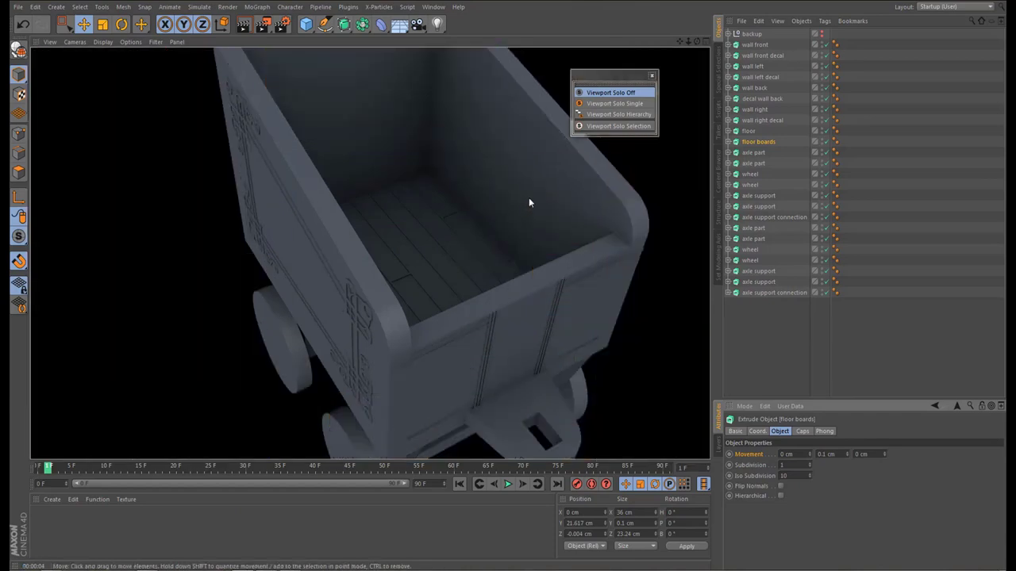
Isolate the wall right and wall left extrusions with Viewport Solo Hierarchy and show them in the front view
{"action": "right_click_drag", "start_coordinate": [531, 192], "coordinate": [511, 232], "text": "alt"}
{"action": "mouse_move", "coordinate": [494, 235]}
{"action": "left_mouse_down", "text": "alt"}
{"action": "mouse_move", "coordinate": [620, 209]}
{"action": "mouse_move", "coordinate": [560, 196]}
{"action": "mouse_move", "coordinate": [476, 201]}
{"action": "mouse_move", "coordinate": [456, 253]}
{"action": "mouse_move", "coordinate": [493, 217]}
{"action": "mouse_move", "coordinate": [569, 222]}
{"action": "mouse_move", "coordinate": [486, 224]}
{"action": "mouse_move", "coordinate": [546, 231]}
{"action": "left_mouse_up", "text": "alt"}
{"action": "middle_click_drag", "start_coordinate": [309, 248], "coordinate": [395, 287], "text": "alt"}
{"action": "right_click_drag", "start_coordinate": [329, 215], "coordinate": [427, 232], "text": "alt"}
{"action": "mouse_move", "coordinate": [403, 189]}
{"action": "left_mouse_down", "text": "alt"}
{"action": "mouse_move", "coordinate": [413, 219]}
{"action": "mouse_move", "coordinate": [404, 179]}
{"action": "left_mouse_up", "text": "alt"}
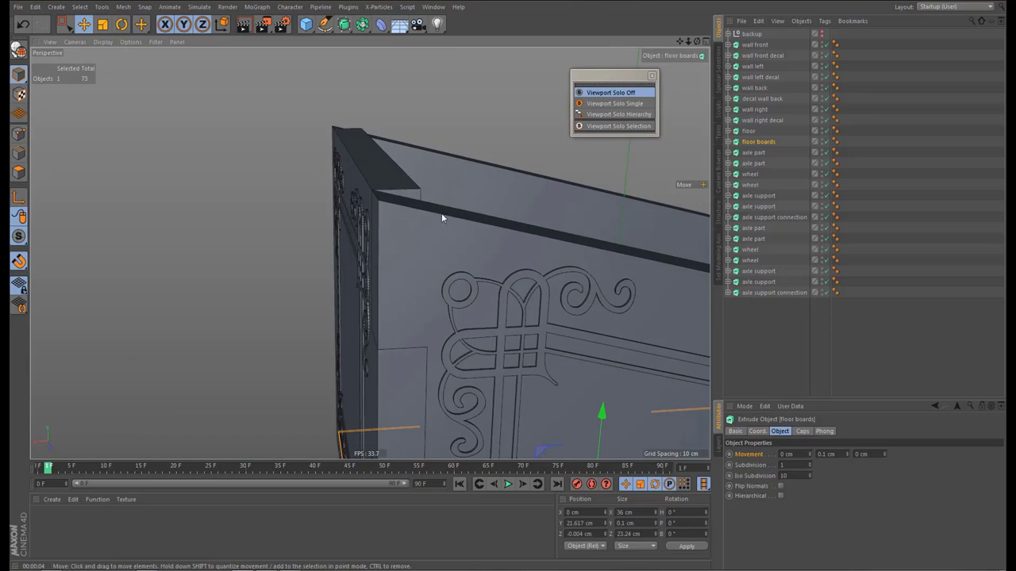
{"action": "left_click_drag", "start_coordinate": [442, 227], "coordinate": [394, 206], "text": "alt"}
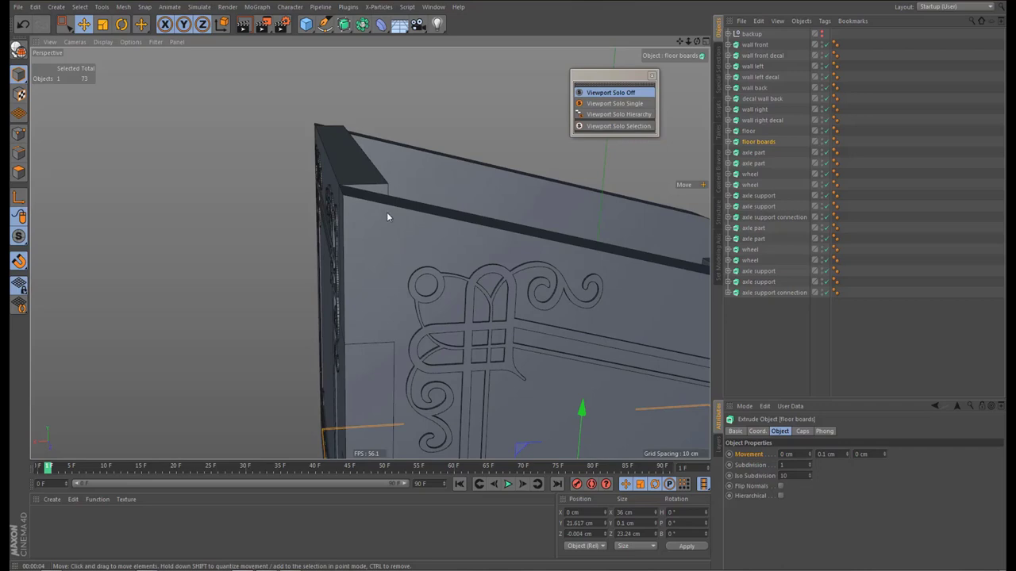
{"action": "left_click_drag", "start_coordinate": [387, 216], "coordinate": [390, 233], "text": "alt"}
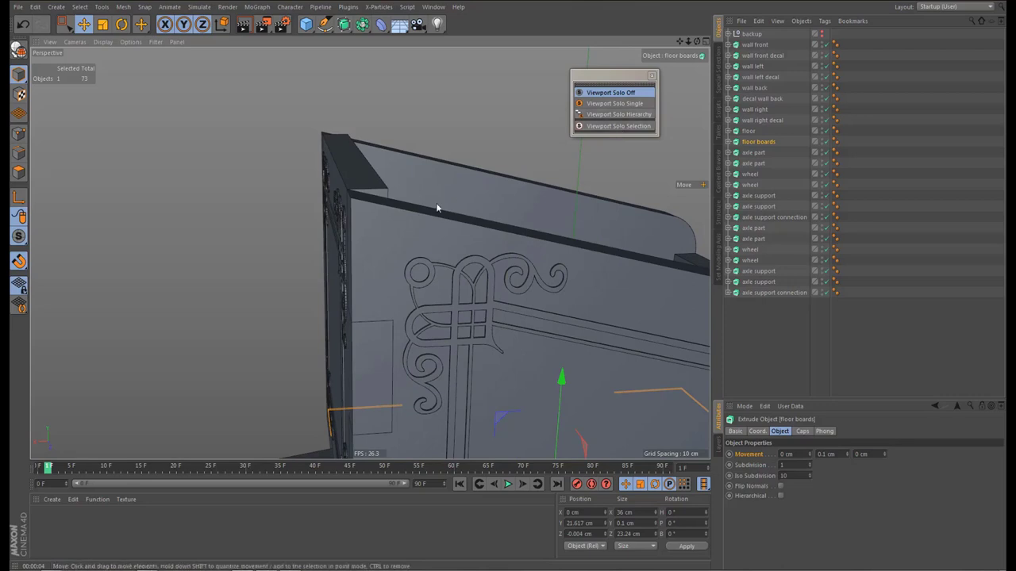
{"action": "left_click", "coordinate": [415, 222]}
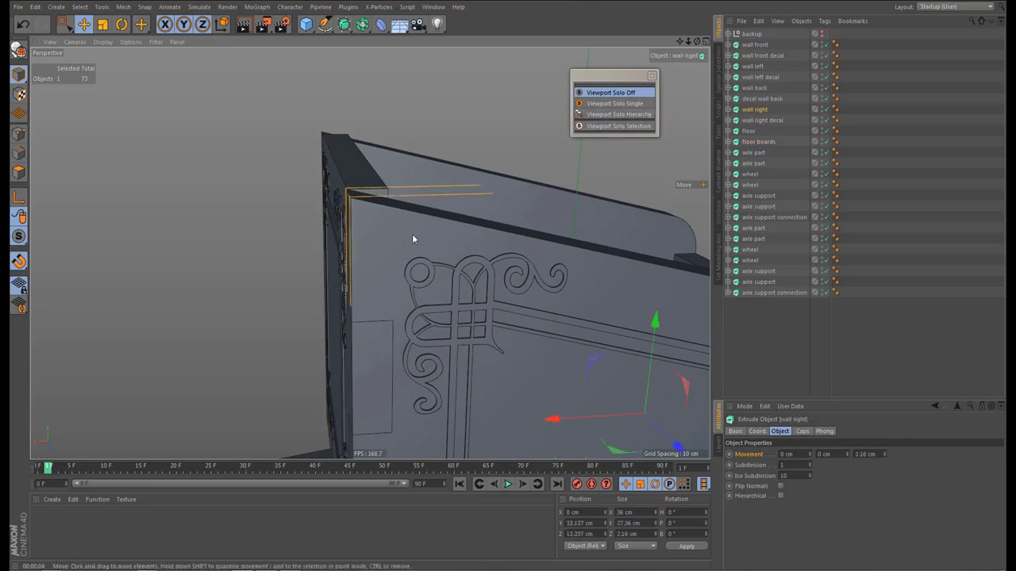
{"action": "left_click", "coordinate": [412, 170], "text": "shift"}
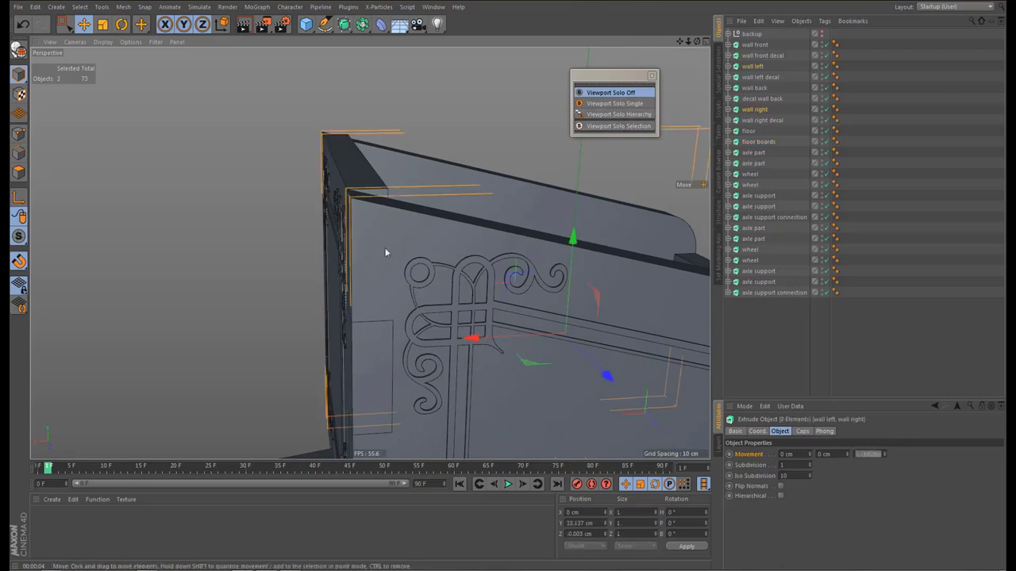
{"action": "left_click", "coordinate": [618, 114]}
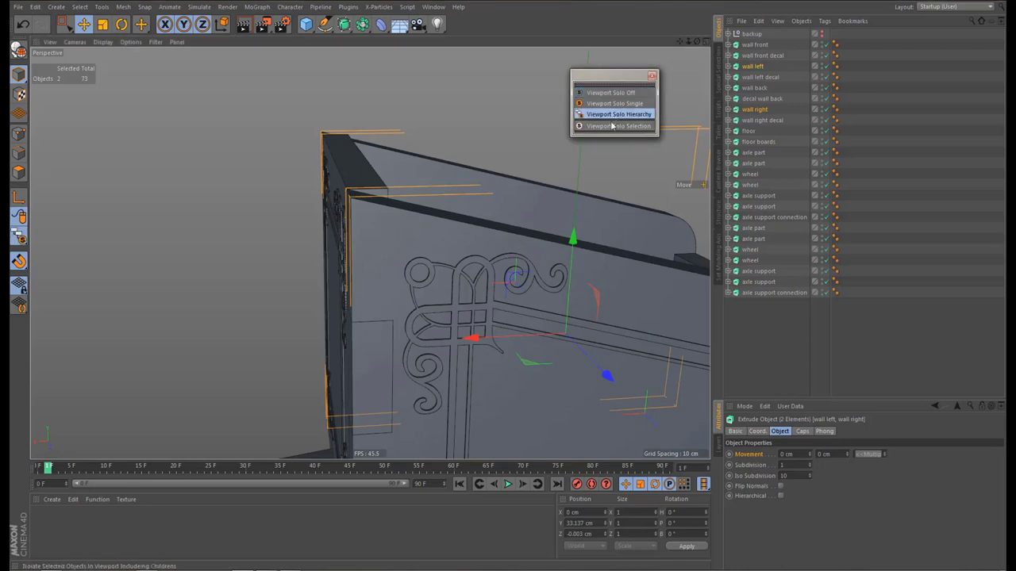
{"action": "middle_click", "coordinate": [530, 230]}
{"action": "middle_click", "coordinate": [539, 326]}
{"action": "middle_click_drag", "start_coordinate": [468, 195], "coordinate": [431, 315], "text": "alt"}
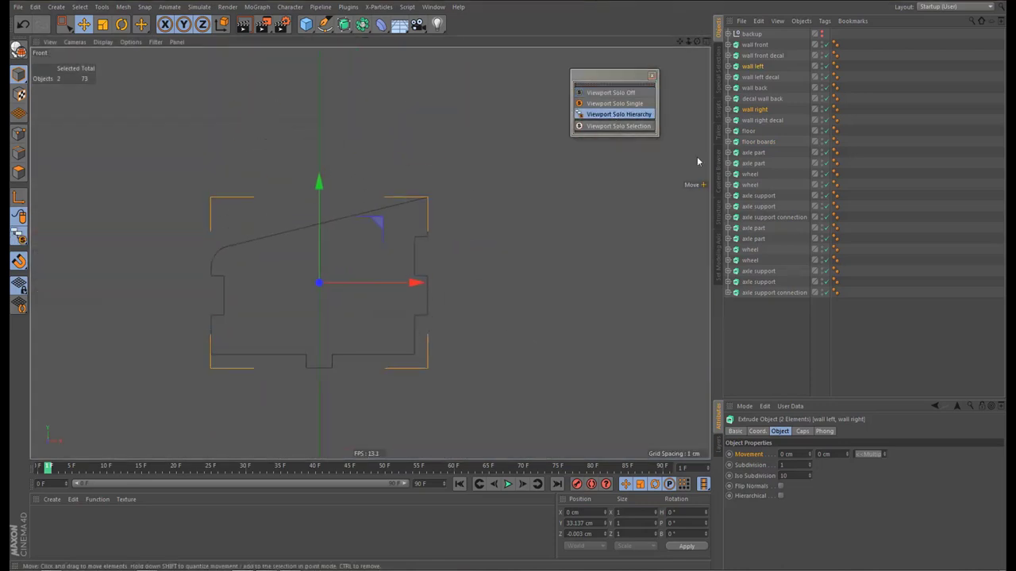
Line-cut the wall left and wall right splines vertically through the sloped top edge, in line with the upper back notch's inner corner
{"action": "left_click", "coordinate": [727, 66]}
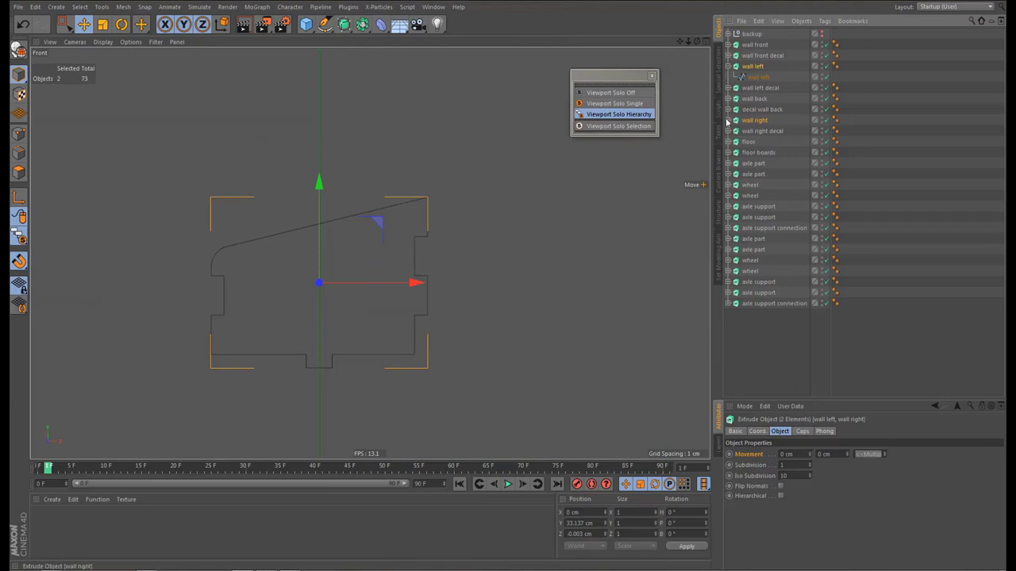
{"action": "left_click", "coordinate": [728, 120]}
{"action": "left_click", "coordinate": [763, 132]}
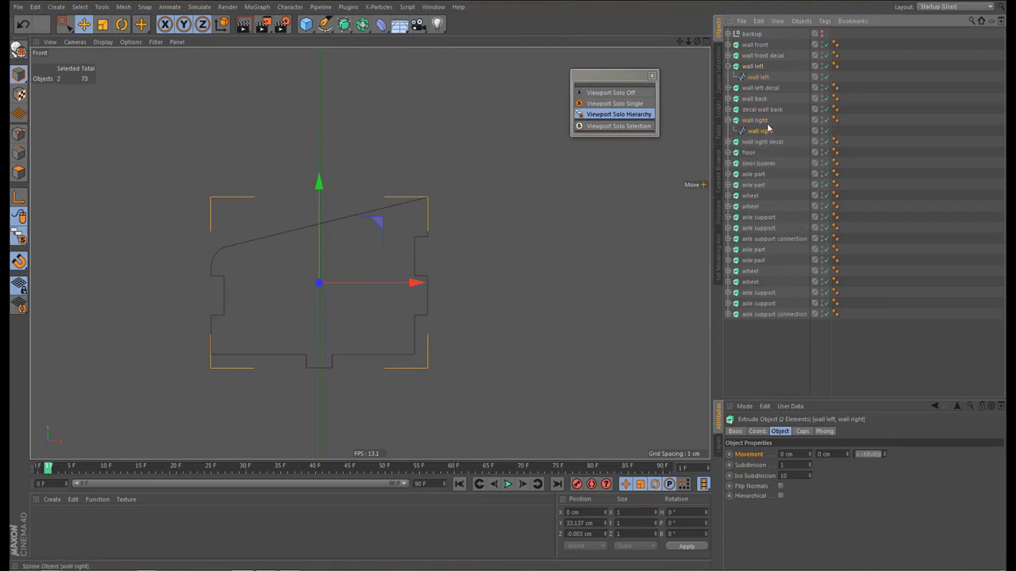
{"action": "left_click", "coordinate": [761, 79], "text": "ctrl"}
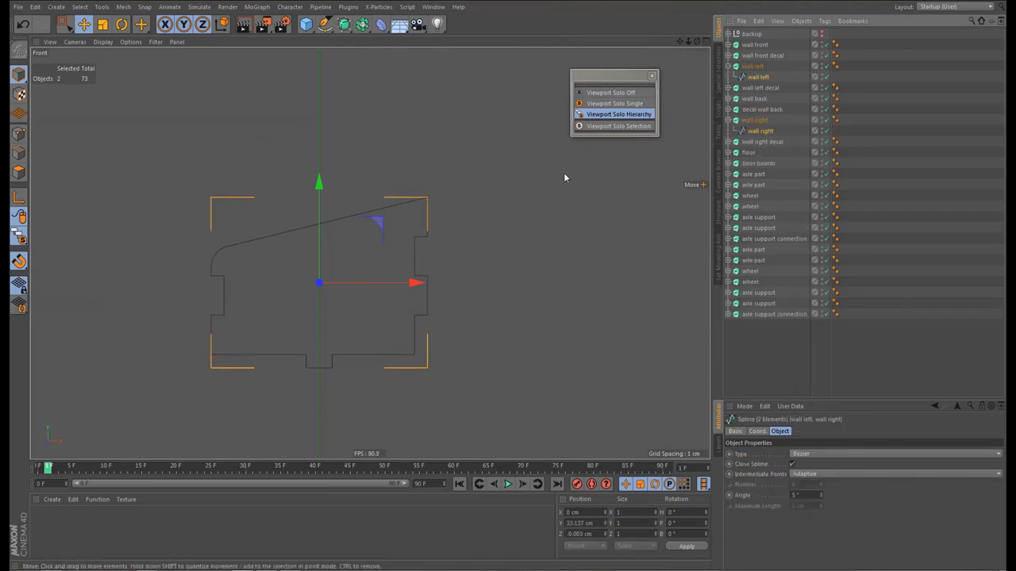
{"action": "key", "text": "Return"}
{"action": "scroll", "coordinate": [492, 200], "scroll_direction": "up", "scroll_amount": 3}
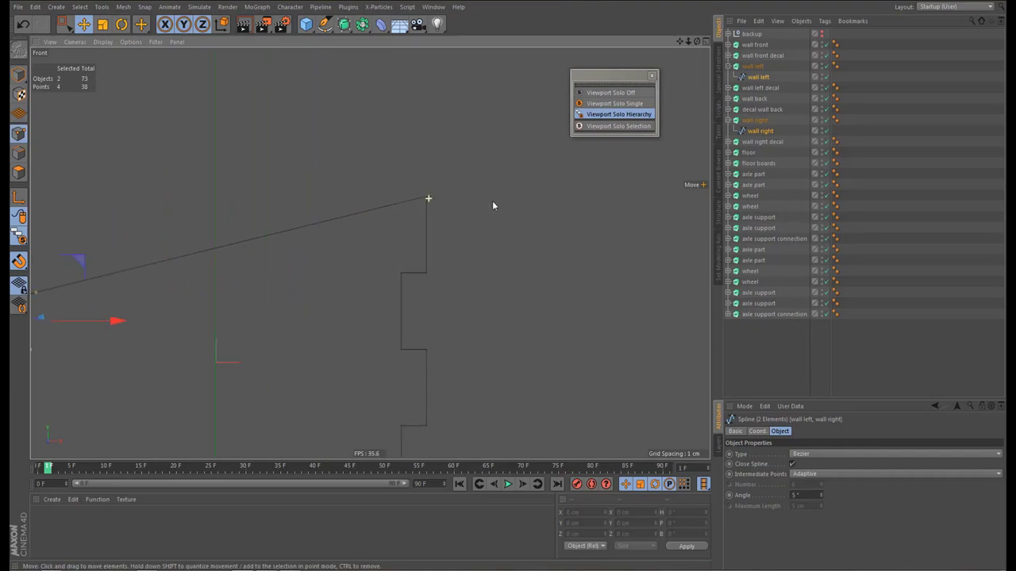
{"action": "key", "text": "k"}
{"action": "key", "text": "k"}
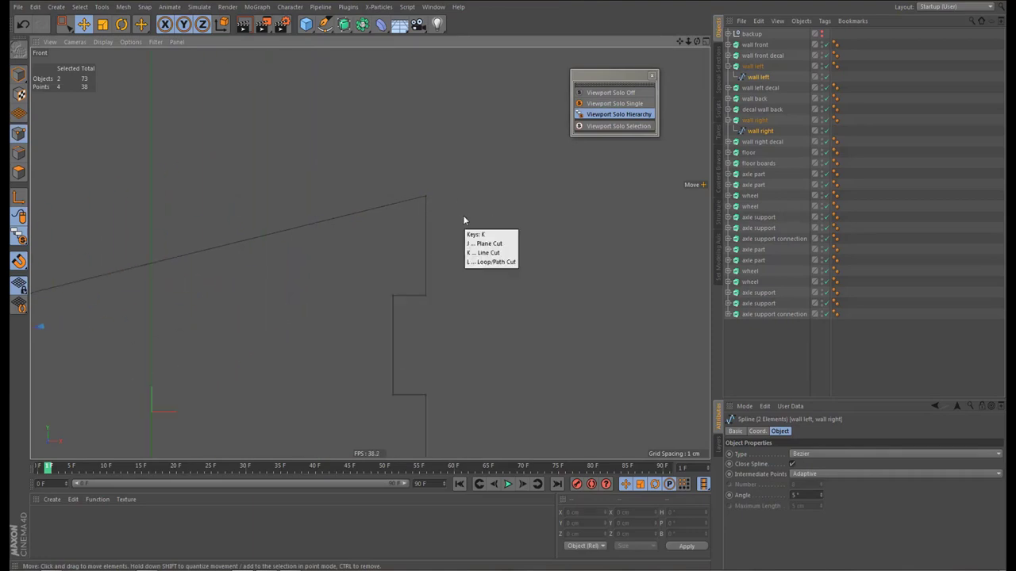
{"action": "left_click", "coordinate": [392, 296]}
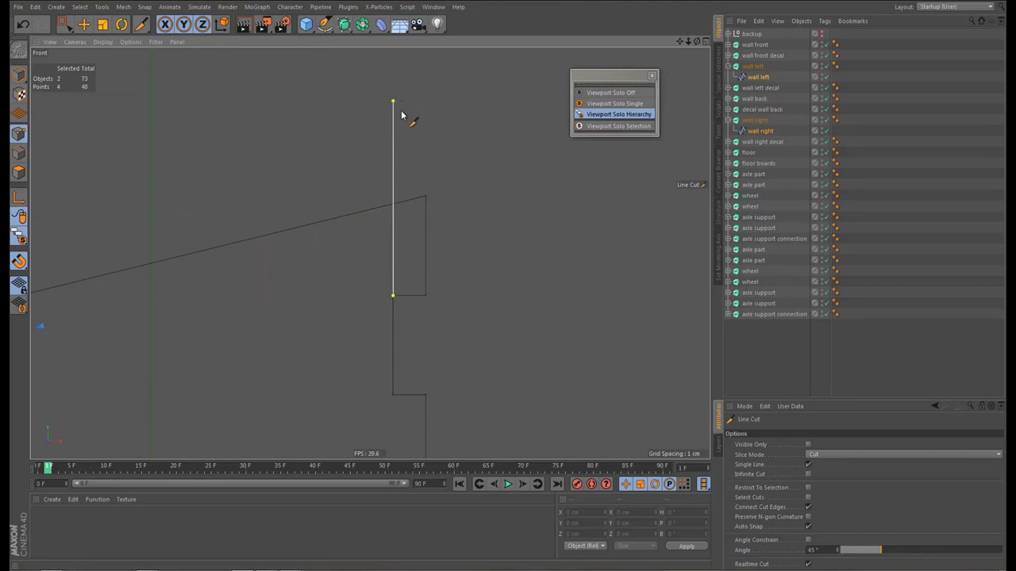
Select the new cut points on both wall splines, turn Viewport Solo off, and raise the points level with the back wall's top edge
{"action": "key", "text": "space"}
{"action": "left_click_drag", "start_coordinate": [386, 192], "coordinate": [393, 260]}
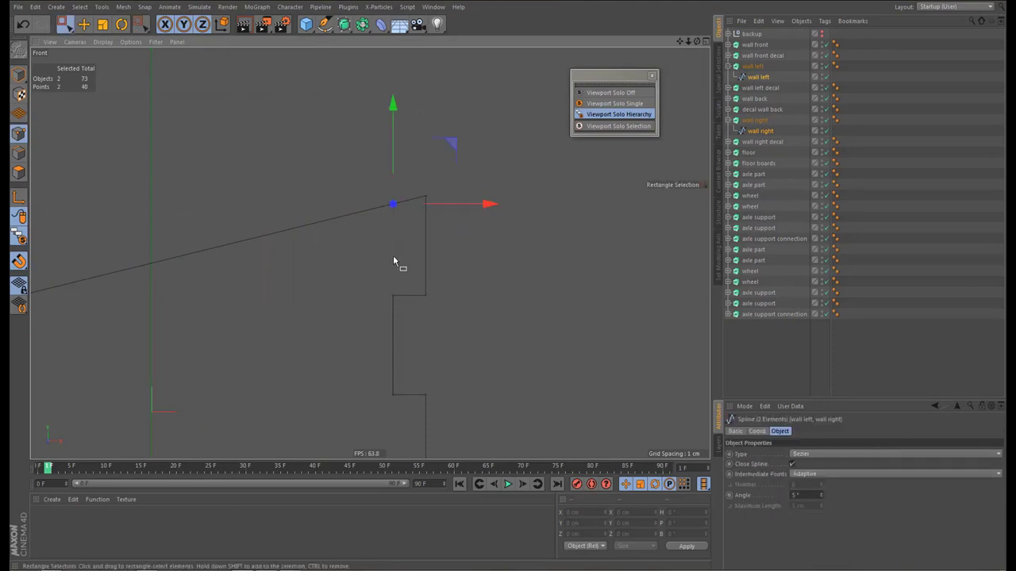
{"action": "left_click", "coordinate": [632, 93]}
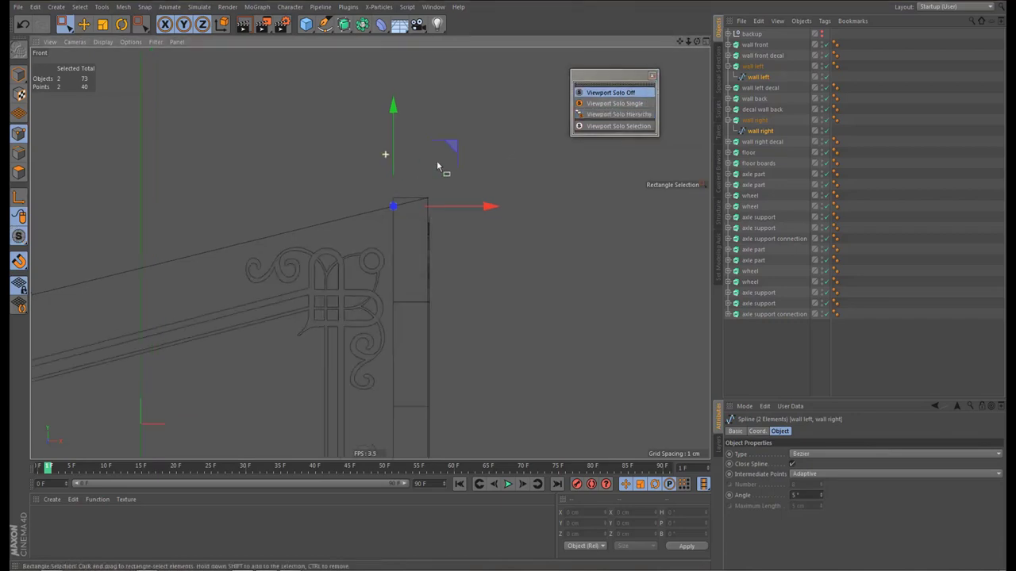
{"action": "scroll", "coordinate": [416, 162], "scroll_direction": "up", "scroll_amount": 4}
{"action": "mouse_move", "coordinate": [403, 168]}
{"action": "left_mouse_down"}
{"action": "mouse_move", "coordinate": [402, 151]}
{"action": "mouse_move", "coordinate": [403, 164]}
{"action": "left_mouse_up"}
Return to the perspective view to inspect the whole cart, and collapse the wall left and wall right hierarchies
{"action": "middle_click", "coordinate": [439, 199]}
{"action": "middle_click", "coordinate": [341, 136]}
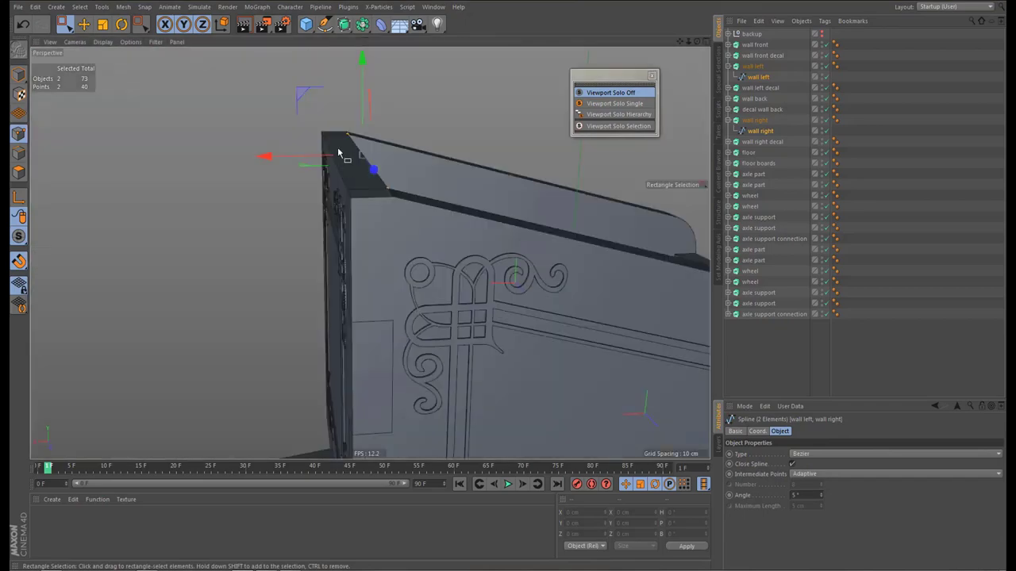
{"action": "right_click_drag", "start_coordinate": [323, 200], "coordinate": [379, 197], "text": "alt"}
{"action": "left_click_drag", "start_coordinate": [379, 198], "coordinate": [329, 192], "text": "alt"}
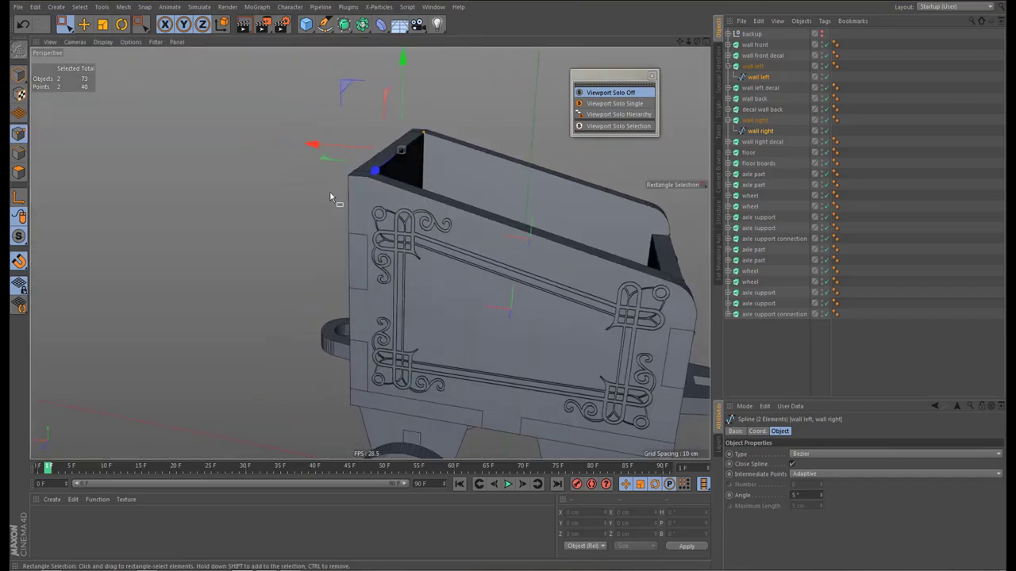
{"action": "right_click_drag", "start_coordinate": [327, 191], "coordinate": [324, 208], "text": "alt"}
{"action": "left_click_drag", "start_coordinate": [326, 209], "coordinate": [262, 227], "text": "alt"}
{"action": "mouse_move", "coordinate": [357, 281]}
{"action": "left_mouse_down", "text": "alt"}
{"action": "mouse_move", "coordinate": [389, 272]}
{"action": "mouse_move", "coordinate": [367, 271]}
{"action": "left_mouse_up", "text": "alt"}
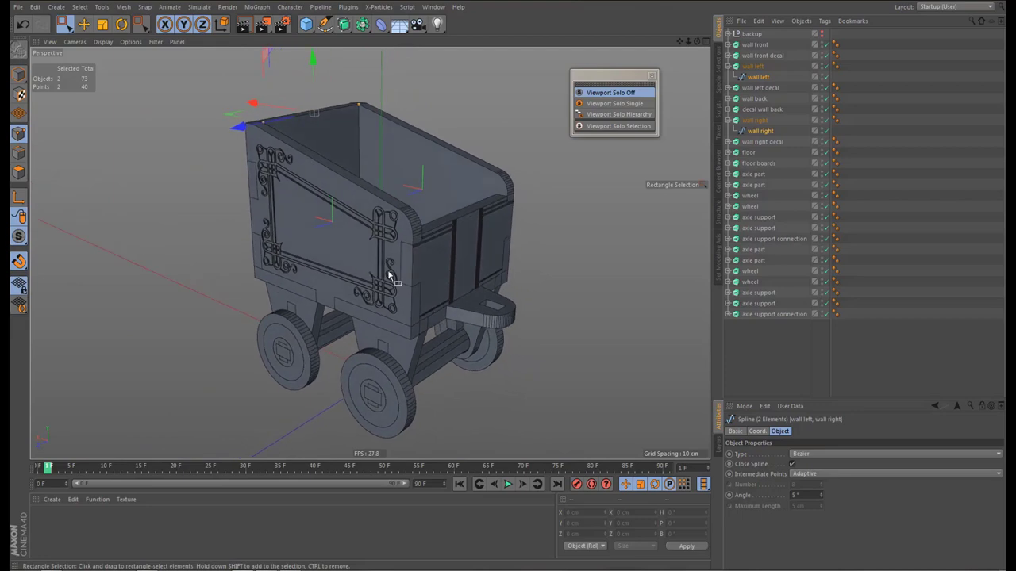
{"action": "middle_click_drag", "start_coordinate": [388, 273], "coordinate": [378, 275], "text": "alt"}
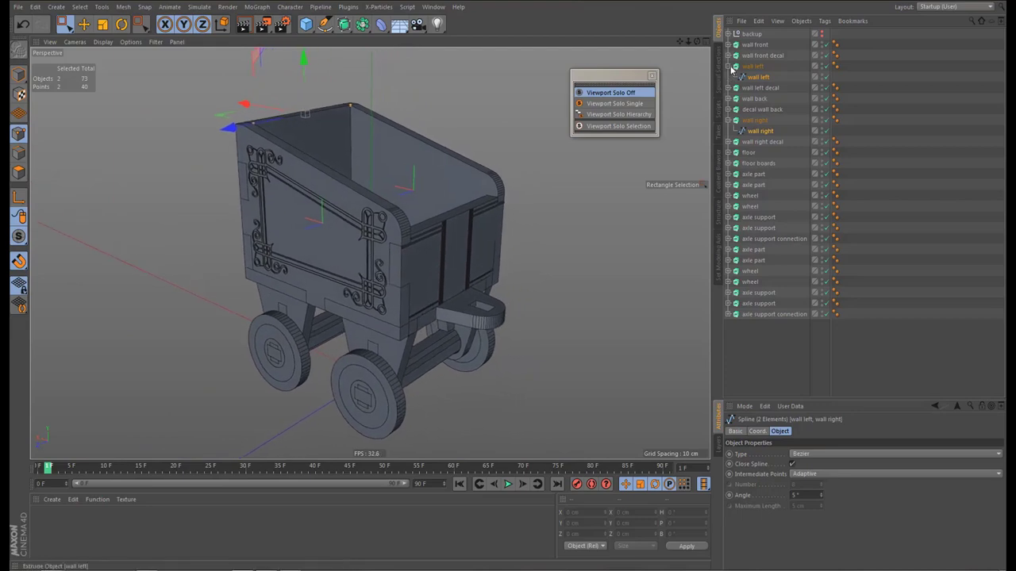
{"action": "left_click", "coordinate": [730, 66]}
{"action": "left_click", "coordinate": [729, 110]}
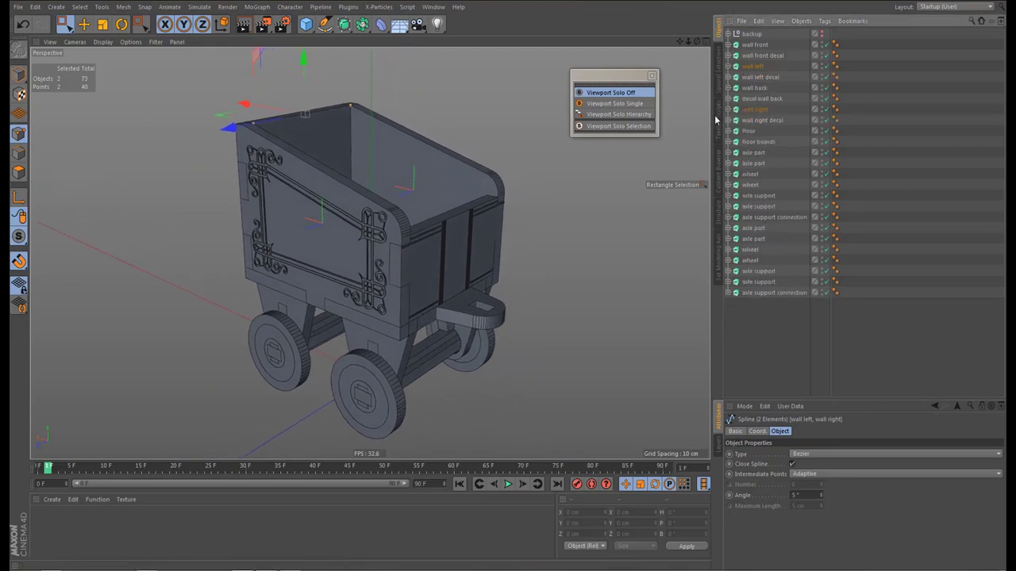
Select all extrude objects from wall front to the last axle support connection, excluding the four decals and the floor boards
{"action": "mouse_move", "coordinate": [439, 206]}
{"action": "left_mouse_down", "text": "alt"}
{"action": "mouse_move", "coordinate": [474, 214]}
{"action": "mouse_move", "coordinate": [454, 217]}
{"action": "left_mouse_up", "text": "alt"}
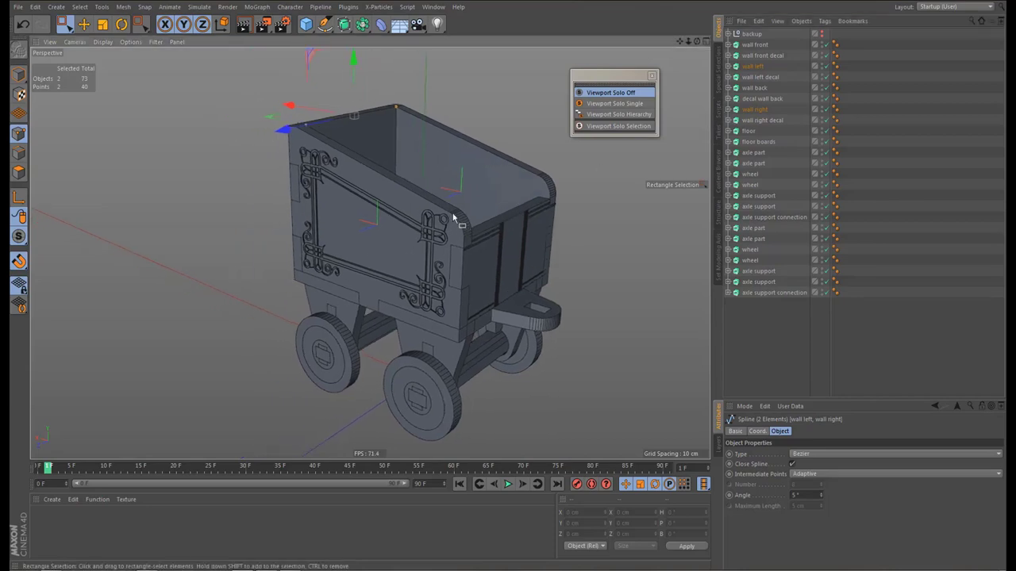
{"action": "left_click", "coordinate": [756, 45]}
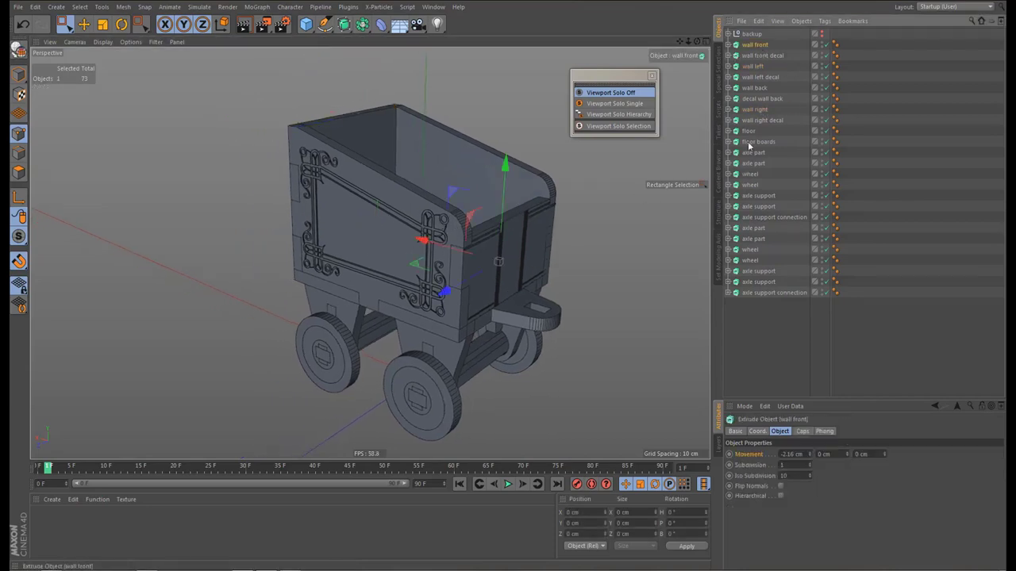
{"action": "left_click", "coordinate": [760, 293], "text": "shift"}
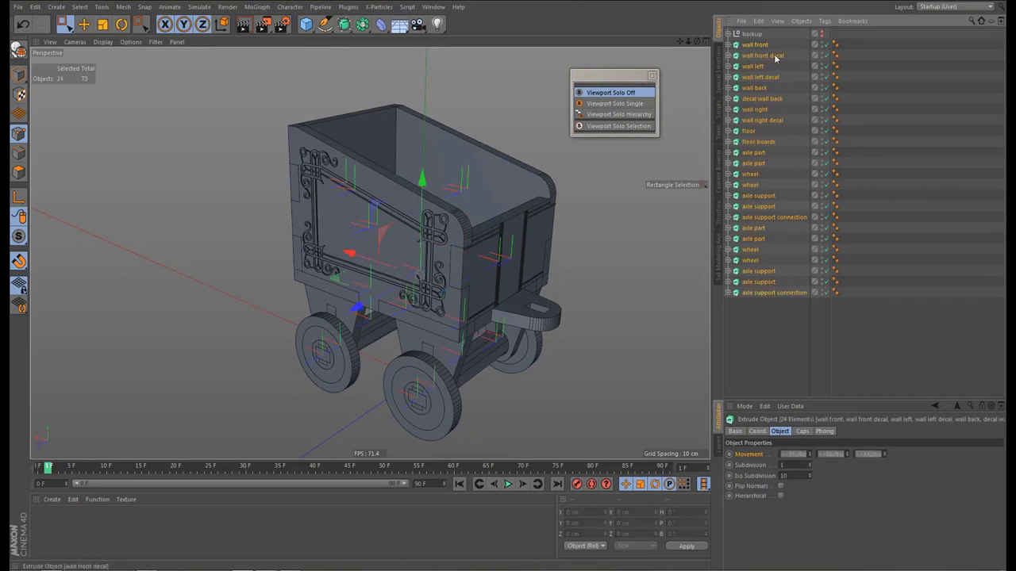
{"action": "left_click", "coordinate": [763, 56], "text": "ctrl"}
{"action": "left_click", "coordinate": [771, 79], "text": "ctrl"}
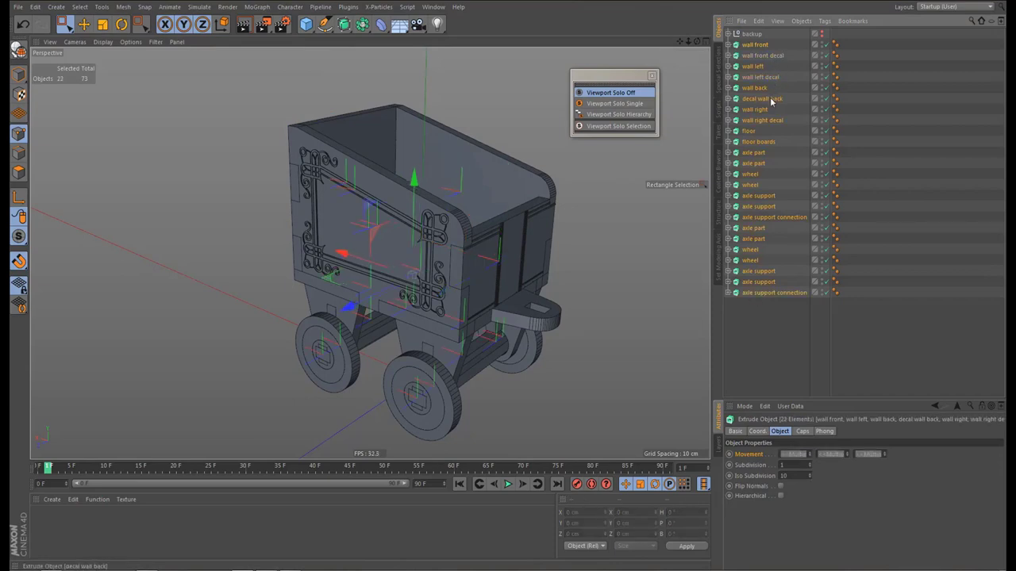
{"action": "left_click", "coordinate": [771, 100], "text": "ctrl"}
{"action": "left_click", "coordinate": [767, 120], "text": "ctrl"}
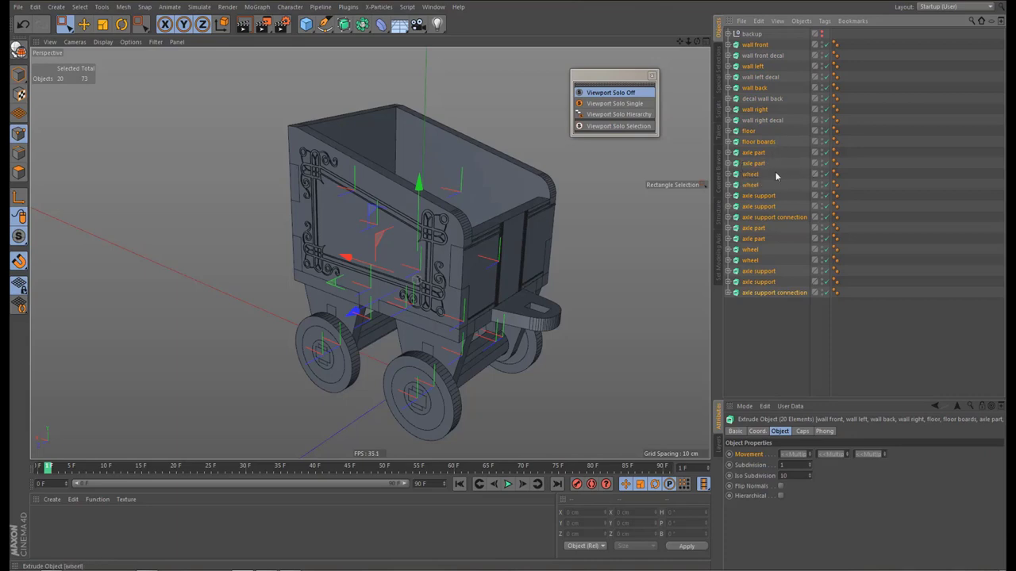
{"action": "left_click", "coordinate": [768, 143], "text": "ctrl"}
{"action": "left_click_drag", "start_coordinate": [490, 243], "coordinate": [449, 252], "text": "alt"}
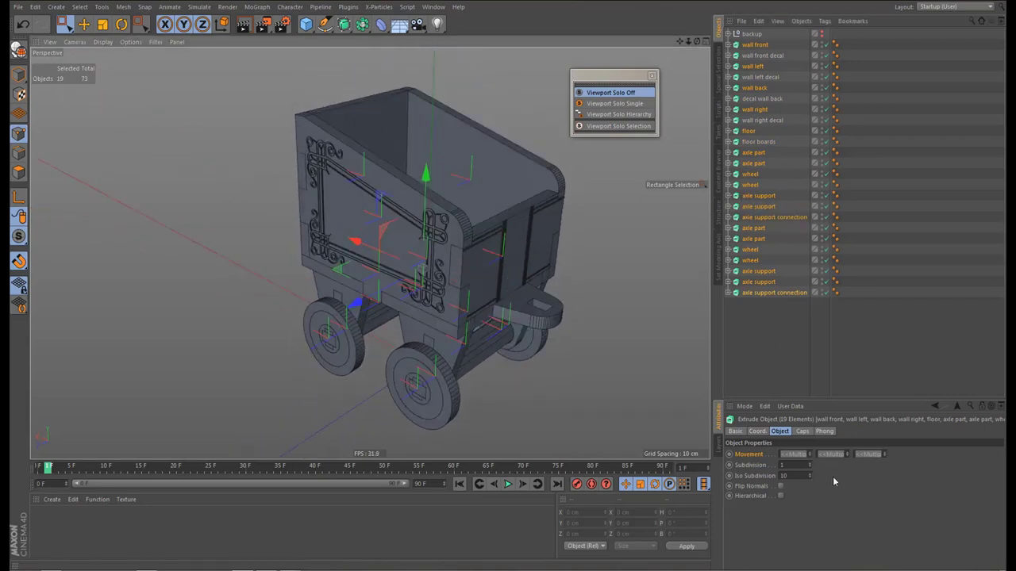
Try Fillet Cap on the start and end of the selected extrusions, with both radii at 0.1 cm
{"action": "left_click", "coordinate": [803, 431]}
{"action": "left_click", "coordinate": [845, 455]}
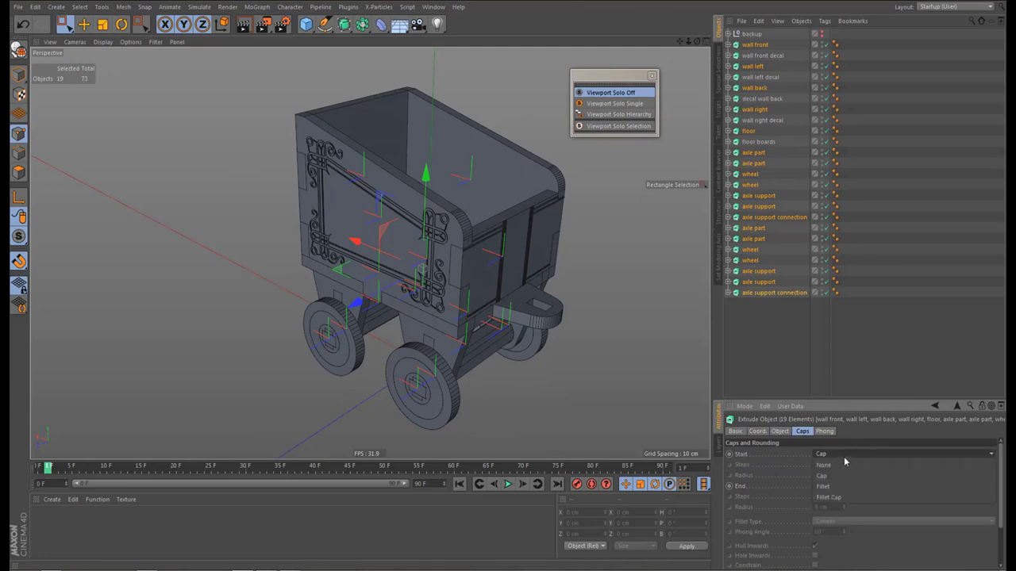
{"action": "left_click", "coordinate": [844, 497]}
{"action": "left_click", "coordinate": [841, 488]}
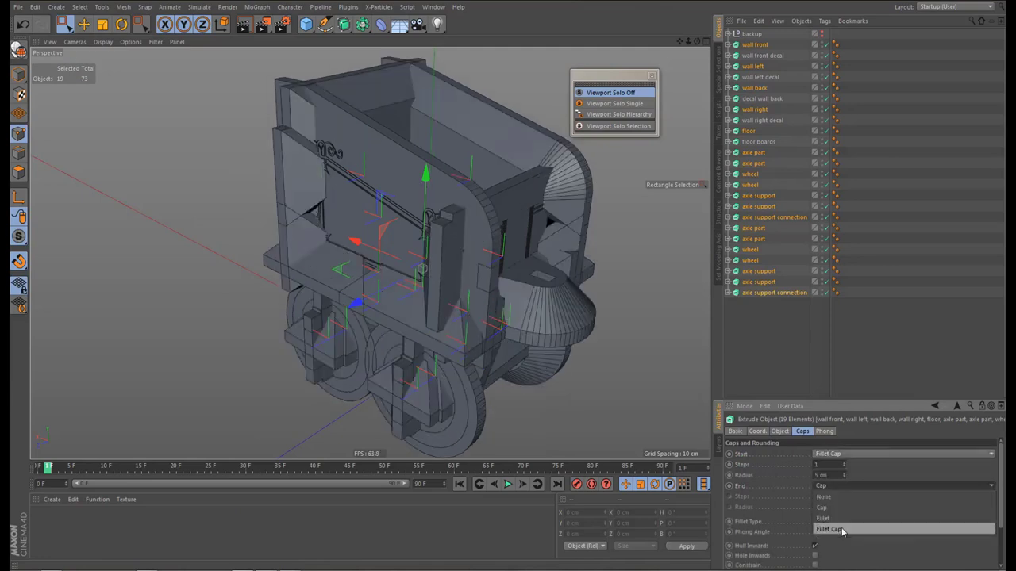
{"action": "left_click", "coordinate": [841, 529]}
{"action": "left_click", "coordinate": [830, 475]}
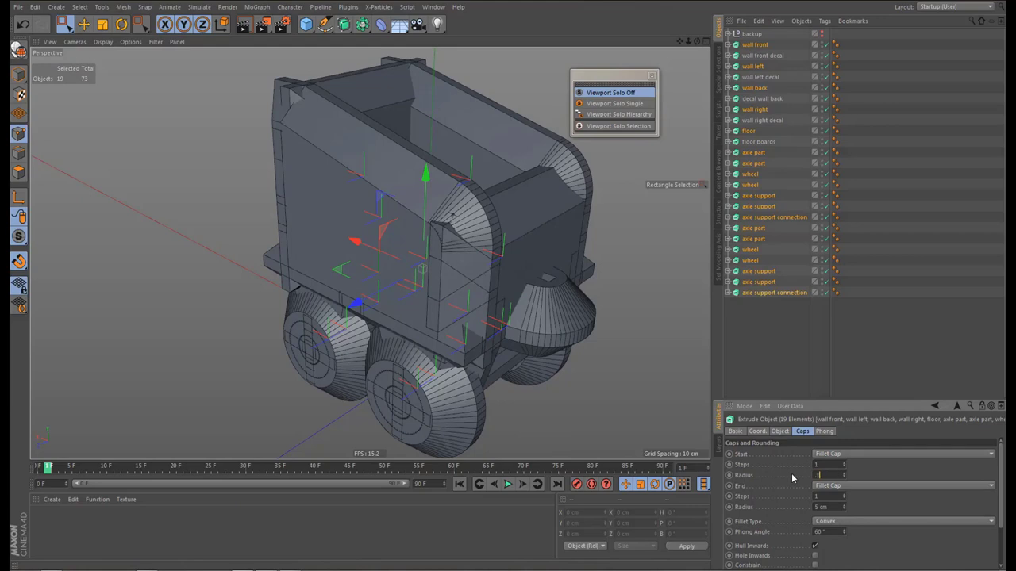
{"action": "type", "text": "0.1"}
{"action": "key", "text": "Tab"}
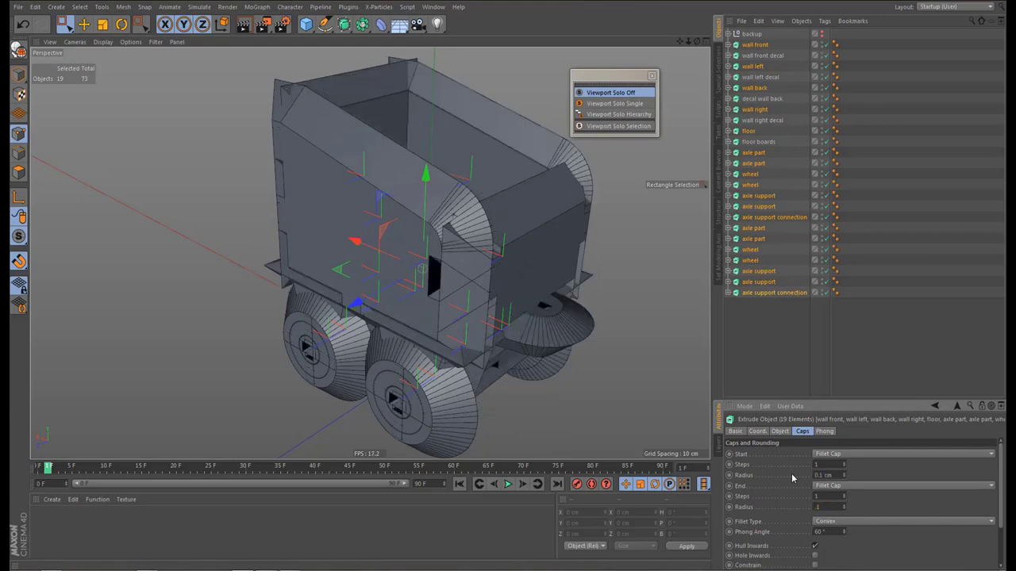
{"action": "key", "text": "Return"}
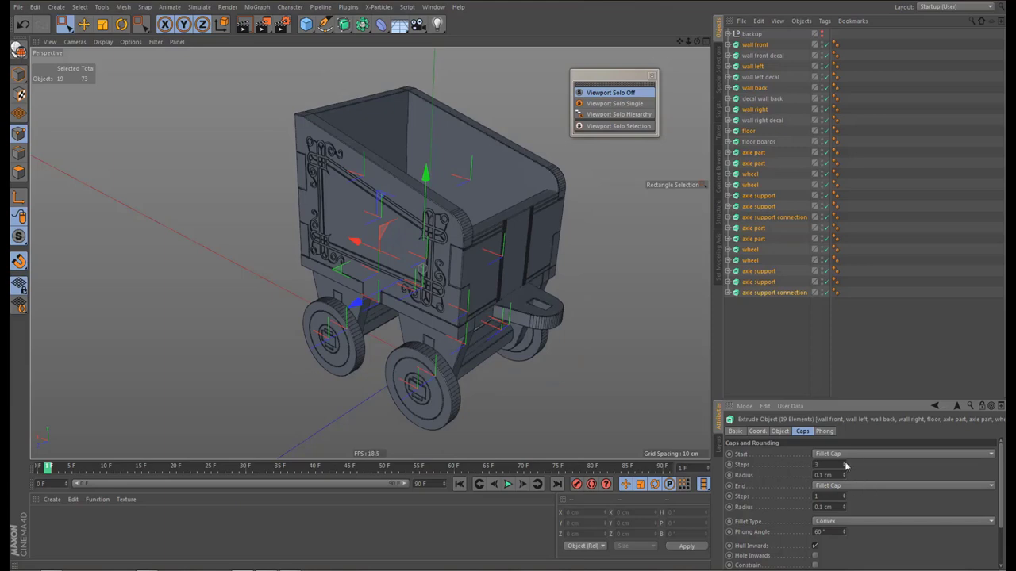
Try 3 fillet steps for both caps with Constrain enabled, and preview the cart with a viewport render
{"action": "double_click", "coordinate": [844, 495]}
{"action": "key", "text": "ctrl+r"}
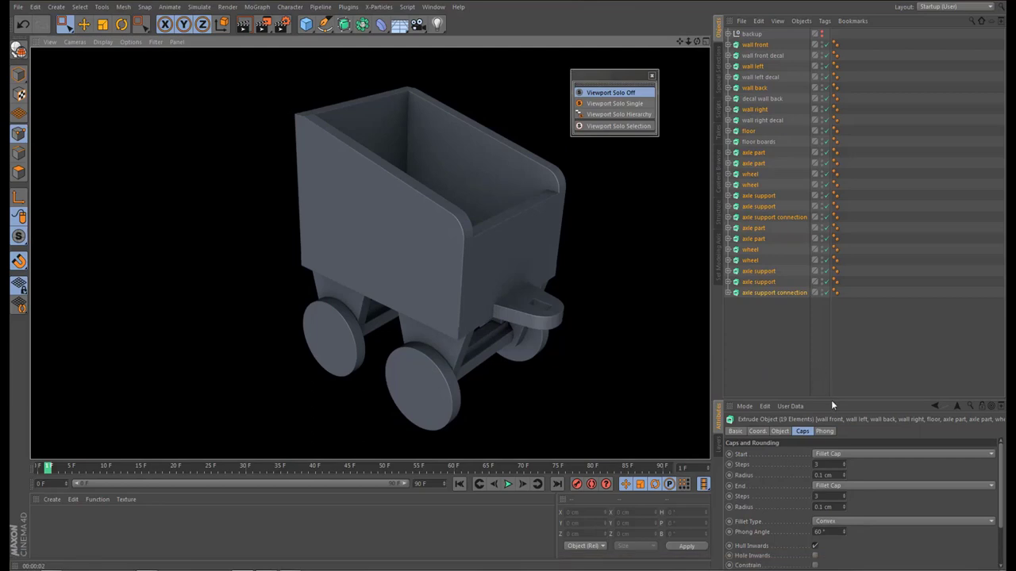
{"action": "left_click_drag", "start_coordinate": [831, 400], "coordinate": [831, 330]}
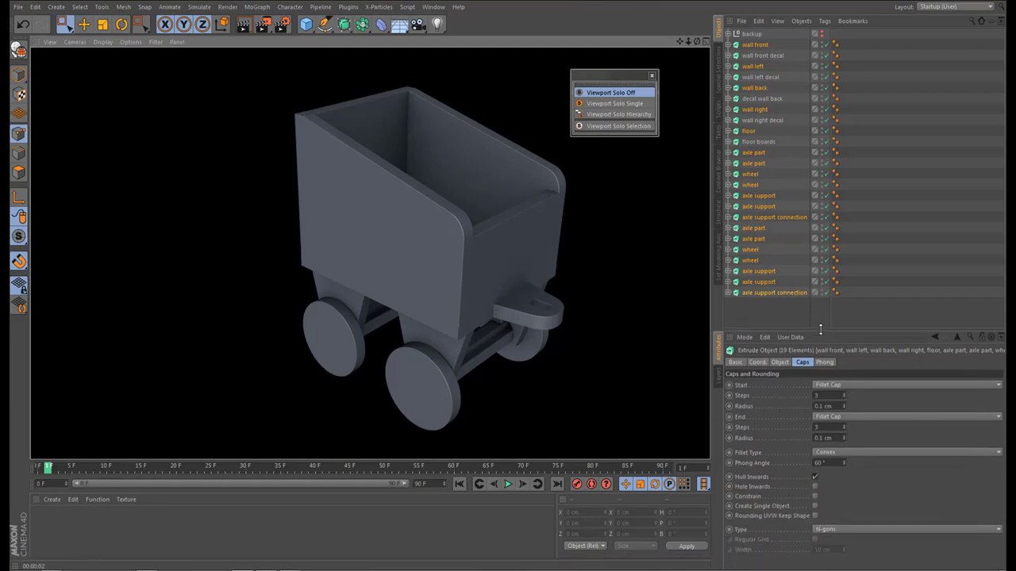
{"action": "left_click", "coordinate": [756, 495]}
{"action": "left_click", "coordinate": [815, 495]}
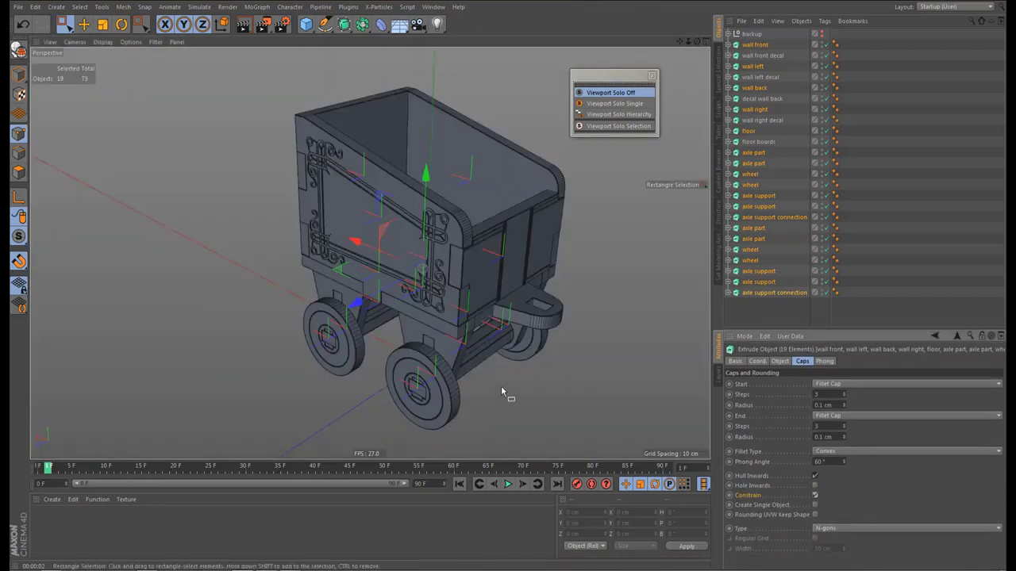
{"action": "key", "text": "ctrl+r"}
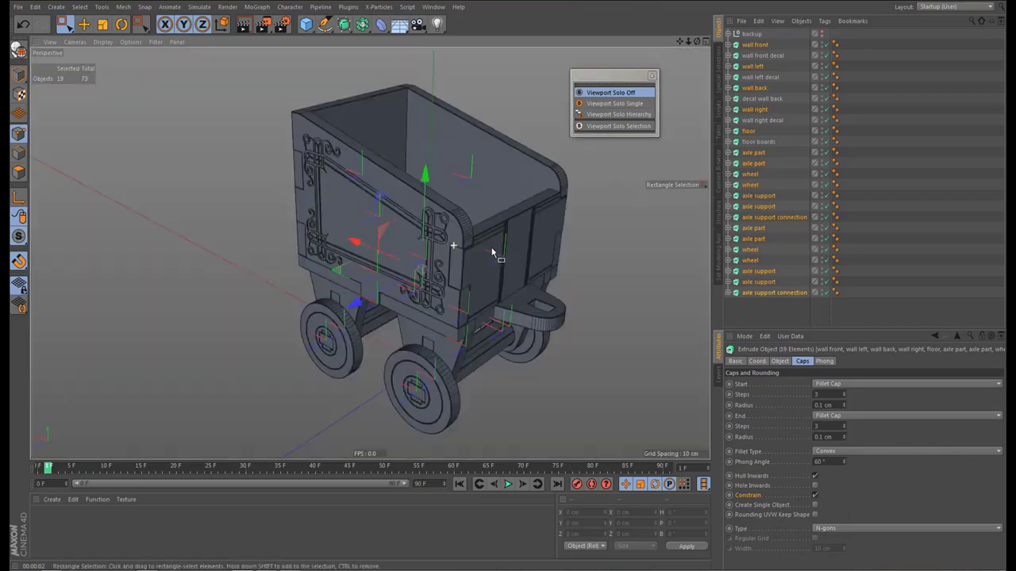
Examine the filleted edges and the decal around the side wall's rounded front corner up close
{"action": "scroll", "coordinate": [487, 247], "scroll_direction": "up", "scroll_amount": 3}
{"action": "left_click_drag", "start_coordinate": [478, 245], "coordinate": [471, 242], "text": "alt"}
{"action": "scroll", "coordinate": [438, 210], "scroll_direction": "up", "scroll_amount": 6}
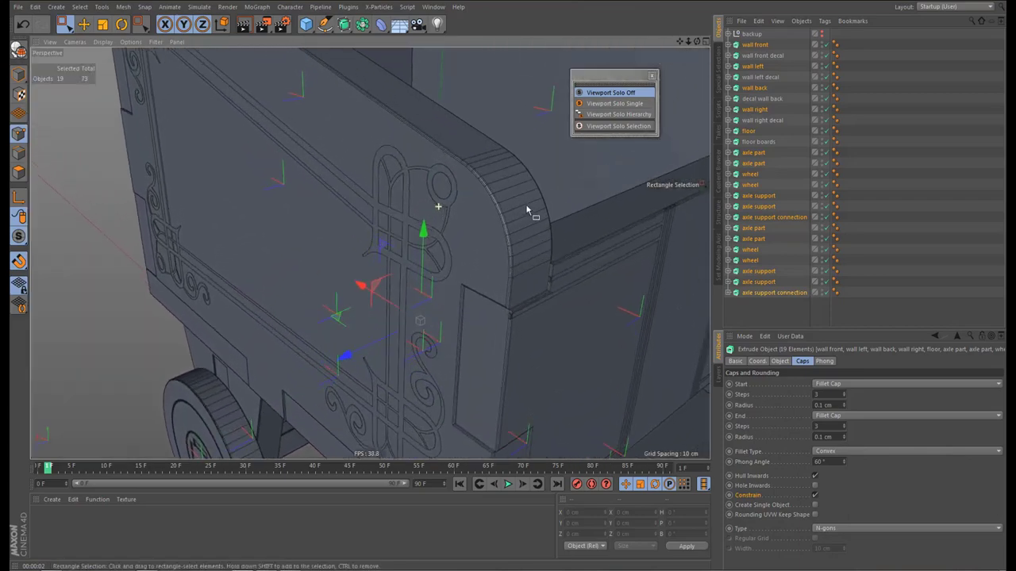
{"action": "scroll", "coordinate": [478, 201], "scroll_direction": "up", "scroll_amount": 3}
{"action": "scroll", "coordinate": [484, 196], "scroll_direction": "down", "scroll_amount": 1}
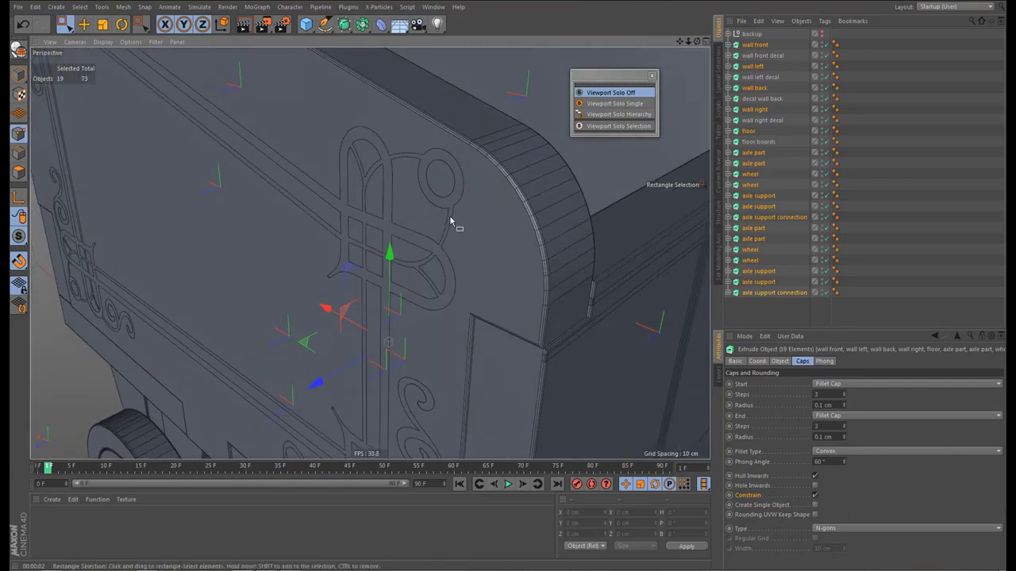
{"action": "left_click_drag", "start_coordinate": [450, 220], "coordinate": [452, 213], "text": "alt"}
{"action": "mouse_move", "coordinate": [496, 249]}
{"action": "left_mouse_down", "text": "alt"}
{"action": "mouse_move", "coordinate": [449, 243]}
{"action": "mouse_move", "coordinate": [488, 245]}
{"action": "left_mouse_up", "text": "alt"}
{"action": "scroll", "coordinate": [500, 266], "scroll_direction": "down", "scroll_amount": 3}
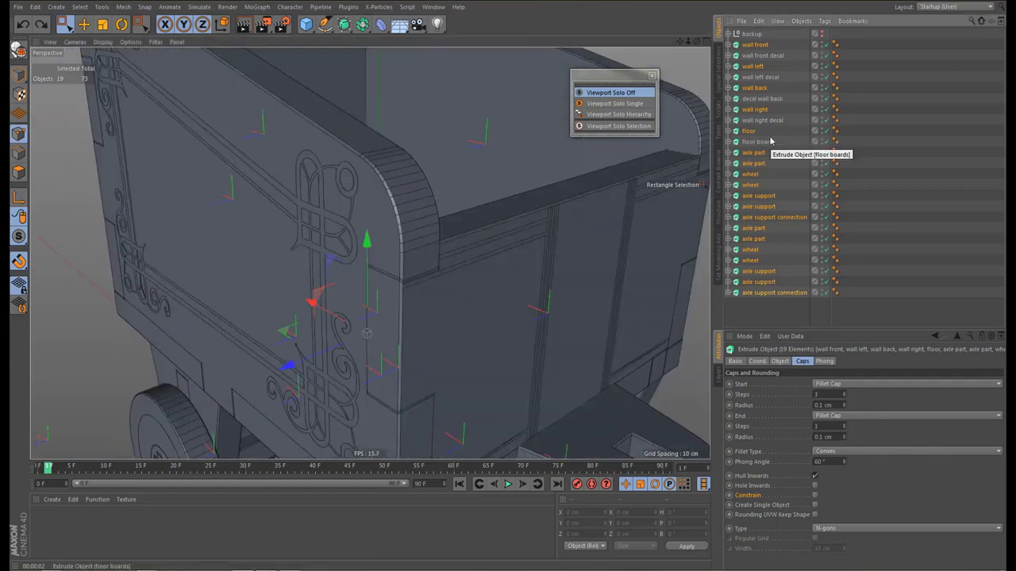
Undo the fillet changes on the selected extrusions back to plain start and end caps
{"action": "key", "text": "ctrl+z"}
{"action": "key", "text": "ctrl+z"}
{"action": "key", "text": "ctrl+z"}
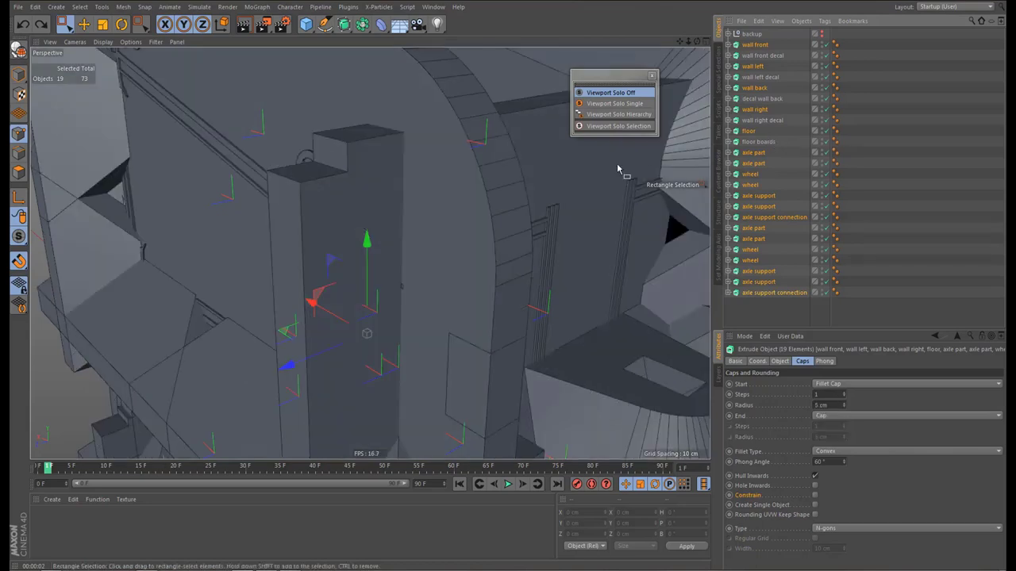
{"action": "key", "text": "ctrl+z"}
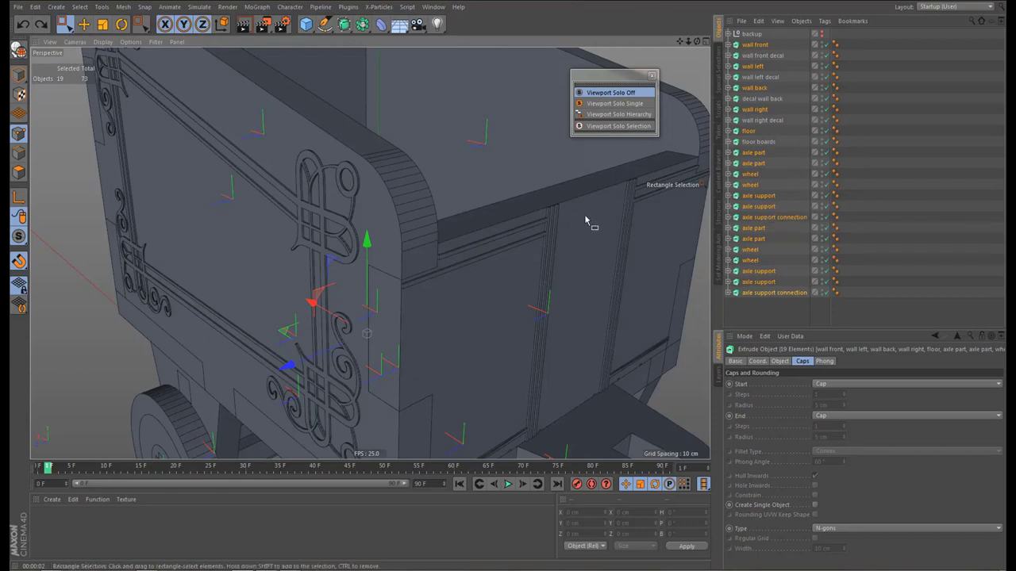
Set both the start and end caps of the selected extrusions to Fillet Cap
{"action": "left_click_drag", "start_coordinate": [590, 182], "coordinate": [479, 213], "text": "alt"}
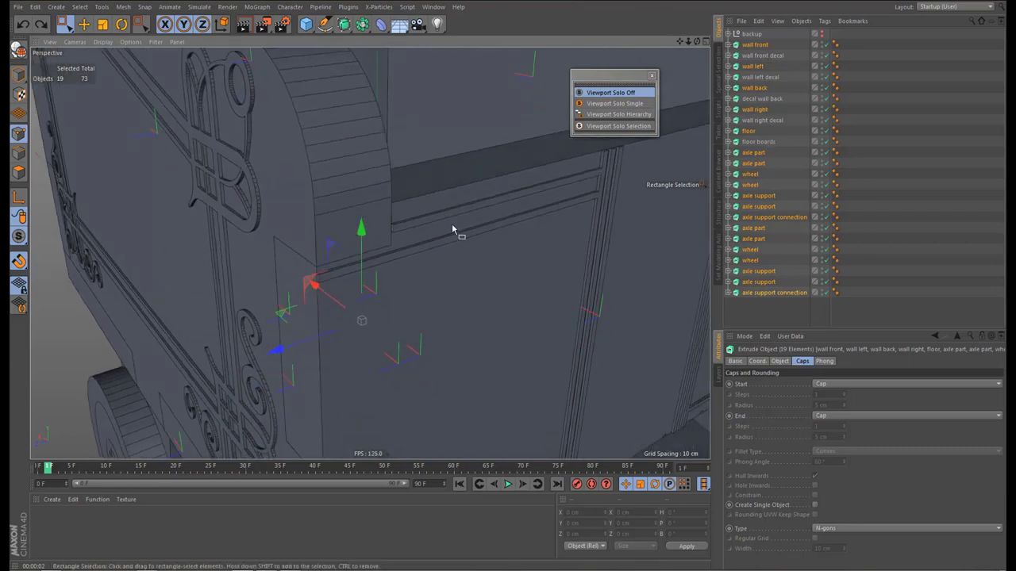
{"action": "left_click_drag", "start_coordinate": [454, 228], "coordinate": [459, 289], "text": "alt"}
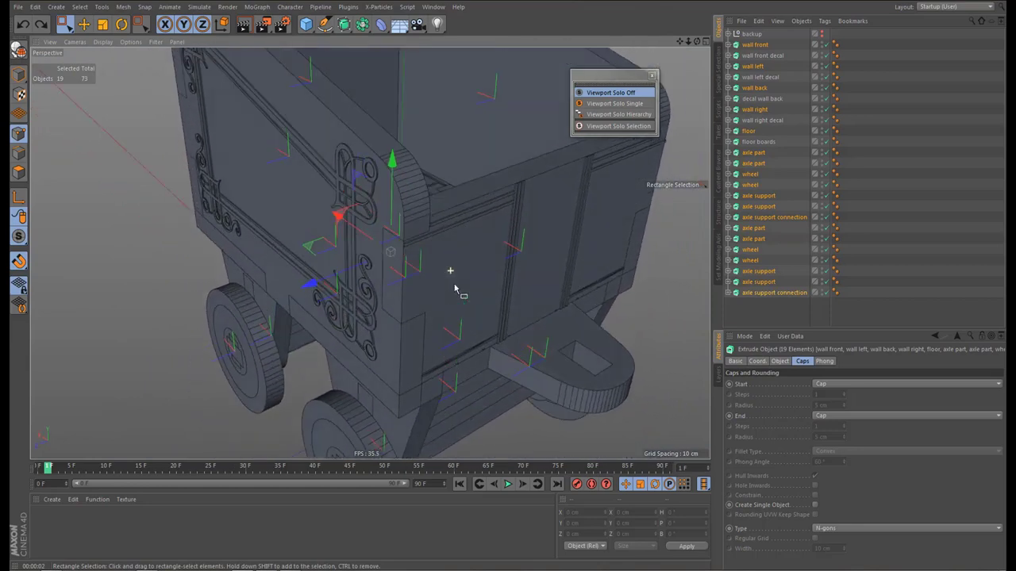
{"action": "left_click", "coordinate": [835, 388]}
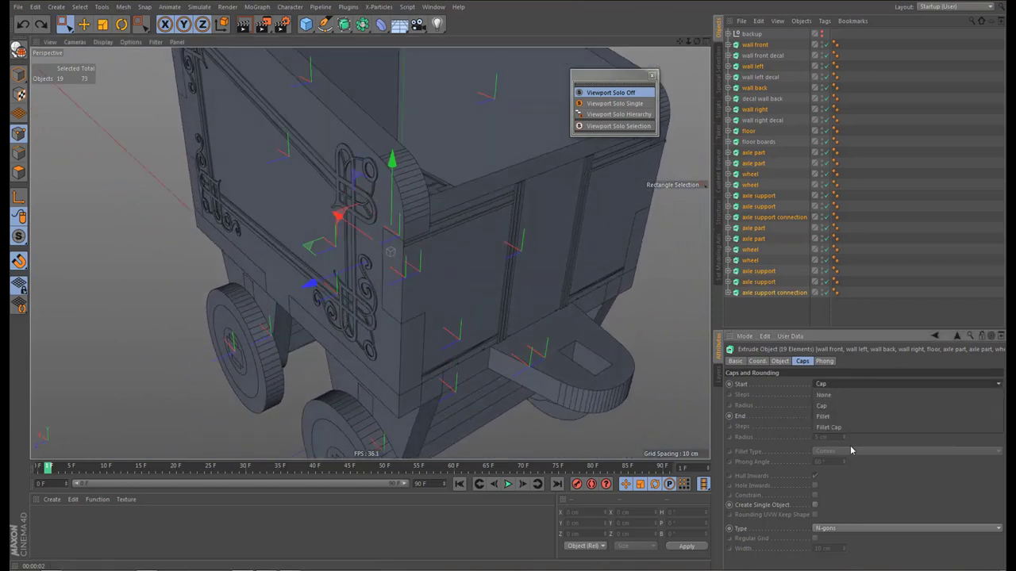
{"action": "left_click", "coordinate": [847, 427]}
{"action": "left_click", "coordinate": [847, 417]}
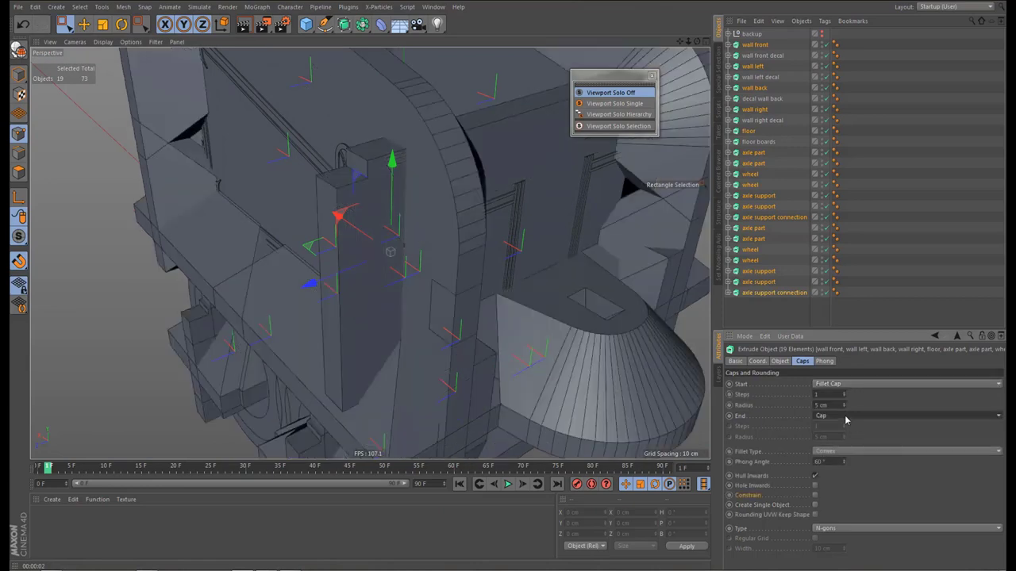
{"action": "left_click", "coordinate": [847, 460]}
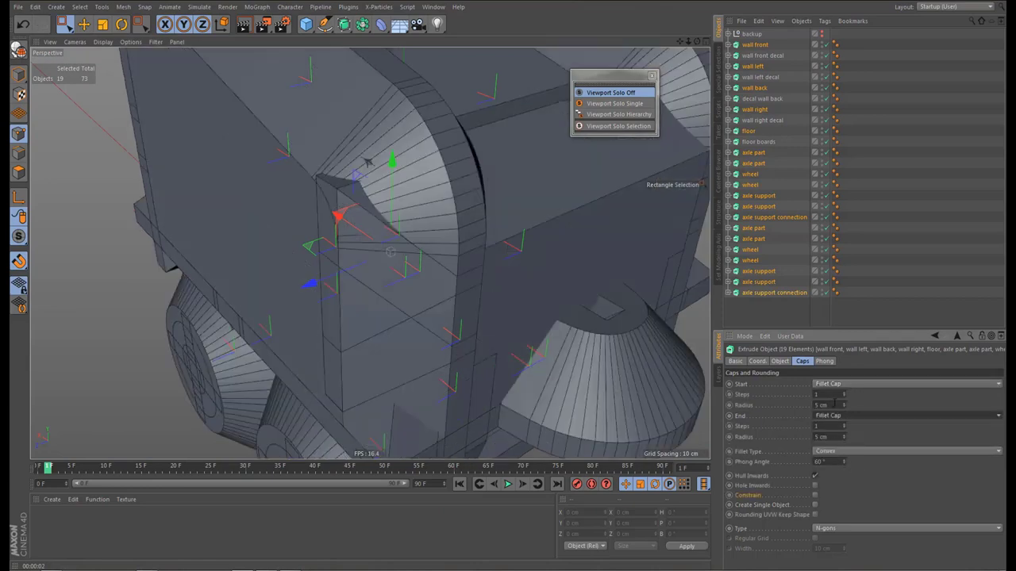
Set the start and end fillet radii to 0.1 cm and enable Constrain for the selected extrusions
{"action": "left_click", "coordinate": [833, 405]}
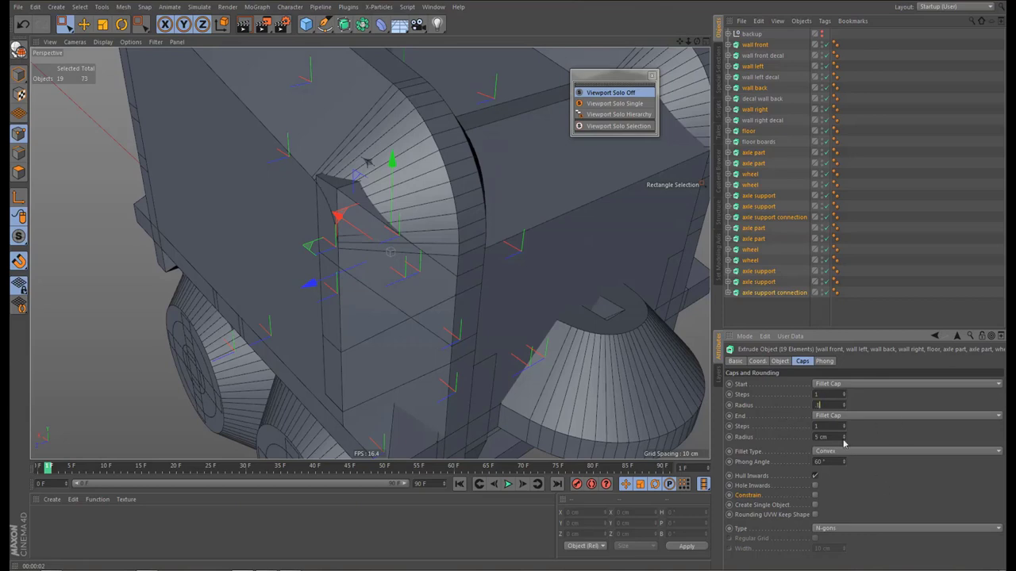
{"action": "left_click_drag", "start_coordinate": [824, 437], "coordinate": [802, 446]}
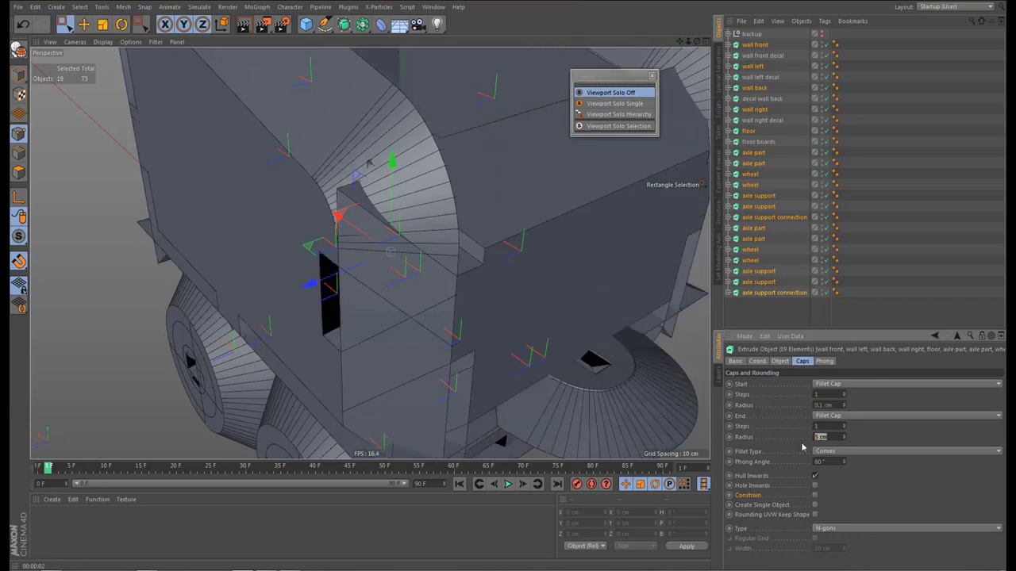
{"action": "type", "text": ".1"}
{"action": "key", "text": "Return"}
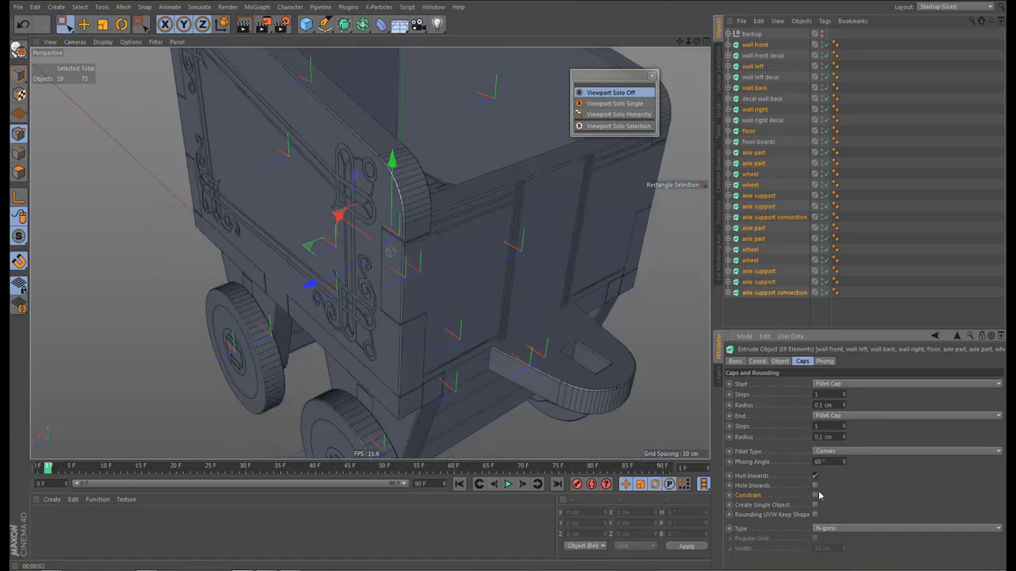
{"action": "left_click", "coordinate": [815, 496]}
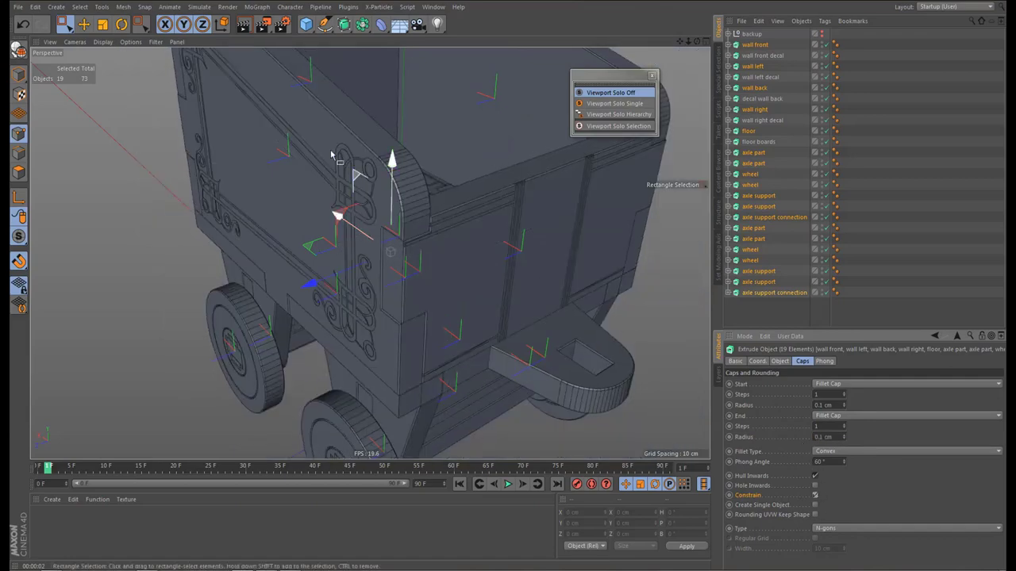
Inspect the beveled wall corners and edges up close and in a viewport render of the whole cart
{"action": "scroll", "coordinate": [442, 166], "scroll_direction": "up", "scroll_amount": 5}
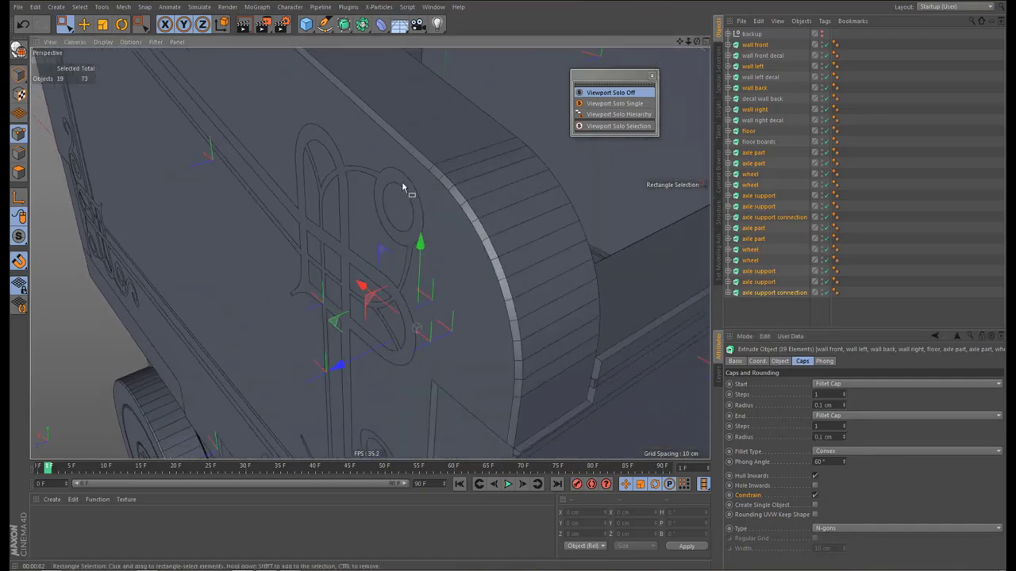
{"action": "left_click_drag", "start_coordinate": [413, 197], "coordinate": [396, 178], "text": "alt"}
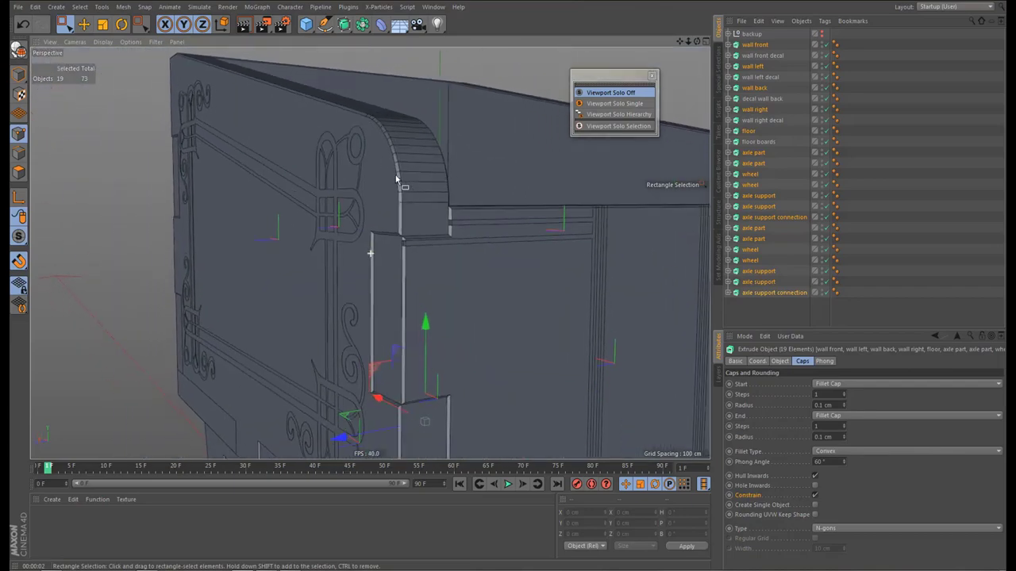
{"action": "right_click_drag", "start_coordinate": [396, 178], "coordinate": [367, 248], "text": "alt"}
{"action": "left_click_drag", "start_coordinate": [367, 248], "coordinate": [406, 270], "text": "alt"}
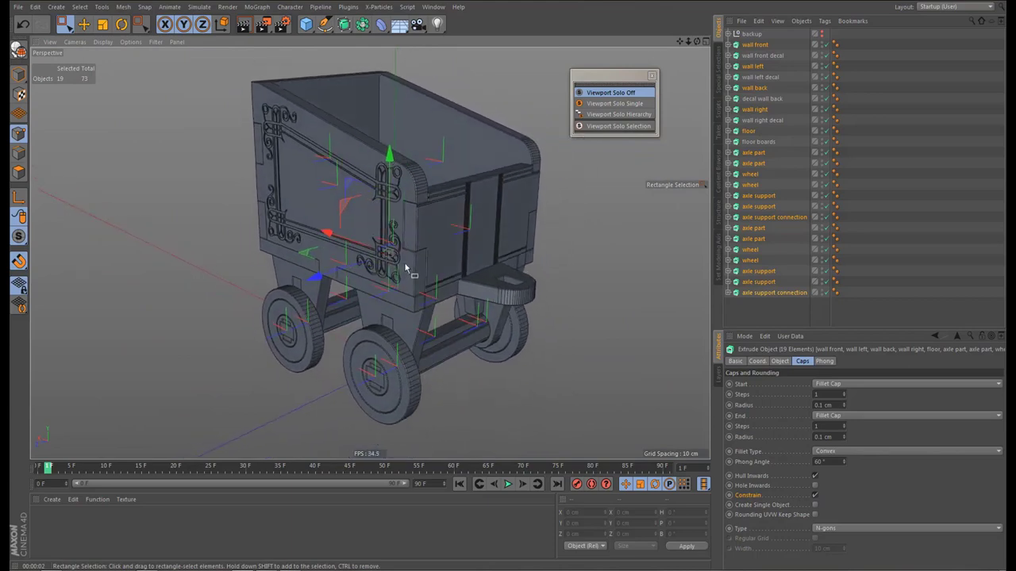
{"action": "key", "text": "ctrl+r"}
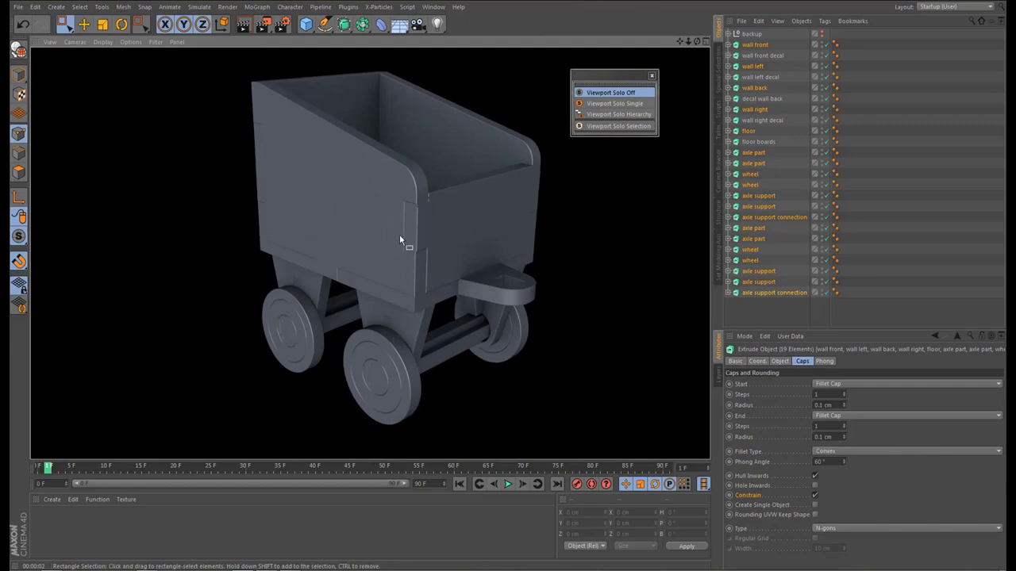
{"action": "scroll", "coordinate": [424, 225], "scroll_direction": "up", "scroll_amount": 5}
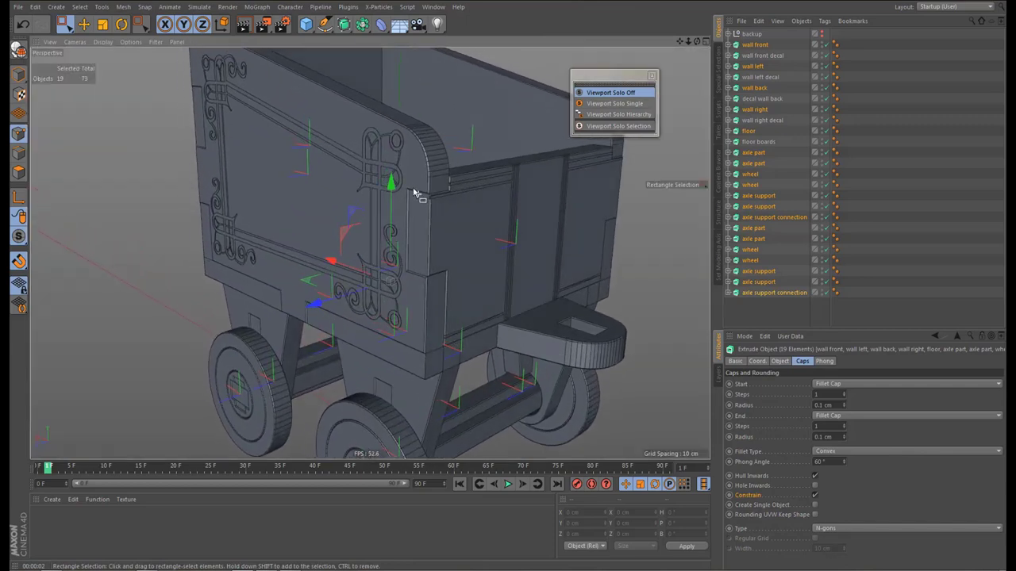
{"action": "left_click_drag", "start_coordinate": [413, 193], "coordinate": [357, 191], "text": "alt"}
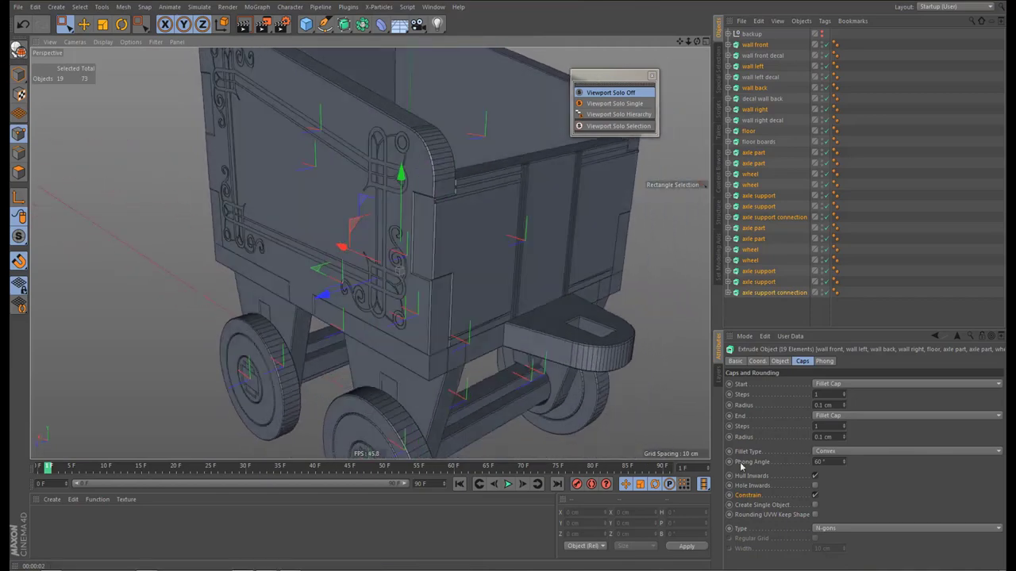
Set the extrusion movement to -0.2 cm along X for the wall front decal and along Z for the wall left decal
{"action": "left_click", "coordinate": [778, 56]}
{"action": "left_click", "coordinate": [779, 77], "text": "ctrl"}
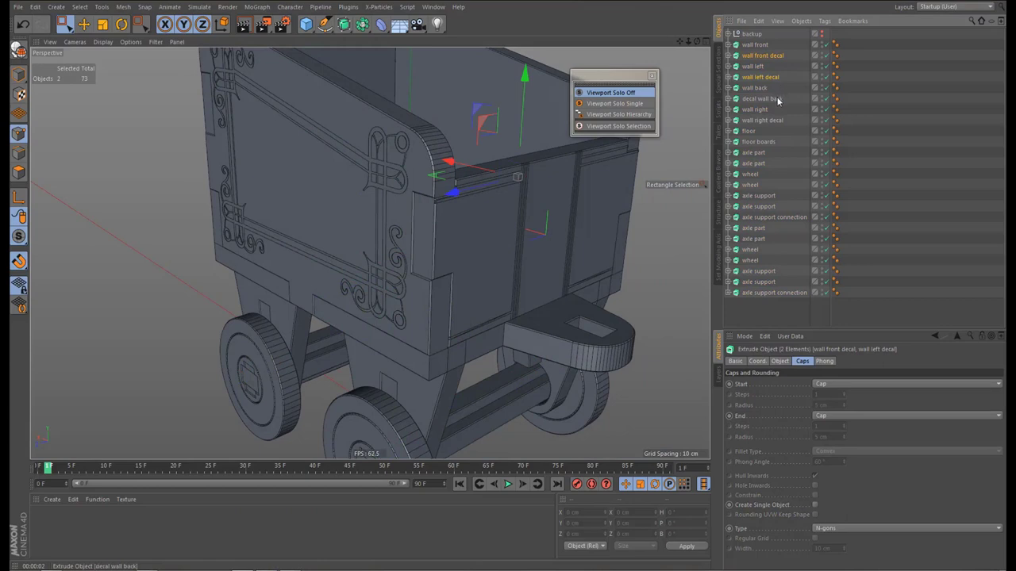
{"action": "left_click", "coordinate": [778, 99], "text": "ctrl"}
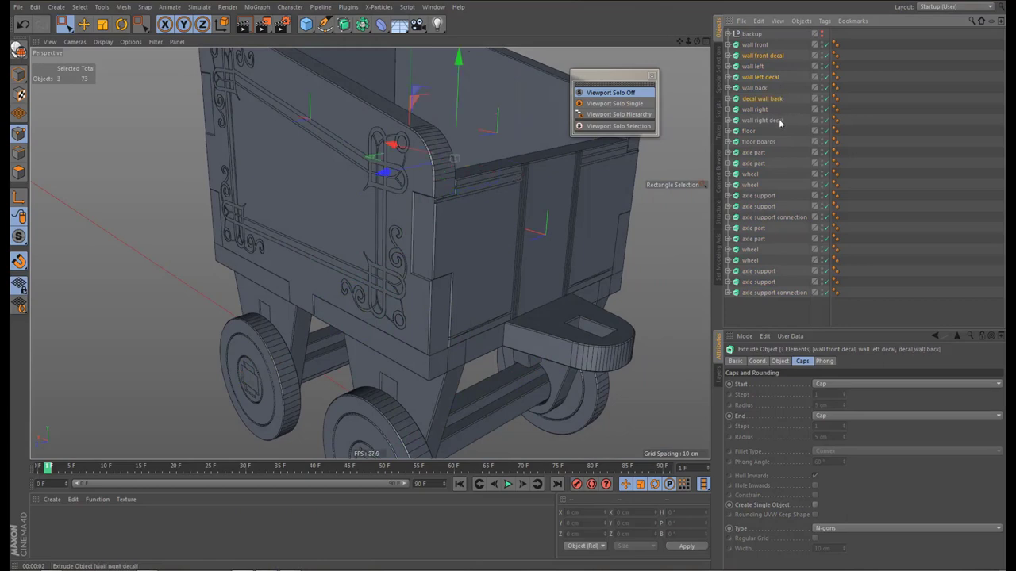
{"action": "left_click", "coordinate": [773, 57]}
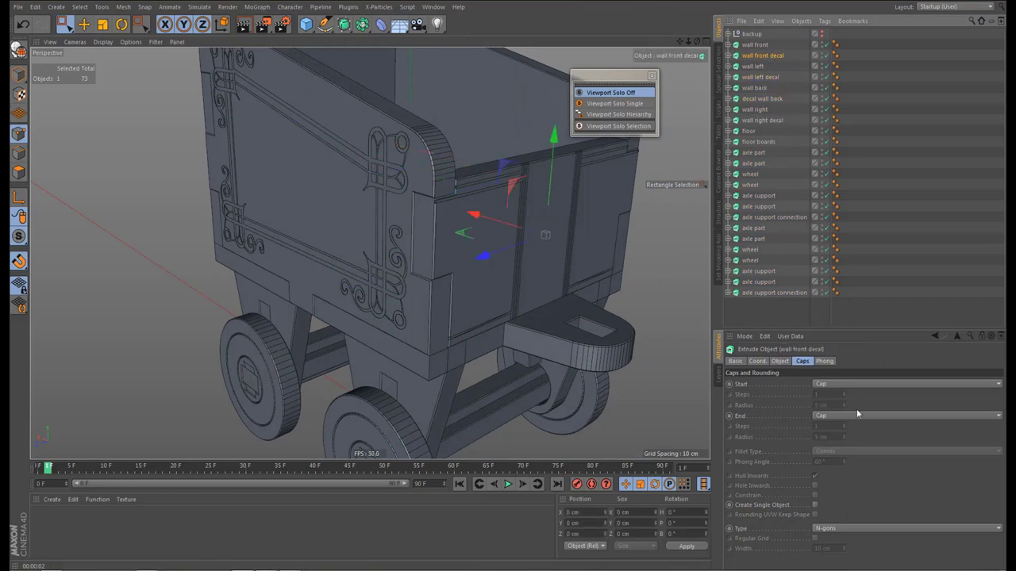
{"action": "left_click", "coordinate": [779, 361]}
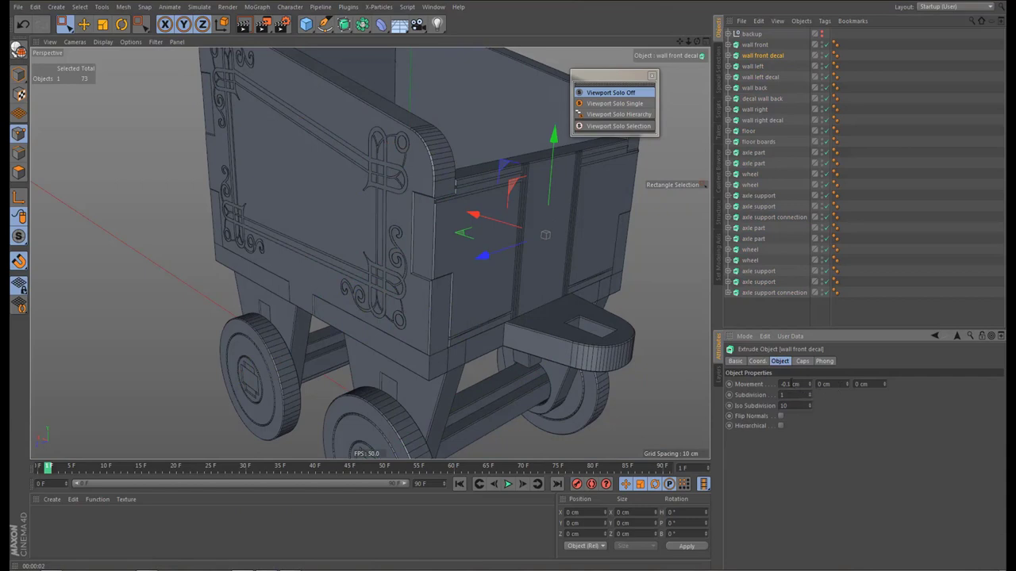
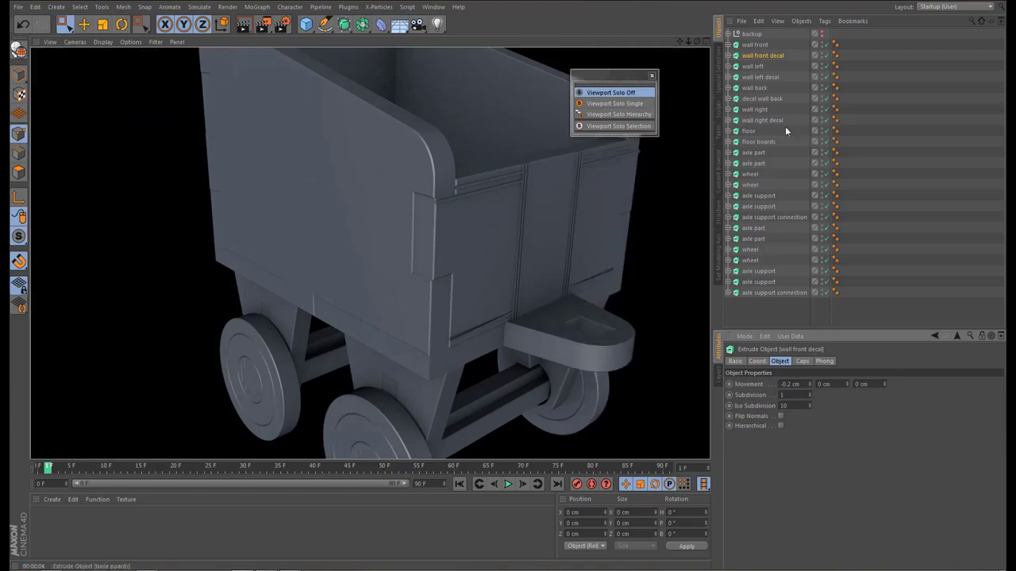
{"action": "left_click", "coordinate": [778, 76]}
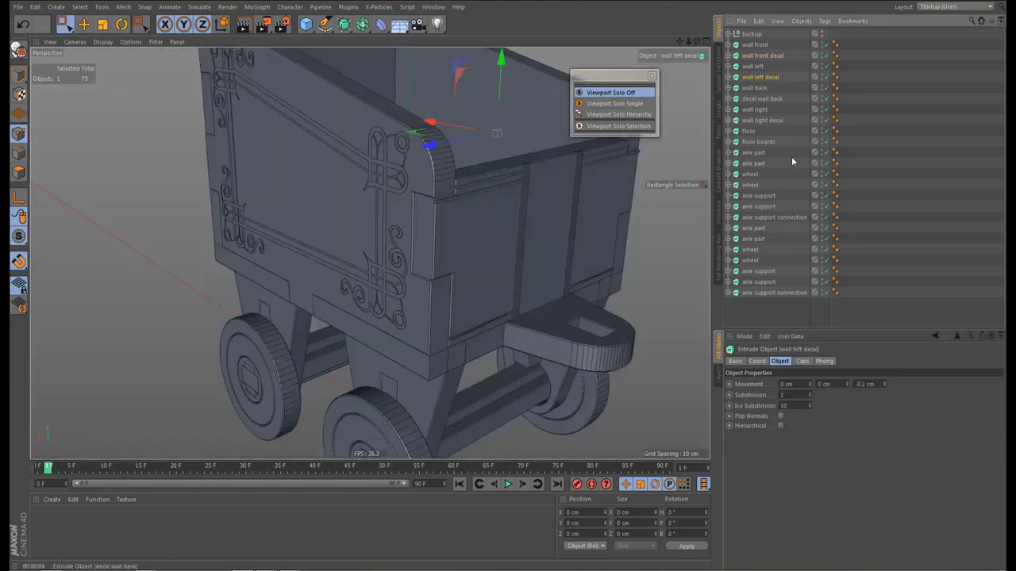
{"action": "double_click", "coordinate": [865, 384]}
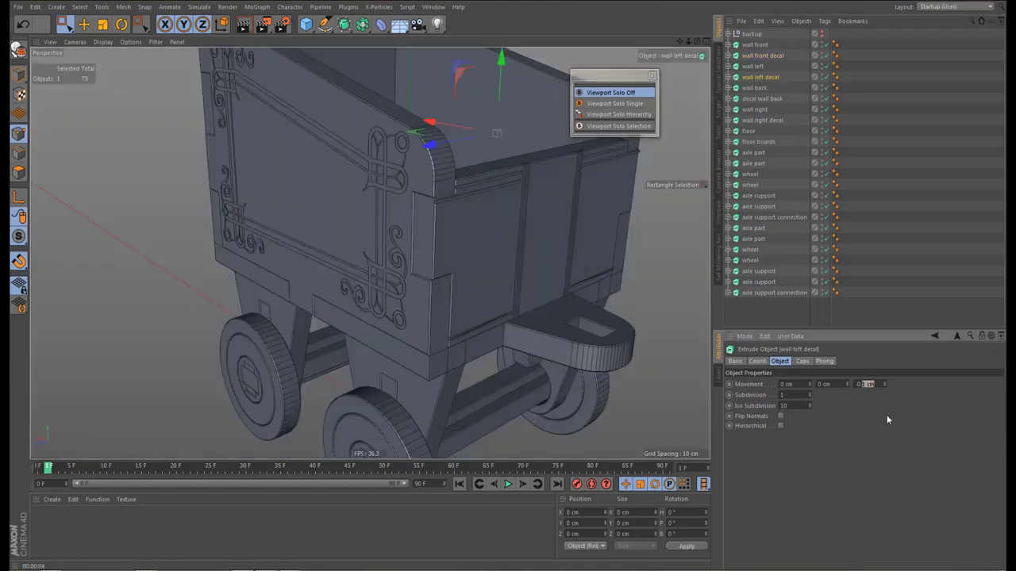
{"action": "type", "text": "2"}
{"action": "key", "text": "Return"}
Set the extrusion movement to 0.2 cm along X for the back wall decal and along Z for the wall right decal
{"action": "left_click", "coordinate": [761, 99]}
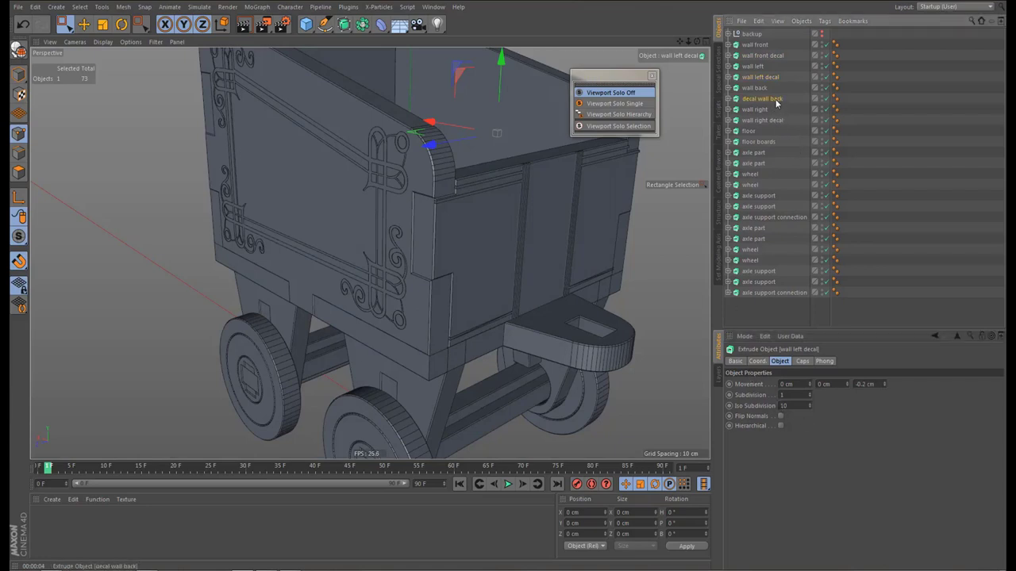
{"action": "double_click", "coordinate": [791, 384]}
{"action": "type", "text": "0.2"}
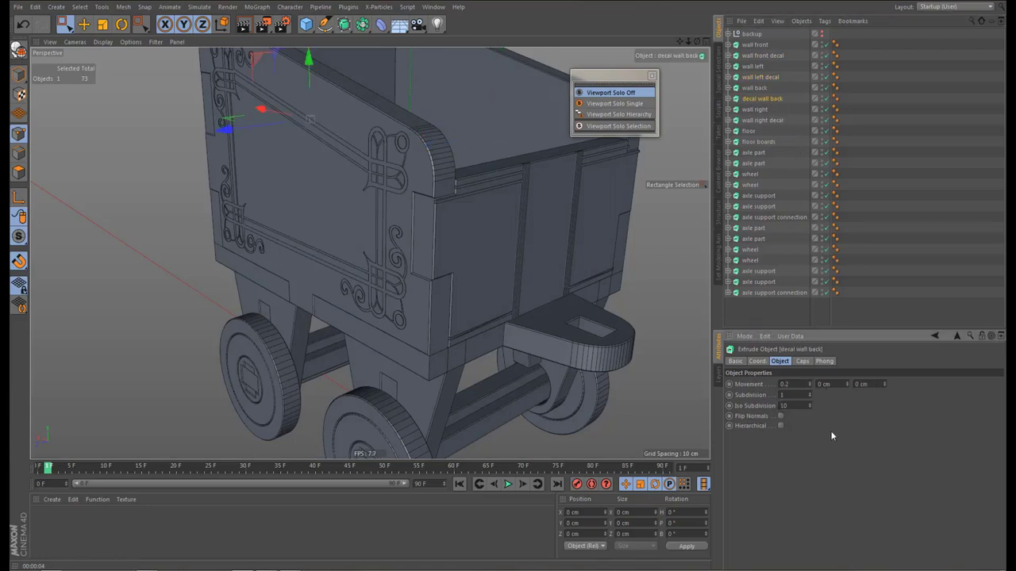
{"action": "key", "text": "Return"}
{"action": "left_click_drag", "start_coordinate": [551, 348], "coordinate": [561, 349], "text": "alt"}
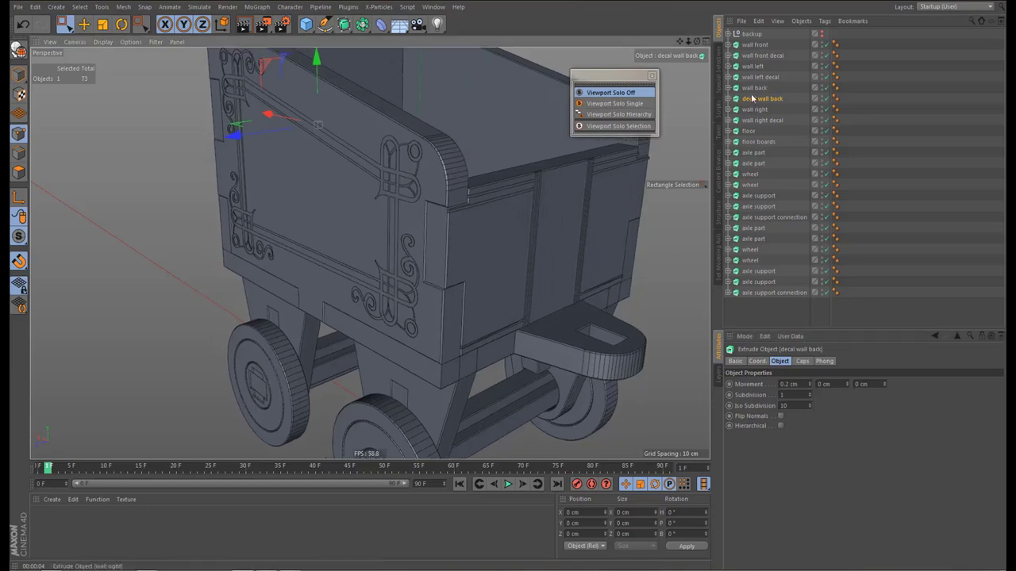
{"action": "left_click", "coordinate": [771, 120]}
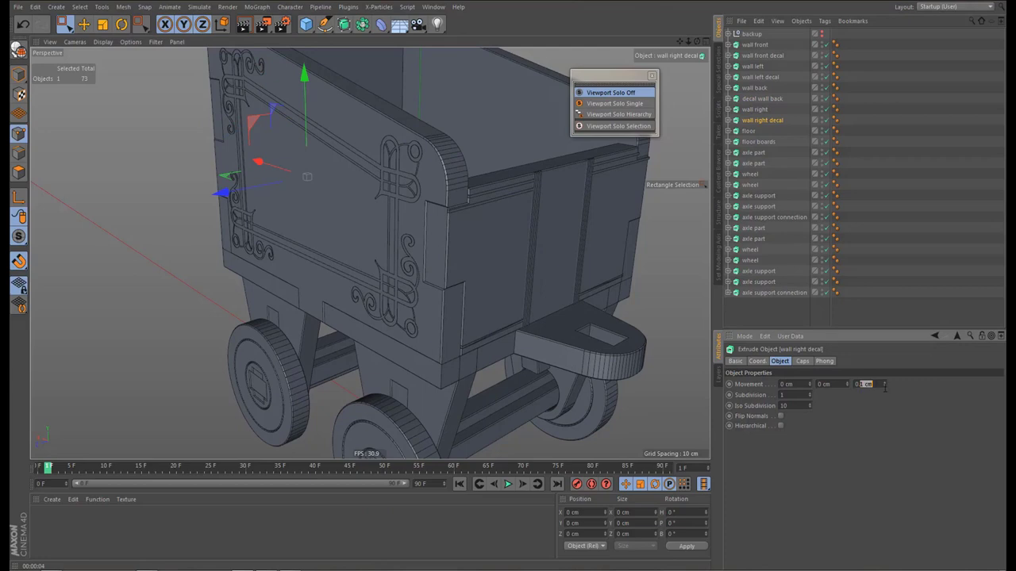
{"action": "key", "text": "Return"}
Examine the raised decals in a viewport render and check the cart's wall corners and trim edges up close
{"action": "scroll", "coordinate": [439, 293], "scroll_direction": "down", "scroll_amount": 2}
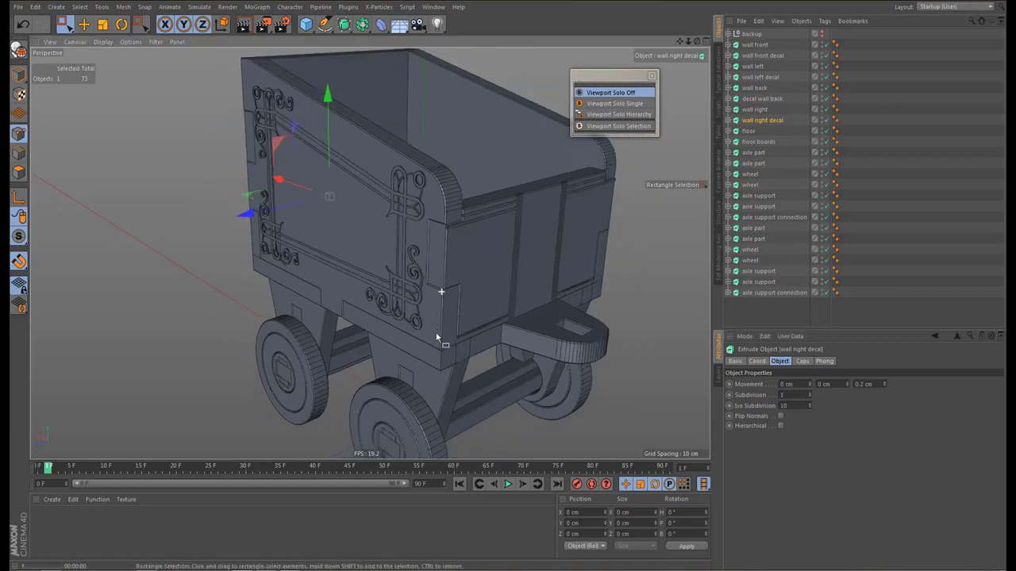
{"action": "key", "text": "ctrl+r"}
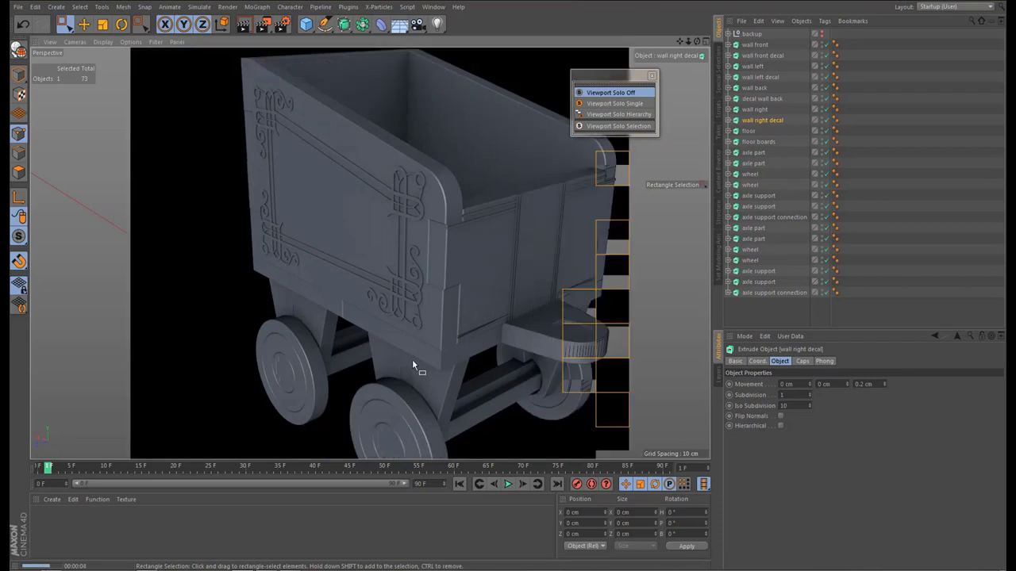
{"action": "mouse_move", "coordinate": [454, 329]}
{"action": "right_mouse_down", "text": "alt"}
{"action": "mouse_move", "coordinate": [465, 329]}
{"action": "mouse_move", "coordinate": [471, 277]}
{"action": "right_mouse_up", "text": "alt"}
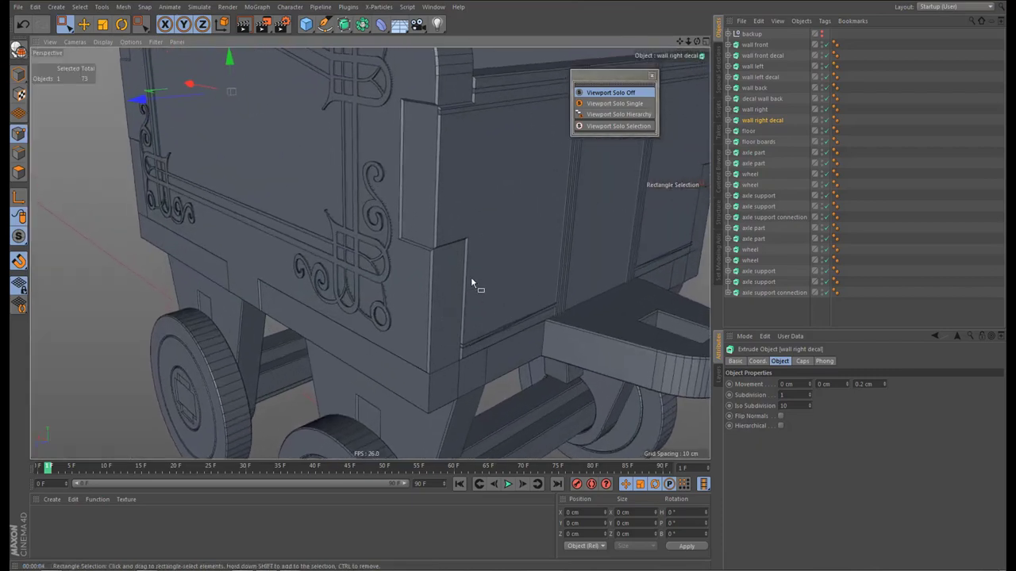
{"action": "left_click_drag", "start_coordinate": [462, 231], "coordinate": [460, 161], "text": "alt"}
{"action": "right_click_drag", "start_coordinate": [455, 238], "coordinate": [480, 236], "text": "alt"}
{"action": "left_click_drag", "start_coordinate": [480, 240], "coordinate": [428, 359], "text": "alt"}
{"action": "right_click_drag", "start_coordinate": [429, 355], "coordinate": [528, 339], "text": "alt"}
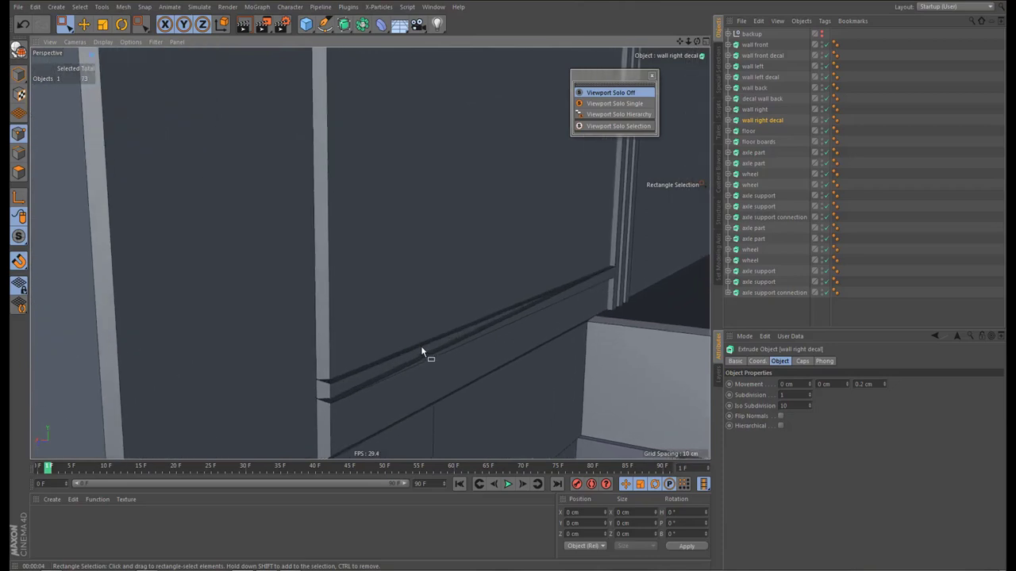
{"action": "left_click_drag", "start_coordinate": [420, 345], "coordinate": [414, 301], "text": "alt"}
{"action": "left_click_drag", "start_coordinate": [413, 354], "coordinate": [409, 201], "text": "alt"}
{"action": "scroll", "coordinate": [411, 330], "scroll_direction": "down", "scroll_amount": 8}
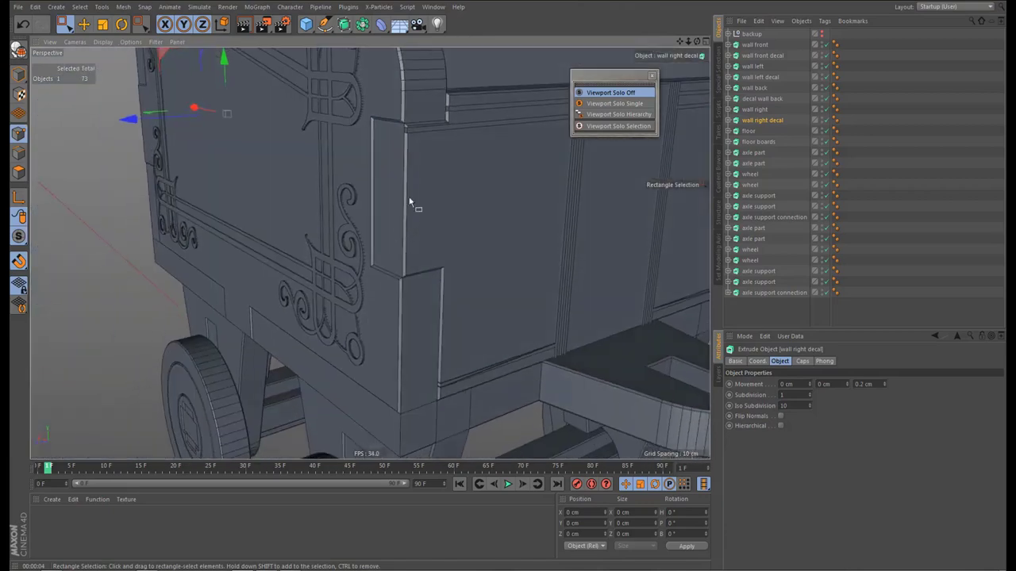
{"action": "right_click_drag", "start_coordinate": [412, 161], "coordinate": [443, 156], "text": "alt"}
{"action": "middle_click_drag", "start_coordinate": [410, 109], "coordinate": [397, 172], "text": "alt"}
{"action": "left_click_drag", "start_coordinate": [410, 171], "coordinate": [537, 207], "text": "alt"}
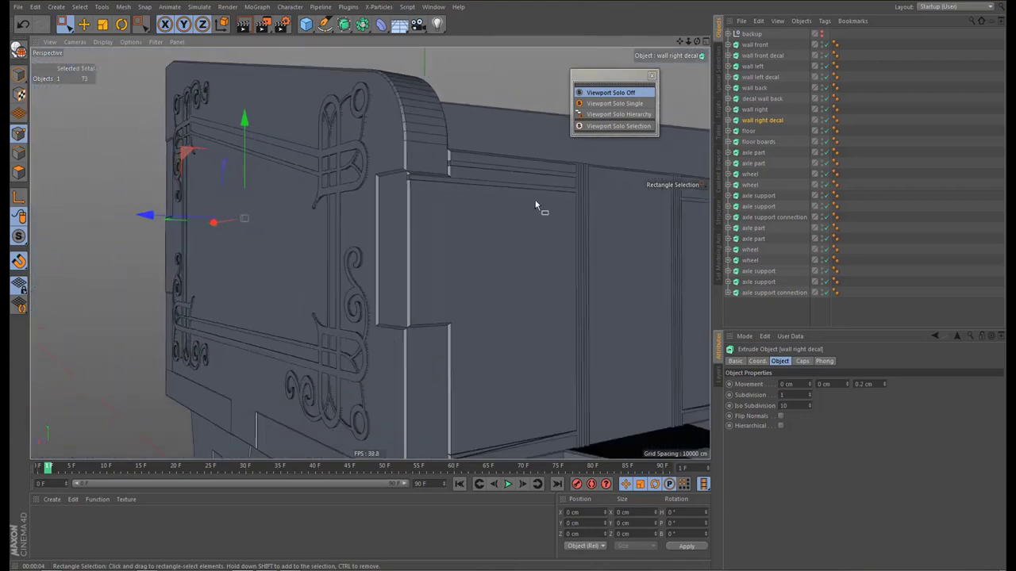
{"action": "left_click_drag", "start_coordinate": [523, 243], "coordinate": [673, 117], "text": "alt"}
{"action": "left_click", "coordinate": [754, 46]}
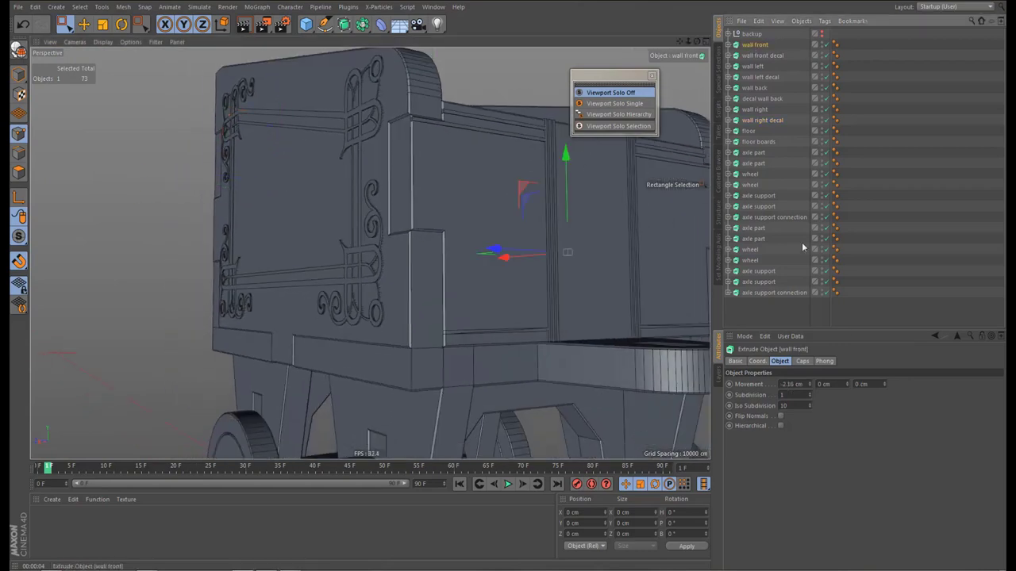
{"action": "left_click", "coordinate": [803, 362]}
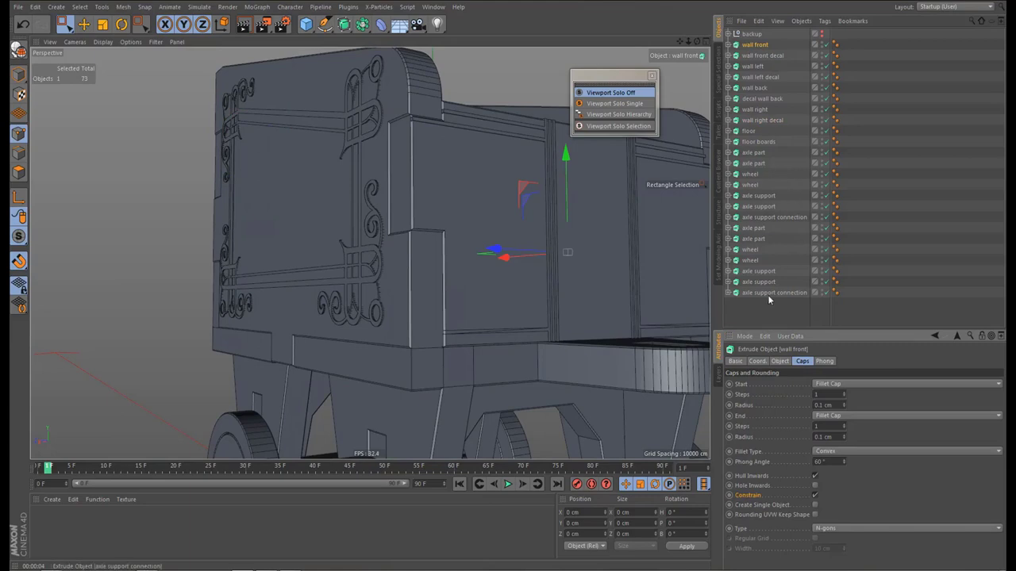
{"action": "key", "text": "ctrl+a"}
{"action": "left_click", "coordinate": [779, 56], "text": "ctrl"}
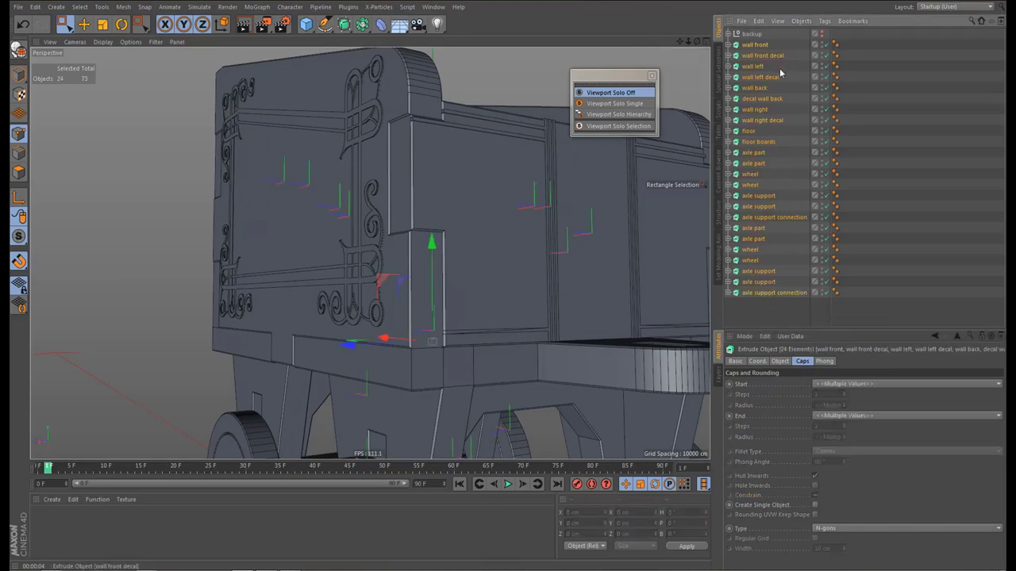
{"action": "left_click", "coordinate": [777, 77], "text": "ctrl"}
{"action": "left_click", "coordinate": [761, 98], "text": "ctrl"}
{"action": "left_click", "coordinate": [761, 120], "text": "ctrl"}
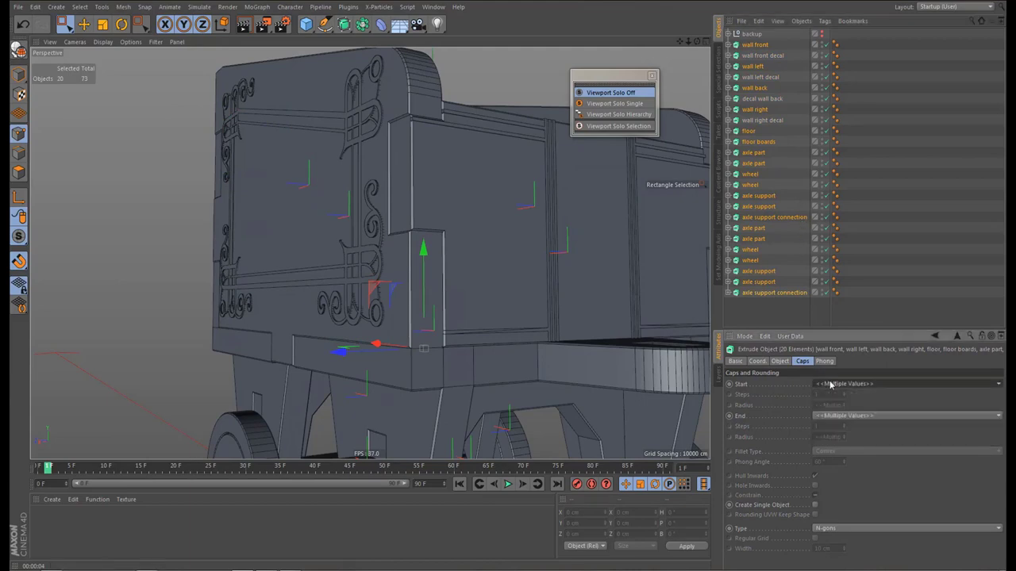
Set the start and end fillet radii to 0.05 cm on all extrusions except the wall decals and floor boards
{"action": "left_click", "coordinate": [768, 294]}
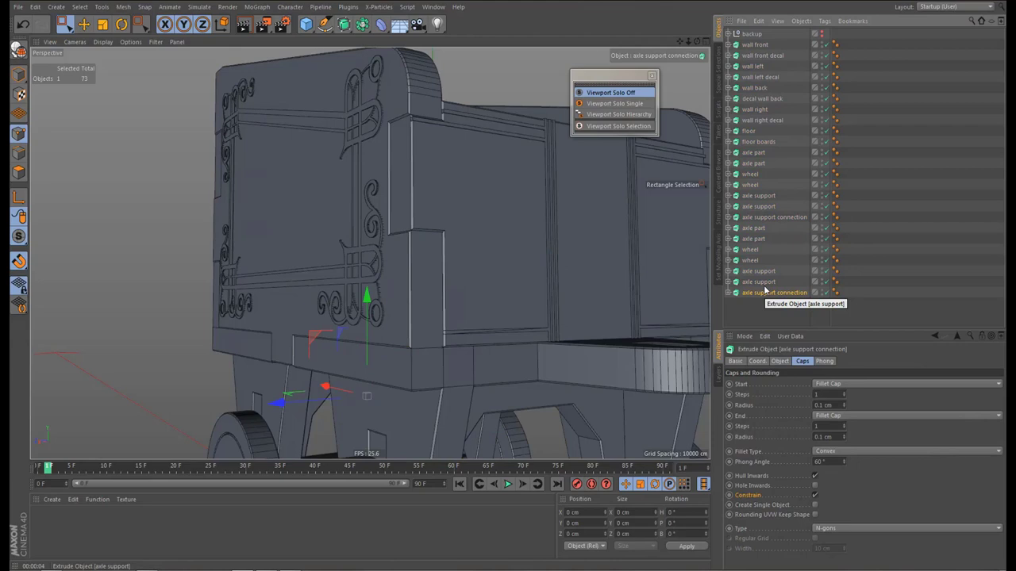
{"action": "left_click", "coordinate": [755, 228], "text": "shift"}
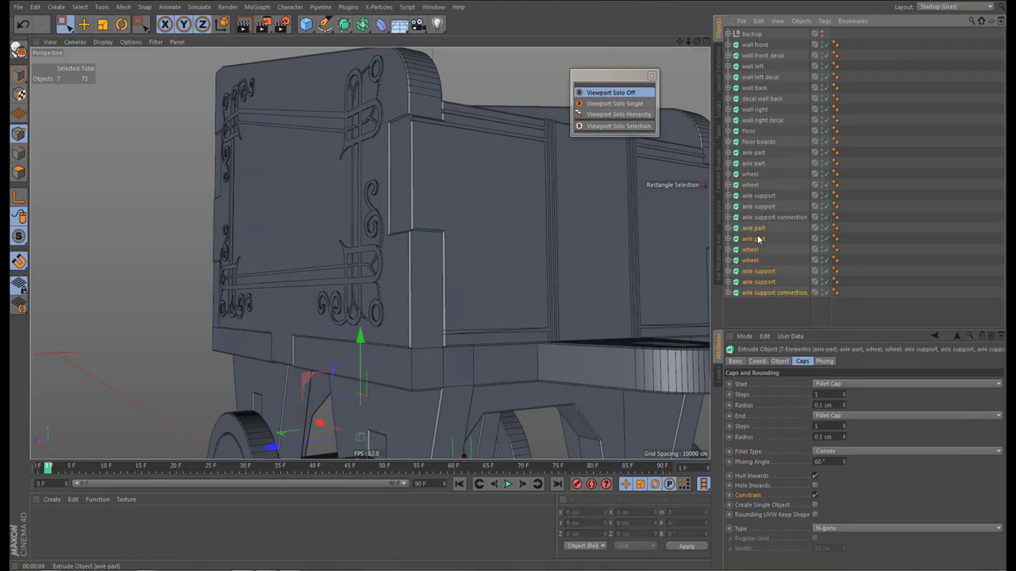
{"action": "left_click", "coordinate": [760, 218], "text": "shift"}
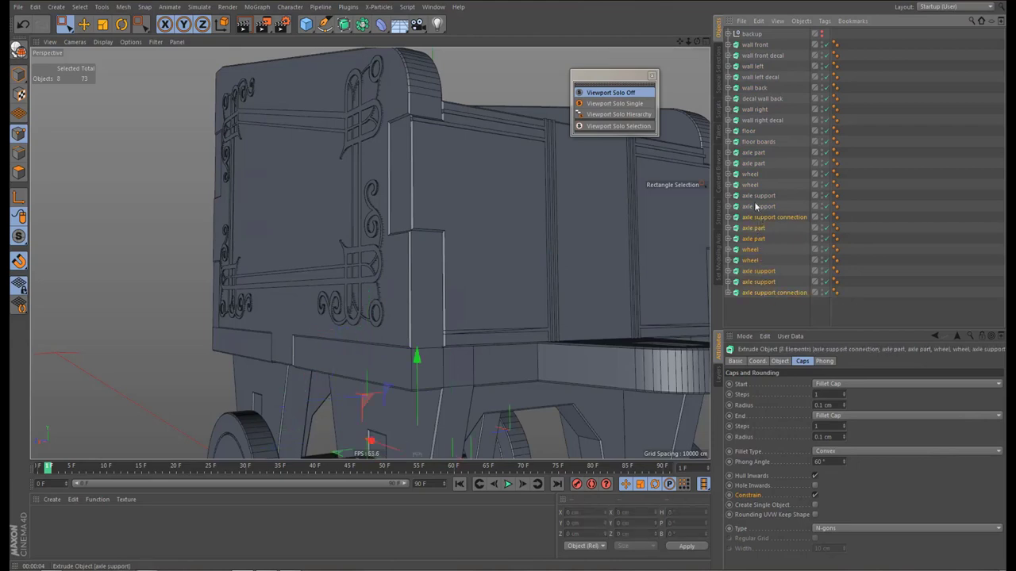
{"action": "left_click", "coordinate": [758, 207], "text": "shift"}
{"action": "left_click", "coordinate": [755, 196], "text": "shift"}
{"action": "left_click", "coordinate": [754, 185], "text": "shift"}
{"action": "left_click", "coordinate": [754, 174], "text": "shift"}
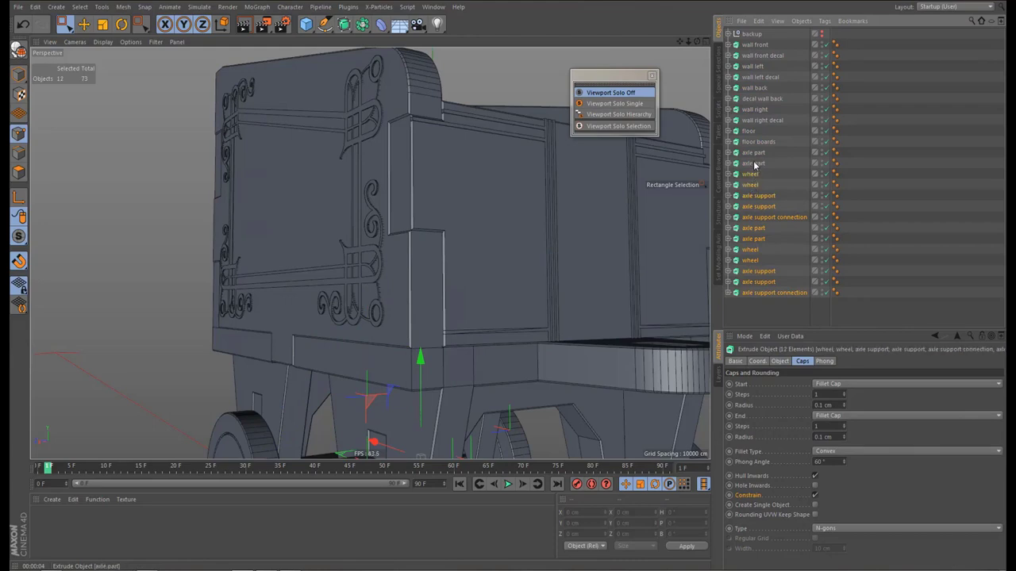
{"action": "left_click", "coordinate": [758, 163], "text": "shift"}
{"action": "left_click", "coordinate": [757, 152], "text": "shift"}
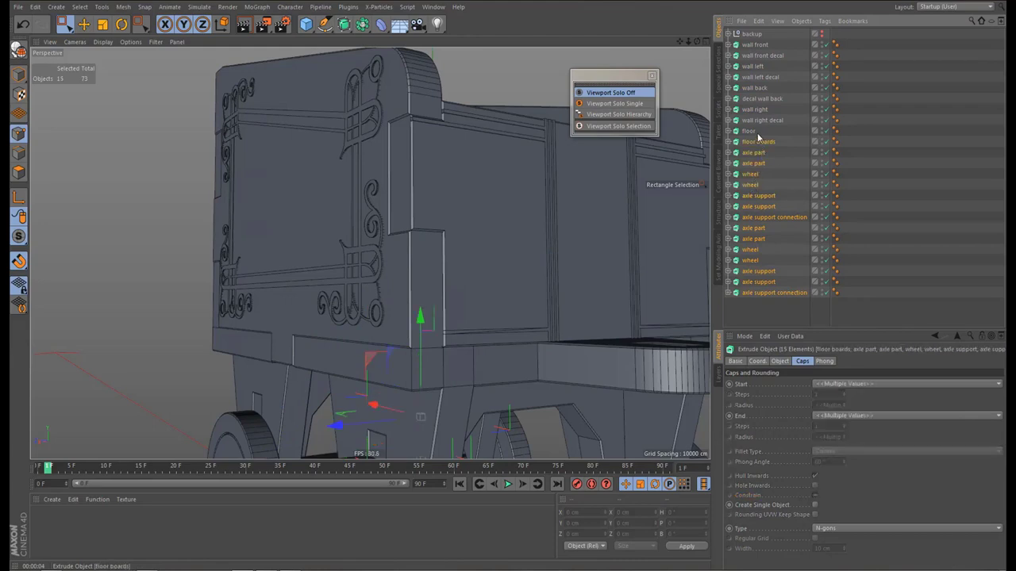
{"action": "left_click", "coordinate": [747, 131], "text": "shift"}
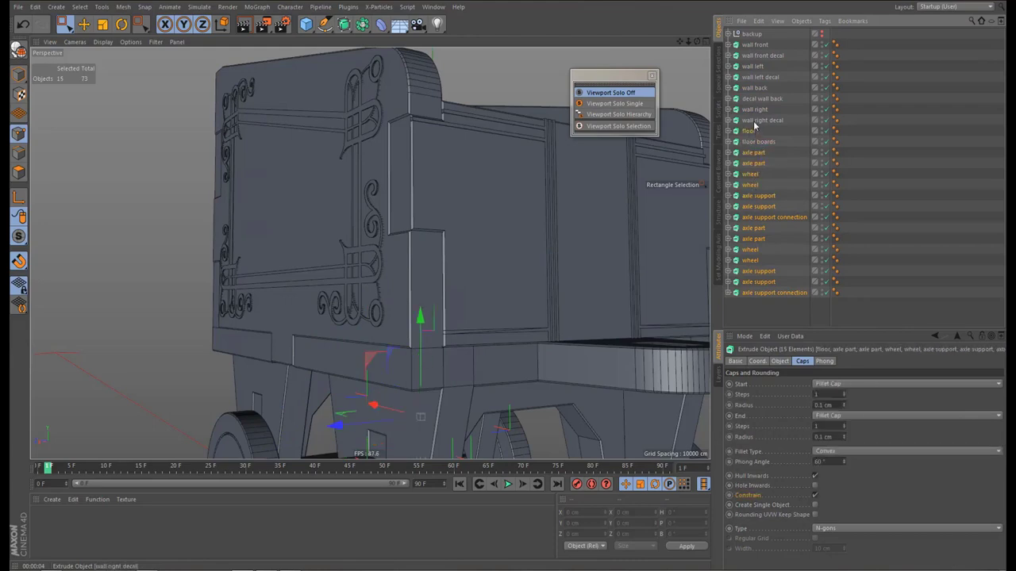
{"action": "left_click", "coordinate": [755, 110], "text": "shift"}
{"action": "left_click", "coordinate": [759, 89], "text": "shift"}
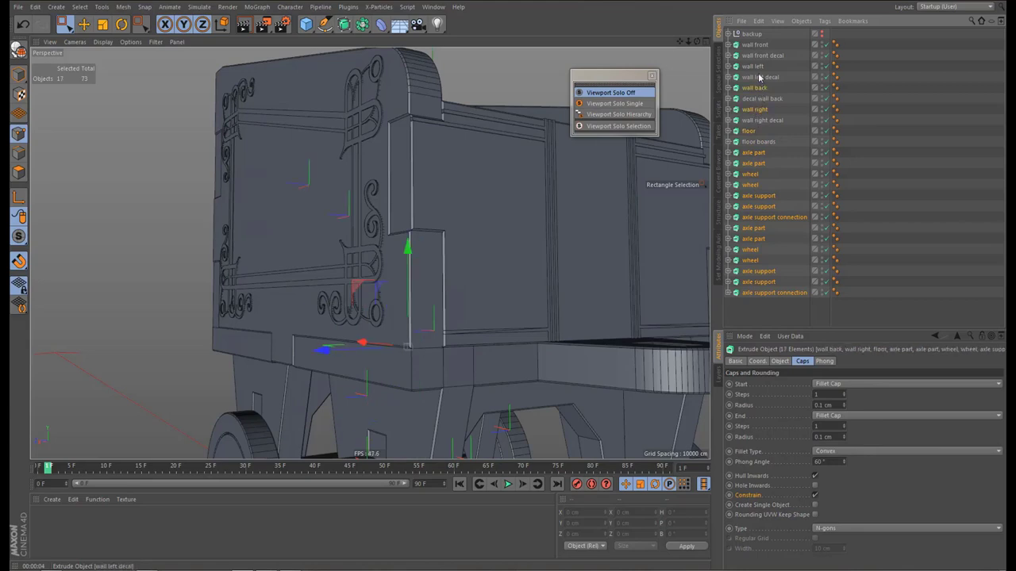
{"action": "left_click", "coordinate": [757, 68], "text": "shift"}
{"action": "left_click", "coordinate": [757, 46], "text": "shift"}
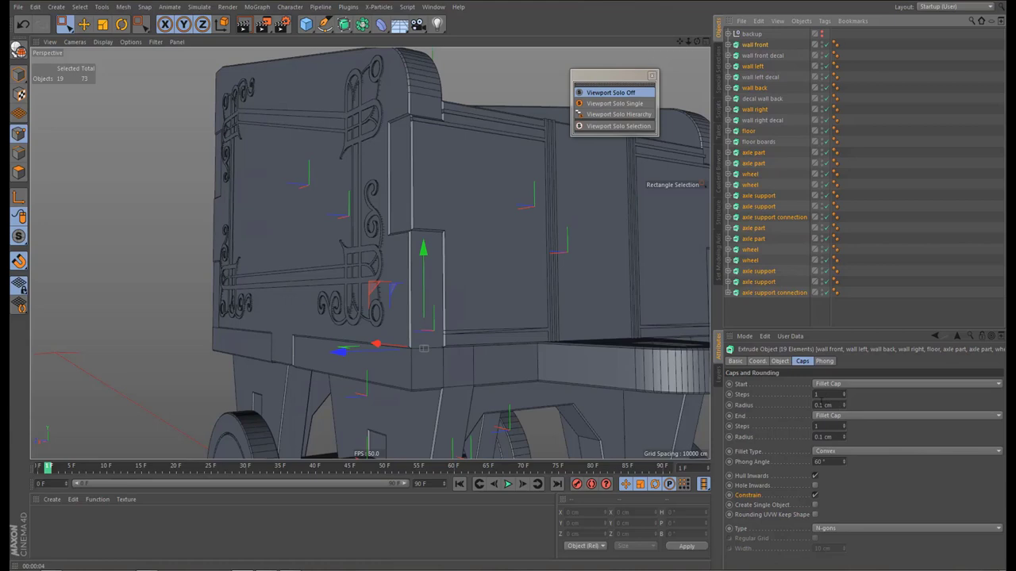
{"action": "left_click", "coordinate": [825, 405]}
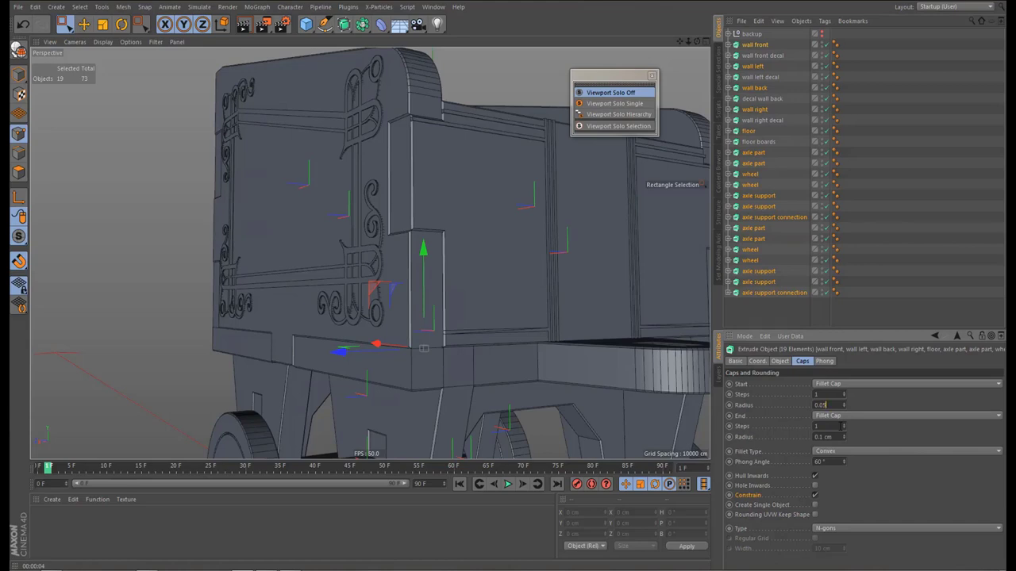
{"action": "key", "text": "Return"}
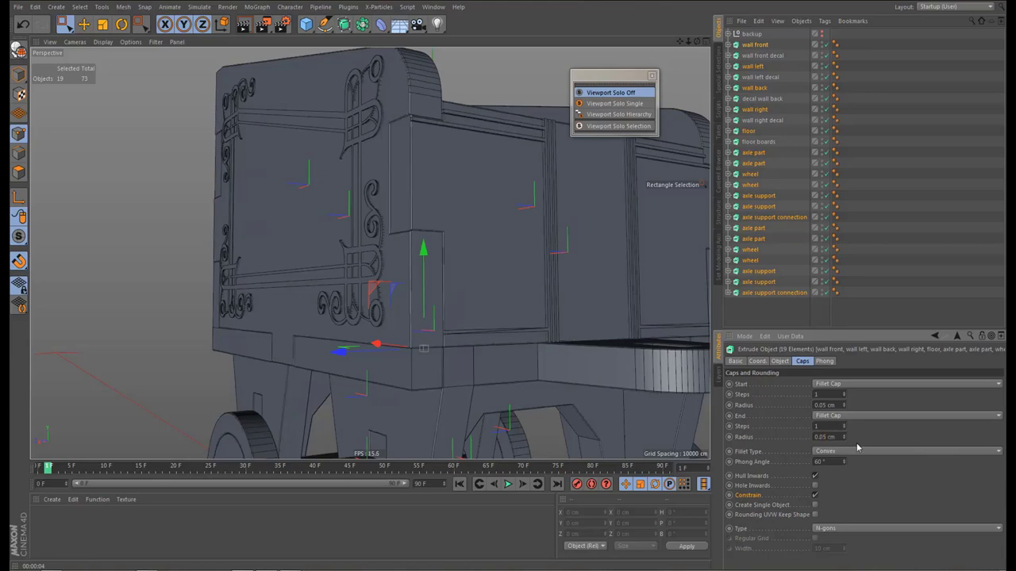
Check the smaller edge fillets in viewport renders of the whole cart and up close at the wall corner
{"action": "left_click_drag", "start_coordinate": [454, 163], "coordinate": [472, 191], "text": "alt"}
{"action": "key", "text": "ctrl+r"}
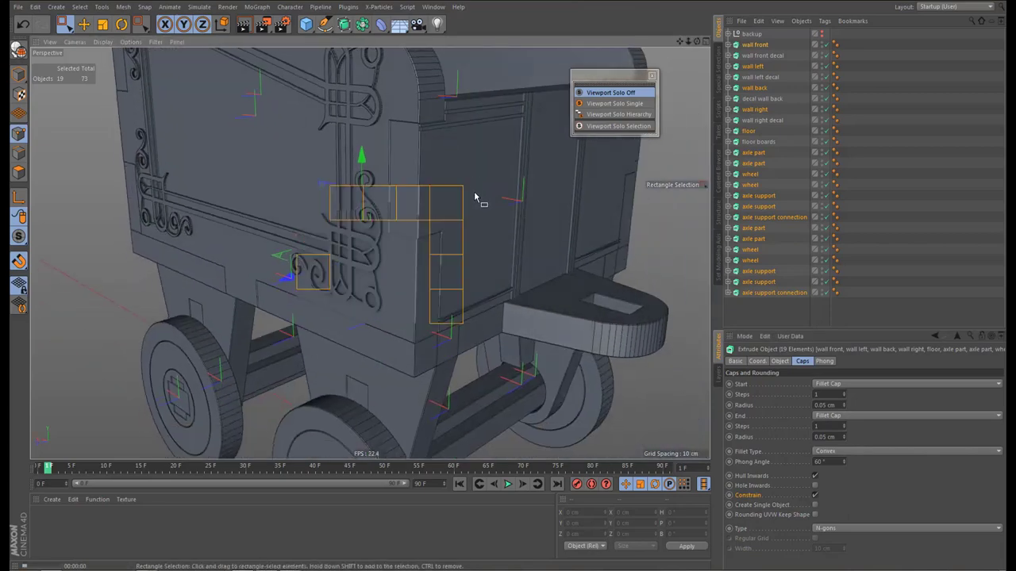
{"action": "scroll", "coordinate": [483, 193], "scroll_direction": "down", "scroll_amount": 5}
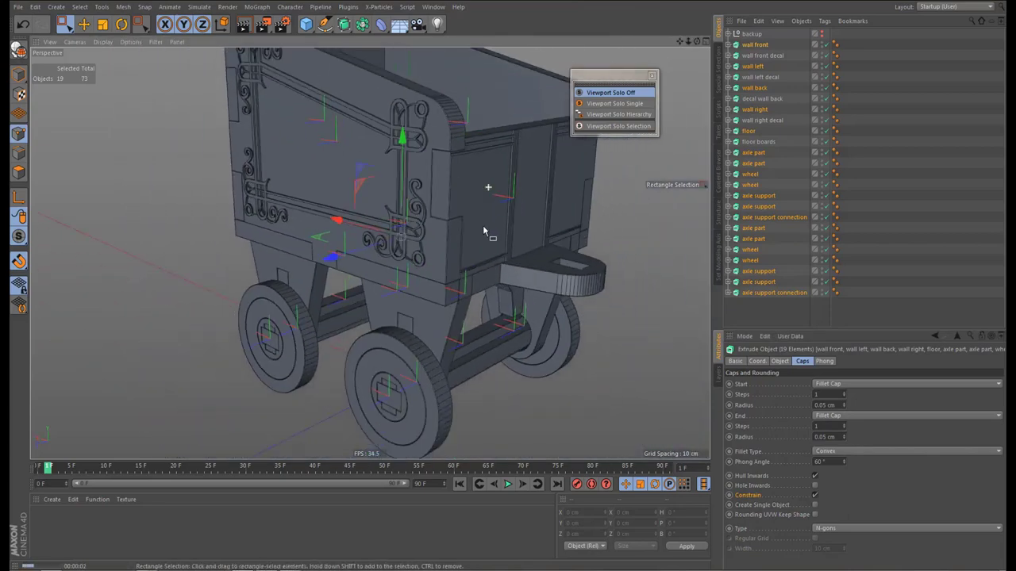
{"action": "key", "text": "ctrl+r"}
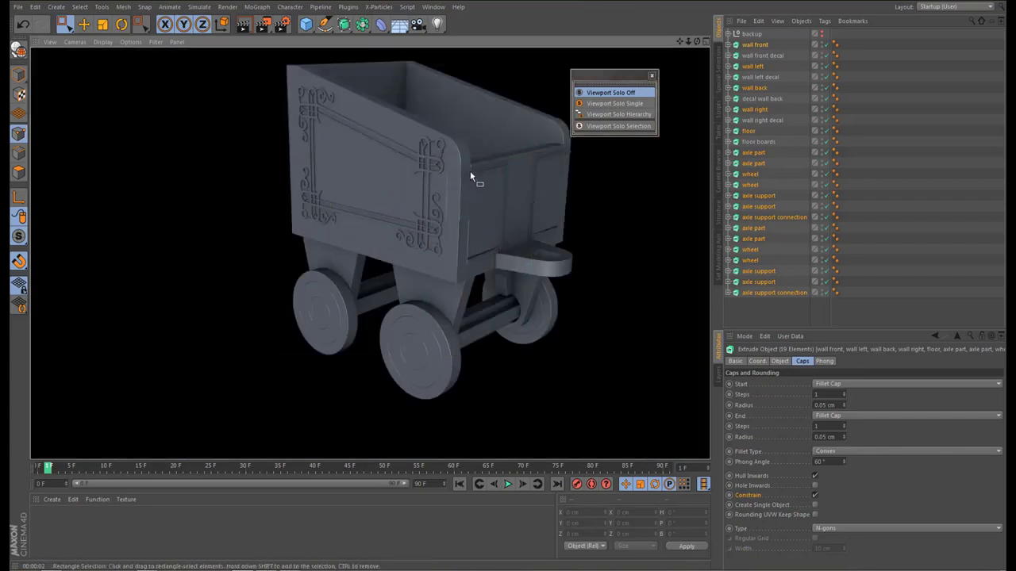
{"action": "scroll", "coordinate": [469, 177], "scroll_direction": "up", "scroll_amount": 5}
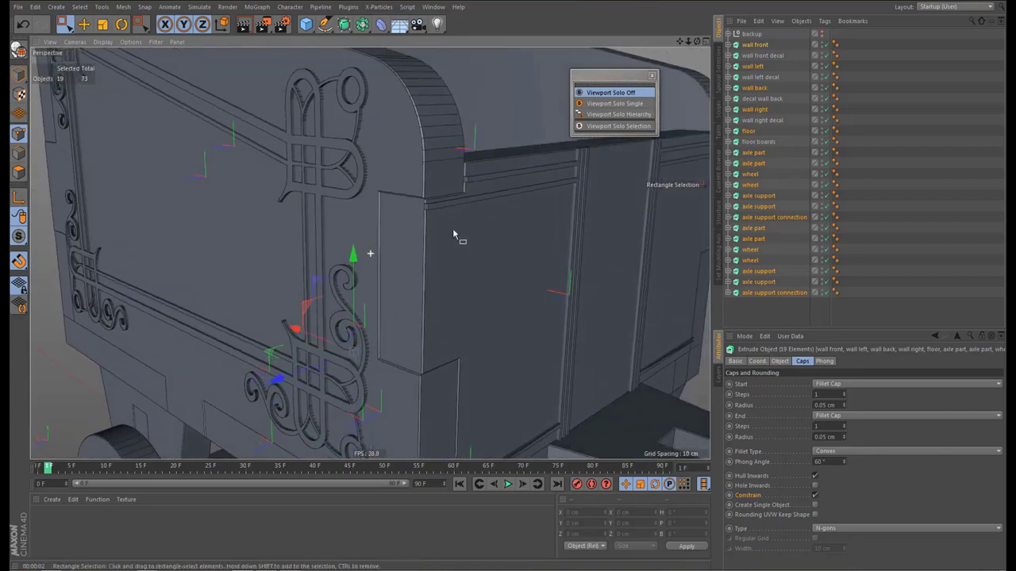
Set the start and end fillet cap steps to 3 on the selected cart extrusions
{"action": "left_click_drag", "start_coordinate": [453, 230], "coordinate": [430, 224], "text": "alt"}
{"action": "right_click_drag", "start_coordinate": [427, 217], "coordinate": [449, 229], "text": "alt"}
{"action": "left_click_drag", "start_coordinate": [434, 237], "coordinate": [432, 269], "text": "alt"}
{"action": "right_click_drag", "start_coordinate": [426, 277], "coordinate": [394, 322], "text": "alt"}
{"action": "left_click_drag", "start_coordinate": [370, 253], "coordinate": [379, 306], "text": "alt"}
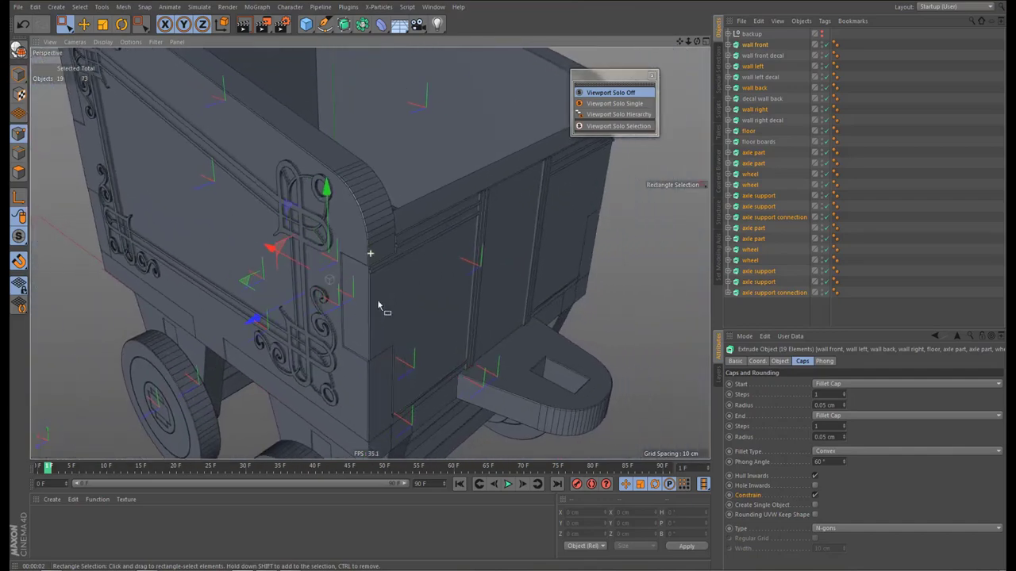
{"action": "right_click_drag", "start_coordinate": [430, 273], "coordinate": [385, 343], "text": "alt"}
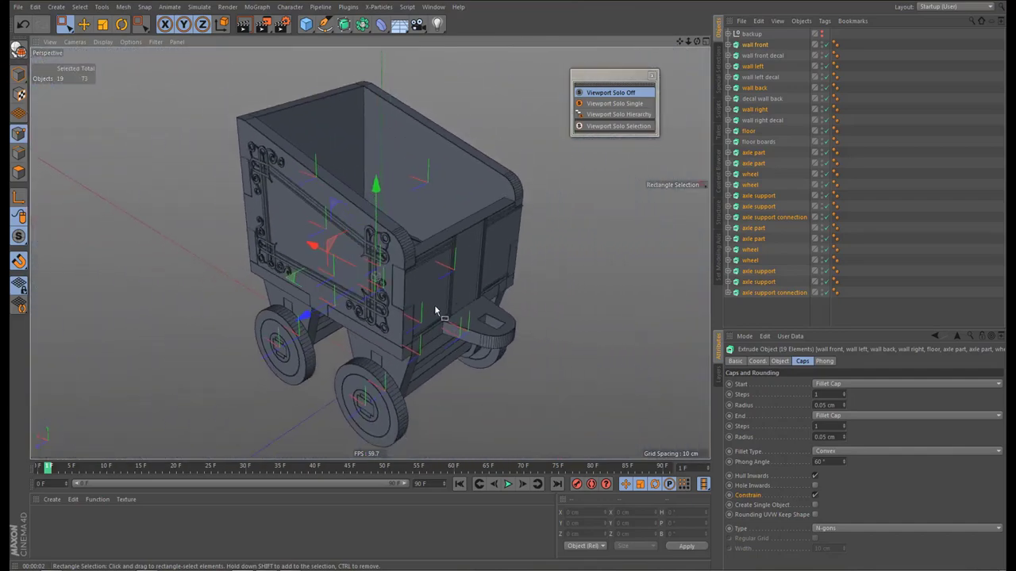
{"action": "left_click", "coordinate": [844, 394]}
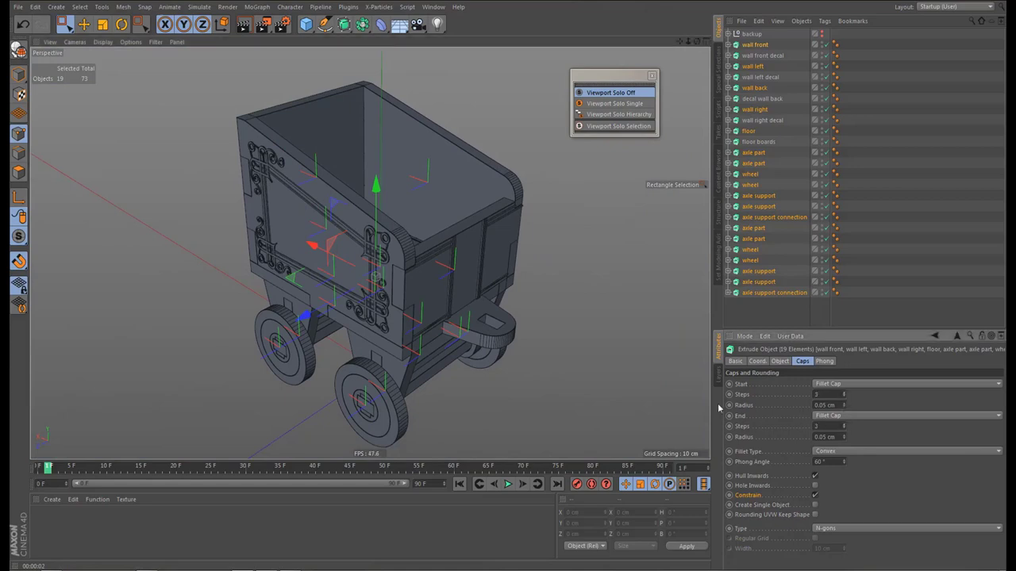
Check the smoother fillets in a viewport render of the whole cart from different angles
{"action": "key", "text": "ctrl+r"}
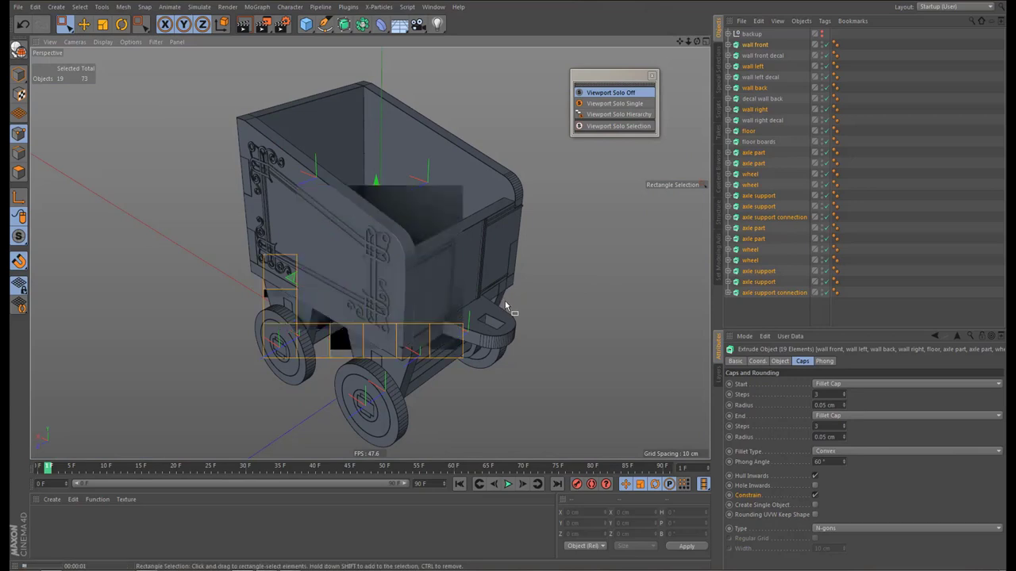
{"action": "left_click_drag", "start_coordinate": [407, 333], "coordinate": [425, 319], "text": "alt"}
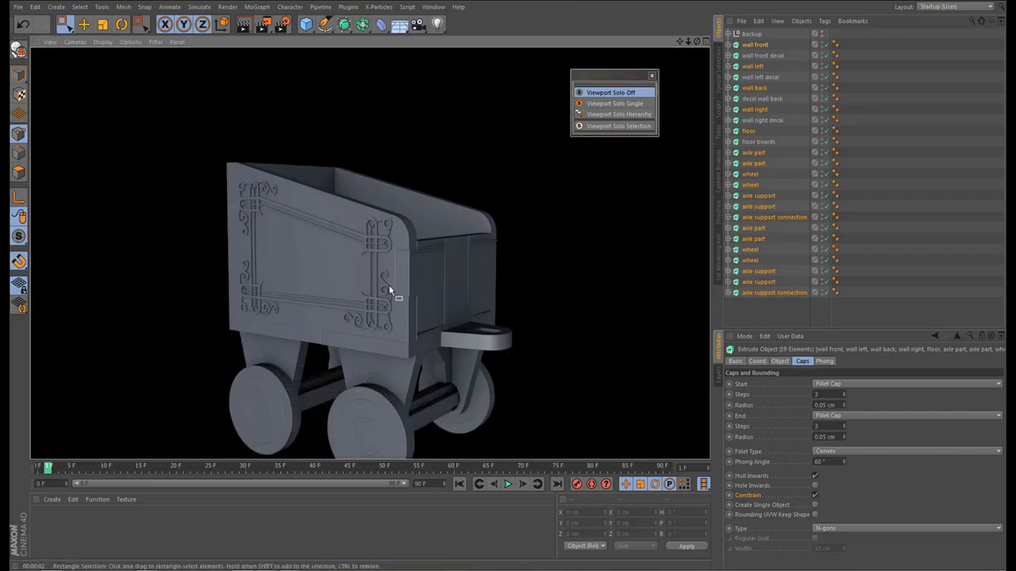
{"action": "left_click_drag", "start_coordinate": [398, 273], "coordinate": [402, 290], "text": "alt"}
{"action": "right_click_drag", "start_coordinate": [401, 290], "coordinate": [445, 281], "text": "alt"}
{"action": "left_click_drag", "start_coordinate": [445, 283], "coordinate": [415, 260], "text": "alt"}
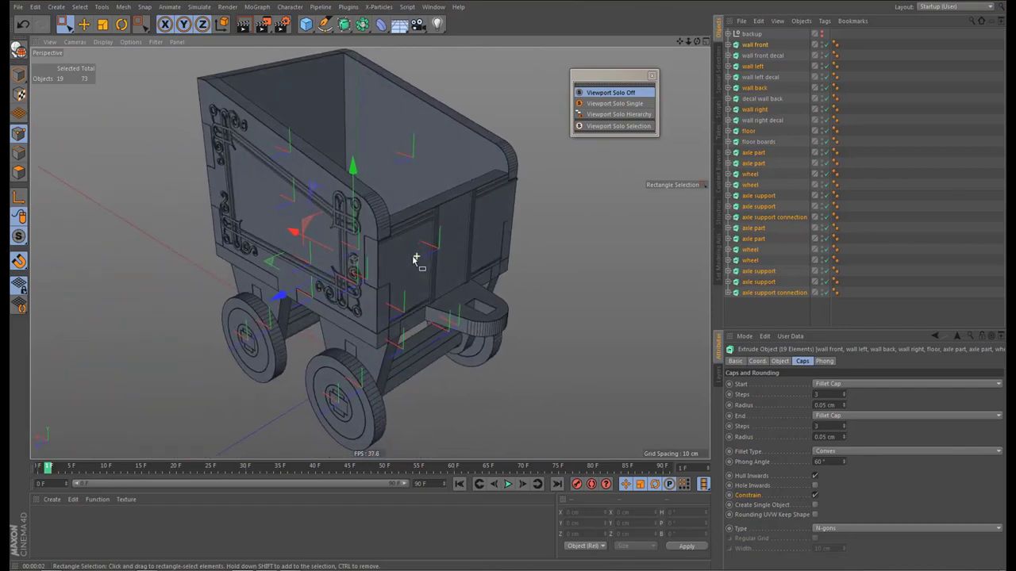
{"action": "left_click_drag", "start_coordinate": [436, 297], "coordinate": [426, 295], "text": "alt"}
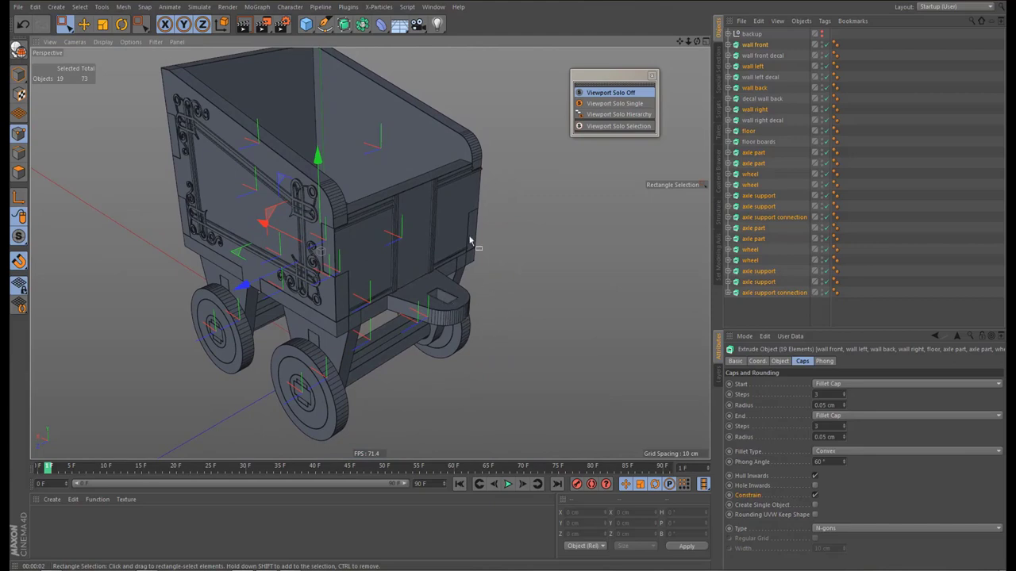
Close the floating Viewport Solo palette and switch to the coal waggon and caboose.c4d project
{"action": "left_click", "coordinate": [652, 76]}
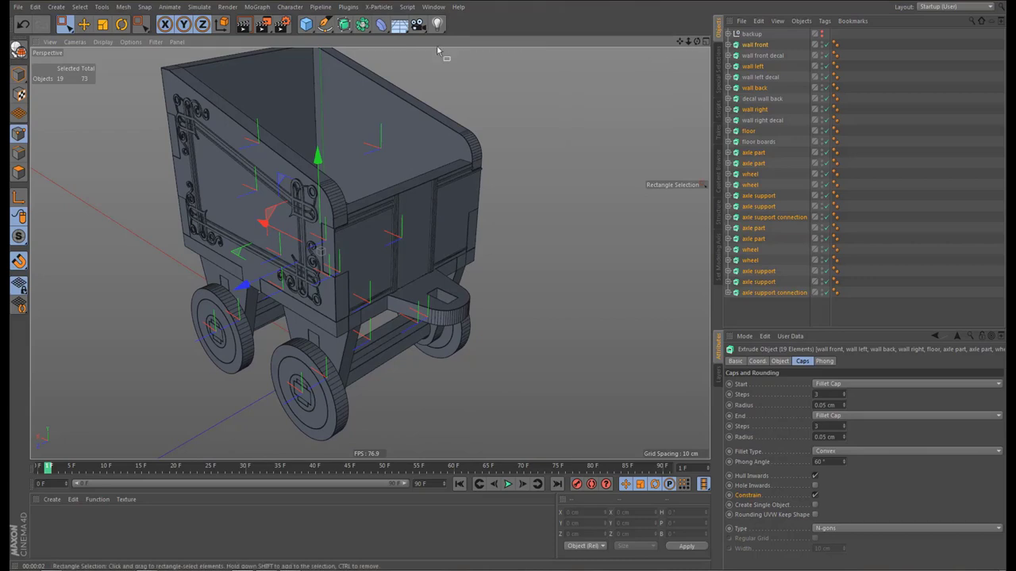
{"action": "left_click", "coordinate": [433, 6]}
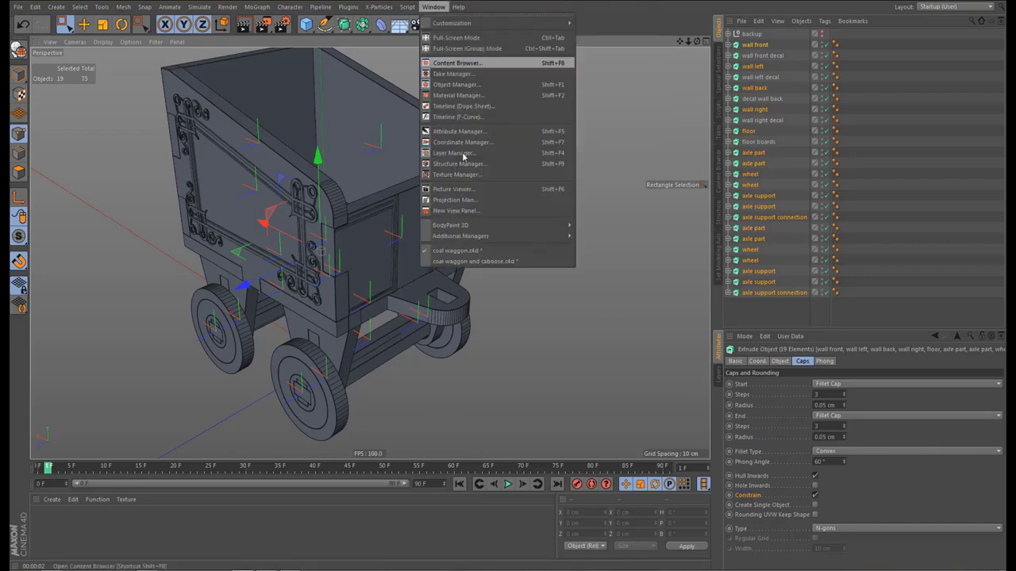
{"action": "left_click", "coordinate": [478, 262]}
{"action": "middle_click_drag", "start_coordinate": [487, 253], "coordinate": [419, 240], "text": "alt"}
{"action": "right_click_drag", "start_coordinate": [420, 240], "coordinate": [397, 262], "text": "alt"}
{"action": "middle_click_drag", "start_coordinate": [396, 262], "coordinate": [373, 250], "text": "alt"}
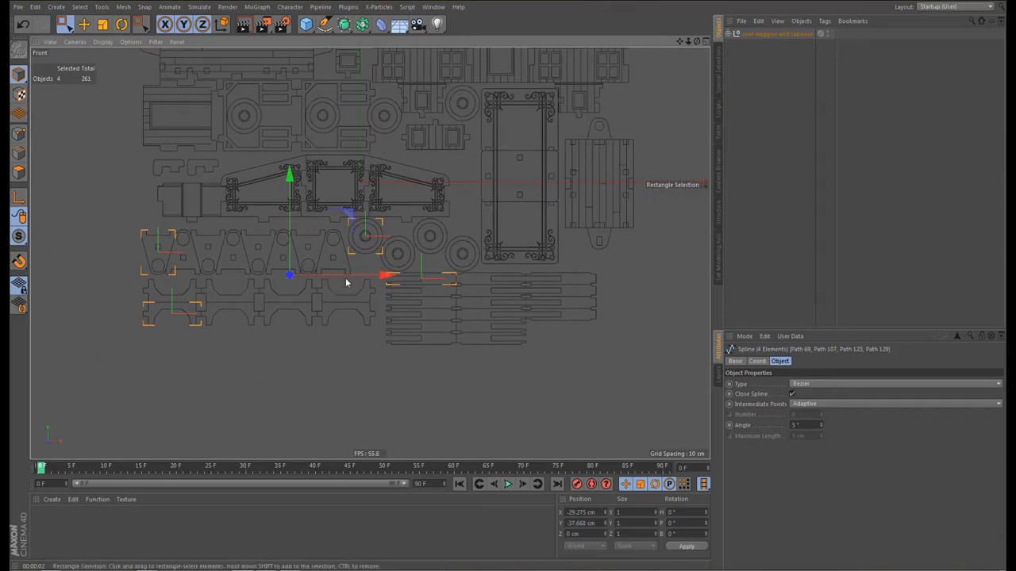
Copy the right-hand hook-shaped outline spline, Path 70, and paste it into the coal waggon.c4d project
{"action": "middle_click_drag", "start_coordinate": [215, 188], "coordinate": [250, 244], "text": "alt"}
{"action": "right_click_drag", "start_coordinate": [226, 216], "coordinate": [276, 227], "text": "alt"}
{"action": "scroll", "coordinate": [276, 230], "scroll_direction": "up", "scroll_amount": 5}
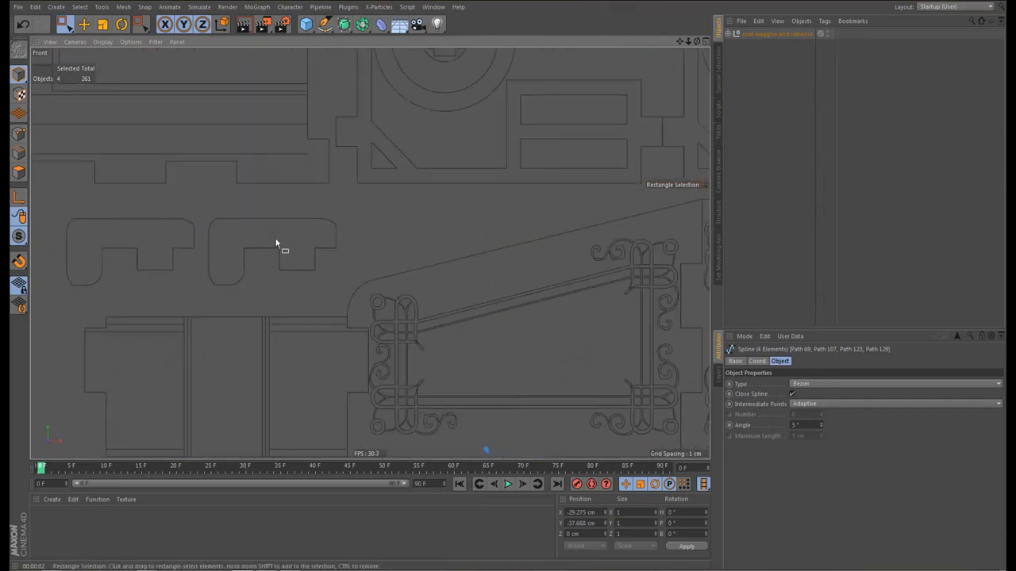
{"action": "left_click", "coordinate": [276, 255]}
{"action": "middle_click_drag", "start_coordinate": [278, 263], "coordinate": [370, 257], "text": "alt"}
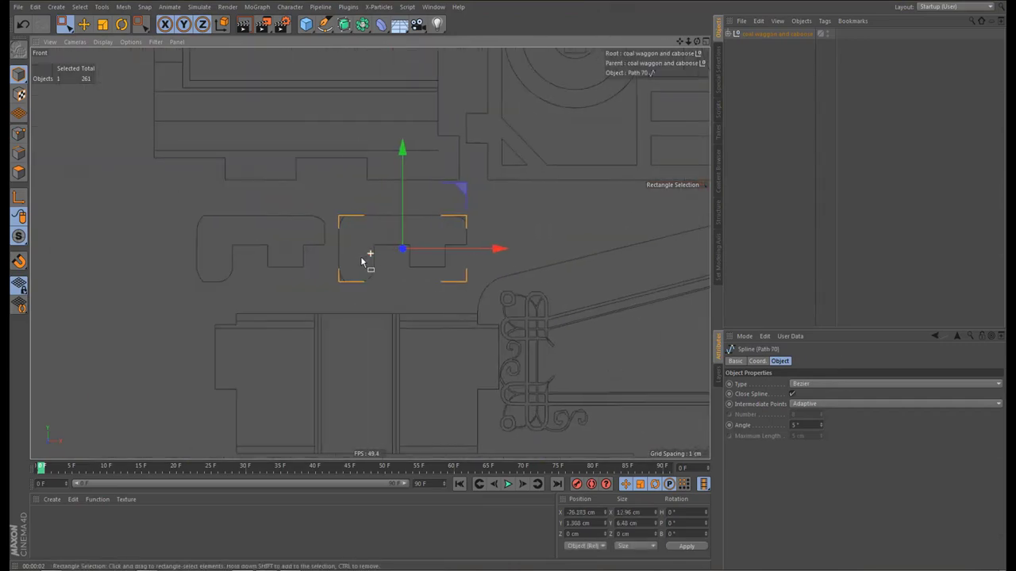
{"action": "scroll", "coordinate": [390, 238], "scroll_direction": "up", "scroll_amount": 1}
{"action": "scroll", "coordinate": [397, 238], "scroll_direction": "up", "scroll_amount": 3}
{"action": "scroll", "coordinate": [392, 258], "scroll_direction": "down", "scroll_amount": 4}
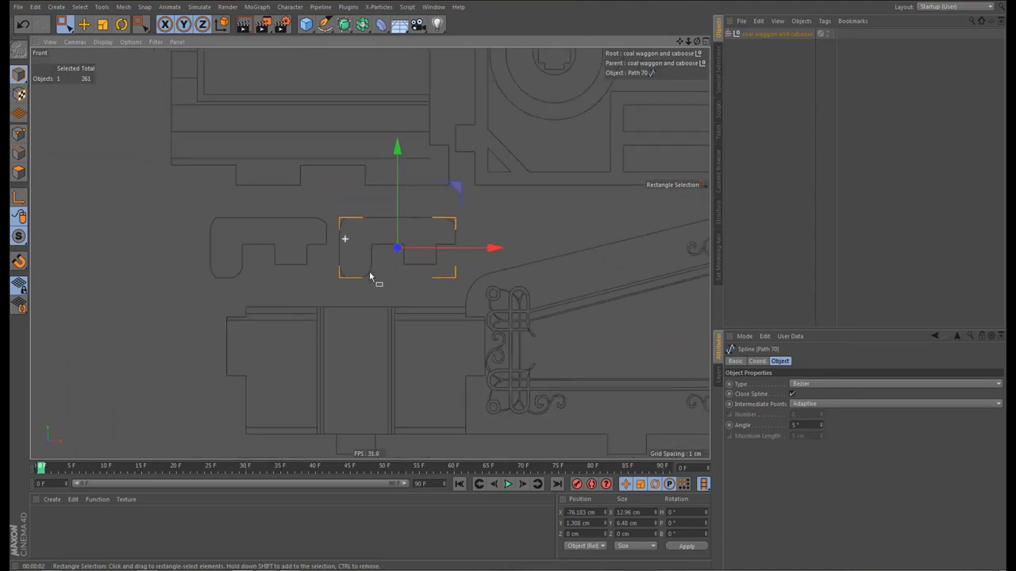
{"action": "scroll", "coordinate": [369, 271], "scroll_direction": "down", "scroll_amount": 1}
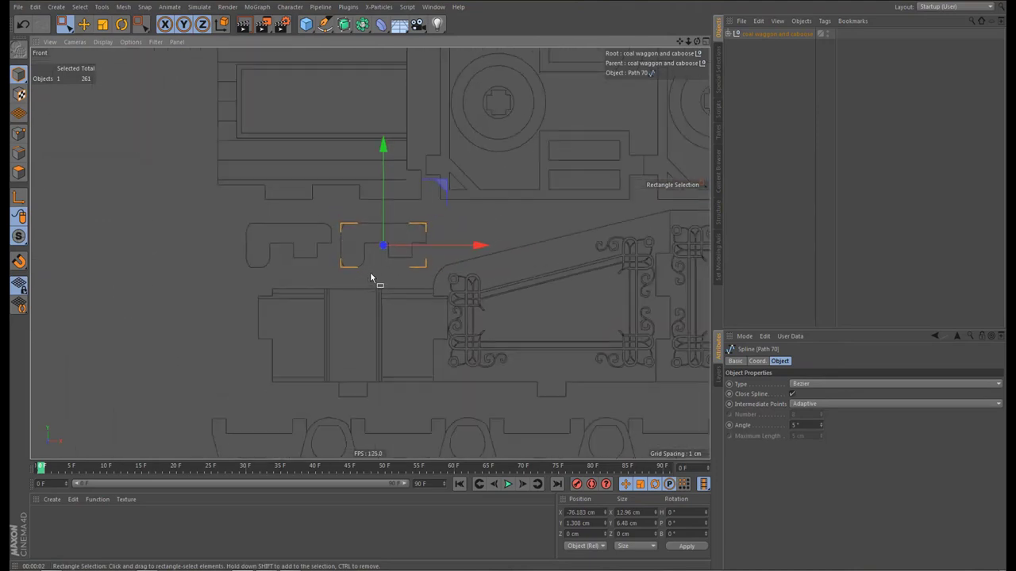
{"action": "left_click", "coordinate": [433, 6]}
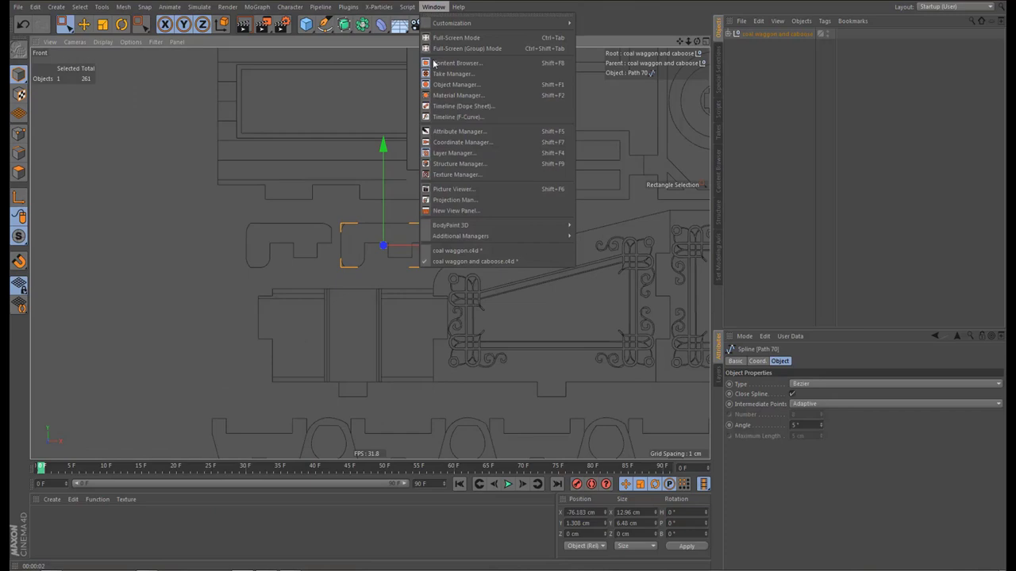
{"action": "left_click", "coordinate": [460, 252]}
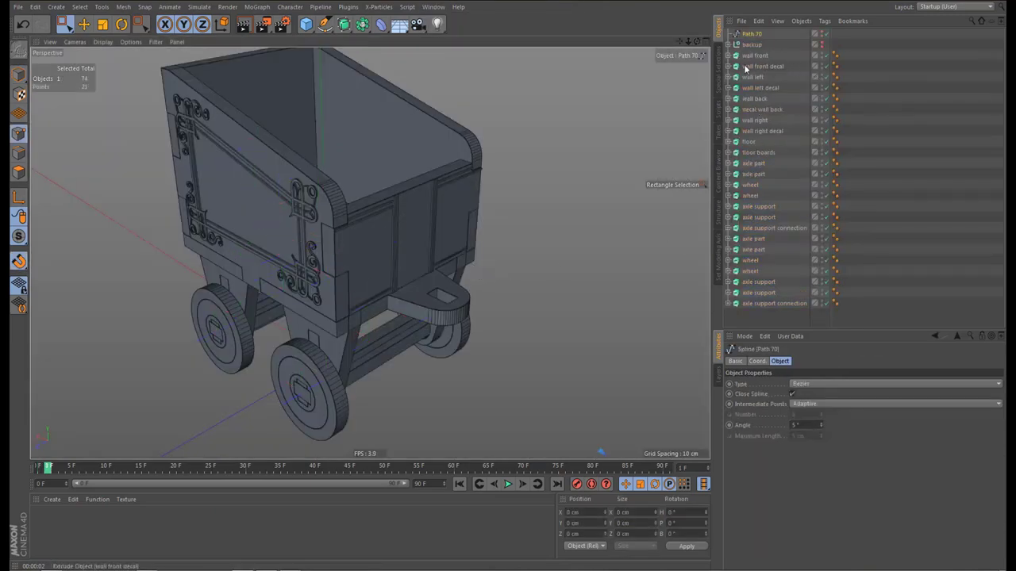
Isolate the pasted Path 70 spline with Viewport Solo and frame its outline in the perspective view
{"action": "left_click_drag", "start_coordinate": [18, 235], "coordinate": [71, 271]}
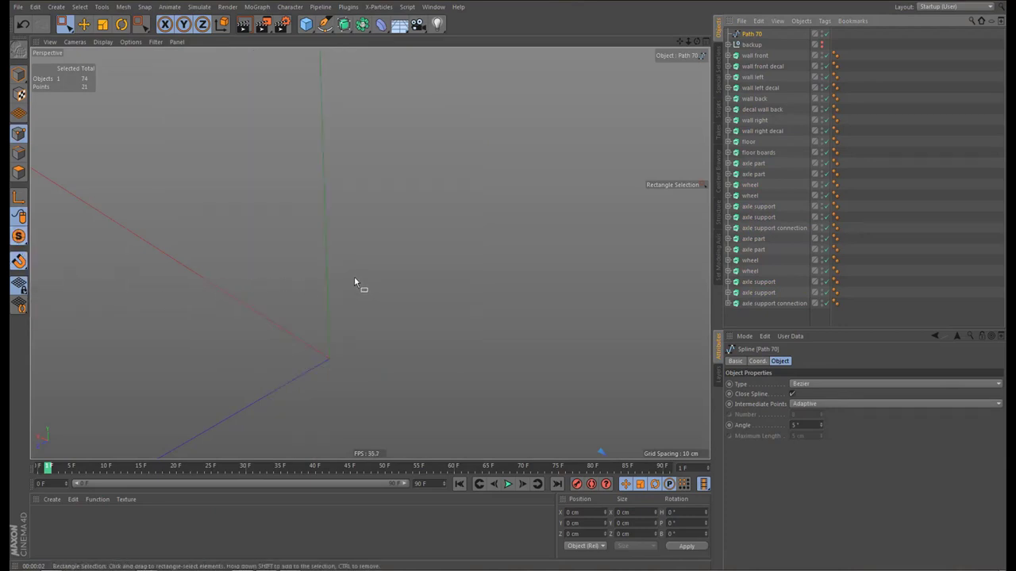
{"action": "key", "text": "s"}
{"action": "right_click_drag", "start_coordinate": [364, 265], "coordinate": [313, 201], "text": "alt"}
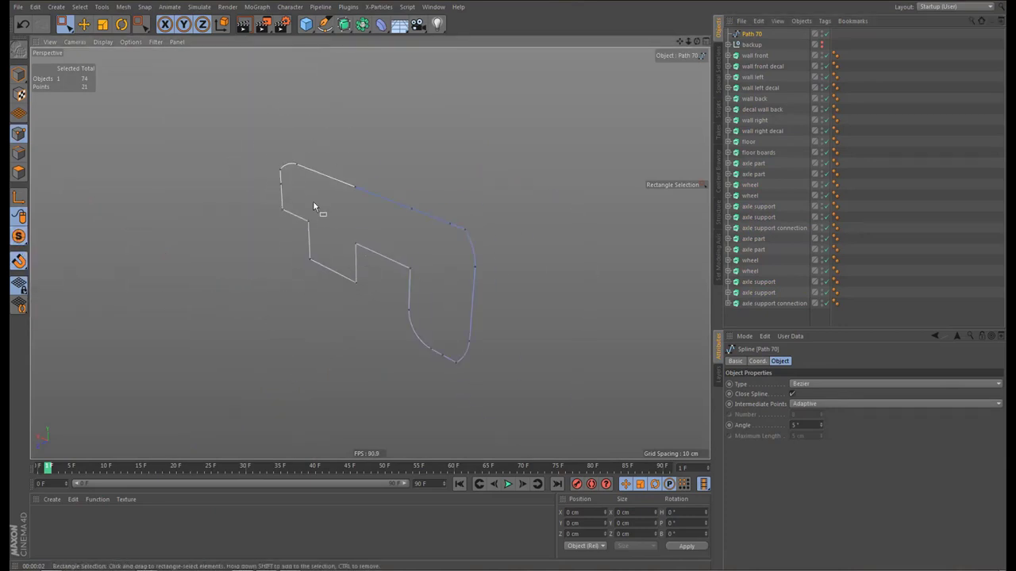
{"action": "left_click_drag", "start_coordinate": [312, 200], "coordinate": [466, 310], "text": "alt"}
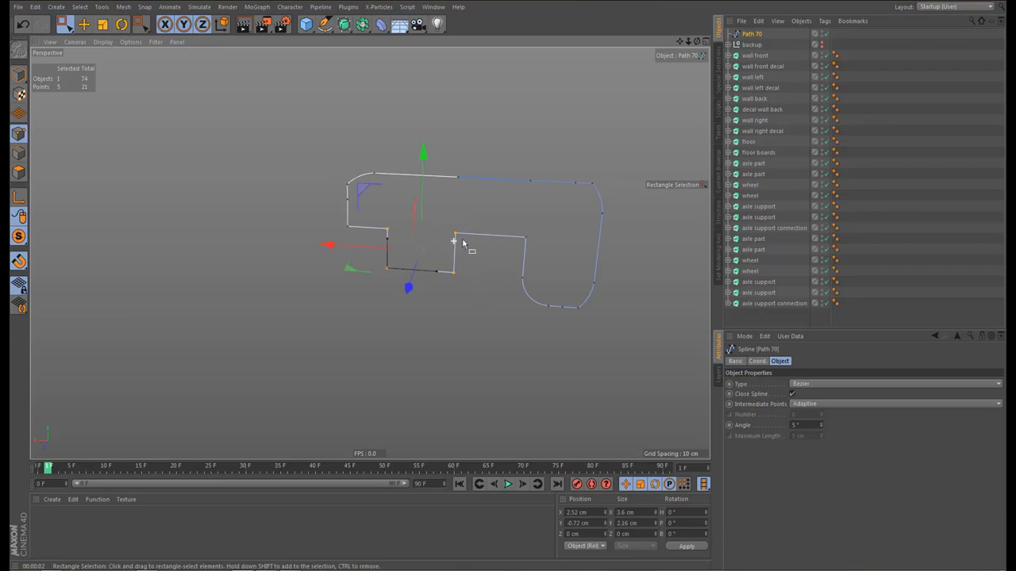
{"action": "mouse_move", "coordinate": [460, 240]}
{"action": "left_mouse_down", "text": "alt"}
{"action": "mouse_move", "coordinate": [471, 243]}
{"action": "mouse_move", "coordinate": [459, 228]}
{"action": "left_mouse_up", "text": "alt"}
{"action": "left_click_drag", "start_coordinate": [512, 261], "coordinate": [546, 298]}
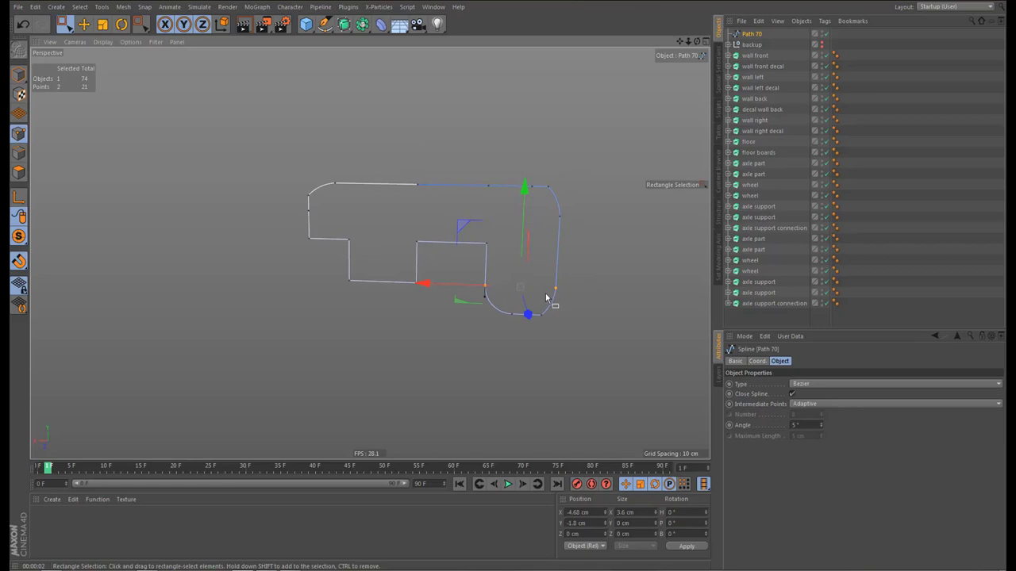
In the front view, delete the extra point at the upper-left rounded corner of Path 70
{"action": "middle_click", "coordinate": [465, 288]}
{"action": "middle_click", "coordinate": [537, 338]}
{"action": "key", "text": "s"}
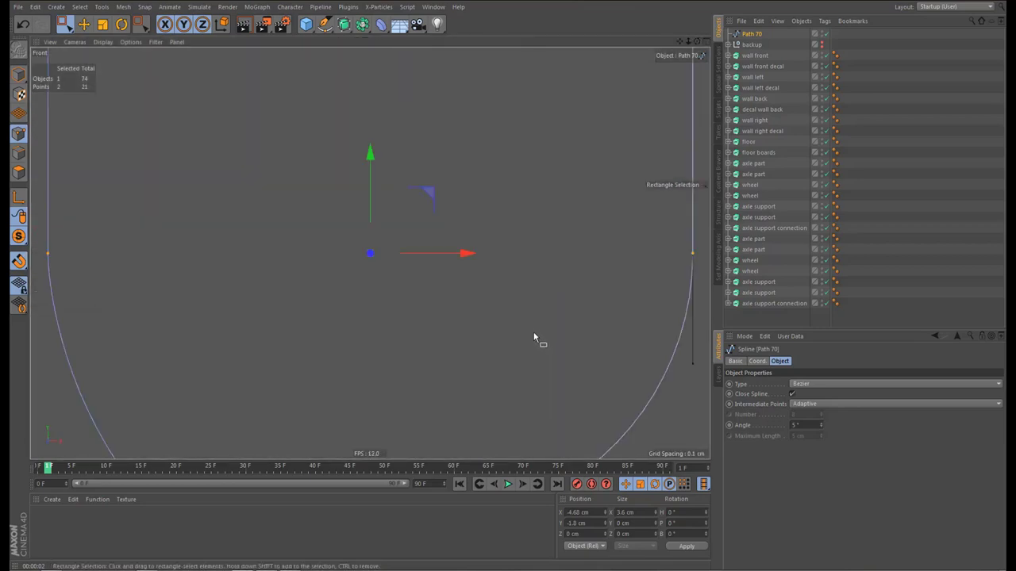
{"action": "scroll", "coordinate": [513, 334], "scroll_direction": "down", "scroll_amount": 12}
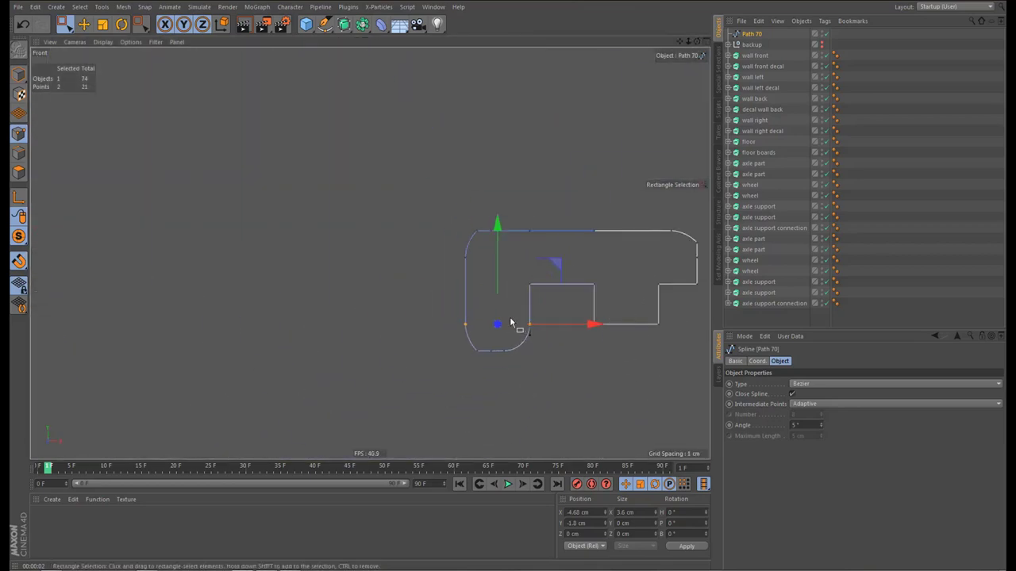
{"action": "middle_click_drag", "start_coordinate": [508, 320], "coordinate": [361, 317], "text": "alt"}
{"action": "scroll", "coordinate": [443, 303], "scroll_direction": "up", "scroll_amount": 4}
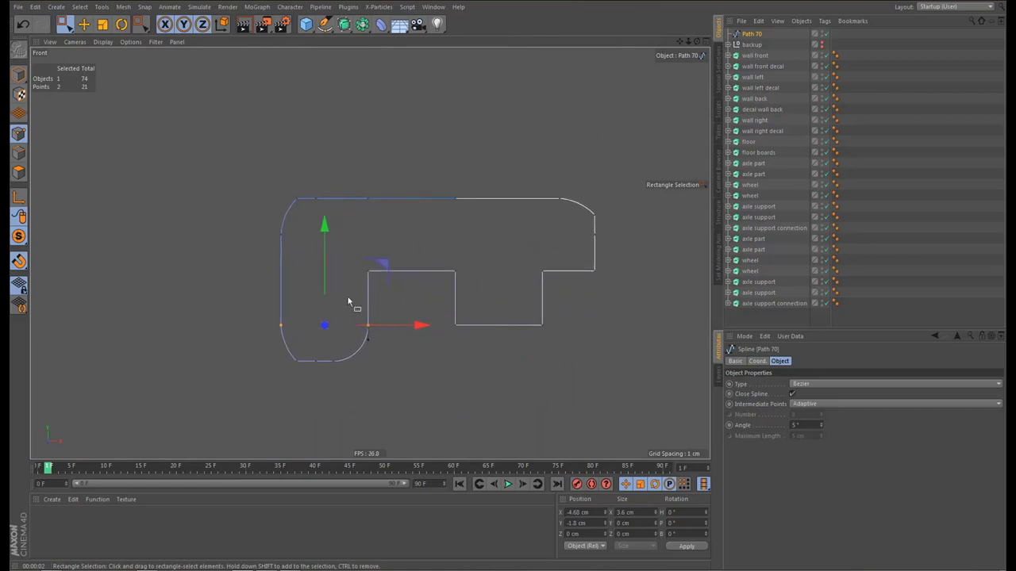
{"action": "scroll", "coordinate": [365, 304], "scroll_direction": "up", "scroll_amount": 2}
{"action": "scroll", "coordinate": [349, 296], "scroll_direction": "up", "scroll_amount": 1}
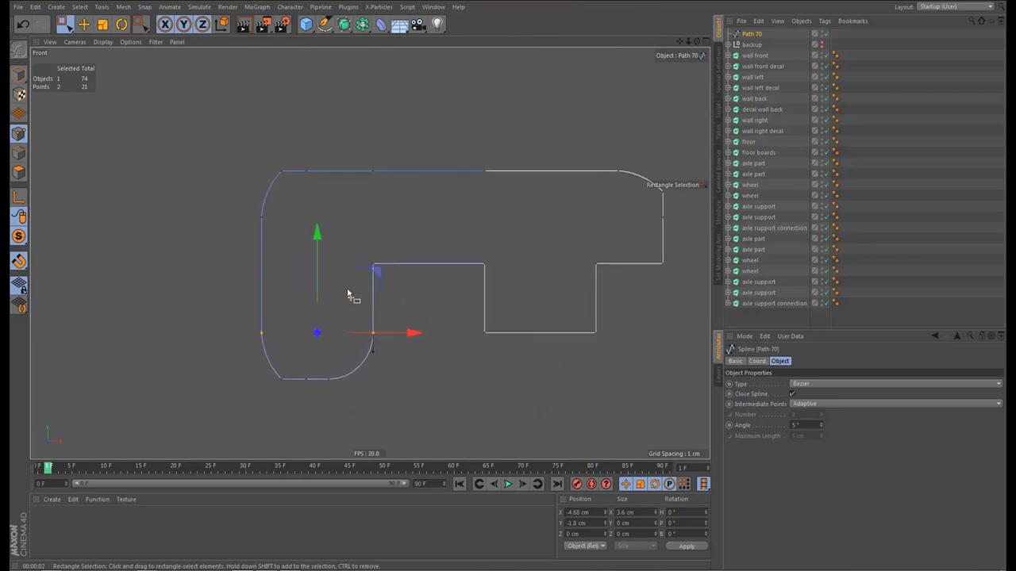
{"action": "left_click_drag", "start_coordinate": [255, 156], "coordinate": [294, 199]}
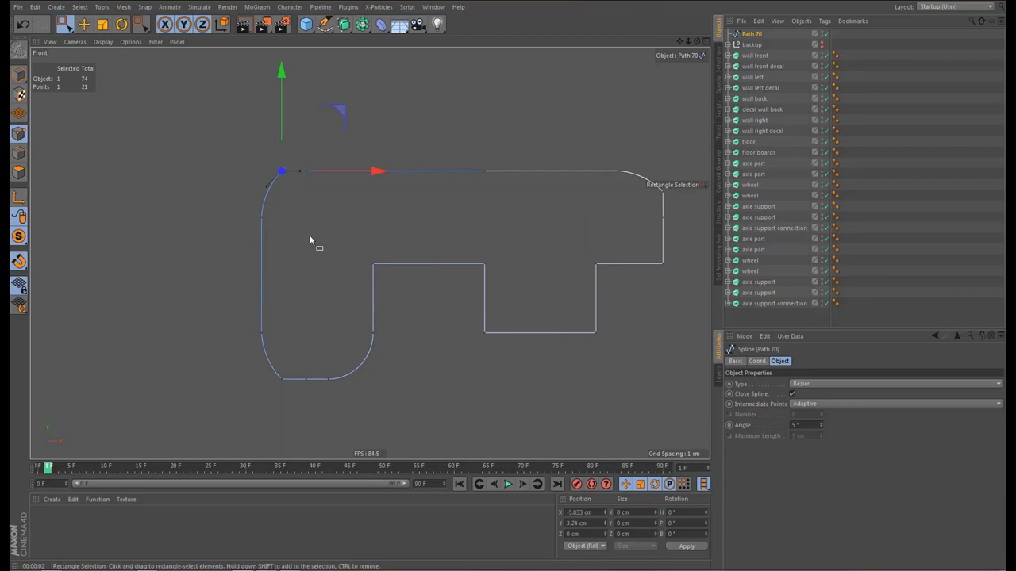
{"action": "key", "text": "Delete"}
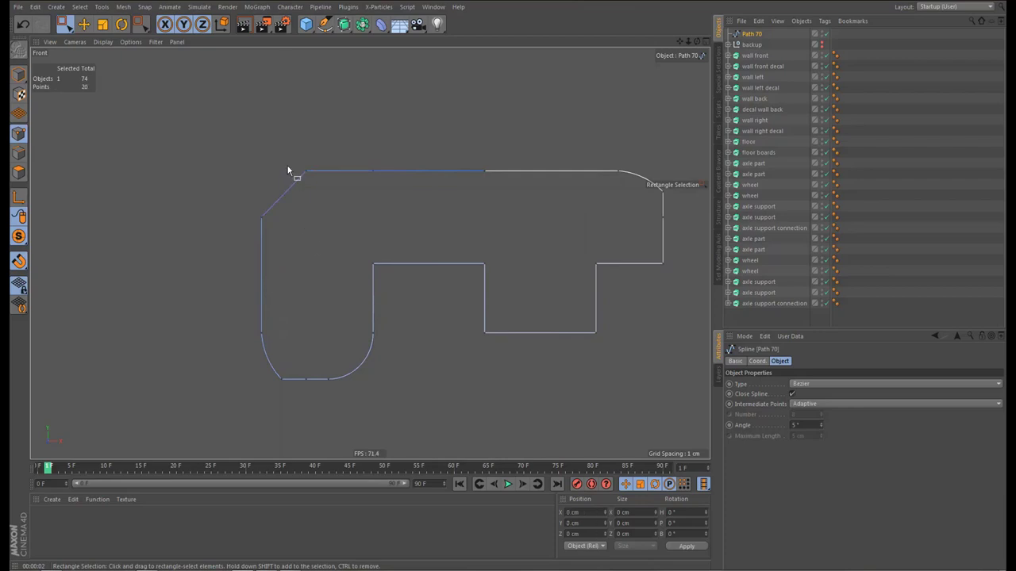
Make a hidden duplicate of Path 70, and delete the original's three points along the lower-left rounded end and one at the upper-right corner
{"action": "left_click_drag", "start_coordinate": [265, 364], "coordinate": [363, 410]}
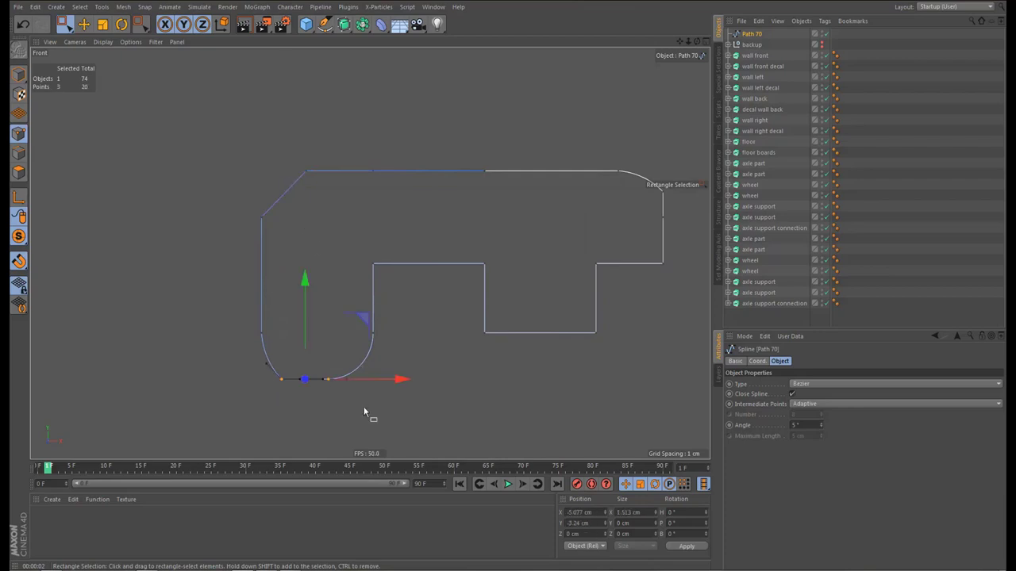
{"action": "scroll", "coordinate": [349, 385], "scroll_direction": "down", "scroll_amount": 2}
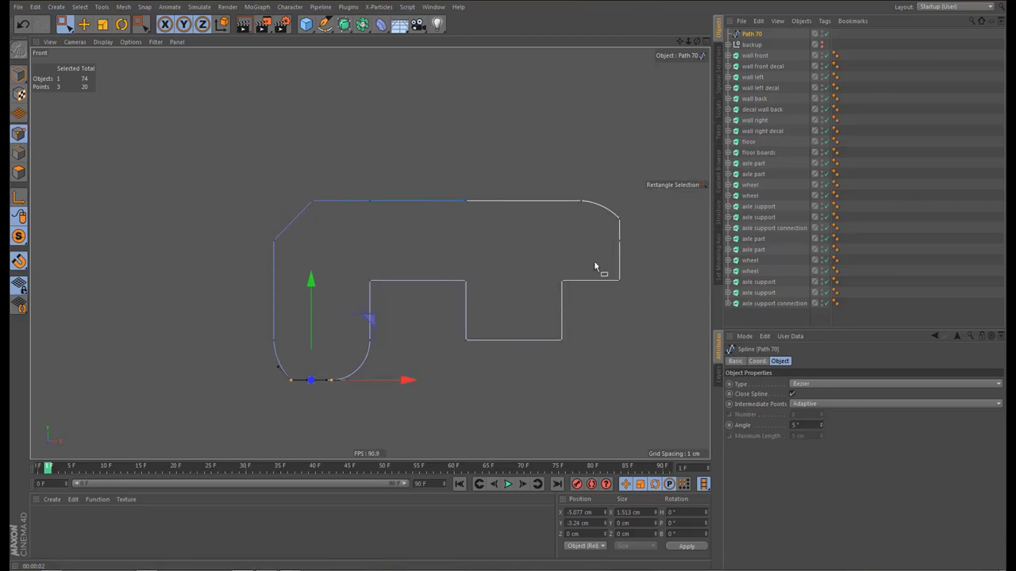
{"action": "left_click_drag", "start_coordinate": [750, 37], "coordinate": [754, 44], "text": "ctrl"}
{"action": "left_click", "coordinate": [752, 34]}
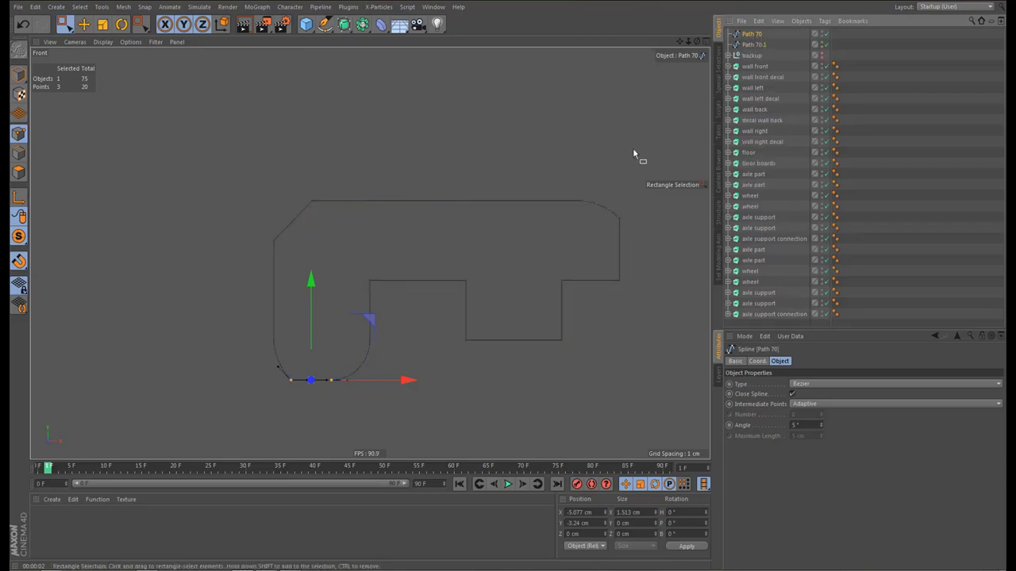
{"action": "left_click", "coordinate": [822, 45]}
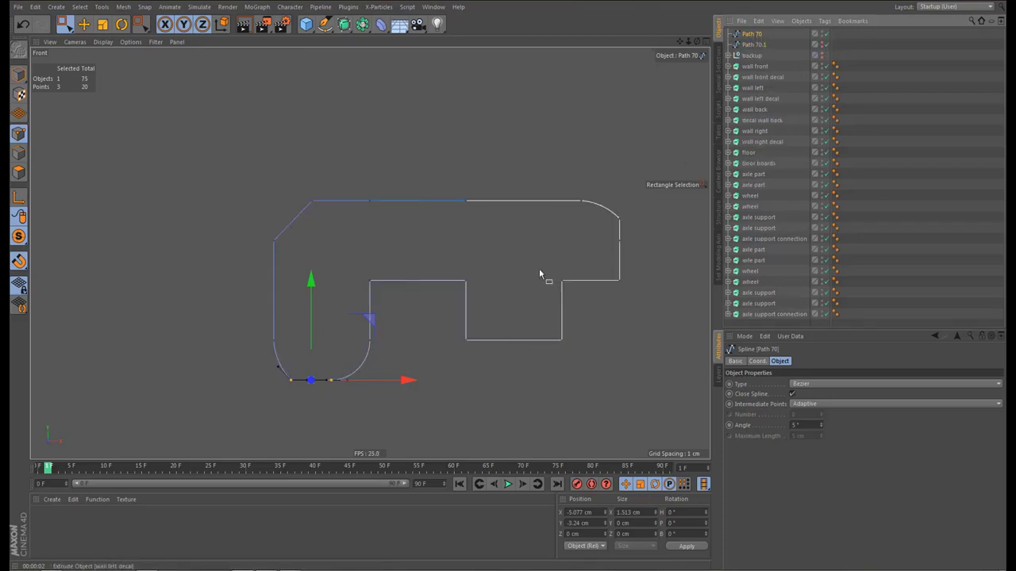
{"action": "key", "text": "Delete"}
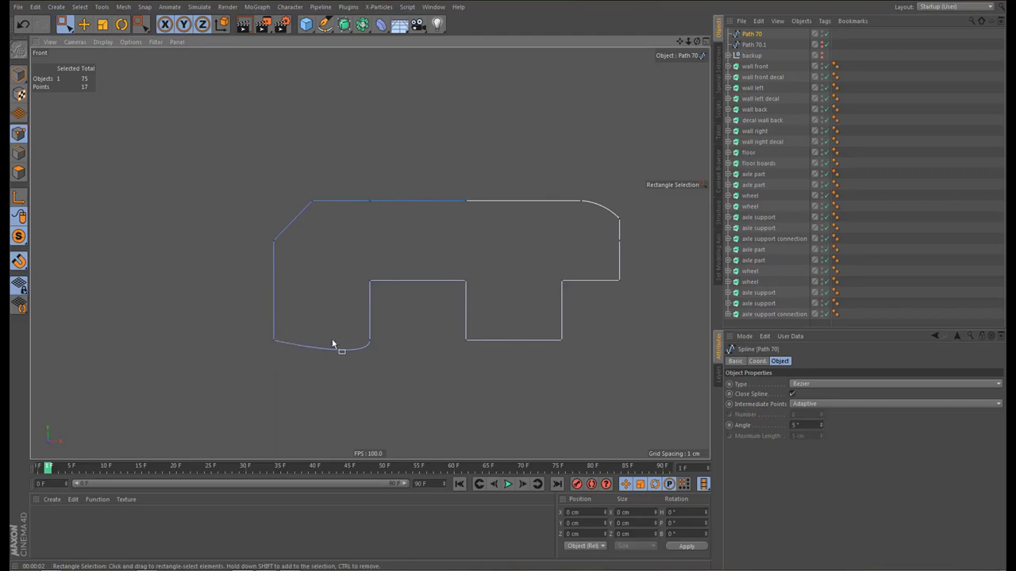
{"action": "left_click", "coordinate": [625, 217]}
{"action": "key", "text": "Delete"}
Set all remaining points of Path 70 to hard interpolation and delete the two redundant points along its top edge
{"action": "key", "text": "ctrl+a"}
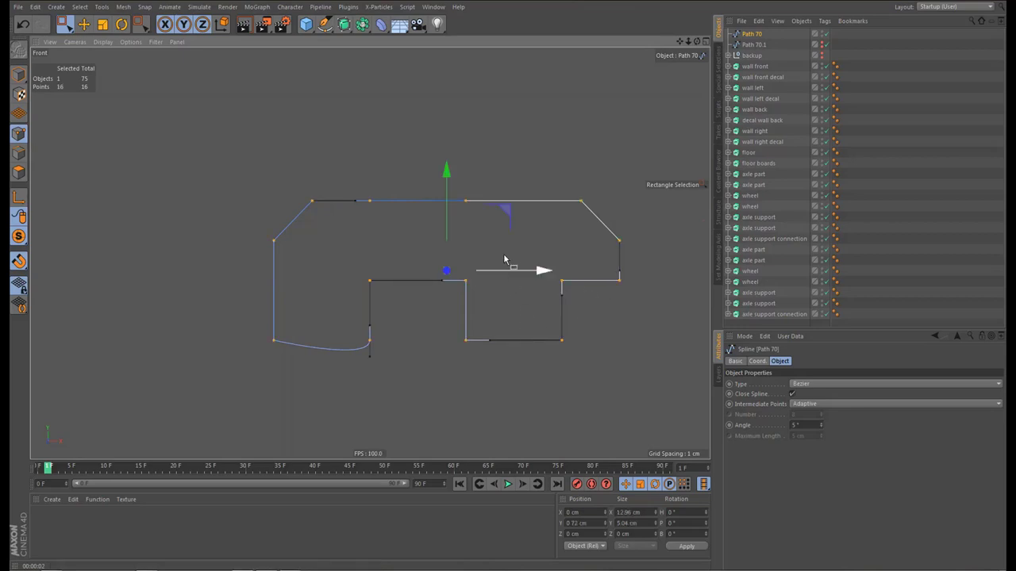
{"action": "right_click", "coordinate": [508, 244]}
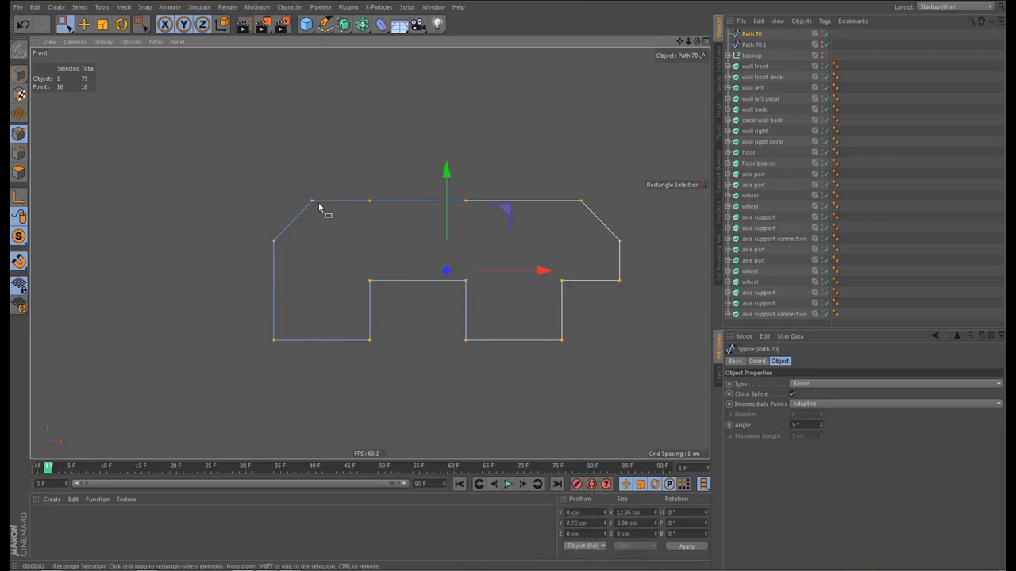
{"action": "left_click_drag", "start_coordinate": [358, 194], "coordinate": [500, 216]}
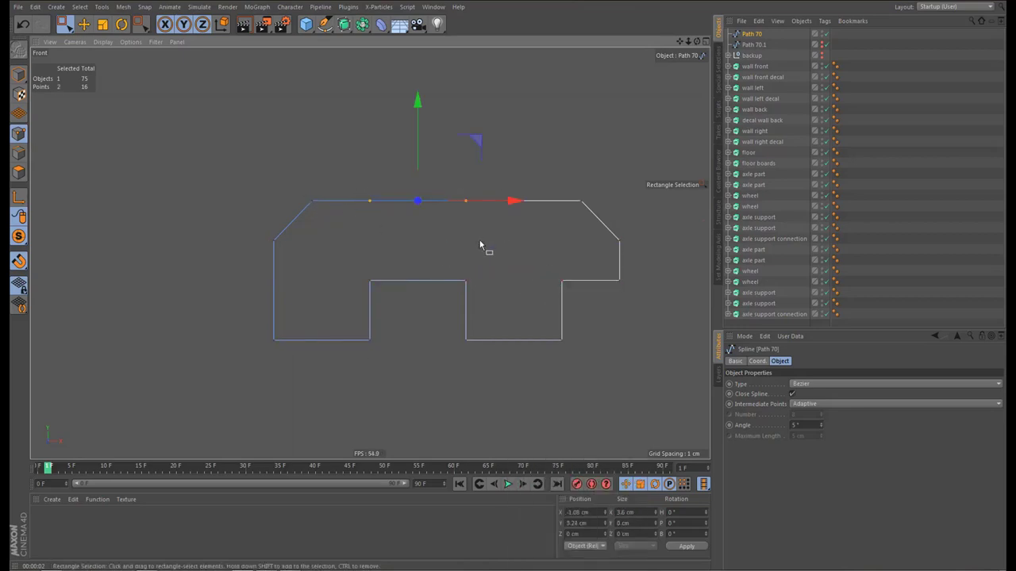
{"action": "key", "text": "Delete"}
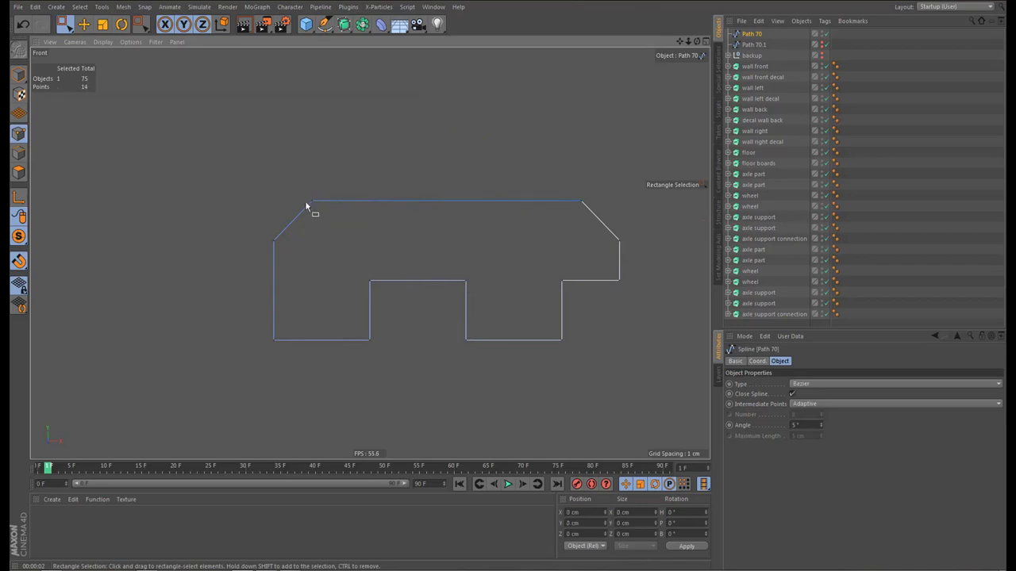
Weld the overlapping points at the outer bottom corner of Path 70's right leg
{"action": "left_click_drag", "start_coordinate": [296, 181], "coordinate": [337, 224]}
{"action": "left_click_drag", "start_coordinate": [592, 218], "coordinate": [628, 257]}
{"action": "left_click_drag", "start_coordinate": [623, 312], "coordinate": [609, 325]}
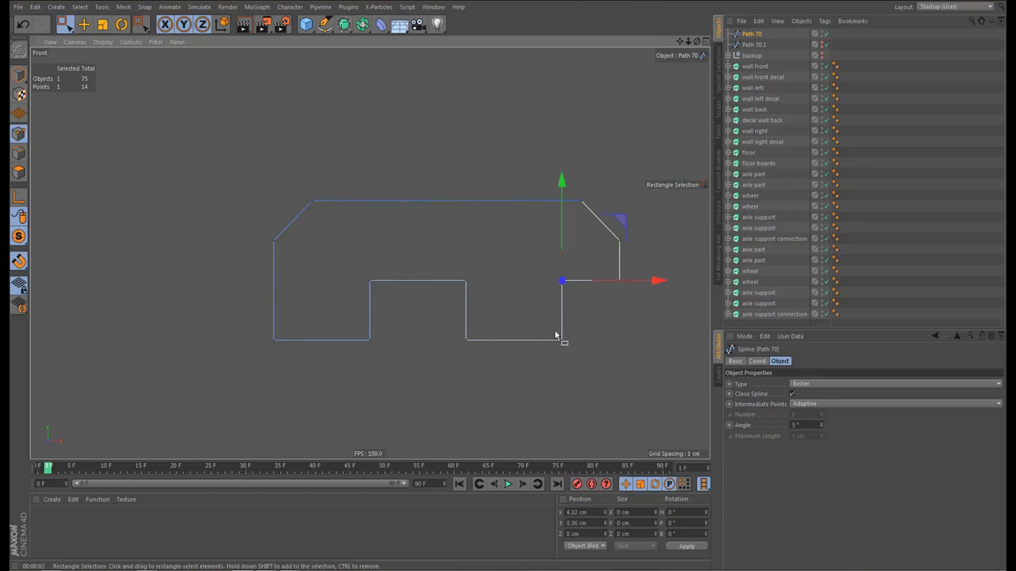
{"action": "left_click_drag", "start_coordinate": [543, 330], "coordinate": [572, 365], "text": "shift"}
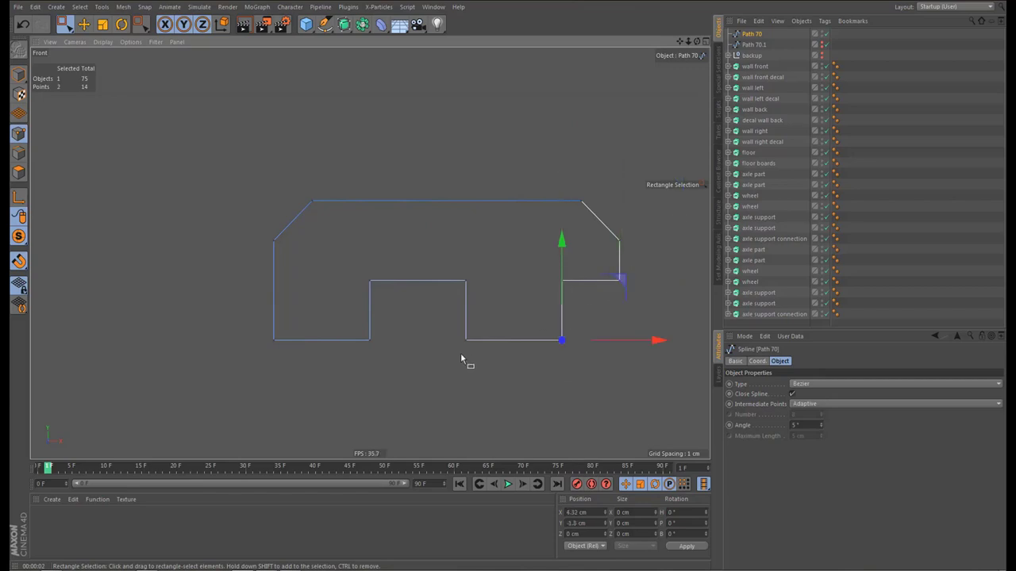
{"action": "key", "text": "m"}
{"action": "key", "text": "q"}
{"action": "left_click", "coordinate": [507, 366]}
Weld the overlapping points at the inner bottom corner of Path 70's left leg
{"action": "key", "text": "space"}
{"action": "left_click_drag", "start_coordinate": [458, 333], "coordinate": [476, 371]}
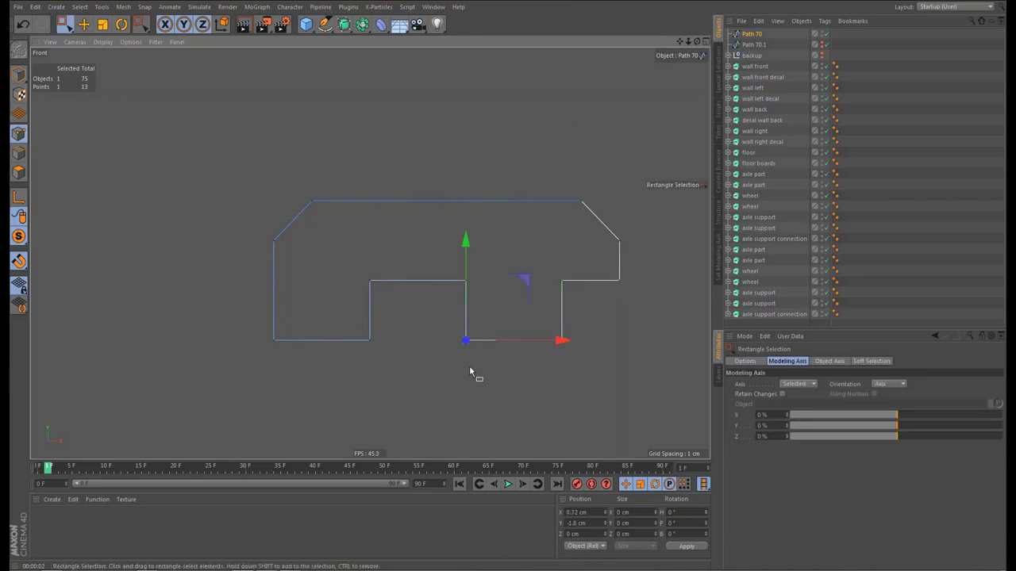
{"action": "left_click_drag", "start_coordinate": [451, 275], "coordinate": [476, 295]}
{"action": "left_click_drag", "start_coordinate": [362, 272], "coordinate": [384, 365]}
{"action": "key", "text": "m"}
{"action": "key", "text": "q"}
{"action": "left_click", "coordinate": [401, 385]}
Square the upper-left corner of Path 70 by aligning its top-edge point with the left side at X -6.48 cm
{"action": "key", "text": "space"}
{"action": "left_click_drag", "start_coordinate": [257, 329], "coordinate": [305, 372]}
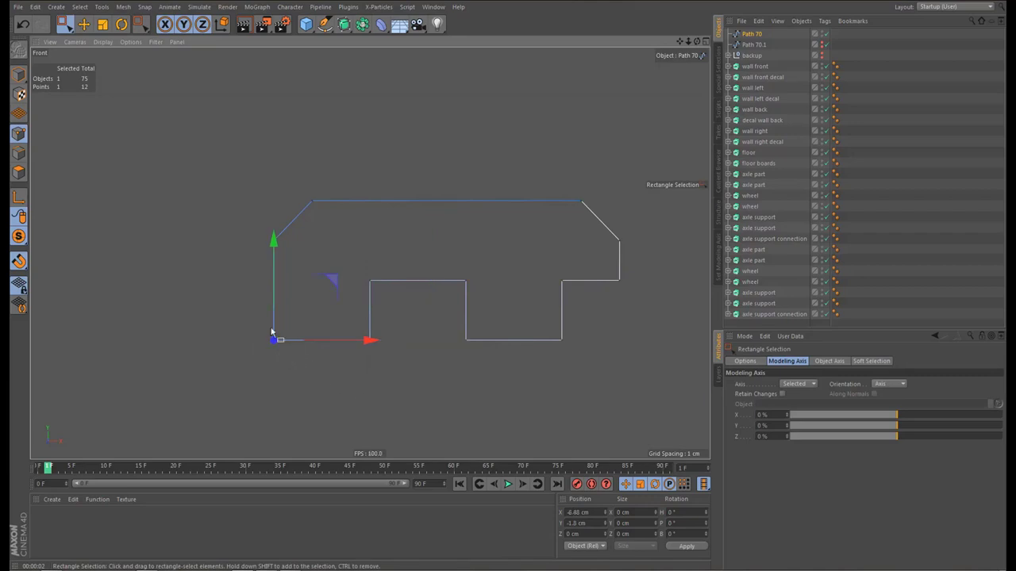
{"action": "left_click_drag", "start_coordinate": [247, 226], "coordinate": [292, 271]}
{"action": "left_click_drag", "start_coordinate": [303, 191], "coordinate": [328, 247]}
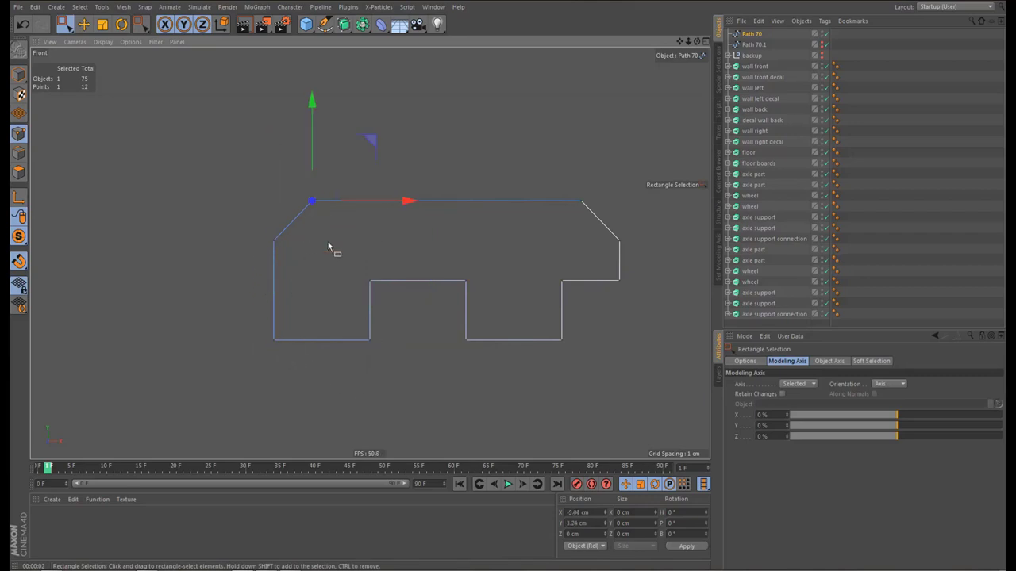
{"action": "scroll", "coordinate": [305, 218], "scroll_direction": "up", "scroll_amount": 3}
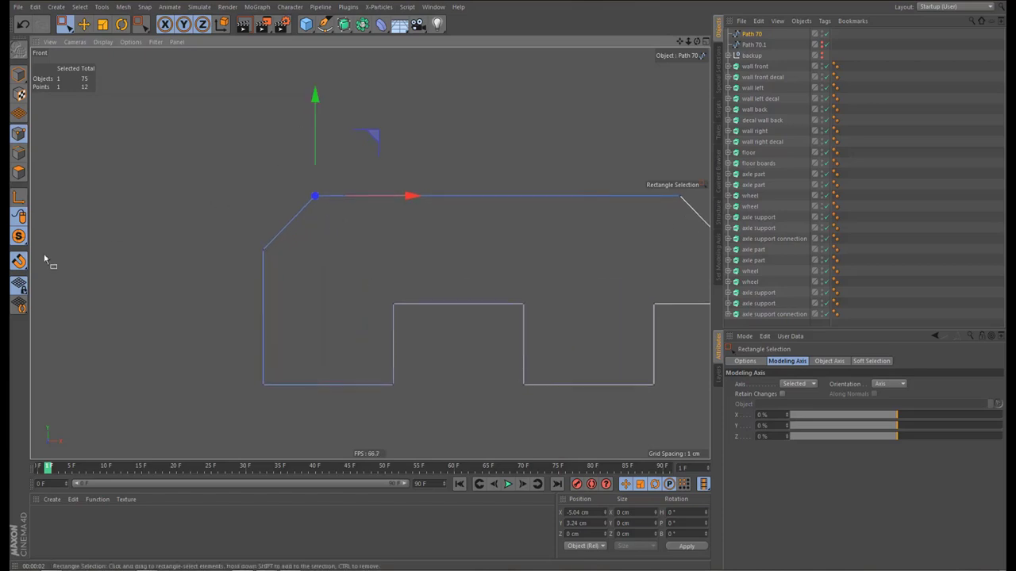
{"action": "key", "text": "e"}
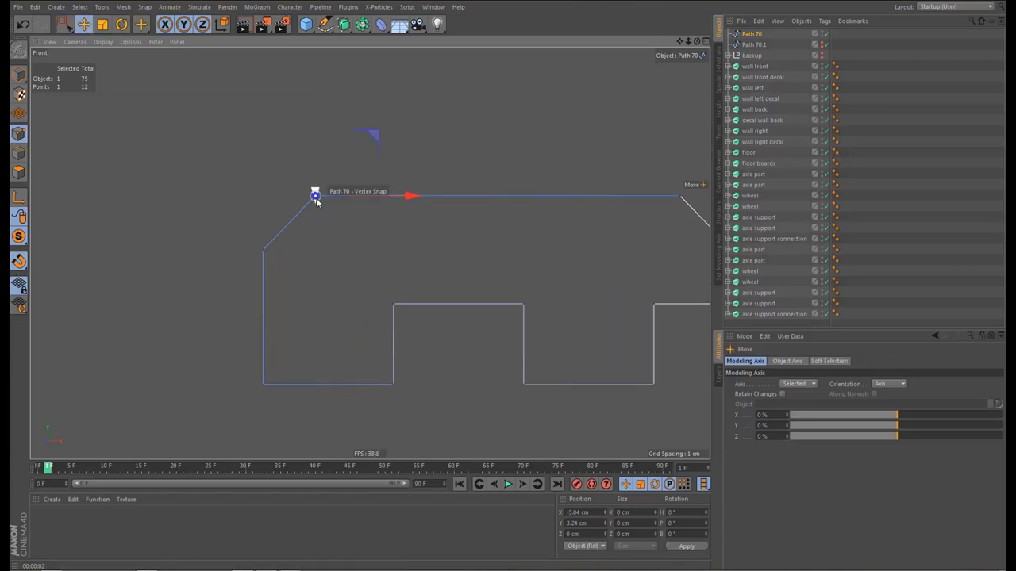
{"action": "left_click_drag", "start_coordinate": [316, 197], "coordinate": [267, 254]}
{"action": "key", "text": "ctrl+z"}
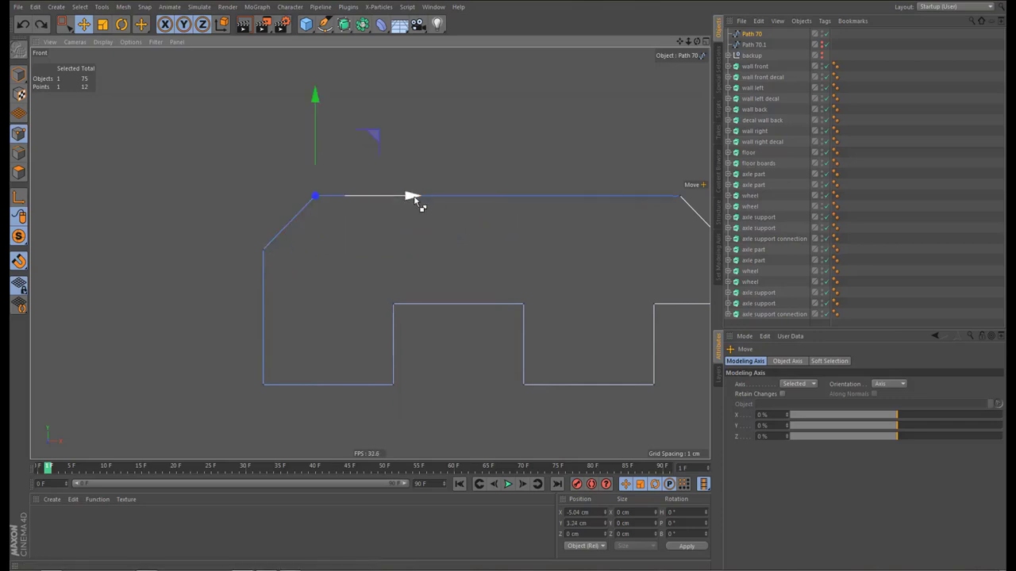
{"action": "left_click_drag", "start_coordinate": [318, 199], "coordinate": [265, 247]}
Square the upper-right corner of Path 70 by aligning its top-edge point with the right side at X 6.48 cm
{"action": "middle_click_drag", "start_coordinate": [645, 246], "coordinate": [492, 242], "text": "alt"}
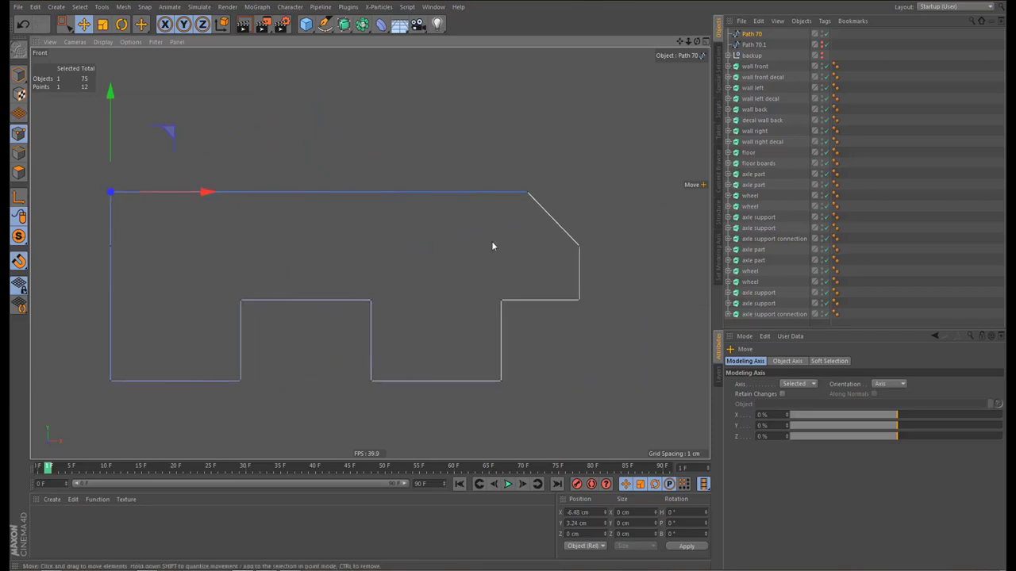
{"action": "left_click", "coordinate": [527, 193]}
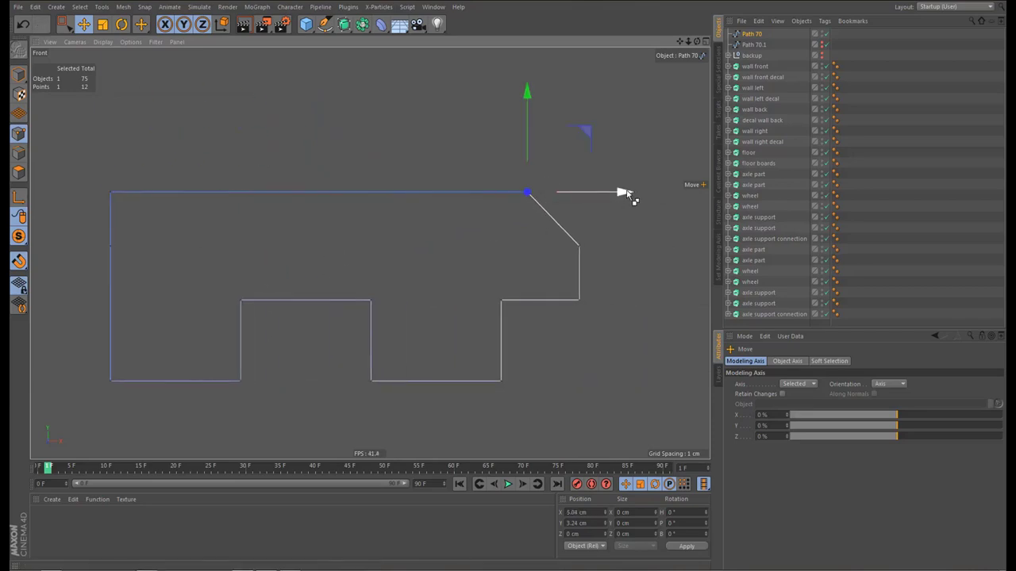
{"action": "left_click_drag", "start_coordinate": [527, 194], "coordinate": [583, 253]}
Delete the two leftover points midway along the left and right sides of Path 70
{"action": "key", "text": "0"}
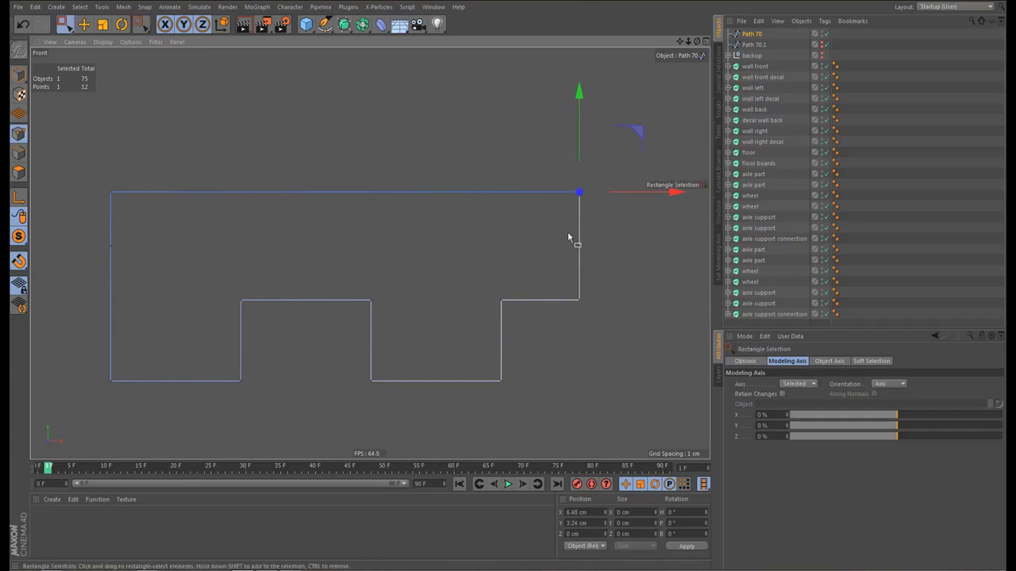
{"action": "left_click", "coordinate": [578, 246]}
{"action": "left_click_drag", "start_coordinate": [94, 235], "coordinate": [171, 274], "text": "shift"}
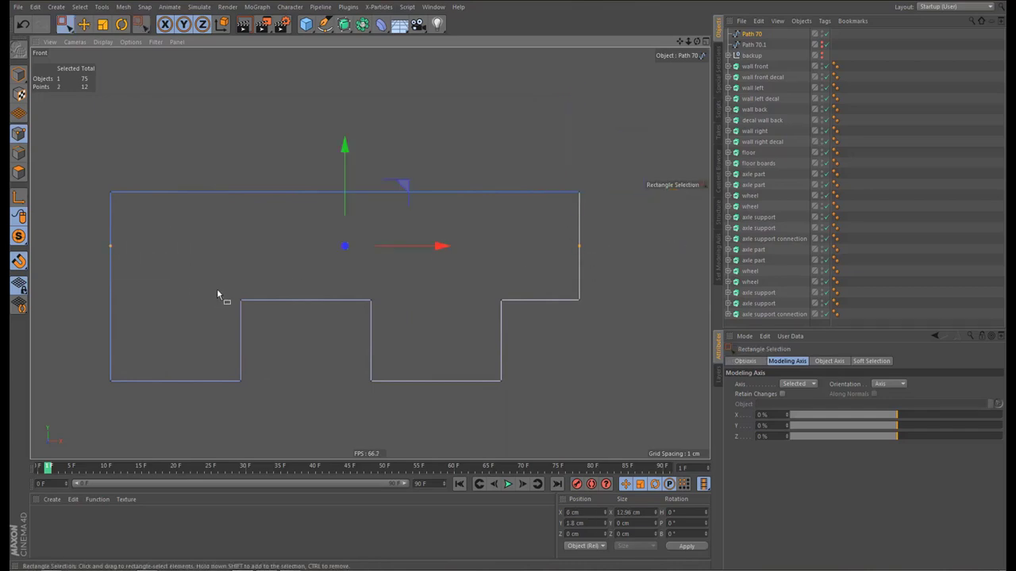
{"action": "key", "text": "Delete"}
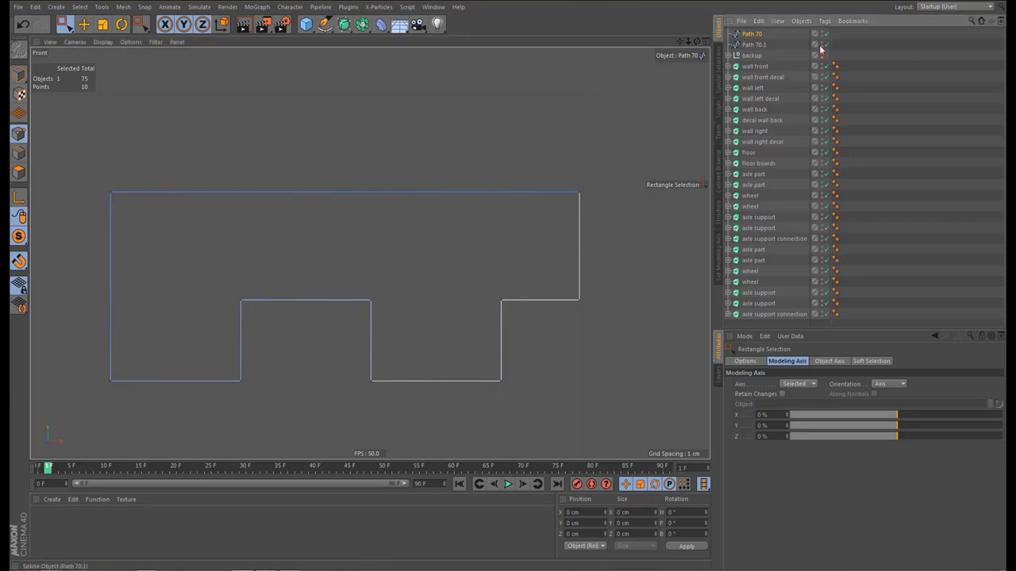
Show Path 70.1 as a reference and lower the two bottom points of Path 70's left leg to Y -3.24 cm
{"action": "left_click", "coordinate": [821, 43]}
{"action": "middle_click_drag", "start_coordinate": [358, 210], "coordinate": [362, 162], "text": "alt"}
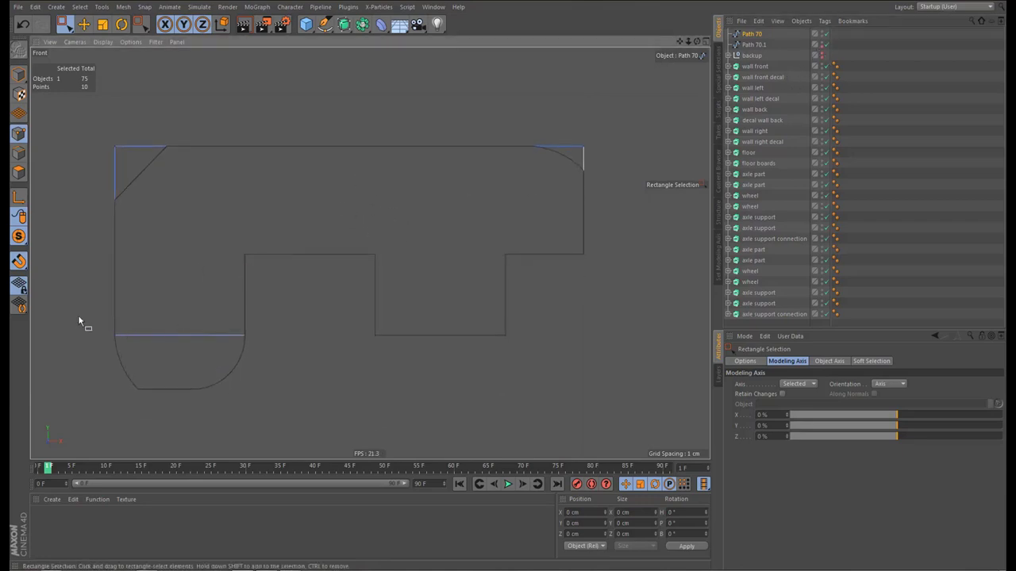
{"action": "left_click_drag", "start_coordinate": [95, 316], "coordinate": [276, 365]}
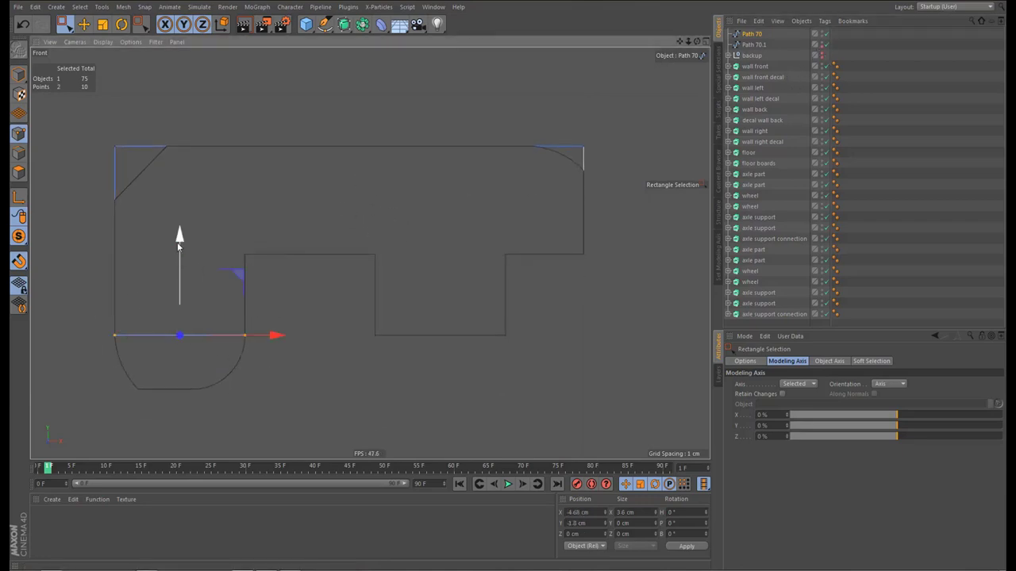
{"action": "left_click_drag", "start_coordinate": [179, 248], "coordinate": [178, 302]}
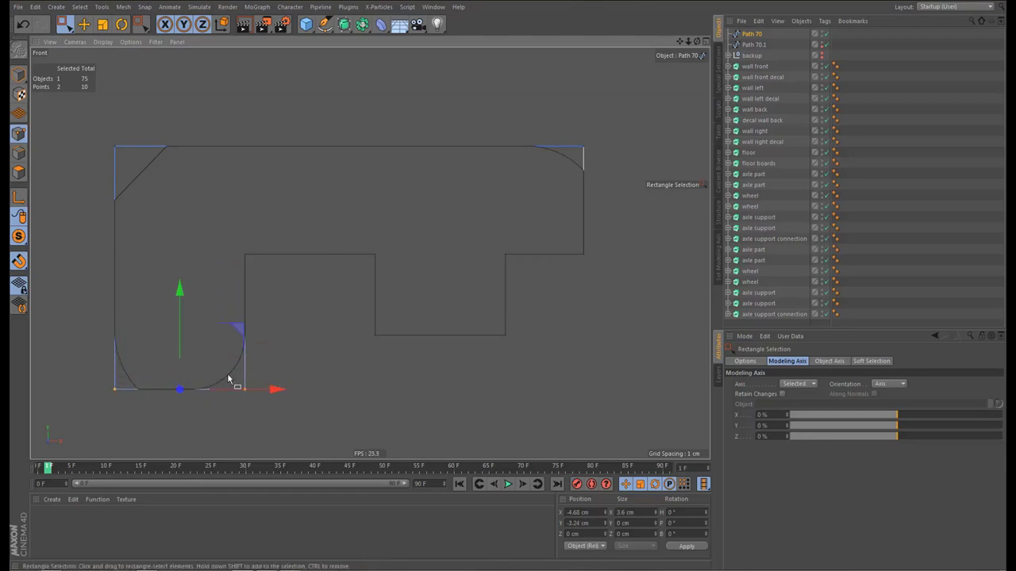
{"action": "middle_click_drag", "start_coordinate": [252, 353], "coordinate": [271, 342], "text": "alt"}
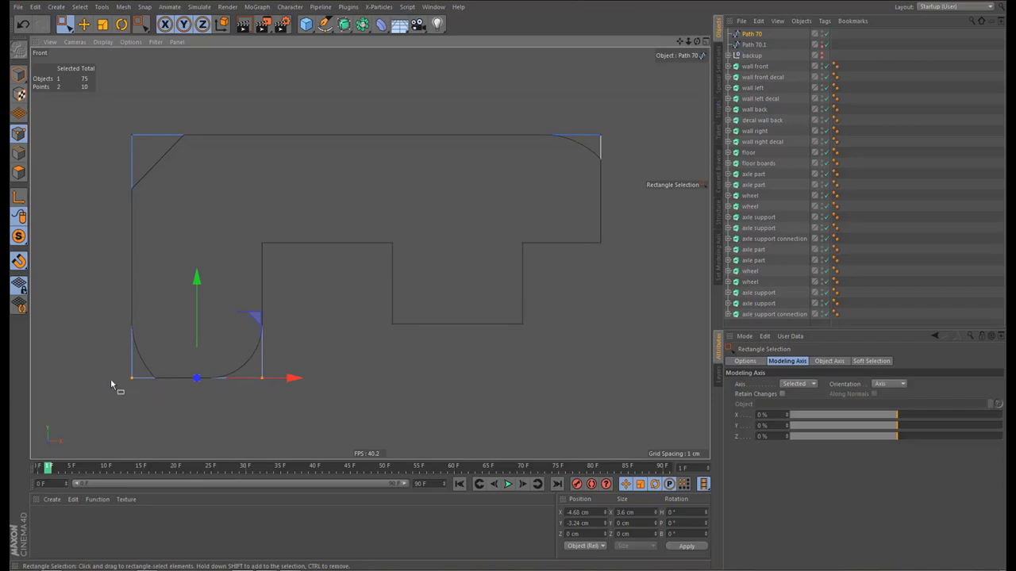
Chamfer the two upper outer corners and both bottom corners of Path 70's left leg with a rounded 1.45 cm radius
{"action": "left_click_drag", "start_coordinate": [157, 401], "coordinate": [159, 399]}
{"action": "left_click_drag", "start_coordinate": [581, 139], "coordinate": [604, 167], "text": "shift"}
{"action": "left_click_drag", "start_coordinate": [124, 125], "coordinate": [159, 163], "text": "shift"}
{"action": "right_click", "coordinate": [381, 391]}
{"action": "left_click", "coordinate": [442, 447]}
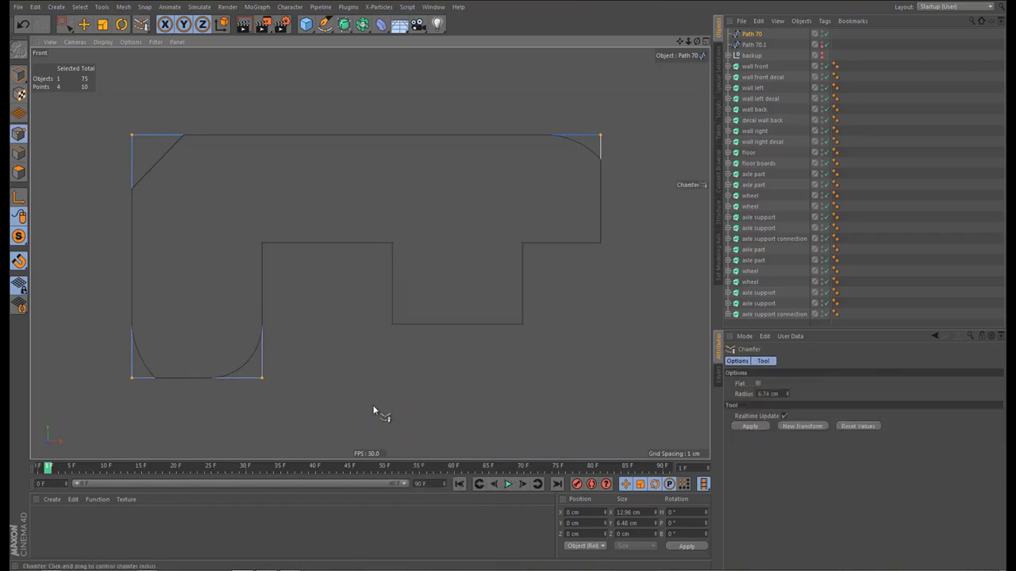
{"action": "left_click_drag", "start_coordinate": [381, 413], "coordinate": [442, 413]}
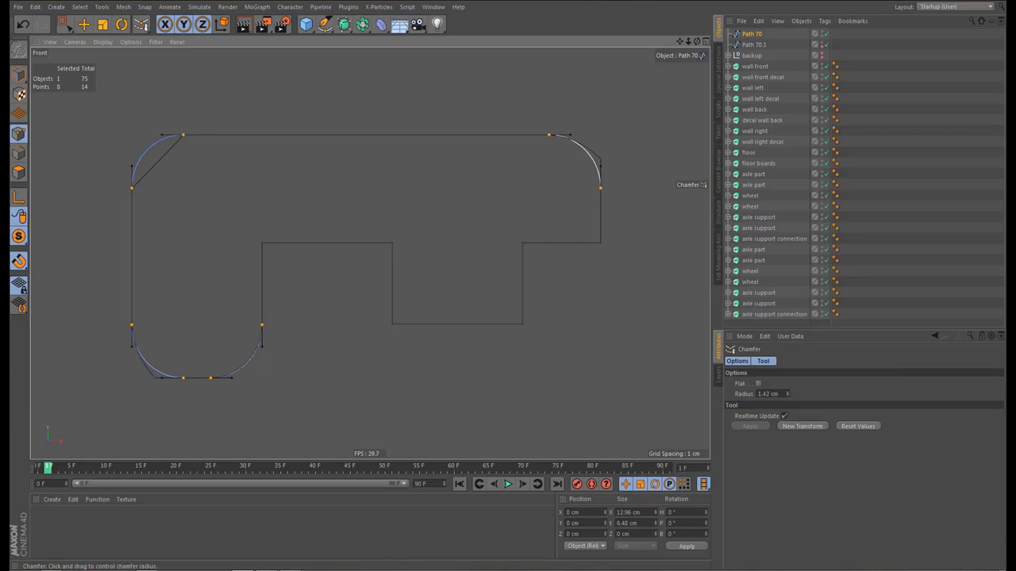
{"action": "left_click_drag", "start_coordinate": [443, 413], "coordinate": [445, 413]}
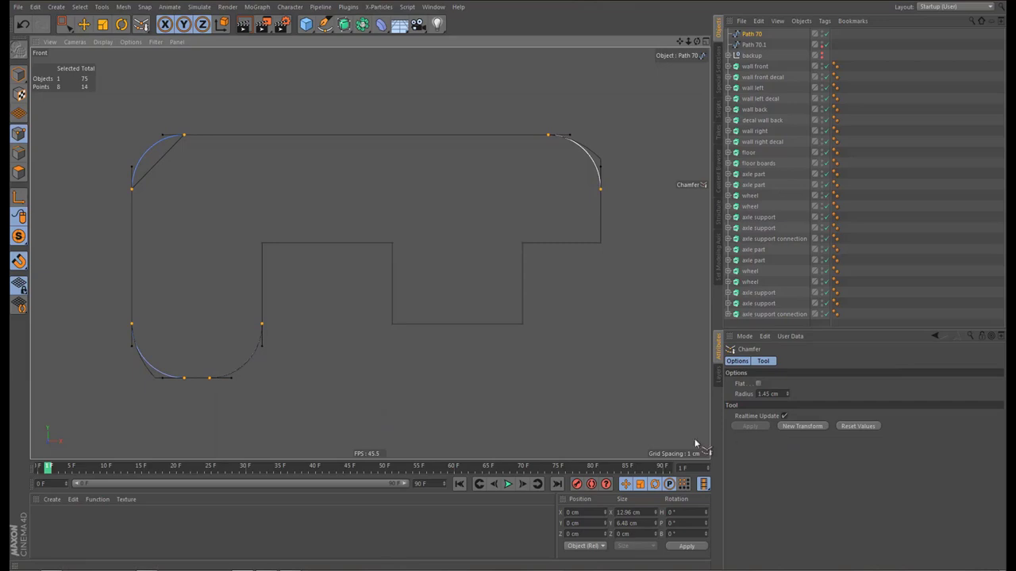
{"action": "mouse_move", "coordinate": [482, 373]}
{"action": "middle_mouse_down", "text": "alt"}
{"action": "mouse_move", "coordinate": [479, 347]}
{"action": "mouse_move", "coordinate": [485, 366]}
{"action": "middle_mouse_up", "text": "alt"}
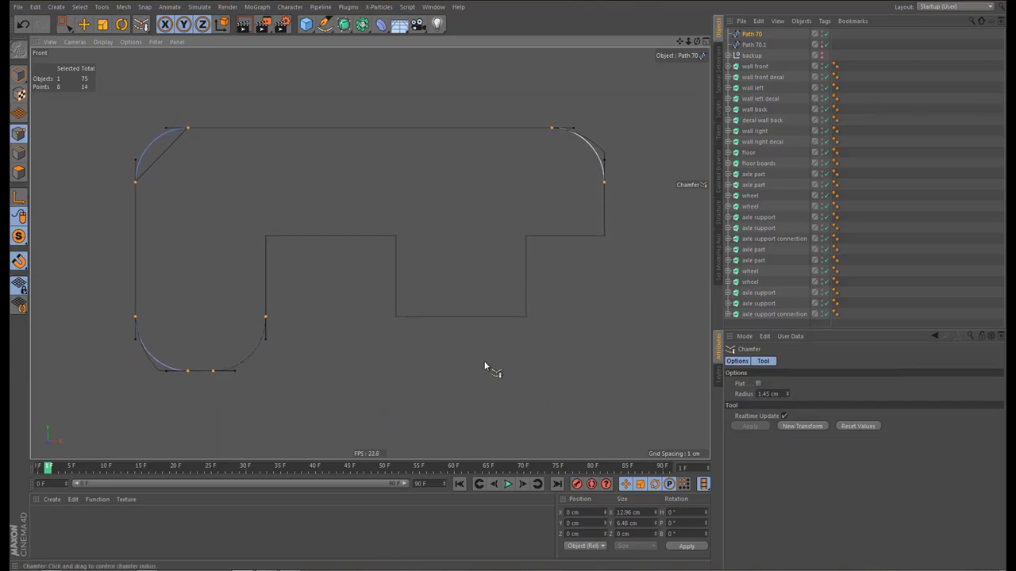
Delete the reference spline Path 70.1
{"action": "left_click", "coordinate": [755, 44]}
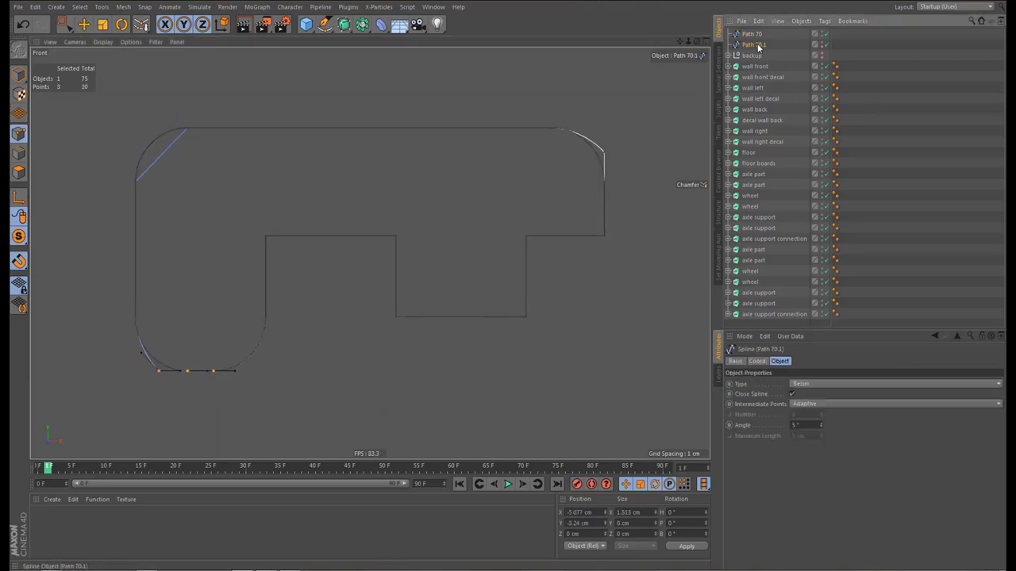
{"action": "key", "text": "Delete"}
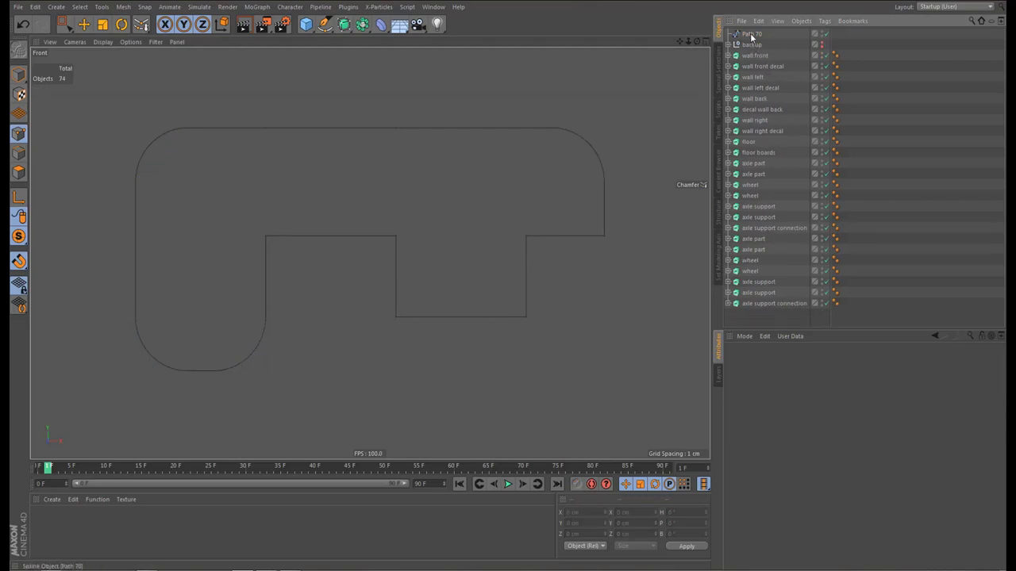
In the perspective view, place Path 70 as an object at the world origin, with X, Y and Z at 0 cm
{"action": "left_click", "coordinate": [751, 34]}
{"action": "middle_click", "coordinate": [496, 230]}
{"action": "middle_click", "coordinate": [231, 183]}
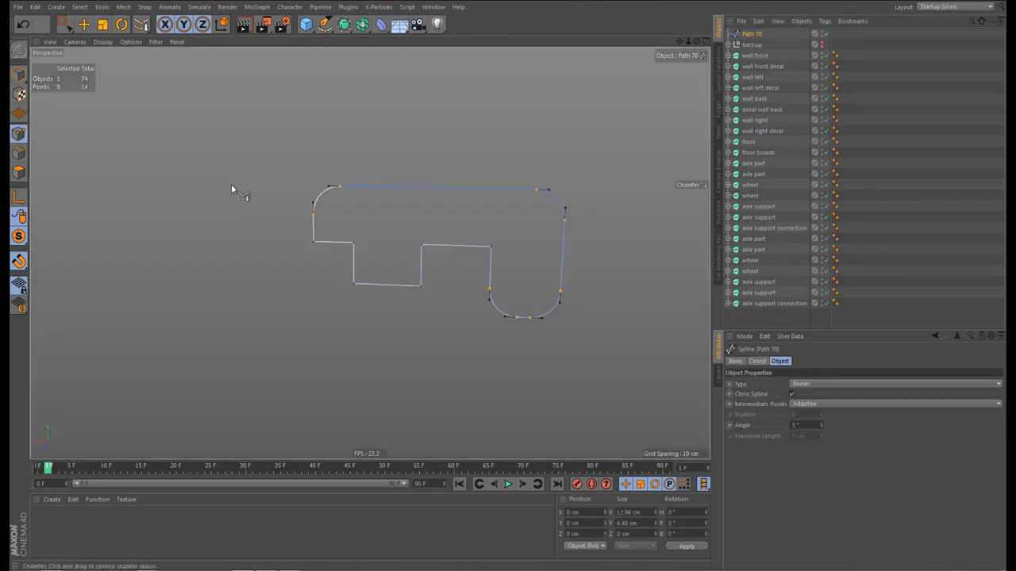
{"action": "key", "text": "Return"}
{"action": "key", "text": "shift+a"}
{"action": "scroll", "coordinate": [340, 249], "scroll_direction": "down", "scroll_amount": 1}
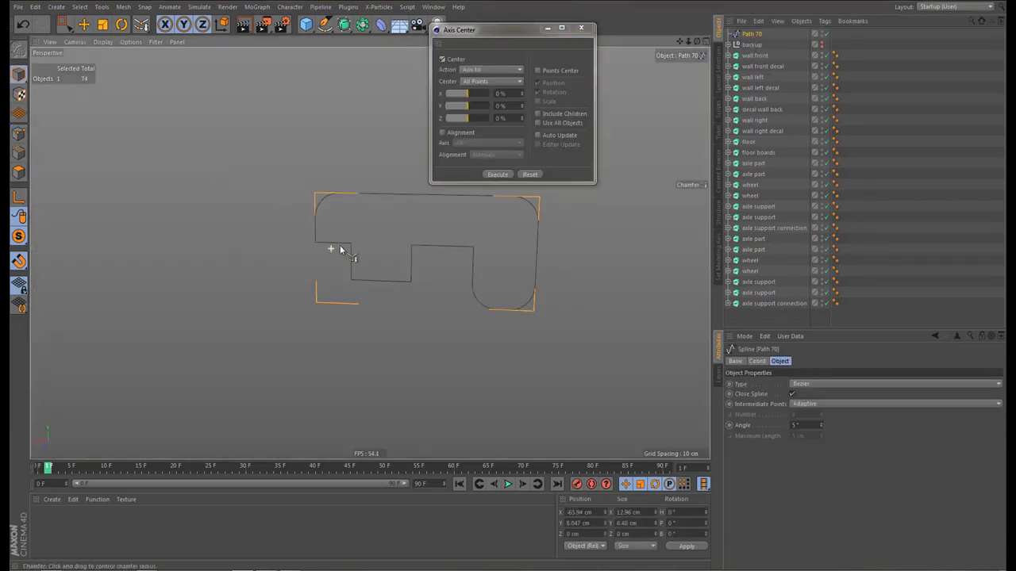
{"action": "left_click", "coordinate": [580, 29]}
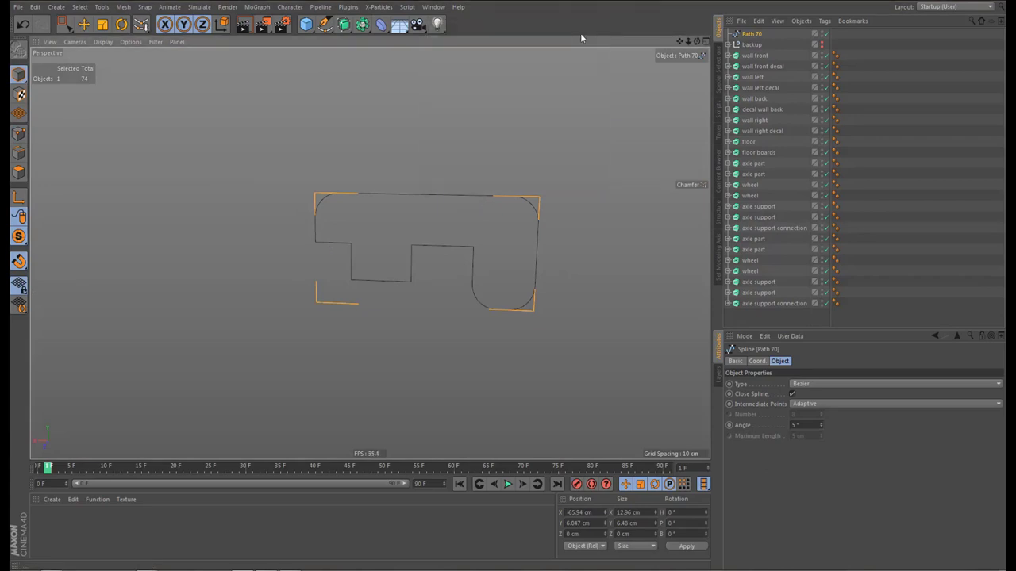
{"action": "scroll", "coordinate": [369, 227], "scroll_direction": "up", "scroll_amount": 5}
{"action": "scroll", "coordinate": [373, 223], "scroll_direction": "down", "scroll_amount": 4}
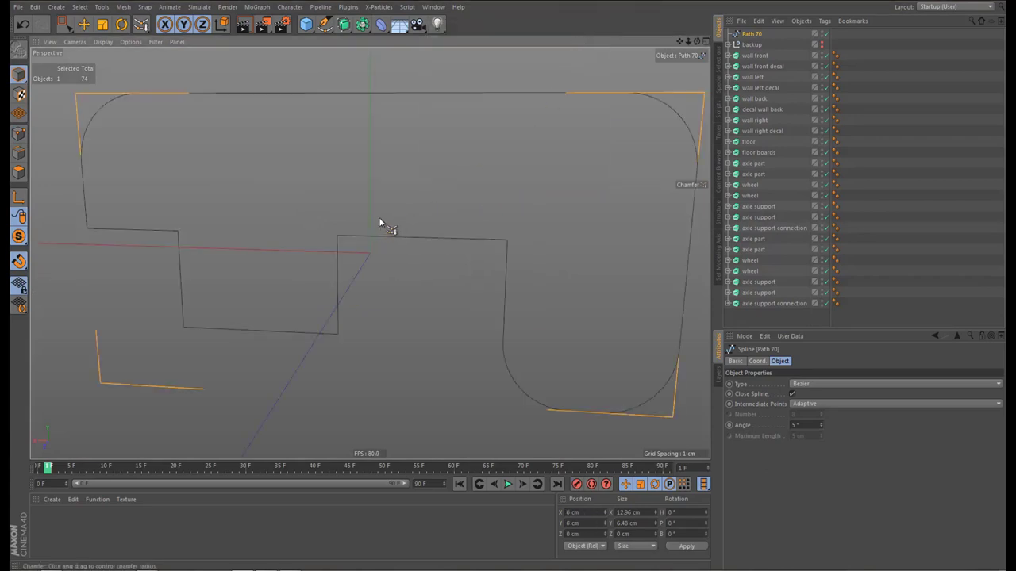
Snap Path 70's axis to the inner corner of the step beside its short leg, at X 4.32 cm and Y 0.36 cm
{"action": "right_click_drag", "start_coordinate": [317, 272], "coordinate": [249, 334], "text": "alt"}
{"action": "left_click_drag", "start_coordinate": [369, 177], "coordinate": [313, 202], "text": "alt"}
{"action": "middle_click_drag", "start_coordinate": [638, 164], "coordinate": [341, 218], "text": "alt"}
{"action": "right_click_drag", "start_coordinate": [387, 201], "coordinate": [381, 231], "text": "alt"}
{"action": "left_click_drag", "start_coordinate": [380, 231], "coordinate": [405, 227], "text": "alt"}
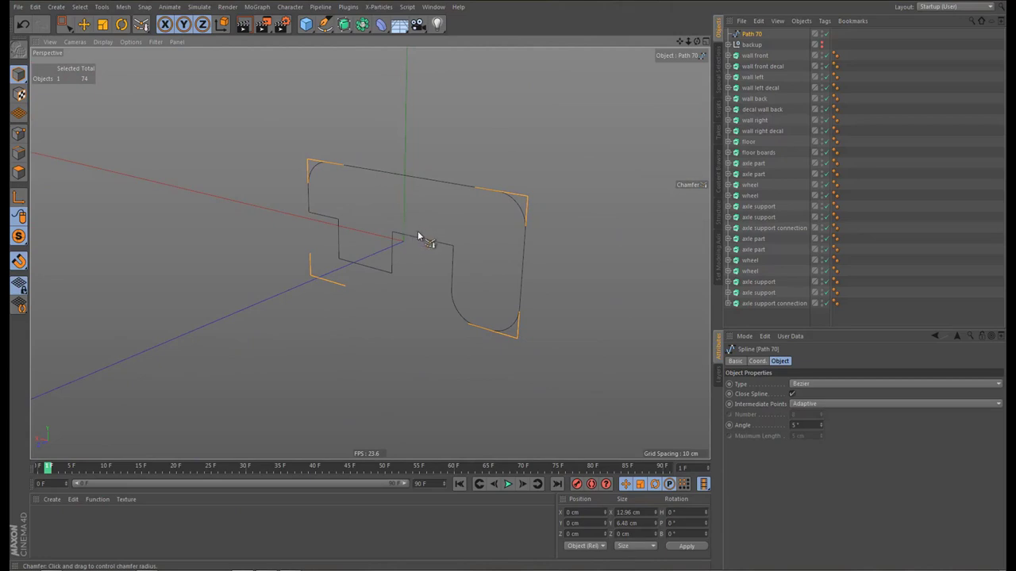
{"action": "key", "text": "e"}
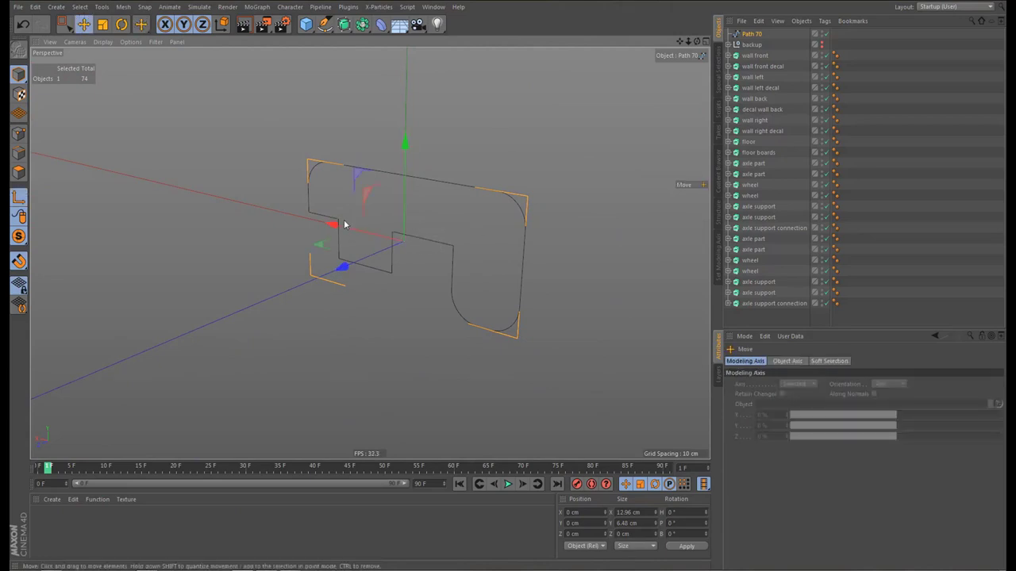
{"action": "scroll", "coordinate": [329, 211], "scroll_direction": "up", "scroll_amount": 5}
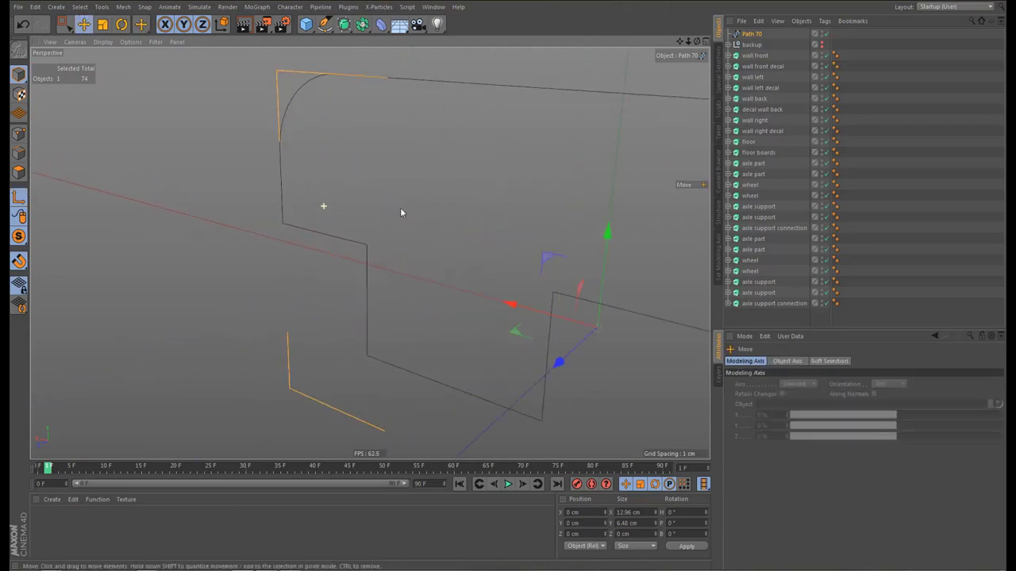
{"action": "left_click", "coordinate": [365, 245]}
{"action": "scroll", "coordinate": [414, 230], "scroll_direction": "down", "scroll_amount": 5}
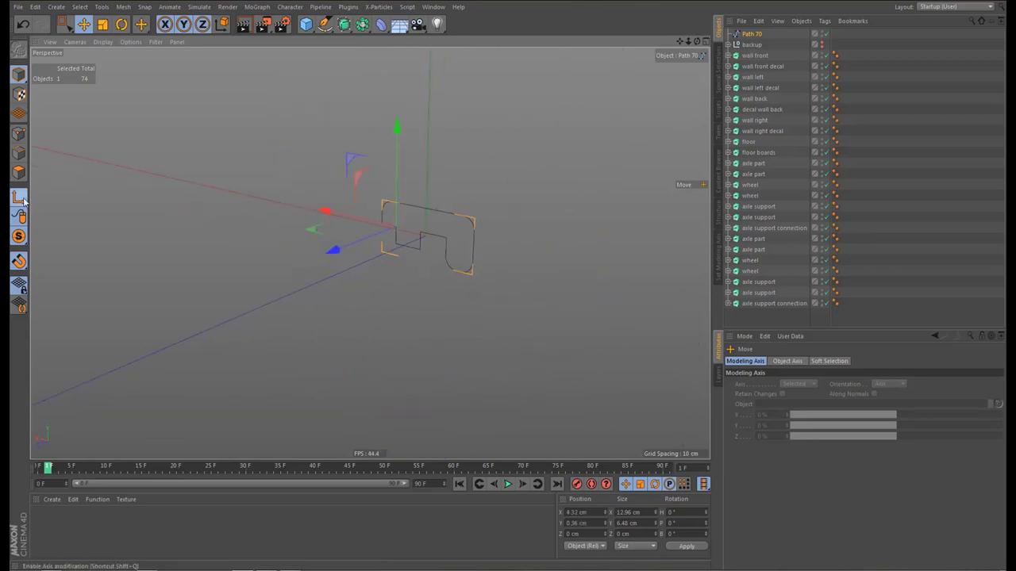
Turn Viewport Solo off and disable all Extrude objects of the cart, from wall front to the last axle support connection
{"action": "left_click", "coordinate": [18, 236]}
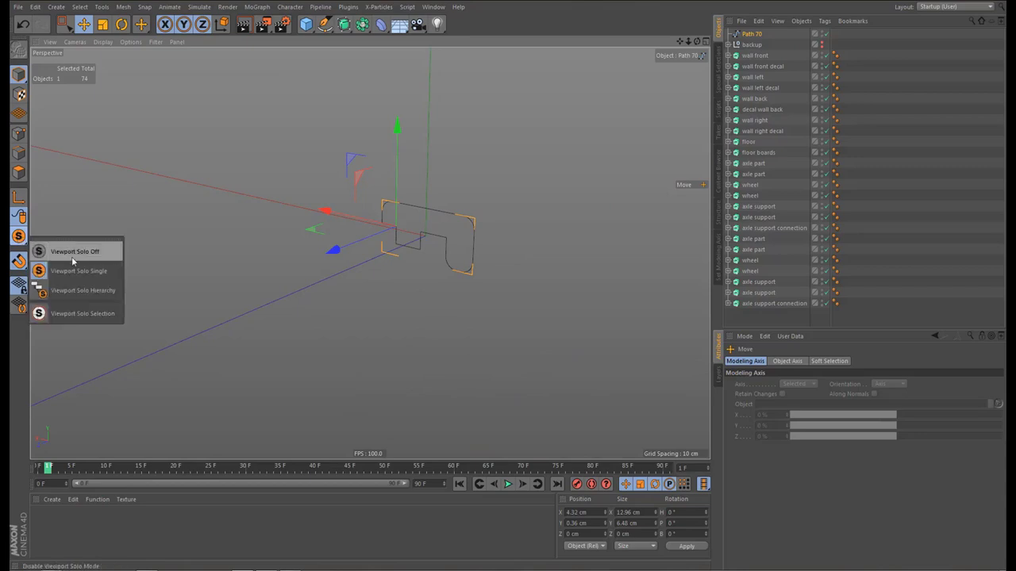
{"action": "left_click", "coordinate": [74, 252]}
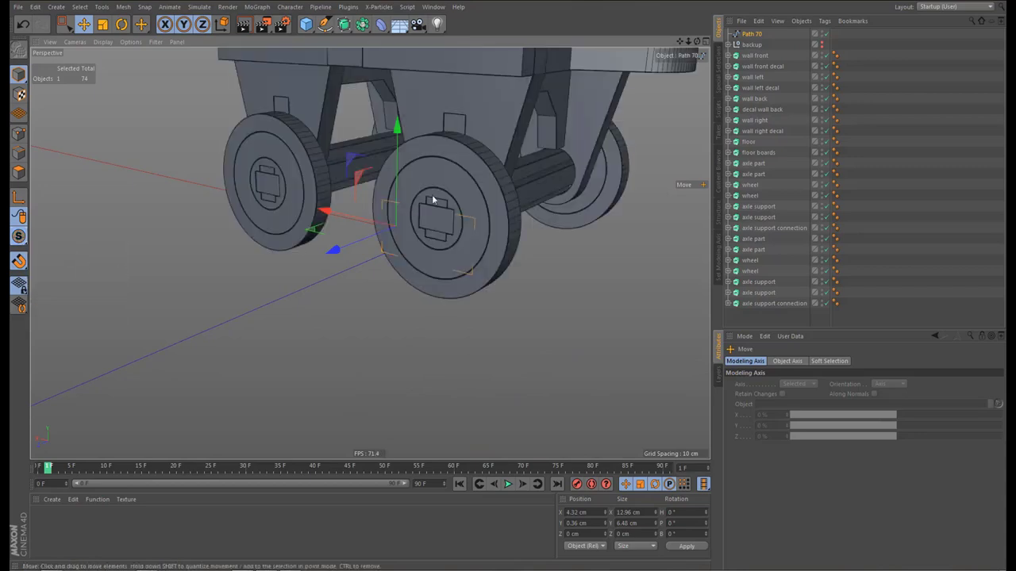
{"action": "left_click_drag", "start_coordinate": [238, 242], "coordinate": [294, 257], "text": "alt"}
{"action": "middle_click_drag", "start_coordinate": [370, 254], "coordinate": [341, 270], "text": "alt"}
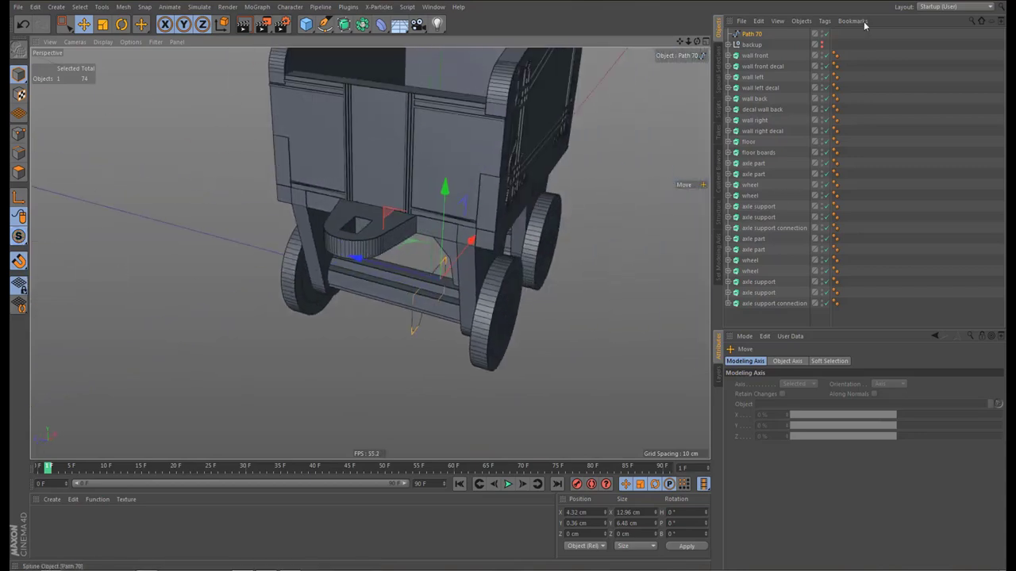
{"action": "left_click_drag", "start_coordinate": [825, 57], "coordinate": [824, 302]}
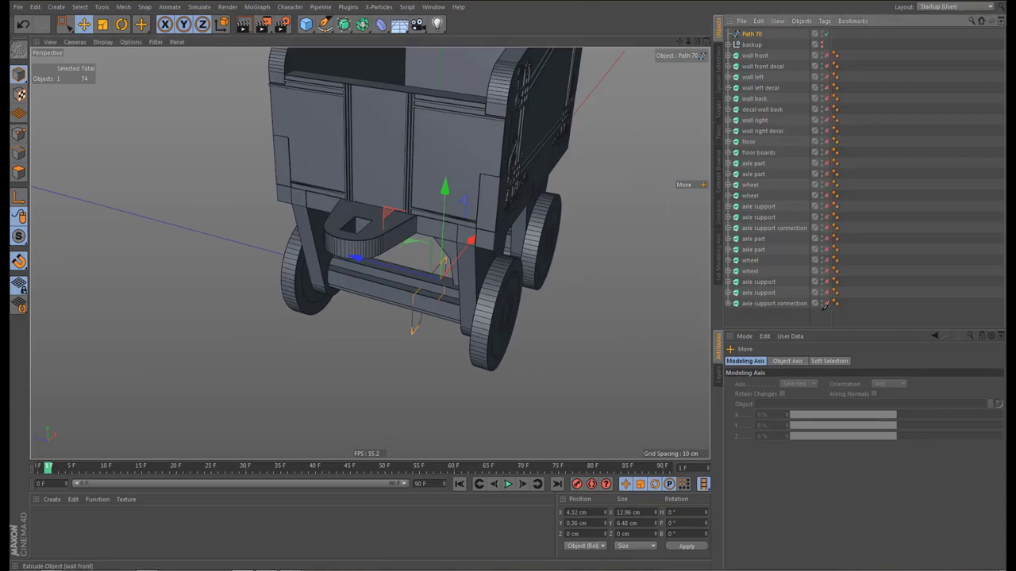
Move the Path 70 spline onto the midpoint of the floor part's front edge, at X -21.6 cm, Y 21.617 cm and Z -1.083 cm
{"action": "right_click_drag", "start_coordinate": [395, 216], "coordinate": [418, 221], "text": "alt"}
{"action": "left_click_drag", "start_coordinate": [375, 239], "coordinate": [350, 285], "text": "alt"}
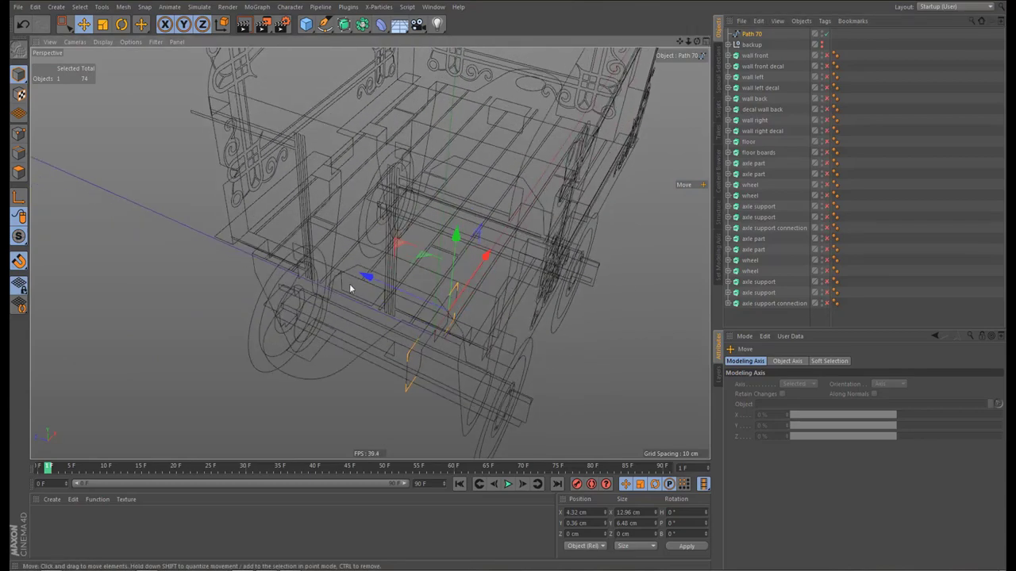
{"action": "right_click_drag", "start_coordinate": [325, 365], "coordinate": [360, 358], "text": "alt"}
{"action": "left_click_drag", "start_coordinate": [352, 317], "coordinate": [350, 326], "text": "alt"}
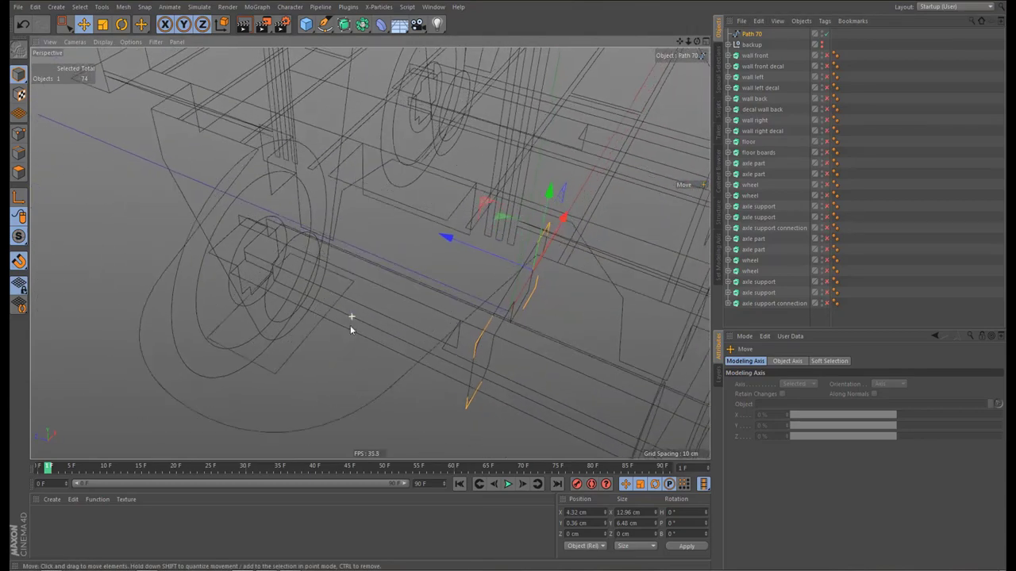
{"action": "scroll", "coordinate": [350, 324], "scroll_direction": "up", "scroll_amount": 2}
{"action": "left_click_drag", "start_coordinate": [358, 403], "coordinate": [333, 394]}
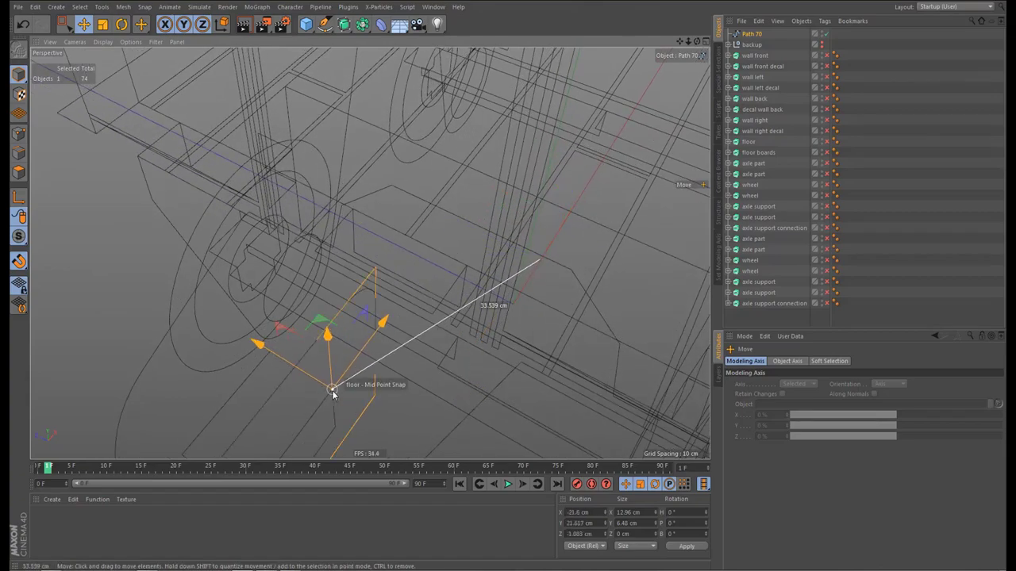
Extrude the Path 70 spline with a Z movement of 2.15 cm
{"action": "right_click_drag", "start_coordinate": [372, 302], "coordinate": [340, 349], "text": "alt"}
{"action": "left_click_drag", "start_coordinate": [356, 306], "coordinate": [353, 261], "text": "alt"}
{"action": "scroll", "coordinate": [353, 261], "scroll_direction": "down", "scroll_amount": 3}
{"action": "left_click_drag", "start_coordinate": [343, 24], "coordinate": [466, 43]}
{"action": "left_click_drag", "start_coordinate": [316, 314], "coordinate": [336, 317], "text": "alt"}
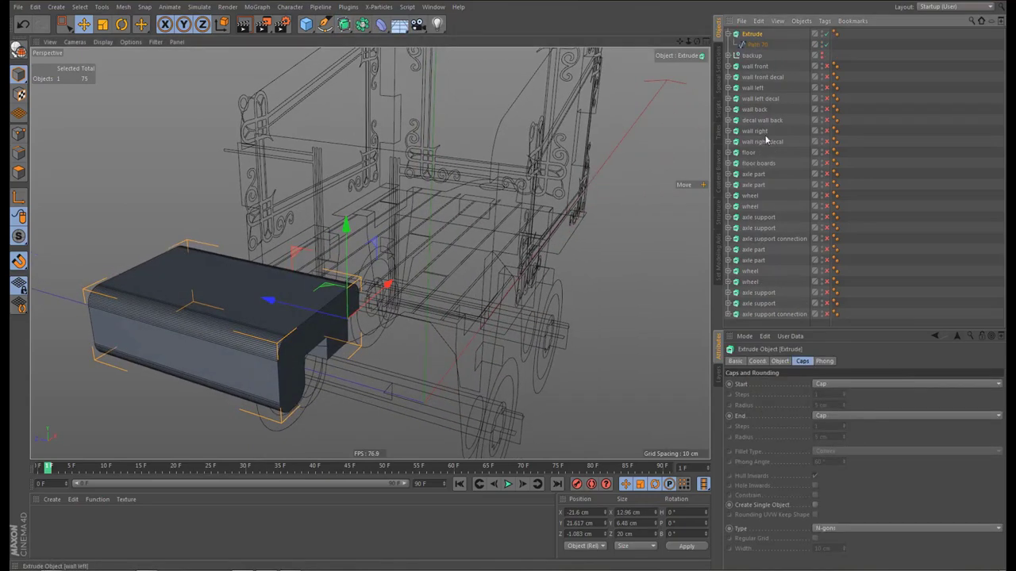
{"action": "left_click_drag", "start_coordinate": [777, 328], "coordinate": [777, 362]}
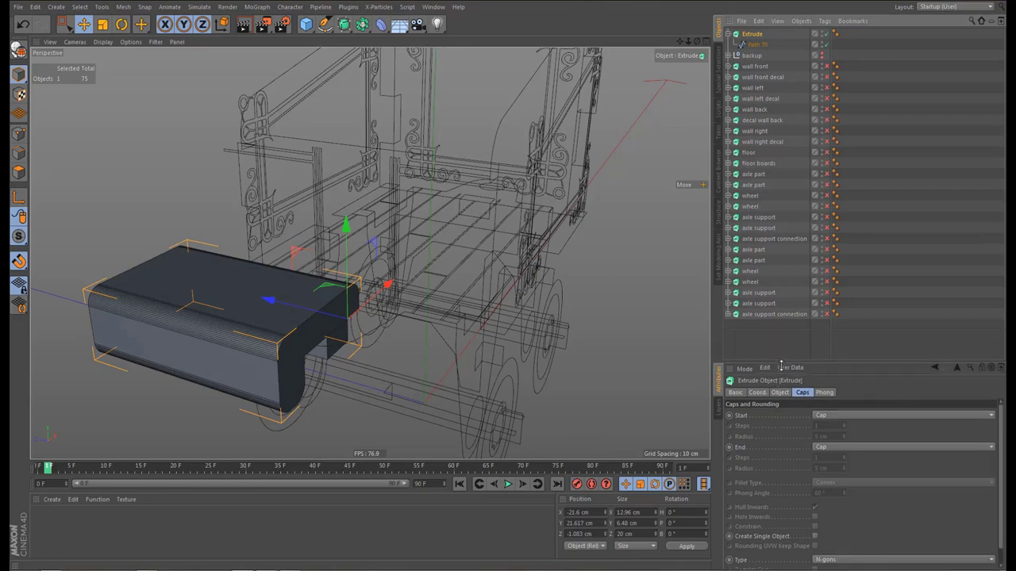
{"action": "left_click", "coordinate": [780, 395]}
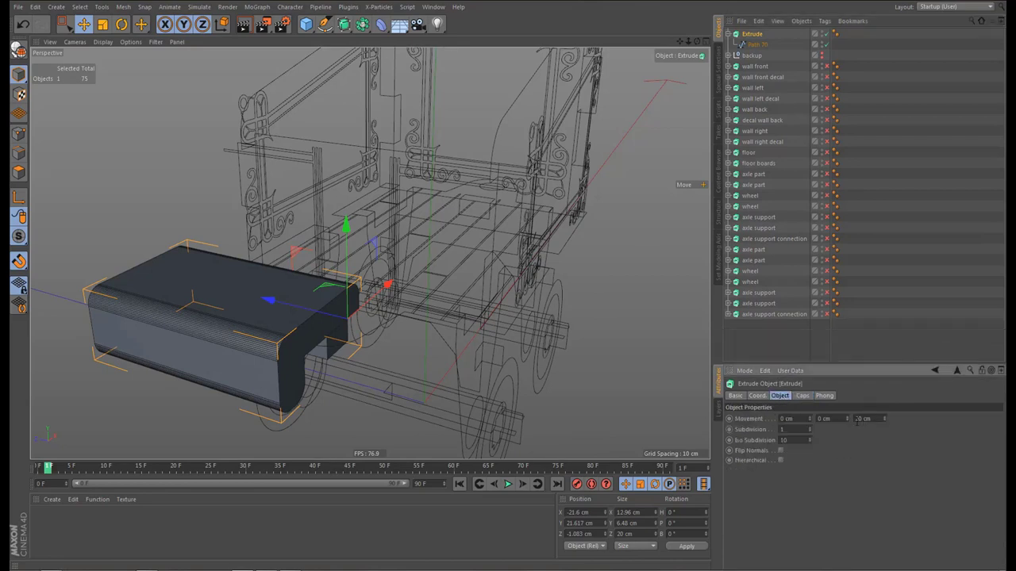
{"action": "double_click", "coordinate": [859, 419]}
{"action": "type", "text": "2.15"}
{"action": "key", "text": "Return"}
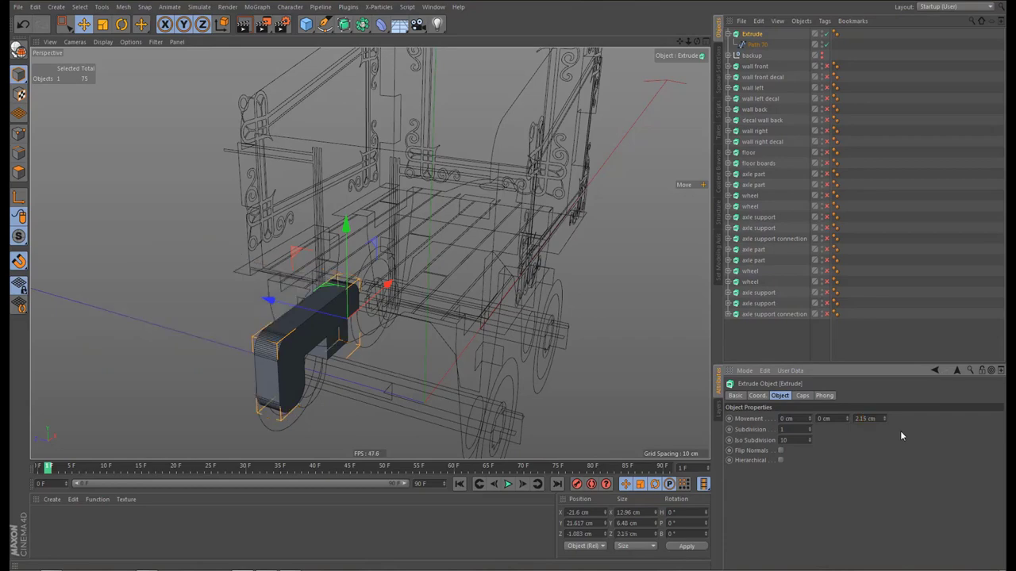
Rename both the Path 70 spline and its parent Extrude object as hook
{"action": "left_click_drag", "start_coordinate": [243, 328], "coordinate": [583, 185], "text": "alt"}
{"action": "left_click", "coordinate": [758, 45]}
{"action": "double_click", "coordinate": [757, 45]}
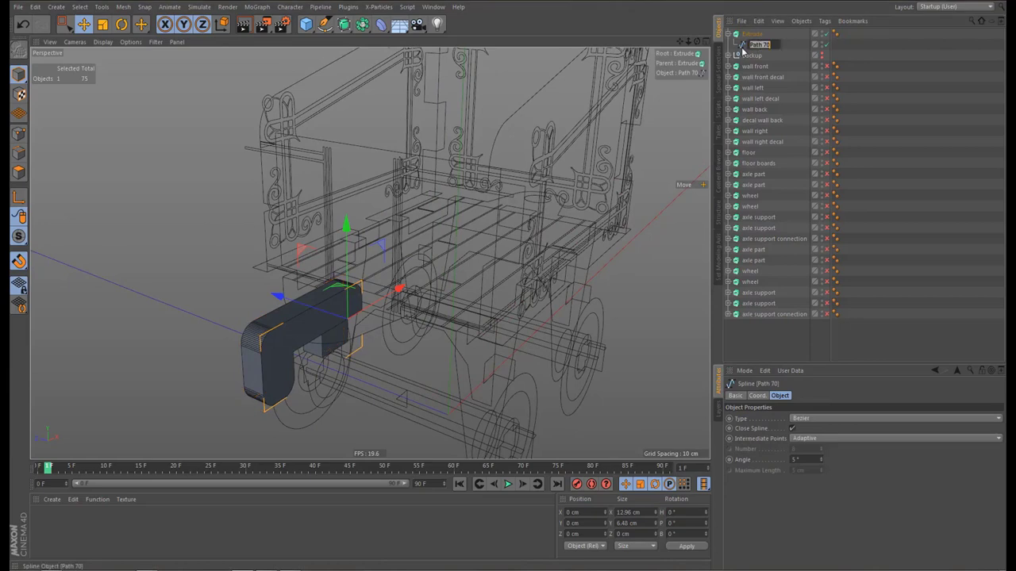
{"action": "type", "text": "hook"}
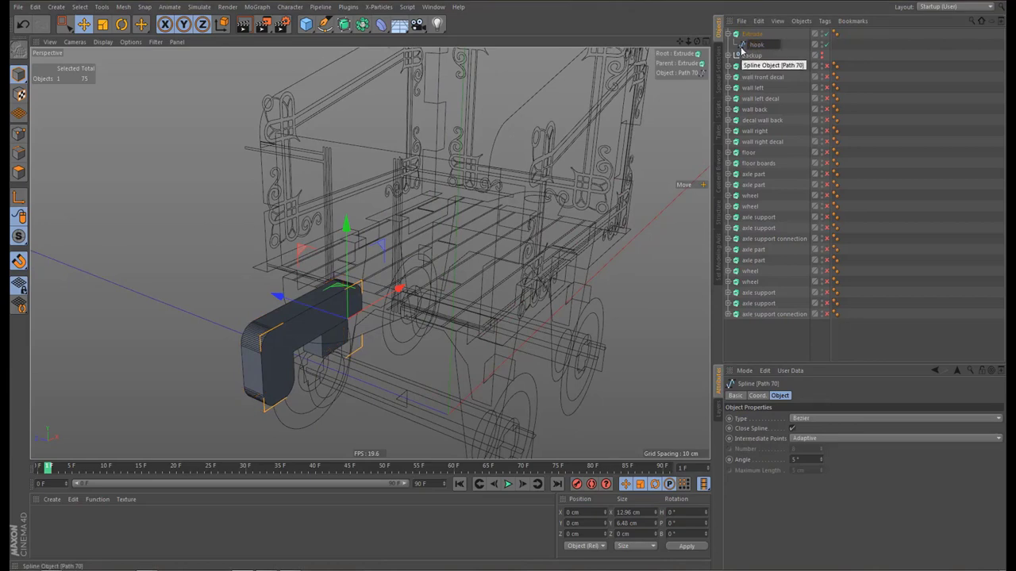
{"action": "key", "text": "ctrl+a"}
{"action": "key", "text": "ctrl+c"}
{"action": "key", "text": "Up"}
{"action": "key", "text": "ctrl+v"}
{"action": "key", "text": "Return"}
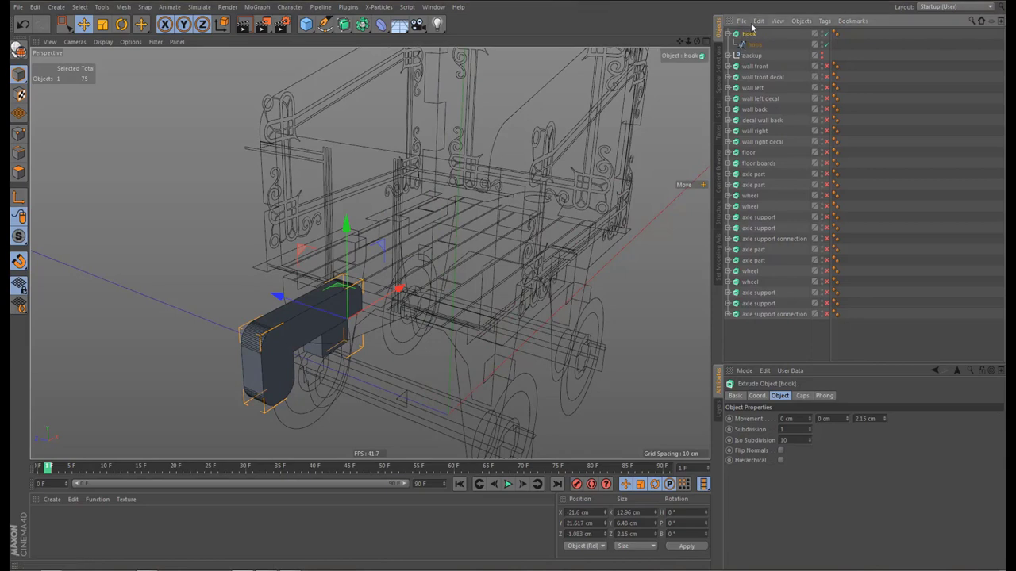
Move the hook to the end of the object list, re-enable all the cart's Extrude objects and show the cart shaded
{"action": "left_click_drag", "start_coordinate": [766, 326], "coordinate": [768, 327]}
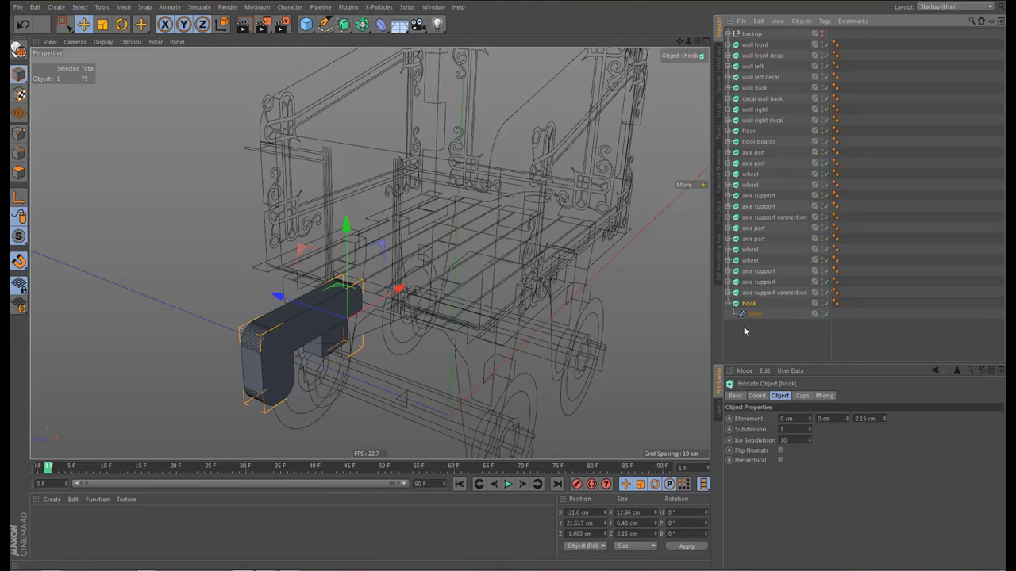
{"action": "key", "text": "n"}
{"action": "key", "text": "a"}
{"action": "left_click_drag", "start_coordinate": [399, 261], "coordinate": [508, 277], "text": "alt"}
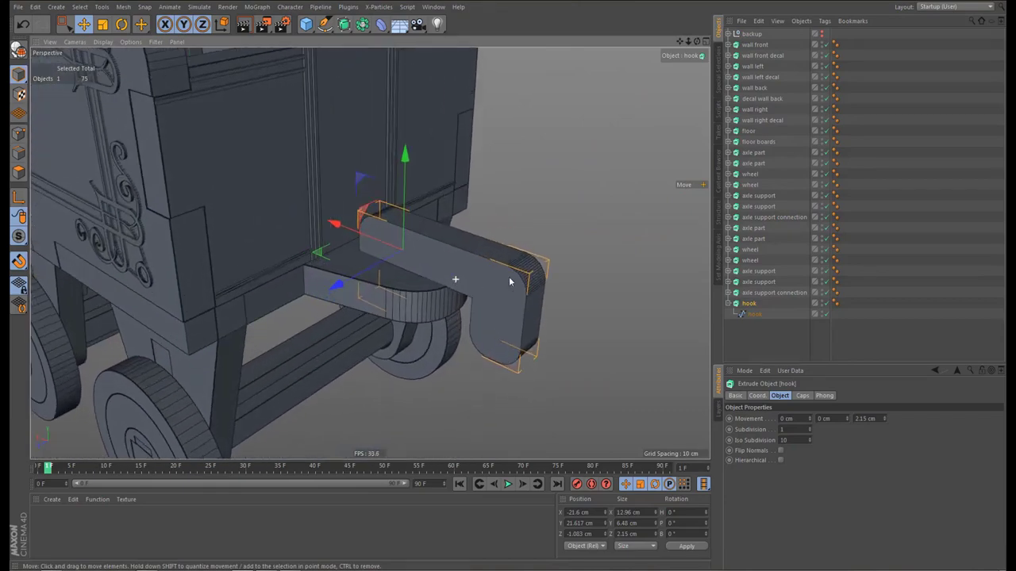
Set the hook's start and end caps to Fillet Cap
{"action": "left_click", "coordinate": [804, 396]}
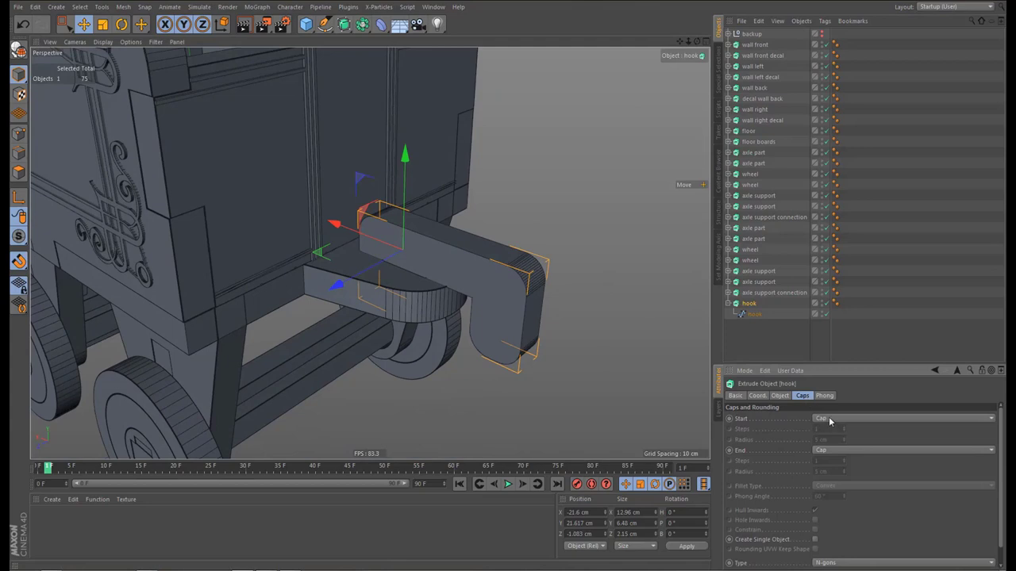
{"action": "left_click", "coordinate": [830, 420]}
{"action": "left_click", "coordinate": [839, 451]}
{"action": "left_click", "coordinate": [838, 452]}
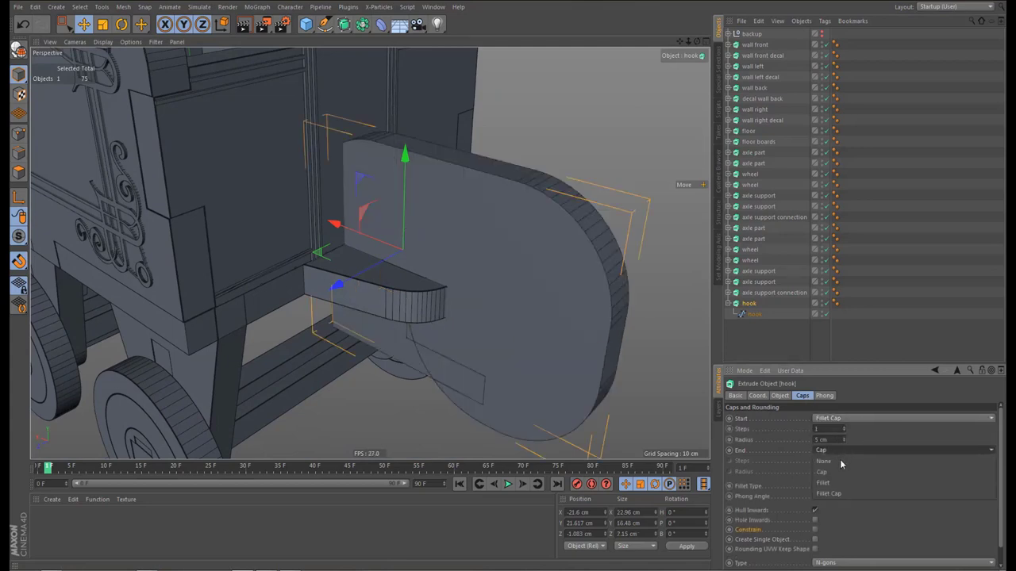
{"action": "left_click", "coordinate": [842, 494]}
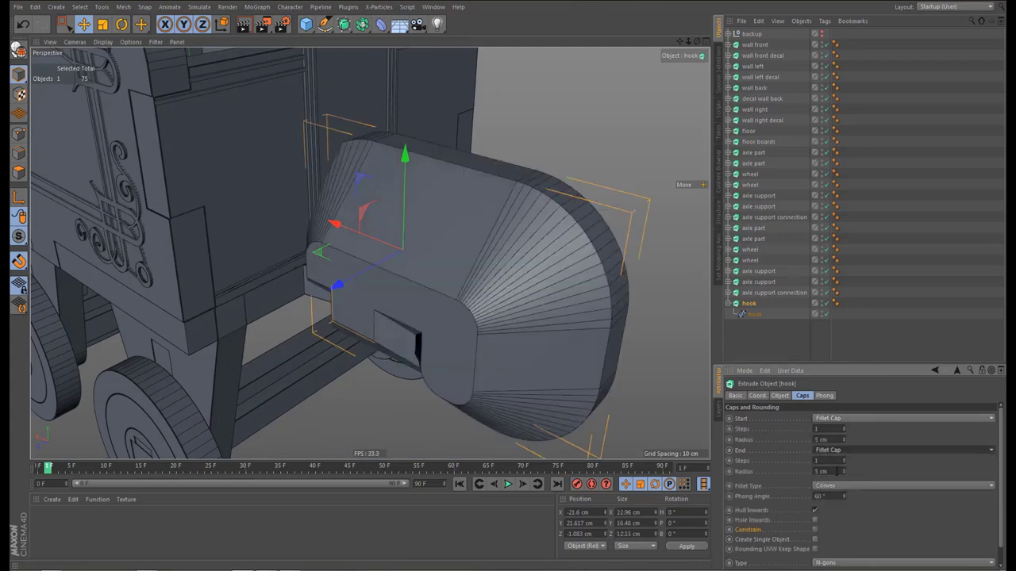
Give the hook's start and end fillets a radius of 0.05 cm and 3 steps
{"action": "left_click_drag", "start_coordinate": [837, 471], "coordinate": [795, 472]}
{"action": "key", "text": "BackSpace"}
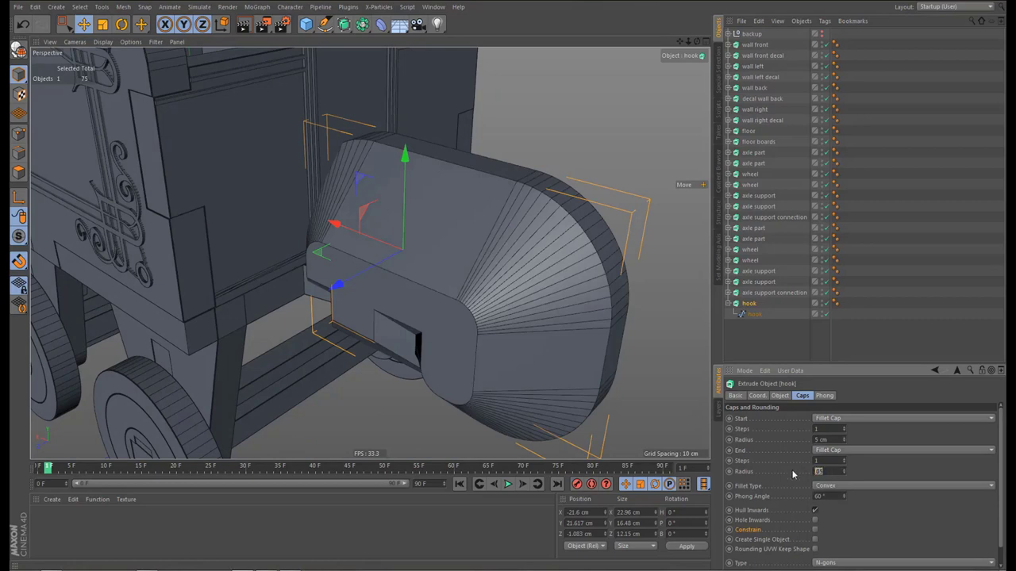
{"action": "left_click_drag", "start_coordinate": [833, 441], "coordinate": [805, 440]}
{"action": "type", "text": ".05"}
{"action": "key", "text": "Return"}
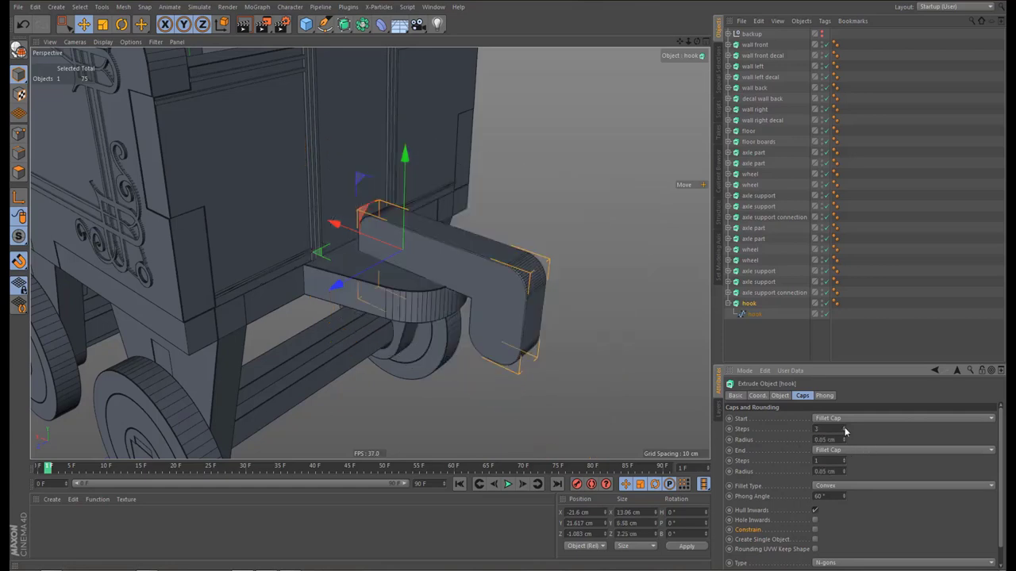
{"action": "left_click", "coordinate": [845, 459]}
{"action": "left_click", "coordinate": [844, 459]}
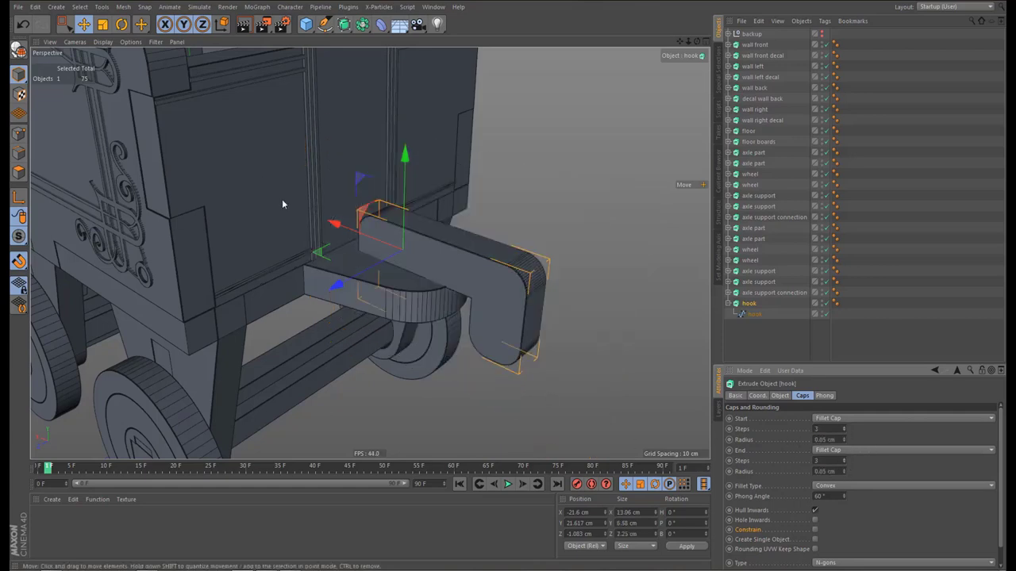
Render a preview of the whole cart in the viewport and inspect the model around the hook
{"action": "scroll", "coordinate": [278, 205], "scroll_direction": "down", "scroll_amount": 4}
{"action": "middle_click_drag", "start_coordinate": [272, 233], "coordinate": [386, 274], "text": "alt"}
{"action": "key", "text": "ctrl+r"}
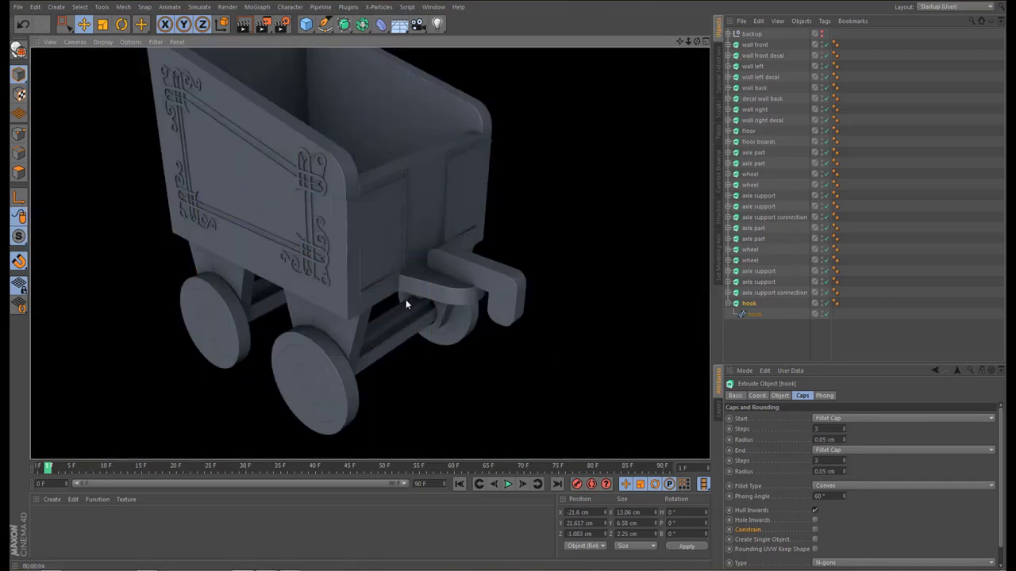
{"action": "left_click_drag", "start_coordinate": [402, 301], "coordinate": [386, 262], "text": "alt"}
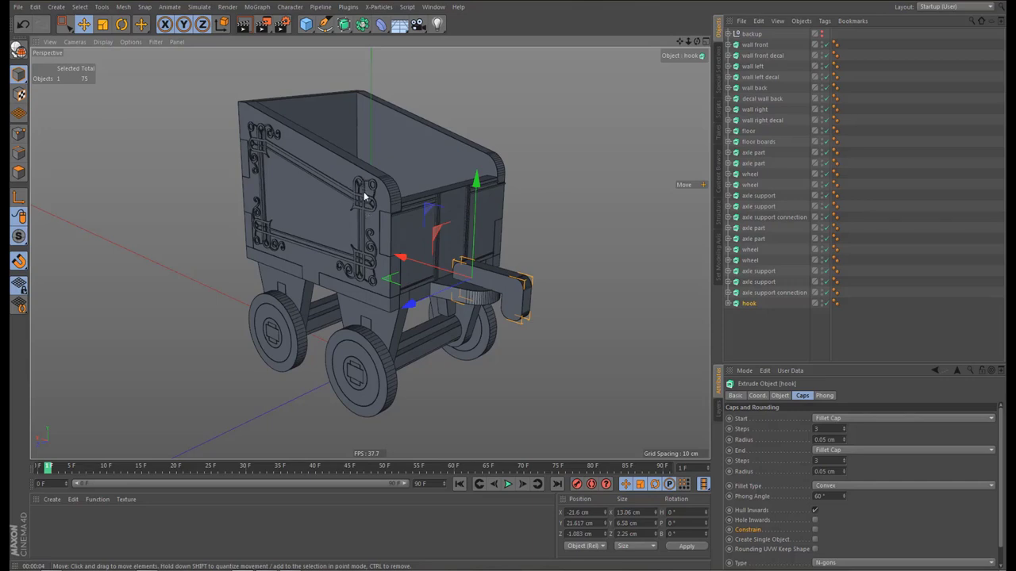
{"action": "left_click_drag", "start_coordinate": [440, 227], "coordinate": [422, 213], "text": "alt"}
{"action": "mouse_move", "coordinate": [433, 239]}
{"action": "left_mouse_down", "text": "alt"}
{"action": "mouse_move", "coordinate": [434, 284]}
{"action": "mouse_move", "coordinate": [437, 220]}
{"action": "mouse_move", "coordinate": [412, 222]}
{"action": "mouse_move", "coordinate": [409, 238]}
{"action": "mouse_move", "coordinate": [419, 244]}
{"action": "left_mouse_up", "text": "alt"}
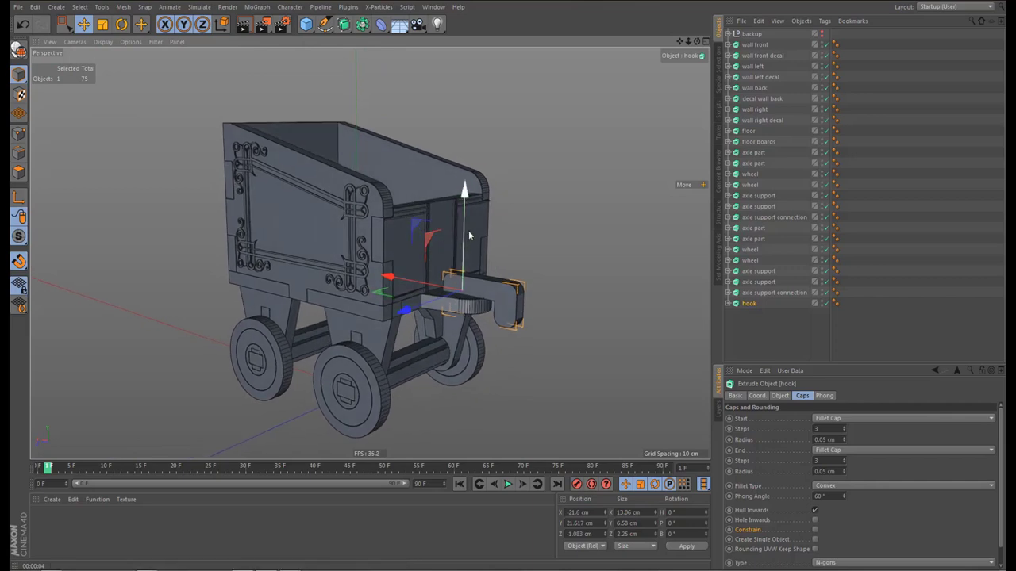
Select the wheel set nearest the hook: both wheels, both axle parts, both axle supports and the axle support connection
{"action": "left_click", "coordinate": [287, 360]}
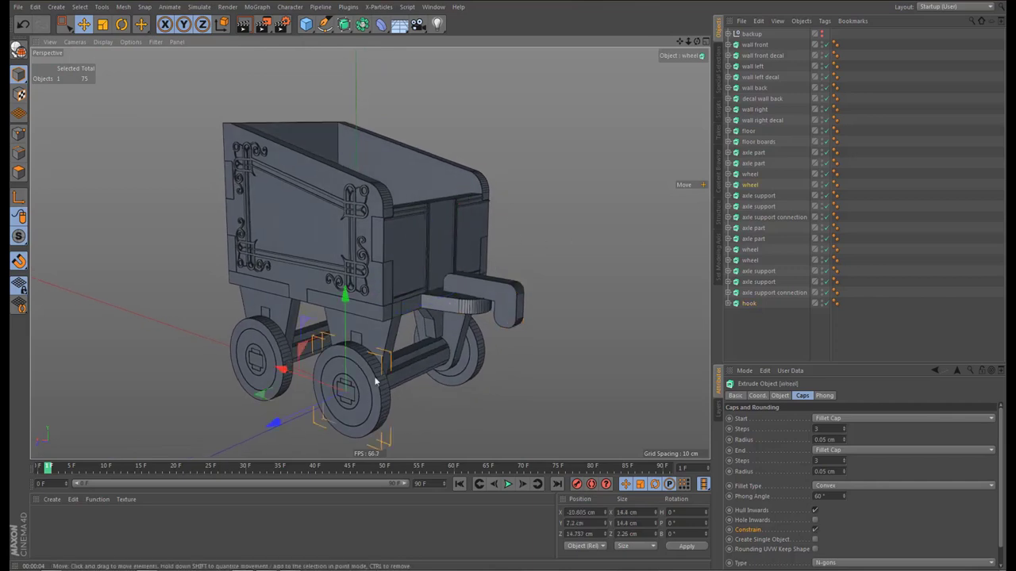
{"action": "scroll", "coordinate": [403, 377], "scroll_direction": "up", "scroll_amount": 3}
{"action": "left_click", "coordinate": [408, 344], "text": "shift"}
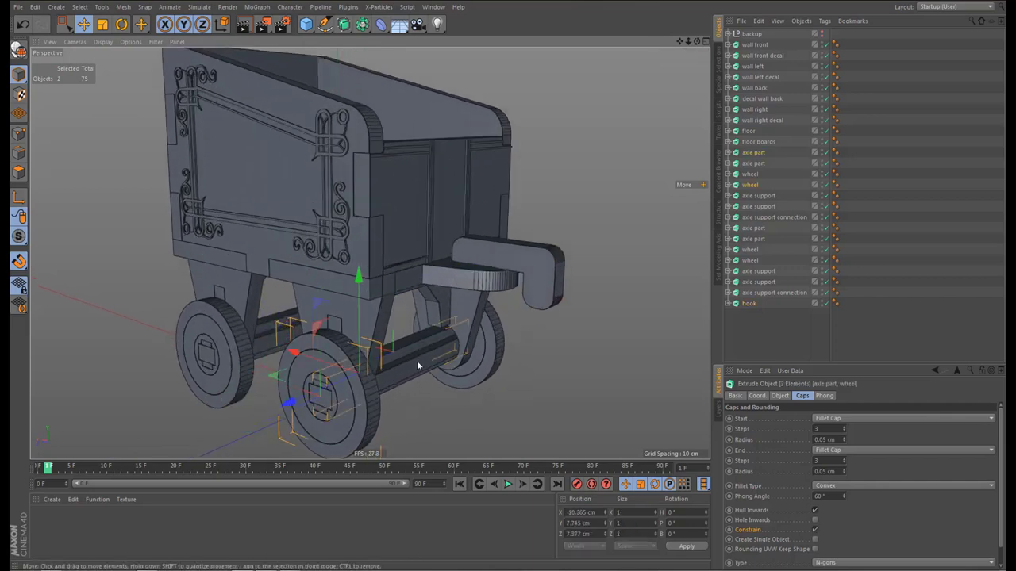
{"action": "left_click", "coordinate": [454, 350], "text": "shift"}
{"action": "left_click", "coordinate": [461, 349], "text": "shift"}
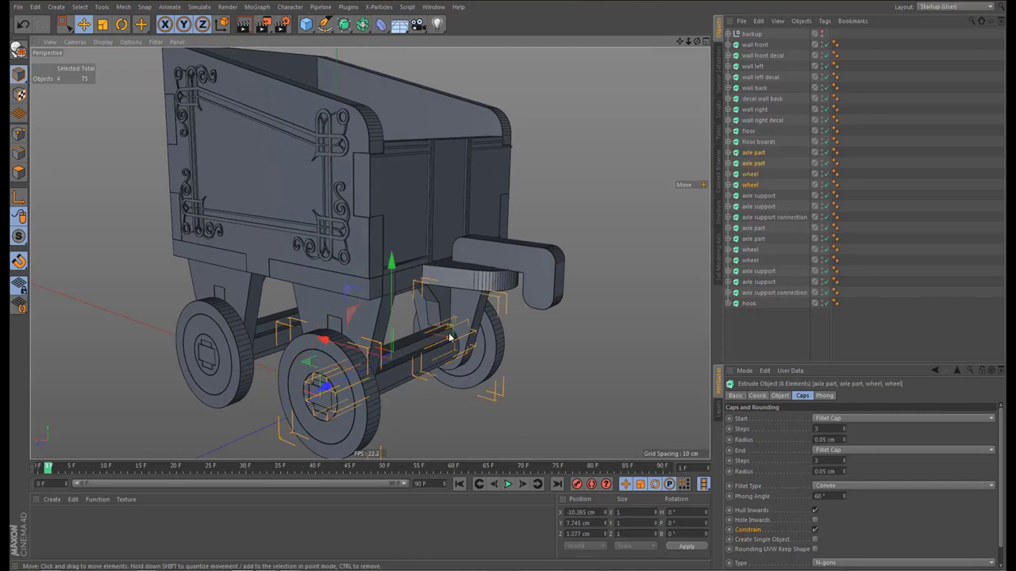
{"action": "left_click_drag", "start_coordinate": [449, 339], "coordinate": [421, 345], "text": "alt"}
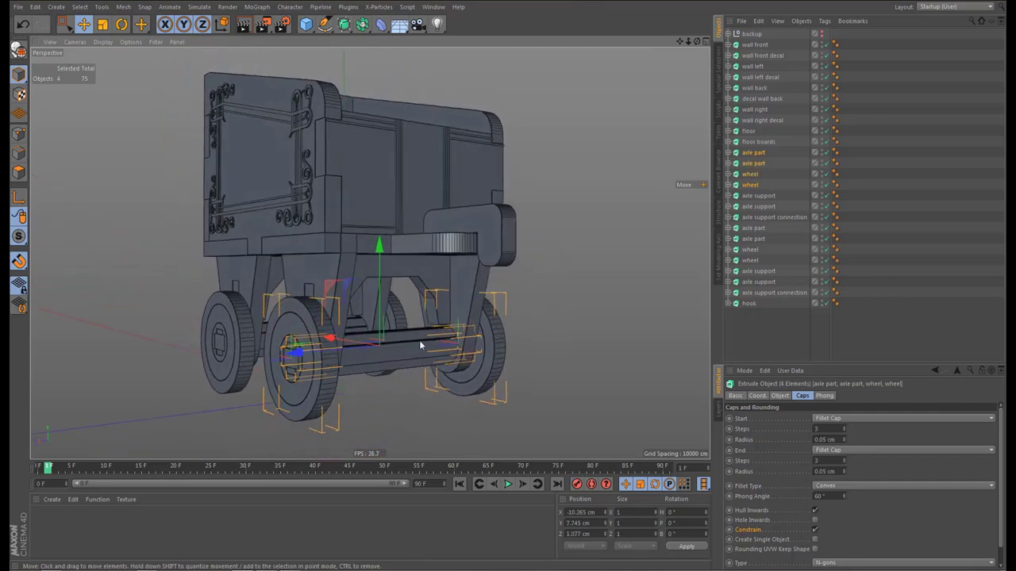
{"action": "scroll", "coordinate": [421, 345], "scroll_direction": "up", "scroll_amount": 3}
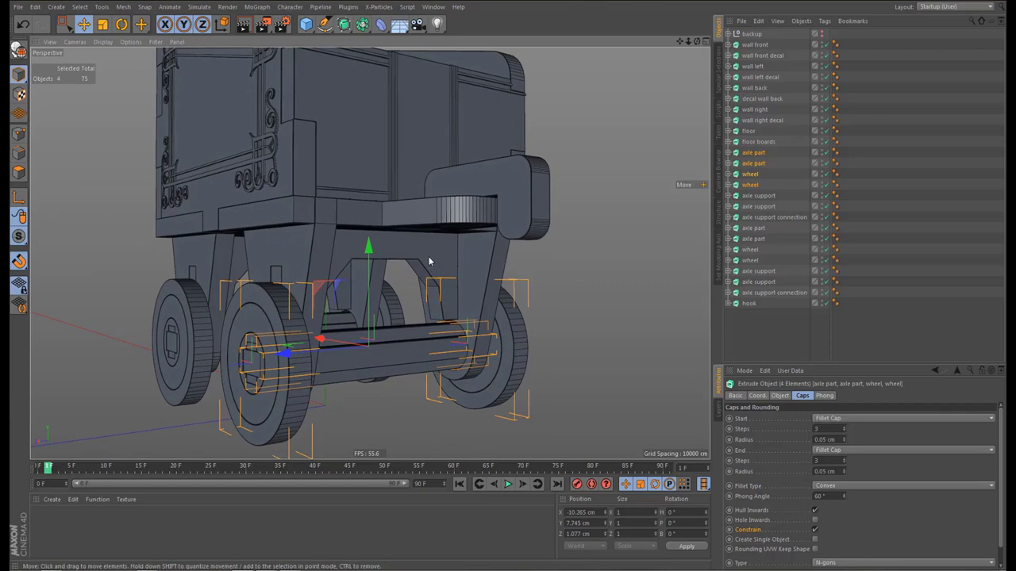
{"action": "left_click", "coordinate": [310, 242], "text": "shift"}
{"action": "left_click", "coordinate": [292, 260], "text": "shift"}
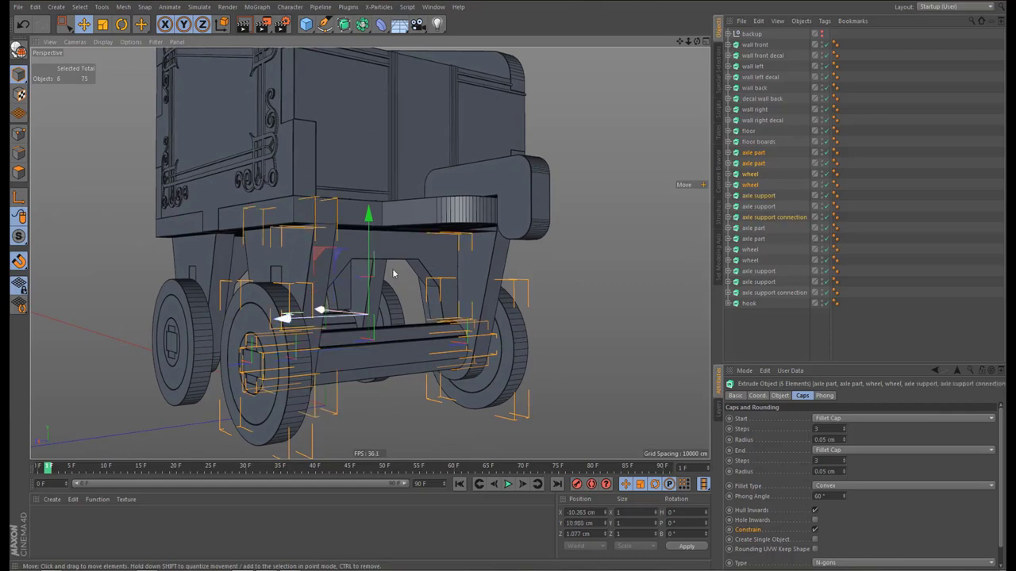
{"action": "left_click", "coordinate": [478, 263], "text": "shift"}
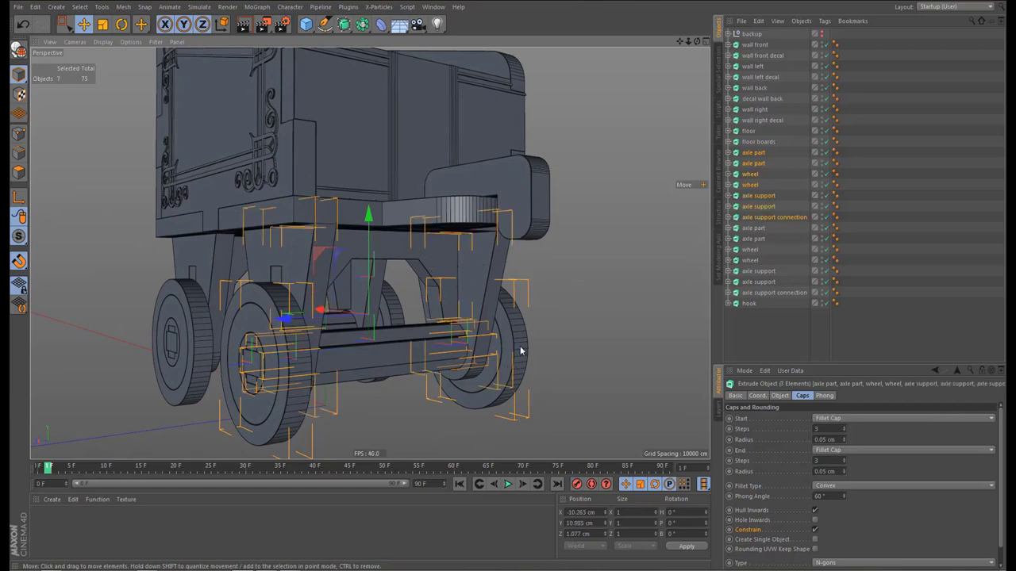
Delete the selected wheel set to check that the selection is complete, and undo the deletion
{"action": "left_click_drag", "start_coordinate": [474, 267], "coordinate": [361, 289], "text": "alt"}
{"action": "key", "text": "Delete"}
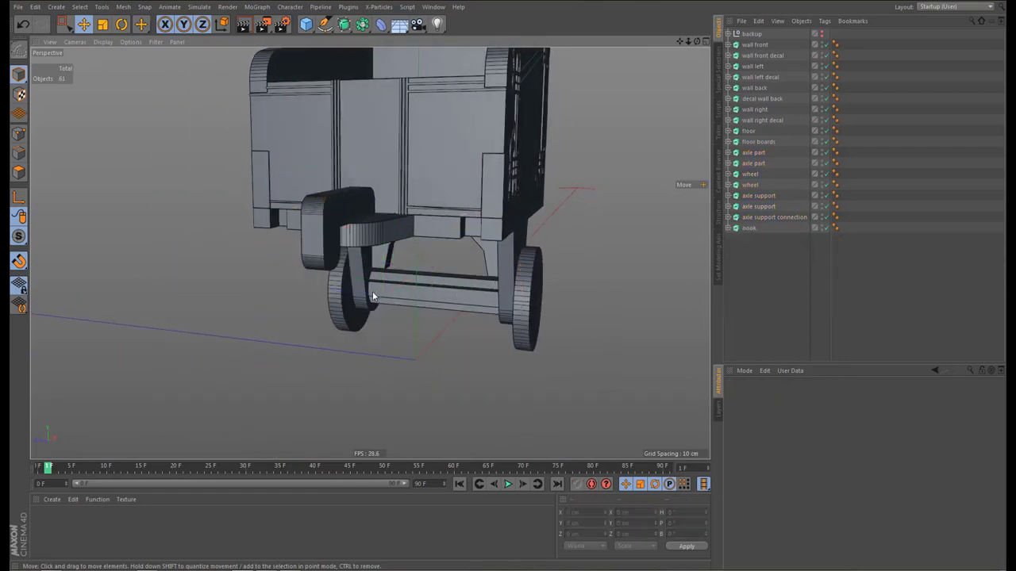
{"action": "left_click_drag", "start_coordinate": [350, 199], "coordinate": [493, 215], "text": "alt"}
{"action": "key", "text": "h"}
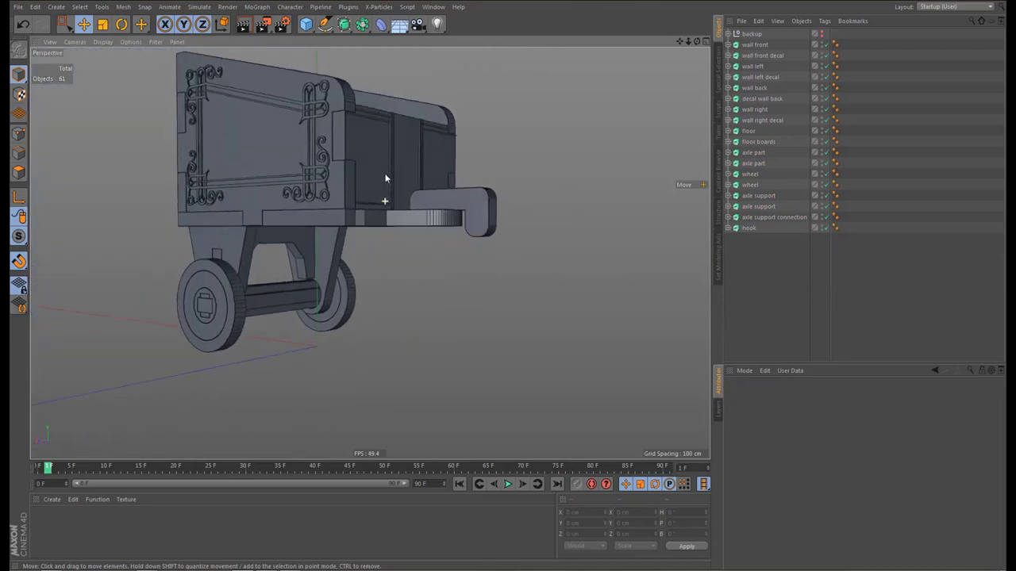
{"action": "left_click_drag", "start_coordinate": [390, 204], "coordinate": [385, 174], "text": "alt"}
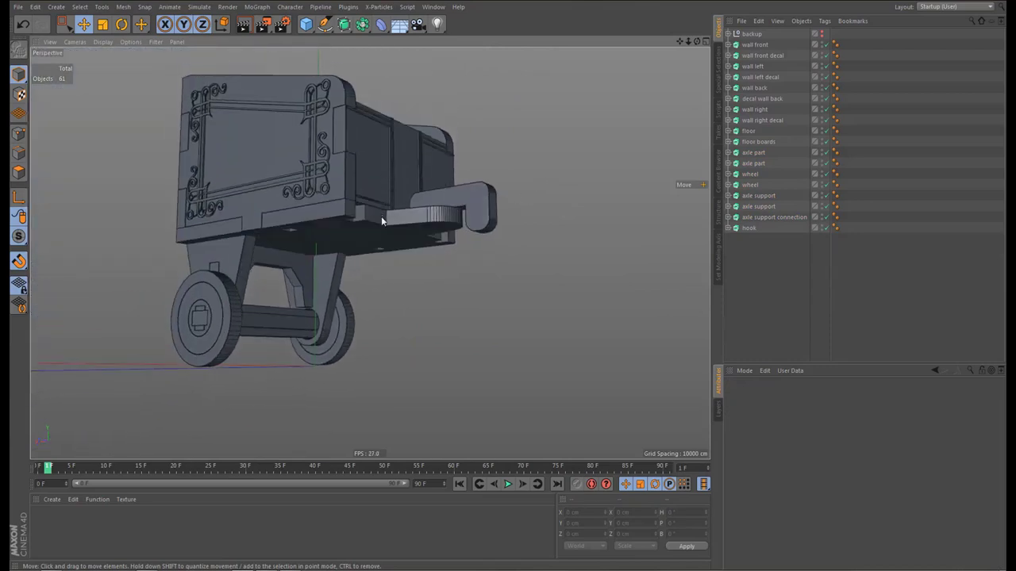
{"action": "key", "text": "ctrl+z"}
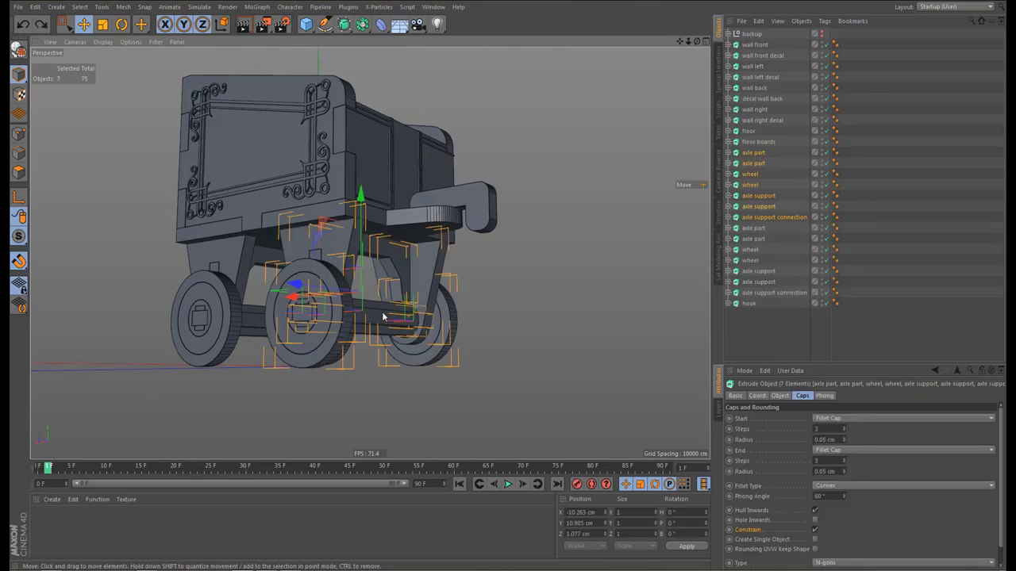
Group the selected wheel set under a null and rename the group as wheel assembly
{"action": "key", "text": "alt+g"}
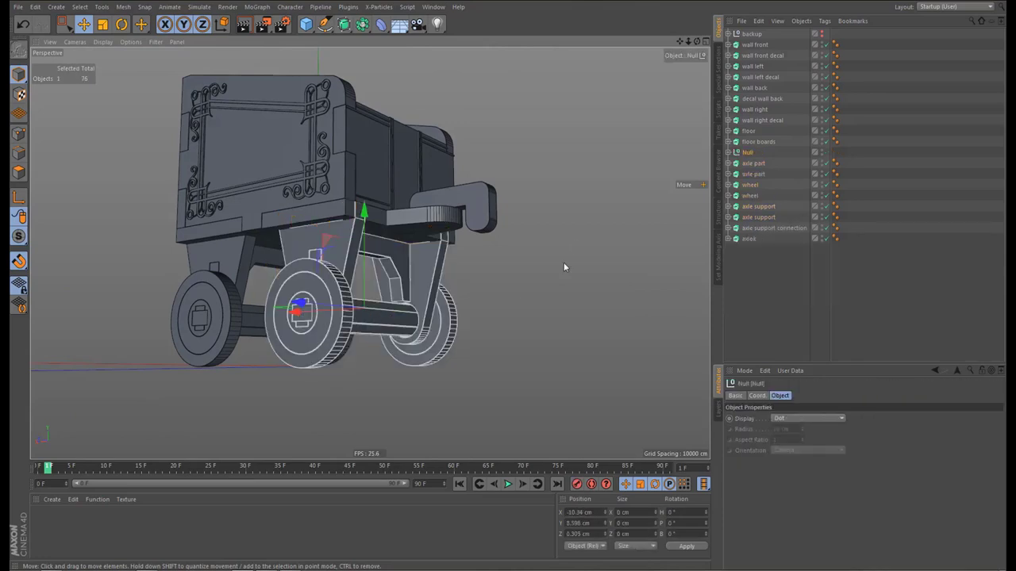
{"action": "double_click", "coordinate": [746, 153]}
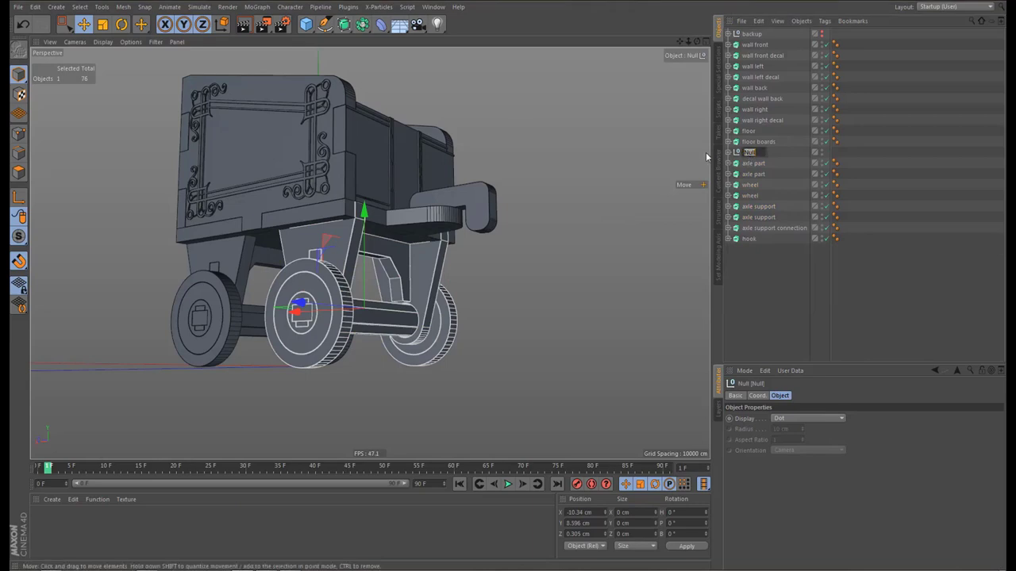
{"action": "type", "text": "wh"}
{"action": "type", "text": "eel assembly"}
{"action": "key", "text": "Return"}
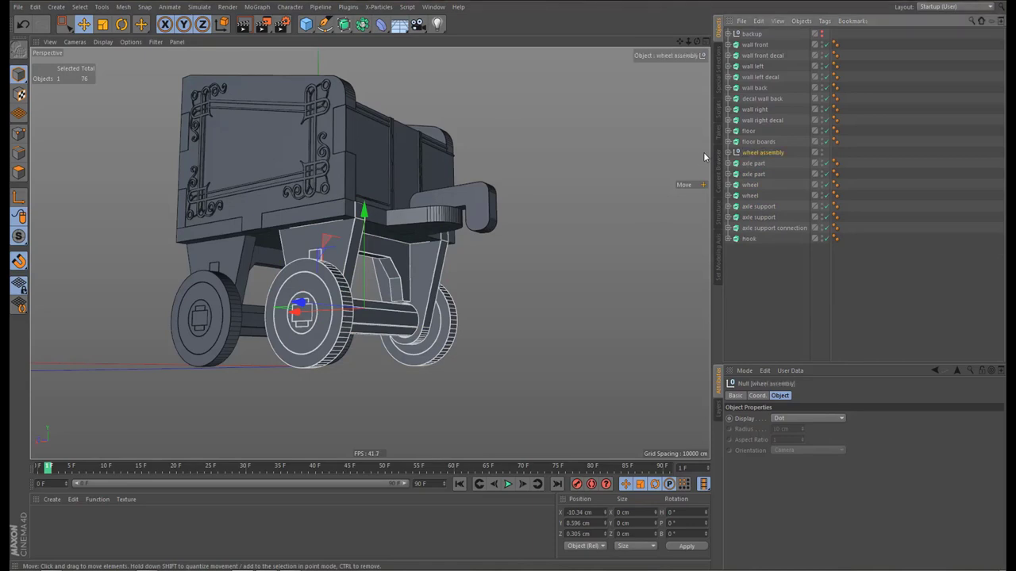
Select the parts of the wheel set farther from the hook: both wheels, both axle parts, one axle support and the axle support connection
{"action": "middle_click_drag", "start_coordinate": [312, 314], "coordinate": [396, 298], "text": "alt"}
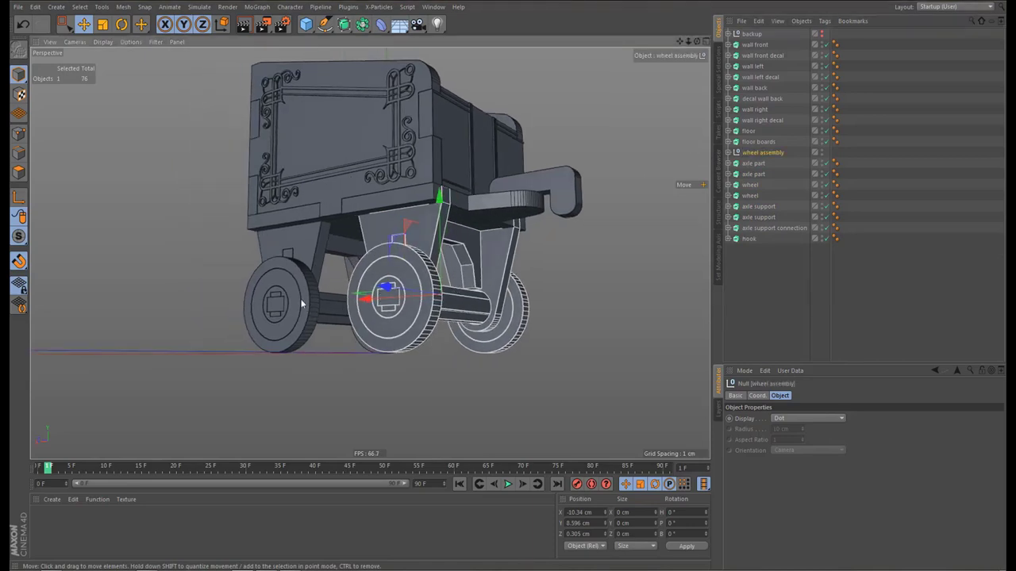
{"action": "scroll", "coordinate": [297, 302], "scroll_direction": "up", "scroll_amount": 5}
{"action": "left_click", "coordinate": [292, 303]}
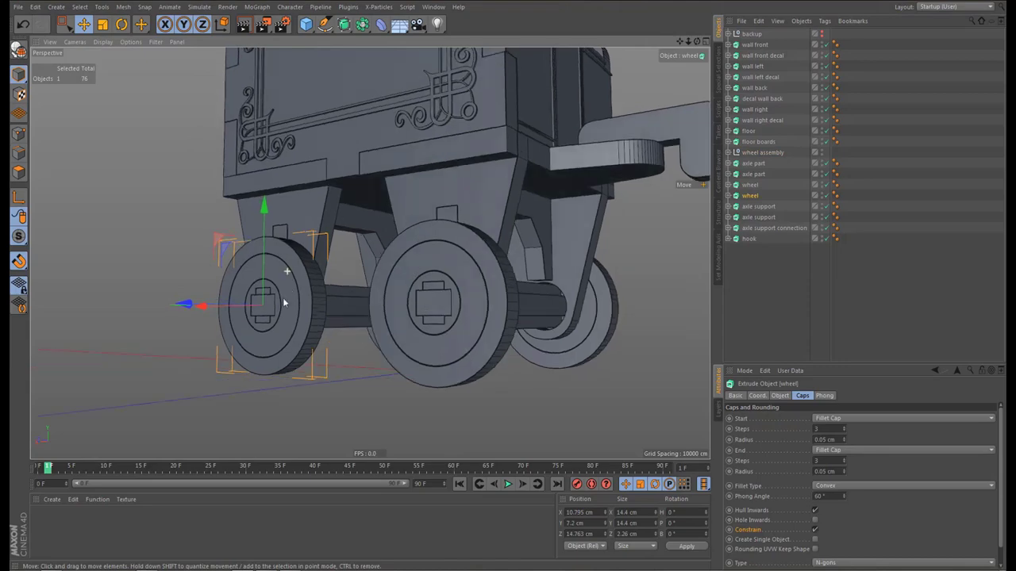
{"action": "left_click_drag", "start_coordinate": [284, 302], "coordinate": [307, 247], "text": "alt"}
{"action": "left_click", "coordinate": [315, 215], "text": "shift"}
{"action": "left_click", "coordinate": [356, 200], "text": "shift"}
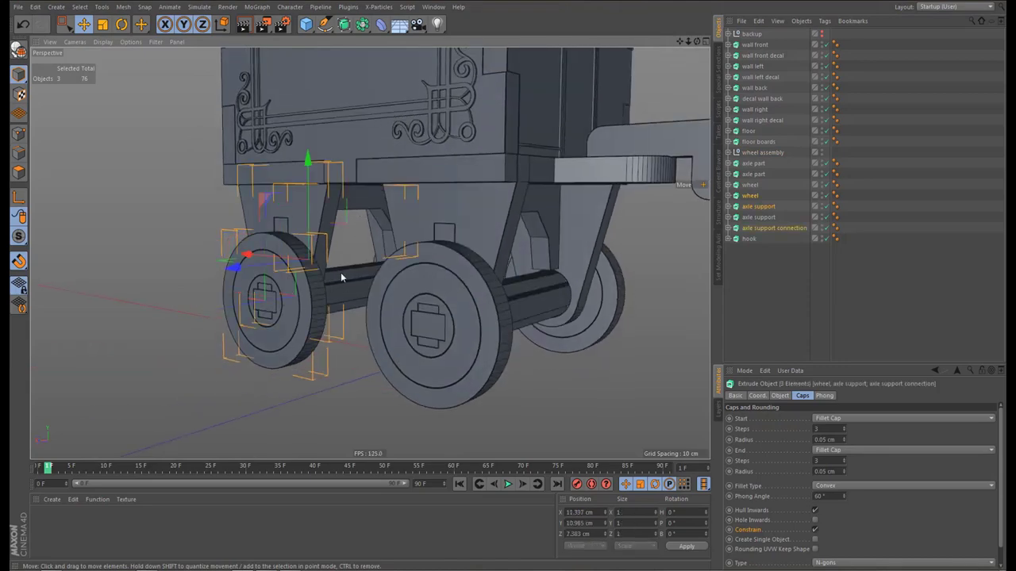
{"action": "left_click", "coordinate": [343, 280], "text": "shift"}
{"action": "left_click", "coordinate": [335, 317], "text": "shift"}
{"action": "left_click_drag", "start_coordinate": [421, 268], "coordinate": [471, 302], "text": "alt"}
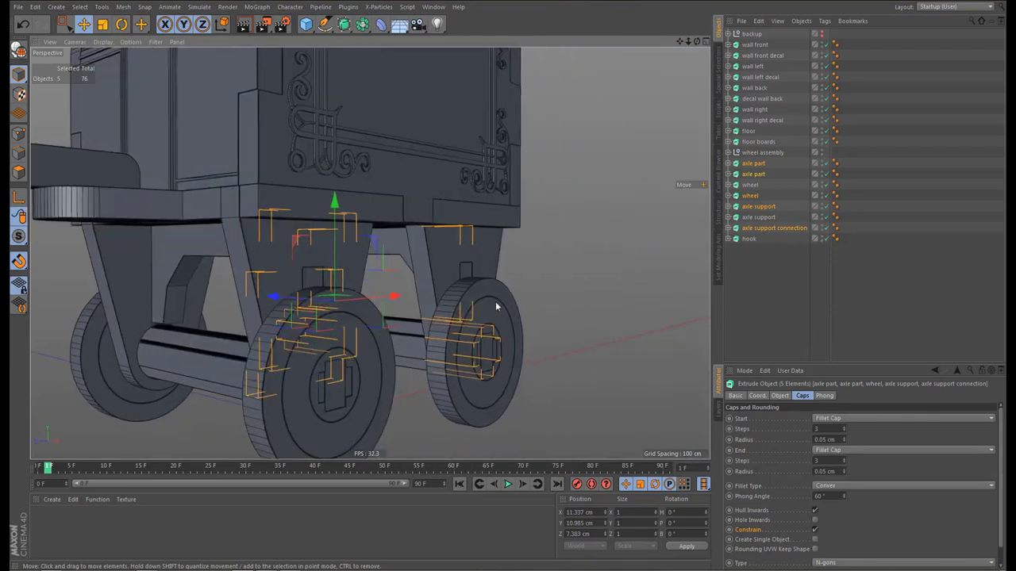
{"action": "left_click", "coordinate": [496, 307], "text": "shift"}
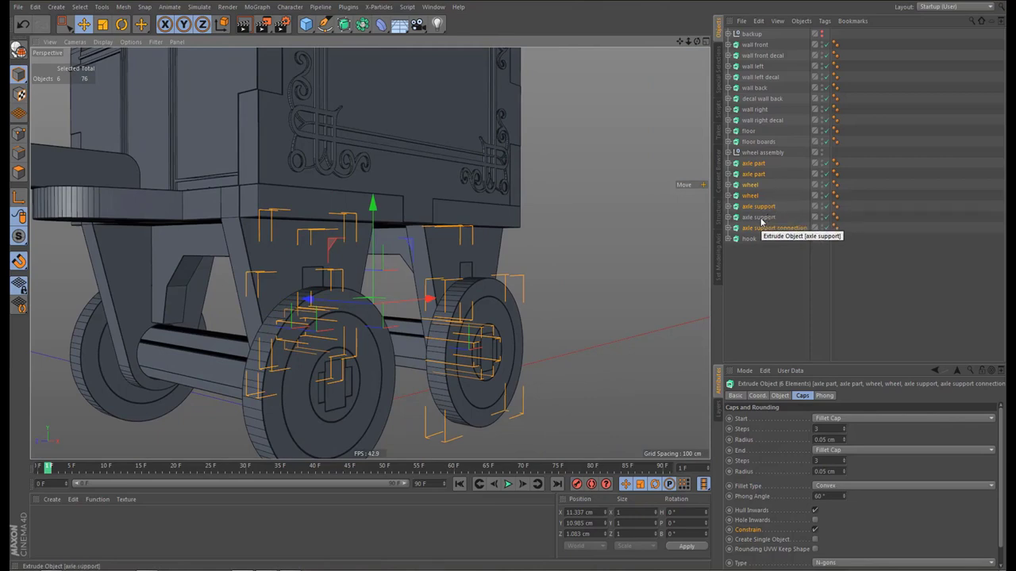
Try extending the selection to the other axle support, undo it, then delete the selected wheel parts as a check and undo the deletion
{"action": "left_click", "coordinate": [762, 217], "text": "shift"}
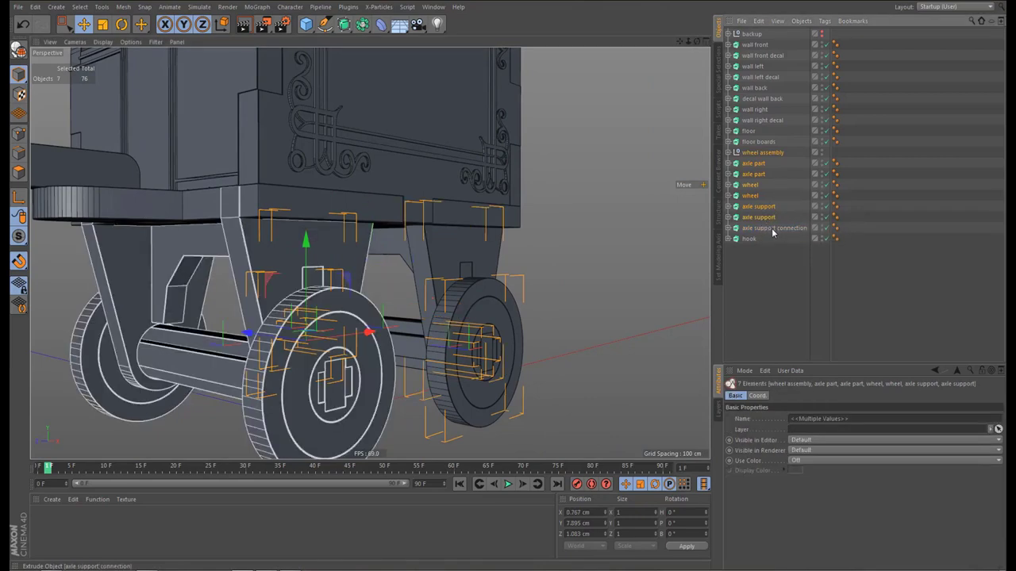
{"action": "key", "text": "ctrl+z"}
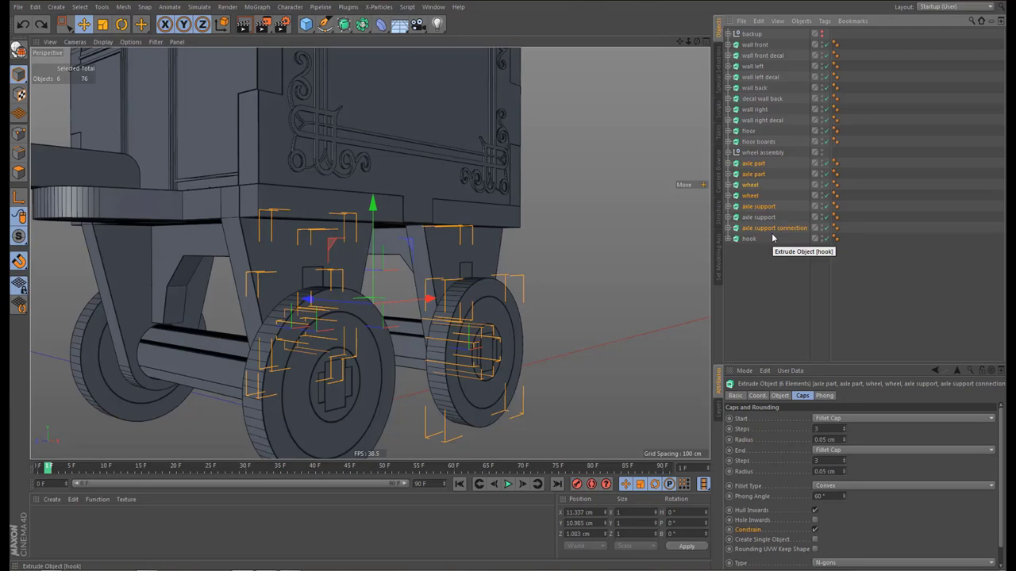
{"action": "key", "text": "Delete"}
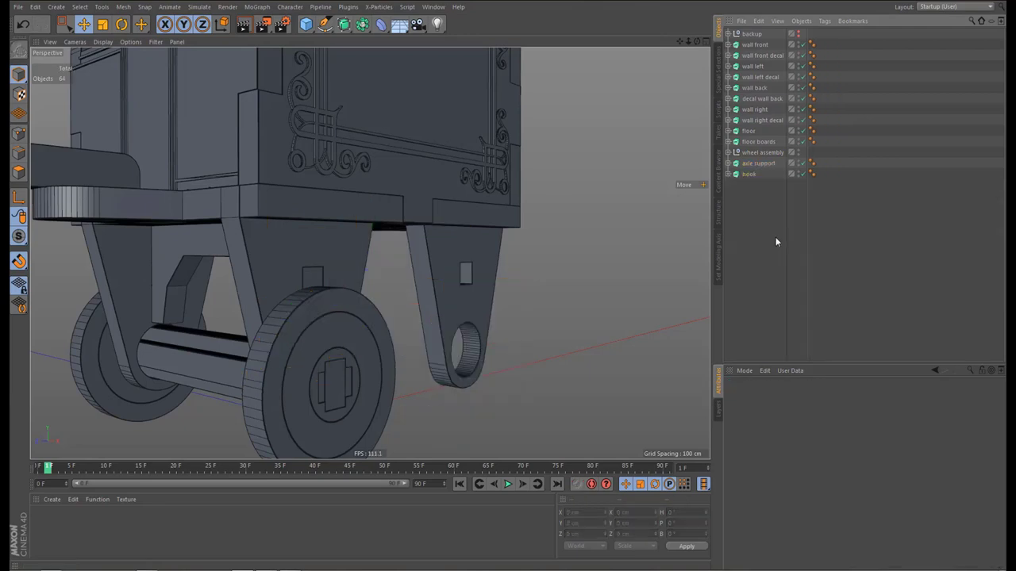
{"action": "key", "text": "ctrl+z"}
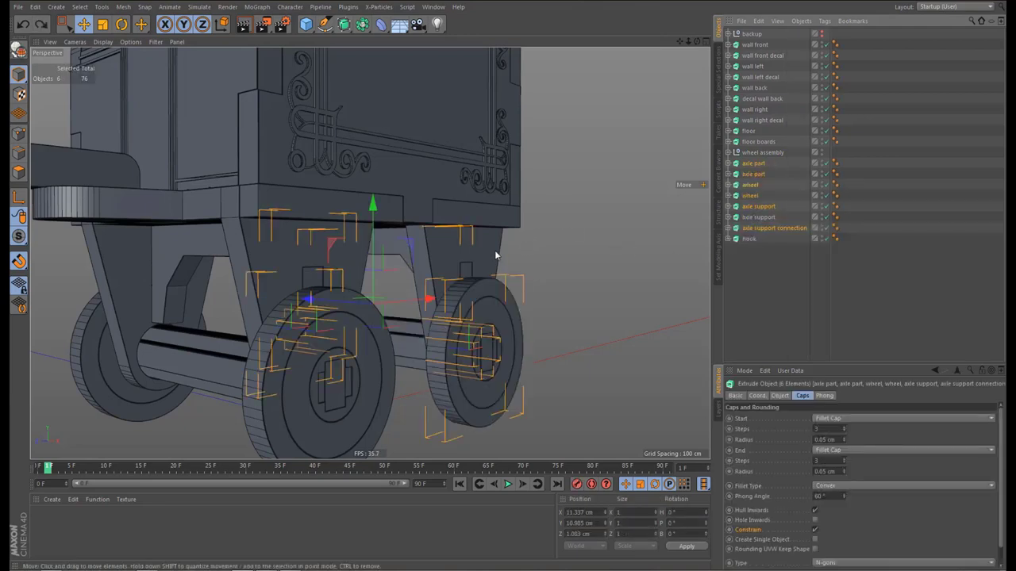
Add the remaining axle support to the selection, delete the wheel set to check that it is complete, and undo the deletion
{"action": "left_click", "coordinate": [495, 255], "text": "shift"}
{"action": "key", "text": "Delete"}
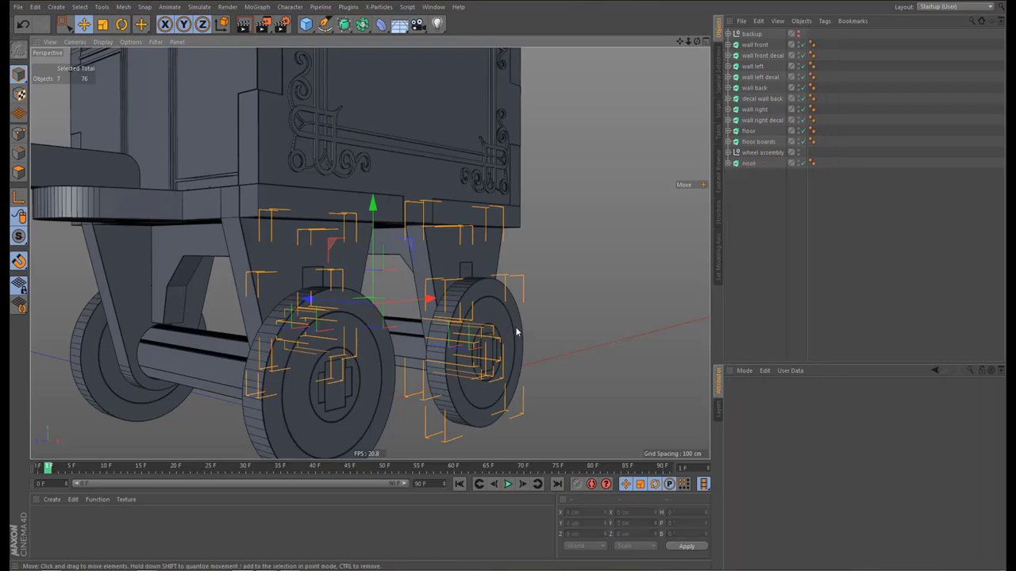
{"action": "key", "text": "Delete"}
{"action": "mouse_move", "coordinate": [282, 269]}
{"action": "left_mouse_down", "text": "alt"}
{"action": "mouse_move", "coordinate": [249, 270]}
{"action": "mouse_move", "coordinate": [278, 272]}
{"action": "mouse_move", "coordinate": [272, 243]}
{"action": "mouse_move", "coordinate": [278, 254]}
{"action": "left_mouse_up", "text": "alt"}
{"action": "key", "text": "ctrl+z"}
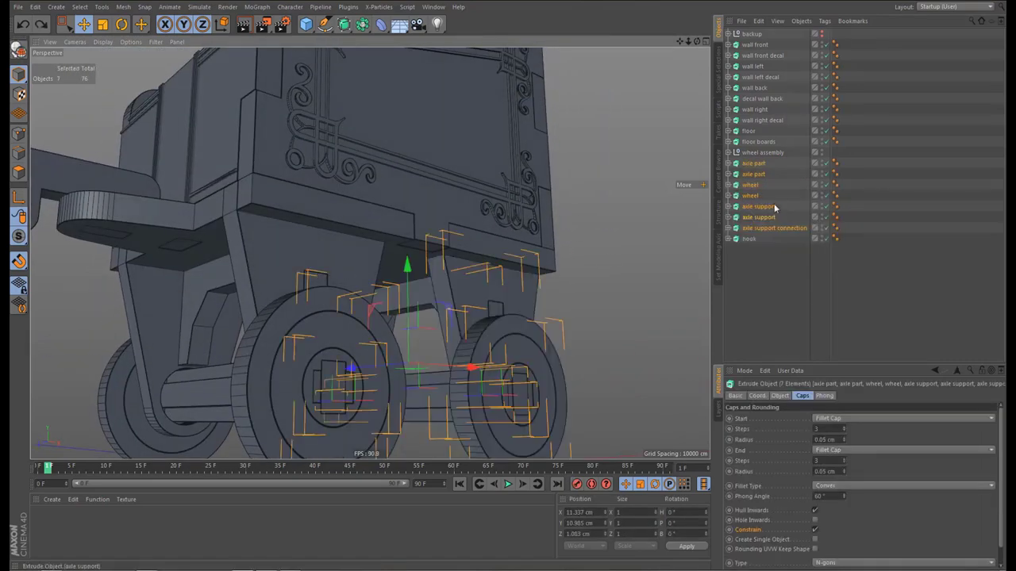
Group the selected second wheel set under a null and rename the group as wheel assembly
{"action": "key", "text": "alt+g"}
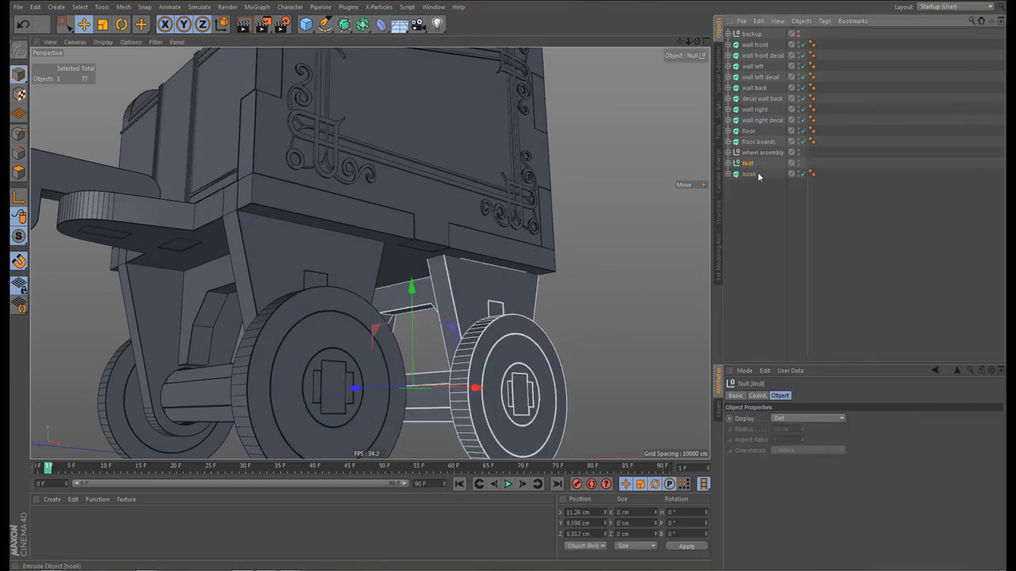
{"action": "double_click", "coordinate": [748, 163]}
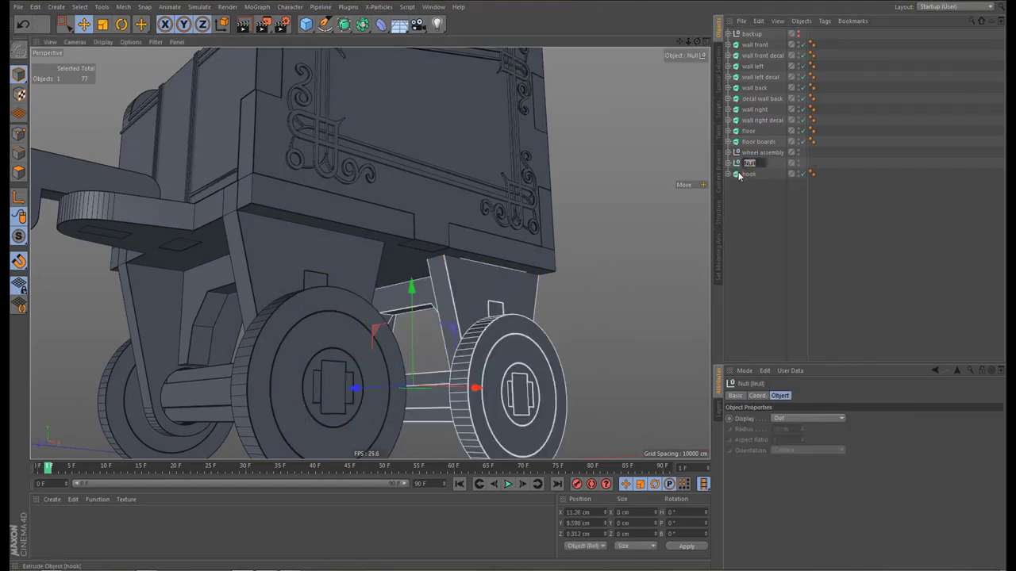
{"action": "type", "text": "wheel assembly"}
{"action": "key", "text": "Return"}
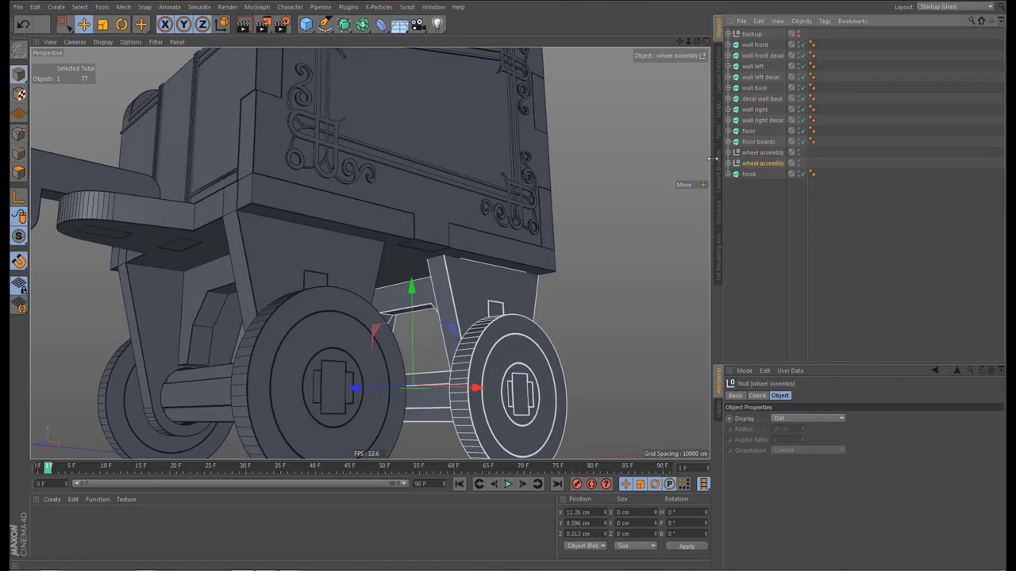
Hide both wheel assembly groups in the viewport and frame the remaining cart body with its hook
{"action": "left_click", "coordinate": [799, 163]}
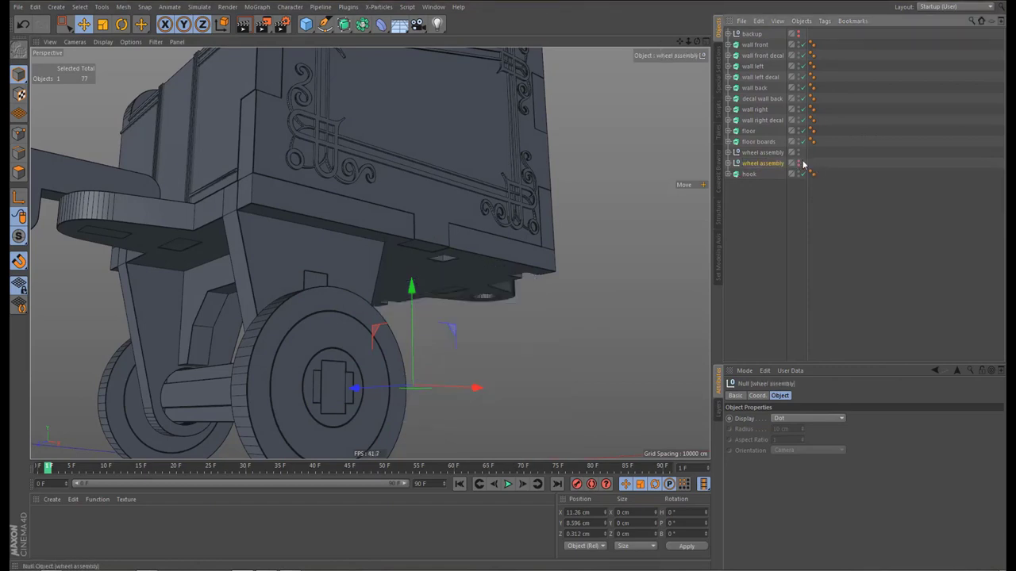
{"action": "left_click", "coordinate": [799, 153]}
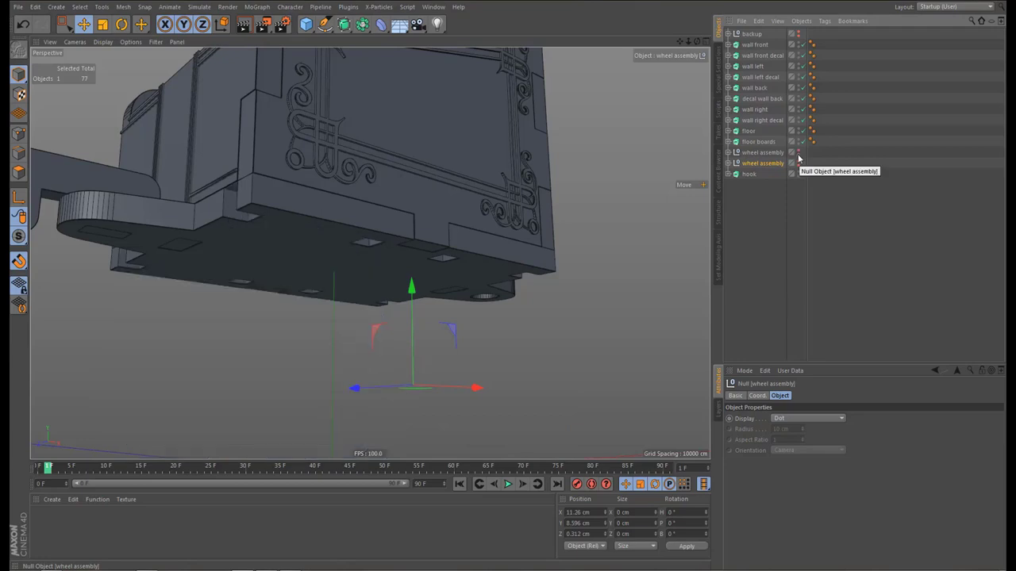
{"action": "key", "text": "h"}
{"action": "left_click_drag", "start_coordinate": [389, 236], "coordinate": [483, 245], "text": "alt"}
Group the front, left, back and right walls under a null named walls, and move the floor into that group
{"action": "left_click", "coordinate": [755, 44]}
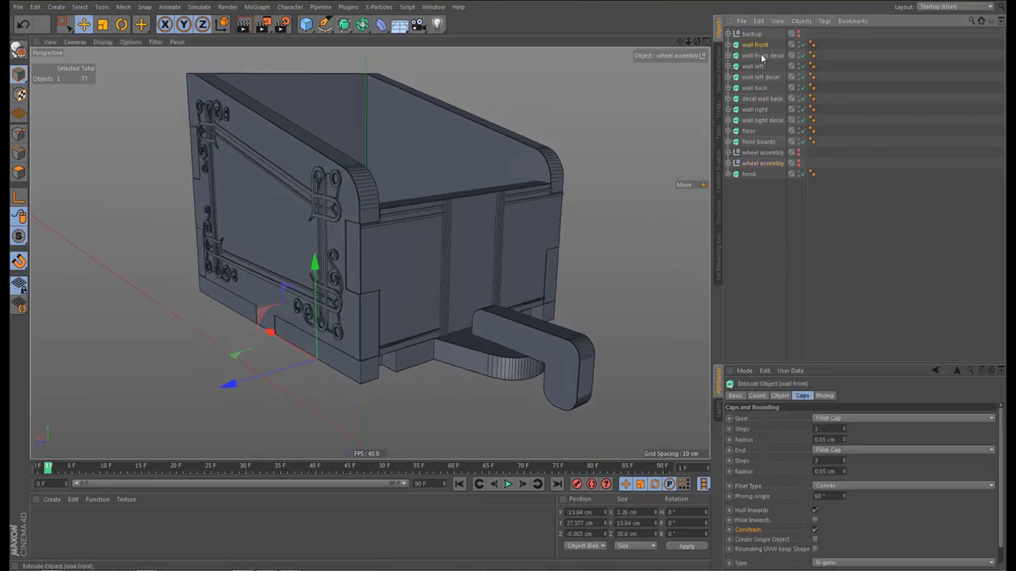
{"action": "left_click", "coordinate": [752, 66], "text": "ctrl"}
{"action": "left_click", "coordinate": [758, 88], "text": "ctrl"}
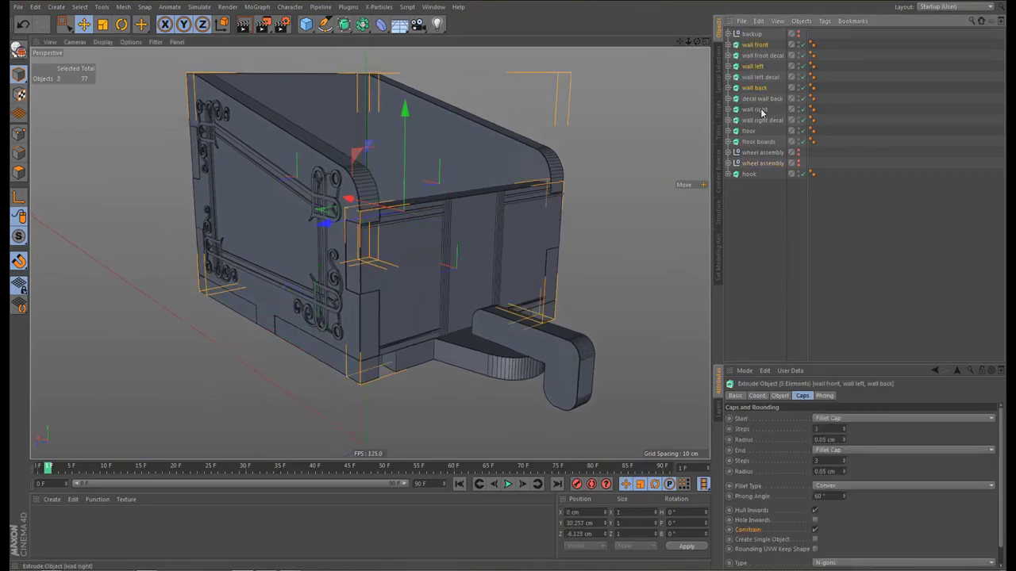
{"action": "left_click", "coordinate": [758, 110], "text": "ctrl"}
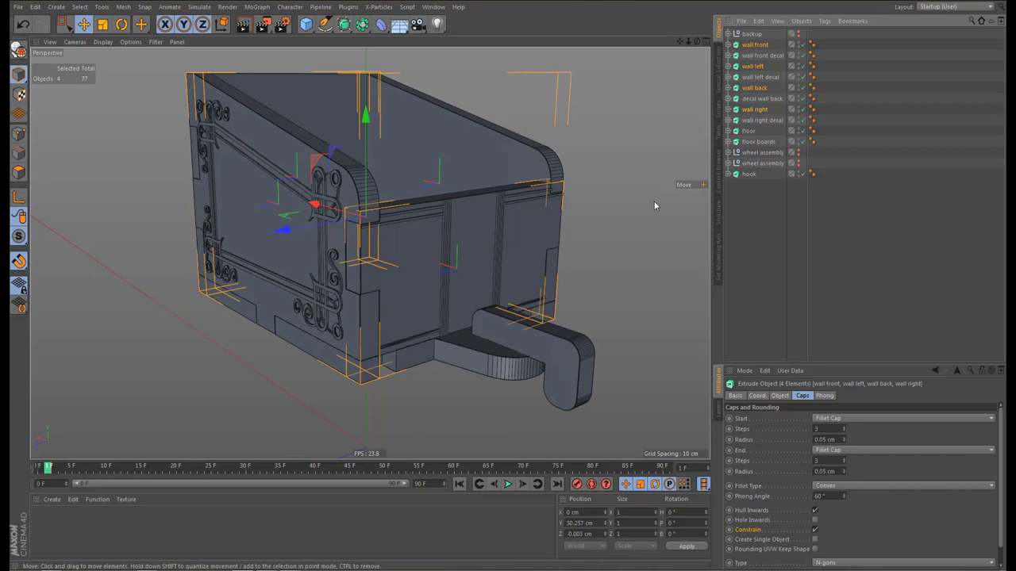
{"action": "key", "text": "alt+g"}
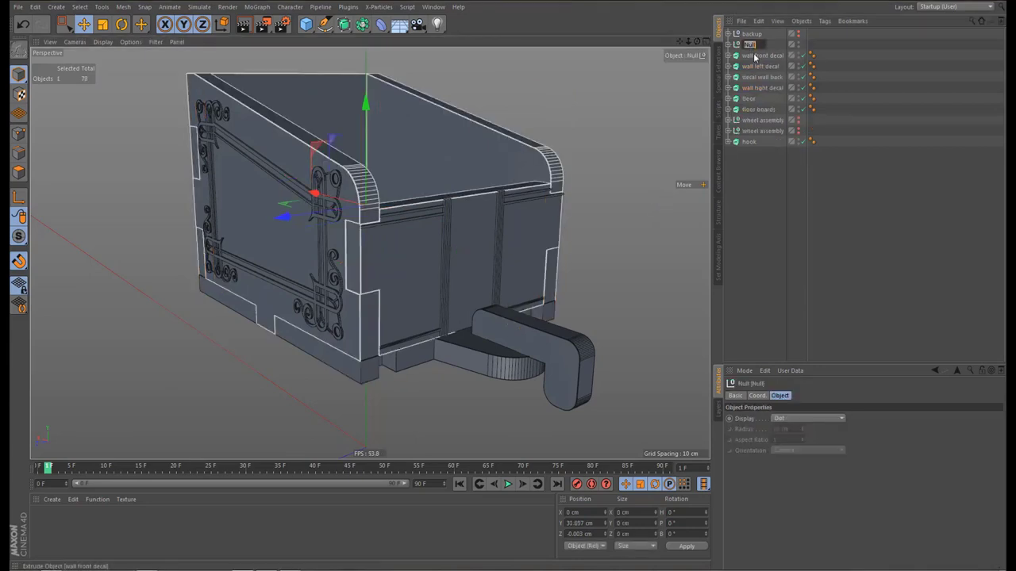
{"action": "type", "text": "walls"}
{"action": "key", "text": "Return"}
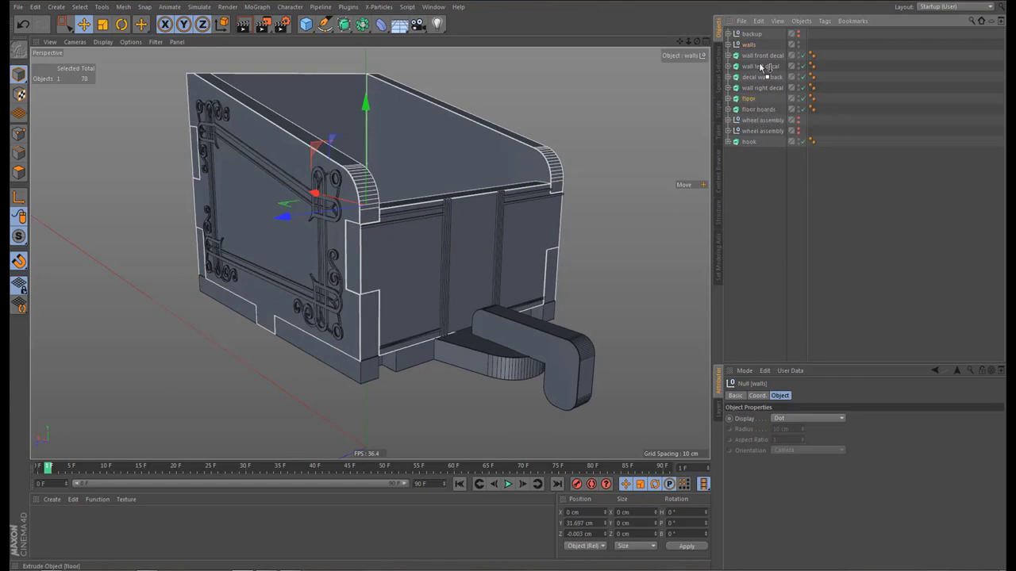
{"action": "left_click_drag", "start_coordinate": [750, 44], "coordinate": [749, 44]}
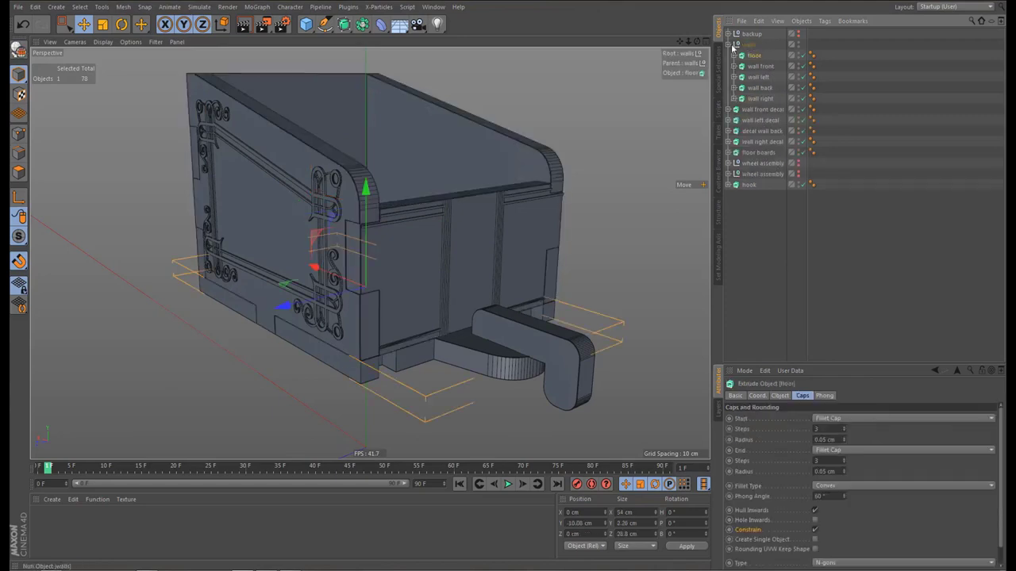
{"action": "left_click", "coordinate": [727, 45]}
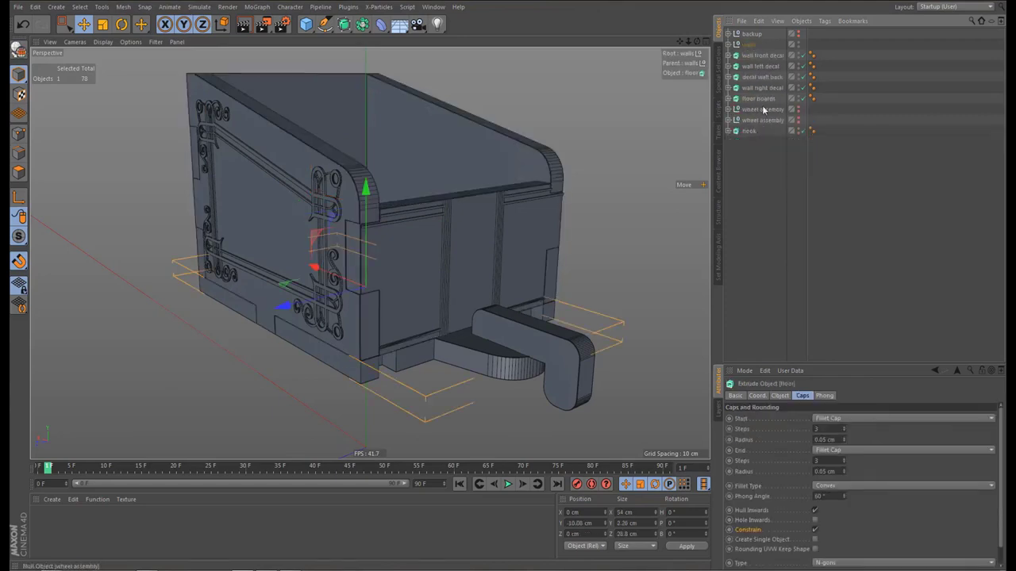
Group the four wall decals and the floor boards under a null and rename the group as decals
{"action": "left_click", "coordinate": [759, 99]}
{"action": "left_click", "coordinate": [759, 57], "text": "shift"}
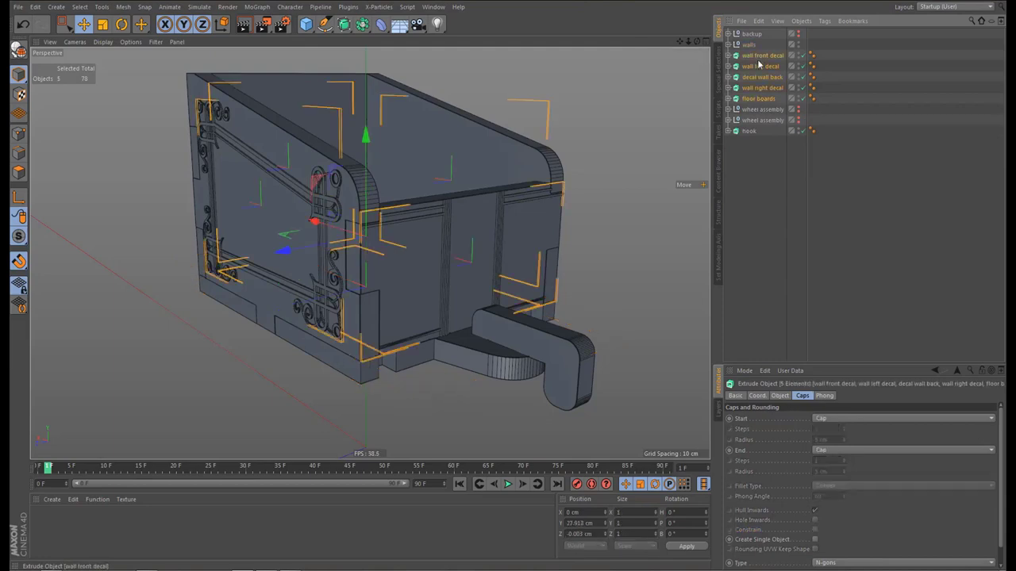
{"action": "key", "text": "alt+g"}
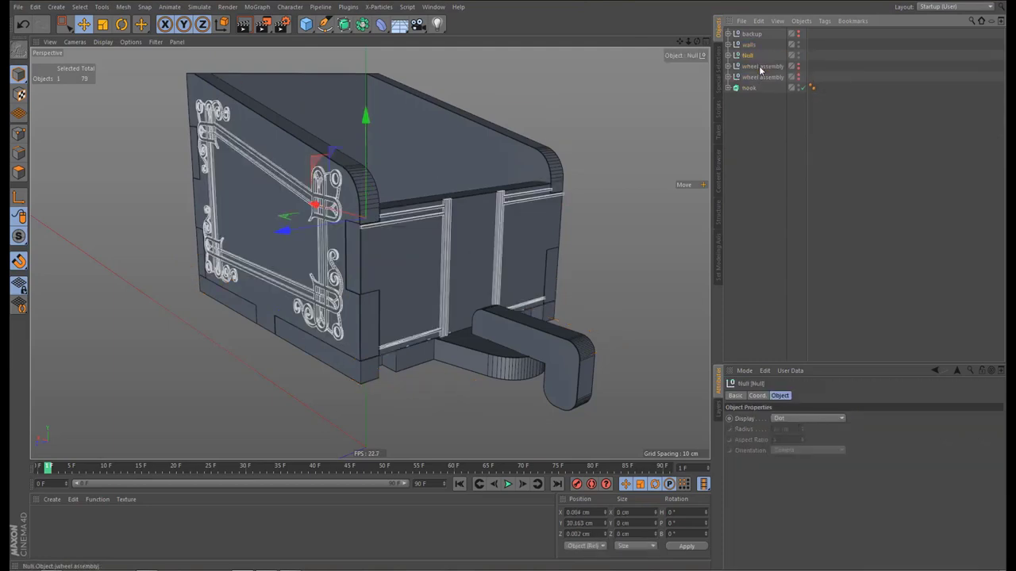
{"action": "double_click", "coordinate": [748, 56]}
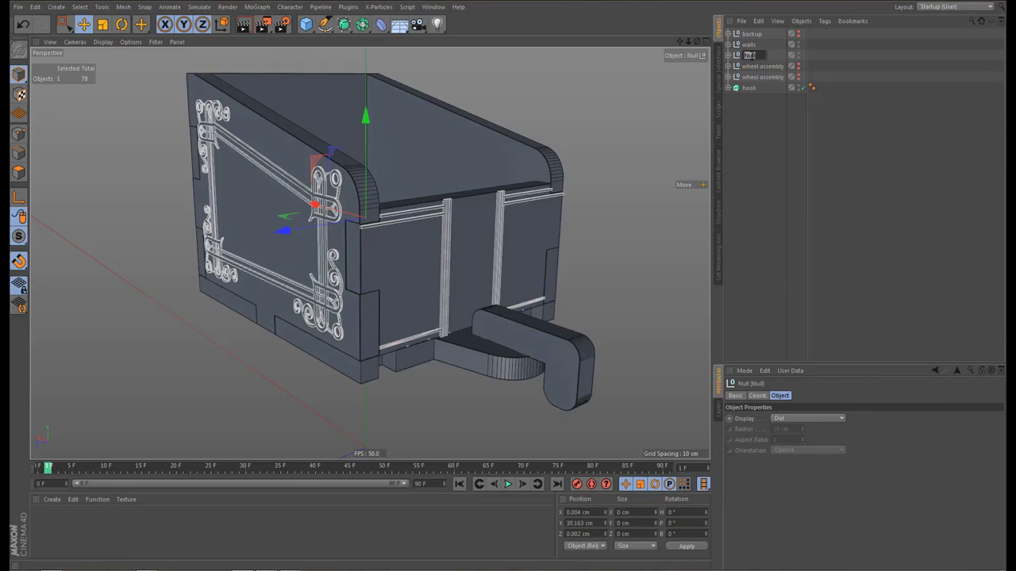
{"action": "type", "text": "decals"}
{"action": "key", "text": "Return"}
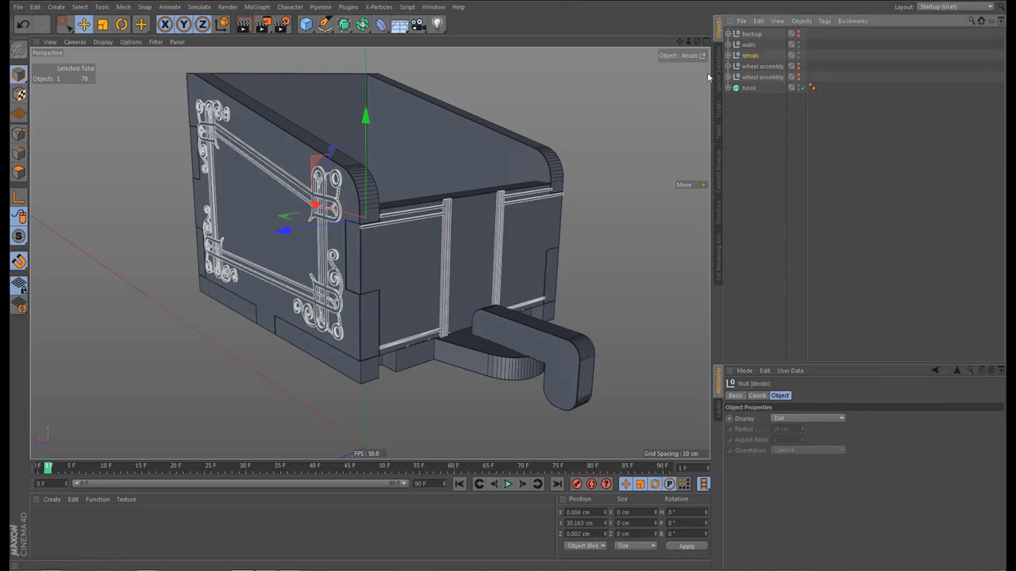
Move the hook into the walls group and collapse the group
{"action": "left_click", "coordinate": [750, 89]}
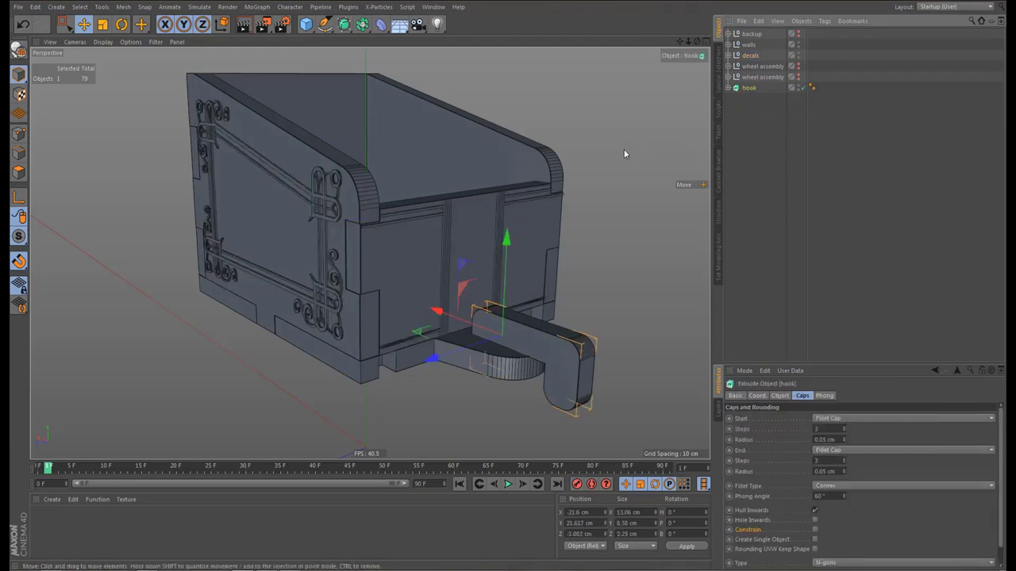
{"action": "left_click_drag", "start_coordinate": [751, 88], "coordinate": [750, 46]}
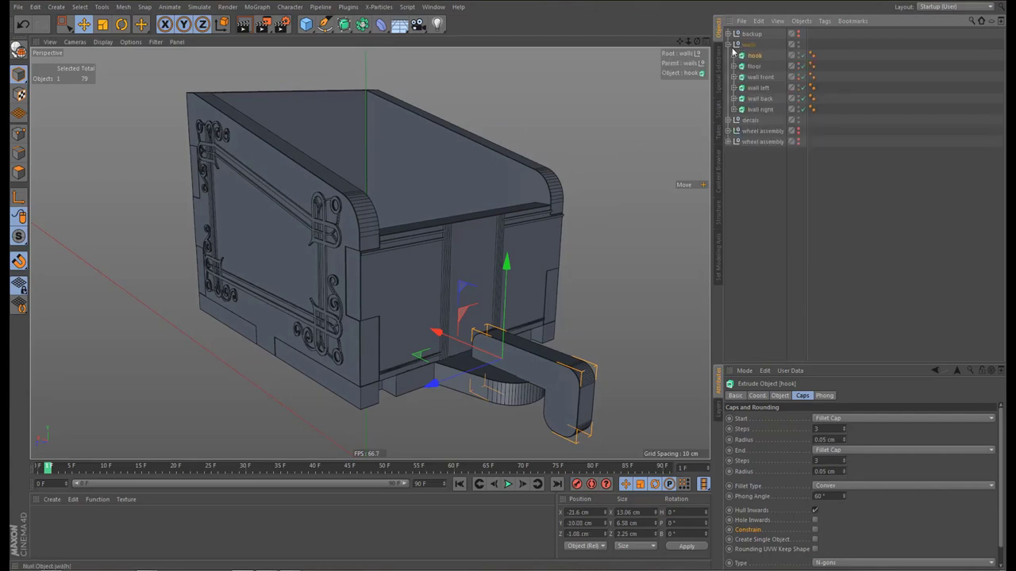
{"action": "left_click", "coordinate": [727, 45]}
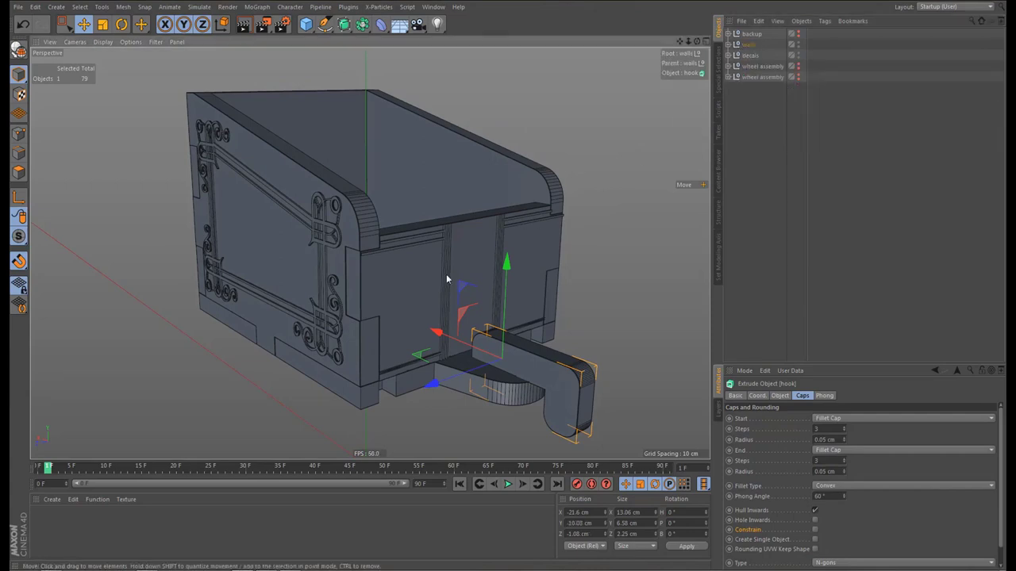
Make both wheel assembly groups visible in the viewport again and bring the whole cart into view
{"action": "left_click_drag", "start_coordinate": [446, 275], "coordinate": [449, 296], "text": "alt"}
{"action": "left_click_drag", "start_coordinate": [798, 65], "coordinate": [800, 70]}
{"action": "scroll", "coordinate": [428, 292], "scroll_direction": "down", "scroll_amount": 4}
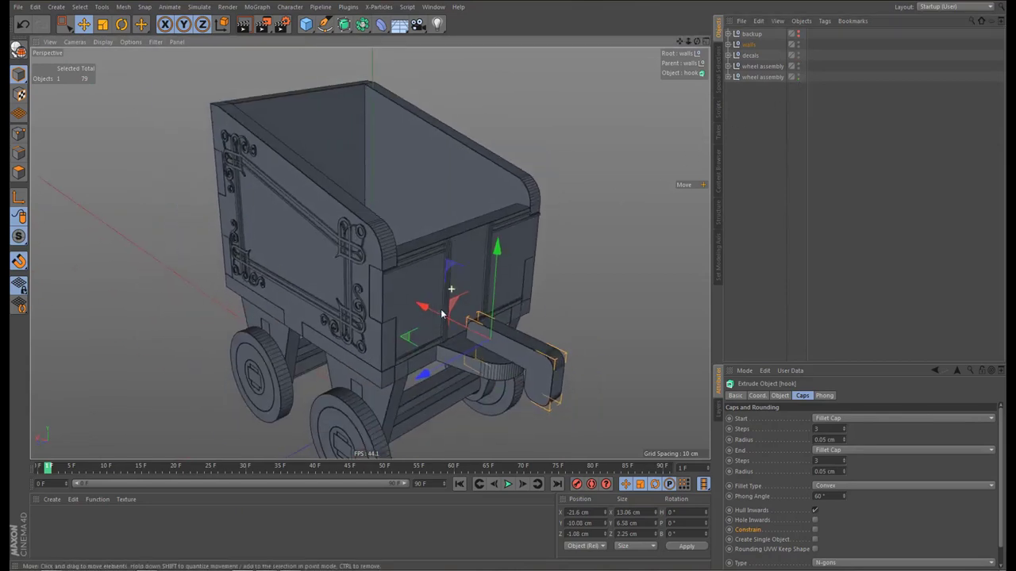
{"action": "left_click_drag", "start_coordinate": [428, 292], "coordinate": [446, 268], "text": "alt"}
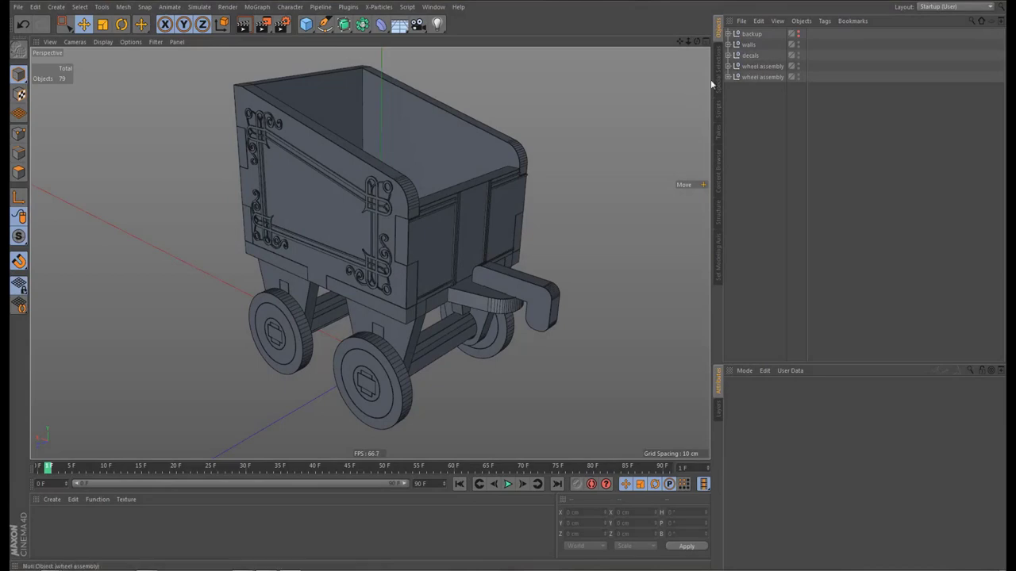
Expand the decals group and isolate the front wall decal in the viewport
{"action": "scroll", "coordinate": [466, 271], "scroll_direction": "up", "scroll_amount": 8}
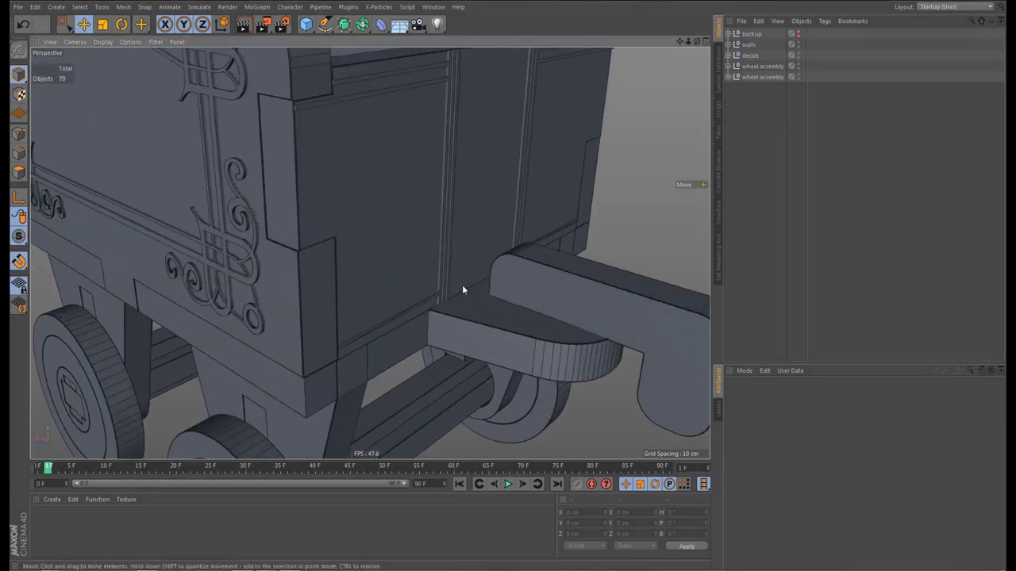
{"action": "scroll", "coordinate": [379, 298], "scroll_direction": "up", "scroll_amount": 4}
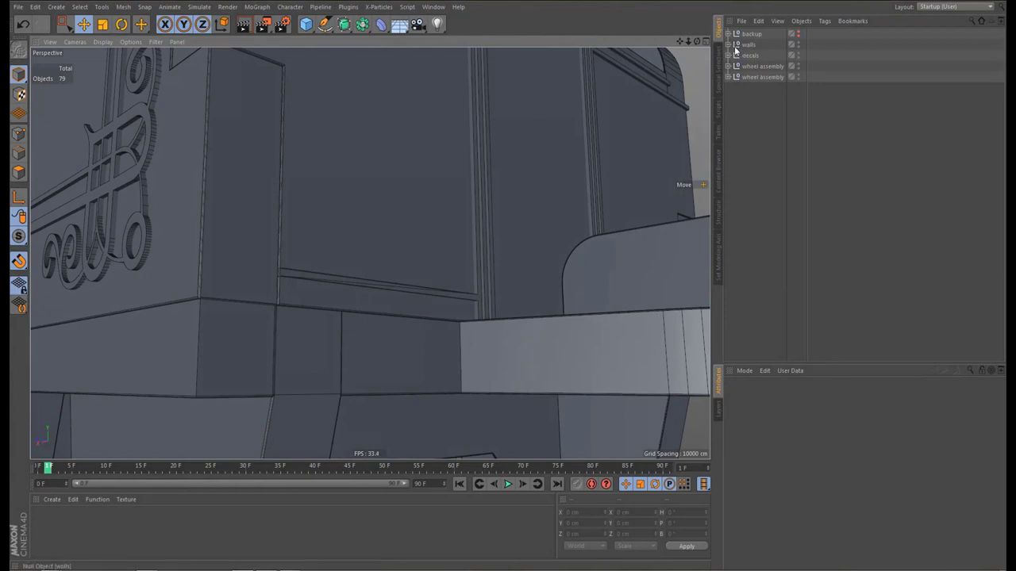
{"action": "left_click", "coordinate": [728, 55]}
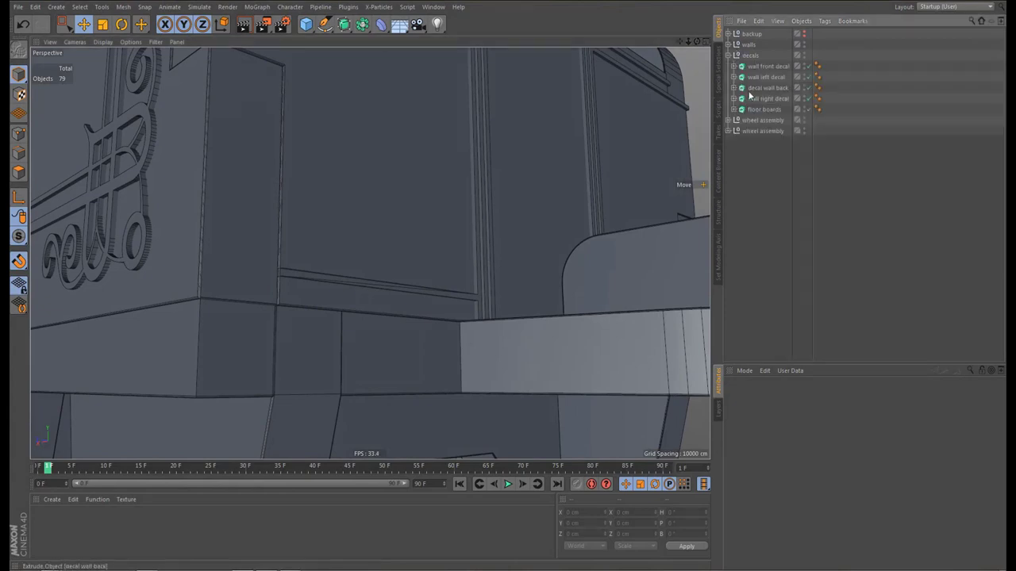
{"action": "left_click", "coordinate": [767, 66]}
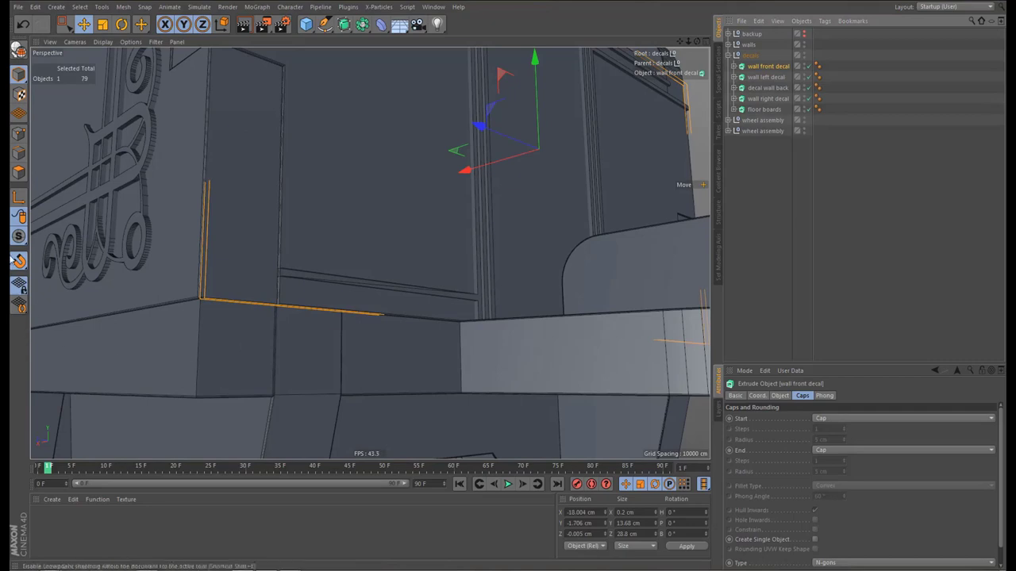
{"action": "left_click_drag", "start_coordinate": [18, 236], "coordinate": [82, 291]}
{"action": "middle_click_drag", "start_coordinate": [428, 260], "coordinate": [398, 256], "text": "alt"}
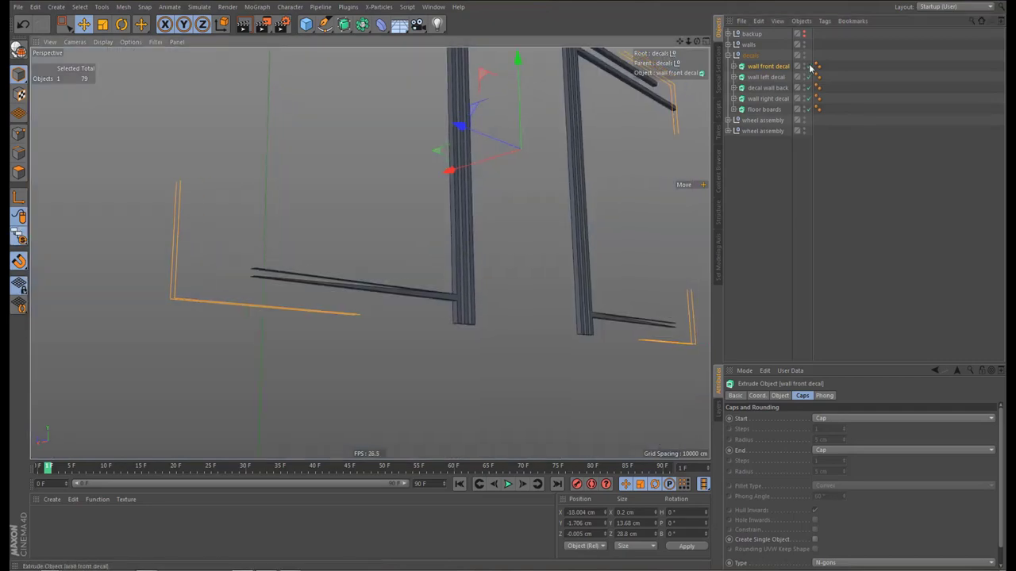
Turn off the front wall decal's extrude and show its child spline in point mode
{"action": "left_click", "coordinate": [733, 67]}
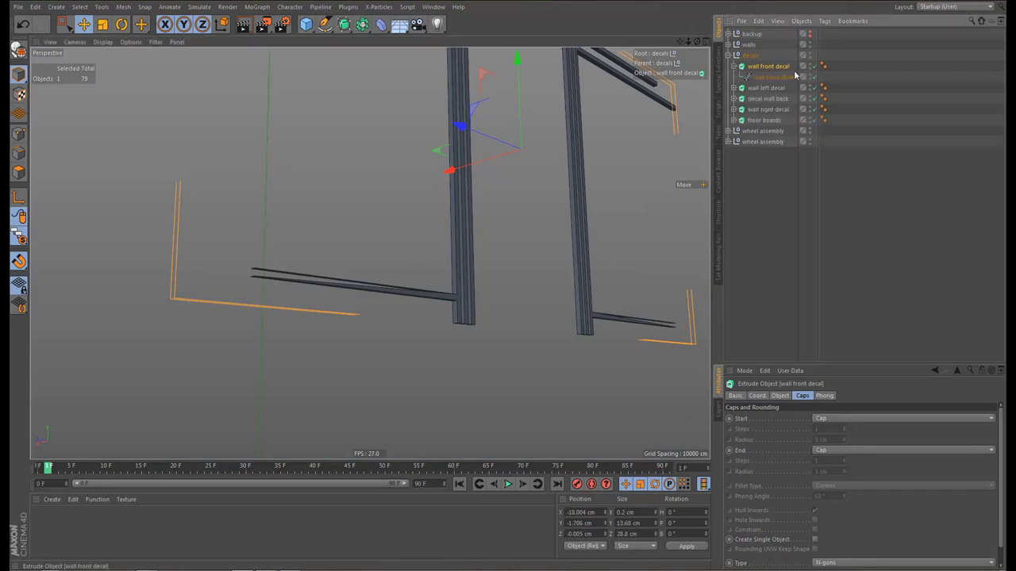
{"action": "left_click", "coordinate": [814, 67]}
{"action": "left_click", "coordinate": [771, 77]}
{"action": "middle_click_drag", "start_coordinate": [430, 295], "coordinate": [389, 286], "text": "alt"}
{"action": "key", "text": "Return"}
{"action": "middle_click_drag", "start_coordinate": [542, 318], "coordinate": [465, 322], "text": "alt"}
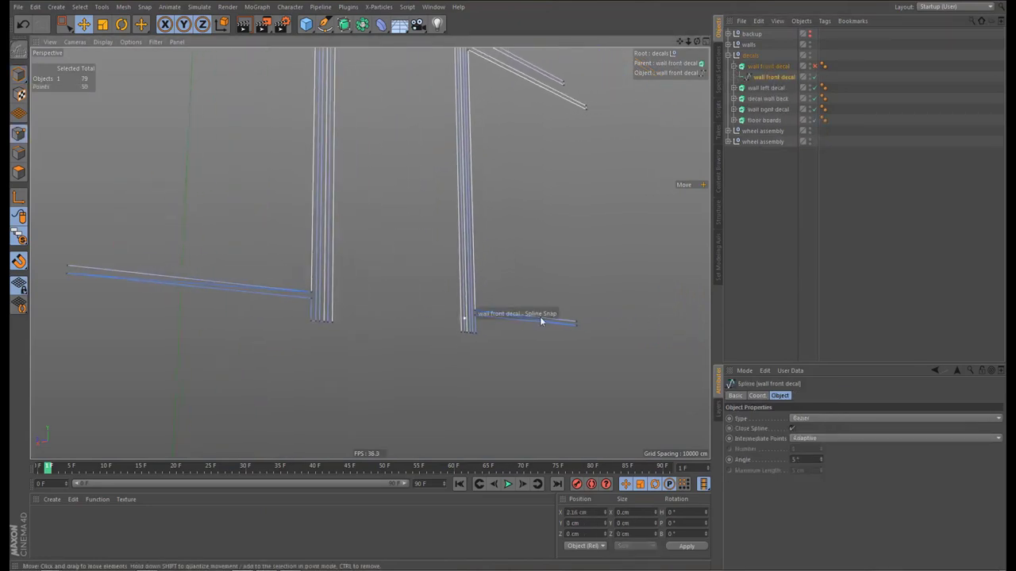
{"action": "left_click_drag", "start_coordinate": [501, 321], "coordinate": [468, 328], "text": "alt"}
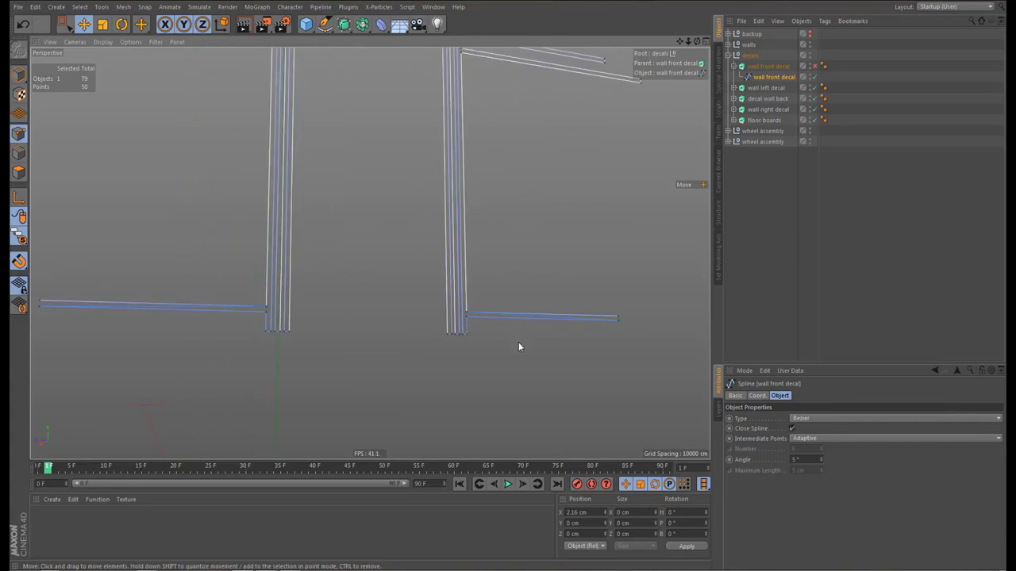
Join the segments at the two outer end points of the front decal's lower right strip
{"action": "key", "text": "0"}
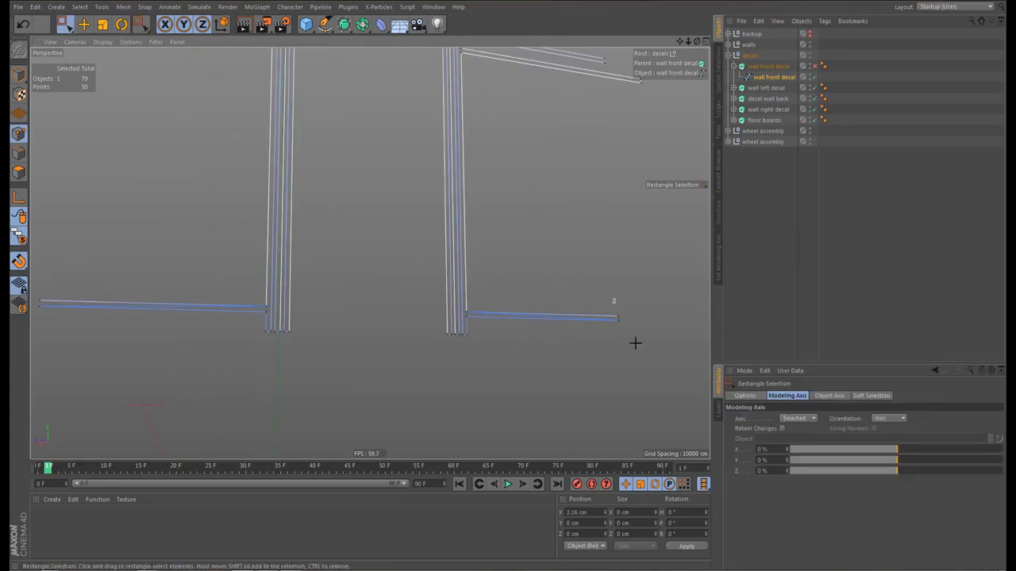
{"action": "left_click_drag", "start_coordinate": [635, 342], "coordinate": [599, 293]}
{"action": "right_click", "coordinate": [612, 392]}
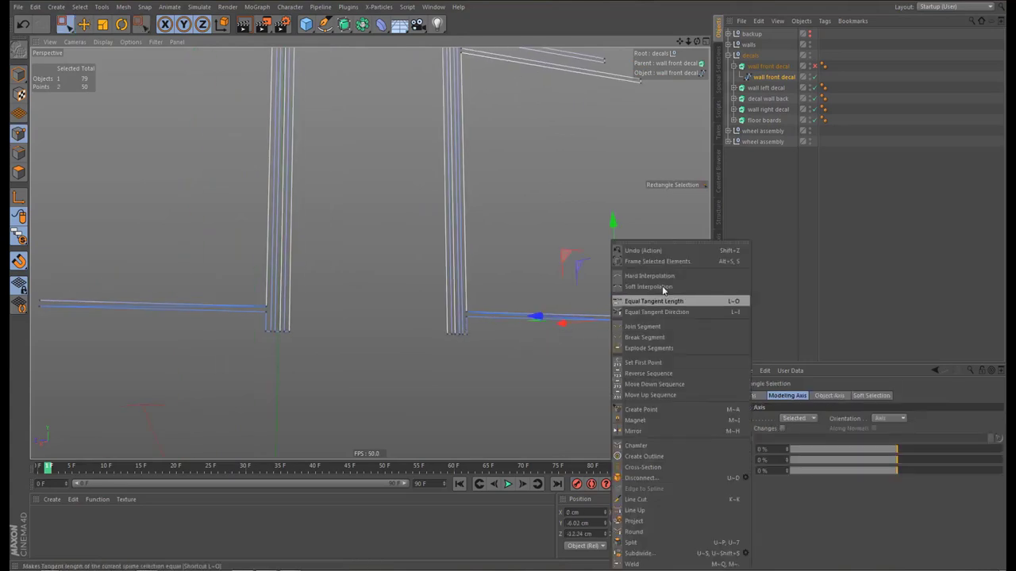
{"action": "left_click", "coordinate": [656, 326]}
Break the segment at the two outer end points of the lower left strip and turn off Close Spline
{"action": "middle_click_drag", "start_coordinate": [433, 313], "coordinate": [559, 292], "text": "alt"}
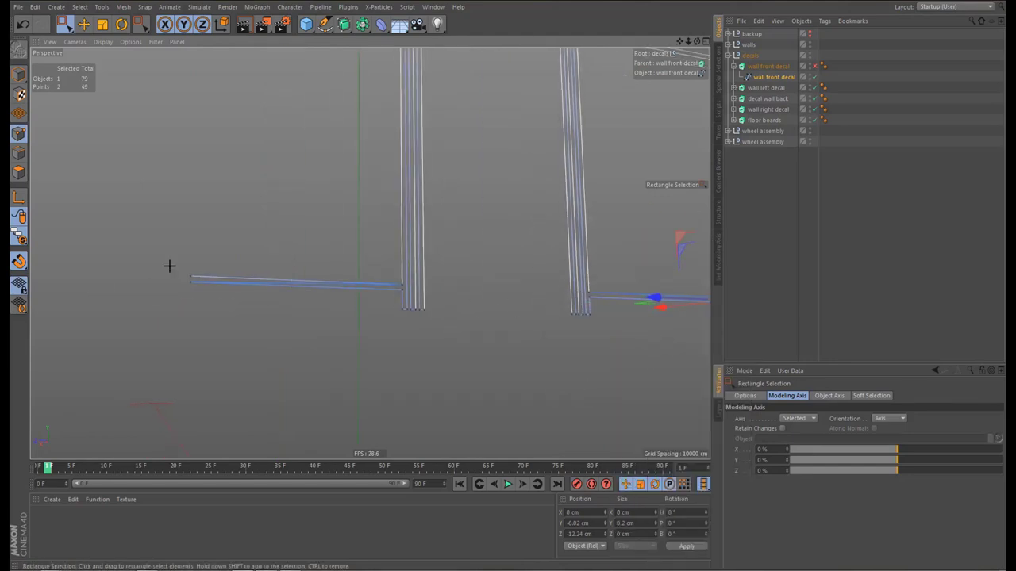
{"action": "left_click_drag", "start_coordinate": [169, 265], "coordinate": [214, 298]}
{"action": "right_click", "coordinate": [245, 373]}
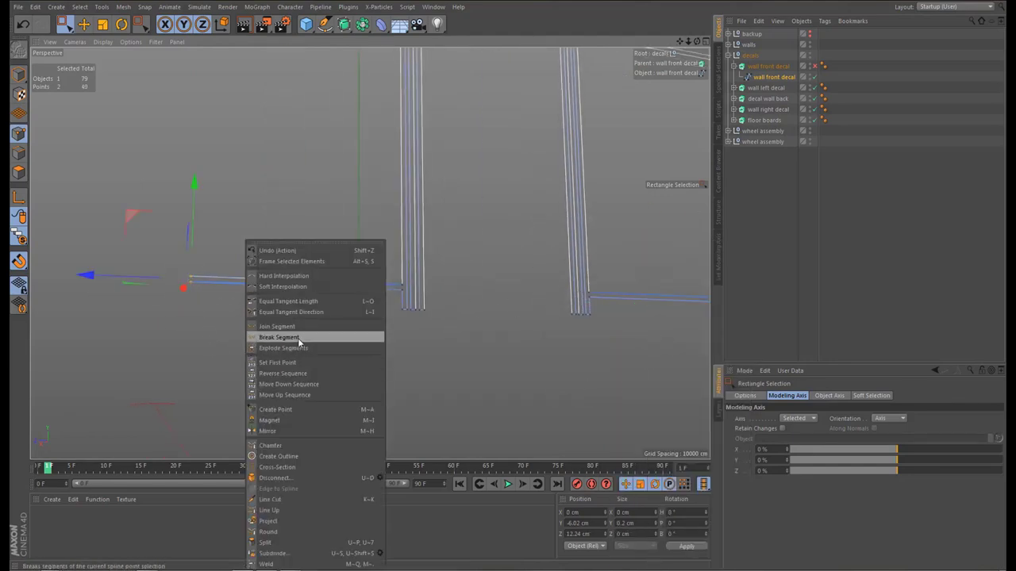
{"action": "left_click", "coordinate": [279, 337]}
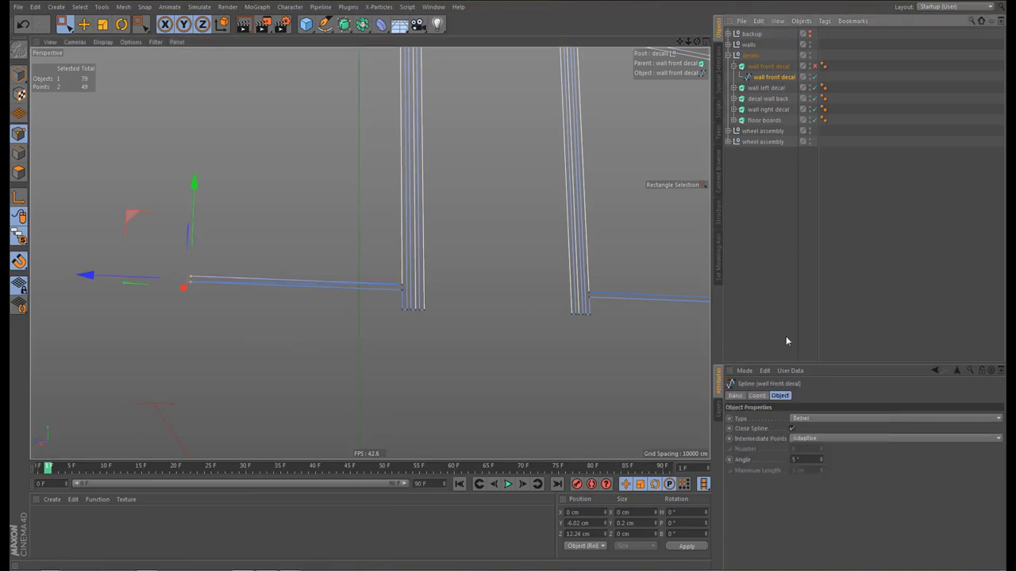
{"action": "left_click", "coordinate": [791, 428]}
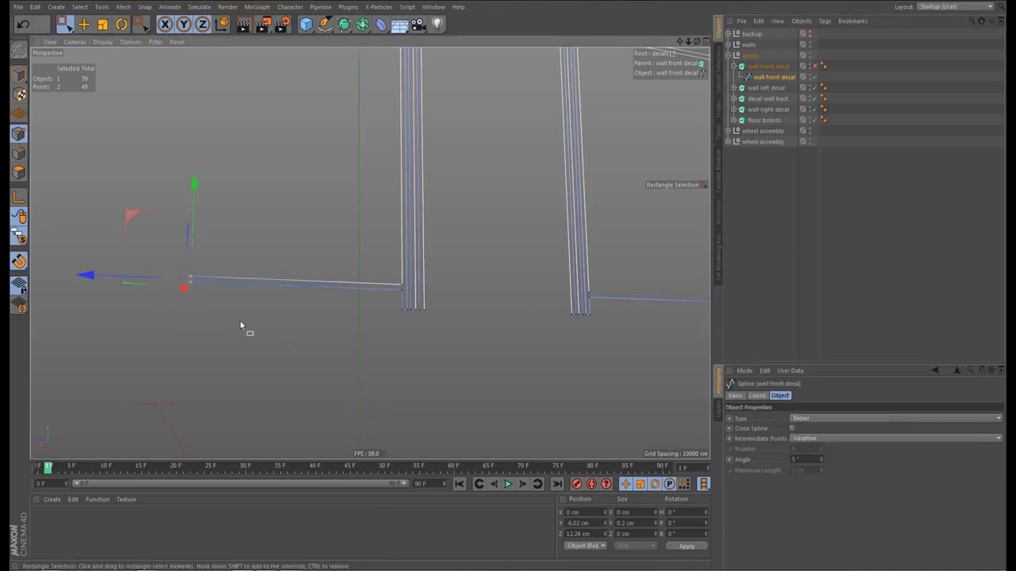
Join the segments at the lower left strip's two selected end points
{"action": "left_click_drag", "start_coordinate": [240, 324], "coordinate": [211, 326], "text": "alt"}
{"action": "right_click", "coordinate": [220, 360]}
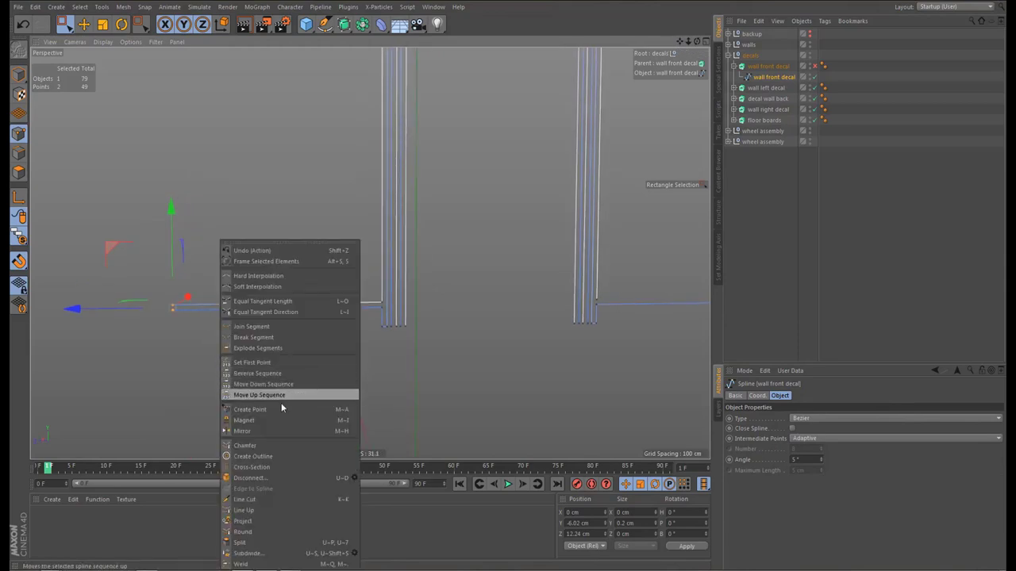
{"action": "left_click", "coordinate": [276, 328]}
{"action": "left_click_drag", "start_coordinate": [281, 349], "coordinate": [315, 297], "text": "alt"}
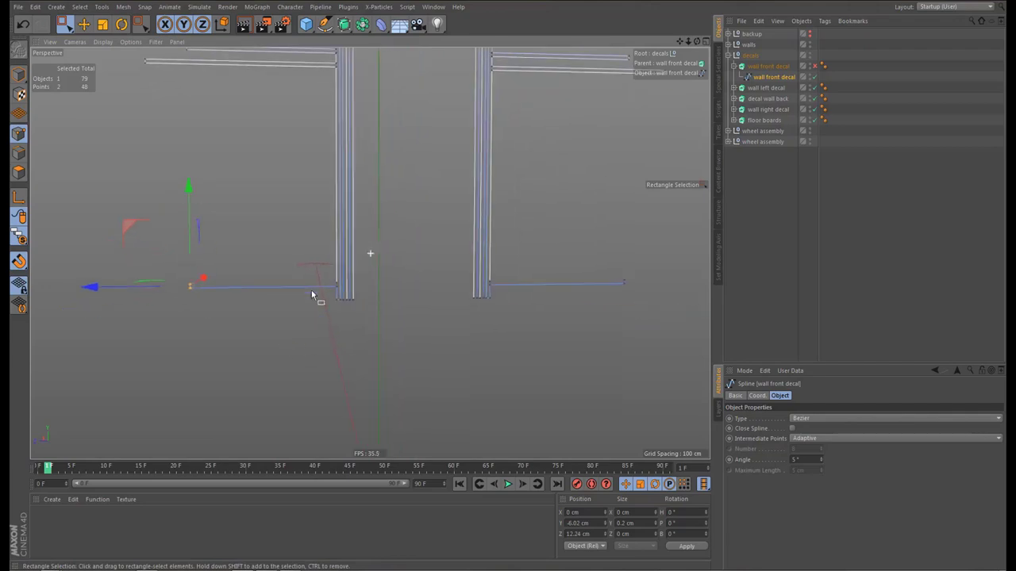
Turn Close Spline and the front wall decal's extrude back on, and render the view to check the strips
{"action": "left_click", "coordinate": [794, 428]}
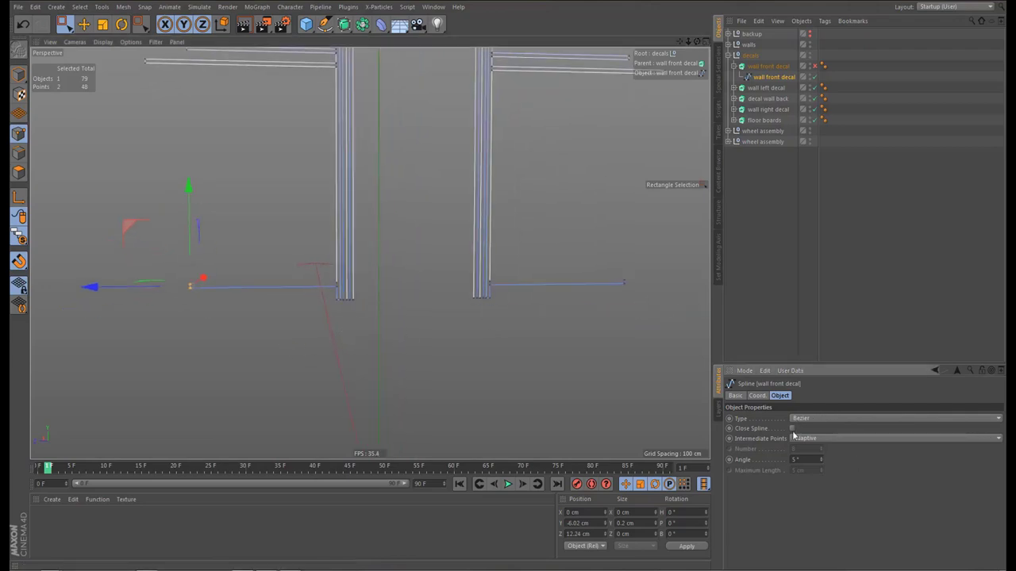
{"action": "left_click", "coordinate": [814, 66]}
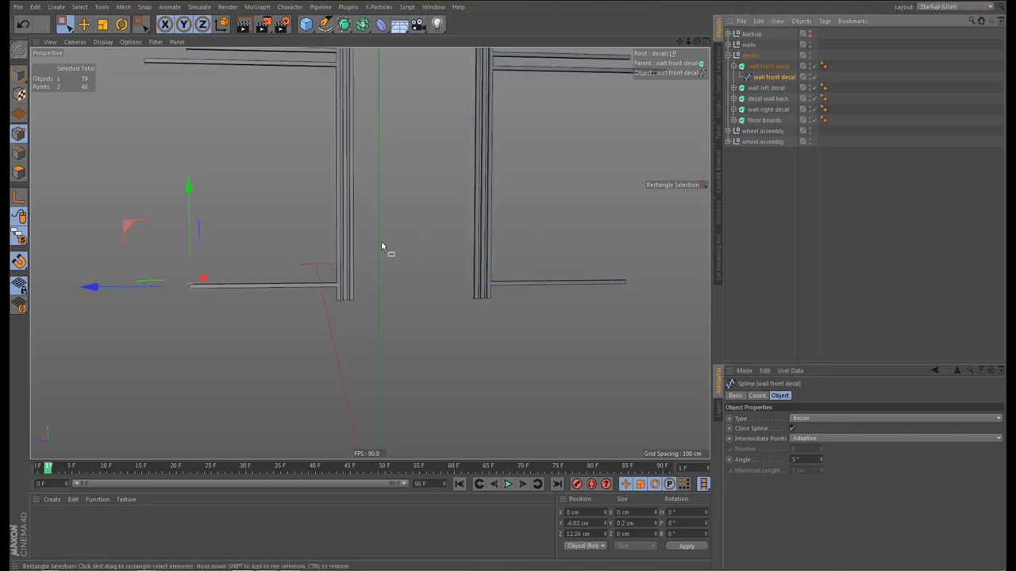
{"action": "left_click_drag", "start_coordinate": [381, 240], "coordinate": [377, 257], "text": "alt"}
{"action": "right_click_drag", "start_coordinate": [377, 257], "coordinate": [372, 296], "text": "alt"}
{"action": "middle_click_drag", "start_coordinate": [372, 283], "coordinate": [385, 302], "text": "alt"}
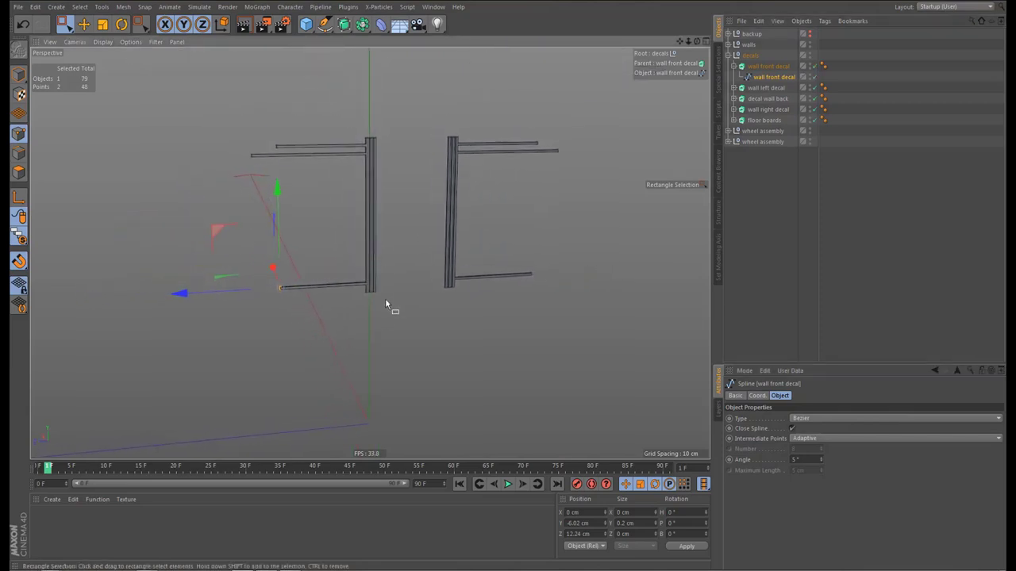
{"action": "key", "text": "ctrl+r"}
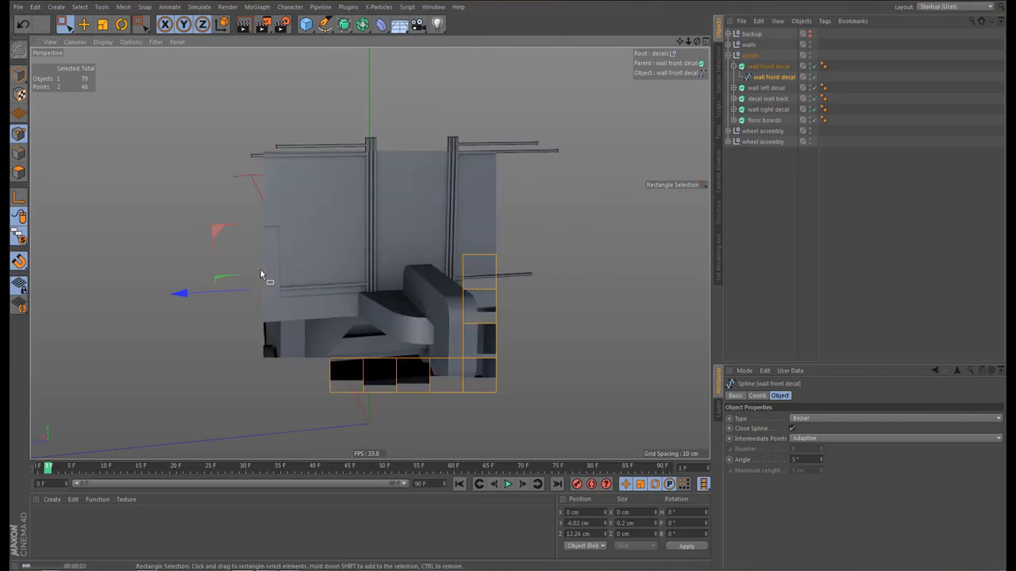
{"action": "left_click_drag", "start_coordinate": [356, 230], "coordinate": [375, 196], "text": "alt"}
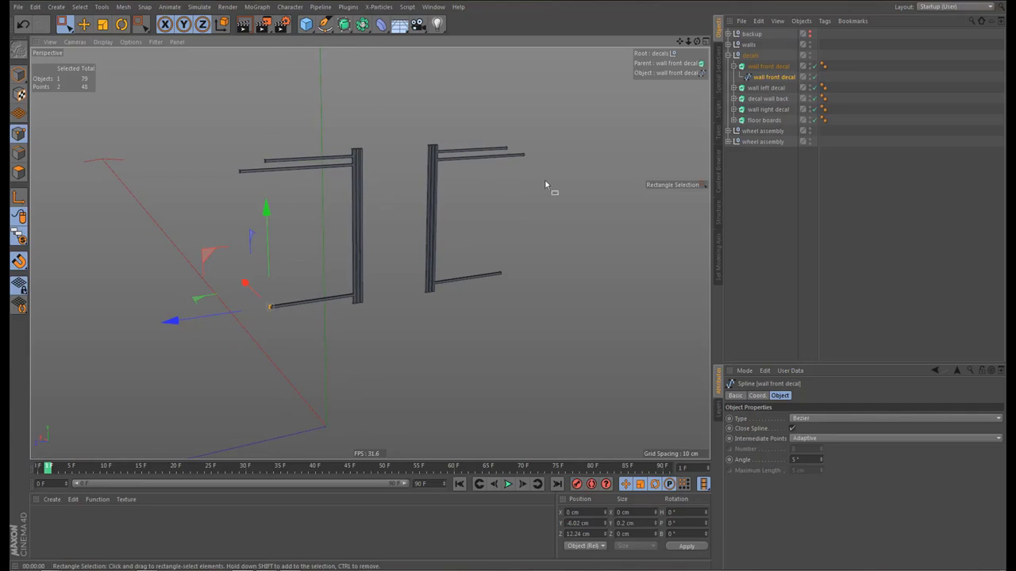
Show the whole cart again and select the front, left, back and right wall decals together
{"action": "middle_click_drag", "start_coordinate": [544, 181], "coordinate": [577, 189], "text": "alt"}
{"action": "left_click_drag", "start_coordinate": [18, 238], "coordinate": [87, 221]}
{"action": "left_click_drag", "start_coordinate": [93, 299], "coordinate": [413, 274], "text": "alt"}
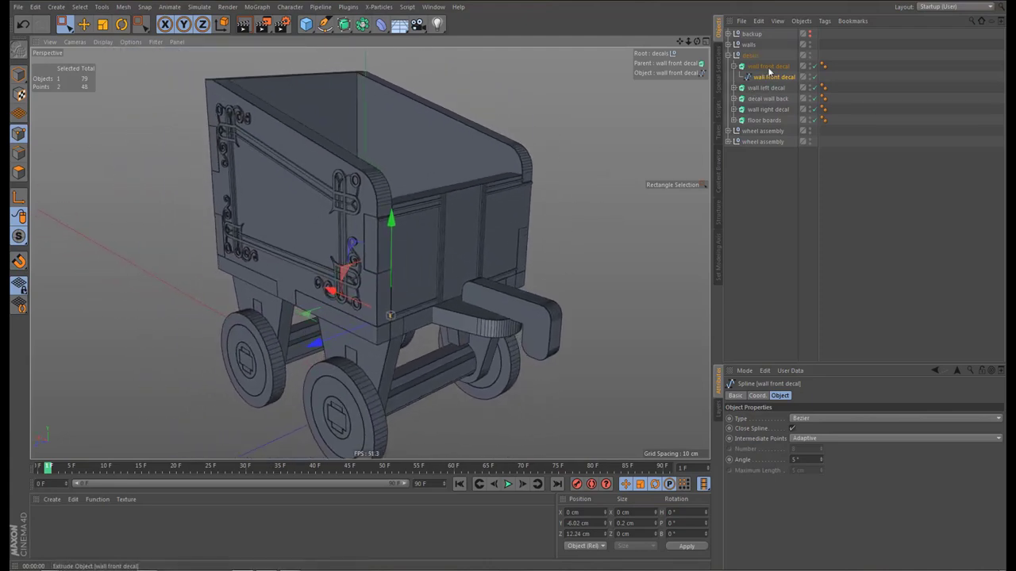
{"action": "left_click", "coordinate": [768, 67]}
{"action": "left_click", "coordinate": [766, 87], "text": "ctrl"}
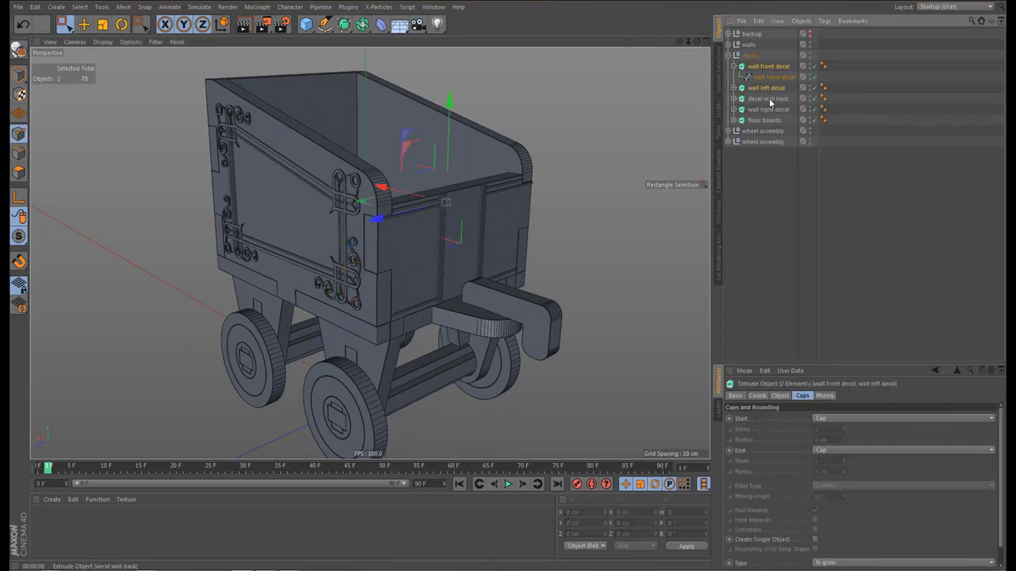
{"action": "left_click", "coordinate": [770, 98], "text": "ctrl"}
{"action": "left_click", "coordinate": [768, 110], "text": "ctrl"}
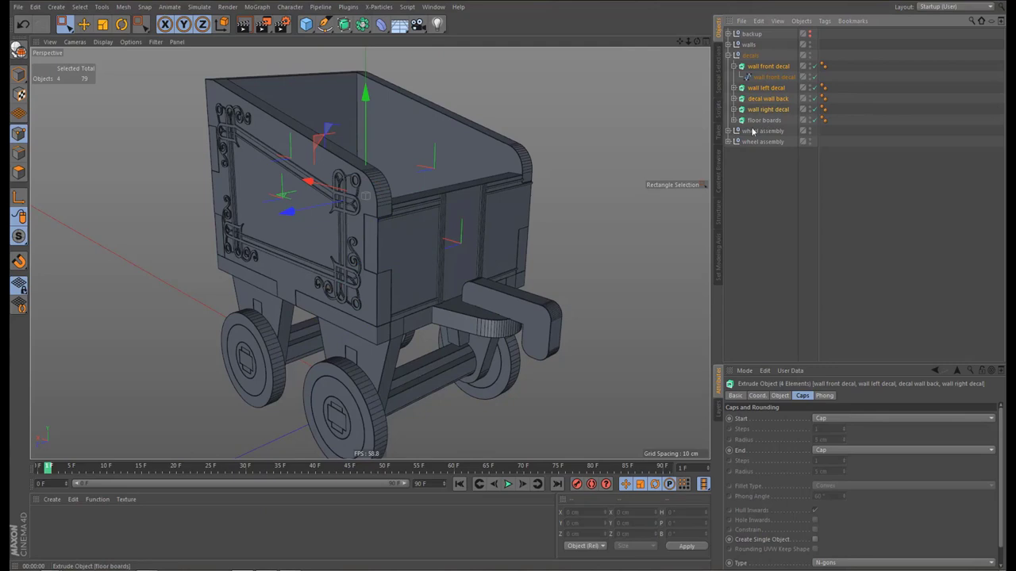
Examine the floor boards inside the cart, especially the corner cut-out and the strips that meet it
{"action": "left_click_drag", "start_coordinate": [484, 199], "coordinate": [471, 256], "text": "alt"}
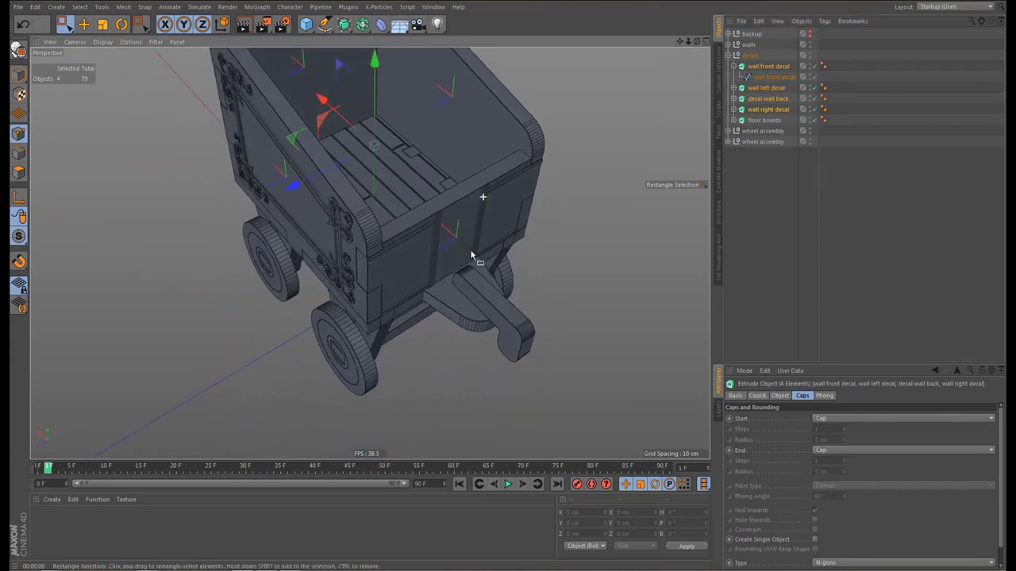
{"action": "right_click_drag", "start_coordinate": [400, 150], "coordinate": [564, 121], "text": "alt"}
{"action": "middle_click_drag", "start_coordinate": [530, 159], "coordinate": [533, 192], "text": "alt"}
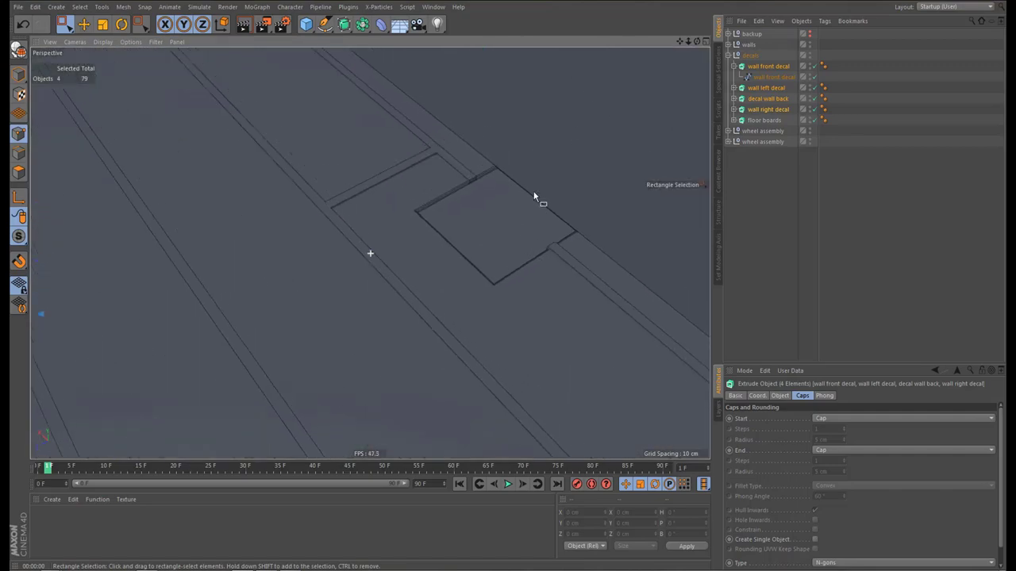
{"action": "right_click_drag", "start_coordinate": [534, 193], "coordinate": [423, 285], "text": "alt"}
{"action": "left_click_drag", "start_coordinate": [423, 286], "coordinate": [428, 246], "text": "alt"}
{"action": "right_click_drag", "start_coordinate": [428, 246], "coordinate": [533, 247], "text": "alt"}
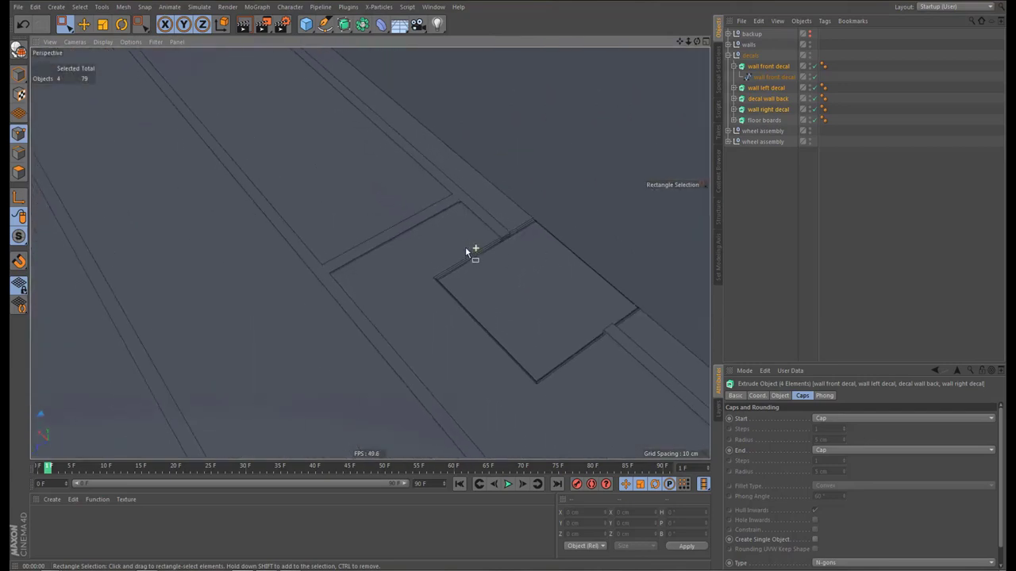
{"action": "left_click_drag", "start_coordinate": [465, 247], "coordinate": [507, 249], "text": "alt"}
{"action": "mouse_move", "coordinate": [502, 241]}
{"action": "right_mouse_down", "text": "alt"}
{"action": "mouse_move", "coordinate": [531, 232]}
{"action": "mouse_move", "coordinate": [518, 246]}
{"action": "right_mouse_up", "text": "alt"}
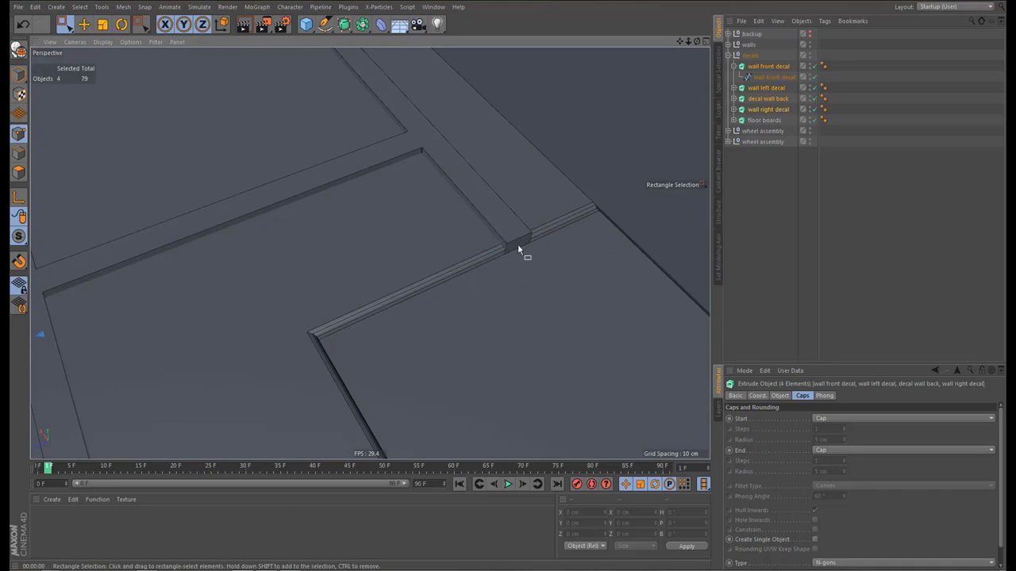
{"action": "mouse_move", "coordinate": [510, 238]}
{"action": "left_mouse_down", "text": "alt"}
{"action": "mouse_move", "coordinate": [540, 230]}
{"action": "mouse_move", "coordinate": [530, 235]}
{"action": "left_mouse_up", "text": "alt"}
{"action": "right_click_drag", "start_coordinate": [503, 240], "coordinate": [451, 289], "text": "alt"}
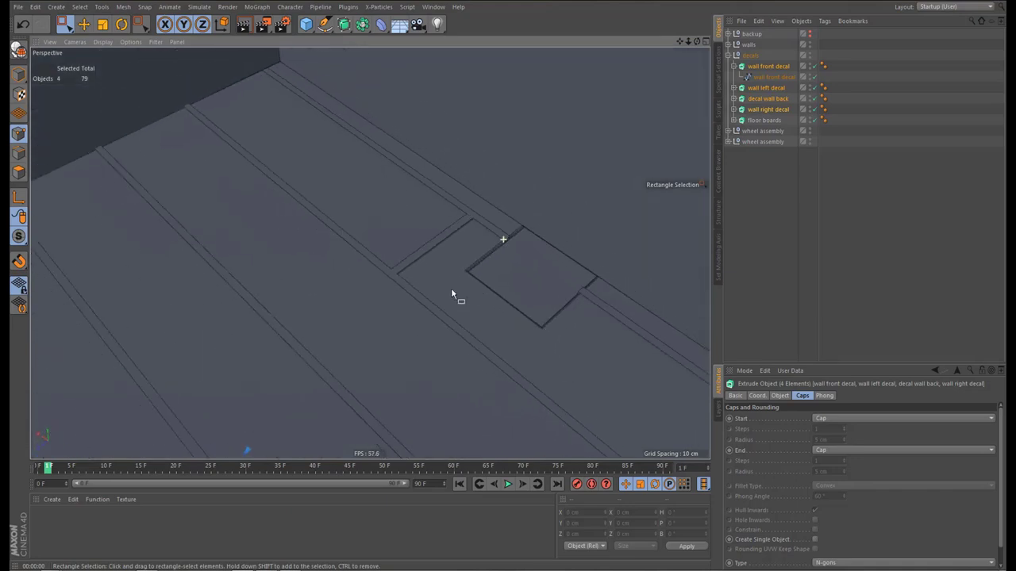
{"action": "left_click_drag", "start_coordinate": [452, 292], "coordinate": [448, 297], "text": "alt"}
{"action": "right_click_drag", "start_coordinate": [407, 249], "coordinate": [318, 349], "text": "alt"}
{"action": "left_click_drag", "start_coordinate": [433, 319], "coordinate": [422, 262], "text": "alt"}
{"action": "right_click_drag", "start_coordinate": [423, 262], "coordinate": [408, 272], "text": "alt"}
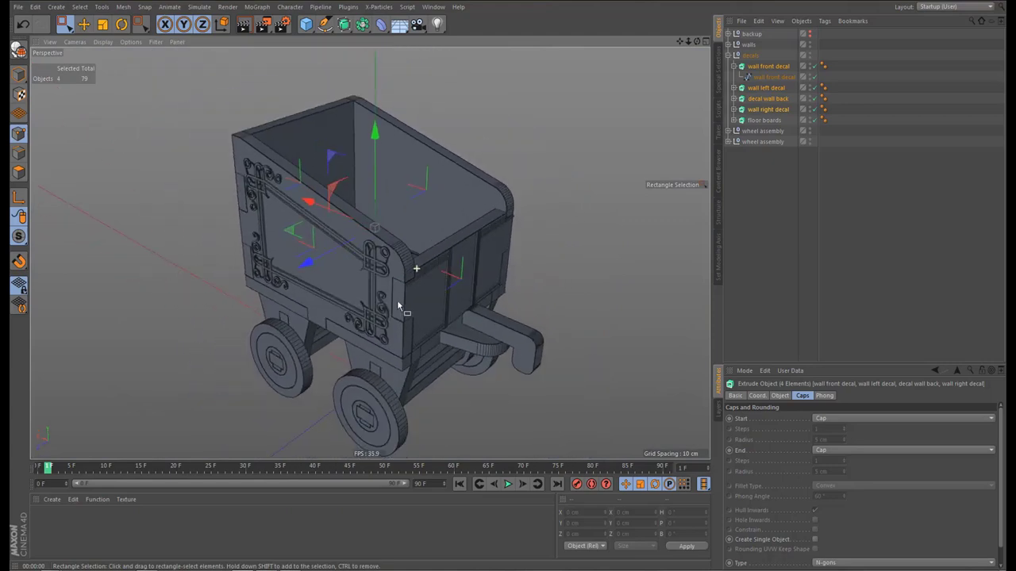
{"action": "left_click_drag", "start_coordinate": [408, 272], "coordinate": [403, 294], "text": "alt"}
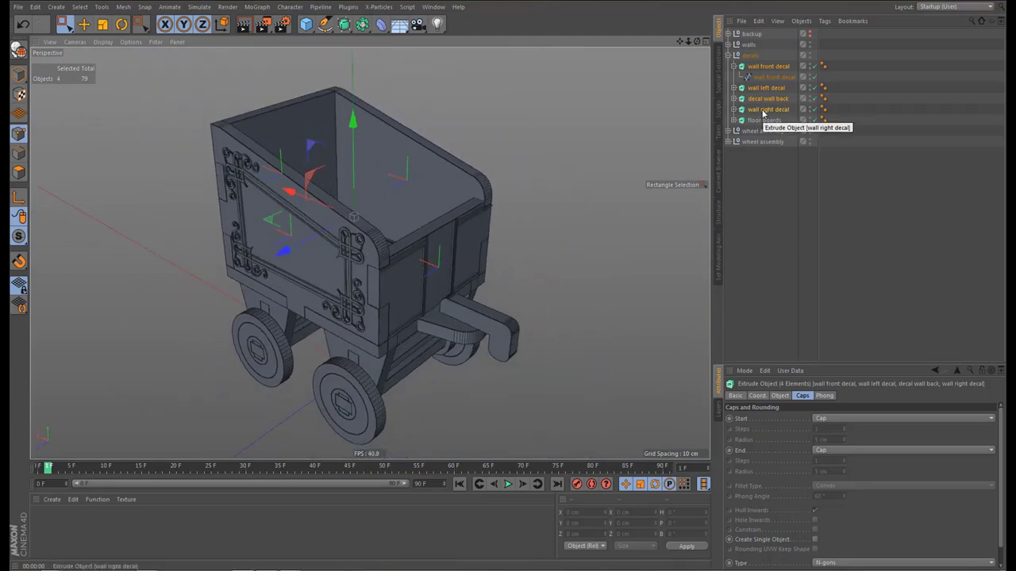
Copy the four selected wall decals into a new project and display them in the four-view layout
{"action": "key", "text": "ctrl+n"}
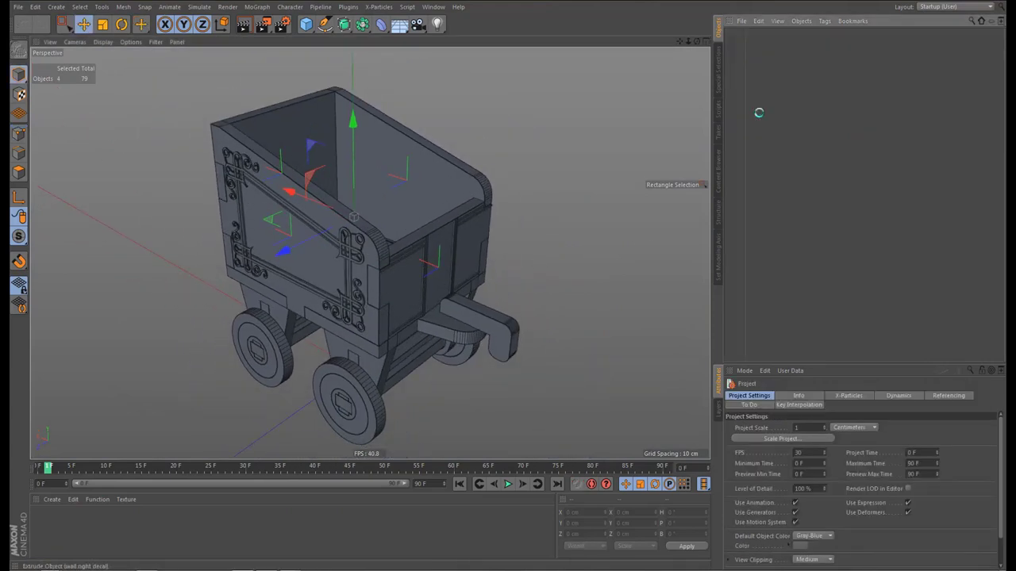
{"action": "key", "text": "ctrl+v"}
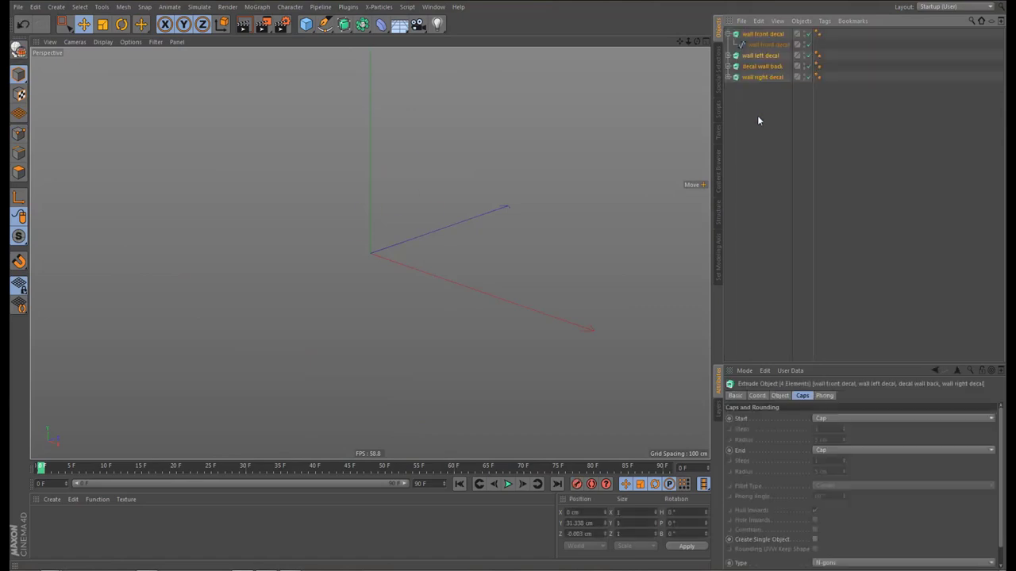
{"action": "middle_click_drag", "start_coordinate": [426, 244], "coordinate": [454, 249], "text": "alt"}
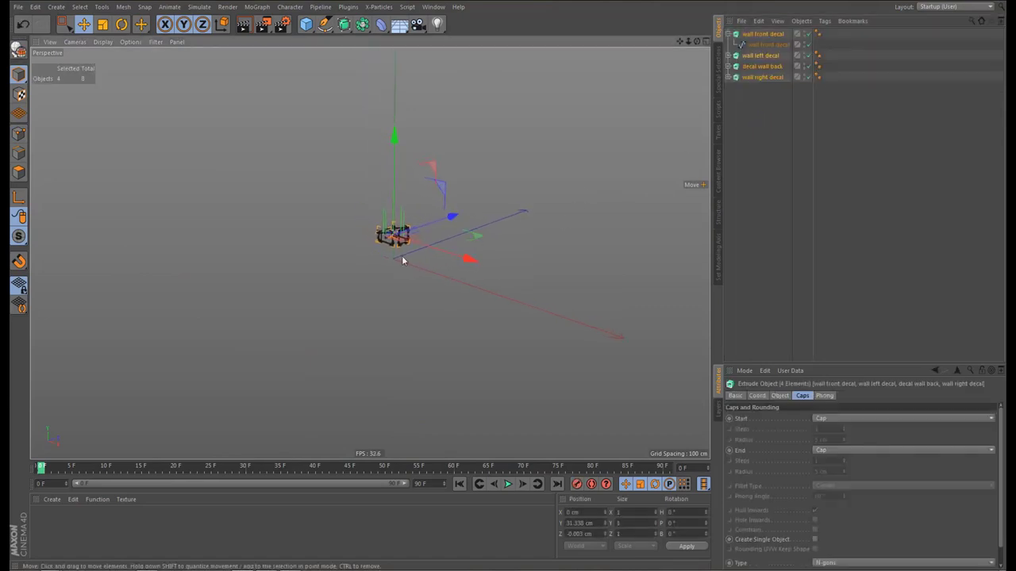
{"action": "right_click_drag", "start_coordinate": [388, 247], "coordinate": [537, 242], "text": "alt"}
{"action": "middle_click", "coordinate": [487, 266]}
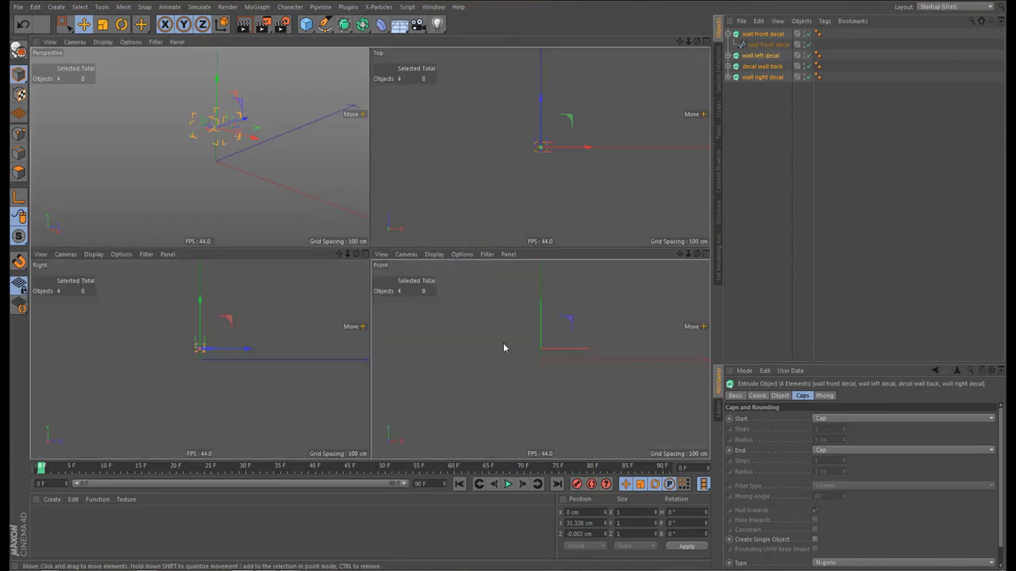
Enlarge the front view, frame the selected wall decals in it, and collapse the front wall decal's hierarchy
{"action": "middle_click", "coordinate": [503, 342]}
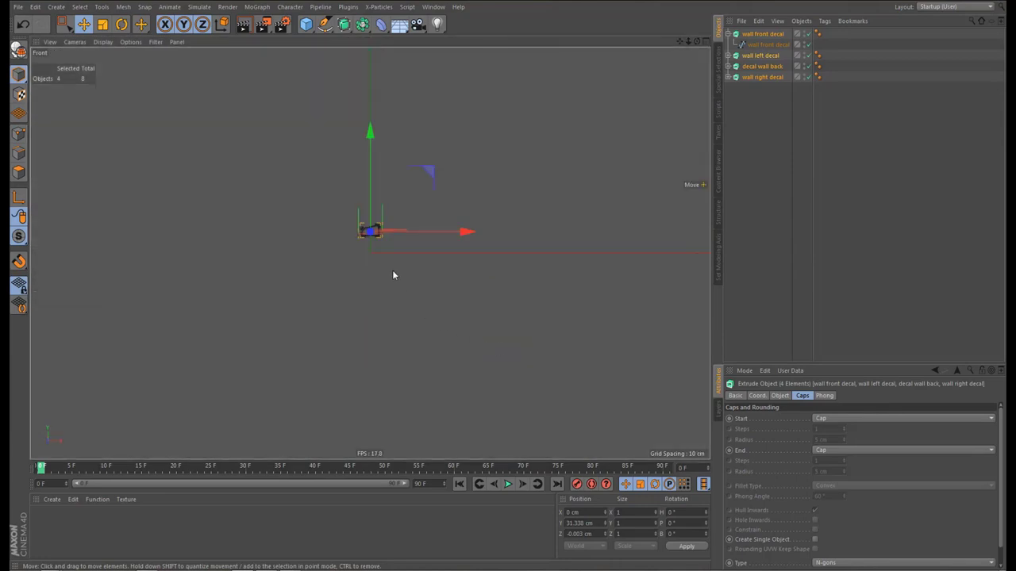
{"action": "key", "text": "d"}
{"action": "key", "text": "s"}
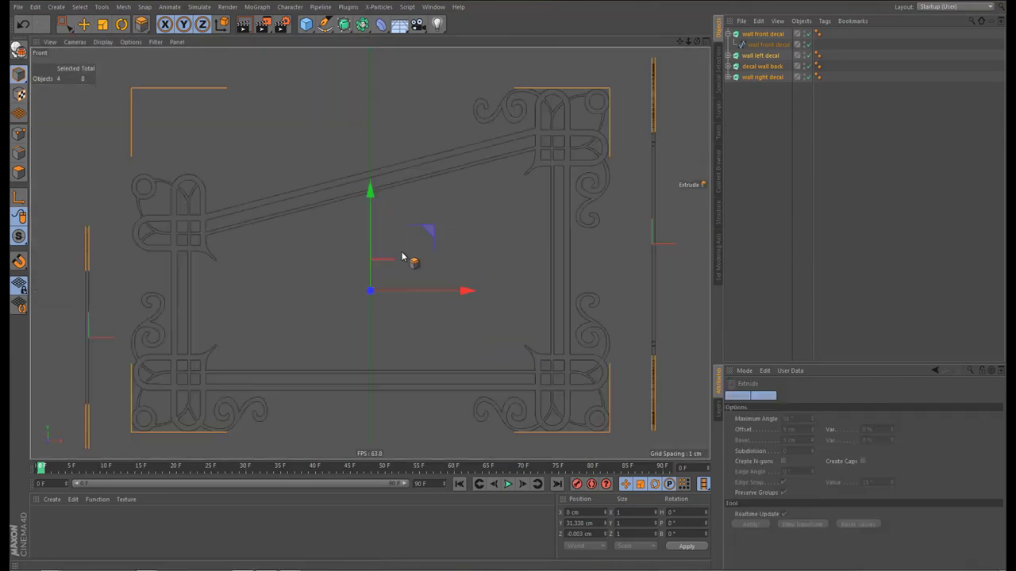
{"action": "left_click", "coordinate": [755, 36]}
{"action": "left_click", "coordinate": [758, 77], "text": "shift"}
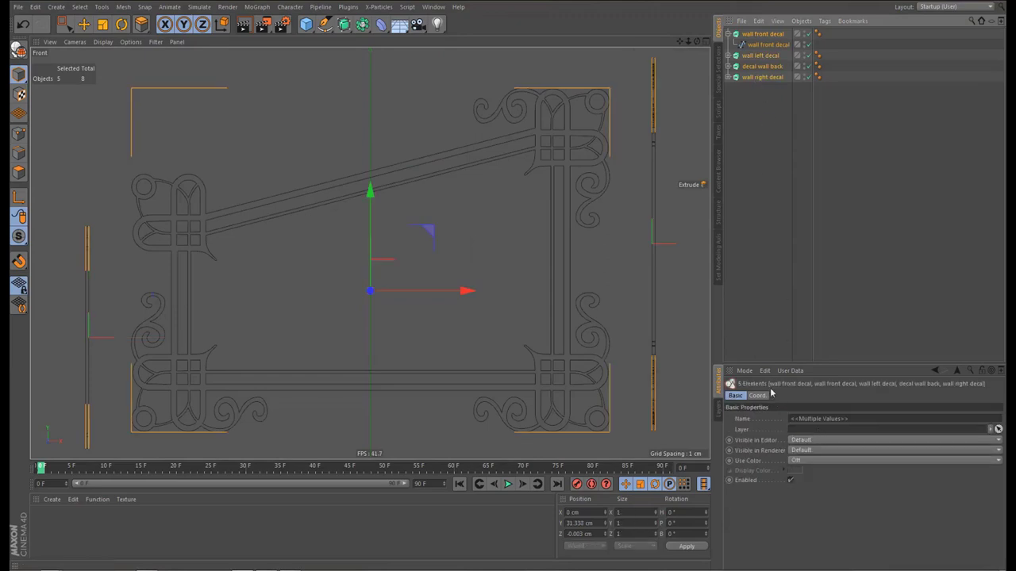
{"action": "left_click", "coordinate": [727, 34]}
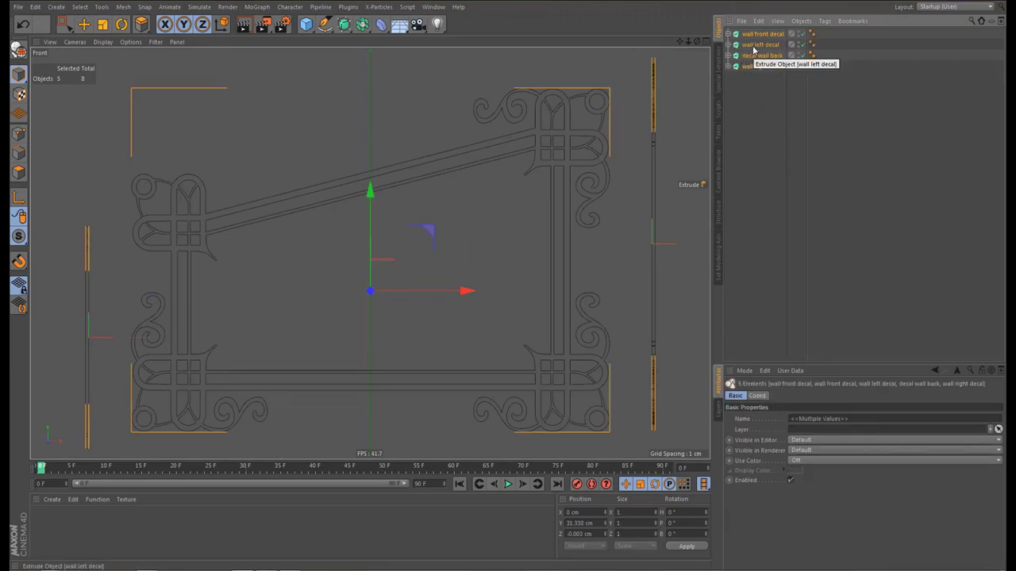
Set the extrude movement of the wall front decal and wall left decal to 0 cm on all axes
{"action": "left_click", "coordinate": [757, 395]}
{"action": "left_click", "coordinate": [747, 36]}
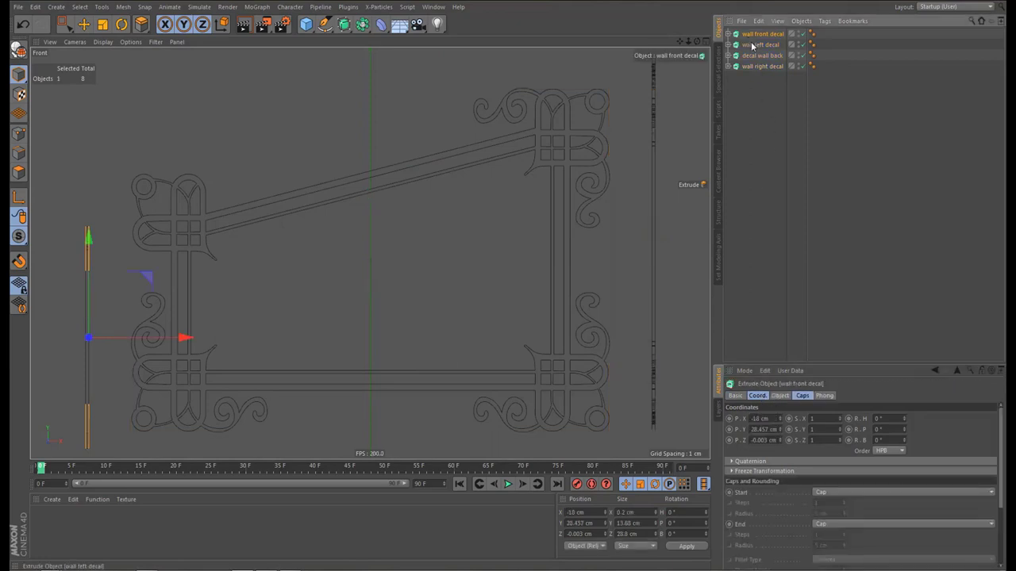
{"action": "left_click", "coordinate": [753, 45], "text": "ctrl"}
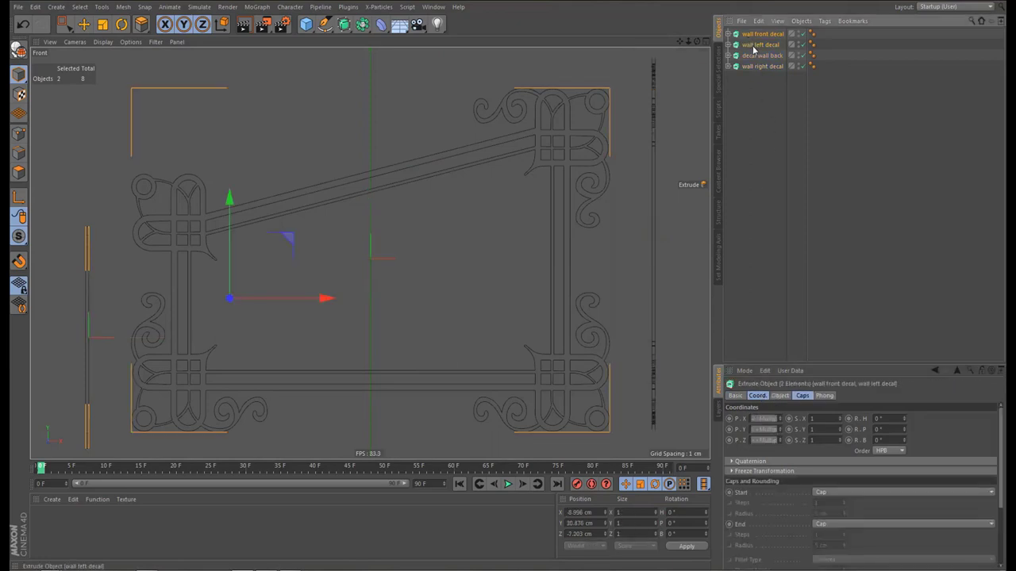
{"action": "left_click", "coordinate": [780, 395]}
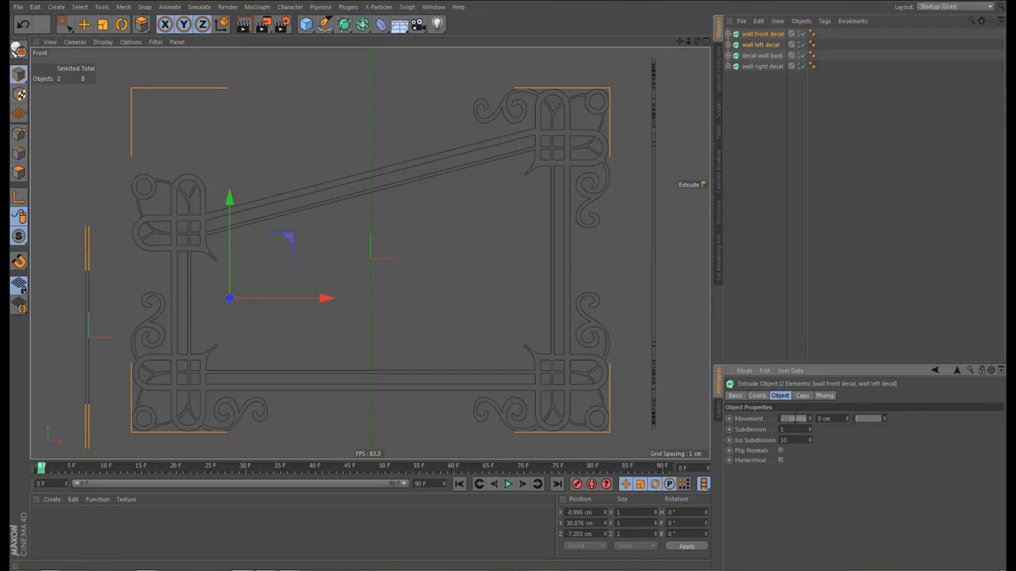
{"action": "left_click", "coordinate": [794, 419]}
{"action": "type", "text": "0"}
{"action": "left_click", "coordinate": [816, 473]}
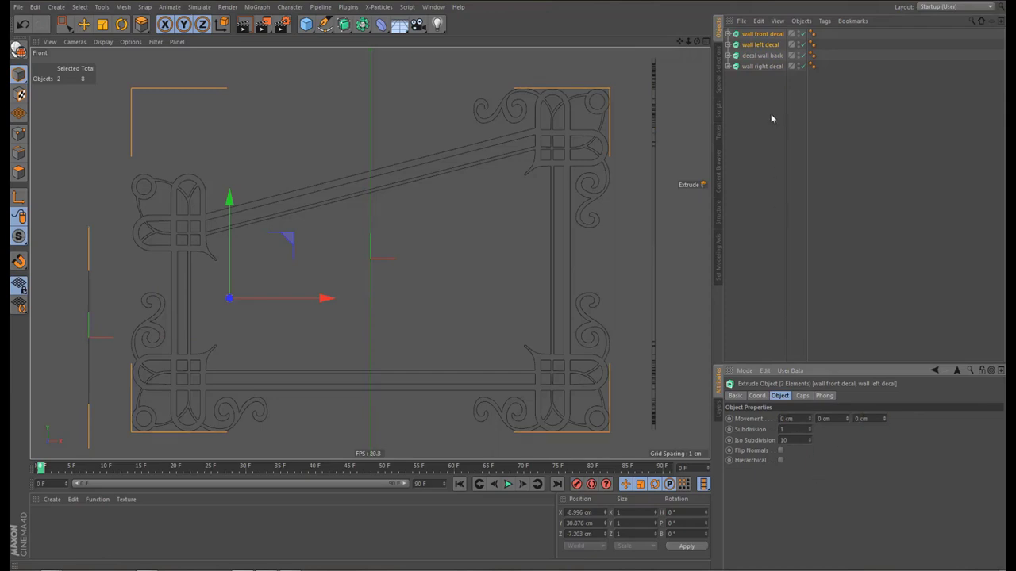
Flatten the decal wall back and wall right decal extrudes by setting their movement to 0 cm on all axes
{"action": "left_click", "coordinate": [762, 65]}
{"action": "left_click", "coordinate": [762, 55], "text": "shift"}
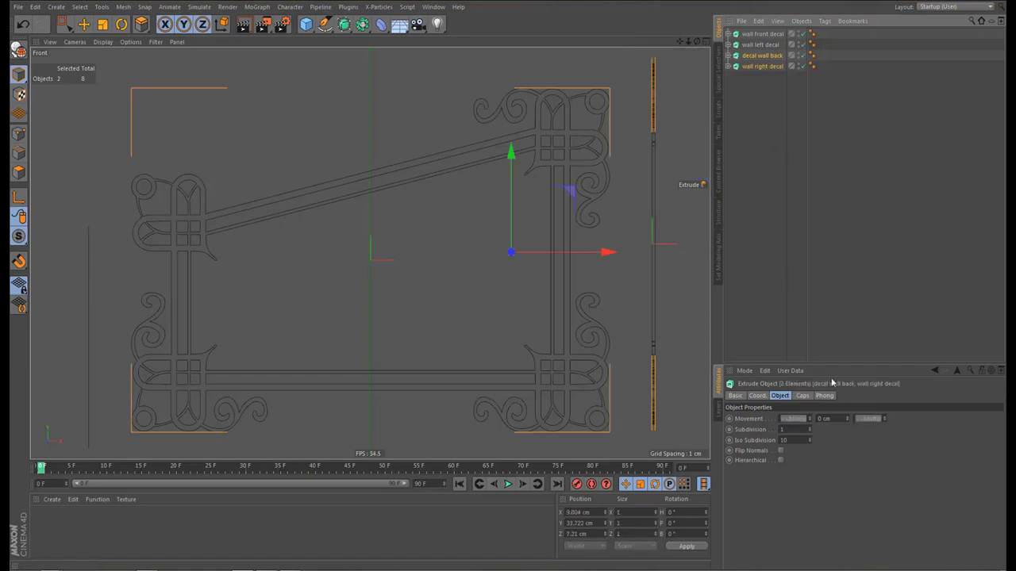
{"action": "left_click", "coordinate": [870, 418]}
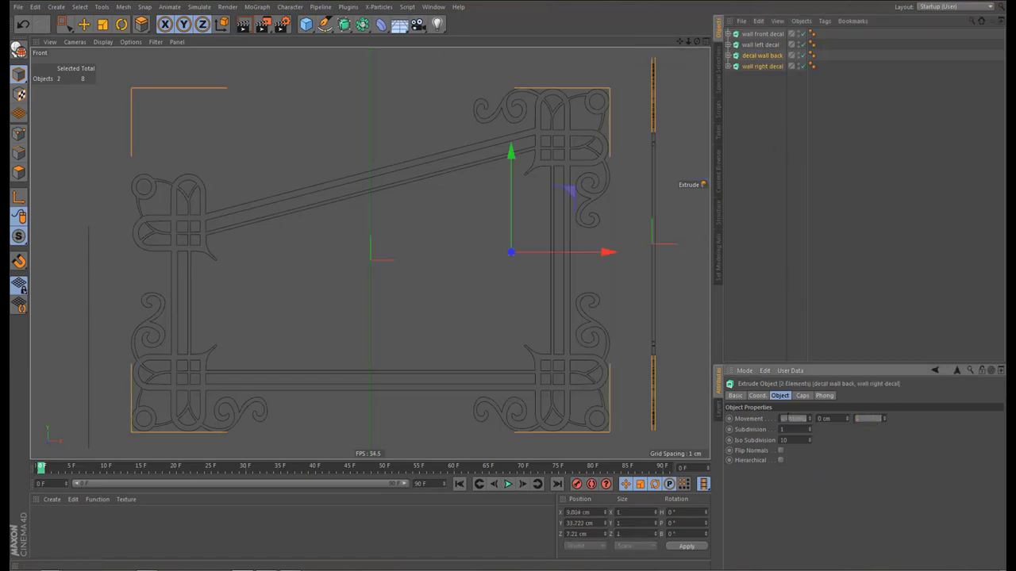
{"action": "type", "text": "0"}
{"action": "key", "text": "Return"}
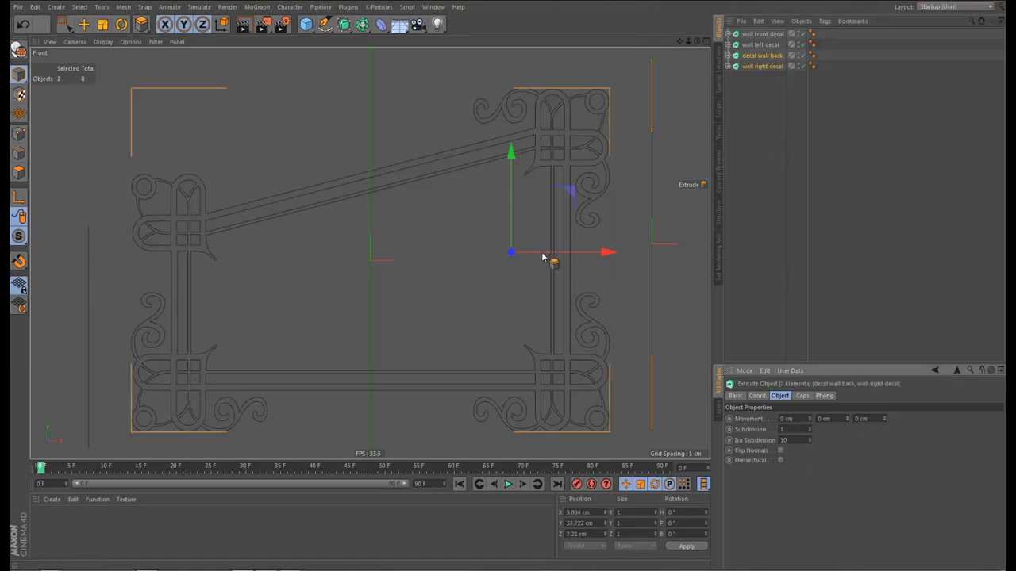
Select the splines inside all four wall decal extrudes and set their adaptive intermediate points angle to 0°
{"action": "left_click", "coordinate": [729, 35]}
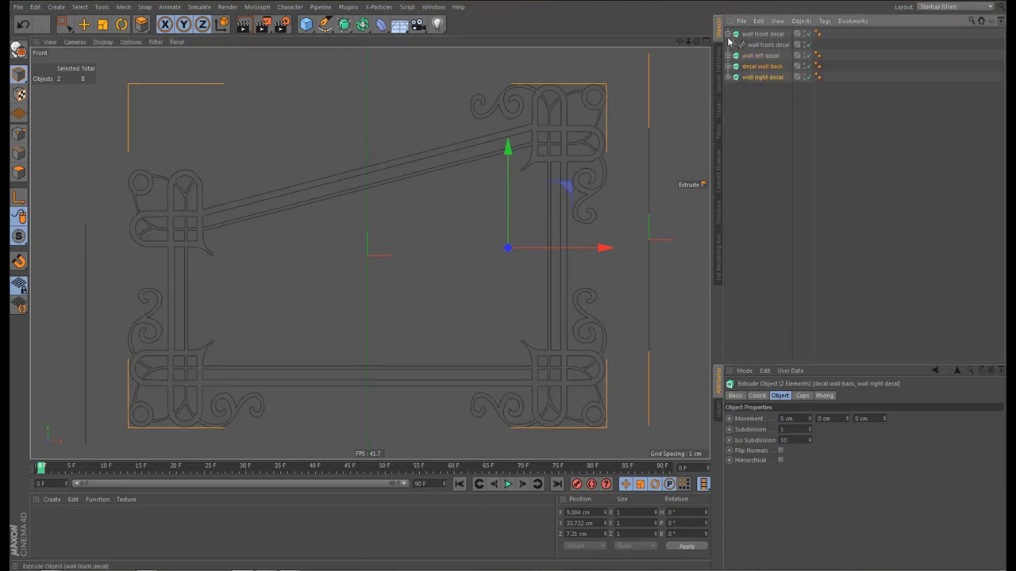
{"action": "left_click", "coordinate": [729, 56]}
{"action": "left_click", "coordinate": [729, 77]}
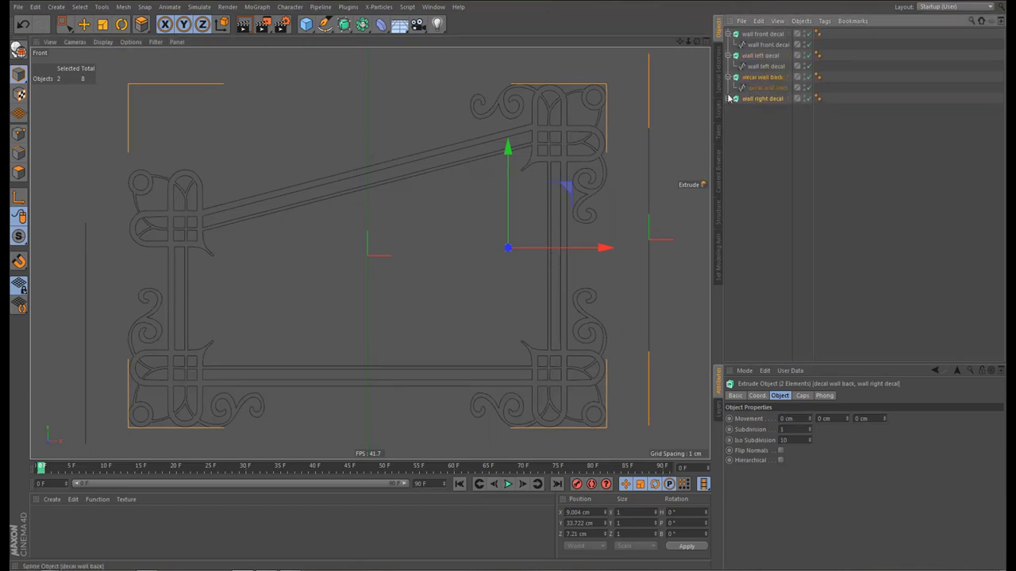
{"action": "left_click", "coordinate": [728, 99]}
{"action": "left_click", "coordinate": [760, 111]}
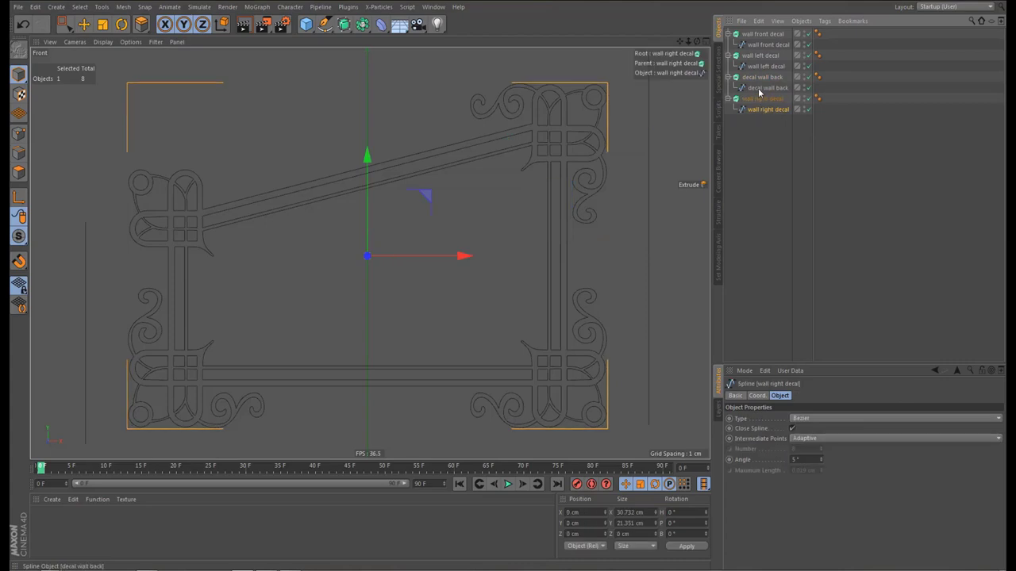
{"action": "left_click", "coordinate": [761, 87], "text": "ctrl"}
{"action": "left_click", "coordinate": [764, 66], "text": "ctrl"}
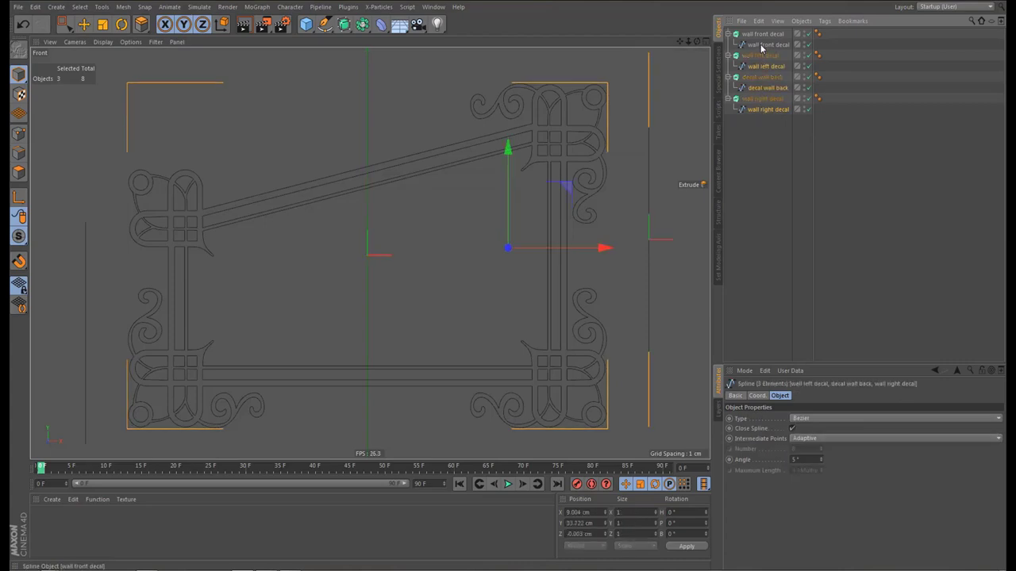
{"action": "left_click", "coordinate": [761, 45], "text": "ctrl"}
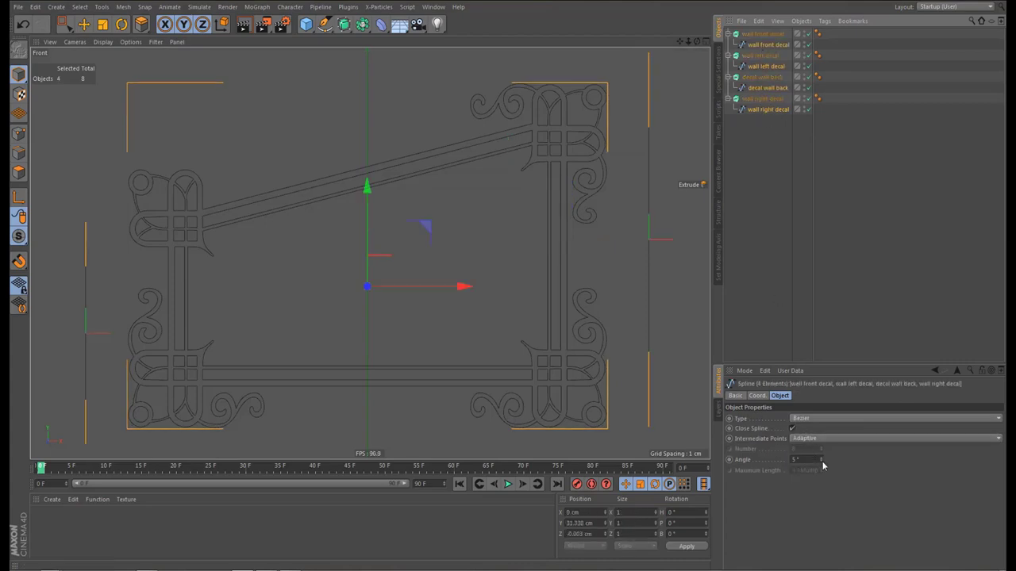
{"action": "left_click_drag", "start_coordinate": [821, 461], "coordinate": [821, 476]}
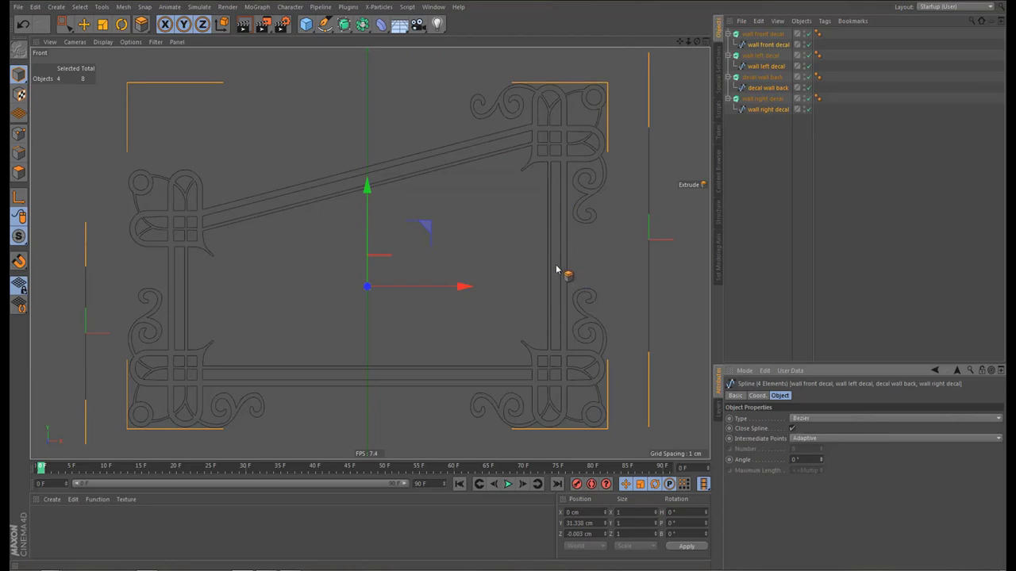
Render the front view to check the flattened decal shape, and return to the normal display
{"action": "key", "text": "ctrl+r"}
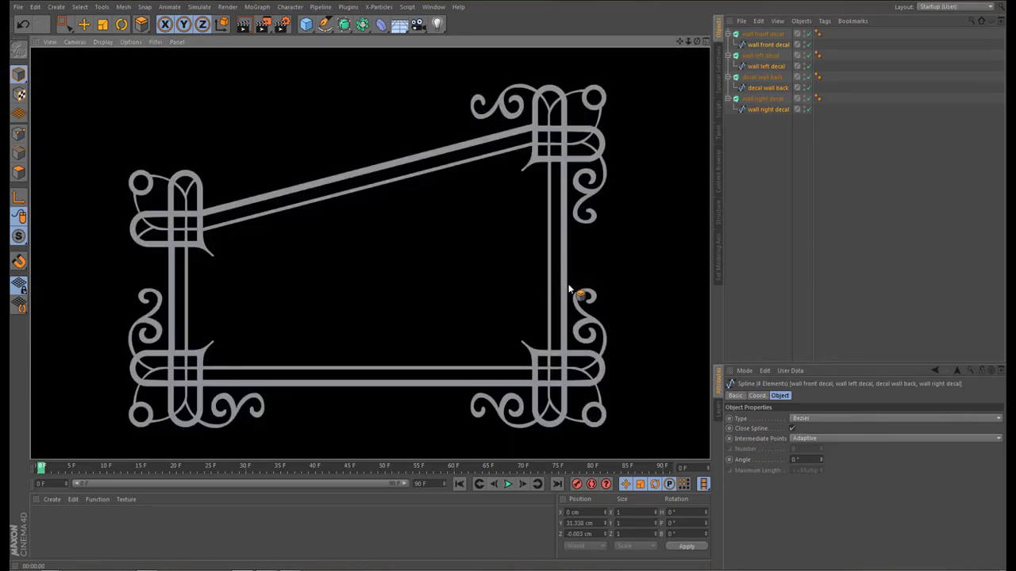
{"action": "left_click", "coordinate": [505, 302]}
{"action": "middle_click_drag", "start_coordinate": [508, 291], "coordinate": [511, 288], "text": "alt"}
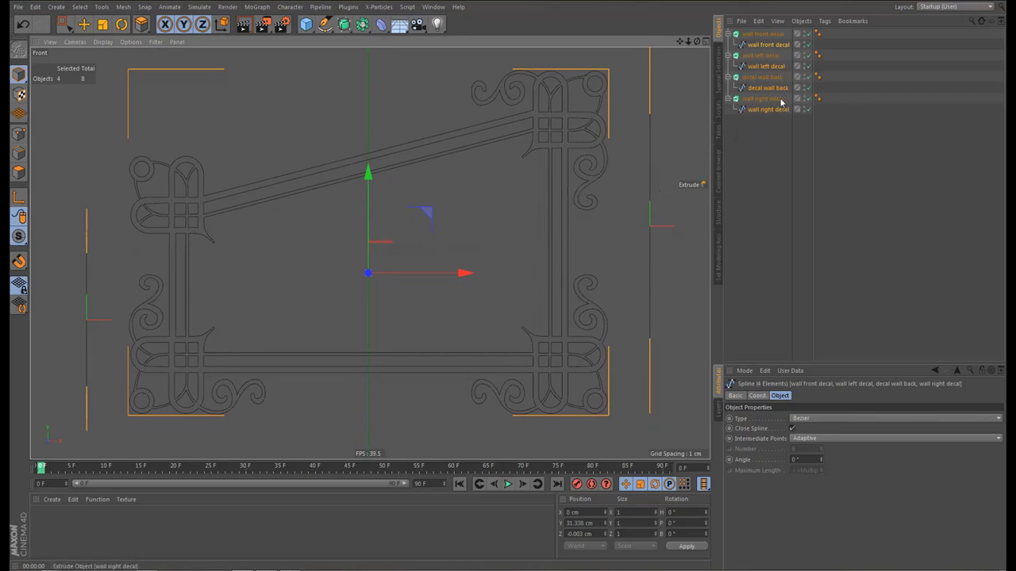
Select the wall left decal, create a new material, and turn off the material's reflectance
{"action": "left_click", "coordinate": [774, 57]}
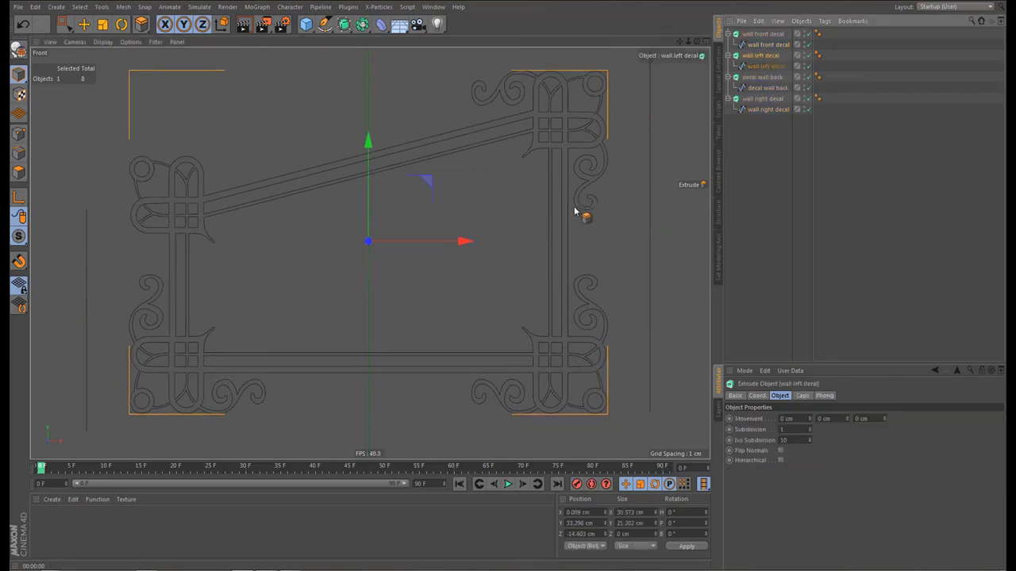
{"action": "scroll", "coordinate": [565, 228], "scroll_direction": "up", "scroll_amount": 2}
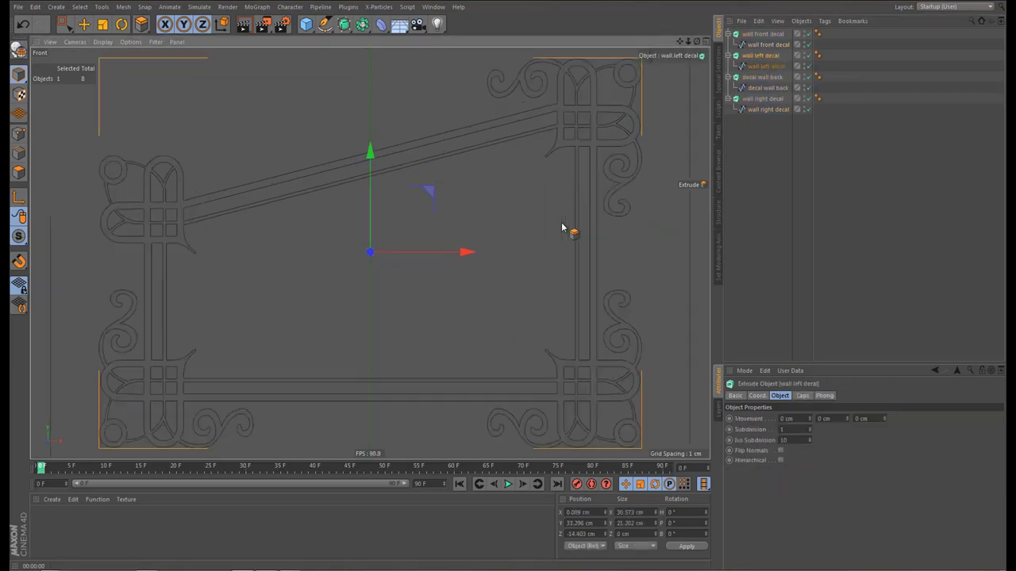
{"action": "double_click", "coordinate": [70, 524]}
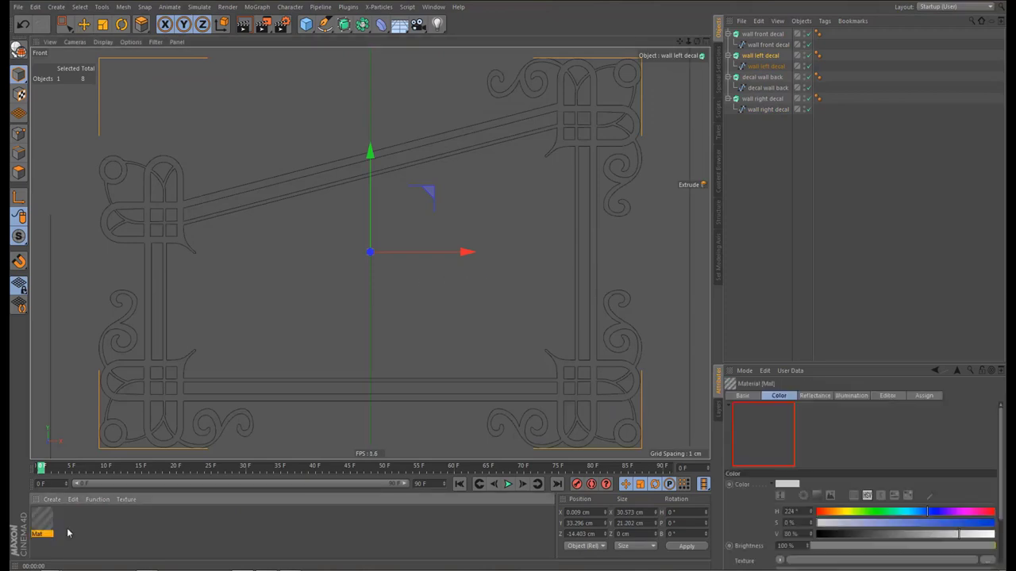
{"action": "double_click", "coordinate": [43, 520]}
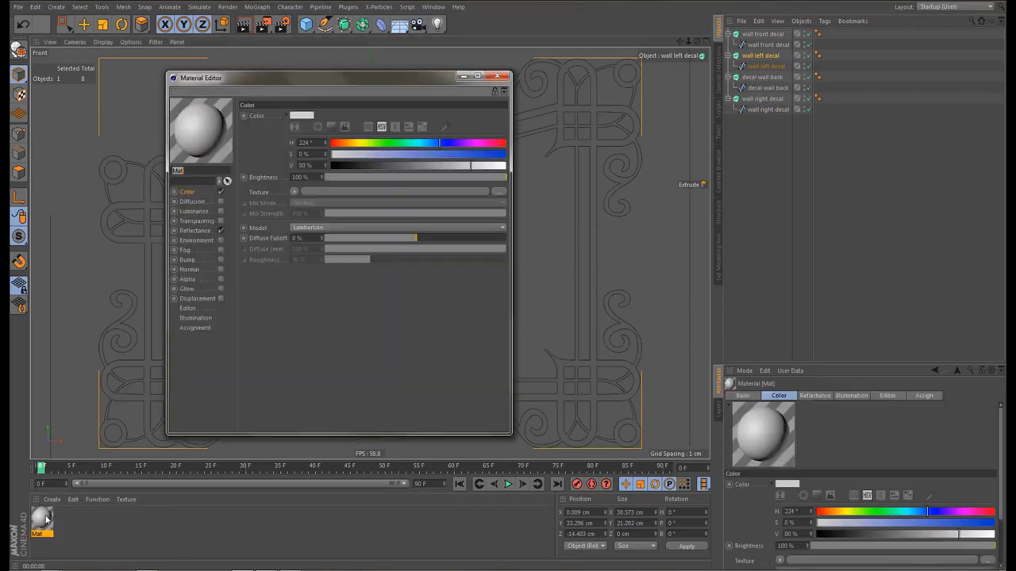
{"action": "left_click", "coordinate": [220, 230]}
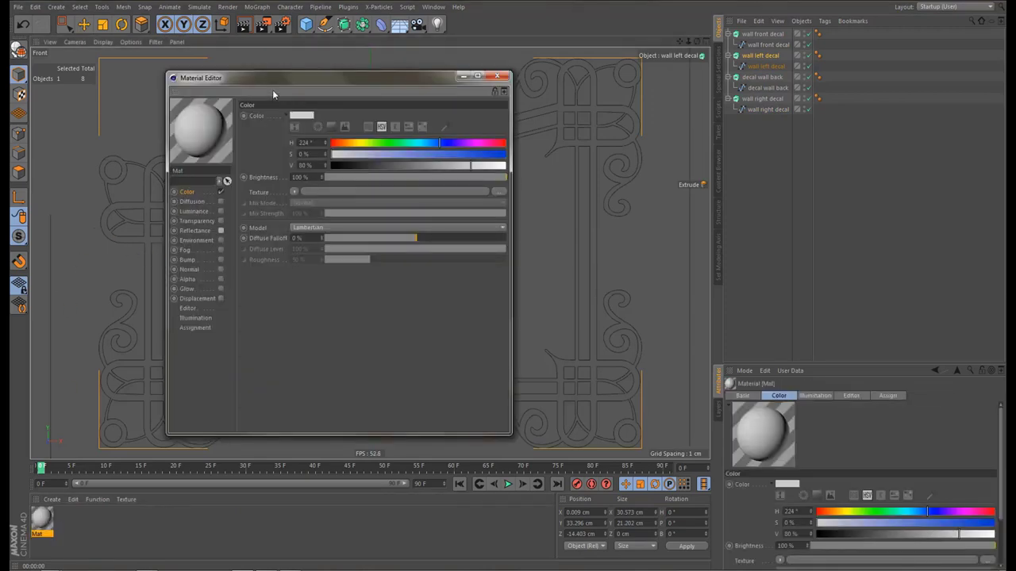
{"action": "left_click_drag", "start_coordinate": [281, 82], "coordinate": [695, 135]}
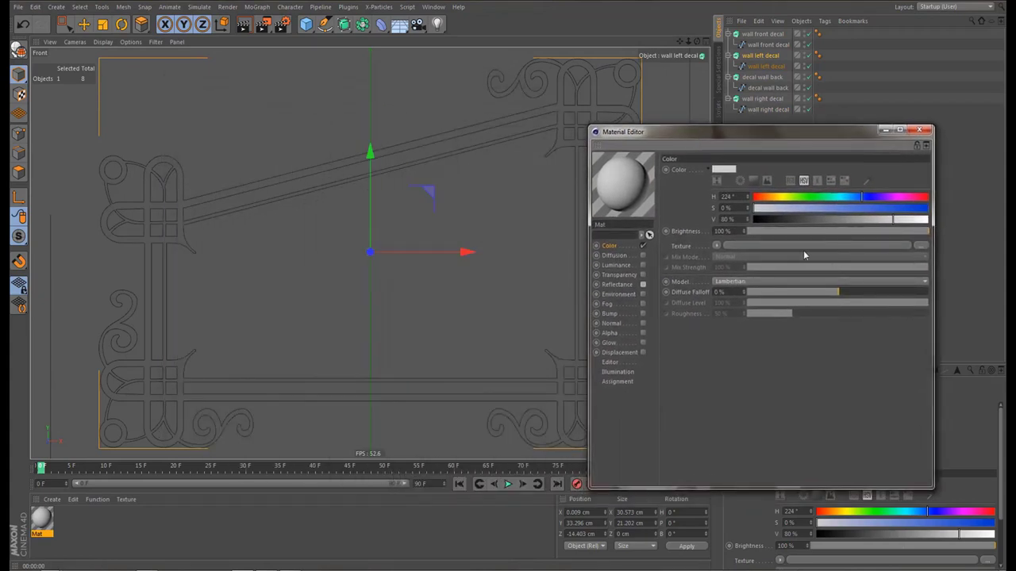
Make the material's colour deep blue with saturation 88% and value 58%
{"action": "mouse_move", "coordinate": [844, 215]}
{"action": "left_mouse_down"}
{"action": "mouse_move", "coordinate": [880, 216]}
{"action": "mouse_move", "coordinate": [856, 214]}
{"action": "left_mouse_up"}
{"action": "left_click", "coordinate": [872, 208]}
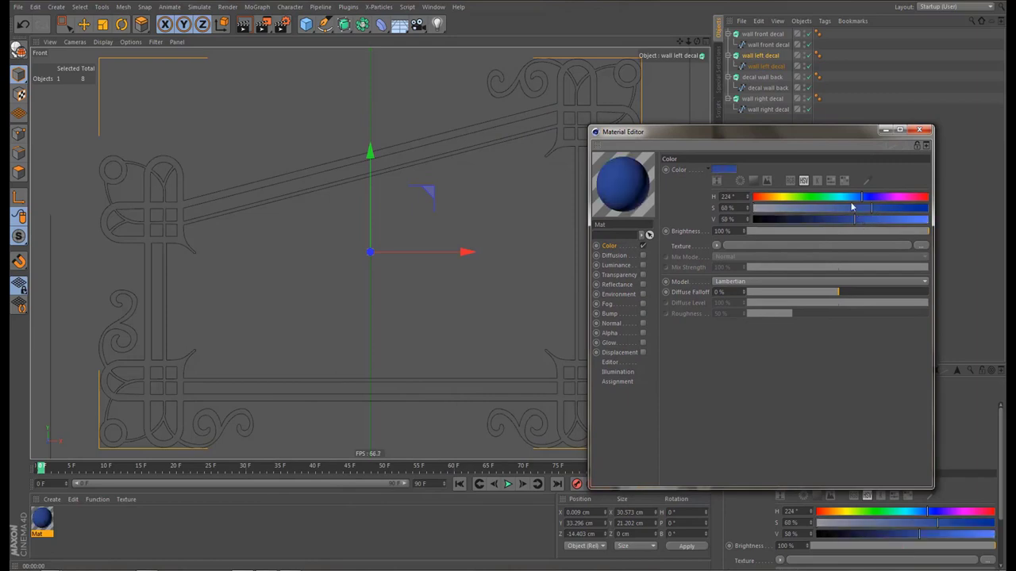
{"action": "left_click_drag", "start_coordinate": [877, 208], "coordinate": [907, 210]}
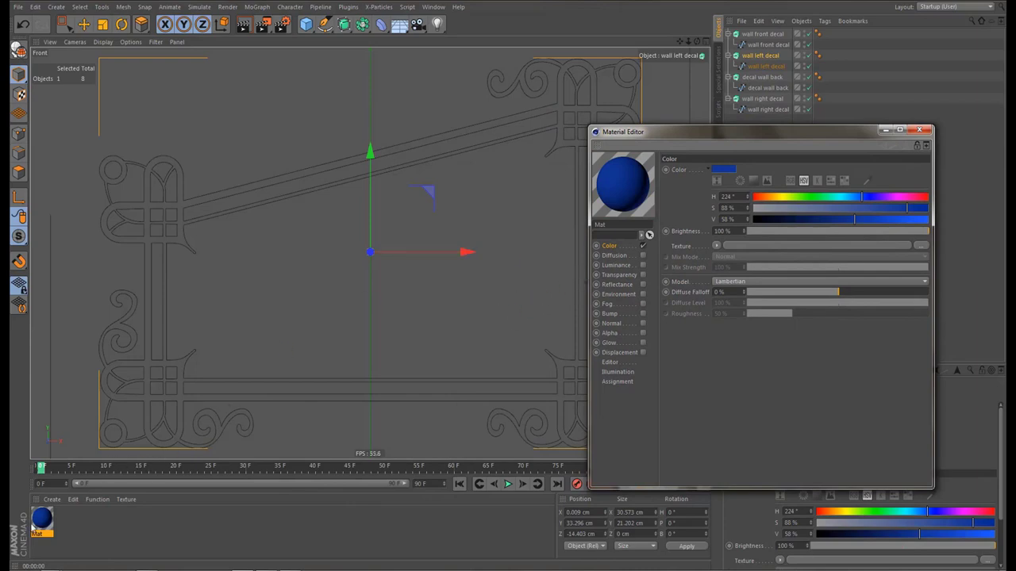
Apply the blue material to the wall left decal, render the view to check it, and close the material editor
{"action": "left_click_drag", "start_coordinate": [44, 524], "coordinate": [765, 59]}
{"action": "key", "text": "ctrl+r"}
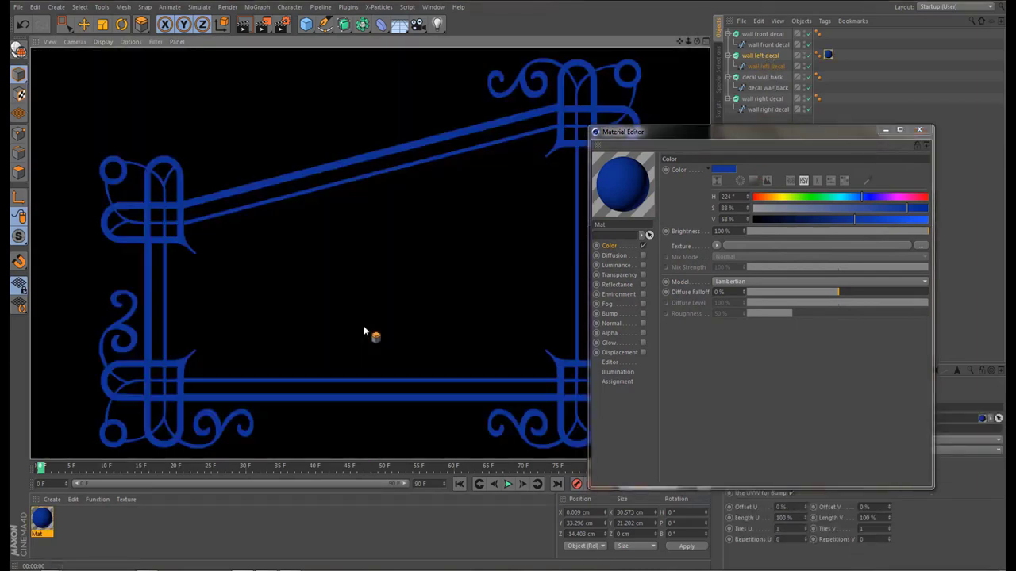
{"action": "left_click", "coordinate": [920, 130]}
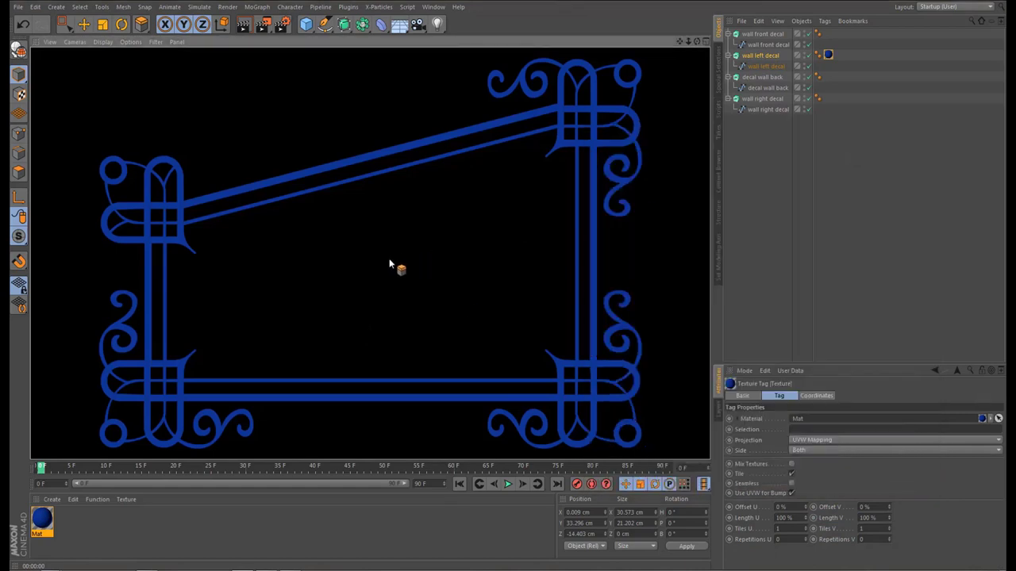
Set the render output width to 1600 pixels with the ratio locked in the render settings
{"action": "key", "text": "ctrl+b"}
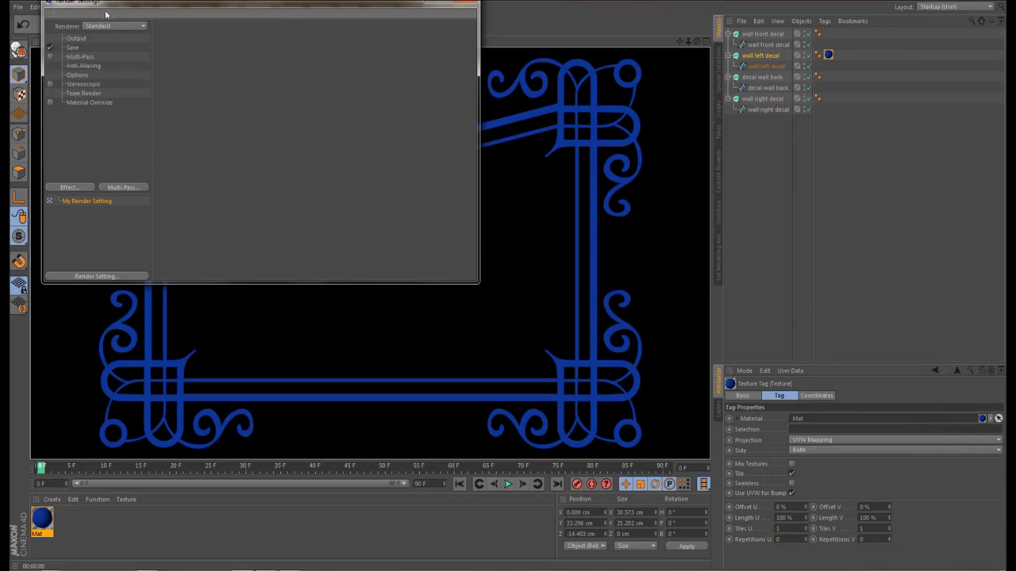
{"action": "left_click_drag", "start_coordinate": [119, 3], "coordinate": [302, 134]}
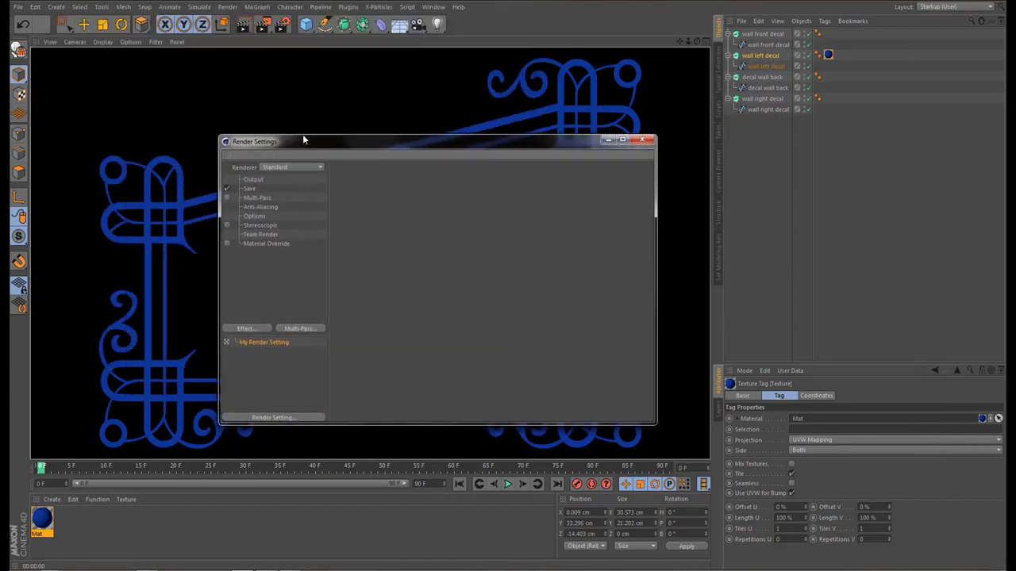
{"action": "left_click", "coordinate": [266, 175]}
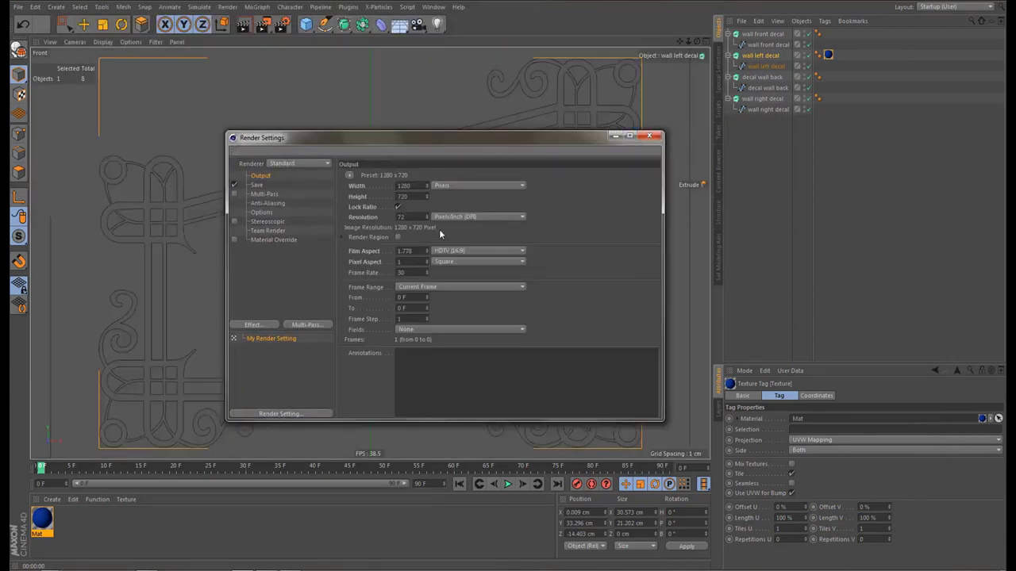
{"action": "double_click", "coordinate": [404, 185]}
{"action": "type", "text": "1600"}
{"action": "key", "text": "Return"}
Set the rendered image to save as PNG with an alpha channel, and close the render settings
{"action": "left_click", "coordinate": [257, 186]}
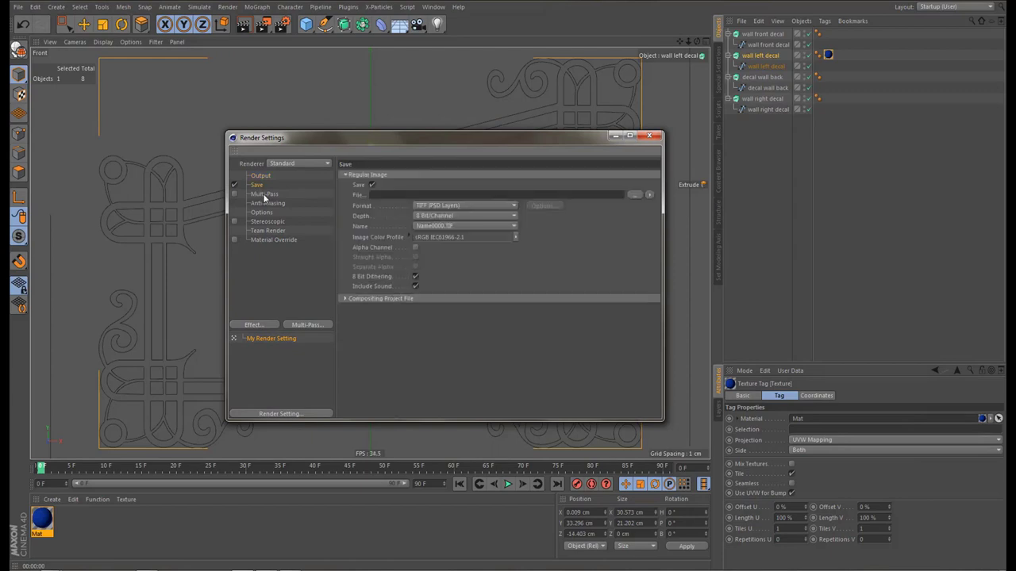
{"action": "left_click", "coordinate": [429, 206]}
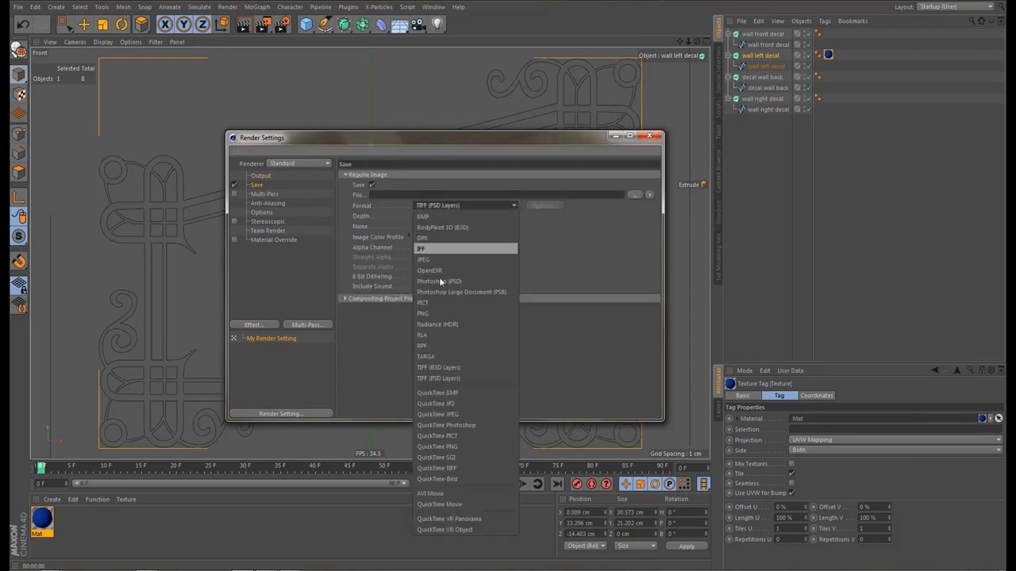
{"action": "left_click", "coordinate": [441, 314]}
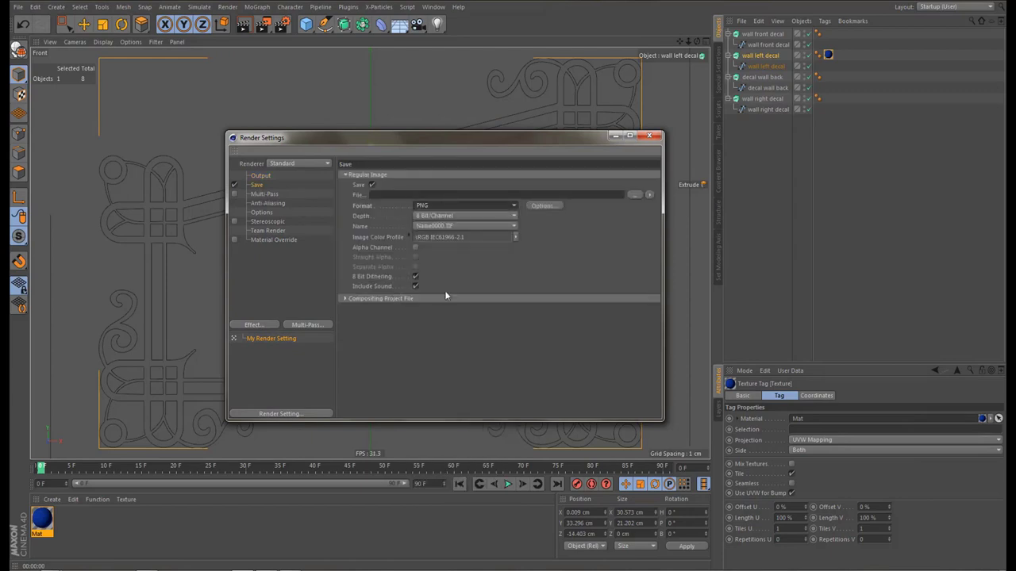
{"action": "left_click", "coordinate": [415, 247]}
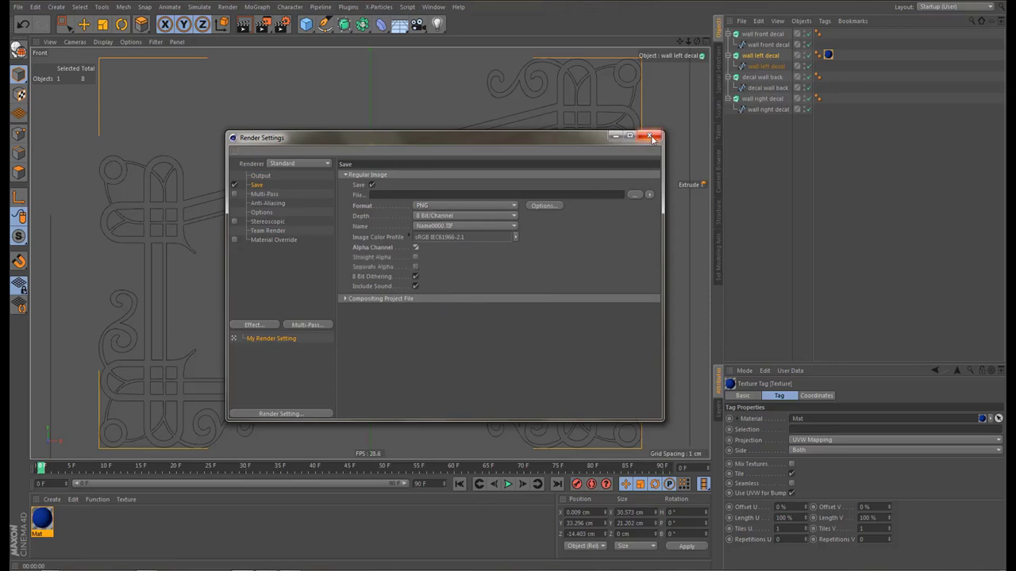
{"action": "left_click", "coordinate": [651, 137]}
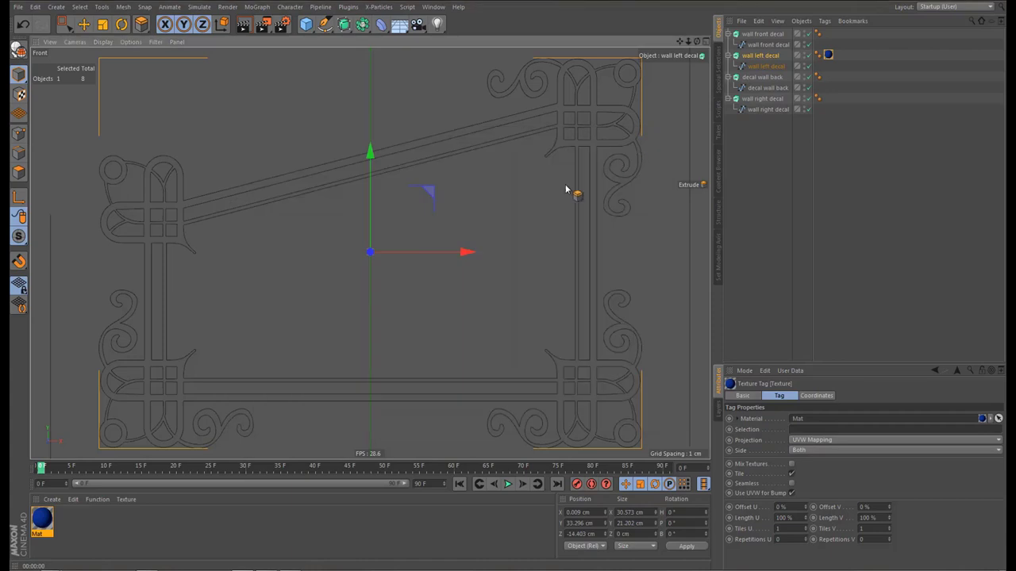
Use the front view as the render view
{"action": "left_click", "coordinate": [50, 43]}
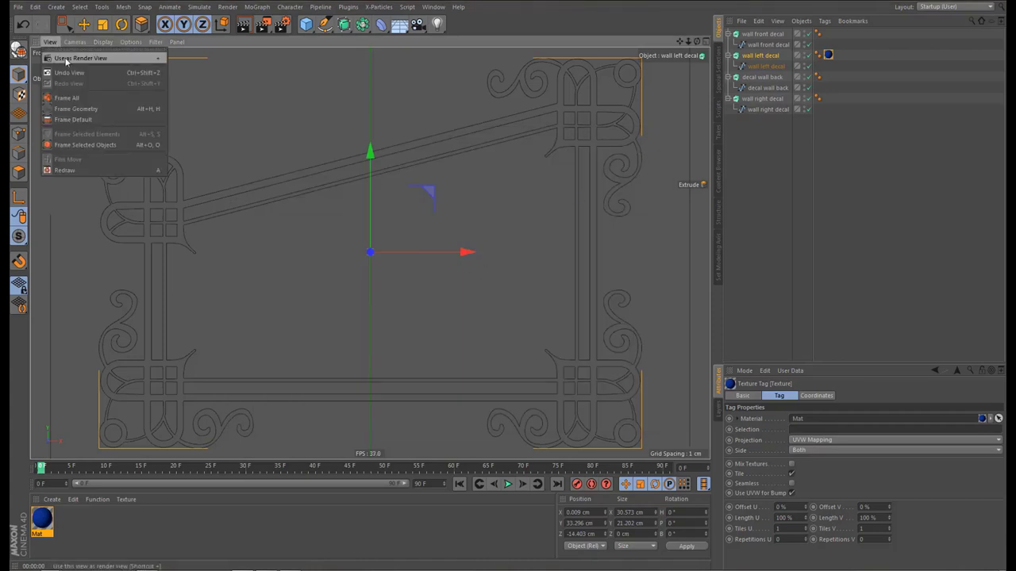
Render the blue wall left decal from the front view and delete the old coal waggon image from the render history
{"action": "left_click", "coordinate": [66, 58]}
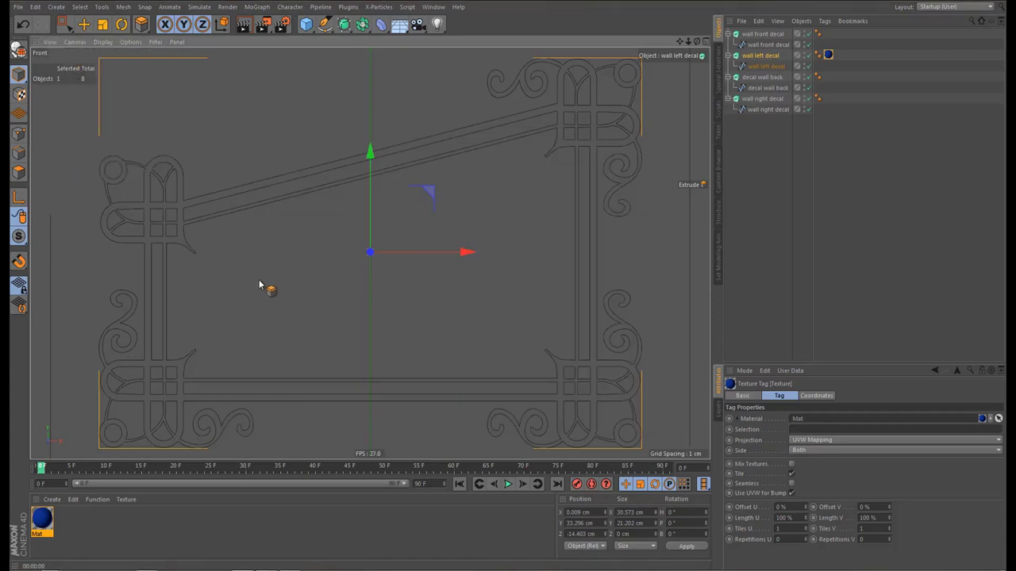
{"action": "key", "text": "shift+r"}
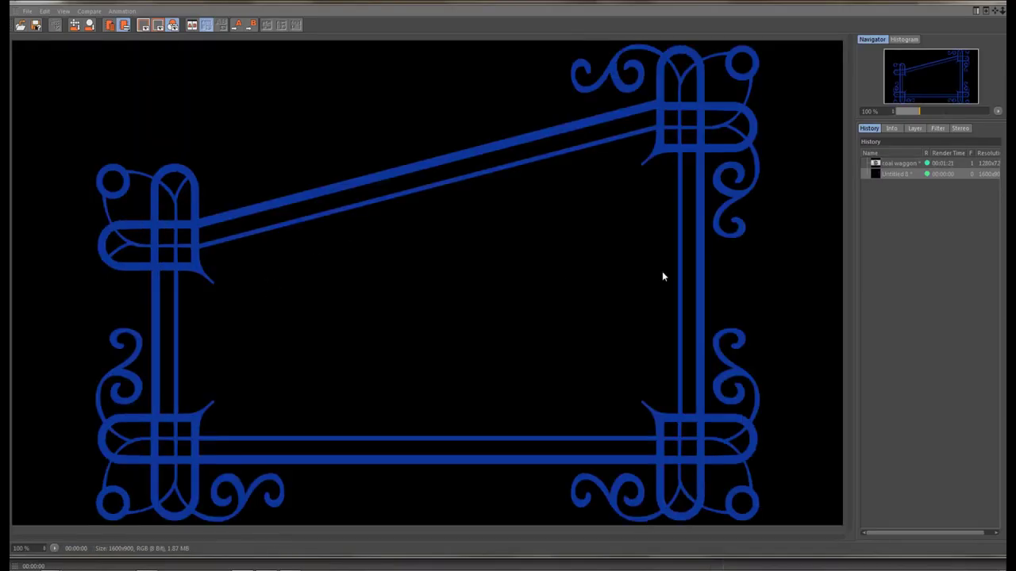
{"action": "left_click", "coordinate": [898, 164]}
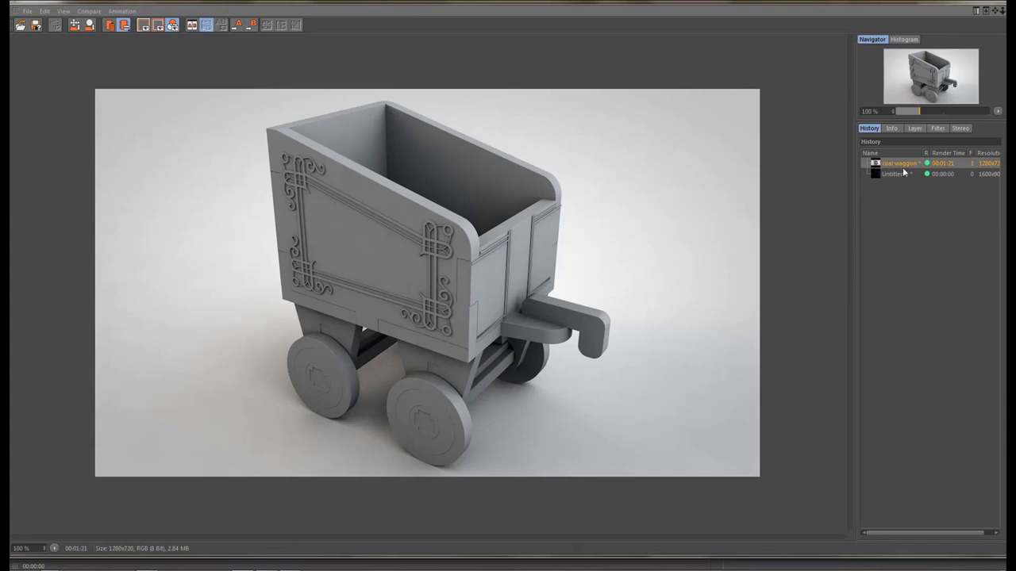
{"action": "key", "text": "Delete"}
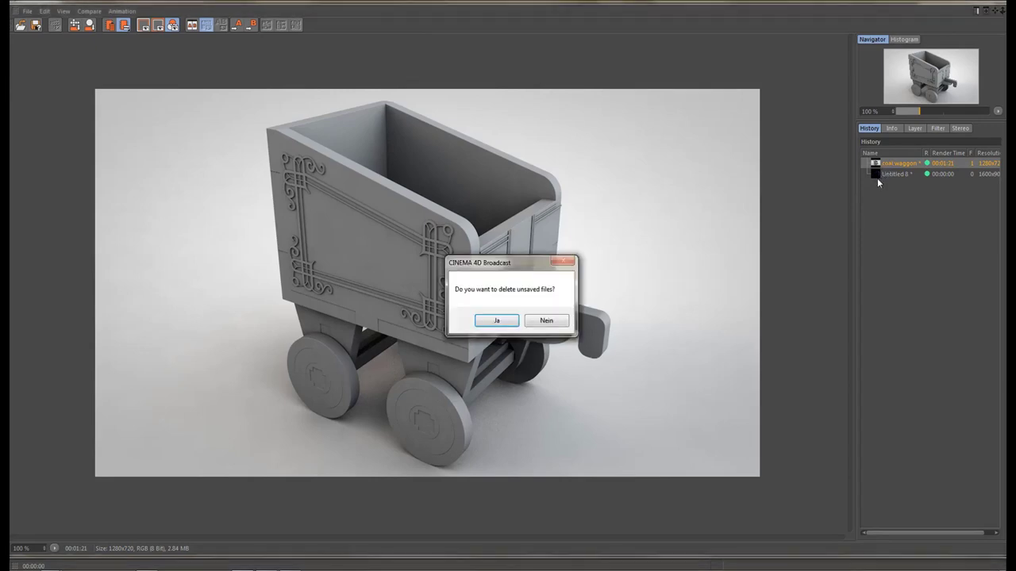
{"action": "key", "text": "Return"}
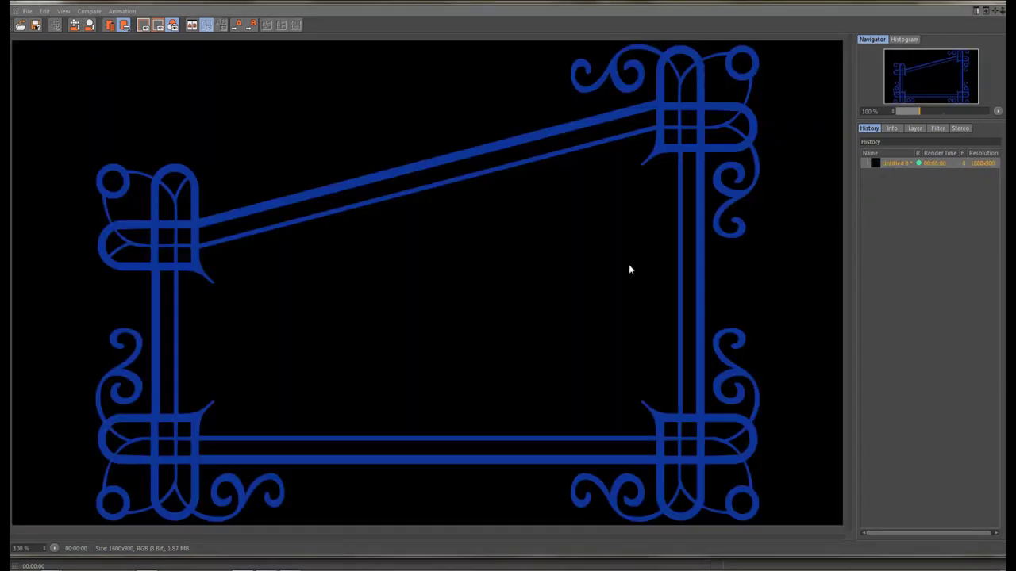
Rename the blue decal render in the history to "decal walls side"
{"action": "double_click", "coordinate": [895, 163]}
{"action": "type", "text": "decal"}
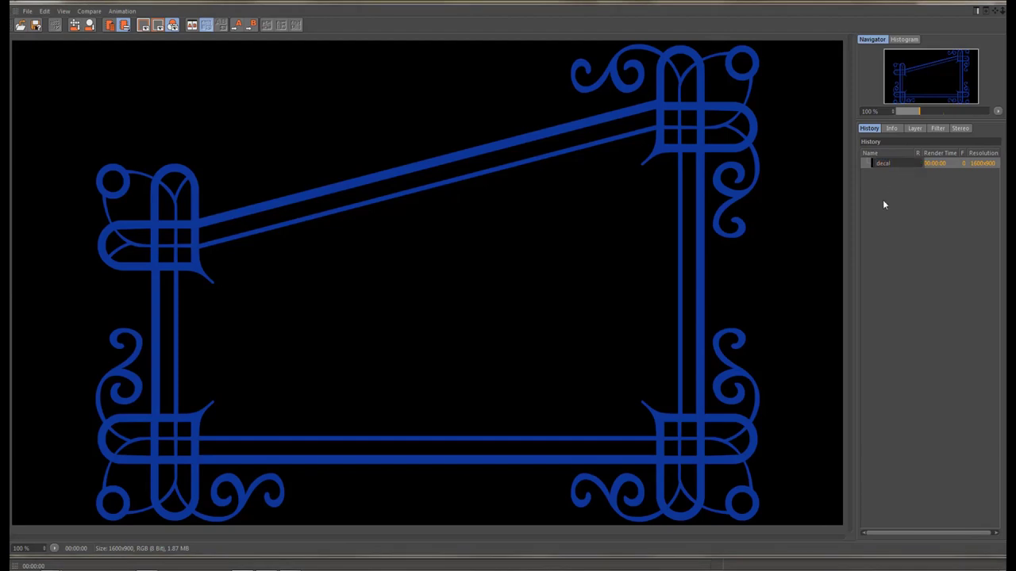
{"action": "type", "text": " walls side"}
{"action": "key", "text": "Return"}
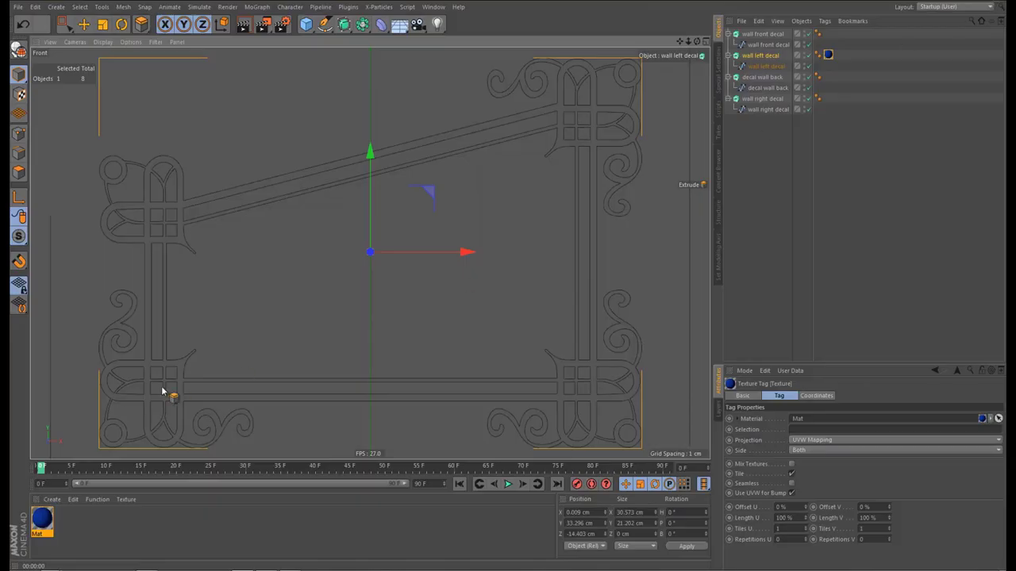
Create a new white material with only Luminance enabled, turning off its Color and Reflectance channels
{"action": "left_click", "coordinate": [76, 520]}
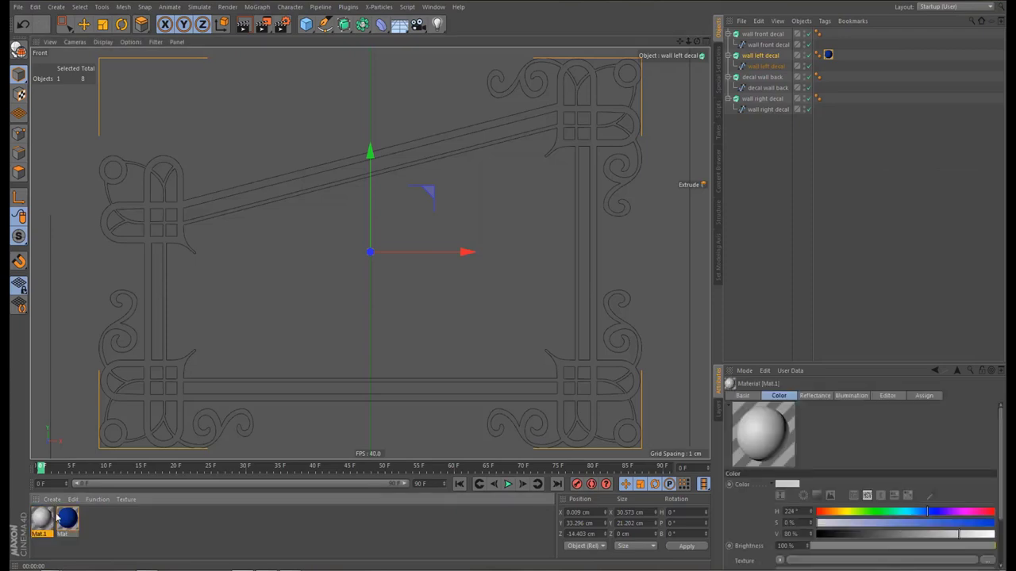
{"action": "double_click", "coordinate": [42, 520]}
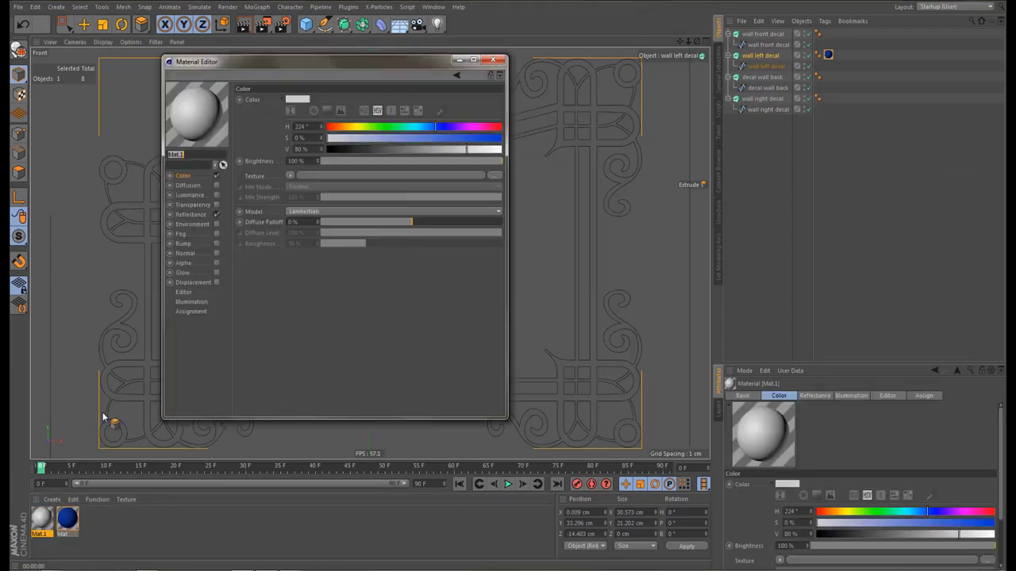
{"action": "left_click", "coordinate": [217, 195]}
{"action": "left_click", "coordinate": [217, 176]}
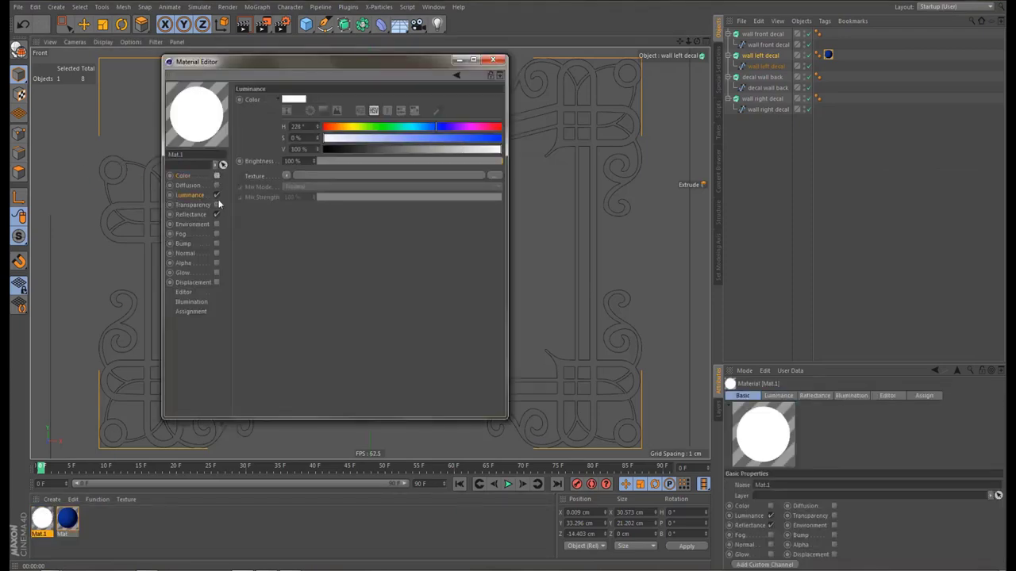
{"action": "left_click", "coordinate": [217, 215]}
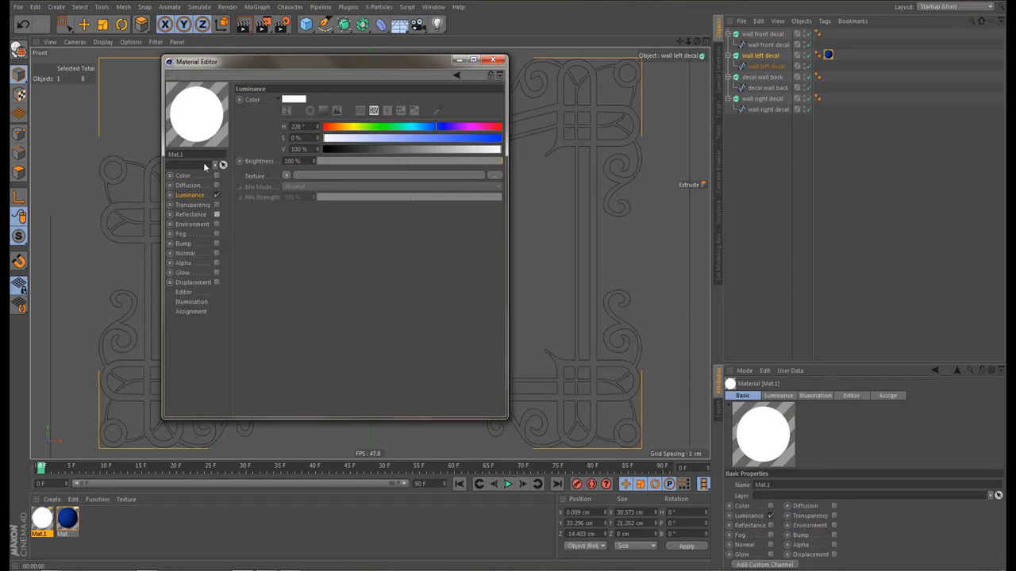
{"action": "left_click", "coordinate": [493, 60]}
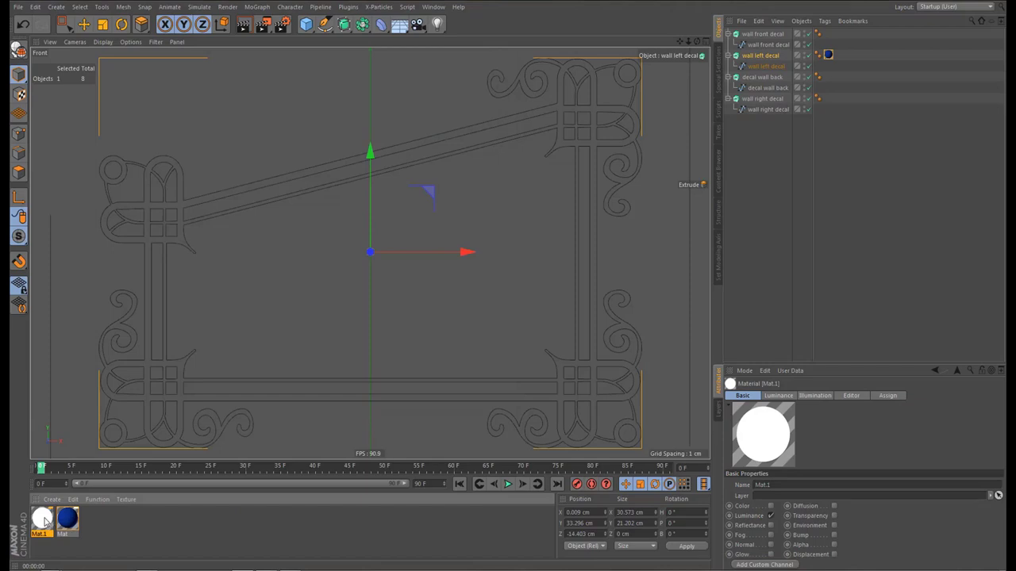
Apply the white luminous material to the wall left decal and render the front view
{"action": "left_click_drag", "start_coordinate": [43, 520], "coordinate": [760, 63]}
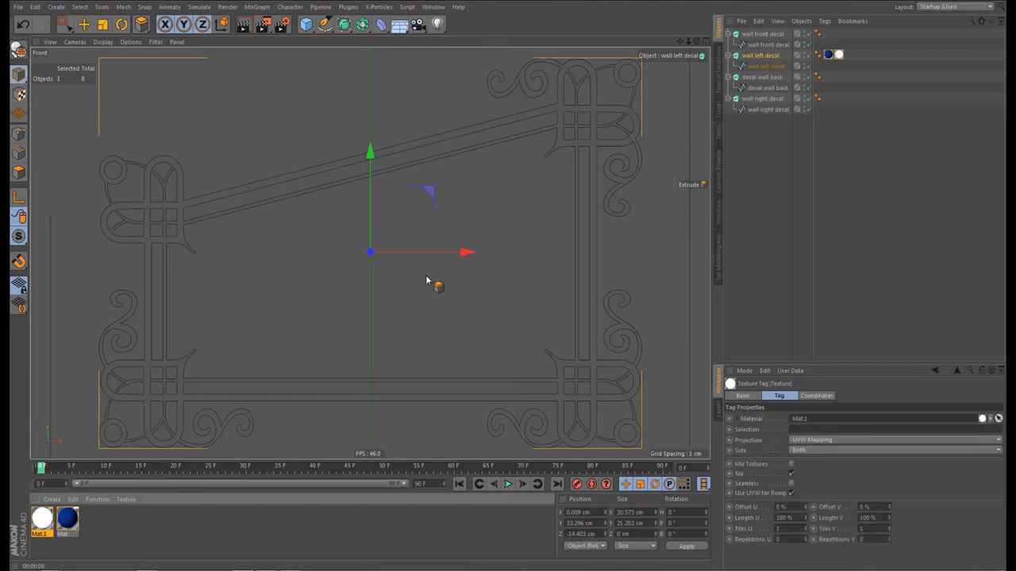
{"action": "key", "text": "shift+r"}
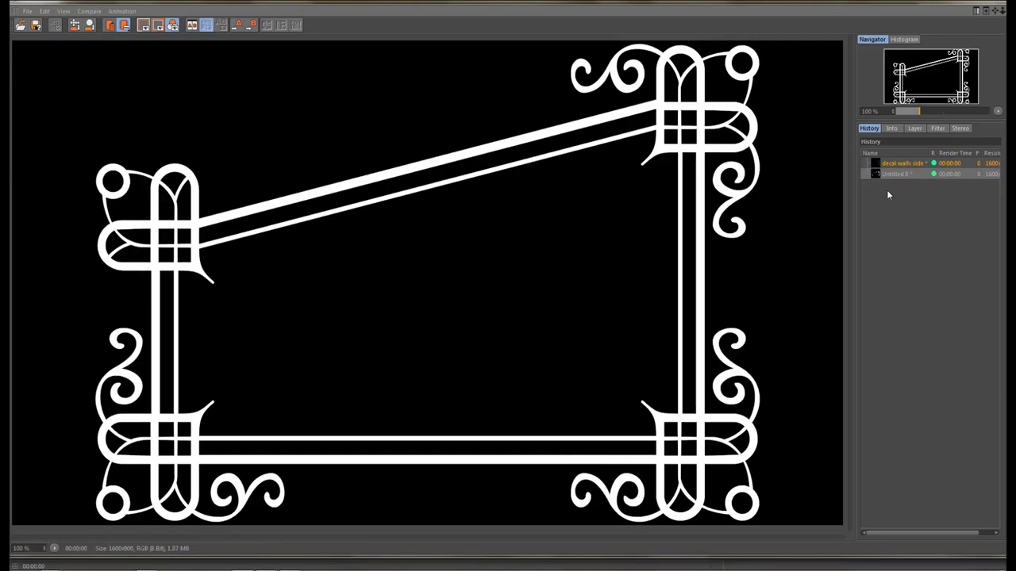
Rename the white decal render in the history to "decal walls side alpha"
{"action": "double_click", "coordinate": [900, 164]}
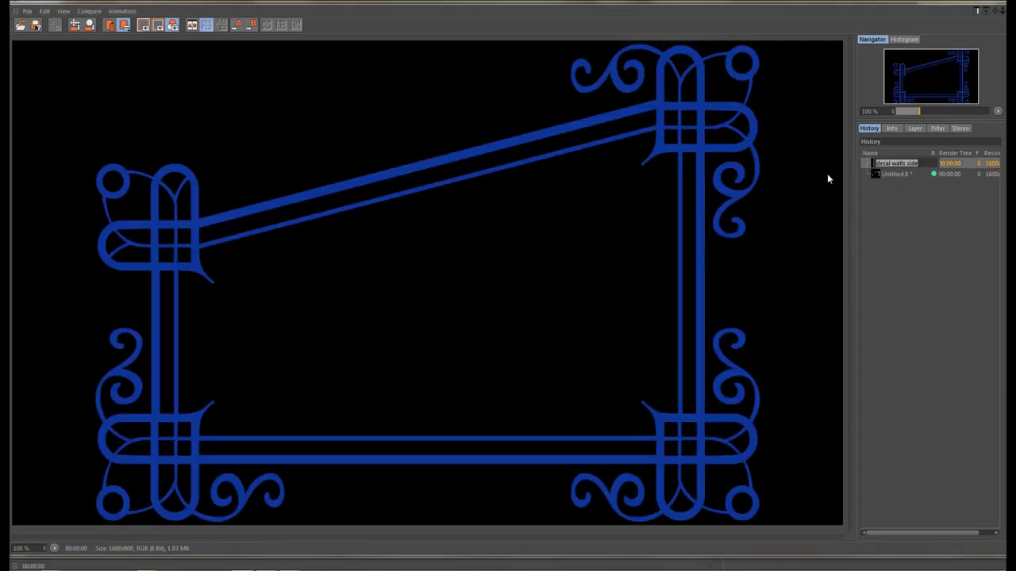
{"action": "left_click", "coordinate": [895, 175]}
{"action": "left_click", "coordinate": [897, 173]}
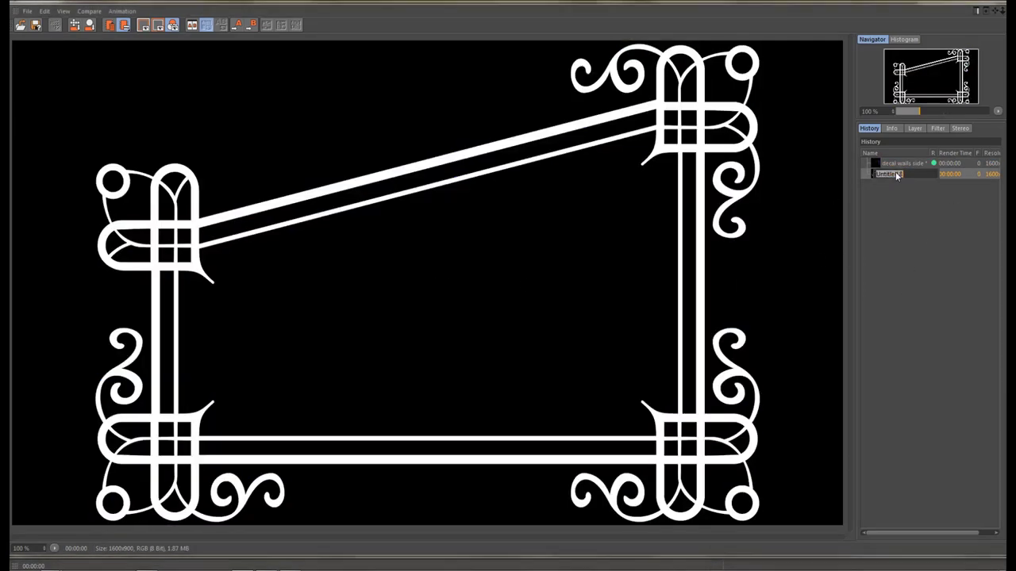
{"action": "type", "text": "al walls side alpha"}
{"action": "key", "text": "Return"}
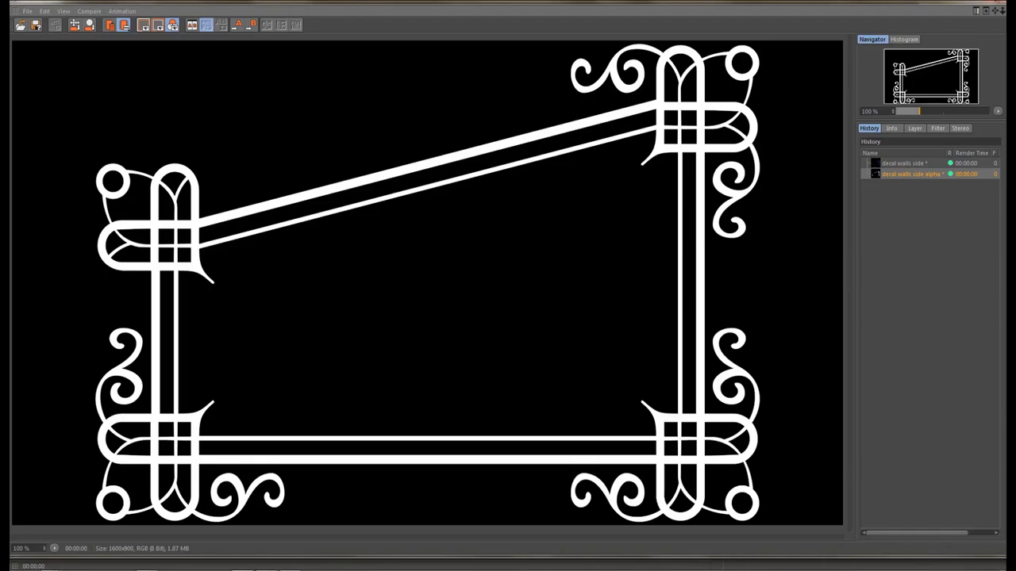
Hide the wall left and wall front decals and frame the decal wall back extrude in the right view
{"action": "key", "text": "alt+Tab"}
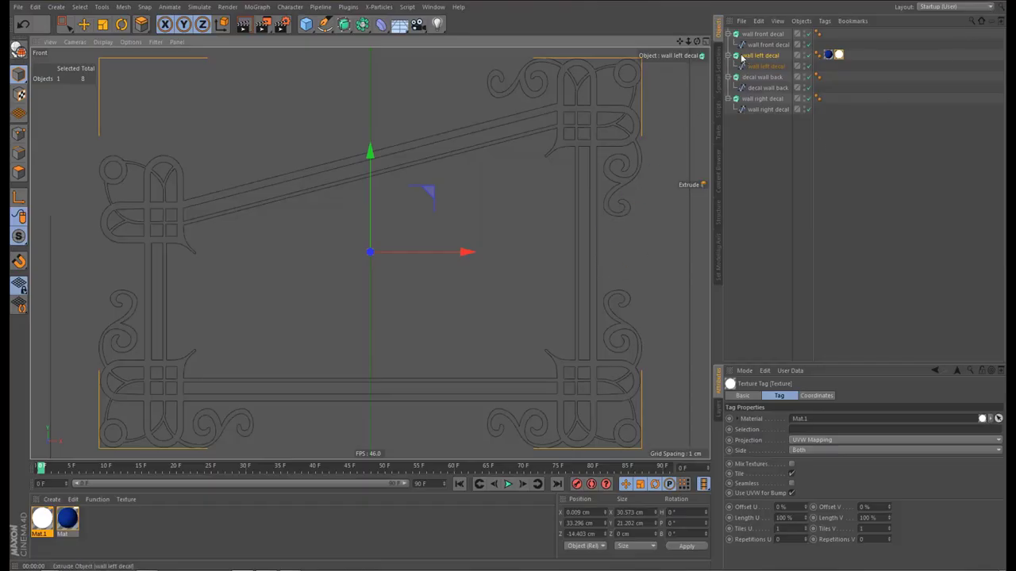
{"action": "left_click", "coordinate": [730, 57]}
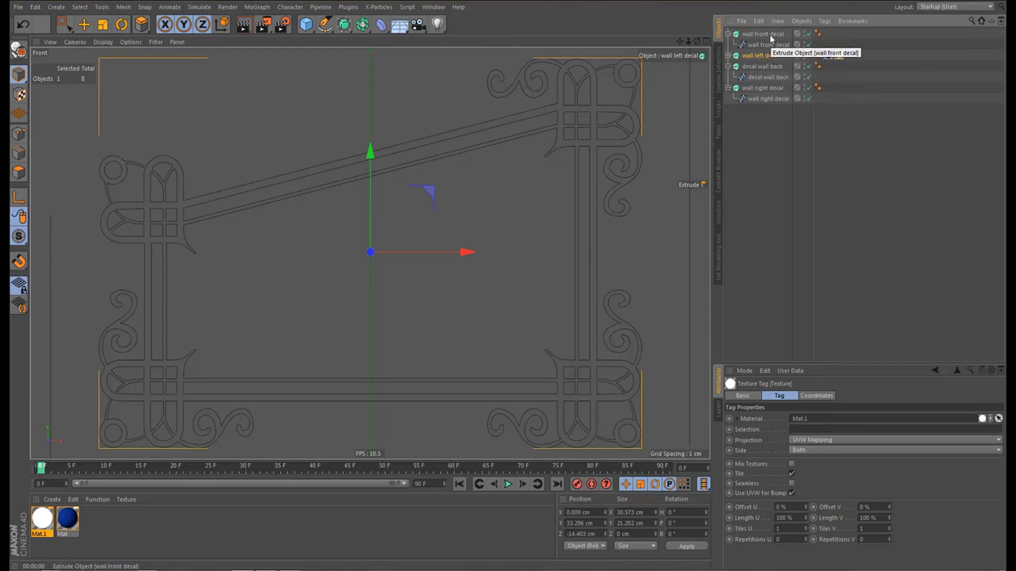
{"action": "left_click", "coordinate": [762, 65]}
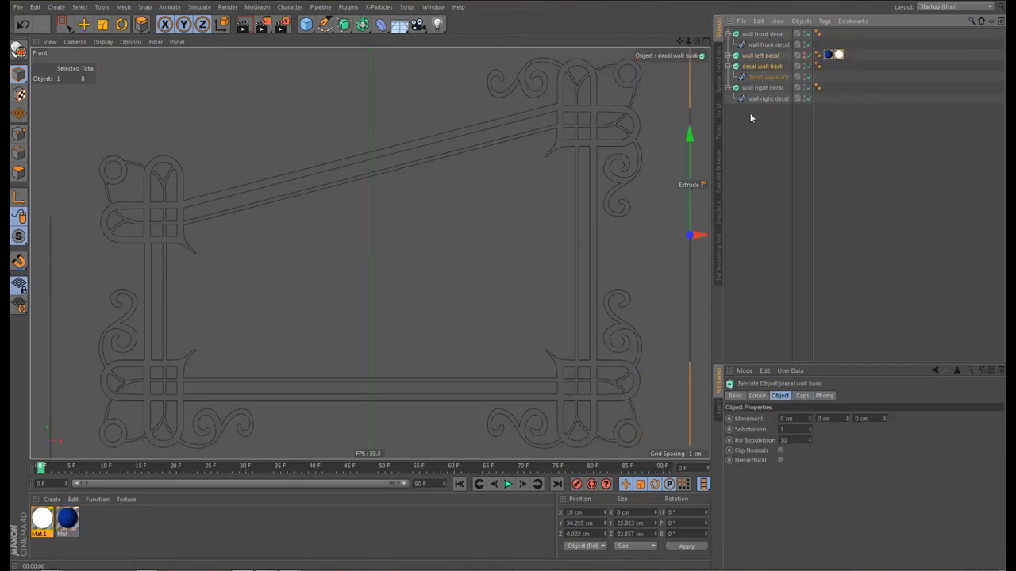
{"action": "key", "text": "o"}
{"action": "middle_click", "coordinate": [608, 264]}
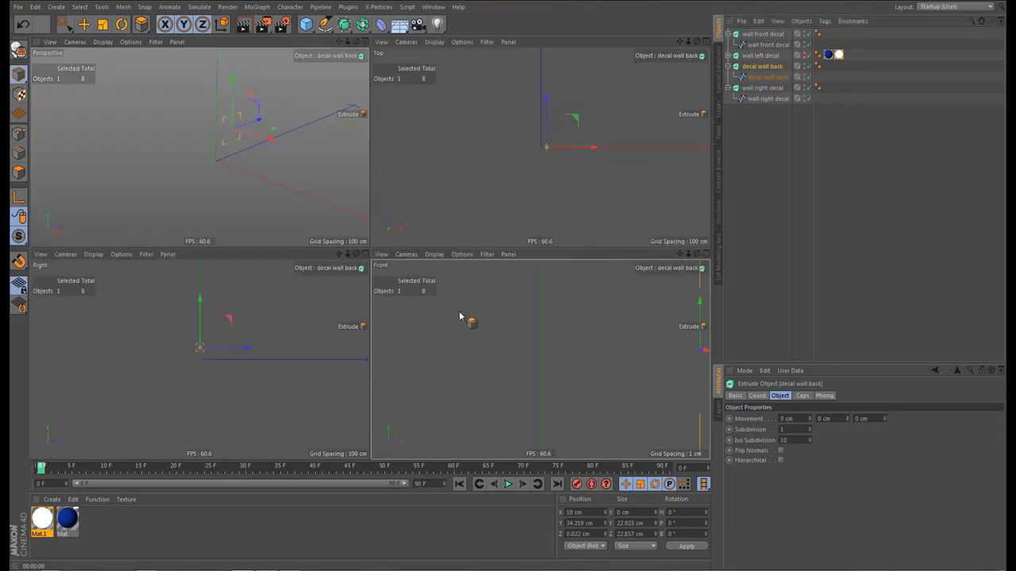
{"action": "middle_click", "coordinate": [323, 350]}
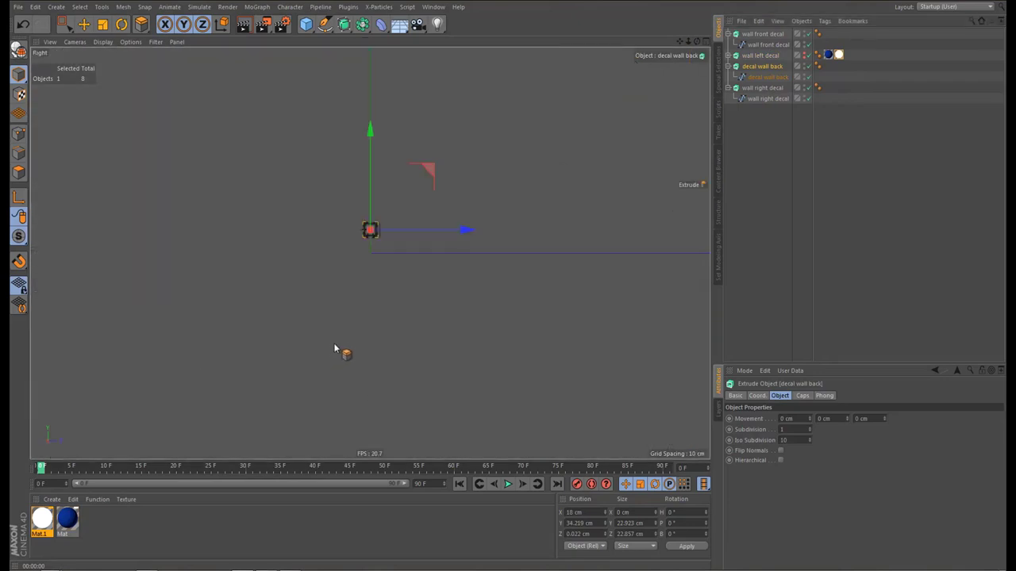
{"action": "key", "text": "o"}
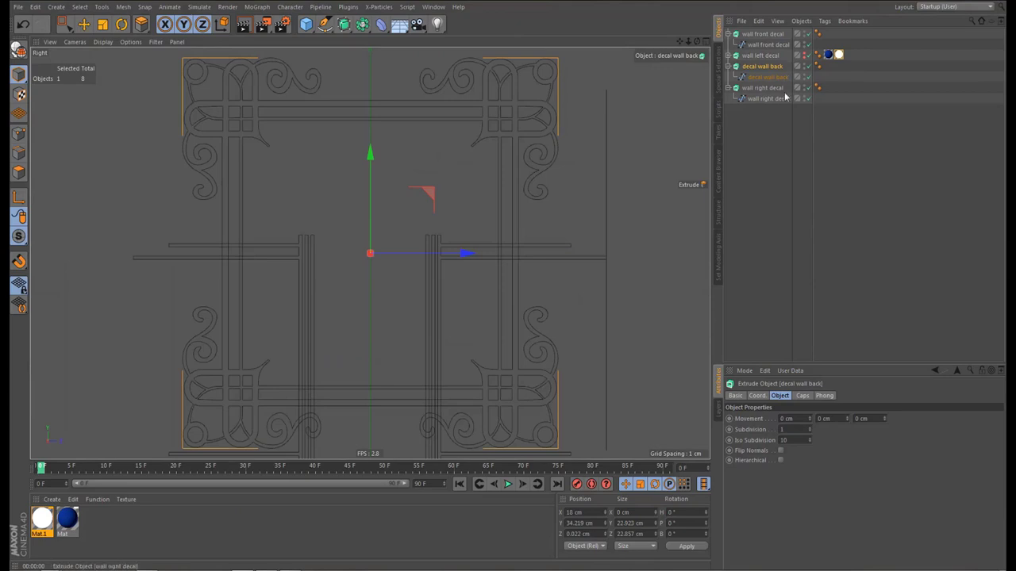
{"action": "double_click", "coordinate": [804, 34], "text": "alt"}
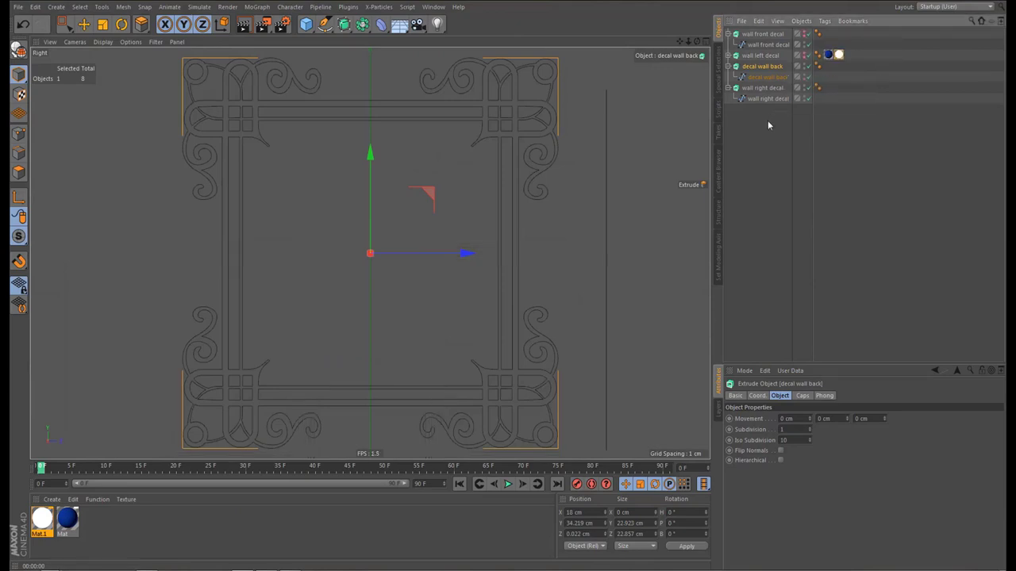
Copy both texture tags, blue and white, from the wall left decal to the decal wall back
{"action": "left_click", "coordinate": [838, 55]}
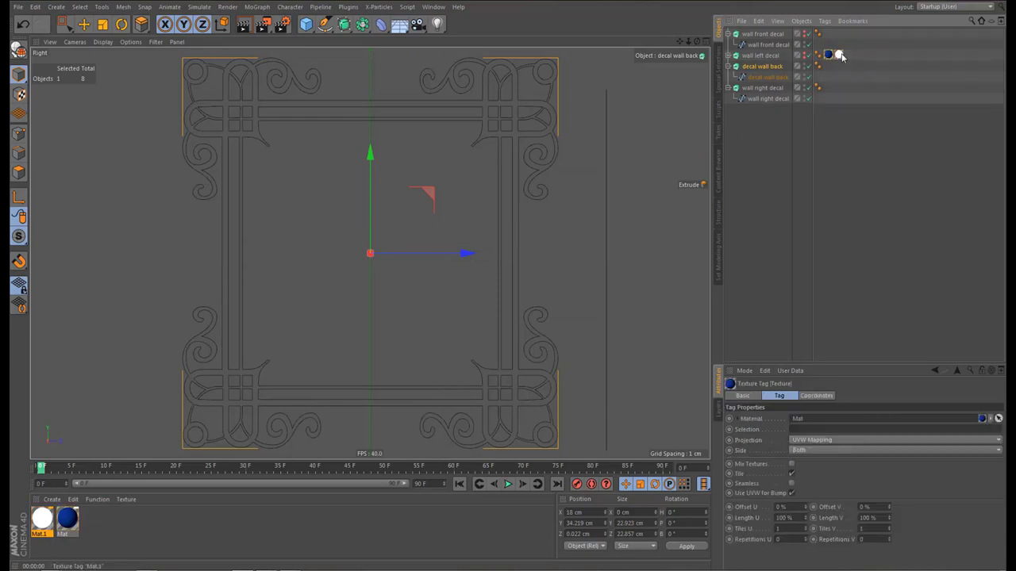
{"action": "left_click", "coordinate": [840, 55], "text": "ctrl"}
{"action": "left_click_drag", "start_coordinate": [833, 73], "coordinate": [830, 67], "text": "ctrl"}
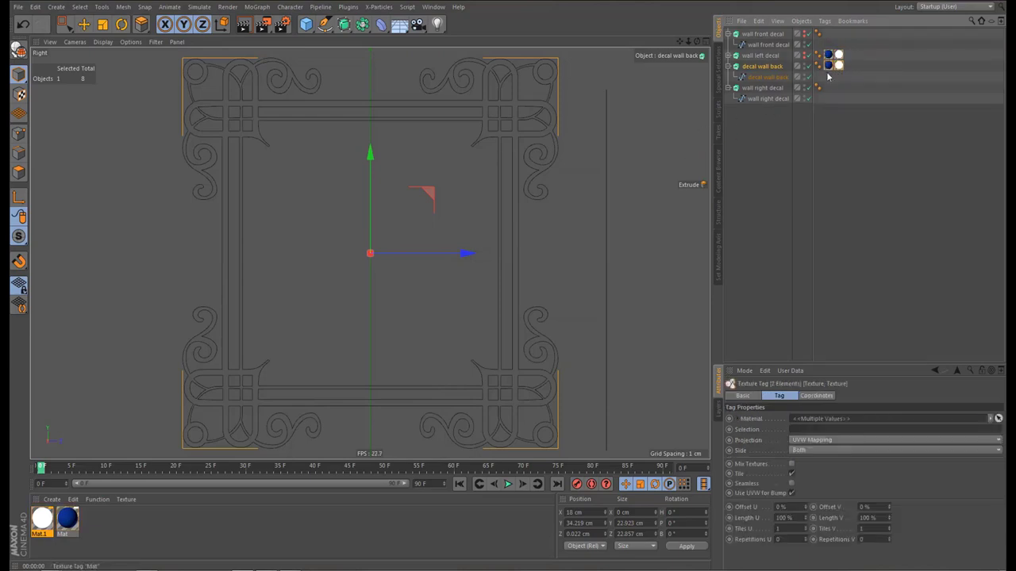
Use the right view as the render view and set the output to 1600 x 1600 pixels with the ratio unlocked
{"action": "left_click", "coordinate": [49, 41]}
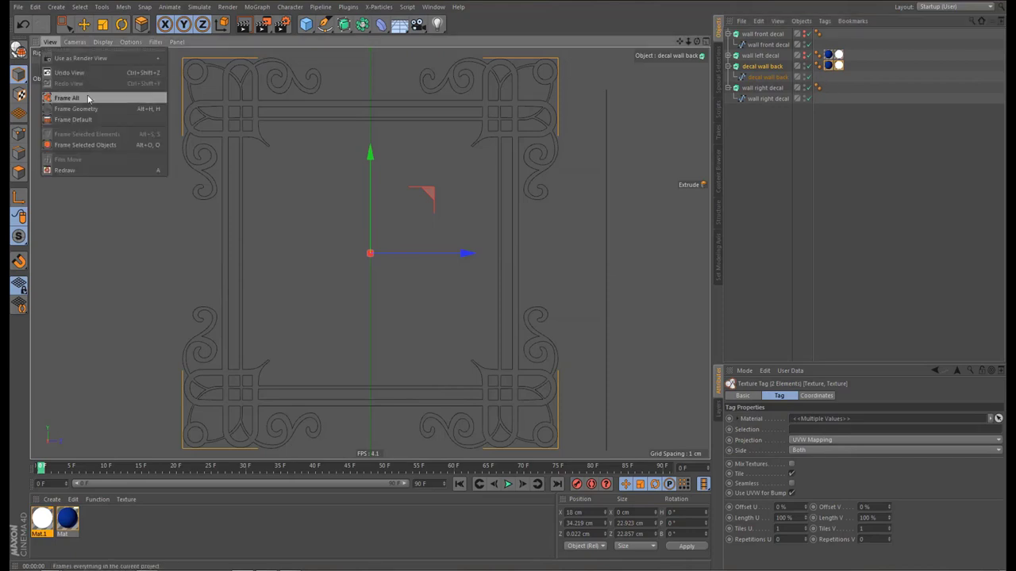
{"action": "left_click", "coordinate": [85, 58]}
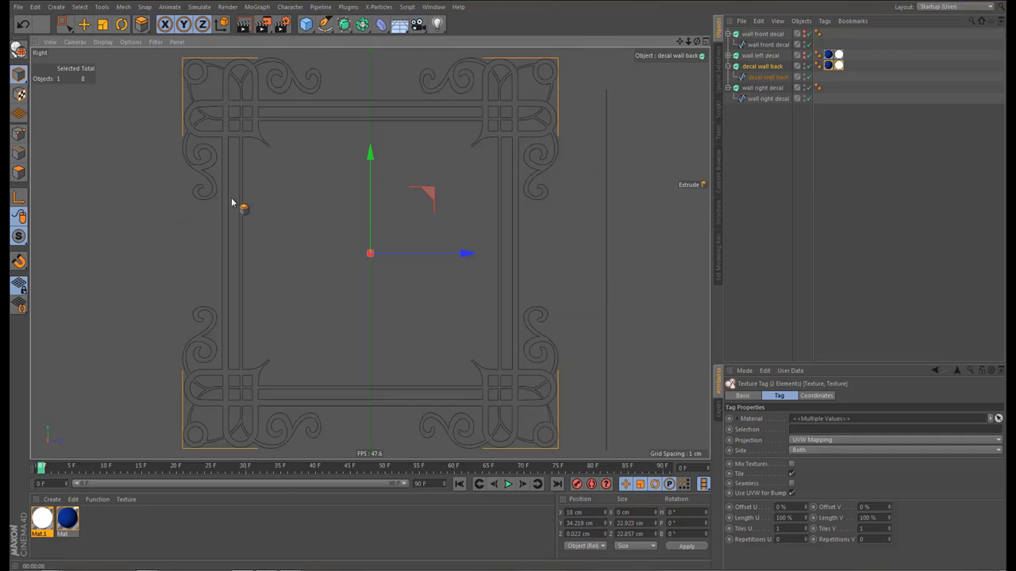
{"action": "left_click", "coordinate": [282, 25]}
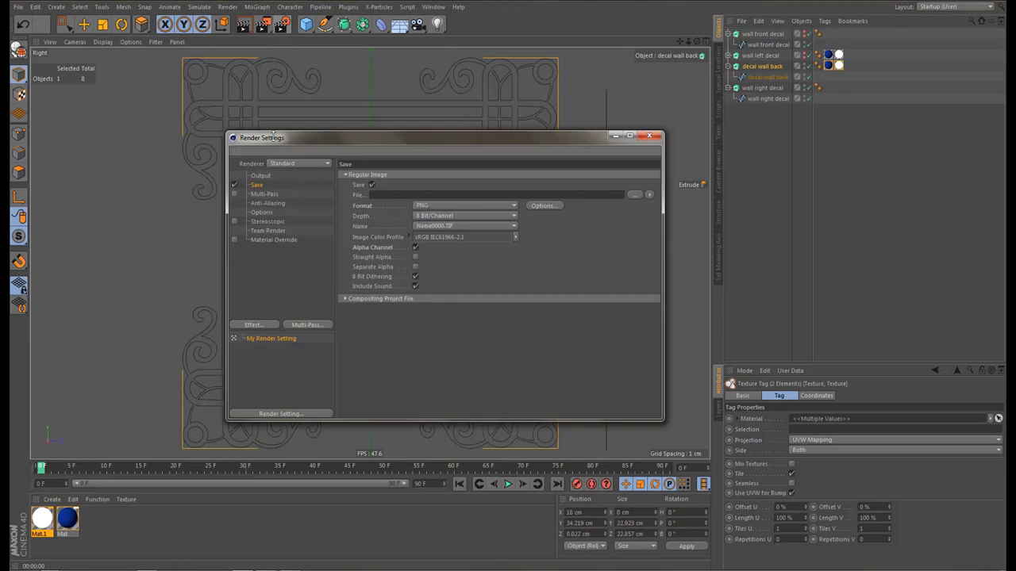
{"action": "left_click", "coordinate": [261, 176]}
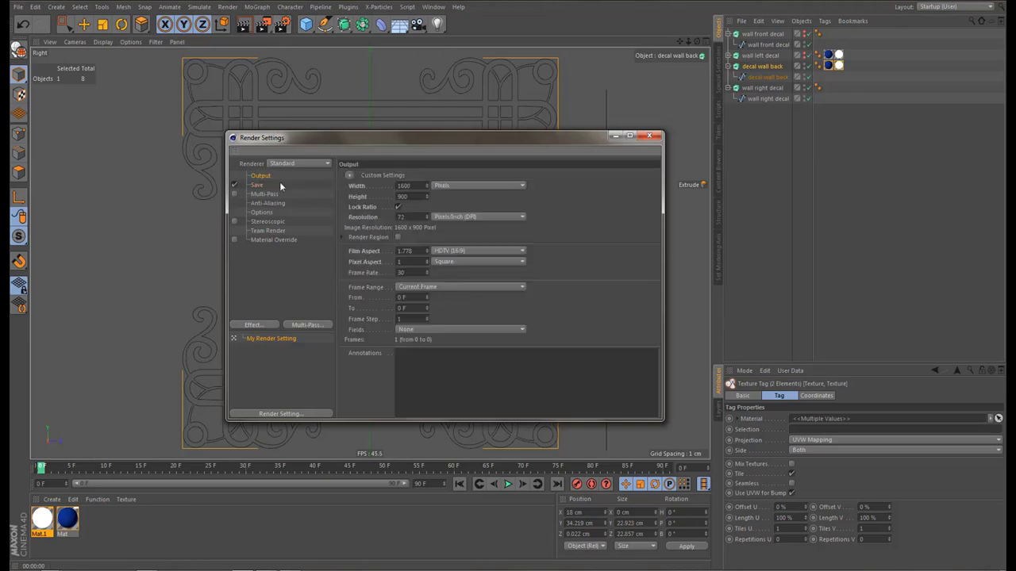
{"action": "left_click", "coordinate": [397, 207]}
{"action": "left_click_drag", "start_coordinate": [410, 197], "coordinate": [374, 199]}
{"action": "type", "text": "1600"}
{"action": "key", "text": "Return"}
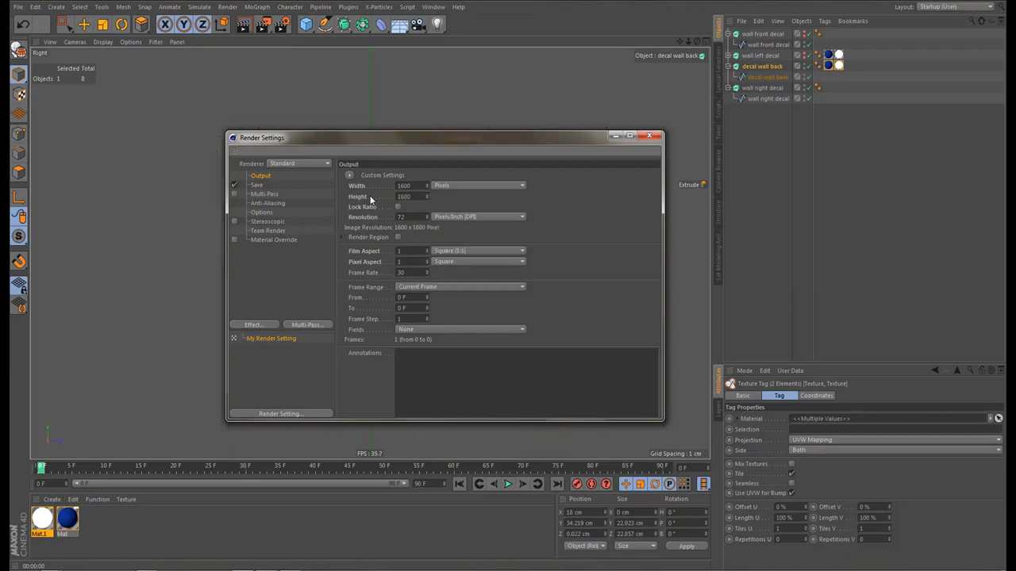
{"action": "left_click", "coordinate": [649, 135]}
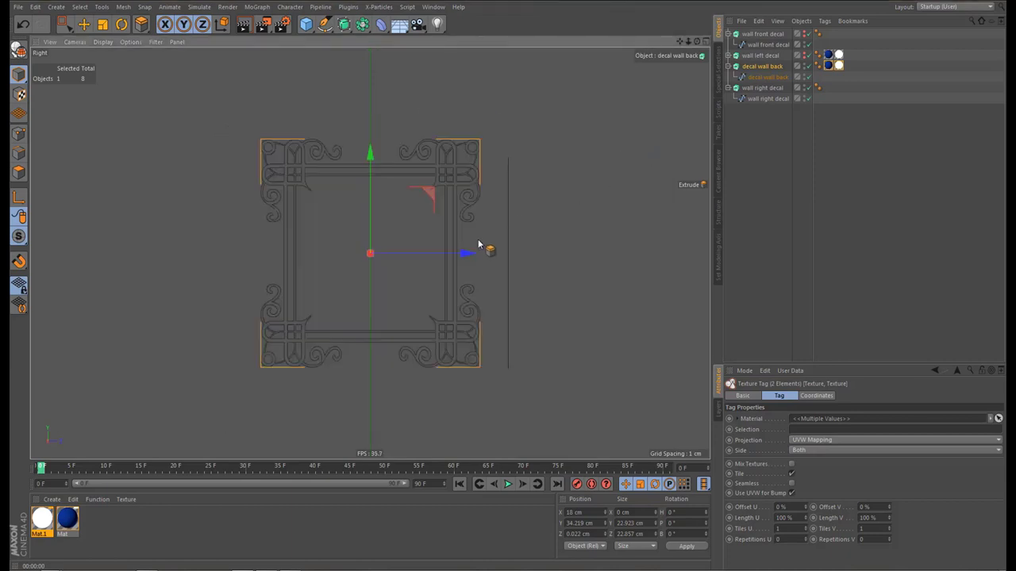
Render the framed decal wall back in white and name the render "decal wall back alpha"
{"action": "key", "text": "o"}
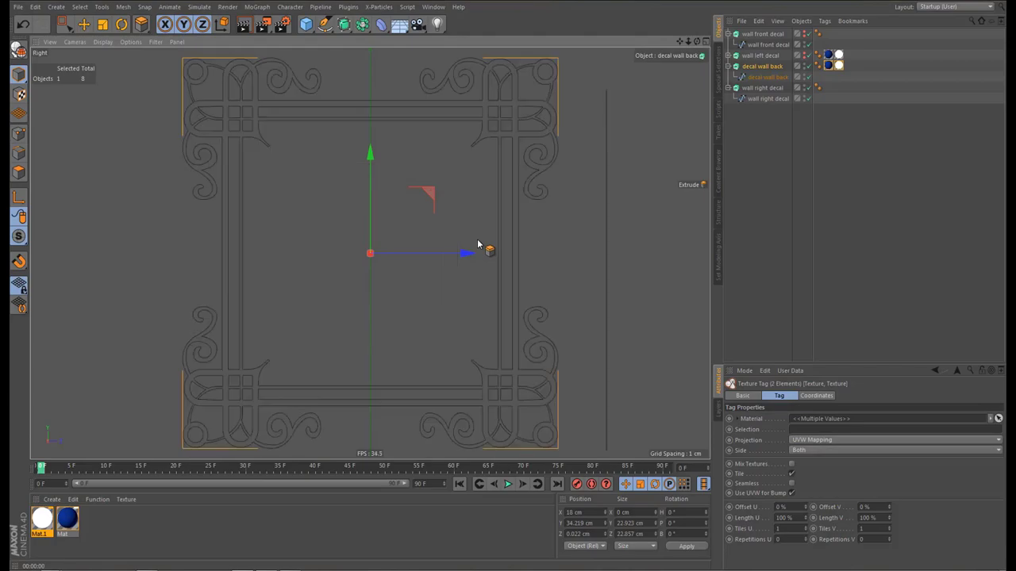
{"action": "key", "text": "shift+r"}
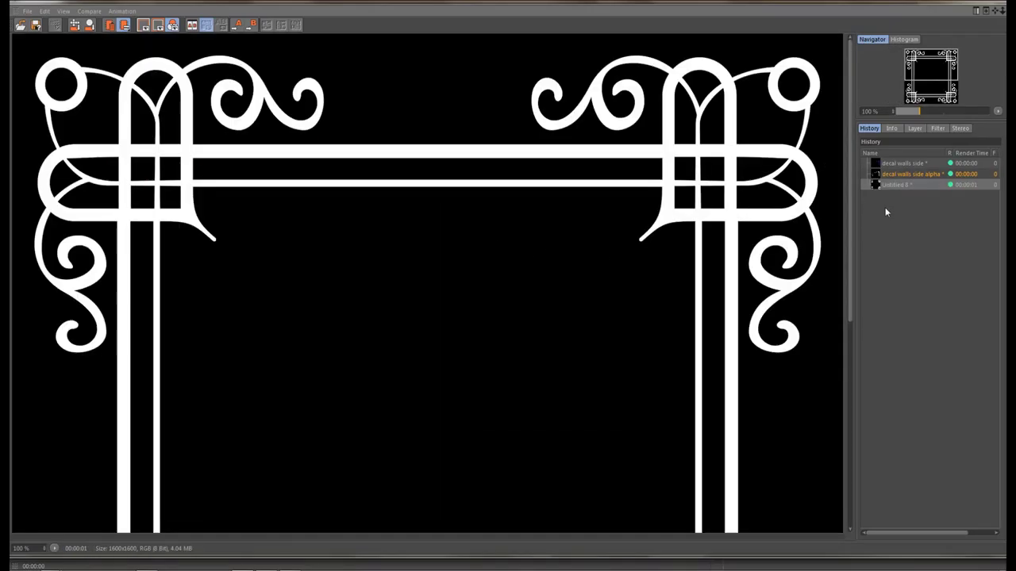
{"action": "double_click", "coordinate": [895, 186]}
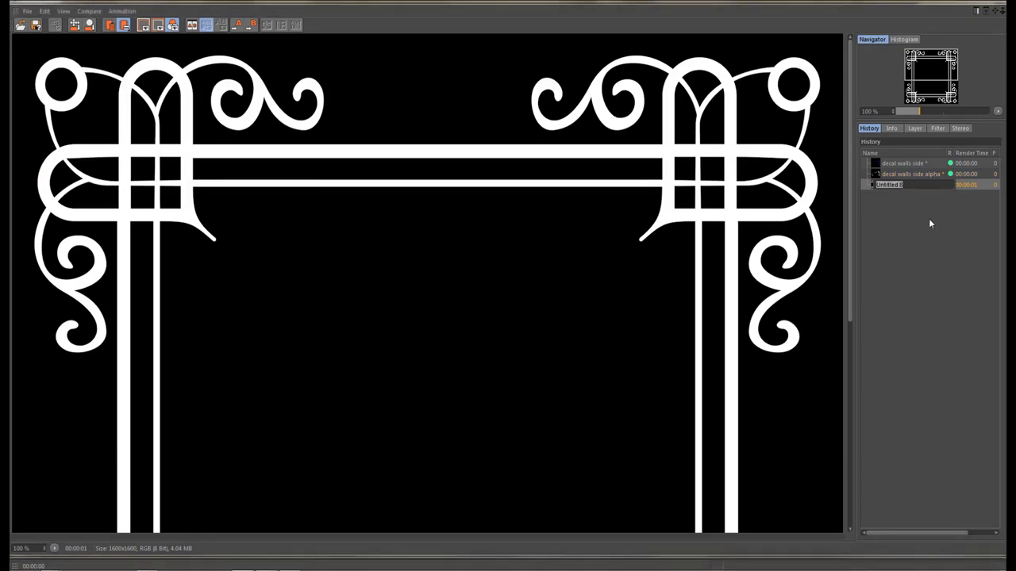
{"action": "type", "text": "decal wall back"}
{"action": "key", "text": "Return"}
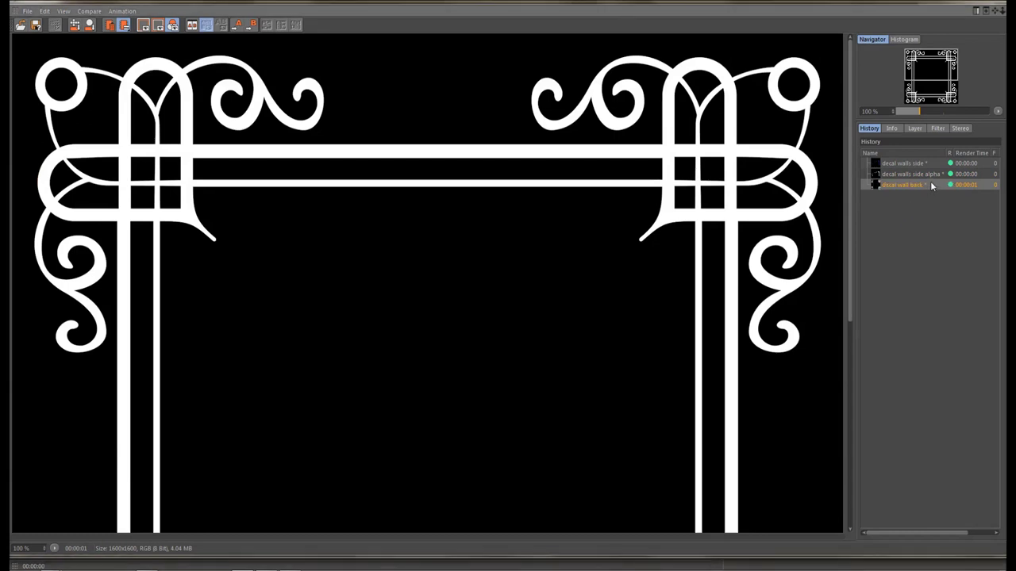
{"action": "double_click", "coordinate": [931, 184]}
{"action": "left_click", "coordinate": [936, 182]}
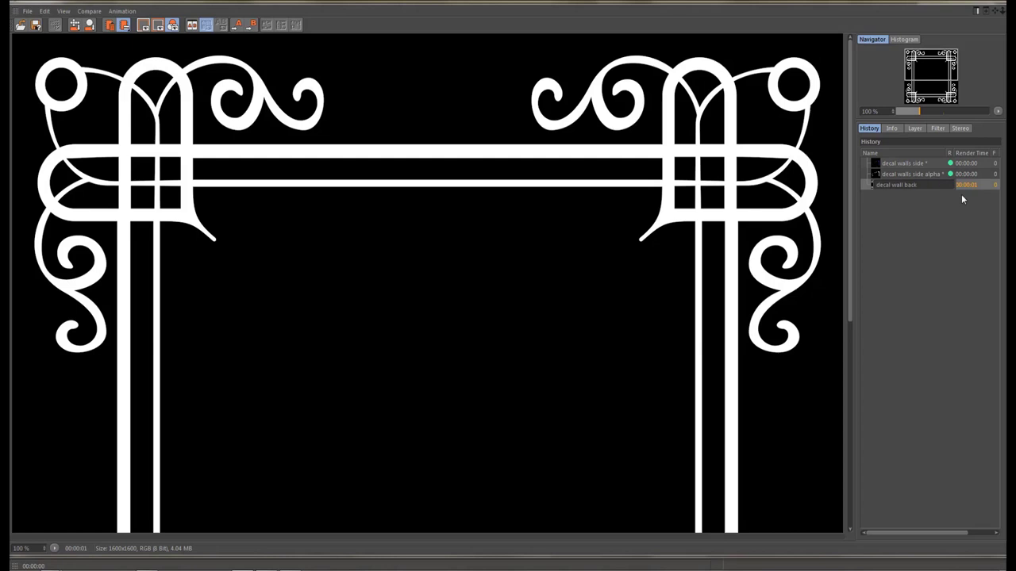
{"action": "type", "text": "alpha"}
{"action": "key", "text": "Return"}
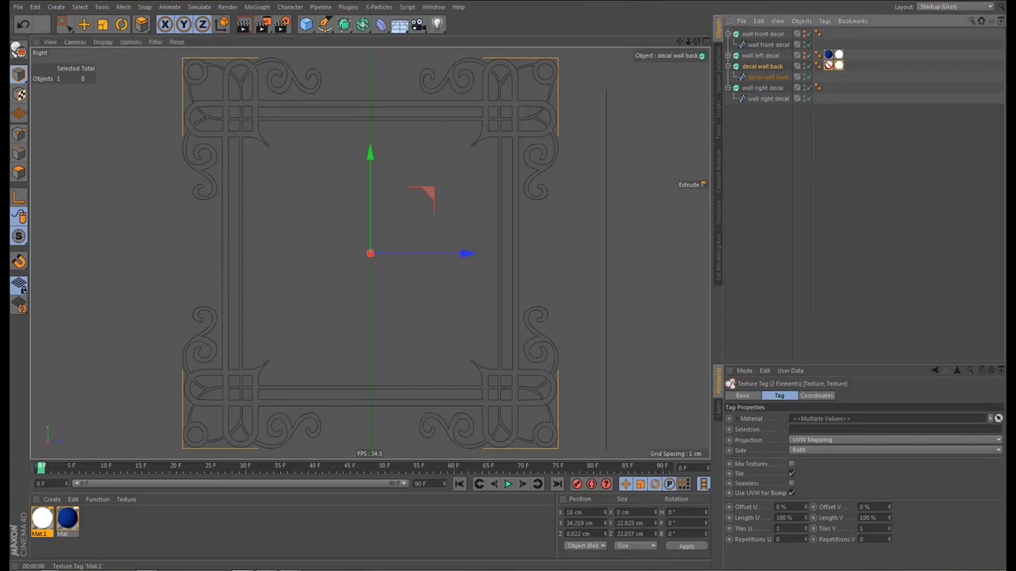
Reorder the decal wall back's texture tags so blue applies, render it, and name the render "decal wall back"
{"action": "left_click", "coordinate": [839, 67]}
{"action": "left_click_drag", "start_coordinate": [842, 72], "coordinate": [822, 68]}
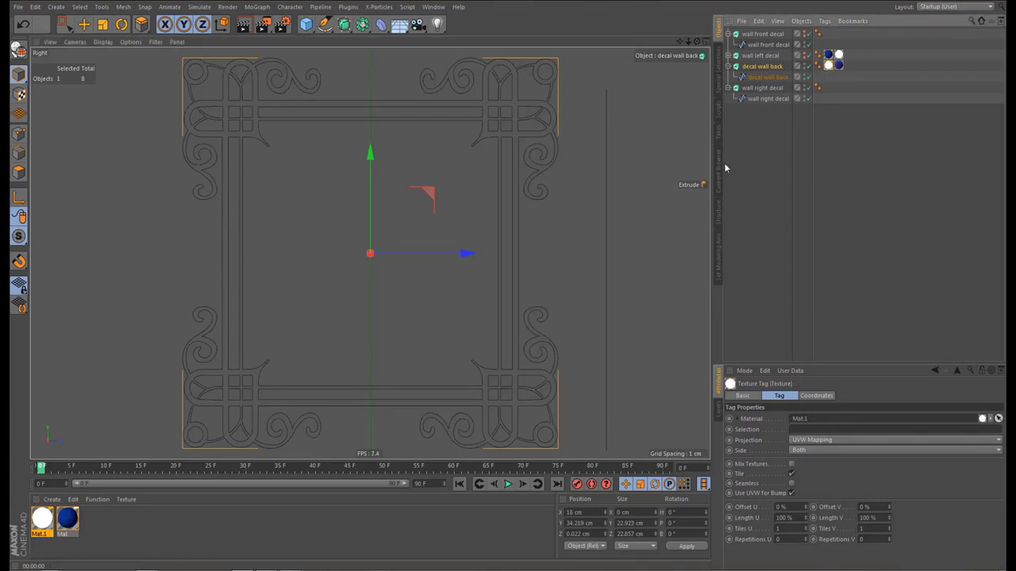
{"action": "key", "text": "shift+r"}
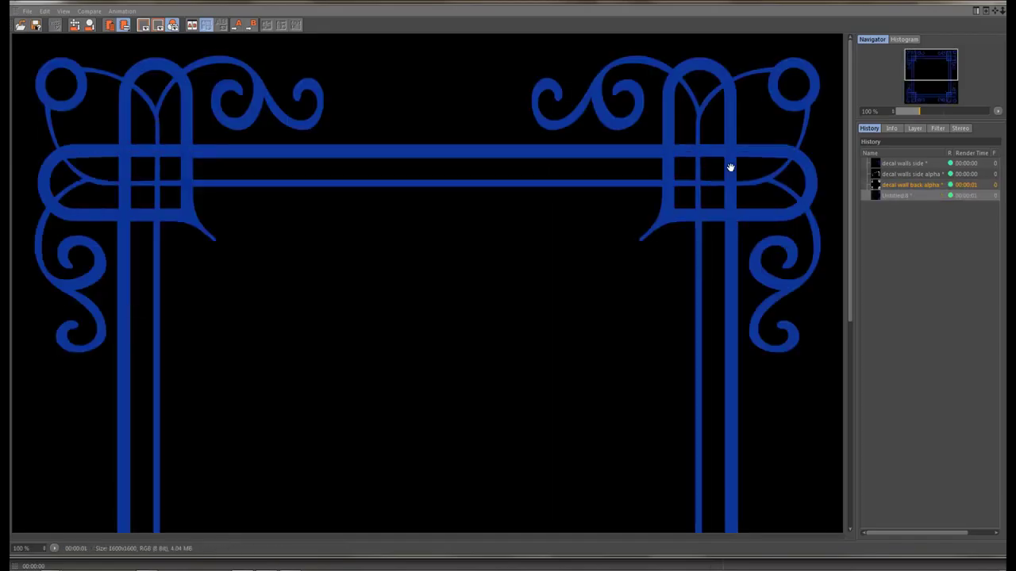
{"action": "double_click", "coordinate": [900, 196]}
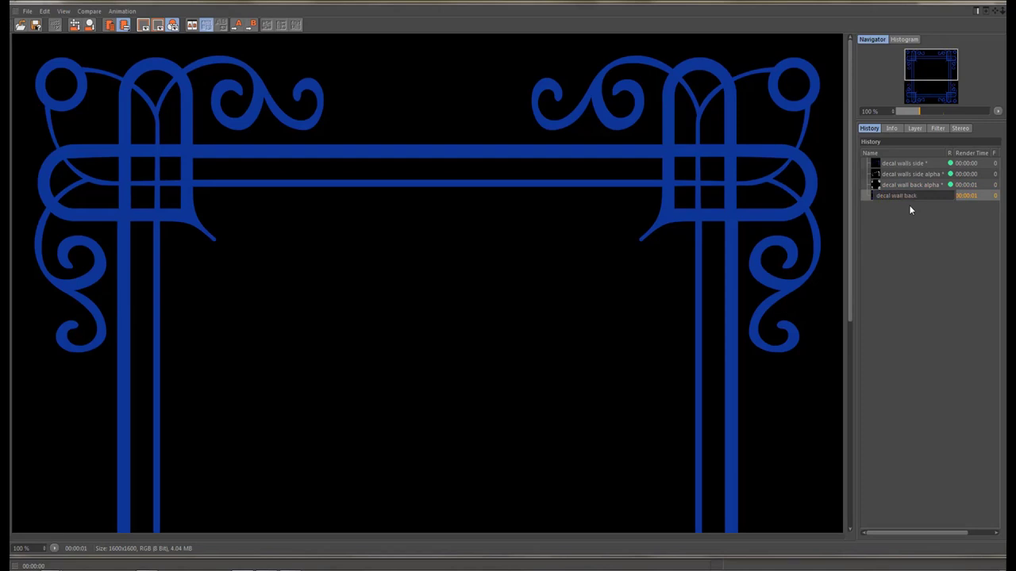
{"action": "key", "text": "Return"}
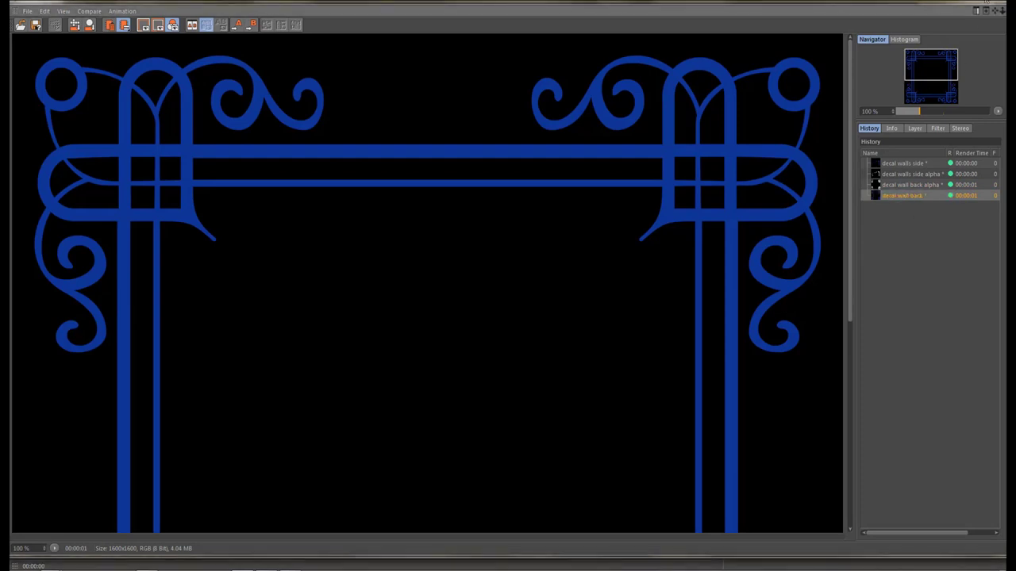
{"action": "left_click", "coordinate": [953, 3]}
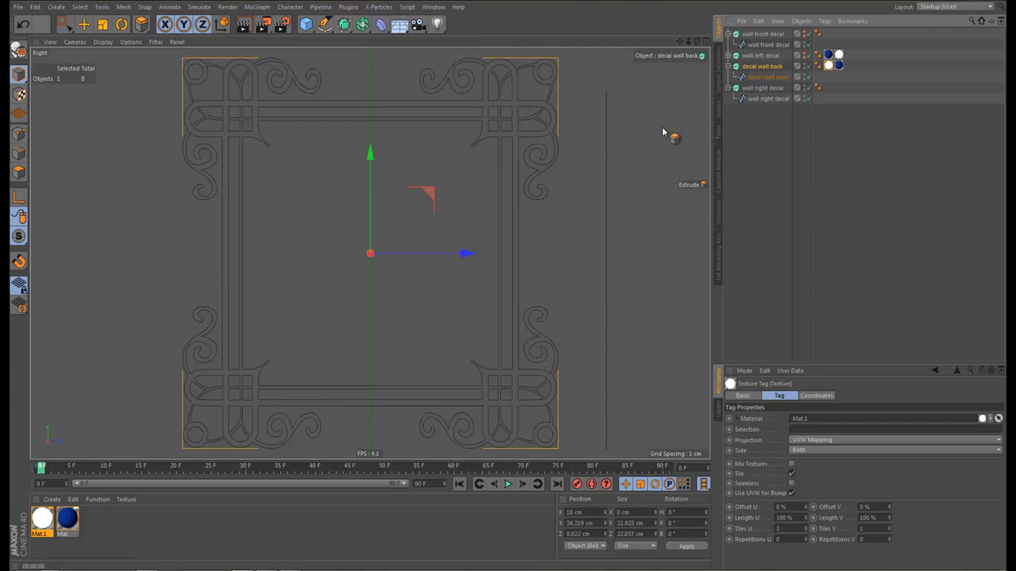
Copy both texture tags from the decal wall back to the wall front decal, and show only the wall front decal, framed
{"action": "left_click", "coordinate": [804, 69]}
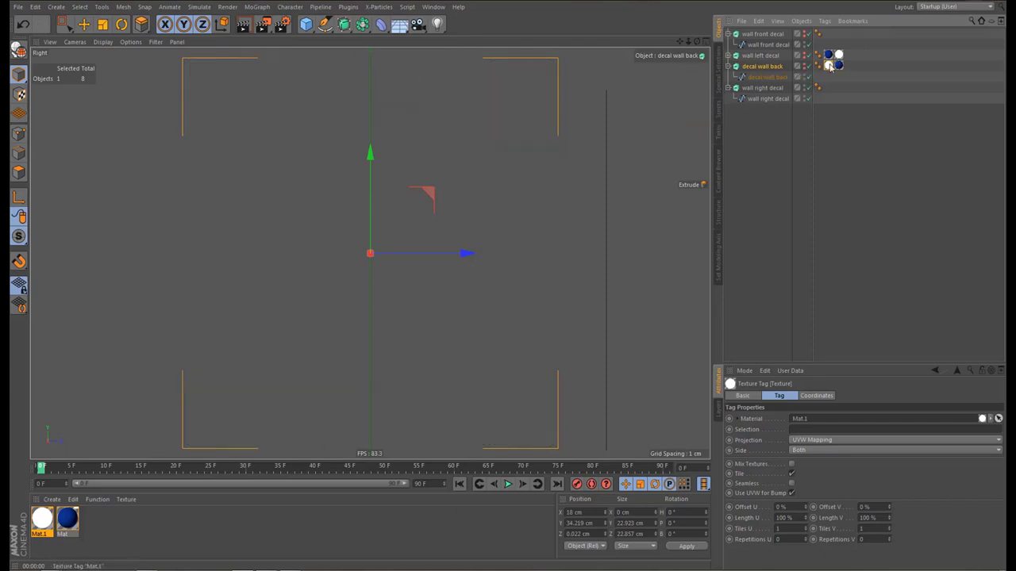
{"action": "left_click_drag", "start_coordinate": [838, 70], "coordinate": [828, 44], "text": "ctrl"}
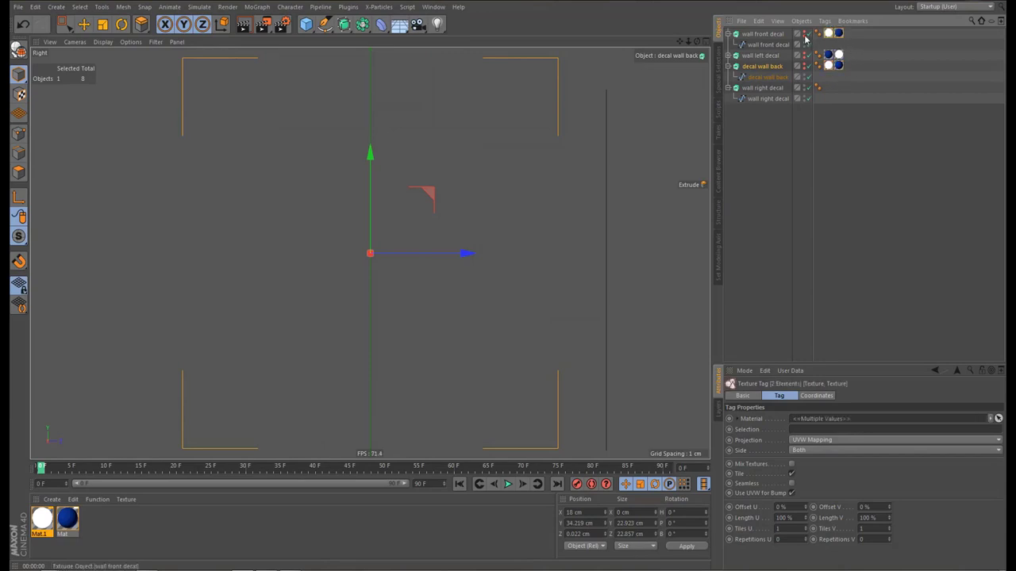
{"action": "double_click", "coordinate": [805, 36], "text": "alt"}
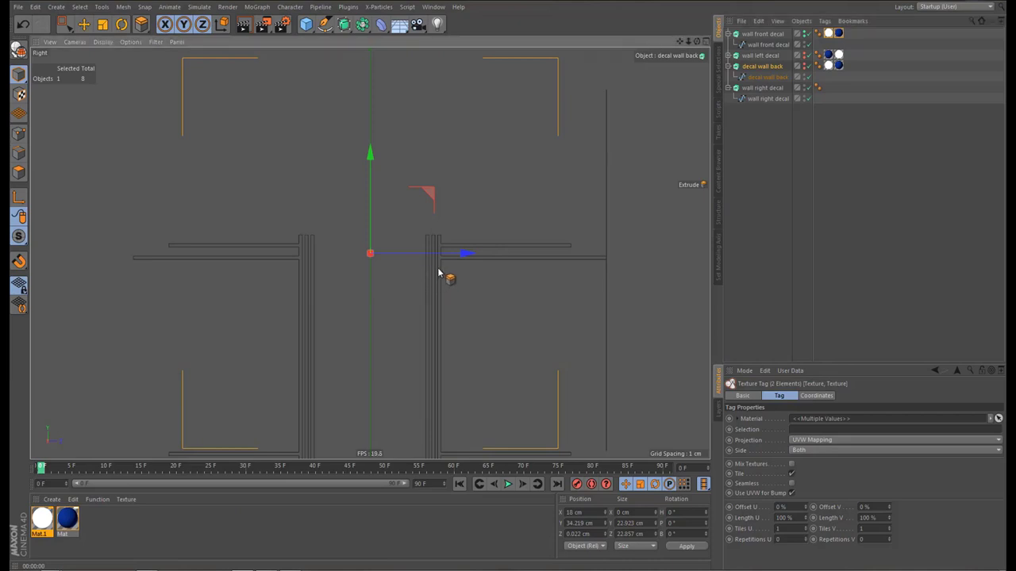
{"action": "left_click", "coordinate": [762, 34]}
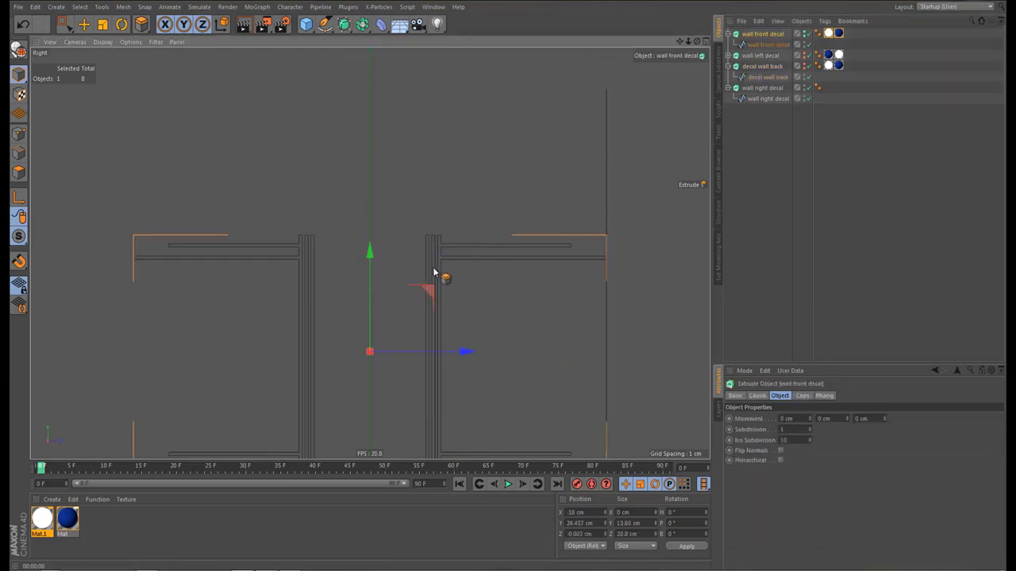
{"action": "key", "text": "h"}
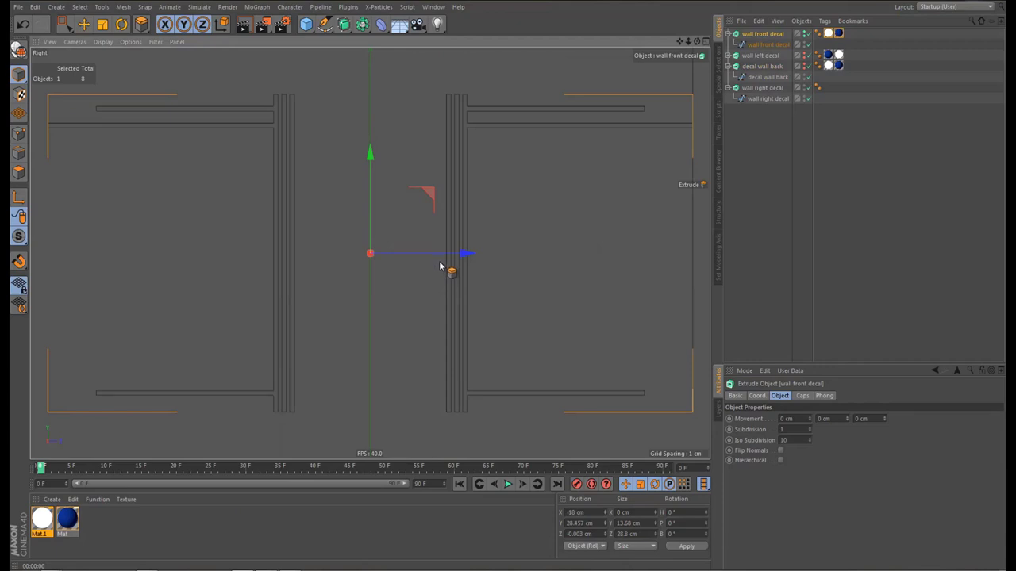
Set the render output size to 1600 x 900 pixels
{"action": "left_click", "coordinate": [284, 31]}
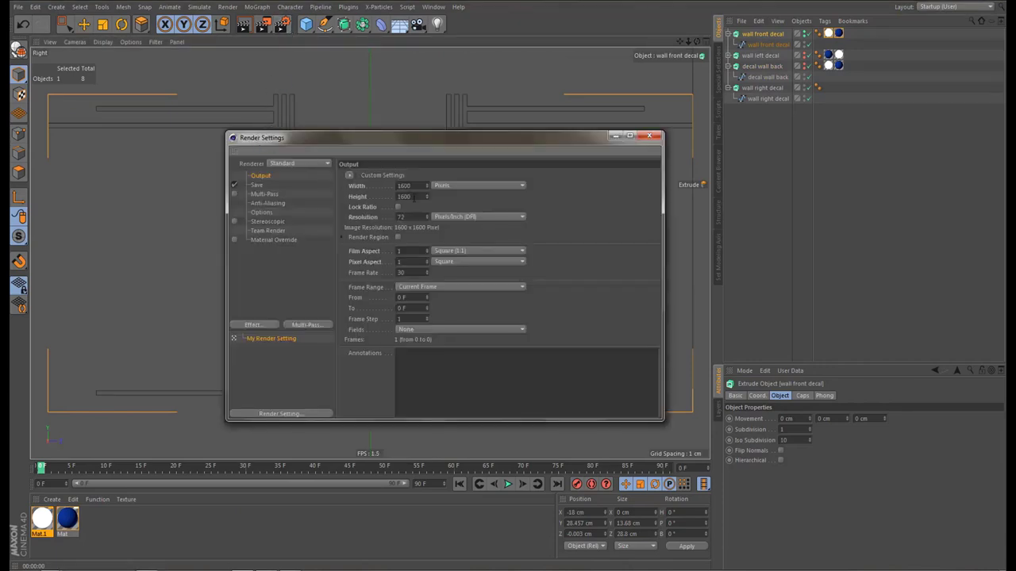
{"action": "left_click", "coordinate": [416, 198]}
{"action": "left_click", "coordinate": [406, 186]}
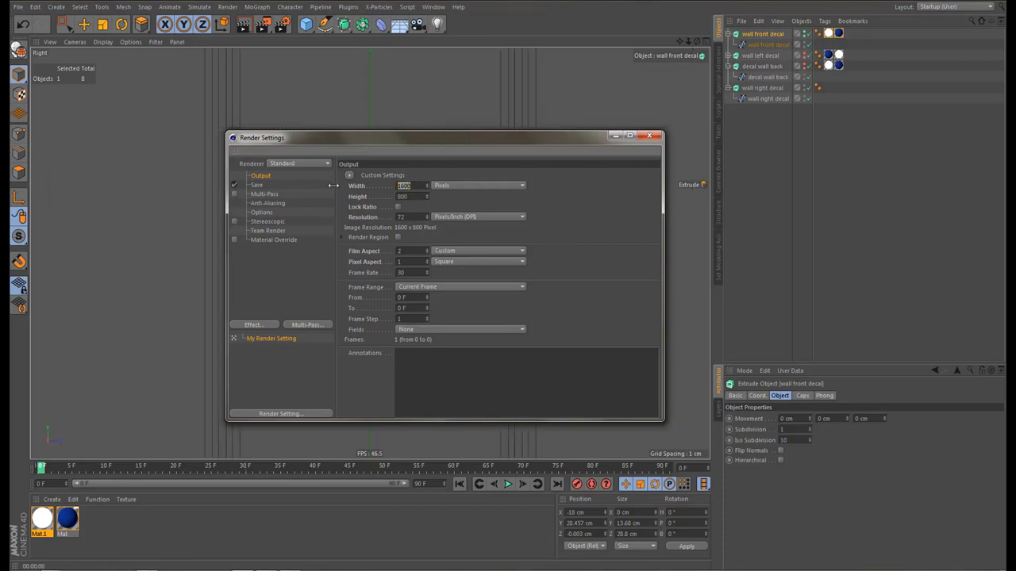
{"action": "type", "text": "1920"}
{"action": "key", "text": "Tab"}
{"action": "type", "text": "10"}
{"action": "key", "text": "Return"}
{"action": "double_click", "coordinate": [422, 187]}
{"action": "type", "text": "1600"}
{"action": "key", "text": "Return"}
{"action": "left_click", "coordinate": [650, 137]}
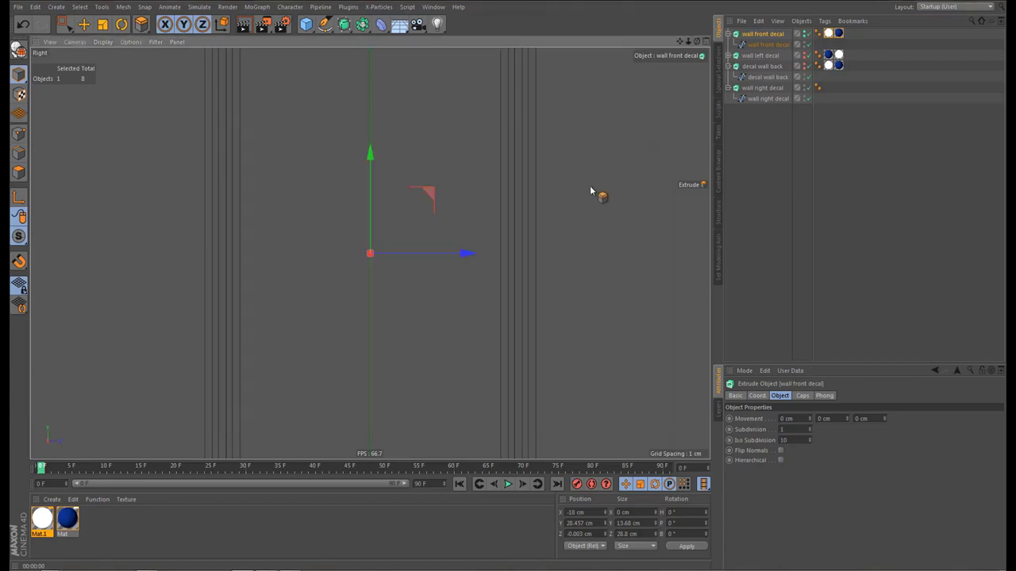
Render the framed wall front decal in blue and name the render "decal wall front"
{"action": "key", "text": "s"}
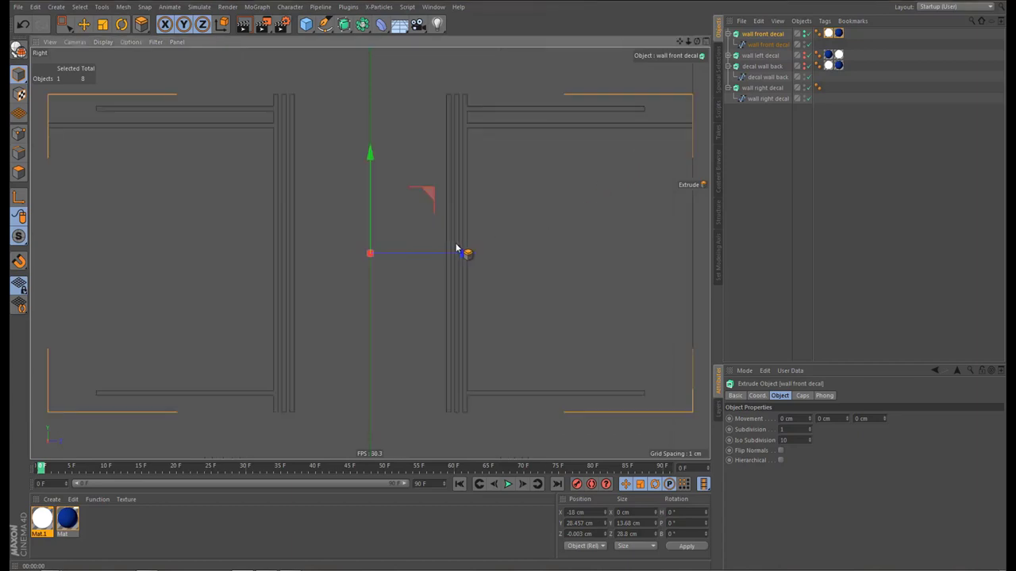
{"action": "key", "text": "shift+r"}
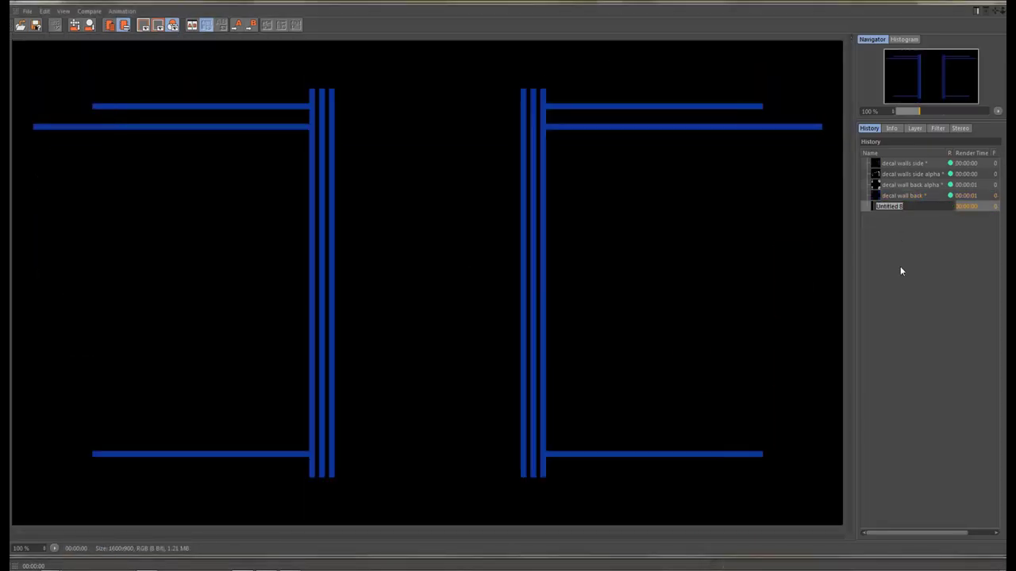
{"action": "type", "text": "decal wall front"}
{"action": "key", "text": "Return"}
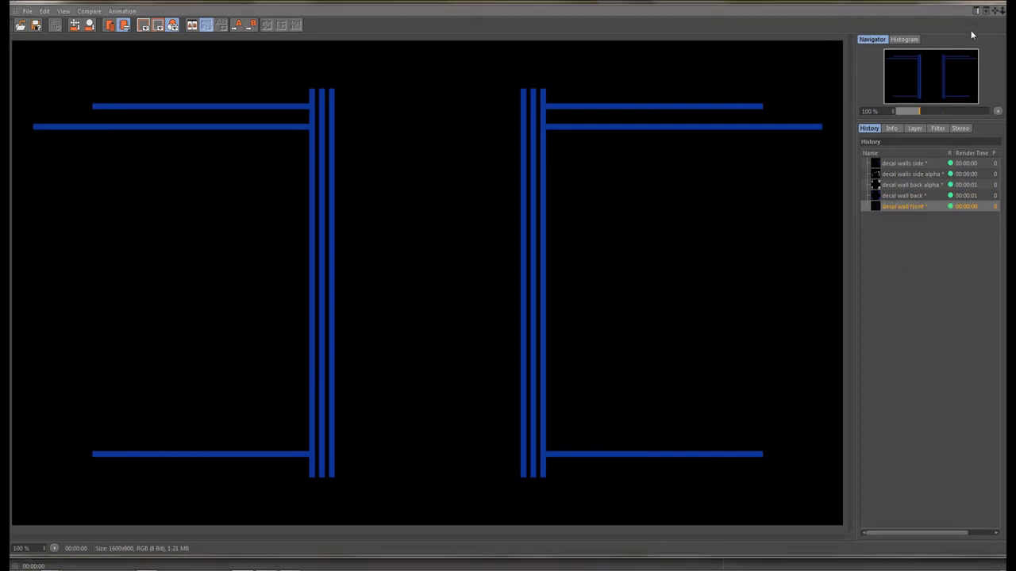
{"action": "left_click", "coordinate": [982, 3]}
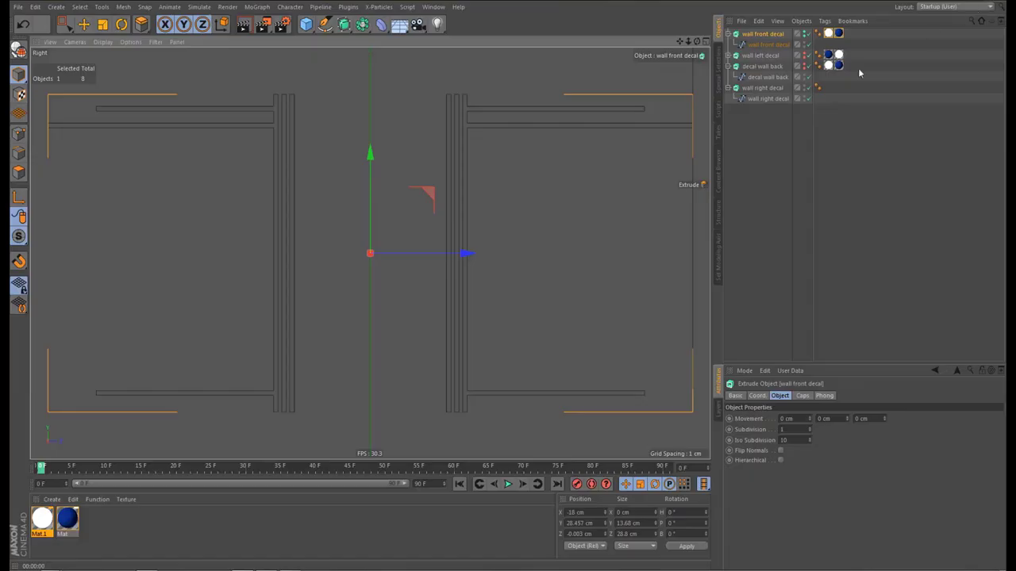
Reorder the wall front decal's texture tags so white applies, render it, and name the render "decal wall front alpha"
{"action": "left_click", "coordinate": [829, 34]}
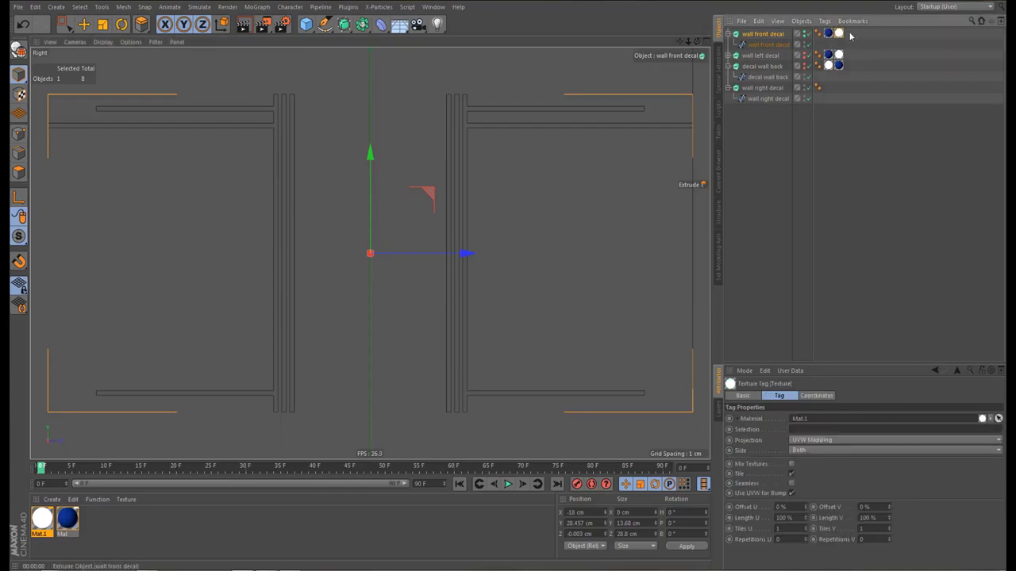
{"action": "key", "text": "shift+r"}
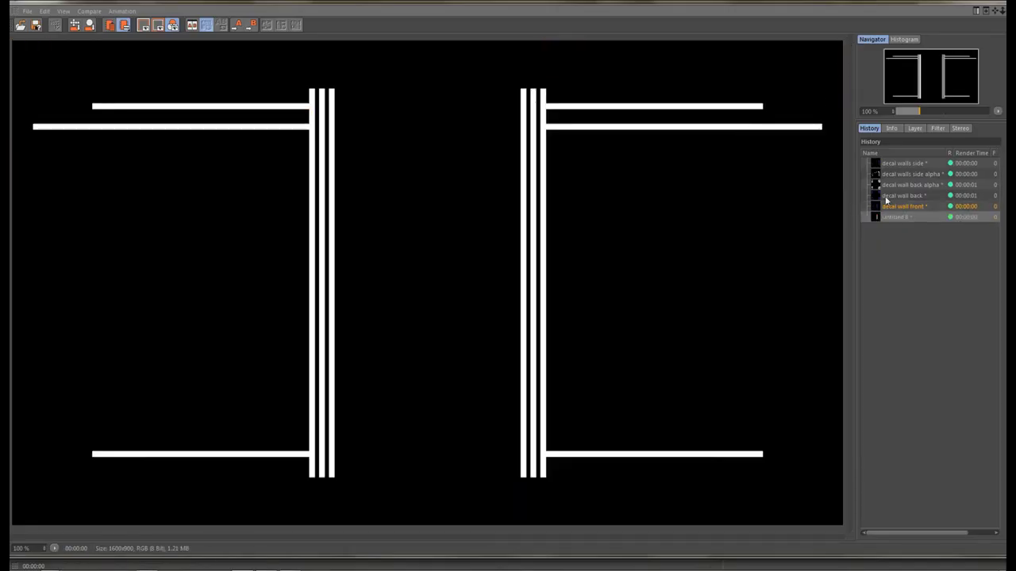
{"action": "left_click", "coordinate": [900, 195]}
{"action": "double_click", "coordinate": [902, 206]}
{"action": "key", "text": "ctrl+c"}
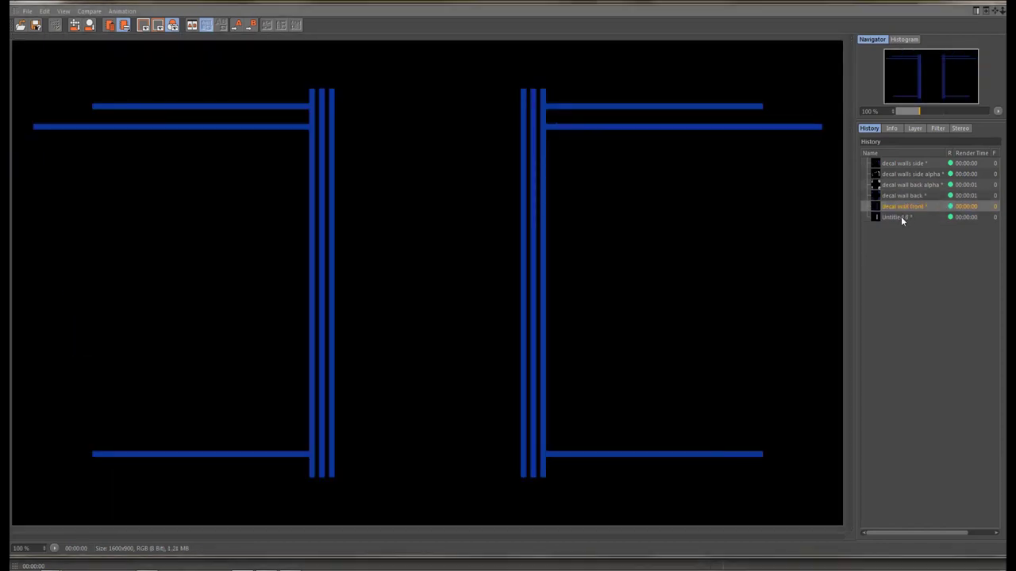
{"action": "double_click", "coordinate": [900, 217]}
{"action": "key", "text": "ctrl+v"}
{"action": "key", "text": "Return"}
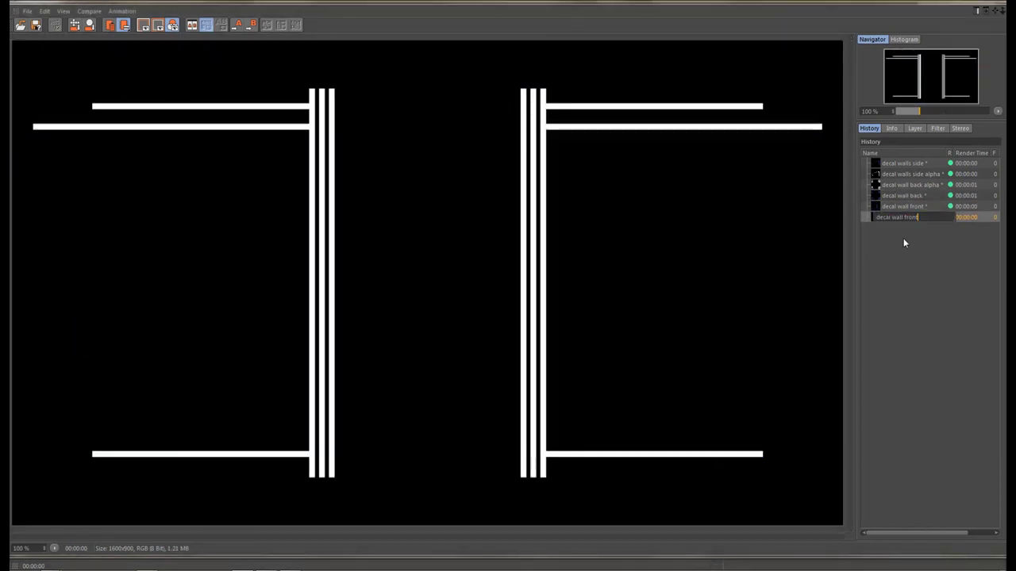
{"action": "type", "text": "alpha"}
{"action": "key", "text": "Return"}
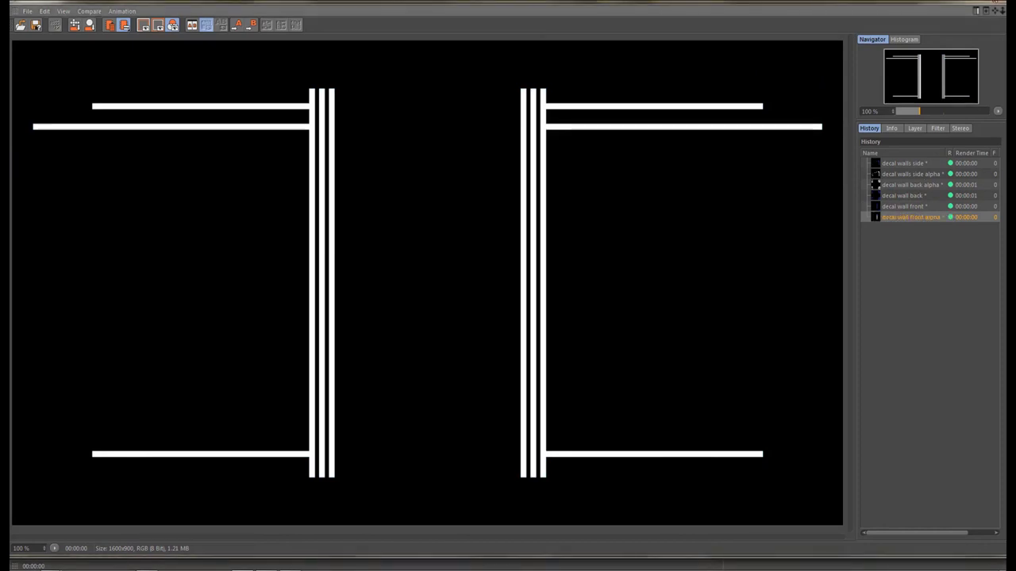
{"action": "left_click", "coordinate": [980, 5]}
Display all four views and delete the wall right decal together with its spline
{"action": "left_click", "coordinate": [764, 88]}
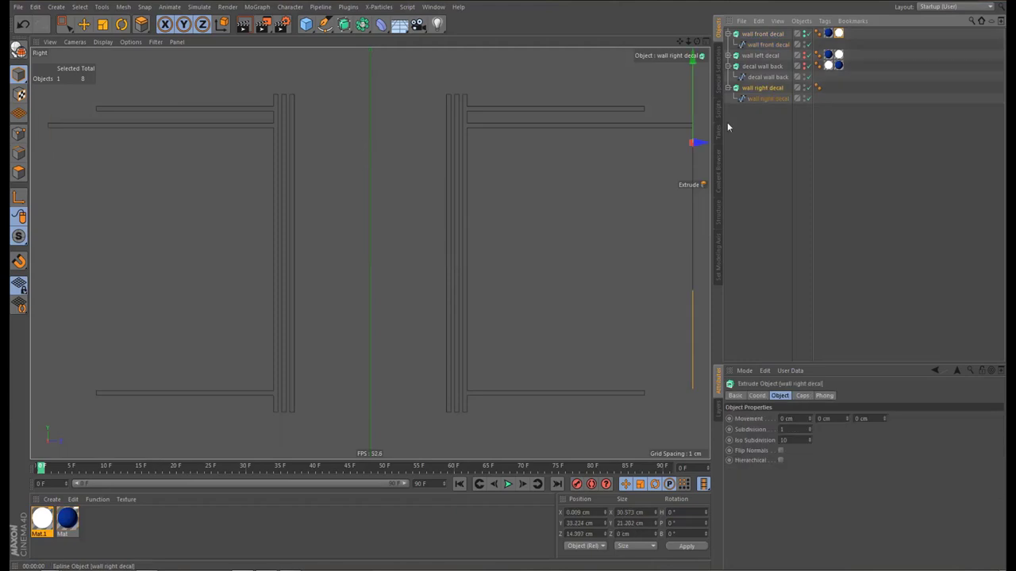
{"action": "key", "text": "F5"}
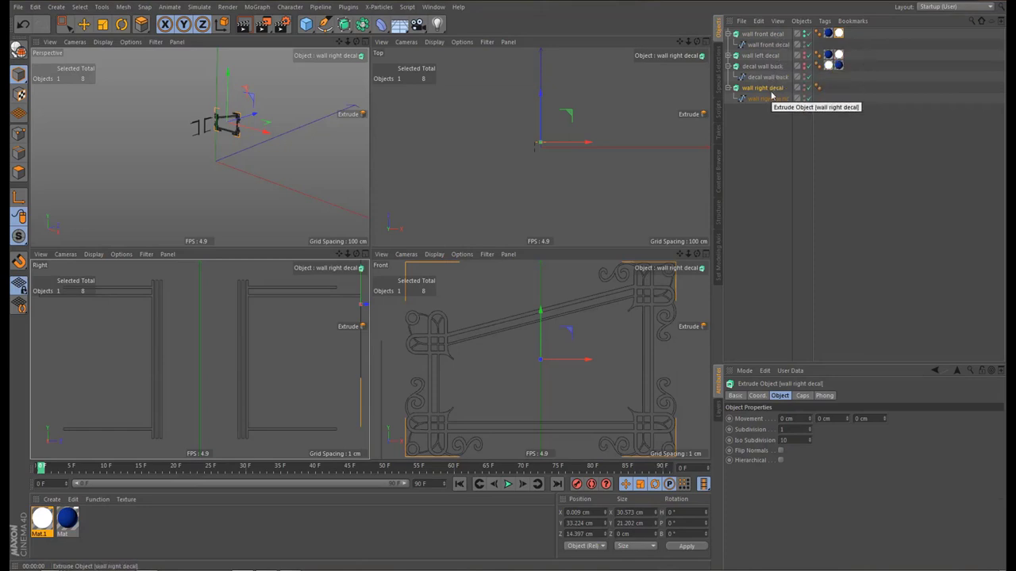
{"action": "key", "text": "Delete"}
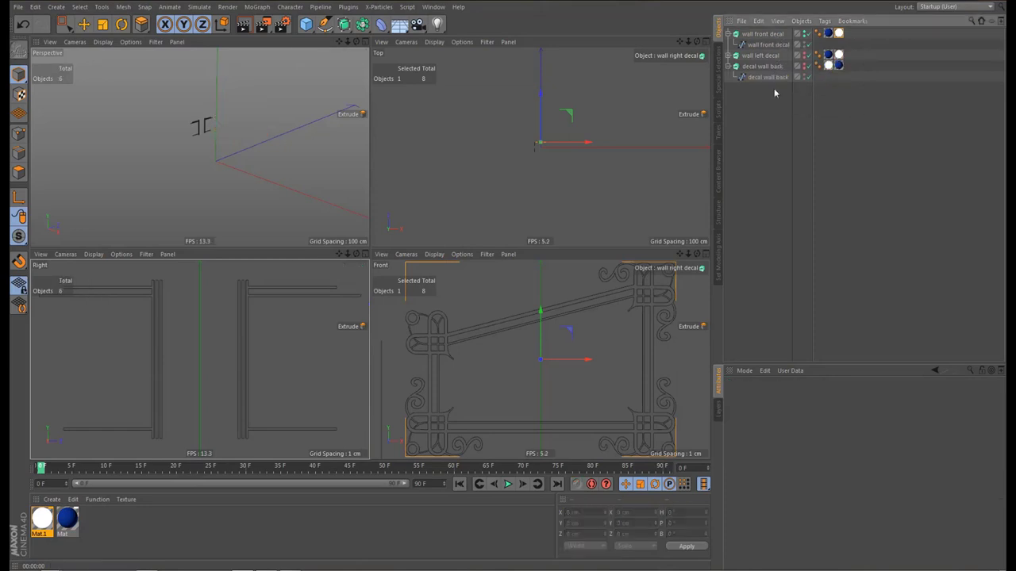
Save the decal project in the "Wooden Train Project - Part 1" folder with a file name beginning "coal waggon deca"
{"action": "key", "text": "ctrl+s"}
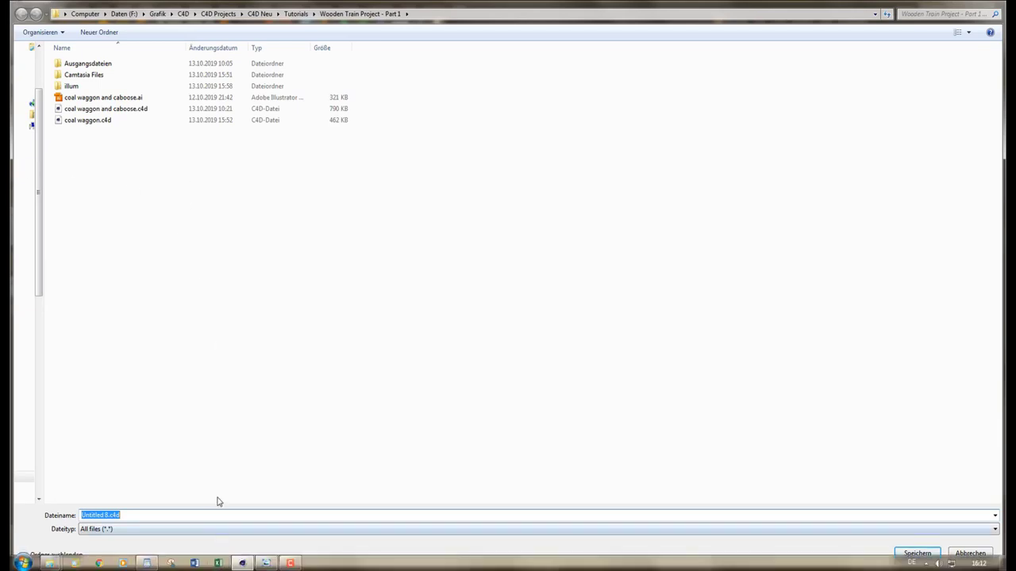
{"action": "type", "text": "ccoal w"}
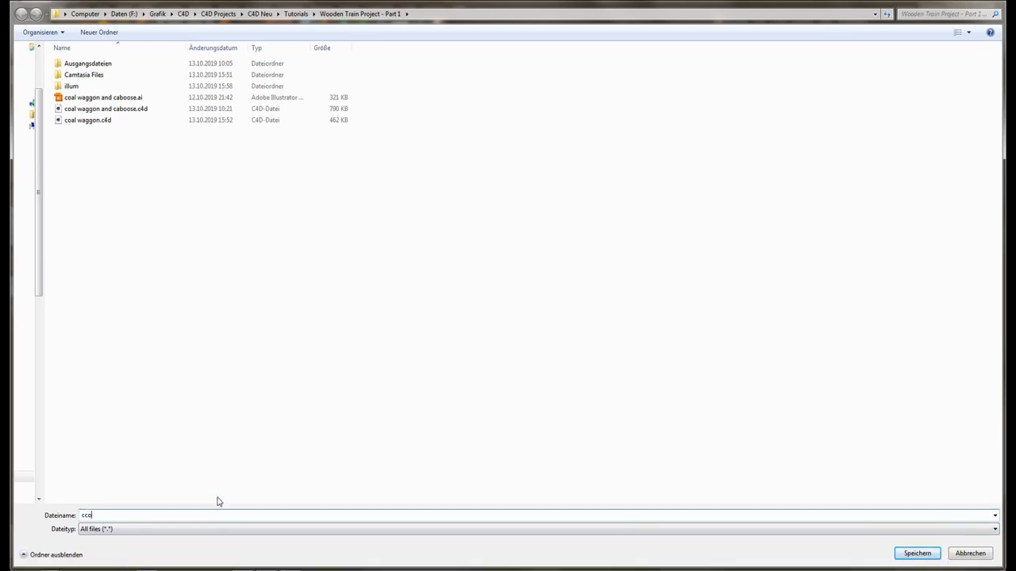
{"action": "key", "text": "BackSpace"}
{"action": "key", "text": "BackSpace"}
{"action": "key", "text": "BackSpace"}
{"action": "key", "text": "BackSpace"}
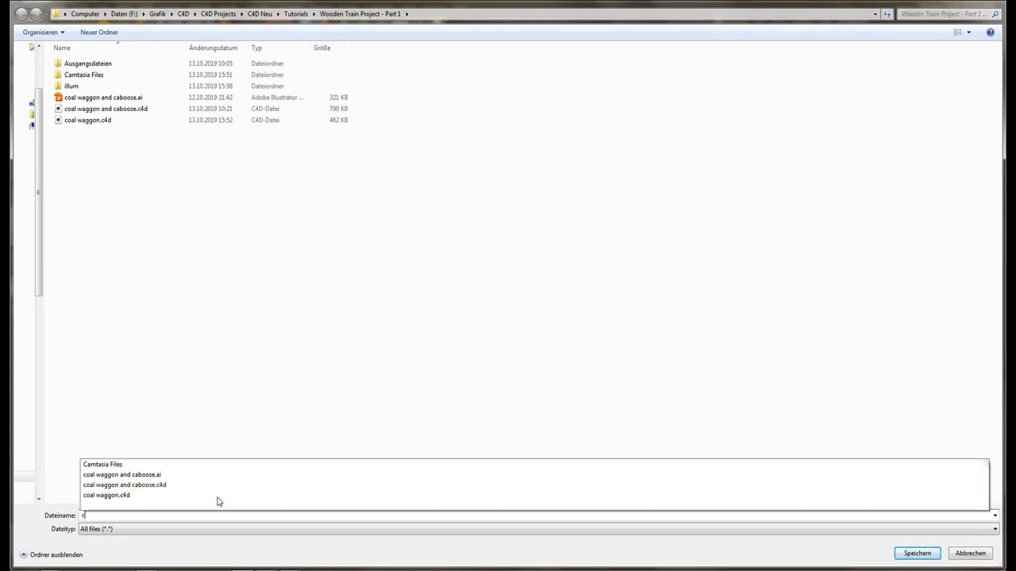
{"action": "type", "text": "oal w"}
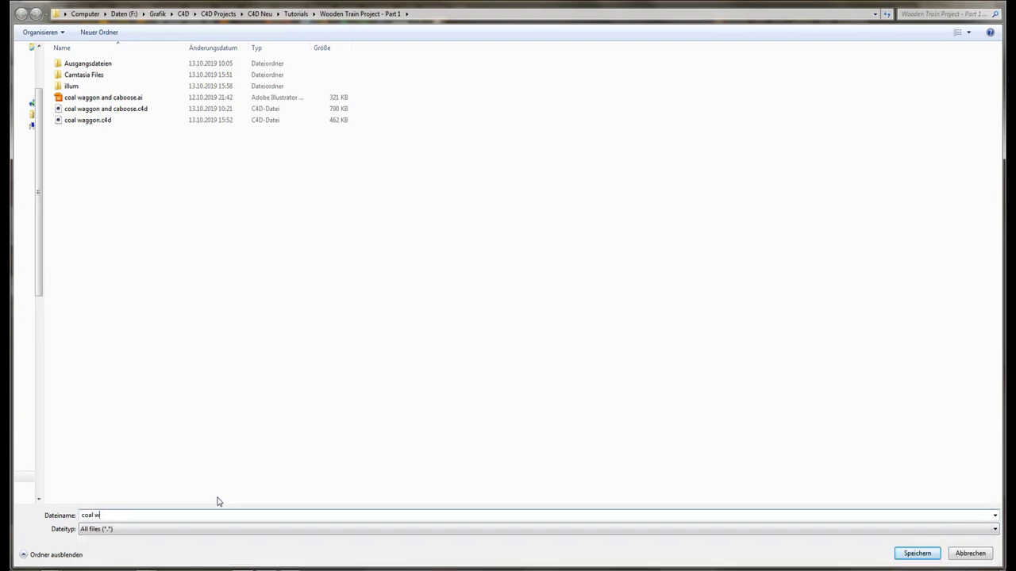
{"action": "type", "text": "aggon "}
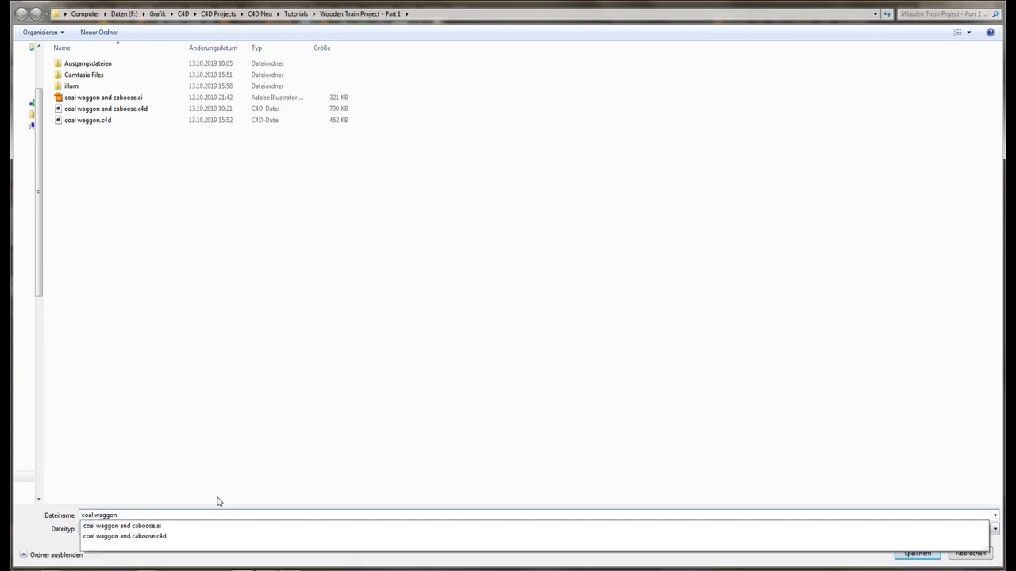
{"action": "type", "text": "deca"}
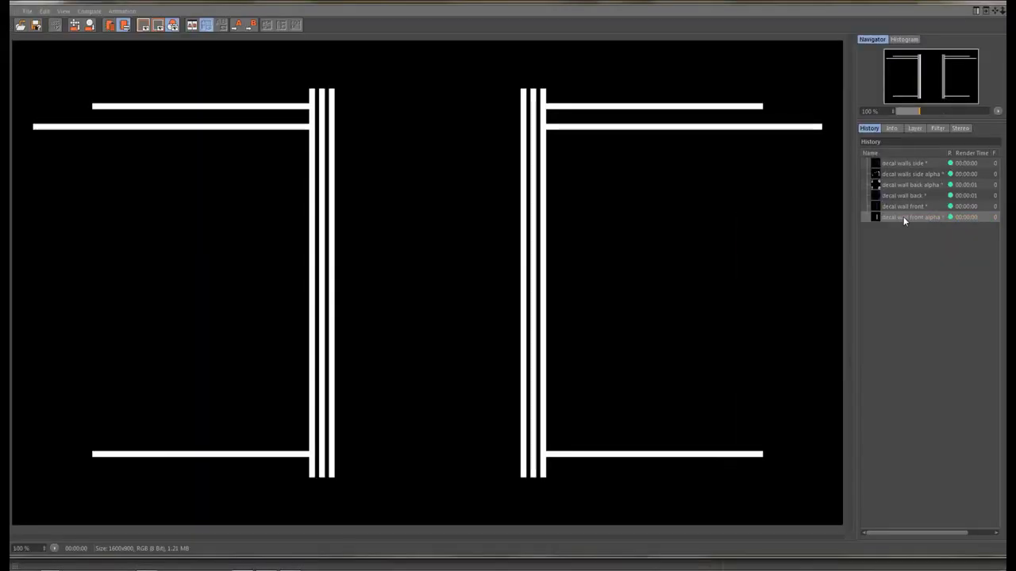
Save the "decal wall front alpha" render as a PNG with alpha channel in the Textures folder, replacing the existing file
{"action": "right_click", "coordinate": [903, 221]}
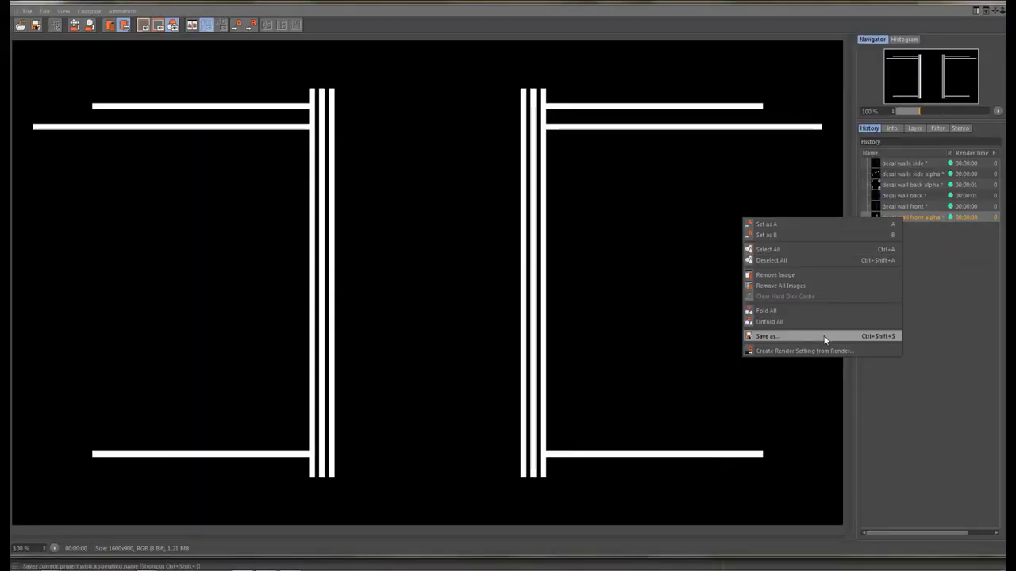
{"action": "left_click", "coordinate": [825, 336]}
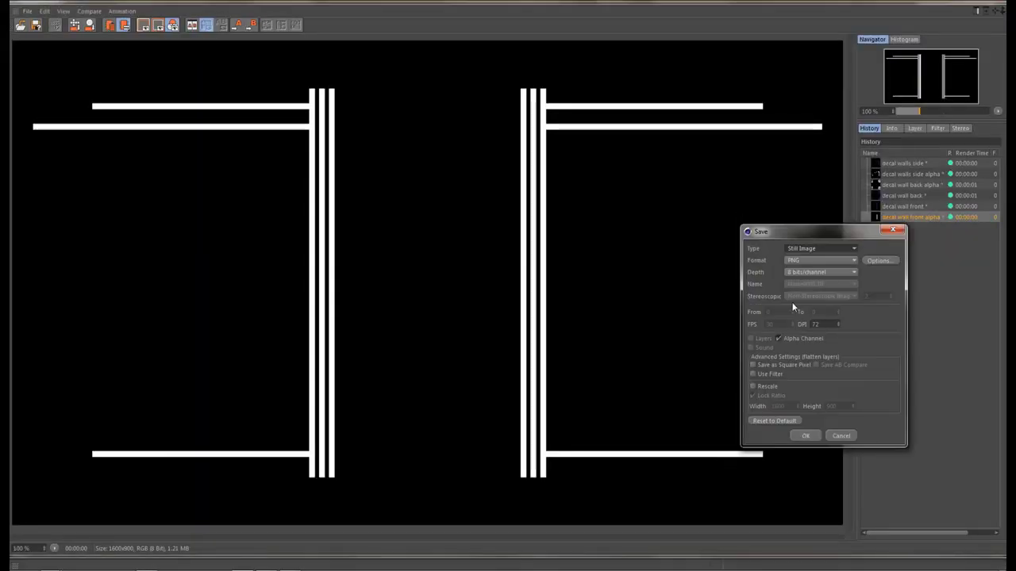
{"action": "left_click", "coordinate": [806, 435]}
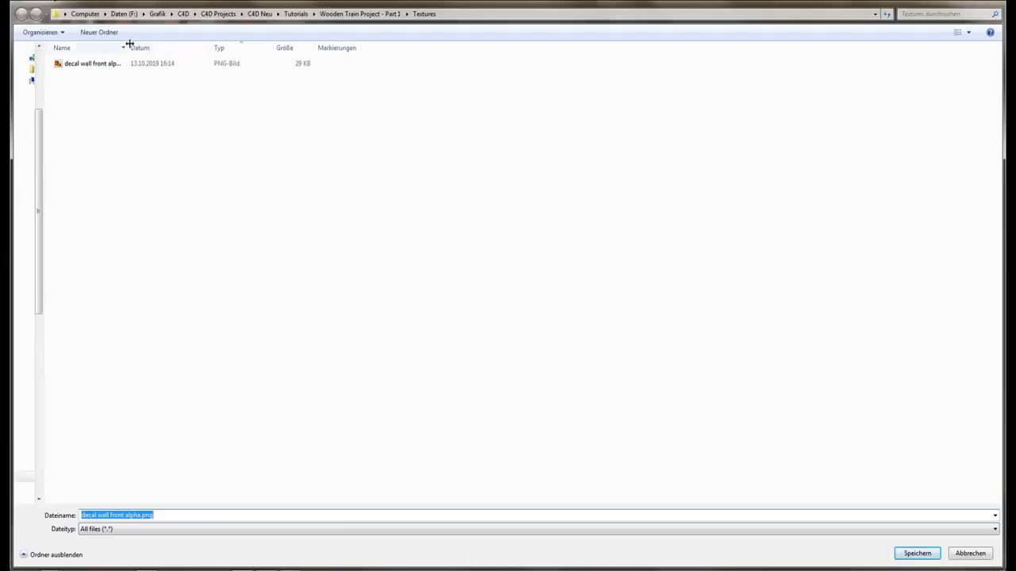
{"action": "double_click", "coordinate": [129, 45]}
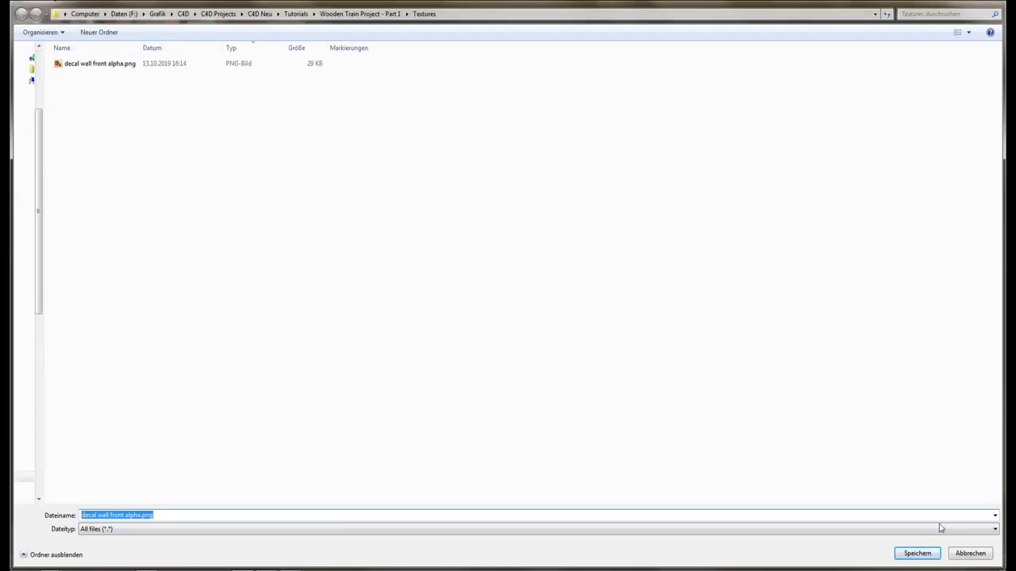
{"action": "left_click", "coordinate": [917, 553]}
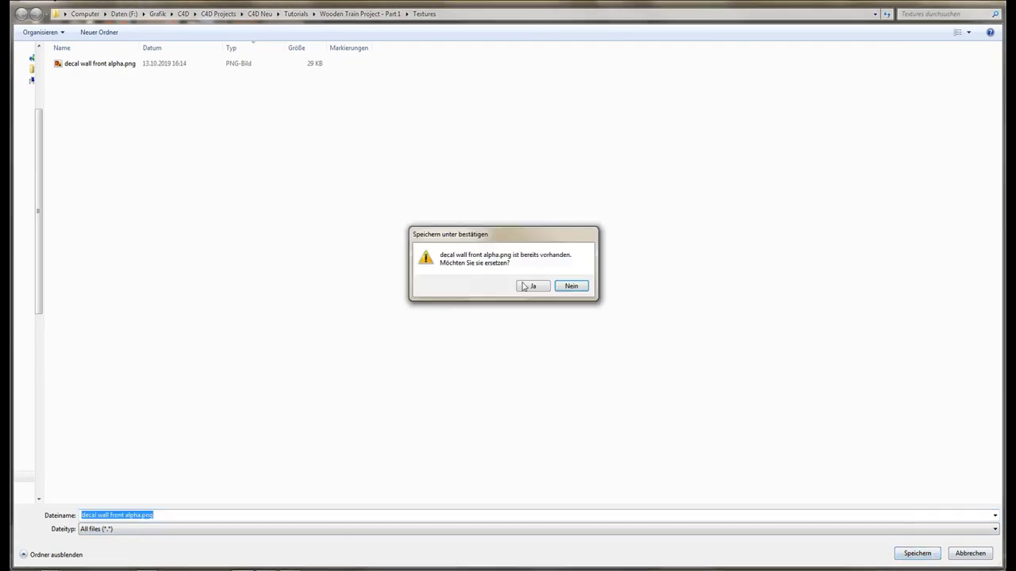
{"action": "left_click", "coordinate": [534, 287]}
Save the blue "decal wall front" render as "decal wall front.png" in the Textures folder
{"action": "left_click", "coordinate": [912, 207]}
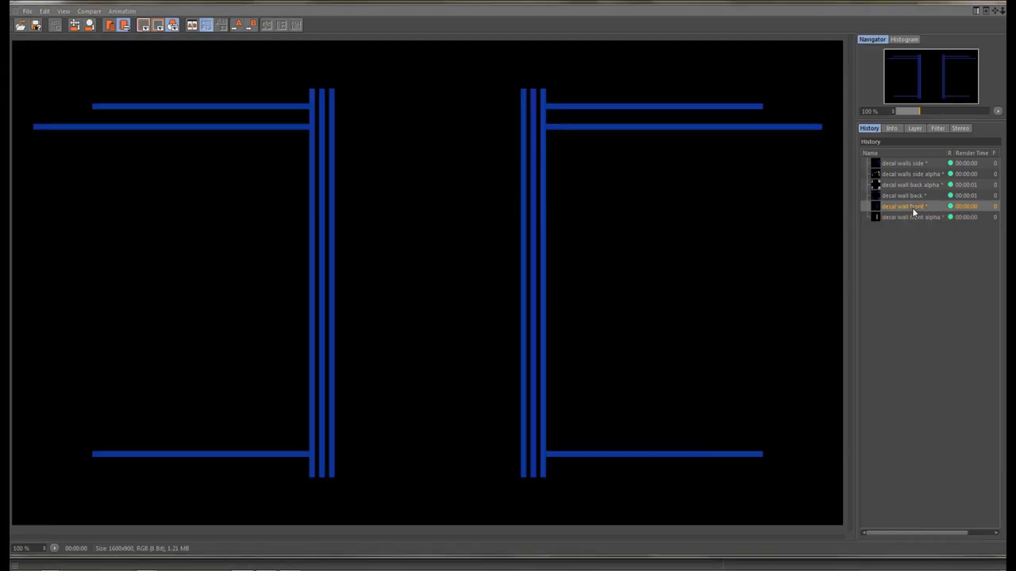
{"action": "right_click", "coordinate": [911, 207]}
{"action": "left_click", "coordinate": [792, 340]}
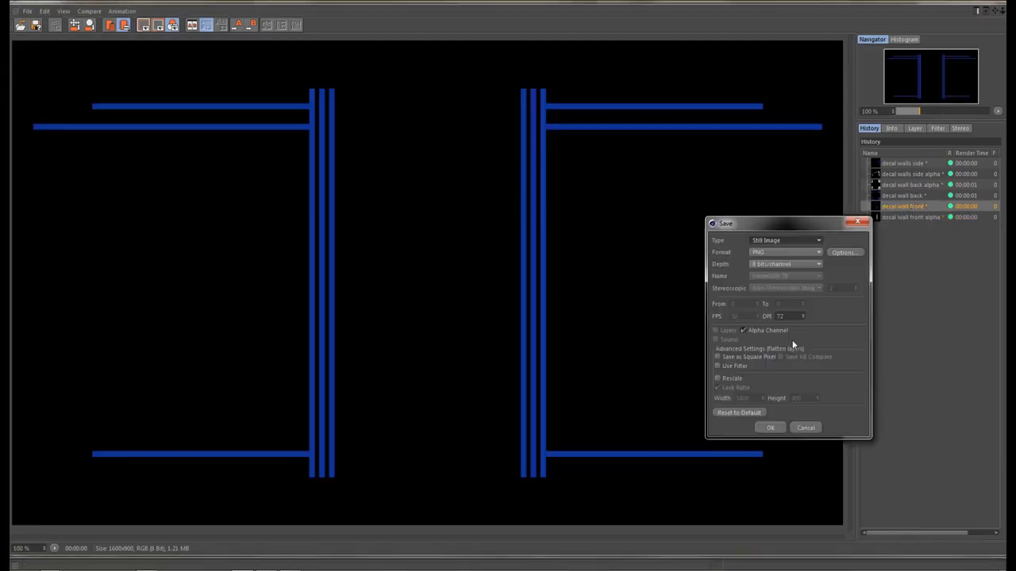
{"action": "left_click", "coordinate": [770, 428]}
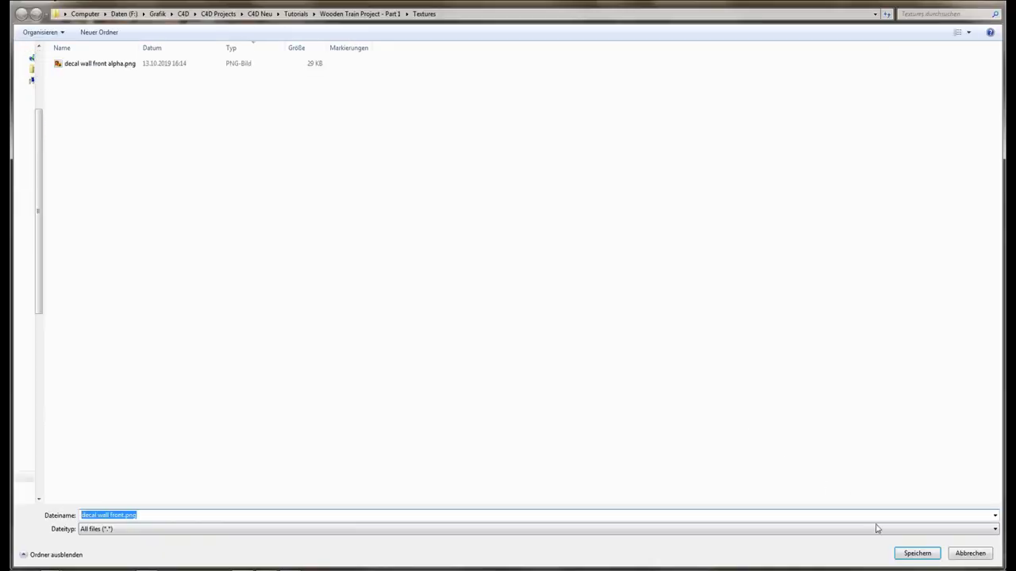
{"action": "left_click", "coordinate": [916, 553]}
Save the blue "decal wall back" render as "decal wall back.png" in the Textures folder
{"action": "left_click", "coordinate": [912, 196]}
{"action": "right_click", "coordinate": [912, 196]}
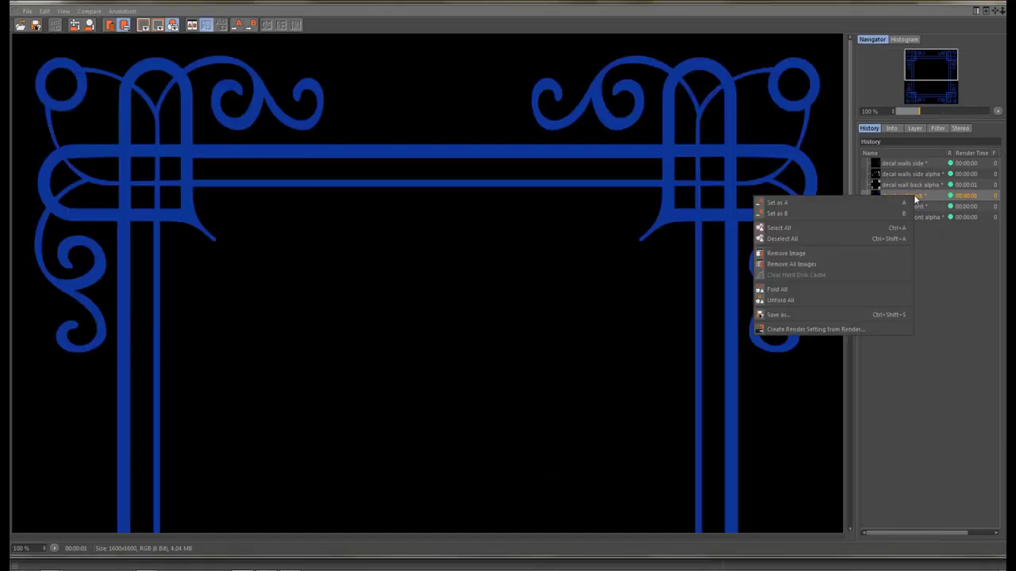
{"action": "left_click", "coordinate": [828, 315]}
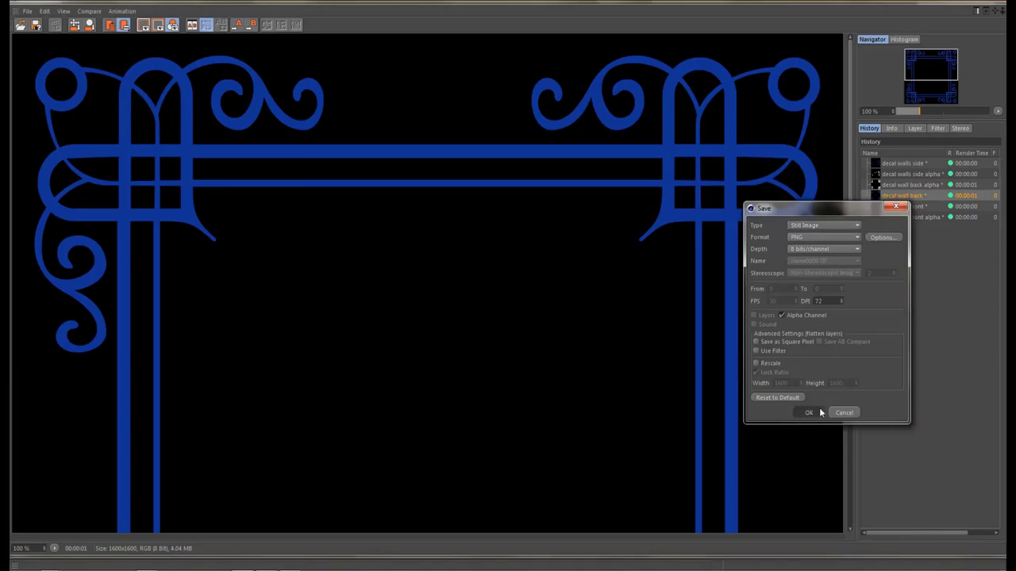
{"action": "left_click", "coordinate": [809, 413]}
{"action": "left_click", "coordinate": [921, 547]}
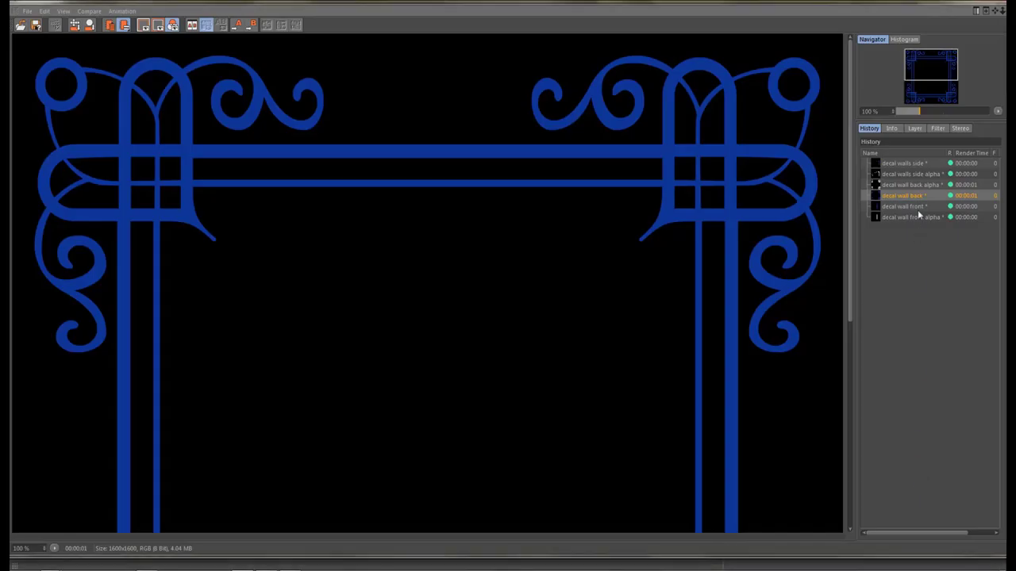
Save the white "decal wall back alpha" render as "decal wall back alpha.png" in the Textures folder
{"action": "left_click", "coordinate": [905, 184]}
{"action": "right_click", "coordinate": [905, 183]}
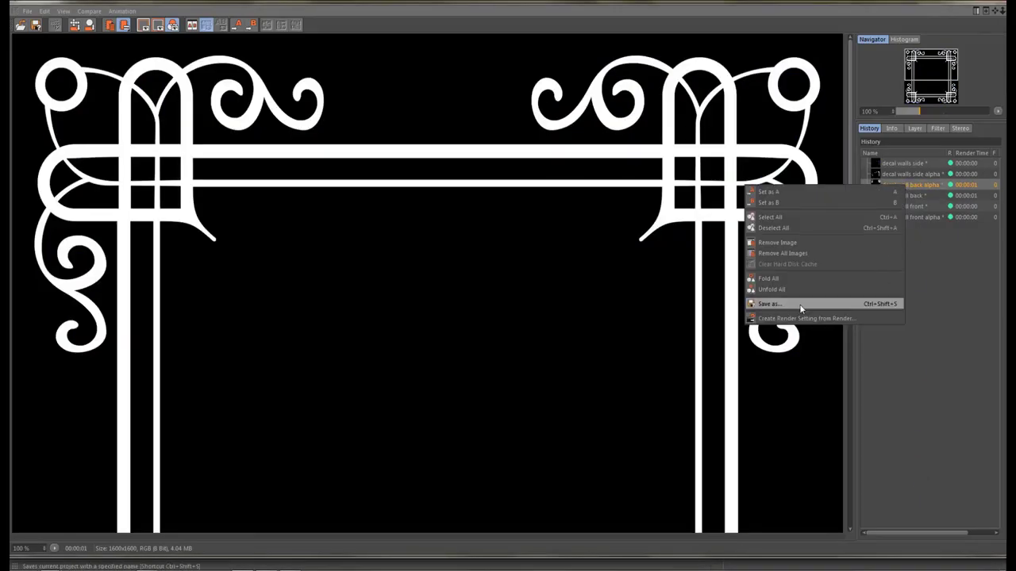
{"action": "left_click", "coordinate": [828, 303]}
{"action": "left_click", "coordinate": [780, 405]}
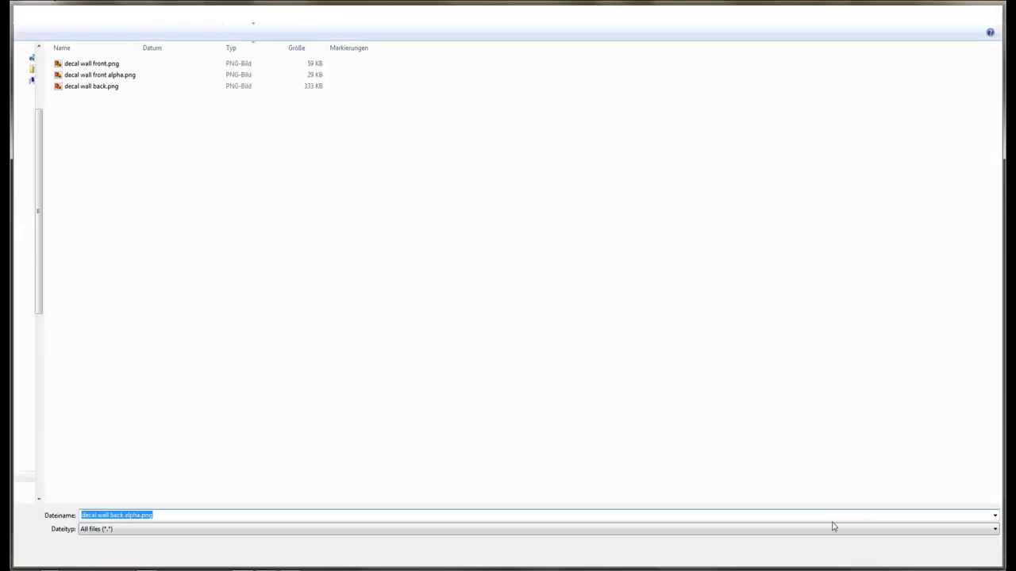
{"action": "left_click", "coordinate": [922, 545]}
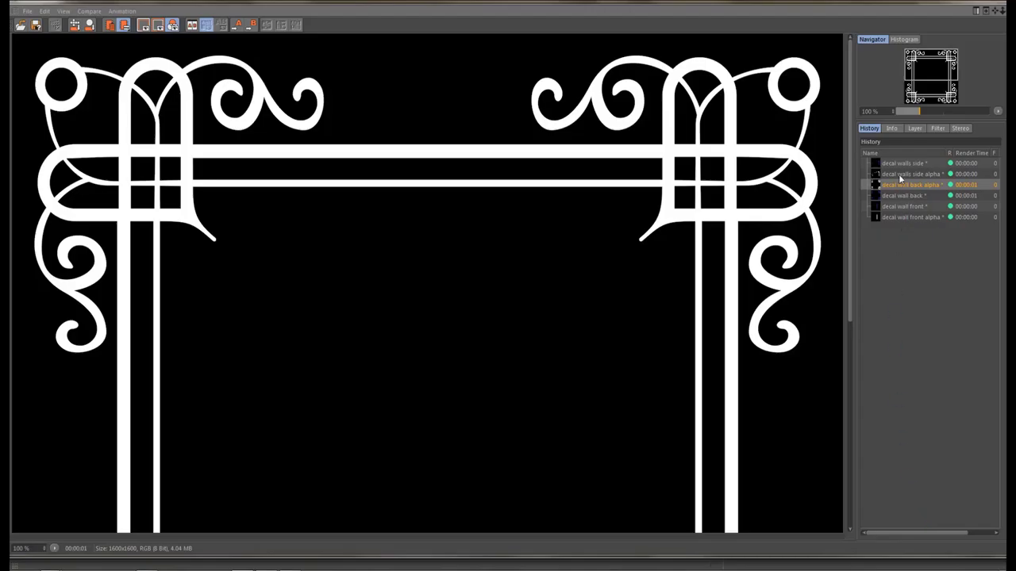
Save the white "decal walls side alpha" render as a PNG still image in the Textures folder
{"action": "left_click", "coordinate": [898, 174]}
{"action": "right_click", "coordinate": [896, 173]}
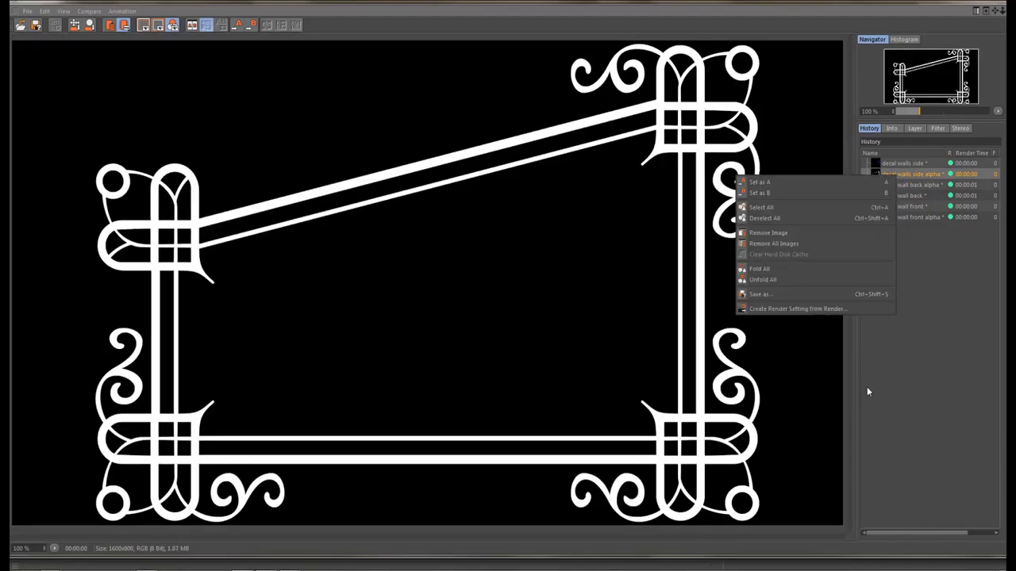
{"action": "left_click", "coordinate": [810, 300]}
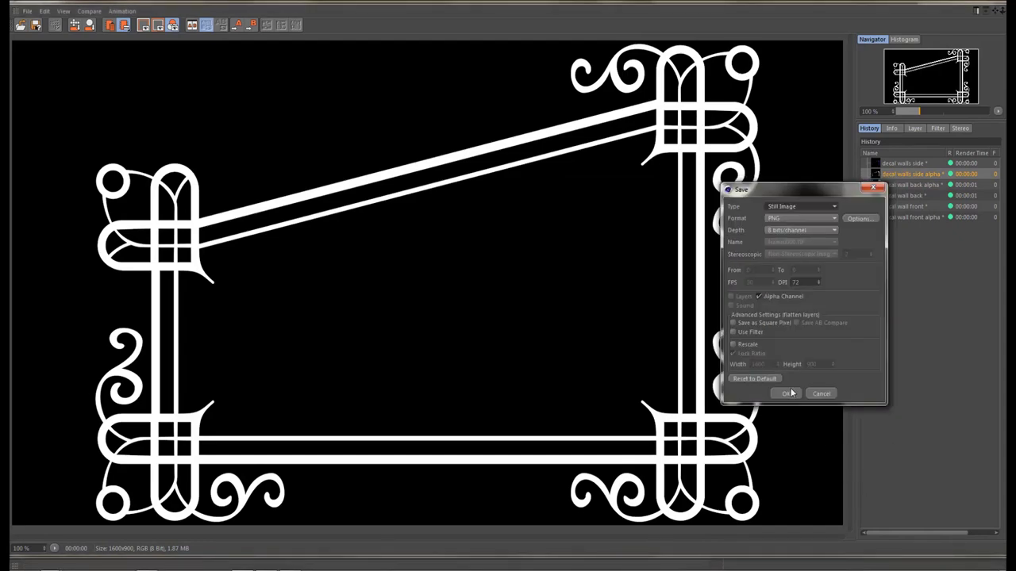
{"action": "left_click", "coordinate": [788, 393]}
{"action": "left_click", "coordinate": [916, 552]}
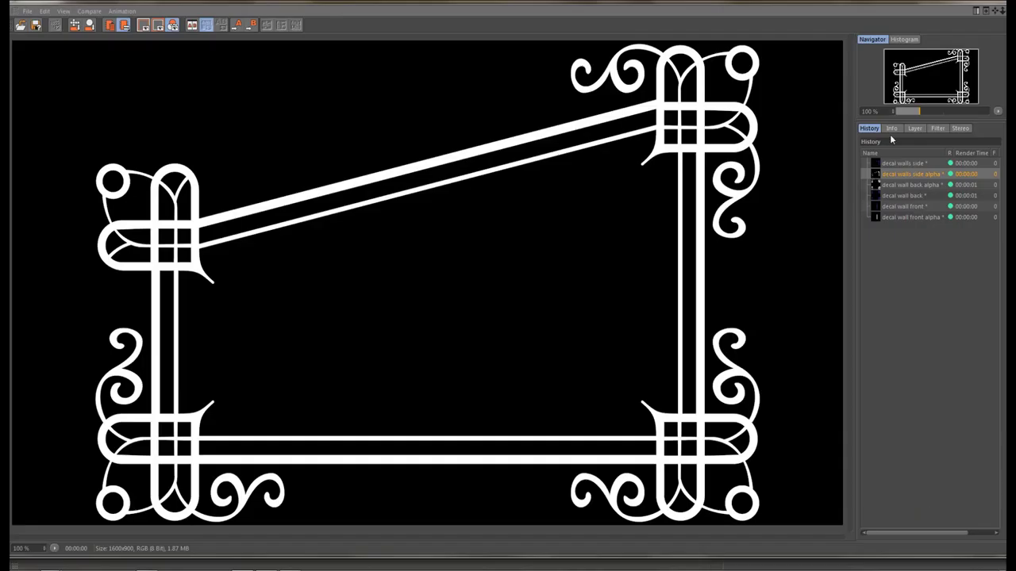
Save the blue "decal walls side" render as "decal walls side.png" in the Textures folder
{"action": "left_click", "coordinate": [903, 163]}
{"action": "right_click", "coordinate": [902, 162]}
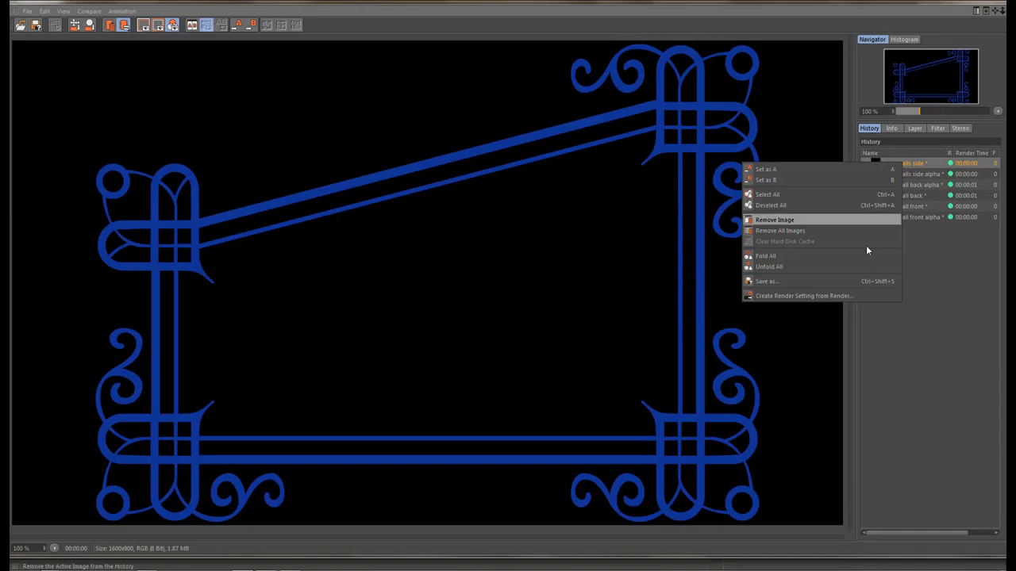
{"action": "left_click", "coordinate": [812, 283]}
{"action": "left_click", "coordinate": [799, 382]}
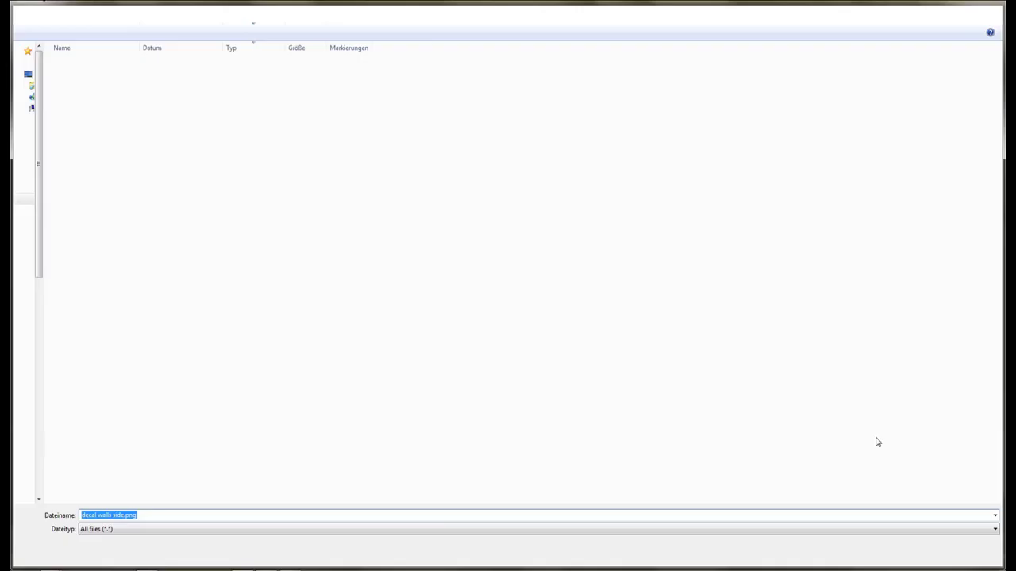
{"action": "left_click", "coordinate": [923, 551]}
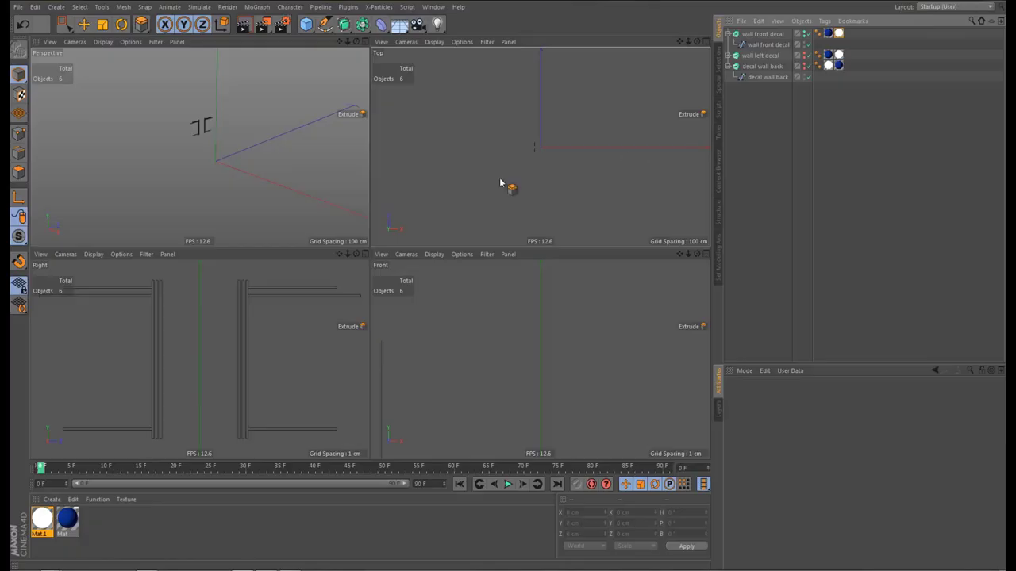
Maximize the perspective view and close the decal project to return to the coal waggon project
{"action": "middle_click", "coordinate": [280, 189]}
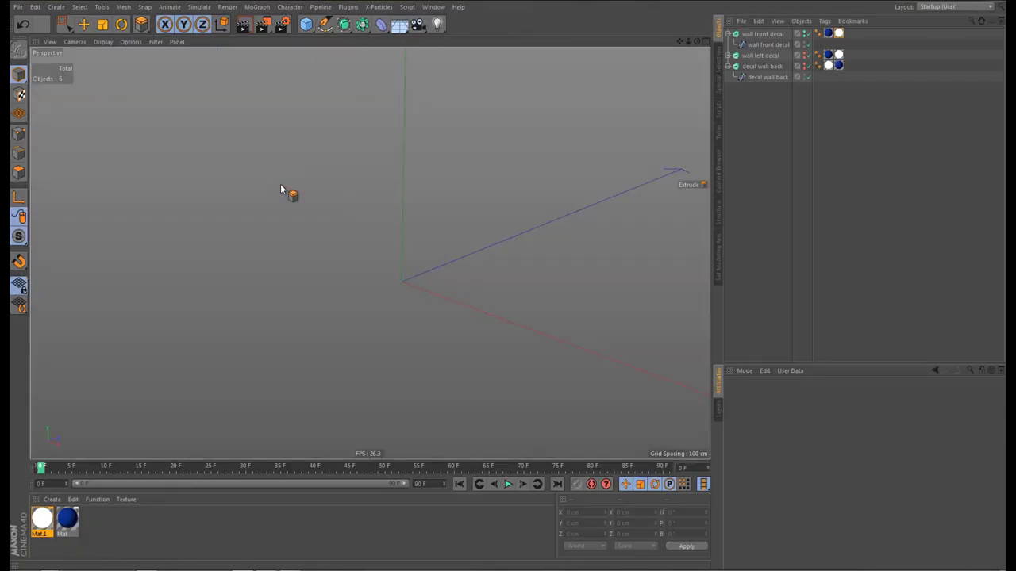
{"action": "left_click", "coordinate": [17, 6]}
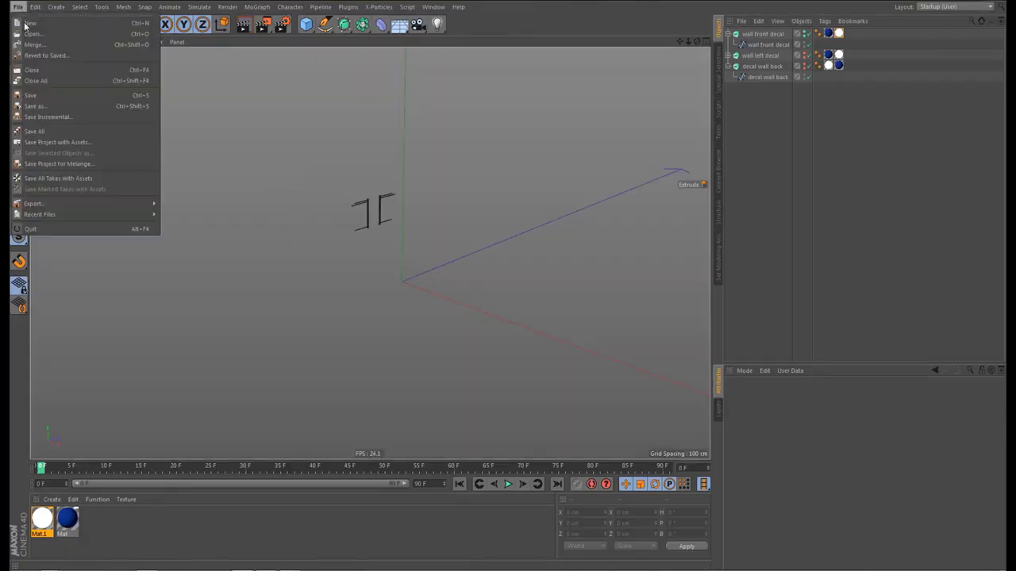
{"action": "left_click", "coordinate": [46, 75]}
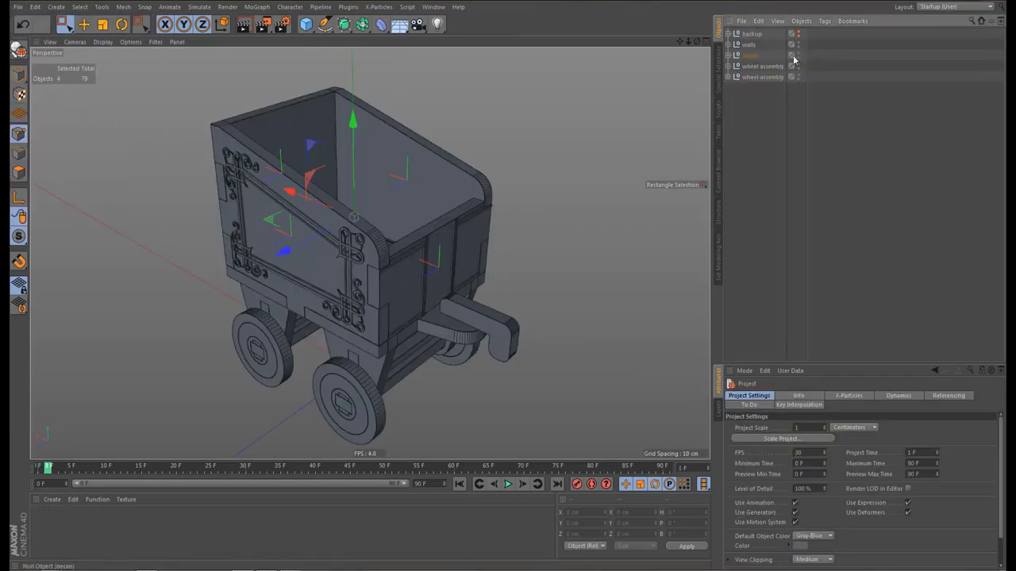
Move the floor boards object out of the decals group to the top level, and hide the decals group
{"action": "left_click", "coordinate": [727, 55]}
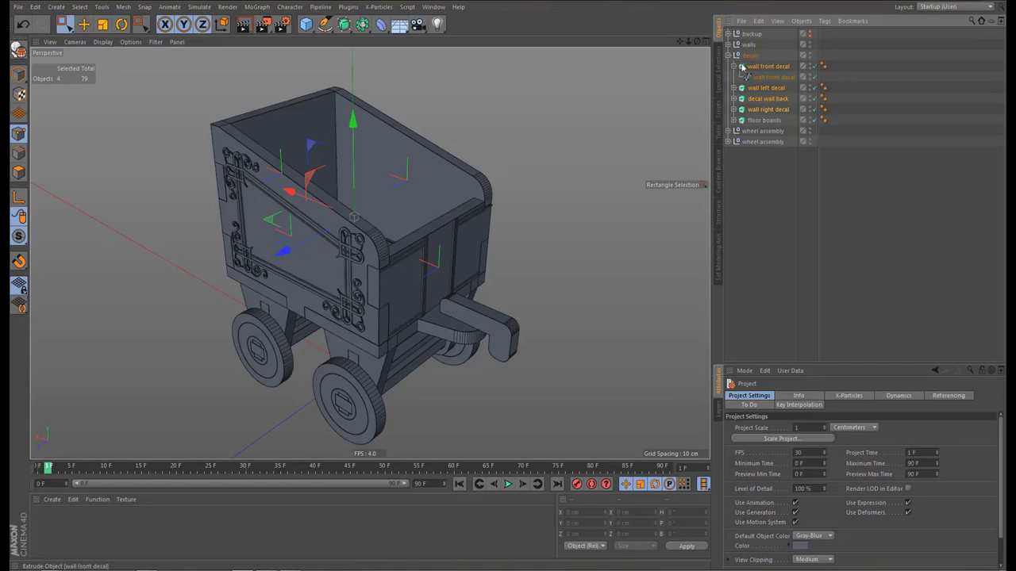
{"action": "left_click", "coordinate": [734, 67]}
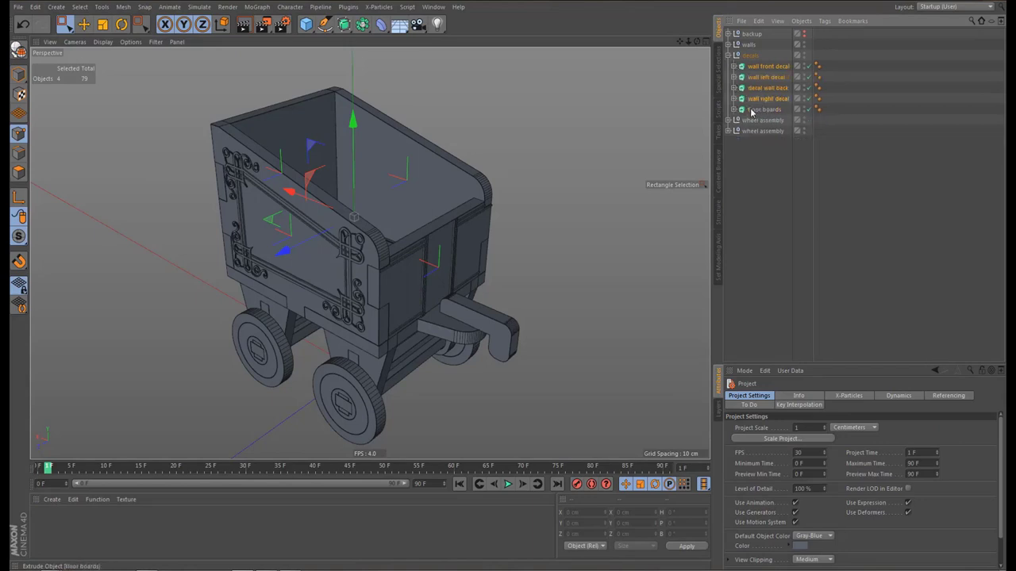
{"action": "left_click_drag", "start_coordinate": [752, 111], "coordinate": [762, 142]}
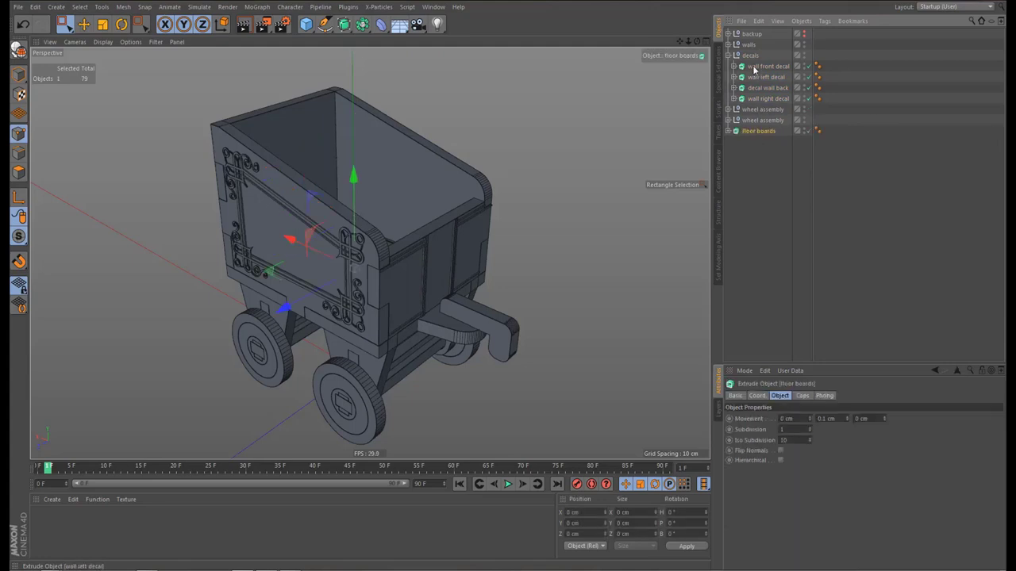
{"action": "left_click", "coordinate": [727, 56]}
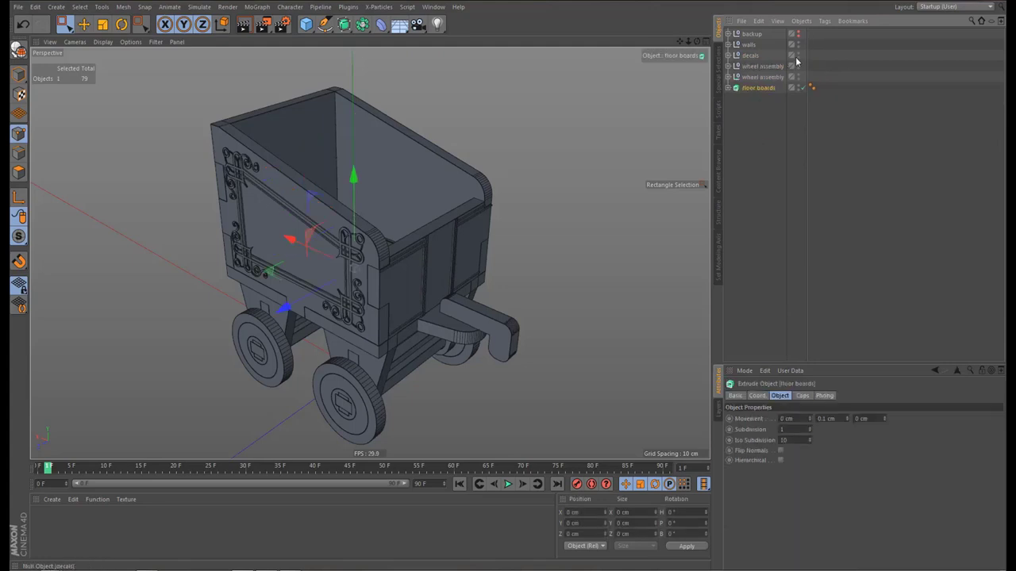
{"action": "left_click", "coordinate": [798, 55]}
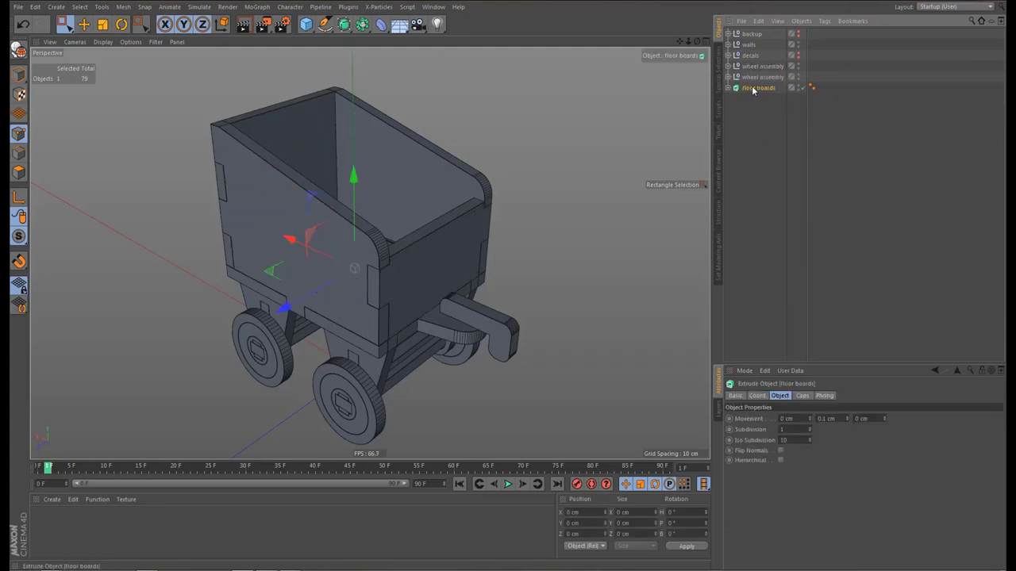
Move the floor boards into the walls group and place the decals group directly below the backup group
{"action": "left_click_drag", "start_coordinate": [755, 89], "coordinate": [751, 40]}
{"action": "left_click", "coordinate": [728, 44]}
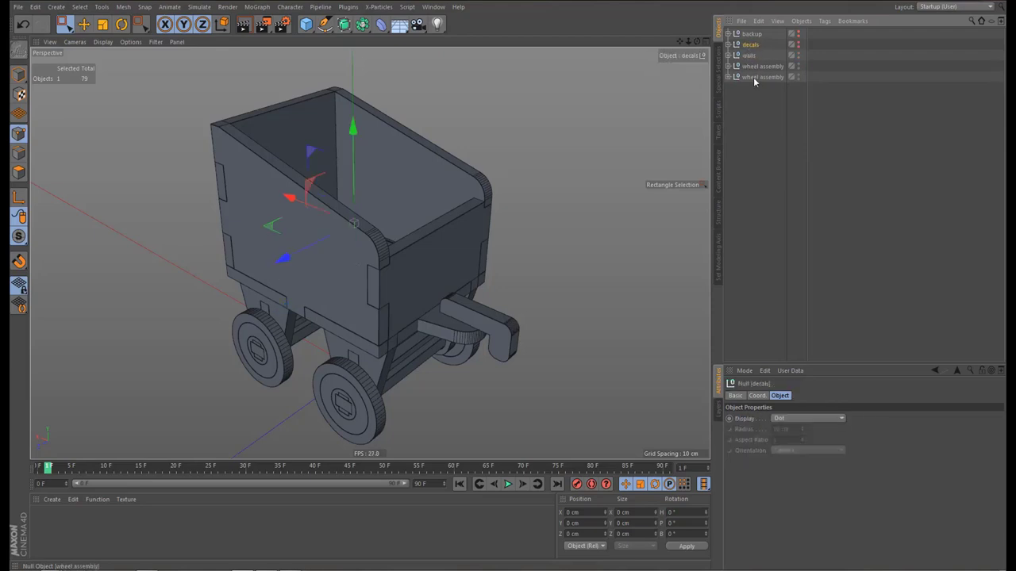
In the front view, move the axis of the rear wheel assembly to the centre of its wheel
{"action": "left_click", "coordinate": [753, 77]}
{"action": "middle_click", "coordinate": [588, 199]}
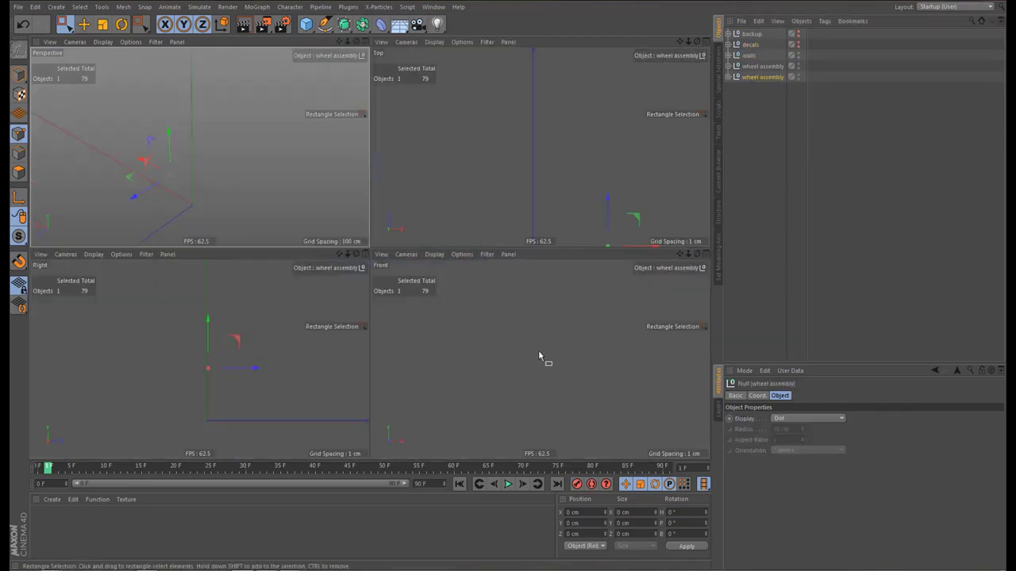
{"action": "middle_click", "coordinate": [542, 357]}
{"action": "scroll", "coordinate": [451, 375], "scroll_direction": "down", "scroll_amount": 4}
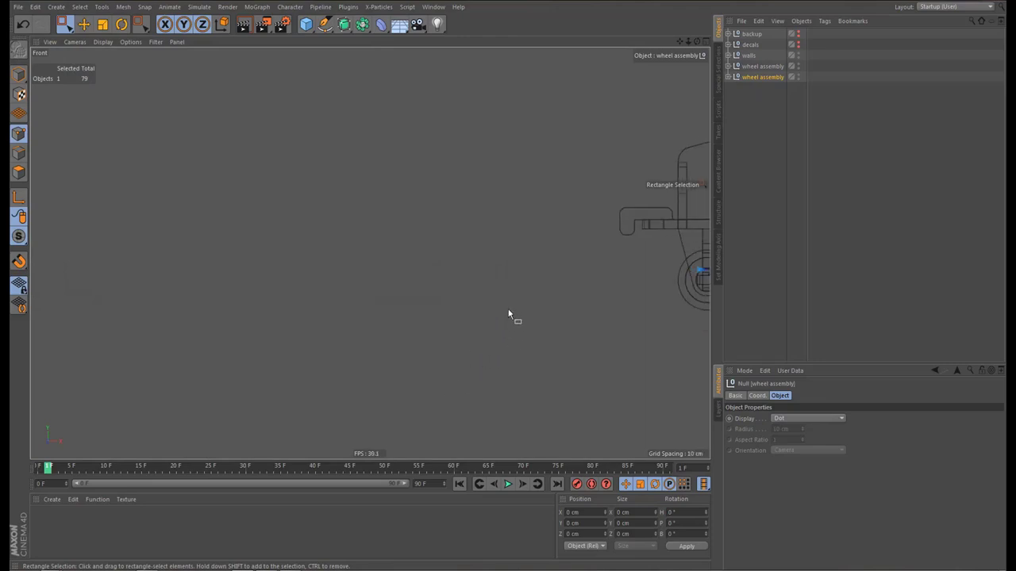
{"action": "middle_click_drag", "start_coordinate": [508, 308], "coordinate": [269, 339], "text": "alt"}
{"action": "scroll", "coordinate": [525, 323], "scroll_direction": "up", "scroll_amount": 8}
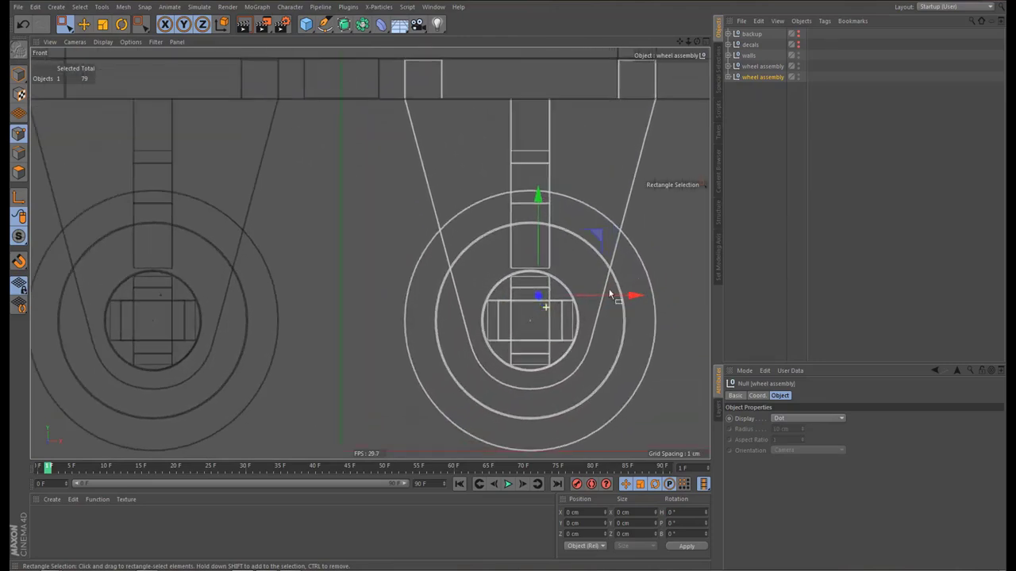
{"action": "scroll", "coordinate": [535, 308], "scroll_direction": "up", "scroll_amount": 4}
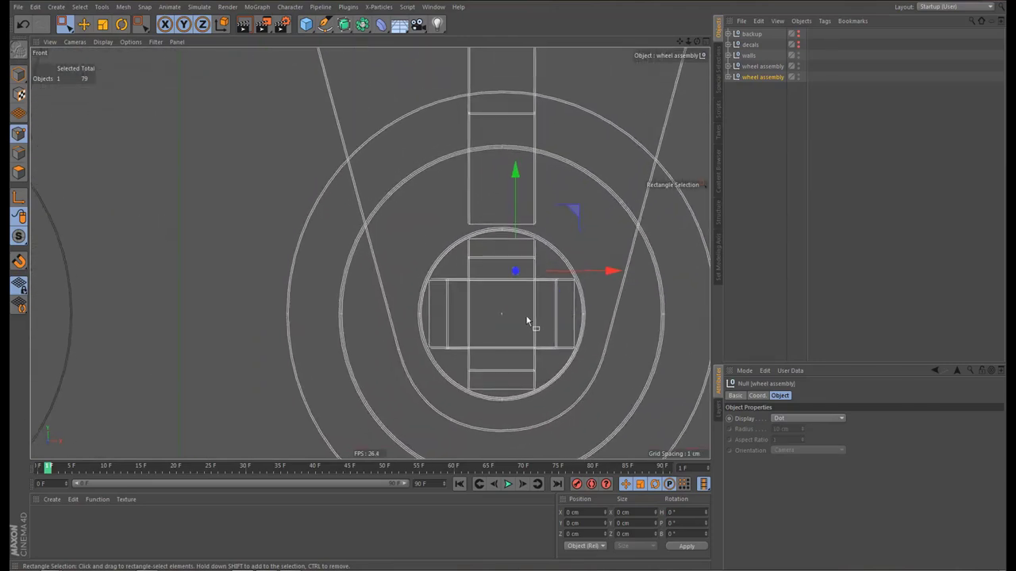
{"action": "key", "text": "l"}
{"action": "key", "text": "e"}
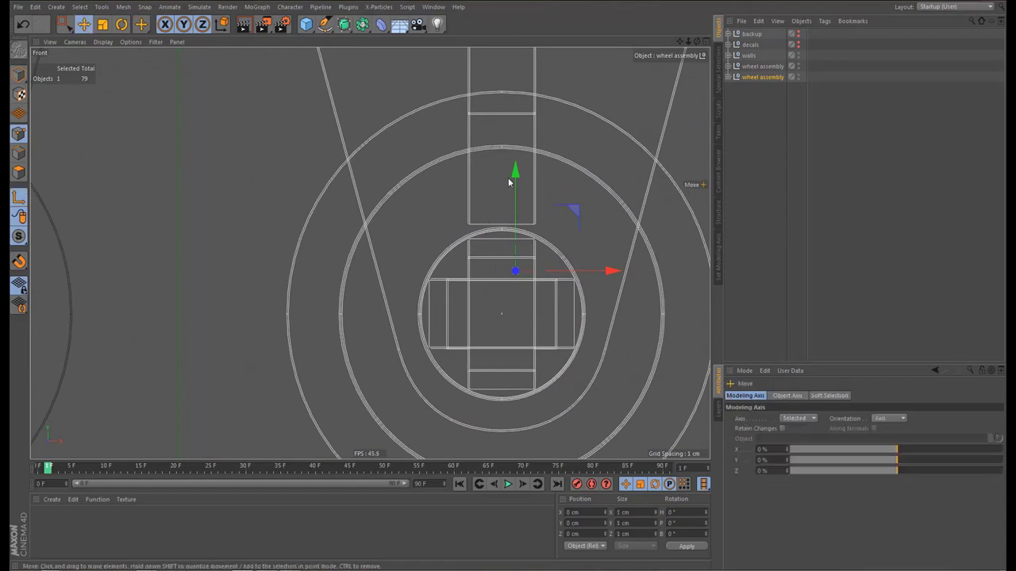
{"action": "left_click_drag", "start_coordinate": [515, 167], "coordinate": [525, 219]}
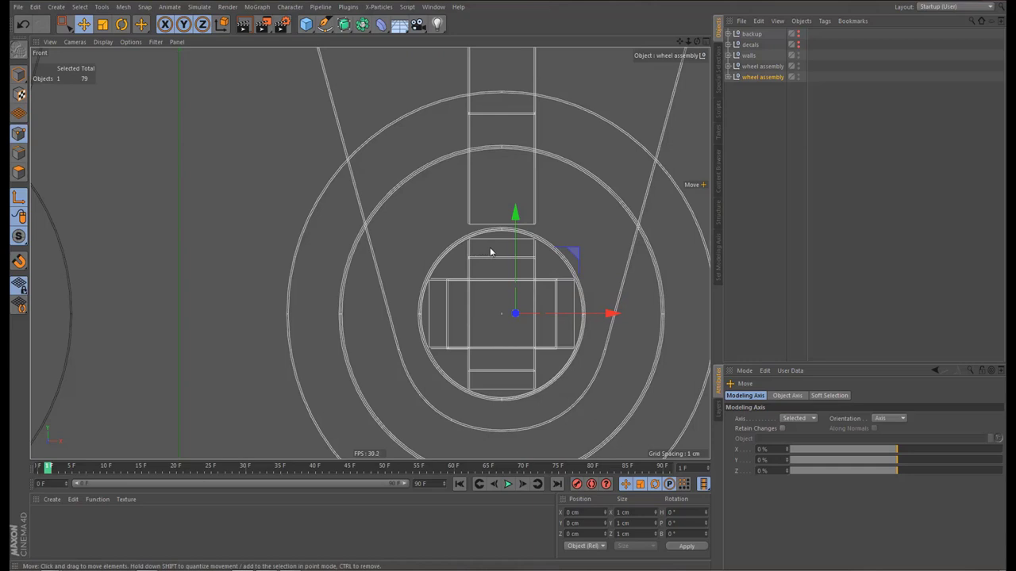
{"action": "left_click_drag", "start_coordinate": [611, 315], "coordinate": [600, 317]}
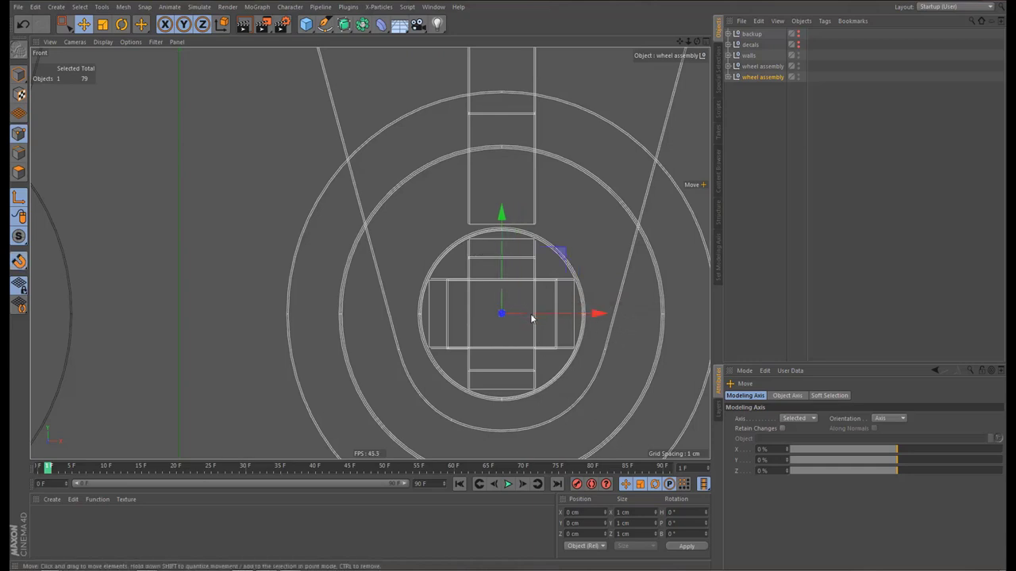
Move the axis of the front wheel assembly, nearest the tow hook, to the centre of its wheel
{"action": "left_click", "coordinate": [753, 79]}
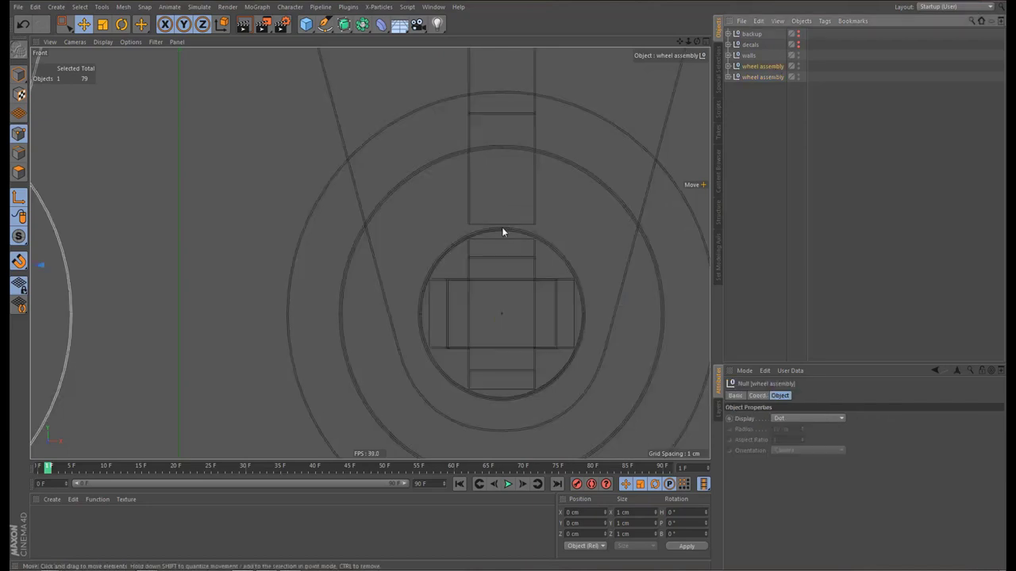
{"action": "right_click_drag", "start_coordinate": [501, 227], "coordinate": [472, 283], "text": "alt"}
{"action": "middle_click_drag", "start_coordinate": [395, 283], "coordinate": [532, 284], "text": "alt"}
{"action": "scroll", "coordinate": [348, 267], "scroll_direction": "up", "scroll_amount": 6}
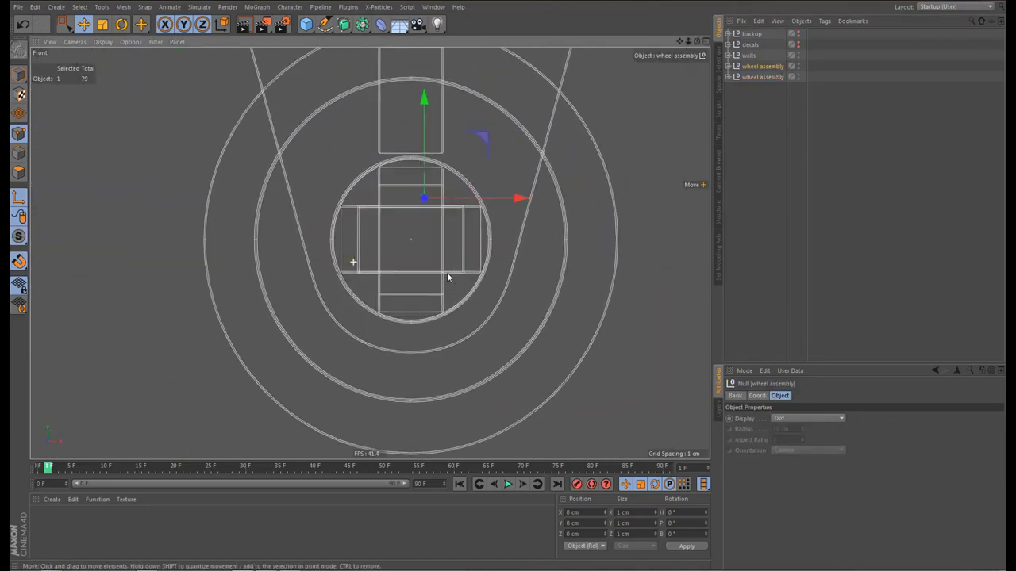
{"action": "left_click_drag", "start_coordinate": [431, 121], "coordinate": [451, 159]}
{"action": "left_click_drag", "start_coordinate": [525, 236], "coordinate": [516, 246]}
{"action": "scroll", "coordinate": [421, 262], "scroll_direction": "down", "scroll_amount": 4}
{"action": "middle_click_drag", "start_coordinate": [411, 270], "coordinate": [332, 302], "text": "alt"}
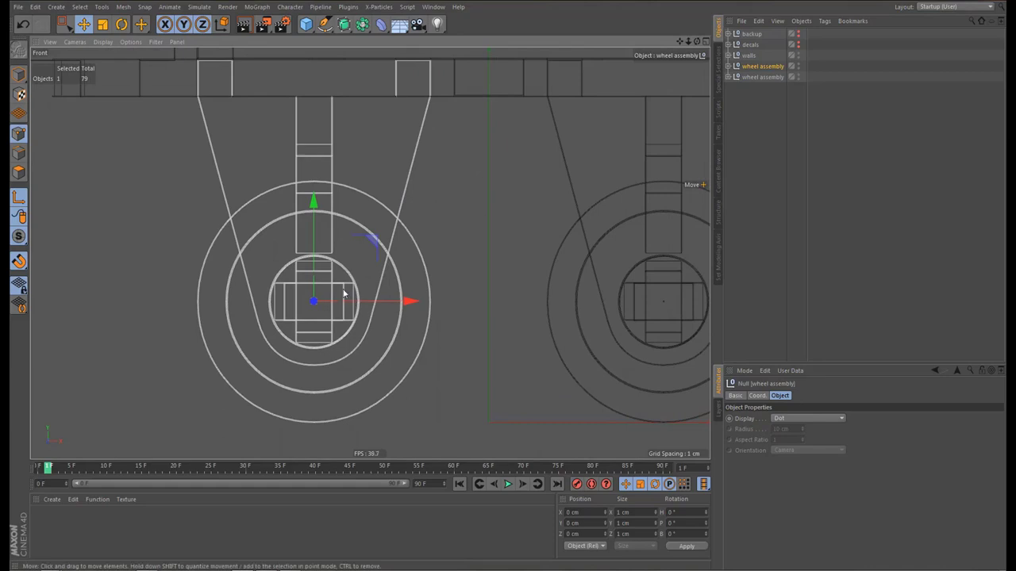
{"action": "scroll", "coordinate": [352, 301], "scroll_direction": "down", "scroll_amount": 5}
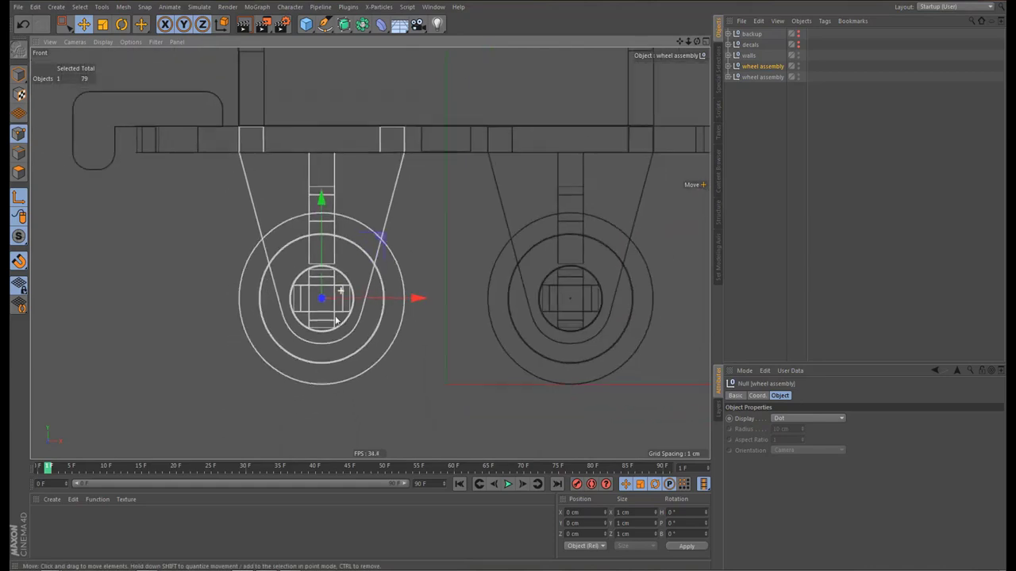
Group both wheels and the second axle part of the front wheel assembly into a null named "wheels"
{"action": "left_click", "coordinate": [728, 68]}
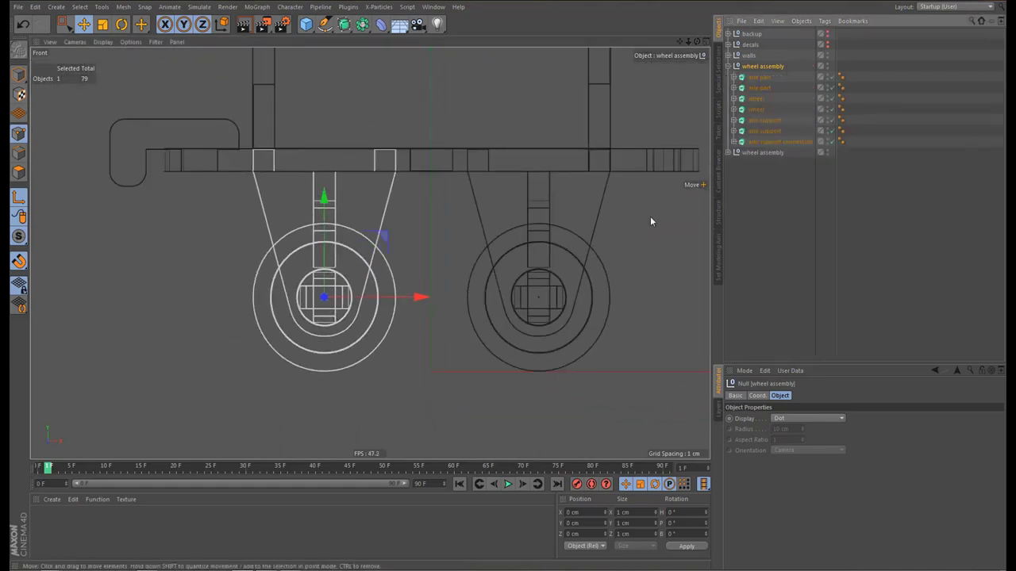
{"action": "left_click", "coordinate": [768, 141]}
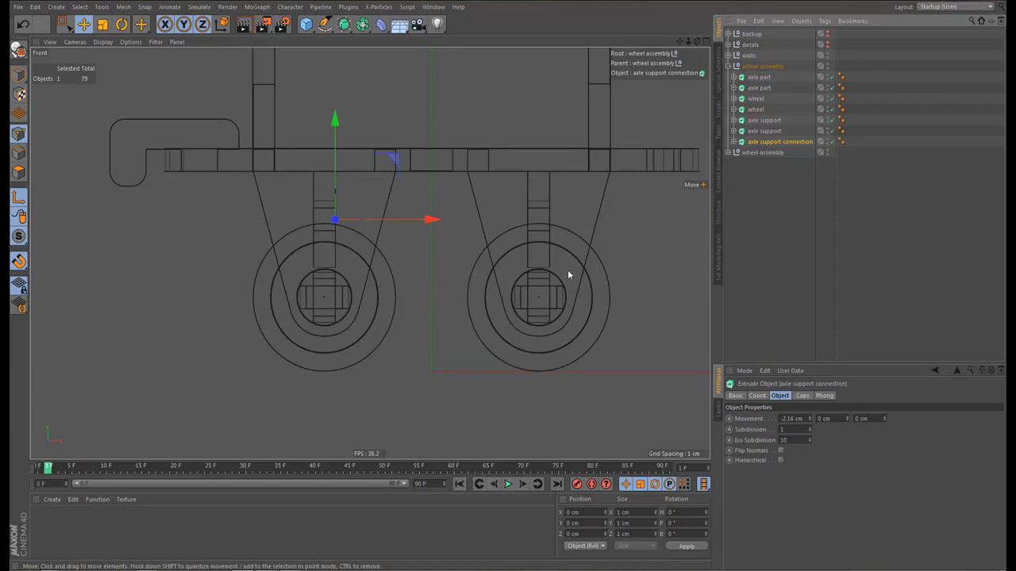
{"action": "left_click", "coordinate": [762, 109]}
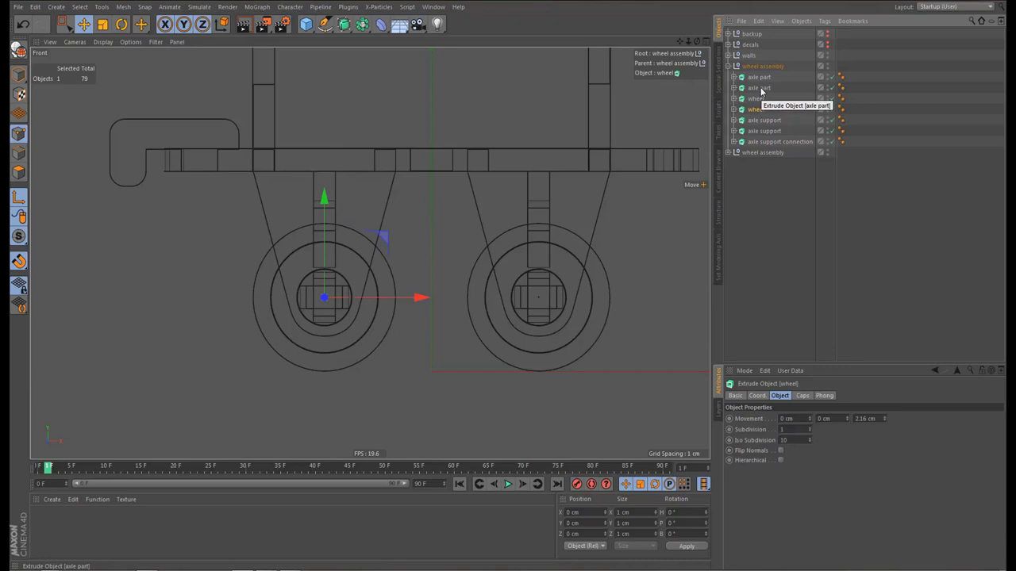
{"action": "left_click", "coordinate": [760, 90], "text": "ctrl"}
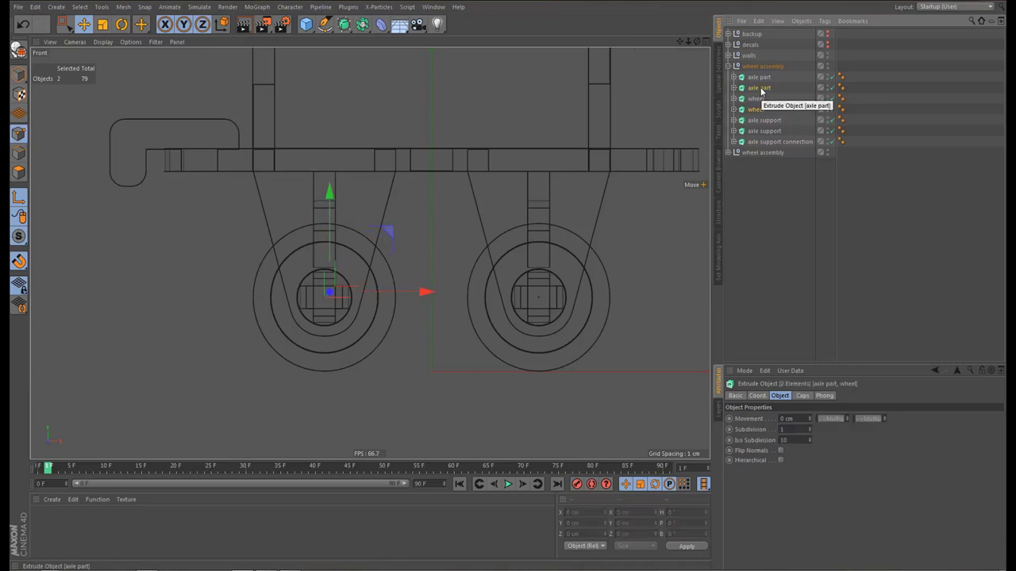
{"action": "left_click_drag", "start_coordinate": [760, 90], "coordinate": [759, 100]}
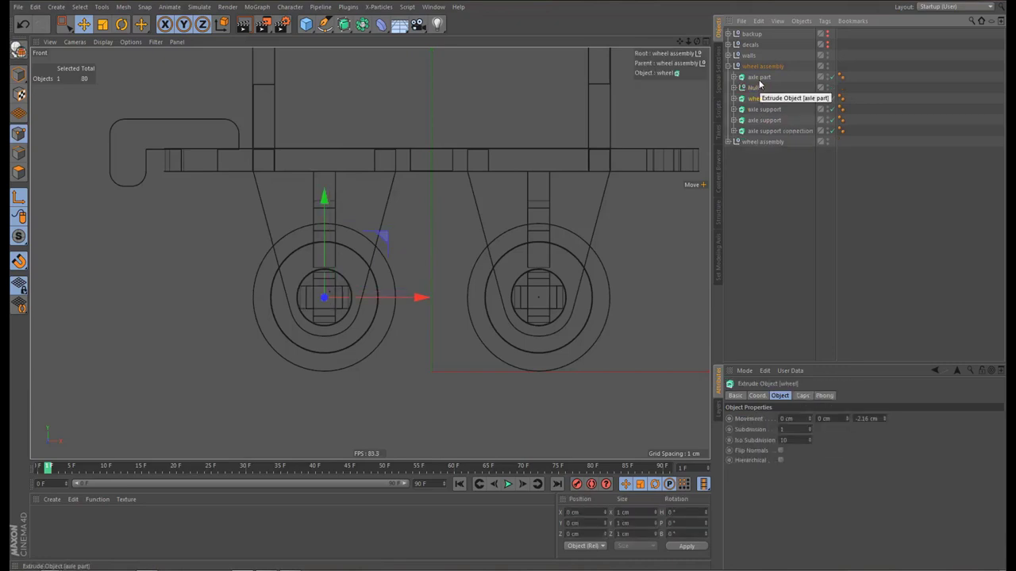
{"action": "key", "text": "ctrl+z"}
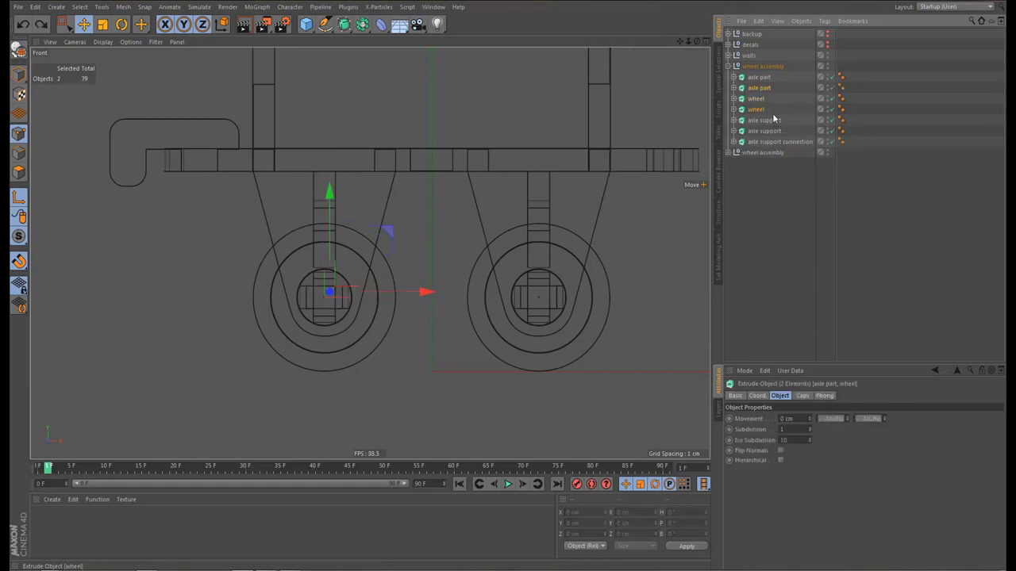
{"action": "left_click", "coordinate": [758, 99], "text": "ctrl"}
{"action": "key", "text": "alt+g"}
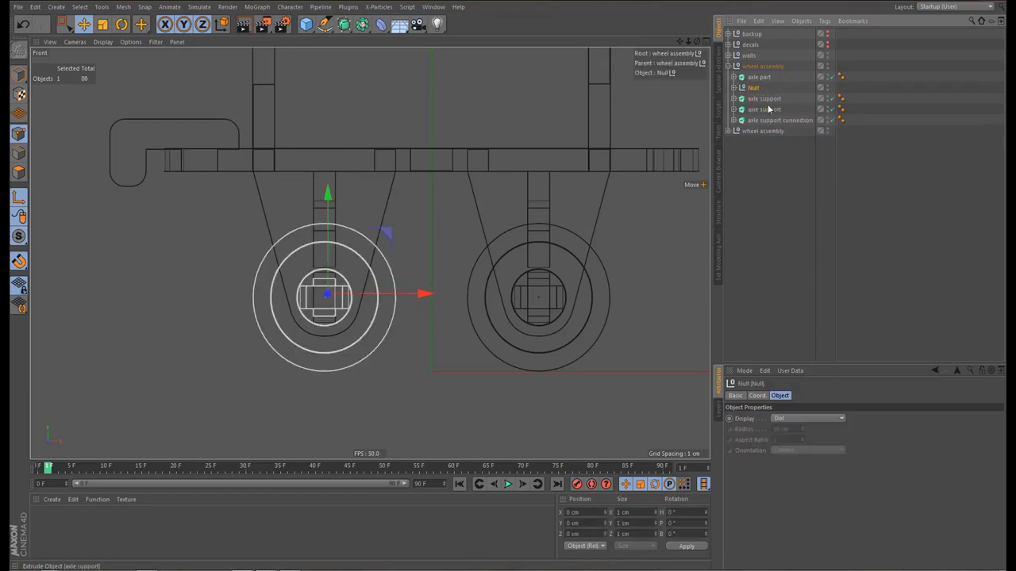
{"action": "double_click", "coordinate": [753, 88]}
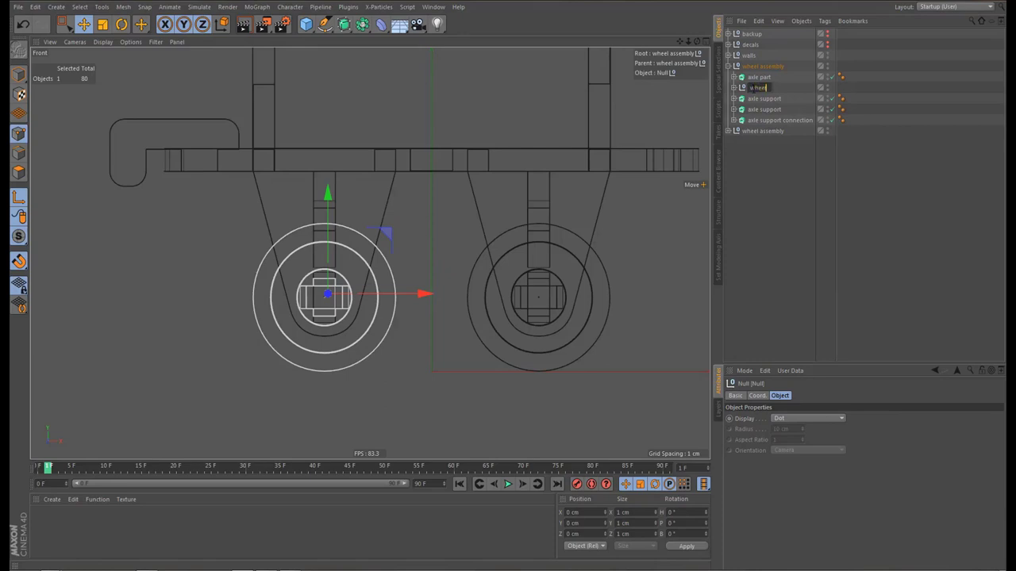
{"action": "key", "text": "Return"}
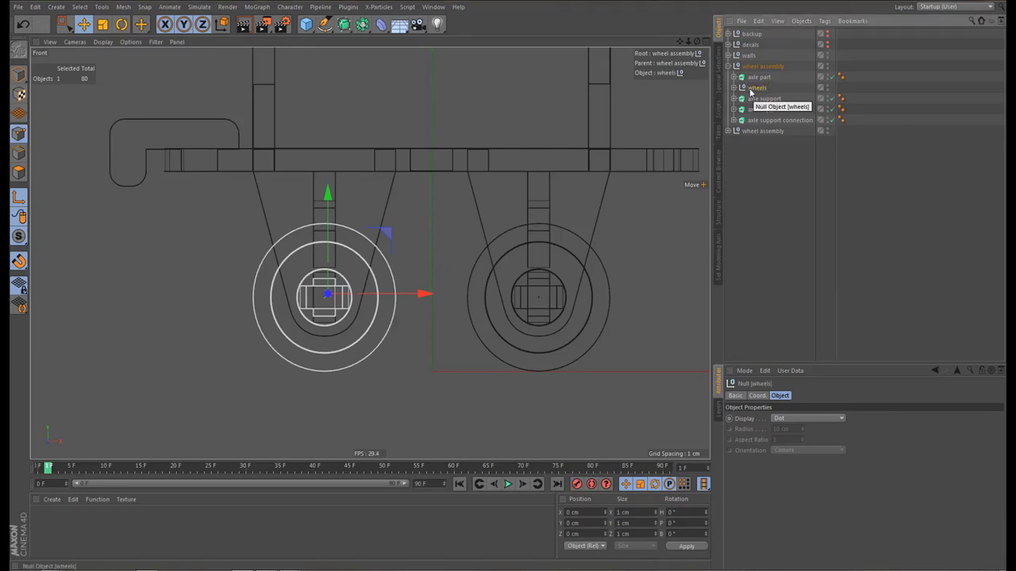
Move the axis of the "wheels" group to the centre of the front wheel
{"action": "scroll", "coordinate": [328, 287], "scroll_direction": "up", "scroll_amount": 5}
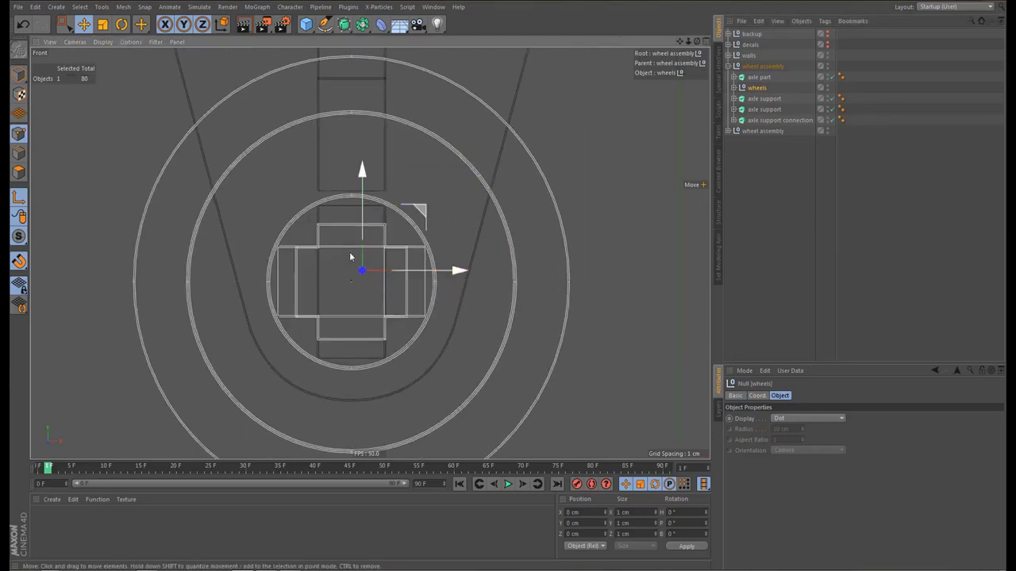
{"action": "left_click_drag", "start_coordinate": [362, 181], "coordinate": [364, 192]}
{"action": "left_click_drag", "start_coordinate": [351, 277], "coordinate": [362, 283]}
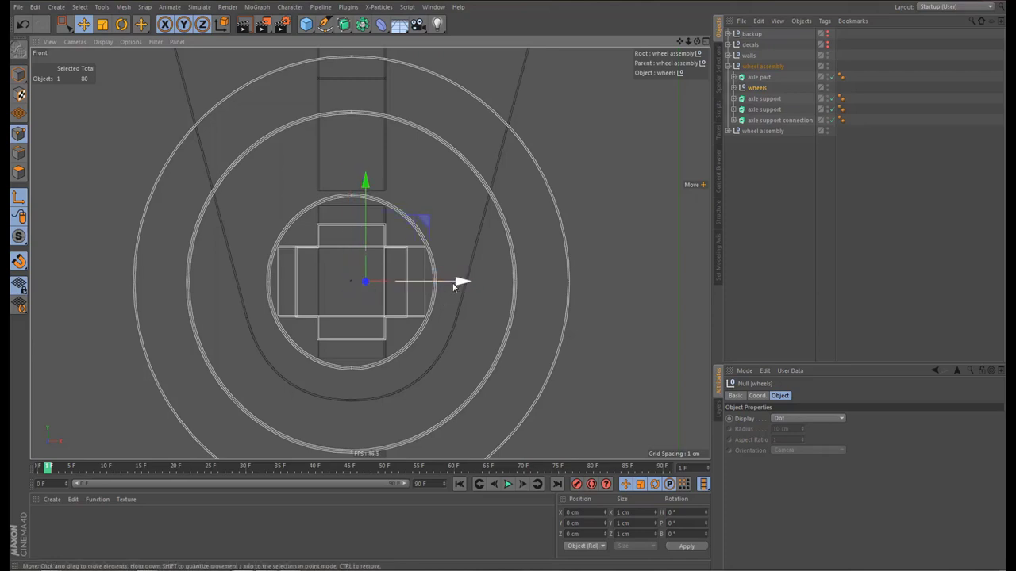
{"action": "left_click_drag", "start_coordinate": [460, 283], "coordinate": [445, 290]}
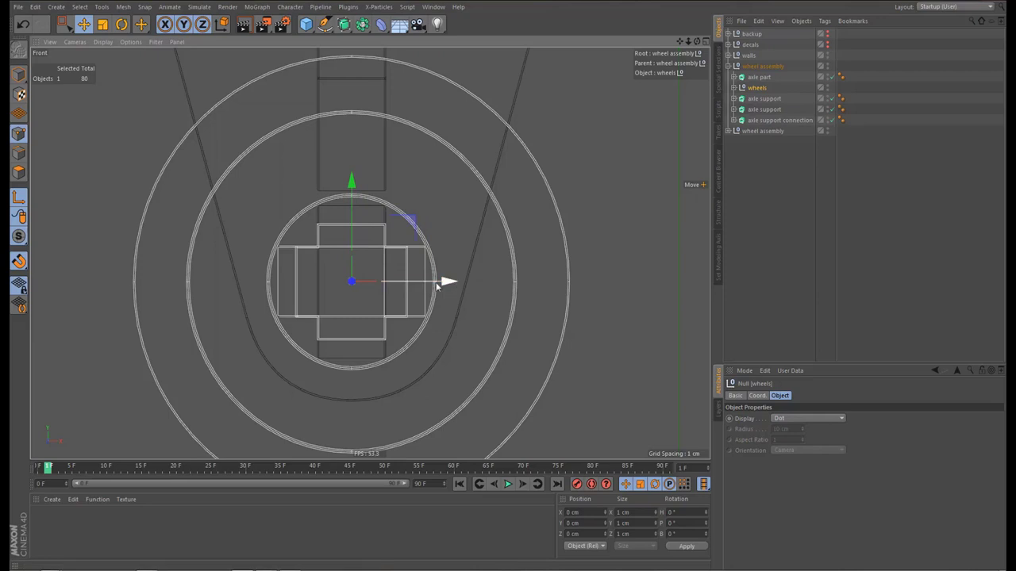
{"action": "scroll", "coordinate": [399, 271], "scroll_direction": "down", "scroll_amount": 2}
{"action": "scroll", "coordinate": [401, 299], "scroll_direction": "down", "scroll_amount": 1}
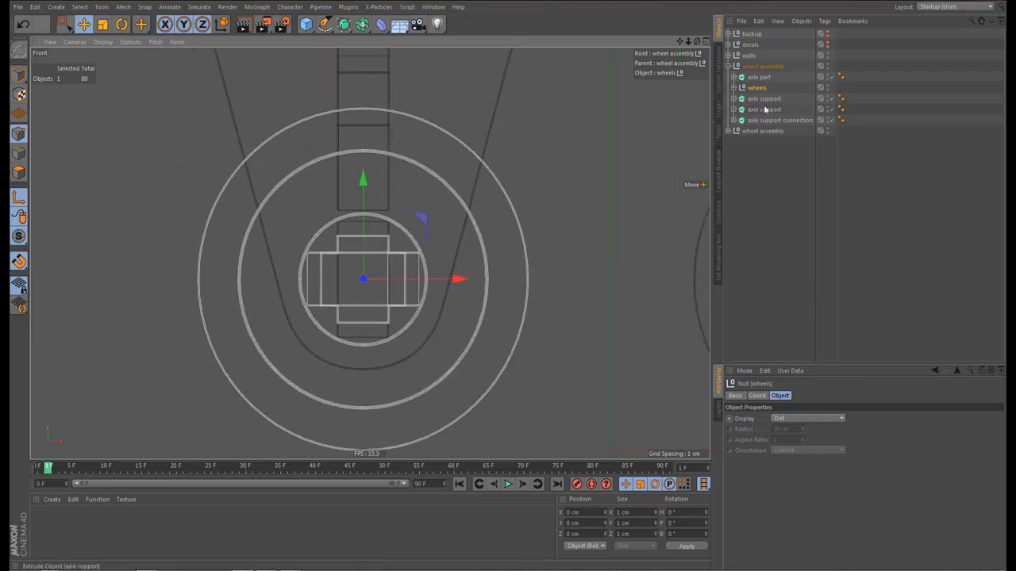
Group both wheels and both axle parts of the rear wheel assembly into a null
{"action": "left_click", "coordinate": [728, 131]}
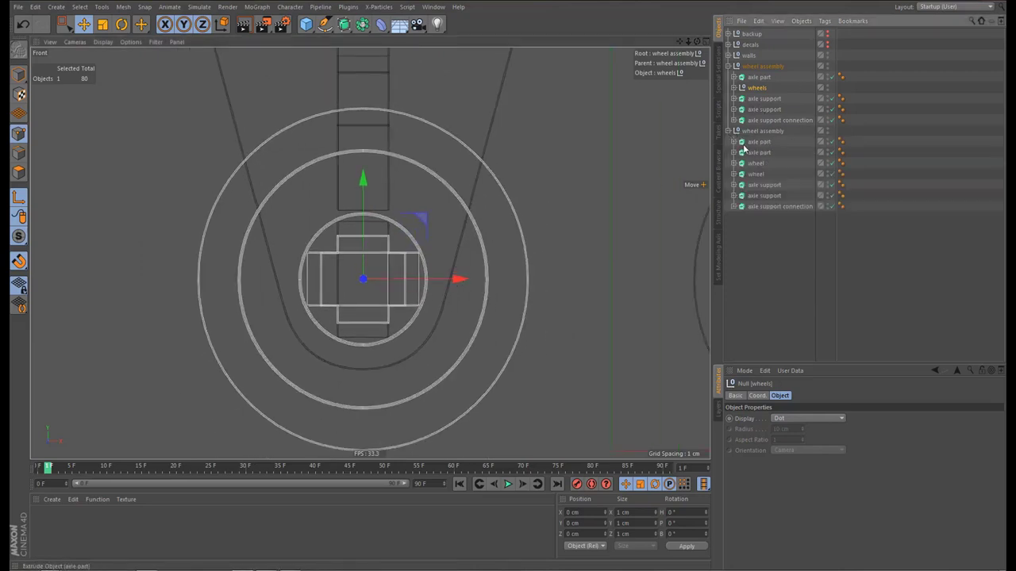
{"action": "scroll", "coordinate": [505, 264], "scroll_direction": "down", "scroll_amount": 5}
{"action": "scroll", "coordinate": [508, 261], "scroll_direction": "up", "scroll_amount": 4}
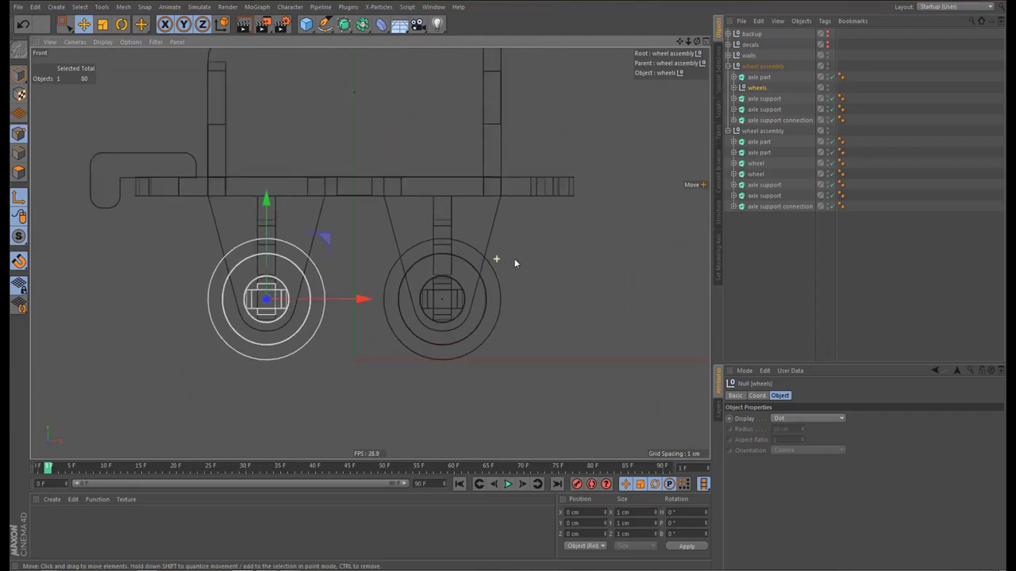
{"action": "left_click", "coordinate": [759, 173]}
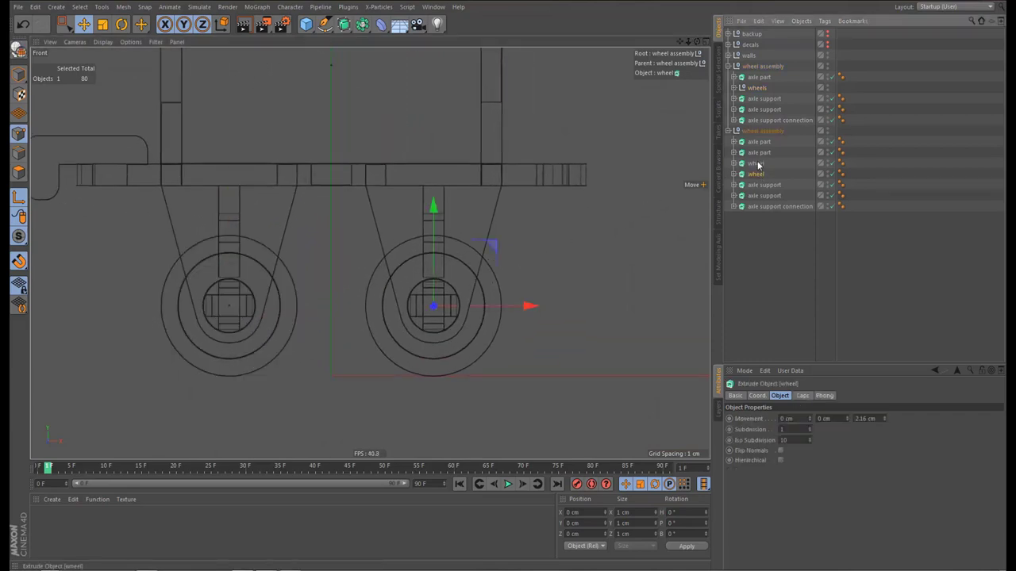
{"action": "left_click", "coordinate": [760, 164], "text": "ctrl"}
{"action": "left_click", "coordinate": [761, 153], "text": "ctrl"}
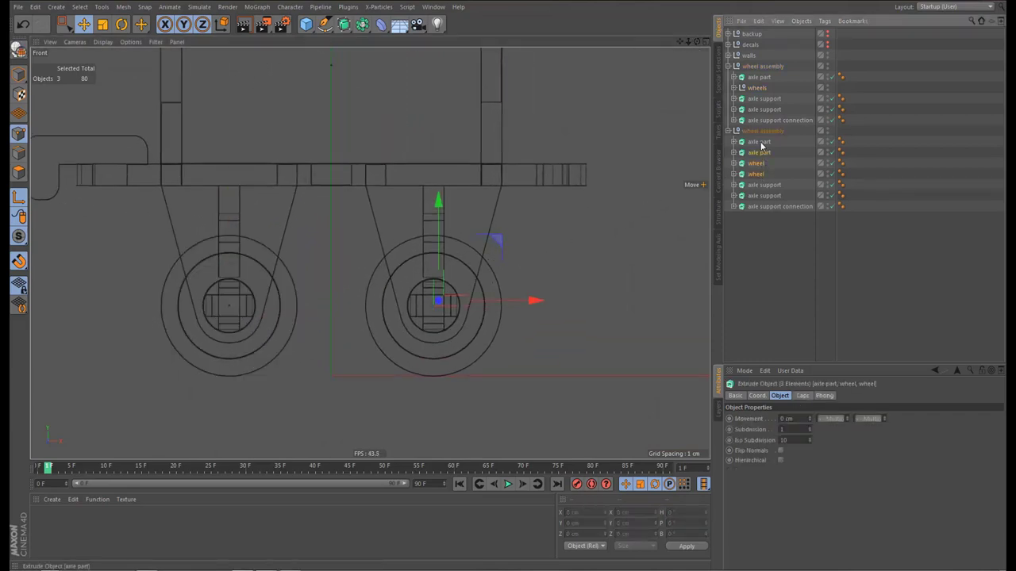
{"action": "left_click", "coordinate": [760, 144], "text": "ctrl"}
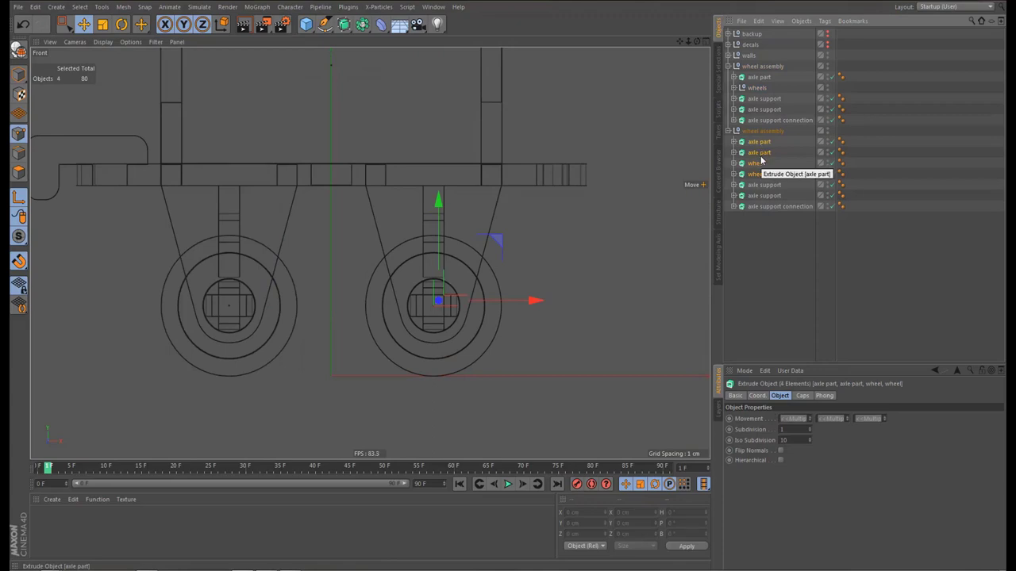
{"action": "key", "text": "alt+g"}
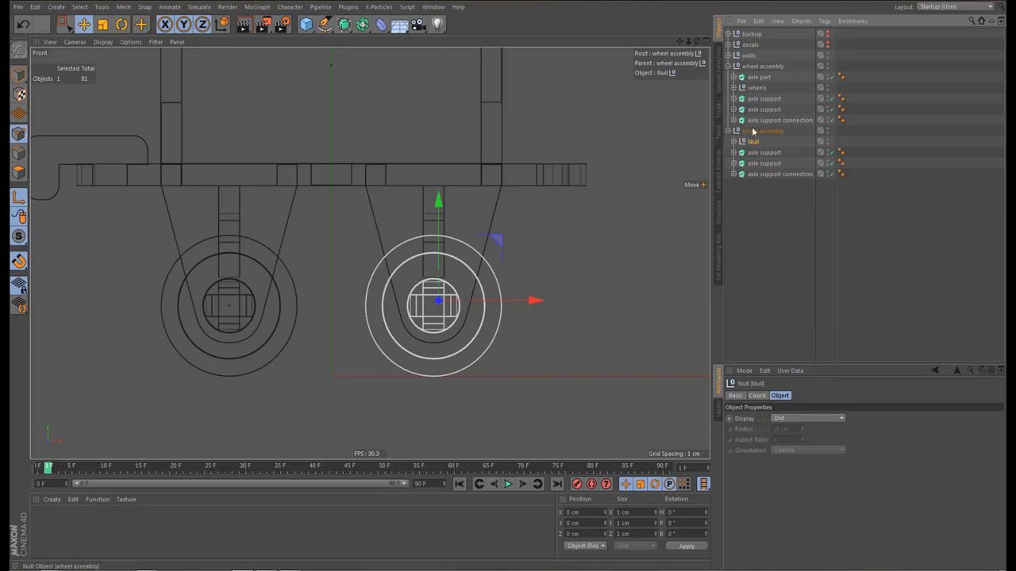
Move the remaining axle part of the front wheel assembly into its "wheels" group and collapse the group
{"action": "left_click", "coordinate": [757, 78]}
{"action": "left_click_drag", "start_coordinate": [758, 79], "coordinate": [760, 88]}
{"action": "left_click", "coordinate": [734, 77]}
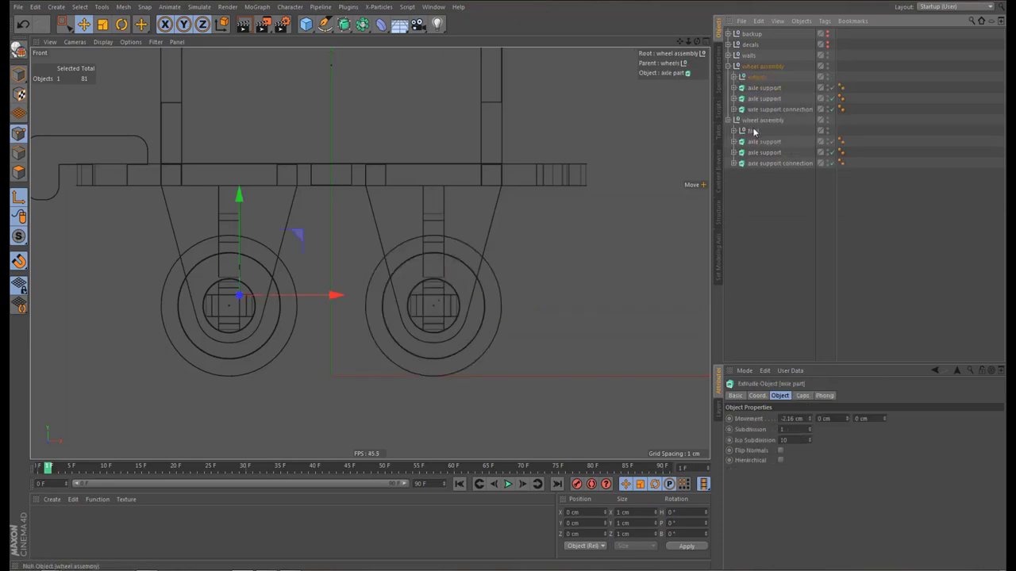
Move the axis of the rear assembly's new wheel group null to the centre of the rear wheel
{"action": "left_click", "coordinate": [752, 131]}
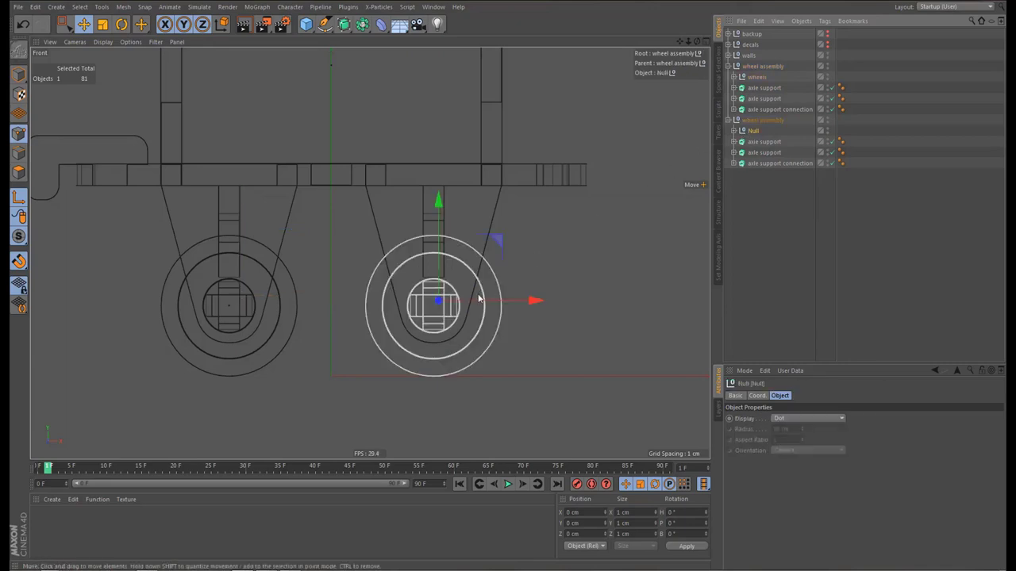
{"action": "key", "text": "o"}
{"action": "left_click_drag", "start_coordinate": [445, 187], "coordinate": [444, 203]}
{"action": "left_click_drag", "start_coordinate": [538, 308], "coordinate": [524, 308]}
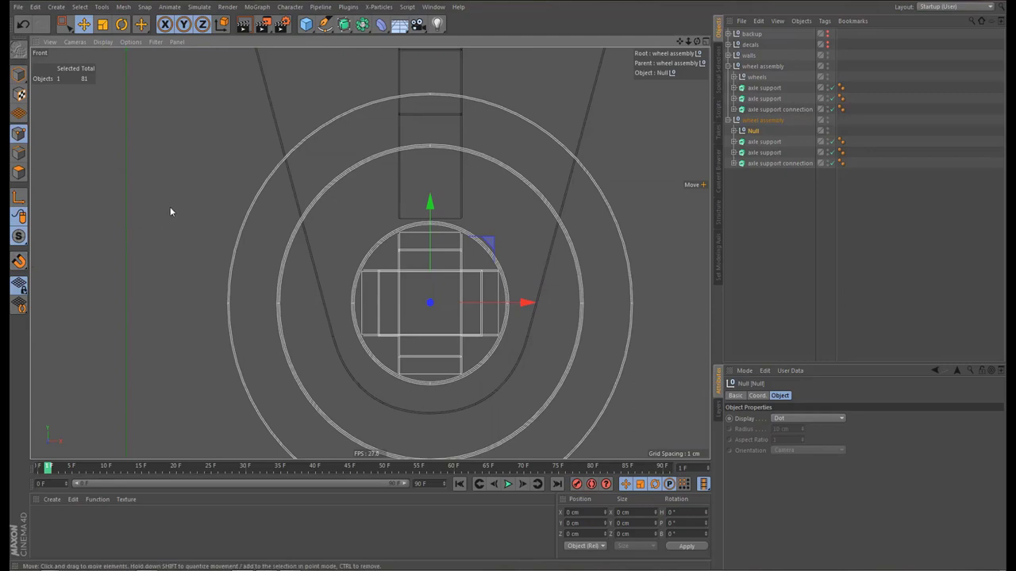
Try rotating the rear wheel group around its axle in the perspective view, and undo the test rotation
{"action": "key", "text": "F1"}
{"action": "middle_click_drag", "start_coordinate": [300, 244], "coordinate": [331, 219], "text": "alt"}
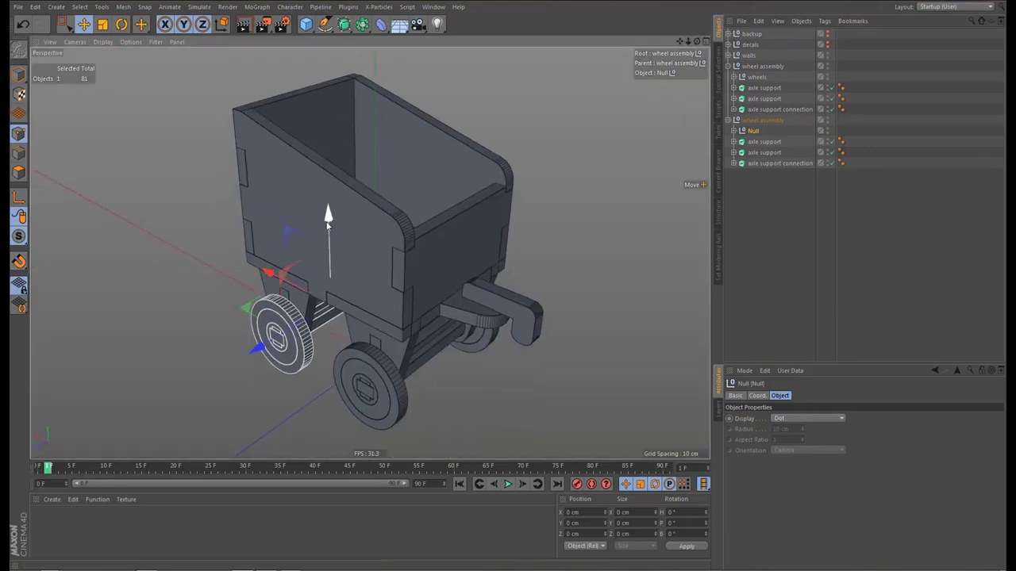
{"action": "key", "text": "r"}
{"action": "left_click_drag", "start_coordinate": [346, 265], "coordinate": [343, 236]}
{"action": "middle_click_drag", "start_coordinate": [364, 257], "coordinate": [392, 258], "text": "alt"}
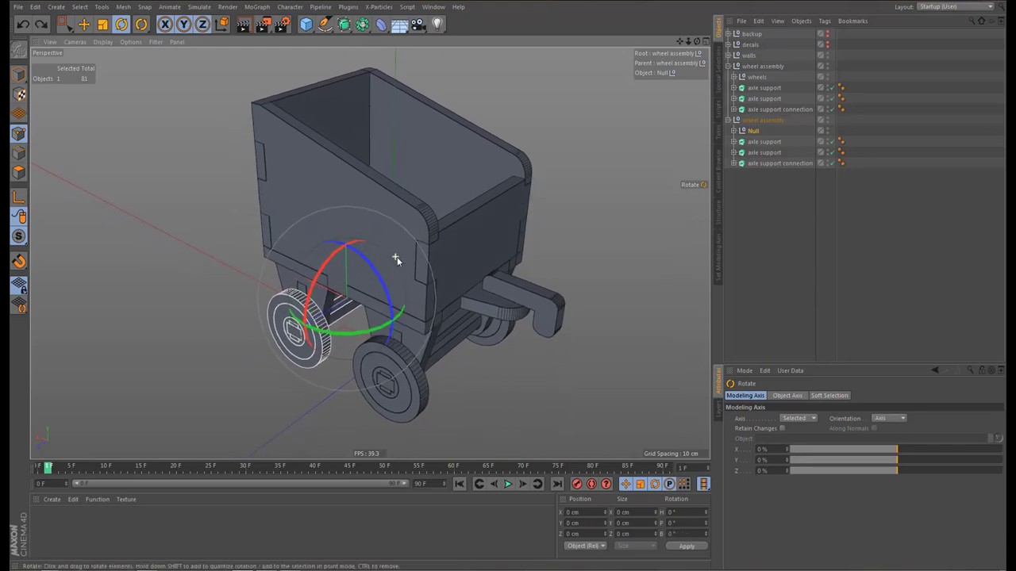
Expand the walls group in the object hierarchy and create four new materials
{"action": "left_click", "coordinate": [730, 56]}
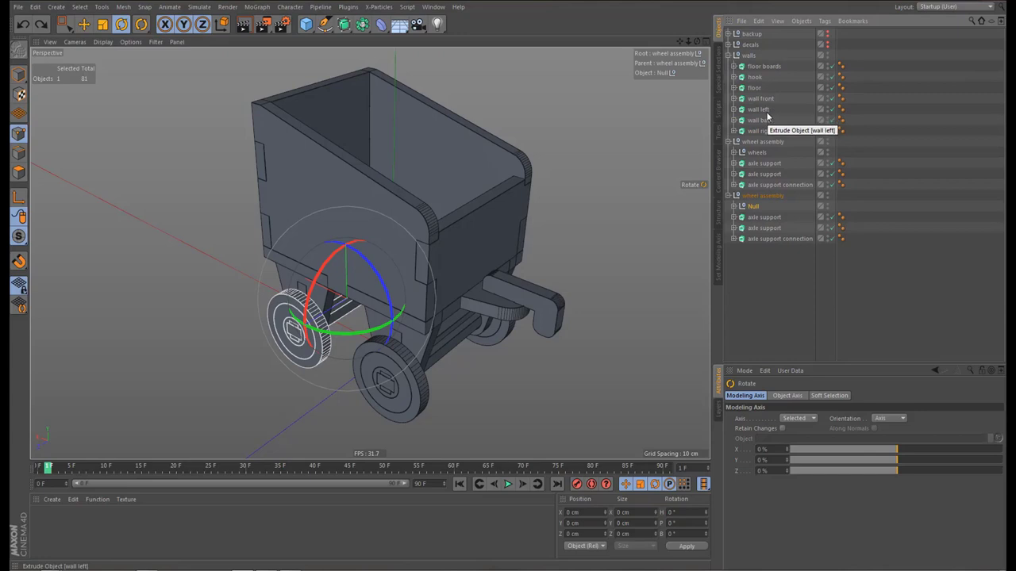
{"action": "left_click", "coordinate": [68, 540]}
{"action": "double_click", "coordinate": [69, 538]}
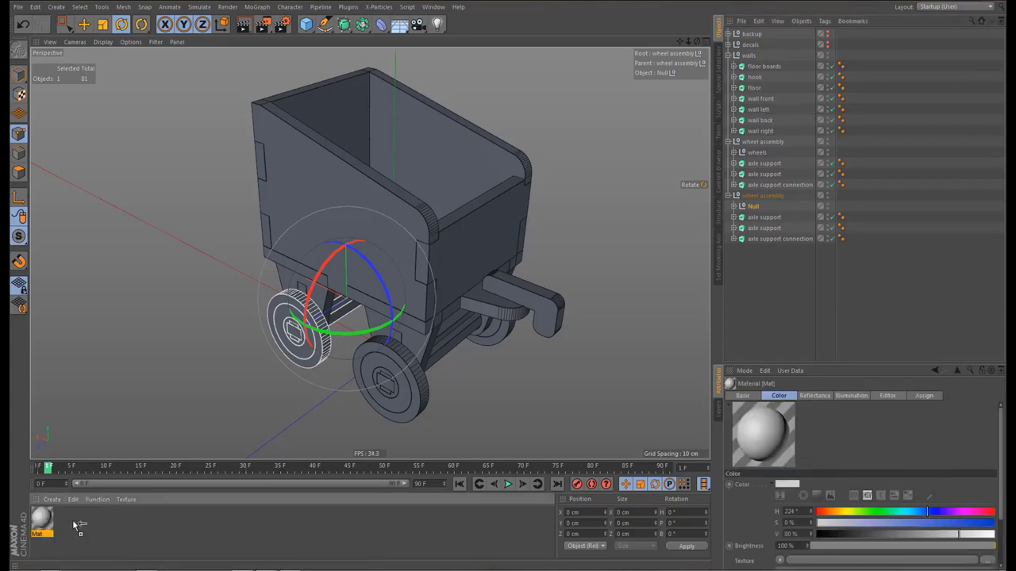
{"action": "double_click", "coordinate": [73, 525]}
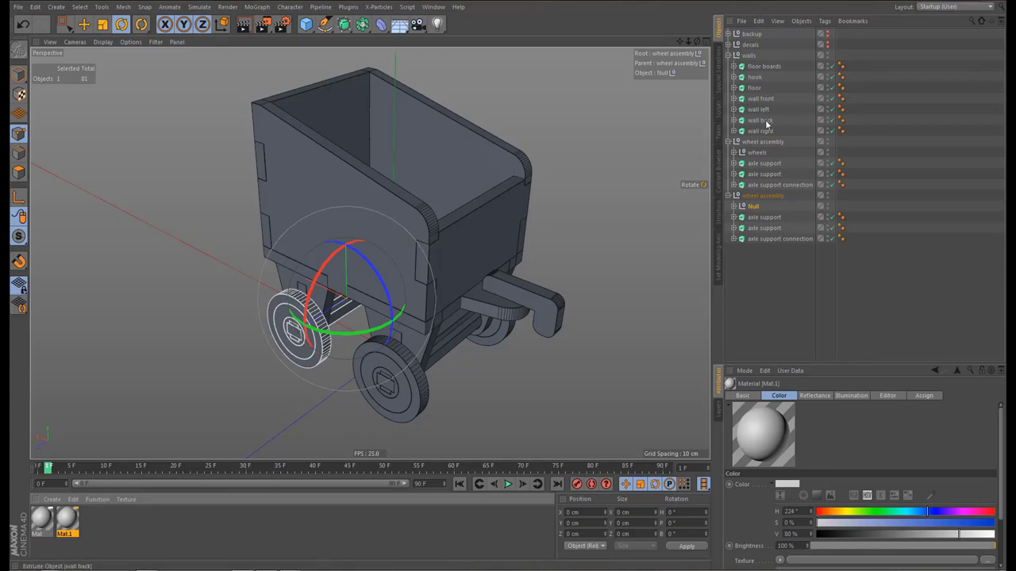
{"action": "double_click", "coordinate": [96, 525]}
{"action": "double_click", "coordinate": [131, 527]}
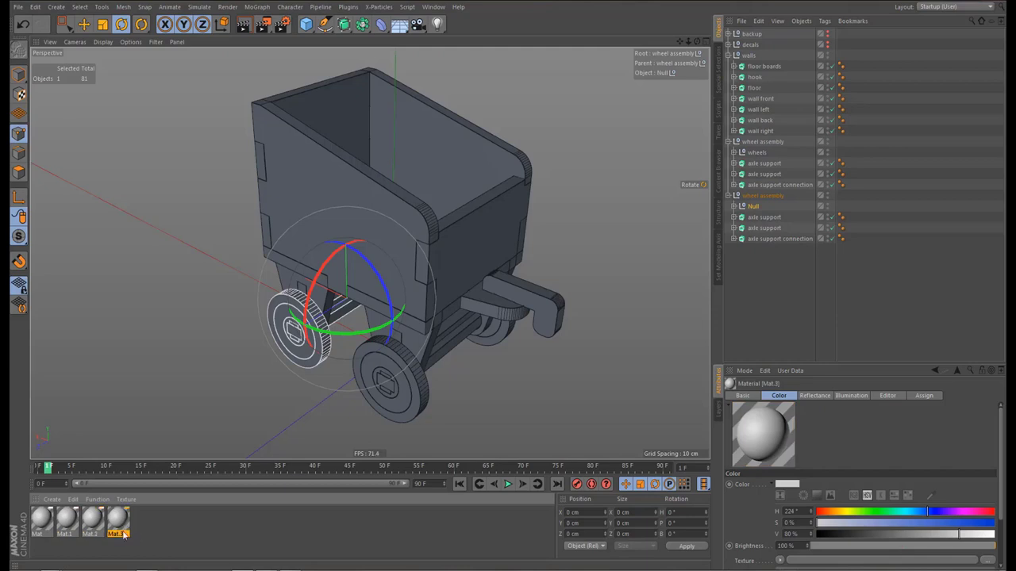
Rename the first material "wall front", disable its Reflectance channel and enable its Alpha channel
{"action": "left_click", "coordinate": [43, 522]}
{"action": "double_click", "coordinate": [42, 520]}
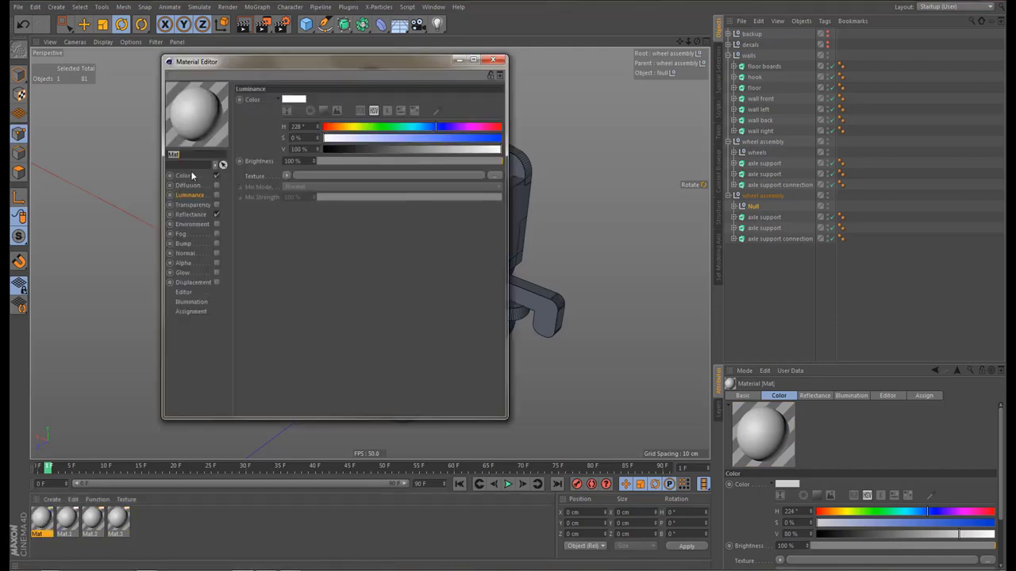
{"action": "type", "text": "wh"}
{"action": "type", "text": "ll fron"}
{"action": "key", "text": "Return"}
{"action": "left_click", "coordinate": [216, 214]}
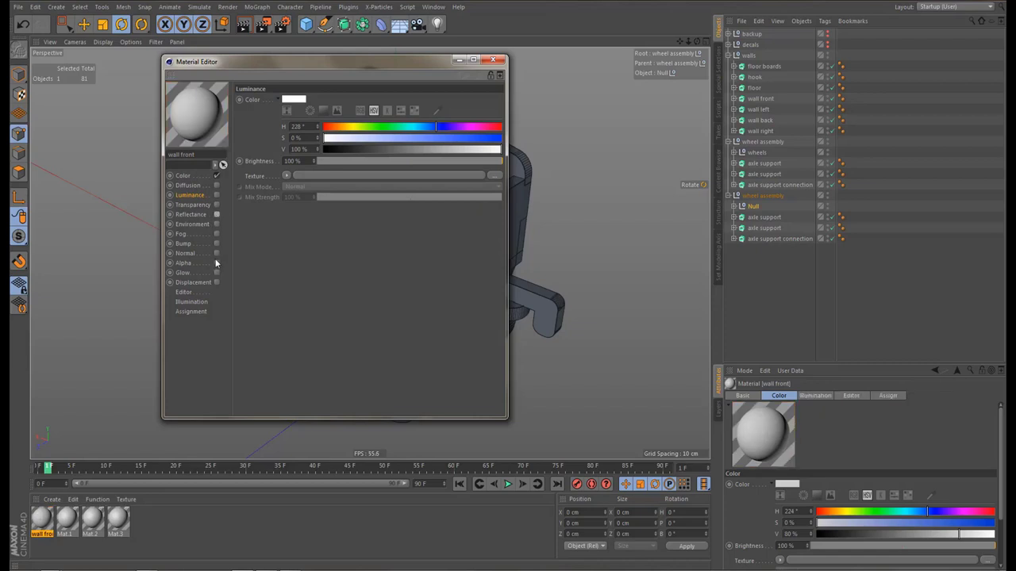
{"action": "left_click", "coordinate": [217, 262]}
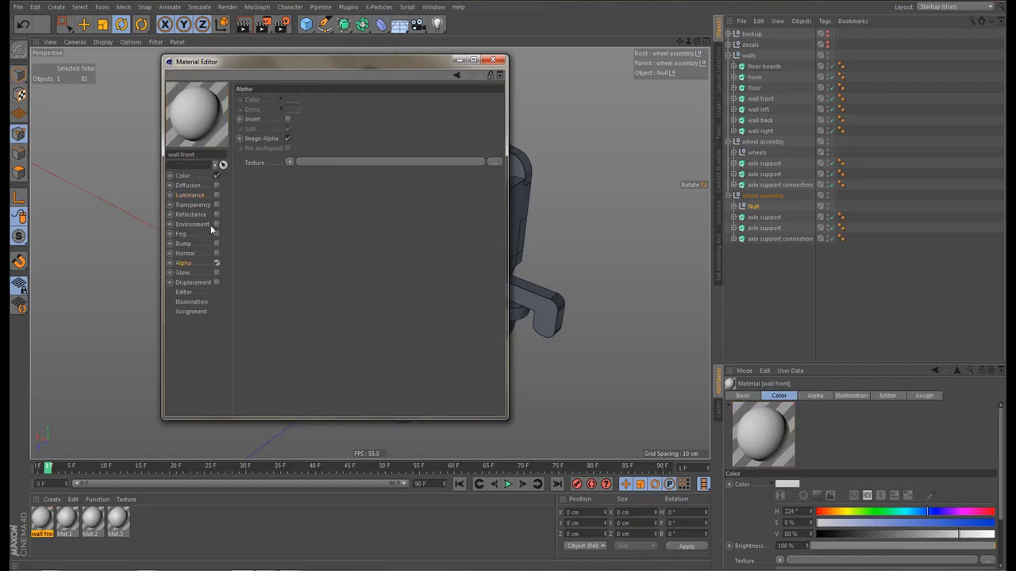
Load decal wall front.png as the colour texture of the wall front material, copying the image to the project location
{"action": "left_click", "coordinate": [185, 175]}
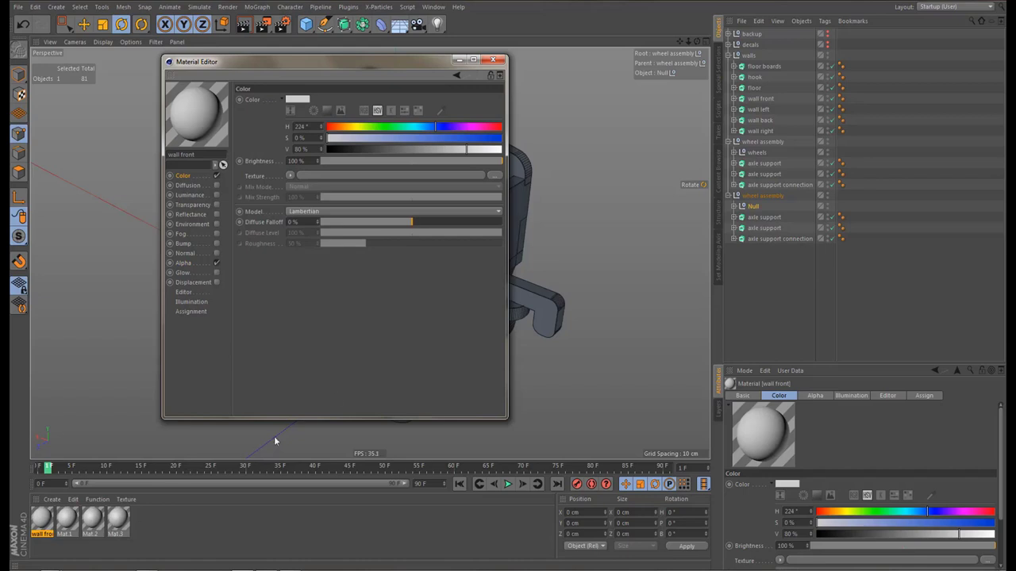
{"action": "left_click", "coordinate": [494, 175]}
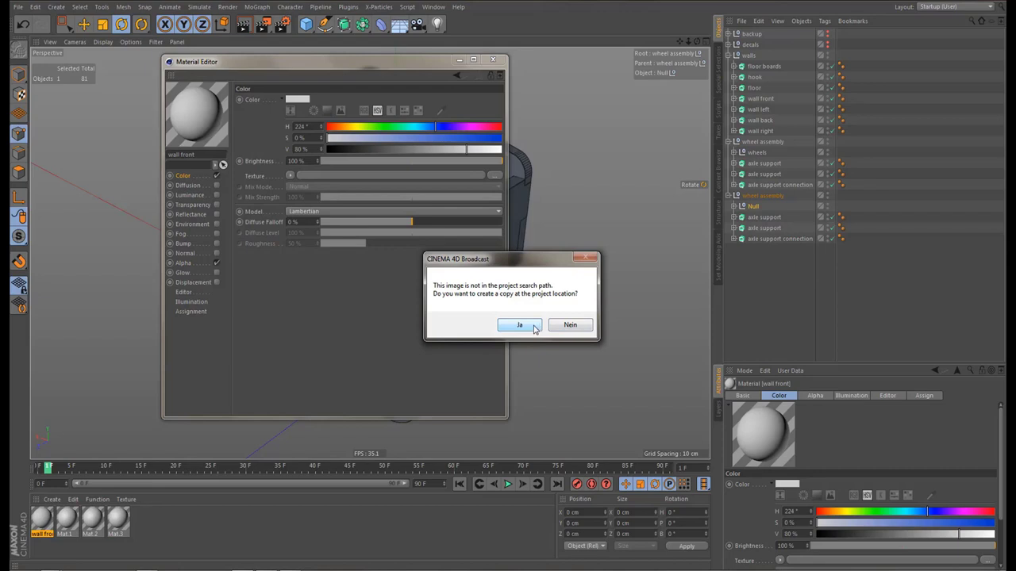
{"action": "left_click", "coordinate": [520, 326]}
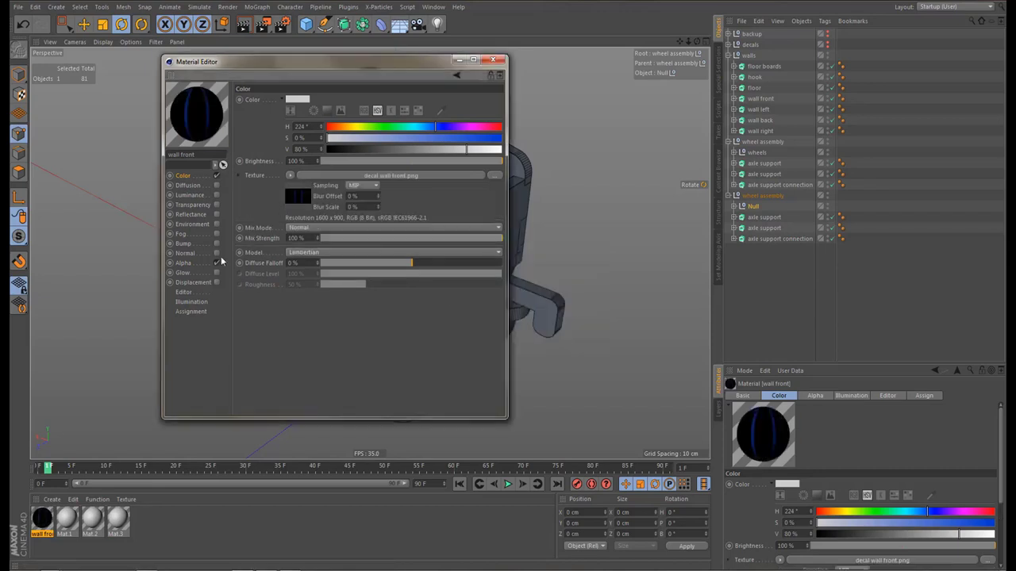
Load the decal's alpha image into the wall front material's Alpha channel, copying it to the project location
{"action": "left_click", "coordinate": [183, 263]}
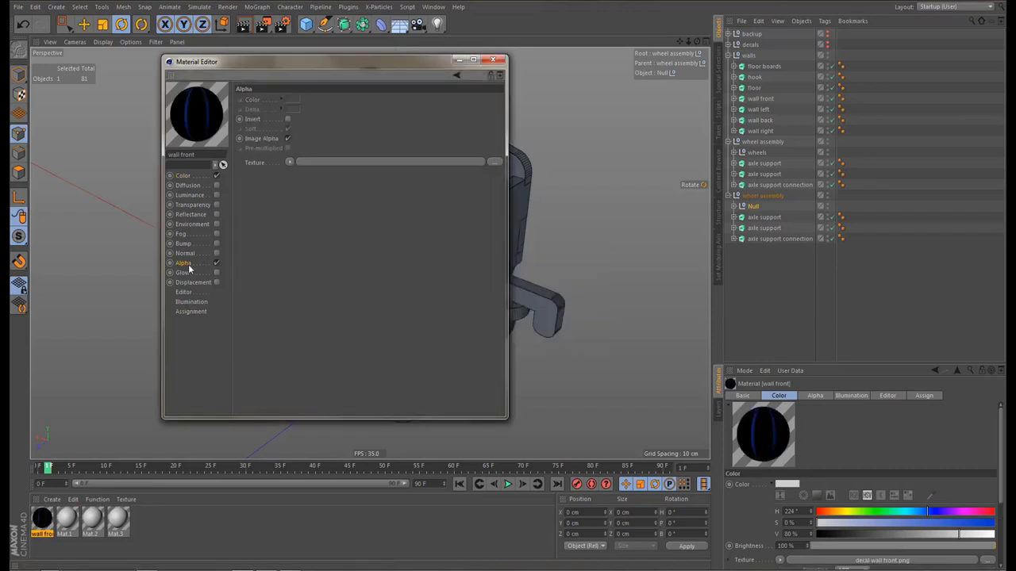
{"action": "left_click", "coordinate": [494, 162]}
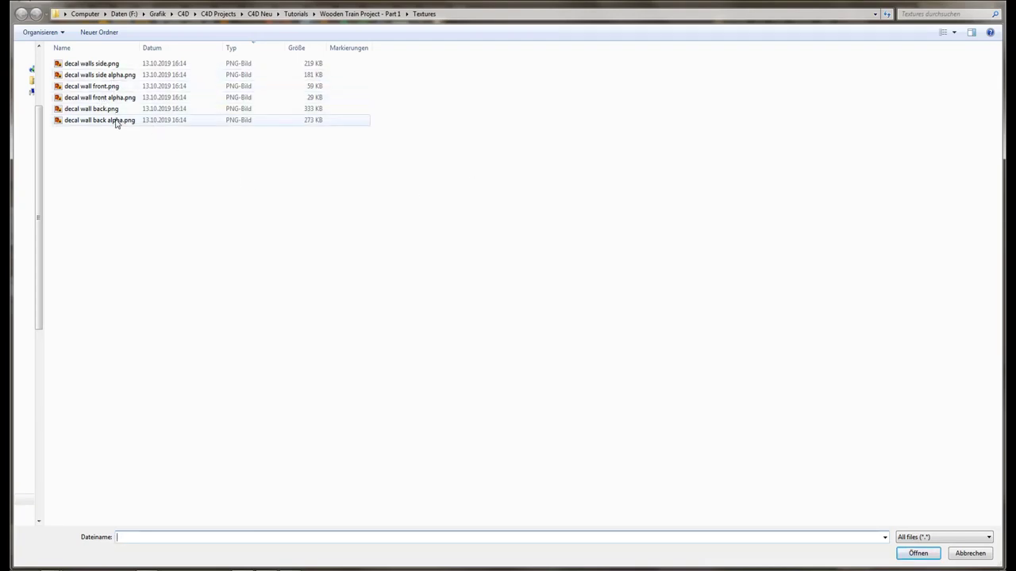
{"action": "double_click", "coordinate": [116, 121]}
{"action": "left_click", "coordinate": [518, 324]}
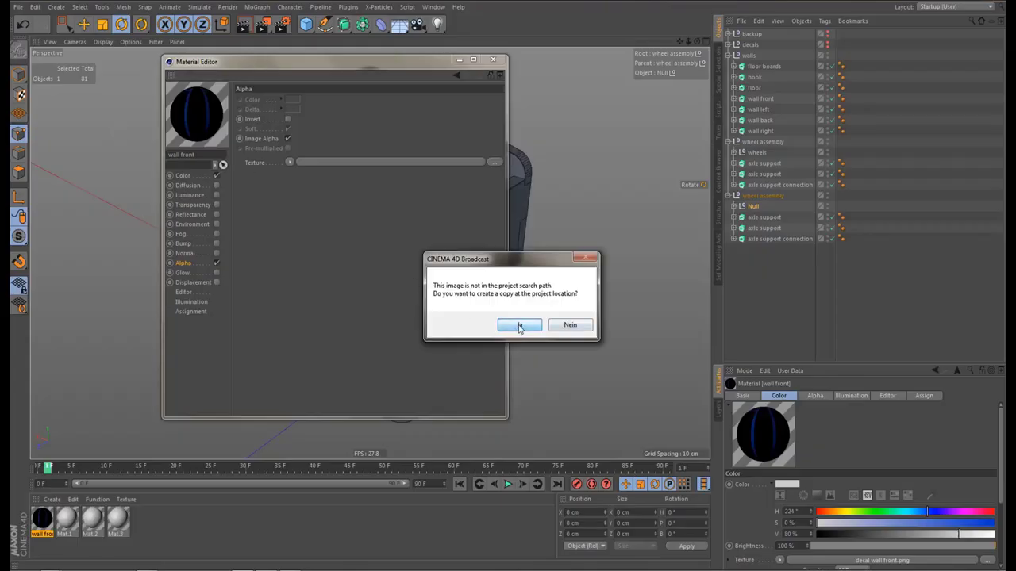
{"action": "left_click", "coordinate": [184, 176]}
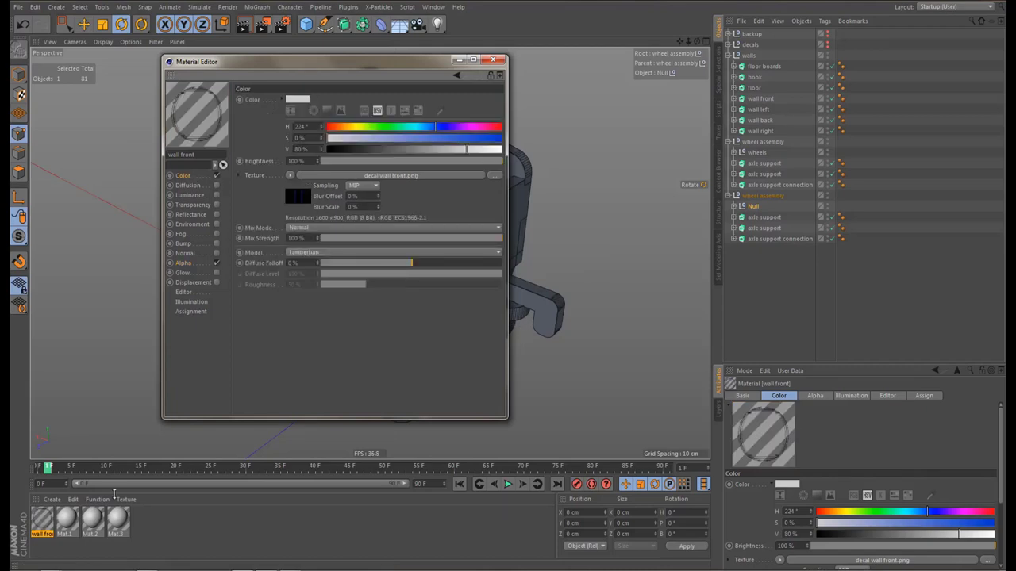
Rename the second material "walls left and right"
{"action": "left_click", "coordinate": [68, 519]}
{"action": "double_click", "coordinate": [196, 156]}
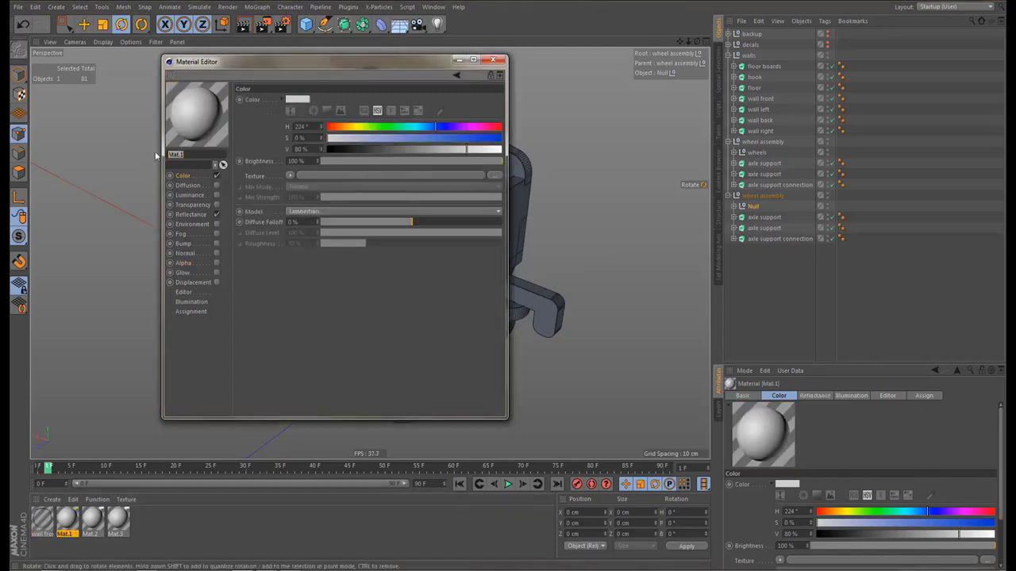
{"action": "type", "text": "wall"}
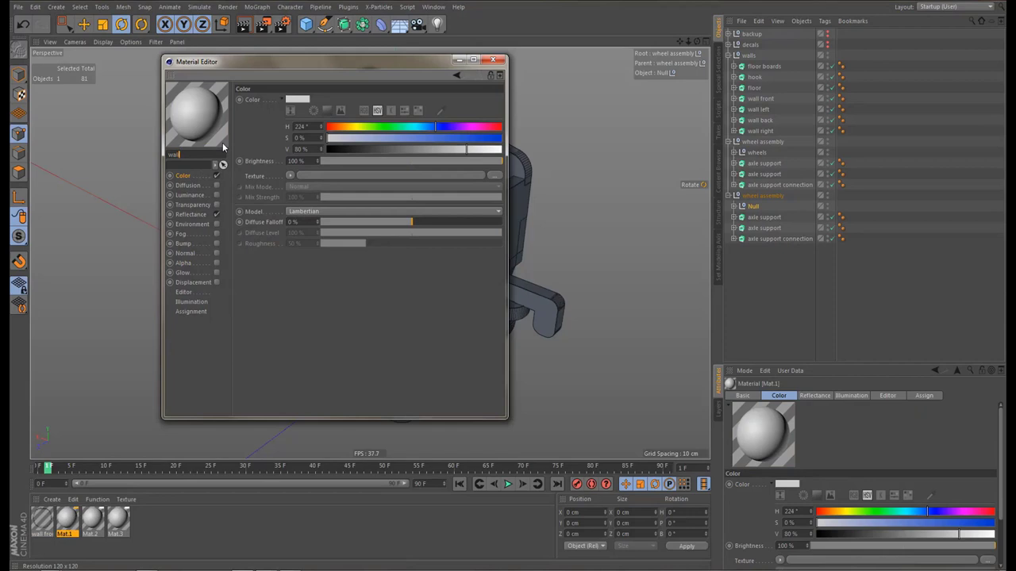
{"action": "type", "text": " left"}
{"action": "key", "text": "BackSpace"}
{"action": "key", "text": "BackSpace"}
{"action": "key", "text": "BackSpace"}
{"action": "key", "text": "BackSpace"}
{"action": "key", "text": "BackSpace"}
{"action": "type", "text": "left and right"}
Load decal walls side.png as the colour texture of the walls left and right material, copying the image to the project location
{"action": "left_click", "coordinate": [494, 175]}
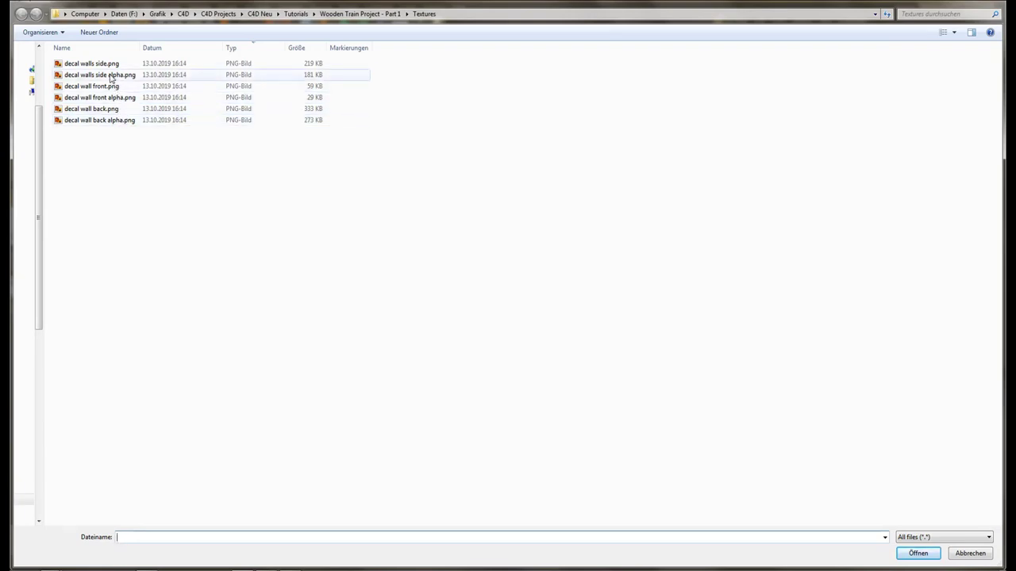
{"action": "double_click", "coordinate": [108, 63]}
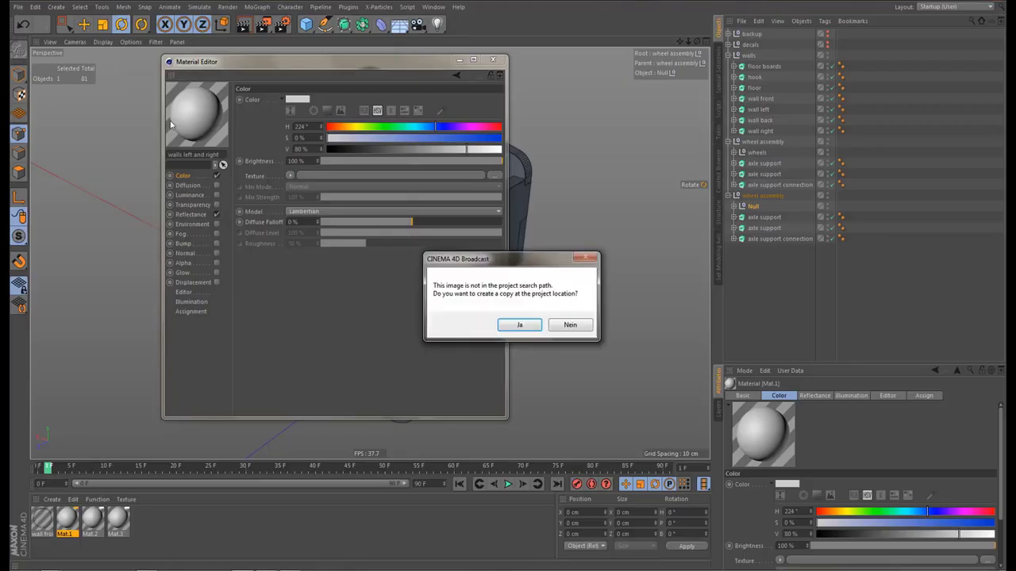
{"action": "left_click", "coordinate": [520, 324]}
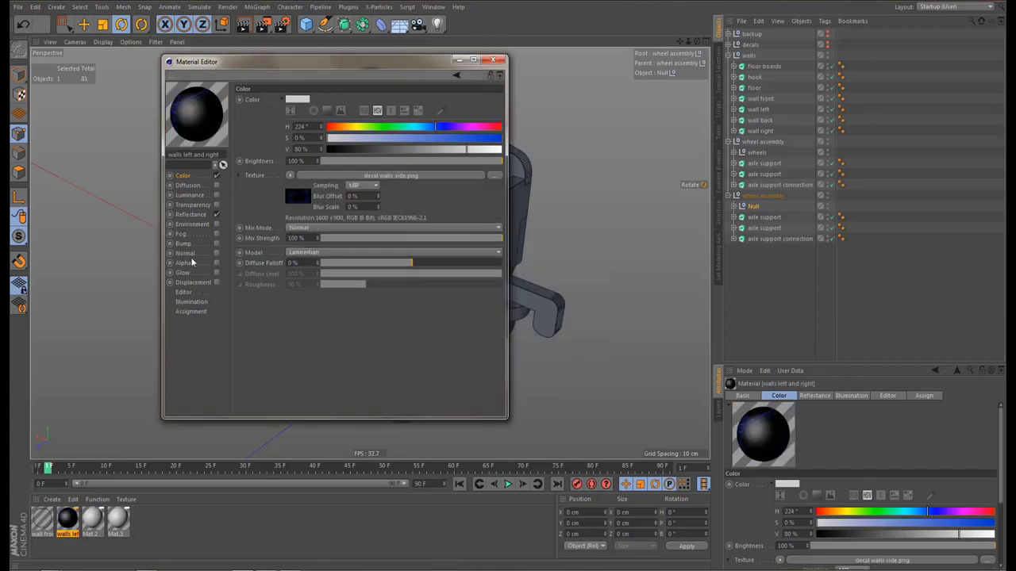
Disable Reflectance on the side walls' material and load decal walls side alpha.png into its enabled Alpha channel, copying the image to the project
{"action": "left_click", "coordinate": [217, 214]}
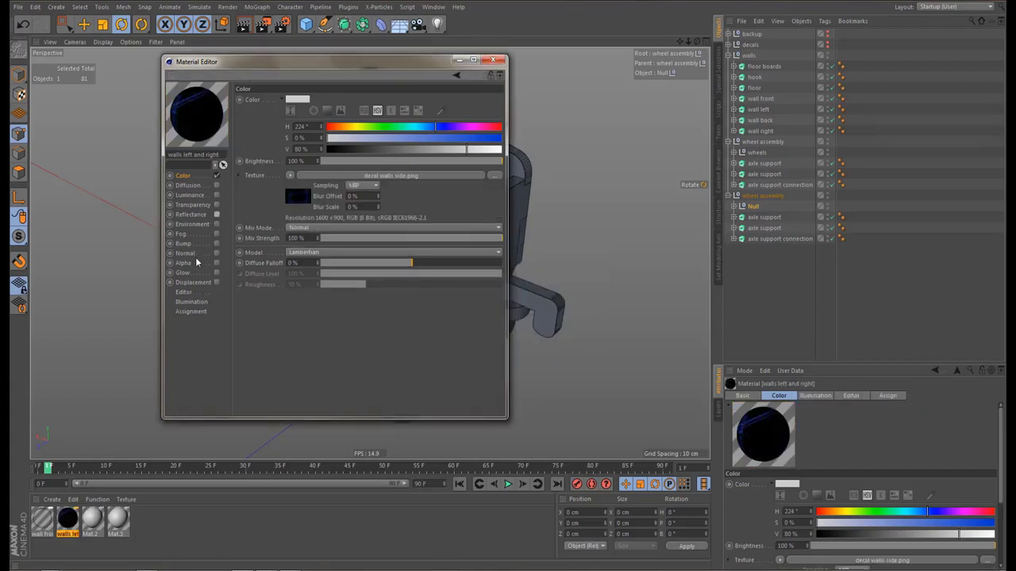
{"action": "left_click", "coordinate": [217, 263]}
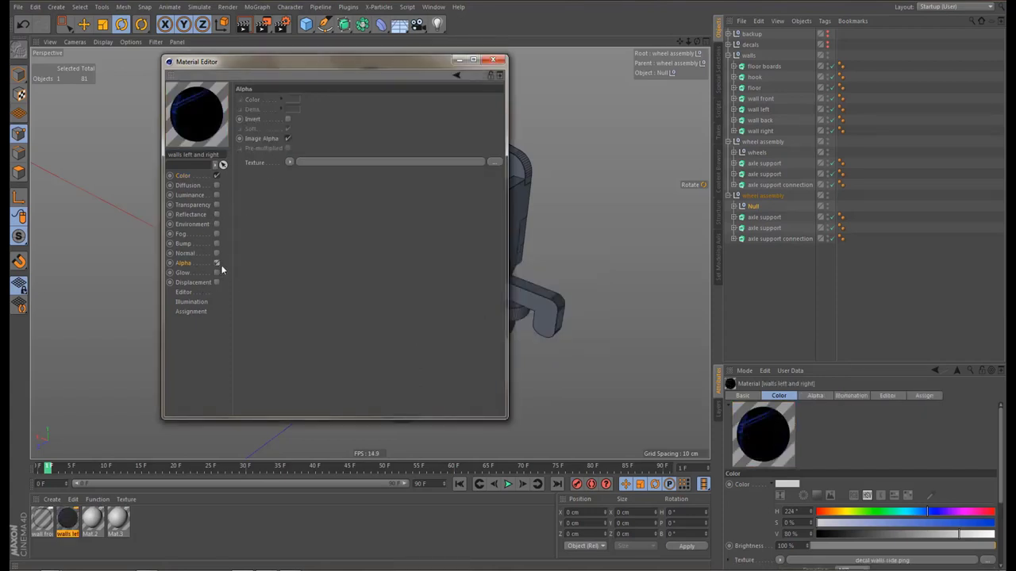
{"action": "left_click", "coordinate": [495, 162]}
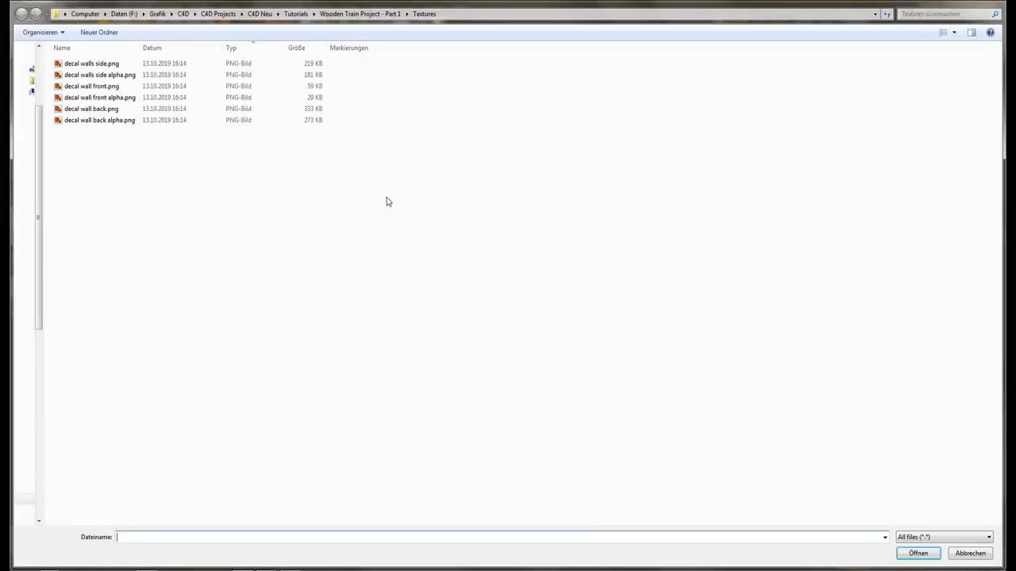
{"action": "double_click", "coordinate": [123, 77]}
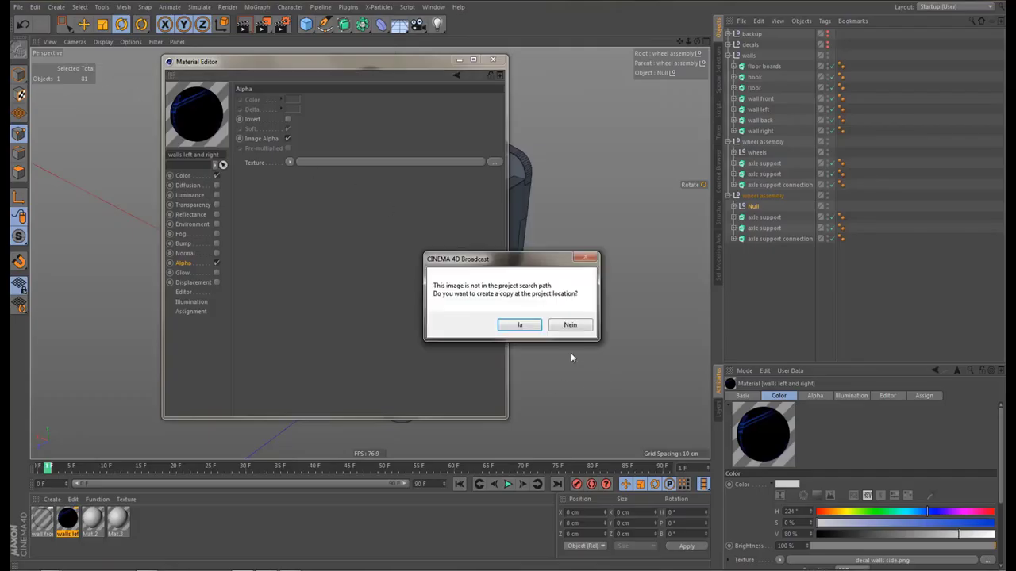
{"action": "left_click", "coordinate": [520, 325]}
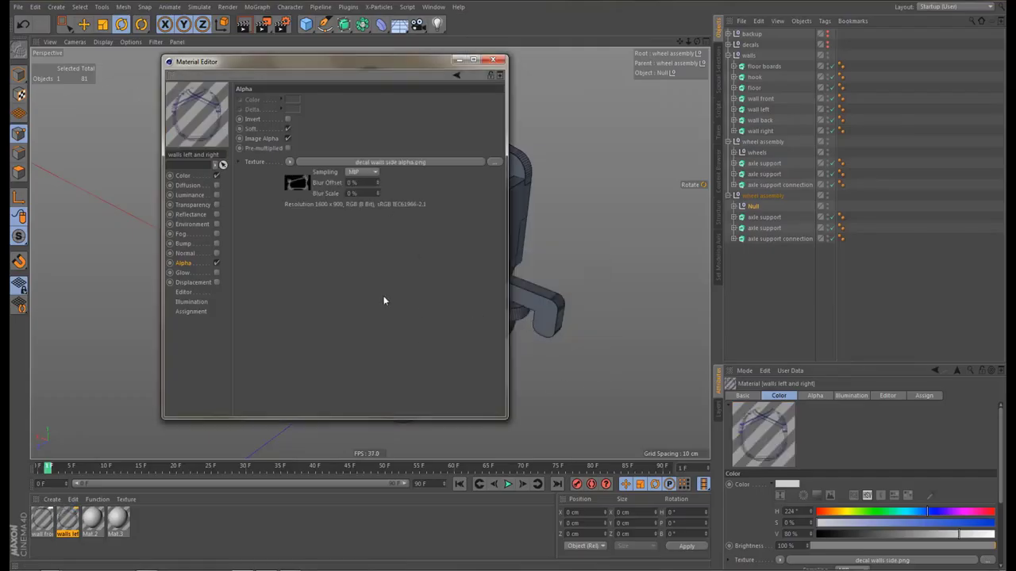
Rename the third material "wall back"
{"action": "left_click", "coordinate": [92, 518]}
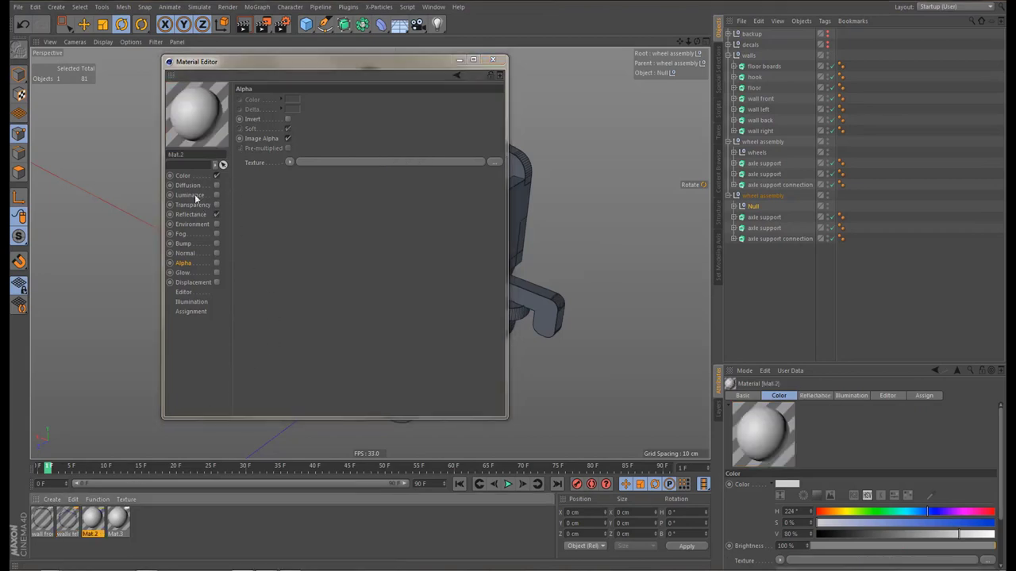
{"action": "left_click", "coordinate": [192, 165]}
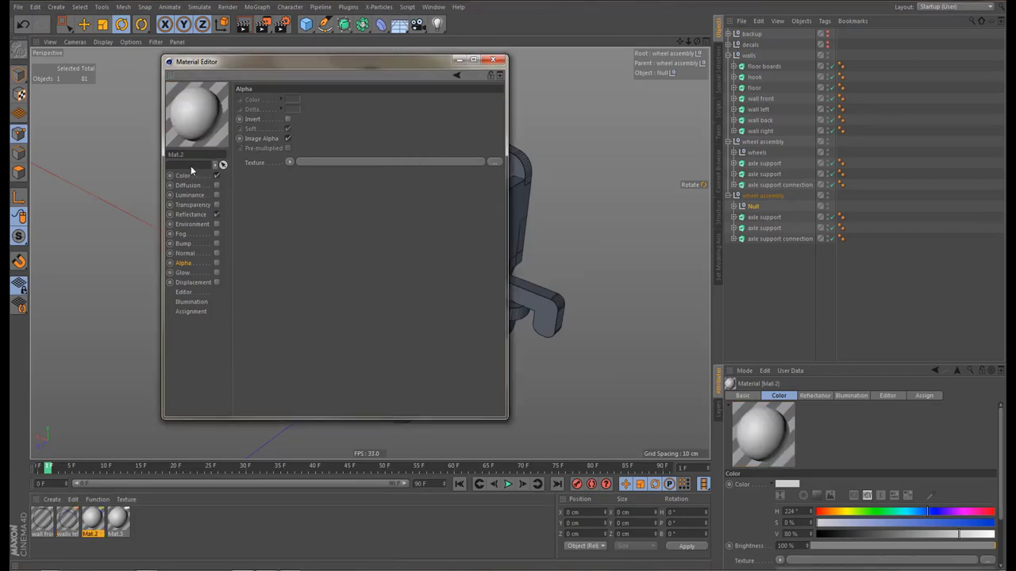
{"action": "left_click", "coordinate": [93, 520]}
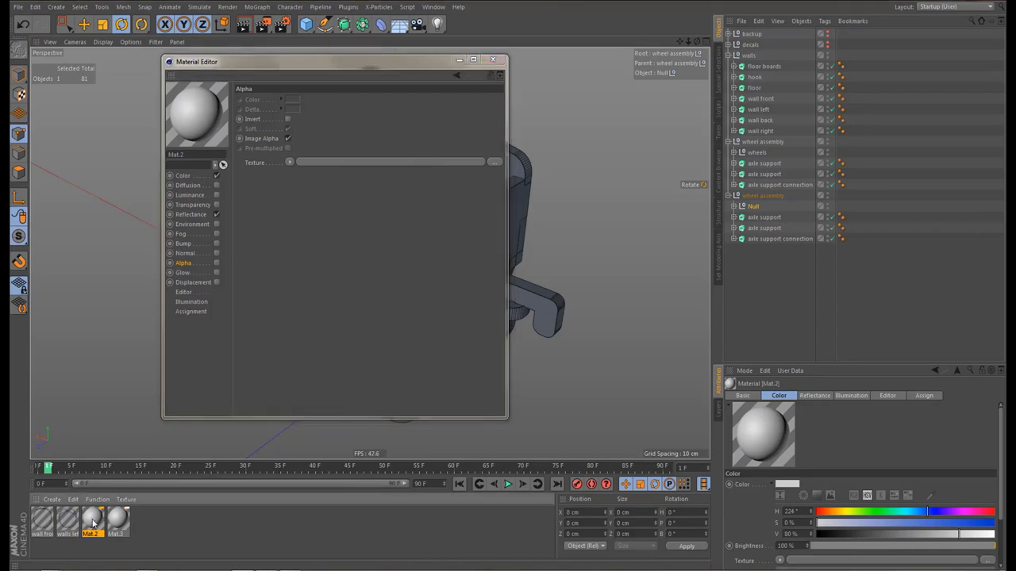
{"action": "left_click", "coordinate": [189, 176]}
{"action": "double_click", "coordinate": [181, 155]}
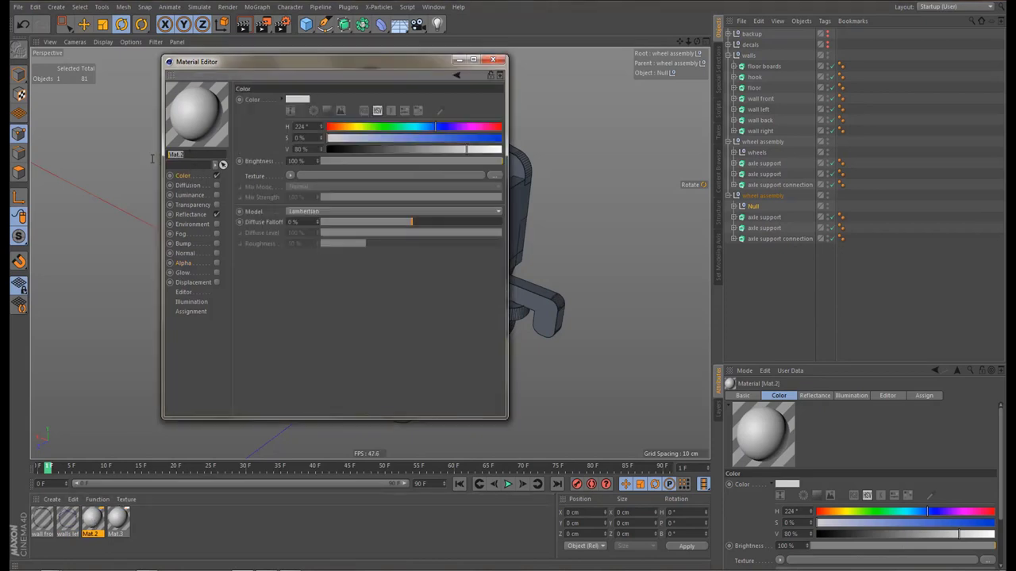
{"action": "type", "text": "wall back"}
{"action": "key", "text": "Return"}
Load decal wall back.png as the colour texture of the wall back material, copying the image to the project location
{"action": "left_click", "coordinate": [497, 178]}
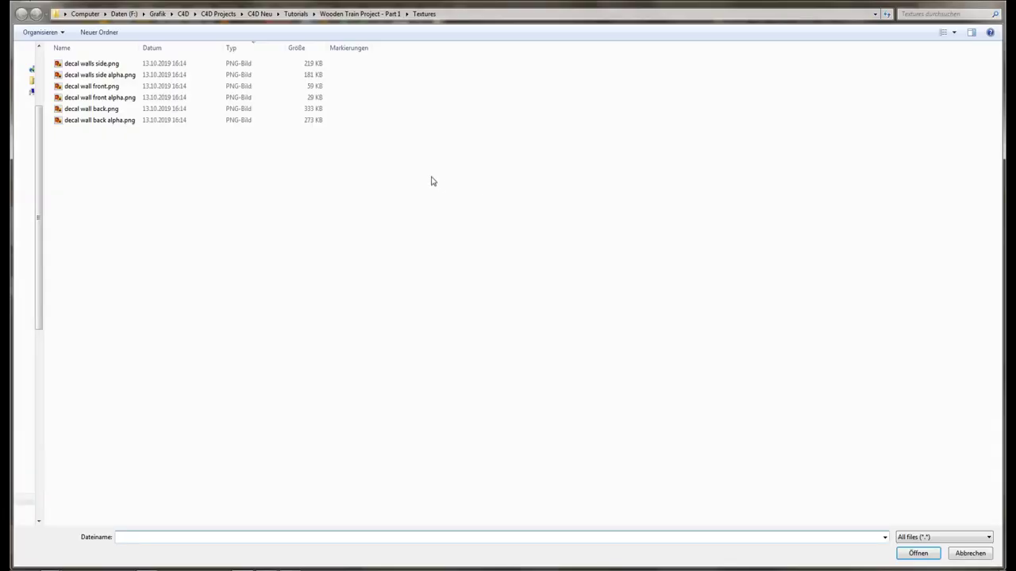
{"action": "double_click", "coordinate": [109, 114]}
{"action": "left_click", "coordinate": [519, 327]}
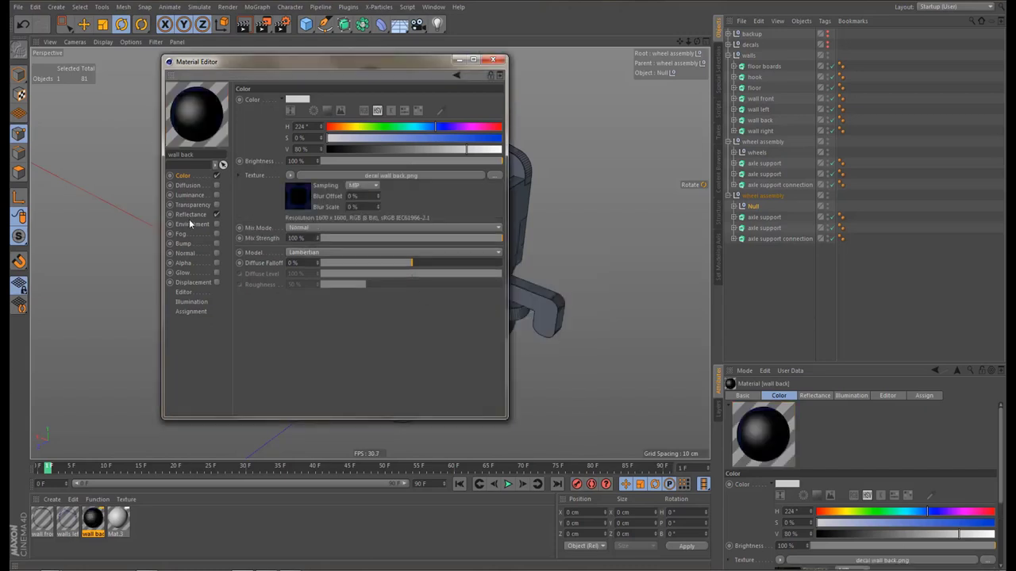
Disable Reflectance on the wall back material, load decal wall back alpha.png into its enabled Alpha channel with a project copy, and close the material editor
{"action": "left_click", "coordinate": [217, 214]}
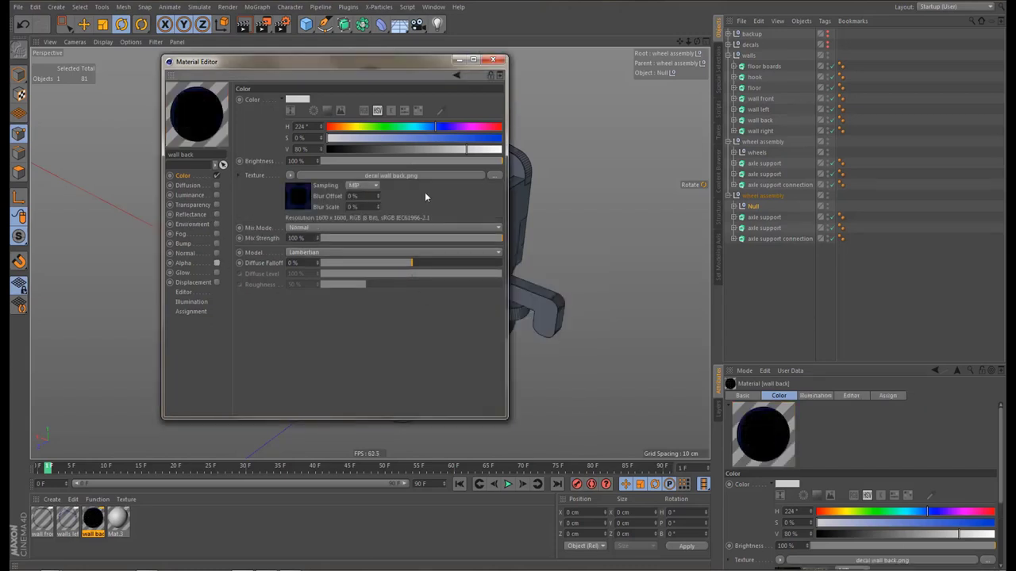
{"action": "left_click", "coordinate": [217, 263]}
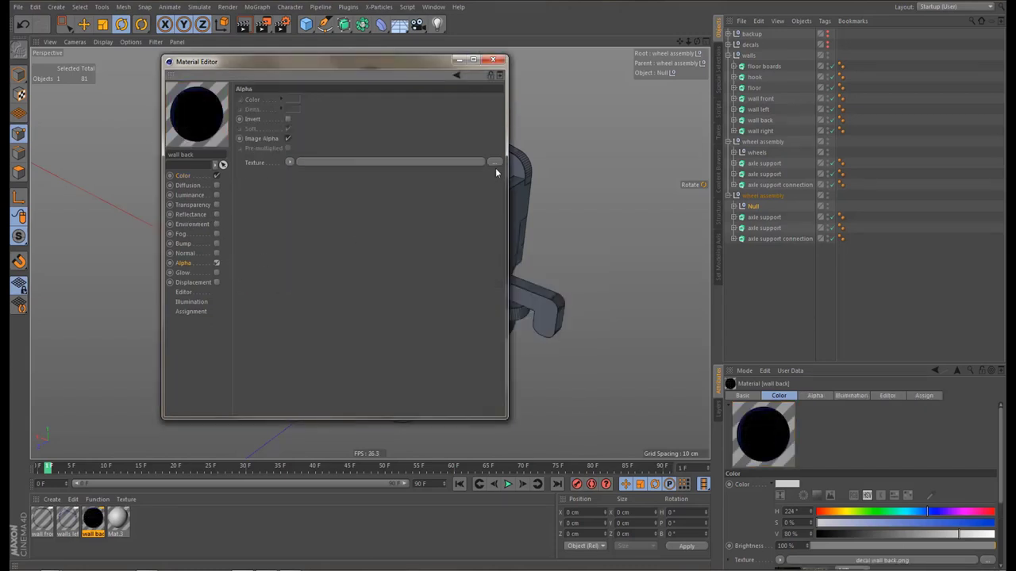
{"action": "left_click", "coordinate": [495, 162]}
{"action": "double_click", "coordinate": [119, 121]}
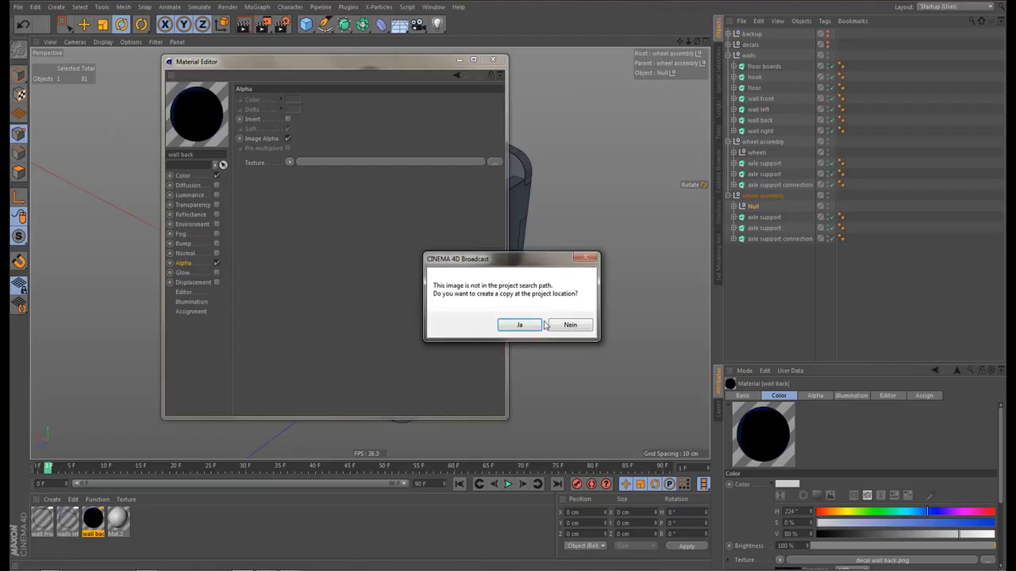
{"action": "left_click", "coordinate": [520, 324]}
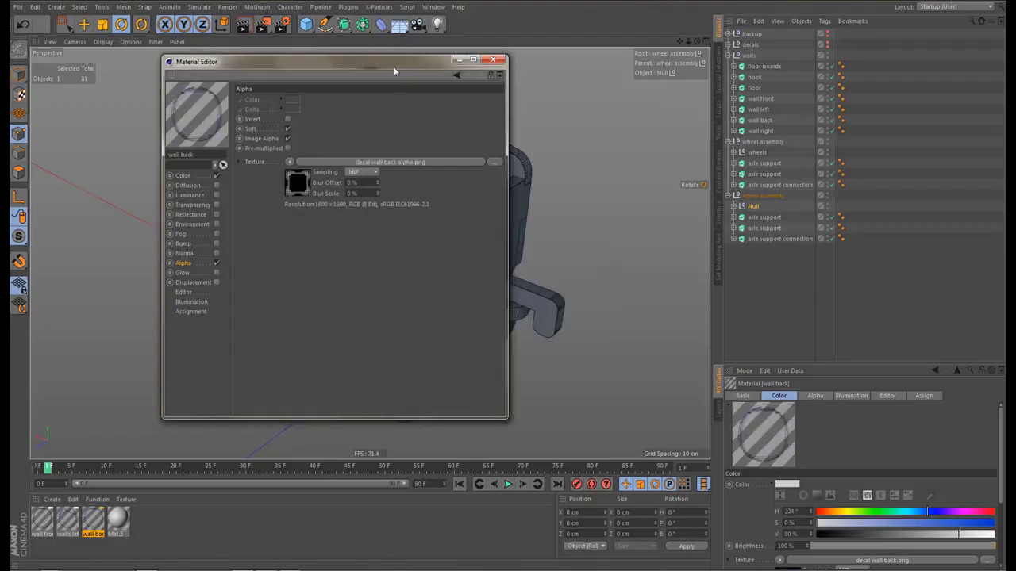
{"action": "left_click", "coordinate": [493, 61]}
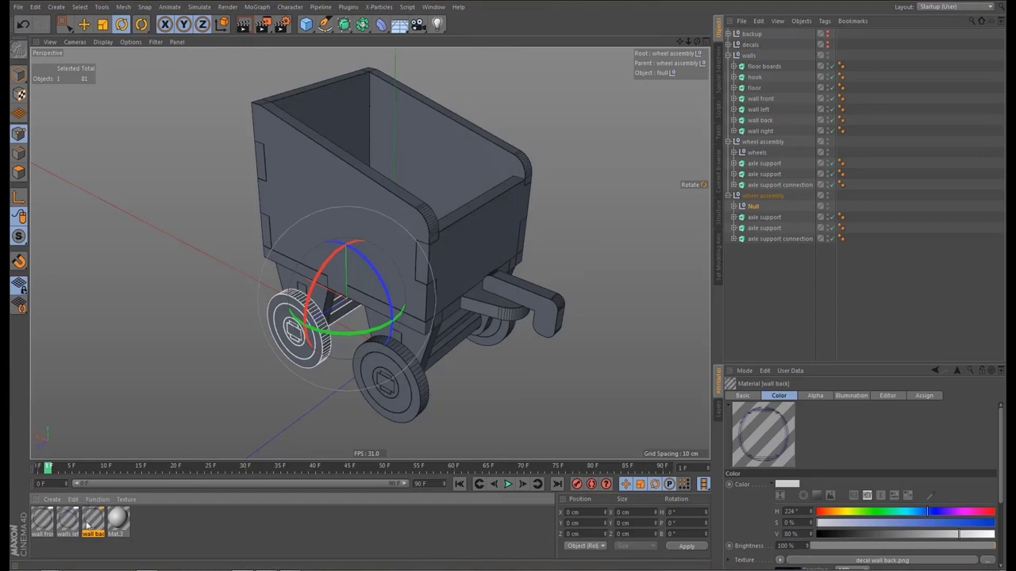
Open the fourth material for editing and rename it "base texture"
{"action": "left_click", "coordinate": [119, 521]}
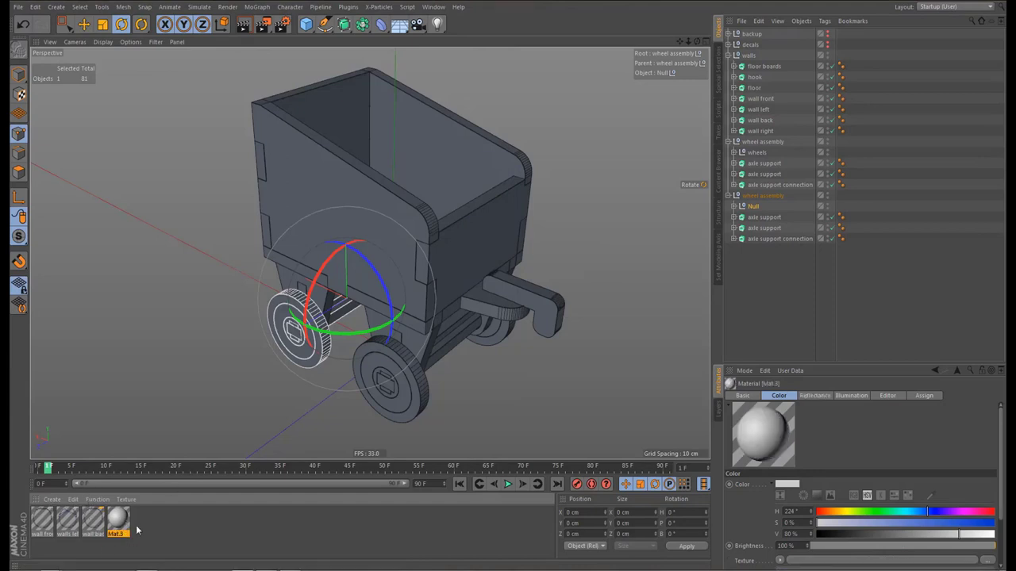
{"action": "double_click", "coordinate": [119, 520]}
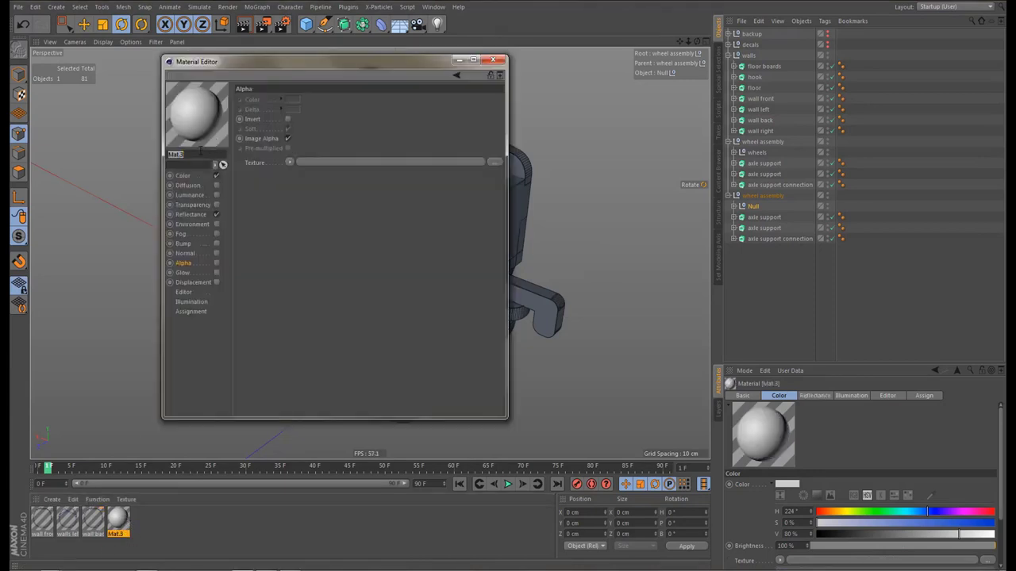
{"action": "left_click_drag", "start_coordinate": [198, 154], "coordinate": [144, 155]}
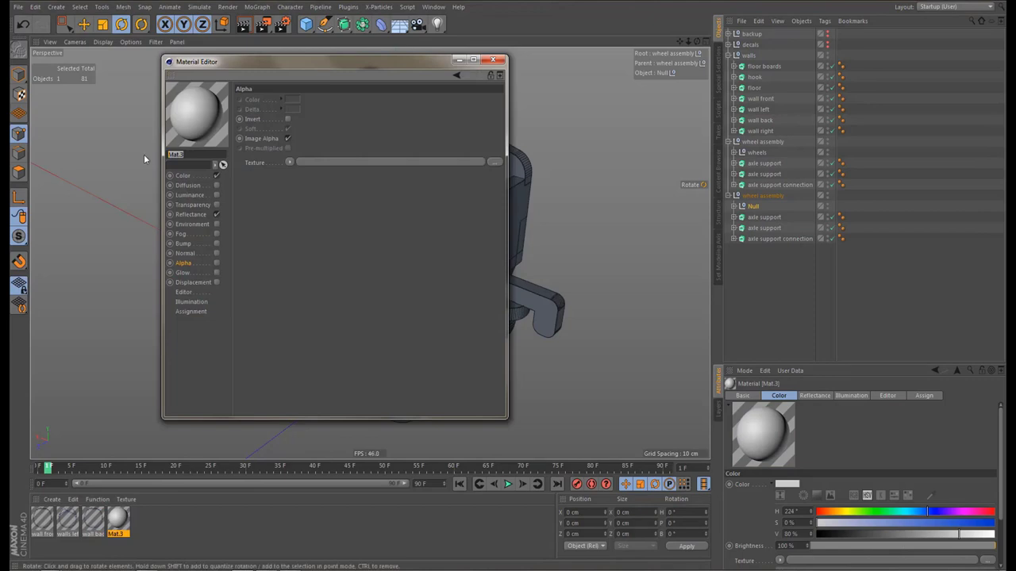
{"action": "type", "text": "base texture"}
{"action": "key", "text": "Return"}
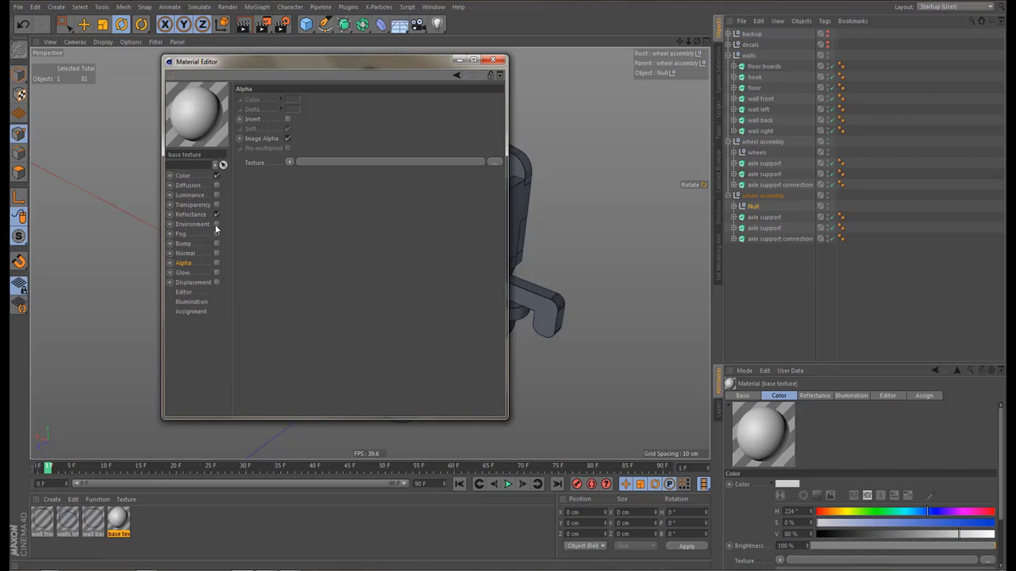
Set the base texture material's colour value (V) to 100% for pure white and close the material editor
{"action": "left_click", "coordinate": [181, 176]}
{"action": "left_click_drag", "start_coordinate": [475, 149], "coordinate": [501, 149]}
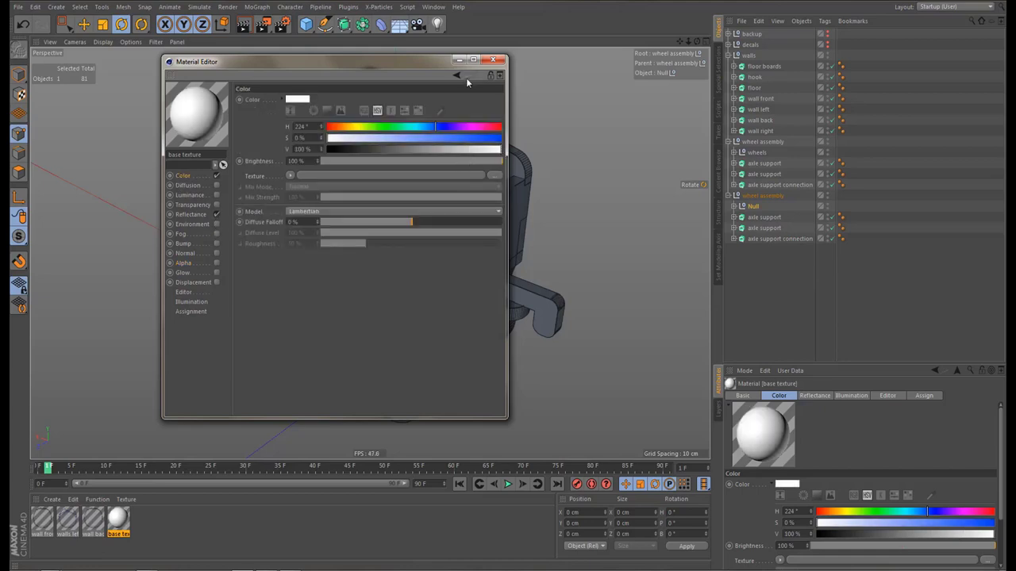
{"action": "left_click", "coordinate": [493, 60]}
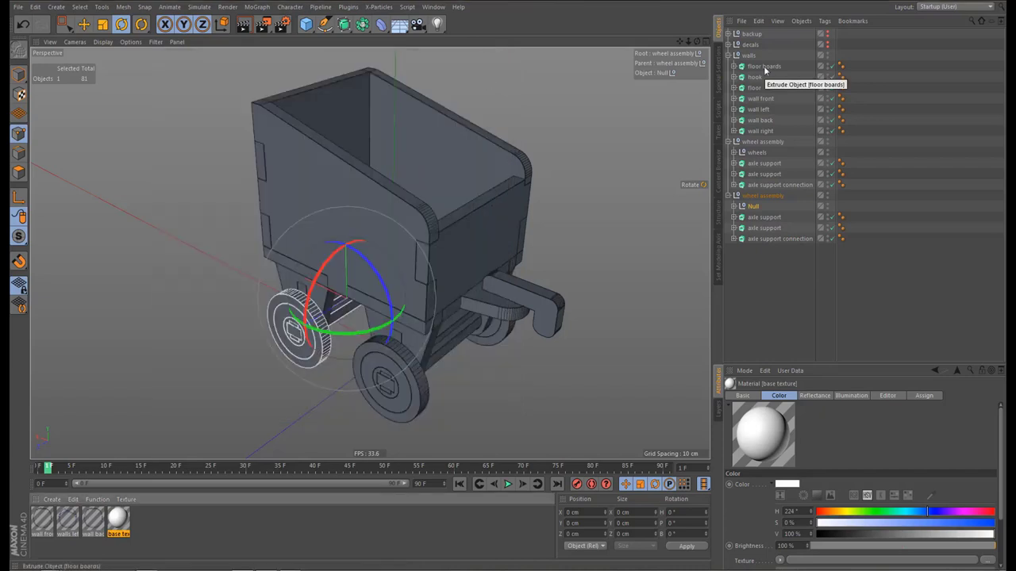
Apply the base texture material to all parts of the walls group and of both wheel assemblies, including their wheels and axle parts
{"action": "left_click", "coordinate": [763, 66]}
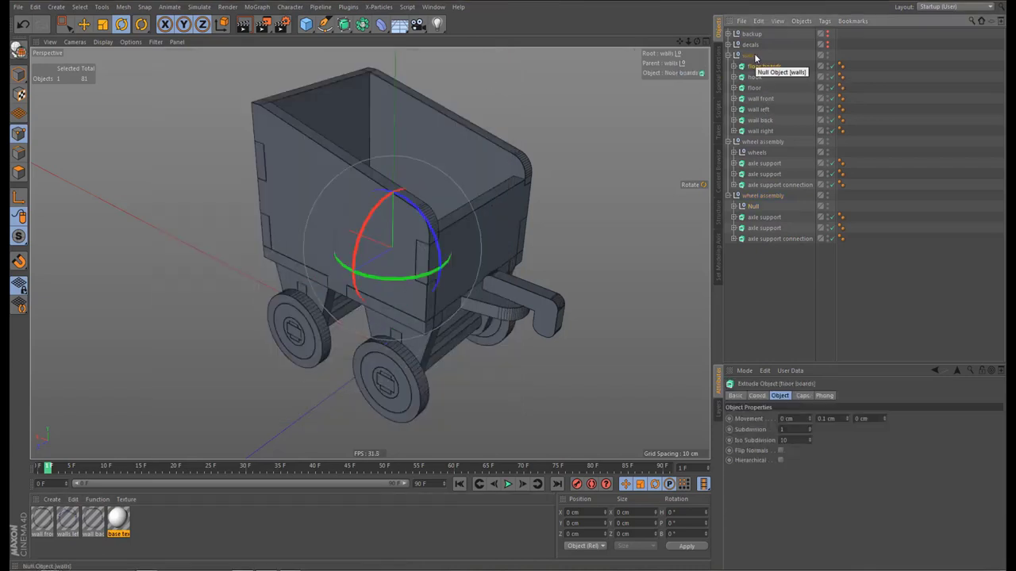
{"action": "left_click", "coordinate": [766, 132], "text": "shift"}
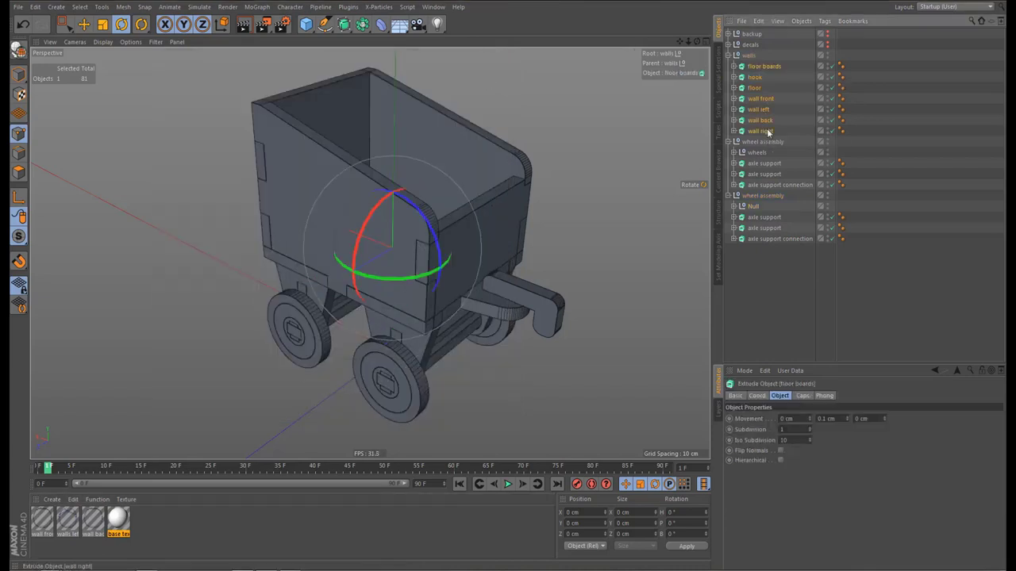
{"action": "left_click", "coordinate": [734, 152]}
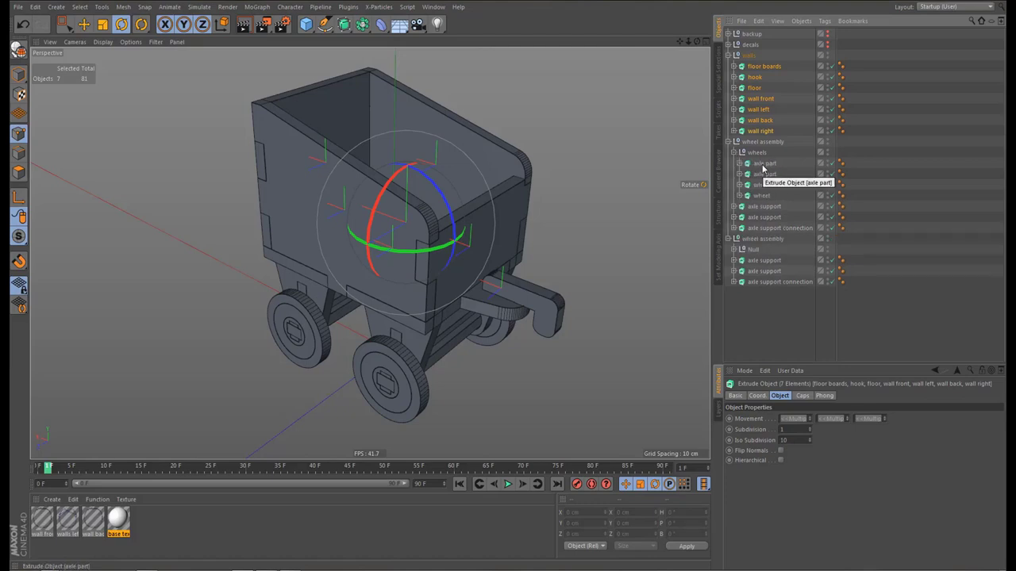
{"action": "left_click", "coordinate": [763, 165], "text": "shift"}
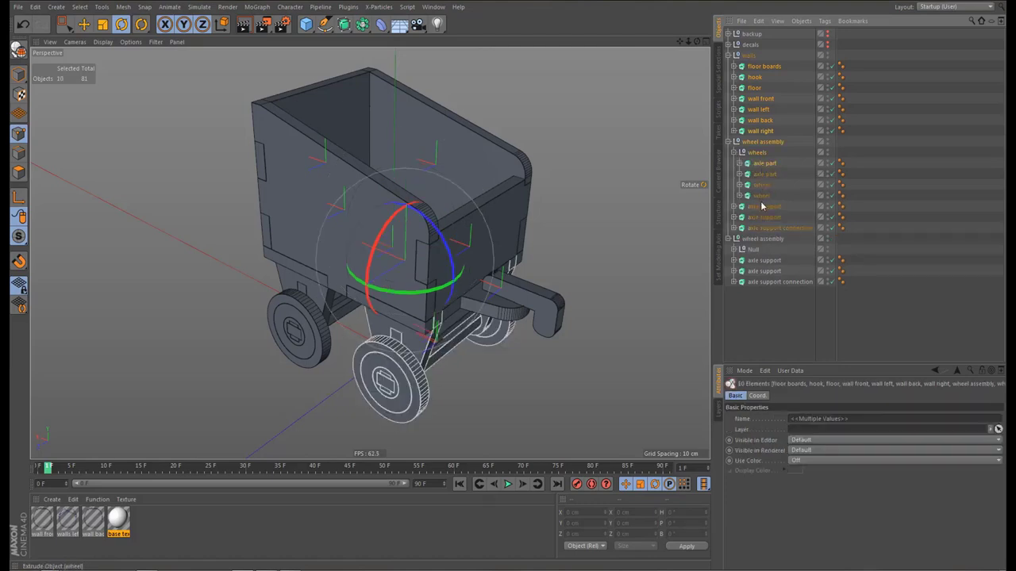
{"action": "left_click", "coordinate": [763, 228], "text": "shift"}
{"action": "left_click", "coordinate": [757, 281], "text": "shift"}
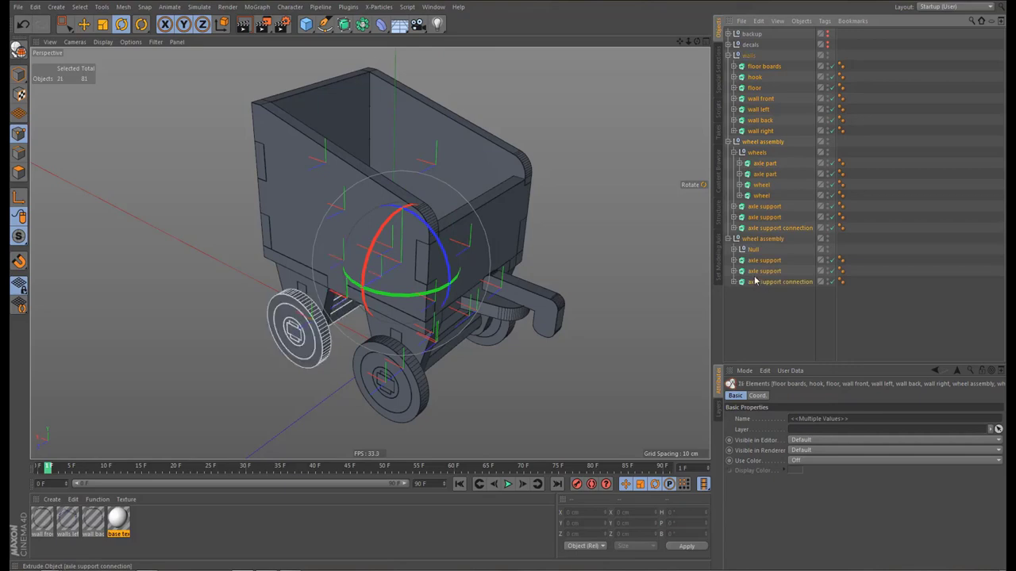
{"action": "left_click", "coordinate": [734, 250]}
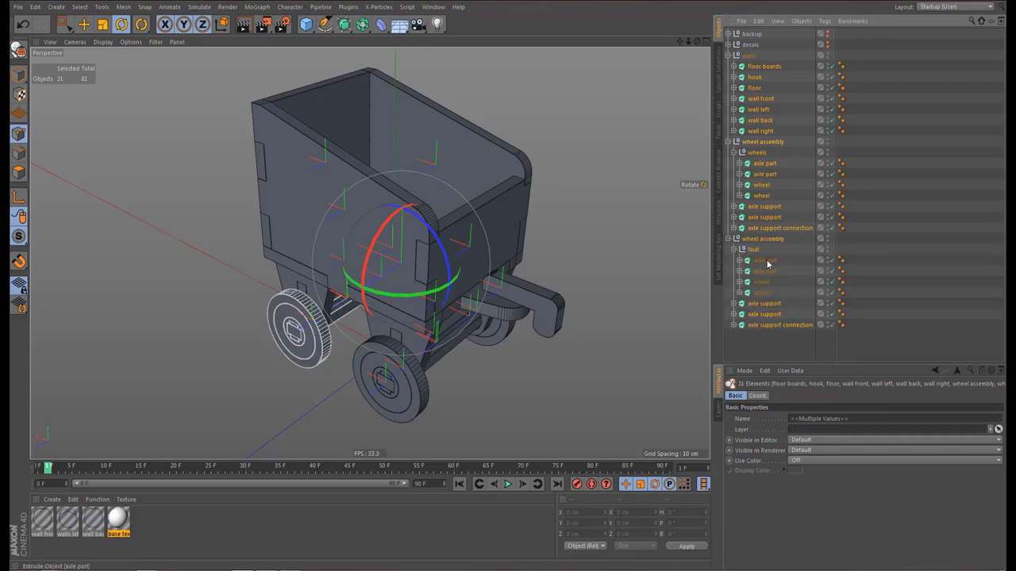
{"action": "left_click", "coordinate": [766, 262], "text": "shift"}
{"action": "left_click", "coordinate": [764, 292], "text": "shift"}
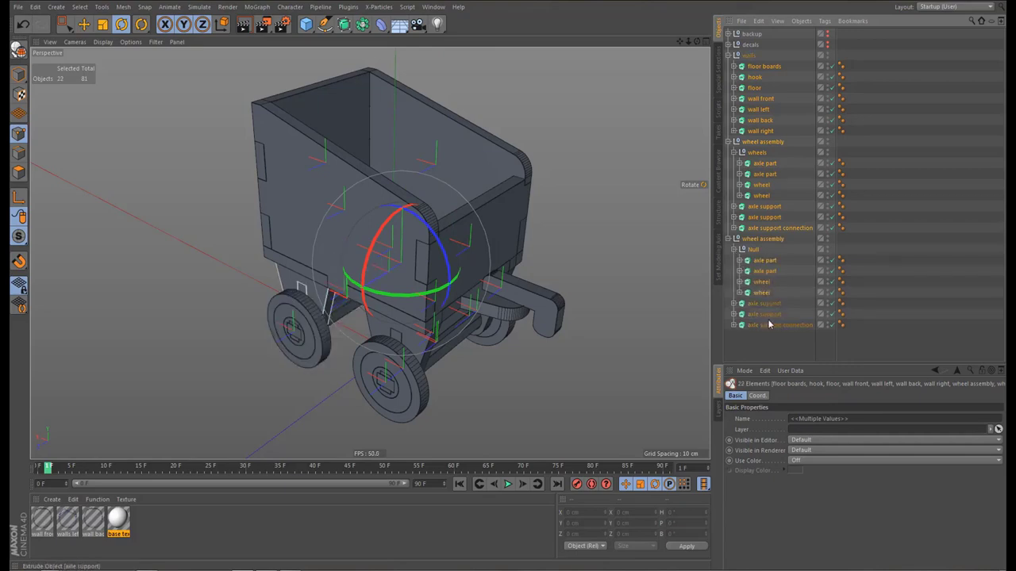
{"action": "left_click", "coordinate": [769, 327], "text": "shift"}
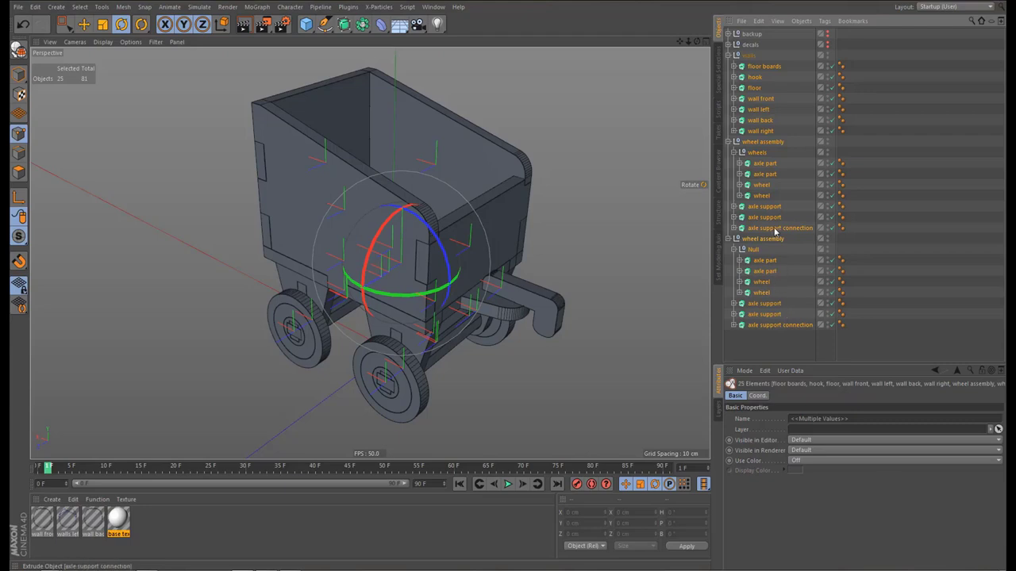
{"action": "right_click", "coordinate": [119, 521]}
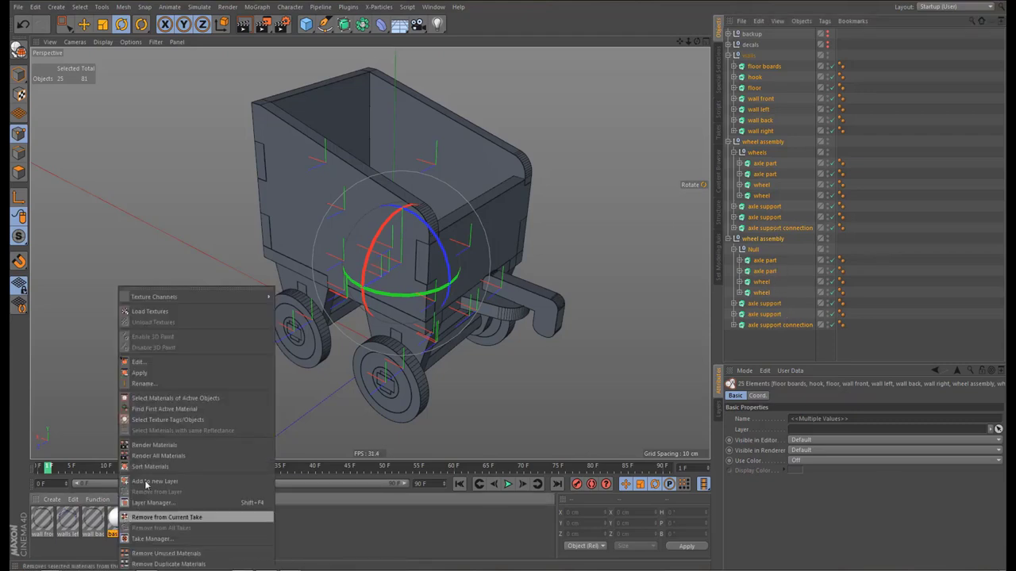
{"action": "left_click", "coordinate": [147, 373]}
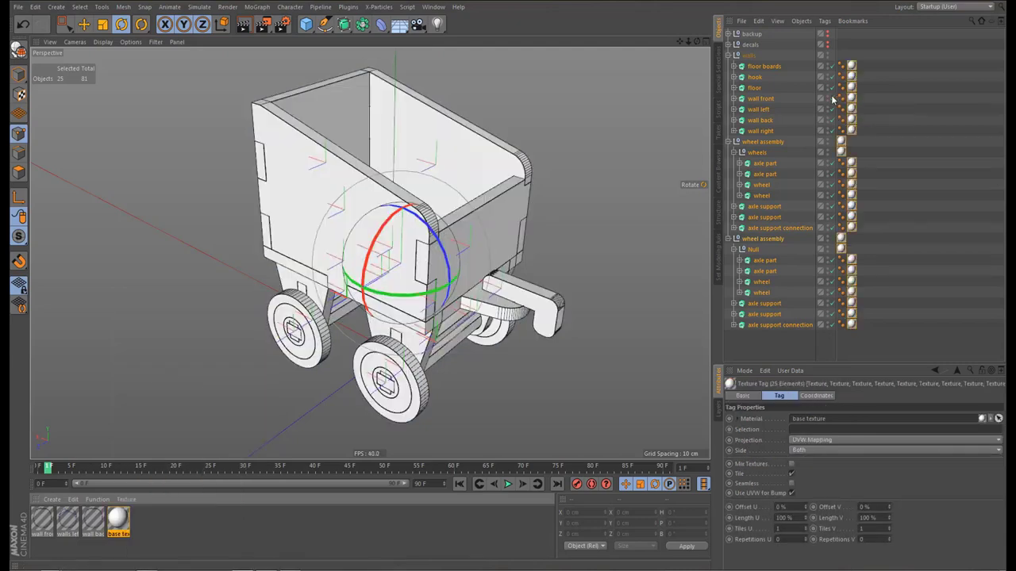
Delete the redundant base texture tags from both wheel assembly nulls and the wheel group nulls inside them
{"action": "left_click", "coordinate": [842, 143]}
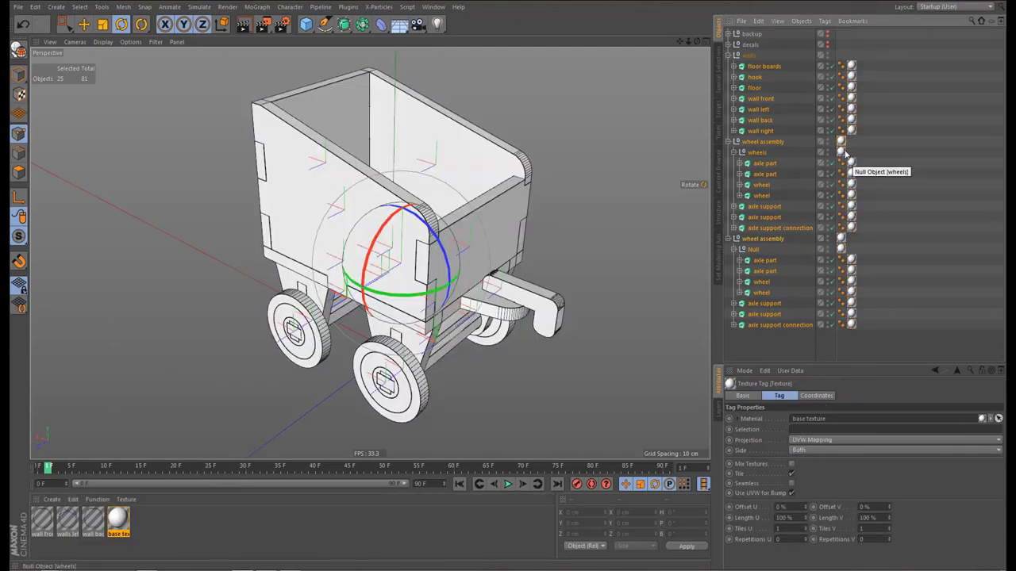
{"action": "key", "text": "Delete"}
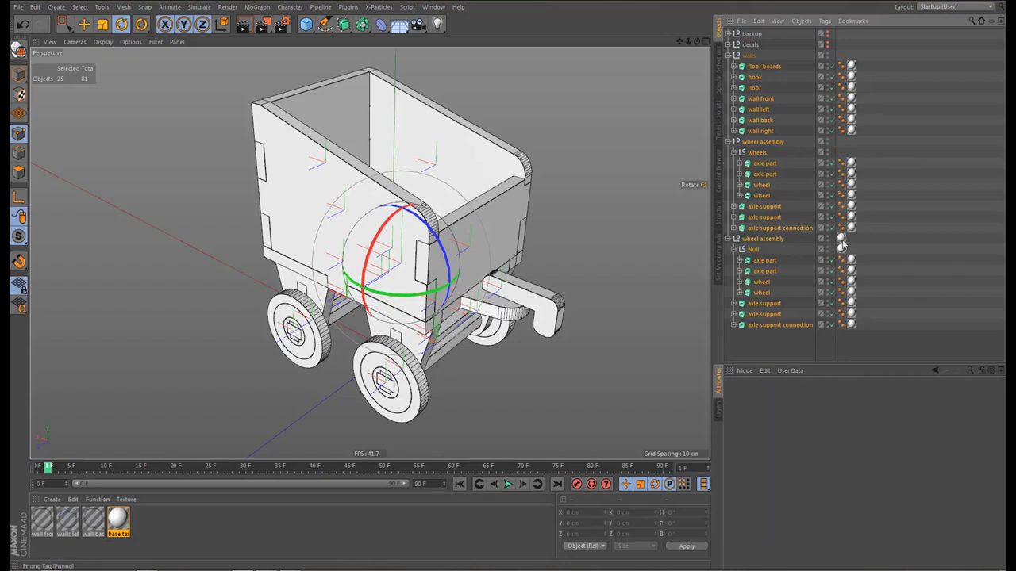
{"action": "left_click", "coordinate": [841, 240]}
{"action": "key", "text": "Delete"}
Check the contents of the second wheel assembly's axle supports, and collapse both wheel assembly groups in the object hierarchy
{"action": "left_click", "coordinate": [733, 303]}
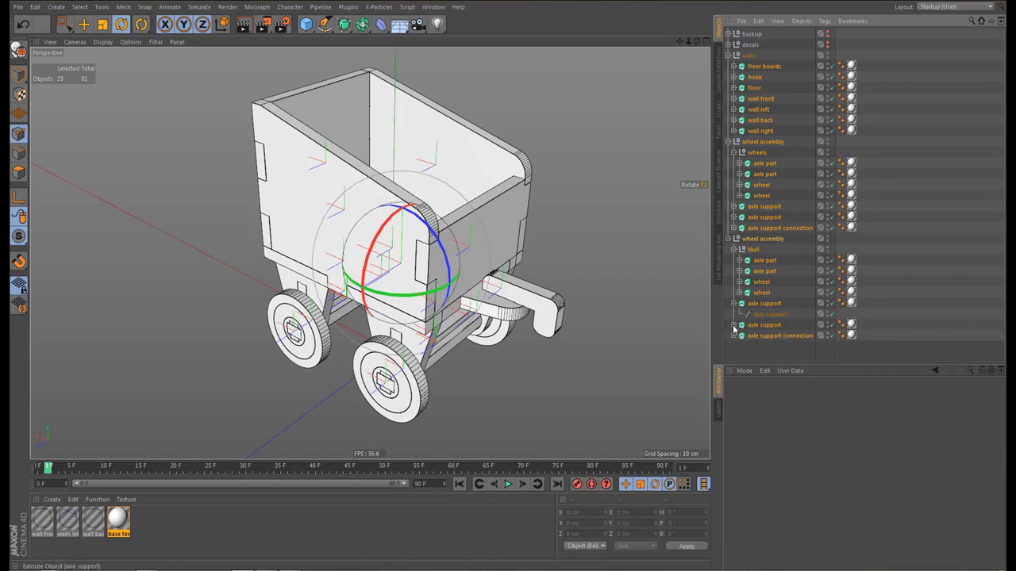
{"action": "left_click", "coordinate": [733, 324]}
{"action": "left_click", "coordinate": [733, 347]}
{"action": "left_click", "coordinate": [733, 347]}
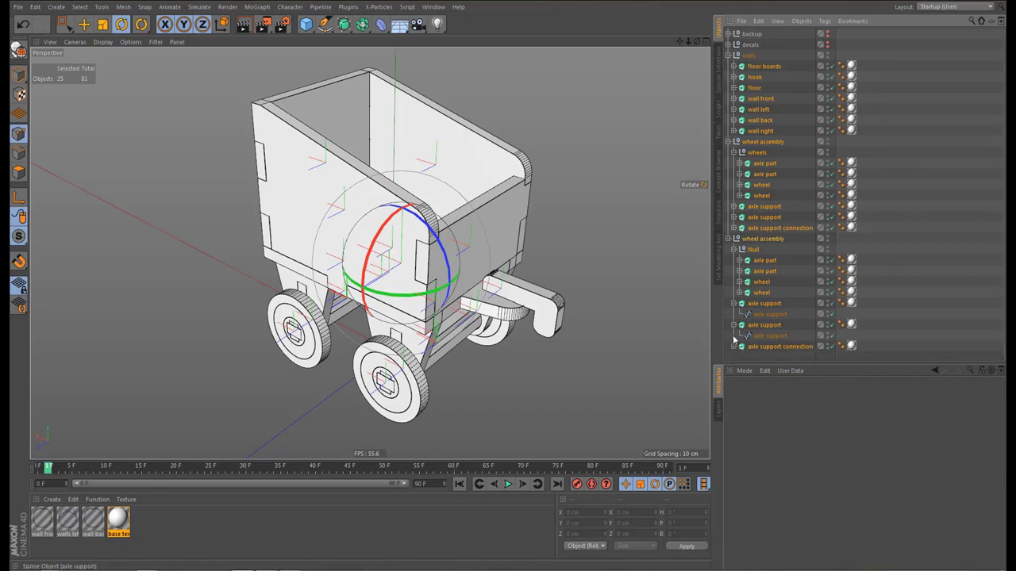
{"action": "left_click", "coordinate": [734, 324]}
{"action": "left_click", "coordinate": [733, 303]}
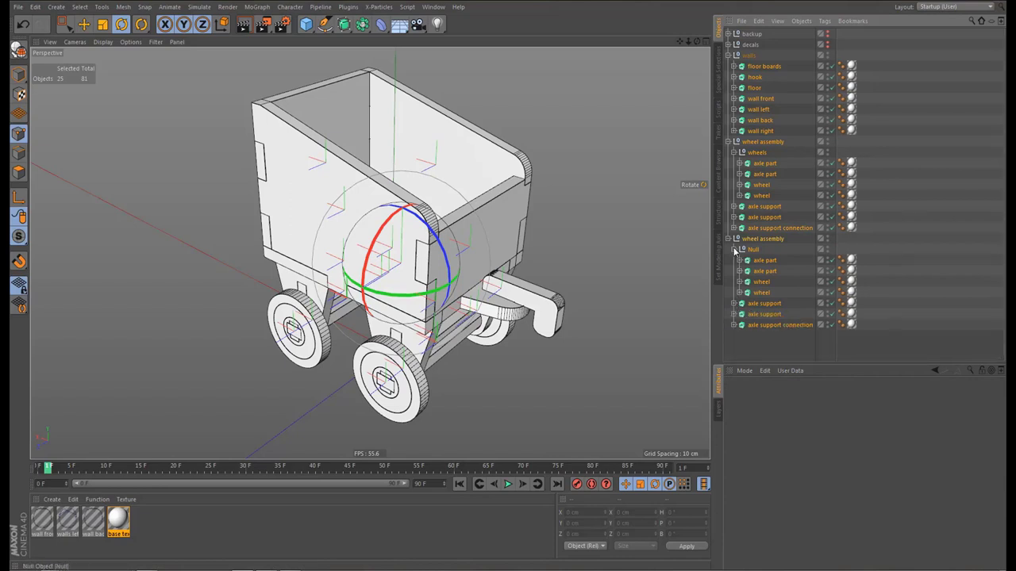
{"action": "left_click", "coordinate": [733, 250]}
{"action": "left_click", "coordinate": [728, 239]}
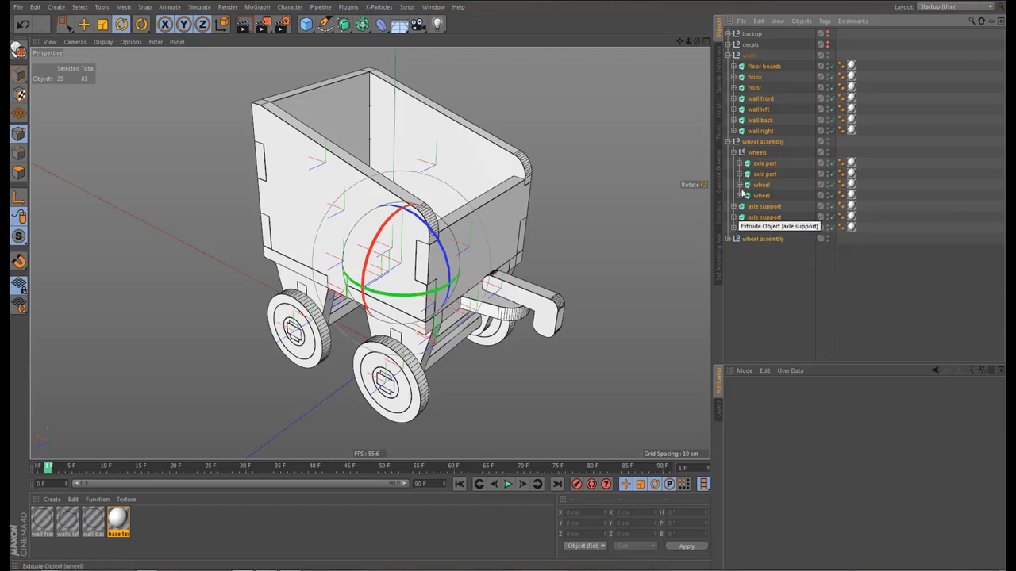
{"action": "left_click", "coordinate": [729, 142]}
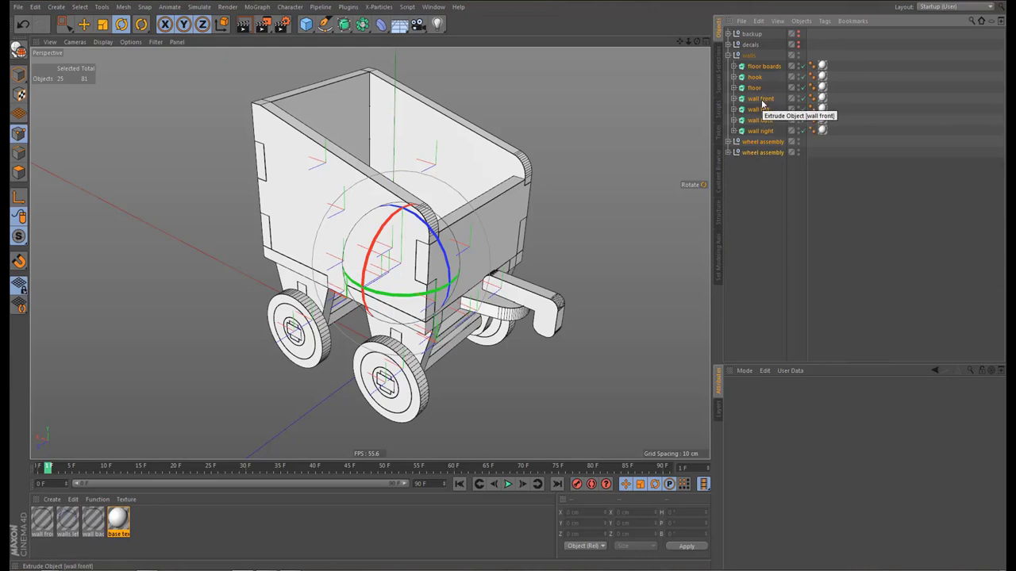
Apply the walls left and right decal material to the wall left object and inspect it on the wall's outer face
{"action": "left_click", "coordinate": [758, 109]}
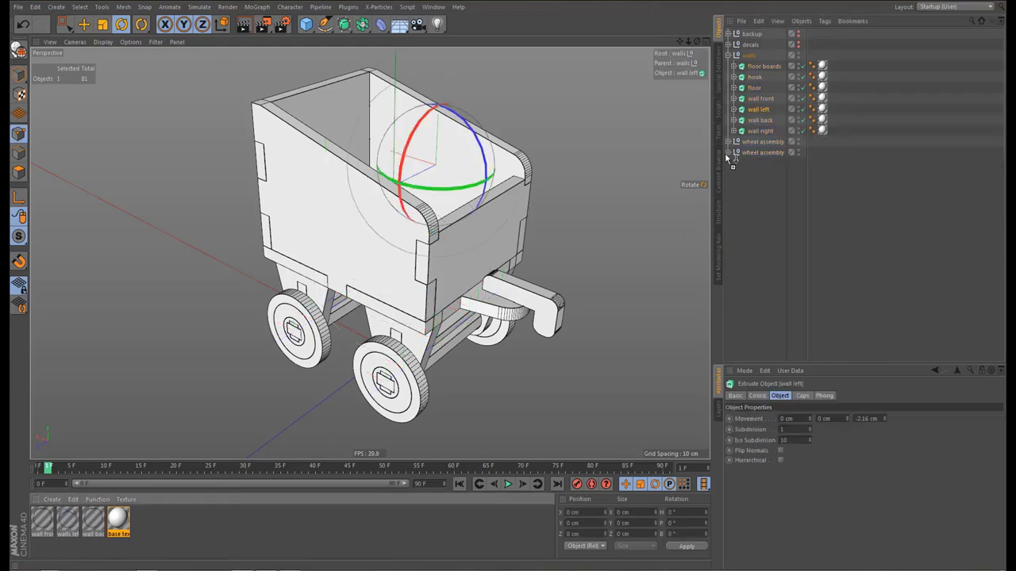
{"action": "left_click_drag", "start_coordinate": [726, 158], "coordinate": [754, 111]}
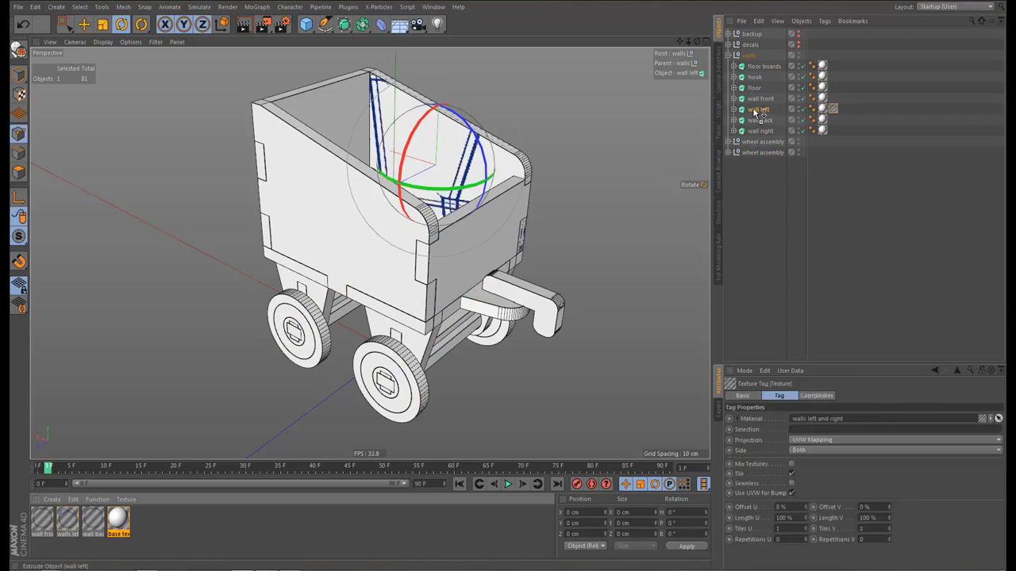
{"action": "left_click_drag", "start_coordinate": [476, 210], "coordinate": [287, 203], "text": "alt"}
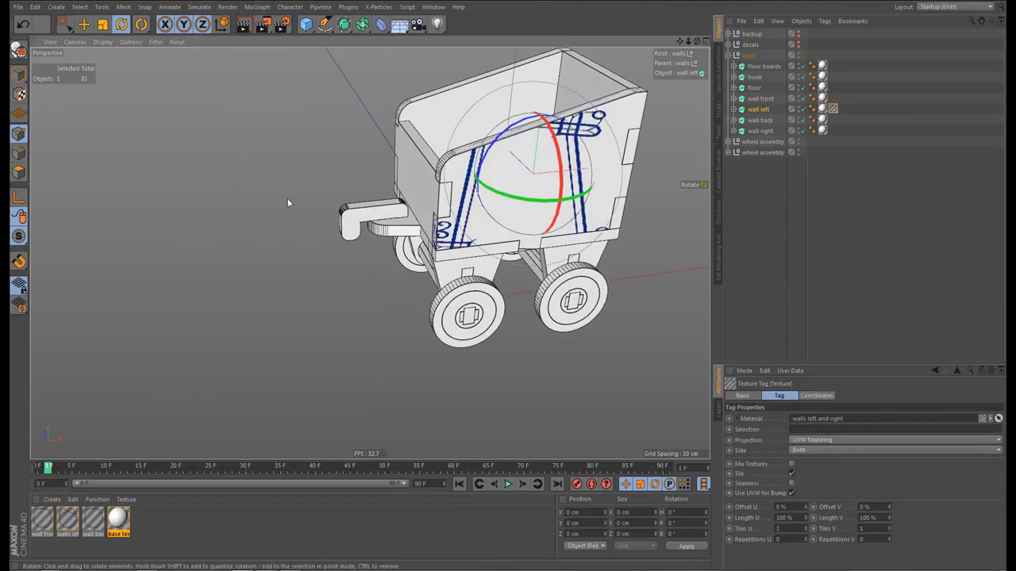
{"action": "middle_click_drag", "start_coordinate": [468, 182], "coordinate": [382, 245], "text": "alt"}
{"action": "right_click_drag", "start_coordinate": [446, 231], "coordinate": [486, 232], "text": "alt"}
{"action": "middle_click_drag", "start_coordinate": [485, 231], "coordinate": [465, 233], "text": "alt"}
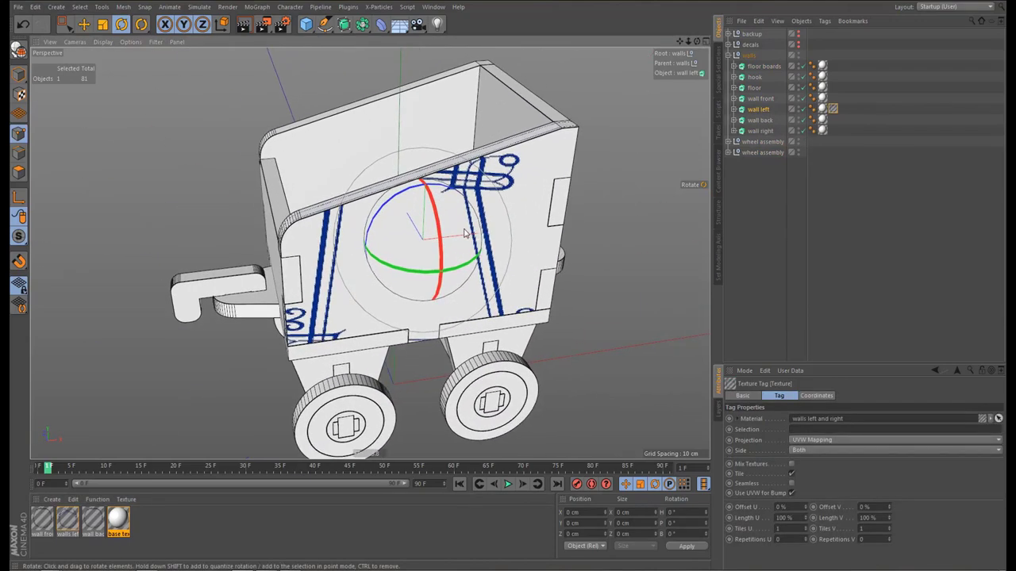
{"action": "left_click_drag", "start_coordinate": [466, 233], "coordinate": [492, 231], "text": "alt"}
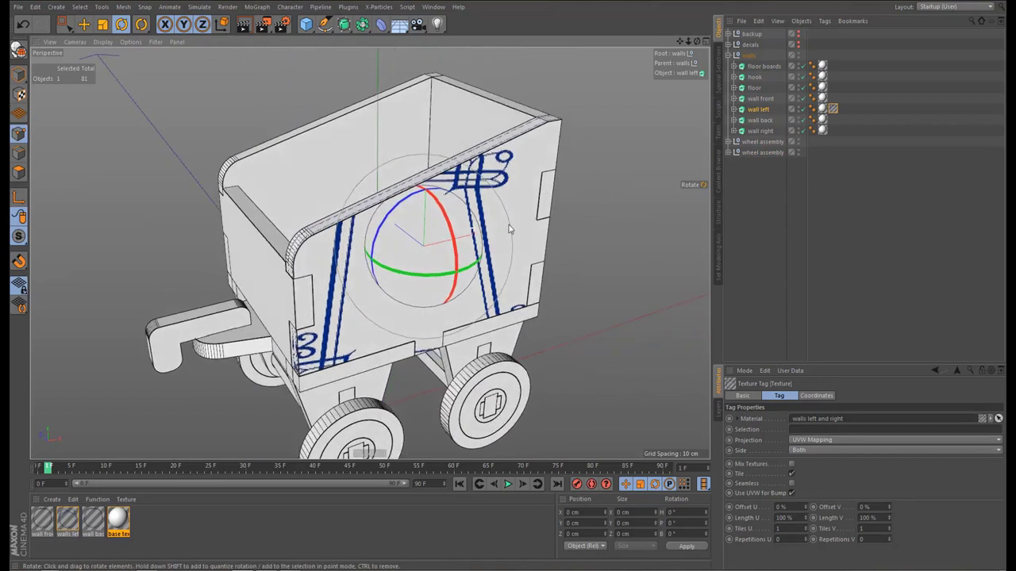
Try restricting the wall left decal to selection R1 and to selection C1, checking which faces carry it
{"action": "left_click", "coordinate": [807, 428]}
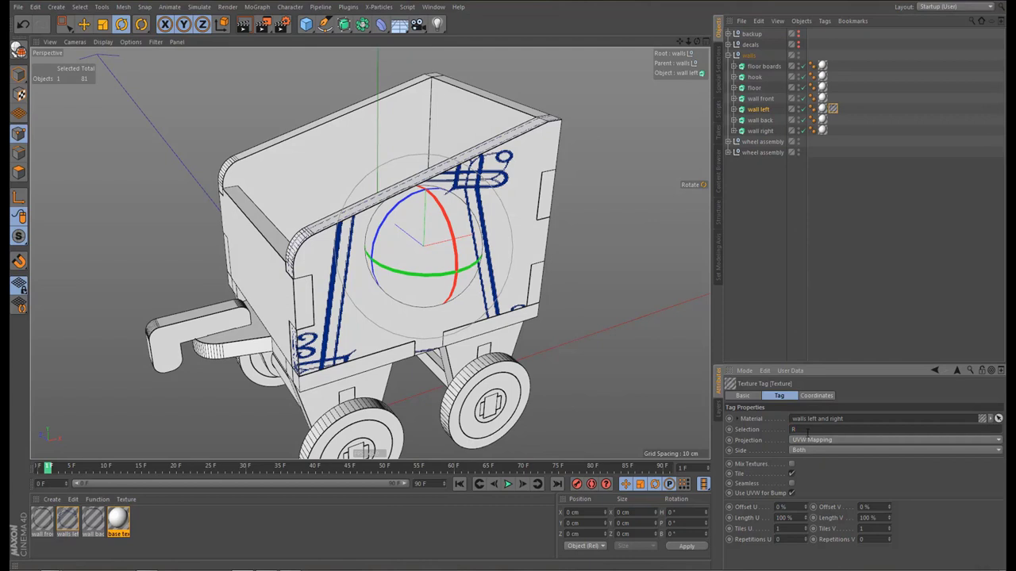
{"action": "key", "text": "Return"}
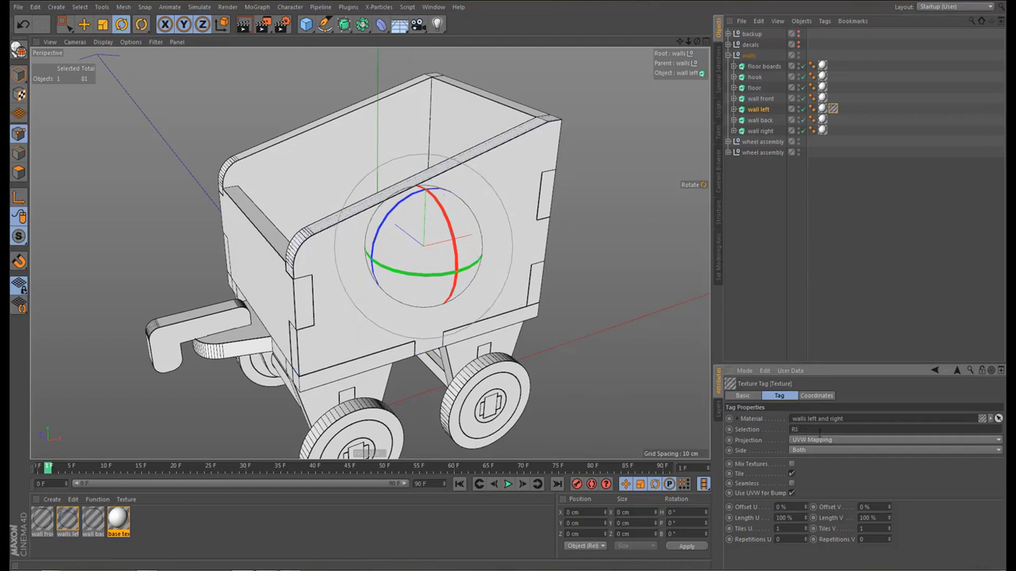
{"action": "type", "text": "C1"}
{"action": "left_click_drag", "start_coordinate": [489, 273], "coordinate": [632, 384], "text": "alt"}
Restrict the wall left decal to cap selection C2 and check both sides of the wall
{"action": "left_click", "coordinate": [810, 429]}
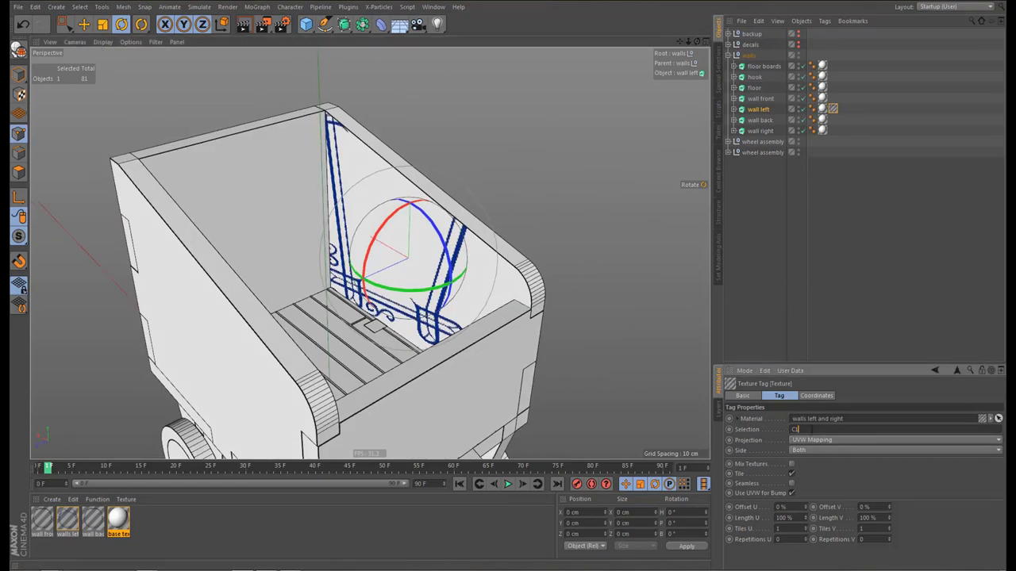
{"action": "key", "text": "BackSpace"}
{"action": "type", "text": "2"}
{"action": "key", "text": "Return"}
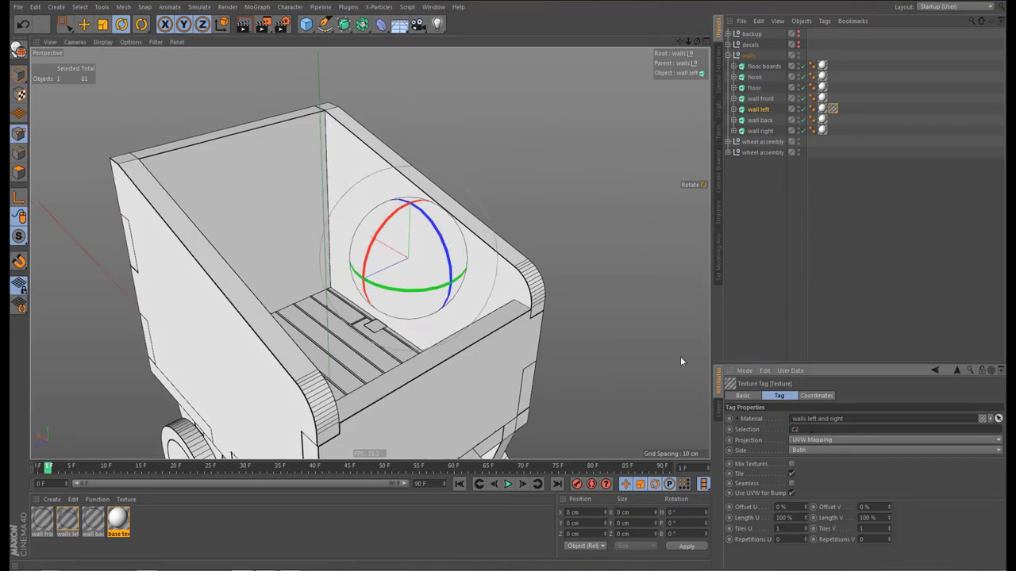
{"action": "left_click_drag", "start_coordinate": [479, 249], "coordinate": [278, 258], "text": "alt"}
{"action": "left_click_drag", "start_coordinate": [370, 254], "coordinate": [380, 281], "text": "alt"}
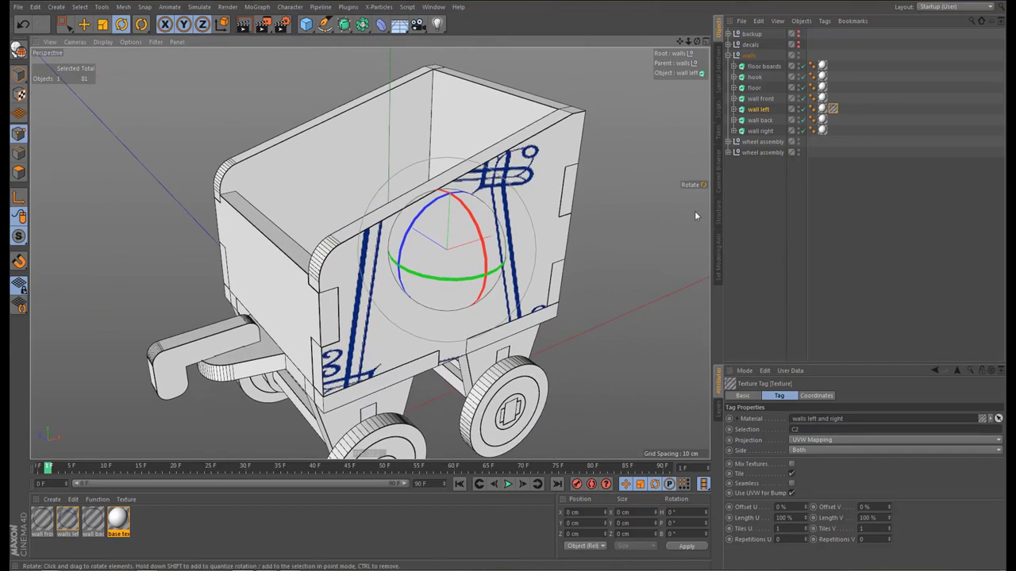
Set the wall left decal's projection to Flat and activate Texture mode for adjusting its placement
{"action": "left_click", "coordinate": [809, 443]}
{"action": "left_click", "coordinate": [814, 468]}
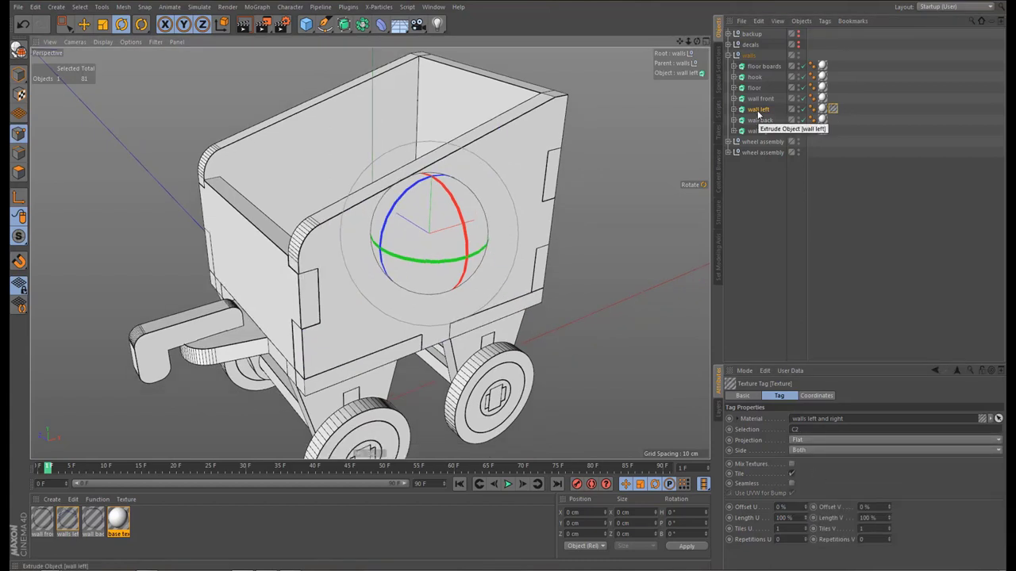
{"action": "left_click", "coordinate": [19, 93]}
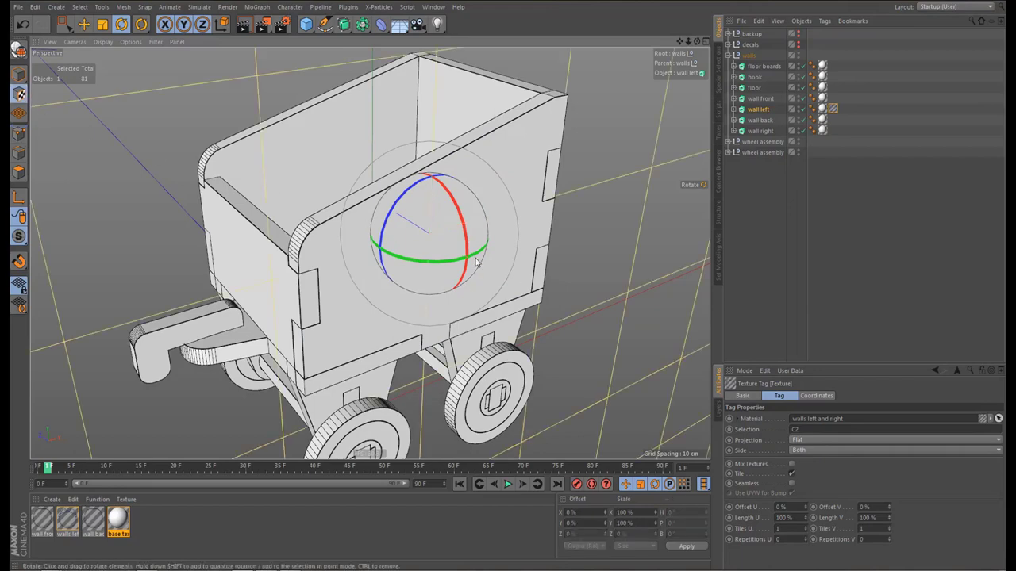
Show the waggon in the front view with Gouraud Shading (Lines) and select the wall left decal's texture tag
{"action": "right_click_drag", "start_coordinate": [465, 260], "coordinate": [444, 286], "text": "alt"}
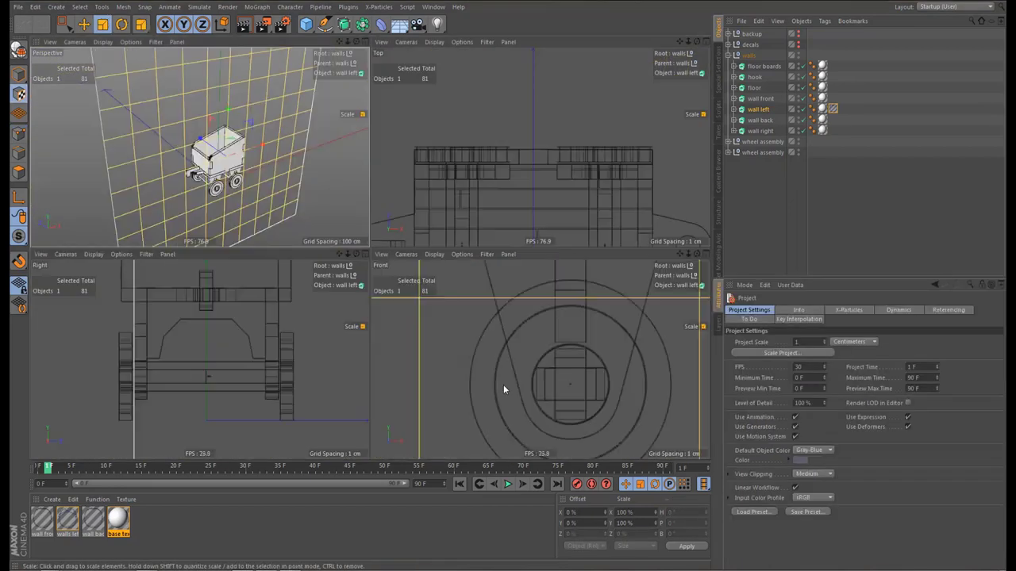
{"action": "middle_click", "coordinate": [503, 384]}
{"action": "key", "text": "s"}
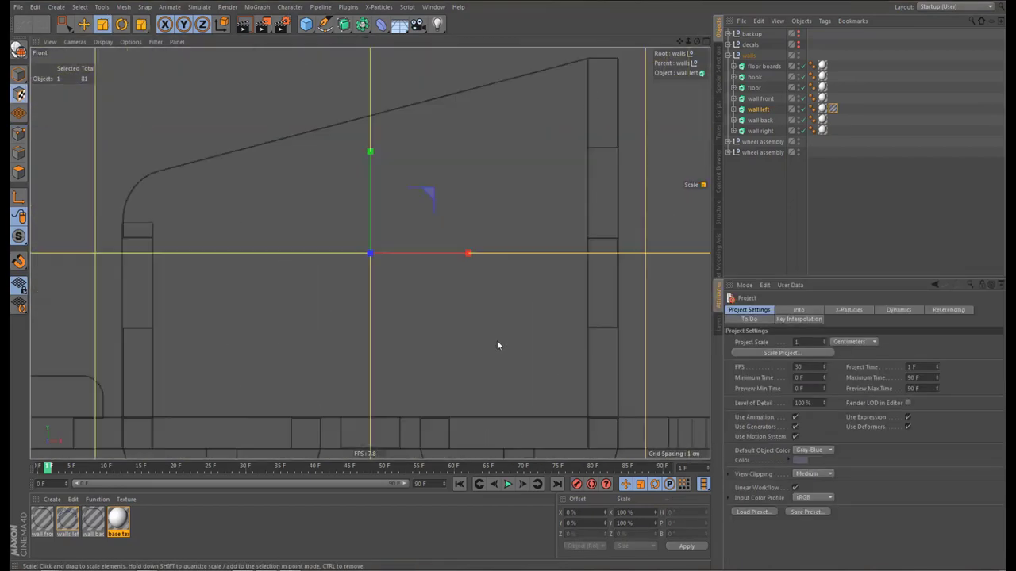
{"action": "scroll", "coordinate": [477, 319], "scroll_direction": "down", "scroll_amount": 3}
{"action": "scroll", "coordinate": [510, 321], "scroll_direction": "up", "scroll_amount": 2}
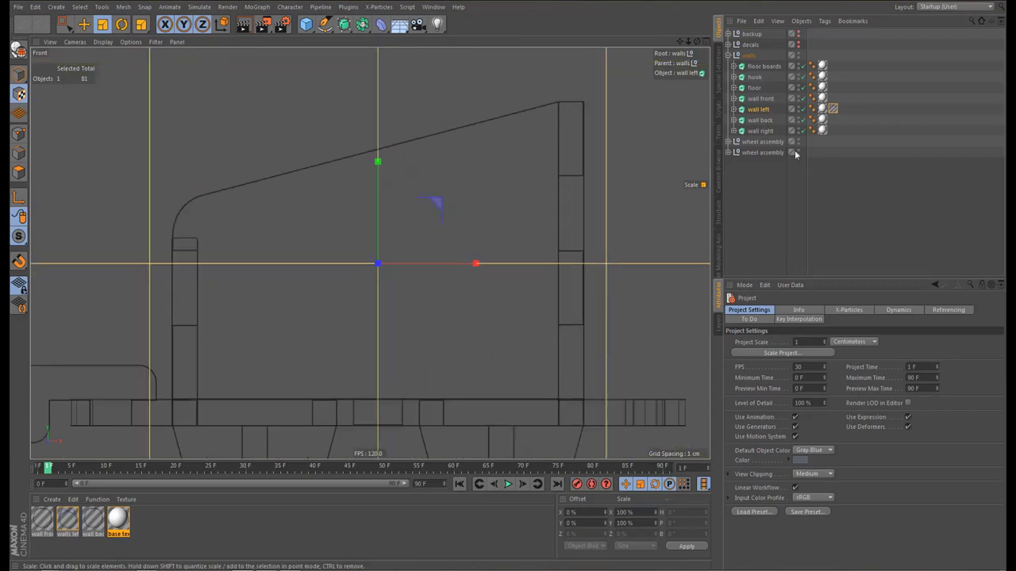
{"action": "left_click", "coordinate": [832, 108]}
{"action": "key", "text": "n"}
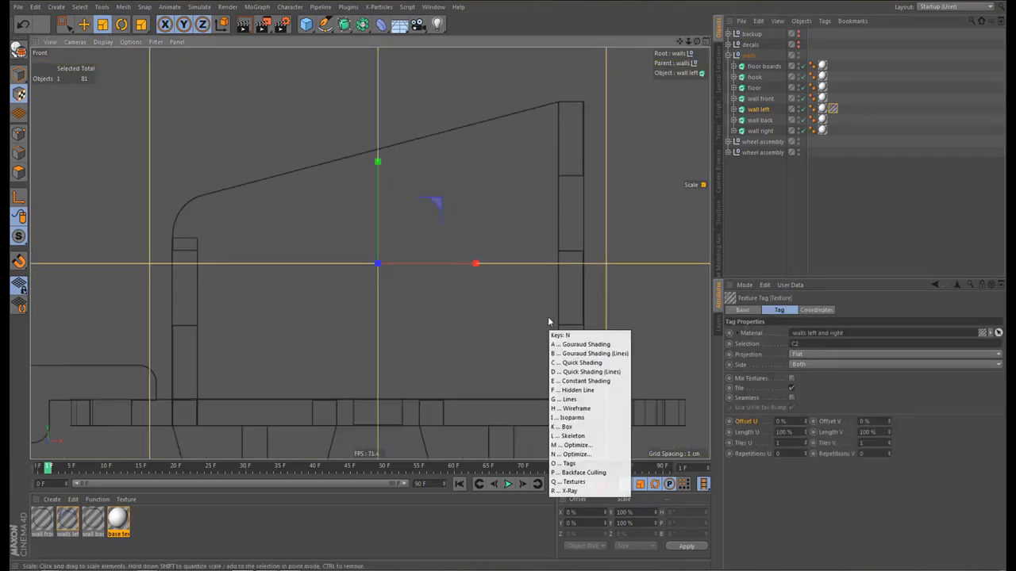
{"action": "key", "text": "b"}
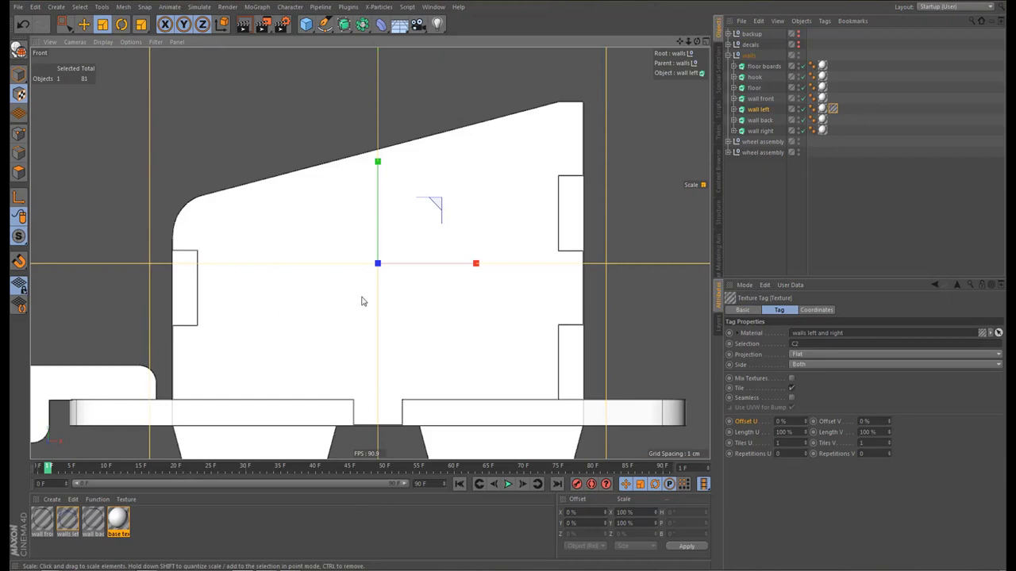
{"action": "scroll", "coordinate": [374, 290], "scroll_direction": "down", "scroll_amount": 2}
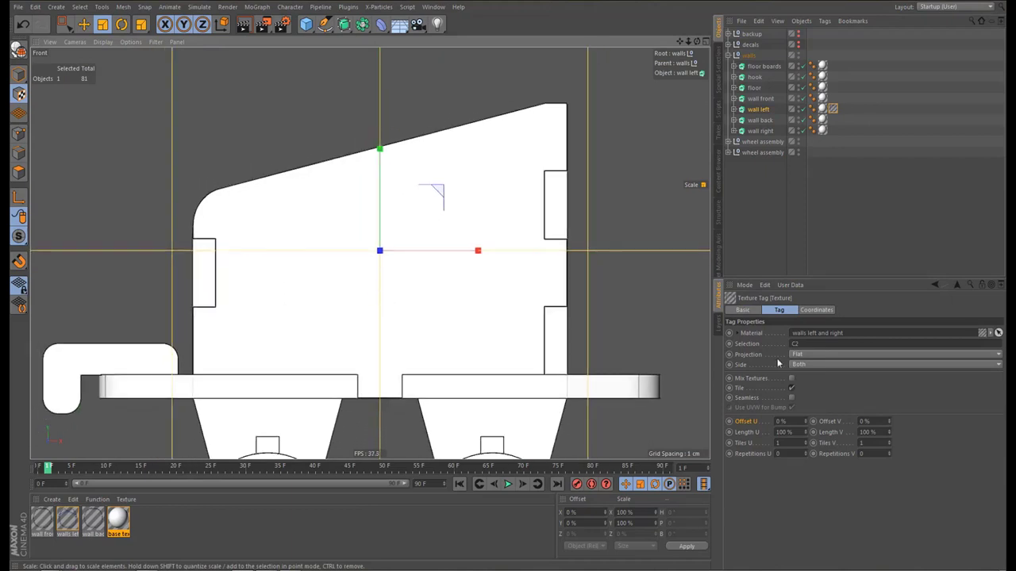
{"action": "left_click", "coordinate": [833, 109]}
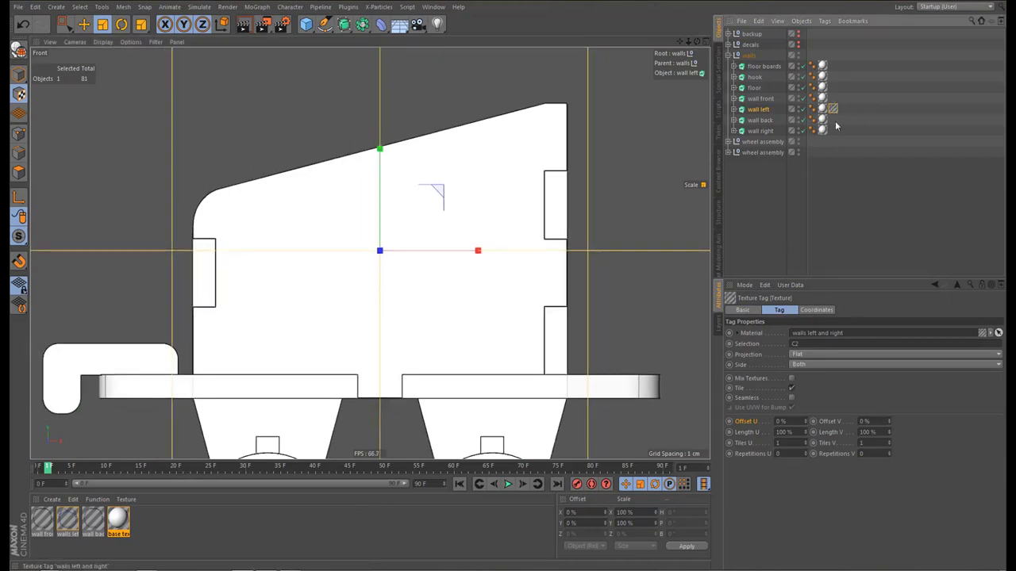
Turn off tiling for the wall left decal and set its Length U and Length V to -45.1 %
{"action": "left_click", "coordinate": [752, 433]}
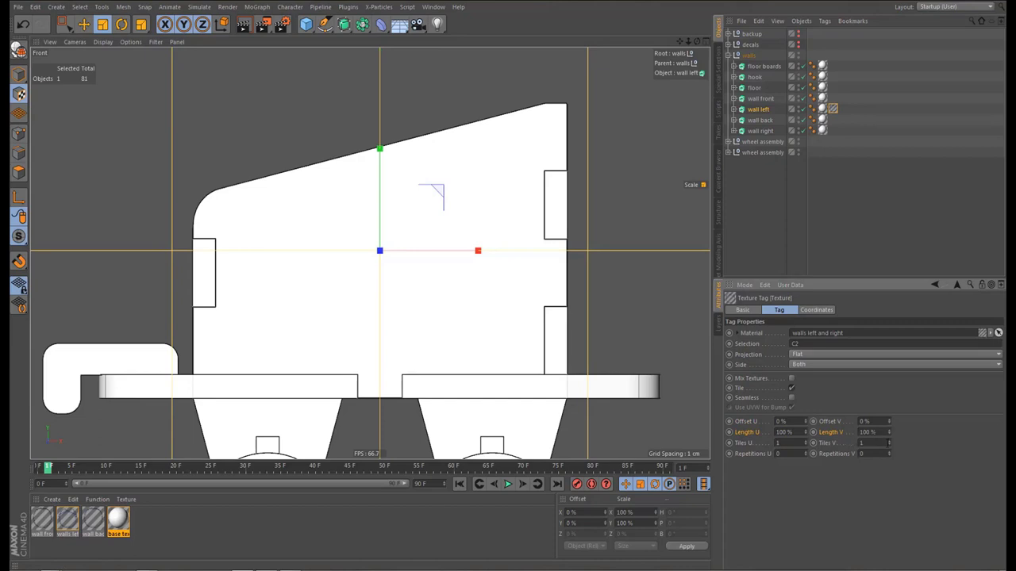
{"action": "left_click_drag", "start_coordinate": [888, 438], "coordinate": [854, 456]}
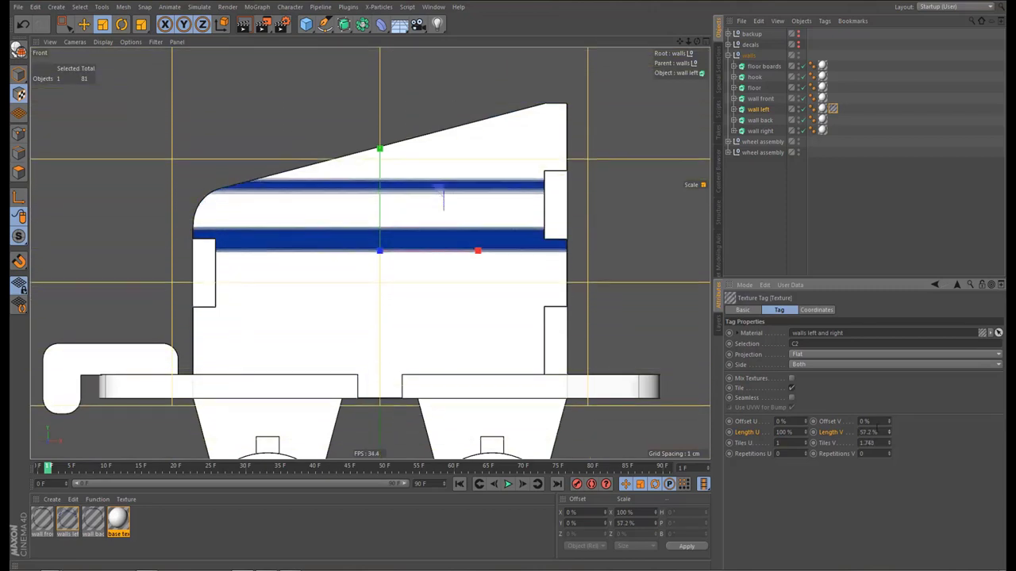
{"action": "left_click", "coordinate": [791, 388]}
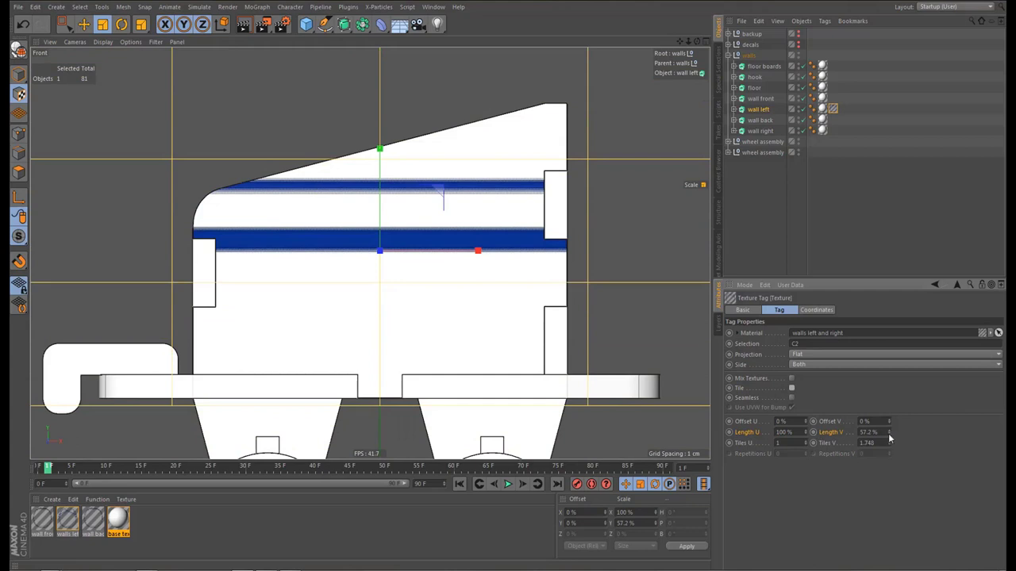
{"action": "left_click_drag", "start_coordinate": [890, 435], "coordinate": [889, 435]}
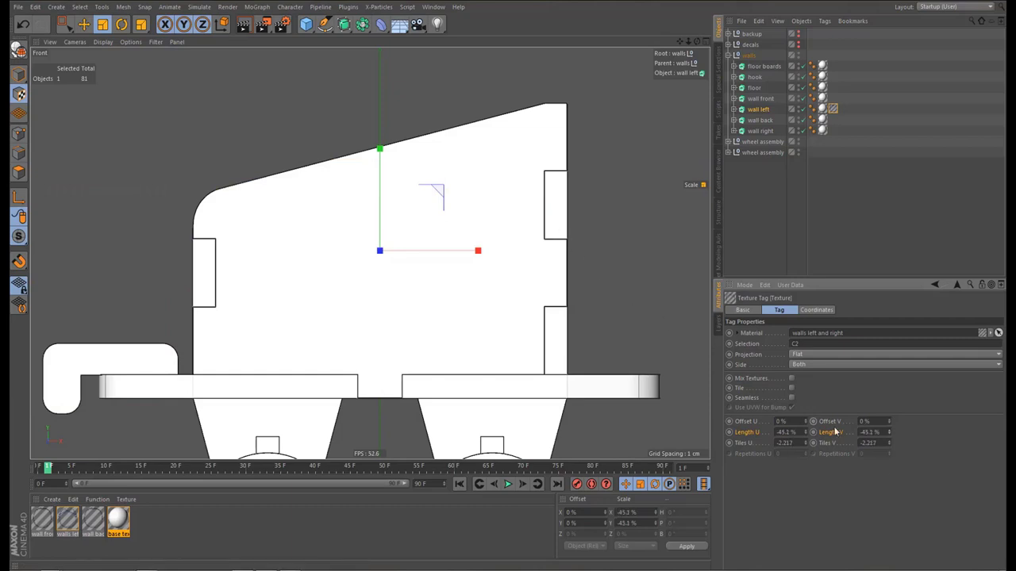
Set the decal's Offset U to 76 % and Offset V to 80 %, and check the projection grid from the front
{"action": "left_click_drag", "start_coordinate": [890, 421], "coordinate": [890, 426]}
{"action": "middle_click", "coordinate": [389, 252]}
{"action": "middle_click", "coordinate": [330, 198]}
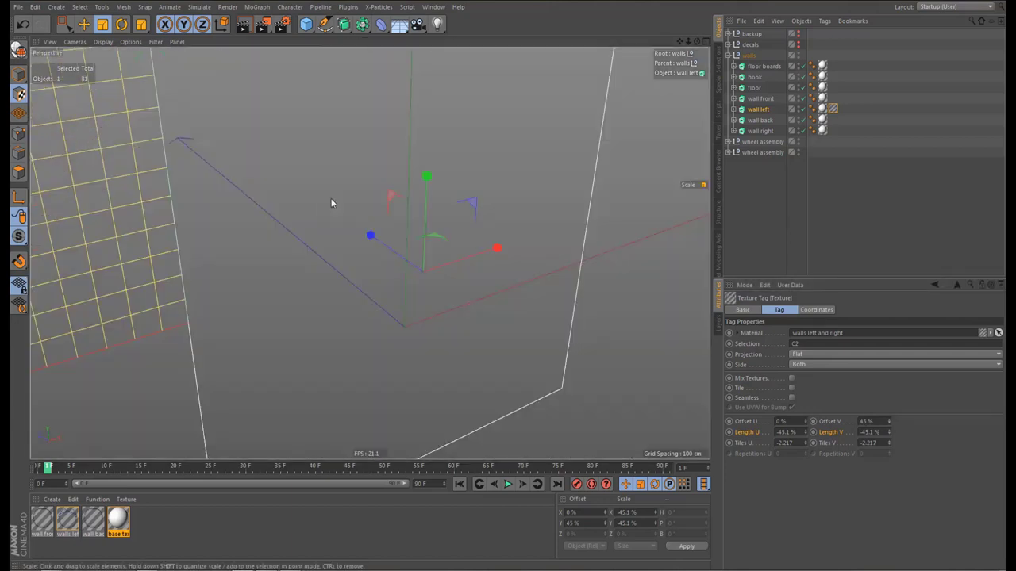
{"action": "scroll", "coordinate": [330, 198], "scroll_direction": "down", "scroll_amount": 2}
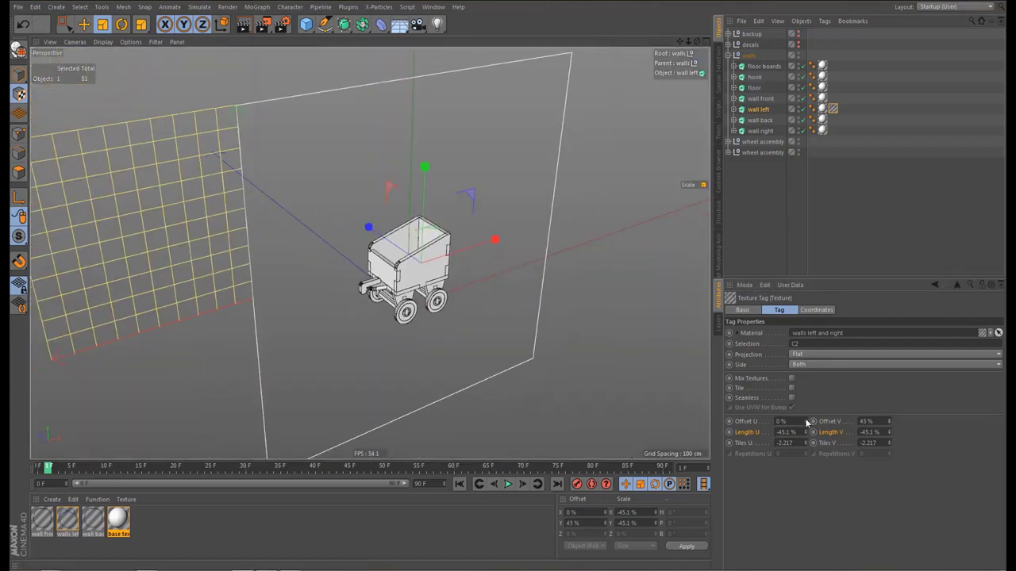
{"action": "mouse_move", "coordinate": [805, 422]}
{"action": "left_mouse_down"}
{"action": "mouse_move", "coordinate": [805, 407]}
{"action": "mouse_move", "coordinate": [806, 422]}
{"action": "left_mouse_up"}
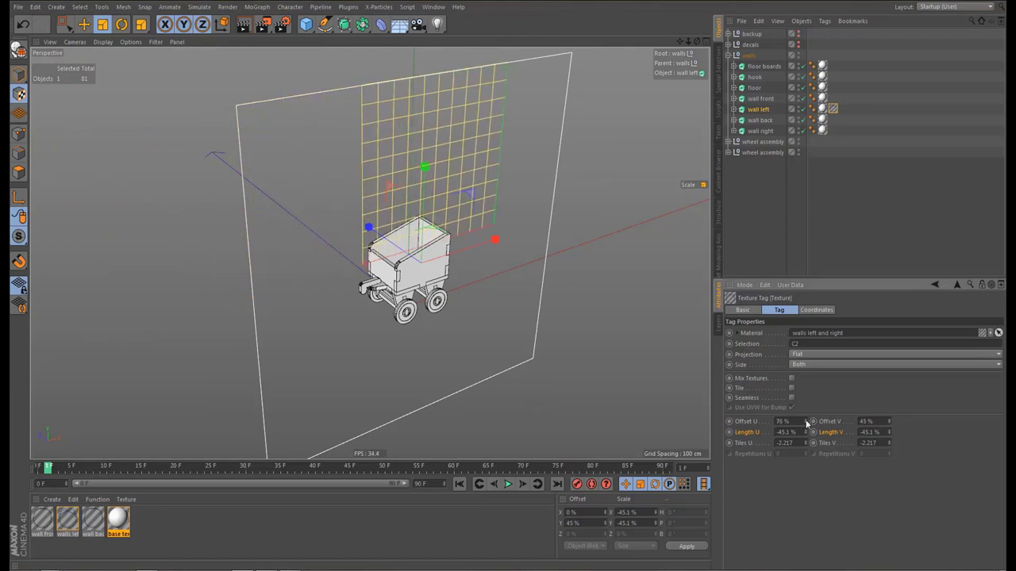
{"action": "left_click_drag", "start_coordinate": [889, 424], "coordinate": [890, 412]}
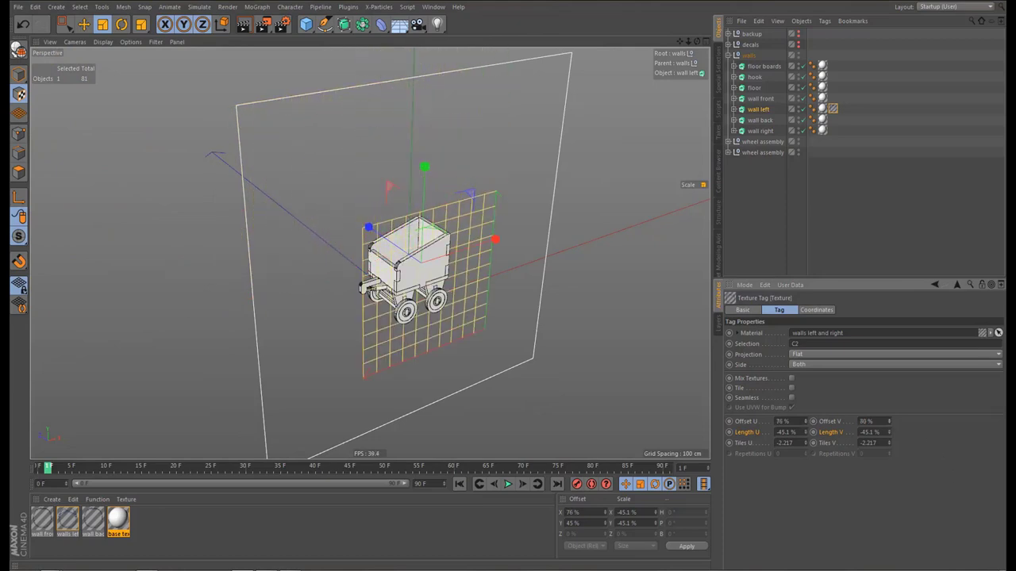
{"action": "middle_click", "coordinate": [572, 415]}
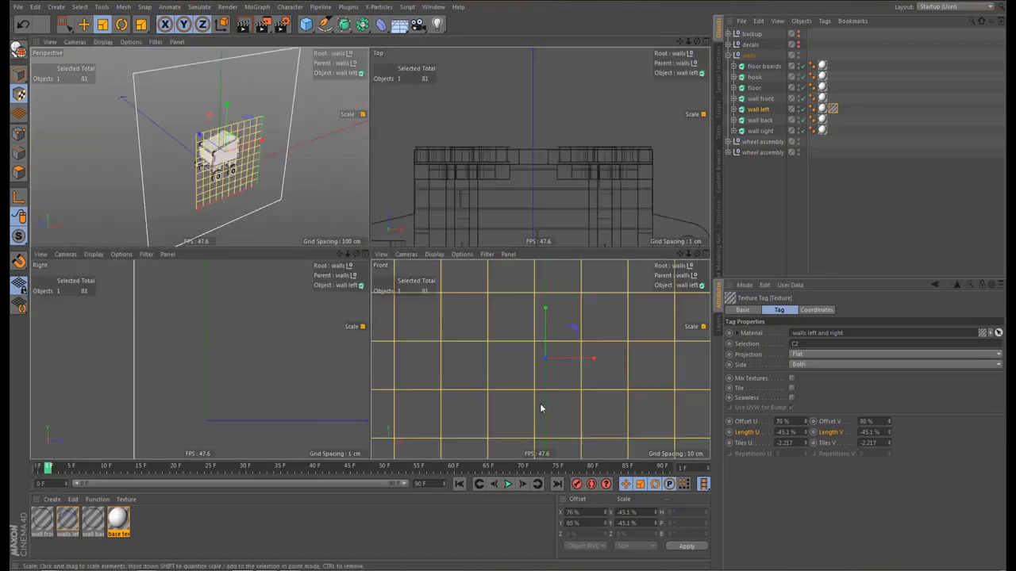
{"action": "middle_click", "coordinate": [539, 403]}
{"action": "scroll", "coordinate": [511, 389], "scroll_direction": "down", "scroll_amount": 3}
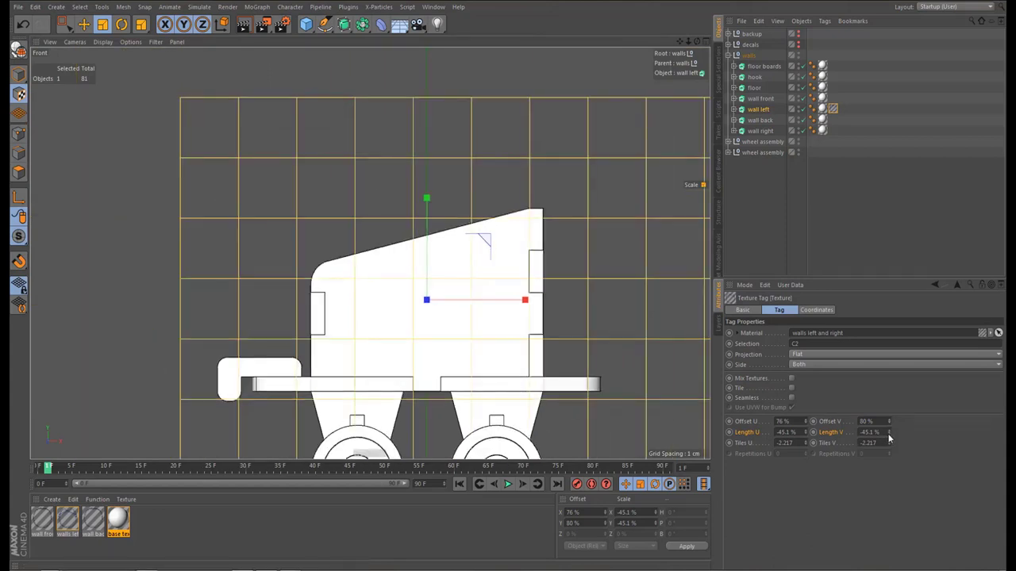
Try stretching the decal's Length V to about -635 % and both lengths to about -640 %, undoing and redoing the last changes
{"action": "left_click_drag", "start_coordinate": [884, 432], "coordinate": [870, 500]}
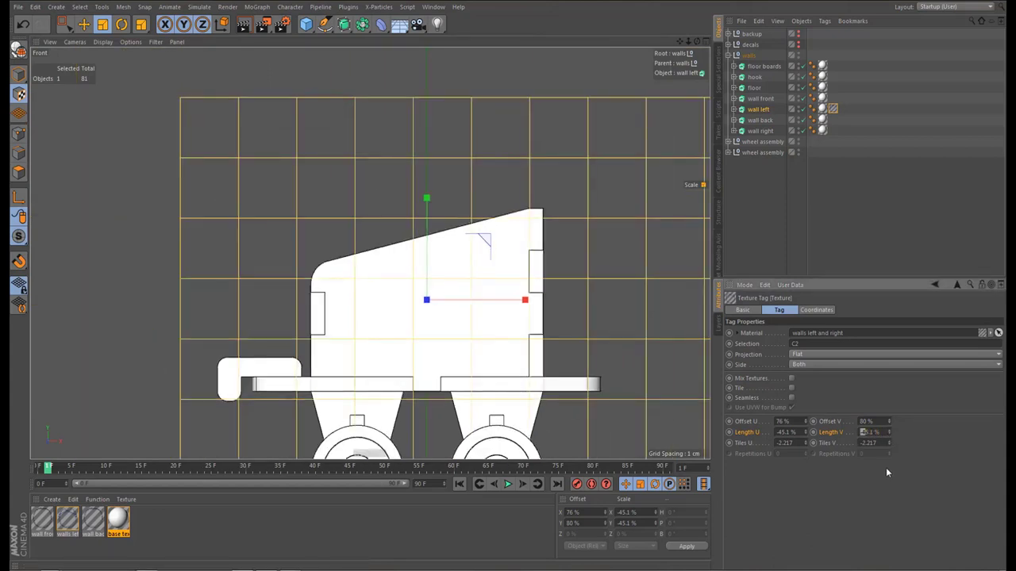
{"action": "left_click_drag", "start_coordinate": [891, 434], "coordinate": [890, 501]}
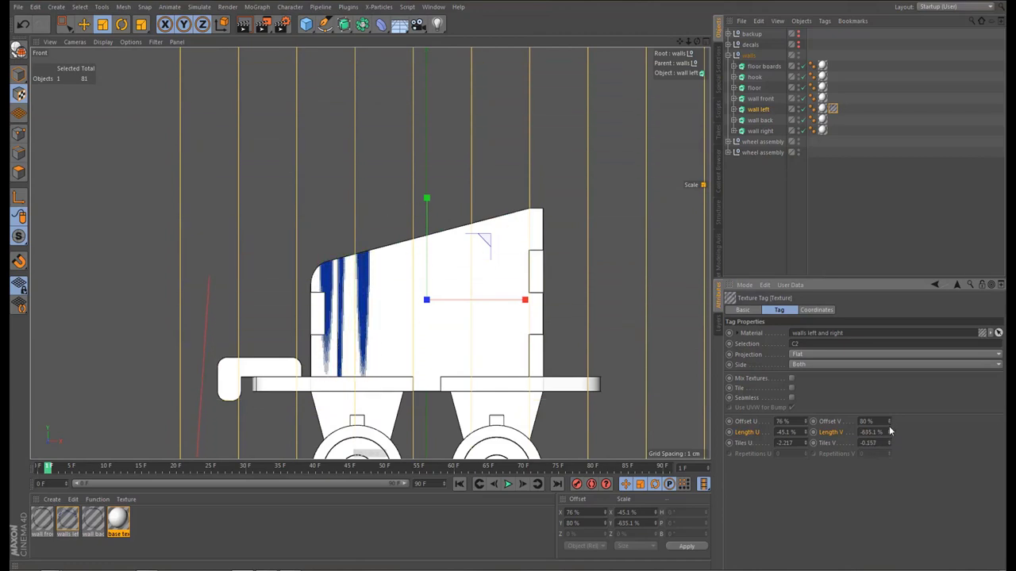
{"action": "left_click_drag", "start_coordinate": [889, 431], "coordinate": [890, 436]}
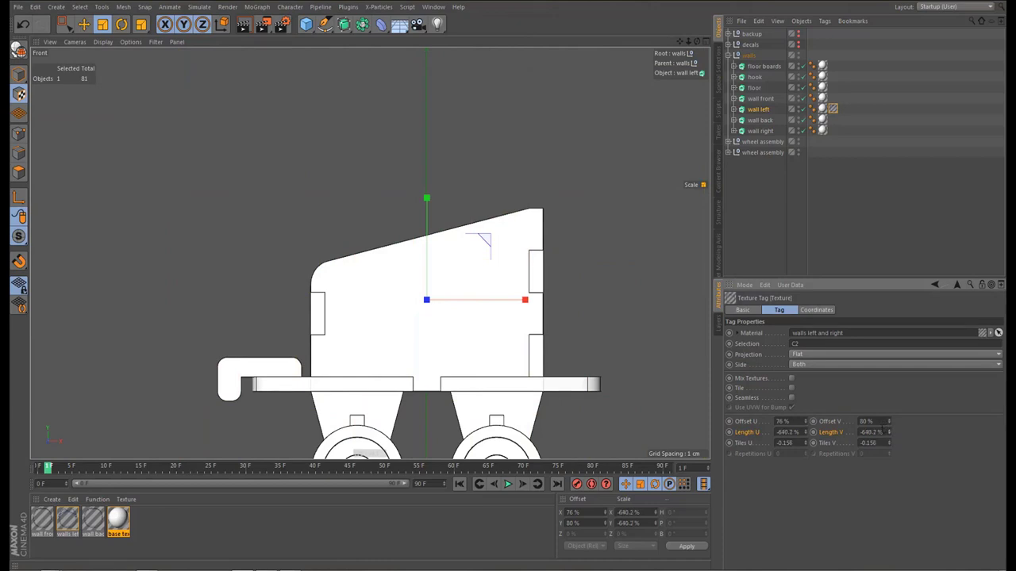
{"action": "key", "text": "ctrl+z"}
{"action": "key", "text": "ctrl+z"}
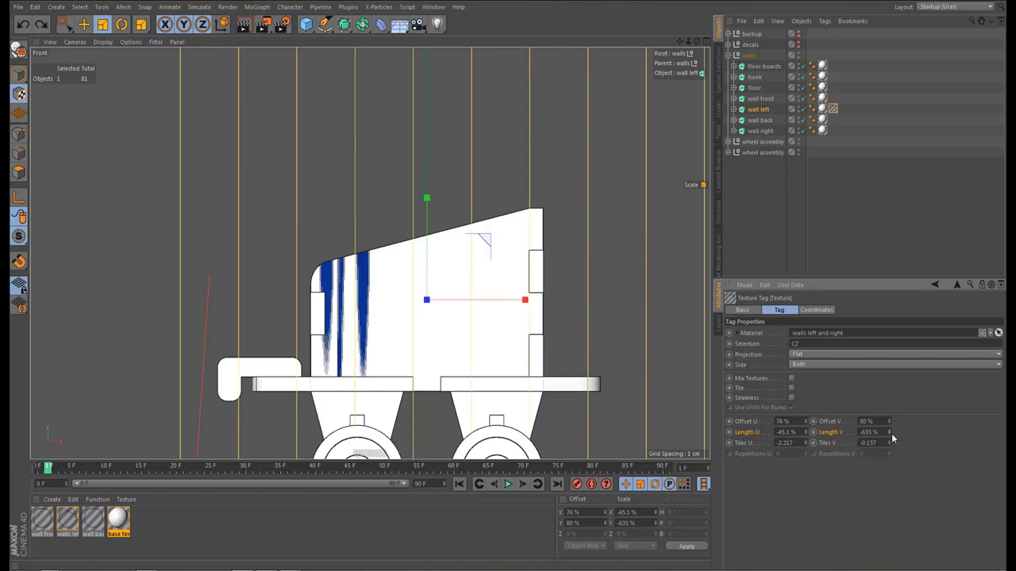
{"action": "key", "text": "ctrl+y"}
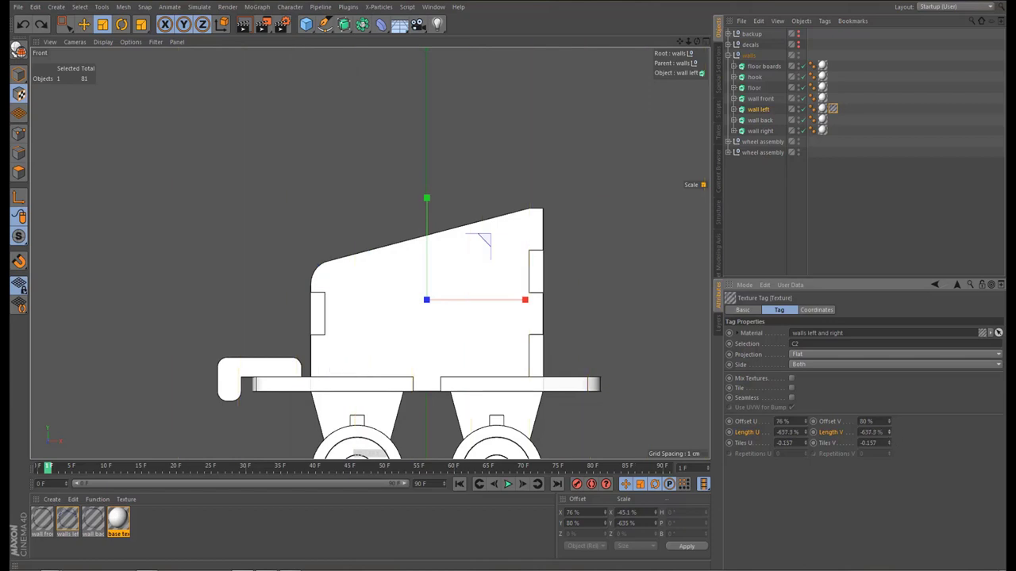
{"action": "left_click_drag", "start_coordinate": [888, 431], "coordinate": [889, 470]}
{"action": "key", "text": "ctrl+y"}
Set the wall left decal's Length U to -40 % and Length V to 30 %
{"action": "left_click_drag", "start_coordinate": [779, 432], "coordinate": [794, 433]}
{"action": "type", "text": "-40"}
{"action": "key", "text": "Tab"}
{"action": "type", "text": "30"}
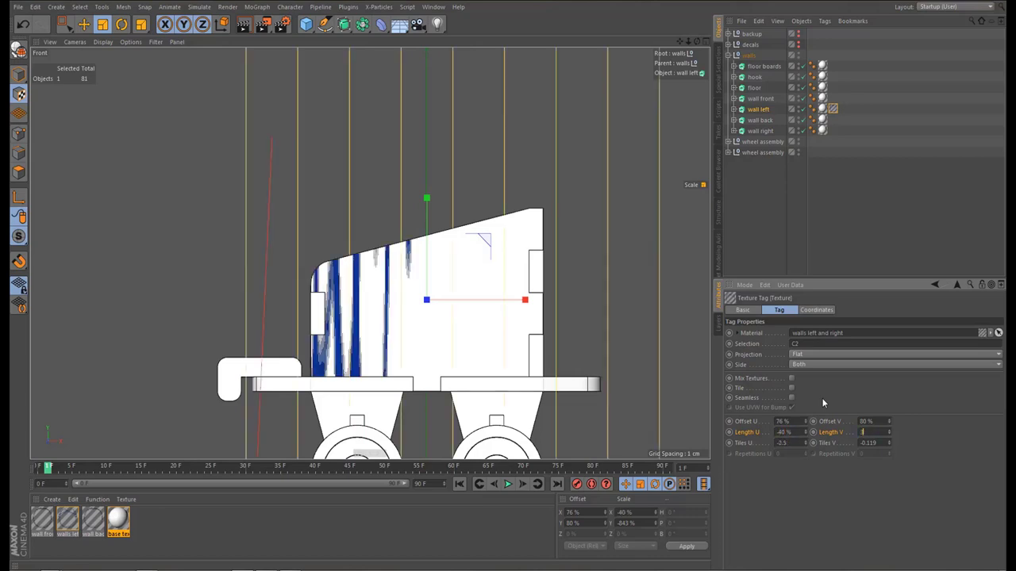
{"action": "key", "text": "Return"}
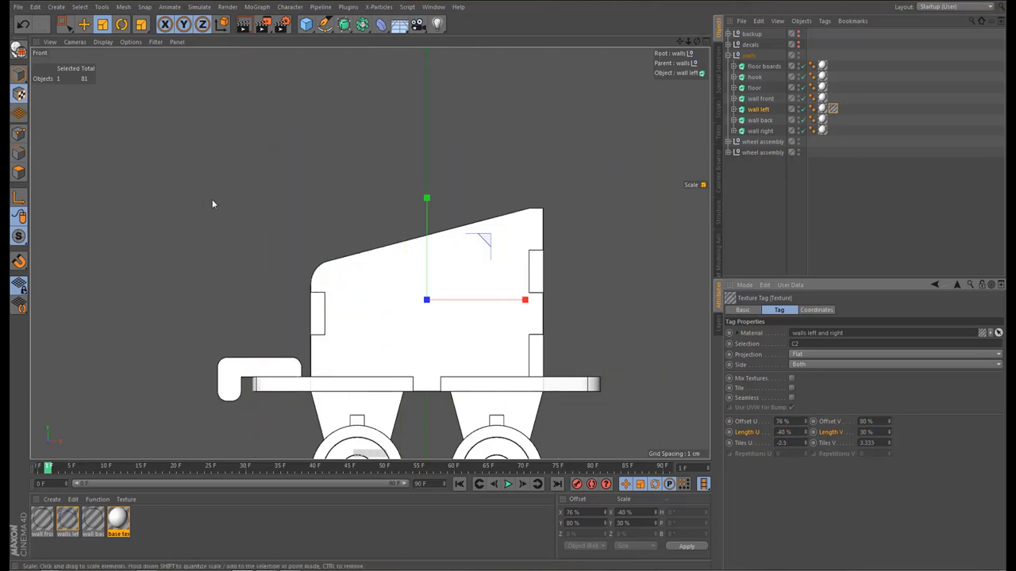
Bring the decal projection over the waggon with Offset U at 70 % and Offset V at 36 %
{"action": "scroll", "coordinate": [215, 204], "scroll_direction": "down", "scroll_amount": 8}
{"action": "left_click_drag", "start_coordinate": [805, 422], "coordinate": [805, 426]}
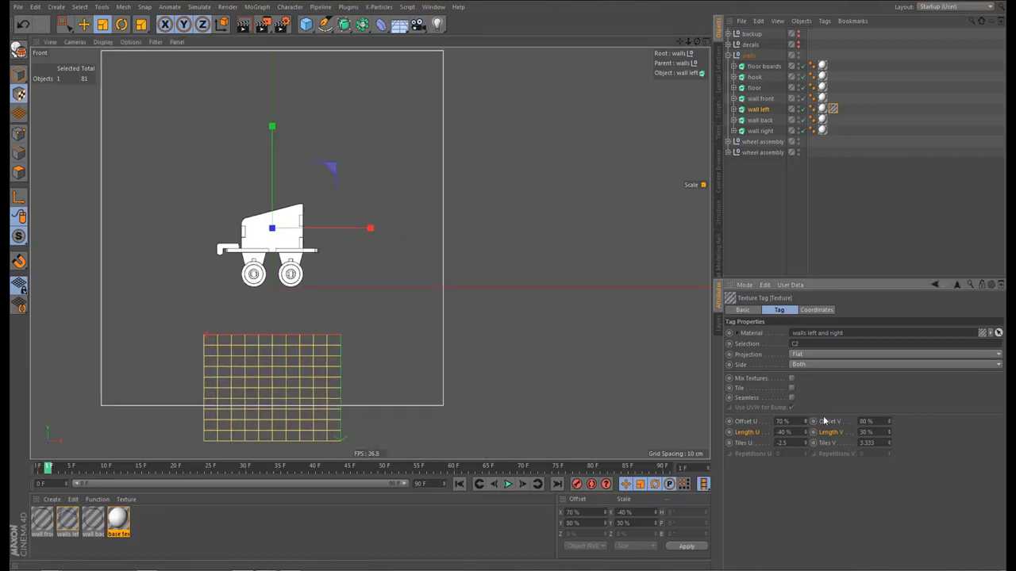
{"action": "left_click_drag", "start_coordinate": [890, 422], "coordinate": [890, 459]}
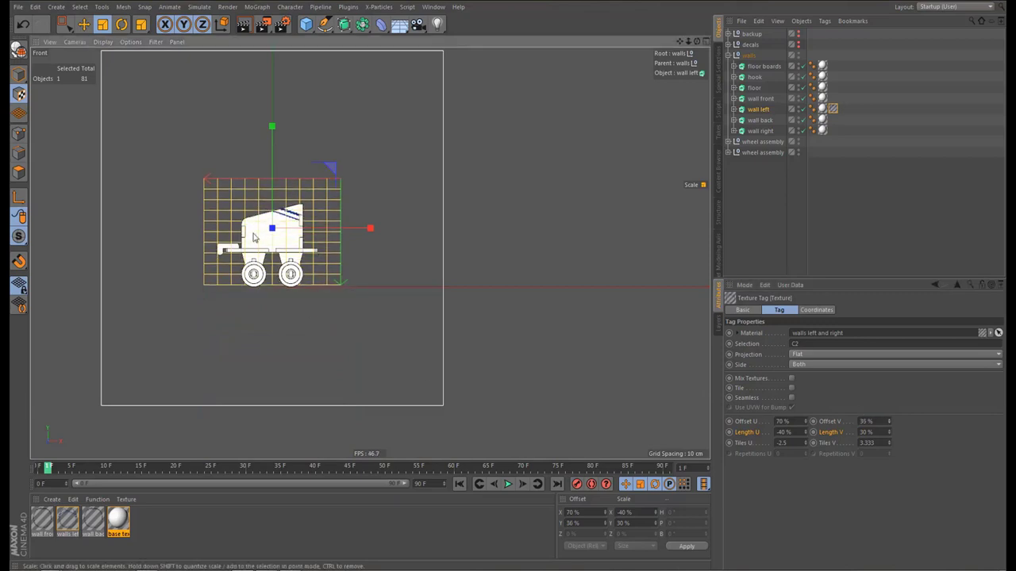
{"action": "right_click_drag", "start_coordinate": [238, 230], "coordinate": [363, 277], "text": "alt"}
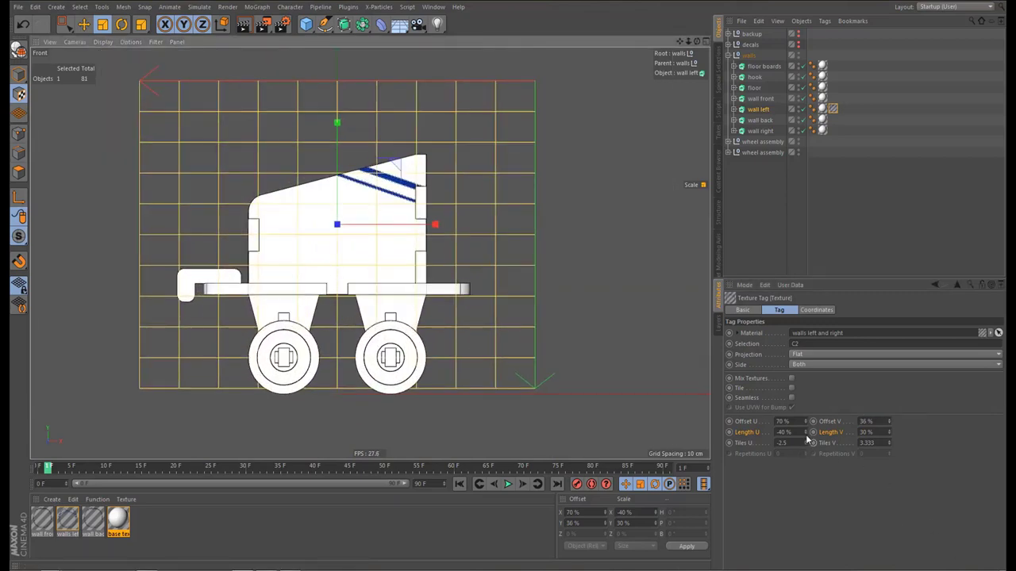
Narrow the decal to a Length U of -34 % and reposition it with Offset U 65 % and Offset V 37 %
{"action": "left_click_drag", "start_coordinate": [806, 443], "coordinate": [806, 430]}
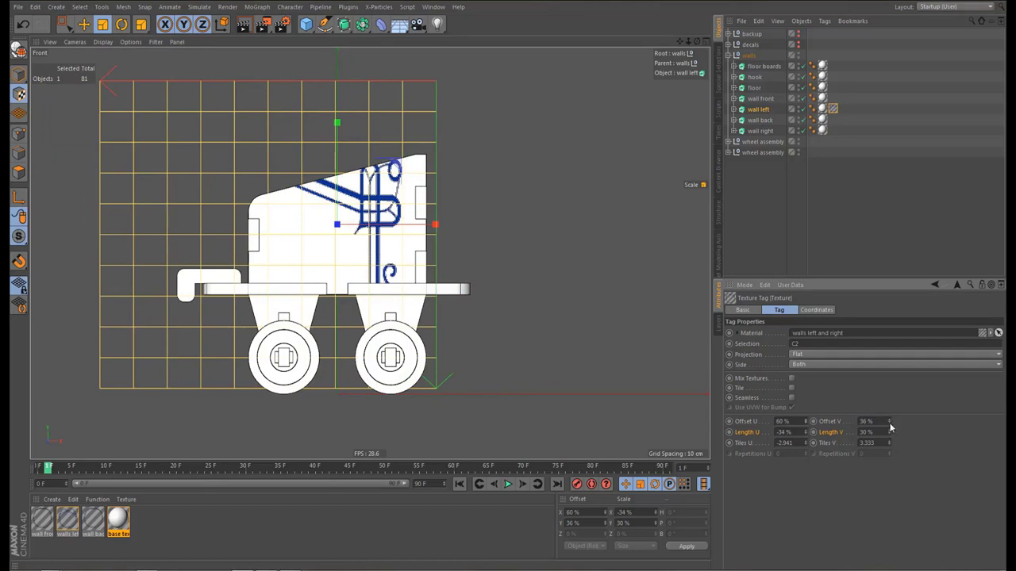
{"action": "left_click_drag", "start_coordinate": [888, 423], "coordinate": [889, 437]}
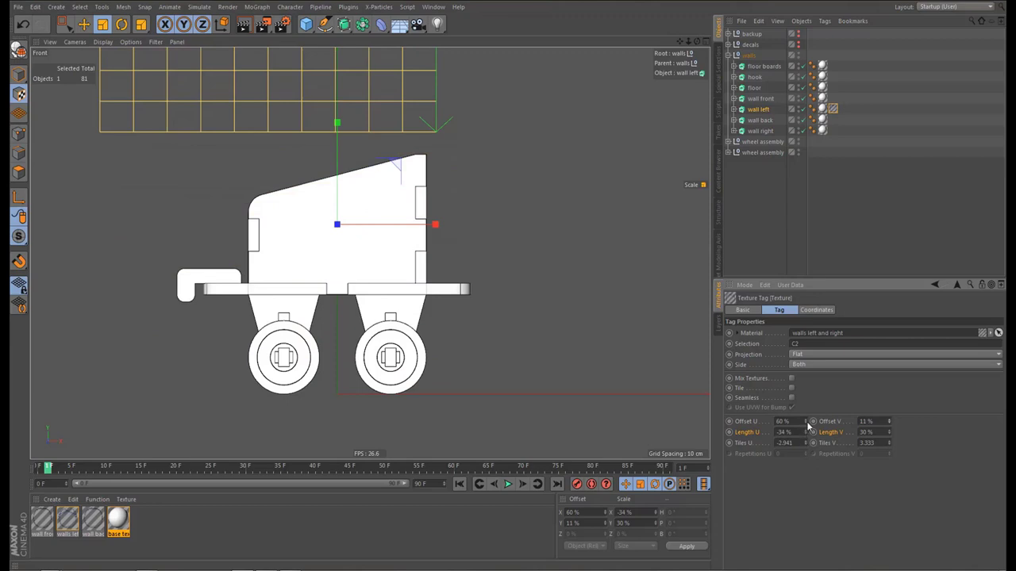
{"action": "left_click_drag", "start_coordinate": [808, 427], "coordinate": [808, 422]}
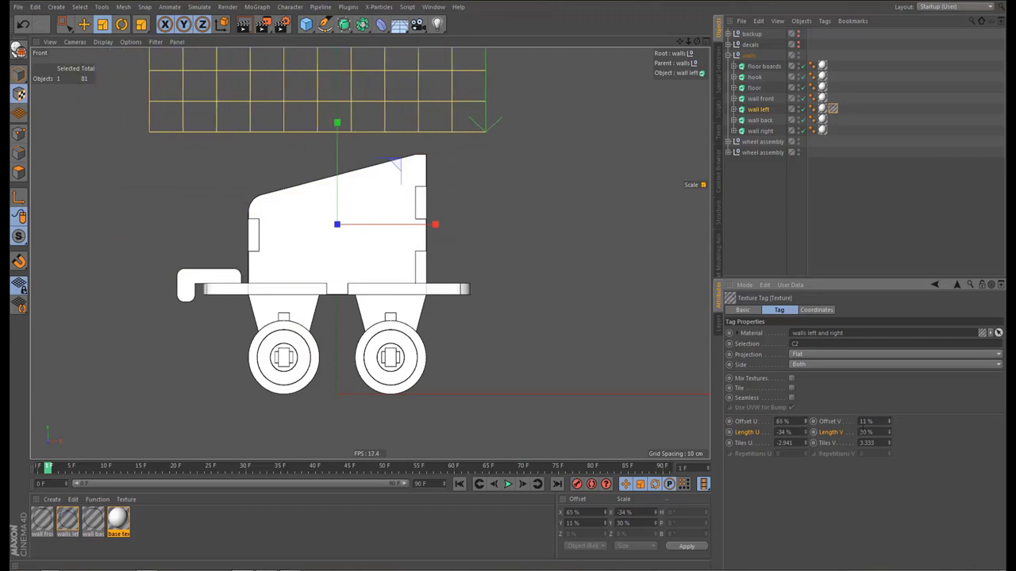
{"action": "left_click_drag", "start_coordinate": [891, 421], "coordinate": [891, 408]}
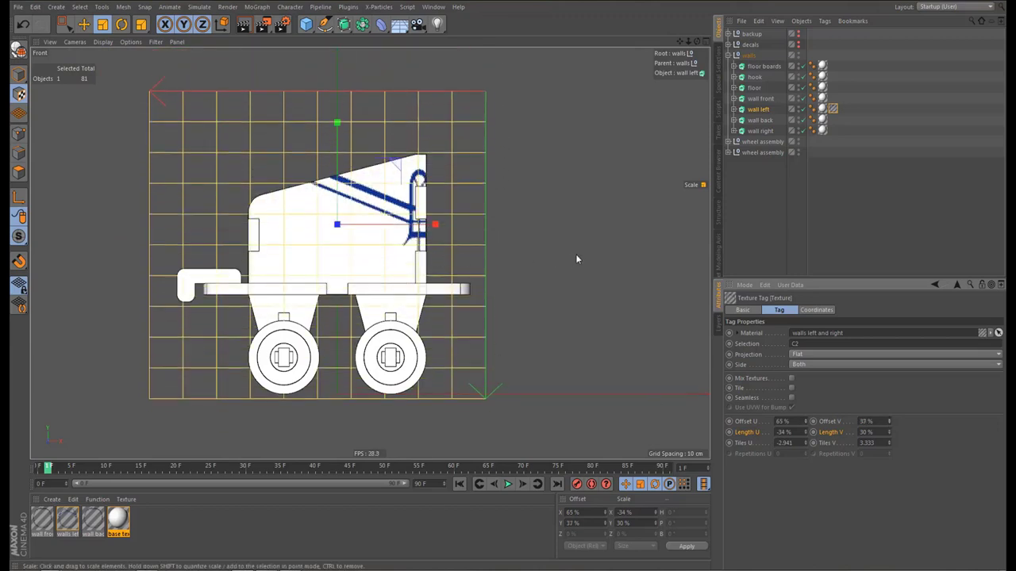
Scale the decal down to Length U -18 % and Length V 14.4 %, and align it using Offset U 60 % and Offset V 43 %
{"action": "left_click_drag", "start_coordinate": [577, 258], "coordinate": [621, 211]}
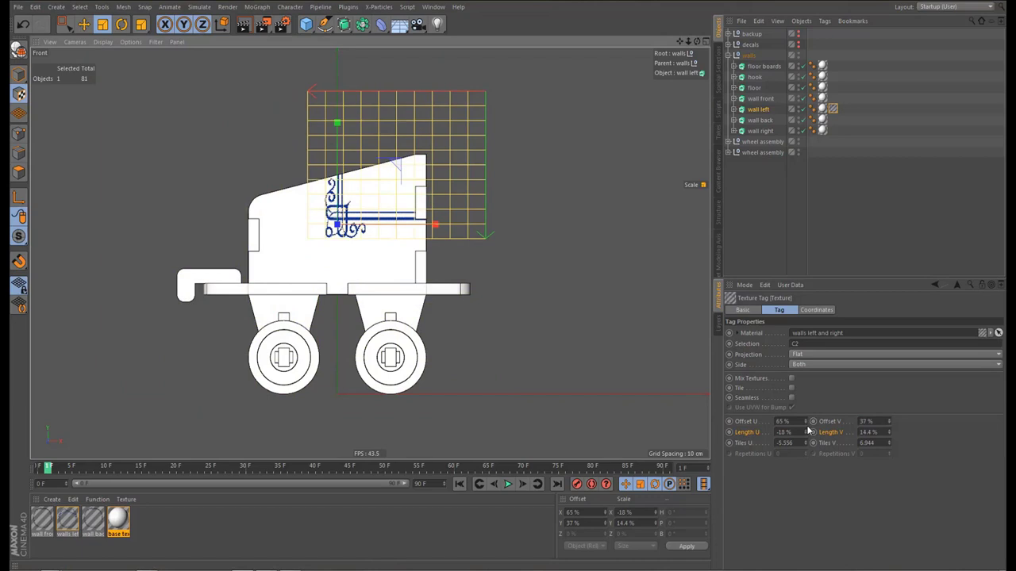
{"action": "left_click_drag", "start_coordinate": [806, 422], "coordinate": [798, 421]}
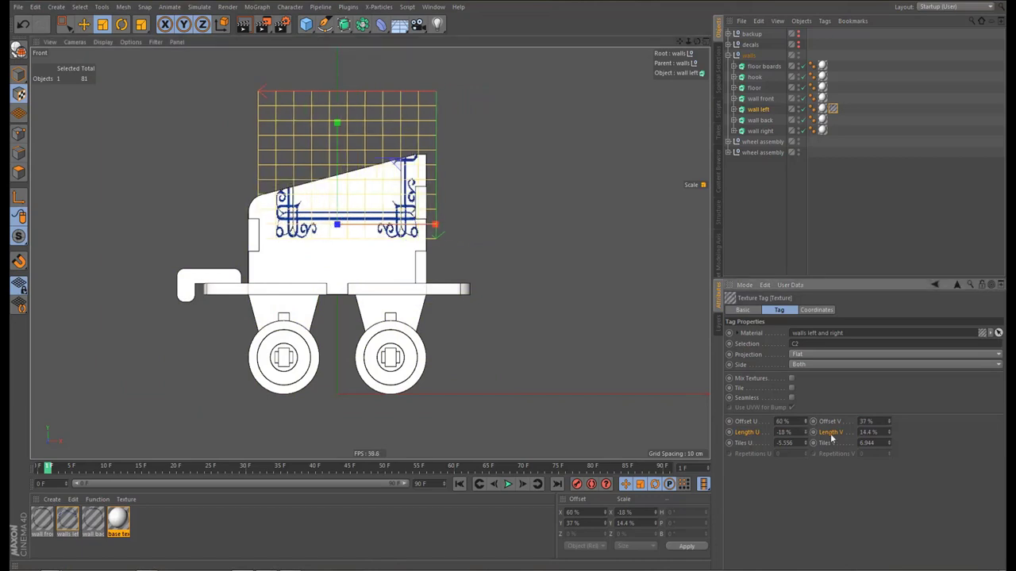
{"action": "left_click_drag", "start_coordinate": [889, 423], "coordinate": [894, 423]}
Rotate the decal's projection half a turn about the vertical axis so its slanted border follows the wall's sloping top edge
{"action": "key", "text": "r"}
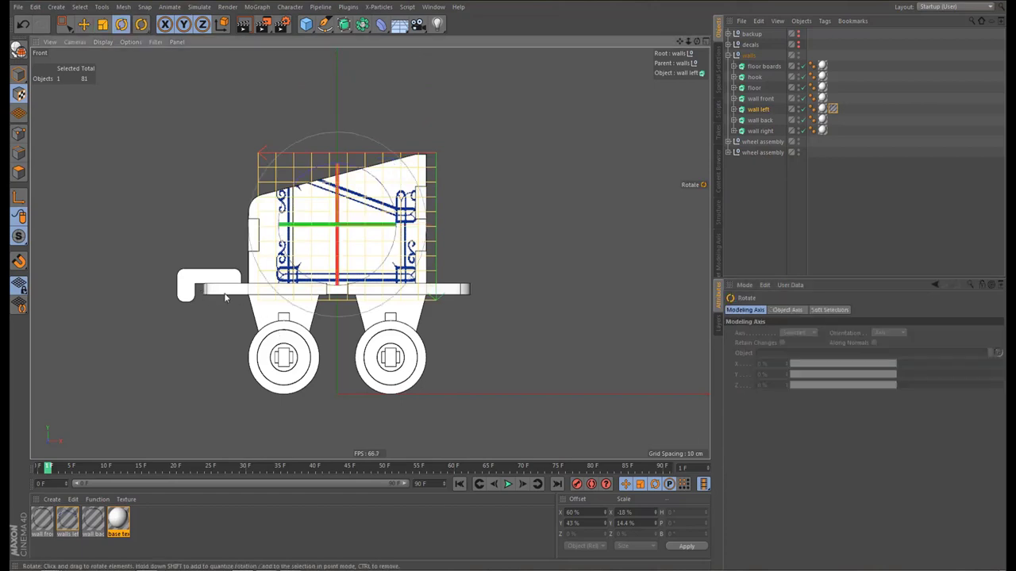
{"action": "left_click_drag", "start_coordinate": [358, 226], "coordinate": [124, 245]}
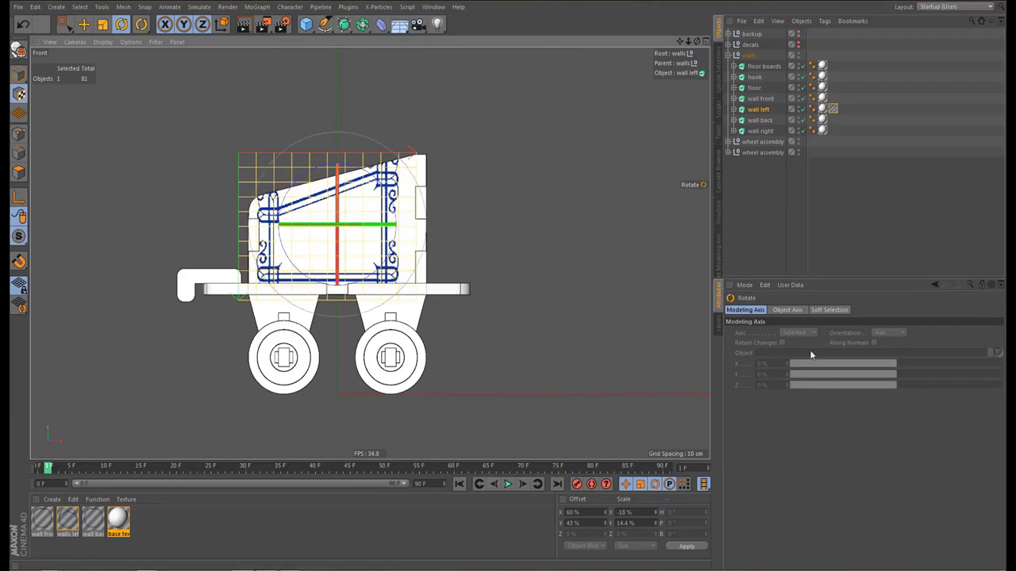
Reduce the left wall decal's Length V to 9.4 % and reposition it with Offset U 59.2 % and Offset V 45.5 %
{"action": "left_click", "coordinate": [832, 108]}
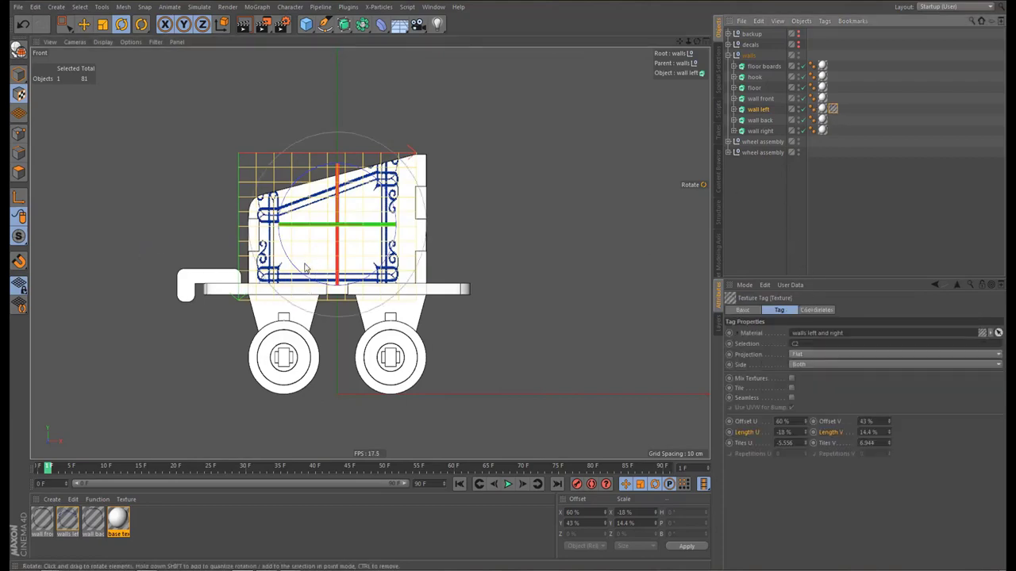
{"action": "scroll", "coordinate": [370, 267], "scroll_direction": "up", "scroll_amount": 4}
{"action": "scroll", "coordinate": [371, 267], "scroll_direction": "up", "scroll_amount": 3}
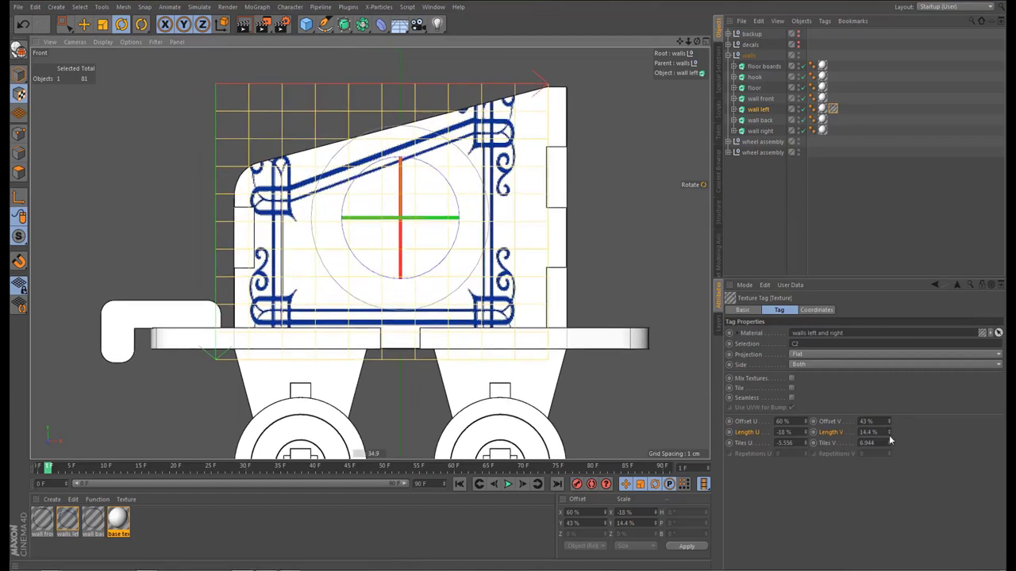
{"action": "mouse_move", "coordinate": [889, 434]}
{"action": "left_mouse_down"}
{"action": "mouse_move", "coordinate": [889, 454]}
{"action": "mouse_move", "coordinate": [890, 422]}
{"action": "left_mouse_up"}
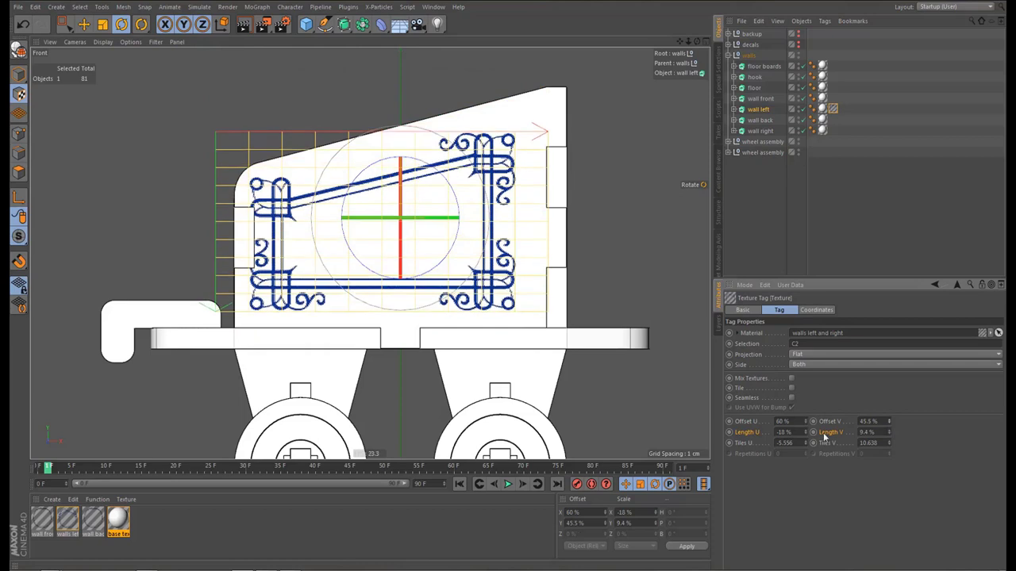
{"action": "left_click_drag", "start_coordinate": [806, 422], "coordinate": [806, 417]}
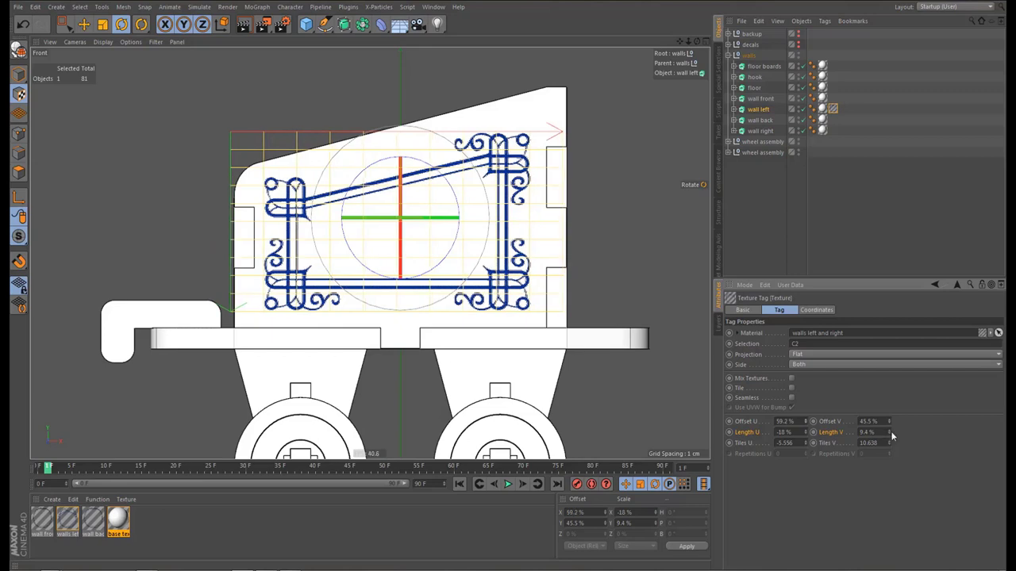
Enlarge the left wall decal to Length U -18.9 % and Length V 11.1 %, recentring it with Offset U 59.5 % and Offset V 44.4 %
{"action": "left_click_drag", "start_coordinate": [888, 431], "coordinate": [889, 421]}
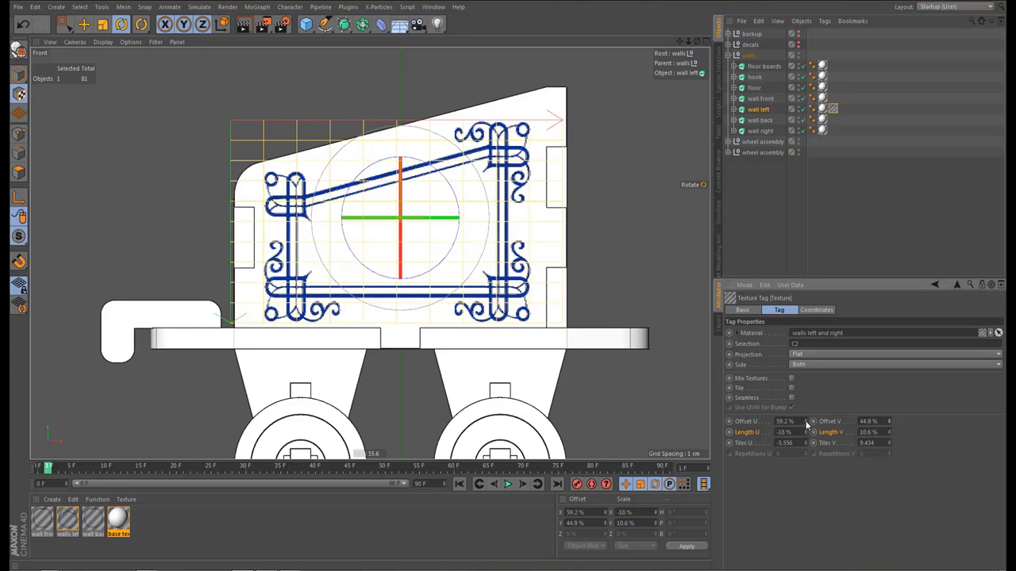
{"action": "mouse_move", "coordinate": [806, 433]}
{"action": "left_mouse_down"}
{"action": "mouse_move", "coordinate": [806, 443]}
{"action": "mouse_move", "coordinate": [807, 419]}
{"action": "left_mouse_up"}
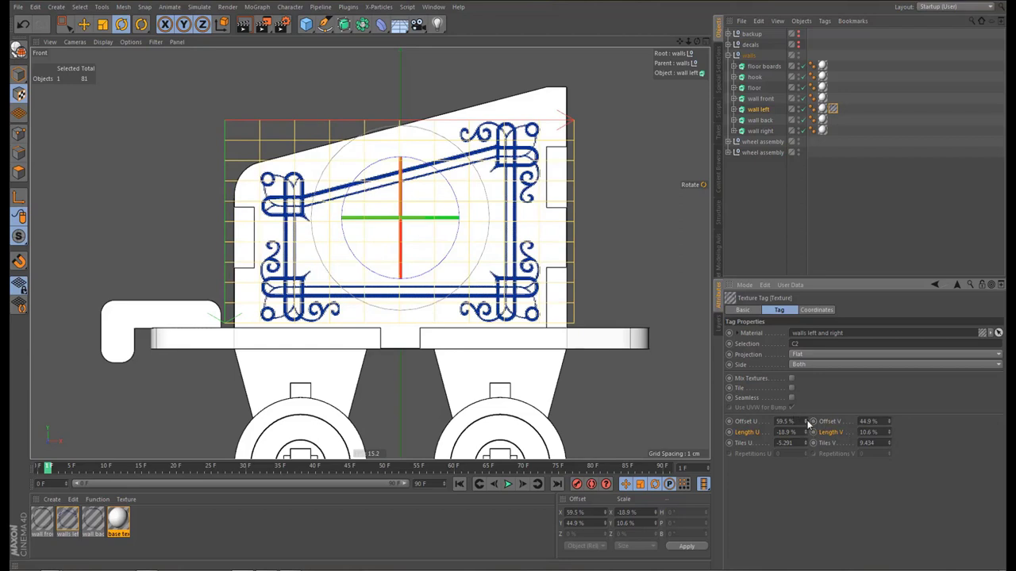
{"action": "left_click_drag", "start_coordinate": [890, 434], "coordinate": [889, 435]}
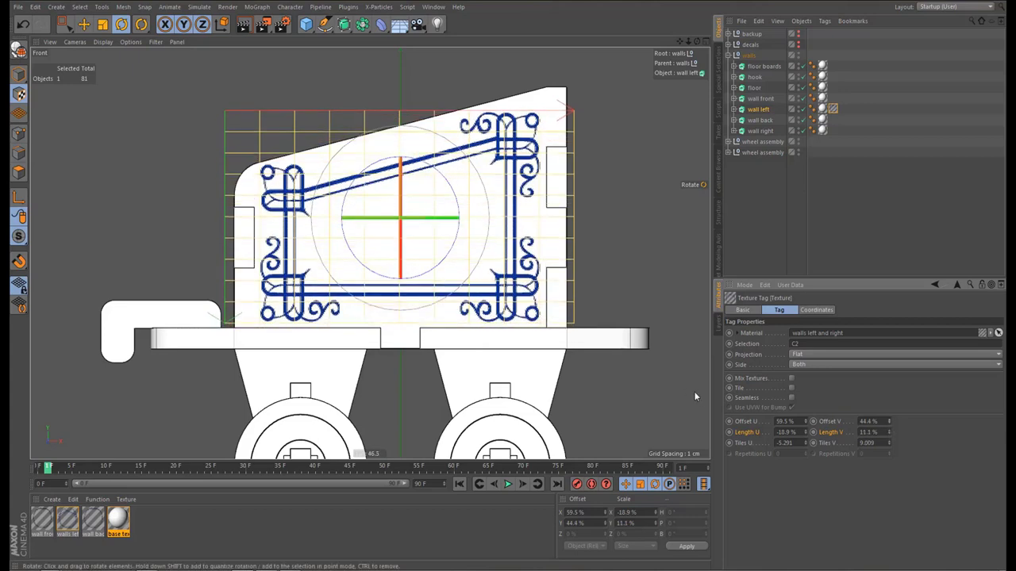
Copy the left wall's decal texture tag onto the wall right object and check that side in the perspective view
{"action": "middle_click", "coordinate": [449, 246]}
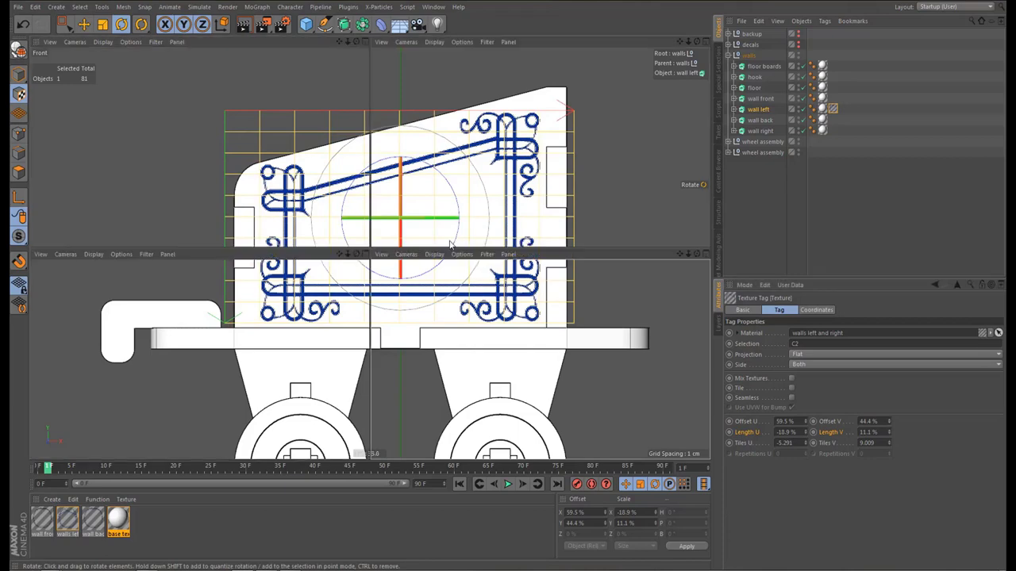
{"action": "middle_click", "coordinate": [284, 95]}
{"action": "scroll", "coordinate": [434, 246], "scroll_direction": "up", "scroll_amount": 3}
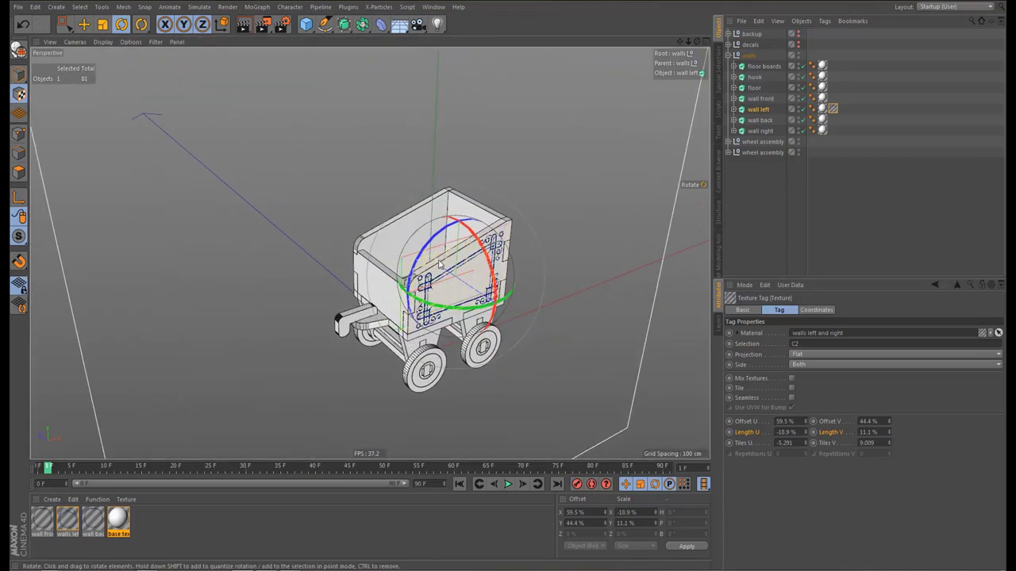
{"action": "left_click_drag", "start_coordinate": [434, 246], "coordinate": [413, 262], "text": "alt"}
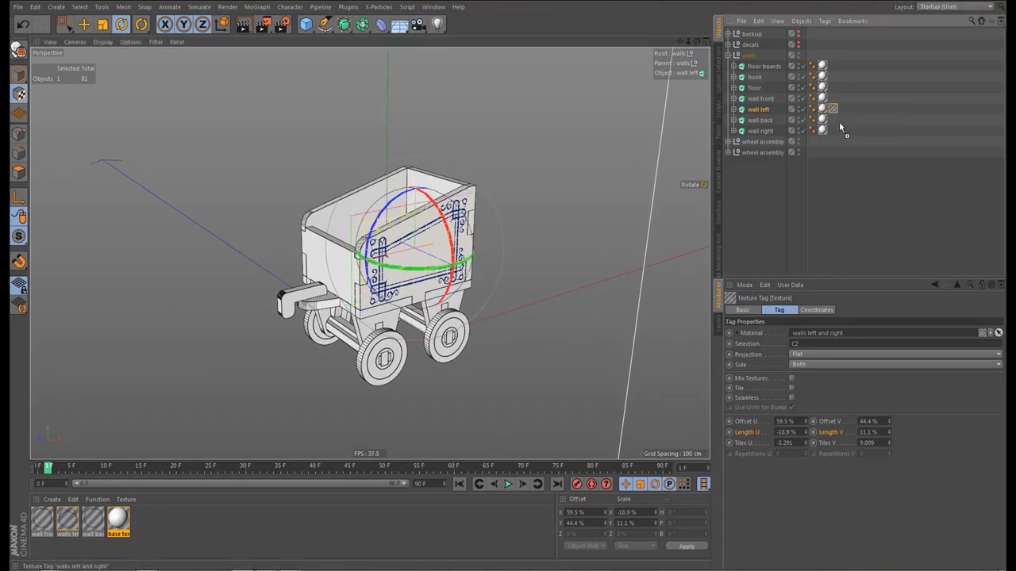
{"action": "left_click_drag", "start_coordinate": [837, 133], "coordinate": [829, 132], "text": "ctrl"}
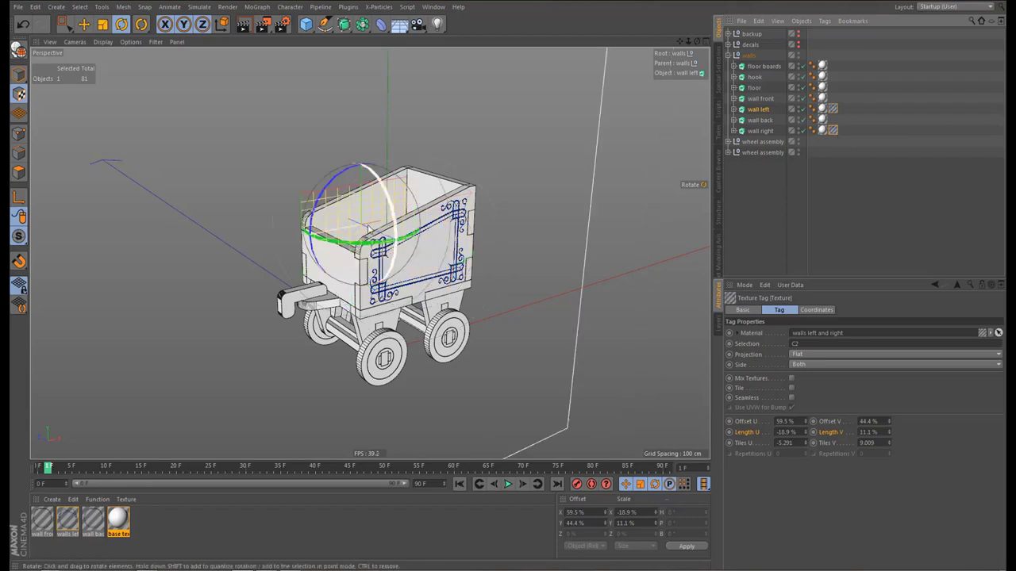
{"action": "left_click_drag", "start_coordinate": [476, 226], "coordinate": [432, 265], "text": "alt"}
{"action": "middle_click_drag", "start_coordinate": [431, 265], "coordinate": [464, 262], "text": "alt"}
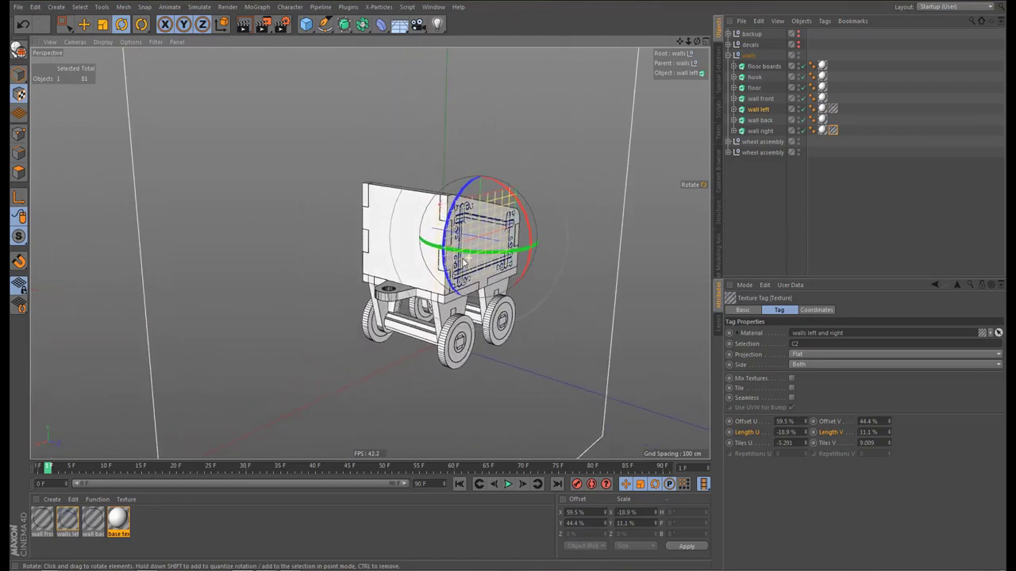
Apply the wall back decal material to the wall back object and set its projection to Flat
{"action": "left_click", "coordinate": [93, 521]}
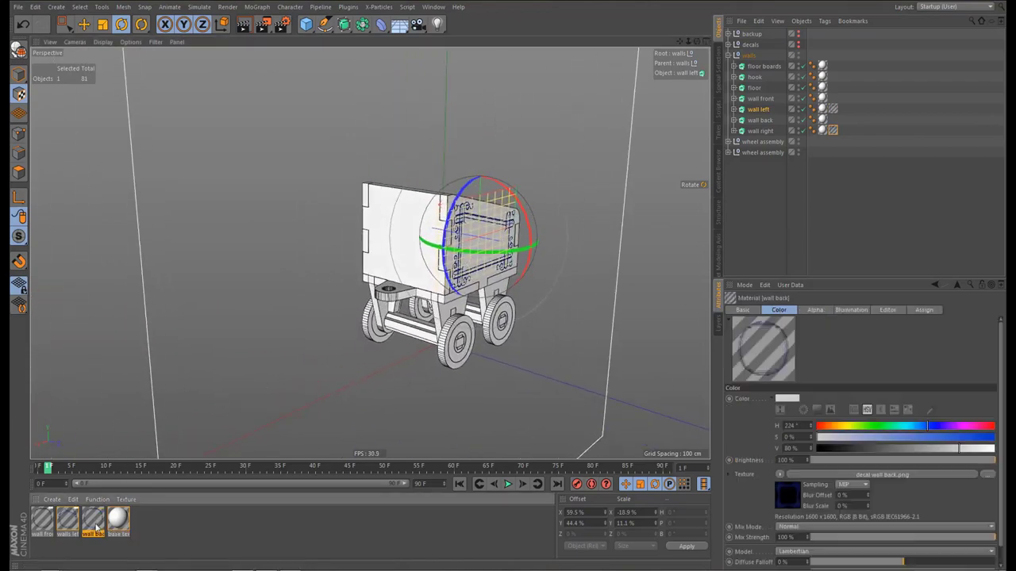
{"action": "left_click_drag", "start_coordinate": [93, 524], "coordinate": [766, 123]}
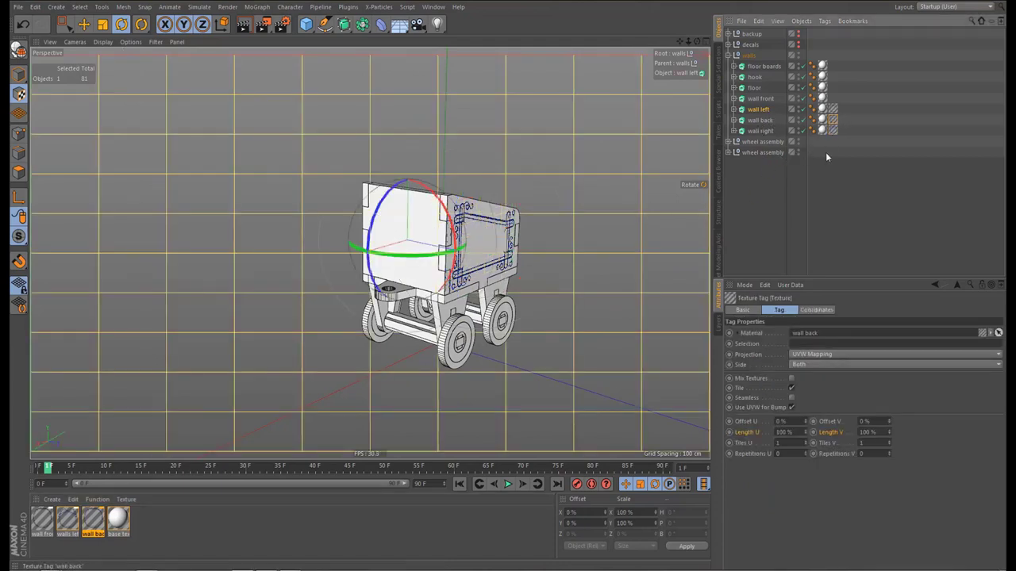
{"action": "left_click", "coordinate": [817, 356]}
{"action": "left_click", "coordinate": [816, 385]}
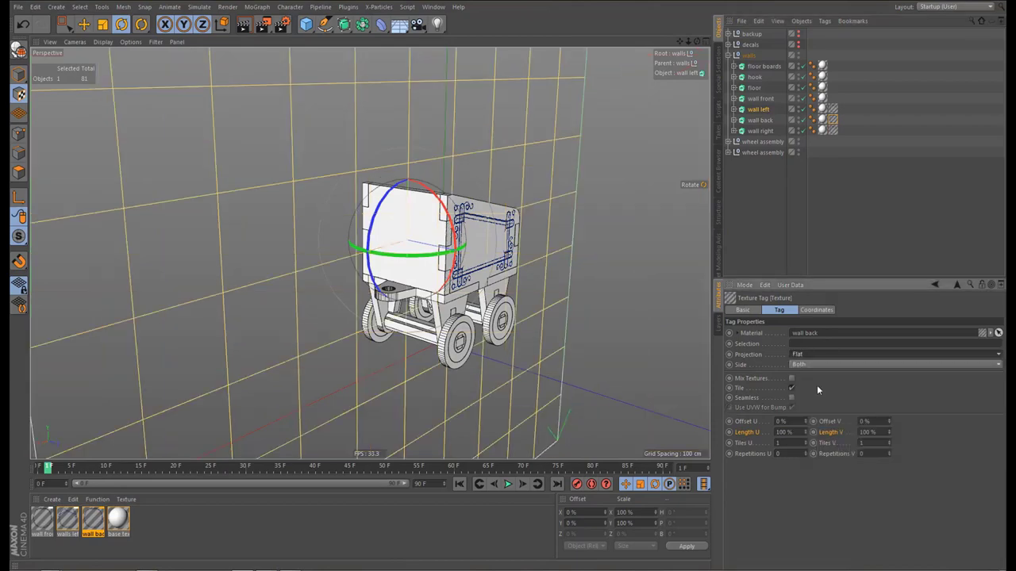
Rotate the back wall decal's projection -90° about the vertical axis so its plane faces the back wall
{"action": "scroll", "coordinate": [447, 285], "scroll_direction": "down", "scroll_amount": 3}
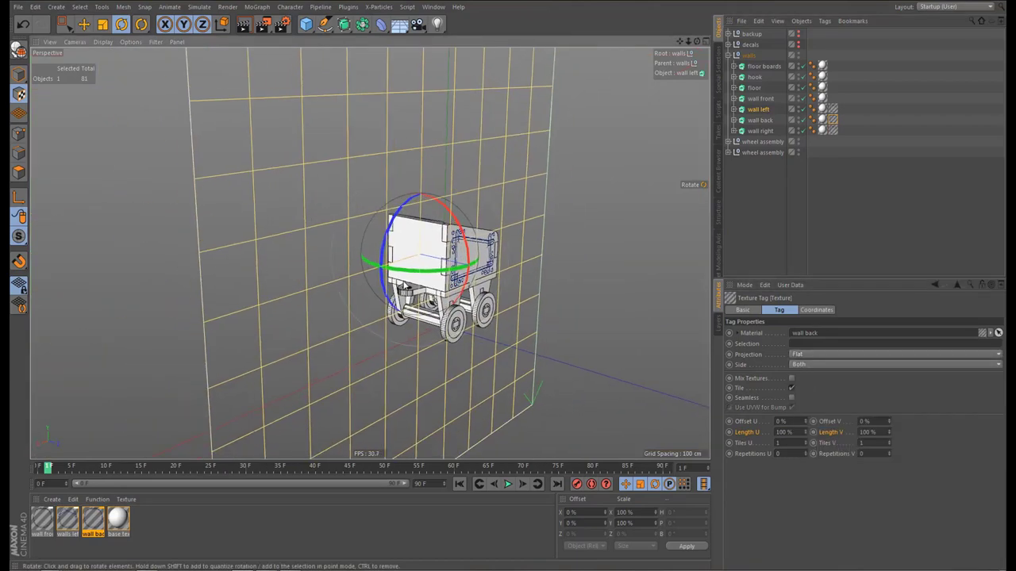
{"action": "left_click_drag", "start_coordinate": [435, 277], "coordinate": [358, 260]}
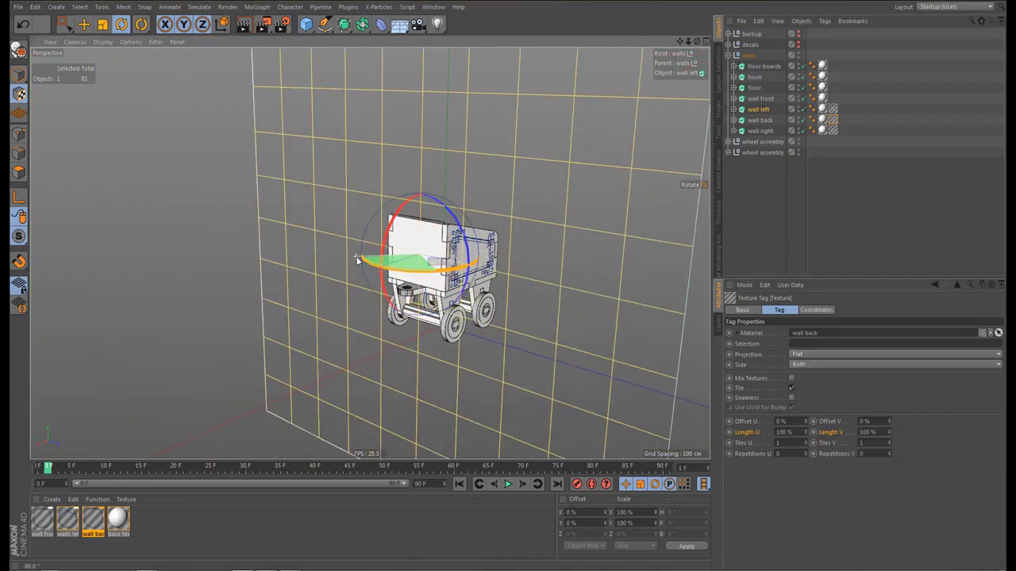
{"action": "scroll", "coordinate": [469, 306], "scroll_direction": "down", "scroll_amount": 2}
{"action": "mouse_move", "coordinate": [468, 306]}
{"action": "left_mouse_down", "text": "alt"}
{"action": "mouse_move", "coordinate": [478, 297]}
{"action": "mouse_move", "coordinate": [482, 309]}
{"action": "left_mouse_up", "text": "alt"}
In the Right view, scale the back wall decal's projection down to 40.2 % in X and 40.4 % in Y
{"action": "key", "text": "t"}
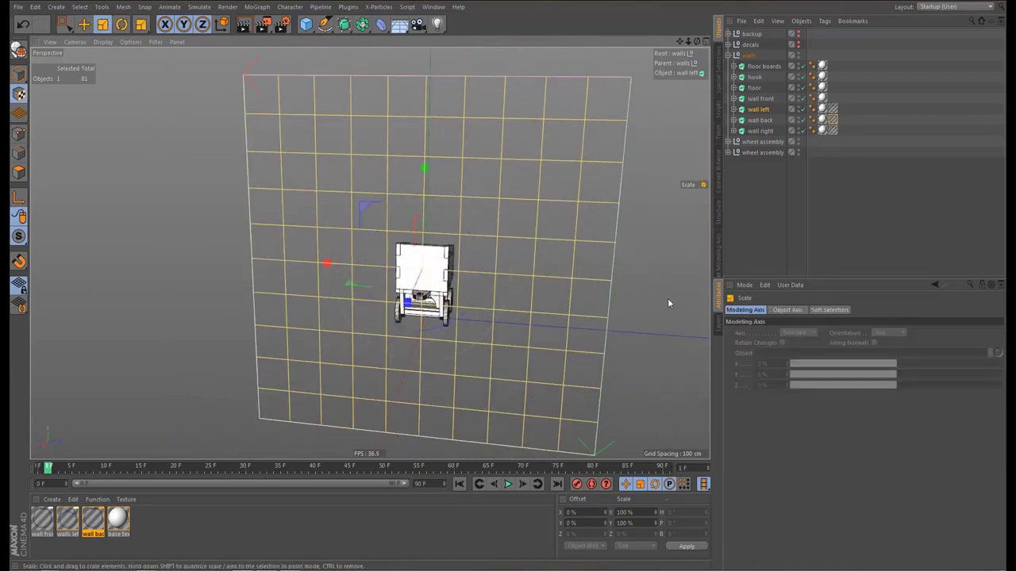
{"action": "left_click_drag", "start_coordinate": [668, 300], "coordinate": [566, 365]}
{"action": "key", "text": "ctrl+z"}
{"action": "middle_click", "coordinate": [262, 409]}
{"action": "middle_click", "coordinate": [265, 408]}
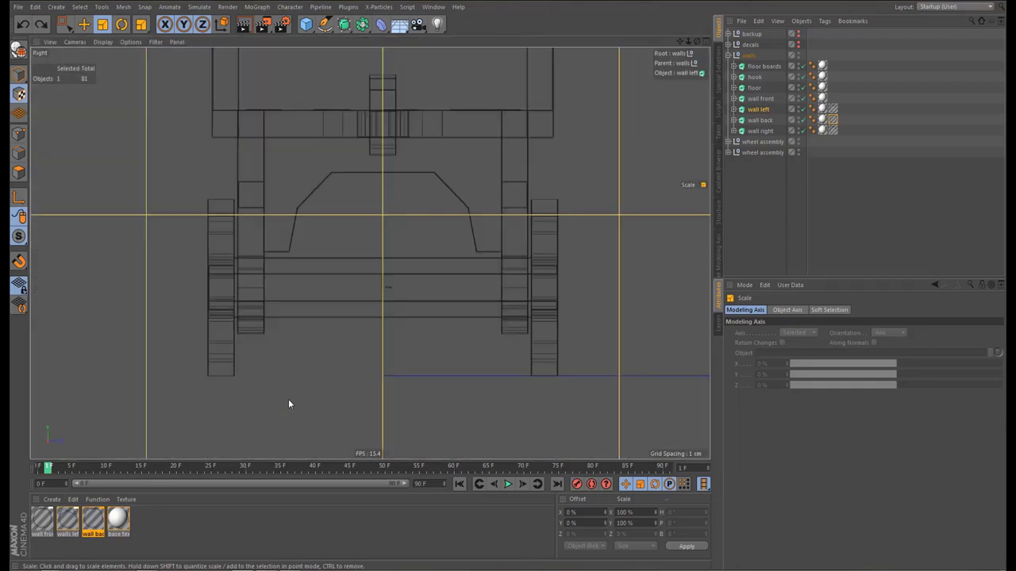
{"action": "key", "text": "s"}
{"action": "right_click_drag", "start_coordinate": [300, 339], "coordinate": [292, 365], "text": "alt"}
{"action": "scroll", "coordinate": [292, 365], "scroll_direction": "down", "scroll_amount": 8}
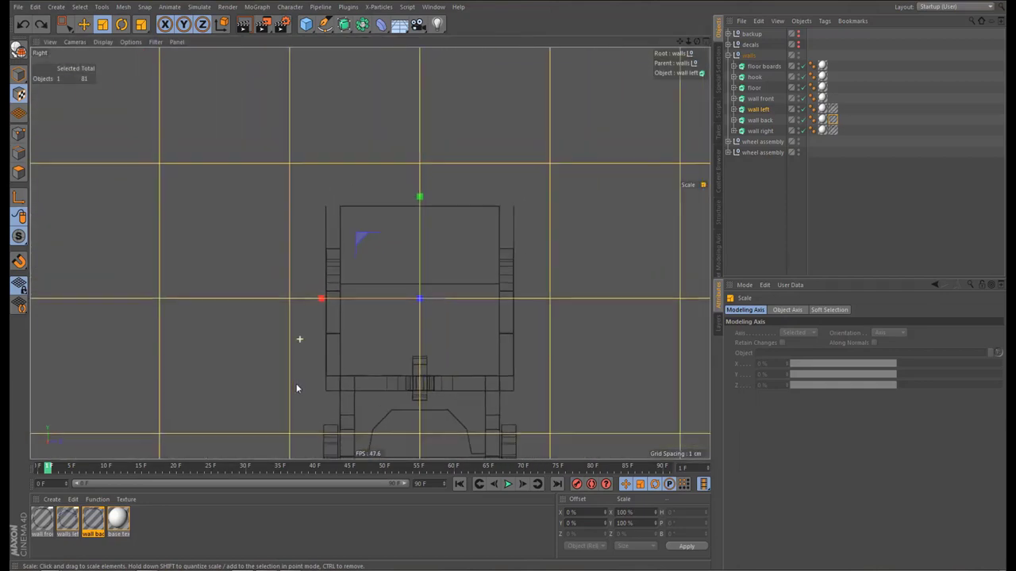
{"action": "left_click_drag", "start_coordinate": [308, 389], "coordinate": [439, 330]}
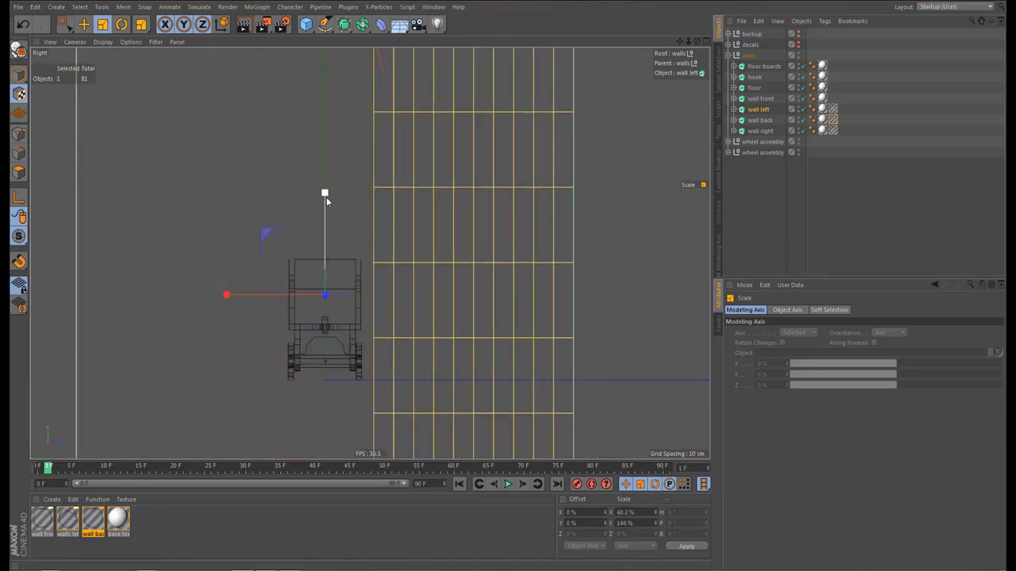
{"action": "left_click_drag", "start_coordinate": [325, 195], "coordinate": [324, 302]}
{"action": "scroll", "coordinate": [361, 287], "scroll_direction": "down", "scroll_amount": 3}
{"action": "scroll", "coordinate": [367, 286], "scroll_direction": "down", "scroll_amount": 2}
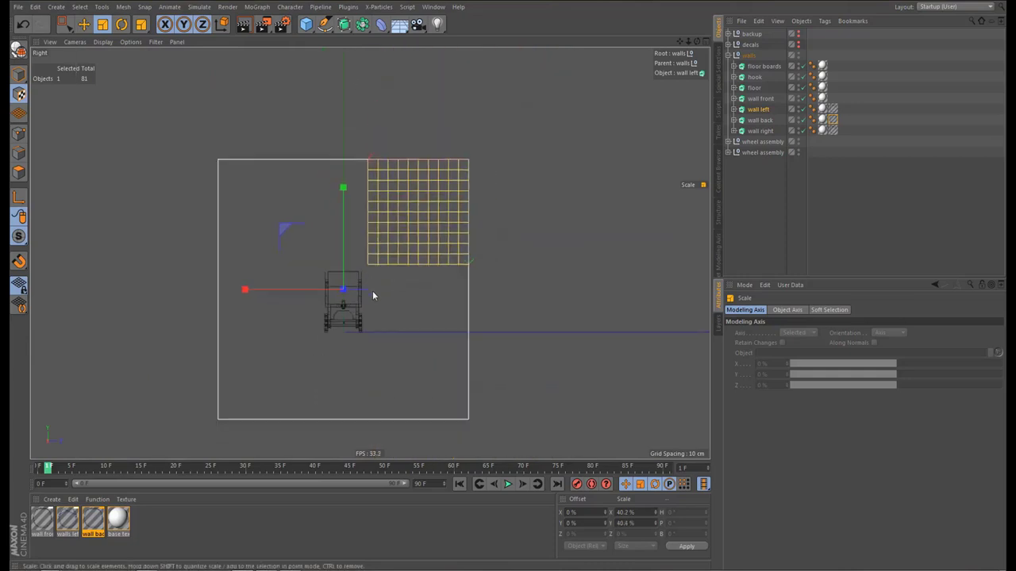
Bring the back wall decal's projection over the waggon with Offset U at 28 % and Offset V at 29 %
{"action": "scroll", "coordinate": [372, 299], "scroll_direction": "up", "scroll_amount": 3}
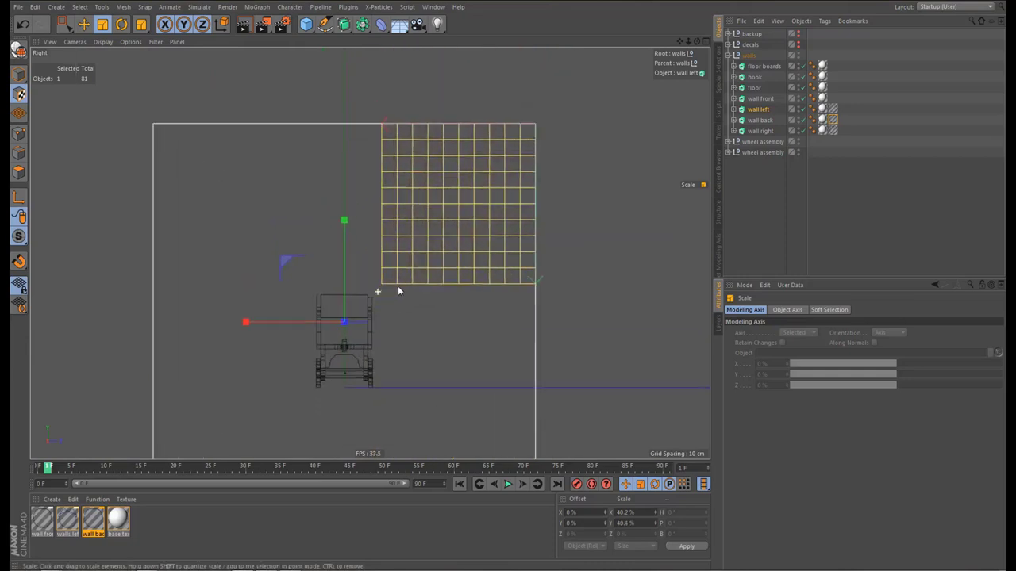
{"action": "left_click", "coordinate": [832, 119]}
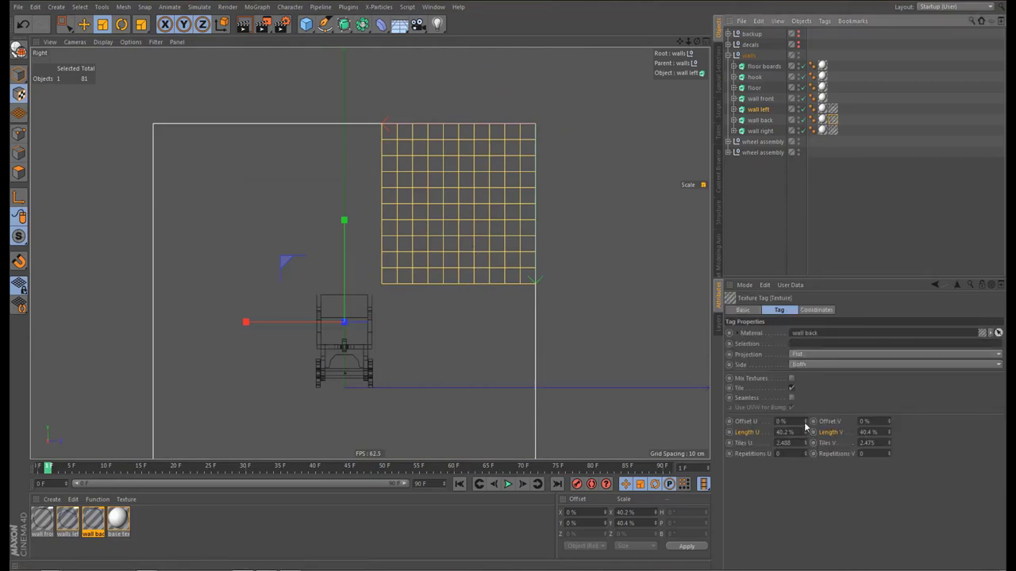
{"action": "mouse_move", "coordinate": [804, 421]}
{"action": "left_mouse_down"}
{"action": "mouse_move", "coordinate": [917, 421]}
{"action": "mouse_move", "coordinate": [907, 421]}
{"action": "left_mouse_up"}
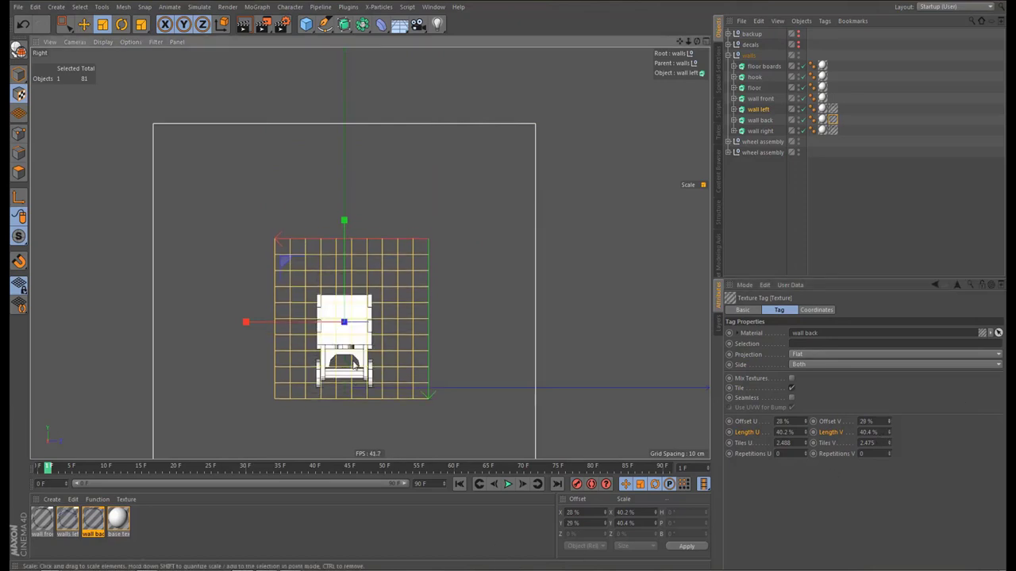
Turn off tiling for the back wall decal and restrict it to selection C2
{"action": "scroll", "coordinate": [347, 361], "scroll_direction": "up", "scroll_amount": 3}
{"action": "right_click_drag", "start_coordinate": [387, 365], "coordinate": [395, 365], "text": "alt"}
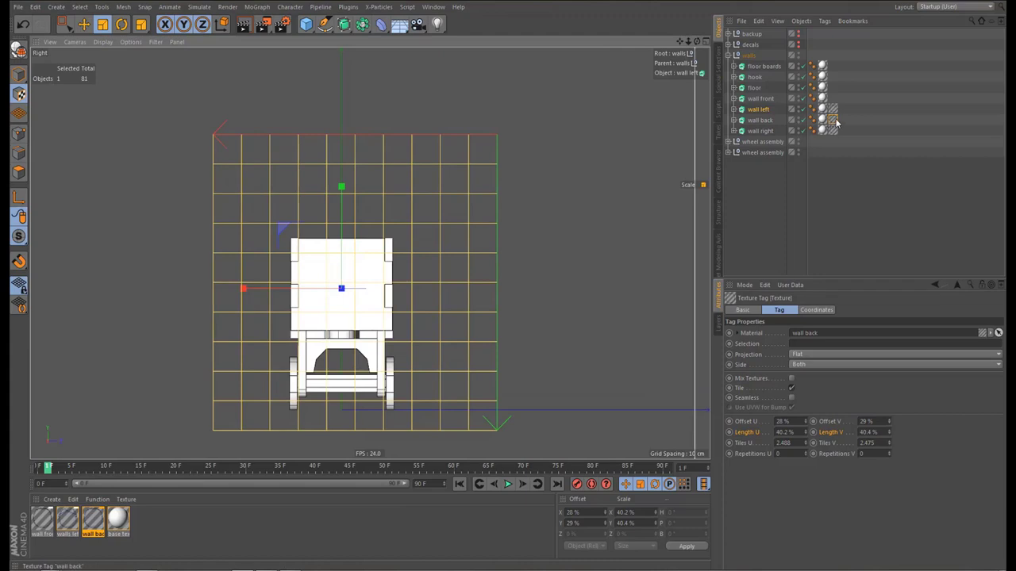
{"action": "left_click", "coordinate": [792, 388]}
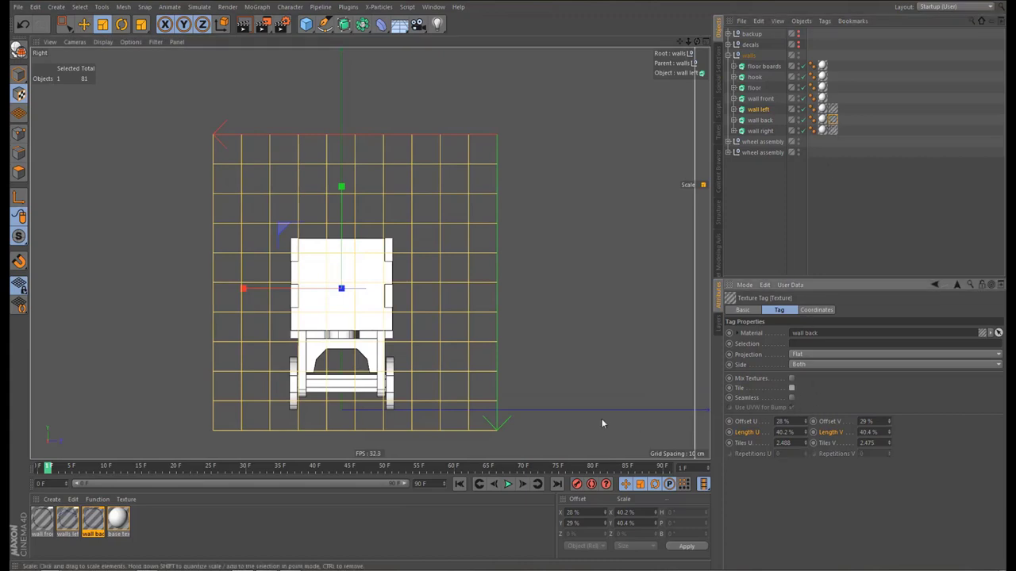
{"action": "middle_click_drag", "start_coordinate": [375, 327], "coordinate": [415, 319], "text": "alt"}
{"action": "scroll", "coordinate": [376, 329], "scroll_direction": "up", "scroll_amount": 2}
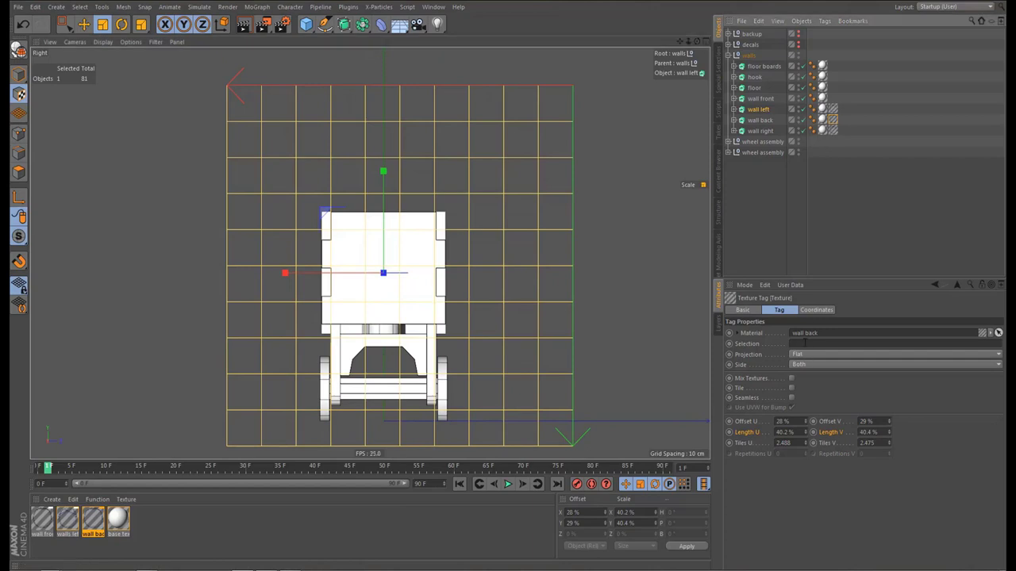
{"action": "left_click", "coordinate": [801, 344]}
{"action": "type", "text": "C"}
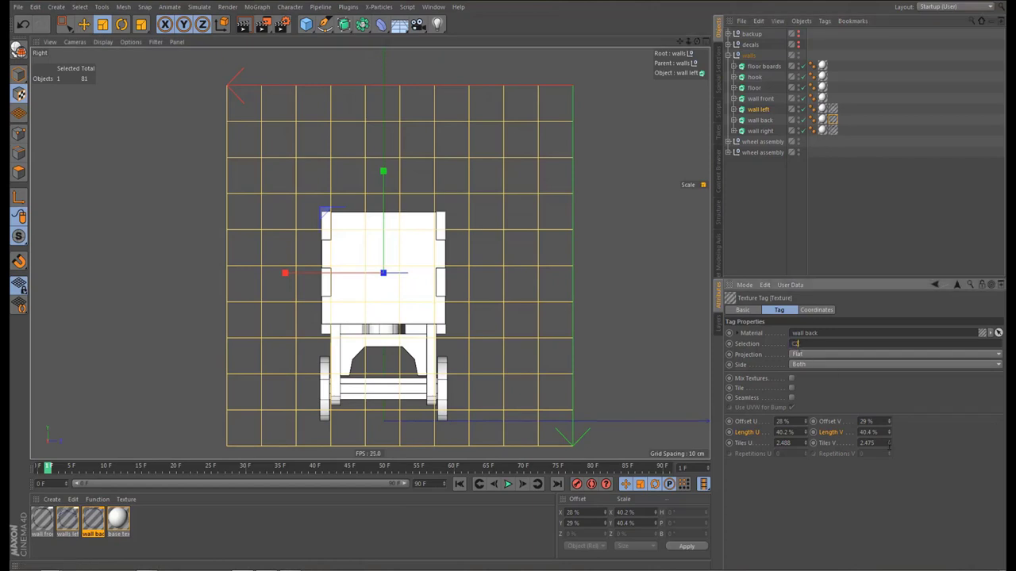
{"action": "type", "text": "2"}
Shrink the back wall decal to Length U 15.2 % and Length V 23.4 %, and shift it with Offset U at 42 %
{"action": "left_click_drag", "start_coordinate": [807, 436], "coordinate": [778, 438]}
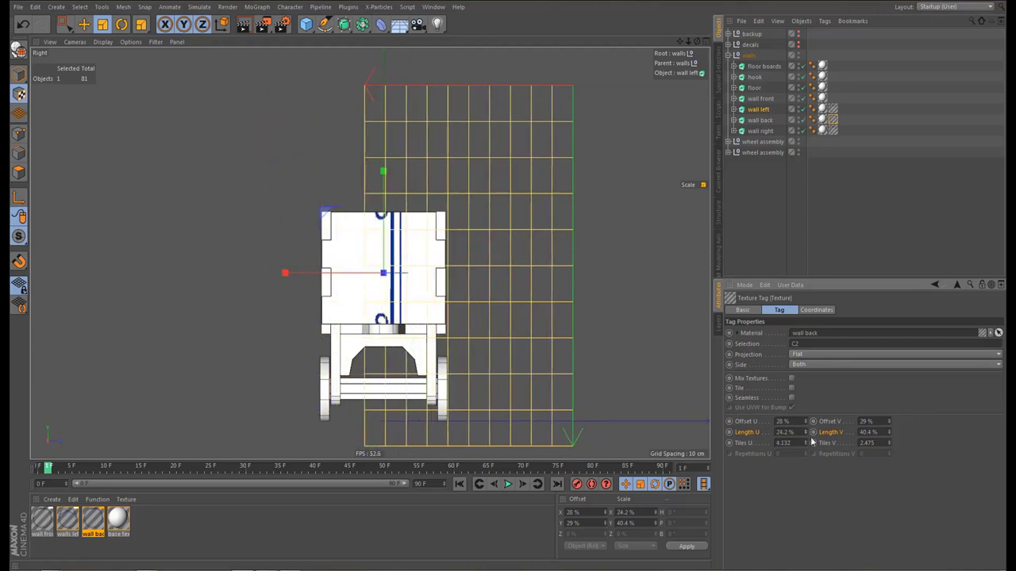
{"action": "left_click_drag", "start_coordinate": [889, 435], "coordinate": [871, 436]}
{"action": "middle_click_drag", "start_coordinate": [468, 239], "coordinate": [480, 291], "text": "alt"}
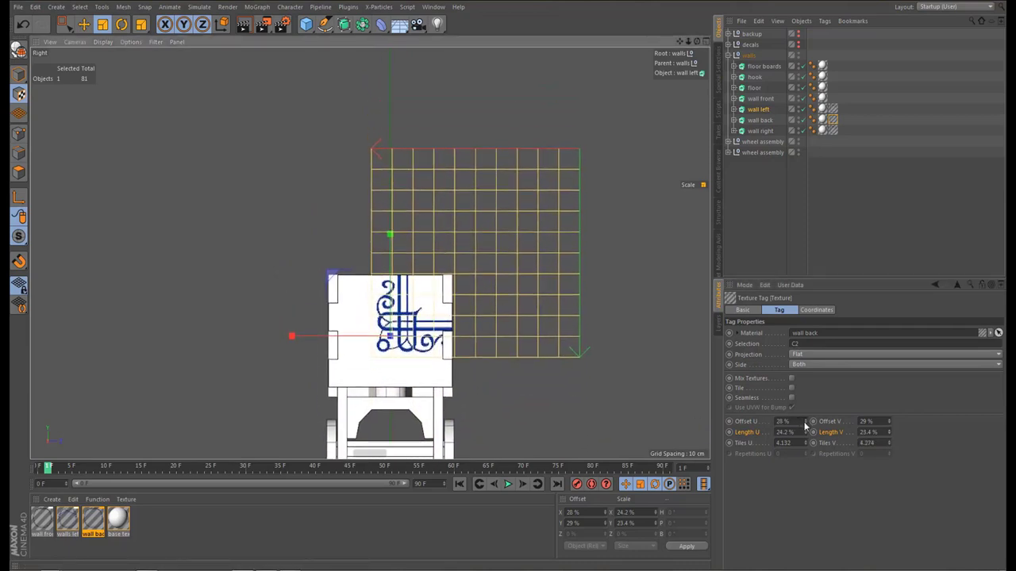
{"action": "mouse_move", "coordinate": [805, 423]}
{"action": "left_mouse_down"}
{"action": "mouse_move", "coordinate": [817, 423]}
{"action": "mouse_move", "coordinate": [796, 435]}
{"action": "mouse_move", "coordinate": [815, 429]}
{"action": "left_mouse_up"}
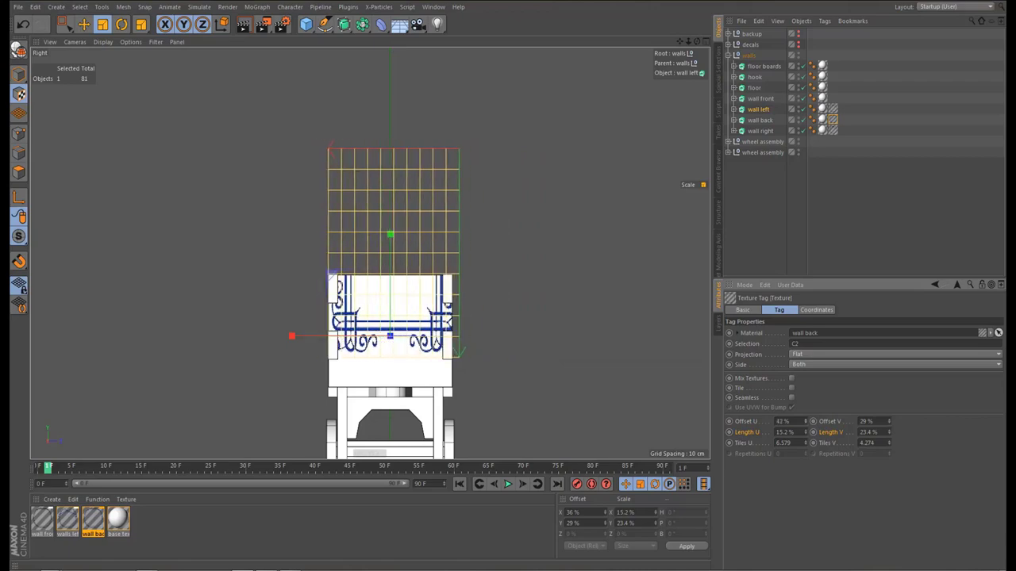
Fit the back wall decal with Offset U 43.7 %, Offset V 43 %, Length U 12.5 % and Length V 12.8 %, and test-render it
{"action": "scroll", "coordinate": [388, 298], "scroll_direction": "up", "scroll_amount": 5}
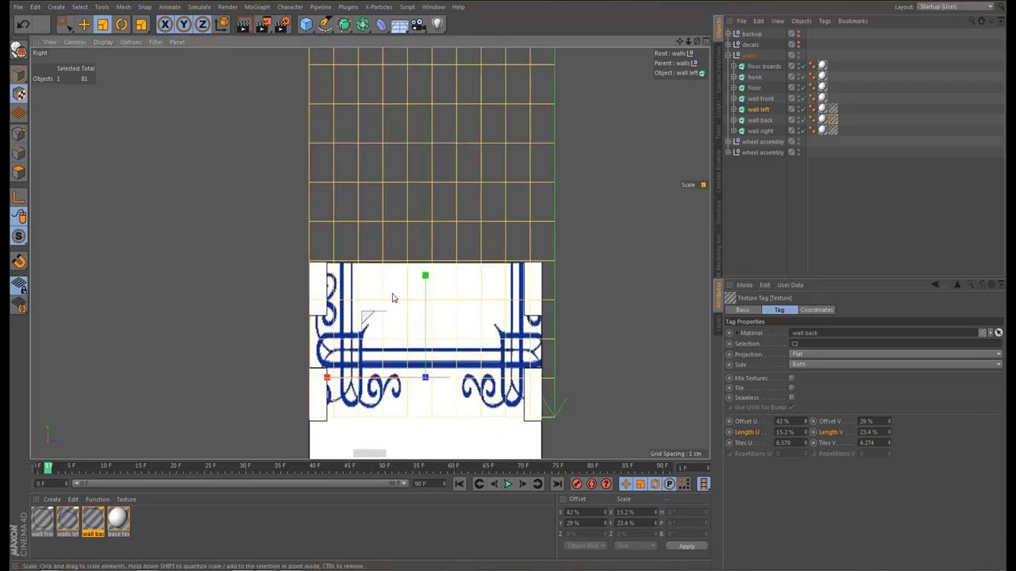
{"action": "scroll", "coordinate": [382, 300], "scroll_direction": "down", "scroll_amount": 2}
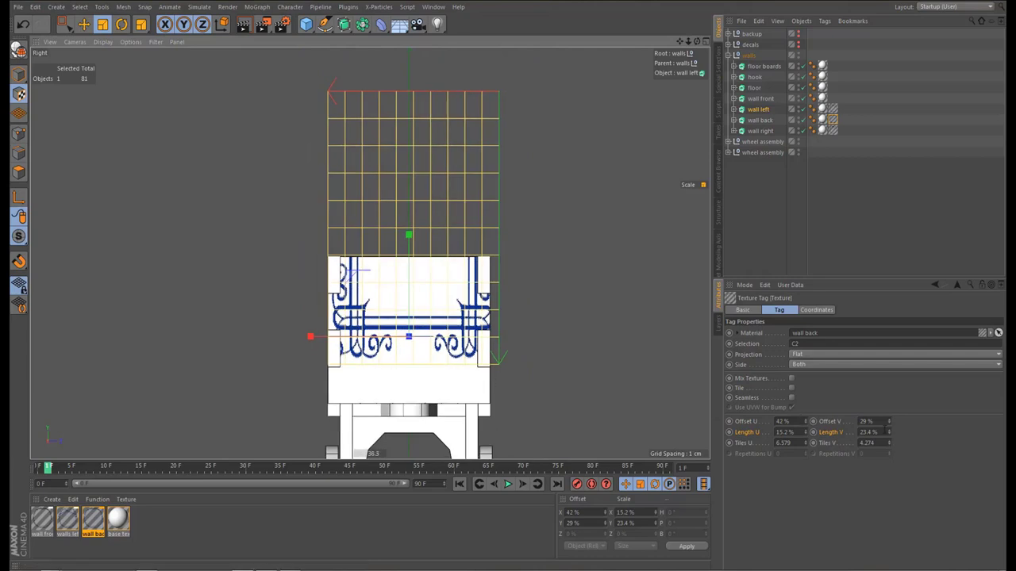
{"action": "mouse_move", "coordinate": [888, 424]}
{"action": "left_mouse_down"}
{"action": "mouse_move", "coordinate": [912, 424]}
{"action": "mouse_move", "coordinate": [872, 436]}
{"action": "mouse_move", "coordinate": [898, 423]}
{"action": "left_mouse_up"}
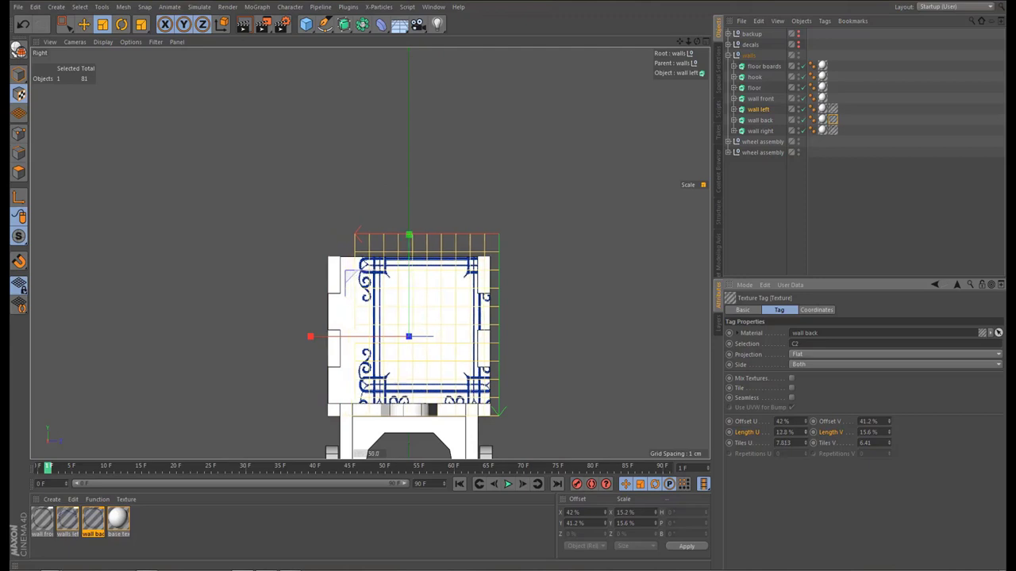
{"action": "left_click_drag", "start_coordinate": [805, 422], "coordinate": [811, 423]}
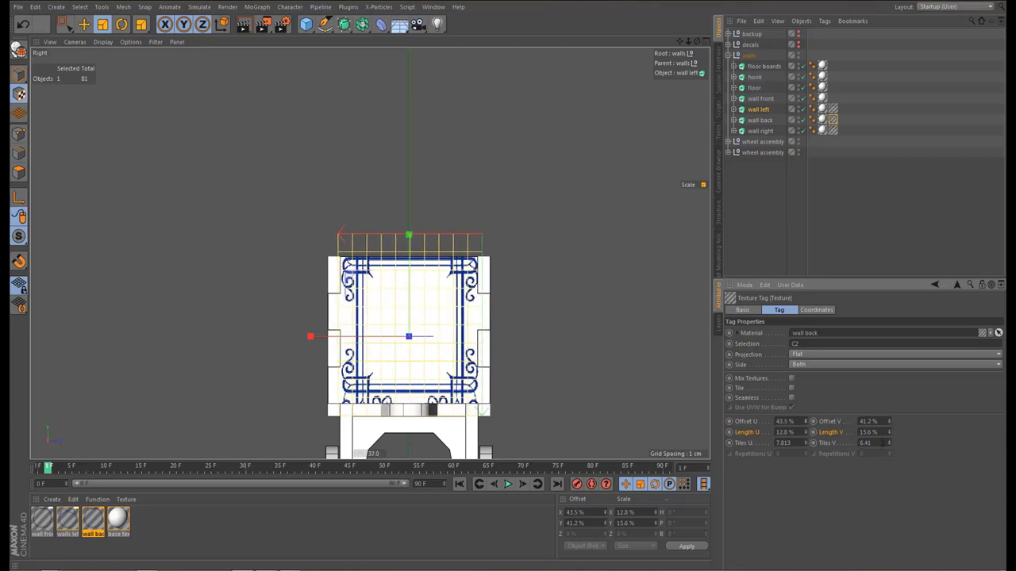
{"action": "mouse_move", "coordinate": [889, 432]}
{"action": "left_mouse_down"}
{"action": "mouse_move", "coordinate": [889, 417]}
{"action": "mouse_move", "coordinate": [890, 440]}
{"action": "left_mouse_up"}
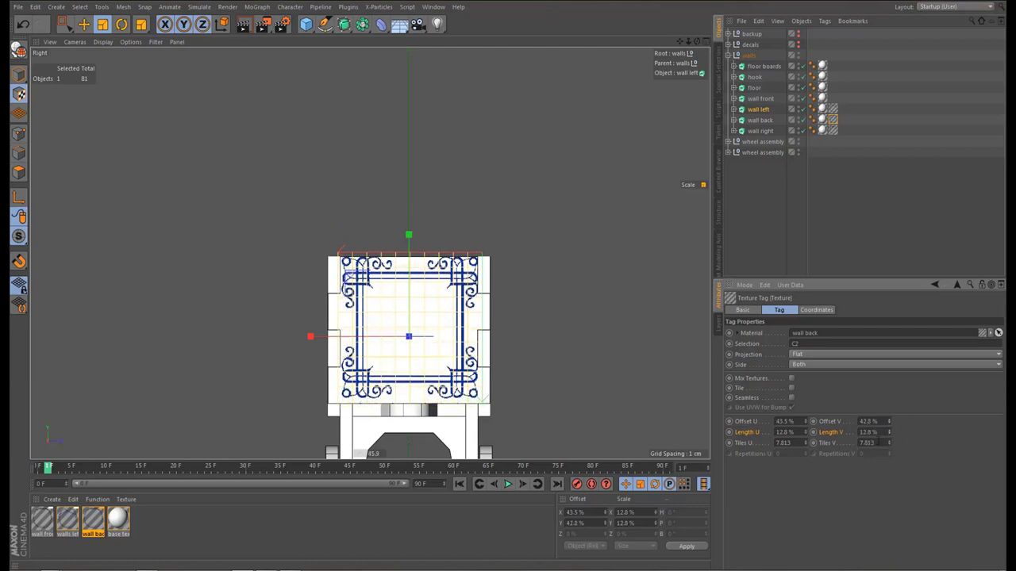
{"action": "mouse_move", "coordinate": [807, 426]}
{"action": "left_mouse_down"}
{"action": "mouse_move", "coordinate": [805, 436]}
{"action": "mouse_move", "coordinate": [806, 423]}
{"action": "left_mouse_up"}
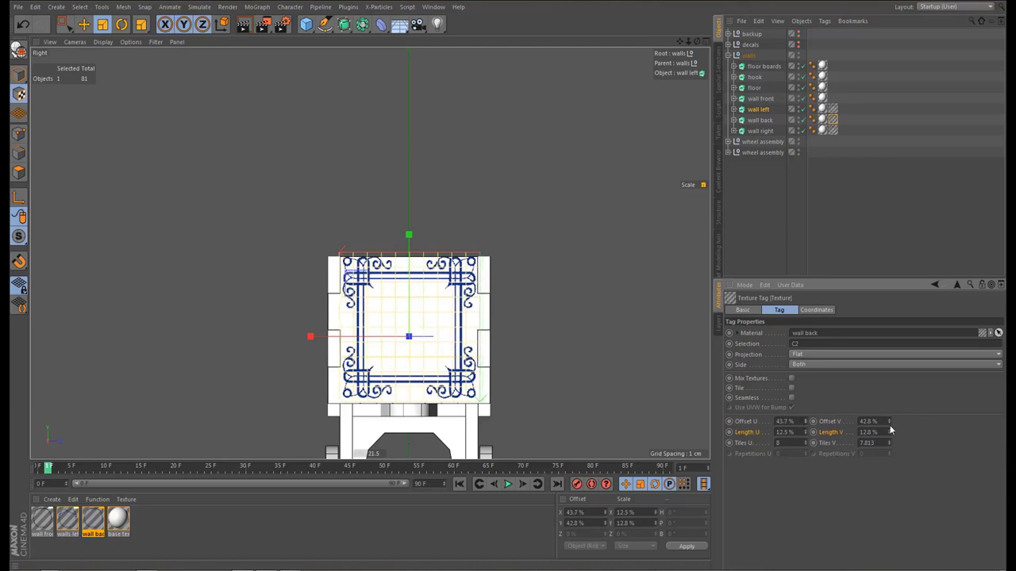
{"action": "left_click_drag", "start_coordinate": [890, 429], "coordinate": [888, 421]}
{"action": "key", "text": "ctrl+r"}
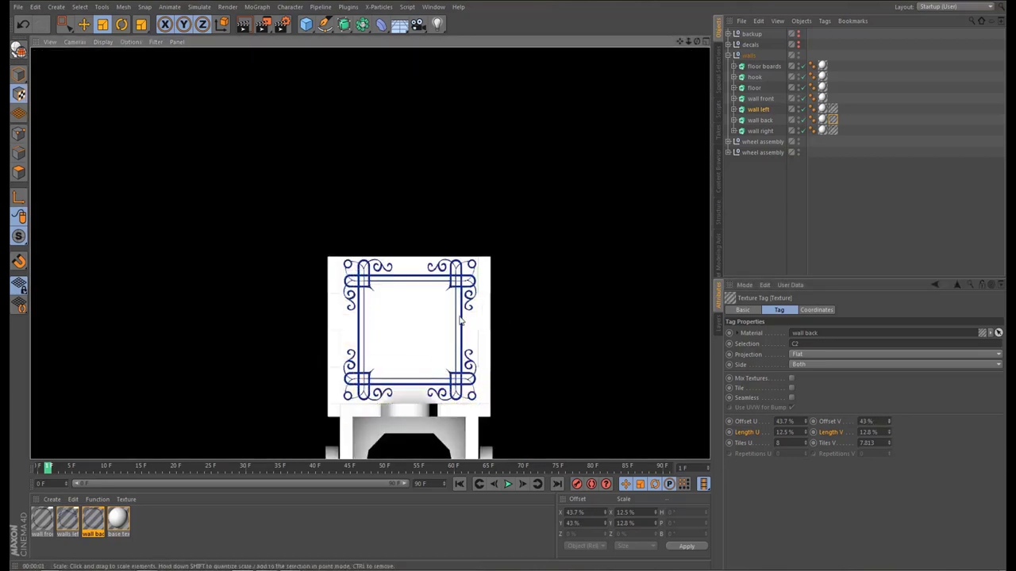
Turn off Ambient Occlusion in the render settings and preview-render the waggon's back wall in the perspective view
{"action": "middle_click", "coordinate": [463, 320]}
{"action": "middle_click", "coordinate": [199, 159]}
{"action": "right_click_drag", "start_coordinate": [418, 269], "coordinate": [501, 256], "text": "alt"}
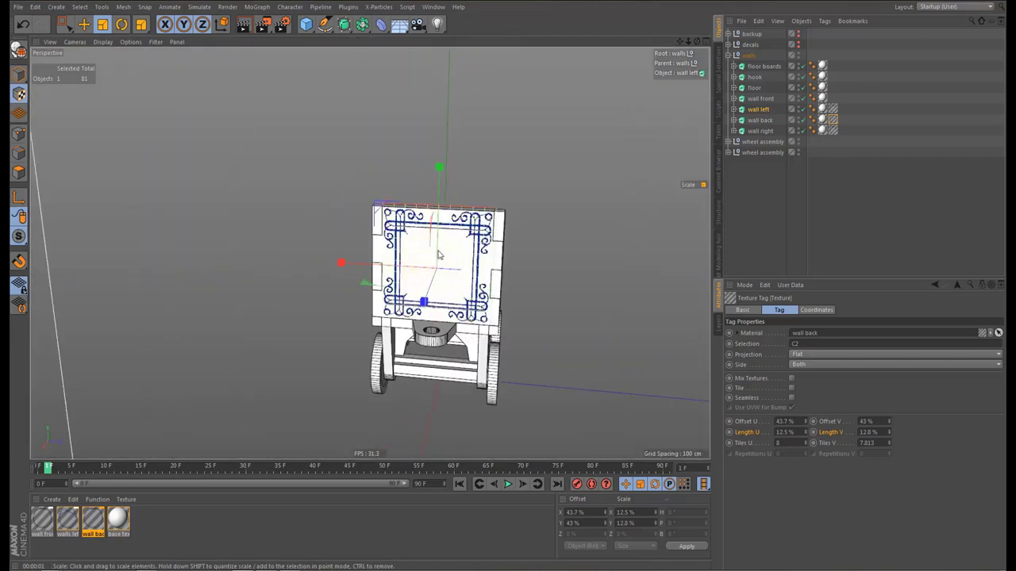
{"action": "left_click_drag", "start_coordinate": [437, 251], "coordinate": [458, 255], "text": "alt"}
{"action": "key", "text": "ctrl+b"}
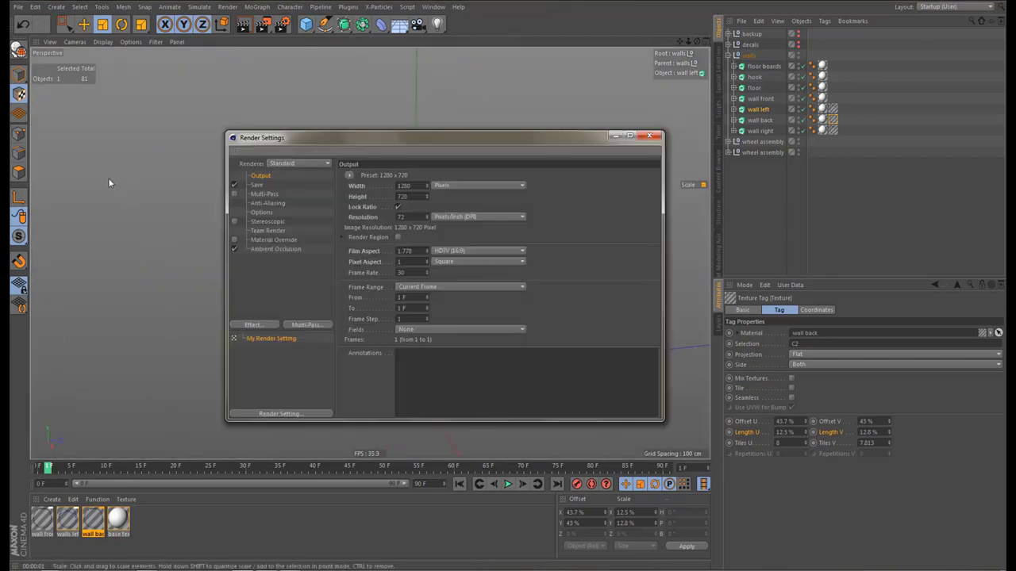
{"action": "left_click", "coordinate": [234, 248]}
{"action": "left_click", "coordinate": [650, 137]}
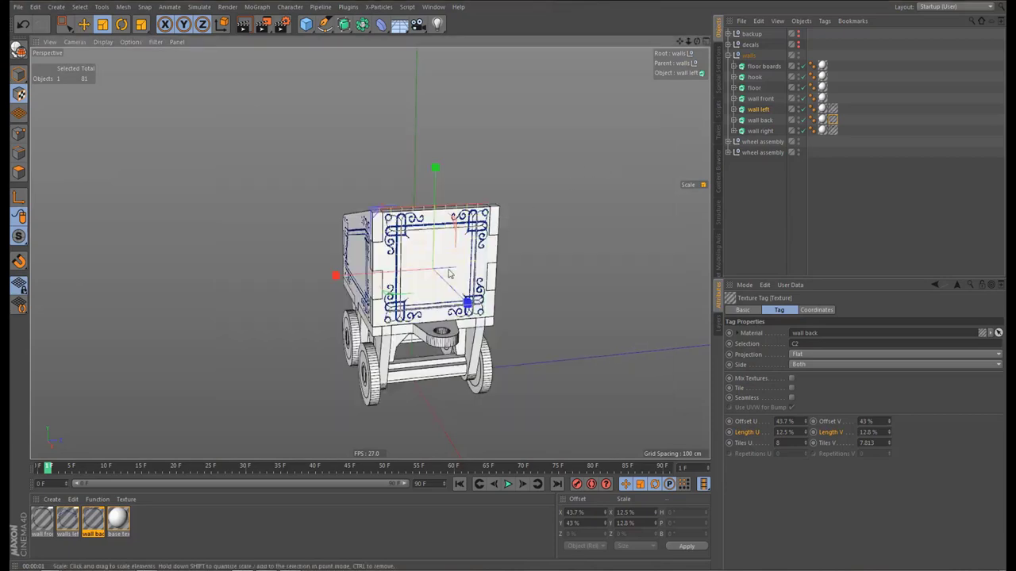
{"action": "key", "text": "ctrl+r"}
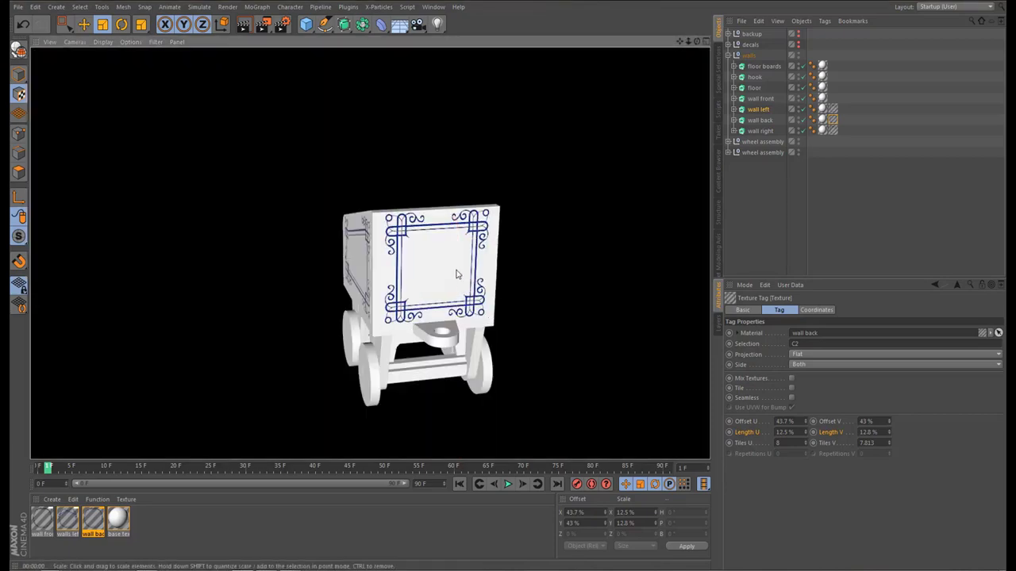
{"action": "scroll", "coordinate": [476, 272], "scroll_direction": "up", "scroll_amount": 3}
{"action": "scroll", "coordinate": [497, 270], "scroll_direction": "up", "scroll_amount": 5}
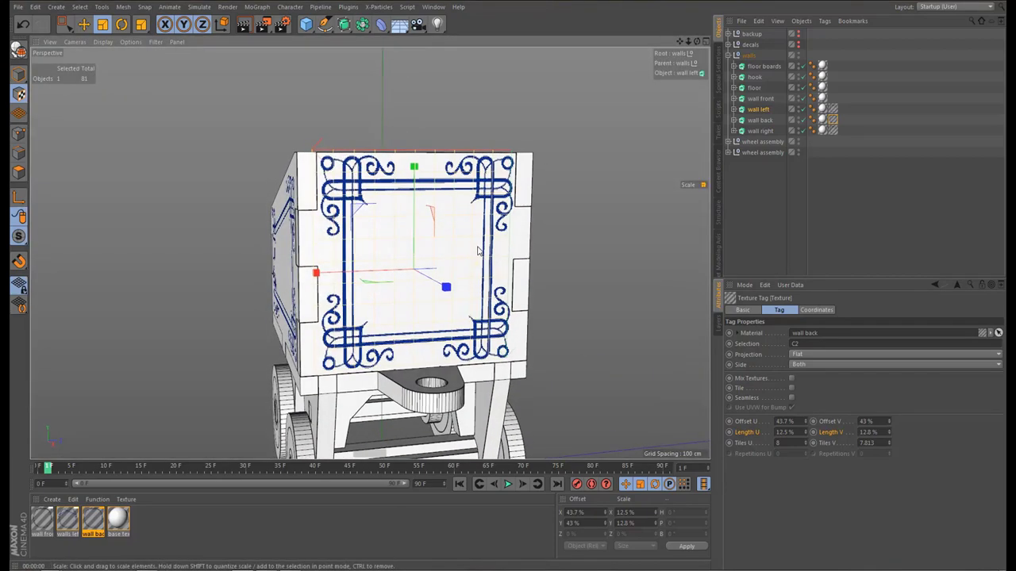
{"action": "key", "text": "ctrl+r"}
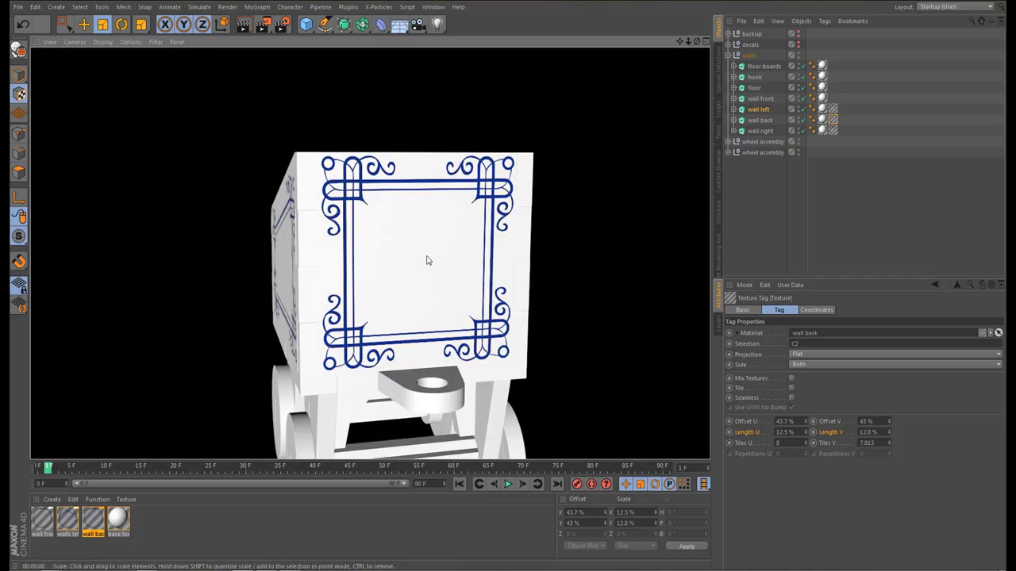
In the Front view, adjust the left wall decal to Offset V 44.2 % and Length V 11.4 %
{"action": "left_click_drag", "start_coordinate": [426, 260], "coordinate": [464, 257], "text": "alt"}
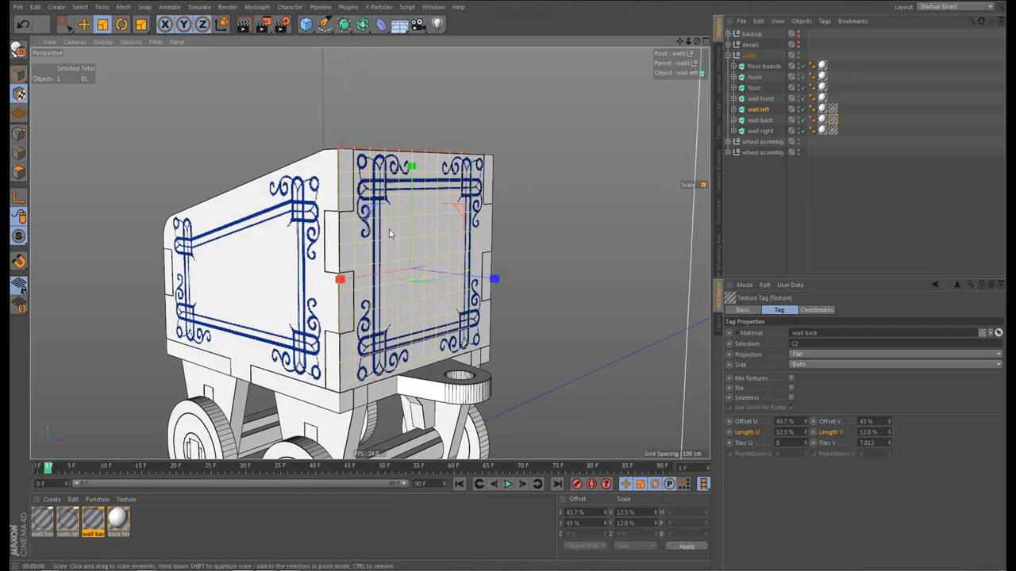
{"action": "scroll", "coordinate": [384, 239], "scroll_direction": "down", "scroll_amount": 3}
{"action": "left_click_drag", "start_coordinate": [385, 242], "coordinate": [335, 244], "text": "alt"}
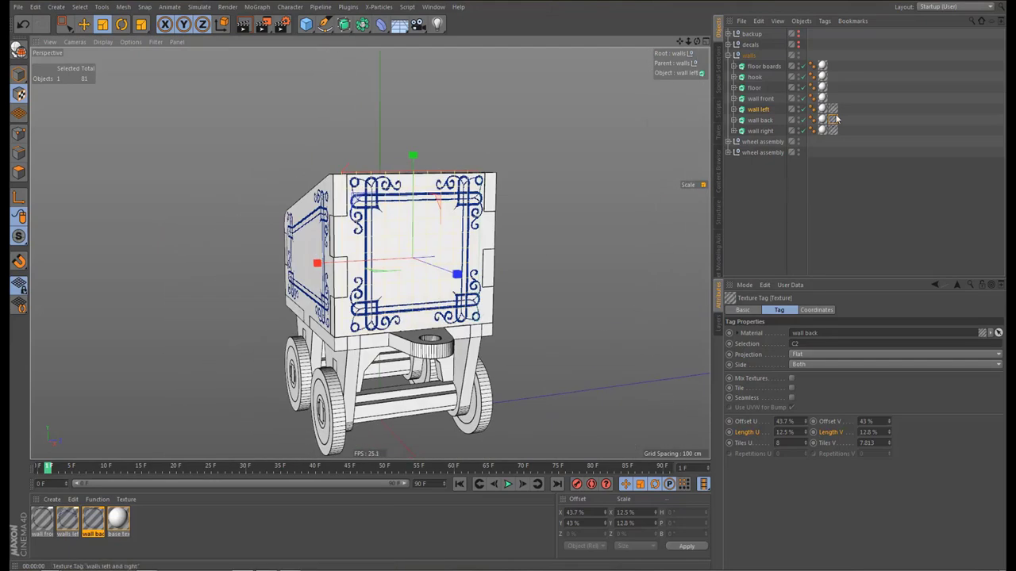
{"action": "left_click", "coordinate": [833, 109]}
{"action": "left_click_drag", "start_coordinate": [399, 272], "coordinate": [454, 308], "text": "alt"}
{"action": "middle_click", "coordinate": [454, 308]}
{"action": "middle_click", "coordinate": [516, 374]}
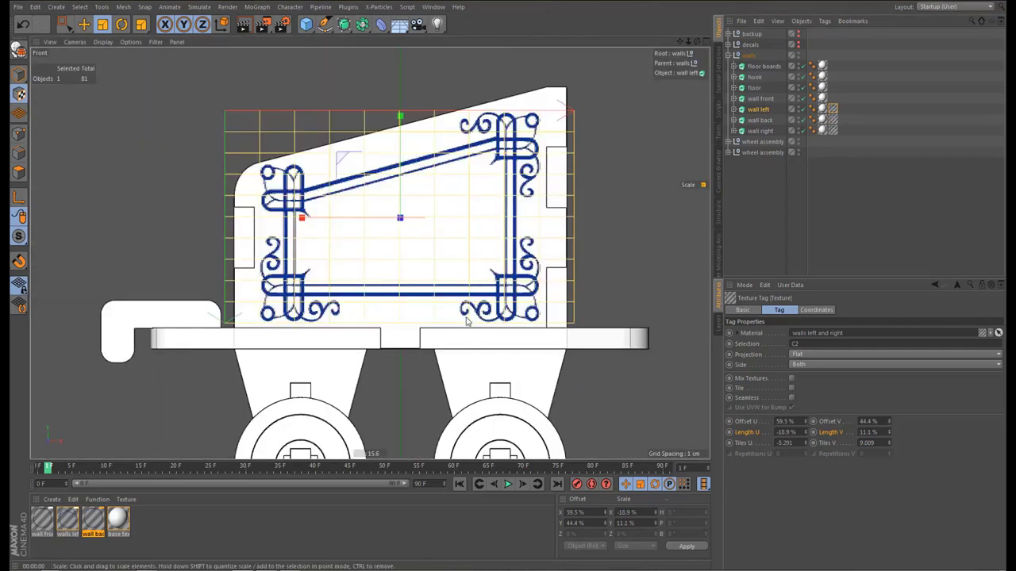
{"action": "middle_click_drag", "start_coordinate": [456, 336], "coordinate": [452, 349], "text": "alt"}
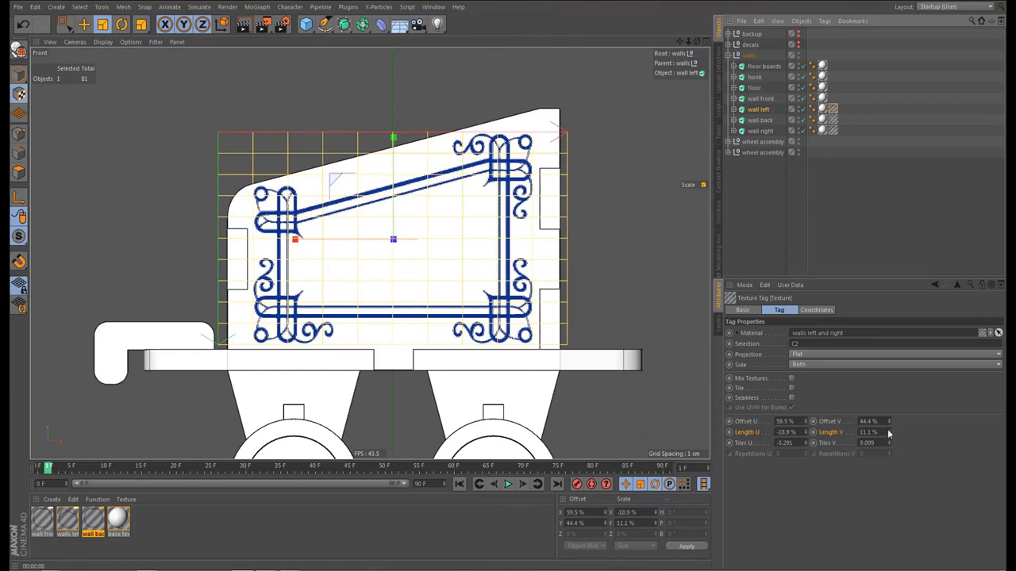
{"action": "left_click_drag", "start_coordinate": [891, 433], "coordinate": [890, 432]}
{"action": "left_click_drag", "start_coordinate": [890, 432], "coordinate": [889, 419]}
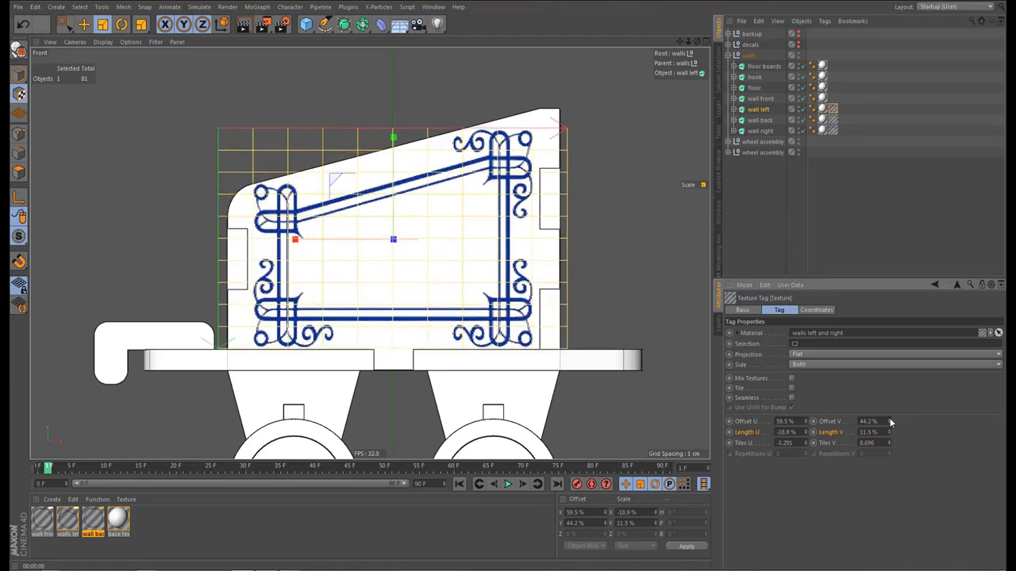
{"action": "left_click_drag", "start_coordinate": [890, 434], "coordinate": [890, 434]}
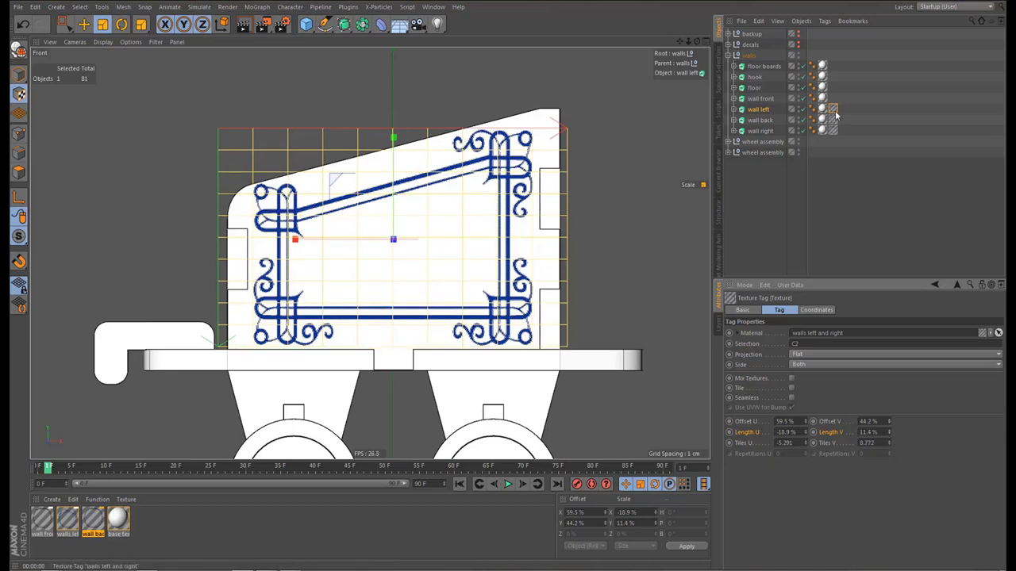
Replace the right wall's decal tag with a copy of the left wall's tag and preview-render that side in perspective
{"action": "left_click_drag", "start_coordinate": [833, 111], "coordinate": [833, 135], "text": "ctrl"}
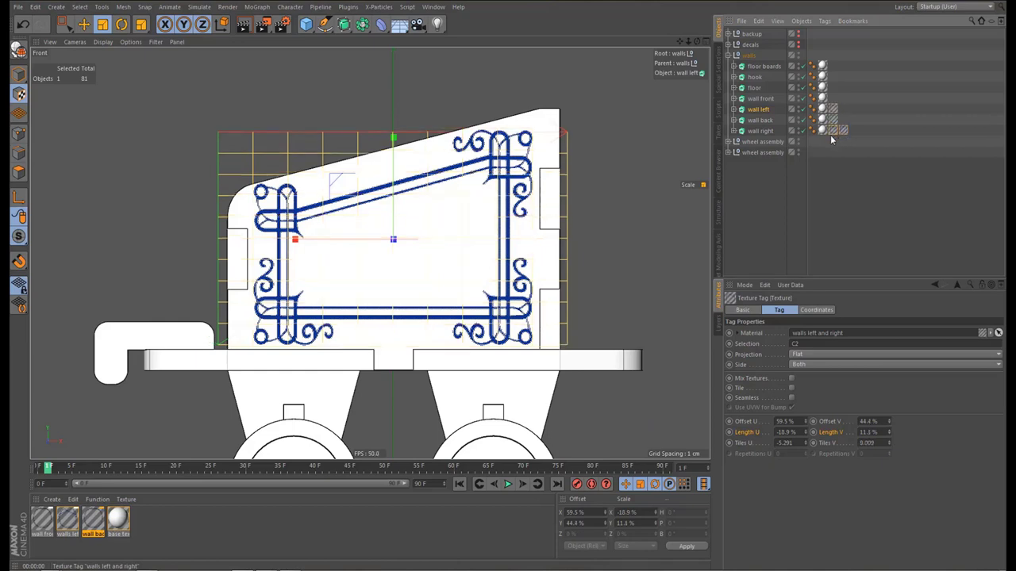
{"action": "left_click", "coordinate": [892, 139]}
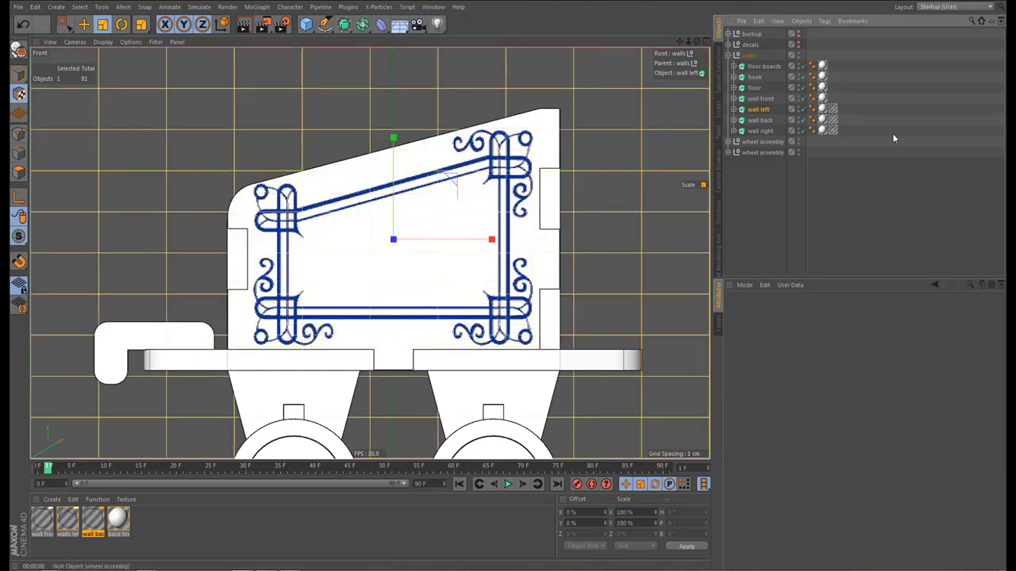
{"action": "left_click", "coordinate": [832, 131]}
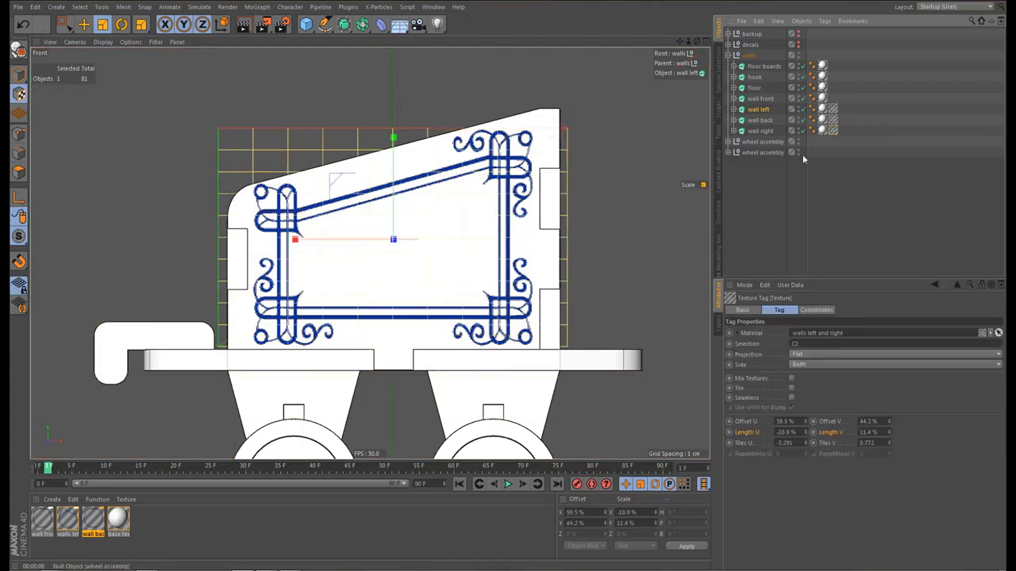
{"action": "middle_click", "coordinate": [460, 230]}
{"action": "middle_click", "coordinate": [308, 221]}
{"action": "mouse_move", "coordinate": [308, 221]}
{"action": "left_mouse_down", "text": "alt"}
{"action": "mouse_move", "coordinate": [228, 216]}
{"action": "mouse_move", "coordinate": [465, 255]}
{"action": "mouse_move", "coordinate": [411, 282]}
{"action": "mouse_move", "coordinate": [500, 268]}
{"action": "left_mouse_up", "text": "alt"}
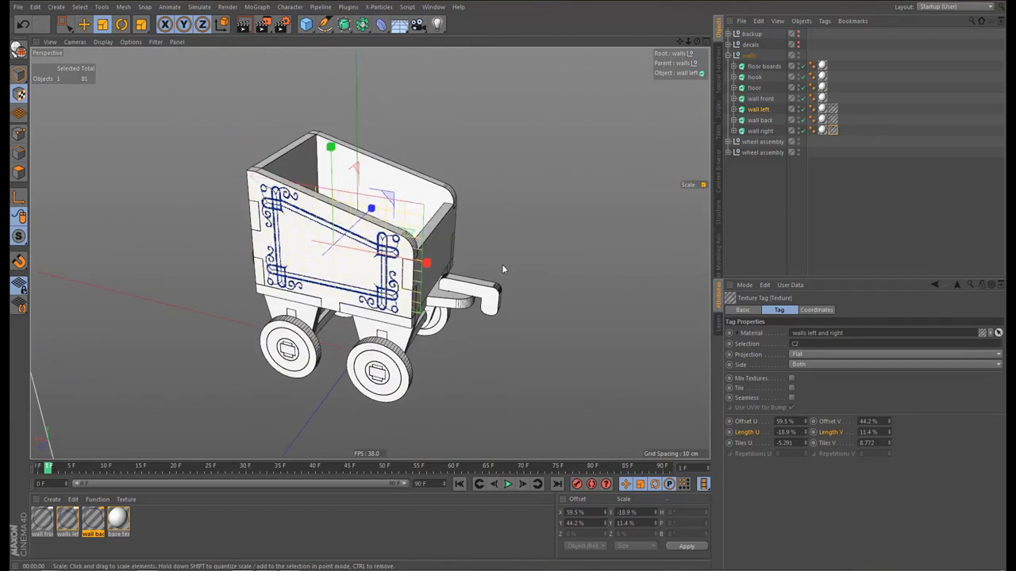
{"action": "key", "text": "ctrl+r"}
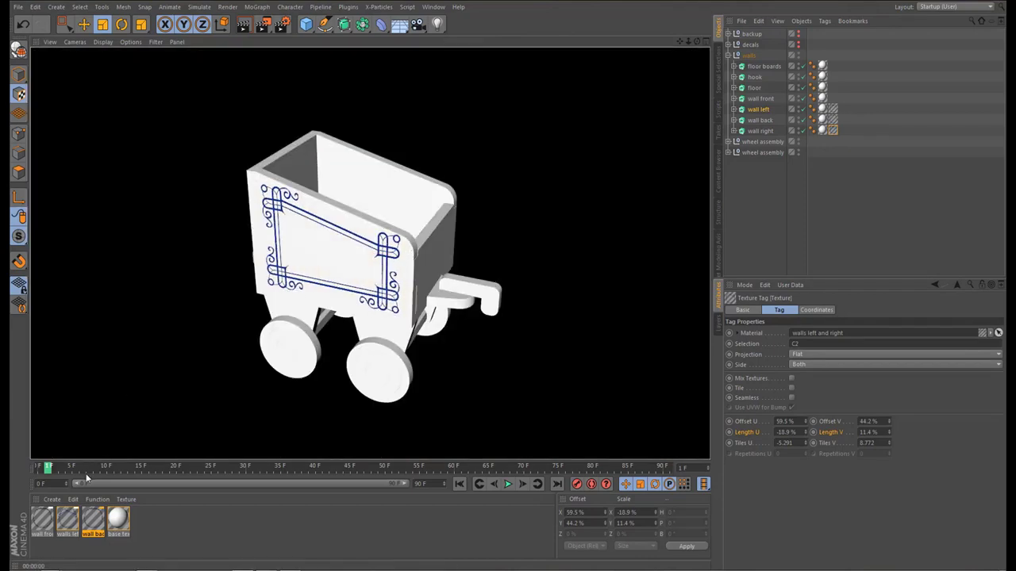
Darken the base texture's color to V 83 %, change its shading model to Oren-Nayar, and preview-render the waggon
{"action": "left_click", "coordinate": [119, 520]}
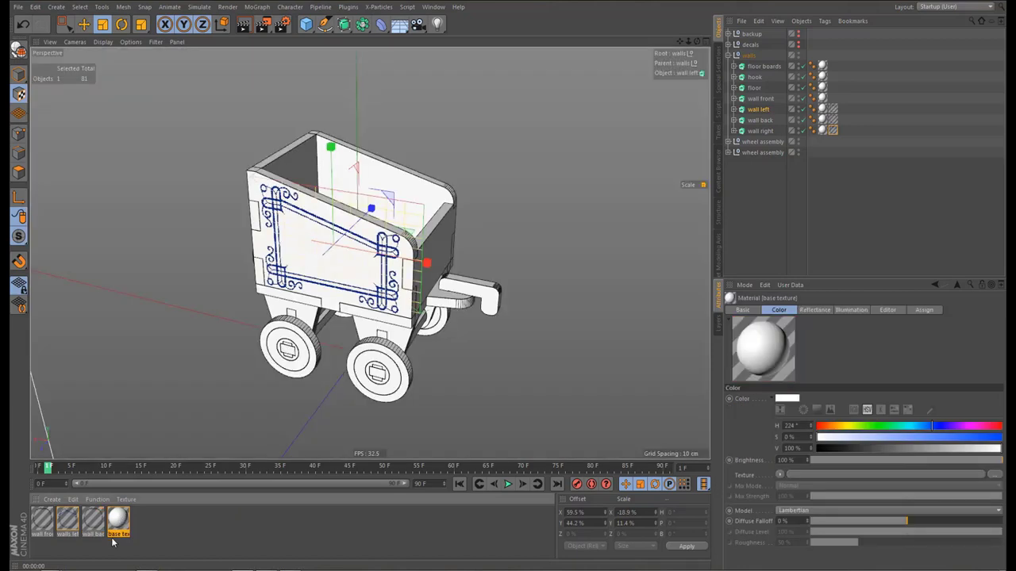
{"action": "double_click", "coordinate": [119, 522]}
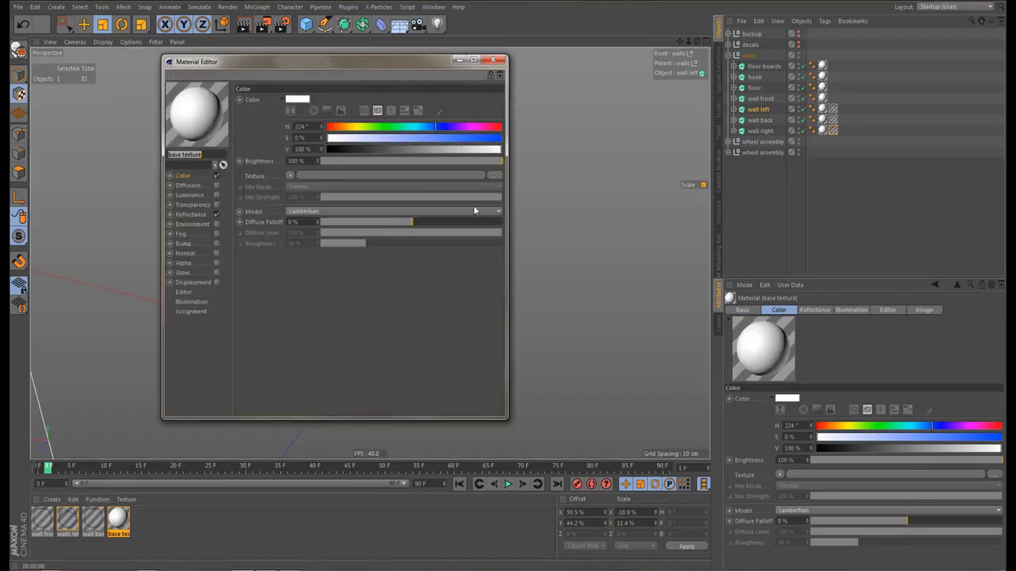
{"action": "left_click", "coordinate": [472, 149]}
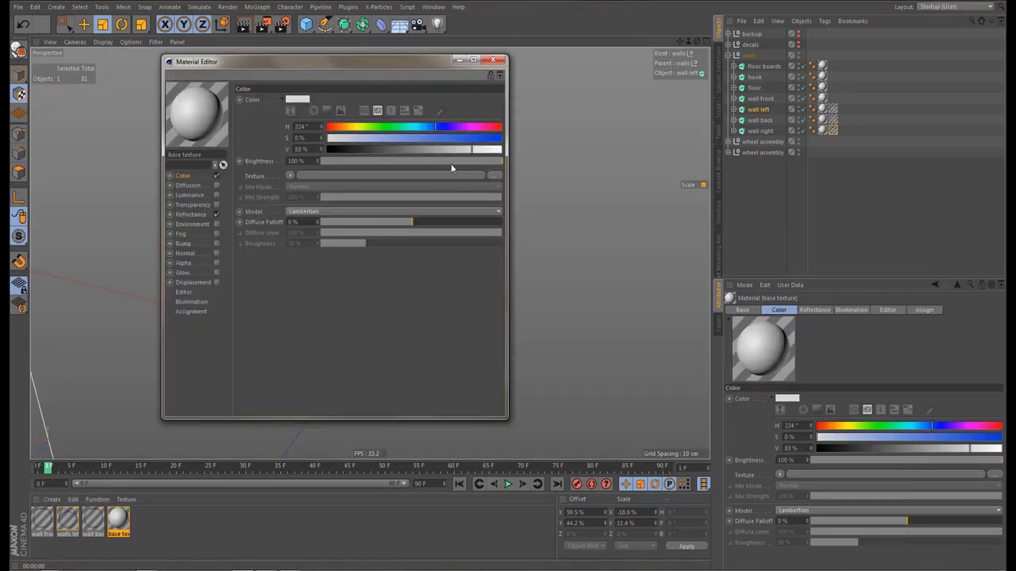
{"action": "left_click", "coordinate": [297, 213]}
{"action": "left_click", "coordinate": [305, 233]}
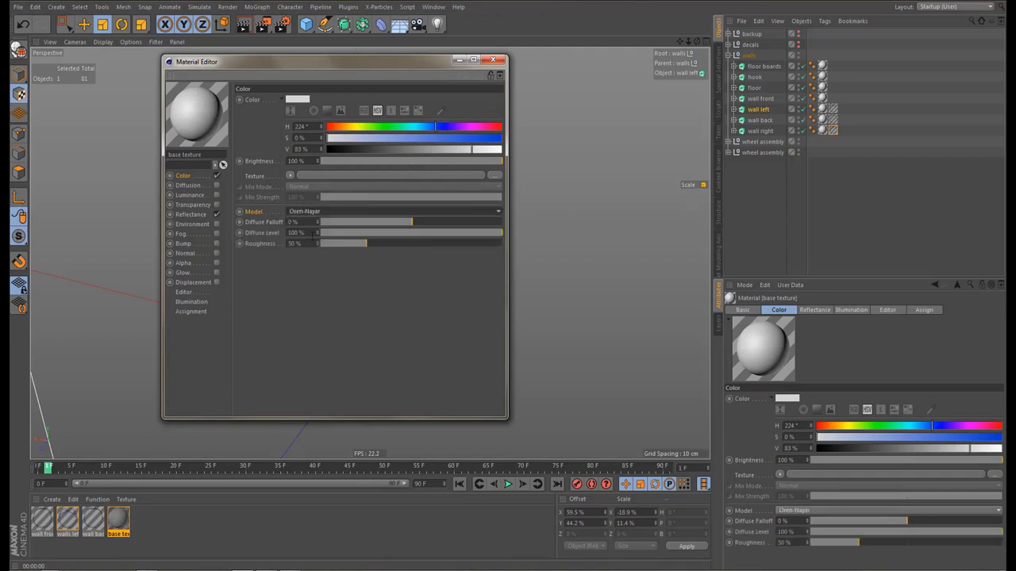
{"action": "left_click", "coordinate": [492, 60]}
{"action": "key", "text": "ctrl+r"}
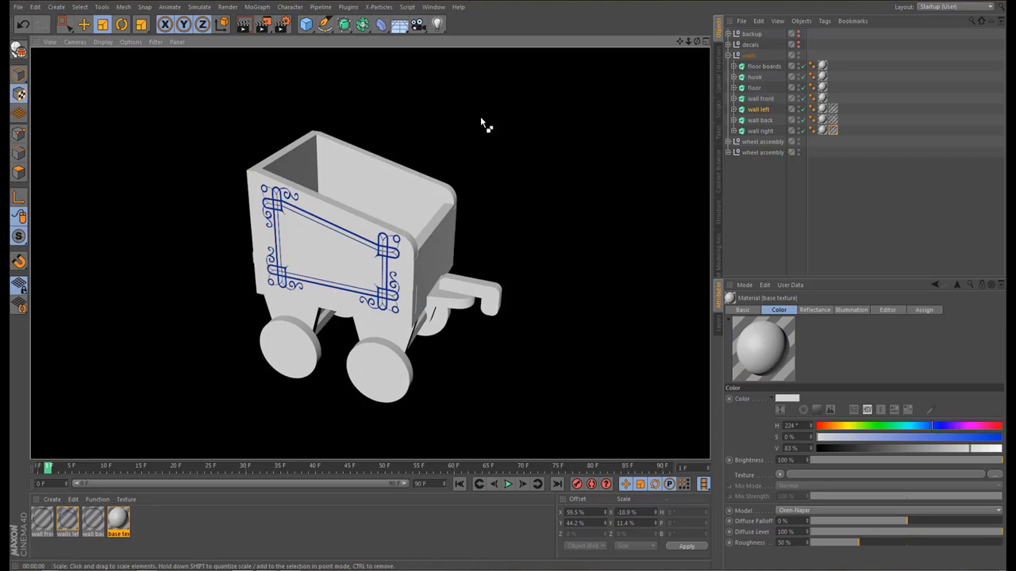
{"action": "left_click_drag", "start_coordinate": [372, 292], "coordinate": [358, 280], "text": "alt"}
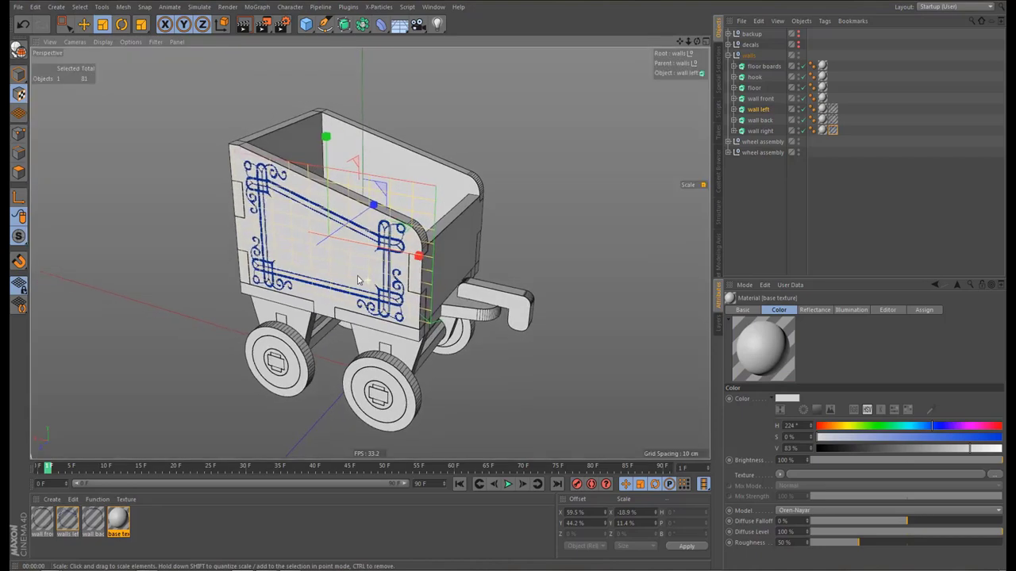
{"action": "key", "text": "ctrl+r"}
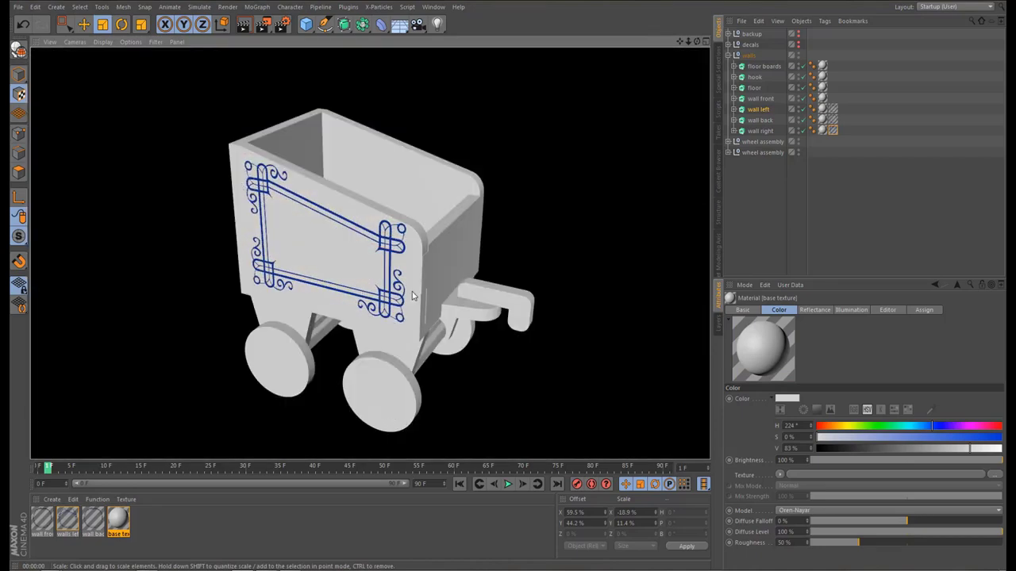
Load decal wall back alpha.png as the wall front material's alpha texture and create a copy at the project location
{"action": "left_click_drag", "start_coordinate": [411, 296], "coordinate": [384, 294], "text": "alt"}
{"action": "left_click", "coordinate": [44, 520]}
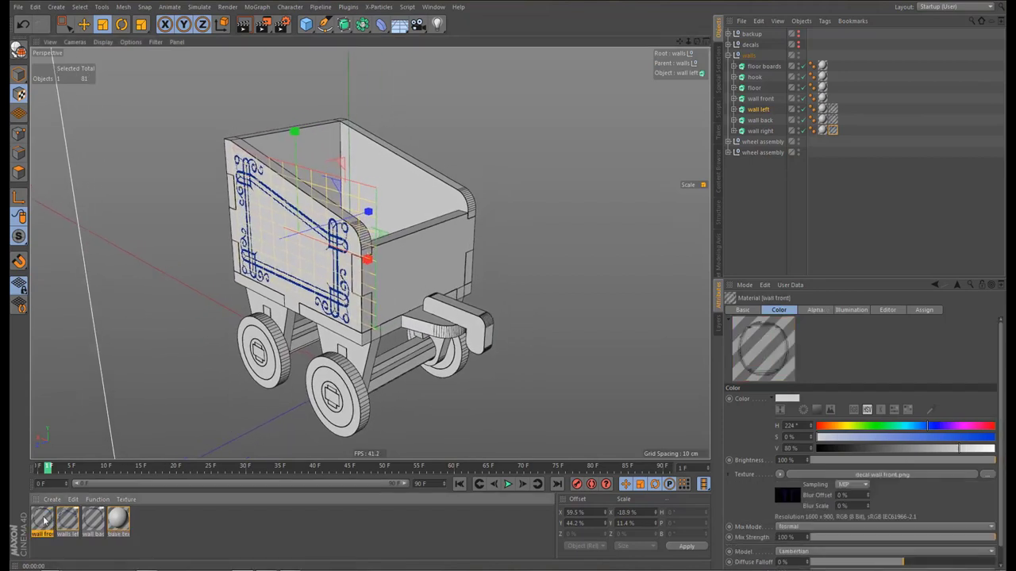
{"action": "double_click", "coordinate": [44, 521]}
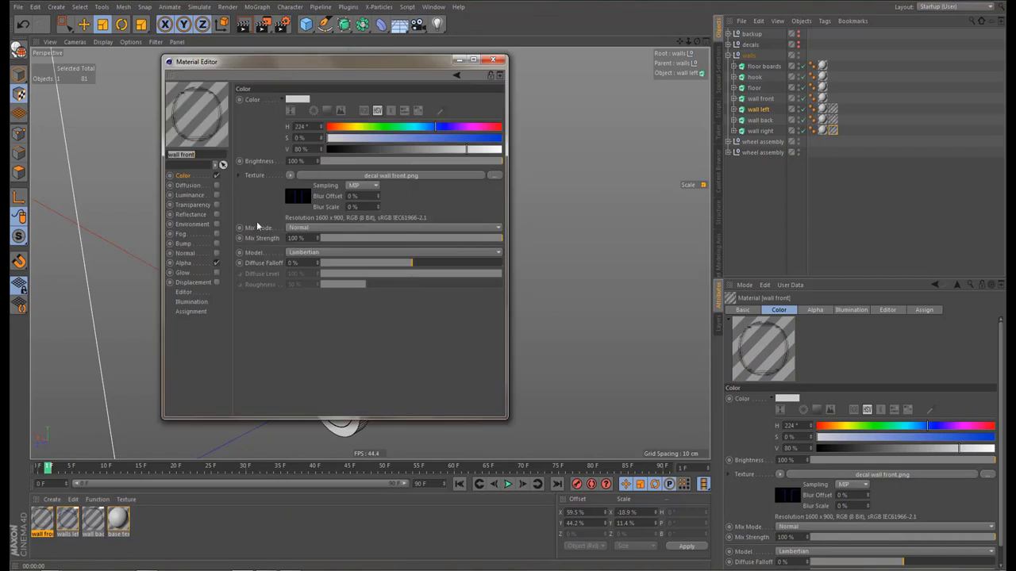
{"action": "left_click", "coordinate": [183, 262]}
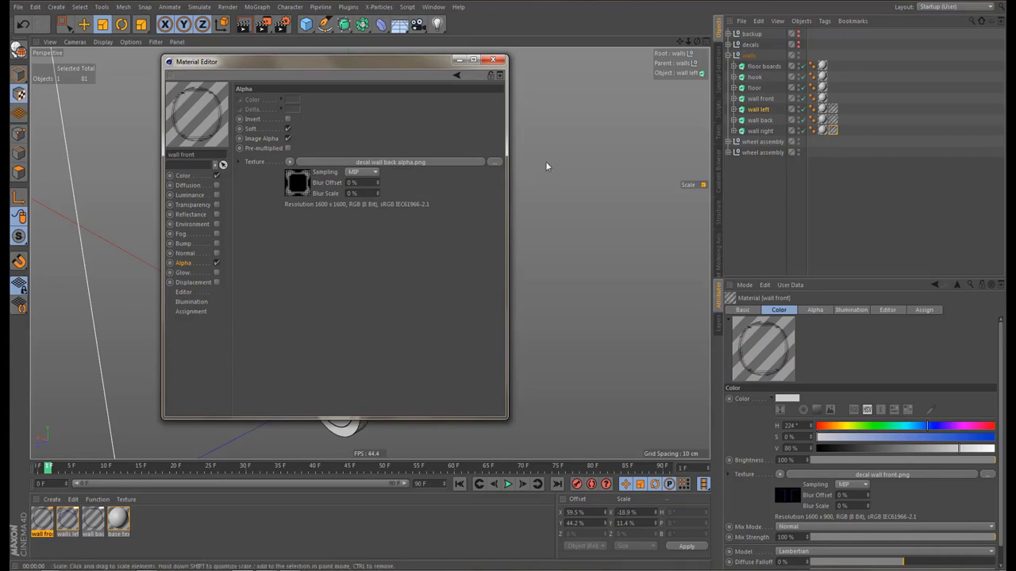
{"action": "left_click", "coordinate": [495, 162]}
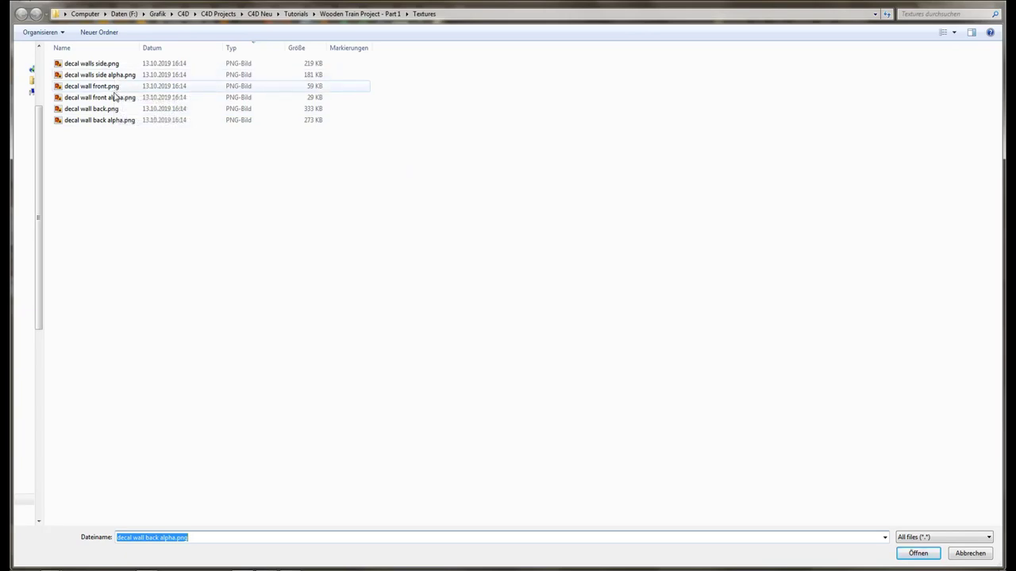
{"action": "double_click", "coordinate": [114, 121]}
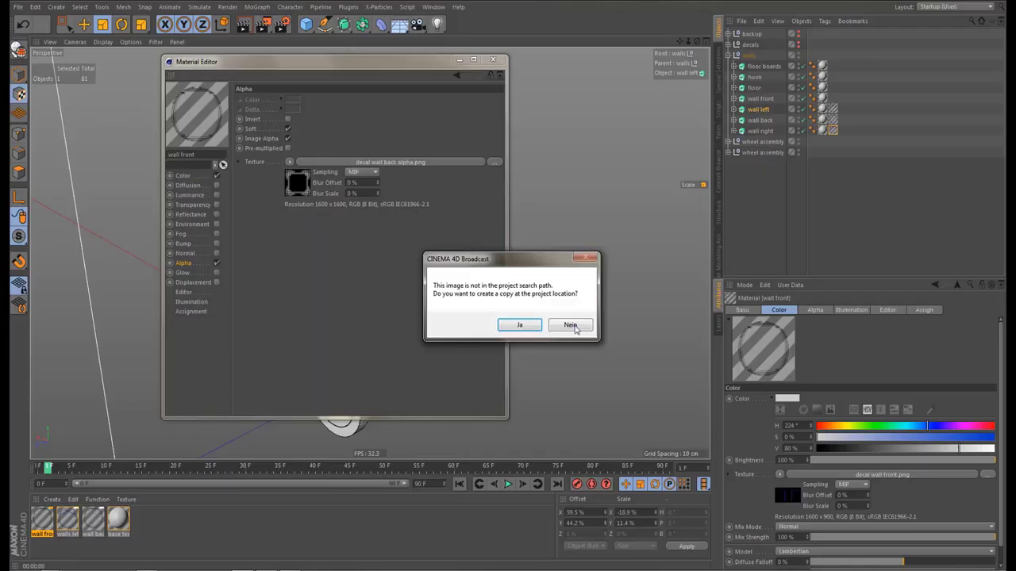
{"action": "left_click", "coordinate": [519, 325]}
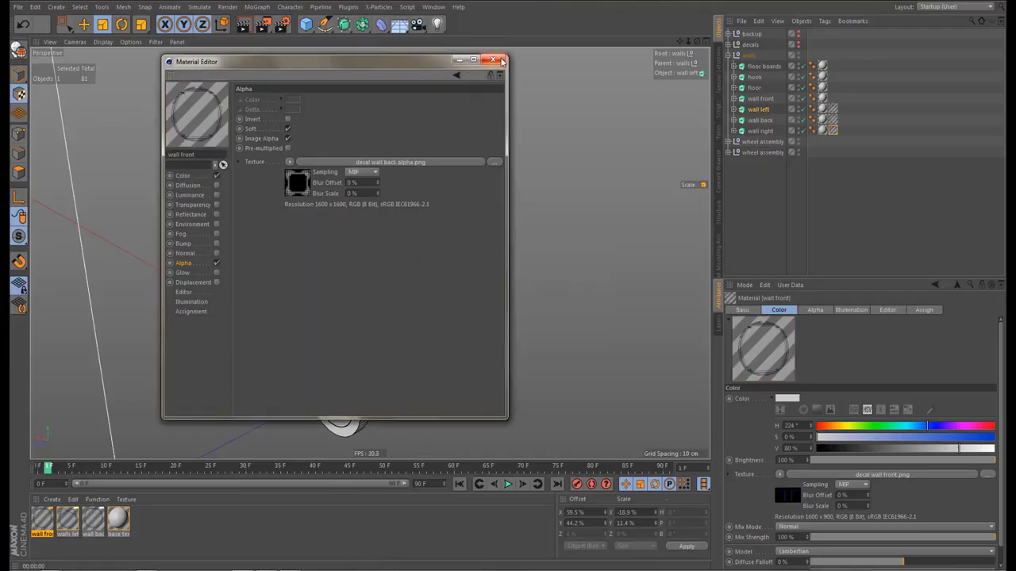
{"action": "left_click", "coordinate": [493, 59]}
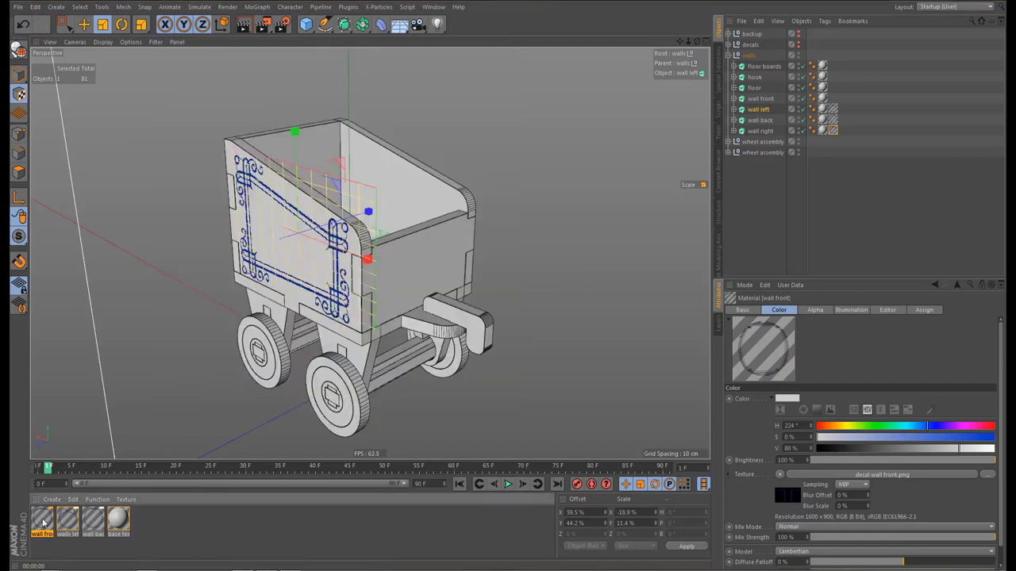
Move the wall front material after the side walls' material and load decal wall front alpha.png as its alpha texture, copied to the project
{"action": "left_click_drag", "start_coordinate": [43, 522], "coordinate": [71, 522]}
{"action": "double_click", "coordinate": [68, 522]}
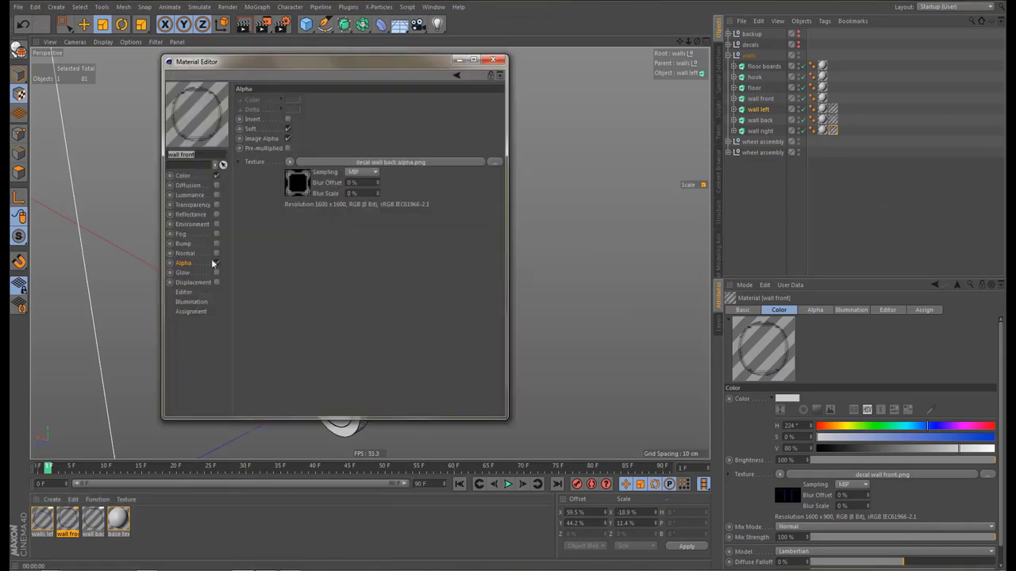
{"action": "left_click", "coordinate": [494, 165]}
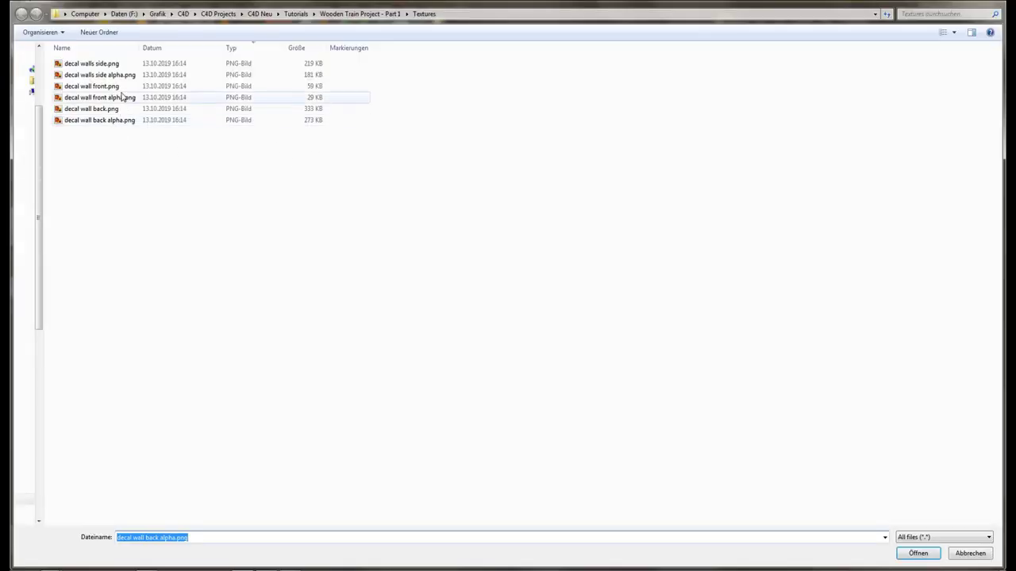
{"action": "double_click", "coordinate": [124, 98]}
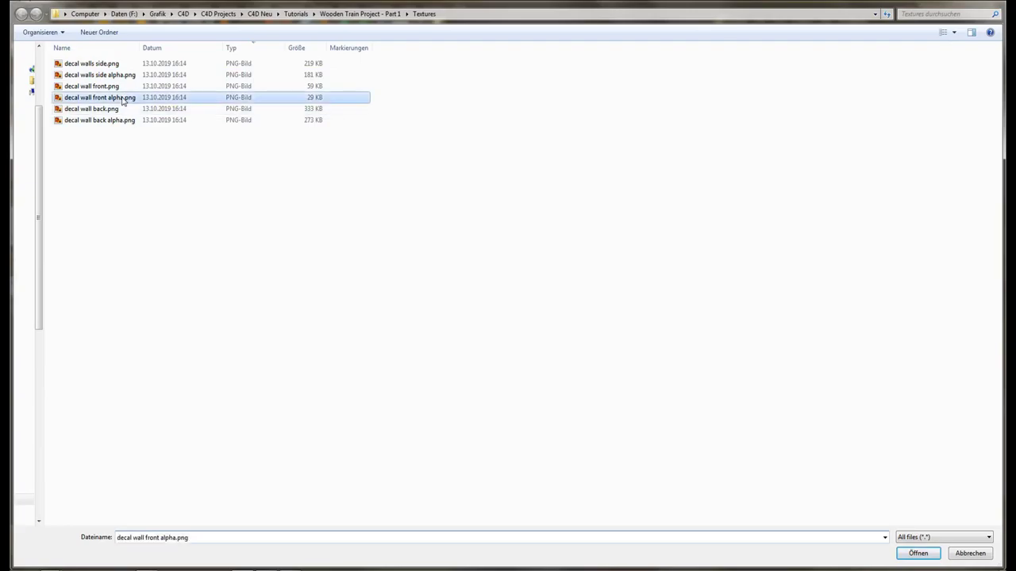
{"action": "left_click", "coordinate": [525, 325]}
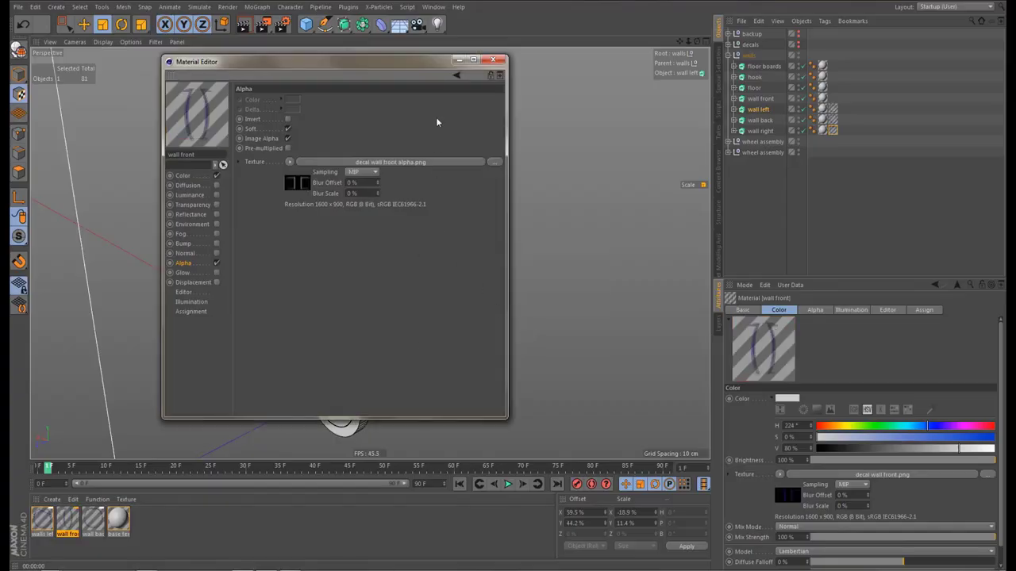
{"action": "left_click", "coordinate": [494, 59]}
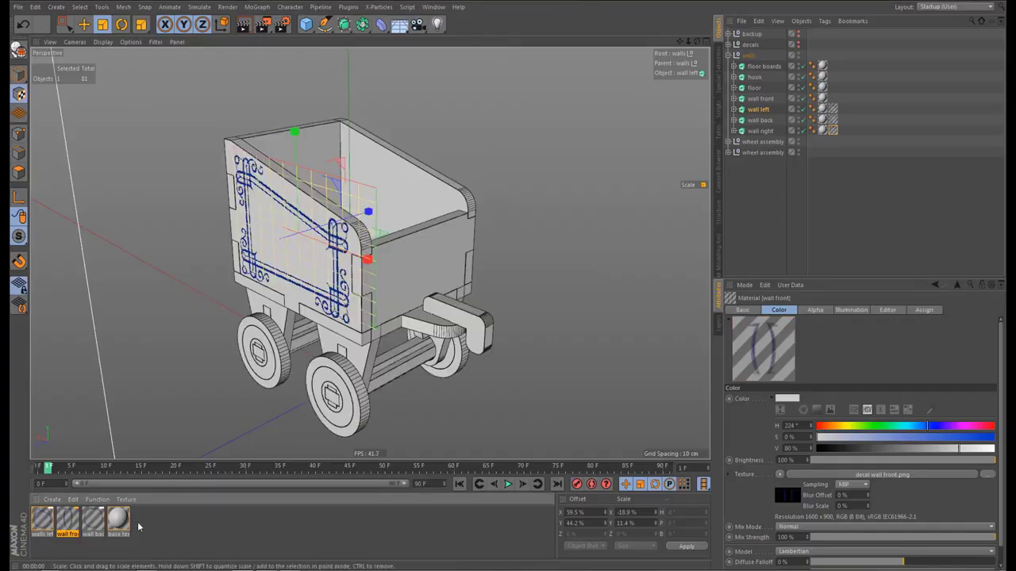
Apply the wall front material to the wall front object with Tile turned off and Flat projection
{"action": "left_click_drag", "start_coordinate": [801, 223], "coordinate": [774, 99]}
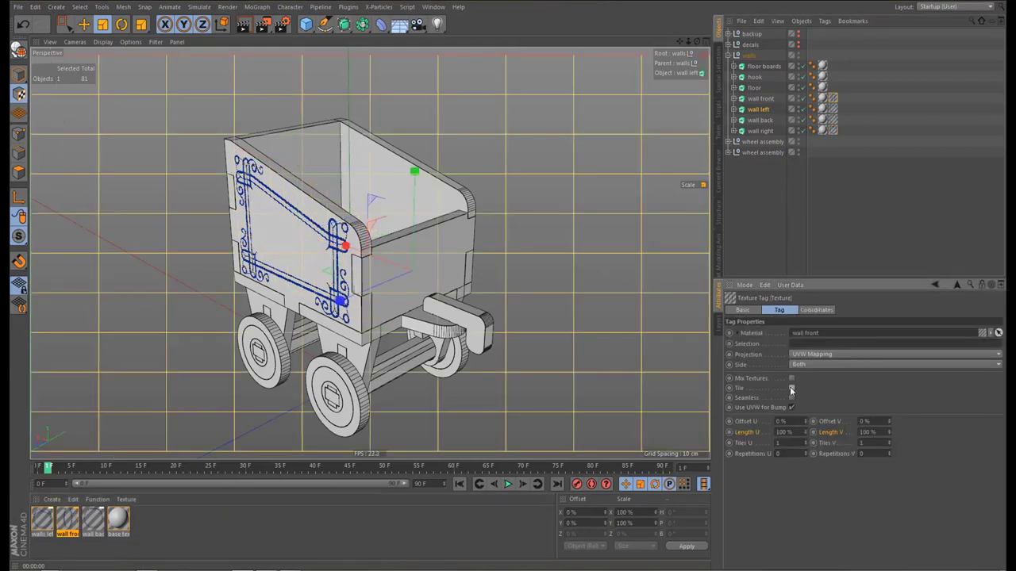
{"action": "left_click", "coordinate": [817, 355]}
{"action": "left_click", "coordinate": [809, 387]}
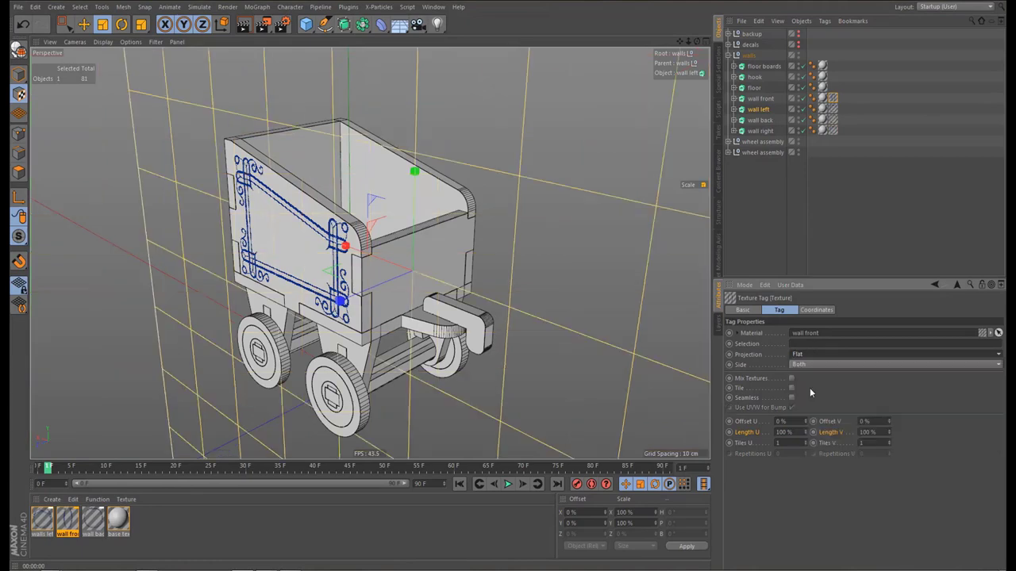
Restrict the wall front decal to the selection C2
{"action": "scroll", "coordinate": [476, 376], "scroll_direction": "down", "scroll_amount": 5}
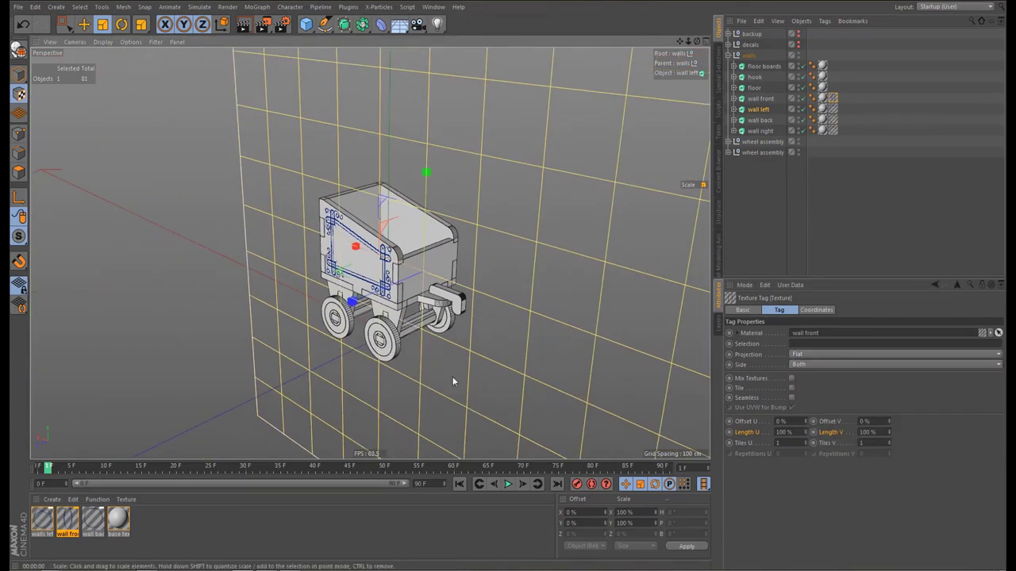
{"action": "key", "text": "r"}
{"action": "mouse_move", "coordinate": [445, 308]}
{"action": "left_mouse_down"}
{"action": "mouse_move", "coordinate": [514, 282]}
{"action": "mouse_move", "coordinate": [428, 296]}
{"action": "left_mouse_up"}
{"action": "left_click", "coordinate": [833, 98]}
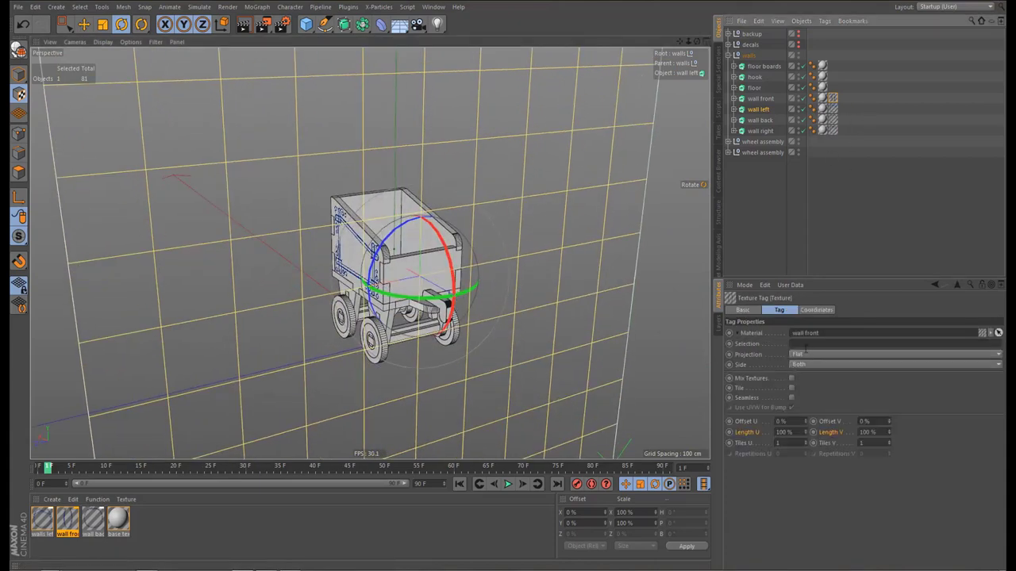
{"action": "left_click", "coordinate": [803, 345]}
{"action": "type", "text": "C2"}
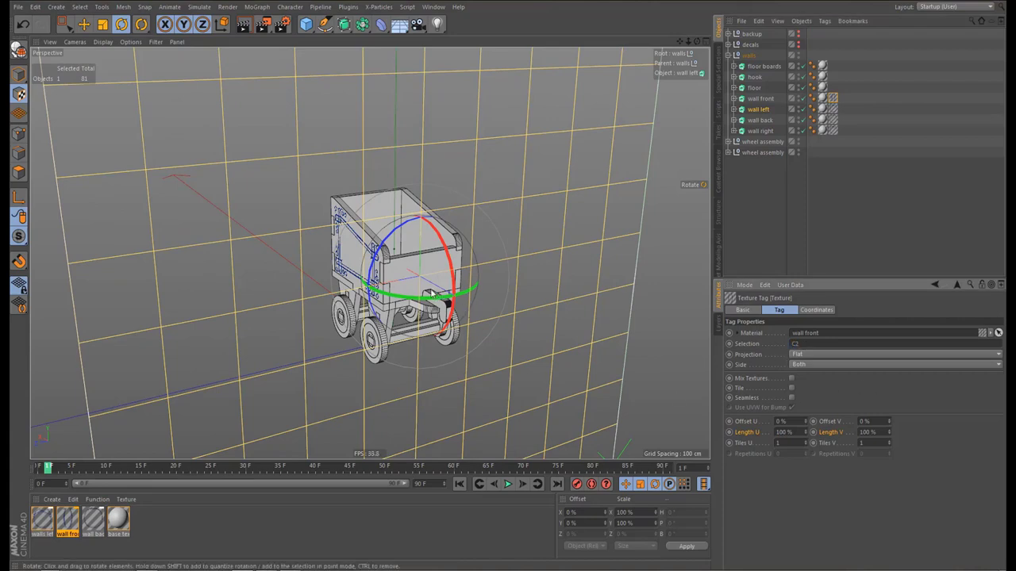
{"action": "scroll", "coordinate": [434, 292], "scroll_direction": "up", "scroll_amount": 3}
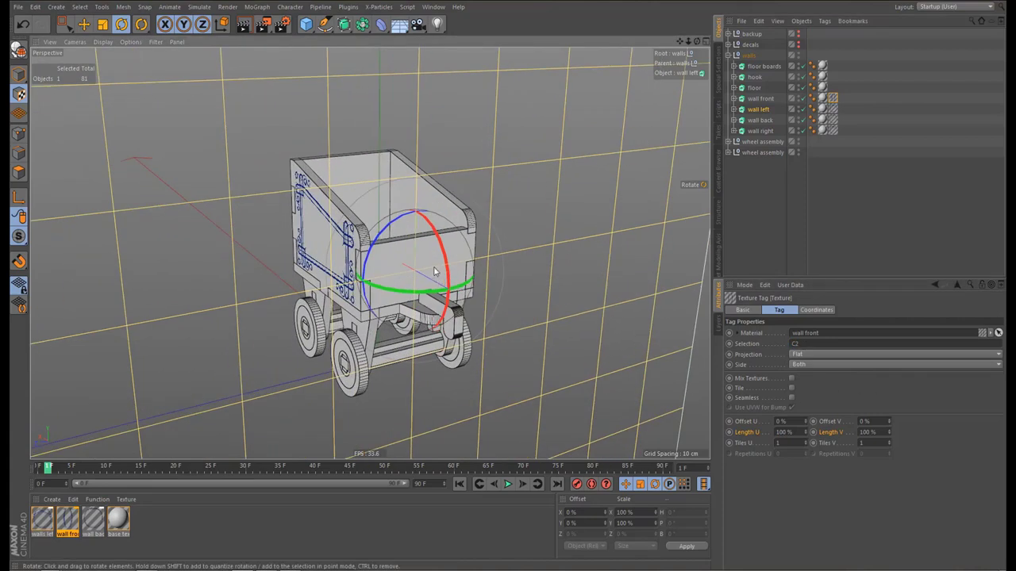
Set the wall front decal's Length U and Length V to 30 %, Offset U to 28 % and Offset V to 36 %
{"action": "scroll", "coordinate": [431, 271], "scroll_direction": "down", "scroll_amount": 3}
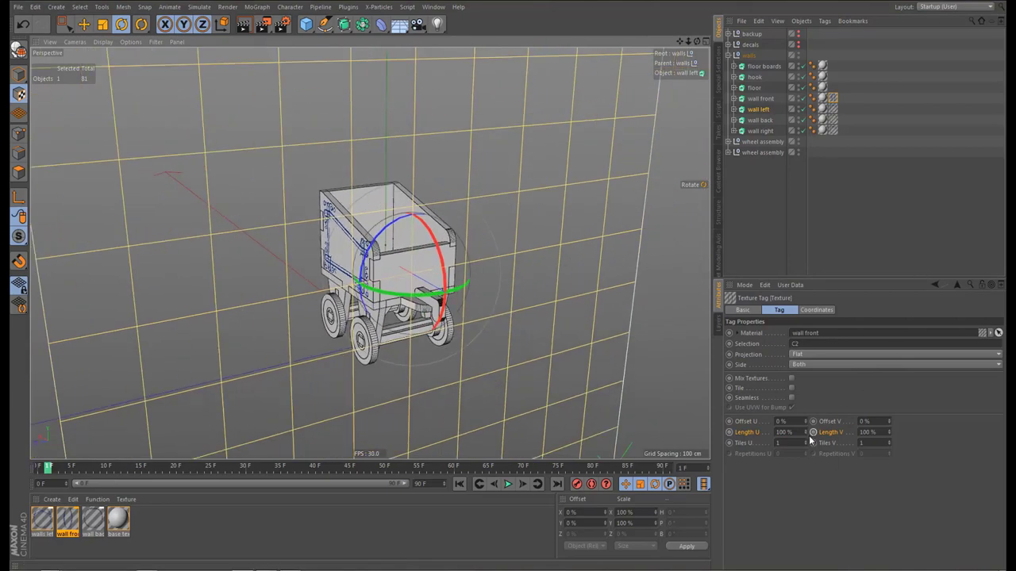
{"action": "left_click", "coordinate": [784, 431]}
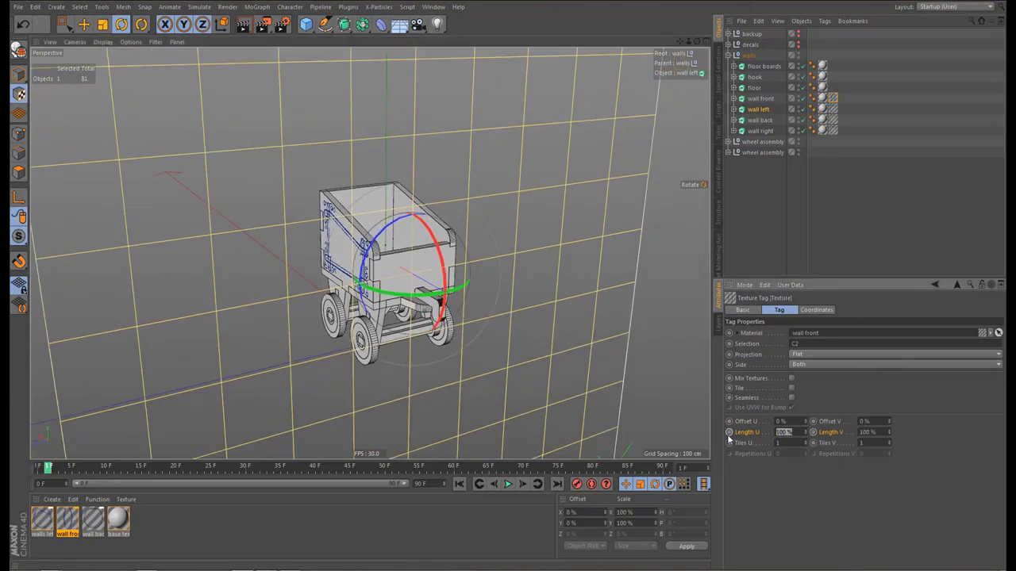
{"action": "type", "text": "30"}
{"action": "key", "text": "Tab"}
{"action": "key", "text": "Tab"}
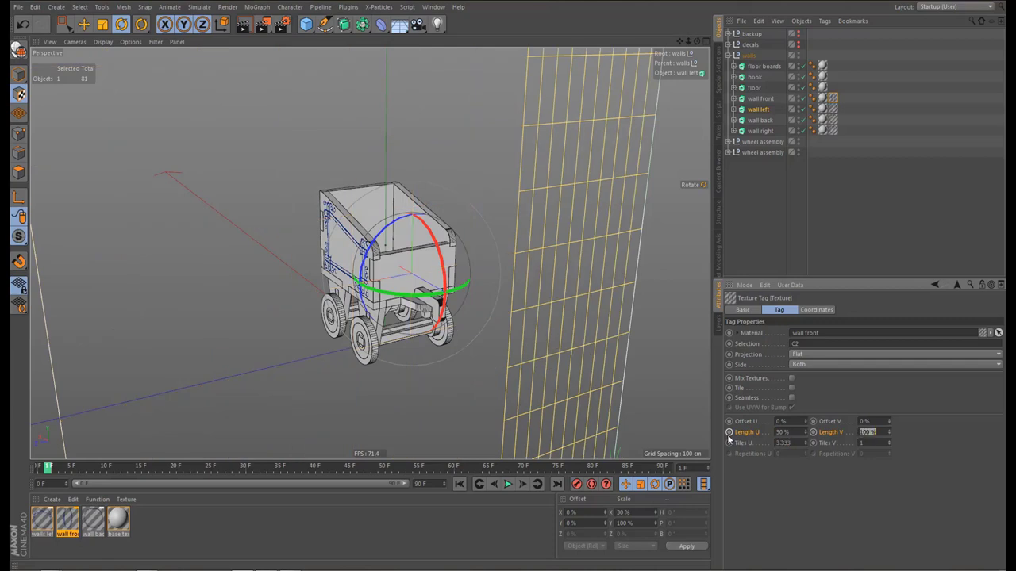
{"action": "type", "text": "30"}
{"action": "key", "text": "Return"}
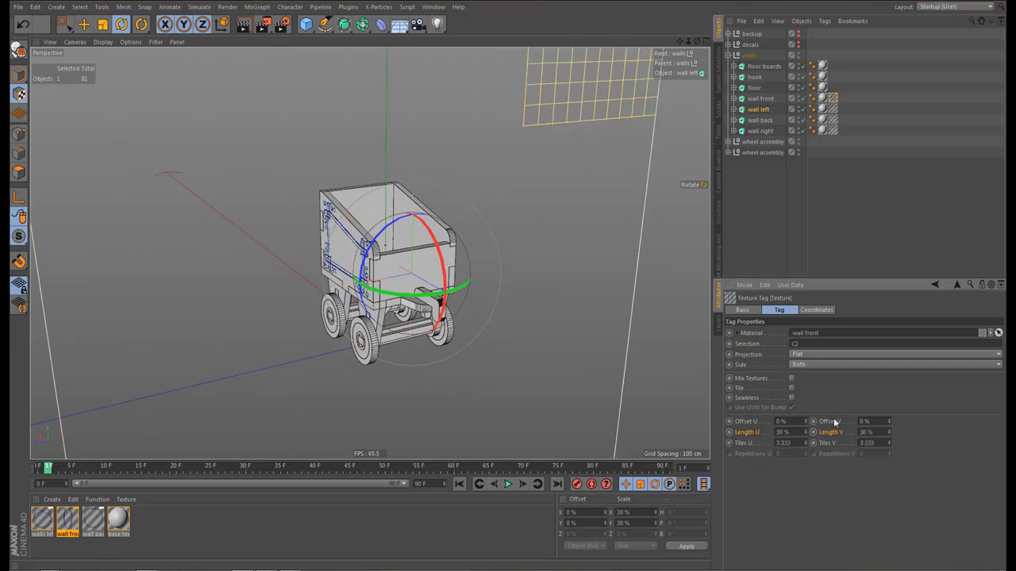
{"action": "left_click_drag", "start_coordinate": [805, 421], "coordinate": [806, 397]}
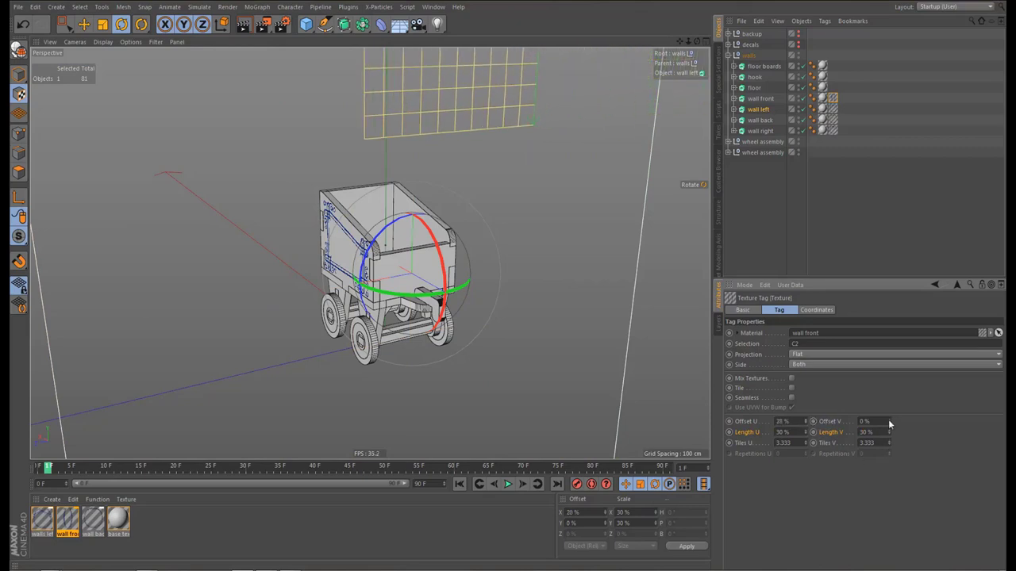
{"action": "left_click_drag", "start_coordinate": [889, 421], "coordinate": [888, 403]}
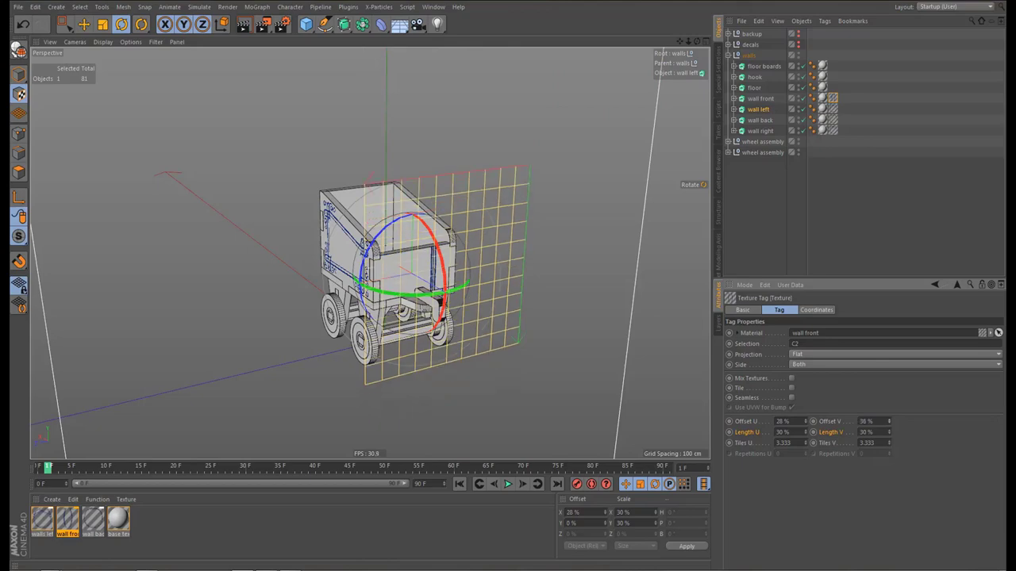
Fit the decal roughly to the front wall with Length U 16 %, Length V 10 %, Offset U 42.5 % and Offset V 46 %
{"action": "scroll", "coordinate": [449, 272], "scroll_direction": "up", "scroll_amount": 8}
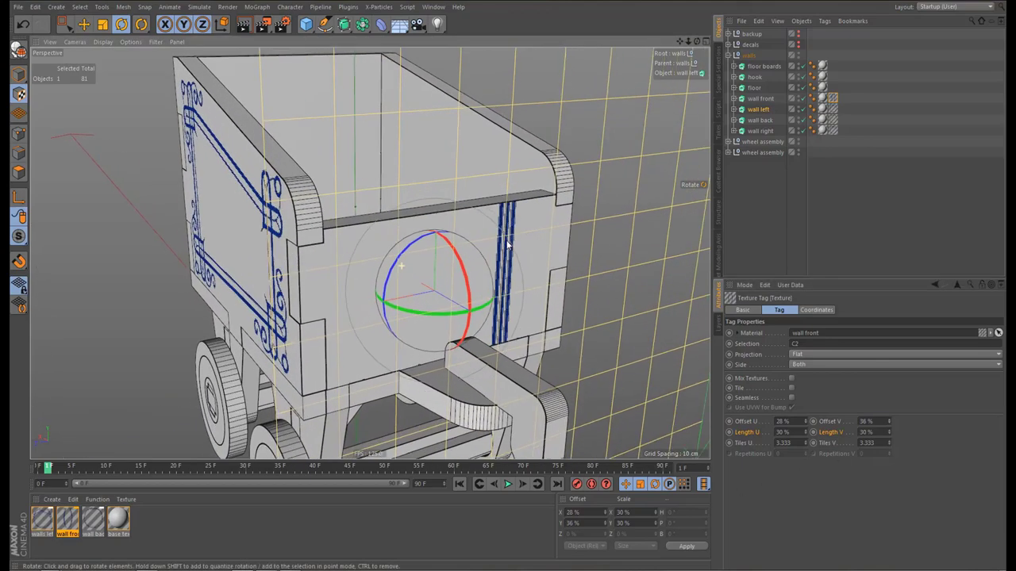
{"action": "left_click_drag", "start_coordinate": [448, 273], "coordinate": [424, 270], "text": "alt"}
{"action": "right_click_drag", "start_coordinate": [424, 270], "coordinate": [462, 310], "text": "alt"}
{"action": "middle_click_drag", "start_coordinate": [463, 310], "coordinate": [408, 275], "text": "alt"}
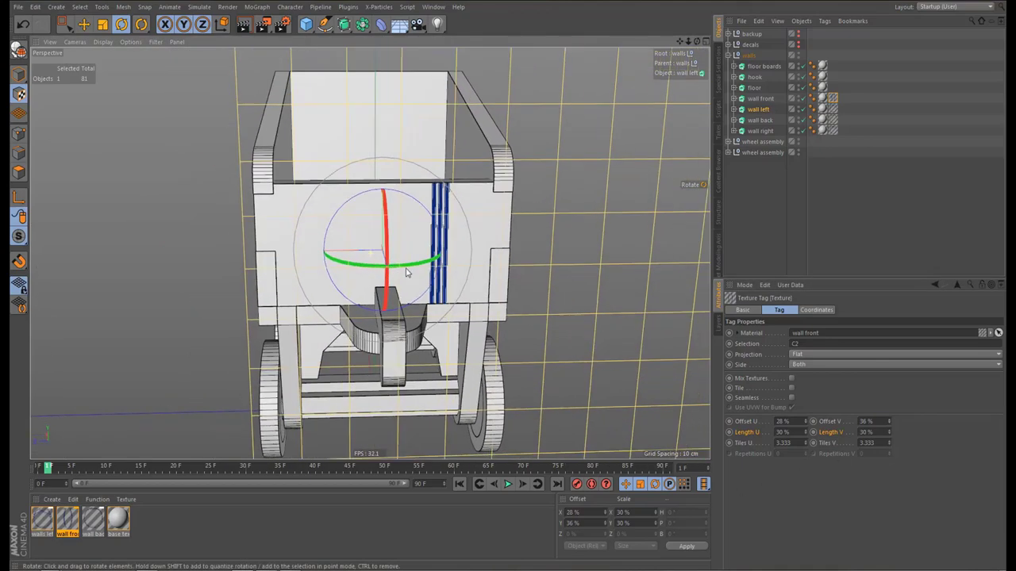
{"action": "right_click_drag", "start_coordinate": [408, 275], "coordinate": [426, 327], "text": "alt"}
{"action": "scroll", "coordinate": [426, 326], "scroll_direction": "down", "scroll_amount": 2}
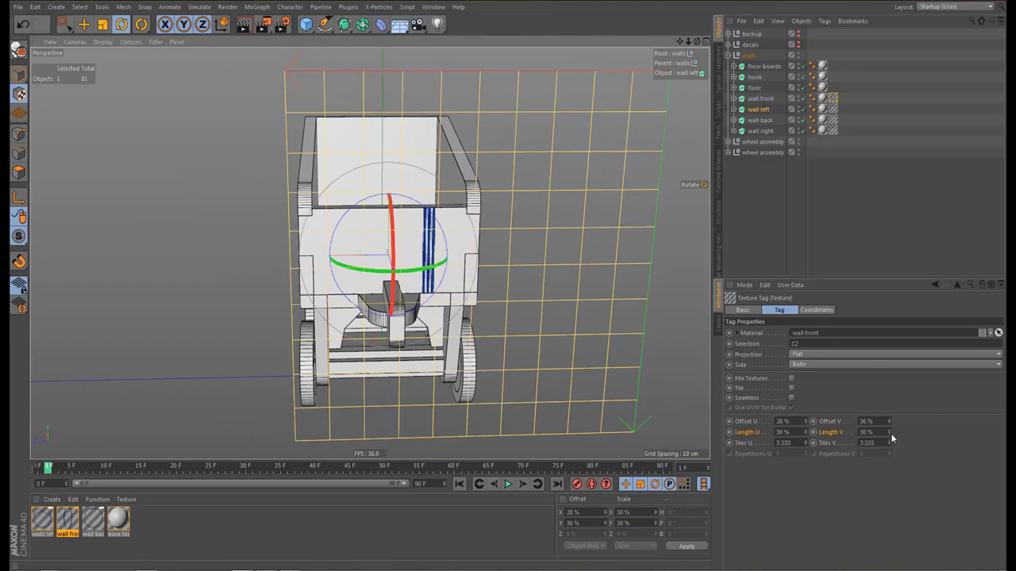
{"action": "left_click_drag", "start_coordinate": [890, 438], "coordinate": [890, 464]}
{"action": "left_click_drag", "start_coordinate": [889, 422], "coordinate": [888, 409]}
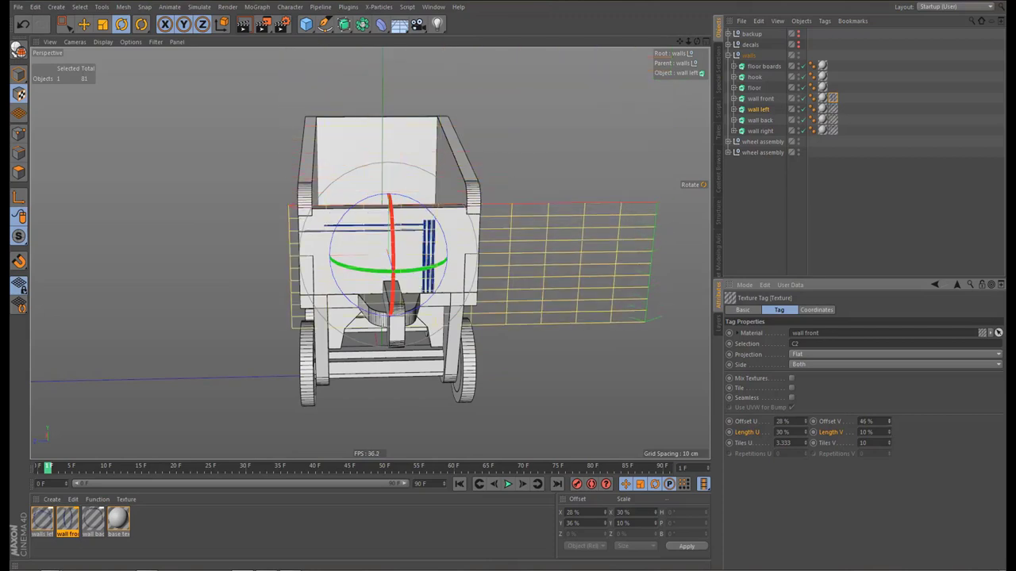
{"action": "left_click_drag", "start_coordinate": [806, 437], "coordinate": [806, 407]}
{"action": "scroll", "coordinate": [411, 258], "scroll_direction": "up", "scroll_amount": 6}
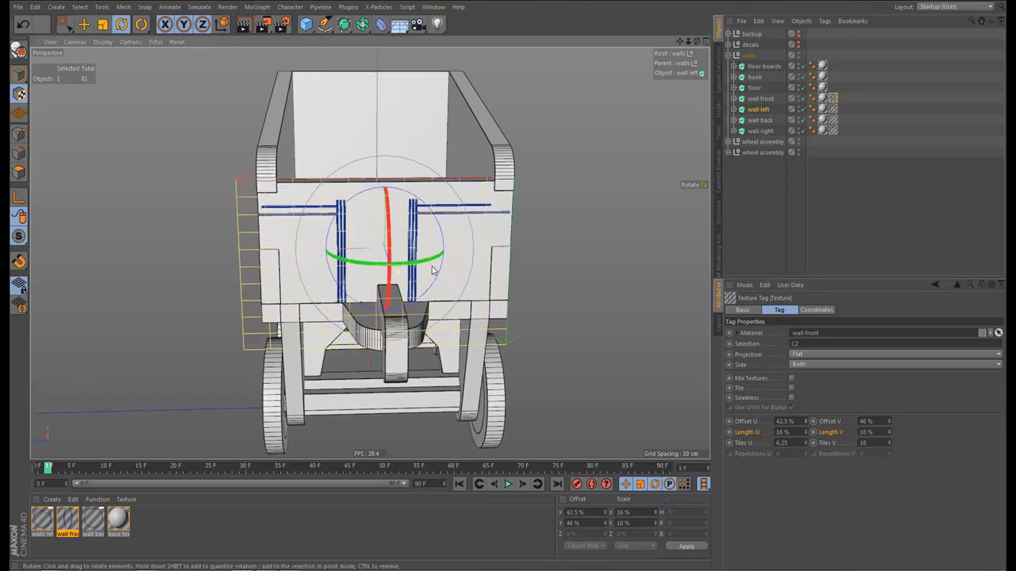
Center the decal horizontally on the front wall by setting Offset U to 42 %
{"action": "left_click_drag", "start_coordinate": [413, 253], "coordinate": [413, 248], "text": "alt"}
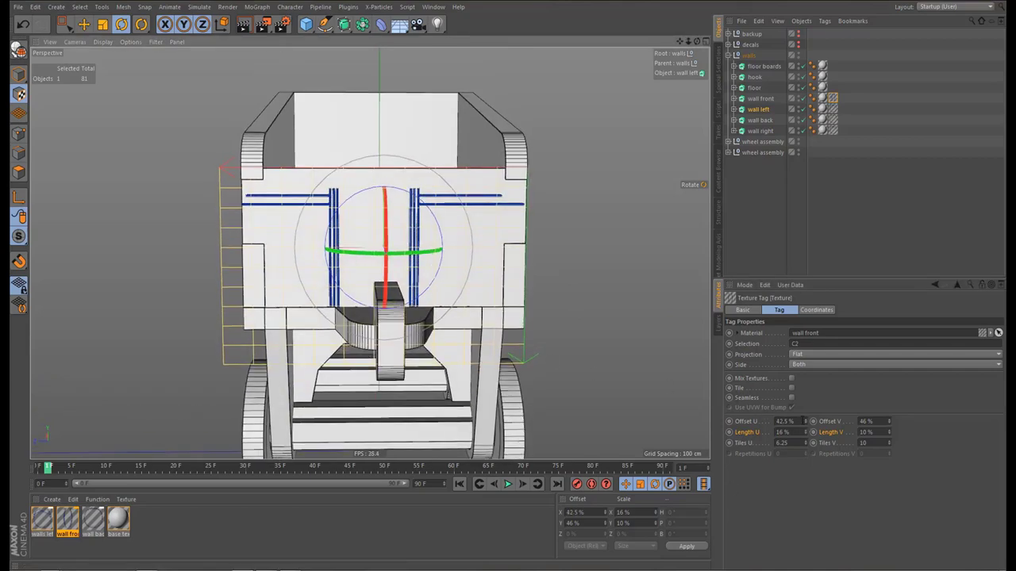
{"action": "left_click_drag", "start_coordinate": [806, 423], "coordinate": [806, 428]}
{"action": "left_click_drag", "start_coordinate": [418, 304], "coordinate": [414, 310], "text": "alt"}
{"action": "left_click_drag", "start_coordinate": [807, 423], "coordinate": [808, 422]}
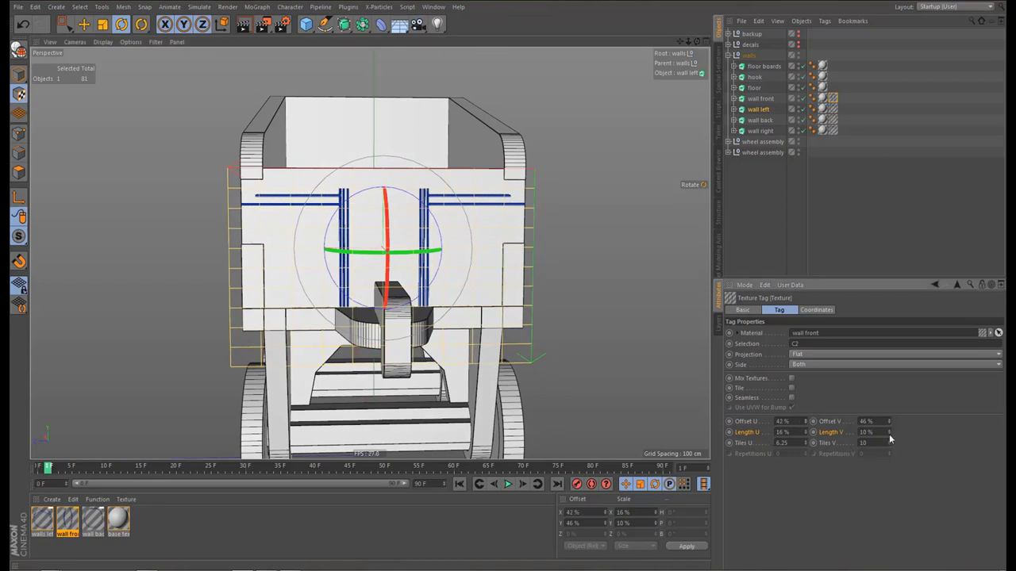
Fit the front wall decal vertically with Length V 8.2 % and Offset V 45.3 %
{"action": "left_click_drag", "start_coordinate": [889, 438], "coordinate": [828, 432]}
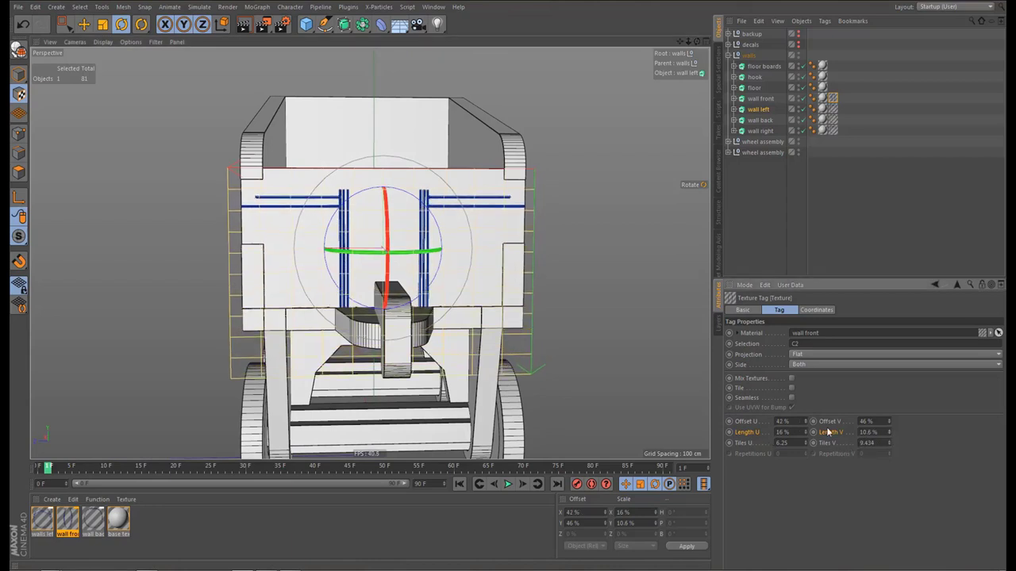
{"action": "left_click_drag", "start_coordinate": [890, 425], "coordinate": [890, 432]}
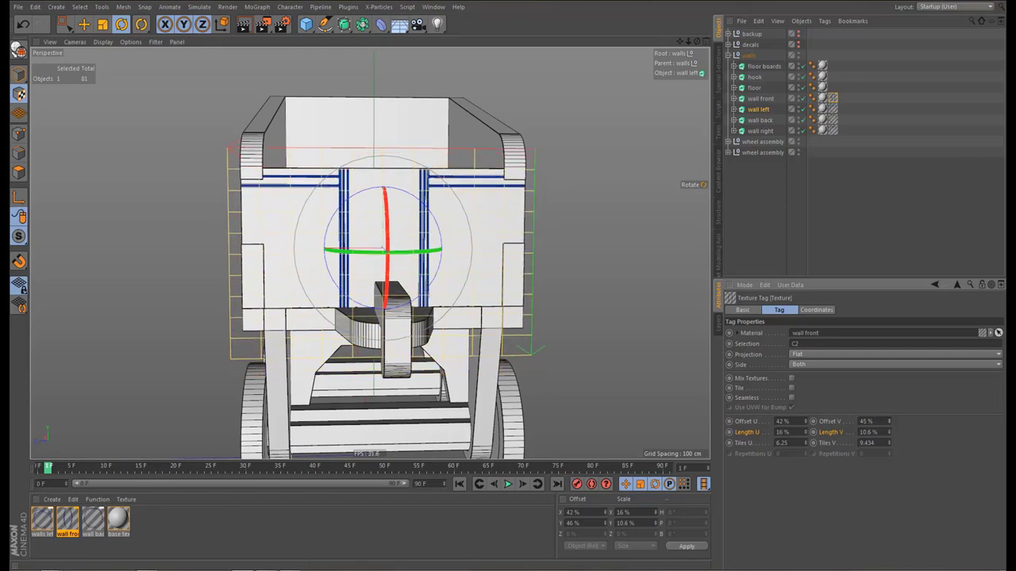
{"action": "left_click_drag", "start_coordinate": [385, 319], "coordinate": [420, 291], "text": "alt"}
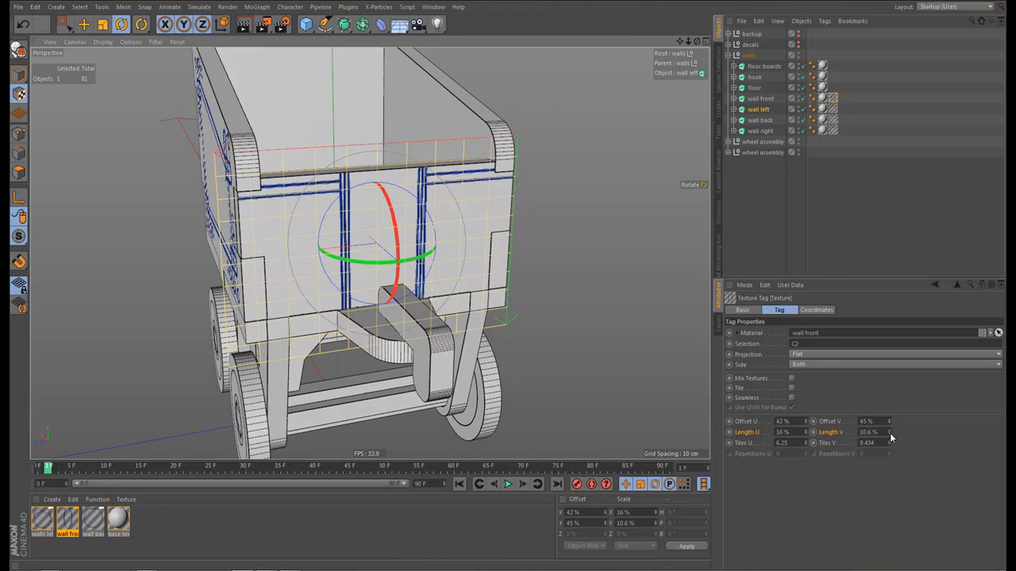
{"action": "mouse_move", "coordinate": [891, 436]}
{"action": "left_mouse_down"}
{"action": "mouse_move", "coordinate": [890, 449]}
{"action": "mouse_move", "coordinate": [890, 429]}
{"action": "left_mouse_up"}
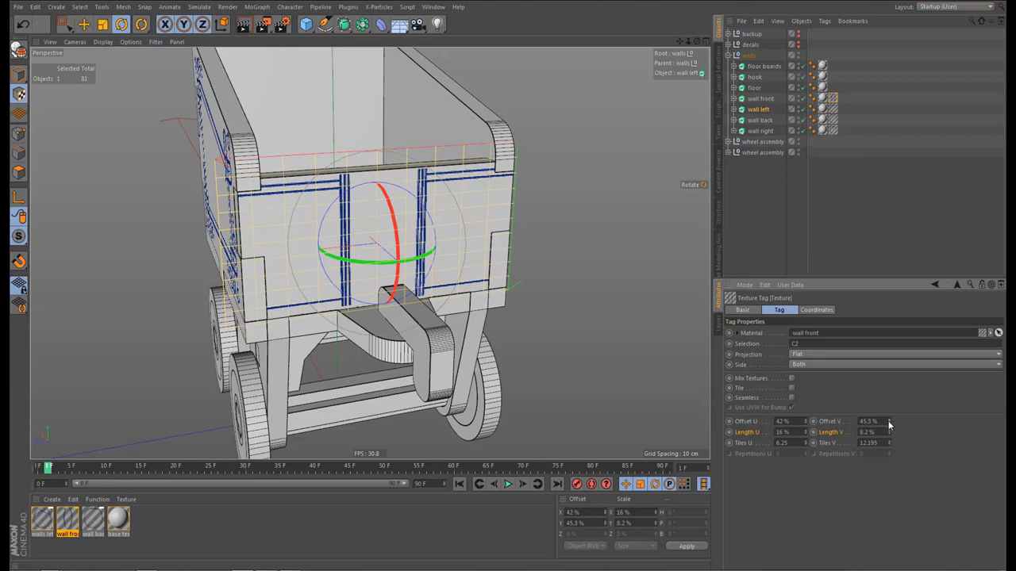
Set the wall front decal's Length V to 8.4 % and Offset V to 45.2 %, and render the view to check it
{"action": "left_click_drag", "start_coordinate": [890, 433], "coordinate": [890, 433]}
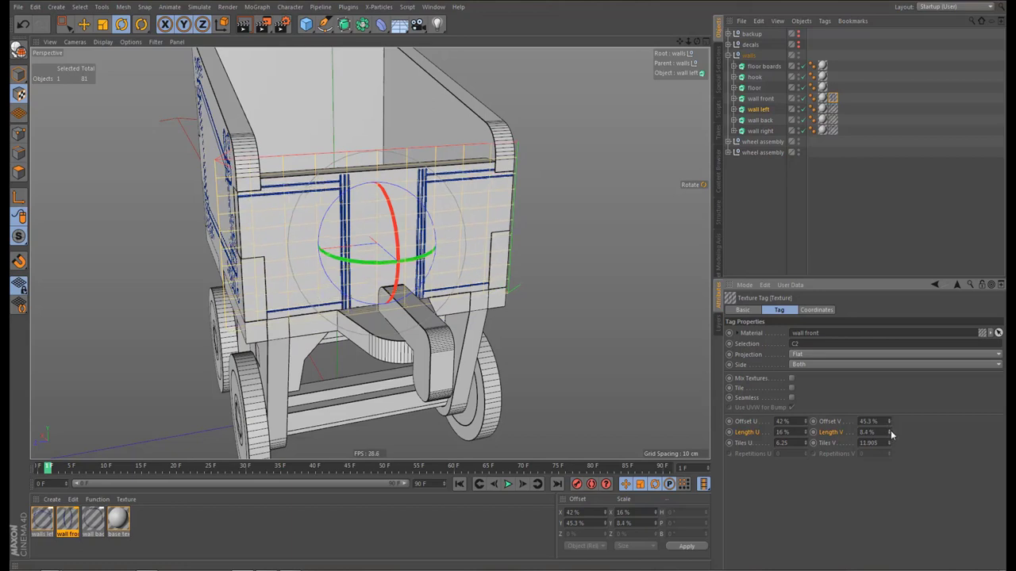
{"action": "left_click", "coordinate": [889, 425]}
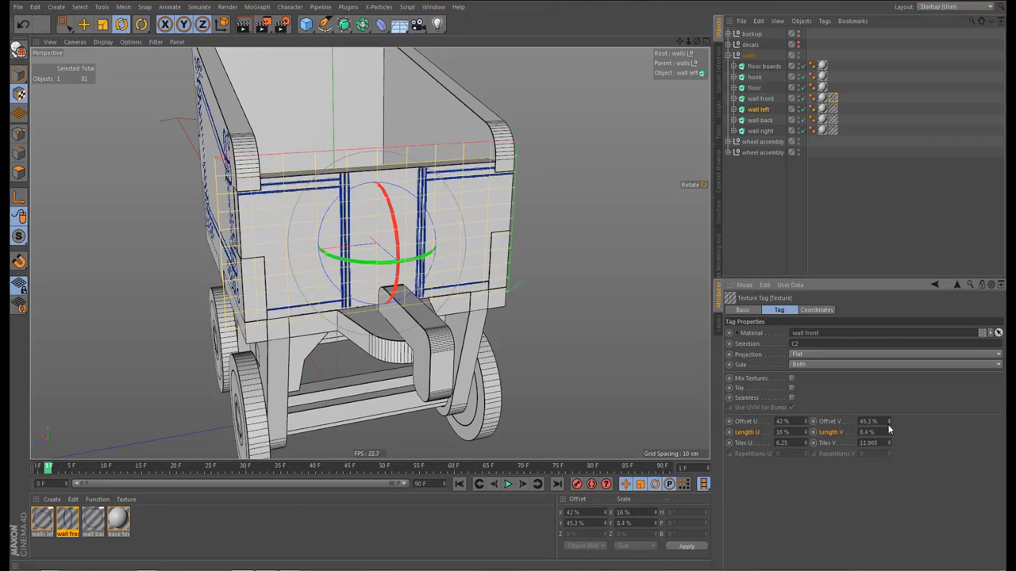
{"action": "left_click_drag", "start_coordinate": [370, 277], "coordinate": [378, 287], "text": "alt"}
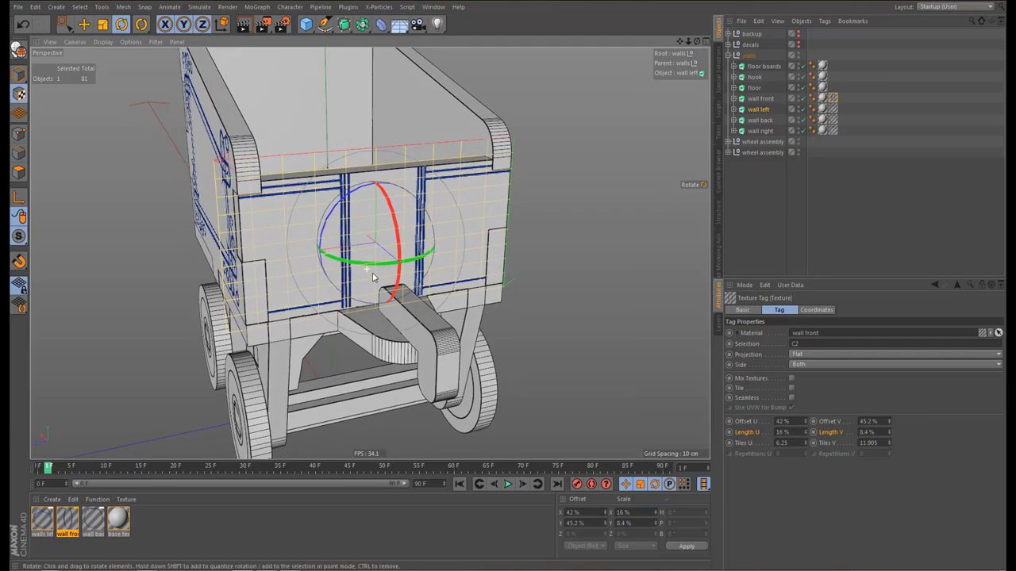
{"action": "key", "text": "ctrl+r"}
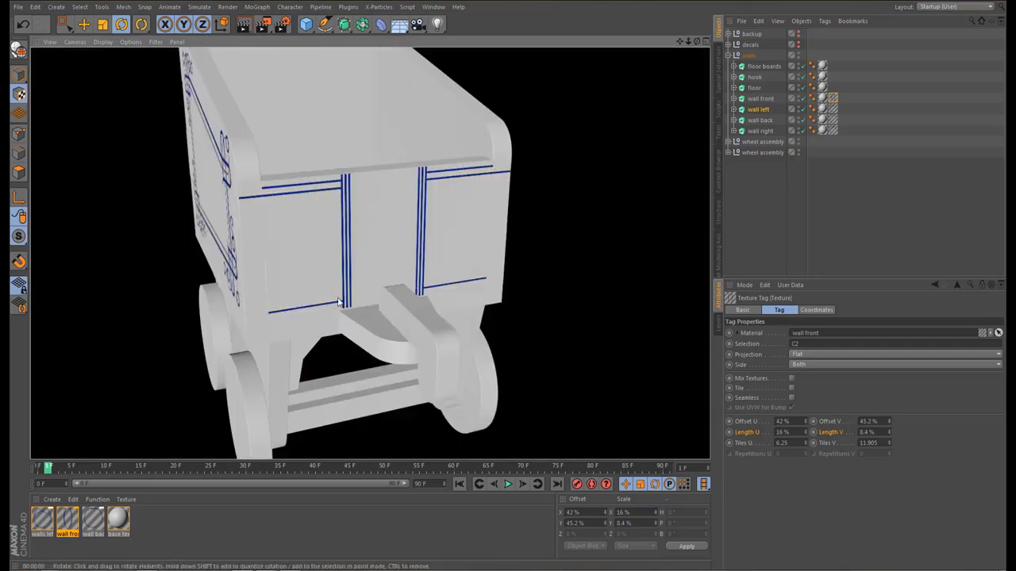
Refine the front wall decal's vertical fit with Length V 8.6 % and Offset V 45.2 %
{"action": "right_click_drag", "start_coordinate": [341, 280], "coordinate": [403, 286], "text": "alt"}
{"action": "right_click_drag", "start_coordinate": [365, 335], "coordinate": [363, 359], "text": "alt"}
{"action": "scroll", "coordinate": [374, 369], "scroll_direction": "up", "scroll_amount": 1}
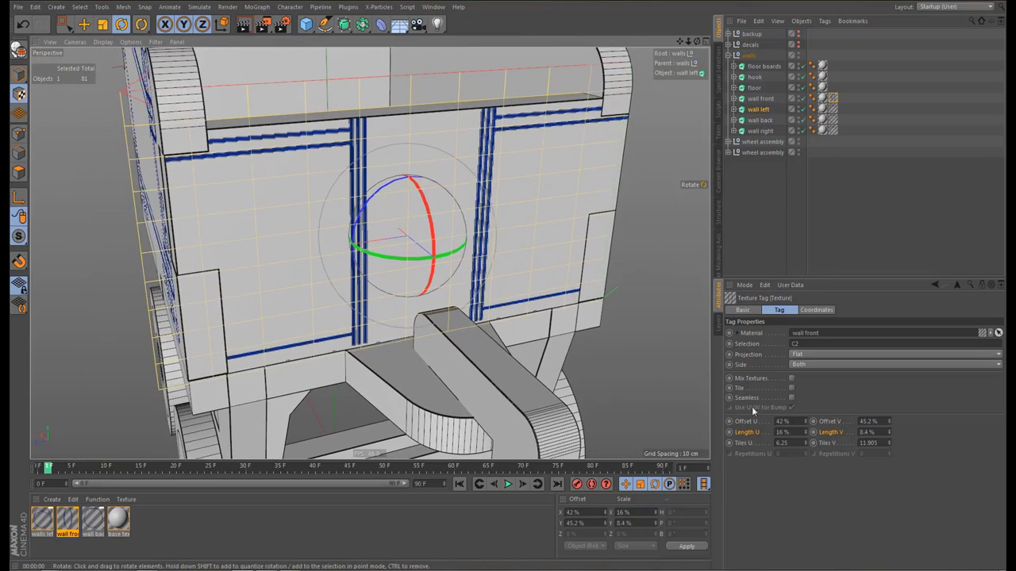
{"action": "left_click", "coordinate": [890, 432]}
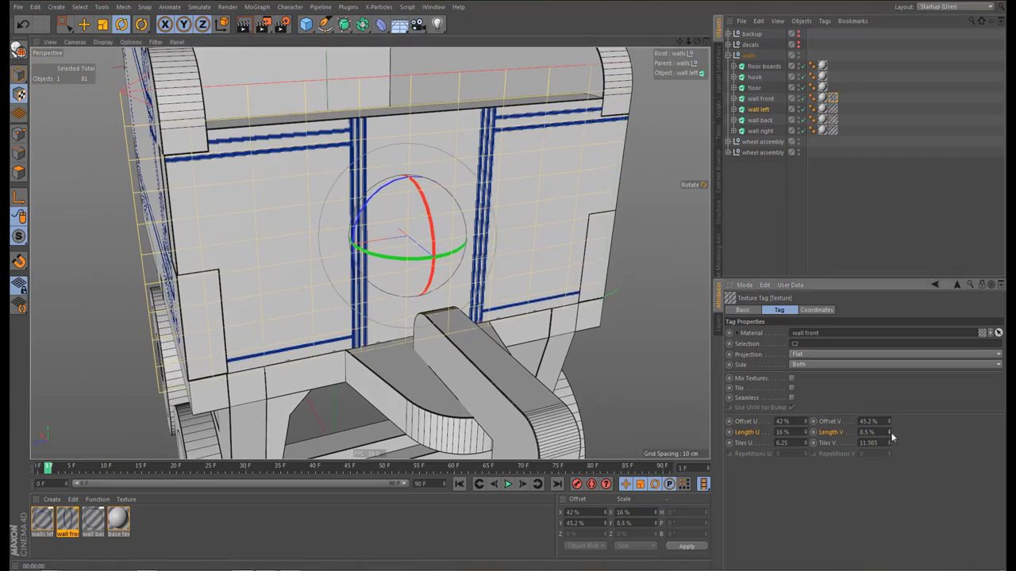
{"action": "left_click", "coordinate": [890, 426]}
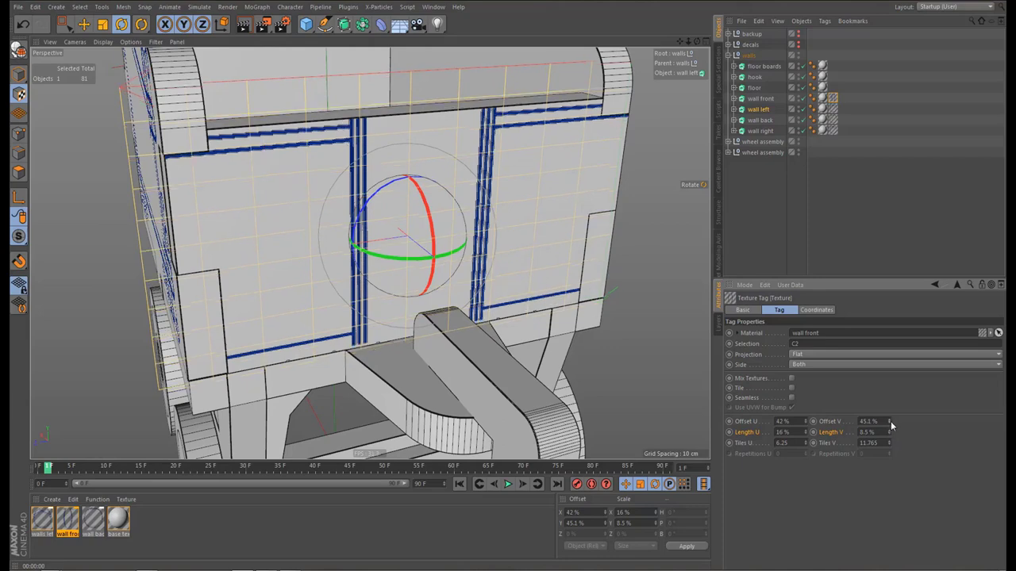
{"action": "left_click", "coordinate": [890, 421]}
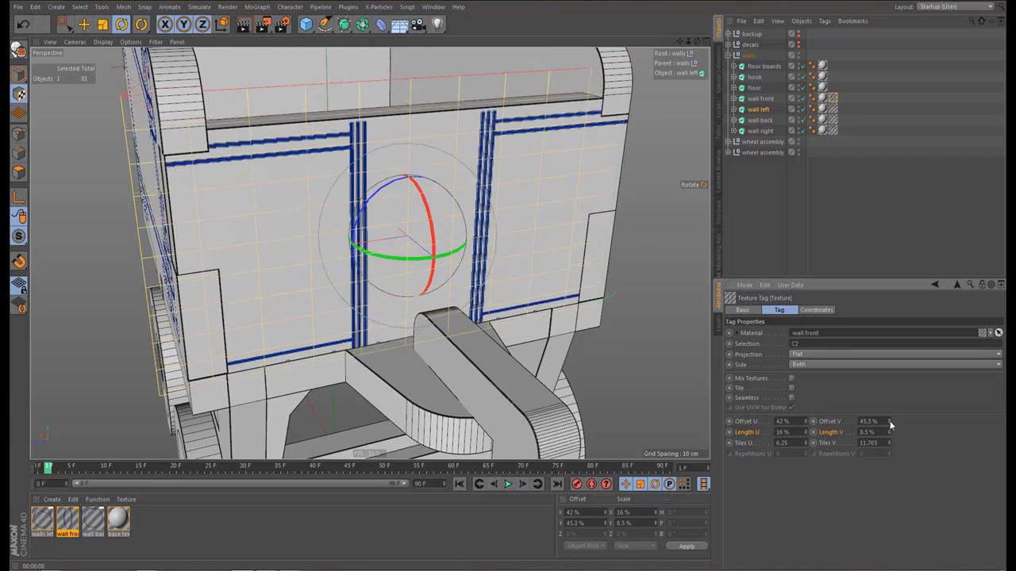
{"action": "left_click", "coordinate": [889, 422]}
{"action": "left_click", "coordinate": [890, 429]}
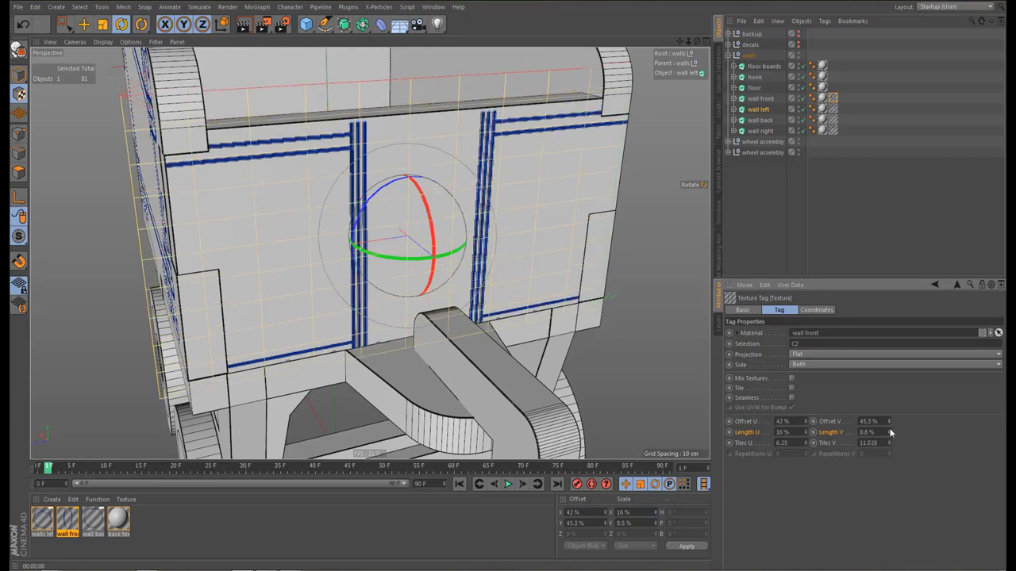
{"action": "left_click", "coordinate": [890, 424]}
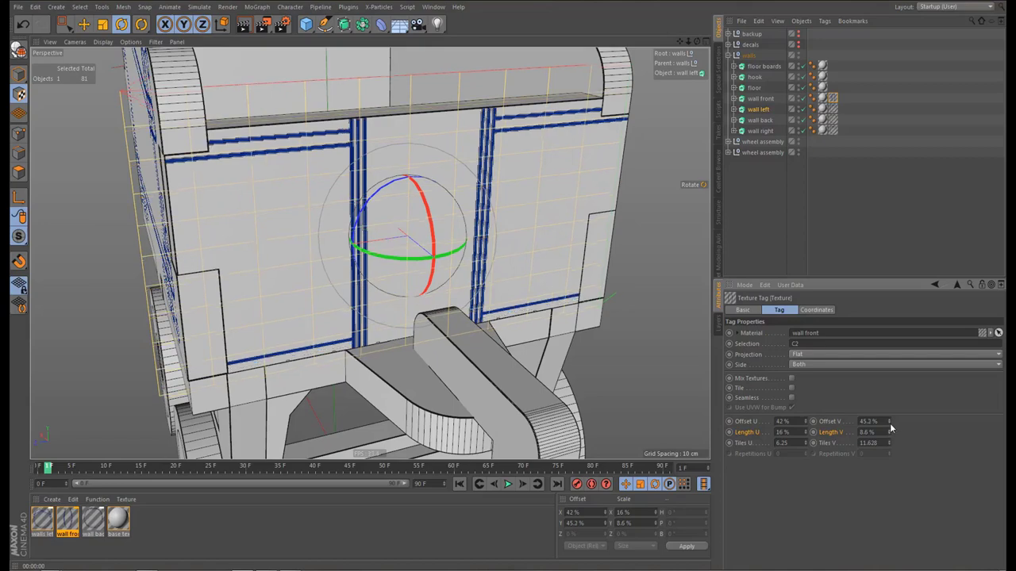
Render a preview of the whole waggon and enable Ambient Occlusion in the render settings
{"action": "right_click_drag", "start_coordinate": [454, 322], "coordinate": [461, 357], "text": "alt"}
{"action": "left_click_drag", "start_coordinate": [460, 356], "coordinate": [402, 324], "text": "alt"}
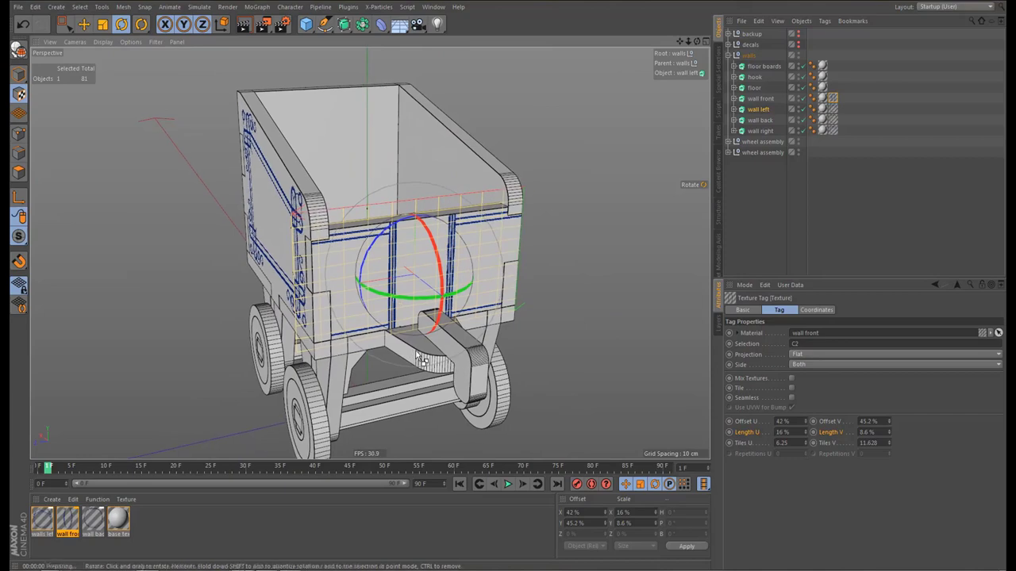
{"action": "key", "text": "ctrl+r"}
{"action": "left_click_drag", "start_coordinate": [445, 321], "coordinate": [437, 323], "text": "alt"}
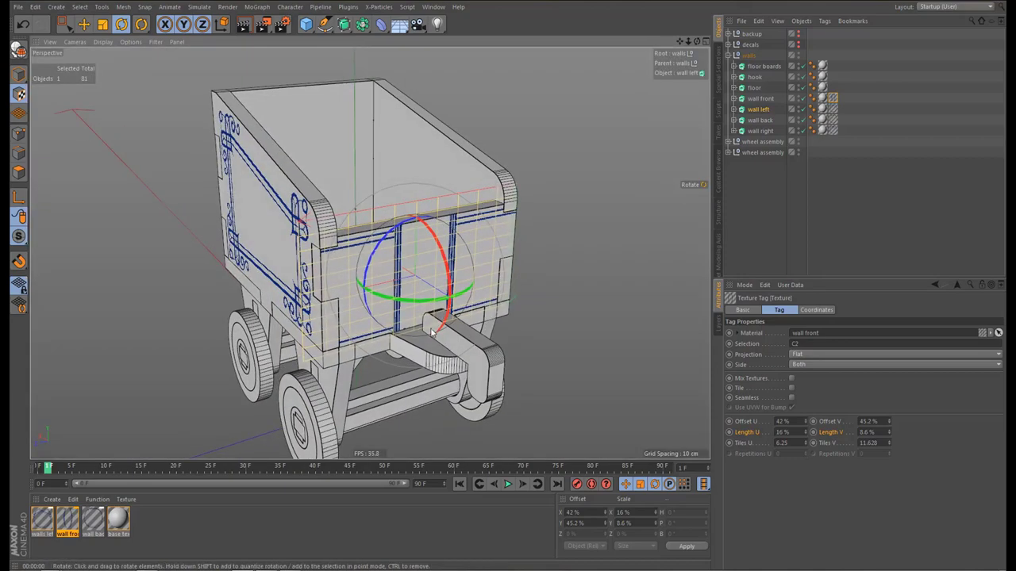
{"action": "key", "text": "ctrl+b"}
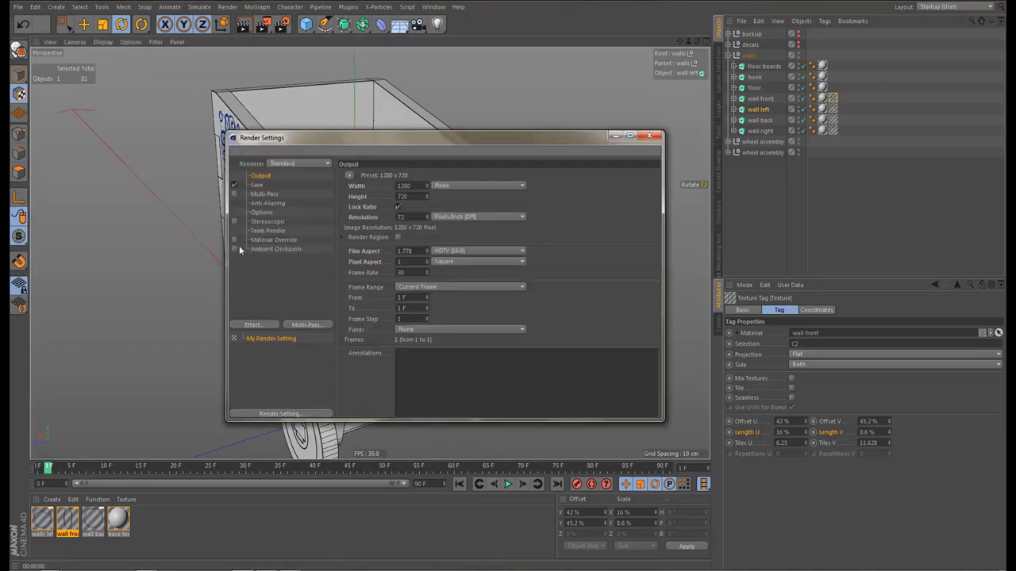
{"action": "left_click", "coordinate": [657, 135]}
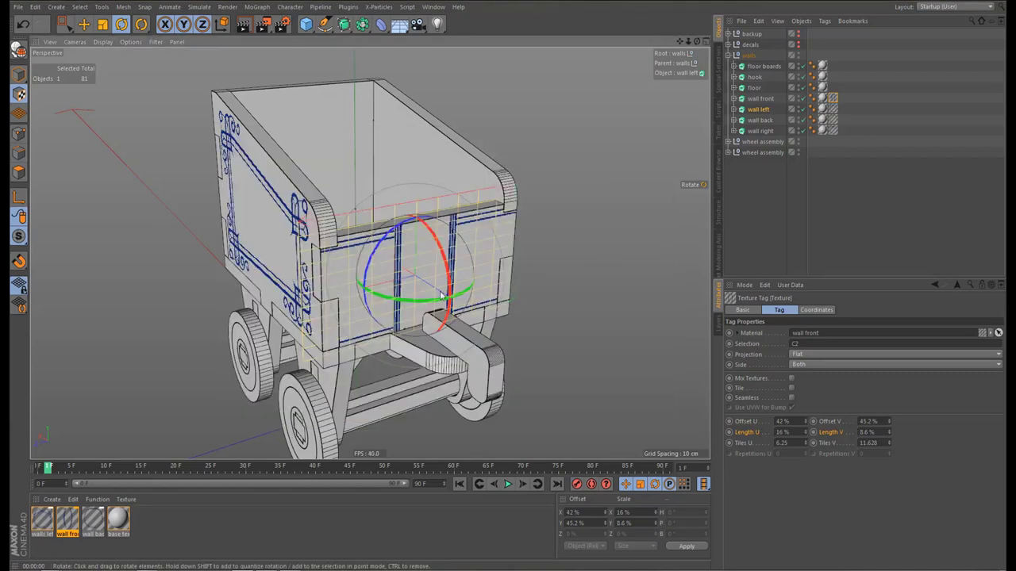
Switch from texture editing to model mode and add a Floor object beneath the waggon
{"action": "left_click_drag", "start_coordinate": [441, 292], "coordinate": [441, 267], "text": "alt"}
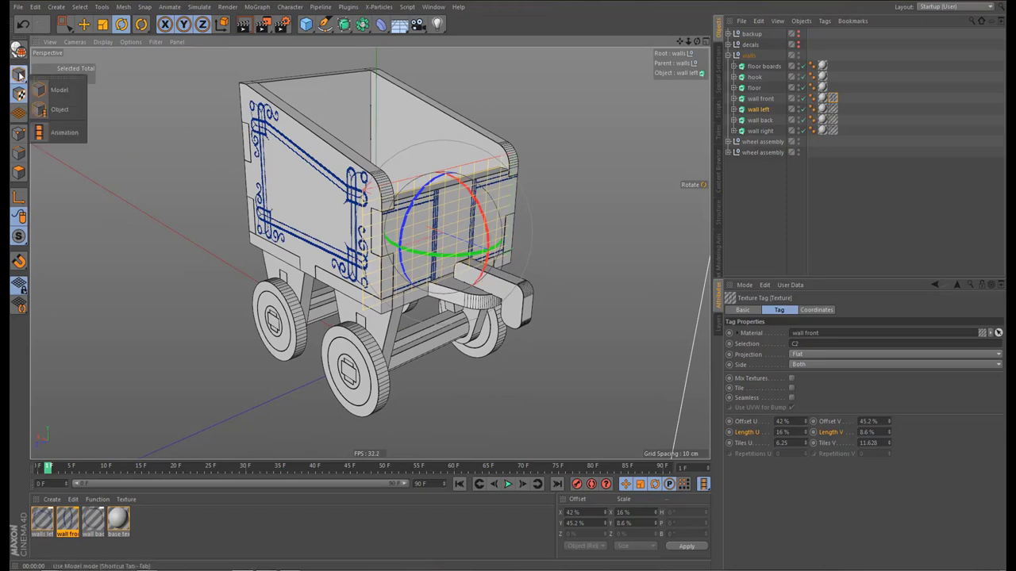
{"action": "left_click", "coordinate": [19, 74]}
{"action": "mouse_move", "coordinate": [462, 248]}
{"action": "middle_mouse_down", "text": "alt"}
{"action": "mouse_move", "coordinate": [467, 234]}
{"action": "mouse_move", "coordinate": [467, 253]}
{"action": "middle_mouse_up", "text": "alt"}
{"action": "left_click", "coordinate": [399, 25]}
{"action": "left_click_drag", "start_coordinate": [442, 248], "coordinate": [441, 255], "text": "alt"}
{"action": "key", "text": "ctrl+b"}
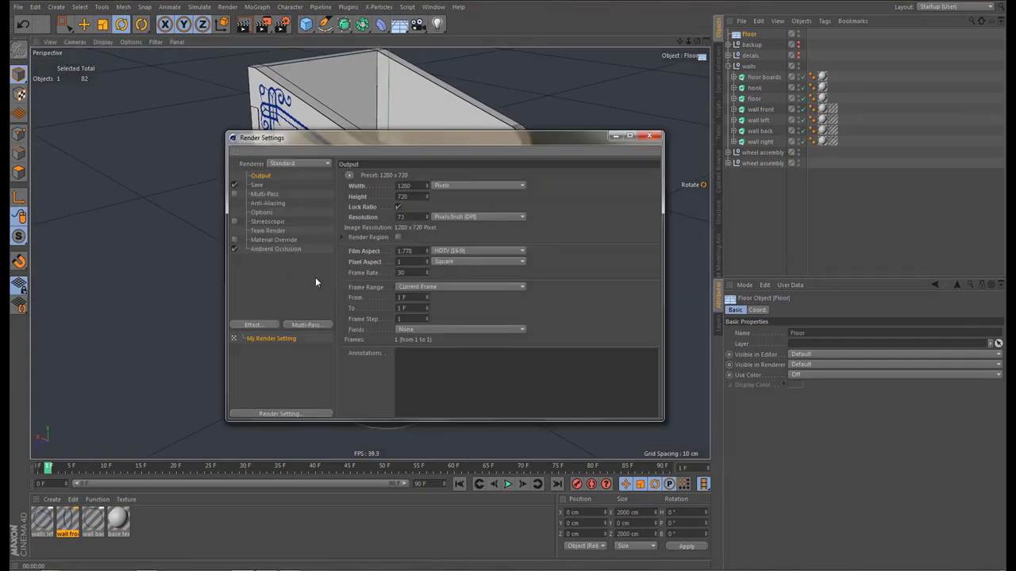
{"action": "left_click", "coordinate": [649, 135]}
{"action": "left_click_drag", "start_coordinate": [442, 271], "coordinate": [447, 264], "text": "alt"}
Expand both wheel assemblies, enlarge the object list, and select the first assembly's axle parts and wheels plus both assemblies' axle supports and connections
{"action": "left_click", "coordinate": [727, 151]}
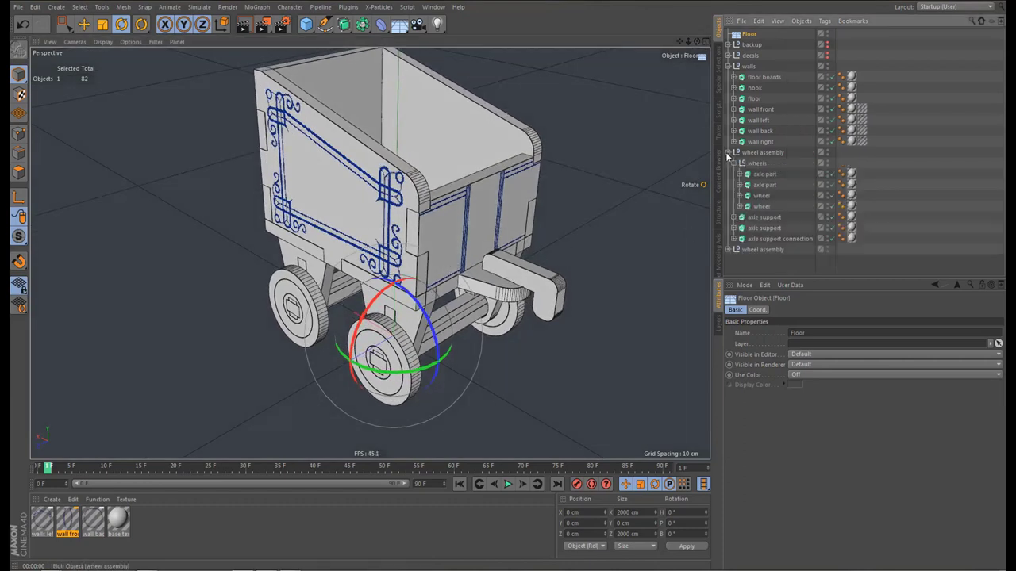
{"action": "left_click", "coordinate": [763, 174]}
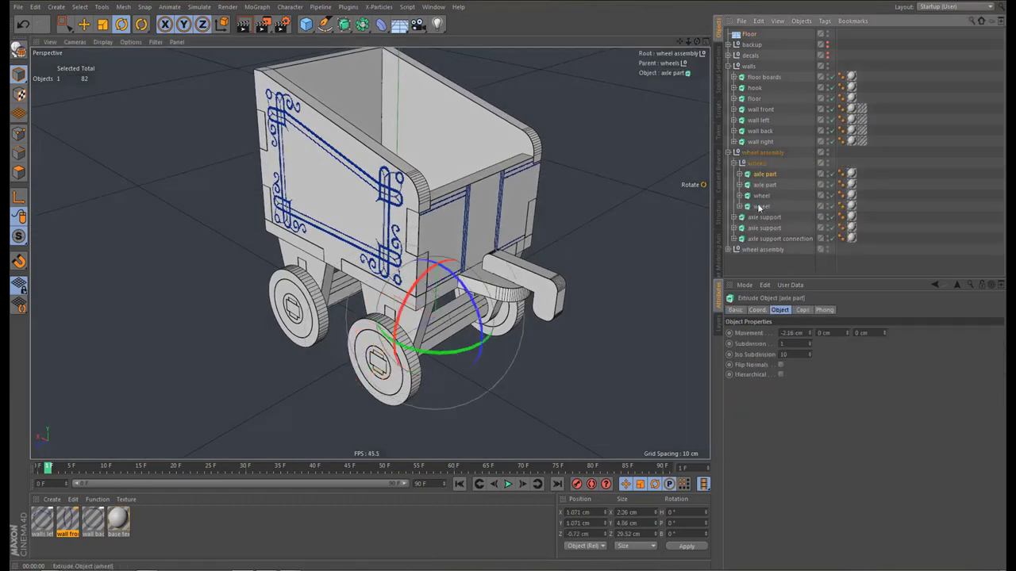
{"action": "left_click", "coordinate": [761, 206], "text": "shift"}
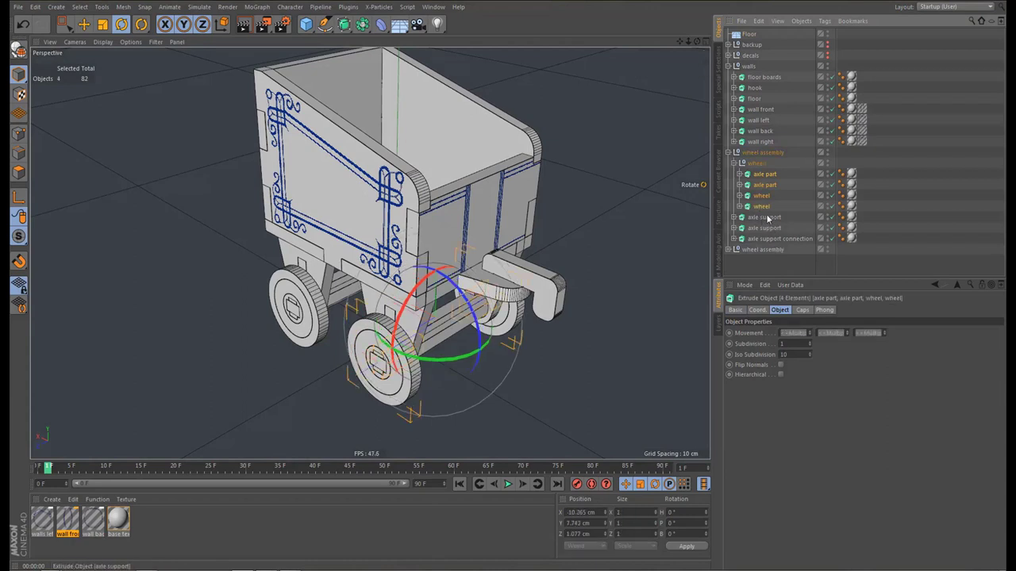
{"action": "left_click", "coordinate": [770, 238], "text": "shift"}
{"action": "left_click", "coordinate": [729, 249]}
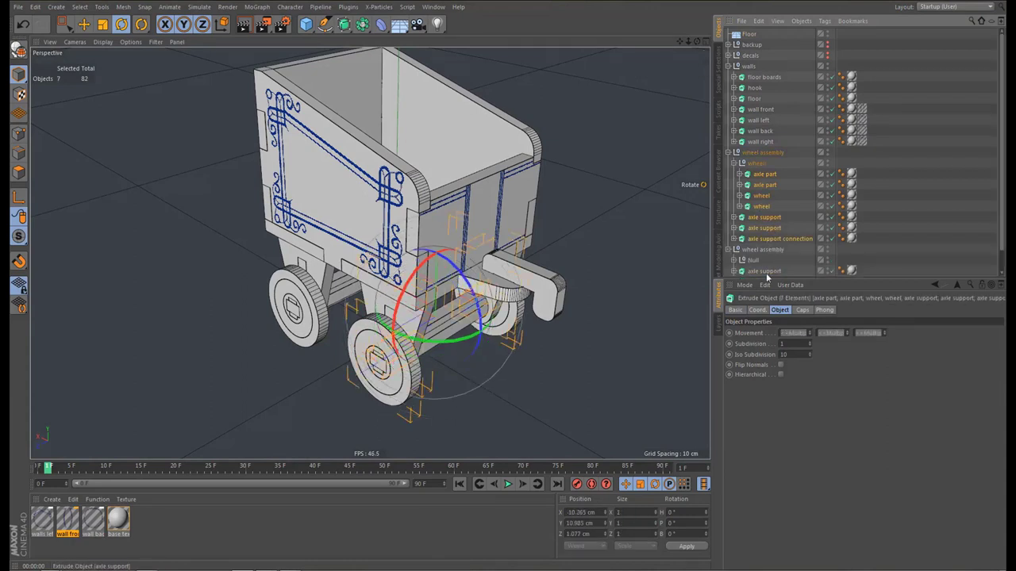
{"action": "left_click_drag", "start_coordinate": [764, 278], "coordinate": [763, 372]}
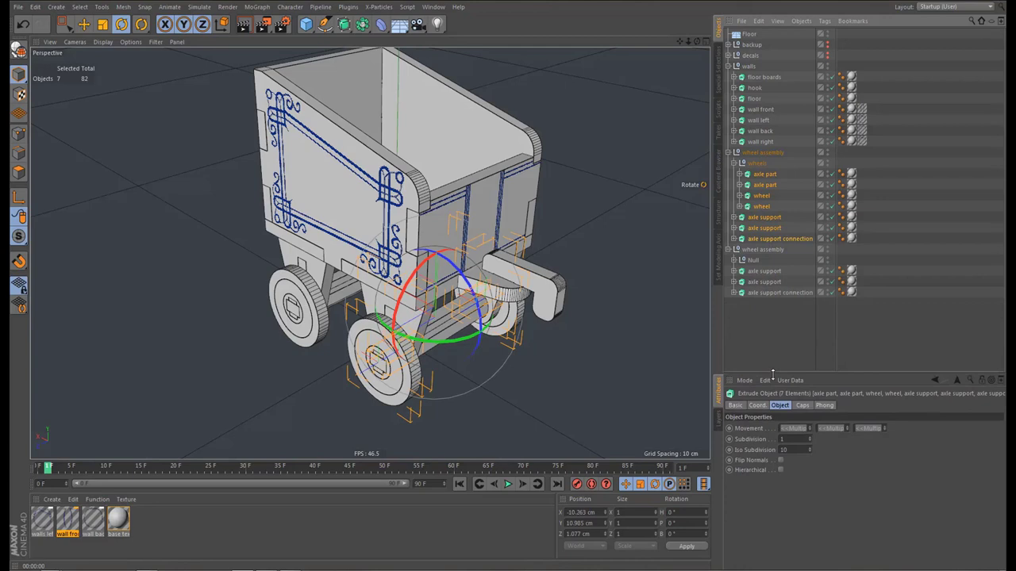
{"action": "left_click", "coordinate": [765, 281], "text": "shift"}
{"action": "left_click", "coordinate": [774, 293], "text": "shift"}
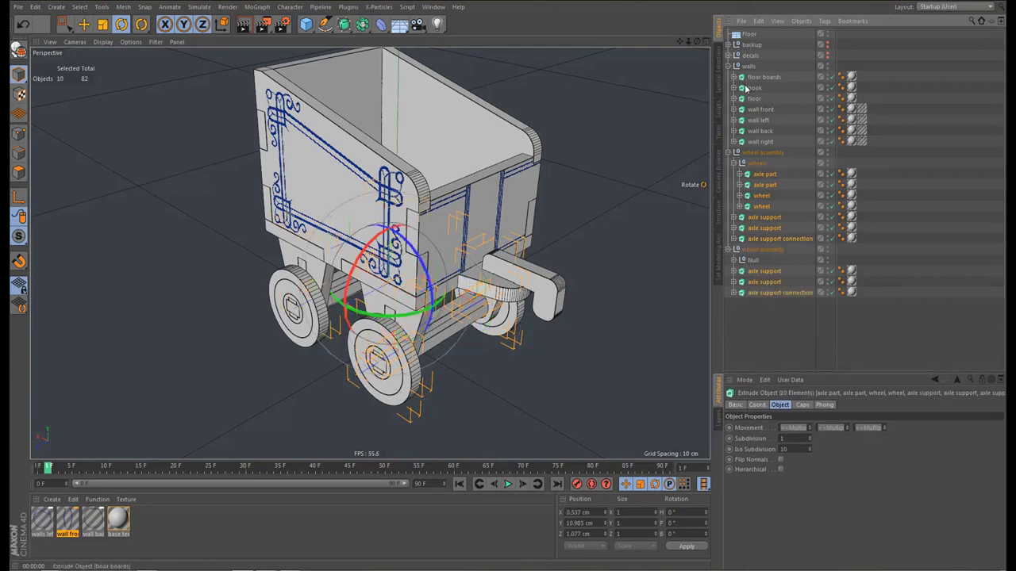
Add the floor boards, hook, floor and four walls to the selection and show the shared Caps settings
{"action": "left_click", "coordinate": [763, 78], "text": "shift"}
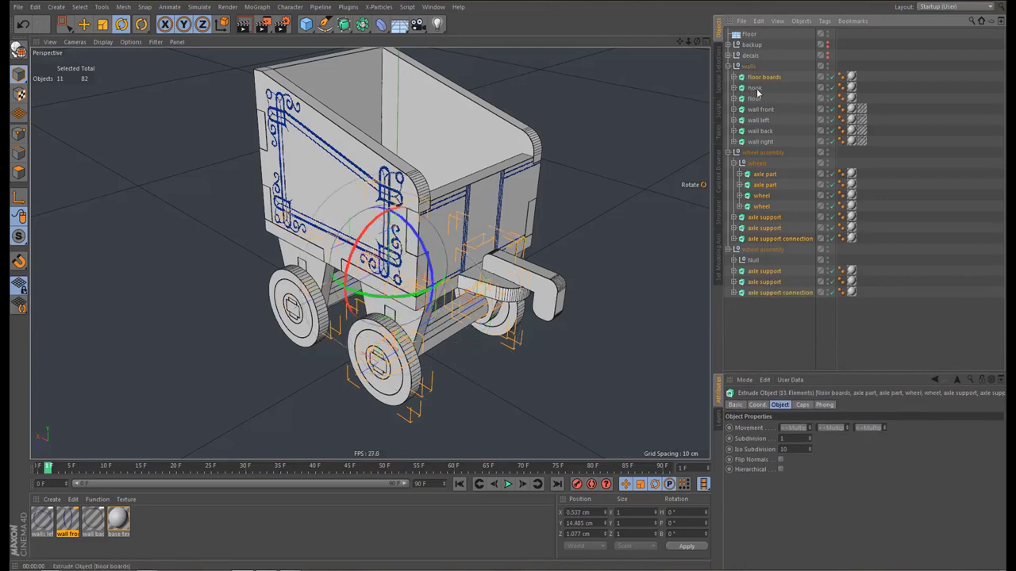
{"action": "left_click", "coordinate": [755, 89], "text": "shift"}
{"action": "left_click", "coordinate": [754, 98], "text": "shift"}
{"action": "left_click", "coordinate": [759, 110], "text": "shift"}
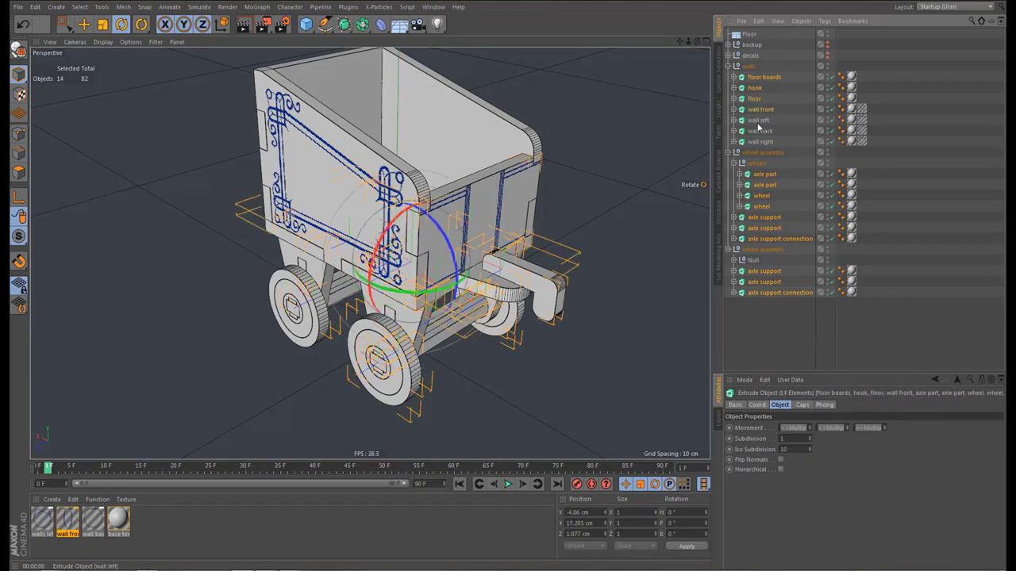
{"action": "left_click", "coordinate": [758, 119], "text": "shift"}
{"action": "left_click", "coordinate": [760, 131], "text": "shift"}
{"action": "left_click", "coordinate": [759, 142], "text": "shift"}
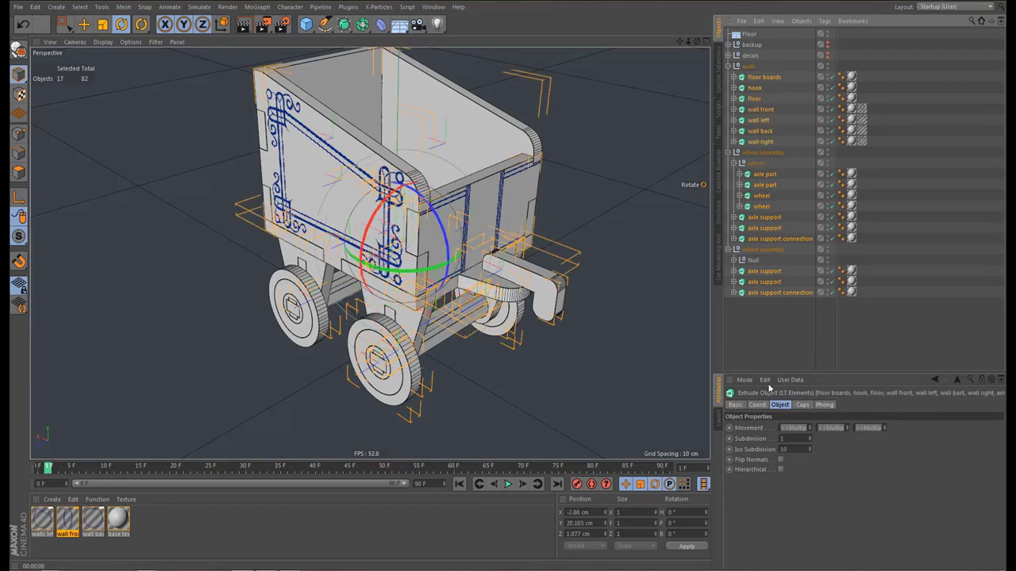
{"action": "left_click", "coordinate": [802, 404]}
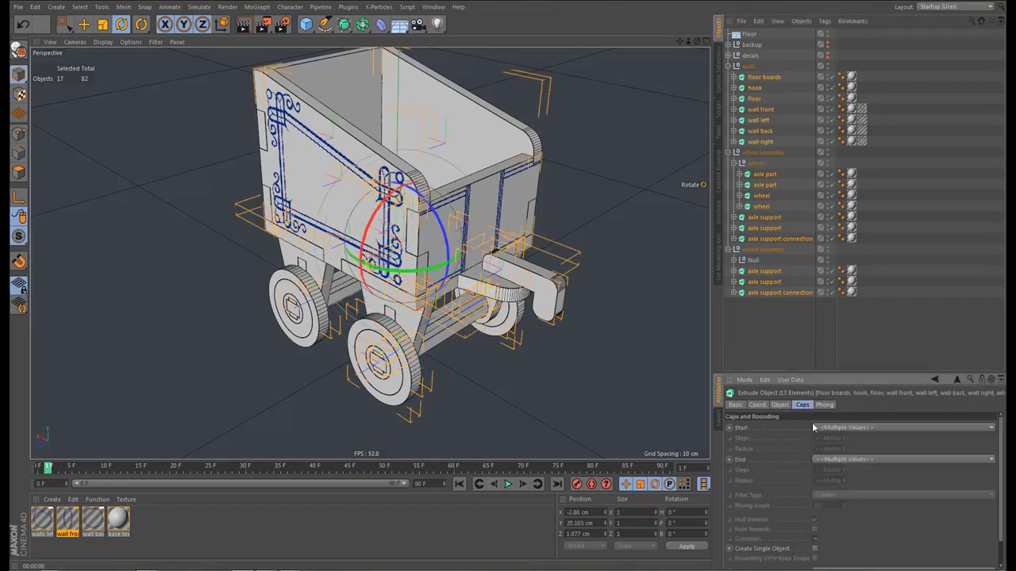
Set the start and end fillet radius of the second wheel assembly's axle supports and connection to 0.08 cm, and preview the render
{"action": "left_click", "coordinate": [763, 271]}
{"action": "left_click", "coordinate": [764, 294], "text": "shift"}
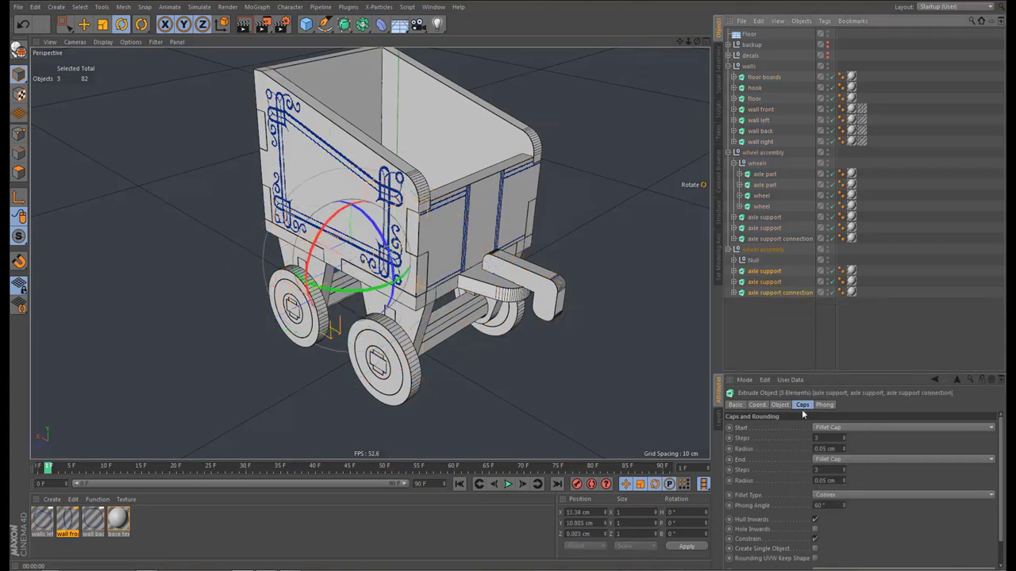
{"action": "left_click", "coordinate": [829, 480]}
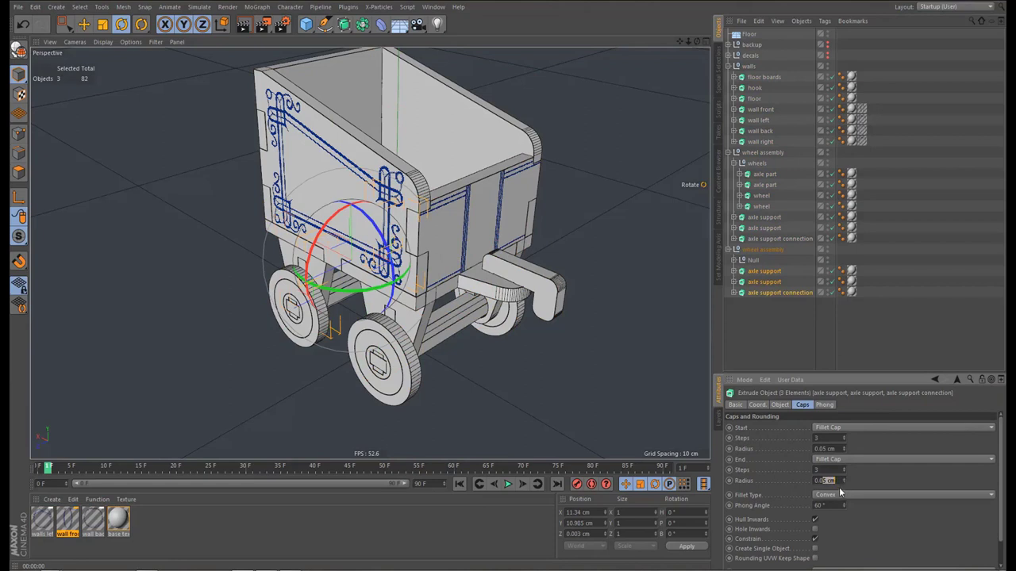
{"action": "type", "text": "0.00"}
{"action": "key", "text": "Return"}
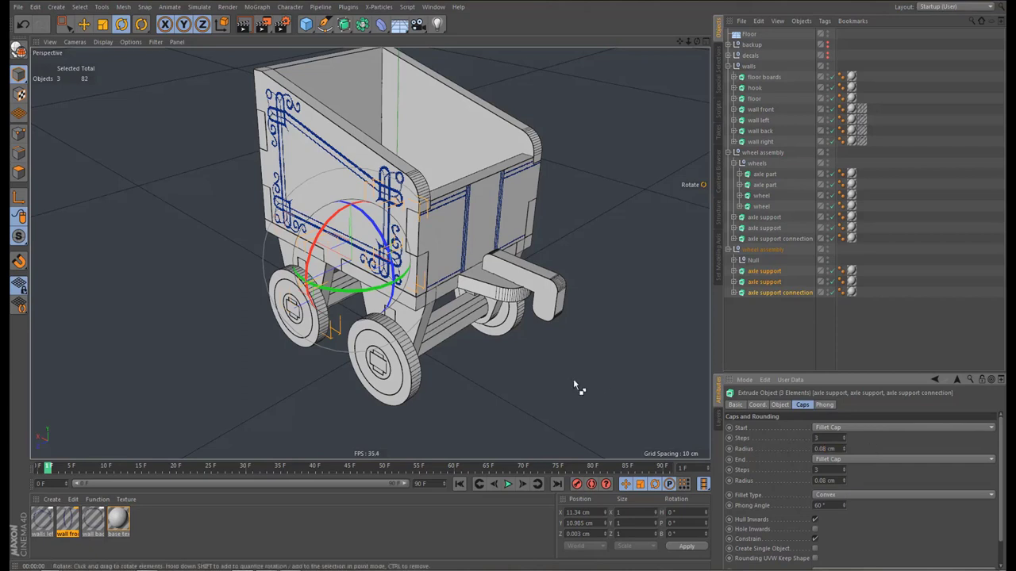
{"action": "key", "text": "o"}
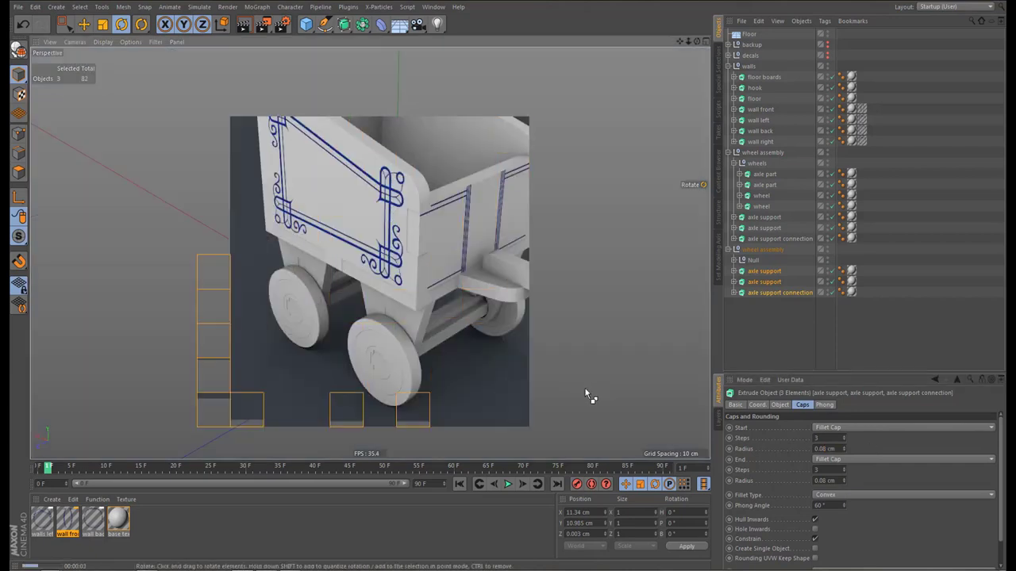
Set the start and end fillet radius of the first wheel assembly's axle supports and connection to 0.08 cm
{"action": "left_click", "coordinate": [770, 239]}
{"action": "left_click", "coordinate": [765, 218], "text": "shift"}
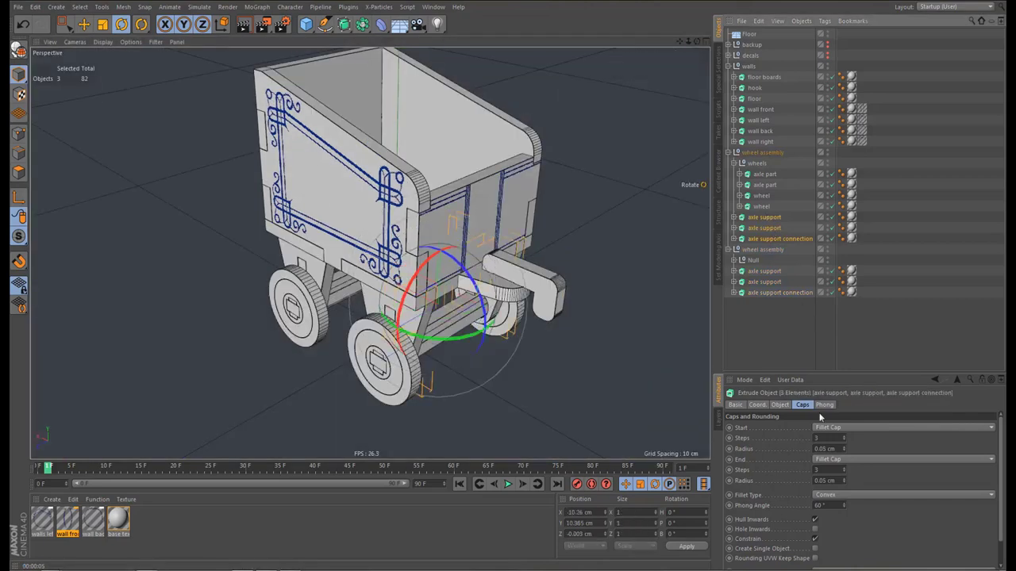
{"action": "left_click_drag", "start_coordinate": [822, 448], "coordinate": [827, 448]}
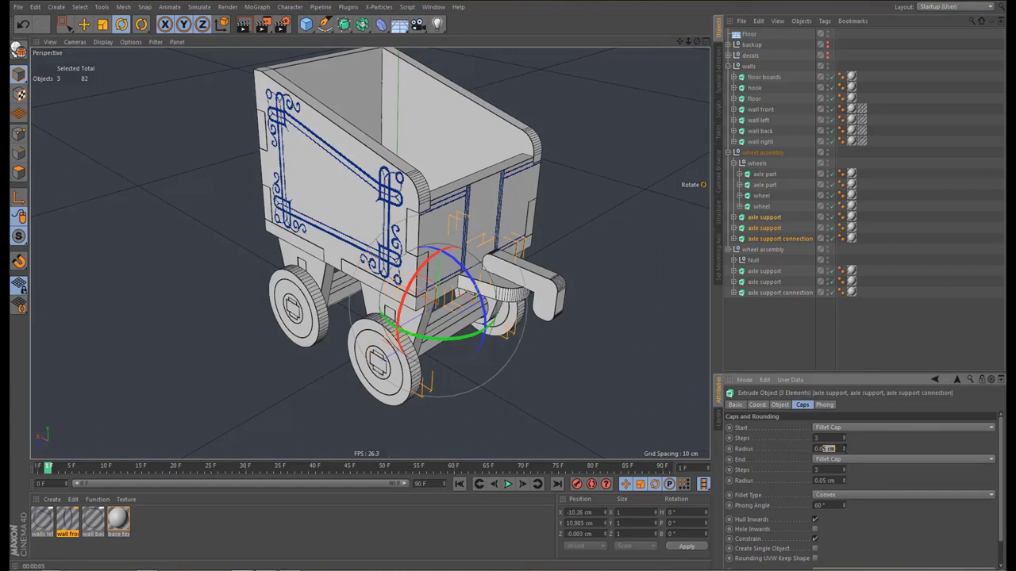
{"action": "type", "text": "0.08"}
{"action": "left_click_drag", "start_coordinate": [824, 480], "coordinate": [842, 480]}
{"action": "type", "text": "8"}
{"action": "key", "text": "Return"}
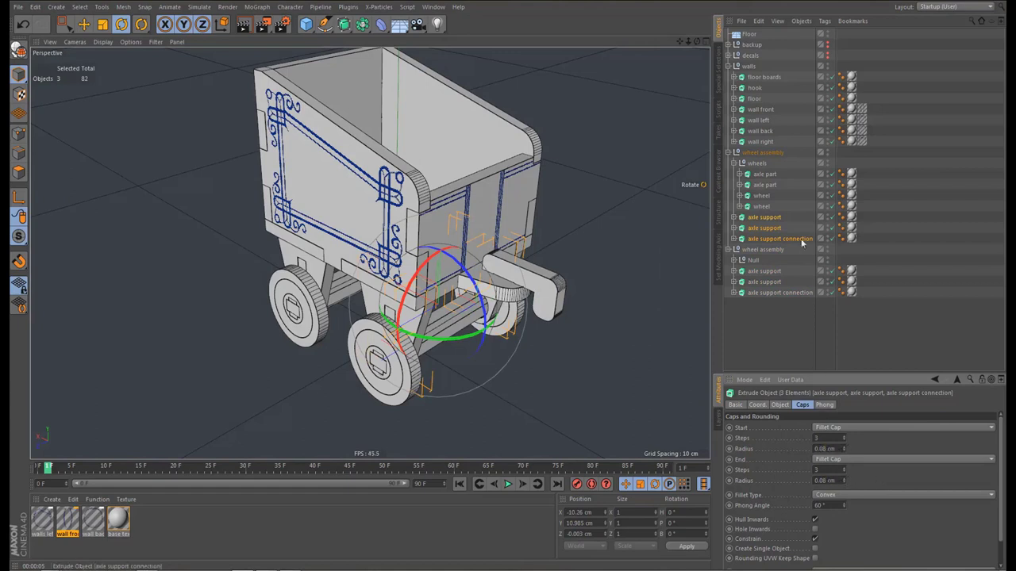
Set the start and end fillet radius of the first wheel assembly's two axle parts and two wheels to 0.08 cm
{"action": "left_click", "coordinate": [764, 207]}
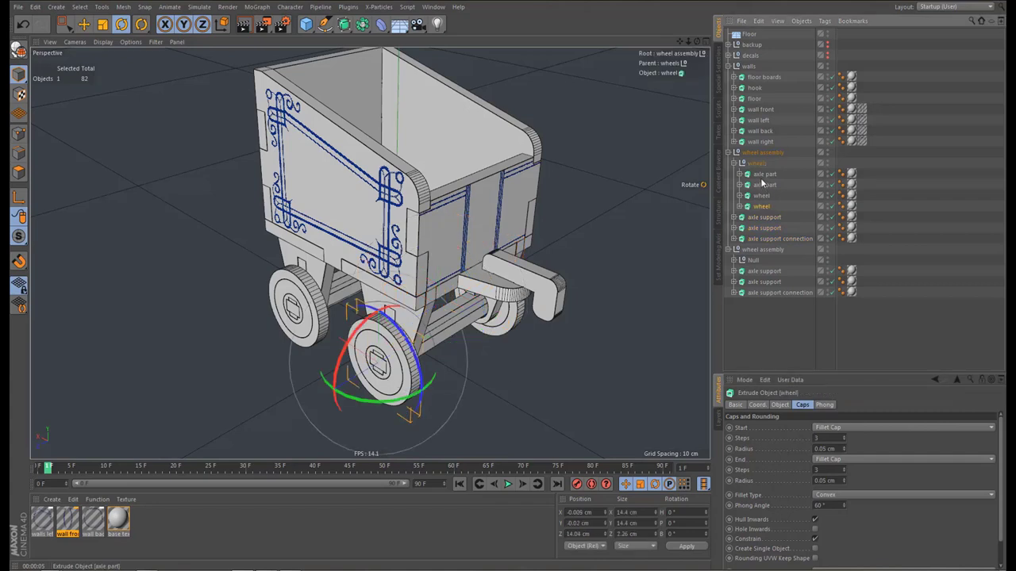
{"action": "left_click", "coordinate": [763, 175], "text": "shift"}
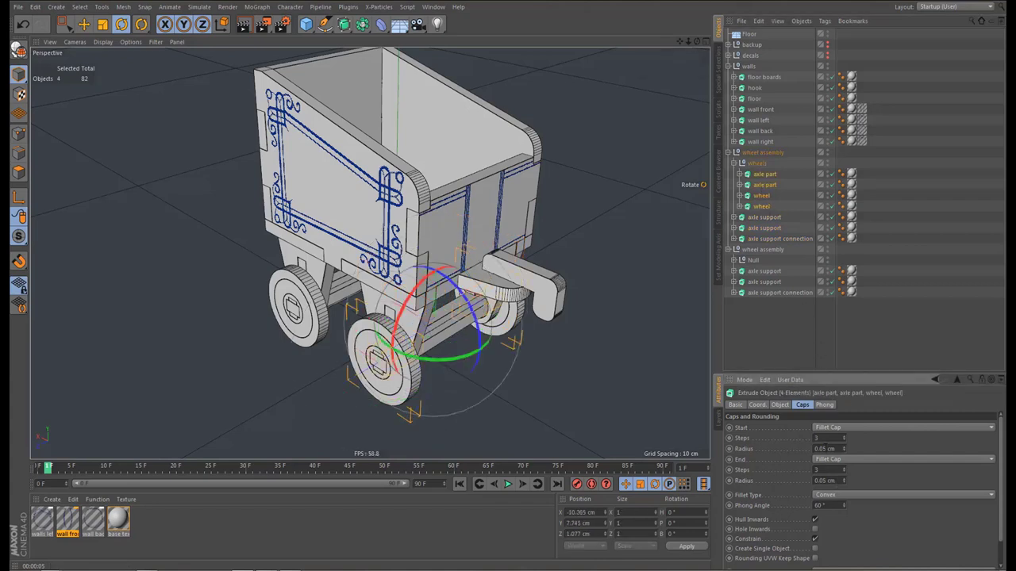
{"action": "left_click", "coordinate": [830, 448]}
{"action": "type", "text": "0.00"}
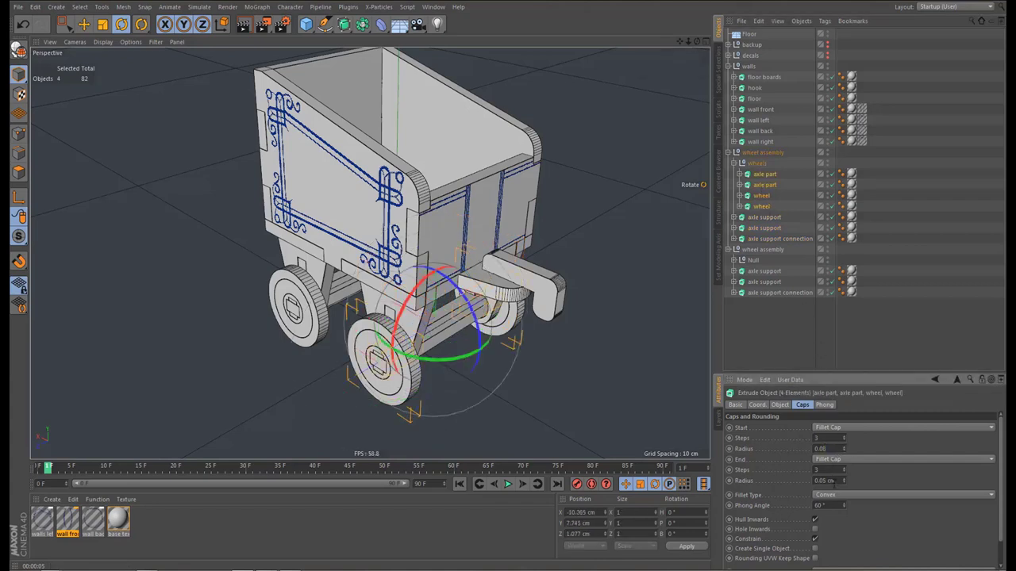
{"action": "type", "text": "0.08"}
{"action": "key", "text": "Return"}
Give the hook, floor and four walls a start fillet radius of 0.08 cm and an end fillet radius of 0.008 cm
{"action": "left_click", "coordinate": [765, 143]}
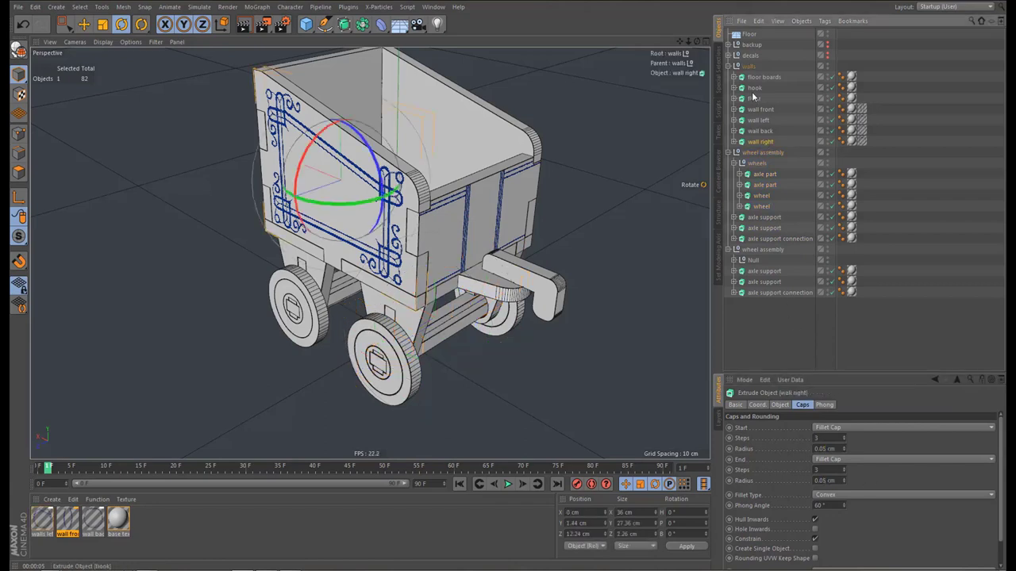
{"action": "left_click", "coordinate": [758, 78], "text": "shift"}
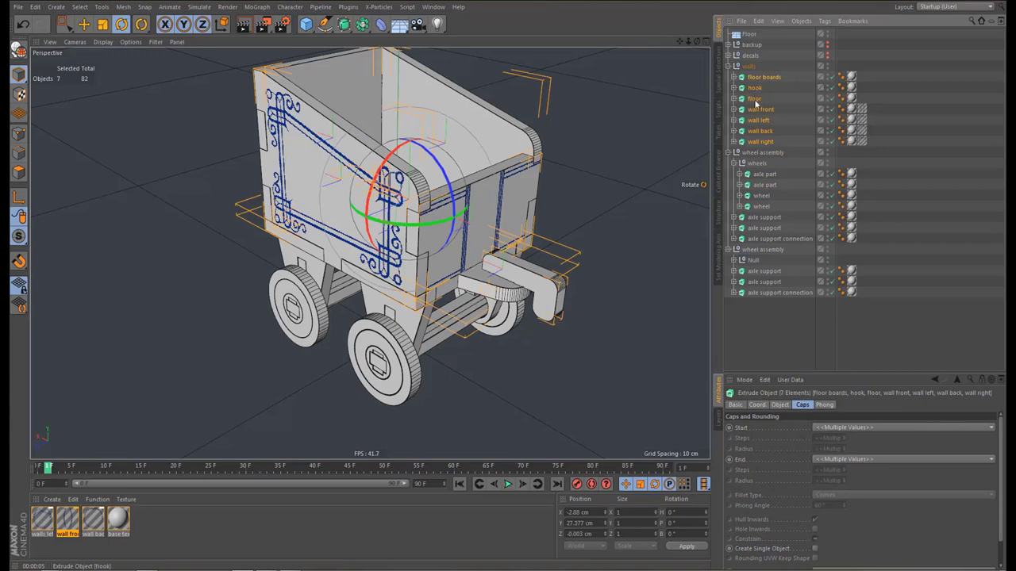
{"action": "left_click", "coordinate": [764, 142]}
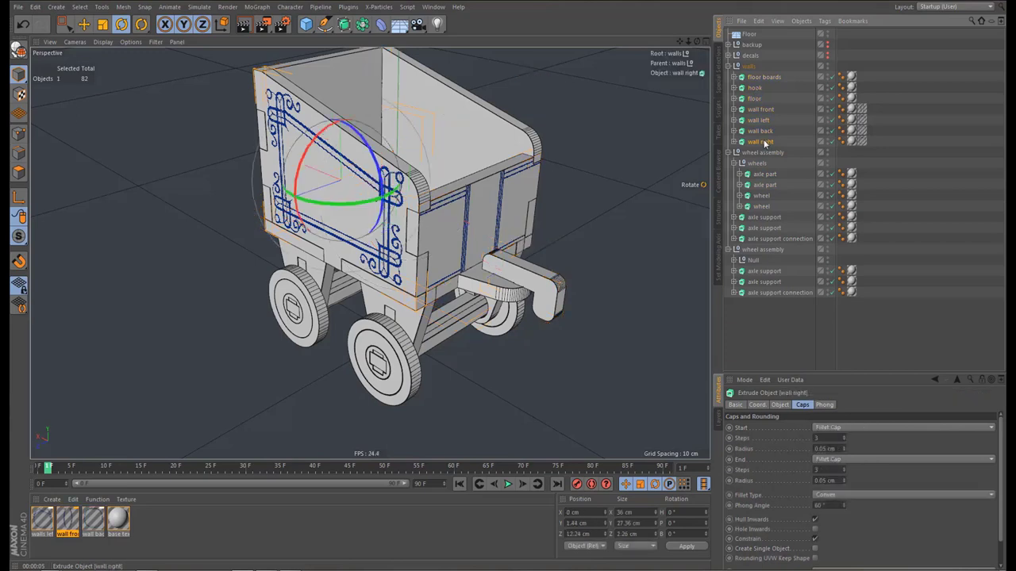
{"action": "left_click", "coordinate": [755, 89], "text": "shift"}
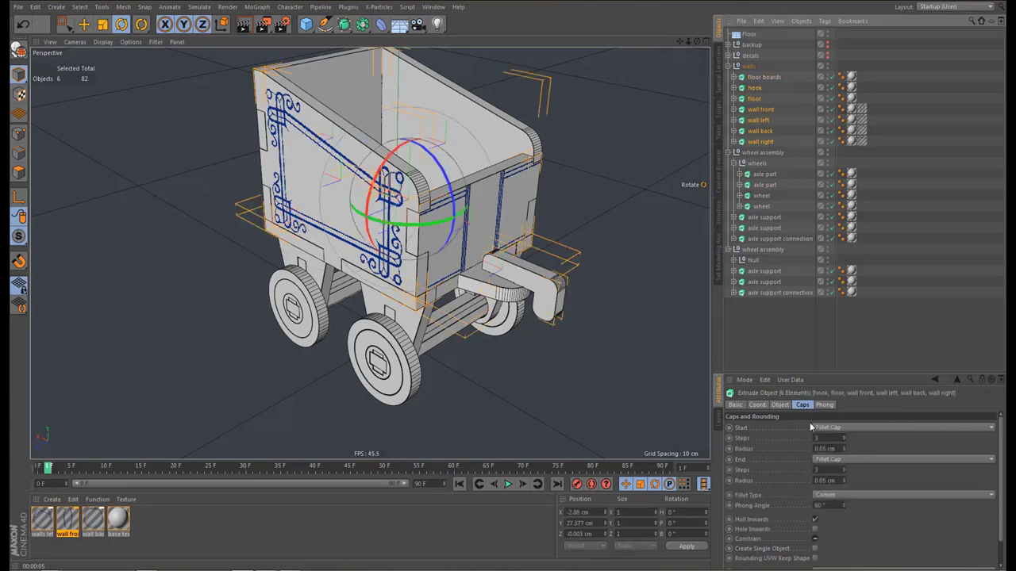
{"action": "left_click_drag", "start_coordinate": [819, 449], "coordinate": [842, 450]}
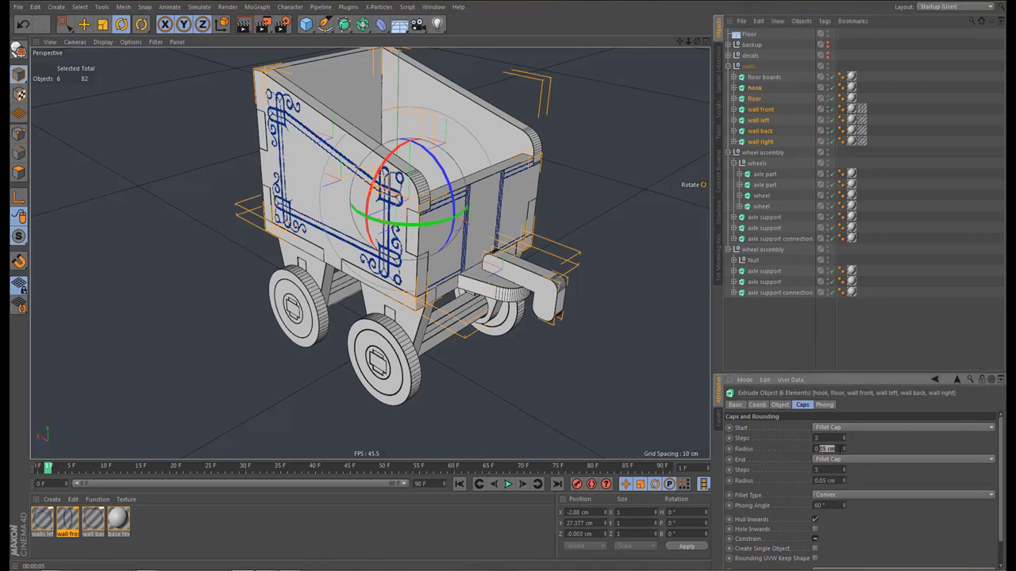
{"action": "type", "text": "0.08"}
{"action": "left_click_drag", "start_coordinate": [825, 481], "coordinate": [836, 483]}
{"action": "type", "text": "0.008"}
{"action": "key", "text": "Return"}
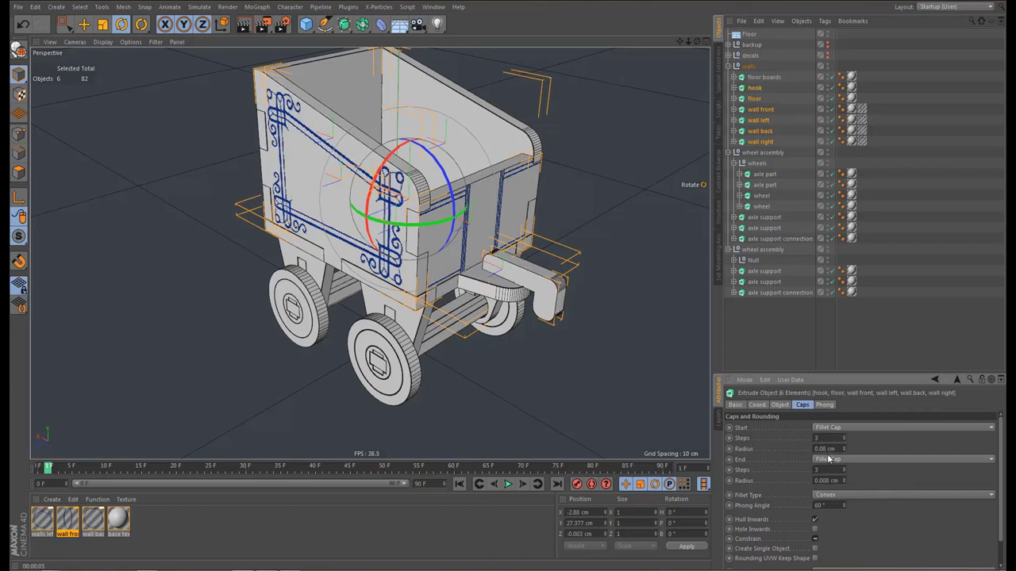
Preview the render and examine the filleted corner between the decorated side wall and the hook-end wall up close
{"action": "key", "text": "ctrl+r"}
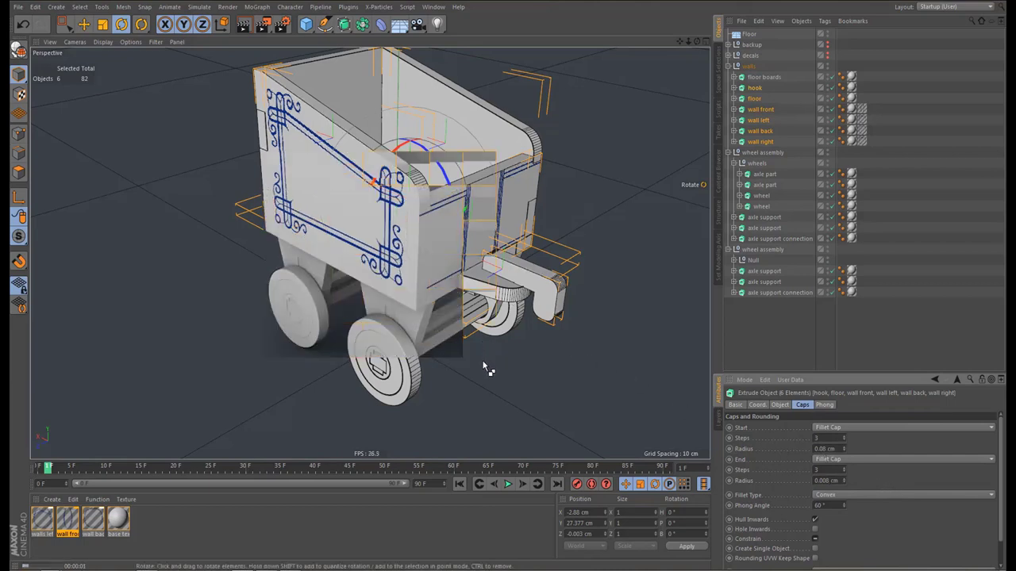
{"action": "left_click", "coordinate": [418, 236]}
{"action": "right_click_drag", "start_coordinate": [413, 229], "coordinate": [529, 215], "text": "alt"}
{"action": "left_click_drag", "start_coordinate": [453, 154], "coordinate": [451, 132], "text": "alt"}
{"action": "left_click_drag", "start_coordinate": [457, 186], "coordinate": [599, 316], "text": "alt"}
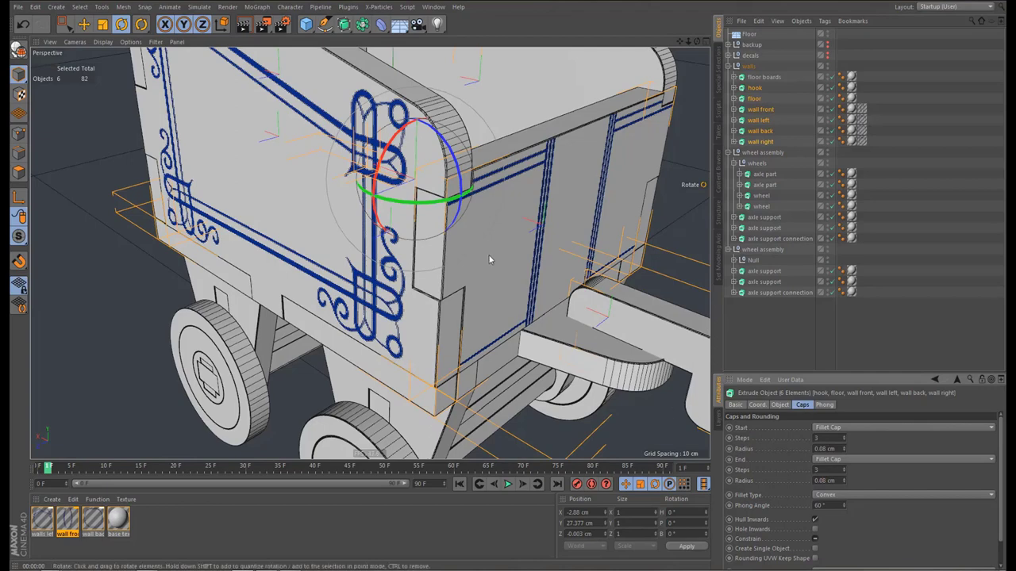
Preview the render of the whole waggon to check its edge fillets, and clear the object selection
{"action": "right_click_drag", "start_coordinate": [487, 255], "coordinate": [469, 316], "text": "alt"}
{"action": "left_click_drag", "start_coordinate": [470, 316], "coordinate": [493, 338], "text": "alt"}
{"action": "key", "text": "ctrl+r"}
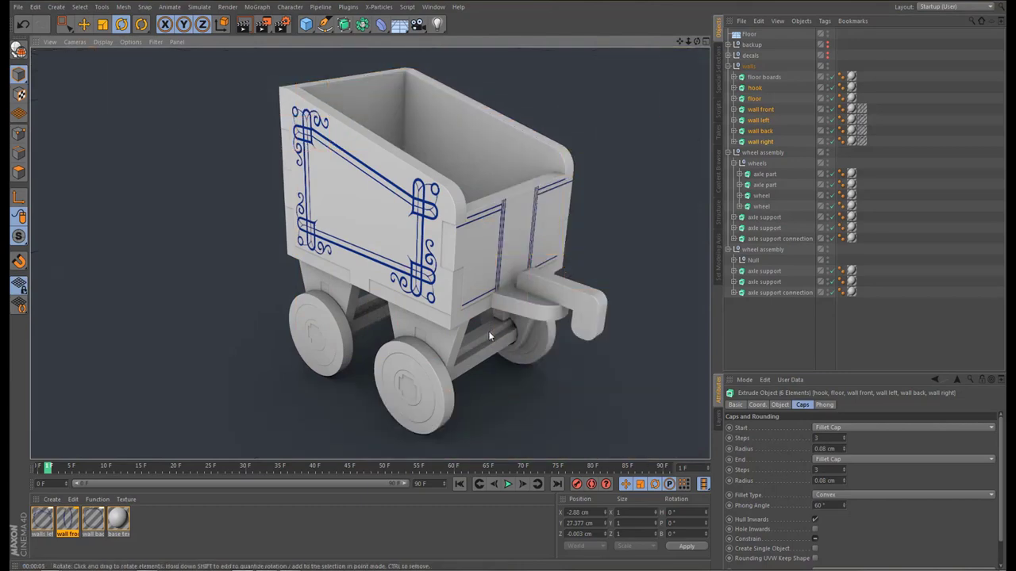
{"action": "middle_click_drag", "start_coordinate": [482, 291], "coordinate": [437, 301], "text": "alt"}
{"action": "left_click_drag", "start_coordinate": [437, 302], "coordinate": [441, 308], "text": "alt"}
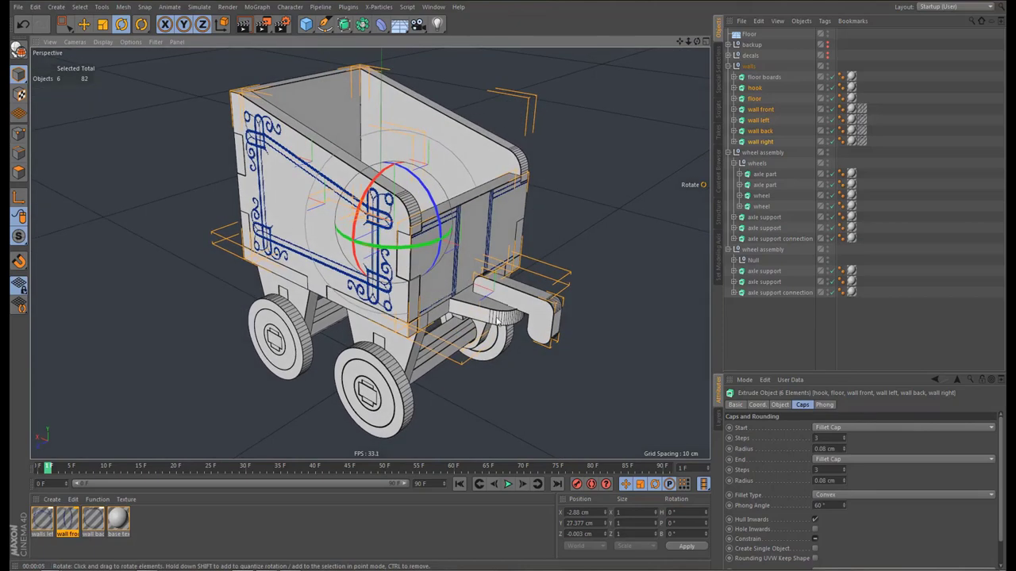
{"action": "left_click", "coordinate": [776, 334]}
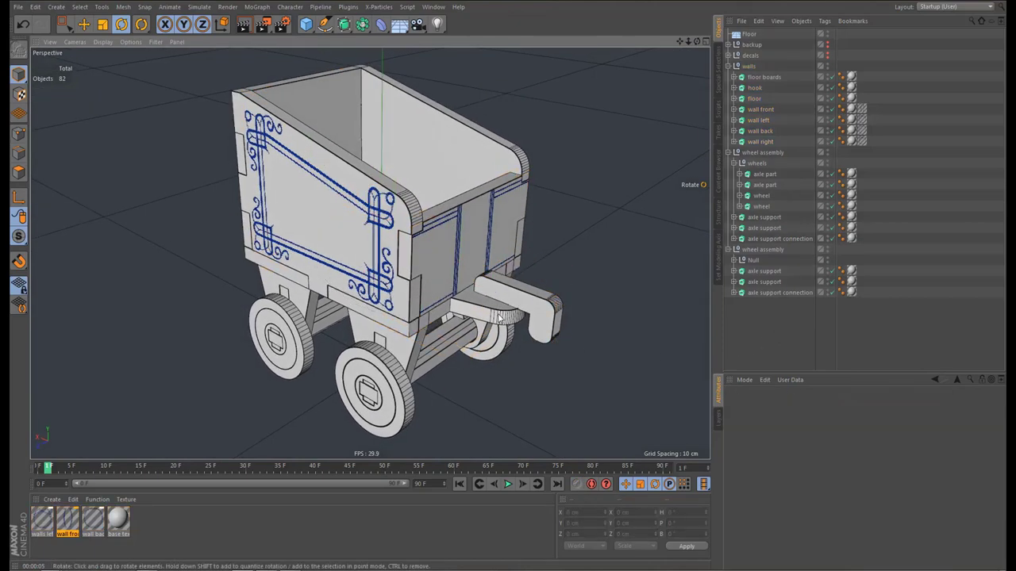